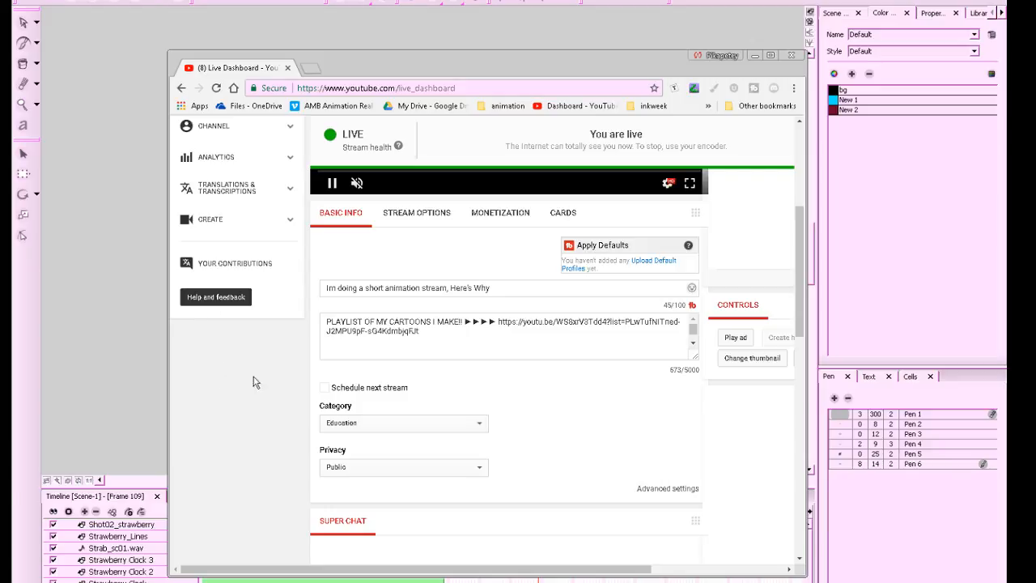
# Check the YouTube live stream dashboard's preview and chat area, and minimise the browser to return to the animation program
pyautogui.scroll(3, 306, 312)
pyautogui.hscroll(1, 306, 311)
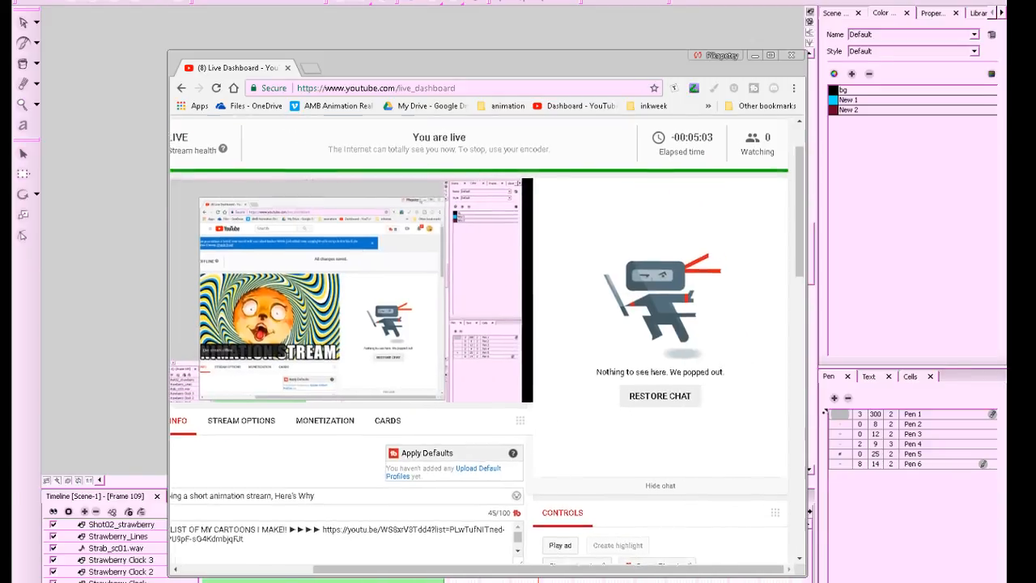
pyautogui.click(754, 55)
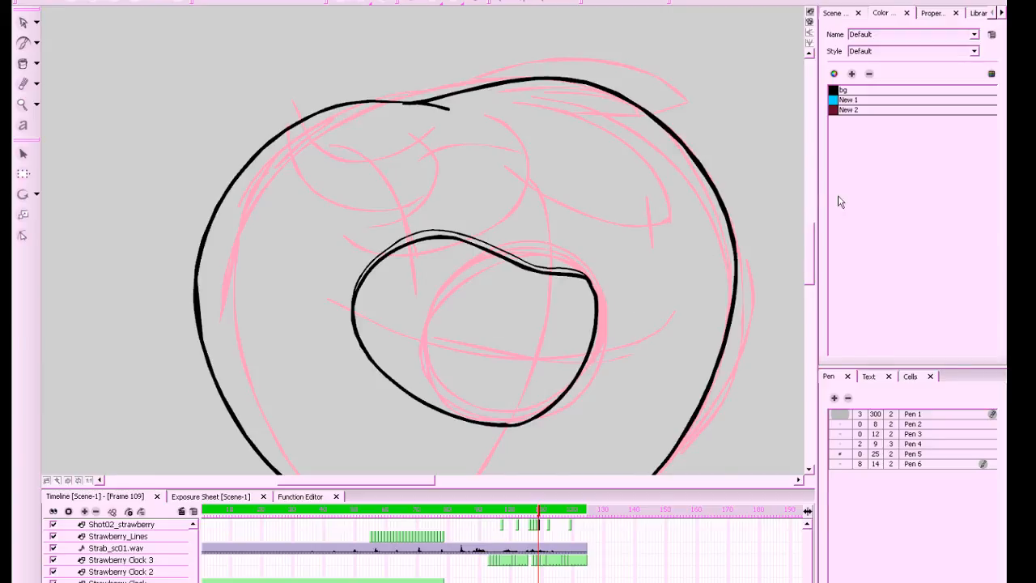
# Turn on onion skinning for frame 109 and ink the strawberry's lower body outline in black, joining its two open sides
pyautogui.moveTo(809, 247); pyautogui.dragTo(808, 249)
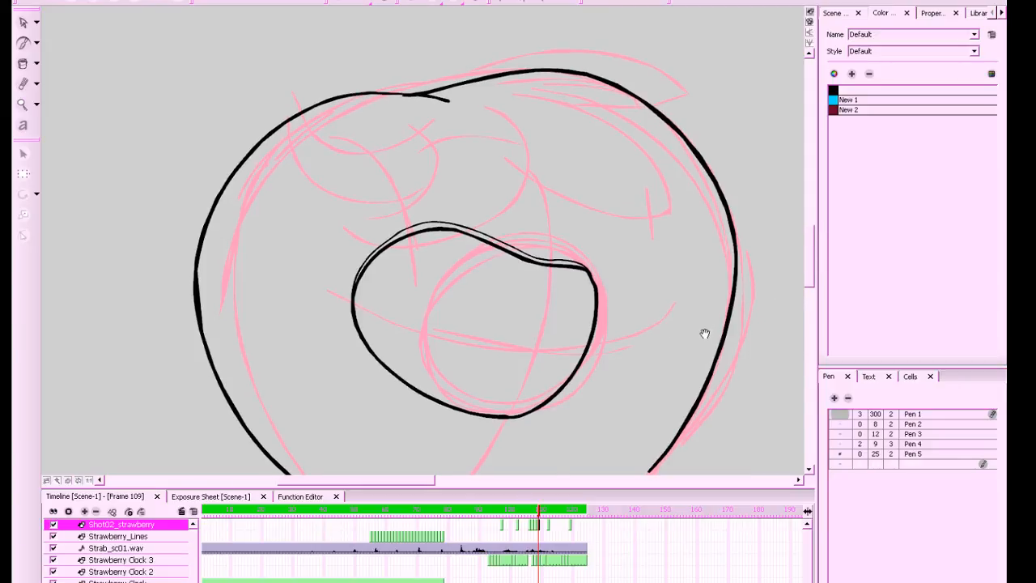
pyautogui.moveTo(704, 334)
pyautogui.mouseDown()
pyautogui.moveTo(673, 283)
pyautogui.moveTo(375, 243)
pyautogui.mouseUp()
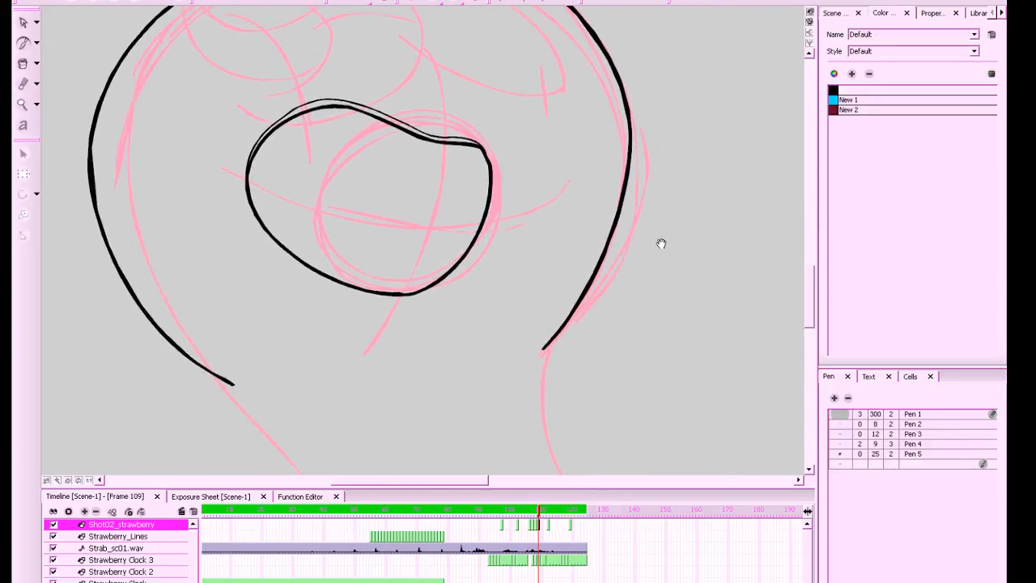
pyautogui.moveTo(661, 244); pyautogui.dragTo(720, 294)
pyautogui.click(836, 93)
pyautogui.moveTo(710, 219); pyautogui.dragTo(724, 255)
pyautogui.press('1')
pyautogui.press('1')
pyautogui.click(413, 4)
pyautogui.press(',')
pyautogui.press('.')
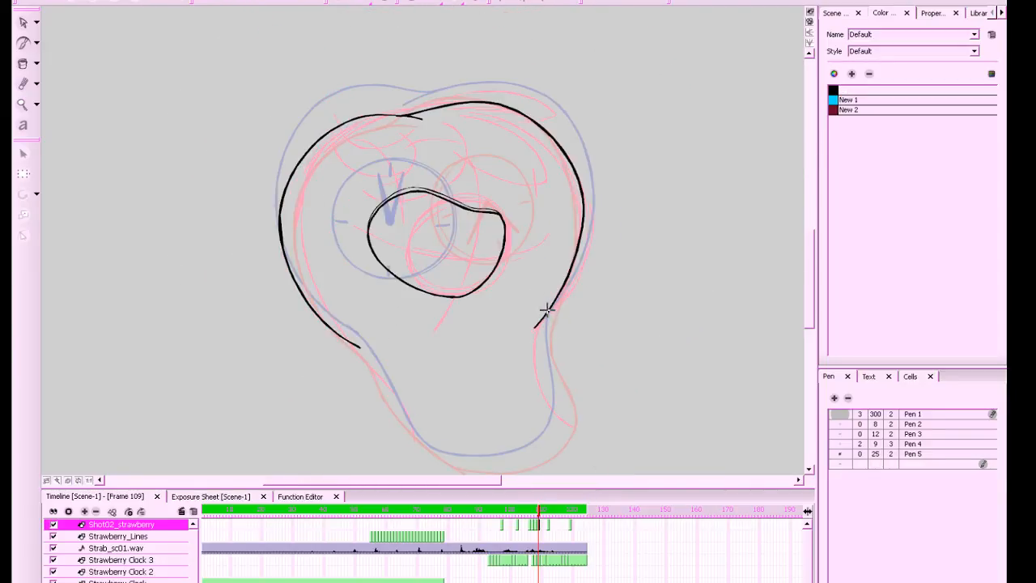
pyautogui.moveTo(547, 311)
pyautogui.mouseDown()
pyautogui.moveTo(564, 400)
pyautogui.moveTo(550, 440)
pyautogui.moveTo(513, 461)
pyautogui.moveTo(473, 464)
pyautogui.moveTo(426, 446)
pyautogui.moveTo(361, 343)
pyautogui.mouseUp()
# Flip between frame 109 and its neighbouring frames to compare the strawberry's inked outlines
pyautogui.moveTo(641, 309); pyautogui.dragTo(664, 345)
pyautogui.press('g')
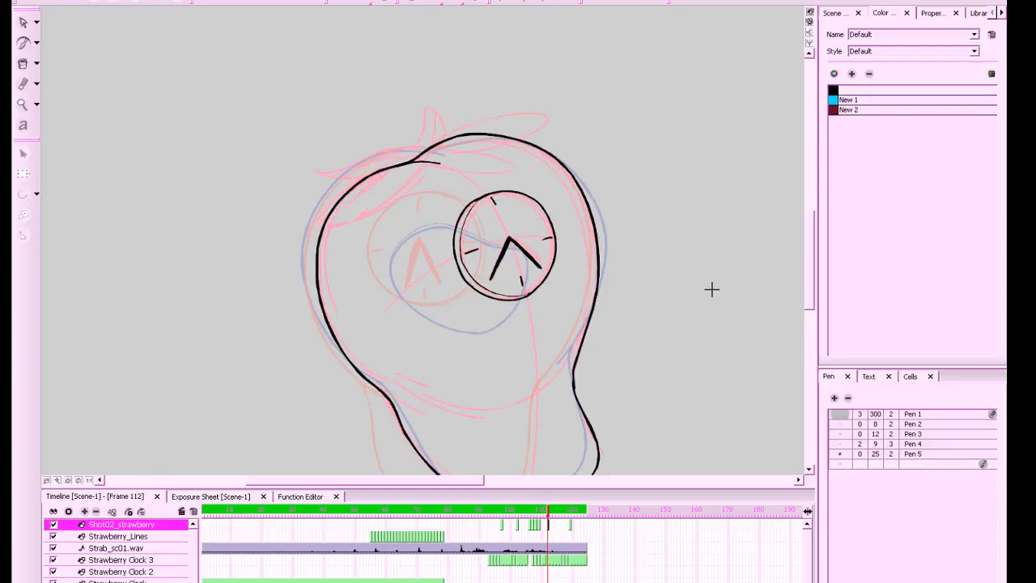
pyautogui.press('f')
pyautogui.press('f')
pyautogui.press('g')
pyautogui.press('g')
pyautogui.press('f')
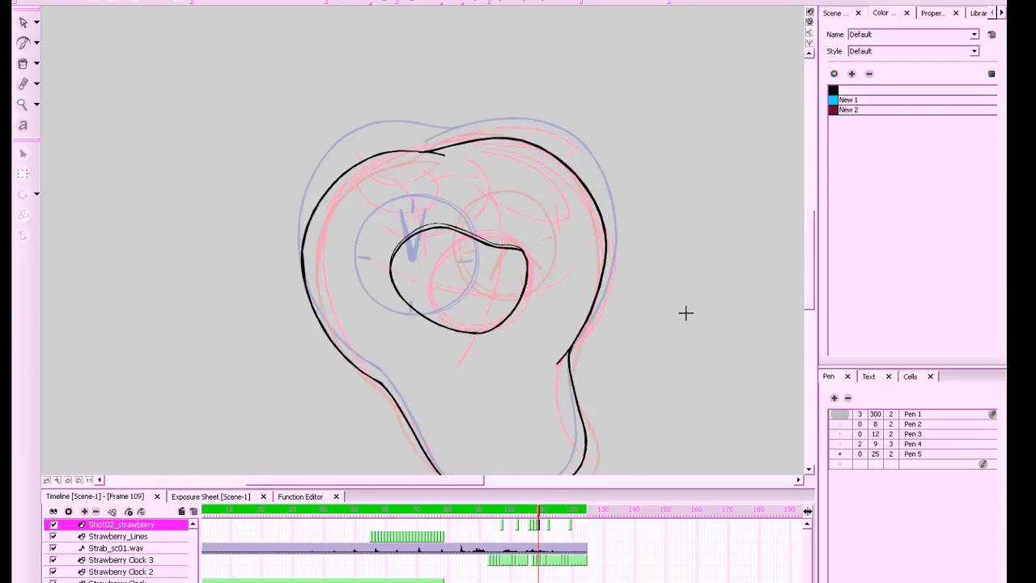
# Turn off onion skinning and draw the outlines of two clock hands in a V shape inside frame 109's distorted clock face
pyautogui.press('2')
pyautogui.moveTo(640, 364); pyautogui.dragTo(589, 314)
pyautogui.press('2')
pyautogui.moveTo(659, 324); pyautogui.dragTo(732, 357)
pyautogui.press('g')
pyautogui.press('f')
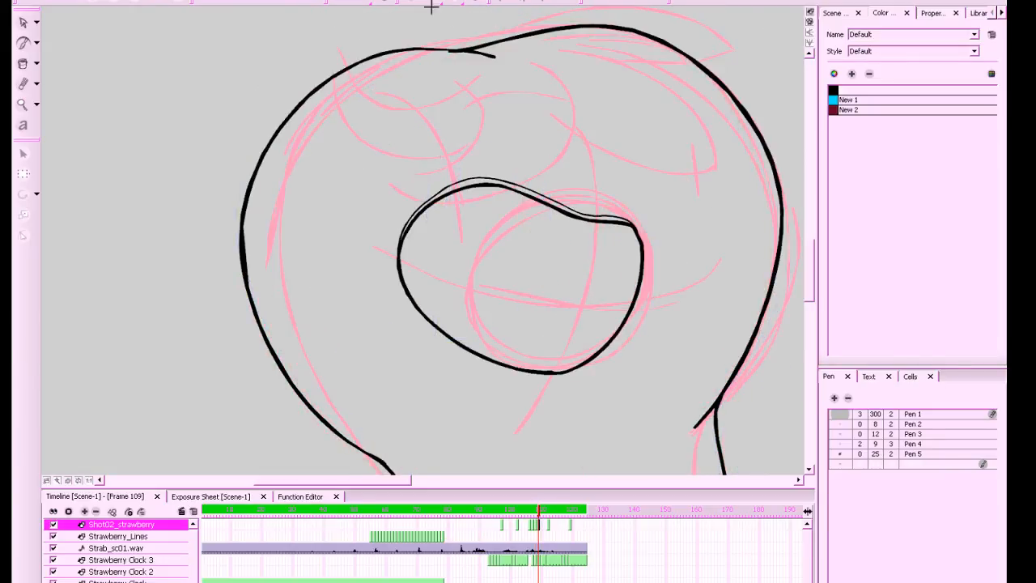
pyautogui.press('g')
pyautogui.press('f')
pyautogui.moveTo(525, 300)
pyautogui.mouseDown()
pyautogui.moveTo(514, 236)
pyautogui.moveTo(494, 207)
pyautogui.moveTo(522, 299)
pyautogui.moveTo(569, 229)
pyautogui.moveTo(525, 300)
pyautogui.mouseUp()
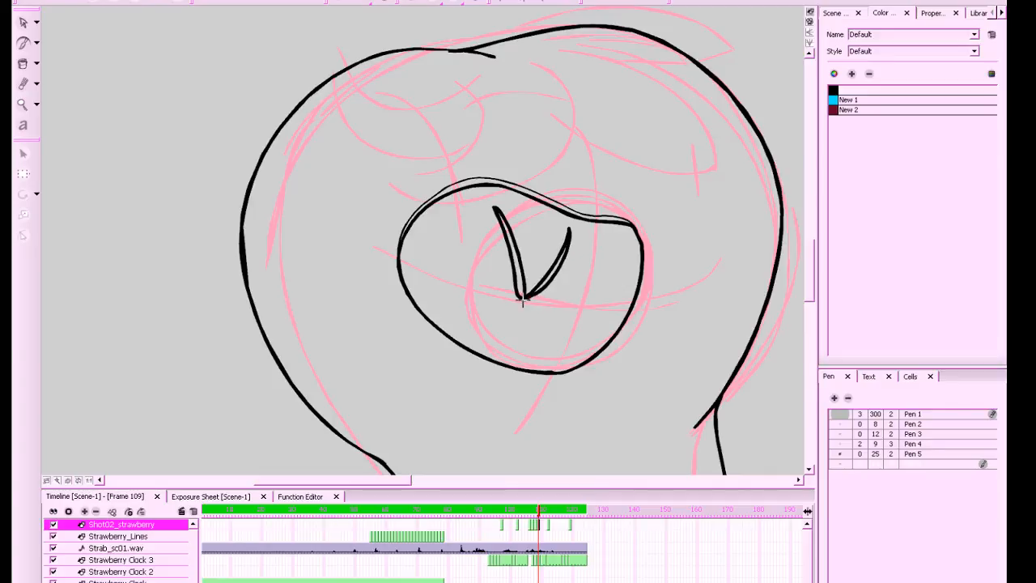
# Draw thin motion lines beside both clock hands on frame 109 using Pen 3
pyautogui.click(878, 433)
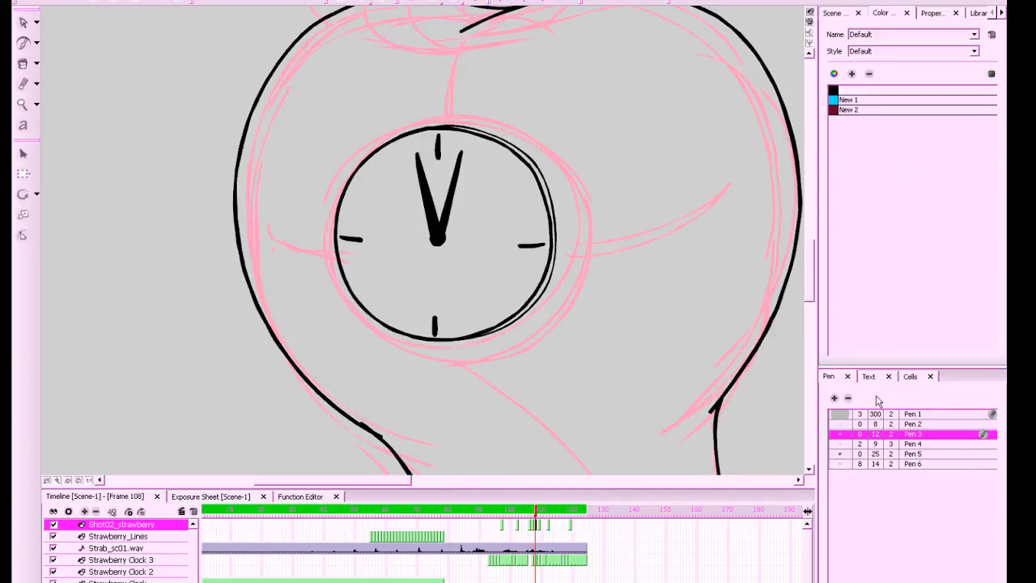
pyautogui.moveTo(486, 209); pyautogui.dragTo(498, 270)
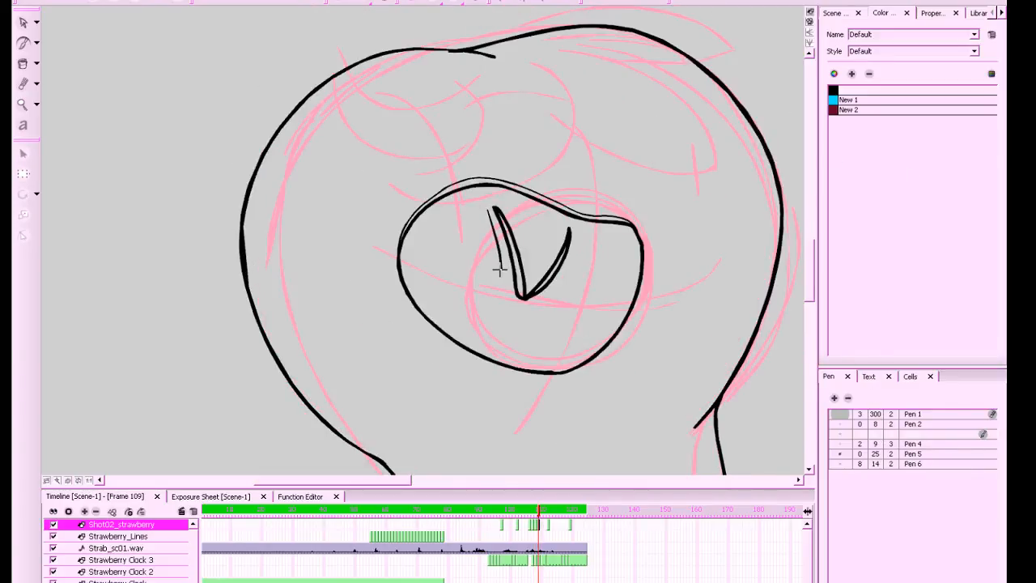
pyautogui.moveTo(476, 209)
pyautogui.mouseDown()
pyautogui.moveTo(486, 252)
pyautogui.moveTo(473, 236)
pyautogui.mouseUp()
pyautogui.moveTo(565, 228)
pyautogui.mouseDown()
pyautogui.moveTo(541, 270)
pyautogui.moveTo(547, 229)
pyautogui.moveTo(531, 264)
pyautogui.moveTo(539, 225)
pyautogui.moveTo(527, 261)
pyautogui.mouseUp()
pyautogui.press('.')
pyautogui.press(',')
pyautogui.press('.')
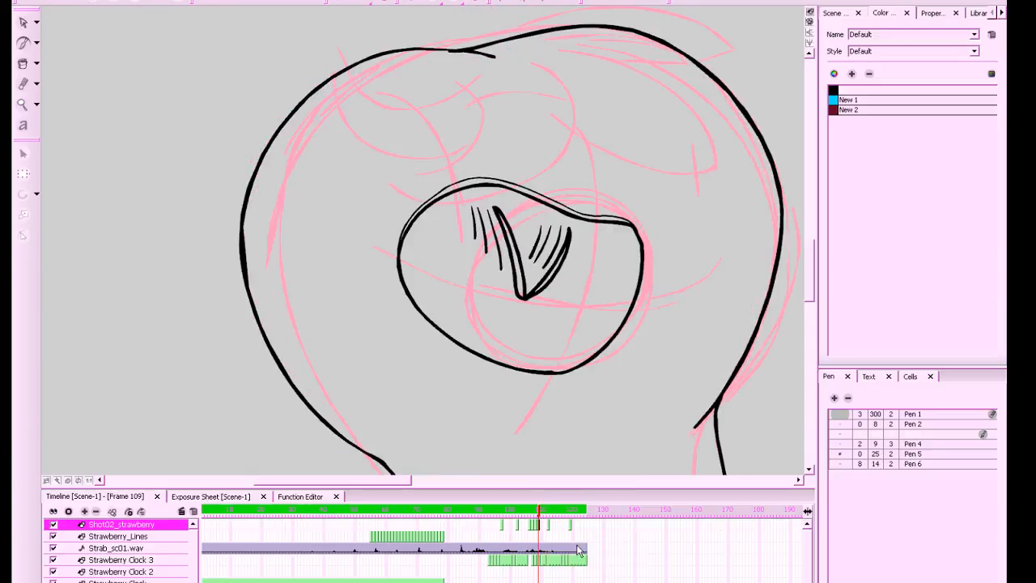
# Fill both clock hands on frame 109 with solid black using the Paint tool
pyautogui.click(27, 64)
pyautogui.click(523, 273)
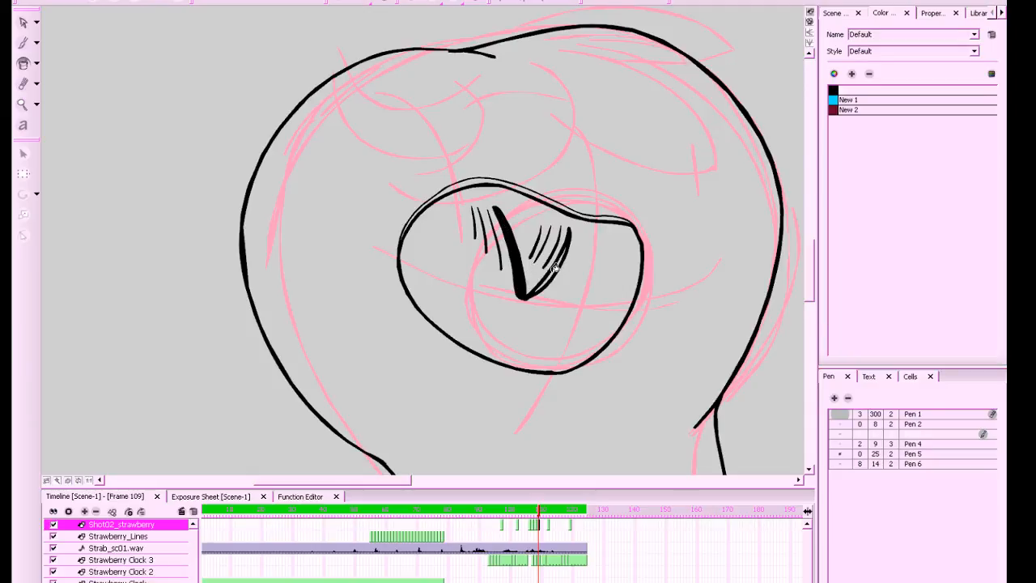
pyautogui.scroll(-3, 559, 242)
pyautogui.scroll(4, 567, 232)
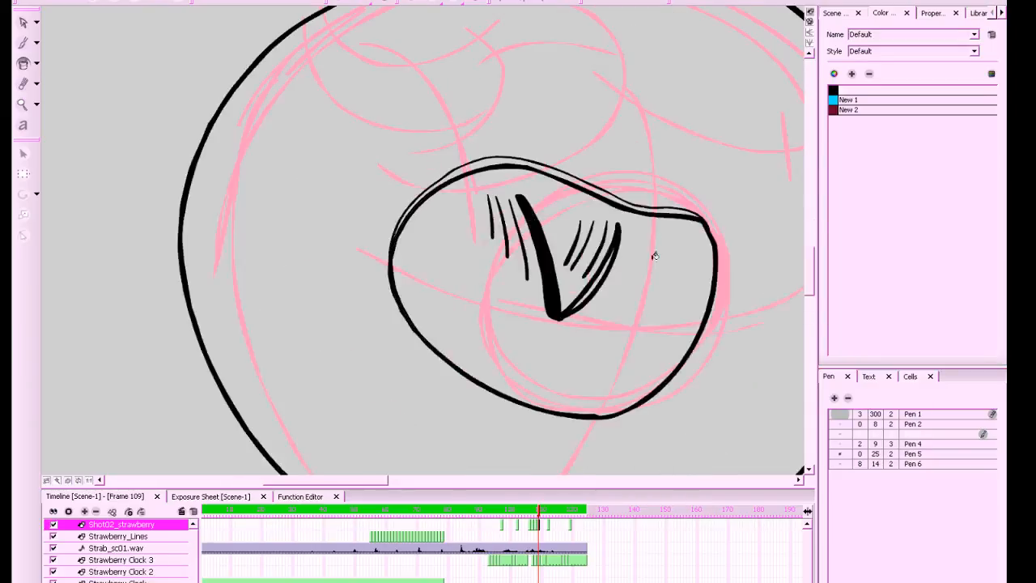
pyautogui.click(590, 291)
pyautogui.scroll(-5, 634, 245)
pyautogui.press(',')
pyautogui.press('.')
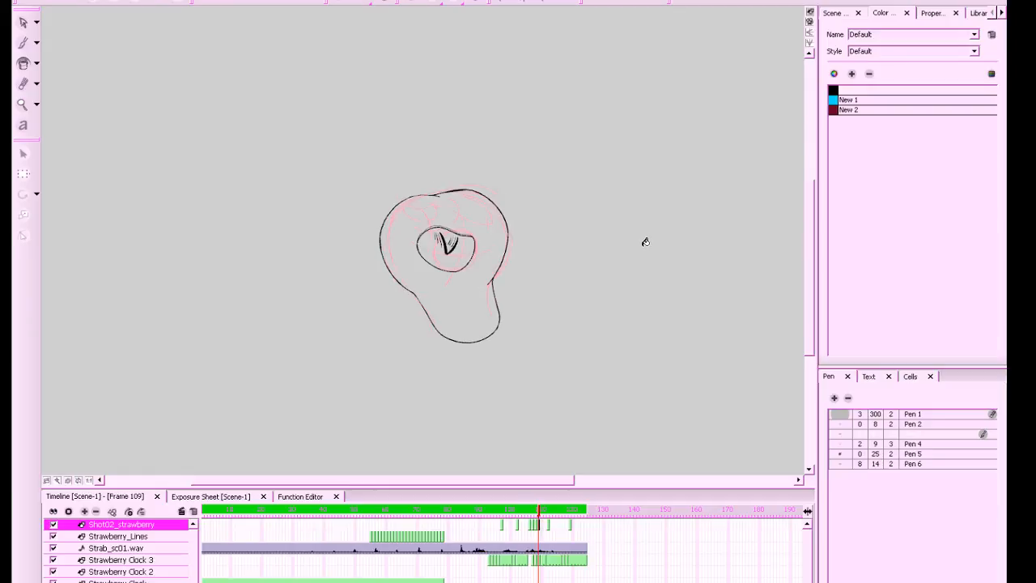
# Draw four short black hour marks around the inside of the distorted clock face on frame 109
pyautogui.scroll(5, 645, 241)
pyautogui.click(837, 91)
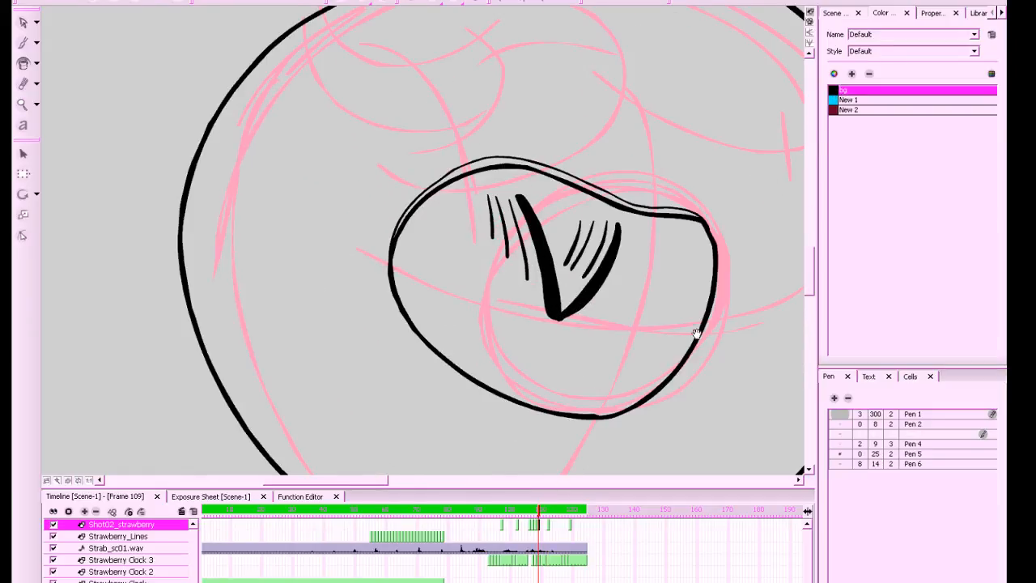
pyautogui.moveTo(697, 333); pyautogui.dragTo(640, 328)
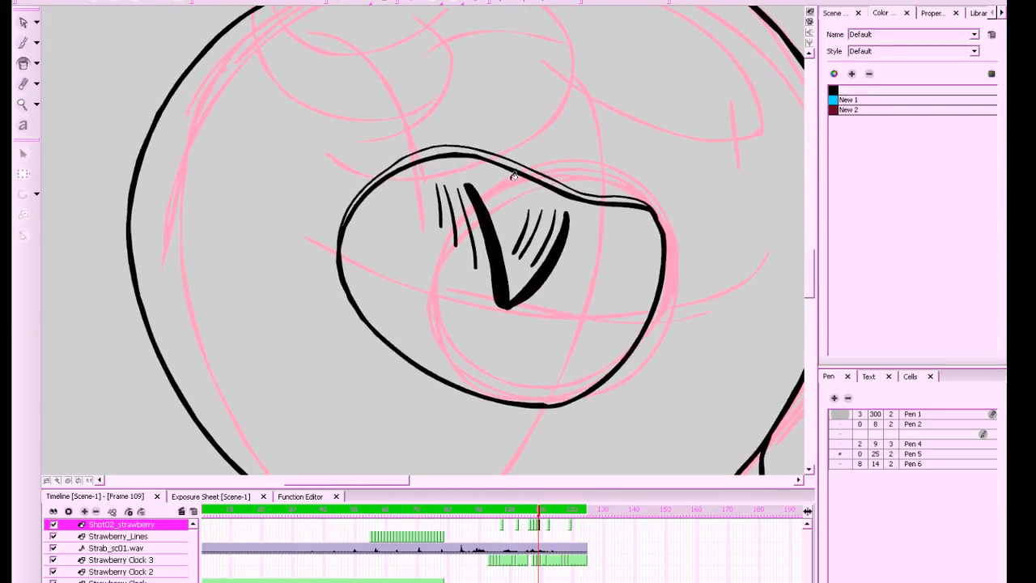
pyautogui.hotkey('alt', 'b')
pyautogui.moveTo(522, 186); pyautogui.dragTo(517, 208)
pyautogui.press(',')
pyautogui.press('.')
pyautogui.moveTo(476, 359); pyautogui.dragTo(468, 383)
pyautogui.moveTo(613, 319); pyautogui.dragTo(638, 322)
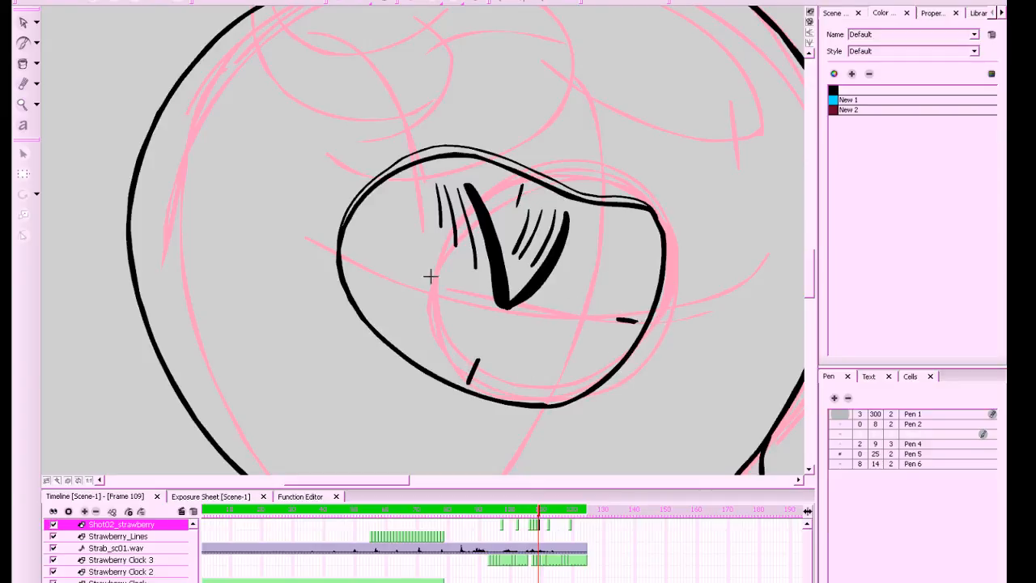
pyautogui.moveTo(353, 227); pyautogui.dragTo(376, 235)
# Flip repeatedly through frames 107 to 112 to check the motion of the strawberry and its clock face
pyautogui.press('2')
pyautogui.press('2')
pyautogui.press('2')
pyautogui.press('f')
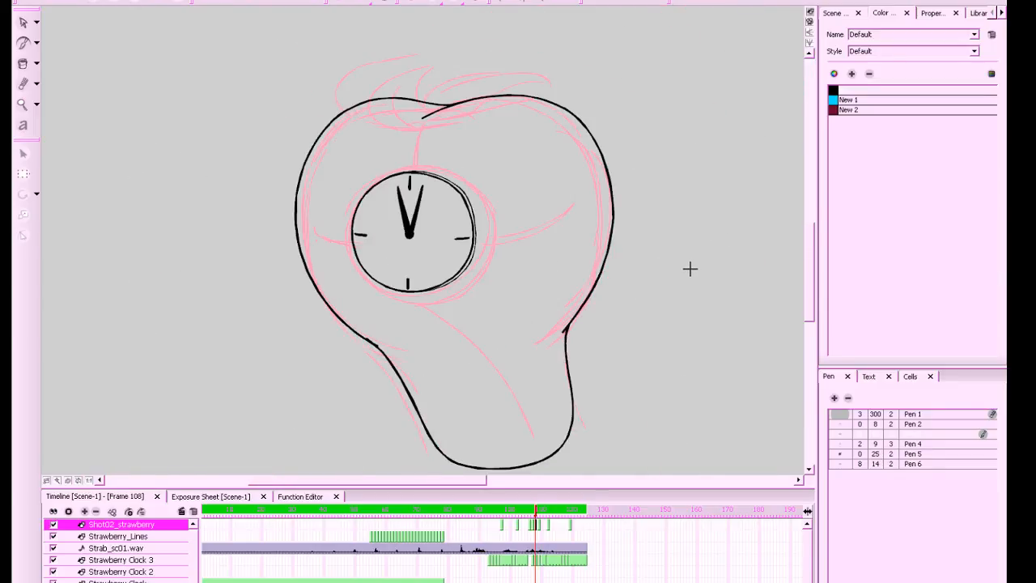
pyautogui.press('g')
pyautogui.click(548, 526)
pyautogui.press('f')
pyautogui.press('f')
pyautogui.press('f')
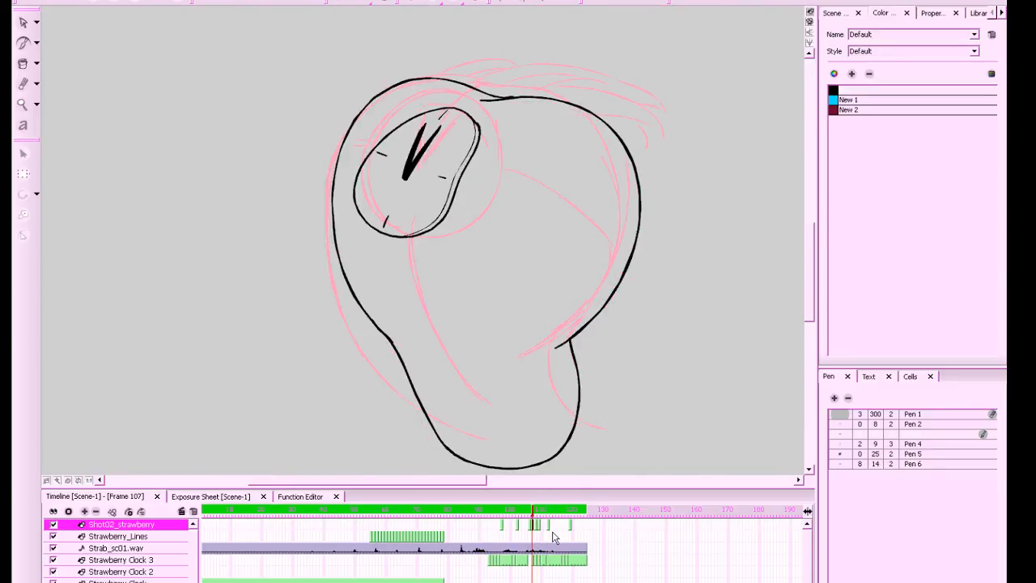
pyautogui.press('g')
pyautogui.press('g')
pyautogui.press('g')
pyautogui.press('g')
pyautogui.press('f')
pyautogui.press('f')
pyautogui.press('f')
pyautogui.press('.')
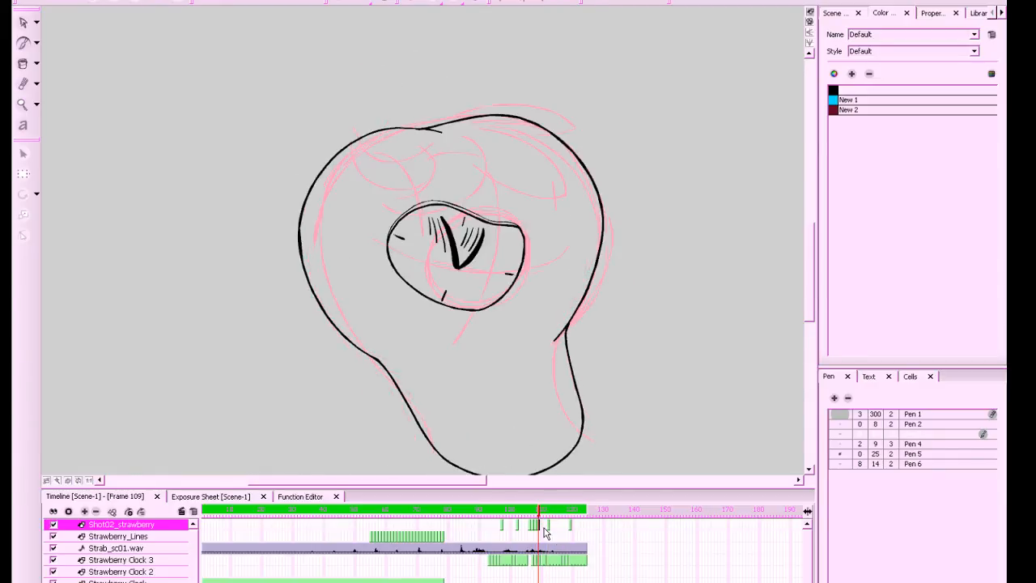
# Move to frame 110, save the project and turn on onion skinning over the rough sketch
pyautogui.press('.')
pyautogui.hotkey('ctrl', 's')
pyautogui.moveTo(650, 326); pyautogui.dragTo(650, 328)
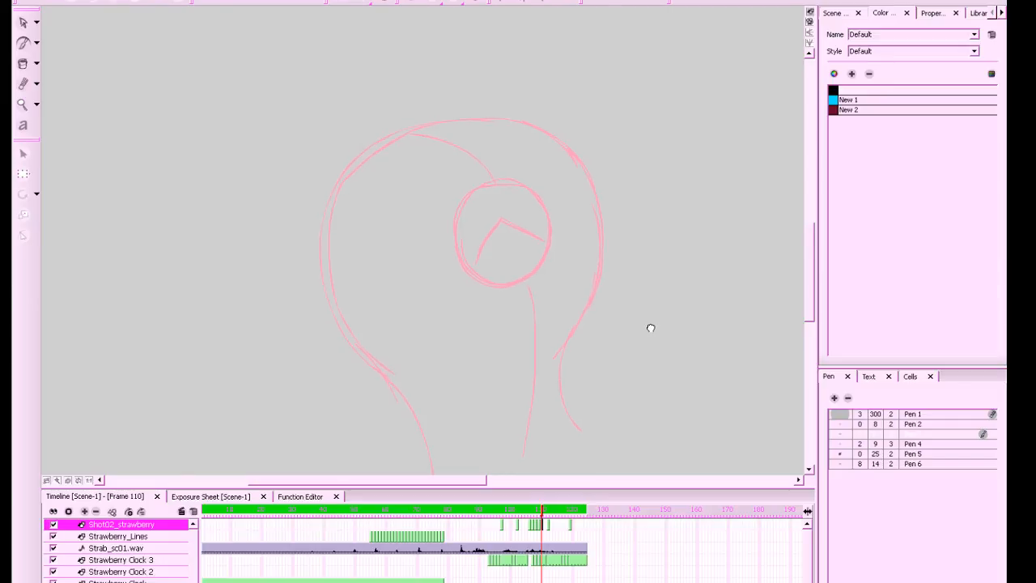
pyautogui.click(412, 2)
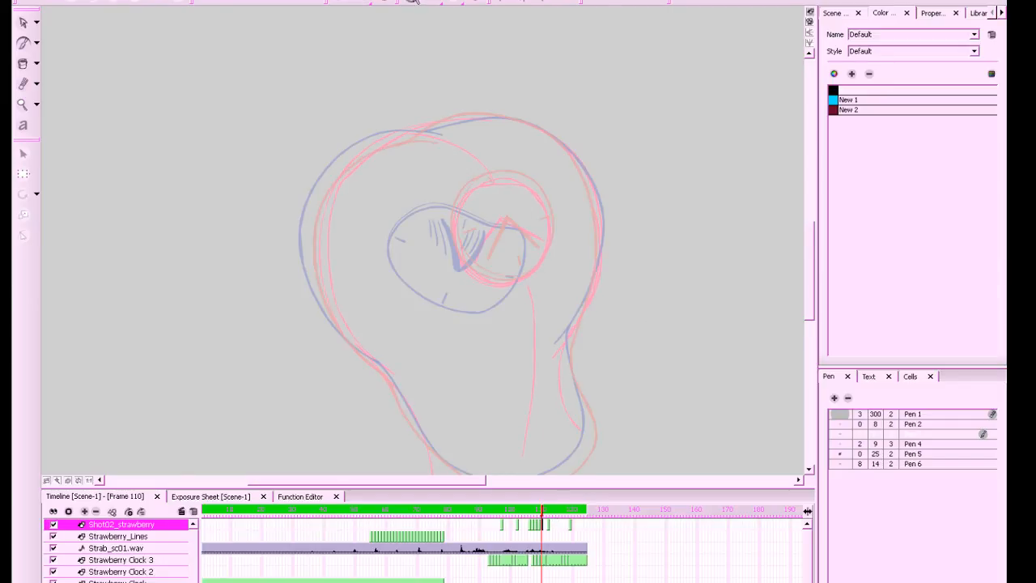
pyautogui.moveTo(593, 245); pyautogui.dragTo(565, 241)
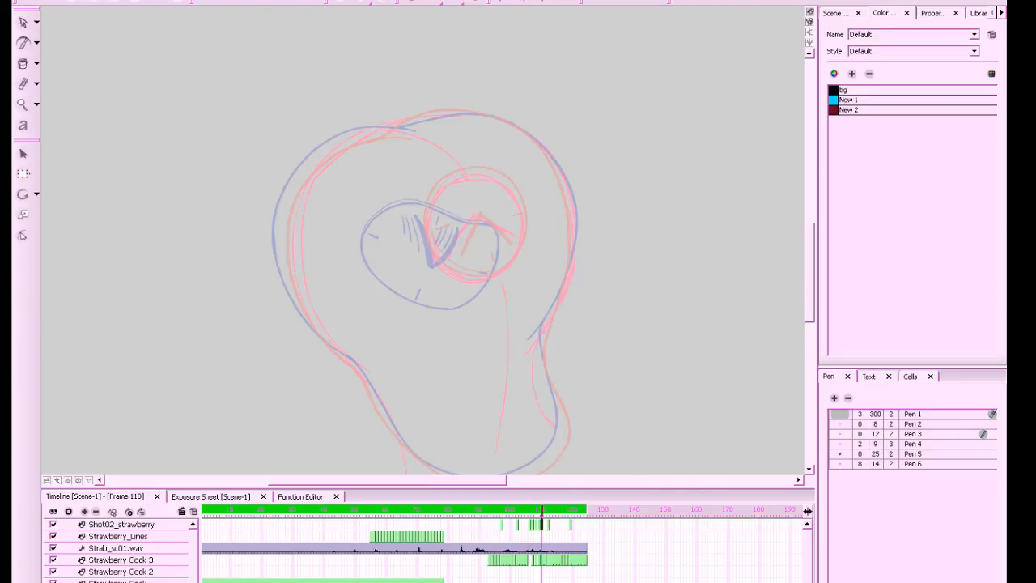
# Switch to the Windows Control Panel and open the Sound settings at the list of recording devices
pyautogui.press('super')
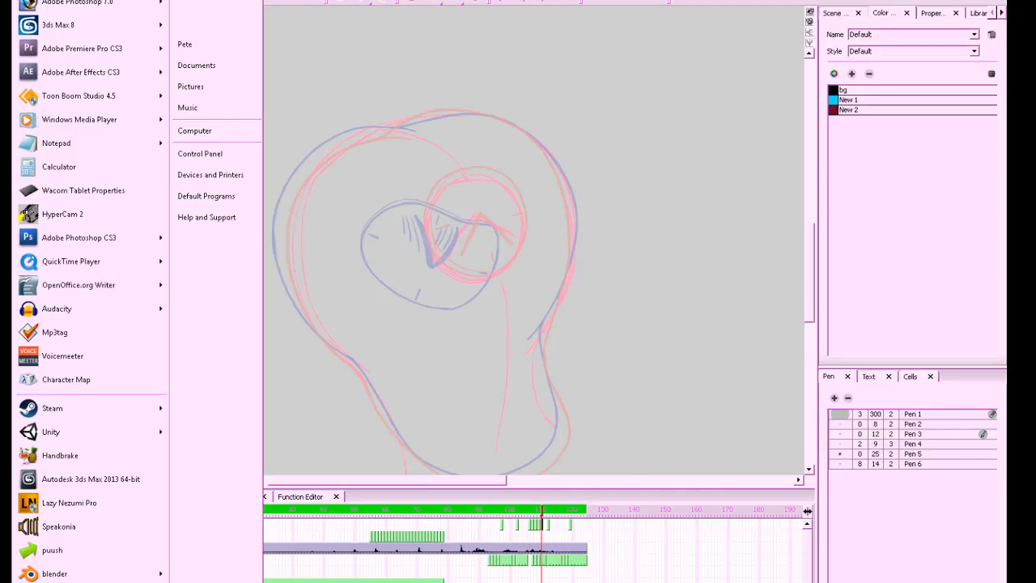
pyautogui.click(231, 153)
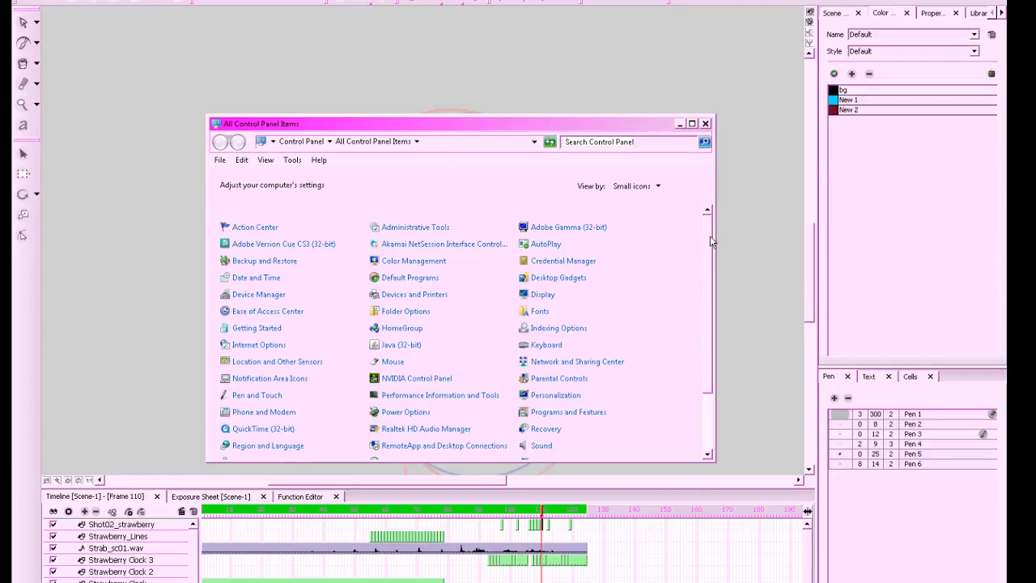
pyautogui.moveTo(712, 241); pyautogui.dragTo(698, 363)
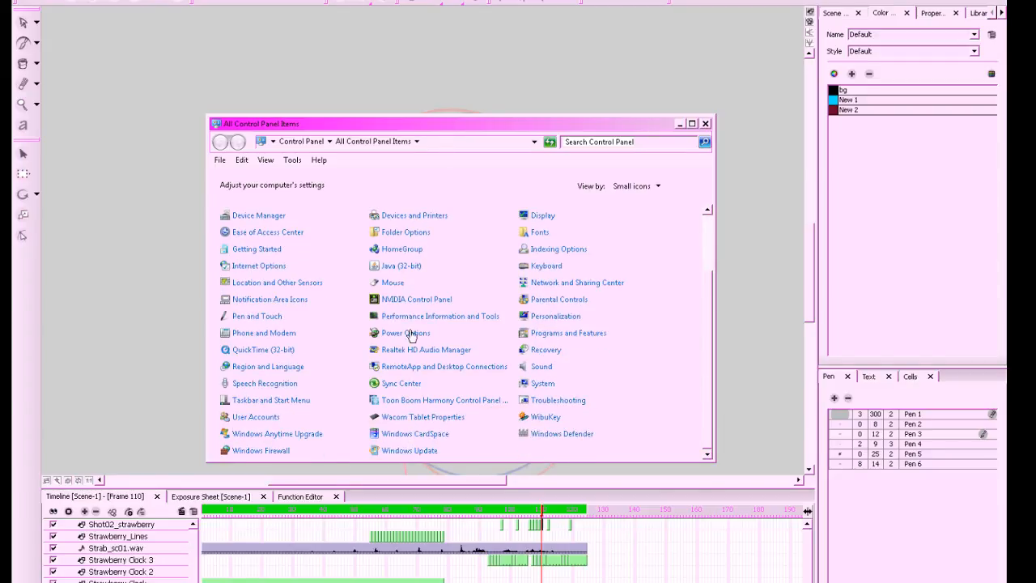
pyautogui.click(542, 366)
pyautogui.click(118, 32)
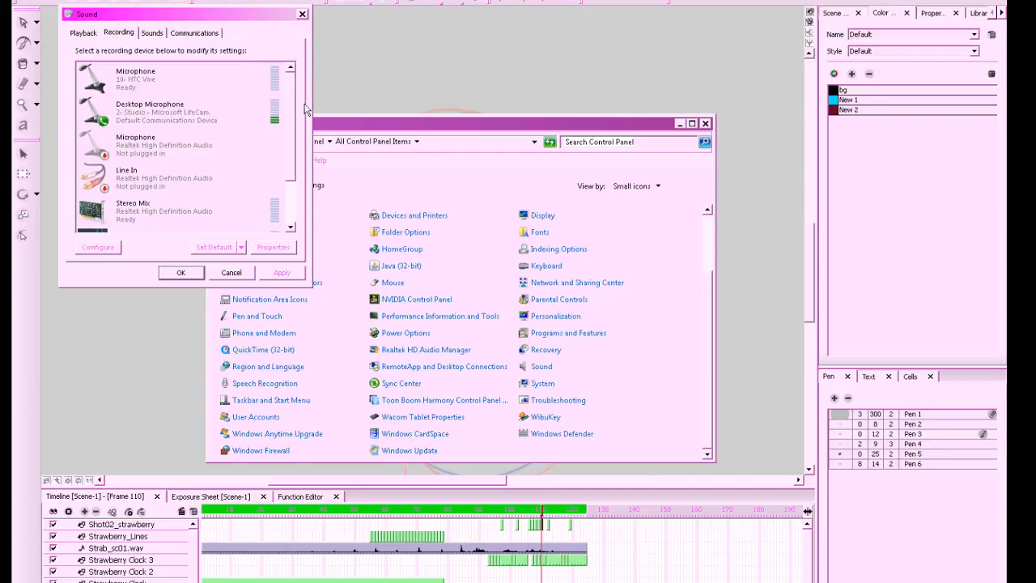
# Raise the microphone's recording level to the maximum, accept the sound settings and minimise the Control Panel
pyautogui.scroll(-3, 289, 212)
pyautogui.click(237, 212)
pyautogui.click(273, 246)
pyautogui.click(162, 84)
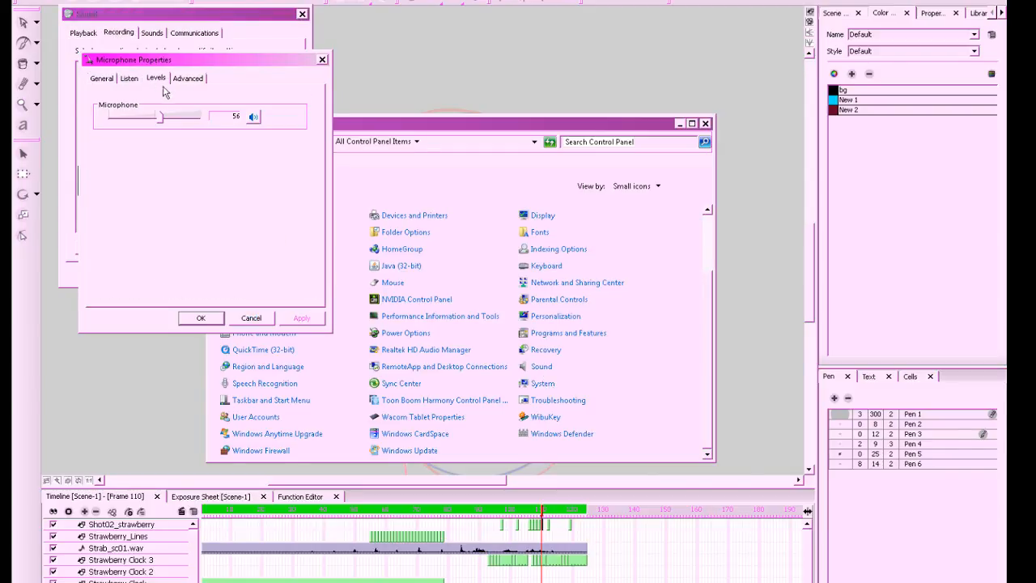
pyautogui.moveTo(163, 120); pyautogui.dragTo(203, 122)
pyautogui.click(200, 319)
pyautogui.click(193, 273)
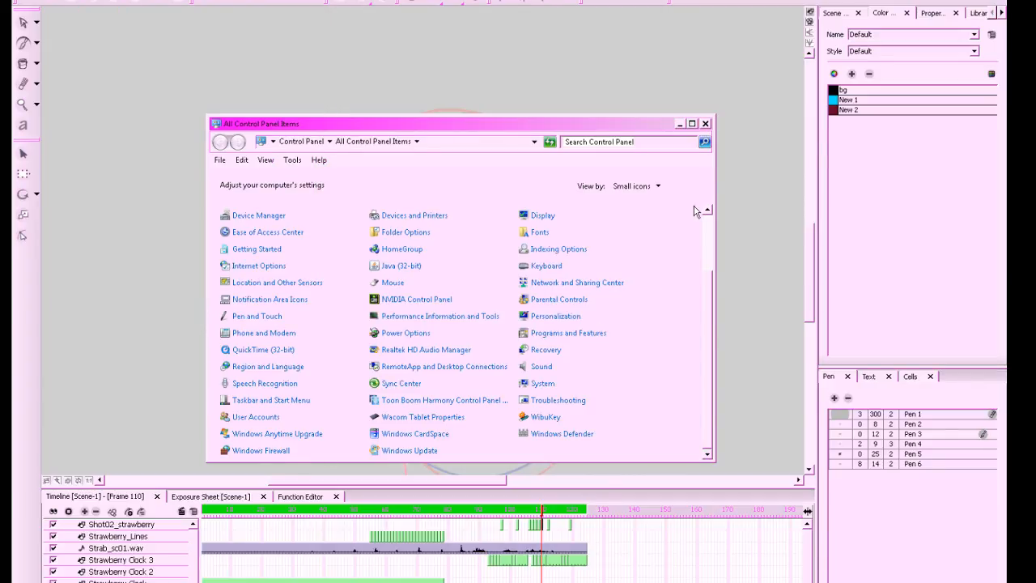
pyautogui.click(678, 123)
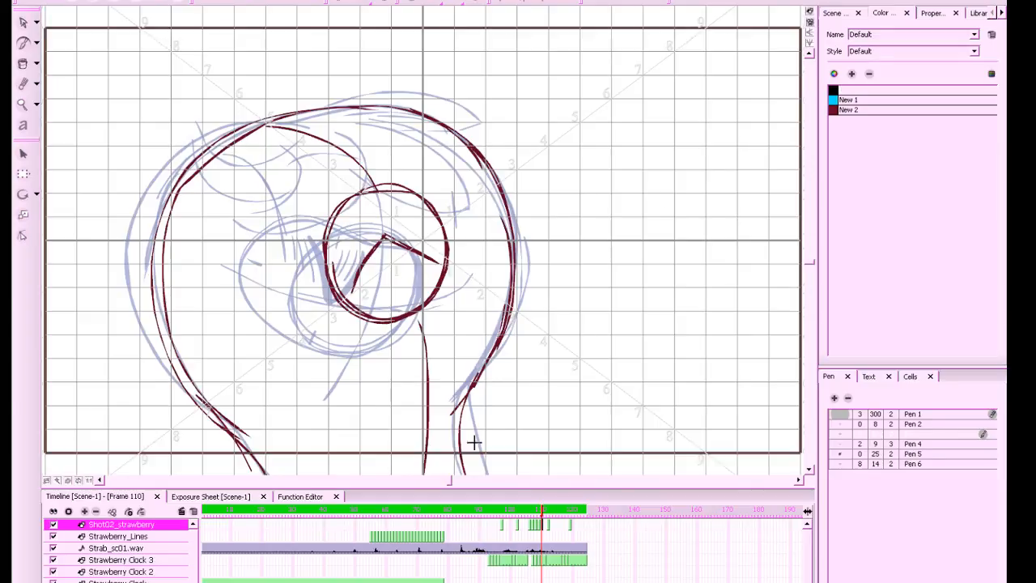
# Go to frame 1 and hide the field grid over the room's perspective sketch
pyautogui.moveTo(478, 510); pyautogui.dragTo(148, 527)
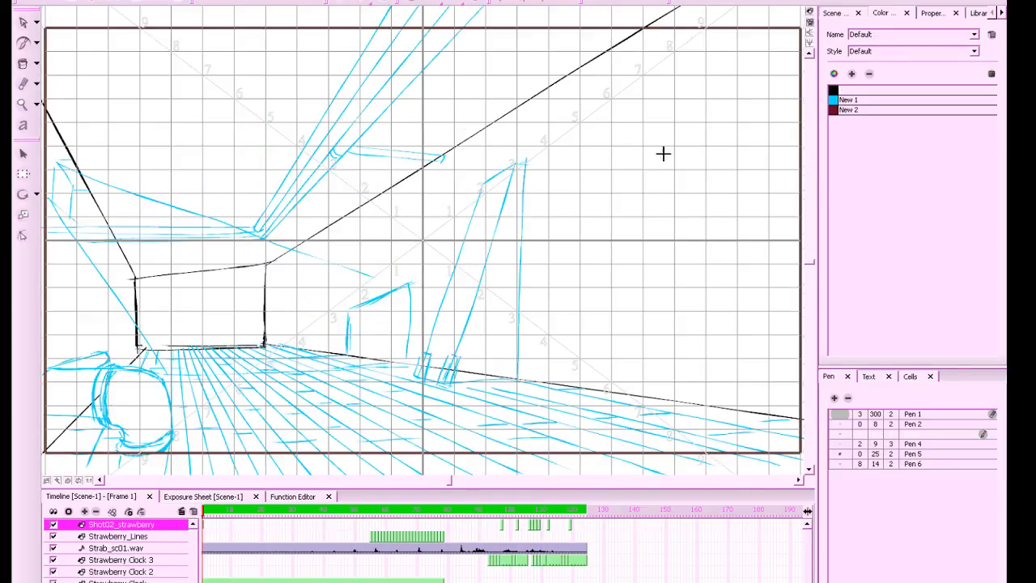
pyautogui.moveTo(703, 188); pyautogui.dragTo(702, 192)
pyautogui.press('1')
pyautogui.hotkey('ctrl', "'")
pyautogui.press('space')
pyautogui.moveTo(719, 113); pyautogui.dragTo(705, 111)
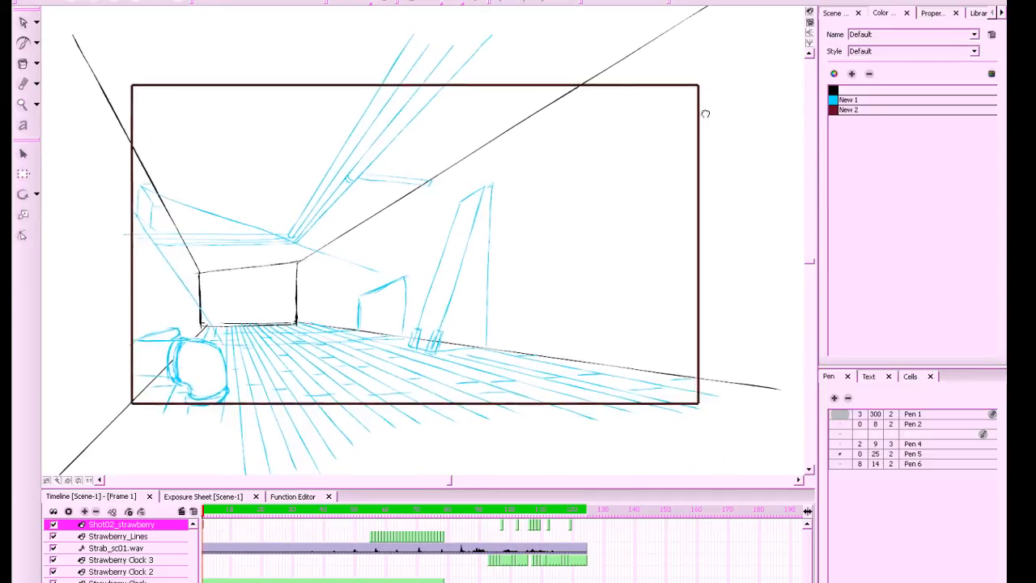
pyautogui.press('2')
pyautogui.moveTo(760, 321); pyautogui.dragTo(763, 319)
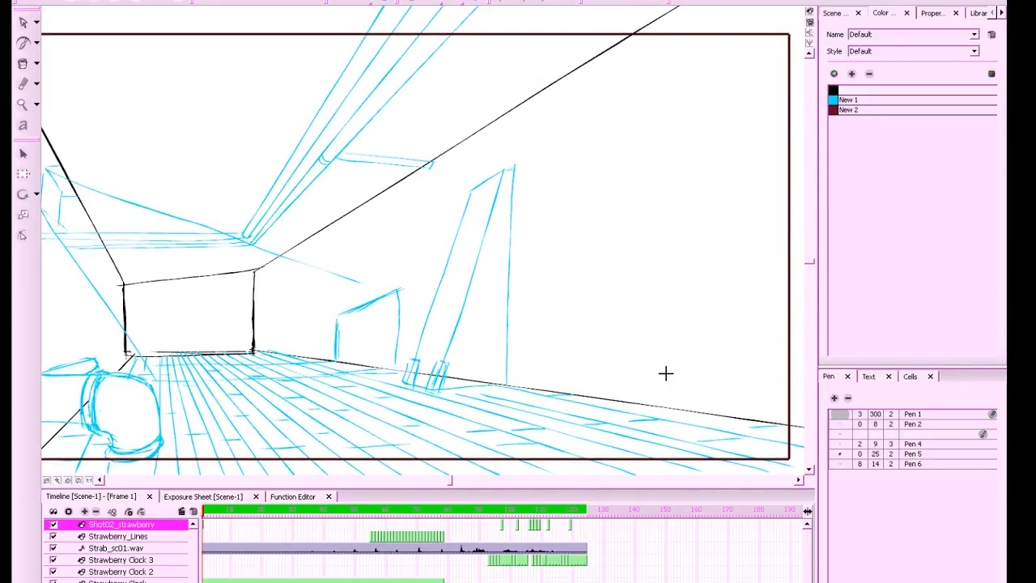
pyautogui.moveTo(667, 372); pyautogui.dragTo(667, 372)
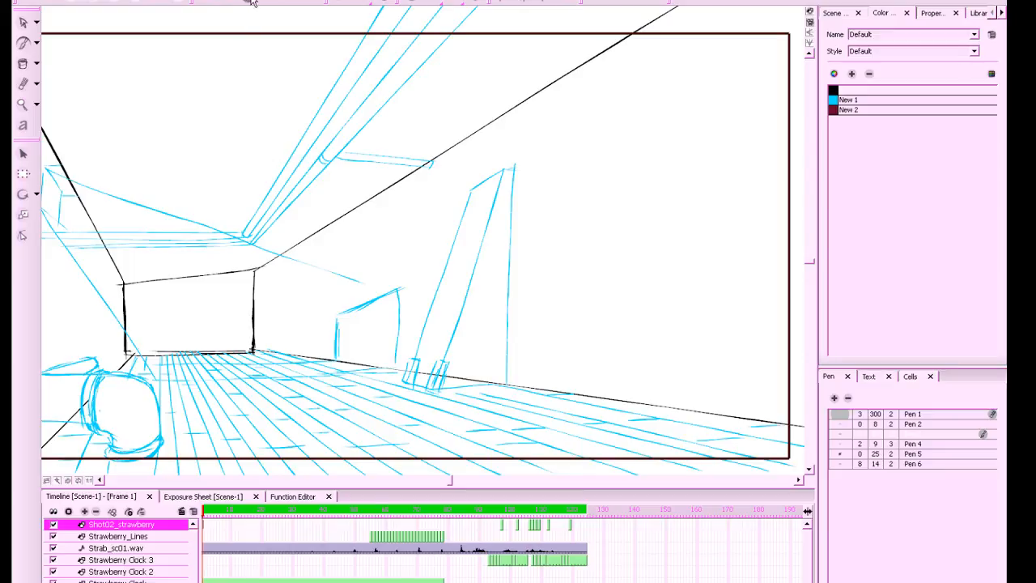
# Play the shot, switch from the camera view to the drawing view and go to frame 113
pyautogui.press('Return')
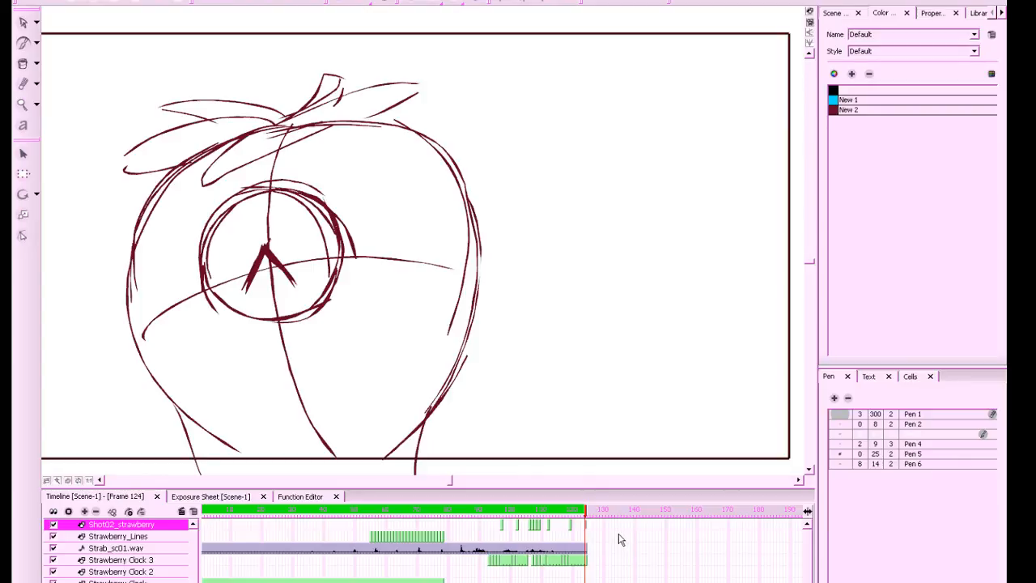
pyautogui.click(250, 3)
pyautogui.click(811, 14)
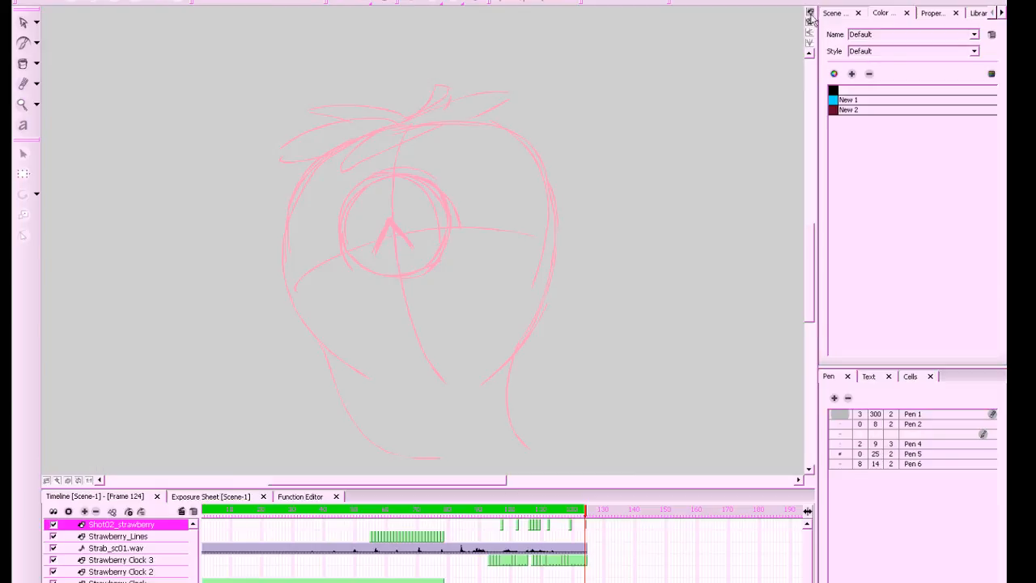
pyautogui.click(553, 528)
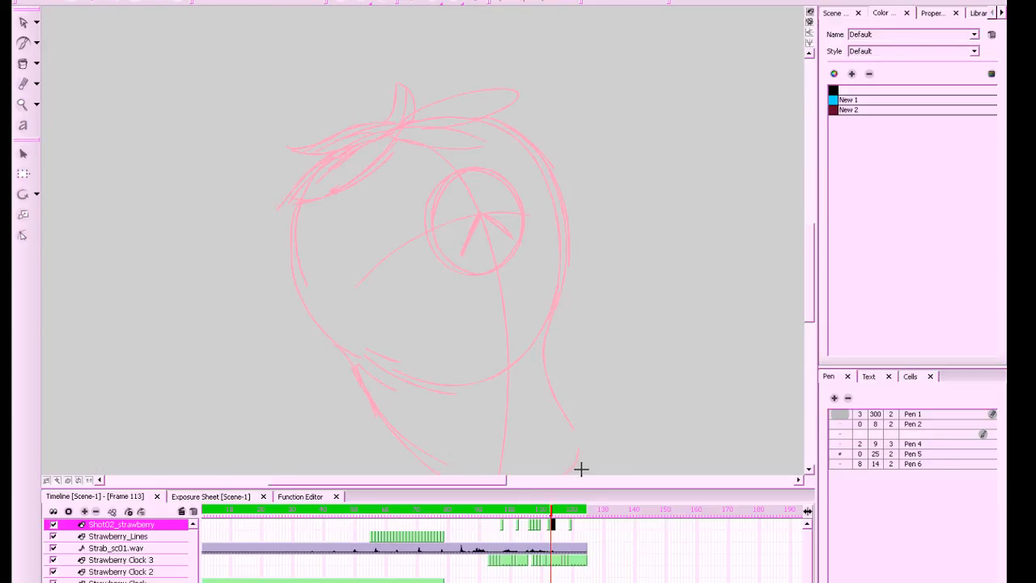
# Switch to Scene-2 and play its Strawberry Clock animation
pyautogui.click(833, 14)
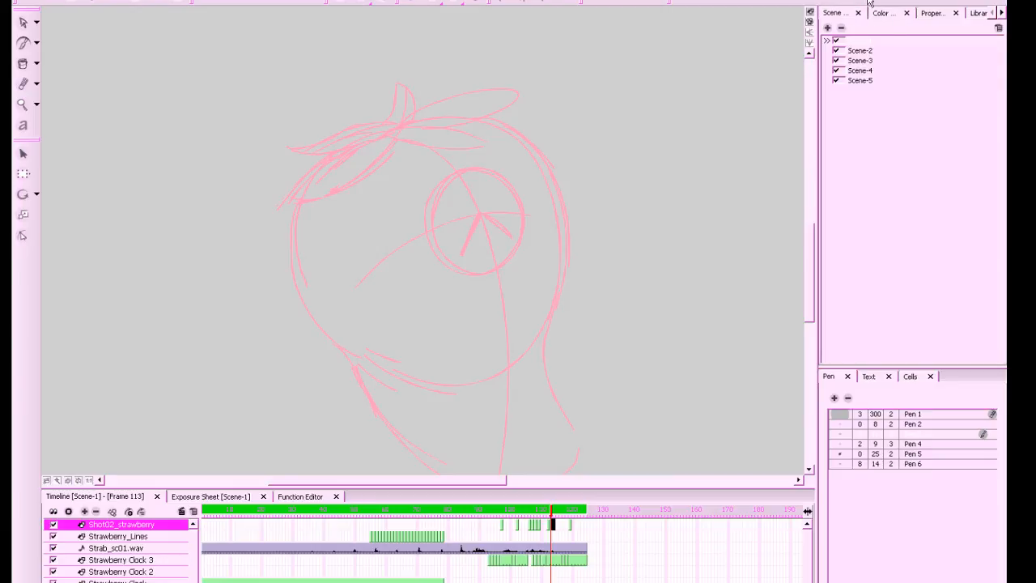
pyautogui.click(867, 53)
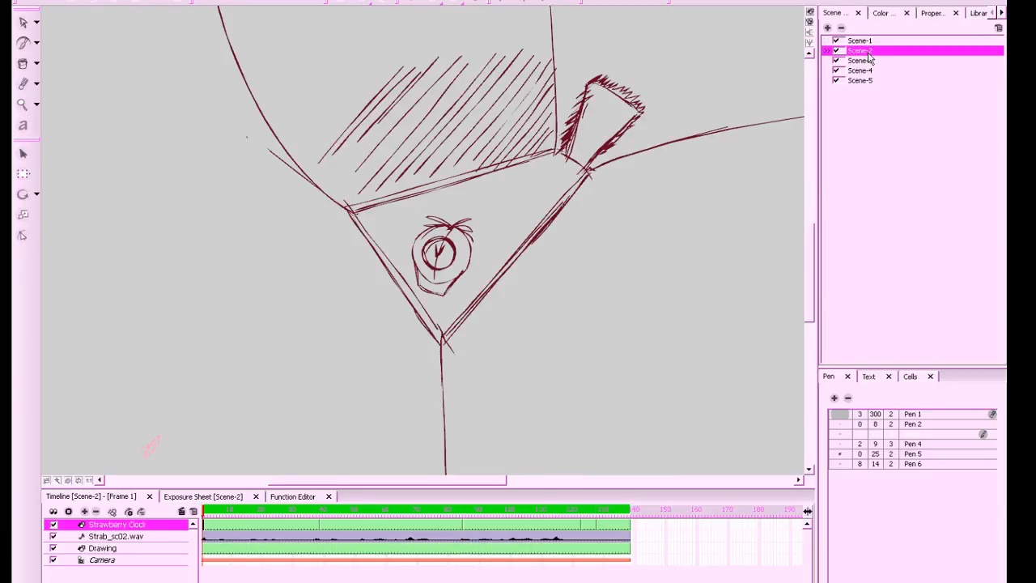
pyautogui.click(161, 524)
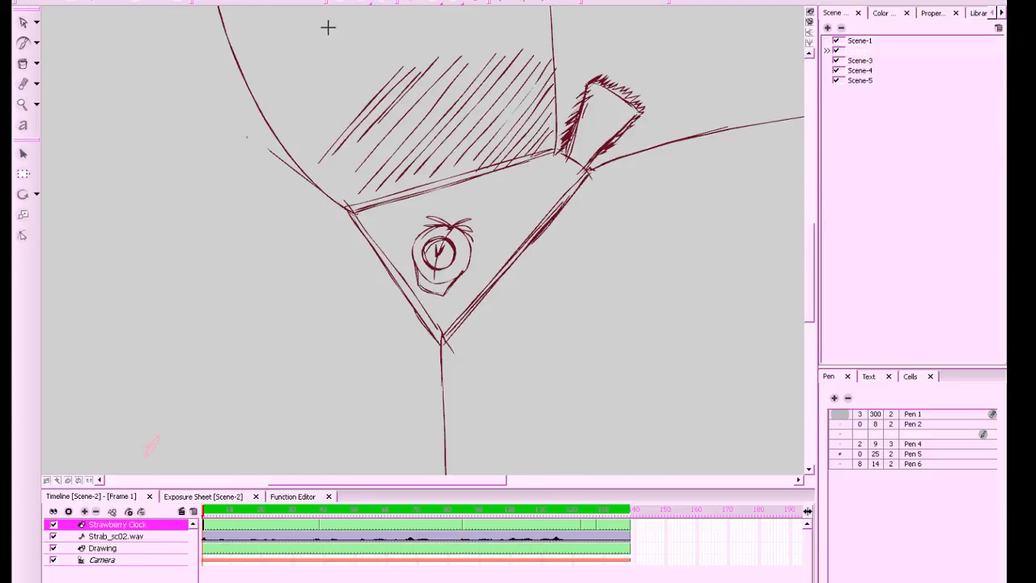
pyautogui.press('Return')
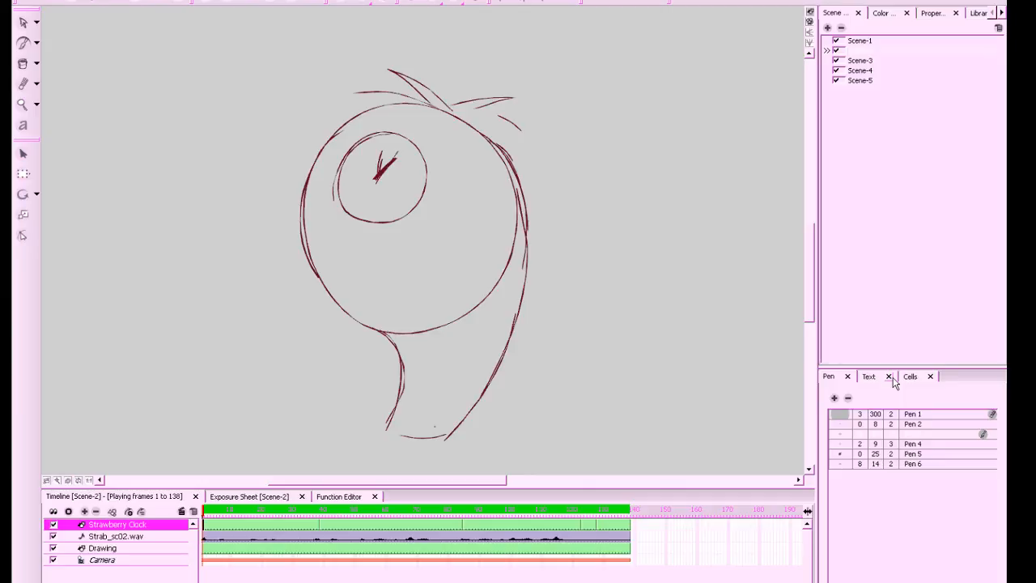
# Return to Scene-1, go to frame 110 on the Shot02_strawberry layer and turn on onion skinning of the neighbouring frames
pyautogui.click(859, 41)
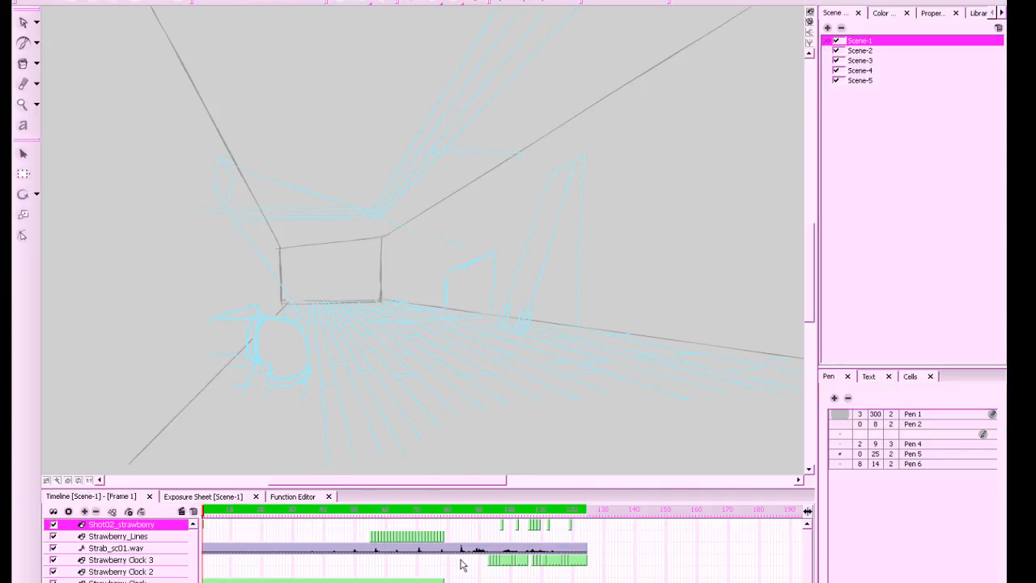
pyautogui.click(539, 511)
pyautogui.moveTo(635, 382)
pyautogui.mouseDown()
pyautogui.moveTo(645, 395)
pyautogui.moveTo(634, 401)
pyautogui.mouseUp()
pyautogui.moveTo(675, 365); pyautogui.dragTo(656, 322)
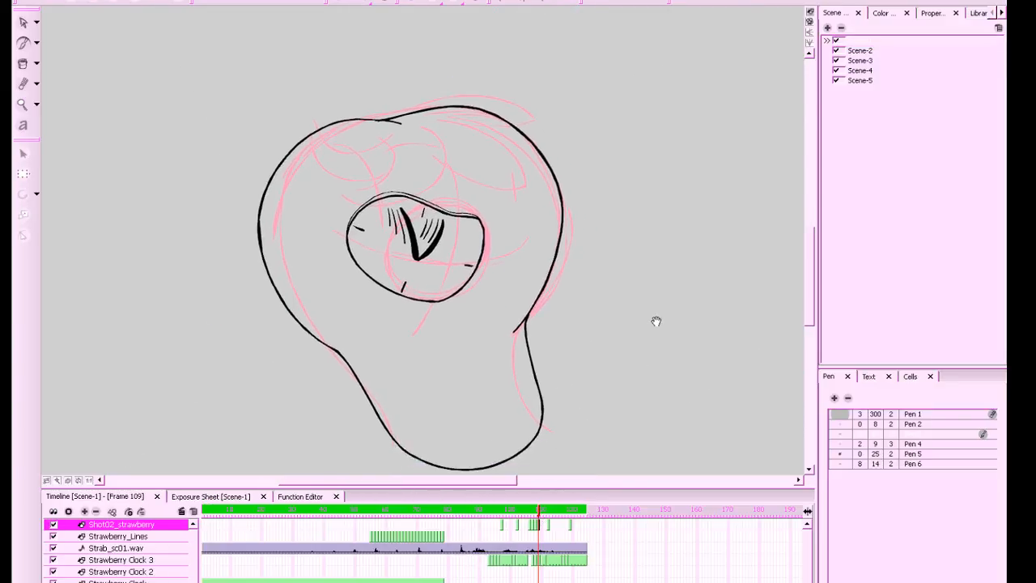
pyautogui.press('2')
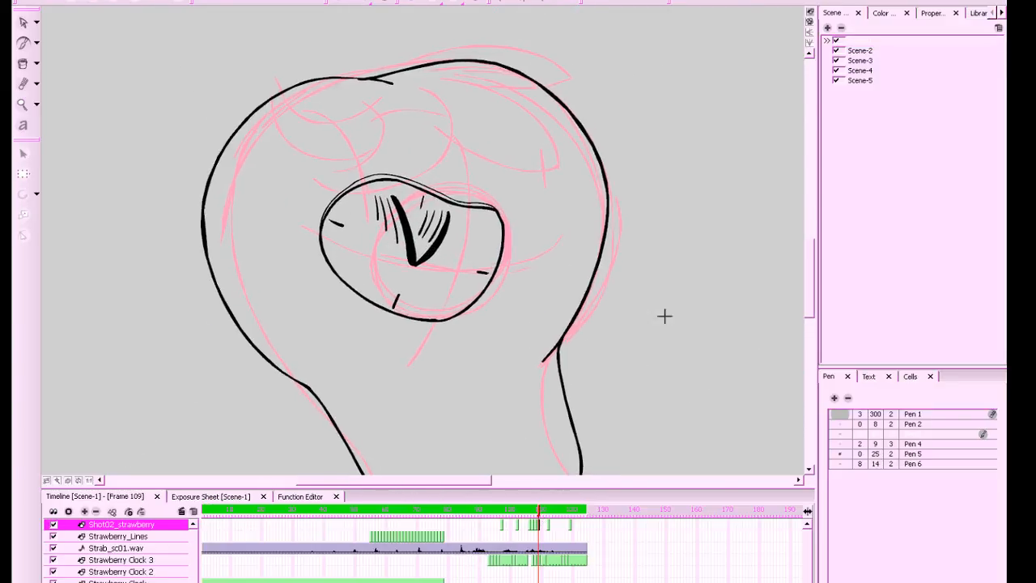
pyautogui.click(542, 523)
pyautogui.click(417, 1)
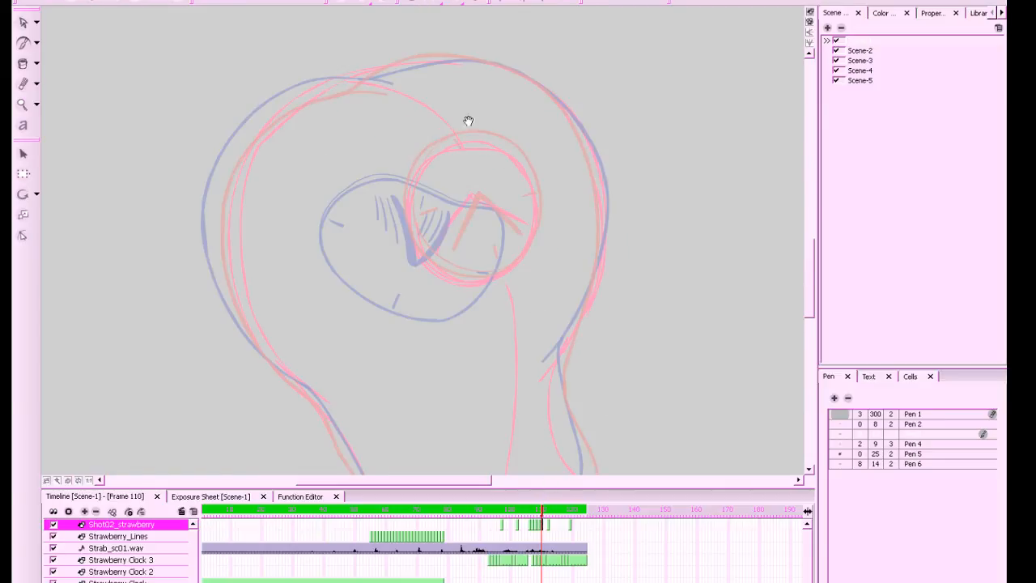
pyautogui.moveTo(603, 257); pyautogui.dragTo(605, 268)
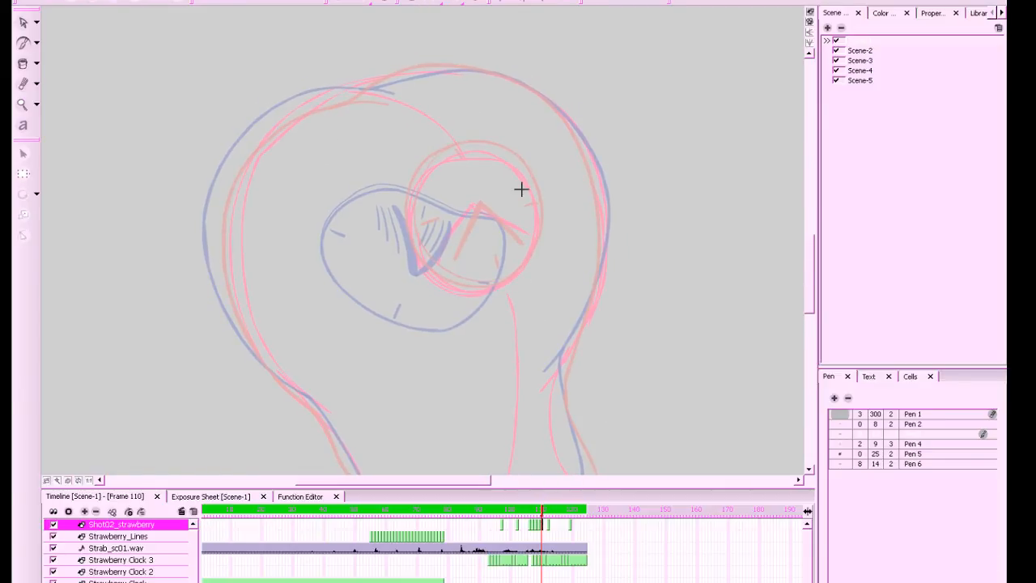
pyautogui.moveTo(526, 193); pyautogui.dragTo(522, 210)
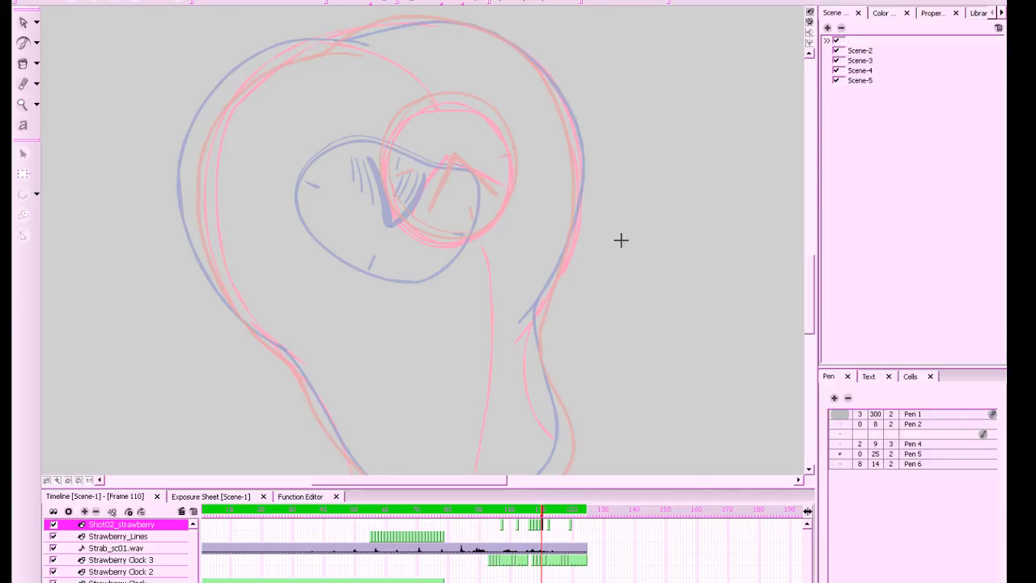
pyautogui.moveTo(808, 303); pyautogui.dragTo(760, 309)
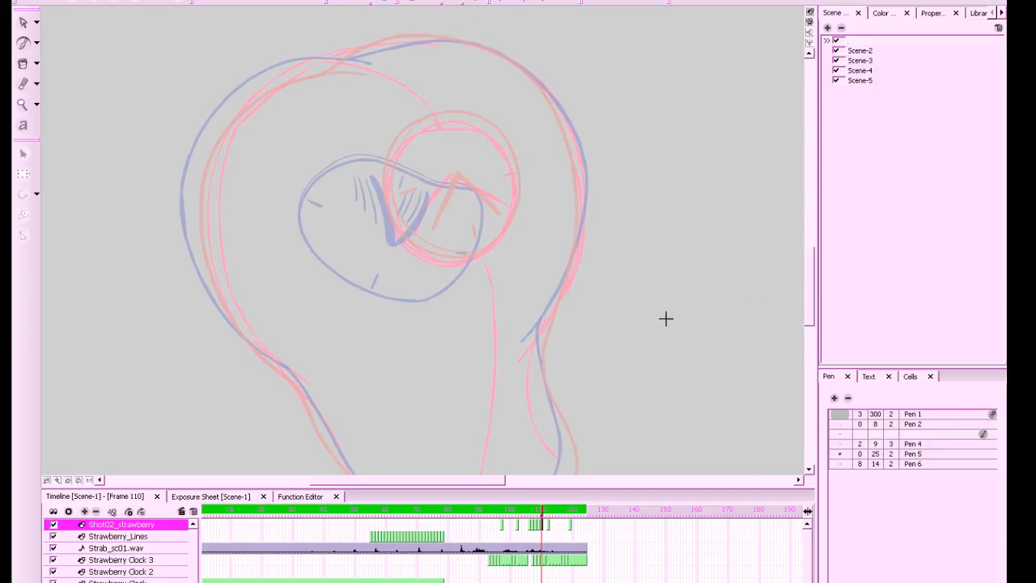
# Try inking the clock face circle over the rough sketch on frame 110 with Pen 3
pyautogui.moveTo(427, 129)
pyautogui.mouseDown()
pyautogui.moveTo(482, 132)
pyautogui.moveTo(514, 173)
pyautogui.moveTo(514, 219)
pyautogui.moveTo(496, 249)
pyautogui.moveTo(468, 264)
pyautogui.moveTo(437, 264)
pyautogui.moveTo(390, 226)
pyautogui.moveTo(384, 190)
pyautogui.moveTo(399, 152)
pyautogui.moveTo(443, 121)
pyautogui.mouseUp()
pyautogui.hotkey('ctrl', 'z')
pyautogui.press('space')
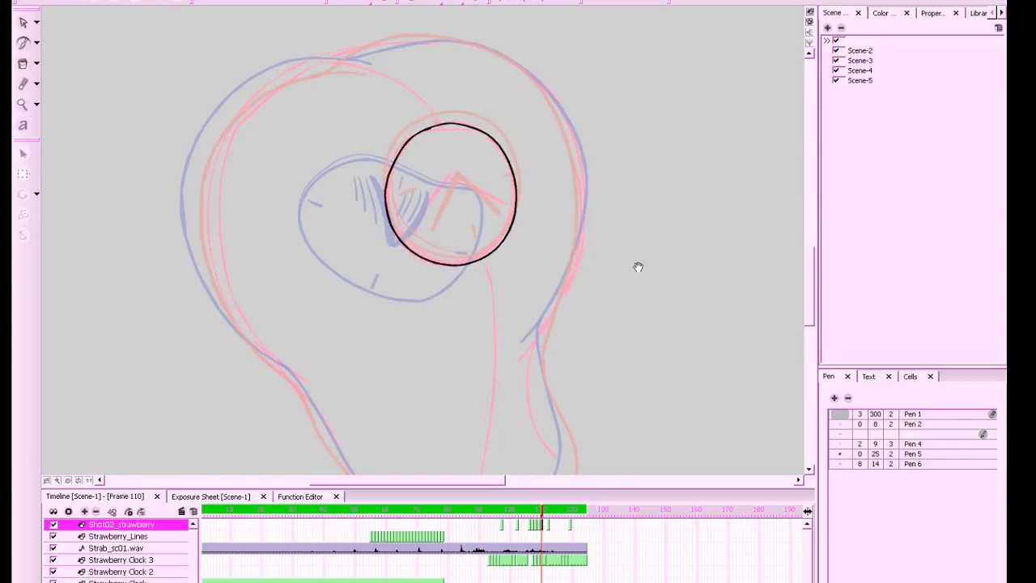
pyautogui.moveTo(644, 277)
pyautogui.mouseDown()
pyautogui.moveTo(653, 314)
pyautogui.moveTo(659, 290)
pyautogui.mouseUp()
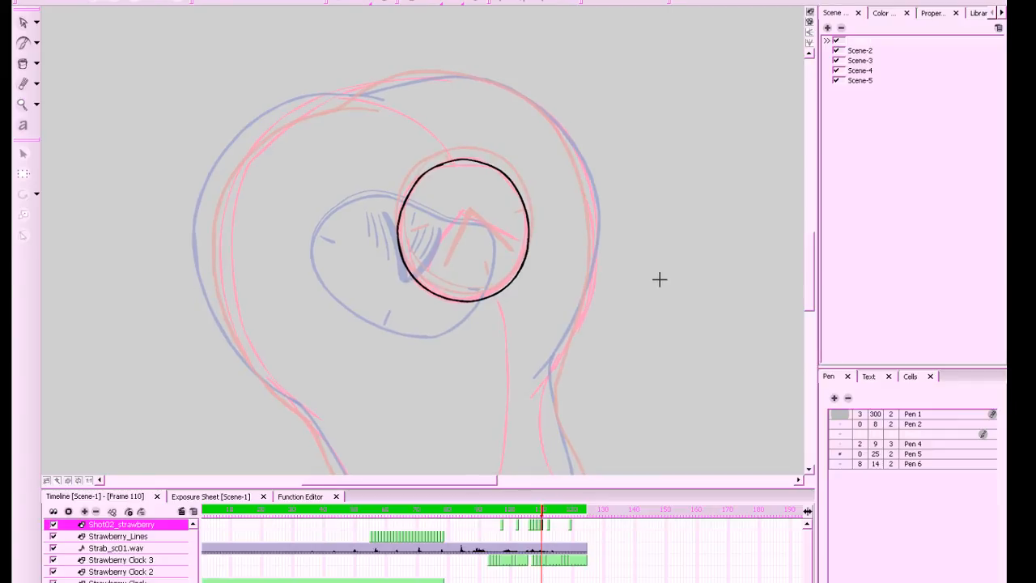
pyautogui.press(',')
pyautogui.press('.')
# Choose Pen 6 and redraw the clock face on frame 110 as one closed, thicker black circle over the rough one
pyautogui.click(881, 465)
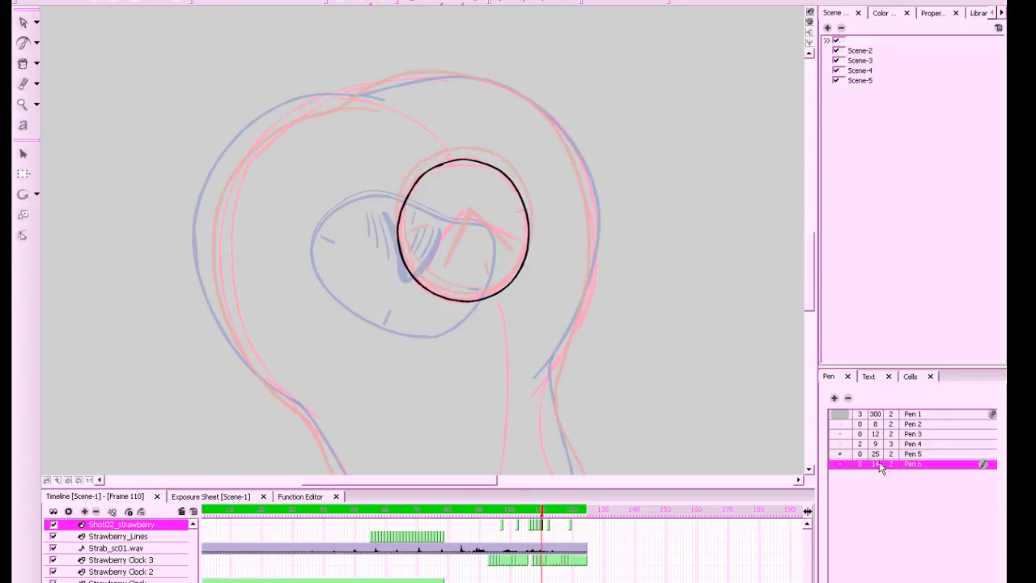
pyautogui.press('.')
pyautogui.press('.')
pyautogui.press(',')
pyautogui.press(',')
pyautogui.moveTo(457, 159)
pyautogui.mouseDown()
pyautogui.moveTo(415, 184)
pyautogui.moveTo(400, 235)
pyautogui.moveTo(432, 295)
pyautogui.moveTo(499, 289)
pyautogui.mouseUp()
pyautogui.hotkey('ctrl', 'z')
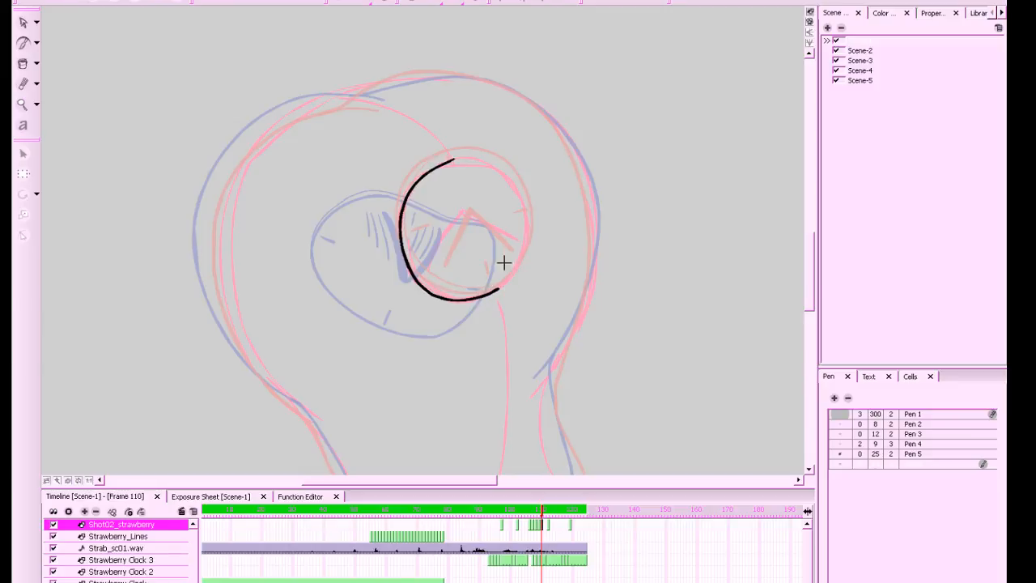
pyautogui.hotkey('ctrl', 'z')
pyautogui.moveTo(442, 164); pyautogui.dragTo(508, 170)
pyautogui.hotkey('ctrl', 'z')
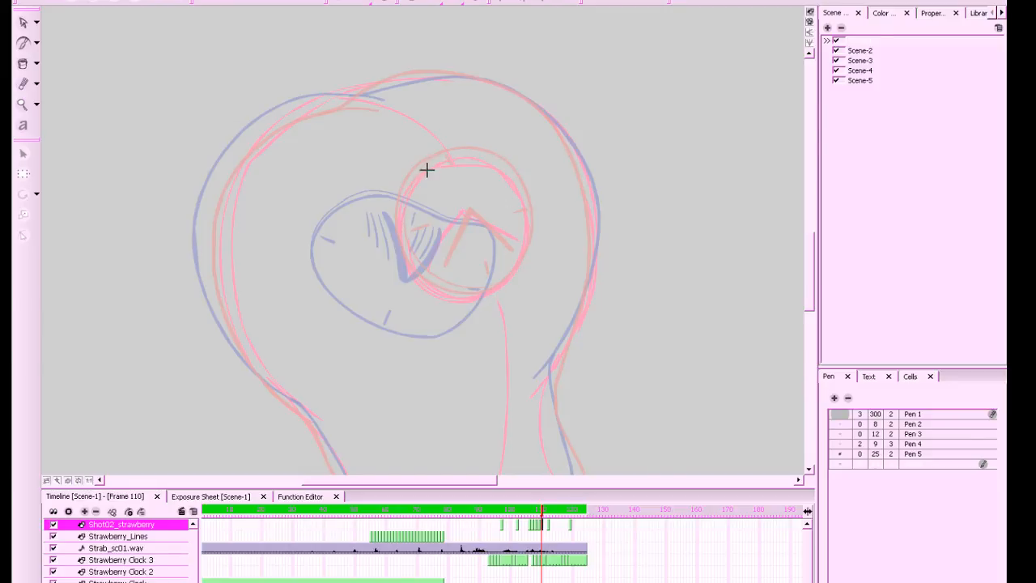
pyautogui.moveTo(432, 167)
pyautogui.mouseDown()
pyautogui.moveTo(482, 164)
pyautogui.moveTo(522, 201)
pyautogui.moveTo(516, 271)
pyautogui.moveTo(489, 295)
pyautogui.moveTo(457, 301)
pyautogui.moveTo(407, 274)
pyautogui.moveTo(397, 215)
pyautogui.moveTo(442, 162)
pyautogui.mouseUp()
pyautogui.press('f')
pyautogui.press('g')
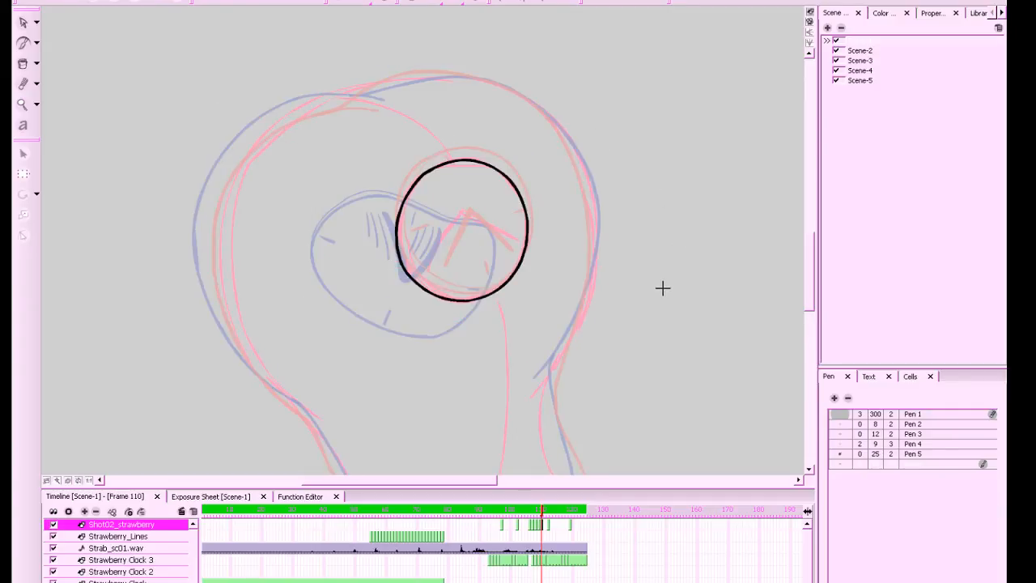
pyautogui.press('g')
pyautogui.press('f')
# Select the inked clock circle, stretch its upper-left corner slightly outward and save the project
pyautogui.click(23, 23)
pyautogui.moveTo(662, 293); pyautogui.dragTo(671, 292)
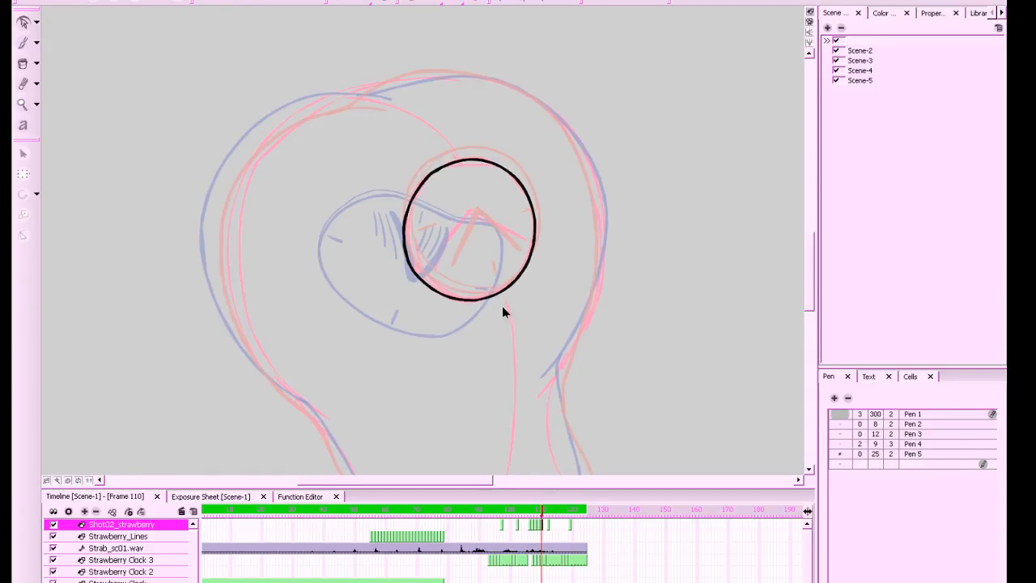
pyautogui.moveTo(565, 153); pyautogui.dragTo(356, 373)
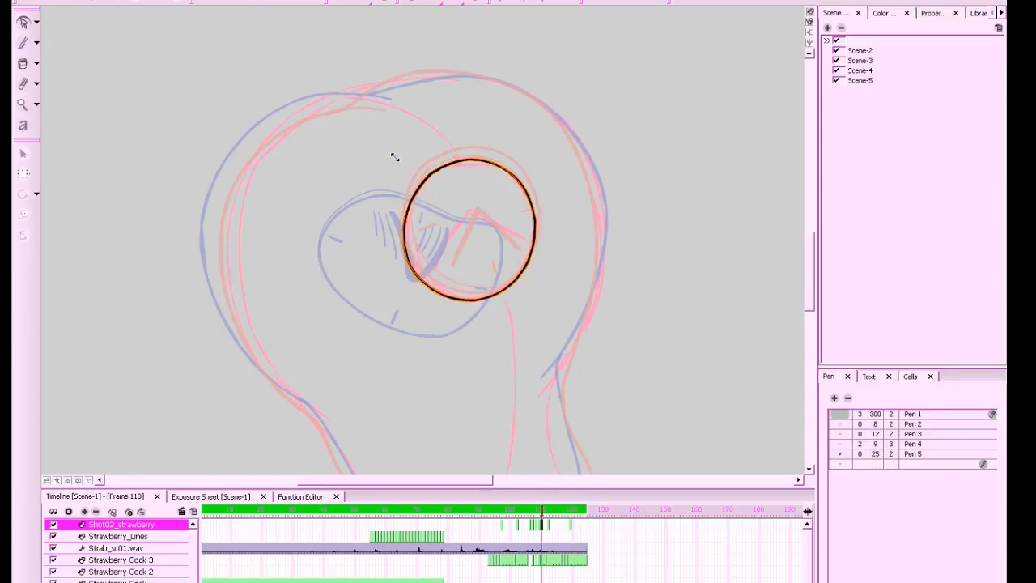
pyautogui.moveTo(395, 158); pyautogui.dragTo(395, 159)
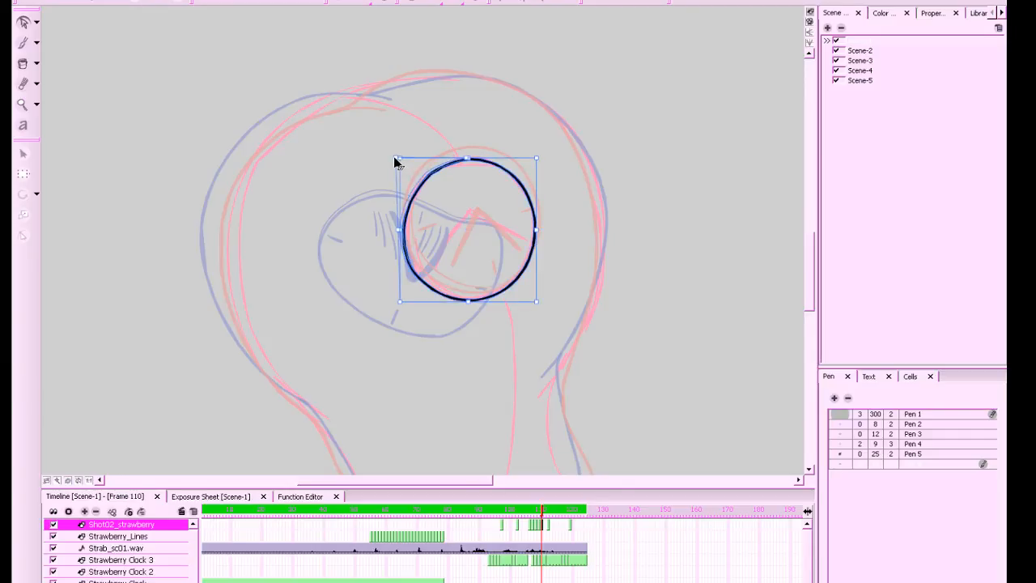
pyautogui.click(424, 131)
pyautogui.hotkey('ctrl', 's')
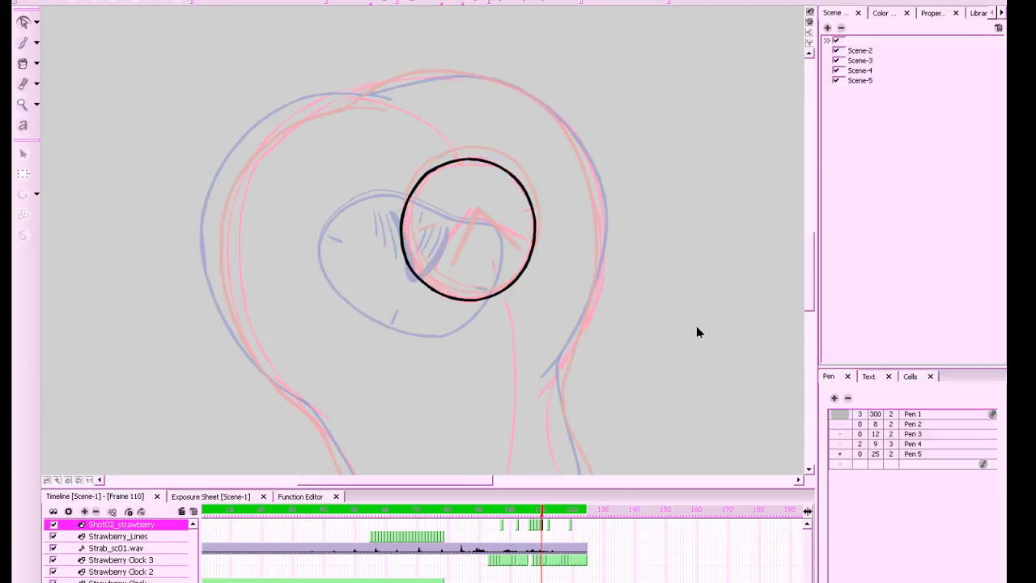
# Compare the clock circle with the previous frame and nudge it slightly downward
pyautogui.press(',')
pyautogui.press('.')
pyautogui.moveTo(531, 247); pyautogui.dragTo(532, 252)
pyautogui.click(631, 221)
# Flip through the frames around frame 110 up to frame 112 to examine how the clock face moves
pyautogui.press(',')
pyautogui.press(',')
pyautogui.press('.')
pyautogui.press('.')
pyautogui.press('.')
pyautogui.press('.')
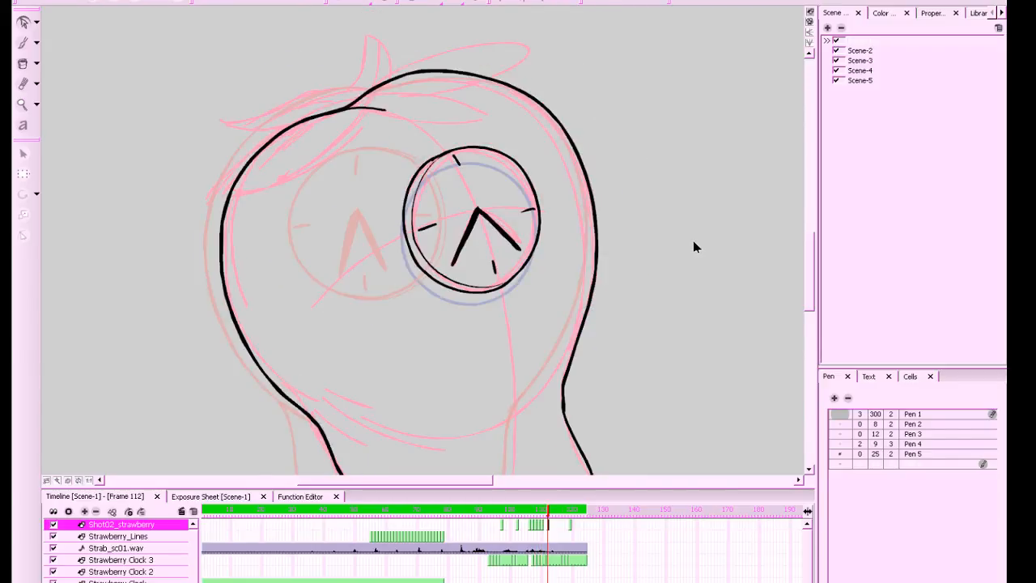
pyautogui.press(',')
pyautogui.press(',')
# Ink the left and right outlines of the strawberry's head on frame 110 with the brush, overlapping them at the top
pyautogui.hotkey('alt', 'b')
pyautogui.press('space')
pyautogui.moveTo(664, 243)
pyautogui.mouseDown()
pyautogui.moveTo(561, 175)
pyautogui.moveTo(617, 213)
pyautogui.mouseUp()
pyautogui.moveTo(585, 248)
pyautogui.mouseDown()
pyautogui.moveTo(584, 238)
pyautogui.moveTo(589, 248)
pyautogui.moveTo(573, 251)
pyautogui.mouseUp()
pyautogui.press('1')
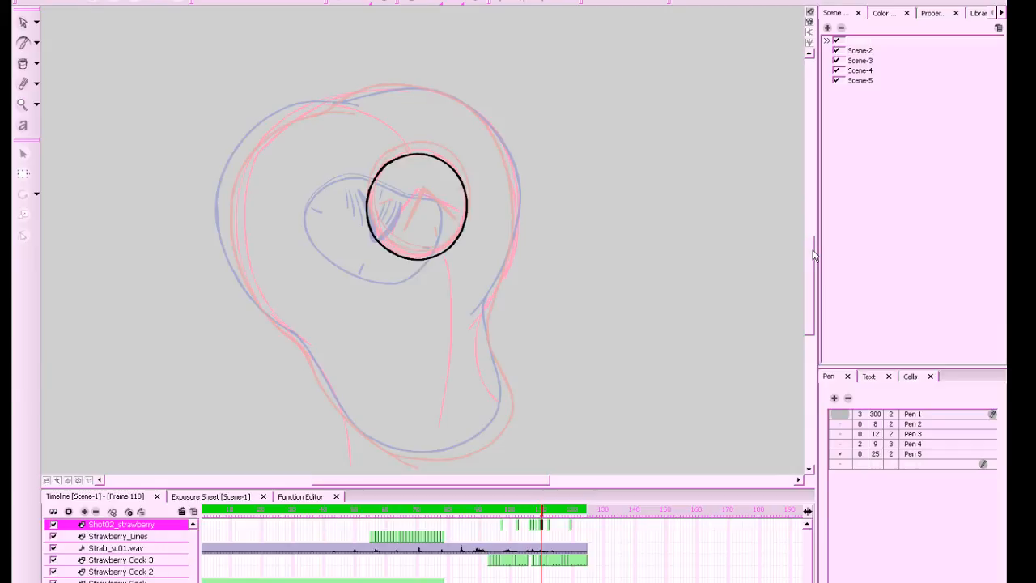
pyautogui.moveTo(543, 202); pyautogui.dragTo(544, 201)
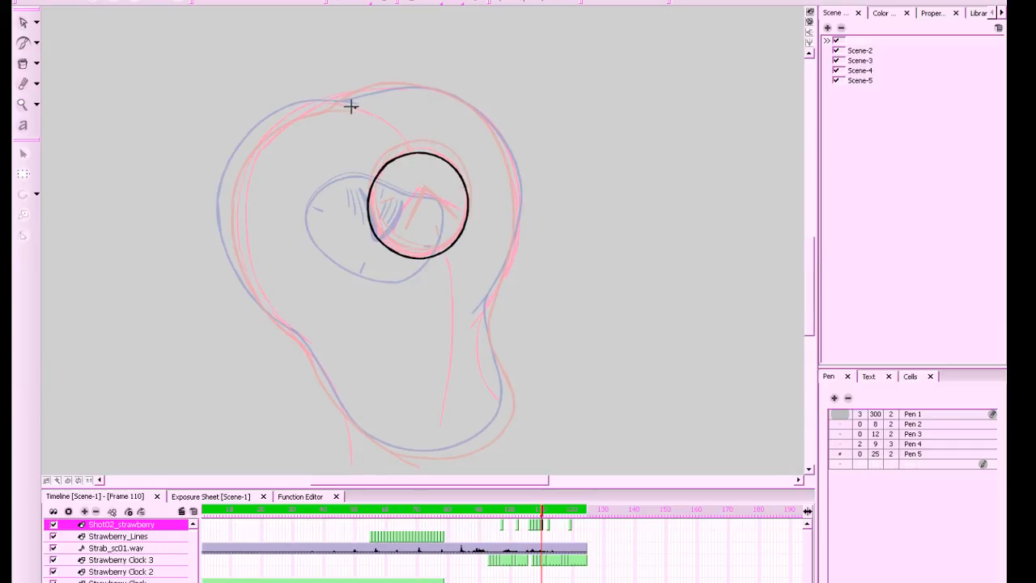
pyautogui.moveTo(344, 103)
pyautogui.mouseDown()
pyautogui.moveTo(293, 109)
pyautogui.moveTo(254, 135)
pyautogui.moveTo(231, 173)
pyautogui.moveTo(228, 235)
pyautogui.moveTo(251, 289)
pyautogui.moveTo(306, 342)
pyautogui.mouseUp()
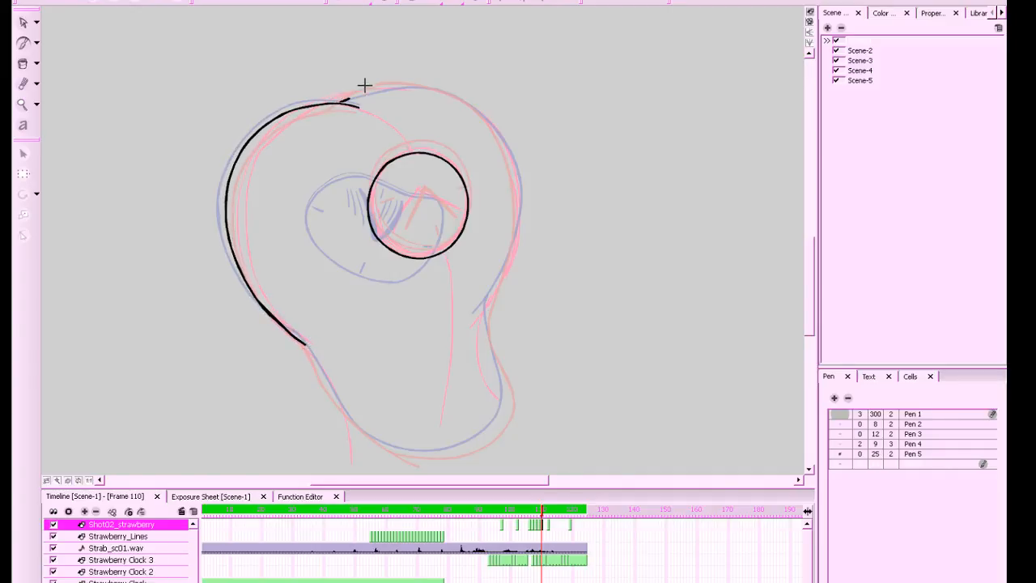
pyautogui.moveTo(340, 103)
pyautogui.mouseDown()
pyautogui.moveTo(411, 85)
pyautogui.moveTo(447, 94)
pyautogui.moveTo(479, 113)
pyautogui.moveTo(507, 152)
pyautogui.moveTo(517, 210)
pyautogui.moveTo(479, 312)
pyautogui.mouseUp()
pyautogui.scroll(-1, 567, 276)
# Compare the head outlines with the adjacent frames, select both strokes and stretch them slightly outward on the right side
pyautogui.press(',')
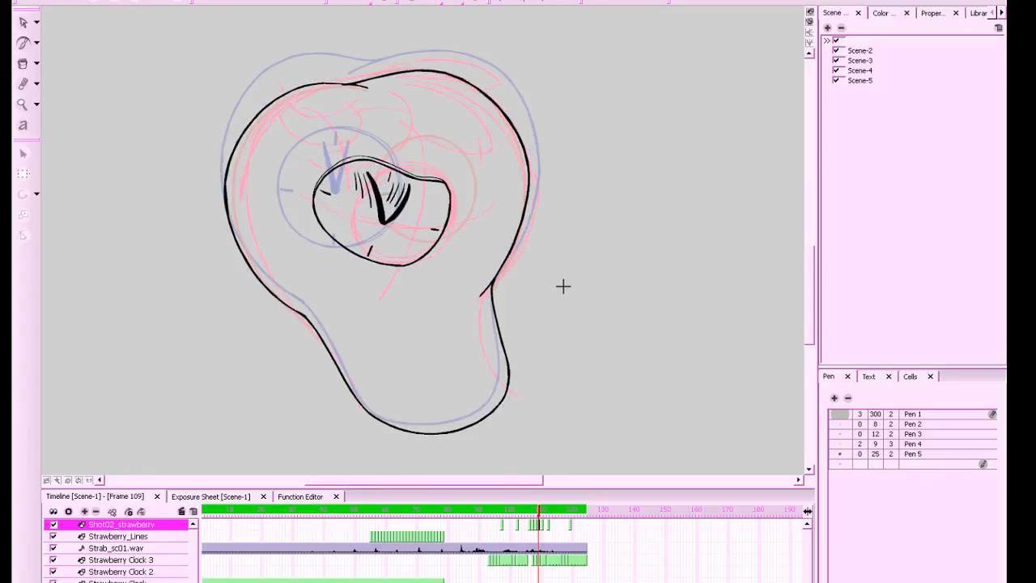
pyautogui.press('.')
pyautogui.press('.')
pyautogui.press(',')
pyautogui.click(24, 21)
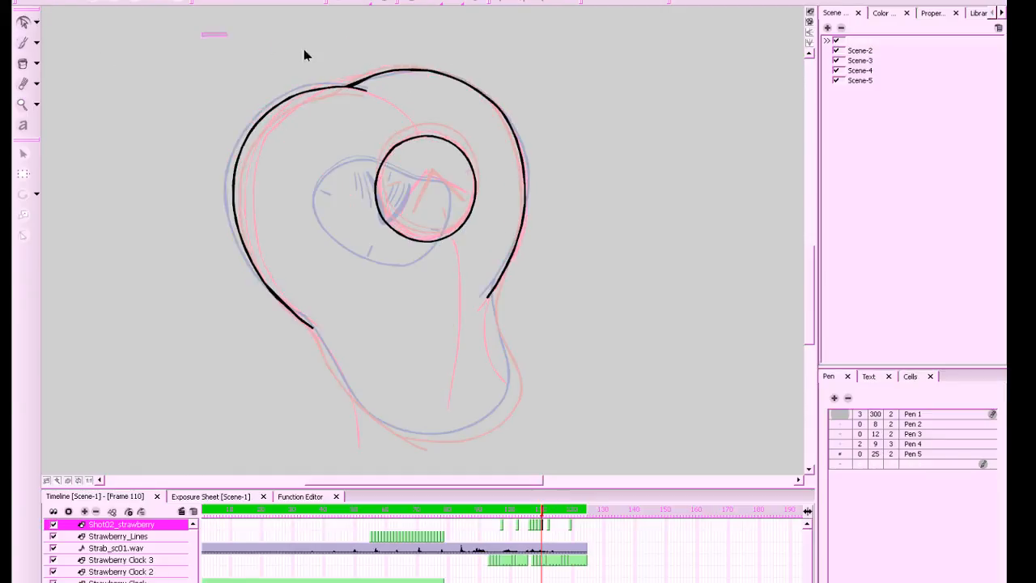
pyautogui.click(439, 75)
pyautogui.moveTo(532, 70); pyautogui.dragTo(532, 70)
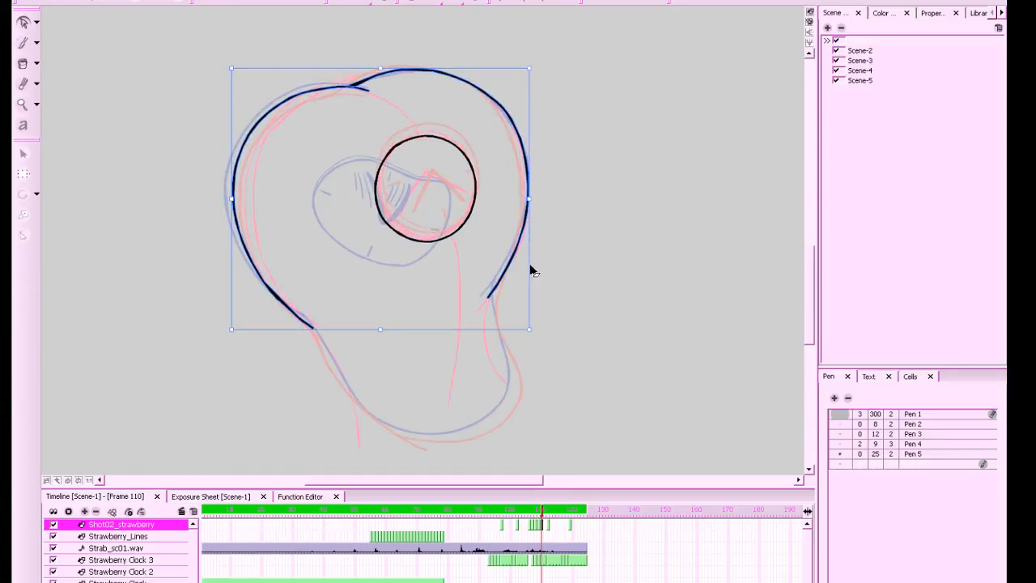
pyautogui.moveTo(529, 330); pyautogui.dragTo(534, 329)
pyautogui.click(626, 285)
# Ink the strawberry's lower body outline on frame 110, joining both head outlines, and check it against the preceding frames
pyautogui.press(',')
pyautogui.press('.')
pyautogui.press('.')
pyautogui.press(',')
pyautogui.moveTo(495, 292)
pyautogui.mouseDown()
pyautogui.moveTo(502, 409)
pyautogui.moveTo(475, 433)
pyautogui.moveTo(438, 442)
pyautogui.moveTo(360, 403)
pyautogui.moveTo(312, 323)
pyautogui.mouseUp()
pyautogui.hotkey('ctrl', 'z')
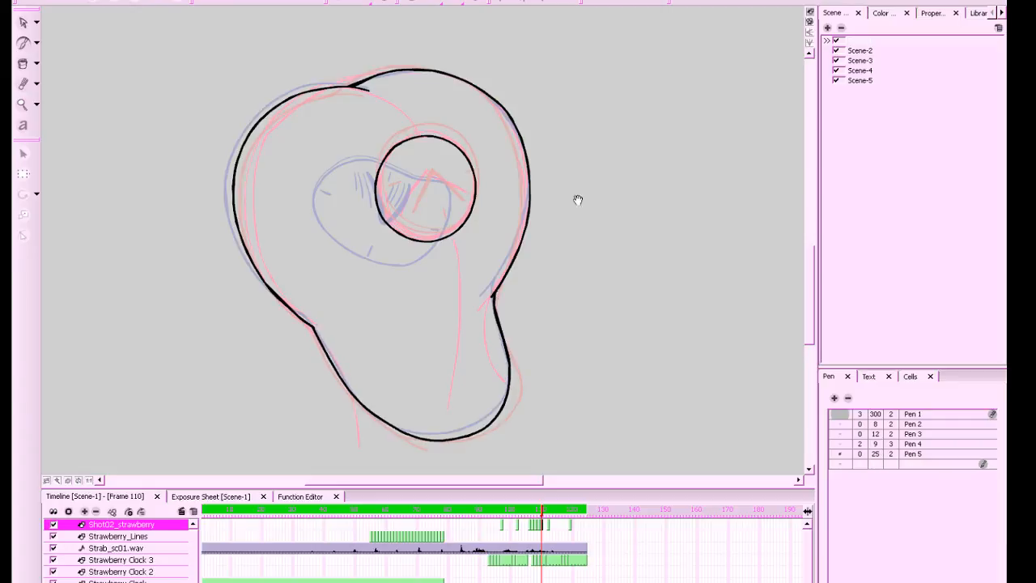
pyautogui.moveTo(557, 200); pyautogui.dragTo(587, 245)
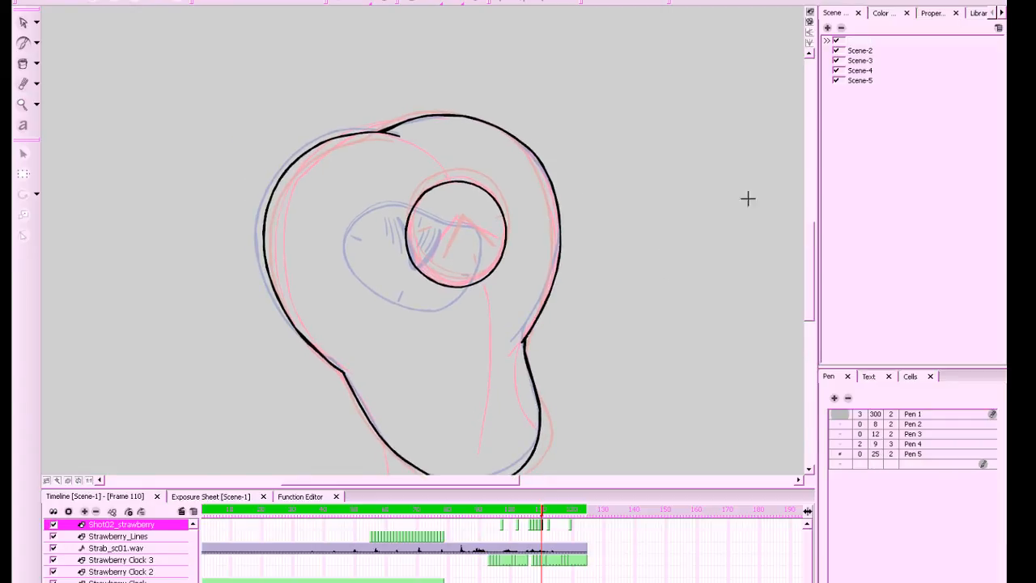
pyautogui.press('.')
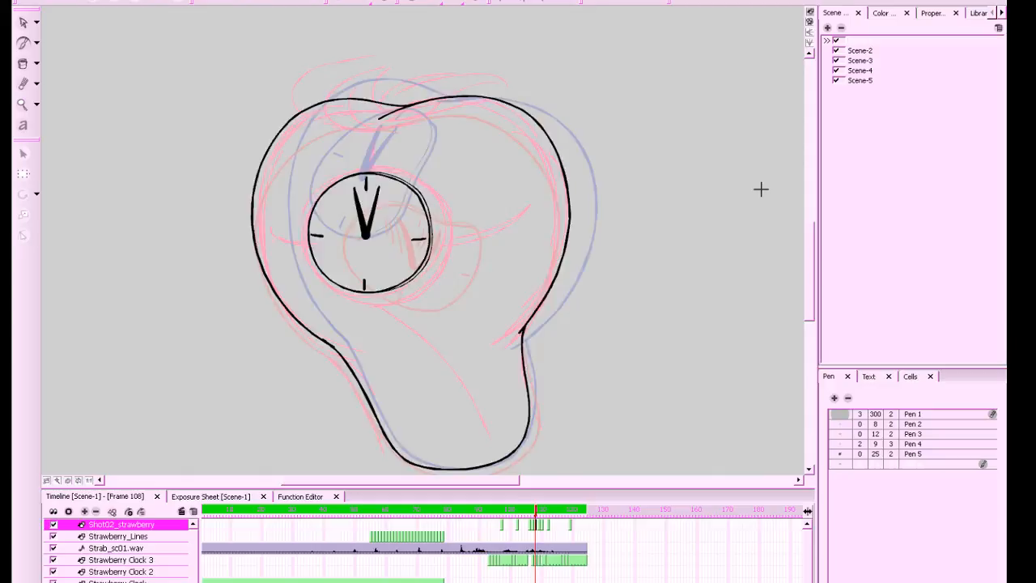
pyautogui.press('.')
pyautogui.press('.')
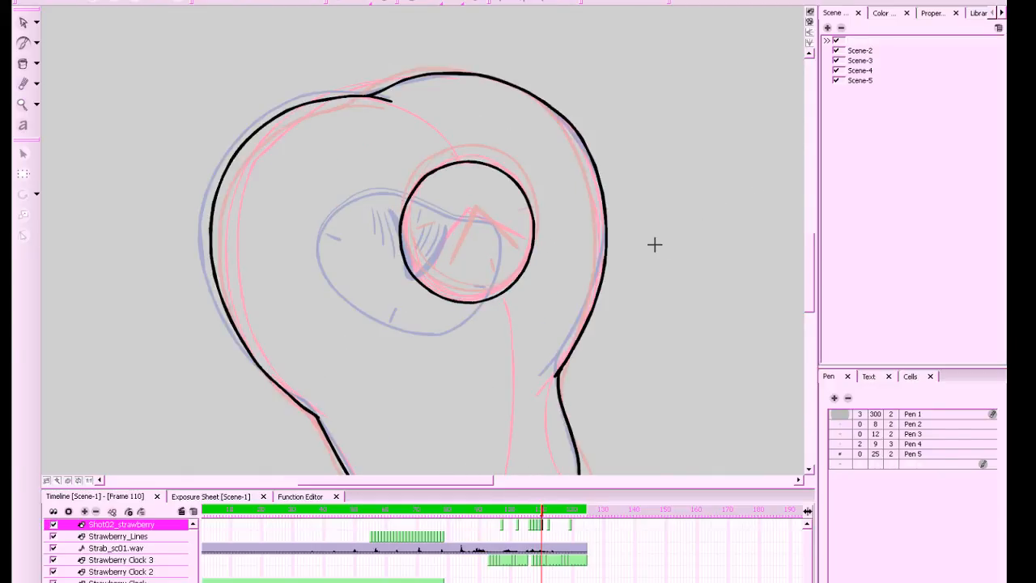
# Save the animation project with the inked frame 110
pyautogui.moveTo(666, 255); pyautogui.dragTo(674, 252)
pyautogui.press('2')
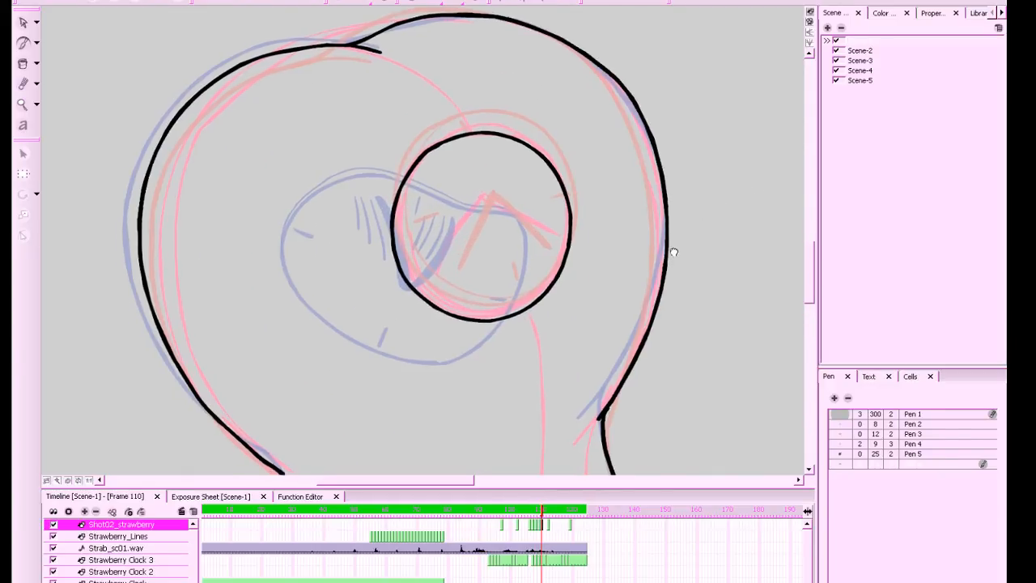
pyautogui.hotkey('ctrl', 's')
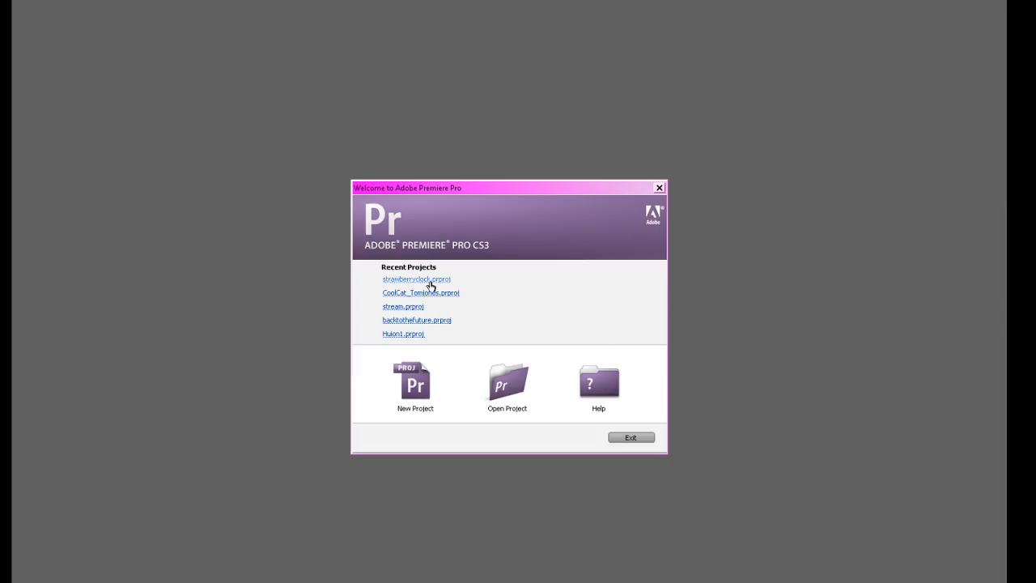
# Switch to Adobe Premiere Pro, open strawberryclock.prproj and play the animatic sequence in an enlarged preview
pyautogui.click(430, 282)
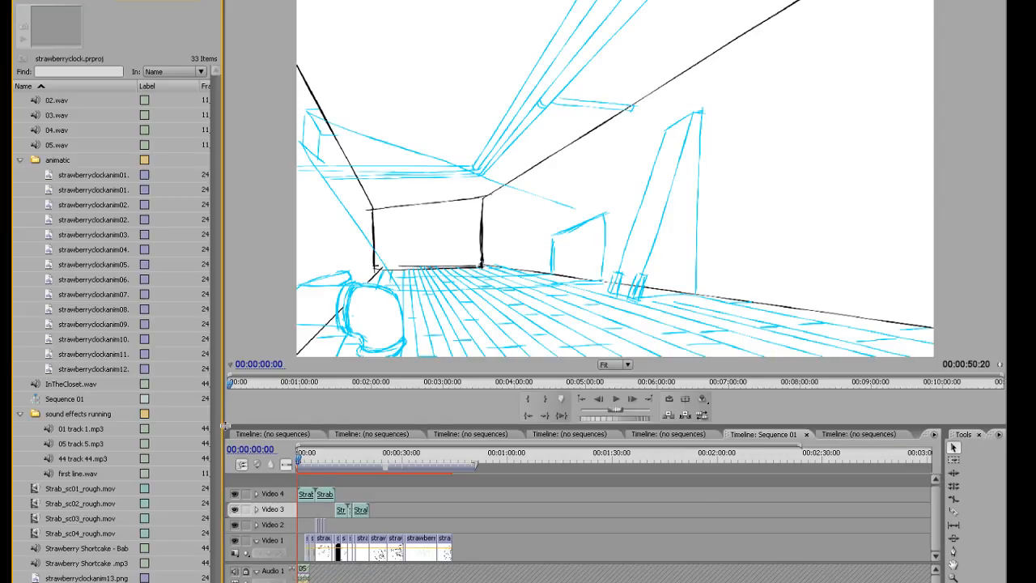
pyautogui.moveTo(224, 425); pyautogui.dragTo(145, 563)
pyautogui.moveTo(222, 497); pyautogui.dragTo(174, 498)
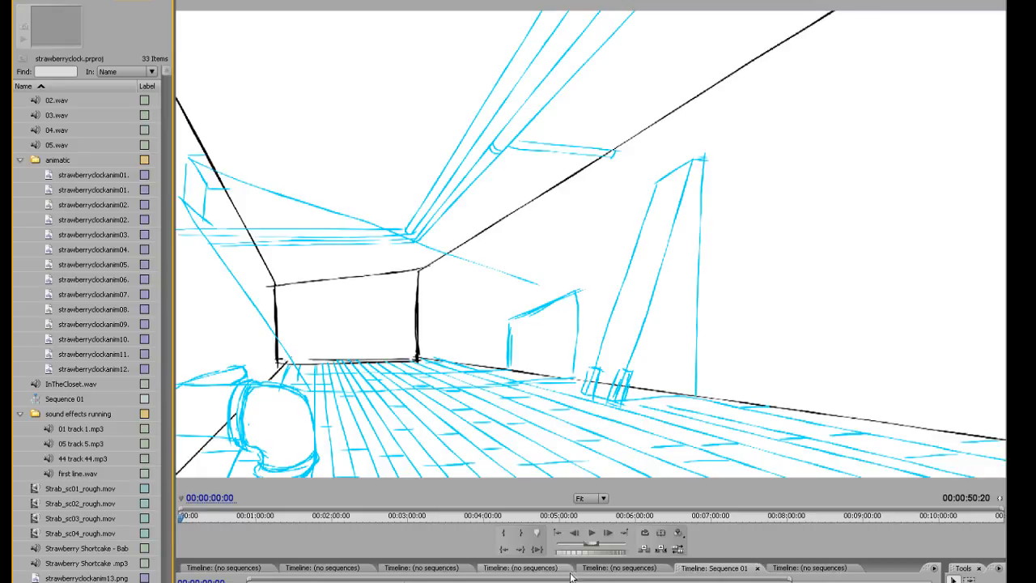
pyautogui.click(592, 532)
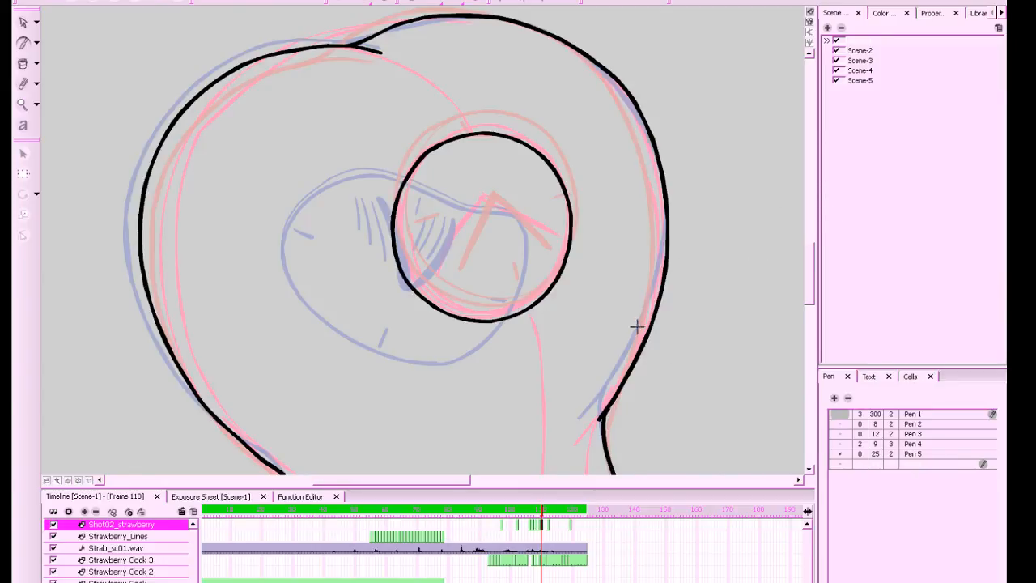
# Return to the animation program, compare frame 110 with its neighbours, and ink the clock face's four hour marks and two hands
pyautogui.moveTo(808, 278); pyautogui.dragTo(808, 278)
pyautogui.press(',')
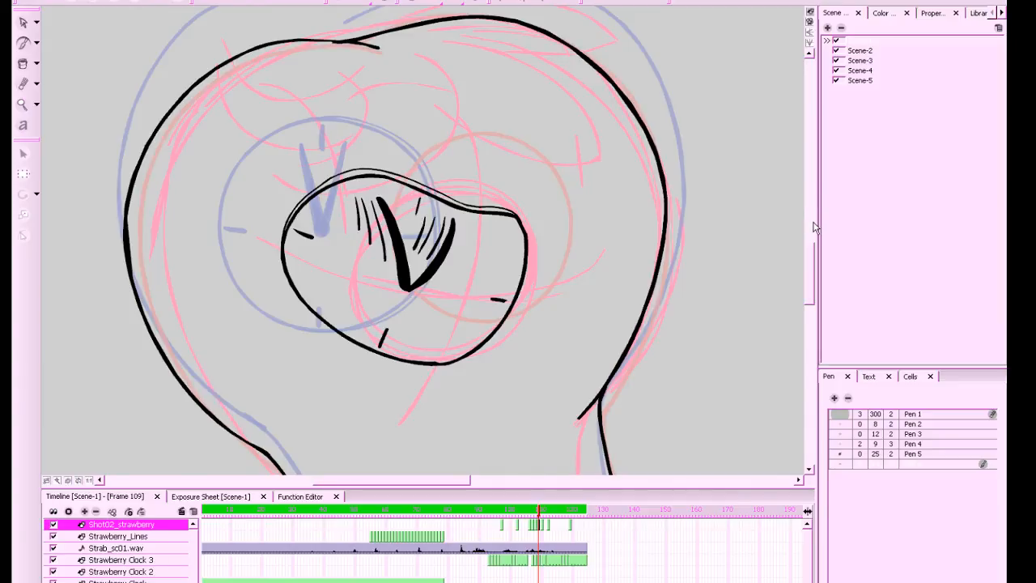
pyautogui.press('.')
pyautogui.press('.')
pyautogui.press('.')
pyautogui.press(',')
pyautogui.press(',')
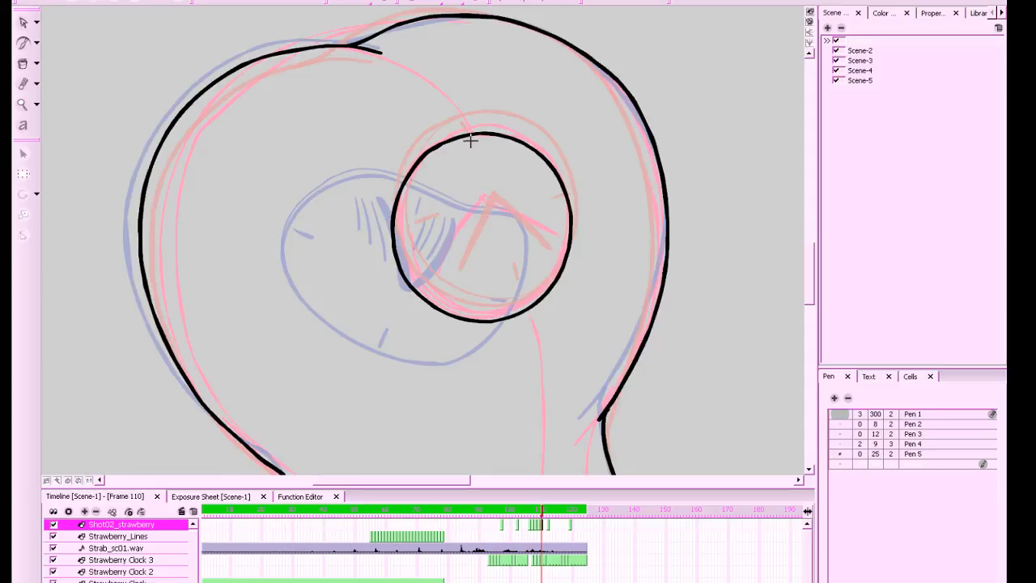
pyautogui.moveTo(471, 139); pyautogui.dragTo(475, 158)
pyautogui.moveTo(502, 293); pyautogui.dragTo(507, 308)
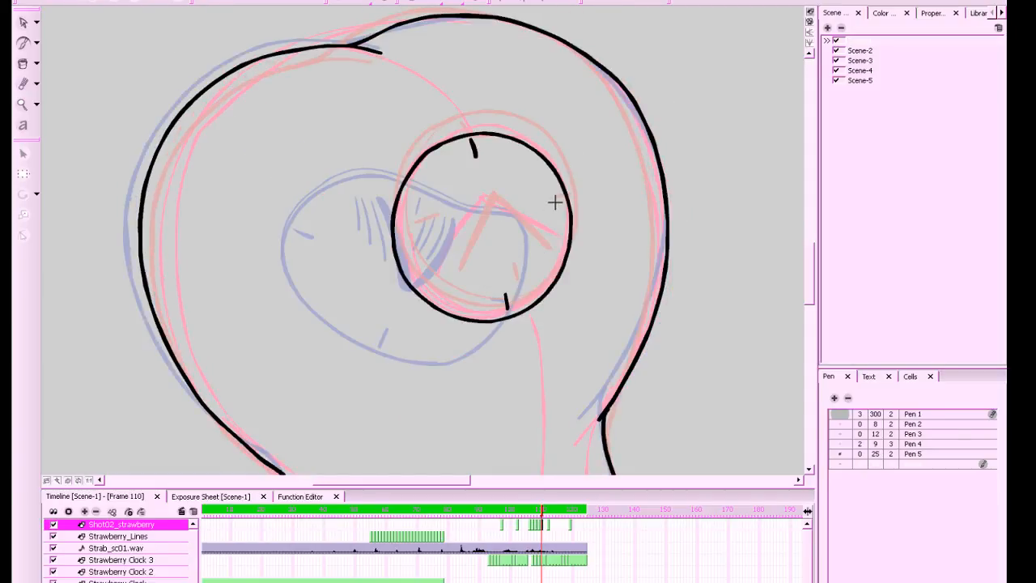
pyautogui.moveTo(553, 206); pyautogui.dragTo(562, 204)
pyautogui.moveTo(407, 243); pyautogui.dragTo(416, 240)
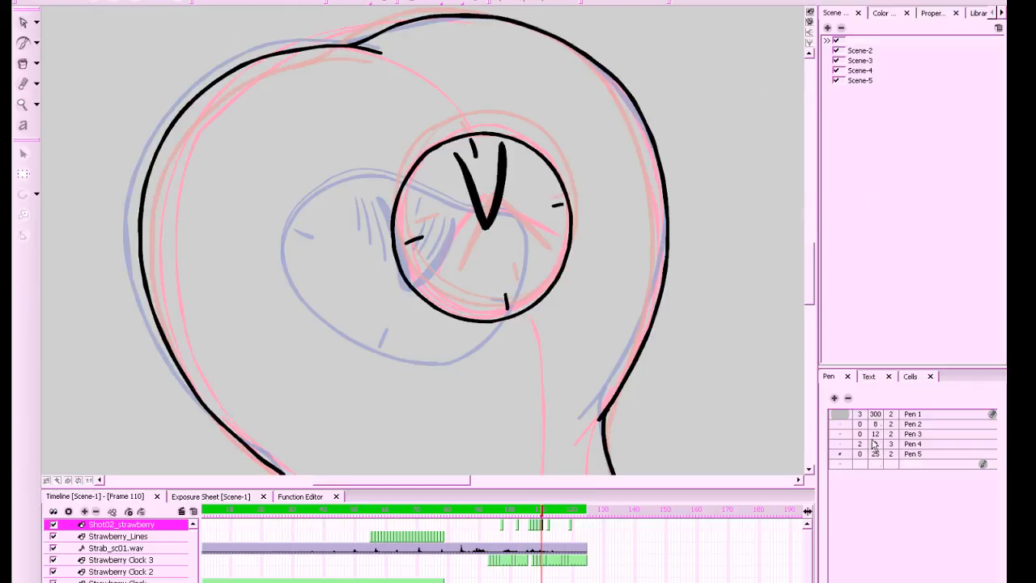
# Ink a thin second rim line around the lower-left side of the clock face on frame 110 with Pen 4
pyautogui.click(886, 447)
pyautogui.moveTo(547, 175); pyautogui.dragTo(629, 235)
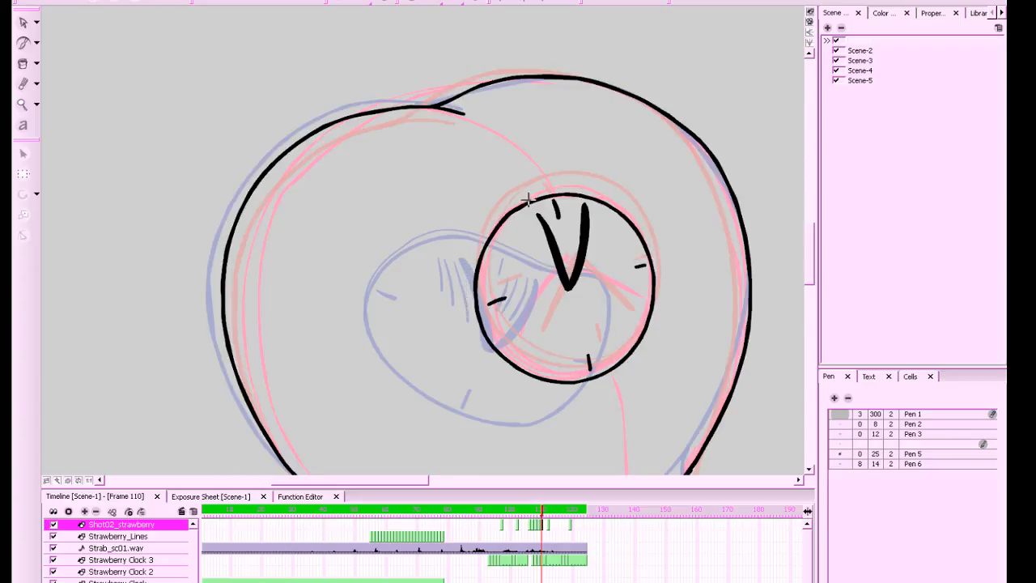
pyautogui.moveTo(509, 212); pyautogui.dragTo(477, 254)
pyautogui.moveTo(470, 308)
pyautogui.mouseDown()
pyautogui.moveTo(508, 371)
pyautogui.moveTo(542, 381)
pyautogui.mouseUp()
pyautogui.moveTo(615, 368)
pyautogui.mouseDown()
pyautogui.moveTo(526, 382)
pyautogui.moveTo(497, 367)
pyautogui.moveTo(464, 297)
pyautogui.moveTo(491, 224)
pyautogui.mouseUp()
pyautogui.press('1')
pyautogui.press('1')
pyautogui.press('1')
pyautogui.press('1')
pyautogui.press('1')
pyautogui.press('1')
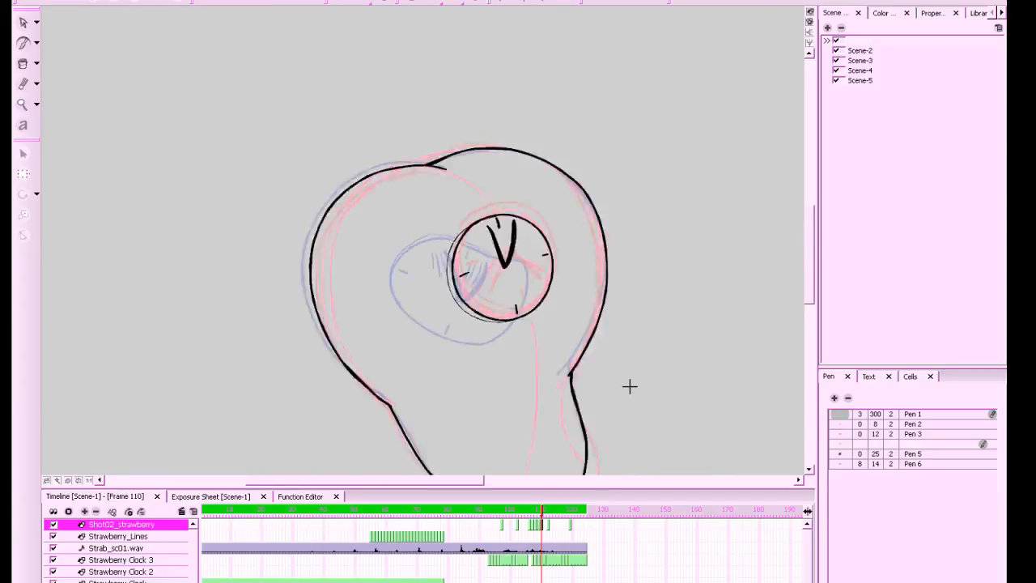
# Flip between frame 110 and its neighbours to check the clock face and its new rim line
pyautogui.press('f')
pyautogui.press('g')
pyautogui.press('g')
pyautogui.press('f')
pyautogui.press('2')
pyautogui.press('2')
pyautogui.press('2')
pyautogui.press('2')
pyautogui.press('2')
pyautogui.press('2')
pyautogui.moveTo(622, 338); pyautogui.dragTo(536, 289)
pyautogui.moveTo(629, 300); pyautogui.dragTo(653, 299)
pyautogui.press('1')
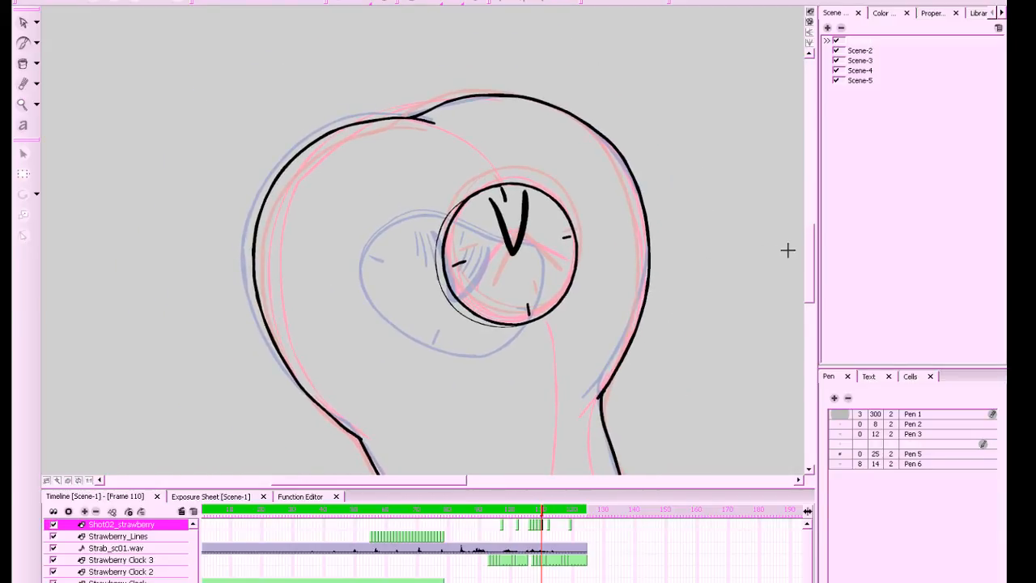
pyautogui.press('.')
pyautogui.press(',')
pyautogui.click(442, 312)
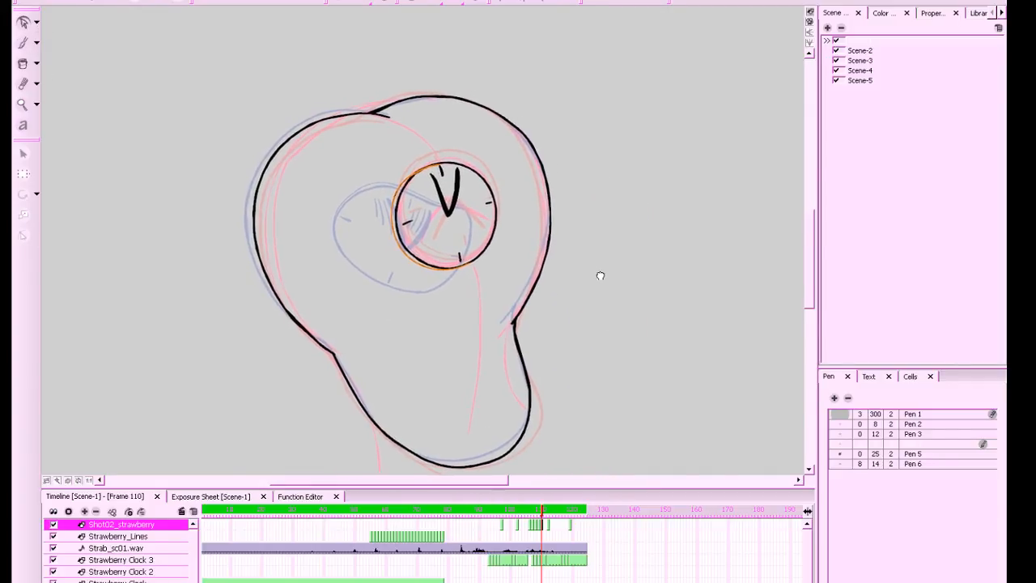
pyautogui.hotkey('alt', 'b')
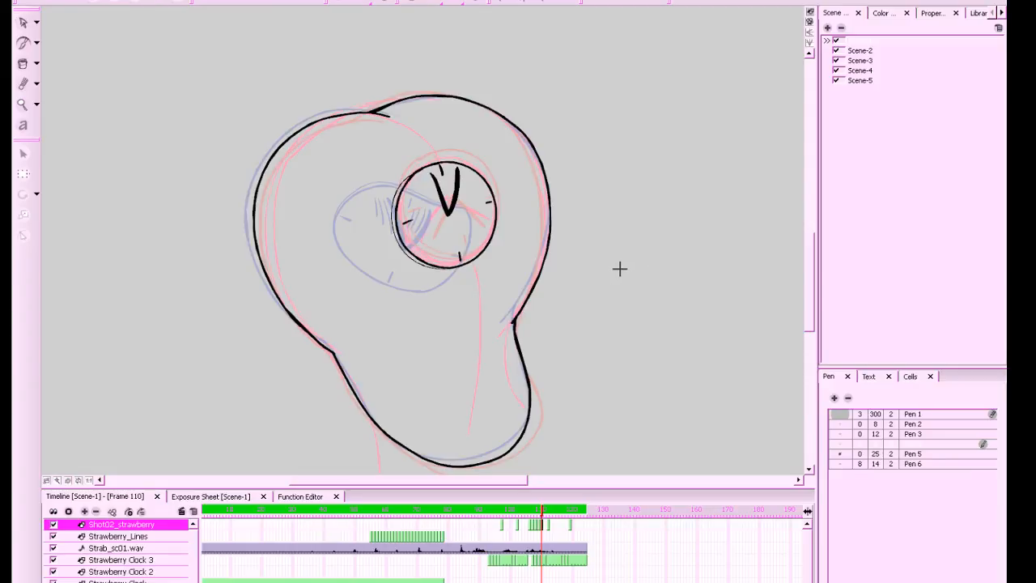
pyautogui.press('g')
pyautogui.press('f')
pyautogui.press('f')
pyautogui.press('g')
pyautogui.press('g')
pyautogui.press(',')
pyautogui.press(',')
# Advance to frame 111, choose the black bg colour with Pen 6, and save the project
pyautogui.press('.')
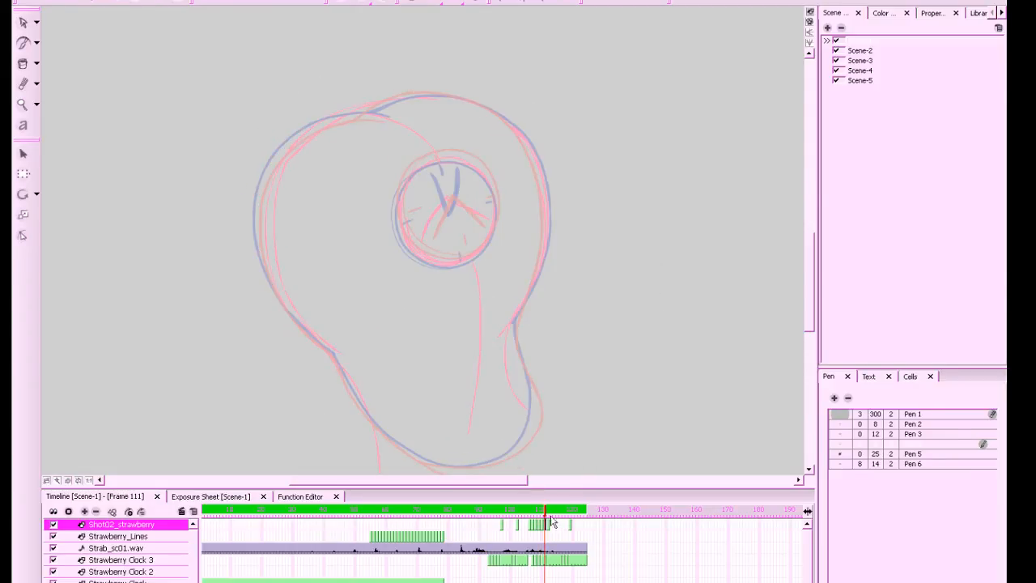
pyautogui.click(881, 13)
pyautogui.click(858, 93)
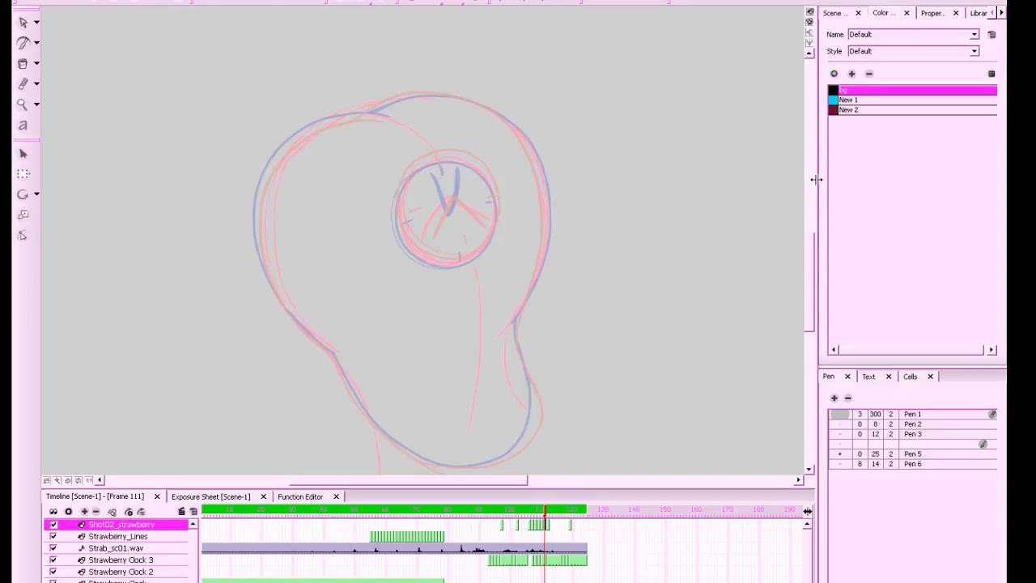
pyautogui.click(888, 464)
pyautogui.moveTo(607, 386)
pyautogui.mouseDown()
pyautogui.moveTo(638, 372)
pyautogui.moveTo(648, 252)
pyautogui.moveTo(652, 279)
pyautogui.mouseUp()
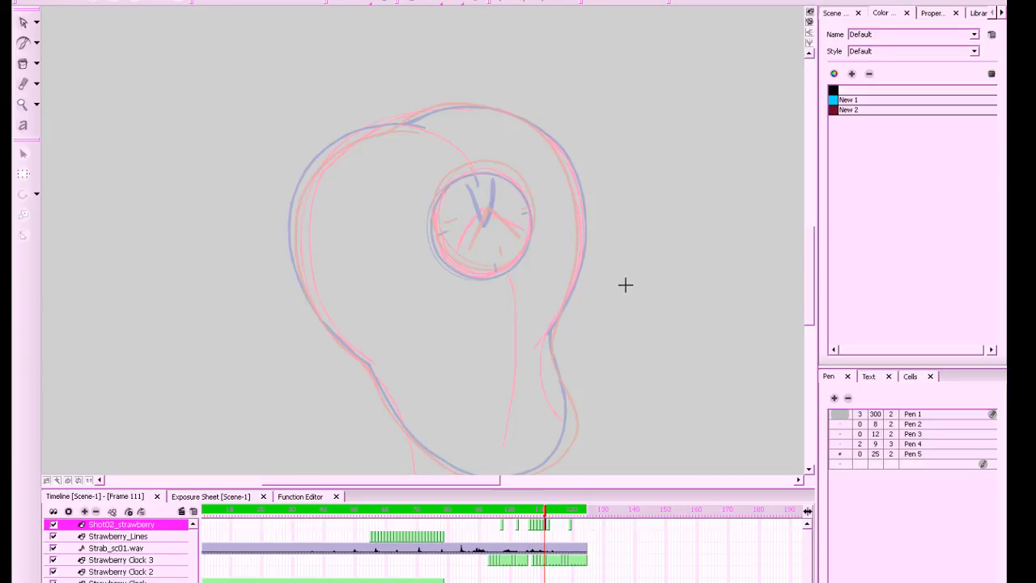
pyautogui.hotkey('ctrl', 's')
pyautogui.moveTo(648, 293); pyautogui.dragTo(649, 281)
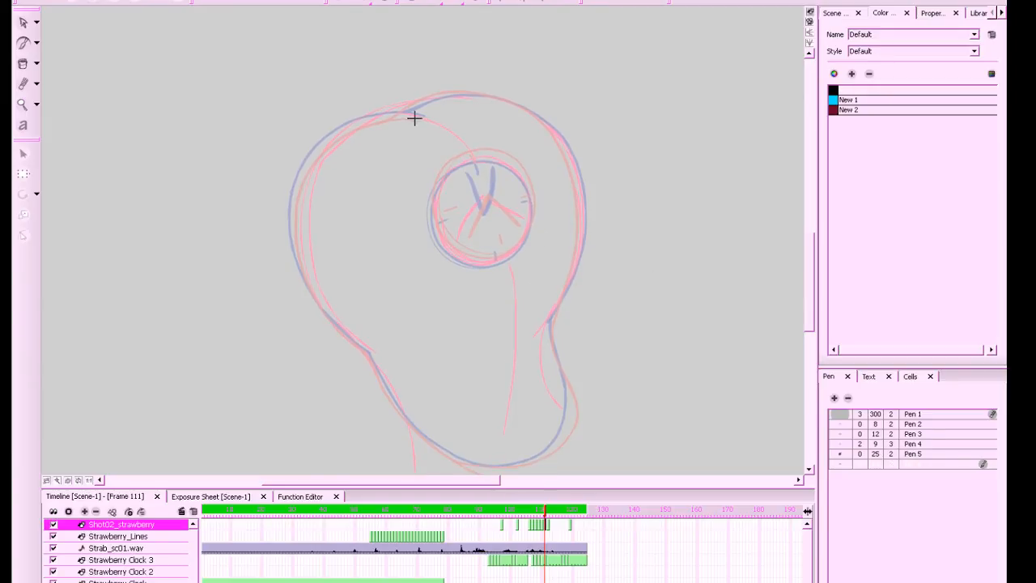
# Ink the left outline of the strawberry's head on frame 111 and compare it with the adjacent frames
pyautogui.moveTo(408, 115); pyautogui.dragTo(419, 118)
pyautogui.moveTo(414, 116)
pyautogui.mouseDown()
pyautogui.moveTo(362, 116)
pyautogui.moveTo(321, 141)
pyautogui.moveTo(294, 185)
pyautogui.moveTo(303, 275)
pyautogui.moveTo(375, 357)
pyautogui.mouseUp()
pyautogui.moveTo(555, 289); pyautogui.dragTo(546, 271)
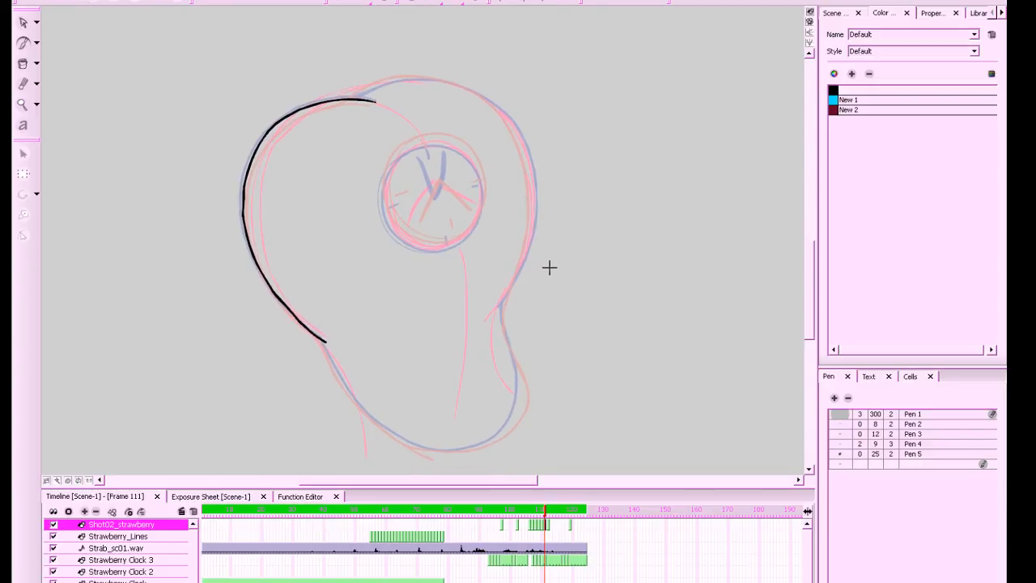
pyautogui.press(',')
pyautogui.press('.')
pyautogui.press('.')
pyautogui.press(',')
# Try to nudge the left head outline on frame 111 slightly inward, and undo the move
pyautogui.click(23, 24)
pyautogui.moveTo(171, 114); pyautogui.dragTo(318, 167)
pyautogui.click(238, 225)
pyautogui.moveTo(238, 221); pyautogui.dragTo(242, 224)
pyautogui.hotkey('ctrl', 'z')
pyautogui.click(288, 194)
pyautogui.moveTo(636, 251)
pyautogui.mouseDown()
pyautogui.moveTo(578, 273)
pyautogui.moveTo(586, 270)
pyautogui.mouseUp()
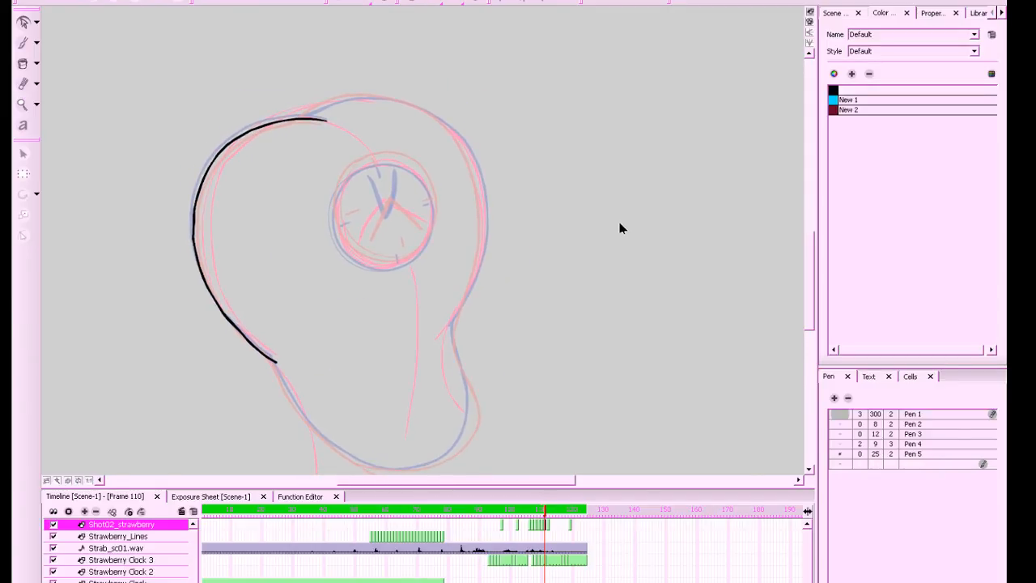
# Ink the right head outline on frame 111, joining the left outline at the top, and compare it with the adjacent frames
pyautogui.hotkey('alt', 'b')
pyautogui.moveTo(300, 119)
pyautogui.mouseDown()
pyautogui.moveTo(346, 94)
pyautogui.moveTo(306, 118)
pyautogui.moveTo(331, 99)
pyautogui.moveTo(367, 94)
pyautogui.moveTo(453, 130)
pyautogui.mouseUp()
pyautogui.hotkey('ctrl', 'z')
pyautogui.hotkey('ctrl', 'z')
pyautogui.moveTo(308, 114); pyautogui.dragTo(386, 89)
pyautogui.hotkey('ctrl', 'z')
pyautogui.moveTo(315, 111)
pyautogui.mouseDown()
pyautogui.moveTo(398, 97)
pyautogui.moveTo(445, 116)
pyautogui.moveTo(475, 164)
pyautogui.moveTo(483, 232)
pyautogui.moveTo(444, 336)
pyautogui.mouseUp()
pyautogui.press(',')
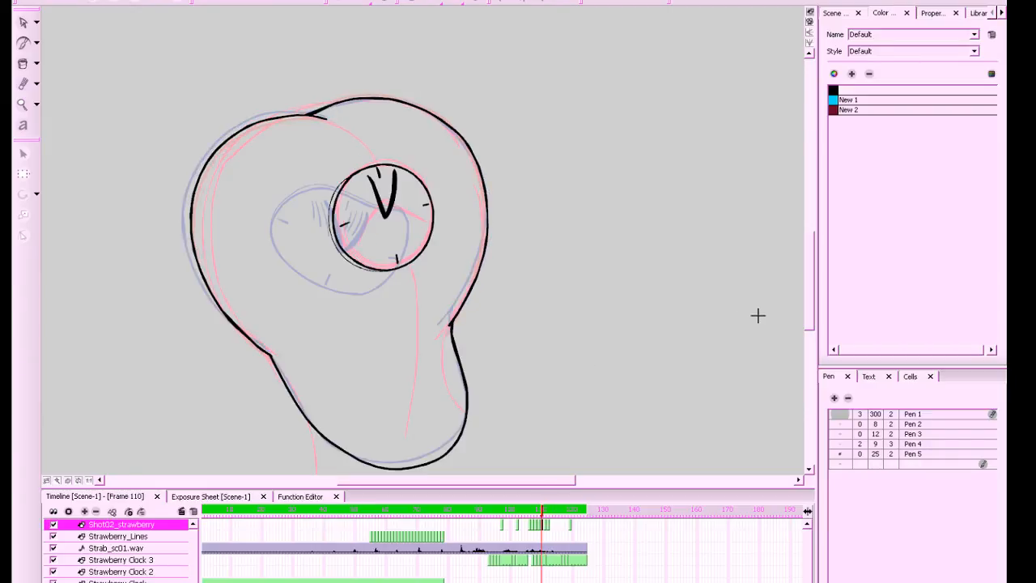
pyautogui.press('.')
pyautogui.press('.')
pyautogui.press(',')
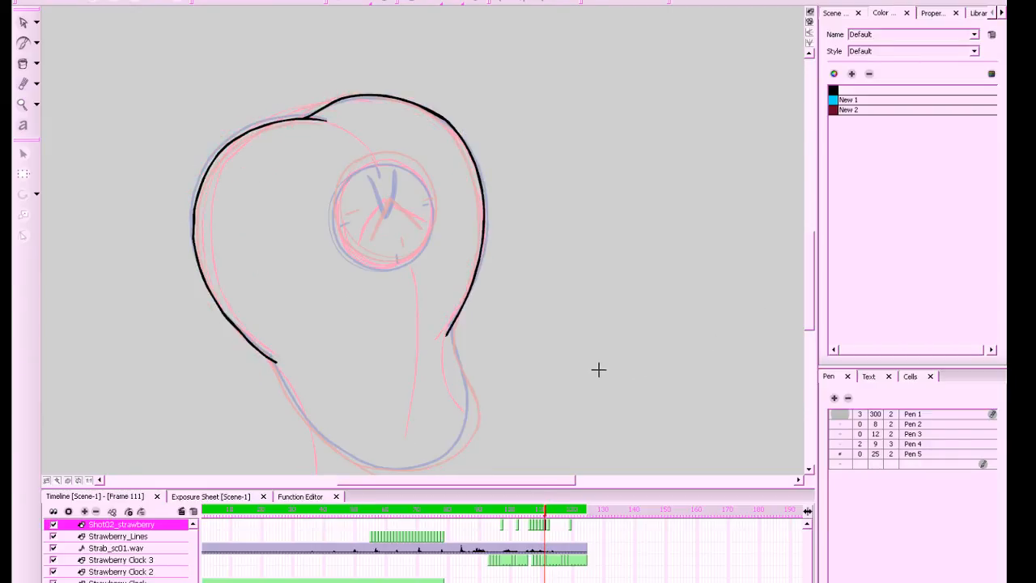
# Ink the strawberry's lower body outline on frame 111, joining the ends of both head outlines
pyautogui.moveTo(599, 370); pyautogui.dragTo(615, 229)
pyautogui.press('2')
pyautogui.moveTo(643, 277); pyautogui.dragTo(637, 310)
pyautogui.press('e')
pyautogui.moveTo(488, 243); pyautogui.dragTo(492, 266)
pyautogui.hotkey('ctrl', 'z')
pyautogui.hotkey('alt', 'x')
pyautogui.hotkey('alt', 'b')
pyautogui.moveTo(496, 232)
pyautogui.mouseDown()
pyautogui.moveTo(522, 369)
pyautogui.moveTo(508, 396)
pyautogui.moveTo(441, 427)
pyautogui.moveTo(353, 408)
pyautogui.moveTo(293, 347)
pyautogui.moveTo(256, 279)
pyautogui.mouseUp()
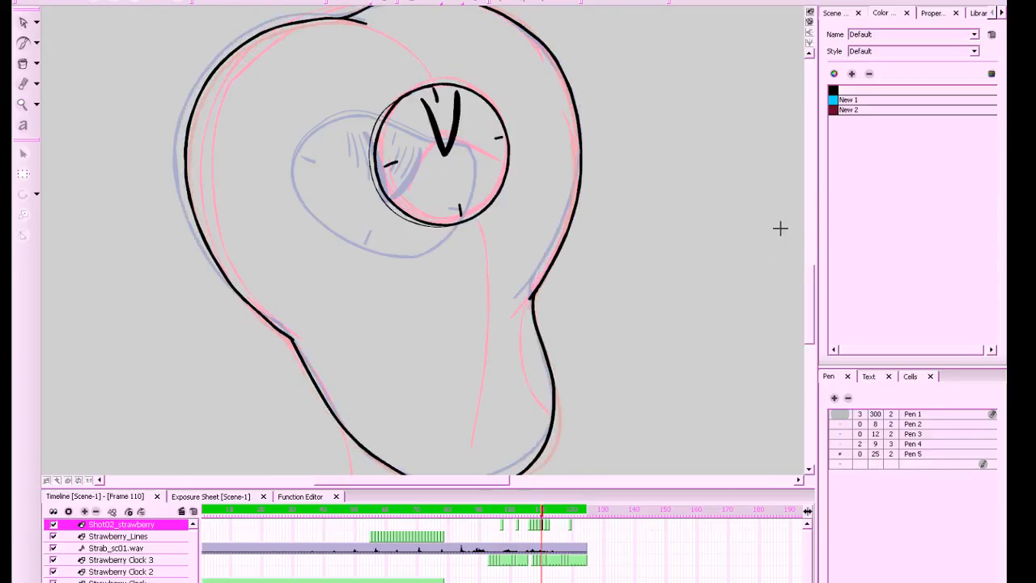
# Flip between frames 110 and 111 to check how the head and body outlines move
pyautogui.press('g')
pyautogui.press('g')
pyautogui.press('f')
pyautogui.press('2')
pyautogui.moveTo(634, 257)
pyautogui.mouseDown()
pyautogui.moveTo(616, 346)
pyautogui.moveTo(687, 361)
pyautogui.moveTo(678, 325)
pyautogui.mouseUp()
pyautogui.press('f')
pyautogui.press('g')
pyautogui.press('g')
pyautogui.press('f')
pyautogui.moveTo(423, 157)
pyautogui.mouseDown()
pyautogui.moveTo(467, 145)
pyautogui.moveTo(435, 147)
pyautogui.moveTo(455, 142)
pyautogui.moveTo(442, 149)
pyautogui.moveTo(499, 159)
pyautogui.moveTo(534, 199)
pyautogui.moveTo(543, 241)
pyautogui.mouseUp()
pyautogui.hotkey('ctrl', 'z')
pyautogui.hotkey('ctrl', 'z')
pyautogui.hotkey('ctrl', 'z')
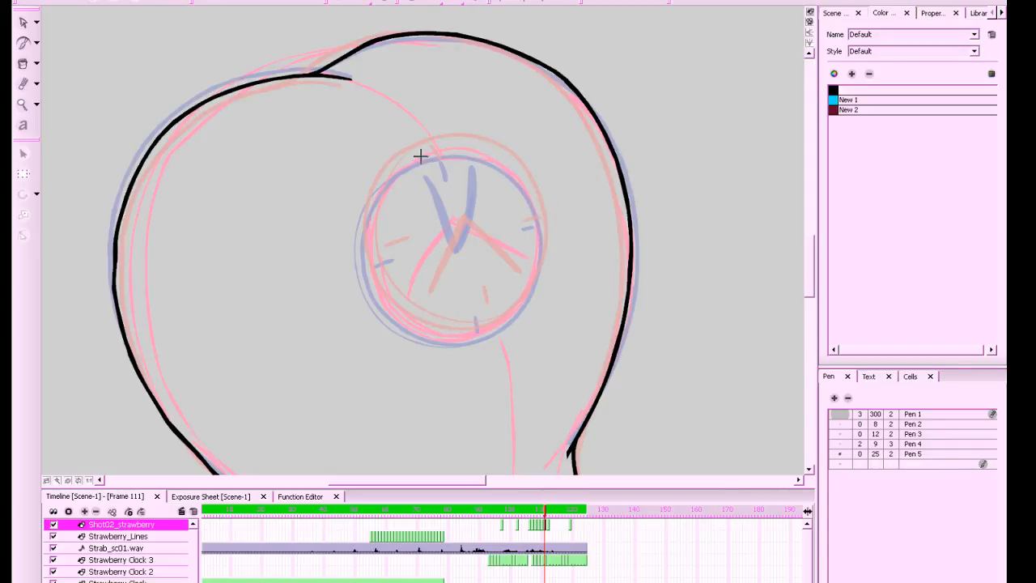
pyautogui.moveTo(419, 157)
pyautogui.mouseDown()
pyautogui.moveTo(479, 149)
pyautogui.moveTo(508, 165)
pyautogui.moveTo(543, 235)
pyautogui.moveTo(538, 282)
pyautogui.moveTo(493, 332)
pyautogui.moveTo(429, 333)
pyautogui.moveTo(400, 319)
pyautogui.moveTo(366, 280)
pyautogui.moveTo(375, 197)
pyautogui.moveTo(411, 159)
pyautogui.moveTo(452, 149)
pyautogui.mouseUp()
pyautogui.moveTo(663, 264); pyautogui.dragTo(694, 299)
pyautogui.hotkey('ctrl', 'z')
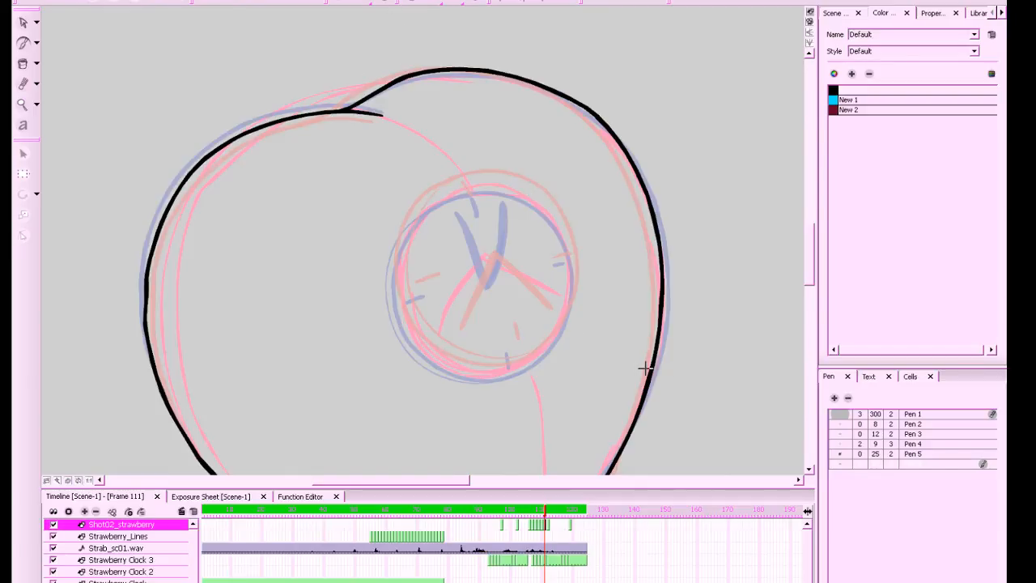
# Ink the clock face circle on frame 111 between the circles of the previous and next frames
pyautogui.moveTo(692, 349); pyautogui.dragTo(661, 318)
pyautogui.moveTo(658, 332); pyautogui.dragTo(609, 381)
pyautogui.moveTo(652, 350); pyautogui.dragTo(656, 336)
pyautogui.press('2')
pyautogui.moveTo(662, 391); pyautogui.dragTo(666, 394)
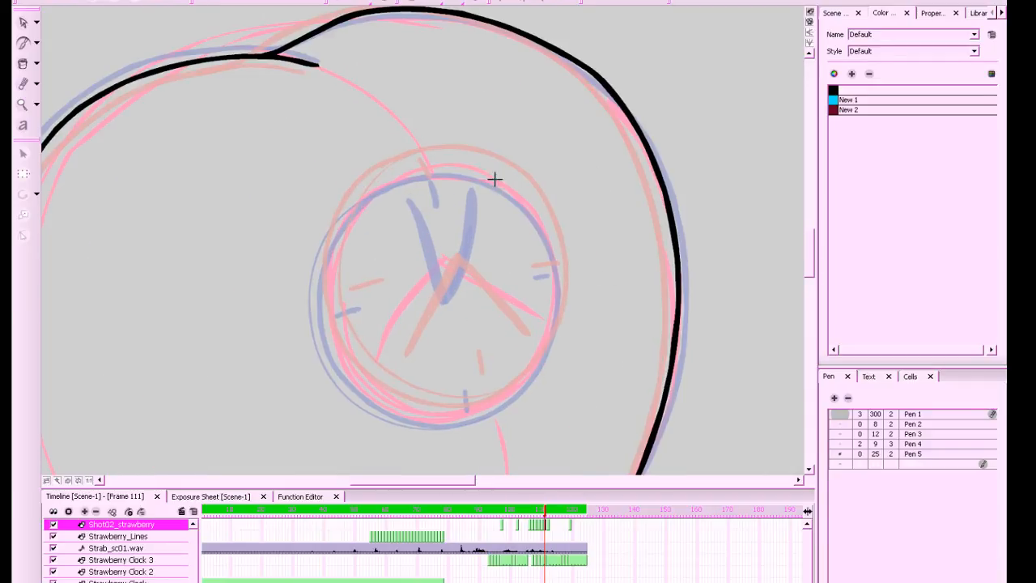
pyautogui.moveTo(517, 191); pyautogui.dragTo(544, 223)
pyautogui.moveTo(498, 173)
pyautogui.mouseDown()
pyautogui.moveTo(558, 257)
pyautogui.moveTo(559, 307)
pyautogui.moveTo(522, 380)
pyautogui.moveTo(456, 410)
pyautogui.moveTo(421, 409)
pyautogui.moveTo(345, 370)
pyautogui.moveTo(320, 326)
pyautogui.moveTo(317, 282)
pyautogui.moveTo(338, 225)
pyautogui.moveTo(376, 186)
pyautogui.moveTo(453, 161)
pyautogui.moveTo(490, 166)
pyautogui.moveTo(532, 191)
pyautogui.mouseUp()
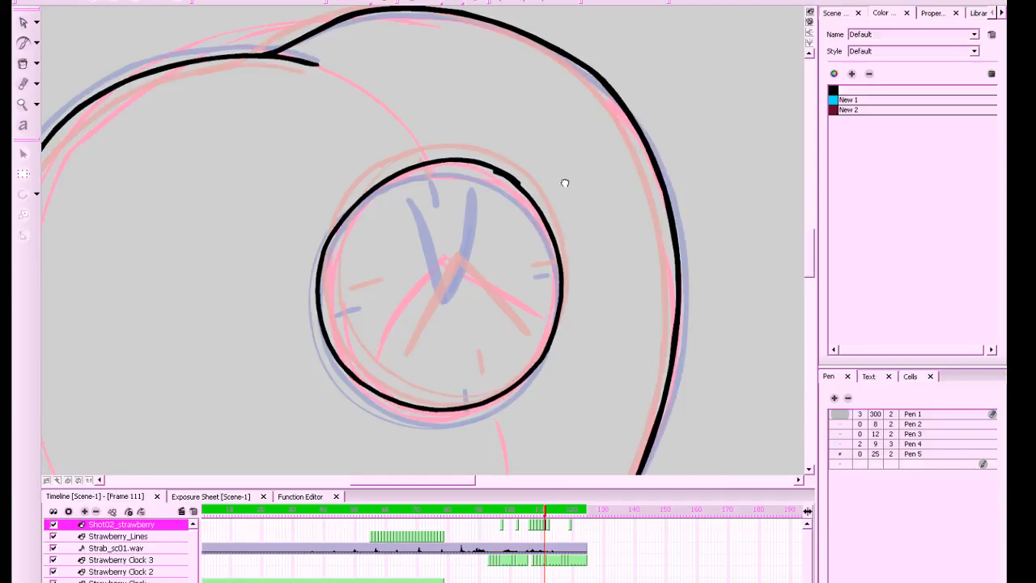
# Select the clock face circle on frame 111 and skew its upper part slightly to the left
pyautogui.click(23, 22)
pyautogui.moveTo(544, 154); pyautogui.dragTo(412, 327)
pyautogui.press('space')
pyautogui.moveTo(507, 372); pyautogui.dragTo(507, 367)
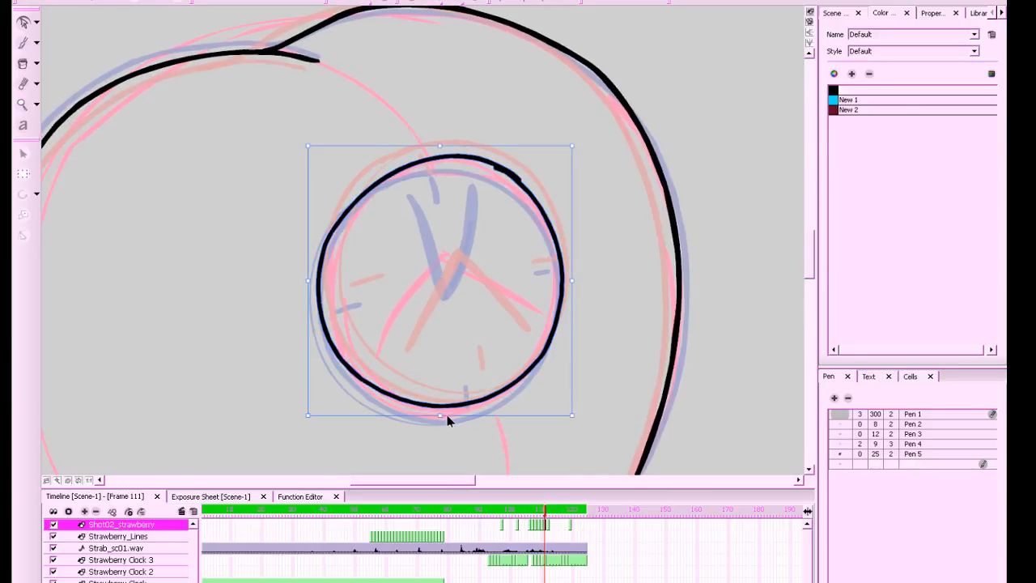
pyautogui.moveTo(440, 147); pyautogui.dragTo(410, 153)
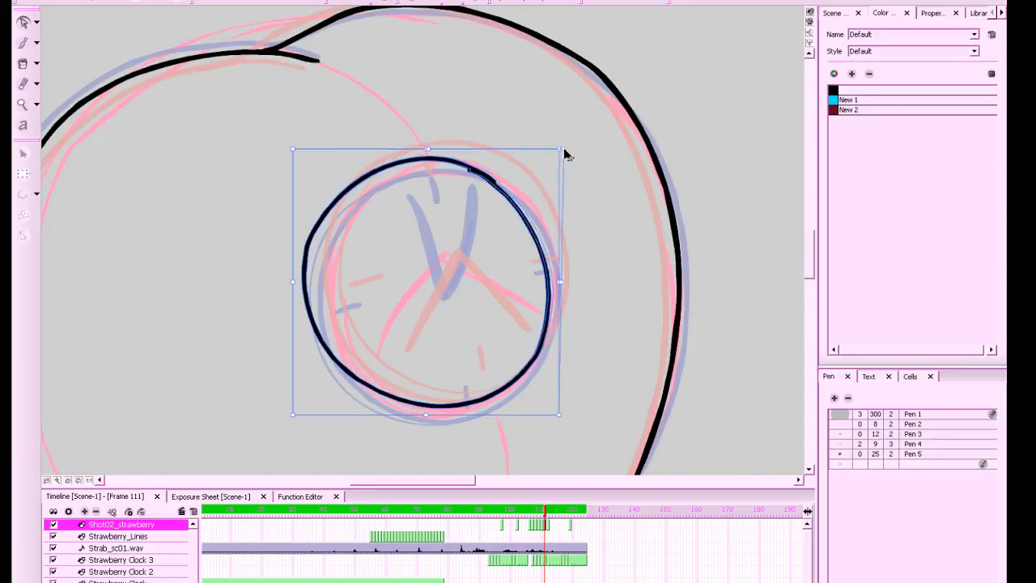
pyautogui.moveTo(564, 149); pyautogui.dragTo(564, 154)
pyautogui.moveTo(570, 292); pyautogui.dragTo(594, 289)
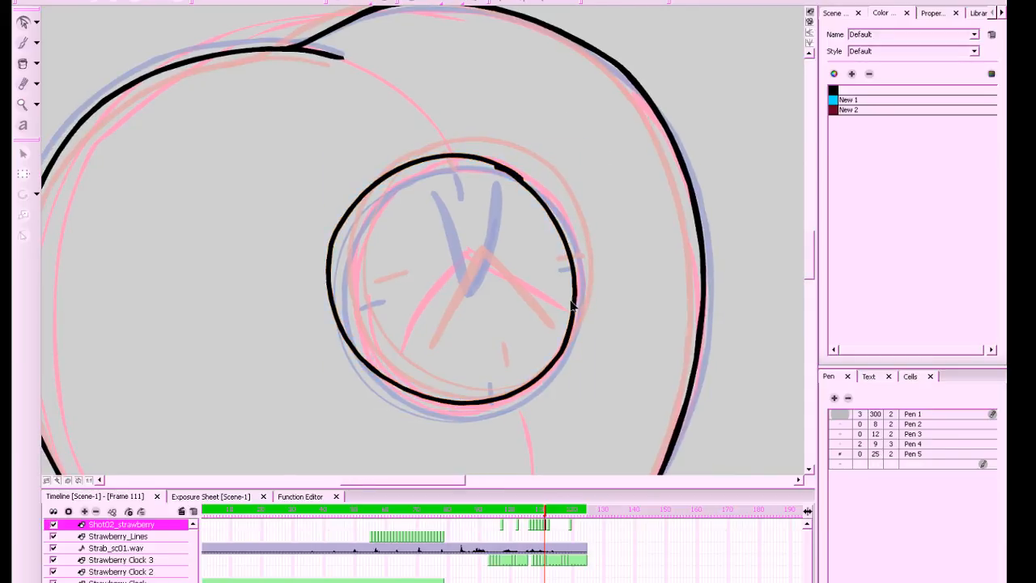
# Compare the skewed clock circle with the previous frame and delete it from frame 111
pyautogui.press(',')
pyautogui.press('.')
pyautogui.click(555, 212)
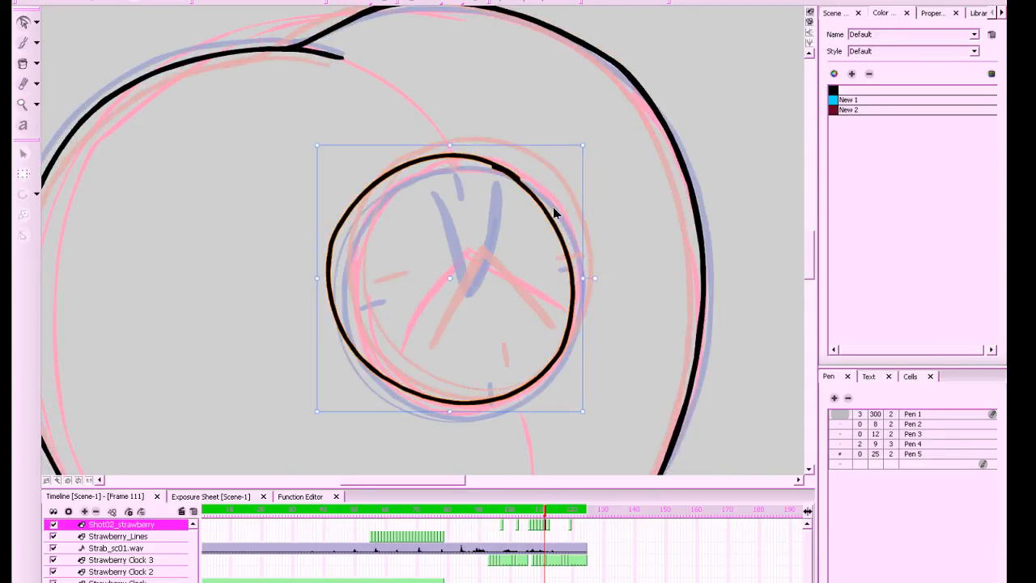
pyautogui.press('Delete')
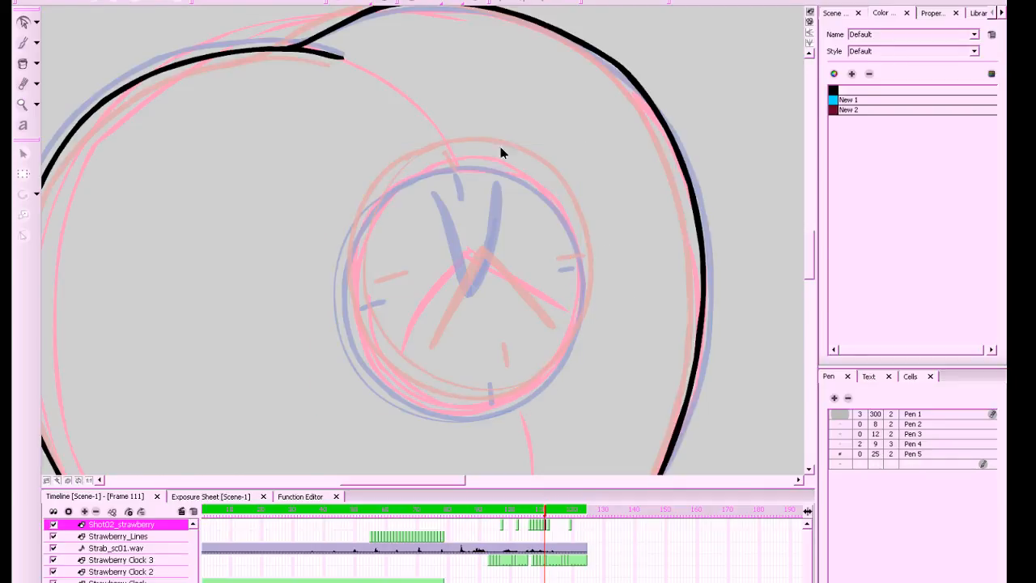
# Hide the rough sketch reference and trace the next frame's clock circle with the brush on frame 111
pyautogui.click(474, 1)
pyautogui.hotkey('alt', 'b')
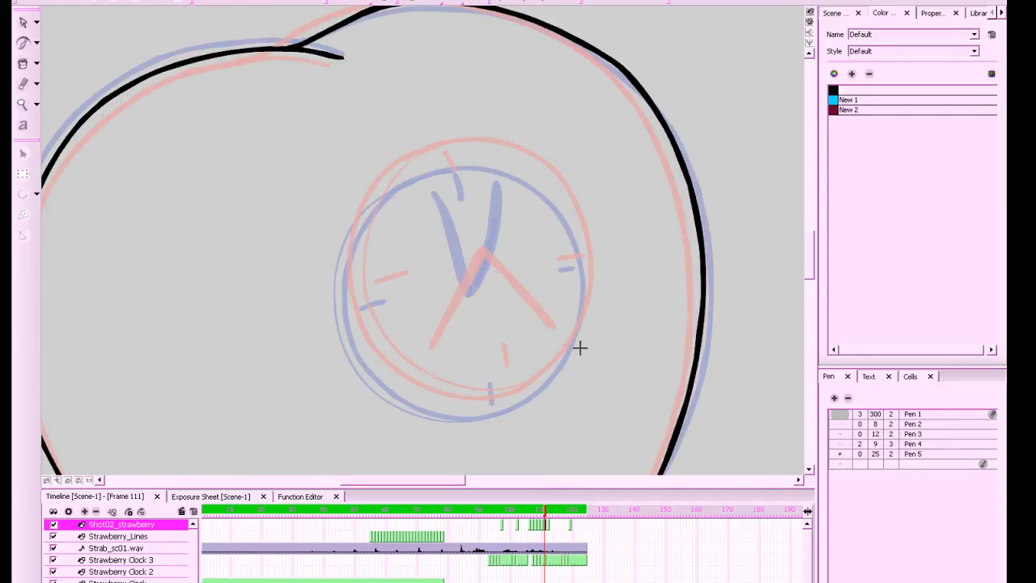
pyautogui.moveTo(526, 151)
pyautogui.mouseDown()
pyautogui.moveTo(561, 177)
pyautogui.moveTo(580, 215)
pyautogui.moveTo(589, 257)
pyautogui.moveTo(578, 323)
pyautogui.moveTo(537, 377)
pyautogui.moveTo(485, 396)
pyautogui.moveTo(417, 386)
pyautogui.moveTo(369, 337)
pyautogui.moveTo(348, 277)
pyautogui.moveTo(361, 202)
pyautogui.moveTo(421, 148)
pyautogui.moveTo(472, 139)
pyautogui.moveTo(536, 153)
pyautogui.mouseUp()
pyautogui.hotkey('ctrl', 'z')
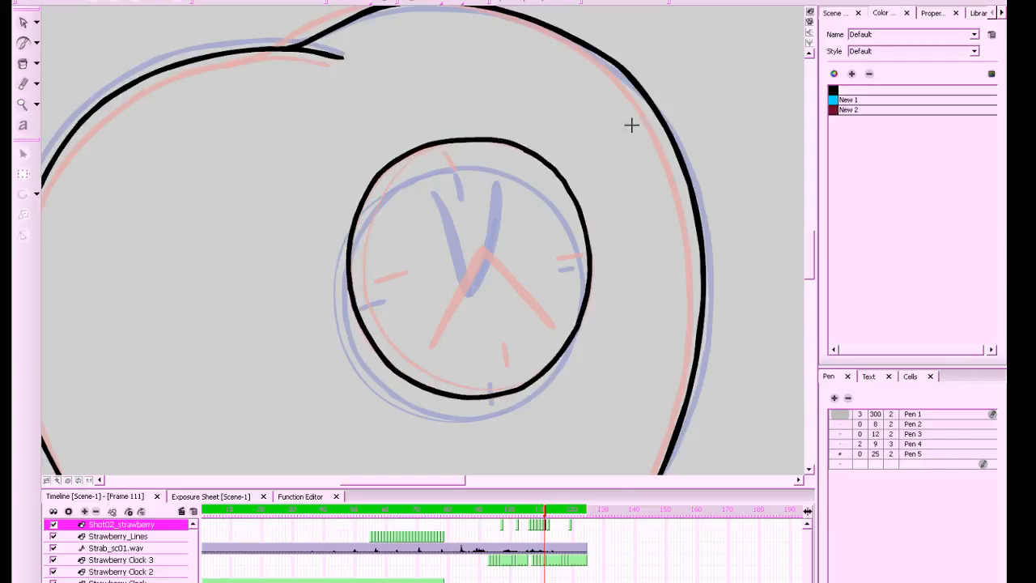
# Select the traced clock circle, fit it midway between the adjacent frames' circles, and check it against the next frame
pyautogui.click(23, 22)
pyautogui.moveTo(184, 227); pyautogui.dragTo(582, 283)
pyautogui.moveTo(469, 128); pyautogui.dragTo(470, 133)
pyautogui.moveTo(580, 214); pyautogui.dragTo(578, 227)
pyautogui.click(638, 198)
pyautogui.press('.')
pyautogui.press(',')
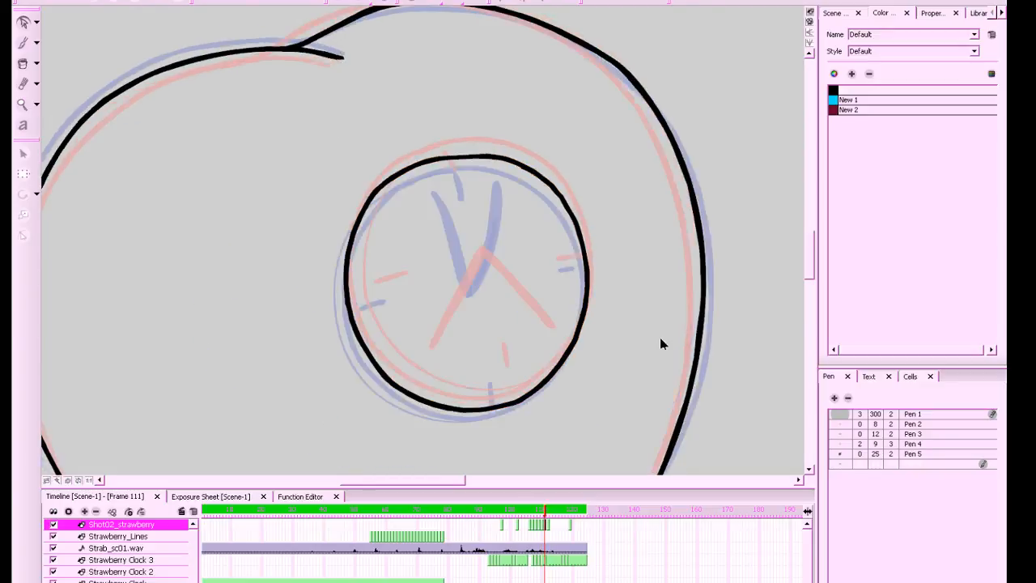
# Compare frame 111 with the previous drawing and set the brush to the Pen 4 preset
pyautogui.press(',')
pyautogui.press('.')
pyautogui.hotkey('alt', 'b')
pyautogui.click(882, 442)
pyautogui.press('space')
pyautogui.moveTo(640, 323); pyautogui.dragTo(663, 344)
pyautogui.press('2')
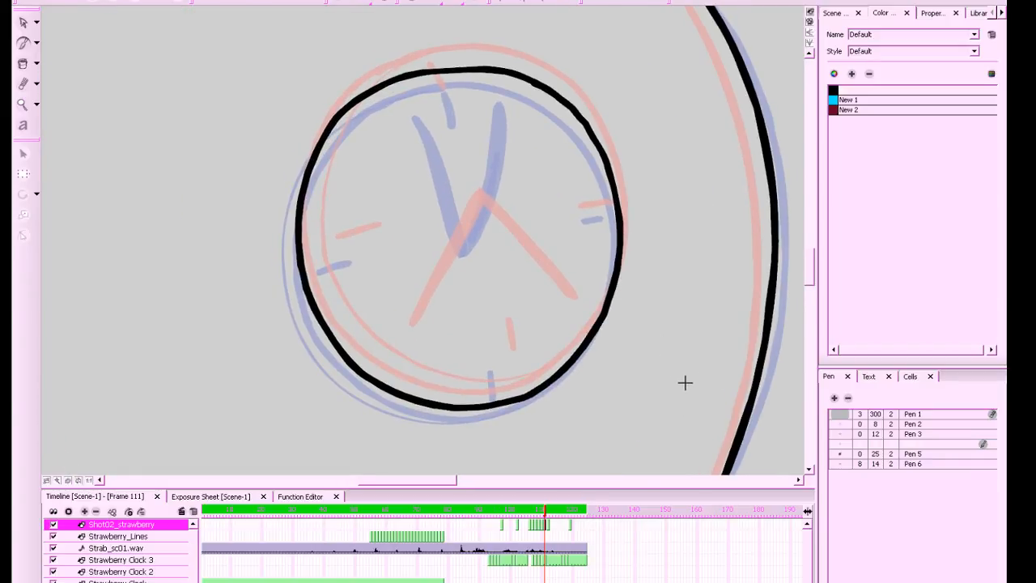
# Select the clock circle on frame 111, enlarge it slightly from its lower-right corner, and check it against the adjacent frames
pyautogui.press('space')
pyautogui.moveTo(676, 395); pyautogui.dragTo(685, 391)
pyautogui.click(24, 23)
pyautogui.click(538, 392)
pyautogui.moveTo(641, 419); pyautogui.dragTo(645, 419)
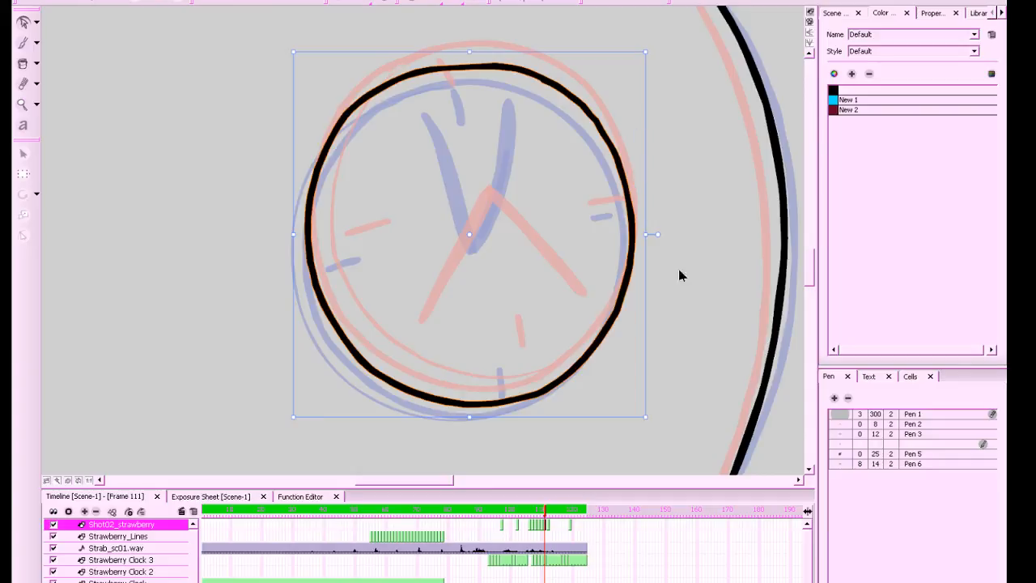
pyautogui.moveTo(646, 416); pyautogui.dragTo(649, 420)
pyautogui.click(674, 395)
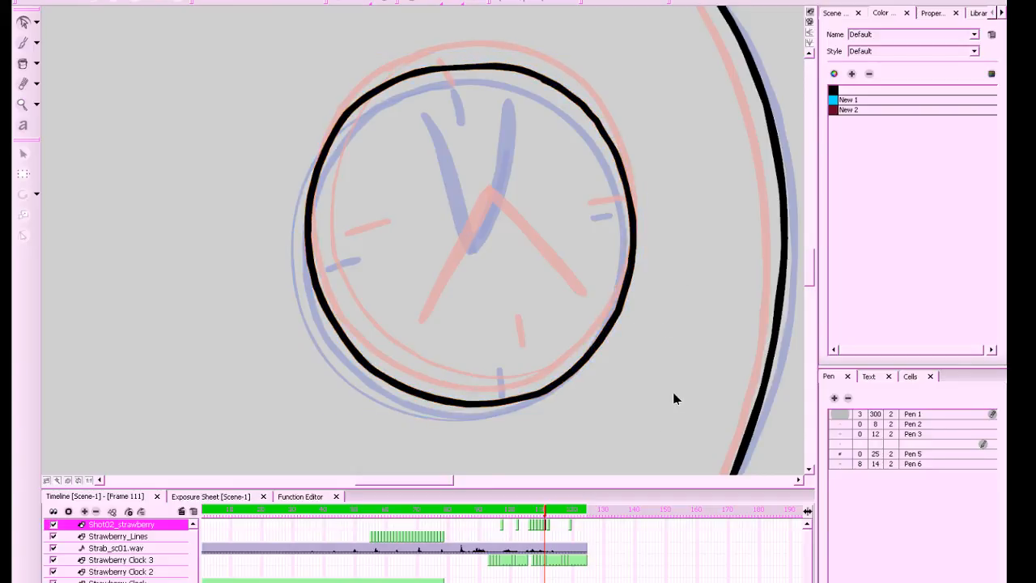
pyautogui.press(',')
pyautogui.press('.')
pyautogui.press('.')
pyautogui.press(',')
# Rotate the clock circle slightly counterclockwise, stretch its upper-left corner outward a little, and compare it with the neighbouring frames
pyautogui.click(630, 240)
pyautogui.moveTo(647, 235); pyautogui.dragTo(649, 232)
pyautogui.moveTo(294, 52); pyautogui.dragTo(292, 51)
pyautogui.click(432, 189)
pyautogui.press(',')
pyautogui.press('.')
pyautogui.press('.')
pyautogui.press(',')
# Ink the thin inner rim along the clock's left and lower edge, choose the Pen 6 preset, and stretch the rim slightly to fit
pyautogui.hotkey('alt', 'b')
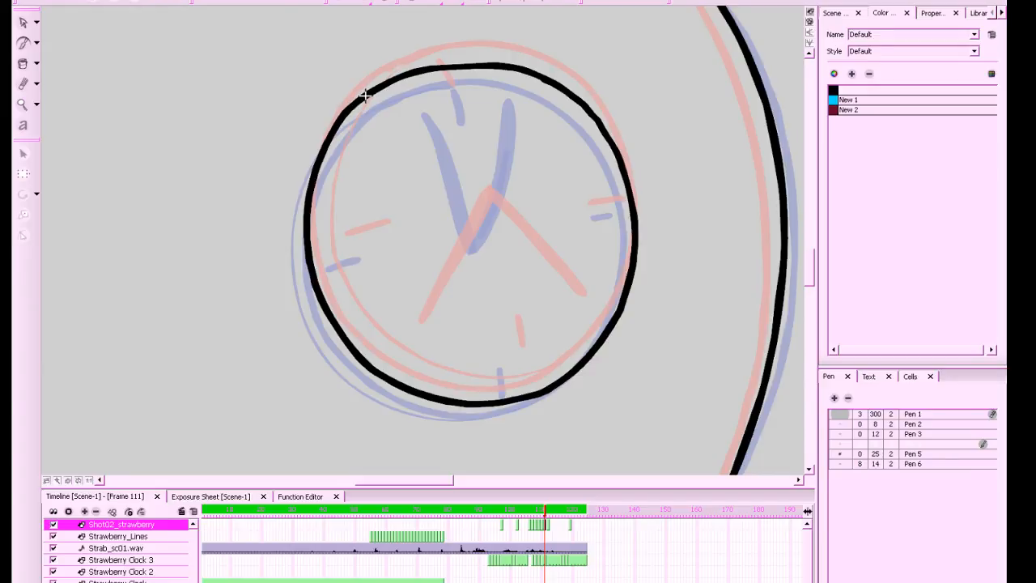
pyautogui.moveTo(342, 127)
pyautogui.mouseDown()
pyautogui.moveTo(328, 176)
pyautogui.moveTo(328, 242)
pyautogui.moveTo(354, 317)
pyautogui.moveTo(387, 354)
pyautogui.moveTo(466, 392)
pyautogui.moveTo(508, 394)
pyautogui.moveTo(575, 370)
pyautogui.mouseUp()
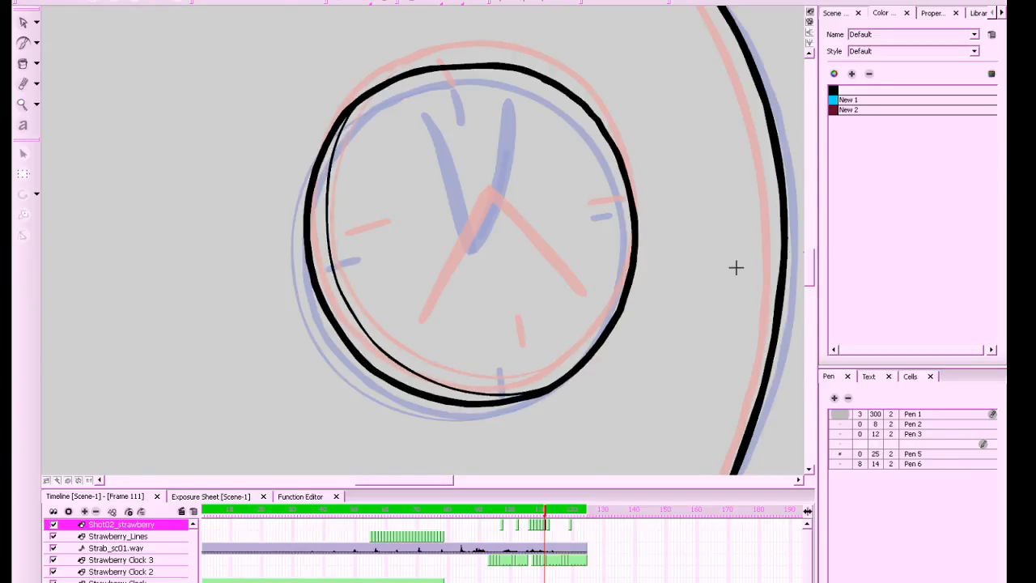
pyautogui.click(834, 91)
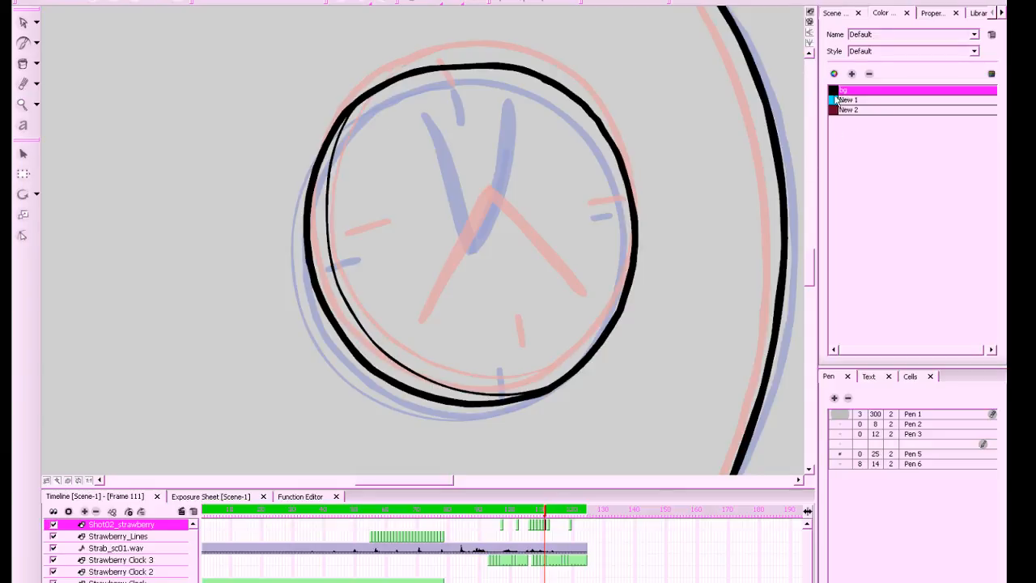
pyautogui.click(883, 464)
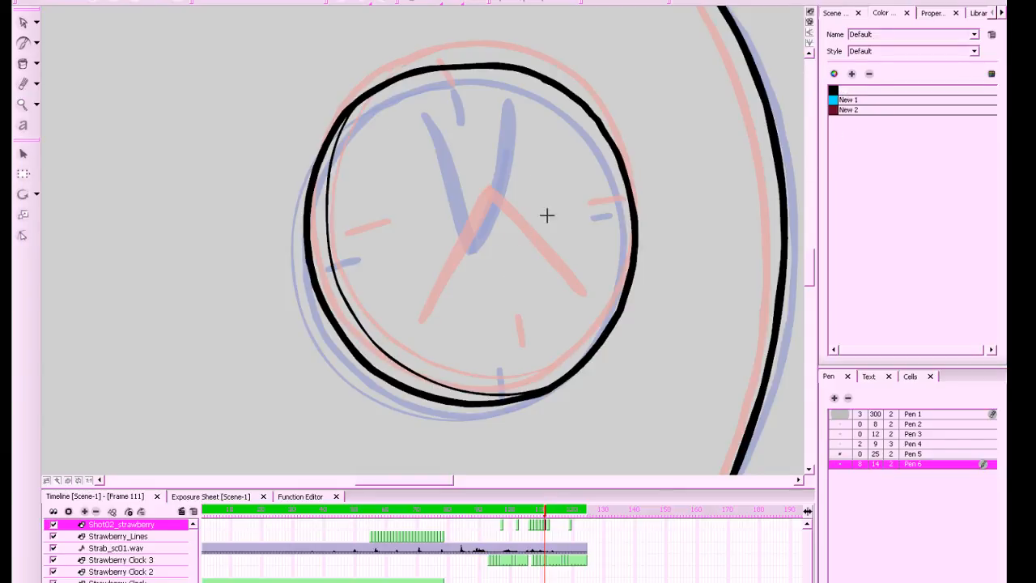
pyautogui.click(23, 22)
pyautogui.click(382, 358)
pyautogui.moveTo(311, 402); pyautogui.dragTo(309, 404)
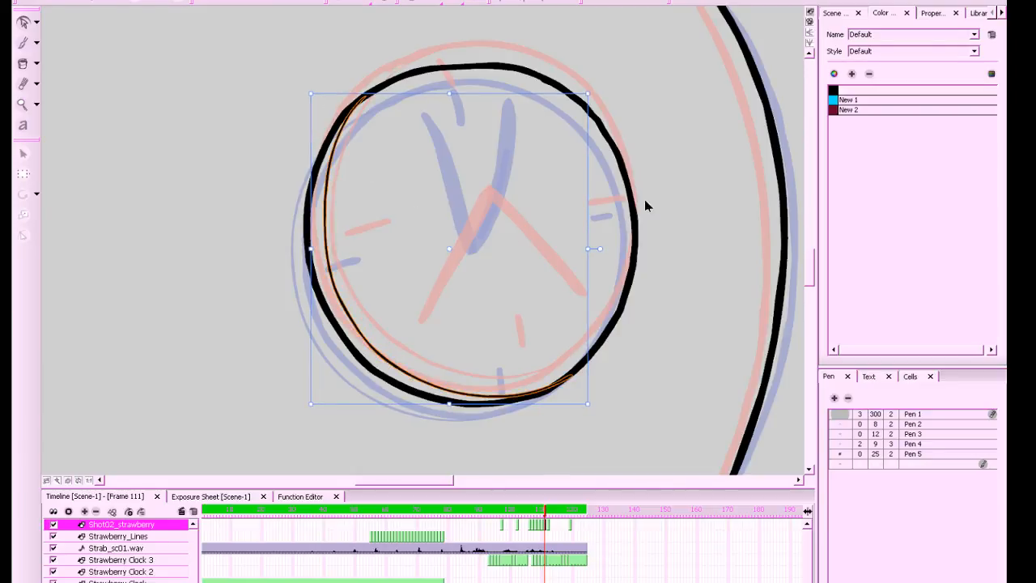
# Ink the clock's four hour marks in black, each midway between the adjacent frames' marks
pyautogui.click(833, 92)
pyautogui.hotkey('alt', 'b')
pyautogui.moveTo(446, 74); pyautogui.dragTo(457, 102)
pyautogui.moveTo(623, 205); pyautogui.dragTo(585, 212)
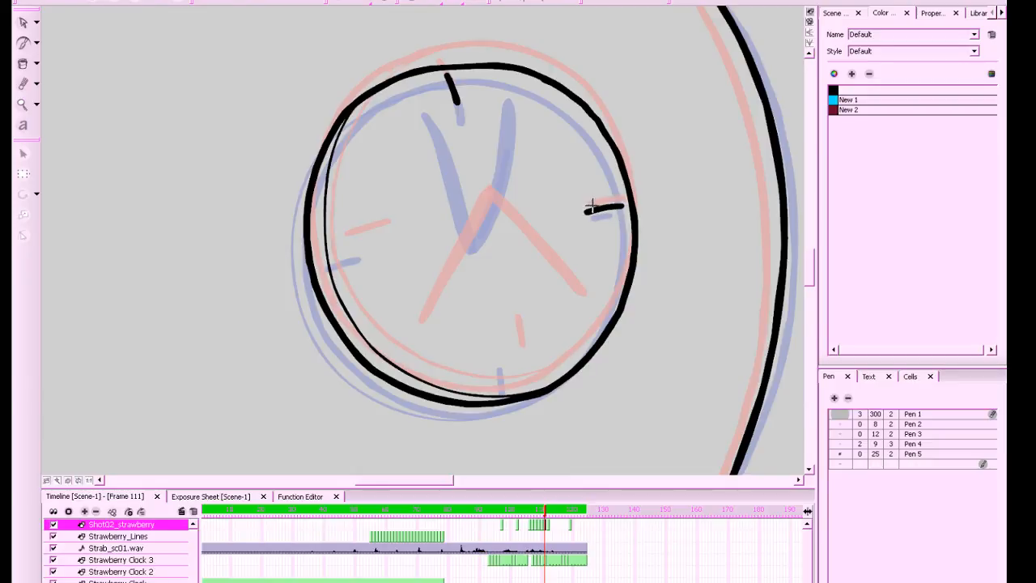
pyautogui.moveTo(335, 259); pyautogui.dragTo(367, 253)
pyautogui.moveTo(509, 346); pyautogui.dragTo(516, 379)
# Select the whole clock face with its rim and marks and adjust its height and upper-right corner to fit between the adjacent frames
pyautogui.hotkey('alt', 's')
pyautogui.moveTo(139, 103); pyautogui.dragTo(637, 442)
pyautogui.moveTo(585, 58)
pyautogui.mouseDown()
pyautogui.moveTo(469, 450)
pyautogui.moveTo(577, 388)
pyautogui.mouseUp()
pyautogui.press('space')
pyautogui.moveTo(659, 294); pyautogui.dragTo(666, 308)
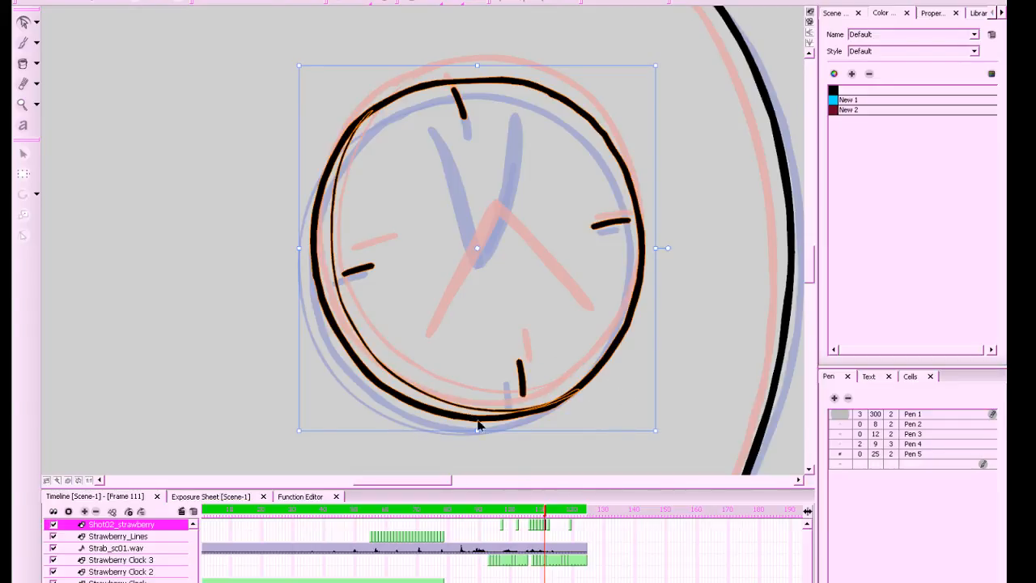
pyautogui.moveTo(478, 432); pyautogui.dragTo(476, 424)
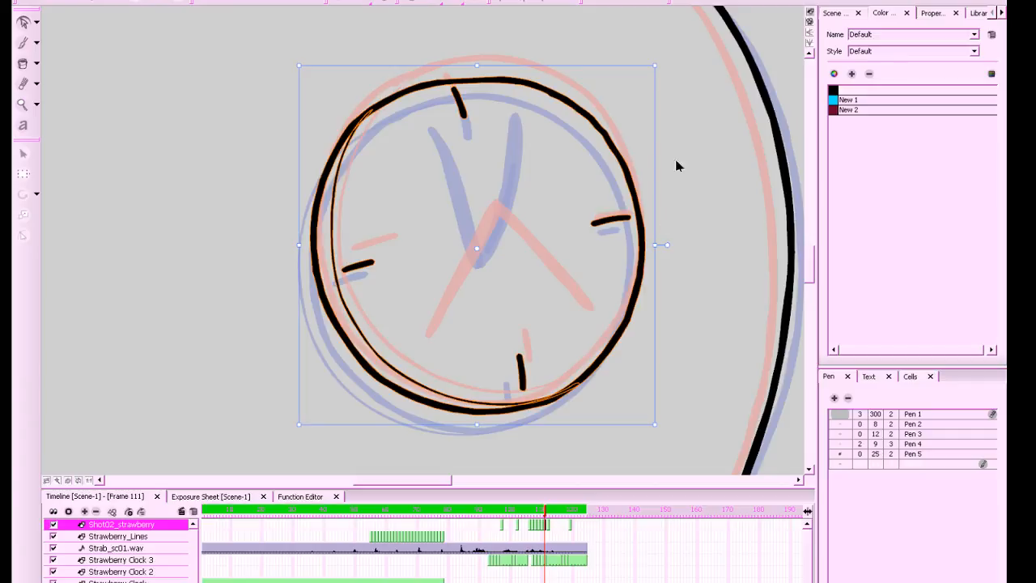
pyautogui.moveTo(655, 67); pyautogui.dragTo(657, 62)
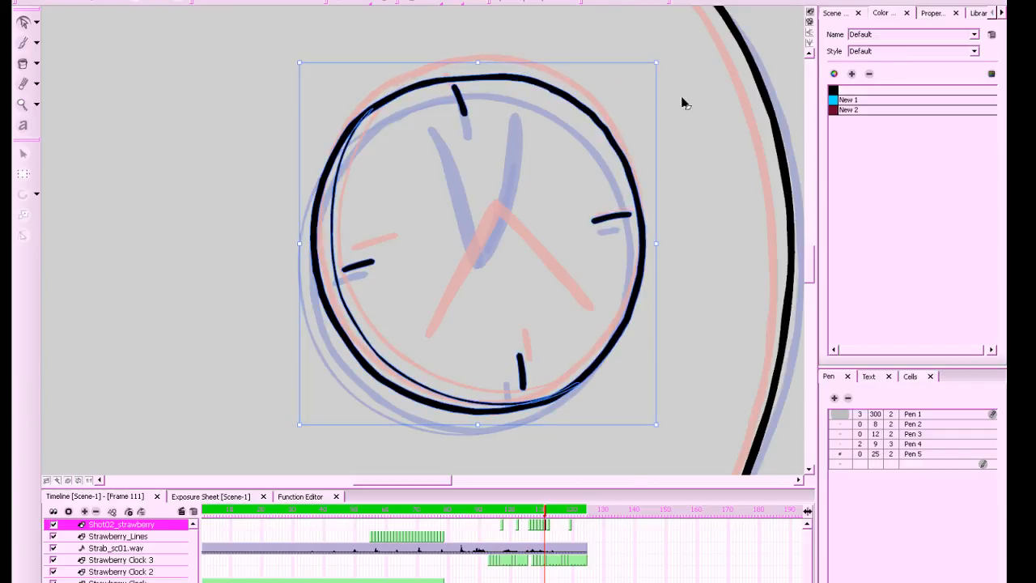
pyautogui.moveTo(639, 246); pyautogui.dragTo(640, 242)
pyautogui.click(691, 221)
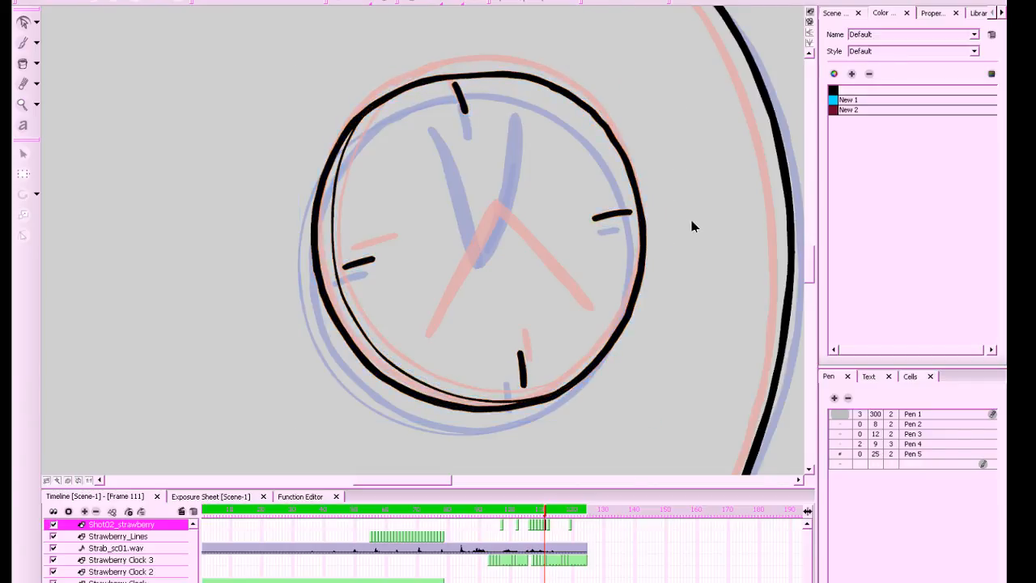
# Compare the clock with the neighbouring frames, reselect it, and stretch its upper-right corner slightly upward
pyautogui.press('g')
pyautogui.press('f')
pyautogui.press('f')
pyautogui.press('g')
pyautogui.moveTo(663, 90); pyautogui.dragTo(264, 499)
pyautogui.moveTo(657, 61); pyautogui.dragTo(657, 58)
pyautogui.click(297, 425)
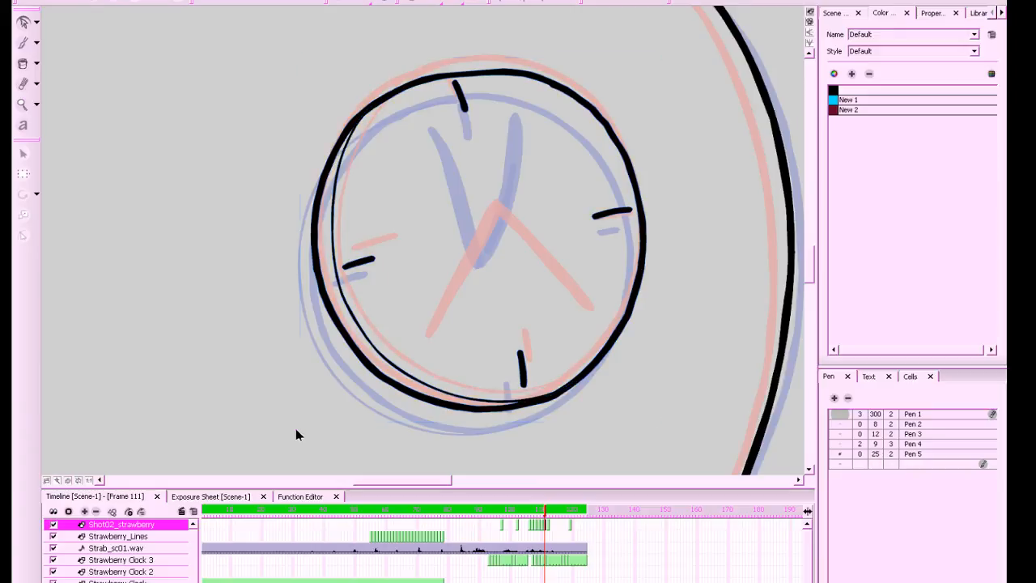
pyautogui.press('.')
pyautogui.press('.')
# Ink two tapered clock hands meeting near the centre, one toward the upper left and one nearly straight up, redoing the first stroke
pyautogui.hotkey('alt', 'b')
pyautogui.moveTo(499, 253)
pyautogui.mouseDown()
pyautogui.moveTo(458, 183)
pyautogui.moveTo(450, 123)
pyautogui.moveTo(423, 105)
pyautogui.mouseUp()
pyautogui.hotkey('ctrl', 'z')
pyautogui.moveTo(497, 244)
pyautogui.mouseDown()
pyautogui.moveTo(422, 106)
pyautogui.moveTo(497, 249)
pyautogui.mouseUp()
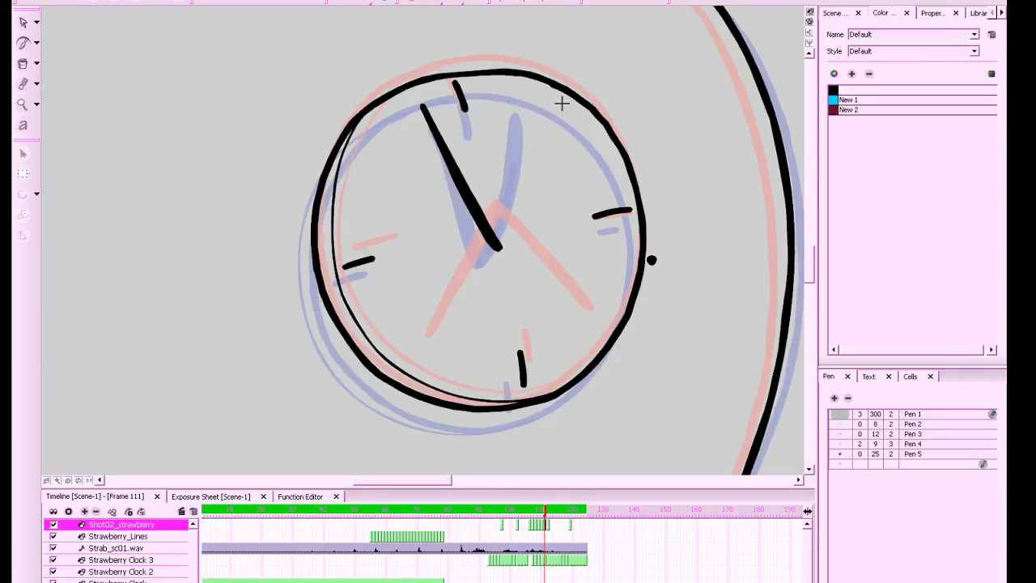
pyautogui.moveTo(497, 247)
pyautogui.mouseDown()
pyautogui.moveTo(513, 91)
pyautogui.moveTo(500, 239)
pyautogui.mouseUp()
# Flip back and forth through the inked drawings up to frame 119 to check the strawberry clock's motion
pyautogui.press('1')
pyautogui.press('1')
pyautogui.press(',')
pyautogui.press('.')
pyautogui.press('.')
pyautogui.press(',')
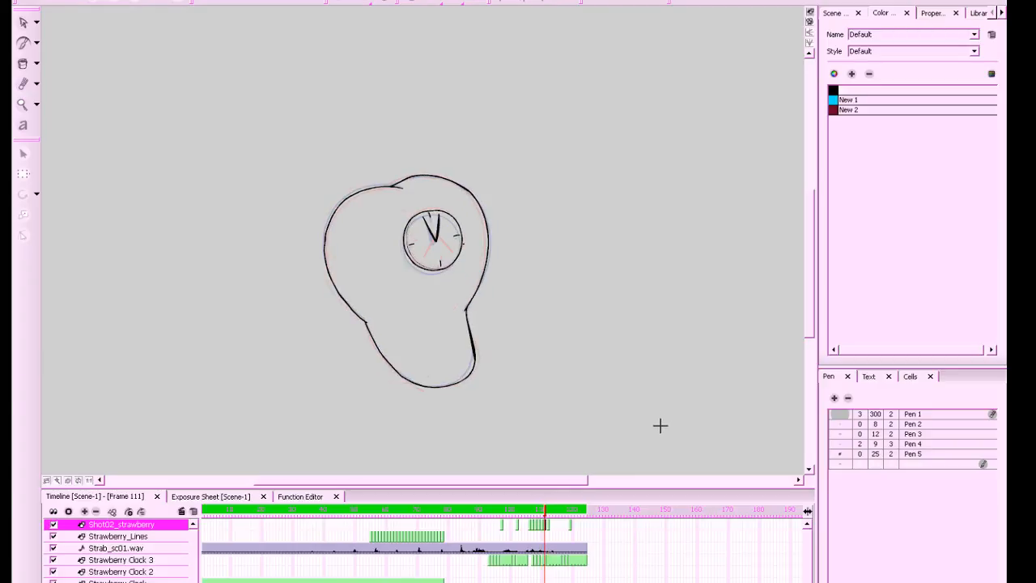
pyautogui.press(',')
pyautogui.press(',')
pyautogui.press(',')
pyautogui.press(',')
pyautogui.press(',')
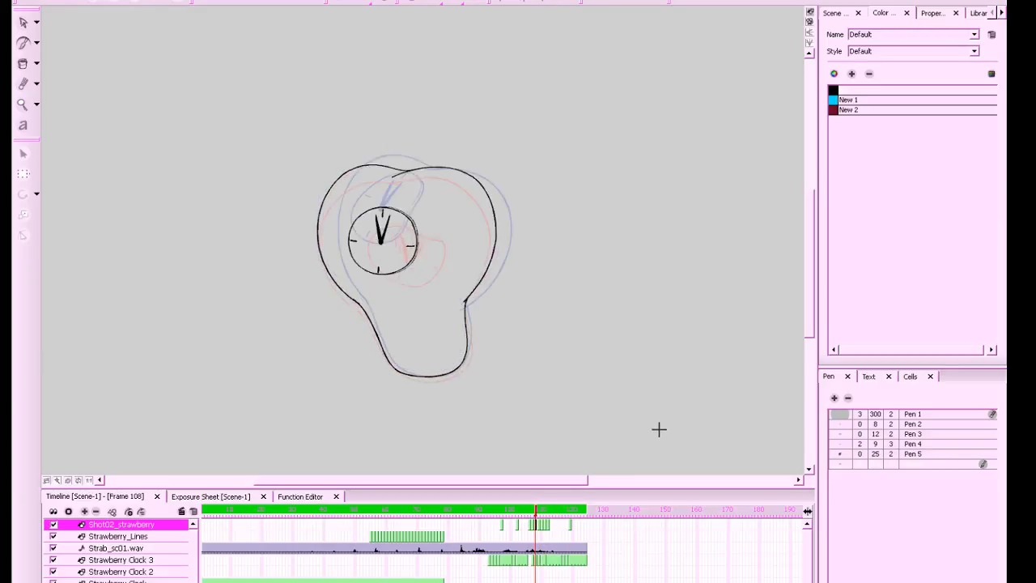
pyautogui.press('.')
pyautogui.press('.')
pyautogui.press('.')
pyautogui.press('.')
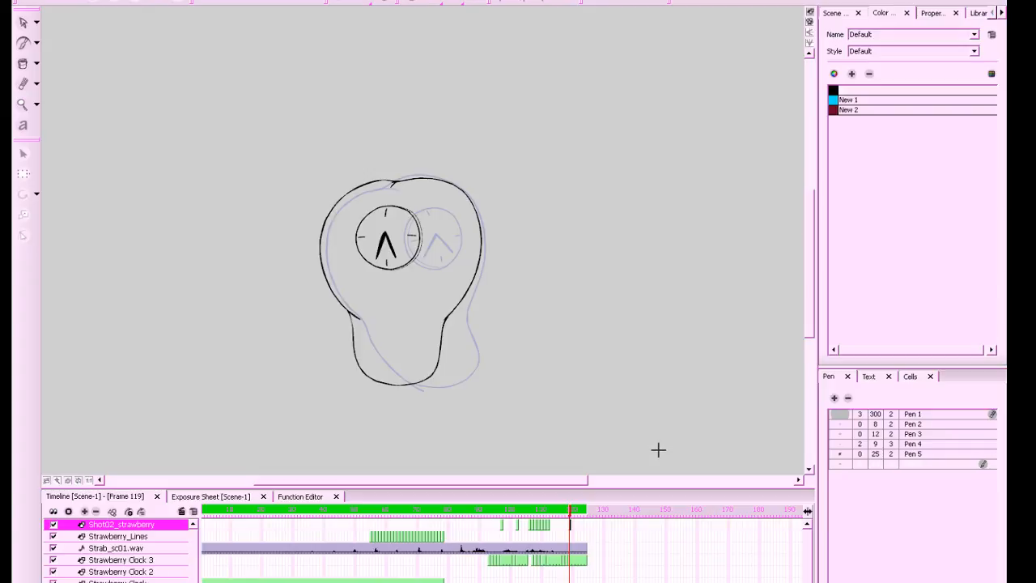
pyautogui.press(',')
pyautogui.press(',')
pyautogui.press(',')
pyautogui.press(',')
pyautogui.press(',')
pyautogui.press(',')
pyautogui.press(',')
pyautogui.press(',')
pyautogui.press(',')
pyautogui.press('.')
pyautogui.press('.')
pyautogui.press('.')
pyautogui.press('.')
pyautogui.press('.')
pyautogui.press('.')
pyautogui.press('.')
pyautogui.press('.')
pyautogui.press('.')
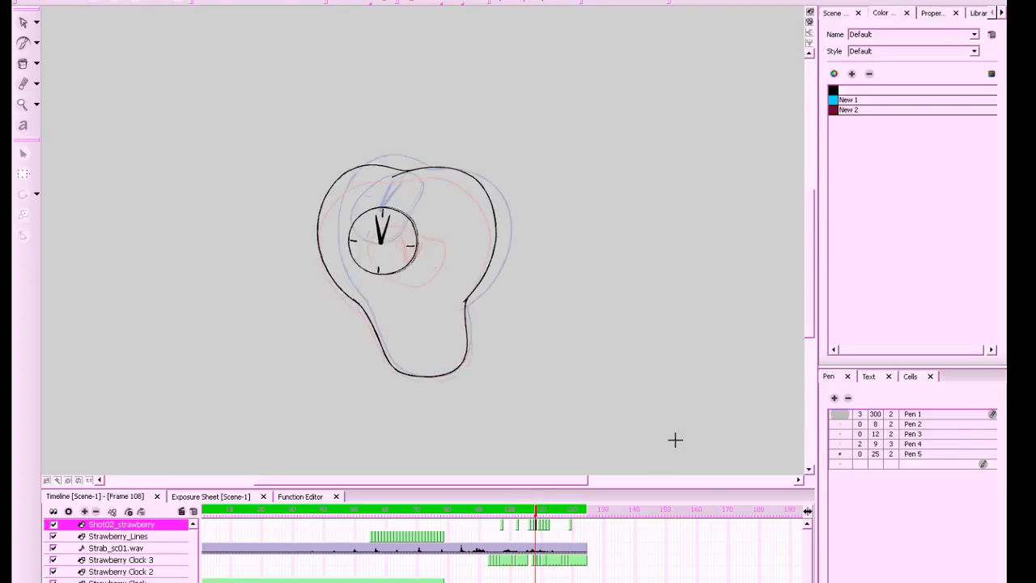
# Examine frame 111's finished clock and body outline up close against the neighbouring drawings
pyautogui.press('2')
pyautogui.press('2')
pyautogui.press('2')
pyautogui.press('2')
pyautogui.press('2')
pyautogui.press('g')
pyautogui.press('g')
pyautogui.press('g')
pyautogui.press('f')
pyautogui.press('f')
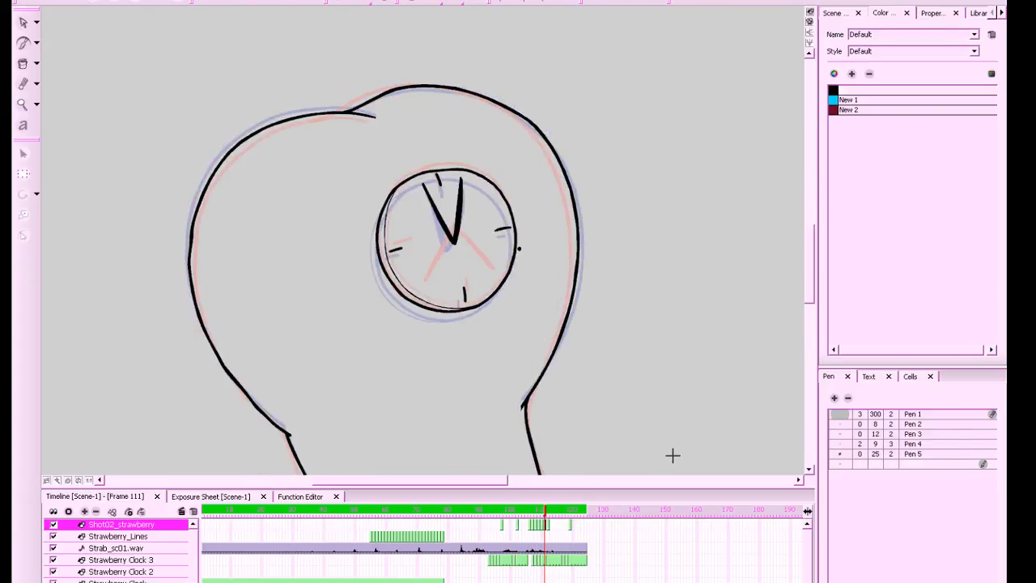
pyautogui.press('g')
pyautogui.press('f')
pyautogui.moveTo(652, 368); pyautogui.dragTo(679, 343)
pyautogui.press('1')
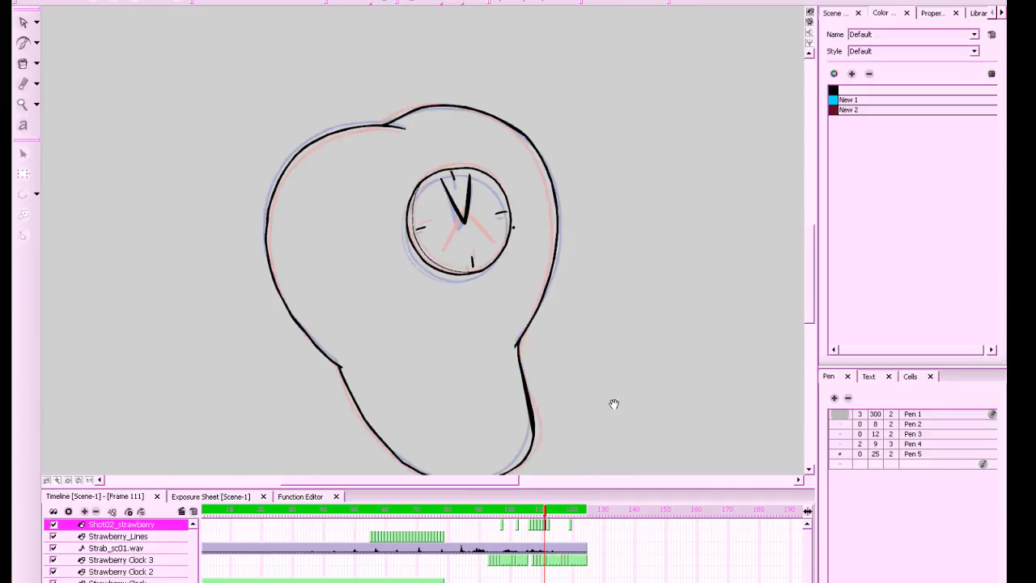
pyautogui.press('2')
pyautogui.moveTo(602, 430); pyautogui.dragTo(615, 420)
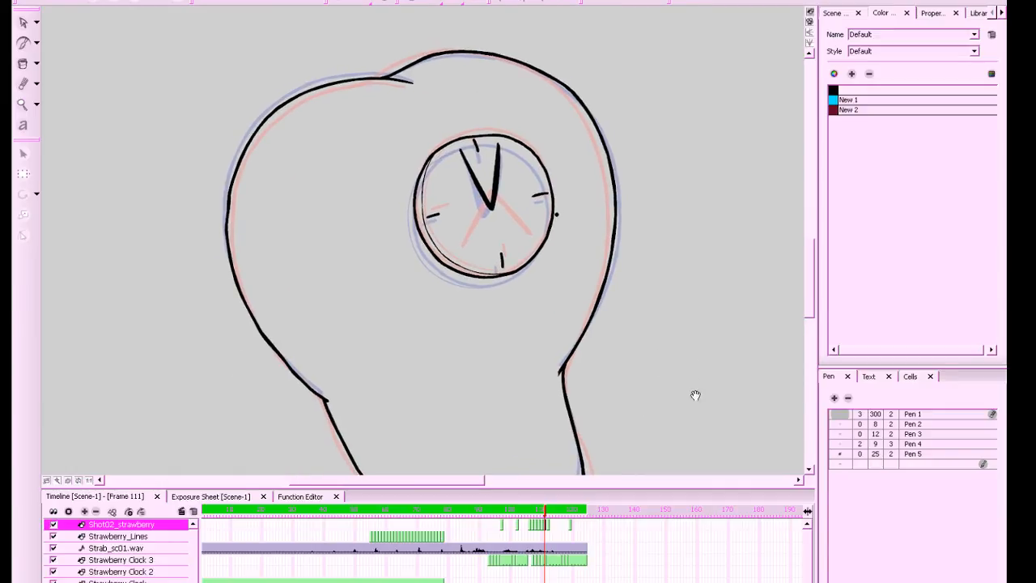
pyautogui.press('2')
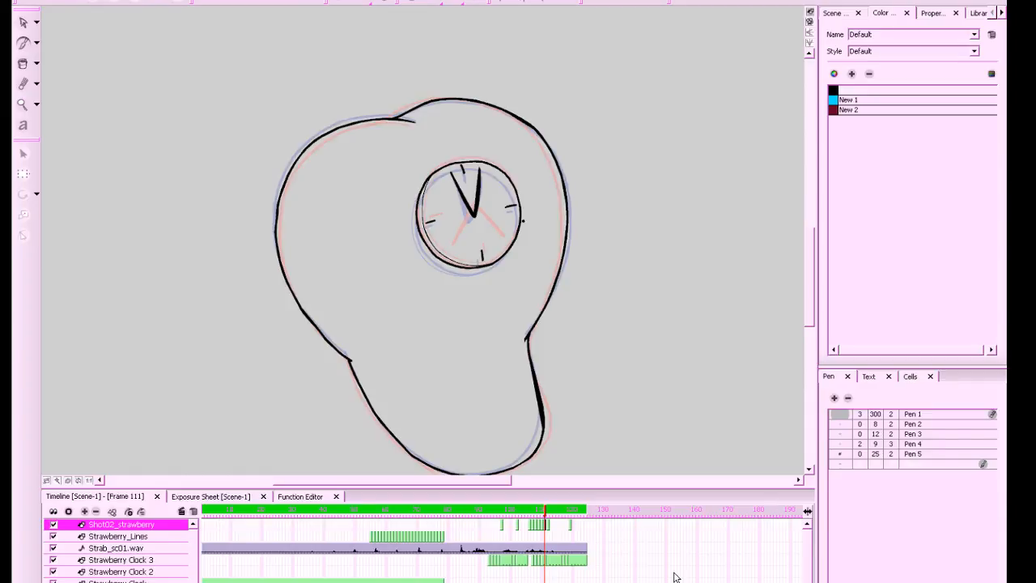
# Save the scene, check the drawings on frames 105 and 97, and go to frame 93 of the Shot02_strawberry layer
pyautogui.hotkey('ctrl', 's')
pyautogui.press(',')
pyautogui.press('.')
pyautogui.press('.')
pyautogui.press('.')
pyautogui.click(527, 525)
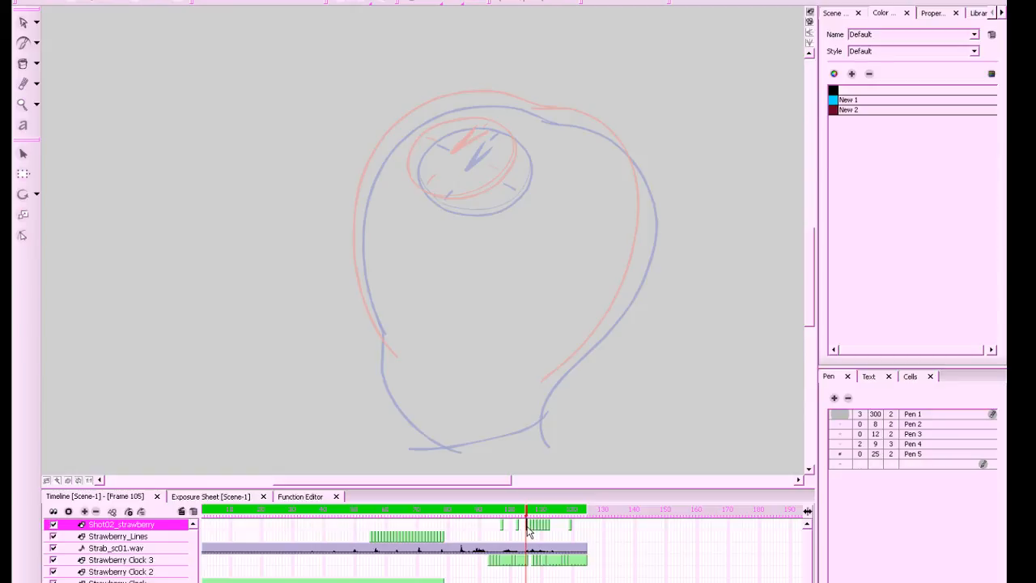
pyautogui.moveTo(665, 380); pyautogui.dragTo(609, 377)
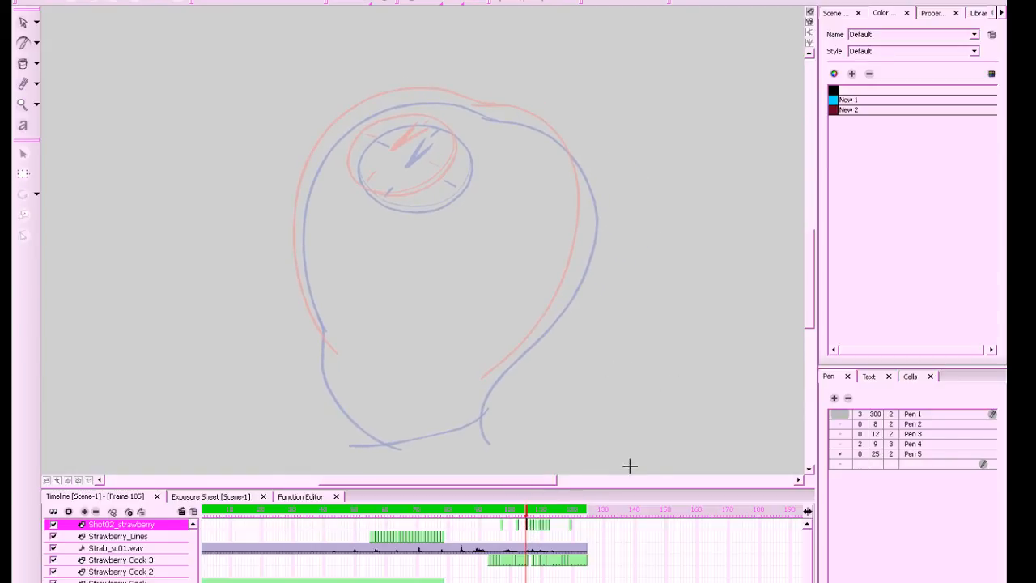
pyautogui.click(505, 528)
pyautogui.click(502, 529)
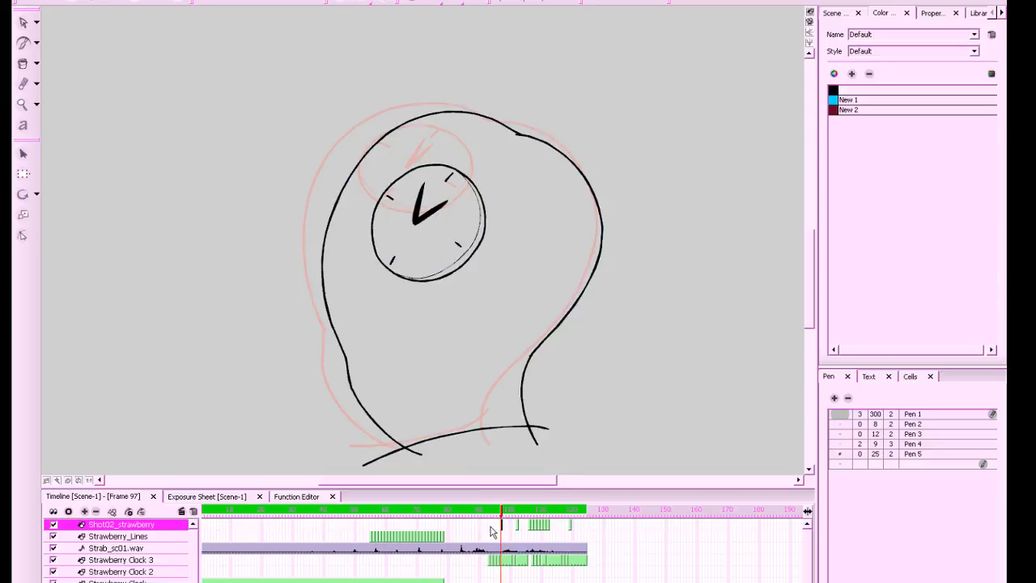
pyautogui.click(491, 531)
pyautogui.click(490, 530)
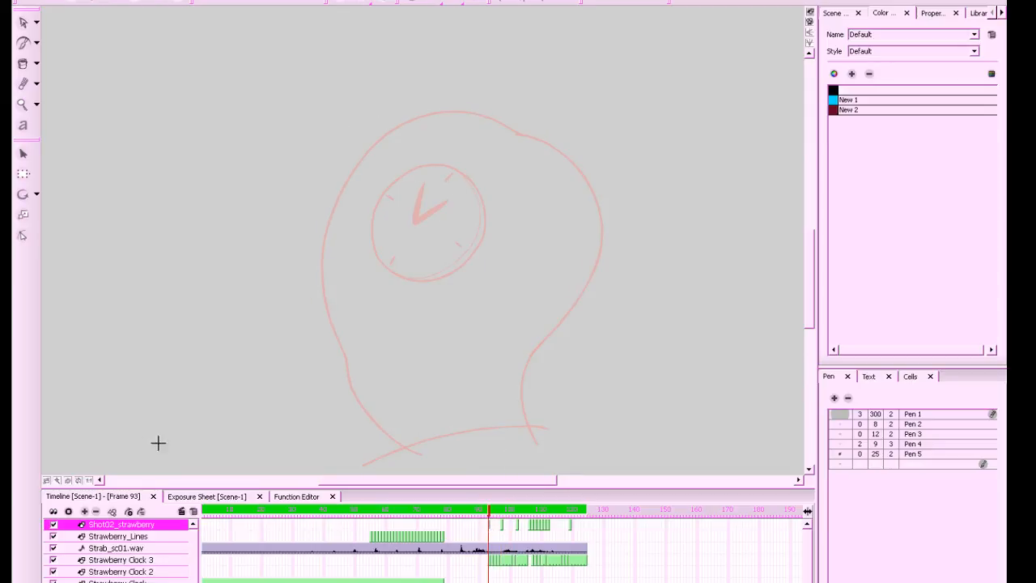
# Show the rough sketch reference on frame 93 and enlarge the drawing area by shrinking the timeline
pyautogui.click(476, 3)
pyautogui.moveTo(533, 286)
pyautogui.mouseDown()
pyautogui.moveTo(556, 224)
pyautogui.moveTo(501, 204)
pyautogui.mouseUp()
pyautogui.moveTo(574, 485); pyautogui.dragTo(571, 536)
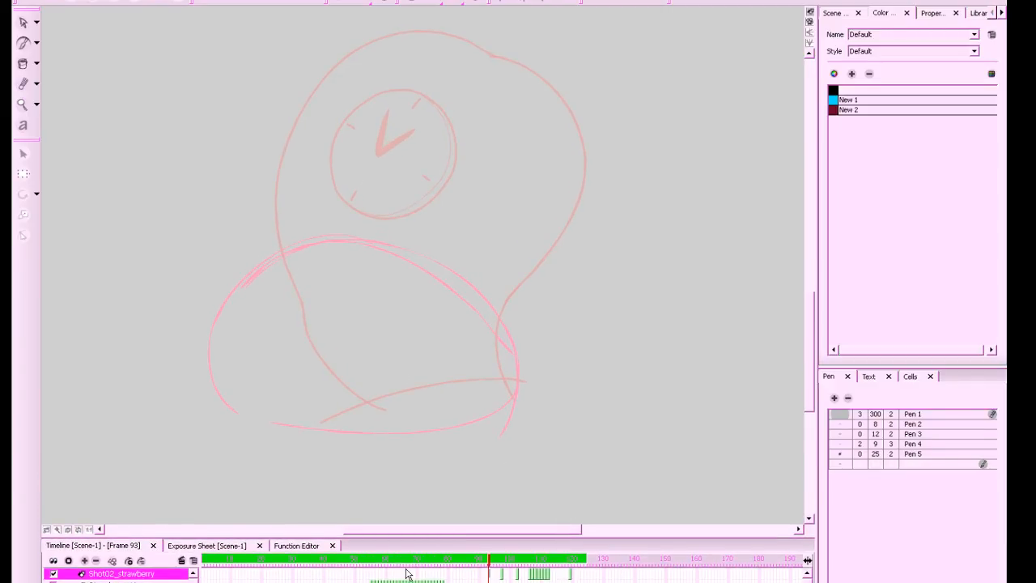
pyautogui.moveTo(585, 316); pyautogui.dragTo(632, 335)
pyautogui.press('2')
pyautogui.click(412, 1)
pyautogui.click(412, 2)
pyautogui.click(475, 3)
pyautogui.click(475, 2)
pyautogui.moveTo(509, 309); pyautogui.dragTo(512, 297)
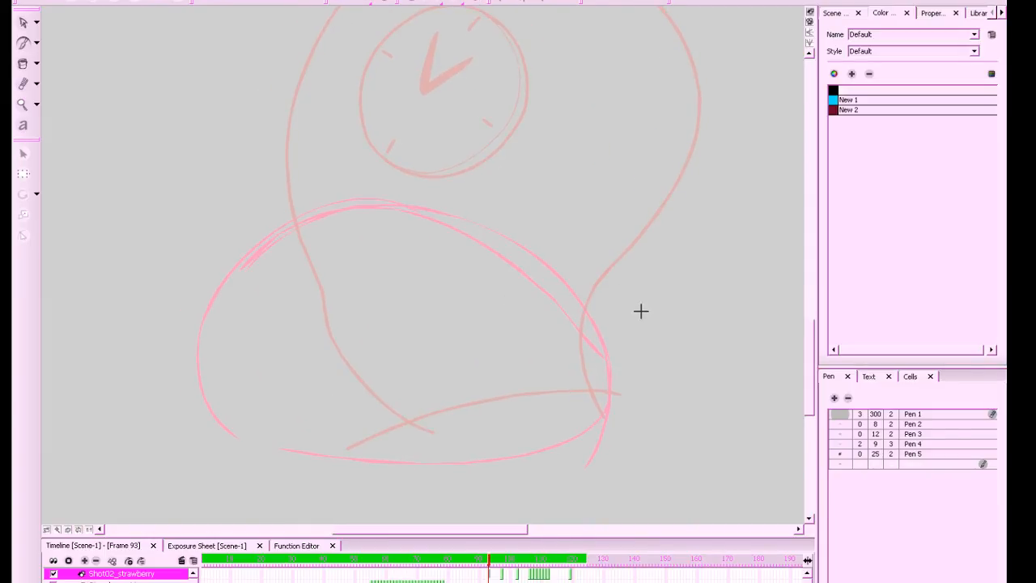
# Ink the squashed strawberry body's outline on frame 93 over the rough sketch, adding a short curved line inside its left part
pyautogui.moveTo(599, 340)
pyautogui.mouseDown()
pyautogui.moveTo(532, 265)
pyautogui.moveTo(477, 231)
pyautogui.moveTo(420, 212)
pyautogui.moveTo(301, 220)
pyautogui.moveTo(249, 251)
pyautogui.moveTo(208, 304)
pyautogui.moveTo(196, 385)
pyautogui.moveTo(223, 434)
pyautogui.moveTo(286, 457)
pyautogui.mouseUp()
pyautogui.click(271, 319)
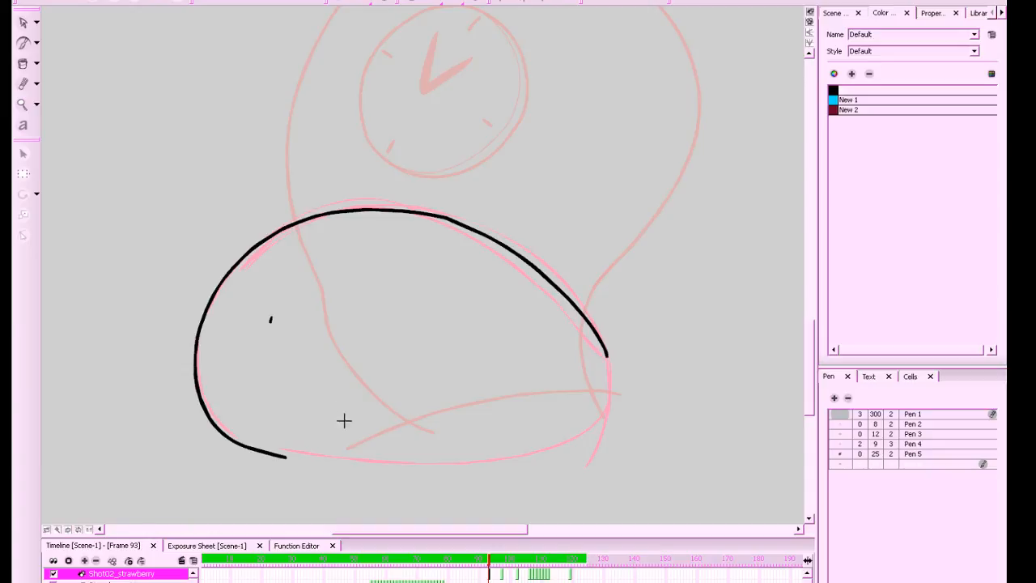
pyautogui.moveTo(271, 325); pyautogui.dragTo(270, 364)
pyautogui.moveTo(275, 455)
pyautogui.mouseDown()
pyautogui.moveTo(359, 461)
pyautogui.moveTo(421, 432)
pyautogui.mouseUp()
pyautogui.moveTo(344, 461); pyautogui.dragTo(476, 458)
pyautogui.hotkey('ctrl', 'z')
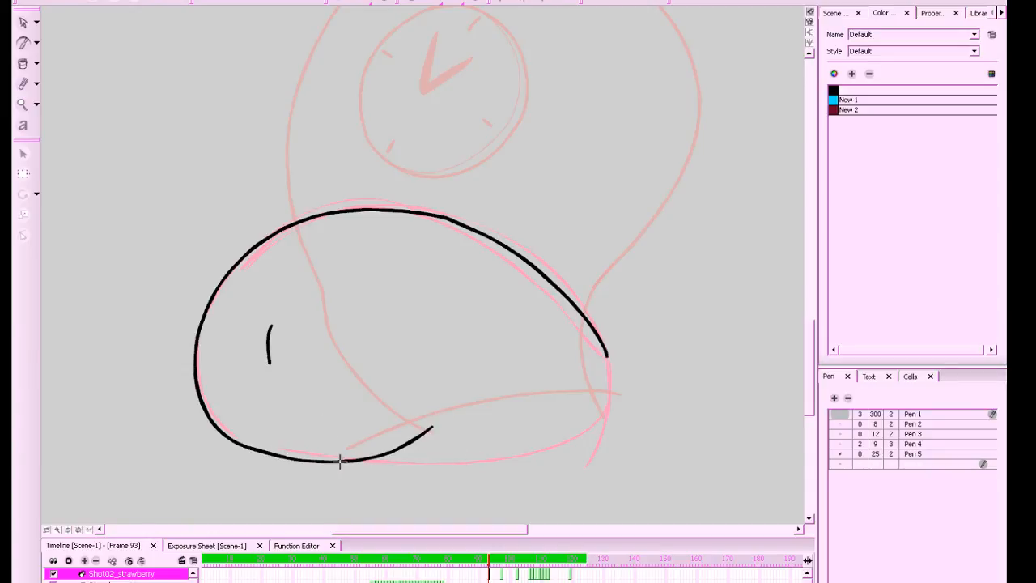
pyautogui.moveTo(342, 462)
pyautogui.mouseDown()
pyautogui.moveTo(452, 464)
pyautogui.moveTo(574, 428)
pyautogui.moveTo(608, 382)
pyautogui.moveTo(608, 345)
pyautogui.moveTo(610, 376)
pyautogui.moveTo(562, 446)
pyautogui.moveTo(480, 470)
pyautogui.moveTo(348, 460)
pyautogui.mouseUp()
pyautogui.hotkey('ctrl', 'z')
pyautogui.moveTo(653, 374)
pyautogui.mouseDown()
pyautogui.moveTo(684, 394)
pyautogui.moveTo(657, 411)
pyautogui.mouseUp()
pyautogui.press('1')
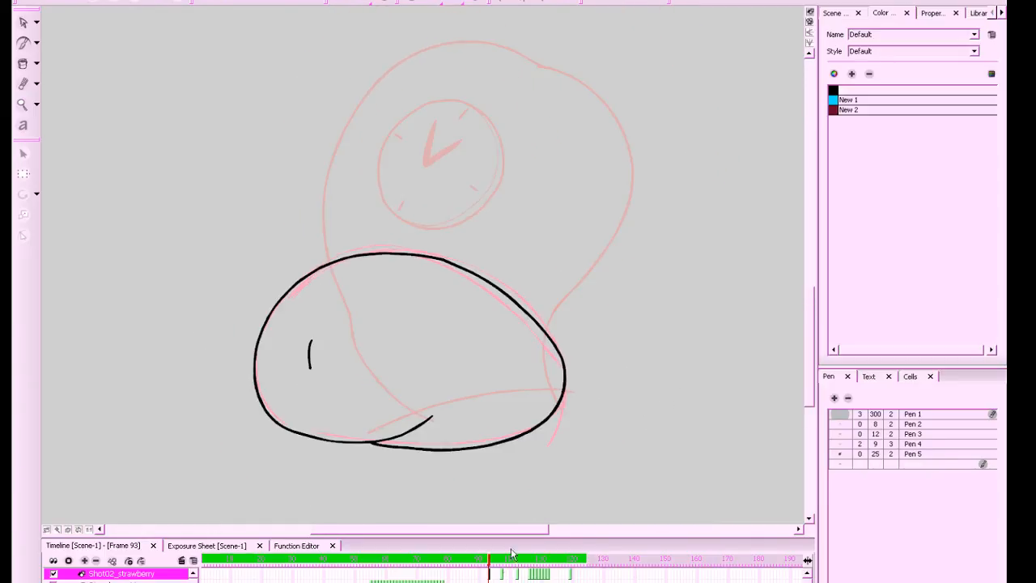
# Go to frame 94 of the Shot02_strawberry layer and bring the rough strawberry sketch into working position
pyautogui.click(493, 574)
pyautogui.moveTo(567, 454); pyautogui.dragTo(576, 470)
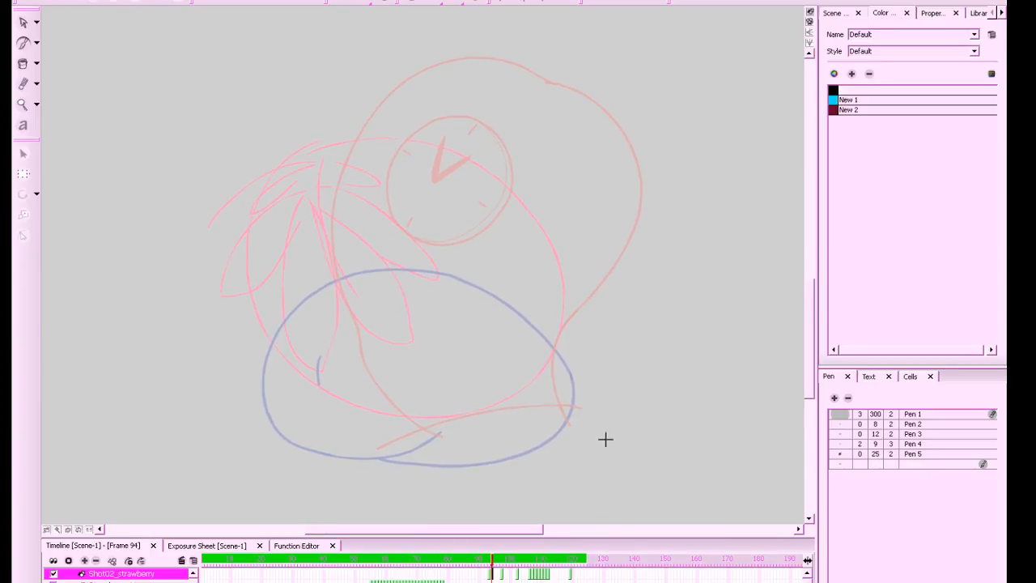
pyautogui.moveTo(656, 359)
pyautogui.mouseDown()
pyautogui.moveTo(650, 381)
pyautogui.moveTo(655, 372)
pyautogui.mouseUp()
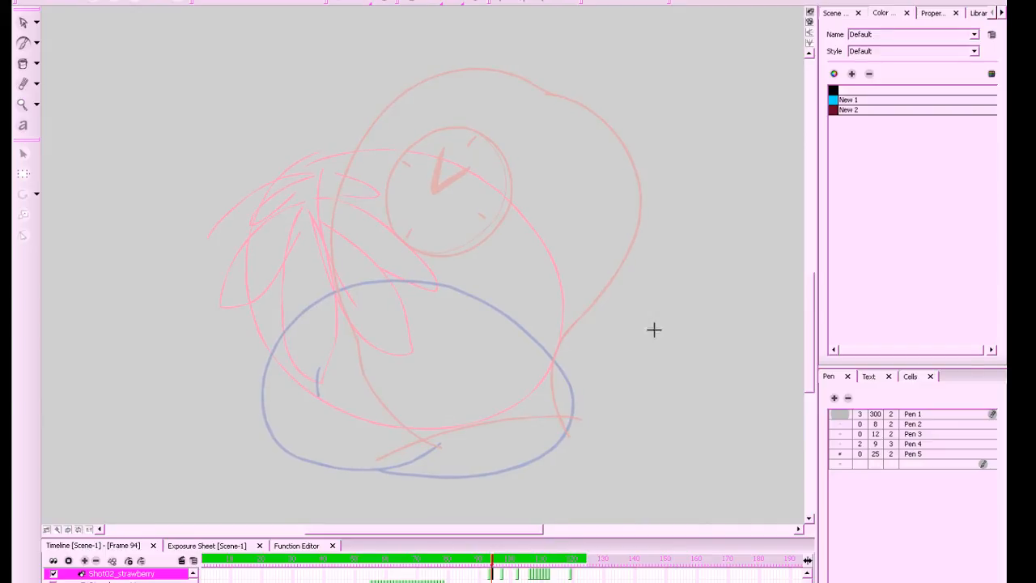
pyautogui.click(417, 2)
pyautogui.click(417, 2)
pyautogui.moveTo(320, 189); pyautogui.dragTo(310, 235)
pyautogui.moveTo(324, 162)
pyautogui.mouseDown()
pyautogui.moveTo(412, 140)
pyautogui.moveTo(501, 162)
pyautogui.moveTo(546, 238)
pyautogui.moveTo(520, 324)
pyautogui.mouseUp()
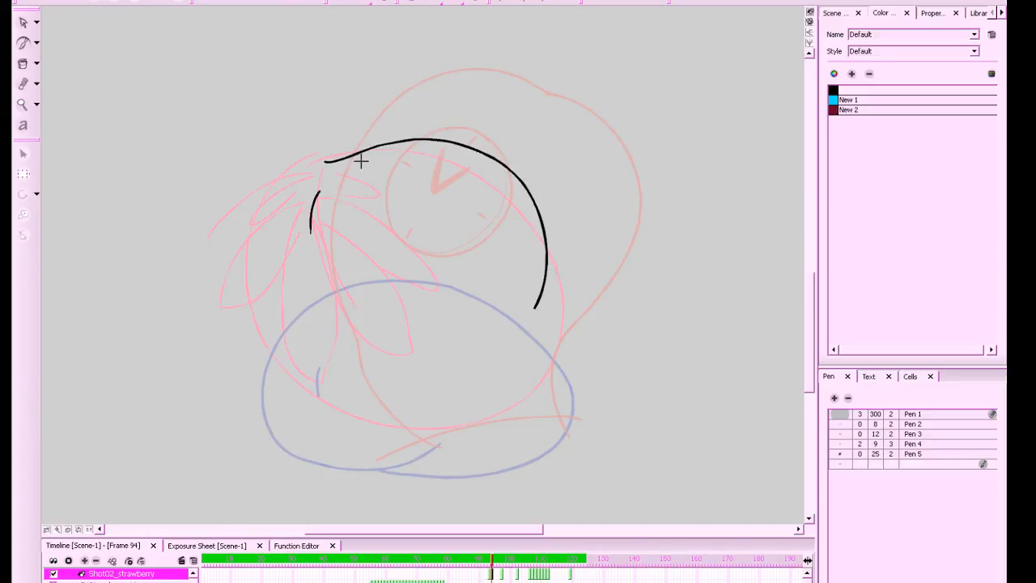
pyautogui.hotkey('ctrl', 'z')
pyautogui.moveTo(318, 162)
pyautogui.mouseDown()
pyautogui.moveTo(414, 151)
pyautogui.moveTo(496, 184)
pyautogui.moveTo(539, 282)
pyautogui.mouseUp()
pyautogui.hotkey('ctrl', 'z')
pyautogui.moveTo(322, 165)
pyautogui.mouseDown()
pyautogui.moveTo(437, 156)
pyautogui.moveTo(534, 279)
pyautogui.moveTo(518, 316)
pyautogui.mouseUp()
pyautogui.moveTo(356, 156)
pyautogui.mouseDown()
pyautogui.moveTo(300, 145)
pyautogui.moveTo(230, 243)
pyautogui.moveTo(265, 355)
pyautogui.mouseUp()
pyautogui.press('.')
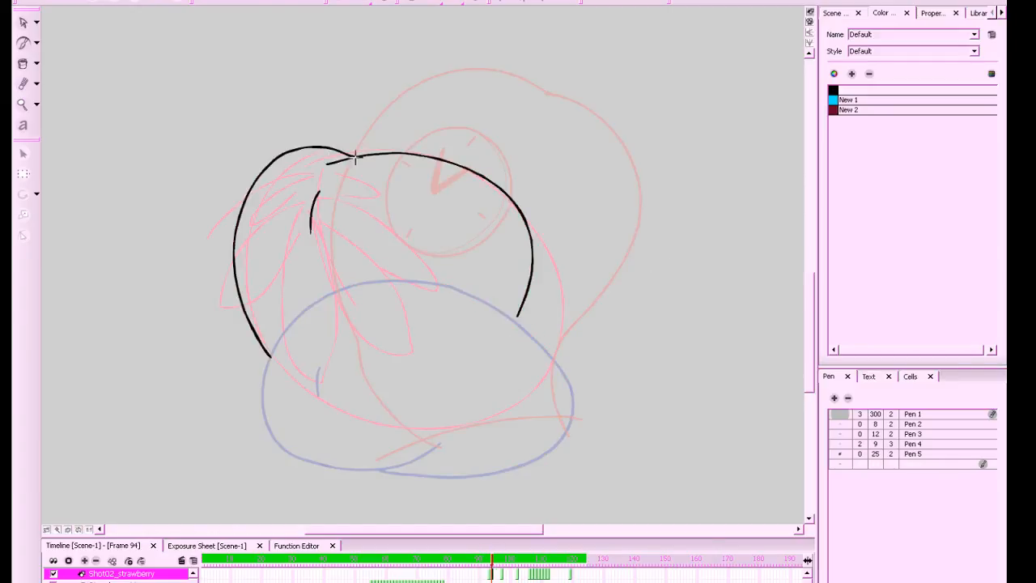
pyautogui.hotkey('ctrl', 'z')
pyautogui.moveTo(361, 154)
pyautogui.mouseDown()
pyautogui.moveTo(289, 139)
pyautogui.moveTo(231, 268)
pyautogui.mouseUp()
pyautogui.moveTo(248, 319); pyautogui.dragTo(256, 325)
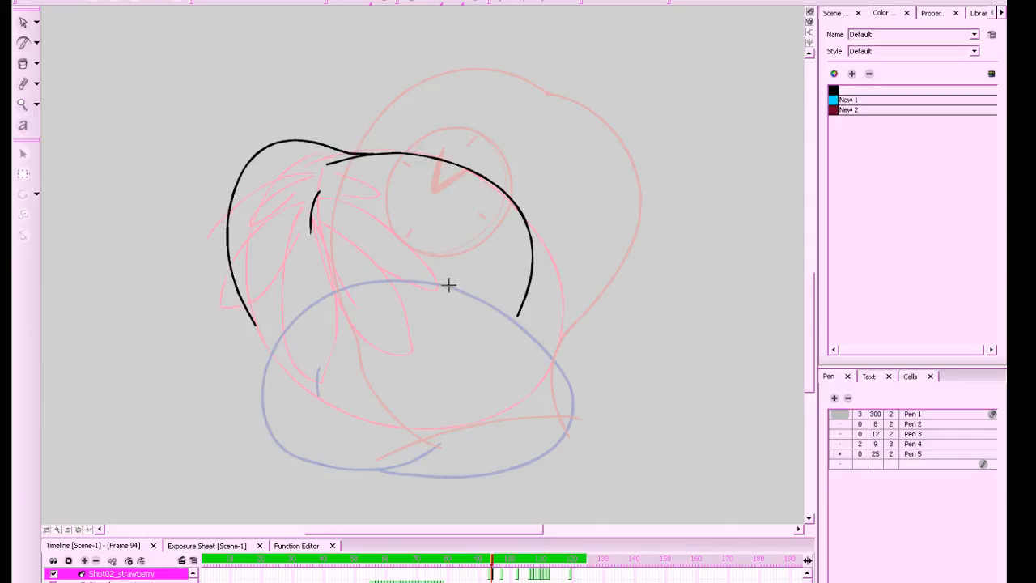
pyautogui.press('.')
pyautogui.hotkey('ctrl', 'z')
pyautogui.hotkey('ctrl', 'z')
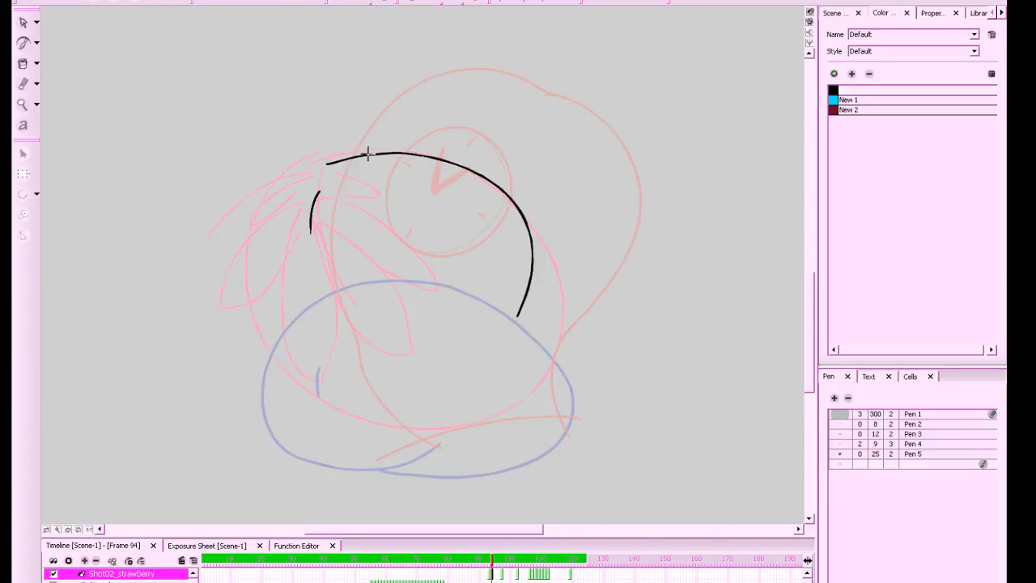
pyautogui.moveTo(327, 162)
pyautogui.mouseDown()
pyautogui.moveTo(224, 289)
pyautogui.moveTo(276, 357)
pyautogui.mouseUp()
pyautogui.press('.')
pyautogui.press('.')
pyautogui.hotkey('ctrl', 'z')
pyautogui.hotkey('ctrl', 'z')
pyautogui.hotkey('ctrl', 'z')
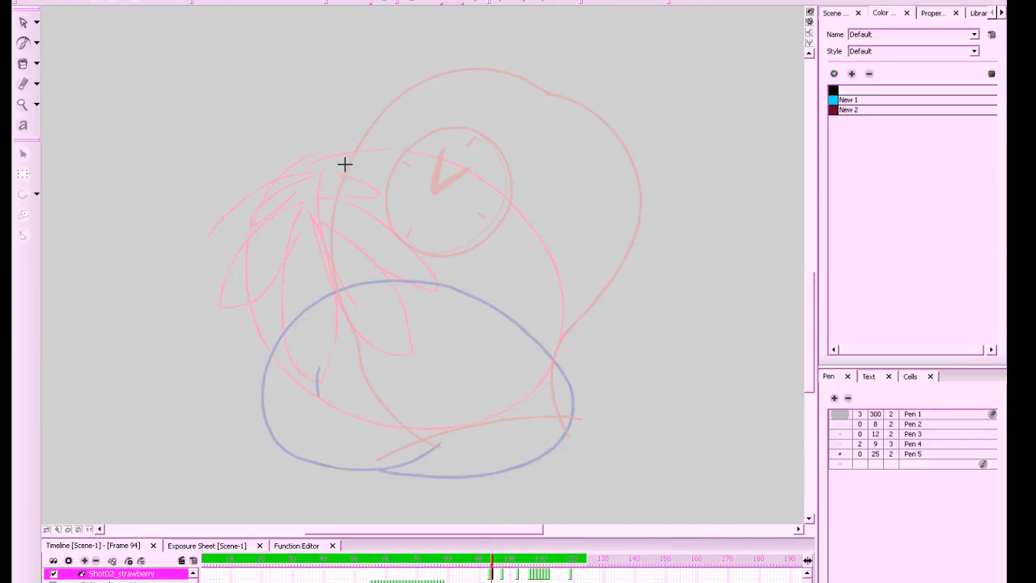
# Ink the strawberry body's large right arc, its overlapping left lobe and a short curved inner line on frame 94
pyautogui.moveTo(328, 166)
pyautogui.mouseDown()
pyautogui.moveTo(391, 152)
pyautogui.moveTo(460, 179)
pyautogui.moveTo(497, 282)
pyautogui.mouseUp()
pyautogui.hotkey('ctrl', 'z')
pyautogui.moveTo(321, 177)
pyautogui.mouseDown()
pyautogui.moveTo(378, 146)
pyautogui.moveTo(466, 155)
pyautogui.moveTo(529, 217)
pyautogui.moveTo(533, 321)
pyautogui.moveTo(504, 362)
pyautogui.mouseUp()
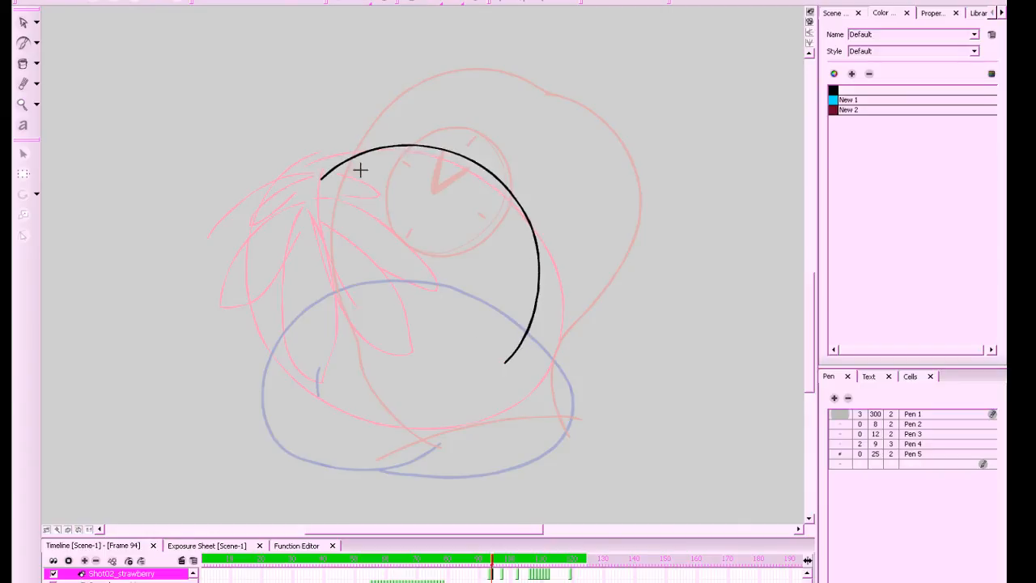
pyautogui.moveTo(368, 147)
pyautogui.mouseDown()
pyautogui.moveTo(328, 140)
pyautogui.moveTo(268, 166)
pyautogui.moveTo(234, 261)
pyautogui.moveTo(272, 364)
pyautogui.mouseUp()
pyautogui.hotkey('ctrl', 'z')
pyautogui.moveTo(367, 147)
pyautogui.mouseDown()
pyautogui.moveTo(299, 146)
pyautogui.moveTo(236, 263)
pyautogui.moveTo(316, 387)
pyautogui.mouseUp()
pyautogui.press(',')
pyautogui.press('.')
pyautogui.press('.')
pyautogui.press(',')
pyautogui.moveTo(307, 200); pyautogui.dragTo(298, 236)
pyautogui.hotkey('ctrl', 'z')
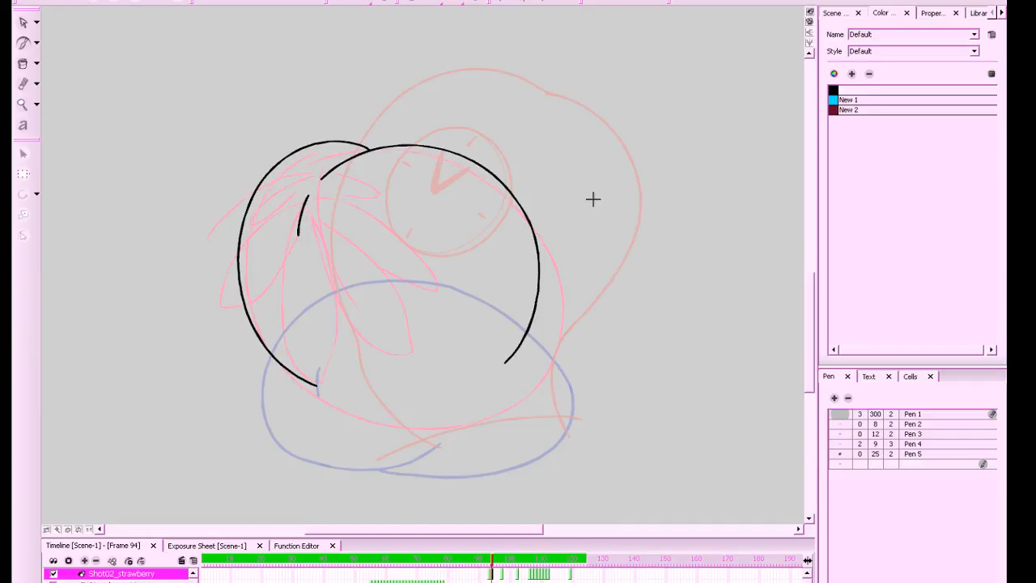
# Compare frame 94 with its neighbours, select all its ink strokes and scale them slightly narrower and taller
pyautogui.moveTo(604, 374); pyautogui.dragTo(562, 354)
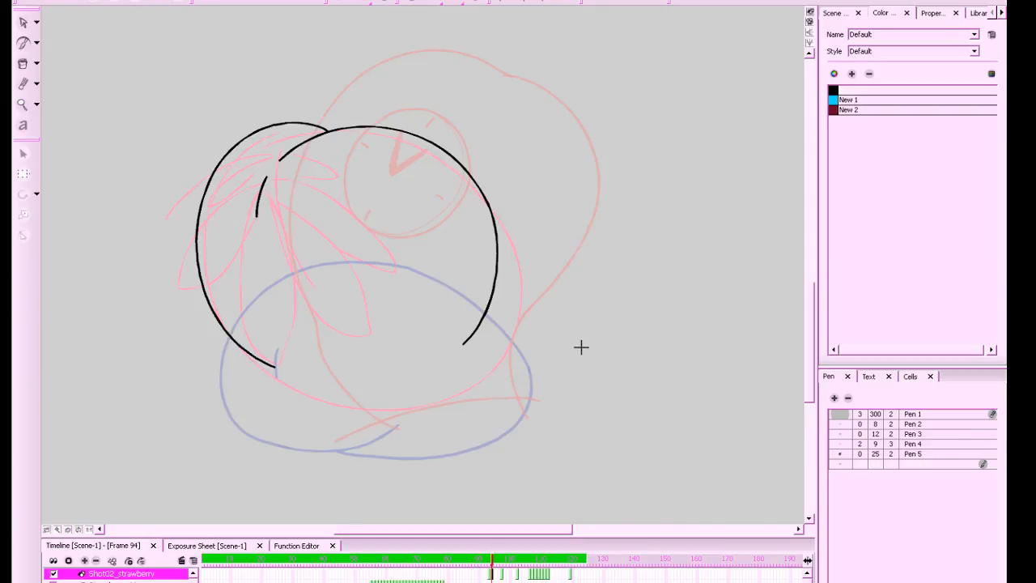
pyautogui.press('f')
pyautogui.press('g')
pyautogui.press('g')
pyautogui.press('f')
pyautogui.click(23, 22)
pyautogui.moveTo(150, 99); pyautogui.dragTo(534, 401)
pyautogui.click(532, 317)
pyautogui.moveTo(578, 76); pyautogui.dragTo(178, 339)
pyautogui.moveTo(647, 302); pyautogui.dragTo(693, 292)
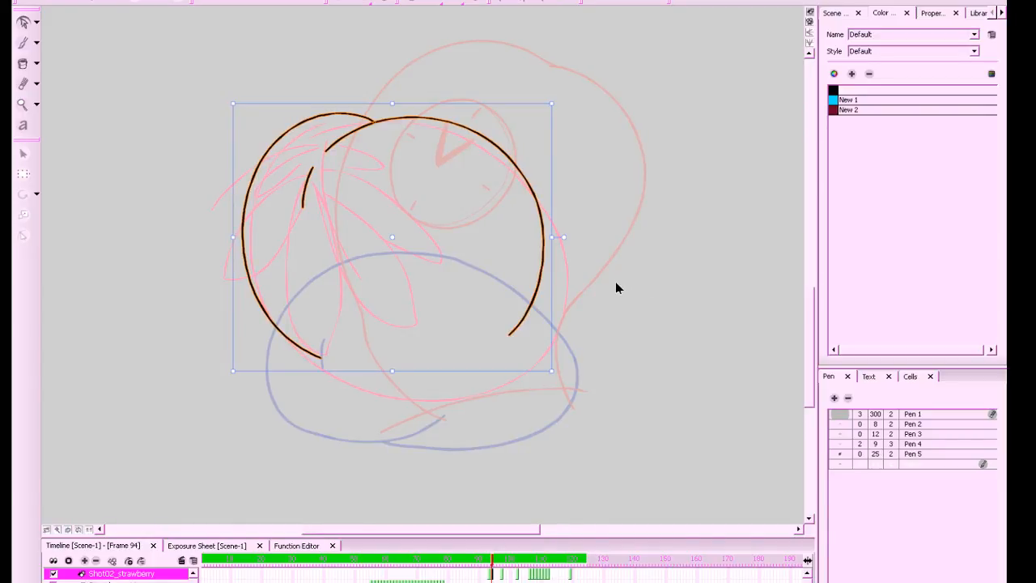
pyautogui.moveTo(552, 372); pyautogui.dragTo(541, 380)
pyautogui.click(591, 365)
pyautogui.press(',')
pyautogui.press('.')
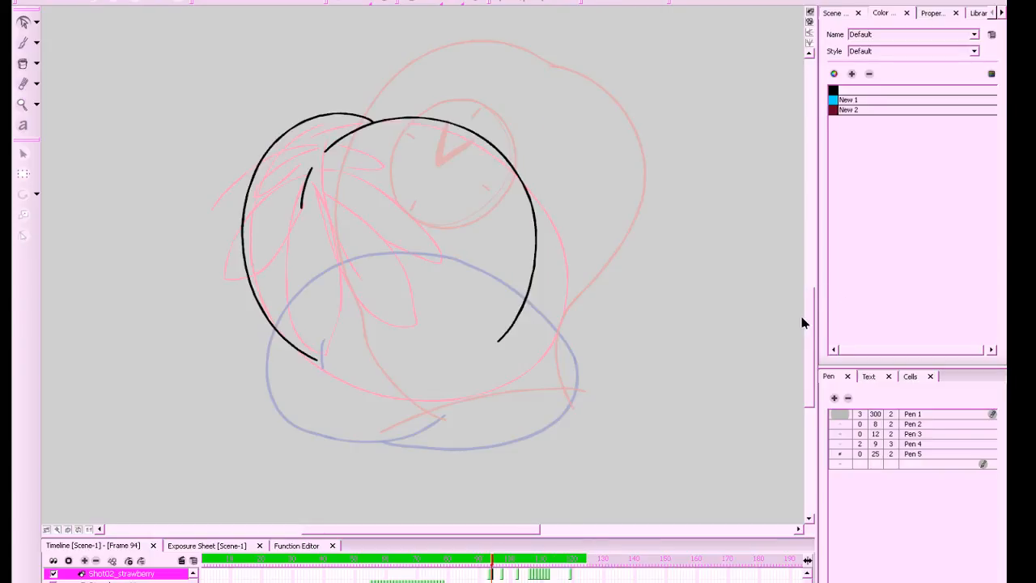
pyautogui.press('b')
pyautogui.moveTo(528, 285); pyautogui.dragTo(555, 324)
pyautogui.hotkey('ctrl', 'z')
pyautogui.moveTo(529, 271)
pyautogui.mouseDown()
pyautogui.moveTo(572, 339)
pyautogui.moveTo(568, 396)
pyautogui.moveTo(501, 427)
pyautogui.moveTo(442, 429)
pyautogui.moveTo(314, 357)
pyautogui.mouseUp()
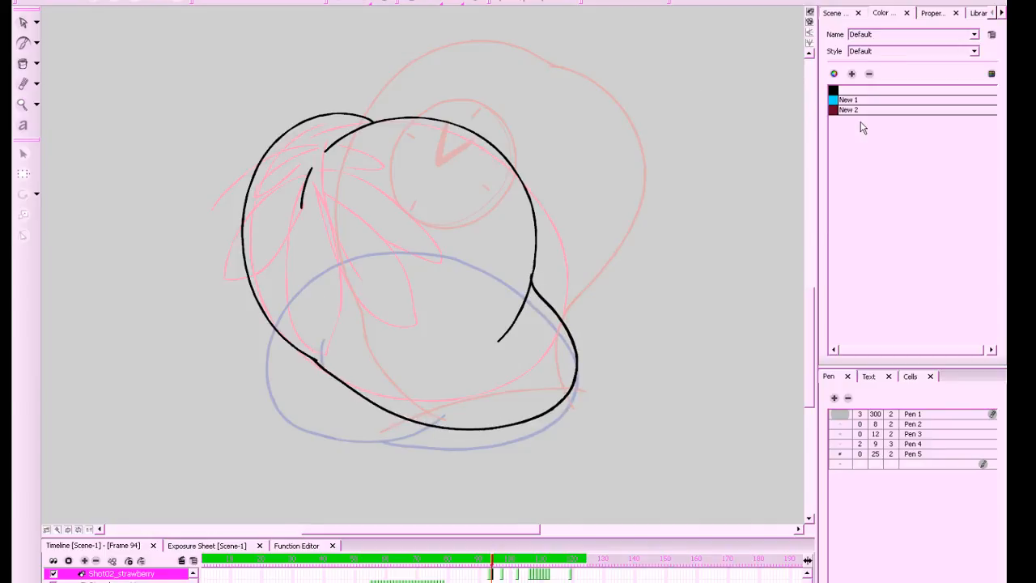
pyautogui.hotkey('ctrl', 'z')
pyautogui.moveTo(528, 275)
pyautogui.mouseDown()
pyautogui.moveTo(562, 329)
pyautogui.moveTo(567, 364)
pyautogui.mouseUp()
pyautogui.hotkey('ctrl', 'z')
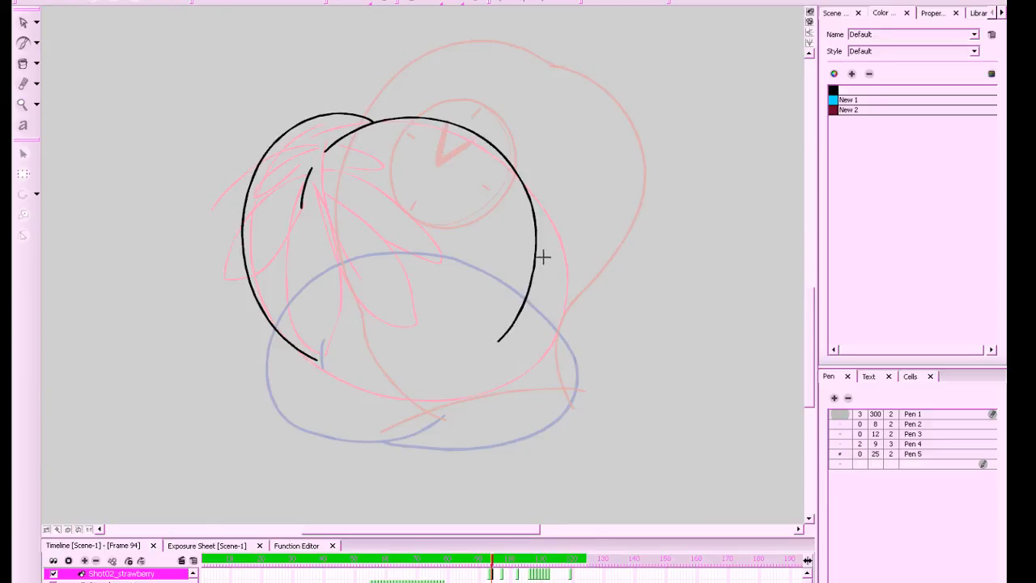
# Close the strawberry body on frame 94 by inking a nearly flat bottom line between the two side curves
pyautogui.click(809, 14)
pyautogui.click(810, 14)
pyautogui.moveTo(497, 340); pyautogui.dragTo(296, 362)
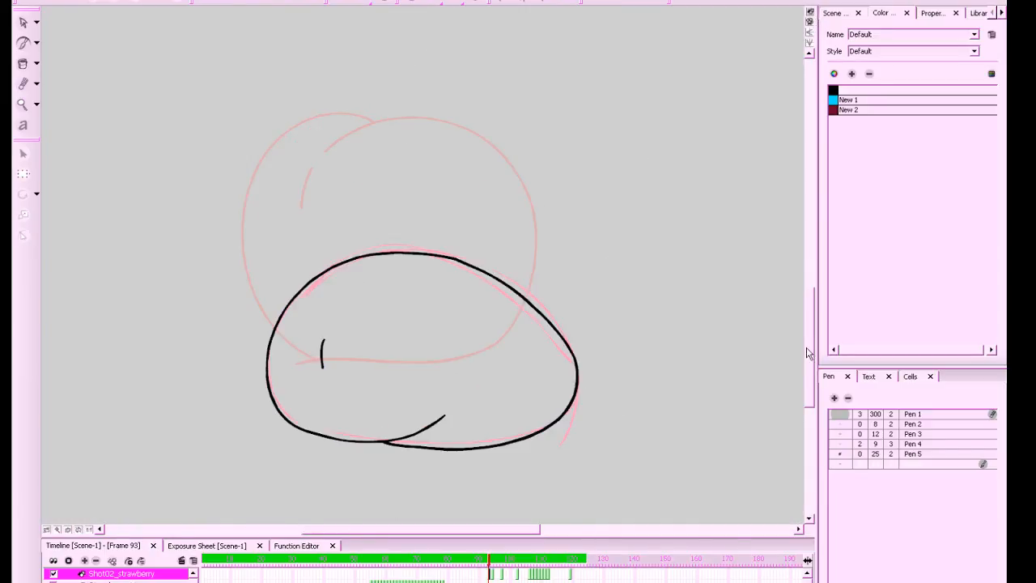
# Go to frame 95 of the Shot02_strawberry layer and save the scene
pyautogui.click(497, 575)
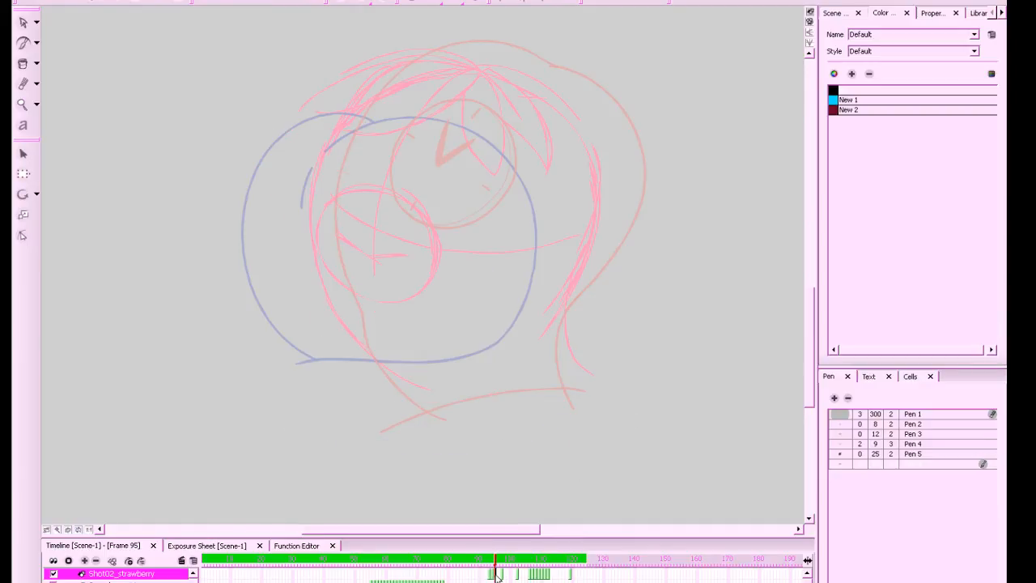
pyautogui.press('space')
pyautogui.moveTo(667, 328); pyautogui.dragTo(651, 359)
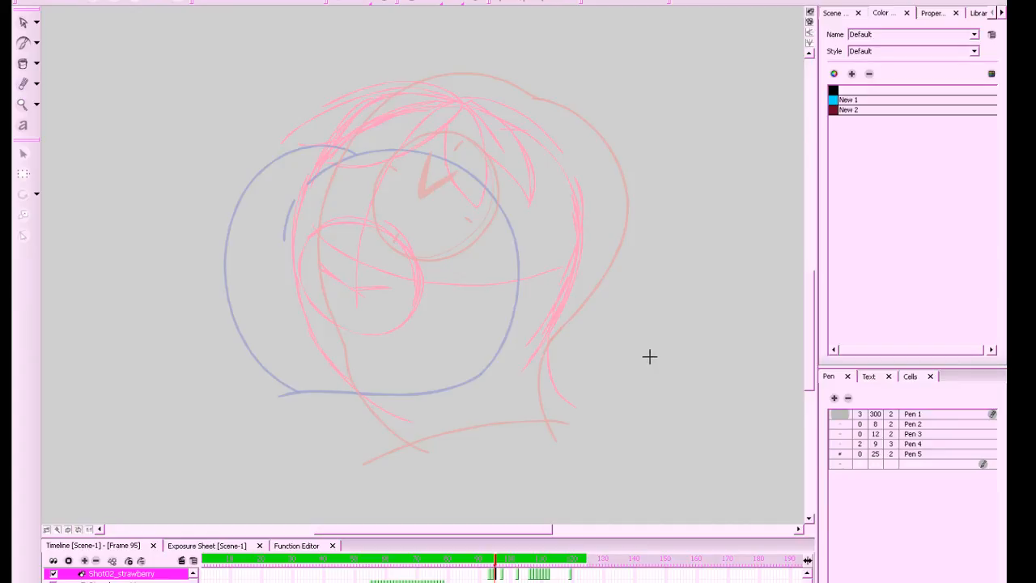
pyautogui.hotkey('ctrl', 's')
pyautogui.press('space')
pyautogui.moveTo(630, 343); pyautogui.dragTo(628, 345)
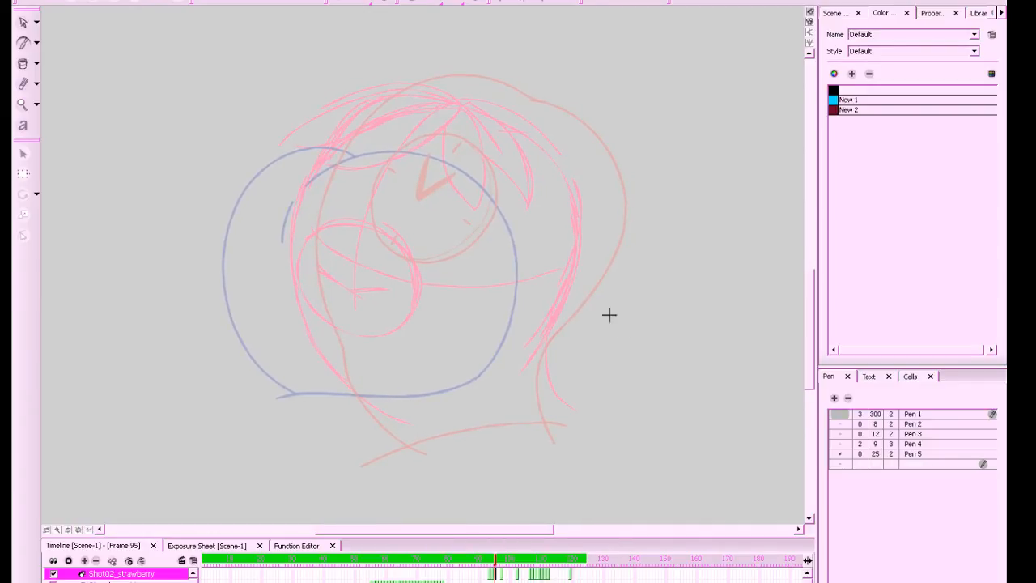
pyautogui.moveTo(430, 101)
pyautogui.mouseDown()
pyautogui.moveTo(487, 98)
pyautogui.moveTo(538, 118)
pyautogui.moveTo(569, 161)
pyautogui.moveTo(574, 236)
pyautogui.moveTo(540, 305)
pyautogui.mouseUp()
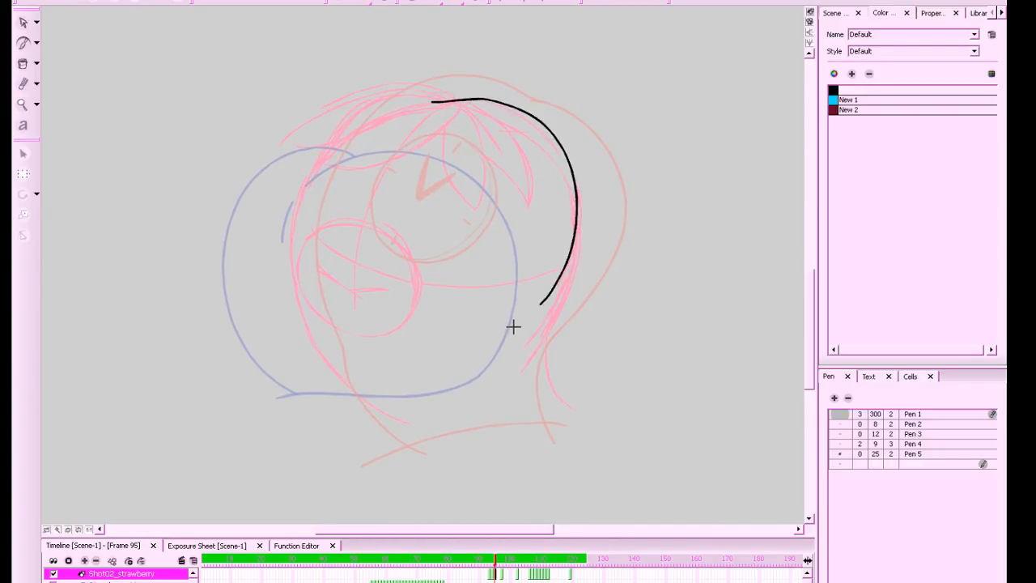
pyautogui.hotkey('ctrl', 'z')
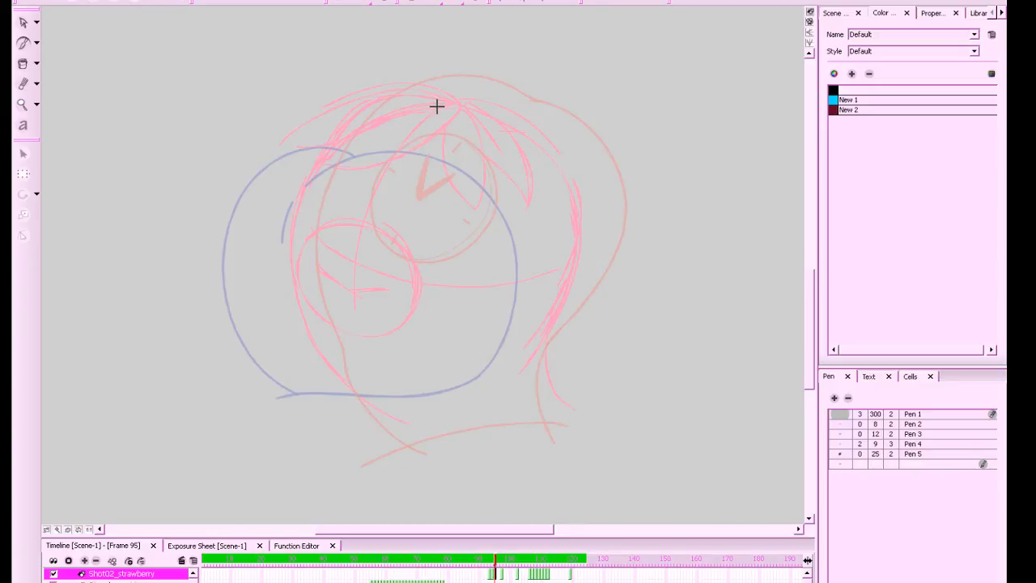
pyautogui.moveTo(437, 106)
pyautogui.mouseDown()
pyautogui.moveTo(464, 99)
pyautogui.moveTo(522, 115)
pyautogui.moveTo(575, 179)
pyautogui.moveTo(578, 268)
pyautogui.moveTo(526, 355)
pyautogui.mouseUp()
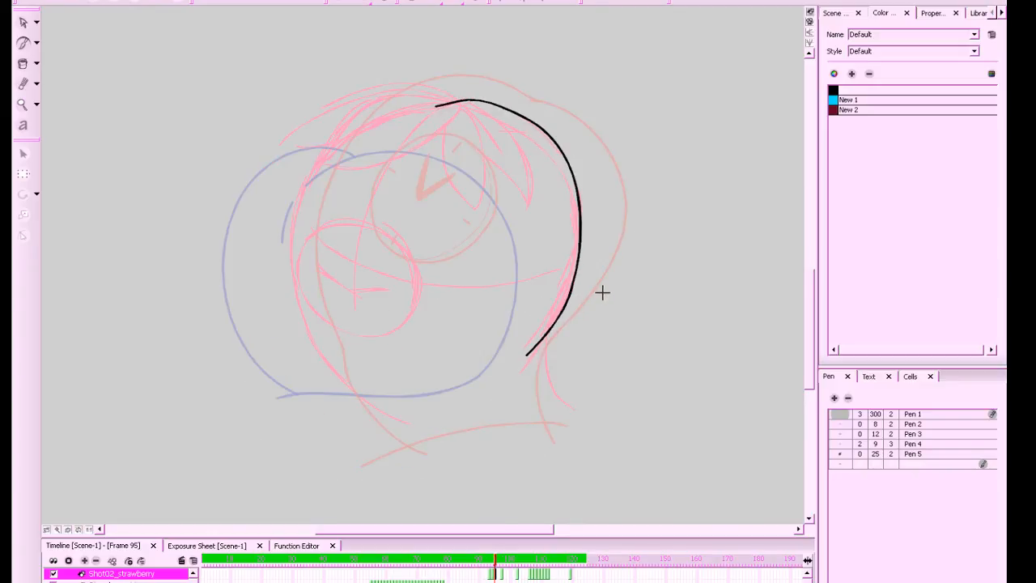
pyautogui.hotkey('ctrl', 'z')
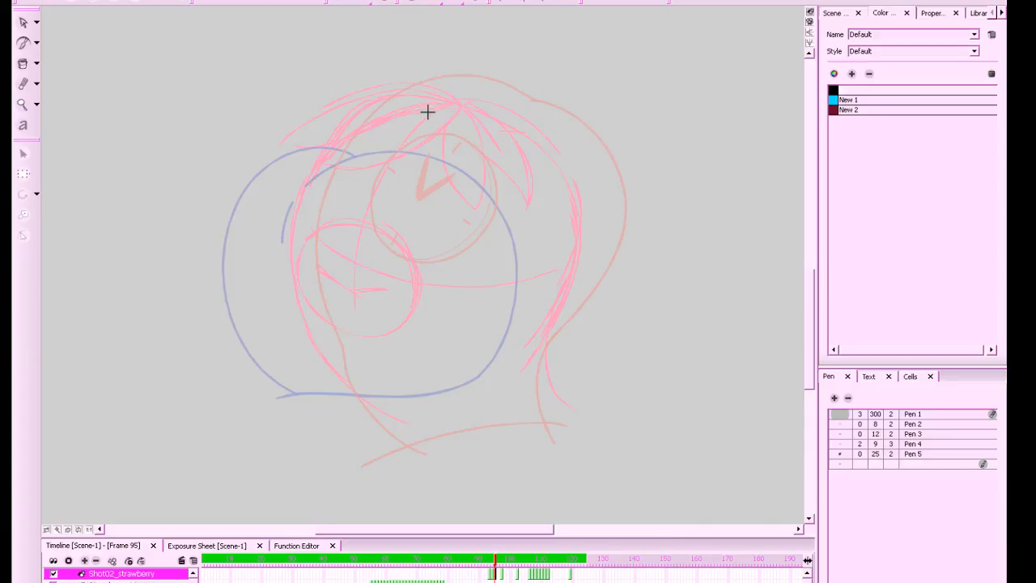
pyautogui.moveTo(436, 108); pyautogui.dragTo(485, 103)
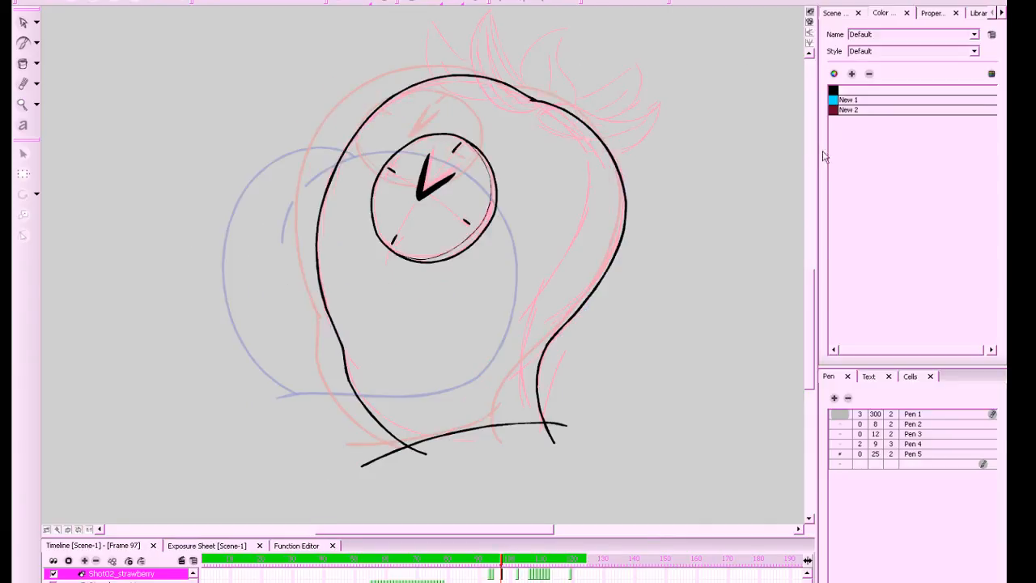
# Examine the inked strawberry drawings on frames 97 and 102 for comparison, and return to frame 95
pyautogui.press('f')
pyautogui.press('f')
pyautogui.press('g')
pyautogui.press('g')
pyautogui.press('g')
pyautogui.press('f')
pyautogui.press('g')
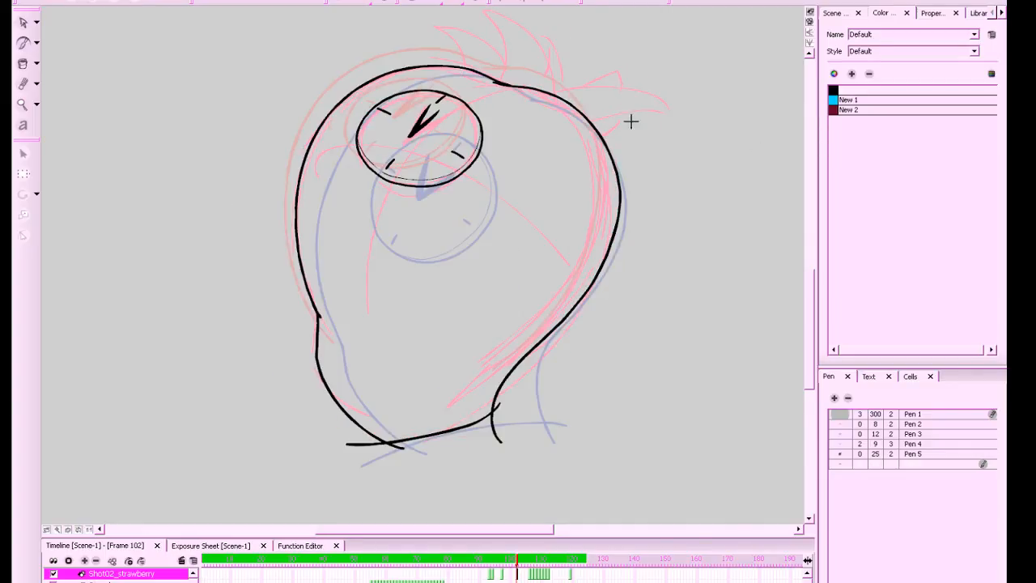
pyautogui.press('f')
pyautogui.press('f')
pyautogui.click(495, 575)
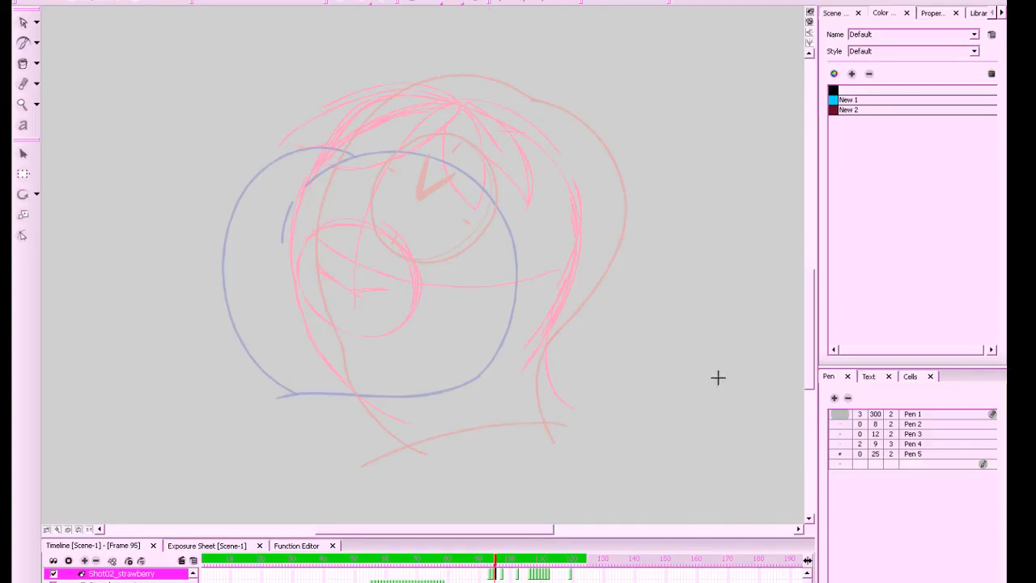
# Ink the strawberry body's long right side on frame 95, with a short curve branching down from its lower end
pyautogui.moveTo(718, 377)
pyautogui.mouseDown()
pyautogui.moveTo(682, 407)
pyautogui.moveTo(701, 396)
pyautogui.mouseUp()
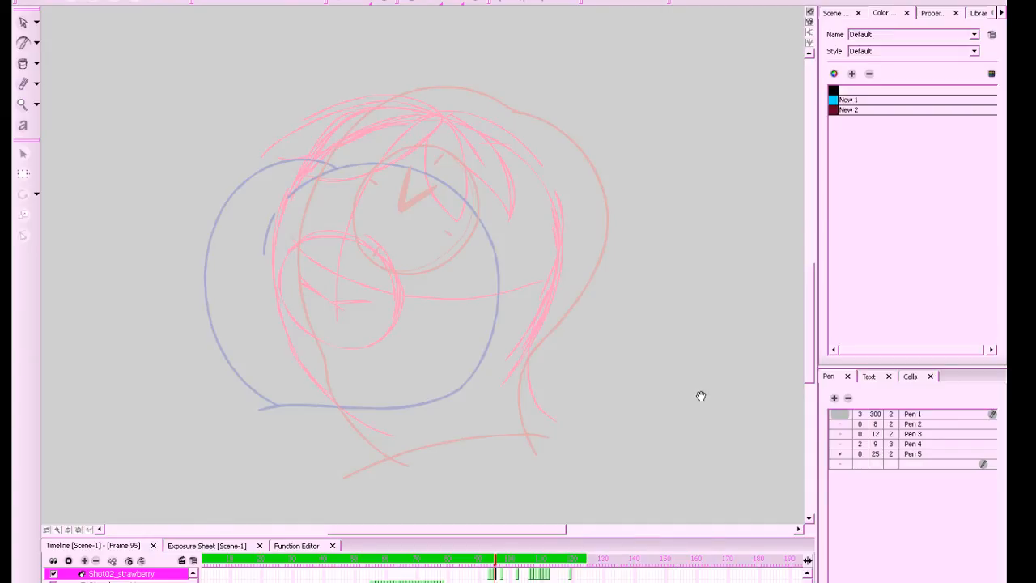
pyautogui.moveTo(693, 397); pyautogui.dragTo(694, 391)
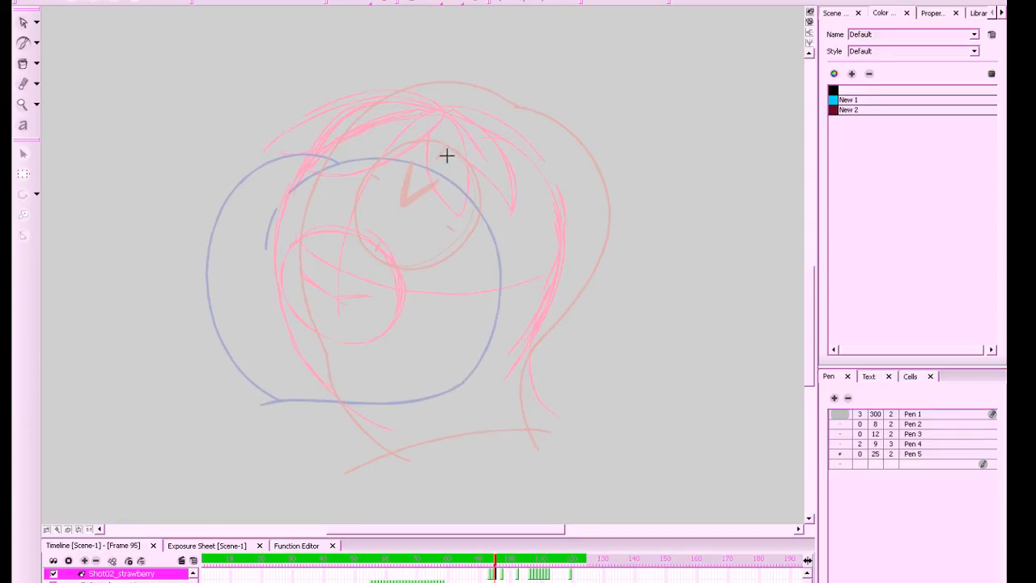
pyautogui.moveTo(423, 119)
pyautogui.mouseDown()
pyautogui.moveTo(498, 121)
pyautogui.moveTo(527, 135)
pyautogui.moveTo(556, 174)
pyautogui.moveTo(566, 237)
pyautogui.moveTo(545, 318)
pyautogui.moveTo(509, 361)
pyautogui.mouseUp()
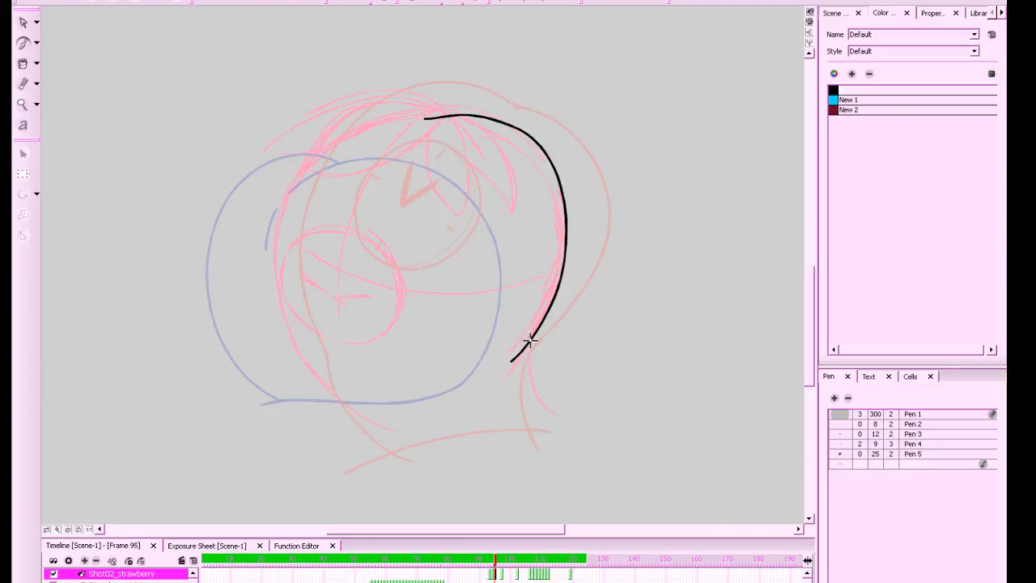
pyautogui.moveTo(530, 340)
pyautogui.mouseDown()
pyautogui.moveTo(531, 425)
pyautogui.moveTo(533, 403)
pyautogui.moveTo(547, 422)
pyautogui.mouseUp()
pyautogui.hotkey('ctrl', 'z')
# Ink the strawberry body's left side on frame 95, from the top dent around the rounded lobe toward the lower left
pyautogui.moveTo(456, 114)
pyautogui.mouseDown()
pyautogui.moveTo(423, 97)
pyautogui.moveTo(333, 97)
pyautogui.moveTo(273, 246)
pyautogui.moveTo(311, 374)
pyautogui.mouseUp()
pyautogui.hotkey('ctrl', 'z')
pyautogui.moveTo(456, 113)
pyautogui.mouseDown()
pyautogui.moveTo(396, 96)
pyautogui.moveTo(333, 106)
pyautogui.moveTo(285, 175)
pyautogui.moveTo(276, 289)
pyautogui.moveTo(306, 356)
pyautogui.mouseUp()
pyautogui.hotkey('ctrl', 'z')
pyautogui.moveTo(437, 110)
pyautogui.mouseDown()
pyautogui.moveTo(361, 91)
pyautogui.moveTo(316, 117)
pyautogui.moveTo(290, 159)
pyautogui.moveTo(277, 215)
pyautogui.mouseUp()
pyautogui.hotkey('ctrl', 'z')
pyautogui.moveTo(450, 116)
pyautogui.mouseDown()
pyautogui.moveTo(350, 98)
pyautogui.moveTo(298, 141)
pyautogui.moveTo(269, 226)
pyautogui.moveTo(281, 305)
pyautogui.moveTo(306, 360)
pyautogui.mouseUp()
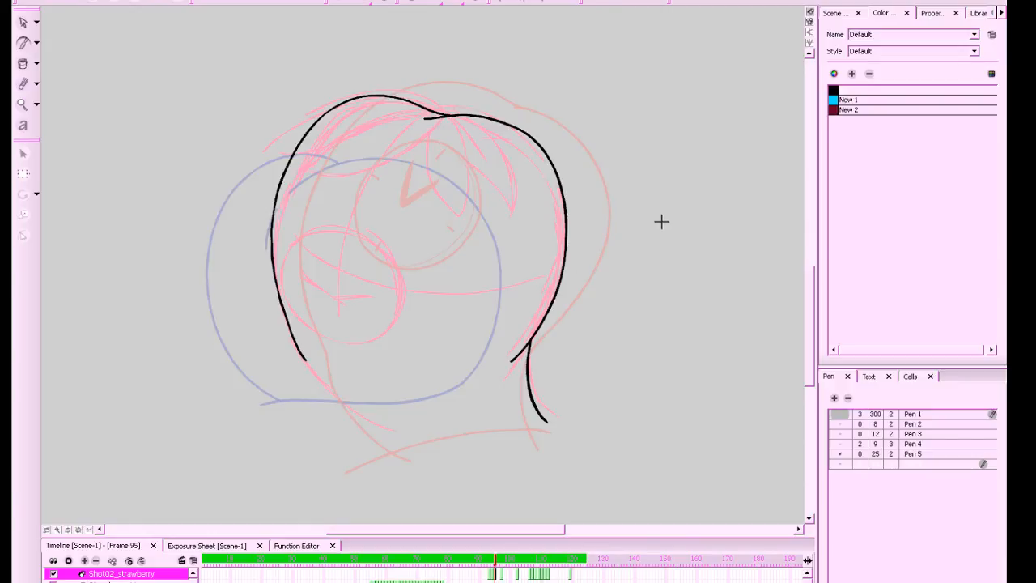
# Compare frame 95 with its neighbours, select its outline strokes, and skew the top slightly left while squashing it a little
pyautogui.press('f')
pyautogui.press('g')
pyautogui.press('g')
pyautogui.press('f')
pyautogui.click(23, 21)
pyautogui.moveTo(280, 77); pyautogui.dragTo(640, 273)
pyautogui.moveTo(419, 88); pyautogui.dragTo(406, 97)
pyautogui.click(469, 345)
# Hide the onion skin and the rough sketch so only frame 95's ink lines show, and save the scene
pyautogui.moveTo(653, 293)
pyautogui.mouseDown()
pyautogui.moveTo(672, 285)
pyautogui.moveTo(629, 322)
pyautogui.mouseUp()
pyautogui.press('2')
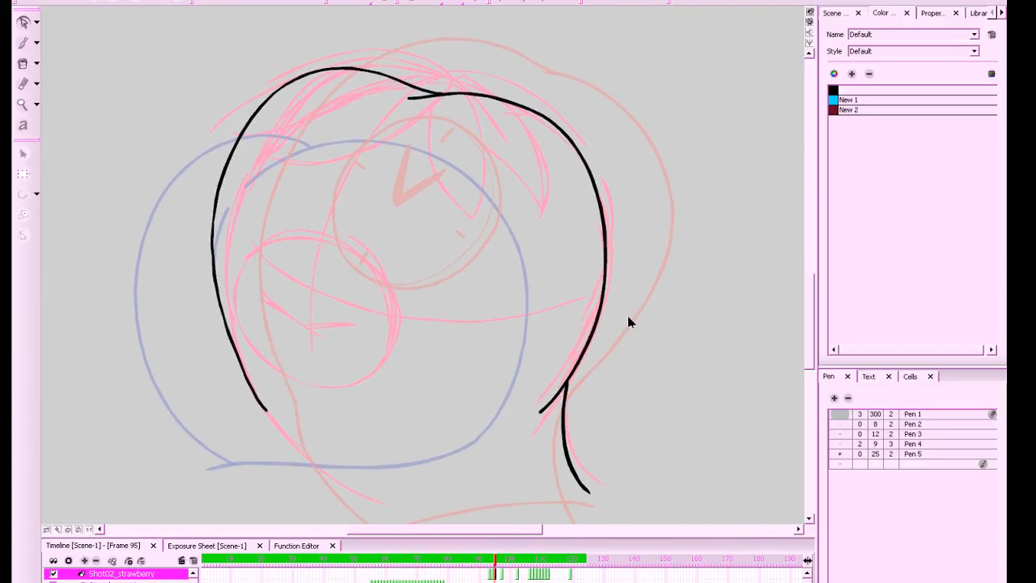
pyautogui.press('2')
pyautogui.click(415, 3)
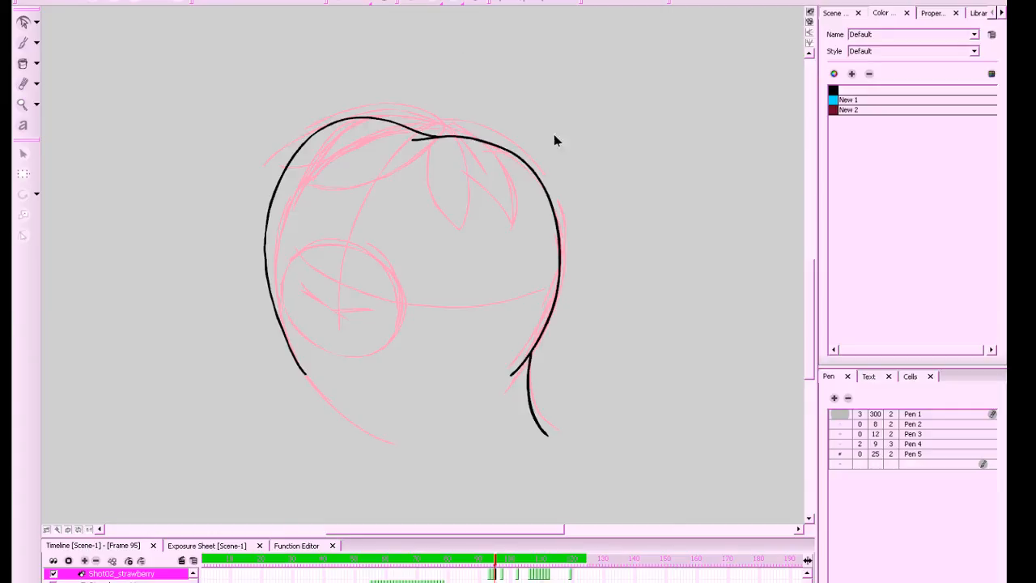
pyautogui.click(474, 1)
pyautogui.moveTo(582, 161); pyautogui.dragTo(571, 189)
pyautogui.hotkey('ctrl', 's')
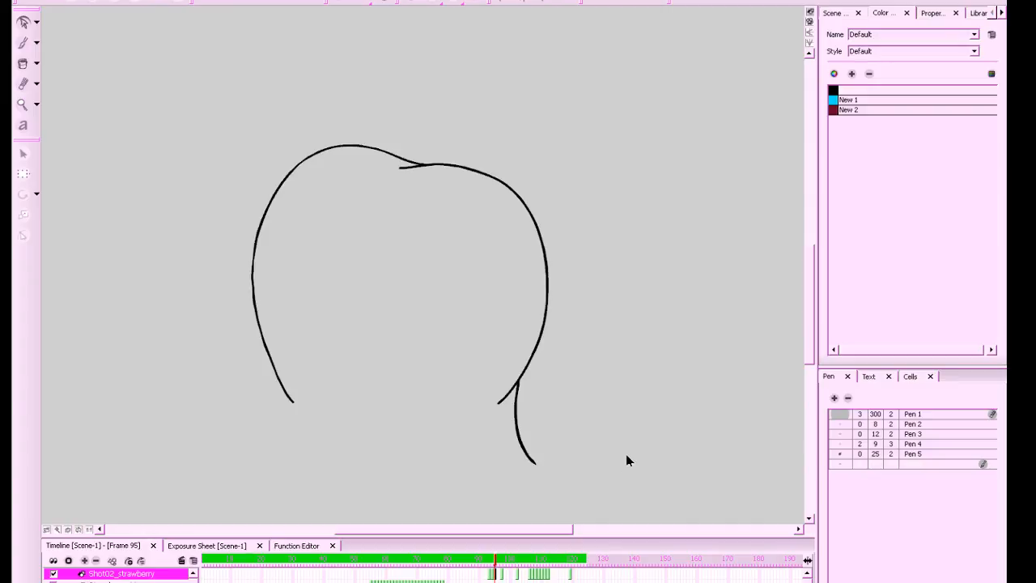
# Examine the motion by flipping back and forth through the inked strawberry drawings, including frames 94, 95 and 111
pyautogui.press('f')
pyautogui.press('g')
pyautogui.press('g')
pyautogui.press('g')
pyautogui.press('g')
pyautogui.press('g')
pyautogui.press('f')
pyautogui.press('f')
pyautogui.press('f')
pyautogui.press('f')
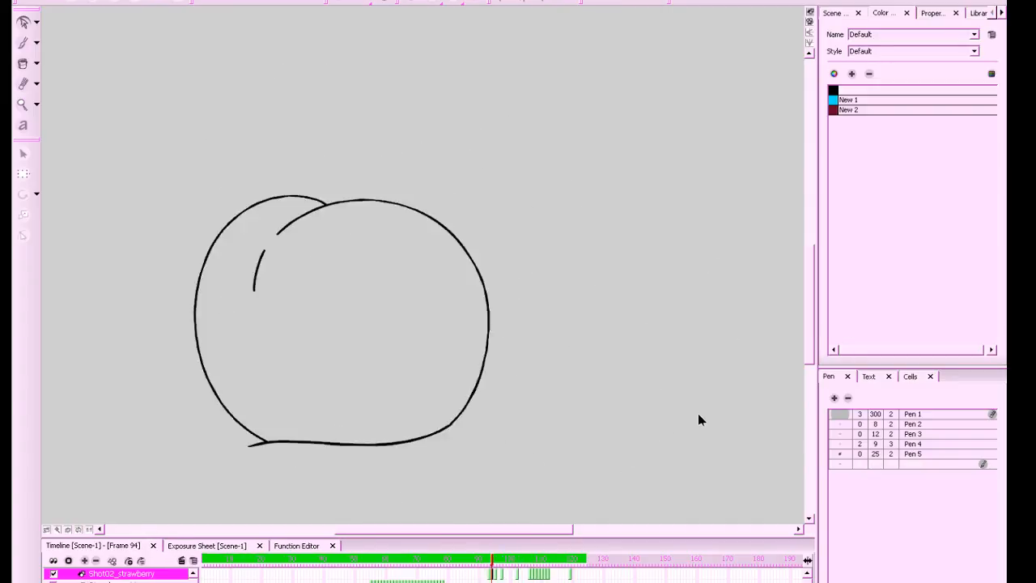
pyautogui.press('f')
pyautogui.press('f')
pyautogui.press('f')
pyautogui.press('g')
pyautogui.press('g')
pyautogui.press('g')
# Delete the stray ink dot beside the right edge of the clock face on frame 111
pyautogui.hotkey('alt', 'e')
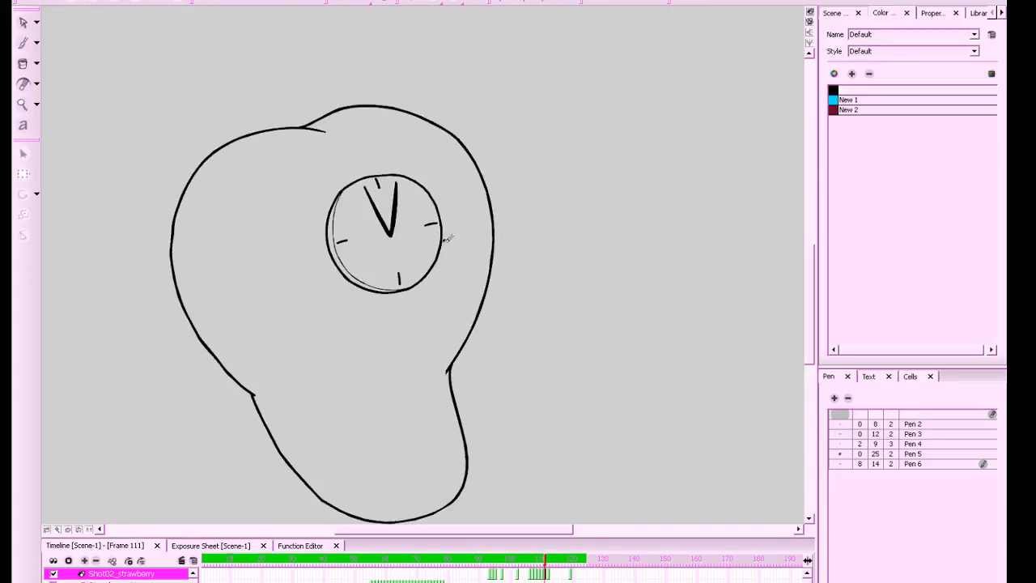
pyautogui.press('f')
pyautogui.press('f')
pyautogui.press('g')
pyautogui.press('g')
pyautogui.press('2')
pyautogui.press('2')
pyautogui.press('2')
pyautogui.moveTo(633, 269); pyautogui.dragTo(578, 315)
pyautogui.press('2')
pyautogui.press('2')
pyautogui.press('2')
pyautogui.press('2')
pyautogui.press('2')
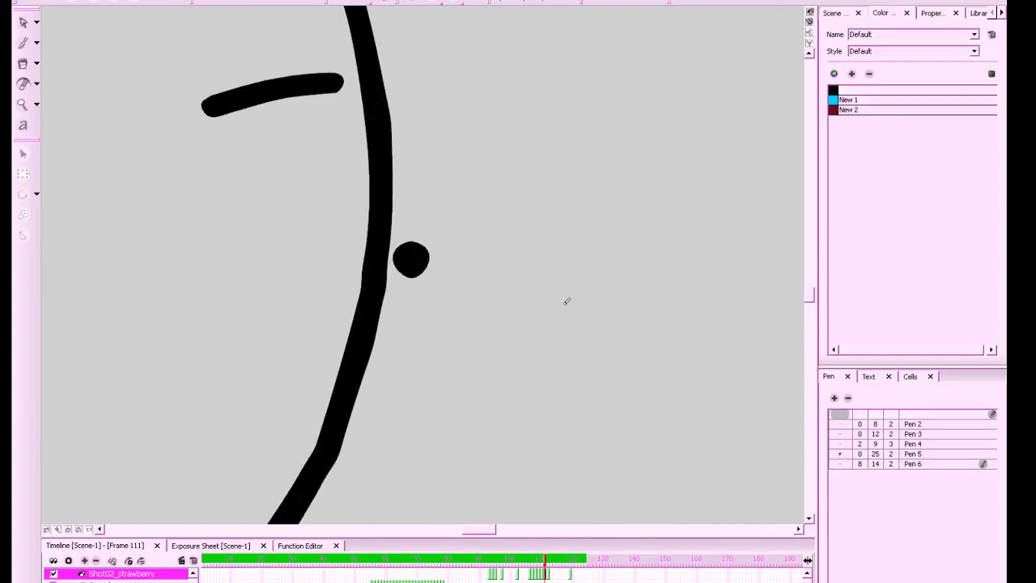
pyautogui.press('2')
pyautogui.press('2')
pyautogui.press('2')
pyautogui.hotkey('alt', 's')
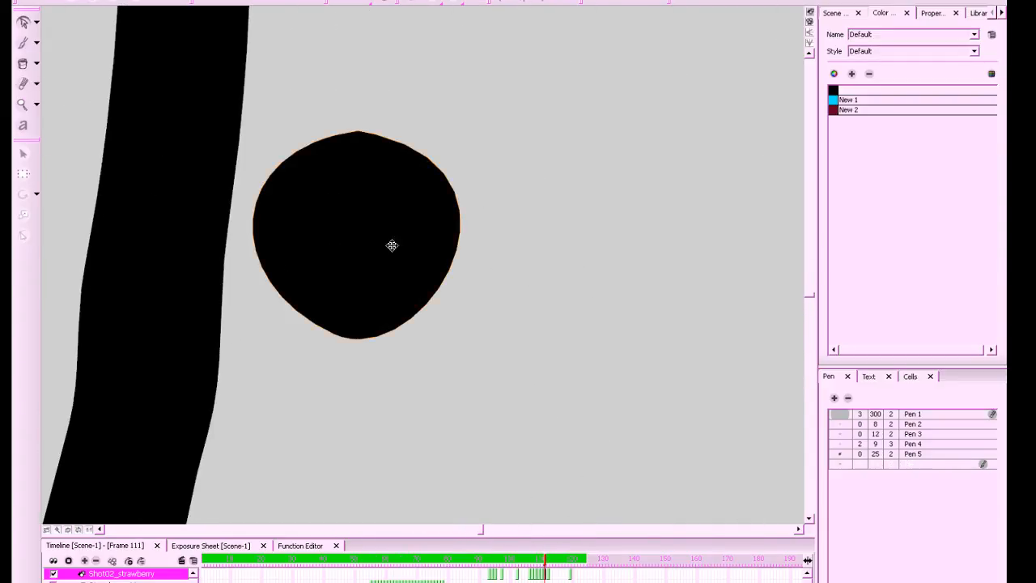
pyautogui.click(365, 246)
pyautogui.press('Delete')
pyautogui.press('1')
pyautogui.press('1')
pyautogui.press('1')
pyautogui.press('1')
pyautogui.press('1')
pyautogui.press('1')
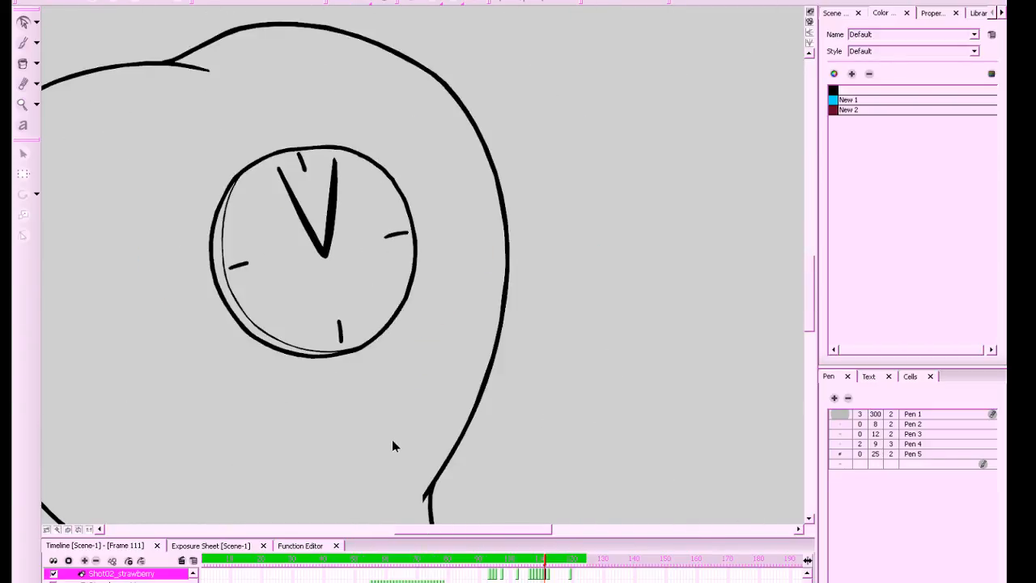
# Check the cleaned ink lines on frame 111 against the neighbouring frame 110
pyautogui.moveTo(554, 330); pyautogui.dragTo(553, 315)
pyautogui.press('2')
pyautogui.press('2')
pyautogui.press('2')
pyautogui.moveTo(664, 294); pyautogui.dragTo(733, 290)
pyautogui.press('1')
pyautogui.press('f')
pyautogui.press('f')
pyautogui.press('f')
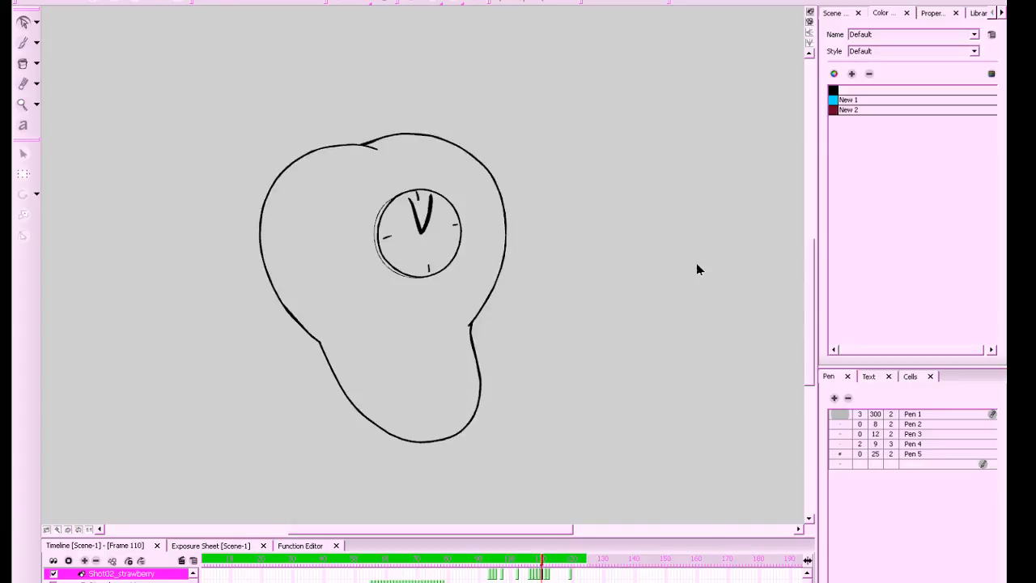
# Draw a rough test circle in the New 1 blue in the empty area left of the strawberry on frame 111 and select it
pyautogui.click(835, 102)
pyautogui.moveTo(518, 320); pyautogui.dragTo(890, 358)
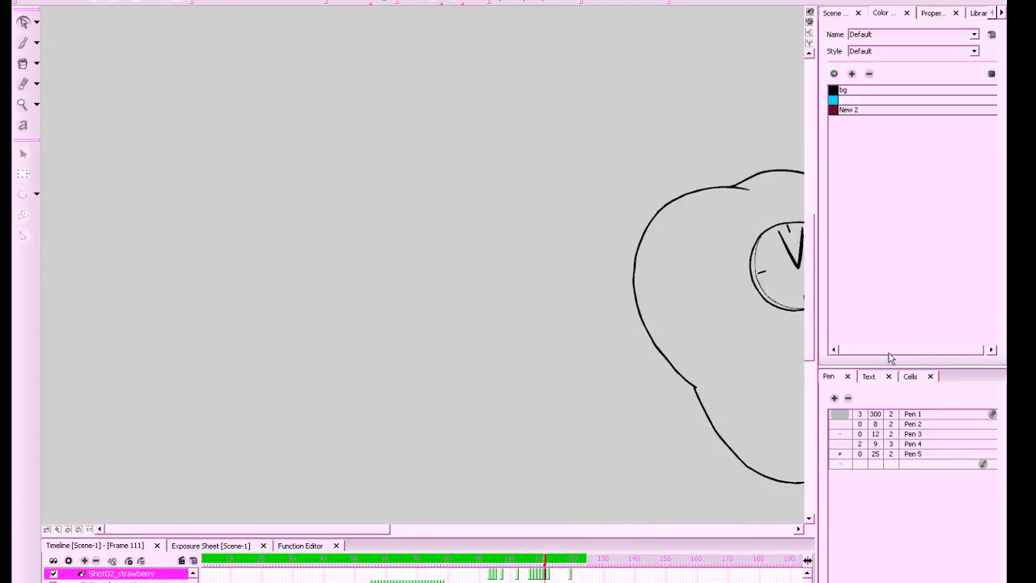
pyautogui.hotkey('alt', 'b')
pyautogui.moveTo(346, 340)
pyautogui.mouseDown()
pyautogui.moveTo(419, 195)
pyautogui.moveTo(313, 322)
pyautogui.moveTo(431, 226)
pyautogui.mouseUp()
pyautogui.click(23, 22)
pyautogui.click(456, 273)
pyautogui.moveTo(453, 264)
pyautogui.mouseDown()
pyautogui.moveTo(446, 246)
pyautogui.moveTo(387, 210)
pyautogui.moveTo(622, 132)
pyautogui.mouseUp()
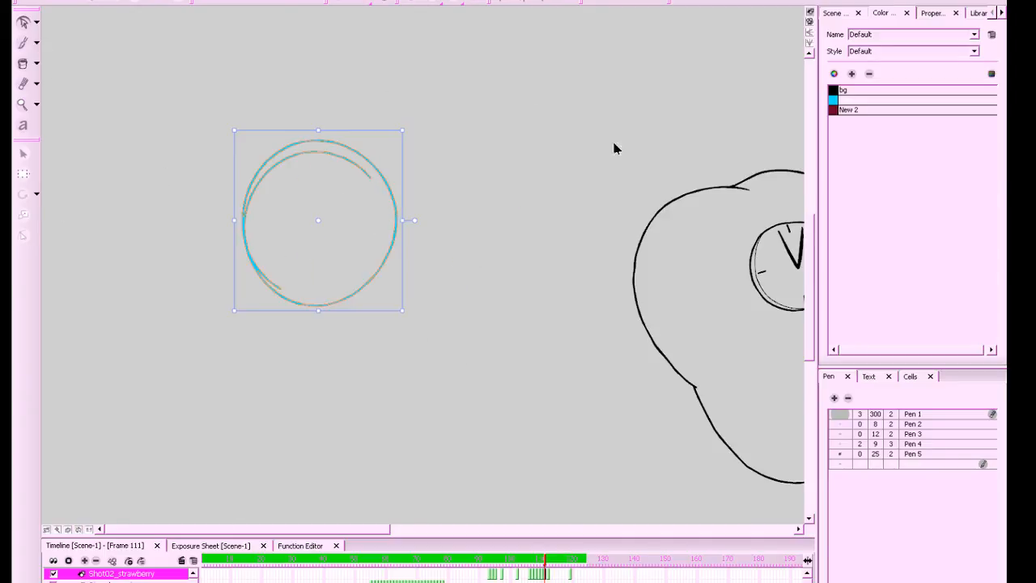
pyautogui.hotkey('ctrl', 'z')
# Display the grid over the drawing on frame 111
pyautogui.moveTo(595, 368); pyautogui.dragTo(515, 370)
pyautogui.moveTo(604, 386); pyautogui.dragTo(392, 365)
pyautogui.click(339, 2)
pyautogui.moveTo(689, 333); pyautogui.dragTo(604, 361)
pyautogui.click(79, 531)
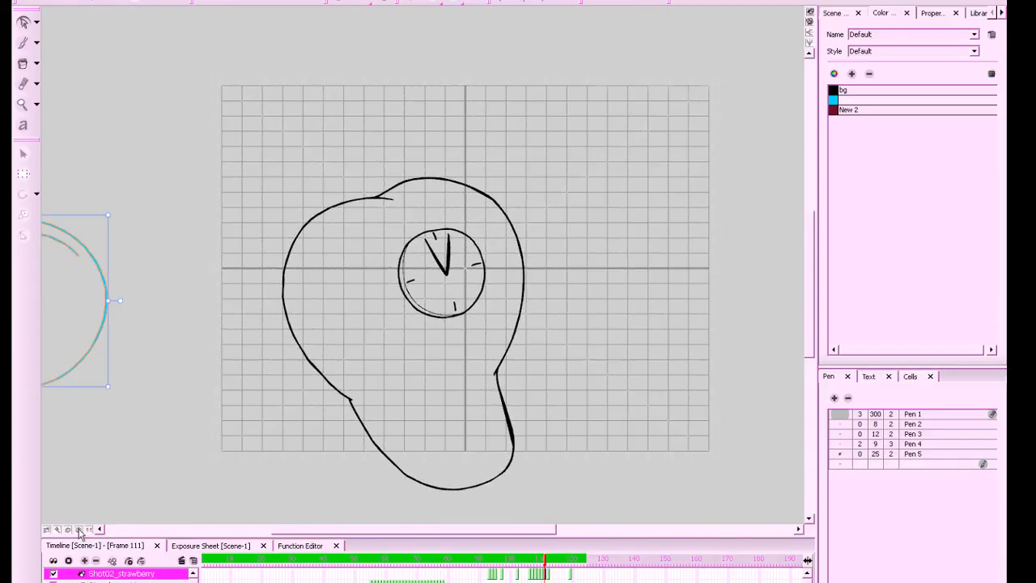
# Delete the blue test circle left of the strawberry
pyautogui.moveTo(628, 302); pyautogui.dragTo(673, 288)
pyautogui.press('Delete')
pyautogui.click(68, 359)
pyautogui.press('Delete')
pyautogui.moveTo(687, 328); pyautogui.dragTo(696, 348)
pyautogui.press('2')
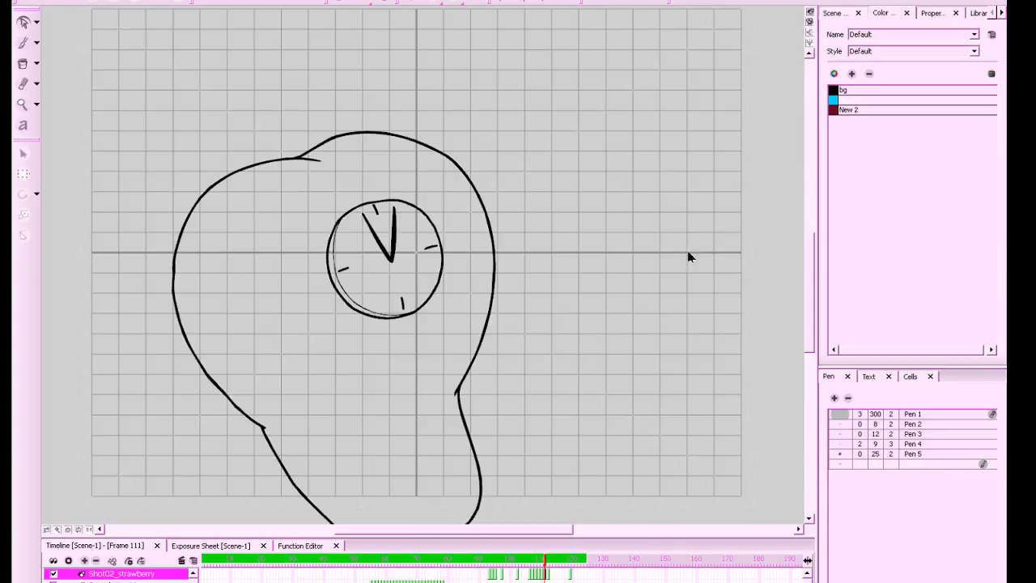
# Try horizontal brush strokes along the grid beside the strawberry's lower right, first in New 1 blue and then in the black bg colour
pyautogui.click(341, 2)
pyautogui.click(341, 2)
pyautogui.hotkey('alt', '/')
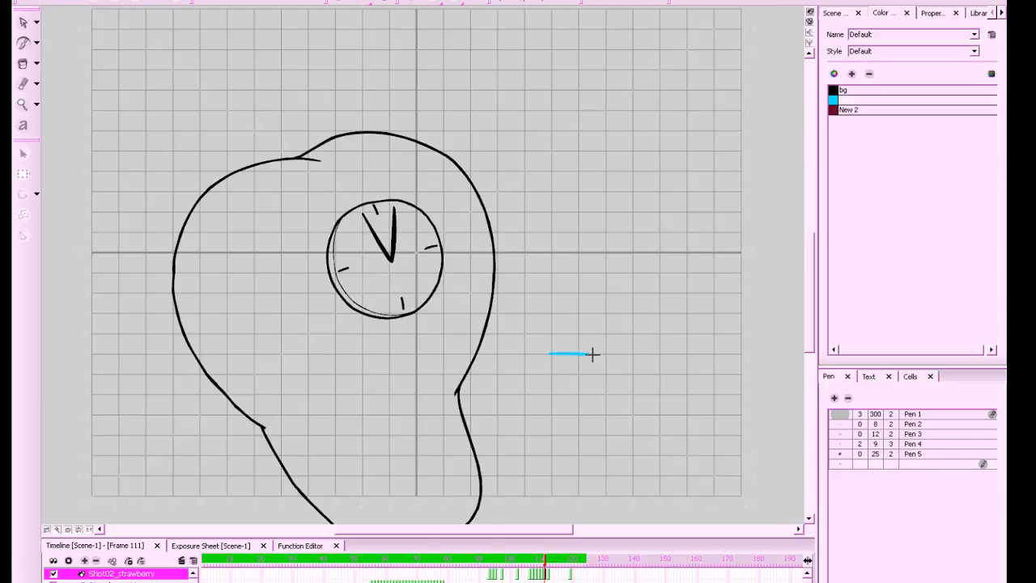
pyautogui.click(835, 94)
pyautogui.moveTo(558, 352); pyautogui.dragTo(597, 352)
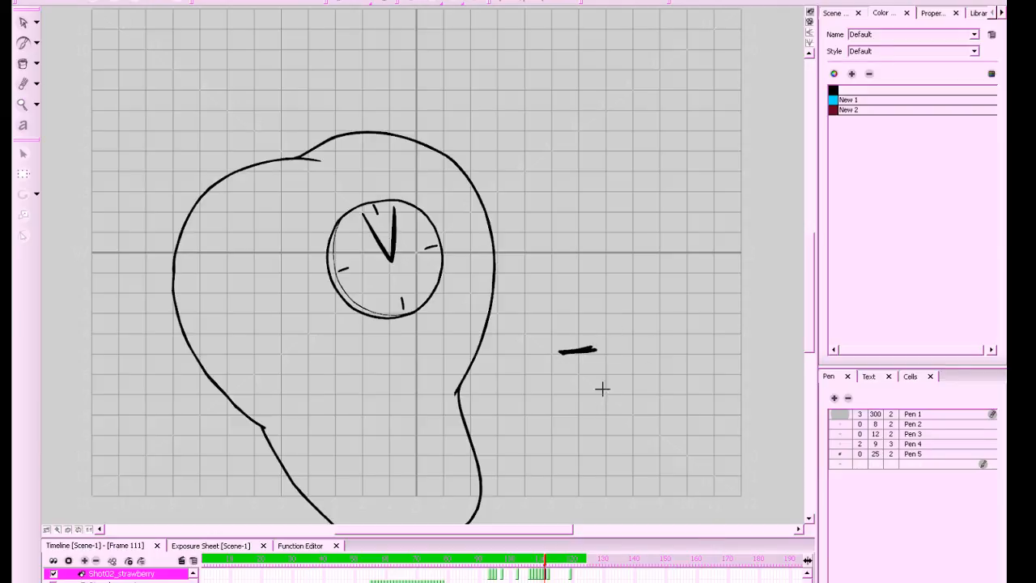
pyautogui.moveTo(637, 392); pyautogui.dragTo(583, 392)
pyautogui.moveTo(505, 394); pyautogui.dragTo(727, 391)
pyautogui.moveTo(508, 355); pyautogui.dragTo(703, 349)
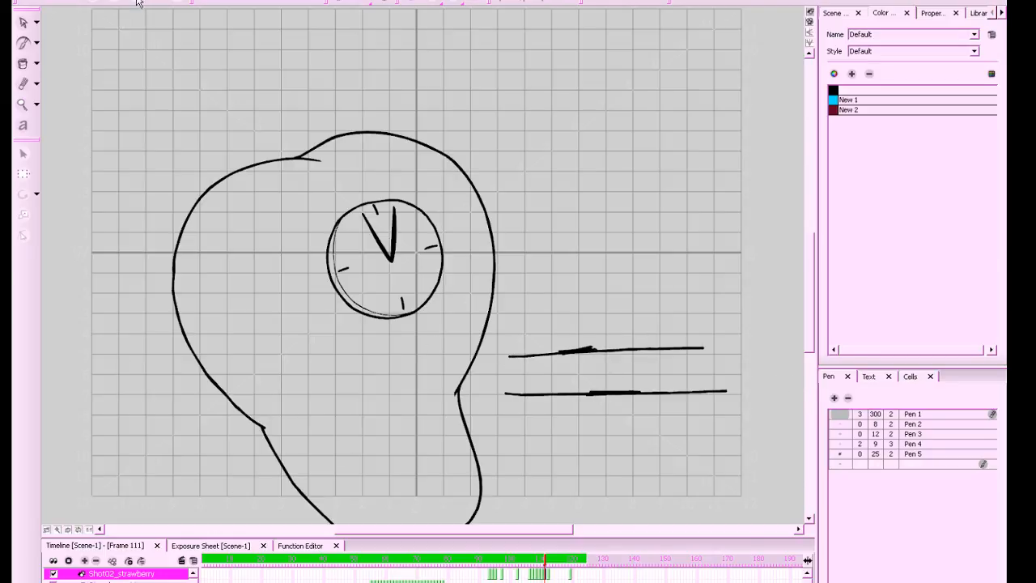
# Hide the grid and delete the horizontal test strokes beside the strawberry
pyautogui.click(342, 2)
pyautogui.click(24, 23)
pyautogui.moveTo(676, 235); pyautogui.dragTo(559, 431)
pyautogui.press('Delete')
# Examine the inked motion by flipping back and forth through the strawberry drawings around frames 109 to 111
pyautogui.press('f')
pyautogui.press('f')
pyautogui.press('f')
pyautogui.press('f')
pyautogui.press('f')
pyautogui.press('f')
pyautogui.press('f')
pyautogui.press('f')
pyautogui.press('g')
pyautogui.press('g')
pyautogui.press('g')
pyautogui.press('g')
pyautogui.press('g')
pyautogui.press('g')
pyautogui.press('g')
pyautogui.press('g')
pyautogui.press('f')
pyautogui.press('f')
pyautogui.press('f')
pyautogui.press('f')
pyautogui.press('f')
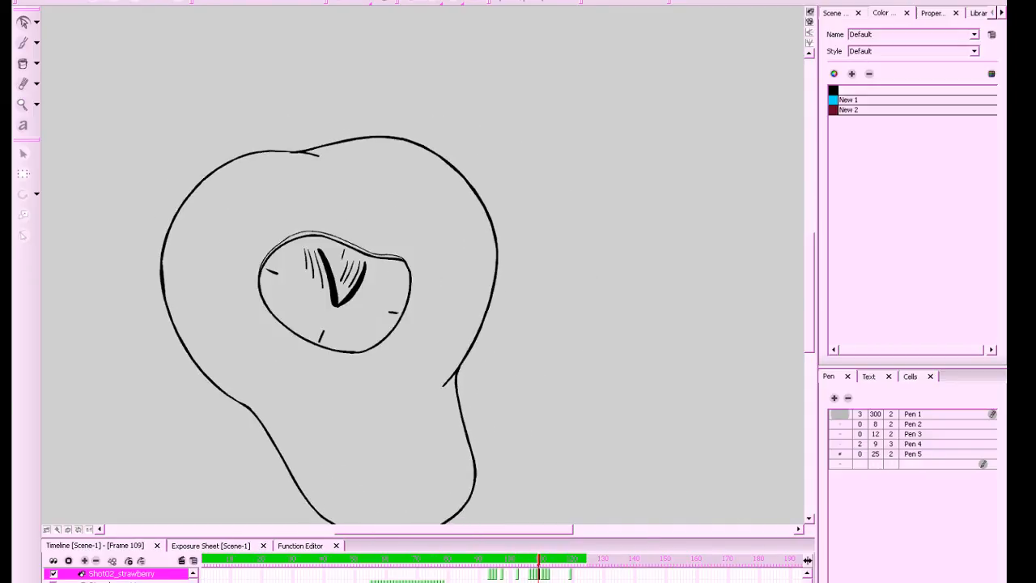
pyautogui.press('f')
pyautogui.press('f')
pyautogui.press('g')
pyautogui.press('g')
pyautogui.press('g')
pyautogui.press('g')
pyautogui.press('g')
# Show the rough sketch together with the ink lines and make the rough sketch layer active
pyautogui.click(476, 3)
pyautogui.press('.')
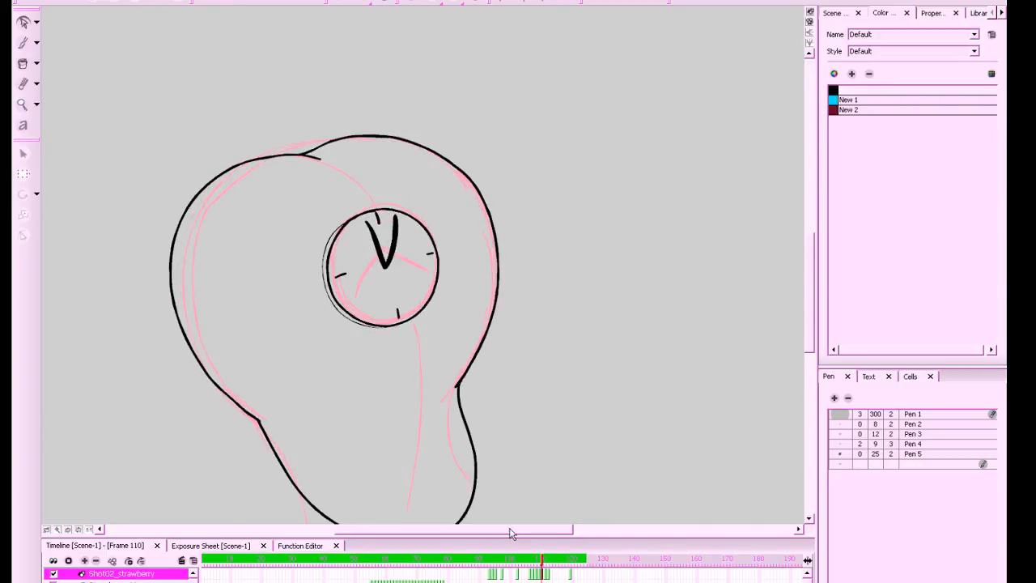
pyautogui.click(492, 582)
# Examine the rough strawberry sketches around frames 96 and 97 against their ink lines
pyautogui.press('g')
pyautogui.press('g')
pyautogui.press('g')
pyautogui.press('f')
pyautogui.press('f')
pyautogui.moveTo(657, 386)
pyautogui.mouseDown()
pyautogui.moveTo(738, 344)
pyautogui.moveTo(700, 376)
pyautogui.mouseUp()
pyautogui.press('g')
pyautogui.press('g')
pyautogui.press('g')
pyautogui.press('f')
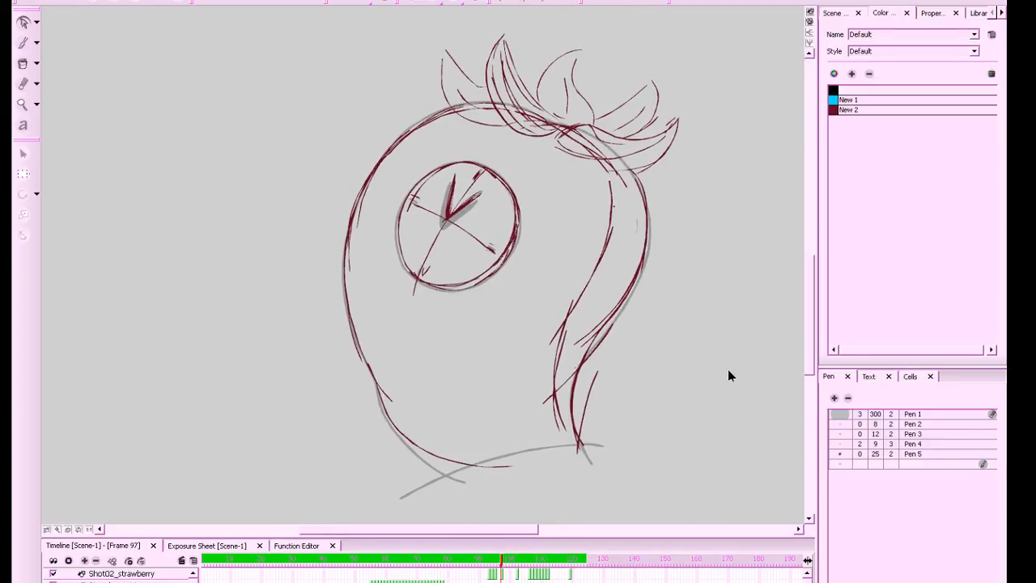
pyautogui.press('g')
pyautogui.press('f')
pyautogui.press('f')
pyautogui.press('g')
pyautogui.press('f')
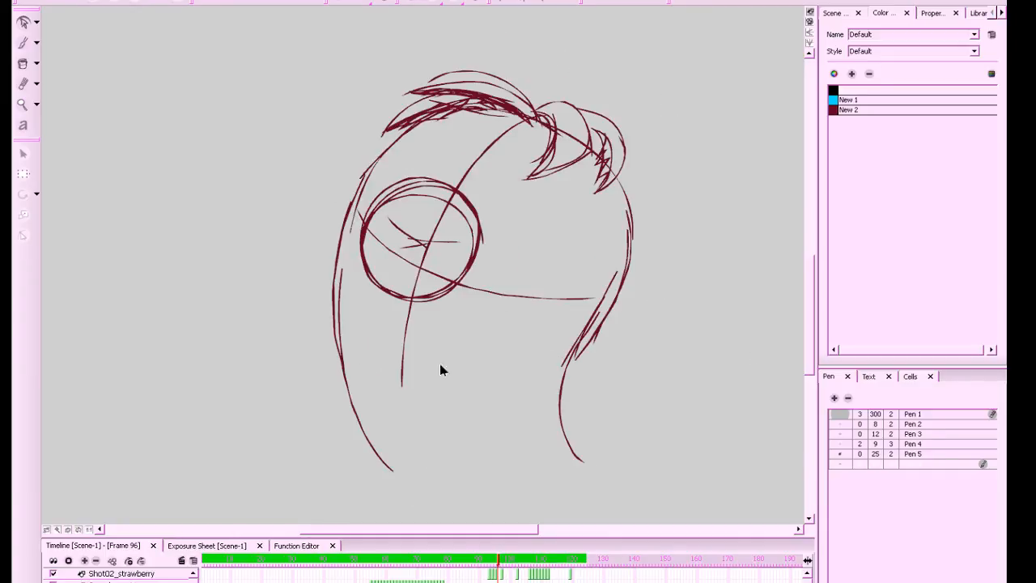
# Examine the motion of the rough sketches by flipping back and forth through the drawings up to frames 107 and 110
pyautogui.press('g')
pyautogui.press('g')
pyautogui.press('g')
pyautogui.press('g')
pyautogui.press('g')
pyautogui.press('g')
pyautogui.press('g')
pyautogui.press('g')
pyautogui.press('f')
pyautogui.press('f')
pyautogui.press('f')
pyautogui.press('f')
pyautogui.press('f')
pyautogui.press('g')
pyautogui.press('g')
pyautogui.press('g')
pyautogui.press('g')
pyautogui.press('g')
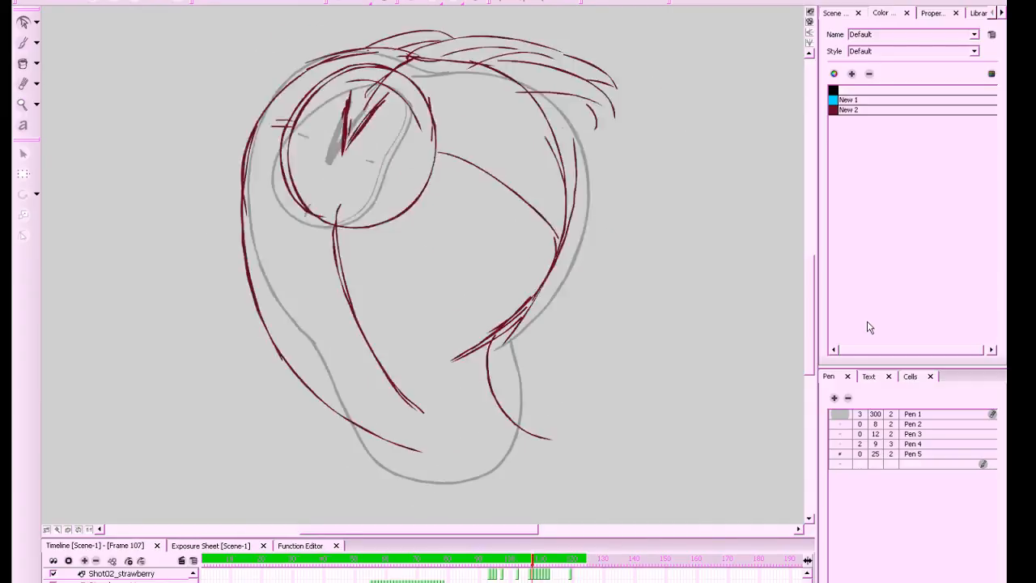
pyautogui.press('g')
pyautogui.press('g')
pyautogui.press('g')
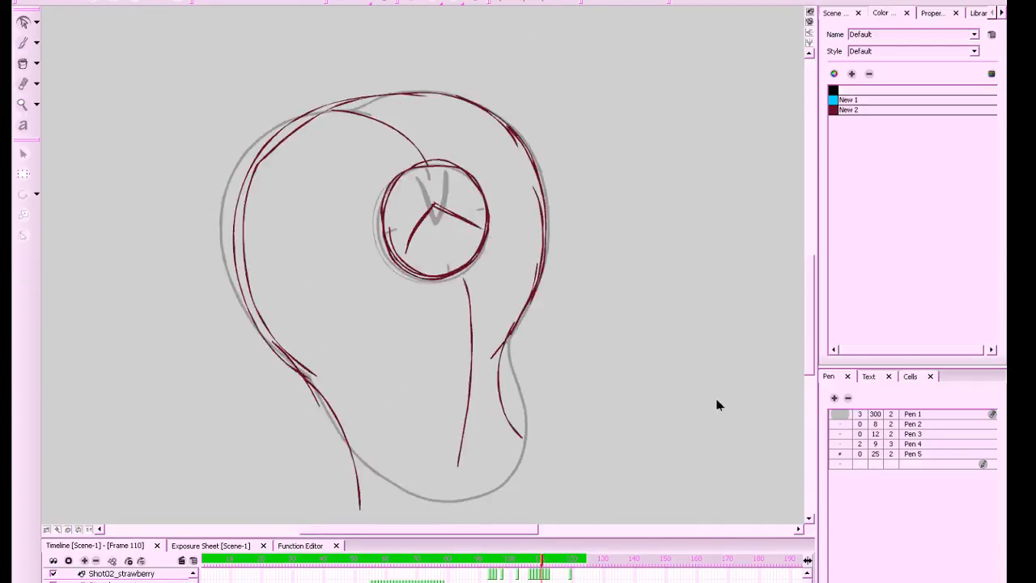
pyautogui.press('f')
# Return to frame 97 on the Shot02_strawberry layer and save the project
pyautogui.click(502, 576)
pyautogui.press('f')
pyautogui.press('g')
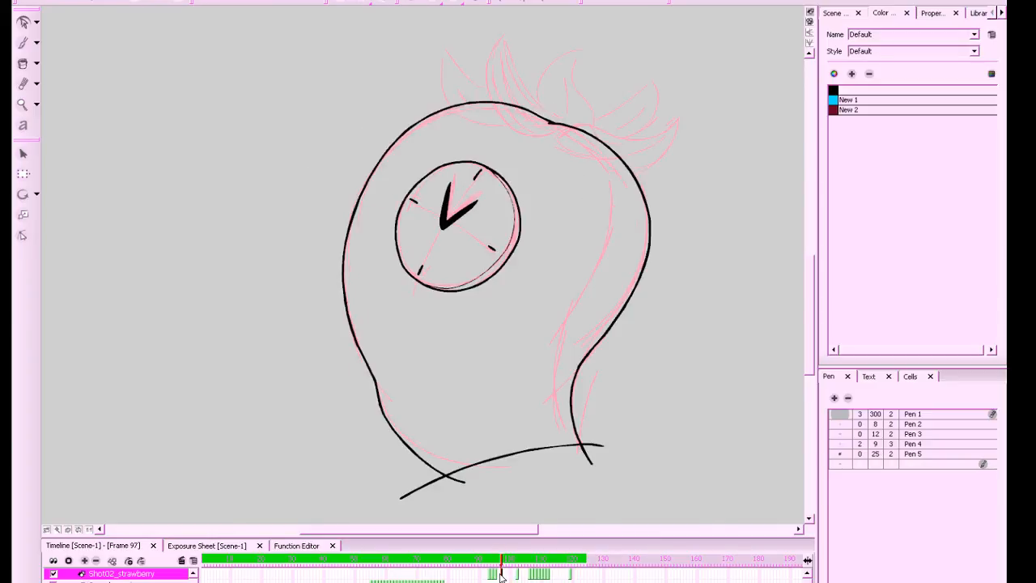
pyautogui.moveTo(708, 373); pyautogui.dragTo(683, 400)
pyautogui.hotkey('ctrl', 's')
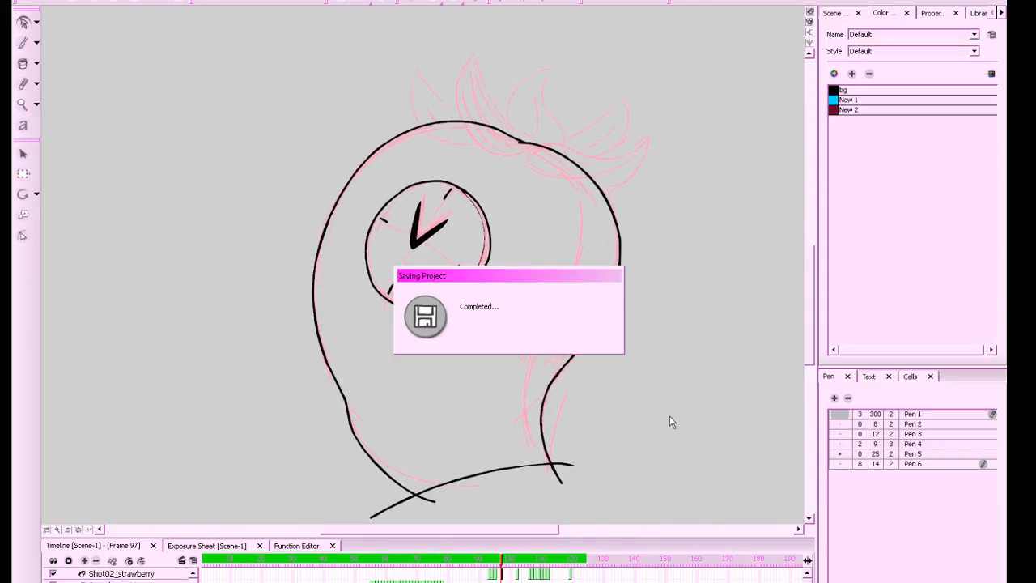
# Choose the black bg colour, compare the drawings around frame 95, and select frame 95's inked outline strokes
pyautogui.click(833, 91)
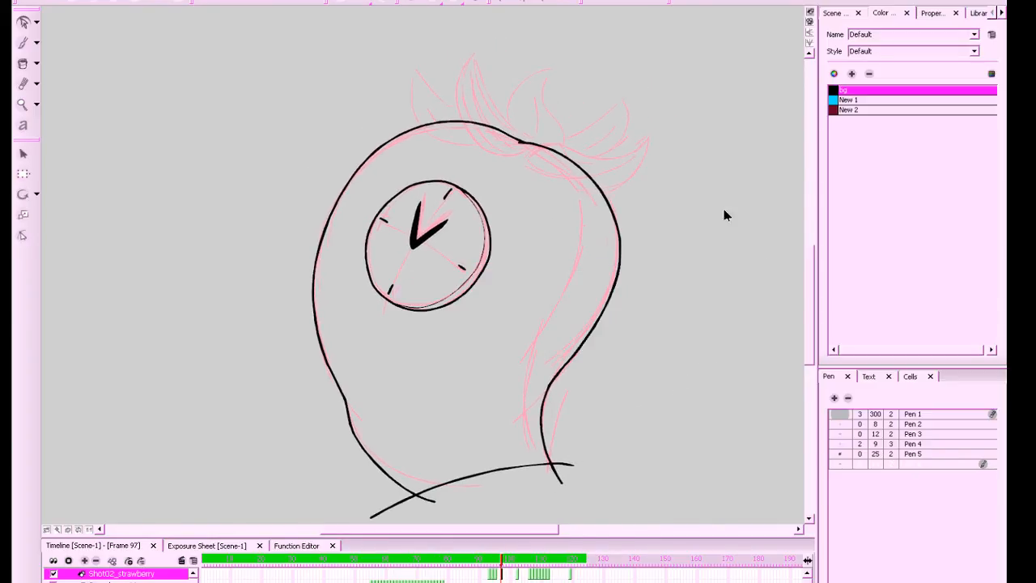
pyautogui.press('f')
pyautogui.press('f')
pyautogui.press('g')
pyautogui.press('g')
pyautogui.press('f')
pyautogui.click(23, 21)
pyautogui.moveTo(158, 75)
pyautogui.mouseDown()
pyautogui.moveTo(294, 141)
pyautogui.moveTo(617, 445)
pyautogui.mouseUp()
pyautogui.press('.')
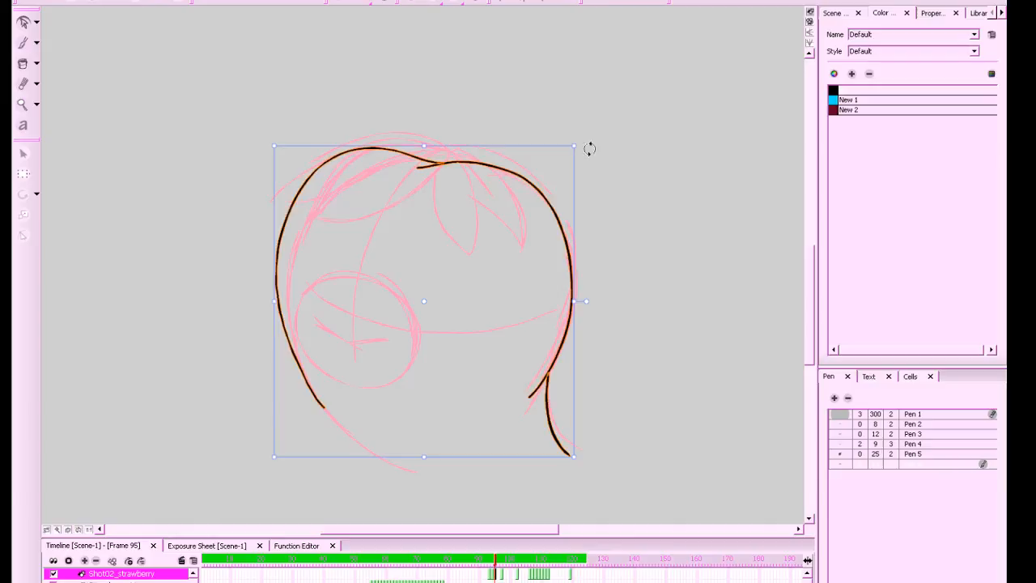
# Turn on the onion skin around frame 95 and switch to the Brush tool
pyautogui.moveTo(682, 257); pyautogui.dragTo(712, 255)
pyautogui.click(413, 2)
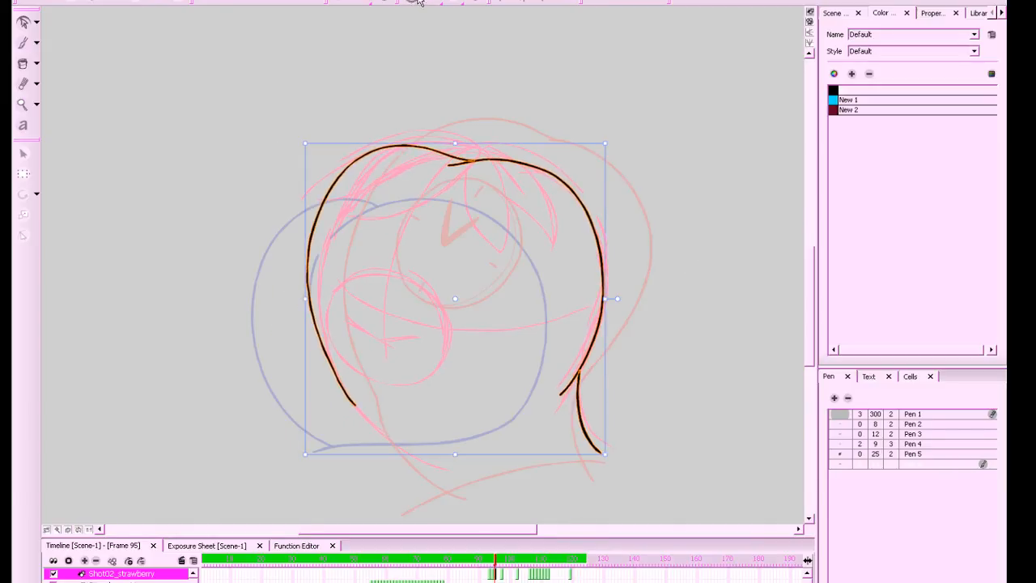
pyautogui.press('b')
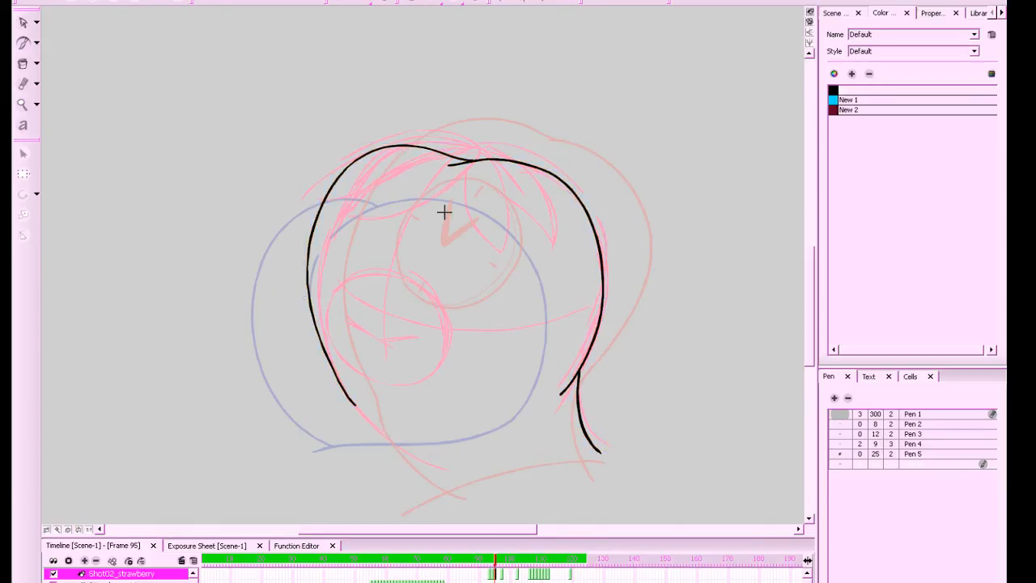
# Ink the round clock face over the rough circle on frame 95
pyautogui.press('1')
pyautogui.moveTo(503, 275); pyautogui.dragTo(575, 240)
pyautogui.press('2')
pyautogui.press('2')
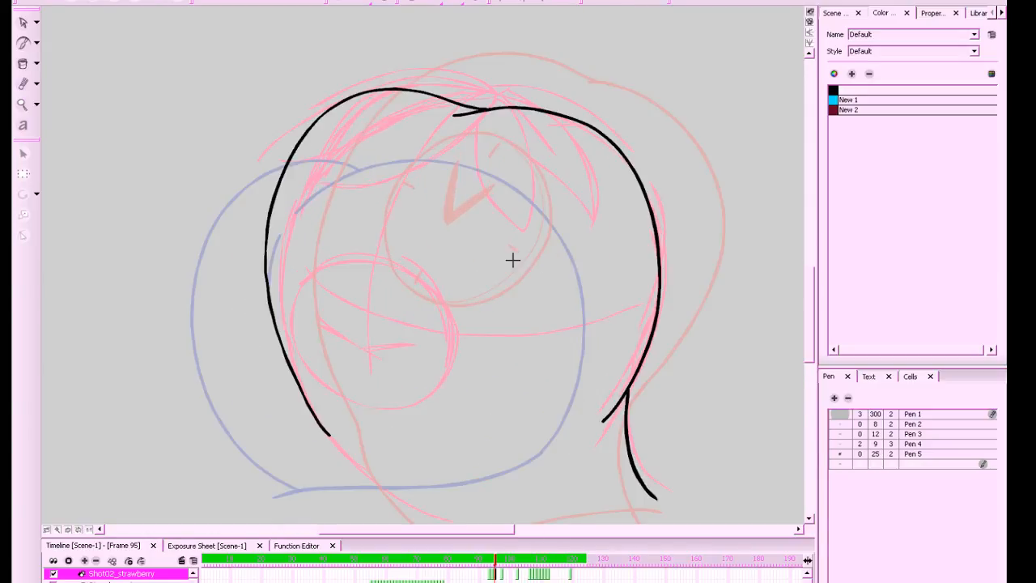
pyautogui.moveTo(358, 245)
pyautogui.mouseDown()
pyautogui.moveTo(411, 250)
pyautogui.moveTo(452, 293)
pyautogui.moveTo(461, 351)
pyautogui.moveTo(417, 394)
pyautogui.moveTo(361, 395)
pyautogui.moveTo(310, 357)
pyautogui.moveTo(304, 302)
pyautogui.moveTo(335, 255)
pyautogui.moveTo(373, 243)
pyautogui.moveTo(446, 268)
pyautogui.moveTo(366, 245)
pyautogui.moveTo(431, 273)
pyautogui.moveTo(446, 341)
pyautogui.moveTo(383, 378)
pyautogui.moveTo(319, 362)
pyautogui.moveTo(297, 296)
pyautogui.moveTo(326, 255)
pyautogui.moveTo(385, 246)
pyautogui.mouseUp()
pyautogui.hotkey('ctrl', 'z')
# Turn off the onion skin, compare frame 95 with the neighbouring drawings, and switch to the Eraser
pyautogui.click(411, 2)
pyautogui.press('f')
pyautogui.press('g')
pyautogui.press('g')
pyautogui.press('f')
pyautogui.hotkey('alt', 'e')
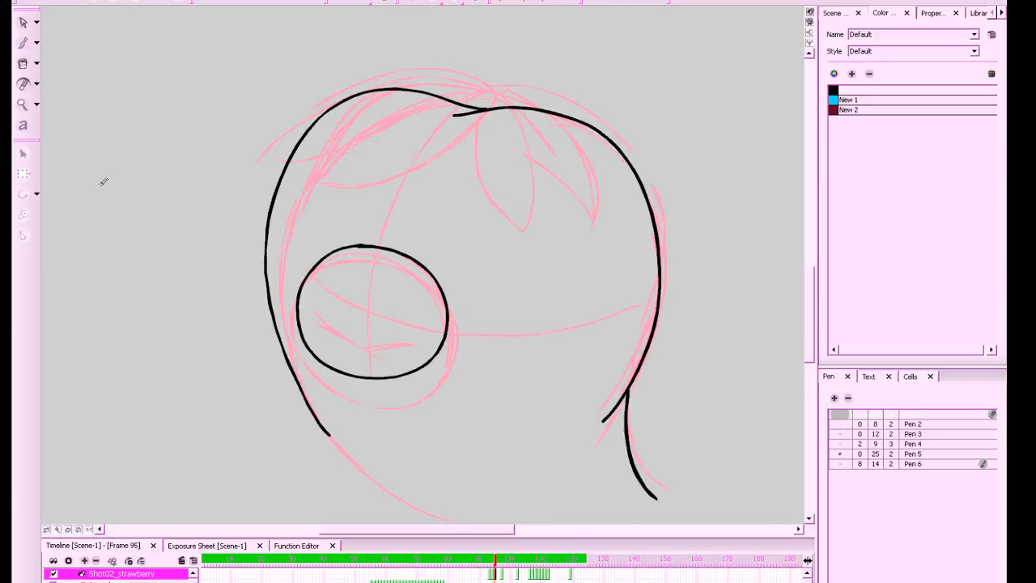
# Select the inked clock-face circle on frame 95 and reshape it slightly from its four corners
pyautogui.click(22, 23)
pyautogui.moveTo(481, 241)
pyautogui.mouseDown()
pyautogui.moveTo(423, 386)
pyautogui.moveTo(287, 382)
pyautogui.mouseUp()
pyautogui.moveTo(484, 321); pyautogui.dragTo(502, 317)
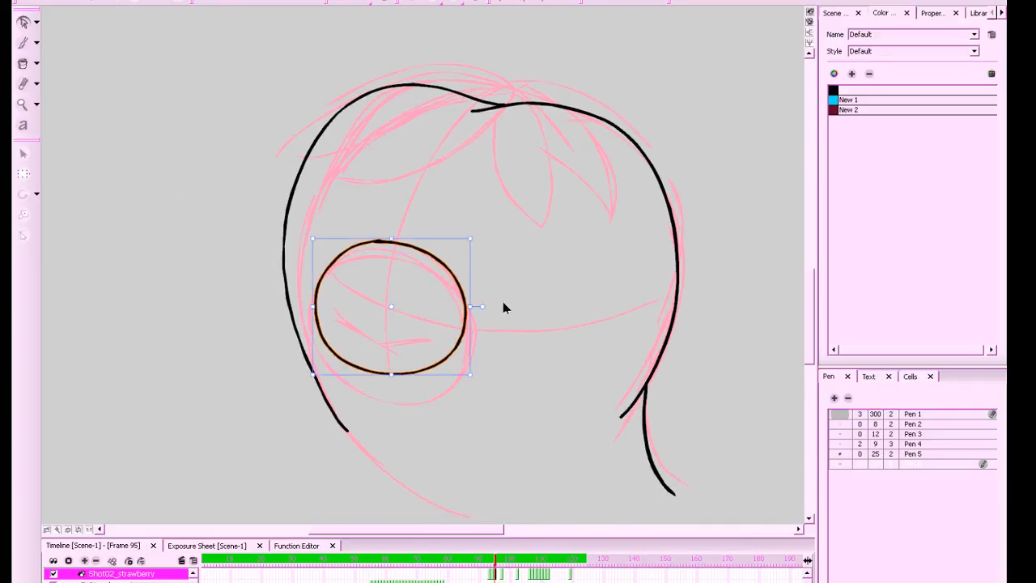
pyautogui.moveTo(469, 381); pyautogui.dragTo(467, 386)
pyautogui.moveTo(468, 240); pyautogui.dragTo(466, 239)
pyautogui.moveTo(314, 240); pyautogui.dragTo(313, 243)
pyautogui.moveTo(312, 380); pyautogui.dragTo(313, 378)
pyautogui.click(531, 259)
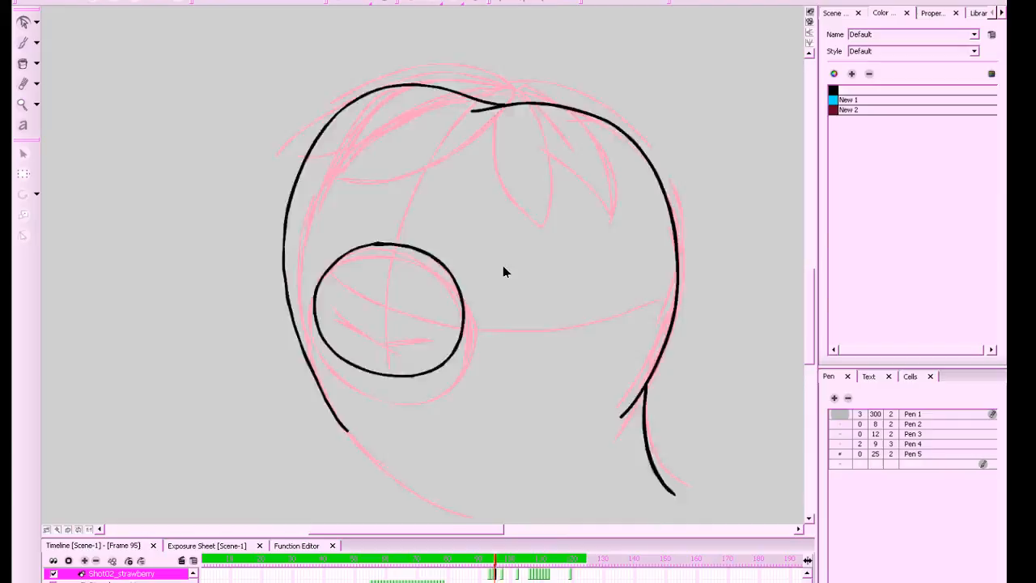
# Skew the clock-face circle down along its right side and compare it with frame 94
pyautogui.moveTo(500, 254); pyautogui.dragTo(424, 355)
pyautogui.moveTo(469, 386); pyautogui.dragTo(469, 384)
pyautogui.moveTo(468, 315); pyautogui.dragTo(464, 328)
pyautogui.click(490, 306)
pyautogui.press('.')
pyautogui.press('.')
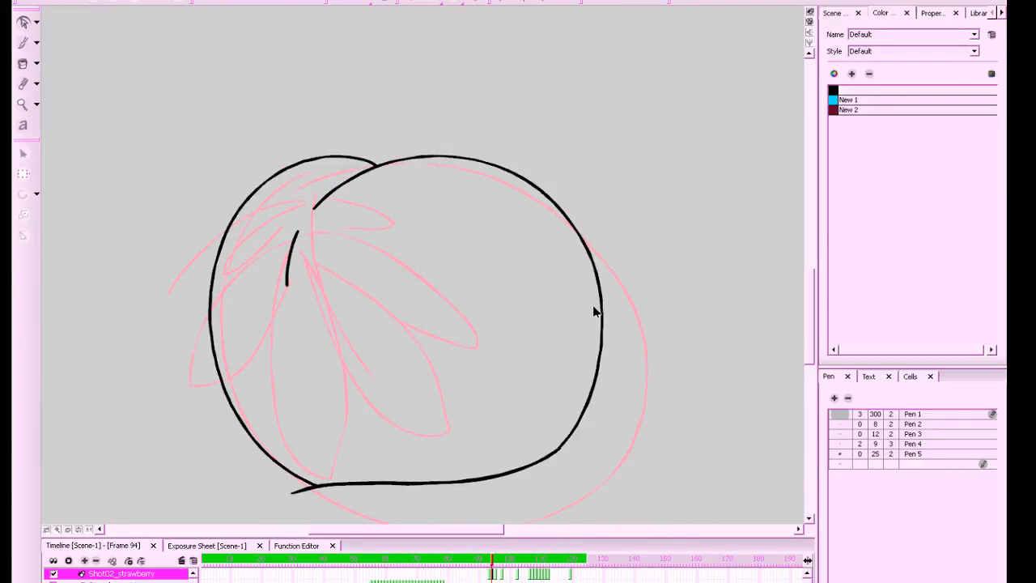
pyautogui.press(',')
pyautogui.press(',')
# Try further corner distortions on the clock-face circle, compare it with frame 97, and undo them
pyautogui.click(434, 362)
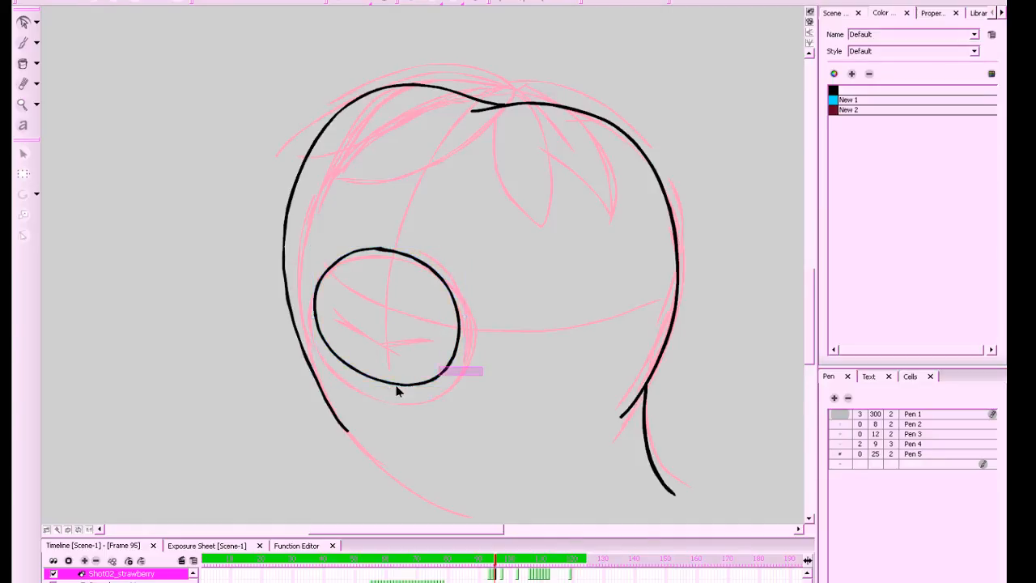
pyautogui.moveTo(465, 388); pyautogui.dragTo(438, 395)
pyautogui.moveTo(448, 248); pyautogui.dragTo(454, 232)
pyautogui.click(504, 218)
pyautogui.press(',')
pyautogui.press('g')
pyautogui.press('g')
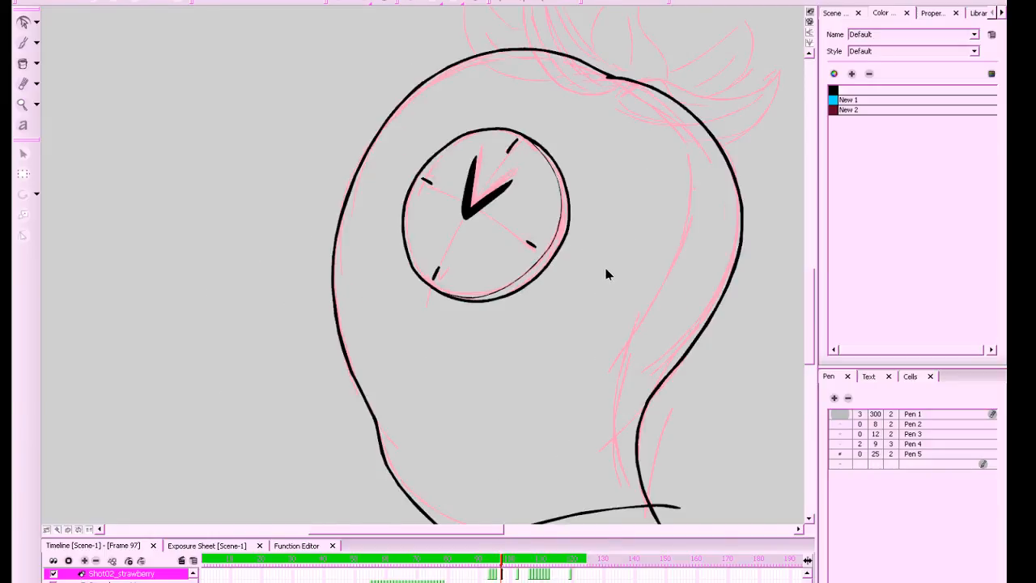
pyautogui.press('f')
pyautogui.hotkey('ctrl', 'z')
pyautogui.hotkey('ctrl', 'z')
# Narrow the clock-face circle from its right side, pull in its upper-right corner, and compare the neighbouring frames
pyautogui.moveTo(465, 316); pyautogui.dragTo(445, 317)
pyautogui.moveTo(446, 247); pyautogui.dragTo(434, 260)
pyautogui.click(490, 222)
pyautogui.press('f')
pyautogui.press('.')
pyautogui.press('.')
pyautogui.press(',')
# Tilt and stretch the clock-face circle into an oval and check it against the neighbouring frames
pyautogui.click(421, 302)
pyautogui.moveTo(423, 300); pyautogui.dragTo(432, 287)
pyautogui.moveTo(384, 376); pyautogui.dragTo(379, 387)
pyautogui.click(509, 290)
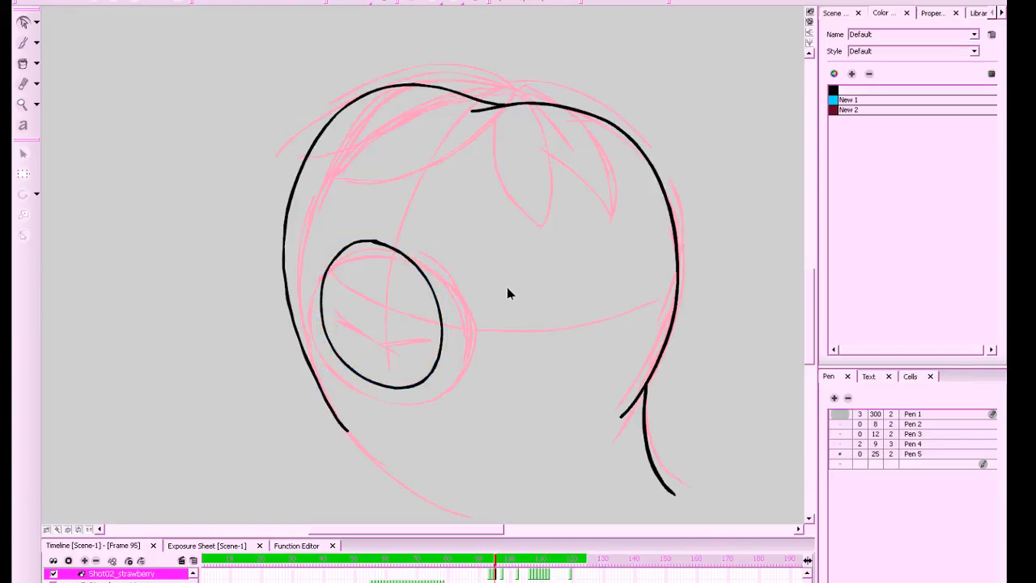
pyautogui.press(',')
pyautogui.press('.')
pyautogui.press('.')
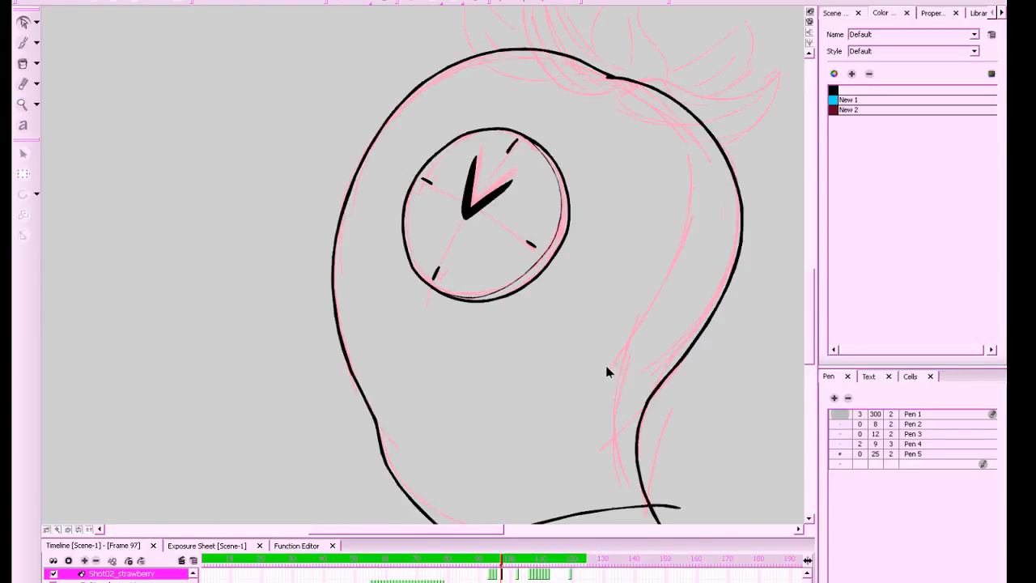
pyautogui.press(',')
pyautogui.press(',')
pyautogui.press('.')
# Skew the top of the clock-face oval slightly towards the head's left outline
pyautogui.click(438, 298)
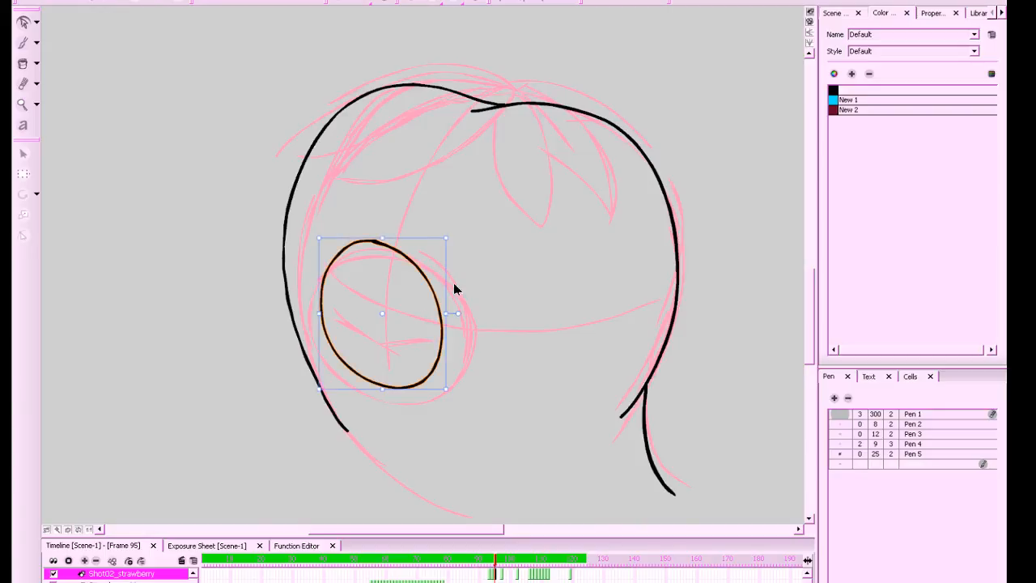
pyautogui.moveTo(383, 239); pyautogui.dragTo(377, 242)
pyautogui.click(479, 172)
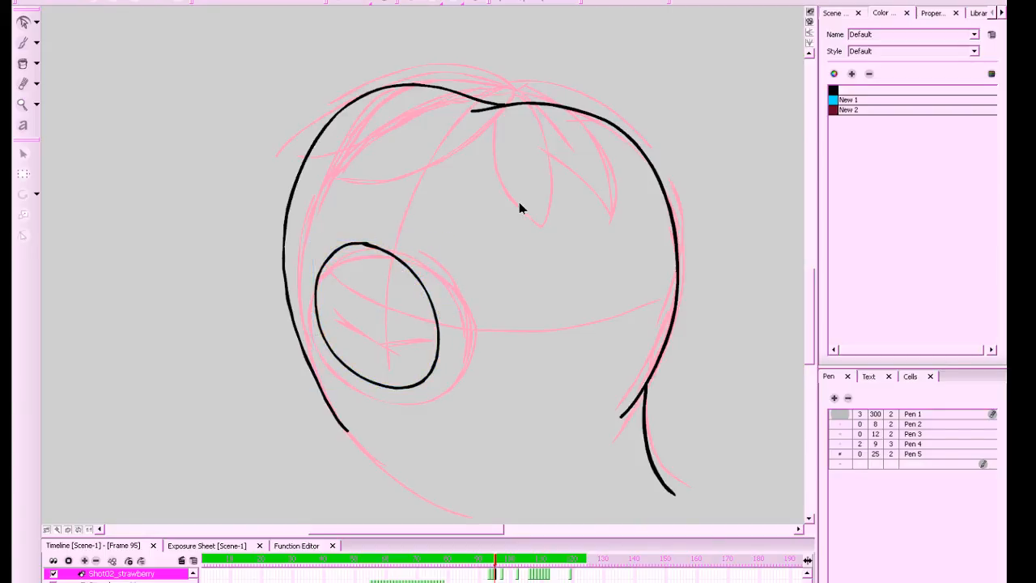
# Ink the two clock hands as a thick V inside the clock face on frame 95 with the Brush tool
pyautogui.hotkey('alt', 'b')
pyautogui.moveTo(361, 328)
pyautogui.mouseDown()
pyautogui.moveTo(352, 270)
pyautogui.moveTo(359, 327)
pyautogui.mouseUp()
pyautogui.moveTo(463, 273); pyautogui.dragTo(502, 271)
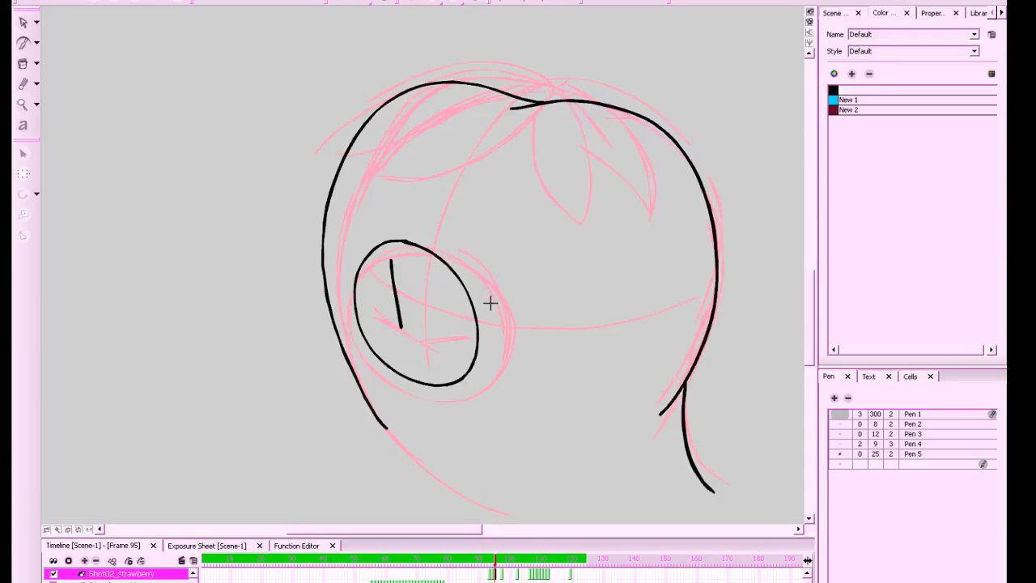
pyautogui.press('f')
pyautogui.press('g')
pyautogui.press('g')
pyautogui.press('f')
pyautogui.moveTo(401, 324); pyautogui.dragTo(421, 268)
pyautogui.moveTo(561, 384); pyautogui.dragTo(560, 384)
pyautogui.press('g')
pyautogui.press('f')
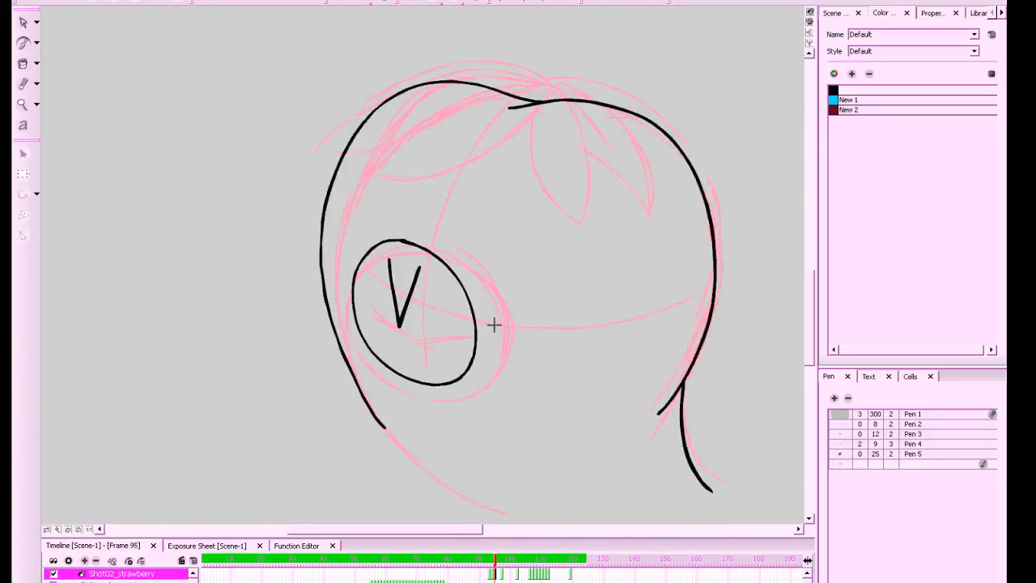
pyautogui.moveTo(416, 273); pyautogui.dragTo(400, 323)
pyautogui.moveTo(389, 262); pyautogui.dragTo(399, 325)
# Ink four short hour ticks around the inside of the clock face, checking against the neighbouring drawings
pyautogui.moveTo(406, 252); pyautogui.dragTo(403, 270)
pyautogui.press('f')
pyautogui.press('g')
pyautogui.press('g')
pyautogui.press('f')
pyautogui.press('f')
pyautogui.press('g')
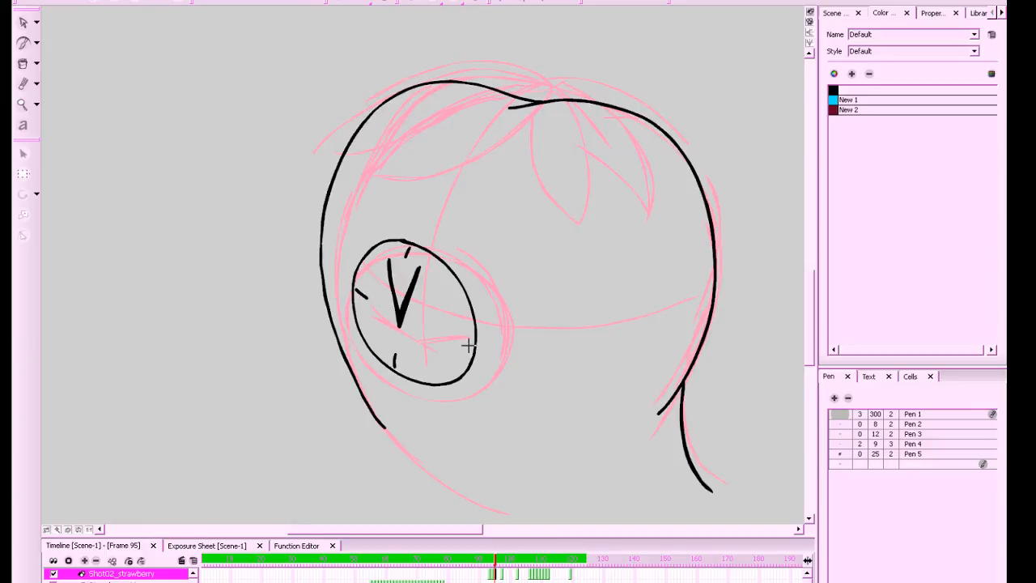
pyautogui.press('f')
pyautogui.press('g')
pyautogui.press('g')
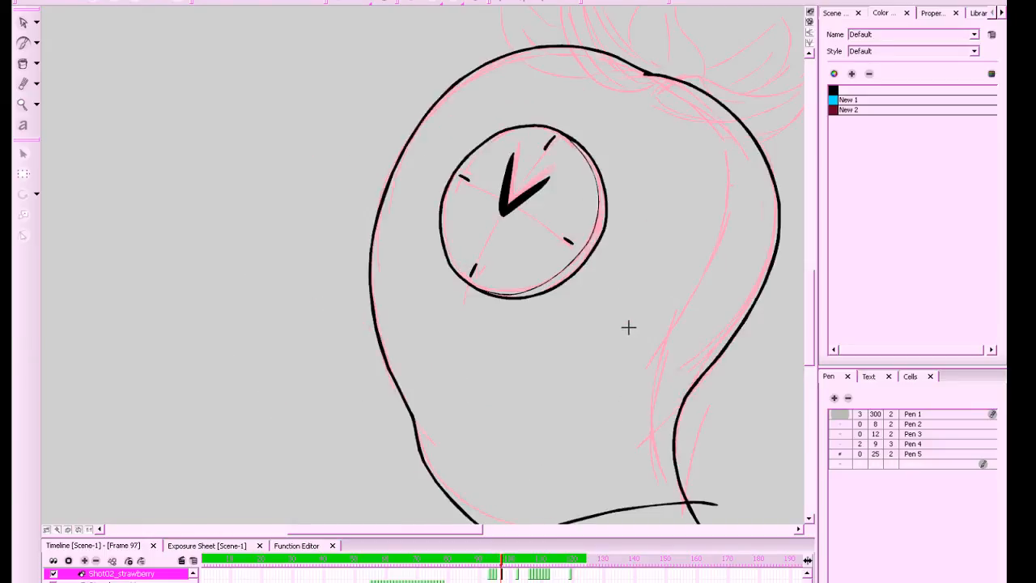
pyautogui.press('f')
# Choose the bg colour and Pen 4, and ink a thin rim line down the right side of the clock face
pyautogui.click(839, 91)
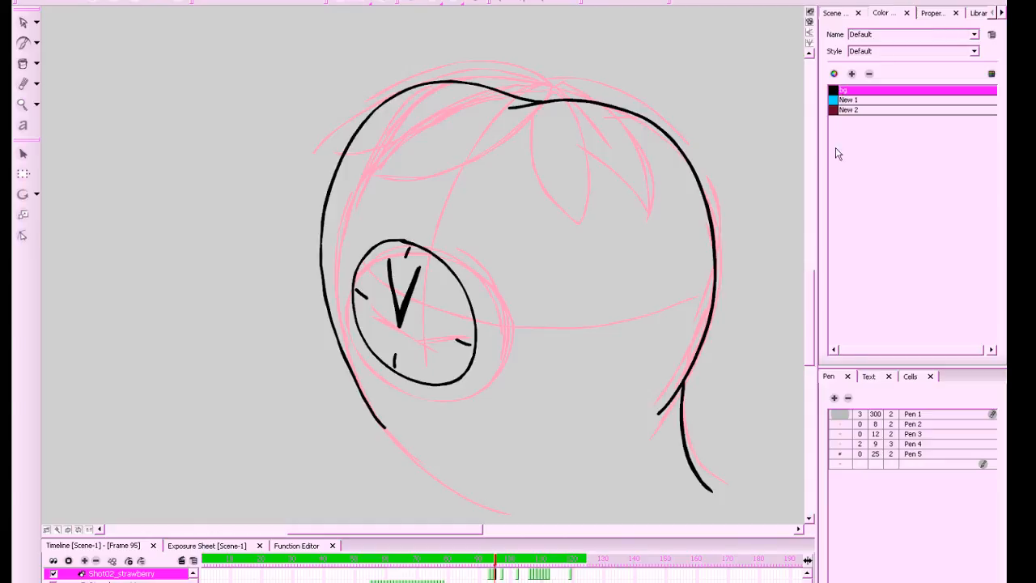
pyautogui.click(874, 460)
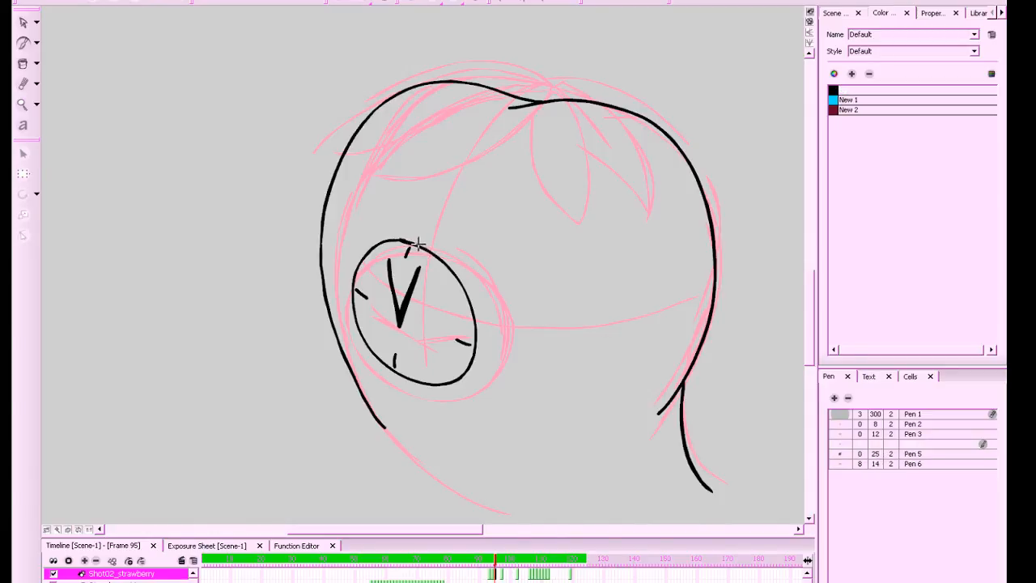
pyautogui.moveTo(427, 247)
pyautogui.mouseDown()
pyautogui.moveTo(468, 285)
pyautogui.moveTo(478, 315)
pyautogui.moveTo(465, 376)
pyautogui.moveTo(437, 387)
pyautogui.mouseUp()
pyautogui.press(',')
pyautogui.press('g')
pyautogui.press('g')
pyautogui.press('f')
# Select all strokes of the clock on frame 95 and flatten them
pyautogui.click(23, 24)
pyautogui.moveTo(449, 410)
pyautogui.mouseDown()
pyautogui.moveTo(363, 224)
pyautogui.moveTo(442, 417)
pyautogui.mouseUp()
pyautogui.moveTo(492, 297)
pyautogui.mouseDown()
pyautogui.moveTo(459, 200)
pyautogui.moveTo(353, 265)
pyautogui.moveTo(445, 395)
pyautogui.mouseUp()
pyautogui.hotkey('alt', 'shift', 'f')
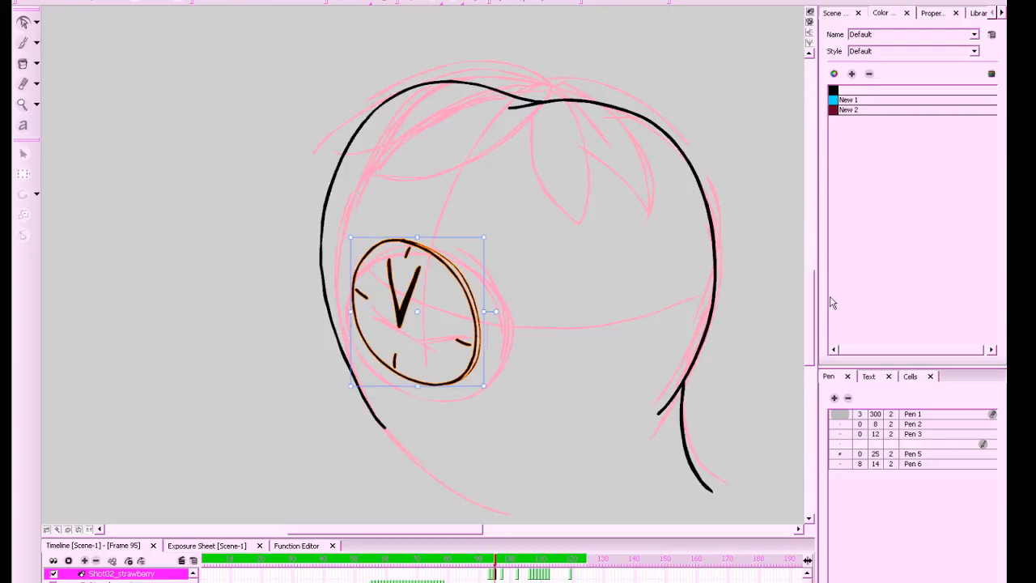
pyautogui.moveTo(472, 305); pyautogui.dragTo(486, 319)
pyautogui.press('Escape')
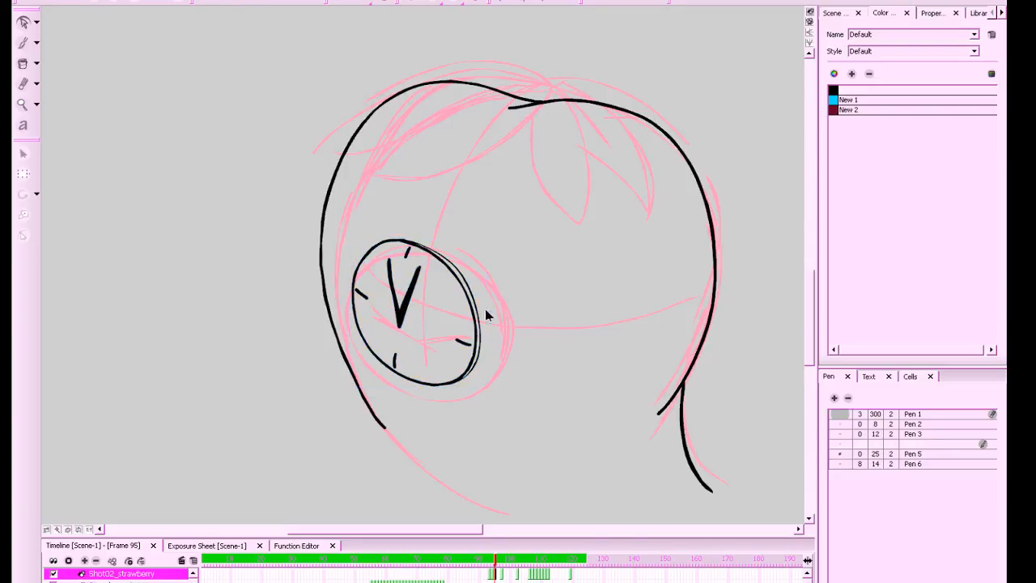
pyautogui.moveTo(500, 209); pyautogui.dragTo(355, 400)
pyautogui.press('Escape')
pyautogui.moveTo(505, 293)
pyautogui.mouseDown()
pyautogui.moveTo(433, 415)
pyautogui.moveTo(536, 353)
pyautogui.mouseUp()
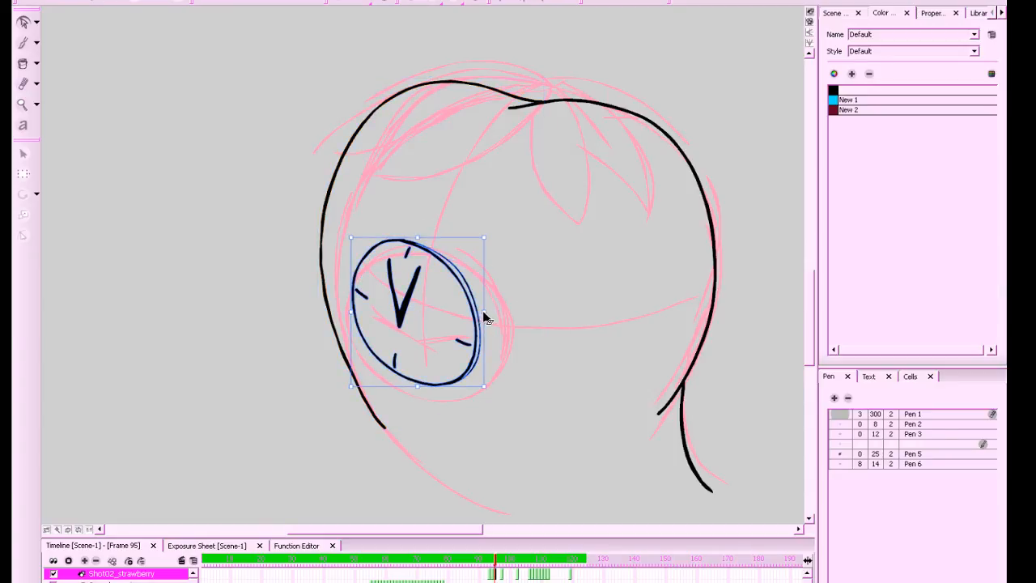
pyautogui.press('Escape')
# Nudge the clock hands slightly right, compare with frame 97, and adjust the whole clock slightly from its right side
pyautogui.click(404, 310)
pyautogui.moveTo(403, 306); pyautogui.dragTo(407, 310)
pyautogui.click(545, 250)
pyautogui.press('.')
pyautogui.press('.')
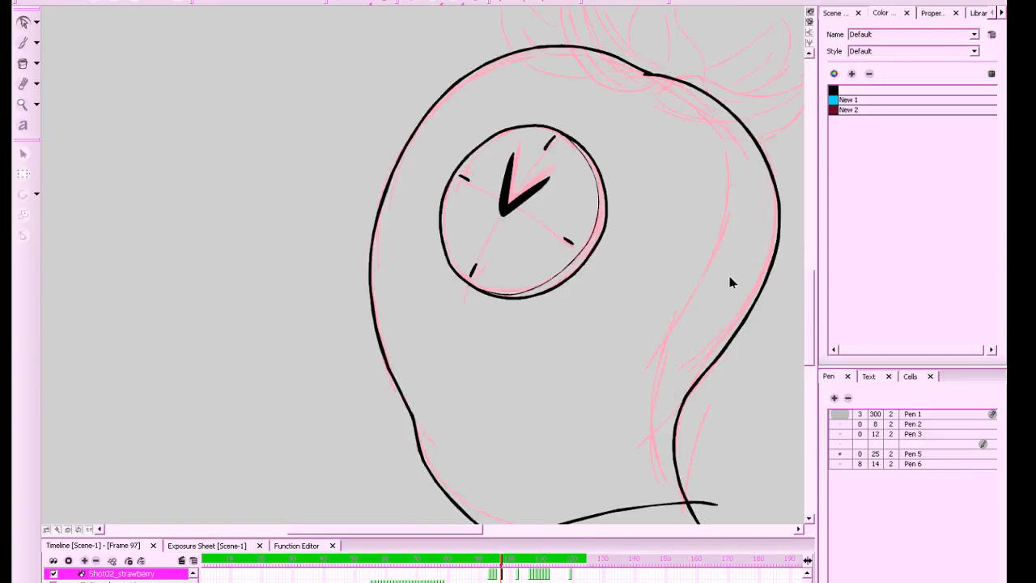
pyautogui.press(',')
pyautogui.press(',')
pyautogui.moveTo(506, 207)
pyautogui.mouseDown()
pyautogui.moveTo(390, 411)
pyautogui.moveTo(363, 365)
pyautogui.moveTo(353, 371)
pyautogui.mouseUp()
pyautogui.moveTo(480, 313); pyautogui.dragTo(483, 315)
pyautogui.click(523, 284)
# Go to frame 96, turn on the onion skin, and choose Pen 6 with the Brush tool
pyautogui.click(500, 574)
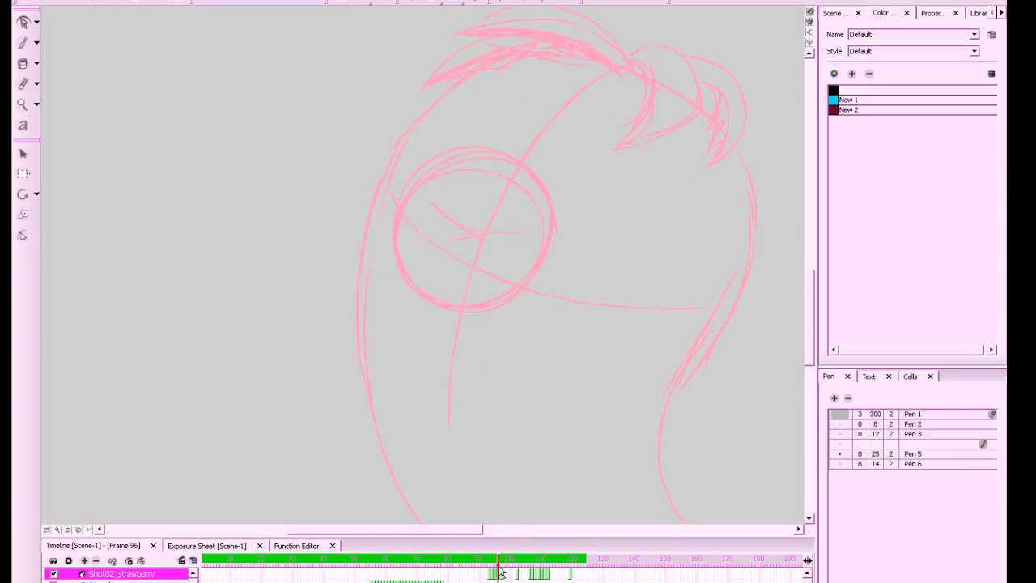
pyautogui.click(413, 4)
pyautogui.moveTo(662, 367); pyautogui.dragTo(632, 359)
pyautogui.click(888, 466)
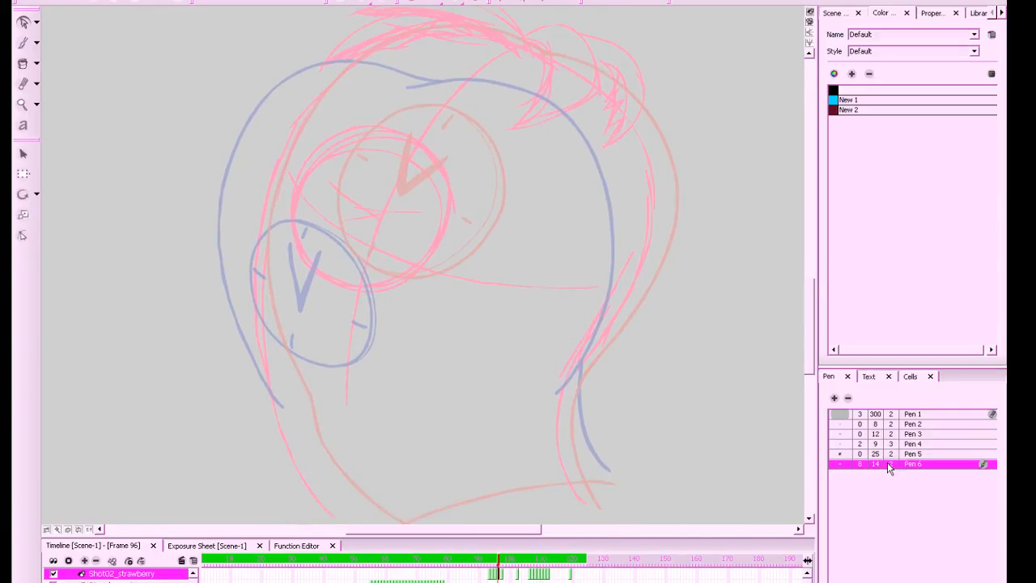
pyautogui.moveTo(678, 421); pyautogui.dragTo(704, 432)
pyautogui.press('1')
pyautogui.moveTo(673, 381); pyautogui.dragTo(679, 386)
pyautogui.hotkey('alt', 'b')
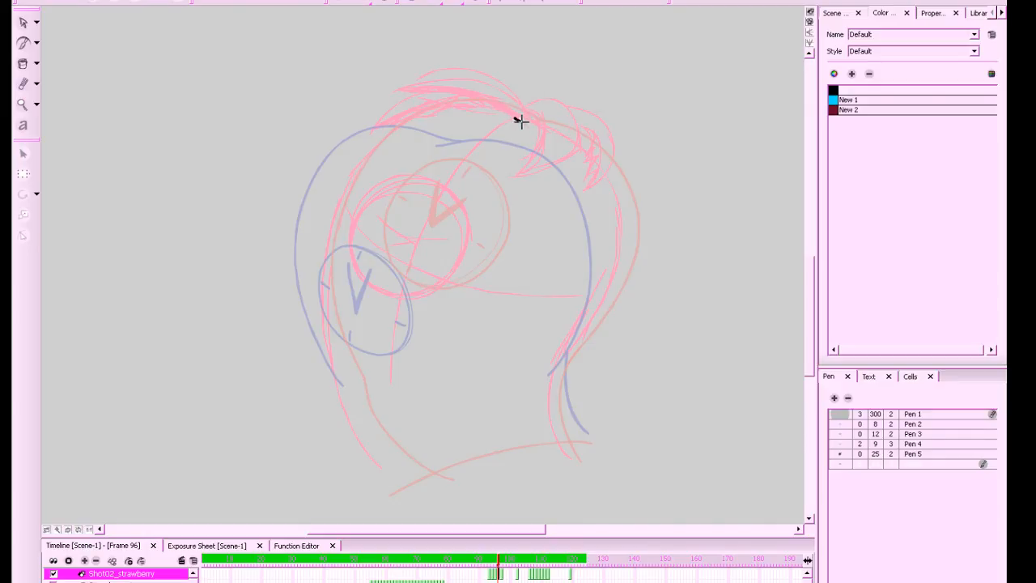
# Try to ink the head's right contour from crown to neck on frame 96, compare frame 97, and undo it
pyautogui.moveTo(502, 121)
pyautogui.mouseDown()
pyautogui.moveTo(576, 143)
pyautogui.moveTo(602, 171)
pyautogui.moveTo(618, 233)
pyautogui.moveTo(603, 313)
pyautogui.moveTo(542, 375)
pyautogui.mouseUp()
pyautogui.moveTo(606, 319); pyautogui.dragTo(597, 334)
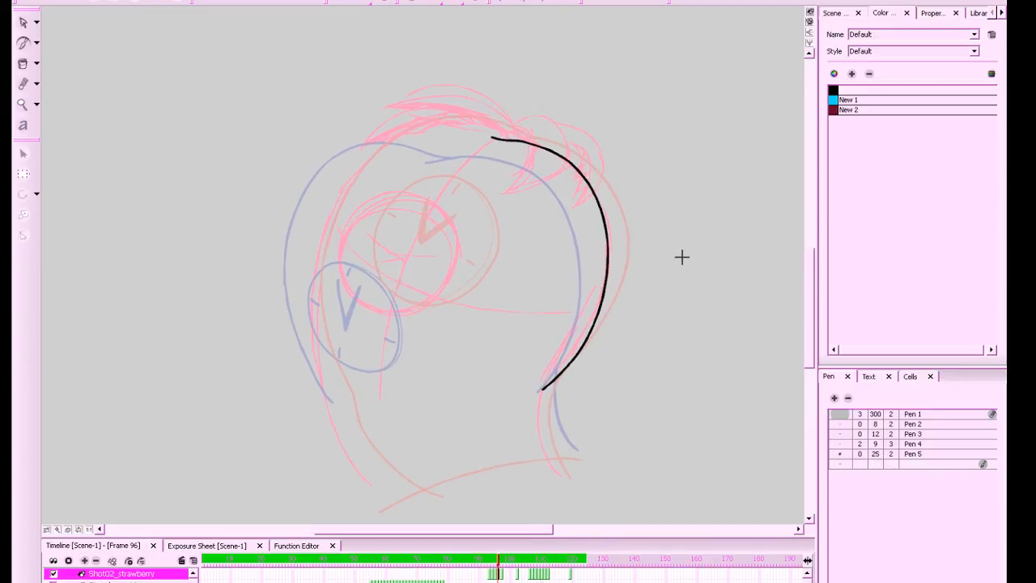
pyautogui.hotkey('ctrl', 'z')
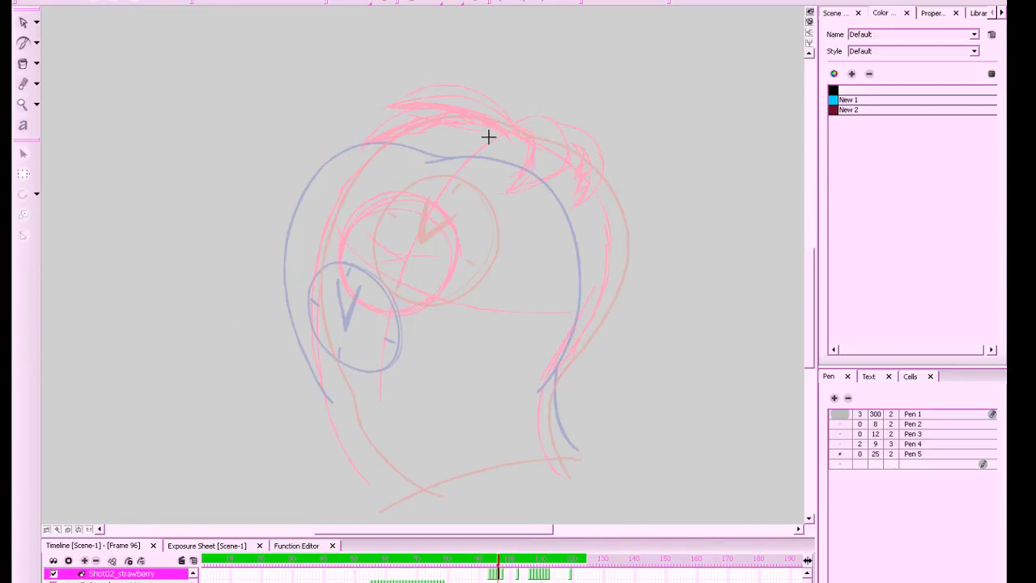
pyautogui.moveTo(490, 136)
pyautogui.mouseDown()
pyautogui.moveTo(540, 145)
pyautogui.moveTo(571, 166)
pyautogui.moveTo(591, 207)
pyautogui.moveTo(595, 276)
pyautogui.moveTo(574, 345)
pyautogui.moveTo(541, 387)
pyautogui.mouseUp()
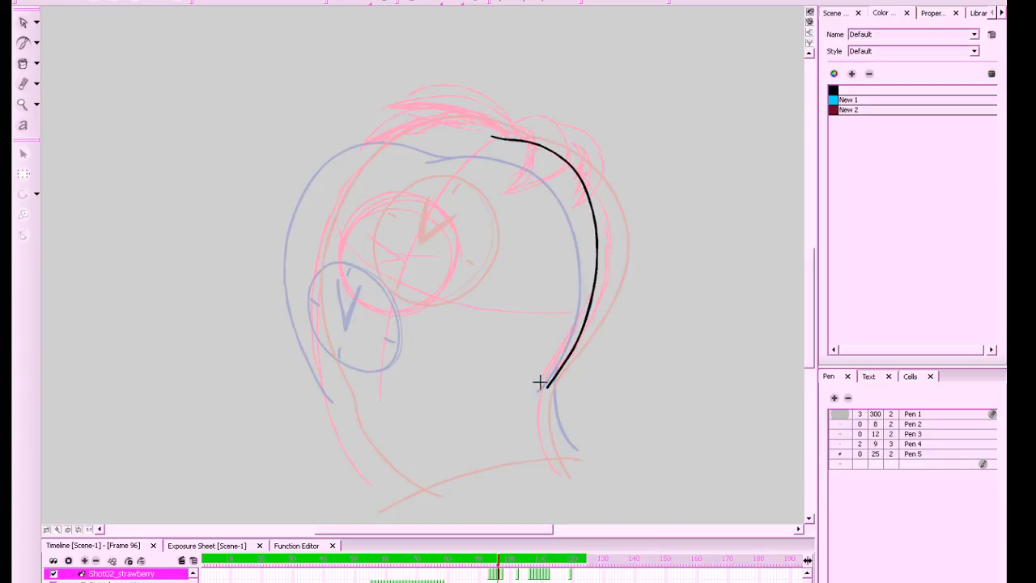
pyautogui.press(',')
pyautogui.press('.')
pyautogui.press('.')
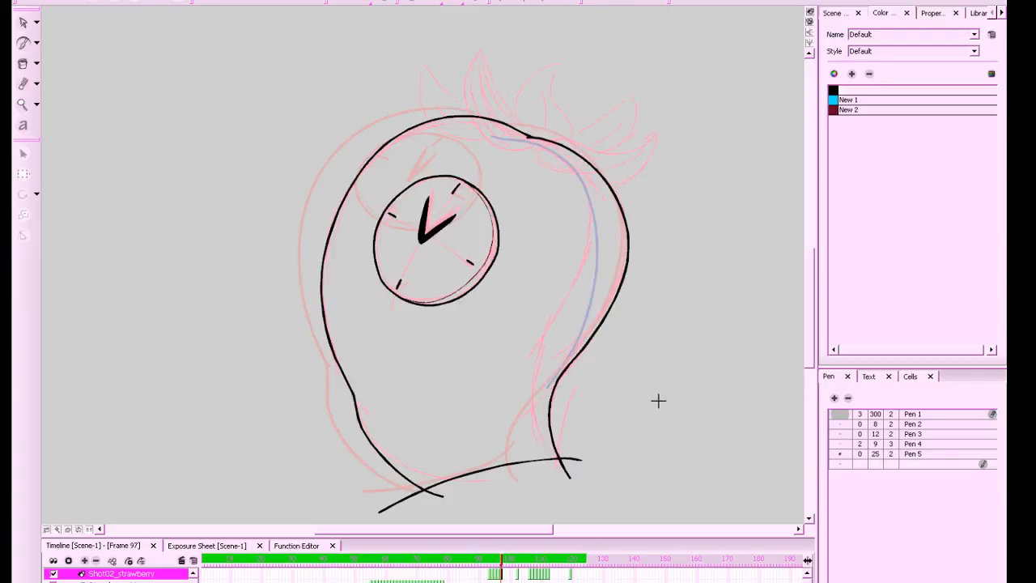
pyautogui.press(',')
pyautogui.hotkey('ctrl', 'z')
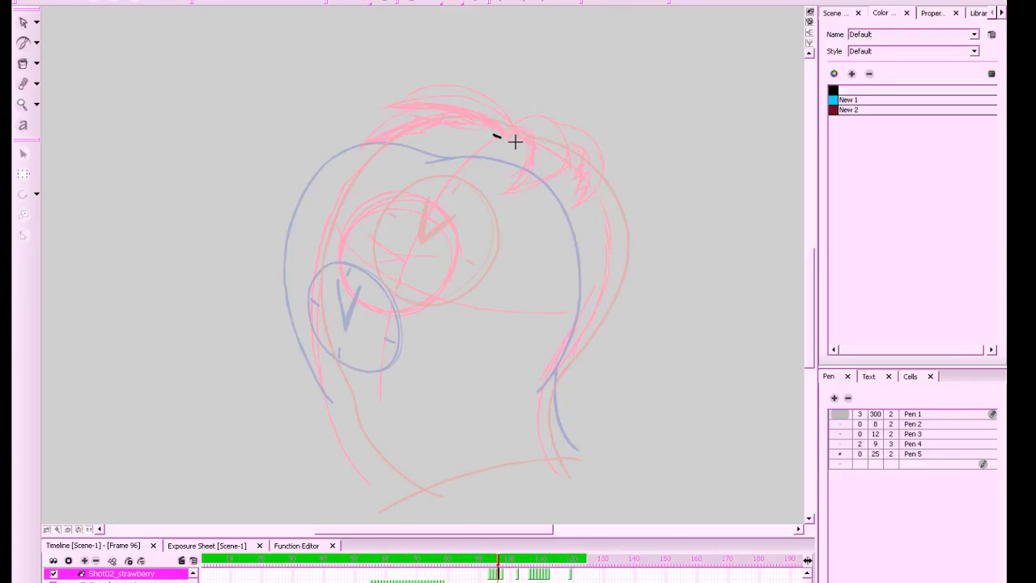
pyautogui.hotkey('ctrl', 'z')
# Retry the head's right contour stroke on frame 96, compare the neighbouring frames, and undo the attempts
pyautogui.moveTo(515, 142)
pyautogui.mouseDown()
pyautogui.moveTo(543, 140)
pyautogui.moveTo(511, 140)
pyautogui.moveTo(568, 161)
pyautogui.moveTo(601, 206)
pyautogui.moveTo(600, 290)
pyautogui.moveTo(539, 398)
pyautogui.mouseUp()
pyautogui.hotkey('ctrl', 'z')
pyautogui.hotkey('ctrl', 'z')
pyautogui.moveTo(660, 340); pyautogui.dragTo(697, 356)
pyautogui.press(',')
pyautogui.press('.')
pyautogui.press('.')
pyautogui.press(',')
pyautogui.hotkey('ctrl', 'z')
pyautogui.moveTo(523, 150)
pyautogui.mouseDown()
pyautogui.moveTo(588, 169)
pyautogui.moveTo(615, 206)
pyautogui.moveTo(630, 283)
pyautogui.moveTo(597, 369)
pyautogui.moveTo(564, 410)
pyautogui.moveTo(622, 341)
pyautogui.moveTo(642, 257)
pyautogui.mouseUp()
pyautogui.hotkey('ctrl', 'z')
pyautogui.hotkey('ctrl', 'z')
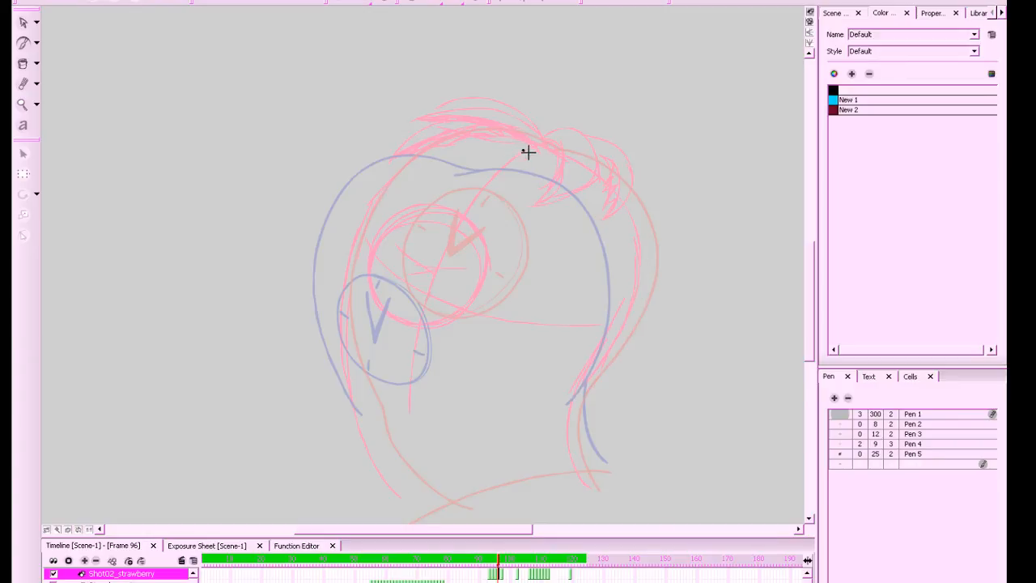
# Ink the head's right contour from crown to neck on frame 96 and check it against frames 95 and 97
pyautogui.moveTo(527, 149)
pyautogui.mouseDown()
pyautogui.moveTo(604, 178)
pyautogui.moveTo(636, 221)
pyautogui.moveTo(634, 300)
pyautogui.moveTo(570, 411)
pyautogui.mouseUp()
pyautogui.press(',')
pyautogui.press('.')
pyautogui.press('.')
pyautogui.press(',')
# Try to ink the head's left contour from the crown down on frame 96 and undo the stroke
pyautogui.moveTo(540, 151)
pyautogui.mouseDown()
pyautogui.moveTo(482, 126)
pyautogui.moveTo(440, 132)
pyautogui.moveTo(391, 163)
pyautogui.moveTo(354, 213)
pyautogui.moveTo(340, 304)
pyautogui.moveTo(369, 400)
pyautogui.mouseUp()
pyautogui.press(',')
pyautogui.press('.')
pyautogui.scroll(2, 681, 241)
pyautogui.moveTo(682, 241); pyautogui.dragTo(626, 238)
pyautogui.hotkey('ctrl', 'z')
# Erase the excess tip at the crown end of the right contour on frame 96
pyautogui.moveTo(711, 283); pyautogui.dragTo(737, 278)
pyautogui.press('1')
pyautogui.hotkey('alt', 'e')
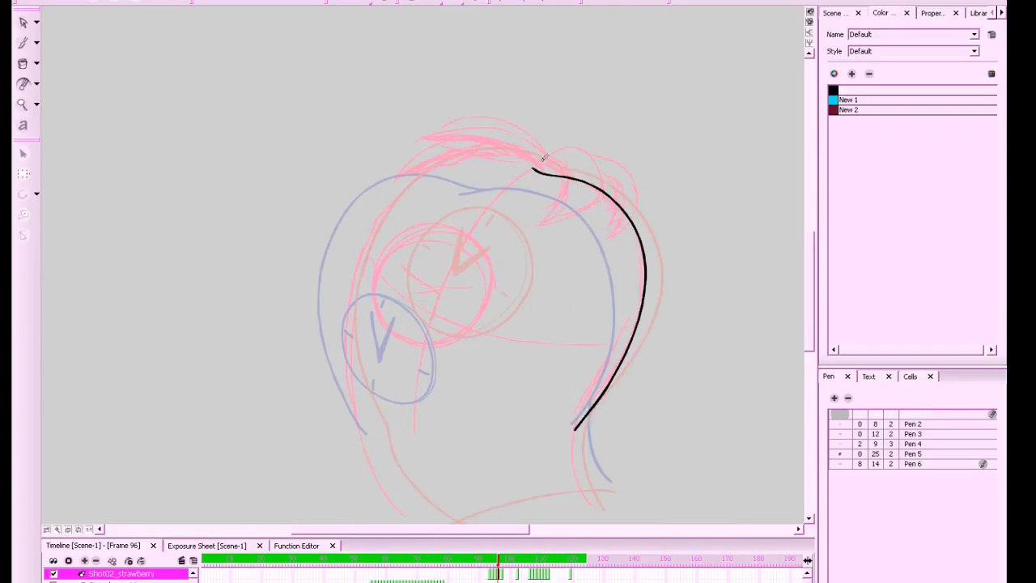
# Compare frame 96 with its neighbours and ink the head's left contour from the crown downward
pyautogui.press(',')
pyautogui.press('.')
pyautogui.press('.')
pyautogui.press(',')
pyautogui.hotkey('alt', 'b')
pyautogui.moveTo(550, 173)
pyautogui.mouseDown()
pyautogui.moveTo(513, 154)
pyautogui.moveTo(440, 153)
pyautogui.moveTo(347, 283)
pyautogui.moveTo(360, 374)
pyautogui.mouseUp()
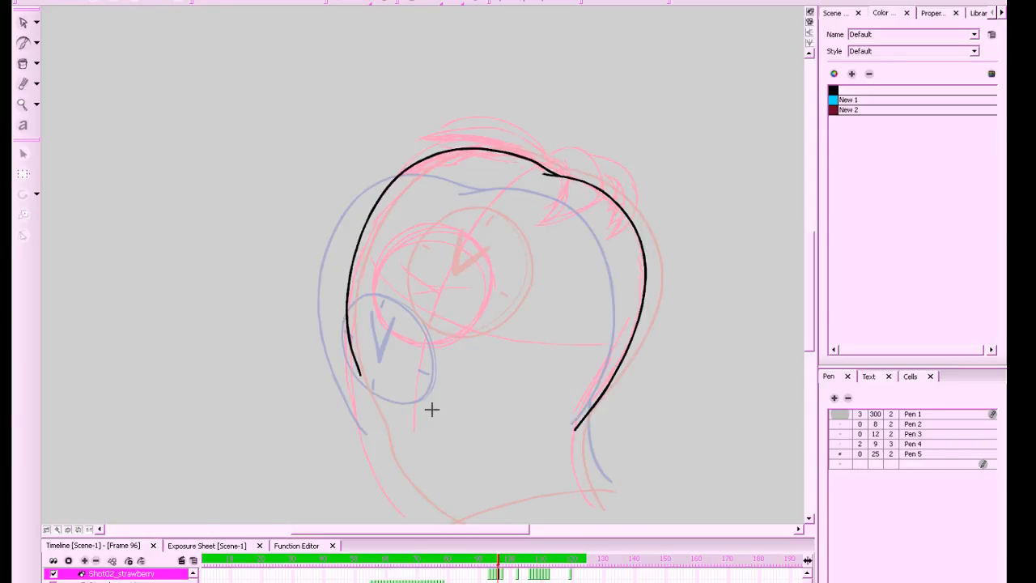
# Redo the head's left contour from the crown downward on frame 96 and compare it with frames 95 and 97
pyautogui.hotkey('ctrl', 'z')
pyautogui.moveTo(548, 174)
pyautogui.mouseDown()
pyautogui.moveTo(467, 148)
pyautogui.moveTo(347, 262)
pyautogui.moveTo(365, 392)
pyautogui.mouseUp()
pyautogui.hotkey('ctrl', 'z')
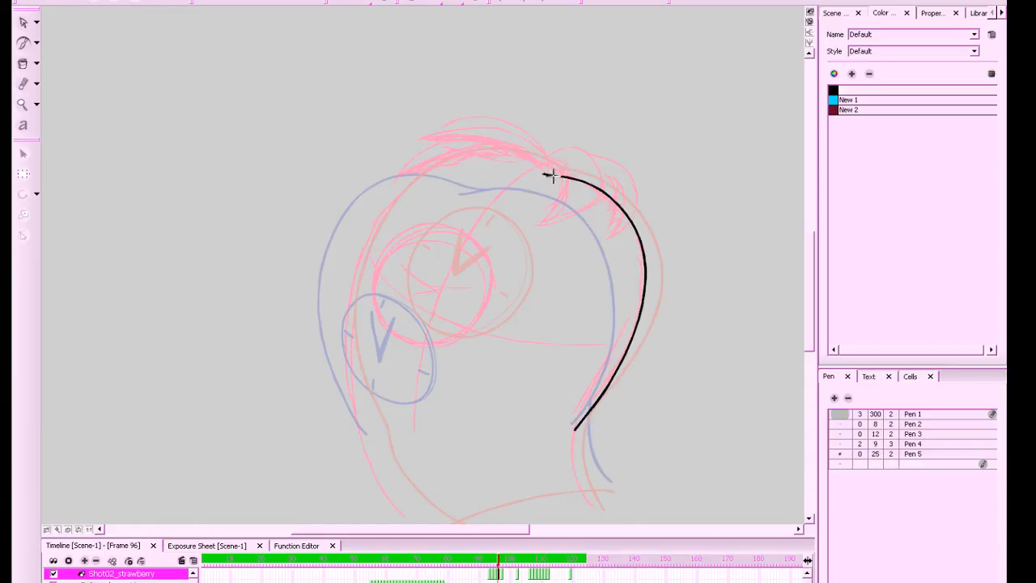
pyautogui.moveTo(553, 175)
pyautogui.mouseDown()
pyautogui.moveTo(484, 149)
pyautogui.moveTo(349, 248)
pyautogui.moveTo(366, 380)
pyautogui.mouseUp()
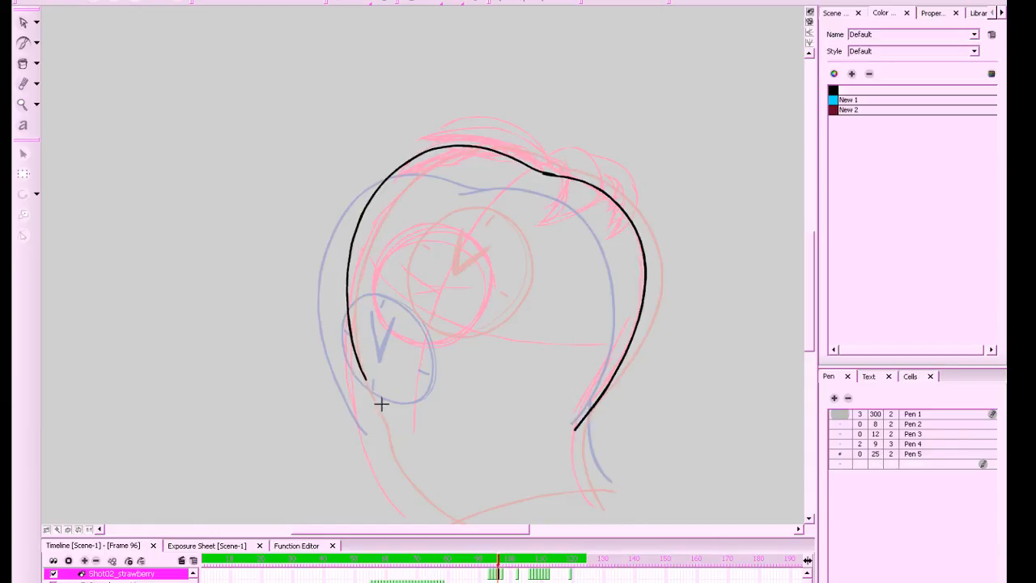
pyautogui.press(',')
pyautogui.press('.')
pyautogui.press('.')
pyautogui.press(',')
pyautogui.moveTo(693, 301); pyautogui.dragTo(669, 277)
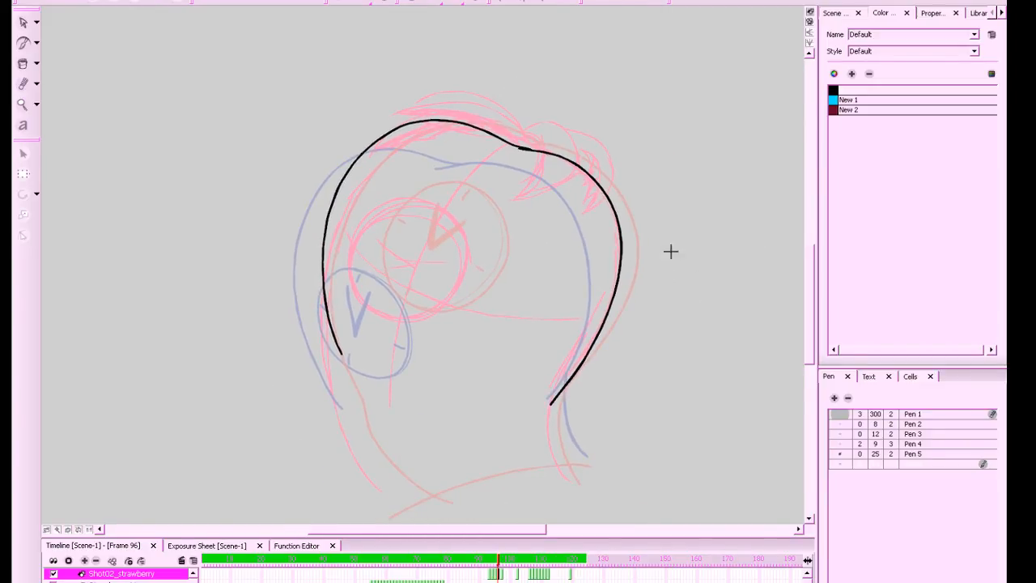
# Select all inked head contours on frame 96 and stretch them slightly outward on the left side
pyautogui.hotkey('alt', 's')
pyautogui.moveTo(178, 86)
pyautogui.mouseDown()
pyautogui.moveTo(711, 488)
pyautogui.moveTo(675, 416)
pyautogui.mouseUp()
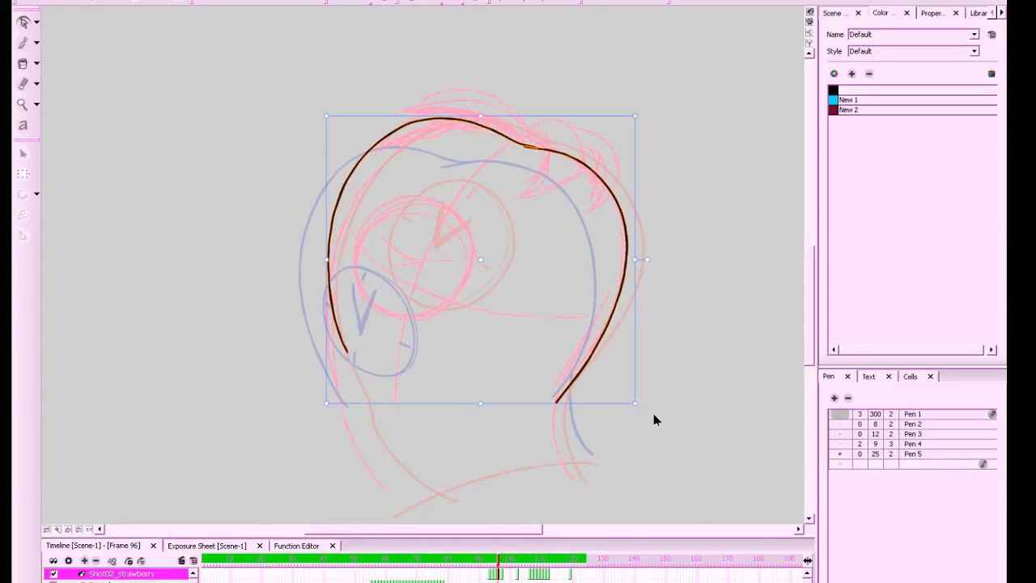
pyautogui.moveTo(656, 425); pyautogui.dragTo(661, 420)
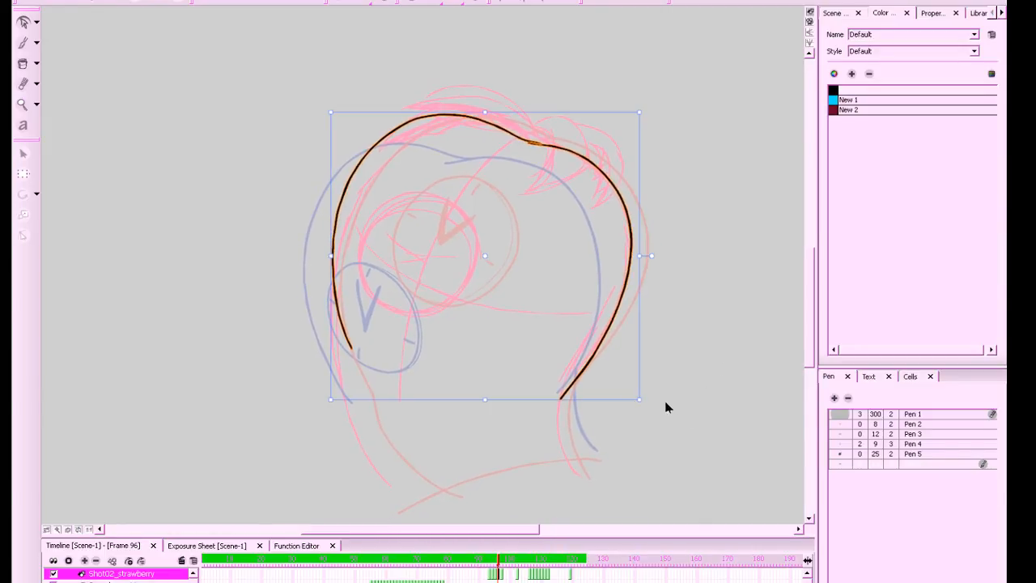
pyautogui.moveTo(328, 398); pyautogui.dragTo(327, 397)
pyautogui.moveTo(327, 99)
pyautogui.mouseDown()
pyautogui.moveTo(467, 223)
pyautogui.moveTo(732, 515)
pyautogui.mouseUp()
pyautogui.moveTo(481, 269); pyautogui.dragTo(482, 268)
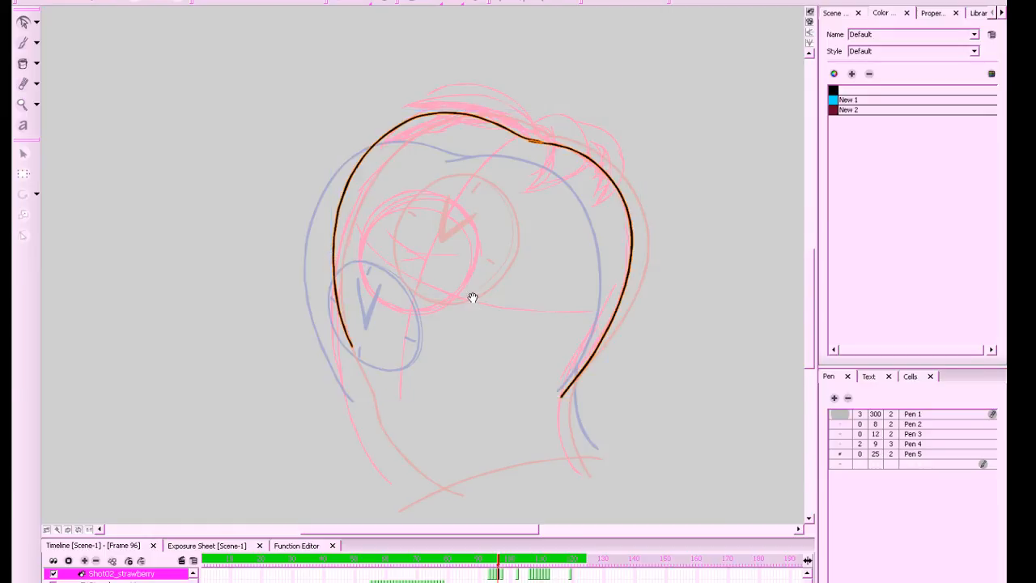
pyautogui.moveTo(472, 299); pyautogui.dragTo(495, 300)
pyautogui.moveTo(357, 260); pyautogui.dragTo(351, 259)
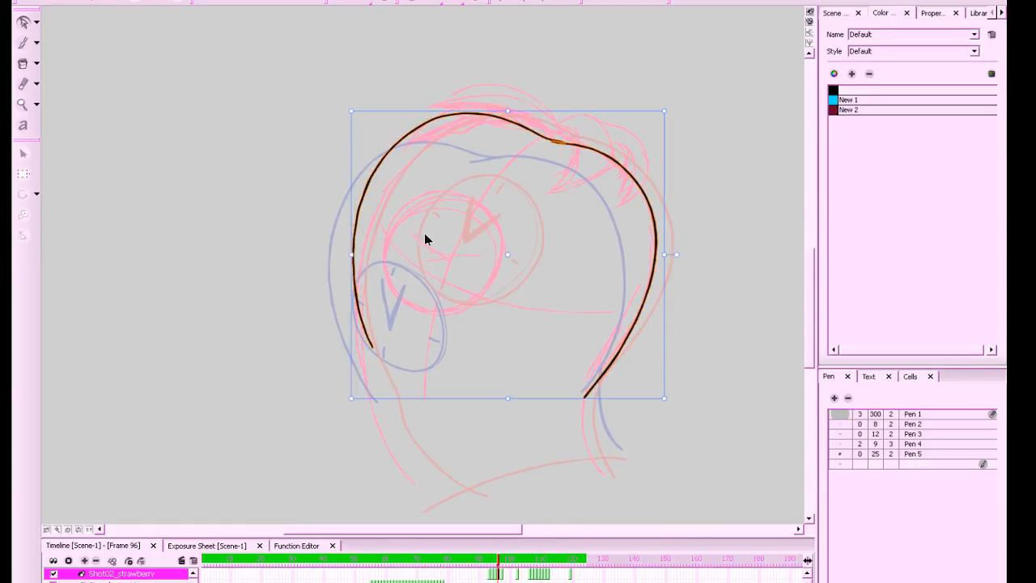
pyautogui.click(661, 261)
pyautogui.moveTo(697, 255)
pyautogui.mouseDown()
pyautogui.moveTo(751, 282)
pyautogui.moveTo(719, 300)
pyautogui.mouseUp()
# Sketch two small arrowhead-shaped paper planes to the left of the head on frame 96 and delete them
pyautogui.hotkey('alt', 'b')
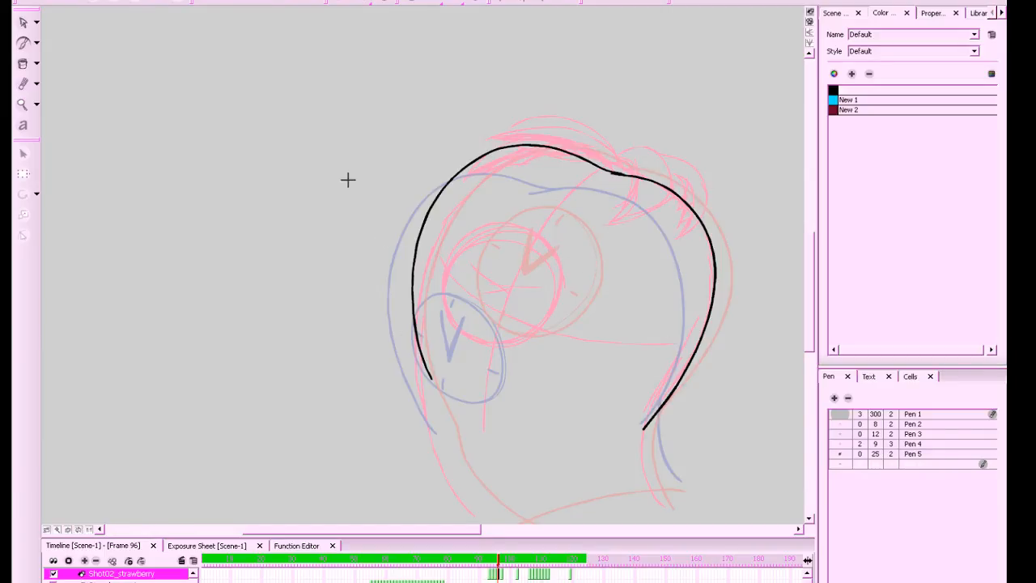
pyautogui.moveTo(387, 172)
pyautogui.mouseDown()
pyautogui.moveTo(299, 165)
pyautogui.moveTo(382, 209)
pyautogui.moveTo(369, 188)
pyautogui.mouseUp()
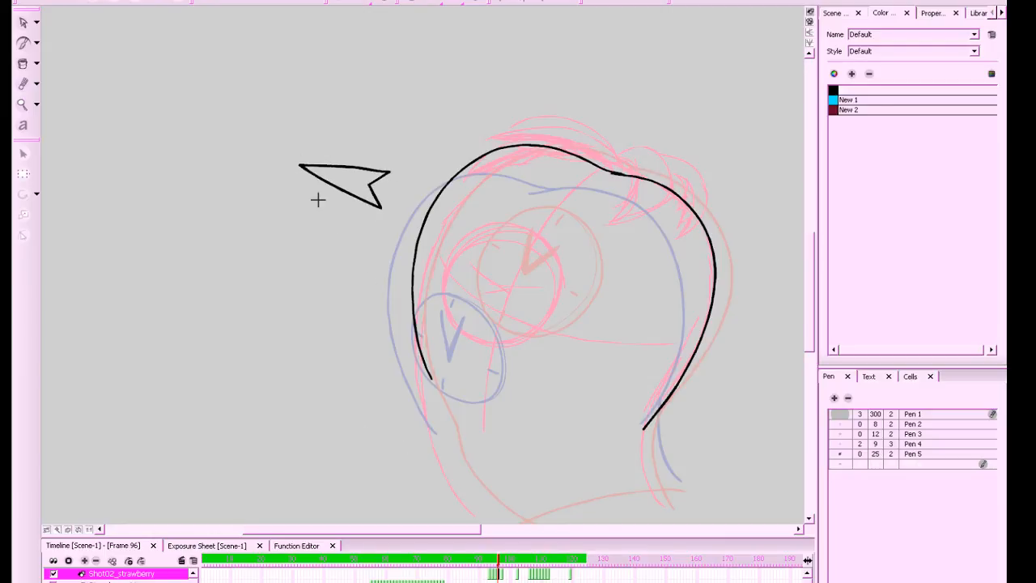
pyautogui.moveTo(378, 289)
pyautogui.mouseDown()
pyautogui.moveTo(321, 310)
pyautogui.moveTo(361, 319)
pyautogui.moveTo(372, 300)
pyautogui.moveTo(312, 306)
pyautogui.mouseUp()
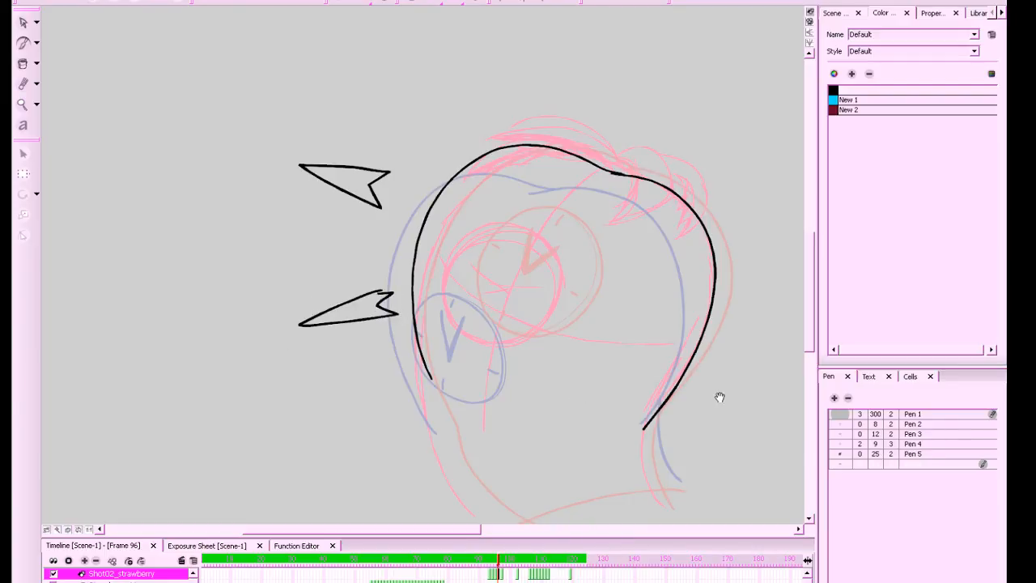
pyautogui.moveTo(719, 397); pyautogui.dragTo(707, 399)
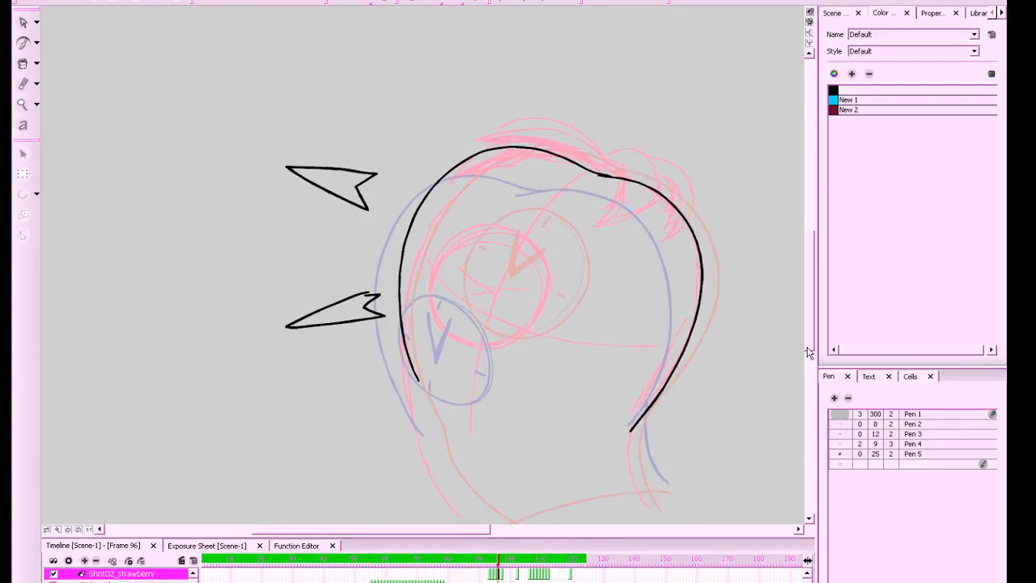
pyautogui.click(23, 22)
pyautogui.moveTo(256, 104); pyautogui.dragTo(383, 413)
pyautogui.press('Delete')
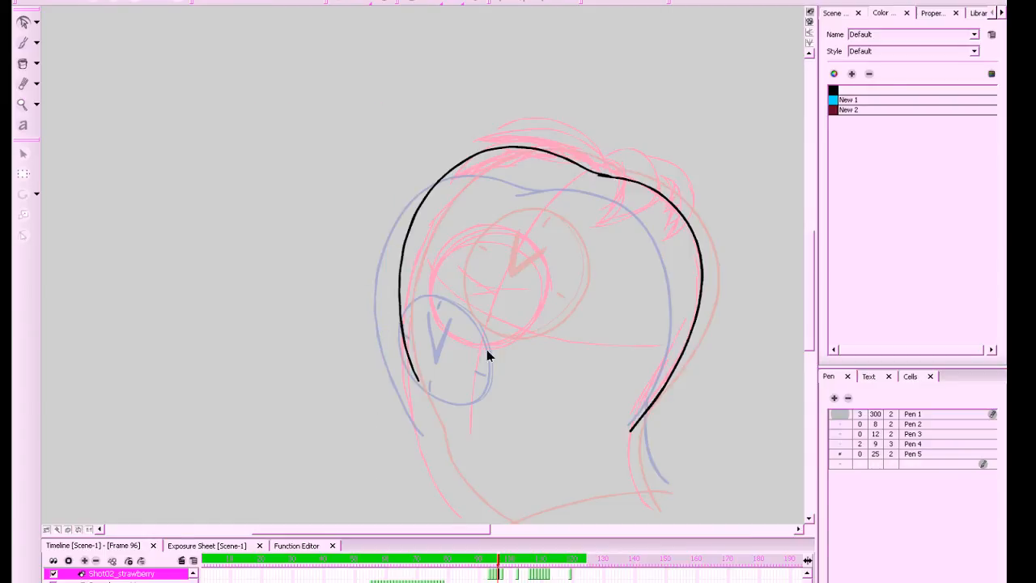
# Switch to Scene-4 and play its strawberry and paper plane animation with the light table off
pyautogui.click(933, 14)
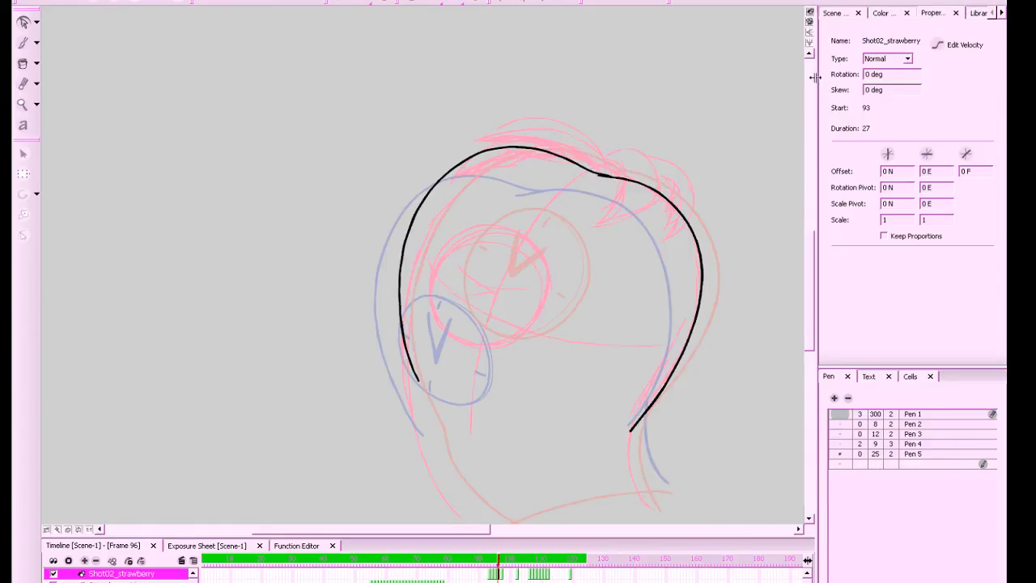
pyautogui.moveTo(816, 76); pyautogui.dragTo(761, 77)
pyautogui.click(789, 13)
pyautogui.click(854, 13)
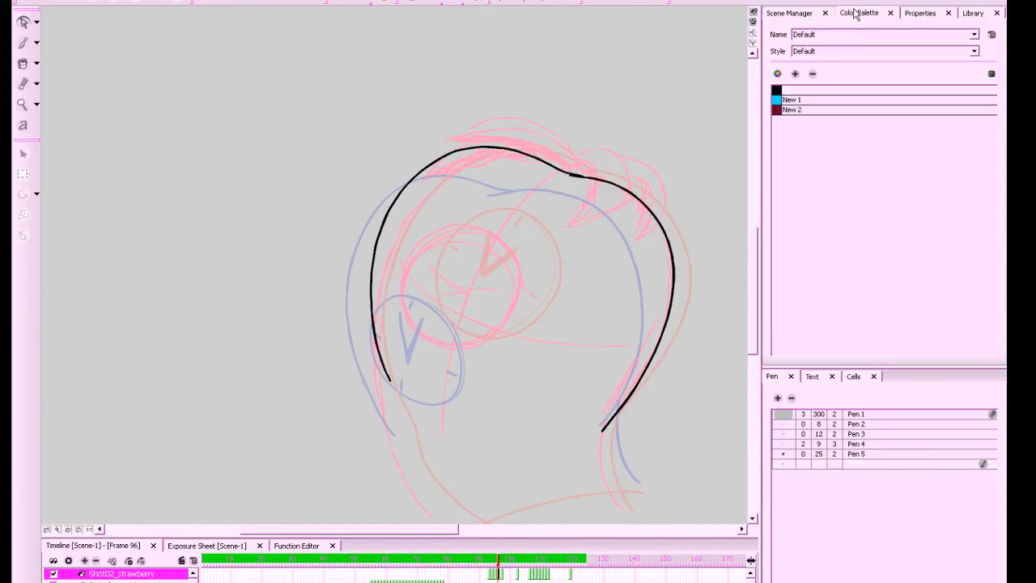
pyautogui.click(790, 13)
pyautogui.click(806, 73)
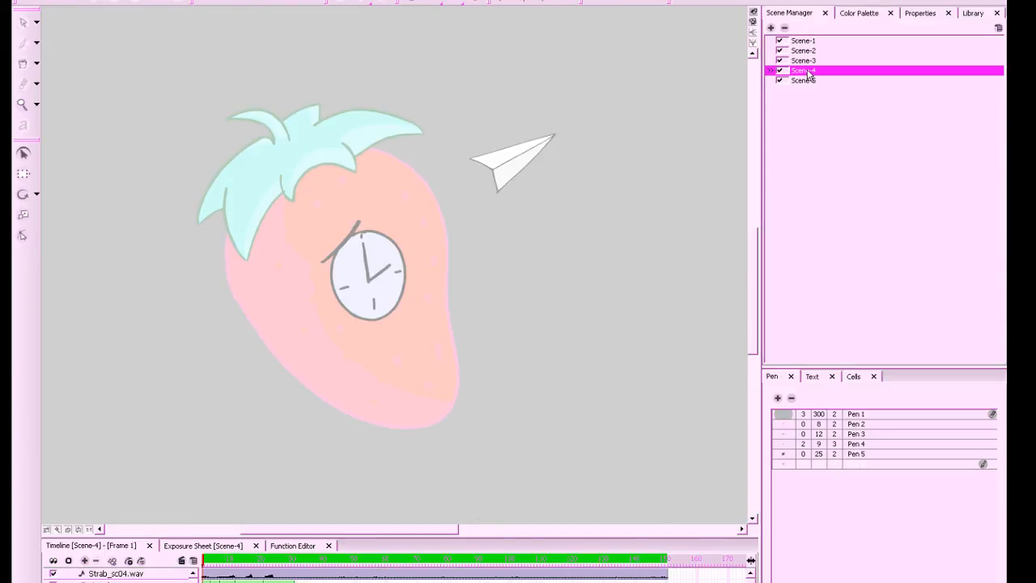
pyautogui.click(754, 21)
pyautogui.moveTo(427, 198); pyautogui.dragTo(516, 201)
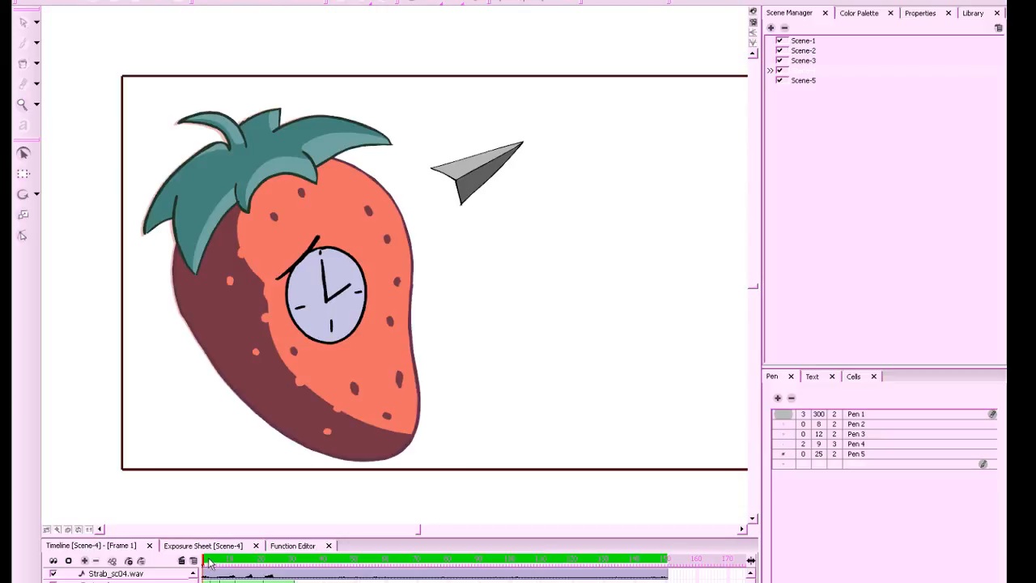
pyautogui.click(247, 3)
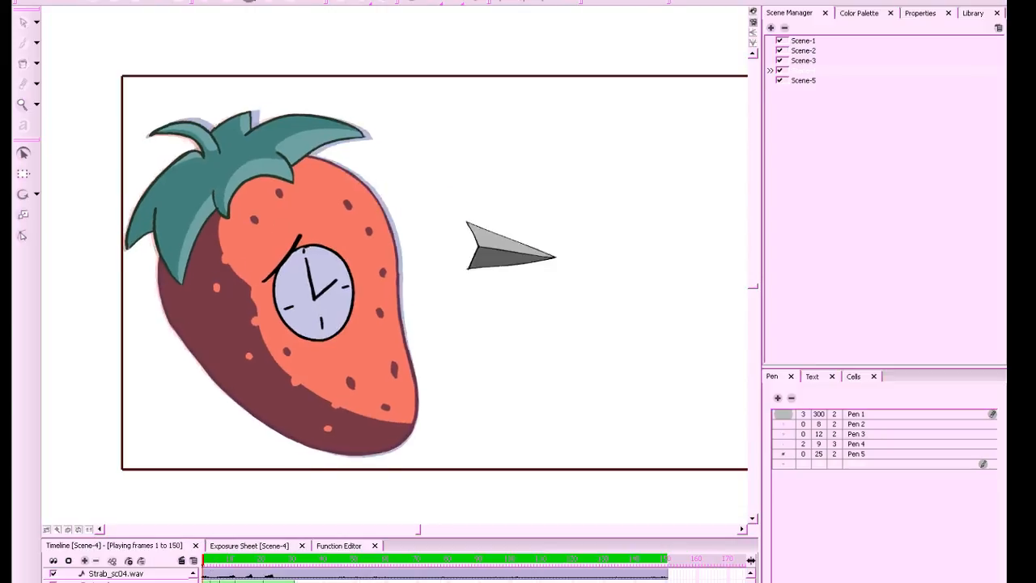
pyautogui.click(248, 3)
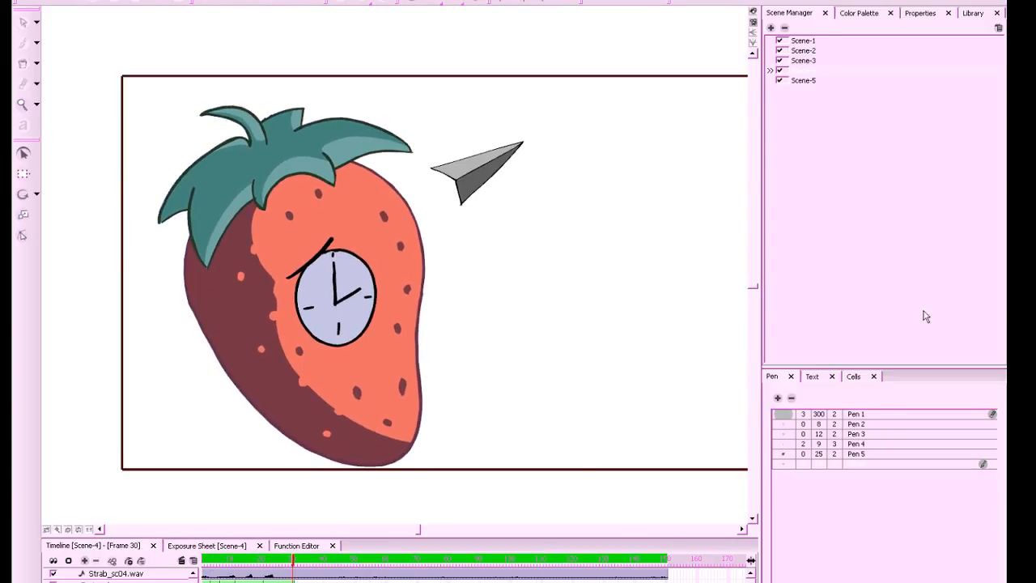
# Return to Scene-1, play it, and examine the strawberry drawings on frames 97 to 100
pyautogui.click(814, 42)
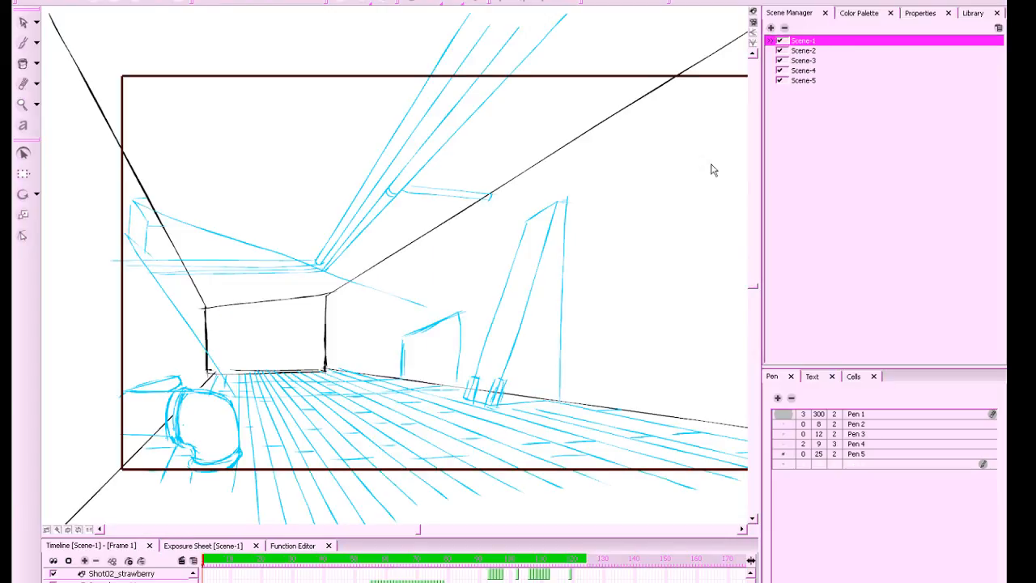
pyautogui.click(251, 3)
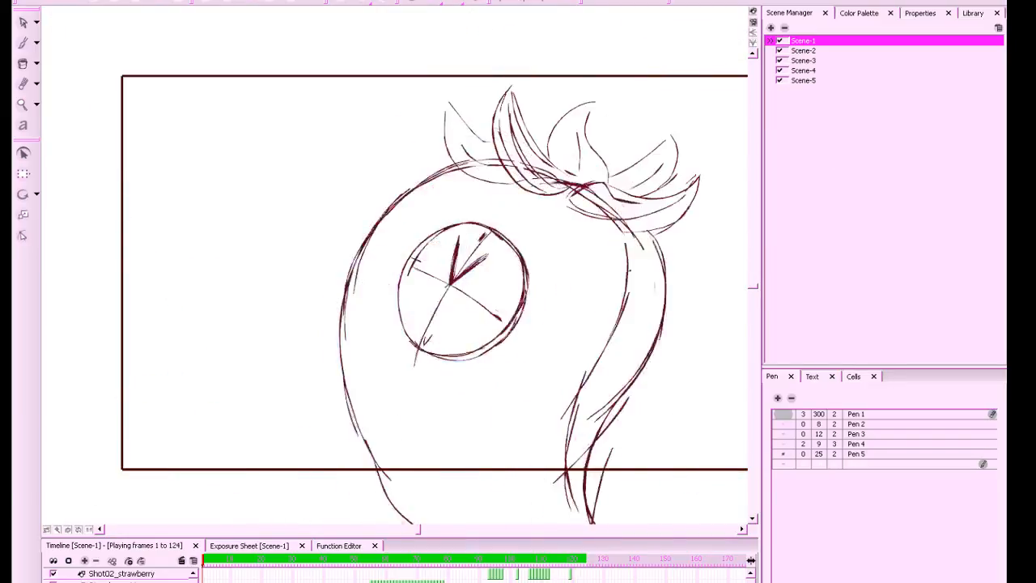
pyautogui.click(511, 566)
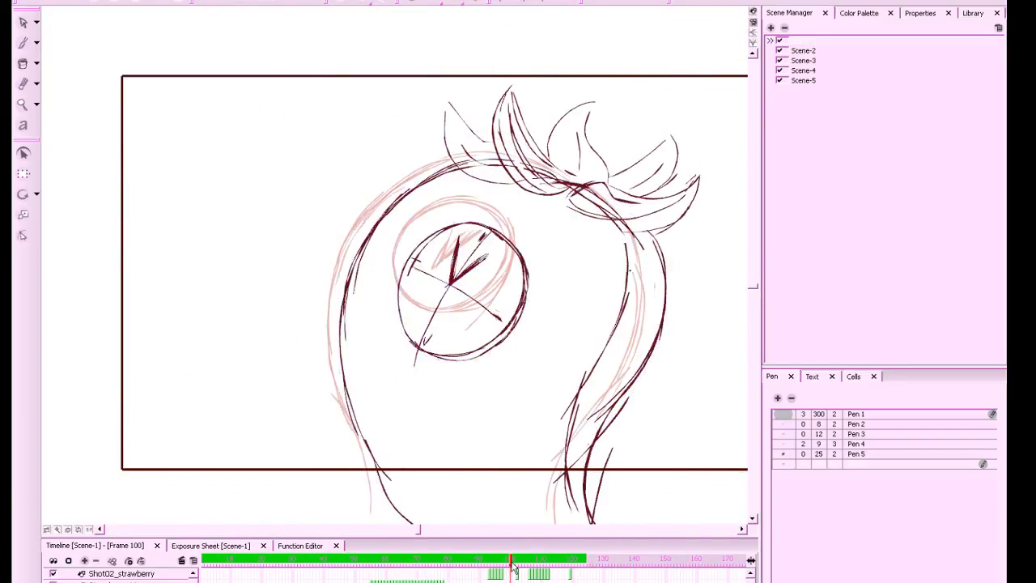
pyautogui.moveTo(511, 567); pyautogui.dragTo(504, 570)
pyautogui.moveTo(673, 392); pyautogui.dragTo(581, 383)
pyautogui.moveTo(758, 222); pyautogui.dragTo(849, 224)
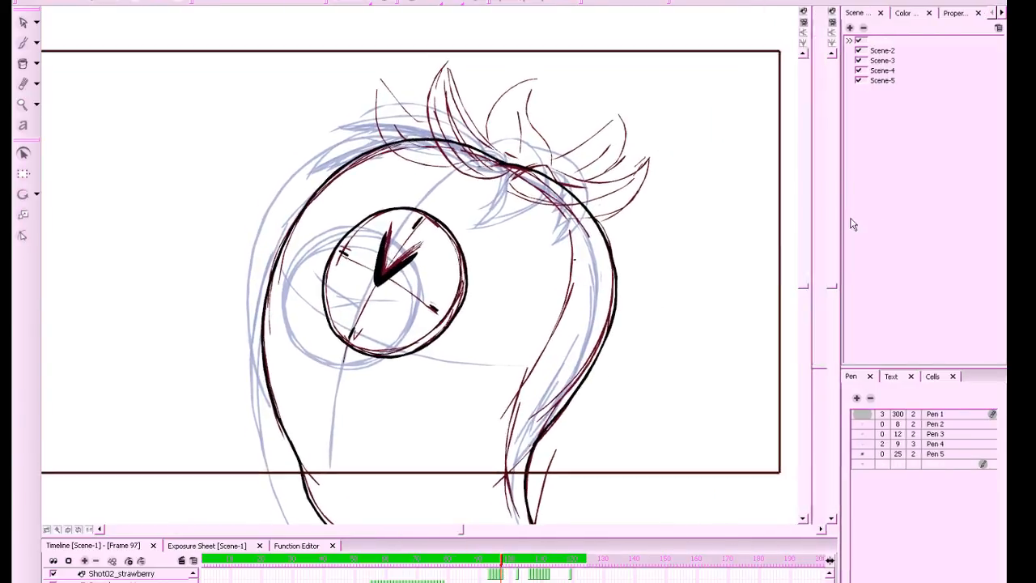
pyautogui.moveTo(501, 567)
pyautogui.mouseDown()
pyautogui.moveTo(492, 565)
pyautogui.moveTo(518, 567)
pyautogui.moveTo(506, 569)
pyautogui.mouseUp()
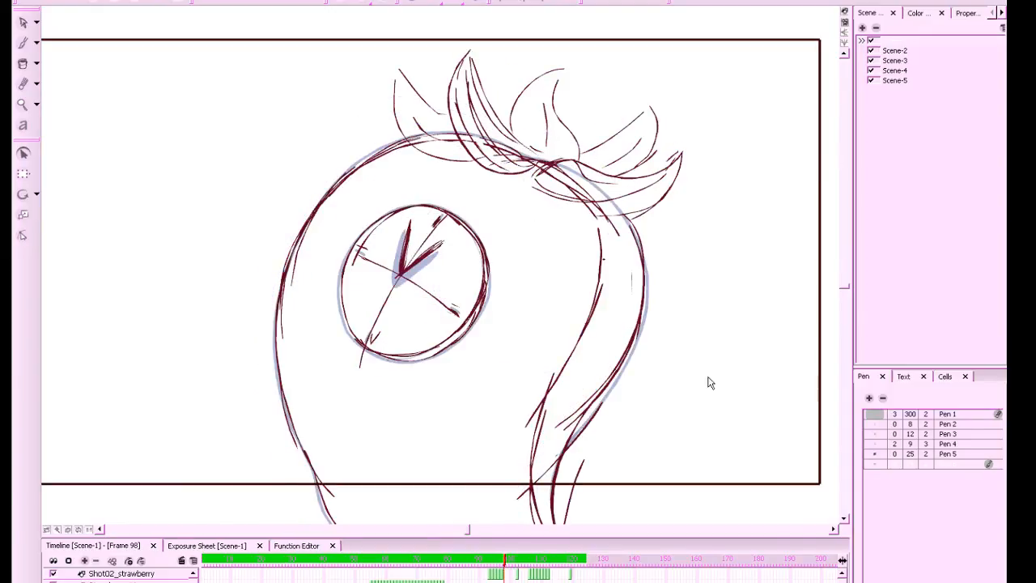
# Turn the light table back on and flip through frames 93 to 98 of Scene-1, ending on frame 96
pyautogui.click(844, 13)
pyautogui.moveTo(582, 329); pyautogui.dragTo(512, 311)
pyautogui.press(',')
pyautogui.press('f')
pyautogui.press('g')
pyautogui.press('g')
pyautogui.press('f')
pyautogui.moveTo(505, 567)
pyautogui.mouseDown()
pyautogui.moveTo(517, 568)
pyautogui.moveTo(492, 576)
pyautogui.mouseUp()
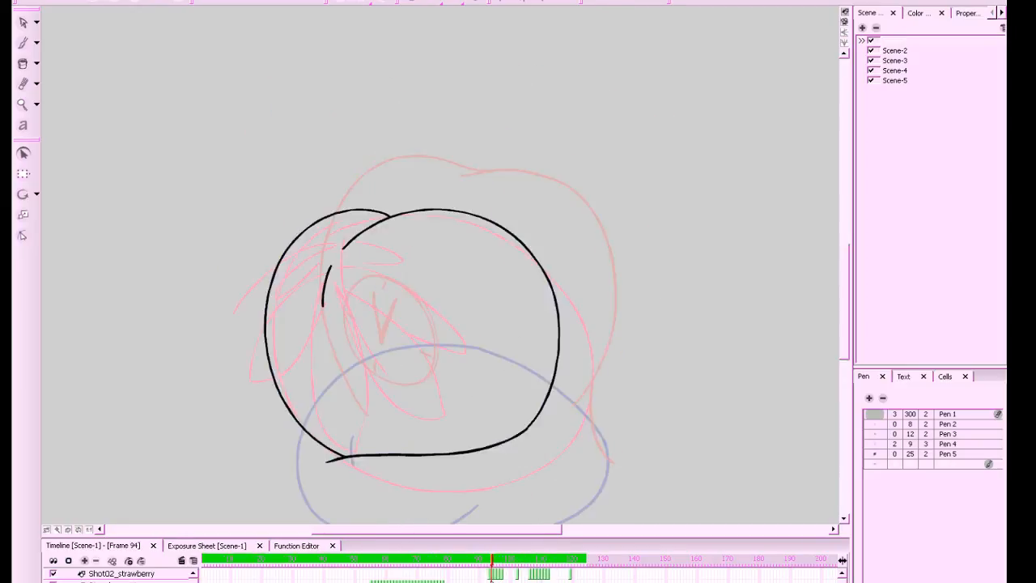
pyautogui.press(',')
pyautogui.press('.')
pyautogui.press('.')
pyautogui.press('.')
pyautogui.press('.')
pyautogui.press('.')
pyautogui.press(',')
pyautogui.press(',')
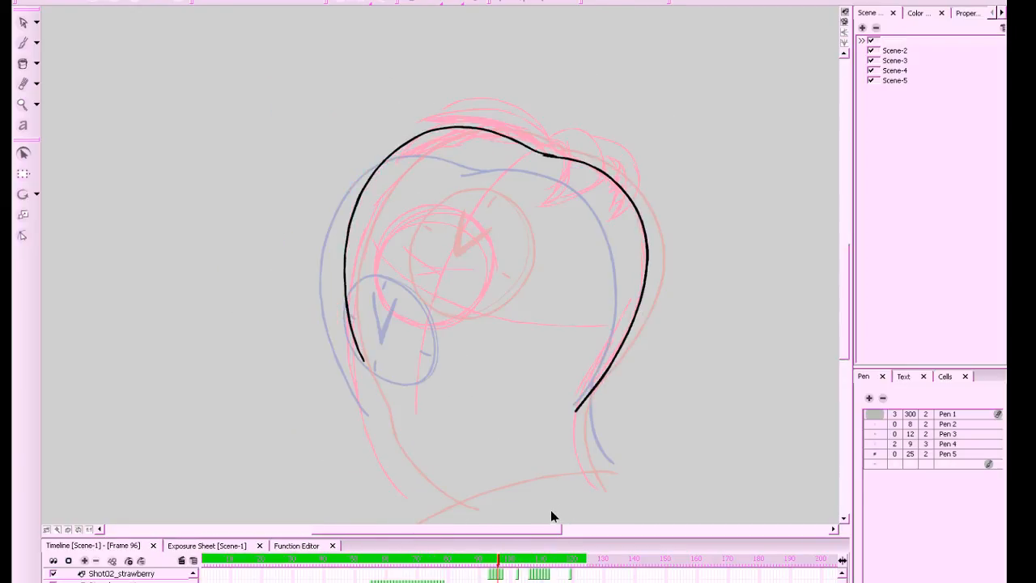
# Ink the round clock face outline over the rough circle on frame 96, redoing the first stroke
pyautogui.press('2')
pyautogui.press('space')
pyautogui.press('2')
pyautogui.moveTo(637, 354)
pyautogui.mouseDown()
pyautogui.moveTo(644, 389)
pyautogui.moveTo(631, 369)
pyautogui.moveTo(668, 388)
pyautogui.moveTo(673, 369)
pyautogui.mouseUp()
pyautogui.click(911, 465)
pyautogui.press('space')
pyautogui.moveTo(615, 564); pyautogui.dragTo(615, 566)
pyautogui.click(615, 574)
pyautogui.hotkey('alt', 'b')
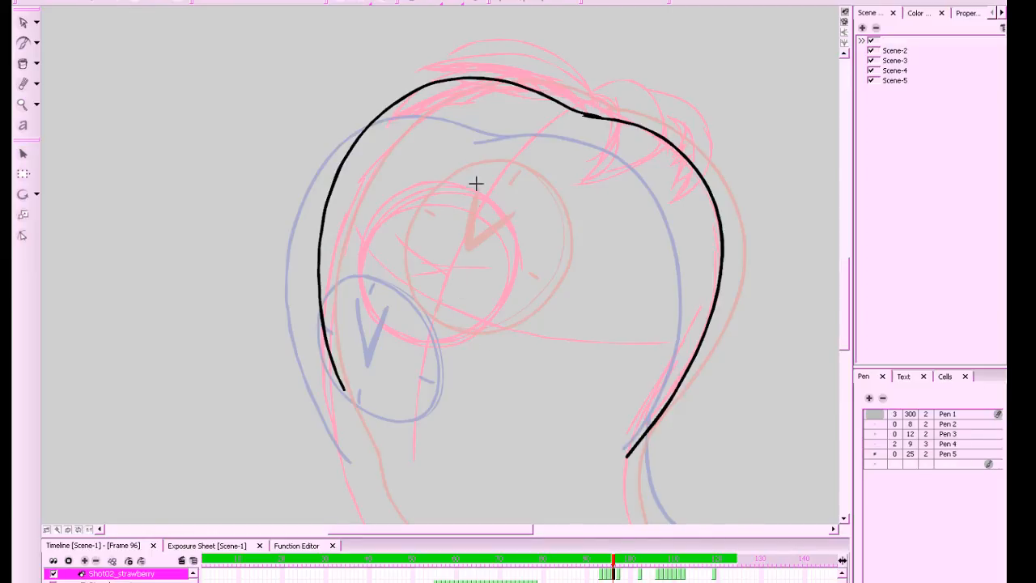
pyautogui.moveTo(417, 183)
pyautogui.mouseDown()
pyautogui.moveTo(451, 178)
pyautogui.moveTo(474, 195)
pyautogui.mouseUp()
pyautogui.hotkey('ctrl', 'z')
pyautogui.moveTo(418, 180)
pyautogui.mouseDown()
pyautogui.moveTo(461, 182)
pyautogui.moveTo(493, 210)
pyautogui.moveTo(501, 270)
pyautogui.moveTo(480, 317)
pyautogui.moveTo(439, 340)
pyautogui.moveTo(401, 334)
pyautogui.moveTo(366, 305)
pyautogui.moveTo(357, 259)
pyautogui.moveTo(380, 204)
pyautogui.moveTo(441, 178)
pyautogui.mouseUp()
pyautogui.scroll(1, 578, 270)
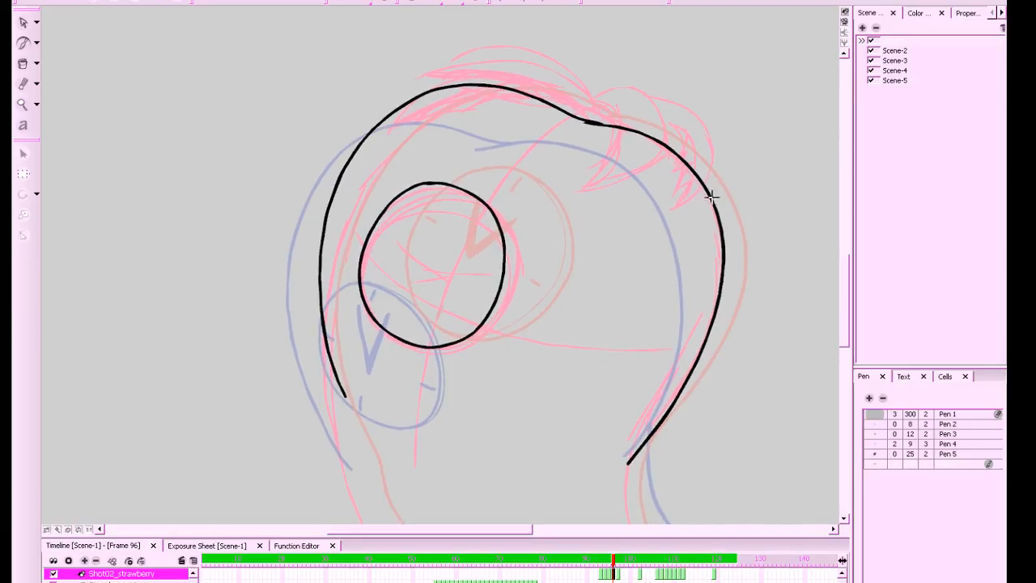
# Widen the inked clock outline slightly toward the right and compare it with frames 95 and 97
pyautogui.hotkey('alt', 's')
pyautogui.moveTo(520, 215); pyautogui.dragTo(464, 269)
pyautogui.moveTo(506, 183); pyautogui.dragTo(510, 186)
pyautogui.click(544, 327)
pyautogui.press(',')
pyautogui.press('.')
pyautogui.press('.')
pyautogui.press(',')
# Lower the clock outline's top edge slightly and fine-tune its bottom corners to fit the rough circle
pyautogui.moveTo(569, 291); pyautogui.dragTo(450, 350)
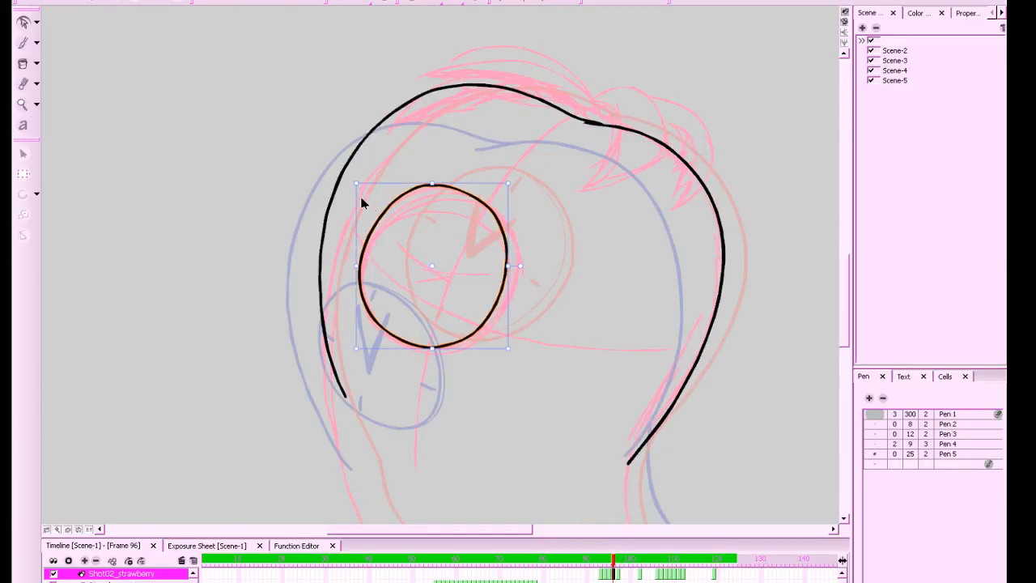
pyautogui.moveTo(355, 191); pyautogui.dragTo(354, 192)
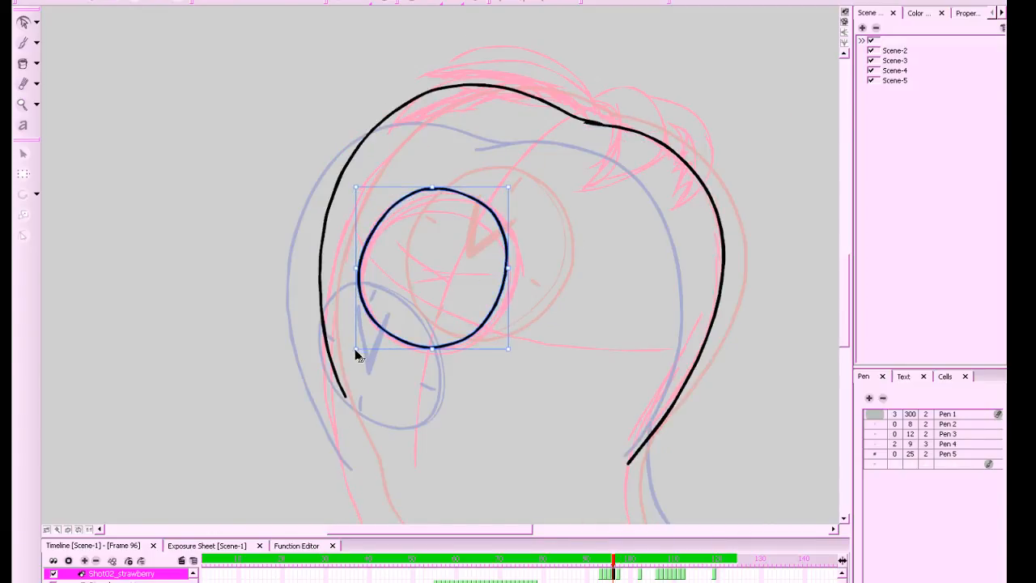
pyautogui.moveTo(355, 350); pyautogui.dragTo(357, 349)
pyautogui.moveTo(510, 350); pyautogui.dragTo(512, 348)
pyautogui.click(550, 320)
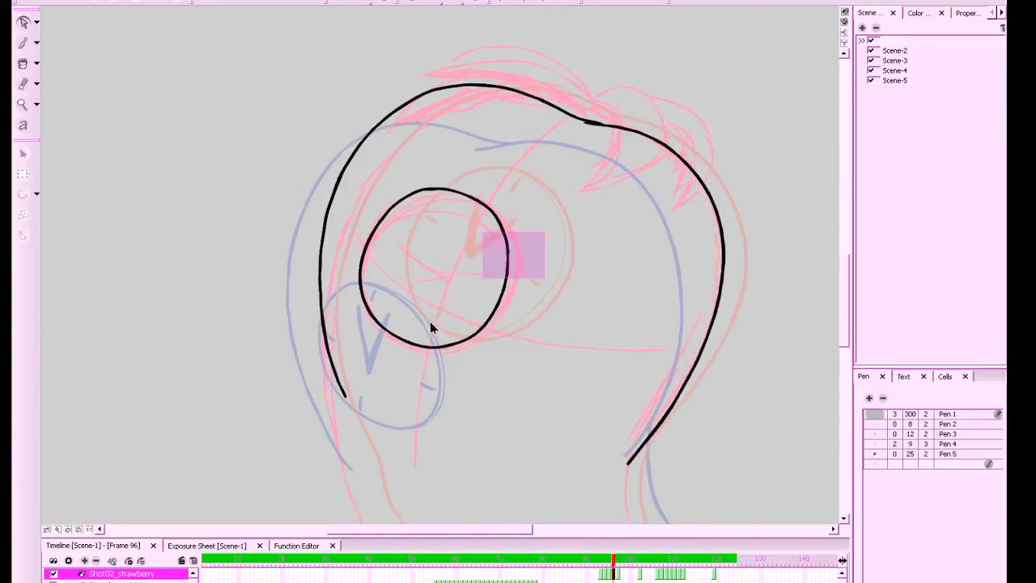
# Shift the clock outline slightly right, undo an extra corner stretch, and check it against the neighbouring frames
pyautogui.moveTo(430, 321); pyautogui.dragTo(496, 185)
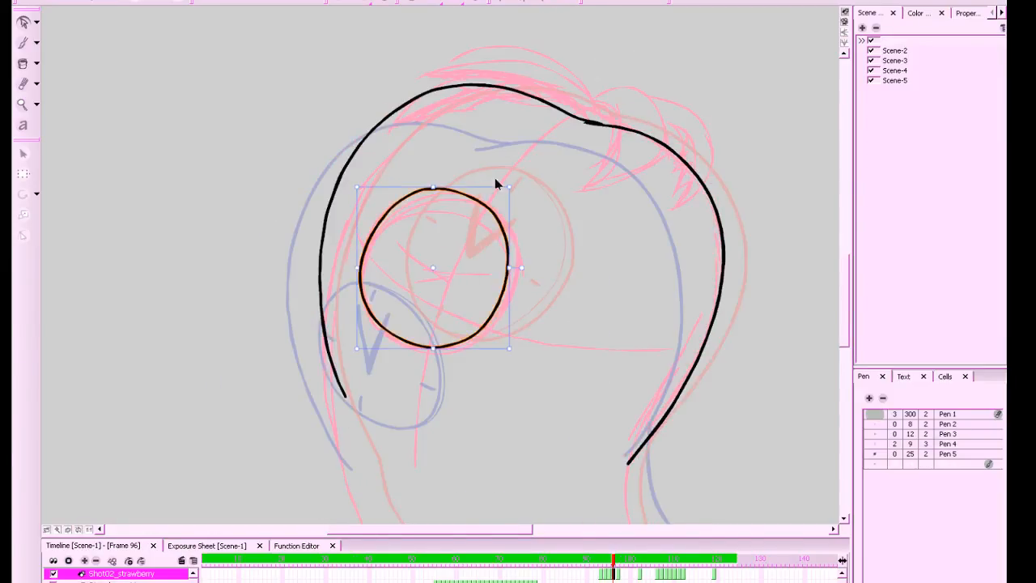
pyautogui.moveTo(433, 190); pyautogui.dragTo(437, 190)
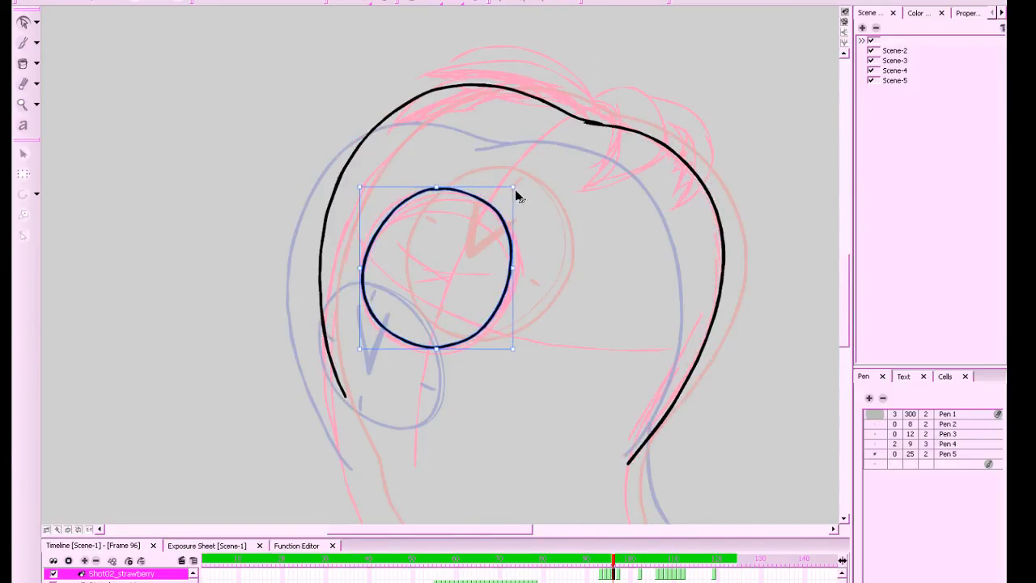
pyautogui.moveTo(516, 191); pyautogui.dragTo(519, 192)
pyautogui.click(577, 245)
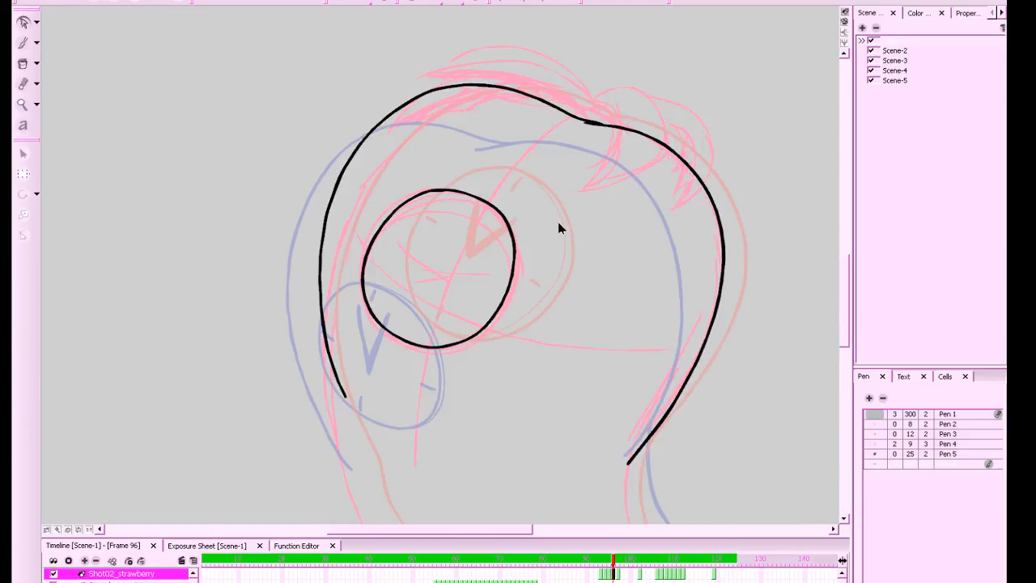
pyautogui.hotkey('ctrl', 'z')
pyautogui.click(595, 205)
pyautogui.press(',')
pyautogui.press('.')
pyautogui.press('.')
pyautogui.press(',')
# Switch off the onion skin and ink the clock's thick, nearly upright hand on frame 96
pyautogui.hotkey('alt', 'b')
pyautogui.click(413, 2)
pyautogui.press(',')
pyautogui.press('.')
pyautogui.press('.')
pyautogui.press(',')
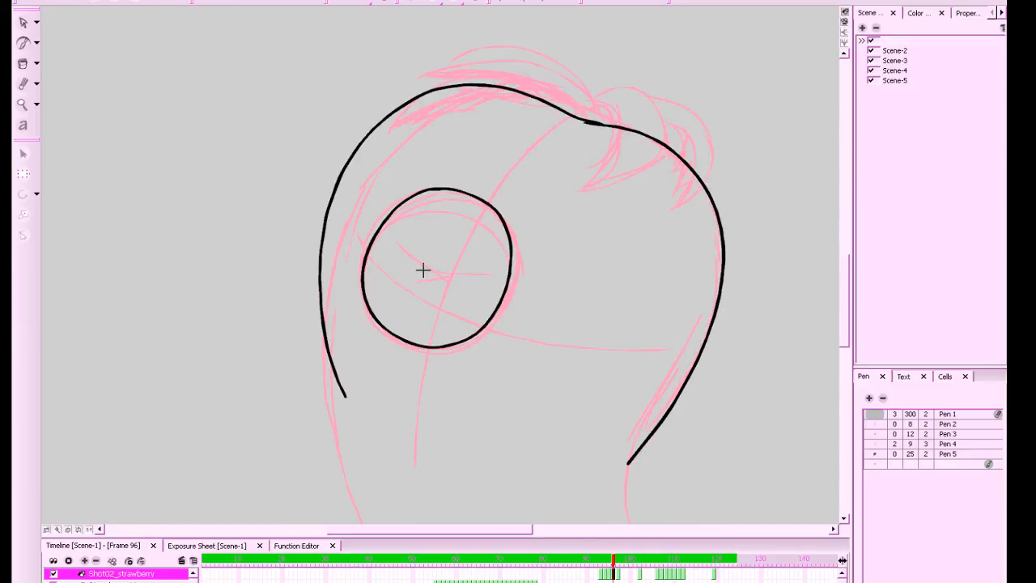
pyautogui.moveTo(423, 261)
pyautogui.mouseDown()
pyautogui.moveTo(438, 199)
pyautogui.moveTo(424, 272)
pyautogui.moveTo(433, 227)
pyautogui.mouseUp()
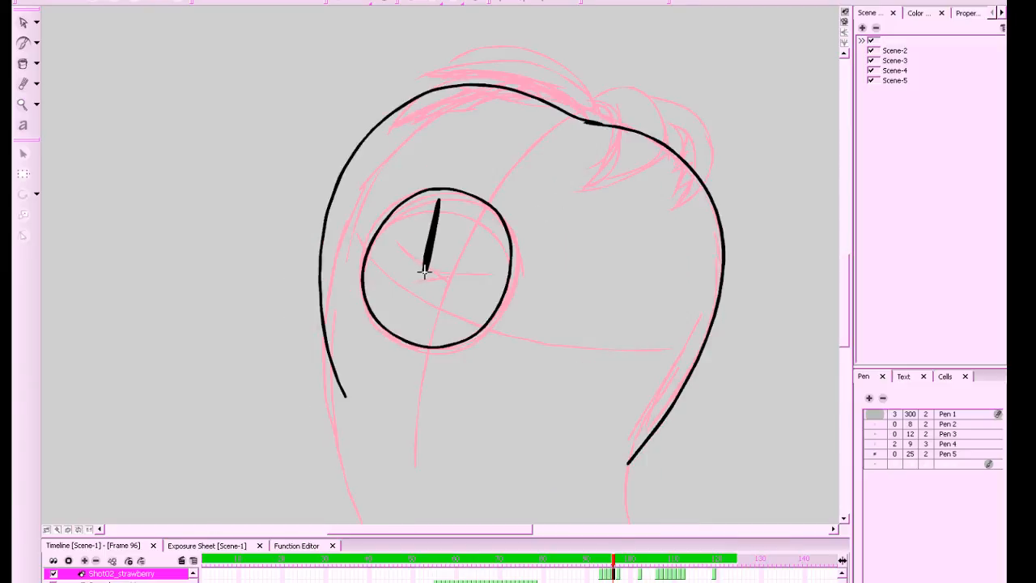
# Ink the clock's slanted second hand and four hour ticks on frame 96, checking them against frame 95
pyautogui.moveTo(423, 272)
pyautogui.mouseDown()
pyautogui.moveTo(476, 211)
pyautogui.moveTo(426, 264)
pyautogui.mouseUp()
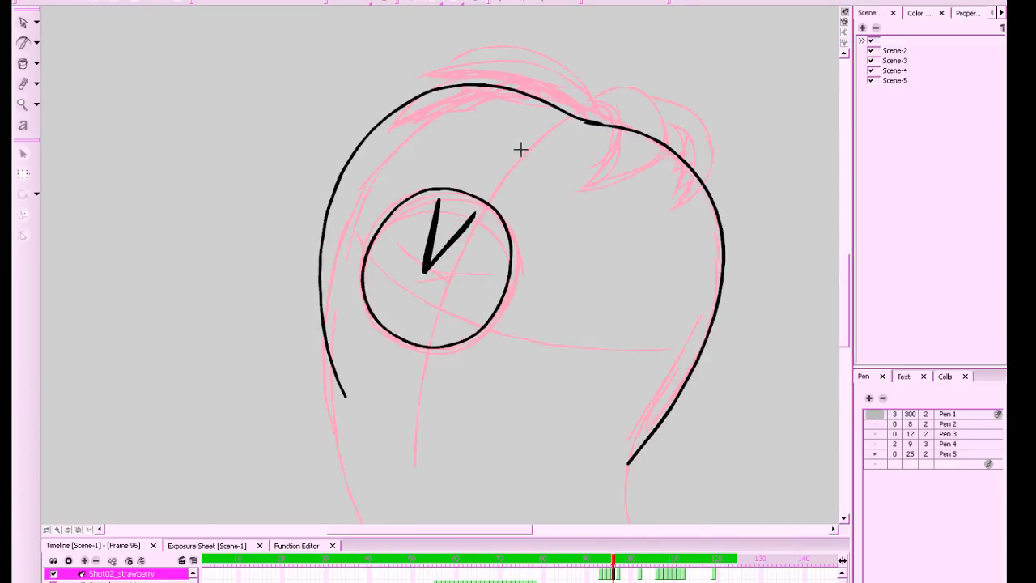
pyautogui.moveTo(460, 199); pyautogui.dragTo(453, 211)
pyautogui.press(',')
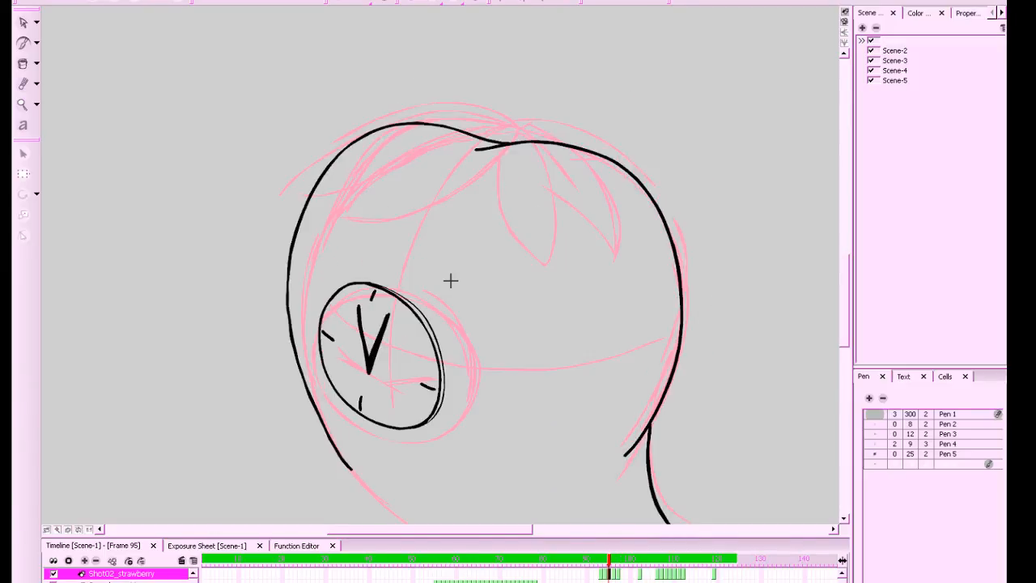
pyautogui.press('.')
pyautogui.moveTo(409, 309); pyautogui.dragTo(398, 328)
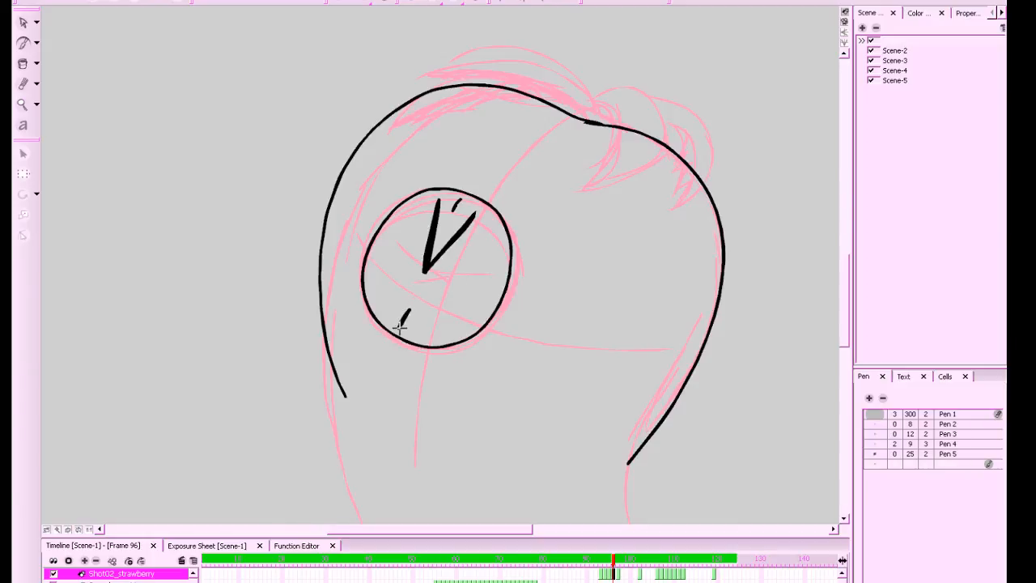
pyautogui.moveTo(377, 239); pyautogui.dragTo(390, 248)
pyautogui.moveTo(477, 285); pyautogui.dragTo(492, 293)
# Ink a thin rim line along the clock's right and lower edge with Pen 4, and compare it with frame 97
pyautogui.click(929, 450)
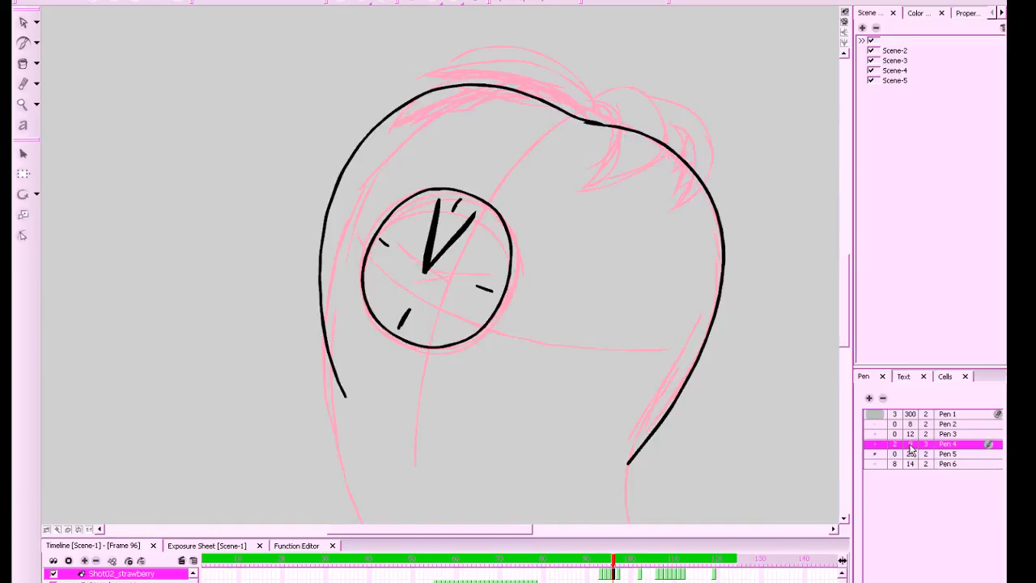
pyautogui.moveTo(451, 189); pyautogui.dragTo(496, 204)
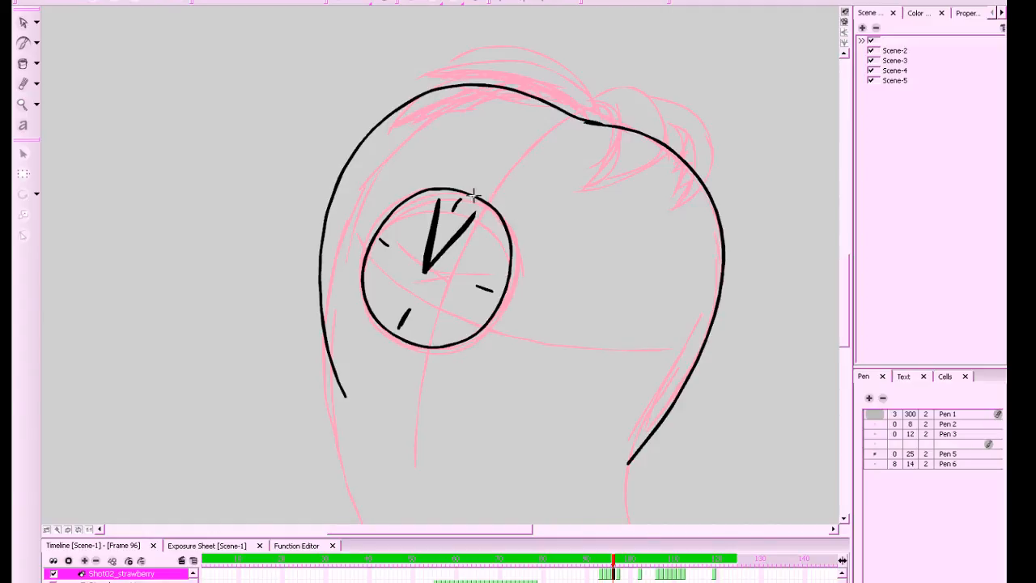
pyautogui.moveTo(513, 233)
pyautogui.mouseDown()
pyautogui.moveTo(518, 284)
pyautogui.moveTo(466, 344)
pyautogui.moveTo(431, 350)
pyautogui.moveTo(374, 317)
pyautogui.mouseUp()
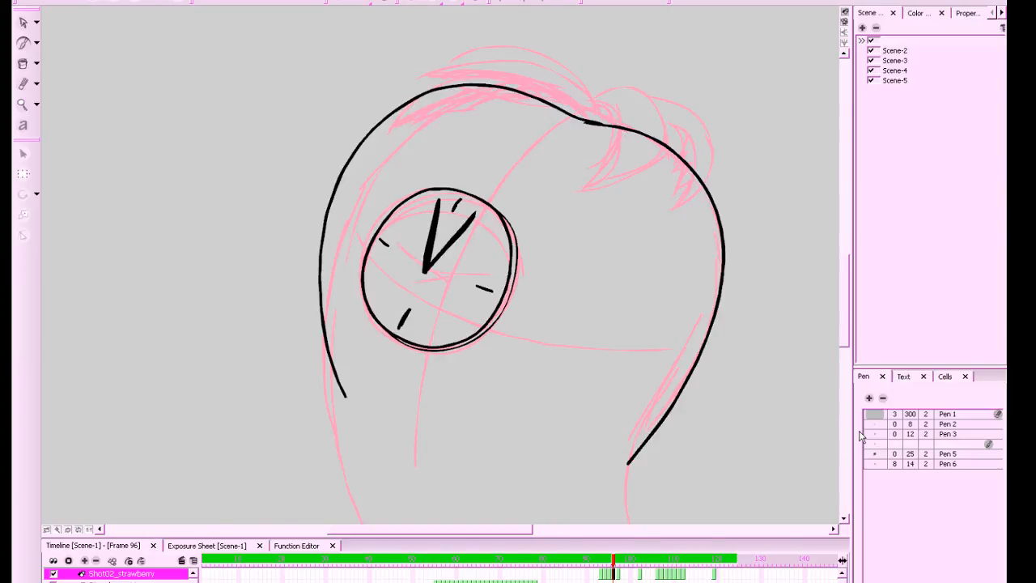
pyautogui.press('1')
pyautogui.press('1')
pyautogui.press('1')
pyautogui.press('1')
pyautogui.press('.')
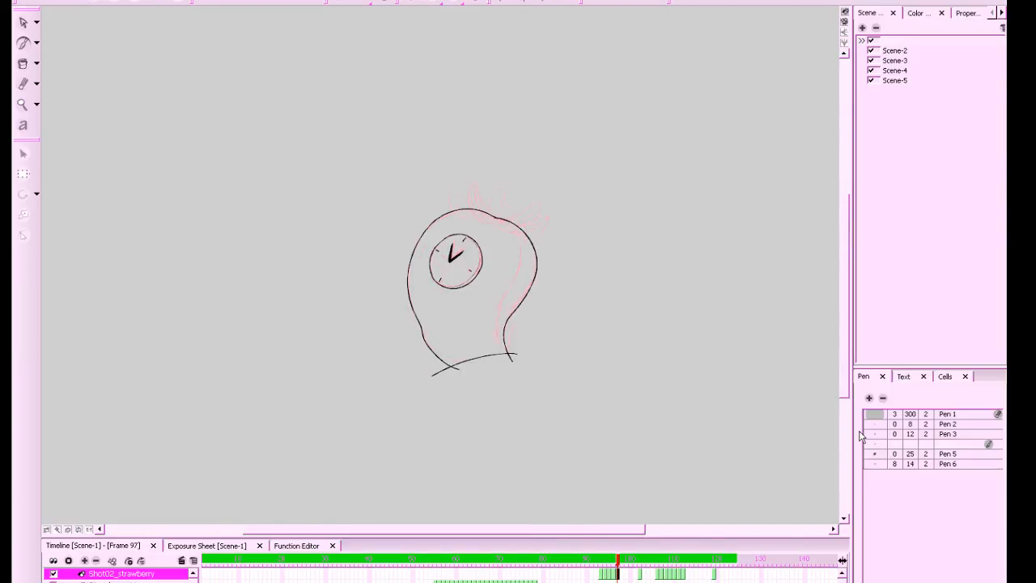
pyautogui.press(',')
# Erase the tip of the slanted clock hand to shorten it, and set the eraser to Pen 6
pyautogui.press('2')
pyautogui.press('2')
pyautogui.press('2')
pyautogui.hotkey('alt', 'e')
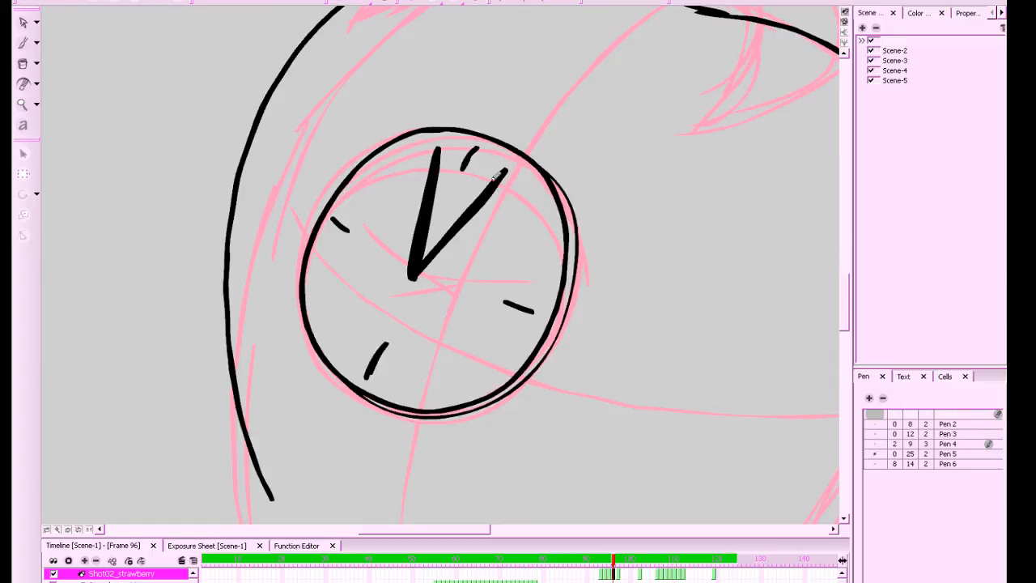
pyautogui.hotkey('ctrl', 'z')
pyautogui.click(916, 13)
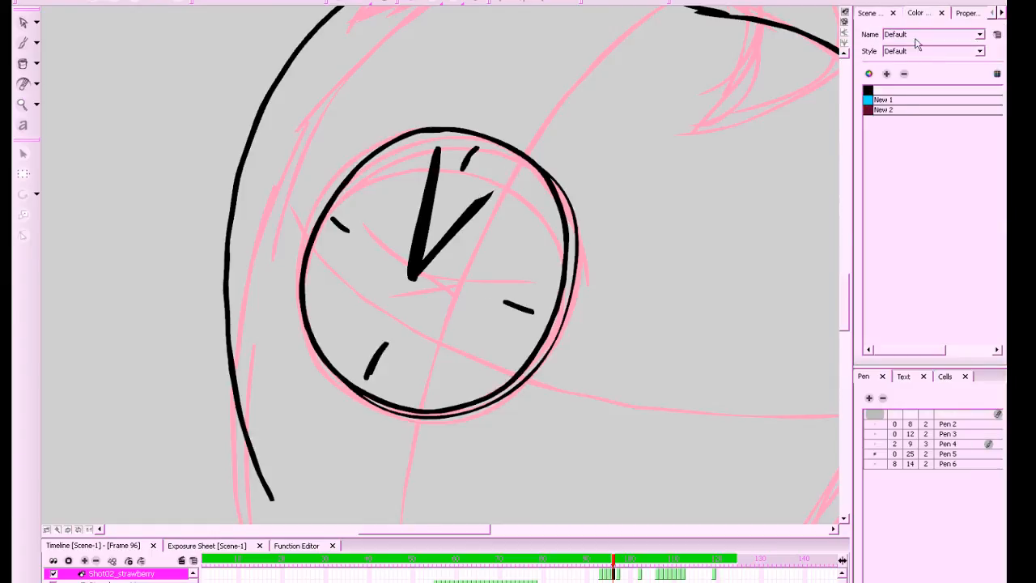
pyautogui.click(910, 436)
pyautogui.click(901, 464)
pyautogui.hotkey('alt', 'b')
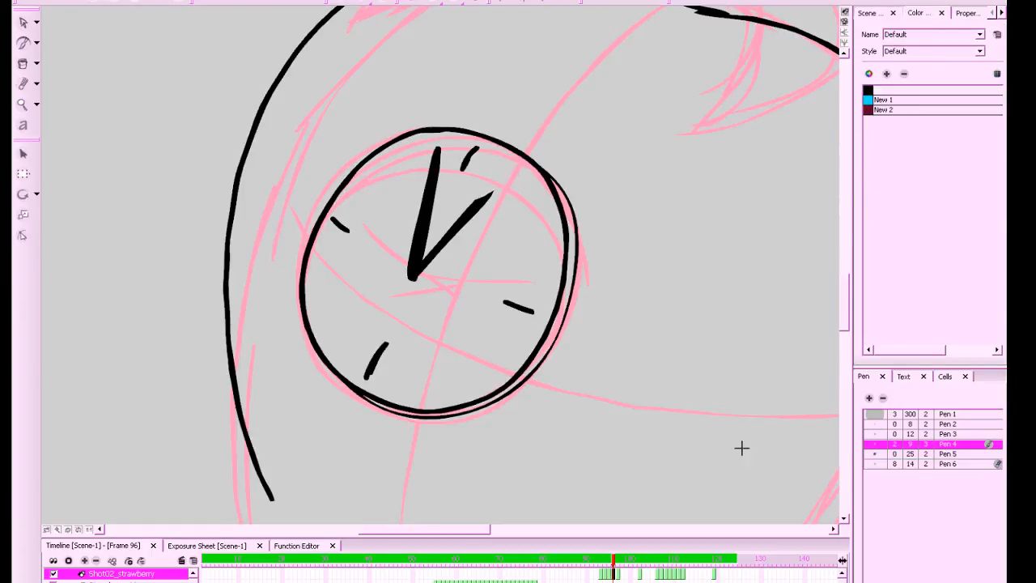
pyautogui.moveTo(780, 448)
pyautogui.mouseDown()
pyautogui.moveTo(693, 296)
pyautogui.moveTo(828, 473)
pyautogui.mouseUp()
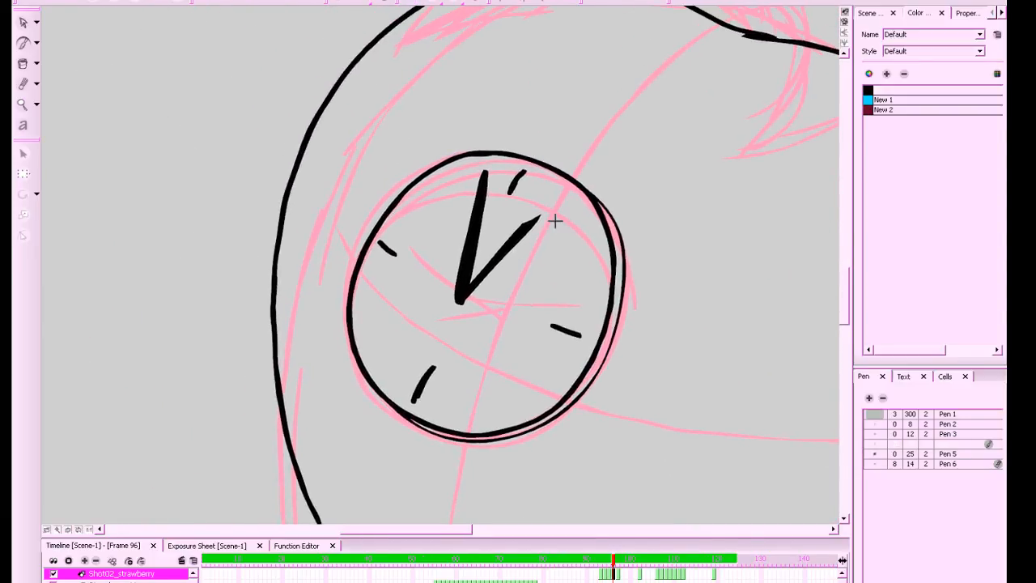
# Select both clock hands on frame 96 and move them slightly down inside the clock face
pyautogui.press('s')
pyautogui.click(501, 253)
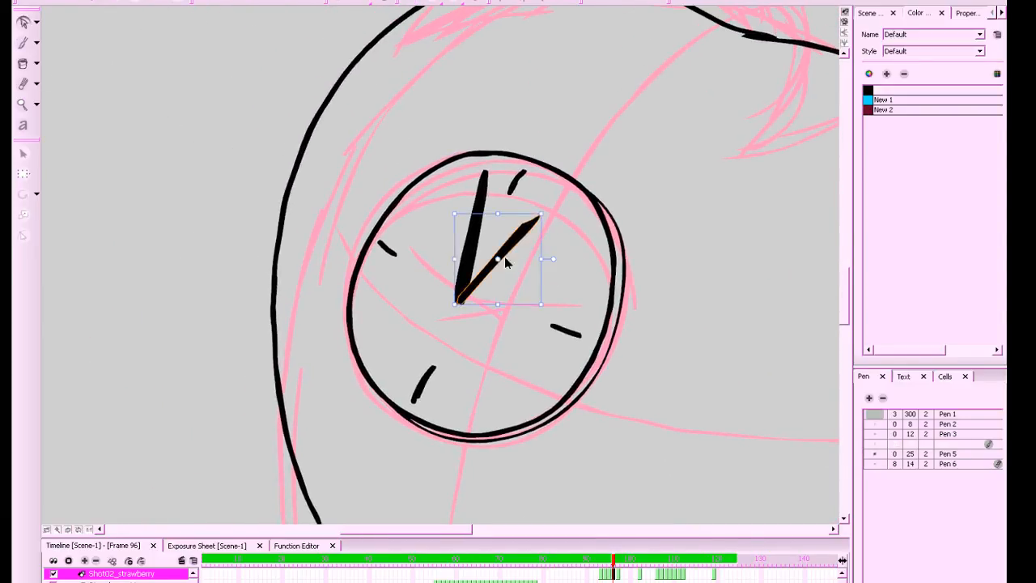
pyautogui.click(494, 256)
pyautogui.click(508, 250)
pyautogui.moveTo(442, 301); pyautogui.dragTo(445, 307)
pyautogui.moveTo(478, 285); pyautogui.dragTo(476, 294)
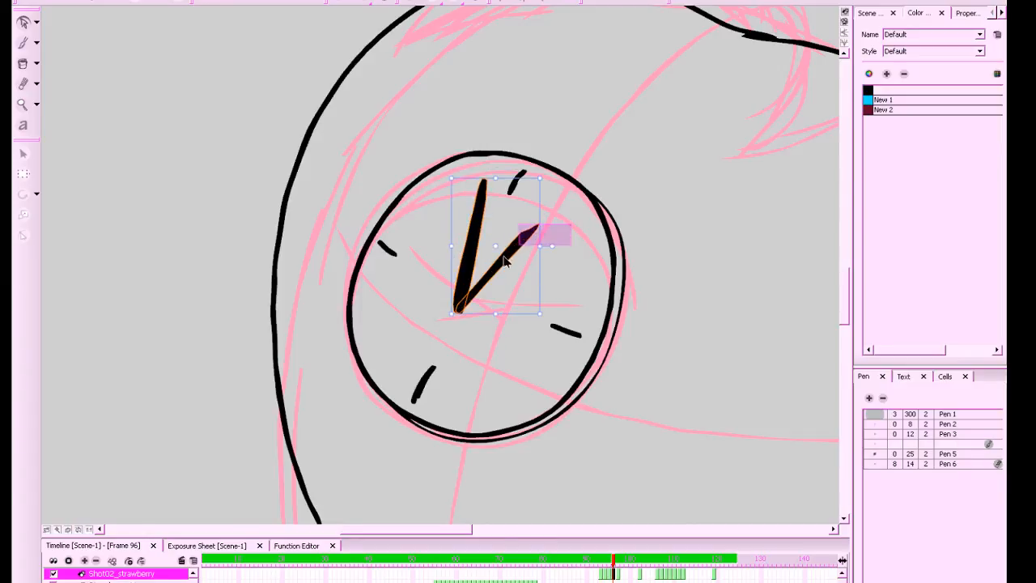
# Rotate the slanted clock hand slightly clockwise about its base and tidy its tip
pyautogui.click(502, 257)
pyautogui.hotkey('alt', 'q')
pyautogui.hotkey('alt', '0')
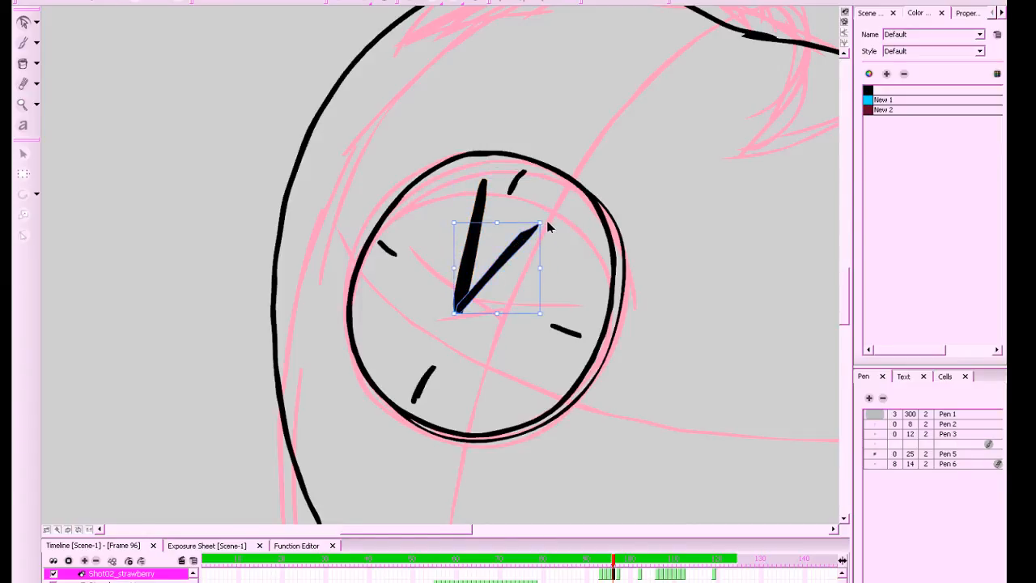
pyautogui.click(545, 221)
pyautogui.click(532, 231)
pyautogui.hotkey('alt', 's')
pyautogui.moveTo(496, 268); pyautogui.dragTo(456, 309)
pyautogui.moveTo(551, 270)
pyautogui.mouseDown()
pyautogui.moveTo(556, 285)
pyautogui.moveTo(459, 310)
pyautogui.mouseUp()
pyautogui.hotkey('alt', 'b')
pyautogui.hotkey('alt', 'e')
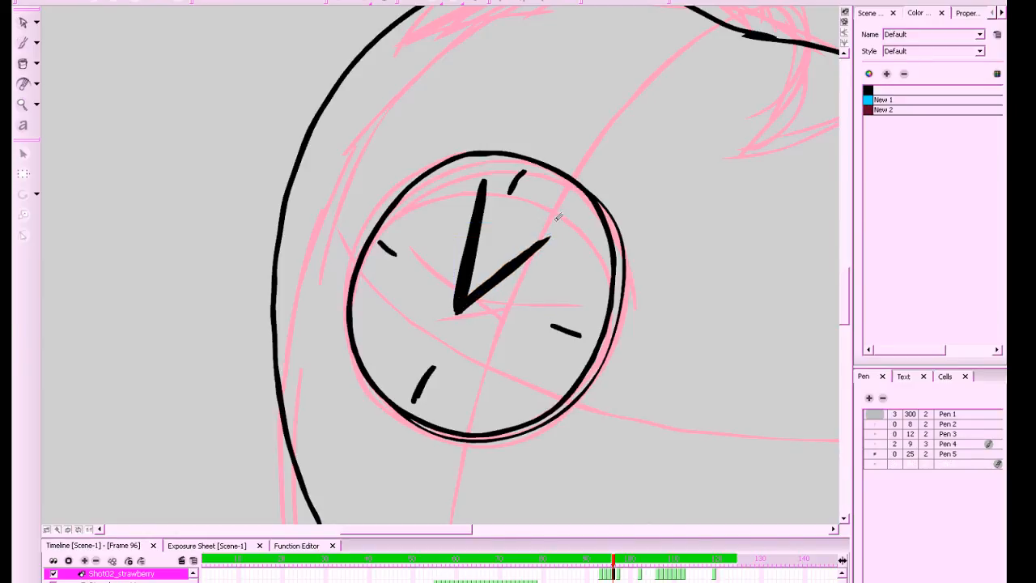
# Check frame 96 against frame 95, turn the onion skin on, and ink the body's lower right side and bottom edge
pyautogui.scroll(-5, 761, 284)
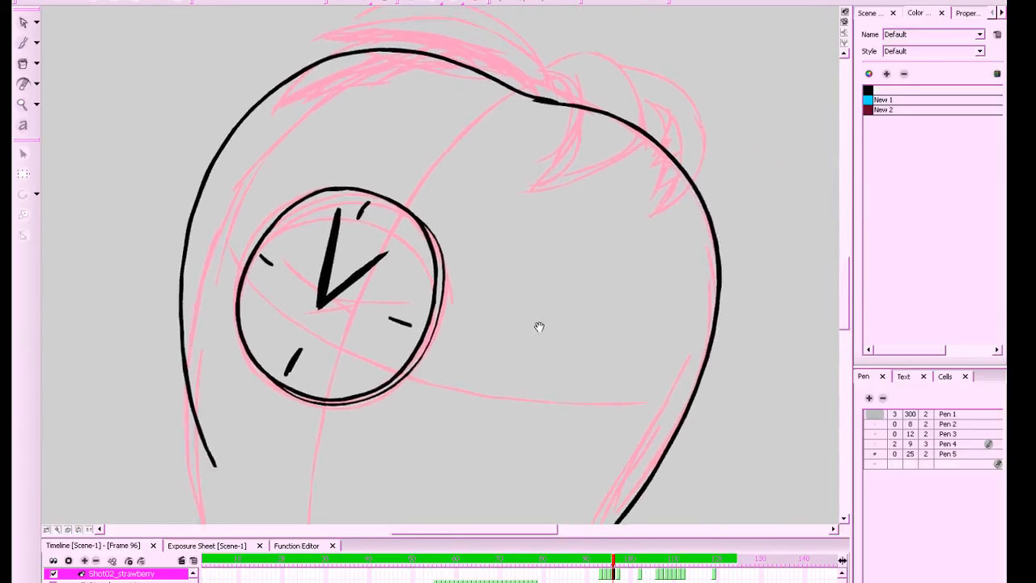
pyautogui.press(',')
pyautogui.press('.')
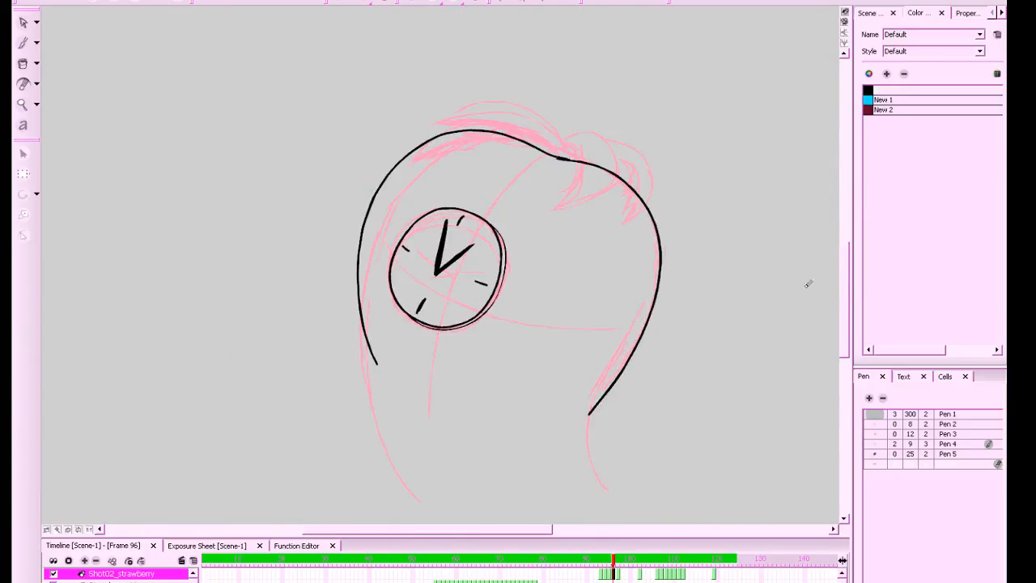
pyautogui.click(411, 3)
pyautogui.moveTo(695, 399); pyautogui.dragTo(701, 315)
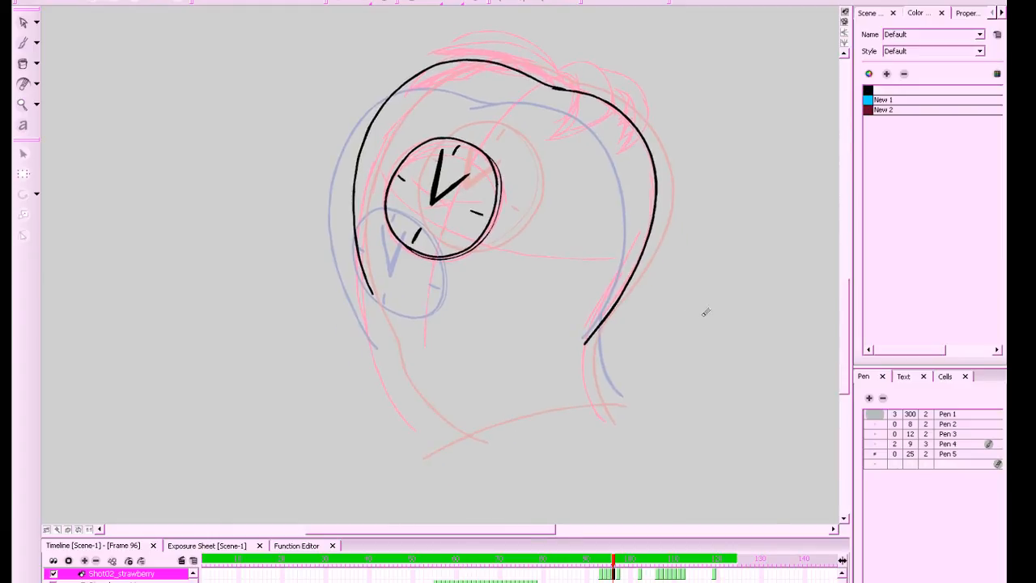
pyautogui.moveTo(596, 324)
pyautogui.mouseDown()
pyautogui.moveTo(606, 398)
pyautogui.moveTo(569, 424)
pyautogui.moveTo(447, 447)
pyautogui.mouseUp()
# Ink the lower left side of the body on frame 96 with Pen 6, joining the head outline to the bottom edge
pyautogui.moveTo(378, 305); pyautogui.dragTo(387, 320)
pyautogui.hotkey('ctrl', 'z')
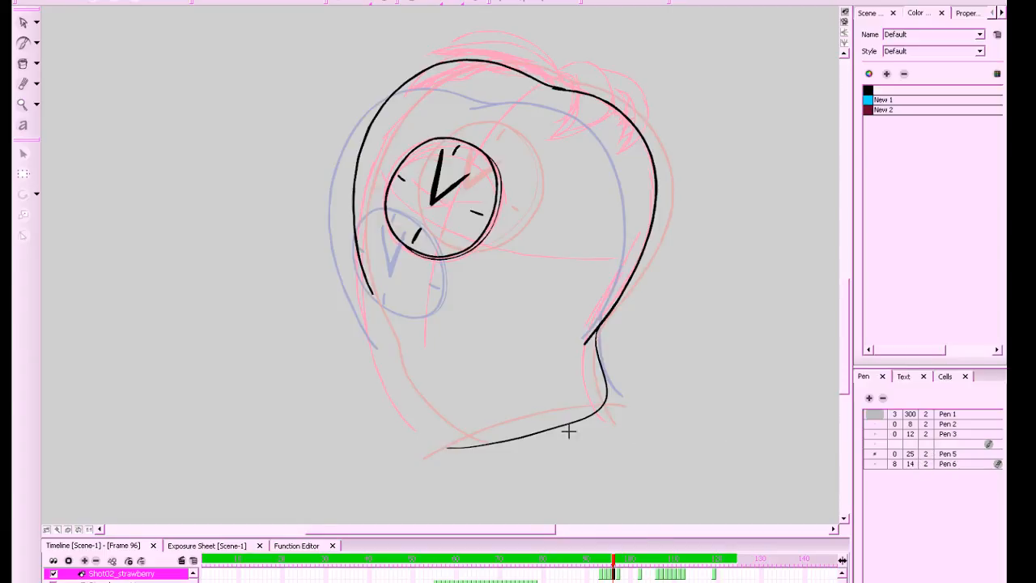
pyautogui.click(911, 466)
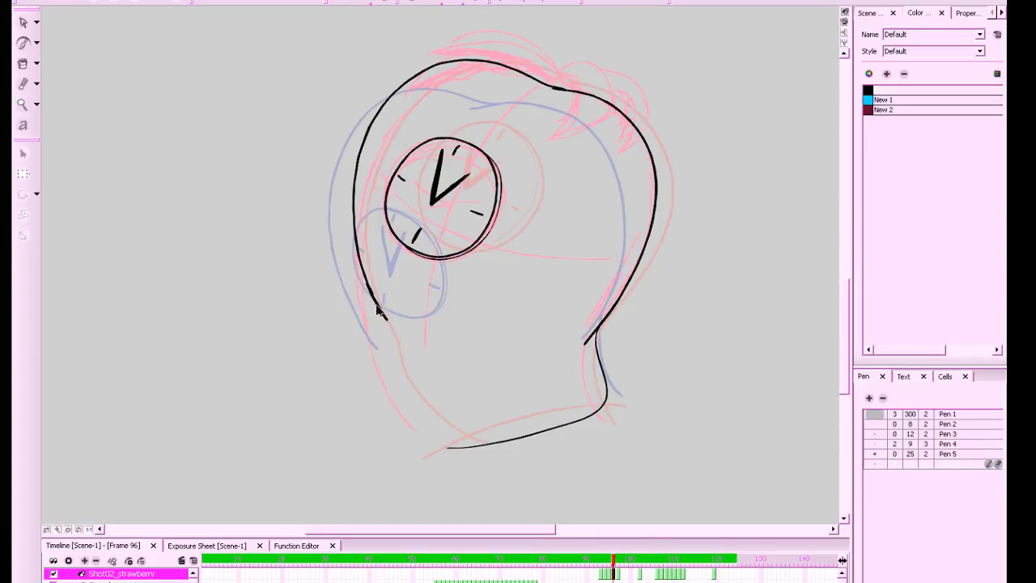
pyautogui.moveTo(364, 283)
pyautogui.mouseDown()
pyautogui.moveTo(407, 407)
pyautogui.moveTo(537, 429)
pyautogui.mouseUp()
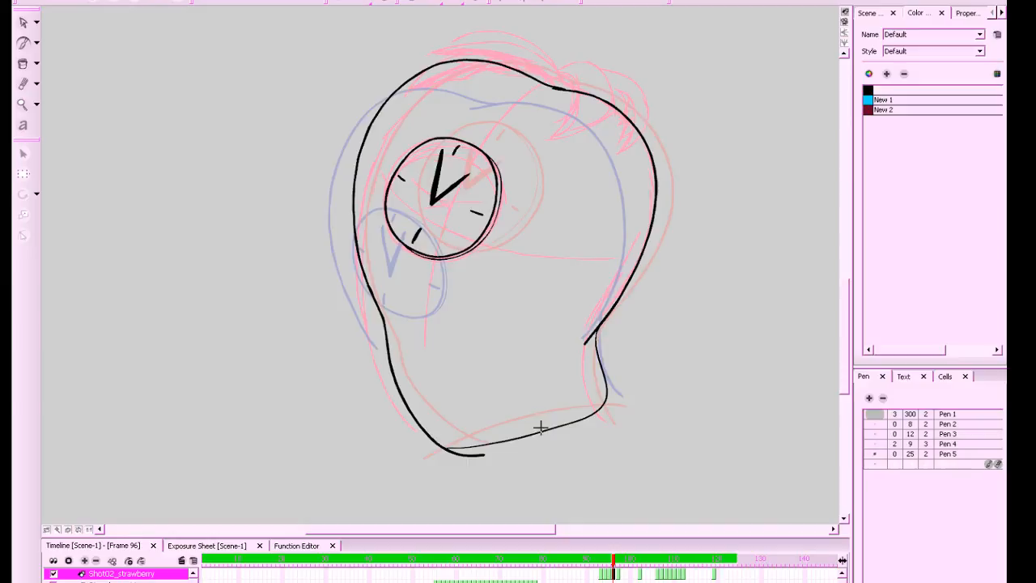
pyautogui.moveTo(652, 377); pyautogui.dragTo(587, 445)
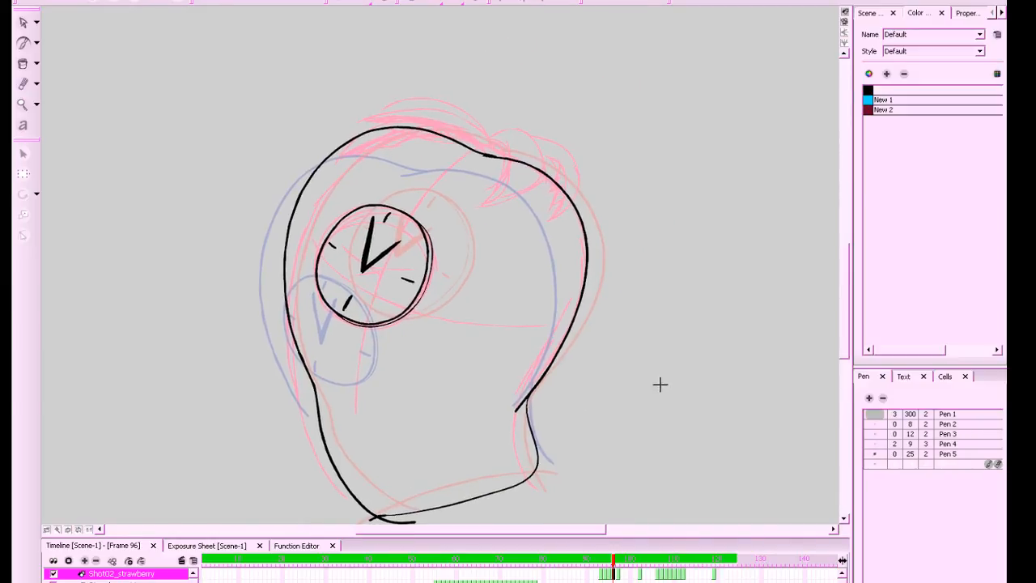
# Ink the right and left sides of the head and body outline on frame 98, and compare them with frame 97
pyautogui.press('.')
pyautogui.click(621, 575)
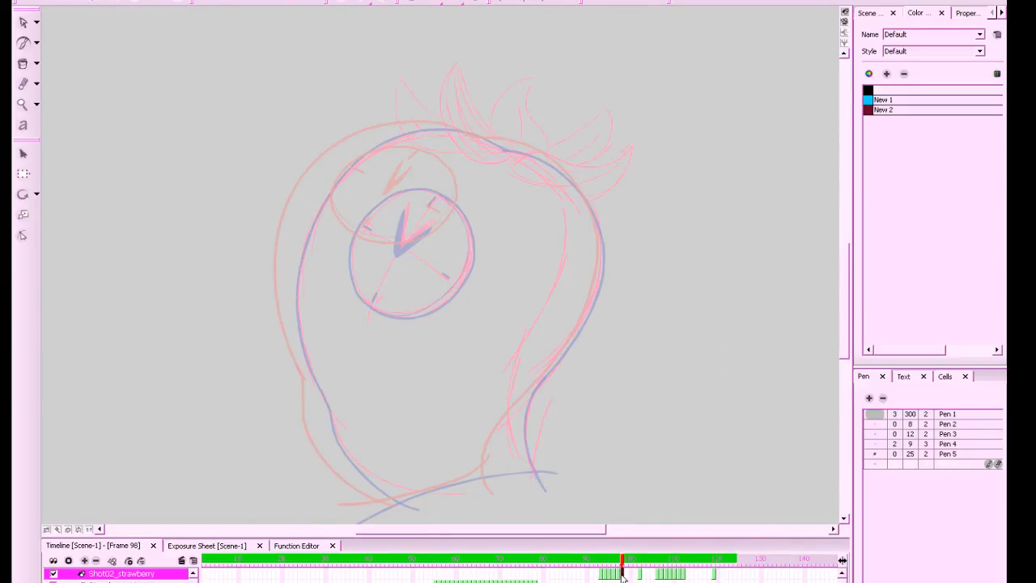
pyautogui.moveTo(654, 364); pyautogui.dragTo(677, 354)
pyautogui.press('2')
pyautogui.press('1')
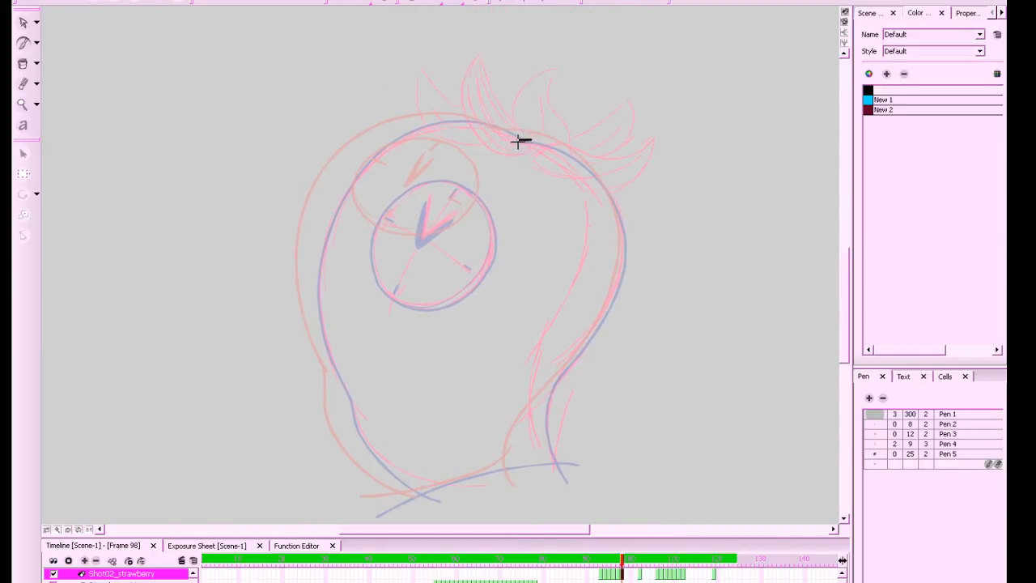
pyautogui.moveTo(518, 141)
pyautogui.mouseDown()
pyautogui.moveTo(562, 148)
pyautogui.moveTo(612, 190)
pyautogui.moveTo(627, 266)
pyautogui.moveTo(551, 419)
pyautogui.moveTo(571, 487)
pyautogui.mouseUp()
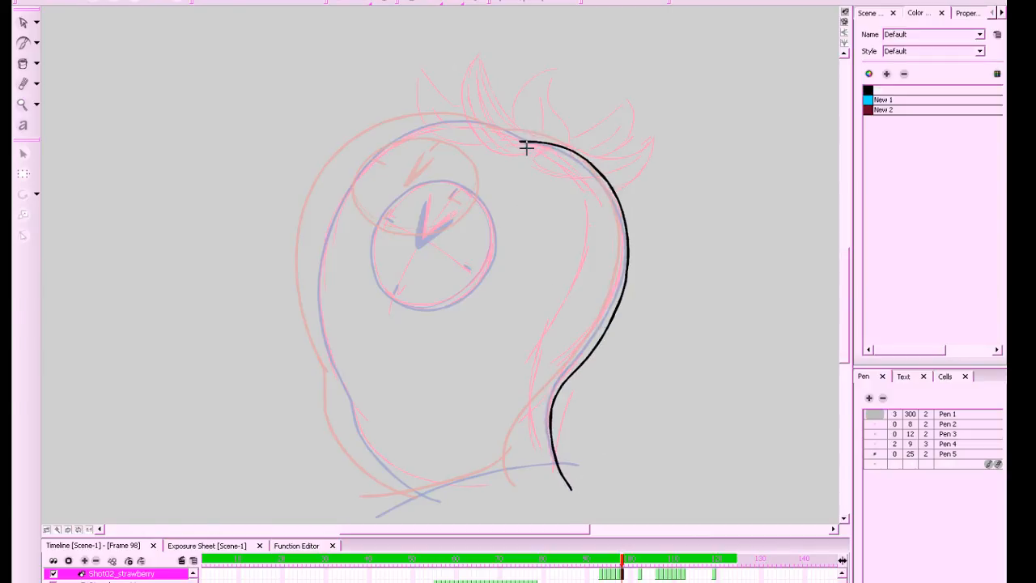
pyautogui.moveTo(531, 142)
pyautogui.mouseDown()
pyautogui.moveTo(491, 121)
pyautogui.moveTo(405, 127)
pyautogui.moveTo(331, 201)
pyautogui.moveTo(310, 294)
pyautogui.moveTo(340, 394)
pyautogui.moveTo(407, 500)
pyautogui.mouseUp()
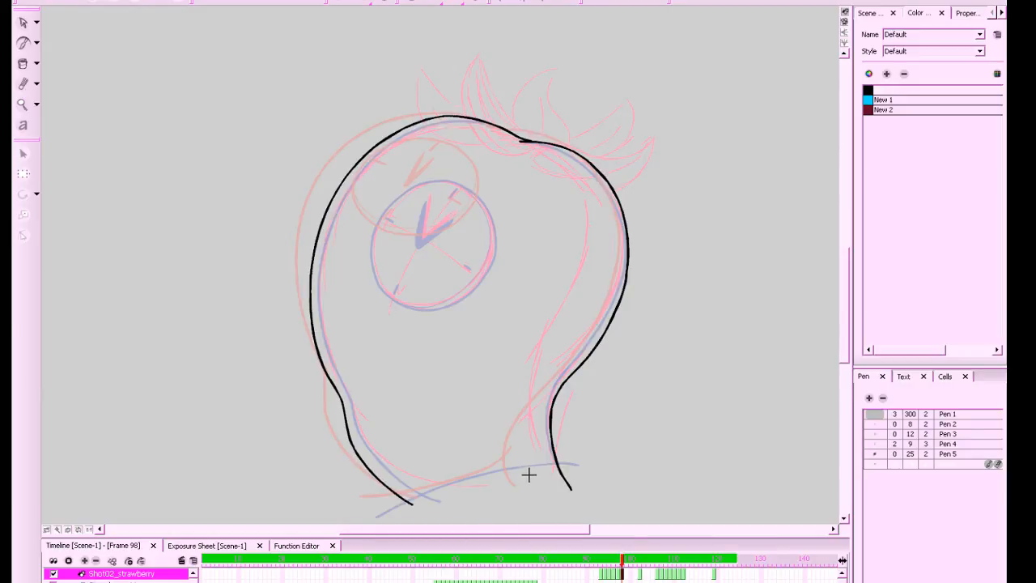
pyautogui.click(411, 2)
pyautogui.press(',')
pyautogui.press('.')
pyautogui.press(',')
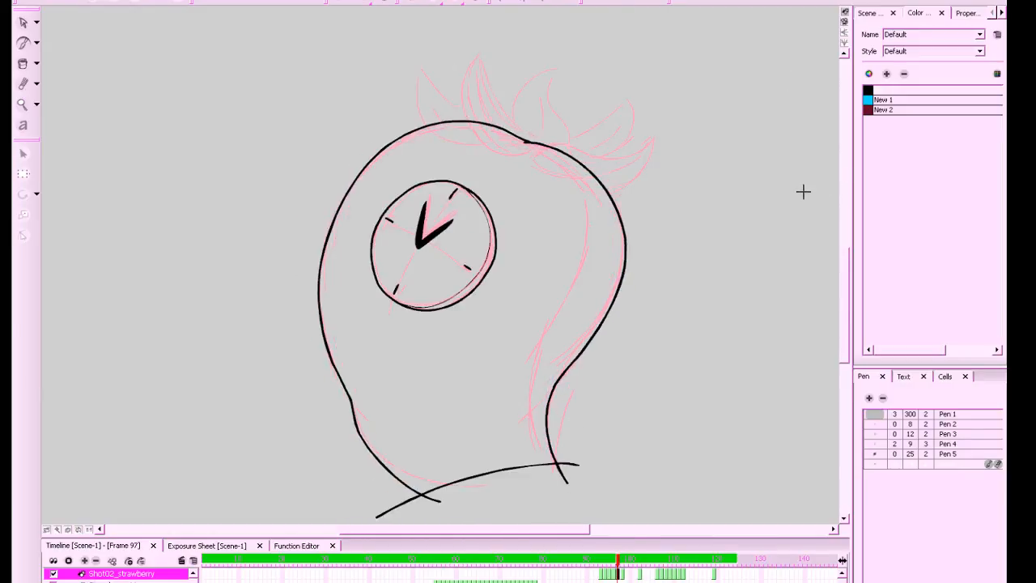
pyautogui.press('.')
# Select the outline on frame 98 with the onion skin on and stretch its upper corners slightly
pyautogui.click(23, 22)
pyautogui.moveTo(857, 491); pyautogui.dragTo(859, 494)
pyautogui.click(412, 3)
pyautogui.moveTo(632, 120); pyautogui.dragTo(632, 123)
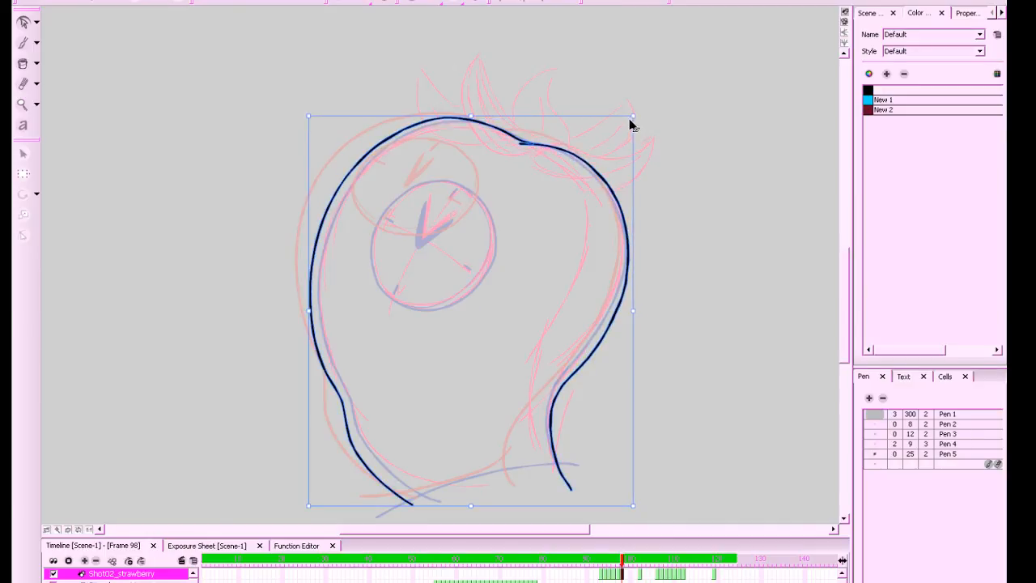
pyautogui.moveTo(311, 119); pyautogui.dragTo(305, 123)
pyautogui.press('space')
pyautogui.moveTo(694, 269); pyautogui.dragTo(729, 268)
# Nudge the whole outline on frame 98 slightly right and flip between frames 97 and 98 to check it
pyautogui.moveTo(732, 117); pyautogui.dragTo(244, 540)
pyautogui.moveTo(610, 372); pyautogui.dragTo(613, 373)
pyautogui.click(738, 332)
pyautogui.press(',')
pyautogui.press('.')
pyautogui.press(',')
pyautogui.press('.')
pyautogui.press(',')
pyautogui.press('.')
# Select both halves of the outline on frame 98 and adjust its lower right corner slightly
pyautogui.moveTo(706, 178); pyautogui.dragTo(590, 246)
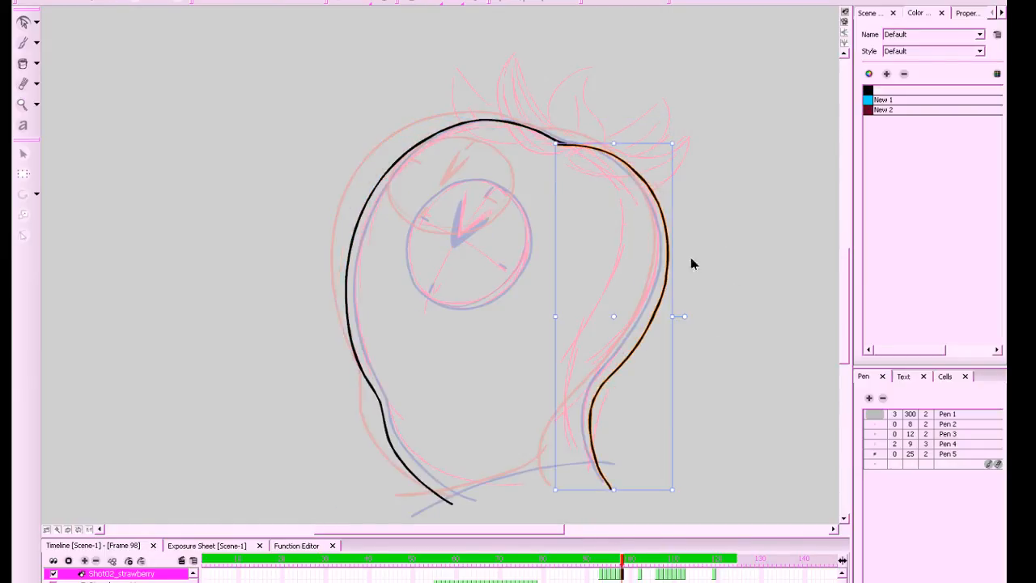
pyautogui.keyDown('shift'); pyautogui.click(360, 366); pyautogui.keyUp('shift')
pyautogui.press('space')
pyautogui.moveTo(719, 341); pyautogui.dragTo(705, 338)
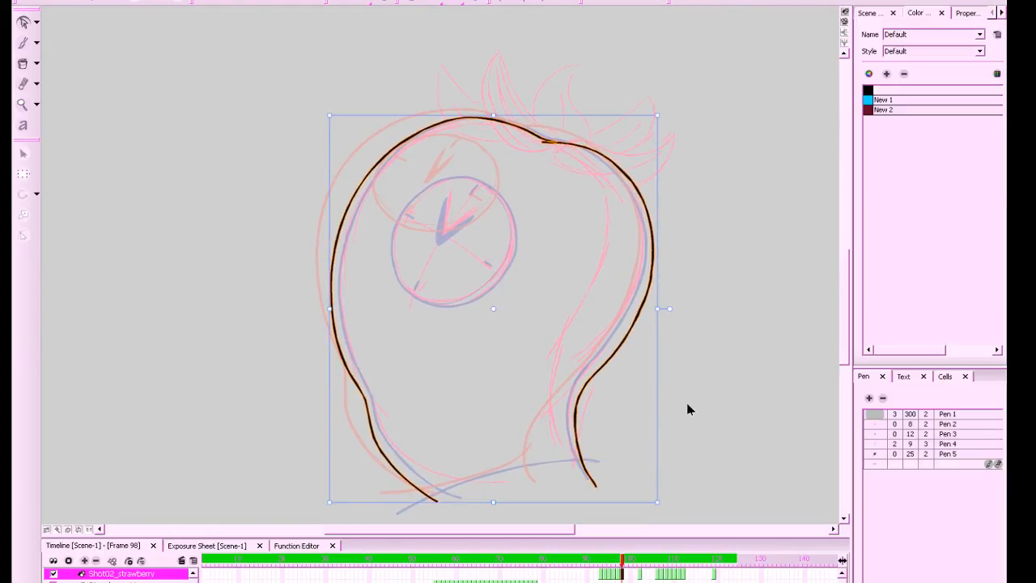
pyautogui.moveTo(688, 422); pyautogui.dragTo(696, 415)
pyautogui.moveTo(667, 502); pyautogui.dragTo(665, 503)
# Fine-tune the top corners of the outline on frame 98 and compare the result with frame 97
pyautogui.moveTo(736, 169); pyautogui.dragTo(586, 265)
pyautogui.moveTo(679, 71); pyautogui.dragTo(401, 309)
pyautogui.moveTo(664, 110); pyautogui.dragTo(664, 112)
pyautogui.moveTo(339, 114); pyautogui.dragTo(339, 109)
pyautogui.press('space')
pyautogui.moveTo(706, 364); pyautogui.dragTo(719, 393)
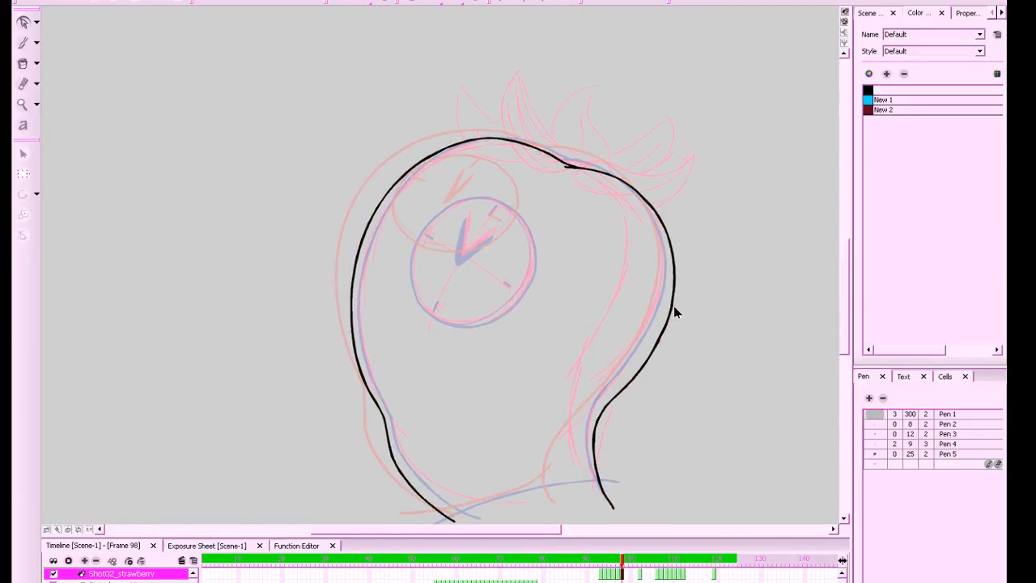
pyautogui.press(',')
pyautogui.press('.')
# Shift the outline on frame 98 slightly left to follow the onion-skinned frames
pyautogui.moveTo(671, 139); pyautogui.dragTo(502, 229)
pyautogui.moveTo(517, 139); pyautogui.dragTo(504, 138)
pyautogui.click(511, 252)
pyautogui.hotkey('ctrl', 'a')
pyautogui.click(466, 310)
# Adjust the right half of the outline on frame 98 by bringing its lower end slightly left
pyautogui.moveTo(707, 298); pyautogui.dragTo(566, 457)
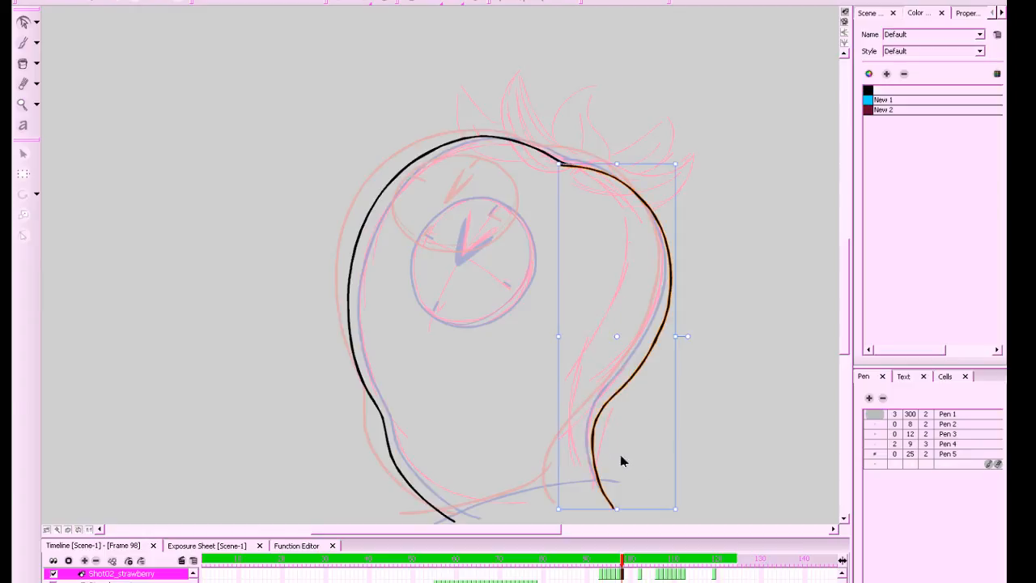
pyautogui.moveTo(709, 484); pyautogui.dragTo(699, 464)
pyautogui.moveTo(640, 488); pyautogui.dragTo(595, 491)
pyautogui.press('space')
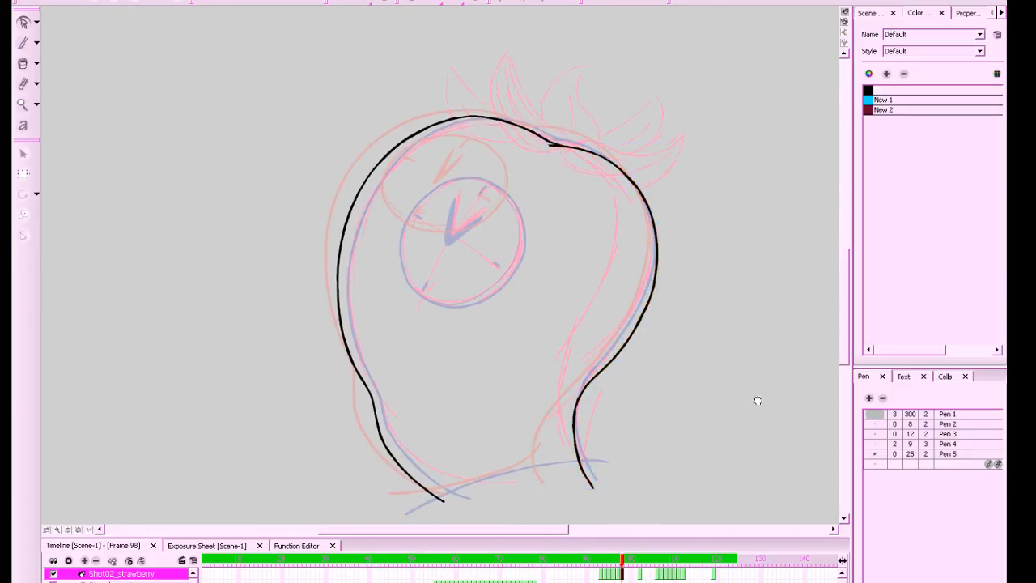
# Ink the round clock outline on frame 98 with the brush over the rough circle, redoing the first attempt
pyautogui.press('2')
pyautogui.moveTo(729, 402); pyautogui.dragTo(717, 435)
pyautogui.hotkey('alt', 'b')
pyautogui.press(',')
pyautogui.press('.')
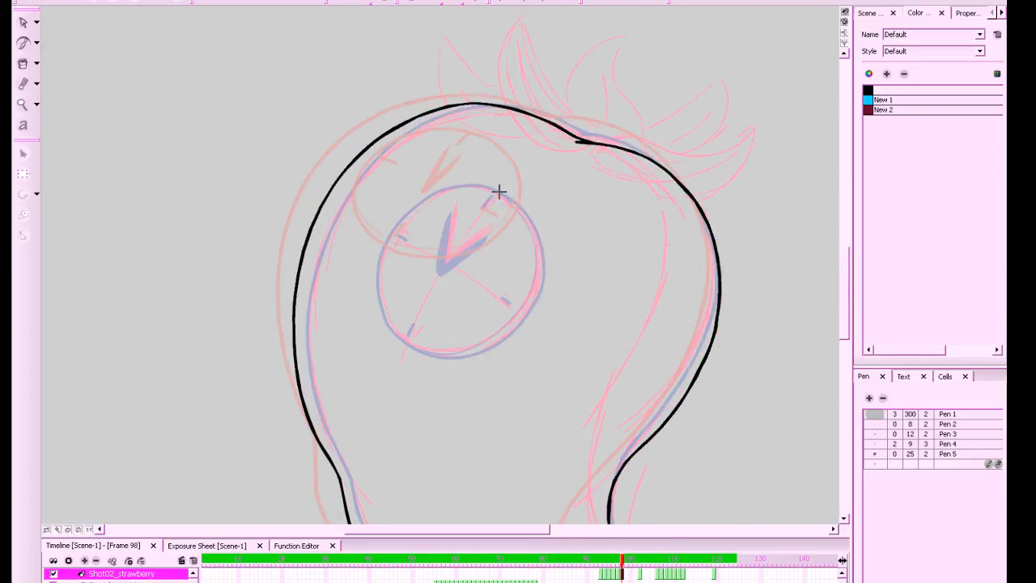
pyautogui.moveTo(495, 191)
pyautogui.mouseDown()
pyautogui.moveTo(534, 232)
pyautogui.moveTo(540, 280)
pyautogui.moveTo(515, 329)
pyautogui.moveTo(457, 357)
pyautogui.moveTo(407, 331)
pyautogui.mouseUp()
pyautogui.hotkey('ctrl', 'z')
pyautogui.moveTo(488, 189)
pyautogui.mouseDown()
pyautogui.moveTo(538, 241)
pyautogui.moveTo(527, 312)
pyautogui.moveTo(474, 354)
pyautogui.moveTo(418, 352)
pyautogui.moveTo(378, 309)
pyautogui.moveTo(372, 274)
pyautogui.moveTo(388, 226)
pyautogui.moveTo(423, 197)
pyautogui.moveTo(493, 190)
pyautogui.mouseUp()
pyautogui.click(24, 21)
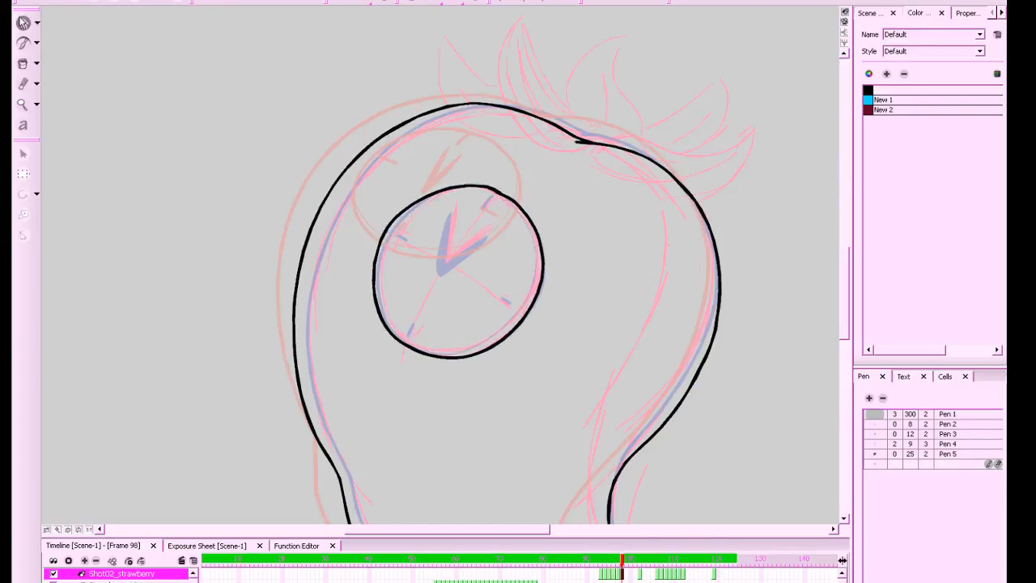
# Move the inked clock circle on frame 98 slightly right and compare its position with frame 97
pyautogui.moveTo(595, 286); pyautogui.dragTo(603, 285)
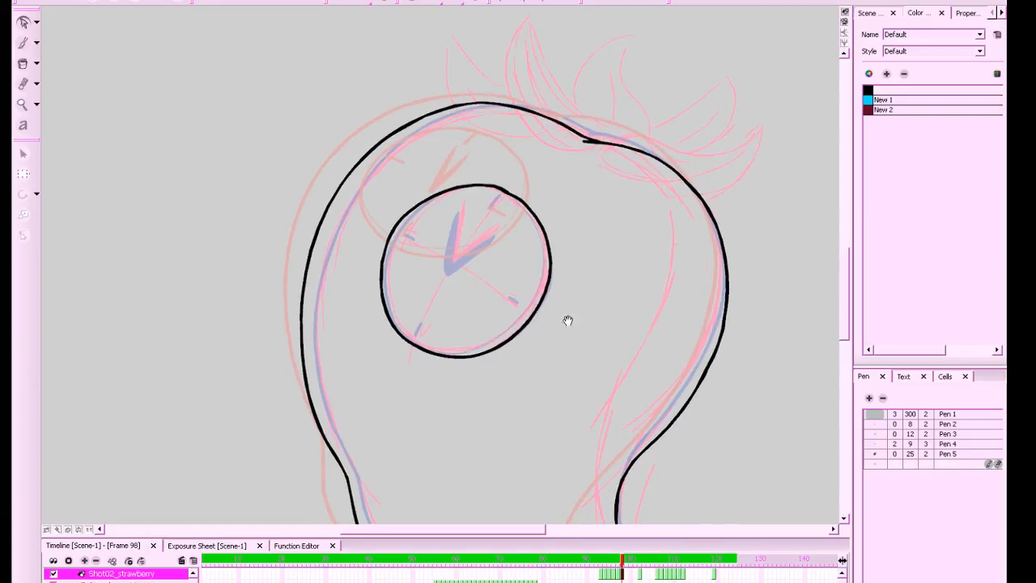
pyautogui.hscroll(-1, 558, 321)
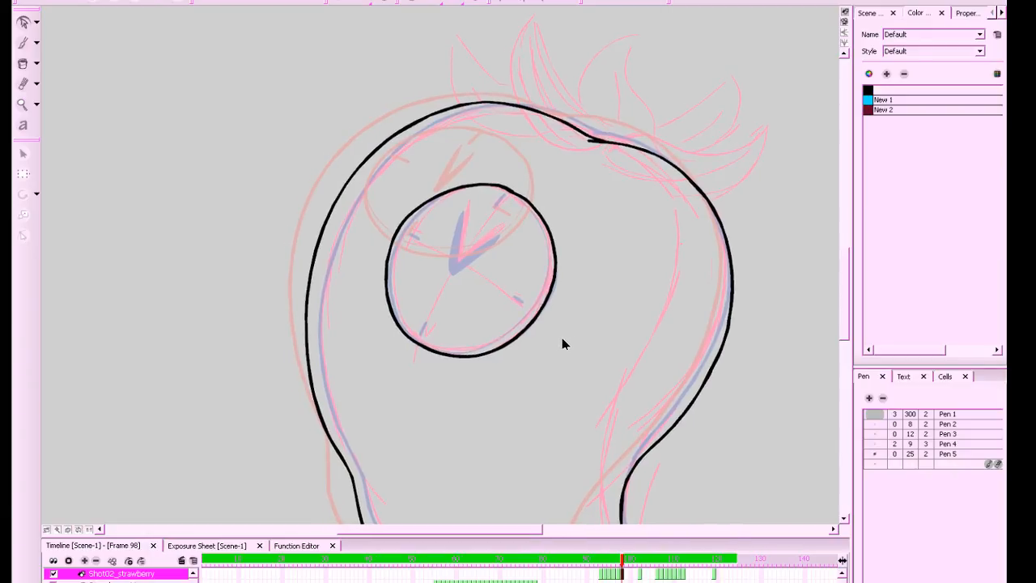
pyautogui.click(524, 335)
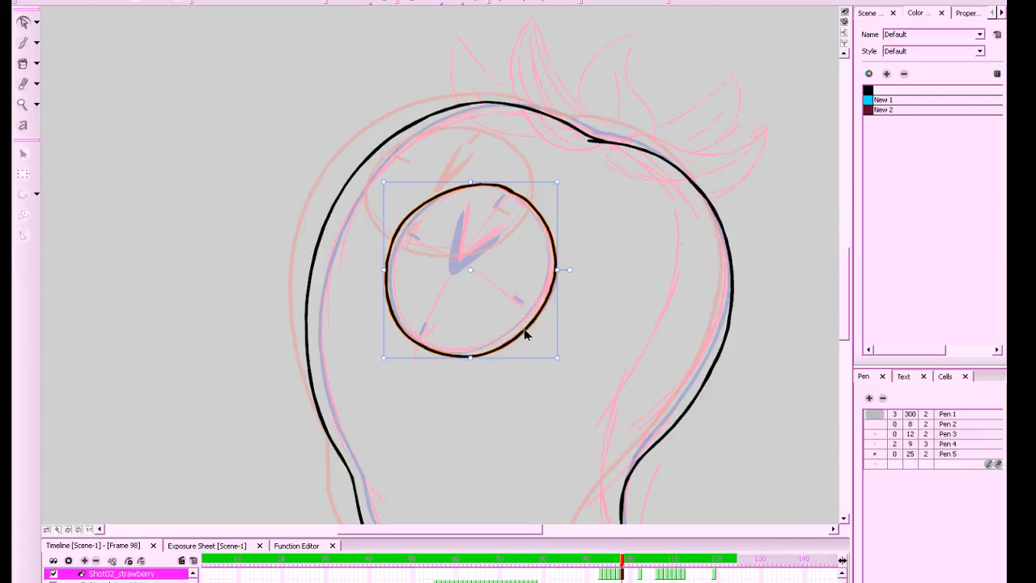
pyautogui.moveTo(470, 358); pyautogui.dragTo(474, 358)
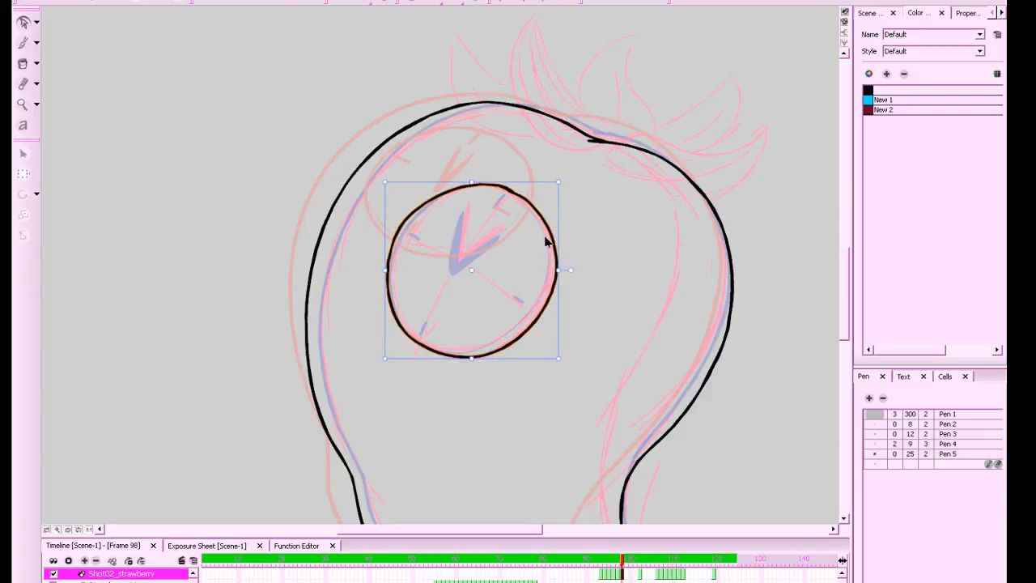
pyautogui.moveTo(556, 240); pyautogui.dragTo(566, 242)
pyautogui.click(599, 224)
pyautogui.press('f')
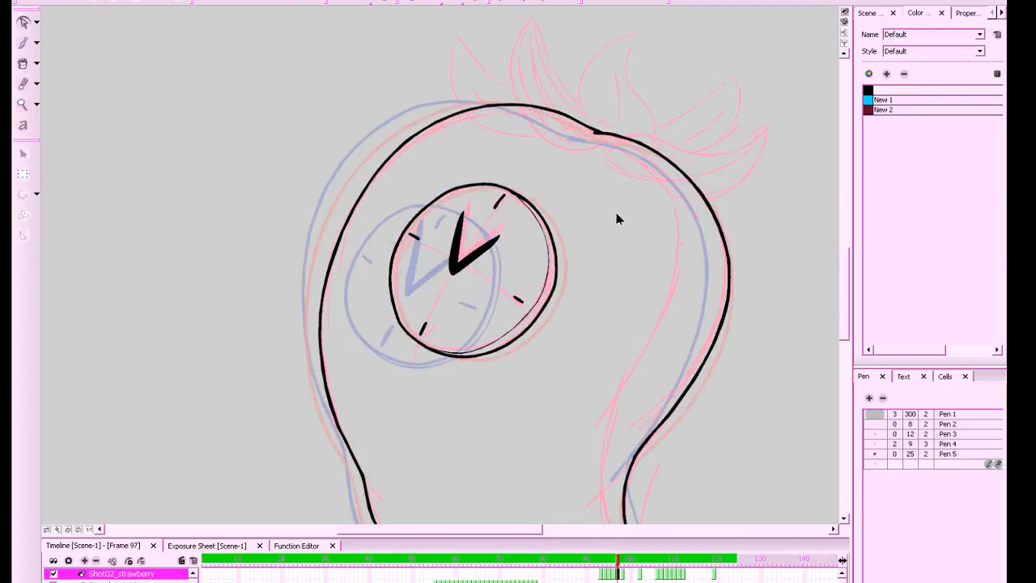
pyautogui.press('g')
pyautogui.press('g')
pyautogui.press('f')
pyautogui.press('f')
pyautogui.press('g')
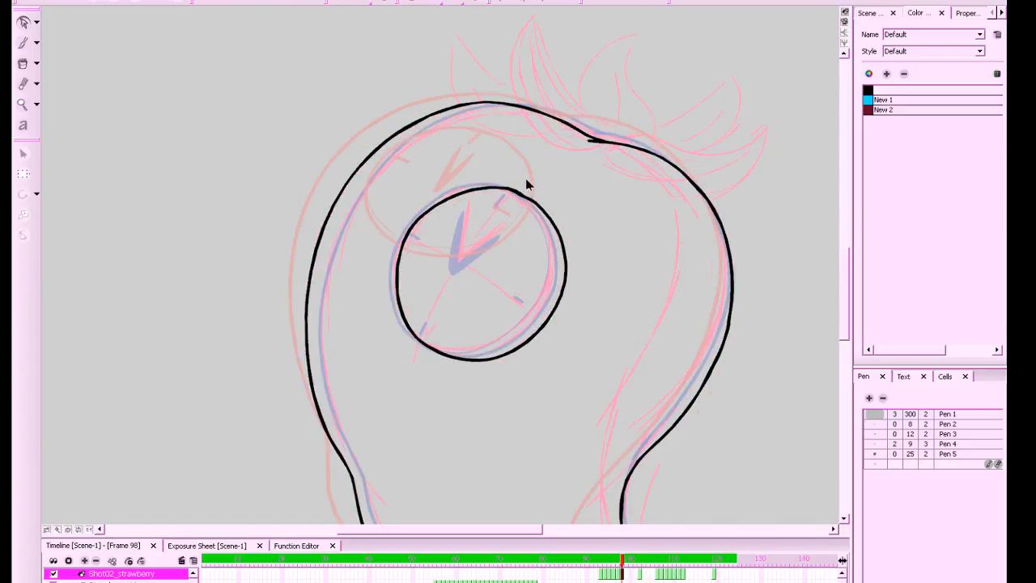
# Nudge the clock circle on frame 98 a little further right and save the project
pyautogui.moveTo(527, 180); pyautogui.dragTo(474, 274)
pyautogui.moveTo(386, 369); pyautogui.dragTo(391, 371)
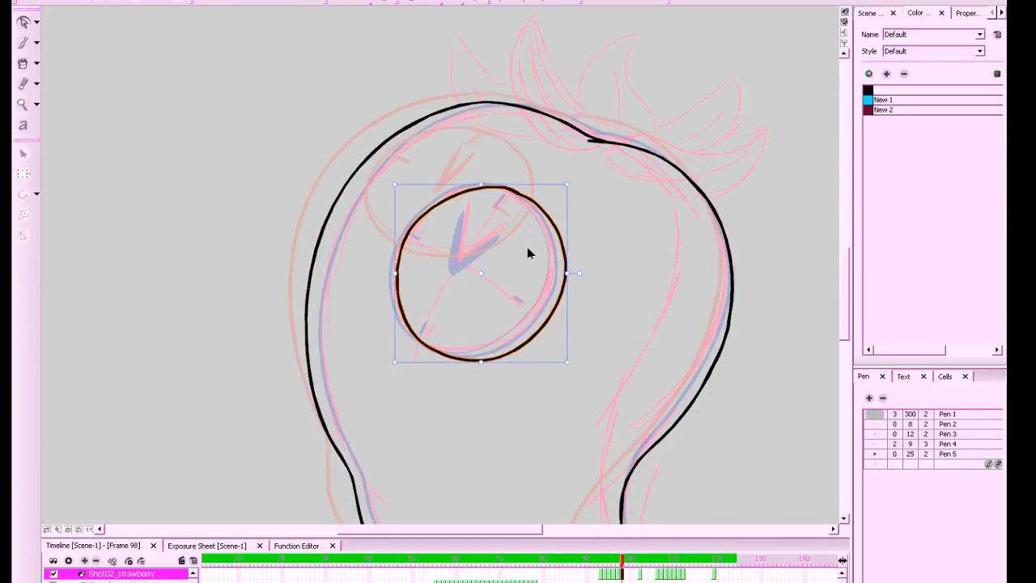
pyautogui.moveTo(565, 255); pyautogui.dragTo(572, 255)
pyautogui.hotkey('ctrl', 's')
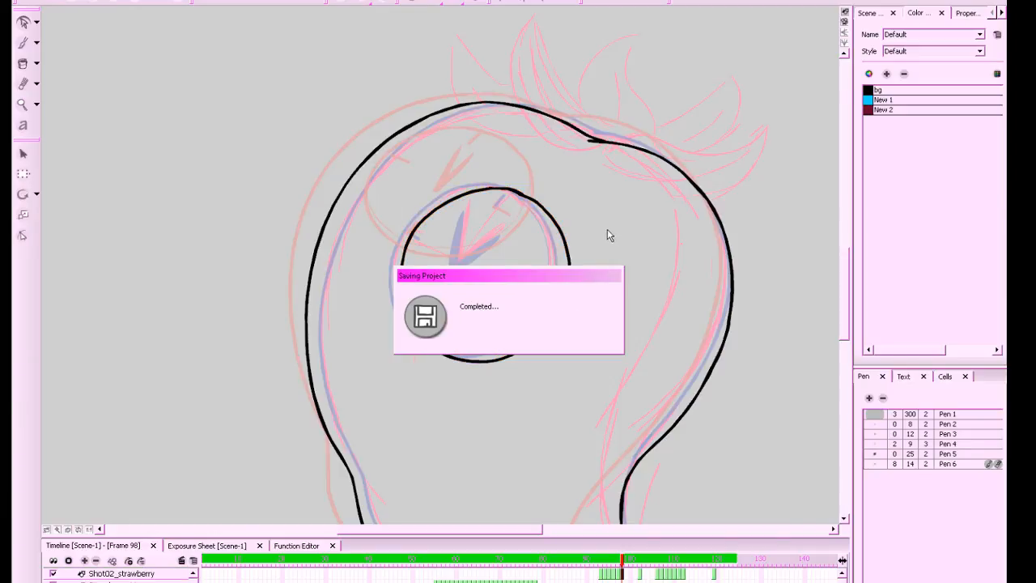
# Ink four short hour marks inside the clock circle on frame 98 with the brush, checking them against the neighbouring frame
pyautogui.hotkey('alt', 'b')
pyautogui.press('.')
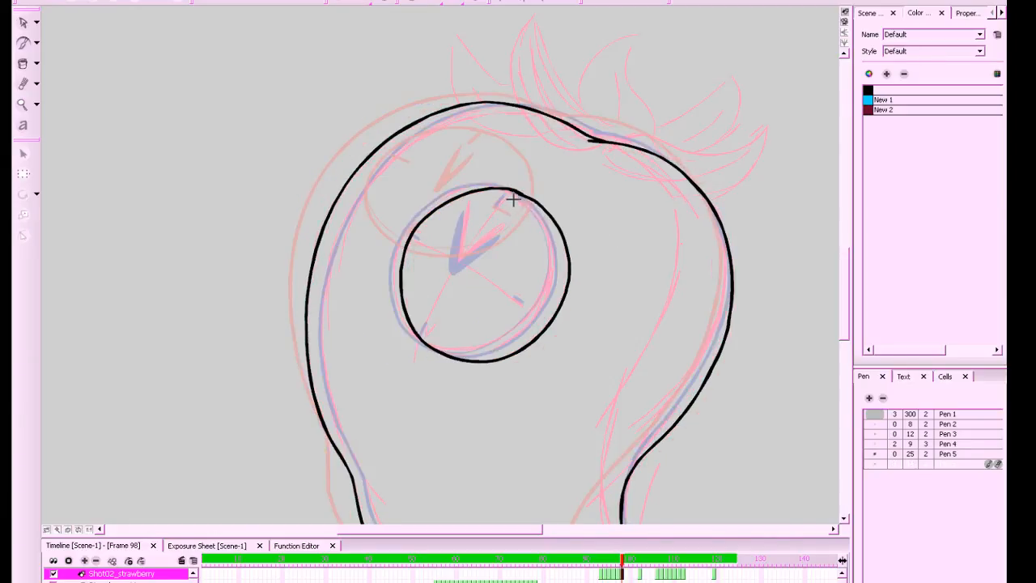
pyautogui.moveTo(517, 199); pyautogui.dragTo(510, 212)
pyautogui.press('.')
pyautogui.press(',')
pyautogui.press('.')
pyautogui.press(',')
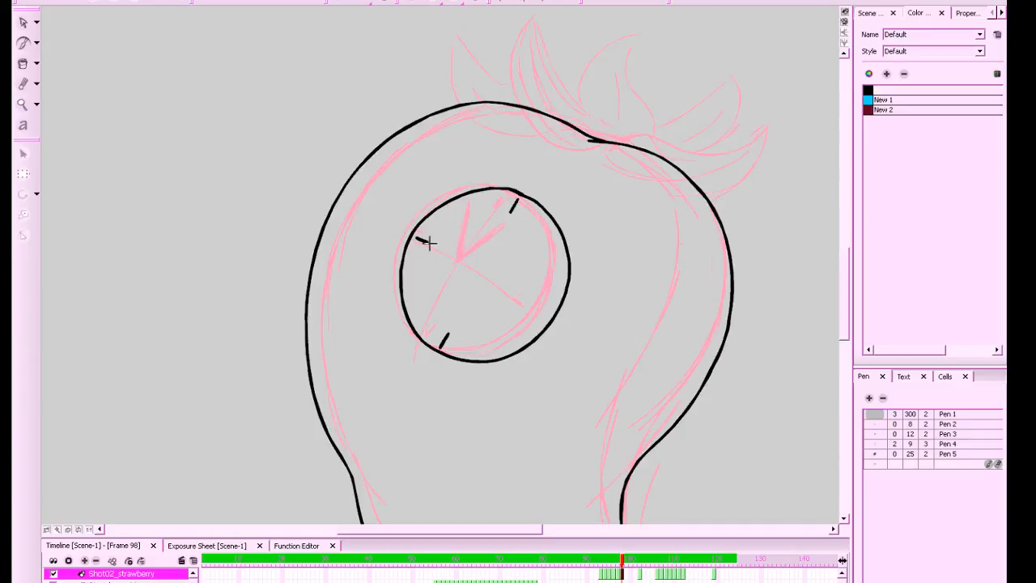
pyautogui.press('.')
pyautogui.press(',')
pyautogui.moveTo(539, 308); pyautogui.dragTo(550, 315)
pyautogui.press(',')
pyautogui.press('.')
pyautogui.press('2')
pyautogui.press('2')
pyautogui.press('2')
pyautogui.press('1')
pyautogui.moveTo(746, 377); pyautogui.dragTo(765, 232)
pyautogui.moveTo(705, 306); pyautogui.dragTo(698, 319)
pyautogui.press(',')
pyautogui.press('.')
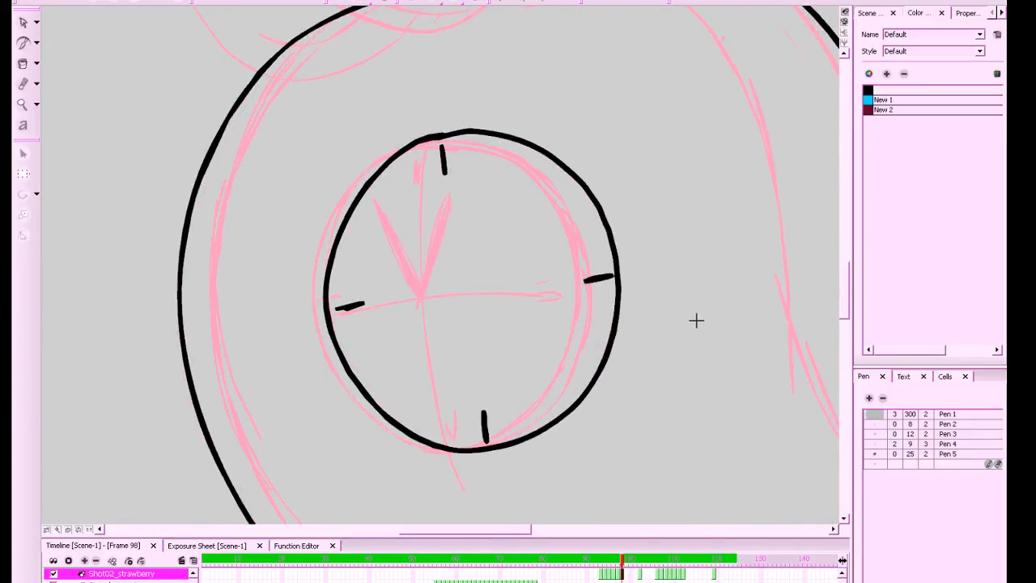
# Delete the inked clock circle and its hour marks from frame 98, keeping the body outline
pyautogui.click(23, 23)
pyautogui.moveTo(280, 120); pyautogui.dragTo(432, 261)
pyautogui.press('Delete')
pyautogui.moveTo(526, 99); pyautogui.dragTo(297, 450)
pyautogui.press('Delete')
pyautogui.moveTo(661, 172); pyautogui.dragTo(418, 488)
pyautogui.press('Delete')
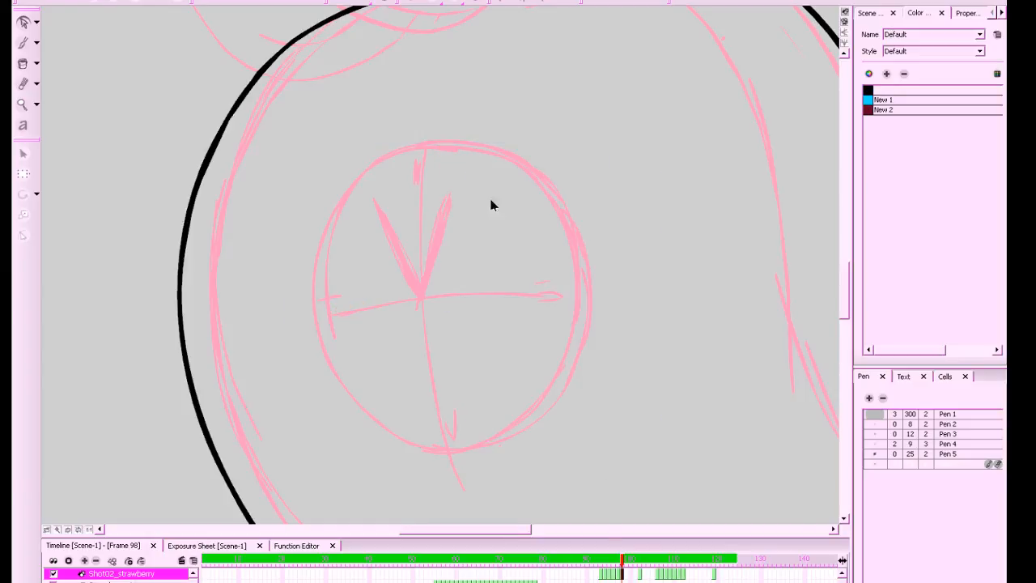
# Turn on onion skinning for frame 98 and save the project
pyautogui.click(413, 2)
pyautogui.moveTo(668, 369); pyautogui.dragTo(661, 347)
pyautogui.moveTo(730, 423)
pyautogui.mouseDown()
pyautogui.moveTo(720, 420)
pyautogui.moveTo(742, 416)
pyautogui.moveTo(732, 418)
pyautogui.mouseUp()
pyautogui.moveTo(679, 387)
pyautogui.mouseDown()
pyautogui.moveTo(661, 402)
pyautogui.moveTo(726, 315)
pyautogui.moveTo(731, 370)
pyautogui.moveTo(719, 374)
pyautogui.mouseUp()
pyautogui.hotkey('ctrl', 's')
pyautogui.hotkey('alt', '/')
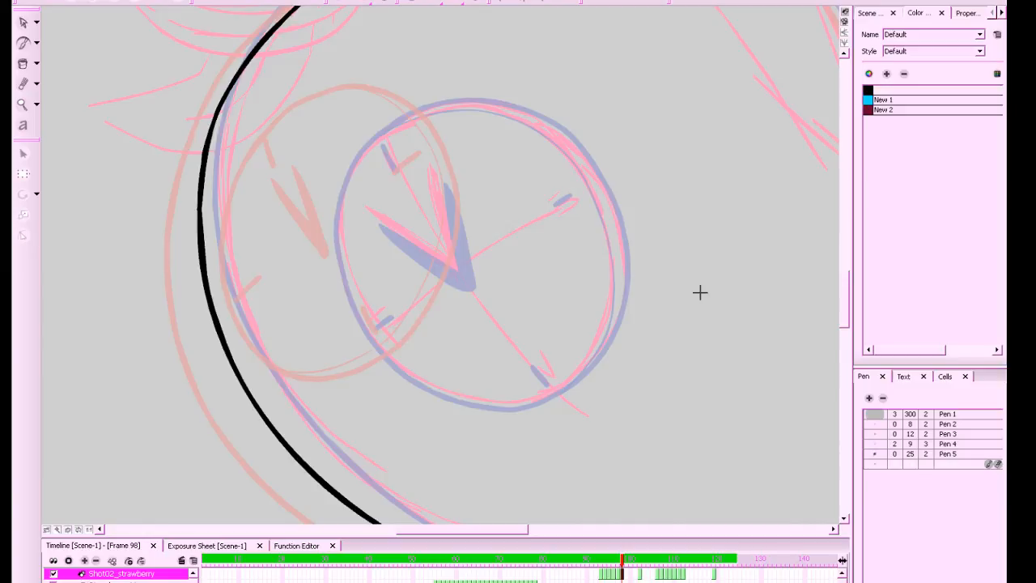
pyautogui.moveTo(694, 303)
pyautogui.mouseDown()
pyautogui.moveTo(685, 297)
pyautogui.moveTo(700, 329)
pyautogui.mouseUp()
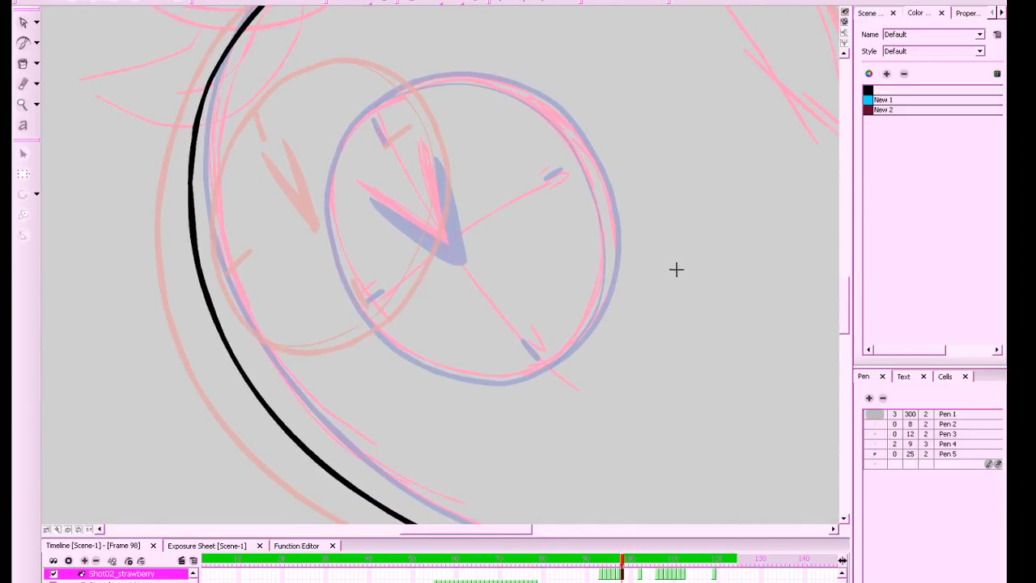
pyautogui.moveTo(678, 286); pyautogui.dragTo(692, 300)
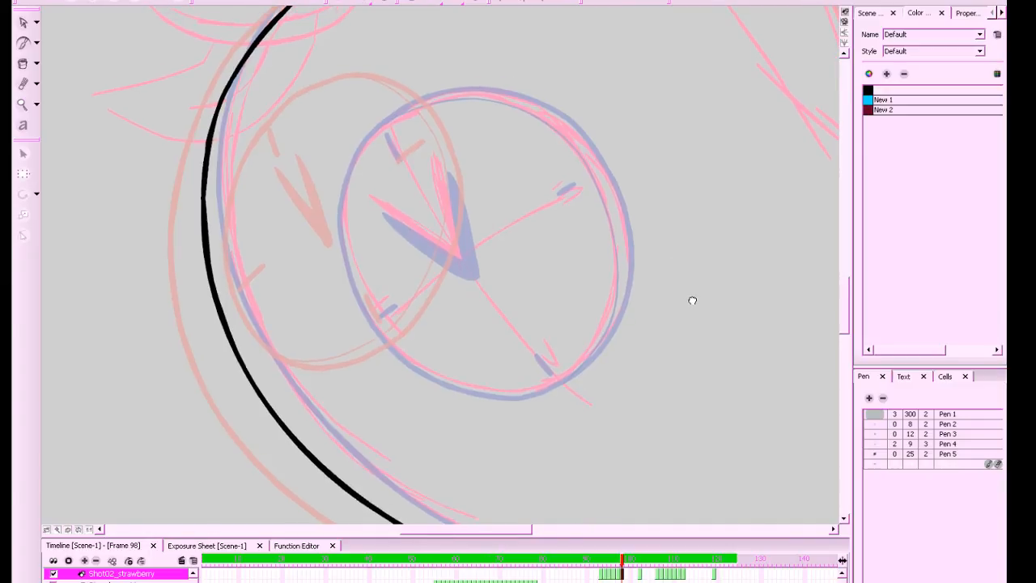
# Ink a new clock circle on frame 98 with the brush over the onion-skinned circle, undoing and redrawing poor strokes
pyautogui.moveTo(582, 364)
pyautogui.mouseDown()
pyautogui.moveTo(527, 395)
pyautogui.moveTo(554, 384)
pyautogui.moveTo(508, 398)
pyautogui.moveTo(451, 386)
pyautogui.mouseUp()
pyautogui.hotkey('ctrl', 'z')
pyautogui.hotkey('ctrl', 'z')
pyautogui.hotkey('ctrl', 'z')
pyautogui.hotkey('ctrl', 'z')
pyautogui.hotkey('ctrl', 'z')
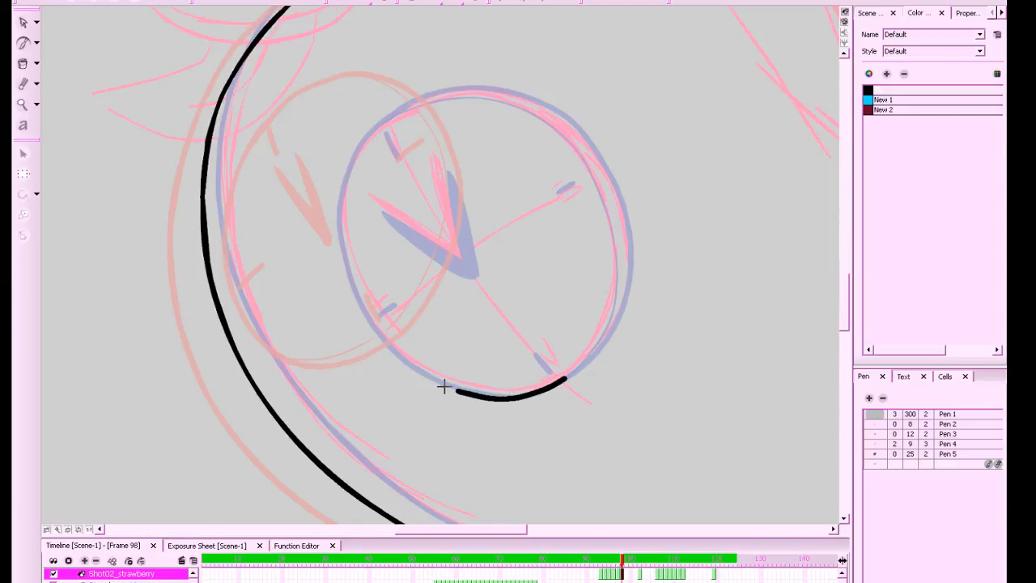
pyautogui.hotkey('ctrl', 'z')
pyautogui.moveTo(382, 121)
pyautogui.mouseDown()
pyautogui.moveTo(429, 93)
pyautogui.moveTo(481, 84)
pyautogui.moveTo(550, 108)
pyautogui.moveTo(599, 153)
pyautogui.moveTo(623, 221)
pyautogui.moveTo(625, 297)
pyautogui.moveTo(579, 371)
pyautogui.moveTo(518, 396)
pyautogui.moveTo(439, 382)
pyautogui.moveTo(372, 327)
pyautogui.moveTo(338, 222)
pyautogui.moveTo(365, 139)
pyautogui.moveTo(394, 111)
pyautogui.mouseUp()
pyautogui.hotkey('ctrl', 'z')
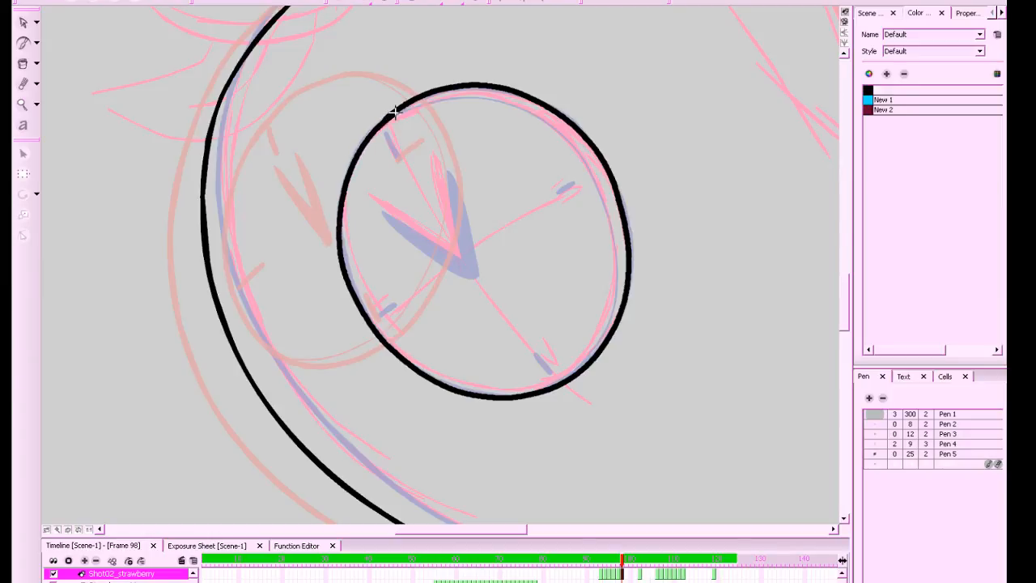
pyautogui.moveTo(718, 310); pyautogui.dragTo(659, 308)
pyautogui.press('2')
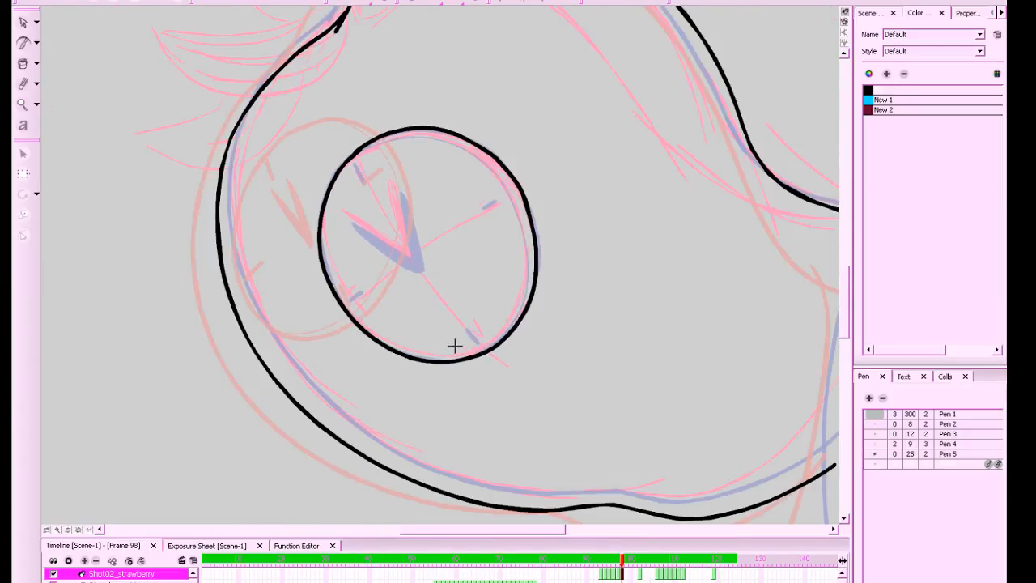
# Select the new clock circle on frame 98 and pull its right-hand corners slightly outward
pyautogui.click(79, 530)
pyautogui.press('.')
pyautogui.click(23, 23)
pyautogui.moveTo(379, 276); pyautogui.dragTo(470, 415)
pyautogui.moveTo(568, 363); pyautogui.dragTo(571, 365)
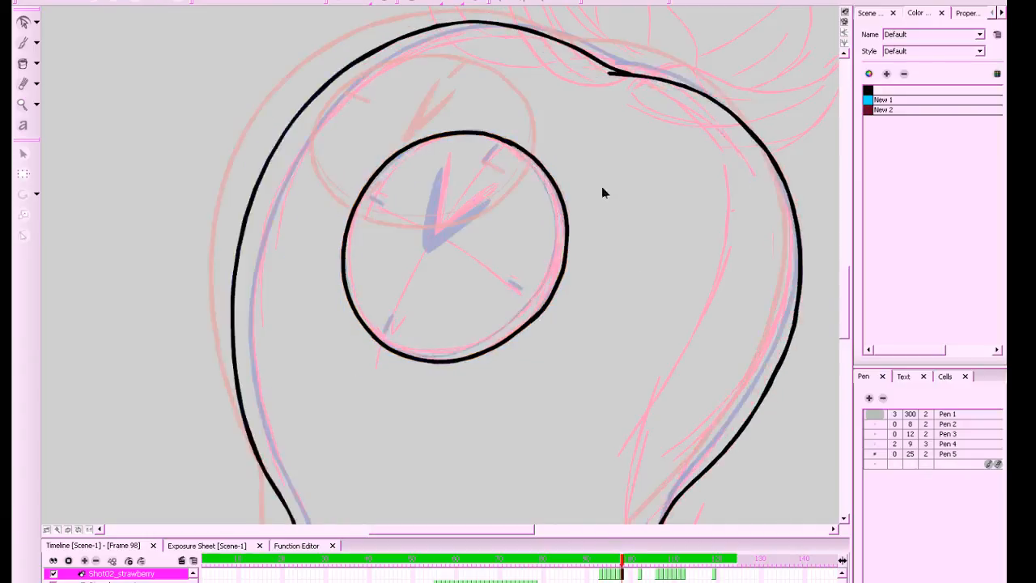
pyautogui.moveTo(568, 131); pyautogui.dragTo(454, 372)
pyautogui.click(605, 121)
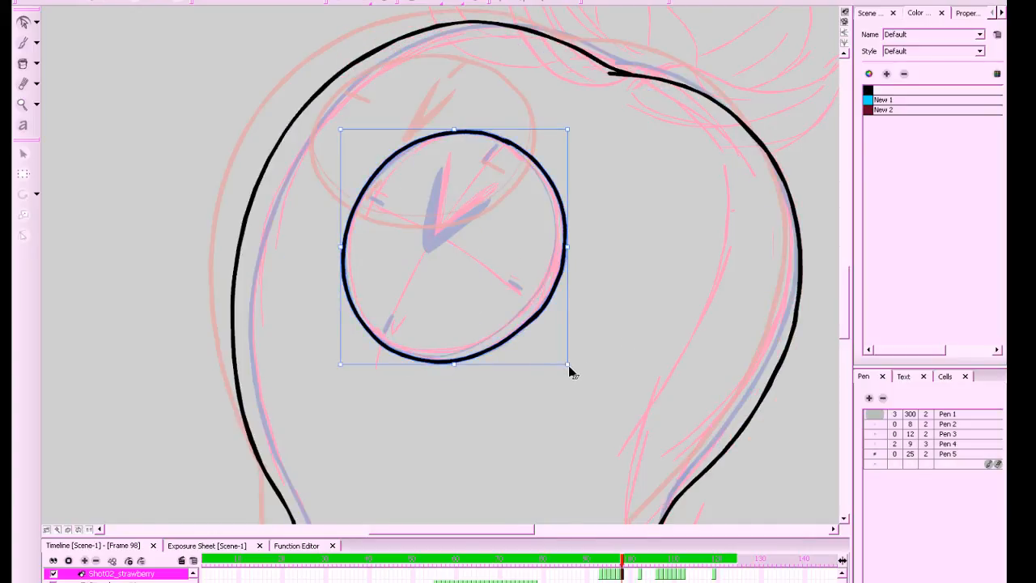
pyautogui.moveTo(568, 366); pyautogui.dragTo(569, 367)
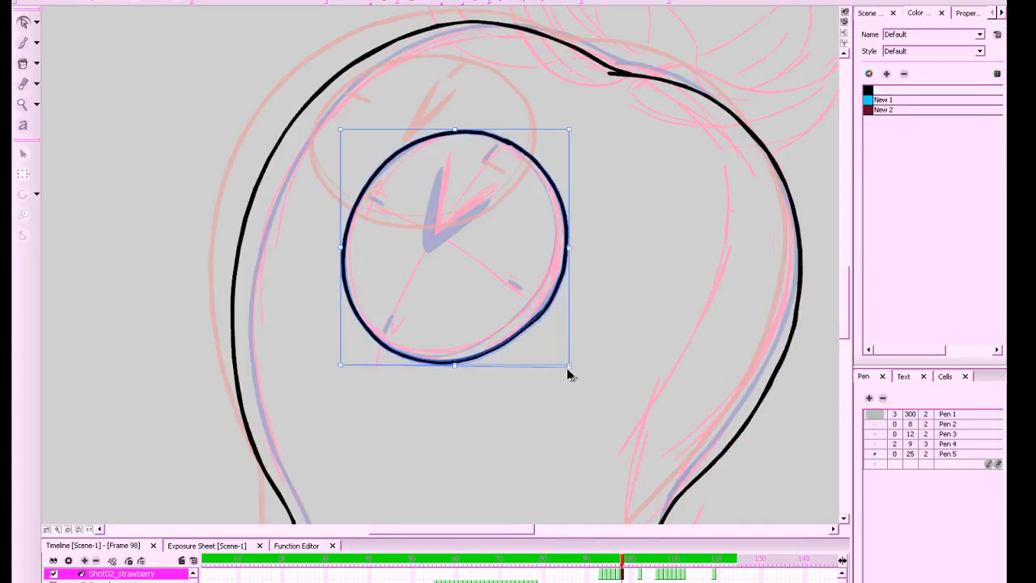
pyautogui.moveTo(568, 129); pyautogui.dragTo(570, 127)
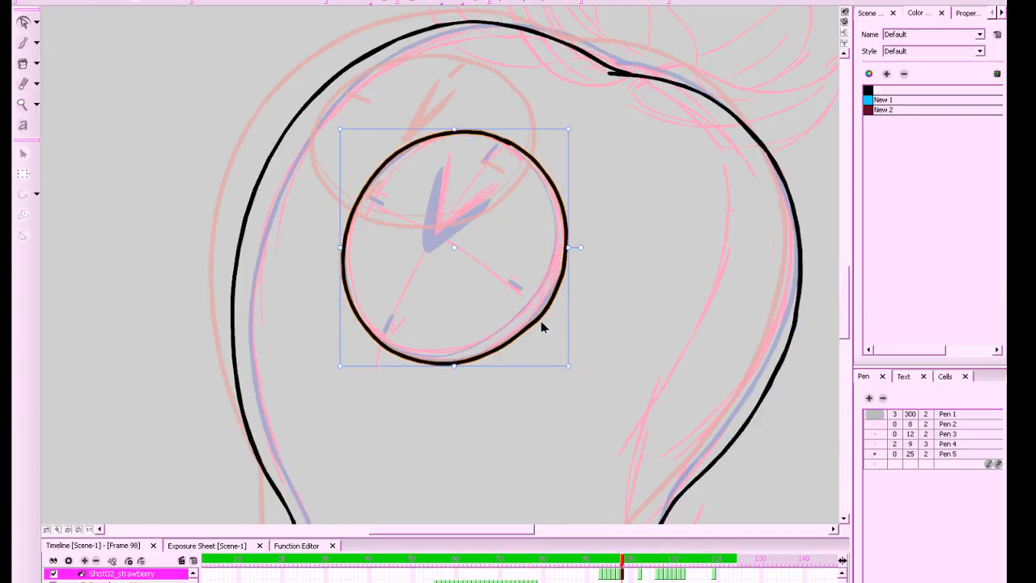
# Shift the clock circle slightly right and down from the onion-skinned one and compare it with frame 97
pyautogui.moveTo(541, 321); pyautogui.dragTo(551, 323)
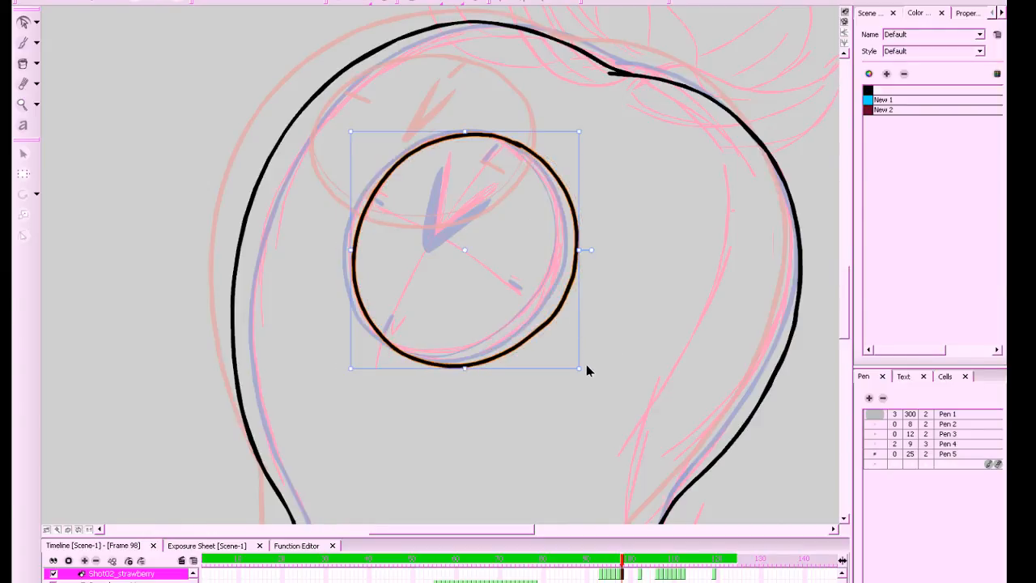
pyautogui.moveTo(588, 372)
pyautogui.mouseDown()
pyautogui.moveTo(527, 308)
pyautogui.moveTo(583, 396)
pyautogui.moveTo(604, 385)
pyautogui.moveTo(682, 248)
pyautogui.moveTo(670, 223)
pyautogui.moveTo(616, 243)
pyautogui.mouseUp()
pyautogui.press('space')
pyautogui.press(',')
pyautogui.press('.')
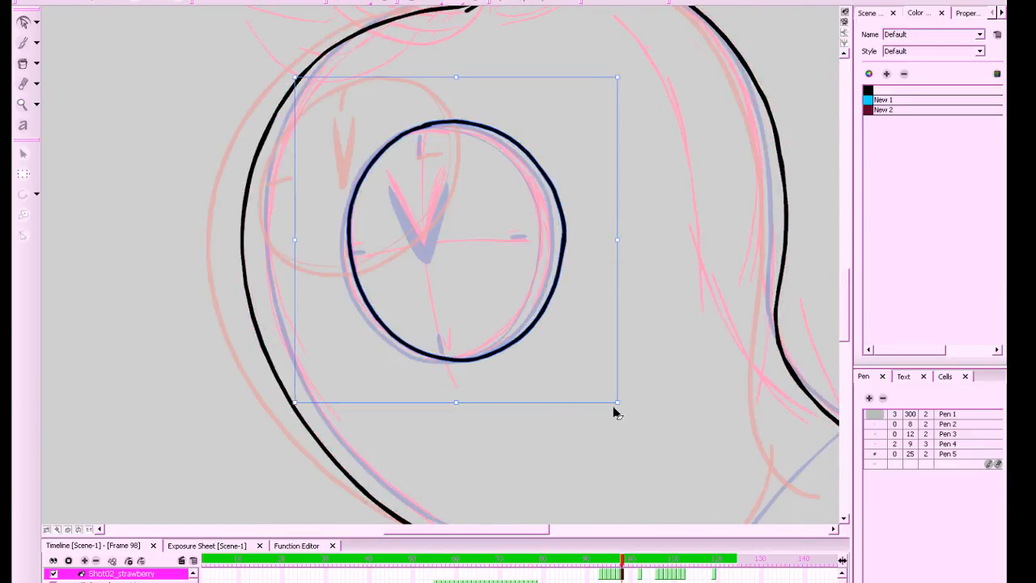
# Nudge the clock circle on frame 98 slightly further right
pyautogui.click(580, 407)
pyautogui.click(463, 359)
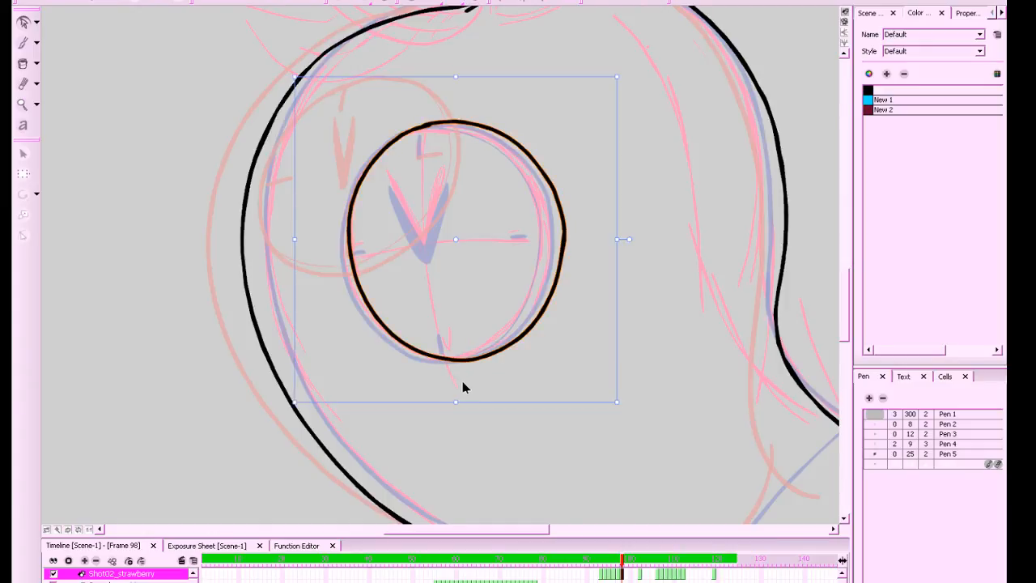
pyautogui.moveTo(476, 360); pyautogui.dragTo(481, 359)
pyautogui.click(467, 383)
# Fine-tune the top edge and upper-right corner of the clock circle and compare the result with frame 97
pyautogui.click(454, 210)
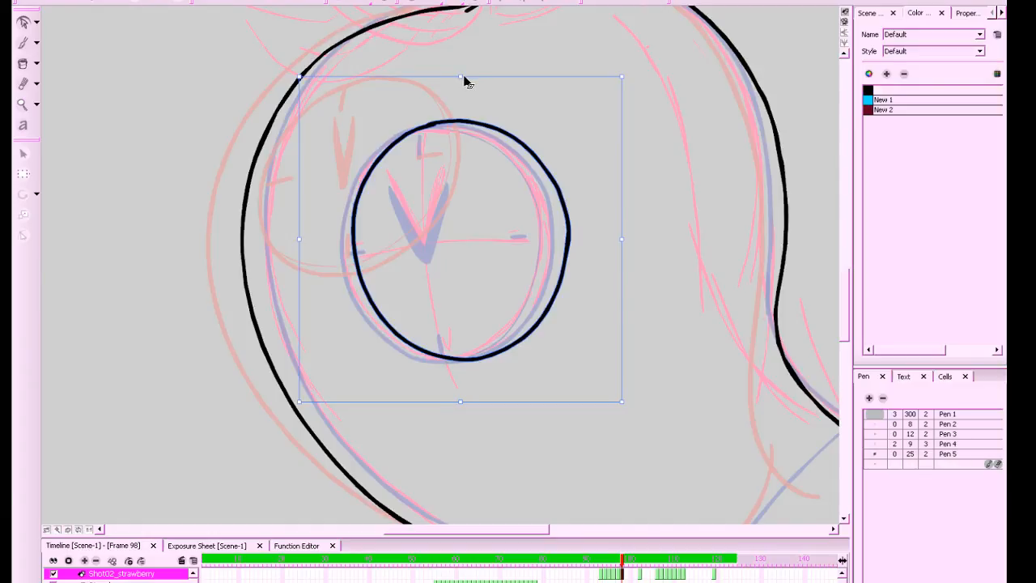
pyautogui.moveTo(463, 81); pyautogui.dragTo(464, 83)
pyautogui.moveTo(622, 78); pyautogui.dragTo(616, 80)
pyautogui.click(615, 78)
pyautogui.click(487, 206)
pyautogui.moveTo(554, 181); pyautogui.dragTo(555, 181)
pyautogui.click(555, 180)
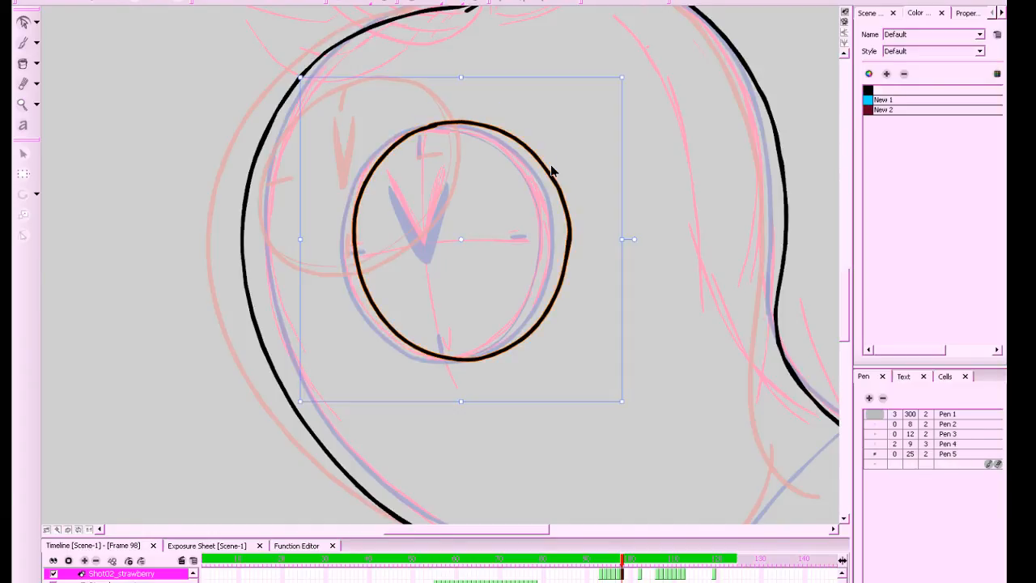
pyautogui.click(669, 195)
pyautogui.press(',')
pyautogui.press('.')
# Pull the lower-right corner of the clock circle slightly outward and check it against frame 97
pyautogui.moveTo(633, 208); pyautogui.dragTo(540, 300)
pyautogui.moveTo(622, 401); pyautogui.dragTo(626, 401)
pyautogui.click(678, 365)
pyautogui.press(',')
pyautogui.press('.')
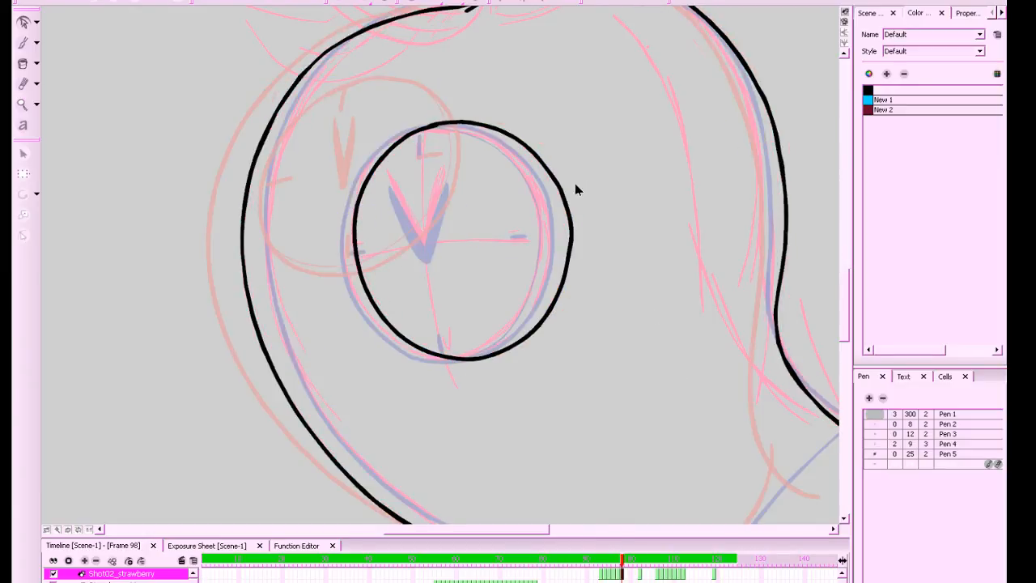
# Ink the four hour marks inside the clock circle on frame 98 with the brush and compare them with frame 97
pyautogui.hotkey('alt', 'd')
pyautogui.hotkey('alt', 'b')
pyautogui.moveTo(444, 128); pyautogui.dragTo(446, 148)
pyautogui.moveTo(461, 334); pyautogui.dragTo(461, 354)
pyautogui.moveTo(583, 363); pyautogui.dragTo(601, 406)
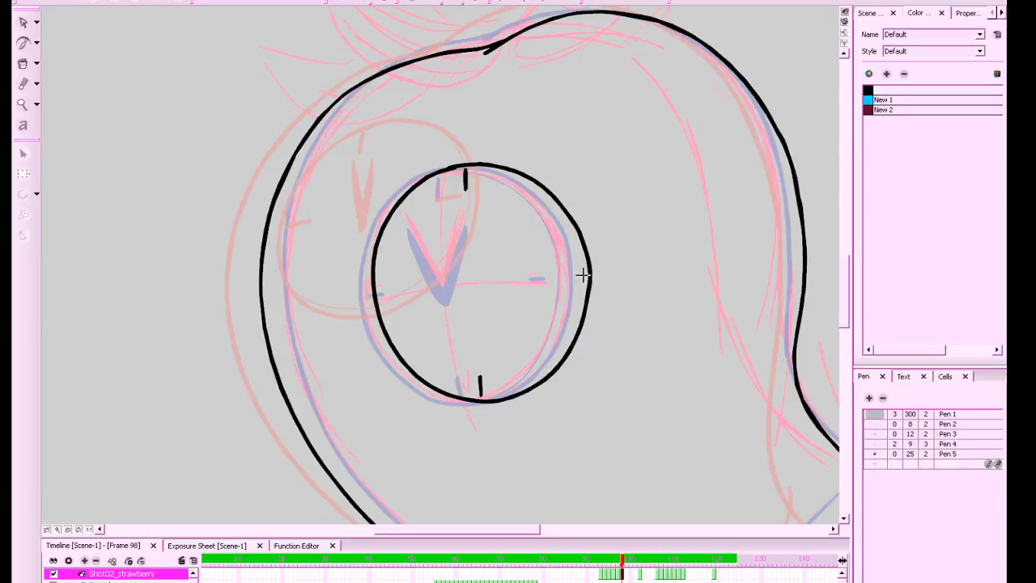
pyautogui.moveTo(584, 276); pyautogui.dragTo(561, 277)
pyautogui.moveTo(378, 293); pyautogui.dragTo(403, 289)
pyautogui.press(',')
pyautogui.press('.')
pyautogui.press(',')
pyautogui.press('.')
# Ink the two thick clock hands as a V in the middle of the clock on frame 98
pyautogui.moveTo(476, 290); pyautogui.dragTo(448, 204)
pyautogui.moveTo(473, 278)
pyautogui.mouseDown()
pyautogui.moveTo(477, 295)
pyautogui.moveTo(447, 200)
pyautogui.mouseUp()
pyautogui.press(',')
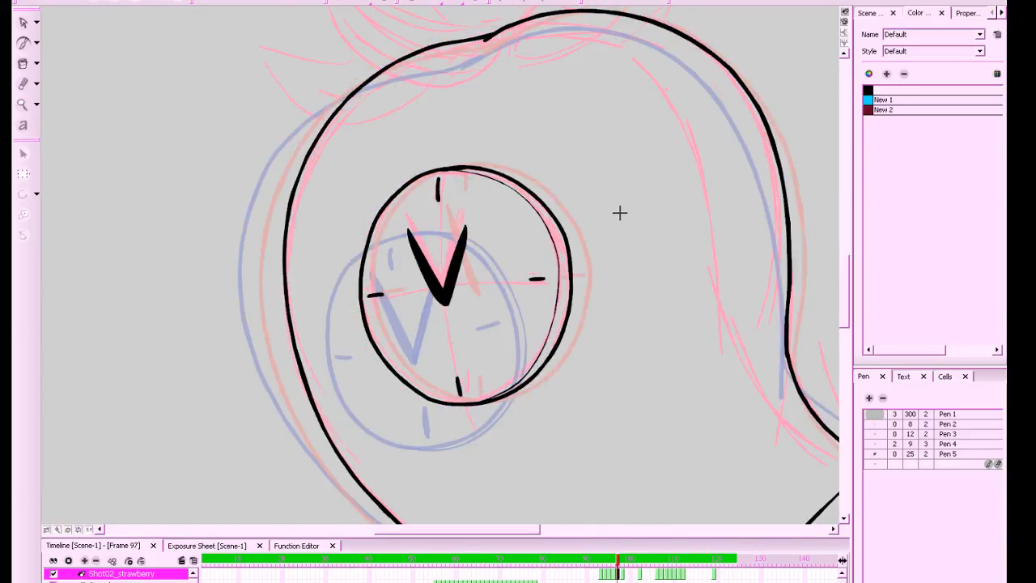
pyautogui.press('.')
pyautogui.moveTo(478, 293)
pyautogui.mouseDown()
pyautogui.moveTo(502, 206)
pyautogui.moveTo(479, 287)
pyautogui.moveTo(499, 220)
pyautogui.moveTo(484, 278)
pyautogui.moveTo(482, 269)
pyautogui.mouseUp()
pyautogui.moveTo(570, 345); pyautogui.dragTo(534, 364)
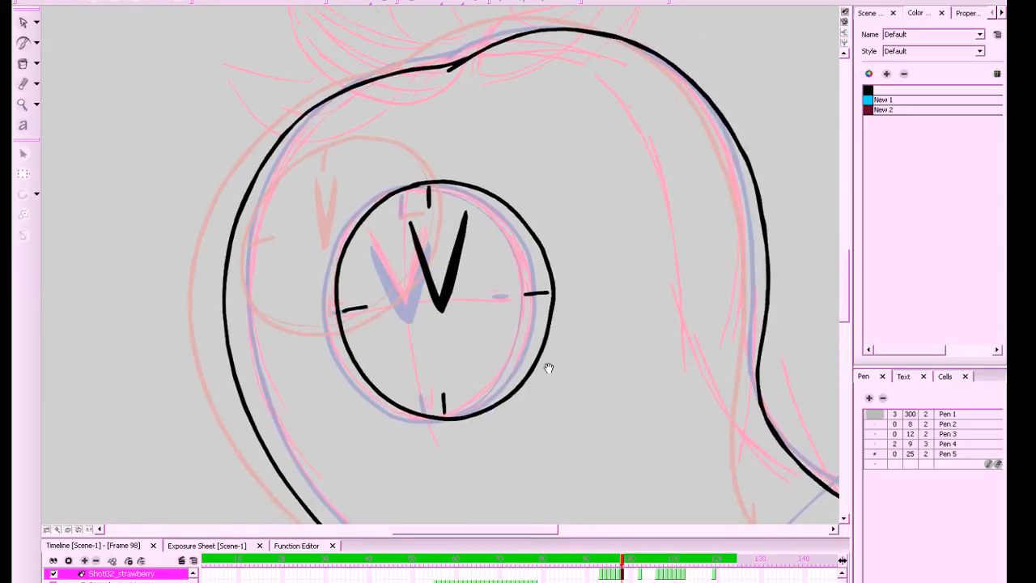
pyautogui.moveTo(552, 425); pyautogui.dragTo(576, 408)
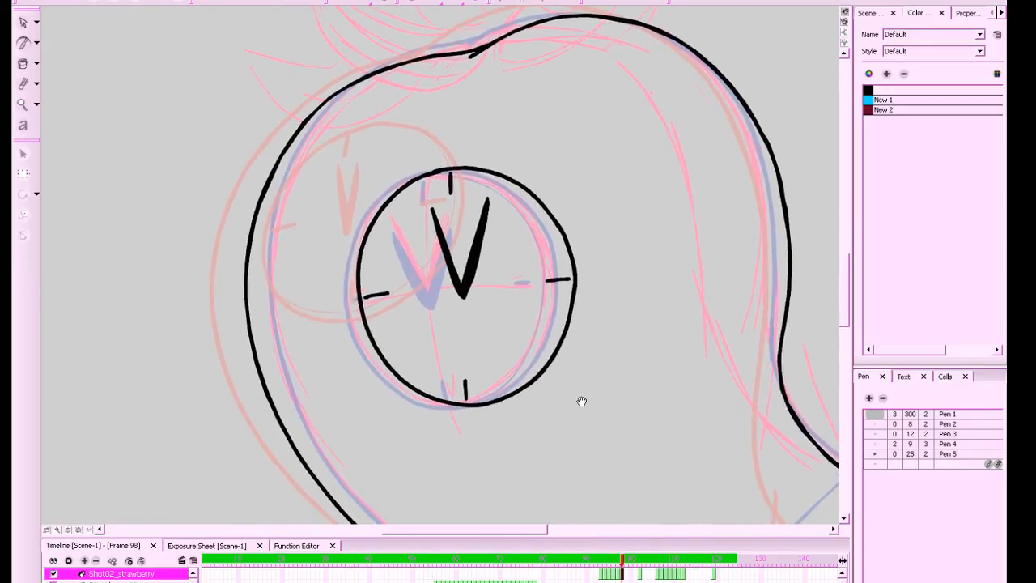
# Turn off onion skinning and move the clock hands on frame 98 slightly down, comparing with the neighbouring frame
pyautogui.click(416, 2)
pyautogui.press(',')
pyautogui.press('.')
pyautogui.click(26, 22)
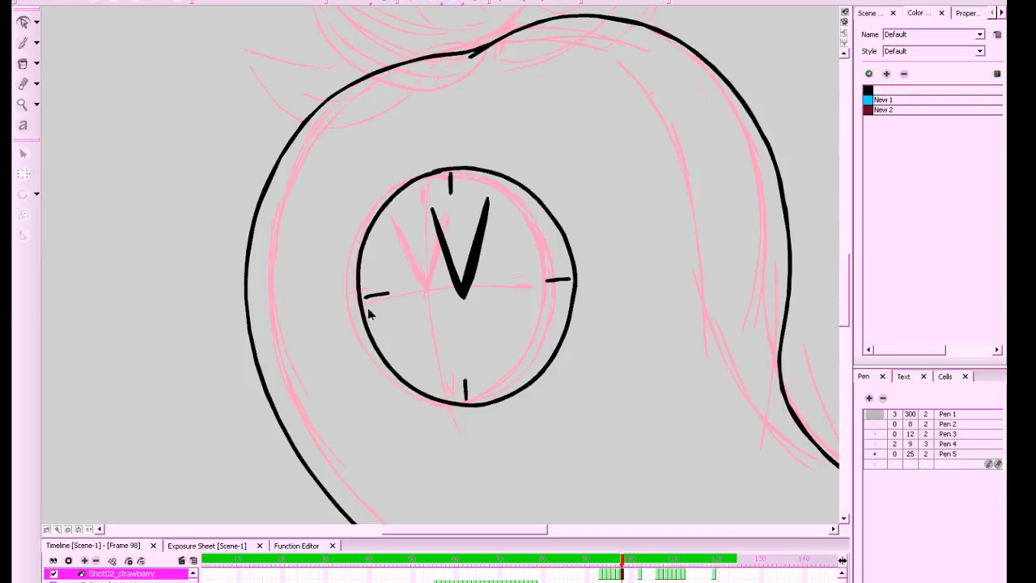
pyautogui.click(465, 298)
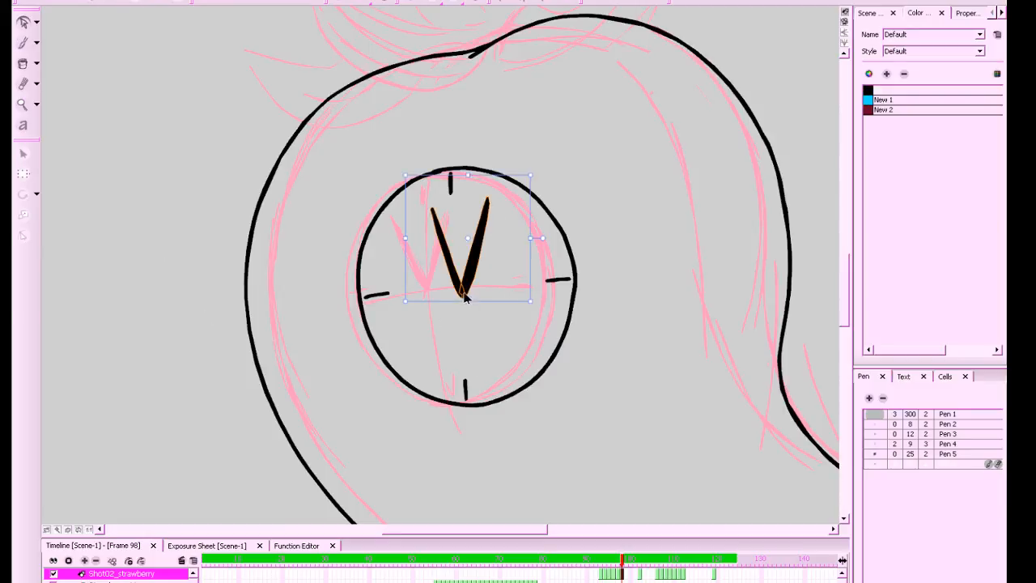
pyautogui.click(604, 267)
pyautogui.press(',')
pyautogui.press('.')
# Erase the lower-right arc and a short upper-right arc of the clock circle on frame 98
pyautogui.hotkey('alt', 'd')
pyautogui.moveTo(494, 398)
pyautogui.mouseDown()
pyautogui.moveTo(562, 353)
pyautogui.moveTo(578, 303)
pyautogui.moveTo(510, 389)
pyautogui.mouseUp()
pyautogui.moveTo(572, 302); pyautogui.dragTo(557, 362)
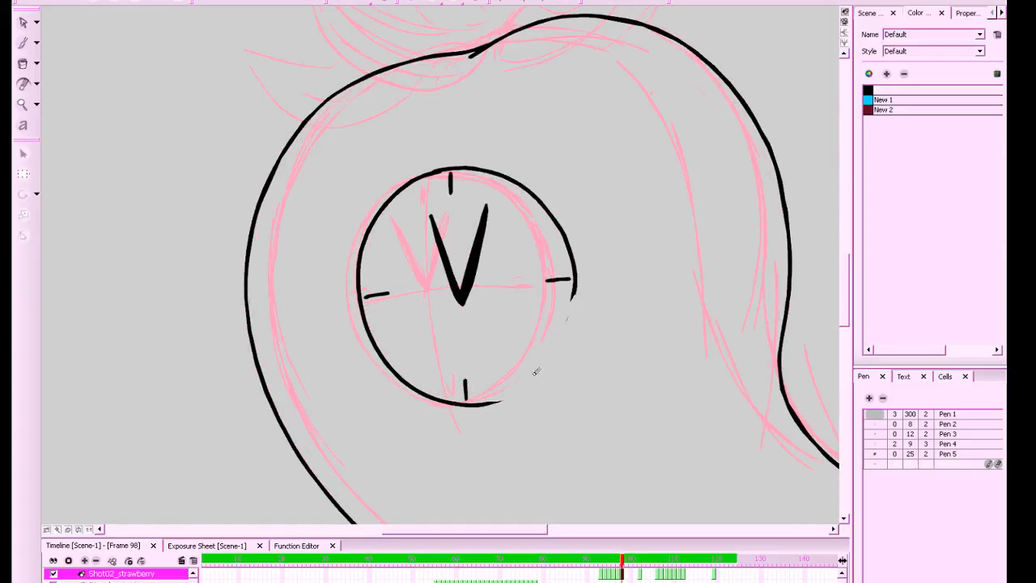
pyautogui.click(917, 417)
pyautogui.moveTo(636, 419); pyautogui.dragTo(603, 61)
pyautogui.moveTo(614, 201); pyautogui.dragTo(625, 242)
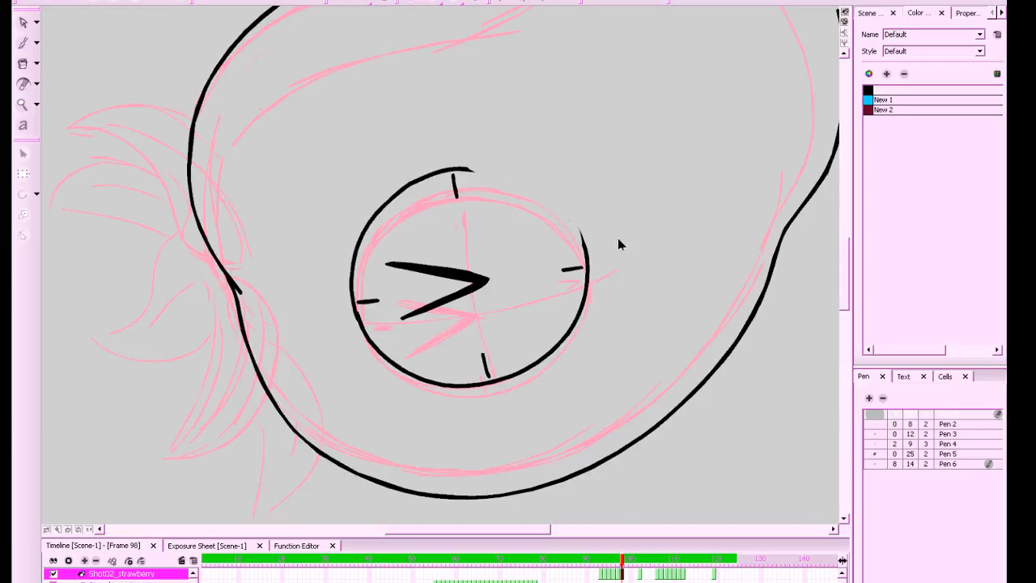
# Delete the whole clock on frame 98 and replace it with a pasted copy of frame 97's clock
pyautogui.click(23, 23)
pyautogui.moveTo(623, 141); pyautogui.dragTo(372, 411)
pyautogui.press('Delete')
pyautogui.press(',')
pyautogui.moveTo(609, 111); pyautogui.dragTo(332, 411)
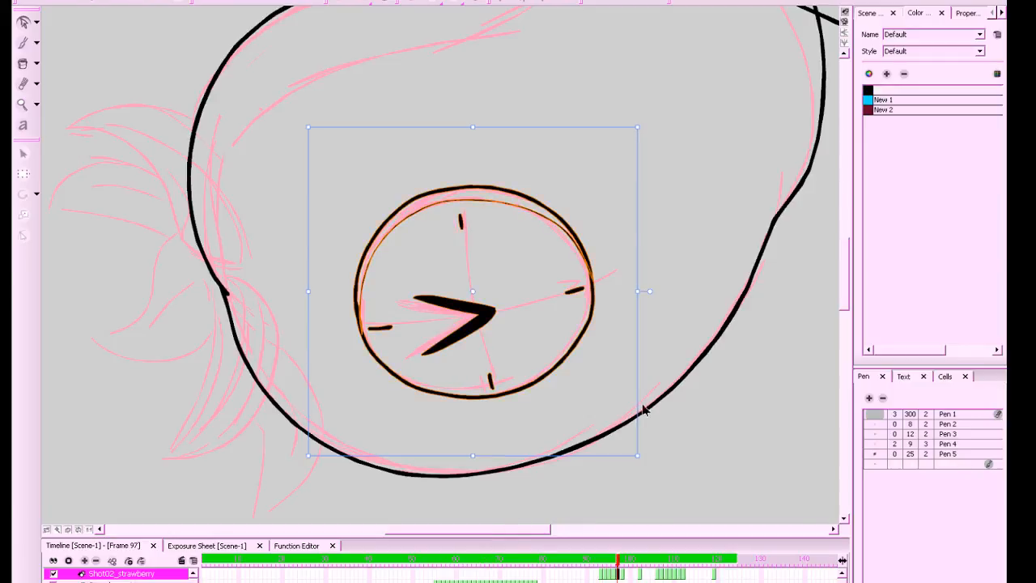
pyautogui.click(622, 571)
pyautogui.hotkey('ctrl', 'v')
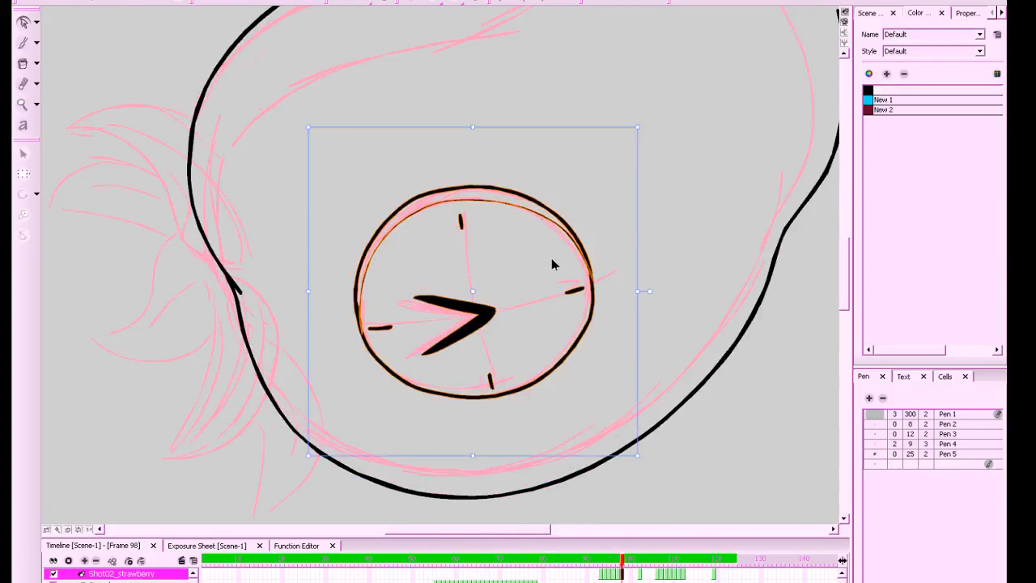
# Move the pasted clock on frame 98 slightly up and stretch its upper edge a little higher
pyautogui.moveTo(535, 199); pyautogui.dragTo(534, 191)
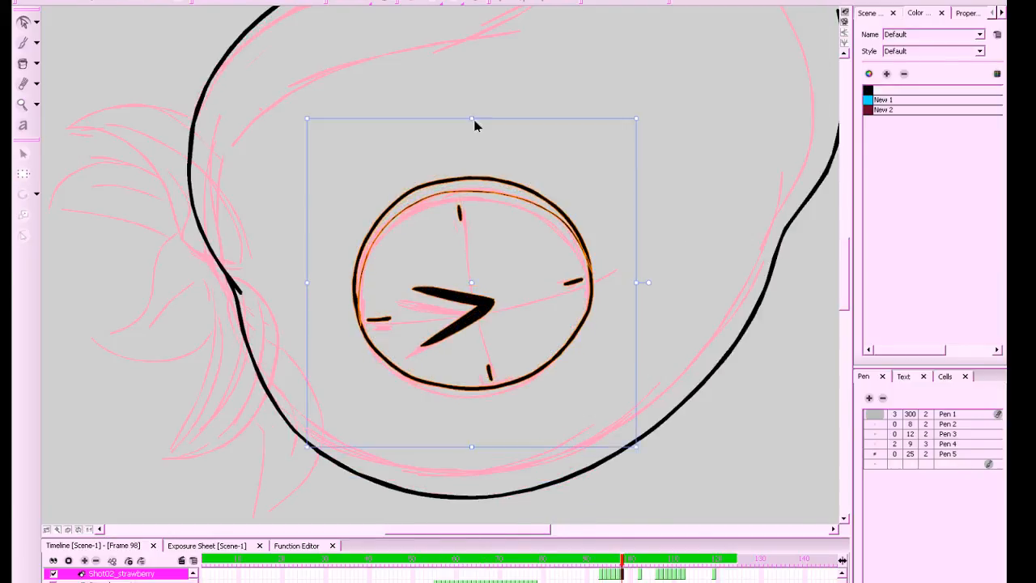
pyautogui.moveTo(472, 116); pyautogui.dragTo(472, 108)
pyautogui.click(504, 62)
pyautogui.press('.')
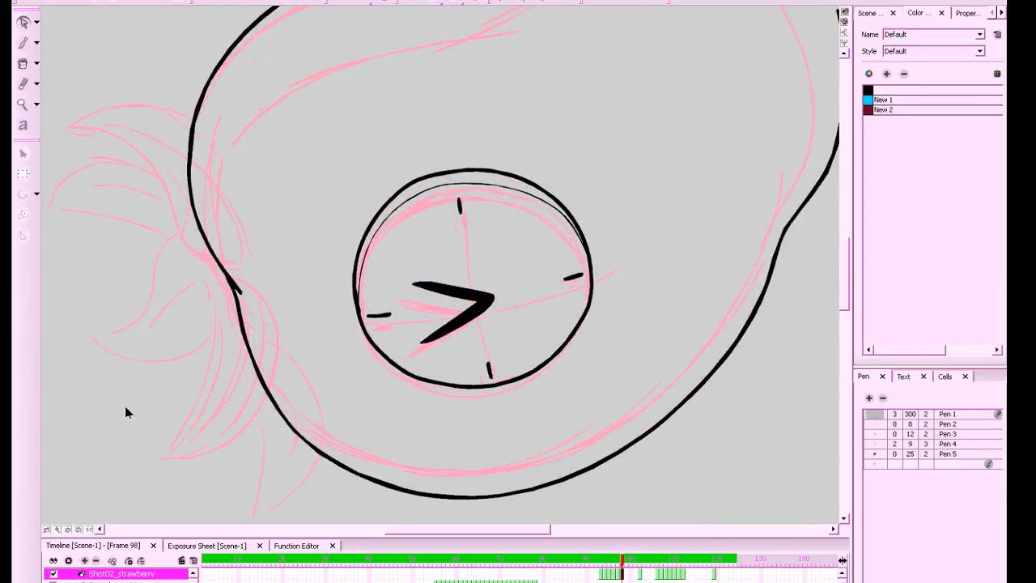
# Compare the clock on frame 98 with the neighbouring drawings, first with onion skinning on and again with it off
pyautogui.click(414, 1)
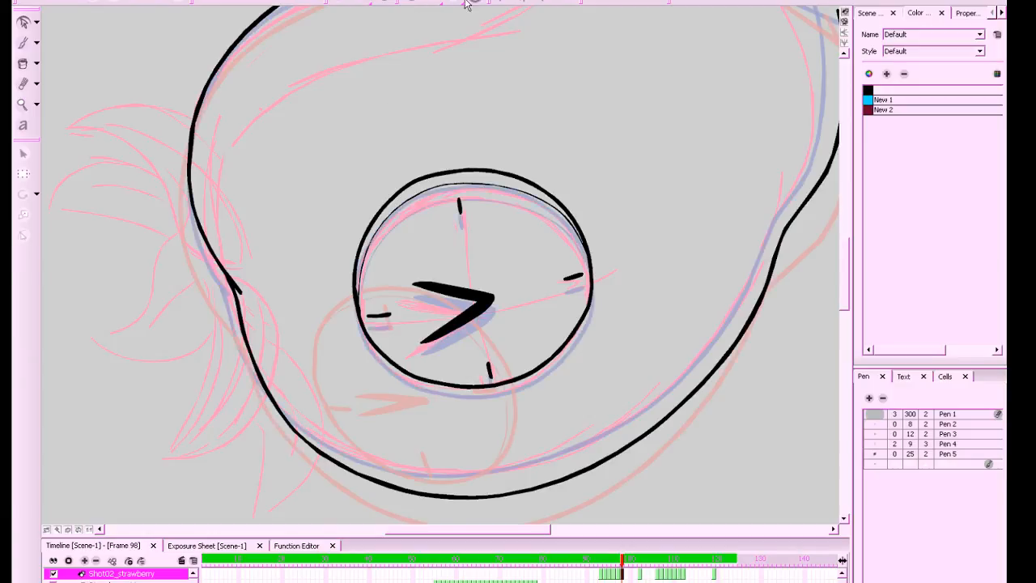
pyautogui.click(78, 531)
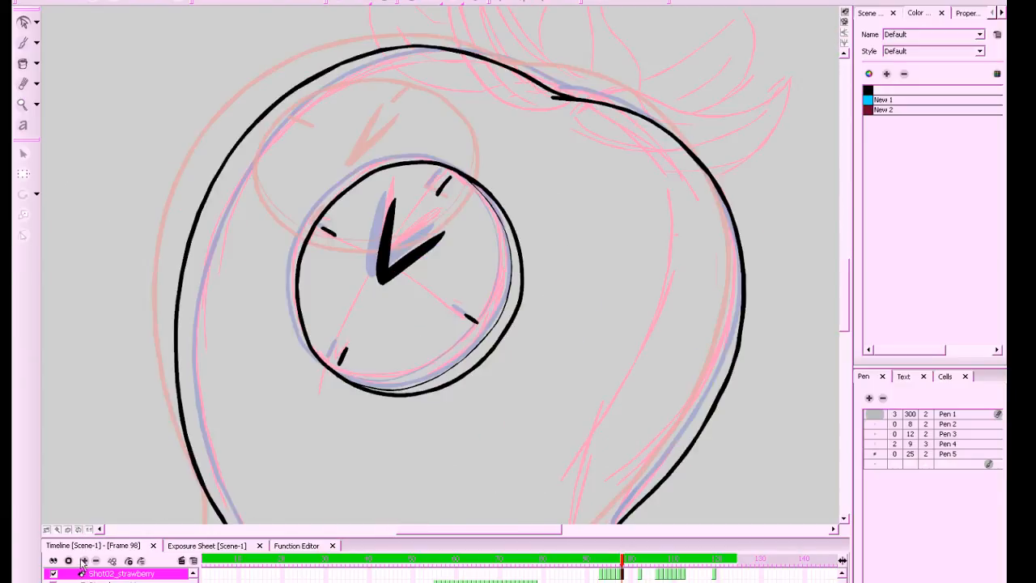
pyautogui.press('.')
pyautogui.press('2')
pyautogui.press('2')
pyautogui.press('2')
pyautogui.click(413, 3)
pyautogui.press(',')
pyautogui.press('.')
pyautogui.press(',')
pyautogui.press('.')
pyautogui.press(',')
pyautogui.press('.')
# Enlarge the clock on frame 98 slightly to the right and downward, checking it against frame 97
pyautogui.moveTo(483, 219); pyautogui.dragTo(372, 360)
pyautogui.press('1')
pyautogui.press('1')
pyautogui.press('1')
pyautogui.press(',')
pyautogui.press('.')
pyautogui.press(',')
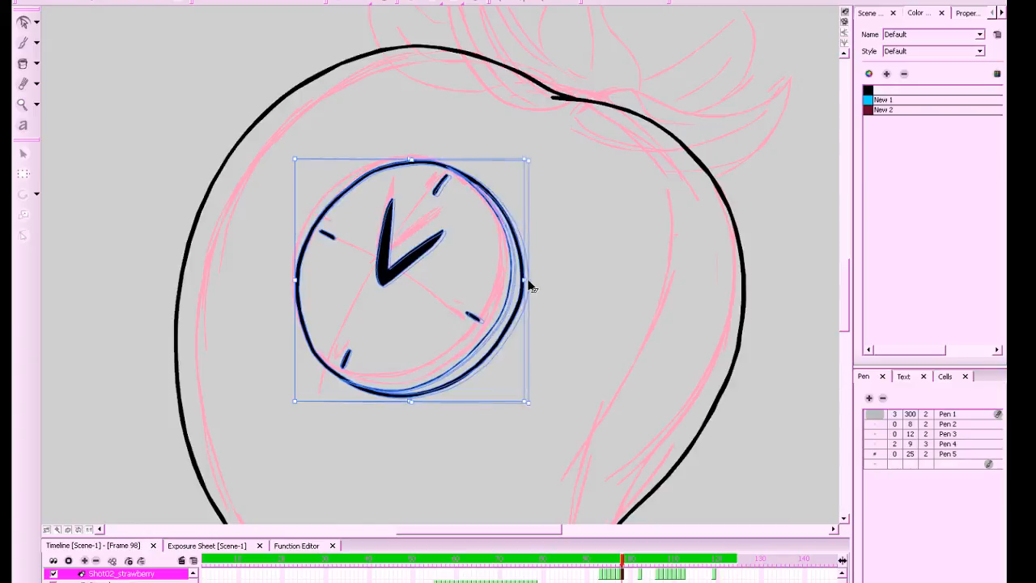
pyautogui.press('.')
pyautogui.moveTo(411, 402); pyautogui.dragTo(414, 404)
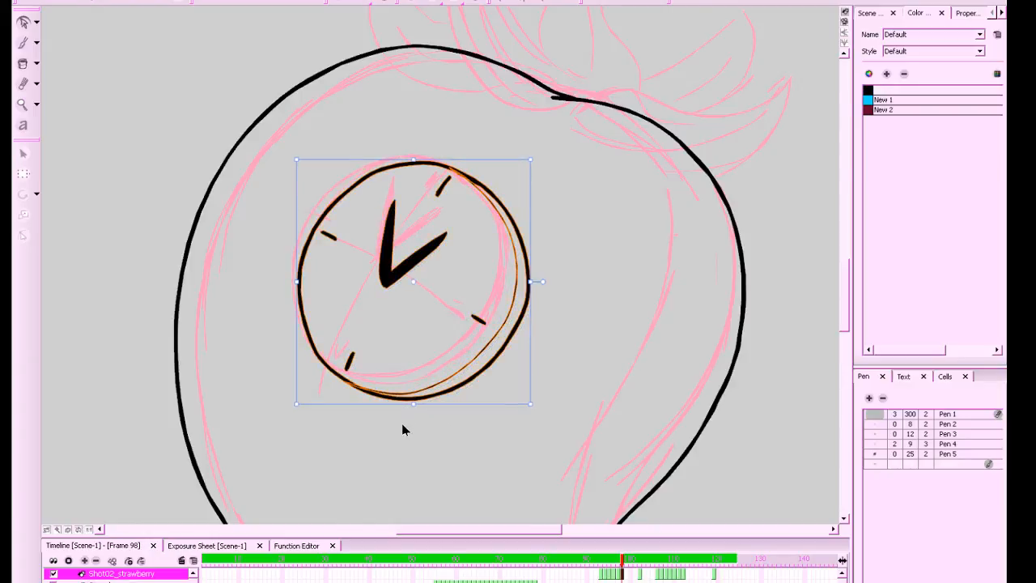
pyautogui.press(',')
pyautogui.press('.')
# Turn onion skinning back on and inspect the whole head drawing on frame 98
pyautogui.press('1')
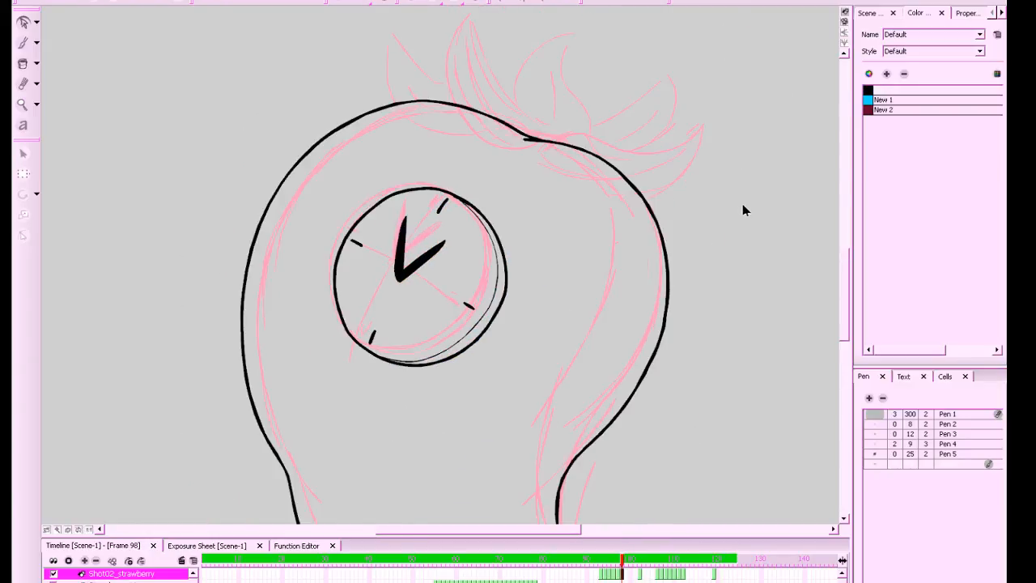
pyautogui.moveTo(677, 253)
pyautogui.mouseDown()
pyautogui.moveTo(746, 231)
pyautogui.moveTo(726, 244)
pyautogui.mouseUp()
pyautogui.press('1')
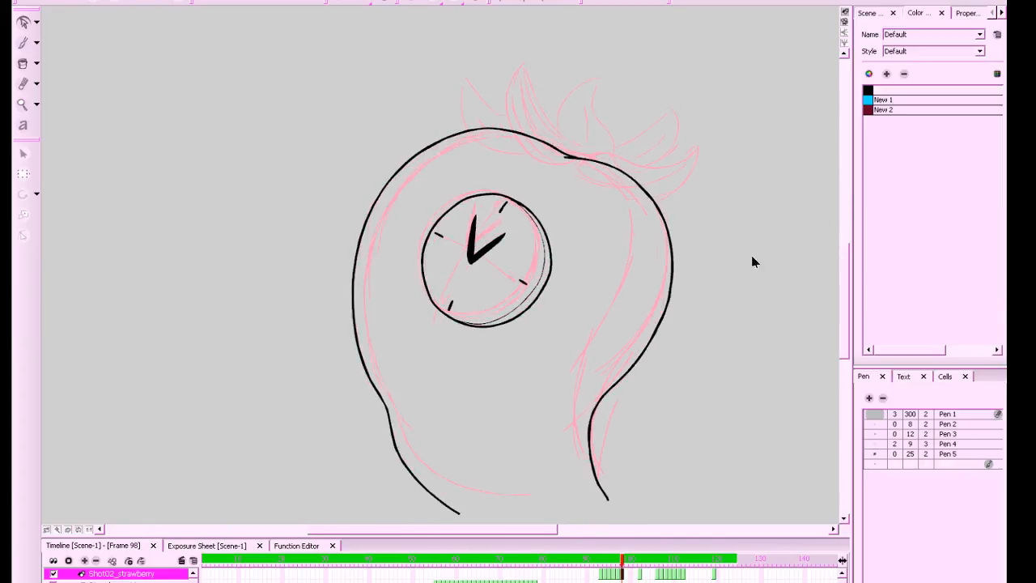
pyautogui.press('.')
pyautogui.click(409, 1)
pyautogui.click(622, 574)
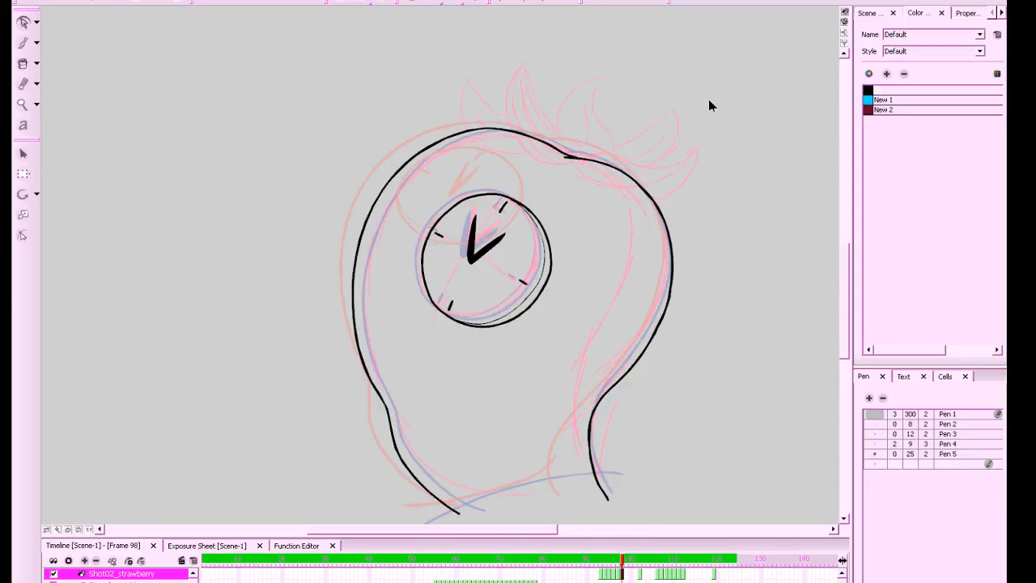
# Copy the entire drawing of frame 97 and paste it into the empty frame 99
pyautogui.hotkey('ctrl', 'a')
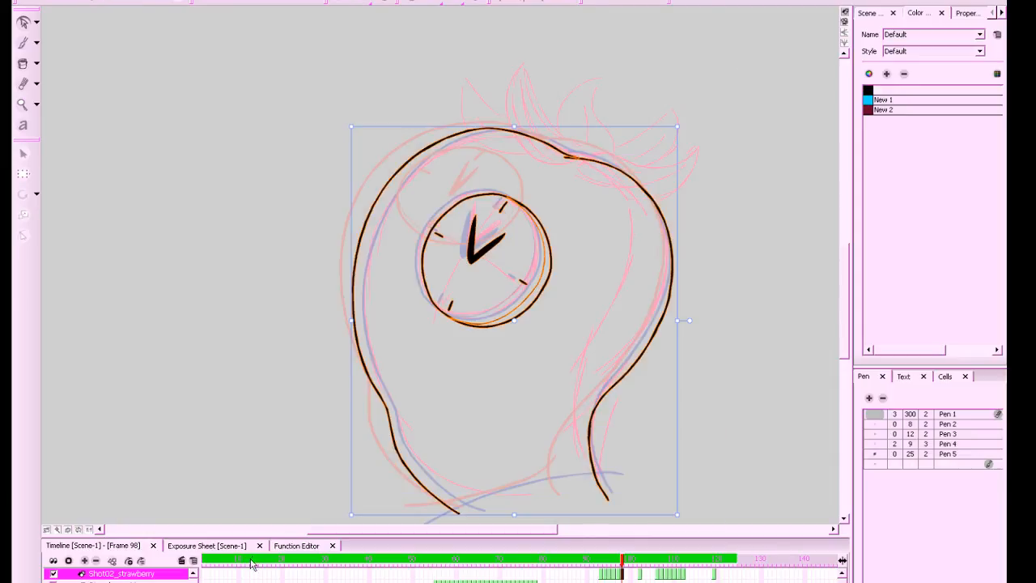
pyautogui.click(617, 574)
pyautogui.moveTo(731, 57); pyautogui.dragTo(267, 577)
pyautogui.press('.')
pyautogui.press('.')
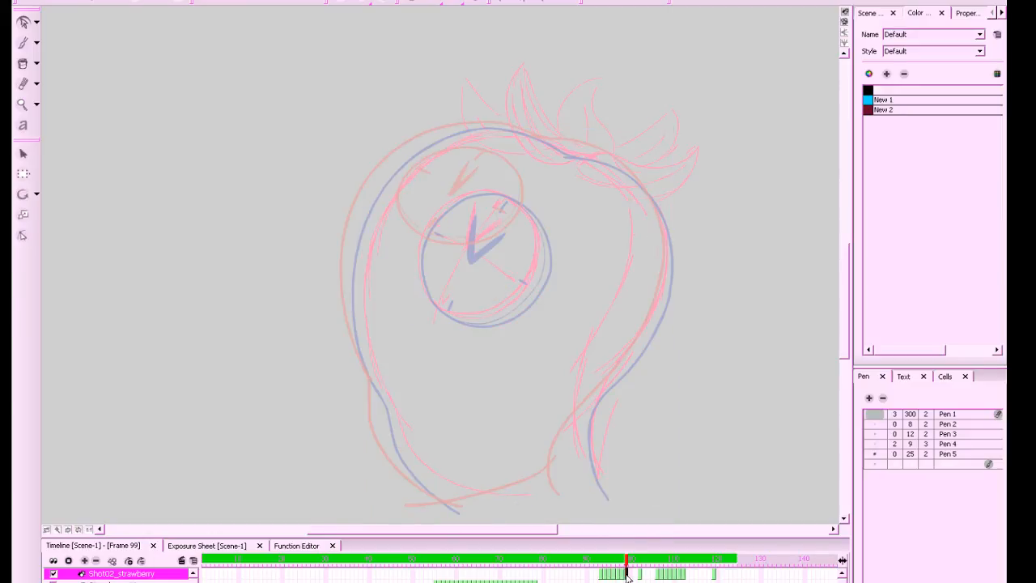
pyautogui.hotkey('ctrl', 'v')
pyautogui.press('Escape')
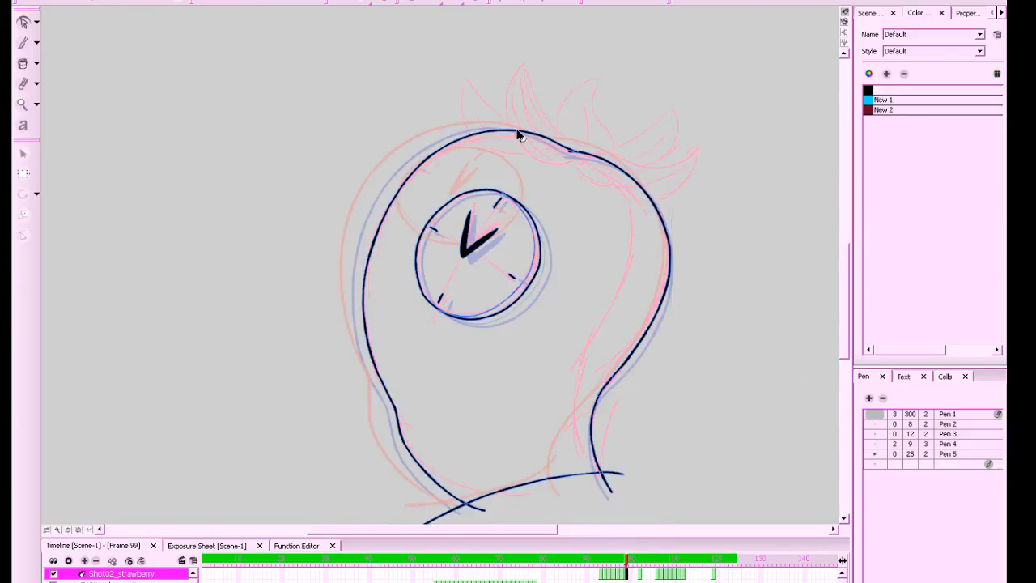
# Shift the pasted drawing on frame 99 slightly up and to the left
pyautogui.click(519, 133)
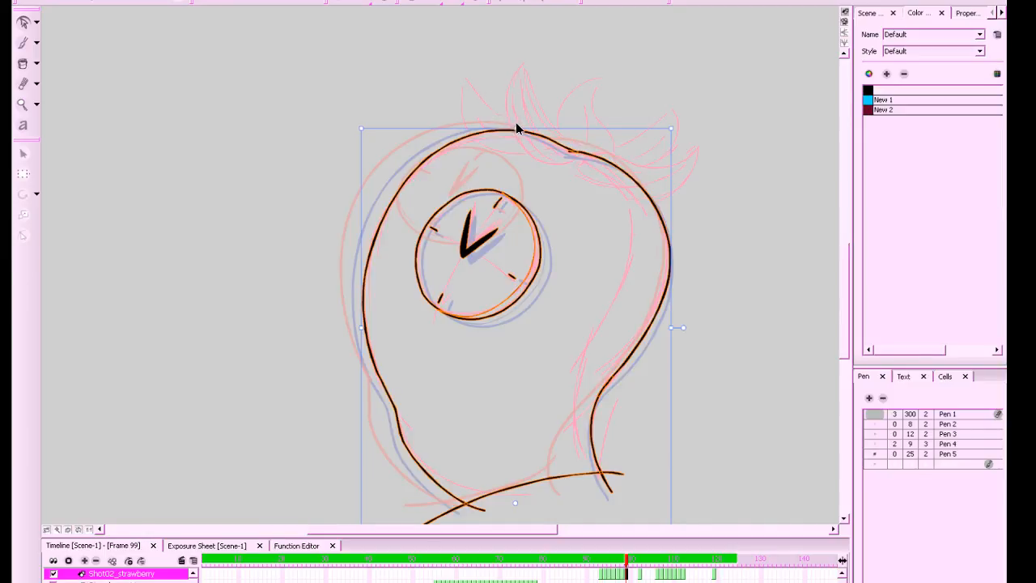
pyautogui.moveTo(519, 126); pyautogui.dragTo(514, 128)
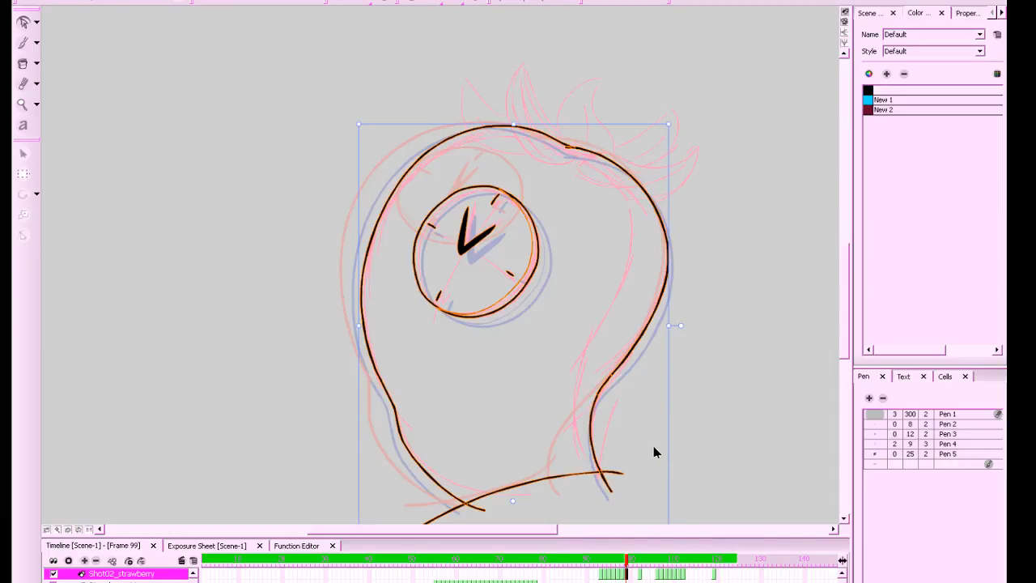
pyautogui.click(743, 369)
# Flip through frames 97 to 99 to examine the head and clock movement
pyautogui.press(',')
pyautogui.press('.')
pyautogui.press('.')
pyautogui.press('.')
pyautogui.press('.')
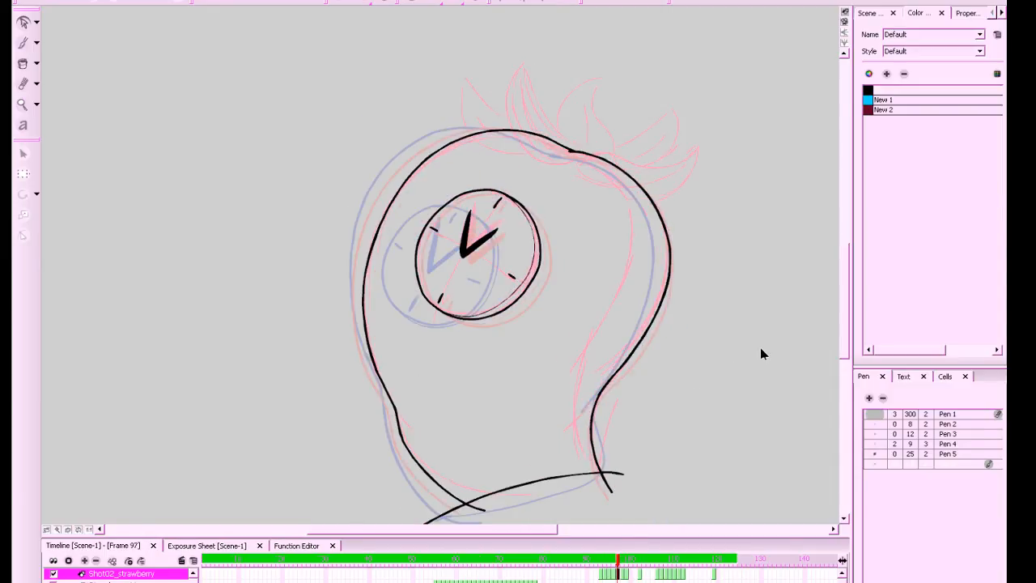
pyautogui.press(',')
pyautogui.press(',')
pyautogui.press(',')
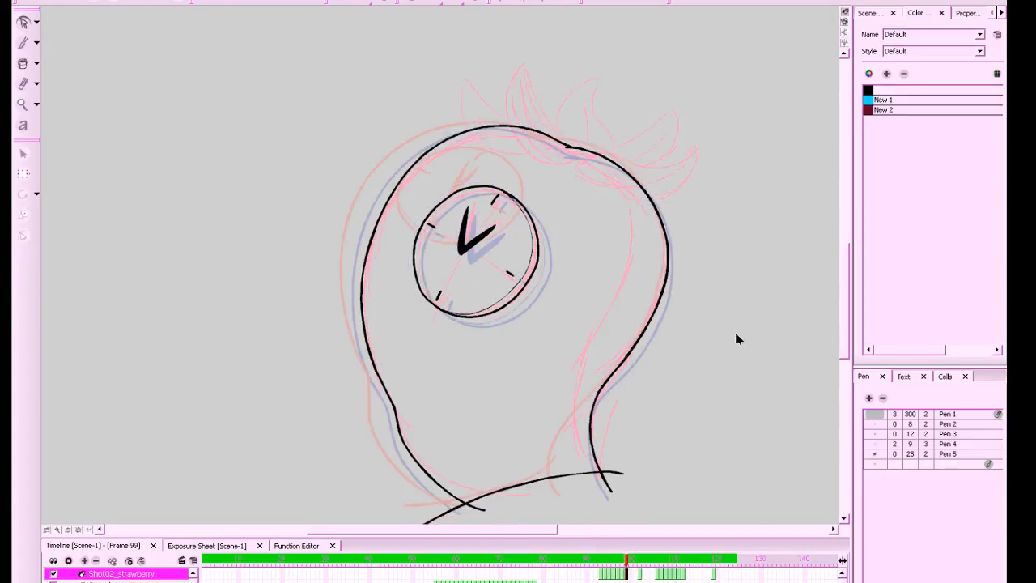
pyautogui.press(',')
pyautogui.press(',')
pyautogui.press('.')
# Switch to the Windows Control Panel and bring up the list of sound recording devices
pyautogui.click(32, 581)
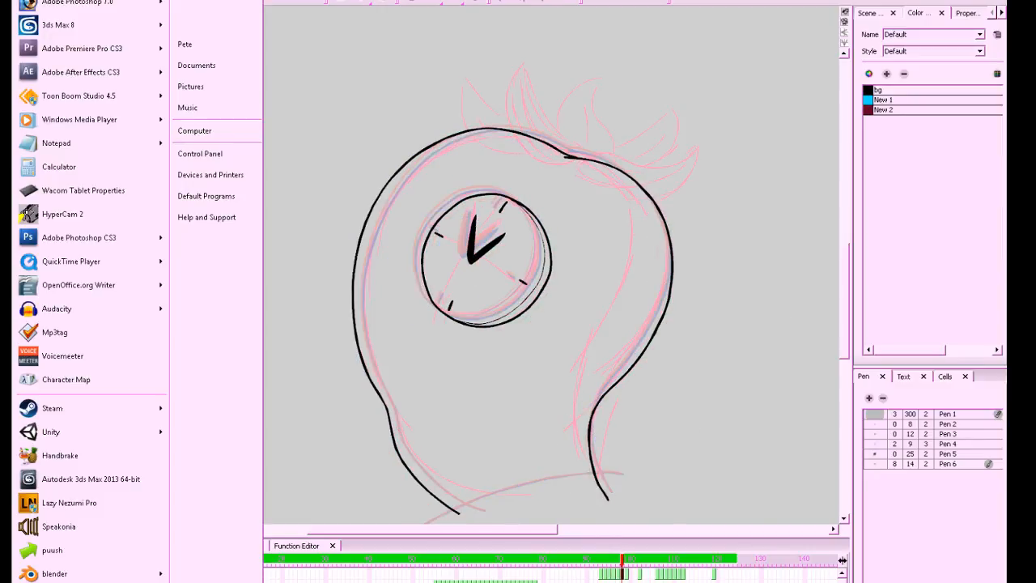
pyautogui.click(217, 154)
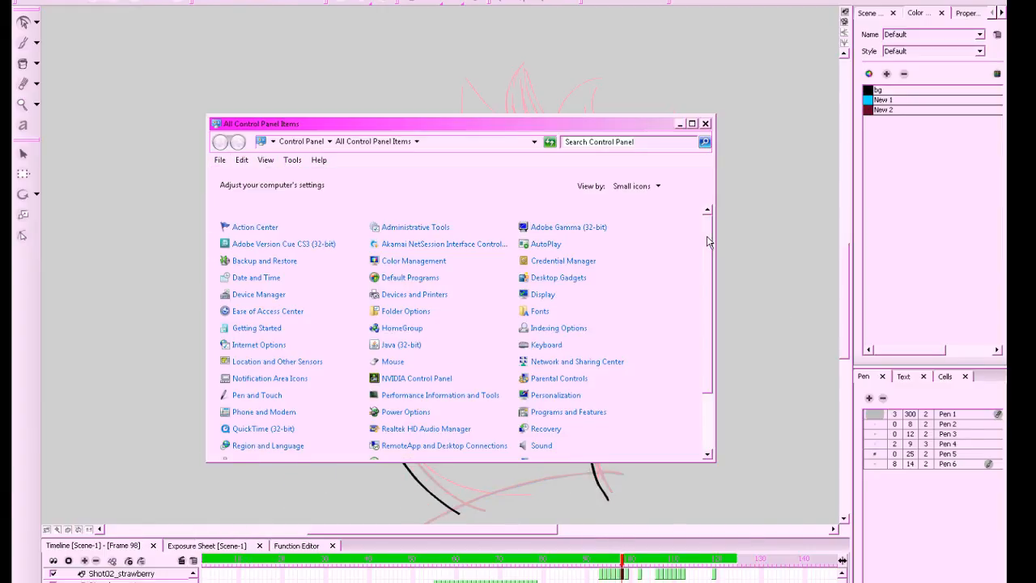
pyautogui.scroll(-3, 699, 390)
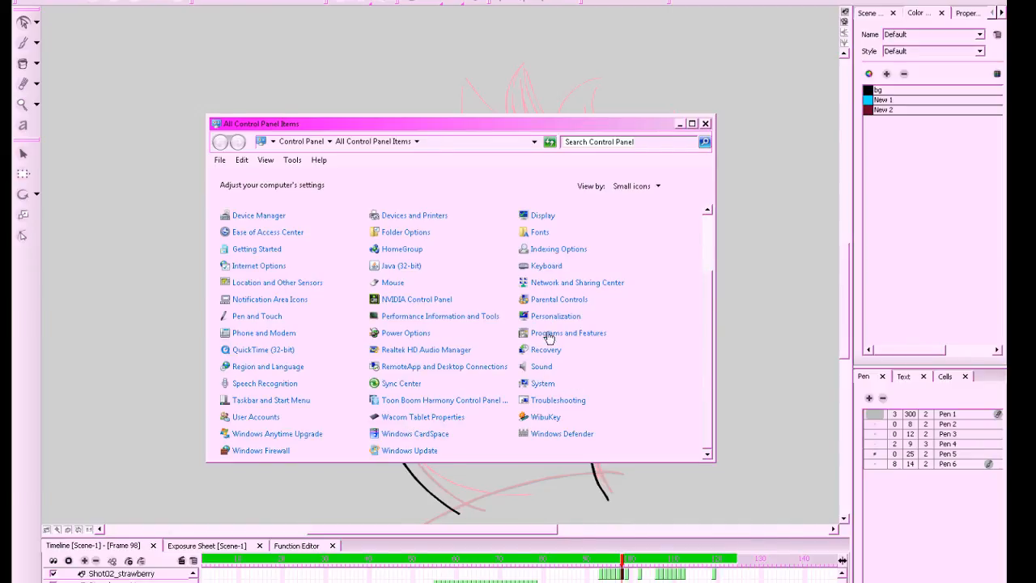
pyautogui.click(197, 111)
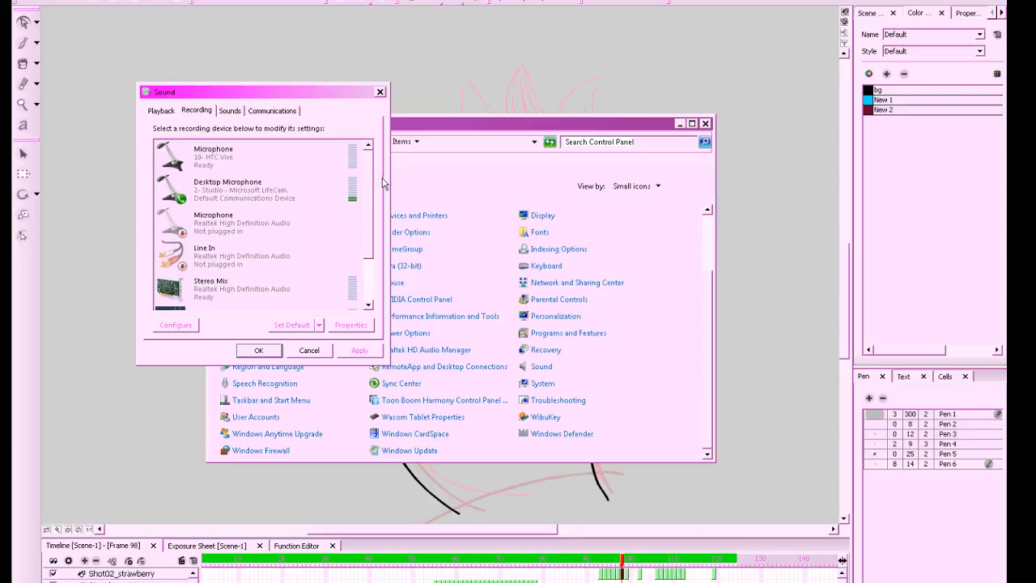
pyautogui.scroll(-2, 373, 183)
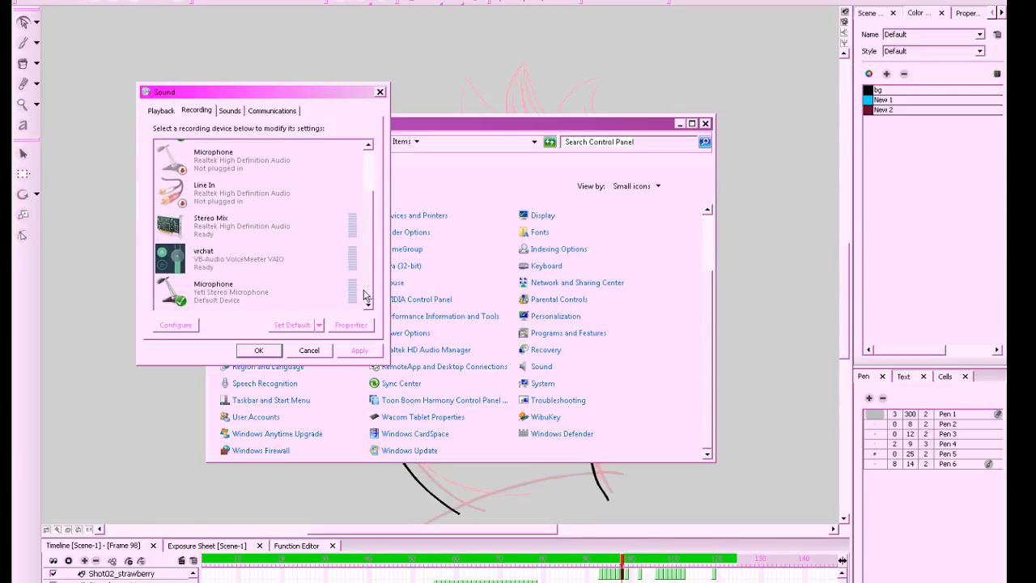
# Set the Yeti Stereo Microphone's recording level to 100 and close the sound settings and Control Panel
pyautogui.click(315, 298)
pyautogui.click(351, 324)
pyautogui.click(234, 157)
pyautogui.moveTo(214, 196); pyautogui.dragTo(323, 208)
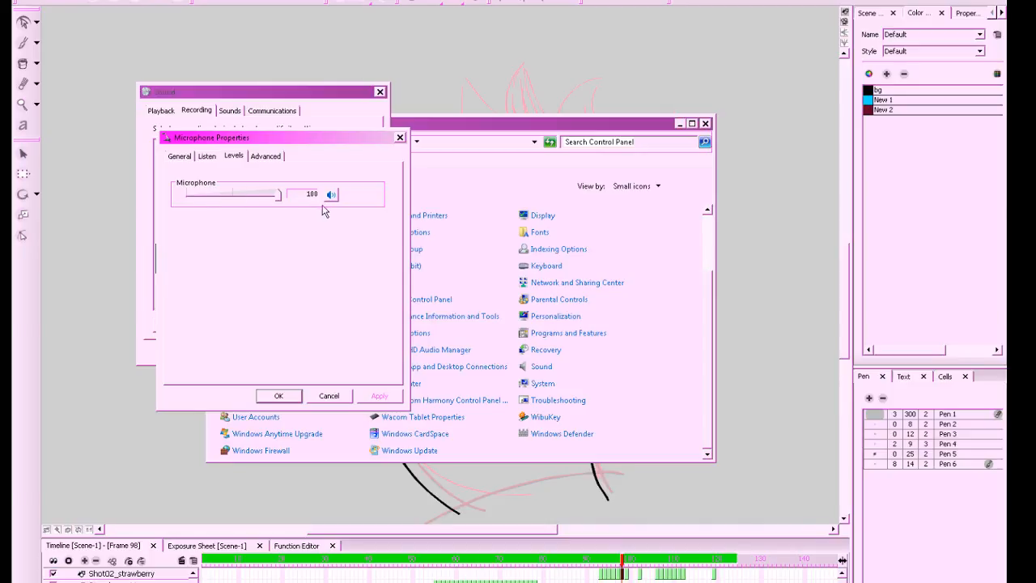
pyautogui.click(280, 396)
pyautogui.click(260, 350)
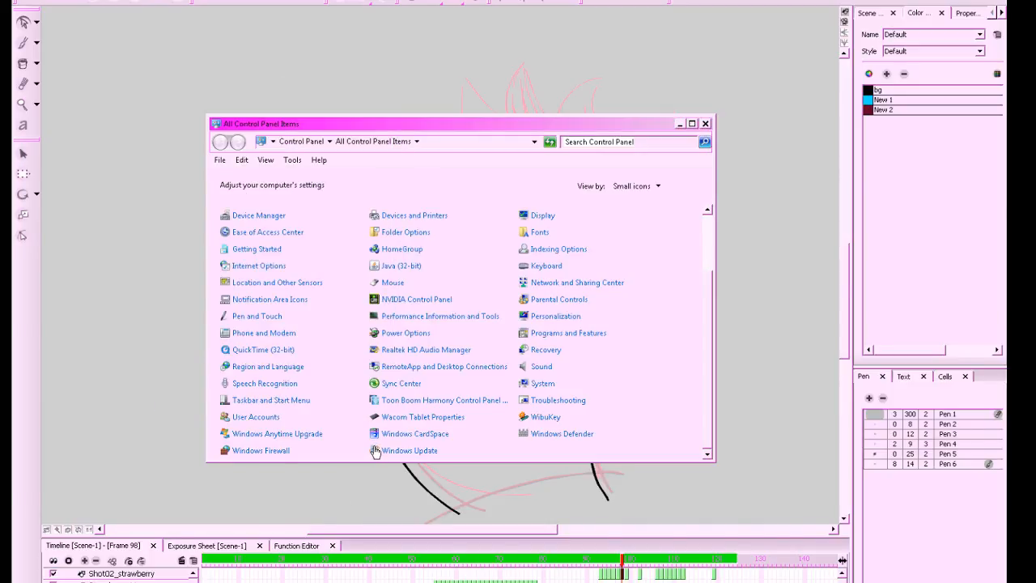
pyautogui.click(705, 123)
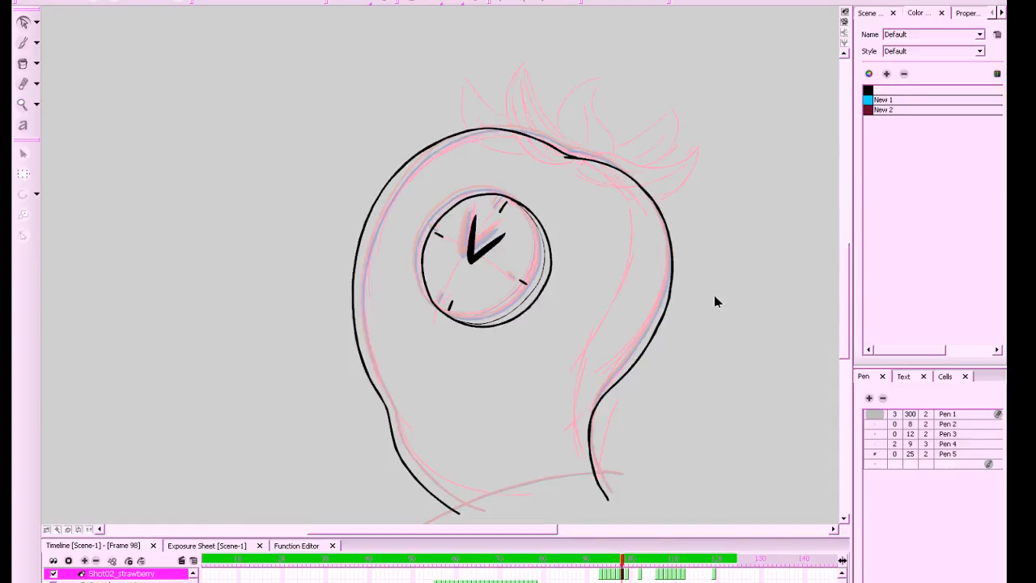
# Review the inked frames from 96 to 99 and save the scene
pyautogui.press('space')
pyautogui.moveTo(714, 302); pyautogui.dragTo(715, 315)
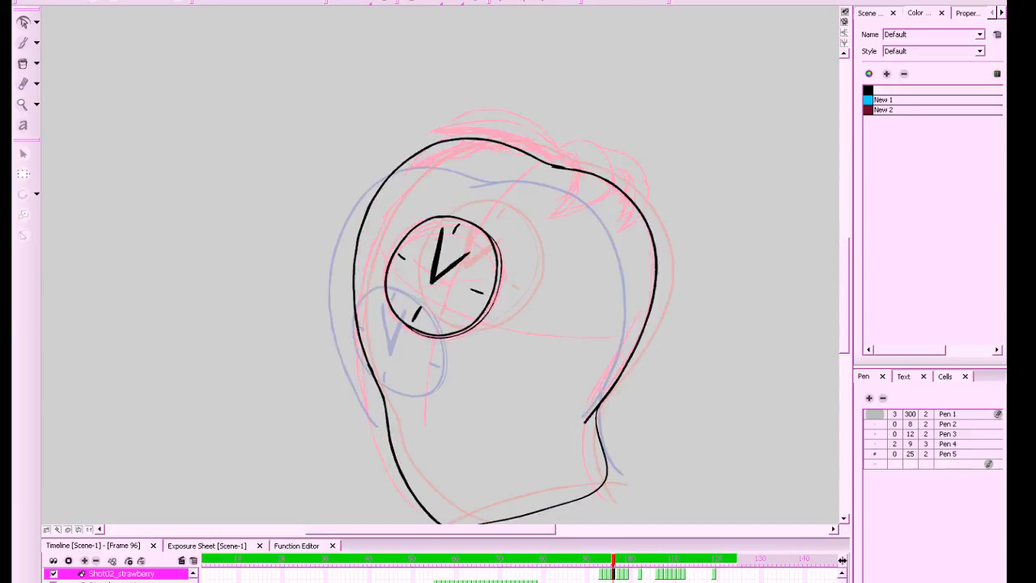
pyautogui.hotkey('ctrl', 's')
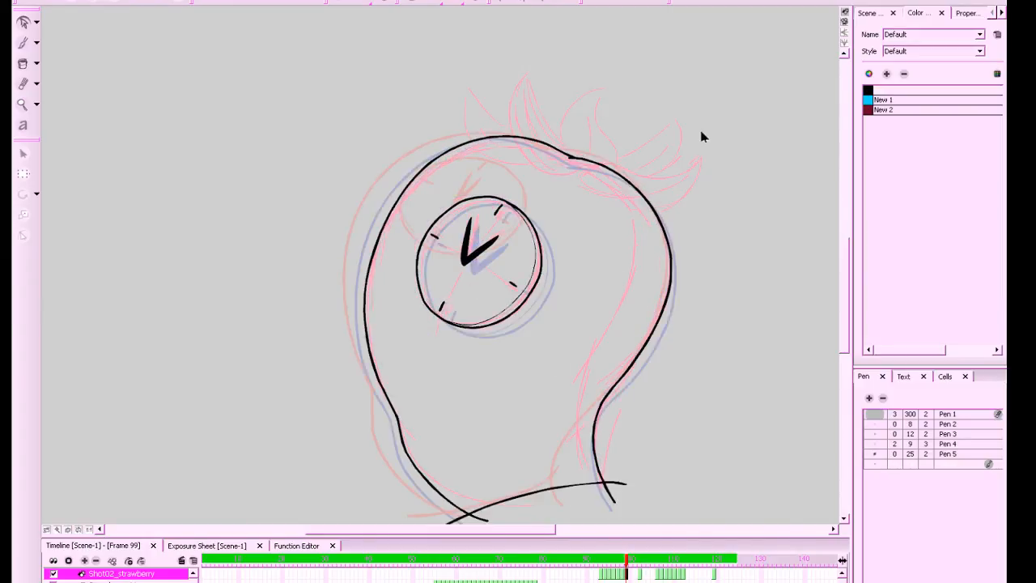
# On frame 100, adjust how many previous drawings the onion skin shows and set it to Next Two Drawings
pyautogui.click(632, 575)
pyautogui.moveTo(576, 366); pyautogui.dragTo(589, 358)
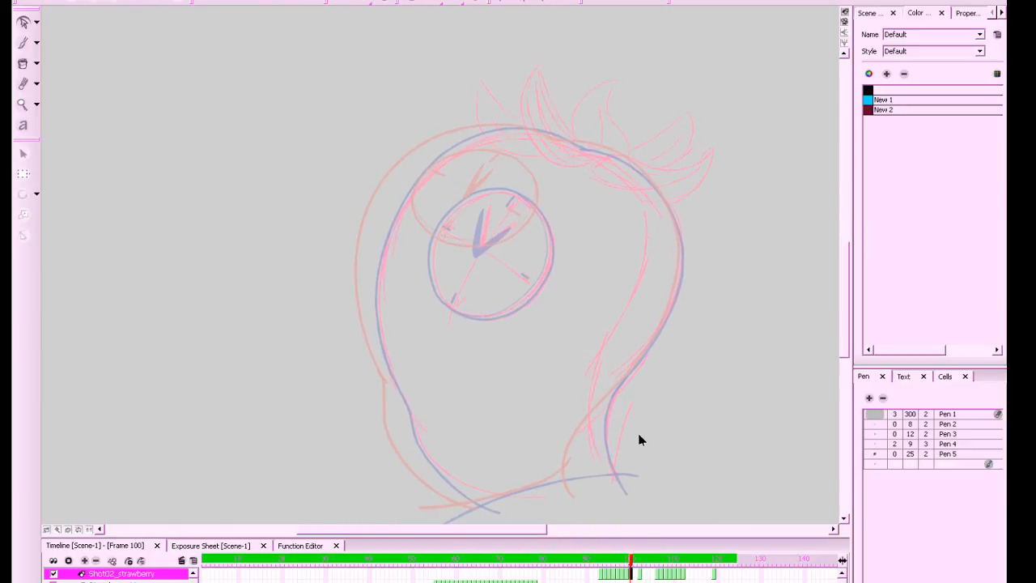
pyautogui.click(441, 3)
pyautogui.click(450, 40)
pyautogui.click(457, 3)
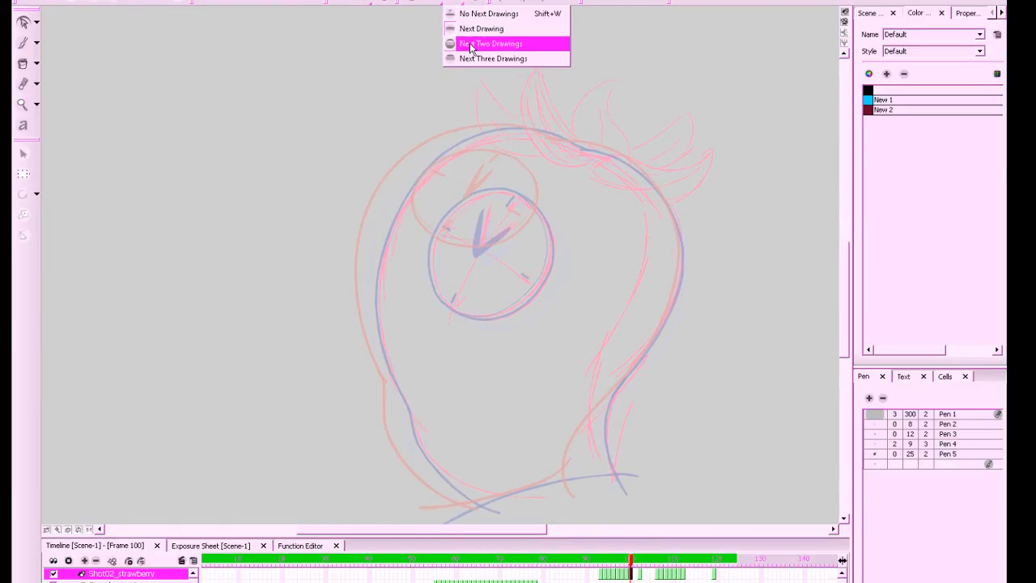
pyautogui.click(466, 42)
# Flip back and forth through the drawings around frame 100 to examine the motion
pyautogui.press('f')
pyautogui.press('f')
pyautogui.press('f')
pyautogui.press('g')
pyautogui.press('g')
pyautogui.press('g')
pyautogui.press('g')
pyautogui.press('f')
pyautogui.press('f')
pyautogui.press('g')
pyautogui.press(',')
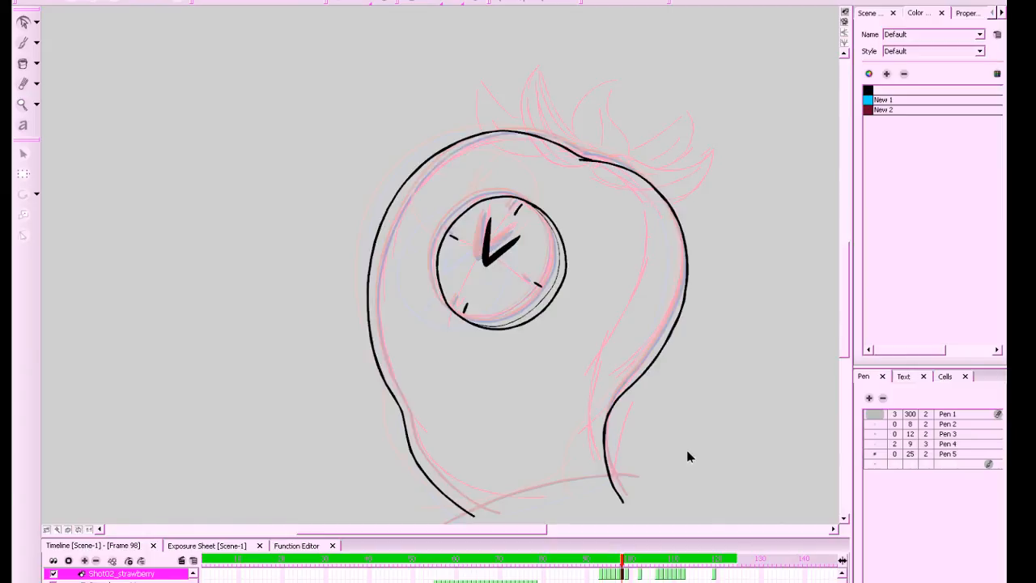
# Copy the entire drawing of frame 98 and paste it into frame 100
pyautogui.moveTo(747, 73); pyautogui.dragTo(306, 523)
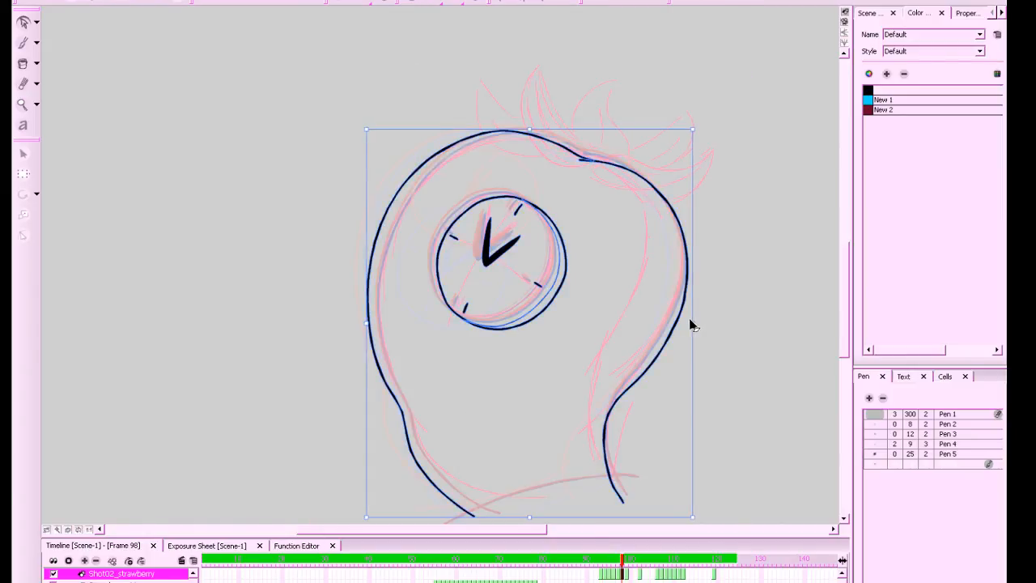
pyautogui.click(630, 574)
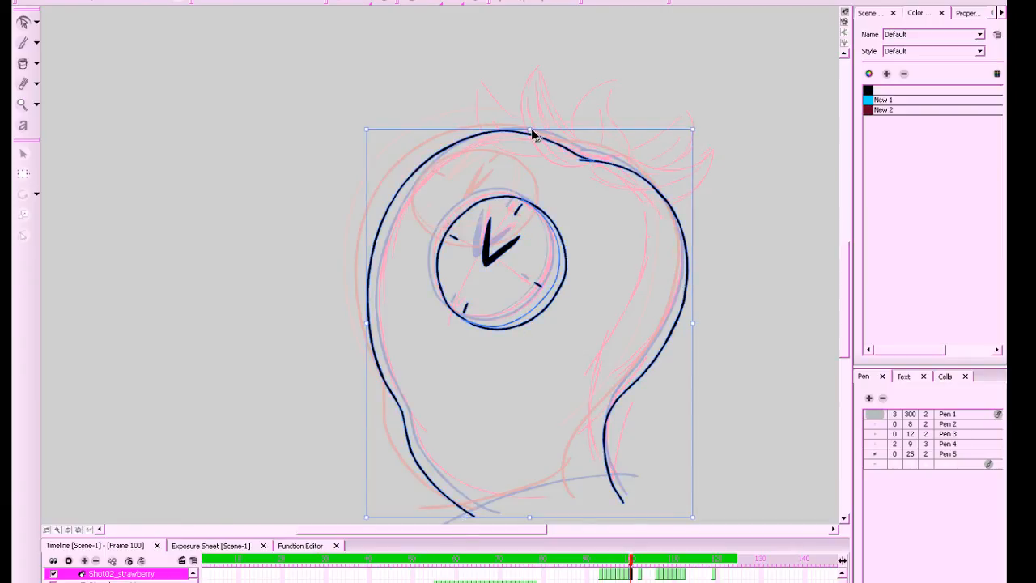
pyautogui.moveTo(529, 129); pyautogui.dragTo(528, 118)
pyautogui.click(603, 60)
pyautogui.press(',')
pyautogui.press('.')
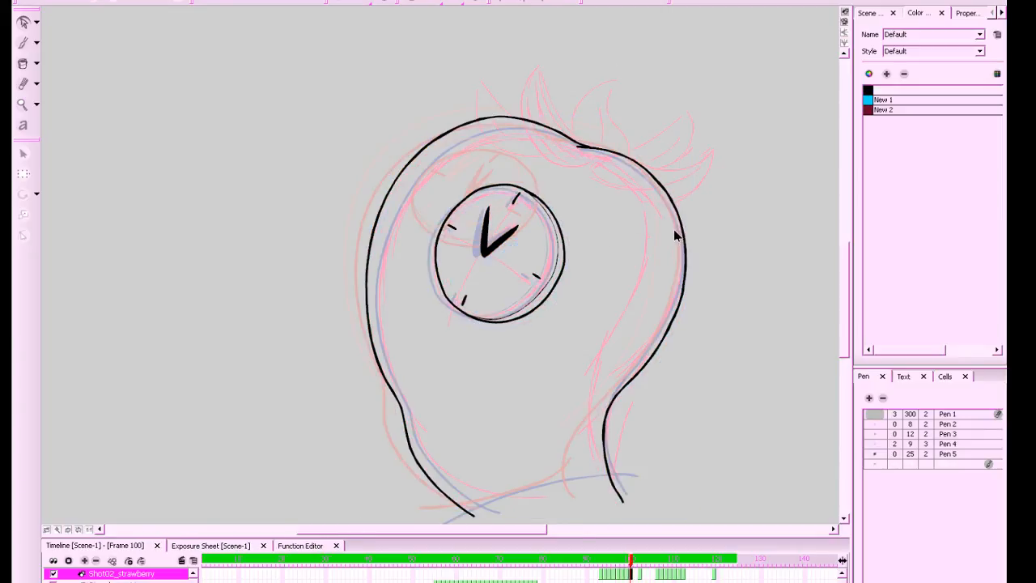
pyautogui.hotkey('ctrl', 'z')
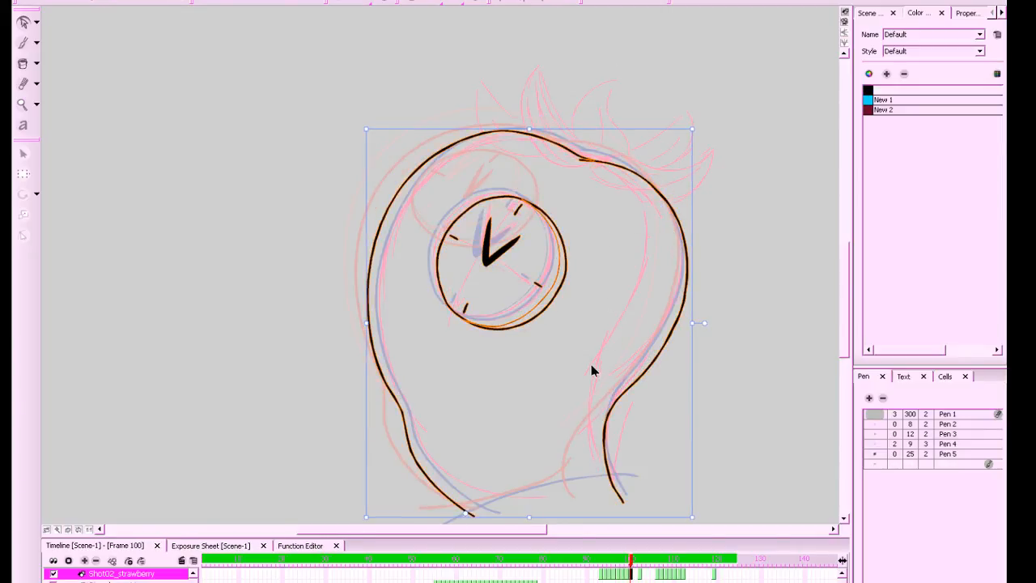
# Shift the whole strawberry head drawing on frame 100 slightly upward and compare it with the adjacent drawing
pyautogui.moveTo(653, 188); pyautogui.dragTo(657, 178)
pyautogui.click(757, 130)
pyautogui.press(',')
pyautogui.press('.')
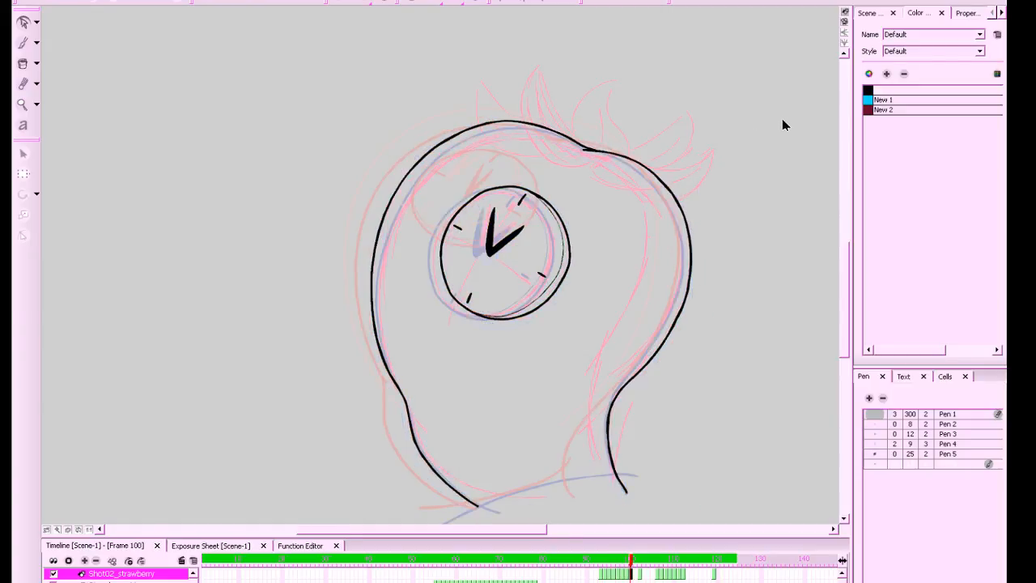
# Raise the clock eye on frame 100 slightly within the head and check it against the adjacent drawing
pyautogui.click(504, 319)
pyautogui.moveTo(505, 321); pyautogui.dragTo(507, 313)
pyautogui.moveTo(559, 214); pyautogui.dragTo(562, 204)
pyautogui.click(612, 191)
pyautogui.press(',')
pyautogui.press('.')
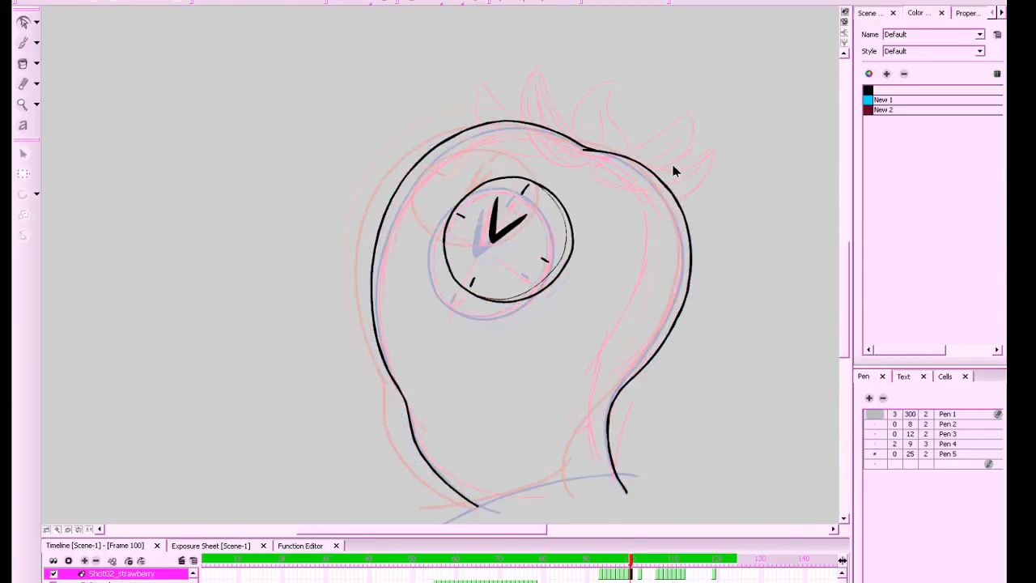
# Go to the frame 106 drawing and stretch its clock eye slightly taller
pyautogui.press('g')
pyautogui.press('g')
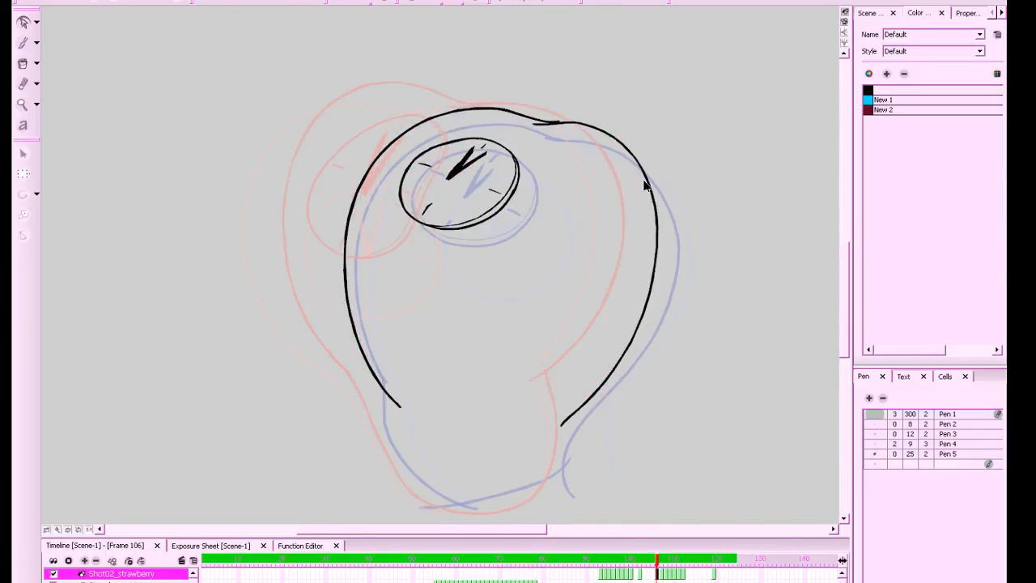
pyautogui.moveTo(447, 246)
pyautogui.mouseDown()
pyautogui.moveTo(538, 149)
pyautogui.moveTo(489, 241)
pyautogui.mouseUp()
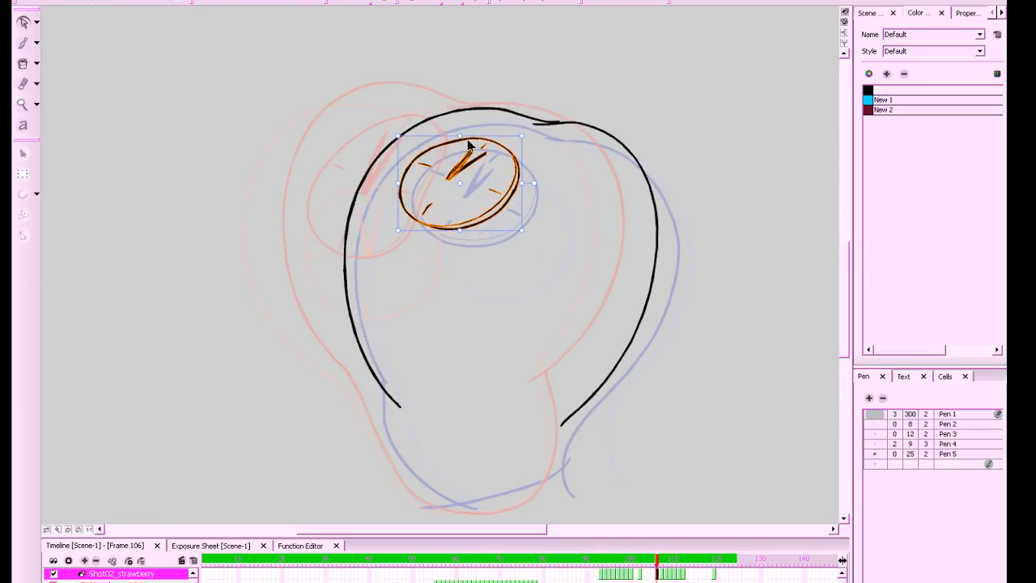
pyautogui.moveTo(459, 136); pyautogui.dragTo(459, 132)
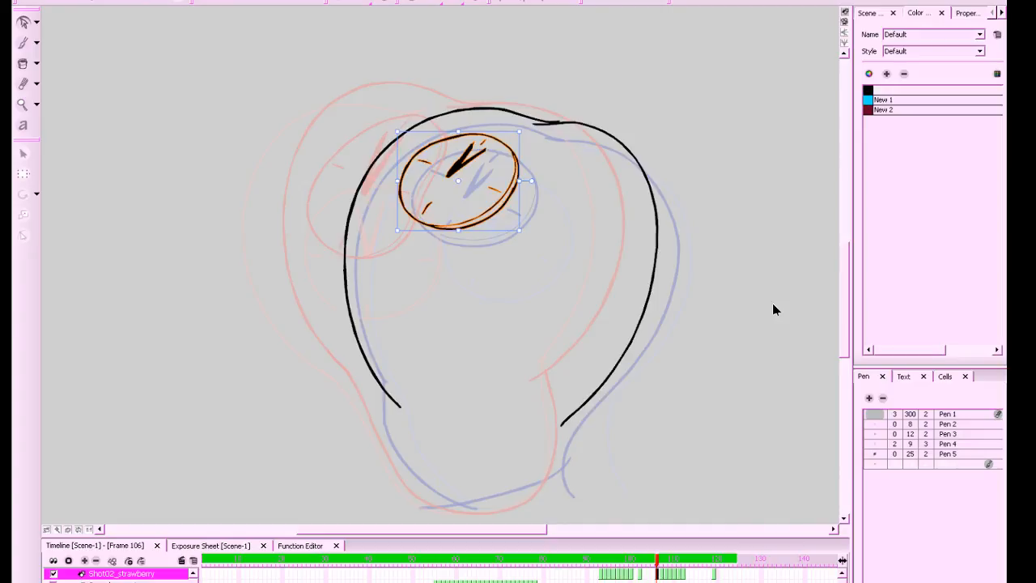
pyautogui.click(723, 399)
# Select the head outline on frame 106, make it slightly narrower and extend its top upward
pyautogui.press('f')
pyautogui.press('g')
pyautogui.moveTo(622, 89); pyautogui.dragTo(541, 159)
pyautogui.moveTo(658, 107); pyautogui.dragTo(655, 102)
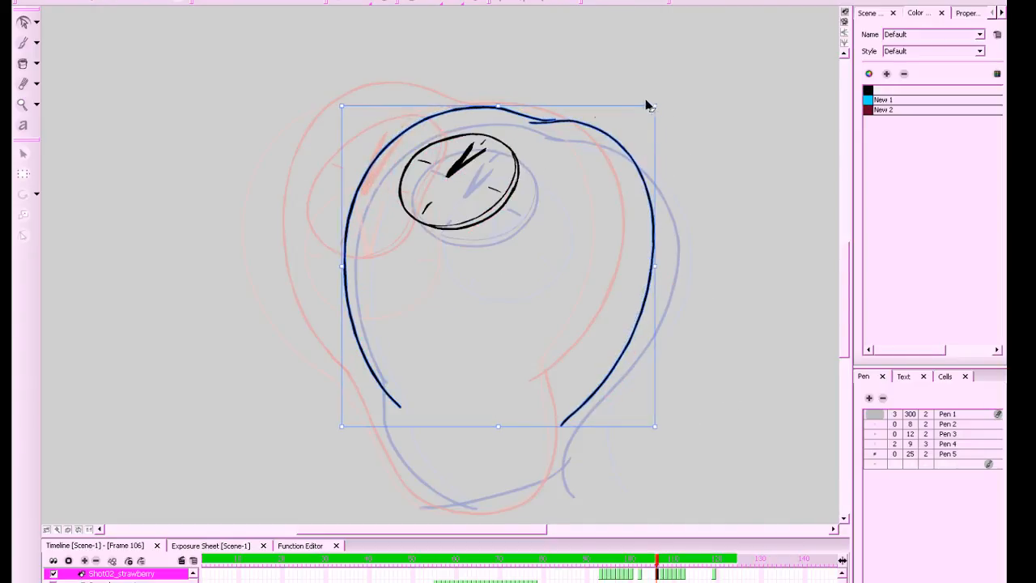
pyautogui.moveTo(499, 107); pyautogui.dragTo(493, 104)
pyautogui.click(602, 66)
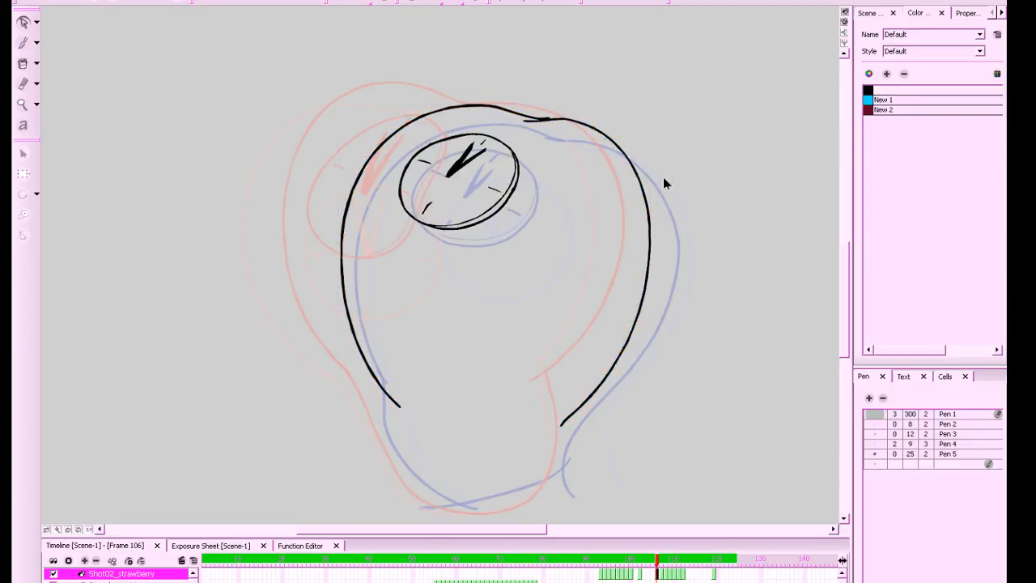
# Flip through the neighbouring strawberry drawings up to frame 112 to check the motion, and save the scene
pyautogui.press('f')
pyautogui.press('g')
pyautogui.press('g')
pyautogui.press('f')
pyautogui.press('f')
pyautogui.press('.')
pyautogui.press('.')
pyautogui.press('.')
pyautogui.press('.')
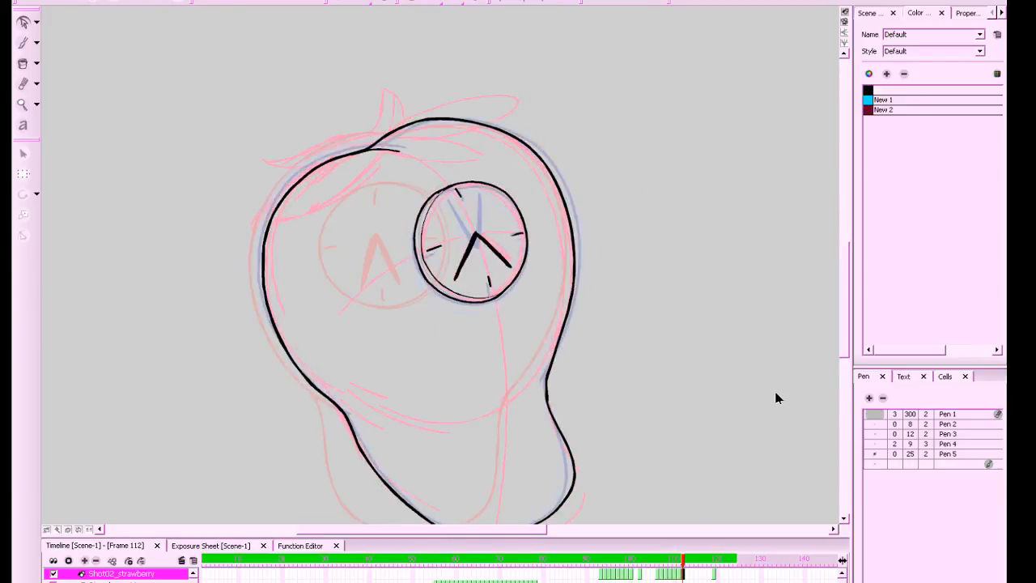
pyautogui.hotkey('ctrl', 's')
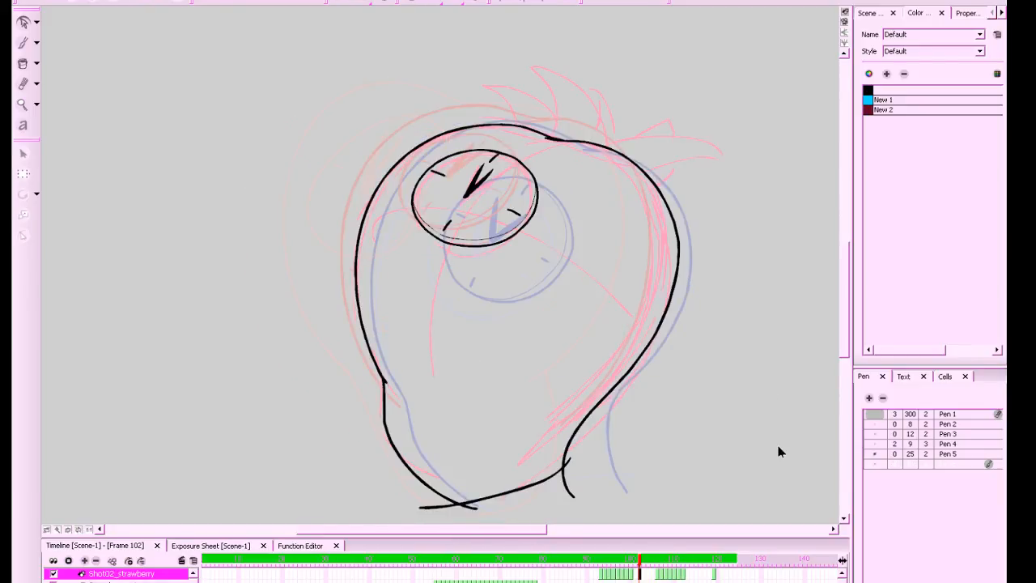
# View frame 100 against the full camera frame, and open frame 101 with its rough sketch dimmed for inking
pyautogui.click(846, 24)
pyautogui.moveTo(712, 249); pyautogui.dragTo(784, 258)
pyautogui.press('1')
pyautogui.click(632, 573)
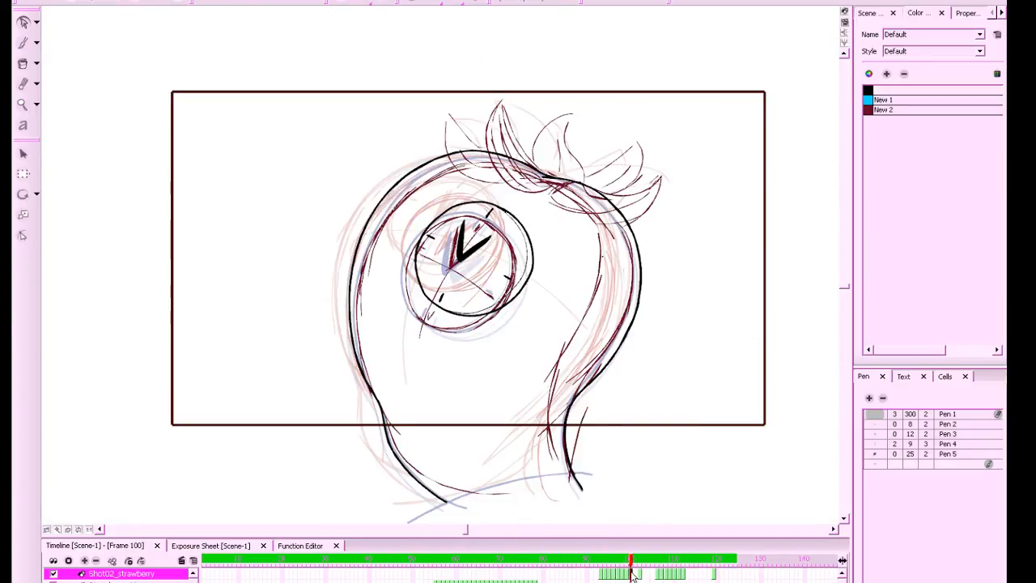
pyautogui.moveTo(803, 168); pyautogui.dragTo(796, 198)
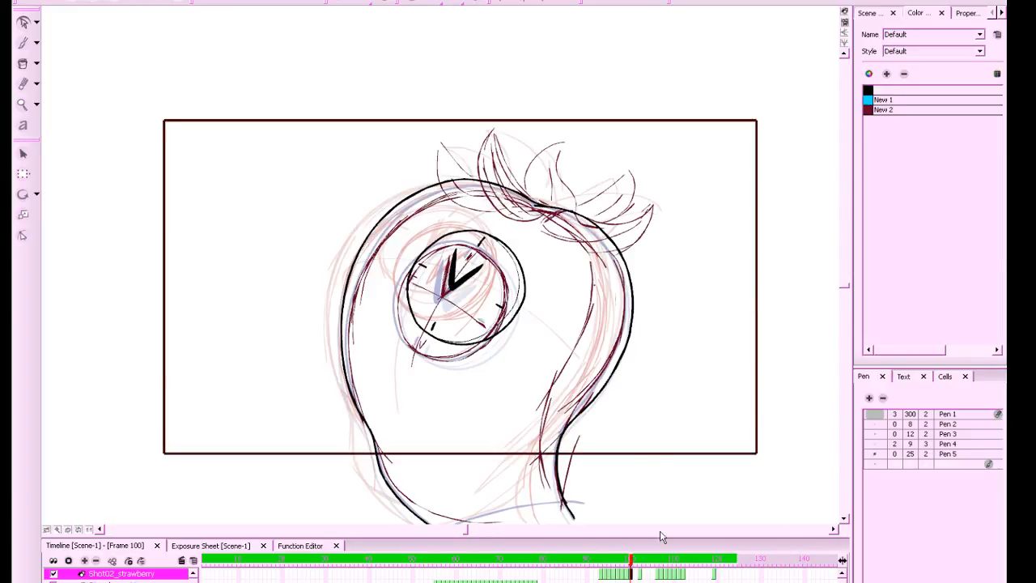
pyautogui.click(636, 577)
pyautogui.click(845, 13)
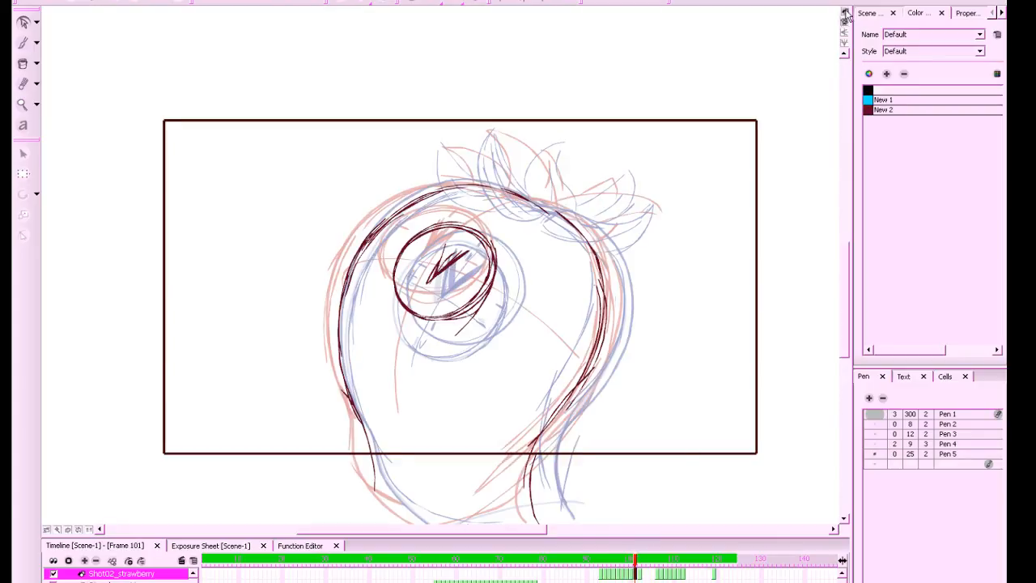
pyautogui.moveTo(686, 414); pyautogui.dragTo(597, 397)
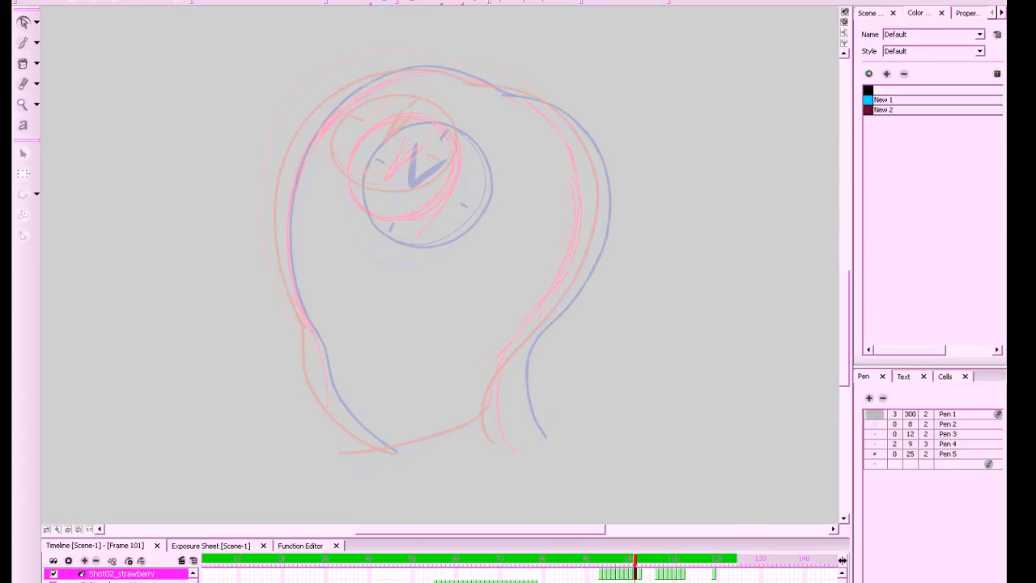
# Open the Windows Control Panel's Sound settings and show the recording devices
pyautogui.press('super')
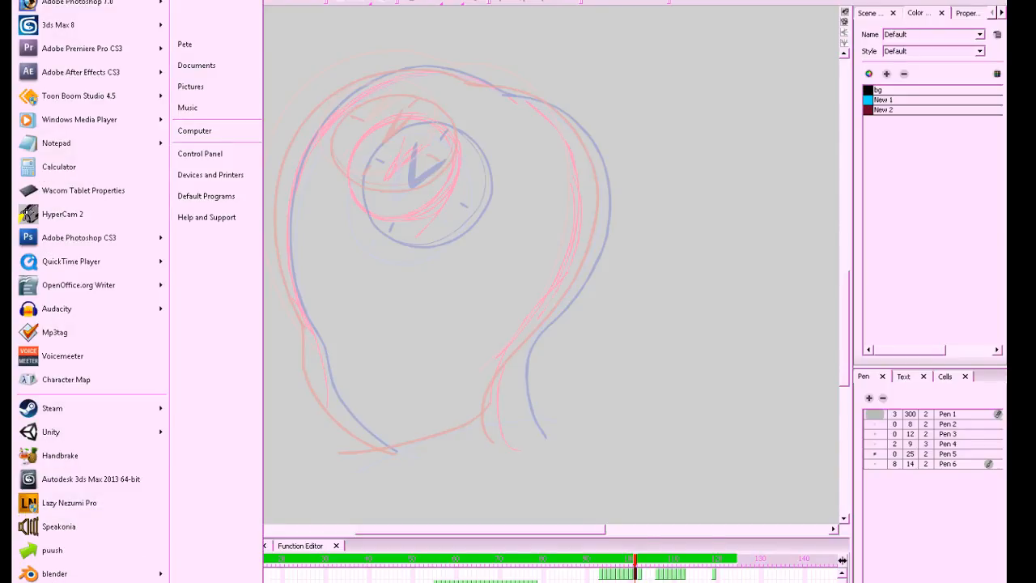
pyautogui.press('super')
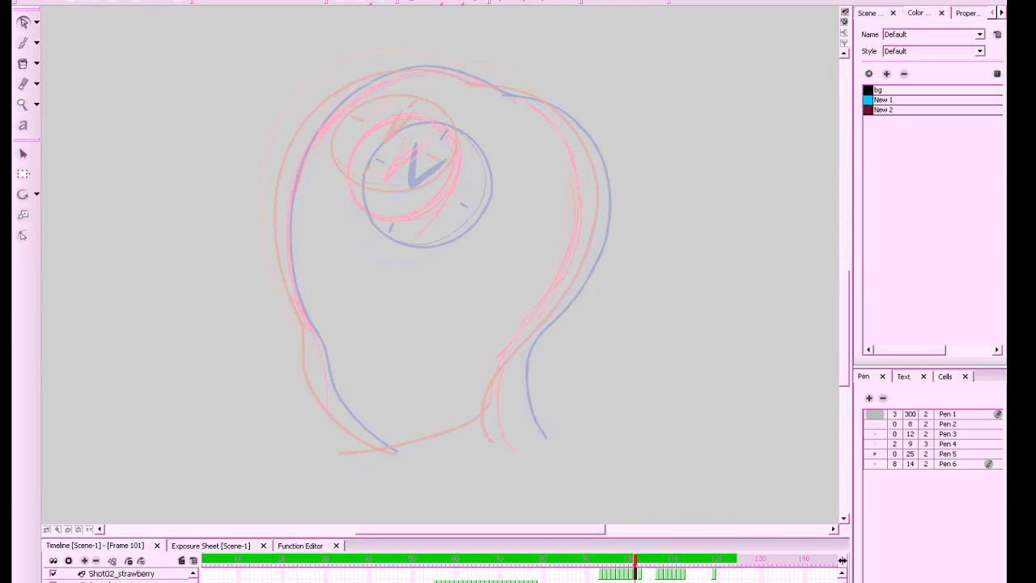
pyautogui.press('super')
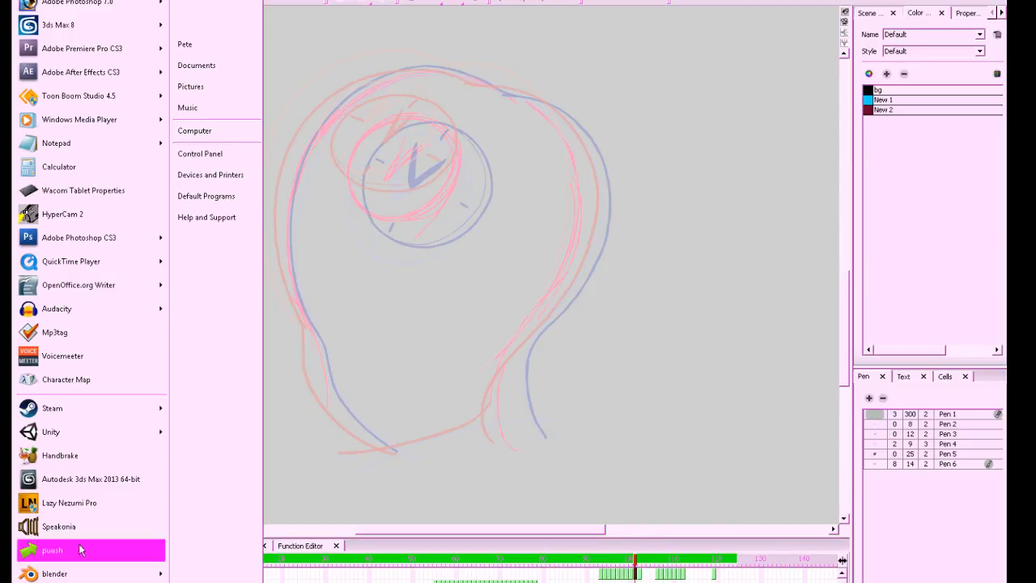
pyautogui.click(225, 158)
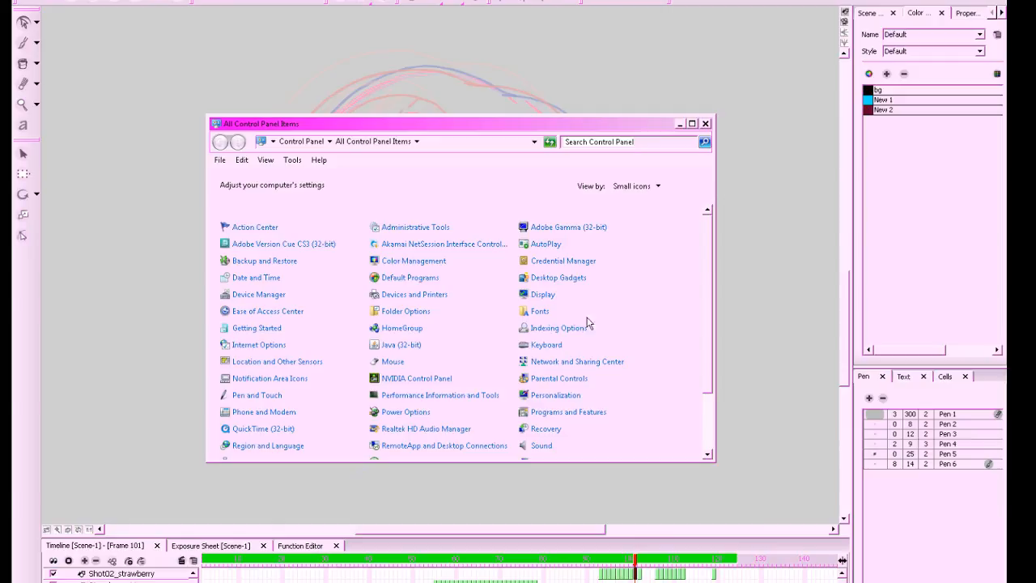
pyautogui.moveTo(712, 268); pyautogui.dragTo(710, 352)
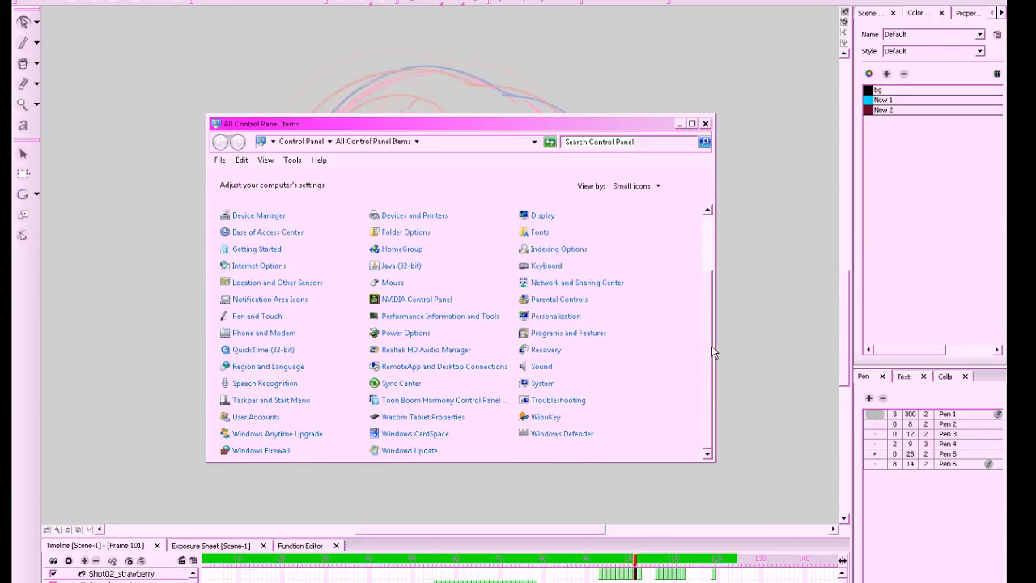
pyautogui.click(541, 369)
pyautogui.click(277, 157)
pyautogui.click(242, 157)
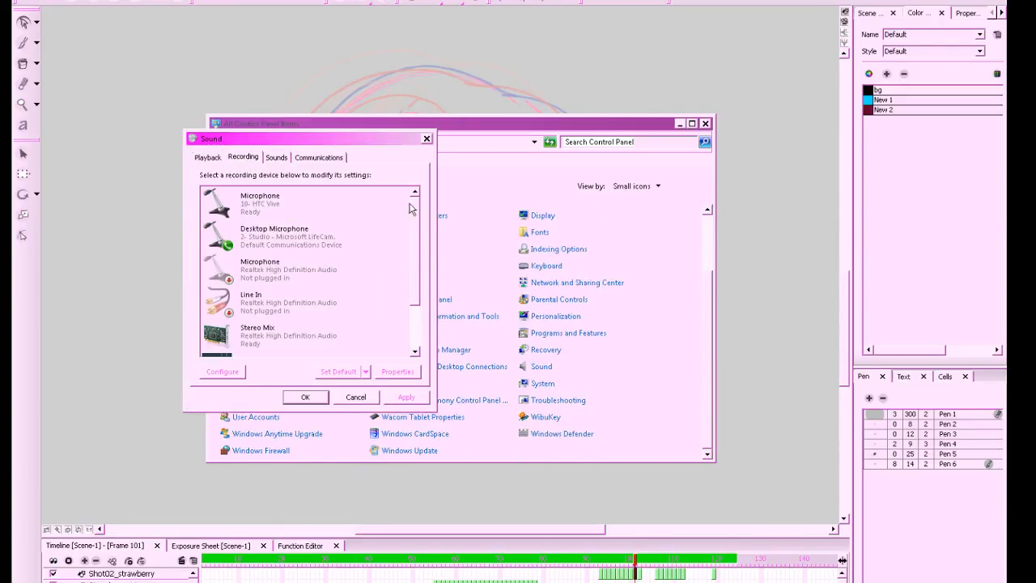
# Adjust the Yeti Stereo Microphone's recording level, accept the sound settings and minimize the Control Panel
pyautogui.scroll(-3, 399, 235)
pyautogui.doubleClick(398, 341)
pyautogui.click(280, 202)
pyautogui.moveTo(288, 243); pyautogui.dragTo(319, 243)
pyautogui.click(334, 442)
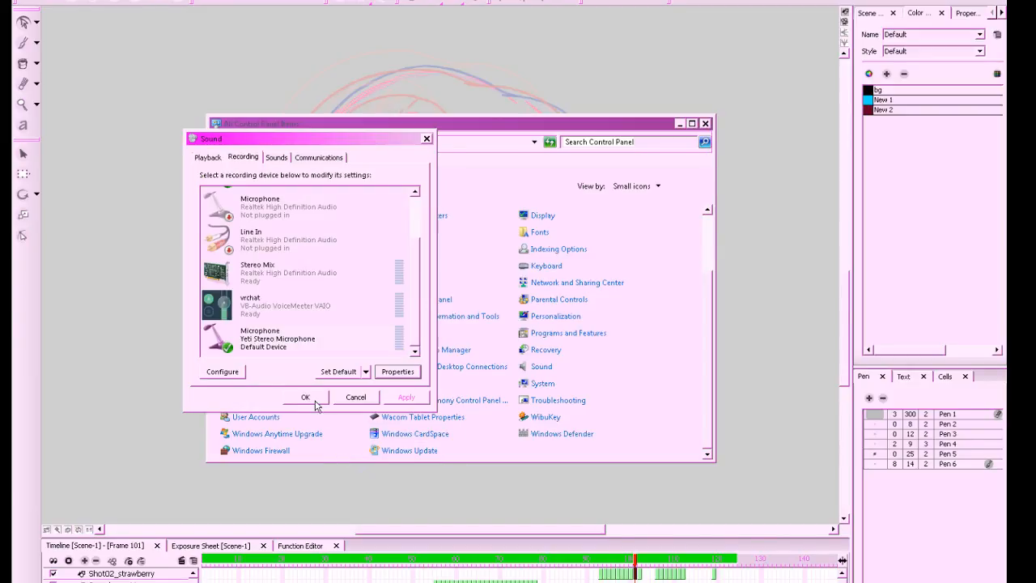
pyautogui.click(314, 400)
pyautogui.click(680, 124)
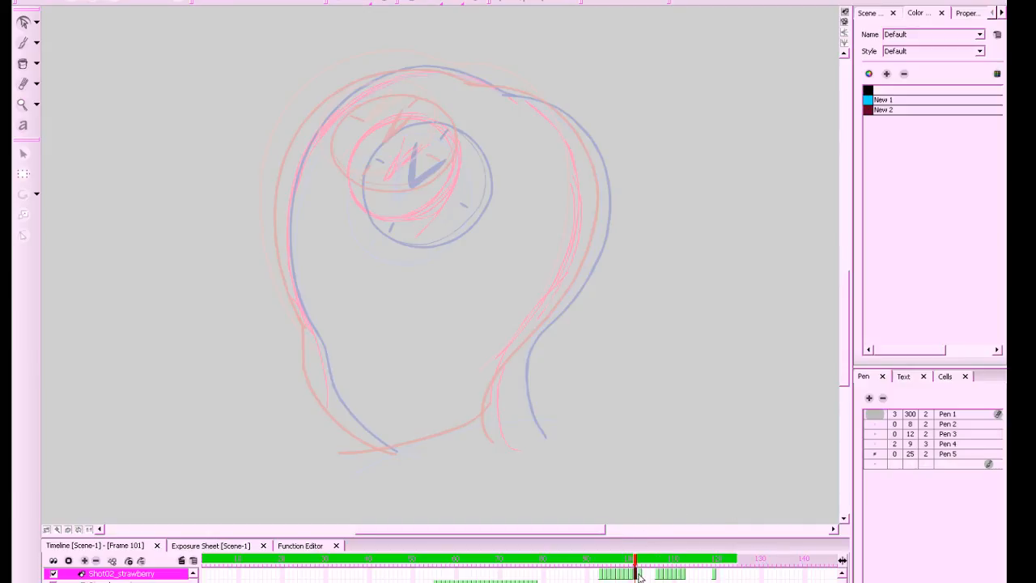
pyautogui.click(414, 2)
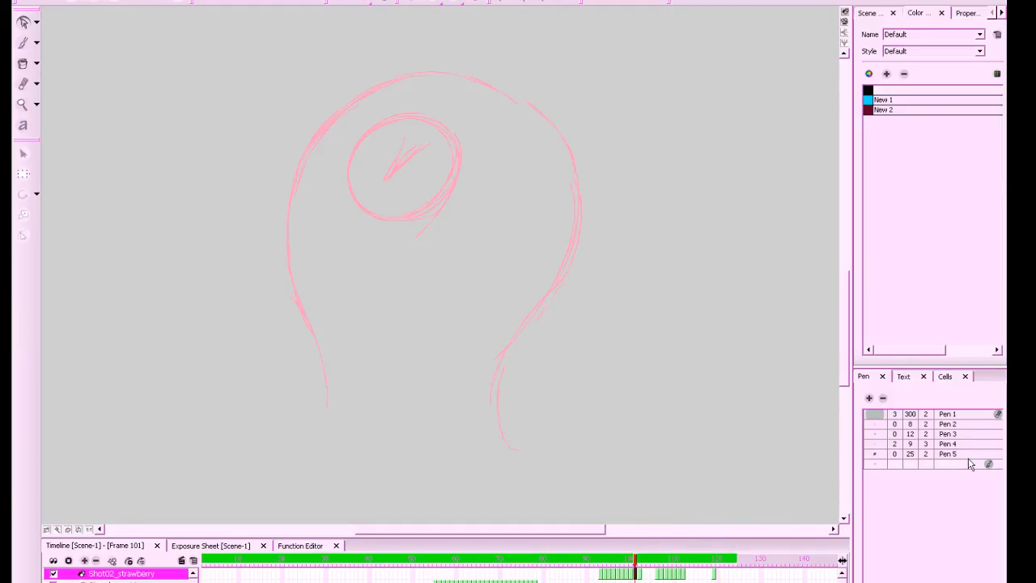
pyautogui.click(415, 3)
pyautogui.moveTo(659, 257); pyautogui.dragTo(679, 256)
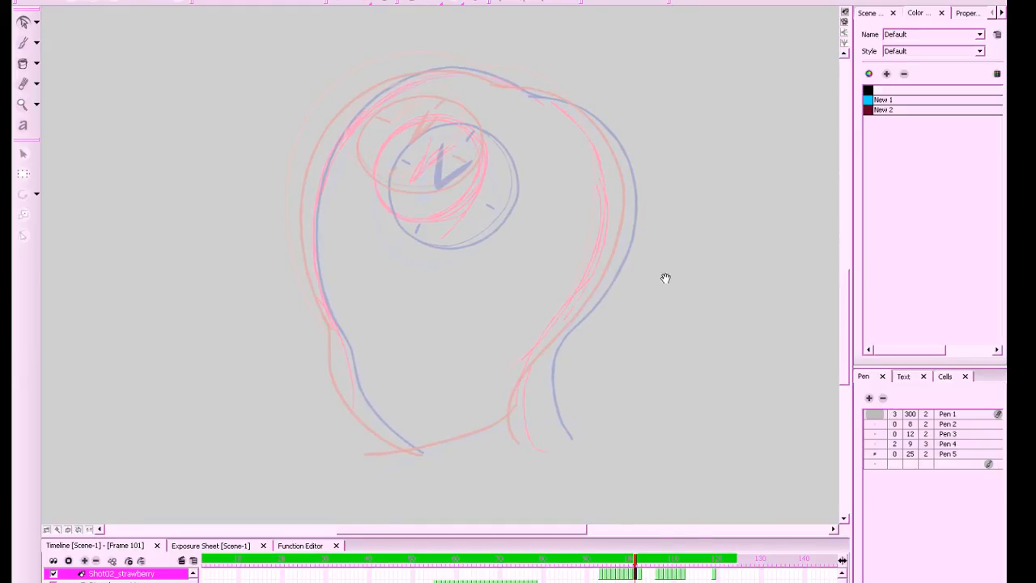
pyautogui.moveTo(663, 295); pyautogui.dragTo(673, 305)
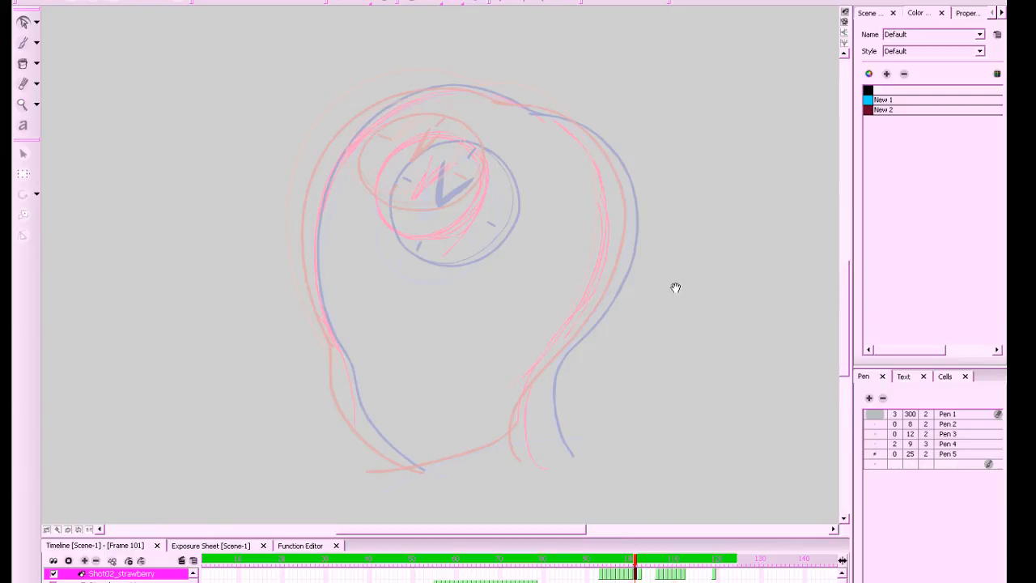
pyautogui.moveTo(654, 321); pyautogui.dragTo(647, 327)
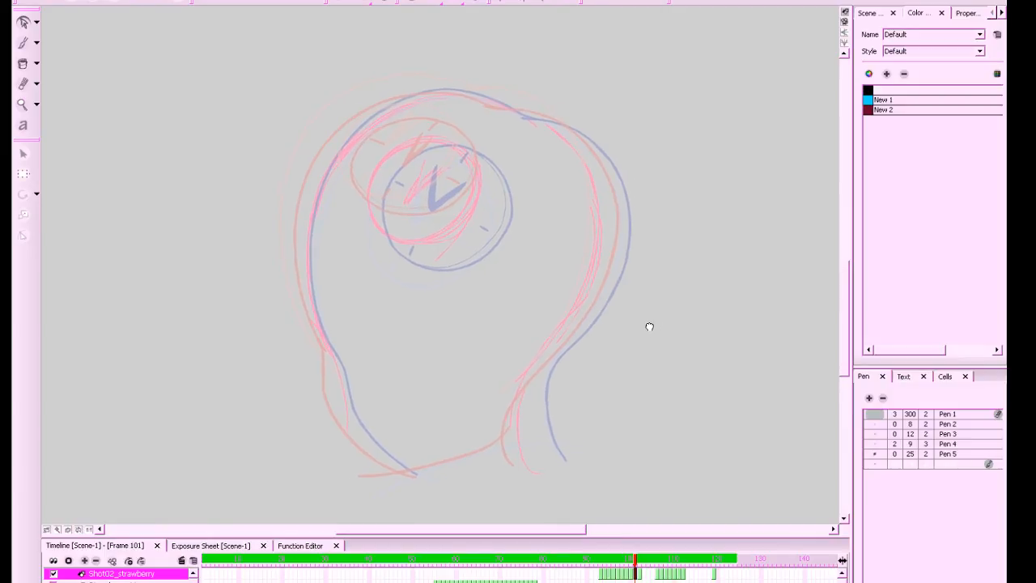
# Brush the right side of the strawberry head outline on frame 101, from the top crease to the neck
pyautogui.hotkey('alt', 'b')
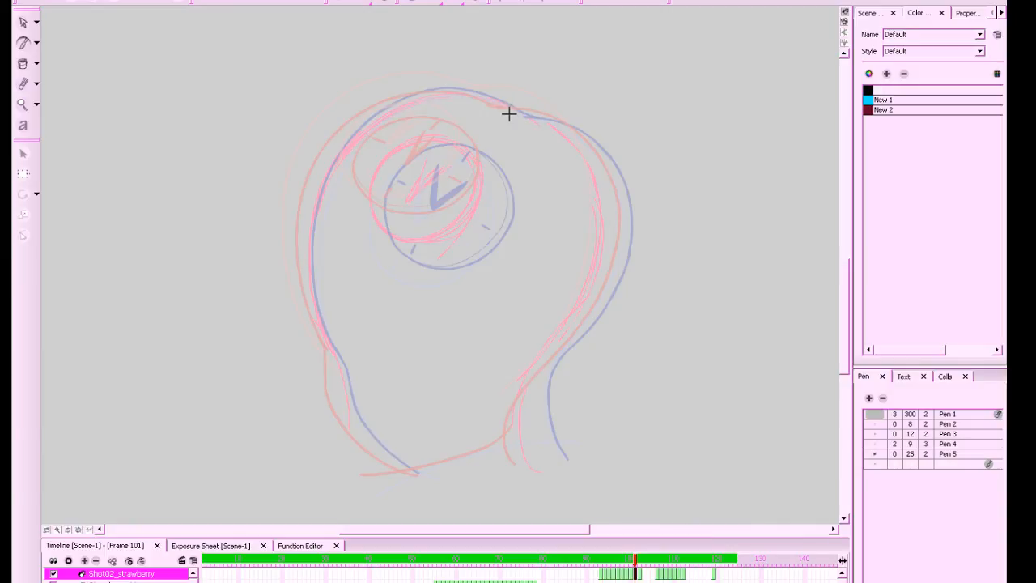
pyautogui.moveTo(645, 195)
pyautogui.mouseDown()
pyautogui.moveTo(633, 142)
pyautogui.moveTo(640, 187)
pyautogui.moveTo(614, 243)
pyautogui.moveTo(618, 218)
pyautogui.mouseUp()
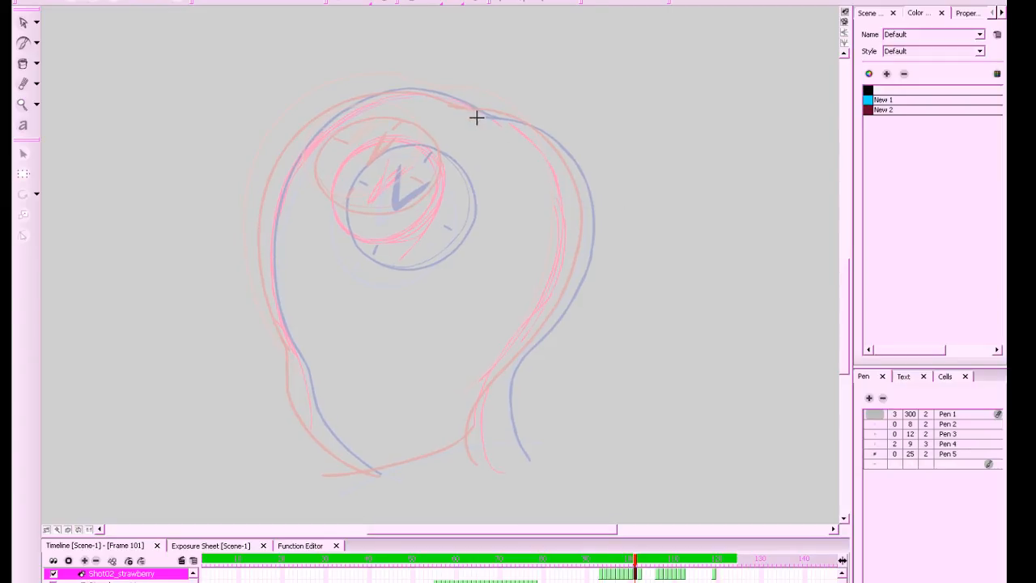
pyautogui.moveTo(473, 114)
pyautogui.mouseDown()
pyautogui.moveTo(538, 122)
pyautogui.moveTo(571, 163)
pyautogui.moveTo(583, 209)
pyautogui.moveTo(579, 268)
pyautogui.moveTo(542, 333)
pyautogui.moveTo(475, 400)
pyautogui.mouseUp()
pyautogui.hotkey('ctrl', 'z')
pyautogui.hotkey('ctrl', 'z')
pyautogui.moveTo(613, 351); pyautogui.dragTo(650, 355)
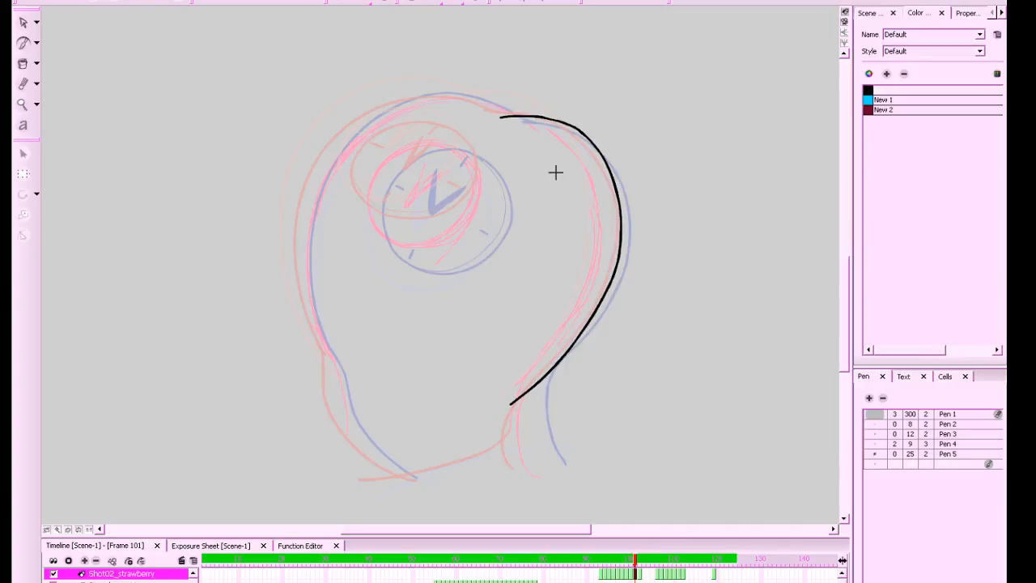
# Brush the left side of the head outline over the crown down to the neck, and compare adjacent drawings
pyautogui.moveTo(502, 116)
pyautogui.mouseDown()
pyautogui.moveTo(423, 92)
pyautogui.moveTo(373, 112)
pyautogui.moveTo(334, 148)
pyautogui.moveTo(306, 211)
pyautogui.moveTo(301, 274)
pyautogui.moveTo(334, 363)
pyautogui.mouseUp()
pyautogui.hotkey('ctrl', 'z')
pyautogui.moveTo(512, 116)
pyautogui.mouseDown()
pyautogui.moveTo(473, 95)
pyautogui.moveTo(400, 96)
pyautogui.moveTo(330, 153)
pyautogui.moveTo(301, 270)
pyautogui.moveTo(333, 364)
pyautogui.mouseUp()
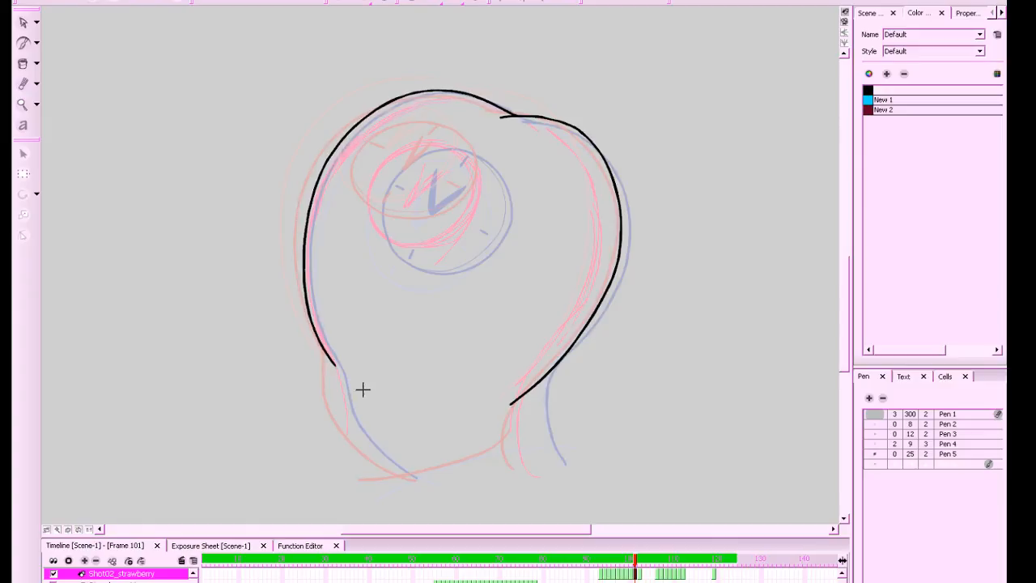
pyautogui.press(',')
pyautogui.press('.')
# Draw the short right neck line and the lower contour curving from the left side across the bottom
pyautogui.moveTo(518, 397); pyautogui.dragTo(527, 459)
pyautogui.moveTo(330, 360)
pyautogui.mouseDown()
pyautogui.moveTo(340, 400)
pyautogui.moveTo(444, 476)
pyautogui.mouseUp()
pyautogui.moveTo(508, 465); pyautogui.dragTo(564, 433)
pyautogui.press('.')
pyautogui.press(',')
pyautogui.moveTo(449, 139)
pyautogui.mouseDown()
pyautogui.moveTo(477, 157)
pyautogui.moveTo(475, 215)
pyautogui.moveTo(412, 238)
pyautogui.moveTo(365, 209)
pyautogui.moveTo(399, 144)
pyautogui.moveTo(460, 145)
pyautogui.moveTo(475, 185)
pyautogui.mouseUp()
pyautogui.hotkey('ctrl', 'z')
# Select the right head outline stroke on frame 101 and stretch it slightly outward
pyautogui.moveTo(689, 238); pyautogui.dragTo(705, 303)
pyautogui.press('2')
pyautogui.moveTo(576, 340); pyautogui.dragTo(599, 353)
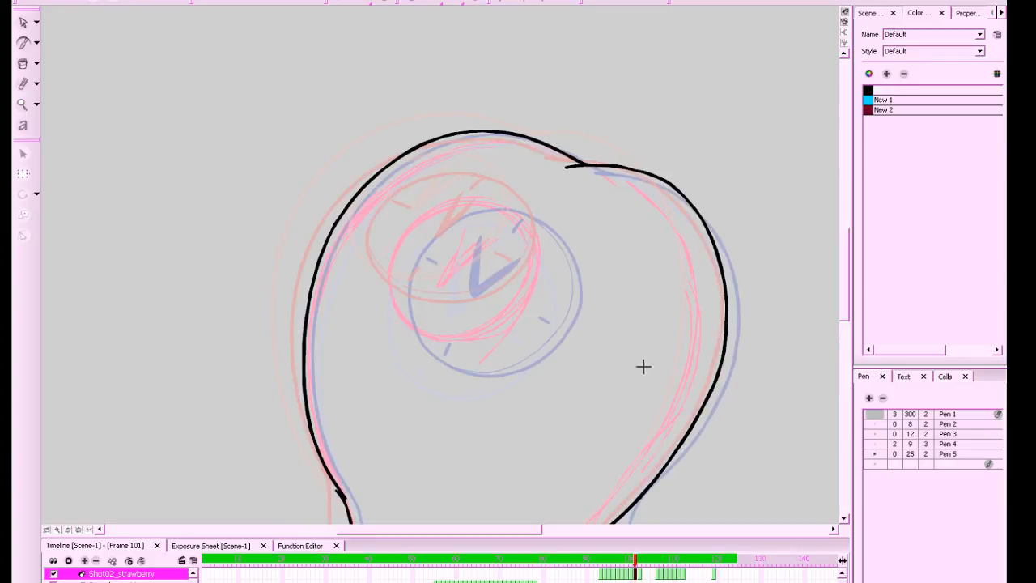
pyautogui.moveTo(749, 188); pyautogui.dragTo(639, 114)
pyautogui.click(28, 30)
pyautogui.moveTo(452, 141); pyautogui.dragTo(404, 204)
pyautogui.moveTo(555, 43); pyautogui.dragTo(334, 243)
pyautogui.moveTo(587, 70); pyautogui.dragTo(588, 72)
pyautogui.click(628, 349)
pyautogui.moveTo(629, 354); pyautogui.dragTo(635, 285)
pyautogui.click(561, 299)
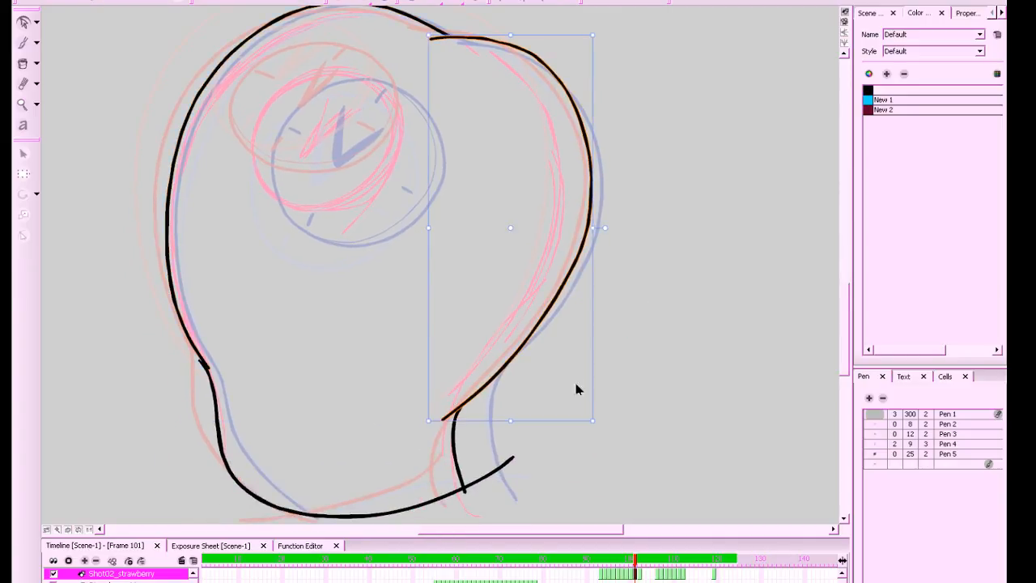
pyautogui.moveTo(593, 422); pyautogui.dragTo(595, 424)
# Fine-tune the right head outline's shape to sit closer to the previous drawing, comparing it with adjacent frames
pyautogui.moveTo(631, 344); pyautogui.dragTo(684, 399)
pyautogui.click(599, 371)
pyautogui.moveTo(645, 94); pyautogui.dragTo(647, 97)
pyautogui.click(725, 194)
pyautogui.moveTo(635, 304)
pyautogui.mouseDown()
pyautogui.moveTo(680, 341)
pyautogui.moveTo(644, 323)
pyautogui.mouseUp()
pyautogui.press('.')
pyautogui.press(',')
pyautogui.moveTo(645, 268); pyautogui.dragTo(529, 351)
pyautogui.moveTo(632, 87); pyautogui.dragTo(639, 99)
pyautogui.moveTo(689, 238); pyautogui.dragTo(814, 364)
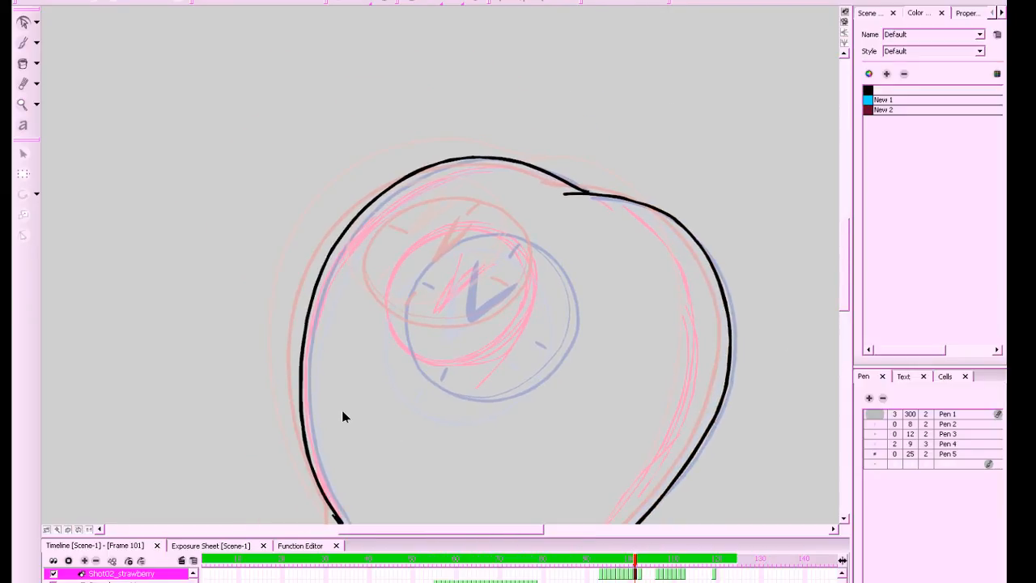
pyautogui.moveTo(659, 347); pyautogui.dragTo(669, 352)
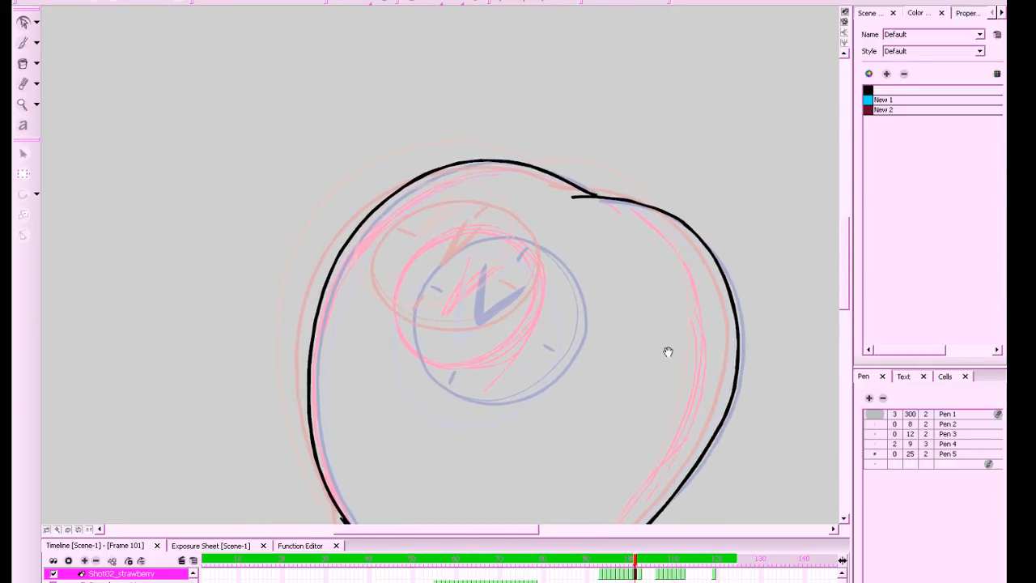
# Brush the clock face's oval outline over the rough sketch on frame 101, redoing poor strokes and comparing adjacent drawings
pyautogui.press('b')
pyautogui.moveTo(515, 230)
pyautogui.mouseDown()
pyautogui.moveTo(540, 317)
pyautogui.moveTo(472, 370)
pyautogui.moveTo(421, 361)
pyautogui.moveTo(391, 308)
pyautogui.moveTo(551, 244)
pyautogui.moveTo(510, 229)
pyautogui.moveTo(534, 240)
pyautogui.moveTo(552, 279)
pyautogui.moveTo(531, 336)
pyautogui.moveTo(474, 366)
pyautogui.moveTo(427, 359)
pyautogui.moveTo(394, 316)
pyautogui.moveTo(415, 252)
pyautogui.moveTo(499, 221)
pyautogui.moveTo(539, 240)
pyautogui.moveTo(559, 296)
pyautogui.moveTo(531, 344)
pyautogui.moveTo(481, 367)
pyautogui.moveTo(439, 366)
pyautogui.moveTo(402, 345)
pyautogui.moveTo(390, 308)
pyautogui.moveTo(409, 257)
pyautogui.moveTo(444, 231)
pyautogui.moveTo(518, 227)
pyautogui.mouseUp()
pyautogui.hotkey('ctrl', 'z')
pyautogui.hotkey('ctrl', 'z')
pyautogui.hotkey('ctrl', 'z')
pyautogui.hotkey('ctrl', 'z')
pyautogui.press(',')
pyautogui.press('.')
pyautogui.press(',')
pyautogui.press('.')
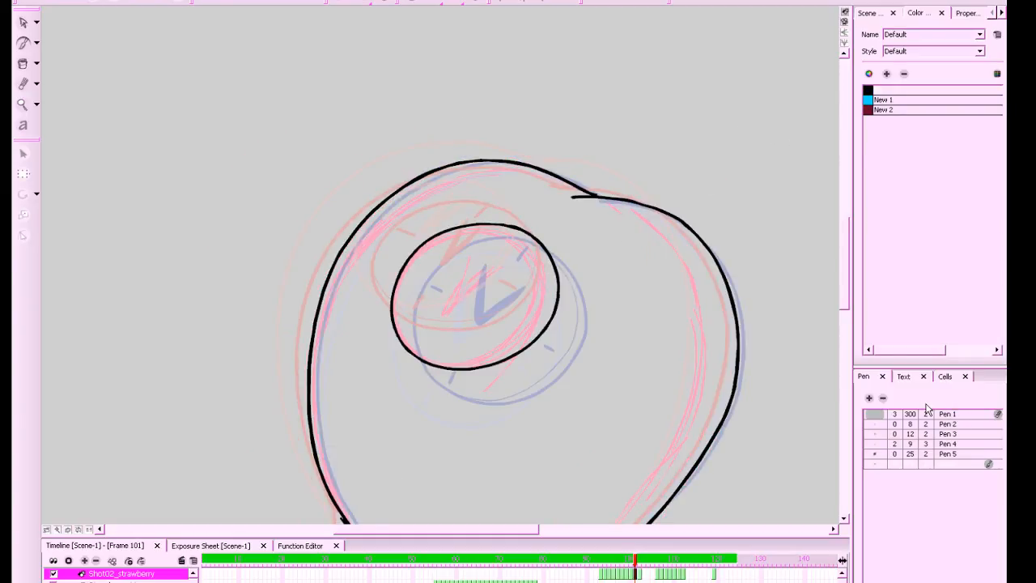
# Try to brush a thin inner rim line along the clock's right and lower edge with Pen 2, undoing the attempts
pyautogui.moveTo(750, 397); pyautogui.dragTo(725, 346)
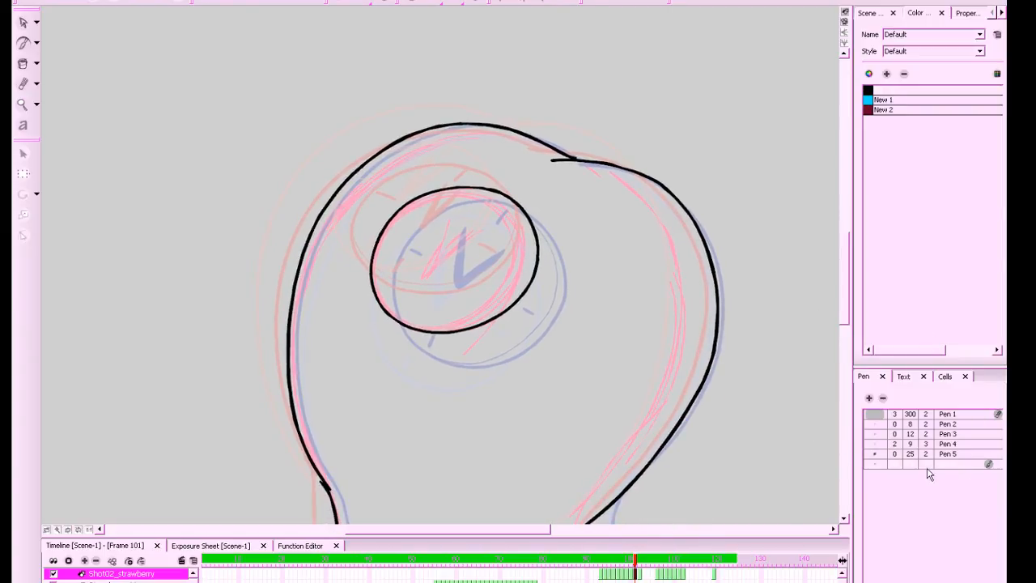
pyautogui.click(924, 426)
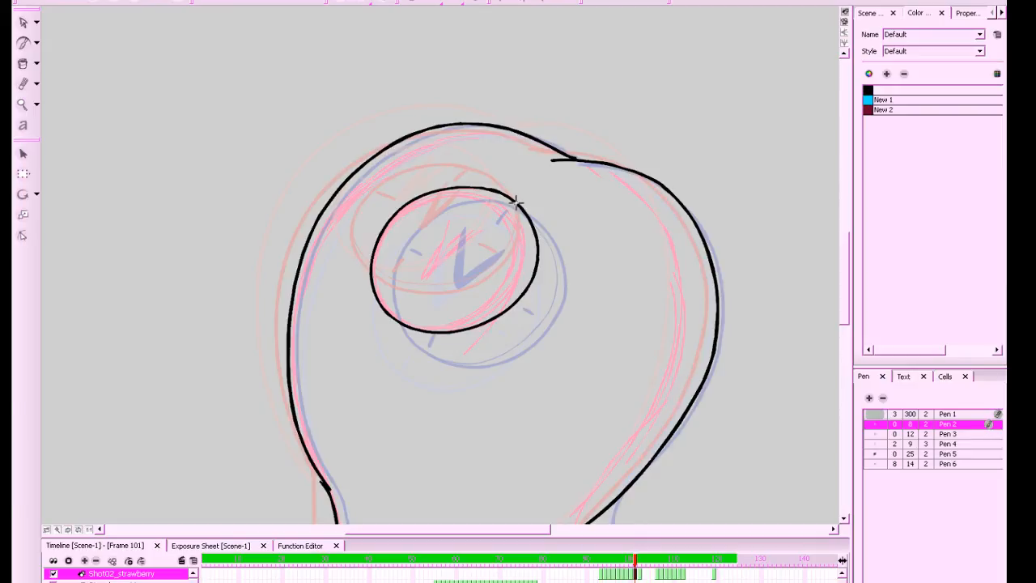
pyautogui.moveTo(517, 203); pyautogui.dragTo(531, 245)
pyautogui.moveTo(613, 283); pyautogui.dragTo(643, 278)
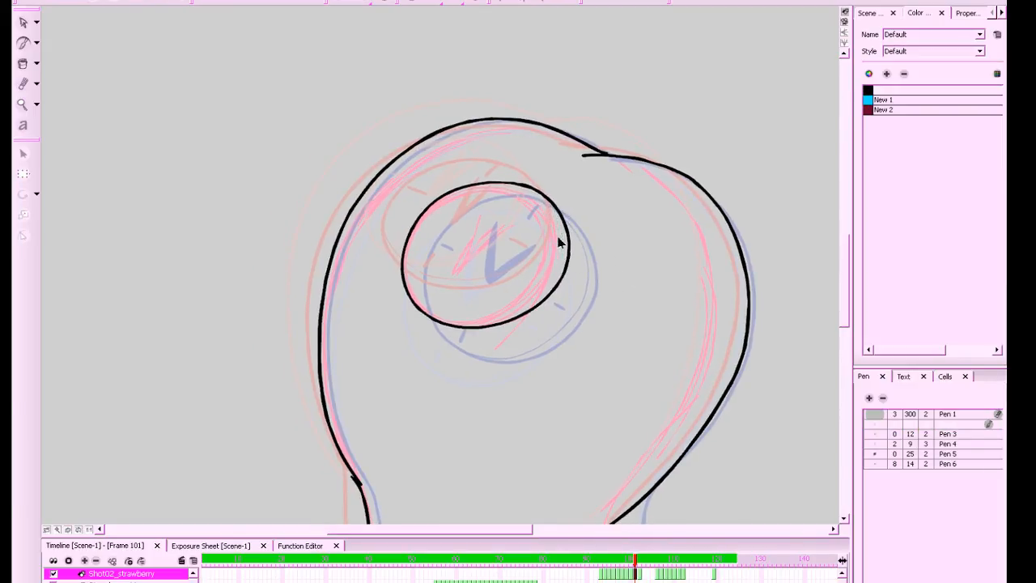
pyautogui.moveTo(559, 219)
pyautogui.mouseDown()
pyautogui.moveTo(556, 269)
pyautogui.moveTo(518, 310)
pyautogui.moveTo(468, 319)
pyautogui.moveTo(403, 297)
pyautogui.mouseUp()
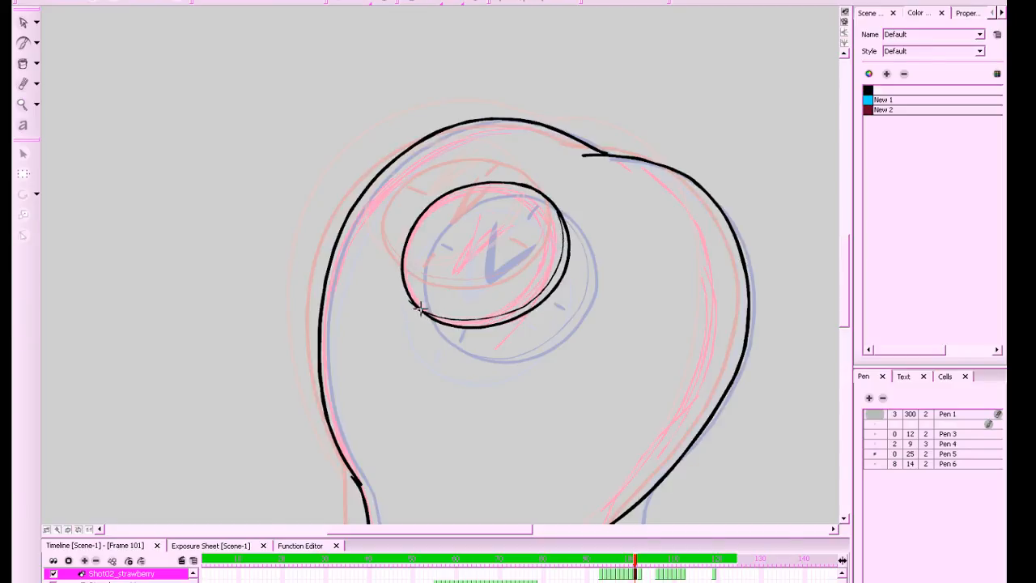
pyautogui.moveTo(655, 304); pyautogui.dragTo(658, 311)
pyautogui.press('2')
pyautogui.press('2')
pyautogui.hotkey('ctrl', 'z')
pyautogui.moveTo(621, 169)
pyautogui.mouseDown()
pyautogui.moveTo(631, 247)
pyautogui.moveTo(615, 284)
pyautogui.moveTo(556, 335)
pyautogui.moveTo(497, 351)
pyautogui.mouseUp()
pyautogui.hotkey('ctrl', 'z')
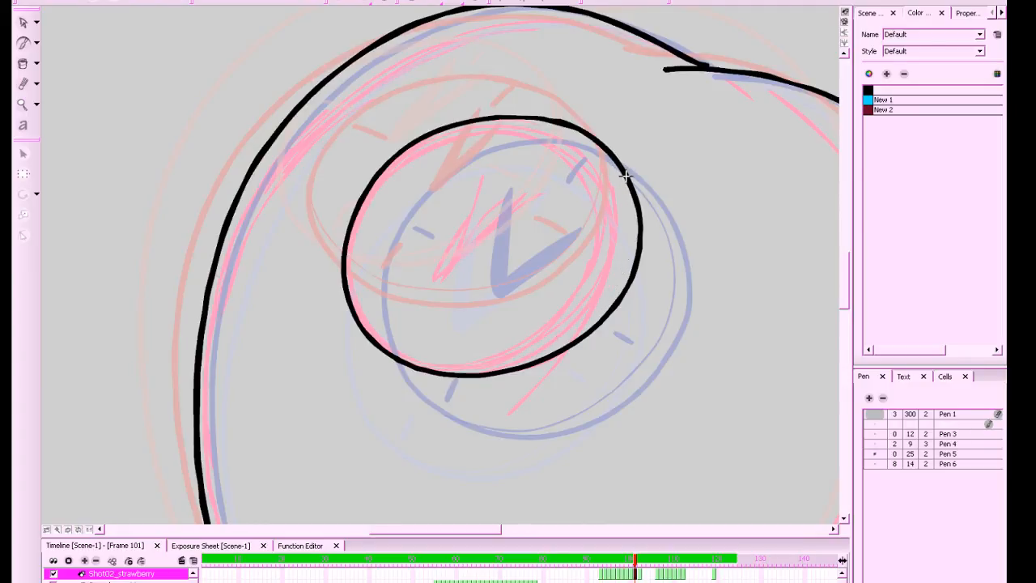
# Try the thin clock rim line once more, choose the black swatch and Pen 6, and undo the line
pyautogui.moveTo(633, 218)
pyautogui.mouseDown()
pyautogui.moveTo(615, 283)
pyautogui.moveTo(556, 340)
pyautogui.moveTo(483, 365)
pyautogui.moveTo(389, 354)
pyautogui.mouseUp()
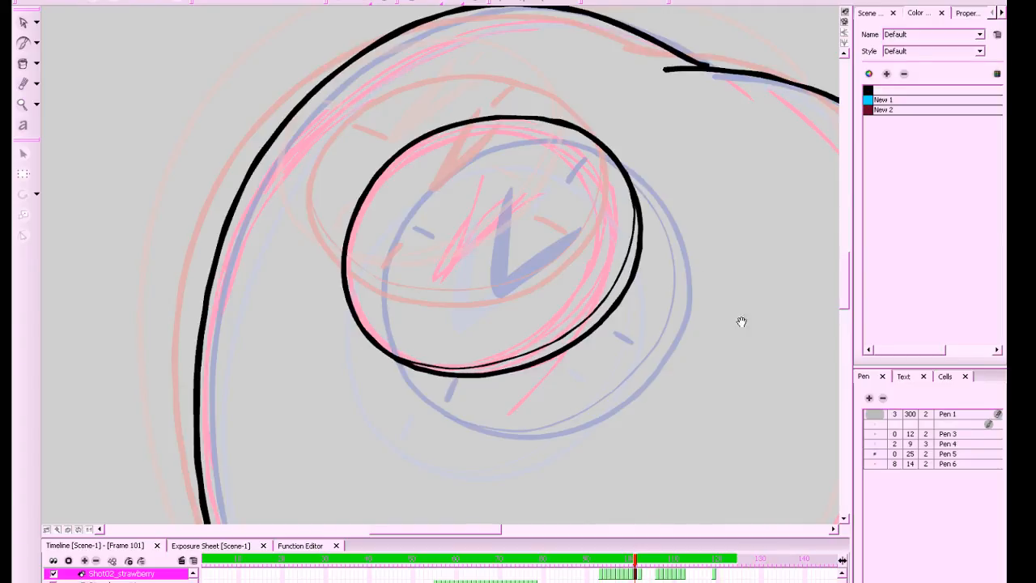
pyautogui.moveTo(742, 321); pyautogui.dragTo(702, 379)
pyautogui.click(868, 91)
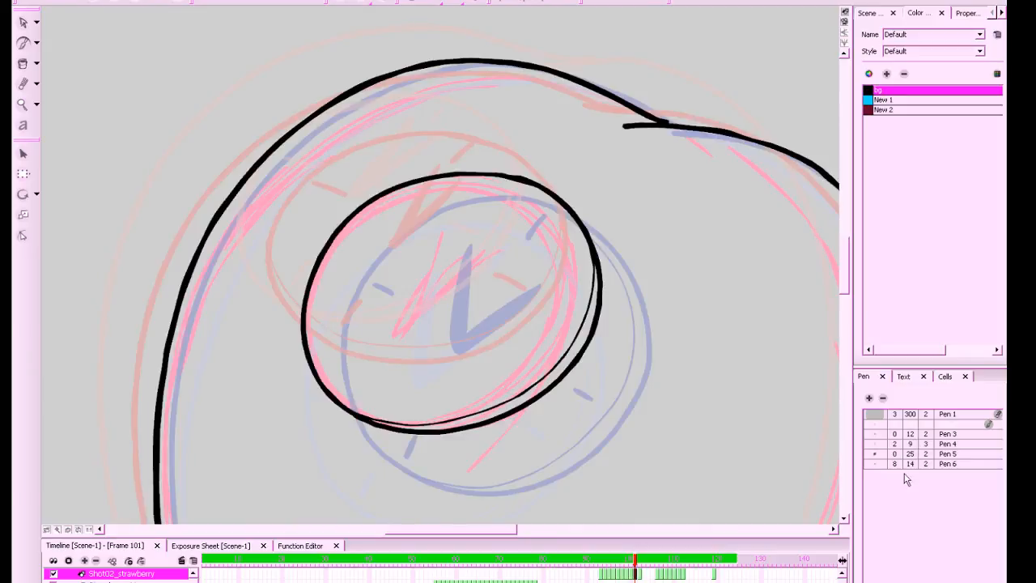
pyautogui.click(901, 464)
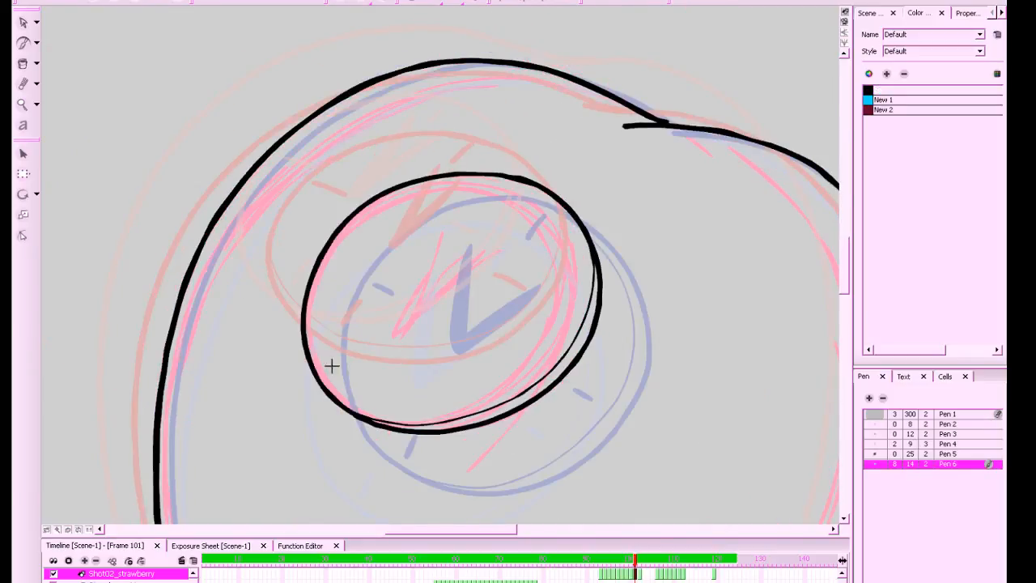
pyautogui.hotkey('ctrl', 'z')
# Brush the clock's thin inner rim with Pen 2, running from the upper right around the underside to the left edge
pyautogui.scroll(-2, 747, 412)
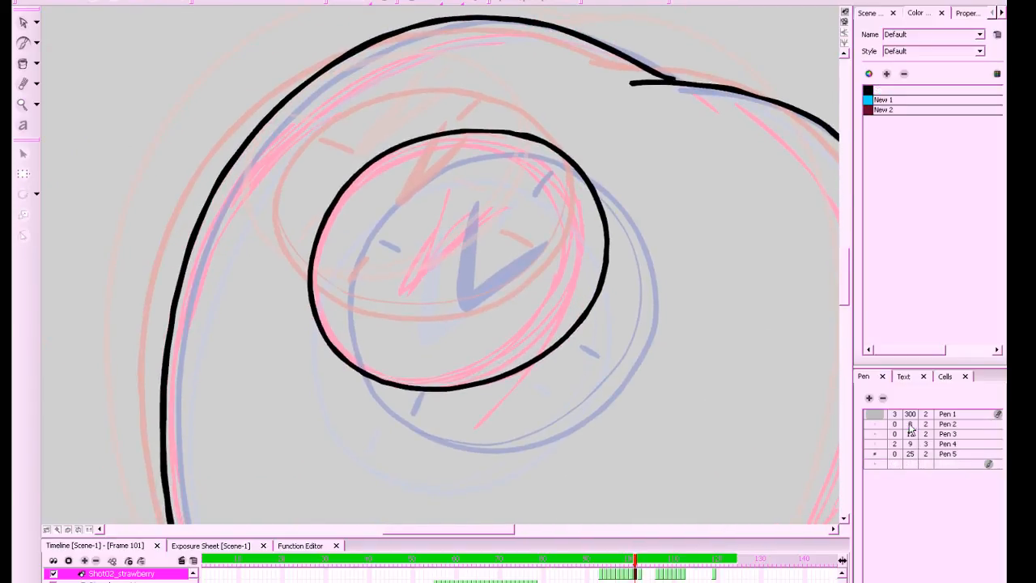
pyautogui.click(913, 424)
pyautogui.moveTo(638, 318); pyautogui.dragTo(675, 281)
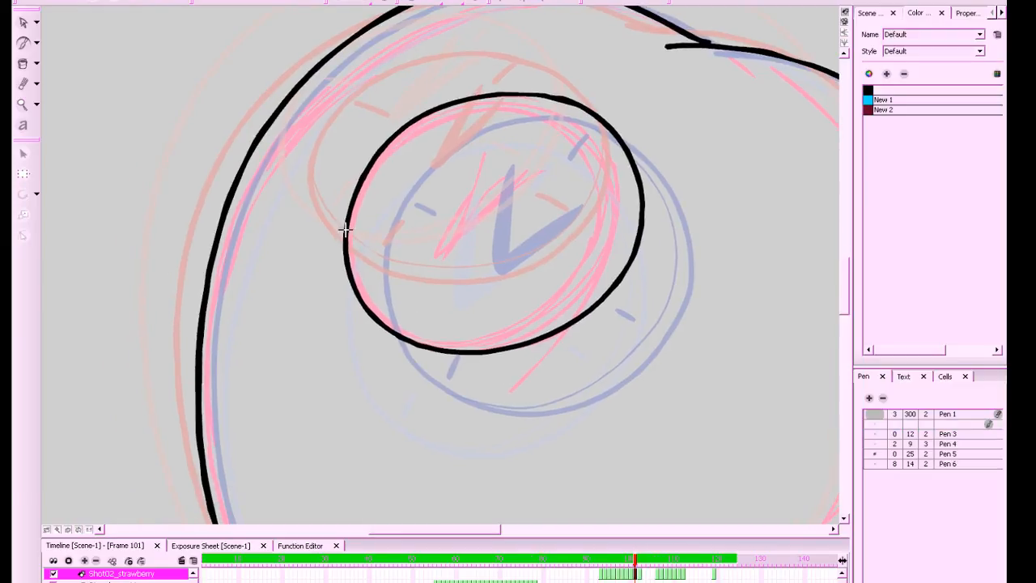
pyautogui.moveTo(345, 242); pyautogui.dragTo(365, 287)
pyautogui.moveTo(345, 225)
pyautogui.mouseDown()
pyautogui.moveTo(371, 299)
pyautogui.moveTo(408, 325)
pyautogui.moveTo(479, 338)
pyautogui.moveTo(535, 324)
pyautogui.moveTo(588, 289)
pyautogui.moveTo(622, 243)
pyautogui.moveTo(634, 181)
pyautogui.moveTo(608, 113)
pyautogui.mouseUp()
# Select the thin inner rim line and adjust its size and position to fit inside the clock outline
pyautogui.click(22, 23)
pyautogui.moveTo(527, 225)
pyautogui.mouseDown()
pyautogui.moveTo(620, 259)
pyautogui.moveTo(641, 288)
pyautogui.mouseUp()
pyautogui.moveTo(633, 341); pyautogui.dragTo(638, 346)
pyautogui.click(669, 315)
pyautogui.moveTo(680, 286); pyautogui.dragTo(678, 324)
pyautogui.click(444, 375)
# Brush four short black tick marks just inside the clock outline with Pen 6
pyautogui.click(869, 90)
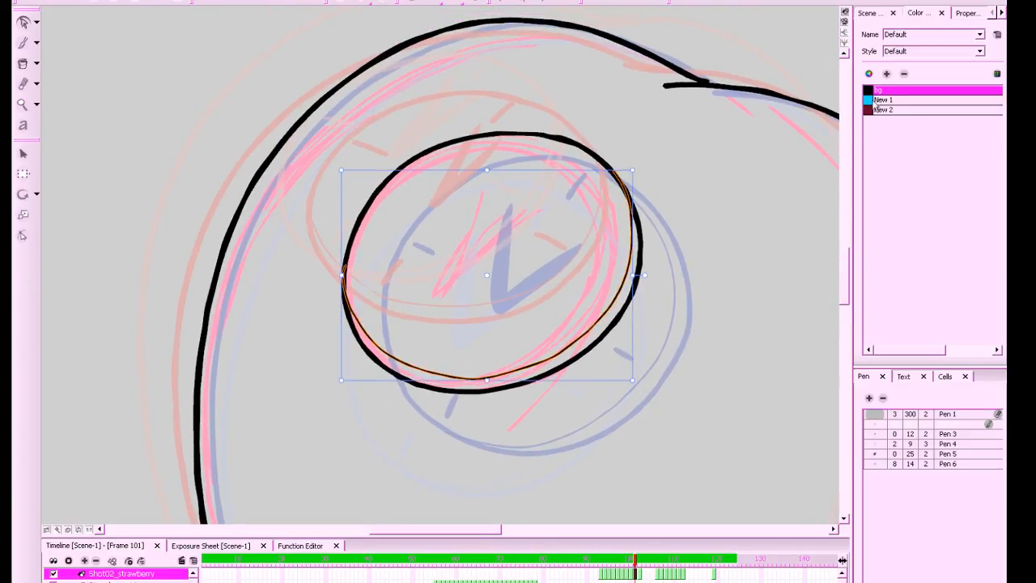
pyautogui.click(905, 464)
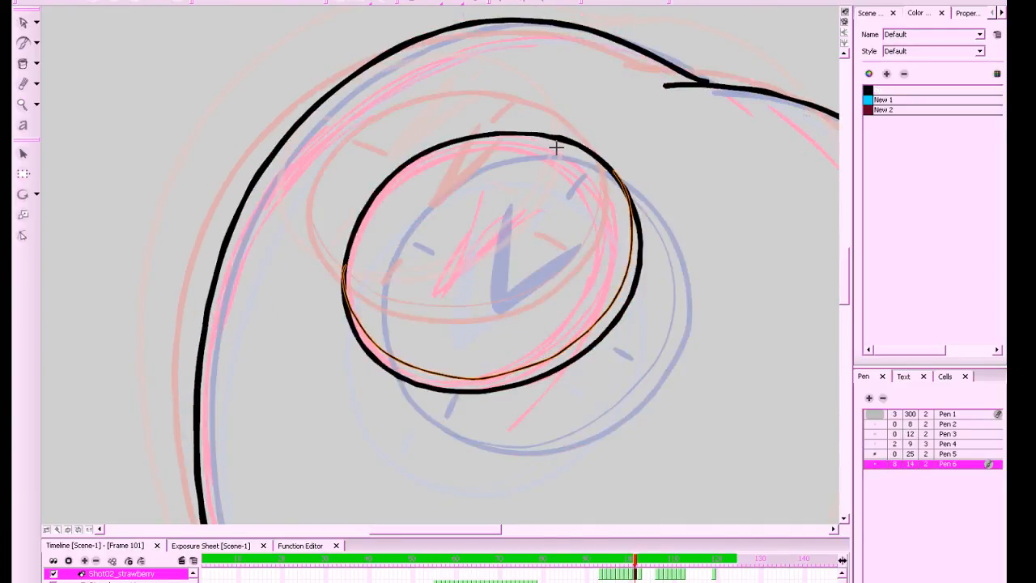
pyautogui.moveTo(557, 146); pyautogui.dragTo(541, 163)
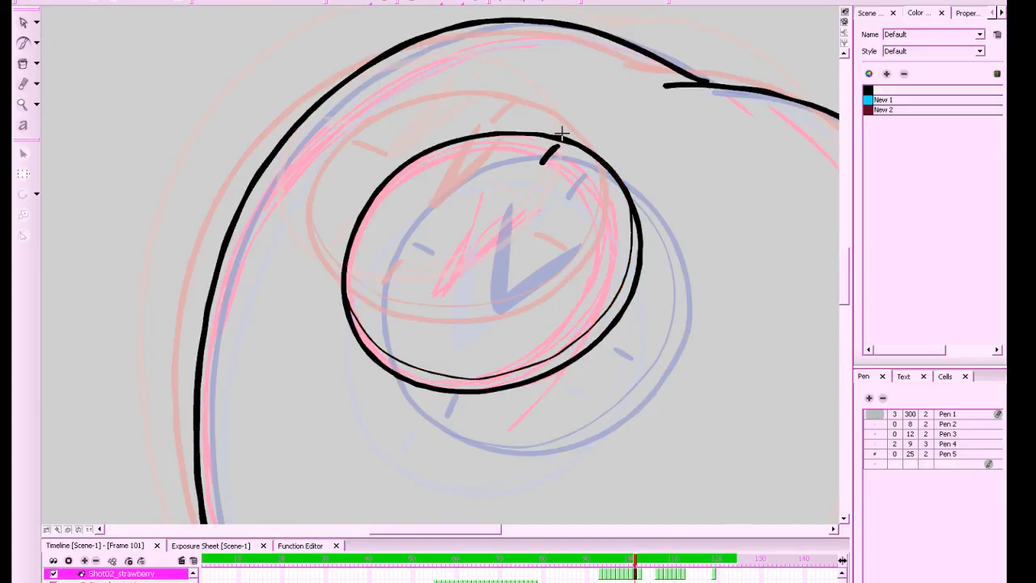
pyautogui.moveTo(409, 337); pyautogui.dragTo(397, 350)
pyautogui.moveTo(383, 196); pyautogui.dragTo(398, 206)
pyautogui.moveTo(598, 311); pyautogui.dragTo(576, 300)
pyautogui.scroll(-5, 543, 343)
# Save the scene, then select the whole clock face with its tick marks and stretch it slightly outward
pyautogui.click(26, 23)
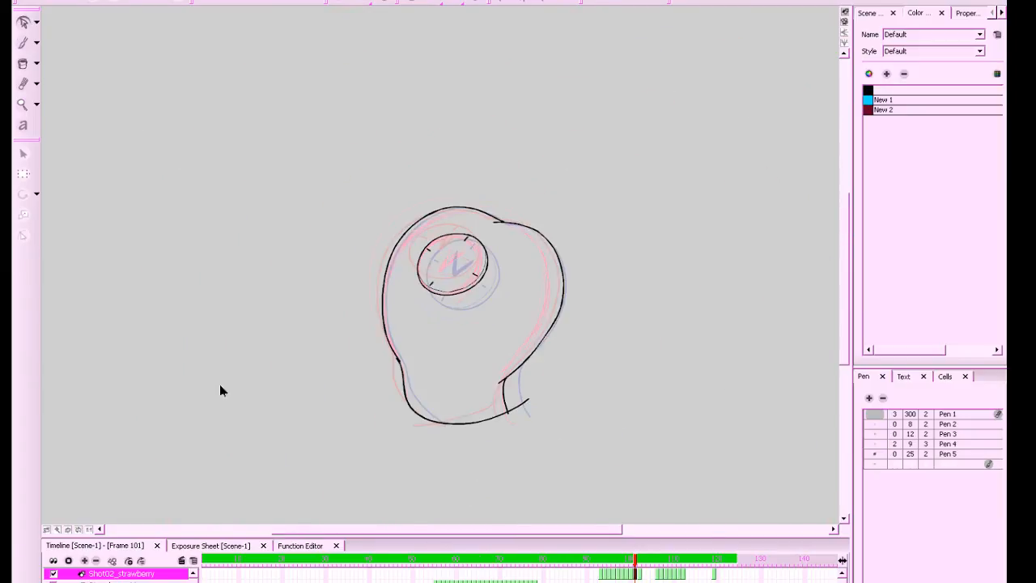
pyautogui.scroll(2, 647, 386)
pyautogui.hotkey('ctrl', 's')
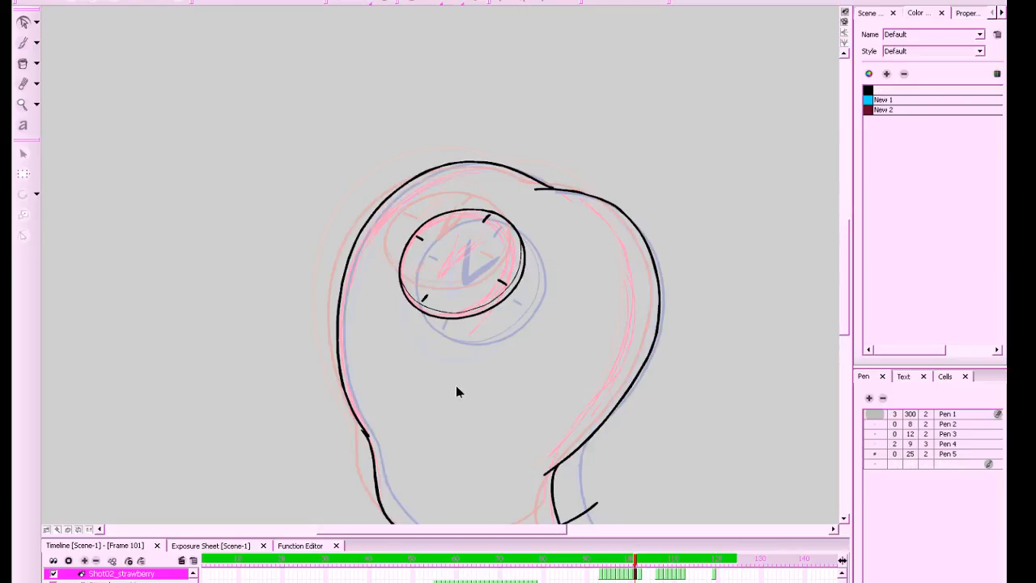
pyautogui.moveTo(460, 325)
pyautogui.mouseDown()
pyautogui.moveTo(543, 218)
pyautogui.moveTo(404, 230)
pyautogui.moveTo(484, 360)
pyautogui.mouseUp()
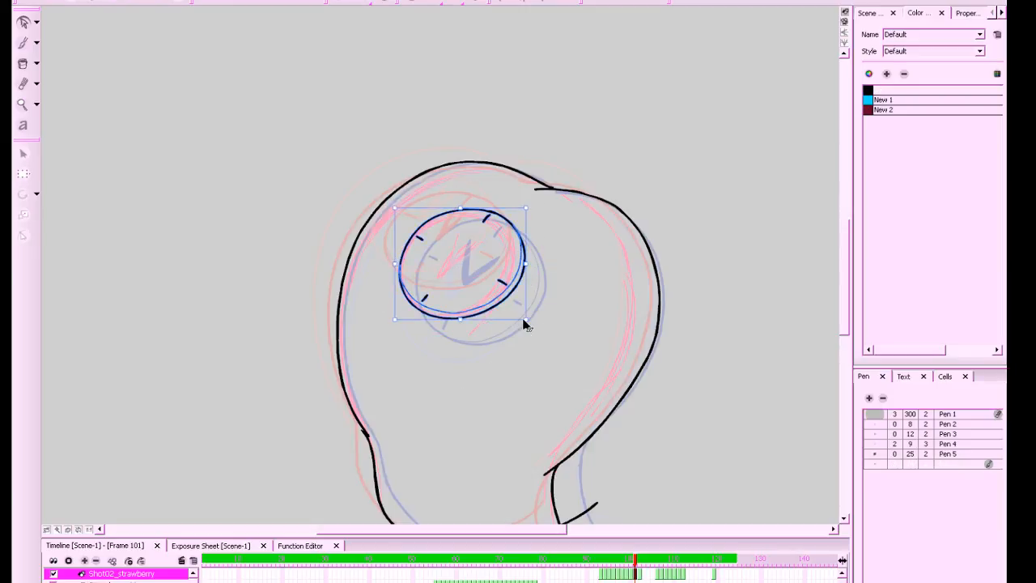
pyautogui.moveTo(531, 321); pyautogui.dragTo(532, 321)
pyautogui.moveTo(394, 320); pyautogui.dragTo(391, 316)
pyautogui.click(379, 347)
pyautogui.moveTo(609, 364); pyautogui.dragTo(612, 375)
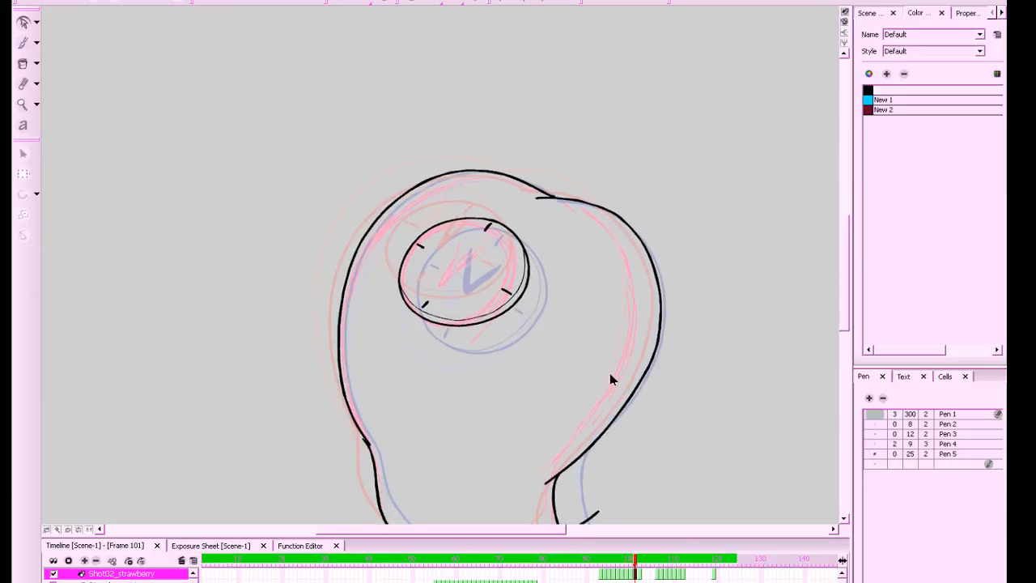
# Reselect the complete clock face and fine-tune its size by stretching its upper-right corner slightly
pyautogui.click(457, 296)
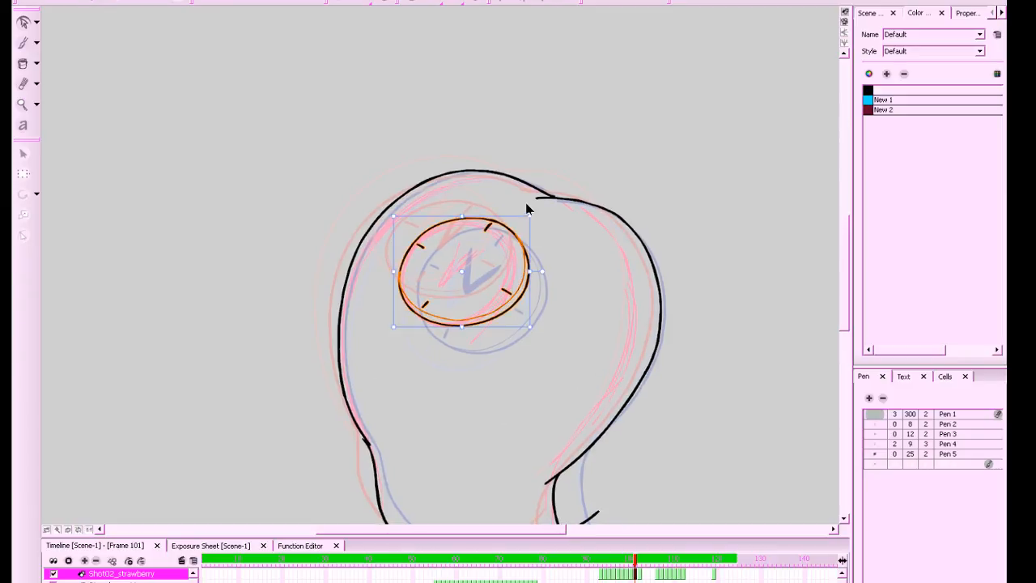
pyautogui.moveTo(521, 199)
pyautogui.mouseDown()
pyautogui.moveTo(459, 246)
pyautogui.moveTo(364, 412)
pyautogui.mouseUp()
pyautogui.click(551, 244)
pyautogui.moveTo(442, 388)
pyautogui.mouseDown()
pyautogui.moveTo(489, 195)
pyautogui.moveTo(413, 324)
pyautogui.mouseUp()
pyautogui.moveTo(529, 217); pyautogui.dragTo(532, 217)
pyautogui.click(565, 329)
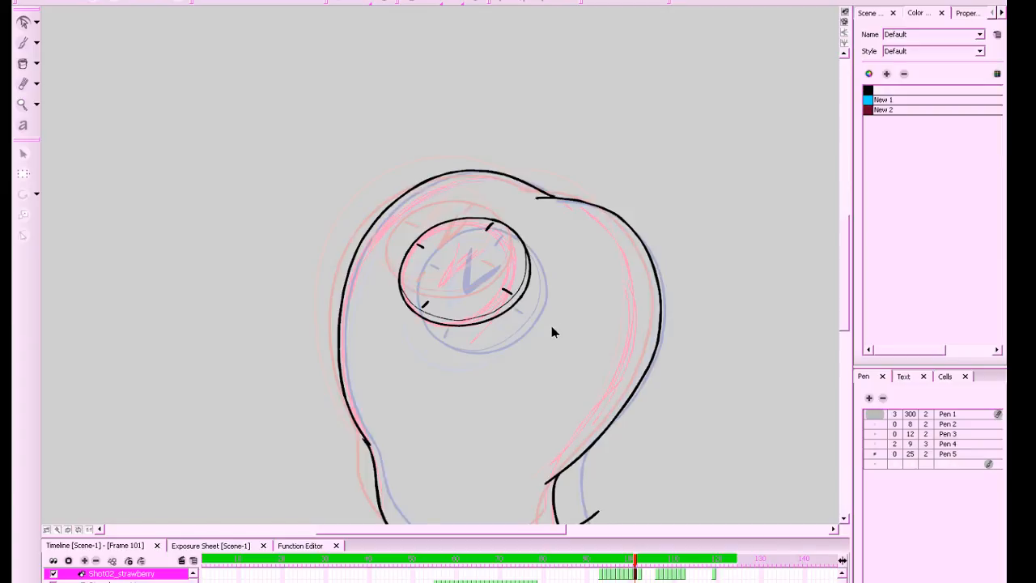
pyautogui.moveTo(549, 328); pyautogui.dragTo(556, 338)
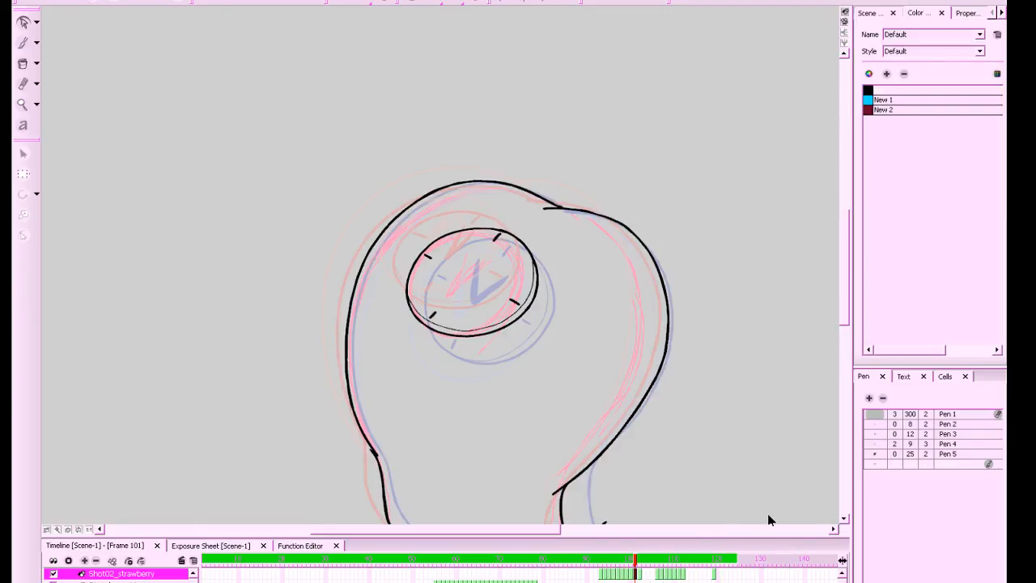
# Draw the two tapered clock hands as a solid black V inside the clock with Pen 6, redoing unsatisfactory strokes
pyautogui.press('2')
pyautogui.press('2')
pyautogui.moveTo(651, 342); pyautogui.dragTo(608, 343)
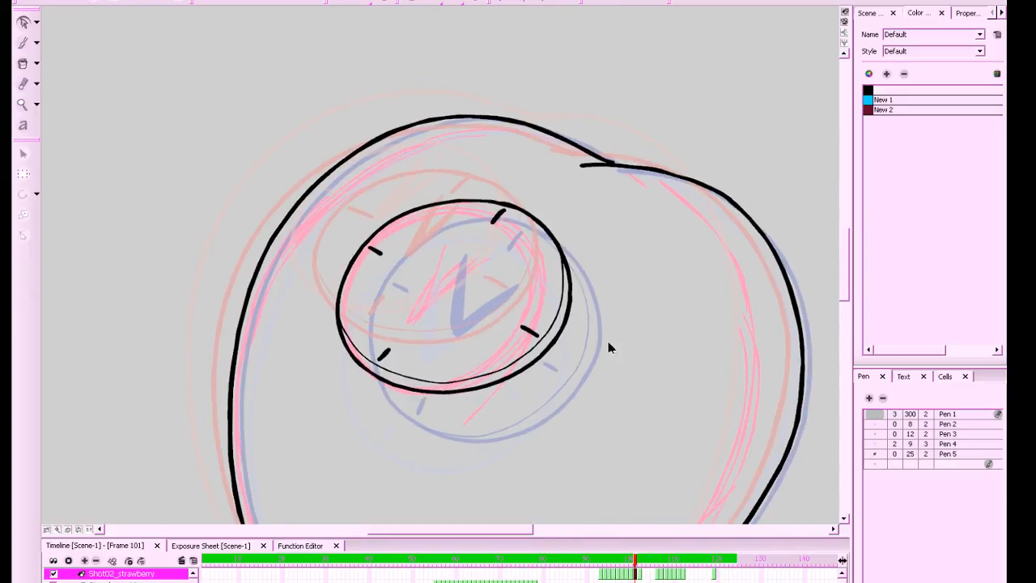
pyautogui.click(911, 465)
pyautogui.press(',')
pyautogui.press('.')
pyautogui.hotkey('alt', 'b')
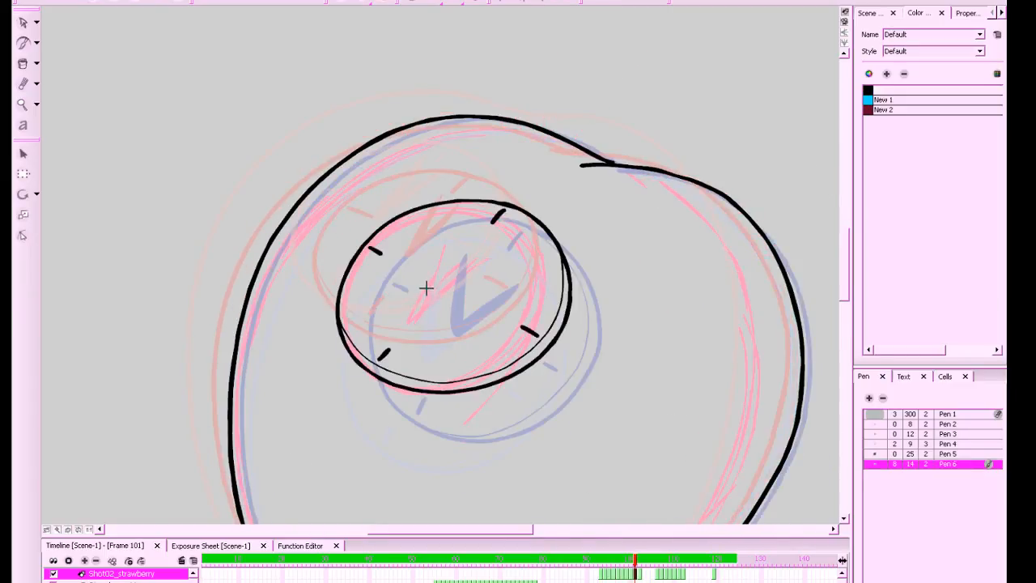
pyautogui.moveTo(460, 221)
pyautogui.mouseDown()
pyautogui.moveTo(425, 306)
pyautogui.moveTo(463, 217)
pyautogui.moveTo(420, 306)
pyautogui.moveTo(458, 225)
pyautogui.mouseUp()
pyautogui.hotkey('ctrl', 'z')
pyautogui.hotkey('ctrl', 'z')
pyautogui.moveTo(477, 269)
pyautogui.mouseDown()
pyautogui.moveTo(439, 311)
pyautogui.moveTo(446, 289)
pyautogui.moveTo(427, 324)
pyautogui.moveTo(530, 256)
pyautogui.mouseUp()
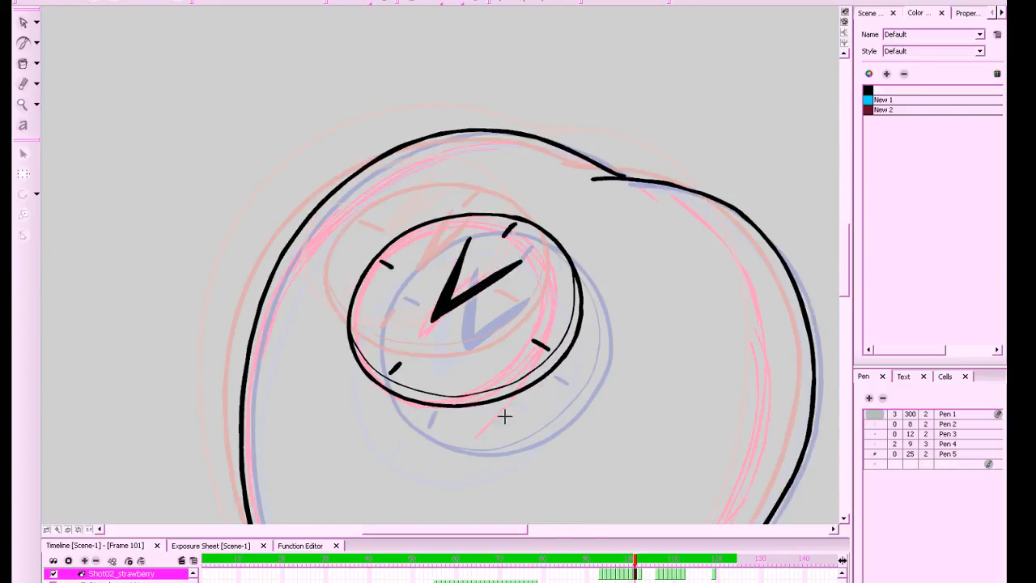
# Compare the clock hands with adjacent drawings, then select both hands, shrink them slightly and reposition them within the clock
pyautogui.press(',')
pyautogui.press('.')
pyautogui.press('.')
pyautogui.press(',')
pyautogui.click(22, 23)
pyautogui.moveTo(462, 327)
pyautogui.mouseDown()
pyautogui.moveTo(468, 228)
pyautogui.moveTo(476, 357)
pyautogui.mouseUp()
pyautogui.moveTo(520, 240); pyautogui.dragTo(515, 243)
pyautogui.moveTo(456, 304); pyautogui.dragTo(454, 304)
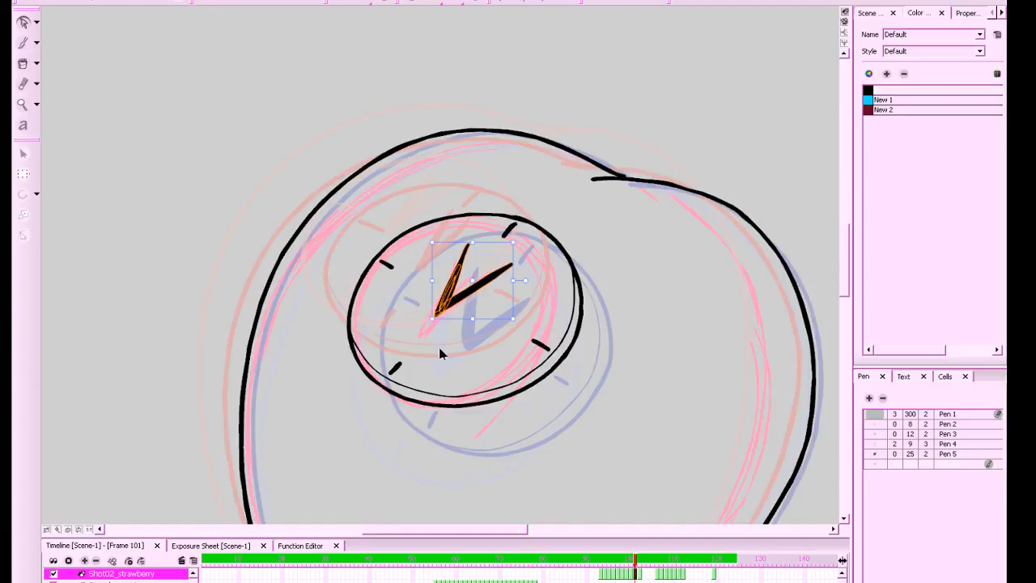
pyautogui.press('1')
pyautogui.press('1')
pyautogui.press('1')
pyautogui.click(772, 283)
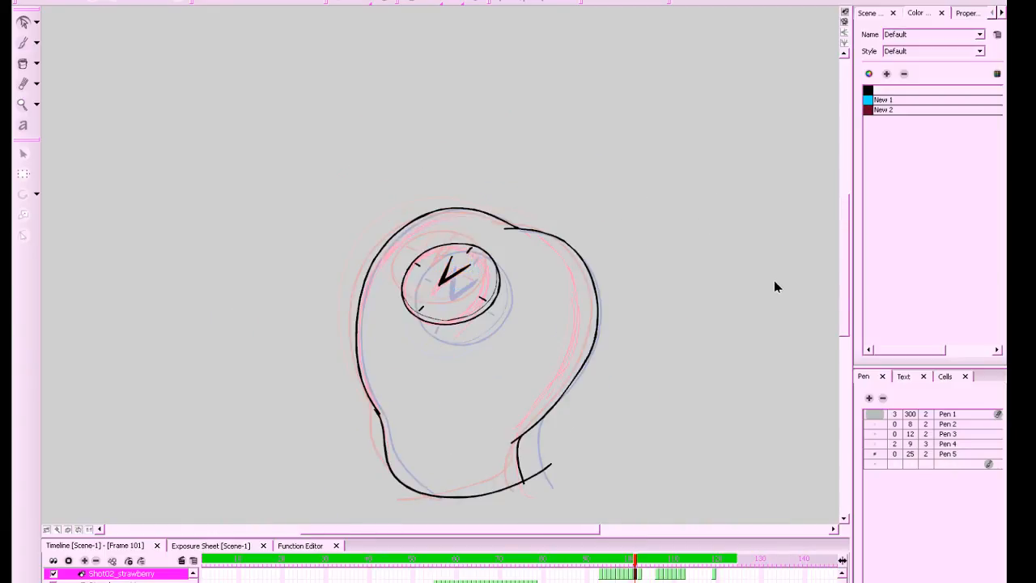
# Adjust the angle and length of each clock hand individually, checking them against the neighbouring drawings
pyautogui.press(',')
pyautogui.press('.')
pyautogui.press('.')
pyautogui.press(',')
pyautogui.scroll(3, 471, 319)
pyautogui.click(472, 320)
pyautogui.click(456, 325)
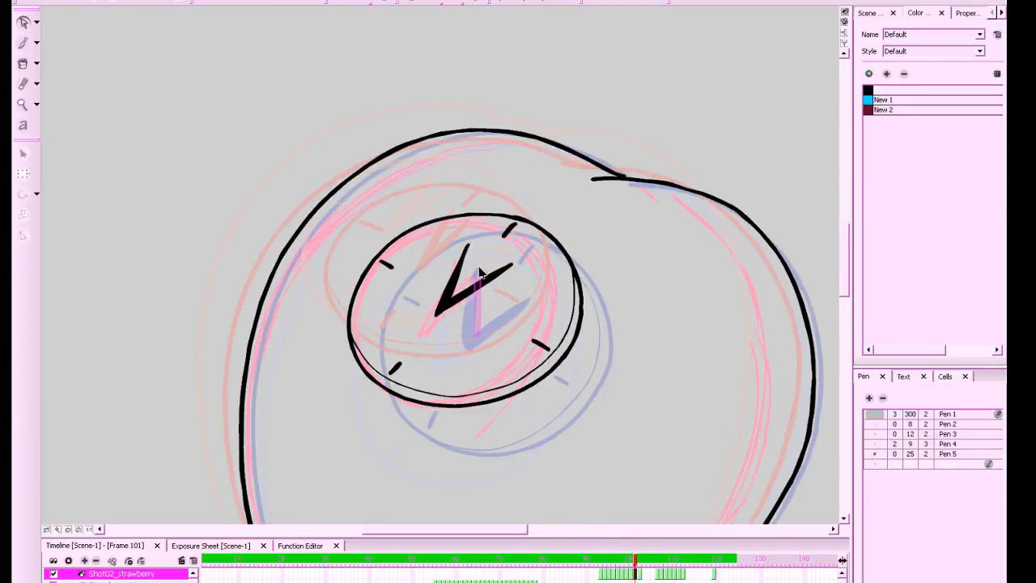
pyautogui.click(449, 312)
pyautogui.moveTo(518, 259); pyautogui.dragTo(511, 252)
pyautogui.moveTo(434, 260); pyautogui.dragTo(436, 314)
pyautogui.moveTo(481, 241); pyautogui.dragTo(492, 245)
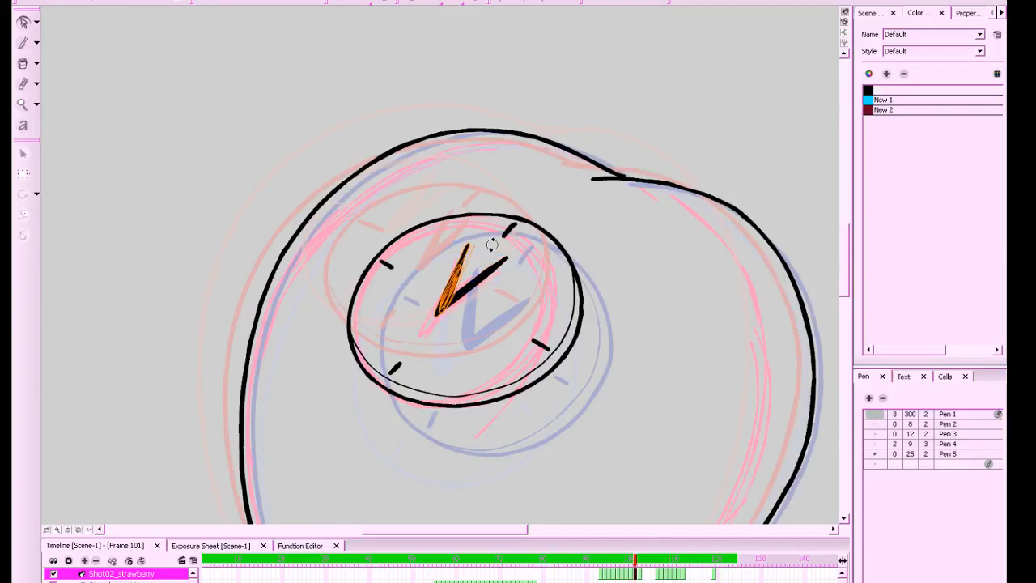
pyautogui.scroll(-2, 761, 294)
pyautogui.press(',')
pyautogui.press('.')
pyautogui.press('.')
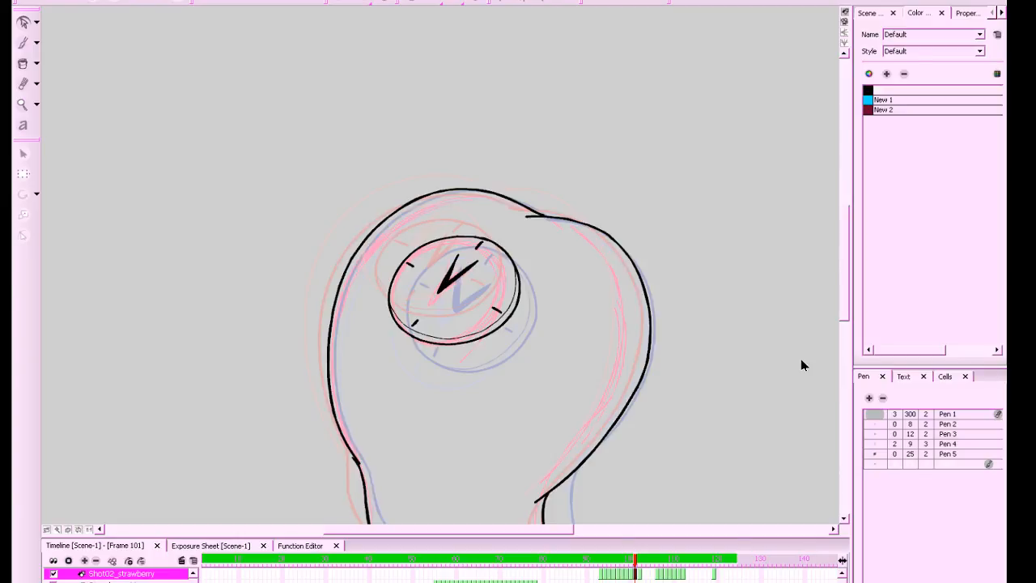
pyautogui.moveTo(704, 392); pyautogui.dragTo(682, 355)
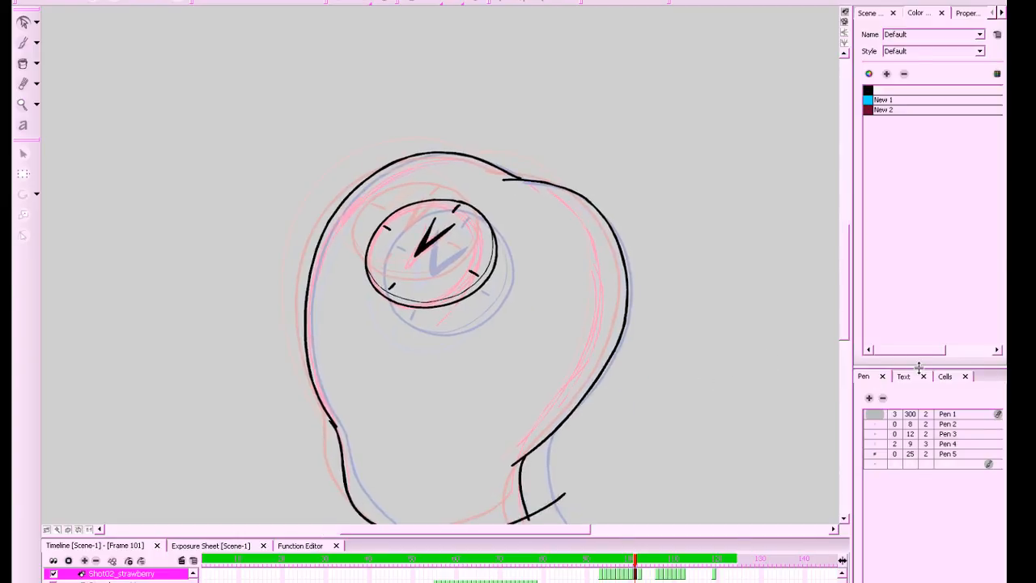
# Step forward to frames 102 and 103 and scrub the timeline to examine the surrounding drawings
pyautogui.press('.')
pyautogui.press('.')
pyautogui.press('.')
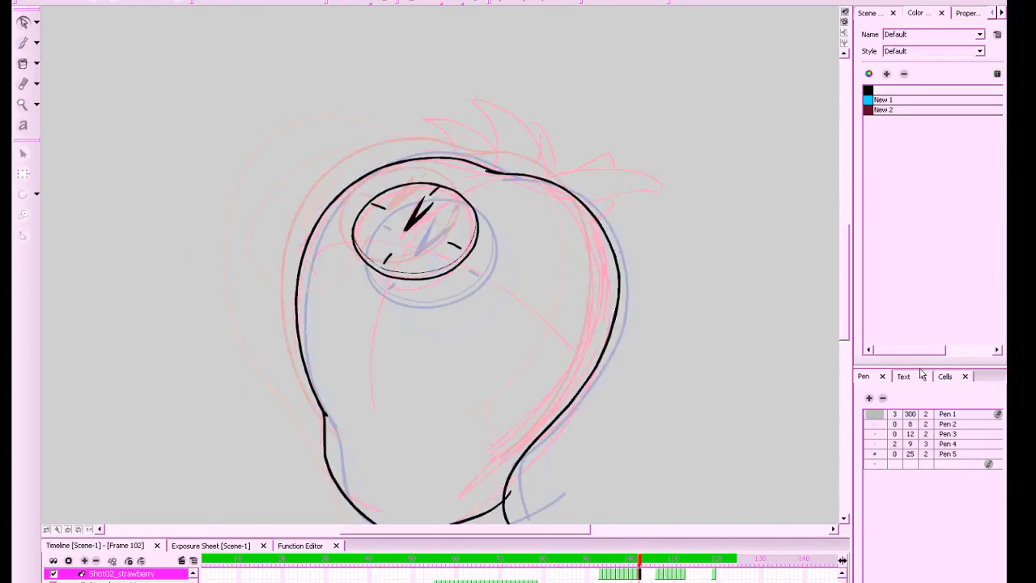
pyautogui.click(642, 564)
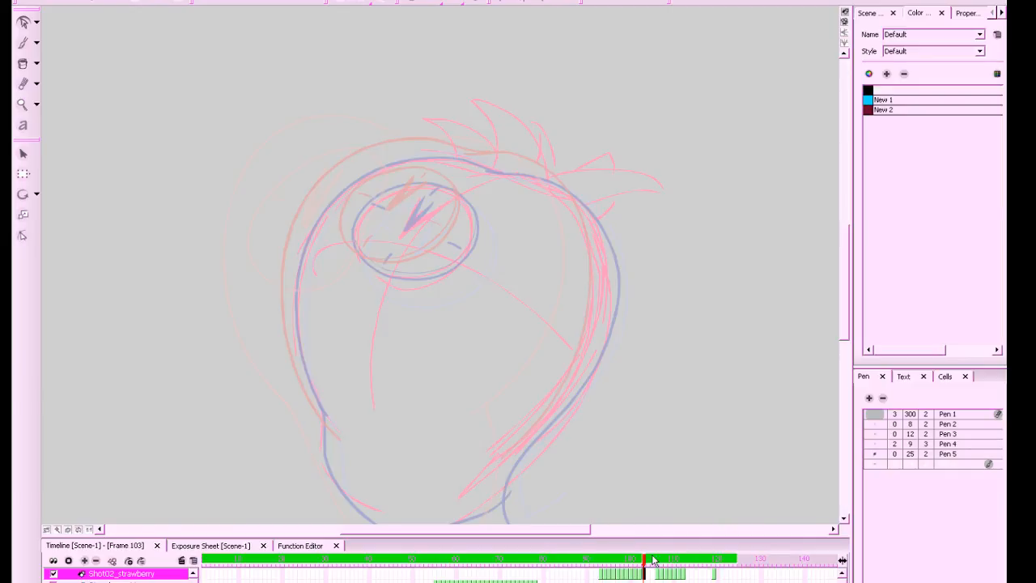
pyautogui.click(683, 573)
pyautogui.moveTo(682, 574); pyautogui.dragTo(578, 565)
pyautogui.moveTo(737, 356); pyautogui.dragTo(714, 335)
# Play back the strawberry head animation and restart it near the inked frames to check the motion
pyautogui.press('1')
pyautogui.press('1')
pyautogui.click(248, 2)
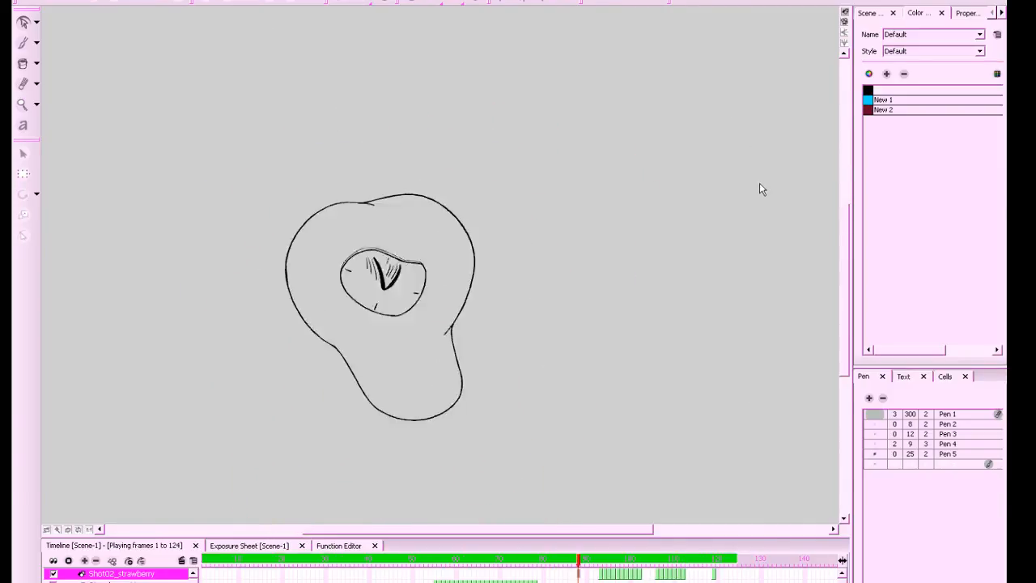
pyautogui.press('Return')
pyautogui.press('Return')
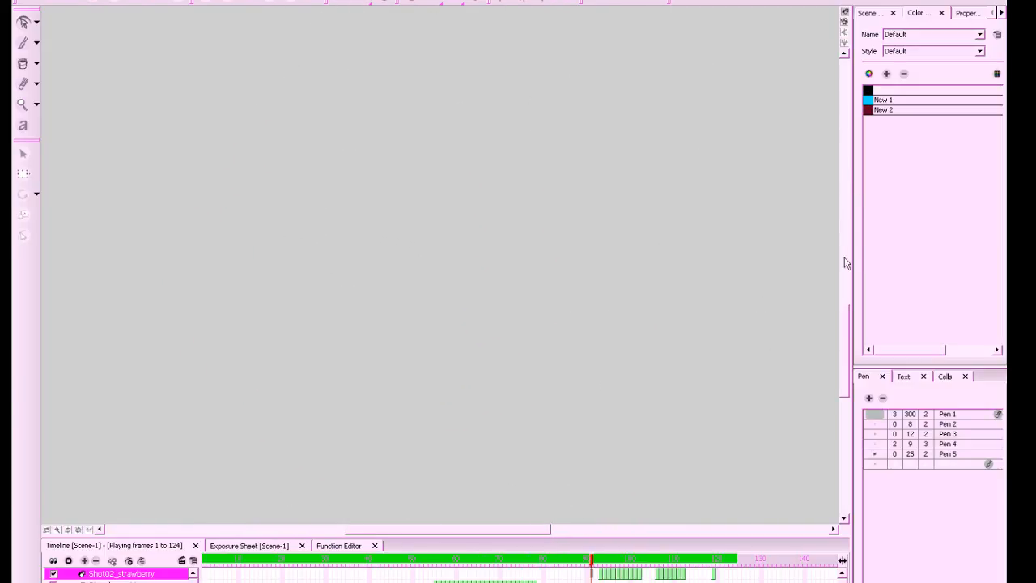
pyautogui.press('Return')
pyautogui.click(611, 571)
pyautogui.press('Return')
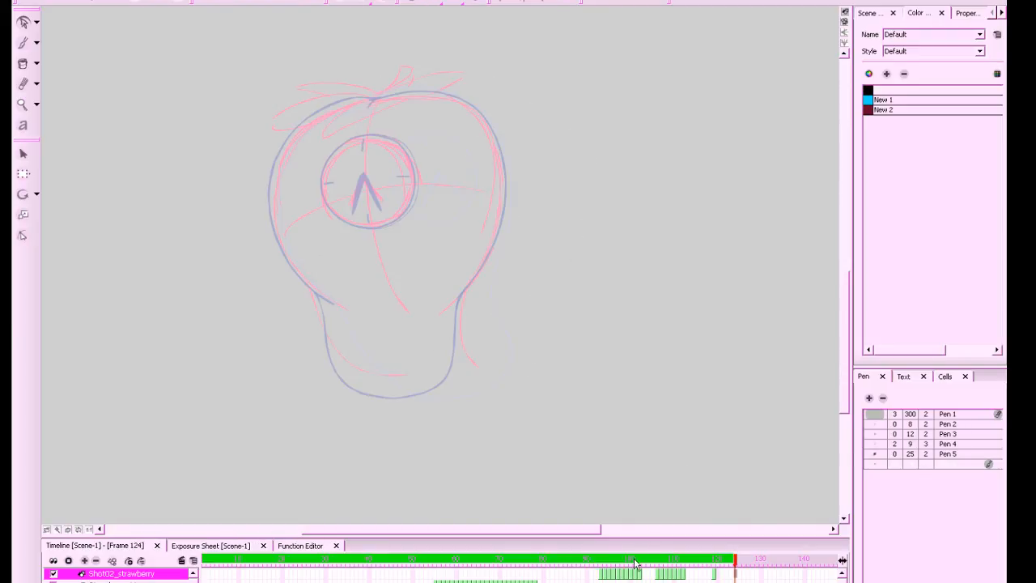
# Bring up frame 104's rough sketch and save the scene
pyautogui.moveTo(638, 566); pyautogui.dragTo(649, 564)
pyautogui.moveTo(686, 362); pyautogui.dragTo(696, 459)
pyautogui.press('2')
pyautogui.scroll(2, 717, 404)
pyautogui.scroll(1, 705, 349)
pyautogui.scroll(-3, 693, 343)
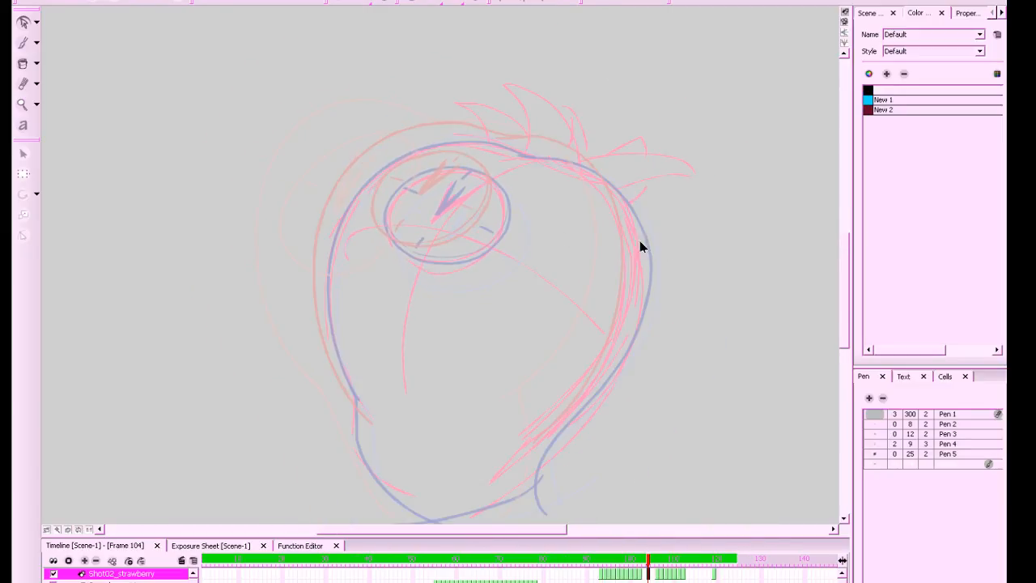
pyautogui.hotkey('ctrl', 's')
# Scrub through the inked frames and flip between frames 101 and 102 to examine the head and clock leading into frame 103
pyautogui.click(603, 561)
pyautogui.moveTo(602, 566); pyautogui.dragTo(641, 569)
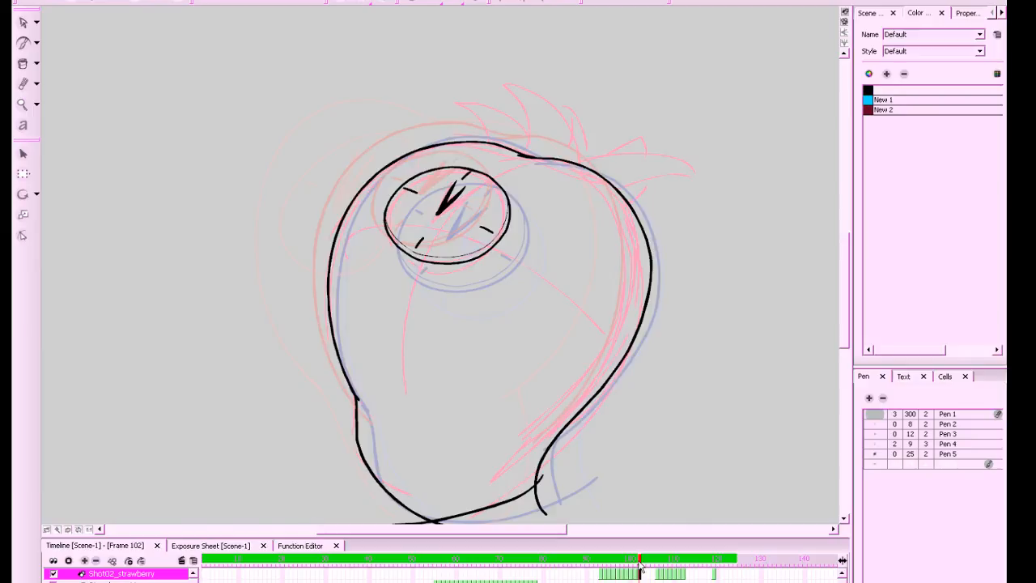
pyautogui.moveTo(639, 569); pyautogui.dragTo(645, 570)
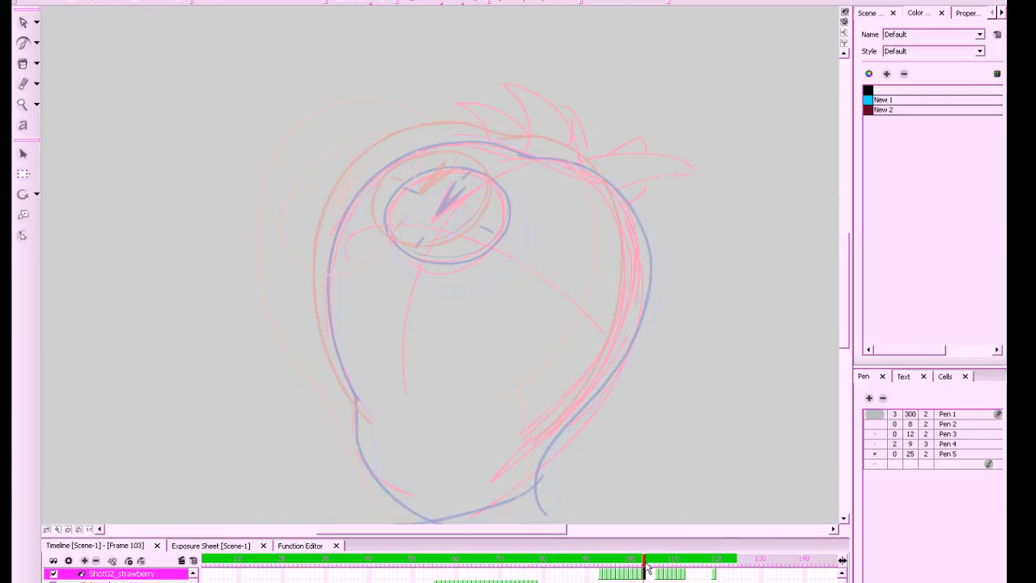
pyautogui.moveTo(648, 569); pyautogui.dragTo(678, 569)
pyautogui.click(645, 577)
pyautogui.moveTo(585, 254)
pyautogui.mouseDown()
pyautogui.moveTo(694, 286)
pyautogui.moveTo(644, 206)
pyautogui.moveTo(615, 210)
pyautogui.mouseUp()
pyautogui.moveTo(694, 294); pyautogui.dragTo(699, 298)
pyautogui.press(',')
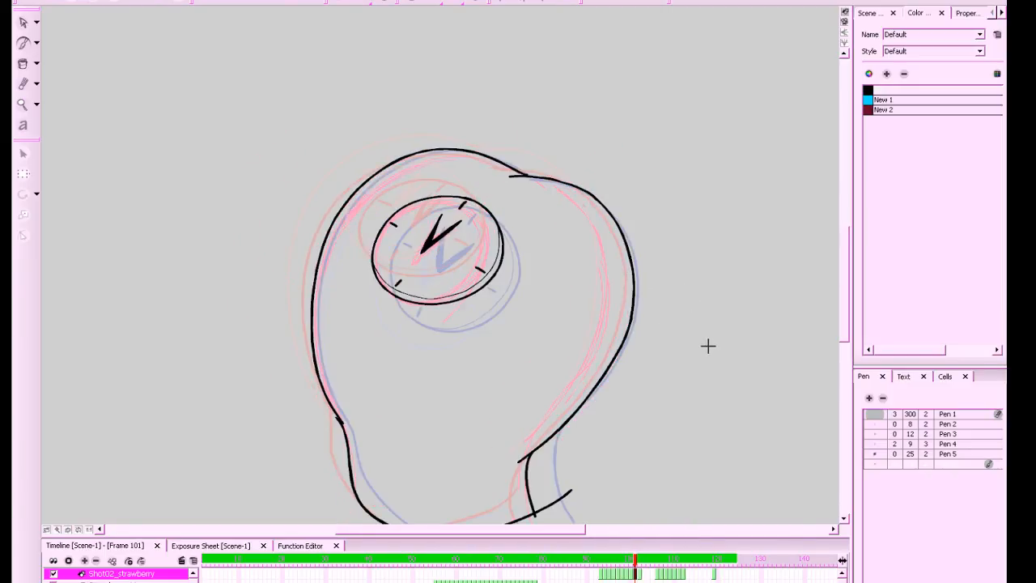
pyautogui.press('.')
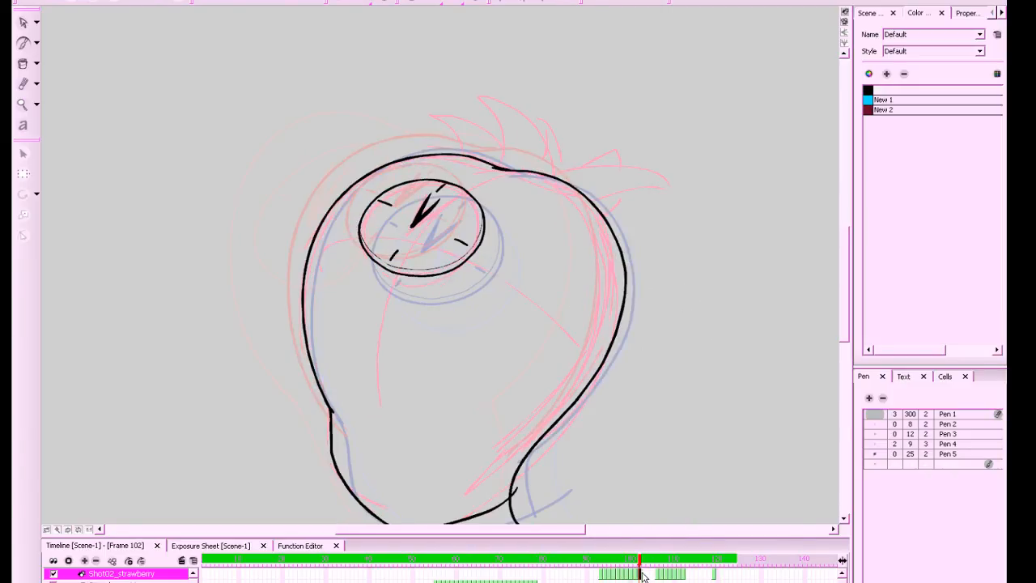
# Ink the right and left contours of the strawberry head on frame 103 with the brush, following the rough and onion-skinned drawings
pyautogui.moveTo(491, 174); pyautogui.dragTo(566, 192)
pyautogui.hotkey('ctrl', 'z')
pyautogui.hotkey('ctrl', 'z')
pyautogui.moveTo(486, 173)
pyautogui.mouseDown()
pyautogui.moveTo(558, 190)
pyautogui.moveTo(600, 224)
pyautogui.moveTo(621, 299)
pyautogui.moveTo(602, 383)
pyautogui.moveTo(537, 455)
pyautogui.moveTo(492, 474)
pyautogui.mouseUp()
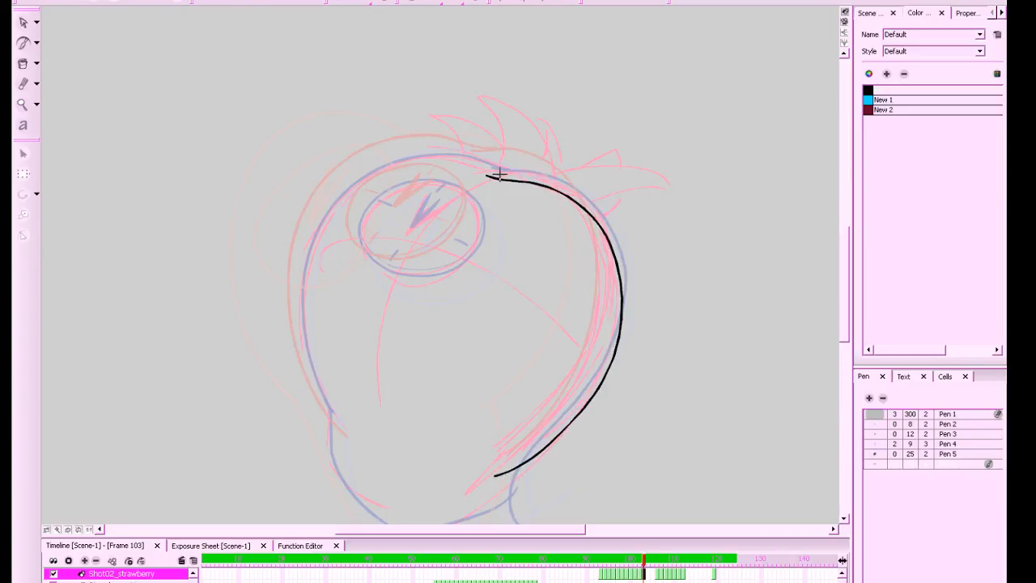
pyautogui.moveTo(485, 171)
pyautogui.mouseDown()
pyautogui.moveTo(419, 164)
pyautogui.moveTo(360, 177)
pyautogui.moveTo(314, 215)
pyautogui.moveTo(290, 302)
pyautogui.moveTo(307, 375)
pyautogui.moveTo(349, 434)
pyautogui.moveTo(376, 447)
pyautogui.mouseUp()
# Ink the narrow lower part of the head on frame 103, joining both side contours, and save the scene
pyautogui.moveTo(333, 419); pyautogui.dragTo(353, 470)
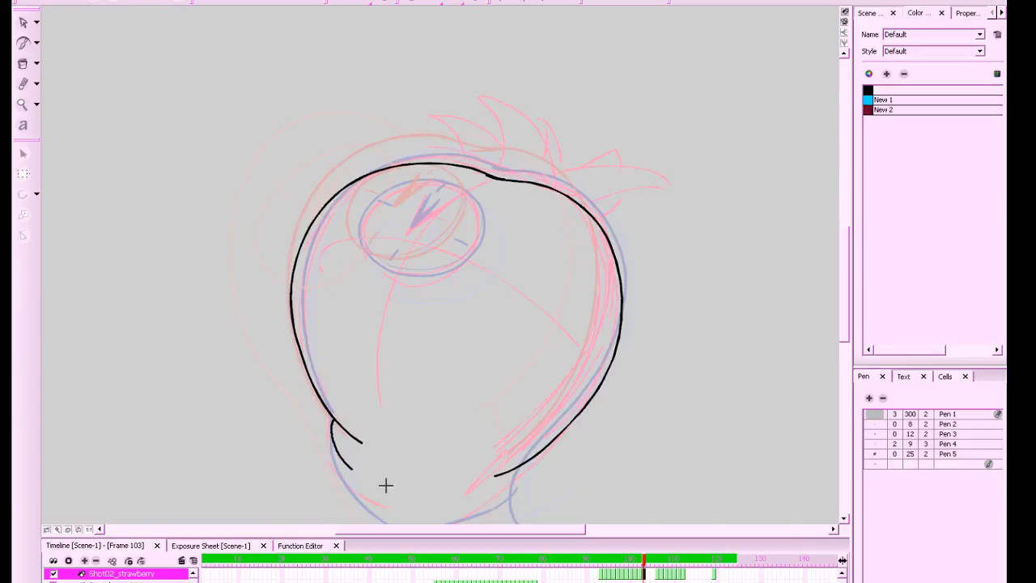
pyautogui.hotkey('ctrl', 'z')
pyautogui.moveTo(332, 417); pyautogui.dragTo(520, 462)
pyautogui.hscroll(-1, 723, 342)
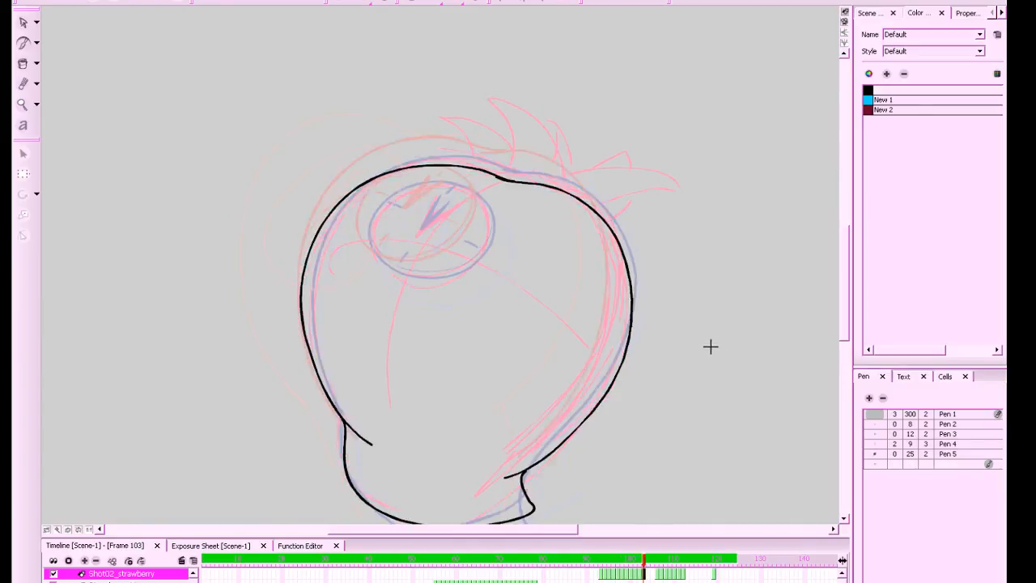
pyautogui.moveTo(622, 241); pyautogui.dragTo(573, 264)
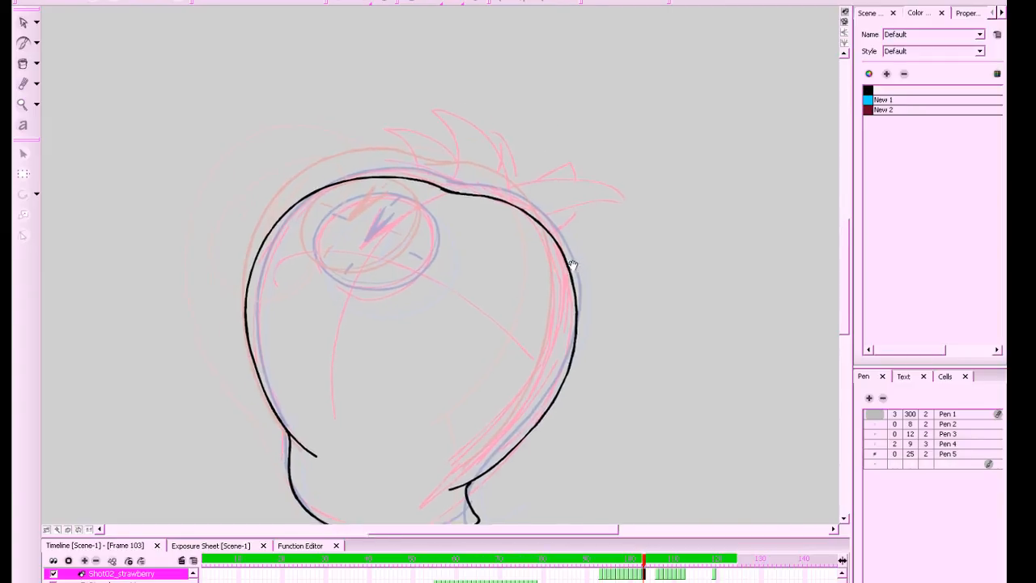
pyautogui.press('2')
pyautogui.moveTo(665, 287)
pyautogui.mouseDown()
pyautogui.moveTo(745, 292)
pyautogui.moveTo(703, 288)
pyautogui.moveTo(703, 267)
pyautogui.mouseUp()
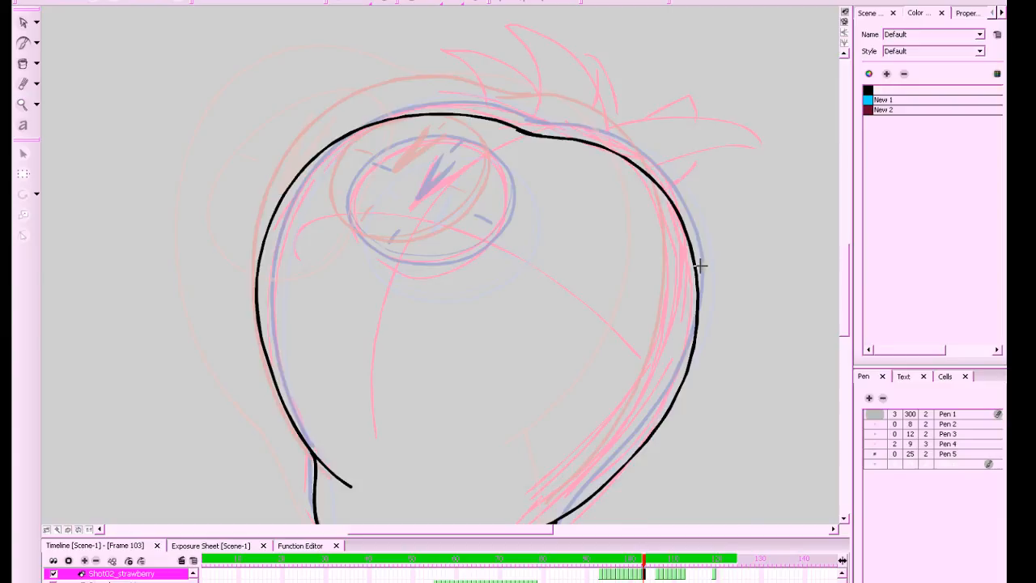
pyautogui.hotkey('ctrl', 's')
# Ink the clock's outer ellipse on frame 103 and clean up where the stroke ends meet
pyautogui.moveTo(464, 140); pyautogui.dragTo(479, 143)
pyautogui.moveTo(467, 138)
pyautogui.mouseDown()
pyautogui.moveTo(511, 174)
pyautogui.moveTo(515, 197)
pyautogui.moveTo(493, 244)
pyautogui.moveTo(473, 257)
pyautogui.moveTo(386, 256)
pyautogui.moveTo(351, 223)
pyautogui.moveTo(346, 188)
pyautogui.moveTo(385, 147)
pyautogui.moveTo(446, 134)
pyautogui.moveTo(489, 150)
pyautogui.mouseUp()
pyautogui.press('space')
pyautogui.moveTo(557, 208); pyautogui.dragTo(575, 280)
pyautogui.hotkey('alt', 'e')
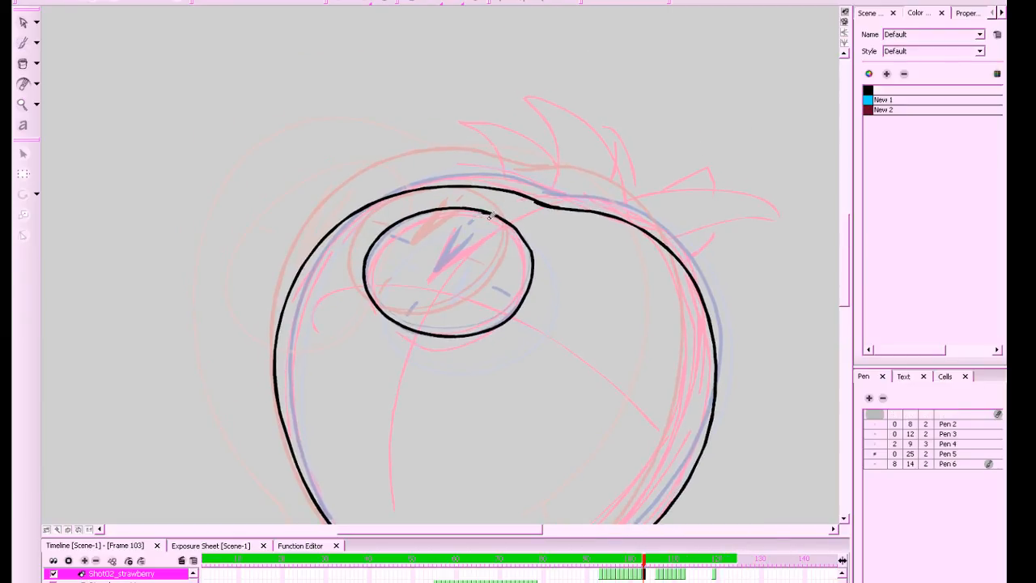
pyautogui.moveTo(557, 245)
pyautogui.mouseDown()
pyautogui.moveTo(578, 307)
pyautogui.moveTo(508, 324)
pyautogui.mouseUp()
pyautogui.moveTo(556, 263)
pyautogui.mouseDown()
pyautogui.moveTo(650, 127)
pyautogui.moveTo(601, 319)
pyautogui.moveTo(628, 308)
pyautogui.mouseUp()
# Select the clock ellipse, flatten it slightly and set it a little lower on the head, undoing the last adjustments
pyautogui.click(23, 23)
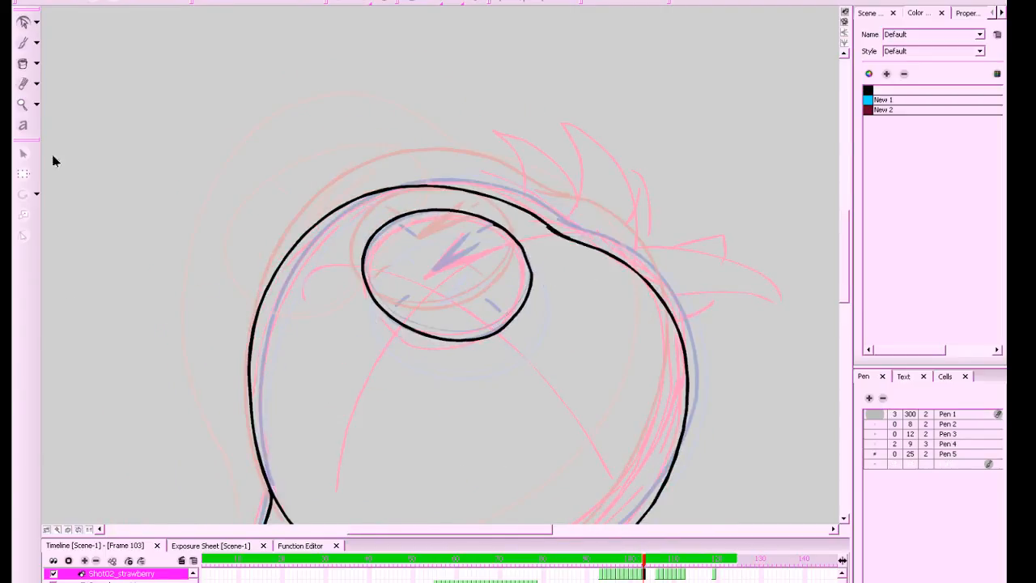
pyautogui.click(79, 531)
pyautogui.click(497, 327)
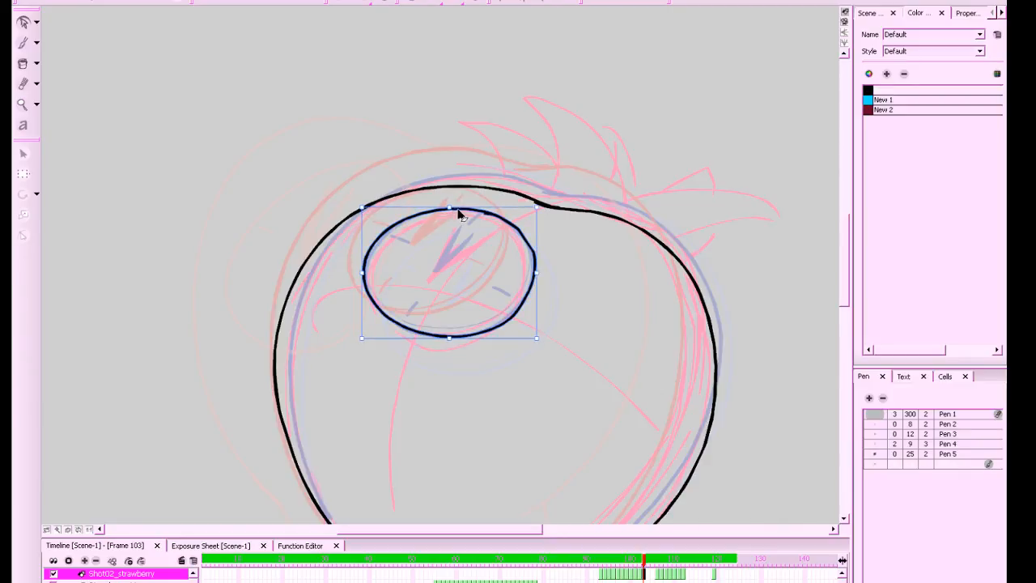
pyautogui.moveTo(452, 212); pyautogui.dragTo(451, 221)
pyautogui.moveTo(456, 337); pyautogui.dragTo(456, 346)
pyautogui.click(569, 268)
pyautogui.click(467, 342)
pyautogui.moveTo(536, 222); pyautogui.dragTo(536, 223)
pyautogui.moveTo(537, 347); pyautogui.dragTo(532, 347)
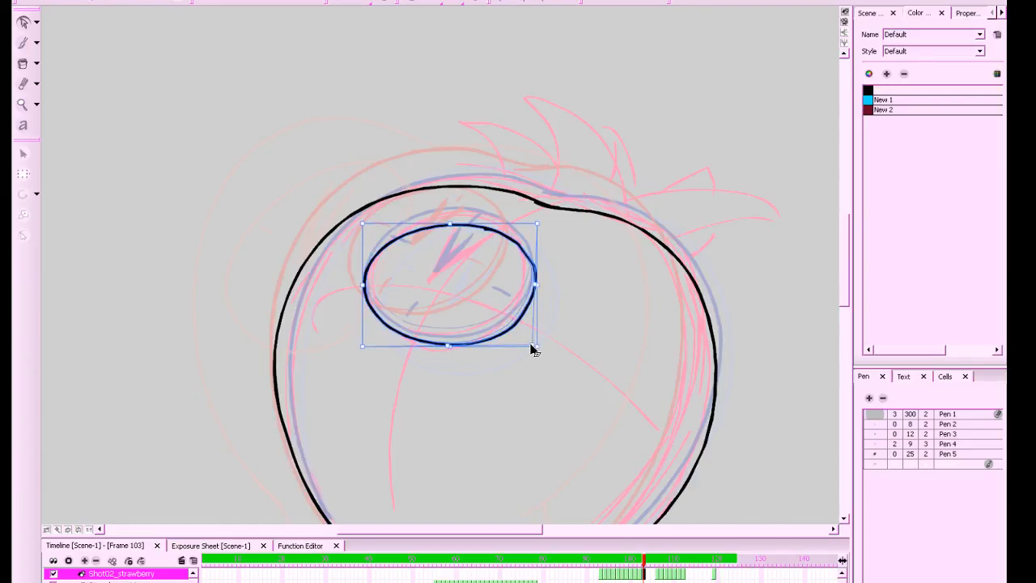
pyautogui.moveTo(536, 225)
pyautogui.mouseDown()
pyautogui.moveTo(494, 232)
pyautogui.moveTo(534, 268)
pyautogui.mouseUp()
pyautogui.hotkey('ctrl', 'z')
pyautogui.hotkey('ctrl', 'z')
pyautogui.click(597, 276)
# Erase the uneven upper-right section of the clock outline and try redrawing it
pyautogui.hotkey('alt', 'e')
pyautogui.moveTo(635, 287); pyautogui.dragTo(544, 95)
pyautogui.moveTo(574, 187); pyautogui.dragTo(527, 228)
pyautogui.press('2')
pyautogui.press('2')
pyautogui.moveTo(571, 277); pyautogui.dragTo(643, 317)
pyautogui.hotkey('alt', 'b')
pyautogui.moveTo(528, 223)
pyautogui.mouseDown()
pyautogui.moveTo(541, 231)
pyautogui.moveTo(432, 262)
pyautogui.moveTo(417, 288)
pyautogui.moveTo(432, 277)
pyautogui.mouseUp()
pyautogui.hotkey('ctrl', 'z')
pyautogui.hotkey('alt', 'e')
pyautogui.hotkey('alt', 'b')
pyautogui.hotkey('ctrl', 'z')
pyautogui.moveTo(401, 320)
pyautogui.mouseDown()
pyautogui.moveTo(421, 280)
pyautogui.moveTo(411, 293)
pyautogui.moveTo(465, 240)
pyautogui.moveTo(538, 228)
pyautogui.moveTo(483, 229)
pyautogui.moveTo(407, 289)
pyautogui.moveTo(411, 315)
pyautogui.mouseUp()
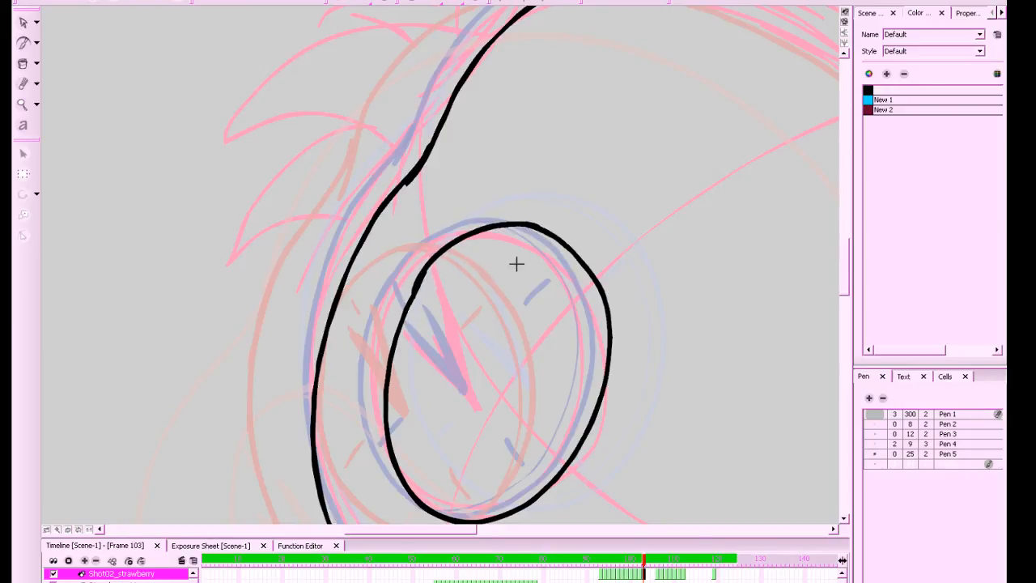
# Redraw the open upper-right section of the clock outline to close the gap
pyautogui.press('-')
pyautogui.press('+')
pyautogui.press('+')
pyautogui.press('-')
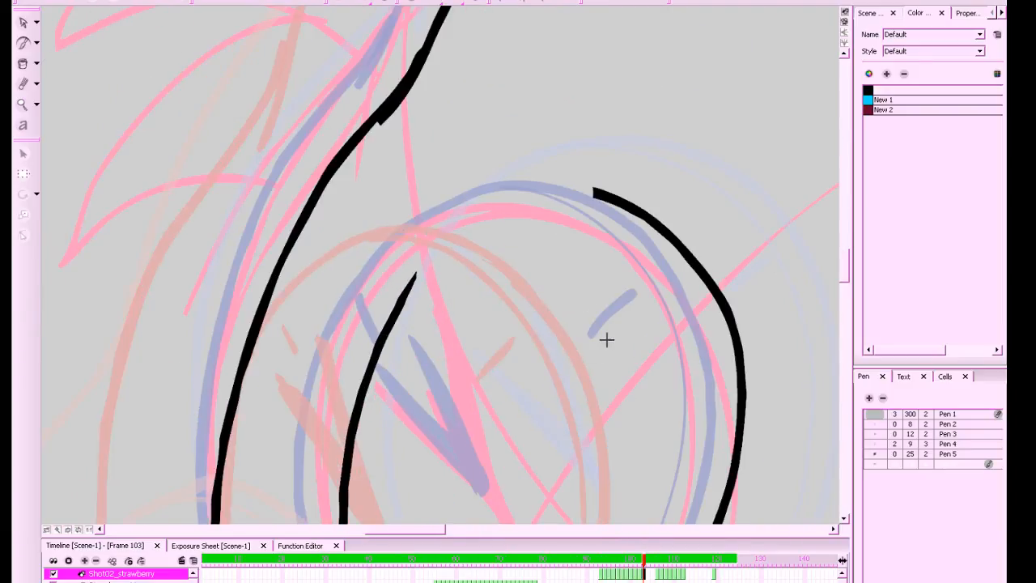
pyautogui.moveTo(558, 417); pyautogui.dragTo(696, 252)
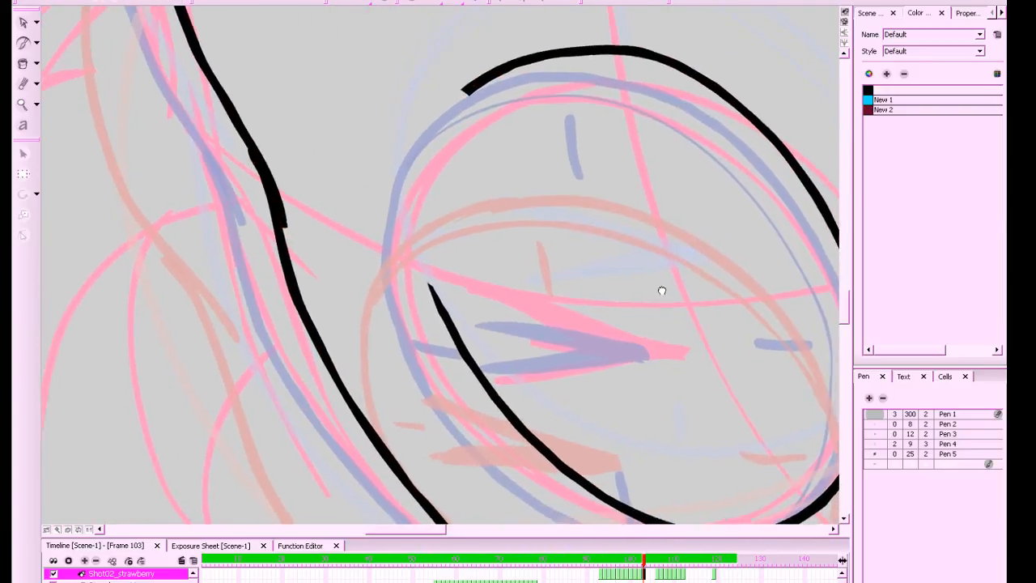
pyautogui.moveTo(661, 289); pyautogui.dragTo(639, 282)
pyautogui.moveTo(428, 324)
pyautogui.mouseDown()
pyautogui.moveTo(400, 252)
pyautogui.moveTo(408, 147)
pyautogui.moveTo(474, 68)
pyautogui.moveTo(515, 54)
pyautogui.mouseUp()
# Select the newly drawn outline segment, resize it slightly to meet the rest of the clock ellipse, and reset the view rotation
pyautogui.click(36, 26)
pyautogui.click(22, 20)
pyautogui.moveTo(379, 84); pyautogui.dragTo(438, 187)
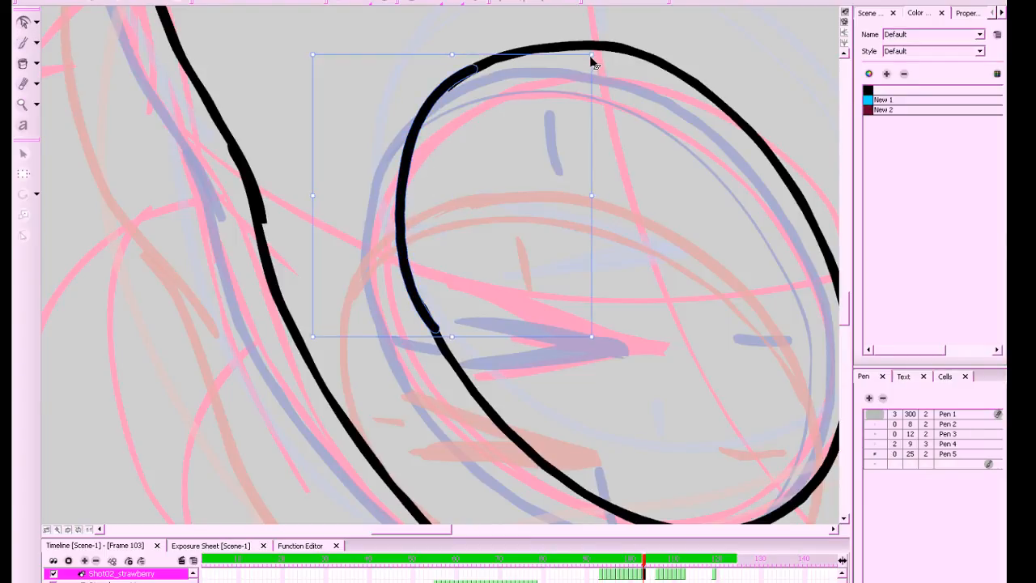
pyautogui.moveTo(598, 56); pyautogui.dragTo(594, 54)
pyautogui.click(508, 282)
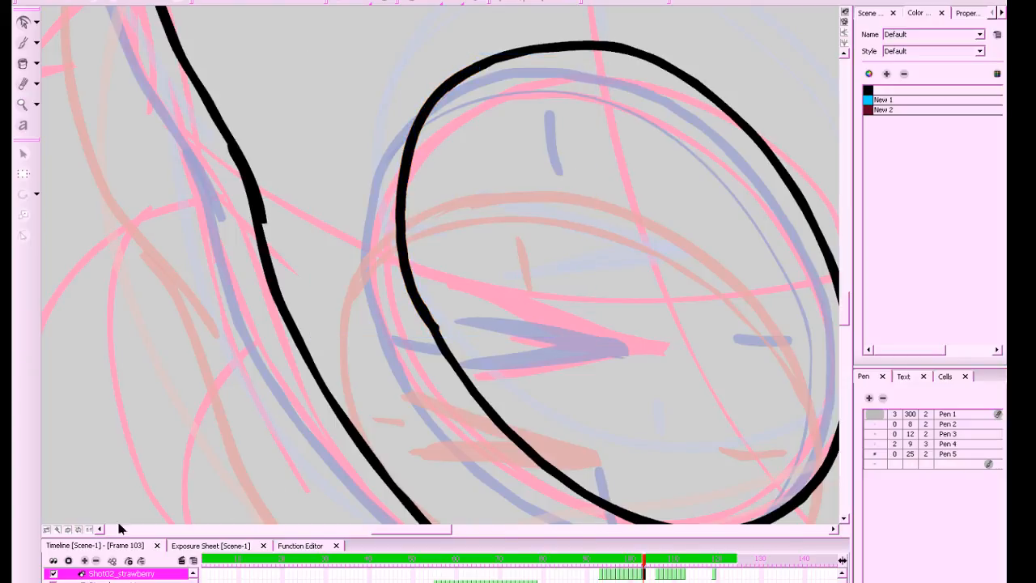
pyautogui.click(78, 530)
# Select the clock outline's upper-right segment and stretch it slightly to smooth the curve on the right side
pyautogui.moveTo(543, 340); pyautogui.dragTo(597, 241)
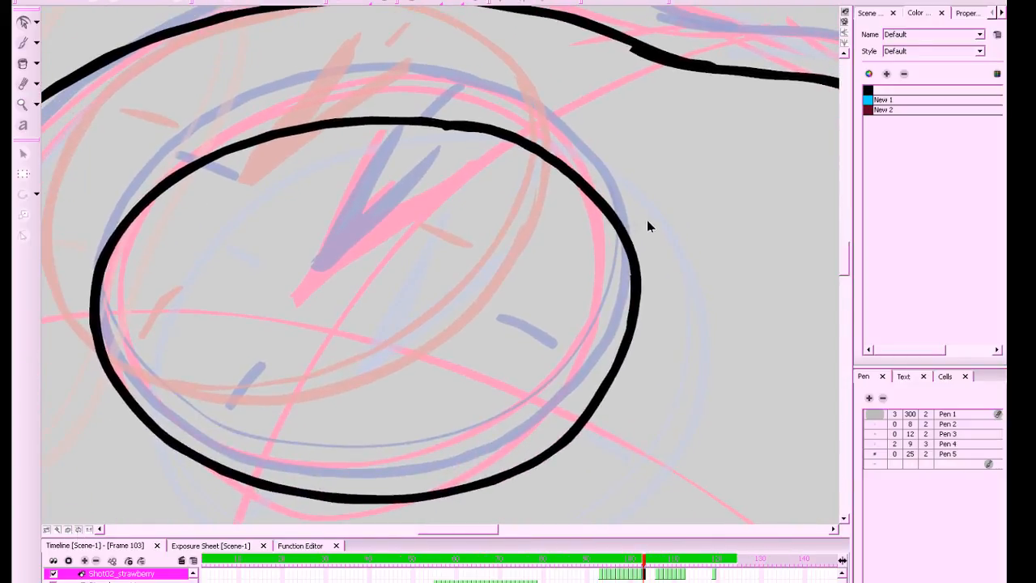
pyautogui.press('1')
pyautogui.press('1')
pyautogui.press('1')
pyautogui.press('1')
pyautogui.press('2')
pyautogui.press('2')
pyautogui.click(530, 265)
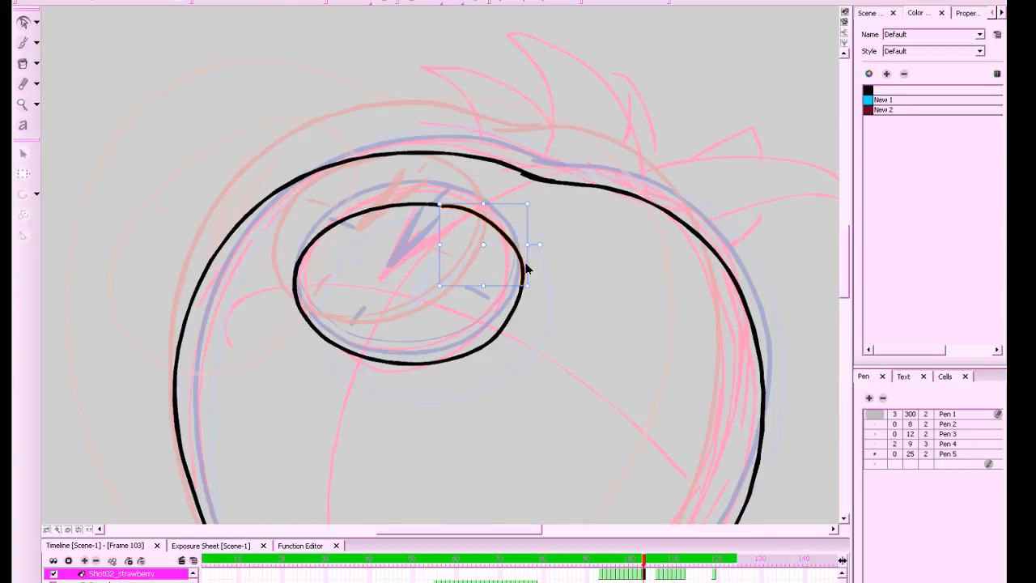
pyautogui.moveTo(527, 249); pyautogui.dragTo(526, 263)
pyautogui.moveTo(526, 205); pyautogui.dragTo(534, 198)
pyautogui.moveTo(526, 301); pyautogui.dragTo(531, 298)
# Trim the stroke end protruding at the clock's right edge and compare the outline with frame 102
pyautogui.hotkey('alt', 'e')
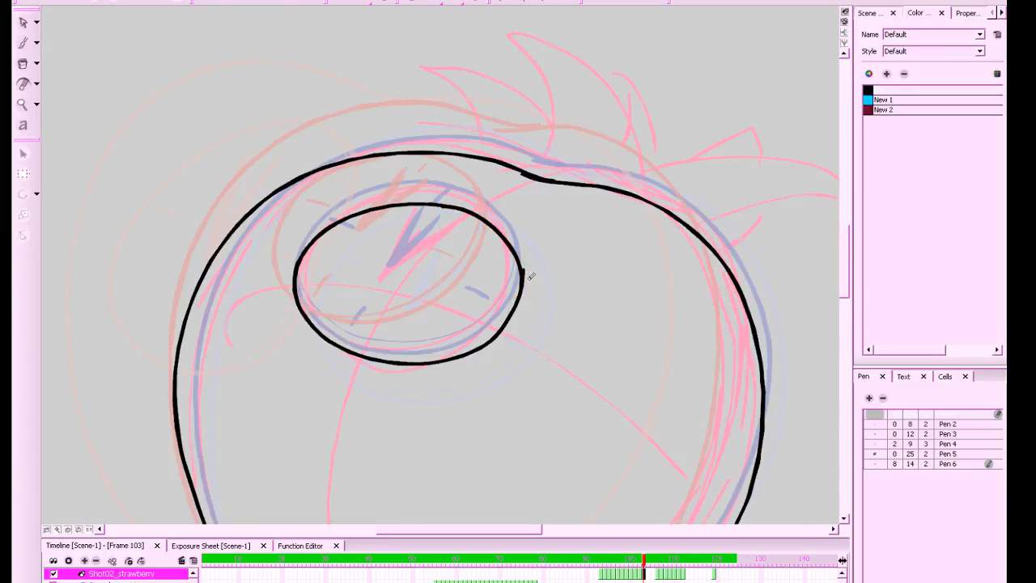
pyautogui.moveTo(567, 356); pyautogui.dragTo(592, 361)
pyautogui.press(',')
pyautogui.press('.')
pyautogui.press(',')
pyautogui.press('.')
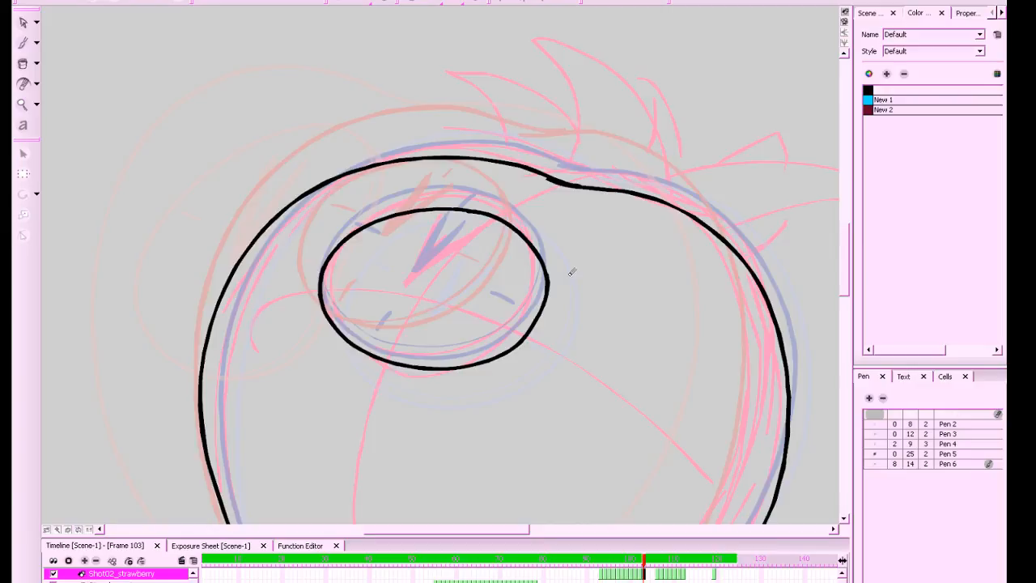
pyautogui.moveTo(593, 306); pyautogui.dragTo(599, 317)
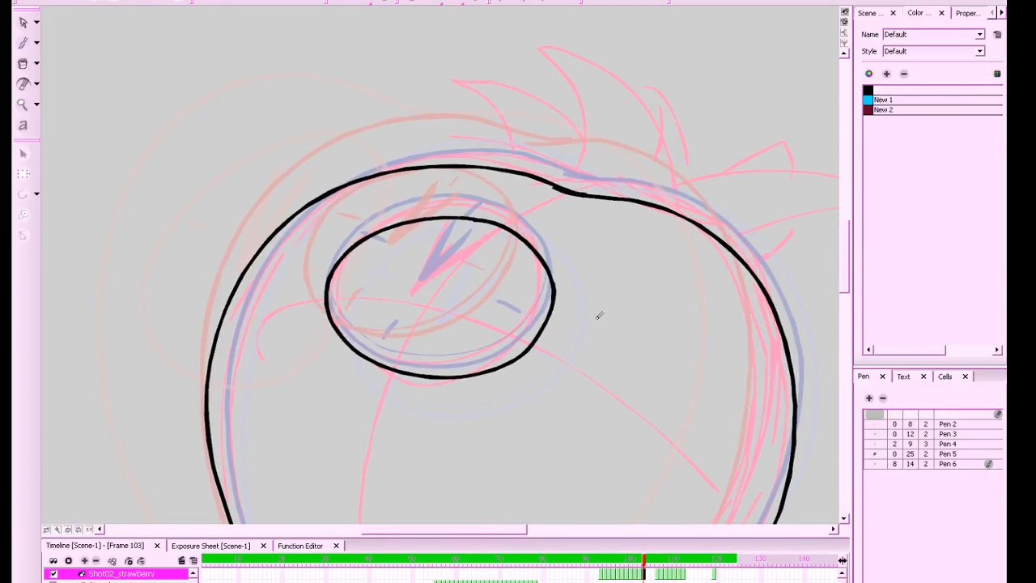
# Redraw the lower-right curve of the clock outline and adjust the segment so its overlap blends at the bottom
pyautogui.moveTo(535, 346); pyautogui.dragTo(478, 375)
pyautogui.moveTo(557, 333)
pyautogui.mouseDown()
pyautogui.moveTo(535, 342)
pyautogui.moveTo(539, 327)
pyautogui.moveTo(461, 370)
pyautogui.moveTo(422, 373)
pyautogui.mouseUp()
pyautogui.hotkey('alt', 'b')
pyautogui.hotkey('alt', '/')
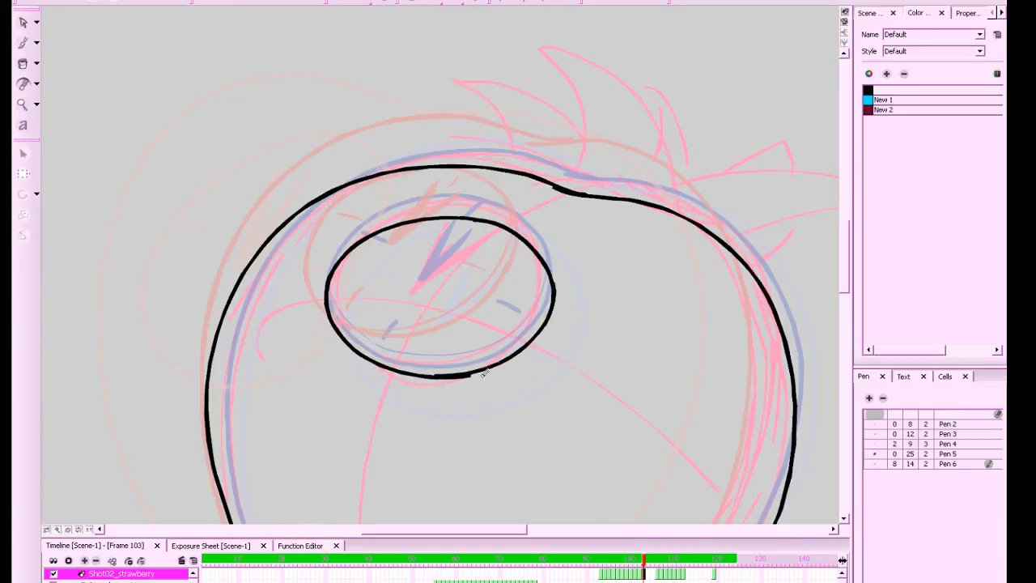
pyautogui.scroll(2, 513, 384)
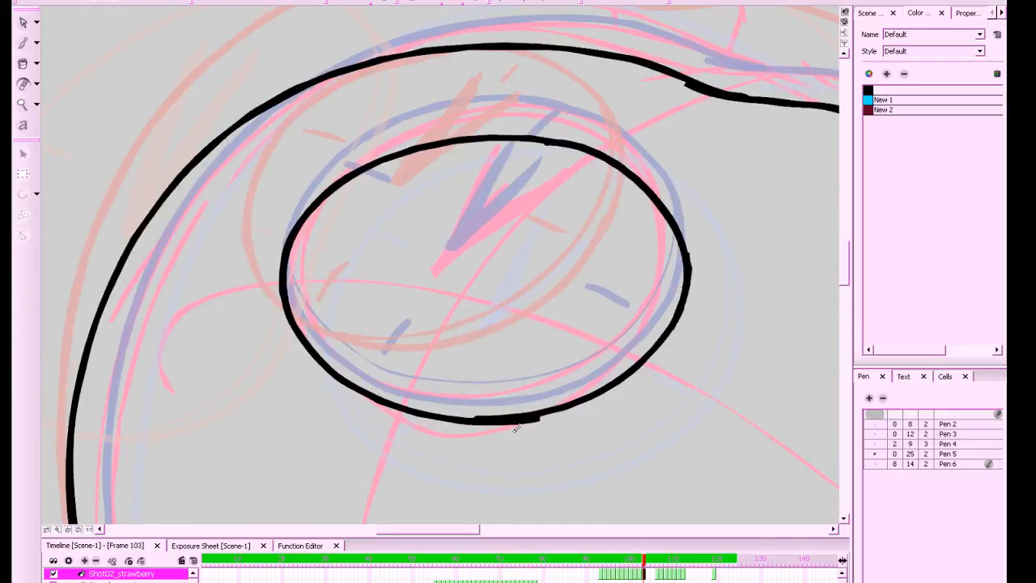
pyautogui.click(23, 22)
pyautogui.moveTo(279, 134); pyautogui.dragTo(590, 426)
pyautogui.click(578, 439)
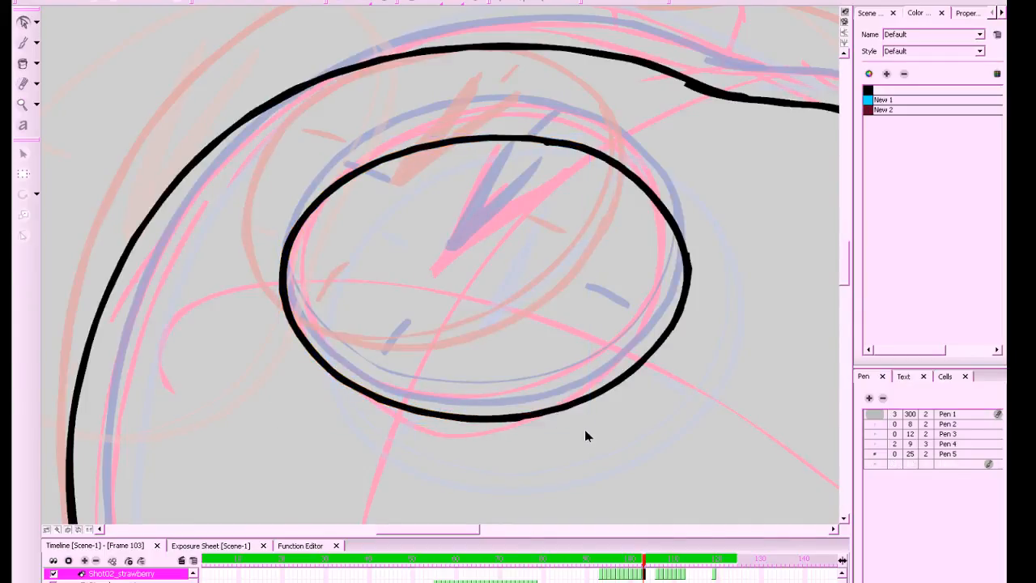
# Compare frame 103 with its neighbours, then select the whole drawing and shift its upper part slightly to the right
pyautogui.scroll(-3, 624, 417)
pyautogui.press(',')
pyautogui.press('.')
pyautogui.press(',')
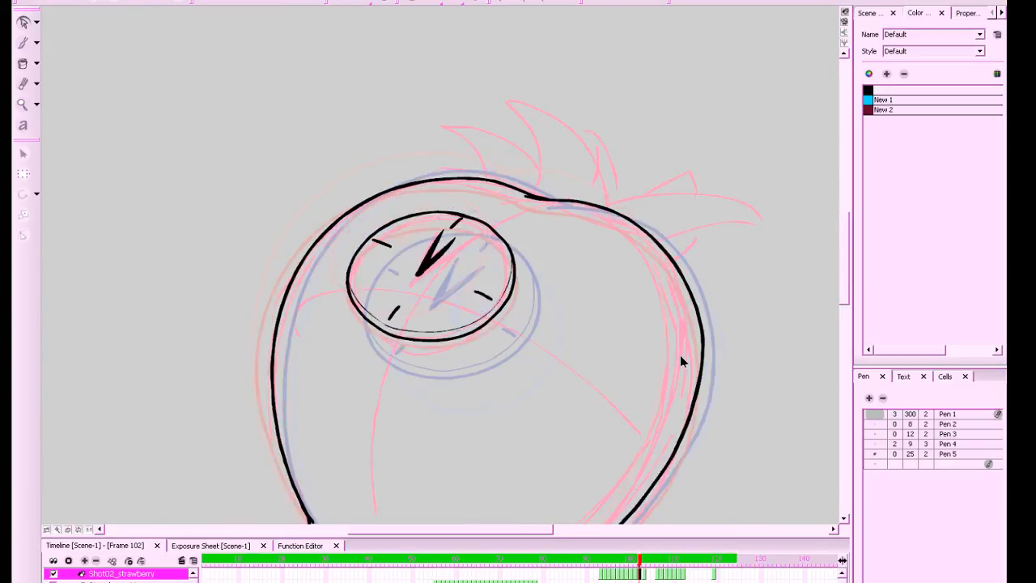
pyautogui.press('.')
pyautogui.press('.')
pyautogui.press(',')
pyautogui.moveTo(733, 146); pyautogui.dragTo(176, 528)
pyautogui.press('1')
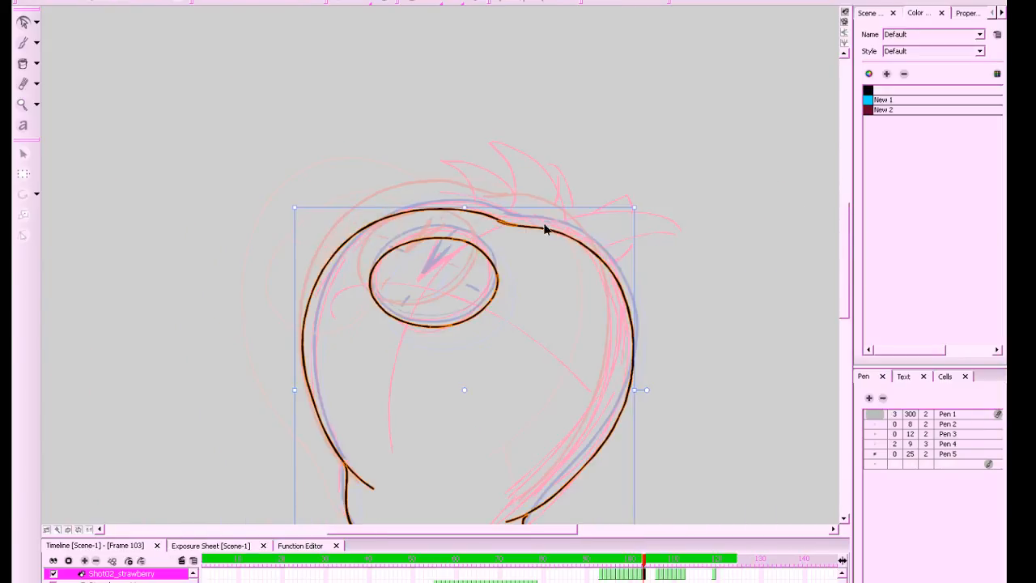
pyautogui.moveTo(463, 210); pyautogui.dragTo(474, 212)
pyautogui.click(545, 171)
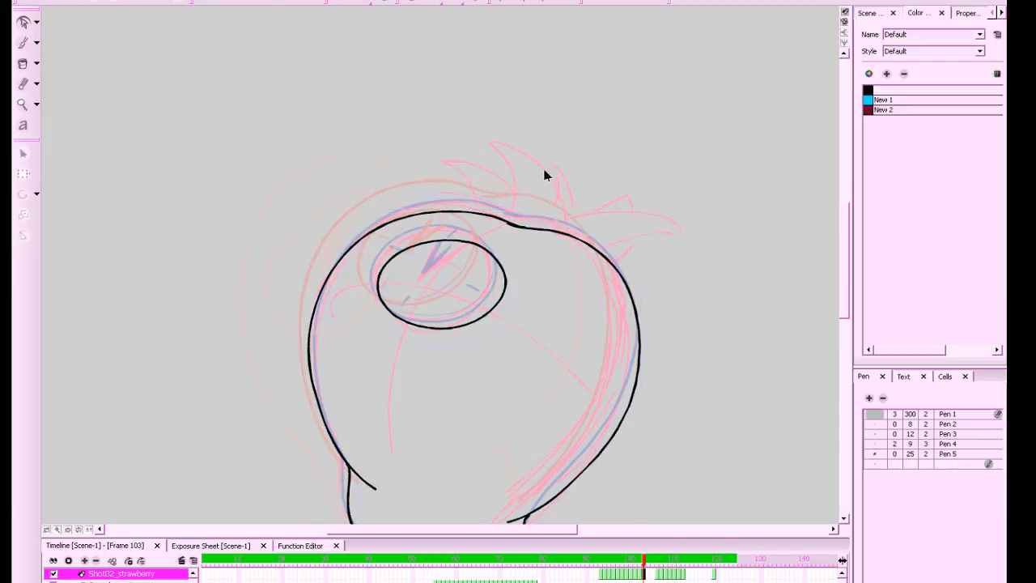
# Flip between frame 103 and its neighbouring drawings to check the adjusted head and clock position
pyautogui.press(',')
pyautogui.press('g')
pyautogui.press('g')
pyautogui.press('f')
pyautogui.press('2')
pyautogui.press('2')
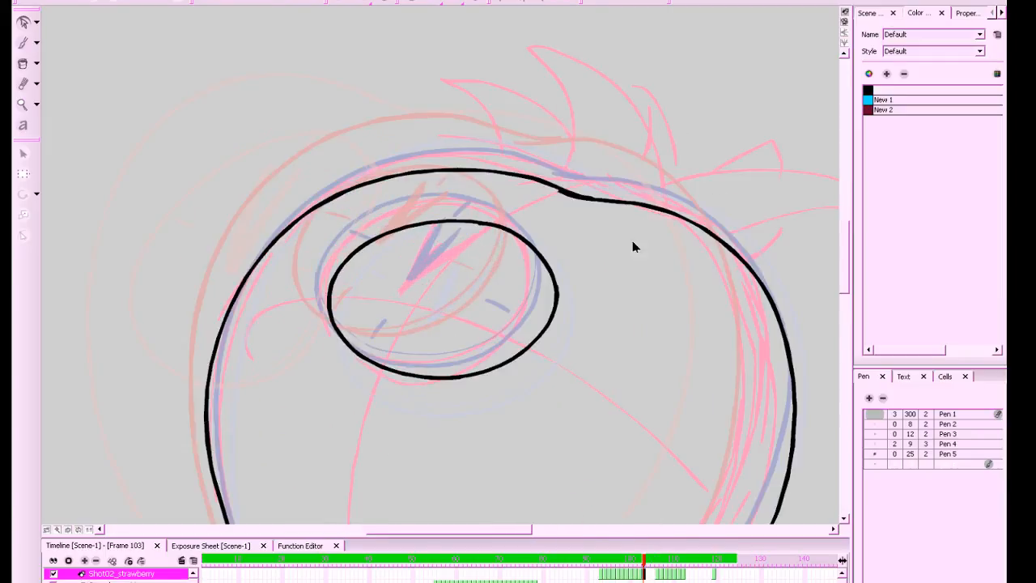
pyautogui.scroll(-1, 600, 298)
pyautogui.scroll(1, 600, 298)
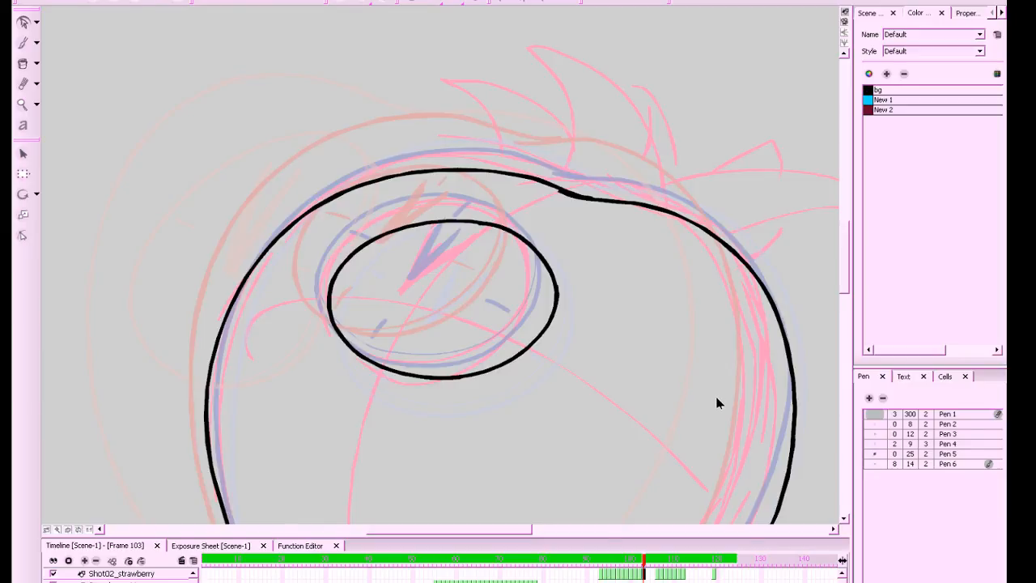
# Ink four short hour marks inside the edge of frame 103's clock face
pyautogui.moveTo(844, 242); pyautogui.dragTo(843, 247)
pyautogui.moveTo(752, 305); pyautogui.dragTo(805, 272)
pyautogui.press('b')
pyautogui.click(545, 196)
pyautogui.moveTo(531, 208); pyautogui.dragTo(551, 192)
pyautogui.moveTo(426, 314); pyautogui.dragTo(442, 297)
pyautogui.hotkey('ctrl', 'z')
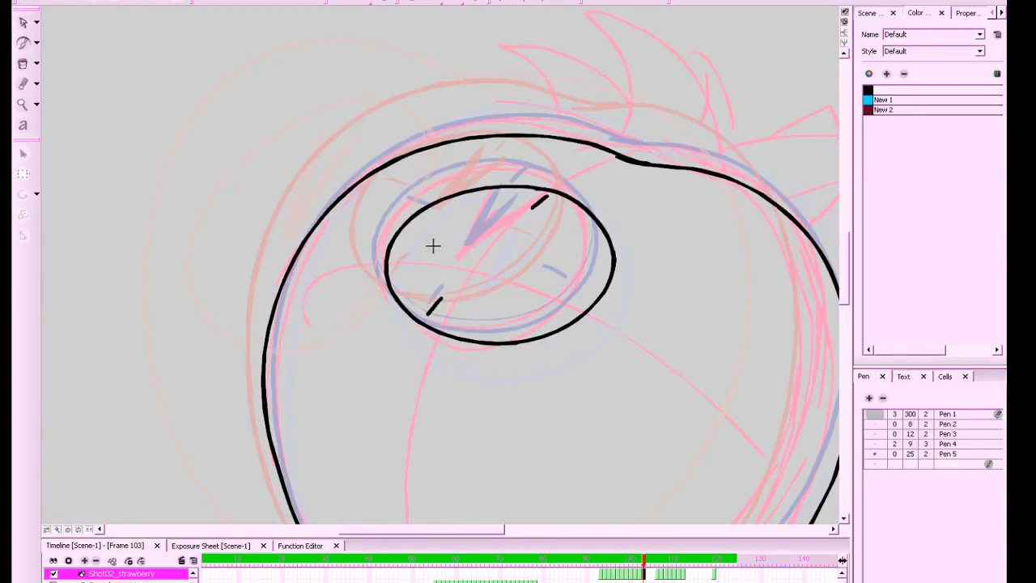
pyautogui.moveTo(415, 224); pyautogui.dragTo(432, 229)
pyautogui.moveTo(570, 295); pyautogui.dragTo(581, 305)
pyautogui.hotkey('ctrl', 'z')
# Ink a thin inner rim line along the lower-right edge of frame 103's clock with Pen 2 and compare it with the neighbouring drawing
pyautogui.click(905, 427)
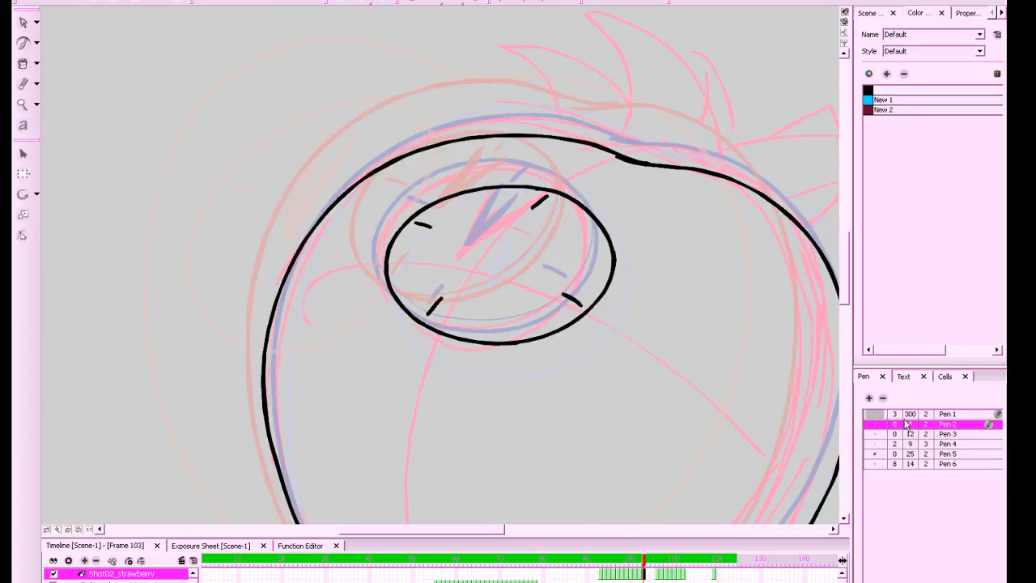
pyautogui.moveTo(597, 303); pyautogui.dragTo(586, 299)
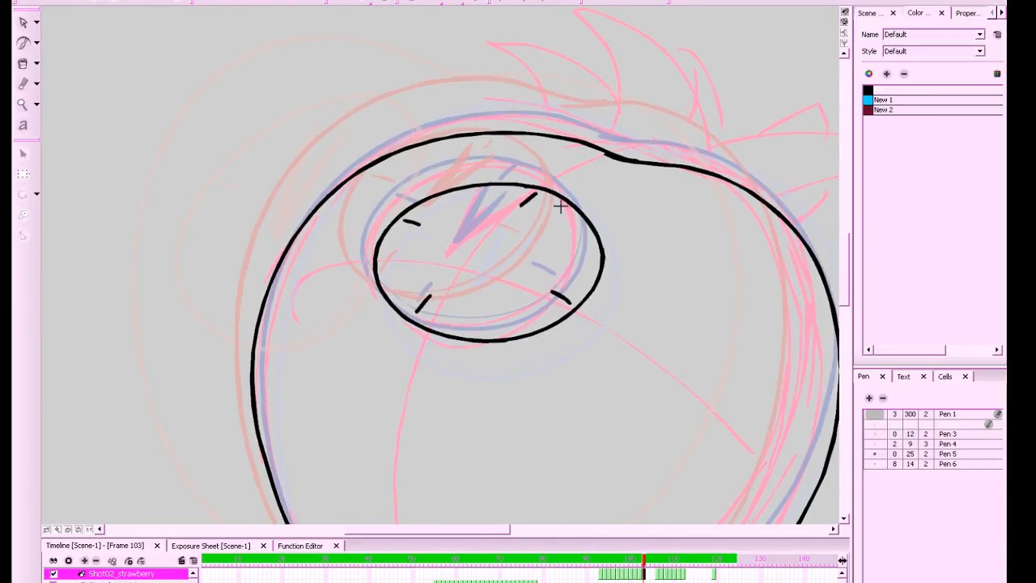
pyautogui.moveTo(584, 216)
pyautogui.mouseDown()
pyautogui.moveTo(587, 282)
pyautogui.moveTo(570, 307)
pyautogui.moveTo(493, 324)
pyautogui.mouseUp()
pyautogui.moveTo(409, 316)
pyautogui.mouseDown()
pyautogui.moveTo(487, 333)
pyautogui.moveTo(568, 305)
pyautogui.moveTo(591, 244)
pyautogui.moveTo(572, 208)
pyautogui.mouseUp()
pyautogui.press('1')
pyautogui.press('1')
pyautogui.press('1')
pyautogui.press('2')
pyautogui.press('2')
pyautogui.press(',')
pyautogui.press('.')
# Select frame 103's clock face with its marks and nudge it slightly inside the head
pyautogui.click(23, 23)
pyautogui.moveTo(403, 84)
pyautogui.mouseDown()
pyautogui.moveTo(521, 145)
pyautogui.moveTo(570, 222)
pyautogui.mouseUp()
pyautogui.moveTo(501, 192); pyautogui.dragTo(502, 194)
pyautogui.click(580, 149)
pyautogui.moveTo(831, 169); pyautogui.dragTo(826, 189)
pyautogui.press('2')
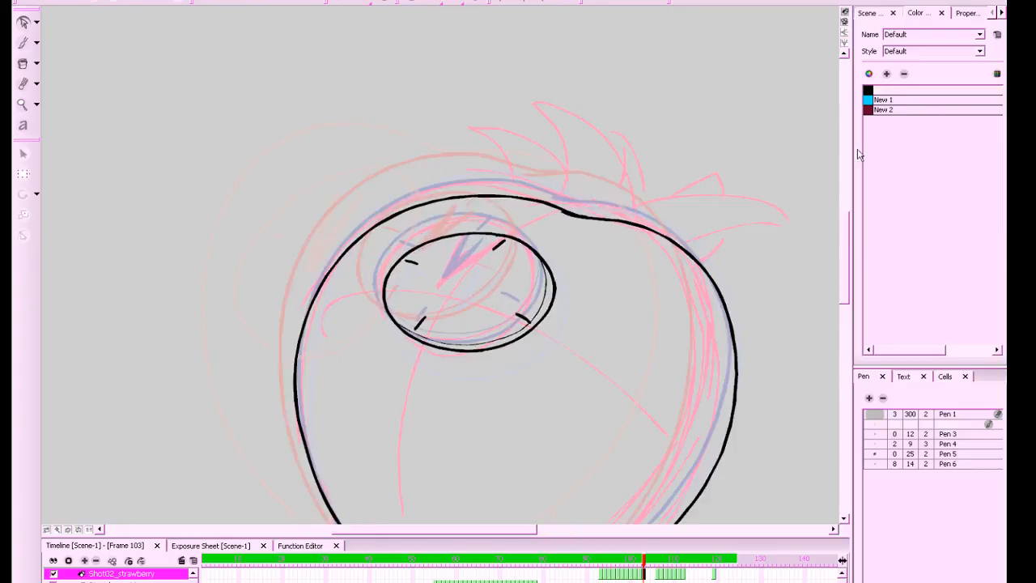
# Ink the two hands of frame 103's clock in black with Pen 6, meeting at the clock's centre
pyautogui.click(873, 92)
pyautogui.hotkey('alt', 'b')
pyautogui.press(',')
pyautogui.press('.')
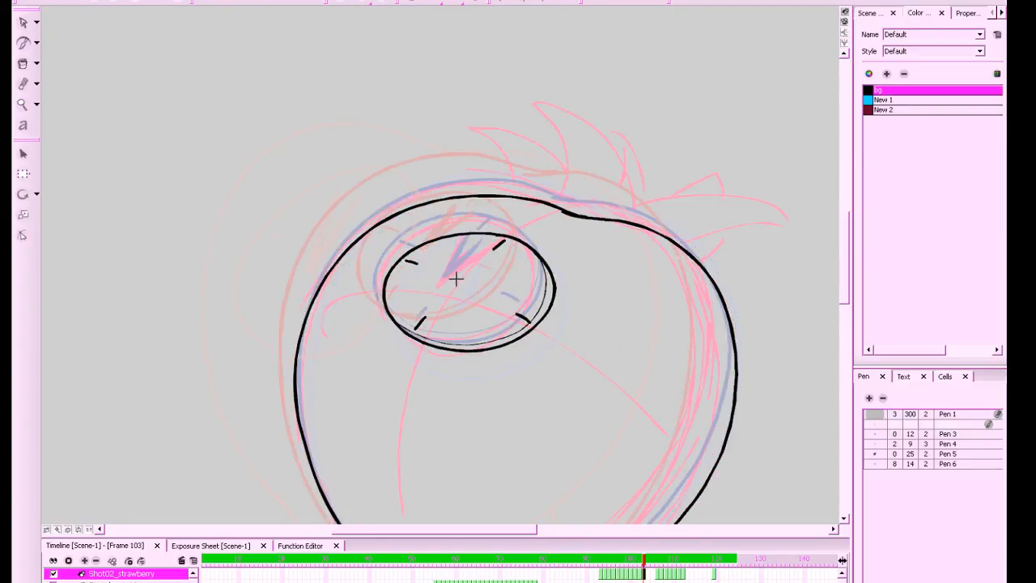
pyautogui.moveTo(456, 285); pyautogui.dragTo(472, 250)
pyautogui.hotkey('ctrl', 'z')
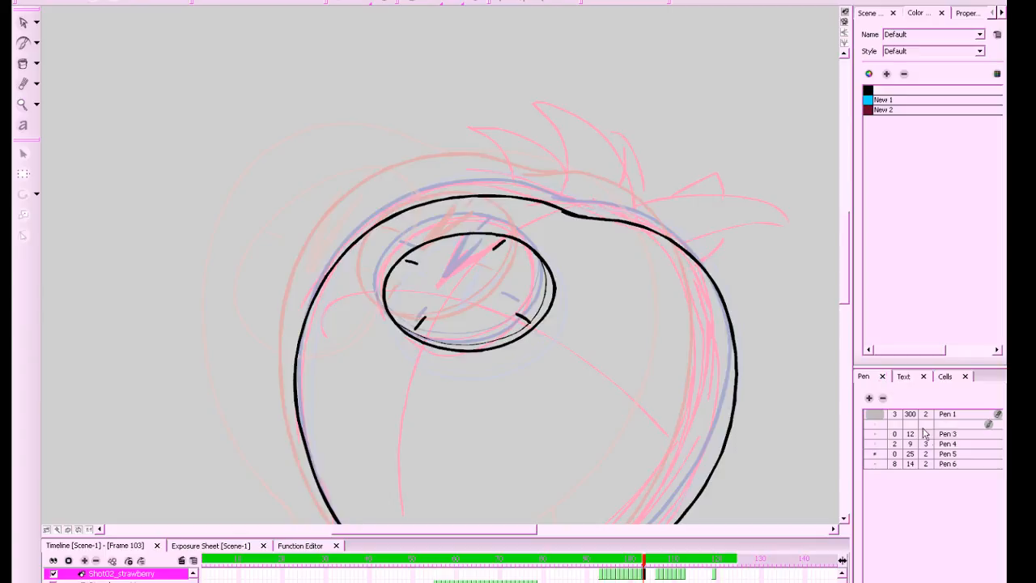
pyautogui.click(908, 465)
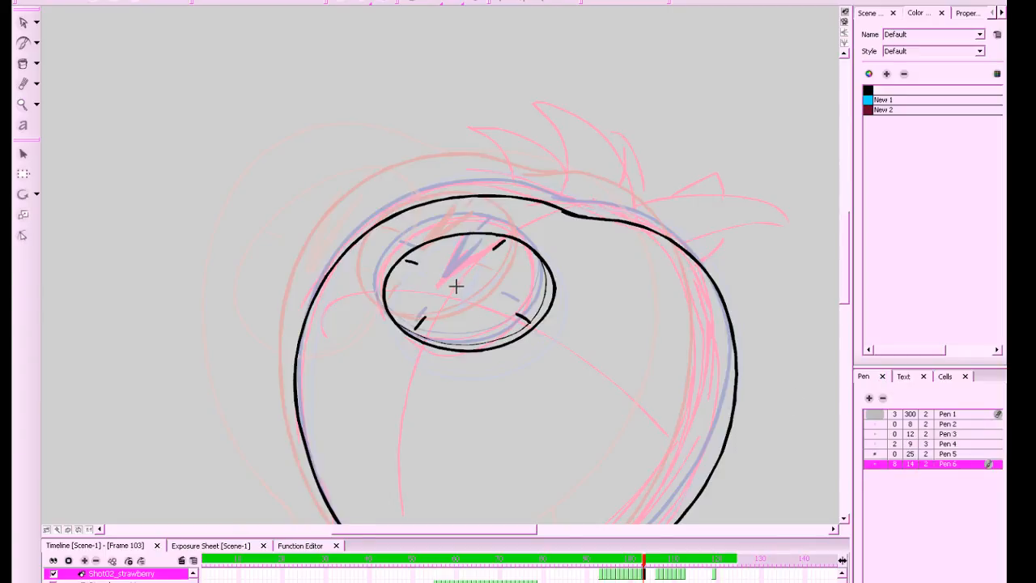
pyautogui.moveTo(457, 285); pyautogui.dragTo(460, 275)
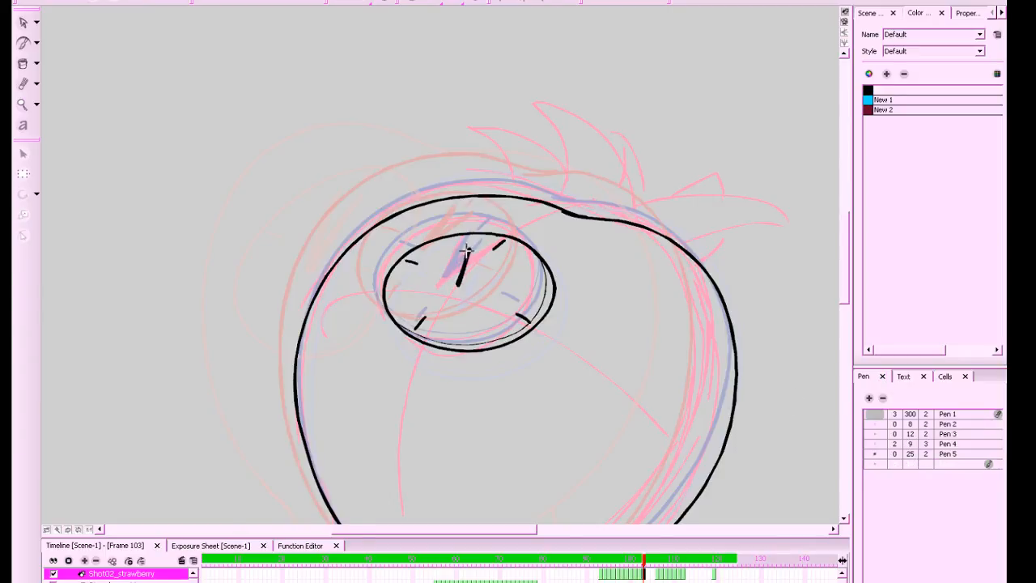
pyautogui.hotkey('ctrl', 'z')
pyautogui.moveTo(458, 282)
pyautogui.mouseDown()
pyautogui.moveTo(515, 268)
pyautogui.moveTo(460, 286)
pyautogui.mouseUp()
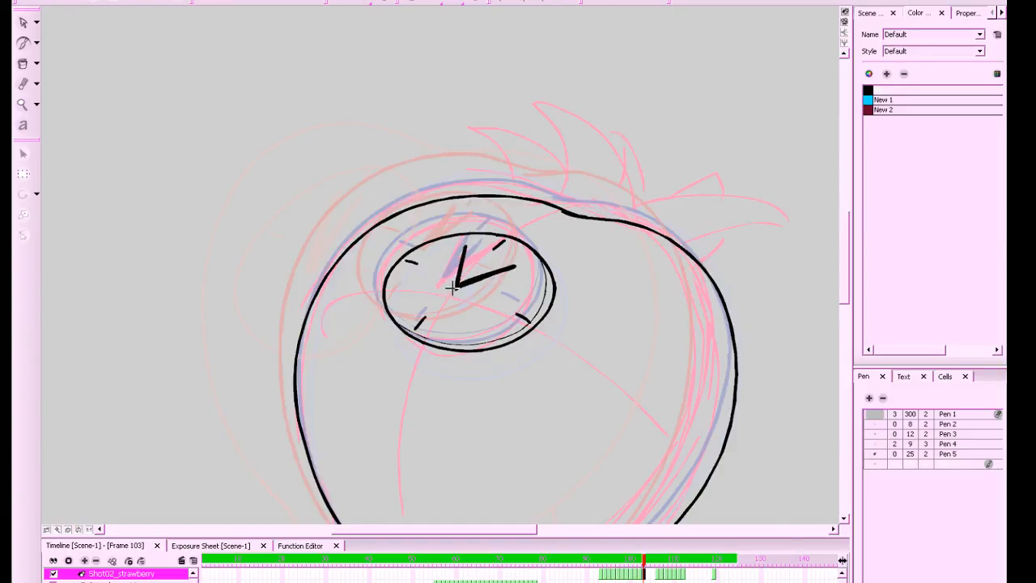
# Flip through the neighbouring drawings to check frame 103's inked head and clock in motion
pyautogui.press('1')
pyautogui.press('1')
pyautogui.press('1')
pyautogui.press('1')
pyautogui.press('1')
pyautogui.press('1')
pyautogui.press('f')
pyautogui.press('g')
pyautogui.press('g')
pyautogui.press('g')
# Save the scene and place a copy of the inked clock-eyed head drawing in frame 104
pyautogui.click(647, 576)
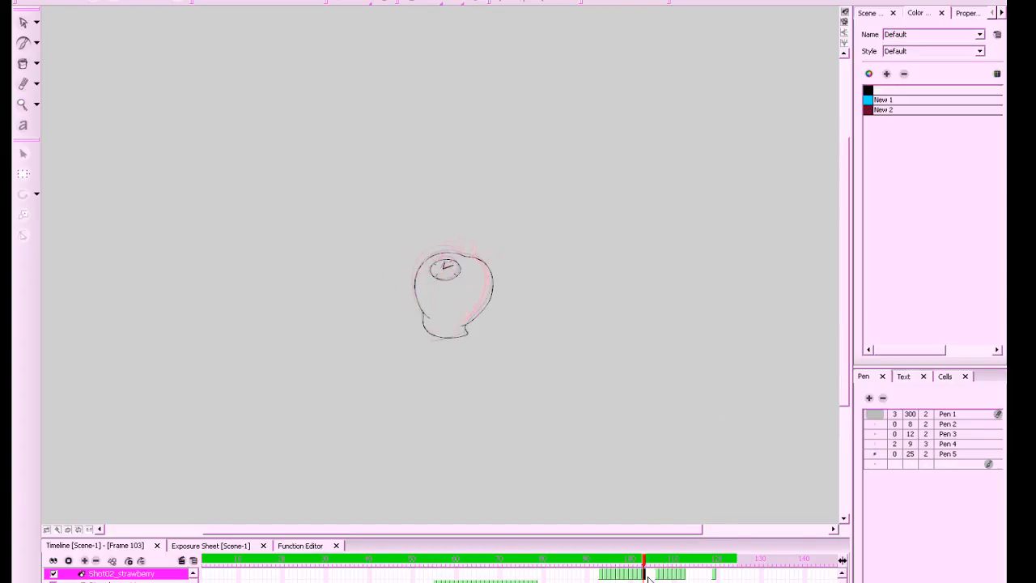
pyautogui.click(648, 576)
pyautogui.press('2')
pyautogui.press('2')
pyautogui.press('2')
pyautogui.press('2')
pyautogui.press('2')
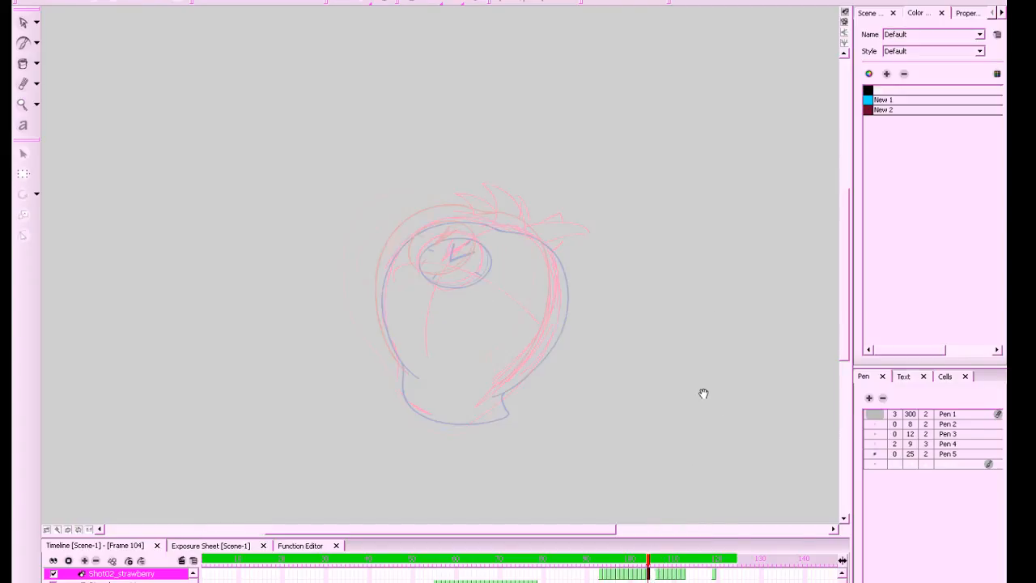
pyautogui.moveTo(700, 388); pyautogui.dragTo(697, 369)
pyautogui.hotkey('ctrl', 's')
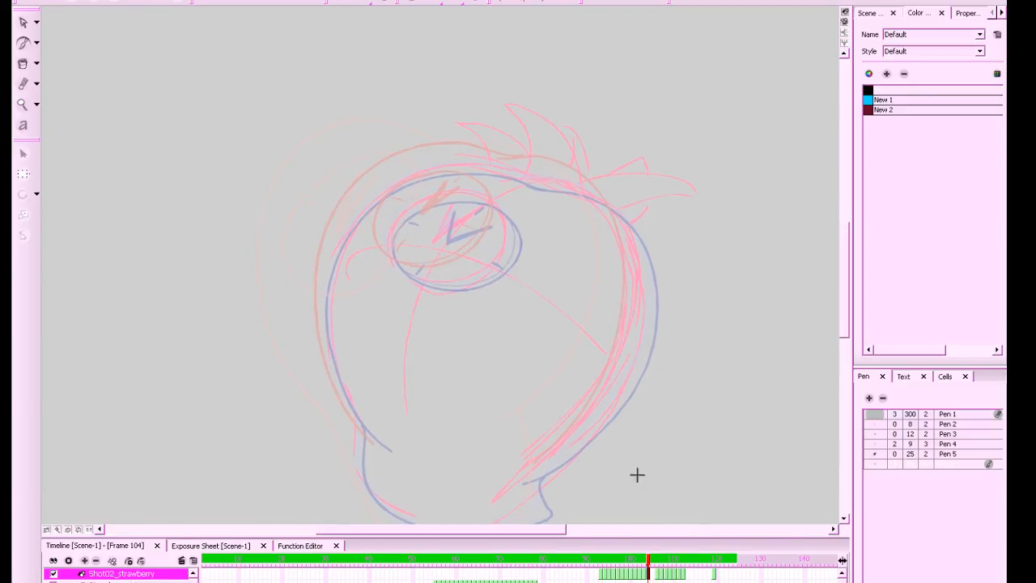
pyautogui.moveTo(646, 576); pyautogui.dragTo(660, 557)
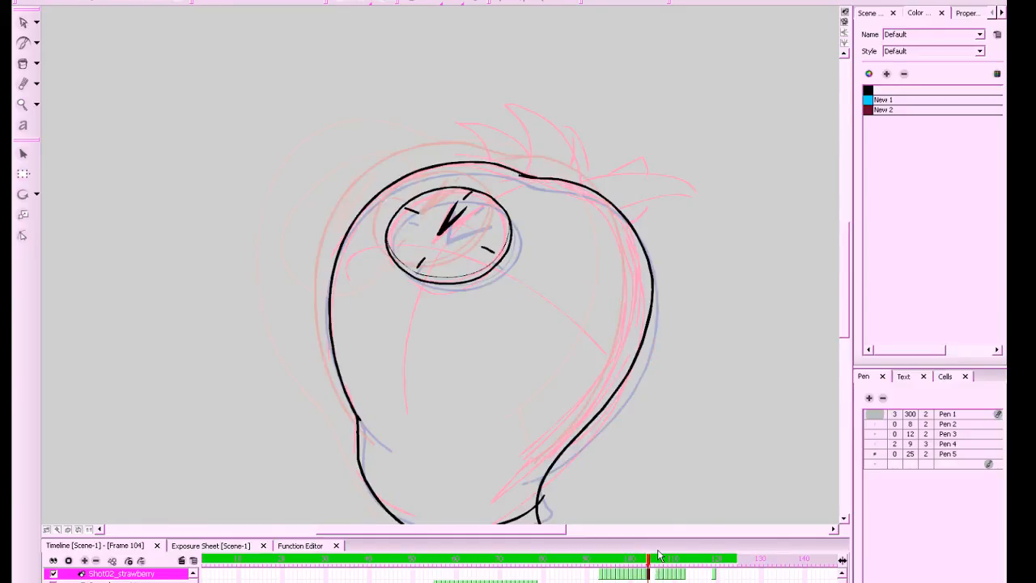
pyautogui.click(659, 557)
pyautogui.press(',')
pyautogui.press('.')
# Delete frame 104's right head contour and redraw it from the top dent down to the neck
pyautogui.click(24, 26)
pyautogui.click(613, 339)
pyautogui.press('Delete')
pyautogui.hotkey('alt', 'b')
pyautogui.moveTo(503, 159)
pyautogui.mouseDown()
pyautogui.moveTo(545, 160)
pyautogui.moveTo(509, 151)
pyautogui.moveTo(624, 215)
pyautogui.moveTo(548, 442)
pyautogui.moveTo(522, 459)
pyautogui.mouseUp()
pyautogui.press(',')
pyautogui.press('.')
pyautogui.press('.')
pyautogui.press(',')
pyautogui.click(24, 24)
pyautogui.press(',')
pyautogui.press('.')
pyautogui.moveTo(689, 331)
pyautogui.mouseDown()
pyautogui.moveTo(541, 425)
pyautogui.moveTo(560, 453)
pyautogui.moveTo(445, 537)
pyautogui.moveTo(362, 433)
pyautogui.mouseUp()
pyautogui.click(561, 459)
pyautogui.hotkey('ctrl', 'z')
# Flip back and forth between frame 104 and its neighbouring drawings to check the head movement
pyautogui.hotkey('alt', 'b')
pyautogui.press('1')
pyautogui.press('1')
pyautogui.press('1')
pyautogui.press('.')
pyautogui.press('.')
pyautogui.press('.')
pyautogui.press(',')
pyautogui.press(',')
pyautogui.press(',')
pyautogui.press(',')
pyautogui.press(',')
pyautogui.press(',')
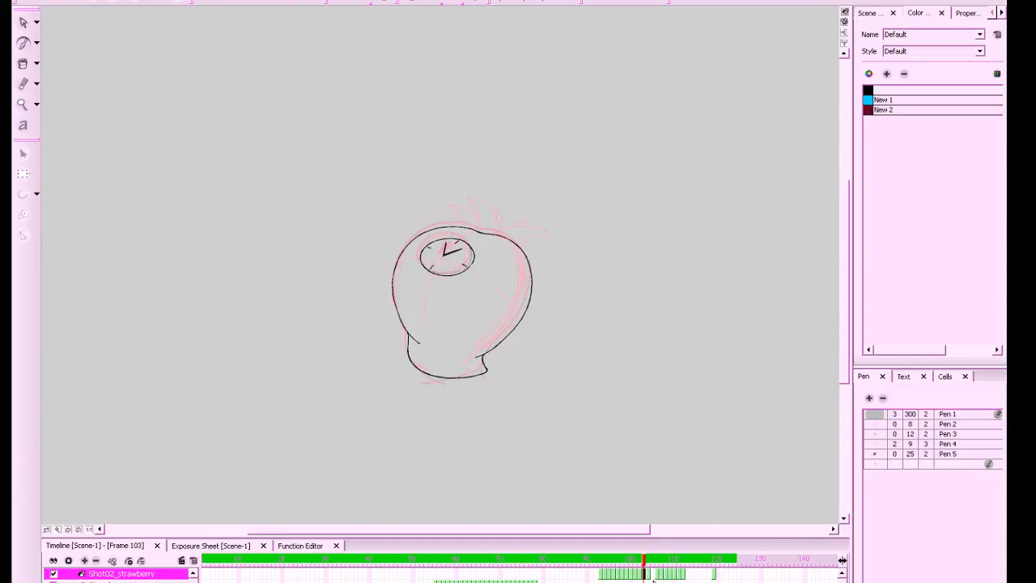
# Play back the strawberry drawings, starting shortly before they begin, and return to frame 106
pyautogui.click(657, 573)
pyautogui.moveTo(658, 558); pyautogui.dragTo(583, 559)
pyautogui.moveTo(717, 399); pyautogui.dragTo(703, 393)
pyautogui.press('2')
pyautogui.press('2')
pyautogui.press('2')
pyautogui.click(256, 1)
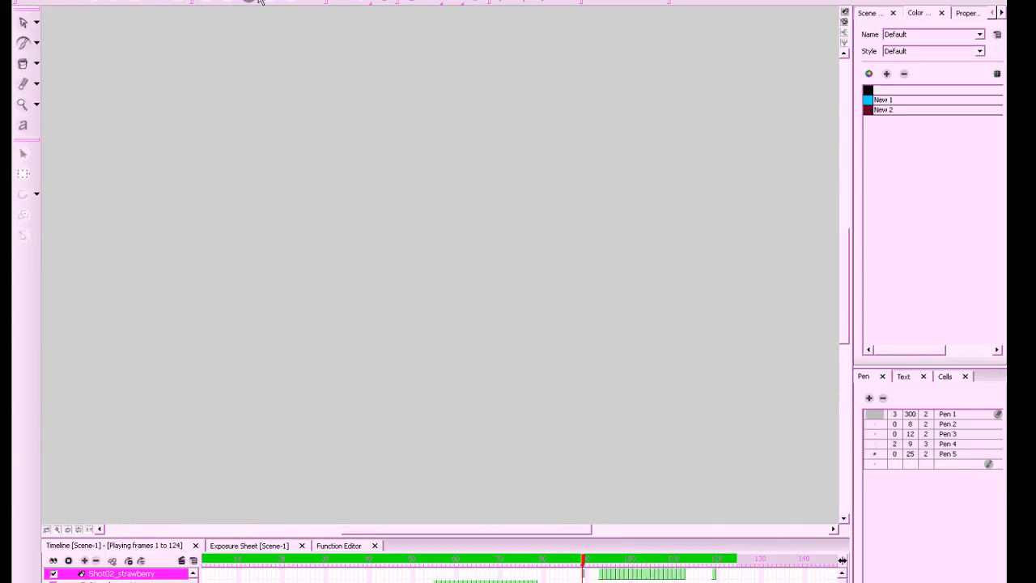
pyautogui.moveTo(693, 566)
pyautogui.mouseDown()
pyautogui.moveTo(672, 566)
pyautogui.moveTo(720, 574)
pyautogui.moveTo(657, 575)
pyautogui.mouseUp()
pyautogui.moveTo(718, 426); pyautogui.dragTo(735, 418)
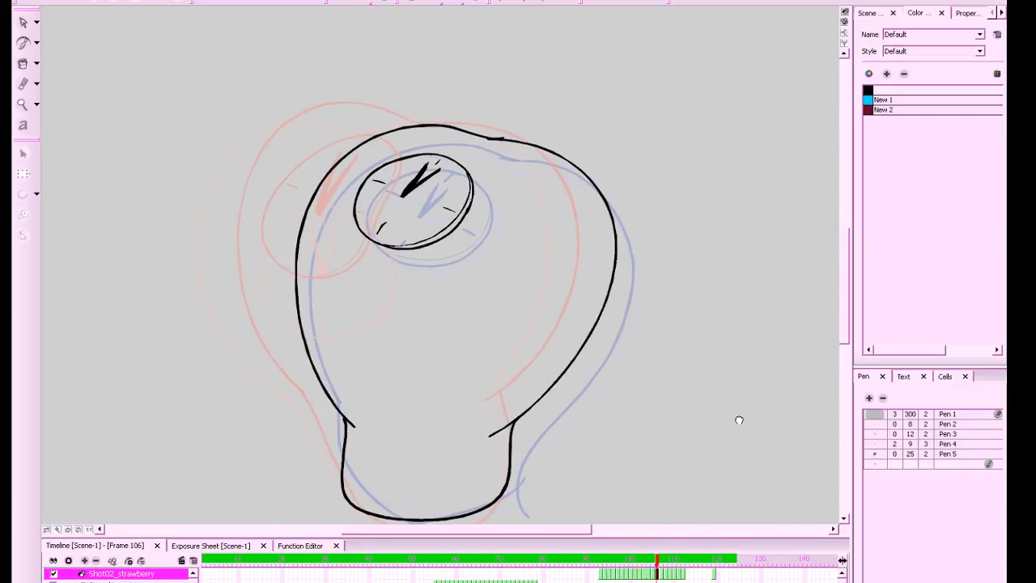
# Play the shot from frame 1 in the framed camera view and return to frame 93
pyautogui.click(250, 2)
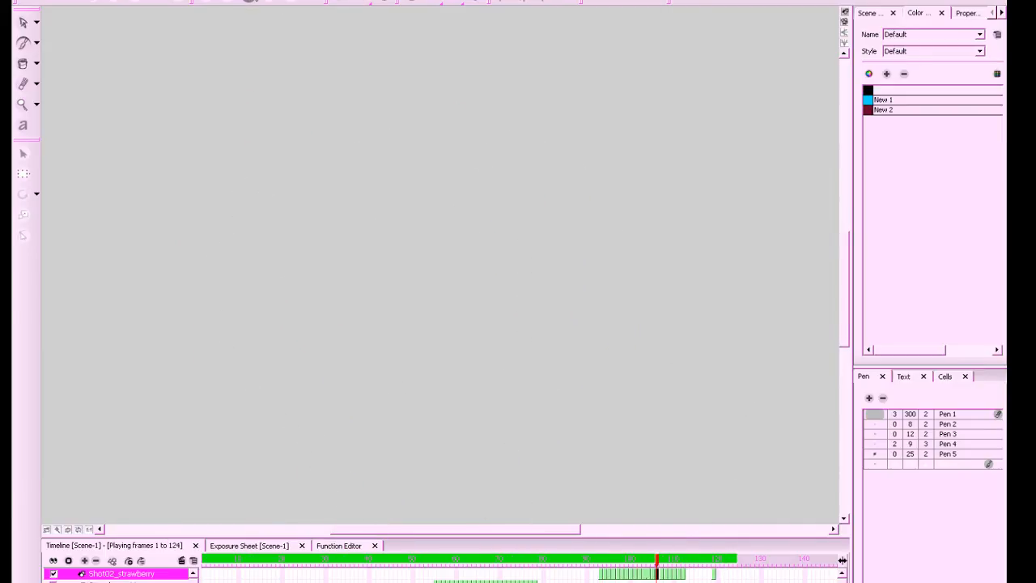
pyautogui.moveTo(658, 560); pyautogui.dragTo(204, 564)
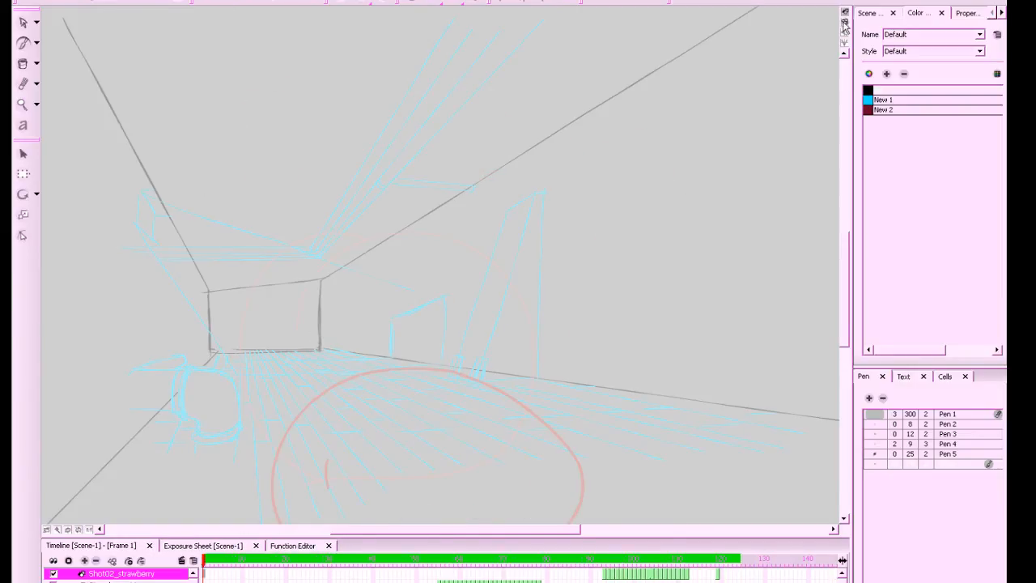
pyautogui.click(844, 22)
pyautogui.click(250, 2)
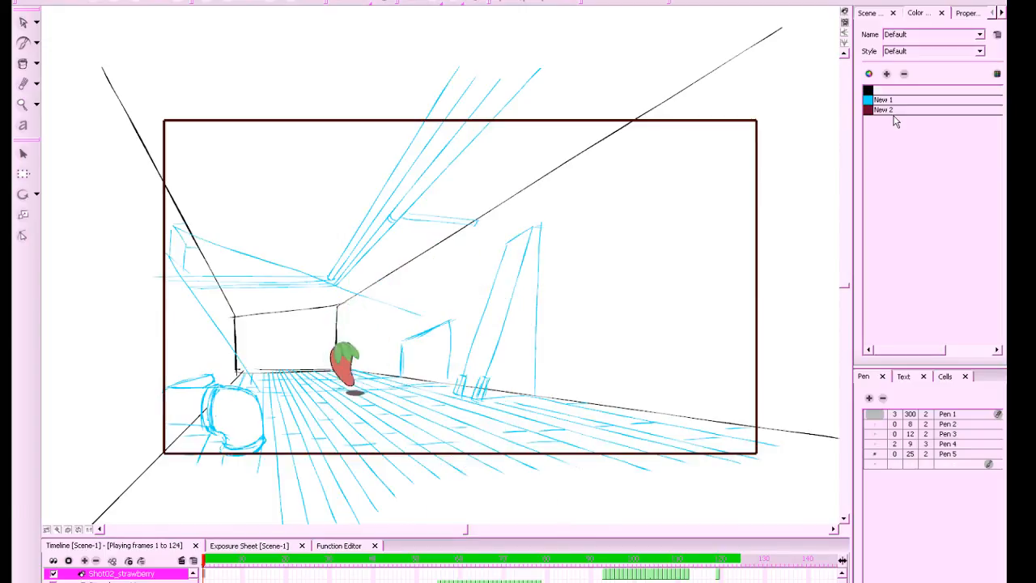
pyautogui.moveTo(660, 558)
pyautogui.mouseDown()
pyautogui.moveTo(634, 568)
pyautogui.moveTo(662, 571)
pyautogui.moveTo(595, 571)
pyautogui.moveTo(604, 572)
pyautogui.mouseUp()
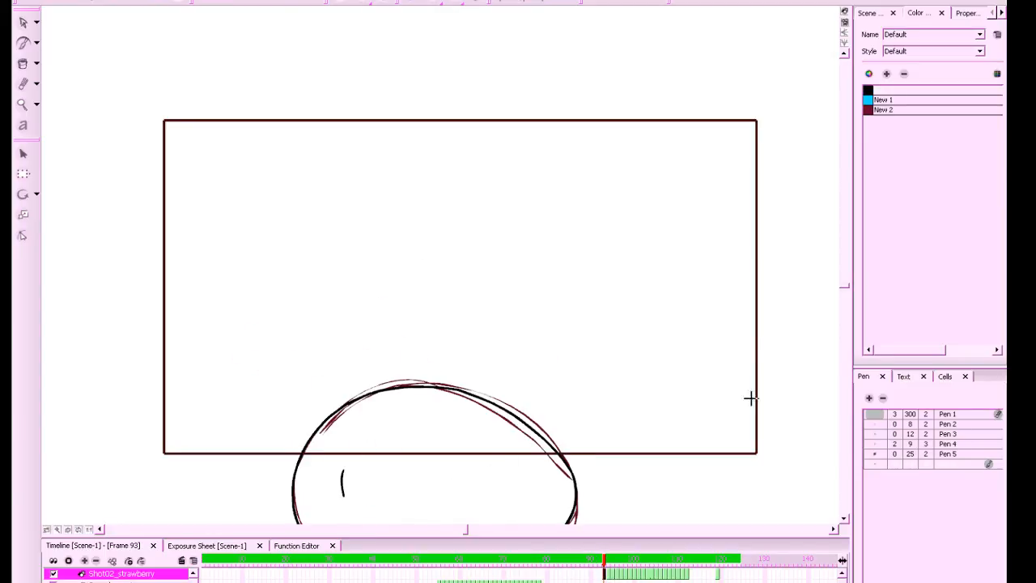
# Add a colour swatch named strawberryred to the New 2 palette and save the scene
pyautogui.click(914, 35)
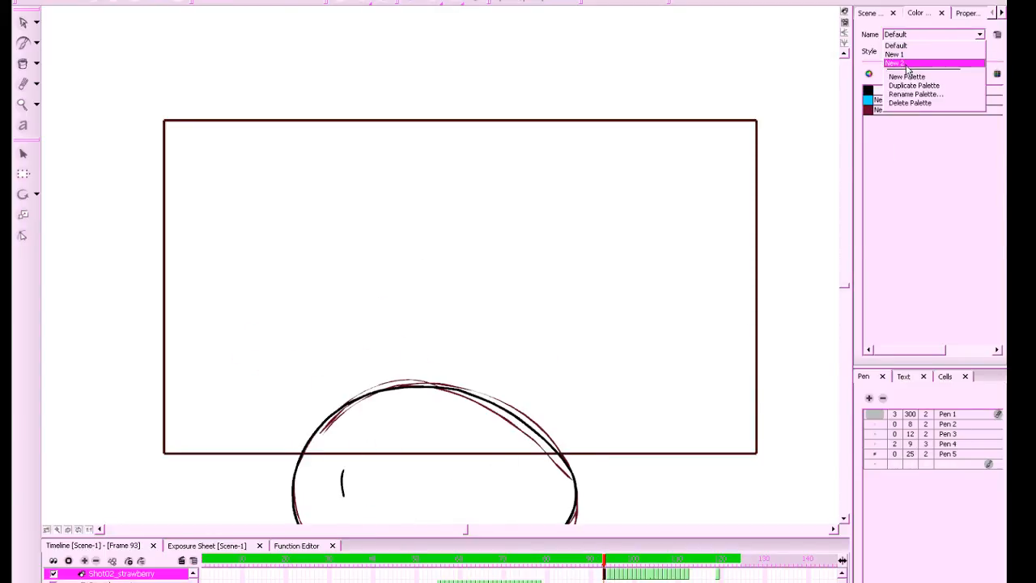
pyautogui.click(914, 64)
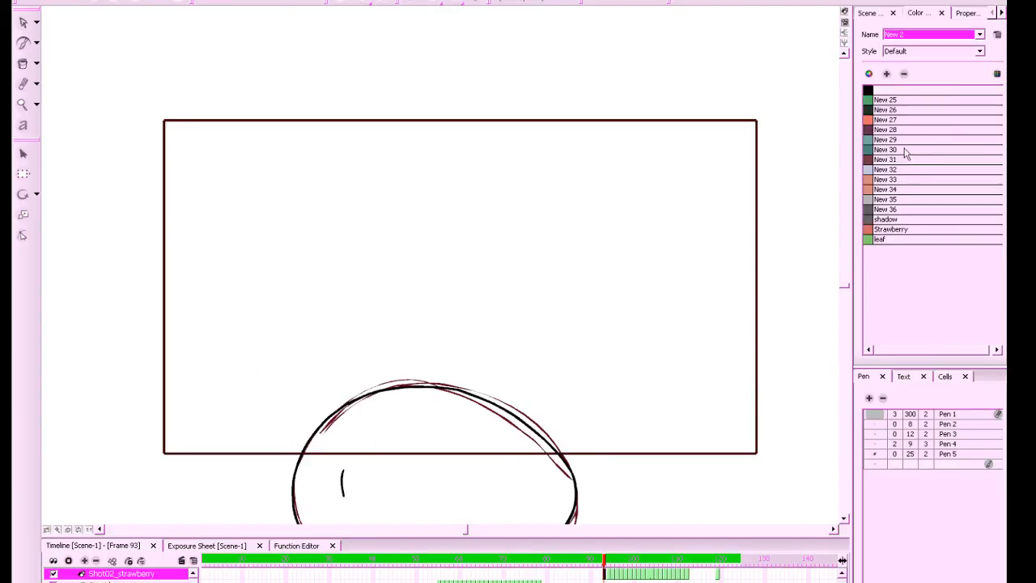
pyautogui.click(887, 73)
pyautogui.doubleClick(891, 249)
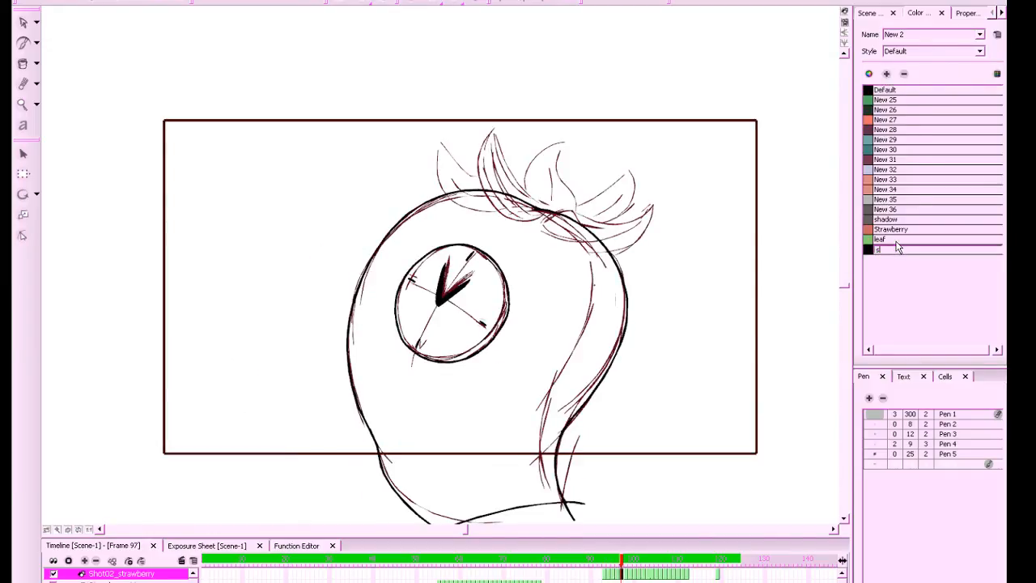
pyautogui.write('strawberryred')
pyautogui.press('Return')
pyautogui.hotkey('ctrl', 's')
# Set the strawberryred swatch to a bright red with R 246, G 0 and B 0
pyautogui.doubleClick(871, 253)
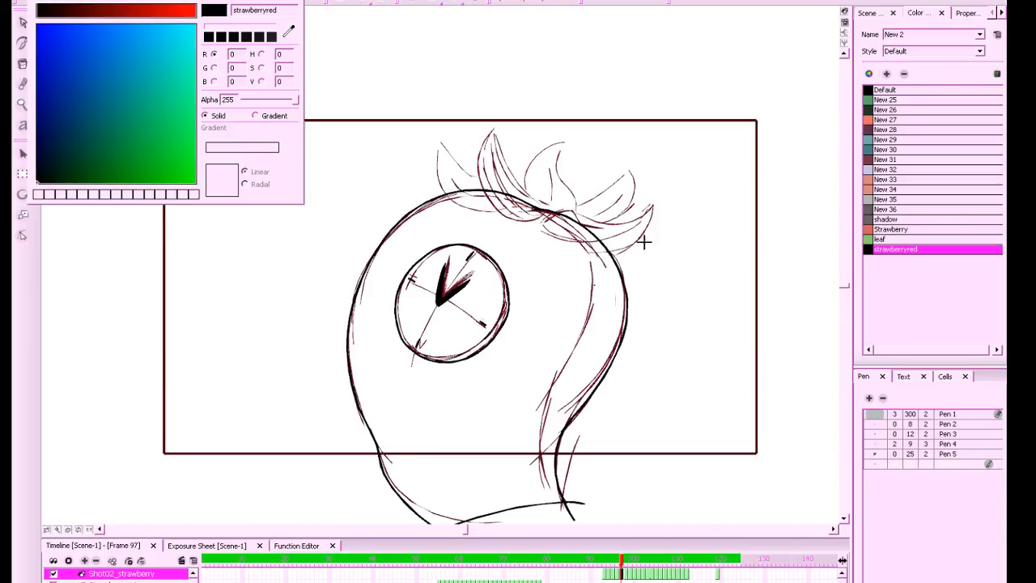
pyautogui.click(190, 10)
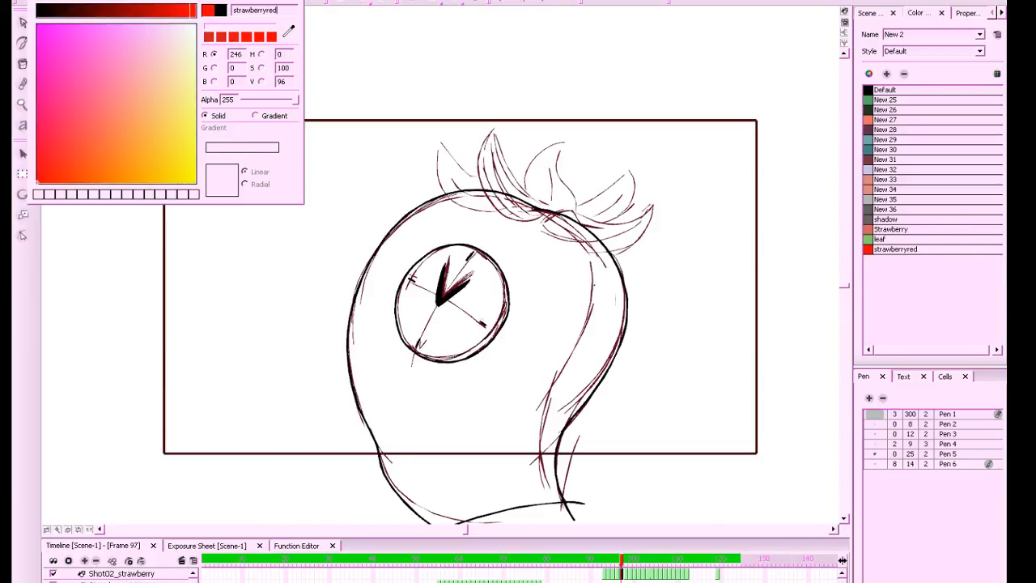
pyautogui.click(293, 0)
# Look through the inked head drawings around frames 95 to 97 and examine their outlines for gaps
pyautogui.click(22, 64)
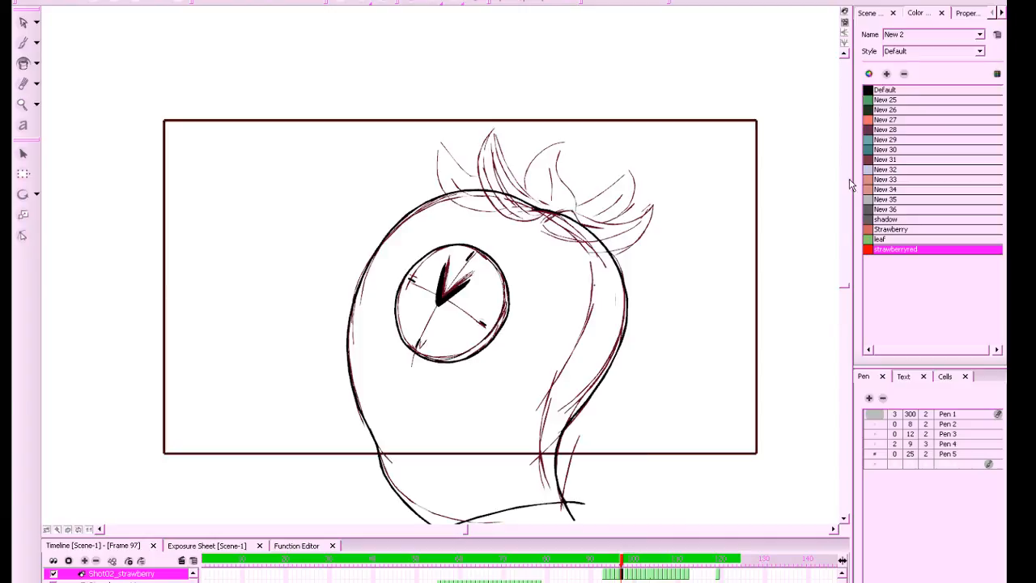
pyautogui.click(846, 12)
pyautogui.press(',')
pyautogui.press(',')
pyautogui.press(',')
pyautogui.press(',')
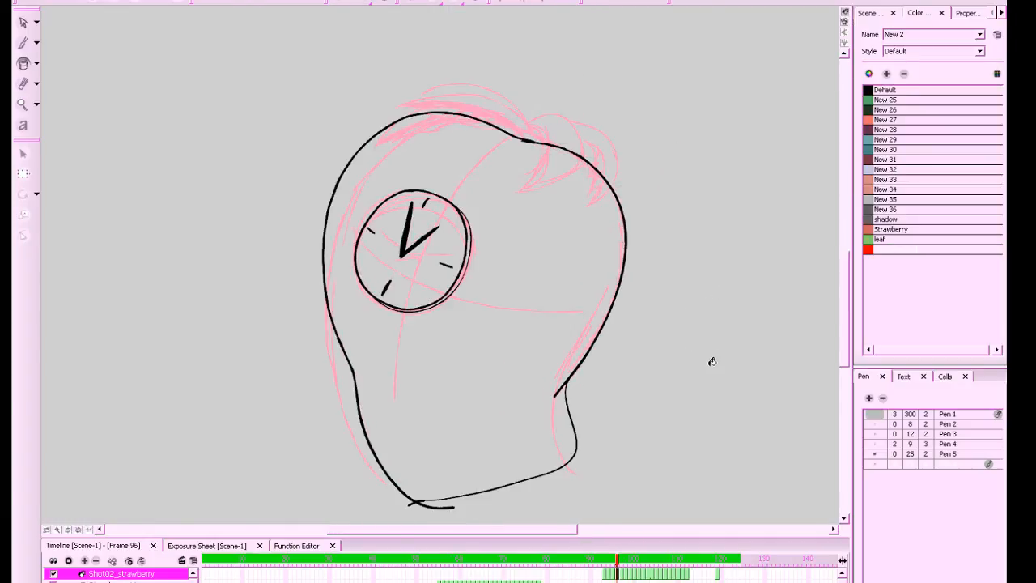
pyautogui.press('.')
pyautogui.press('.')
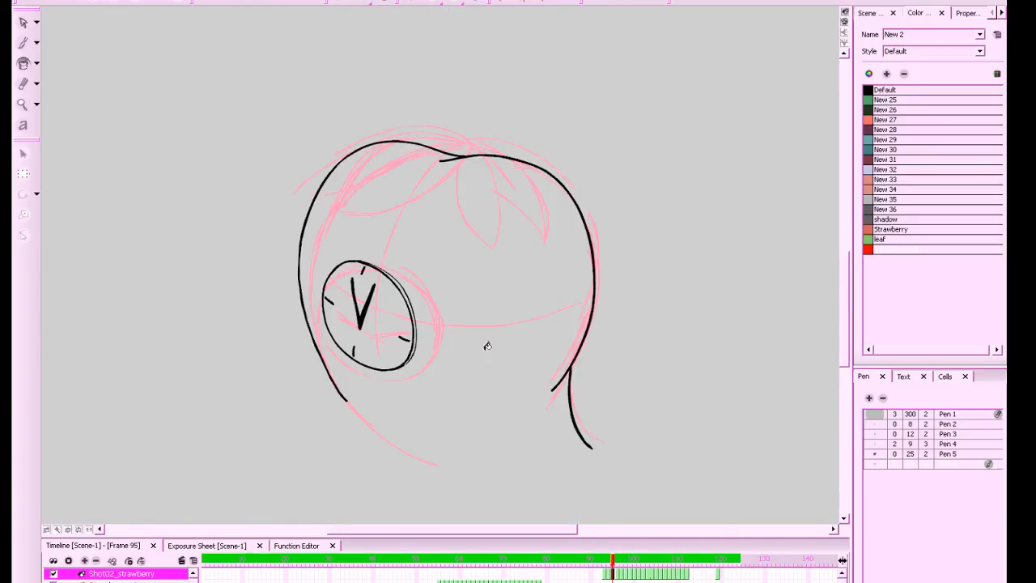
# Close the base of frame 95's head with a black stroke running from the left outline to the neck line
pyautogui.press('b')
pyautogui.click(869, 91)
pyautogui.click(846, 25)
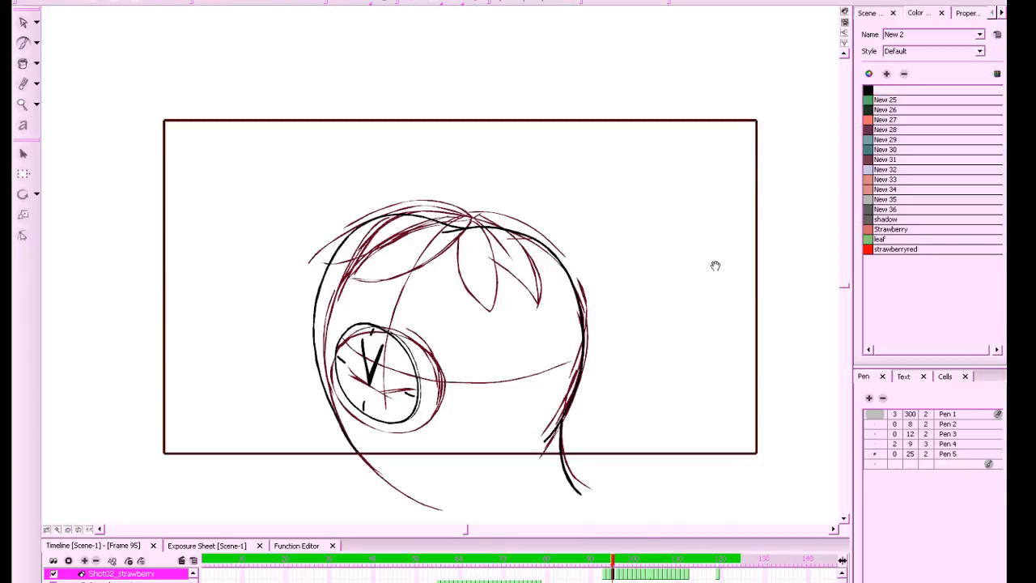
pyautogui.moveTo(704, 312); pyautogui.dragTo(709, 166)
pyautogui.press('2')
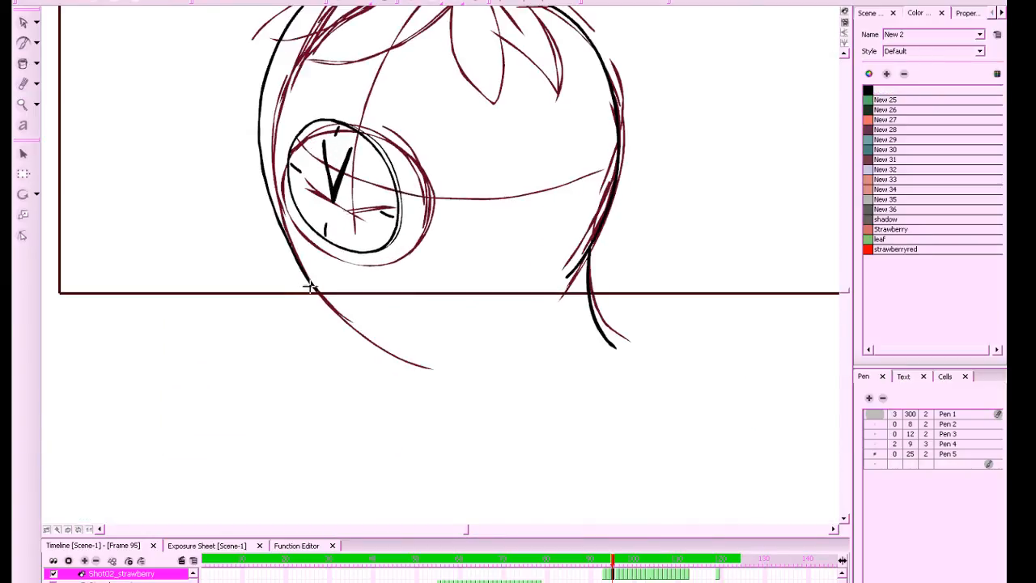
pyautogui.moveTo(312, 287)
pyautogui.mouseDown()
pyautogui.moveTo(377, 344)
pyautogui.moveTo(633, 340)
pyautogui.mouseUp()
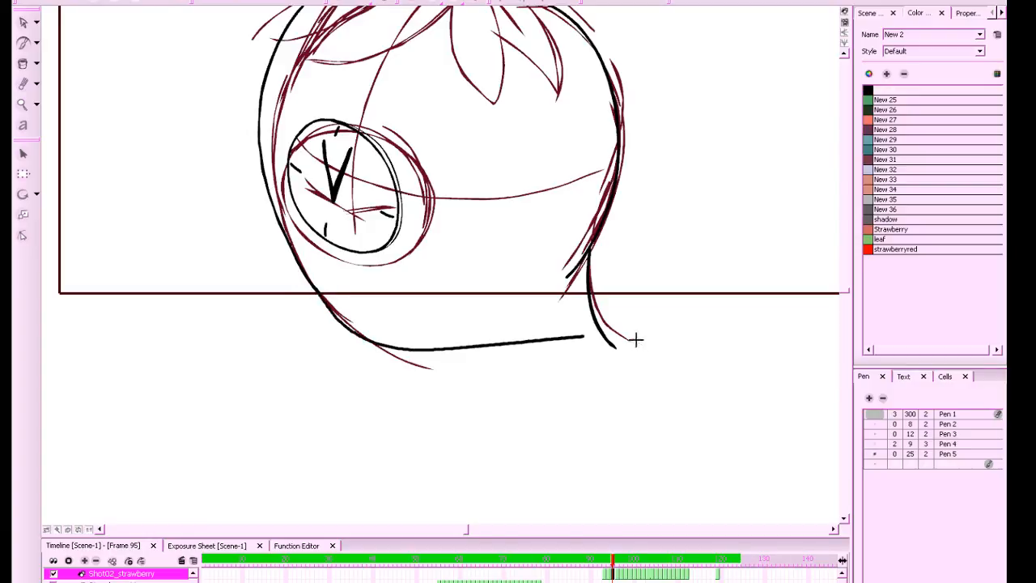
pyautogui.scroll(-3, 682, 432)
# Fill the heads in frames 95, 96 and 97 with the strawberryred colour
pyautogui.click(868, 251)
pyautogui.moveTo(609, 385); pyautogui.dragTo(643, 416)
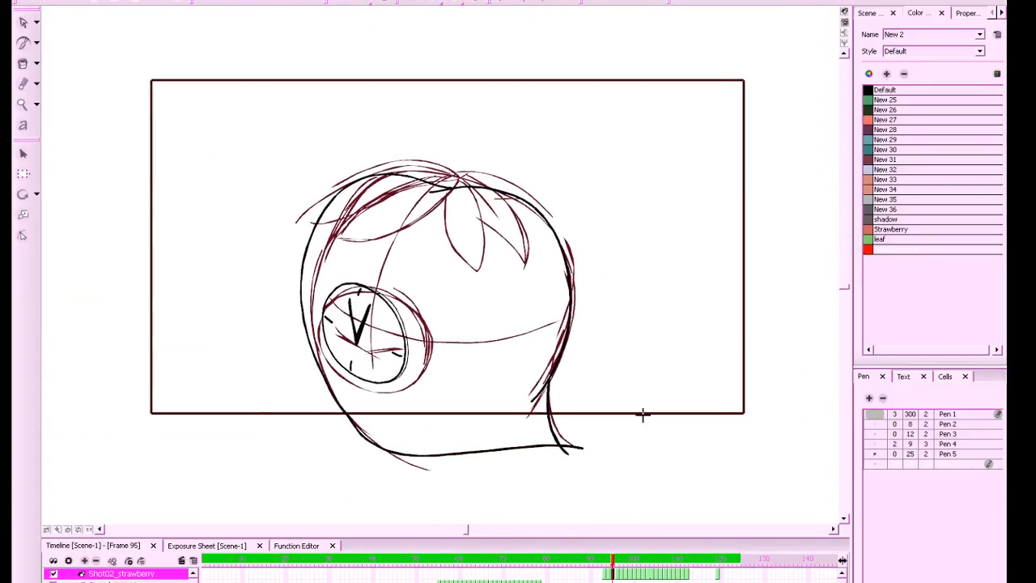
pyautogui.click(25, 65)
pyautogui.click(402, 253)
pyautogui.press('.')
pyautogui.click(518, 323)
pyautogui.press('.')
pyautogui.click(521, 388)
pyautogui.press('.')
# Close the base of the heads in frames 98 and 99 with a stroke and fill them with strawberryred
pyautogui.press('b')
pyautogui.moveTo(572, 480)
pyautogui.mouseDown()
pyautogui.moveTo(498, 478)
pyautogui.moveTo(361, 515)
pyautogui.mouseUp()
pyautogui.press('f')
pyautogui.click(553, 254)
pyautogui.press('.')
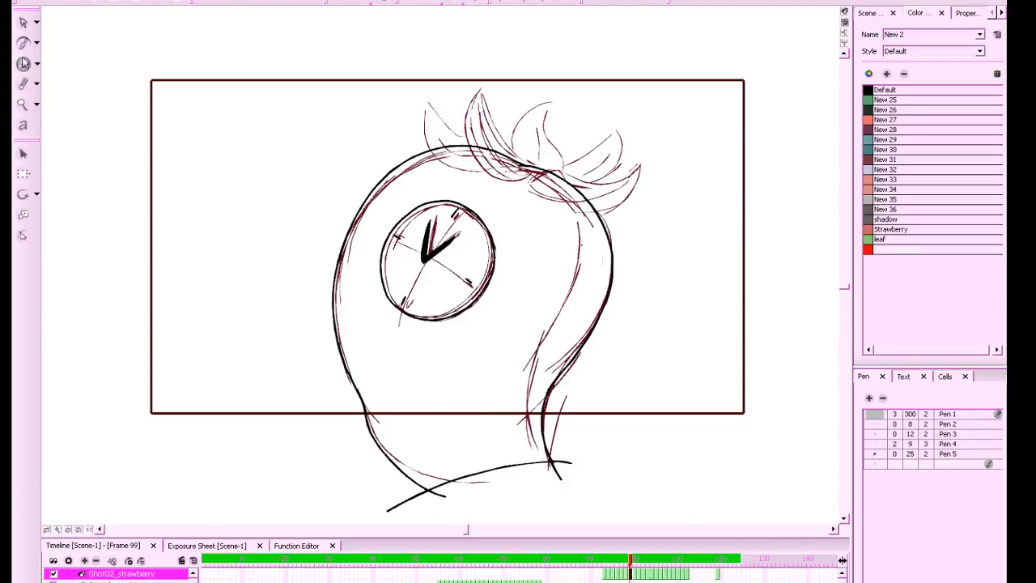
pyautogui.click(514, 377)
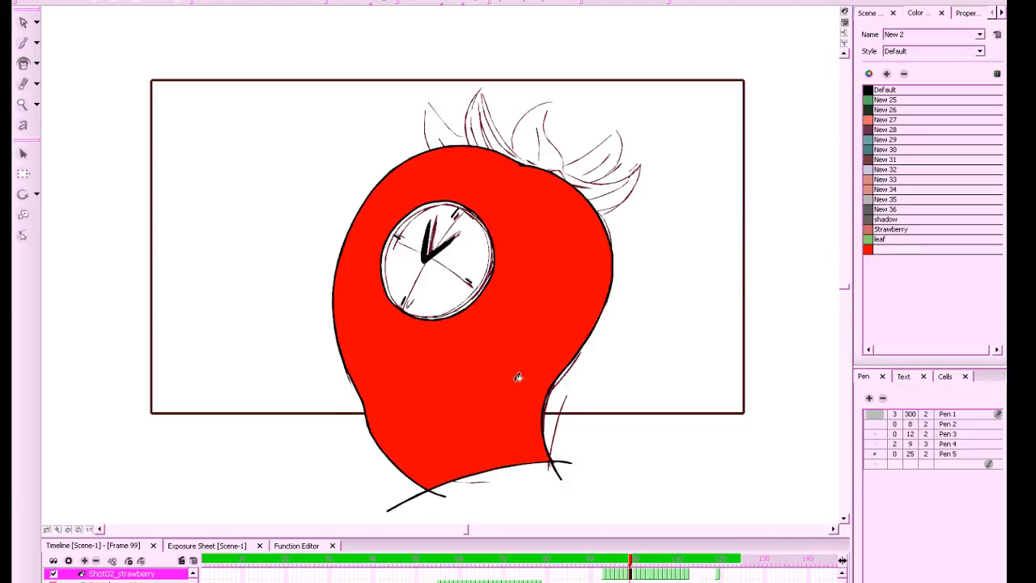
# Close the open base of frame 100's head with a stroke across the neck and advance to frame 102
pyautogui.press('.')
pyautogui.press('b')
pyautogui.moveTo(575, 462); pyautogui.dragTo(357, 508)
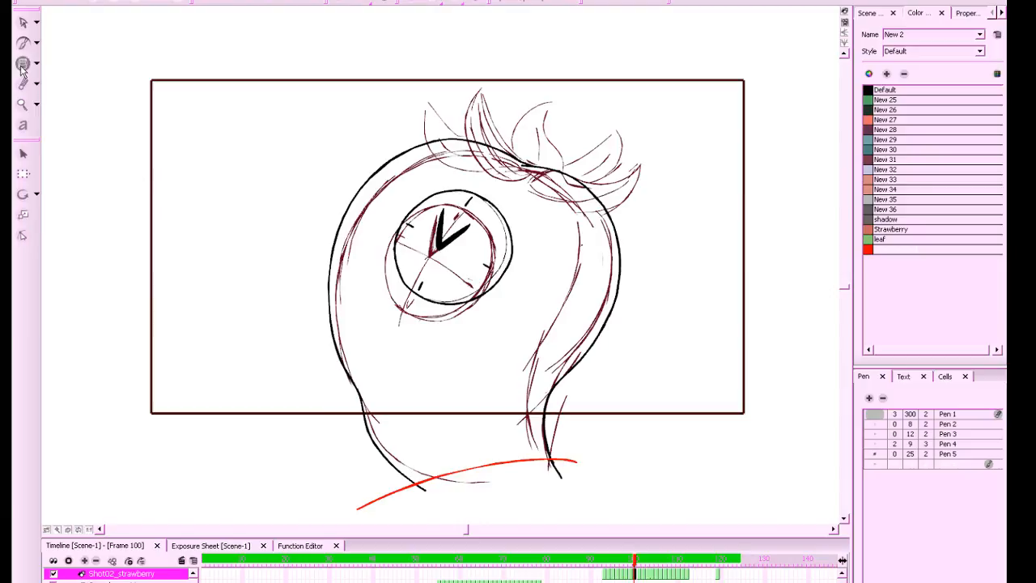
pyautogui.press('.')
pyautogui.press('.')
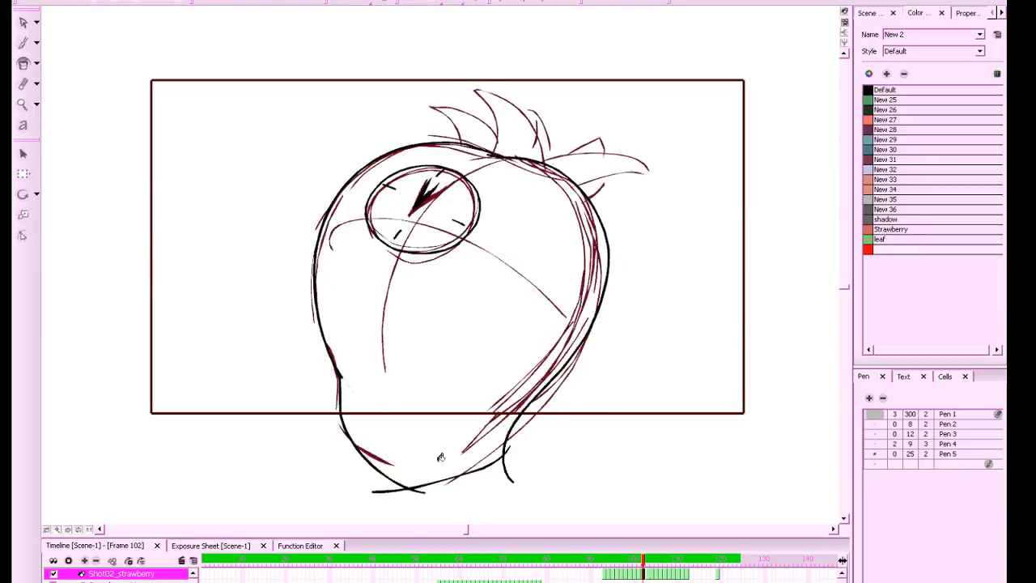
# Fill the heads in frames 102 to 108 with the strawberryred colour, one drawing after another
pyautogui.click(412, 471)
pyautogui.press('.')
pyautogui.click(425, 430)
pyautogui.press('.')
pyautogui.click(486, 446)
pyautogui.press('.')
pyautogui.click(432, 404)
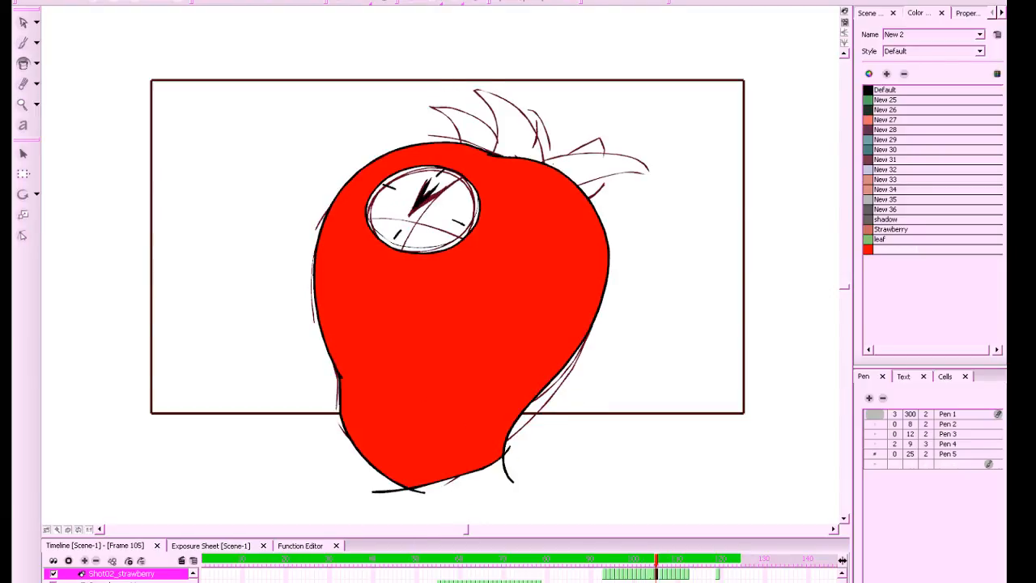
pyautogui.press('.')
pyautogui.click(462, 472)
pyautogui.press('.')
pyautogui.click(429, 441)
pyautogui.press('.')
pyautogui.click(446, 468)
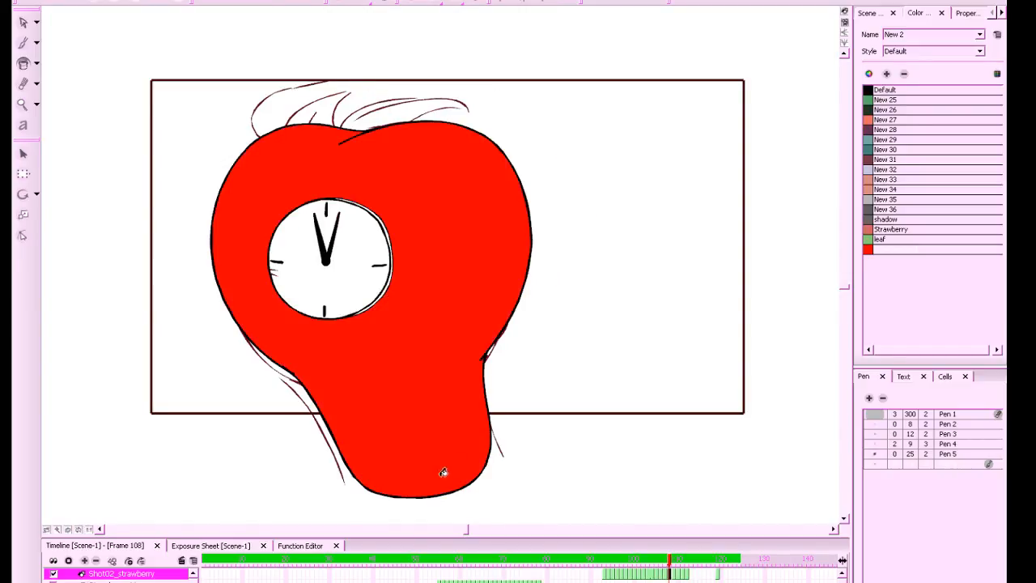
# Fill the heads in the remaining inked drawings, frames 109 to 112 and frame 119, with strawberryred
pyautogui.press('.')
pyautogui.click(456, 472)
pyautogui.press('.')
pyautogui.click(467, 472)
pyautogui.press('.')
pyautogui.press('.')
pyautogui.press('.')
pyautogui.press('.')
pyautogui.press('.')
pyautogui.press('.')
pyautogui.press('.')
pyautogui.press('.')
pyautogui.press('.')
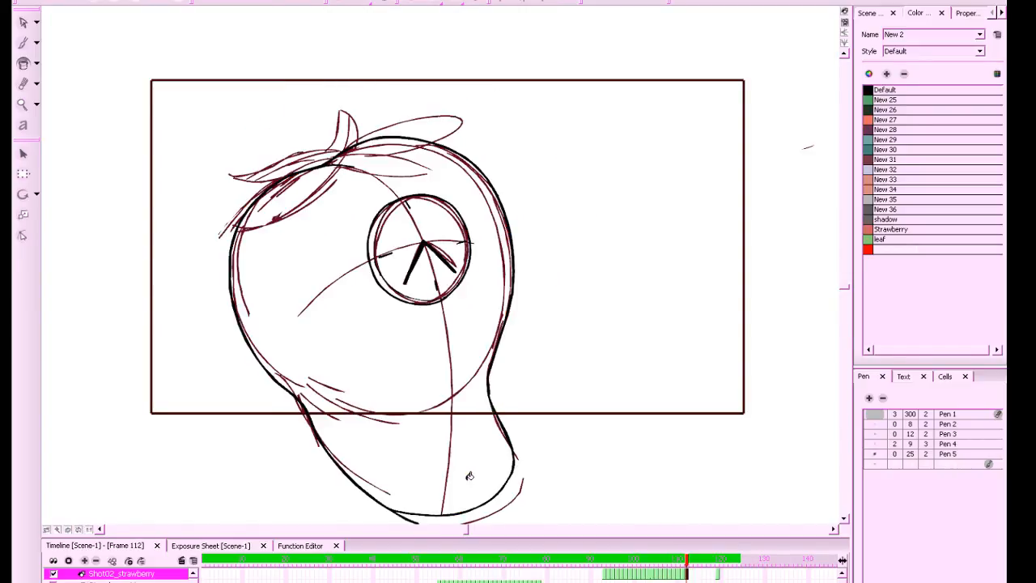
pyautogui.click(453, 473)
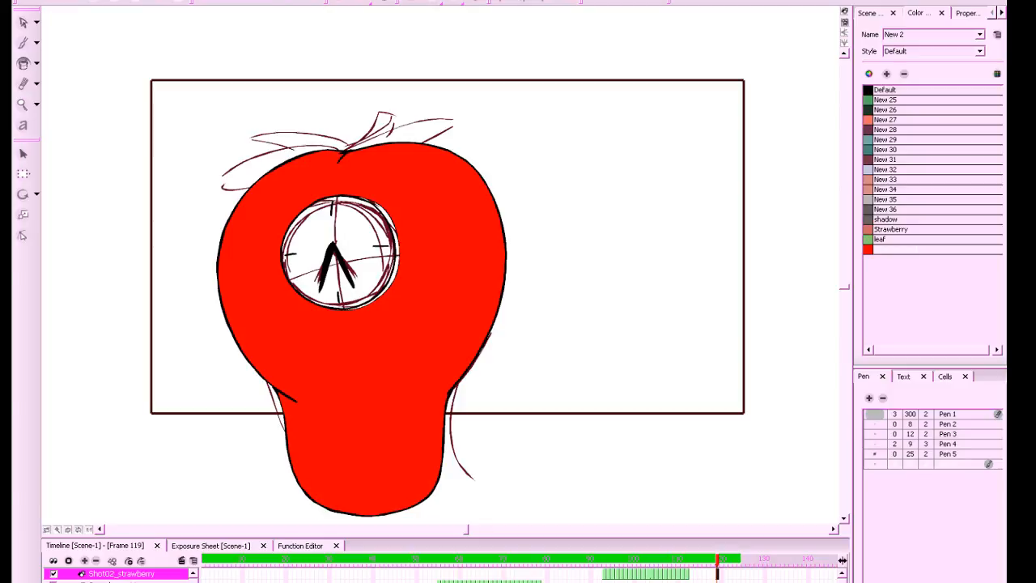
# Hide the camera frame, go back to frame 93 and save the scene
pyautogui.moveTo(744, 451); pyautogui.dragTo(739, 465)
pyautogui.click(845, 12)
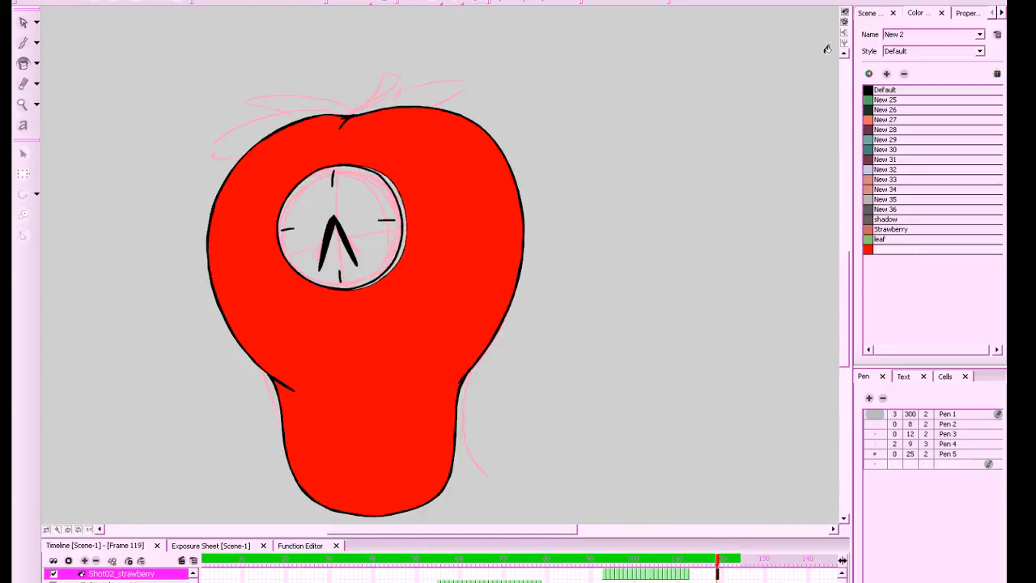
pyautogui.moveTo(781, 272); pyautogui.dragTo(826, 294)
pyautogui.scroll(-1, 711, 413)
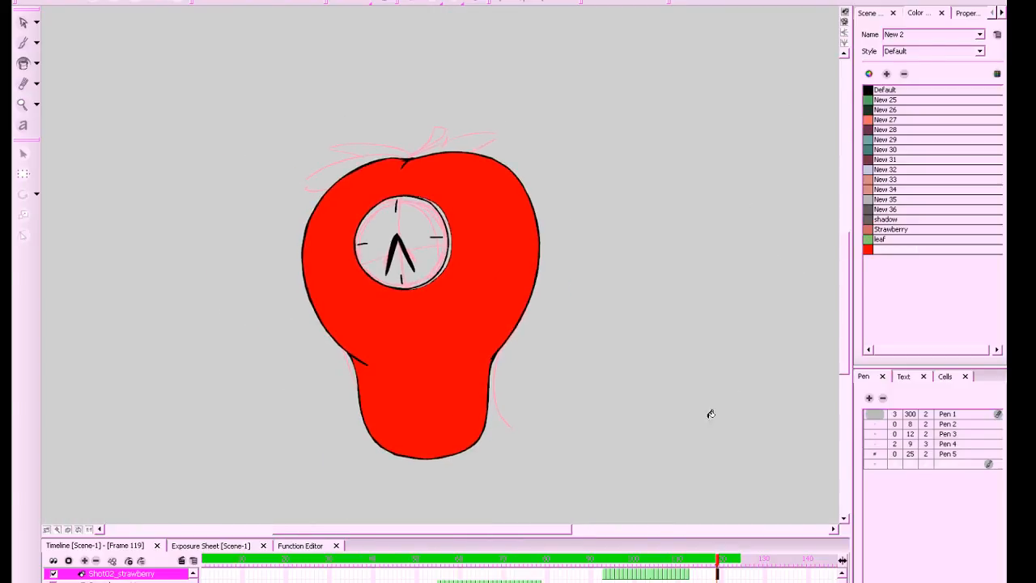
pyautogui.click(604, 560)
pyautogui.hotkey('ctrl', 's')
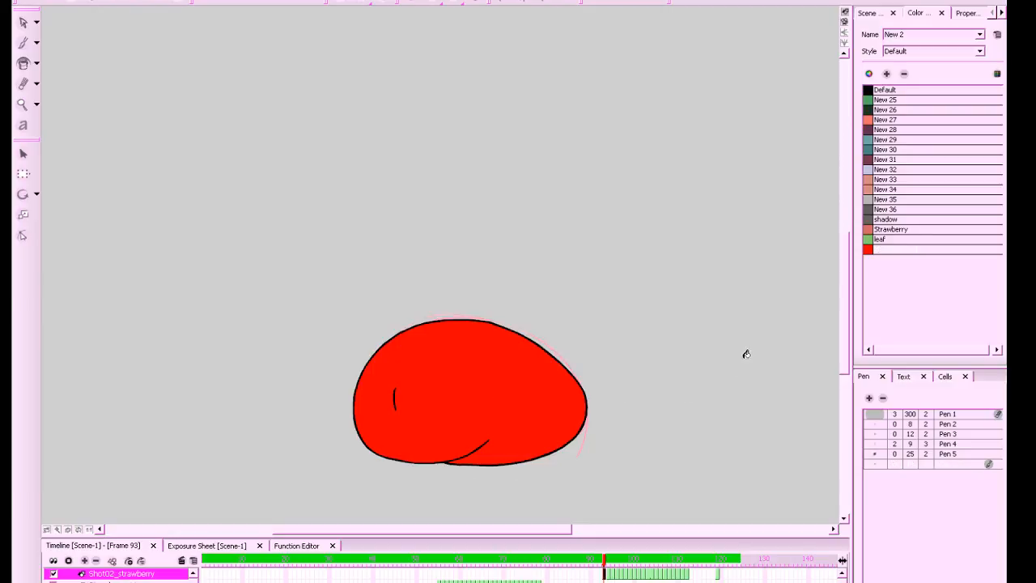
# Play back the coloured head animation from frame 93 and examine its motion
pyautogui.moveTo(733, 367); pyautogui.dragTo(702, 362)
pyautogui.click(247, 2)
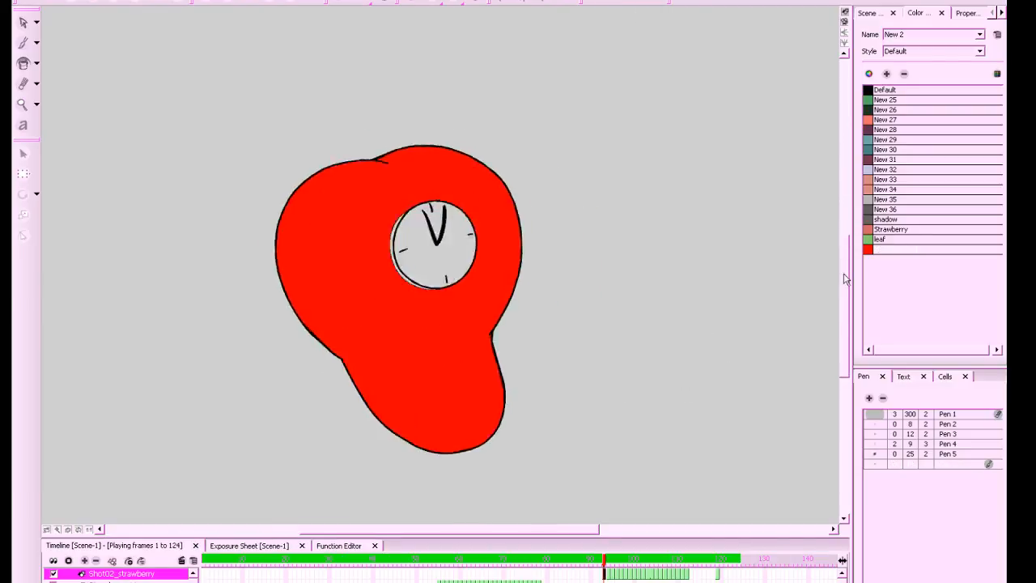
pyautogui.press('Return')
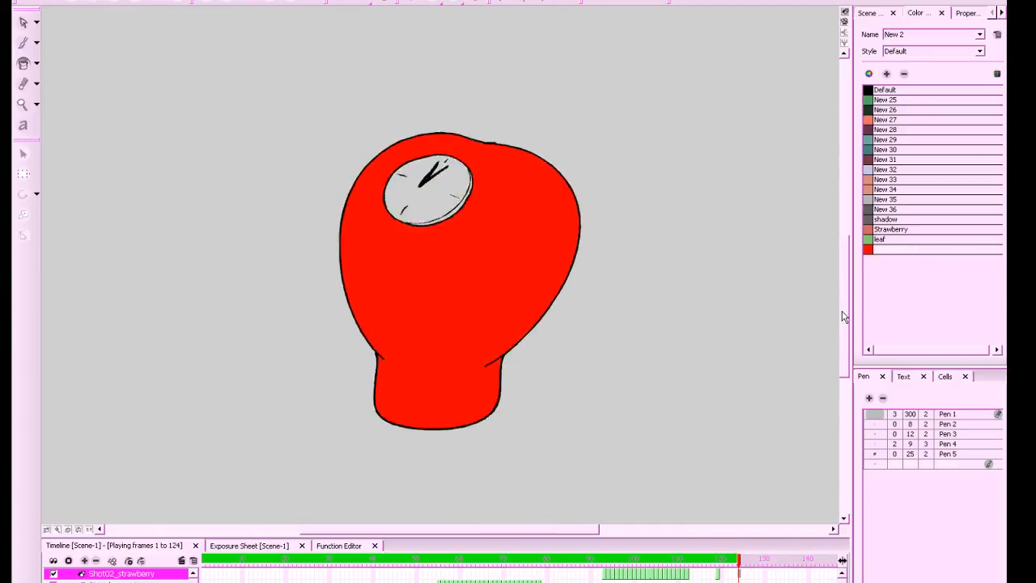
pyautogui.moveTo(630, 562); pyautogui.dragTo(599, 574)
pyautogui.moveTo(720, 414); pyautogui.dragTo(699, 423)
pyautogui.click(250, 2)
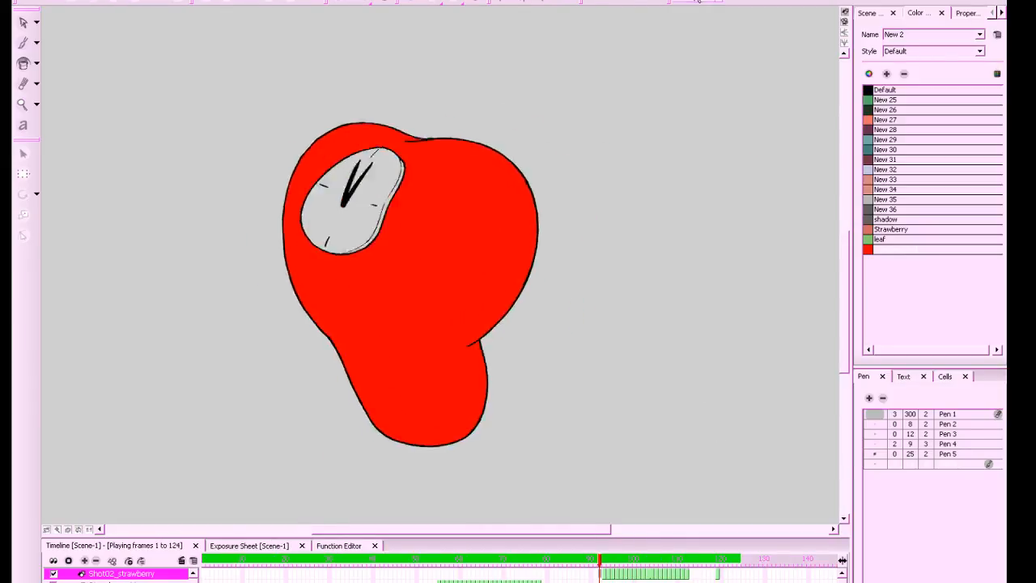
pyautogui.click(250, 2)
pyautogui.click(250, 2)
# Insert an empty frame after frame 111 for an in-between drawing, keep the last drawing at frame 119, and save the scene
pyautogui.click(697, 562)
pyautogui.moveTo(698, 564); pyautogui.dragTo(689, 569)
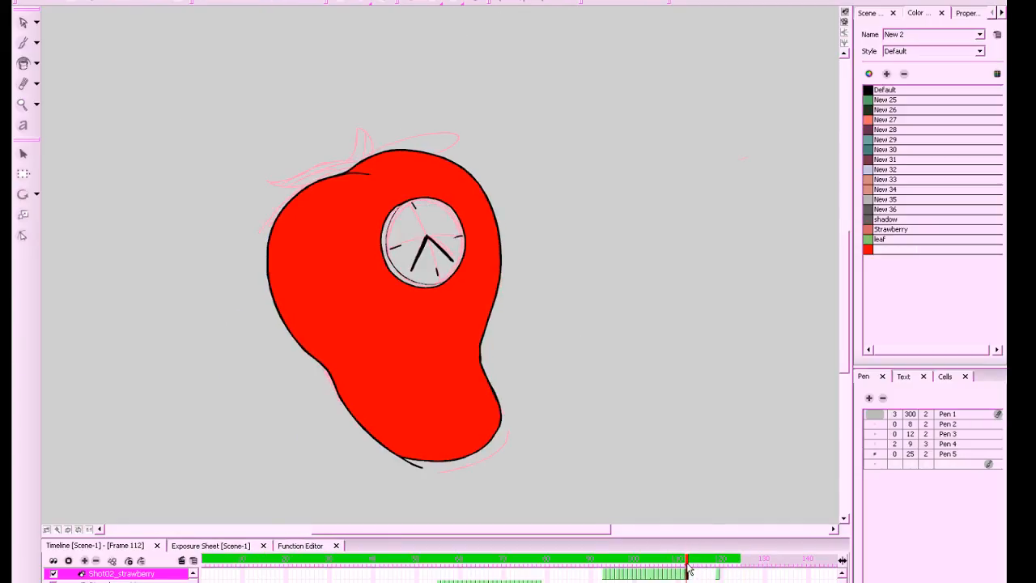
pyautogui.click(467, 413)
pyautogui.moveTo(686, 457); pyautogui.dragTo(687, 456)
pyautogui.click(690, 575)
pyautogui.click(681, 577)
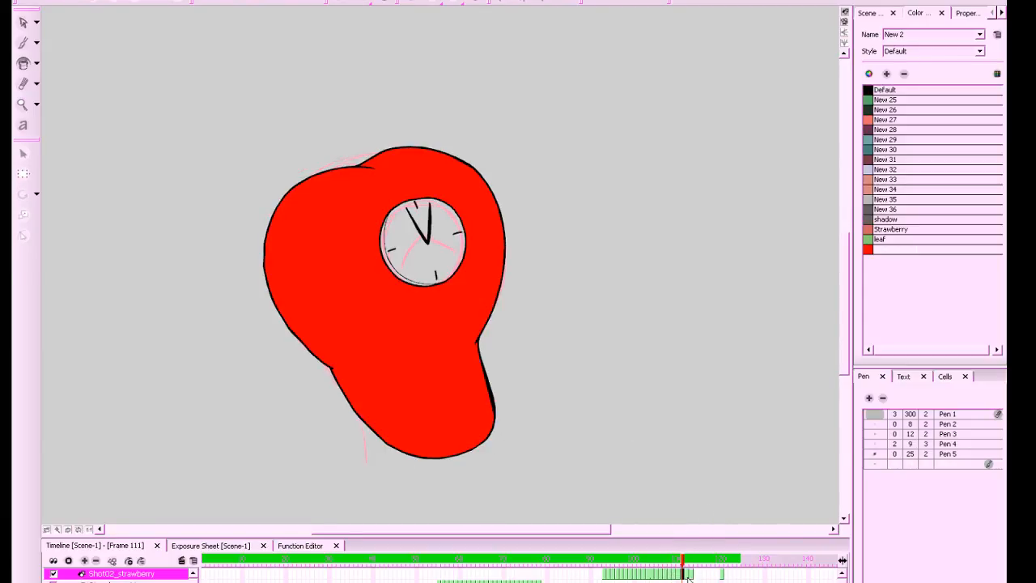
pyautogui.click(689, 576)
pyautogui.press('Delete')
pyautogui.click(701, 575)
pyautogui.click(687, 574)
pyautogui.hotkey('ctrl', 's')
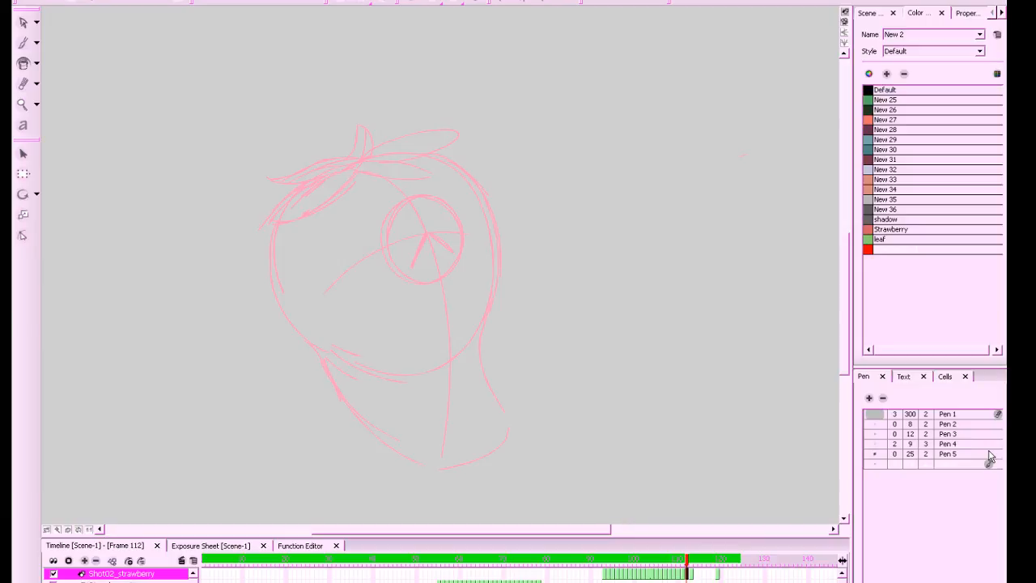
# Select the Pen 6 preset and show the neighbouring drawings as onion skin on frame 112
pyautogui.click(943, 466)
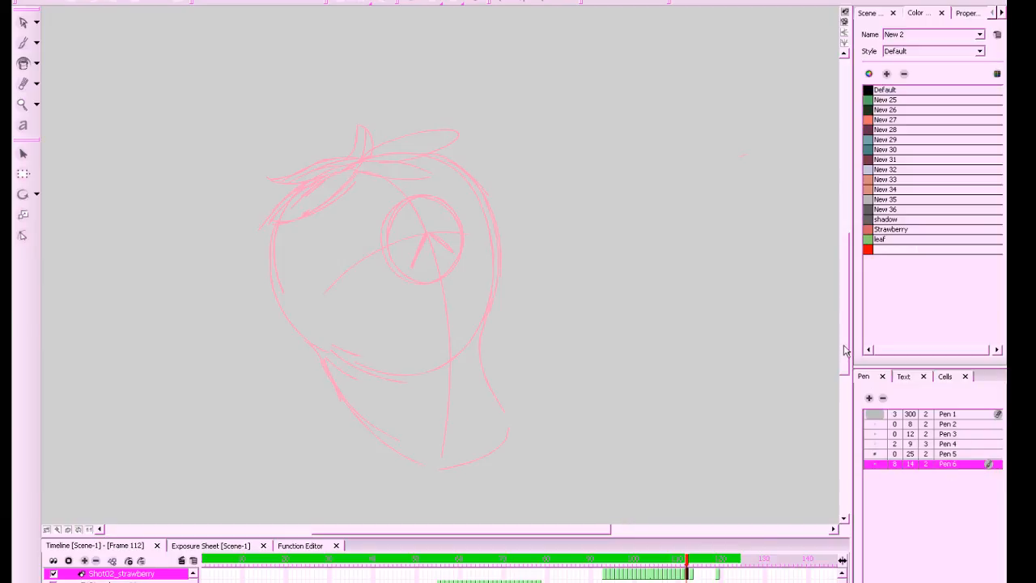
pyautogui.moveTo(844, 347); pyautogui.dragTo(845, 350)
pyautogui.moveTo(620, 404); pyautogui.dragTo(654, 414)
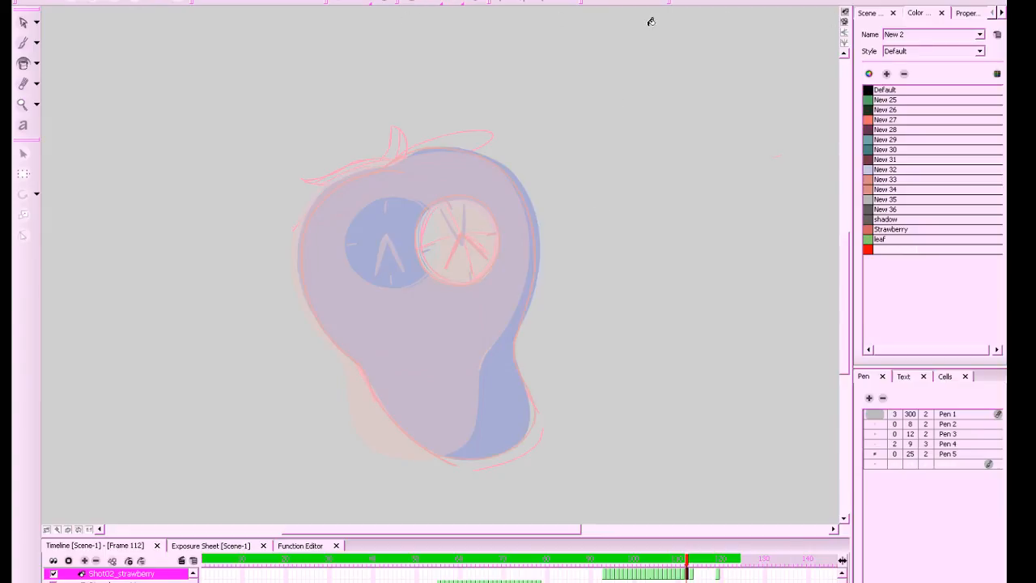
# Open the Tint Offset settings of the Default palette style and accept them
pyautogui.click(919, 54)
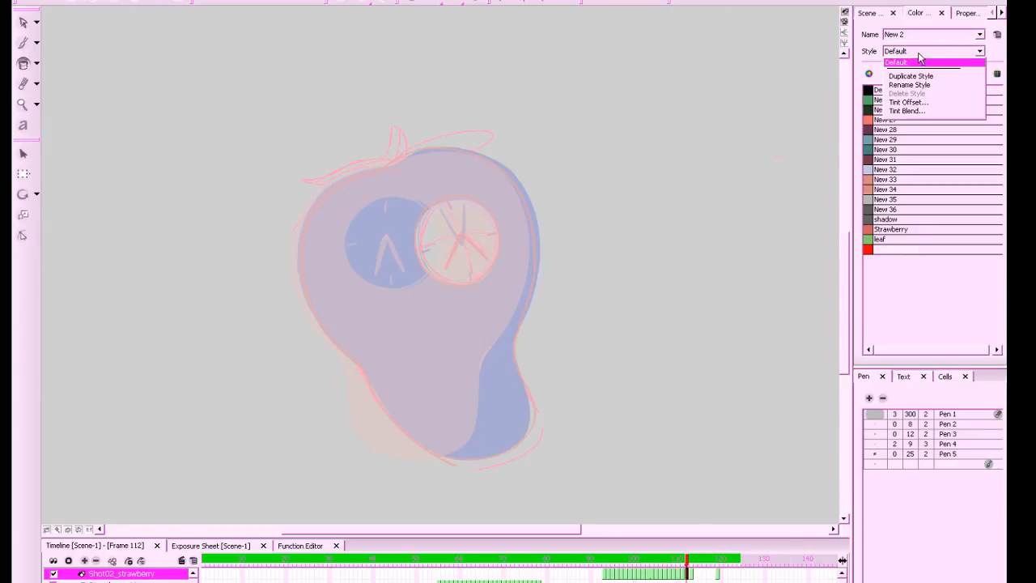
pyautogui.click(909, 102)
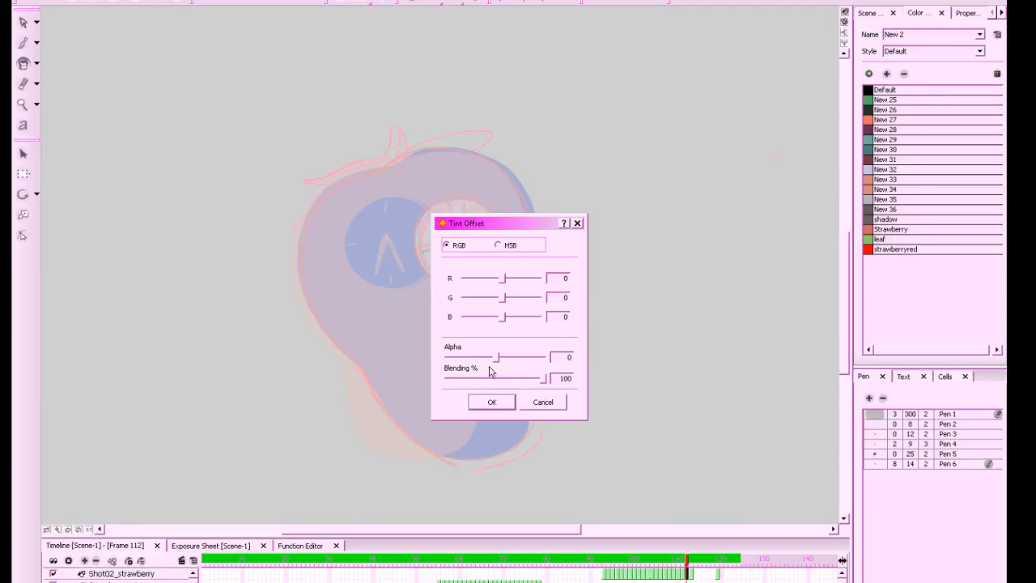
pyautogui.click(490, 403)
pyautogui.press('space')
pyautogui.moveTo(742, 425); pyautogui.dragTo(763, 421)
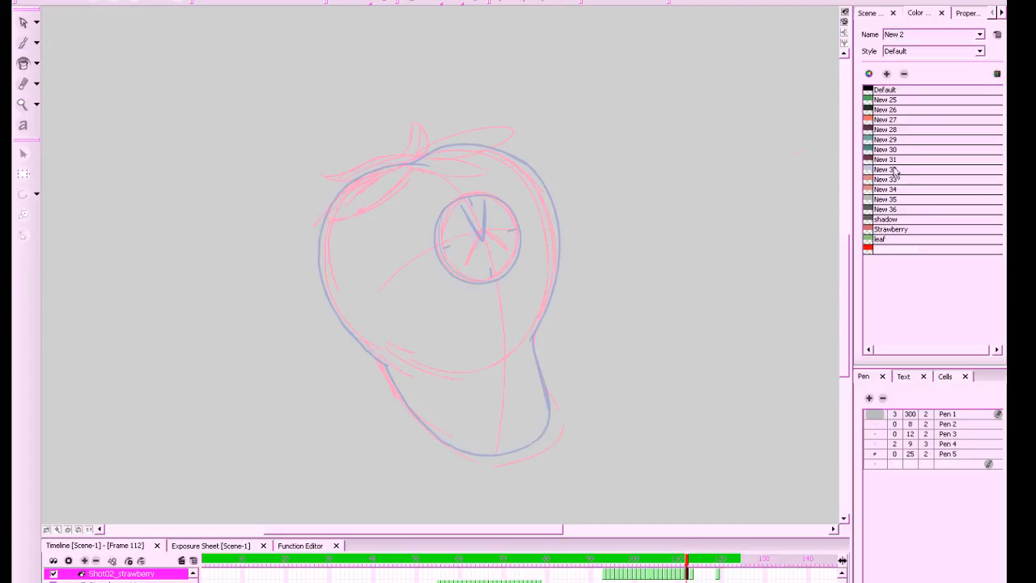
# Select the black Default colour, look at its settings in the colour picker, and close the picker
pyautogui.doubleClick(868, 94)
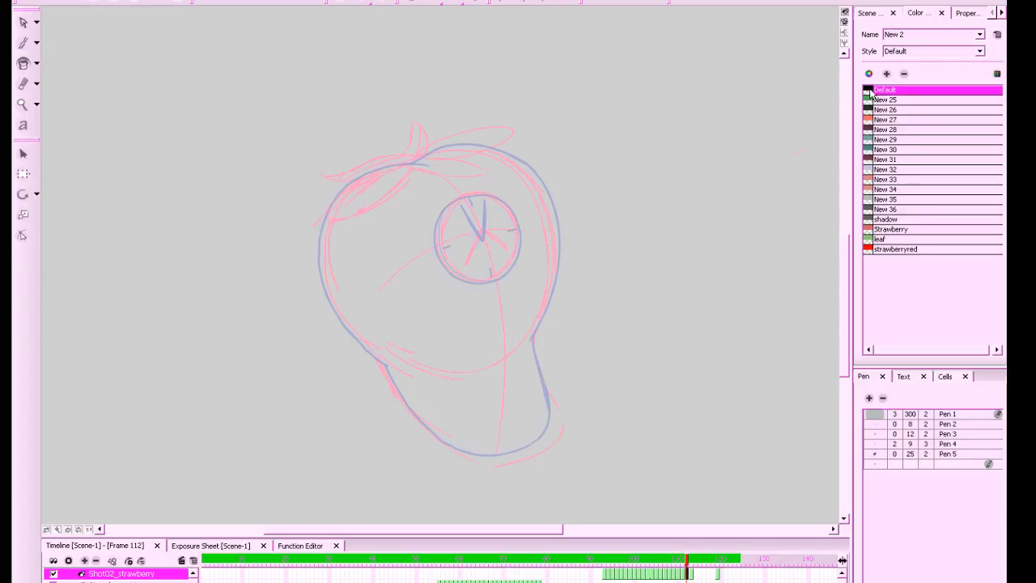
pyautogui.moveTo(246, 100); pyautogui.dragTo(312, 98)
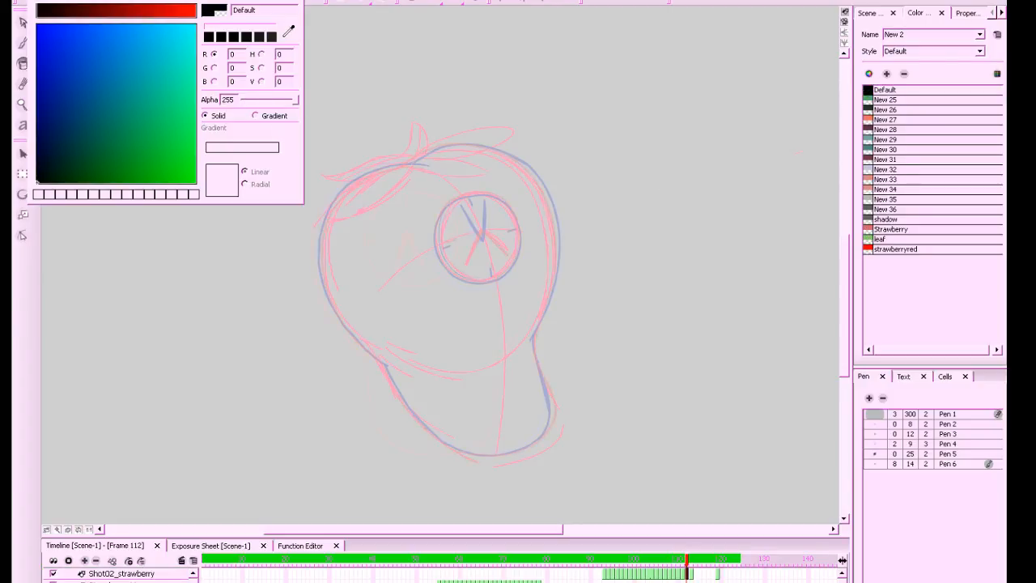
pyautogui.click(296, 0)
# Hide the rough sketch on frame 112 and show further onion-skinned drawings as guides for the in-between
pyautogui.press('space')
pyautogui.moveTo(730, 255)
pyautogui.mouseDown()
pyautogui.moveTo(718, 242)
pyautogui.moveTo(734, 208)
pyautogui.moveTo(729, 264)
pyautogui.mouseUp()
pyautogui.press('2')
pyautogui.moveTo(698, 391)
pyautogui.mouseDown()
pyautogui.moveTo(673, 430)
pyautogui.moveTo(698, 419)
pyautogui.mouseUp()
pyautogui.click(415, 2)
pyautogui.click(415, 2)
pyautogui.click(474, 2)
pyautogui.moveTo(659, 229)
pyautogui.mouseDown()
pyautogui.moveTo(669, 235)
pyautogui.moveTo(507, 133)
pyautogui.moveTo(636, 201)
pyautogui.mouseUp()
# Ink the head's left contour in frame 112 with the black brush, from the top crease down to the neck
pyautogui.hotkey('alt', 'b')
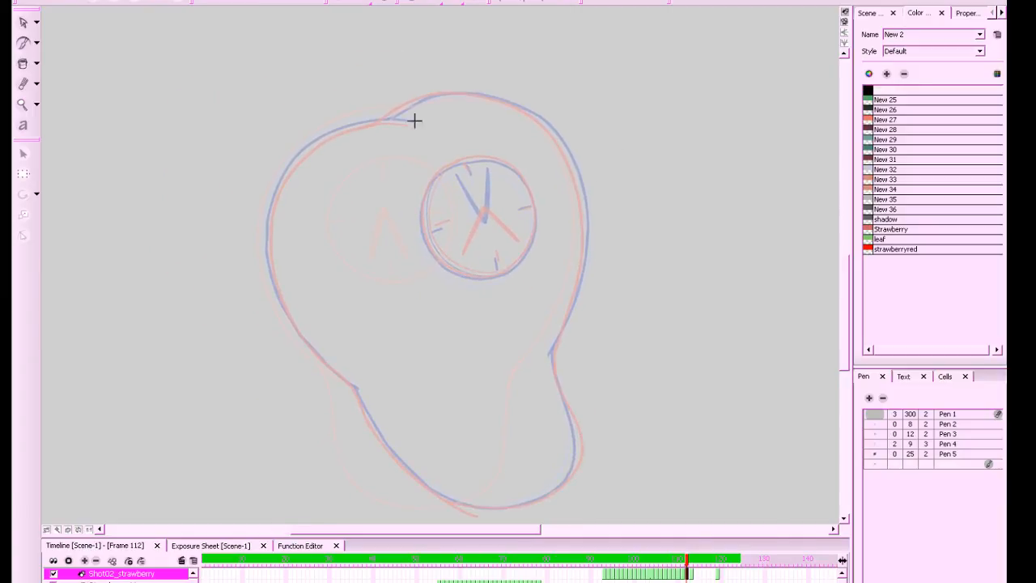
pyautogui.moveTo(384, 121)
pyautogui.mouseDown()
pyautogui.moveTo(408, 122)
pyautogui.moveTo(349, 127)
pyautogui.moveTo(309, 148)
pyautogui.moveTo(269, 221)
pyautogui.moveTo(285, 310)
pyautogui.moveTo(358, 389)
pyautogui.mouseUp()
pyautogui.press('space')
pyautogui.moveTo(675, 298); pyautogui.dragTo(640, 308)
pyautogui.moveTo(639, 366)
pyautogui.mouseDown()
pyautogui.moveTo(654, 319)
pyautogui.moveTo(680, 349)
pyautogui.mouseUp()
pyautogui.press('space')
pyautogui.moveTo(705, 287)
pyautogui.mouseDown()
pyautogui.moveTo(659, 331)
pyautogui.moveTo(650, 389)
pyautogui.mouseUp()
pyautogui.moveTo(648, 436); pyautogui.dragTo(657, 381)
pyautogui.press('space')
# Ink the head's right lobe from the top crease around to the right neck corner, redoing the stroke until it fits
pyautogui.moveTo(659, 224); pyautogui.dragTo(649, 227)
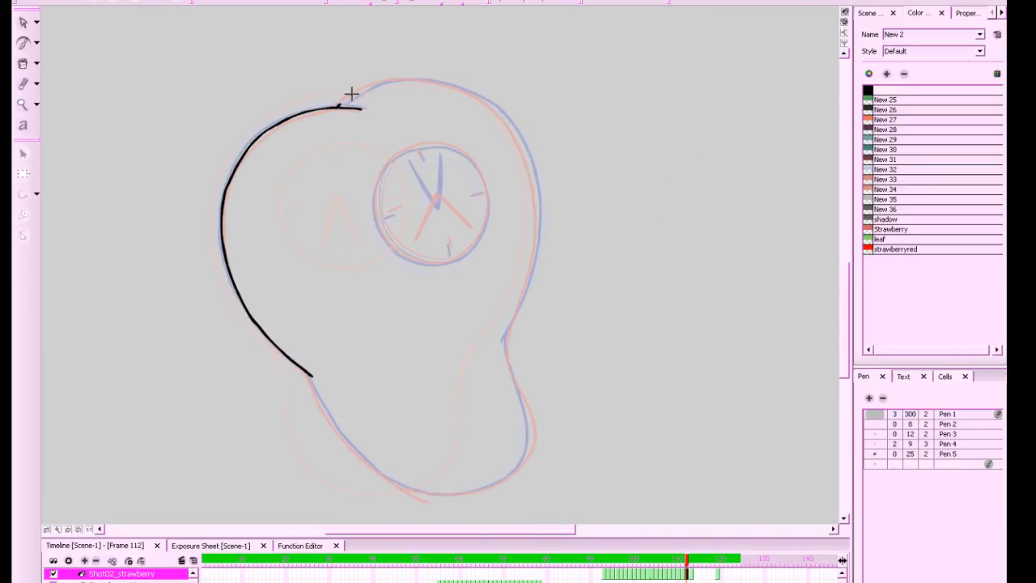
pyautogui.moveTo(341, 106); pyautogui.dragTo(403, 77)
pyautogui.hotkey('ctrl', 'z')
pyautogui.hotkey('ctrl', 'z')
pyautogui.moveTo(340, 108)
pyautogui.mouseDown()
pyautogui.moveTo(377, 85)
pyautogui.moveTo(433, 82)
pyautogui.moveTo(462, 88)
pyautogui.moveTo(515, 133)
pyautogui.moveTo(535, 193)
pyautogui.moveTo(536, 248)
pyautogui.moveTo(501, 343)
pyautogui.mouseUp()
# Ink the neck outline in frame 112 from the right neck corner around the base to the left corner
pyautogui.press('space')
pyautogui.moveTo(585, 330); pyautogui.dragTo(612, 273)
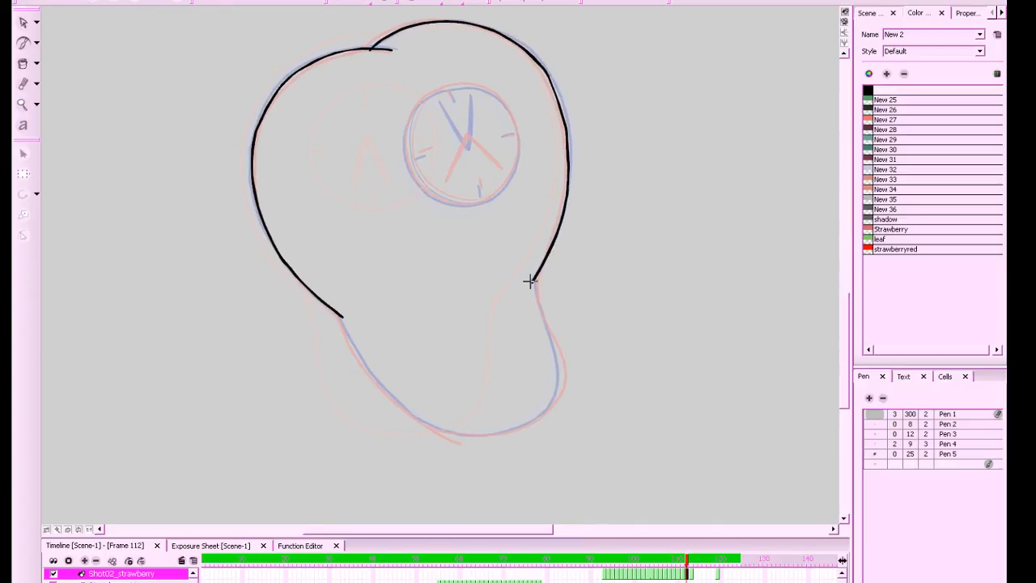
pyautogui.moveTo(534, 279)
pyautogui.mouseDown()
pyautogui.moveTo(559, 373)
pyautogui.moveTo(546, 410)
pyautogui.moveTo(524, 427)
pyautogui.moveTo(483, 438)
pyautogui.moveTo(421, 421)
pyautogui.moveTo(375, 378)
pyautogui.moveTo(339, 315)
pyautogui.mouseUp()
pyautogui.press('space')
pyautogui.moveTo(673, 191)
pyautogui.mouseDown()
pyautogui.moveTo(624, 321)
pyautogui.moveTo(691, 307)
pyautogui.moveTo(652, 289)
pyautogui.moveTo(675, 298)
pyautogui.mouseUp()
pyautogui.press('2')
pyautogui.press('2')
pyautogui.press('2')
# Switch to the Windows Control Panel and open the Sound settings
pyautogui.click(357, 446)
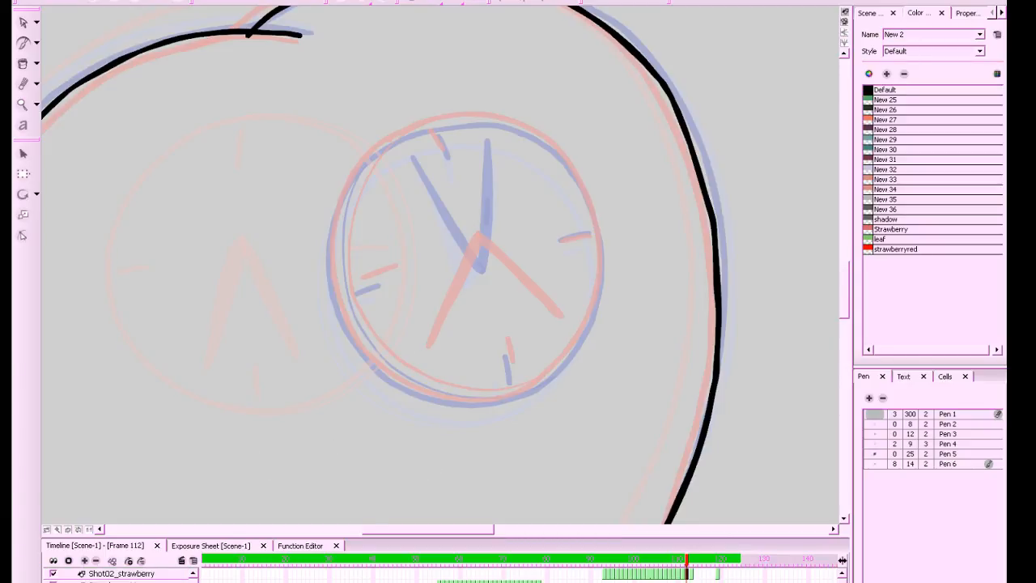
pyautogui.press('super')
pyautogui.click(209, 159)
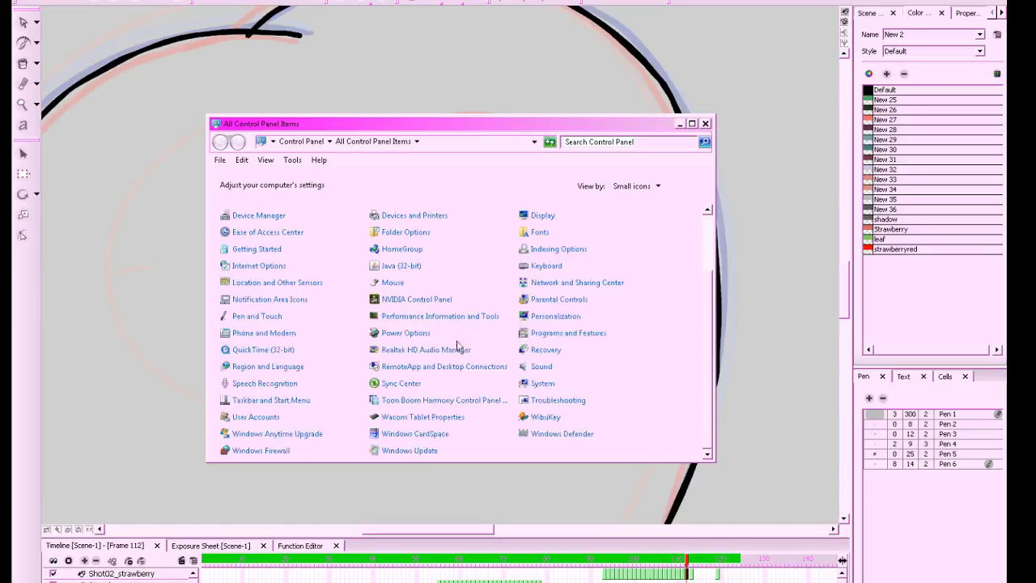
pyautogui.click(542, 366)
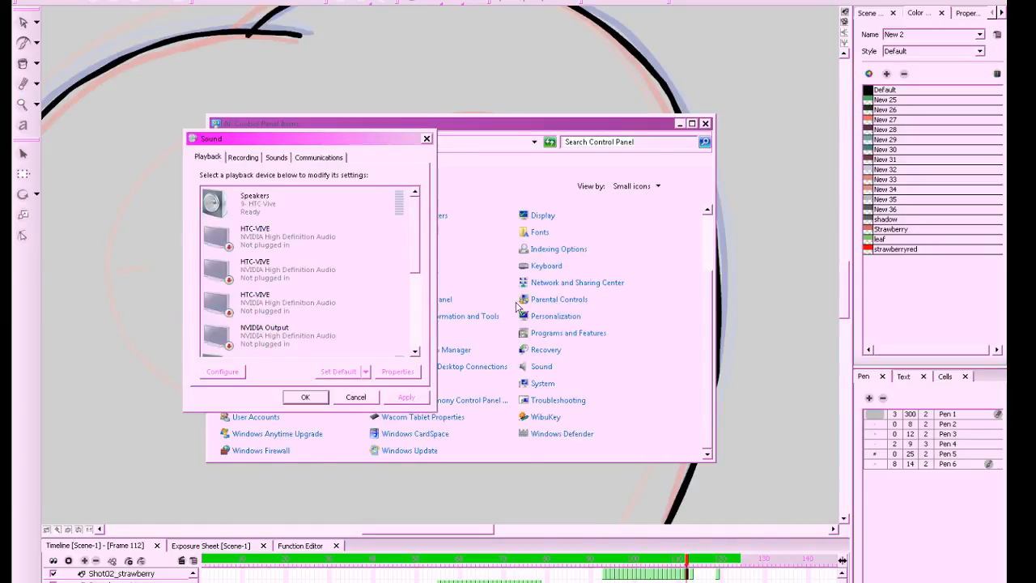
# Adjust the level in a recording device's properties, confirm the Sound settings, and return to the drawing
pyautogui.click(242, 157)
pyautogui.scroll(-4, 307, 344)
pyautogui.click(304, 354)
pyautogui.click(397, 371)
pyautogui.click(280, 203)
pyautogui.moveTo(251, 247); pyautogui.dragTo(325, 243)
pyautogui.click(325, 444)
pyautogui.click(306, 397)
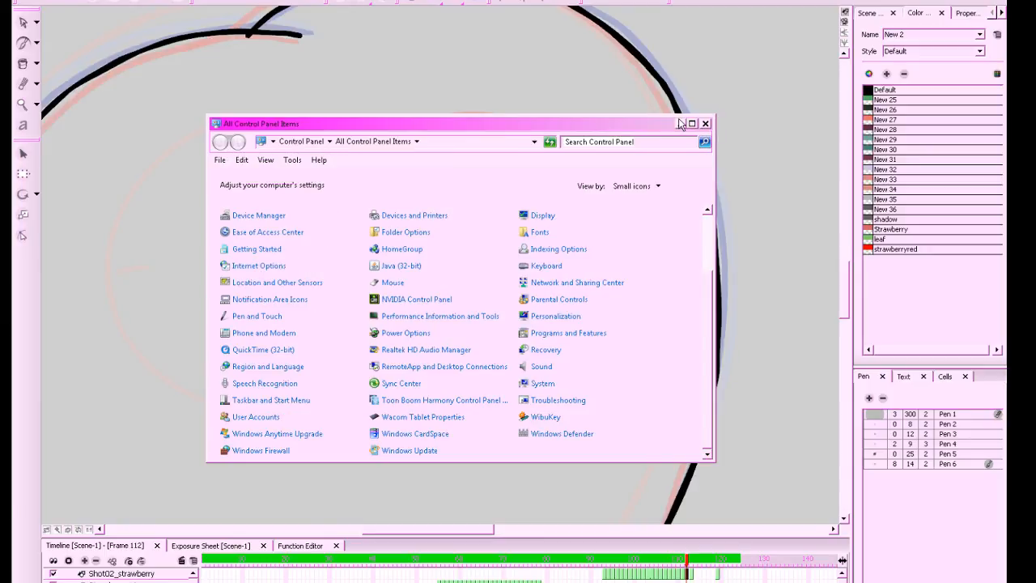
pyautogui.click(680, 126)
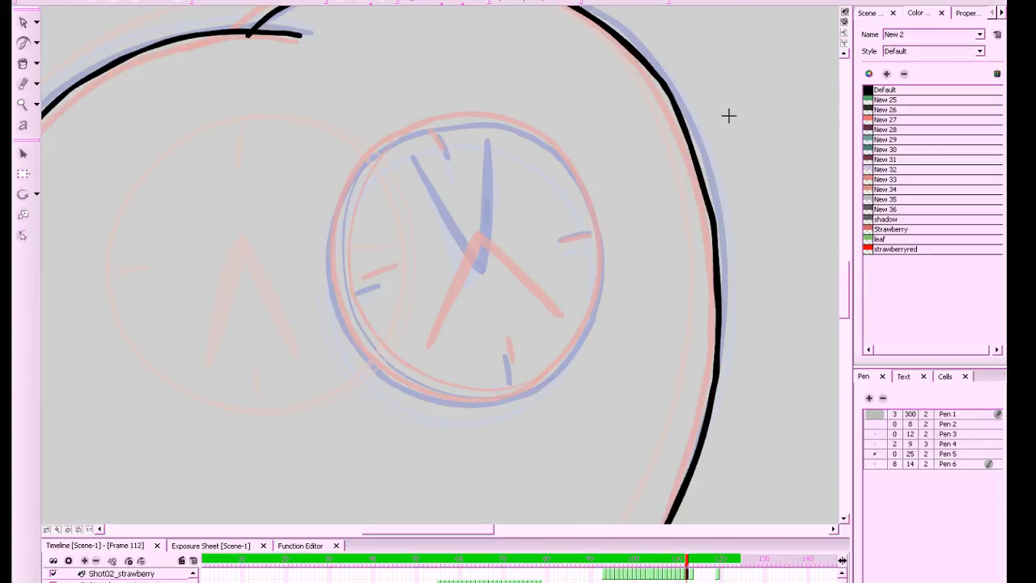
# Try to ink the clock eye's rim in frame 112 and undo the attempted strokes
pyautogui.click(843, 292)
pyautogui.moveTo(723, 352); pyautogui.dragTo(690, 362)
pyautogui.moveTo(607, 394)
pyautogui.mouseDown()
pyautogui.moveTo(767, 275)
pyautogui.moveTo(696, 352)
pyautogui.moveTo(591, 330)
pyautogui.moveTo(602, 264)
pyautogui.mouseUp()
pyautogui.hotkey('ctrl', 'z')
pyautogui.moveTo(504, 133); pyautogui.dragTo(552, 166)
pyautogui.hotkey('ctrl', 'z')
pyautogui.moveTo(500, 132)
pyautogui.mouseDown()
pyautogui.moveTo(580, 185)
pyautogui.moveTo(606, 238)
pyautogui.moveTo(600, 331)
pyautogui.moveTo(561, 351)
pyautogui.mouseUp()
pyautogui.hotkey('ctrl', 'z')
pyautogui.hotkey('ctrl', 'z')
pyautogui.hotkey('ctrl', 'z')
pyautogui.hotkey('ctrl', 'z')
# Ink the half of the clock rim facing the head's nearest outer contour, following the onion-skinned circles
pyautogui.moveTo(620, 398); pyautogui.dragTo(651, 311)
pyautogui.moveTo(640, 354); pyautogui.dragTo(671, 341)
pyautogui.moveTo(658, 369); pyautogui.dragTo(669, 224)
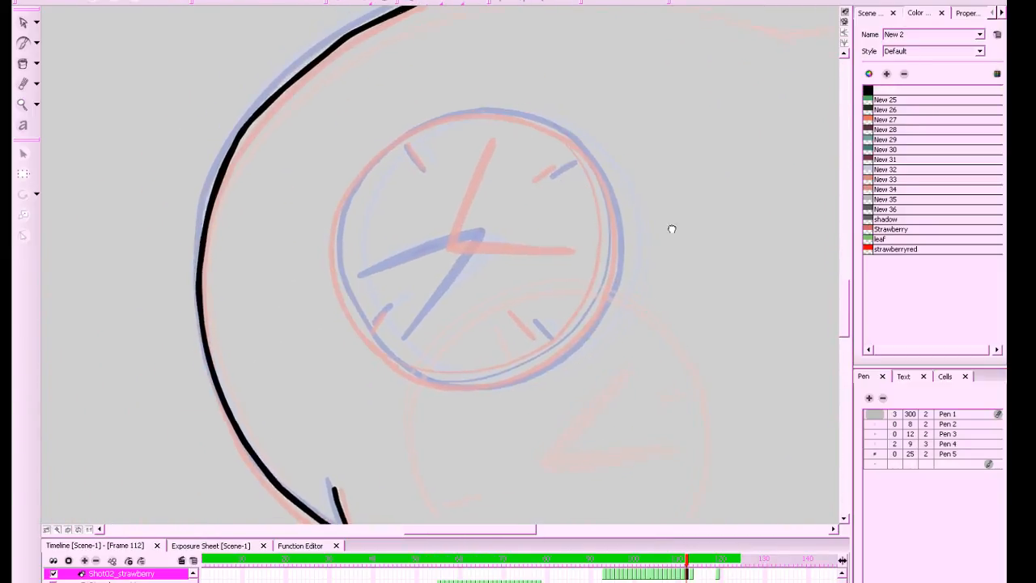
pyautogui.moveTo(576, 144)
pyautogui.mouseDown()
pyautogui.moveTo(588, 154)
pyautogui.moveTo(531, 127)
pyautogui.moveTo(481, 127)
pyautogui.moveTo(424, 138)
pyautogui.moveTo(371, 181)
pyautogui.moveTo(347, 233)
pyautogui.moveTo(349, 288)
pyautogui.moveTo(382, 349)
pyautogui.moveTo(421, 384)
pyautogui.mouseUp()
pyautogui.hotkey('ctrl', 'z')
pyautogui.hotkey('ctrl', 'z')
pyautogui.moveTo(703, 310); pyautogui.dragTo(696, 313)
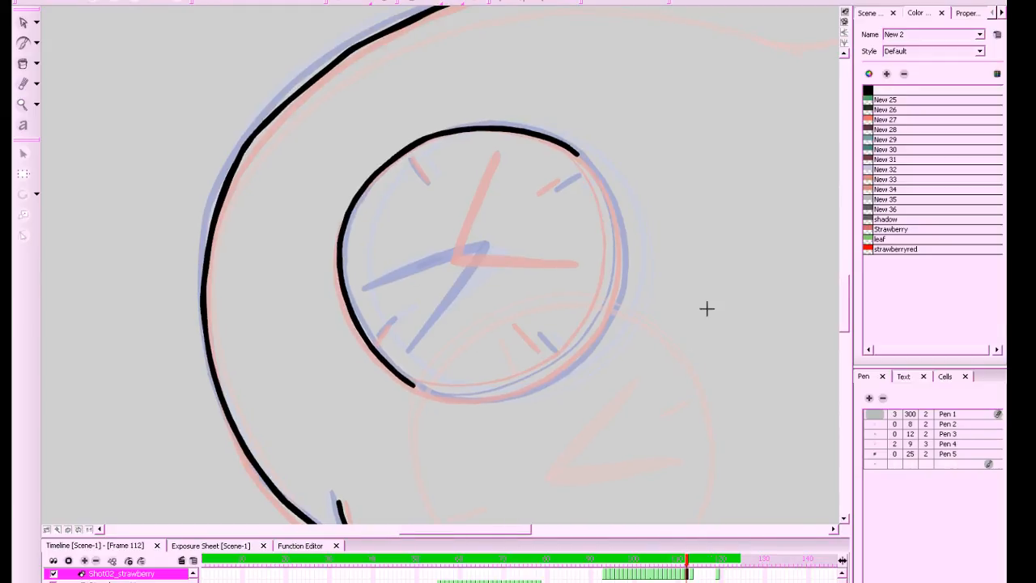
# Select the inked clock rim arc and adjust it slightly to match the onion-skinned clock
pyautogui.moveTo(568, 432); pyautogui.dragTo(702, 83)
pyautogui.moveTo(604, 241); pyautogui.dragTo(611, 297)
pyautogui.click(23, 22)
pyautogui.moveTo(384, 290); pyautogui.dragTo(316, 400)
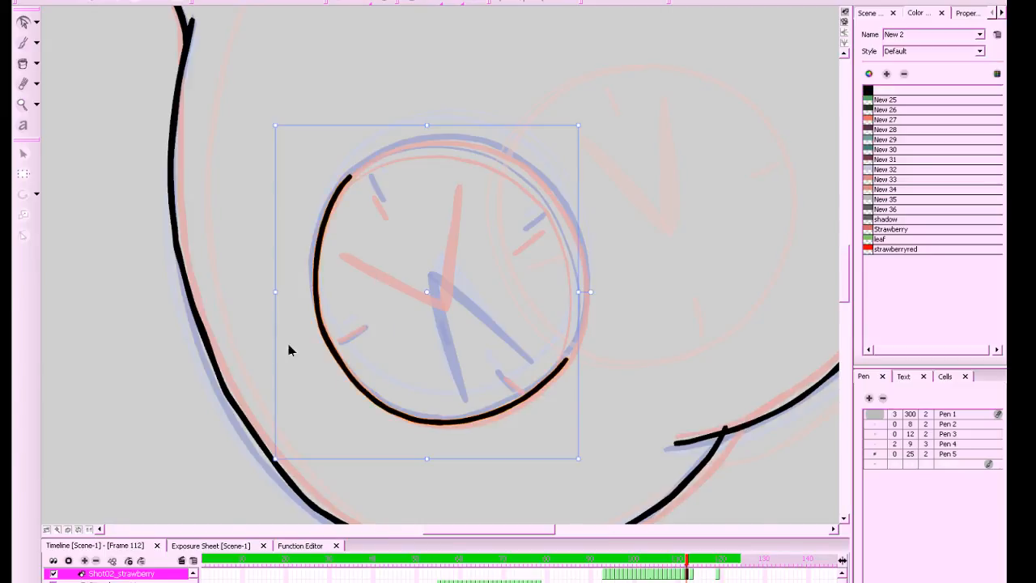
pyautogui.moveTo(276, 461); pyautogui.dragTo(278, 459)
# Ink the remaining half of the clock rim with the brush to close the circle
pyautogui.moveTo(697, 242); pyautogui.dragTo(704, 106)
pyautogui.press('b')
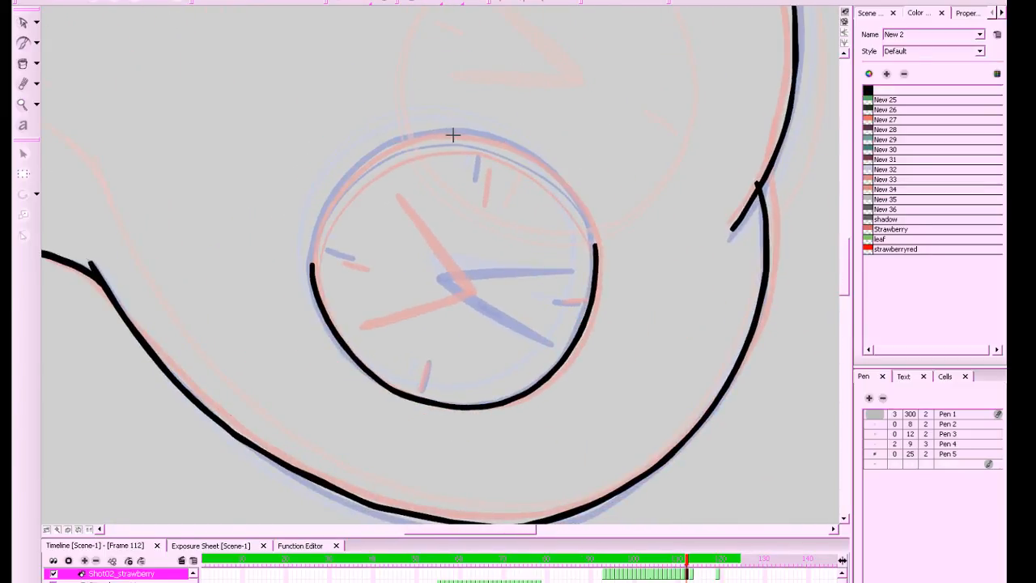
pyautogui.moveTo(463, 133)
pyautogui.mouseDown()
pyautogui.moveTo(541, 164)
pyautogui.moveTo(572, 191)
pyautogui.moveTo(598, 263)
pyautogui.mouseUp()
pyautogui.moveTo(596, 346); pyautogui.dragTo(620, 377)
pyautogui.hotkey('ctrl', 'z')
pyautogui.moveTo(618, 280)
pyautogui.mouseDown()
pyautogui.moveTo(602, 235)
pyautogui.moveTo(559, 190)
pyautogui.moveTo(489, 166)
pyautogui.moveTo(420, 174)
pyautogui.moveTo(385, 197)
pyautogui.moveTo(335, 298)
pyautogui.mouseUp()
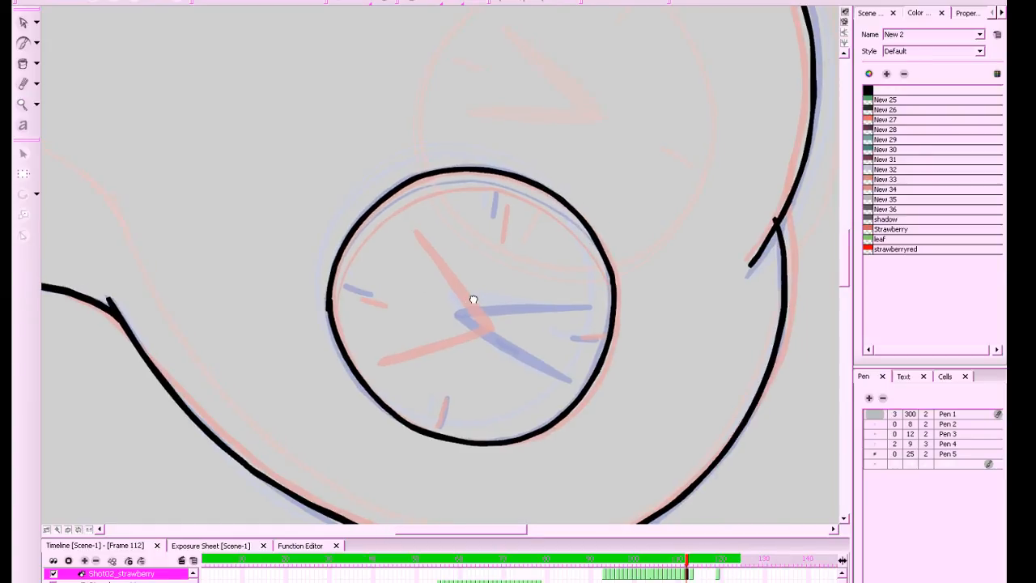
# Select the inked clock rim arc in frame 112 and resize it slightly so its ends meet the other half
pyautogui.press('s')
pyautogui.click(489, 209)
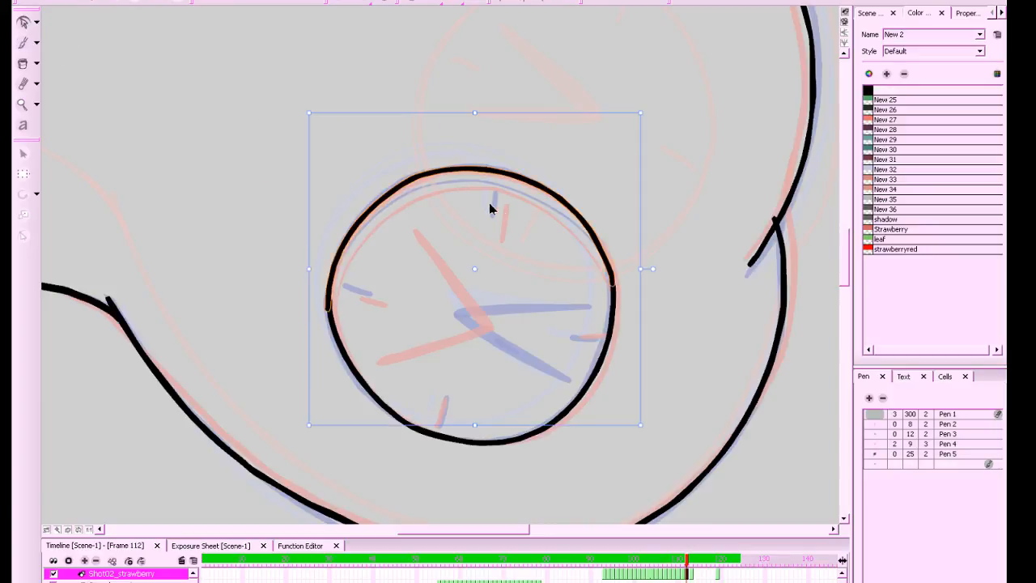
pyautogui.moveTo(306, 427); pyautogui.dragTo(318, 425)
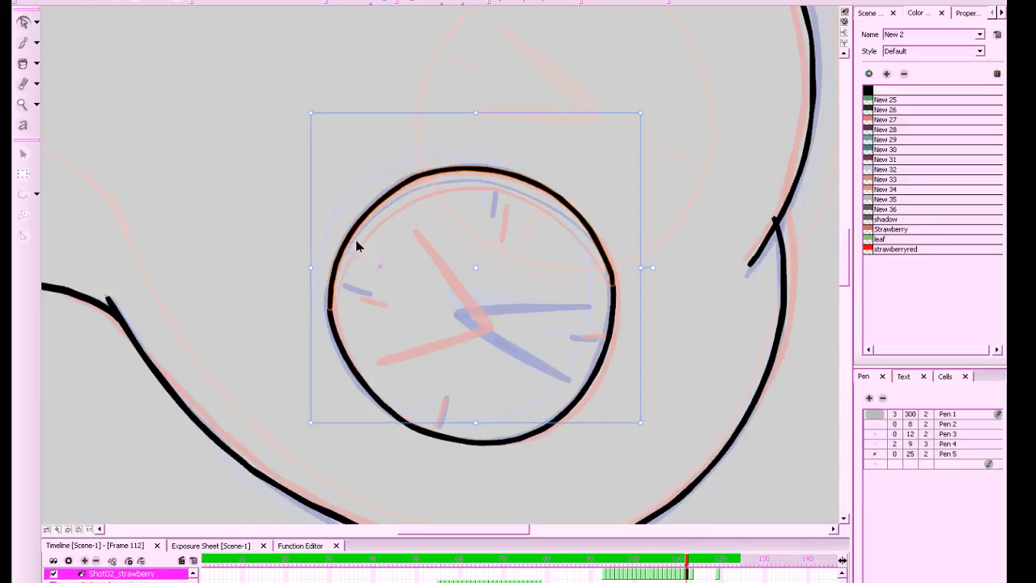
pyautogui.moveTo(641, 128)
pyautogui.mouseDown()
pyautogui.moveTo(525, 255)
pyautogui.moveTo(642, 115)
pyautogui.mouseUp()
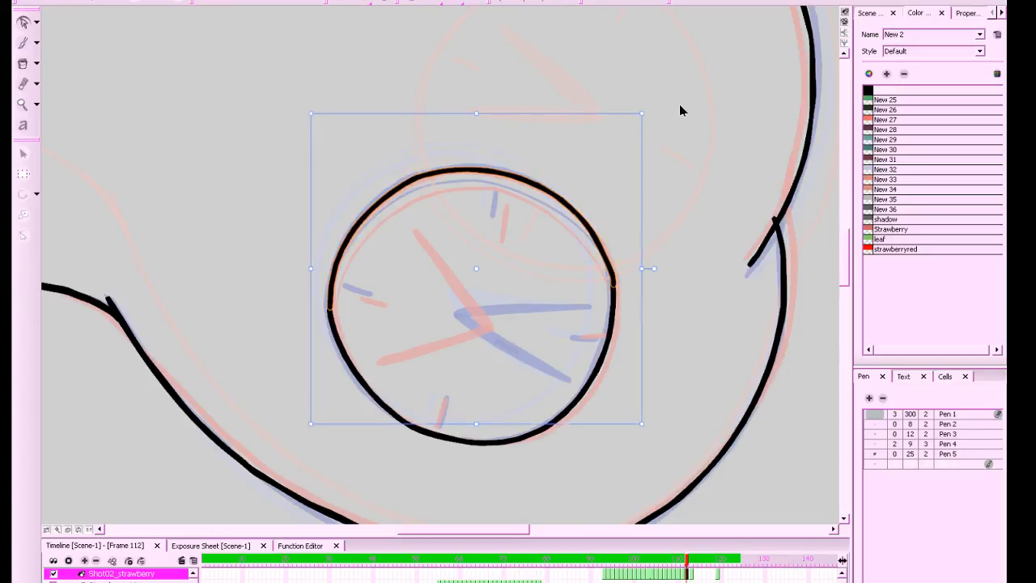
pyautogui.click(613, 283)
pyautogui.moveTo(670, 497); pyautogui.dragTo(671, 502)
pyautogui.click(703, 403)
# Ink the four hour marks inside the clock rim with the brush, following the onion-skinned marks
pyautogui.click(77, 530)
pyautogui.moveTo(467, 366); pyautogui.dragTo(462, 405)
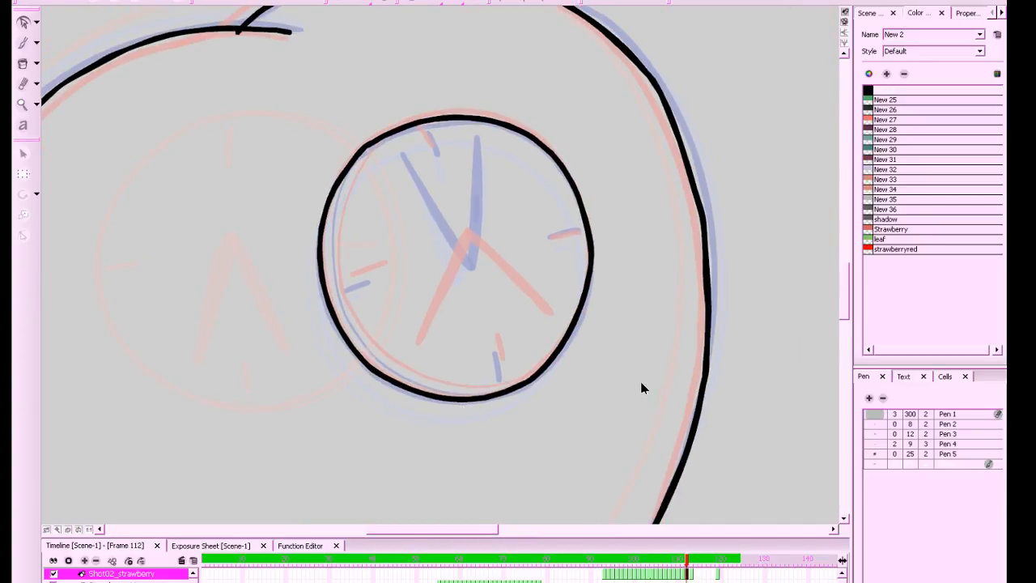
pyautogui.press('b')
pyautogui.moveTo(419, 183); pyautogui.dragTo(429, 200)
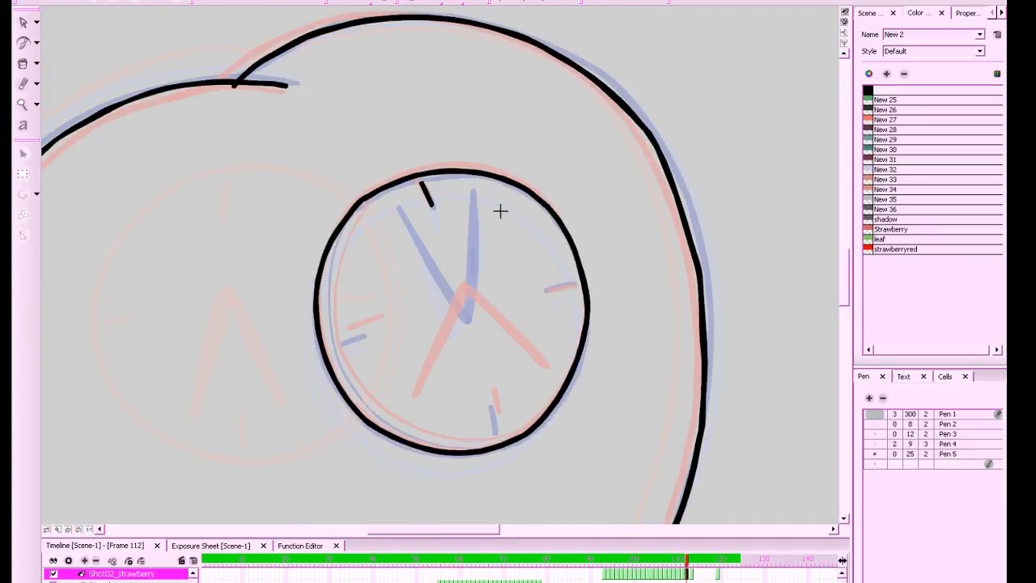
pyautogui.moveTo(356, 332); pyautogui.dragTo(376, 320)
pyautogui.moveTo(578, 283); pyautogui.dragTo(546, 291)
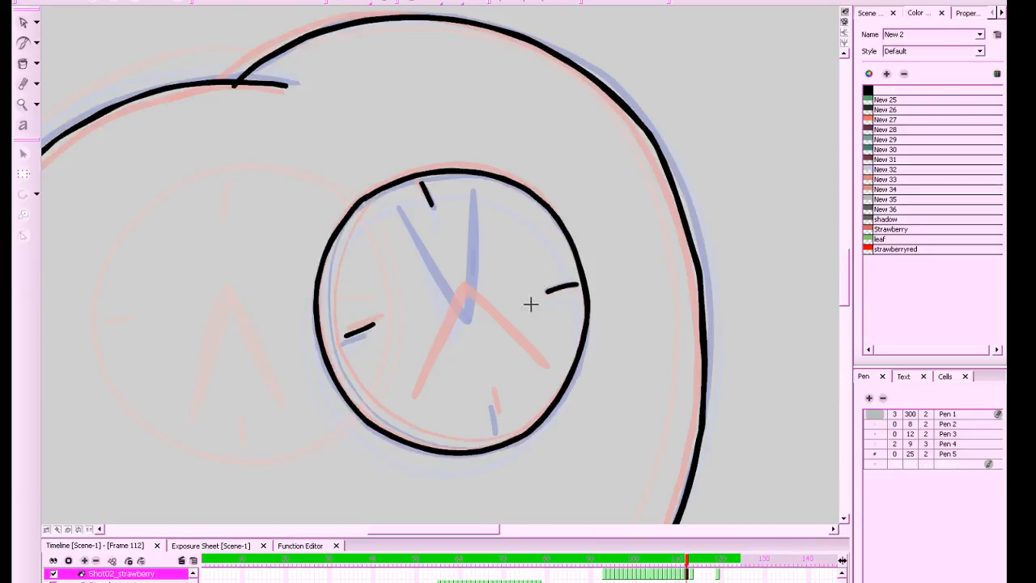
pyautogui.moveTo(490, 394); pyautogui.dragTo(495, 420)
# Ink the thin inner edge line along one side of the clock rim using Pen 2
pyautogui.click(913, 425)
pyautogui.moveTo(634, 401); pyautogui.dragTo(653, 373)
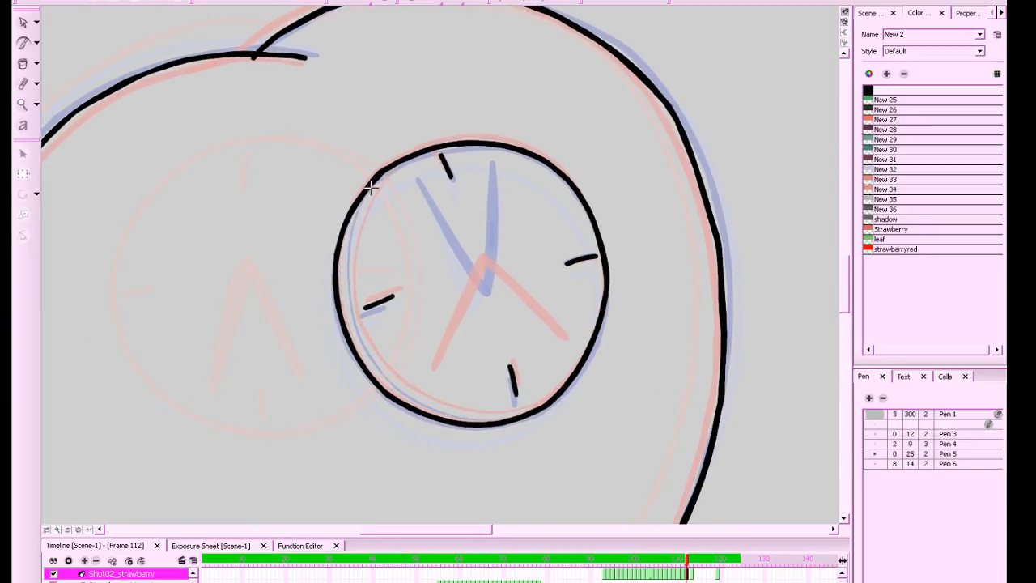
pyautogui.moveTo(385, 169)
pyautogui.mouseDown()
pyautogui.moveTo(351, 257)
pyautogui.moveTo(358, 319)
pyautogui.moveTo(393, 381)
pyautogui.moveTo(449, 417)
pyautogui.moveTo(522, 417)
pyautogui.mouseUp()
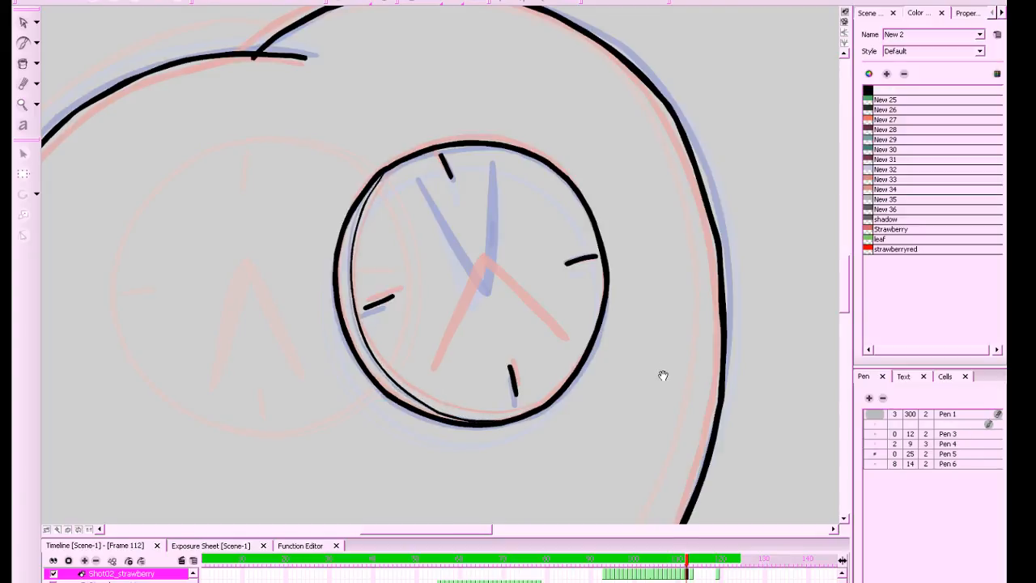
# Flip between frame 112 and its neighbouring frames to check how the clock eye moves
pyautogui.moveTo(664, 370); pyautogui.dragTo(637, 391)
pyautogui.press('1')
pyautogui.press('1')
pyautogui.press(',')
pyautogui.press('.')
pyautogui.press('.')
pyautogui.press(',')
pyautogui.press('2')
pyautogui.press('2')
pyautogui.press('2')
pyautogui.press('2')
pyautogui.moveTo(707, 337); pyautogui.dragTo(738, 330)
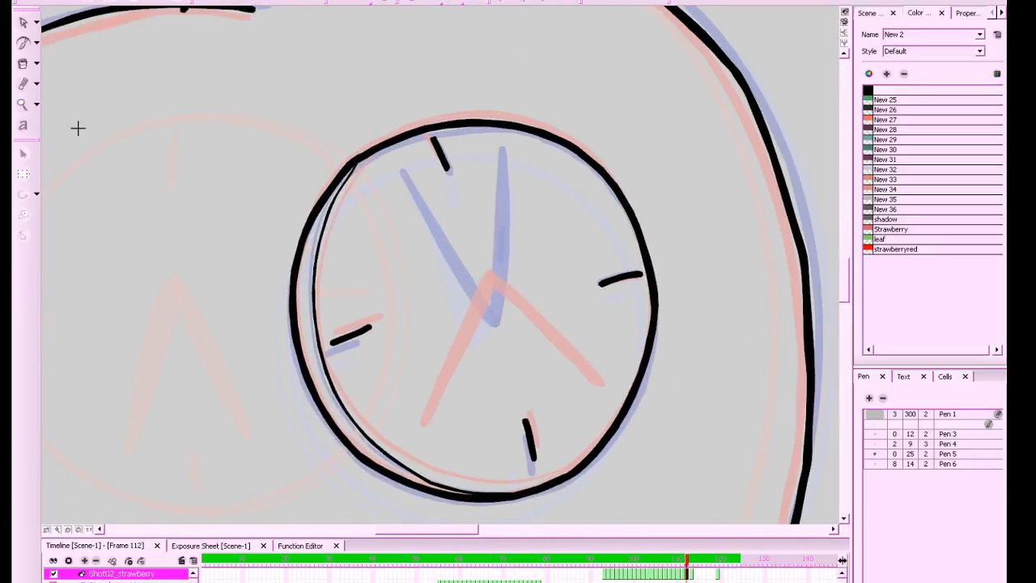
# Save the scene and ink the clock's two hands as curved, tapered strokes meeting near the centre, using the Default black swatch
pyautogui.hotkey('ctrl', 's')
pyautogui.click(873, 89)
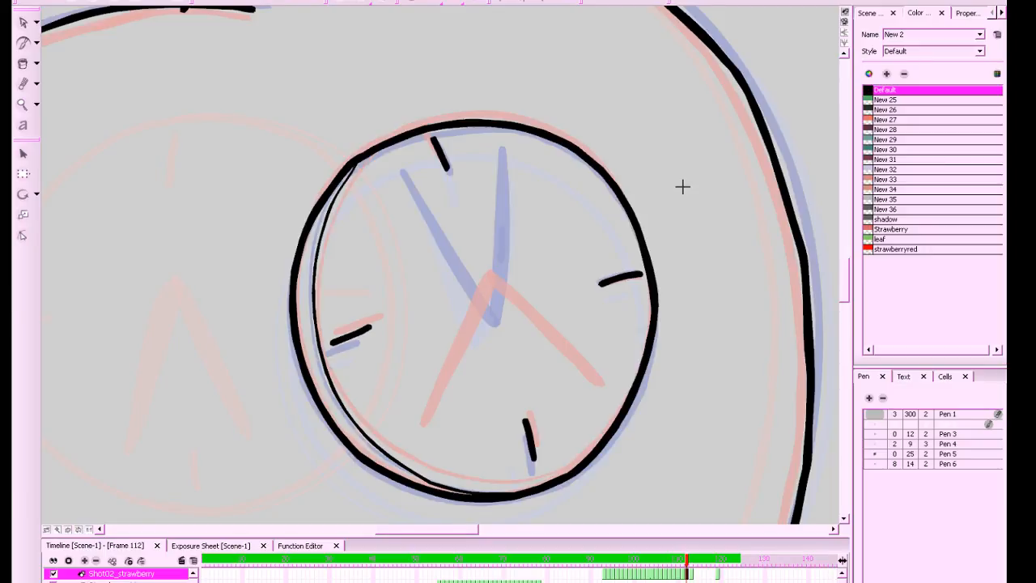
pyautogui.press('space')
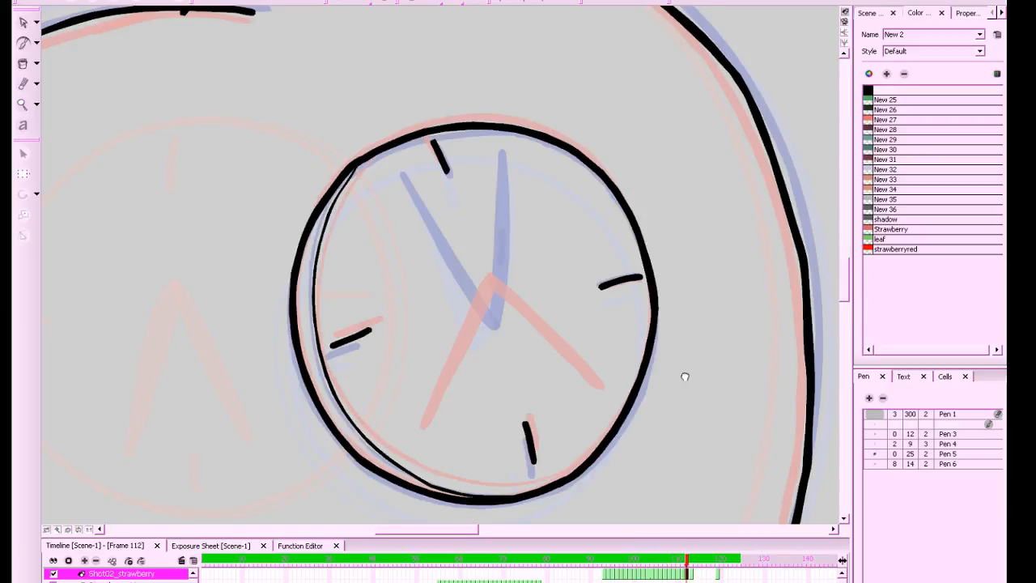
pyautogui.moveTo(683, 378); pyautogui.dragTo(705, 335)
pyautogui.moveTo(517, 280)
pyautogui.mouseDown()
pyautogui.moveTo(432, 221)
pyautogui.moveTo(383, 153)
pyautogui.mouseUp()
pyautogui.moveTo(414, 202)
pyautogui.mouseDown()
pyautogui.moveTo(493, 276)
pyautogui.moveTo(518, 282)
pyautogui.moveTo(433, 223)
pyautogui.mouseUp()
pyautogui.moveTo(468, 257); pyautogui.dragTo(516, 282)
pyautogui.moveTo(544, 253)
pyautogui.mouseDown()
pyautogui.moveTo(588, 117)
pyautogui.moveTo(558, 217)
pyautogui.moveTo(530, 267)
pyautogui.mouseUp()
pyautogui.moveTo(588, 128)
pyautogui.mouseDown()
pyautogui.moveTo(549, 238)
pyautogui.moveTo(520, 276)
pyautogui.moveTo(503, 276)
pyautogui.moveTo(523, 276)
pyautogui.moveTo(567, 215)
pyautogui.moveTo(588, 132)
pyautogui.moveTo(549, 237)
pyautogui.moveTo(512, 283)
pyautogui.mouseUp()
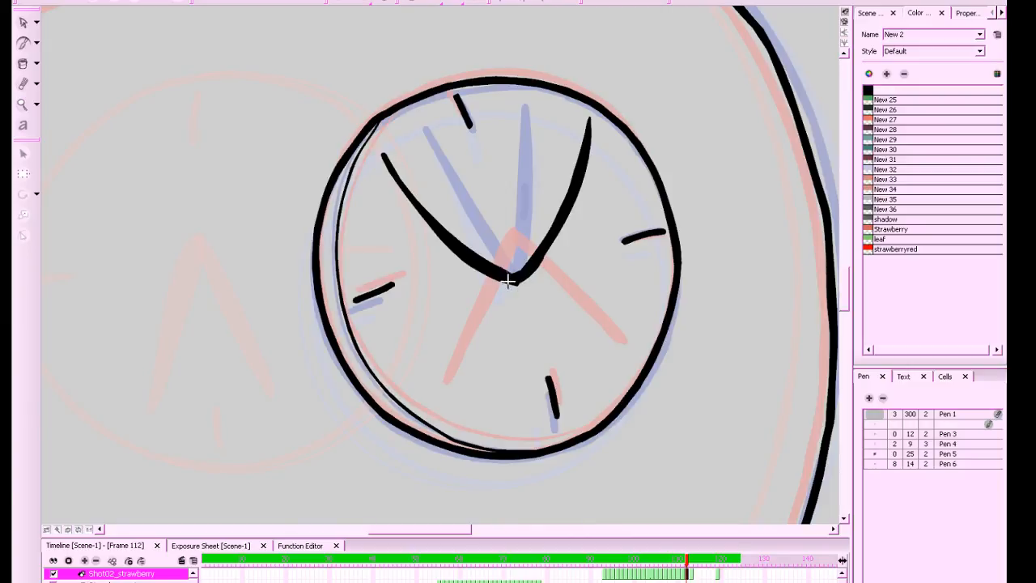
# Thicken the joint where the clock hands meet and add short thin motion lines beside both tips
pyautogui.moveTo(514, 285); pyautogui.dragTo(553, 231)
pyautogui.hotkey('ctrl', 'z')
pyautogui.moveTo(505, 277); pyautogui.dragTo(551, 231)
pyautogui.moveTo(517, 283)
pyautogui.mouseDown()
pyautogui.moveTo(538, 269)
pyautogui.moveTo(502, 271)
pyautogui.mouseUp()
pyautogui.moveTo(402, 177)
pyautogui.mouseDown()
pyautogui.moveTo(425, 212)
pyautogui.moveTo(429, 196)
pyautogui.mouseUp()
pyautogui.moveTo(585, 149)
pyautogui.mouseDown()
pyautogui.moveTo(565, 218)
pyautogui.moveTo(568, 169)
pyautogui.mouseUp()
# View the whole head and flip between frame 112 and its neighbouring frames to check the finished drawing's motion
pyautogui.moveTo(598, 296); pyautogui.dragTo(601, 262)
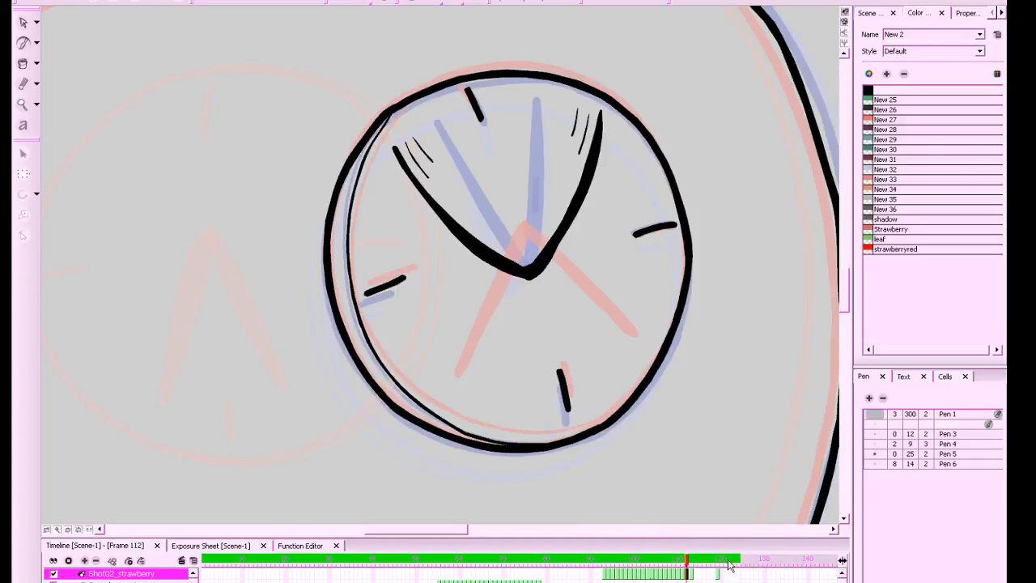
pyautogui.press('1')
pyautogui.press('1')
pyautogui.press('1')
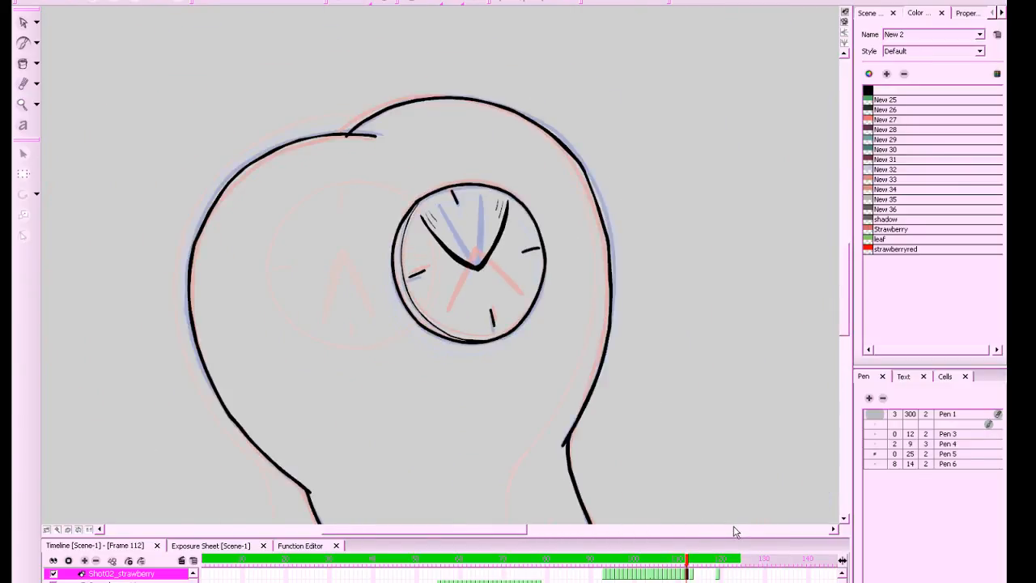
pyautogui.press('-')
pyautogui.press('-')
pyautogui.press('2')
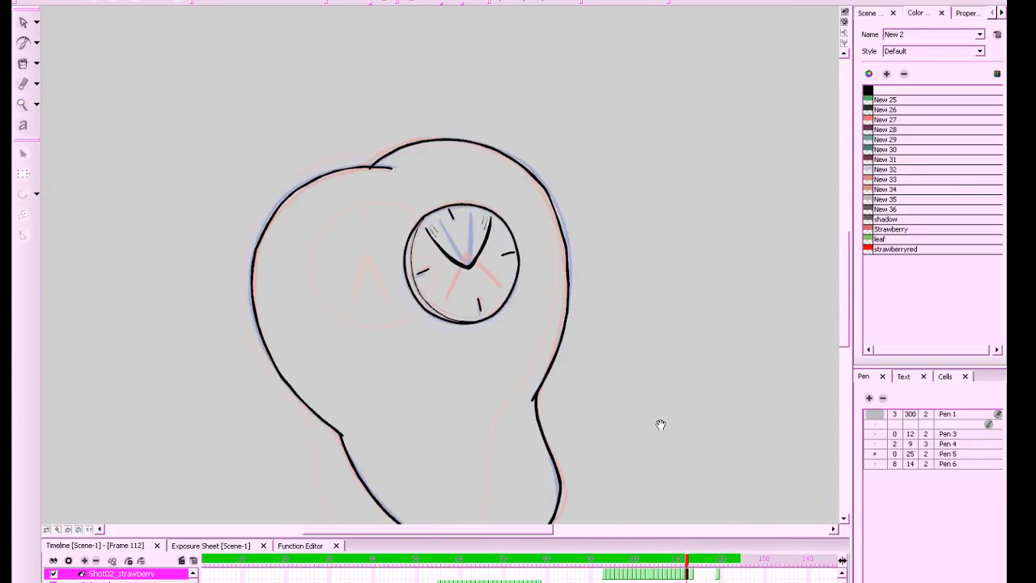
pyautogui.moveTo(664, 453); pyautogui.dragTo(639, 401)
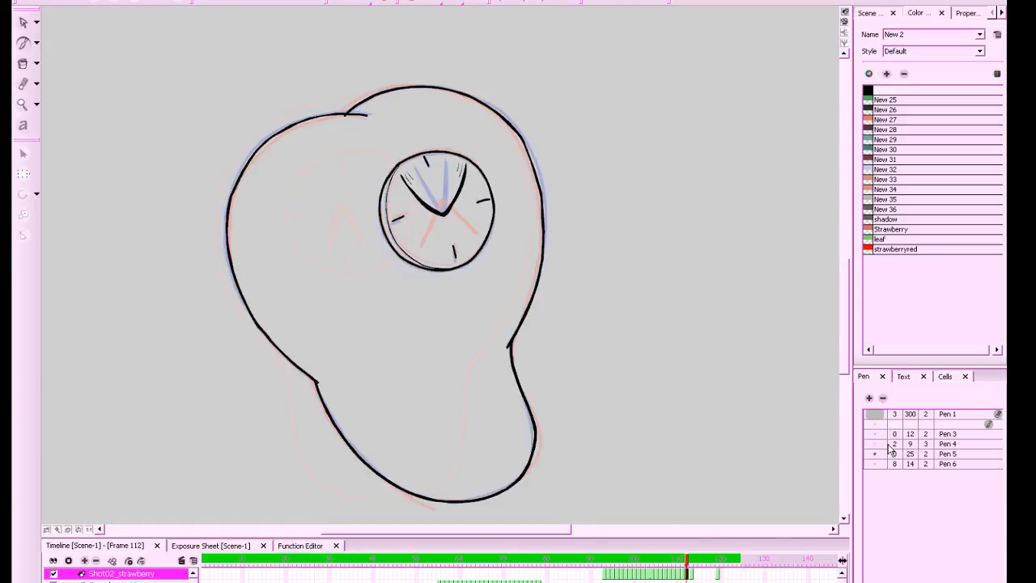
pyautogui.press('1')
pyautogui.moveTo(700, 393); pyautogui.dragTo(733, 391)
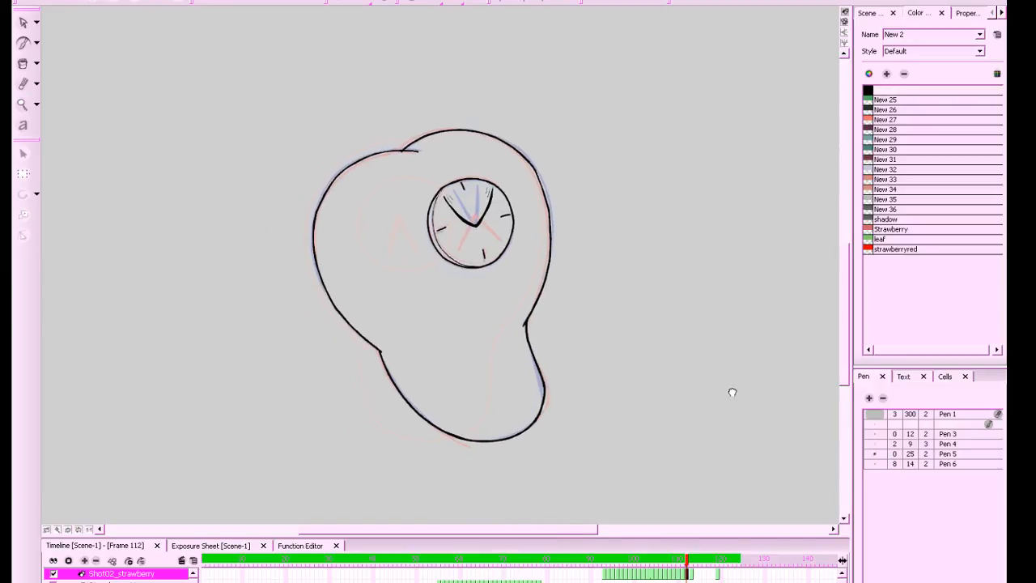
pyautogui.press('.')
pyautogui.press(',')
pyautogui.press(',')
pyautogui.press('.')
pyautogui.press('.')
pyautogui.press(',')
pyautogui.press(',')
pyautogui.press('.')
pyautogui.press('.')
pyautogui.press(',')
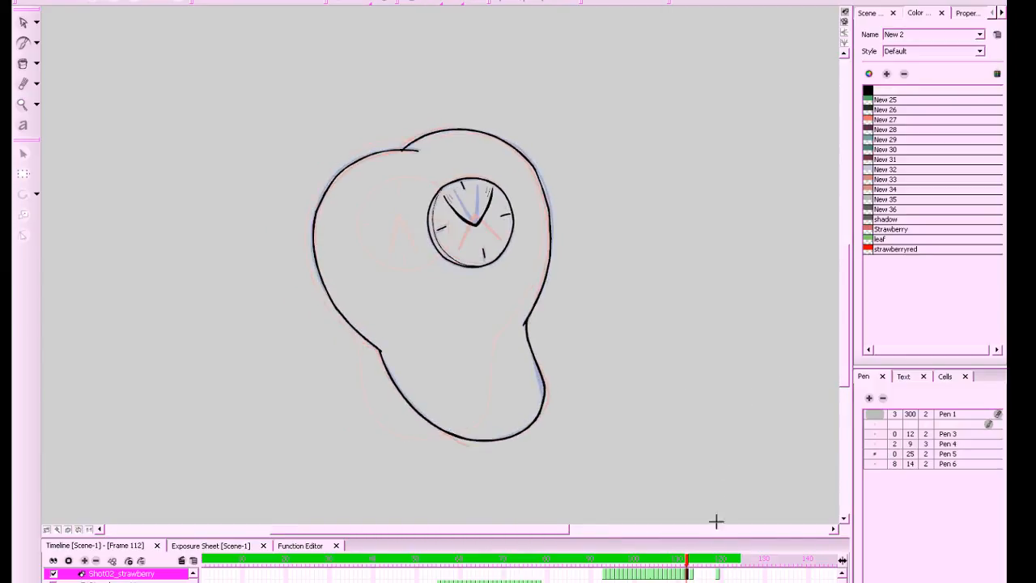
# Save the scene and go to the empty frame 113
pyautogui.click(691, 575)
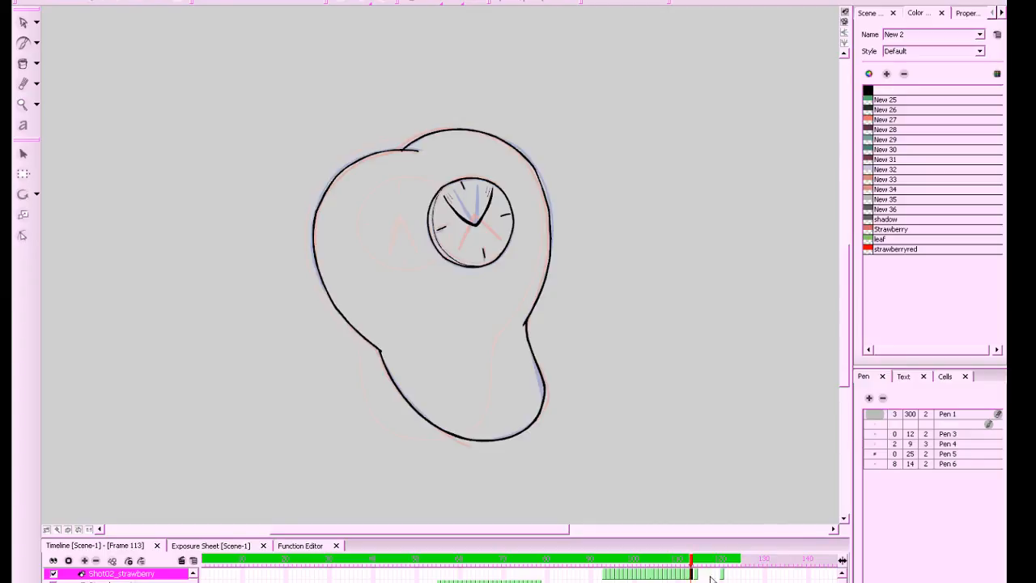
pyautogui.click(701, 575)
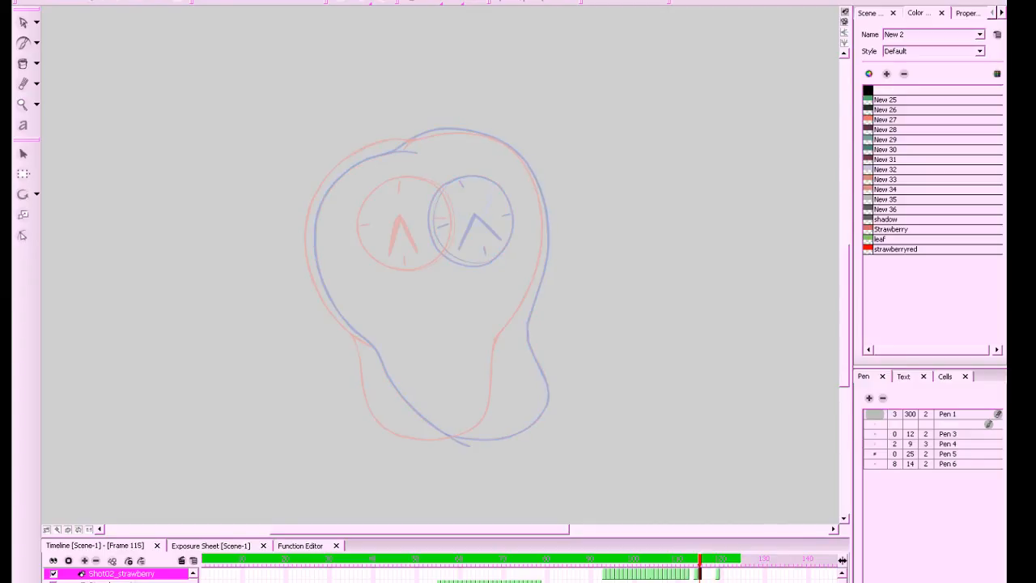
pyautogui.hotkey('ctrl', 's')
pyautogui.click(693, 576)
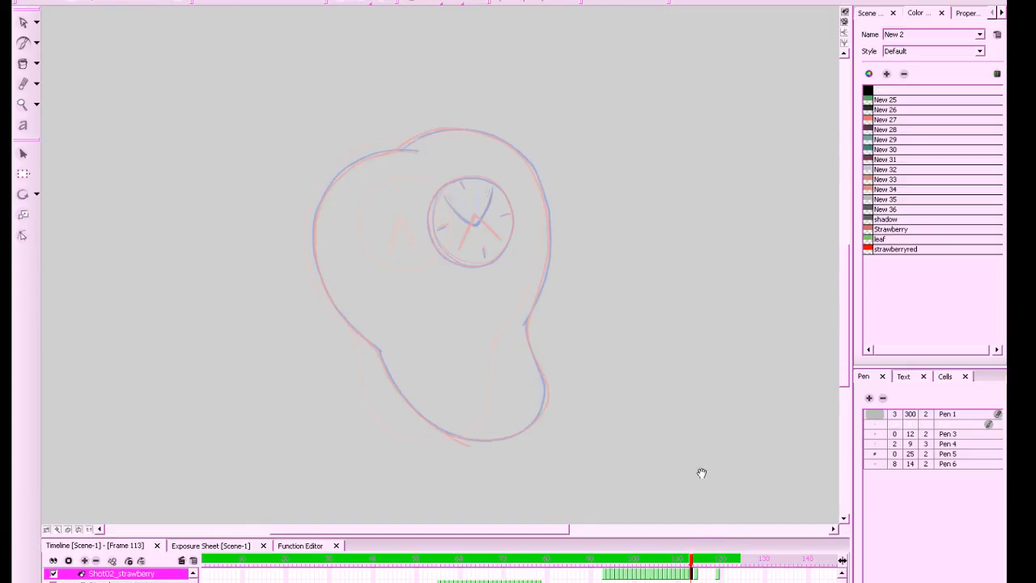
# Choose the Default black swatch and Pen 6, and limit onion skinning to the nearest drawing on each side
pyautogui.moveTo(705, 481); pyautogui.dragTo(715, 492)
pyautogui.press('2')
pyautogui.press('2')
pyautogui.click(868, 92)
pyautogui.scroll(-2, 649, 408)
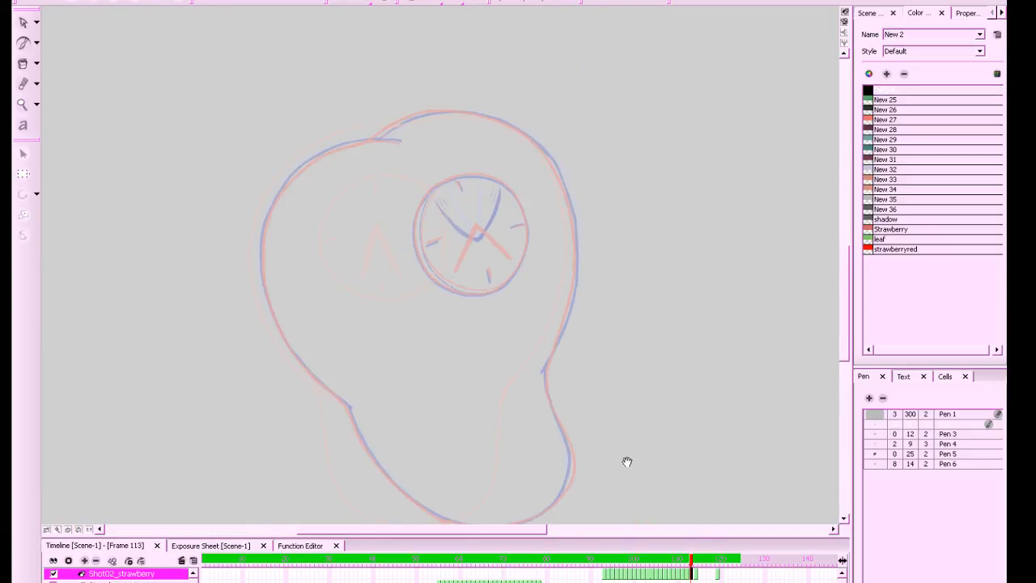
pyautogui.moveTo(710, 459); pyautogui.dragTo(732, 446)
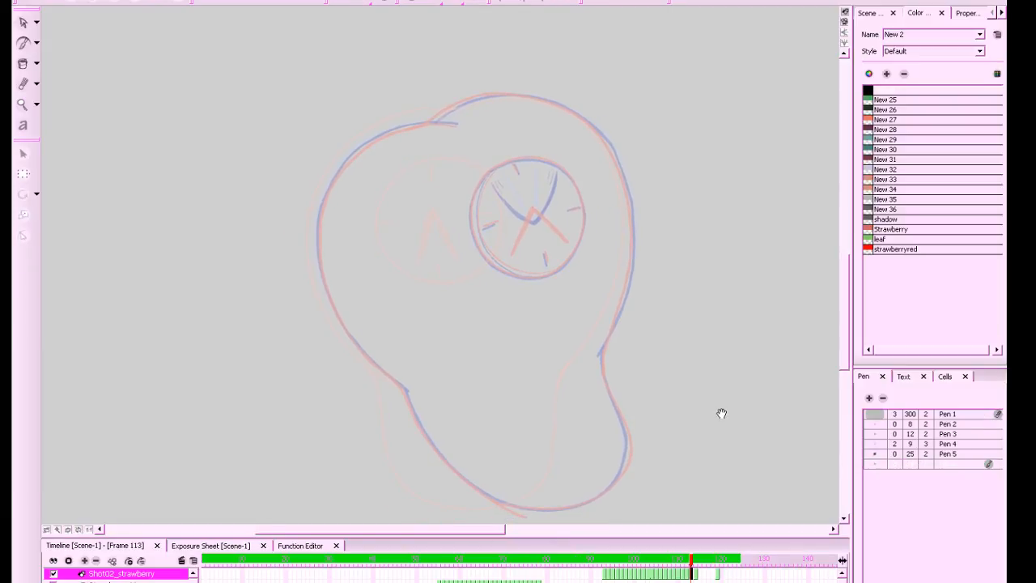
pyautogui.click(461, 3)
pyautogui.click(463, 29)
pyautogui.click(433, 4)
pyautogui.click(446, 30)
pyautogui.moveTo(671, 248)
pyautogui.mouseDown()
pyautogui.moveTo(693, 280)
pyautogui.moveTo(648, 264)
pyautogui.moveTo(671, 278)
pyautogui.mouseUp()
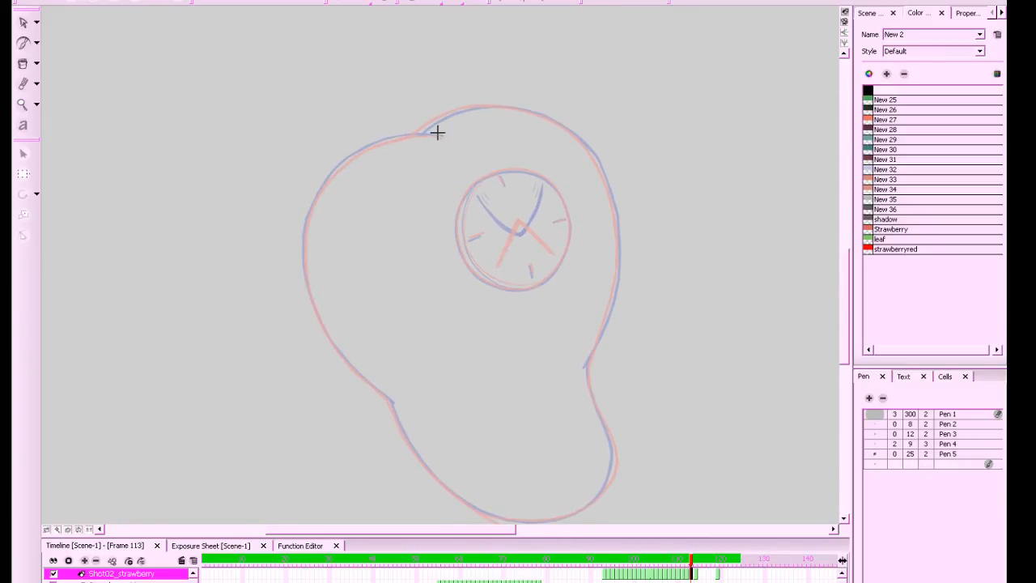
# Ink the head's lobe farther from the clock in frame 113, from the top crease to the lower corner
pyautogui.moveTo(429, 135)
pyautogui.mouseDown()
pyautogui.moveTo(348, 158)
pyautogui.moveTo(306, 220)
pyautogui.moveTo(303, 262)
pyautogui.moveTo(335, 350)
pyautogui.moveTo(400, 410)
pyautogui.mouseUp()
pyautogui.moveTo(638, 343); pyautogui.dragTo(565, 307)
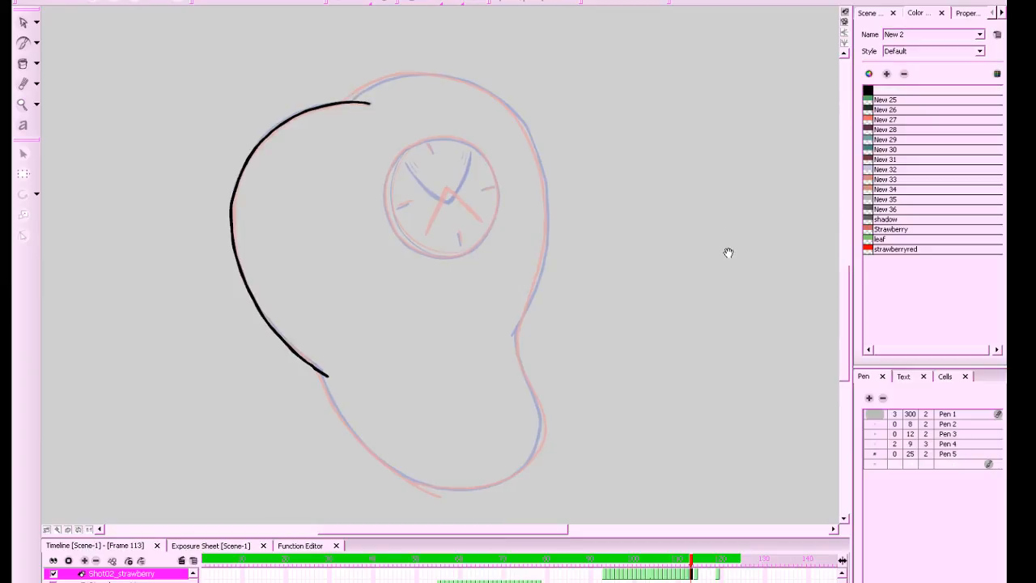
pyautogui.moveTo(351, 99)
pyautogui.mouseDown()
pyautogui.moveTo(387, 77)
pyautogui.moveTo(469, 84)
pyautogui.mouseUp()
pyautogui.hotkey('ctrl', 'z')
pyautogui.hotkey('ctrl', 'z')
# Ink the lobe around the clock and the bulging lower end of the head to close the outline in frame 113
pyautogui.moveTo(348, 100)
pyautogui.mouseDown()
pyautogui.moveTo(389, 75)
pyautogui.moveTo(450, 76)
pyautogui.moveTo(492, 93)
pyautogui.moveTo(526, 130)
pyautogui.moveTo(547, 228)
pyautogui.moveTo(511, 340)
pyautogui.mouseUp()
pyautogui.scroll(-2, 597, 277)
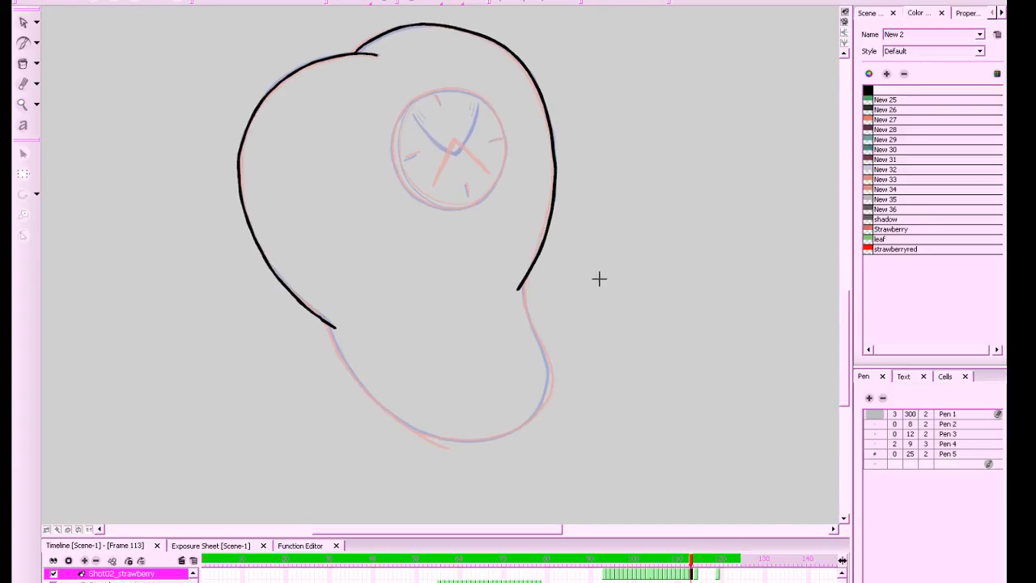
pyautogui.moveTo(523, 280); pyautogui.dragTo(543, 350)
pyautogui.hotkey('ctrl', 'z')
pyautogui.moveTo(522, 283)
pyautogui.mouseDown()
pyautogui.moveTo(548, 365)
pyautogui.moveTo(536, 414)
pyautogui.moveTo(491, 442)
pyautogui.moveTo(430, 442)
pyautogui.moveTo(387, 413)
pyautogui.moveTo(326, 321)
pyautogui.mouseUp()
# Make the Shot02_strawberry layer active with the clock eye of frame 113 in close view
pyautogui.moveTo(667, 224); pyautogui.dragTo(679, 384)
pyautogui.press('2')
pyautogui.press('2')
pyautogui.press('2')
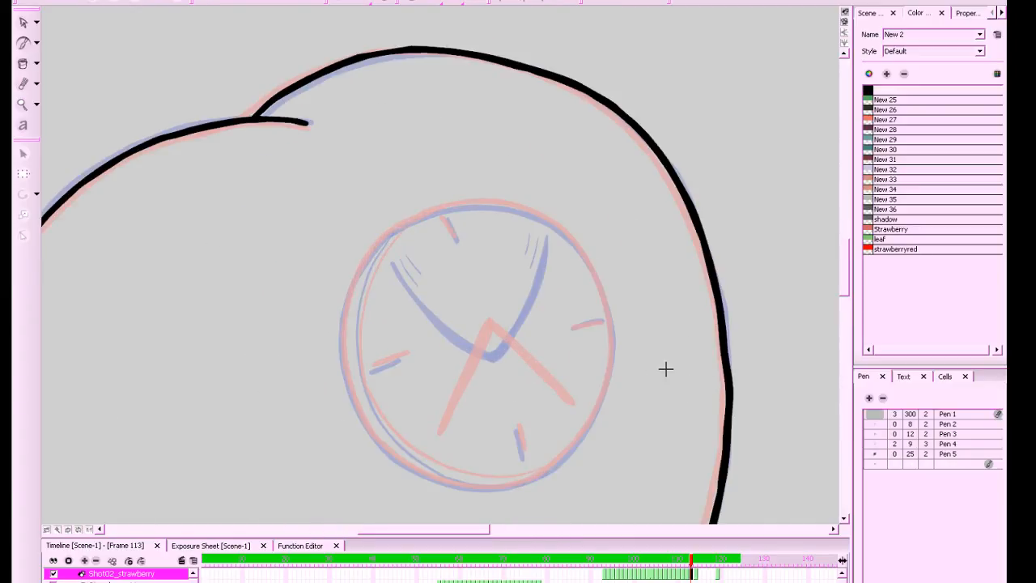
pyautogui.moveTo(642, 356); pyautogui.dragTo(659, 271)
pyautogui.press('2')
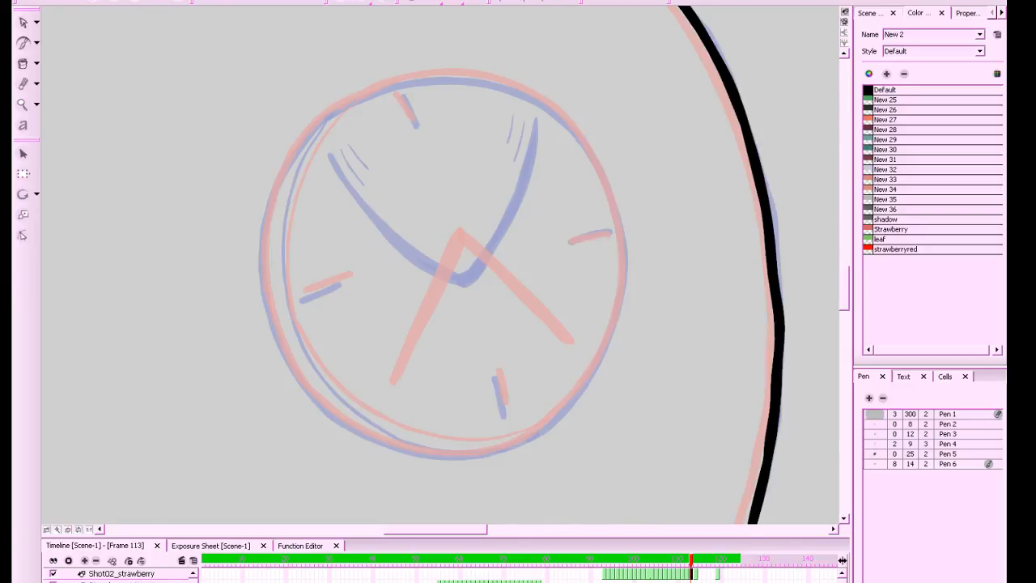
pyautogui.click(122, 573)
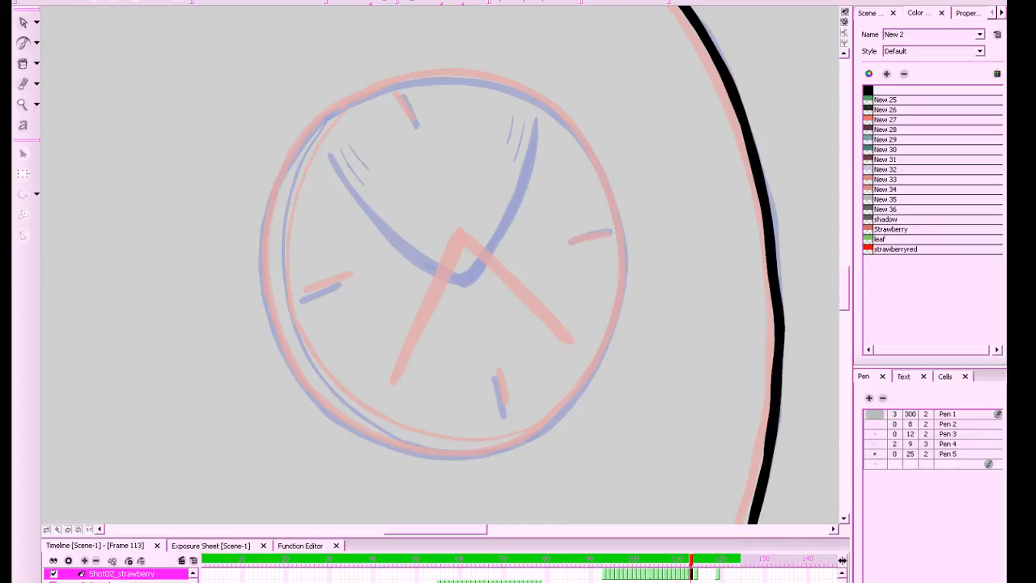
# Switch to the Windows Control Panel and check the recording level of the default Yeti Stereo Microphone in the sound settings
pyautogui.press('super')
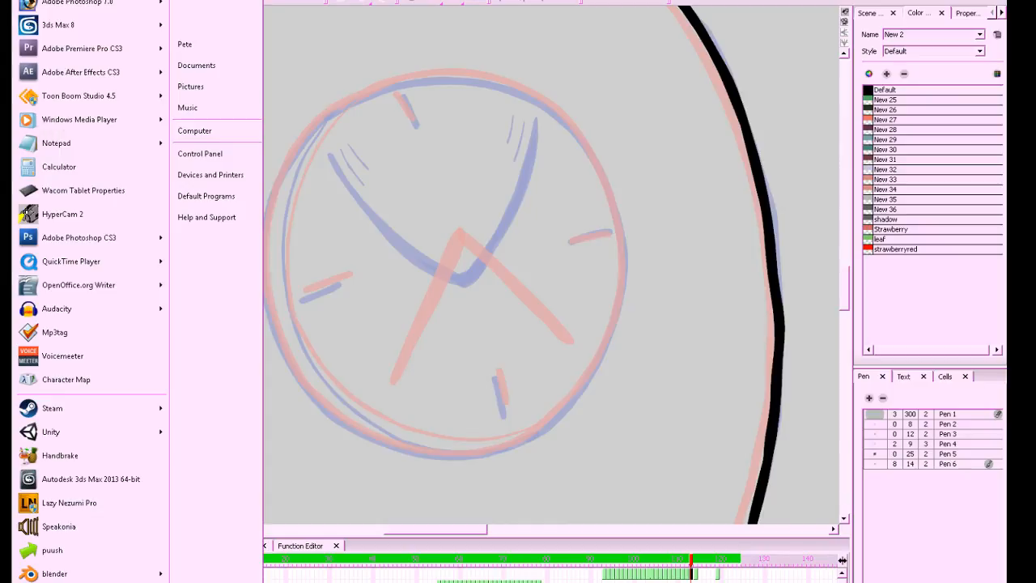
pyautogui.click(245, 152)
pyautogui.scroll(-2, 706, 269)
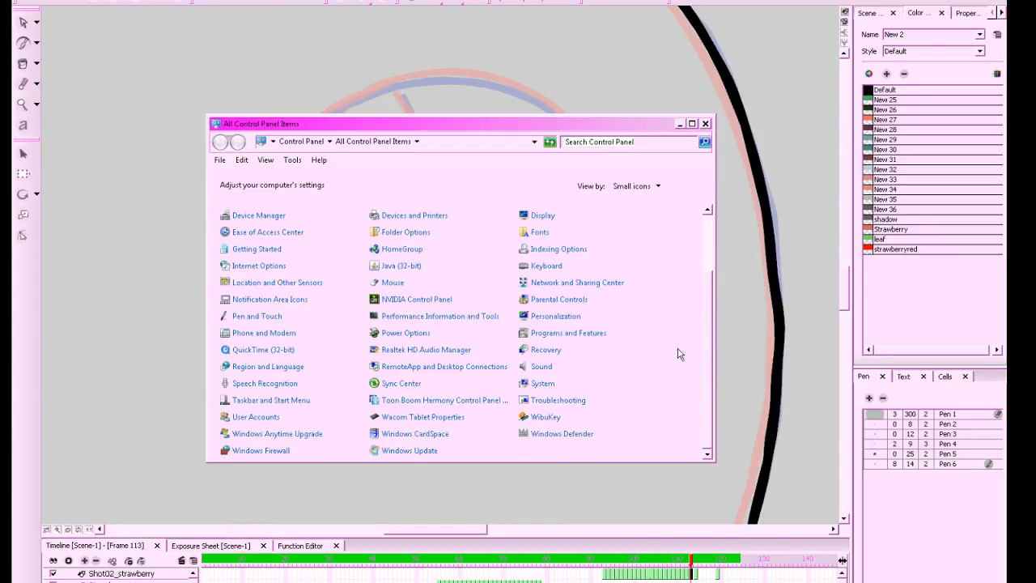
pyautogui.click(542, 368)
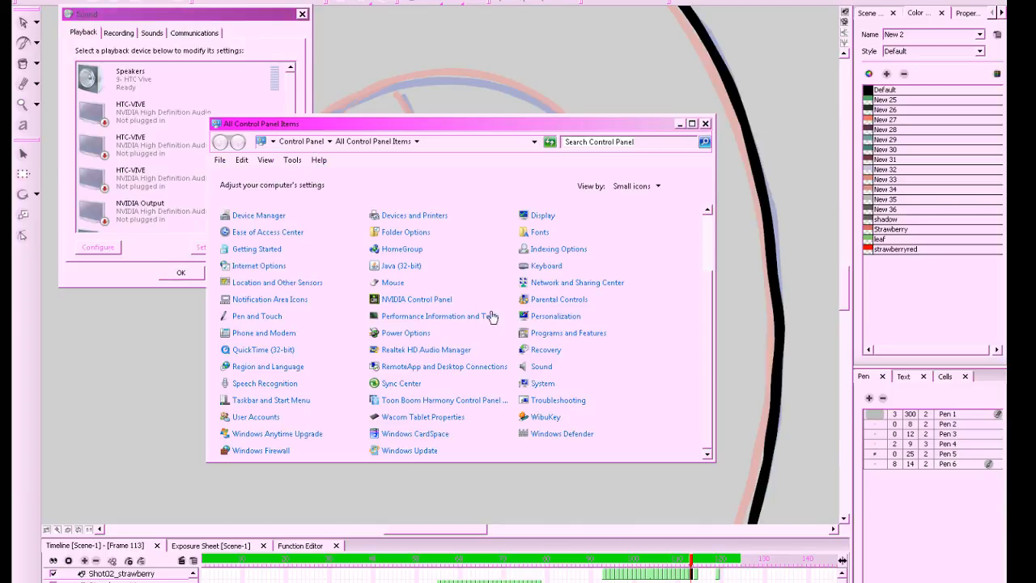
pyautogui.click(119, 33)
pyautogui.scroll(-2, 283, 146)
pyautogui.click(242, 212)
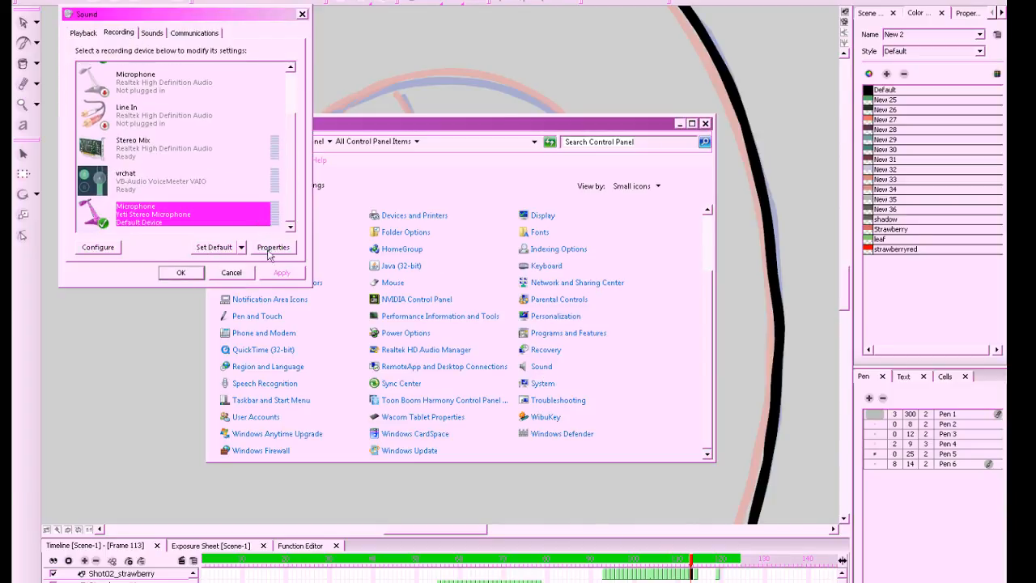
pyautogui.click(273, 247)
pyautogui.click(154, 78)
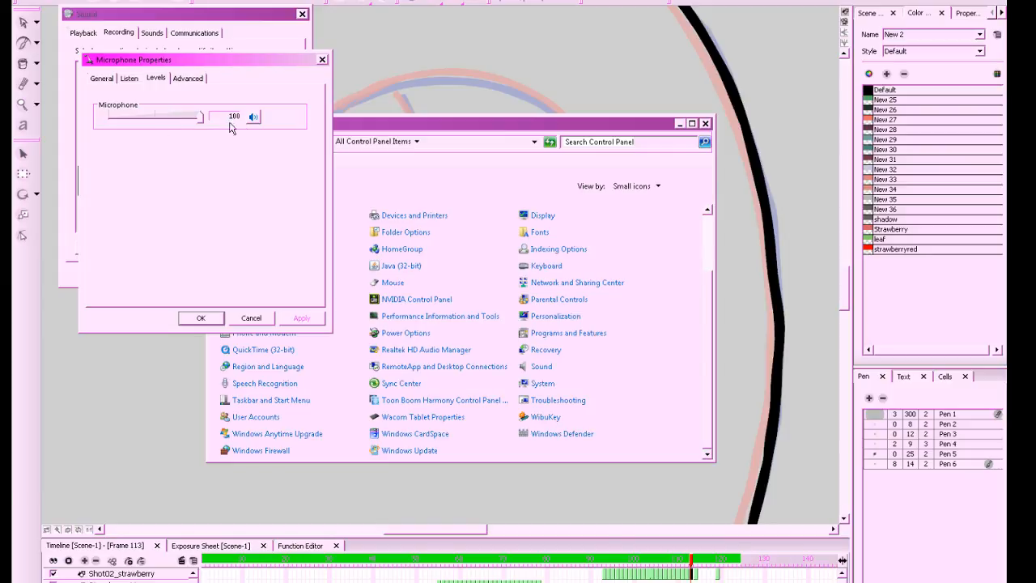
pyautogui.click(208, 322)
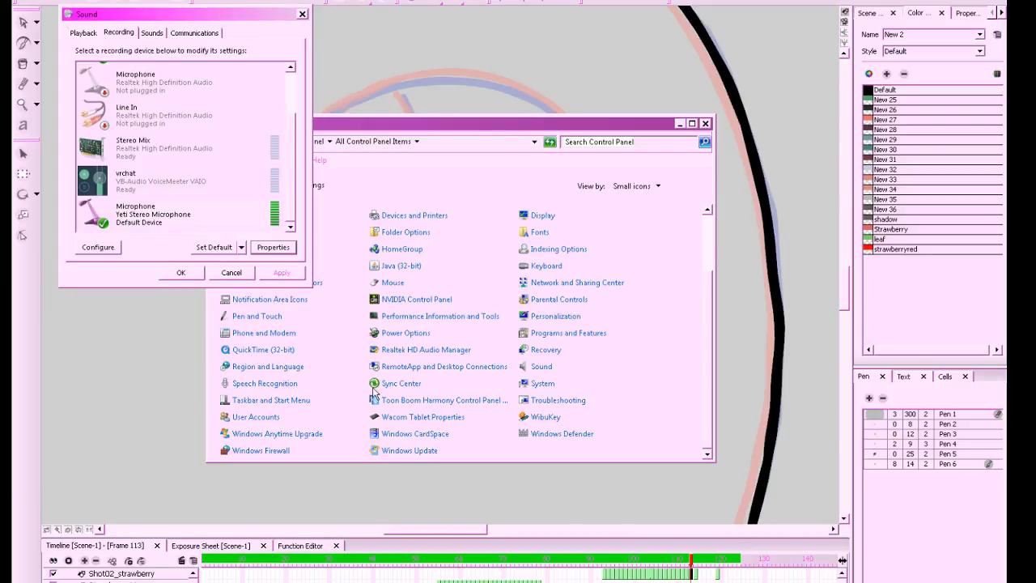
# Close the sound settings and put the Control Panel away to return to the drawing in frame 113
pyautogui.click(183, 274)
pyautogui.click(677, 125)
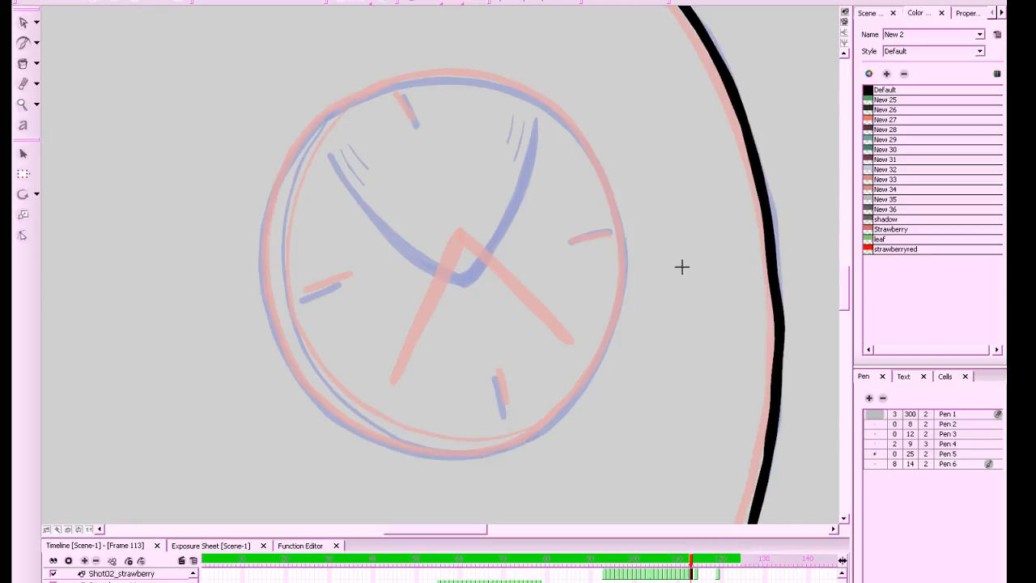
pyautogui.moveTo(448, 75); pyautogui.dragTo(502, 84)
pyautogui.hotkey('ctrl', 'z')
pyautogui.moveTo(441, 76); pyautogui.dragTo(553, 105)
pyautogui.hotkey('ctrl', 'z')
pyautogui.hotkey('ctrl', 'z')
pyautogui.hotkey('ctrl', 'z')
pyautogui.moveTo(457, 75); pyautogui.dragTo(504, 77)
pyautogui.hotkey('ctrl', 'z')
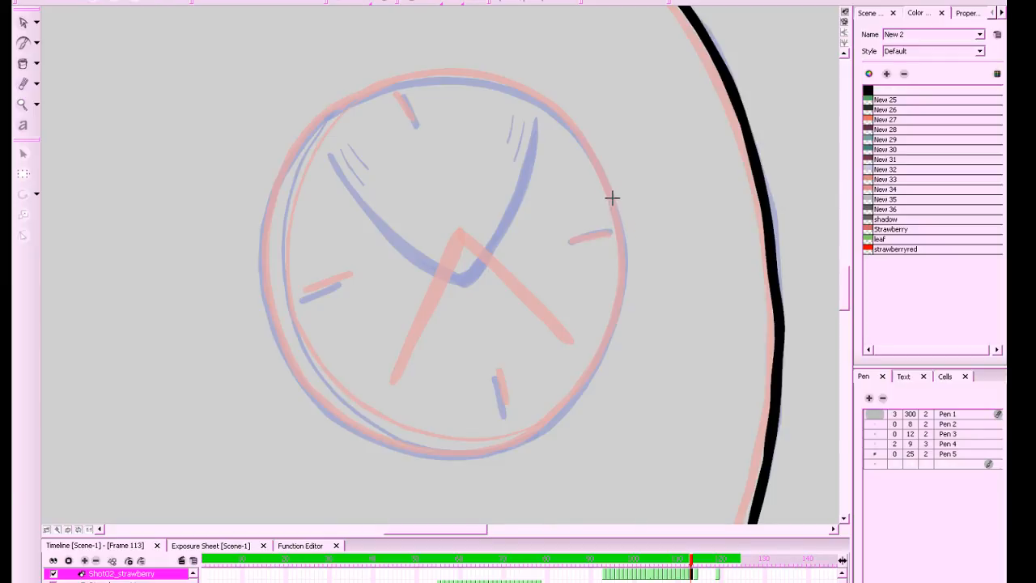
# Ink the clock eye's full outer rim in frame 113, rotating the canvas to close the circle smoothly
pyautogui.moveTo(609, 198)
pyautogui.mouseDown()
pyautogui.moveTo(620, 250)
pyautogui.moveTo(610, 333)
pyautogui.moveTo(570, 402)
pyautogui.moveTo(509, 442)
pyautogui.moveTo(456, 454)
pyautogui.moveTo(391, 446)
pyautogui.moveTo(300, 384)
pyautogui.moveTo(271, 324)
pyautogui.moveTo(263, 232)
pyautogui.mouseUp()
pyautogui.moveTo(677, 315); pyautogui.dragTo(701, 374)
pyautogui.moveTo(513, 444); pyautogui.dragTo(695, 264)
pyautogui.moveTo(671, 213); pyautogui.dragTo(723, 248)
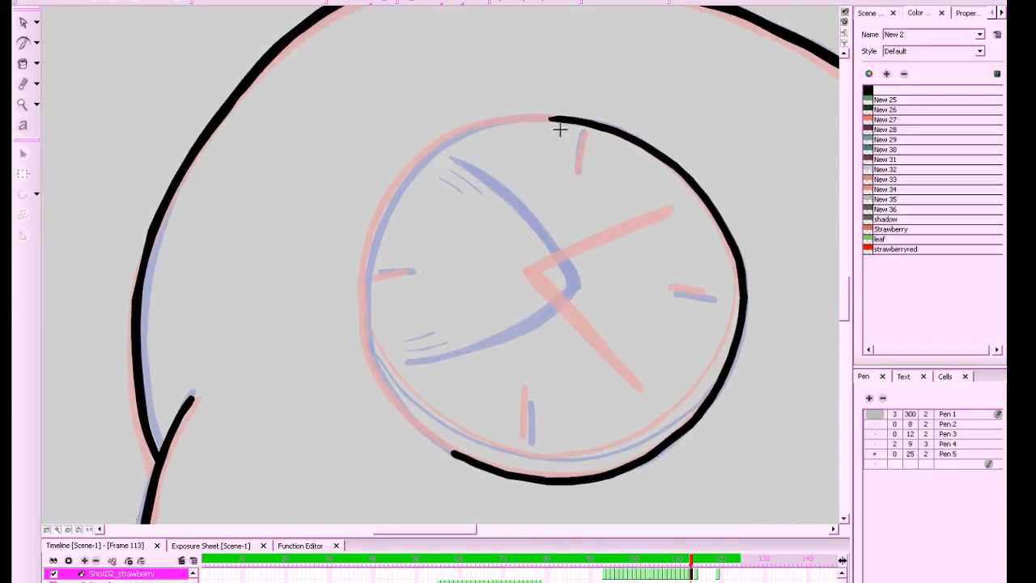
pyautogui.hotkey('ctrl', 'z')
pyautogui.moveTo(546, 119); pyautogui.dragTo(487, 123)
pyautogui.hotkey('ctrl', 'z')
pyautogui.moveTo(561, 119)
pyautogui.mouseDown()
pyautogui.moveTo(497, 121)
pyautogui.moveTo(426, 153)
pyautogui.moveTo(371, 243)
pyautogui.moveTo(362, 301)
pyautogui.moveTo(375, 362)
pyautogui.moveTo(406, 413)
pyautogui.moveTo(455, 454)
pyautogui.mouseUp()
pyautogui.click(78, 530)
pyautogui.moveTo(608, 345); pyautogui.dragTo(632, 283)
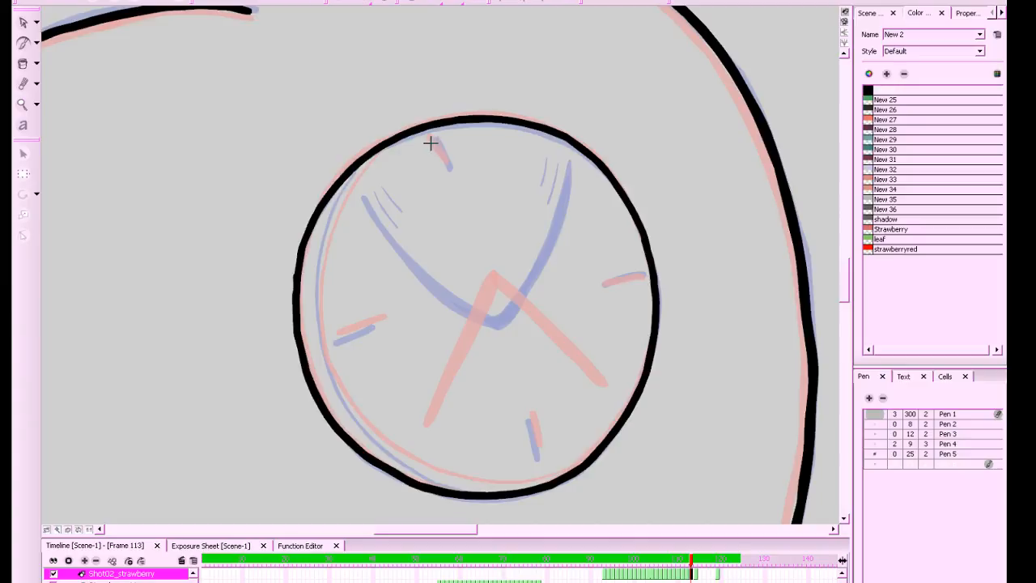
# Ink the four hour marks just inside the clock's rim in frame 113
pyautogui.moveTo(436, 141); pyautogui.dragTo(450, 168)
pyautogui.moveTo(616, 341); pyautogui.dragTo(605, 332)
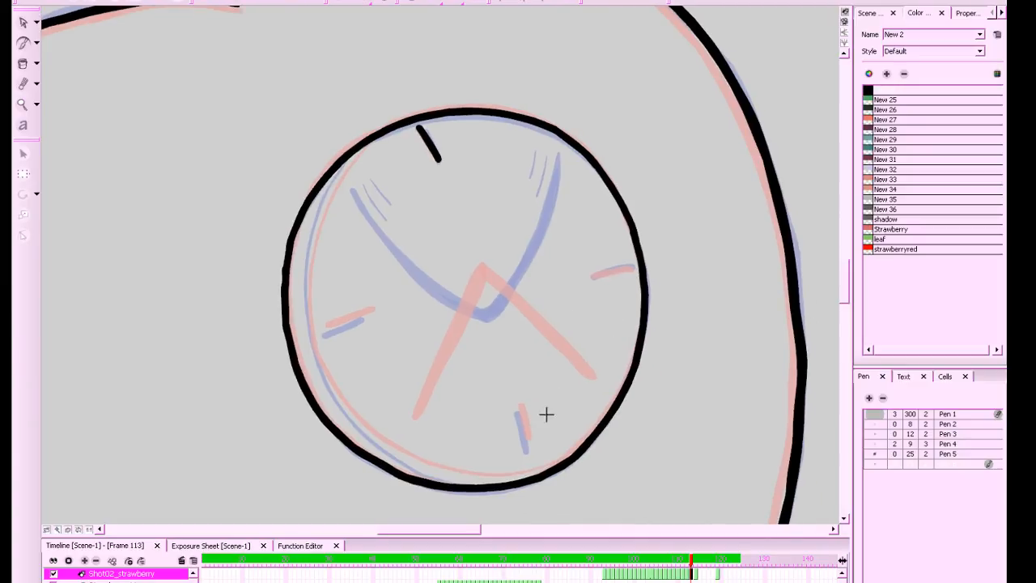
pyautogui.moveTo(519, 407); pyautogui.dragTo(525, 440)
pyautogui.moveTo(630, 267); pyautogui.dragTo(586, 275)
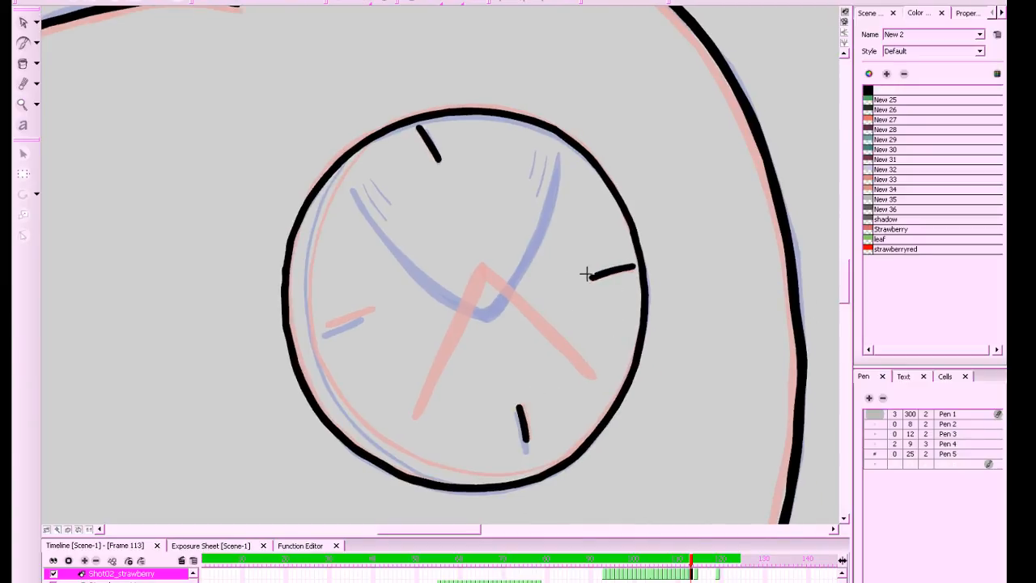
pyautogui.moveTo(322, 329); pyautogui.dragTo(364, 314)
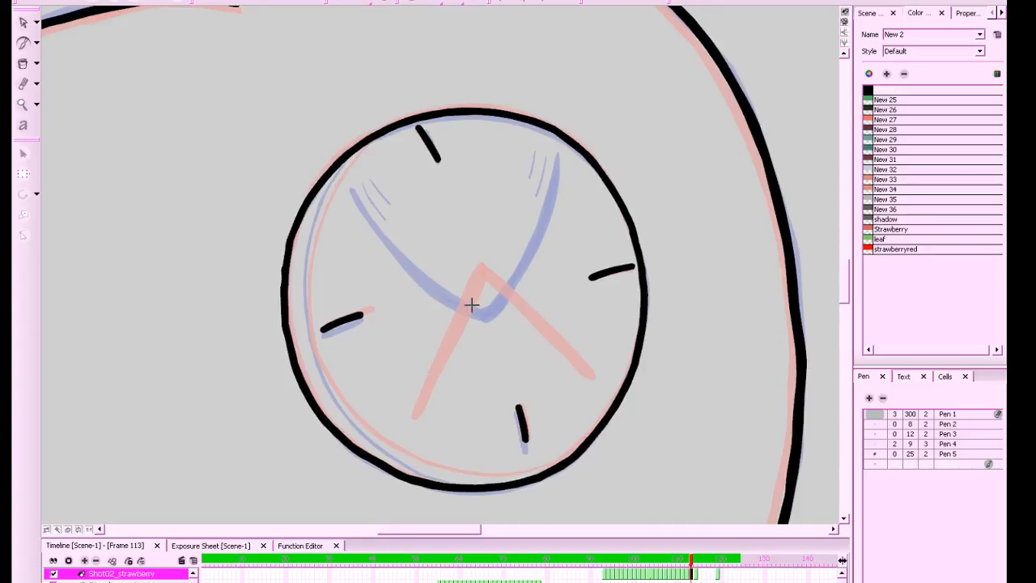
pyautogui.moveTo(483, 280); pyautogui.dragTo(375, 381)
pyautogui.hotkey('ctrl', 'z')
pyautogui.moveTo(485, 278); pyautogui.dragTo(385, 396)
pyautogui.hotkey('ctrl', 'z')
# Ink the two clock hands in frame 113 with Pen 6, meeting in a point at the clock's centre
pyautogui.click(921, 447)
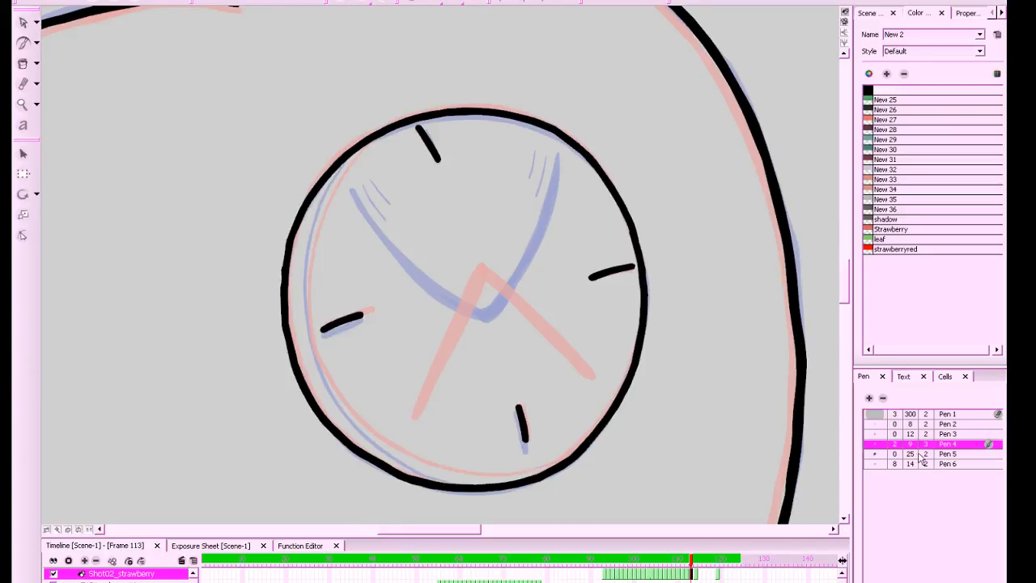
pyautogui.click(922, 465)
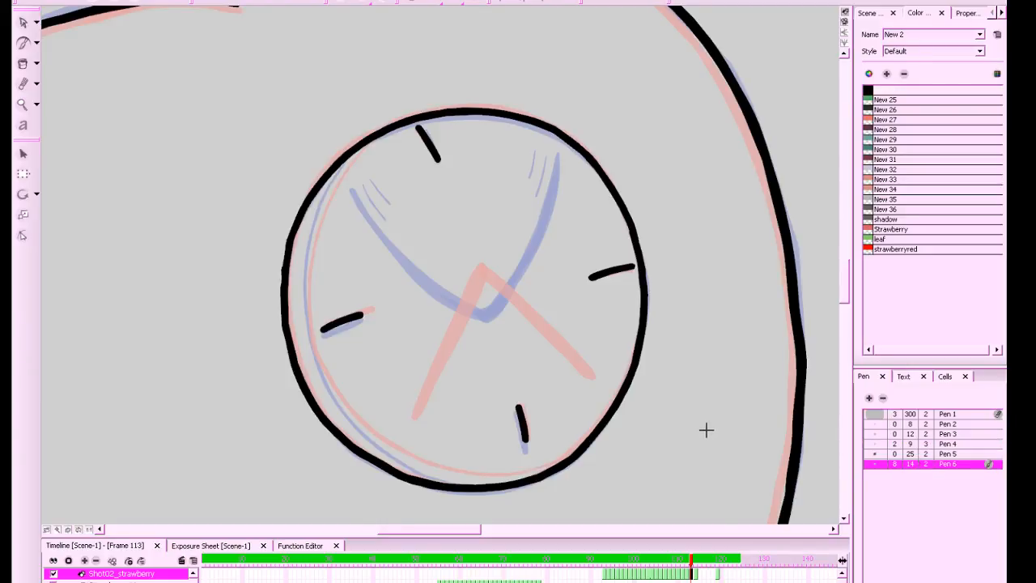
pyautogui.moveTo(487, 275); pyautogui.dragTo(391, 416)
pyautogui.hotkey('ctrl', 'z')
pyautogui.moveTo(484, 285); pyautogui.dragTo(382, 411)
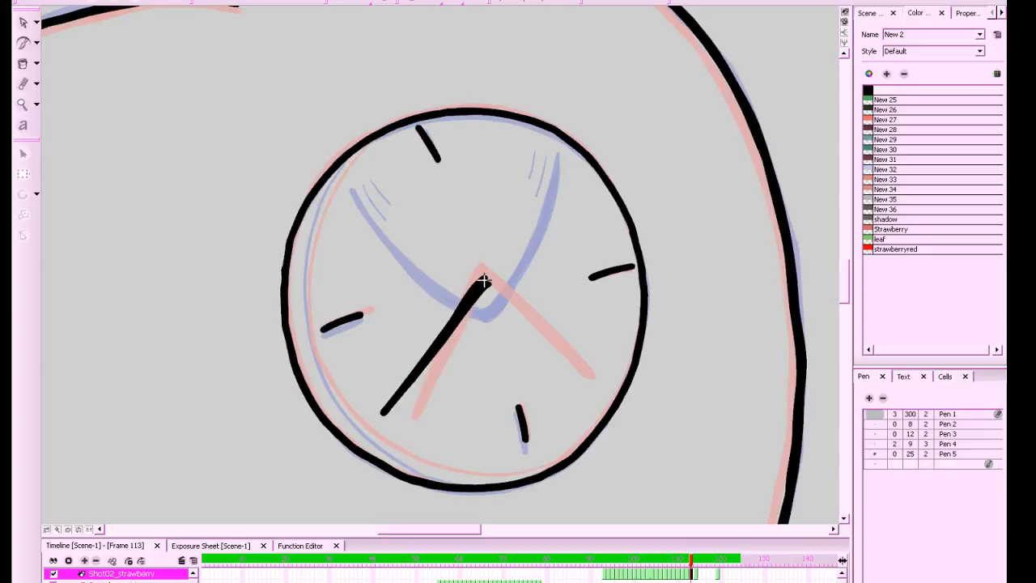
pyautogui.moveTo(486, 279); pyautogui.dragTo(609, 354)
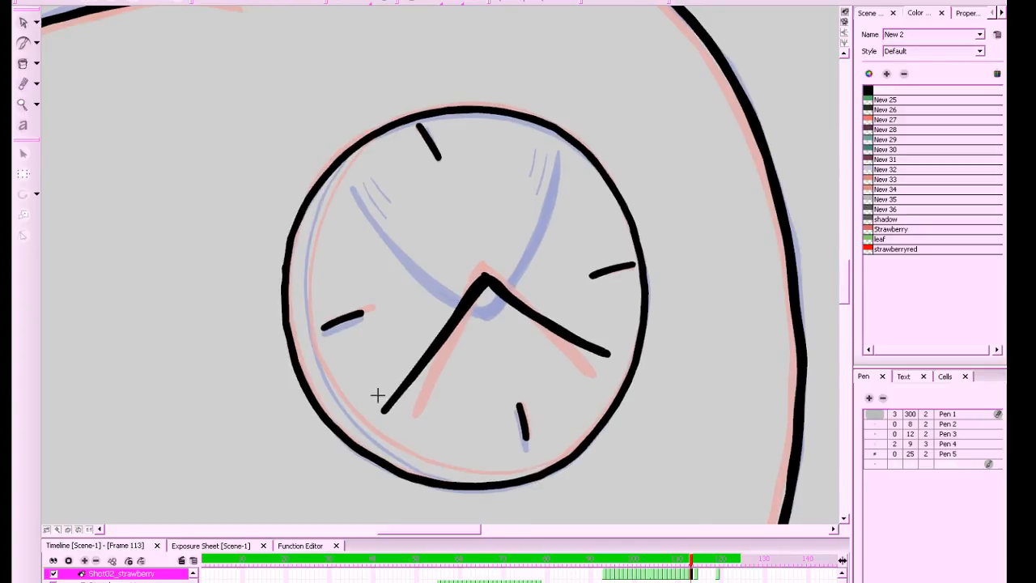
# Ink the thin inner rim line and short motion lines beside both clock hands with Pen 4 in frame 113
pyautogui.click(931, 444)
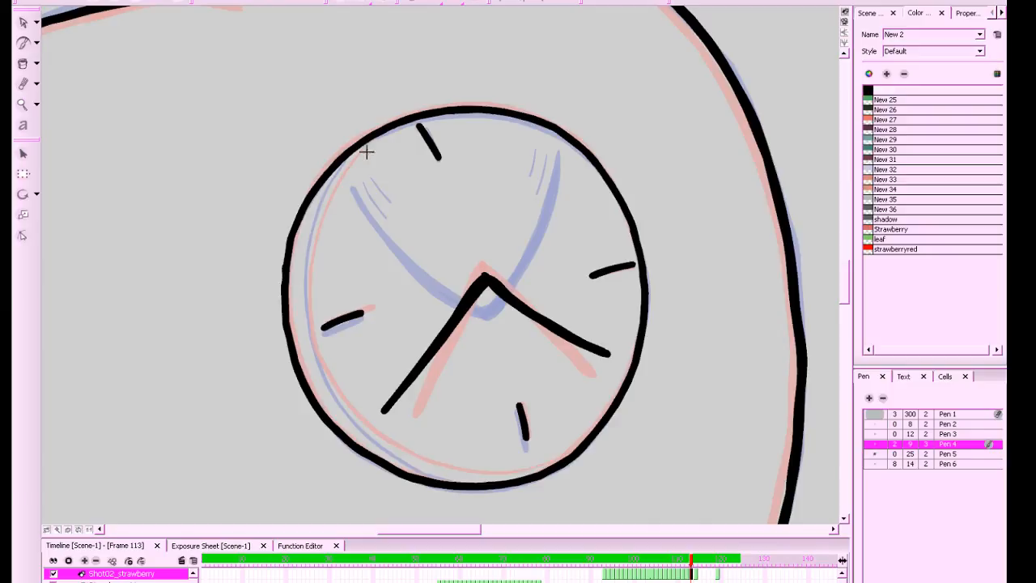
pyautogui.moveTo(363, 139)
pyautogui.mouseDown()
pyautogui.moveTo(315, 227)
pyautogui.moveTo(309, 267)
pyautogui.moveTo(326, 374)
pyautogui.moveTo(386, 448)
pyautogui.moveTo(472, 482)
pyautogui.moveTo(519, 481)
pyautogui.mouseUp()
pyautogui.moveTo(366, 383)
pyautogui.mouseDown()
pyautogui.moveTo(410, 348)
pyautogui.moveTo(398, 334)
pyautogui.mouseUp()
pyautogui.moveTo(550, 299); pyautogui.dragTo(597, 313)
pyautogui.moveTo(363, 339); pyautogui.dragTo(384, 327)
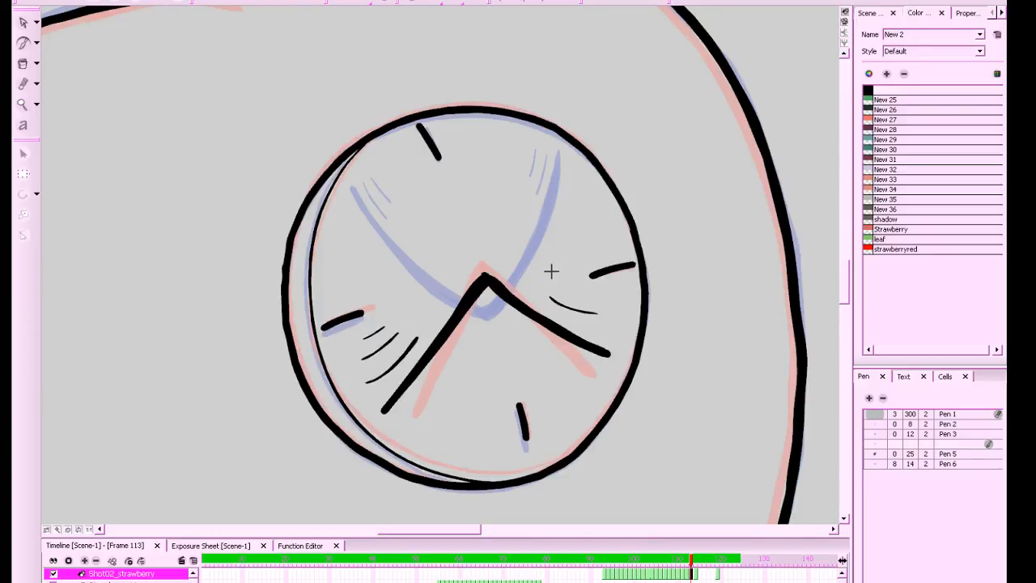
pyautogui.moveTo(549, 285); pyautogui.dragTo(600, 293)
pyautogui.moveTo(550, 253)
pyautogui.mouseDown()
pyautogui.moveTo(607, 247)
pyautogui.moveTo(591, 262)
pyautogui.mouseUp()
# Zoom out and flip through frames 111 to 114 to check the motion of the inked head
pyautogui.press('1')
pyautogui.press('1')
pyautogui.press('1')
pyautogui.press('1')
pyautogui.press('1')
pyautogui.press(',')
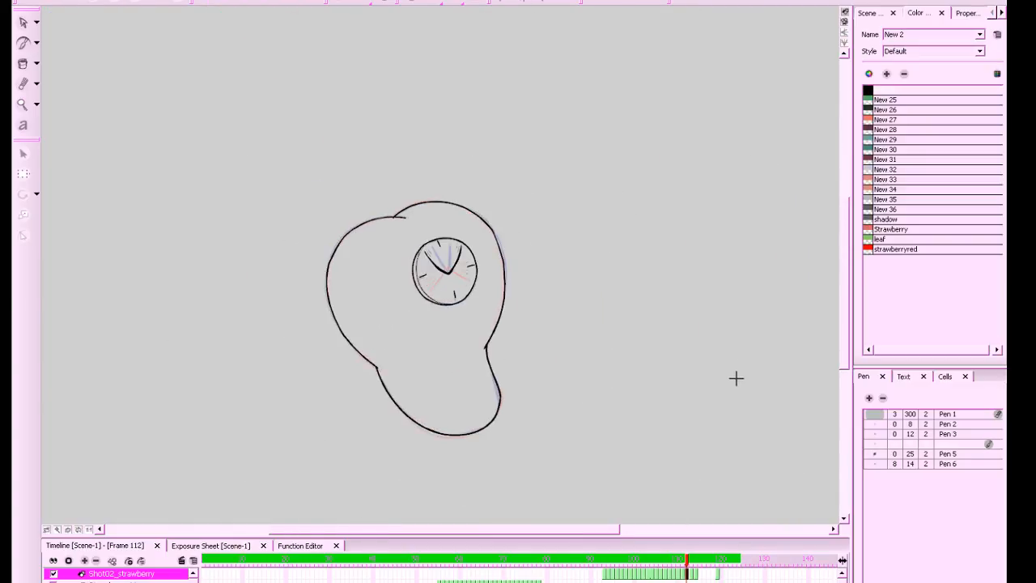
pyautogui.press(',')
pyautogui.press('.')
pyautogui.press('.')
pyautogui.press('.')
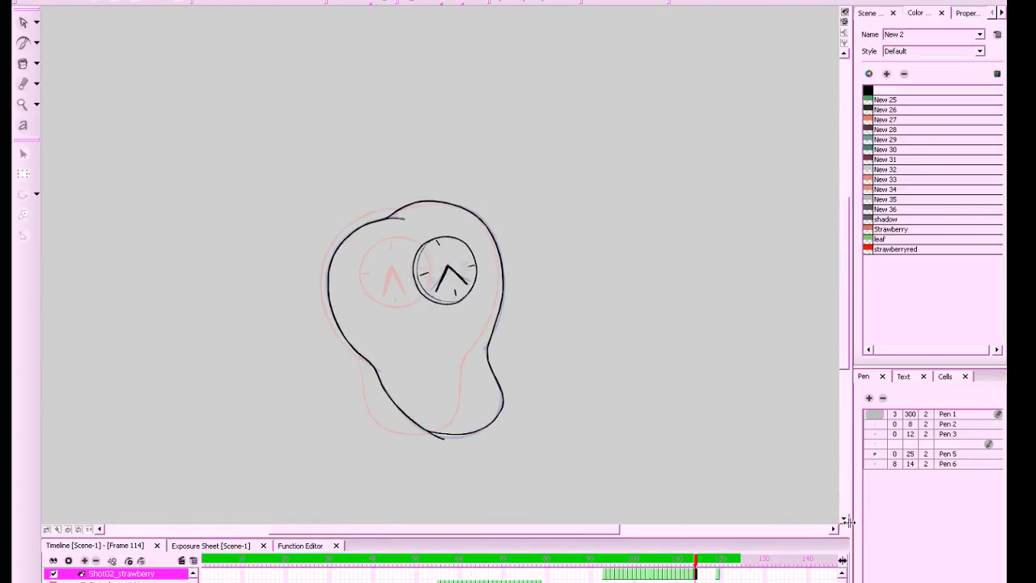
# Save the scene with the whole head of frame 114 in view
pyautogui.press('2')
pyautogui.moveTo(677, 362); pyautogui.dragTo(686, 355)
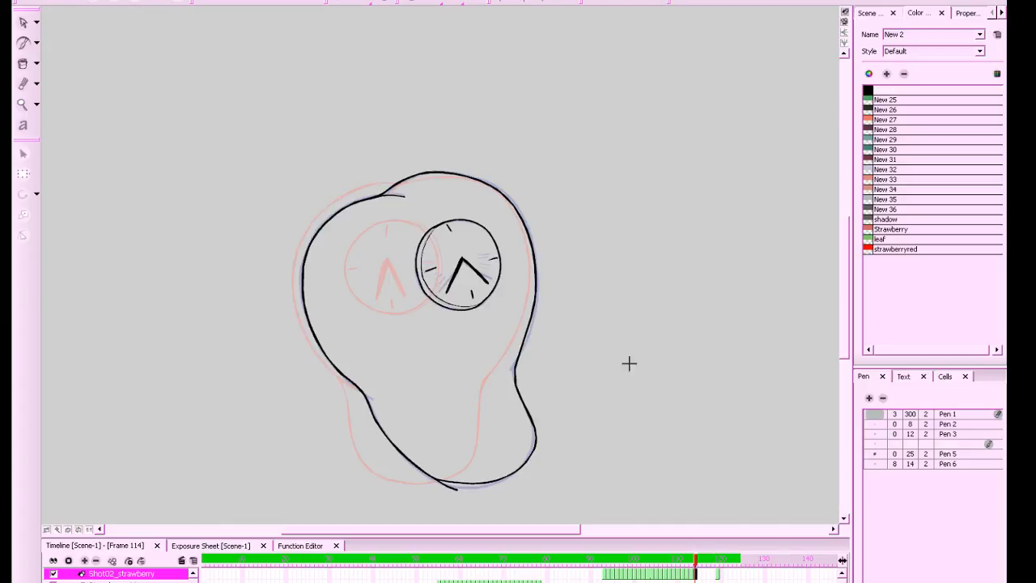
pyautogui.hotkey('ctrl', 's')
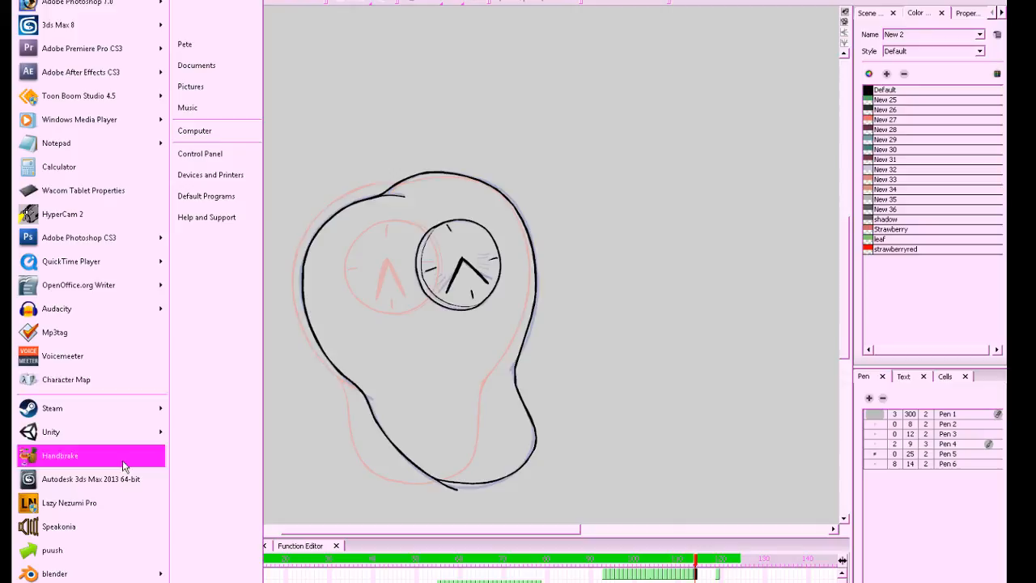
# Switch to the Windows Control Panel and set the Yeti Stereo Microphone's recording level to 100 in the sound settings
pyautogui.click(243, 154)
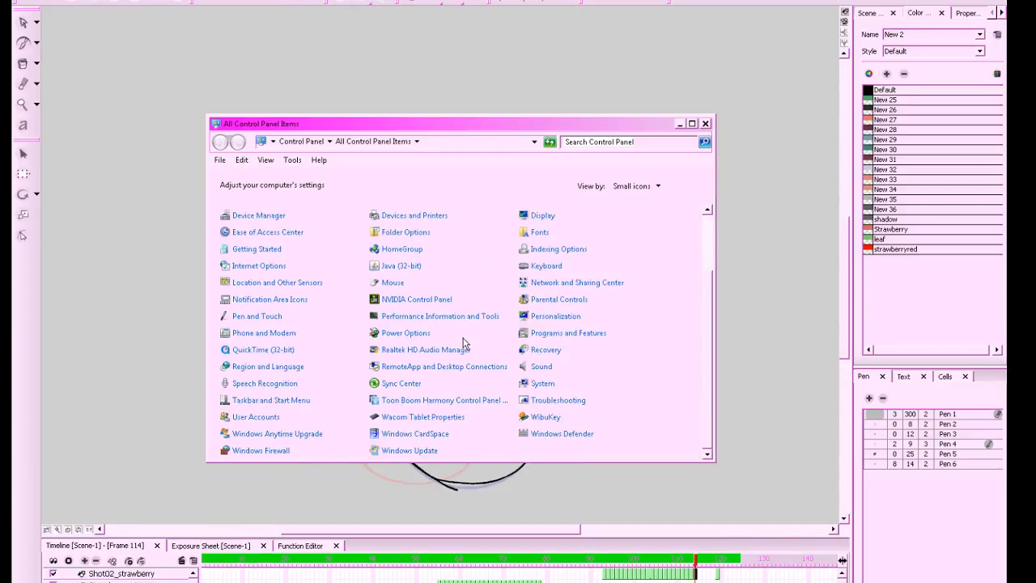
pyautogui.click(541, 368)
pyautogui.click(171, 82)
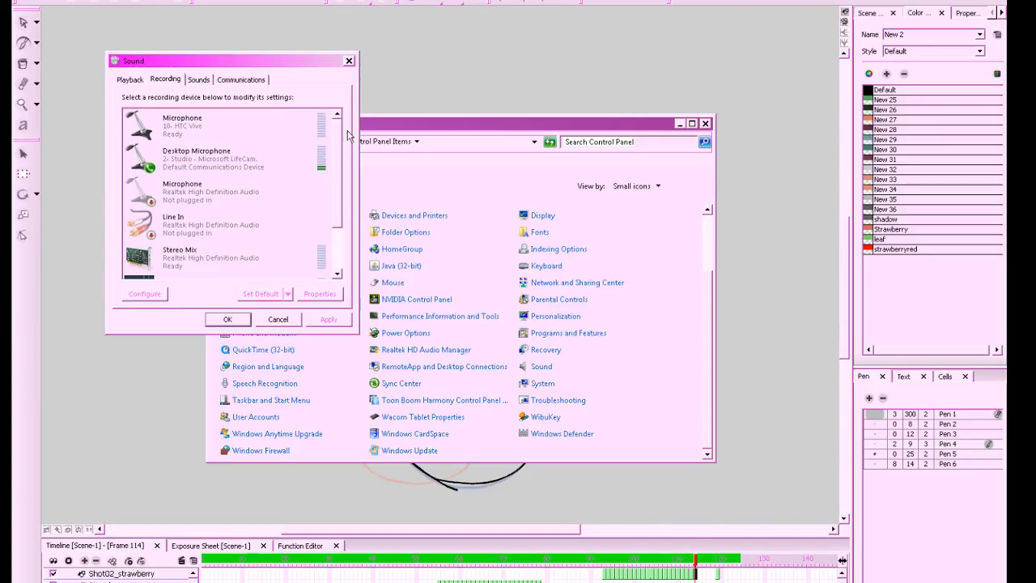
pyautogui.scroll(-3, 339, 137)
pyautogui.click(267, 263)
pyautogui.click(324, 294)
pyautogui.click(202, 125)
pyautogui.moveTo(171, 162); pyautogui.dragTo(335, 171)
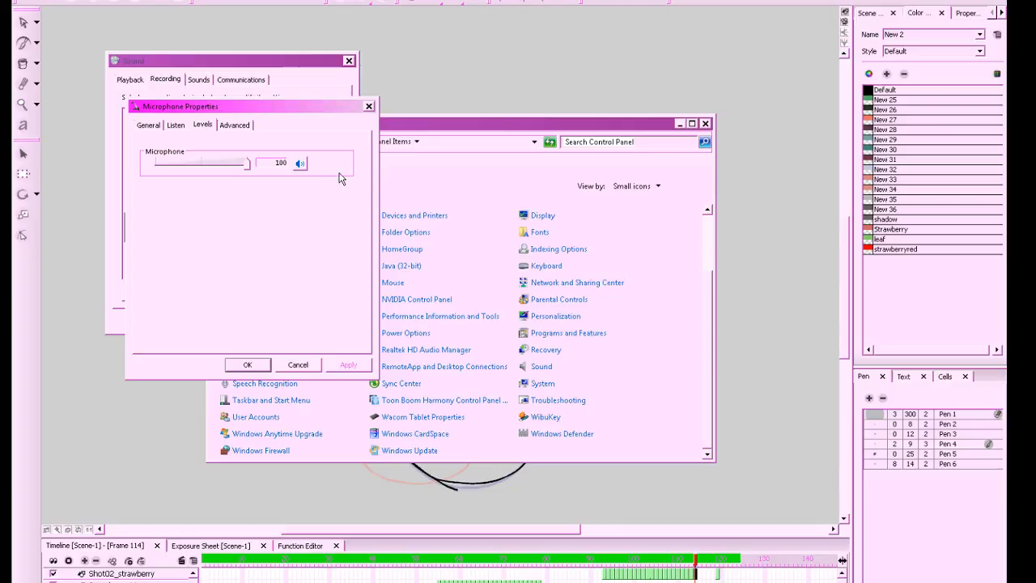
pyautogui.click(252, 368)
# Check the microphone's input meter among the recording devices, then close the sound settings and return to the animation
pyautogui.click(217, 275)
pyautogui.moveTo(338, 234)
pyautogui.mouseDown()
pyautogui.moveTo(340, 175)
pyautogui.moveTo(338, 242)
pyautogui.mouseUp()
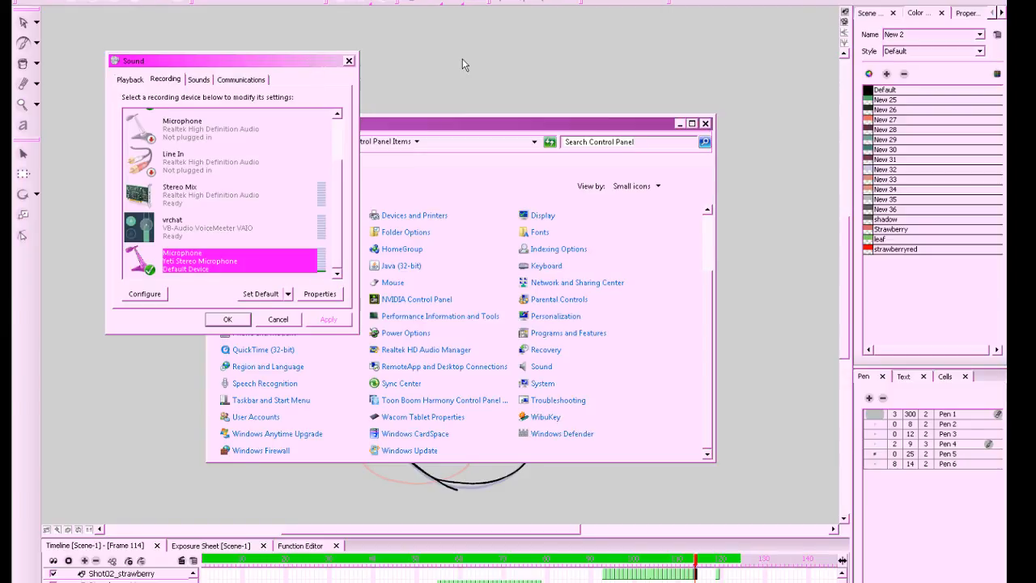
pyautogui.click(349, 60)
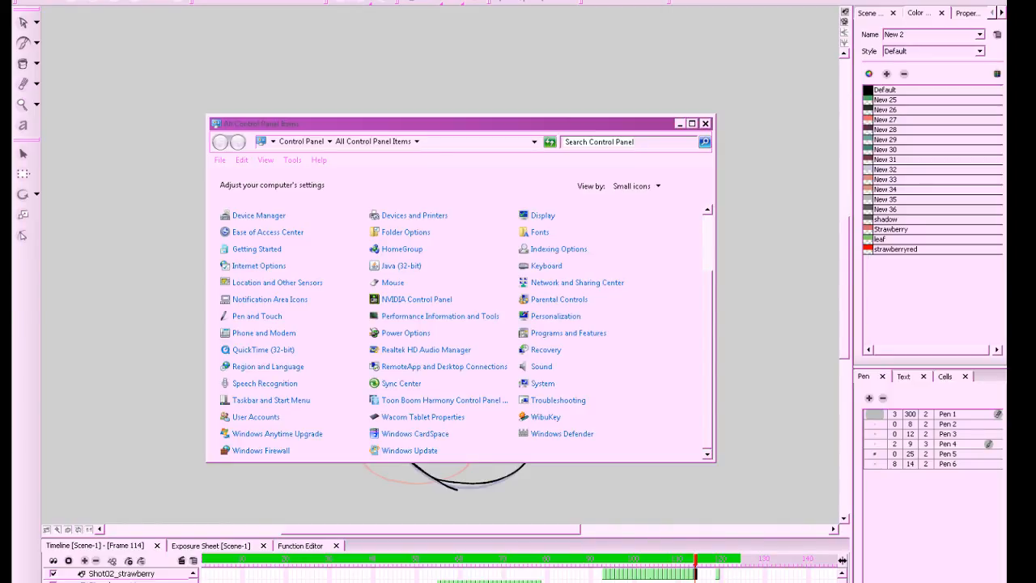
pyautogui.click(679, 124)
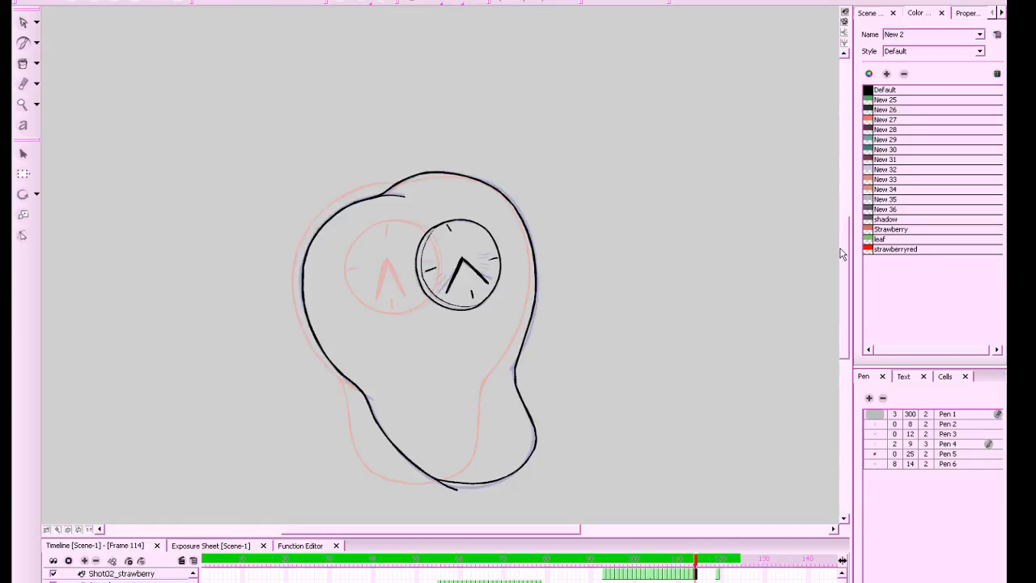
# Make the black Default colour and Pen 6 active for inking past frame 114
pyautogui.click(701, 560)
pyautogui.moveTo(727, 416); pyautogui.dragTo(757, 369)
pyautogui.scroll(2, 752, 373)
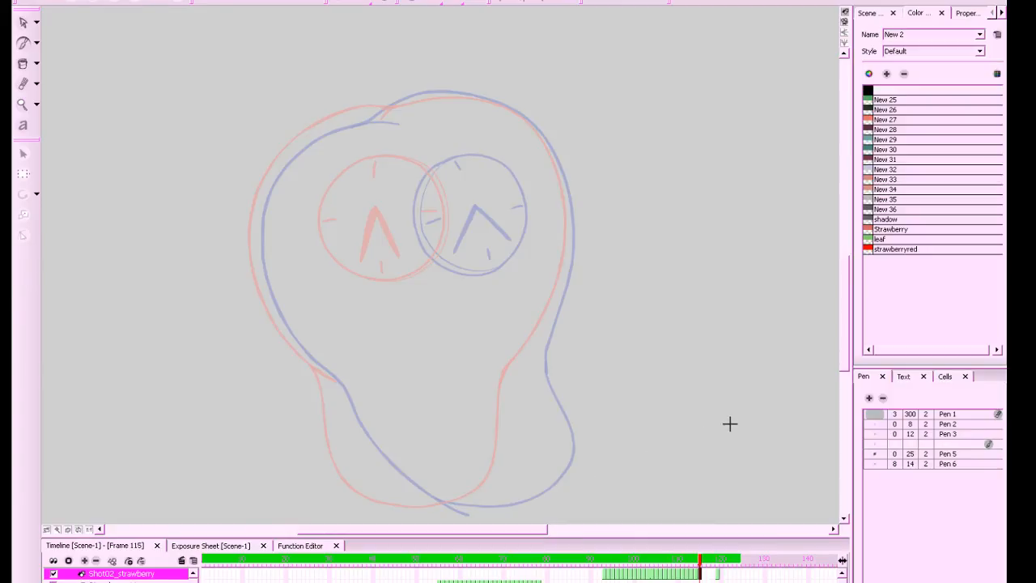
pyautogui.click(869, 90)
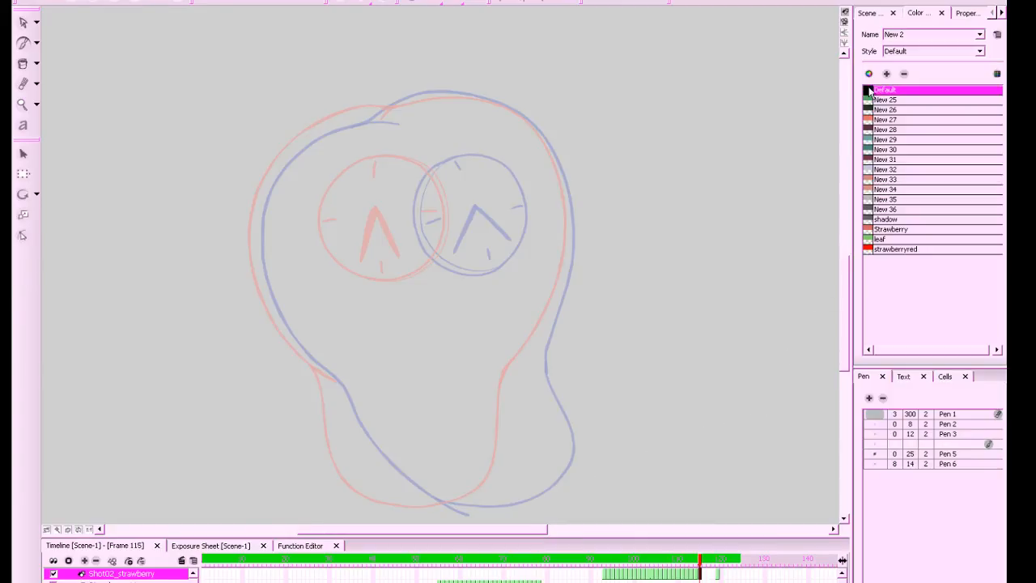
pyautogui.click(913, 459)
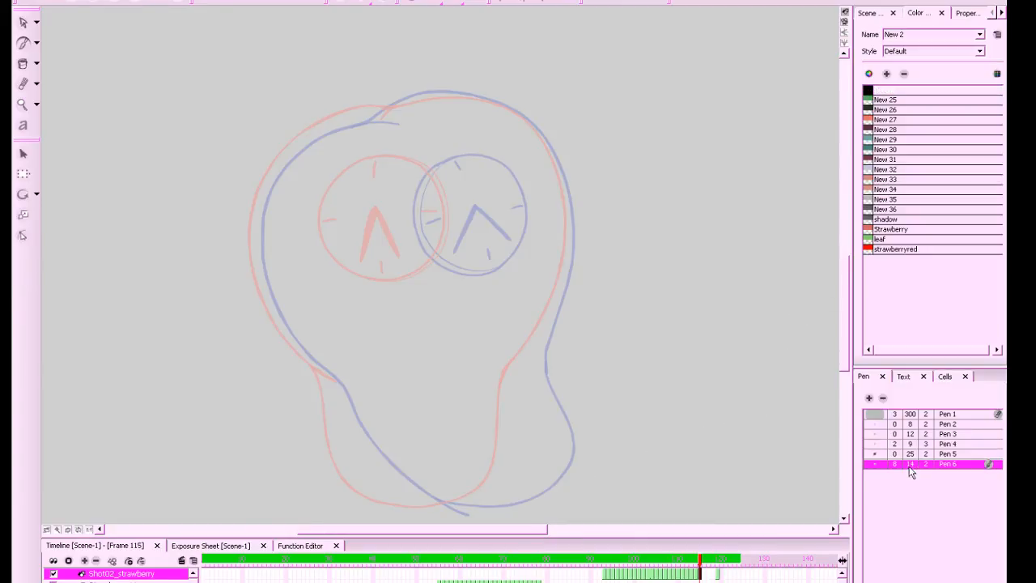
pyautogui.moveTo(687, 412); pyautogui.dragTo(720, 418)
# Go to frame 117 and show the pink rough sketch beneath the drawing, with the clock eye in close view
pyautogui.moveTo(701, 560); pyautogui.dragTo(710, 562)
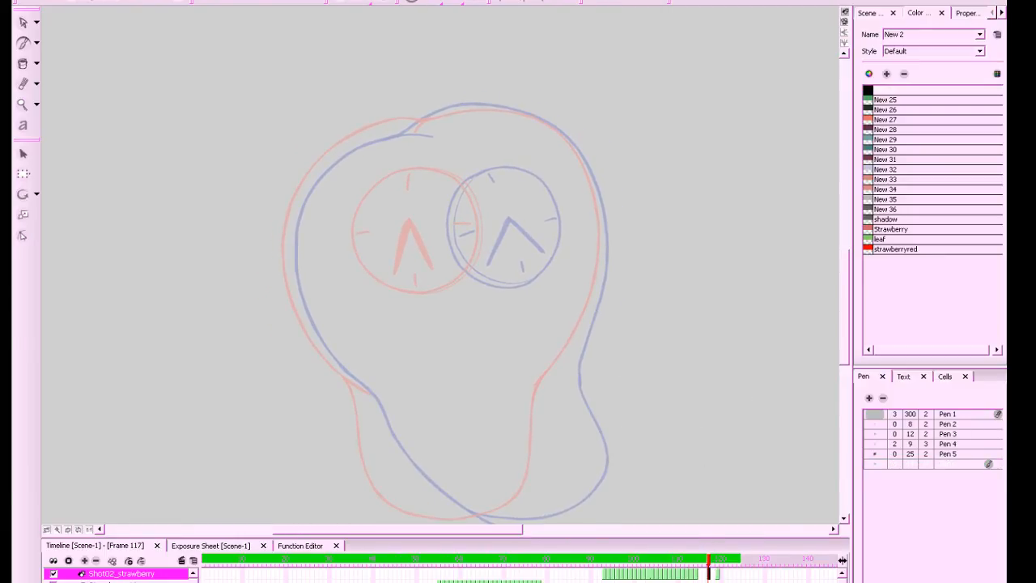
pyautogui.click(479, 2)
pyautogui.moveTo(653, 353); pyautogui.dragTo(632, 388)
pyautogui.press('2')
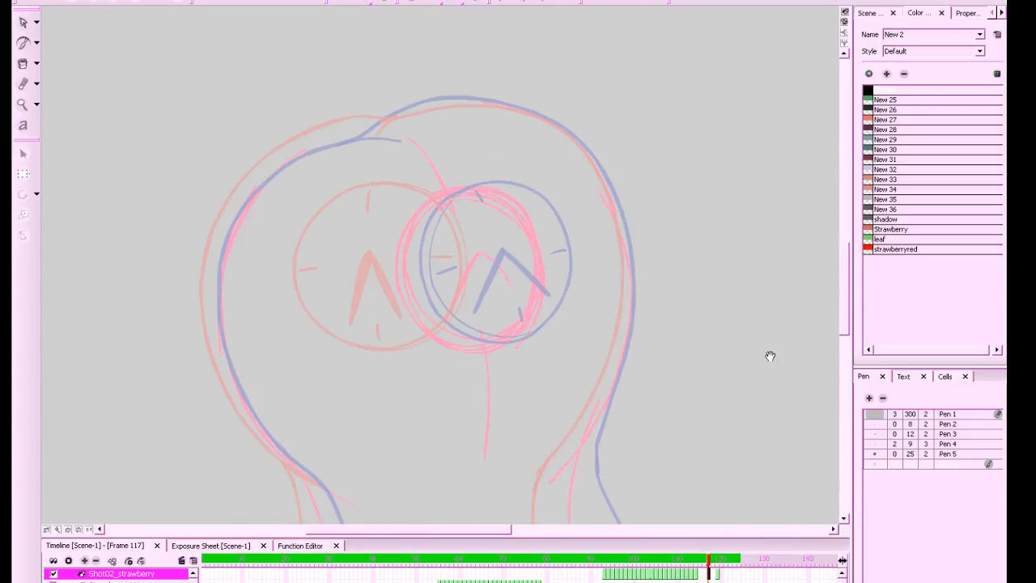
pyautogui.moveTo(775, 347); pyautogui.dragTo(790, 362)
pyautogui.press('2')
pyautogui.moveTo(741, 413); pyautogui.dragTo(751, 395)
pyautogui.moveTo(463, 188); pyautogui.dragTo(509, 167)
pyautogui.hotkey('ctrl', 'z')
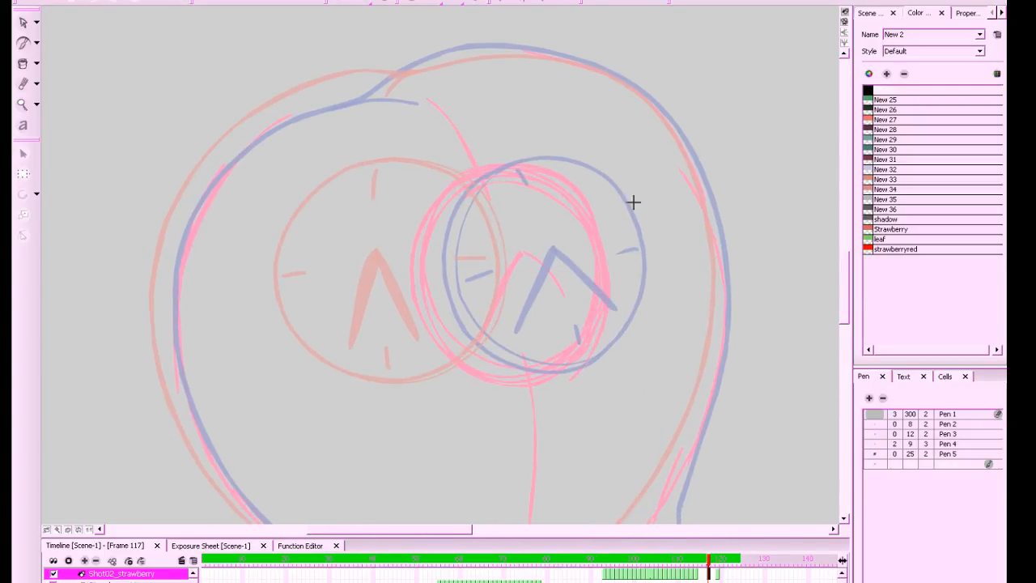
pyautogui.moveTo(680, 326); pyautogui.dragTo(687, 323)
pyautogui.moveTo(464, 187)
pyautogui.mouseDown()
pyautogui.moveTo(513, 173)
pyautogui.moveTo(578, 190)
pyautogui.moveTo(601, 216)
pyautogui.moveTo(620, 280)
pyautogui.mouseUp()
pyautogui.hotkey('ctrl', 'z')
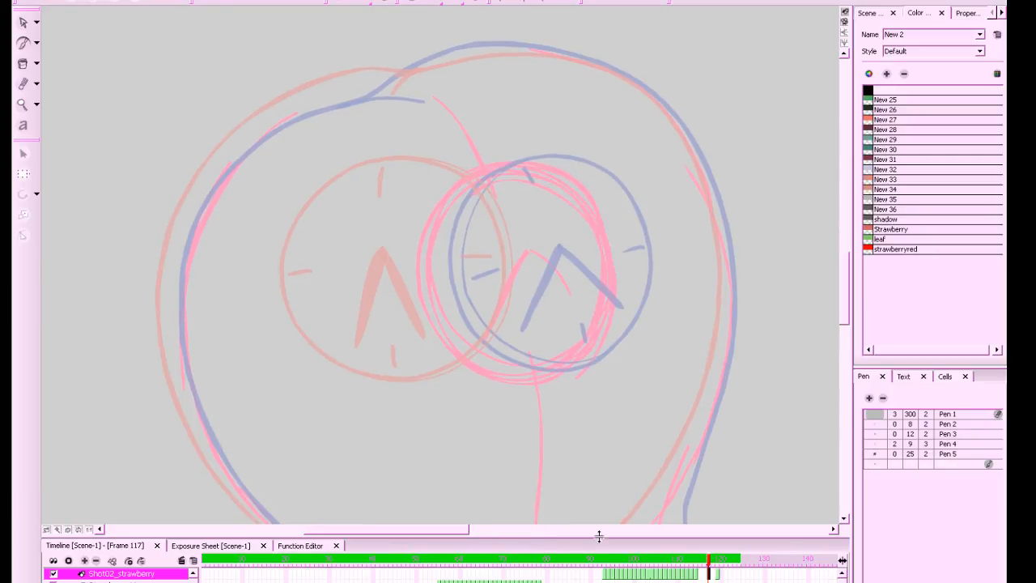
pyautogui.moveTo(468, 186)
pyautogui.mouseDown()
pyautogui.moveTo(522, 172)
pyautogui.moveTo(585, 192)
pyautogui.moveTo(611, 232)
pyautogui.moveTo(620, 306)
pyautogui.moveTo(592, 364)
pyautogui.moveTo(536, 383)
pyautogui.moveTo(485, 380)
pyautogui.moveTo(430, 338)
pyautogui.moveTo(452, 197)
pyautogui.mouseUp()
pyautogui.hotkey('ctrl', 'z')
pyautogui.moveTo(631, 377); pyautogui.dragTo(617, 400)
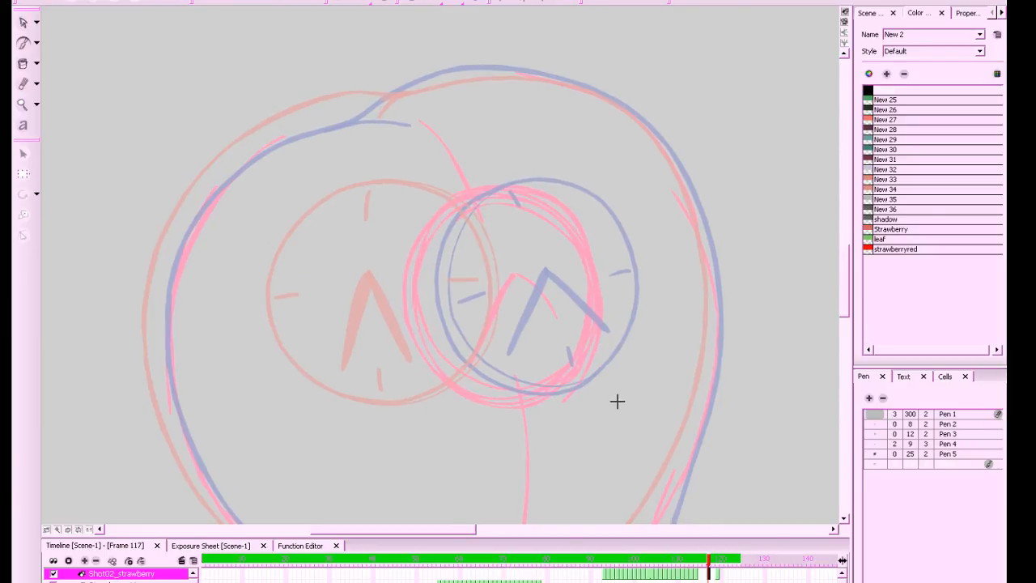
# Ink the clock eye's outer rim as a closed oval over the pink sketch in frame 117
pyautogui.moveTo(498, 195)
pyautogui.mouseDown()
pyautogui.moveTo(440, 220)
pyautogui.moveTo(414, 264)
pyautogui.moveTo(413, 319)
pyautogui.moveTo(443, 382)
pyautogui.moveTo(494, 409)
pyautogui.moveTo(560, 399)
pyautogui.moveTo(597, 360)
pyautogui.moveTo(603, 301)
pyautogui.moveTo(583, 242)
pyautogui.moveTo(533, 201)
pyautogui.moveTo(503, 195)
pyautogui.mouseUp()
pyautogui.hotkey('ctrl', 'z')
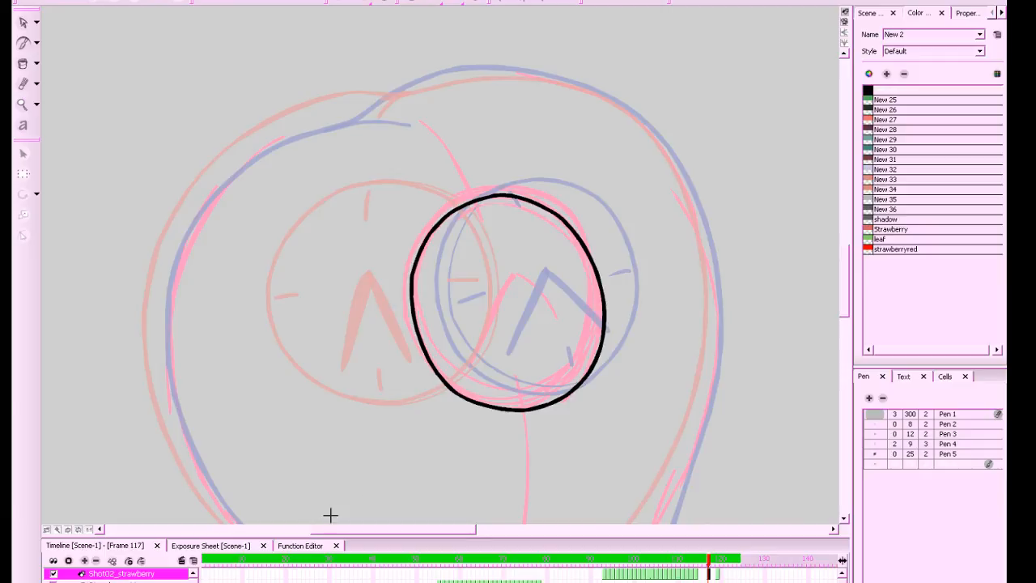
pyautogui.press('f')
pyautogui.press('g')
pyautogui.press('g')
pyautogui.press('f')
# Select the inked clock rim in frame 117 and scale it slightly wider and shorter to make it rounder
pyautogui.click(25, 24)
pyautogui.moveTo(267, 227); pyautogui.dragTo(623, 368)
pyautogui.press('space')
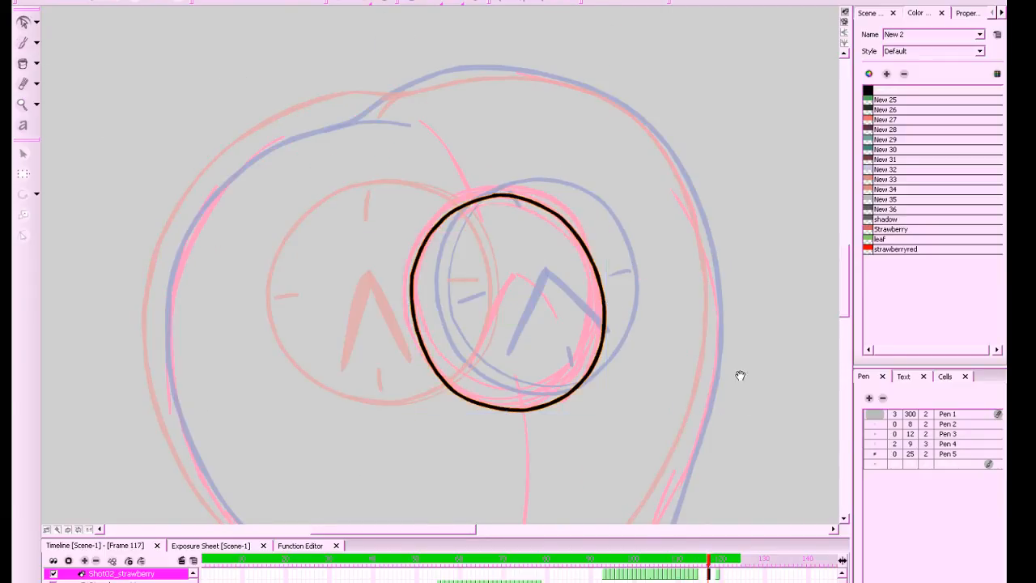
pyautogui.moveTo(735, 387); pyautogui.dragTo(746, 373)
pyautogui.click(515, 183)
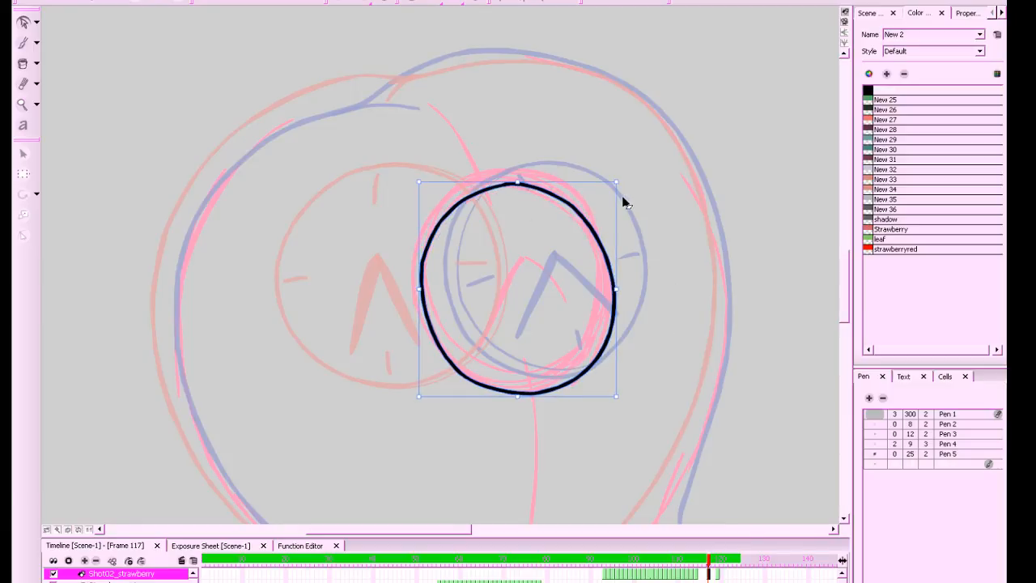
pyautogui.moveTo(618, 184); pyautogui.dragTo(622, 183)
pyautogui.moveTo(619, 289); pyautogui.dragTo(624, 289)
pyautogui.moveTo(519, 398); pyautogui.dragTo(514, 396)
pyautogui.click(495, 426)
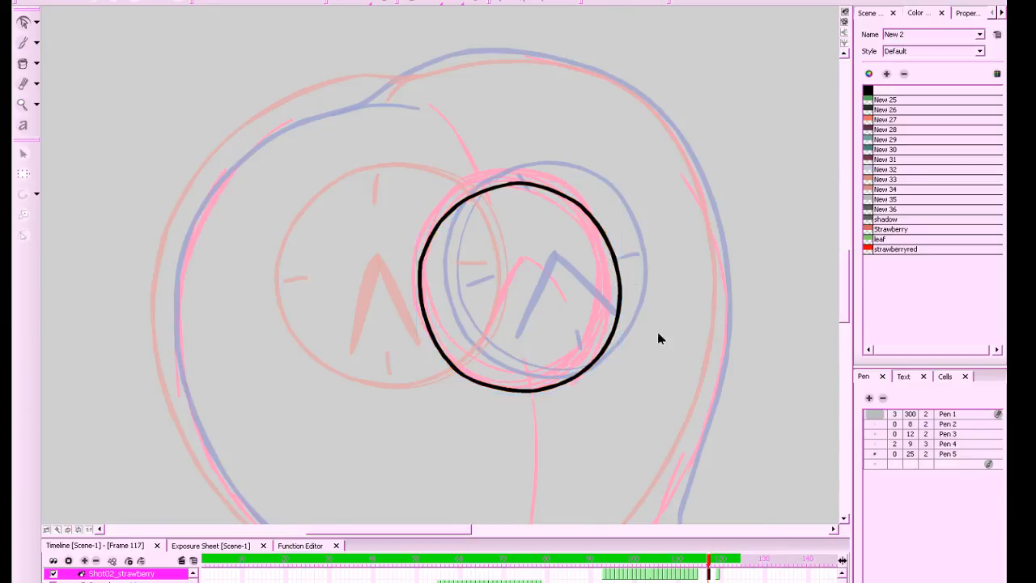
# Ink the four short hour ticks inside the clock eye's rim in frame 117
pyautogui.press('f')
pyautogui.press('.')
pyautogui.press('.')
pyautogui.press('.')
pyautogui.press('b')
pyautogui.moveTo(504, 194); pyautogui.dragTo(510, 211)
pyautogui.moveTo(609, 260); pyautogui.dragTo(588, 268)
pyautogui.moveTo(547, 369); pyautogui.dragTo(549, 377)
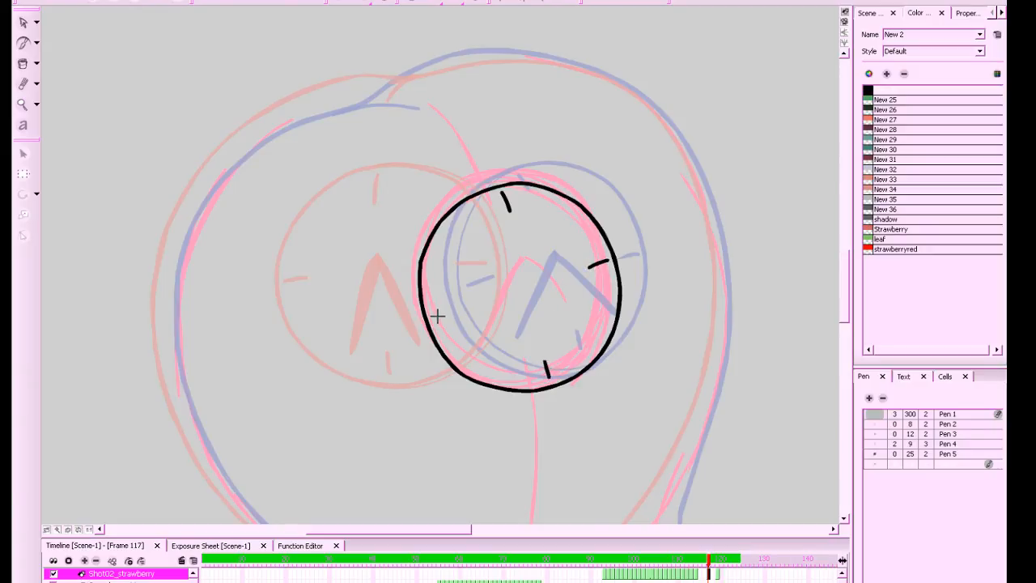
pyautogui.moveTo(445, 311); pyautogui.dragTo(465, 307)
# Ink a thin inner rim line along the clock eye's left side with Pen 4 and compare it with the neighbouring drawings
pyautogui.click(908, 445)
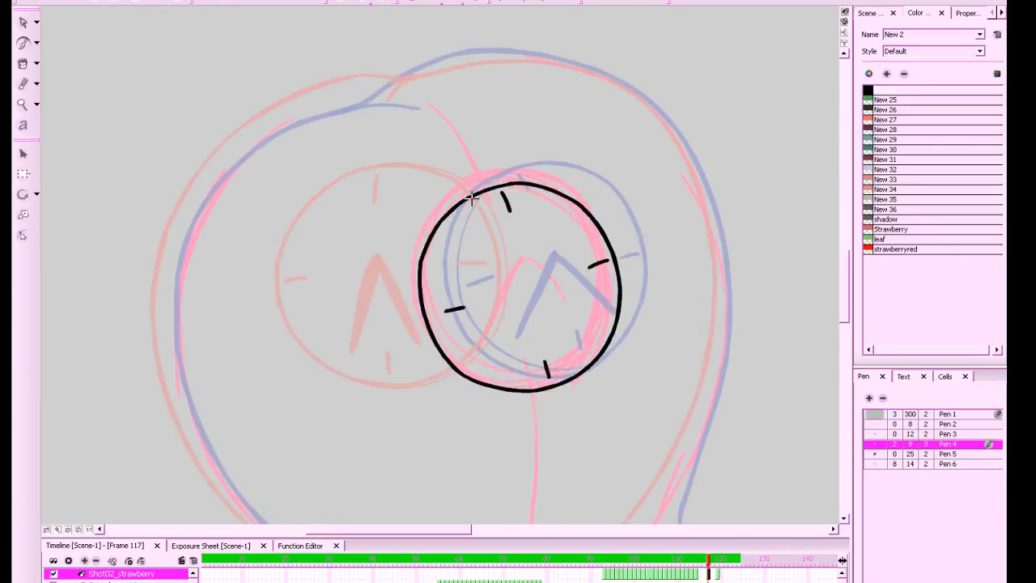
pyautogui.moveTo(475, 197); pyautogui.dragTo(442, 232)
pyautogui.hotkey('ctrl', 'z')
pyautogui.hotkey('ctrl', 'z')
pyautogui.moveTo(480, 191)
pyautogui.mouseDown()
pyautogui.moveTo(430, 251)
pyautogui.moveTo(430, 301)
pyautogui.moveTo(453, 347)
pyautogui.moveTo(493, 377)
pyautogui.moveTo(541, 389)
pyautogui.moveTo(563, 379)
pyautogui.mouseUp()
pyautogui.scroll(-3, 615, 340)
pyautogui.scroll(4, 632, 416)
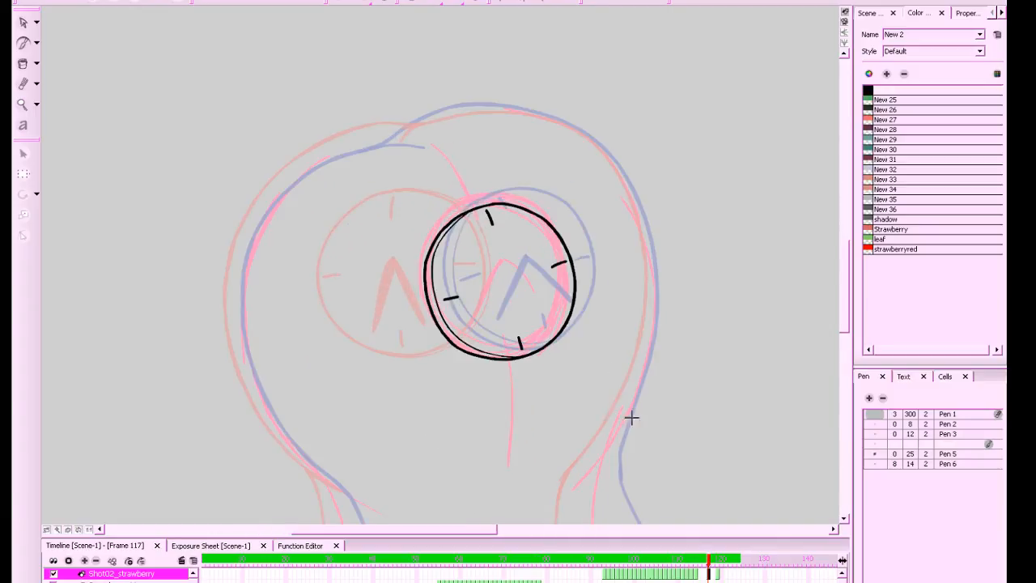
pyautogui.press('f')
pyautogui.press('g')
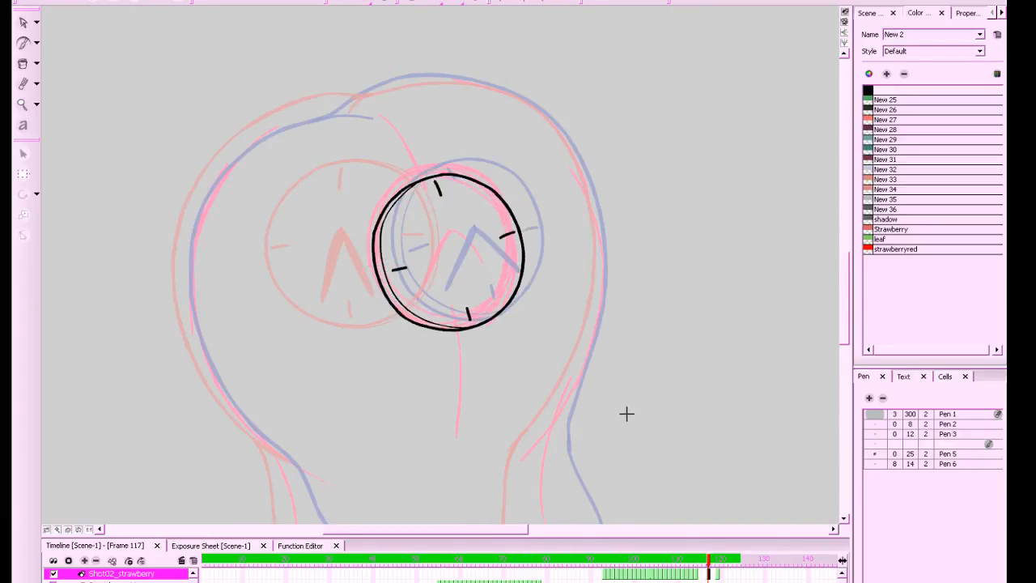
pyautogui.press('g')
pyautogui.press('f')
# Ink the clock eye's left hand in frame 117 with Pen 6 and the black Default colour, redoing the stroke until it fits
pyautogui.click(869, 92)
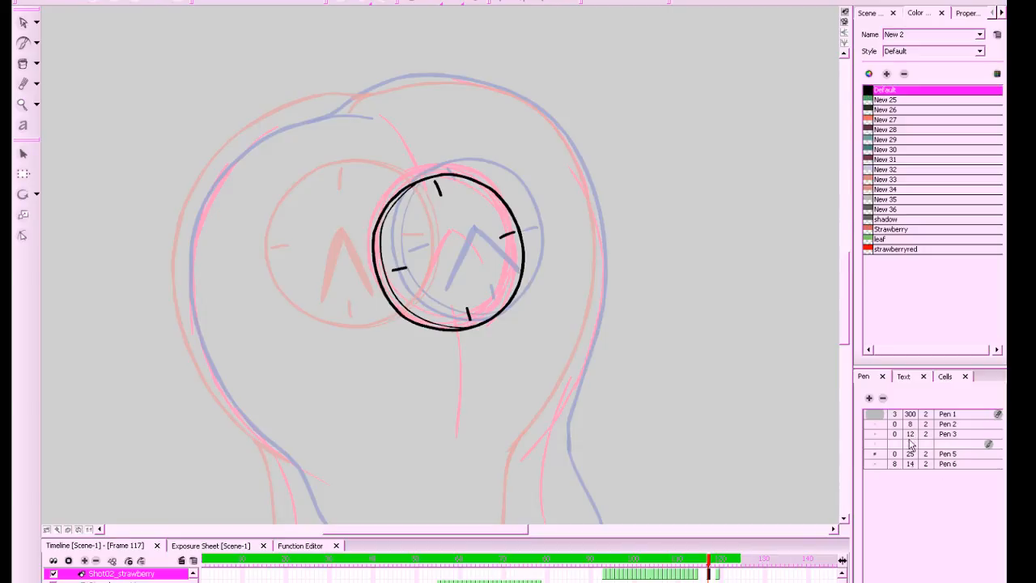
pyautogui.click(907, 466)
pyautogui.press('space')
pyautogui.moveTo(703, 407); pyautogui.dragTo(747, 333)
pyautogui.press('1')
pyautogui.moveTo(642, 270); pyautogui.dragTo(629, 300)
pyautogui.press('2')
pyautogui.press('2')
pyautogui.scroll(-1, 629, 298)
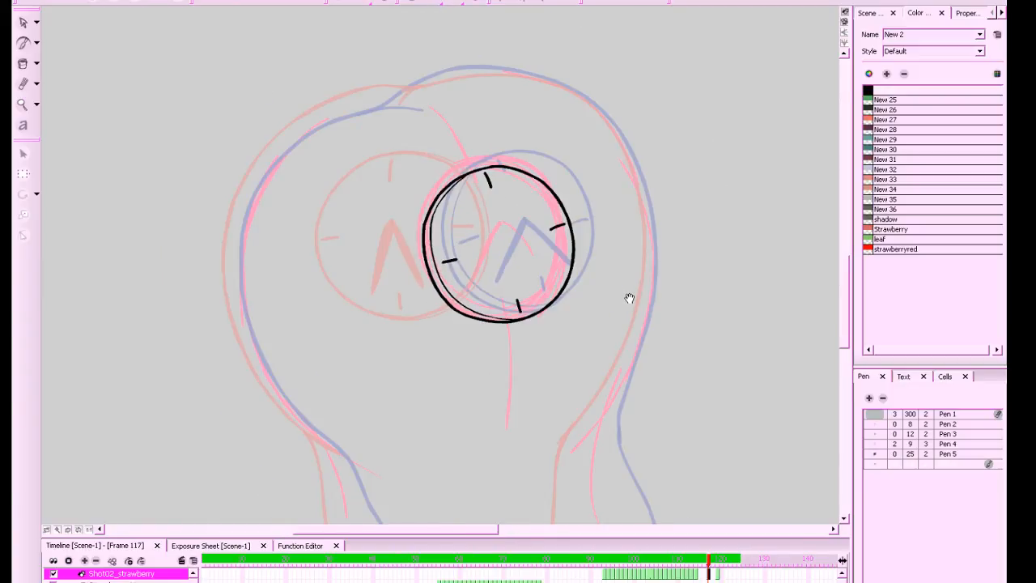
pyautogui.moveTo(660, 354); pyautogui.dragTo(588, 377)
pyautogui.scroll(3, 454, 296)
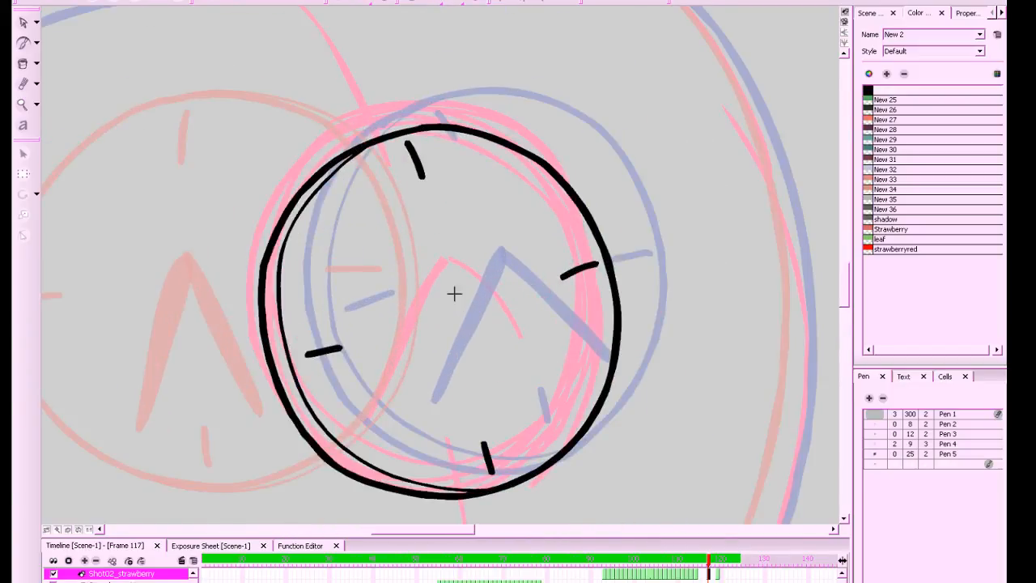
pyautogui.moveTo(449, 279); pyautogui.dragTo(404, 434)
pyautogui.hotkey('ctrl', 'z')
pyautogui.moveTo(448, 276); pyautogui.dragTo(404, 443)
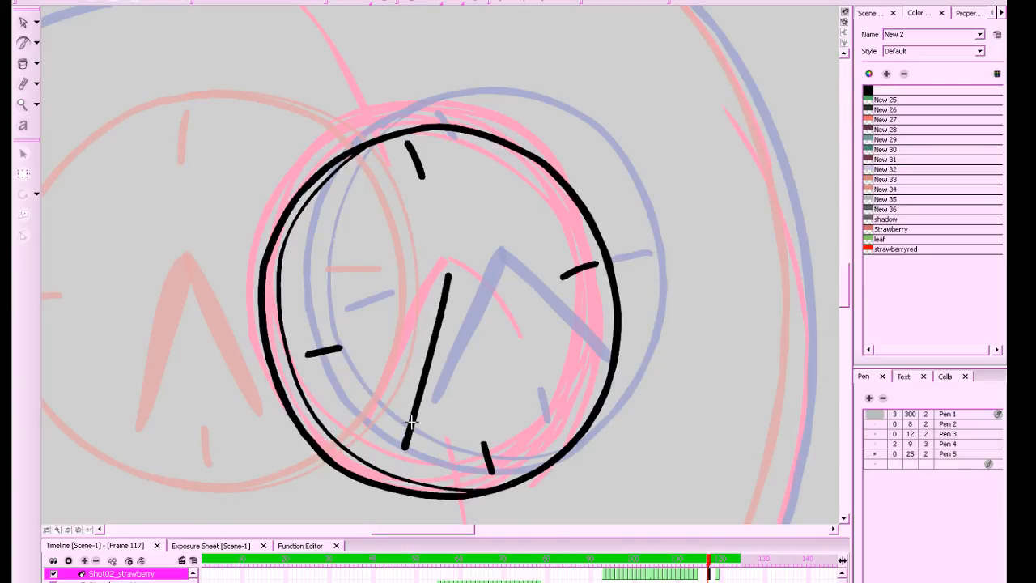
pyautogui.hotkey('ctrl', 'z')
pyautogui.moveTo(446, 275); pyautogui.dragTo(412, 433)
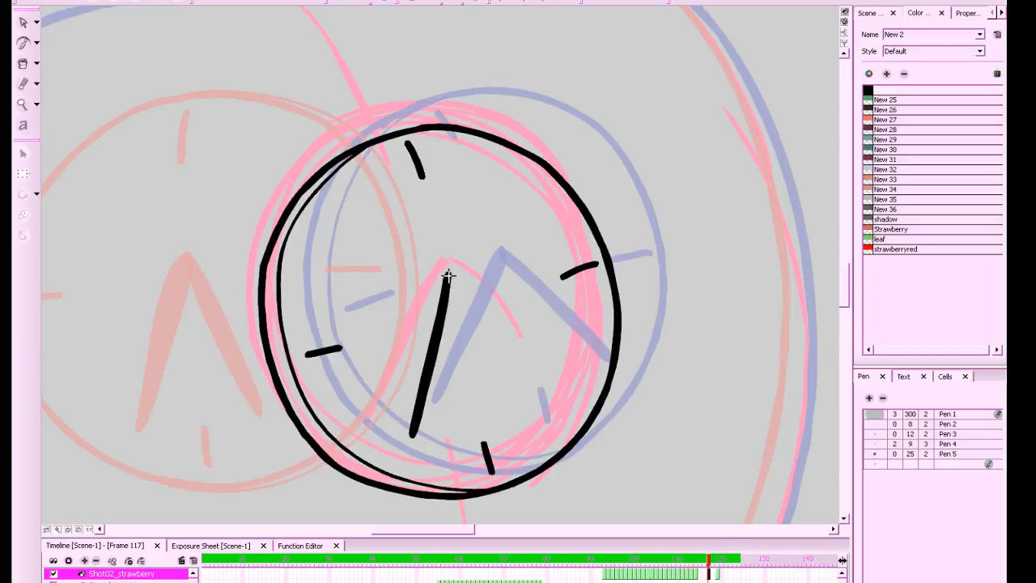
# Ink the clock's right hand from the same apex, thicken the left hand, and compare the frame with its neighbours
pyautogui.moveTo(448, 276); pyautogui.dragTo(538, 401)
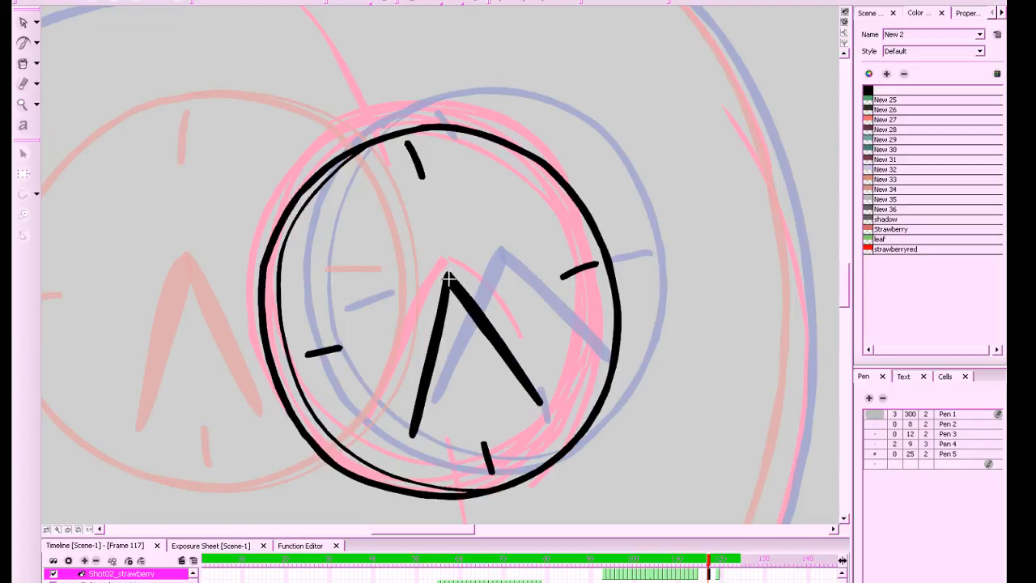
pyautogui.moveTo(415, 431); pyautogui.dragTo(450, 281)
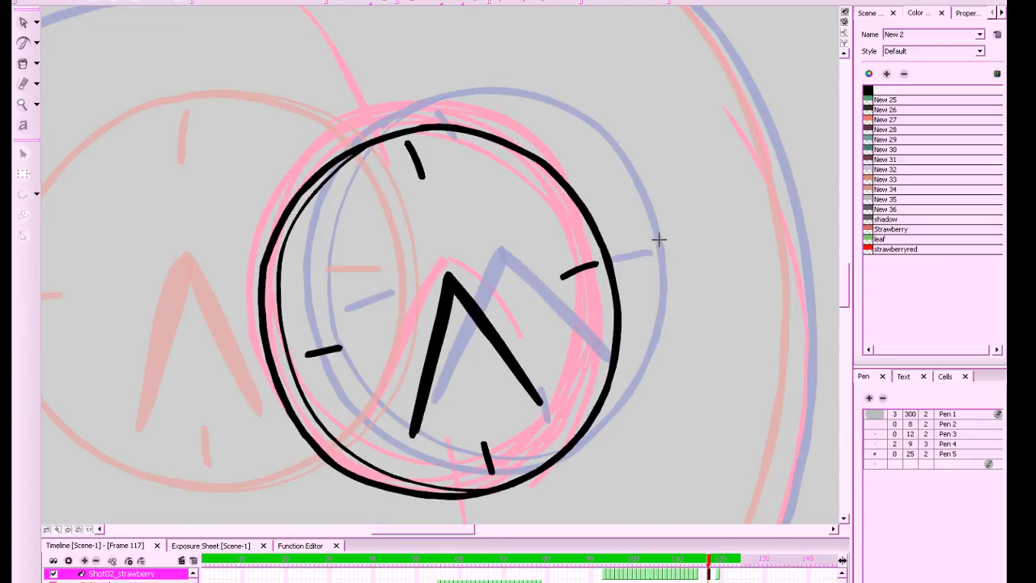
pyautogui.press('1')
pyautogui.press('1')
pyautogui.press('1')
pyautogui.press('f')
pyautogui.press('g')
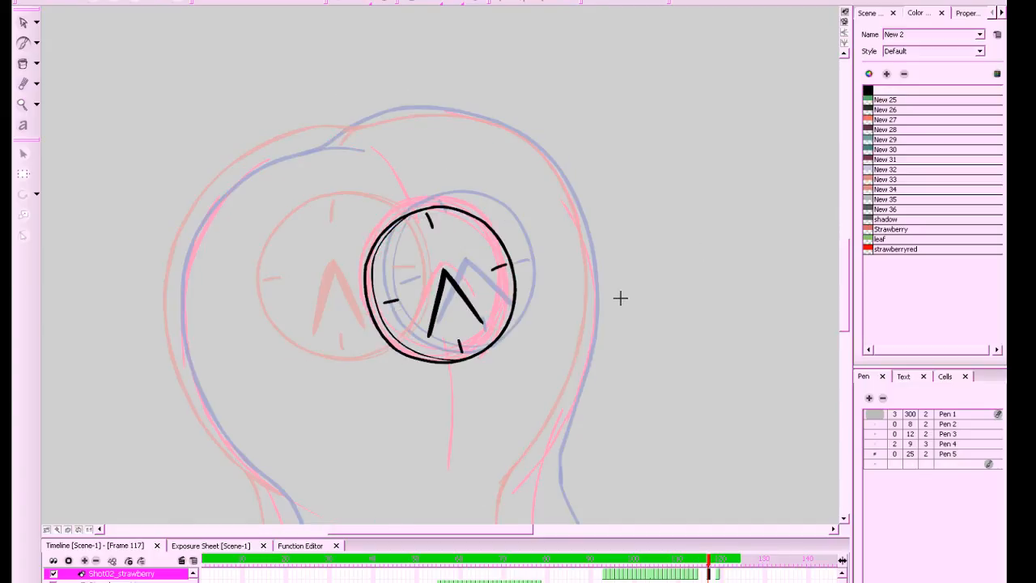
pyautogui.press('f')
pyautogui.press('g')
# Ink the strawberry head's left outline from the top notch down to the cheek in frame 117
pyautogui.press('1')
pyautogui.moveTo(623, 324); pyautogui.dragTo(644, 293)
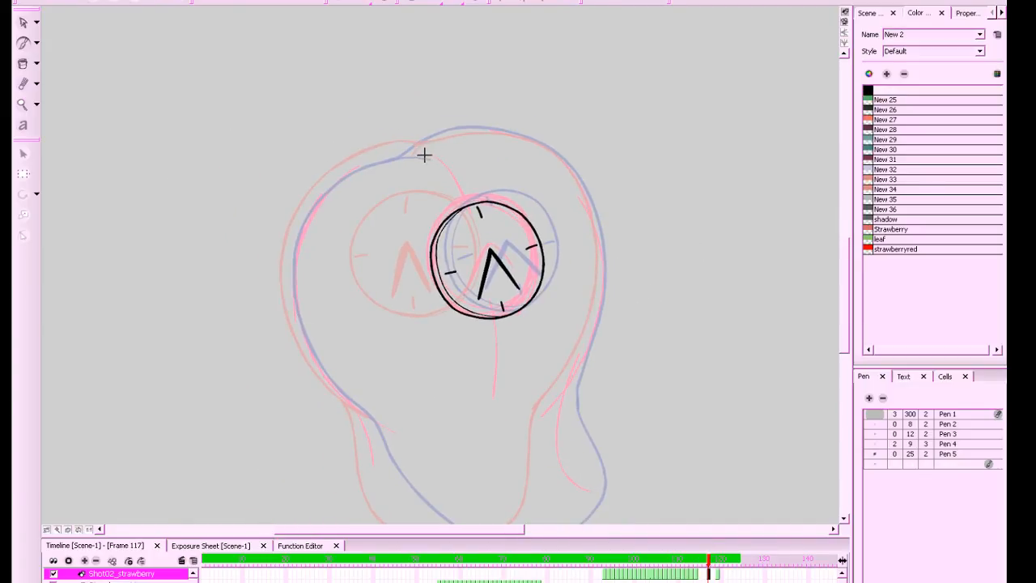
pyautogui.moveTo(431, 159)
pyautogui.mouseDown()
pyautogui.moveTo(371, 153)
pyautogui.moveTo(335, 173)
pyautogui.moveTo(295, 222)
pyautogui.moveTo(290, 306)
pyautogui.moveTo(309, 360)
pyautogui.moveTo(377, 428)
pyautogui.mouseUp()
pyautogui.moveTo(526, 275); pyautogui.dragTo(487, 257)
pyautogui.press('f')
pyautogui.press('.')
pyautogui.press('.')
pyautogui.press('.')
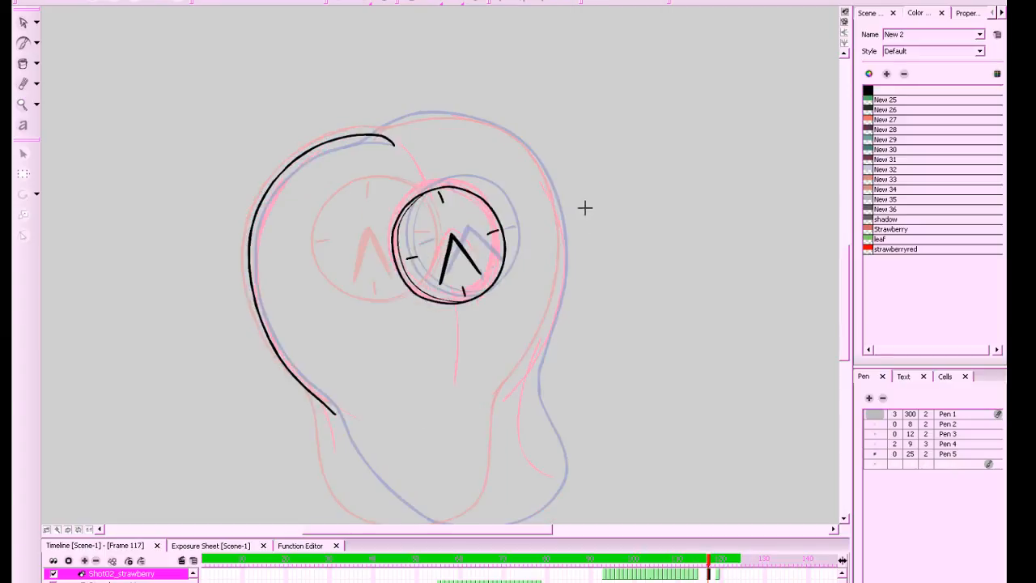
# Ink the head's right outline from the top notch down to the cheek, redrawing it after comparing with the neighbouring frames
pyautogui.moveTo(378, 136)
pyautogui.mouseDown()
pyautogui.moveTo(476, 125)
pyautogui.moveTo(527, 143)
pyautogui.moveTo(558, 206)
pyautogui.moveTo(554, 301)
pyautogui.moveTo(506, 395)
pyautogui.mouseUp()
pyautogui.press('f')
pyautogui.press('g')
pyautogui.press('g')
pyautogui.press('f')
pyautogui.press('f')
pyautogui.press('.')
pyautogui.press('.')
pyautogui.press('.')
pyautogui.hotkey('ctrl', 'z')
pyautogui.moveTo(379, 133)
pyautogui.mouseDown()
pyautogui.moveTo(435, 114)
pyautogui.moveTo(486, 121)
pyautogui.moveTo(542, 165)
pyautogui.moveTo(560, 266)
pyautogui.moveTo(510, 398)
pyautogui.mouseUp()
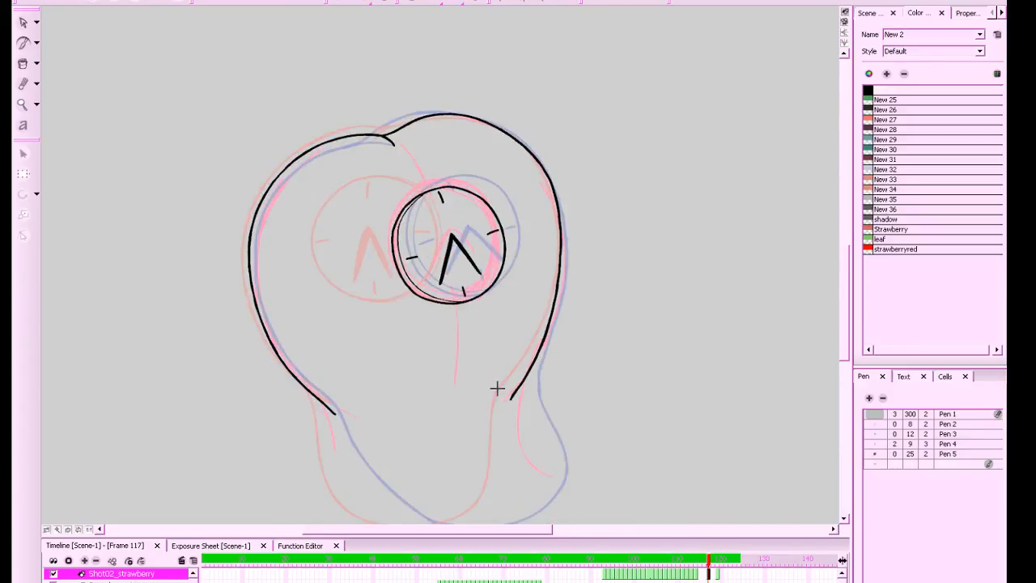
pyautogui.press('f')
pyautogui.press('g')
pyautogui.moveTo(674, 329); pyautogui.dragTo(687, 316)
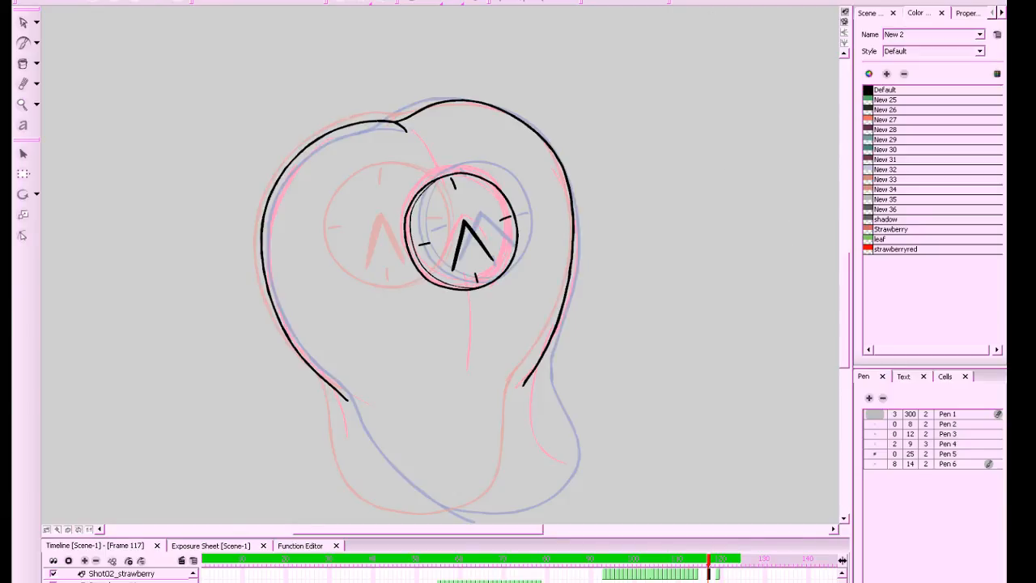
# Switch to Discord, set the voice input device to Communications - Desktop Microphone, and raise the input sensitivity threshold
pyautogui.hotkey('alt', 'Tab')
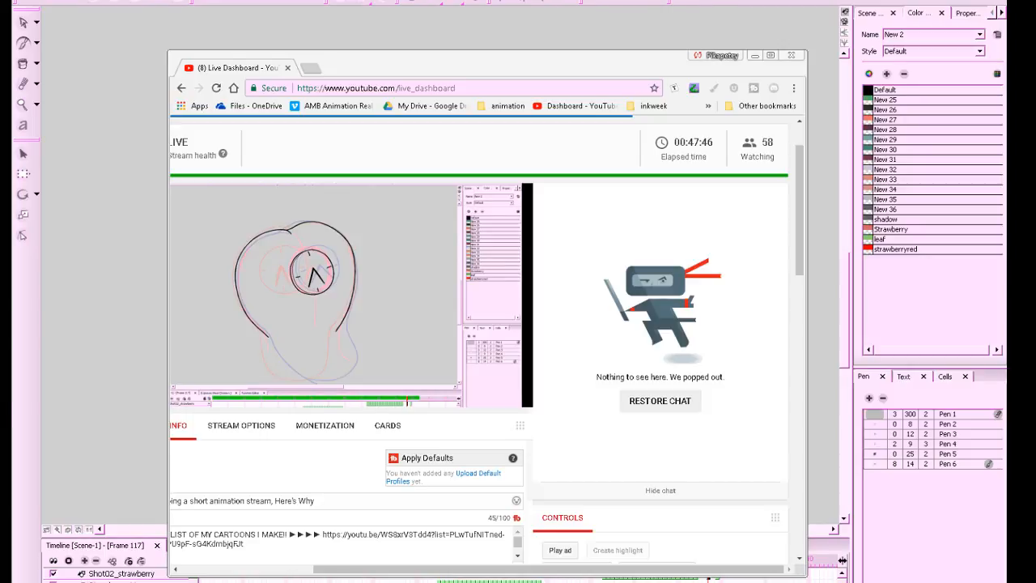
pyautogui.hotkey('alt', 'Tab')
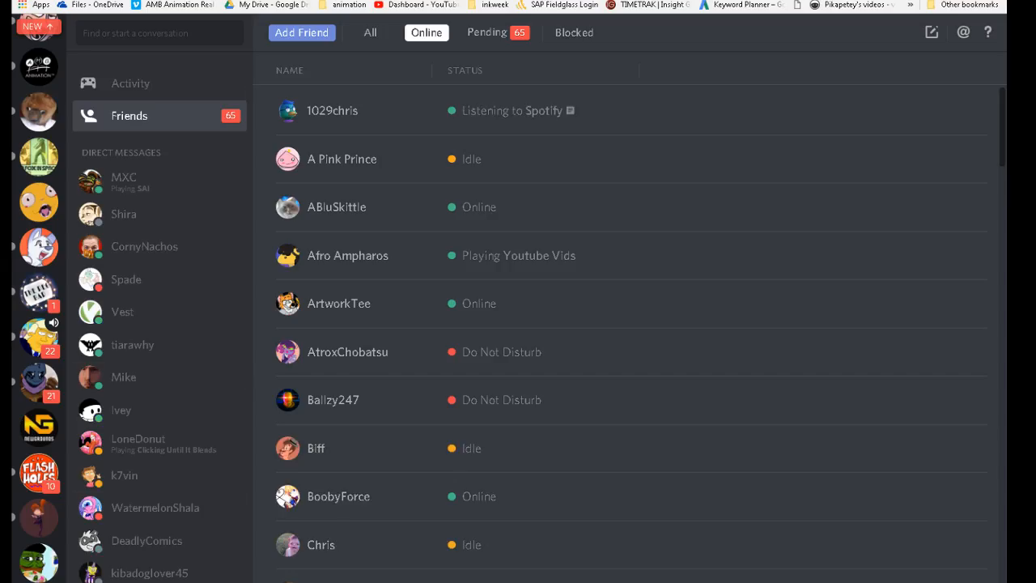
pyautogui.hotkey('ctrl', ',')
pyautogui.click(203, 321)
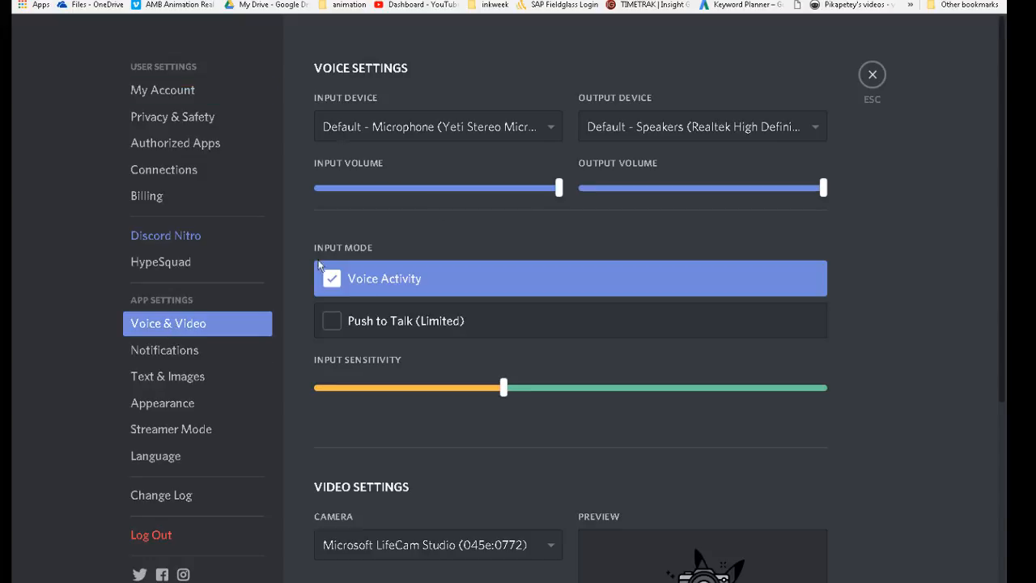
pyautogui.click(486, 126)
pyautogui.click(484, 223)
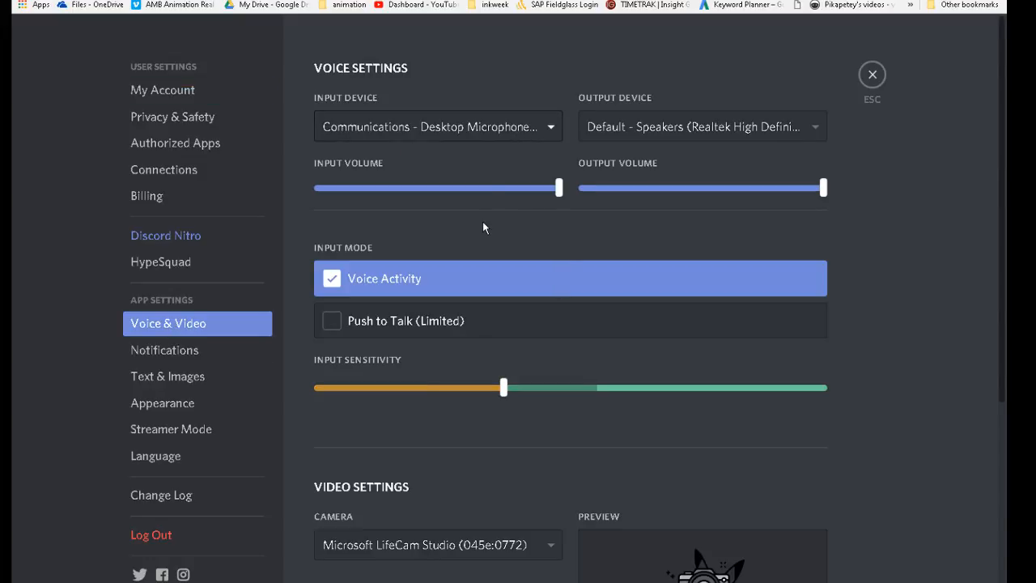
pyautogui.moveTo(501, 388); pyautogui.dragTo(532, 388)
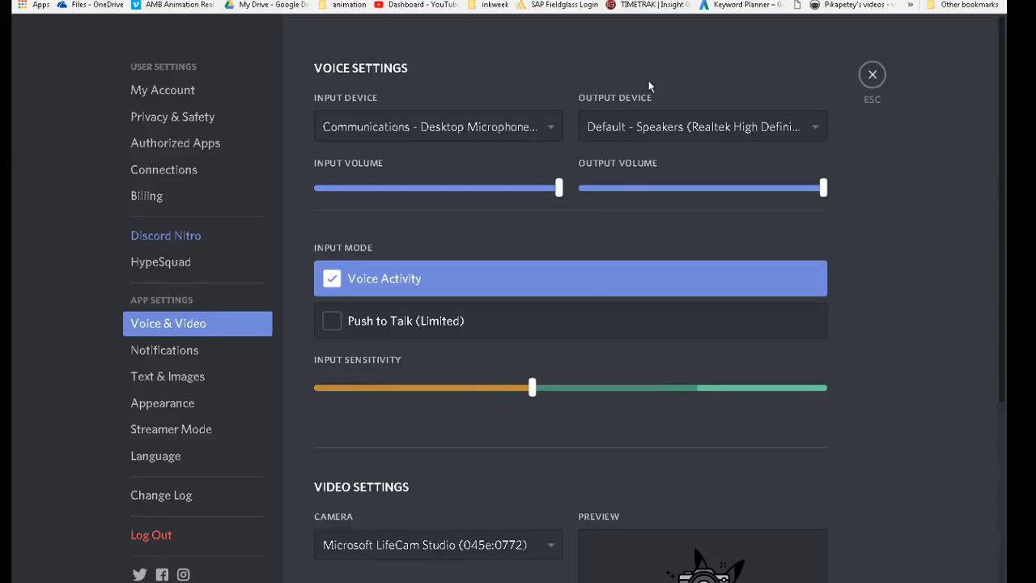
pyautogui.click(873, 76)
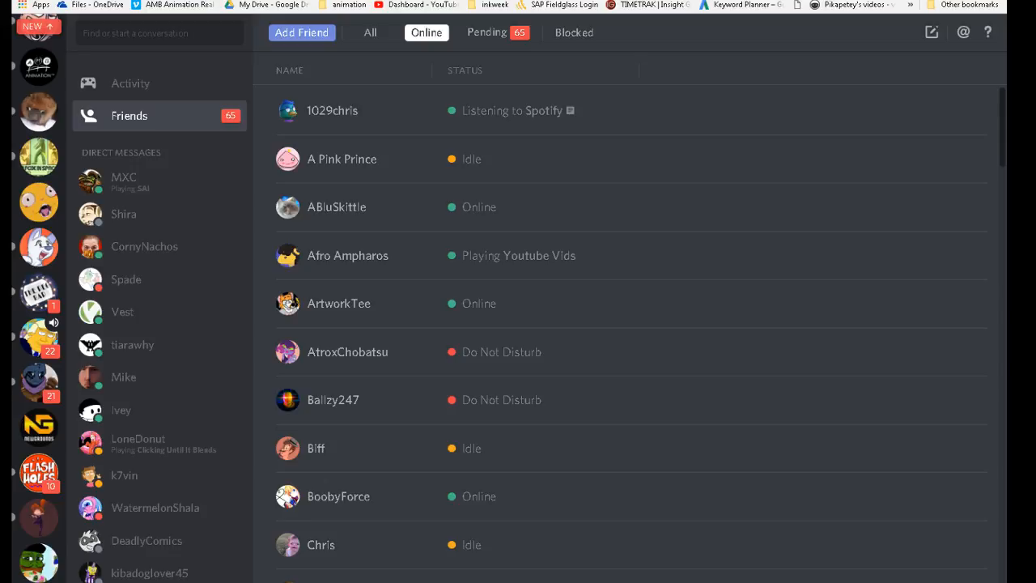
# Reopen Discord's voice settings and raise the input sensitivity threshold slightly further
pyautogui.click(233, 582)
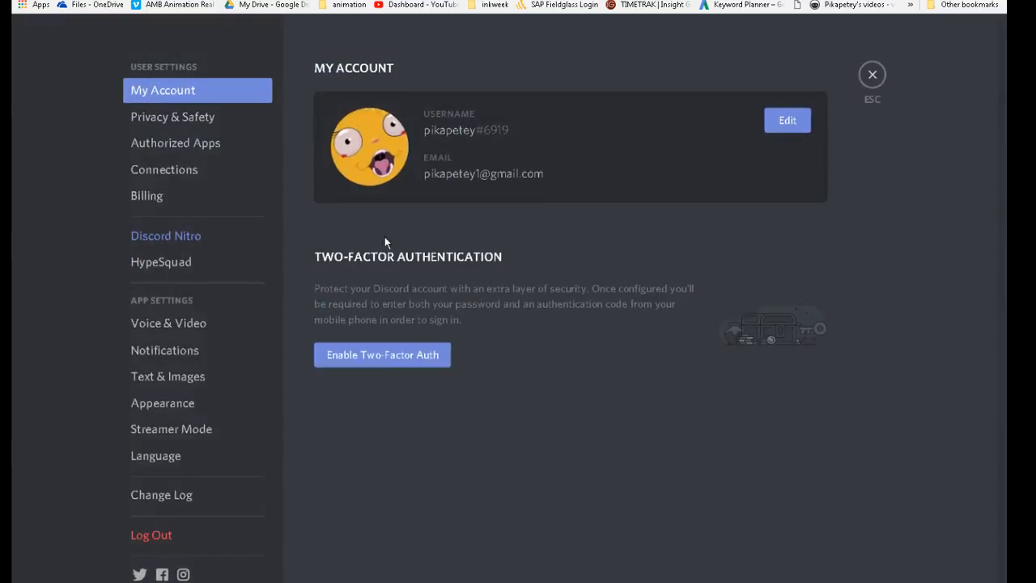
pyautogui.click(187, 322)
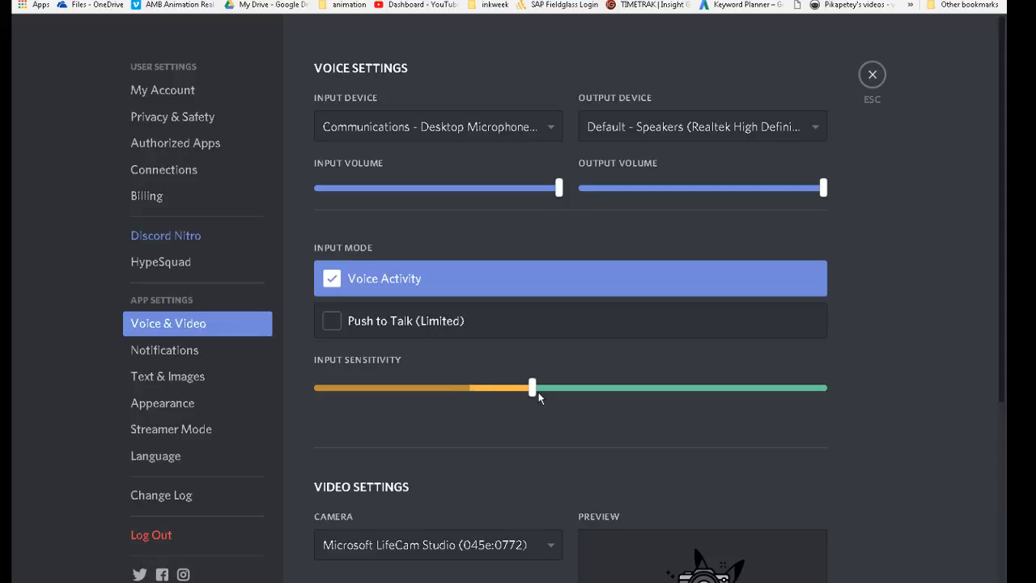
pyautogui.moveTo(531, 388); pyautogui.dragTo(539, 388)
pyautogui.press('Escape')
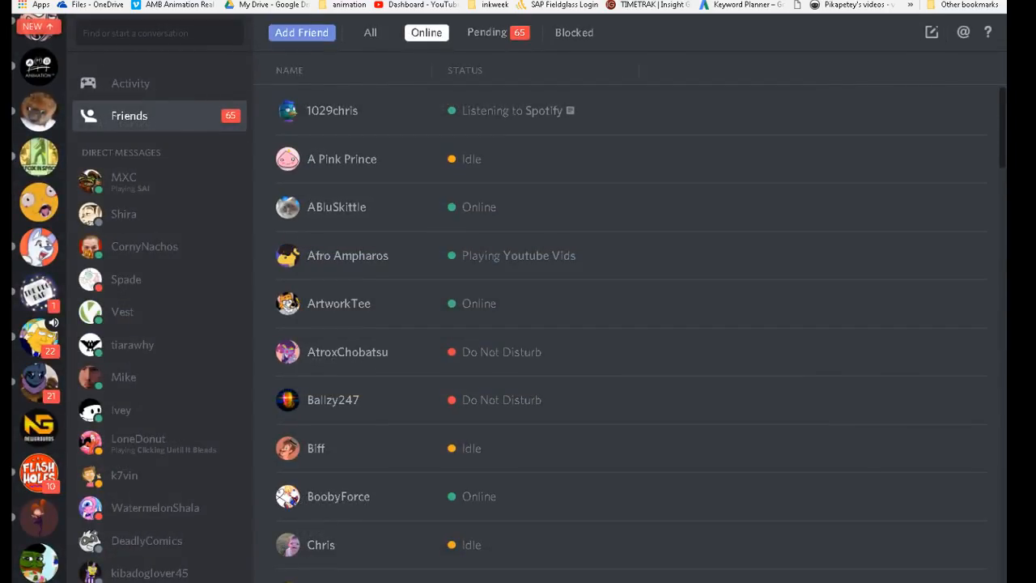
# Return to the animation project, make the black Default colour active, and save the project
pyautogui.click(956, 1)
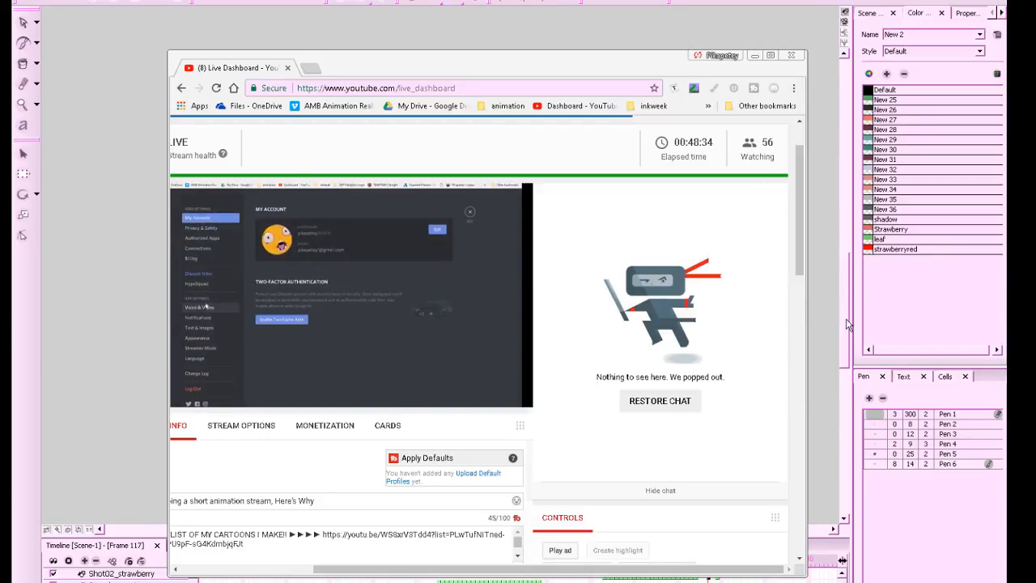
pyautogui.click(754, 56)
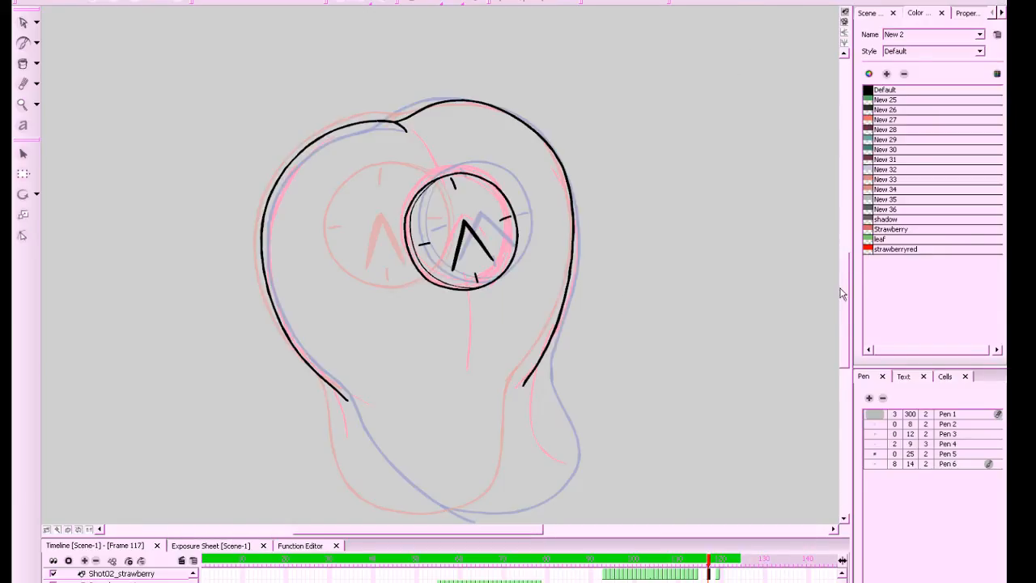
pyautogui.moveTo(845, 294); pyautogui.dragTo(845, 297)
pyautogui.click(865, 90)
pyautogui.hotkey('ctrl', 's')
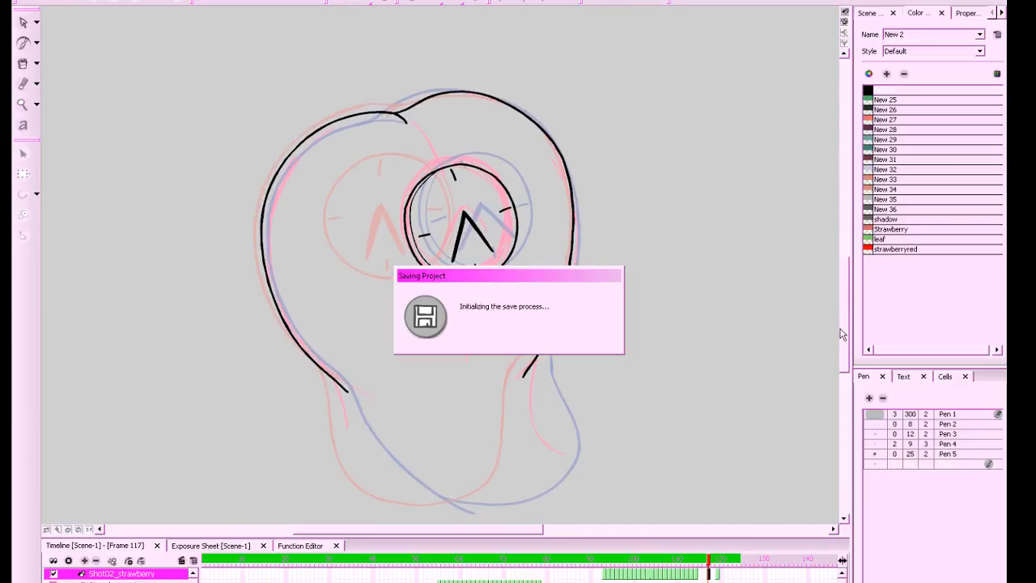
# Select the head's right outline in frame 117 and stretch it slightly wider
pyautogui.moveTo(284, 33)
pyautogui.mouseDown()
pyautogui.moveTo(440, 139)
pyautogui.moveTo(574, 83)
pyautogui.moveTo(579, 93)
pyautogui.mouseUp()
pyautogui.click(631, 128)
pyautogui.press('g')
pyautogui.press('f')
pyautogui.hotkey('alt', 'b')
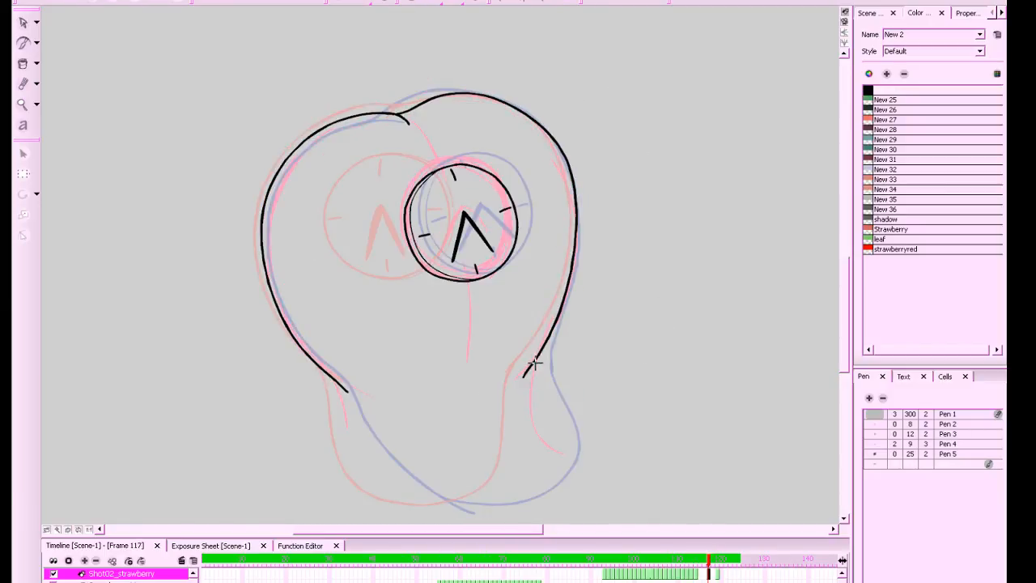
# Ink the jaw outline from the right cheek around the chin to the left cheek and compare it with frame 114
pyautogui.moveTo(534, 365)
pyautogui.mouseDown()
pyautogui.moveTo(555, 458)
pyautogui.moveTo(454, 506)
pyautogui.moveTo(386, 469)
pyautogui.moveTo(336, 374)
pyautogui.mouseUp()
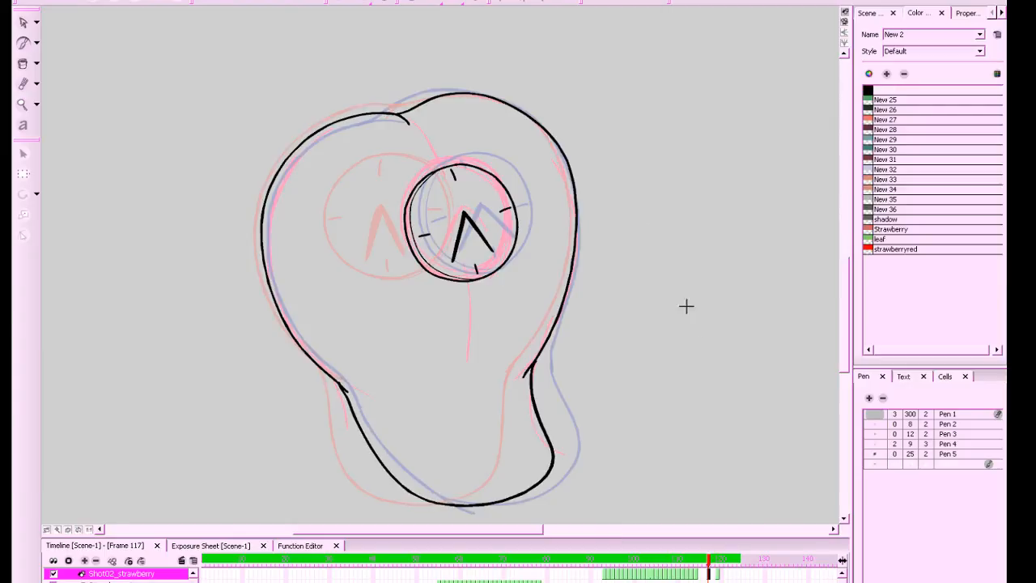
pyautogui.press('g')
pyautogui.press('f')
pyautogui.press('f')
pyautogui.press('g')
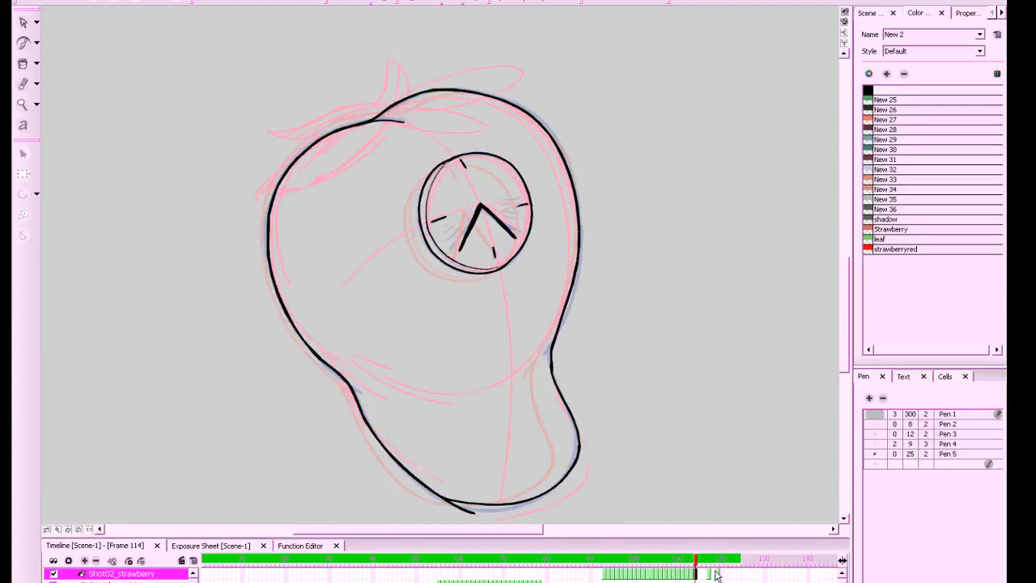
# Go to the rough drawing at frame 118 and save the project
pyautogui.click(715, 576)
pyautogui.moveTo(703, 398); pyautogui.dragTo(720, 410)
pyautogui.hotkey('ctrl', 's')
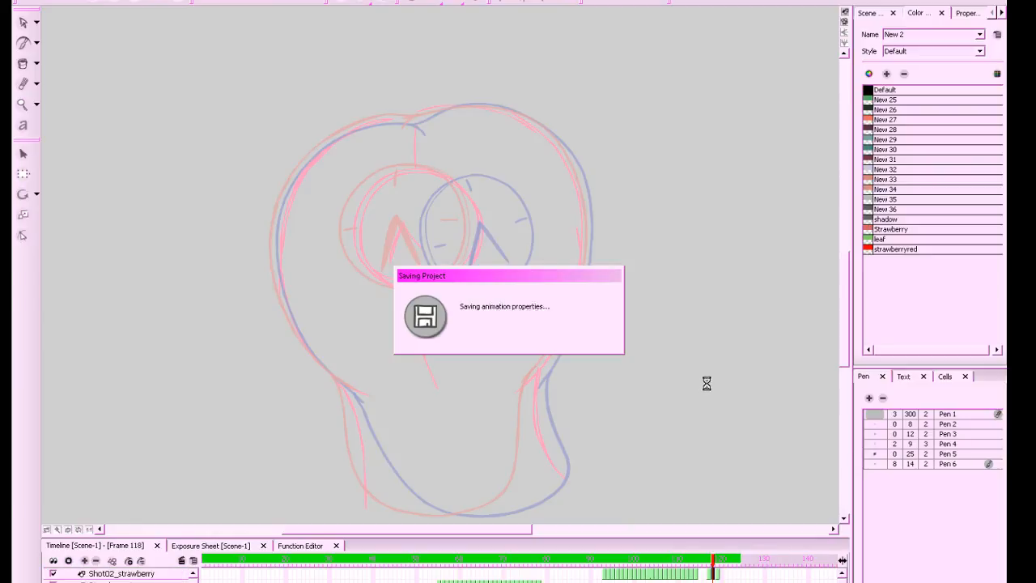
# Ink the clock eye's outer rim as a closed circle over the pink sketch in frame 118
pyautogui.moveTo(591, 365)
pyautogui.mouseDown()
pyautogui.moveTo(609, 345)
pyautogui.moveTo(638, 339)
pyautogui.moveTo(689, 403)
pyautogui.mouseUp()
pyautogui.press('2')
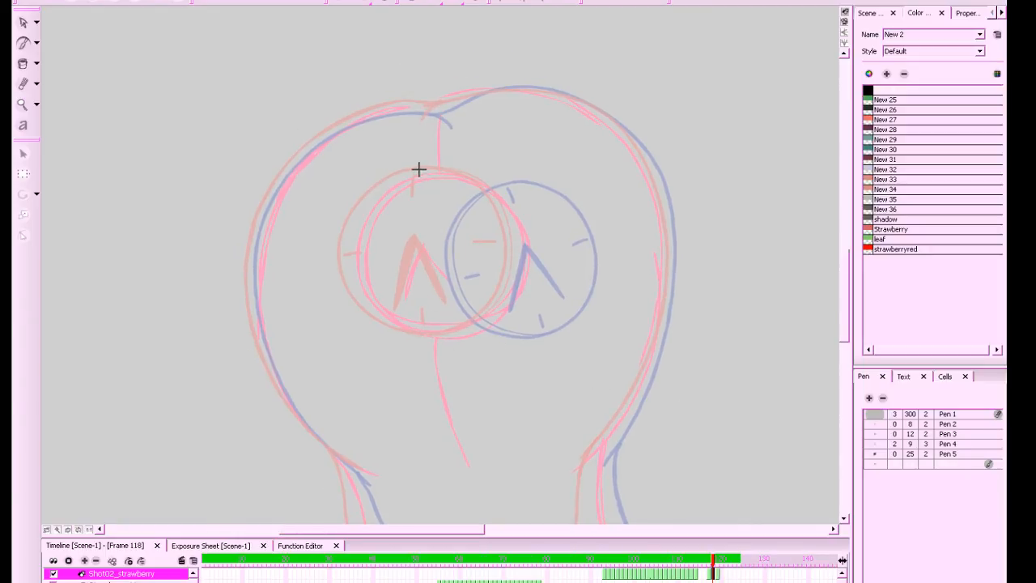
pyautogui.hotkey('ctrl', 'z')
pyautogui.hotkey('ctrl', 'z')
pyautogui.moveTo(426, 172)
pyautogui.mouseDown()
pyautogui.moveTo(475, 178)
pyautogui.moveTo(500, 195)
pyautogui.moveTo(525, 257)
pyautogui.moveTo(511, 298)
pyautogui.moveTo(452, 335)
pyautogui.moveTo(386, 319)
pyautogui.moveTo(366, 298)
pyautogui.moveTo(354, 258)
pyautogui.moveTo(378, 201)
pyautogui.moveTo(443, 172)
pyautogui.mouseUp()
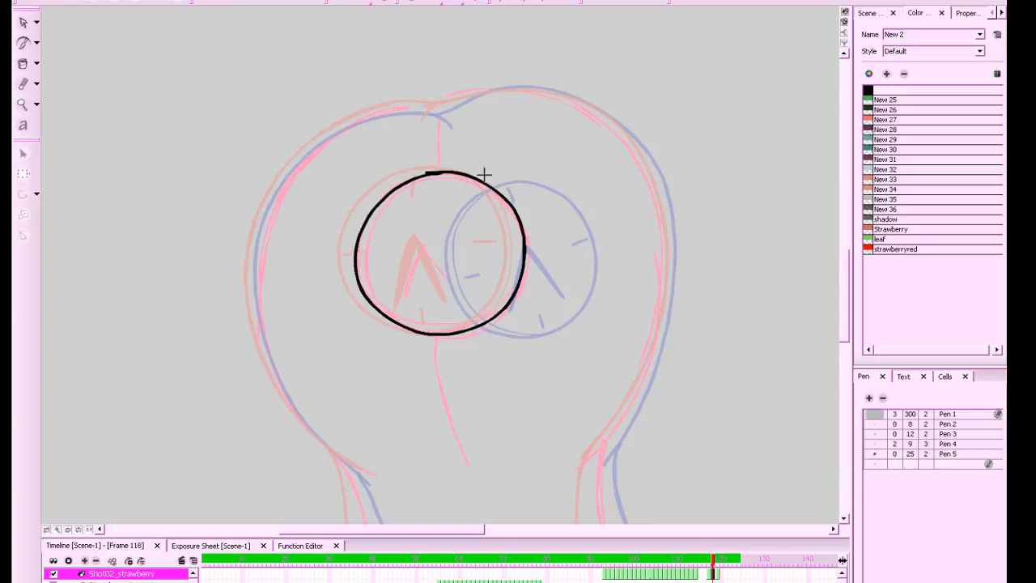
pyautogui.moveTo(617, 306); pyautogui.dragTo(601, 371)
pyautogui.press('2')
pyautogui.hotkey('ctrl', 'z')
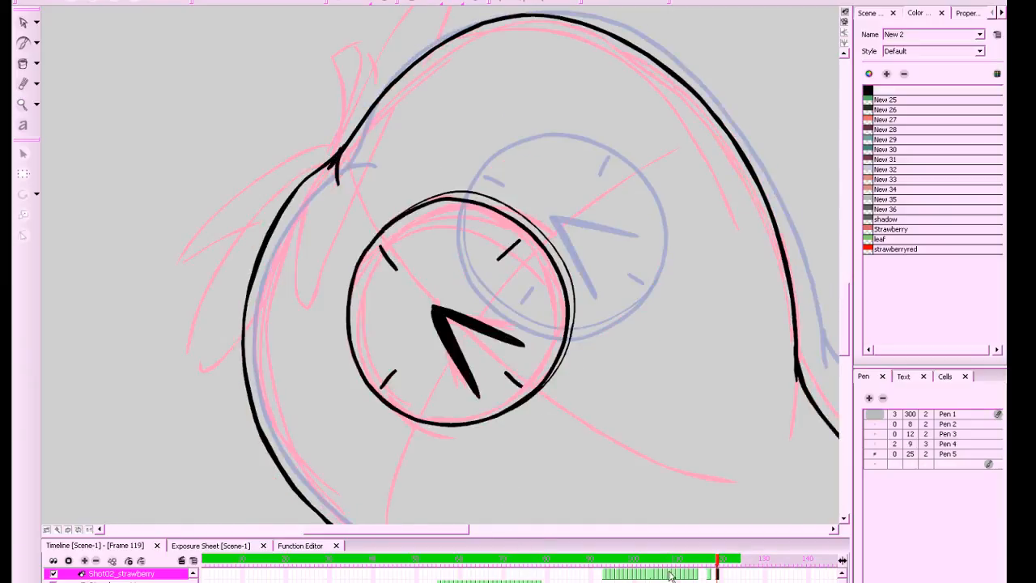
# Adjust the size of the clock rim slightly in frame 118 and clean up the stroke overlap at its bottom with the eraser
pyautogui.click(714, 573)
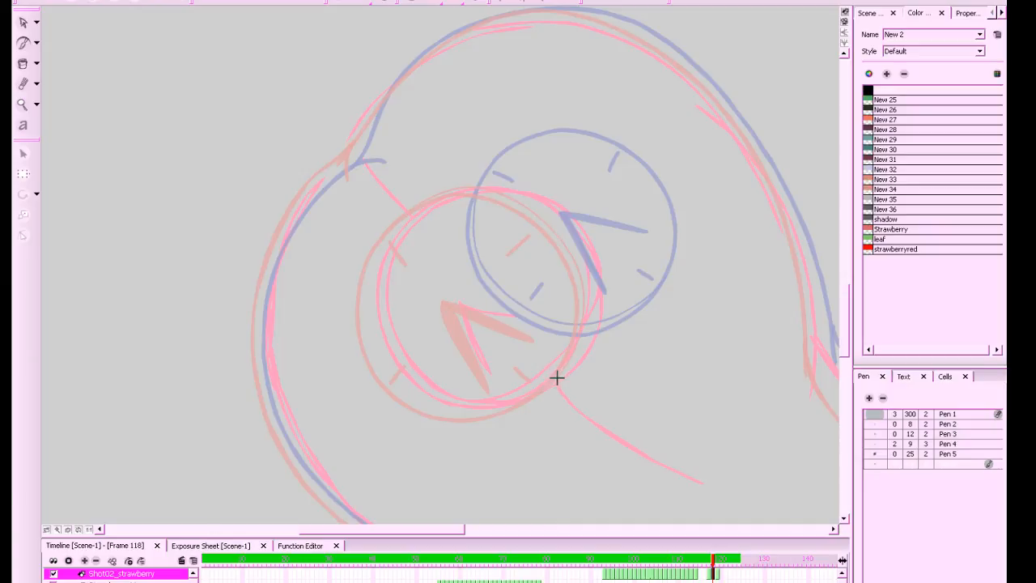
pyautogui.moveTo(557, 375)
pyautogui.mouseDown()
pyautogui.moveTo(468, 407)
pyautogui.moveTo(408, 376)
pyautogui.moveTo(386, 345)
pyautogui.moveTo(377, 273)
pyautogui.moveTo(391, 236)
pyautogui.moveTo(427, 203)
pyautogui.moveTo(470, 187)
pyautogui.moveTo(515, 189)
pyautogui.moveTo(570, 223)
pyautogui.moveTo(593, 288)
pyautogui.moveTo(557, 377)
pyautogui.mouseUp()
pyautogui.hotkey('alt', 'e')
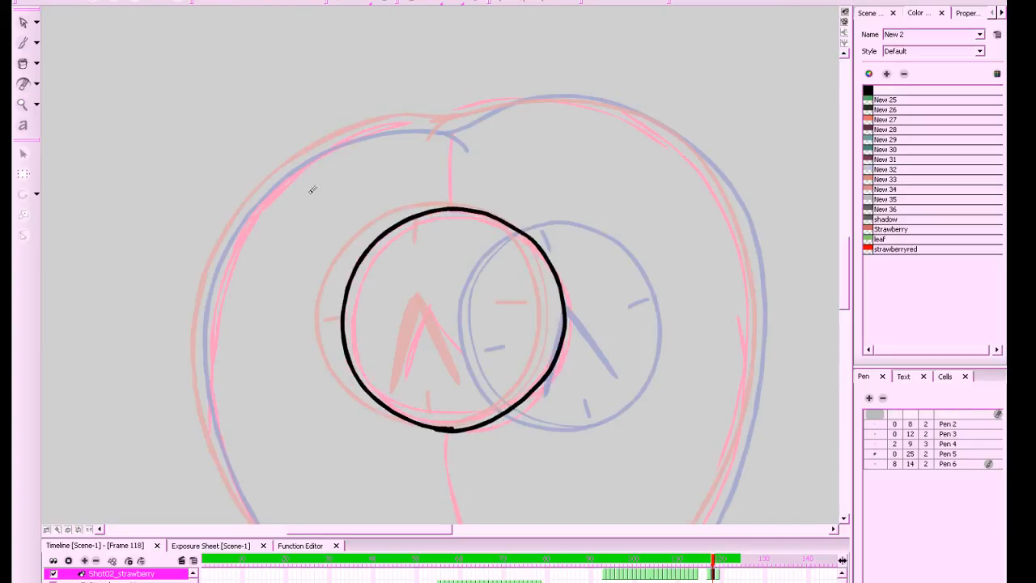
pyautogui.click(23, 21)
pyautogui.moveTo(317, 203)
pyautogui.mouseDown()
pyautogui.moveTo(578, 363)
pyautogui.moveTo(576, 436)
pyautogui.mouseUp()
pyautogui.moveTo(563, 211); pyautogui.dragTo(560, 209)
pyautogui.moveTo(453, 207); pyautogui.dragTo(449, 209)
pyautogui.moveTo(565, 433); pyautogui.dragTo(563, 431)
pyautogui.hotkey('alt', '/')
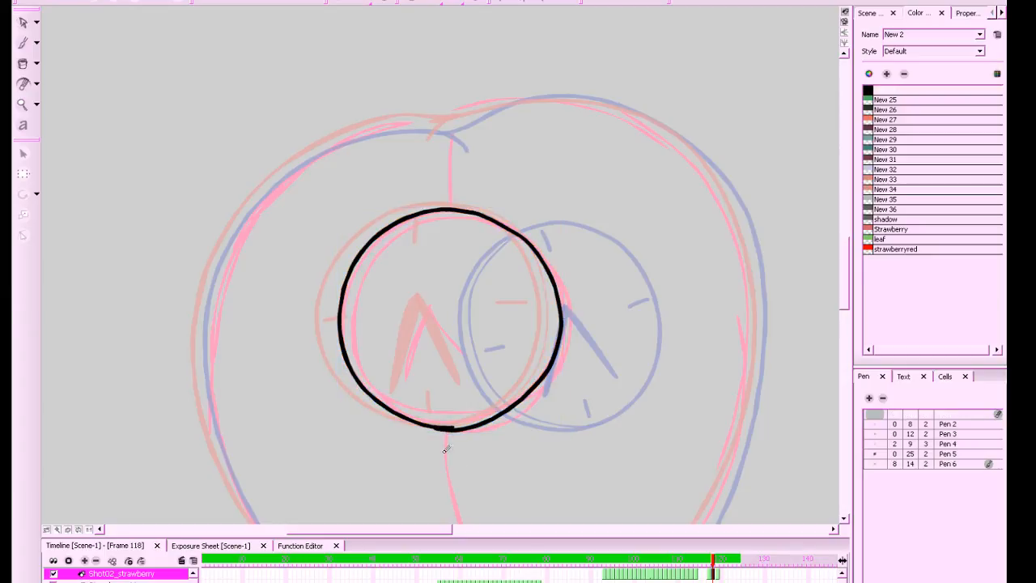
pyautogui.moveTo(439, 425); pyautogui.dragTo(459, 427)
pyautogui.press(',')
pyautogui.press('.')
# Select the clock rim again, narrow it slightly from its right side and compare it with the neighbouring frames
pyautogui.click(39, 20)
pyautogui.moveTo(227, 191); pyautogui.dragTo(571, 438)
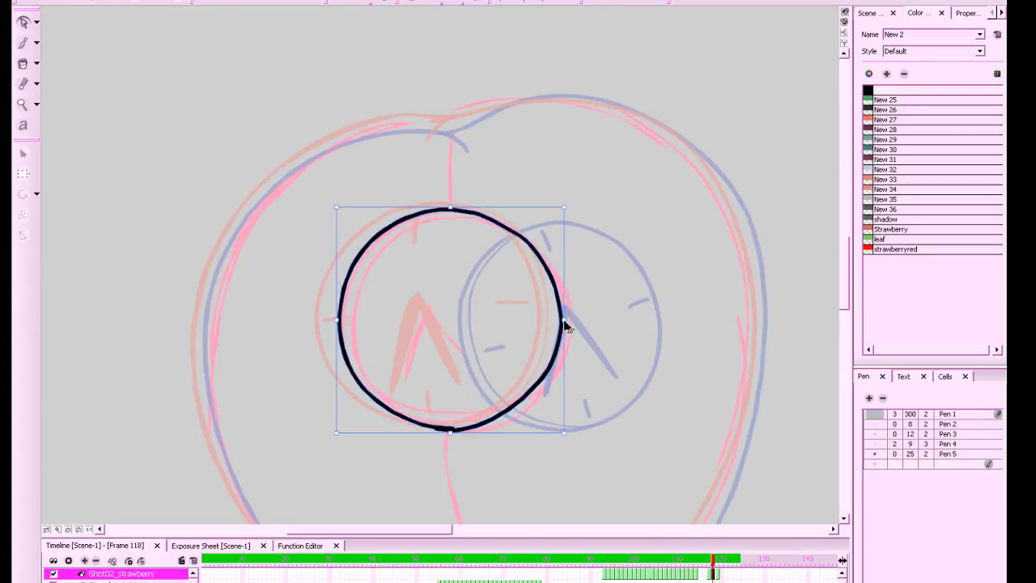
pyautogui.moveTo(564, 321); pyautogui.dragTo(560, 321)
pyautogui.moveTo(444, 209); pyautogui.dragTo(444, 211)
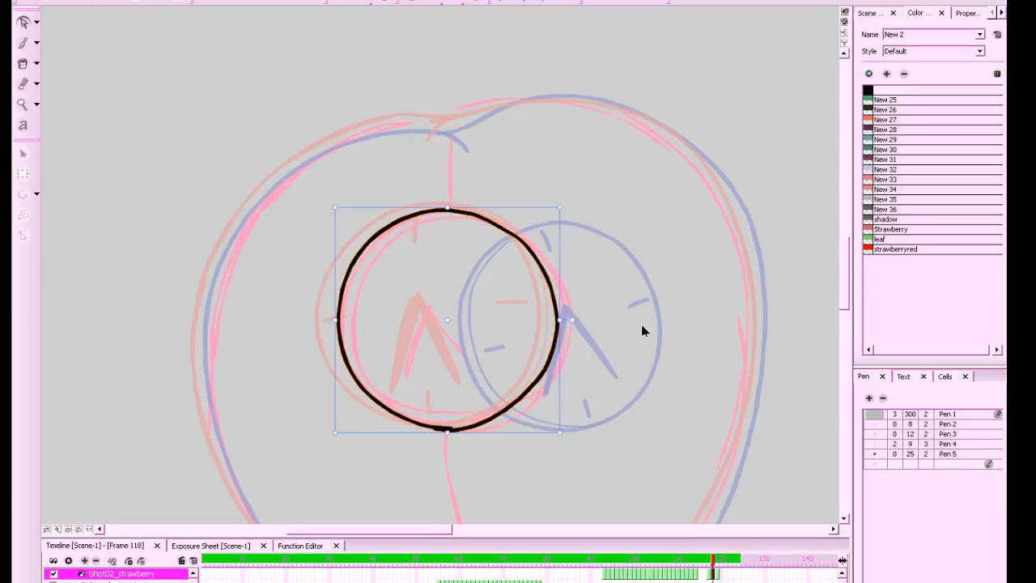
pyautogui.moveTo(629, 375); pyautogui.dragTo(584, 373)
pyautogui.press('.')
pyautogui.press(',')
# Erase the right side of the clock rim and redraw it as a flatter curve, checking it against the neighbouring frames
pyautogui.hotkey('alt', '/')
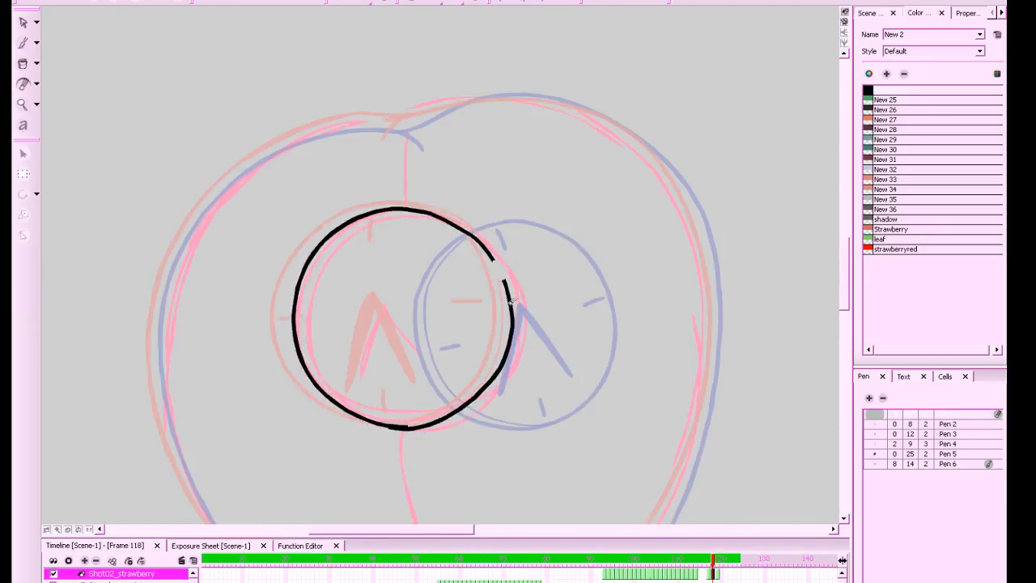
pyautogui.moveTo(495, 257); pyautogui.dragTo(456, 417)
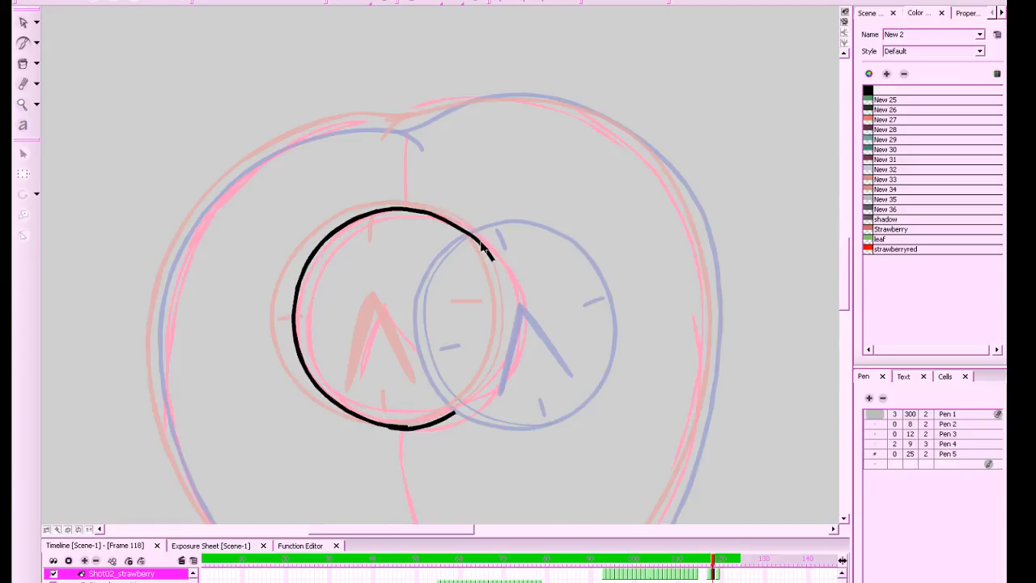
pyautogui.moveTo(480, 241)
pyautogui.mouseDown()
pyautogui.moveTo(506, 323)
pyautogui.moveTo(494, 375)
pyautogui.moveTo(423, 425)
pyautogui.mouseUp()
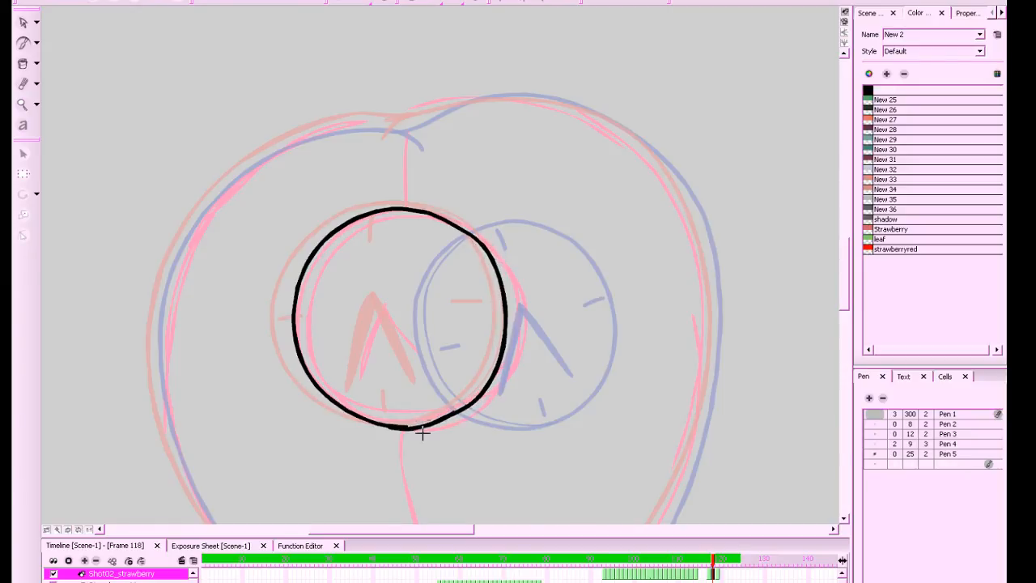
pyautogui.press('.')
pyautogui.press(',')
pyautogui.press(',')
pyautogui.press('.')
# Select the whole redrawn clock rim and nudge its upper-right corner slightly
pyautogui.press('s')
pyautogui.moveTo(202, 188); pyautogui.dragTo(694, 503)
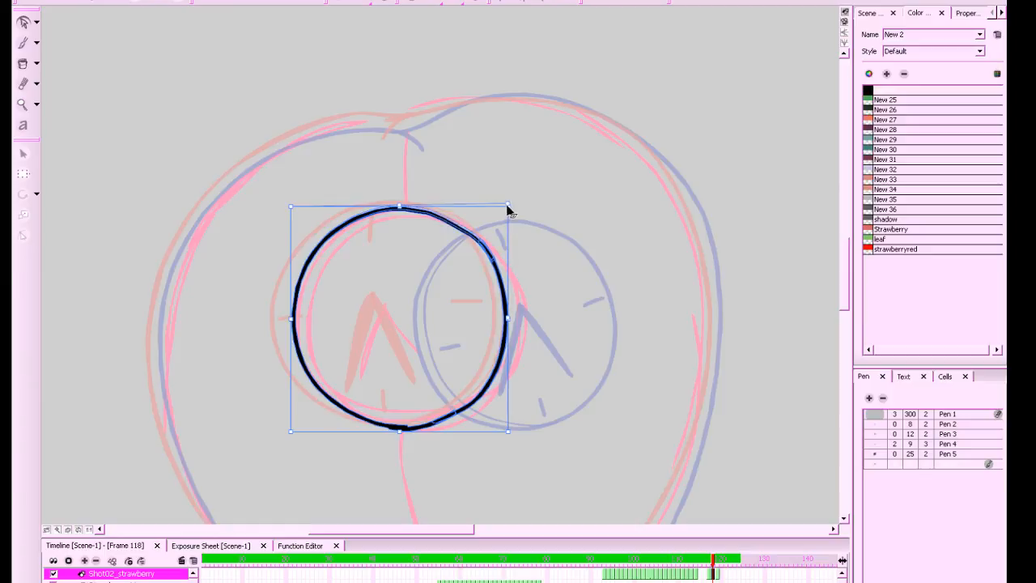
pyautogui.click(335, 191)
# Ink the four short hour ticks at the top, bottom, left and right inside the clock rim
pyautogui.moveTo(618, 338); pyautogui.dragTo(621, 283)
pyautogui.hotkey('alt', 'b')
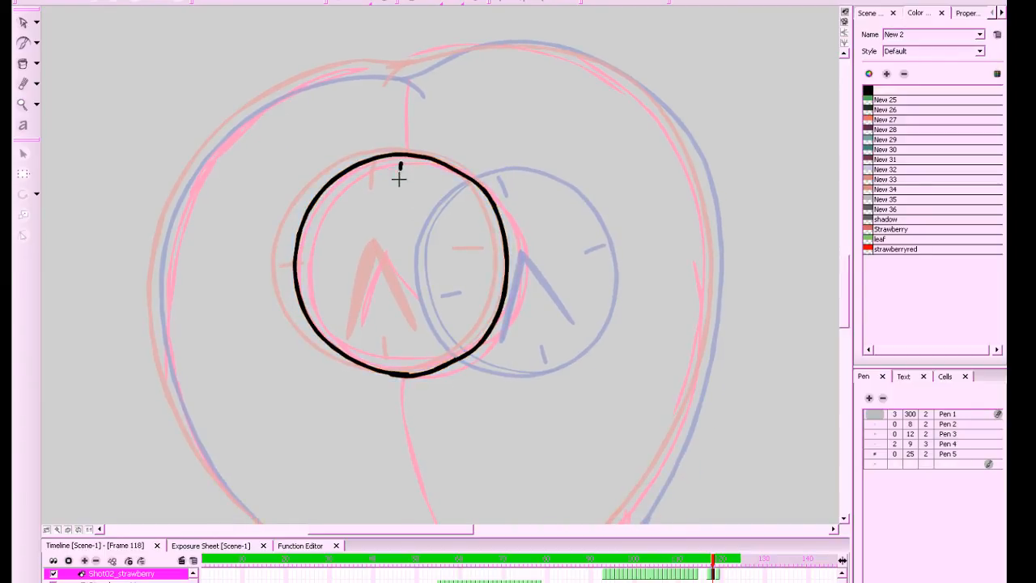
pyautogui.moveTo(392, 346); pyautogui.dragTo(393, 357)
pyautogui.moveTo(488, 259); pyautogui.dragTo(463, 254)
pyautogui.hotkey('ctrl', 'z')
pyautogui.hotkey('ctrl', 'z')
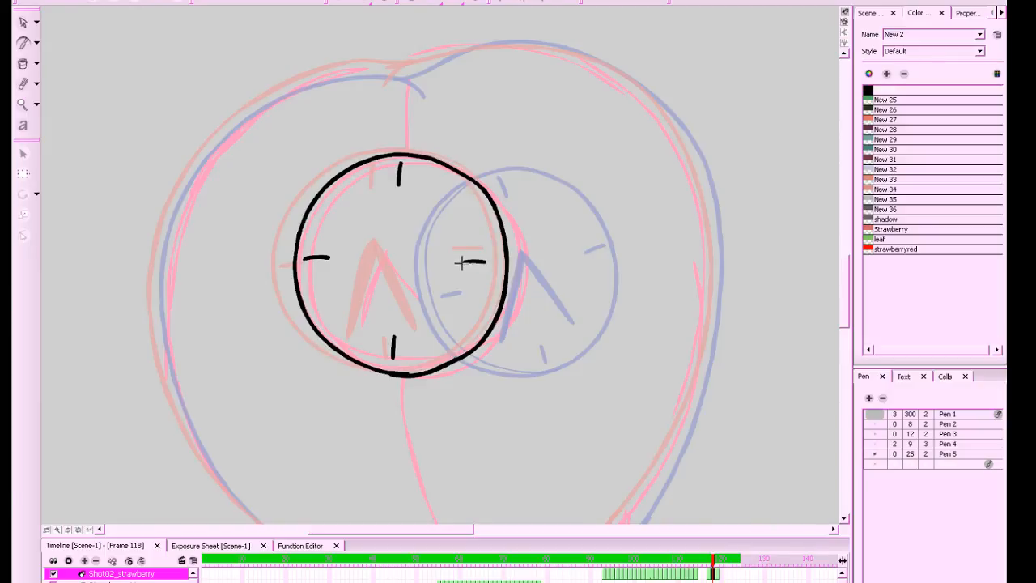
# Draw a thin inner rim line with Pen 4 along the right side of the clock eye down to its bottom
pyautogui.click(918, 442)
pyautogui.hotkey('alt', 's')
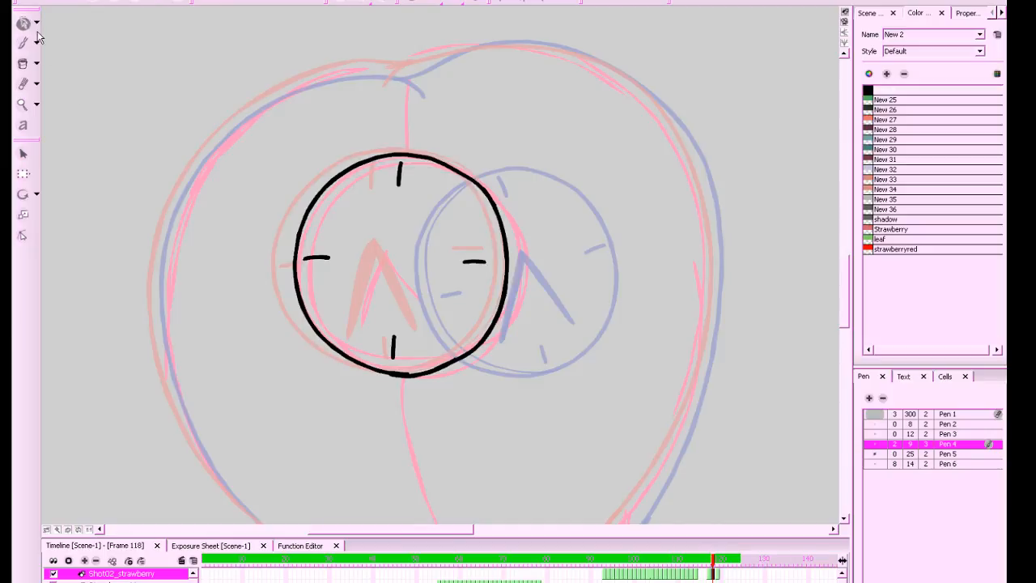
pyautogui.moveTo(133, 100); pyautogui.dragTo(613, 462)
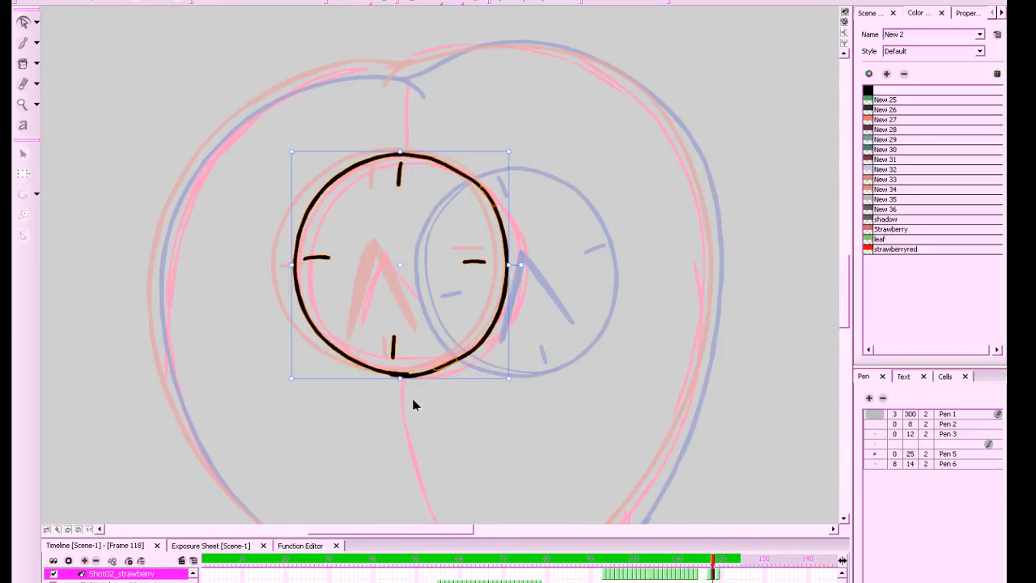
pyautogui.click(424, 372)
pyautogui.moveTo(466, 372); pyautogui.dragTo(527, 370)
pyautogui.hotkey('alt', 'b')
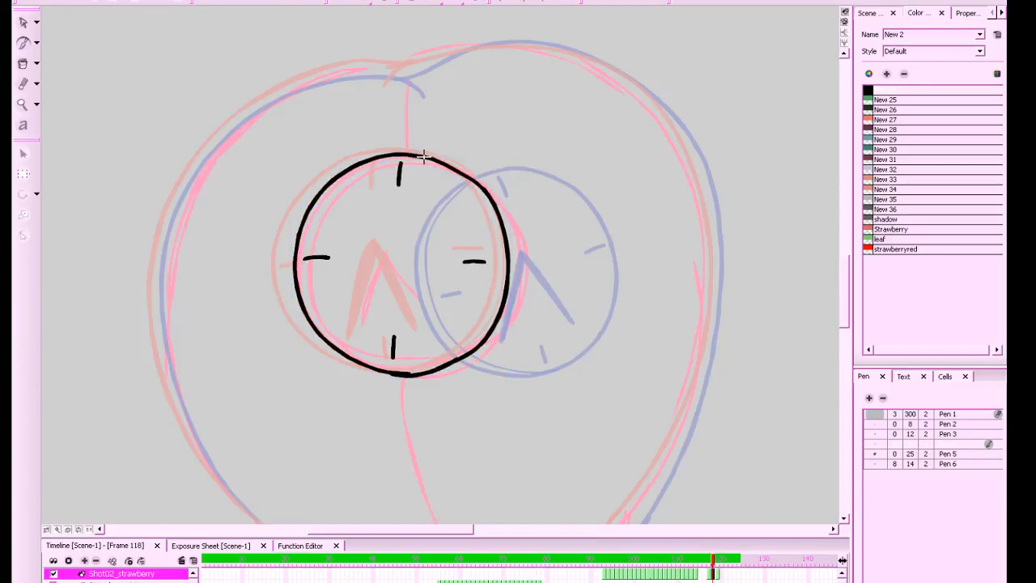
pyautogui.moveTo(477, 197)
pyautogui.mouseDown()
pyautogui.moveTo(494, 238)
pyautogui.moveTo(495, 294)
pyautogui.moveTo(464, 342)
pyautogui.moveTo(406, 374)
pyautogui.mouseUp()
pyautogui.moveTo(577, 426)
pyautogui.mouseDown()
pyautogui.moveTo(588, 363)
pyautogui.moveTo(571, 356)
pyautogui.mouseUp()
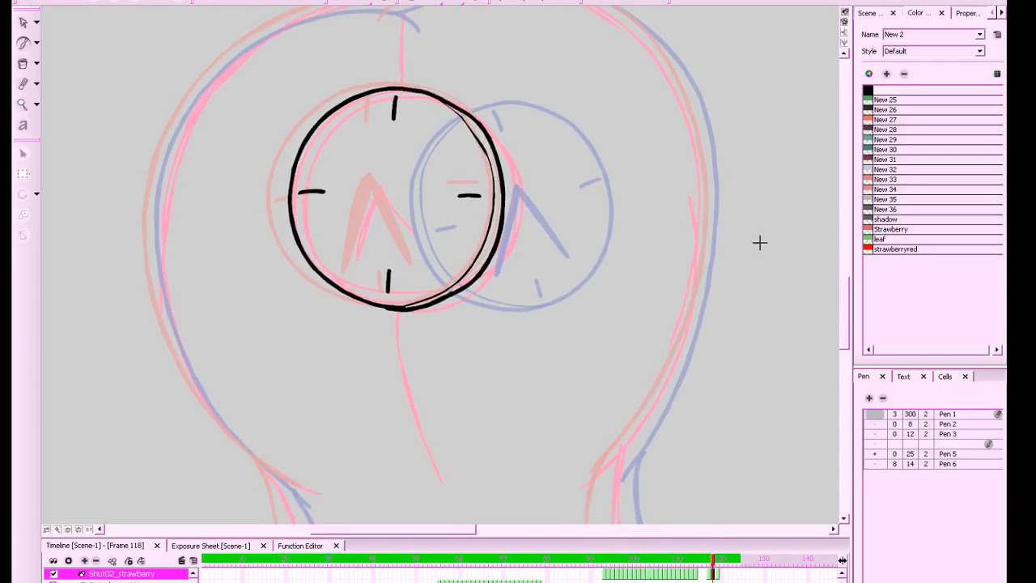
# Ink the head's left outline with Pen 6 from the top notch around to the left cheek and compare it with the previous frame
pyautogui.press('-')
pyautogui.click(912, 457)
pyautogui.click(908, 466)
pyautogui.moveTo(647, 401); pyautogui.dragTo(668, 394)
pyautogui.moveTo(667, 340); pyautogui.dragTo(655, 356)
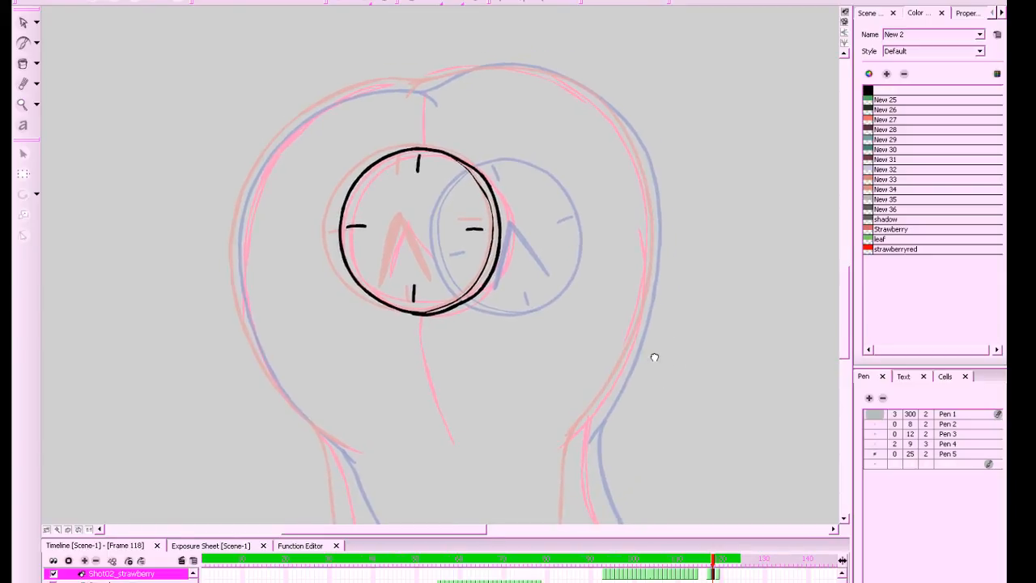
pyautogui.press('-')
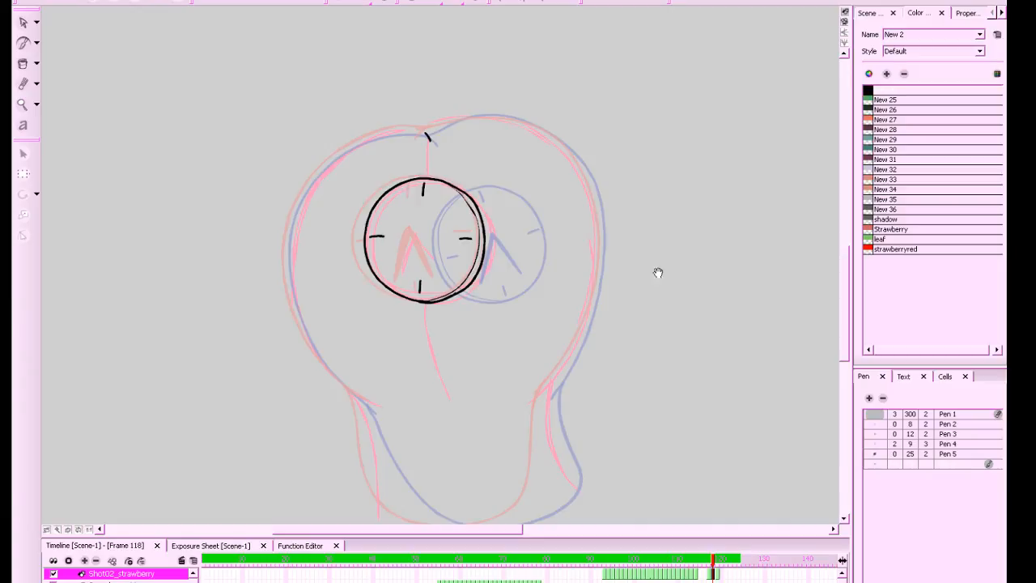
pyautogui.moveTo(689, 312); pyautogui.dragTo(692, 307)
pyautogui.moveTo(433, 136)
pyautogui.mouseDown()
pyautogui.moveTo(406, 126)
pyautogui.moveTo(315, 161)
pyautogui.moveTo(294, 200)
pyautogui.mouseUp()
pyautogui.hotkey('ctrl', 'z')
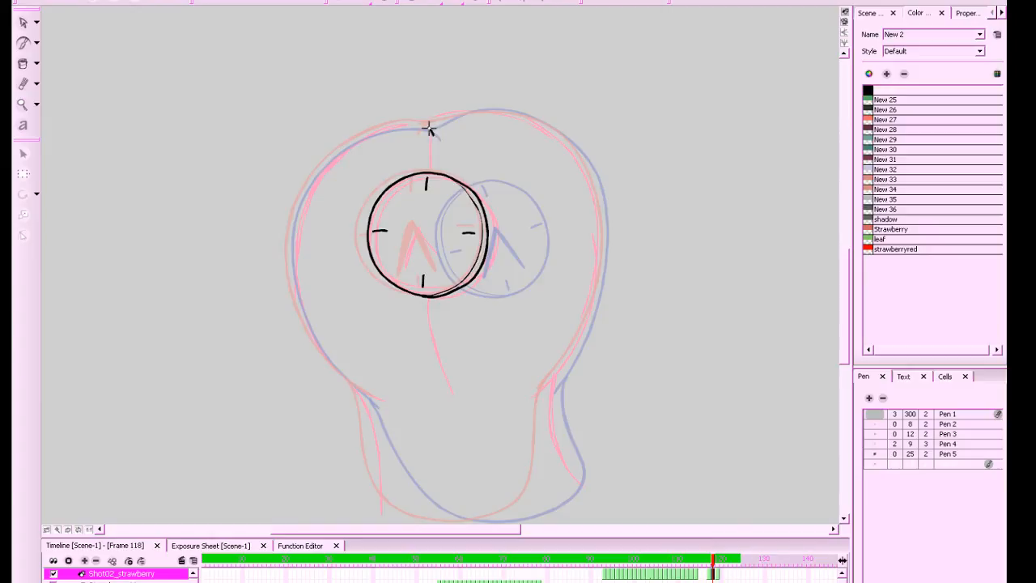
pyautogui.moveTo(429, 130)
pyautogui.mouseDown()
pyautogui.moveTo(379, 129)
pyautogui.moveTo(321, 162)
pyautogui.mouseUp()
pyautogui.hotkey('ctrl', 'z')
pyautogui.moveTo(429, 130)
pyautogui.mouseDown()
pyautogui.moveTo(345, 143)
pyautogui.moveTo(315, 168)
pyautogui.moveTo(284, 237)
pyautogui.moveTo(301, 320)
pyautogui.moveTo(331, 365)
pyautogui.moveTo(377, 404)
pyautogui.mouseUp()
pyautogui.moveTo(648, 310); pyautogui.dragTo(615, 282)
pyautogui.press(',')
pyautogui.press('.')
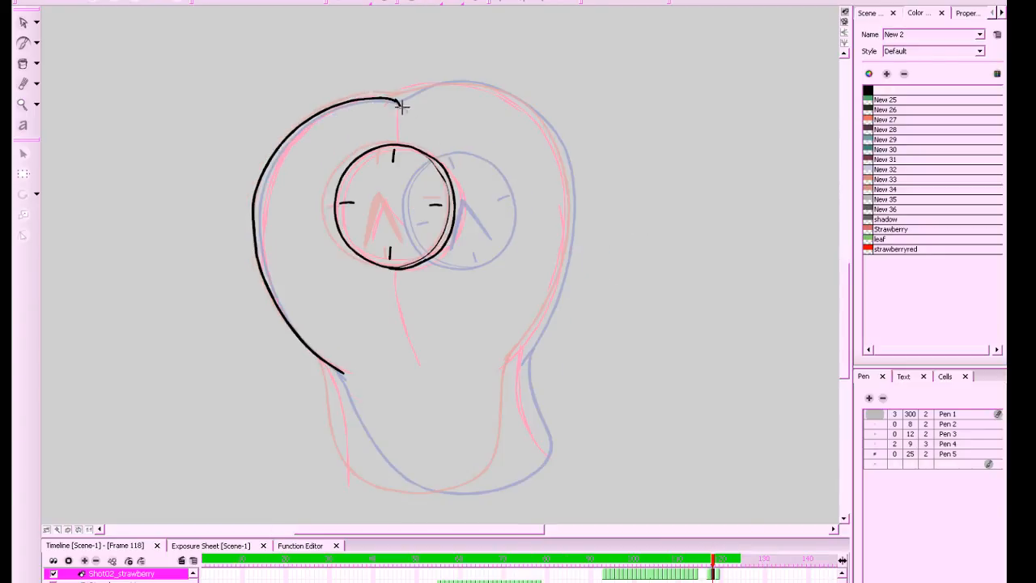
pyautogui.moveTo(395, 99)
pyautogui.mouseDown()
pyautogui.moveTo(450, 83)
pyautogui.moveTo(513, 97)
pyautogui.mouseUp()
pyautogui.hotkey('ctrl', 'z')
pyautogui.moveTo(416, 93)
pyautogui.mouseDown()
pyautogui.moveTo(501, 87)
pyautogui.moveTo(533, 105)
pyautogui.moveTo(559, 139)
pyautogui.moveTo(569, 187)
pyautogui.moveTo(560, 275)
pyautogui.moveTo(500, 381)
pyautogui.mouseUp()
pyautogui.press(',')
pyautogui.press('.')
pyautogui.hotkey('ctrl', 'z')
pyautogui.moveTo(415, 97)
pyautogui.mouseDown()
pyautogui.moveTo(465, 89)
pyautogui.moveTo(510, 96)
pyautogui.moveTo(559, 134)
pyautogui.moveTo(574, 211)
pyautogui.moveTo(559, 299)
pyautogui.moveTo(515, 364)
pyautogui.mouseUp()
pyautogui.hotkey('ctrl', 'z')
pyautogui.moveTo(408, 98)
pyautogui.mouseDown()
pyautogui.moveTo(491, 88)
pyautogui.moveTo(555, 127)
pyautogui.moveTo(571, 177)
pyautogui.moveTo(565, 277)
pyautogui.moveTo(512, 370)
pyautogui.mouseUp()
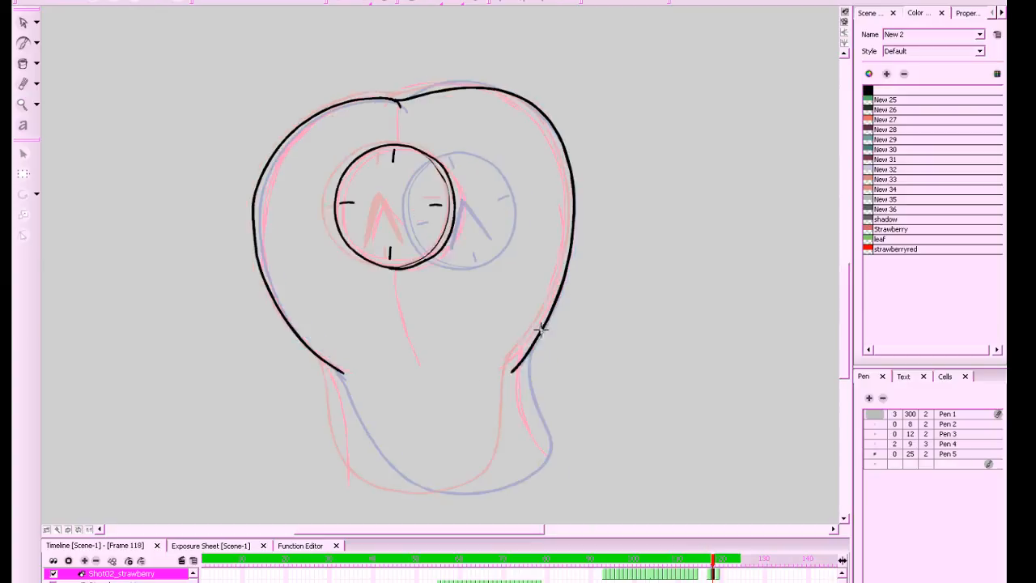
pyautogui.hotkey('ctrl', 'z')
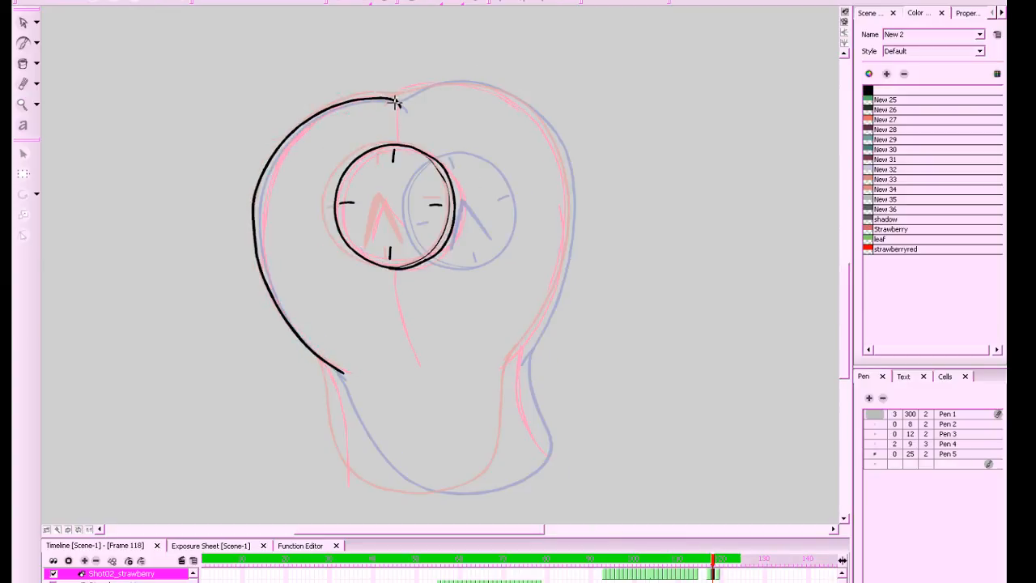
pyautogui.moveTo(408, 98)
pyautogui.mouseDown()
pyautogui.moveTo(479, 90)
pyautogui.moveTo(526, 105)
pyautogui.moveTo(559, 144)
pyautogui.moveTo(571, 227)
pyautogui.moveTo(548, 310)
pyautogui.moveTo(497, 379)
pyautogui.mouseUp()
pyautogui.press(',')
pyautogui.press('.')
pyautogui.press('.')
pyautogui.press(',')
pyautogui.hotkey('ctrl', 'z')
# Ink the head's right outline from the top notch down to the right cheek and flip between neighbouring frames to compare it
pyautogui.moveTo(398, 102)
pyautogui.mouseDown()
pyautogui.moveTo(468, 84)
pyautogui.moveTo(536, 106)
pyautogui.moveTo(575, 227)
pyautogui.moveTo(508, 372)
pyautogui.mouseUp()
pyautogui.press('.')
pyautogui.press(',')
pyautogui.press(',')
pyautogui.press('.')
pyautogui.press('.')
pyautogui.press(',')
# Select both halves of the head outline and adjust their upper corners slightly to reshape the top of the head
pyautogui.hotkey('alt', 's')
pyautogui.moveTo(175, 29); pyautogui.dragTo(463, 122)
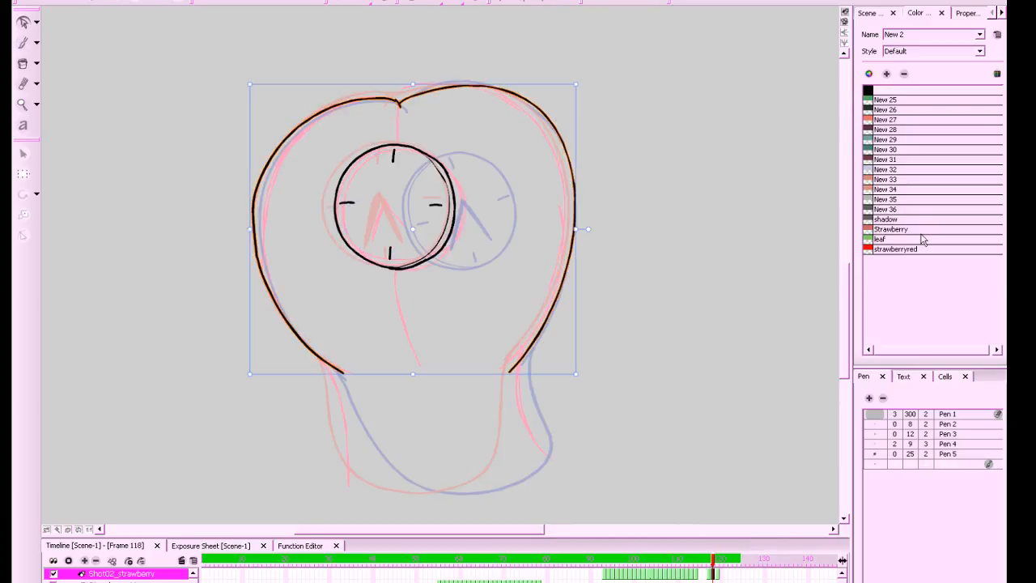
pyautogui.hotkey('alt', '0')
pyautogui.moveTo(575, 85); pyautogui.dragTo(576, 90)
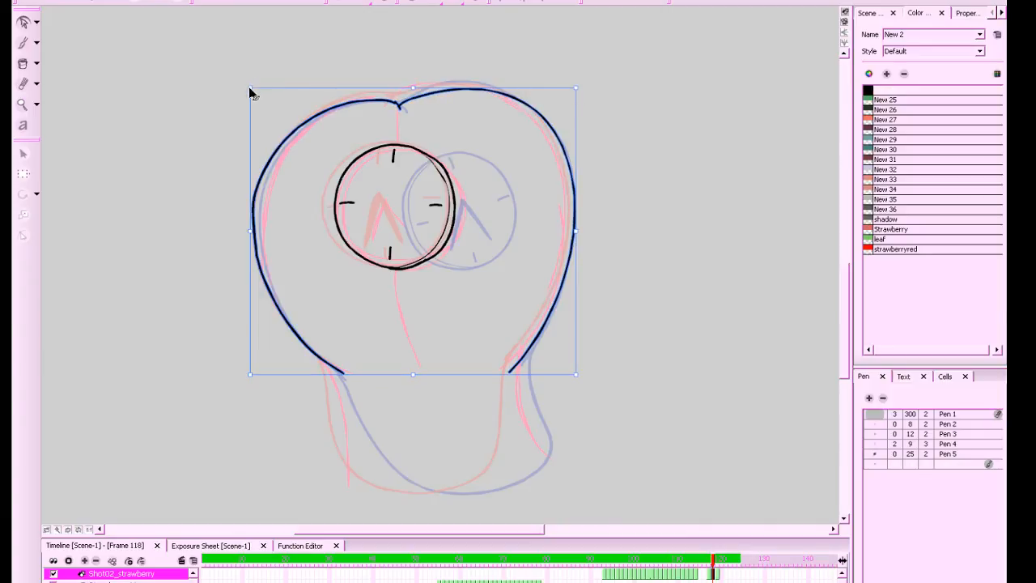
pyautogui.moveTo(250, 87); pyautogui.dragTo(249, 83)
# Ink the jaw outline from the right cheek around the chin to the left cheek and compare it with the previous frame
pyautogui.hotkey('alt', 'b')
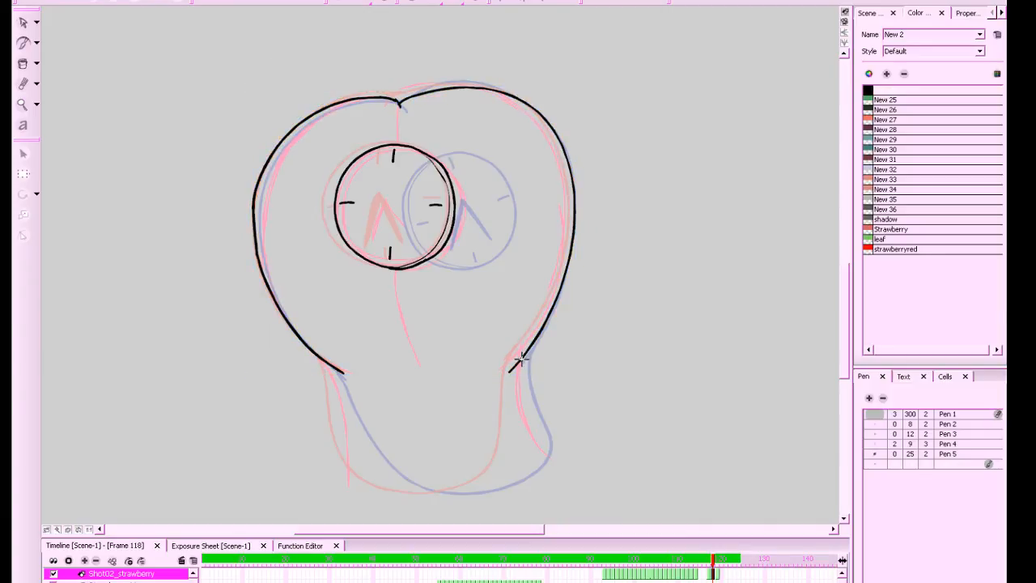
pyautogui.moveTo(520, 360)
pyautogui.mouseDown()
pyautogui.moveTo(523, 472)
pyautogui.moveTo(382, 483)
pyautogui.moveTo(332, 368)
pyautogui.mouseUp()
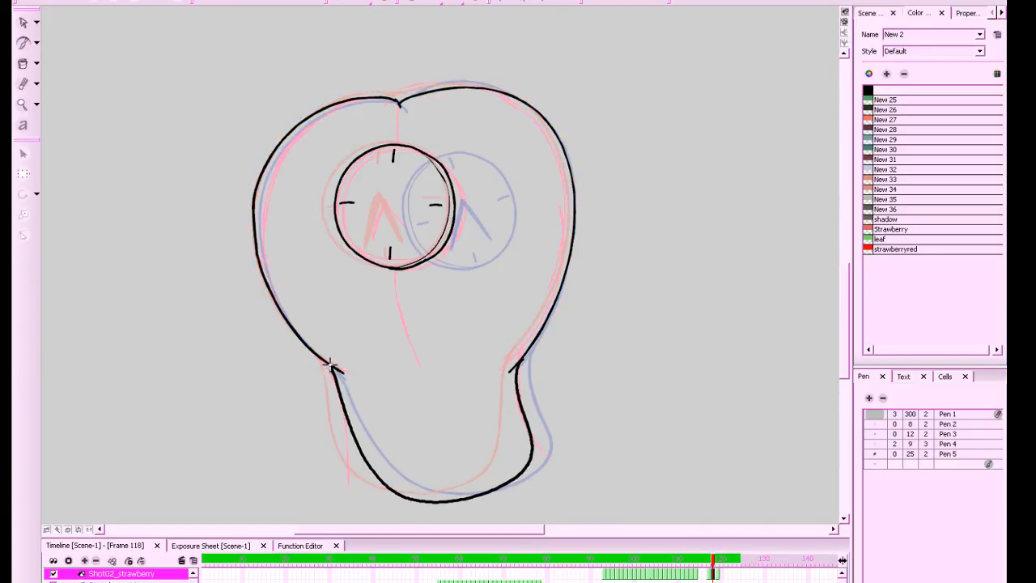
pyautogui.moveTo(704, 268); pyautogui.dragTo(742, 270)
pyautogui.press(',')
pyautogui.press('.')
# Ink the two thick clock hands as an inverted V from the centre of the clock eye
pyautogui.press('2')
pyautogui.press('2')
pyautogui.press('2')
pyautogui.moveTo(637, 338); pyautogui.dragTo(629, 444)
pyautogui.press('1')
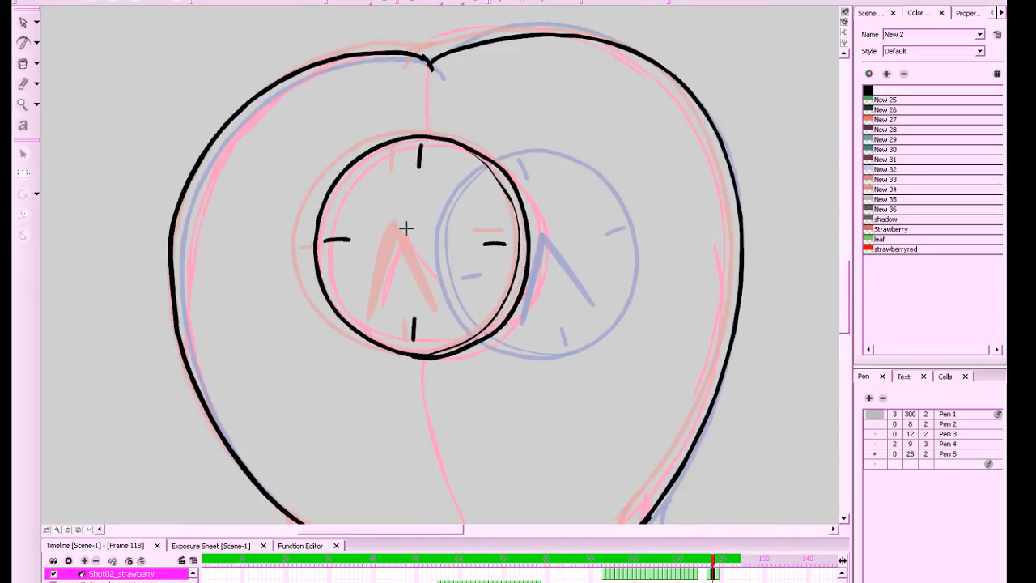
pyautogui.moveTo(410, 226)
pyautogui.mouseDown()
pyautogui.moveTo(389, 321)
pyautogui.moveTo(410, 227)
pyautogui.moveTo(392, 296)
pyautogui.mouseUp()
pyautogui.moveTo(409, 227); pyautogui.dragTo(453, 312)
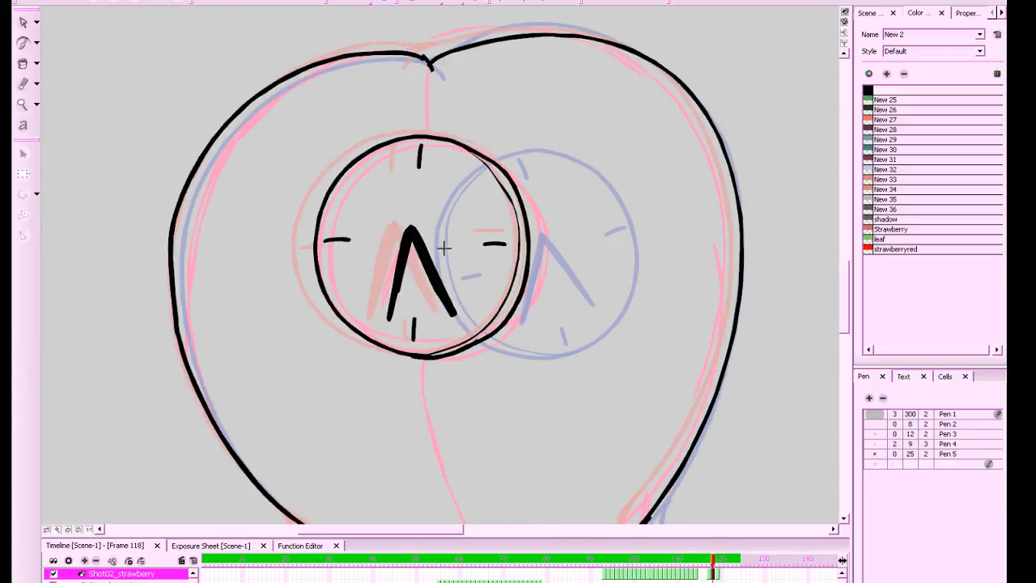
# Trim the outer edge of the right clock hand with the eraser to make the hand thinner
pyautogui.hotkey('alt', 'e')
pyautogui.moveTo(424, 228); pyautogui.dragTo(465, 315)
pyautogui.hotkey('alt', 'b')
pyautogui.hotkey('alt', 'e')
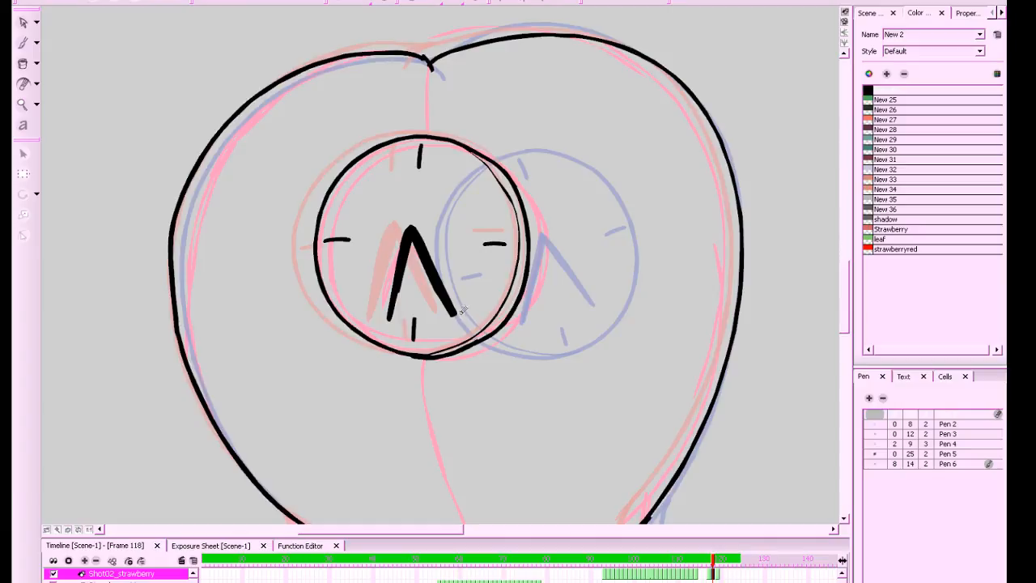
pyautogui.hotkey('alt', 'b')
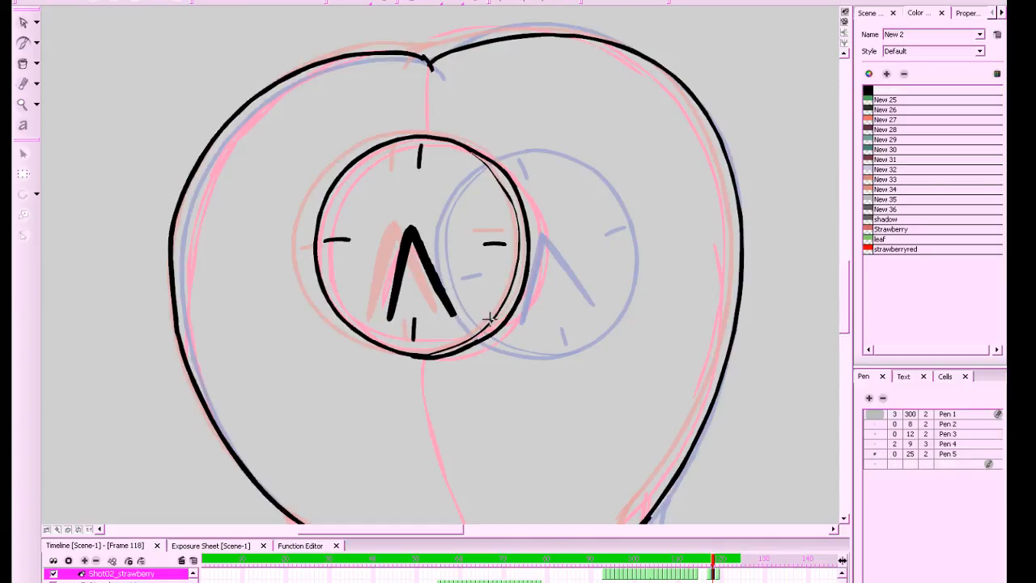
# Compare the finished frame 118 drawing with its neighbouring frames and save the project
pyautogui.press('1')
pyautogui.press('1')
pyautogui.press('1')
pyautogui.press('1')
pyautogui.press('1')
pyautogui.press(',')
pyautogui.press('.')
pyautogui.press(',')
pyautogui.press('.')
pyautogui.press('1')
pyautogui.press('1')
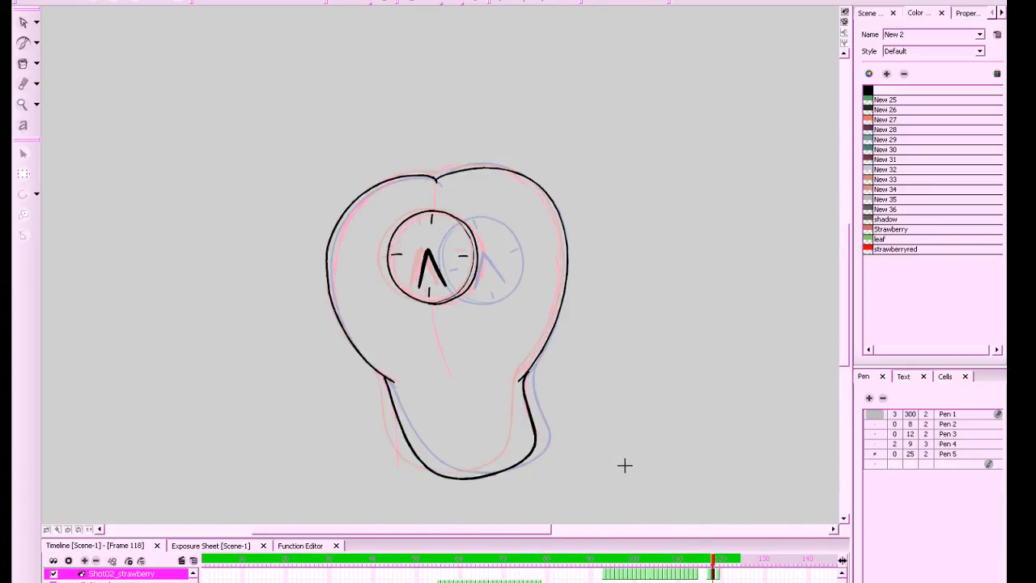
pyautogui.hotkey('ctrl', 's')
pyautogui.moveTo(679, 449); pyautogui.dragTo(669, 445)
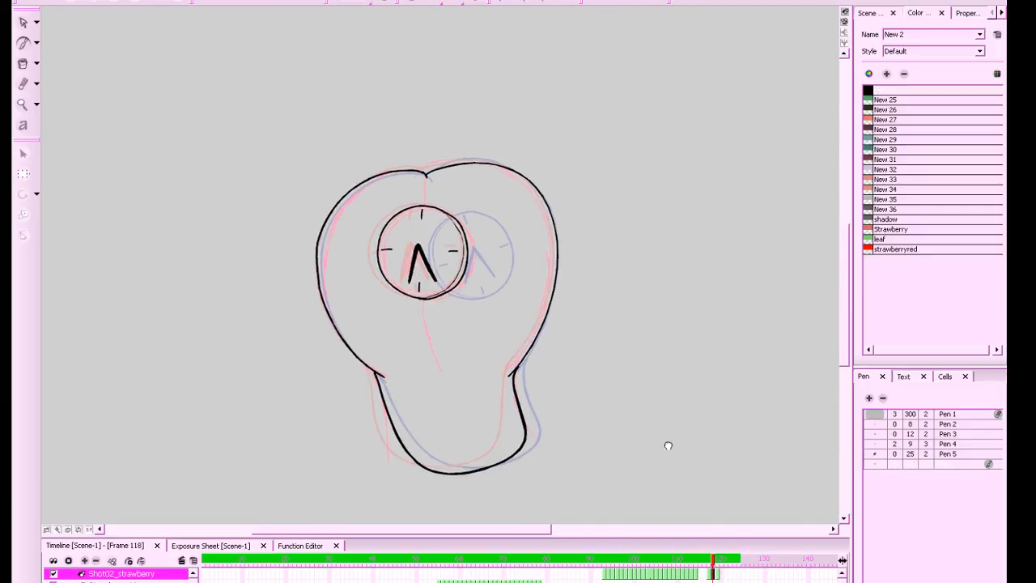
pyautogui.press('.')
pyautogui.press(',')
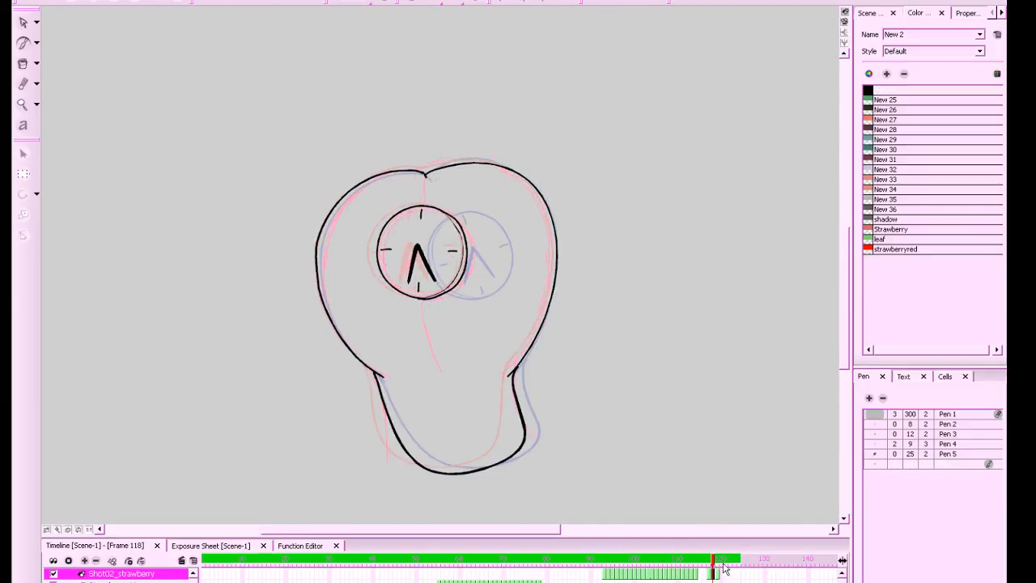
# Go to frame 119, hide its pink rough sketch and save the project
pyautogui.moveTo(714, 575); pyautogui.dragTo(718, 574)
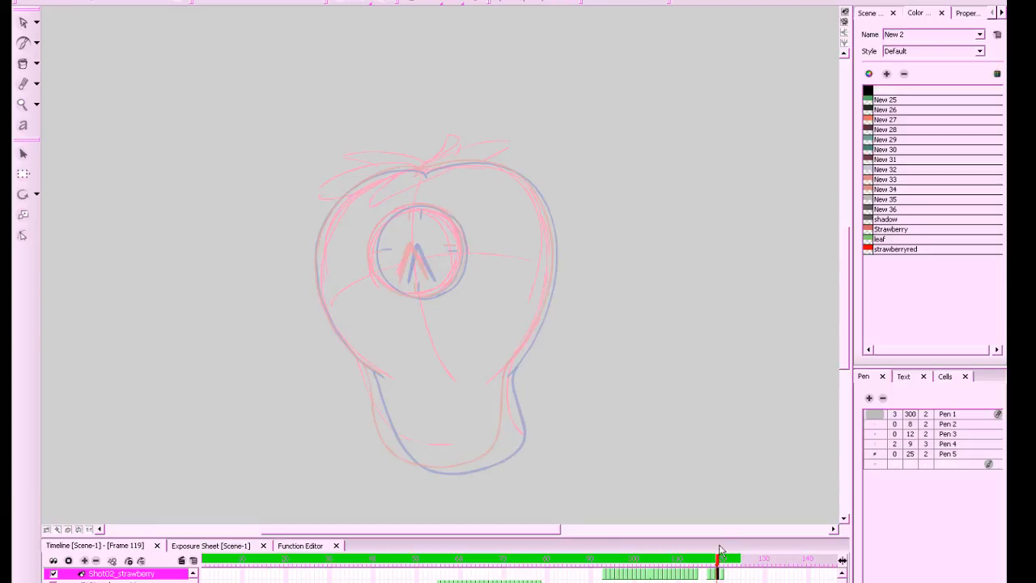
pyautogui.click(412, 1)
pyautogui.click(469, 6)
pyautogui.click(413, 6)
pyautogui.moveTo(595, 319); pyautogui.dragTo(595, 309)
pyautogui.hotkey('ctrl', 's')
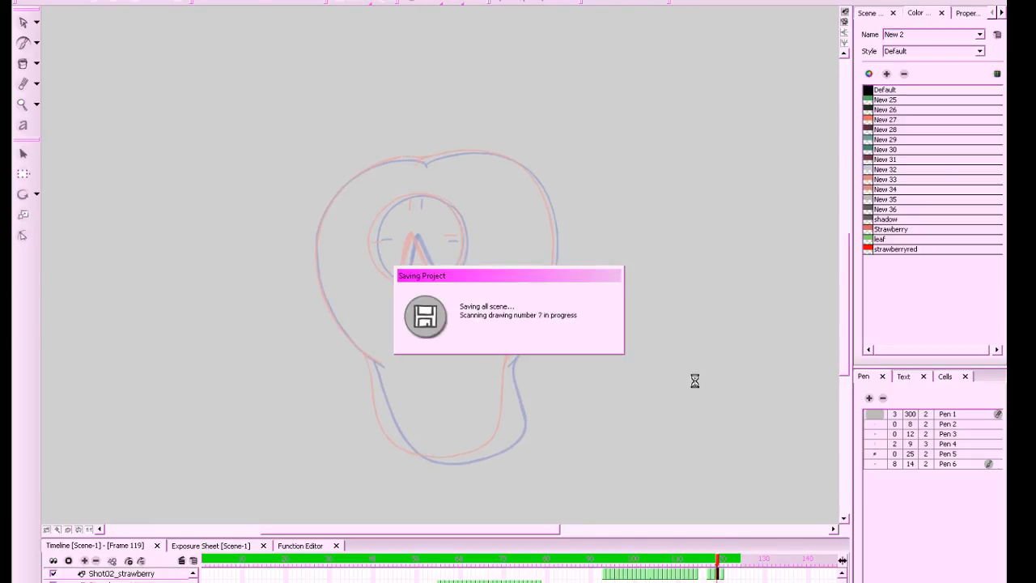
pyautogui.scroll(3, 705, 392)
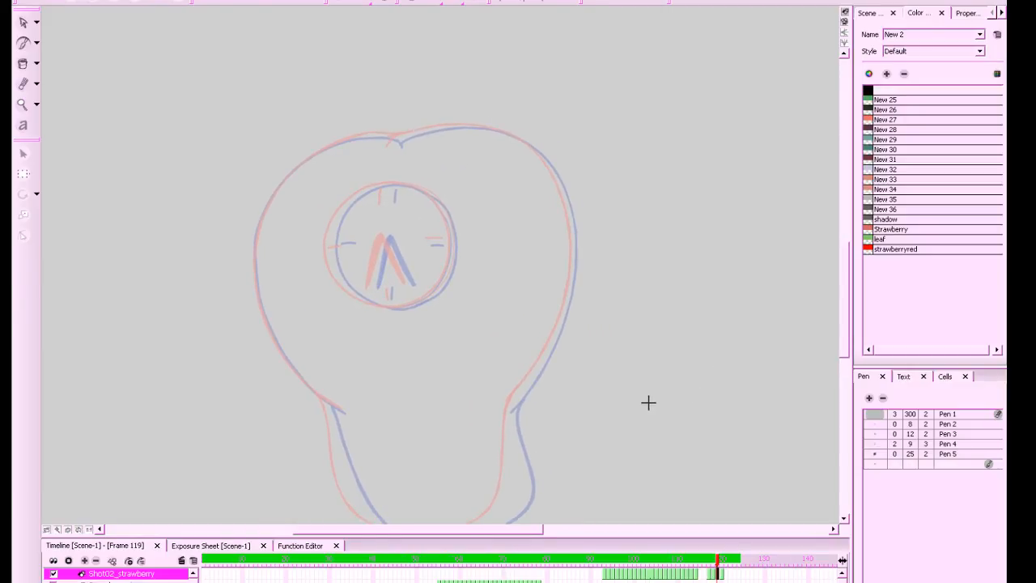
# Ink the clock eye's round outline on frame 119 midway between the blue and pink onion-skin circles
pyautogui.scroll(3, 653, 403)
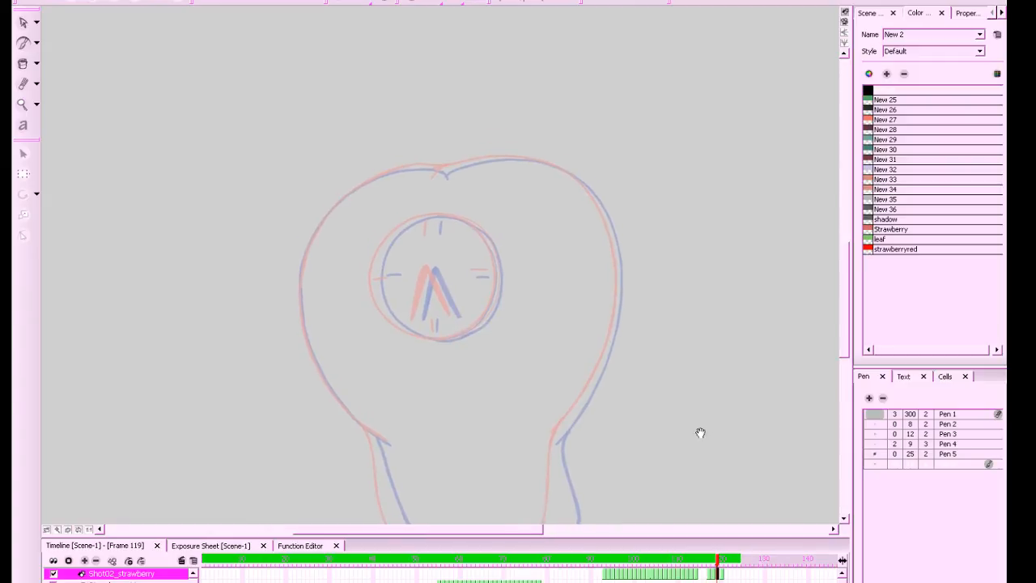
pyautogui.scroll(-3, 690, 408)
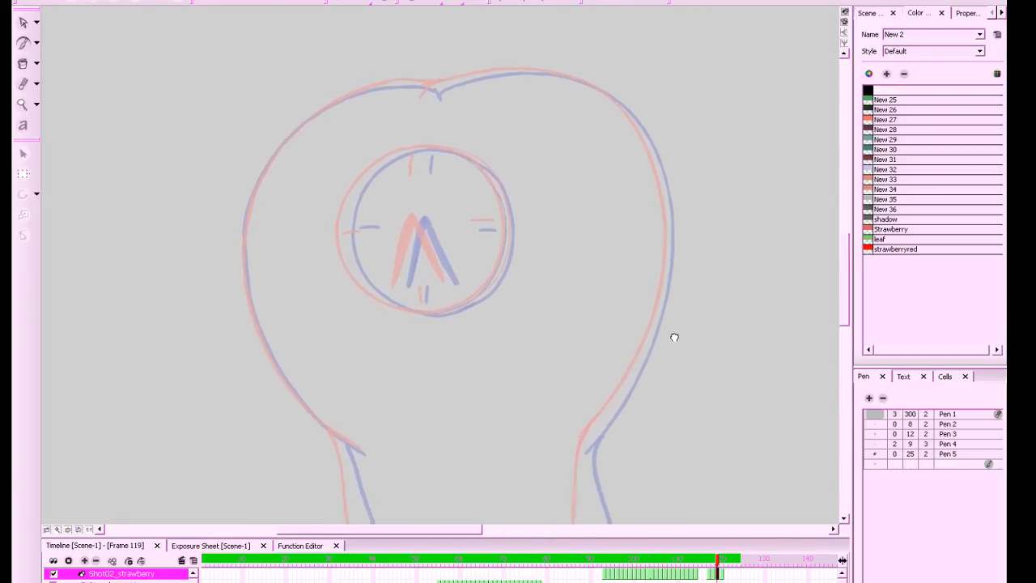
pyautogui.moveTo(693, 358); pyautogui.dragTo(698, 363)
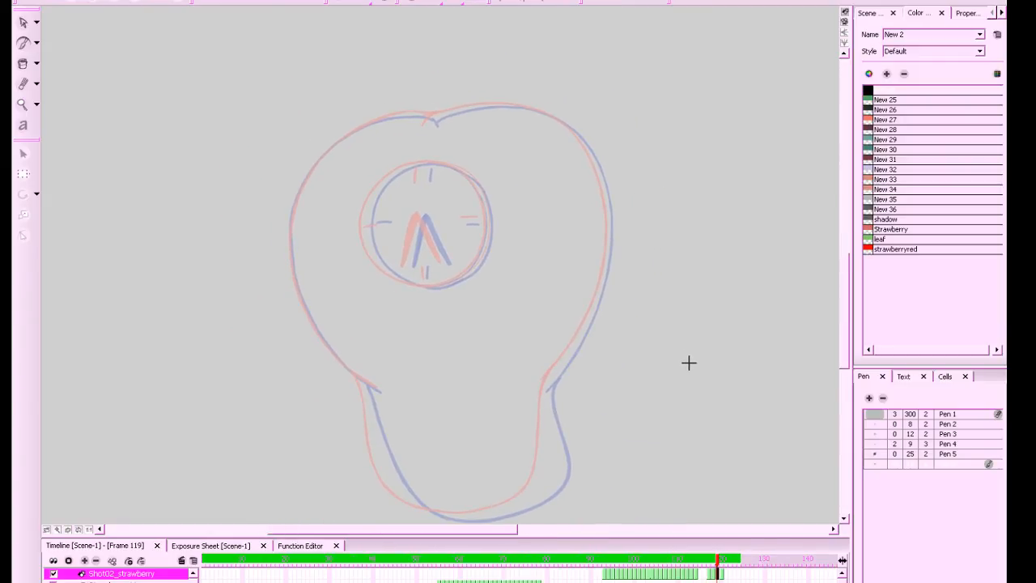
pyautogui.scroll(3, 683, 367)
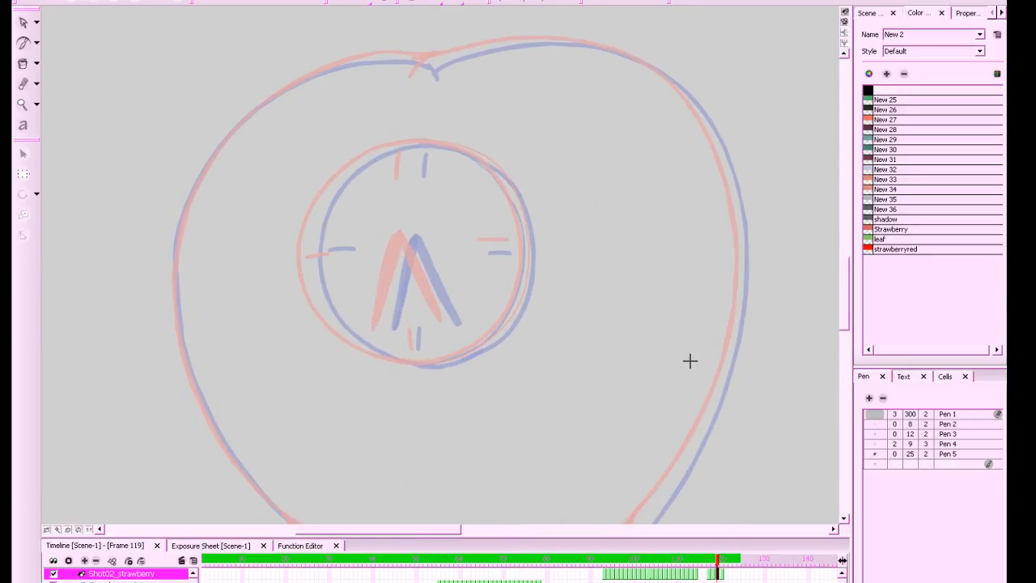
pyautogui.moveTo(392, 146)
pyautogui.mouseDown()
pyautogui.moveTo(431, 138)
pyautogui.moveTo(444, 148)
pyautogui.moveTo(398, 145)
pyautogui.moveTo(464, 150)
pyautogui.moveTo(513, 204)
pyautogui.moveTo(515, 296)
pyautogui.moveTo(462, 355)
pyautogui.moveTo(407, 362)
pyautogui.moveTo(373, 354)
pyautogui.moveTo(319, 298)
pyautogui.moveTo(314, 232)
pyautogui.moveTo(336, 190)
pyautogui.moveTo(373, 157)
pyautogui.mouseUp()
pyautogui.hotkey('ctrl', 'z')
pyautogui.hotkey('ctrl', 'z')
pyautogui.moveTo(593, 221); pyautogui.dragTo(610, 296)
pyautogui.moveTo(688, 356); pyautogui.dragTo(701, 282)
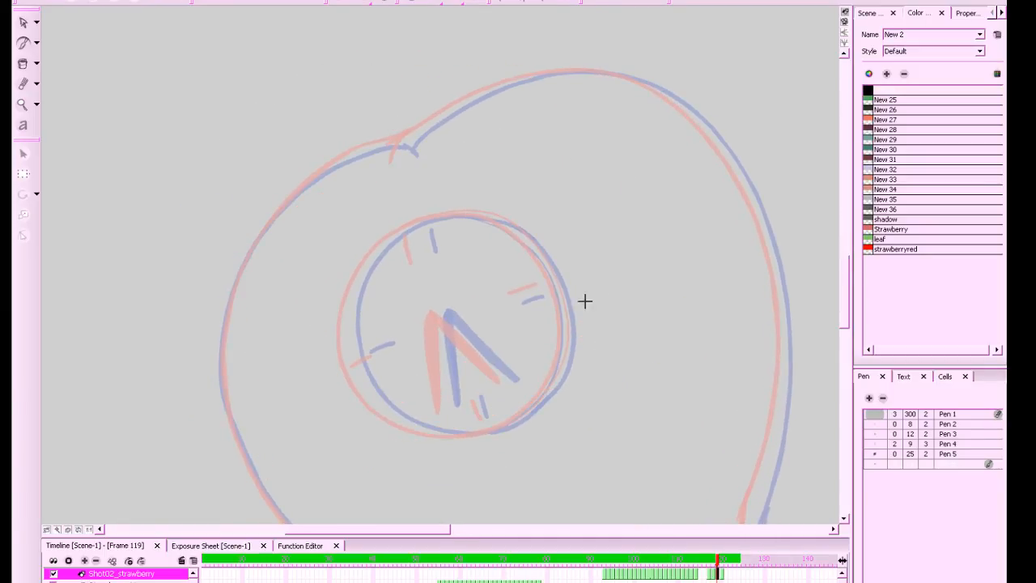
pyautogui.moveTo(551, 275)
pyautogui.mouseDown()
pyautogui.moveTo(554, 299)
pyautogui.moveTo(541, 257)
pyautogui.moveTo(513, 226)
pyautogui.moveTo(464, 213)
pyautogui.moveTo(401, 229)
pyautogui.moveTo(354, 288)
pyautogui.moveTo(359, 367)
pyautogui.moveTo(397, 418)
pyautogui.moveTo(441, 435)
pyautogui.moveTo(510, 423)
pyautogui.moveTo(550, 380)
pyautogui.moveTo(563, 317)
pyautogui.moveTo(552, 274)
pyautogui.mouseUp()
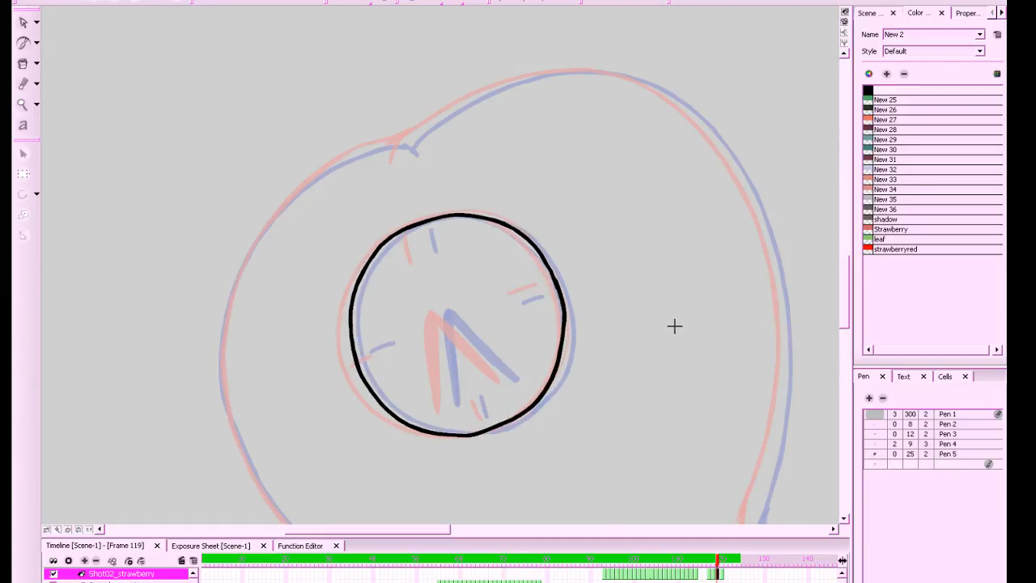
# Ink the four short tick marks just inside the clock circle, between the neighbouring frames' ticks
pyautogui.click(79, 532)
pyautogui.press(',')
pyautogui.press('.')
pyautogui.moveTo(429, 229); pyautogui.dragTo(429, 253)
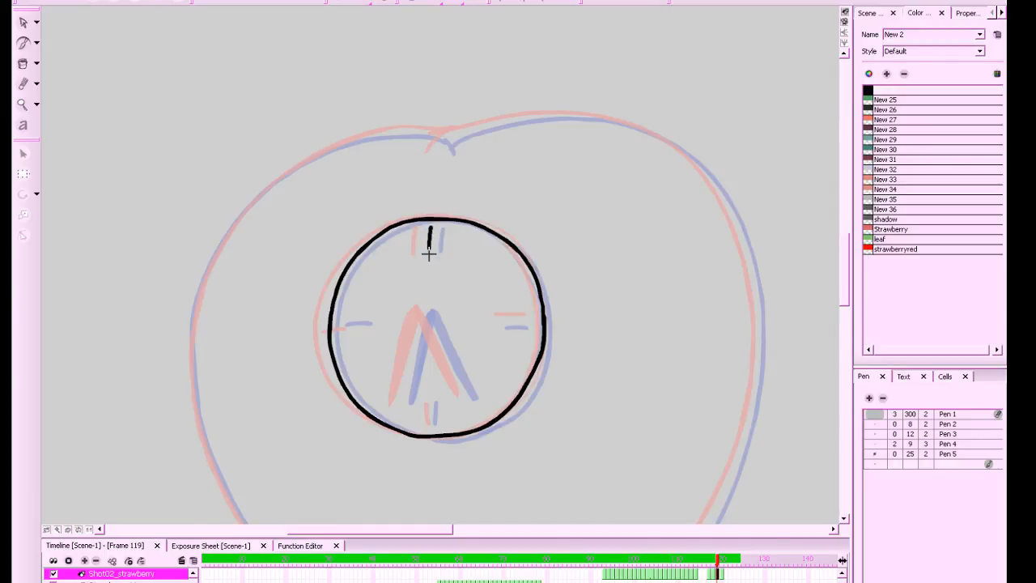
pyautogui.moveTo(430, 419); pyautogui.dragTo(429, 398)
pyautogui.moveTo(339, 325)
pyautogui.mouseDown()
pyautogui.moveTo(507, 321)
pyautogui.moveTo(410, 349)
pyautogui.moveTo(396, 403)
pyautogui.moveTo(422, 304)
pyautogui.moveTo(401, 390)
pyautogui.mouseUp()
# Ink the two thick clock hands as an inverted V from the clock's centre and compare them with the neighbouring frames
pyautogui.moveTo(421, 307); pyautogui.dragTo(405, 367)
pyautogui.moveTo(469, 349); pyautogui.dragTo(455, 331)
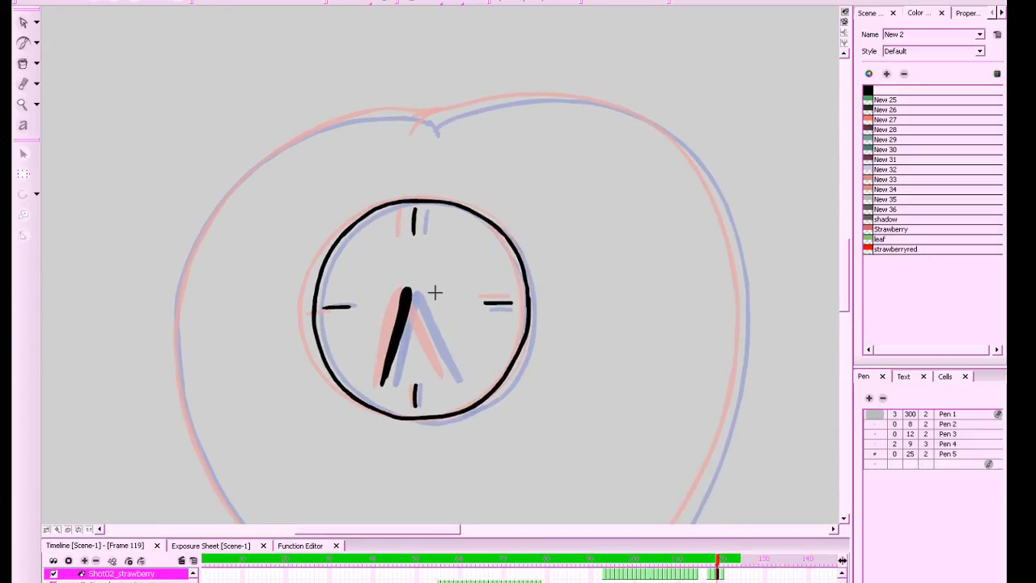
pyautogui.moveTo(408, 287)
pyautogui.mouseDown()
pyautogui.moveTo(450, 381)
pyautogui.moveTo(408, 294)
pyautogui.moveTo(427, 332)
pyautogui.mouseUp()
pyautogui.press(',')
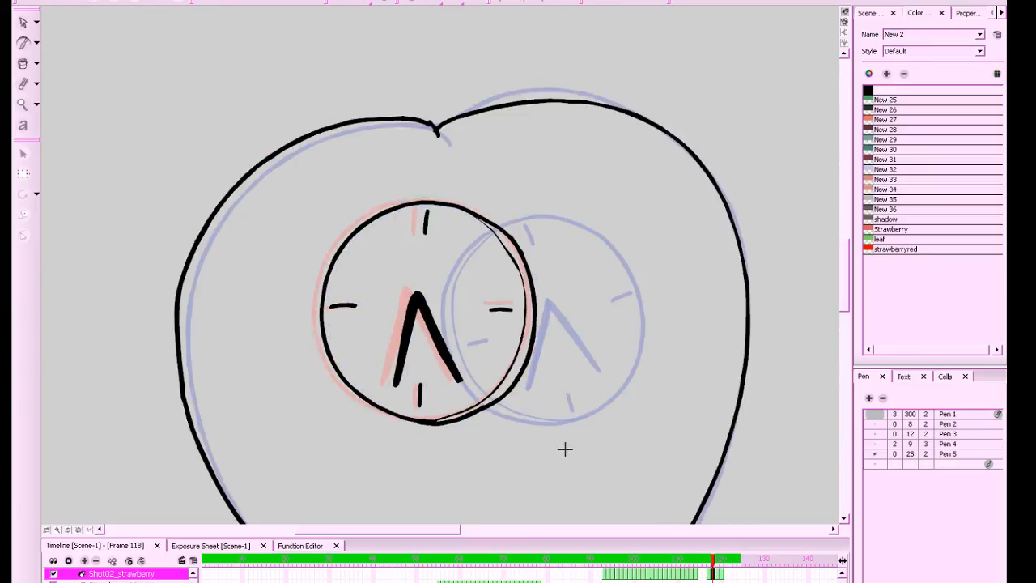
pyautogui.press('.')
pyautogui.press('.')
pyautogui.press(',')
# Select the clock eye's circular outline and reshape it slightly to fit between the neighbouring drawings
pyautogui.moveTo(569, 433); pyautogui.dragTo(554, 415)
pyautogui.click(24, 22)
pyautogui.moveTo(215, 109); pyautogui.dragTo(343, 231)
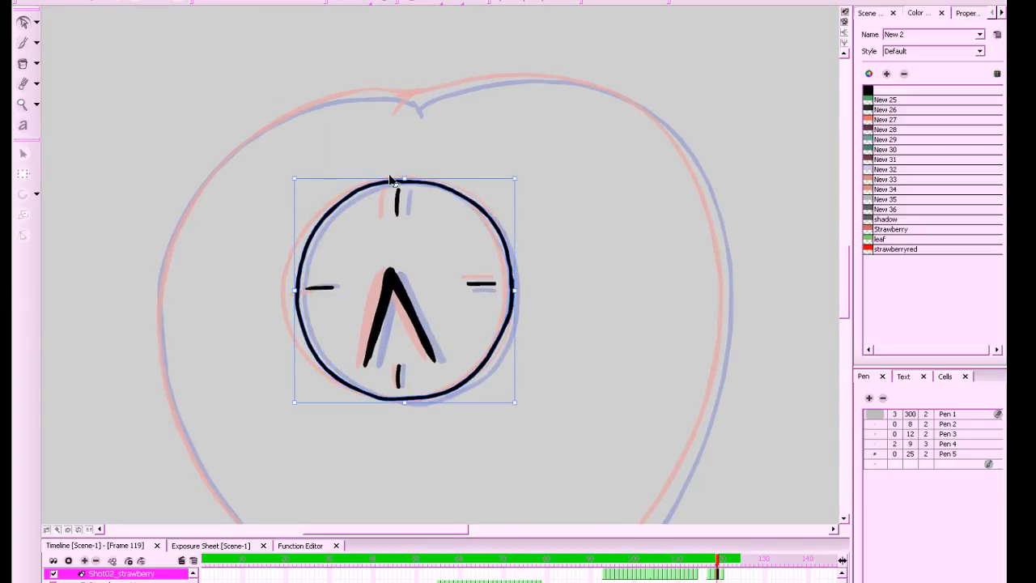
pyautogui.click(572, 168)
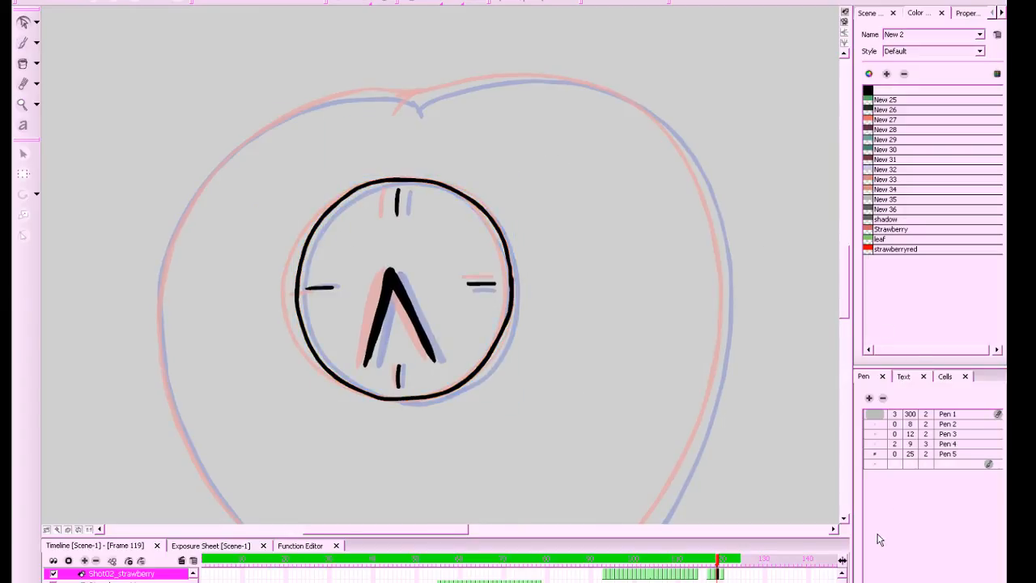
# Ink a thin second contour around the outer right side of the clock circle with Pen 4
pyautogui.click(922, 444)
pyautogui.moveTo(598, 344); pyautogui.dragTo(621, 285)
pyautogui.hotkey('alt', 'b')
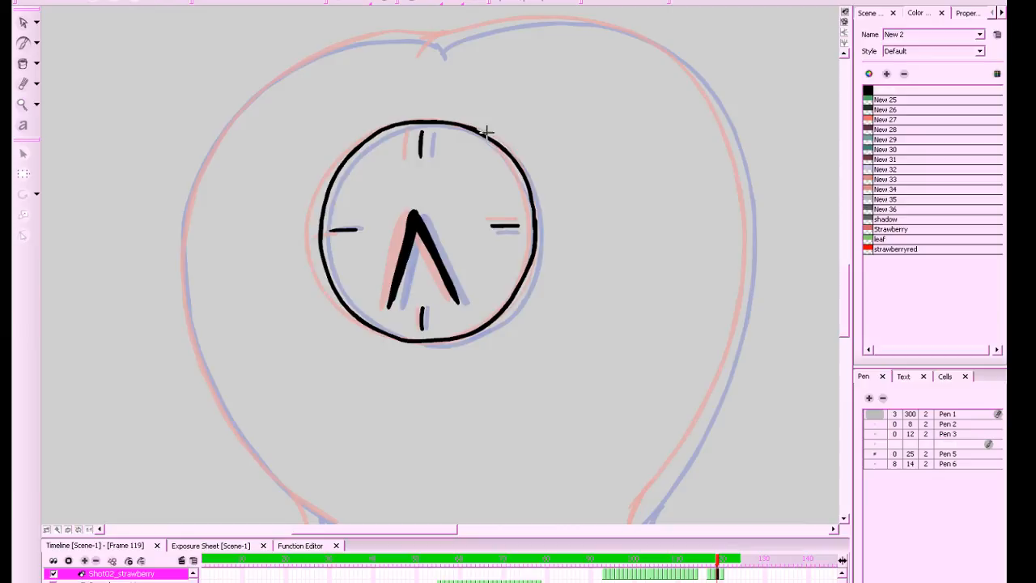
pyautogui.moveTo(486, 132)
pyautogui.mouseDown()
pyautogui.moveTo(516, 153)
pyautogui.moveTo(541, 200)
pyautogui.moveTo(544, 235)
pyautogui.moveTo(526, 298)
pyautogui.moveTo(475, 338)
pyautogui.moveTo(443, 345)
pyautogui.moveTo(374, 333)
pyautogui.moveTo(354, 301)
pyautogui.mouseUp()
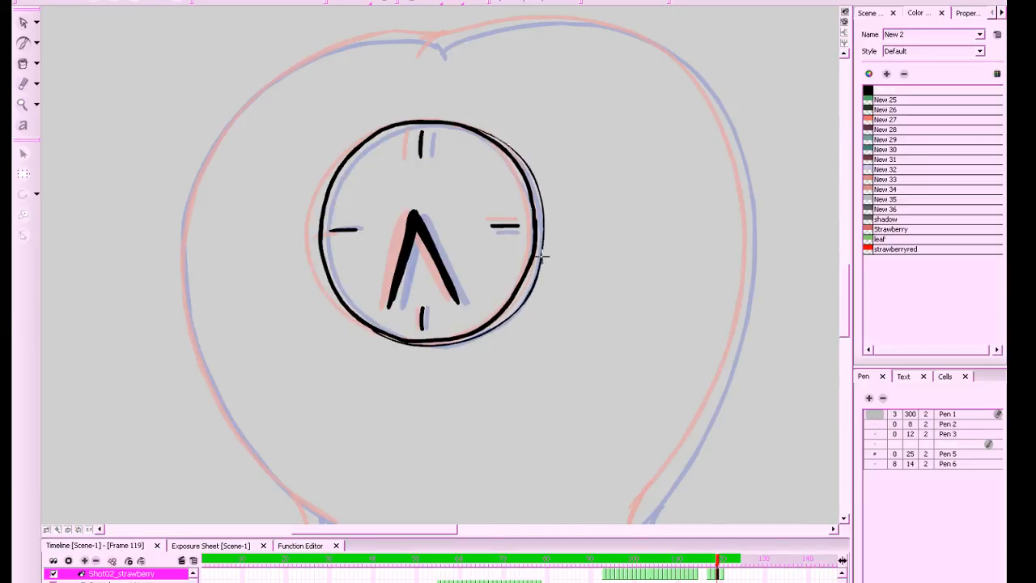
# Select the thin outer rim arc and scale it slightly so it meets the clock circle cleanly
pyautogui.click(23, 23)
pyautogui.click(518, 322)
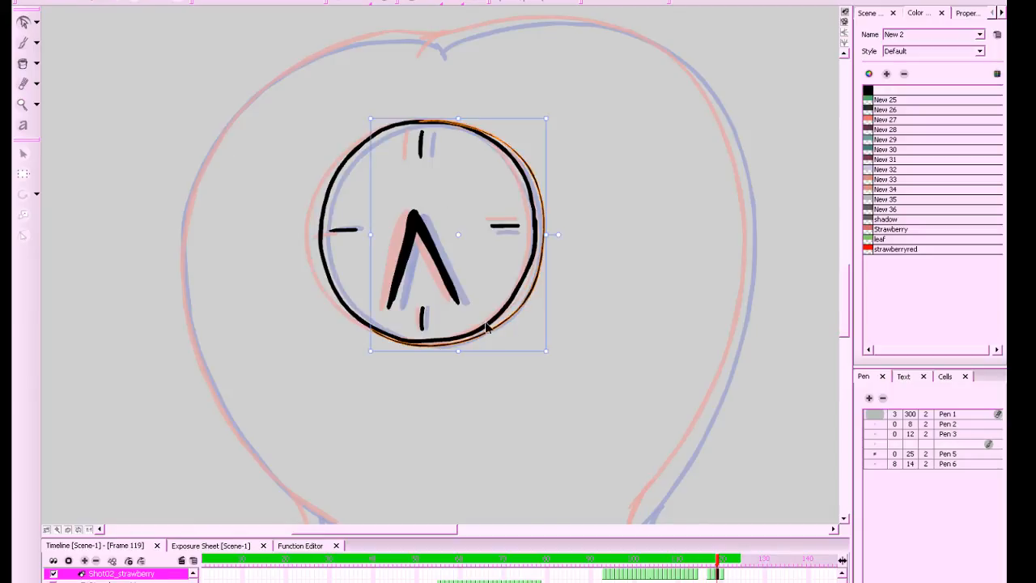
pyautogui.moveTo(373, 352); pyautogui.dragTo(370, 351)
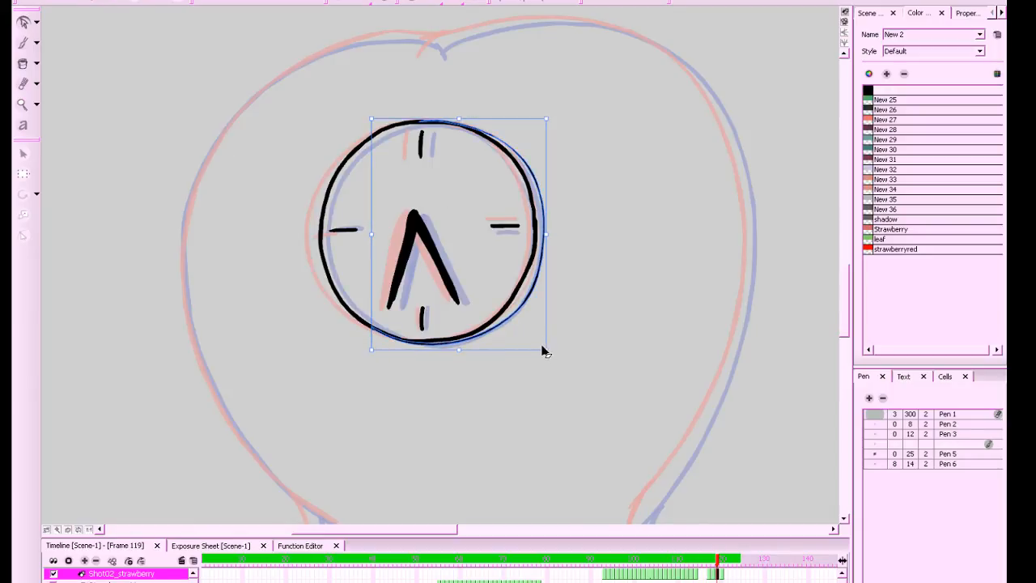
pyautogui.moveTo(543, 353); pyautogui.dragTo(546, 351)
pyautogui.click(566, 331)
# Hide the onion skin and flip between frame 119 and its neighbouring frames to compare the clock eye
pyautogui.press('1')
pyautogui.press('1')
pyautogui.press('1')
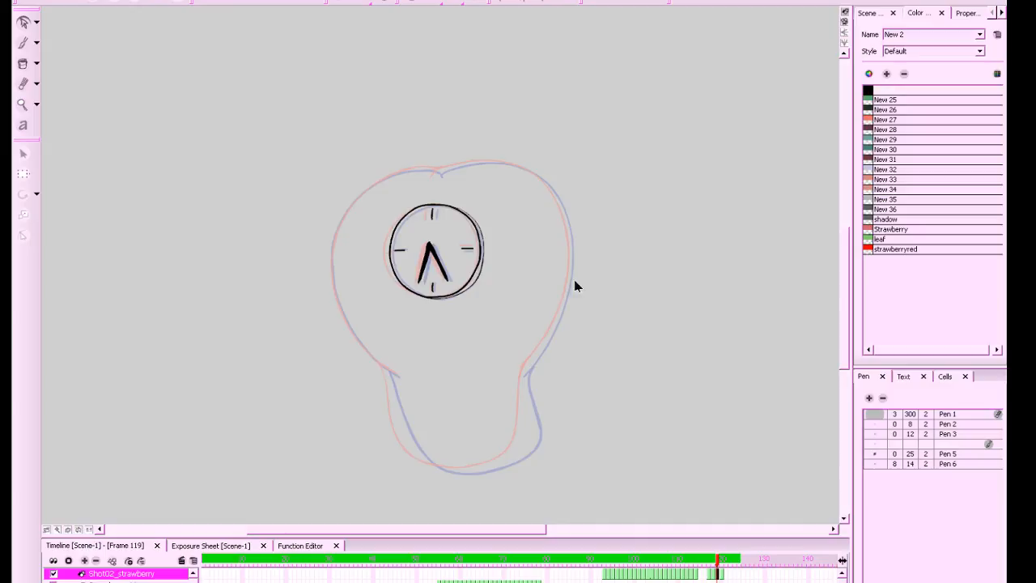
pyautogui.click(413, 3)
pyautogui.press(',')
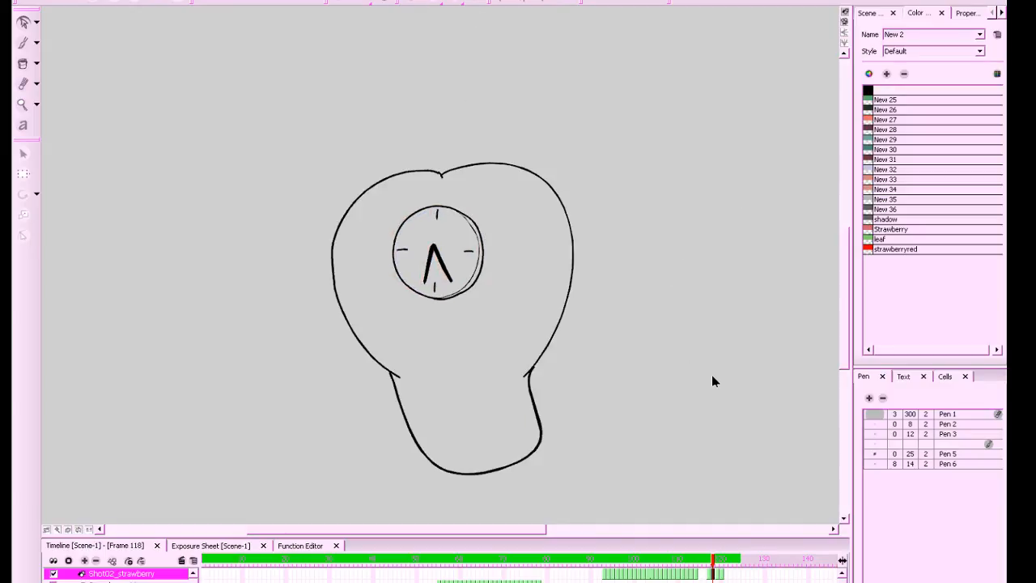
pyautogui.press('.')
pyautogui.press('.')
pyautogui.press(',')
# Shrink the thin outer rim arc slightly toward the clock circle and show the onion skin again
pyautogui.click(517, 281)
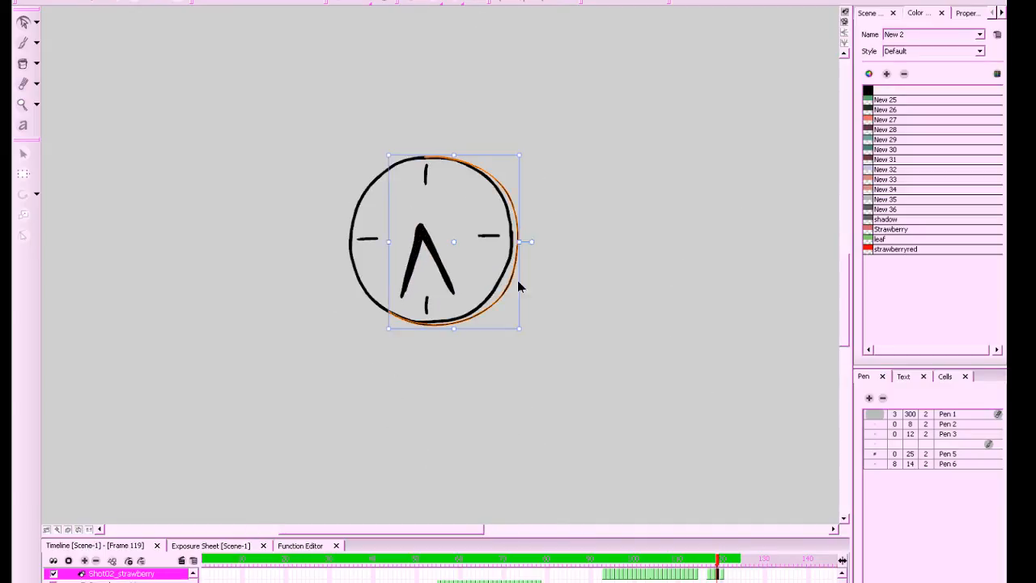
pyautogui.moveTo(519, 328); pyautogui.dragTo(516, 326)
pyautogui.click(578, 304)
pyautogui.moveTo(578, 304); pyautogui.dragTo(565, 285)
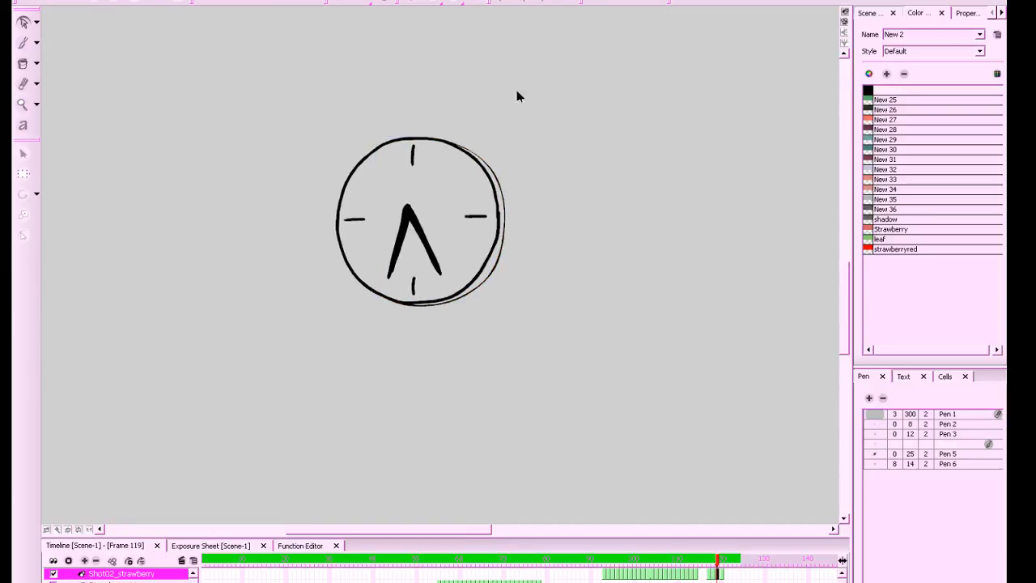
pyautogui.click(413, 3)
pyautogui.moveTo(631, 346); pyautogui.dragTo(628, 337)
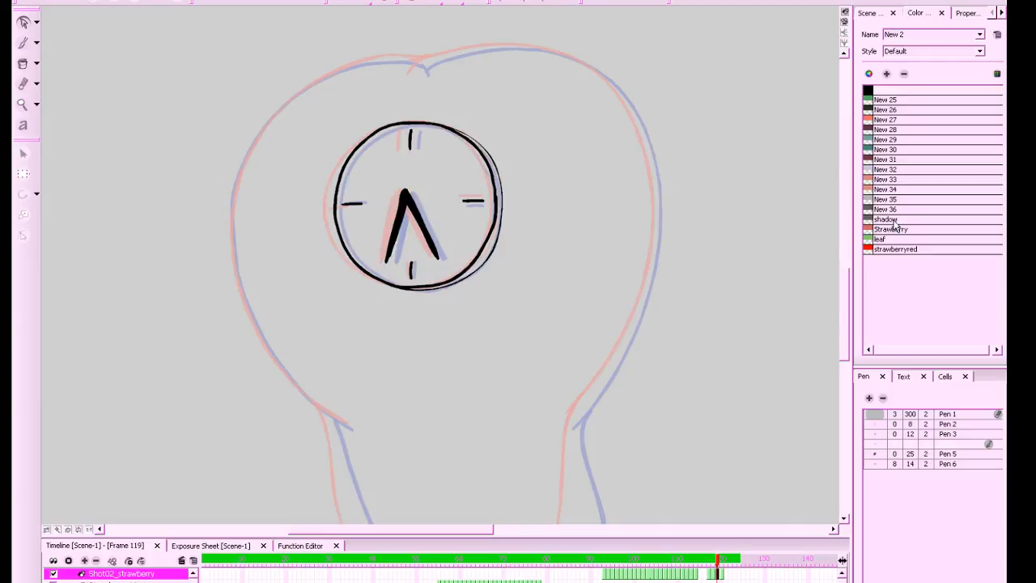
# Ink the strawberry head's right outline from the top notch down to the neck with Pen 6
pyautogui.click(907, 465)
pyautogui.moveTo(696, 401); pyautogui.dragTo(701, 410)
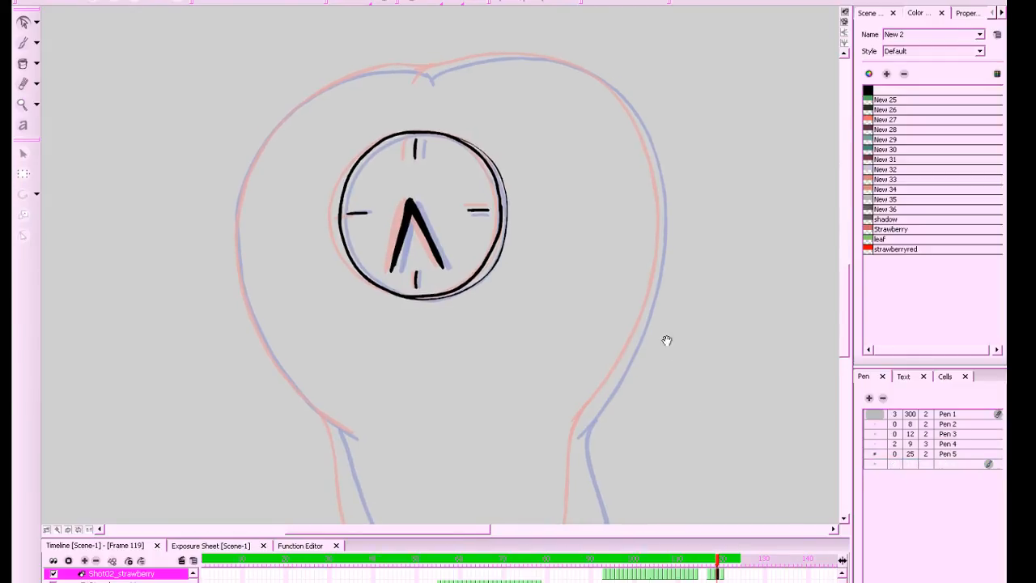
pyautogui.moveTo(585, 292); pyautogui.dragTo(540, 277)
pyautogui.hotkey('alt', 'b')
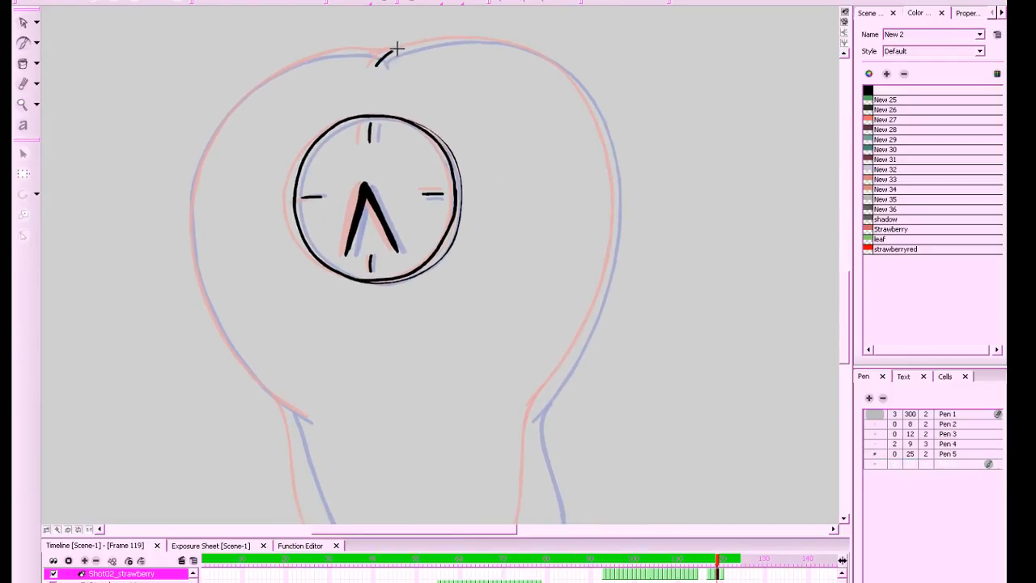
pyautogui.moveTo(377, 64)
pyautogui.mouseDown()
pyautogui.moveTo(386, 51)
pyautogui.moveTo(473, 37)
pyautogui.mouseUp()
pyautogui.hotkey('ctrl', 'z')
pyautogui.moveTo(384, 57); pyautogui.dragTo(471, 29)
pyautogui.hotkey('ctrl', 'z')
pyautogui.moveTo(380, 63)
pyautogui.mouseDown()
pyautogui.moveTo(437, 39)
pyautogui.moveTo(513, 40)
pyautogui.moveTo(559, 62)
pyautogui.moveTo(600, 112)
pyautogui.moveTo(614, 184)
pyautogui.moveTo(604, 282)
pyautogui.moveTo(580, 342)
pyautogui.moveTo(514, 437)
pyautogui.mouseUp()
pyautogui.moveTo(660, 340); pyautogui.dragTo(709, 310)
pyautogui.moveTo(652, 254); pyautogui.dragTo(639, 259)
# Ink the head's left outline from the notch to the neck, and the rounded lower part joining both sides
pyautogui.press('1')
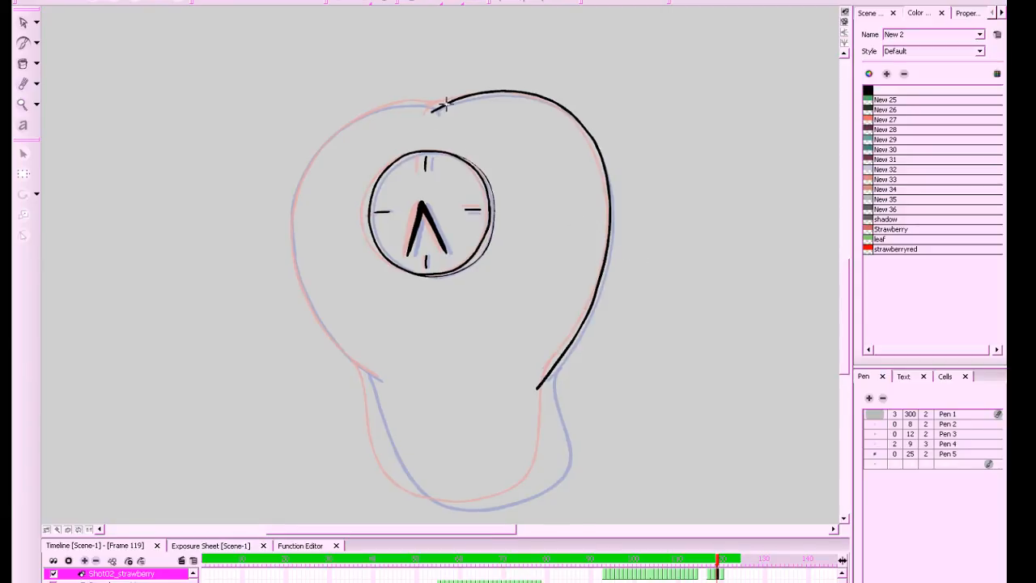
pyautogui.moveTo(430, 105)
pyautogui.mouseDown()
pyautogui.moveTo(377, 104)
pyautogui.moveTo(326, 138)
pyautogui.moveTo(294, 194)
pyautogui.moveTo(293, 260)
pyautogui.moveTo(322, 326)
pyautogui.moveTo(380, 378)
pyautogui.mouseUp()
pyautogui.moveTo(607, 355)
pyautogui.mouseDown()
pyautogui.moveTo(593, 337)
pyautogui.moveTo(612, 349)
pyautogui.mouseUp()
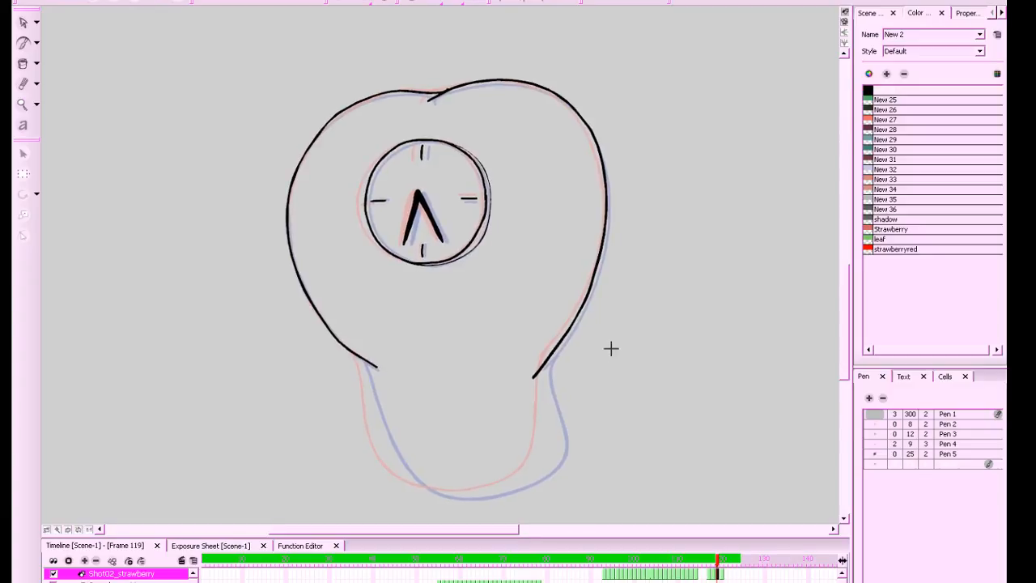
pyautogui.moveTo(541, 374)
pyautogui.mouseDown()
pyautogui.moveTo(457, 490)
pyautogui.moveTo(406, 485)
pyautogui.moveTo(357, 352)
pyautogui.mouseUp()
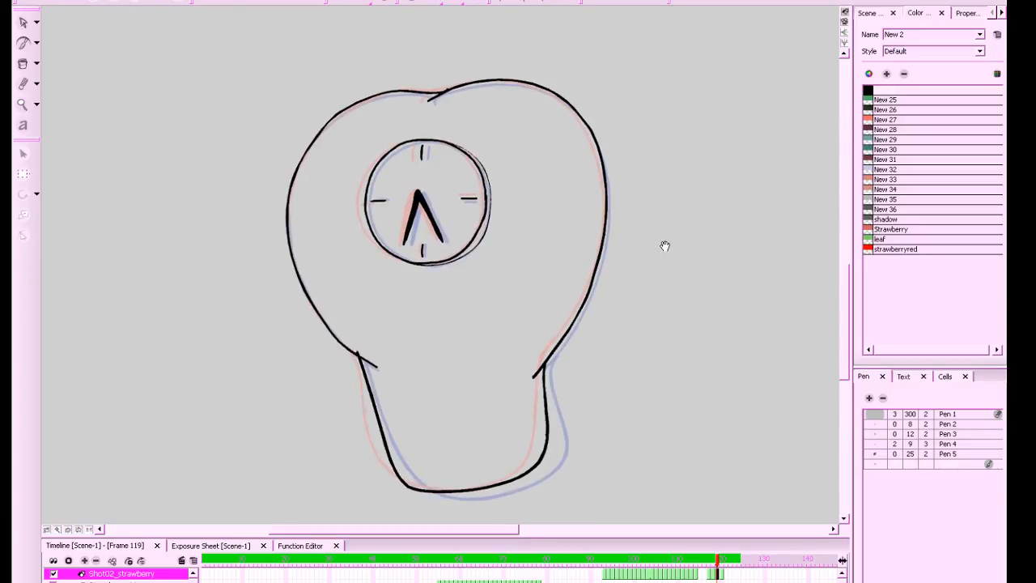
# Flip back through the inked drawings from frame 119 to frame 113 to check the motion
pyautogui.scroll(-5, 641, 233)
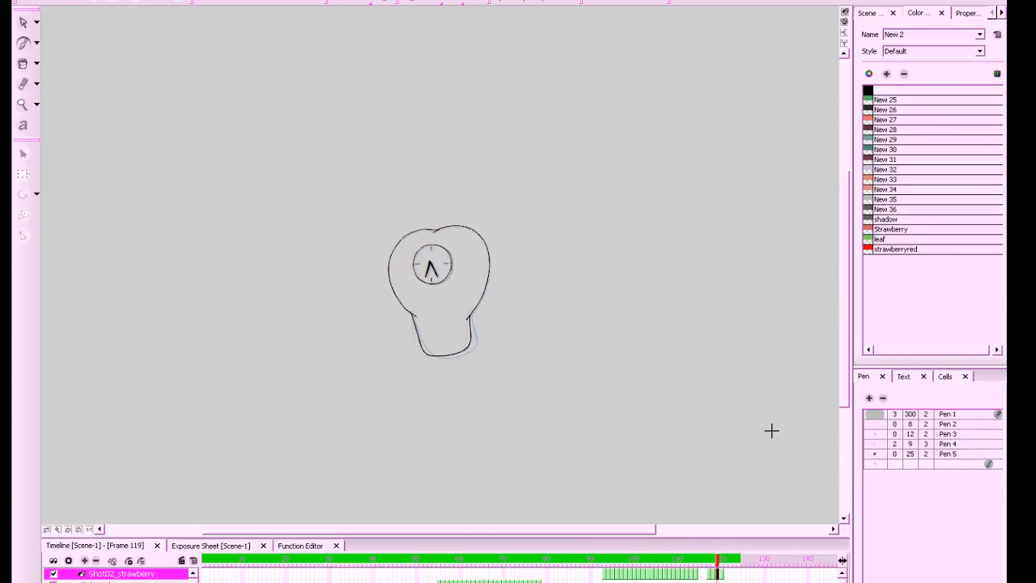
pyautogui.scroll(5, 771, 430)
pyautogui.press(',')
pyautogui.press('f')
pyautogui.press('f')
pyautogui.press('g')
pyautogui.press('g')
pyautogui.press(',')
pyautogui.press(',')
pyautogui.press(',')
pyautogui.press(',')
pyautogui.press(',')
pyautogui.scroll(-3, 754, 458)
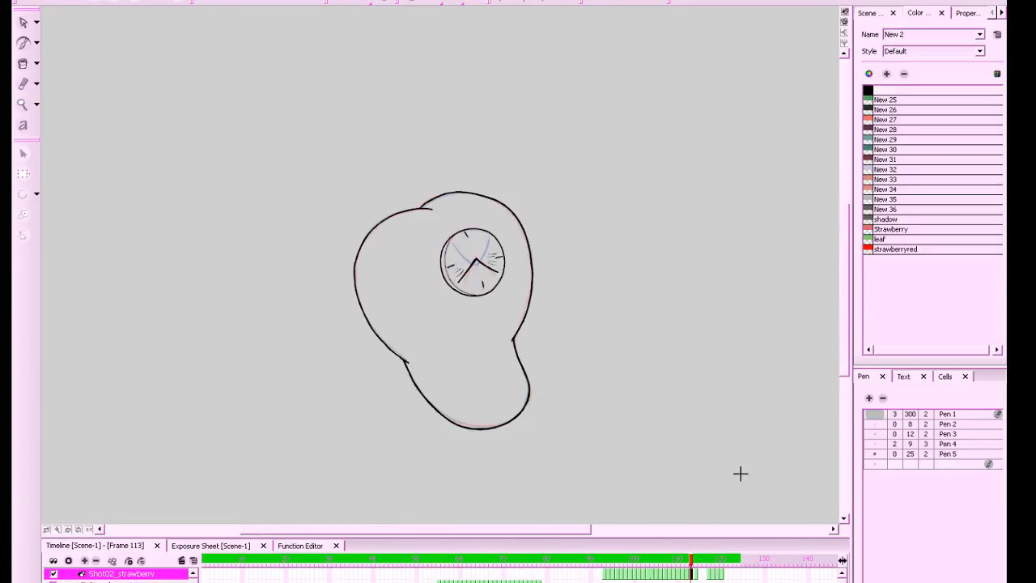
# Go to the empty frame 115 and compare its onion-skin neighbours with the inked drawing on frame 114
pyautogui.click(701, 577)
pyautogui.scroll(5, 688, 405)
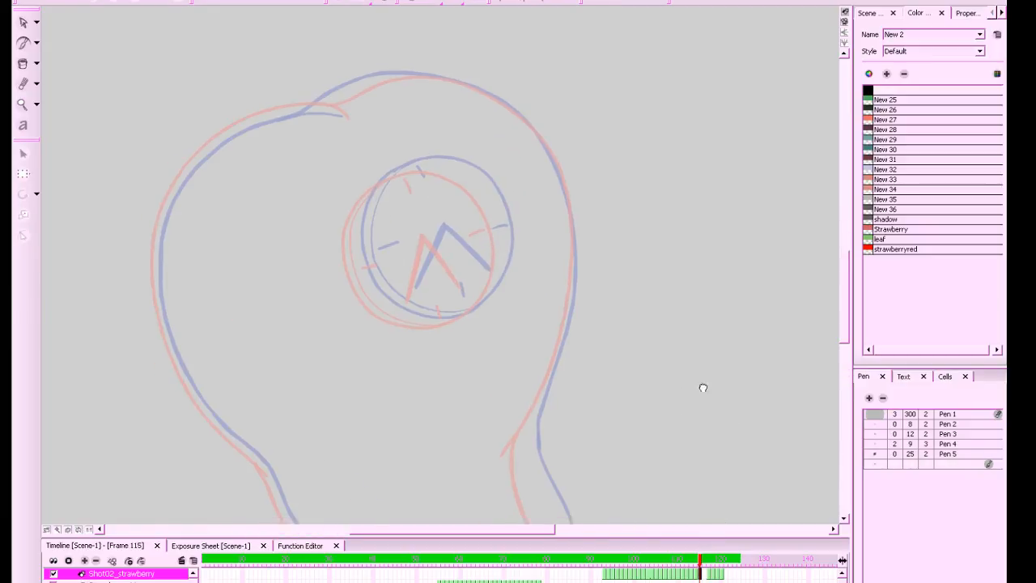
pyautogui.moveTo(700, 411); pyautogui.dragTo(720, 397)
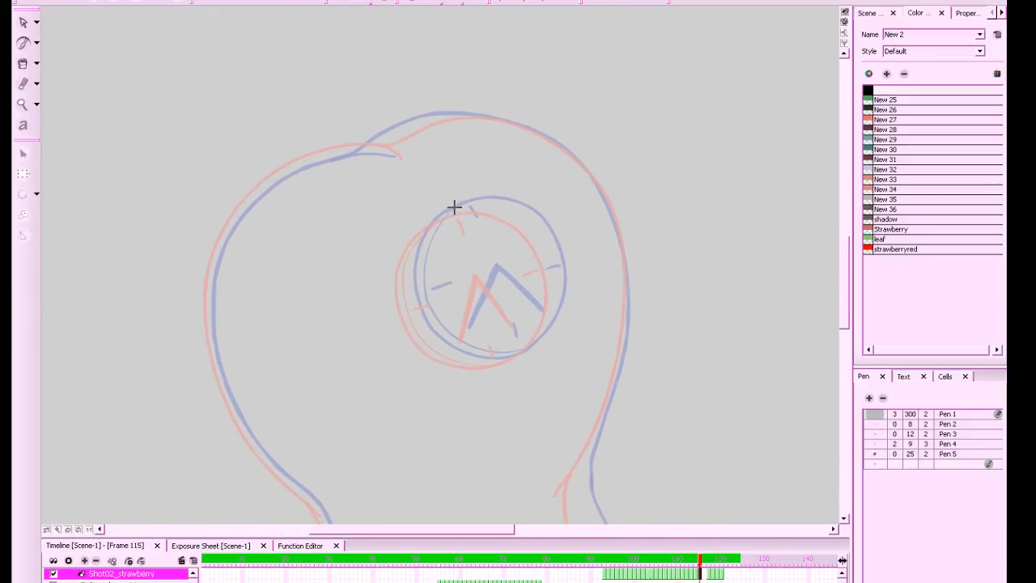
pyautogui.press('1')
pyautogui.click(24, 23)
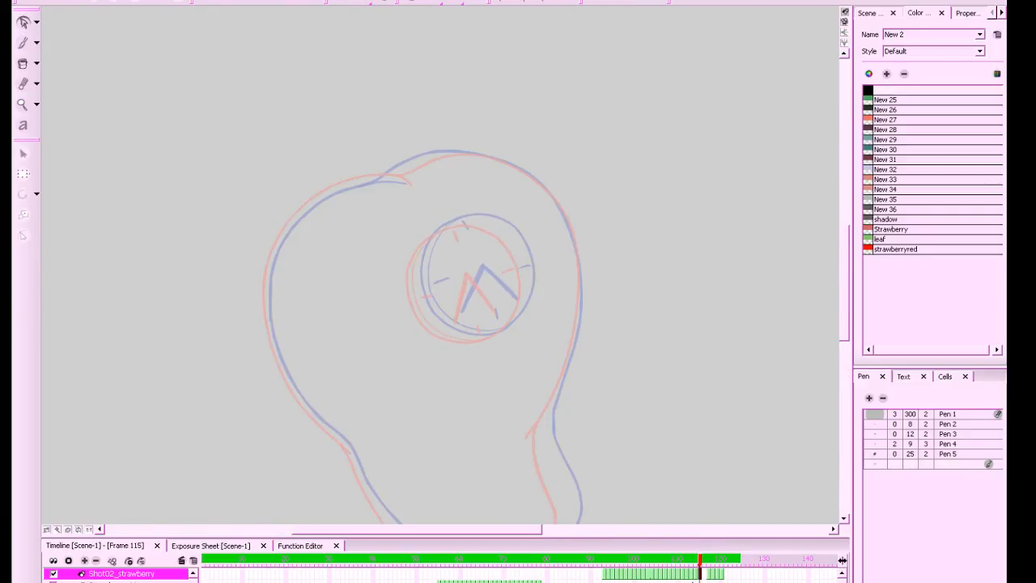
pyautogui.click(696, 575)
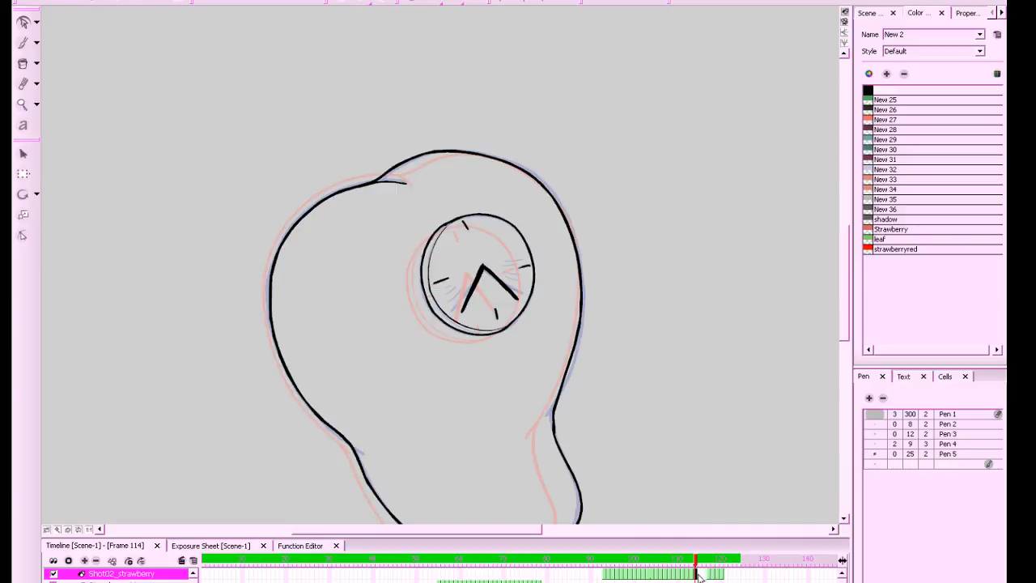
pyautogui.press('.')
pyautogui.press(',')
# Select the whole inked drawing on frame 114 and paste a copy of it into frame 115
pyautogui.moveTo(698, 560); pyautogui.dragTo(696, 568)
pyautogui.click(35, 22)
pyautogui.click(92, 18)
pyautogui.moveTo(78, 41)
pyautogui.mouseDown()
pyautogui.moveTo(686, 525)
pyautogui.moveTo(702, 463)
pyautogui.moveTo(689, 444)
pyautogui.mouseUp()
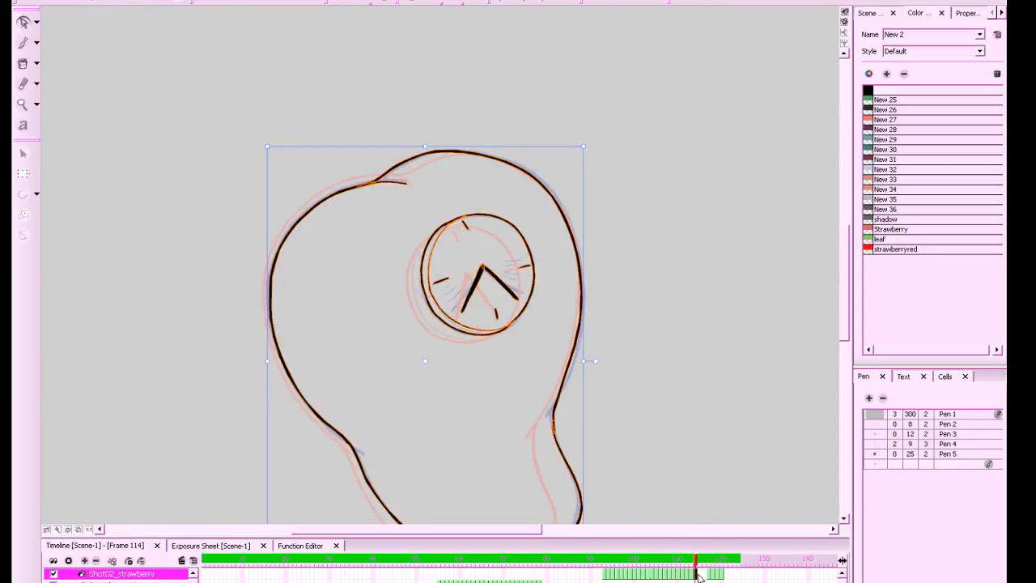
pyautogui.click(701, 572)
pyautogui.hotkey('ctrl', 'v')
# Select only the clock eye in the pasted drawing on frame 115 and nudge it slightly
pyautogui.moveTo(535, 213); pyautogui.dragTo(397, 391)
pyautogui.moveTo(516, 236); pyautogui.dragTo(515, 238)
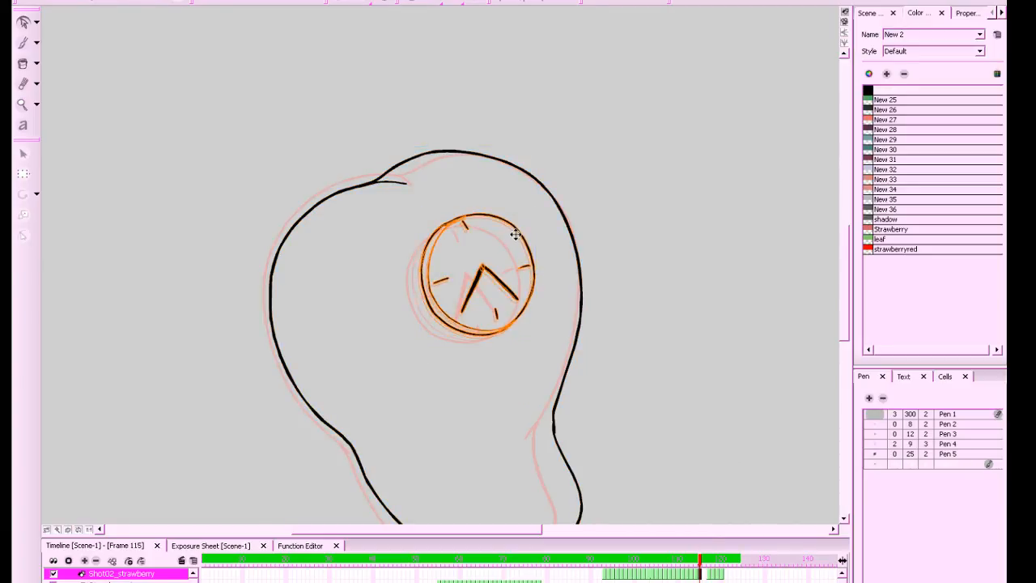
pyautogui.click(534, 226)
# Compare the drawings from frame 114 through frame 117 with the onion skin shown
pyautogui.click(697, 574)
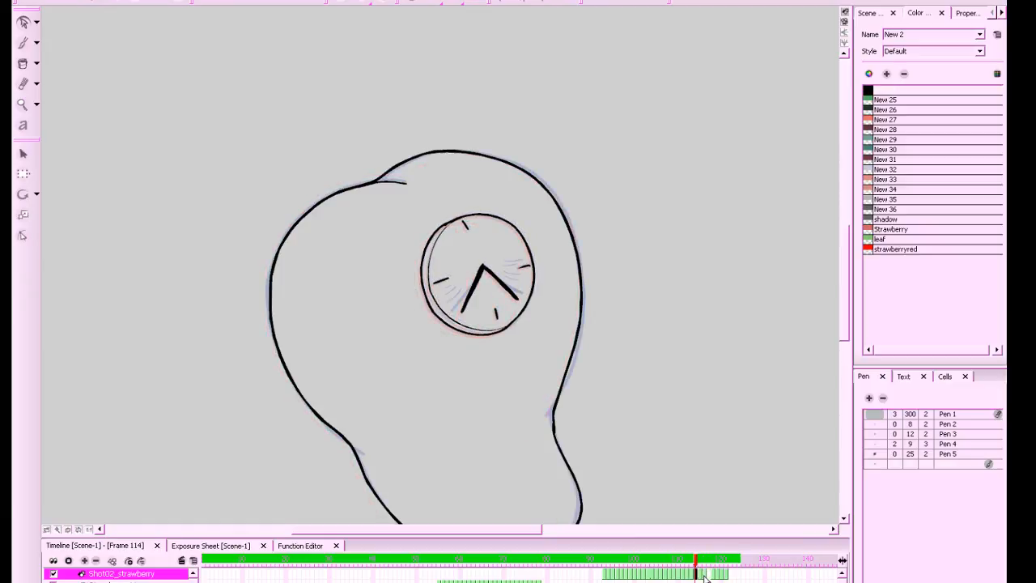
pyautogui.click(704, 574)
pyautogui.click(709, 574)
pyautogui.moveTo(692, 374); pyautogui.dragTo(717, 353)
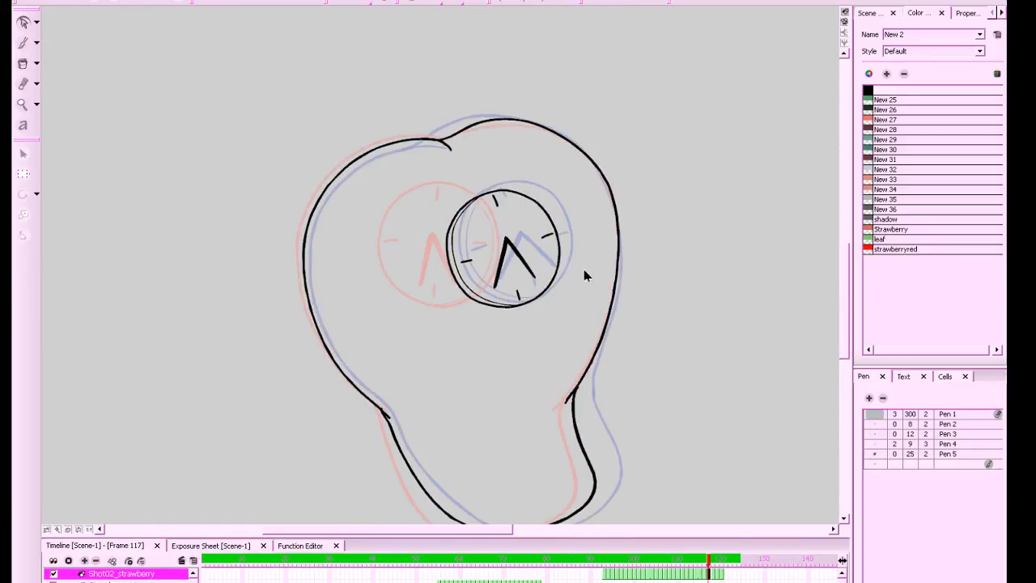
# Delete the upper, side and lower-left head outline on frame 116, keeping the clock eye and the lower-right curve
pyautogui.press(',')
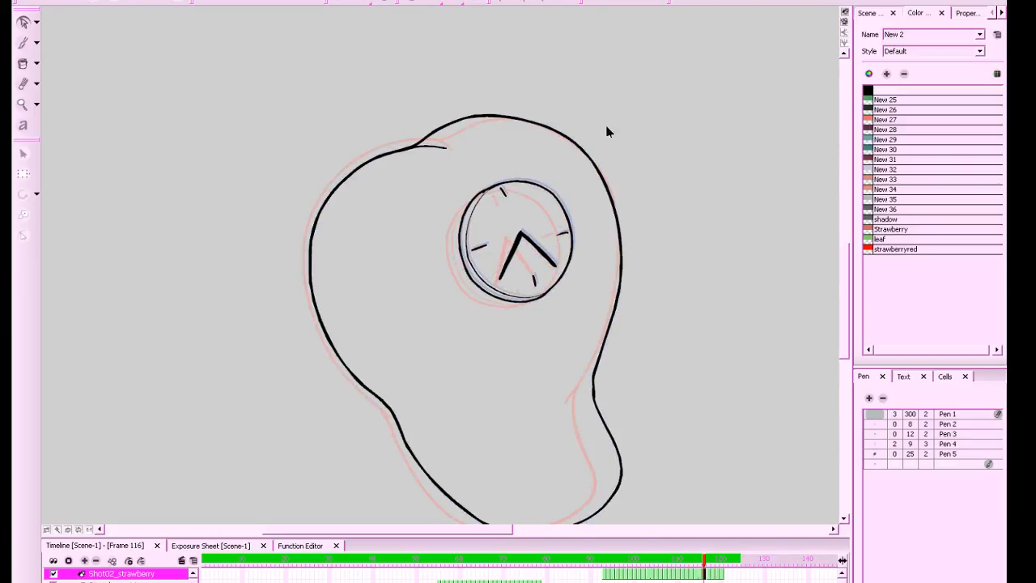
pyautogui.press('.')
pyautogui.press(',')
pyautogui.press(',')
pyautogui.press('.')
pyautogui.moveTo(593, 74)
pyautogui.mouseDown()
pyautogui.moveTo(453, 130)
pyautogui.moveTo(434, 150)
pyautogui.mouseUp()
pyautogui.press('Delete')
pyautogui.press('g')
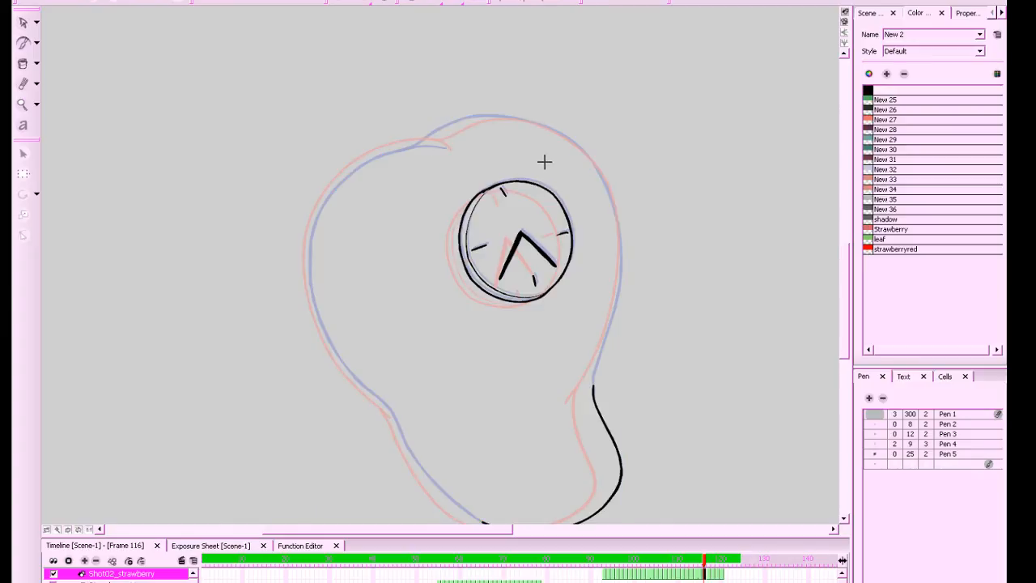
# Try to ink the left lobe's outline on frame 116 from the top crease down to the neck, following the onion skin
pyautogui.moveTo(560, 175)
pyautogui.mouseDown()
pyautogui.moveTo(499, 116)
pyautogui.moveTo(484, 136)
pyautogui.mouseUp()
pyautogui.moveTo(614, 155)
pyautogui.mouseDown()
pyautogui.moveTo(626, 153)
pyautogui.moveTo(624, 161)
pyautogui.mouseUp()
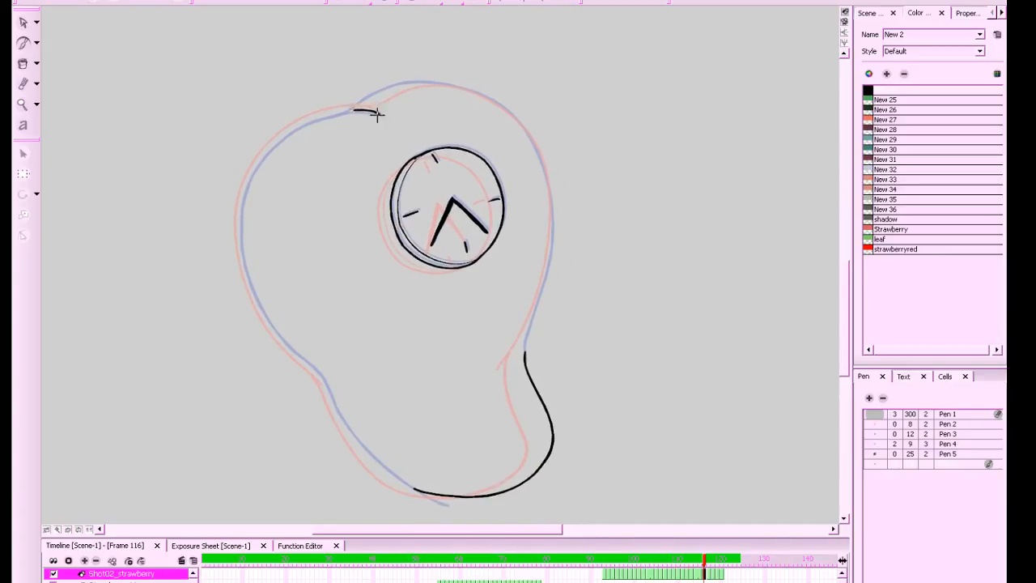
pyautogui.moveTo(353, 109)
pyautogui.mouseDown()
pyautogui.moveTo(309, 114)
pyautogui.moveTo(280, 134)
pyautogui.moveTo(243, 187)
pyautogui.moveTo(238, 220)
pyautogui.mouseUp()
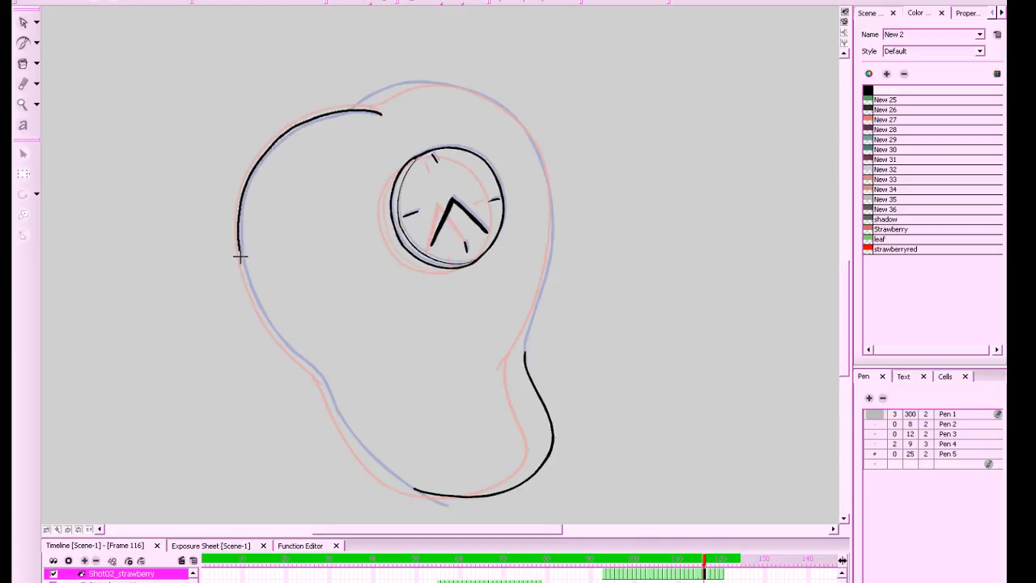
pyautogui.moveTo(240, 256)
pyautogui.mouseDown()
pyautogui.moveTo(273, 332)
pyautogui.moveTo(323, 378)
pyautogui.mouseUp()
pyautogui.scroll(-4, 626, 270)
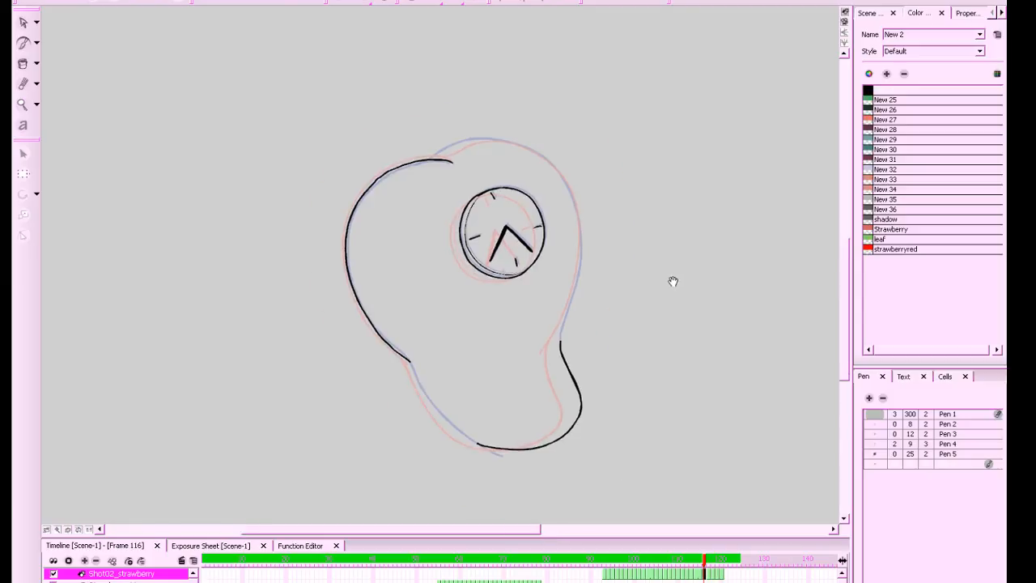
pyautogui.scroll(3, 675, 285)
pyautogui.scroll(1, 688, 296)
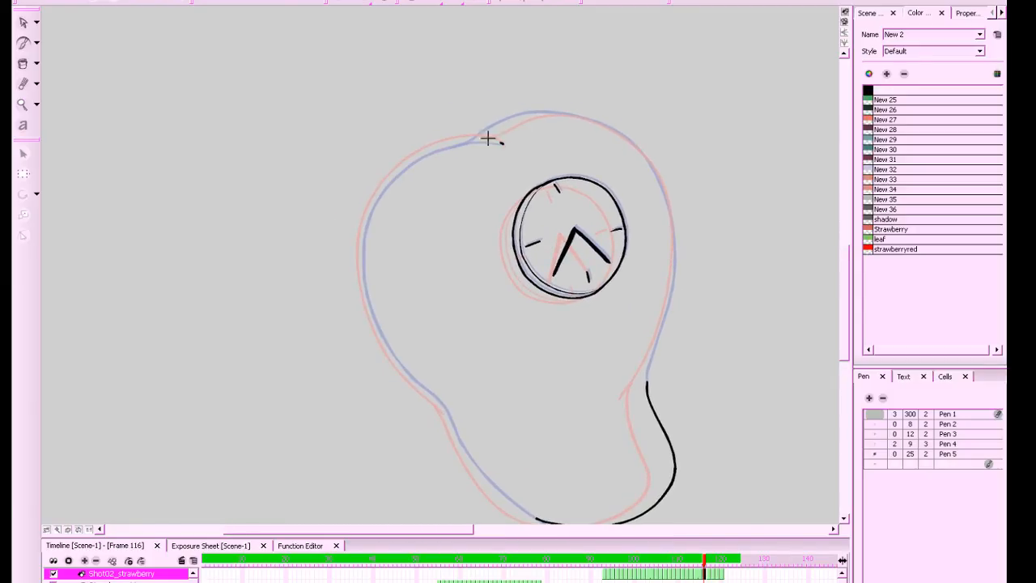
# Ink the left outline on frame 116 from the top crease around the lobe to just below the neck
pyautogui.moveTo(501, 145)
pyautogui.mouseDown()
pyautogui.moveTo(477, 141)
pyautogui.moveTo(397, 170)
pyautogui.moveTo(361, 239)
pyautogui.mouseUp()
pyautogui.moveTo(362, 280)
pyautogui.mouseDown()
pyautogui.moveTo(378, 325)
pyautogui.moveTo(463, 454)
pyautogui.mouseUp()
pyautogui.moveTo(652, 428); pyautogui.dragTo(585, 428)
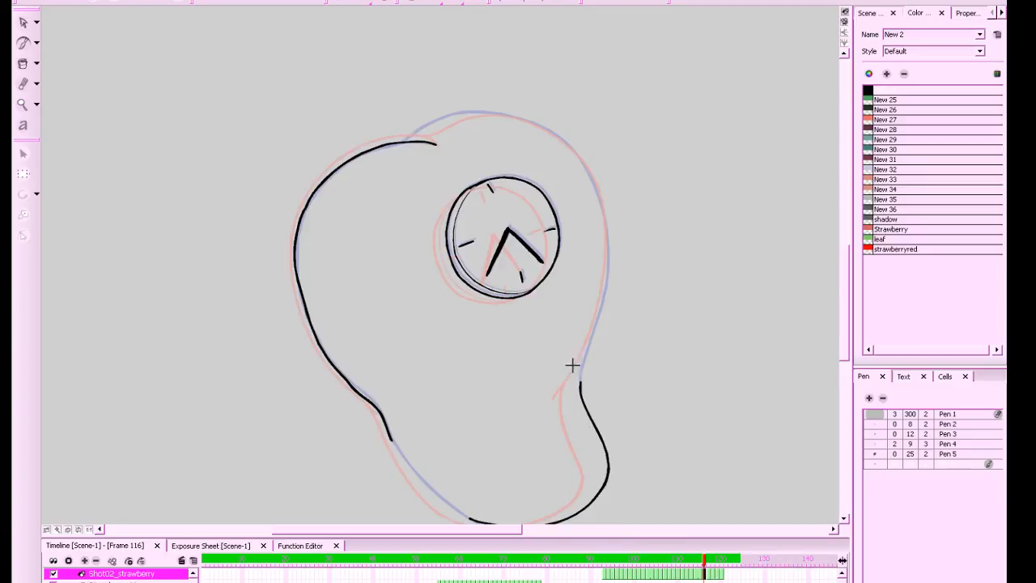
# Try to ink the start of the right lobe's outline at the top crease on frame 116
pyautogui.moveTo(404, 142); pyautogui.dragTo(441, 123)
pyautogui.hotkey('ctrl', 'z')
pyautogui.hotkey('ctrl', 'z')
# Rotate the canvas and compare the partly inked drawing on frame 116 with the drawings on frames 115 and 117
pyautogui.moveTo(706, 219)
pyautogui.mouseDown()
pyautogui.moveTo(694, 234)
pyautogui.moveTo(659, 192)
pyautogui.mouseUp()
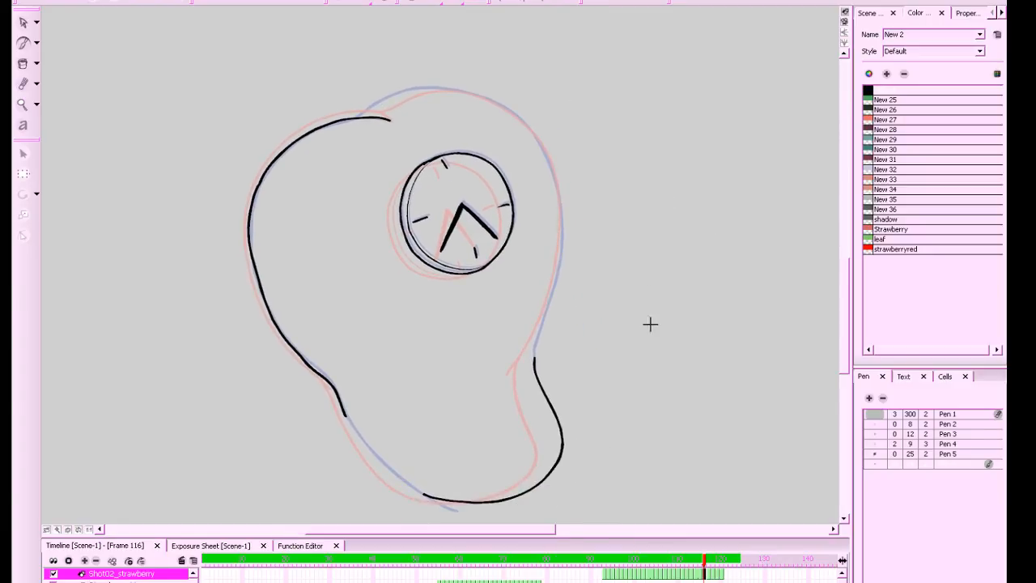
pyautogui.moveTo(722, 357); pyautogui.dragTo(601, 402)
pyautogui.moveTo(705, 385); pyautogui.dragTo(678, 388)
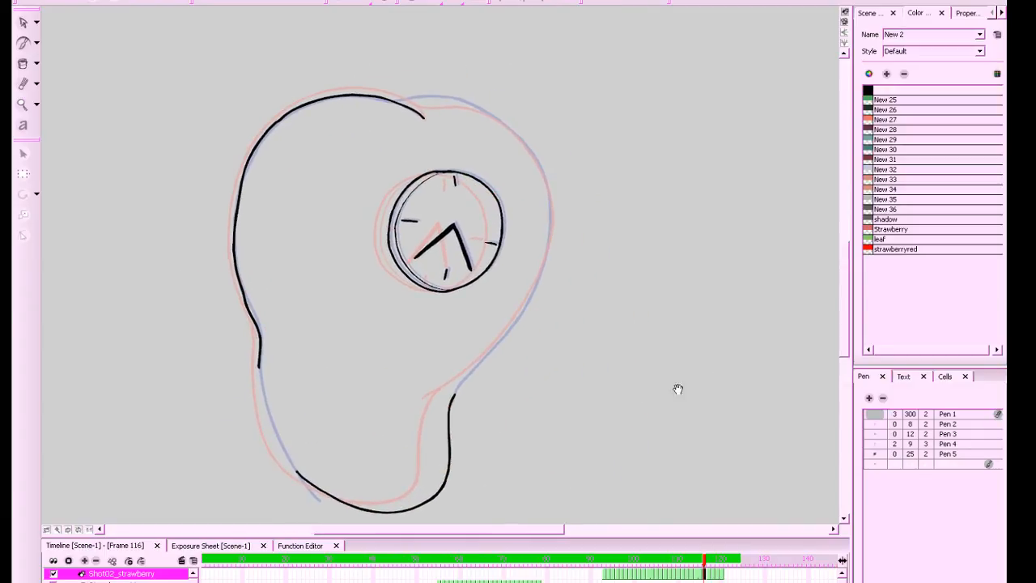
pyautogui.press('.')
pyautogui.press(',')
pyautogui.press(',')
pyautogui.press('.')
pyautogui.press('.')
pyautogui.press(',')
pyautogui.press(',')
pyautogui.press('.')
pyautogui.moveTo(678, 378); pyautogui.dragTo(680, 378)
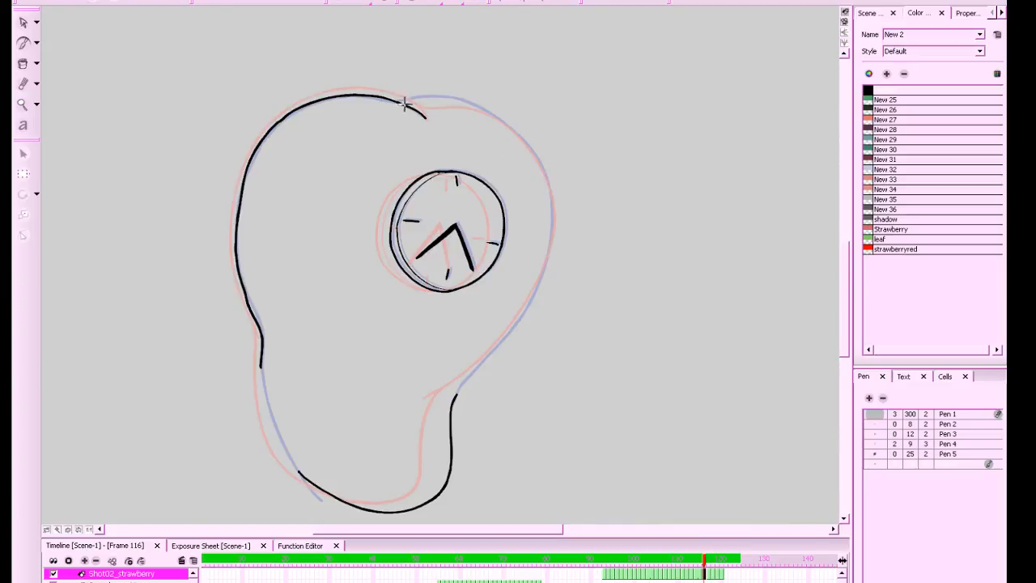
# Ink the right lobe's outline on frame 116 from the top crease down to the existing lower-right curve
pyautogui.moveTo(425, 99)
pyautogui.mouseDown()
pyautogui.moveTo(495, 115)
pyautogui.moveTo(542, 166)
pyautogui.moveTo(552, 201)
pyautogui.moveTo(532, 297)
pyautogui.moveTo(451, 409)
pyautogui.mouseUp()
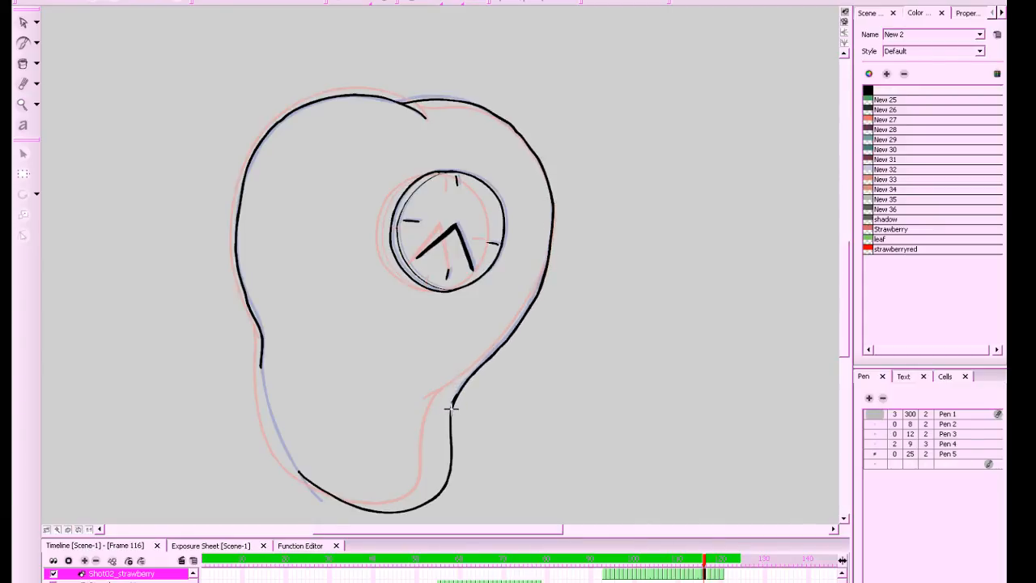
pyautogui.moveTo(578, 376); pyautogui.dragTo(640, 338)
pyautogui.press('.')
pyautogui.press(',')
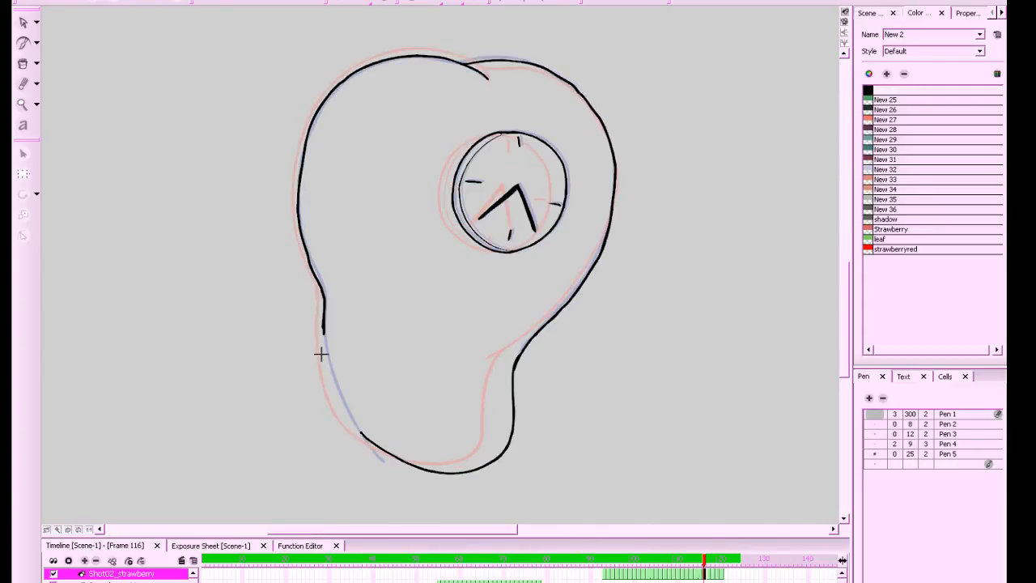
# Close the lower-left outline on frame 116 down to the base and check the drawing against the neighbouring frames
pyautogui.moveTo(323, 288)
pyautogui.mouseDown()
pyautogui.moveTo(326, 367)
pyautogui.moveTo(351, 428)
pyautogui.moveTo(394, 459)
pyautogui.mouseUp()
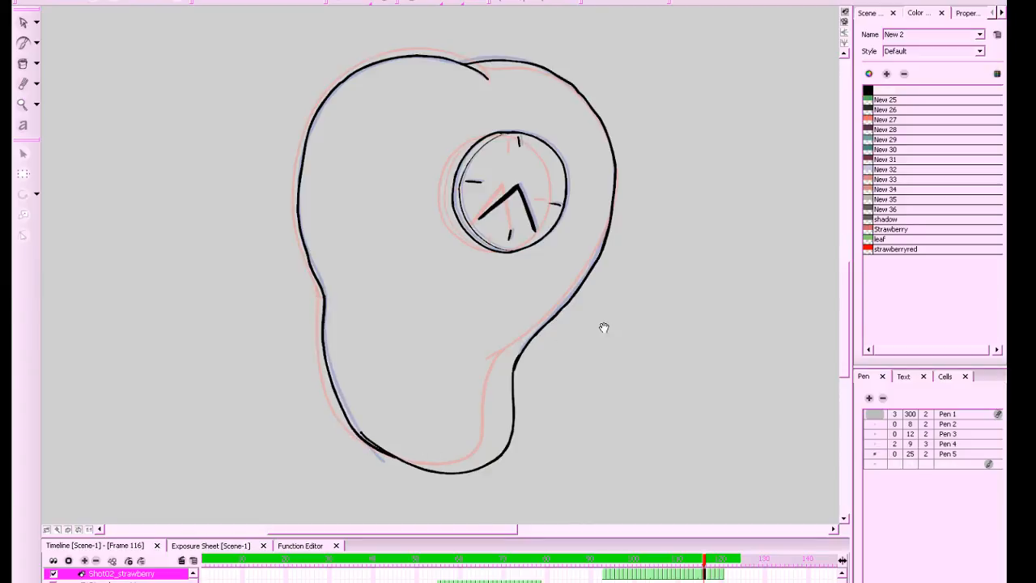
pyautogui.moveTo(638, 302); pyautogui.dragTo(643, 398)
pyautogui.press('.')
pyautogui.press(',')
pyautogui.press(',')
pyautogui.press(',')
pyautogui.press('.')
pyautogui.press('.')
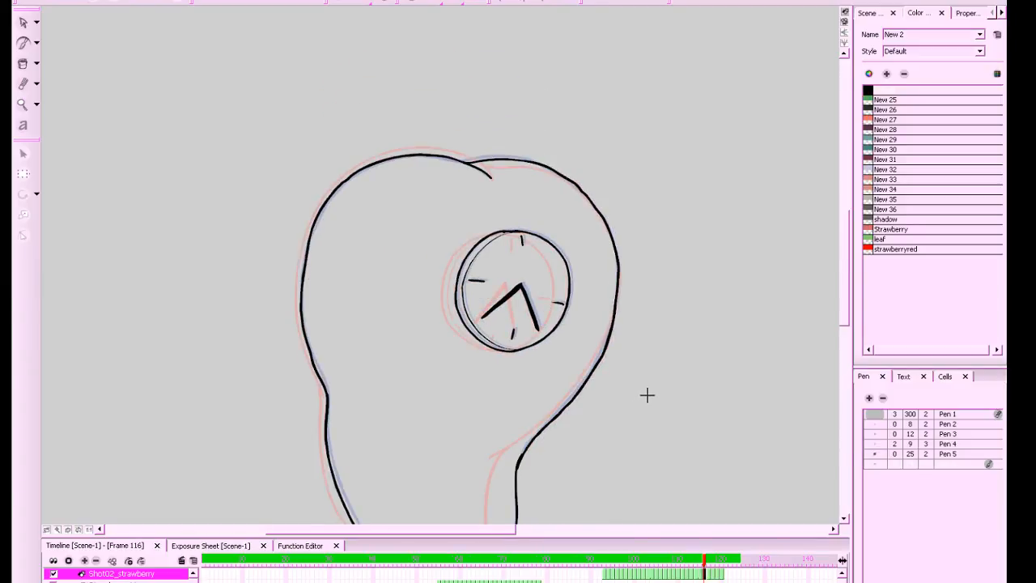
# Reset the canvas rotation and review the inked drawings from frame 114 through frame 120
pyautogui.press('x')
pyautogui.click(79, 530)
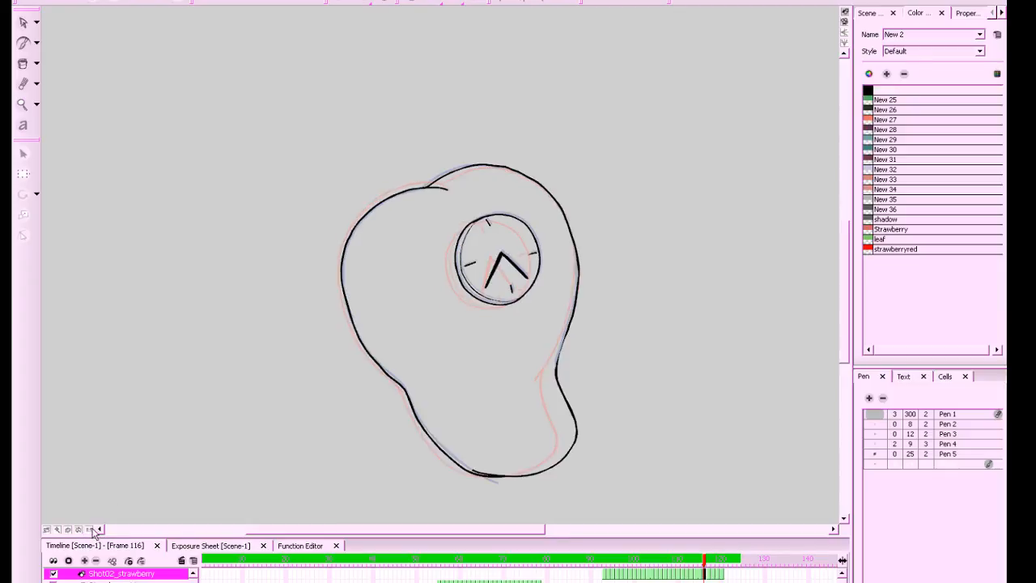
pyautogui.press(',')
pyautogui.press(',')
pyautogui.press('.')
pyautogui.press('.')
pyautogui.press('.')
pyautogui.press('.')
pyautogui.press('.')
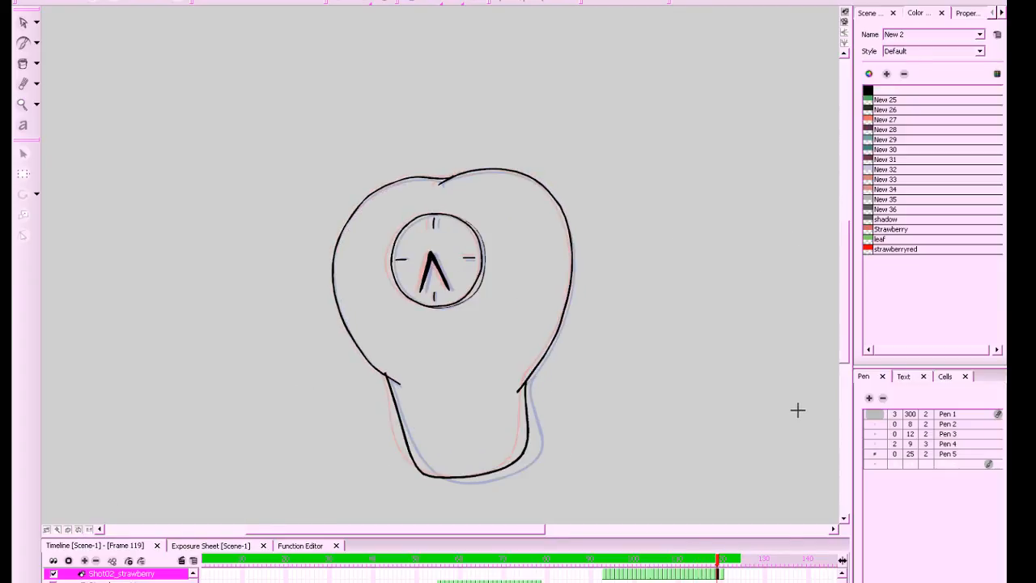
pyautogui.press('.')
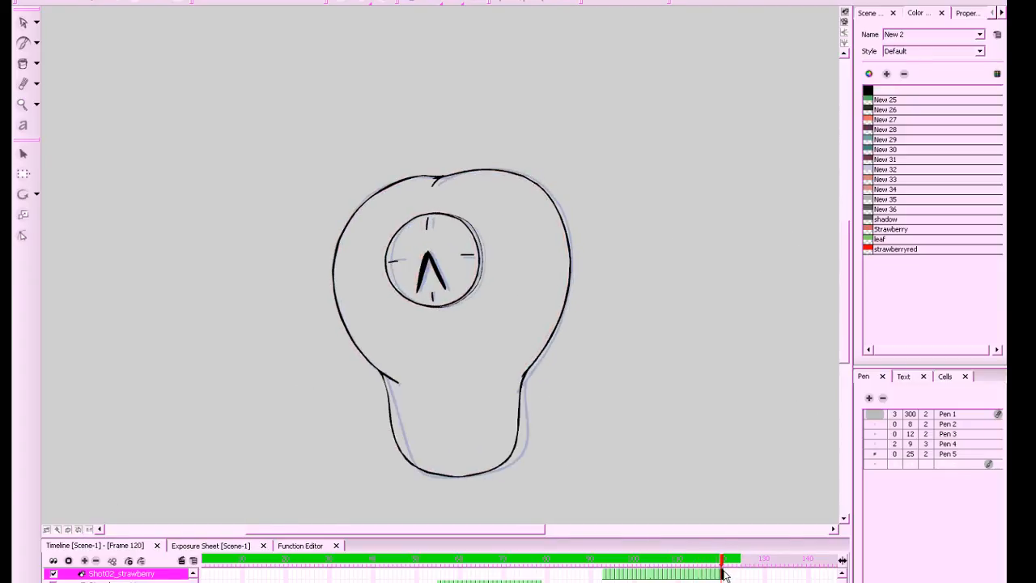
# Move the drawing on frame 120 one frame later and go to the emptied frame 120
pyautogui.press(',')
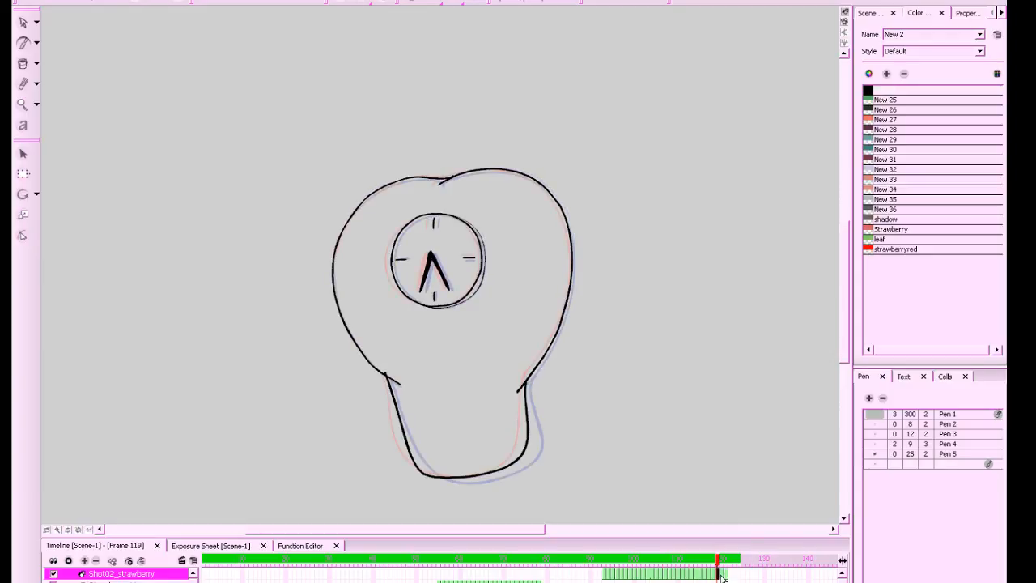
pyautogui.press('.')
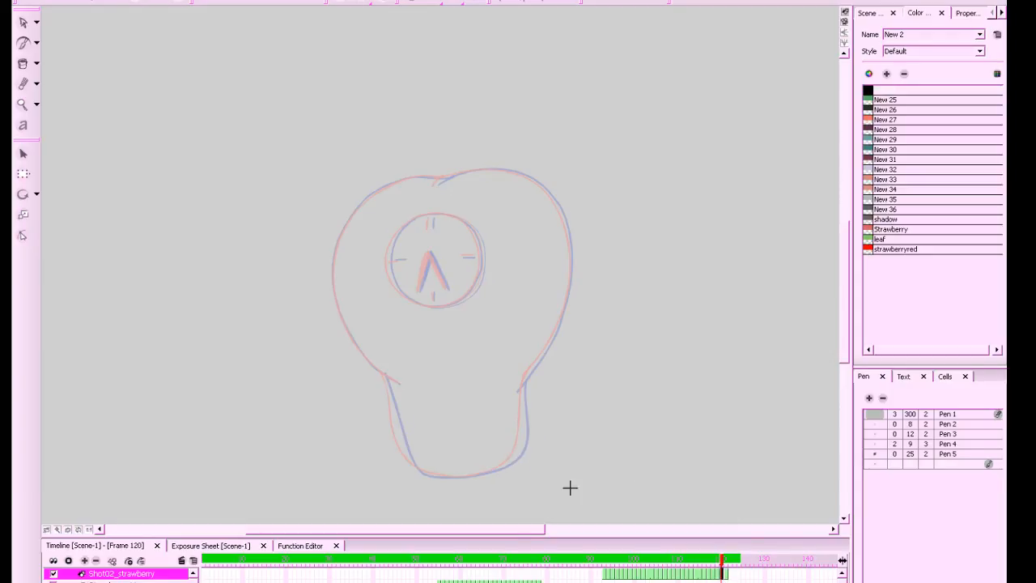
# Save the scene and ink the strawberry's upper outline on frame 120, tracing both rounded lobes between the onion-skin drawings
pyautogui.hotkey('ctrl', 's')
pyautogui.moveTo(671, 411); pyautogui.dragTo(678, 406)
pyautogui.click(410, 3)
pyautogui.click(410, 3)
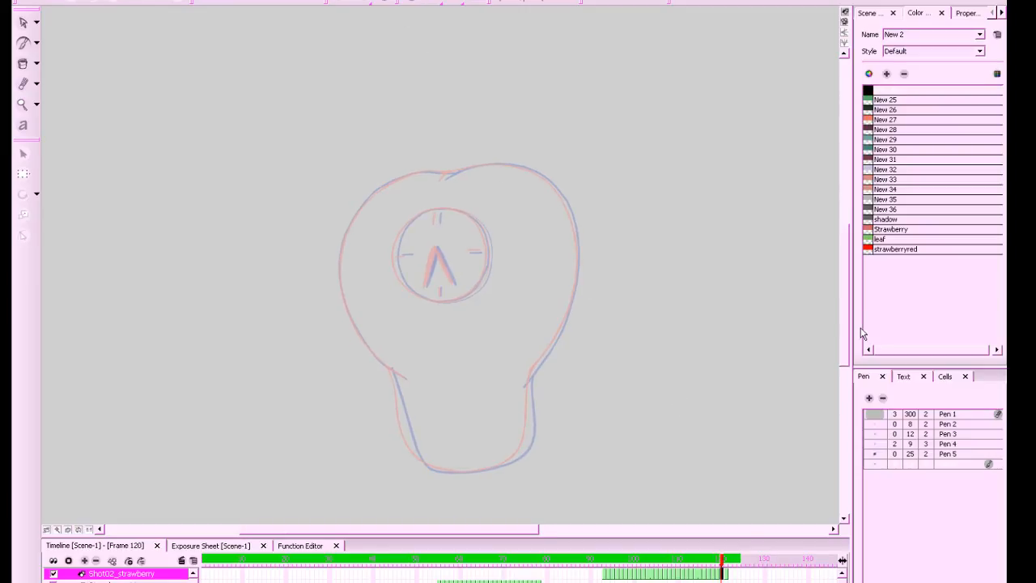
pyautogui.moveTo(671, 313); pyautogui.dragTo(655, 257)
pyautogui.press('2')
pyautogui.moveTo(409, 103)
pyautogui.mouseDown()
pyautogui.moveTo(480, 81)
pyautogui.moveTo(531, 90)
pyautogui.moveTo(559, 111)
pyautogui.moveTo(585, 156)
pyautogui.moveTo(594, 216)
pyautogui.moveTo(582, 280)
pyautogui.moveTo(525, 368)
pyautogui.mouseUp()
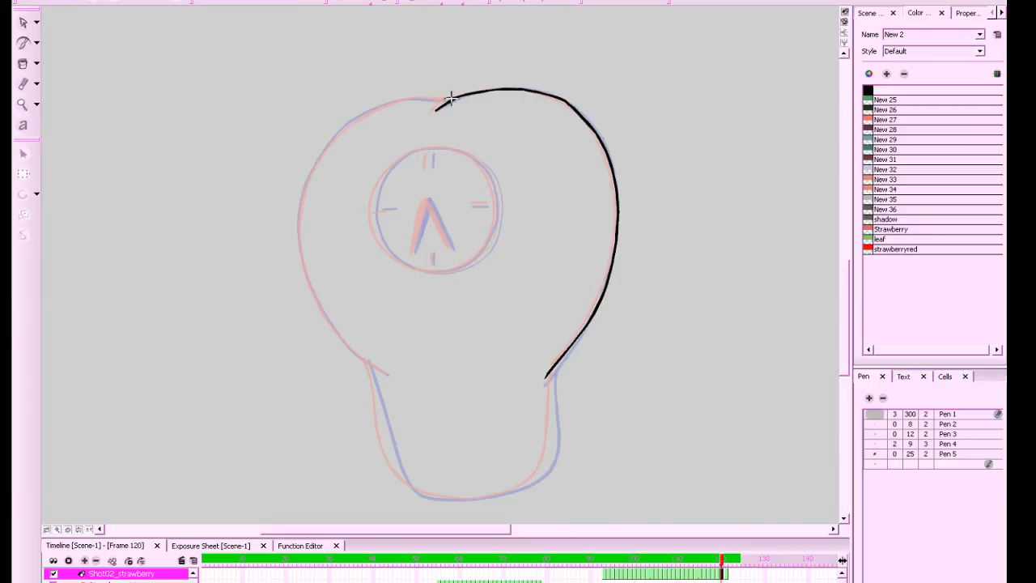
pyautogui.moveTo(451, 98)
pyautogui.mouseDown()
pyautogui.moveTo(405, 98)
pyautogui.moveTo(342, 127)
pyautogui.moveTo(334, 144)
pyautogui.mouseUp()
pyautogui.hotkey('ctrl', 'z')
pyautogui.moveTo(451, 98)
pyautogui.mouseDown()
pyautogui.moveTo(397, 100)
pyautogui.moveTo(350, 121)
pyautogui.moveTo(316, 161)
pyautogui.moveTo(300, 206)
pyautogui.moveTo(300, 251)
pyautogui.moveTo(318, 304)
pyautogui.moveTo(386, 371)
pyautogui.mouseUp()
# Ink the strawberry's narrow lower body as one curved line joining the two ends of the upper outline
pyautogui.moveTo(587, 340)
pyautogui.mouseDown()
pyautogui.moveTo(564, 306)
pyautogui.moveTo(544, 323)
pyautogui.mouseUp()
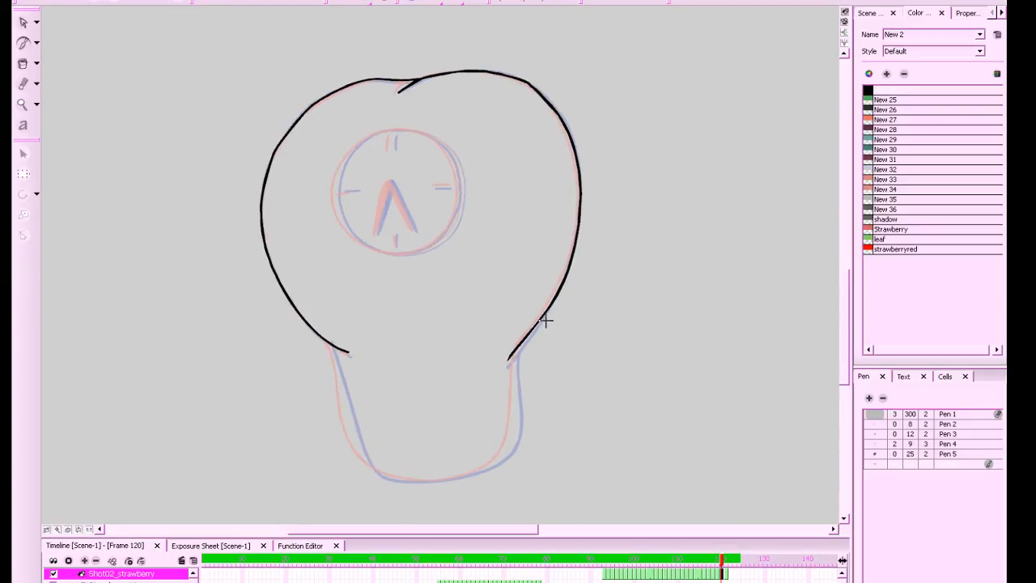
pyautogui.moveTo(545, 333); pyautogui.dragTo(541, 333)
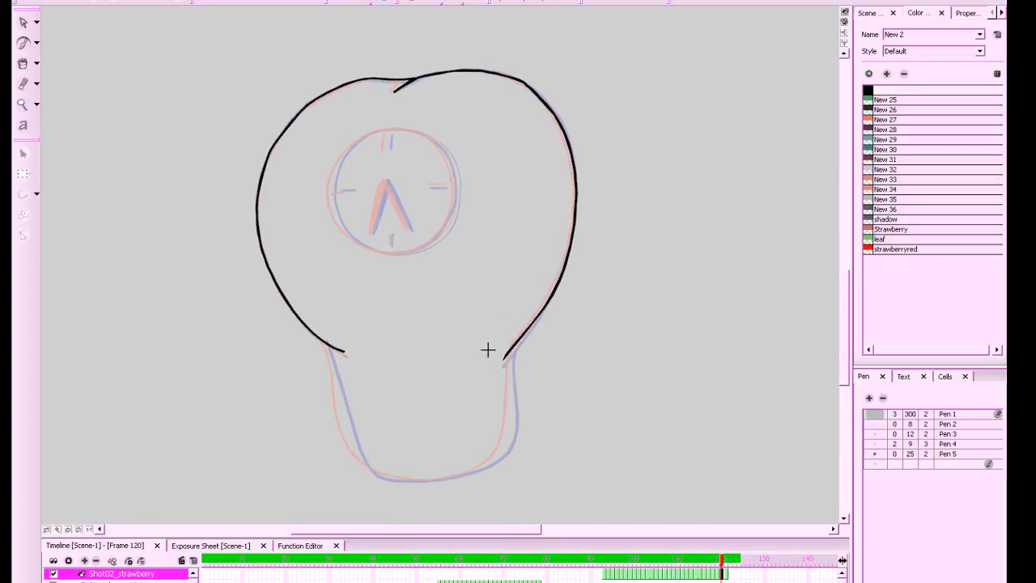
pyautogui.moveTo(327, 346)
pyautogui.mouseDown()
pyautogui.moveTo(343, 427)
pyautogui.moveTo(379, 471)
pyautogui.moveTo(426, 481)
pyautogui.moveTo(474, 474)
pyautogui.moveTo(503, 451)
pyautogui.moveTo(510, 348)
pyautogui.mouseUp()
# Ink the clock face circle inside the strawberry, following the onion-skin circles
pyautogui.moveTo(591, 309); pyautogui.dragTo(623, 381)
pyautogui.press('2')
pyautogui.press('2')
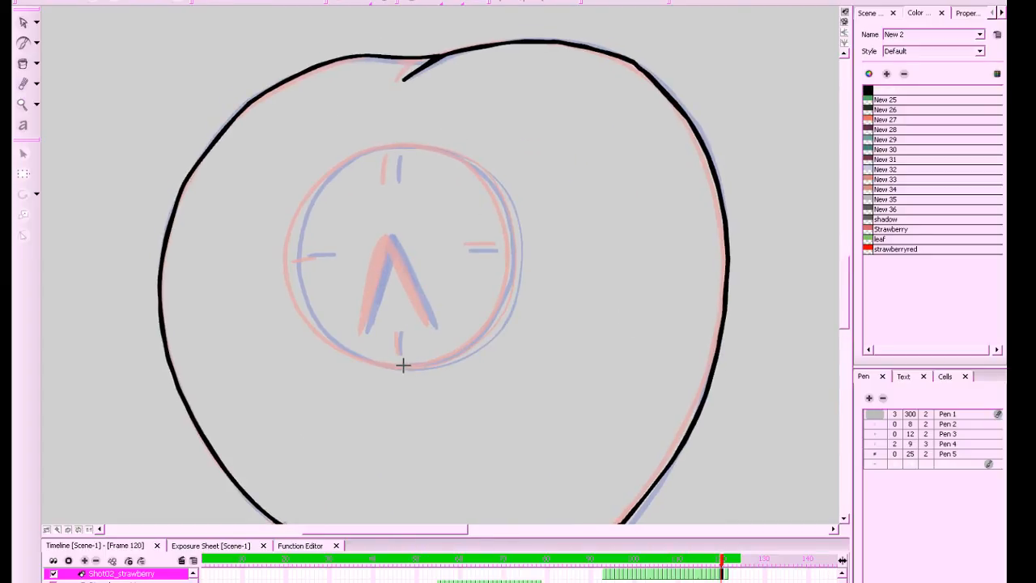
pyautogui.moveTo(403, 365)
pyautogui.mouseDown()
pyautogui.moveTo(353, 356)
pyautogui.moveTo(321, 333)
pyautogui.moveTo(294, 284)
pyautogui.moveTo(295, 229)
pyautogui.moveTo(331, 169)
pyautogui.moveTo(380, 148)
pyautogui.moveTo(423, 145)
pyautogui.moveTo(491, 183)
pyautogui.moveTo(507, 229)
pyautogui.moveTo(502, 300)
pyautogui.moveTo(454, 352)
pyautogui.moveTo(406, 365)
pyautogui.mouseUp()
# Cut away the overlapping stroke ends on the clock circle and close the remaining gaps in its lower edge with brush strokes
pyautogui.click(23, 24)
pyautogui.hotkey('alt', 'd')
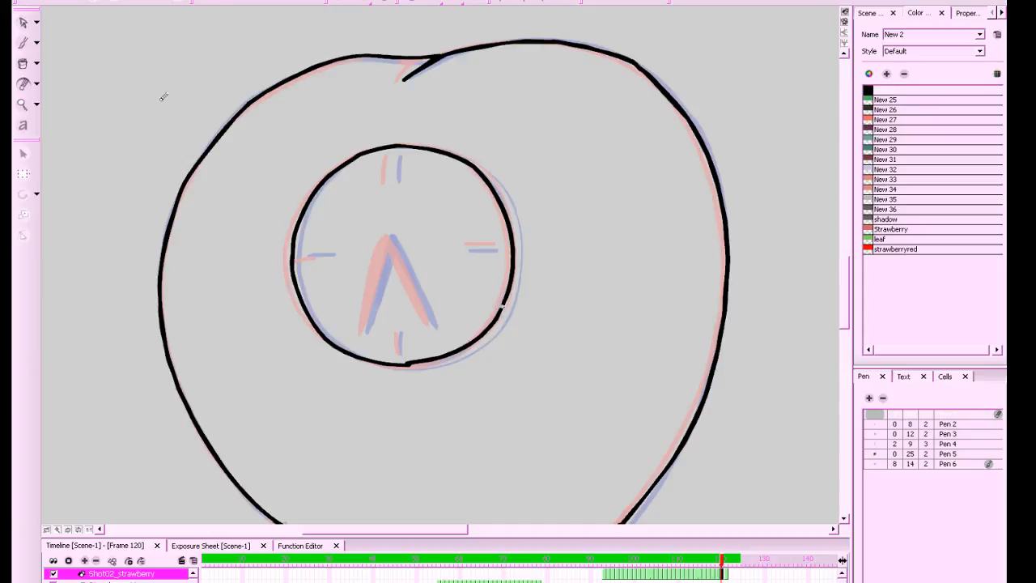
pyautogui.click(23, 22)
pyautogui.click(468, 374)
pyautogui.hotkey('alt', 'x')
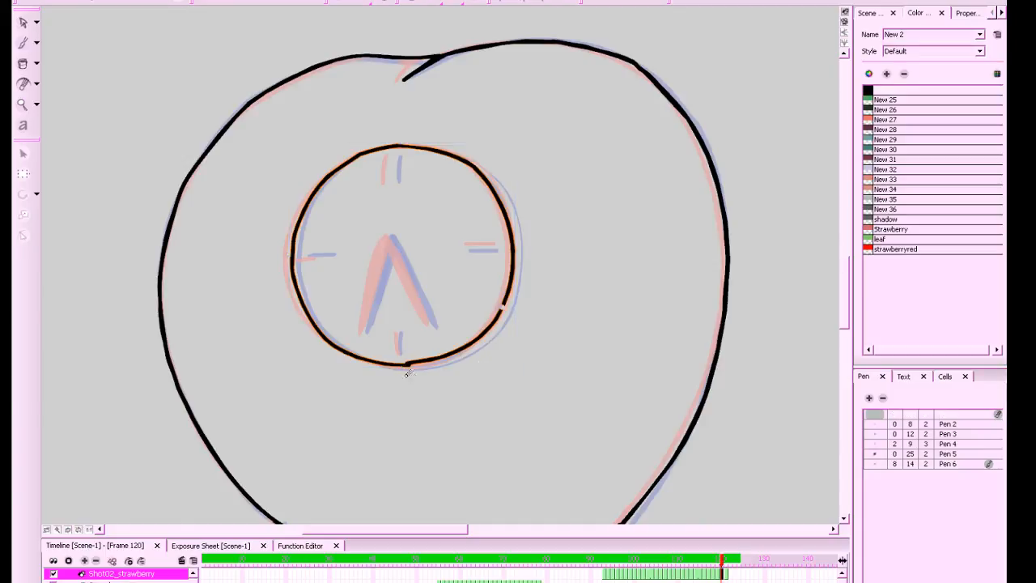
pyautogui.moveTo(412, 363); pyautogui.dragTo(404, 359)
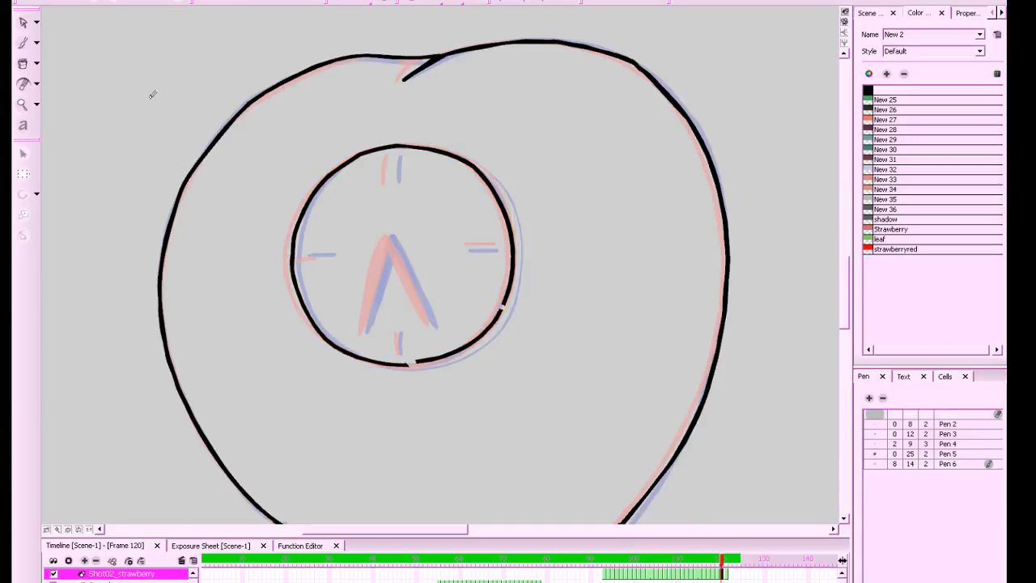
pyautogui.hotkey('alt', 's')
pyautogui.moveTo(409, 303); pyautogui.dragTo(459, 370)
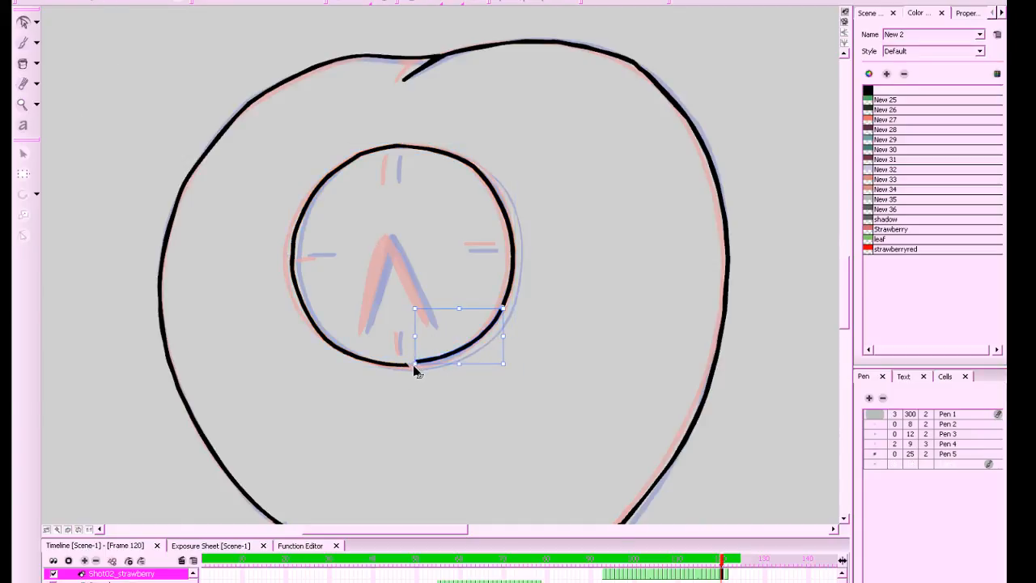
pyautogui.hotkey('alt', 'x')
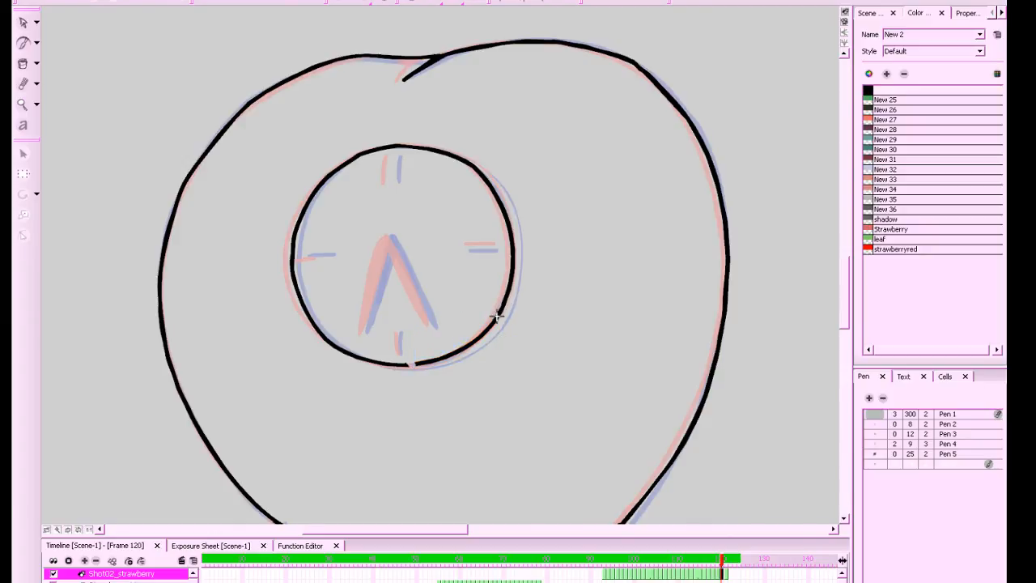
pyautogui.moveTo(403, 364); pyautogui.dragTo(423, 363)
# Draw the four short hour marks inside the clock face, at twelve, six, nine and three o'clock
pyautogui.moveTo(465, 320); pyautogui.dragTo(465, 330)
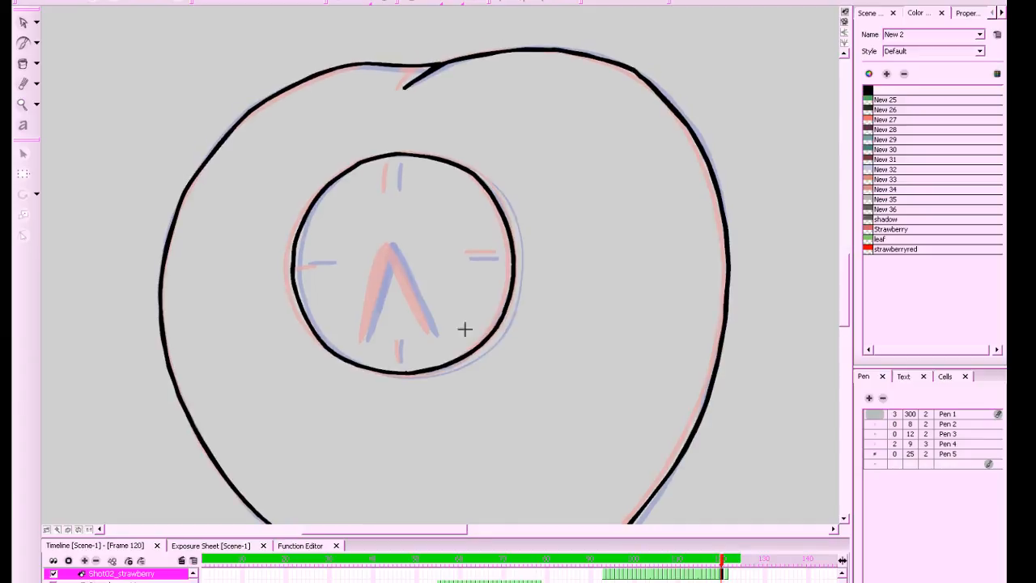
pyautogui.moveTo(389, 165); pyautogui.dragTo(390, 186)
pyautogui.moveTo(399, 360); pyautogui.dragTo(398, 340)
pyautogui.moveTo(309, 263); pyautogui.dragTo(326, 263)
pyautogui.moveTo(493, 255); pyautogui.dragTo(469, 256)
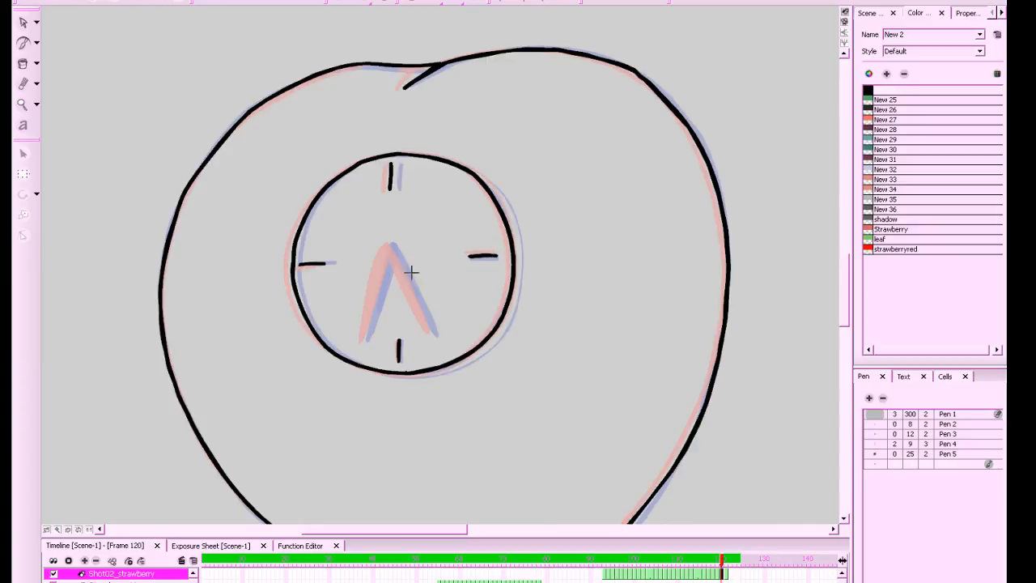
# Draw the two thick clock hands spreading downward from the centre of the clock face
pyautogui.moveTo(381, 253)
pyautogui.mouseDown()
pyautogui.moveTo(361, 342)
pyautogui.moveTo(387, 246)
pyautogui.moveTo(363, 312)
pyautogui.mouseUp()
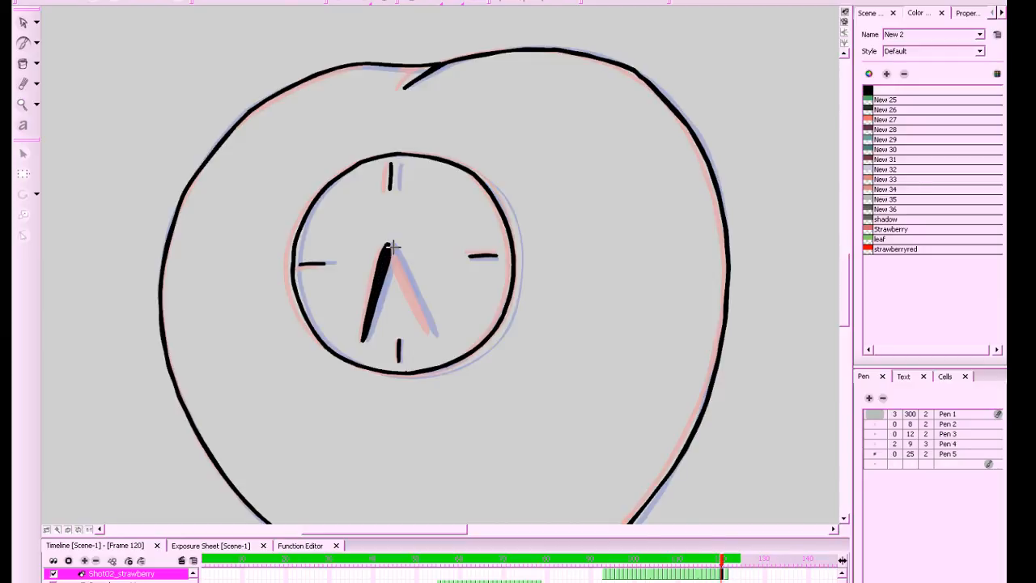
pyautogui.moveTo(385, 248); pyautogui.dragTo(436, 339)
pyautogui.moveTo(413, 293); pyautogui.dragTo(388, 249)
# Choose the thinner Pen 2 and draw a fine second rim line along the clock circle's outer edge
pyautogui.moveTo(527, 358); pyautogui.dragTo(492, 410)
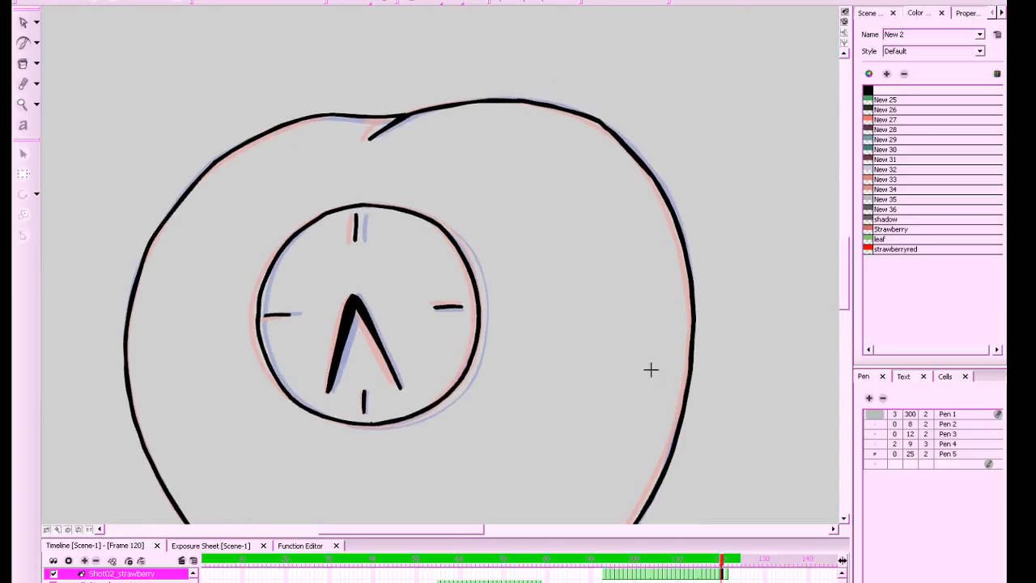
pyautogui.click(916, 425)
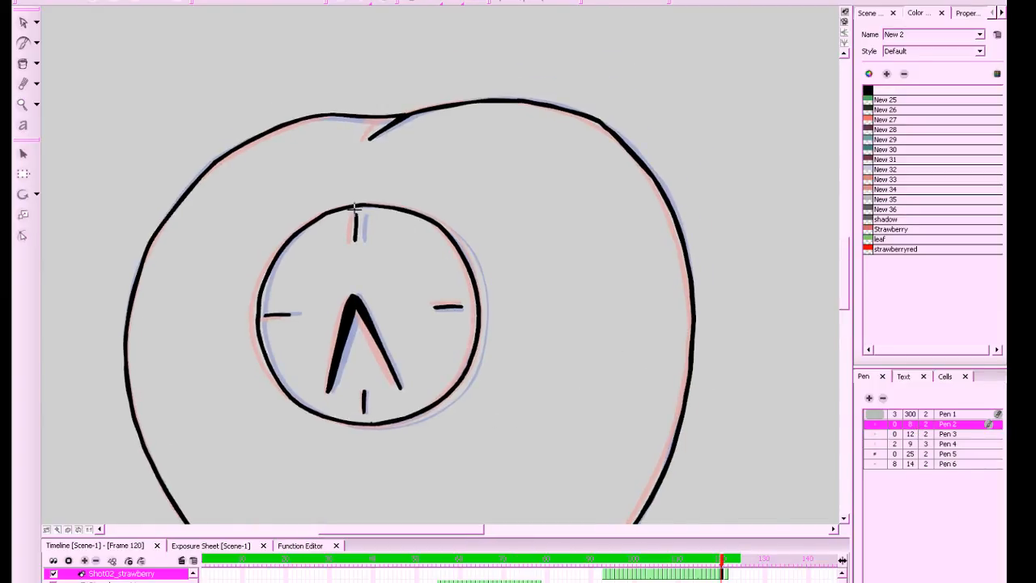
pyautogui.moveTo(357, 206)
pyautogui.mouseDown()
pyautogui.moveTo(411, 211)
pyautogui.moveTo(400, 208)
pyautogui.moveTo(457, 232)
pyautogui.moveTo(480, 270)
pyautogui.moveTo(477, 364)
pyautogui.mouseUp()
pyautogui.hotkey('ctrl', 'z')
pyautogui.moveTo(363, 204)
pyautogui.mouseDown()
pyautogui.moveTo(441, 221)
pyautogui.moveTo(472, 259)
pyautogui.moveTo(486, 317)
pyautogui.moveTo(462, 392)
pyautogui.moveTo(421, 418)
pyautogui.moveTo(344, 429)
pyautogui.moveTo(310, 416)
pyautogui.moveTo(271, 349)
pyautogui.mouseUp()
pyautogui.press('1')
pyautogui.press('1')
pyautogui.press('1')
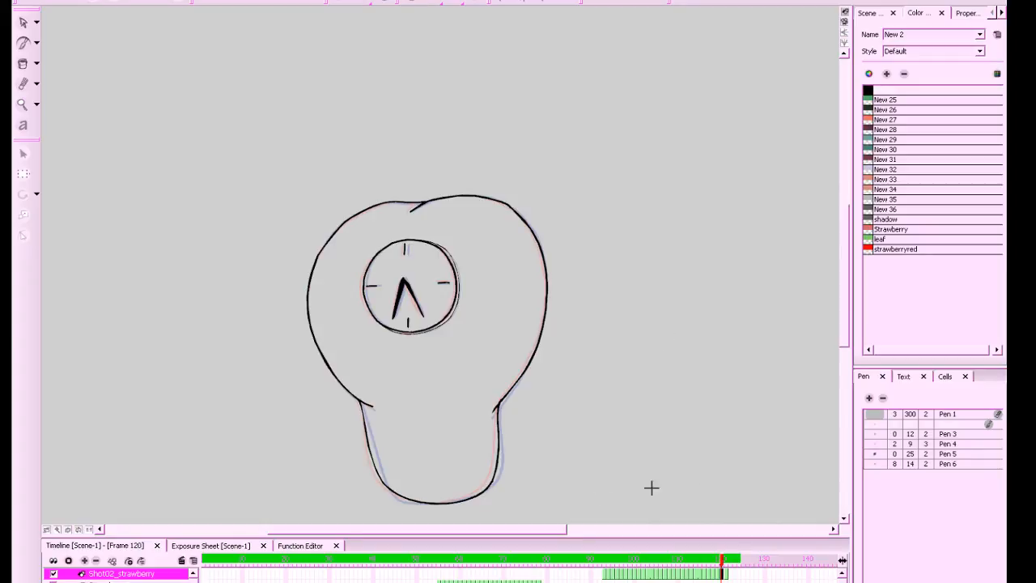
# Flip backward through the strawberry drawings from frame 121 to examine the motion
pyautogui.press('.')
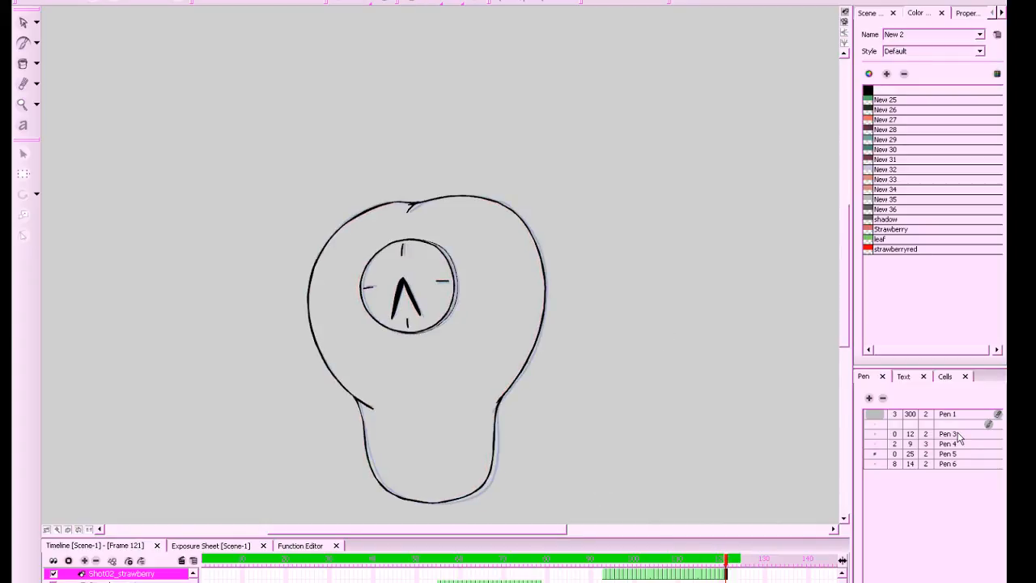
pyautogui.press(',')
pyautogui.press(',')
pyautogui.press(',')
pyautogui.press(',')
pyautogui.press(',')
pyautogui.press(',')
pyautogui.press(',')
pyautogui.press(',')
pyautogui.press(',')
pyautogui.press(',')
pyautogui.press(',')
pyautogui.press(',')
pyautogui.press(',')
pyautogui.press(',')
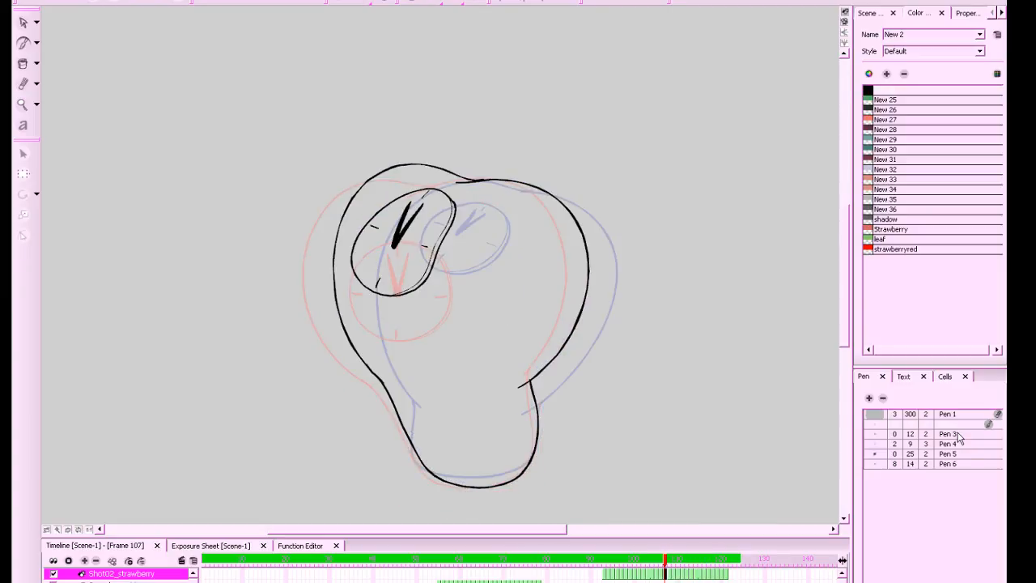
pyautogui.press(',')
pyautogui.press(',')
pyautogui.press(',')
pyautogui.press(',')
pyautogui.press(',')
pyautogui.press(',')
# Extend the exposure of the last strawberry drawing from frame 121 to frame 124 and save the scene
pyautogui.click(725, 575)
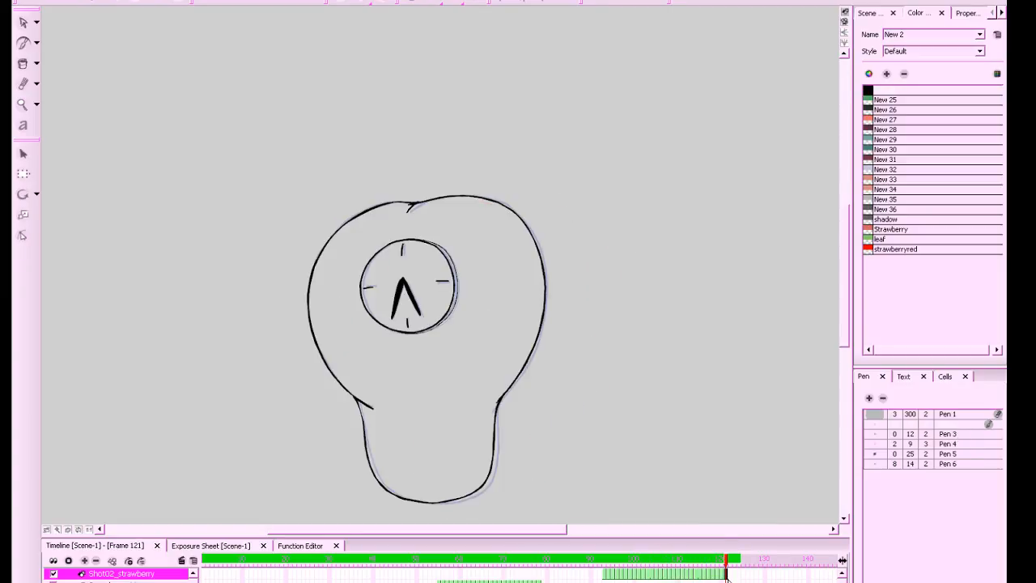
pyautogui.hotkey('ctrl', 's')
# Step back and forth through the strawberry drawings down to frame 93, examining the outline and clock across the whole movement
pyautogui.press(',')
pyautogui.press(',')
pyautogui.press(',')
pyautogui.press(',')
pyautogui.press(',')
pyautogui.press(',')
pyautogui.press(',')
pyautogui.press(',')
pyautogui.press(',')
pyautogui.press(',')
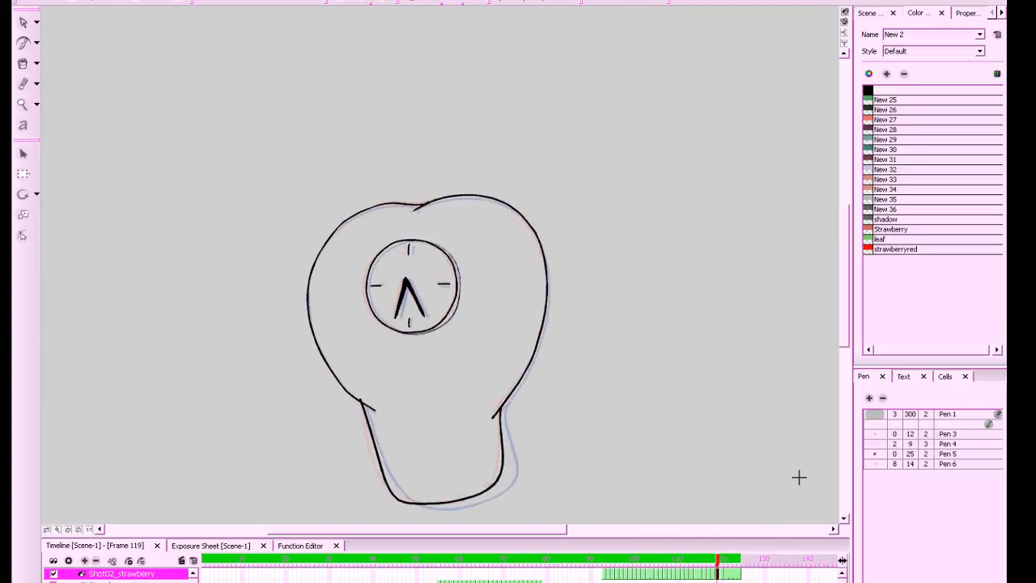
pyautogui.press(',')
pyautogui.press(',')
pyautogui.press(',')
pyautogui.press(',')
pyautogui.press(',')
pyautogui.press(',')
pyautogui.press(',')
pyautogui.press(',')
pyautogui.press(',')
pyautogui.press(',')
pyautogui.press(',')
pyautogui.press(',')
pyautogui.press(',')
pyautogui.press(',')
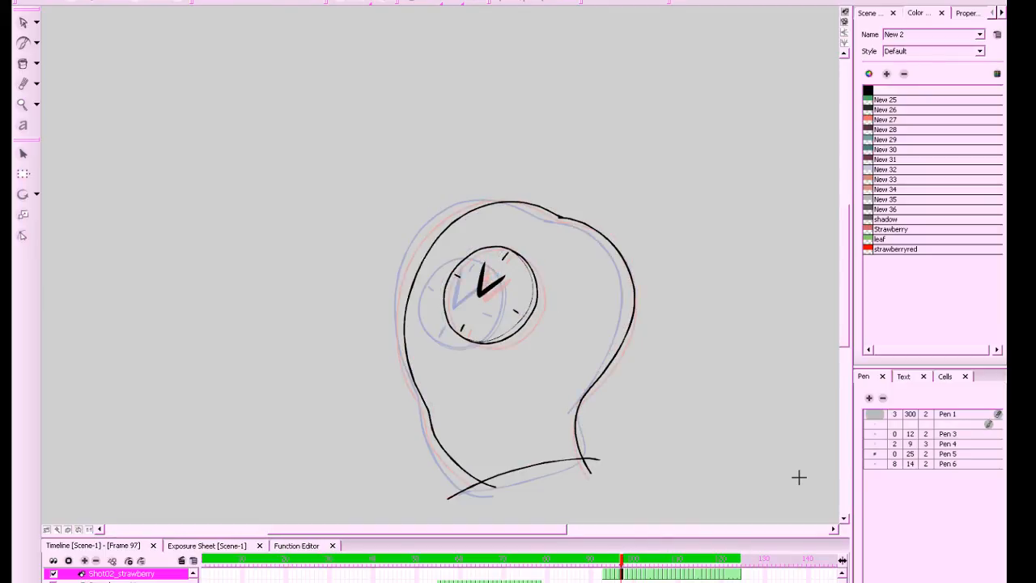
pyautogui.press('.')
pyautogui.press('.')
pyautogui.press('.')
pyautogui.press('.')
pyautogui.press('.')
pyautogui.press('.')
pyautogui.press(',')
pyautogui.press(',')
pyautogui.press(',')
pyautogui.press(',')
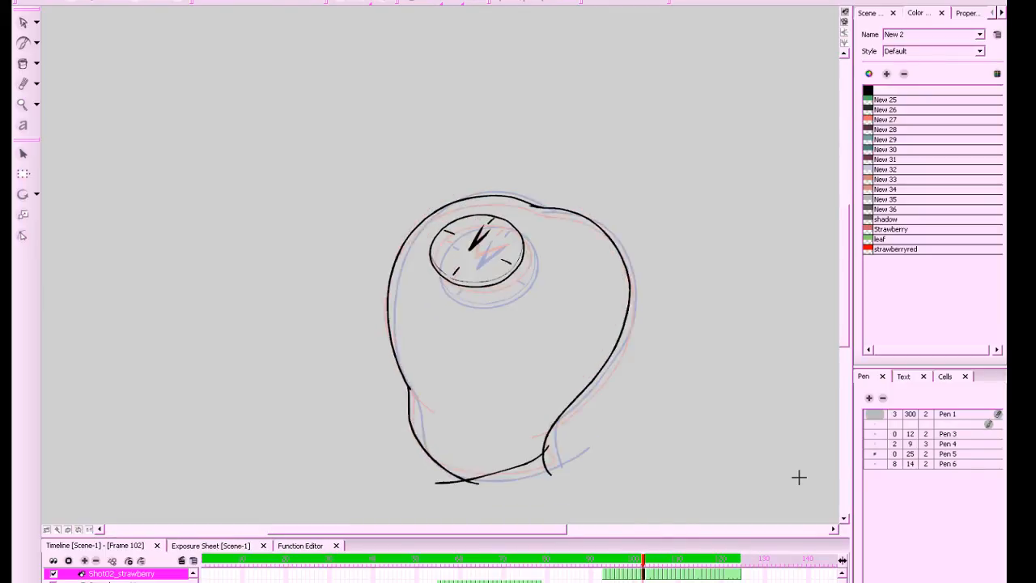
pyautogui.press(',')
pyautogui.press(',')
pyautogui.press(',')
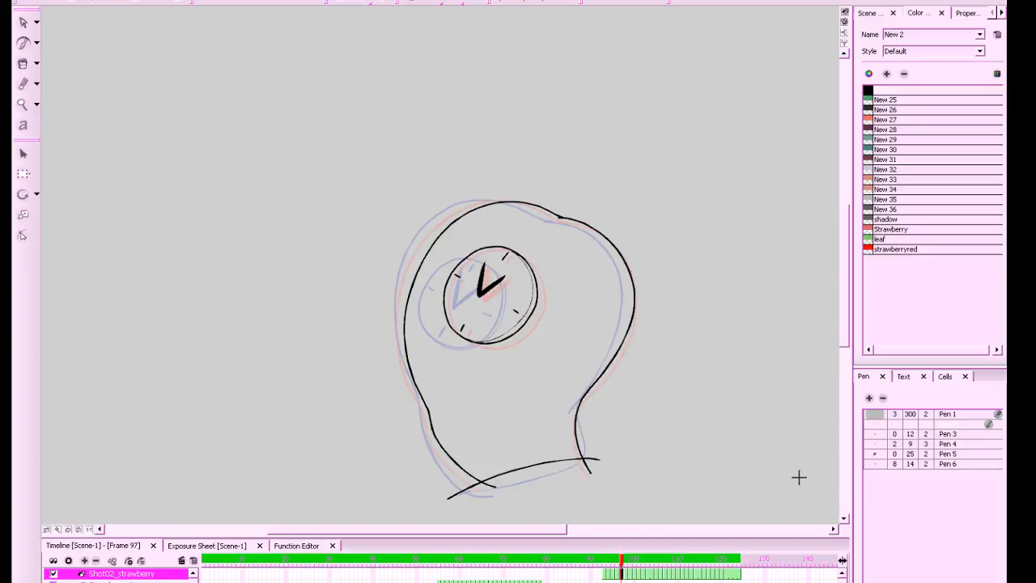
pyautogui.press(',')
pyautogui.press(',')
pyautogui.press(',')
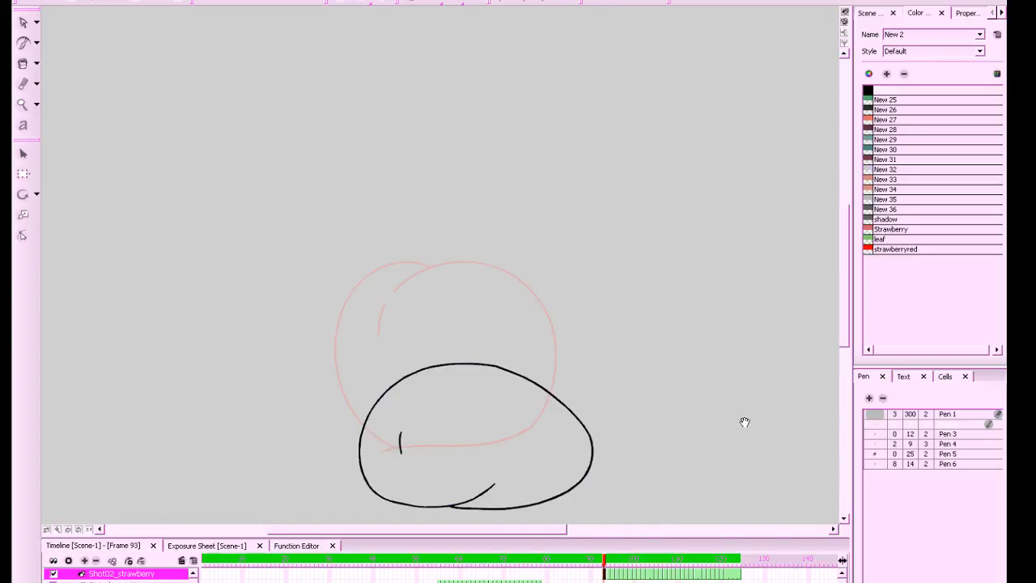
# Play frames 1 to 124 in the drawing and camera views, and go to frame 95
pyautogui.moveTo(744, 422); pyautogui.dragTo(705, 373)
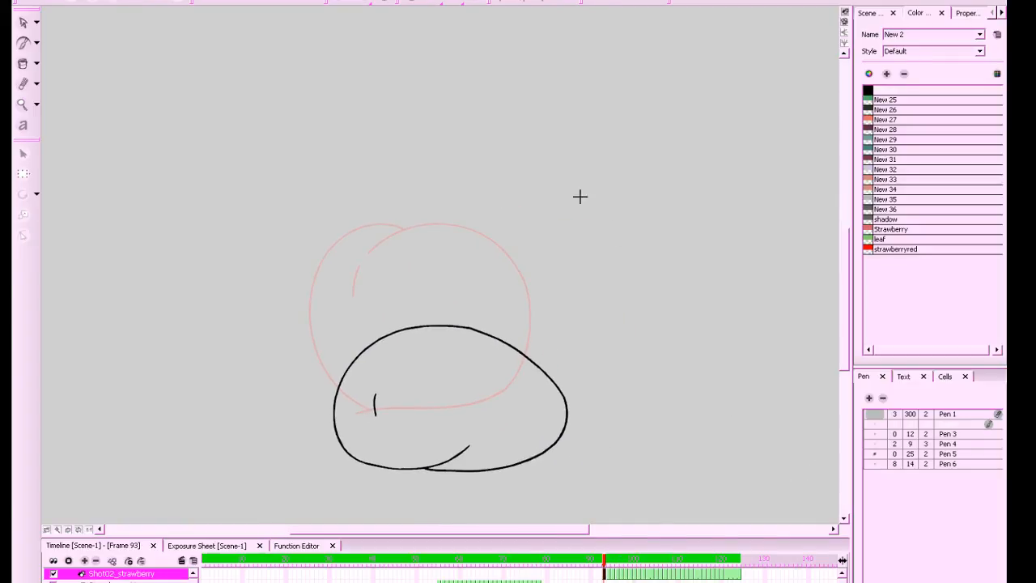
pyautogui.click(251, 1)
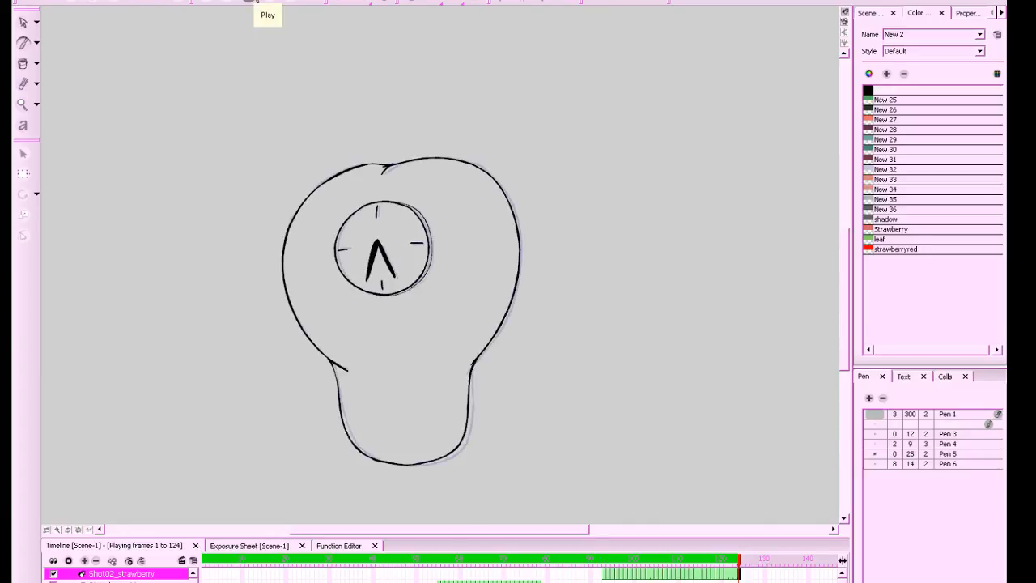
pyautogui.click(253, 2)
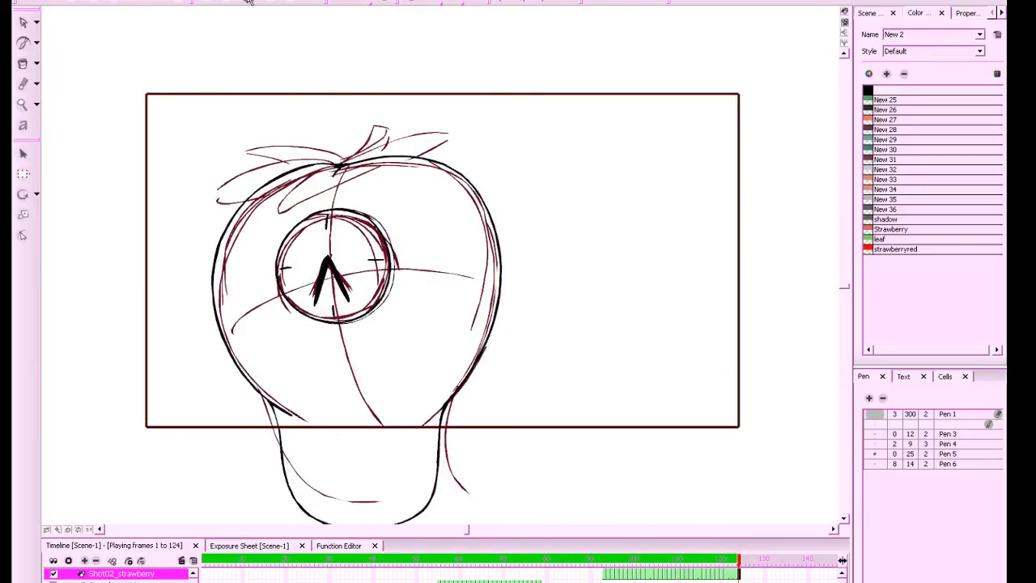
pyautogui.moveTo(603, 557); pyautogui.dragTo(612, 558)
# Try a black Tint Blend with alpha 255 and 50% blending on the palette's Default style, and undo it
pyautogui.click(920, 52)
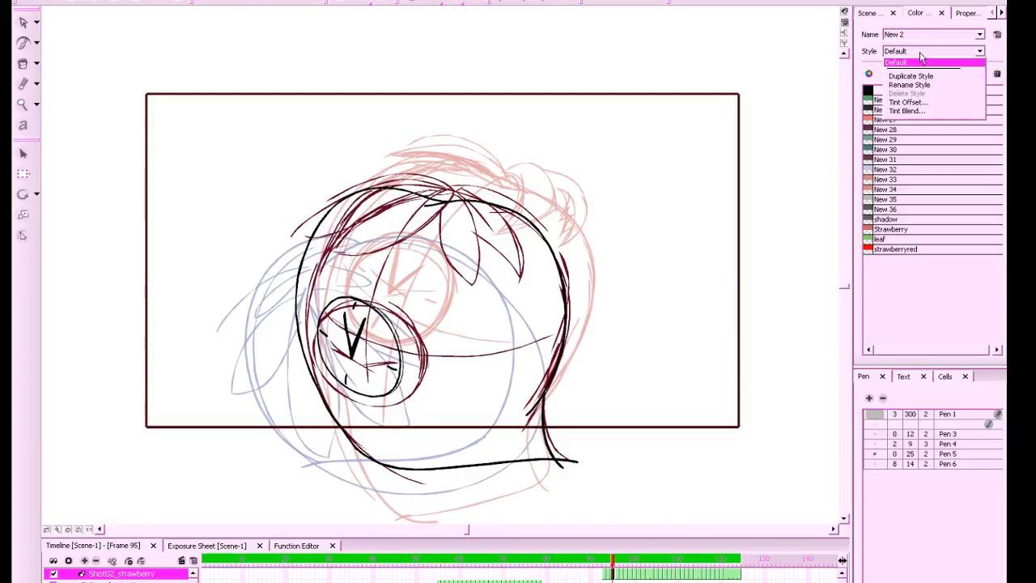
pyautogui.click(909, 111)
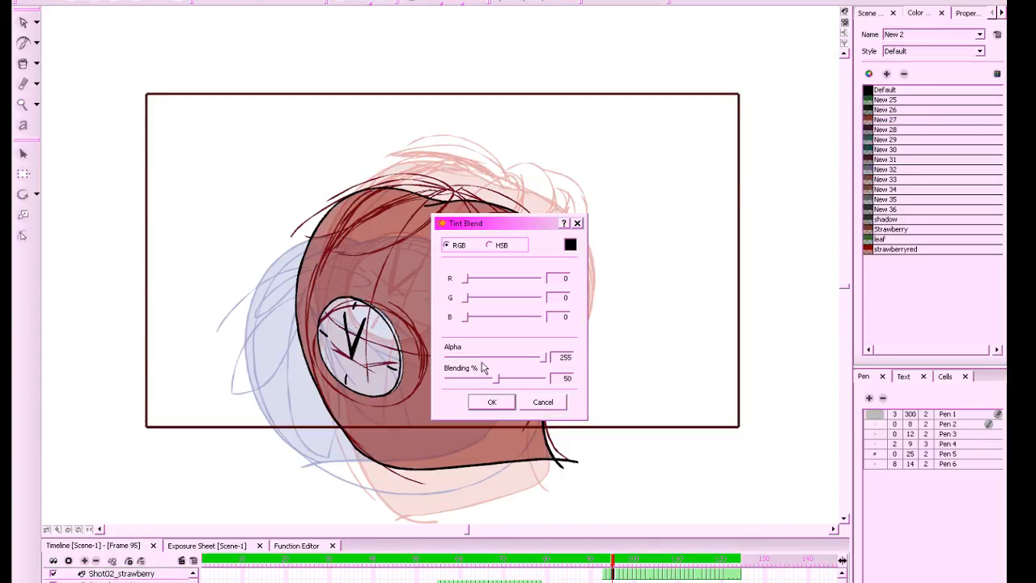
pyautogui.click(492, 402)
pyautogui.click(915, 51)
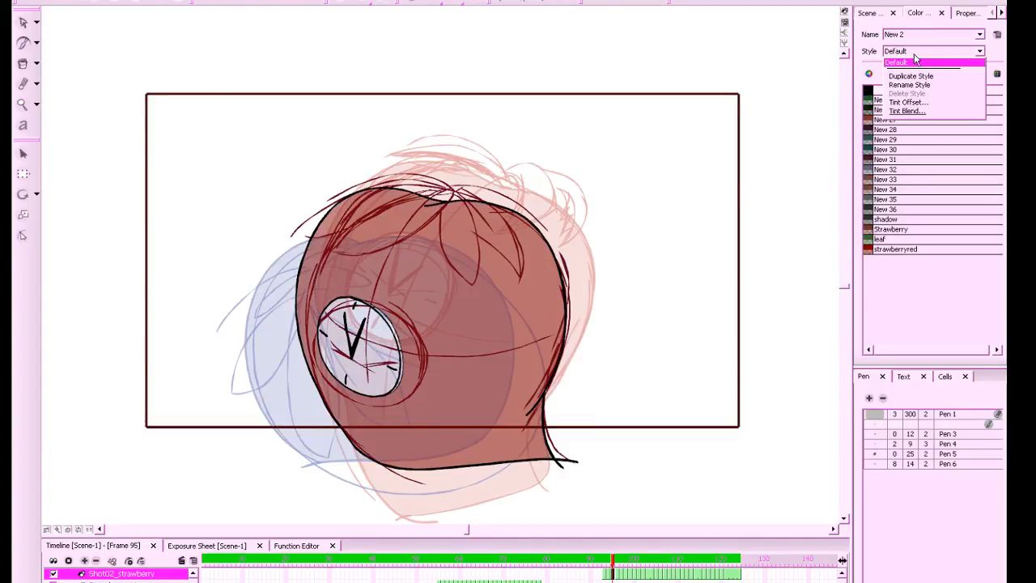
pyautogui.click(897, 317)
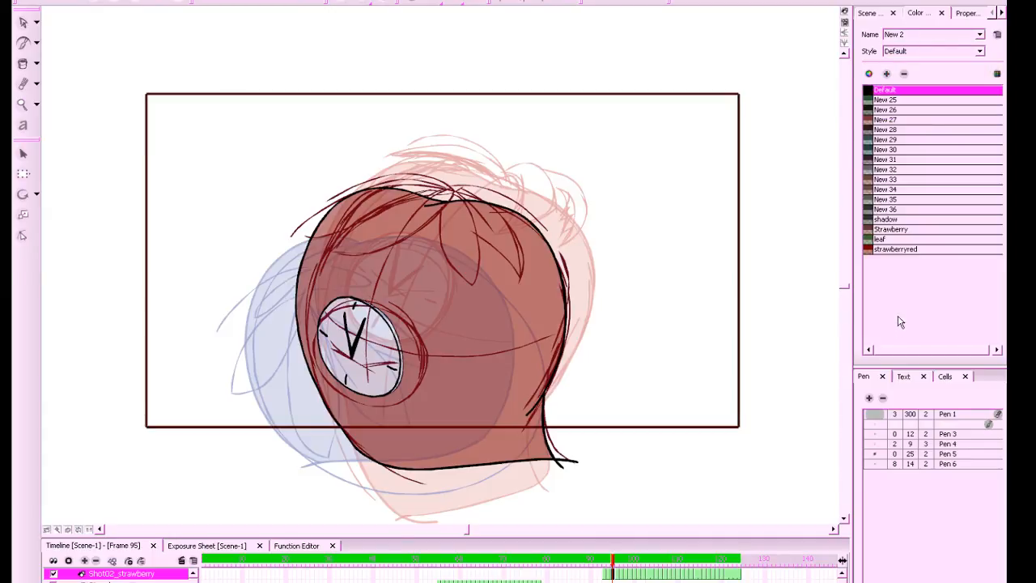
pyautogui.hotkey('ctrl', 'z')
# Apply a Tint Offset with raised alpha and 100% blending to the Default palette style, and check the fill on frame 93
pyautogui.click(918, 53)
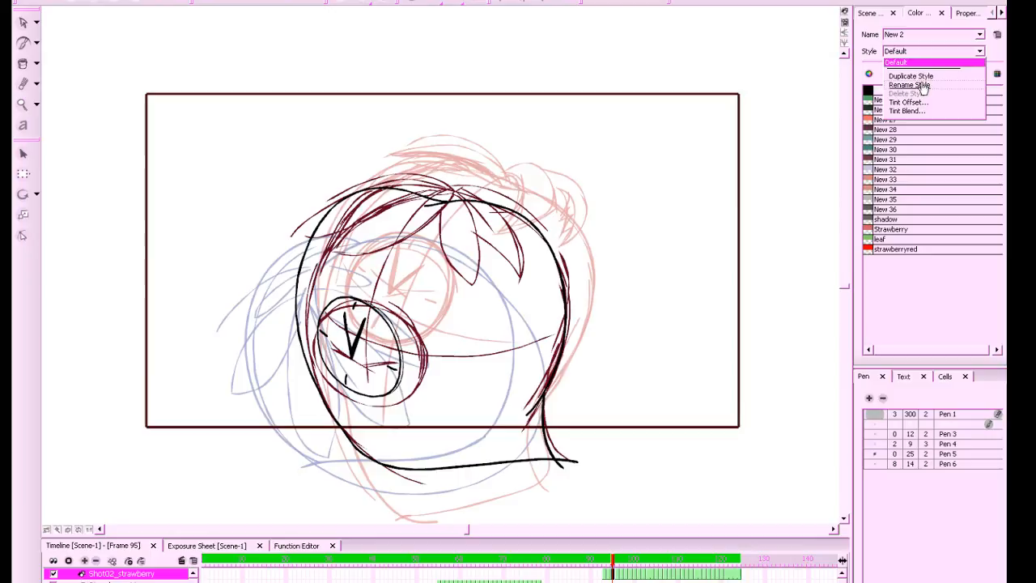
pyautogui.click(910, 102)
pyautogui.moveTo(500, 359); pyautogui.dragTo(544, 359)
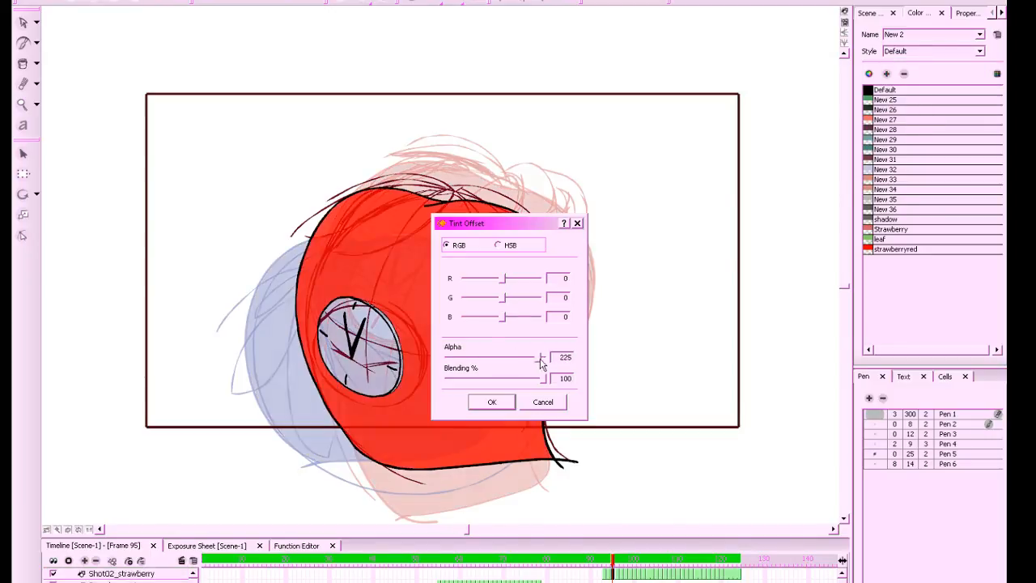
pyautogui.click(491, 402)
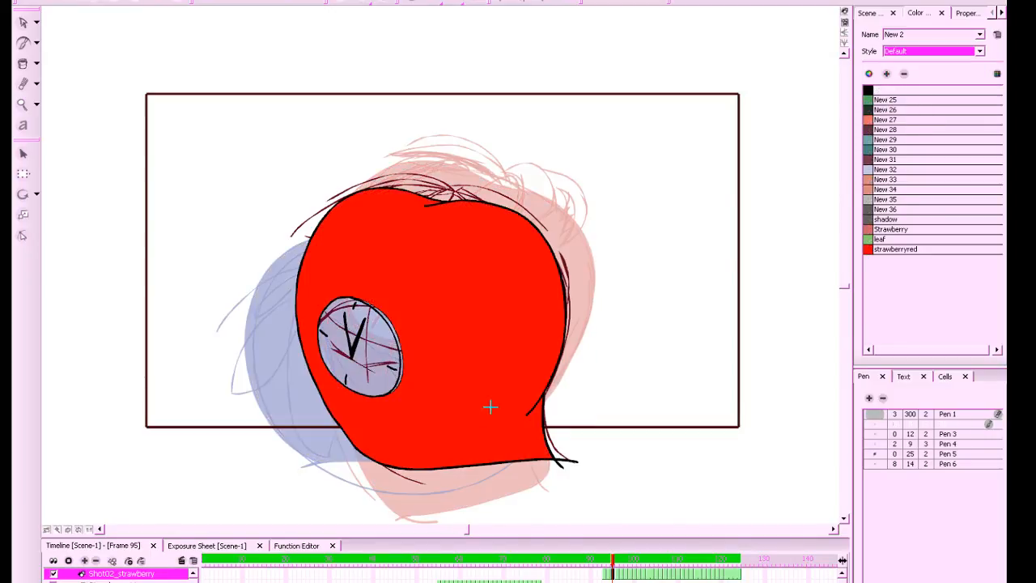
pyautogui.click(605, 574)
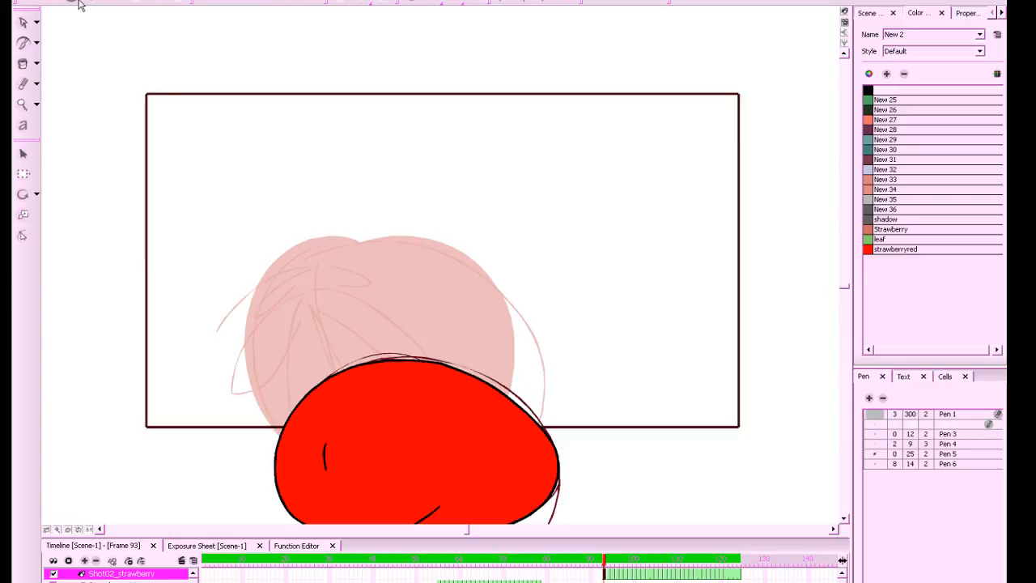
# Save the scene, go to frame 98, and choose the Paint tool with the strawberryred colour
pyautogui.hotkey('ctrl', 's')
pyautogui.moveTo(605, 561); pyautogui.dragTo(626, 560)
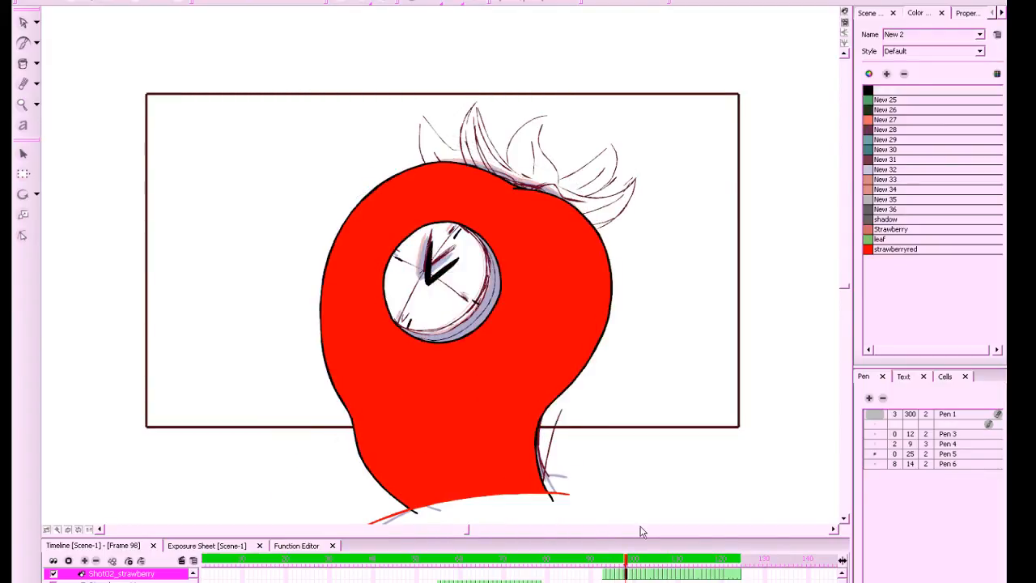
pyautogui.click(873, 252)
pyautogui.click(25, 64)
pyautogui.press('.')
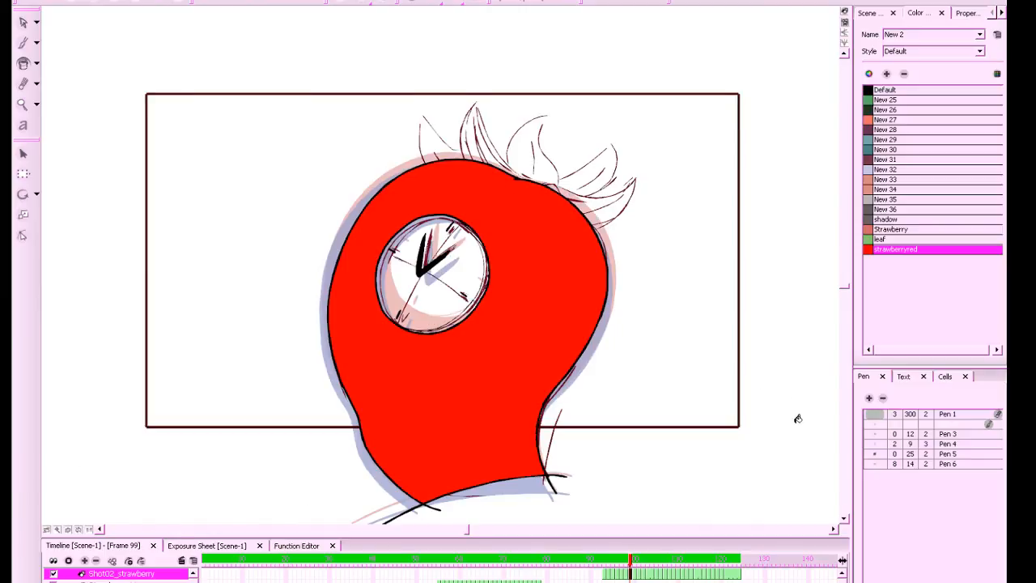
# Advance through the strawberry drawings to frame 112 and fill its unpainted body with strawberryred
pyautogui.press('.')
pyautogui.press('.')
pyautogui.press('.')
pyautogui.press('.')
pyautogui.press('.')
pyautogui.press('.')
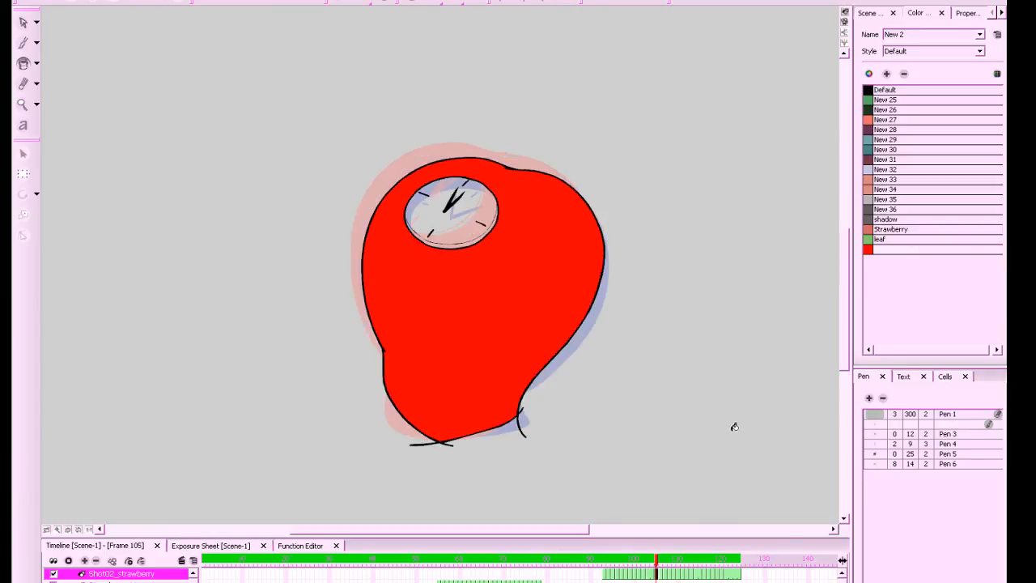
pyautogui.press('.')
pyautogui.press('.')
pyautogui.press('.')
pyautogui.press('.')
pyautogui.press('.')
pyautogui.press('.')
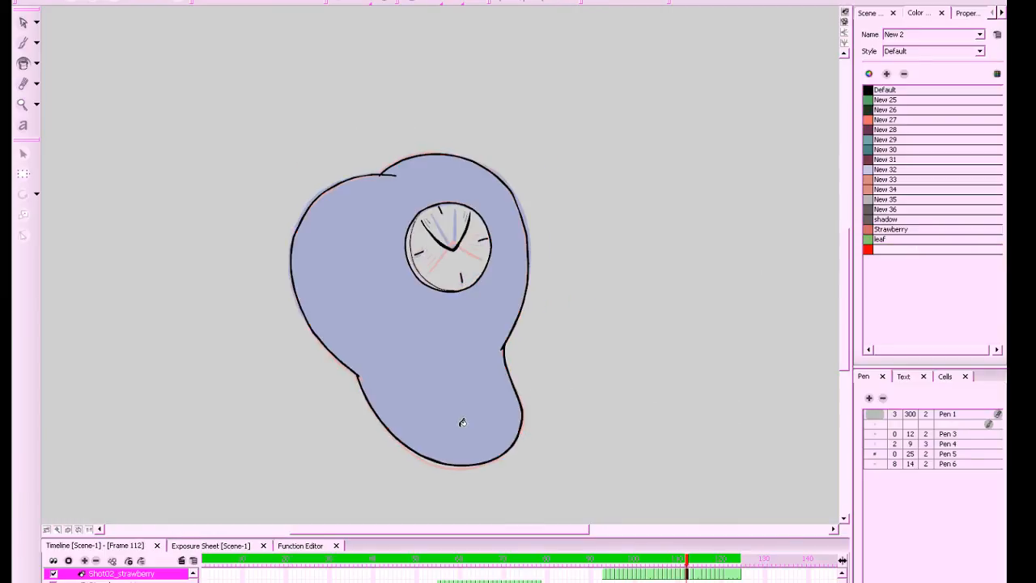
pyautogui.press(',')
pyautogui.press('.')
pyautogui.press(',')
pyautogui.press('.')
pyautogui.click(464, 388)
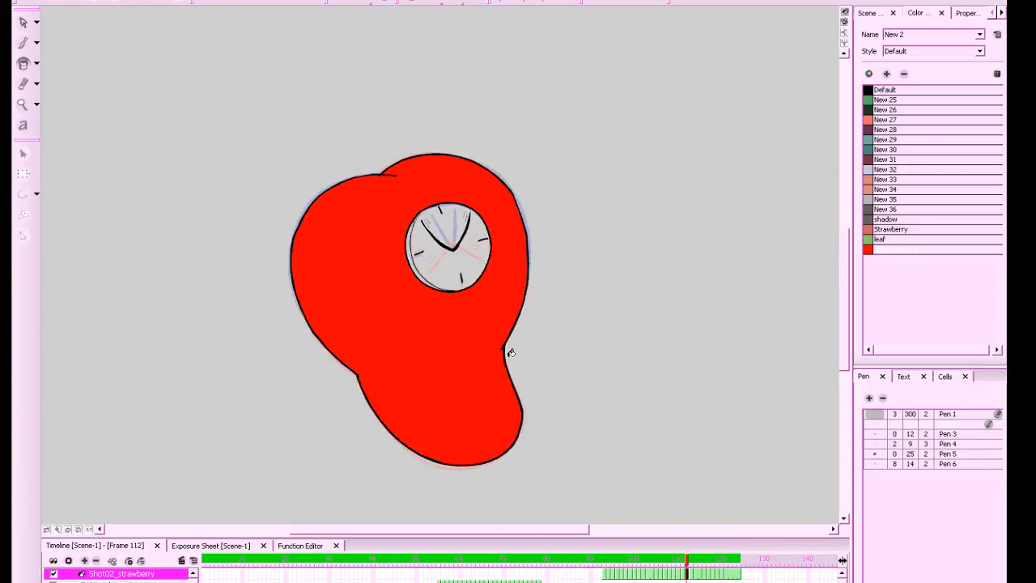
# Fill the strawberry's body with strawberryred on frames 113 to 116, leaving the clock face unpainted
pyautogui.press('.')
pyautogui.click(495, 399)
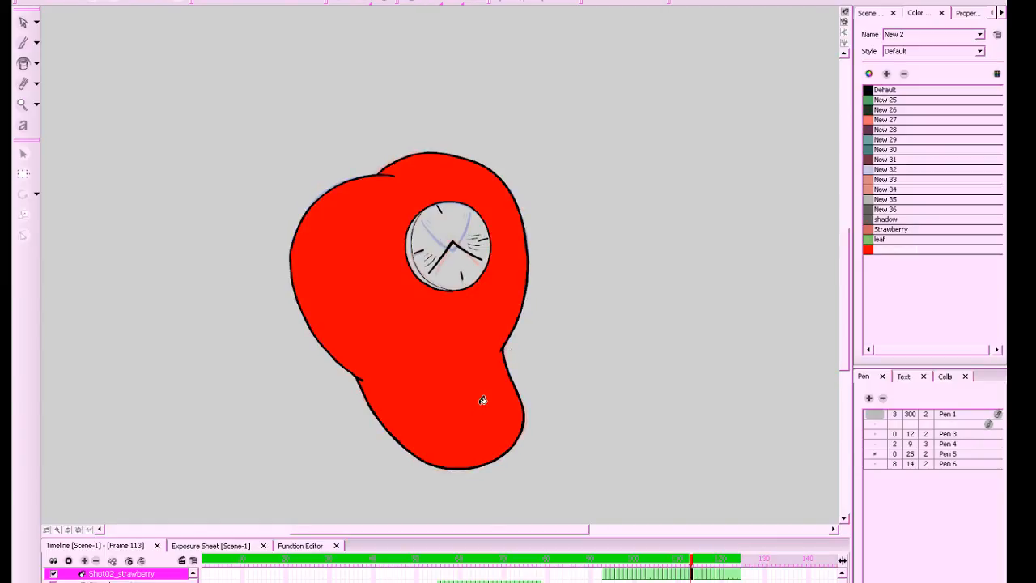
pyautogui.press('.')
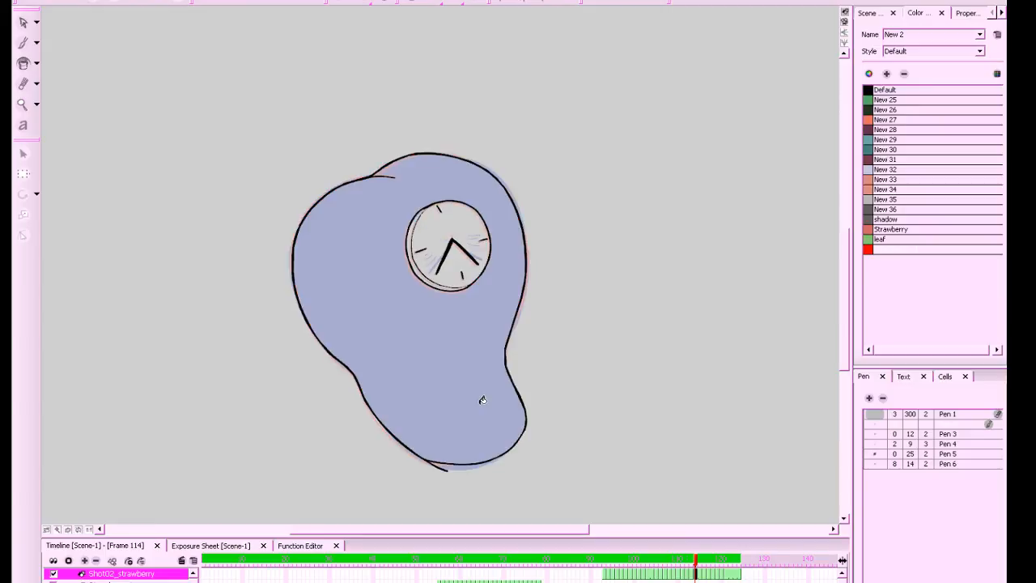
pyautogui.press('f')
pyautogui.press('g')
pyautogui.click(466, 401)
pyautogui.press('g')
pyautogui.click(464, 416)
pyautogui.press('g')
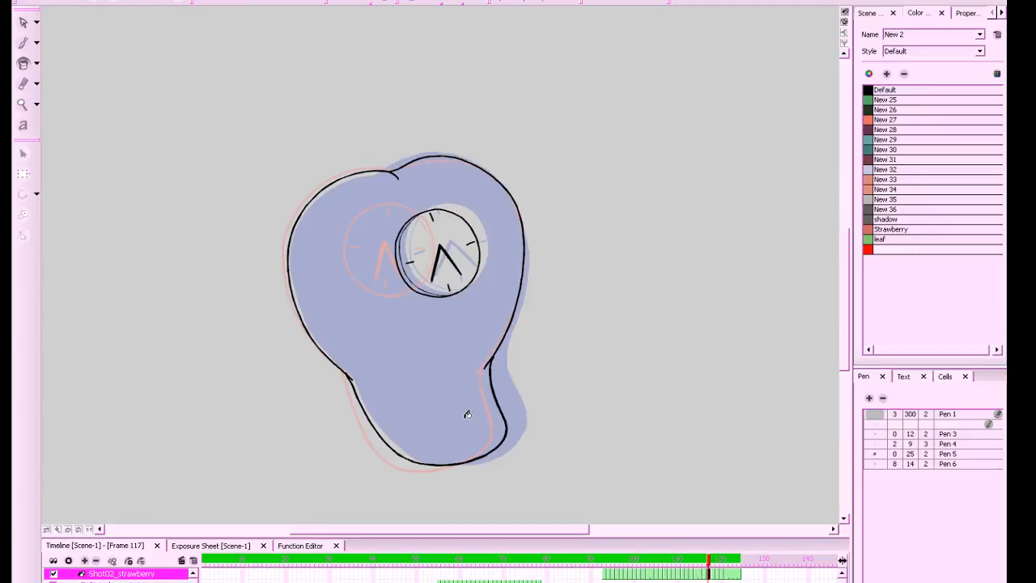
# Fill the strawberry's body with strawberryred on frames 117 to 121
pyautogui.press('.')
pyautogui.press('.')
pyautogui.press('.')
pyautogui.click(446, 419)
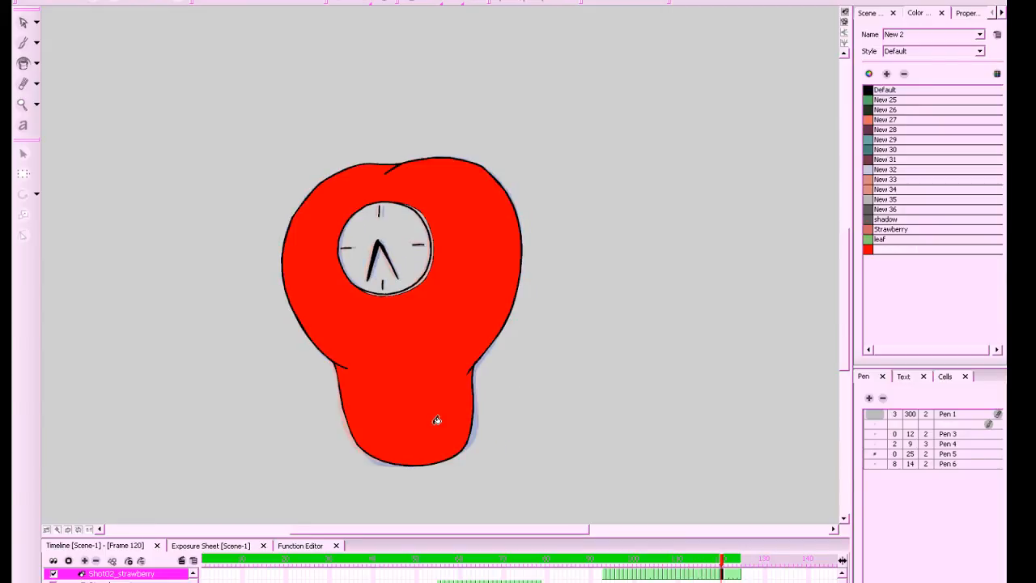
pyautogui.press('.')
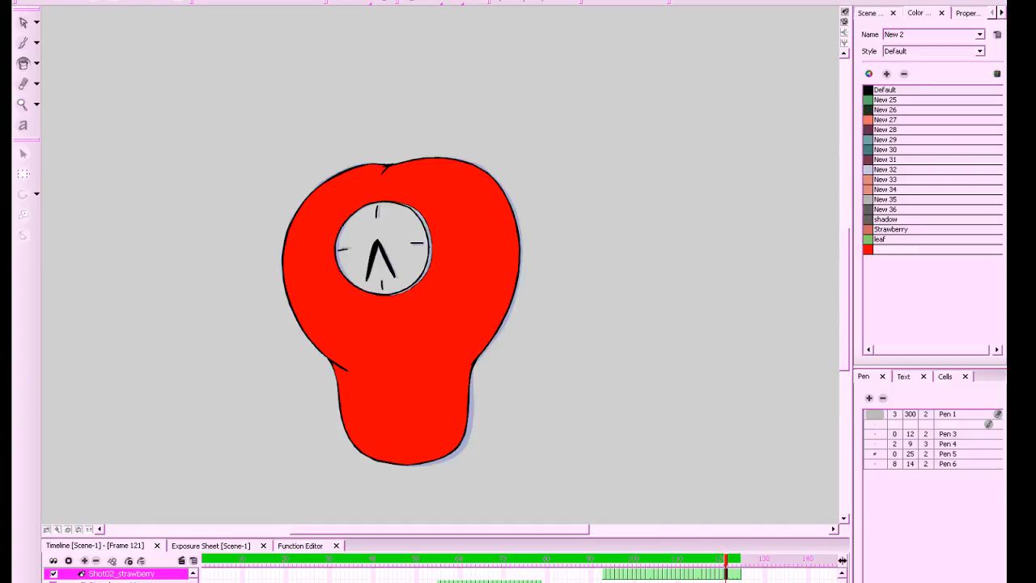
# Save the scene and step back through the painted strawberry drawings to frame 93, examining the red fill on each
pyautogui.hotkey('ctrl', 's')
pyautogui.press(',')
pyautogui.press(',')
pyautogui.press(',')
pyautogui.press(',')
pyautogui.press(',')
pyautogui.press(',')
pyautogui.press(',')
pyautogui.press(',')
pyautogui.press(',')
pyautogui.press(',')
pyautogui.press(',')
pyautogui.press(',')
pyautogui.press(',')
pyautogui.press(',')
pyautogui.press(',')
pyautogui.press(',')
pyautogui.press(',')
pyautogui.press(',')
pyautogui.press(',')
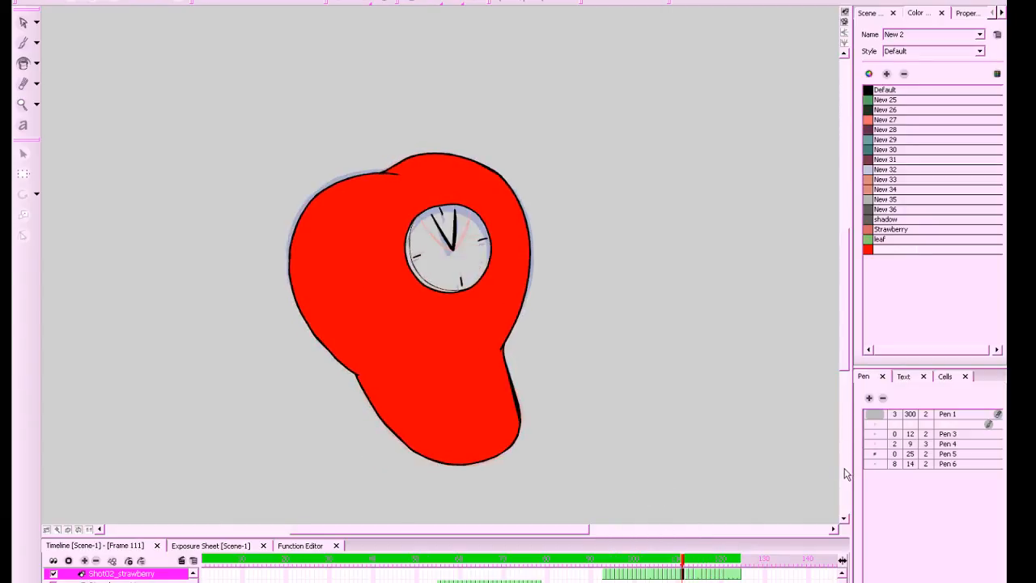
pyautogui.press(',')
pyautogui.press(',')
pyautogui.press(',')
pyautogui.press(',')
pyautogui.press(',')
pyautogui.press(',')
pyautogui.press(',')
pyautogui.press(',')
pyautogui.press(',')
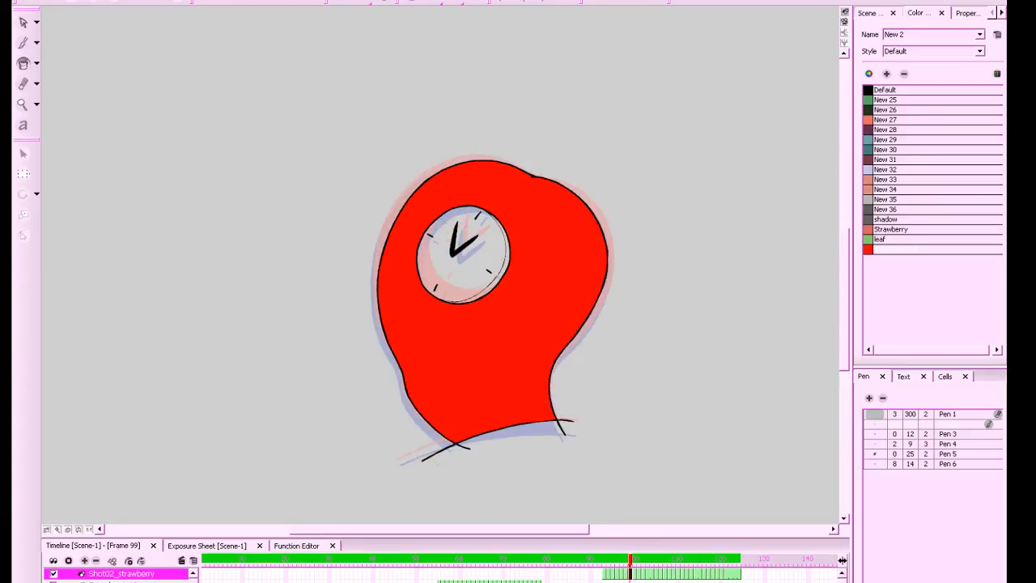
pyautogui.press('.')
pyautogui.press(',')
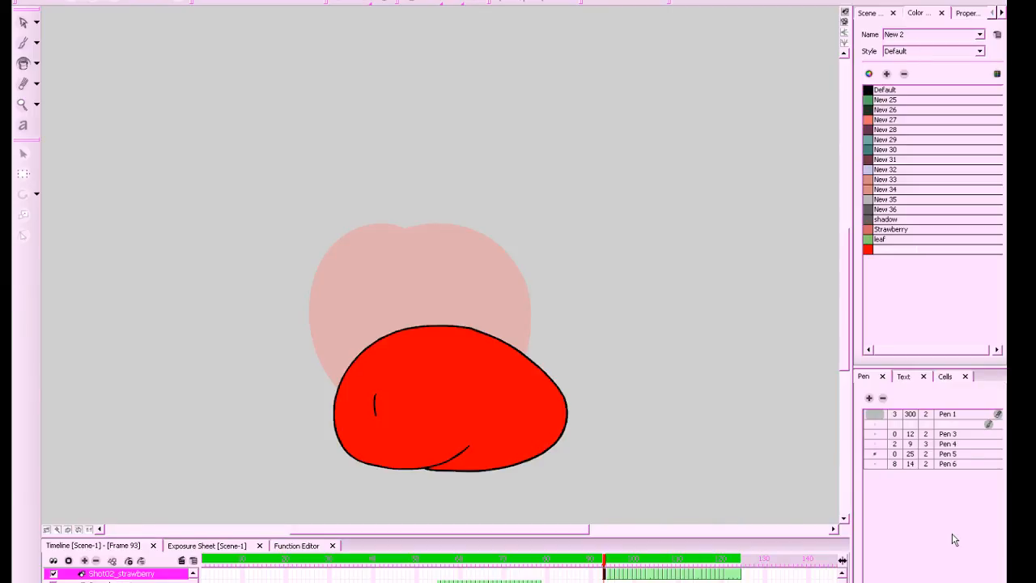
# Step through the strawberry drawings again and return to frame 93, examining the painted shape during the movement
pyautogui.press('.')
pyautogui.press('.')
pyautogui.press('.')
pyautogui.press('.')
pyautogui.press('.')
pyautogui.press('.')
pyautogui.press('.')
pyautogui.press('.')
pyautogui.press('.')
pyautogui.press('.')
pyautogui.press('.')
pyautogui.press('.')
pyautogui.press('.')
pyautogui.press('.')
pyautogui.press('.')
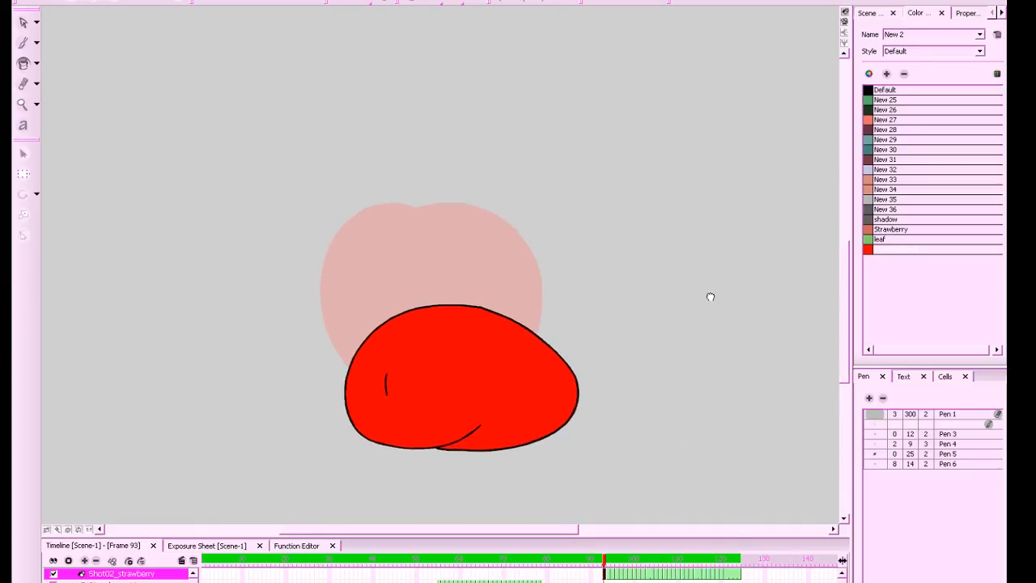
pyautogui.click(613, 569)
pyautogui.moveTo(613, 569)
pyautogui.mouseDown()
pyautogui.moveTo(712, 573)
pyautogui.moveTo(604, 576)
pyautogui.mouseUp()
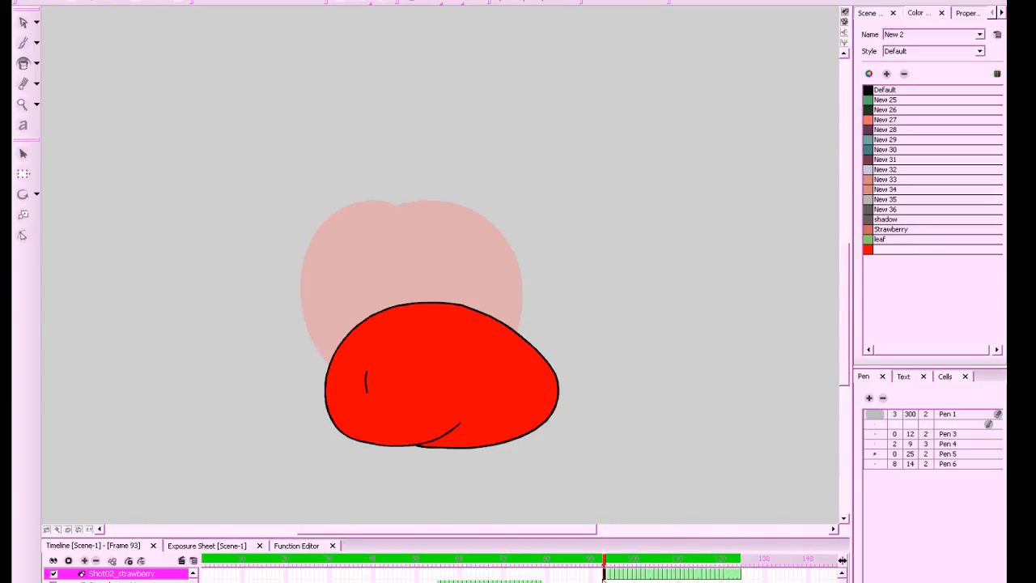
pyautogui.moveTo(726, 415); pyautogui.dragTo(738, 415)
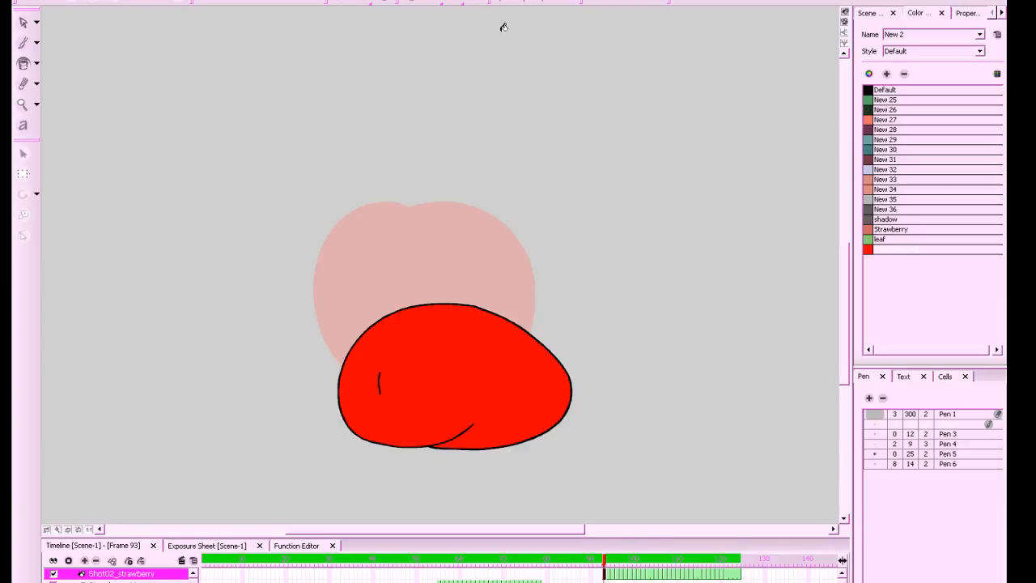
# Lower the strawberryred colour's alpha until the body fill is transparent, keeping the New 2 palette active
pyautogui.doubleClick(871, 251)
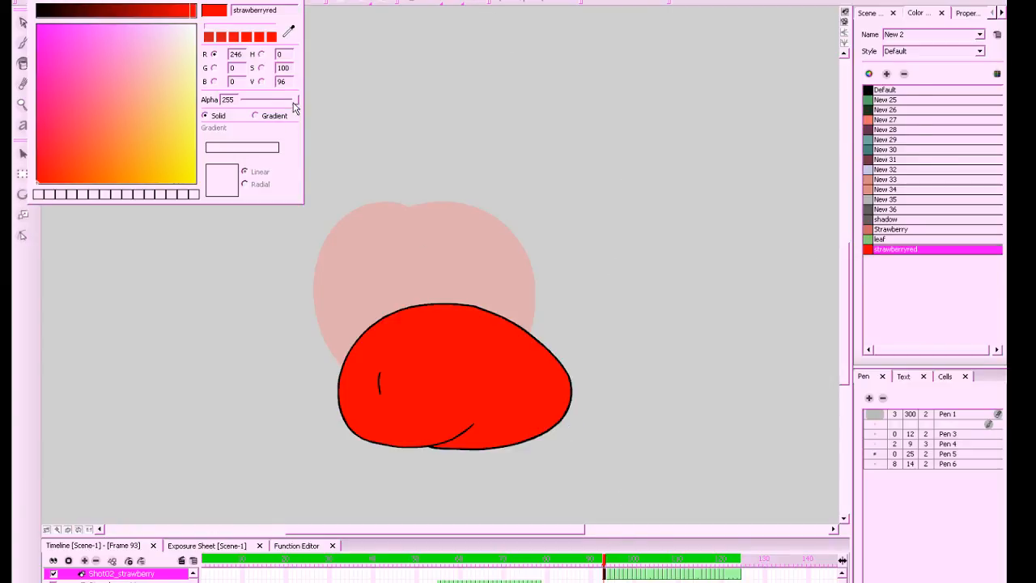
pyautogui.moveTo(293, 101); pyautogui.dragTo(229, 106)
pyautogui.click(313, 219)
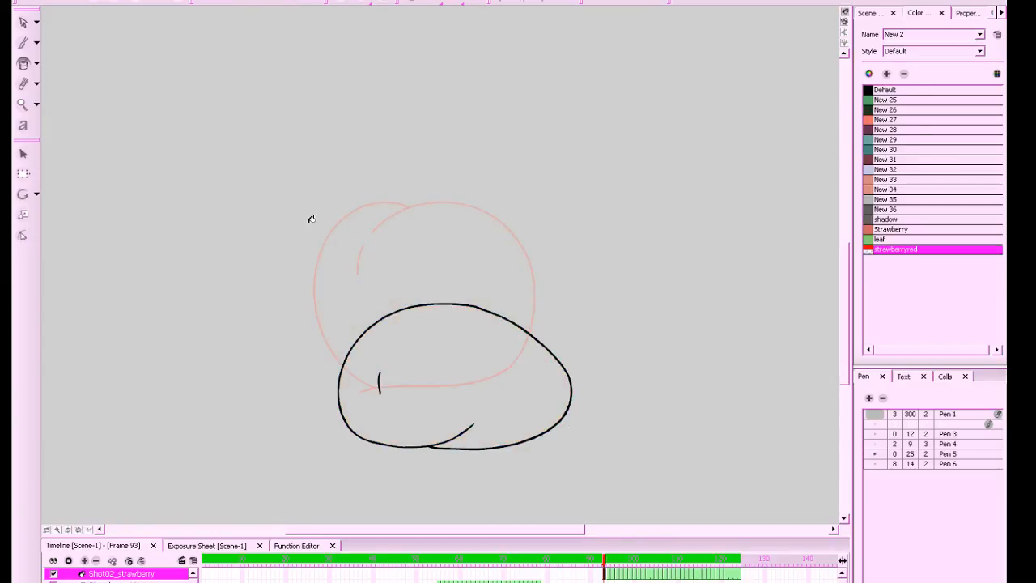
pyautogui.click(927, 39)
pyautogui.click(918, 63)
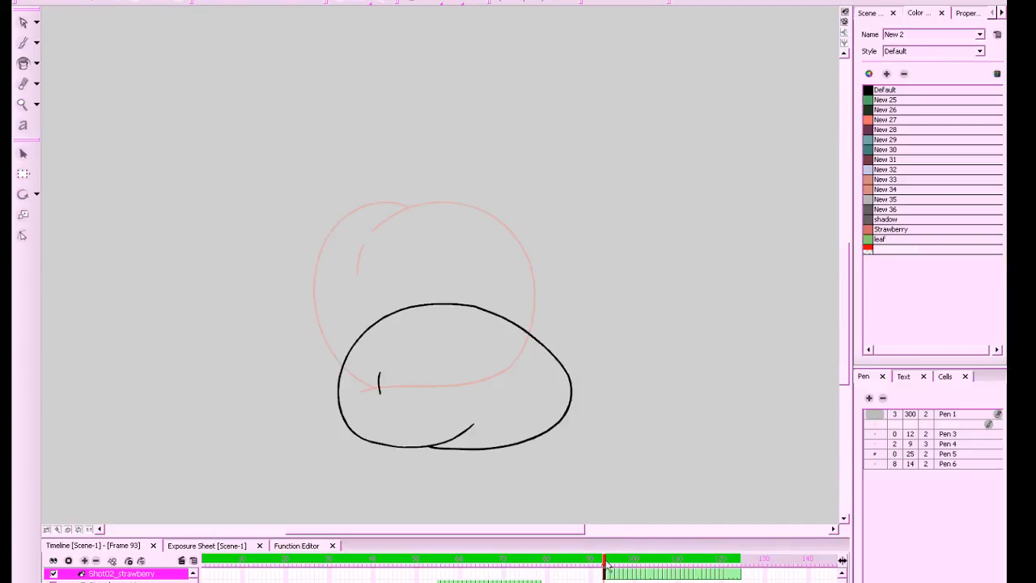
# On frame 94, show the rough sketch underneath and set up the Brush with the leaf colour and Pen 6
pyautogui.moveTo(607, 567)
pyautogui.mouseDown()
pyautogui.moveTo(652, 562)
pyautogui.moveTo(609, 562)
pyautogui.mouseUp()
pyautogui.click(475, 2)
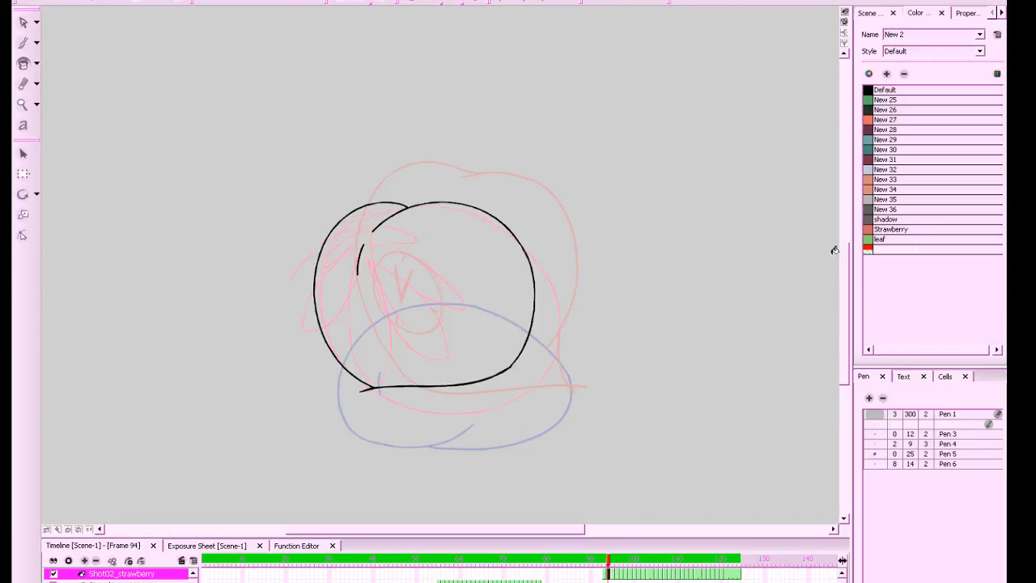
pyautogui.click(873, 242)
pyautogui.moveTo(654, 413); pyautogui.dragTo(731, 400)
pyautogui.press('2')
pyautogui.press('2')
pyautogui.scroll(-3, 544, 154)
pyautogui.hotkey('alt', 'b')
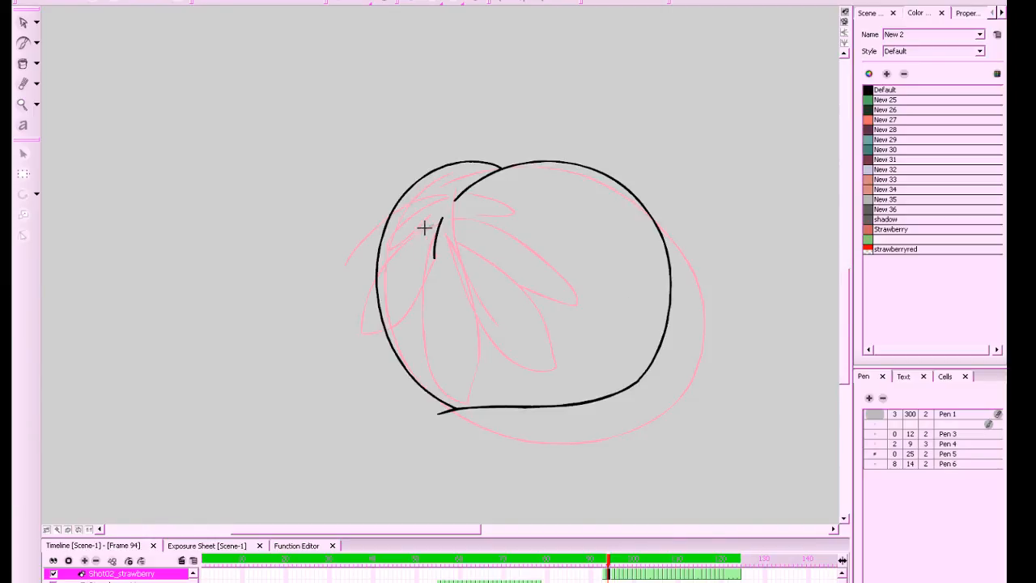
pyautogui.click(912, 467)
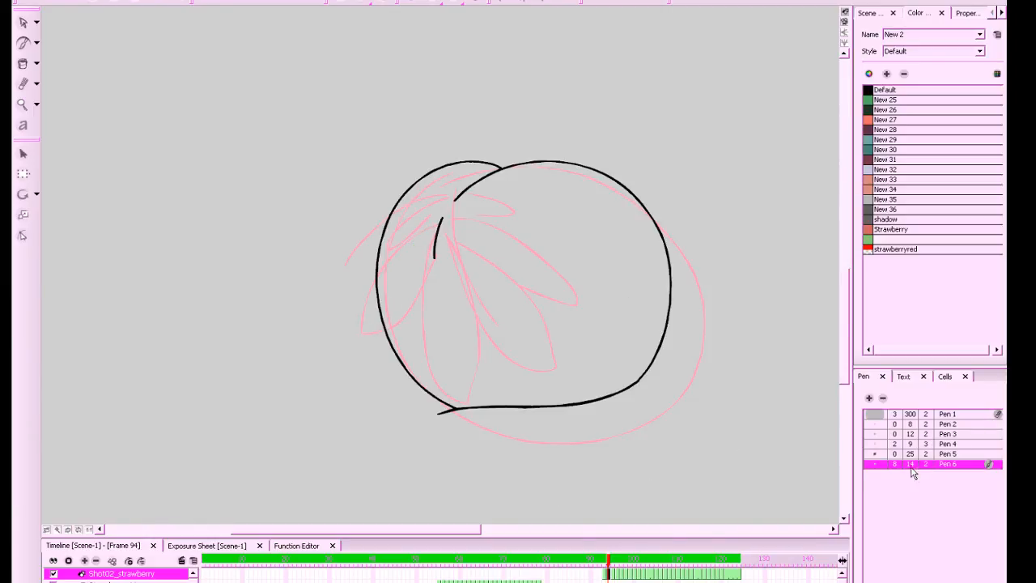
pyautogui.moveTo(641, 442)
pyautogui.mouseDown()
pyautogui.moveTo(597, 419)
pyautogui.moveTo(607, 430)
pyautogui.mouseUp()
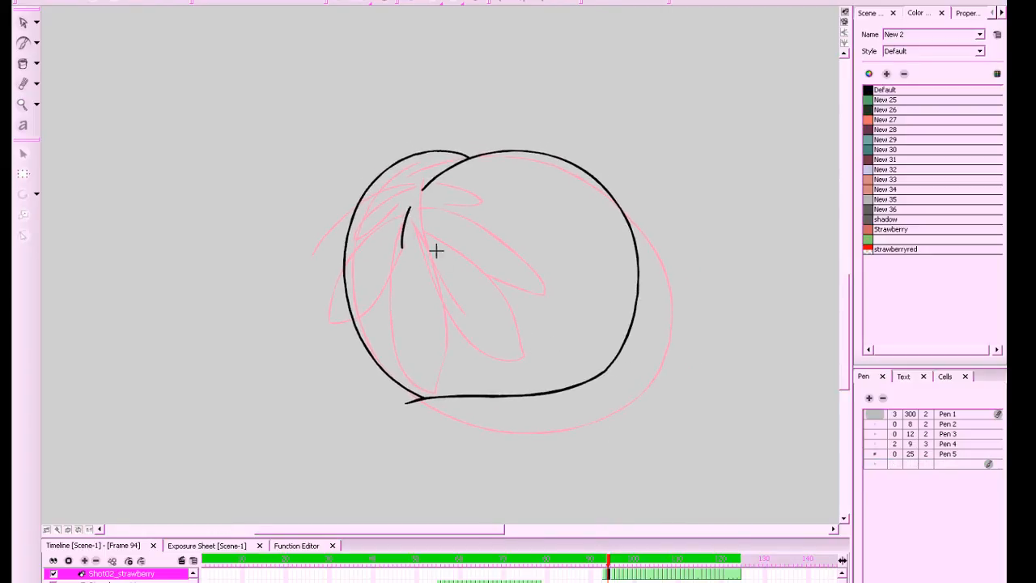
# Draw a long green leaf hanging down the strawberry's near side on frame 94, undoing the stray strokes
pyautogui.moveTo(416, 215)
pyautogui.mouseDown()
pyautogui.moveTo(389, 239)
pyautogui.moveTo(418, 216)
pyautogui.moveTo(388, 223)
pyautogui.moveTo(363, 253)
pyautogui.moveTo(360, 308)
pyautogui.moveTo(394, 412)
pyautogui.moveTo(440, 311)
pyautogui.moveTo(421, 218)
pyautogui.moveTo(412, 217)
pyautogui.moveTo(424, 221)
pyautogui.moveTo(438, 263)
pyautogui.moveTo(394, 409)
pyautogui.mouseUp()
pyautogui.hotkey('ctrl', 'z')
pyautogui.hotkey('ctrl', 'z')
pyautogui.moveTo(472, 315); pyautogui.dragTo(490, 352)
pyautogui.hotkey('ctrl', 'z')
pyautogui.moveTo(412, 442)
pyautogui.mouseDown()
pyautogui.moveTo(446, 296)
pyautogui.moveTo(426, 257)
pyautogui.moveTo(490, 255)
pyautogui.mouseUp()
pyautogui.hotkey('alt', 'e')
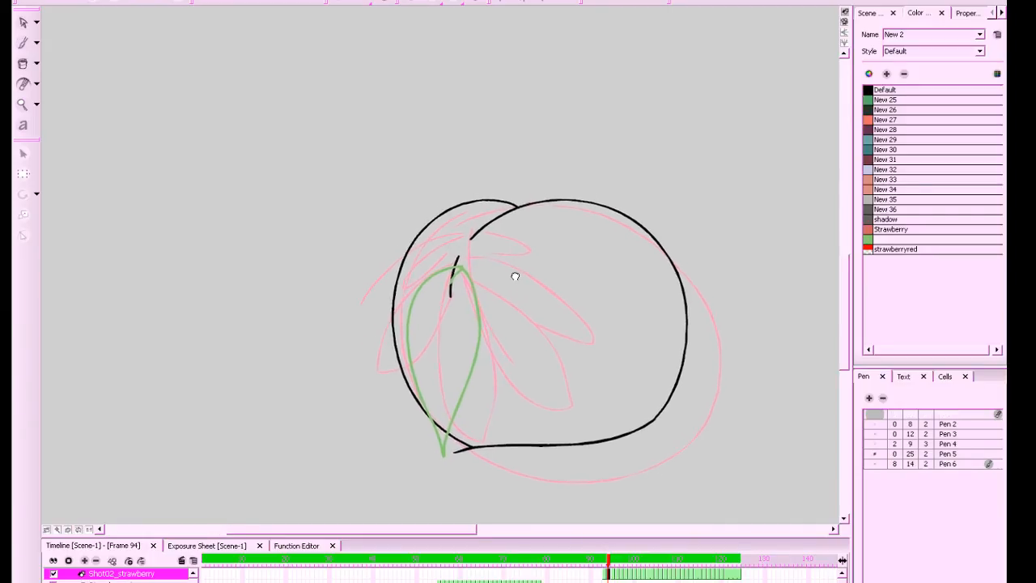
# Flip between frames 93, 94 and 95 to compare the new leaf with the neighbouring drawings and rough sketches
pyautogui.press('.')
pyautogui.press(',')
pyautogui.press('.')
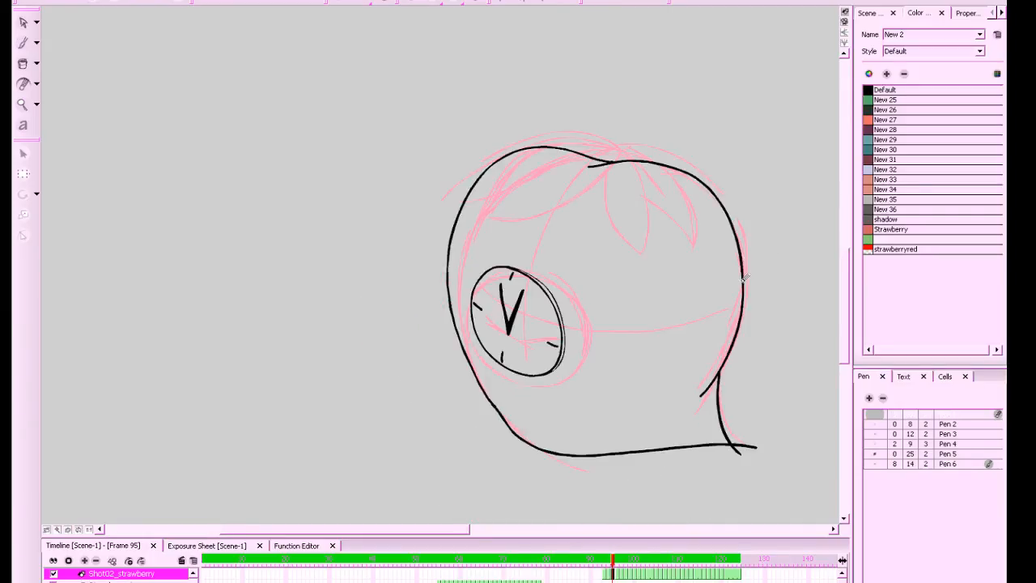
pyautogui.press(',')
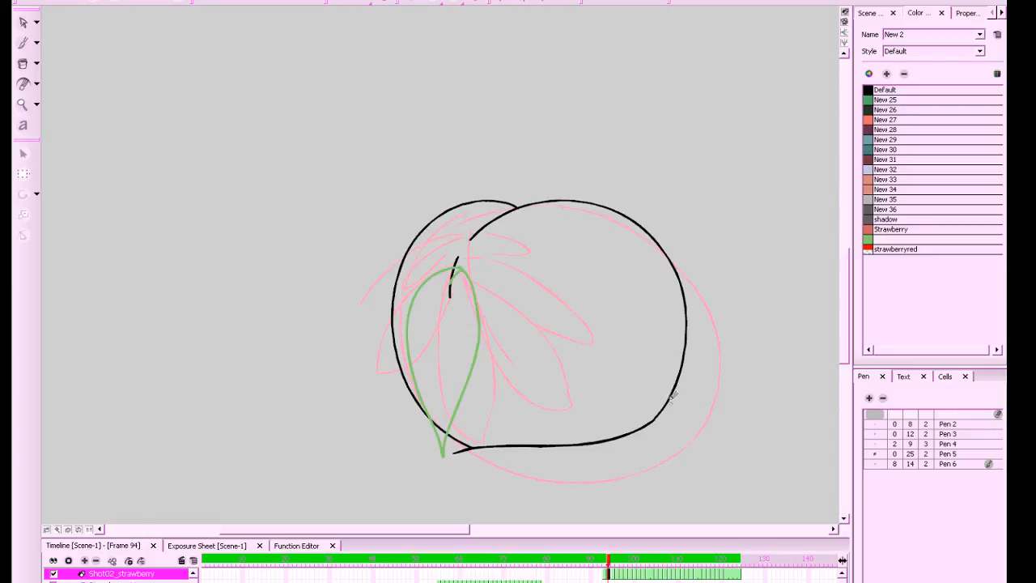
pyautogui.moveTo(722, 371); pyautogui.dragTo(717, 374)
pyautogui.press('.')
pyautogui.press(',')
pyautogui.press(',')
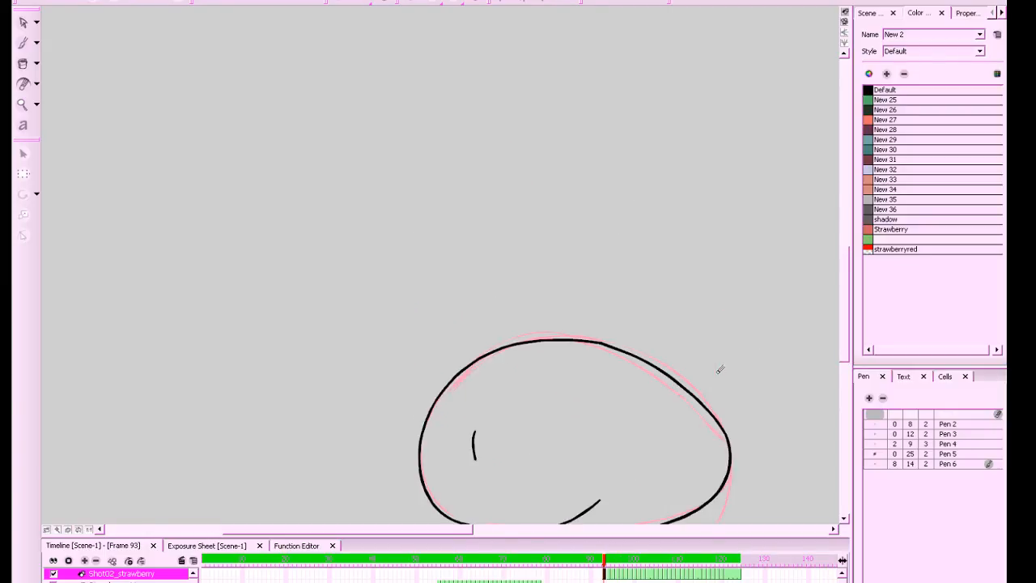
pyautogui.press('.')
pyautogui.press('.')
pyautogui.press(',')
# Draw three more green leaves on frame 94, one on each side of the first and one fanning out above
pyautogui.hotkey('alt', 'b')
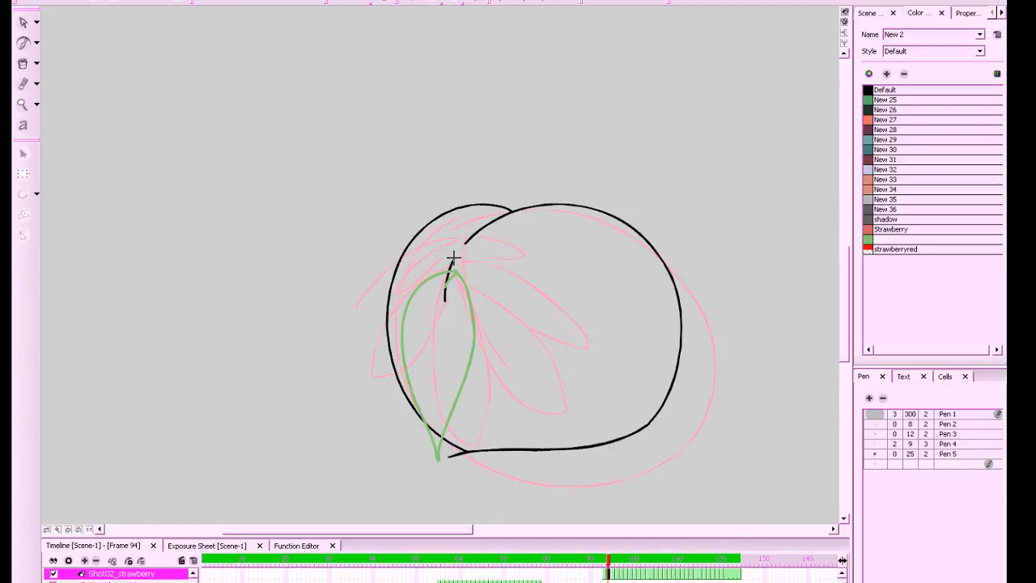
pyautogui.moveTo(454, 258)
pyautogui.mouseDown()
pyautogui.moveTo(404, 269)
pyautogui.moveTo(367, 348)
pyautogui.moveTo(369, 404)
pyautogui.moveTo(410, 357)
pyautogui.mouseUp()
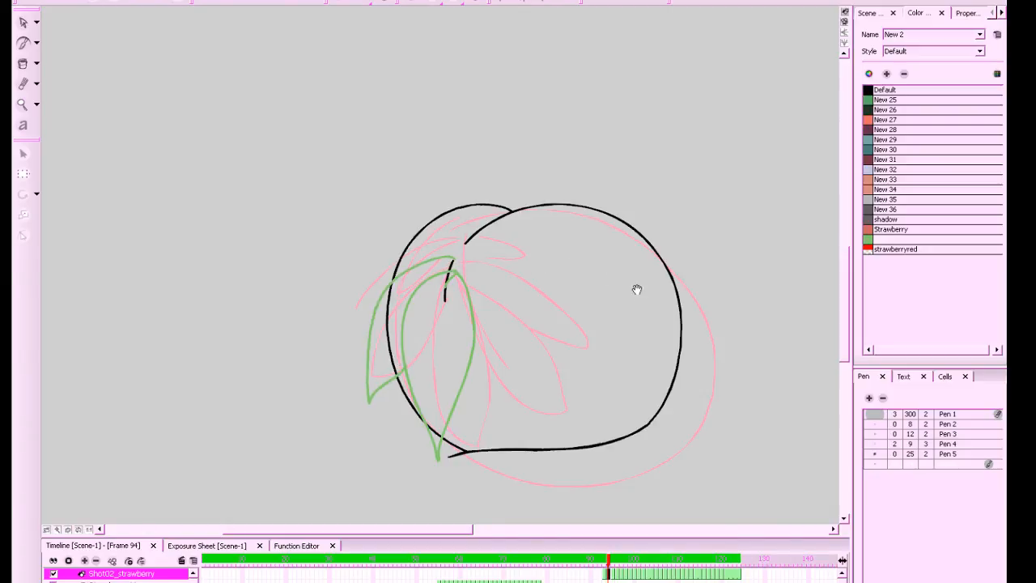
pyautogui.press(',')
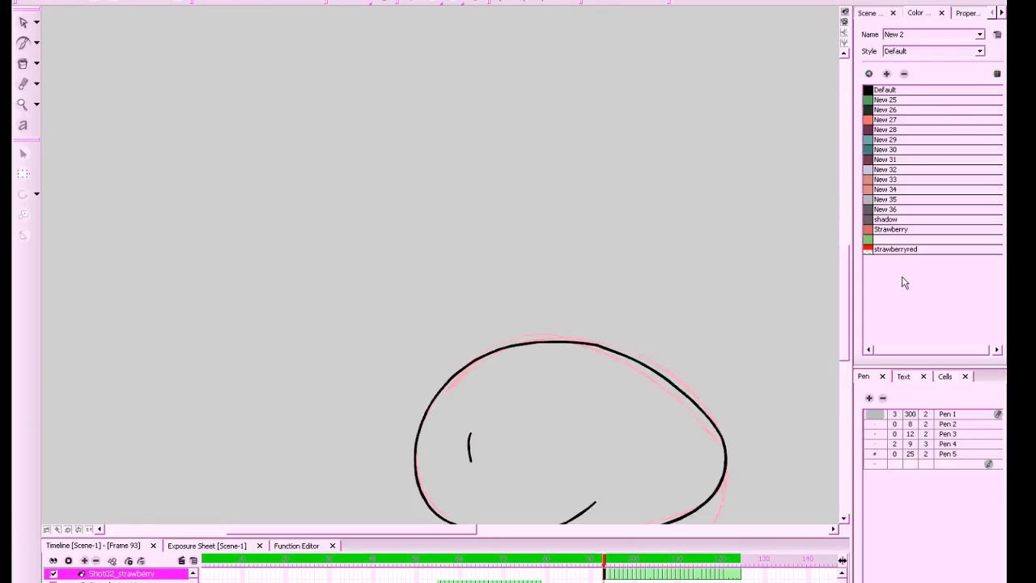
pyautogui.press('.')
pyautogui.moveTo(448, 267)
pyautogui.mouseDown()
pyautogui.moveTo(483, 268)
pyautogui.moveTo(518, 326)
pyautogui.moveTo(511, 429)
pyautogui.moveTo(466, 357)
pyautogui.mouseUp()
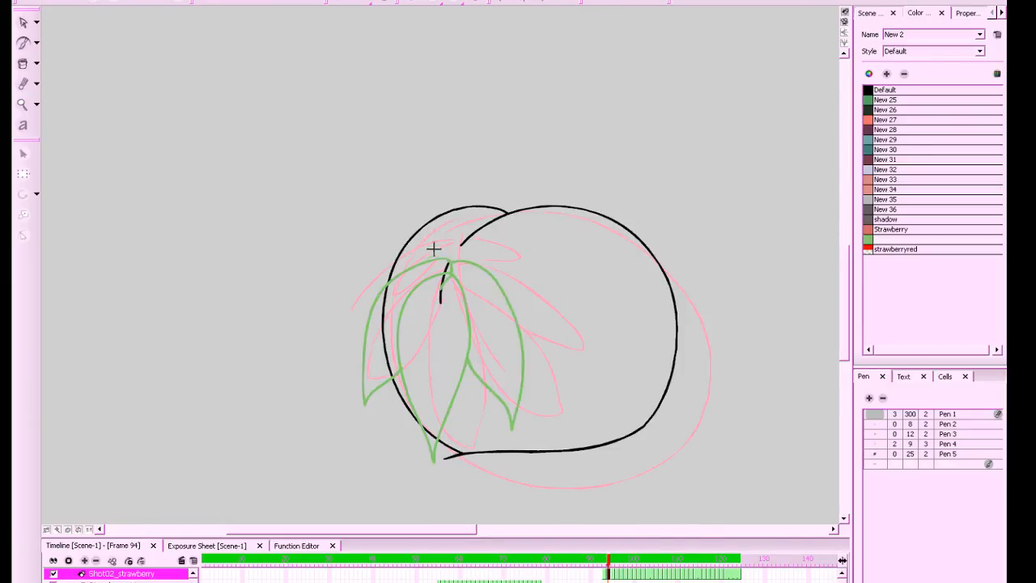
pyautogui.moveTo(445, 259)
pyautogui.mouseDown()
pyautogui.moveTo(348, 302)
pyautogui.moveTo(395, 283)
pyautogui.moveTo(532, 277)
pyautogui.moveTo(492, 280)
pyautogui.mouseUp()
pyautogui.hotkey('ctrl', 'z')
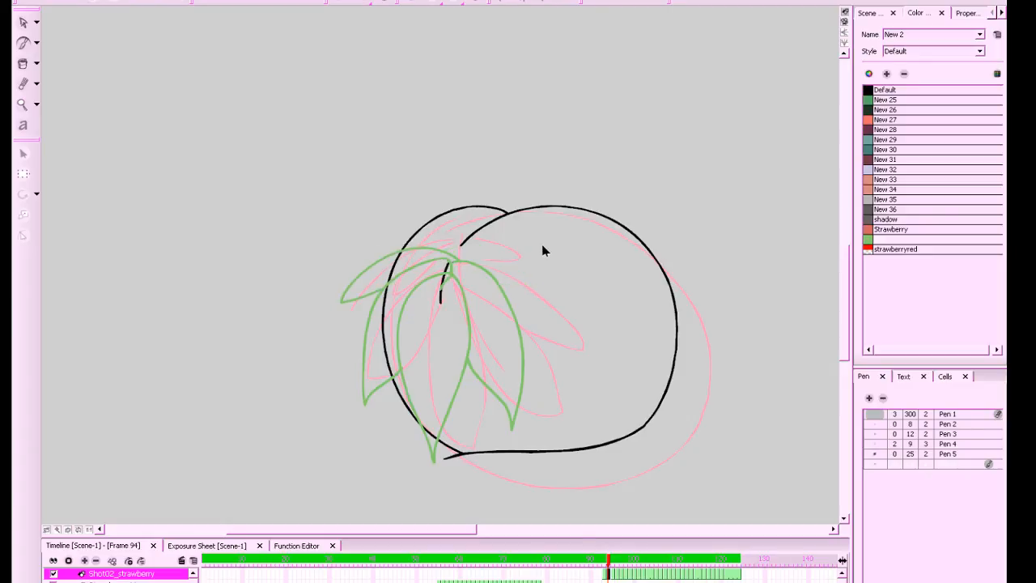
# On frame 95, draw the inner edge of a green leaf curving from the strawberry's crown towards the clock
pyautogui.press('1')
pyautogui.press('1')
pyautogui.press('2')
pyautogui.press('2')
pyautogui.press('.')
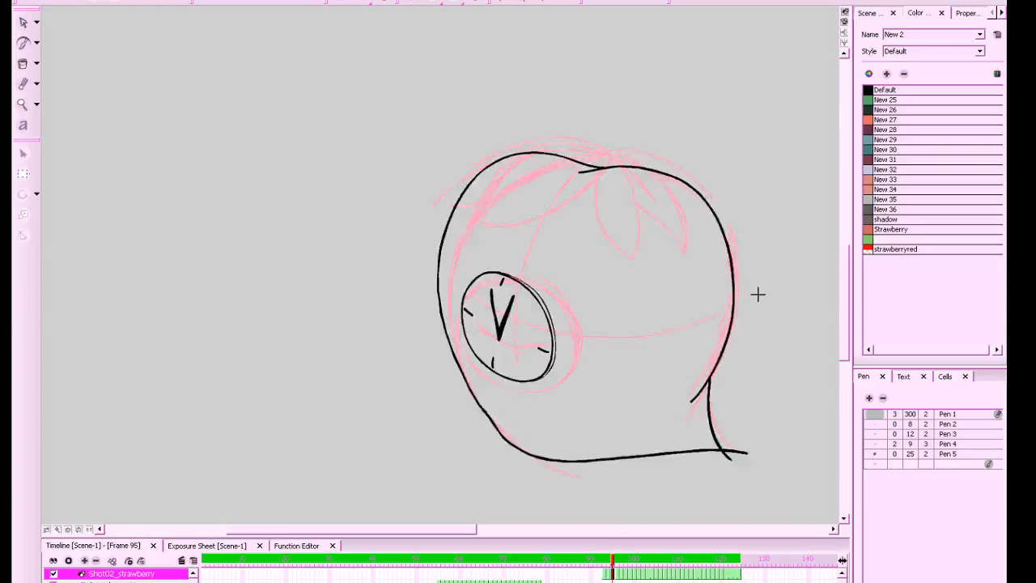
pyautogui.press(',')
pyautogui.press('.')
pyautogui.moveTo(505, 230)
pyautogui.mouseDown()
pyautogui.moveTo(616, 170)
pyautogui.moveTo(614, 153)
pyautogui.mouseUp()
pyautogui.hotkey('ctrl', 'z')
pyautogui.moveTo(502, 229)
pyautogui.mouseDown()
pyautogui.moveTo(508, 202)
pyautogui.moveTo(554, 183)
pyautogui.moveTo(593, 184)
pyautogui.moveTo(616, 156)
pyautogui.mouseUp()
pyautogui.moveTo(501, 229)
pyautogui.mouseDown()
pyautogui.moveTo(502, 197)
pyautogui.moveTo(540, 178)
pyautogui.mouseUp()
pyautogui.hotkey('ctrl', 'z')
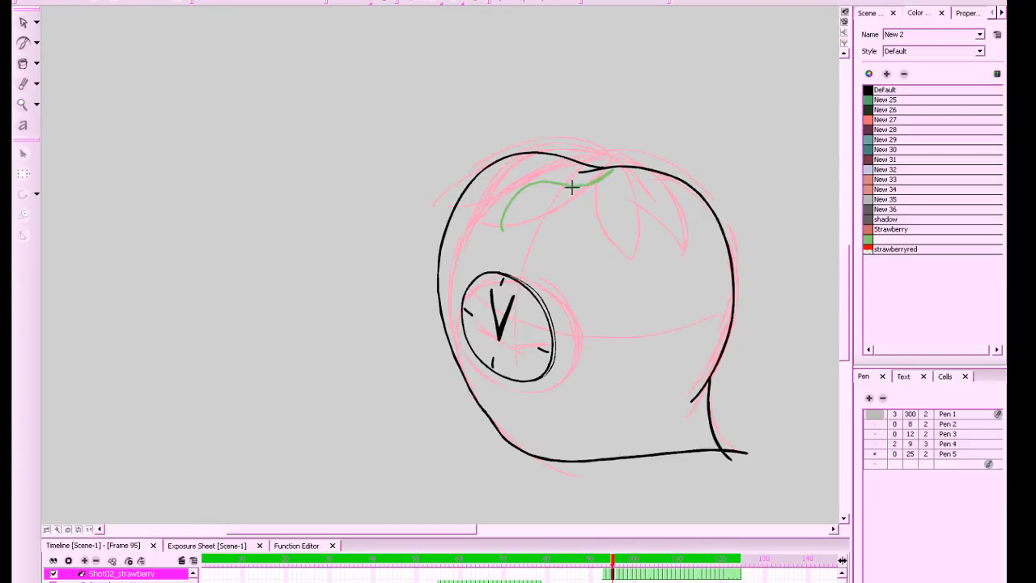
# Draw the outer edge of the leaf on frame 95, closing it at a pointed tip above the clock
pyautogui.moveTo(575, 187); pyautogui.dragTo(508, 186)
pyautogui.hotkey('ctrl', 'z')
pyautogui.moveTo(573, 186)
pyautogui.mouseDown()
pyautogui.moveTo(514, 178)
pyautogui.moveTo(488, 219)
pyautogui.moveTo(502, 229)
pyautogui.mouseUp()
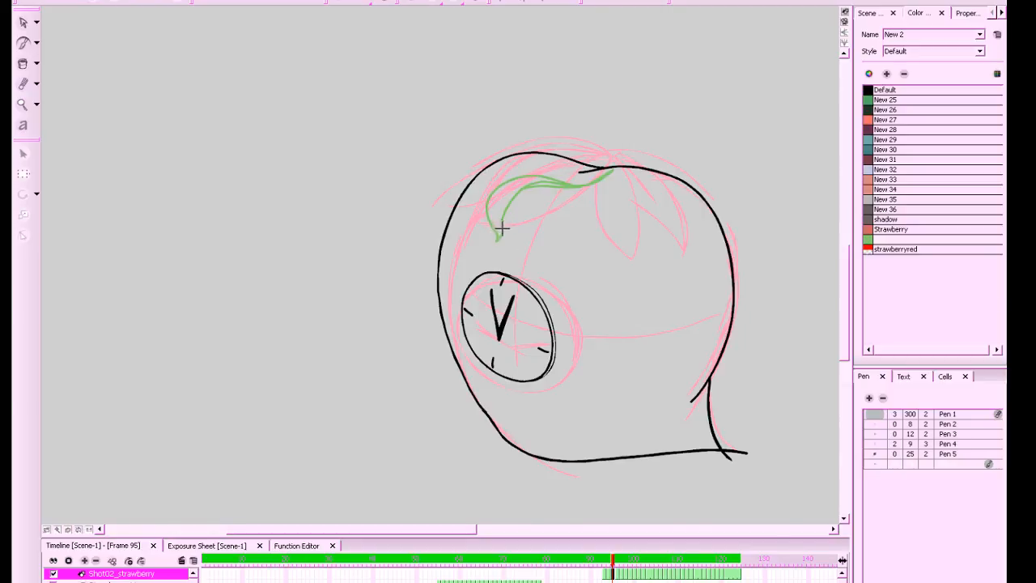
# Draw the curled base of the green leaf over the strawberry's crown on frame 95
pyautogui.moveTo(521, 176)
pyautogui.mouseDown()
pyautogui.moveTo(577, 143)
pyautogui.moveTo(603, 172)
pyautogui.moveTo(592, 182)
pyautogui.moveTo(606, 144)
pyautogui.moveTo(567, 151)
pyautogui.mouseUp()
pyautogui.hotkey('ctrl', 'z')
pyautogui.moveTo(795, 319); pyautogui.dragTo(738, 340)
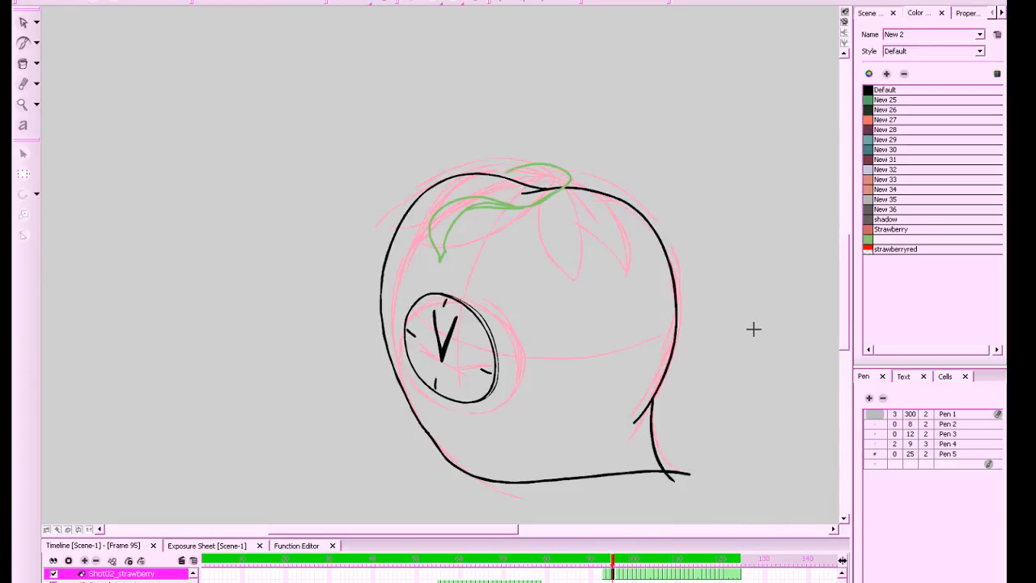
# Add a new drawing layer named Strawberryclockleave
pyautogui.click(85, 561)
pyautogui.moveTo(576, 313); pyautogui.dragTo(145, 465)
pyautogui.write('Strawberryclockleave')
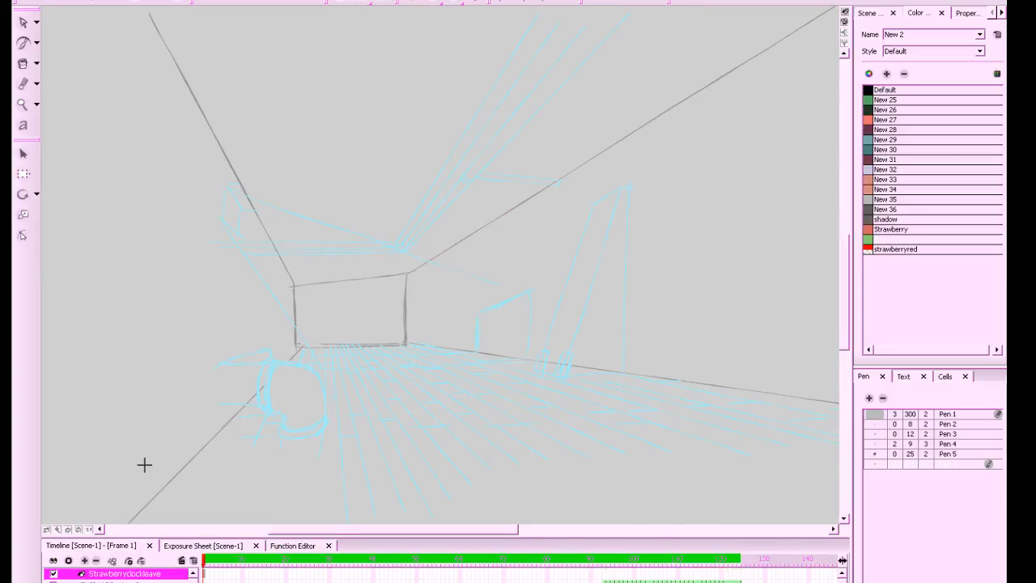
# Cut all the green leaf strokes from the strawberry layer's drawing on frame 95
pyautogui.click(619, 572)
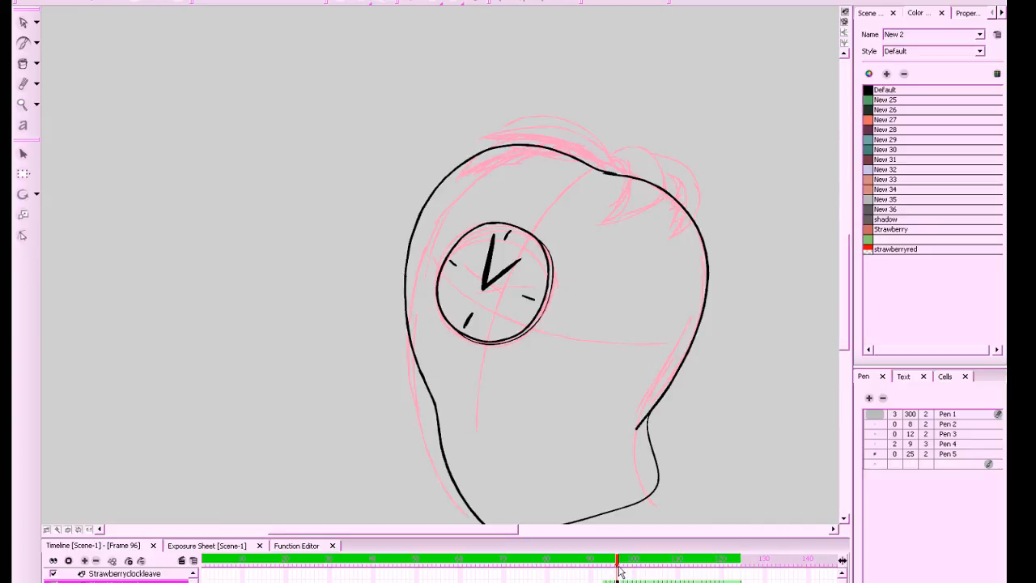
pyautogui.press(',')
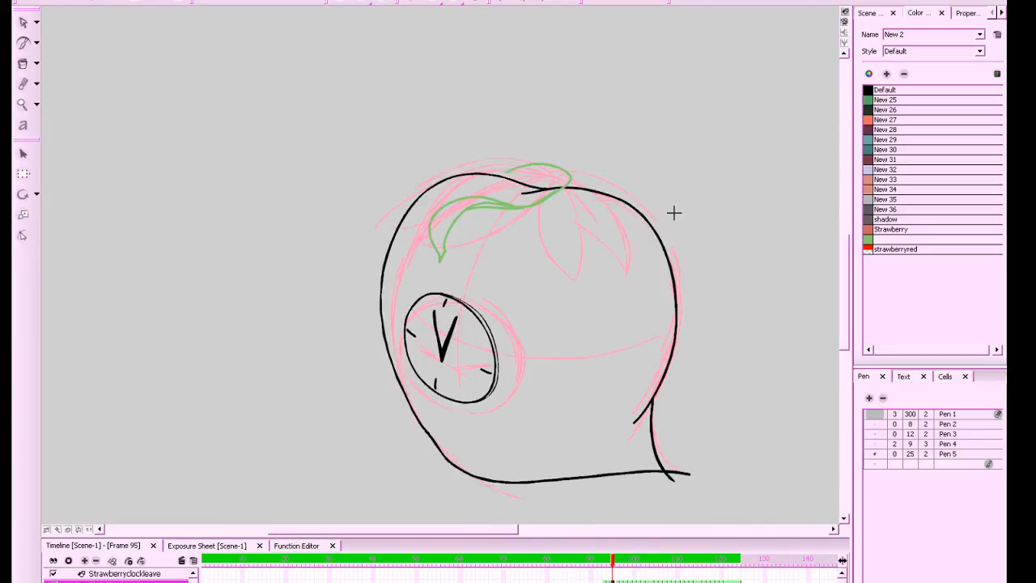
pyautogui.press('space')
pyautogui.moveTo(718, 269); pyautogui.dragTo(696, 283)
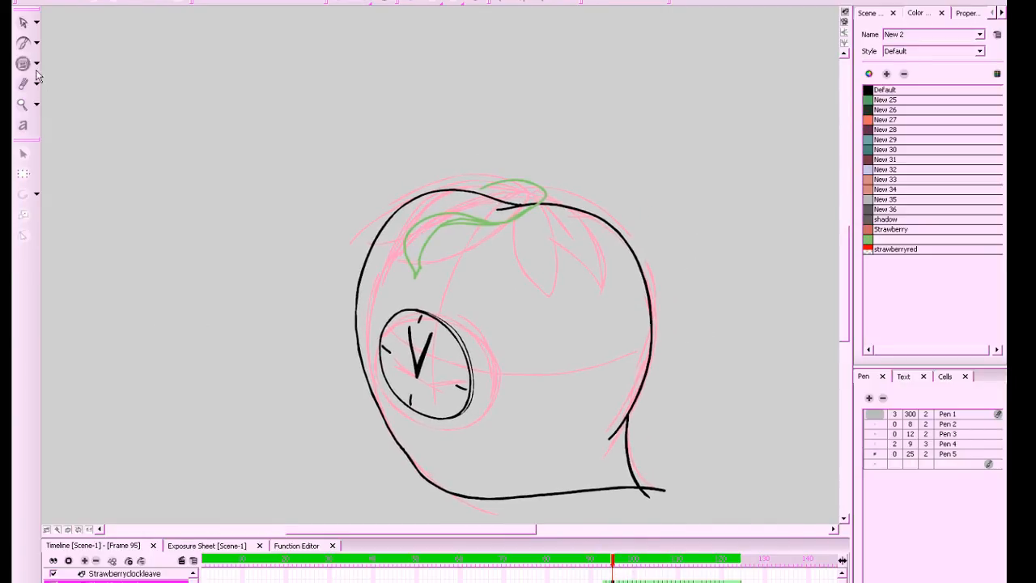
pyautogui.click(32, 25)
pyautogui.press('space')
pyautogui.moveTo(654, 228)
pyautogui.mouseDown()
pyautogui.moveTo(659, 220)
pyautogui.moveTo(652, 226)
pyautogui.mouseUp()
pyautogui.moveTo(459, 261); pyautogui.dragTo(412, 222)
pyautogui.click(411, 222)
pyautogui.moveTo(574, 159); pyautogui.dragTo(553, 164)
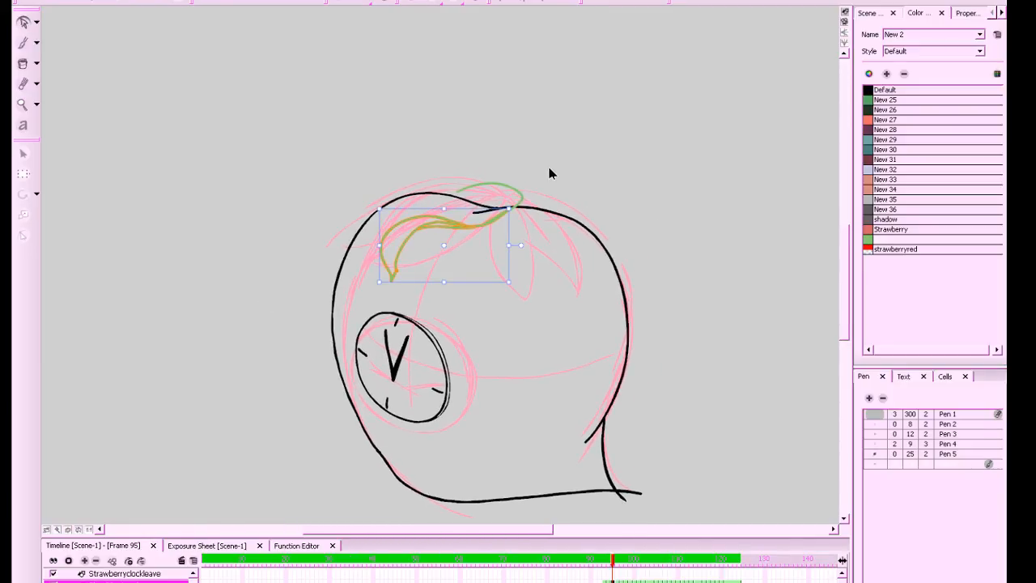
pyautogui.moveTo(564, 149); pyautogui.dragTo(558, 143)
pyautogui.hotkey('ctrl', 'g')
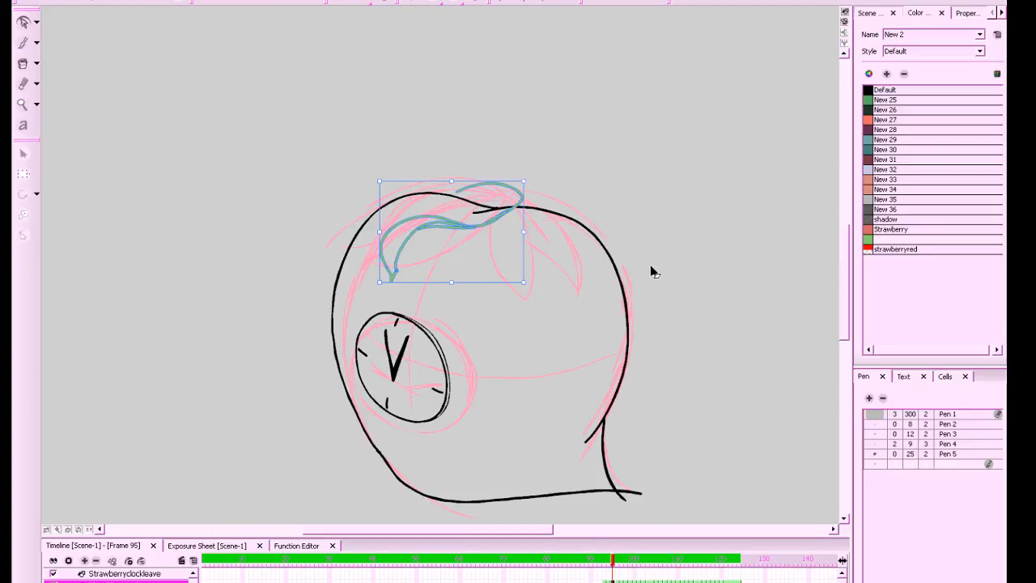
pyautogui.press('Delete')
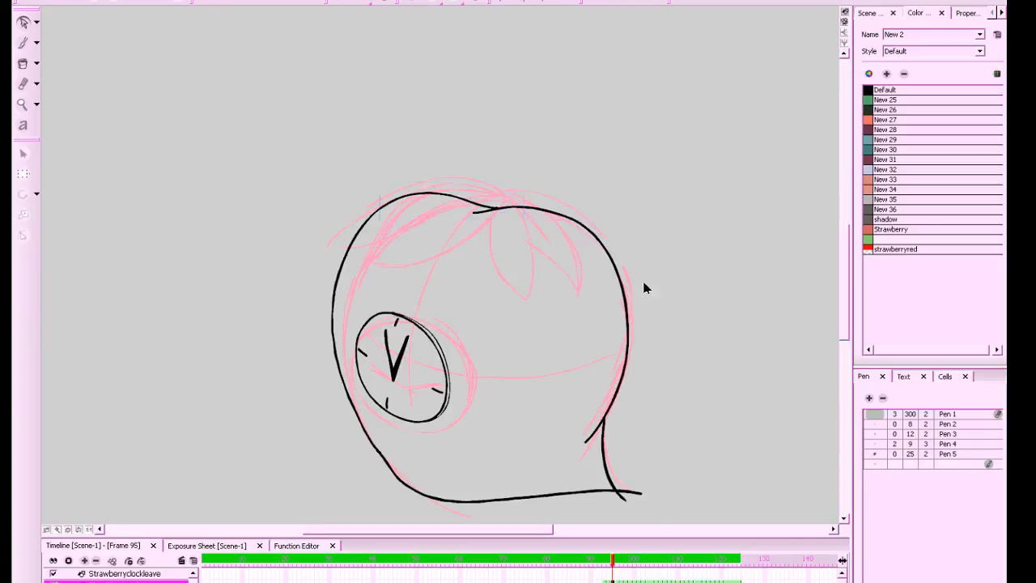
# Paste the green leaf strokes into the Strawberryclockleave layer at frame 95
pyautogui.click(615, 576)
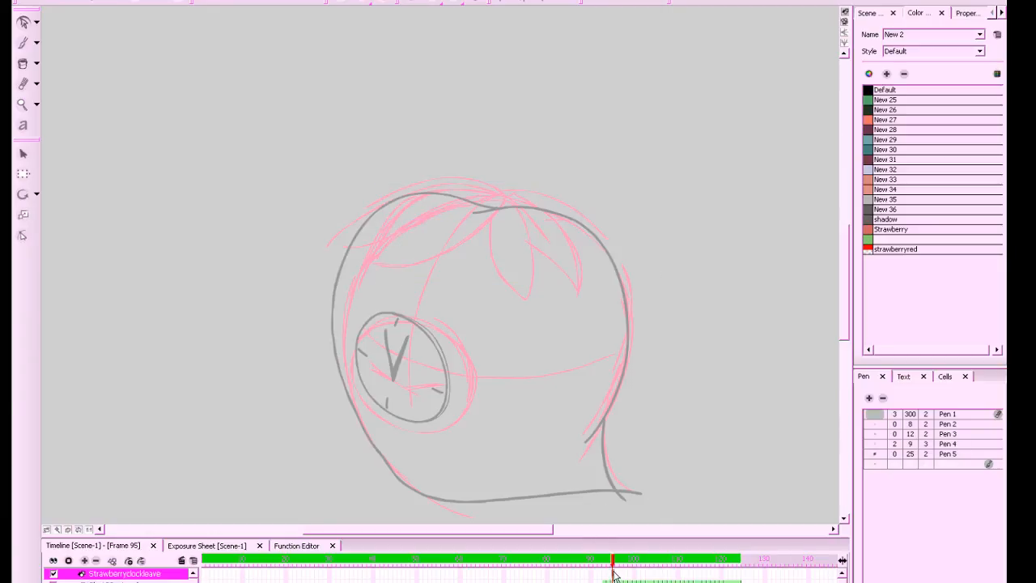
pyautogui.hotkey('ctrl', 'v')
pyautogui.click(683, 440)
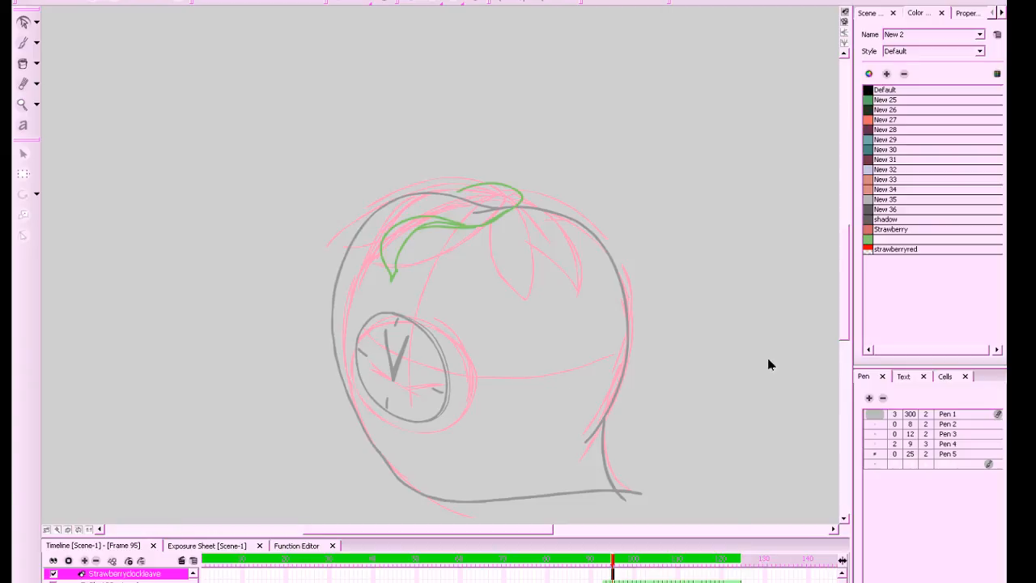
# Extend the curled base down to the front leaf's edge, and try an outline for a second leaf beside it
pyautogui.hotkey('alt', 'b')
pyautogui.moveTo(462, 191); pyautogui.dragTo(426, 217)
pyautogui.press('space')
pyautogui.moveTo(564, 280); pyautogui.dragTo(524, 274)
pyautogui.moveTo(613, 560); pyautogui.dragTo(613, 560)
pyautogui.moveTo(438, 179)
pyautogui.mouseDown()
pyautogui.moveTo(340, 197)
pyautogui.moveTo(310, 234)
pyautogui.mouseUp()
pyautogui.hotkey('ctrl', 'z')
# Change the leaf colour swatch to a dark green
pyautogui.doubleClick(868, 240)
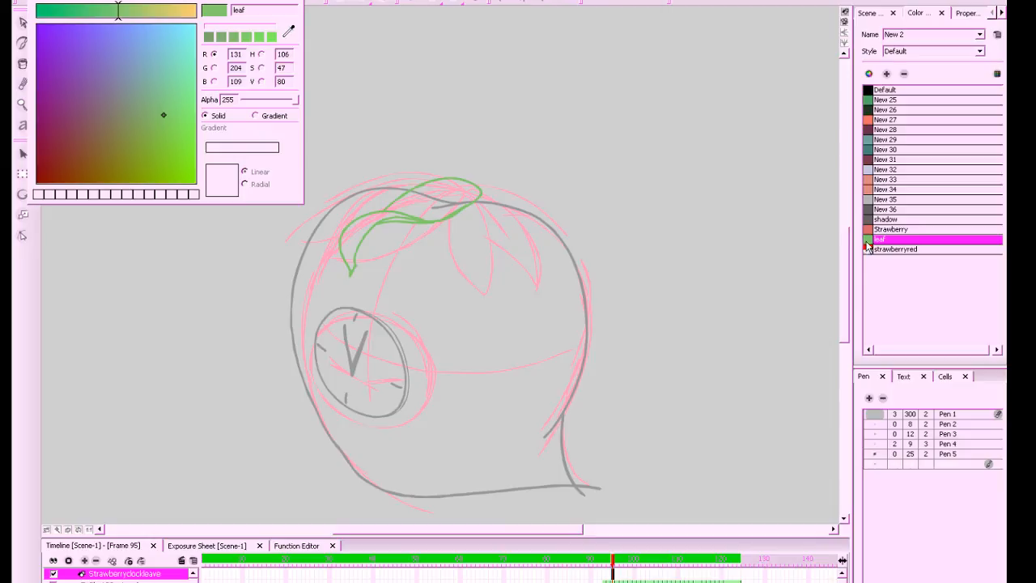
pyautogui.click(261, 55)
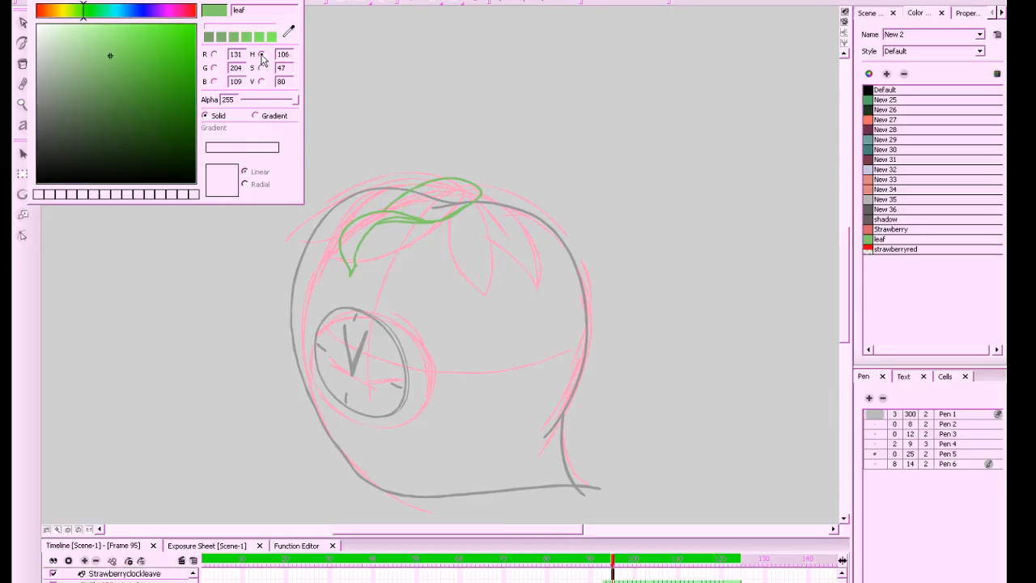
pyautogui.click(146, 137)
pyautogui.click(295, 1)
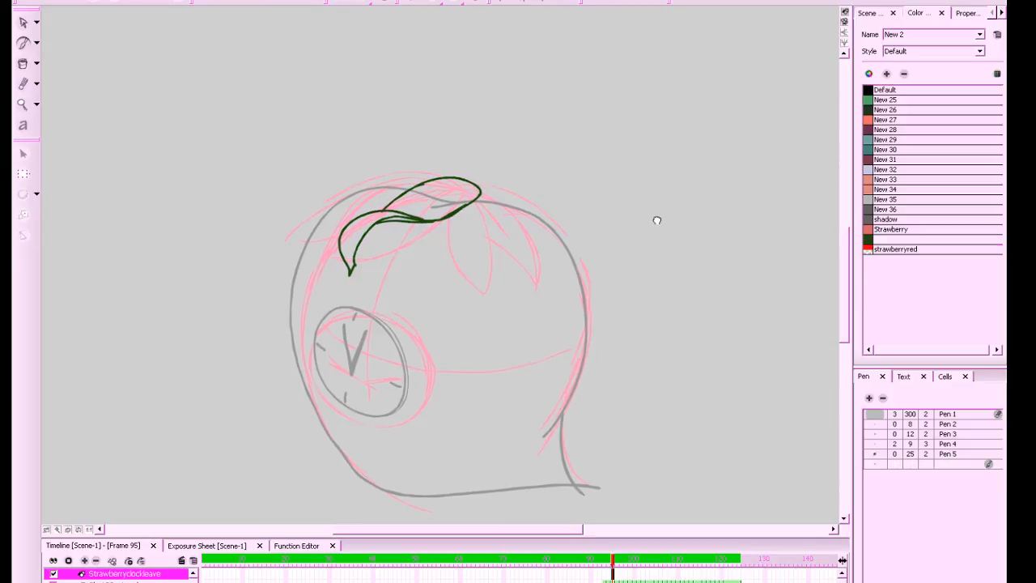
# Draw a second leaf on frame 95 behind the front leaf, arching over the clock side to a pointed tip
pyautogui.moveTo(656, 221); pyautogui.dragTo(653, 221)
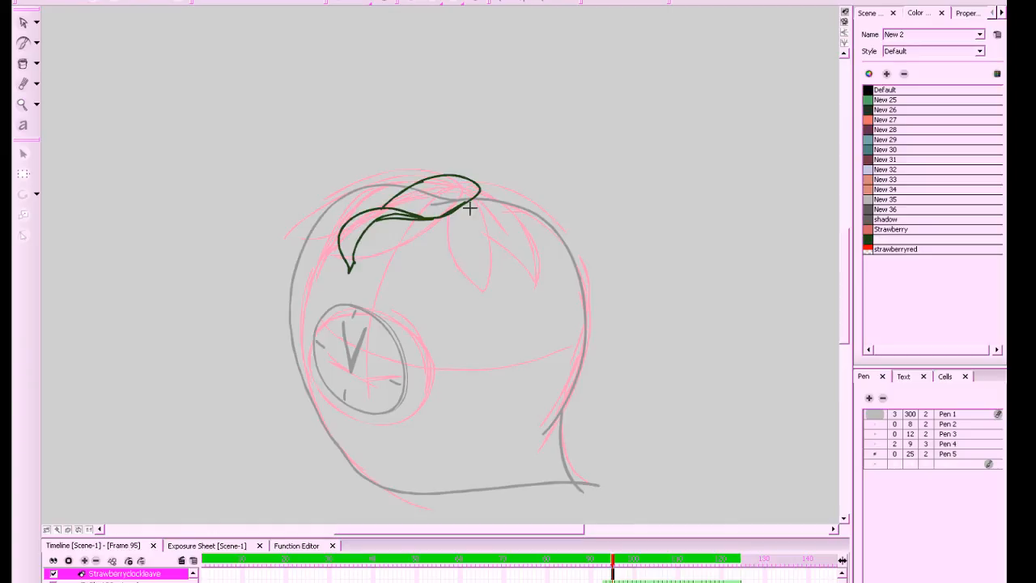
pyautogui.moveTo(390, 200); pyautogui.dragTo(304, 240)
pyautogui.hotkey('ctrl', 'z')
pyautogui.moveTo(378, 193)
pyautogui.mouseDown()
pyautogui.moveTo(302, 233)
pyautogui.moveTo(317, 221)
pyautogui.moveTo(302, 232)
pyautogui.moveTo(323, 179)
pyautogui.moveTo(396, 156)
pyautogui.moveTo(442, 174)
pyautogui.mouseUp()
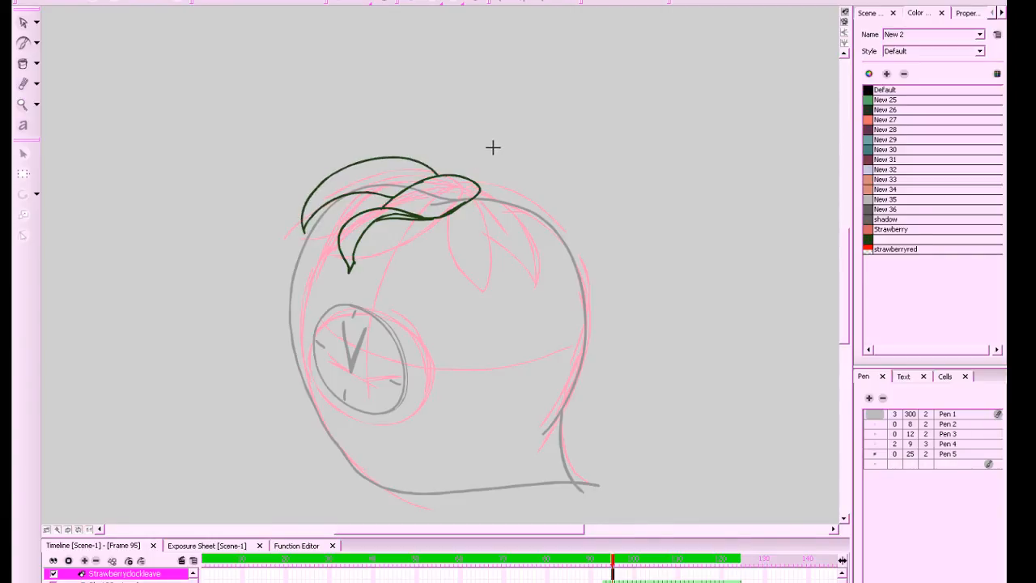
pyautogui.hotkey('ctrl', 'z')
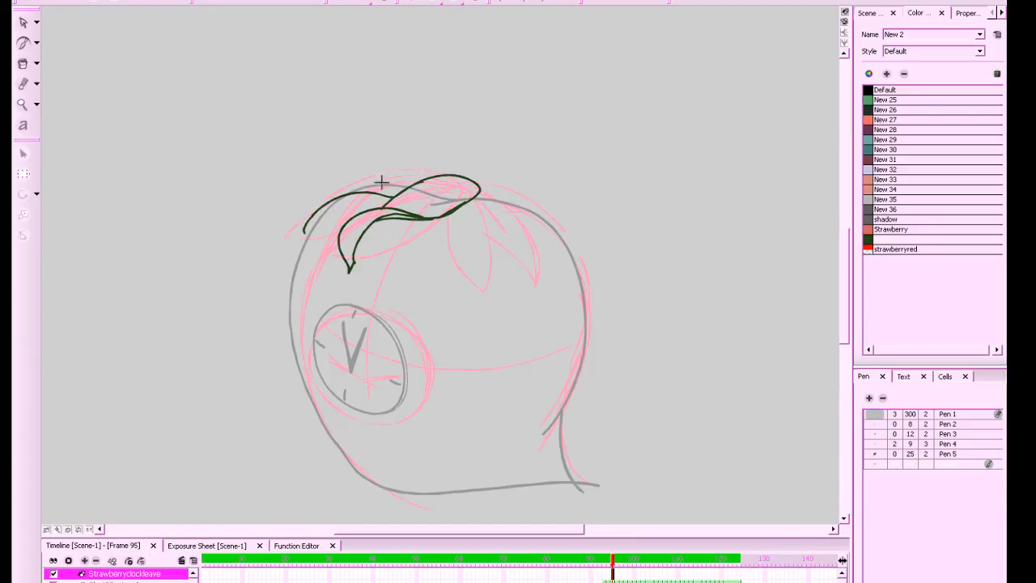
pyautogui.moveTo(353, 187)
pyautogui.mouseDown()
pyautogui.moveTo(393, 191)
pyautogui.moveTo(419, 171)
pyautogui.moveTo(376, 167)
pyautogui.moveTo(330, 185)
pyautogui.moveTo(298, 234)
pyautogui.mouseUp()
pyautogui.hotkey('ctrl', 'z')
pyautogui.moveTo(432, 176)
pyautogui.mouseDown()
pyautogui.moveTo(376, 169)
pyautogui.moveTo(317, 197)
pyautogui.moveTo(305, 233)
pyautogui.moveTo(337, 199)
pyautogui.moveTo(306, 233)
pyautogui.mouseUp()
pyautogui.hotkey('ctrl', 'z')
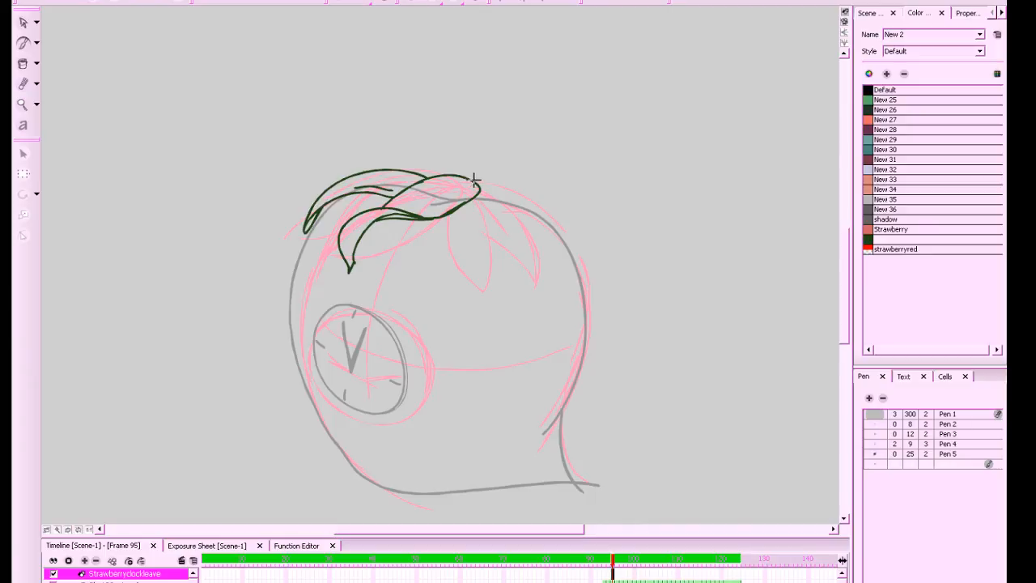
# Draw a curved leaf on the side away from the clock, ending in a downward point, and clean up its tip
pyautogui.moveTo(476, 180); pyautogui.dragTo(511, 190)
pyautogui.moveTo(464, 204)
pyautogui.mouseDown()
pyautogui.moveTo(488, 213)
pyautogui.moveTo(521, 250)
pyautogui.moveTo(526, 283)
pyautogui.mouseUp()
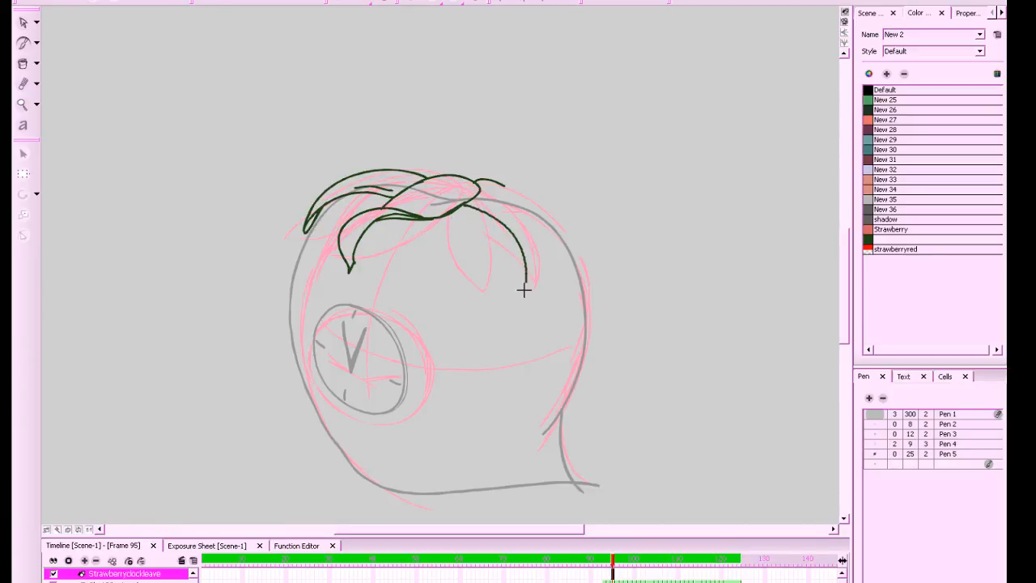
pyautogui.moveTo(484, 179)
pyautogui.mouseDown()
pyautogui.moveTo(530, 178)
pyautogui.moveTo(527, 289)
pyautogui.mouseUp()
pyautogui.hotkey('alt', 'e')
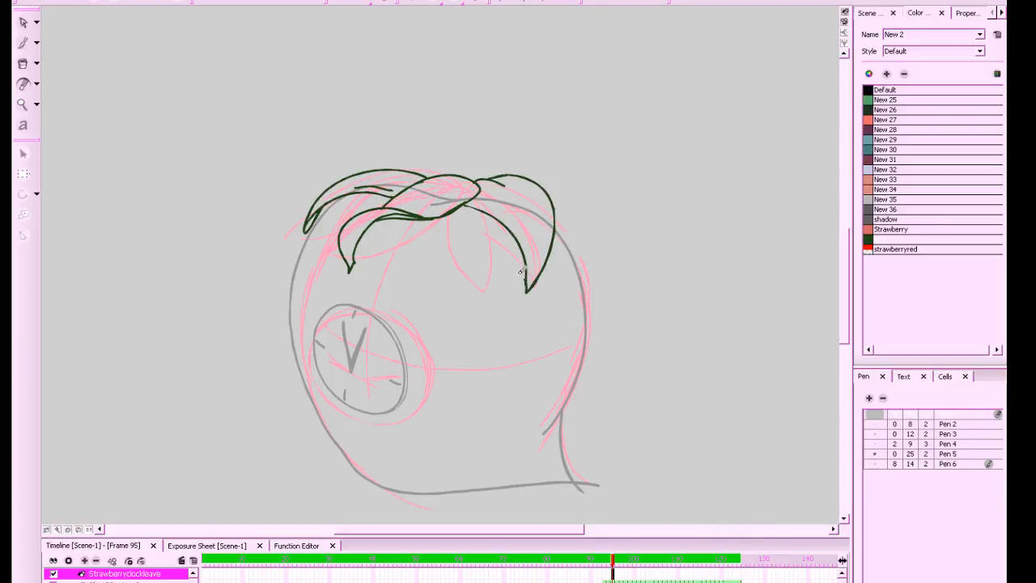
pyautogui.hotkey('alt', 'b')
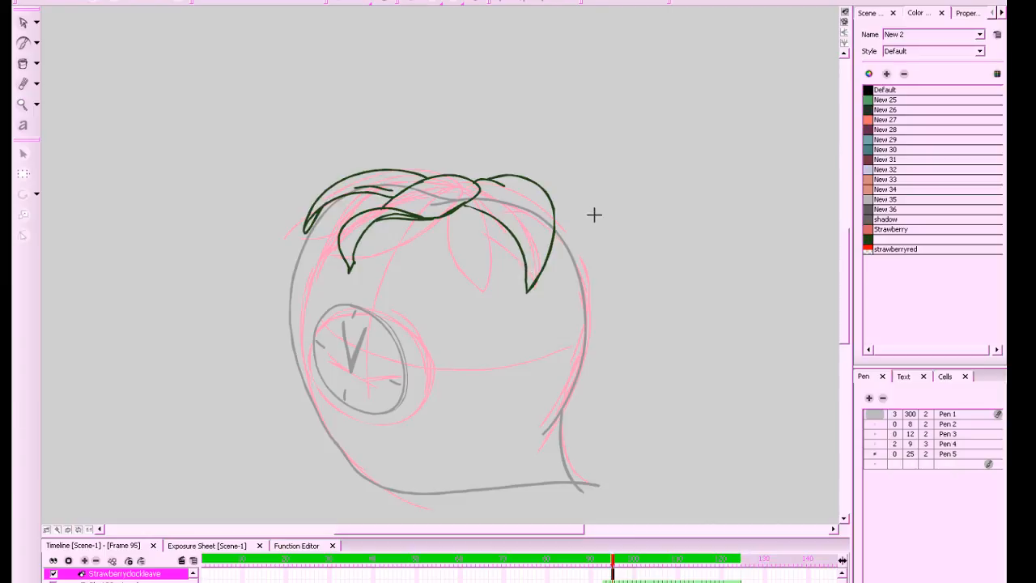
# Draw small back leaves above the crown, and reshape the rear clock-side leaf's lower edge to meet the front leaf
pyautogui.moveTo(410, 166)
pyautogui.mouseDown()
pyautogui.moveTo(469, 175)
pyautogui.moveTo(443, 167)
pyautogui.moveTo(467, 159)
pyautogui.moveTo(496, 174)
pyautogui.mouseUp()
pyautogui.click(23, 24)
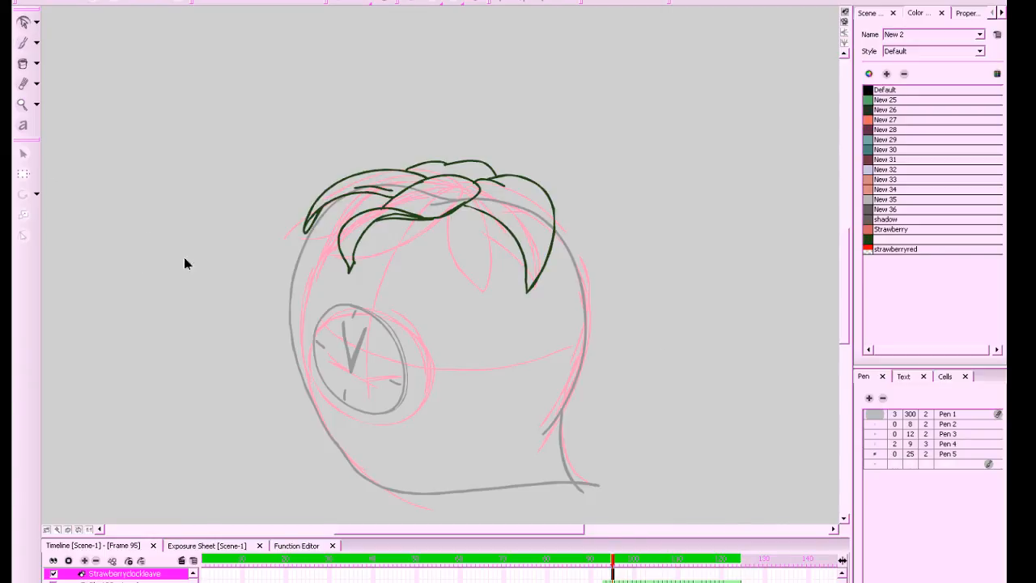
pyautogui.click(377, 192)
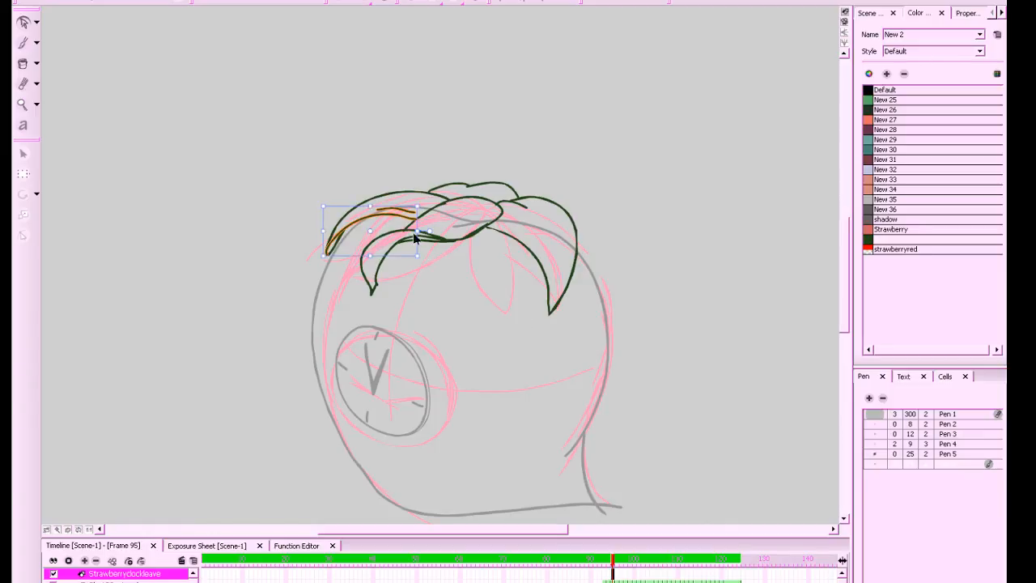
pyautogui.moveTo(414, 237); pyautogui.dragTo(407, 237)
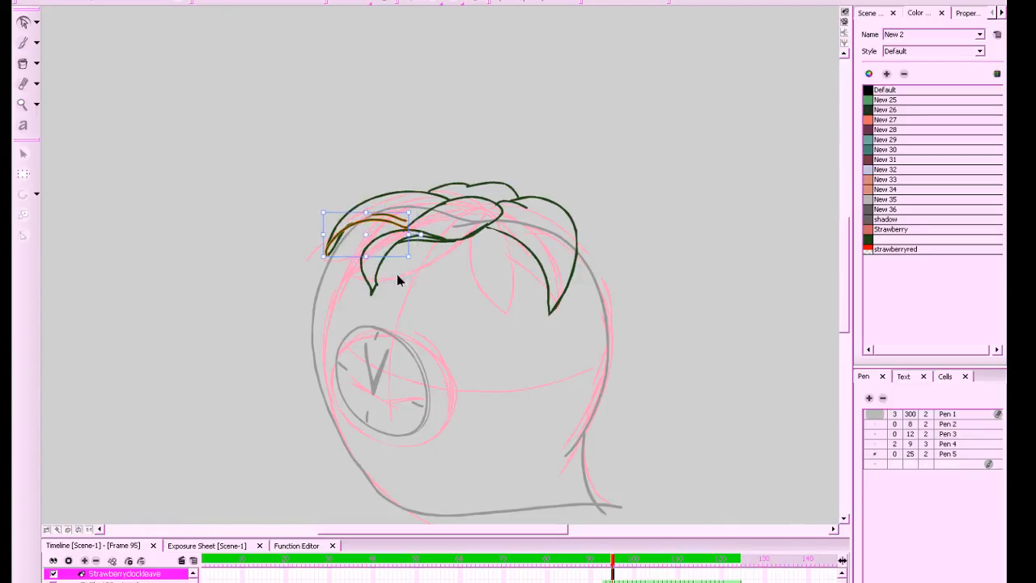
pyautogui.click(417, 350)
pyautogui.moveTo(432, 344); pyautogui.dragTo(430, 346)
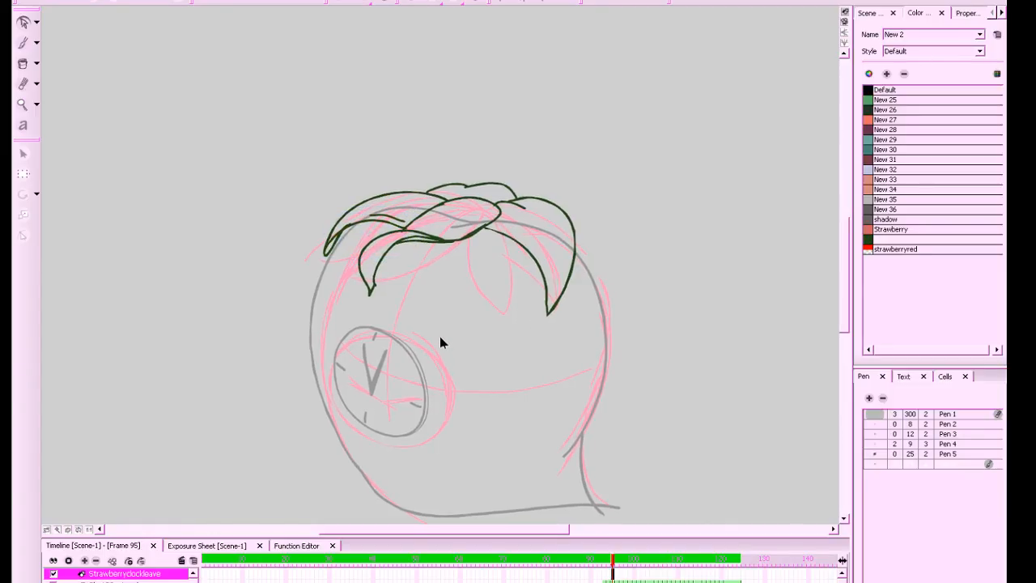
# Delete the back-leaf strokes above the crown and redraw them as two rounded humps
pyautogui.moveTo(486, 152); pyautogui.dragTo(455, 191)
pyautogui.press('Delete')
pyautogui.press('b')
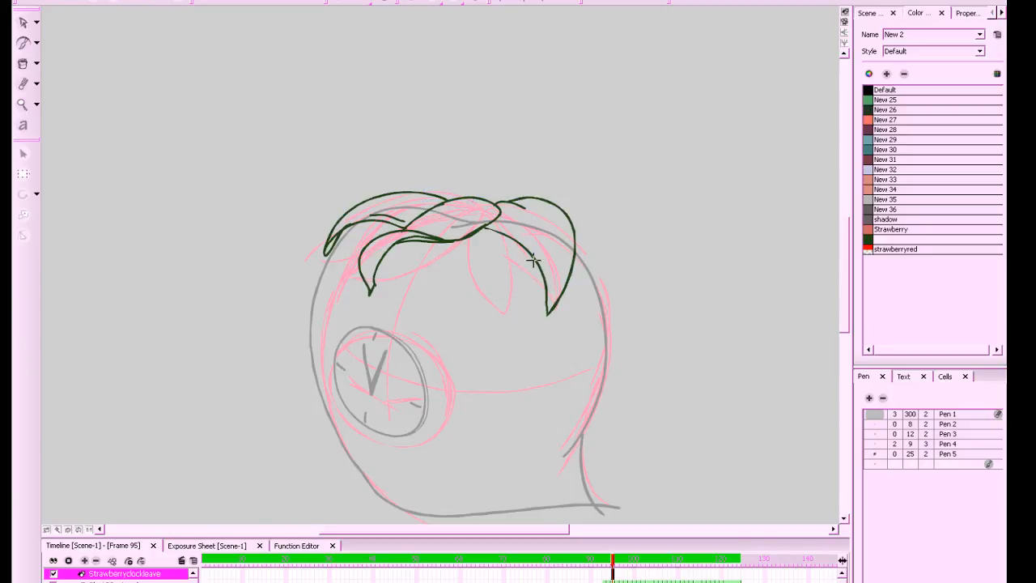
pyautogui.press('a')
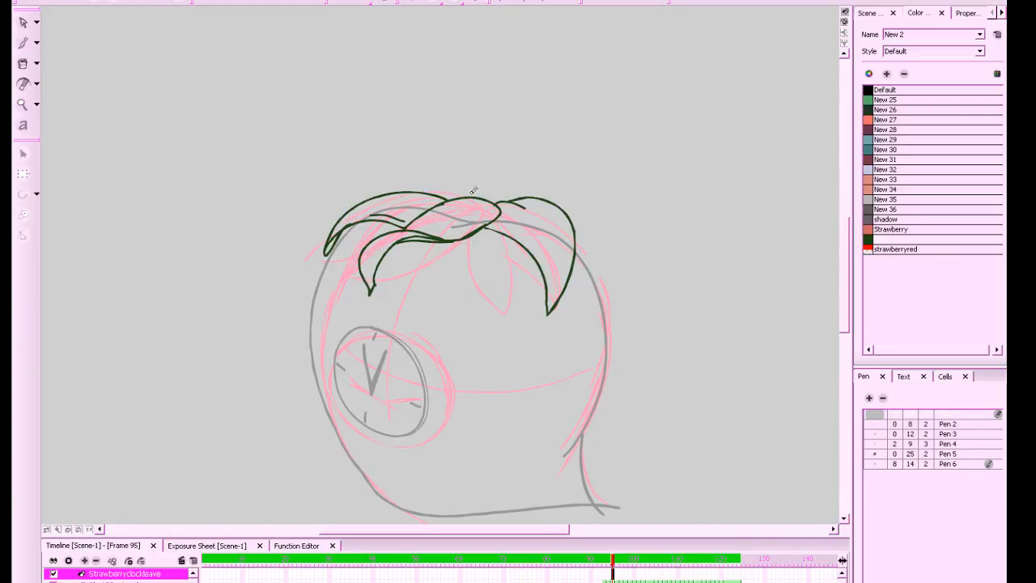
pyautogui.press('b')
pyautogui.moveTo(433, 194)
pyautogui.mouseDown()
pyautogui.moveTo(453, 180)
pyautogui.moveTo(484, 188)
pyautogui.mouseUp()
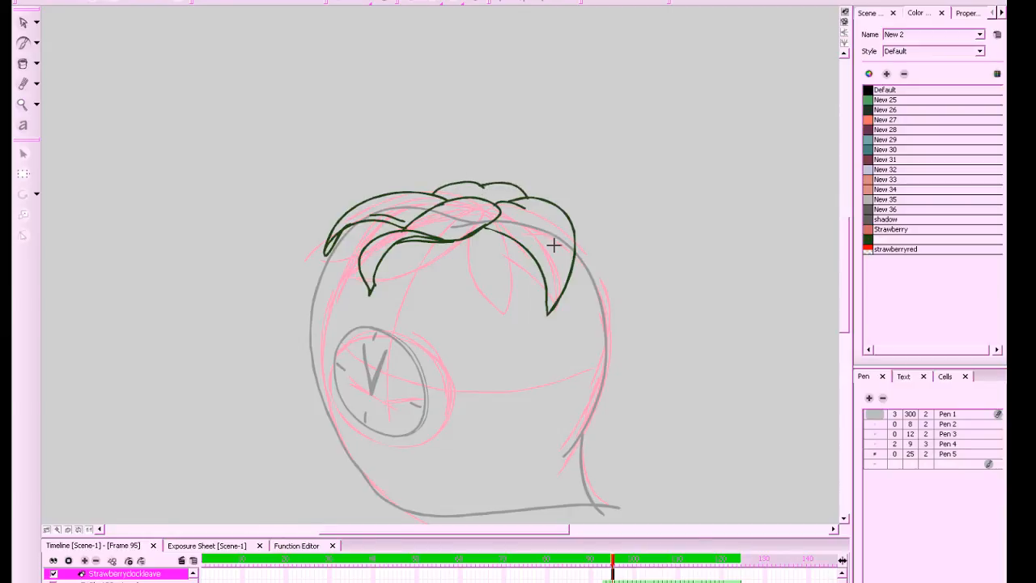
# Erase the thin front leaf above the clock, keeping only its rounded base at the crown
pyautogui.press('-')
pyautogui.press('+')
pyautogui.press('a')
pyautogui.moveTo(364, 265); pyautogui.dragTo(357, 247)
pyautogui.moveTo(452, 228)
pyautogui.mouseDown()
pyautogui.moveTo(392, 279)
pyautogui.moveTo(471, 212)
pyautogui.moveTo(412, 272)
pyautogui.moveTo(452, 216)
pyautogui.moveTo(409, 226)
pyautogui.moveTo(345, 280)
pyautogui.mouseUp()
pyautogui.moveTo(414, 227)
pyautogui.mouseDown()
pyautogui.moveTo(391, 228)
pyautogui.moveTo(410, 220)
pyautogui.mouseUp()
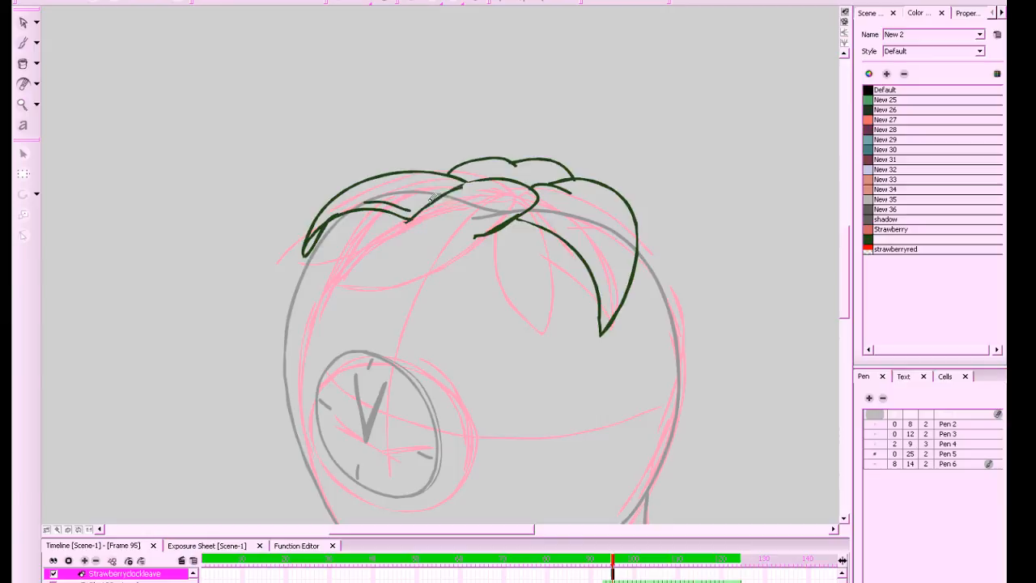
pyautogui.moveTo(466, 184); pyautogui.dragTo(403, 221)
pyautogui.moveTo(510, 218); pyautogui.dragTo(518, 203)
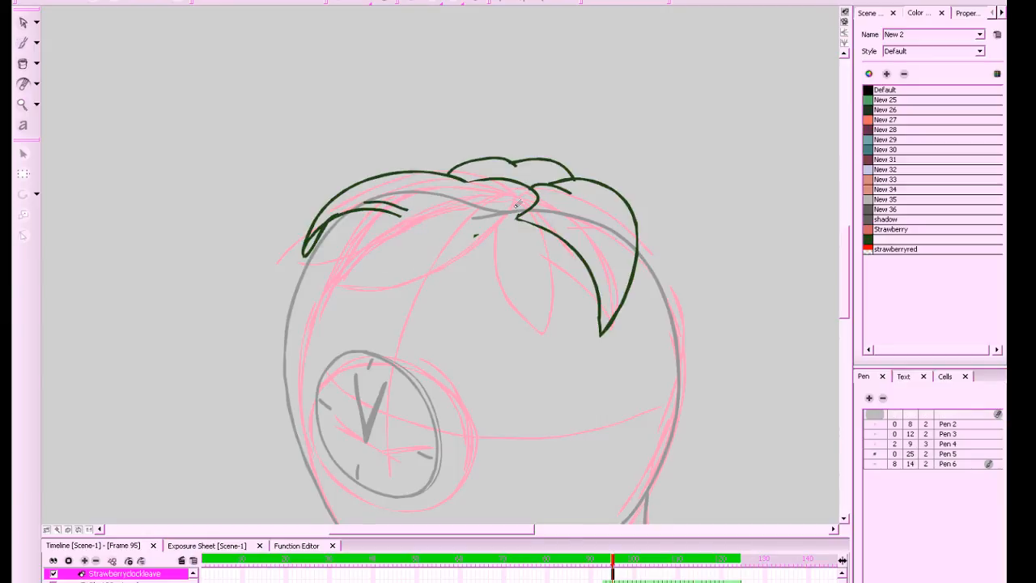
pyautogui.hotkey('alt', 'b')
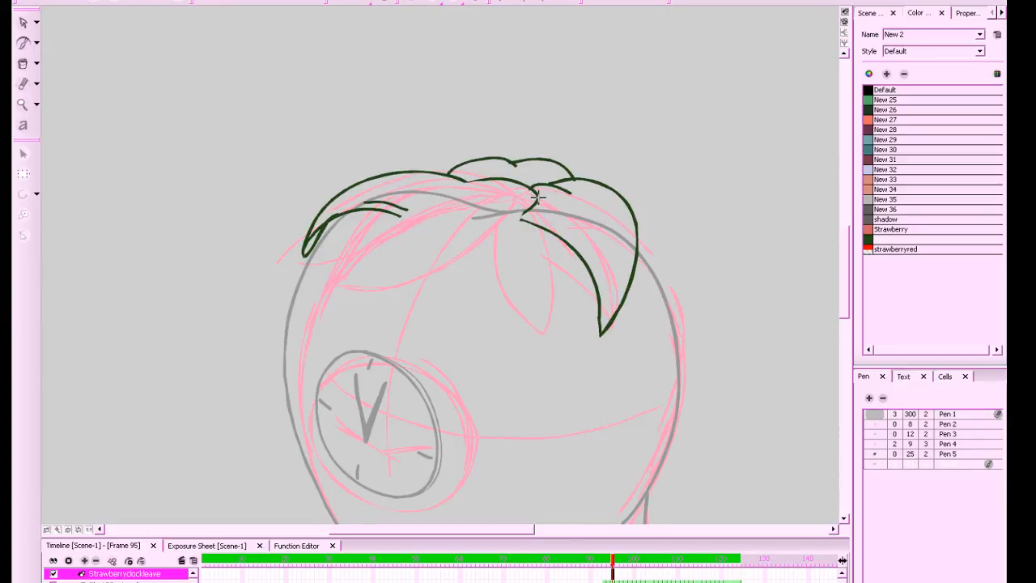
pyautogui.hotkey('alt', 'e')
# Redraw the front leaf as a broad shape pointing down to the clock, and erase the rear leaf lines overlapping it
pyautogui.hotkey('alt', 'b')
pyautogui.moveTo(465, 181)
pyautogui.mouseDown()
pyautogui.moveTo(476, 189)
pyautogui.moveTo(511, 179)
pyautogui.moveTo(474, 187)
pyautogui.moveTo(432, 178)
pyautogui.moveTo(377, 234)
pyautogui.moveTo(374, 314)
pyautogui.mouseUp()
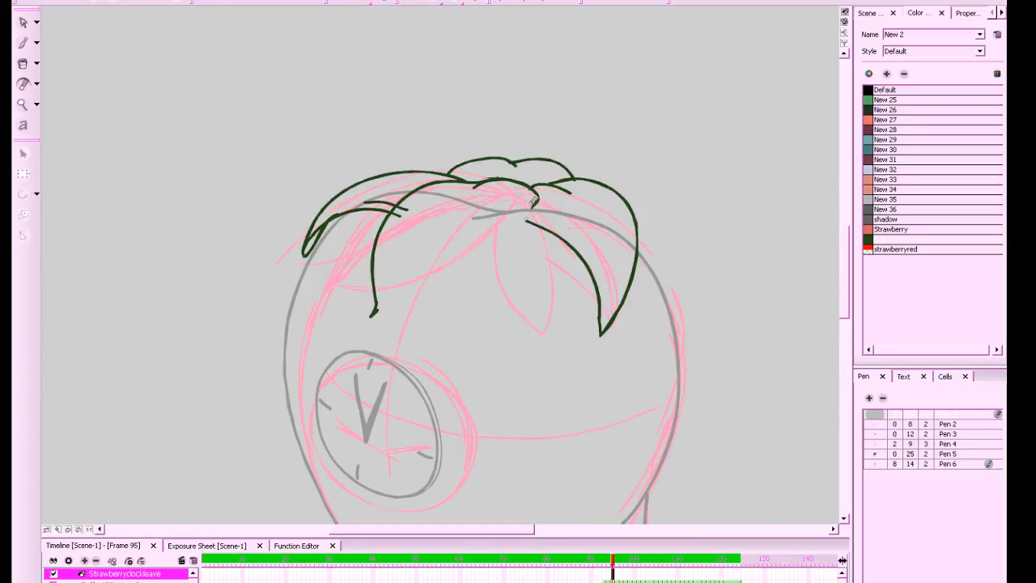
pyautogui.moveTo(535, 194)
pyautogui.mouseDown()
pyautogui.moveTo(528, 220)
pyautogui.moveTo(488, 255)
pyautogui.moveTo(426, 274)
pyautogui.moveTo(379, 311)
pyautogui.mouseUp()
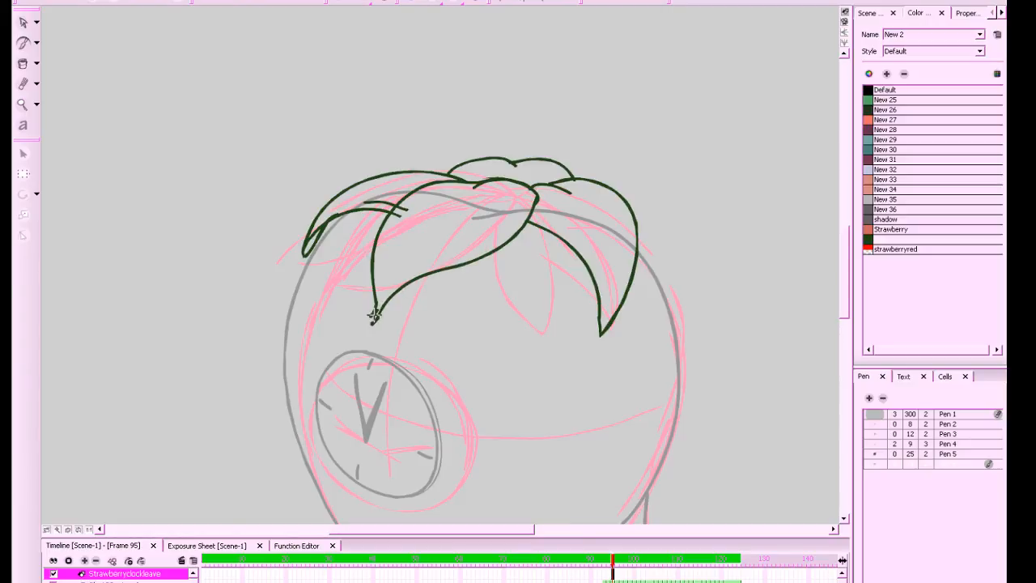
pyautogui.moveTo(469, 295); pyautogui.dragTo(426, 333)
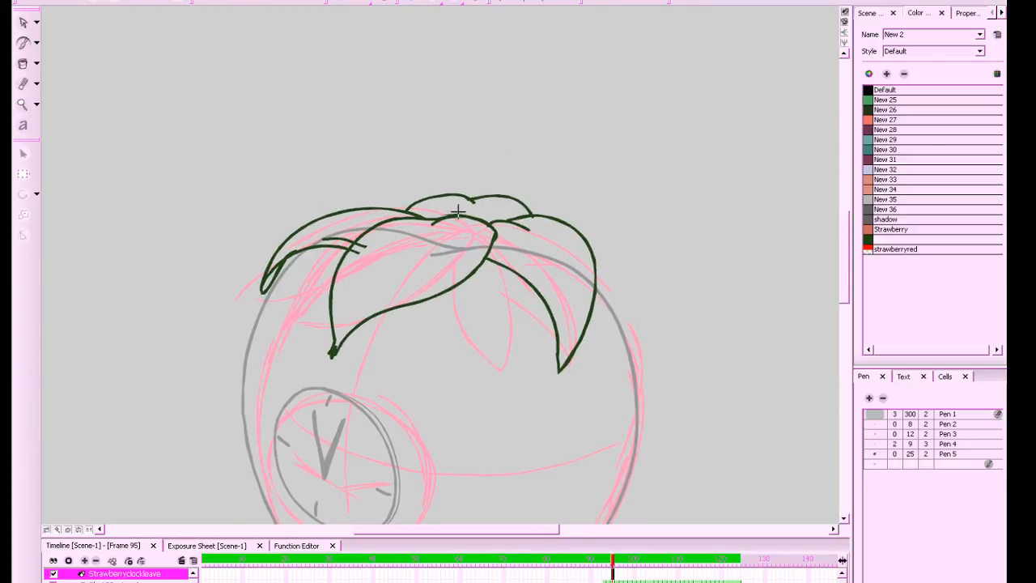
pyautogui.hotkey('alt', 'e')
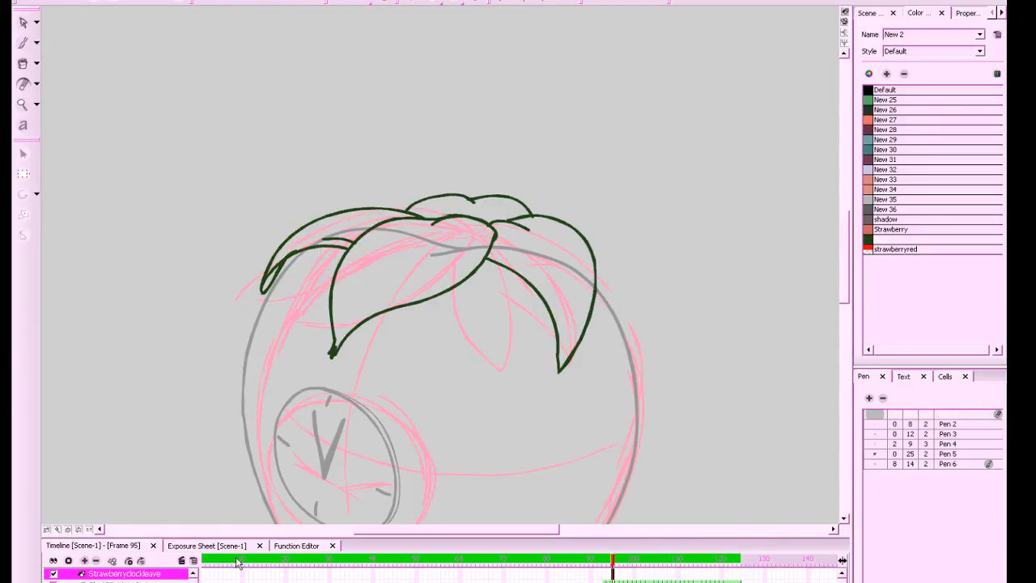
# Move to frame 96 of the Strawberryclockleave layer, compare it with frame 95, and save the project
pyautogui.press('1')
pyautogui.press('1')
pyautogui.moveTo(660, 436); pyautogui.dragTo(677, 422)
pyautogui.press('2')
pyautogui.click(616, 564)
pyautogui.moveTo(613, 564); pyautogui.dragTo(617, 563)
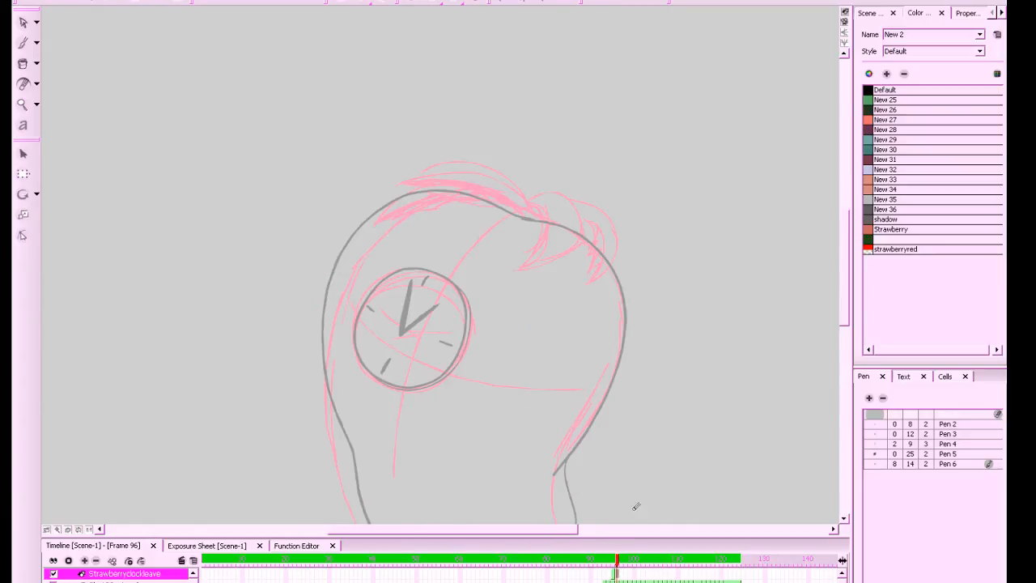
pyautogui.moveTo(736, 423); pyautogui.dragTo(715, 438)
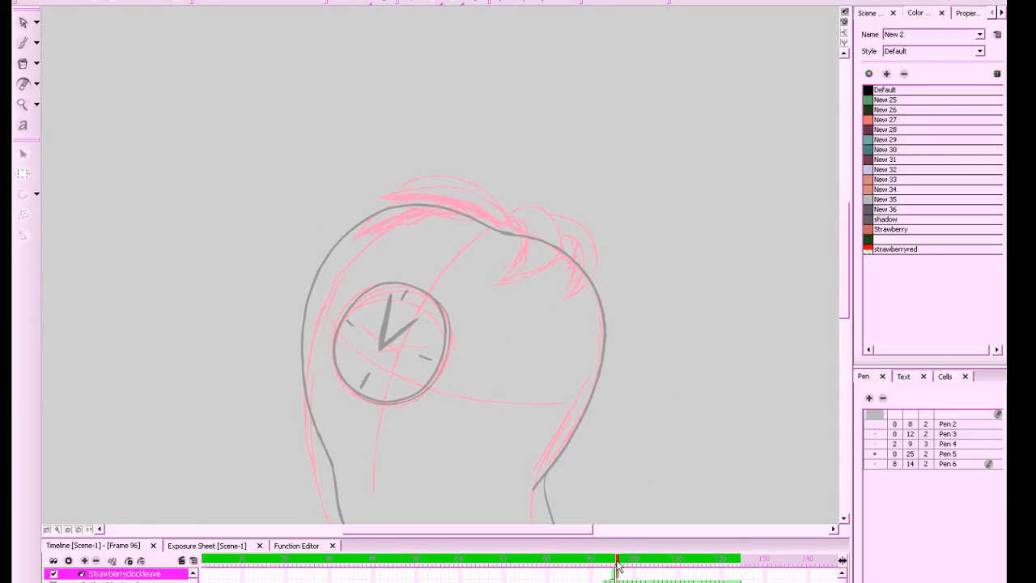
pyautogui.moveTo(617, 564); pyautogui.dragTo(614, 565)
pyautogui.moveTo(692, 462); pyautogui.dragTo(708, 457)
pyautogui.moveTo(615, 565); pyautogui.dragTo(620, 564)
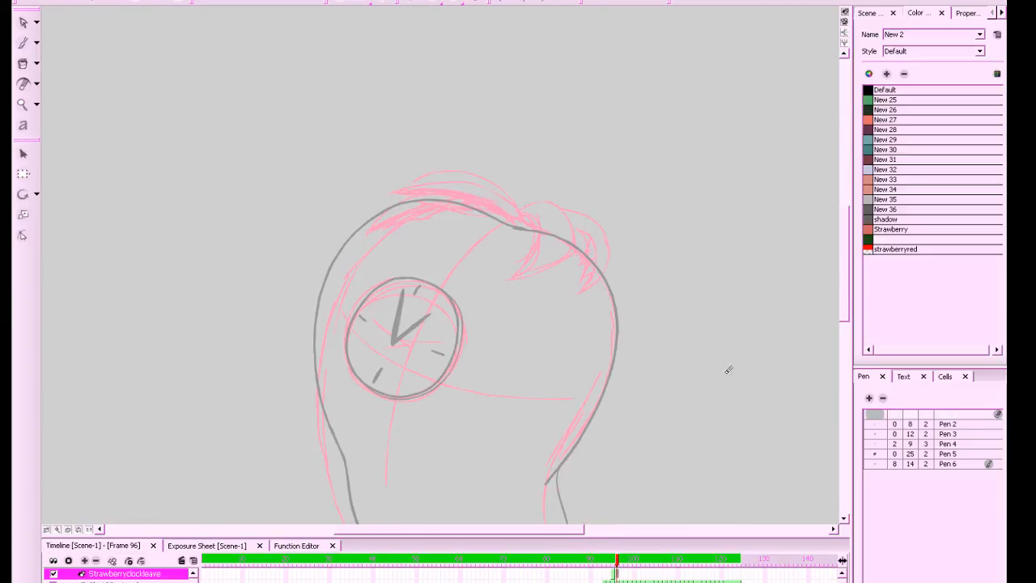
pyautogui.moveTo(726, 408); pyautogui.dragTo(739, 424)
pyautogui.hotkey('ctrl', 's')
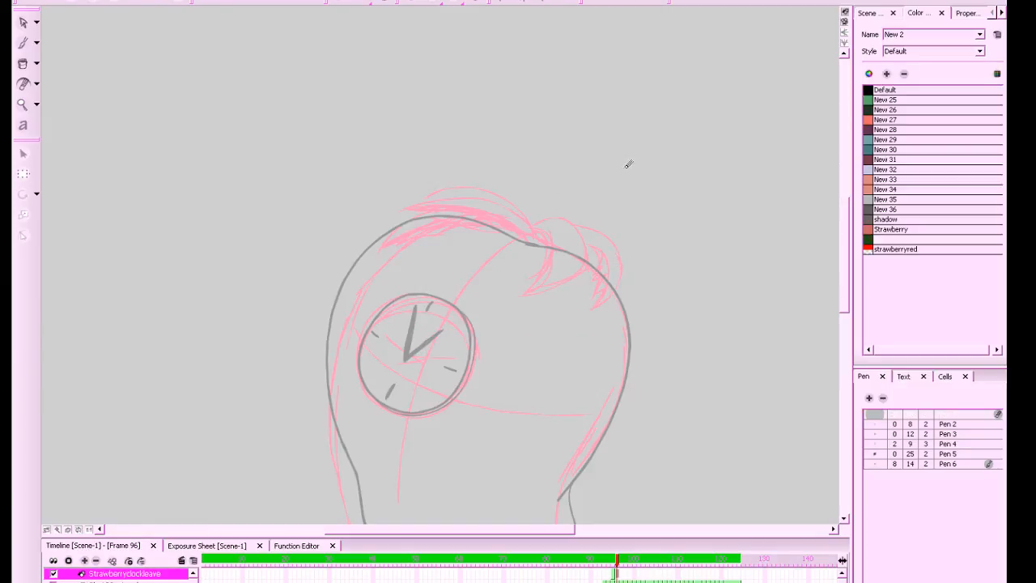
# Turn on onion skin and try to ink a leaf arching over the strawberry's top edge on frame 96
pyautogui.hotkey('alt', 'b')
pyautogui.click(411, 1)
pyautogui.moveTo(675, 289)
pyautogui.mouseDown()
pyautogui.moveTo(652, 303)
pyautogui.moveTo(583, 178)
pyautogui.mouseUp()
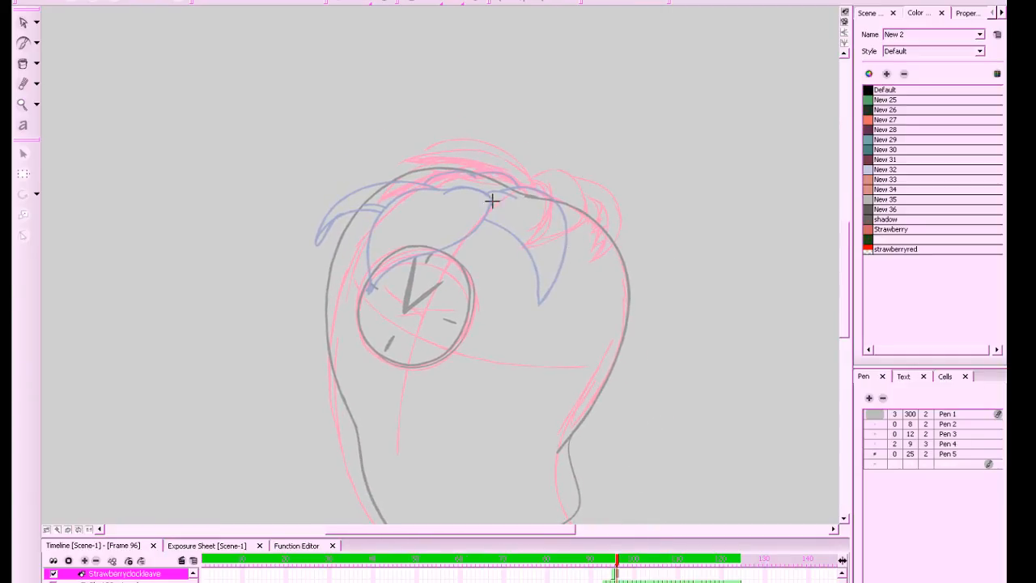
pyautogui.moveTo(433, 177); pyautogui.dragTo(528, 193)
pyautogui.moveTo(435, 181)
pyautogui.mouseDown()
pyautogui.moveTo(481, 175)
pyautogui.moveTo(531, 206)
pyautogui.moveTo(482, 177)
pyautogui.moveTo(440, 176)
pyautogui.mouseUp()
pyautogui.hotkey('ctrl', 'z')
pyautogui.hotkey('ctrl', 'z')
pyautogui.moveTo(522, 189); pyautogui.dragTo(436, 176)
pyautogui.hotkey('ctrl', 'z')
pyautogui.hotkey('ctrl', 'z')
pyautogui.moveTo(452, 211)
pyautogui.mouseDown()
pyautogui.moveTo(519, 183)
pyautogui.moveTo(544, 211)
pyautogui.moveTo(520, 179)
pyautogui.moveTo(435, 209)
pyautogui.mouseUp()
pyautogui.hotkey('ctrl', 'z')
pyautogui.hotkey('ctrl', 'z')
# Try to extend the tall arched leaf around the crown and inward, then undo the whole outline
pyautogui.moveTo(521, 169)
pyautogui.mouseDown()
pyautogui.moveTo(542, 202)
pyautogui.moveTo(494, 183)
pyautogui.moveTo(539, 170)
pyautogui.moveTo(490, 143)
pyautogui.moveTo(393, 182)
pyautogui.moveTo(401, 235)
pyautogui.moveTo(468, 185)
pyautogui.moveTo(527, 200)
pyautogui.mouseUp()
pyautogui.press(',')
pyautogui.press('.')
pyautogui.hotkey('ctrl', 'z')
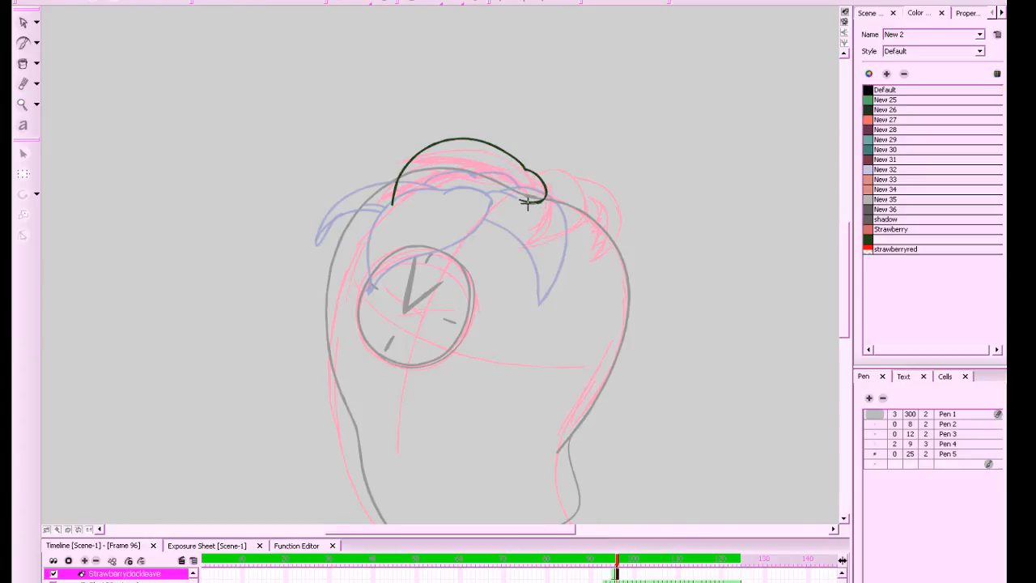
pyautogui.moveTo(499, 196); pyautogui.dragTo(463, 178)
pyautogui.moveTo(392, 204)
pyautogui.mouseDown()
pyautogui.moveTo(511, 169)
pyautogui.moveTo(514, 178)
pyautogui.moveTo(417, 172)
pyautogui.mouseUp()
pyautogui.press(',')
pyautogui.press('.')
pyautogui.hotkey('ctrl', 'z')
pyautogui.hotkey('ctrl', 'z')
pyautogui.hotkey('ctrl', 'z')
pyautogui.hotkey('ctrl', 'z')
pyautogui.hotkey('ctrl', 'z')
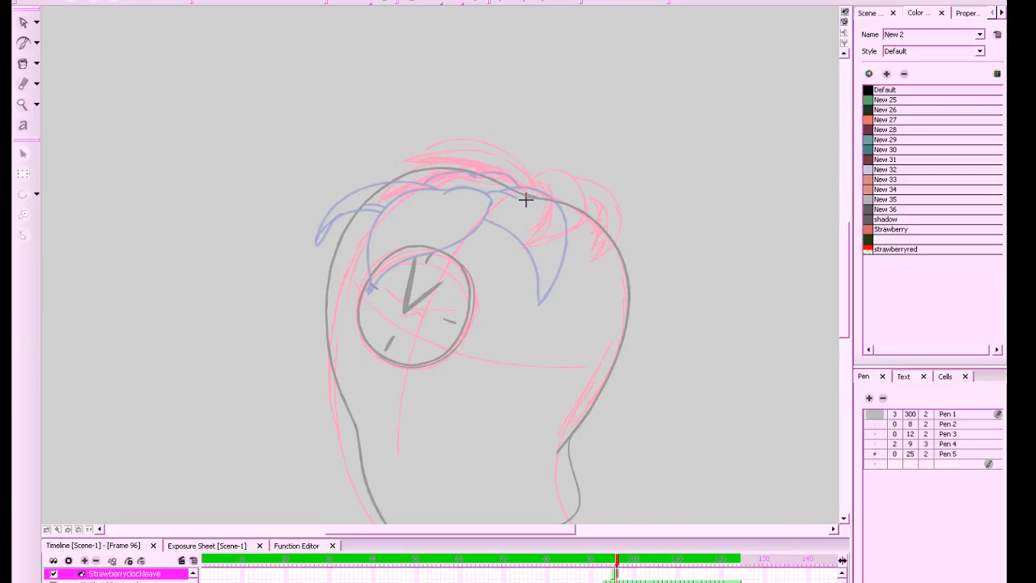
# Try to ink a lower arched leaf edge from the crown toward the clock, comparing it with frame 95
pyautogui.moveTo(527, 196)
pyautogui.mouseDown()
pyautogui.moveTo(466, 162)
pyautogui.moveTo(399, 190)
pyautogui.mouseUp()
pyautogui.press('.')
pyautogui.press(',')
pyautogui.hotkey('ctrl', 'z')
pyautogui.moveTo(533, 195)
pyautogui.mouseDown()
pyautogui.moveTo(490, 171)
pyautogui.moveTo(433, 215)
pyautogui.mouseUp()
pyautogui.press(',')
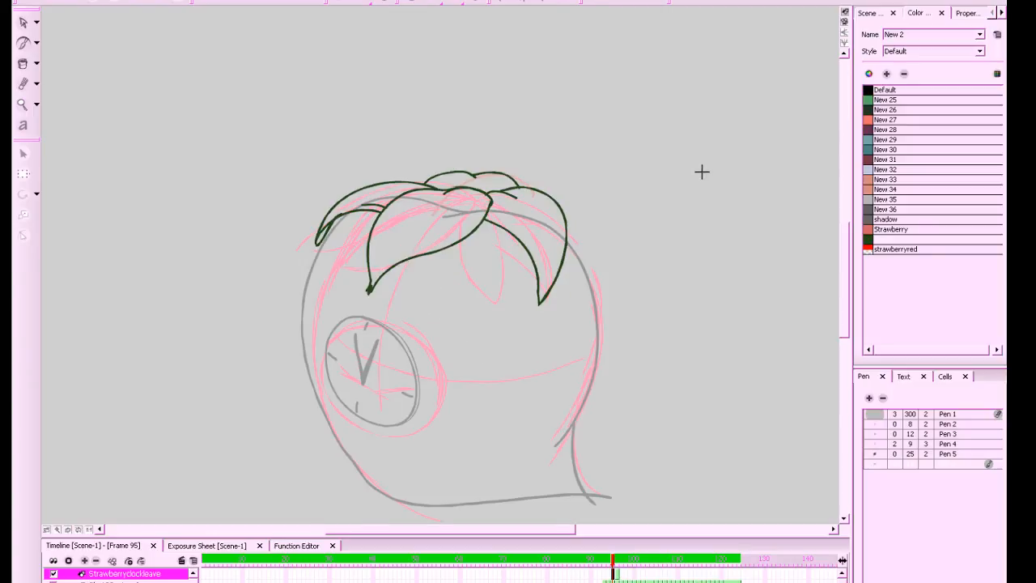
pyautogui.press('.')
pyautogui.press(',')
pyautogui.press('.')
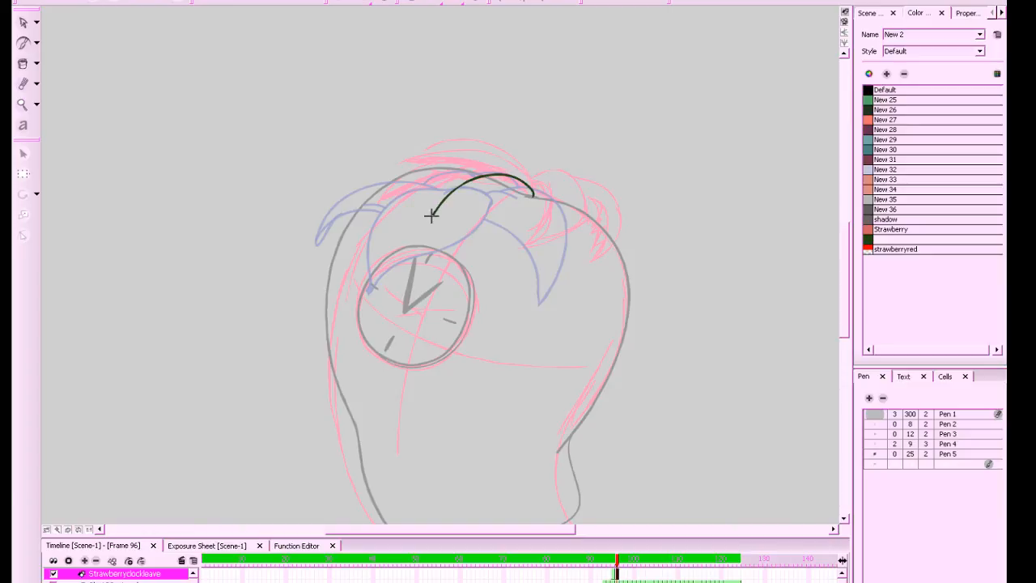
pyautogui.moveTo(464, 183)
pyautogui.mouseDown()
pyautogui.moveTo(491, 179)
pyautogui.moveTo(541, 190)
pyautogui.mouseUp()
pyautogui.hotkey('ctrl', 'z')
pyautogui.hotkey('ctrl', 'z')
# Check the leaves on frame 94 and try to ink a narrow curved leaf from the crown on frame 96
pyautogui.moveTo(619, 562)
pyautogui.mouseDown()
pyautogui.moveTo(632, 569)
pyautogui.moveTo(599, 573)
pyautogui.moveTo(610, 573)
pyautogui.mouseUp()
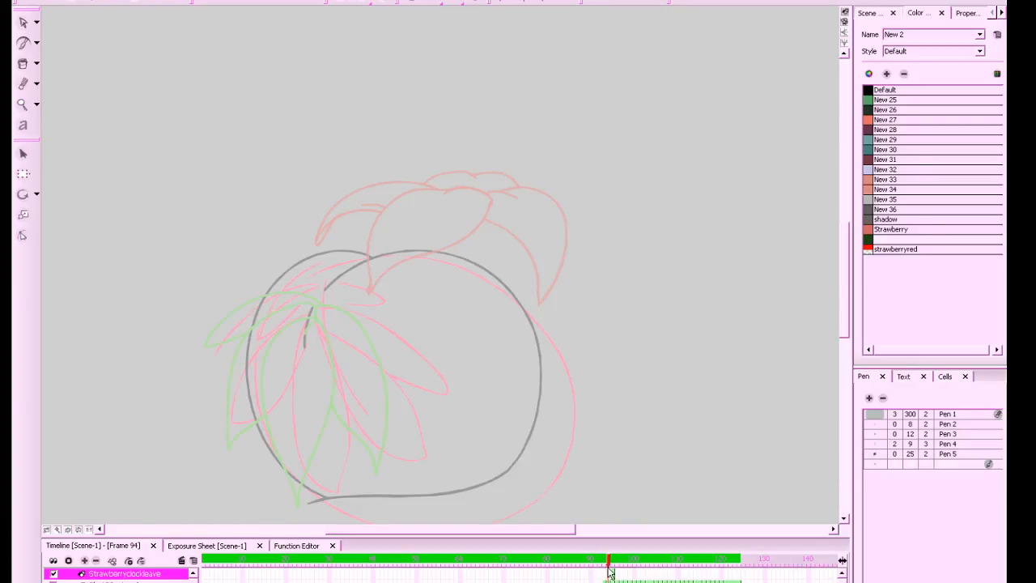
pyautogui.moveTo(611, 574); pyautogui.dragTo(615, 573)
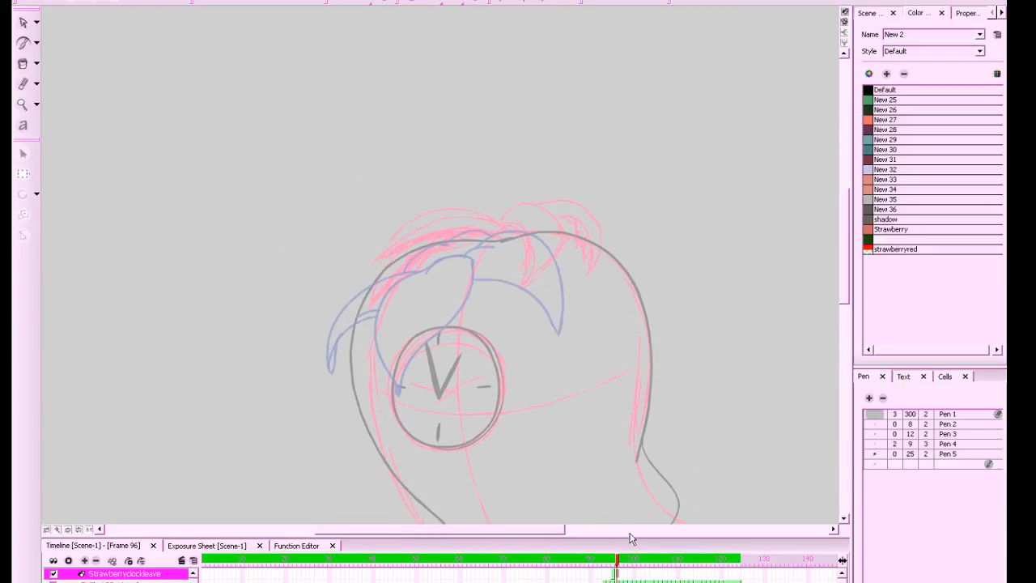
pyautogui.press(',')
pyautogui.click(619, 575)
pyautogui.moveTo(734, 424); pyautogui.dragTo(778, 411)
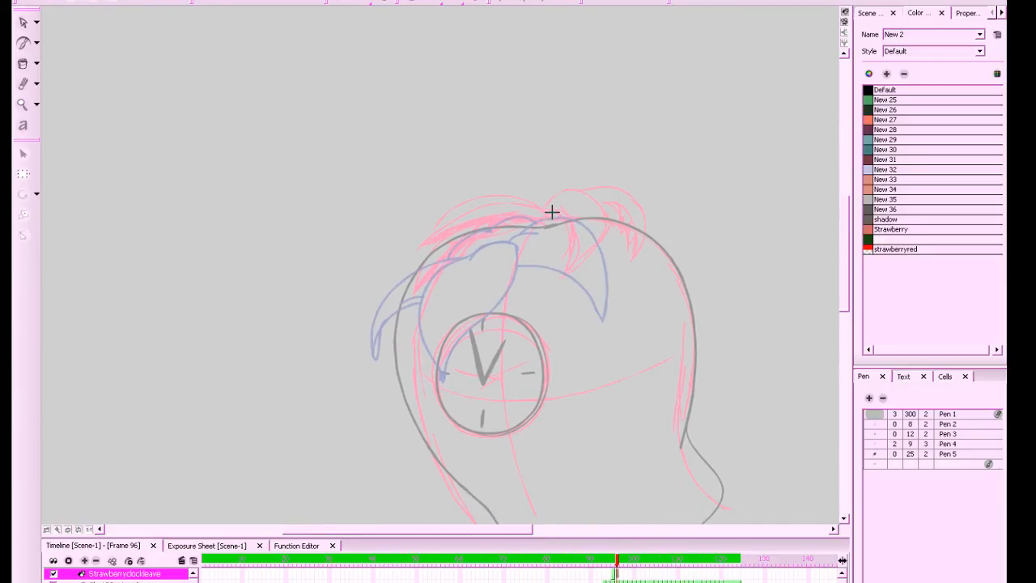
pyautogui.moveTo(563, 213)
pyautogui.mouseDown()
pyautogui.moveTo(453, 234)
pyautogui.moveTo(465, 301)
pyautogui.moveTo(447, 262)
pyautogui.moveTo(490, 206)
pyautogui.mouseUp()
pyautogui.hotkey('ctrl', 'z')
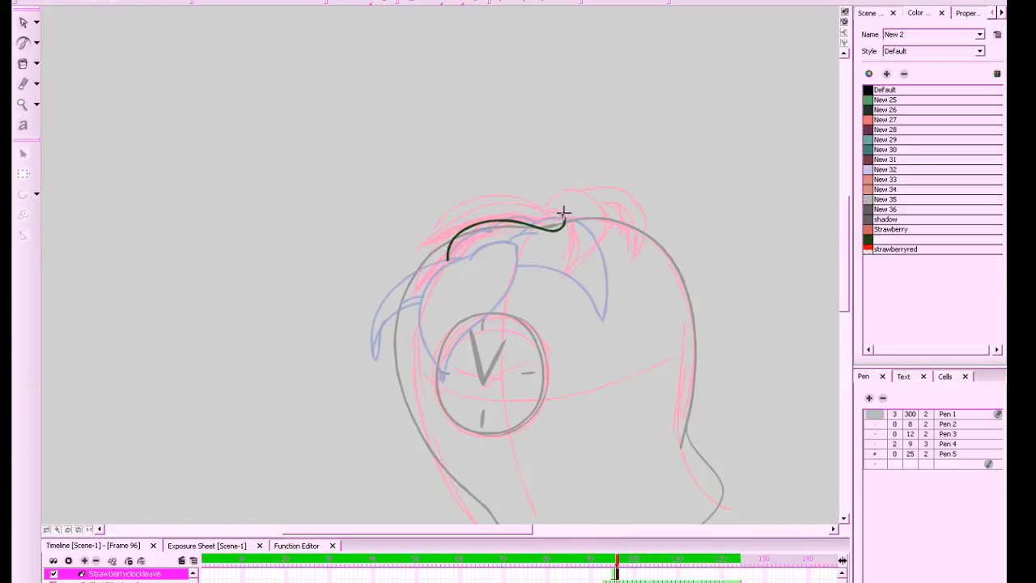
pyautogui.moveTo(563, 214)
pyautogui.mouseDown()
pyautogui.moveTo(514, 209)
pyautogui.moveTo(524, 235)
pyautogui.moveTo(557, 210)
pyautogui.moveTo(496, 221)
pyautogui.moveTo(525, 202)
pyautogui.moveTo(490, 198)
pyautogui.moveTo(443, 292)
pyautogui.moveTo(468, 294)
pyautogui.moveTo(446, 285)
pyautogui.moveTo(445, 253)
pyautogui.moveTo(452, 237)
pyautogui.moveTo(453, 291)
pyautogui.mouseUp()
pyautogui.hotkey('ctrl', 'z')
pyautogui.hotkey('ctrl', 'z')
pyautogui.moveTo(450, 250)
pyautogui.mouseDown()
pyautogui.moveTo(555, 229)
pyautogui.moveTo(486, 228)
pyautogui.moveTo(445, 259)
pyautogui.moveTo(468, 234)
pyautogui.moveTo(448, 261)
pyautogui.mouseUp()
pyautogui.hotkey('ctrl', 'z')
pyautogui.hotkey('ctrl', 'z')
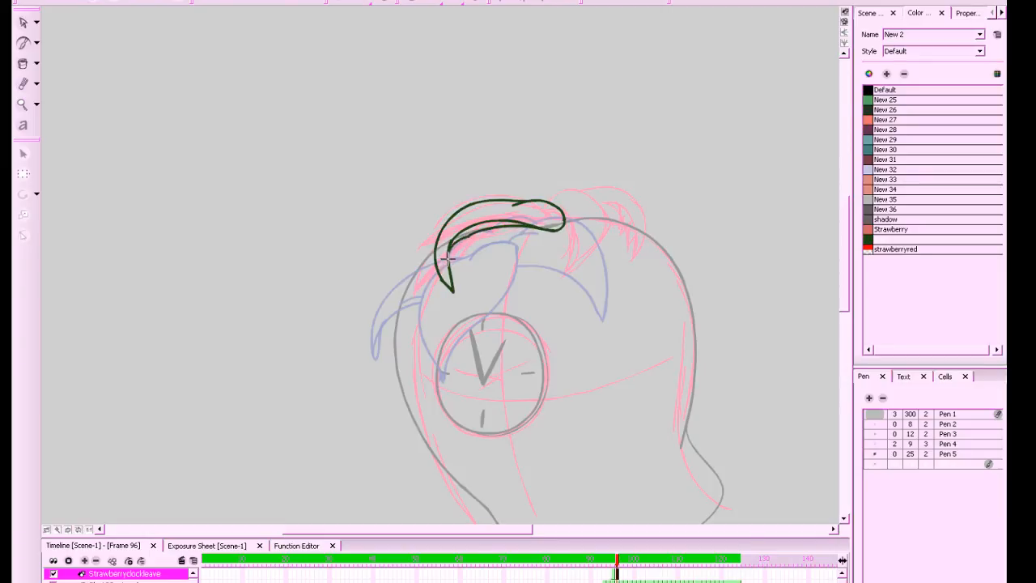
# Delete the trial leaf strokes from frame 96 and save the project
pyautogui.press('1')
pyautogui.press('1')
pyautogui.click(79, 532)
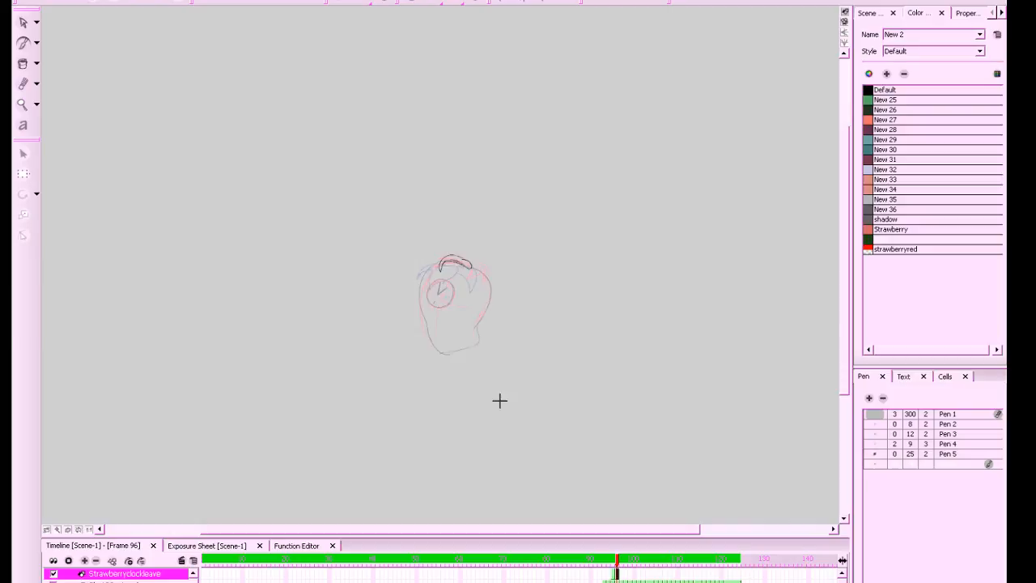
pyautogui.press(',')
pyautogui.press('.')
pyautogui.press('2')
pyautogui.press('2')
pyautogui.click(23, 22)
pyautogui.moveTo(155, 50)
pyautogui.mouseDown()
pyautogui.moveTo(297, 115)
pyautogui.moveTo(541, 279)
pyautogui.mouseUp()
pyautogui.press('Delete')
pyautogui.hotkey('ctrl', 's')
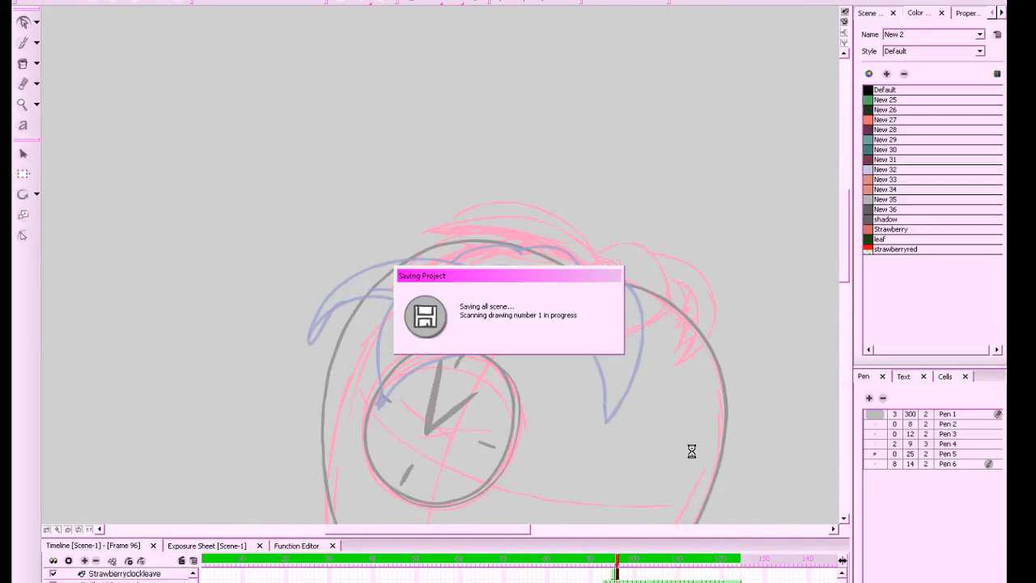
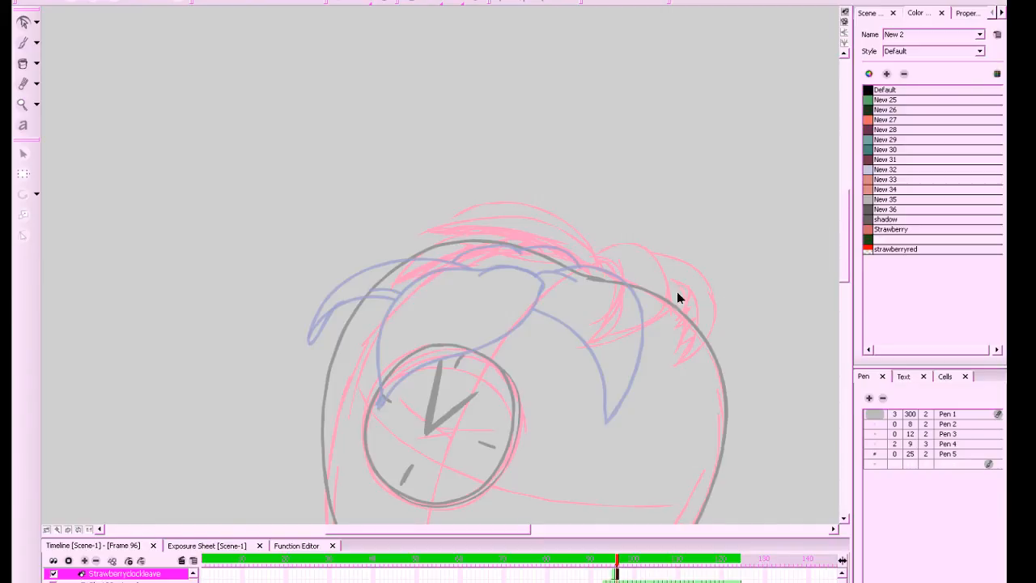
# Turn off onion skin and ink a broad leaf curling down from the crown on the side away from the clock
pyautogui.click(417, 1)
pyautogui.moveTo(649, 353); pyautogui.dragTo(588, 325)
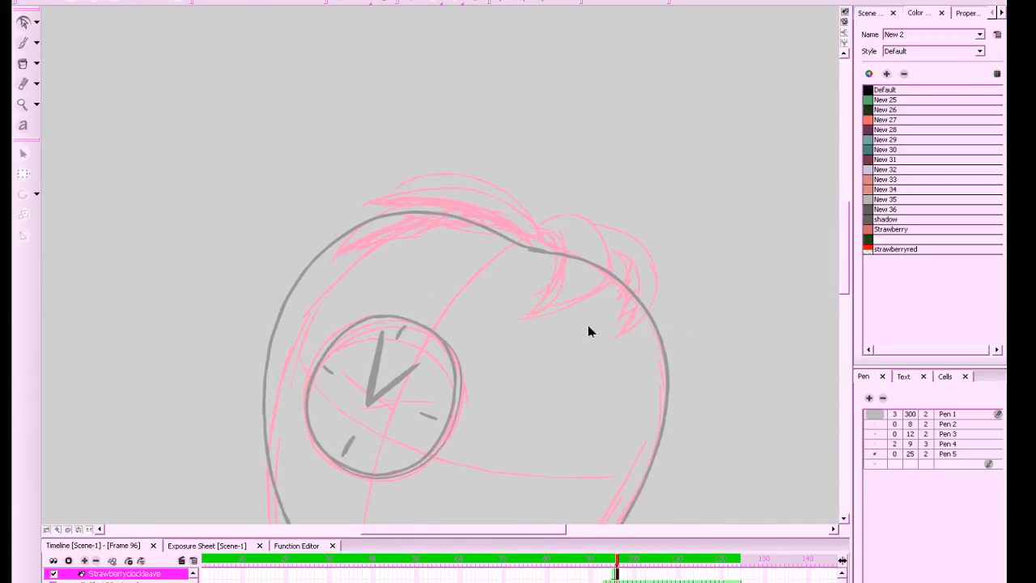
pyautogui.moveTo(618, 561); pyautogui.dragTo(617, 561)
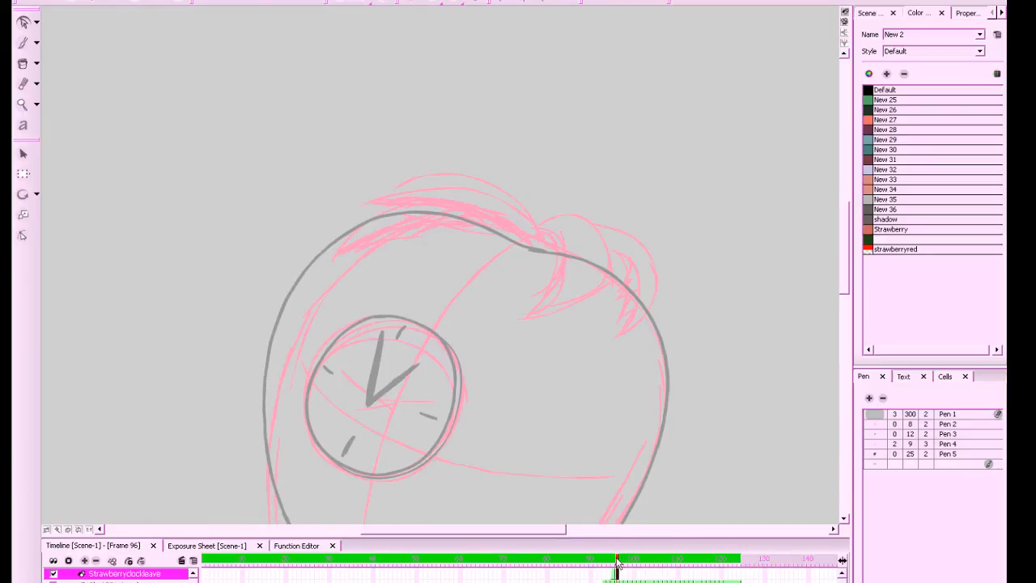
pyautogui.hotkey('alt', 'b')
pyautogui.moveTo(536, 229)
pyautogui.mouseDown()
pyautogui.moveTo(561, 271)
pyautogui.moveTo(510, 329)
pyautogui.moveTo(498, 327)
pyautogui.moveTo(603, 321)
pyautogui.moveTo(634, 289)
pyautogui.moveTo(612, 235)
pyautogui.moveTo(584, 216)
pyautogui.moveTo(534, 208)
pyautogui.moveTo(539, 234)
pyautogui.mouseUp()
pyautogui.press(',')
pyautogui.press('.')
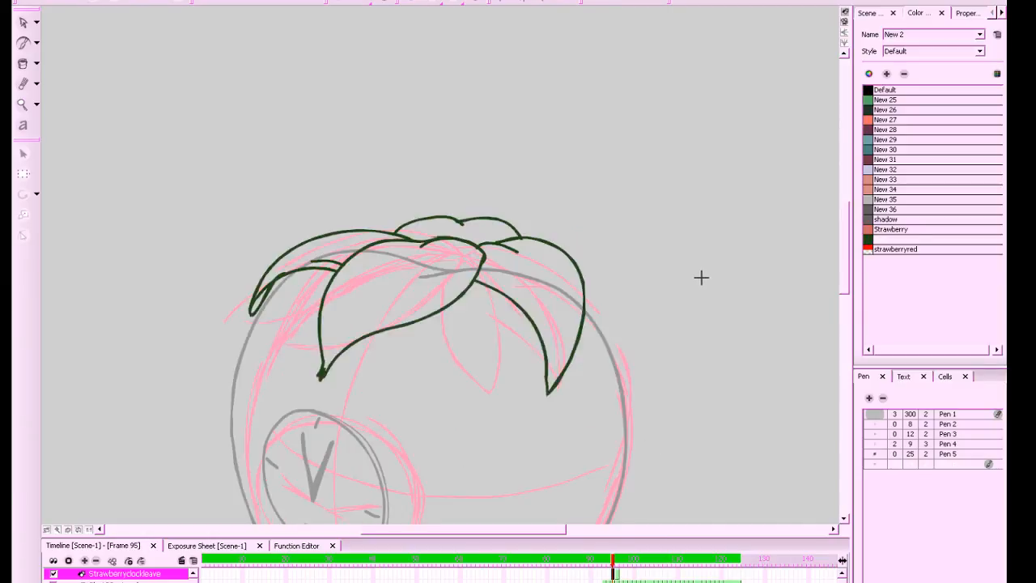
# Try to ink an outer leaf behind the curled leaf and a front leaf arching toward the clock
pyautogui.moveTo(626, 252)
pyautogui.mouseDown()
pyautogui.moveTo(650, 268)
pyautogui.moveTo(665, 324)
pyautogui.mouseUp()
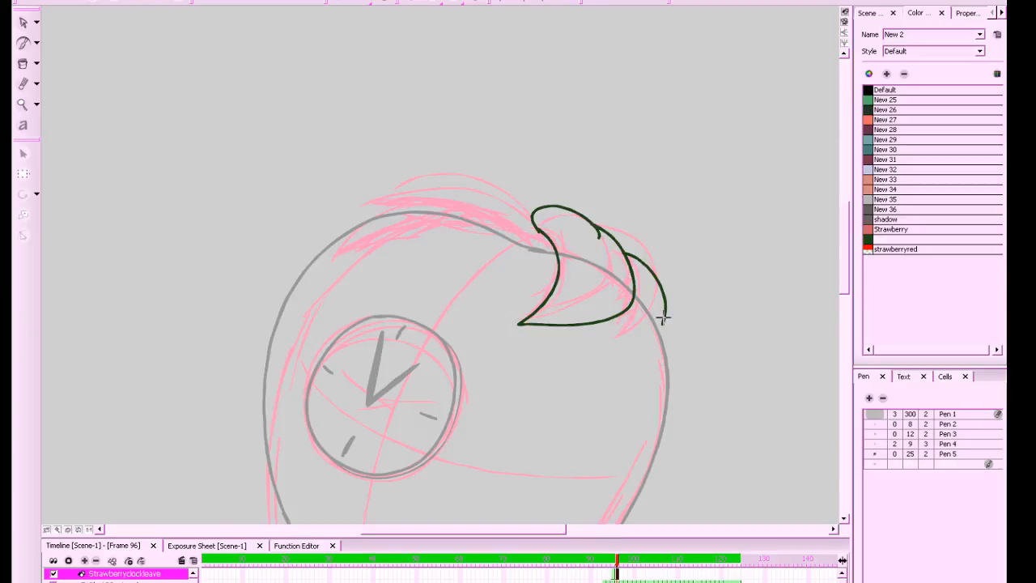
pyautogui.hotkey('ctrl', 'z')
pyautogui.moveTo(419, 183); pyautogui.dragTo(410, 285)
pyautogui.hotkey('ctrl', 'z')
pyautogui.moveTo(468, 171)
pyautogui.mouseDown()
pyautogui.moveTo(396, 270)
pyautogui.moveTo(400, 291)
pyautogui.moveTo(425, 281)
pyautogui.mouseUp()
pyautogui.hotkey('ctrl', 'z')
pyautogui.moveTo(518, 234)
pyautogui.mouseDown()
pyautogui.moveTo(418, 277)
pyautogui.moveTo(422, 287)
pyautogui.mouseUp()
pyautogui.hotkey('ctrl', 'z')
# Sketch a guide for the front leaf in colour New 26, using a curved midline with cross strokes up to the crown
pyautogui.click(871, 108)
pyautogui.moveTo(518, 244)
pyautogui.mouseDown()
pyautogui.moveTo(477, 178)
pyautogui.moveTo(396, 268)
pyautogui.moveTo(424, 257)
pyautogui.mouseUp()
pyautogui.moveTo(396, 224); pyautogui.dragTo(441, 234)
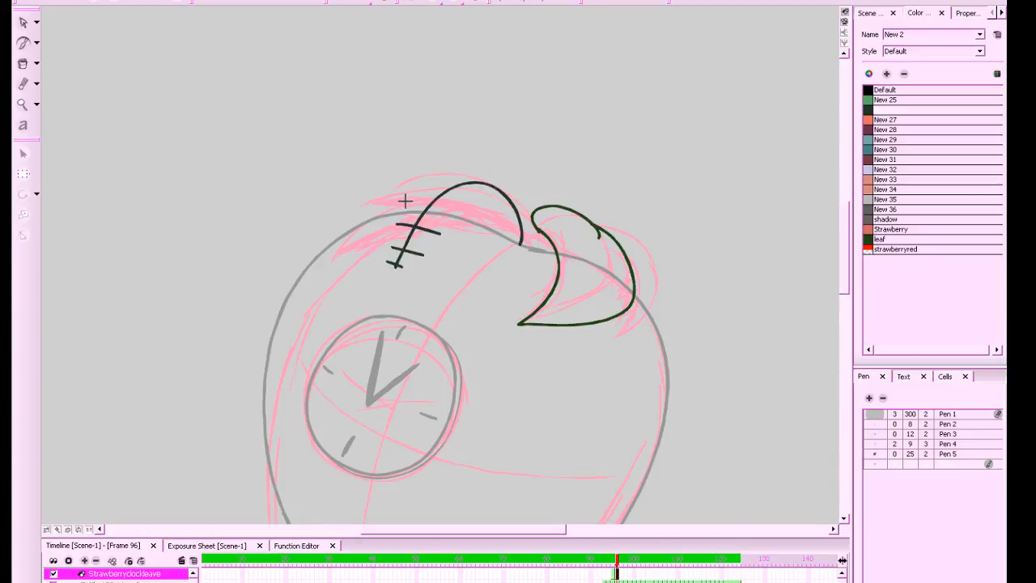
pyautogui.moveTo(404, 201); pyautogui.dragTo(488, 217)
pyautogui.moveTo(421, 187); pyautogui.dragTo(502, 203)
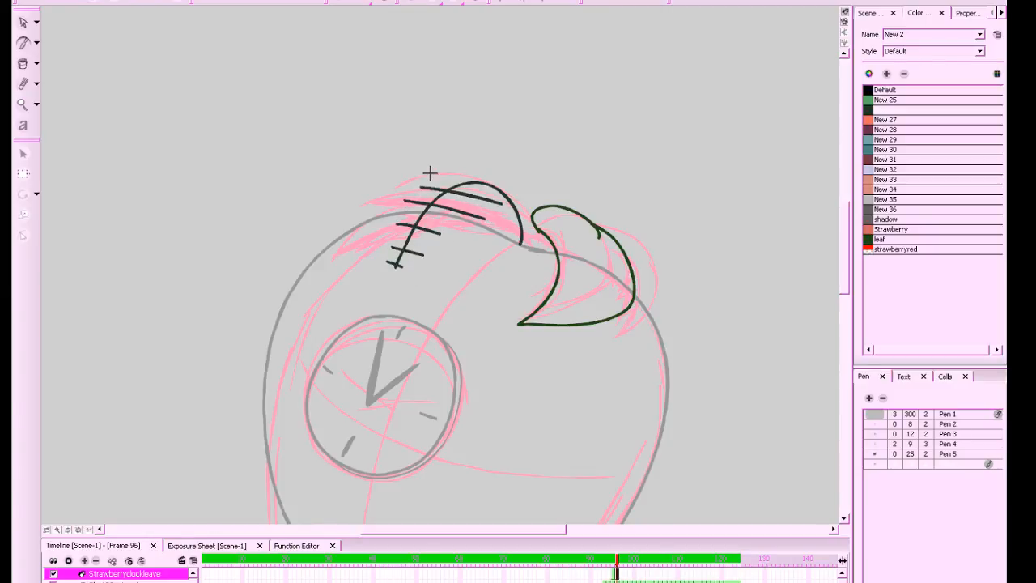
pyautogui.moveTo(429, 173)
pyautogui.mouseDown()
pyautogui.moveTo(533, 209)
pyautogui.moveTo(461, 174)
pyautogui.moveTo(514, 190)
pyautogui.moveTo(542, 204)
pyautogui.moveTo(461, 191)
pyautogui.moveTo(552, 224)
pyautogui.mouseUp()
pyautogui.moveTo(466, 209)
pyautogui.mouseDown()
pyautogui.moveTo(533, 233)
pyautogui.moveTo(500, 234)
pyautogui.moveTo(549, 247)
pyautogui.mouseUp()
# Ink the front leaf's upper and lower edges over the guide in the leaf colour, meeting at a point above the clock
pyautogui.click(872, 108)
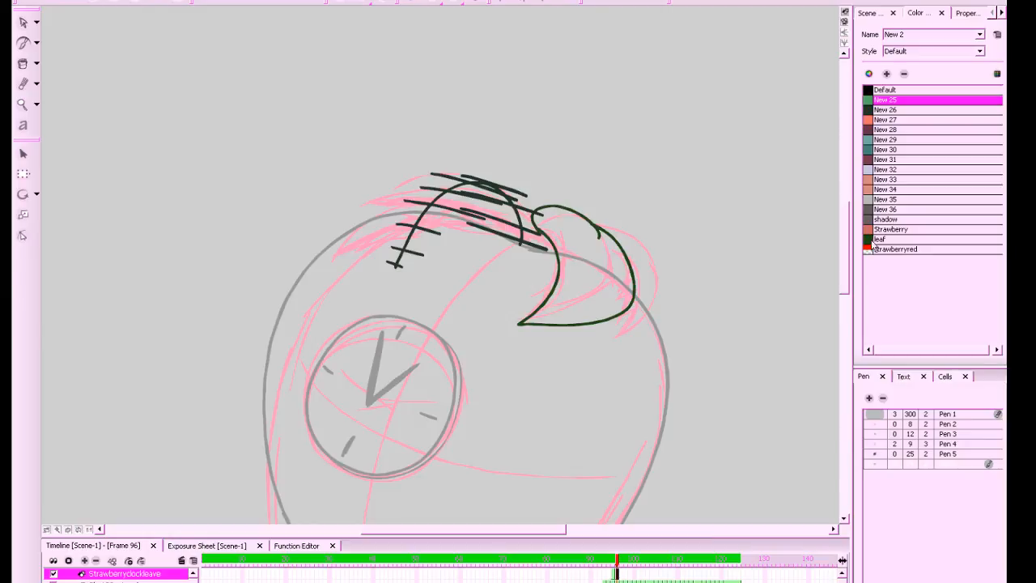
pyautogui.click(882, 238)
pyautogui.moveTo(547, 251)
pyautogui.mouseDown()
pyautogui.moveTo(530, 193)
pyautogui.moveTo(506, 188)
pyautogui.moveTo(546, 237)
pyautogui.moveTo(502, 198)
pyautogui.moveTo(388, 271)
pyautogui.mouseUp()
pyautogui.hotkey('ctrl', 'z')
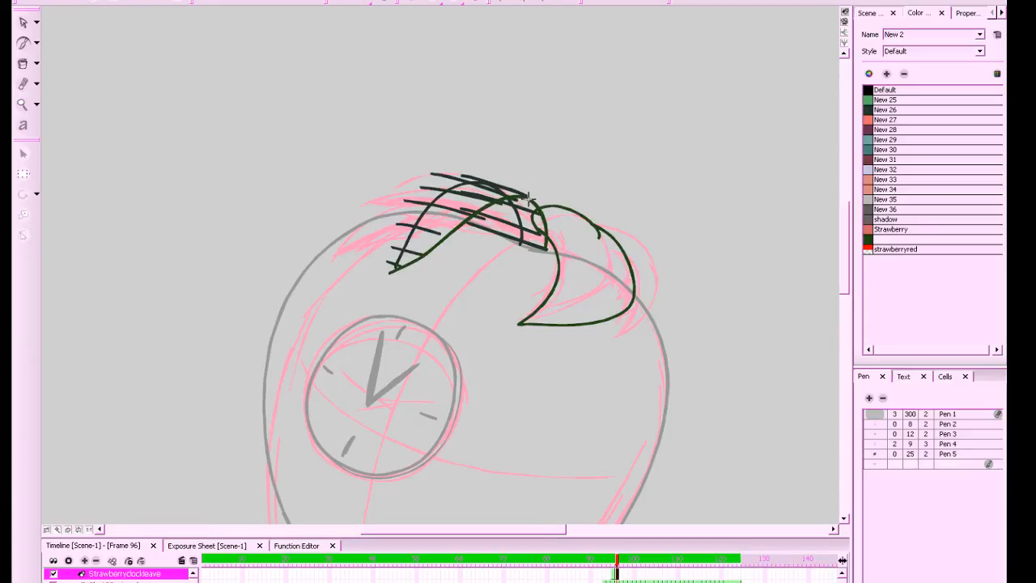
pyautogui.moveTo(530, 197)
pyautogui.mouseDown()
pyautogui.moveTo(421, 181)
pyautogui.moveTo(387, 272)
pyautogui.moveTo(434, 208)
pyautogui.moveTo(394, 250)
pyautogui.mouseUp()
# Delete the front leaf's guide midline and cross strokes, leaving only the inked outline
pyautogui.click(22, 22)
pyautogui.press('Delete')
pyautogui.click(436, 192)
pyautogui.press('Delete')
pyautogui.click(473, 194)
pyautogui.press('Delete')
pyautogui.click(478, 187)
pyautogui.press('Delete')
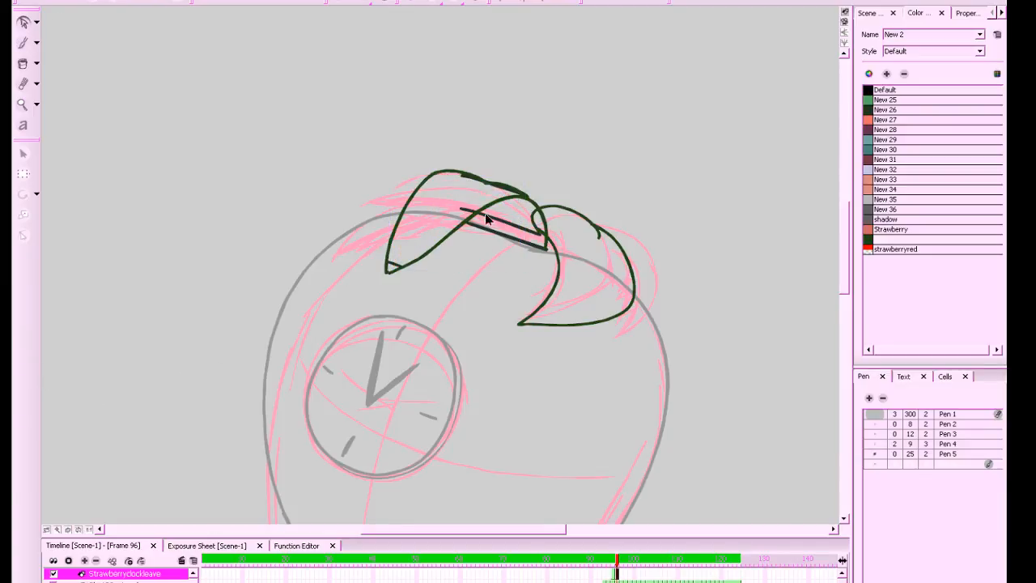
pyautogui.click(505, 223)
pyautogui.press('Delete')
pyautogui.click(498, 237)
pyautogui.press('Delete')
pyautogui.click(388, 268)
pyautogui.press('Delete')
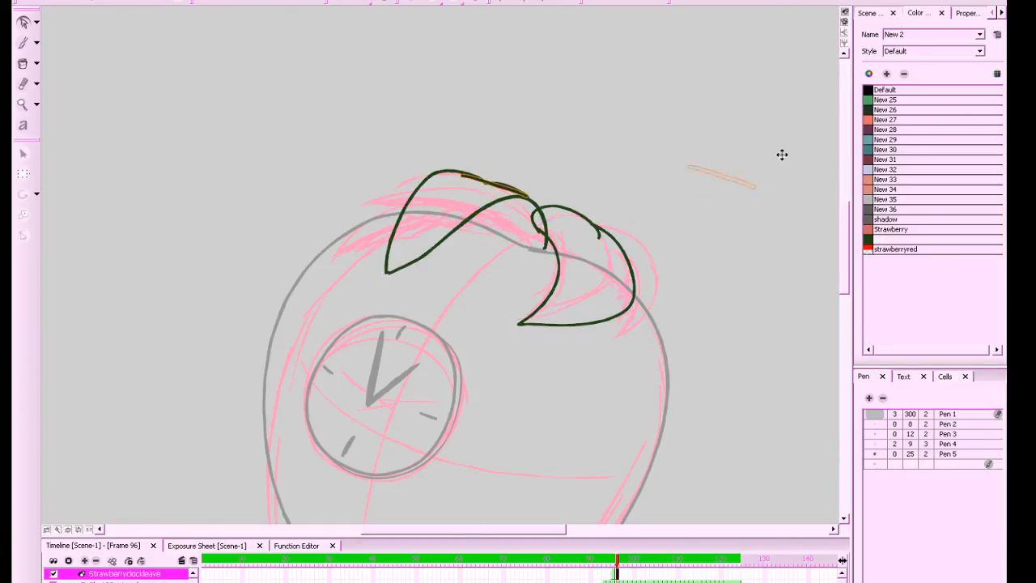
# Clean up the overlapping line on the front leaf's upper edge and ink its base from the crown to the lower edge
pyautogui.click(513, 189)
pyautogui.moveTo(530, 195); pyautogui.dragTo(533, 197)
pyautogui.click(591, 170)
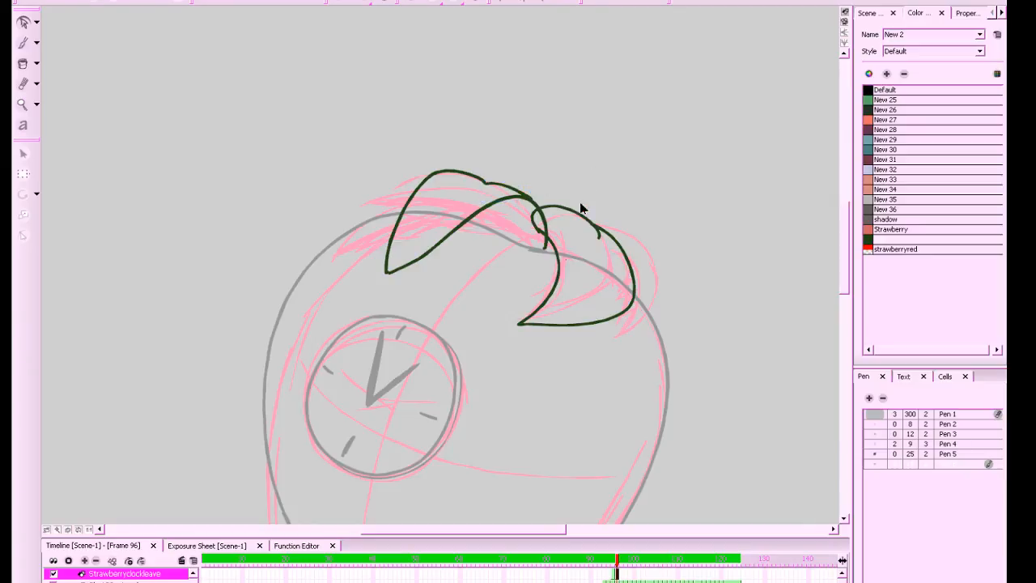
pyautogui.click(876, 110)
pyautogui.click(871, 240)
pyautogui.hotkey('alt', 'b')
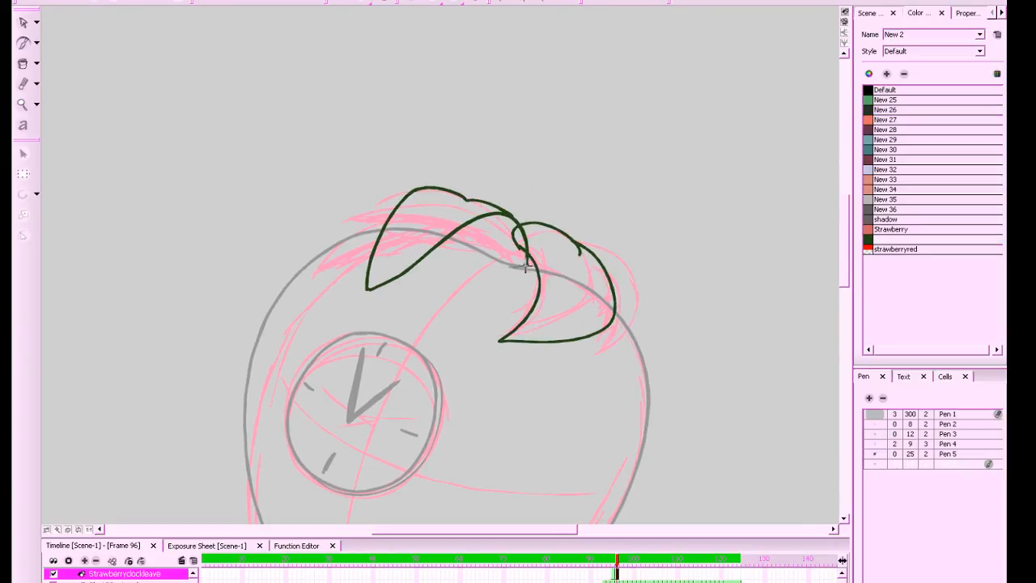
pyautogui.moveTo(524, 265); pyautogui.dragTo(447, 238)
# Flip repeatedly between frames 95 and 96 at a smaller zoom to check how the leaves move
pyautogui.press('1')
pyautogui.press('1')
pyautogui.press('1')
pyautogui.press('1')
pyautogui.press(',')
pyautogui.press('.')
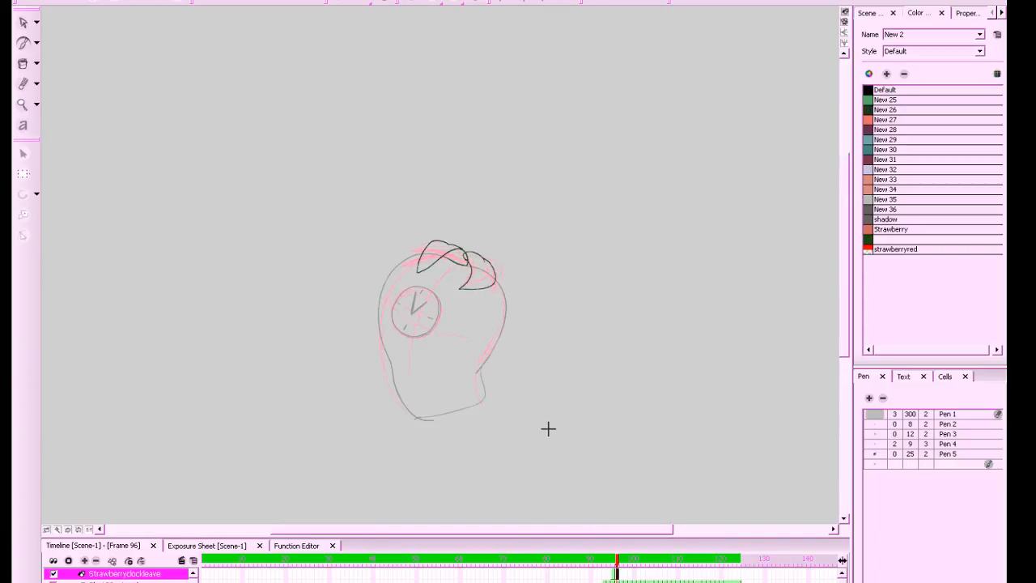
pyautogui.press(',')
pyautogui.press('.')
pyautogui.press(',')
pyautogui.press('.')
pyautogui.press(',')
pyautogui.press('.')
pyautogui.press('1')
pyautogui.press('1')
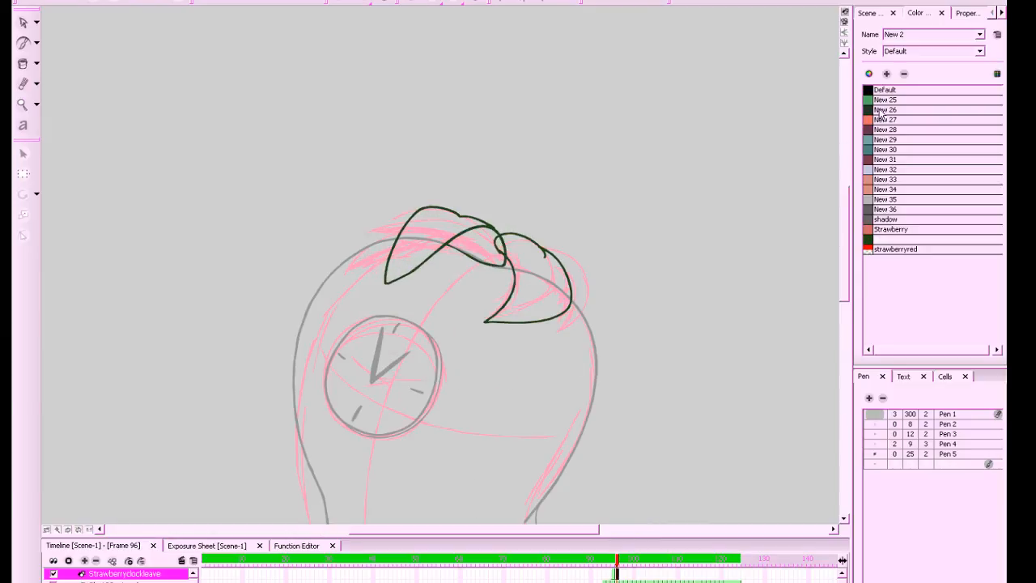
# Sketch the rear clock-side leaf's midline, cross strokes and contour in New 26, and switch back to the leaf colour
pyautogui.click(873, 112)
pyautogui.moveTo(500, 313)
pyautogui.mouseDown()
pyautogui.moveTo(506, 265)
pyautogui.moveTo(410, 208)
pyautogui.moveTo(313, 275)
pyautogui.moveTo(315, 262)
pyautogui.mouseUp()
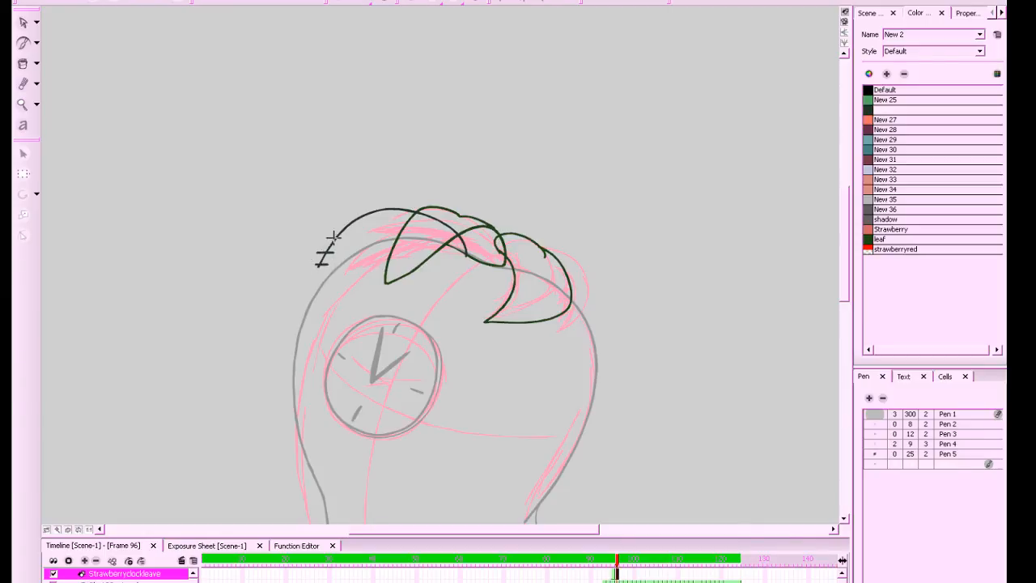
pyautogui.moveTo(317, 237)
pyautogui.mouseDown()
pyautogui.moveTo(366, 239)
pyautogui.moveTo(360, 227)
pyautogui.moveTo(423, 217)
pyautogui.moveTo(465, 245)
pyautogui.mouseUp()
pyautogui.hotkey('ctrl', 'z')
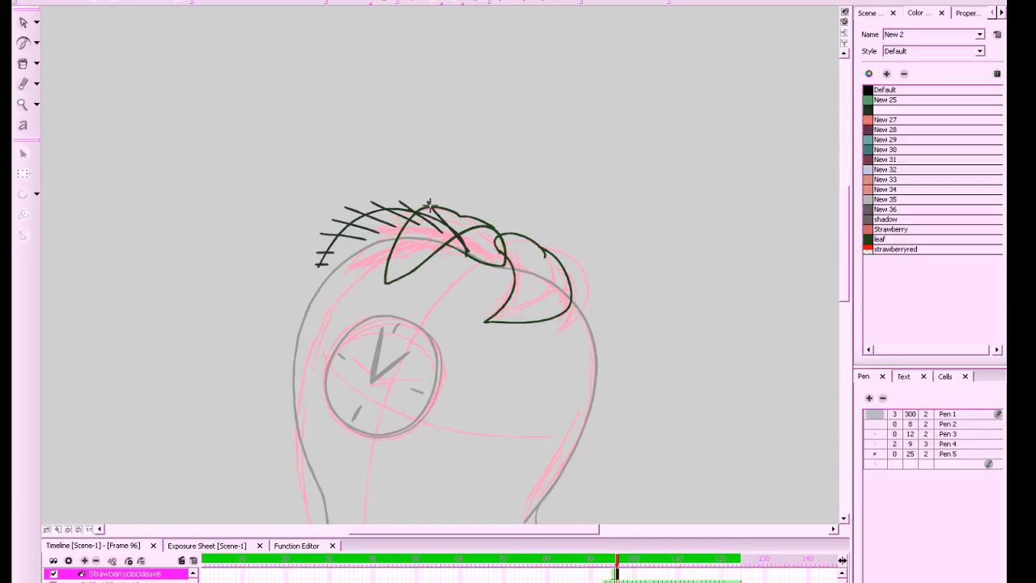
pyautogui.moveTo(436, 204)
pyautogui.mouseDown()
pyautogui.moveTo(377, 197)
pyautogui.moveTo(346, 206)
pyautogui.moveTo(316, 263)
pyautogui.mouseUp()
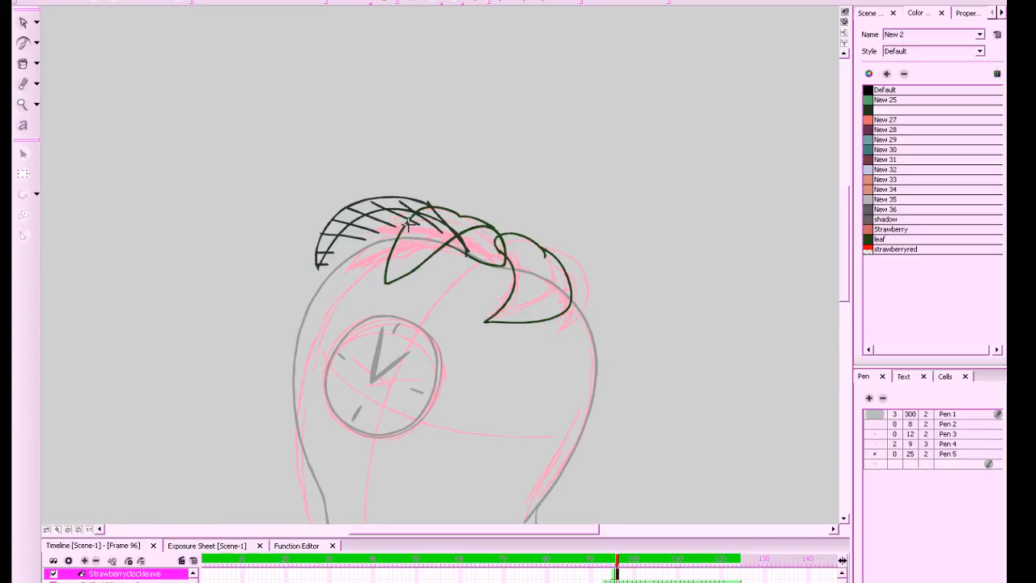
pyautogui.moveTo(405, 220)
pyautogui.mouseDown()
pyautogui.moveTo(350, 239)
pyautogui.moveTo(318, 272)
pyautogui.moveTo(338, 249)
pyautogui.moveTo(410, 220)
pyautogui.mouseUp()
pyautogui.click(875, 243)
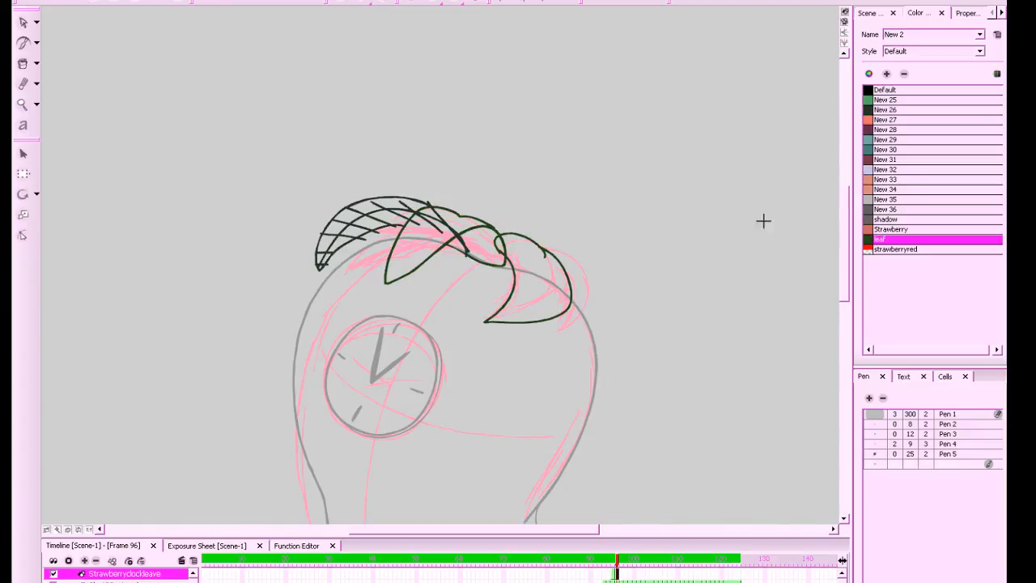
# Recolour the sketched contour of the rear clock-side leaf in frame 96 with the leaf colour
pyautogui.click(23, 63)
pyautogui.moveTo(373, 217); pyautogui.dragTo(518, 291)
pyautogui.press('2')
pyautogui.press('2')
pyautogui.press('2')
pyautogui.click(543, 312)
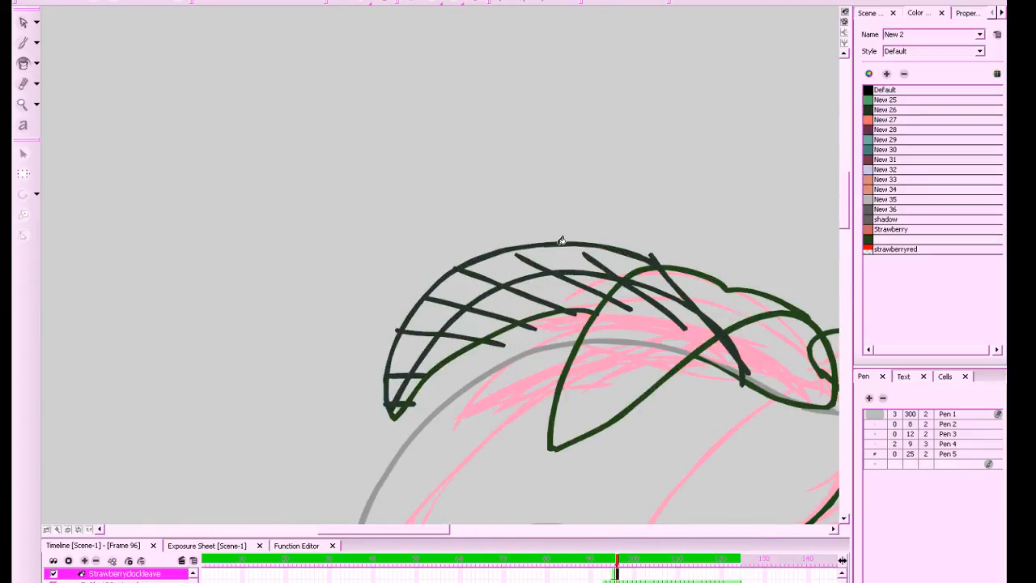
pyautogui.moveTo(629, 369); pyautogui.dragTo(513, 310)
pyautogui.click(453, 275)
pyautogui.moveTo(478, 262); pyautogui.dragTo(471, 267)
pyautogui.click(536, 277)
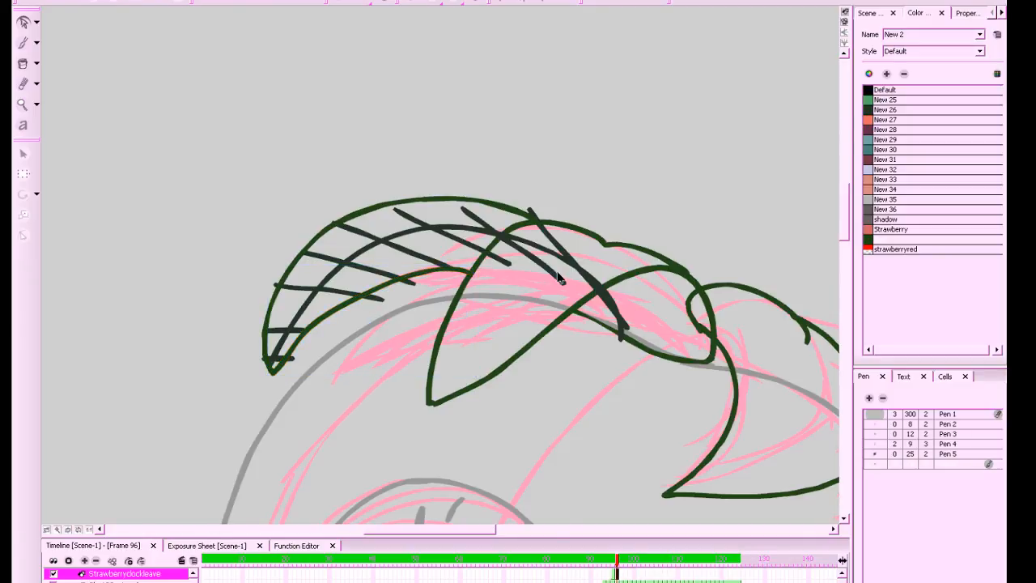
# Delete the midline and all cross strokes inside the rear clock-side leaf, leaving only its outline
pyautogui.click(574, 260)
pyautogui.press('Delete')
pyautogui.click(554, 274)
pyautogui.press('Delete')
pyautogui.click(562, 255)
pyautogui.press('Delete')
pyautogui.click(452, 237)
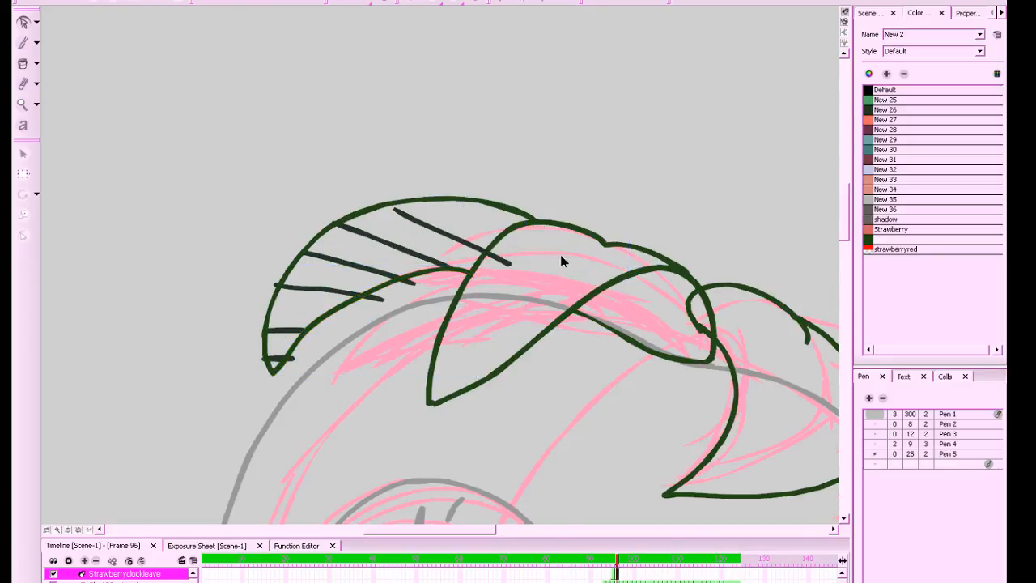
pyautogui.press('Delete')
pyautogui.click(397, 247)
pyautogui.press('Delete')
pyautogui.click(361, 265)
pyautogui.press('Delete')
pyautogui.click(325, 290)
pyautogui.press('Delete')
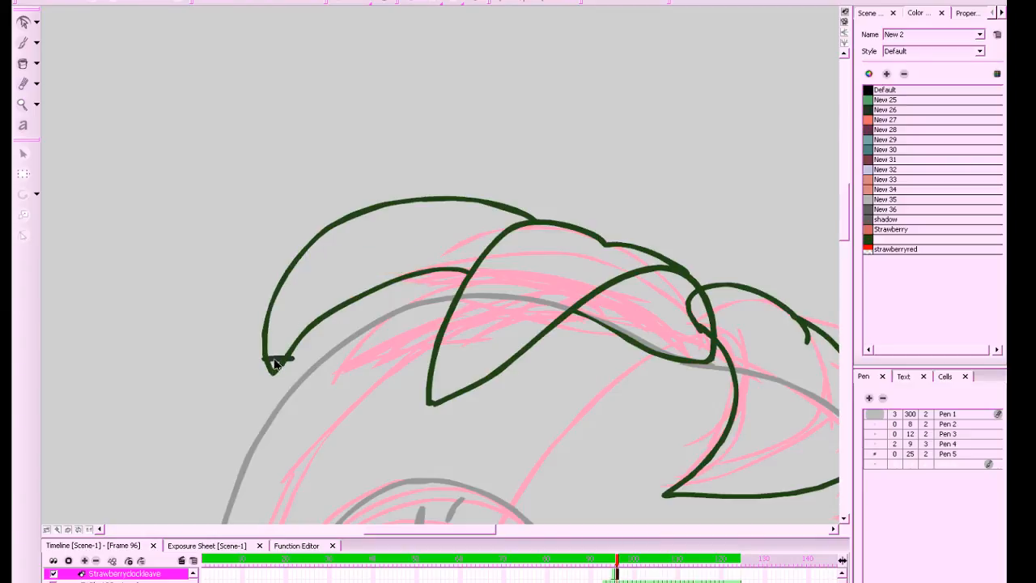
pyautogui.press('Delete')
# Rework the rear clock-side leaf's lower edge between its tip and the front leaf, erasing and re-inking the line
pyautogui.scroll(-5, 618, 328)
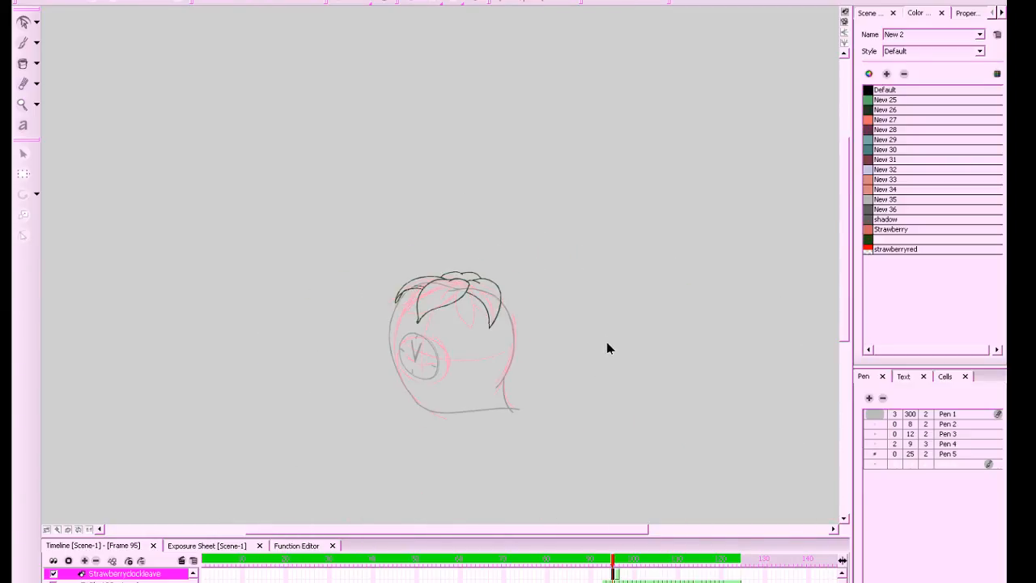
pyautogui.press('+')
pyautogui.click(410, 277)
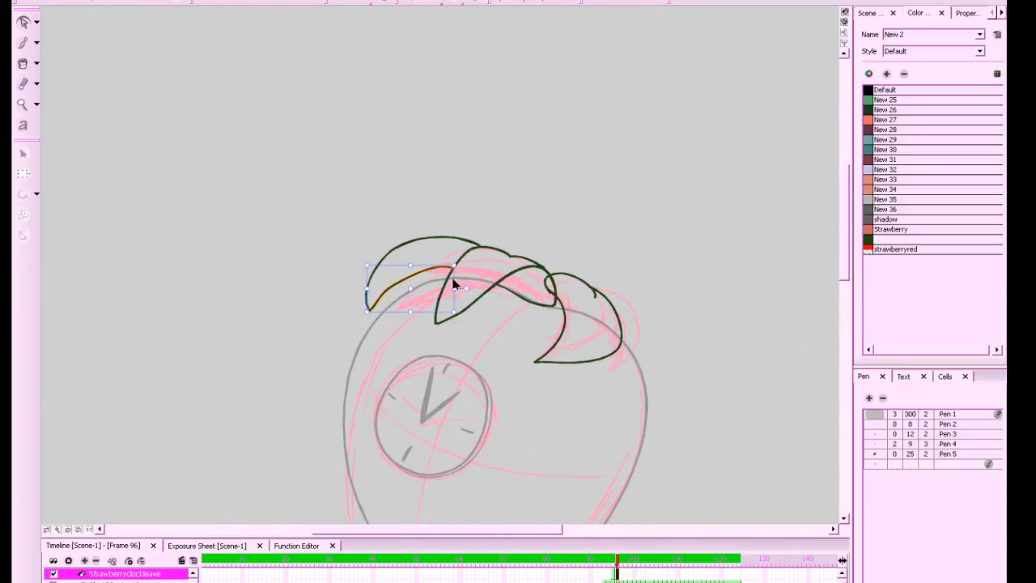
pyautogui.moveTo(455, 268); pyautogui.dragTo(452, 271)
pyautogui.press('space')
pyautogui.moveTo(552, 311); pyautogui.dragTo(629, 321)
pyautogui.press('2')
pyautogui.press('2')
pyautogui.hotkey('alt', 'e')
pyautogui.moveTo(471, 345)
pyautogui.mouseDown()
pyautogui.moveTo(523, 304)
pyautogui.moveTo(580, 294)
pyautogui.mouseUp()
pyautogui.hotkey('alt', 'b')
pyautogui.moveTo(453, 356)
pyautogui.mouseDown()
pyautogui.moveTo(536, 299)
pyautogui.moveTo(596, 292)
pyautogui.mouseUp()
pyautogui.moveTo(649, 401); pyautogui.dragTo(521, 401)
# Move to frame 97 on the Strawberryclockleave layer and save the project
pyautogui.press('1')
pyautogui.press('1')
pyautogui.press('1')
pyautogui.press('1')
pyautogui.press('1')
pyautogui.press('1')
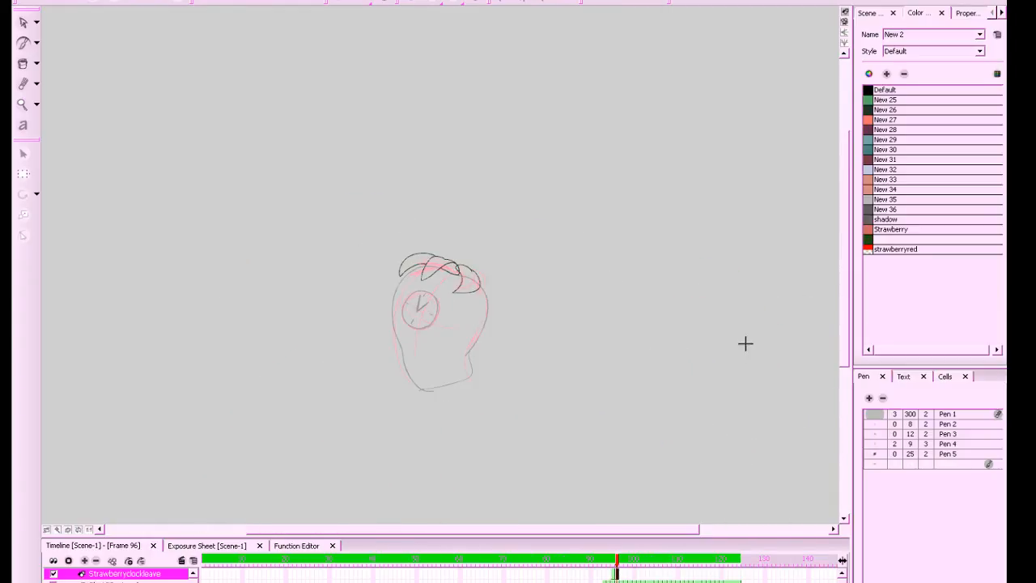
pyautogui.click(622, 561)
pyautogui.press('+')
pyautogui.press('+')
pyautogui.moveTo(693, 394)
pyautogui.mouseDown()
pyautogui.moveTo(729, 308)
pyautogui.moveTo(742, 335)
pyautogui.mouseUp()
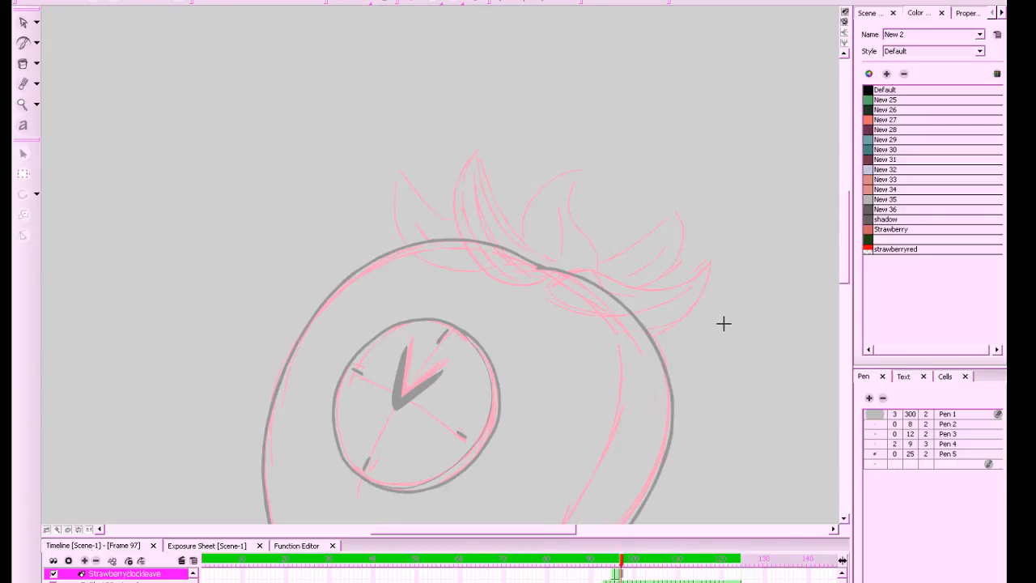
pyautogui.moveTo(677, 378)
pyautogui.mouseDown()
pyautogui.moveTo(689, 386)
pyautogui.moveTo(654, 377)
pyautogui.mouseUp()
pyautogui.hotkey('ctrl', 's')
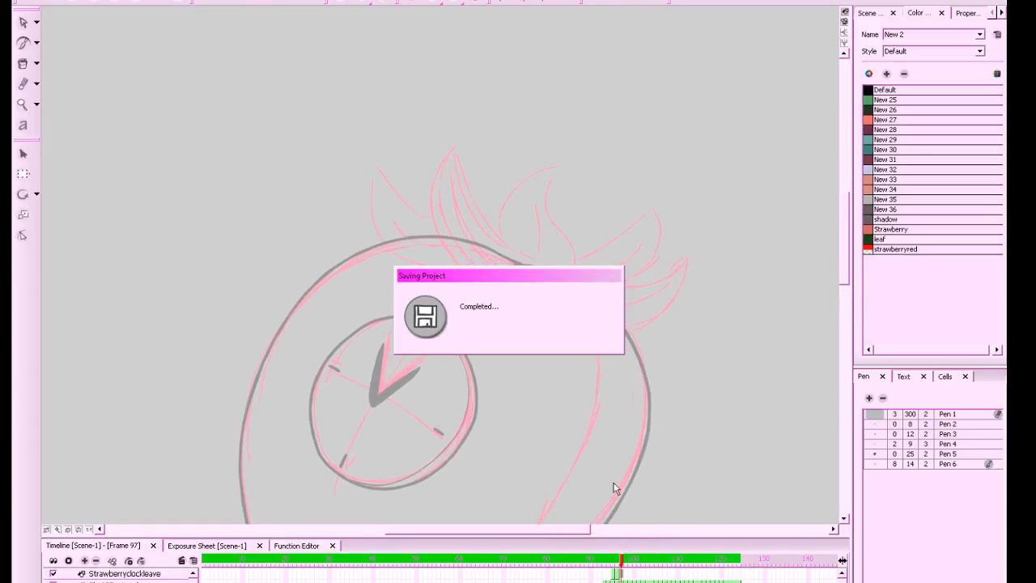
# Turn on onion skin in frame 97 to show the previous frame's leaves as a reference
pyautogui.click(628, 561)
pyautogui.moveTo(626, 561); pyautogui.dragTo(620, 563)
pyautogui.moveTo(672, 474); pyautogui.dragTo(683, 458)
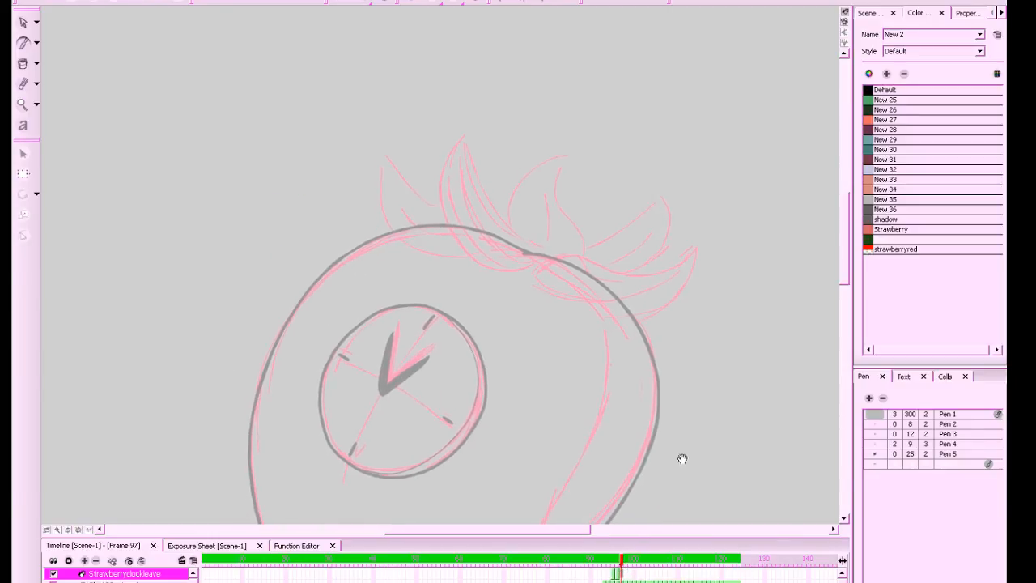
pyautogui.click(413, 3)
pyautogui.moveTo(658, 384); pyautogui.dragTo(608, 377)
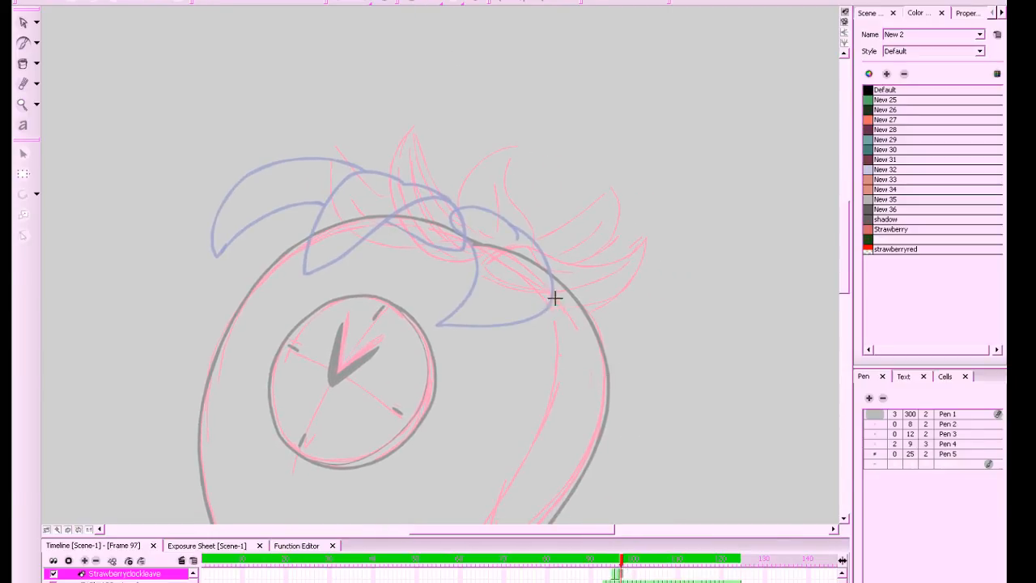
# Ink the upright front clock-side leaf in frame 97 with both outer edges, a centre line and a pointed tip
pyautogui.moveTo(494, 247)
pyautogui.mouseDown()
pyautogui.moveTo(425, 230)
pyautogui.moveTo(405, 157)
pyautogui.moveTo(412, 121)
pyautogui.moveTo(377, 193)
pyautogui.moveTo(482, 255)
pyautogui.mouseUp()
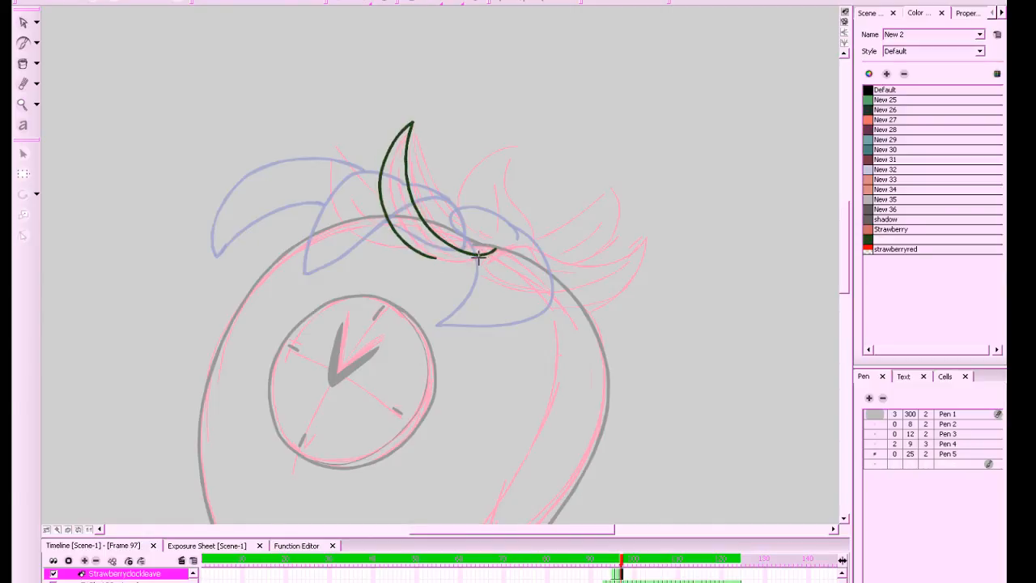
pyautogui.hotkey('ctrl', 'z')
pyautogui.moveTo(411, 123)
pyautogui.mouseDown()
pyautogui.moveTo(372, 196)
pyautogui.moveTo(401, 229)
pyautogui.moveTo(445, 248)
pyautogui.mouseUp()
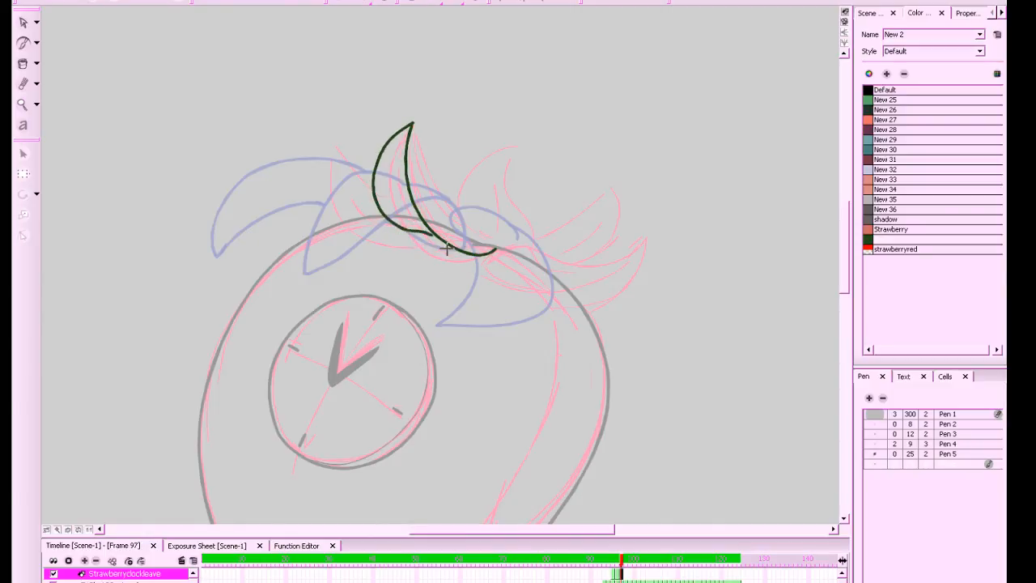
pyautogui.moveTo(411, 121)
pyautogui.mouseDown()
pyautogui.moveTo(424, 169)
pyautogui.moveTo(500, 232)
pyautogui.moveTo(498, 248)
pyautogui.moveTo(416, 125)
pyautogui.moveTo(494, 251)
pyautogui.moveTo(424, 232)
pyautogui.mouseUp()
pyautogui.hotkey('ctrl', 'z')
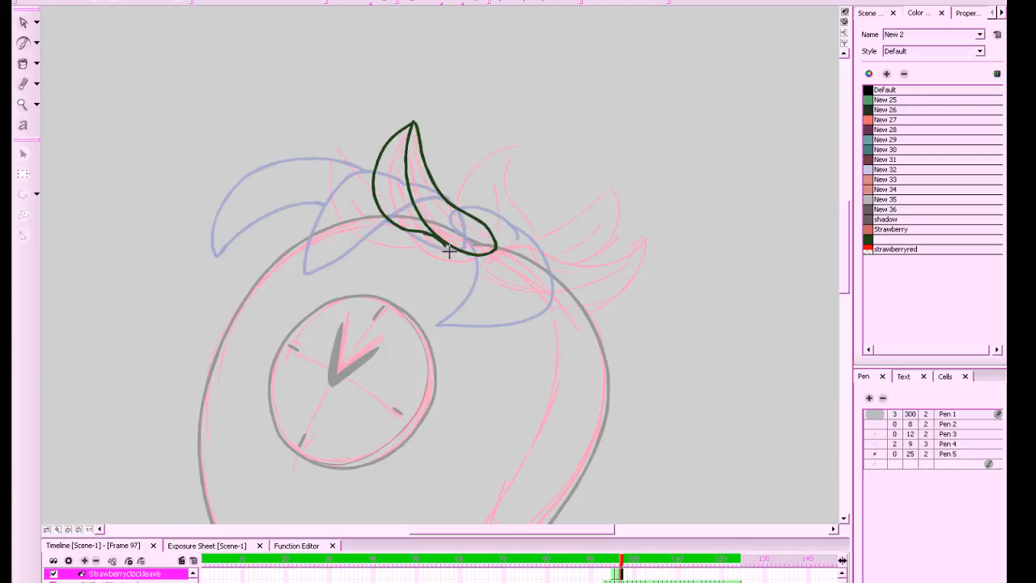
# Select all strokes of the front clock-side leaf and enlarge it slightly
pyautogui.moveTo(657, 288); pyautogui.dragTo(600, 296)
pyautogui.press(',')
pyautogui.press('.')
pyautogui.press('1')
pyautogui.click(23, 23)
pyautogui.moveTo(193, 92)
pyautogui.mouseDown()
pyautogui.moveTo(291, 131)
pyautogui.moveTo(553, 331)
pyautogui.mouseUp()
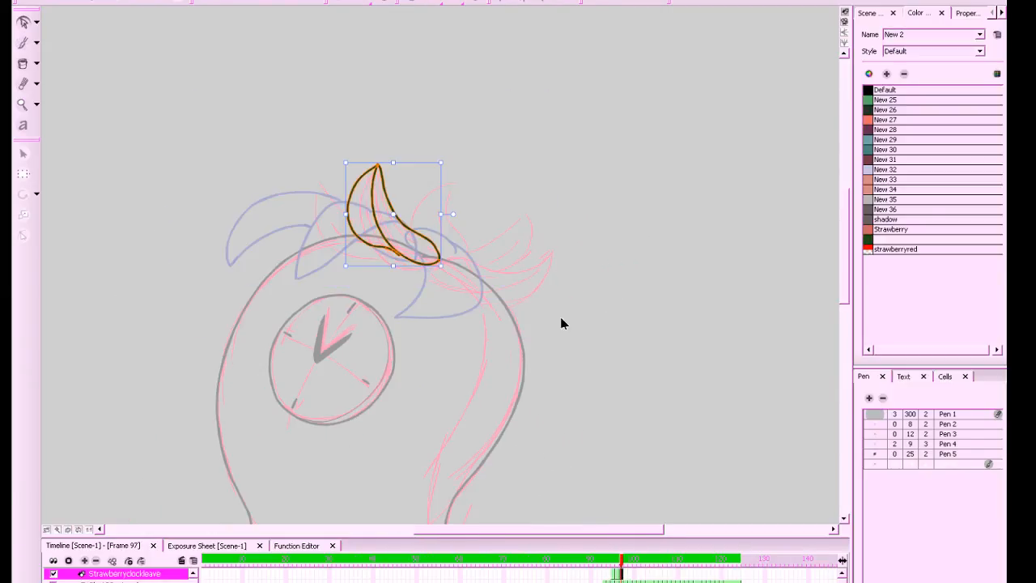
pyautogui.moveTo(578, 279); pyautogui.dragTo(624, 301)
pyautogui.moveTo(486, 186); pyautogui.dragTo(491, 177)
pyautogui.moveTo(484, 280); pyautogui.dragTo(485, 283)
pyautogui.click(547, 256)
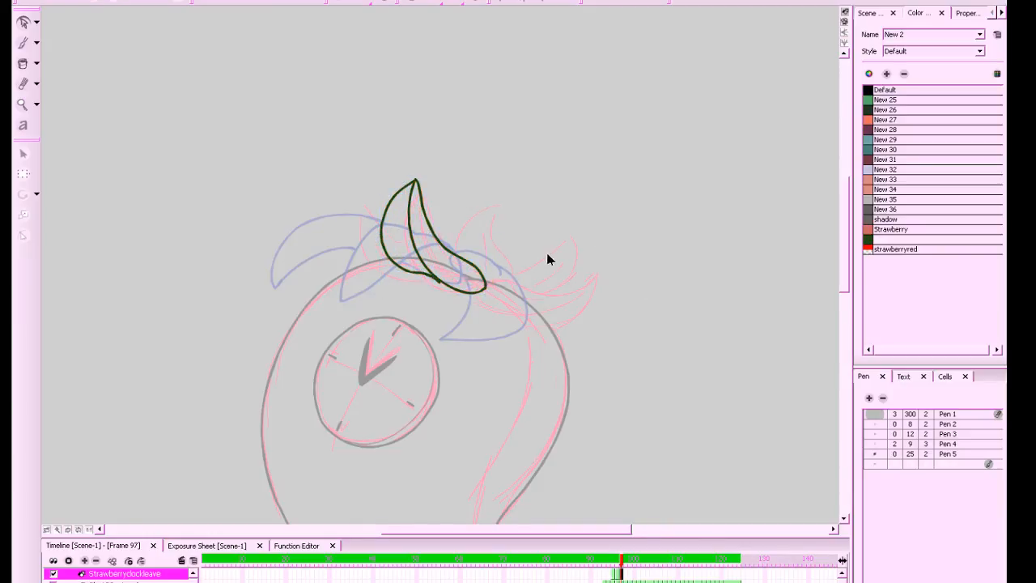
# Ink the front leaf pointing away from the clock in frame 97, with an upturned tip and a folded underside
pyautogui.hotkey('alt', 'b')
pyautogui.moveTo(594, 275)
pyautogui.mouseDown()
pyautogui.moveTo(571, 295)
pyautogui.moveTo(508, 275)
pyautogui.moveTo(484, 288)
pyautogui.mouseUp()
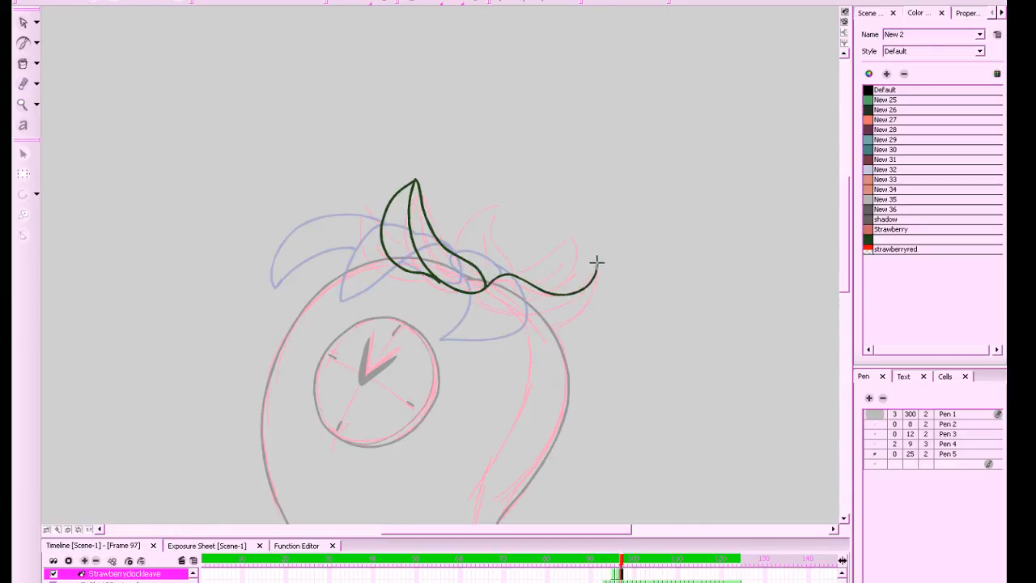
pyautogui.moveTo(597, 264)
pyautogui.mouseDown()
pyautogui.moveTo(568, 306)
pyautogui.moveTo(512, 319)
pyautogui.moveTo(487, 285)
pyautogui.moveTo(506, 313)
pyautogui.moveTo(570, 312)
pyautogui.moveTo(597, 257)
pyautogui.moveTo(586, 305)
pyautogui.moveTo(548, 330)
pyautogui.mouseUp()
pyautogui.hotkey('ctrl', 'z')
pyautogui.hotkey('ctrl', 'z')
pyautogui.moveTo(597, 263)
pyautogui.mouseDown()
pyautogui.moveTo(580, 310)
pyautogui.moveTo(531, 320)
pyautogui.mouseUp()
pyautogui.hotkey('ctrl', 'z')
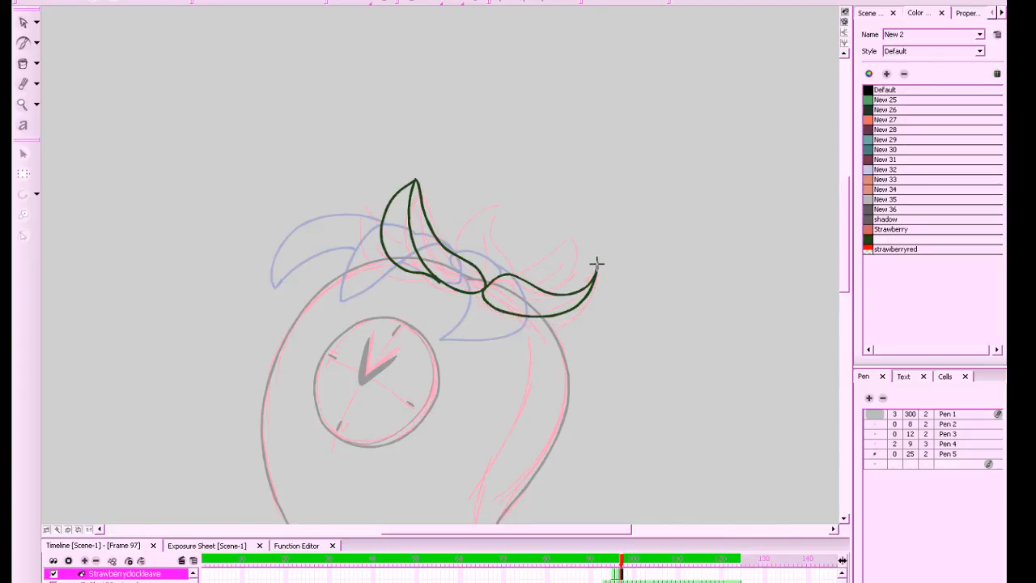
pyautogui.moveTo(596, 267); pyautogui.dragTo(554, 323)
pyautogui.scroll(1, 684, 331)
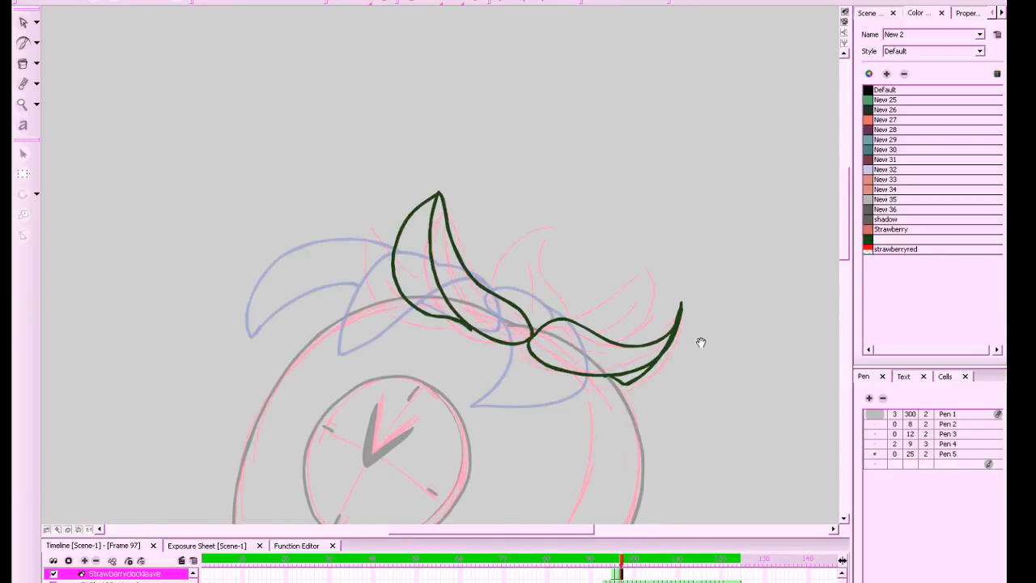
pyautogui.scroll(-2, 717, 336)
pyautogui.scroll(1, 450, 302)
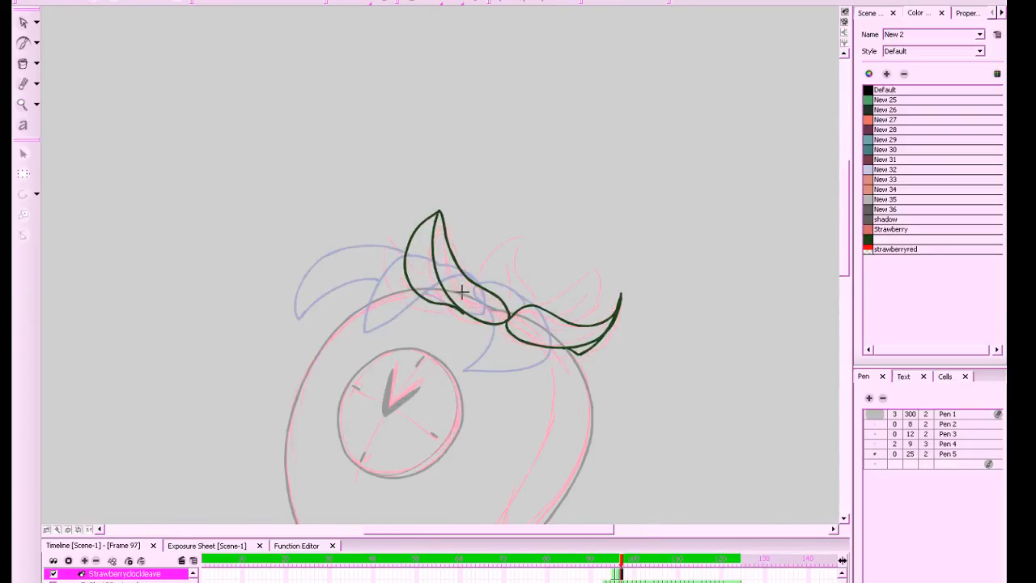
# Ink the curved middle rear leaf between the two front leaves and erase its overshoot at the base
pyautogui.moveTo(480, 285)
pyautogui.mouseDown()
pyautogui.moveTo(489, 245)
pyautogui.moveTo(530, 231)
pyautogui.moveTo(518, 242)
pyautogui.moveTo(535, 309)
pyautogui.mouseUp()
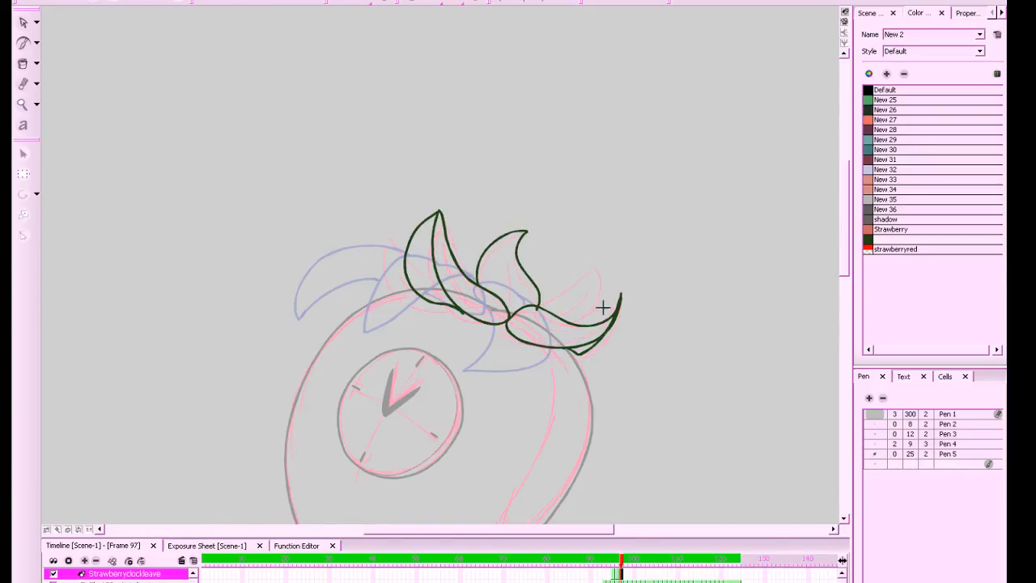
pyautogui.scroll(3, 604, 303)
pyautogui.moveTo(648, 366); pyautogui.dragTo(591, 372)
pyautogui.hotkey('alt', 'e')
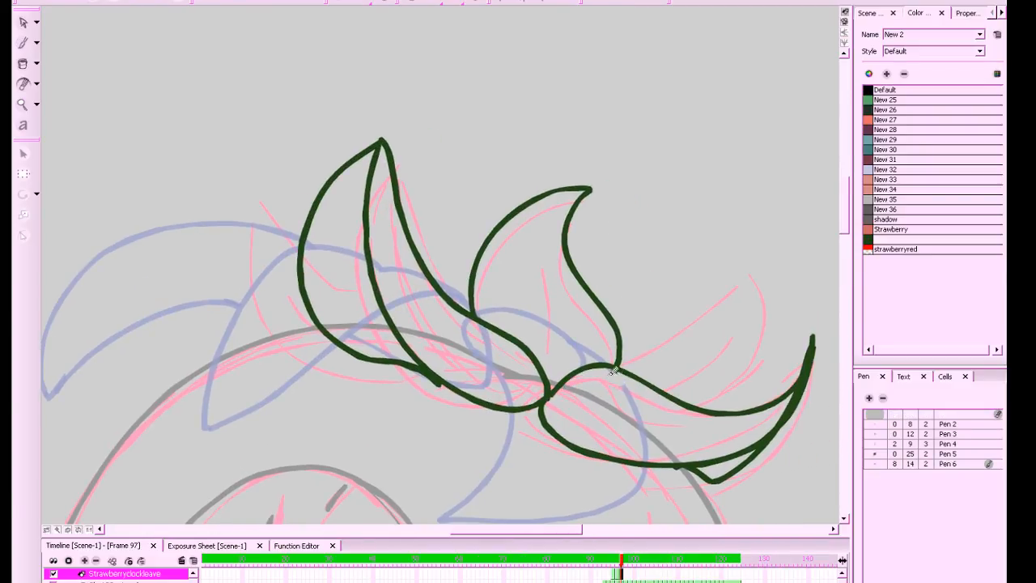
pyautogui.moveTo(612, 373)
pyautogui.mouseDown()
pyautogui.moveTo(577, 396)
pyautogui.moveTo(589, 387)
pyautogui.moveTo(644, 406)
pyautogui.mouseUp()
# Ink the rear leaf behind the leaf pointing away from the clock, and flip frames to check it
pyautogui.press('1')
pyautogui.press('f')
pyautogui.press('g')
pyautogui.hotkey('alt', 'b')
pyautogui.moveTo(566, 356)
pyautogui.mouseDown()
pyautogui.moveTo(604, 338)
pyautogui.moveTo(663, 276)
pyautogui.mouseUp()
pyautogui.hotkey('ctrl', 'z')
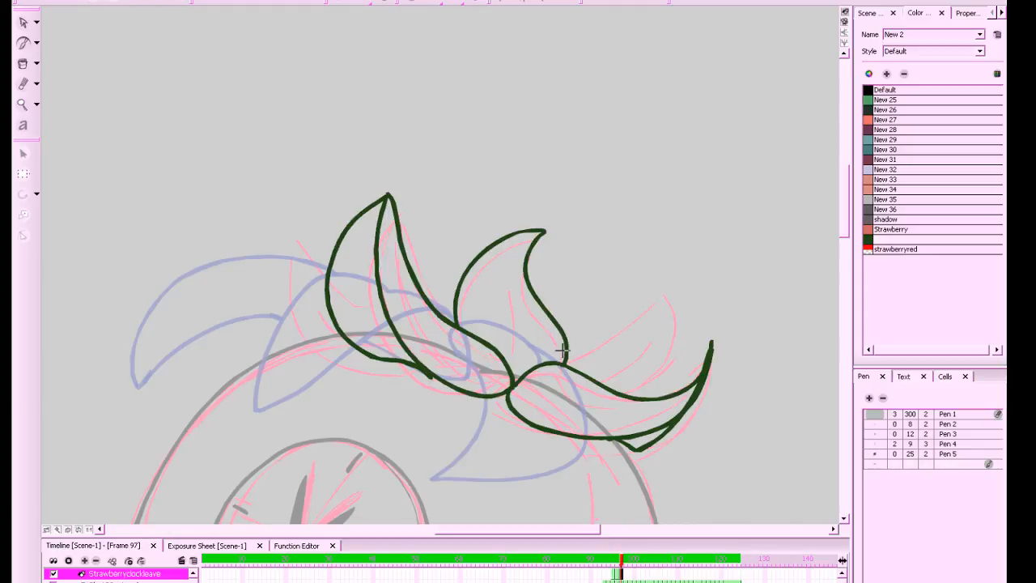
pyautogui.moveTo(569, 347)
pyautogui.mouseDown()
pyautogui.moveTo(625, 325)
pyautogui.moveTo(657, 283)
pyautogui.moveTo(674, 321)
pyautogui.moveTo(639, 400)
pyautogui.mouseUp()
pyautogui.press(',')
pyautogui.press('.')
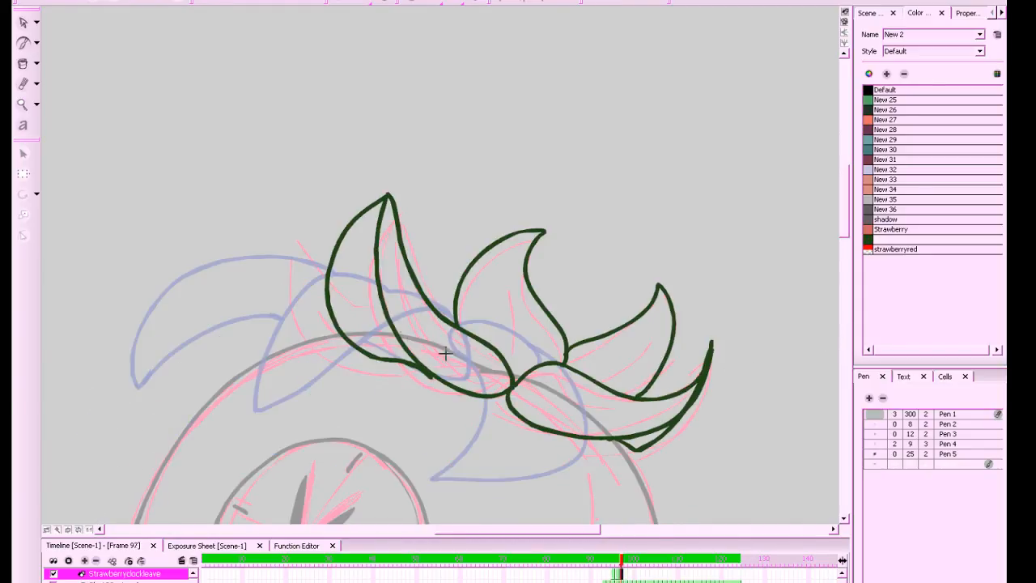
# Ink the small rear leaf peeking out between the front clock-side leaf and the middle rear leaf
pyautogui.moveTo(395, 215)
pyautogui.mouseDown()
pyautogui.moveTo(438, 198)
pyautogui.moveTo(429, 243)
pyautogui.moveTo(455, 310)
pyautogui.mouseUp()
pyautogui.hotkey('ctrl', 'z')
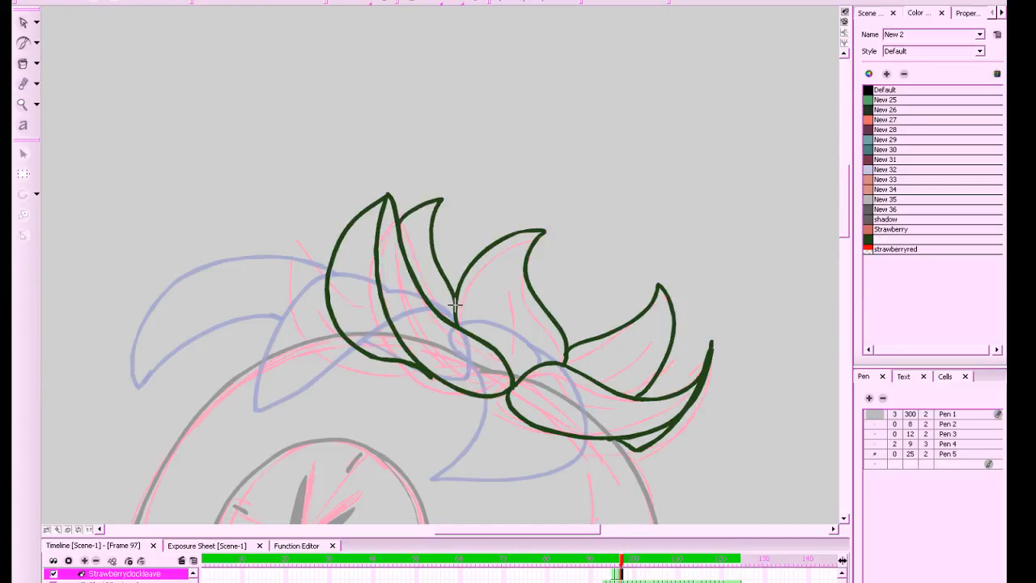
pyautogui.press('1')
pyautogui.press('1')
pyautogui.press('1')
pyautogui.press('1')
pyautogui.press('1')
pyautogui.press('1')
pyautogui.press('1')
pyautogui.press('1')
# Move to frame 98 and ink the front clock-side leaf's clock-side edge and centre line
pyautogui.click(627, 560)
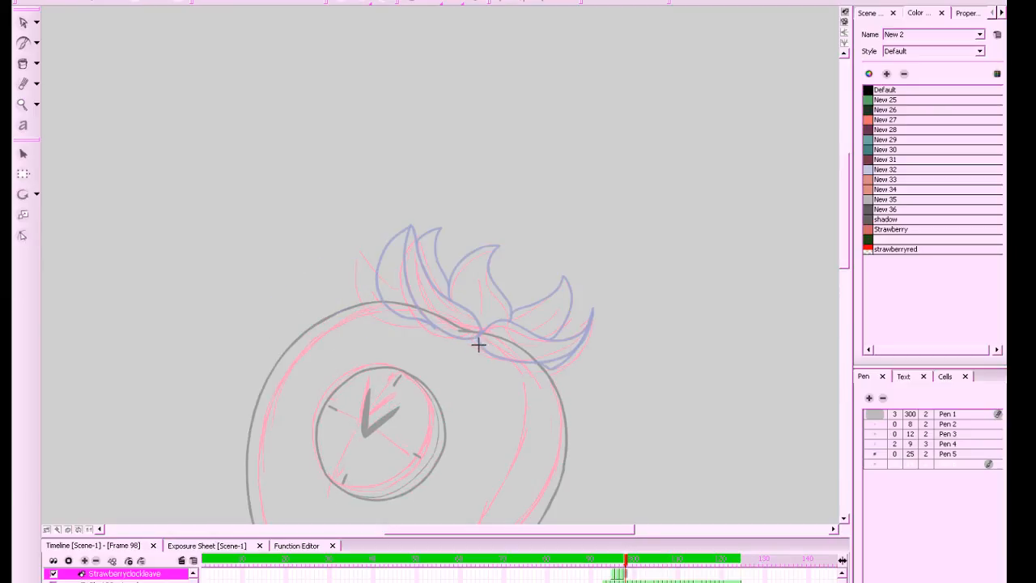
pyautogui.moveTo(426, 234); pyautogui.dragTo(477, 340)
pyautogui.moveTo(430, 240)
pyautogui.mouseDown()
pyautogui.moveTo(413, 313)
pyautogui.moveTo(477, 339)
pyautogui.mouseUp()
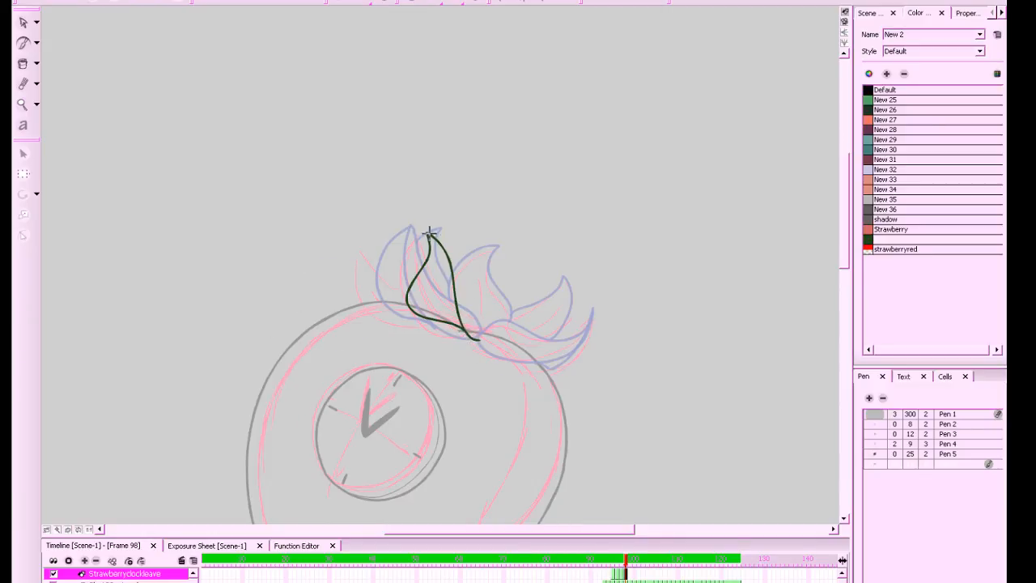
# Ink the front clock-side leaf's far edge in frame 98 with a small fold, and close its rounded base
pyautogui.moveTo(429, 232); pyautogui.dragTo(465, 275)
pyautogui.hotkey('ctrl', 'z')
pyautogui.moveTo(429, 233)
pyautogui.mouseDown()
pyautogui.moveTo(487, 315)
pyautogui.moveTo(470, 340)
pyautogui.mouseUp()
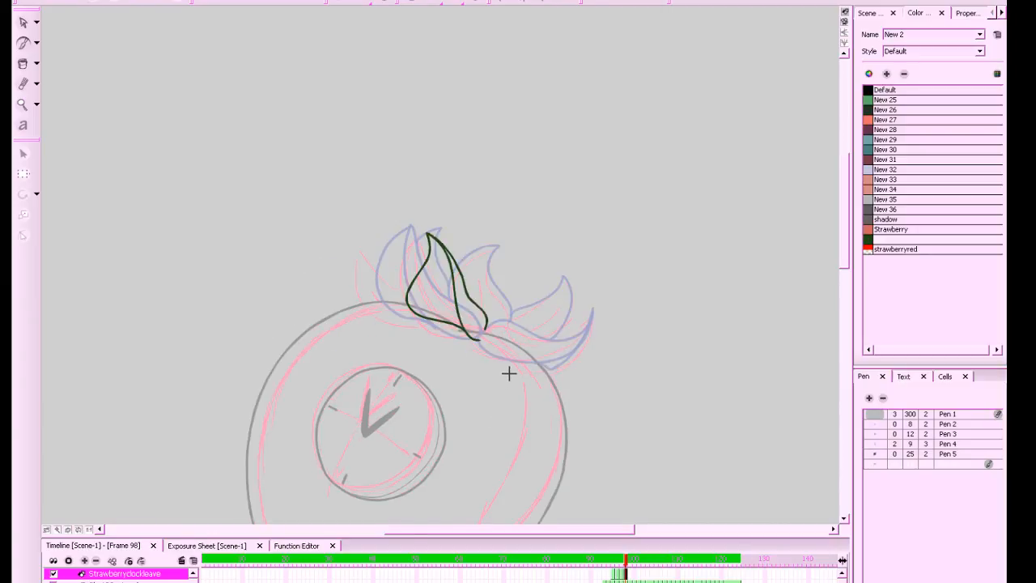
pyautogui.press('2')
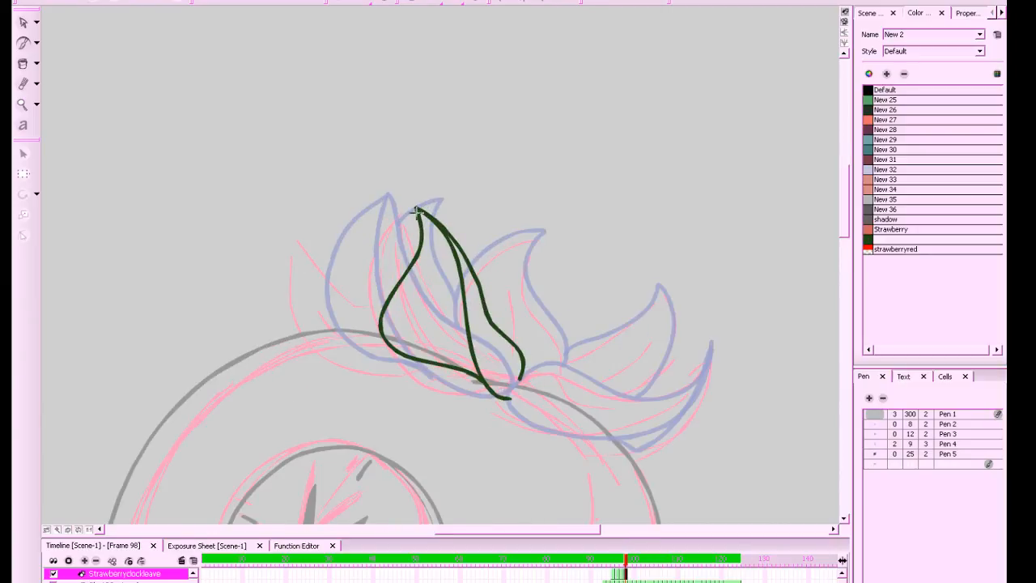
pyautogui.hotkey('ctrl', 'z')
pyautogui.moveTo(416, 209)
pyautogui.mouseDown()
pyautogui.moveTo(468, 247)
pyautogui.moveTo(489, 289)
pyautogui.moveTo(499, 370)
pyautogui.moveTo(506, 329)
pyautogui.moveTo(531, 385)
pyautogui.mouseUp()
pyautogui.hotkey('ctrl', 'z')
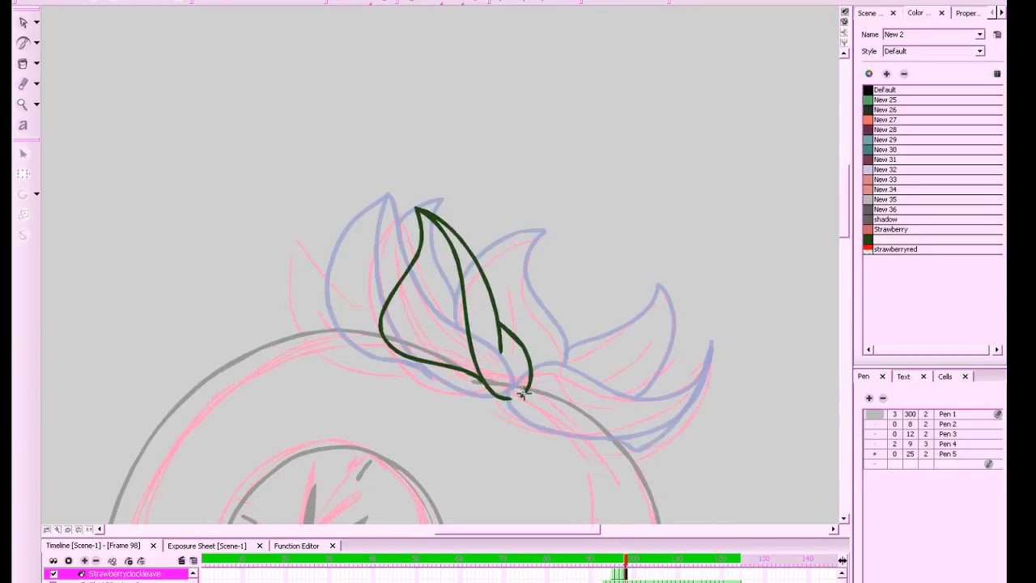
pyautogui.moveTo(530, 382); pyautogui.dragTo(523, 393)
pyautogui.hotkey('ctrl', 'z')
pyautogui.press(',')
pyautogui.press('.')
pyautogui.moveTo(717, 426); pyautogui.dragTo(619, 390)
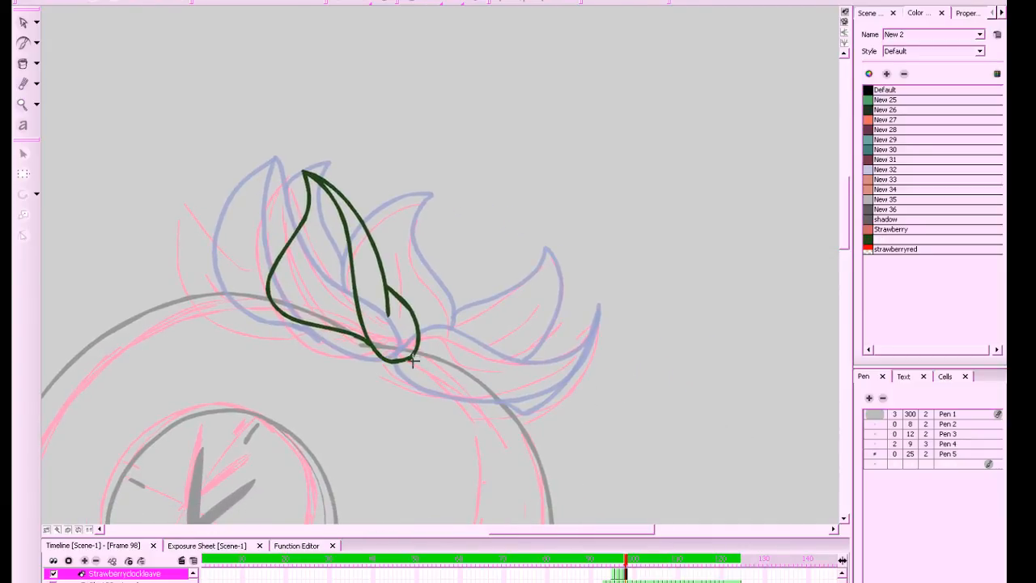
pyautogui.moveTo(413, 361)
pyautogui.mouseDown()
pyautogui.moveTo(468, 398)
pyautogui.moveTo(578, 375)
pyautogui.moveTo(612, 313)
pyautogui.mouseUp()
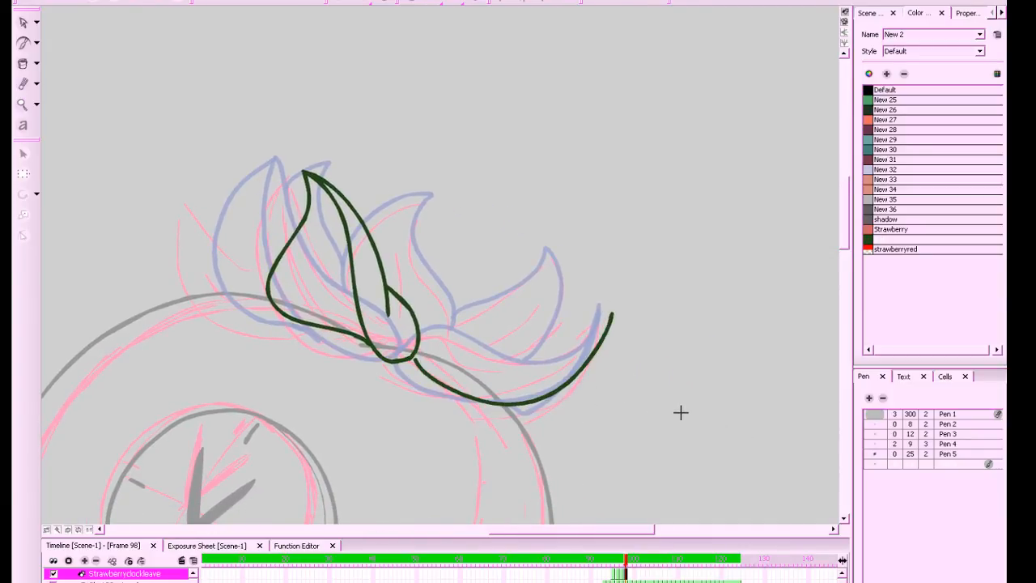
pyautogui.press(',')
pyautogui.press('.')
pyautogui.hotkey('ctrl', 'z')
# Ink the front leaf pointing away from the clock in frame 98, with a folded underside and an arched upper edge
pyautogui.moveTo(432, 366)
pyautogui.mouseDown()
pyautogui.moveTo(515, 380)
pyautogui.moveTo(595, 332)
pyautogui.moveTo(601, 305)
pyautogui.moveTo(565, 394)
pyautogui.mouseUp()
pyautogui.hotkey('ctrl', 'z')
pyautogui.moveTo(599, 305); pyautogui.dragTo(584, 363)
pyautogui.hotkey('ctrl', 'z')
pyautogui.moveTo(599, 307)
pyautogui.mouseDown()
pyautogui.moveTo(536, 397)
pyautogui.moveTo(429, 373)
pyautogui.mouseUp()
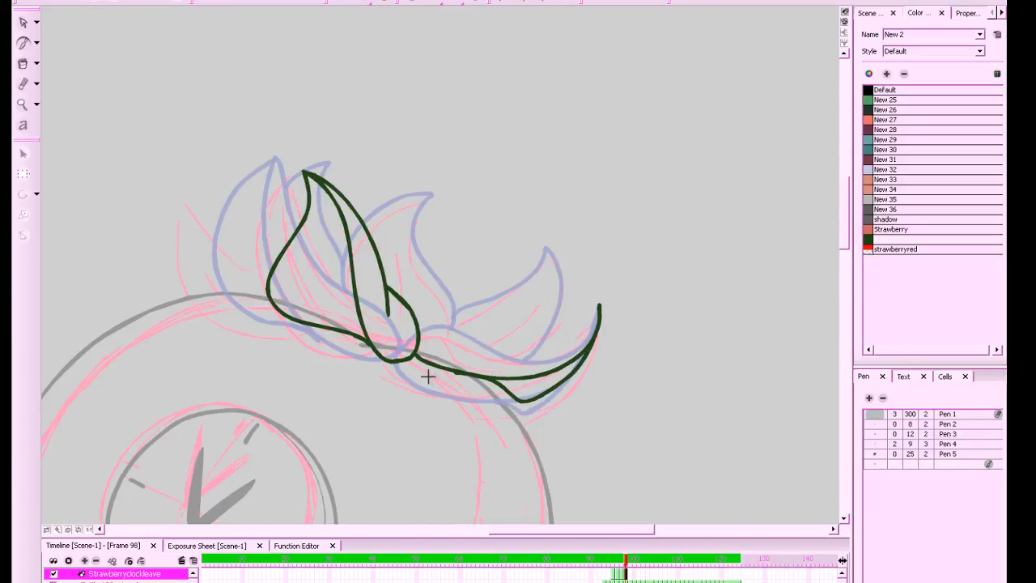
pyautogui.moveTo(597, 310)
pyautogui.mouseDown()
pyautogui.moveTo(539, 347)
pyautogui.moveTo(453, 318)
pyautogui.moveTo(418, 336)
pyautogui.mouseUp()
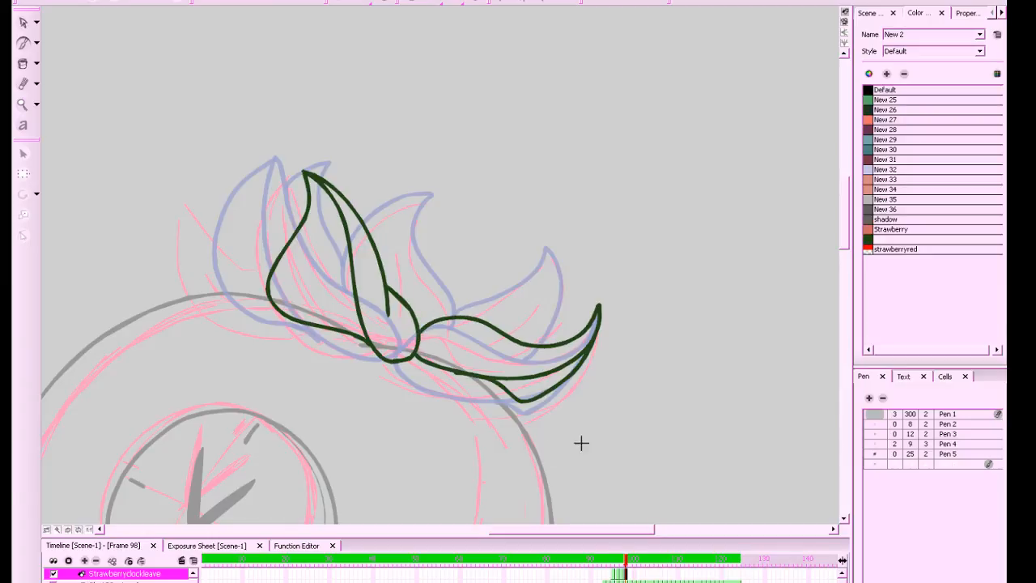
# Flip between frame 98 and its neighbouring frame at different zooms to check how the two front leaves move
pyautogui.press(',')
pyautogui.press('.')
pyautogui.click(24, 21)
pyautogui.click(468, 390)
pyautogui.moveTo(506, 406); pyautogui.dragTo(564, 485)
pyautogui.click(491, 420)
pyautogui.press('1')
pyautogui.press('1')
pyautogui.press(',')
pyautogui.press('.')
pyautogui.press(',')
pyautogui.press('.')
pyautogui.press('2')
pyautogui.hotkey('alt', 'b')
pyautogui.scroll(1, 566, 358)
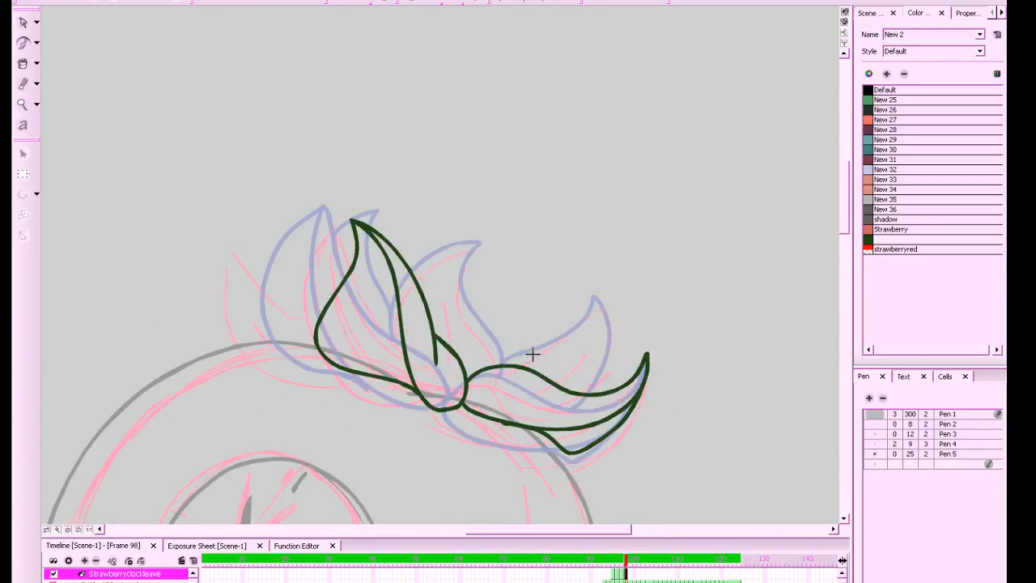
# Ink the three rear leaves in frame 98, pointing away from the clock, in the middle and on the clock side
pyautogui.moveTo(477, 366)
pyautogui.mouseDown()
pyautogui.moveTo(517, 321)
pyautogui.moveTo(595, 296)
pyautogui.mouseUp()
pyautogui.hotkey('ctrl', 'z')
pyautogui.moveTo(478, 340)
pyautogui.mouseDown()
pyautogui.moveTo(536, 299)
pyautogui.moveTo(594, 297)
pyautogui.moveTo(574, 317)
pyautogui.moveTo(571, 362)
pyautogui.moveTo(554, 382)
pyautogui.mouseUp()
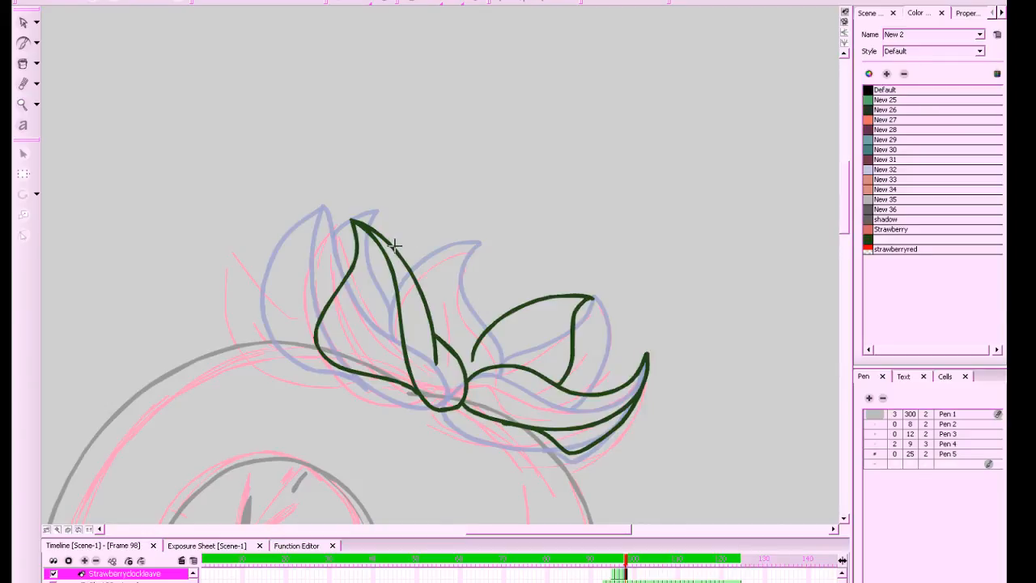
pyautogui.moveTo(394, 245)
pyautogui.mouseDown()
pyautogui.moveTo(426, 227)
pyautogui.moveTo(414, 244)
pyautogui.moveTo(471, 325)
pyautogui.moveTo(469, 372)
pyautogui.mouseUp()
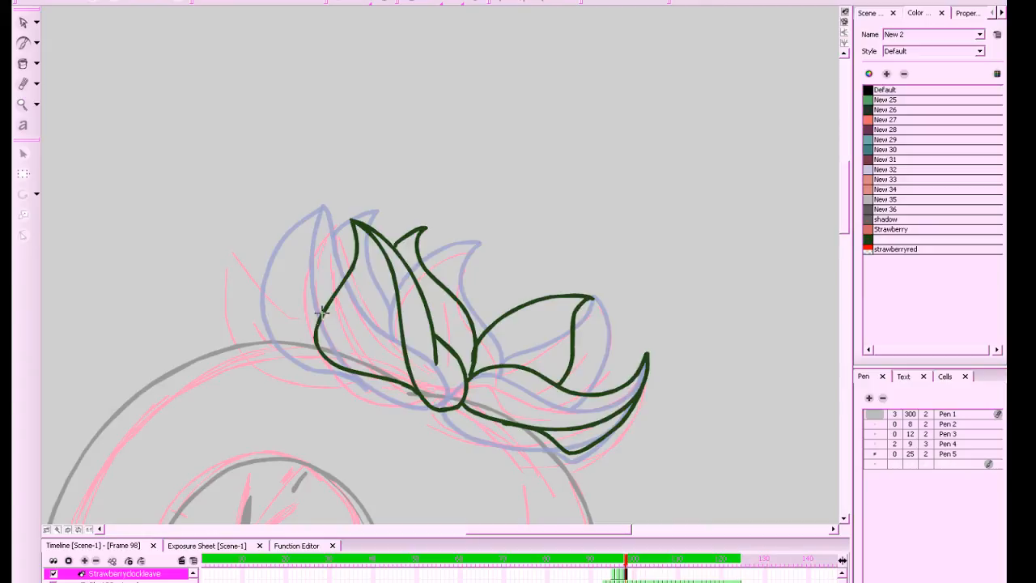
pyautogui.moveTo(332, 214)
pyautogui.mouseDown()
pyautogui.moveTo(325, 309)
pyautogui.moveTo(338, 213)
pyautogui.moveTo(306, 269)
pyautogui.moveTo(318, 318)
pyautogui.mouseUp()
pyautogui.hotkey('ctrl', 'z')
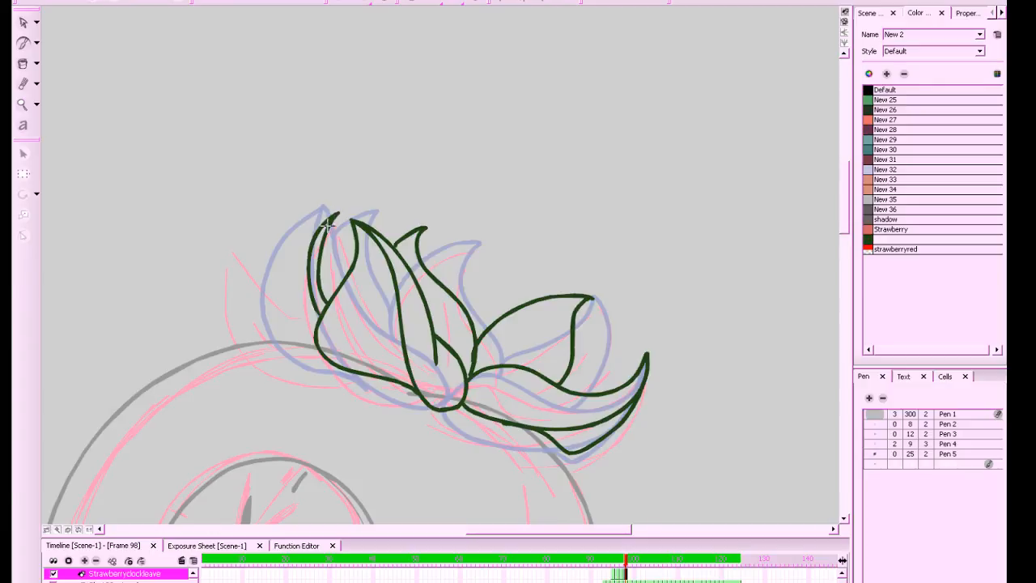
# Flip between frames 97 and 98 at a smaller zoom to check how the full leaf crown moves
pyautogui.press('1')
pyautogui.press('1')
pyautogui.press('1')
pyautogui.press('1')
pyautogui.press('1')
pyautogui.press('1')
pyautogui.press(',')
pyautogui.press('.')
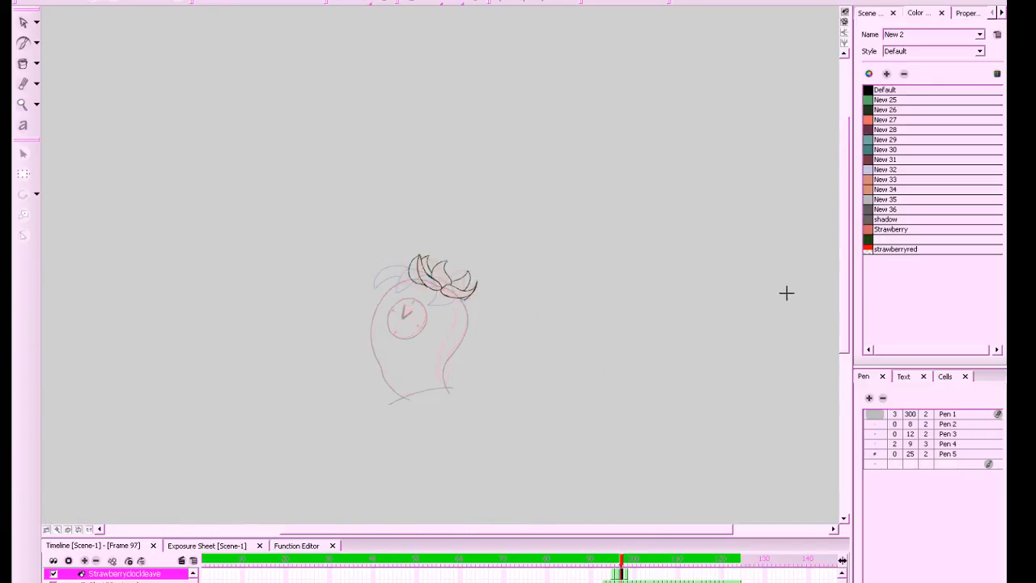
pyautogui.press(',')
pyautogui.press('.')
# Move to frame 99 on the Strawberryclockleave layer and save the scene
pyautogui.press('+')
pyautogui.press('+')
pyautogui.click(632, 565)
pyautogui.press('2')
pyautogui.moveTo(696, 426)
pyautogui.mouseDown()
pyautogui.moveTo(713, 427)
pyautogui.moveTo(709, 411)
pyautogui.mouseUp()
pyautogui.press('+')
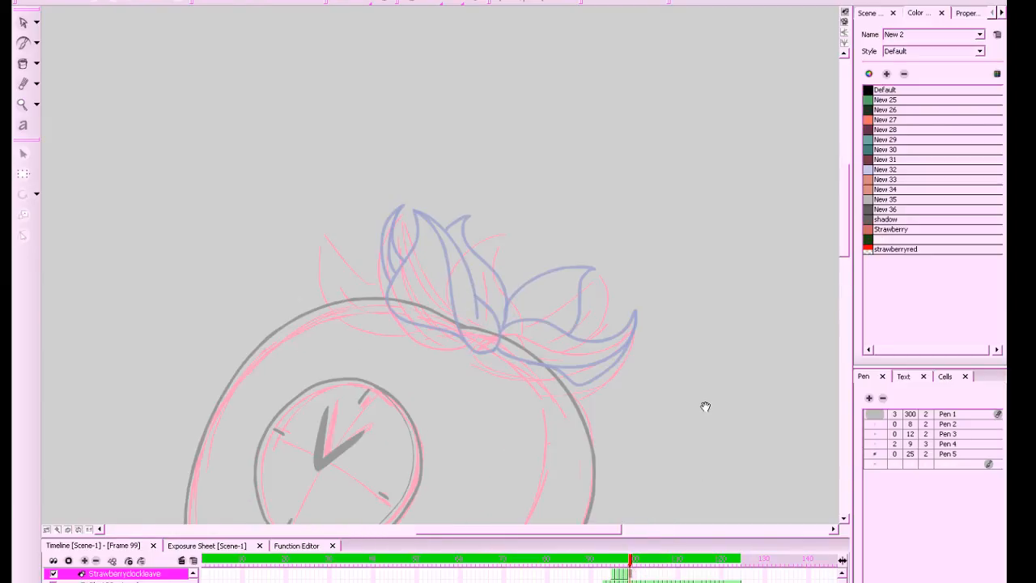
pyautogui.press('+')
pyautogui.press('+')
pyautogui.press('+')
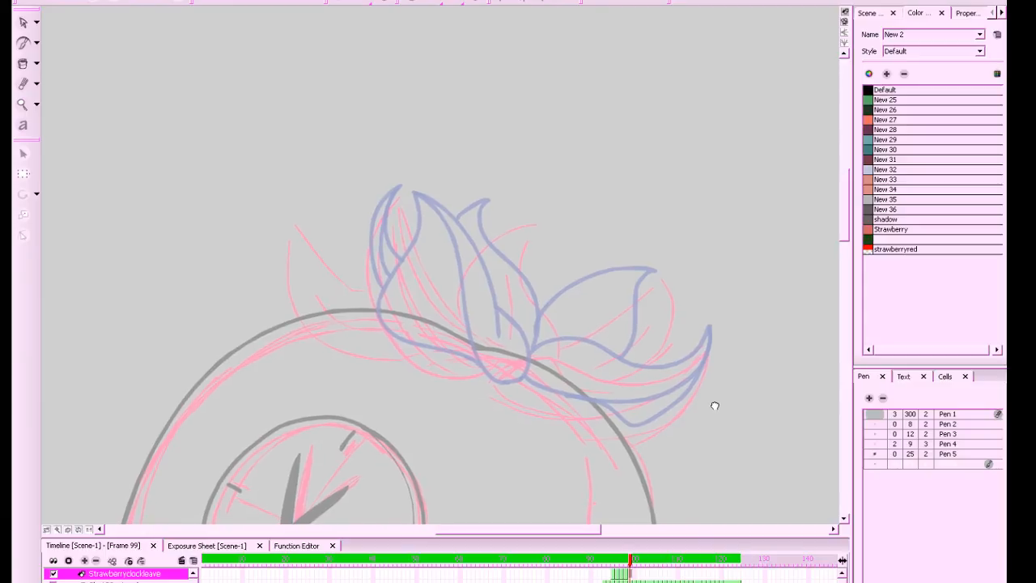
pyautogui.hotkey('ctrl', 's')
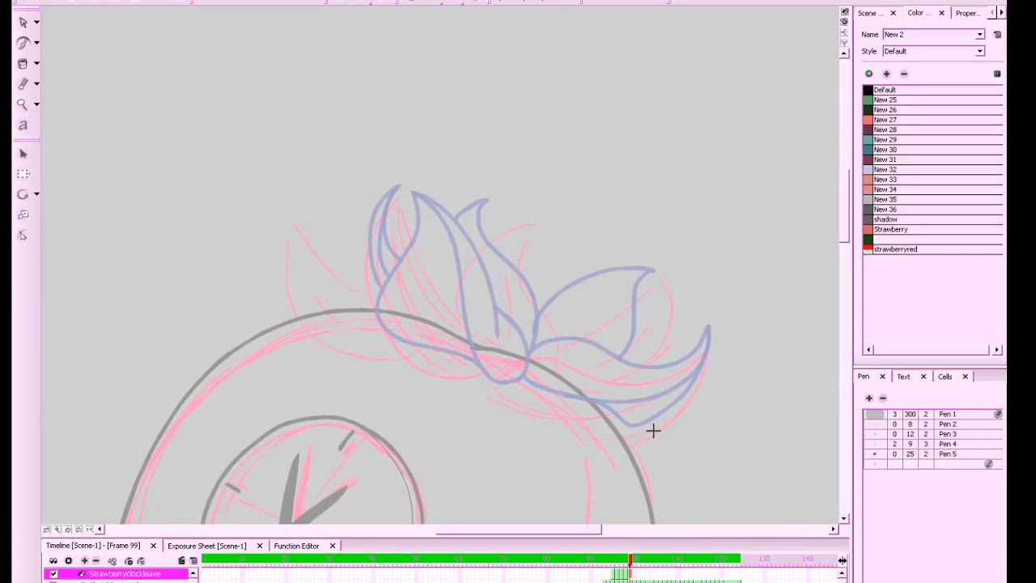
# Compare frame 99 with the drawings before it and extend the onion skin to two previous drawings
pyautogui.moveTo(649, 435); pyautogui.dragTo(666, 431)
pyautogui.moveTo(538, 414); pyautogui.dragTo(572, 382)
pyautogui.click(629, 560)
pyautogui.moveTo(630, 564); pyautogui.dragTo(632, 565)
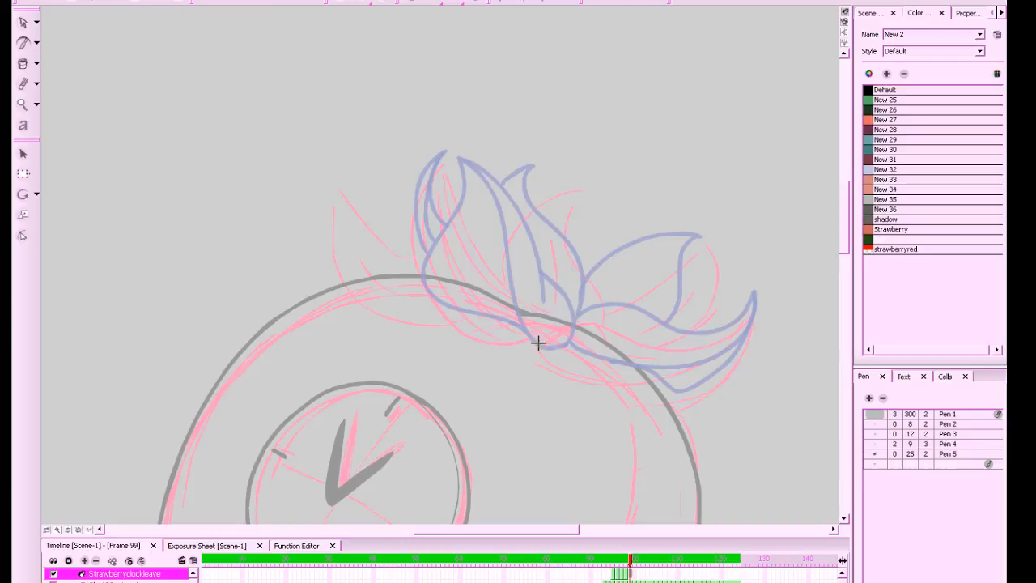
pyautogui.press(',')
pyautogui.press(',')
pyautogui.press('.')
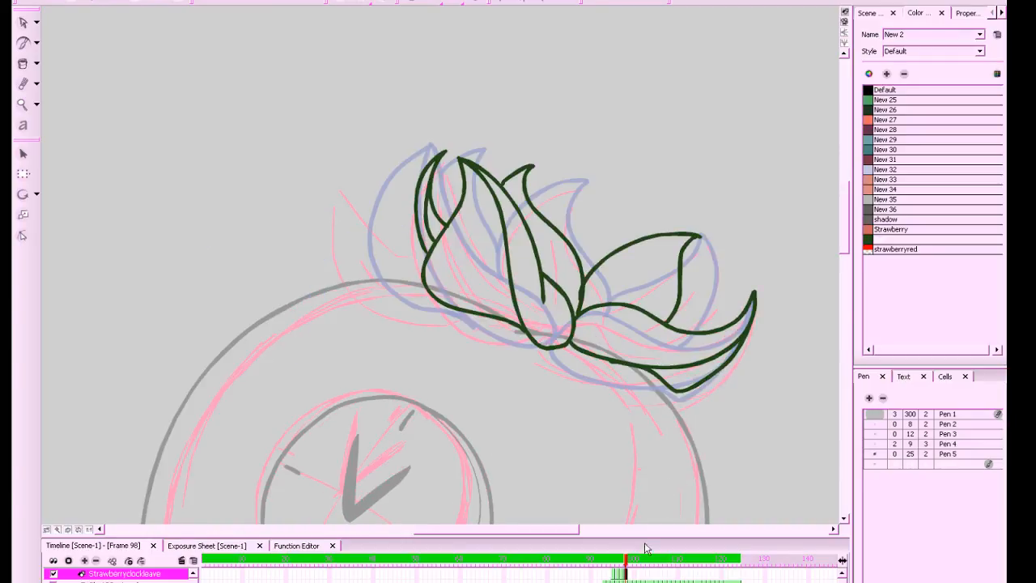
pyautogui.click(631, 574)
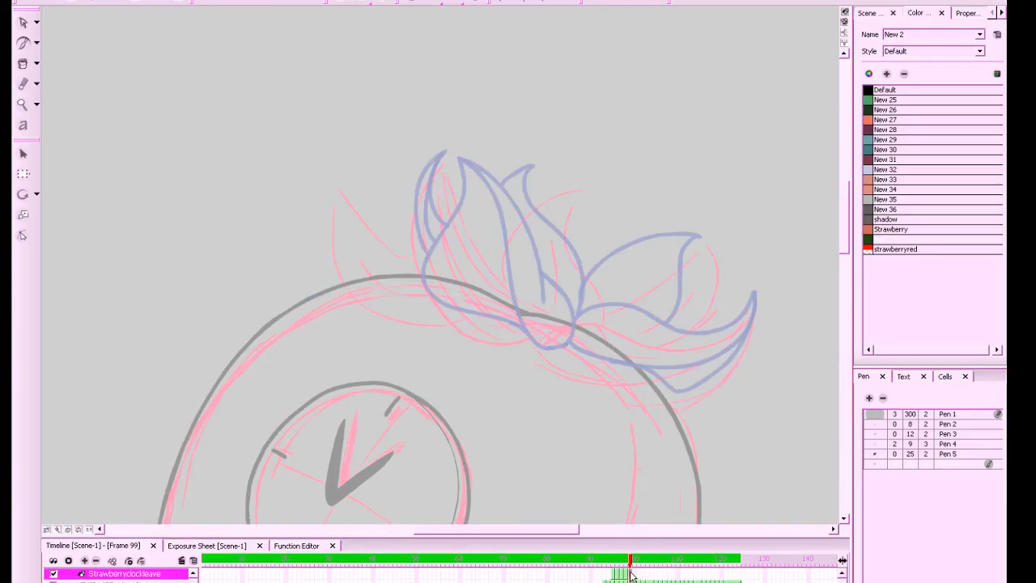
pyautogui.click(439, 5)
pyautogui.click(459, 61)
# Ink the front clock-side leaf's outer edge and centre line in frame 99, curling its tip away from the clock
pyautogui.moveTo(551, 334)
pyautogui.mouseDown()
pyautogui.moveTo(482, 328)
pyautogui.moveTo(445, 291)
pyautogui.moveTo(437, 226)
pyautogui.moveTo(474, 171)
pyautogui.moveTo(506, 166)
pyautogui.mouseUp()
pyautogui.hotkey('ctrl', 'z')
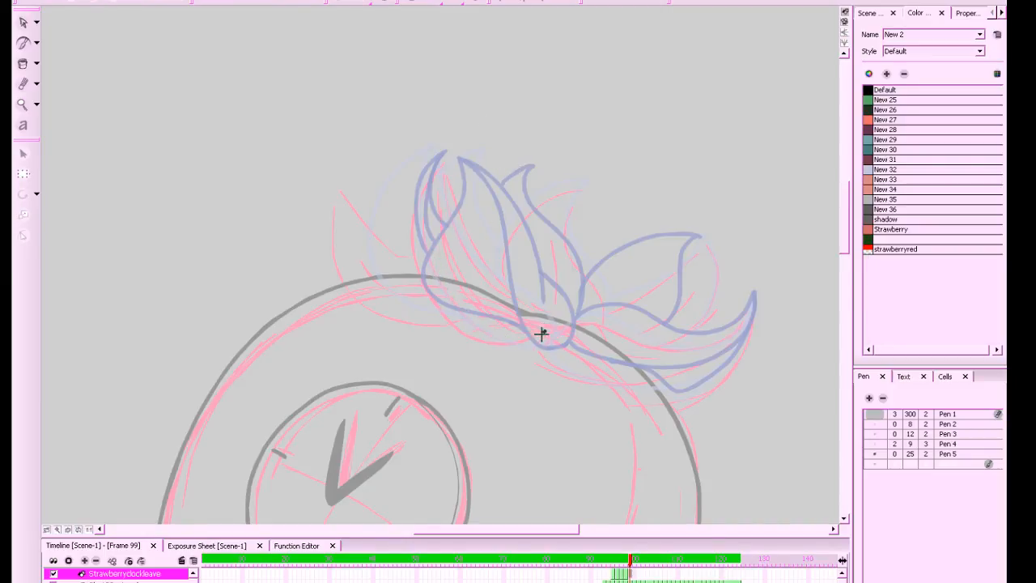
pyautogui.moveTo(541, 334)
pyautogui.mouseDown()
pyautogui.moveTo(440, 254)
pyautogui.moveTo(531, 178)
pyautogui.moveTo(410, 267)
pyautogui.moveTo(473, 328)
pyautogui.mouseUp()
pyautogui.press(',')
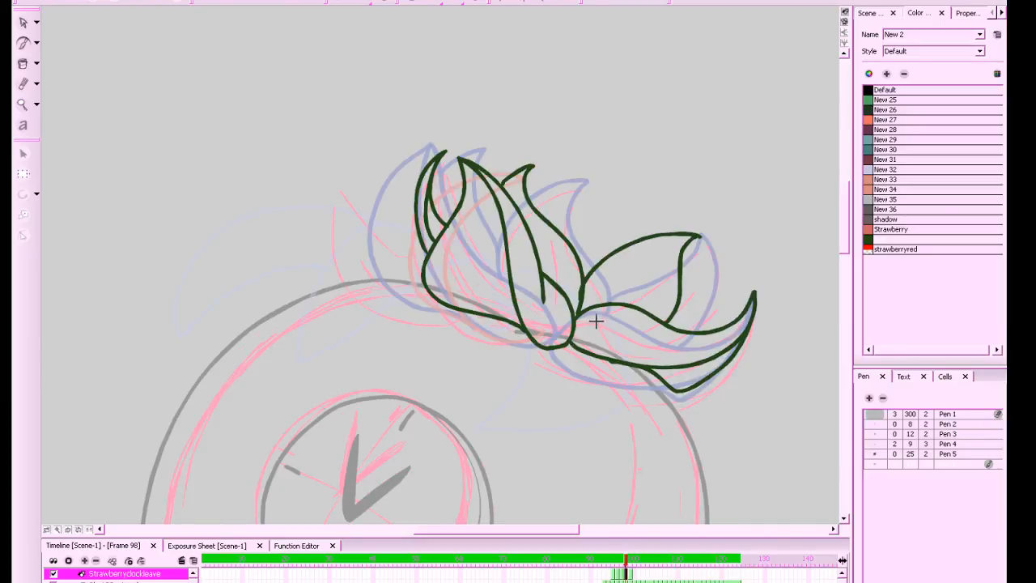
pyautogui.press('.')
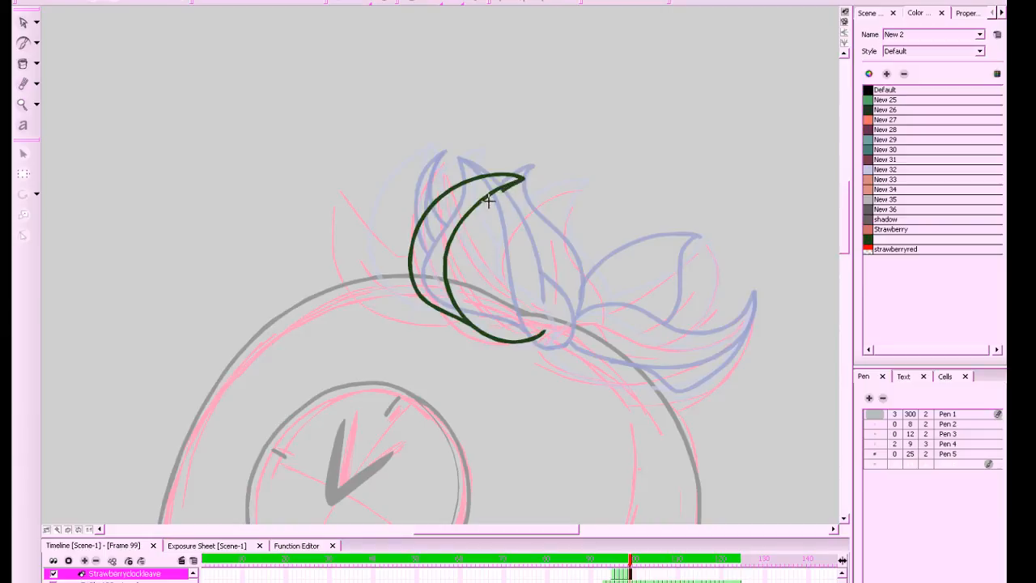
# Ink the front clock-side leaf's far edge in frame 99 with a small fold leading into a rounded base
pyautogui.moveTo(488, 201)
pyautogui.mouseDown()
pyautogui.moveTo(467, 260)
pyautogui.moveTo(497, 286)
pyautogui.moveTo(540, 300)
pyautogui.moveTo(547, 340)
pyautogui.mouseUp()
pyautogui.press(',')
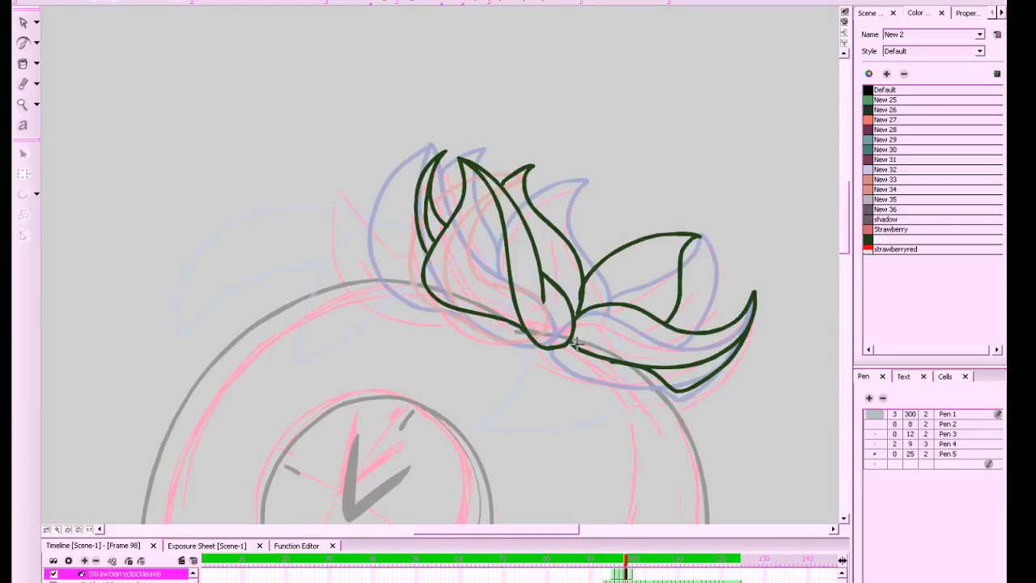
pyautogui.press('.')
pyautogui.moveTo(486, 201); pyautogui.dragTo(484, 287)
pyautogui.hotkey('ctrl', 'z')
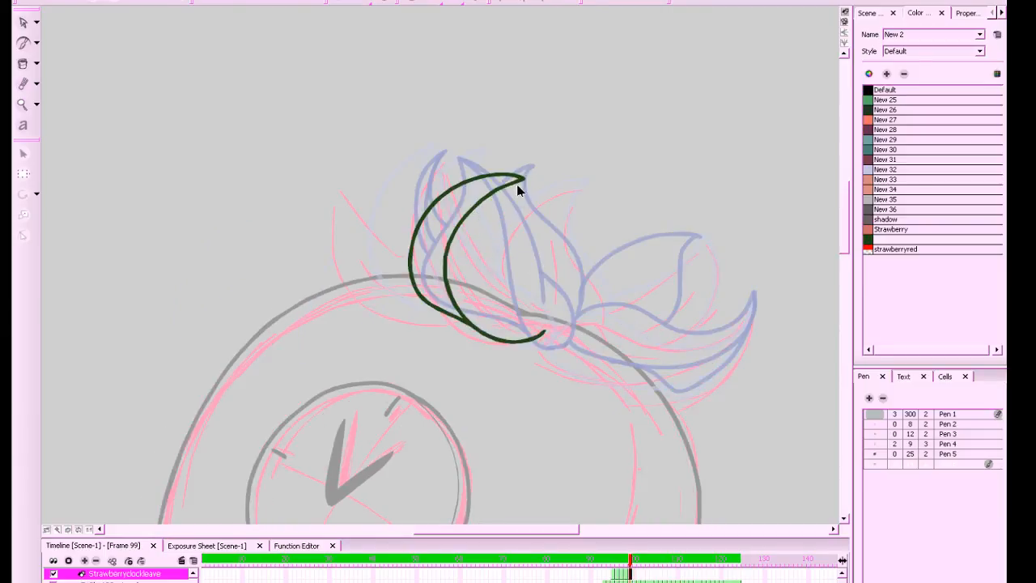
pyautogui.moveTo(523, 179)
pyautogui.mouseDown()
pyautogui.moveTo(509, 189)
pyautogui.moveTo(490, 286)
pyautogui.moveTo(548, 291)
pyautogui.moveTo(536, 338)
pyautogui.mouseUp()
pyautogui.press(',')
pyautogui.press('.')
pyautogui.hotkey('ctrl', 'z')
pyautogui.moveTo(483, 266)
pyautogui.mouseDown()
pyautogui.moveTo(538, 286)
pyautogui.moveTo(519, 347)
pyautogui.mouseUp()
pyautogui.press(',')
pyautogui.press('.')
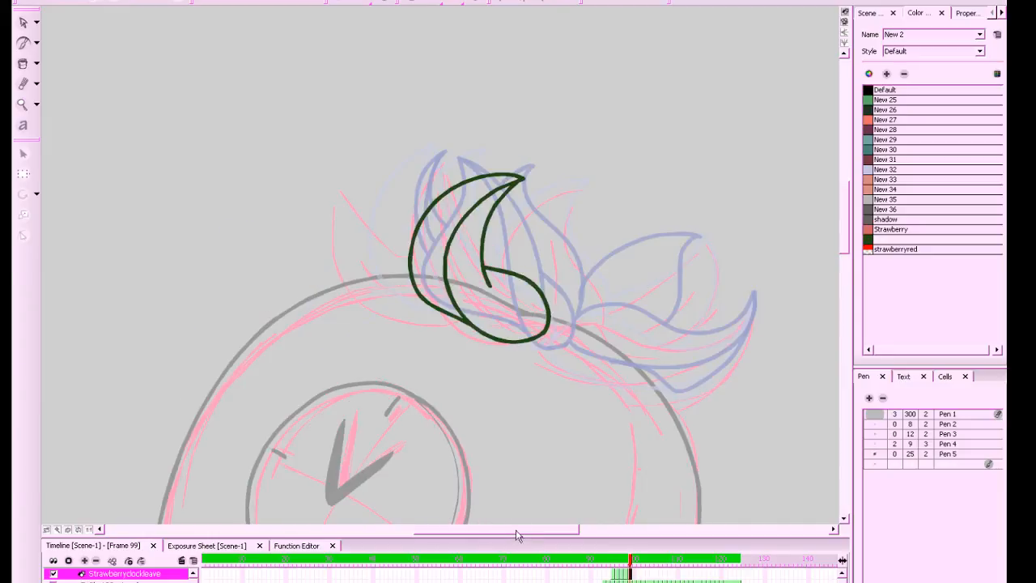
# Flip through frames 97 to 99 to check how the front clock-side leaf swings
pyautogui.moveTo(747, 405); pyautogui.dragTo(596, 424)
pyautogui.press(',')
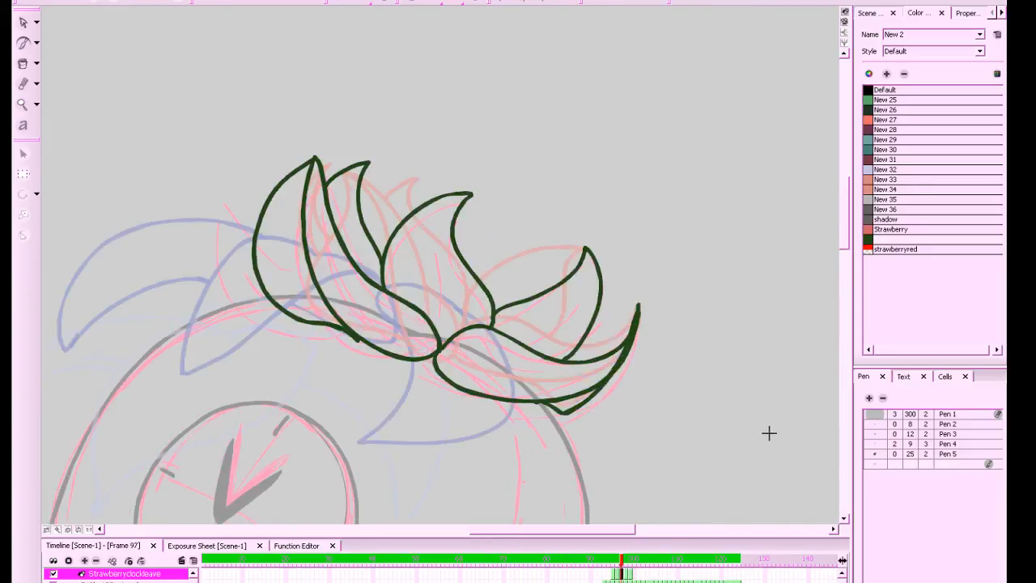
pyautogui.press('.')
pyautogui.press(',')
pyautogui.press('.')
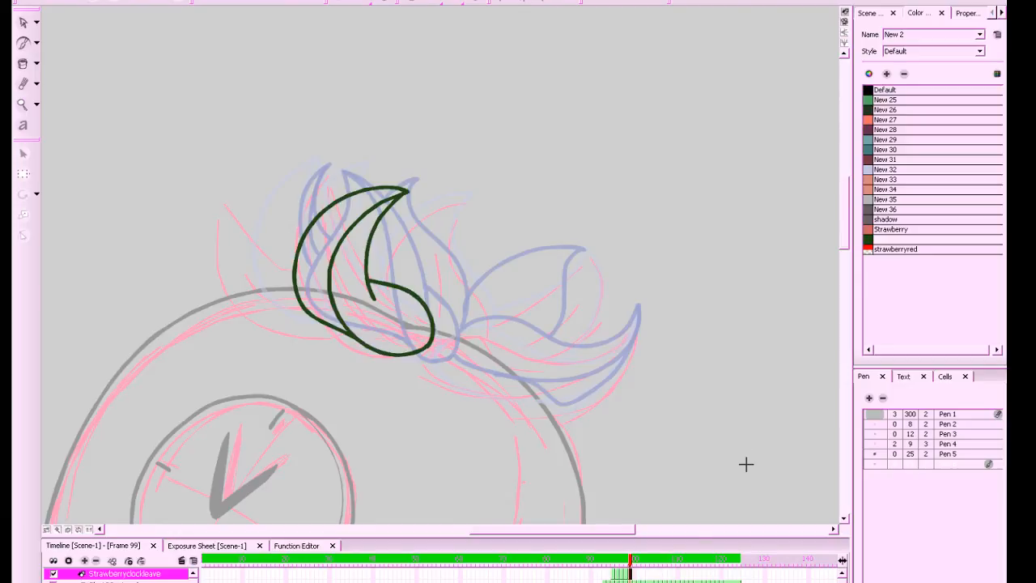
pyautogui.press(',')
pyautogui.press('.')
pyautogui.press(',')
pyautogui.press(',')
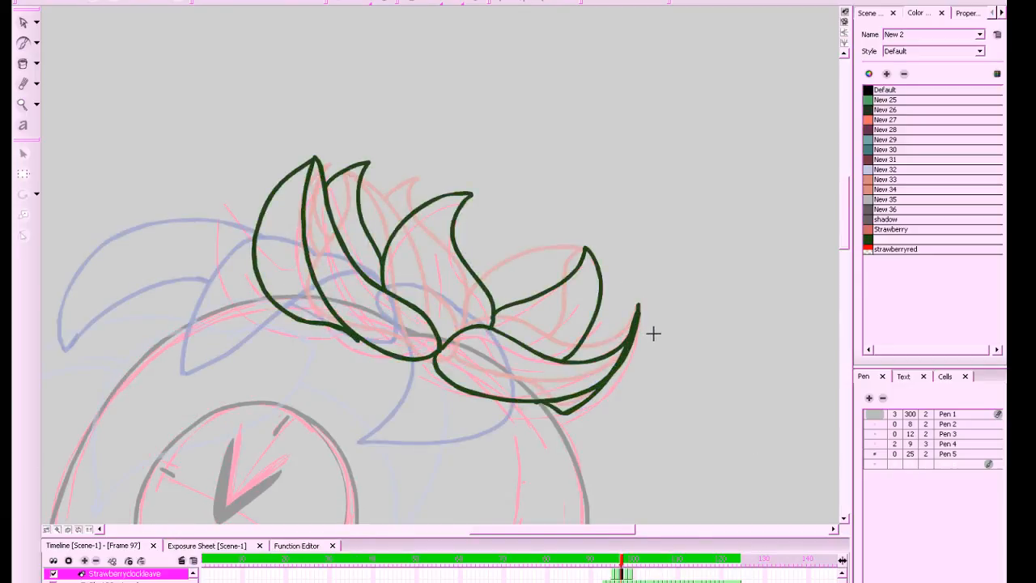
pyautogui.press('.')
pyautogui.press('.')
pyautogui.press(',')
pyautogui.press('.')
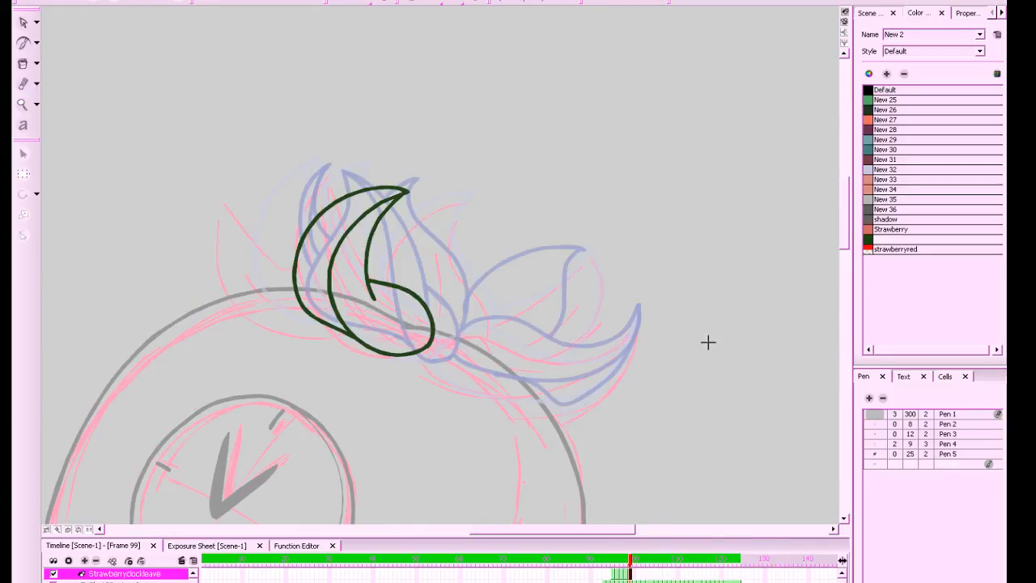
pyautogui.hotkey('ctrl', 'z')
pyautogui.press(',')
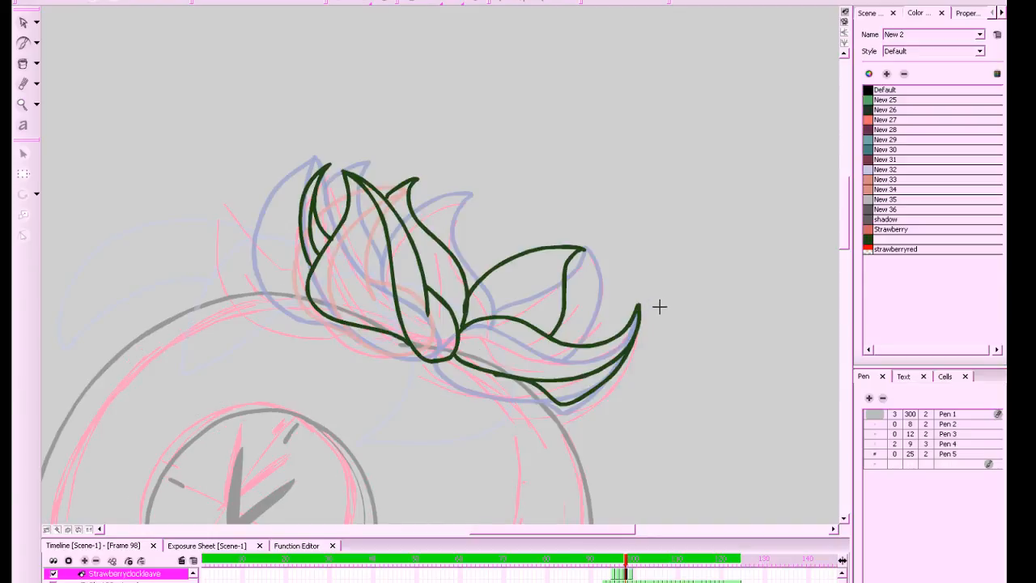
pyautogui.press('.')
pyautogui.press(',')
pyautogui.press('.')
pyautogui.press('.')
# Ink the centre line and folded underside of the front leaf pointing away from the clock in frame 99
pyautogui.moveTo(429, 342)
pyautogui.mouseDown()
pyautogui.moveTo(474, 393)
pyautogui.moveTo(552, 366)
pyautogui.moveTo(619, 318)
pyautogui.moveTo(651, 301)
pyautogui.mouseUp()
pyautogui.press(',')
pyautogui.press('.')
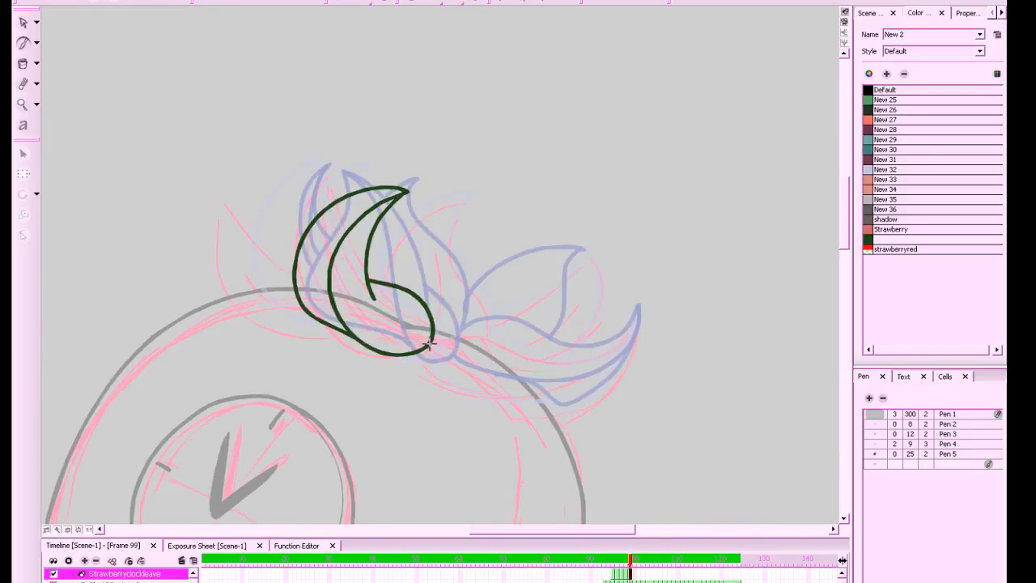
pyautogui.moveTo(424, 340)
pyautogui.mouseDown()
pyautogui.moveTo(517, 375)
pyautogui.moveTo(597, 320)
pyautogui.moveTo(646, 302)
pyautogui.mouseUp()
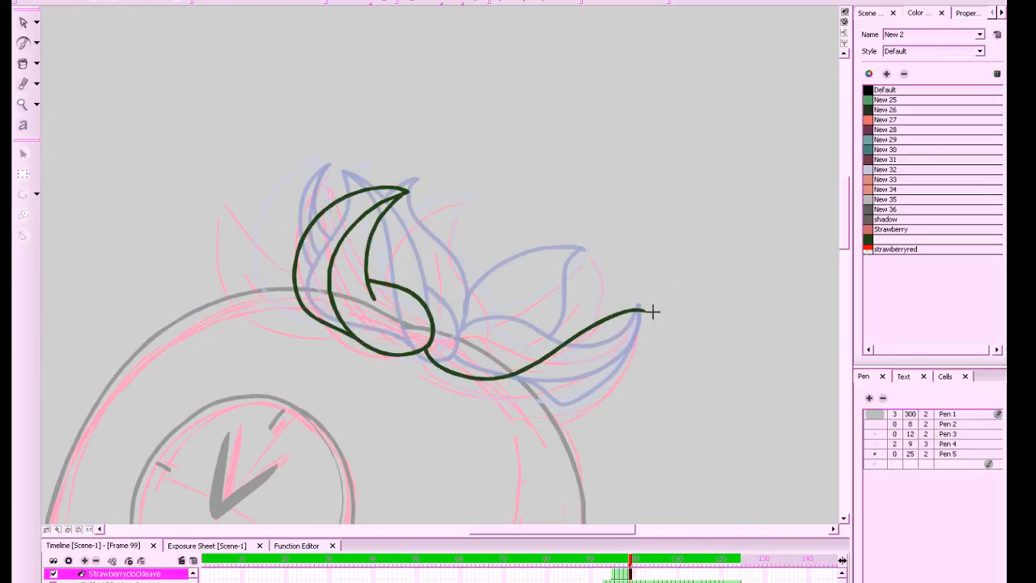
pyautogui.press('.')
pyautogui.press(',')
pyautogui.moveTo(630, 310)
pyautogui.mouseDown()
pyautogui.moveTo(605, 319)
pyautogui.moveTo(549, 379)
pyautogui.moveTo(493, 382)
pyautogui.mouseUp()
pyautogui.hotkey('ctrl', 'z')
pyautogui.moveTo(630, 309)
pyautogui.mouseDown()
pyautogui.moveTo(529, 380)
pyautogui.moveTo(491, 381)
pyautogui.mouseUp()
# Select the two lower strokes of the front leaf pointing away from the clock and shift its tip slightly downward
pyautogui.press('1')
pyautogui.press('1')
pyautogui.press('1')
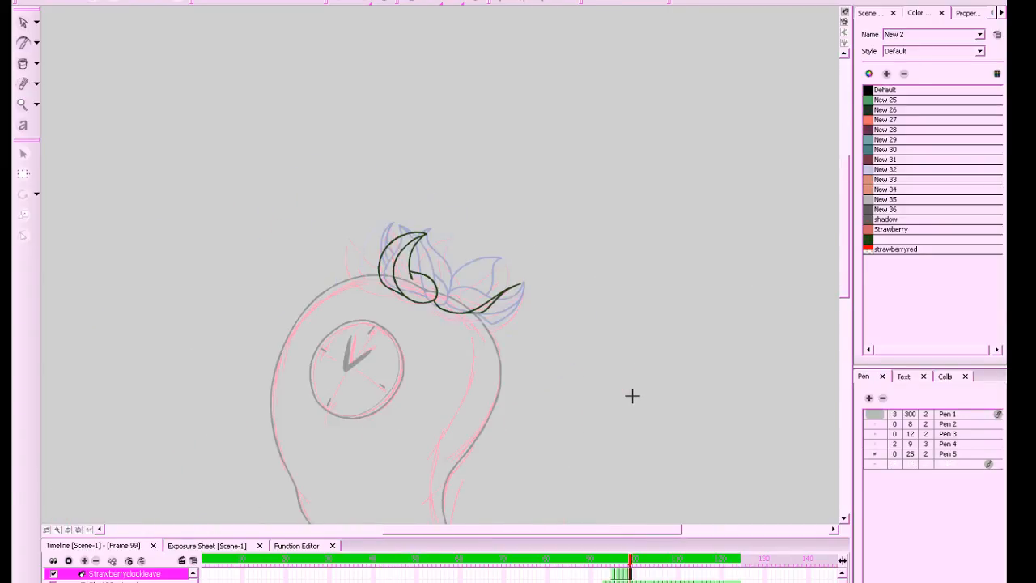
pyautogui.press(',')
pyautogui.press('.')
pyautogui.click(27, 23)
pyautogui.press('2')
pyautogui.press('2')
pyautogui.press('2')
pyautogui.moveTo(629, 244); pyautogui.dragTo(459, 422)
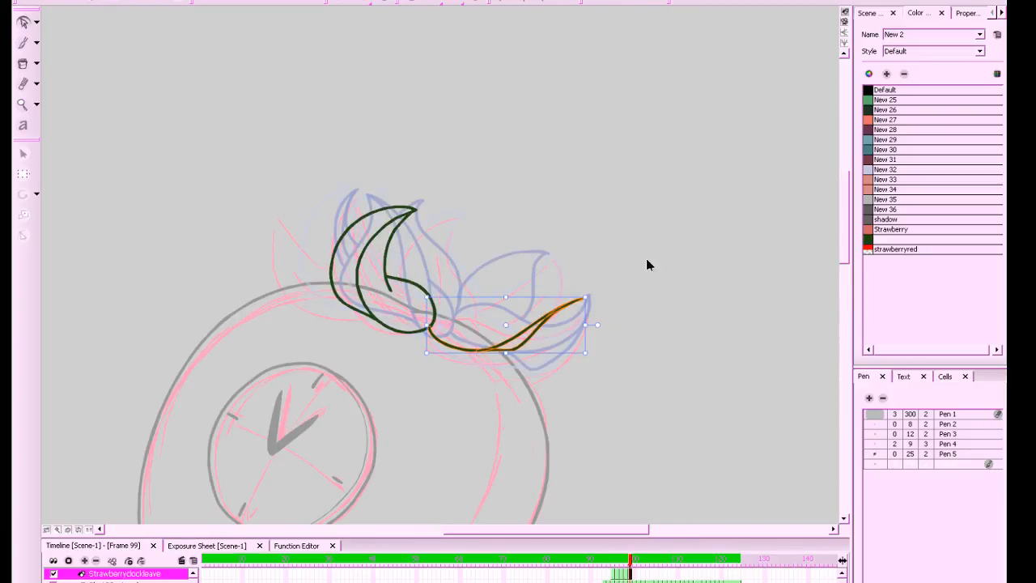
pyautogui.moveTo(586, 327); pyautogui.dragTo(588, 334)
pyautogui.click(633, 306)
pyautogui.press(',')
pyautogui.press('.')
# Ink the wavy upper edge of the front leaf pointing away from the clock in frame 99 and compare it with frame 98
pyautogui.hotkey('alt', 'b')
pyautogui.moveTo(434, 306)
pyautogui.mouseDown()
pyautogui.moveTo(525, 311)
pyautogui.moveTo(592, 306)
pyautogui.moveTo(519, 300)
pyautogui.moveTo(480, 326)
pyautogui.moveTo(473, 294)
pyautogui.moveTo(426, 294)
pyautogui.mouseUp()
pyautogui.press('1')
pyautogui.press('1')
pyautogui.press('1')
pyautogui.press('1')
pyautogui.press('1')
pyautogui.press(',')
pyautogui.press('.')
pyautogui.press(',')
pyautogui.press('.')
# Save the scene and close the gap between the bases of the two front leaves in frame 99
pyautogui.press('2')
pyautogui.press('2')
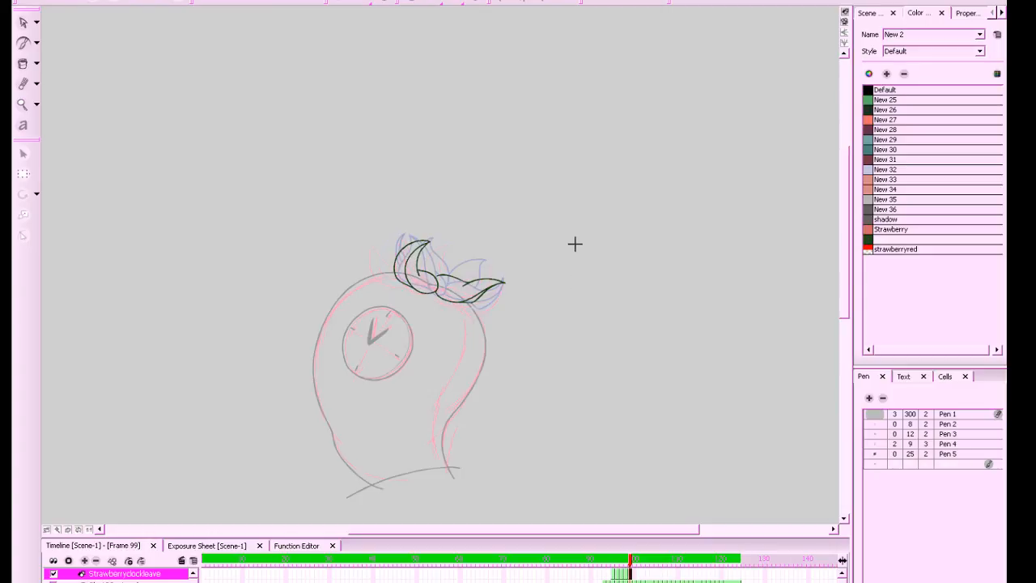
pyautogui.moveTo(616, 272); pyautogui.dragTo(623, 282)
pyautogui.press('2')
pyautogui.press('2')
pyautogui.press('2')
pyautogui.press('2')
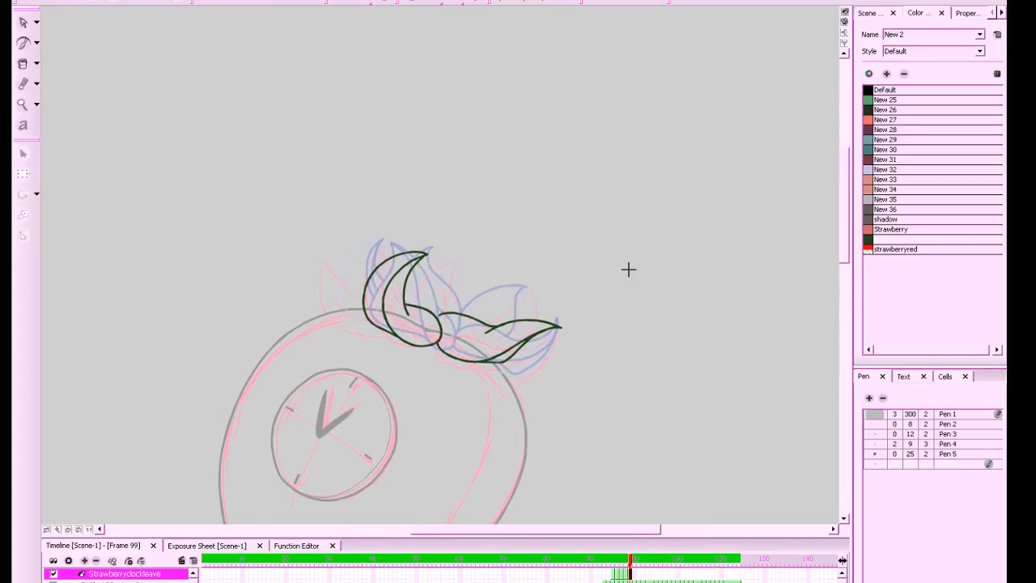
pyautogui.hotkey('ctrl', 's')
pyautogui.moveTo(584, 367); pyautogui.dragTo(665, 364)
pyautogui.press('2')
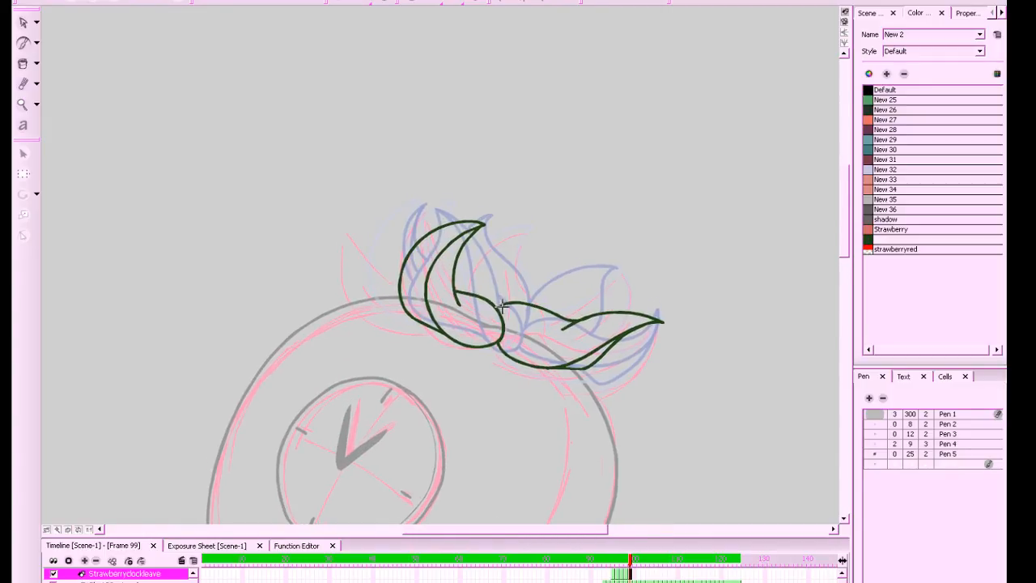
pyautogui.moveTo(500, 305); pyautogui.dragTo(497, 311)
pyautogui.moveTo(618, 302); pyautogui.dragTo(591, 319)
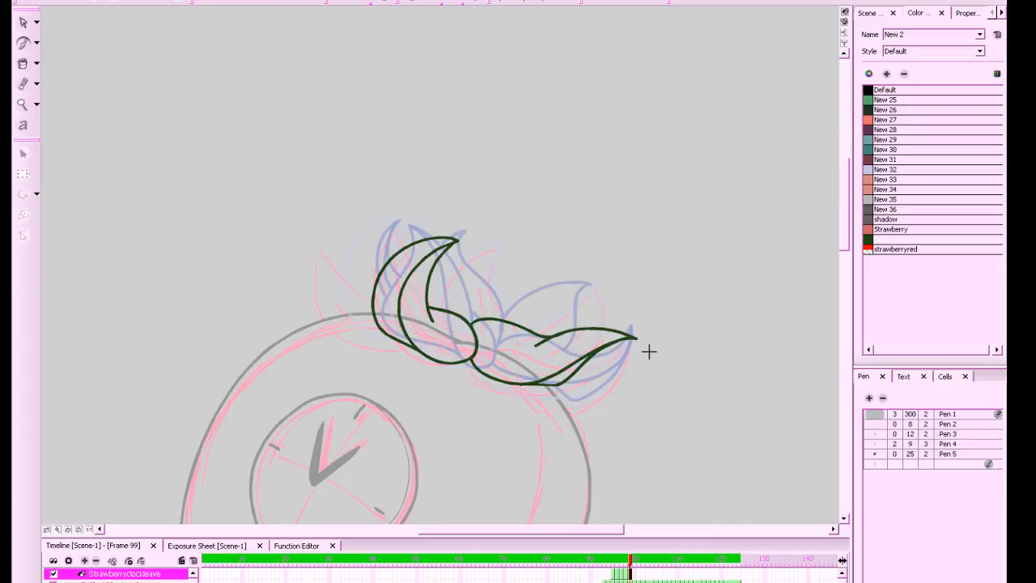
# Flip through frames 97 to 99 to examine the rear leaves' motion against the new front leaves
pyautogui.press(',')
pyautogui.press('.')
pyautogui.press(',')
pyautogui.press('.')
pyautogui.press(',')
pyautogui.press(',')
pyautogui.press('.')
pyautogui.press('.')
pyautogui.press(',')
pyautogui.press('.')
# Ink the rear leaf pointing away from the clock in frame 99 with an upturned tip
pyautogui.moveTo(575, 283); pyautogui.dragTo(573, 333)
pyautogui.press(',')
pyautogui.press('.')
pyautogui.moveTo(571, 282); pyautogui.dragTo(479, 319)
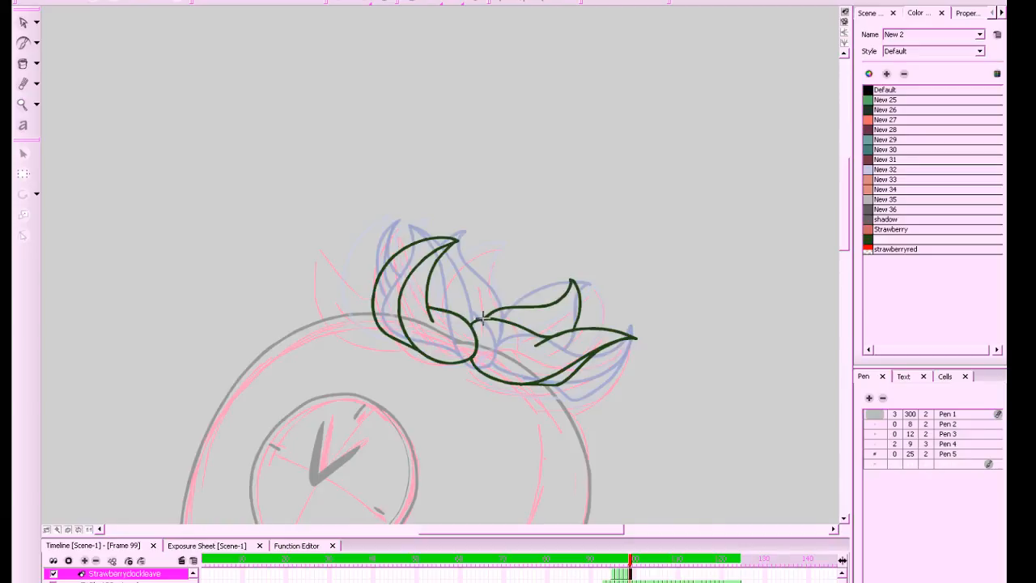
# Flip frame 99 against the previous frames to check the new rear leaf and the middle leaf's path
pyautogui.press(',')
pyautogui.press('.')
pyautogui.press(',')
pyautogui.press('.')
pyautogui.press(',')
pyautogui.press(',')
pyautogui.press('.')
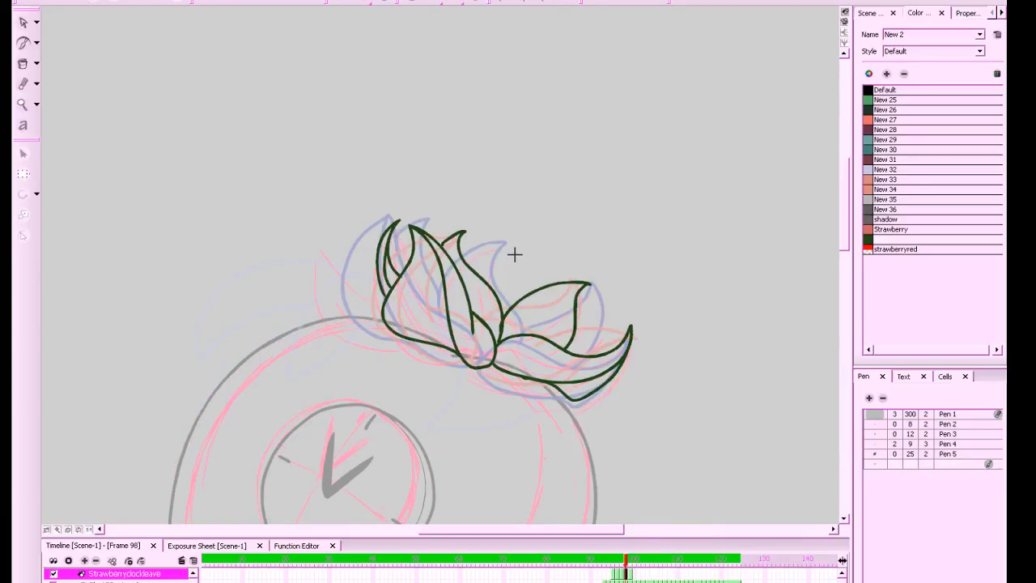
pyautogui.press('.')
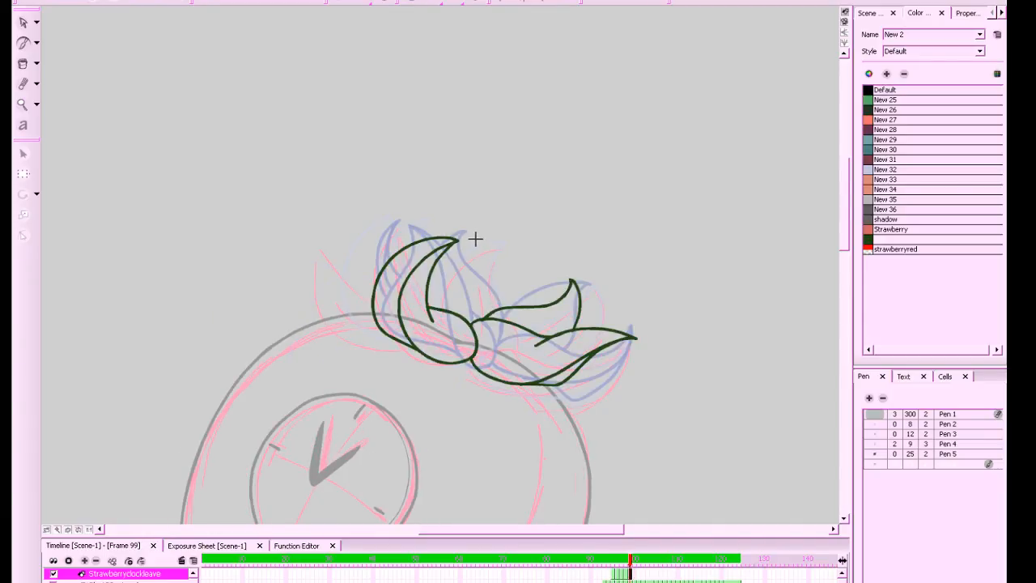
# Ink both edges of the middle rear leaf in frame 99 and compare it with frame 98
pyautogui.moveTo(475, 239); pyautogui.dragTo(498, 312)
pyautogui.press(',')
pyautogui.press('.')
pyautogui.moveTo(475, 239)
pyautogui.mouseDown()
pyautogui.moveTo(473, 261)
pyautogui.moveTo(417, 306)
pyautogui.mouseUp()
pyautogui.press(',')
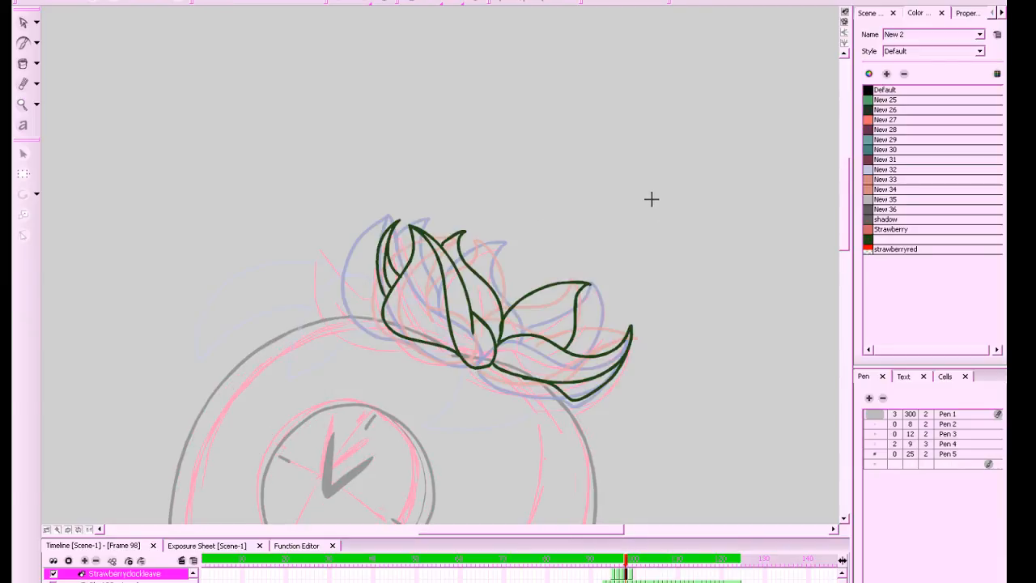
pyautogui.press('.')
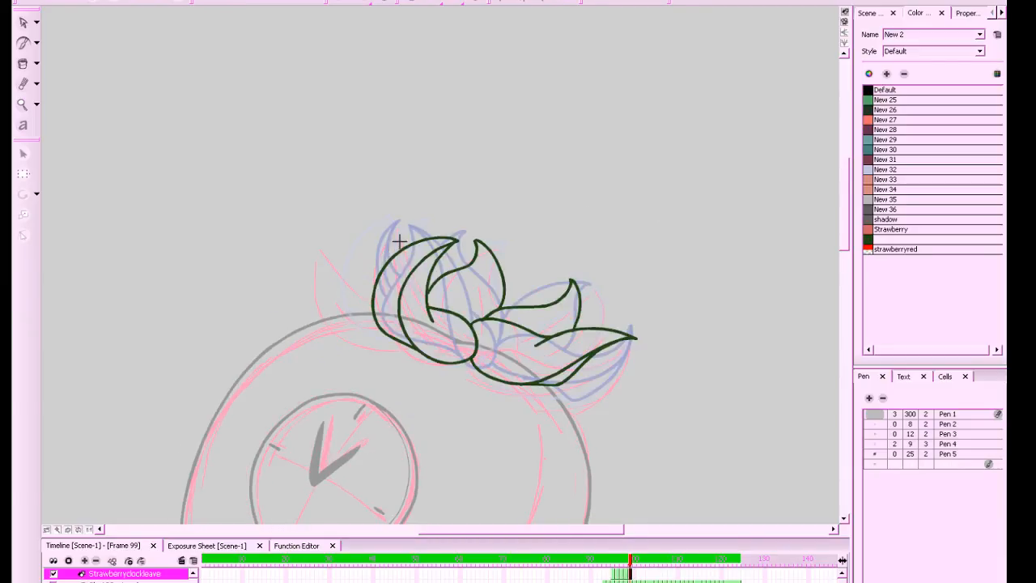
# Ink the small rear leaf tip showing behind the front clock-side leaf in frame 99
pyautogui.press(',')
pyautogui.press(',')
pyautogui.press('.')
pyautogui.press('.')
pyautogui.moveTo(410, 222)
pyautogui.mouseDown()
pyautogui.moveTo(386, 235)
pyautogui.moveTo(385, 259)
pyautogui.mouseUp()
pyautogui.hotkey('ctrl', 'z')
pyautogui.moveTo(409, 222); pyautogui.dragTo(378, 272)
pyautogui.scroll(-5, 409, 247)
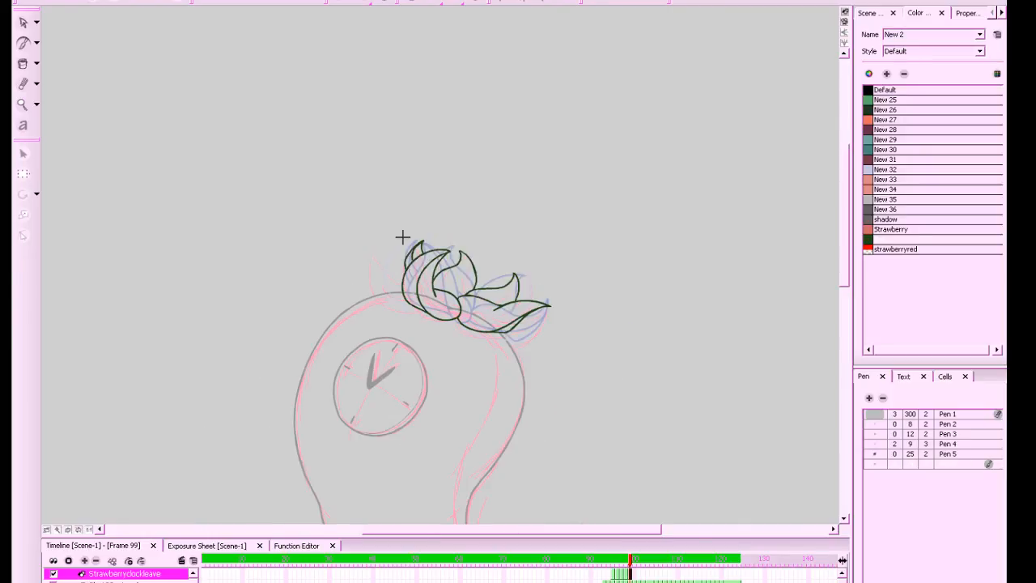
# Flip between frames 98, 99 and 100 to compare the inked leaves with the rough sketch
pyautogui.click(634, 561)
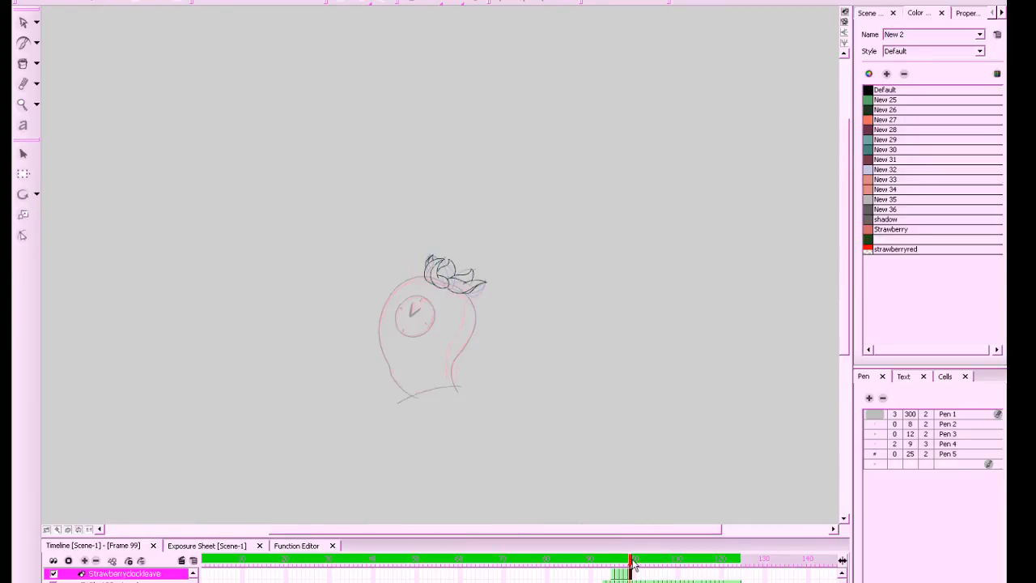
pyautogui.scroll(5, 670, 389)
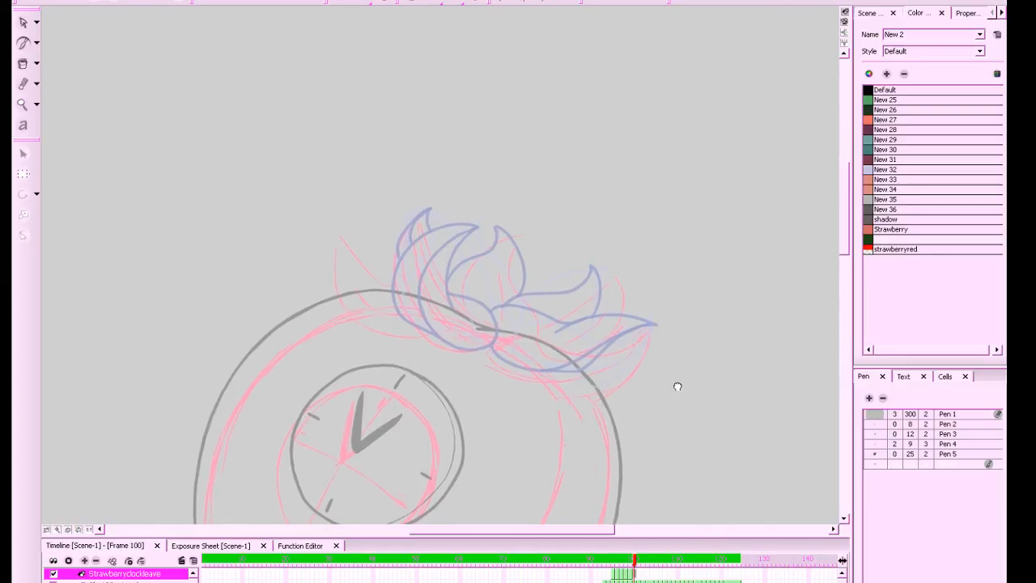
pyautogui.scroll(-1, 678, 386)
pyautogui.click(634, 561)
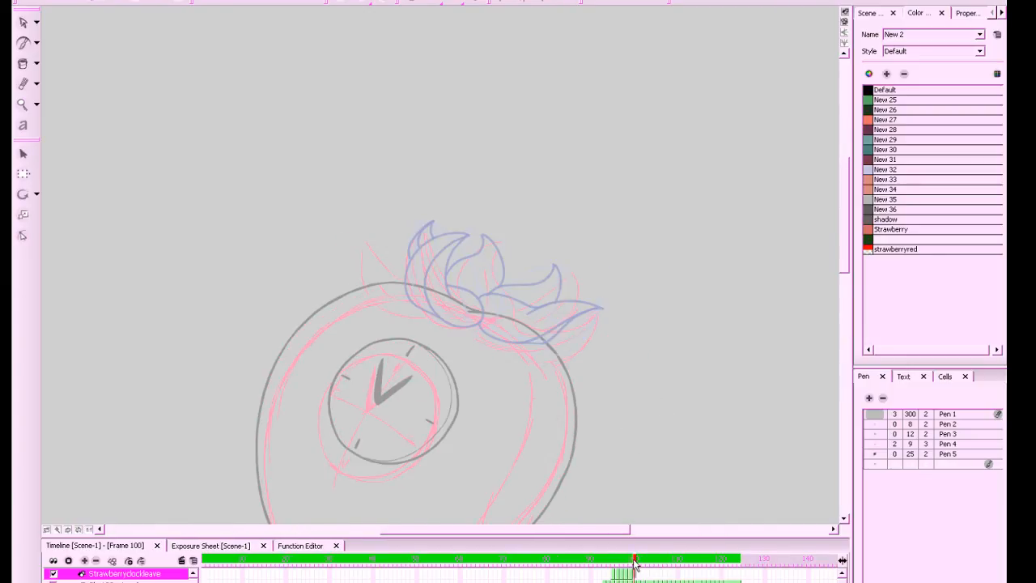
pyautogui.moveTo(670, 429); pyautogui.dragTo(679, 454)
pyautogui.press(',')
pyautogui.press(',')
pyautogui.press(',')
pyautogui.press(',')
pyautogui.press(',')
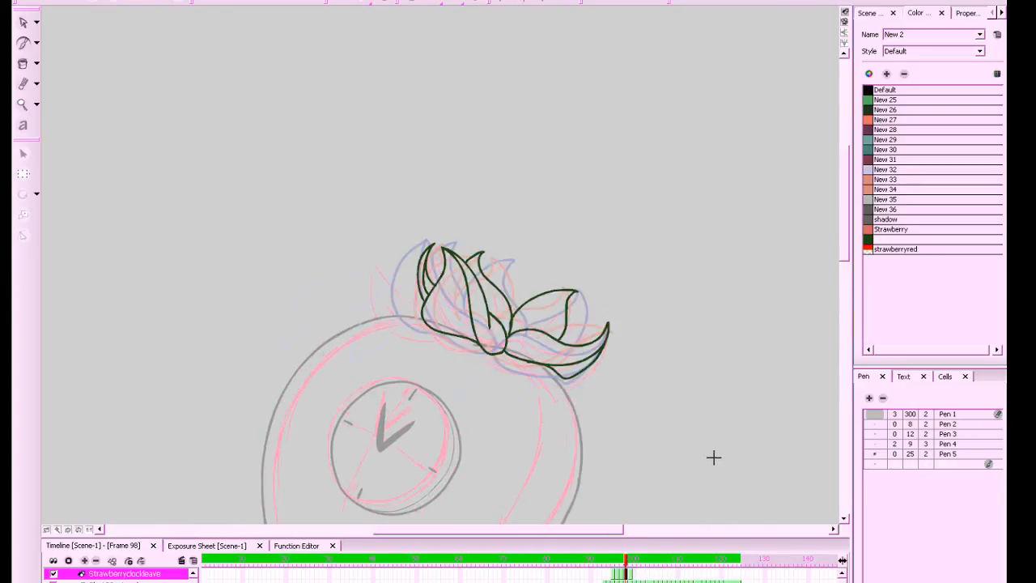
pyautogui.press('.')
pyautogui.press('.')
pyautogui.press('.')
pyautogui.press('.')
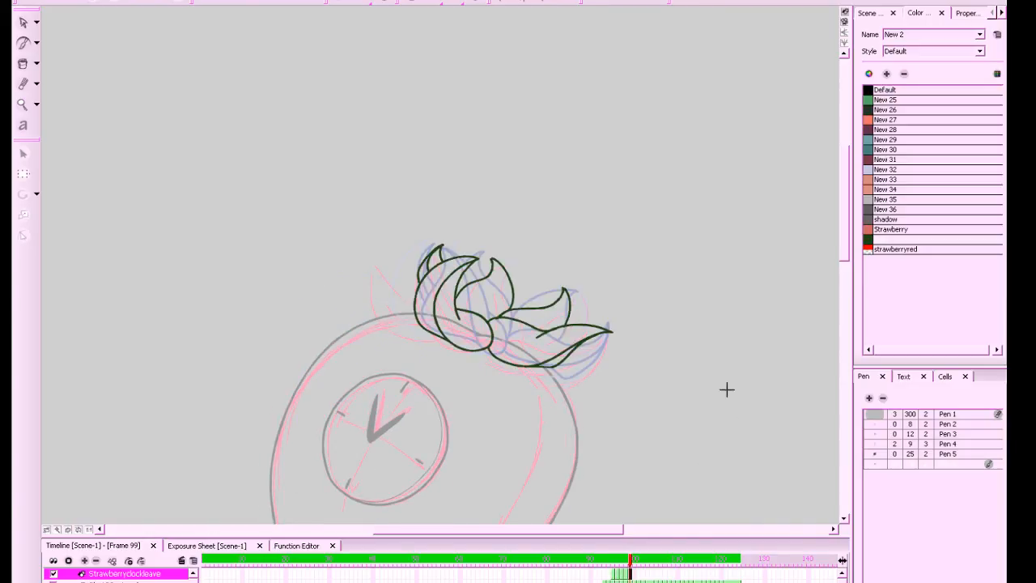
# Enlarge the whole leaf drawing in frame 99 slightly and compare it with frame 98
pyautogui.moveTo(230, 101); pyautogui.dragTo(697, 462)
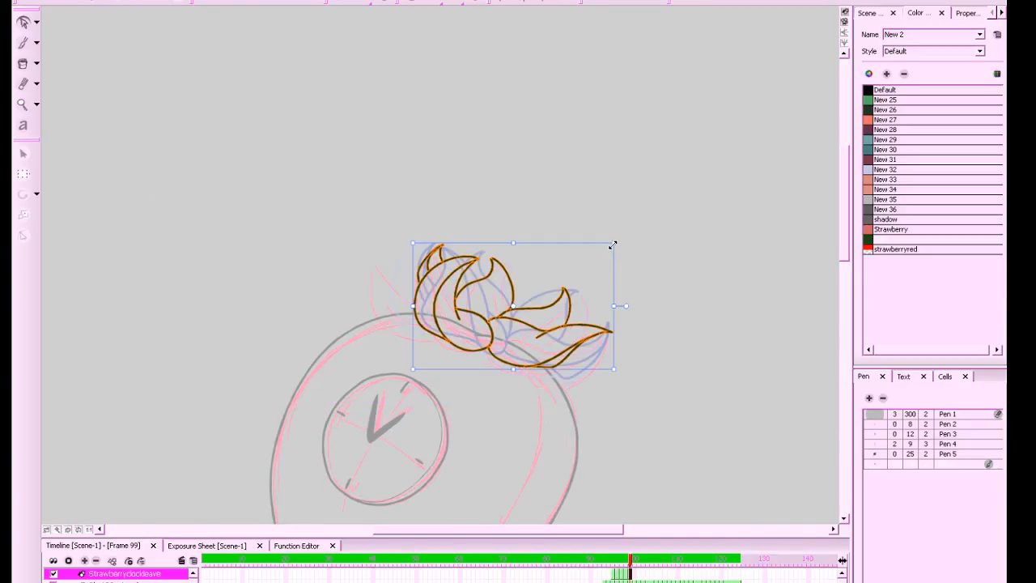
pyautogui.moveTo(617, 242); pyautogui.dragTo(624, 237)
pyautogui.click(684, 217)
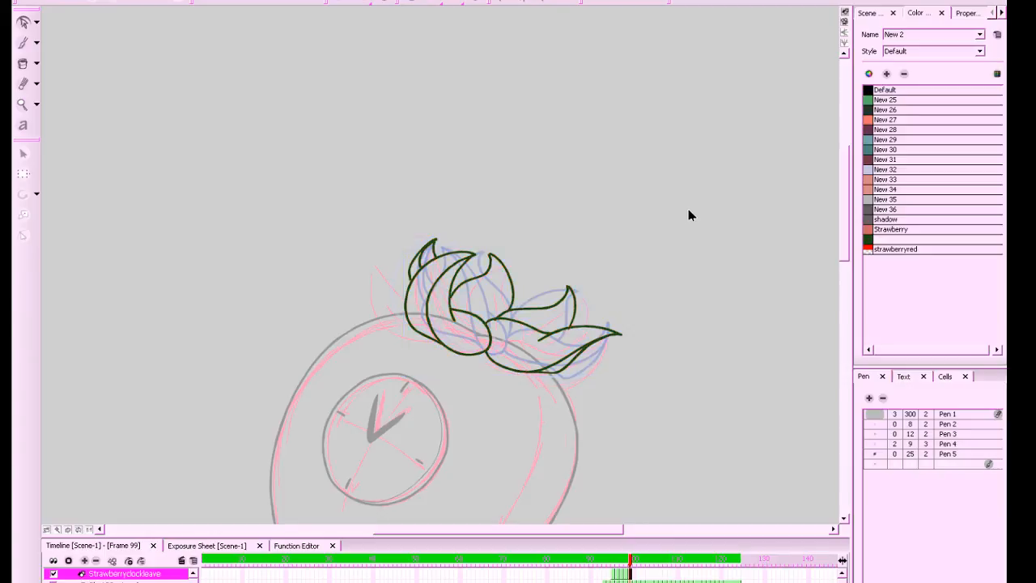
pyautogui.press(',')
pyautogui.press('.')
# Shift the whole leaf drawing in frame 98 slightly toward the clock side, enlarge it a little, and save the project
pyautogui.press(',')
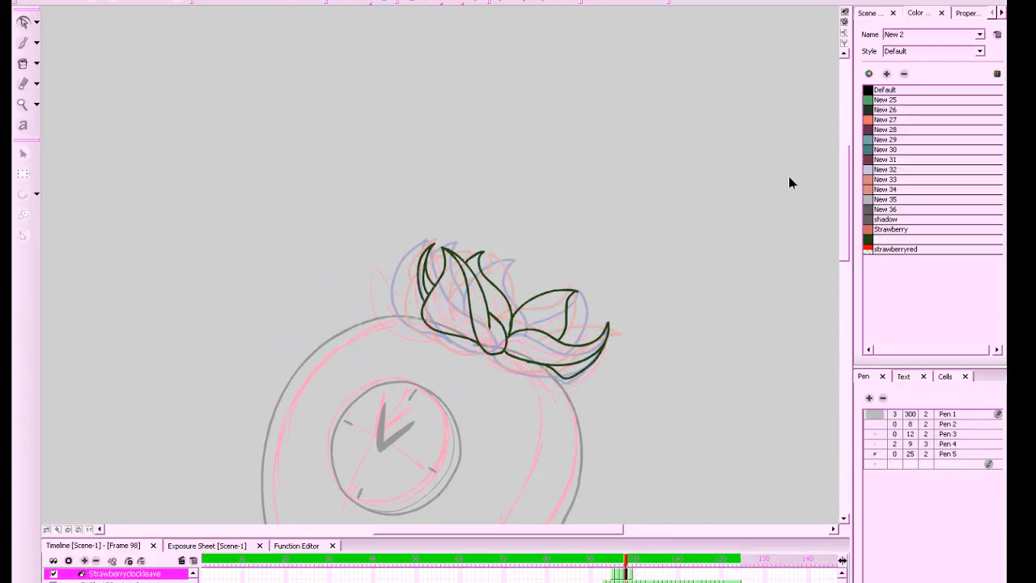
pyautogui.moveTo(759, 200)
pyautogui.mouseDown()
pyautogui.moveTo(521, 299)
pyautogui.moveTo(326, 437)
pyautogui.mouseUp()
pyautogui.moveTo(541, 361); pyautogui.dragTo(535, 359)
pyautogui.moveTo(604, 241); pyautogui.dragTo(611, 236)
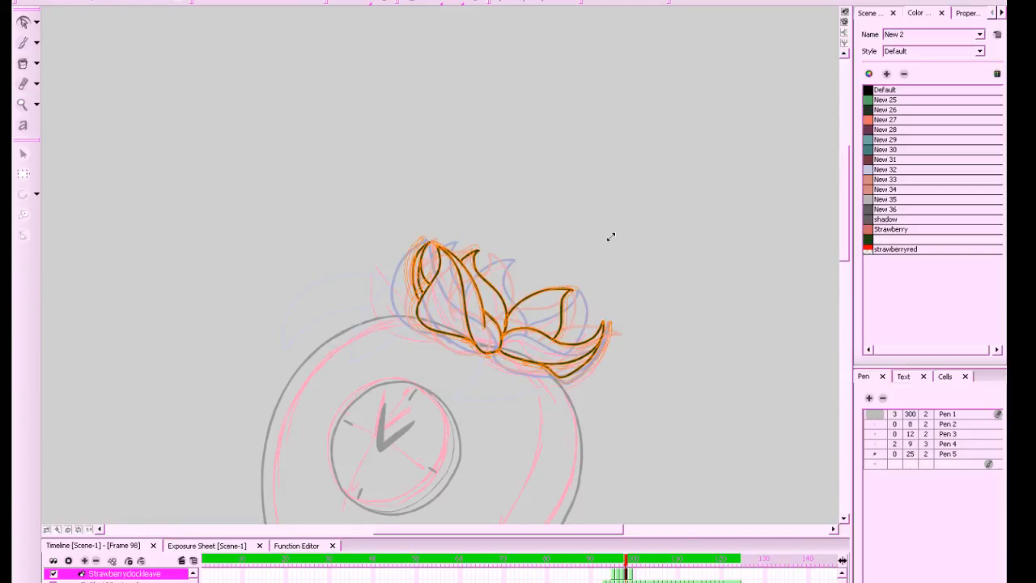
pyautogui.click(708, 203)
pyautogui.hotkey('ctrl', 's')
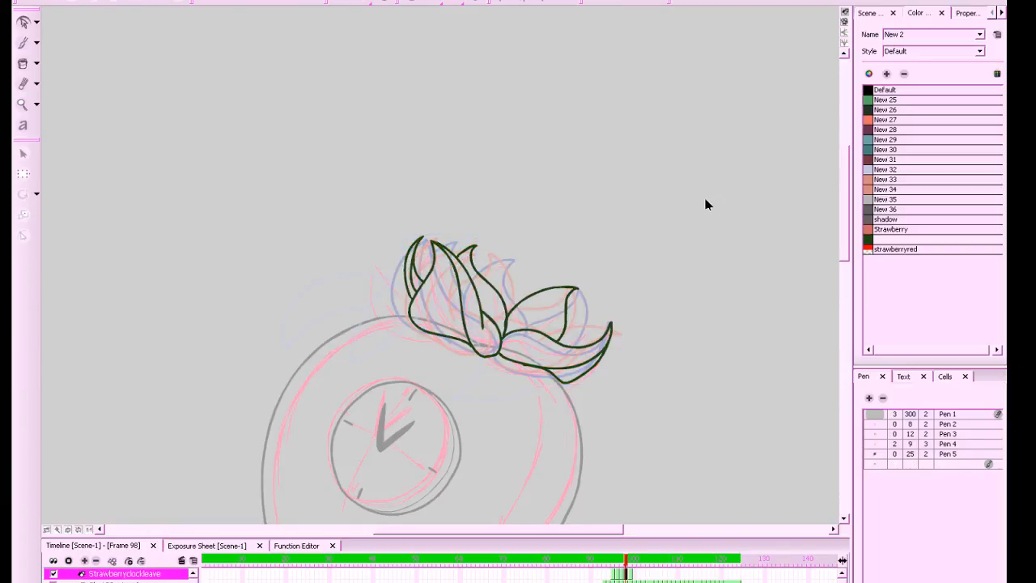
# Flip between frame 98 and its neighbouring frames to check the motion of the resized leaves
pyautogui.press('.')
pyautogui.press(',')
pyautogui.press(',')
pyautogui.press('.')
pyautogui.press('.')
pyautogui.press(',')
pyautogui.press('.')
# Go to frame 100, check its rough leaf sketch with the onion skin off and on, and activate the drawing tool
pyautogui.click(636, 574)
pyautogui.moveTo(677, 488)
pyautogui.mouseDown()
pyautogui.moveTo(684, 416)
pyautogui.moveTo(670, 418)
pyautogui.moveTo(705, 424)
pyautogui.moveTo(675, 473)
pyautogui.moveTo(687, 471)
pyautogui.mouseUp()
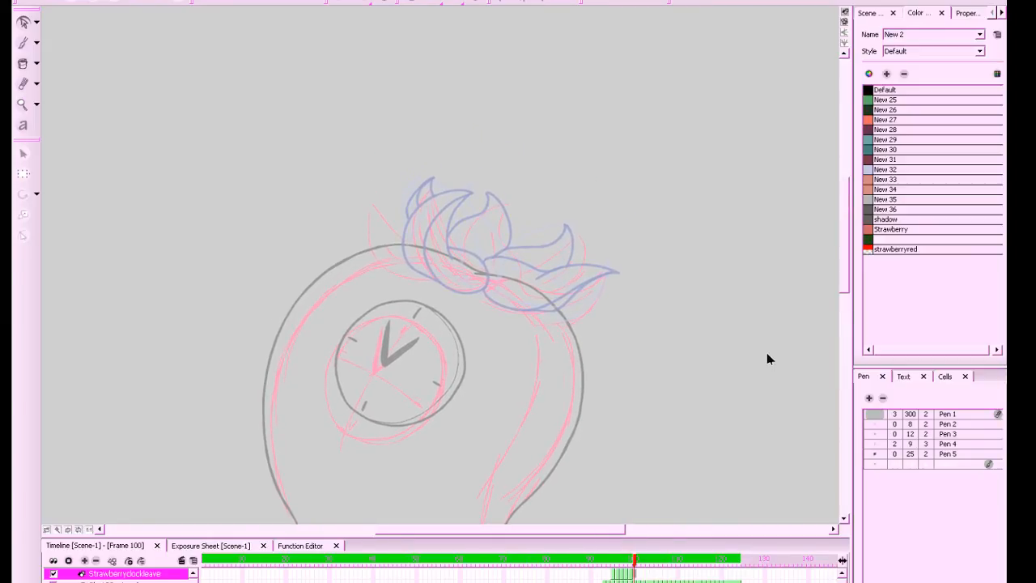
pyautogui.moveTo(731, 373); pyautogui.dragTo(685, 383)
pyautogui.click(416, 2)
pyautogui.moveTo(542, 270); pyautogui.dragTo(612, 281)
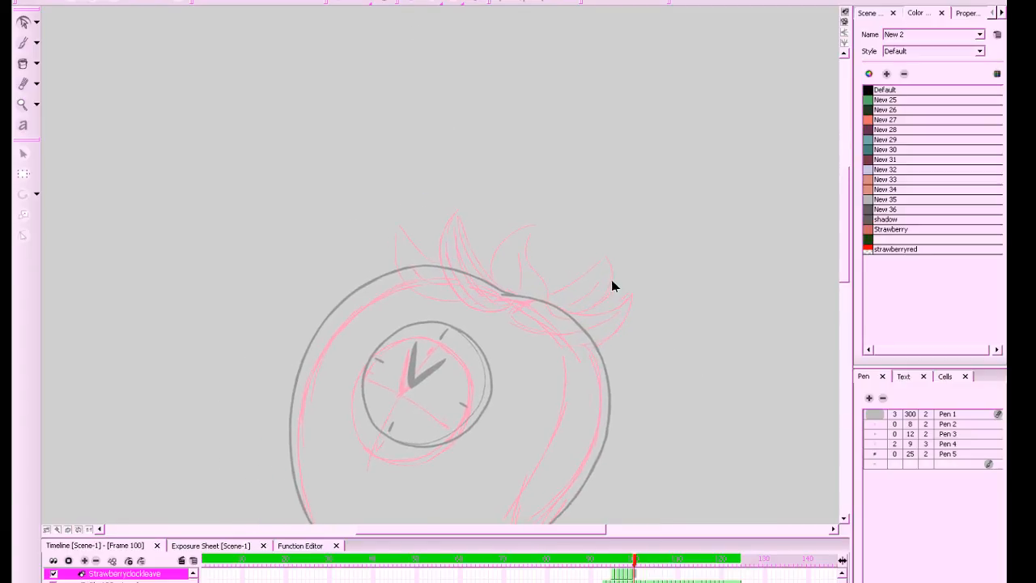
pyautogui.click(416, 3)
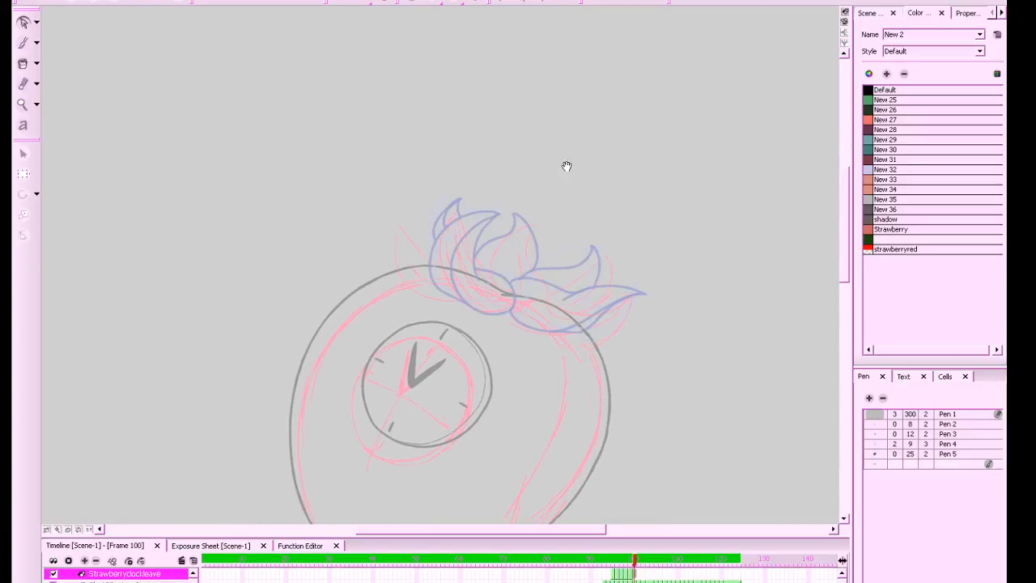
pyautogui.moveTo(712, 316); pyautogui.dragTo(710, 397)
pyautogui.press('b')
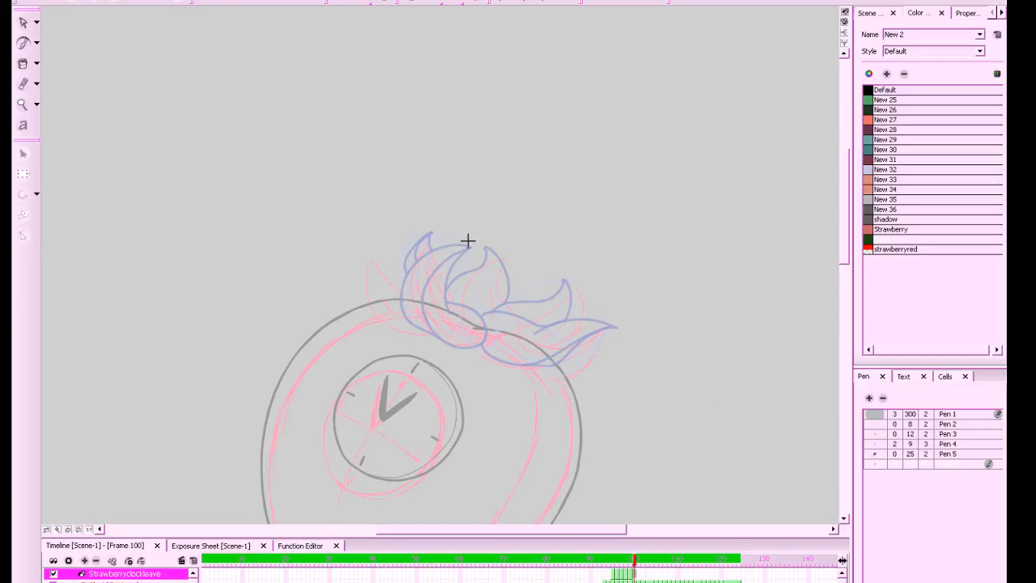
pyautogui.moveTo(490, 326)
pyautogui.mouseDown()
pyautogui.moveTo(459, 335)
pyautogui.moveTo(422, 297)
pyautogui.moveTo(442, 248)
pyautogui.moveTo(467, 243)
pyautogui.mouseUp()
pyautogui.press(',')
pyautogui.press('.')
pyautogui.hotkey('ctrl', 'z')
pyautogui.moveTo(486, 317)
pyautogui.mouseDown()
pyautogui.moveTo(439, 328)
pyautogui.moveTo(419, 277)
pyautogui.moveTo(458, 235)
pyautogui.mouseUp()
pyautogui.press(',')
pyautogui.press('.')
pyautogui.hotkey('ctrl', 'z')
# Ink the long curve of the front clock-side leaf from base to tip in frame 100 and compare it with frame 99
pyautogui.moveTo(479, 306)
pyautogui.mouseDown()
pyautogui.moveTo(492, 330)
pyautogui.moveTo(455, 345)
pyautogui.moveTo(413, 311)
pyautogui.moveTo(423, 259)
pyautogui.moveTo(448, 244)
pyautogui.moveTo(425, 261)
pyautogui.moveTo(449, 245)
pyautogui.mouseUp()
pyautogui.press(',')
pyautogui.press('.')
pyautogui.hotkey('ctrl', 'z')
pyautogui.hotkey('ctrl', 'z')
pyautogui.hotkey('ctrl', 'z')
pyautogui.press(',')
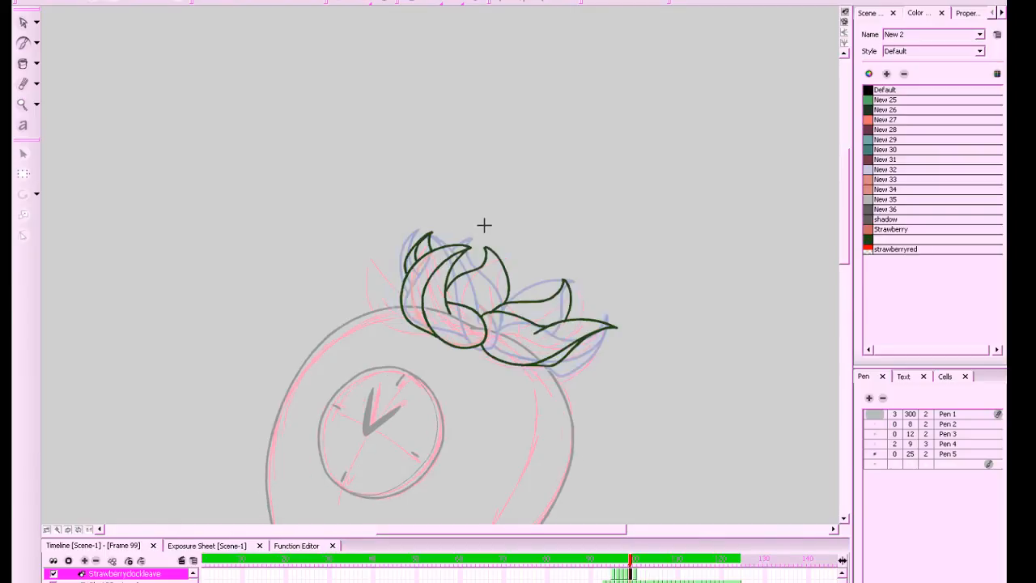
pyautogui.press('.')
pyautogui.press(',')
pyautogui.press('.')
# Select the clock-side leaf curve in frame 100, shrink it slightly, and check it against frame 99
pyautogui.click(29, 26)
pyautogui.moveTo(221, 143)
pyautogui.mouseDown()
pyautogui.moveTo(367, 237)
pyautogui.moveTo(588, 433)
pyautogui.mouseUp()
pyautogui.moveTo(410, 243); pyautogui.dragTo(415, 245)
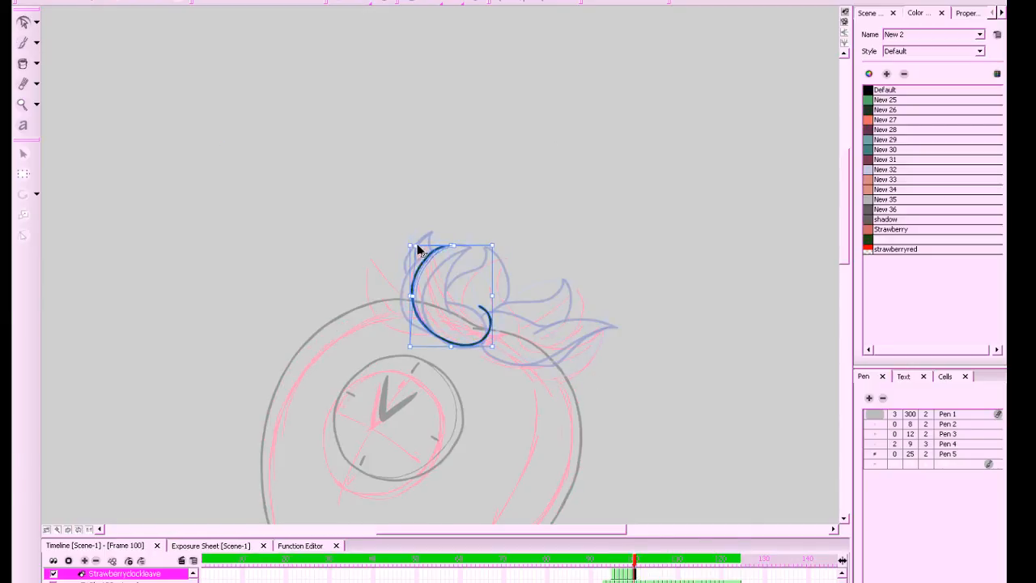
pyautogui.moveTo(413, 351); pyautogui.dragTo(416, 352)
pyautogui.click(425, 378)
pyautogui.moveTo(576, 349); pyautogui.dragTo(590, 357)
pyautogui.press(',')
pyautogui.press('.')
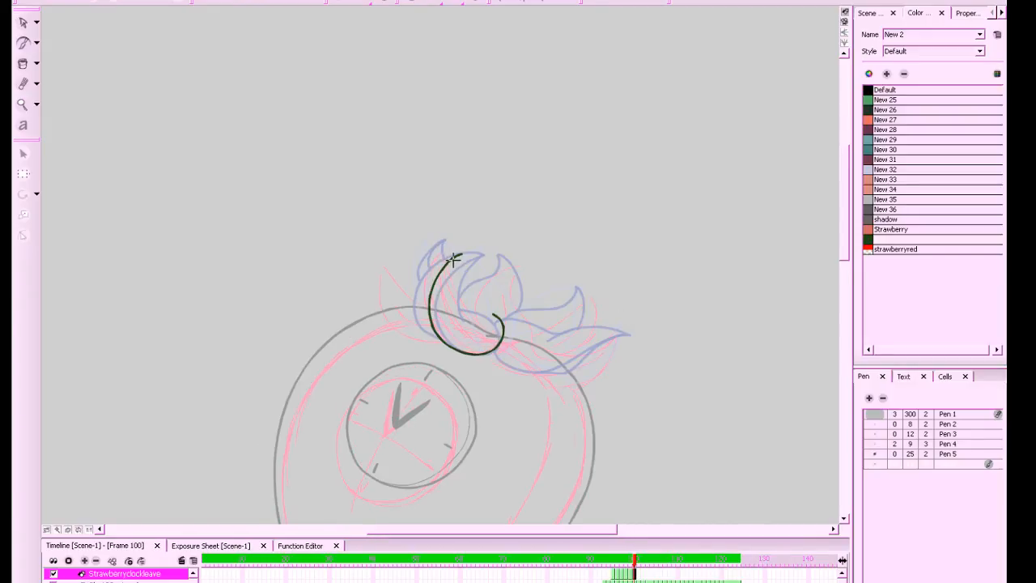
# Ink the outer edge of the front clock-side leaf in frame 100 and compare it with frame 99
pyautogui.moveTo(465, 251)
pyautogui.mouseDown()
pyautogui.moveTo(428, 269)
pyautogui.moveTo(411, 299)
pyautogui.moveTo(450, 349)
pyautogui.mouseUp()
pyautogui.press(',')
pyautogui.press('.')
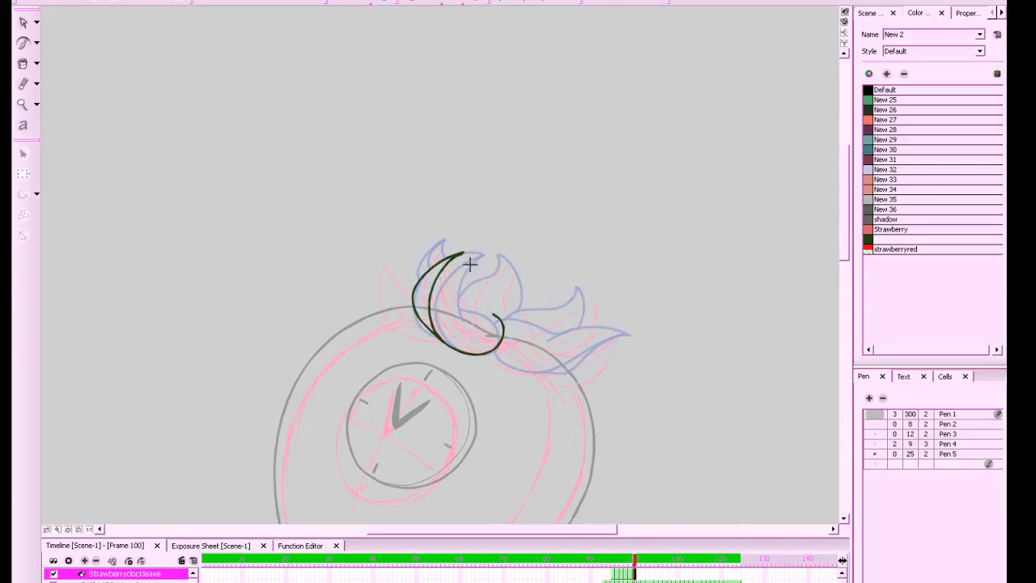
pyautogui.moveTo(464, 251)
pyautogui.mouseDown()
pyautogui.moveTo(459, 291)
pyautogui.moveTo(473, 310)
pyautogui.mouseUp()
pyautogui.hotkey('ctrl', 'z')
pyautogui.moveTo(463, 252)
pyautogui.mouseDown()
pyautogui.moveTo(451, 301)
pyautogui.moveTo(487, 309)
pyautogui.moveTo(456, 310)
pyautogui.moveTo(494, 316)
pyautogui.moveTo(591, 365)
pyautogui.moveTo(622, 334)
pyautogui.moveTo(602, 380)
pyautogui.moveTo(558, 386)
pyautogui.moveTo(495, 343)
pyautogui.mouseUp()
pyautogui.hotkey('ctrl', 'z')
pyautogui.press(',')
pyautogui.press('.')
pyautogui.hotkey('ctrl', 'z')
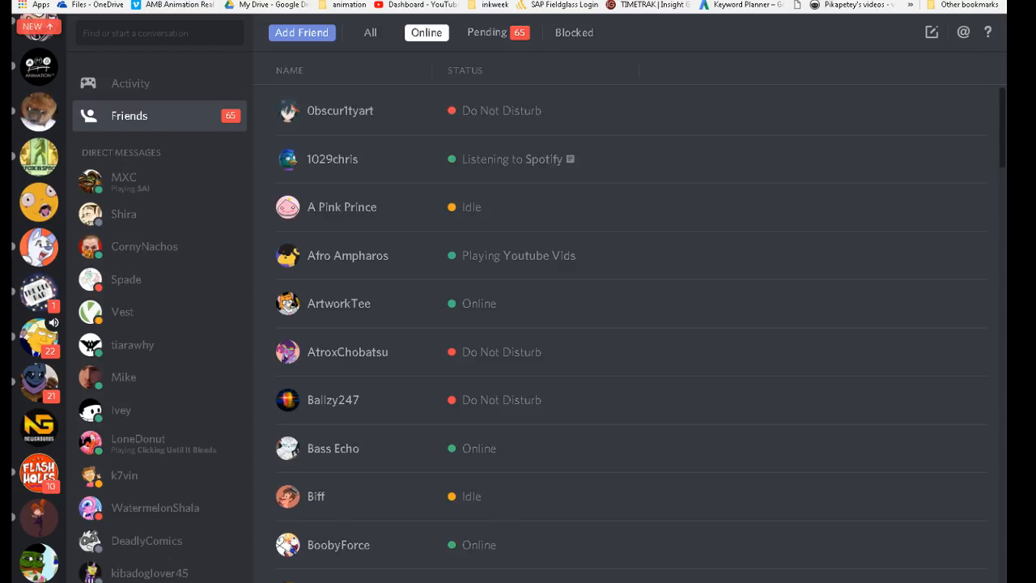
# Open Twitter in a new browser tab and attach the animation stream image to a new tweet
pyautogui.hotkey('ctrl', 't')
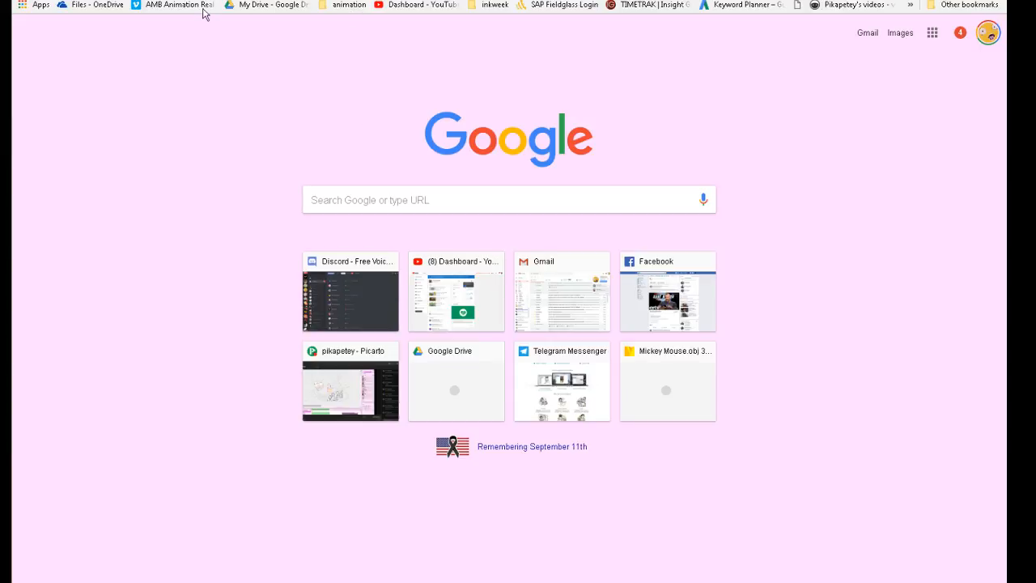
pyautogui.click(243, 6)
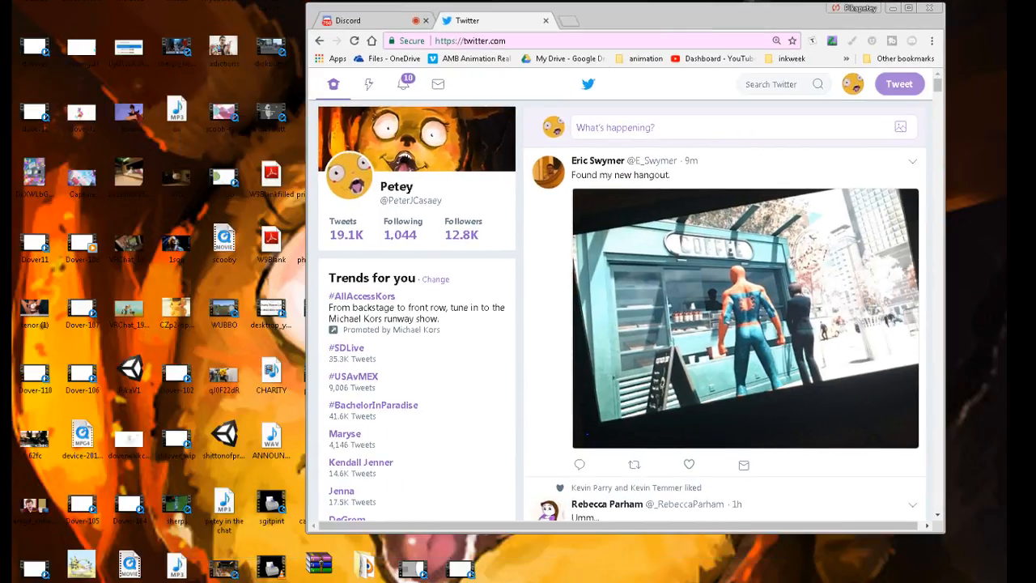
pyautogui.press('super')
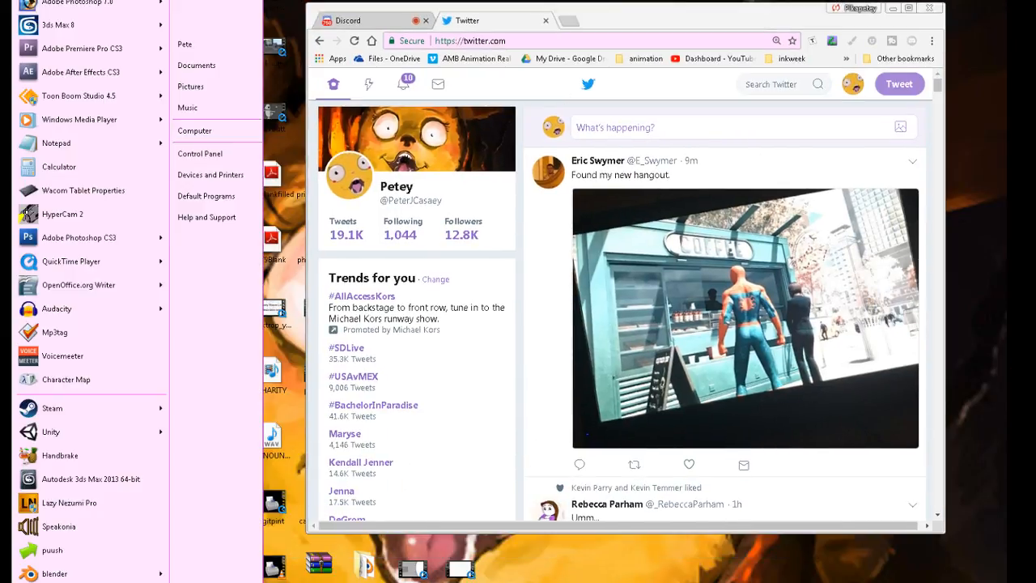
pyautogui.click(203, 137)
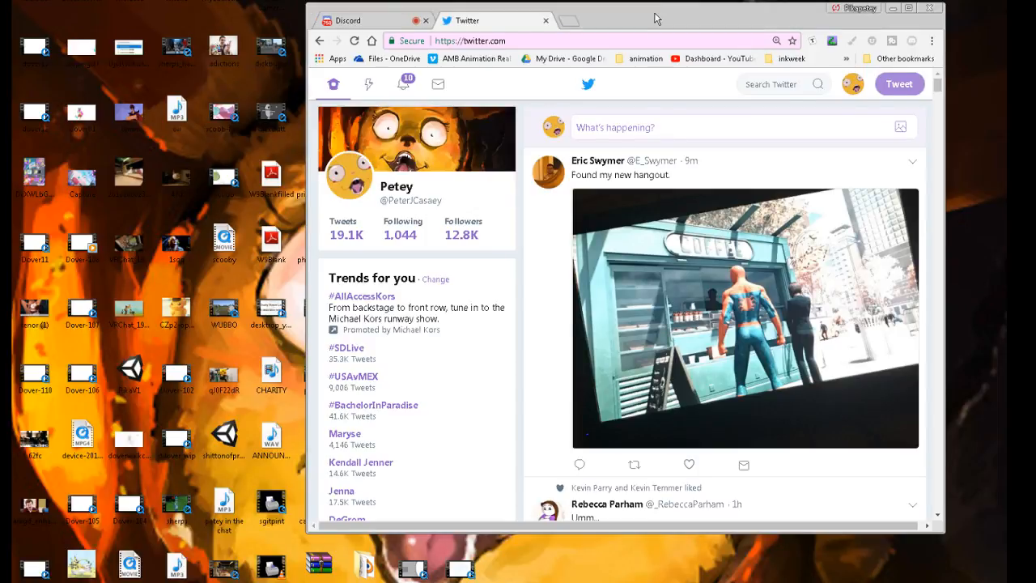
pyautogui.moveTo(743, 17); pyautogui.dragTo(650, 17)
pyautogui.moveTo(495, 433); pyautogui.dragTo(596, 133)
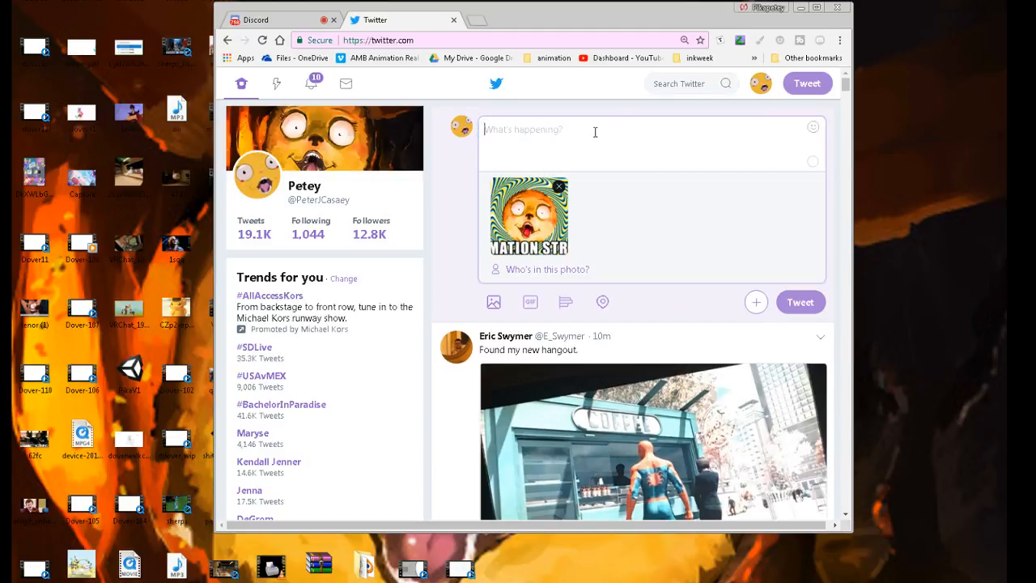
# Copy the full announcement from the LIVESTREAMING Notepad file into the tweet, including the YouTube live link and "#ANIMATION STREAM! come join the love!", and minimise Notepad
pyautogui.hotkey('alt', 'Tab')
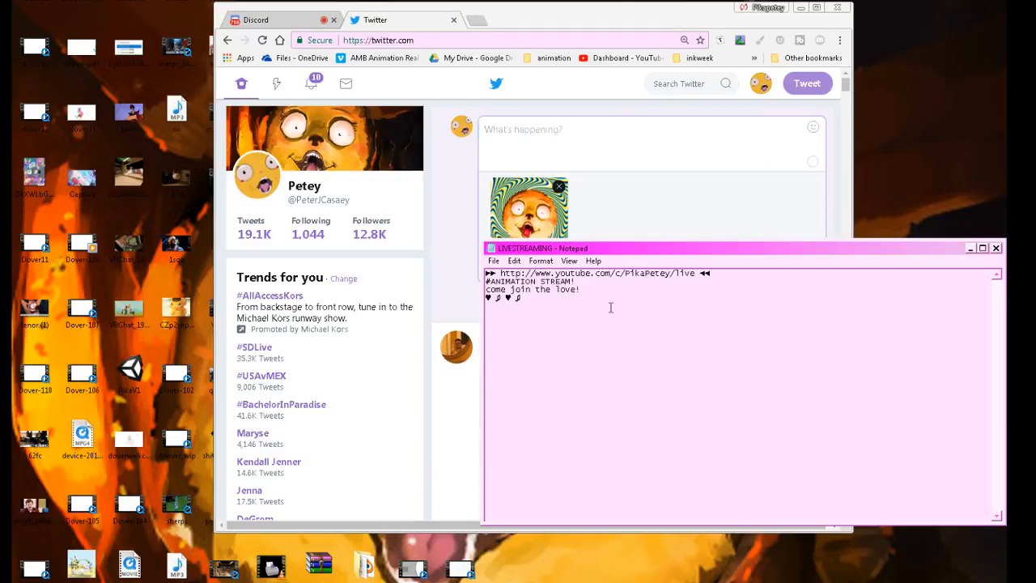
pyautogui.hotkey('ctrl', 'a')
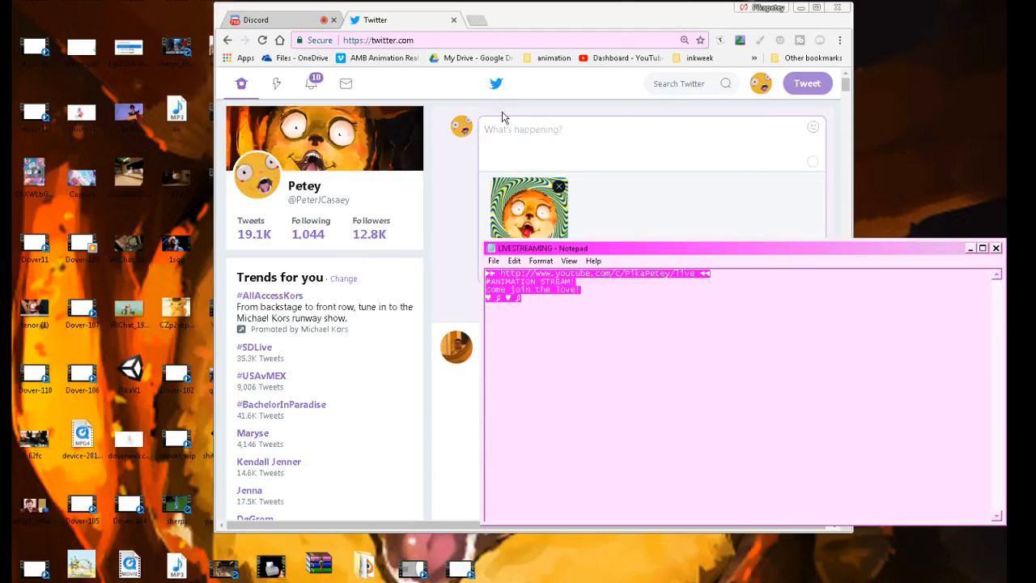
pyautogui.click(502, 140)
pyautogui.write('►► http://www.youtube.com/c/PikaPetey/live ◄◄ #ANIMATION STREAM! come join the love! ♥♫♥ ♫')
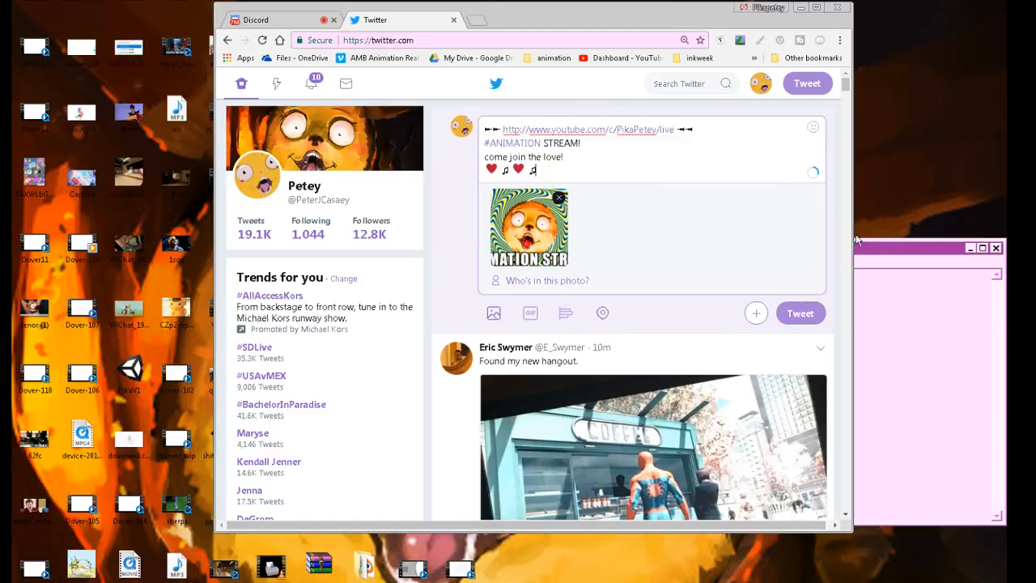
pyautogui.click(972, 248)
# Publish the livestream tweet and minimise the browser to return to Toon Boom Studio
pyautogui.moveTo(671, 26); pyautogui.dragTo(701, 26)
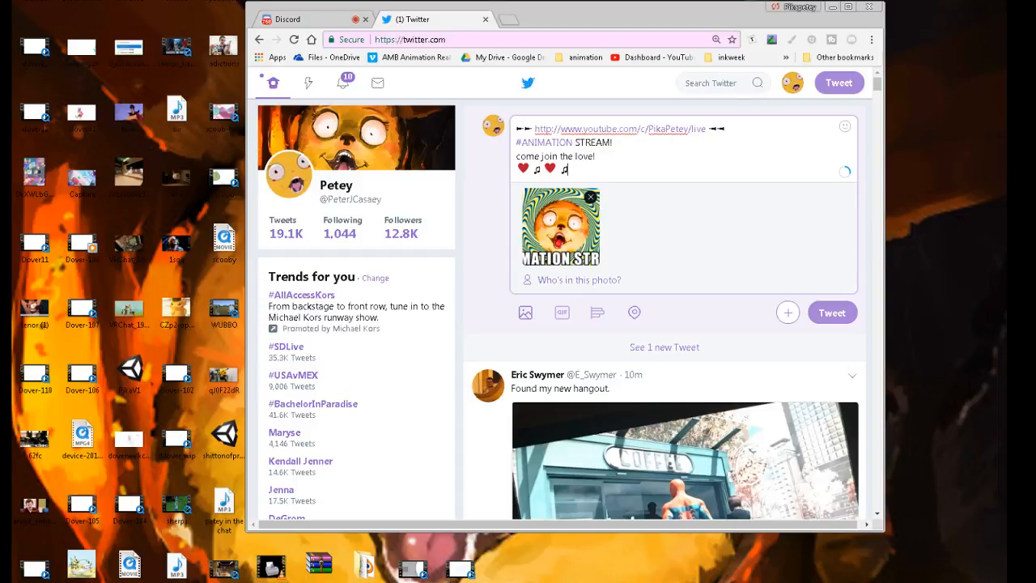
pyautogui.click(833, 314)
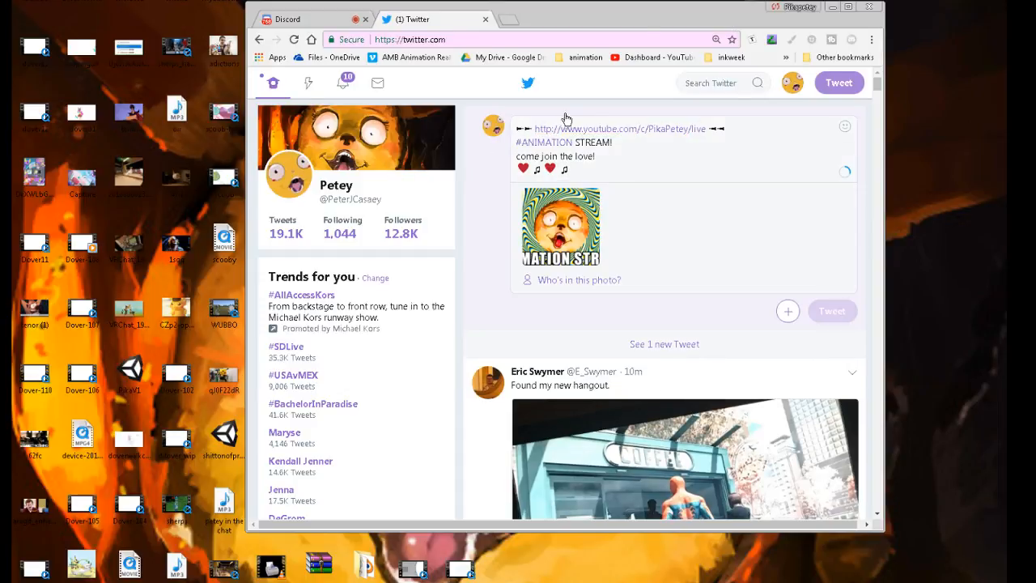
pyautogui.moveTo(670, 18); pyautogui.dragTo(627, 12)
pyautogui.click(789, 3)
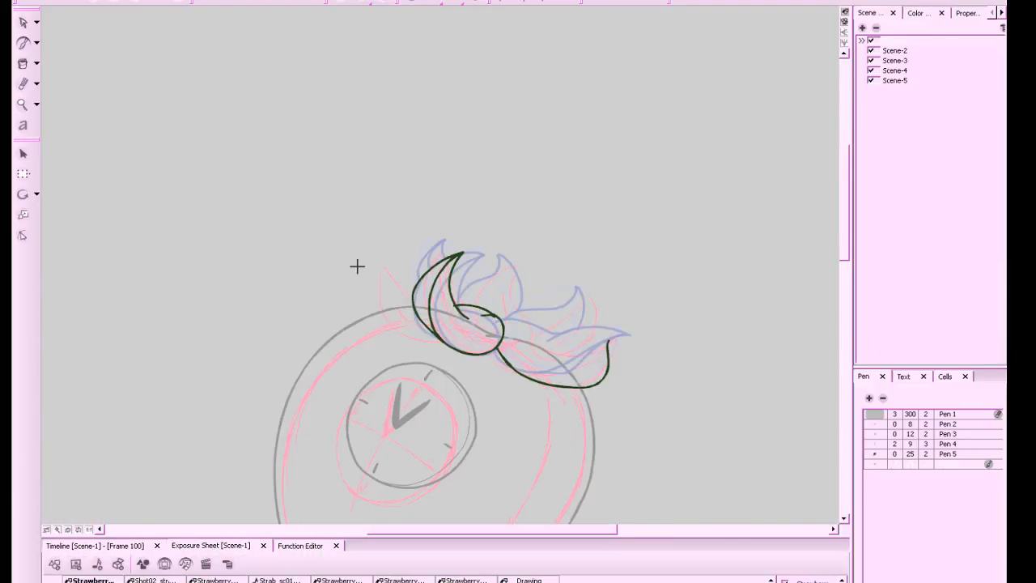
# Ink the inner fold line at the tip of the front leaf pointing away from the clock in frame 100, redrawing it shorter
pyautogui.scroll(-1, 845, 247)
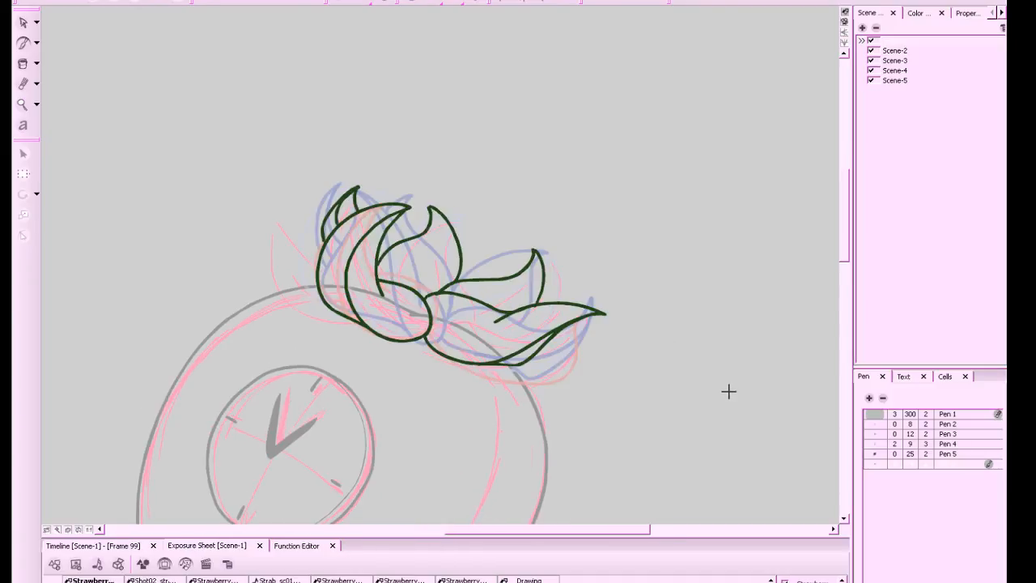
pyautogui.press('.')
pyautogui.press(',')
pyautogui.press('.')
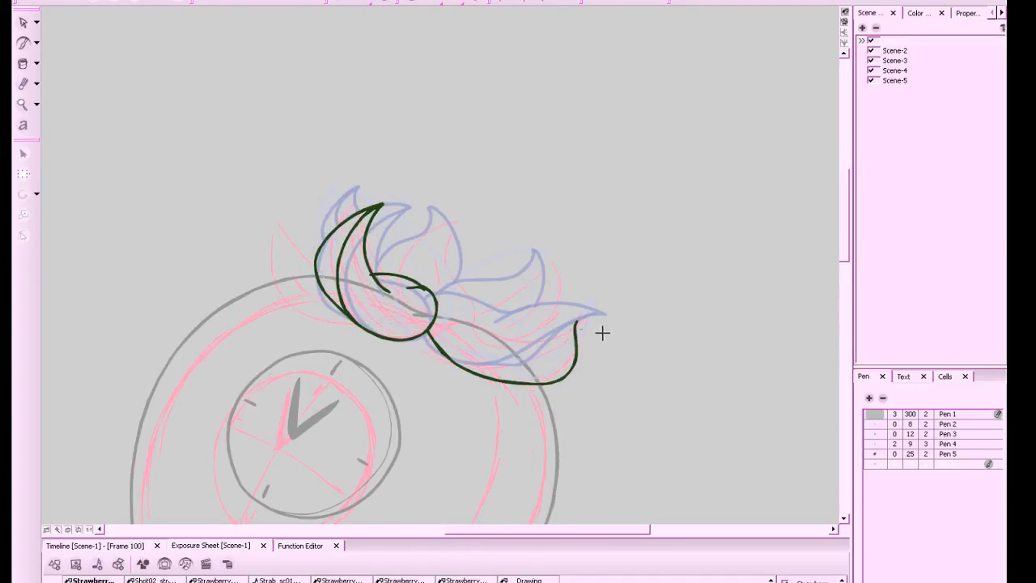
pyautogui.moveTo(575, 326)
pyautogui.mouseDown()
pyautogui.moveTo(585, 314)
pyautogui.moveTo(527, 362)
pyautogui.mouseUp()
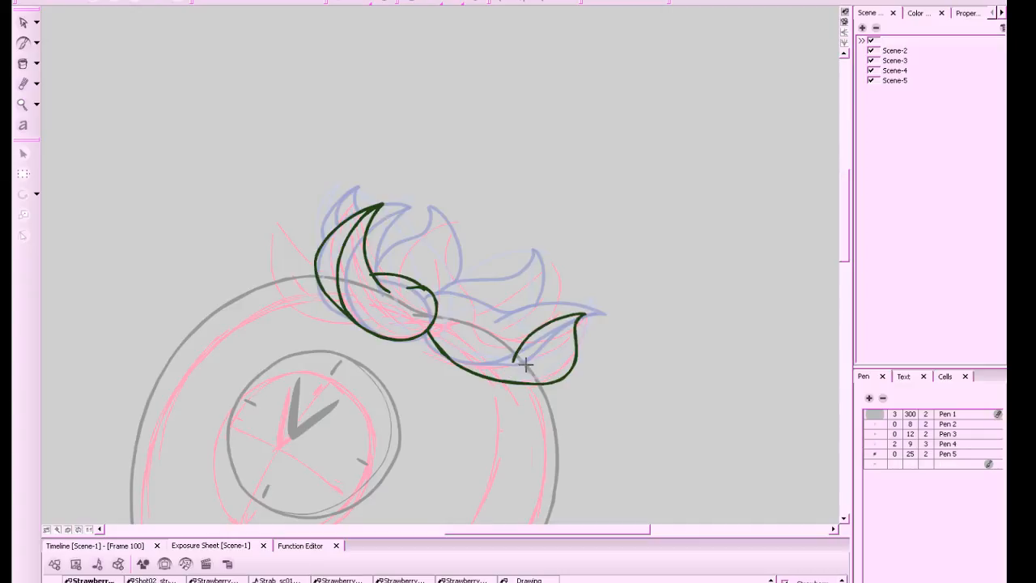
pyautogui.press(',')
pyautogui.press('.')
pyautogui.hotkey('ctrl', 'z')
pyautogui.moveTo(582, 314); pyautogui.dragTo(530, 363)
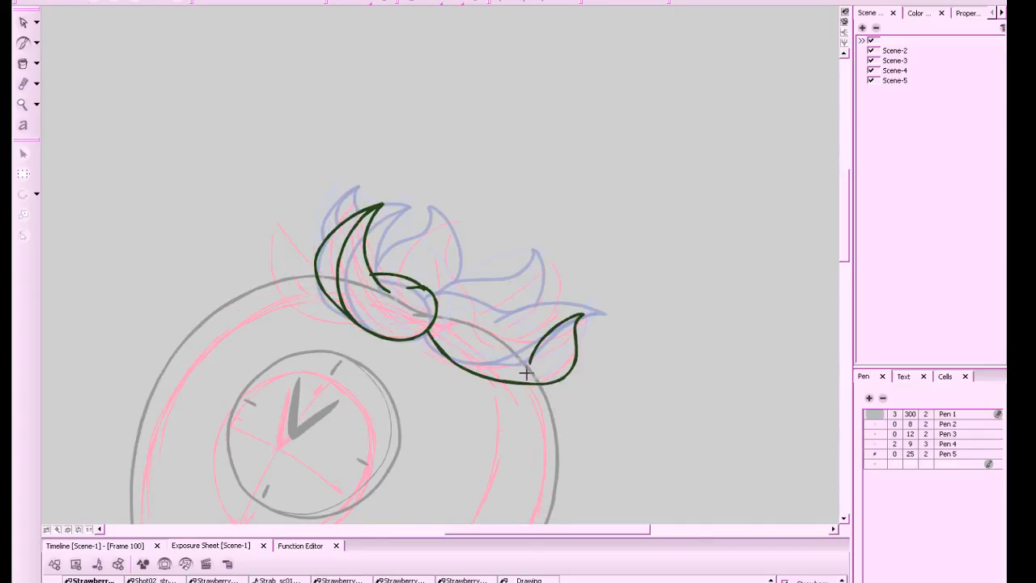
# Ink the wavy upper edge of the front leaf pointing away from the clock in frame 100 and compare it with frame 99
pyautogui.moveTo(424, 288)
pyautogui.mouseDown()
pyautogui.moveTo(472, 296)
pyautogui.moveTo(484, 335)
pyautogui.moveTo(490, 297)
pyautogui.moveTo(513, 325)
pyautogui.moveTo(543, 331)
pyautogui.moveTo(557, 321)
pyautogui.moveTo(531, 331)
pyautogui.moveTo(476, 301)
pyautogui.mouseUp()
pyautogui.hotkey('ctrl', 'z')
pyautogui.press(',')
pyautogui.press('.')
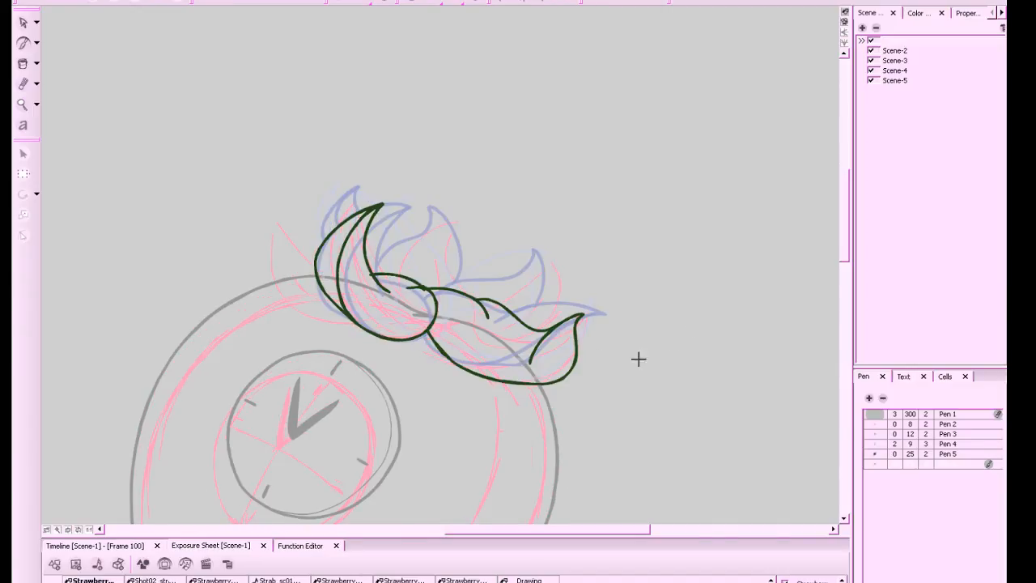
# Ink the inner fold line inside the tip of the front leaf pointing away from the clock in frame 100, comparing it with frame 99
pyautogui.moveTo(558, 353); pyautogui.dragTo(524, 382)
pyautogui.press('1')
pyautogui.press('1')
pyautogui.press('1')
pyautogui.press('1')
pyautogui.press('1')
pyautogui.press(',')
pyautogui.press('.')
pyautogui.press('1')
pyautogui.press('1')
pyautogui.press('1')
pyautogui.press('1')
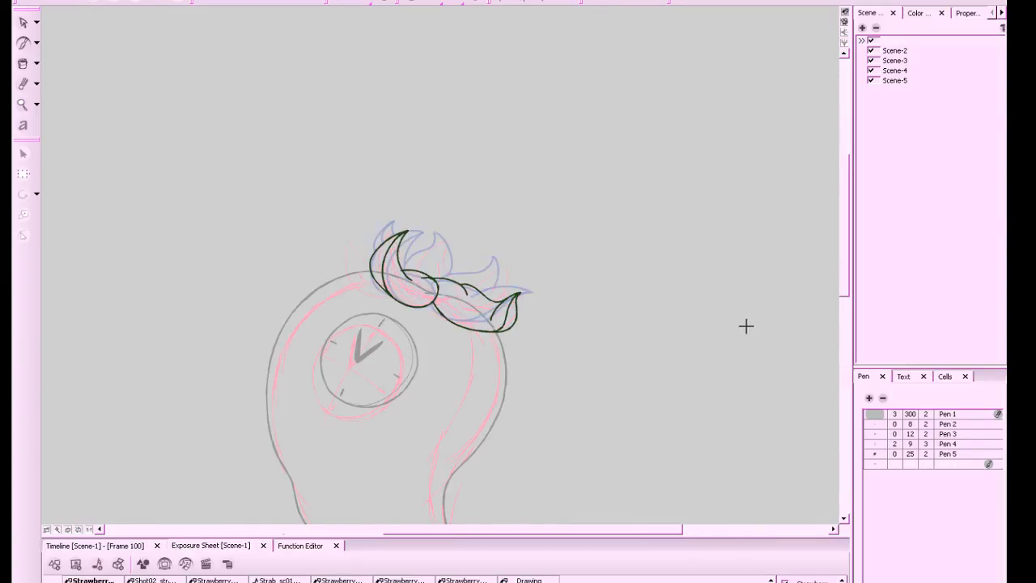
pyautogui.press('1')
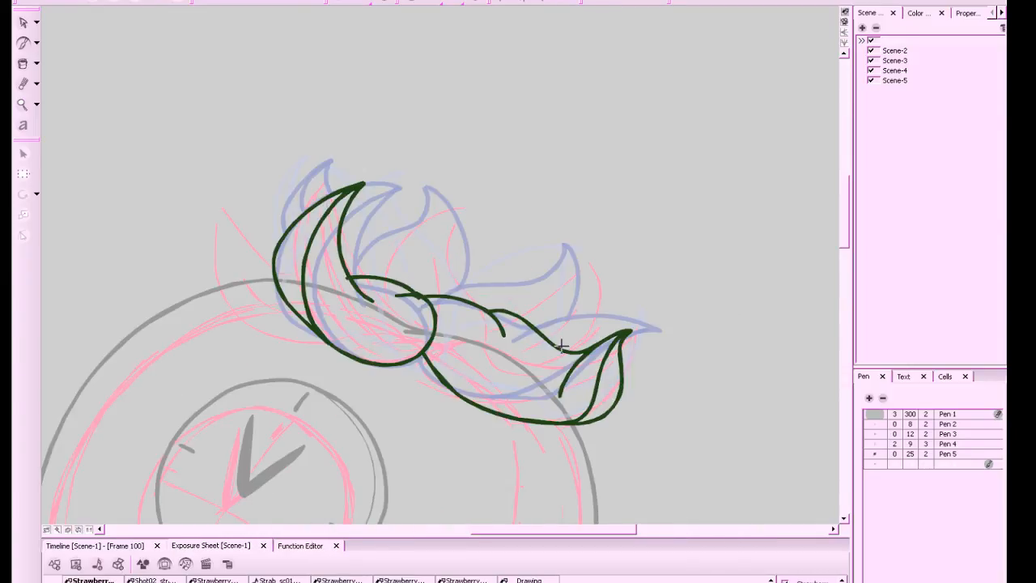
pyautogui.press(',')
pyautogui.press('.')
# Ink the rear leaf behind the front leaf pointing away from the clock in frame 100 and check it against frame 99
pyautogui.moveTo(414, 293)
pyautogui.mouseDown()
pyautogui.moveTo(482, 283)
pyautogui.moveTo(569, 308)
pyautogui.moveTo(579, 289)
pyautogui.moveTo(586, 303)
pyautogui.moveTo(559, 348)
pyautogui.mouseUp()
pyautogui.press('2')
pyautogui.press('2')
pyautogui.press('2')
pyautogui.press('2')
pyautogui.press('2')
pyautogui.press(',')
pyautogui.press('.')
# Ink the pointed middle leaf standing behind the two front leaves in frame 100, redrawing its outline until it follows frame 99
pyautogui.press('1')
pyautogui.press('1')
pyautogui.moveTo(362, 277)
pyautogui.mouseDown()
pyautogui.moveTo(373, 241)
pyautogui.moveTo(434, 227)
pyautogui.moveTo(436, 217)
pyautogui.moveTo(465, 285)
pyautogui.mouseUp()
pyautogui.press('2')
pyautogui.press('2')
pyautogui.press('2')
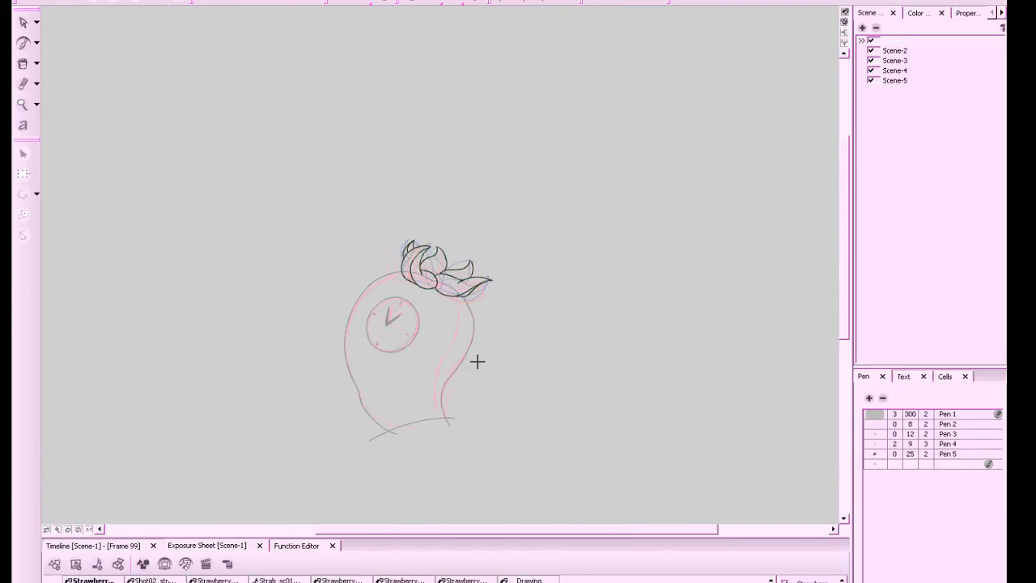
pyautogui.press('2')
pyautogui.press('2')
pyautogui.press(',')
pyautogui.press('.')
pyautogui.hotkey('ctrl', 'z')
pyautogui.moveTo(373, 279)
pyautogui.mouseDown()
pyautogui.moveTo(417, 245)
pyautogui.moveTo(434, 210)
pyautogui.moveTo(446, 279)
pyautogui.mouseUp()
pyautogui.hotkey('ctrl', 'z')
pyautogui.moveTo(372, 278)
pyautogui.mouseDown()
pyautogui.moveTo(433, 213)
pyautogui.moveTo(453, 244)
pyautogui.moveTo(452, 278)
pyautogui.mouseUp()
pyautogui.press(',')
pyautogui.press('.')
# Ink the curved rear leaf behind the clock-side front leaf in frame 100 and compare the finished leaves with frame 99
pyautogui.press('2')
pyautogui.moveTo(460, 225); pyautogui.dragTo(631, 304)
pyautogui.press('.')
pyautogui.press(',')
pyautogui.moveTo(443, 344)
pyautogui.mouseDown()
pyautogui.moveTo(441, 271)
pyautogui.moveTo(477, 250)
pyautogui.moveTo(467, 304)
pyautogui.mouseUp()
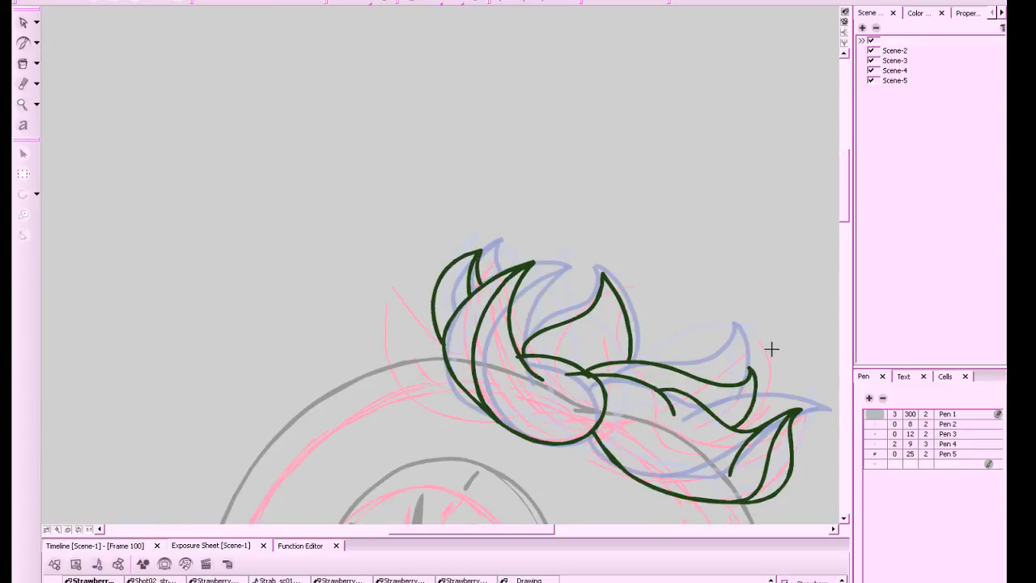
pyautogui.press(',')
pyautogui.press('.')
pyautogui.press('1')
pyautogui.press('1')
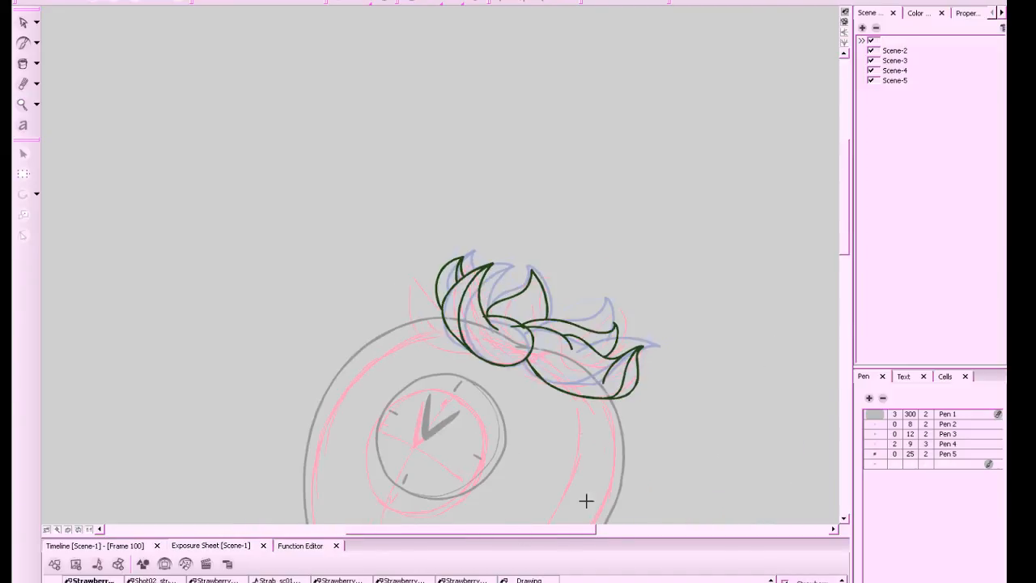
# Show the timeline, advance to frame 101 on the Strawberryclockleave layer and save the project
pyautogui.click(105, 548)
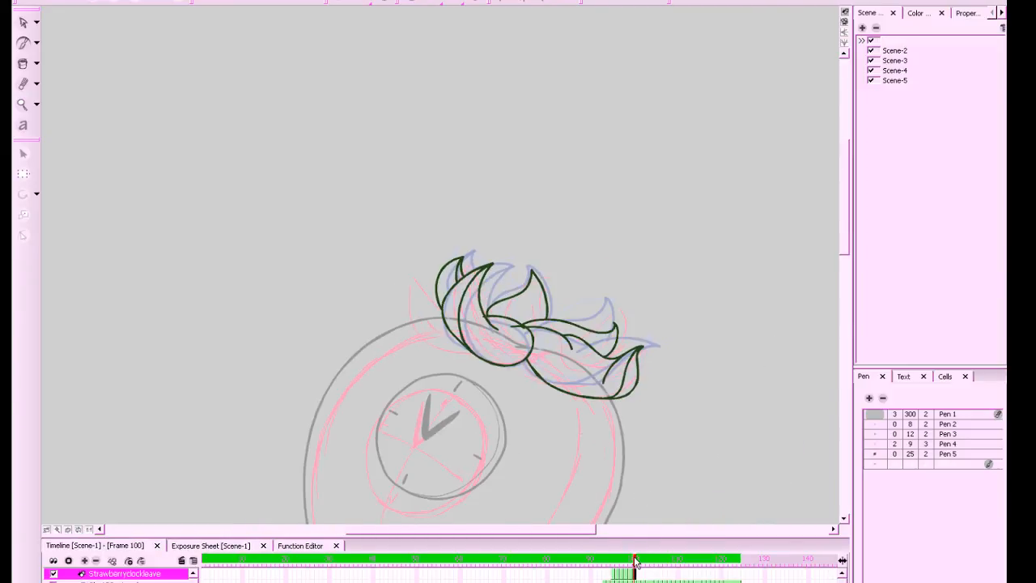
pyautogui.moveTo(634, 560); pyautogui.dragTo(639, 558)
pyautogui.moveTo(716, 437)
pyautogui.mouseDown()
pyautogui.moveTo(704, 398)
pyautogui.moveTo(694, 408)
pyautogui.moveTo(713, 397)
pyautogui.mouseUp()
pyautogui.hotkey('ctrl', 's')
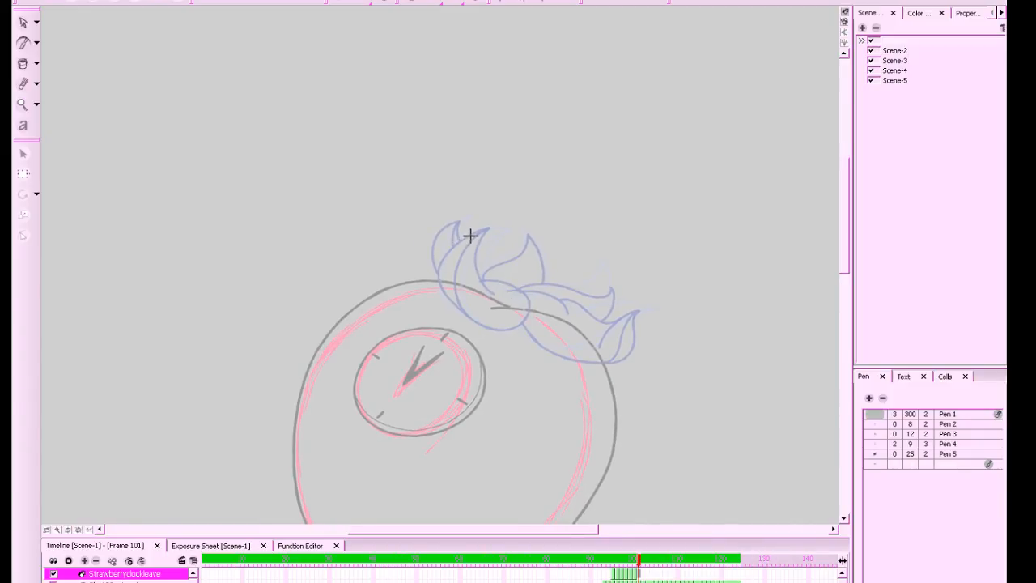
pyautogui.moveTo(471, 236)
pyautogui.mouseDown()
pyautogui.moveTo(446, 277)
pyautogui.moveTo(469, 313)
pyautogui.moveTo(523, 316)
pyautogui.moveTo(540, 295)
pyautogui.moveTo(510, 285)
pyautogui.mouseUp()
pyautogui.hotkey('ctrl', 'z')
pyautogui.moveTo(473, 283)
pyautogui.mouseDown()
pyautogui.moveTo(529, 326)
pyautogui.moveTo(542, 304)
pyautogui.moveTo(511, 291)
pyautogui.mouseUp()
pyautogui.moveTo(459, 254)
pyautogui.mouseDown()
pyautogui.moveTo(435, 275)
pyautogui.moveTo(506, 324)
pyautogui.mouseUp()
pyautogui.press(',')
pyautogui.press('.')
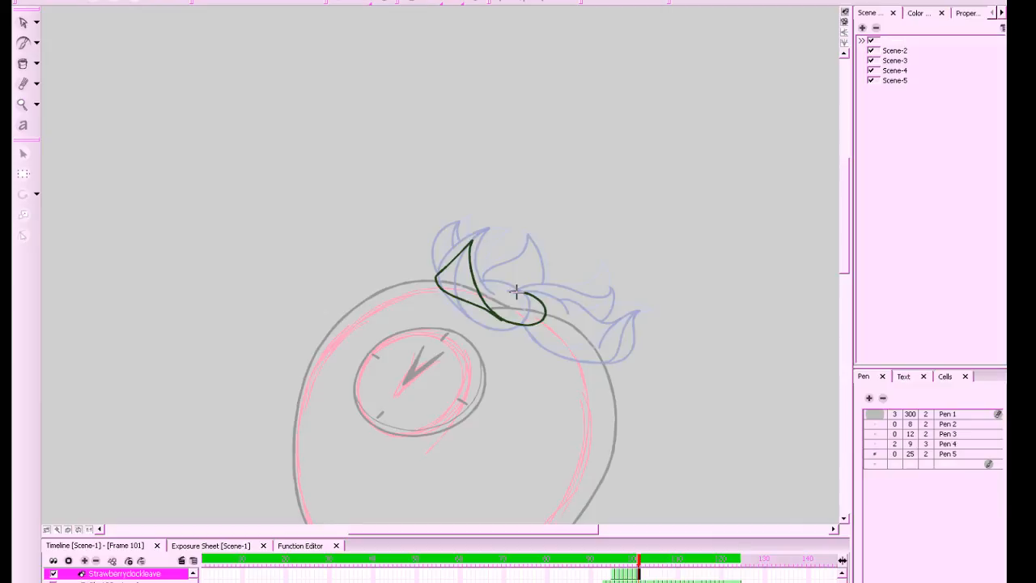
pyautogui.moveTo(513, 289)
pyautogui.mouseDown()
pyautogui.moveTo(473, 268)
pyautogui.moveTo(471, 247)
pyautogui.moveTo(522, 297)
pyautogui.mouseUp()
pyautogui.press(',')
pyautogui.press('.')
pyautogui.hotkey('ctrl', 'z')
pyautogui.hotkey('ctrl', 'z')
pyautogui.hotkey('ctrl', 'z')
pyautogui.hotkey('ctrl', 'z')
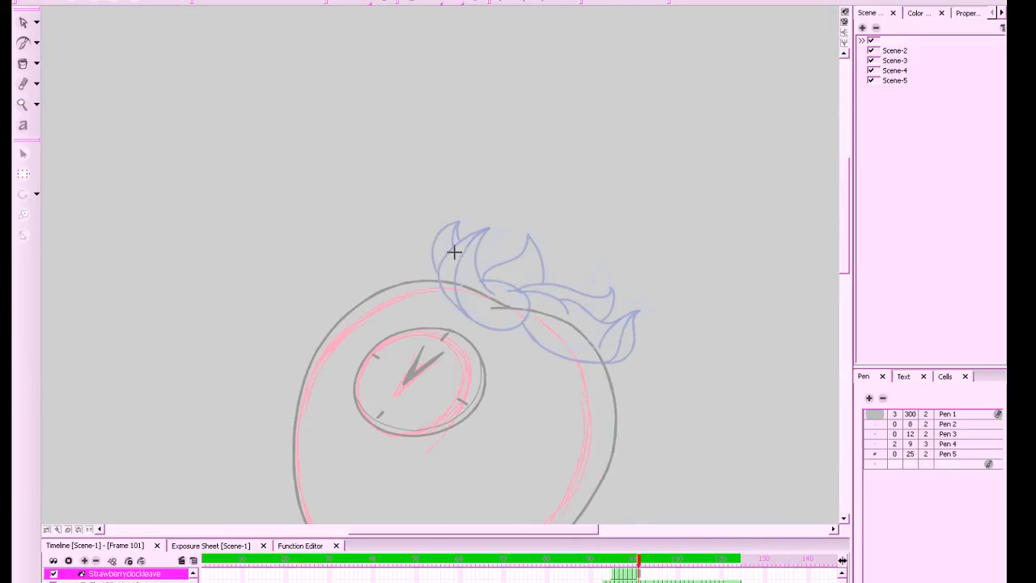
# Ink the clock-side front leaf in frame 101 with its pointed tip, inner fold and rounded base, redoing unsatisfactory strokes
pyautogui.moveTo(447, 263)
pyautogui.mouseDown()
pyautogui.moveTo(475, 316)
pyautogui.moveTo(525, 321)
pyautogui.moveTo(535, 296)
pyautogui.moveTo(505, 288)
pyautogui.moveTo(537, 317)
pyautogui.moveTo(495, 329)
pyautogui.moveTo(460, 313)
pyautogui.moveTo(451, 274)
pyautogui.moveTo(466, 252)
pyautogui.moveTo(441, 281)
pyautogui.moveTo(454, 304)
pyautogui.mouseUp()
pyautogui.hotkey('ctrl', 'z')
pyautogui.hotkey('ctrl', 'z')
pyautogui.moveTo(462, 255)
pyautogui.mouseDown()
pyautogui.moveTo(447, 296)
pyautogui.moveTo(454, 307)
pyautogui.moveTo(468, 287)
pyautogui.moveTo(521, 290)
pyautogui.moveTo(485, 276)
pyautogui.moveTo(470, 288)
pyautogui.moveTo(483, 274)
pyautogui.moveTo(517, 287)
pyautogui.mouseUp()
pyautogui.hotkey('ctrl', 'z')
pyautogui.hotkey('ctrl', 'z')
pyautogui.press(',')
pyautogui.press('.')
# Lean and stretch the inked front leaf toward the clock side in frame 101 and compare it with frame 100
pyautogui.click(23, 24)
pyautogui.click(507, 325)
pyautogui.click(438, 333)
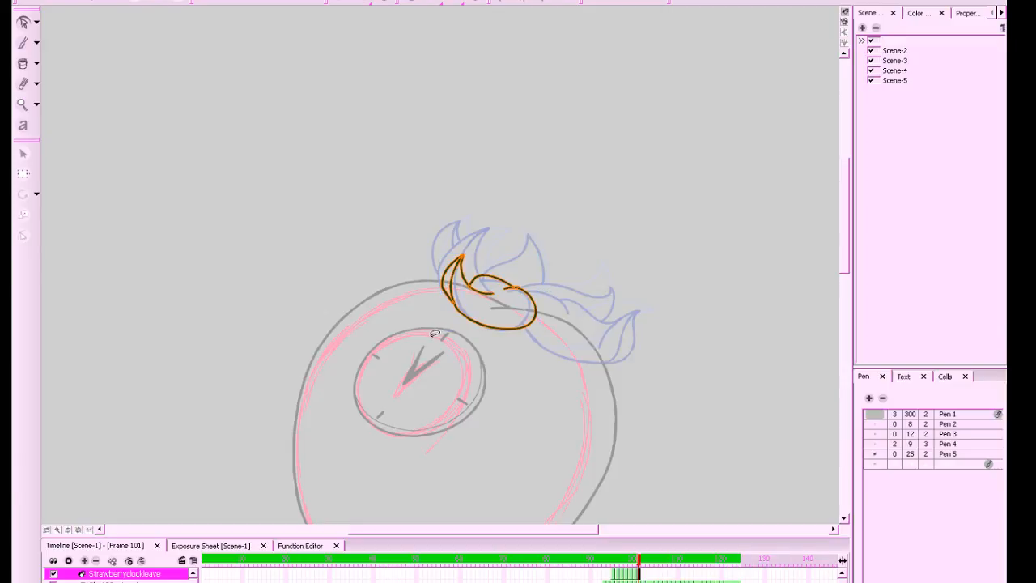
pyautogui.moveTo(441, 331); pyautogui.dragTo(435, 335)
pyautogui.moveTo(550, 342)
pyautogui.mouseDown()
pyautogui.moveTo(555, 331)
pyautogui.moveTo(528, 346)
pyautogui.mouseUp()
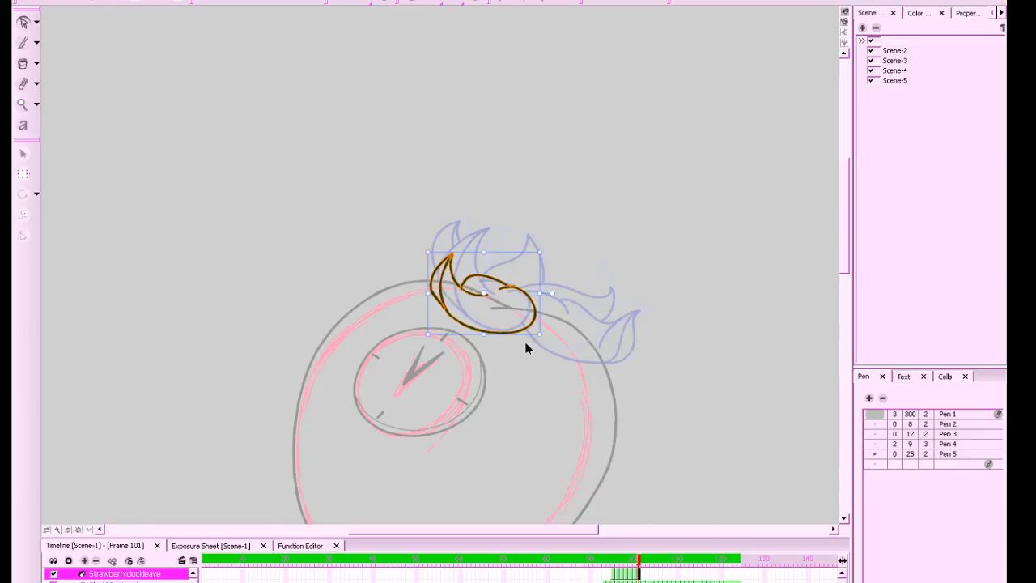
pyautogui.moveTo(427, 294); pyautogui.dragTo(425, 294)
pyautogui.moveTo(541, 334); pyautogui.dragTo(543, 332)
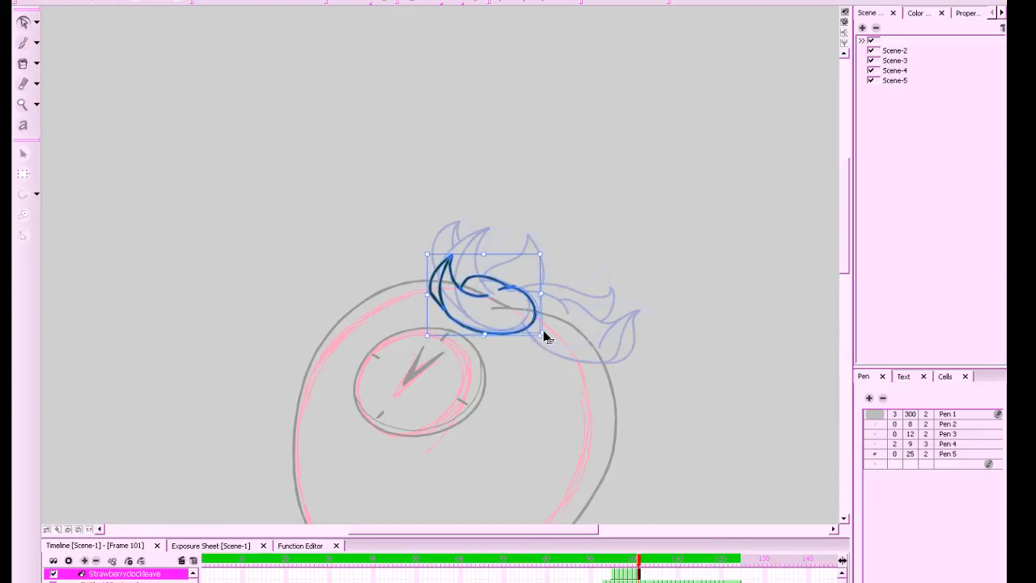
pyautogui.click(607, 314)
pyautogui.press(',')
pyautogui.press('.')
pyautogui.press(',')
pyautogui.press('.')
# Widen the clock-side front leaf slightly, nudge it further toward the clock side in frame 101 and recheck the motion against earlier frames
pyautogui.moveTo(569, 252); pyautogui.dragTo(369, 376)
pyautogui.moveTo(428, 295); pyautogui.dragTo(424, 294)
pyautogui.click(596, 268)
pyautogui.press(',')
pyautogui.press('.')
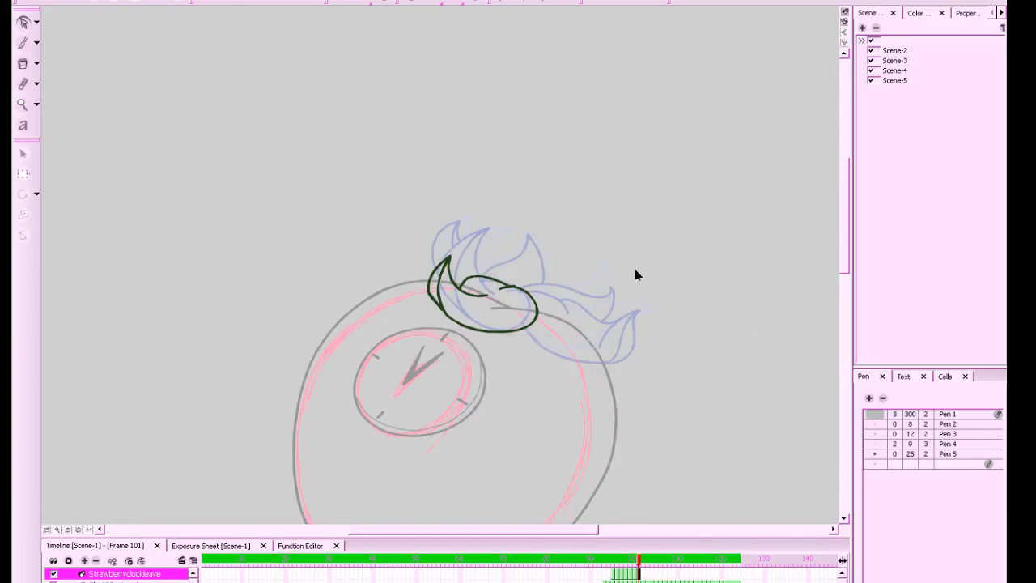
pyautogui.moveTo(595, 221); pyautogui.dragTo(354, 402)
pyautogui.click(717, 278)
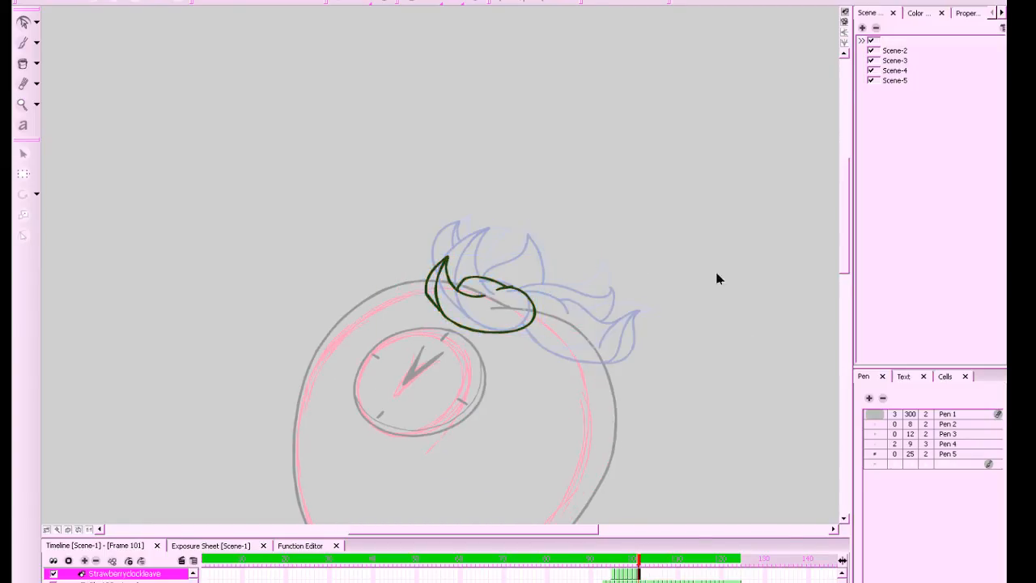
pyautogui.press(',')
pyautogui.press(',')
pyautogui.press('.')
pyautogui.press('.')
# Ink the hooked rear leaf behind the clock-side front leaf in frame 101, redrawing it to follow frame 100
pyautogui.hotkey('alt', 'b')
pyautogui.moveTo(428, 277)
pyautogui.mouseDown()
pyautogui.moveTo(431, 246)
pyautogui.moveTo(443, 238)
pyautogui.mouseUp()
pyautogui.hotkey('ctrl', 'z')
pyautogui.moveTo(427, 274)
pyautogui.mouseDown()
pyautogui.moveTo(441, 238)
pyautogui.moveTo(446, 250)
pyautogui.mouseUp()
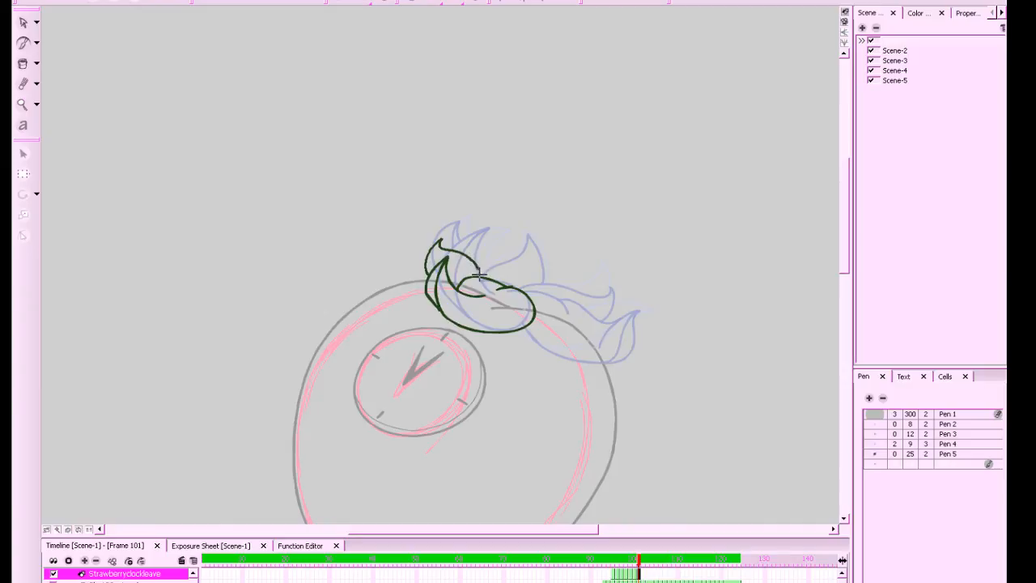
pyautogui.press(',')
pyautogui.press('.')
pyautogui.hotkey('ctrl', 'z')
pyautogui.press(',')
pyautogui.press('.')
pyautogui.moveTo(427, 277)
pyautogui.mouseDown()
pyautogui.moveTo(434, 238)
pyautogui.moveTo(486, 278)
pyautogui.mouseUp()
pyautogui.press(',')
pyautogui.press('.')
pyautogui.press(',')
pyautogui.press('.')
# Ink the lower edge and upturned tip of the front leaf pointing away from the clock in frame 101
pyautogui.moveTo(757, 332); pyautogui.dragTo(707, 317)
pyautogui.press('2')
pyautogui.press(',')
pyautogui.press('.')
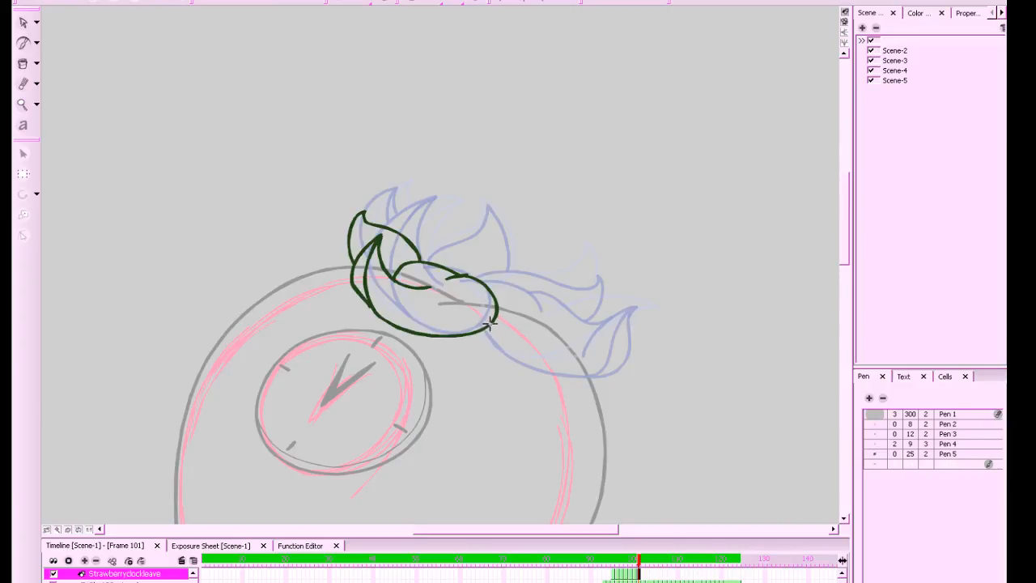
pyautogui.moveTo(488, 323)
pyautogui.mouseDown()
pyautogui.moveTo(536, 367)
pyautogui.moveTo(640, 355)
pyautogui.moveTo(643, 342)
pyautogui.moveTo(572, 351)
pyautogui.moveTo(630, 360)
pyautogui.mouseUp()
pyautogui.press(',')
pyautogui.press('.')
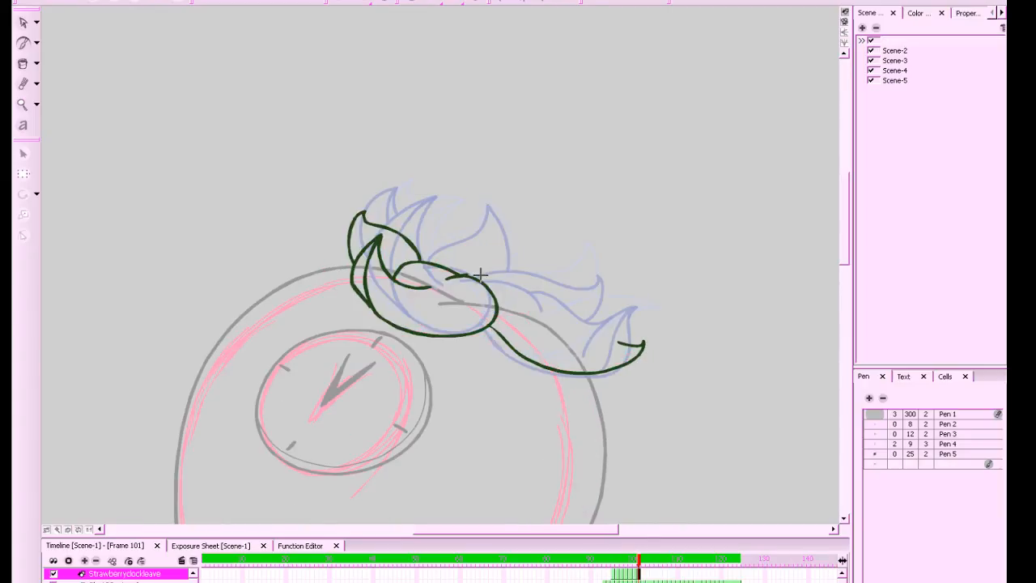
# Ink the upper edge and fold of the front leaf pointing away from the clock in frame 101, joining them to the tip
pyautogui.moveTo(476, 278); pyautogui.dragTo(527, 304)
pyautogui.hotkey('ctrl', 'z')
pyautogui.moveTo(473, 280); pyautogui.dragTo(536, 307)
pyautogui.moveTo(633, 345)
pyautogui.mouseDown()
pyautogui.moveTo(574, 296)
pyautogui.moveTo(515, 283)
pyautogui.mouseUp()
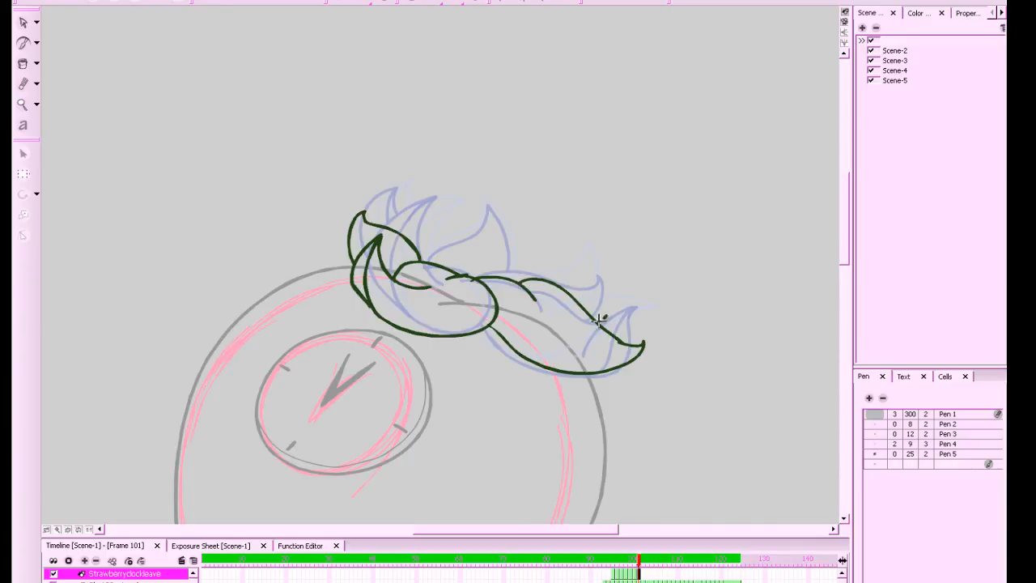
# Ink the narrow rear leaf pointing away from the clock and the pointed middle leaf in frame 101, comparing them with previous frames
pyautogui.moveTo(606, 315)
pyautogui.mouseDown()
pyautogui.moveTo(540, 280)
pyautogui.moveTo(596, 315)
pyautogui.moveTo(573, 287)
pyautogui.moveTo(507, 269)
pyautogui.moveTo(476, 279)
pyautogui.mouseUp()
pyautogui.hotkey('ctrl', 'z')
pyautogui.press(',')
pyautogui.press('.')
pyautogui.moveTo(422, 259)
pyautogui.mouseDown()
pyautogui.moveTo(460, 251)
pyautogui.moveTo(488, 224)
pyautogui.moveTo(519, 279)
pyautogui.mouseUp()
pyautogui.press('2')
pyautogui.press('1')
pyautogui.press(',')
pyautogui.press(',')
pyautogui.press('.')
pyautogui.press('.')
# Select all the leaves in frame 101, shift them slightly toward the clock side and compare with frame 100
pyautogui.click(25, 24)
pyautogui.moveTo(176, 74); pyautogui.dragTo(666, 451)
pyautogui.press('2')
pyautogui.press('2')
pyautogui.moveTo(497, 335); pyautogui.dragTo(476, 323)
pyautogui.click(655, 258)
pyautogui.press(',')
pyautogui.press('.')
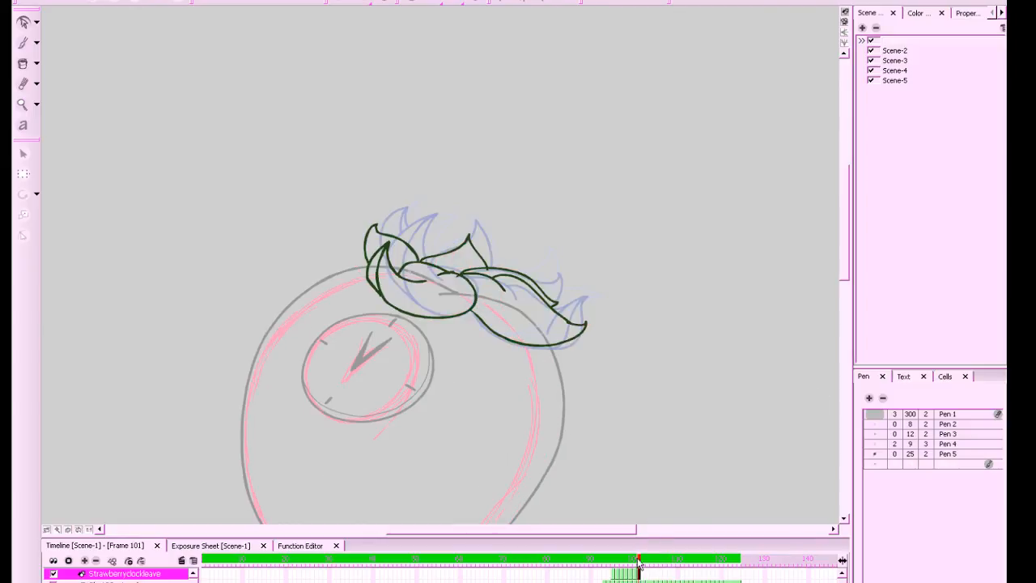
# Advance to frame 102 on the Strawberryclockleave layer, switch back to the brush and save the project
pyautogui.moveTo(639, 560); pyautogui.dragTo(643, 561)
pyautogui.moveTo(679, 404); pyautogui.dragTo(718, 387)
pyautogui.hotkey('alt', 'b')
pyautogui.moveTo(653, 318); pyautogui.dragTo(512, 211)
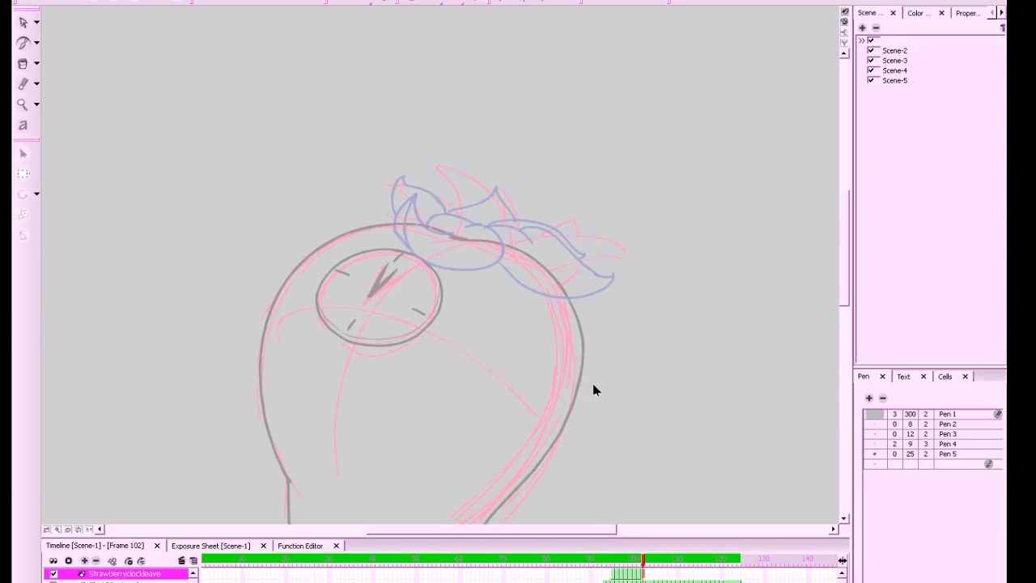
pyautogui.hotkey('ctrl', 's')
# Ink the arched fold line of the front leaf over the strawberry's crown in frame 102
pyautogui.moveTo(587, 404); pyautogui.dragTo(681, 365)
pyautogui.press('2')
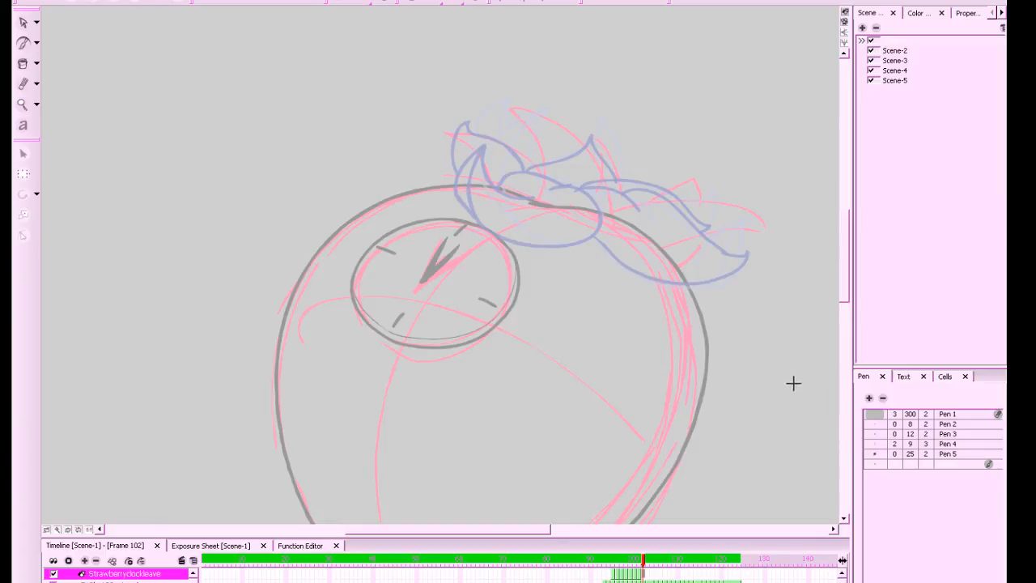
pyautogui.moveTo(744, 386); pyautogui.dragTo(712, 412)
pyautogui.moveTo(523, 206); pyautogui.dragTo(565, 229)
pyautogui.hotkey('ctrl', 'z')
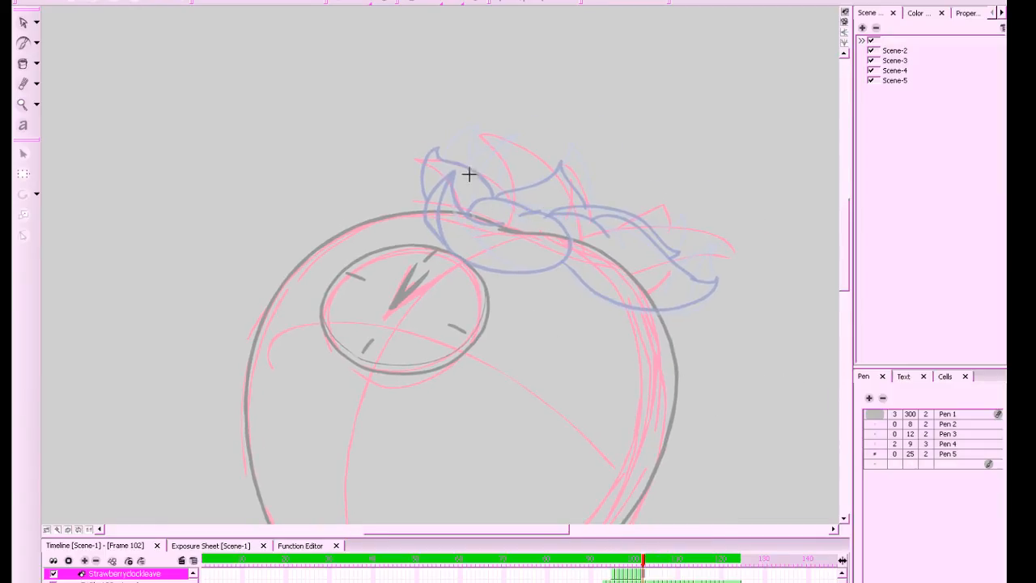
pyautogui.moveTo(455, 229)
pyautogui.mouseDown()
pyautogui.moveTo(532, 173)
pyautogui.moveTo(571, 214)
pyautogui.mouseUp()
pyautogui.moveTo(571, 220); pyautogui.dragTo(571, 232)
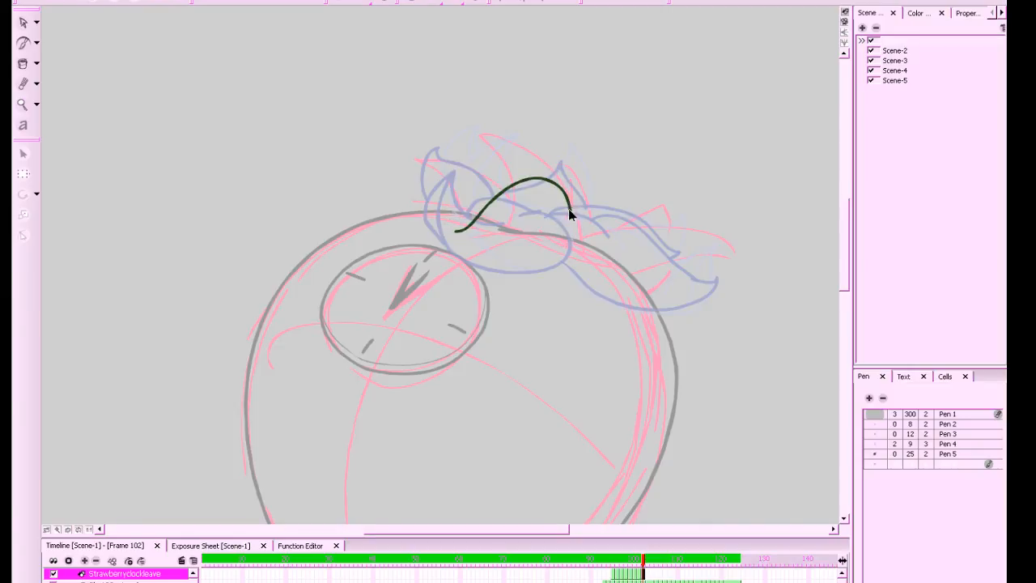
# Ink the front leaf's outer edge and curled tip on the clock side in frame 102, redoing strokes that miss
pyautogui.moveTo(455, 230)
pyautogui.mouseDown()
pyautogui.moveTo(466, 171)
pyautogui.moveTo(576, 191)
pyautogui.moveTo(515, 171)
pyautogui.mouseUp()
pyautogui.hotkey('ctrl', 'z')
pyautogui.hotkey('ctrl', 'z')
pyautogui.moveTo(463, 192); pyautogui.dragTo(454, 230)
pyautogui.hotkey('ctrl', 'z')
pyautogui.moveTo(500, 167)
pyautogui.mouseDown()
pyautogui.moveTo(446, 231)
pyautogui.moveTo(455, 187)
pyautogui.moveTo(522, 171)
pyautogui.mouseUp()
pyautogui.hotkey('ctrl', 'z')
pyautogui.hotkey('ctrl', 'z')
pyautogui.moveTo(455, 230)
pyautogui.mouseDown()
pyautogui.moveTo(459, 204)
pyautogui.moveTo(530, 168)
pyautogui.moveTo(557, 181)
pyautogui.moveTo(511, 223)
pyautogui.moveTo(493, 221)
pyautogui.moveTo(501, 226)
pyautogui.mouseUp()
pyautogui.hotkey('ctrl', 'z')
# Select the short stray stroke on the front leaf's upper edge in frame 102 and nudge it against the outline
pyautogui.press('space')
pyautogui.moveTo(641, 235); pyautogui.dragTo(615, 249)
pyautogui.hotkey('alt', 's')
pyautogui.moveTo(387, 88); pyautogui.dragTo(544, 247)
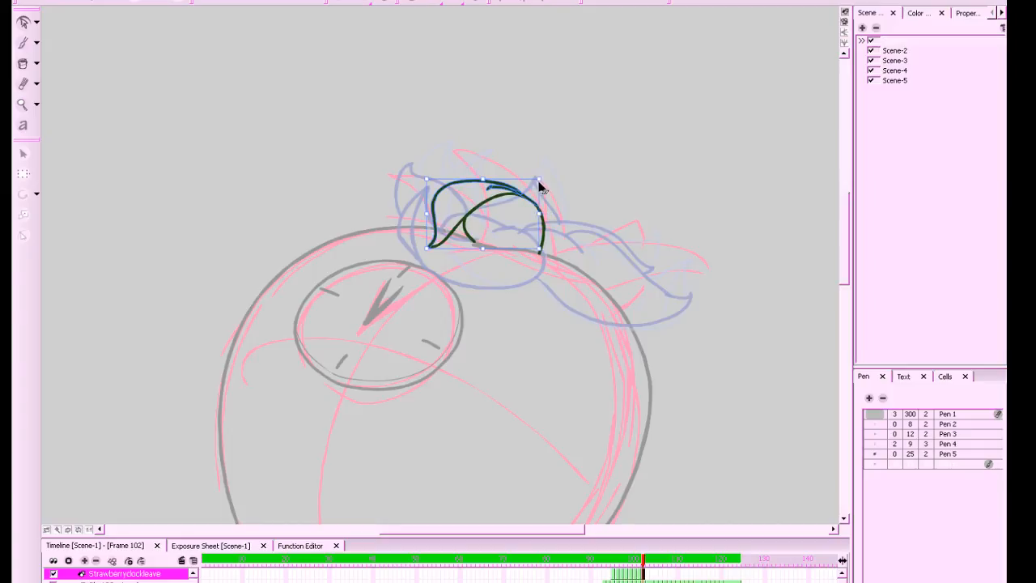
pyautogui.click(558, 167)
pyautogui.click(497, 194)
pyautogui.click(494, 189)
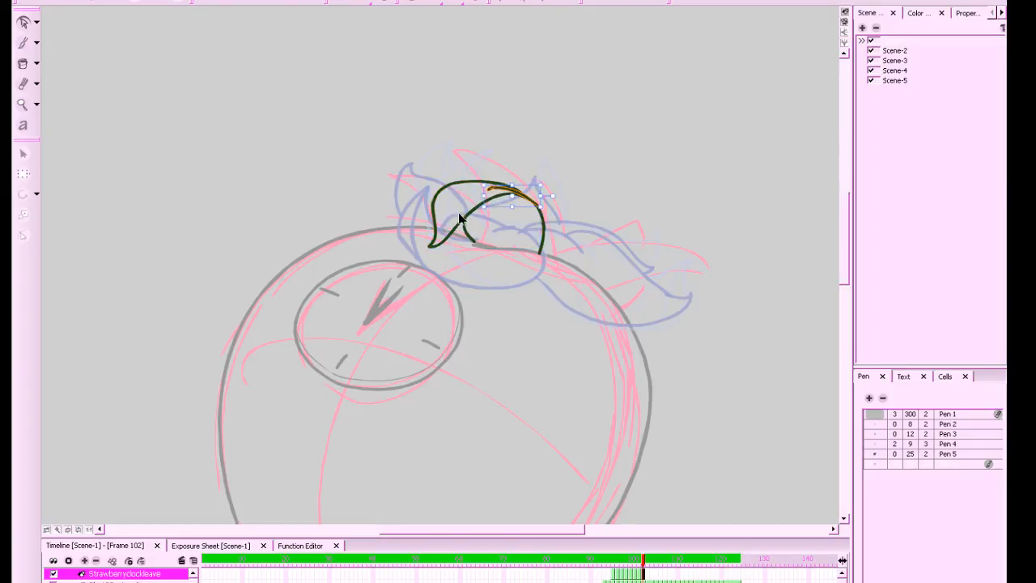
pyautogui.moveTo(483, 204); pyautogui.dragTo(489, 195)
# Select the front leaf's strokes in frame 102 and adjust them into a wider, flatter leaf extending further toward the clock
pyautogui.click(584, 168)
pyautogui.moveTo(731, 256); pyautogui.dragTo(690, 259)
pyautogui.press(',')
pyautogui.press('.')
pyautogui.moveTo(531, 156); pyautogui.dragTo(439, 236)
pyautogui.moveTo(506, 183); pyautogui.dragTo(541, 207)
pyautogui.click(576, 183)
pyautogui.moveTo(697, 272); pyautogui.dragTo(725, 300)
pyautogui.click(433, 269)
pyautogui.moveTo(429, 249); pyautogui.dragTo(428, 259)
# Check the adjusted front leaf at full view and compare it with frame 101
pyautogui.scroll(-5, 691, 304)
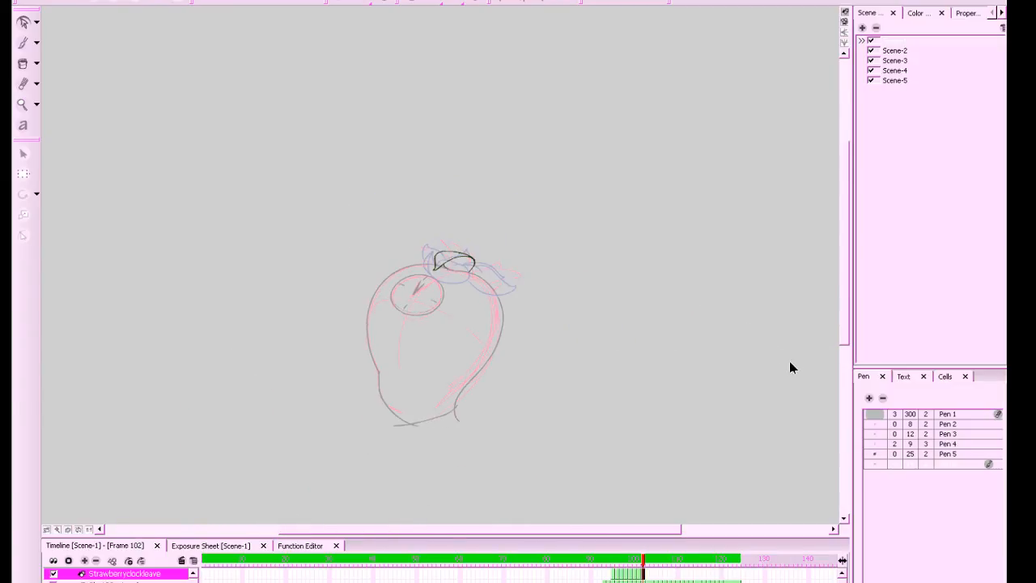
pyautogui.scroll(5, 756, 356)
pyautogui.click(556, 229)
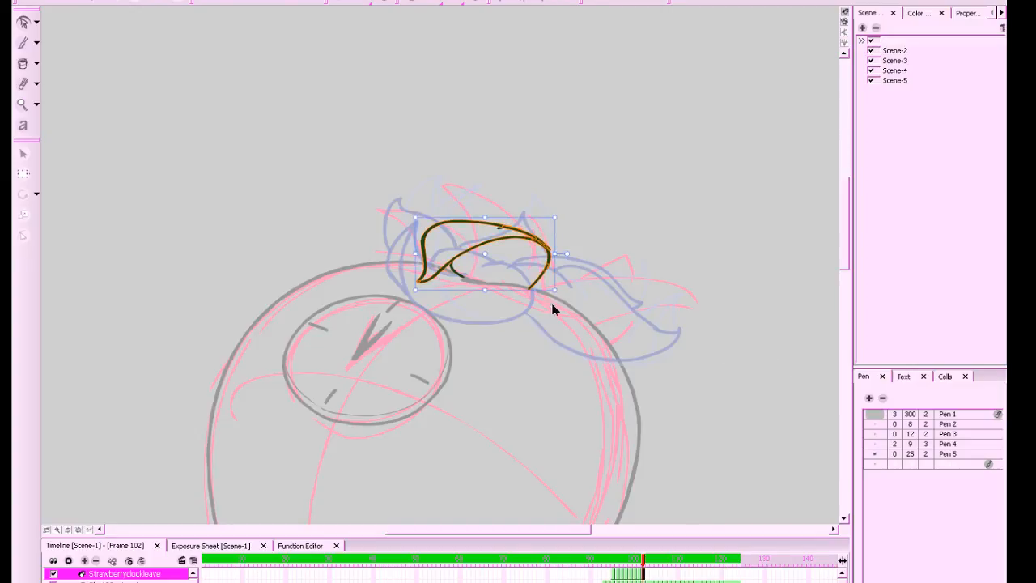
pyautogui.click(720, 350)
pyautogui.moveTo(722, 351); pyautogui.dragTo(654, 333)
pyautogui.press(',')
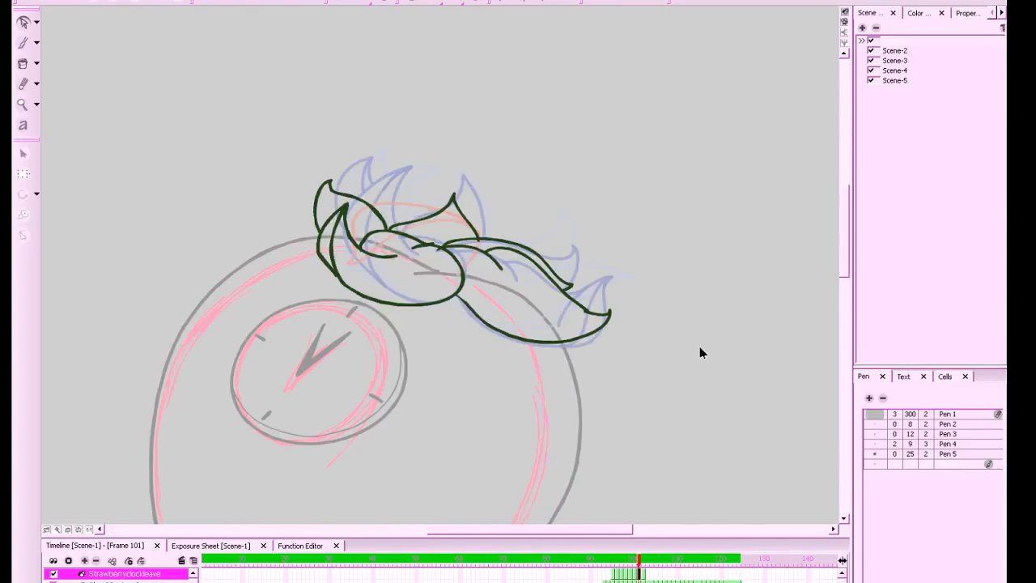
pyautogui.press('.')
# Ink the drooping leaf pointing away from the clock in frame 102, including its inner fold and base line
pyautogui.hotkey('alt', 'b')
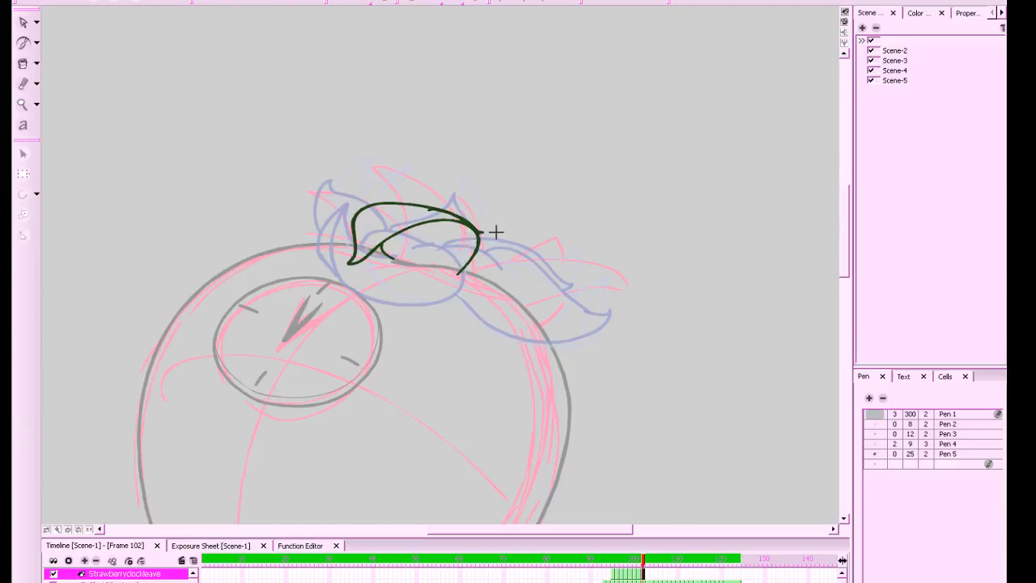
pyautogui.moveTo(482, 231)
pyautogui.mouseDown()
pyautogui.moveTo(576, 364)
pyautogui.moveTo(603, 363)
pyautogui.mouseUp()
pyautogui.hotkey('ctrl', 'z')
pyautogui.moveTo(474, 233)
pyautogui.mouseDown()
pyautogui.moveTo(505, 316)
pyautogui.moveTo(605, 353)
pyautogui.moveTo(554, 353)
pyautogui.moveTo(491, 236)
pyautogui.moveTo(475, 234)
pyautogui.moveTo(535, 265)
pyautogui.mouseUp()
pyautogui.hotkey('ctrl', 'z')
pyautogui.hotkey('ctrl', 'z')
pyautogui.moveTo(483, 234)
pyautogui.mouseDown()
pyautogui.moveTo(536, 268)
pyautogui.moveTo(541, 258)
pyautogui.moveTo(562, 270)
pyautogui.moveTo(583, 354)
pyautogui.mouseUp()
pyautogui.moveTo(513, 271)
pyautogui.mouseDown()
pyautogui.moveTo(492, 285)
pyautogui.moveTo(459, 270)
pyautogui.mouseUp()
# Compare the leaves in frame 102 with frame 101 at a distance
pyautogui.press(',')
pyautogui.press('.')
pyautogui.press('x')
pyautogui.press('x')
pyautogui.press('x')
pyautogui.press('x')
pyautogui.press(',')
pyautogui.press('.')
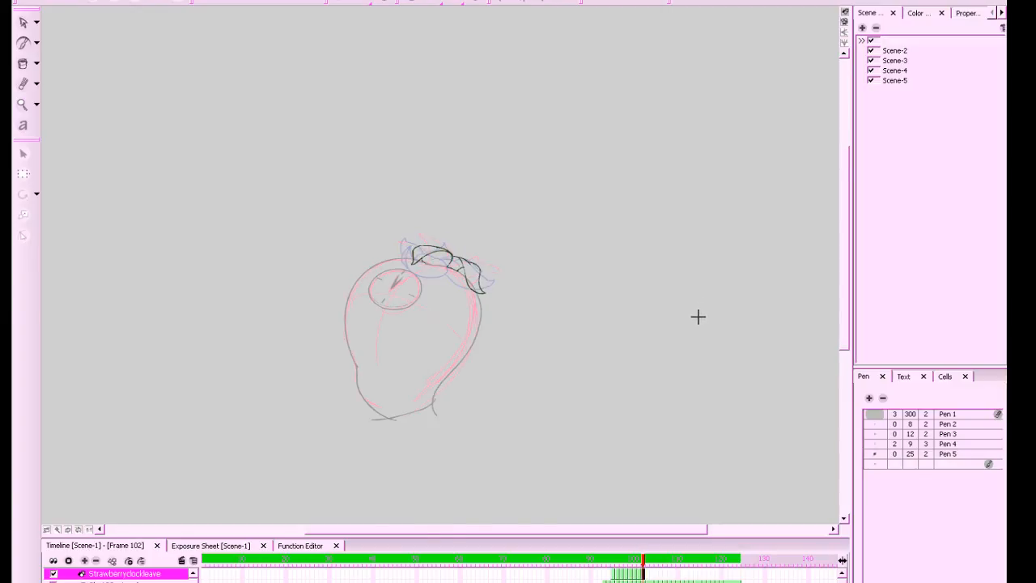
# Erase the line overshoot where the front leaf meets the drooping leaf's base in frame 102
pyautogui.press('2')
pyautogui.press('2')
pyautogui.press('2')
pyautogui.press('2')
pyautogui.press('2')
pyautogui.moveTo(621, 339)
pyautogui.mouseDown()
pyautogui.moveTo(650, 403)
pyautogui.moveTo(661, 395)
pyautogui.mouseUp()
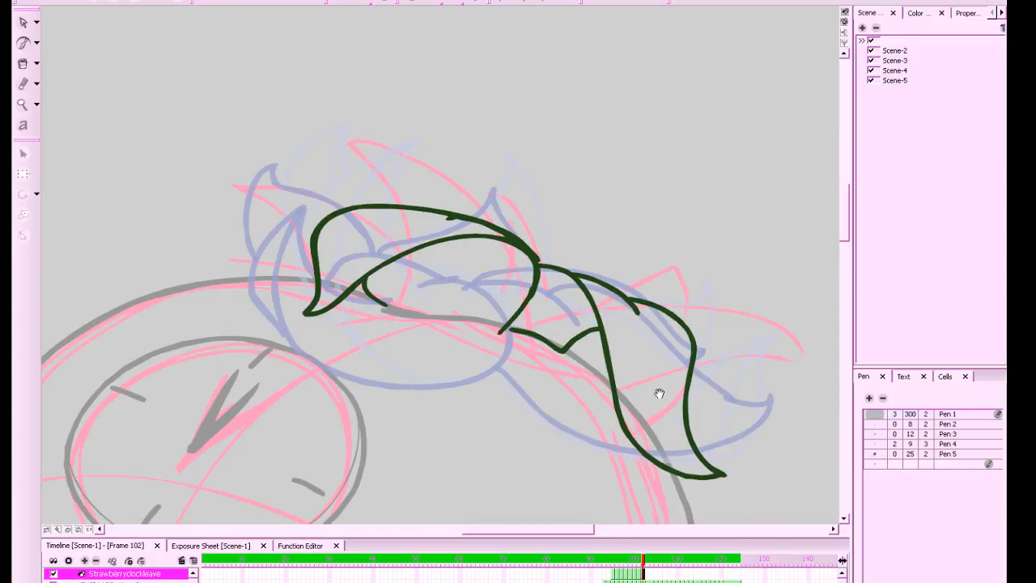
pyautogui.hotkey('alt', 'e')
pyautogui.moveTo(496, 332)
pyautogui.mouseDown()
pyautogui.moveTo(586, 371)
pyautogui.moveTo(512, 328)
pyautogui.moveTo(547, 334)
pyautogui.moveTo(559, 353)
pyautogui.moveTo(544, 345)
pyautogui.moveTo(570, 342)
pyautogui.moveTo(563, 352)
pyautogui.moveTo(505, 322)
pyautogui.mouseUp()
# Switch back to the brush, compare frame 102 with frame 101 and save the project
pyautogui.hotkey('alt', 'b')
pyautogui.moveTo(569, 407); pyautogui.dragTo(624, 429)
pyautogui.moveTo(597, 289); pyautogui.dragTo(712, 281)
pyautogui.press(',')
pyautogui.press('.')
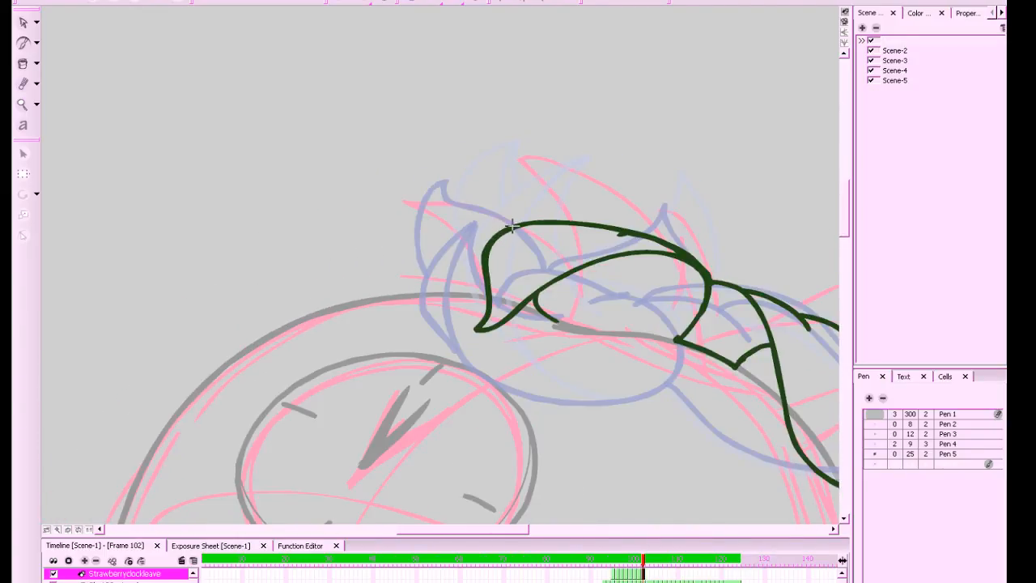
pyautogui.hotkey('ctrl', 's')
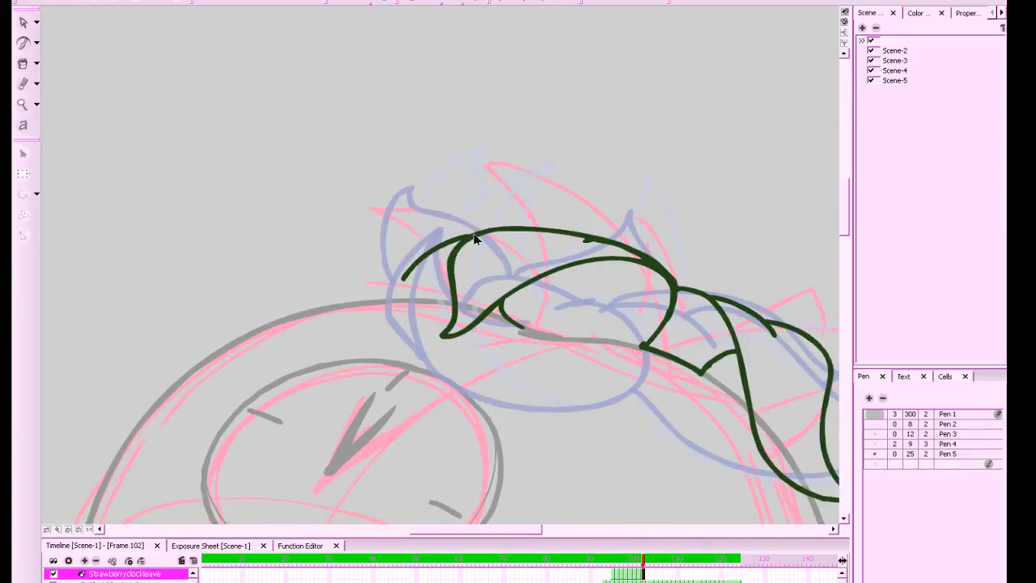
# Ink the small pointed rear leaf on the clock side of the front leaf in frame 102
pyautogui.press(',')
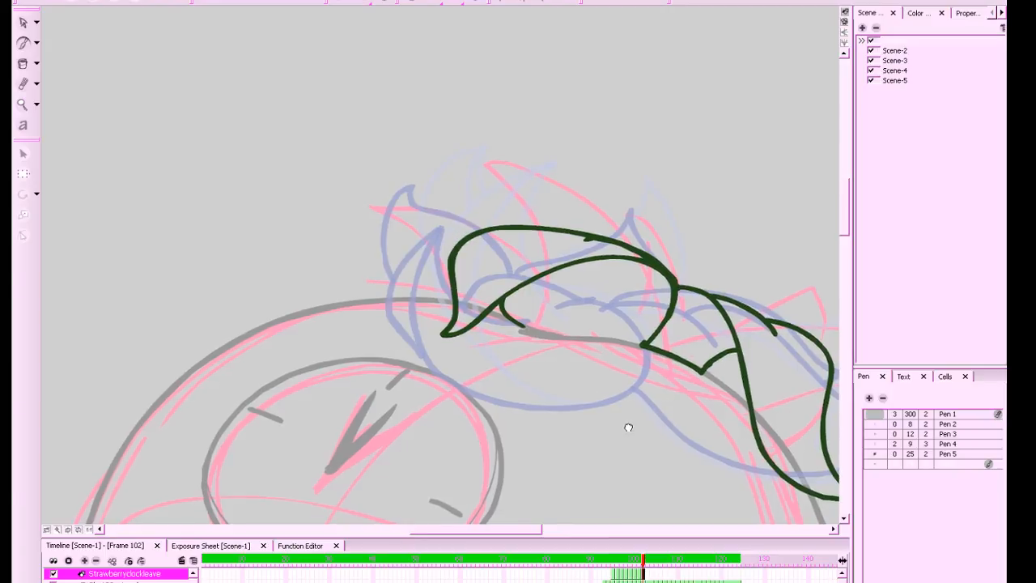
pyautogui.press('.')
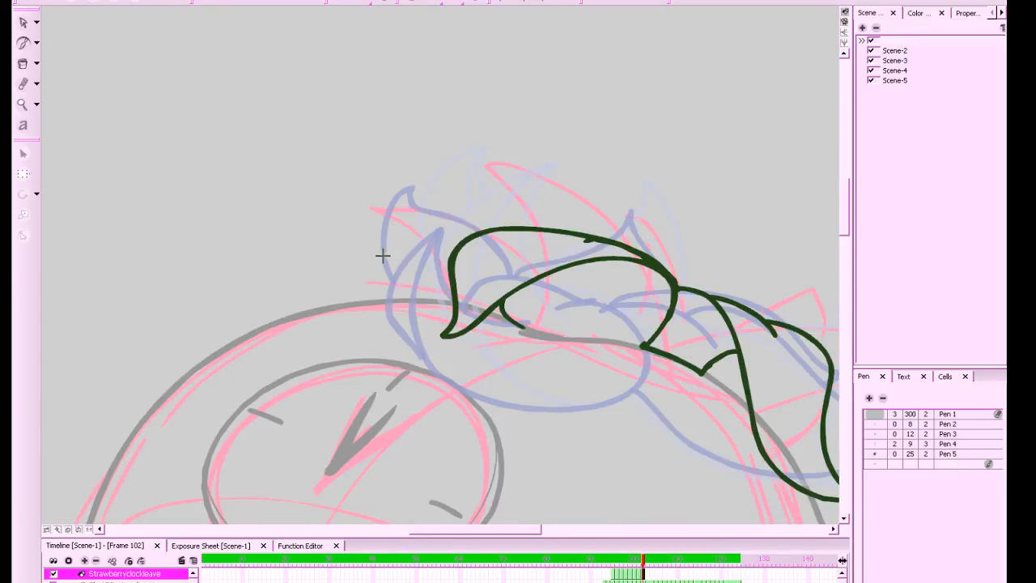
pyautogui.moveTo(384, 261)
pyautogui.mouseDown()
pyautogui.moveTo(436, 232)
pyautogui.moveTo(488, 230)
pyautogui.mouseUp()
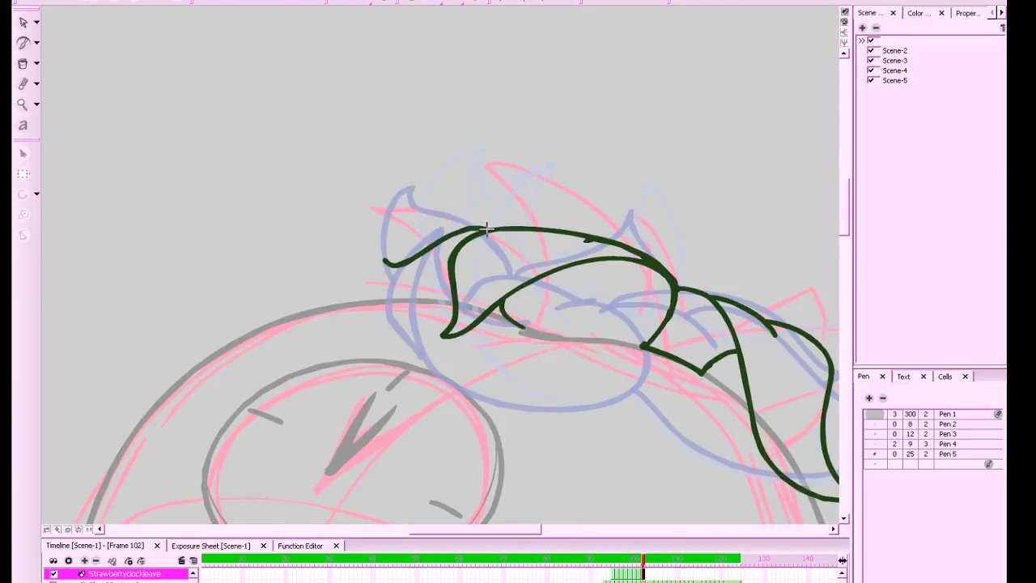
pyautogui.moveTo(405, 273)
pyautogui.mouseDown()
pyautogui.moveTo(455, 268)
pyautogui.moveTo(448, 277)
pyautogui.moveTo(411, 276)
pyautogui.moveTo(382, 260)
pyautogui.moveTo(453, 285)
pyautogui.mouseUp()
pyautogui.hotkey('ctrl', 'z')
pyautogui.hotkey('ctrl', 'z')
pyautogui.press('space')
pyautogui.moveTo(704, 359); pyautogui.dragTo(689, 367)
# Review the leaf motion by flipping through the drawings from frame 95 to frame 102
pyautogui.moveTo(685, 421); pyautogui.dragTo(625, 317)
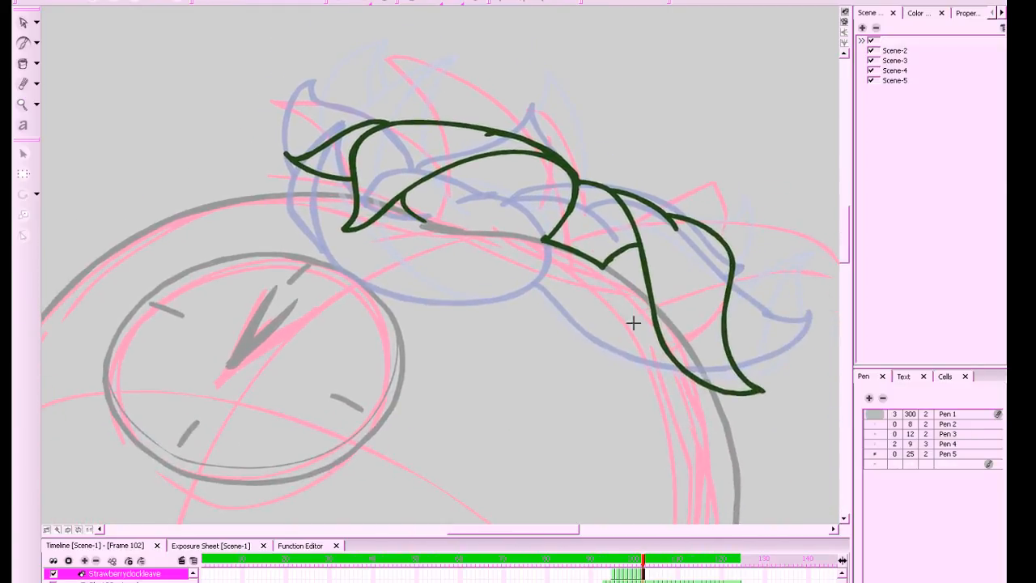
pyautogui.click(648, 560)
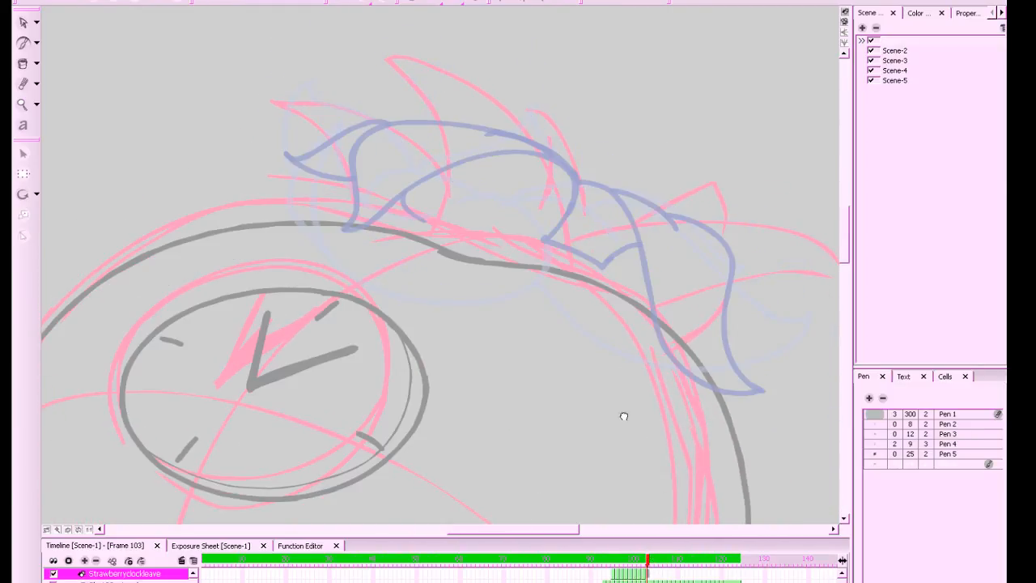
pyautogui.moveTo(627, 410); pyautogui.dragTo(598, 442)
pyautogui.press('1')
pyautogui.press('1')
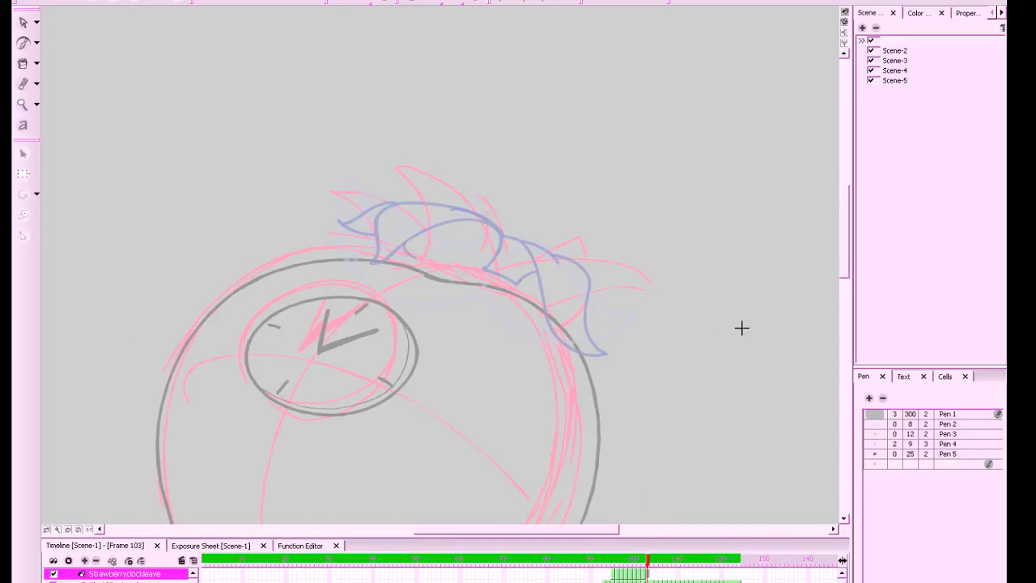
pyautogui.press(',')
pyautogui.press(',')
pyautogui.press(',')
pyautogui.press(',')
pyautogui.press(',')
pyautogui.press(',')
pyautogui.press(',')
pyautogui.press(',')
pyautogui.press('1')
pyautogui.press('1')
pyautogui.press('1')
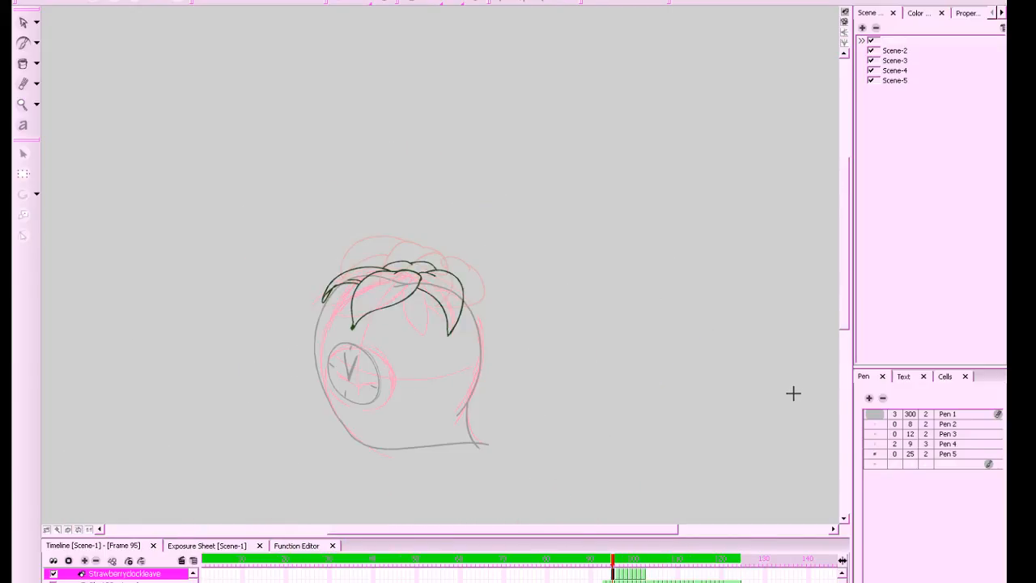
pyautogui.press('.')
pyautogui.press('.')
pyautogui.press('.')
pyautogui.press('.')
pyautogui.press('.')
pyautogui.press('.')
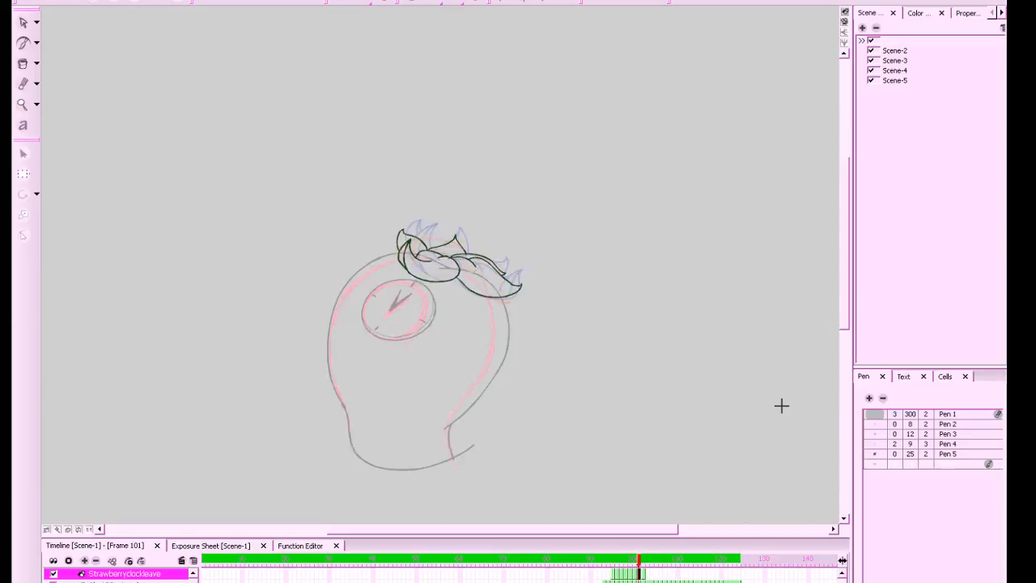
pyautogui.press('.')
# Go to frame 103 on the Strawberryclockleave layer and ink the front leaf's arched outline and fold over the crown
pyautogui.press('2')
pyautogui.press('2')
pyautogui.press('2')
pyautogui.click(648, 564)
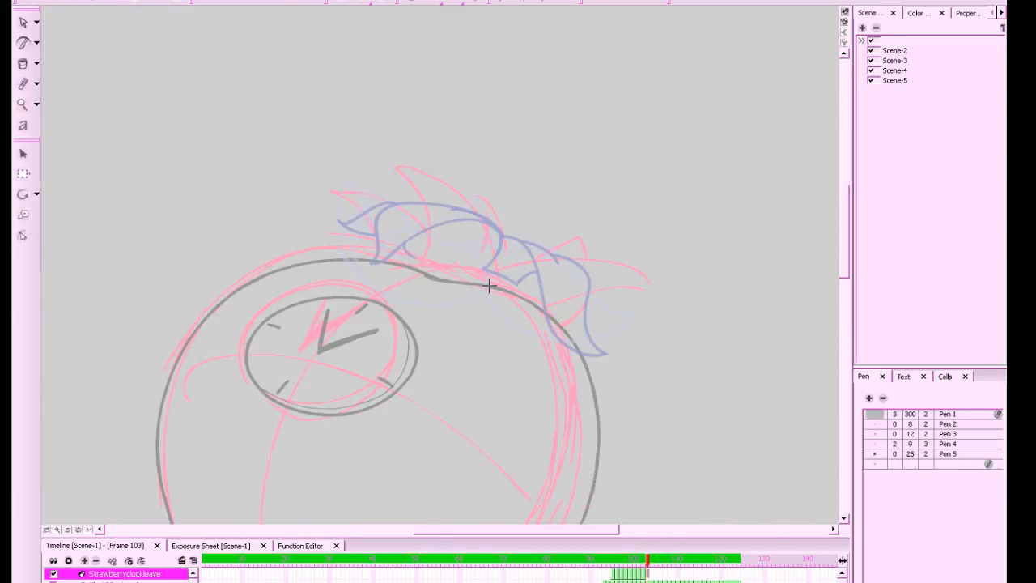
pyautogui.moveTo(489, 285)
pyautogui.mouseDown()
pyautogui.moveTo(508, 229)
pyautogui.moveTo(431, 245)
pyautogui.moveTo(413, 268)
pyautogui.mouseUp()
pyautogui.hotkey('alt', 'e')
pyautogui.hotkey('alt', 'b')
pyautogui.moveTo(511, 234)
pyautogui.mouseDown()
pyautogui.moveTo(493, 217)
pyautogui.moveTo(408, 210)
pyautogui.mouseUp()
pyautogui.hotkey('ctrl', 'z')
pyautogui.moveTo(512, 237)
pyautogui.mouseDown()
pyautogui.moveTo(427, 199)
pyautogui.moveTo(404, 208)
pyautogui.moveTo(416, 200)
pyautogui.moveTo(416, 259)
pyautogui.mouseUp()
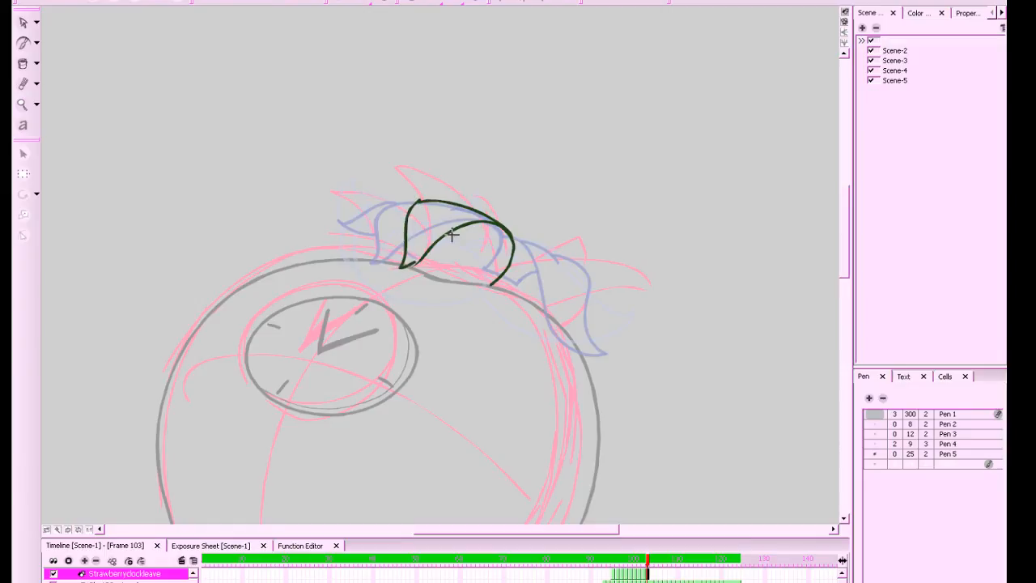
# Redraw the front leaf's curved clock-side edge in frame 103 and compare it with frame 102
pyautogui.hotkey('ctrl', 'z')
pyautogui.moveTo(413, 204); pyautogui.dragTo(391, 268)
pyautogui.hotkey('ctrl', 'z')
pyautogui.moveTo(398, 225); pyautogui.dragTo(416, 269)
pyautogui.press(',')
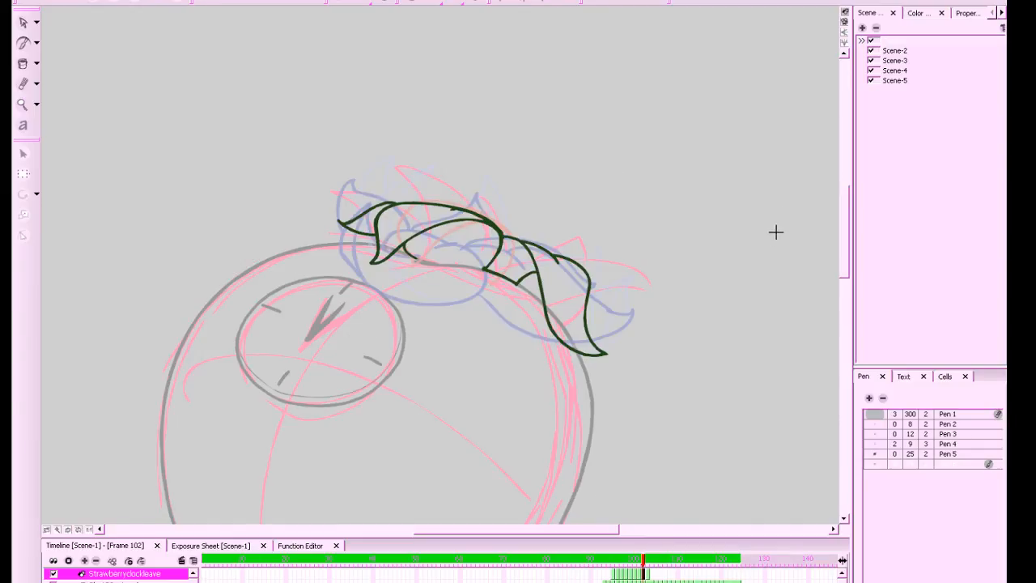
pyautogui.press('.')
# Select the whole front leaf in frame 103 and stretch it slightly toward the clock
pyautogui.click(24, 23)
pyautogui.moveTo(183, 81)
pyautogui.mouseDown()
pyautogui.moveTo(395, 186)
pyautogui.moveTo(641, 359)
pyautogui.mouseUp()
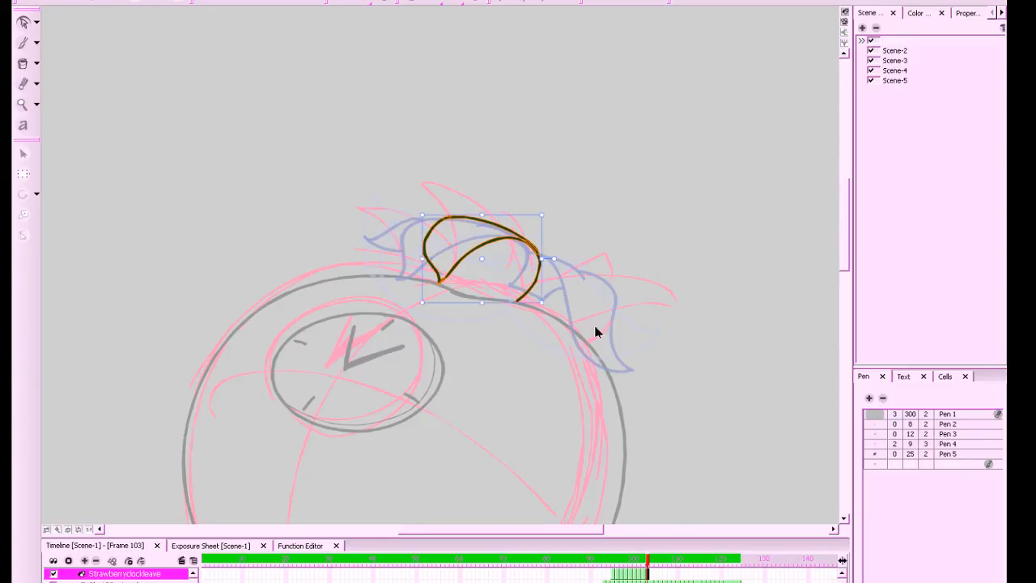
pyautogui.moveTo(422, 302); pyautogui.dragTo(407, 300)
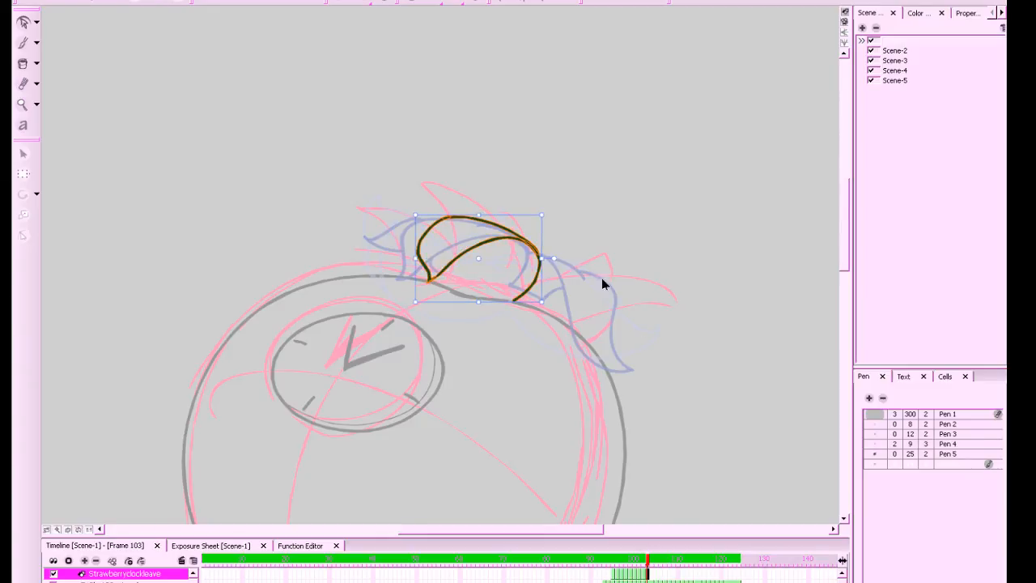
pyautogui.moveTo(678, 329)
pyautogui.mouseDown()
pyautogui.moveTo(641, 356)
pyautogui.moveTo(672, 364)
pyautogui.mouseUp()
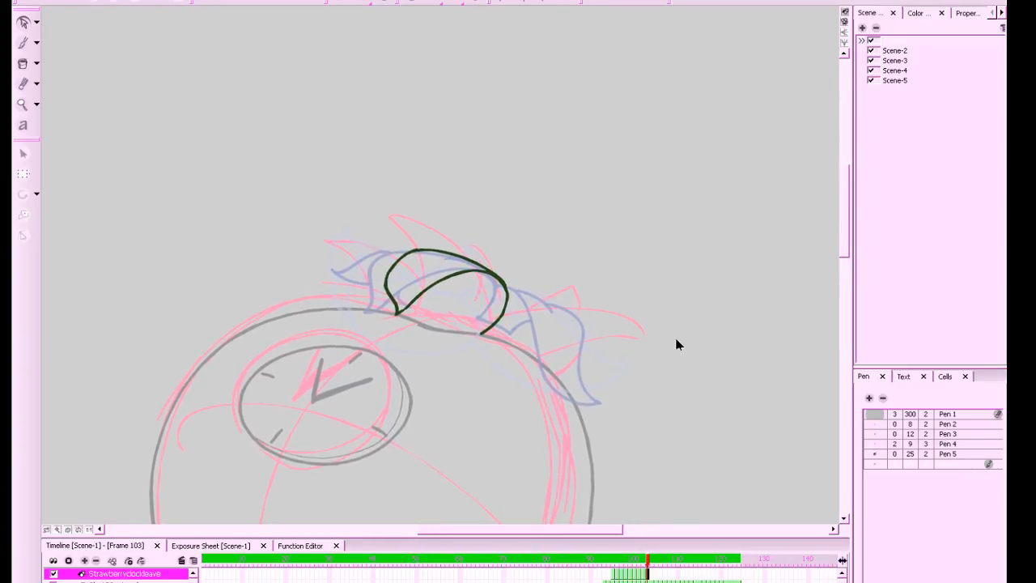
# Ink the drooping leaf pointing away from the clock in frame 103, with its curved fold and base line
pyautogui.hotkey('alt', 'b')
pyautogui.press(',')
pyautogui.press('.')
pyautogui.scroll(2, 707, 370)
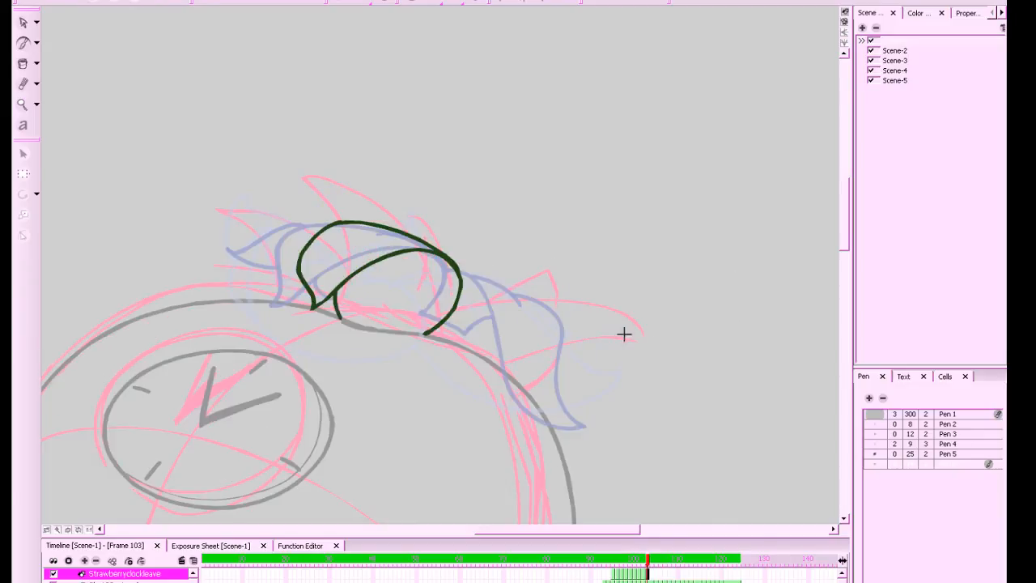
pyautogui.moveTo(482, 267); pyautogui.dragTo(546, 423)
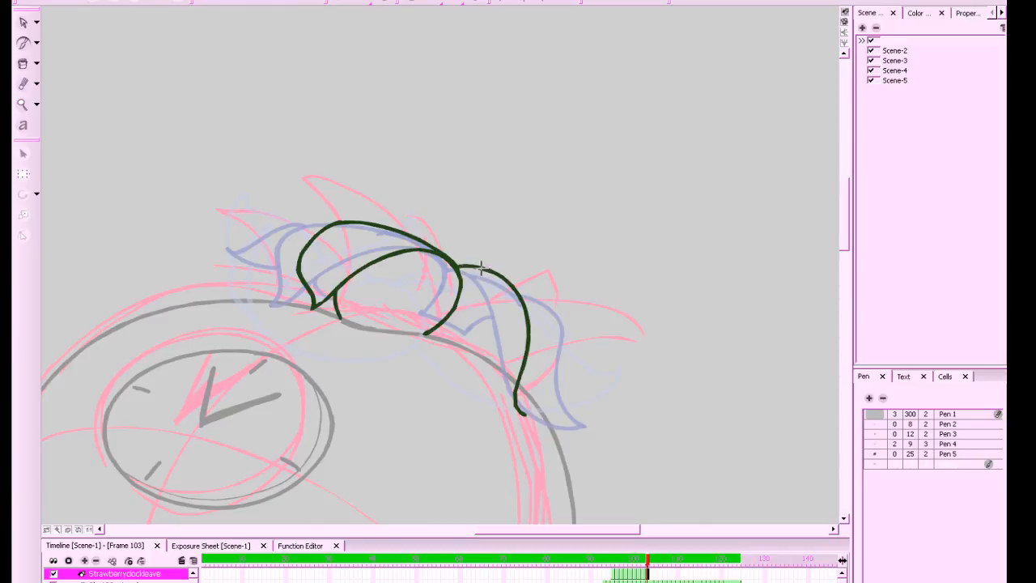
pyautogui.moveTo(526, 344)
pyautogui.mouseDown()
pyautogui.moveTo(476, 330)
pyautogui.moveTo(463, 348)
pyautogui.moveTo(418, 337)
pyautogui.mouseUp()
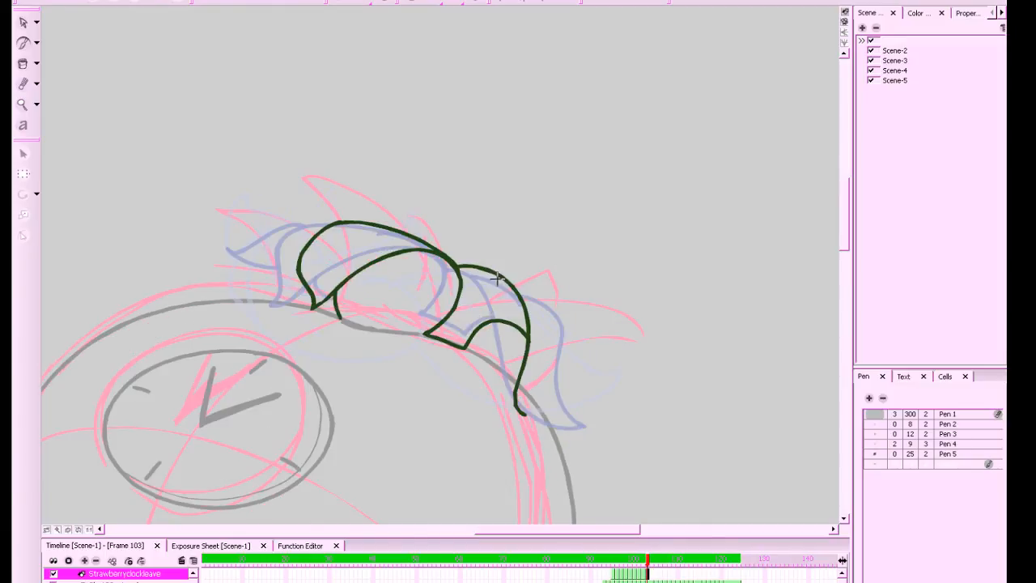
pyautogui.moveTo(521, 290)
pyautogui.mouseDown()
pyautogui.moveTo(552, 350)
pyautogui.moveTo(526, 418)
pyautogui.mouseUp()
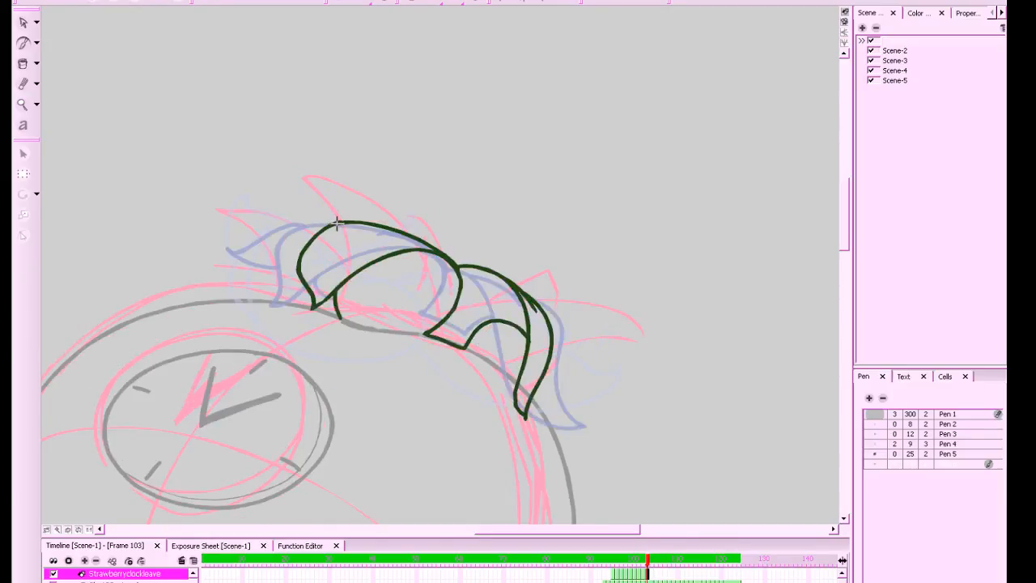
# Ink the small rear leaf on the clock side in frame 103 and close the front leaf's lower edge along the crown
pyautogui.moveTo(310, 225); pyautogui.dragTo(264, 267)
pyautogui.hotkey('ctrl', 'z')
pyautogui.moveTo(335, 223)
pyautogui.mouseDown()
pyautogui.moveTo(259, 265)
pyautogui.moveTo(300, 273)
pyautogui.mouseUp()
pyautogui.press(',')
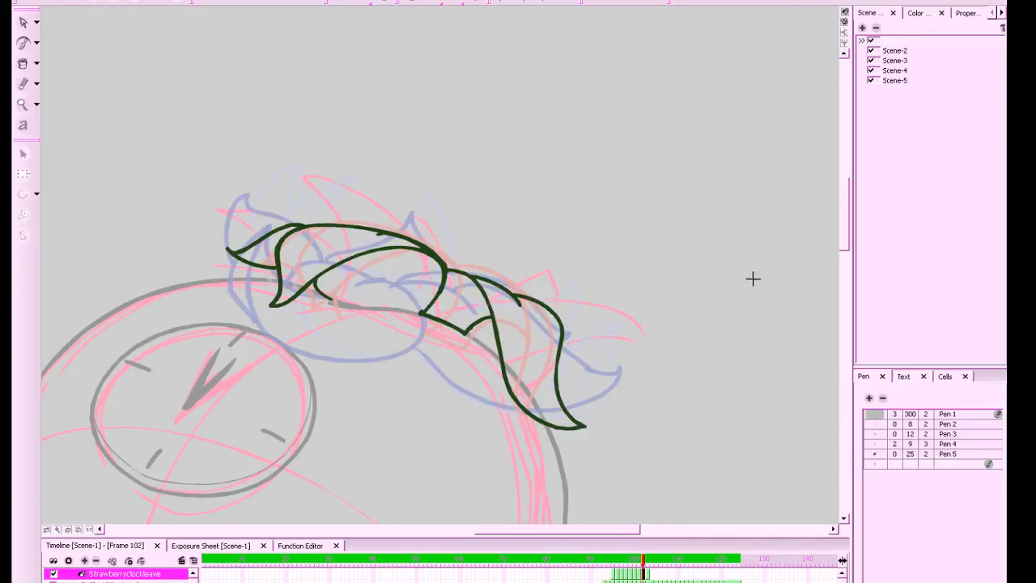
pyautogui.press('.')
pyautogui.moveTo(427, 333); pyautogui.dragTo(341, 318)
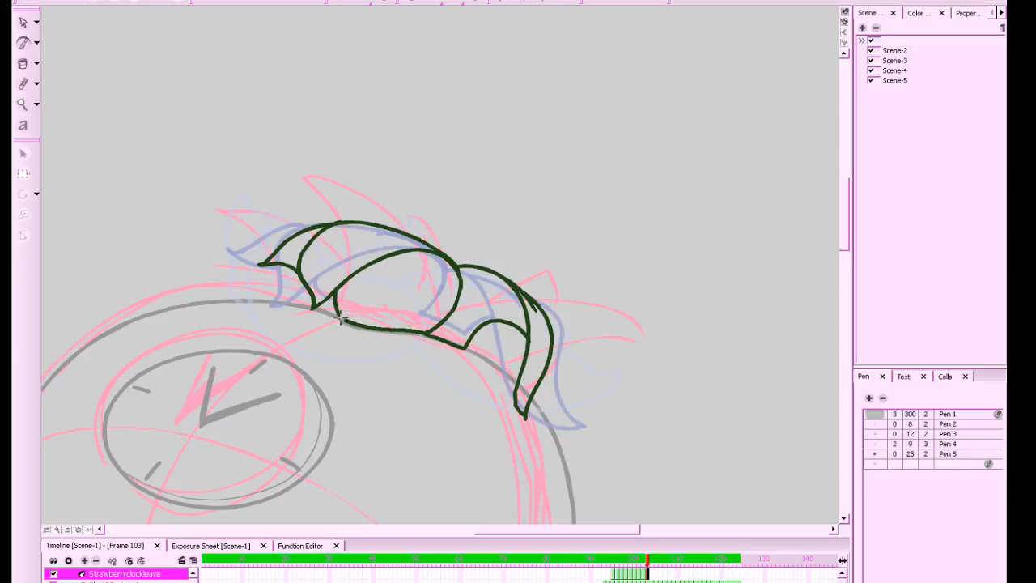
# Check the finished leaves in frame 103 at full view and compare them with frame 102
pyautogui.press('1')
pyautogui.press('1')
pyautogui.press('1')
pyautogui.press('1')
pyautogui.press('1')
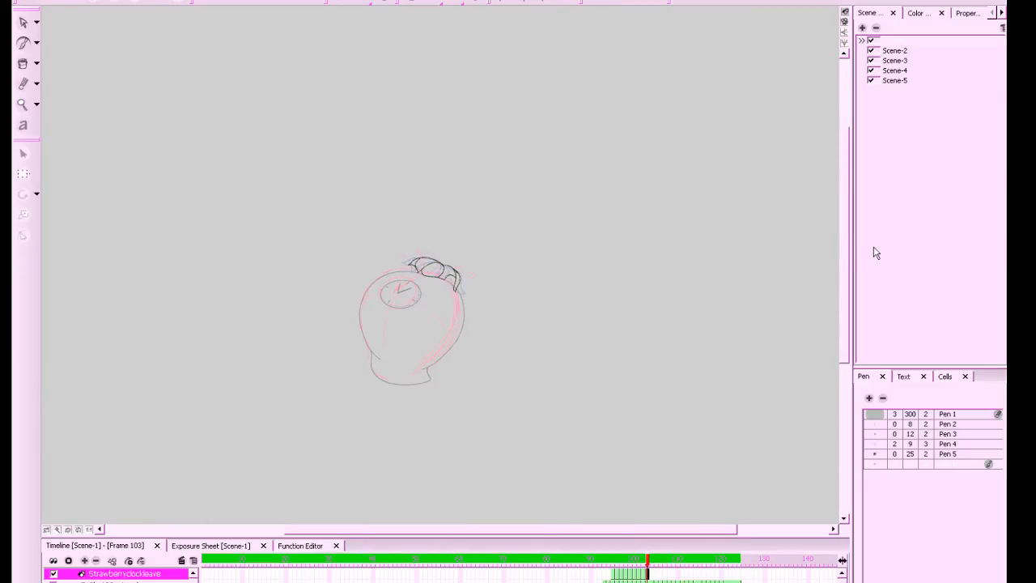
pyautogui.press('z')
pyautogui.press('z')
pyautogui.press('z')
pyautogui.press('z')
pyautogui.press('z')
pyautogui.press(',')
pyautogui.press('.')
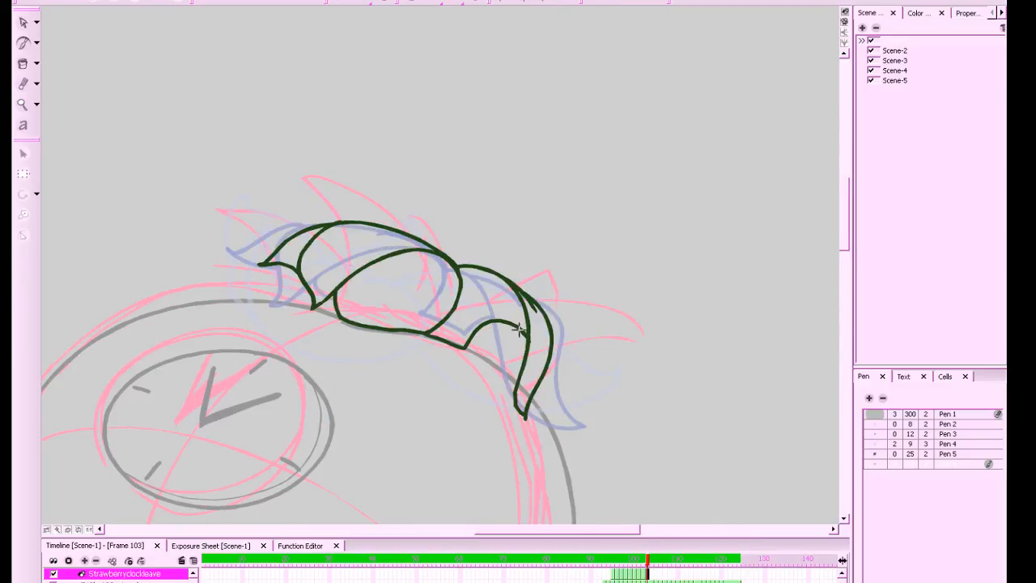
# Ink the small pointed leaf tucked beneath the drooping leaf in frame 103
pyautogui.moveTo(518, 329)
pyautogui.mouseDown()
pyautogui.moveTo(509, 372)
pyautogui.moveTo(479, 324)
pyautogui.mouseUp()
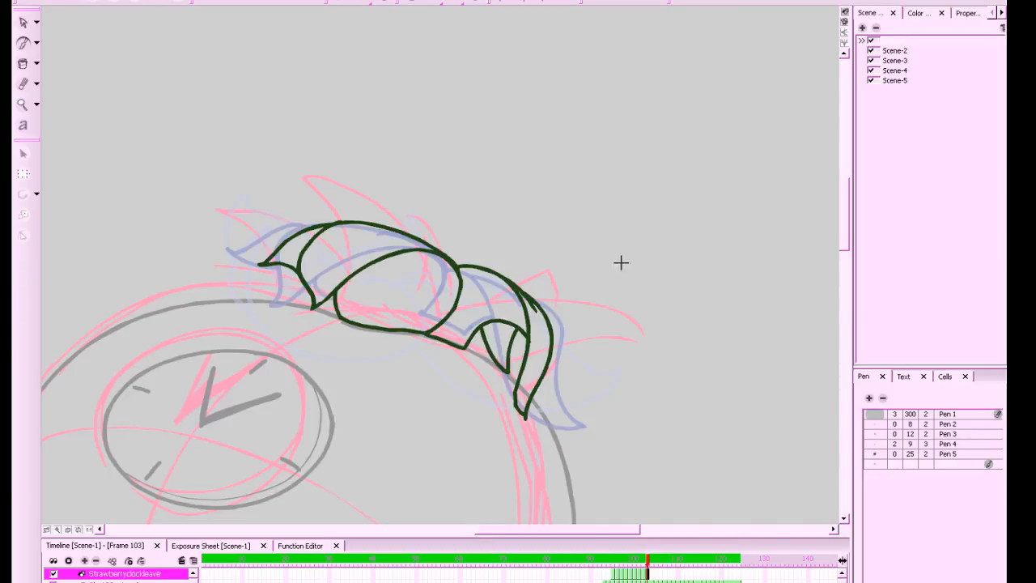
pyautogui.hotkey('shift', 'z')
# Move to frame 107 on the Strawberryclockleave layer and ink the long front leaf sweeping back from the clock to a point
pyautogui.moveTo(650, 568); pyautogui.dragTo(666, 572)
pyautogui.moveTo(655, 415)
pyautogui.mouseDown()
pyautogui.moveTo(684, 449)
pyautogui.moveTo(739, 459)
pyautogui.mouseUp()
pyautogui.press('2')
pyautogui.press('2')
pyautogui.press('2')
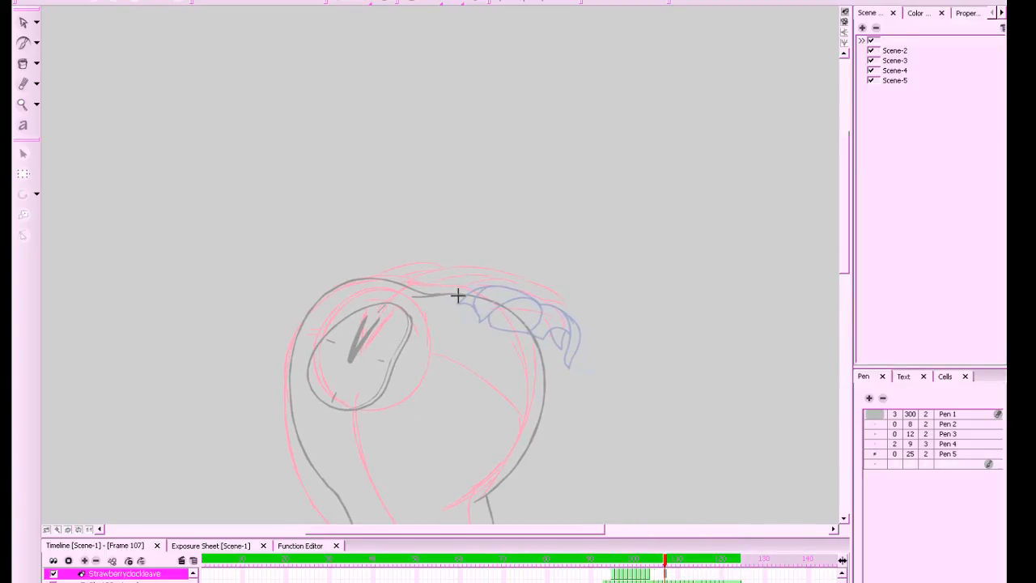
pyautogui.moveTo(457, 296)
pyautogui.mouseDown()
pyautogui.moveTo(397, 297)
pyautogui.moveTo(370, 270)
pyautogui.moveTo(528, 280)
pyautogui.moveTo(507, 271)
pyautogui.moveTo(446, 302)
pyautogui.mouseUp()
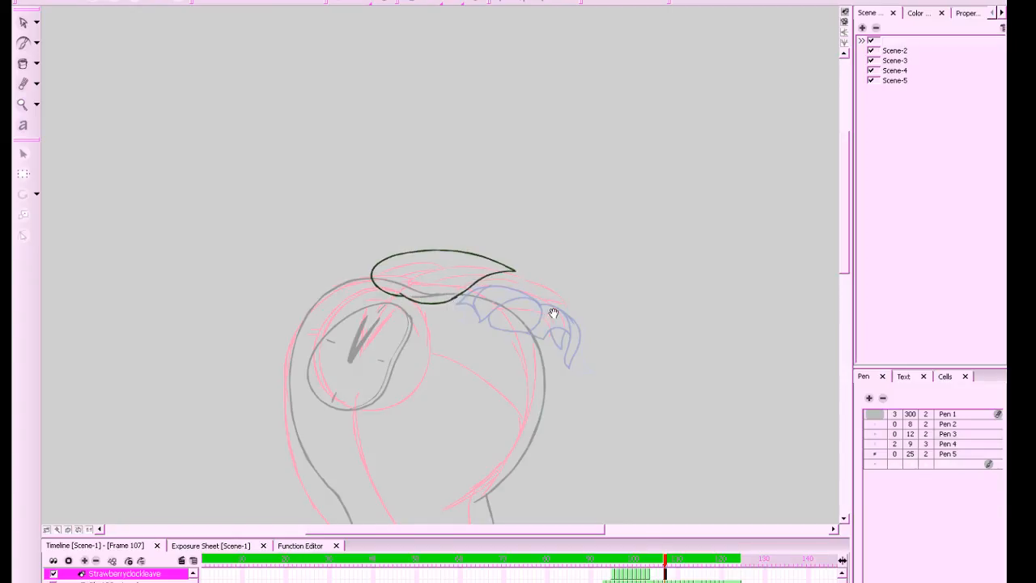
# Ink the drooping leaf in frame 107 that trails from beneath the front leaf down the crown's back
pyautogui.moveTo(553, 308); pyautogui.dragTo(504, 319)
pyautogui.moveTo(411, 306)
pyautogui.mouseDown()
pyautogui.moveTo(493, 301)
pyautogui.moveTo(520, 335)
pyautogui.moveTo(456, 340)
pyautogui.moveTo(400, 314)
pyautogui.mouseUp()
pyautogui.moveTo(623, 275); pyautogui.dragTo(654, 289)
pyautogui.press('f')
pyautogui.press('f')
pyautogui.press('g')
pyautogui.press('g')
pyautogui.press('+')
pyautogui.hotkey('ctrl', 'z')
pyautogui.moveTo(458, 322)
pyautogui.mouseDown()
pyautogui.moveTo(515, 317)
pyautogui.moveTo(573, 379)
pyautogui.moveTo(472, 363)
pyautogui.moveTo(441, 343)
pyautogui.mouseUp()
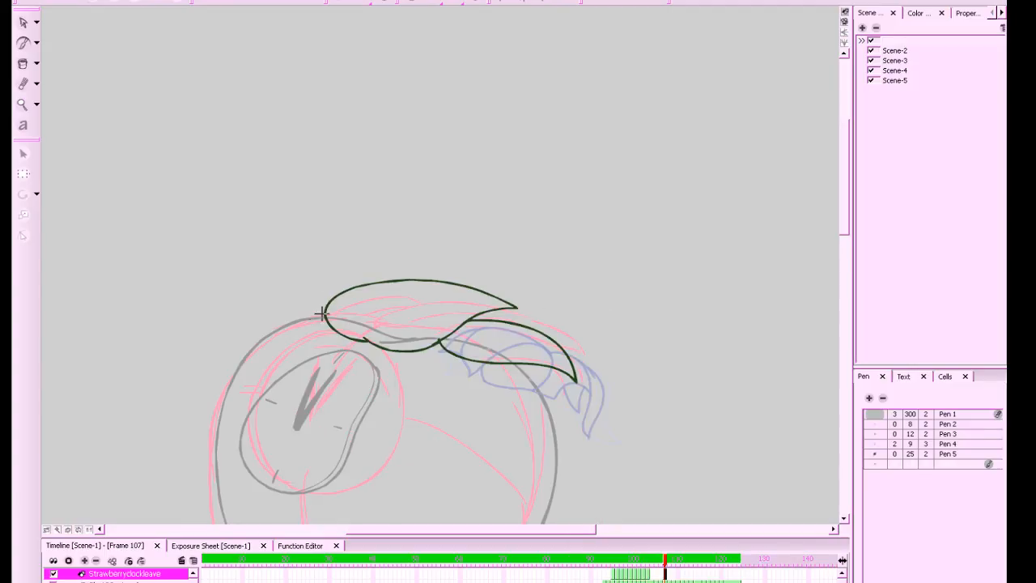
# Ink the rear leaf above the front leaf in frame 107 and add the small tip between the two trailing leaves
pyautogui.moveTo(325, 317)
pyautogui.mouseDown()
pyautogui.moveTo(395, 257)
pyautogui.moveTo(453, 269)
pyautogui.moveTo(430, 284)
pyautogui.mouseUp()
pyautogui.hotkey('ctrl', 'z')
pyautogui.moveTo(334, 296)
pyautogui.mouseDown()
pyautogui.moveTo(469, 268)
pyautogui.moveTo(446, 285)
pyautogui.mouseUp()
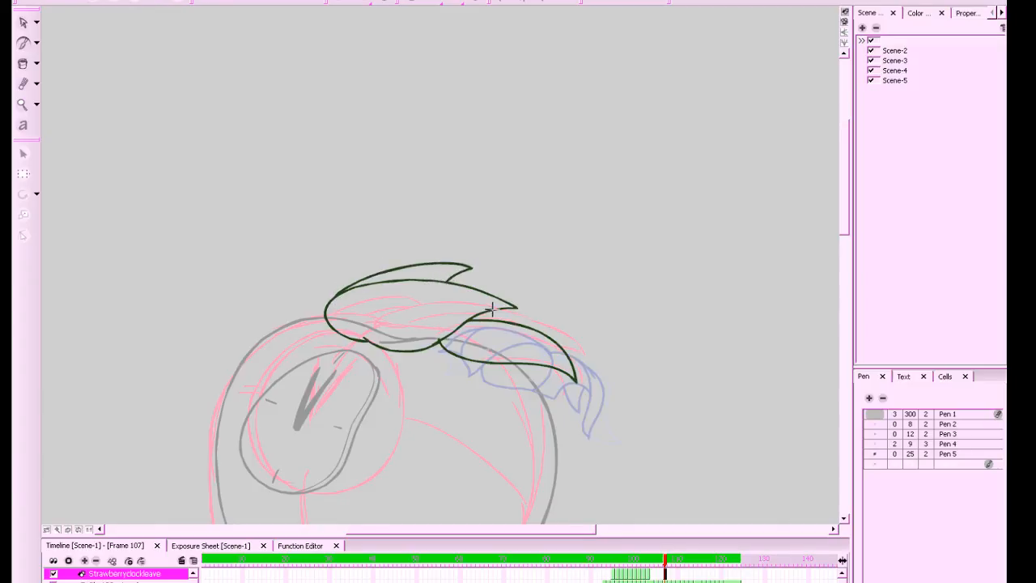
pyautogui.moveTo(534, 322); pyautogui.dragTo(506, 322)
pyautogui.press('1')
pyautogui.press('1')
pyautogui.press('1')
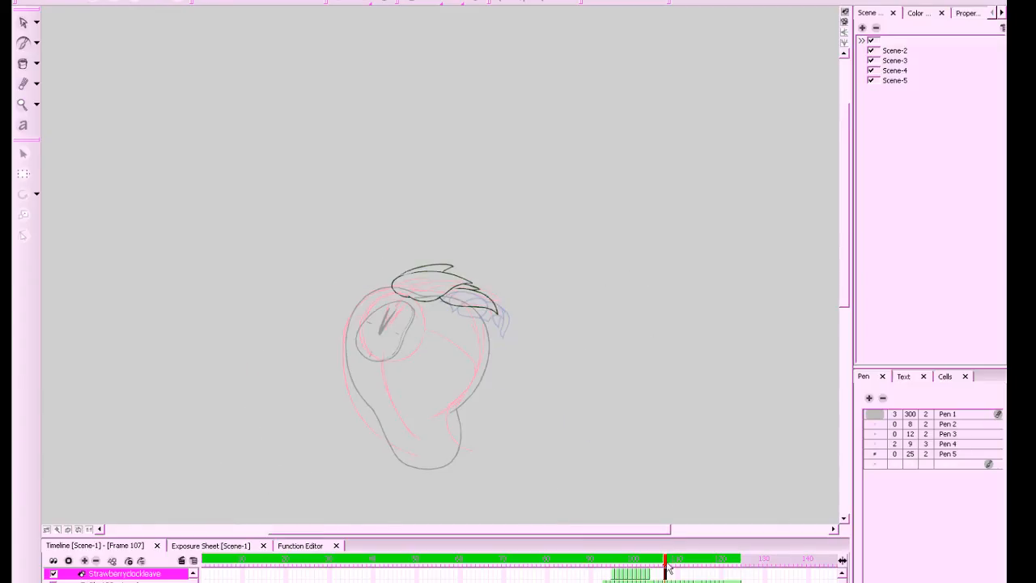
# Move to frame 108 and ink the folded, upward-pointing leaf on the crown's left side and the curled front leaf beside it
pyautogui.moveTo(667, 572); pyautogui.dragTo(670, 569)
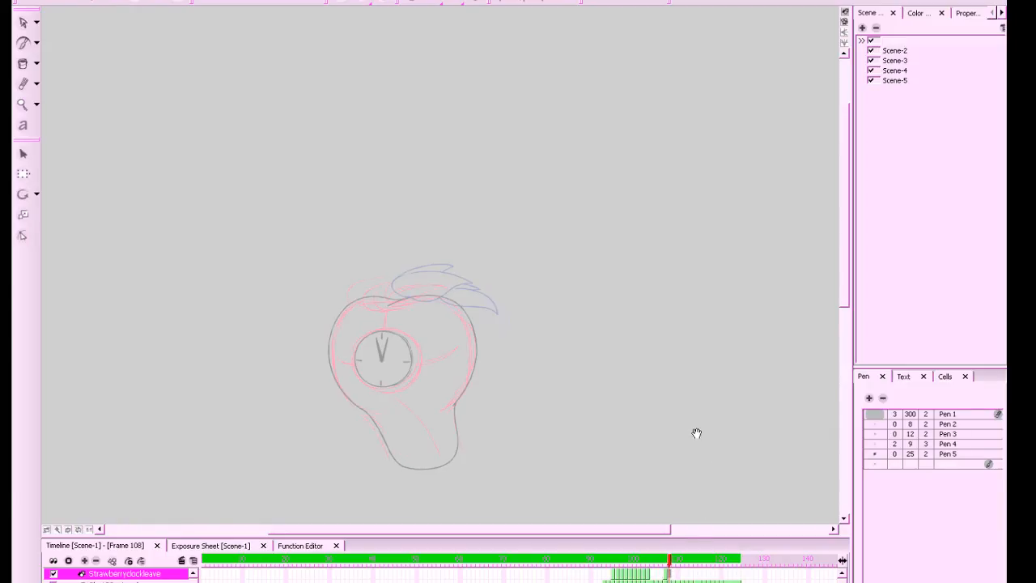
pyautogui.press('+')
pyautogui.moveTo(532, 332)
pyautogui.mouseDown()
pyautogui.moveTo(447, 335)
pyautogui.moveTo(493, 281)
pyautogui.moveTo(417, 359)
pyautogui.mouseUp()
pyautogui.press(',')
pyautogui.press('.')
pyautogui.moveTo(533, 330)
pyautogui.mouseDown()
pyautogui.moveTo(507, 319)
pyautogui.moveTo(469, 343)
pyautogui.mouseUp()
pyautogui.moveTo(477, 285)
pyautogui.mouseDown()
pyautogui.moveTo(456, 327)
pyautogui.moveTo(494, 345)
pyautogui.moveTo(480, 325)
pyautogui.mouseUp()
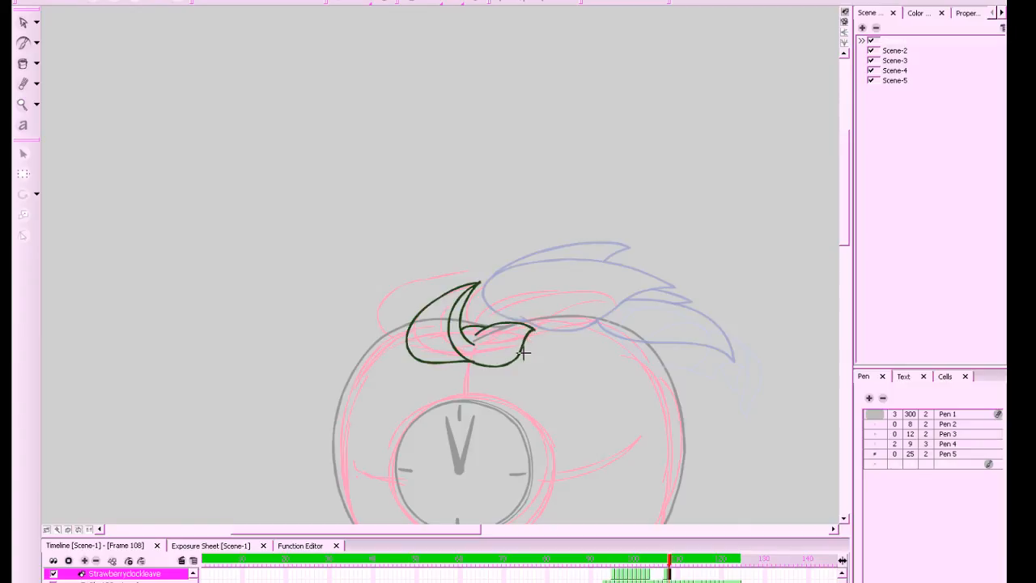
# Ink the right-hand leaf in frame 108 with its rounded base, upswept tip and inner fold
pyautogui.moveTo(524, 352)
pyautogui.mouseDown()
pyautogui.moveTo(608, 287)
pyautogui.moveTo(635, 292)
pyautogui.moveTo(583, 316)
pyautogui.mouseUp()
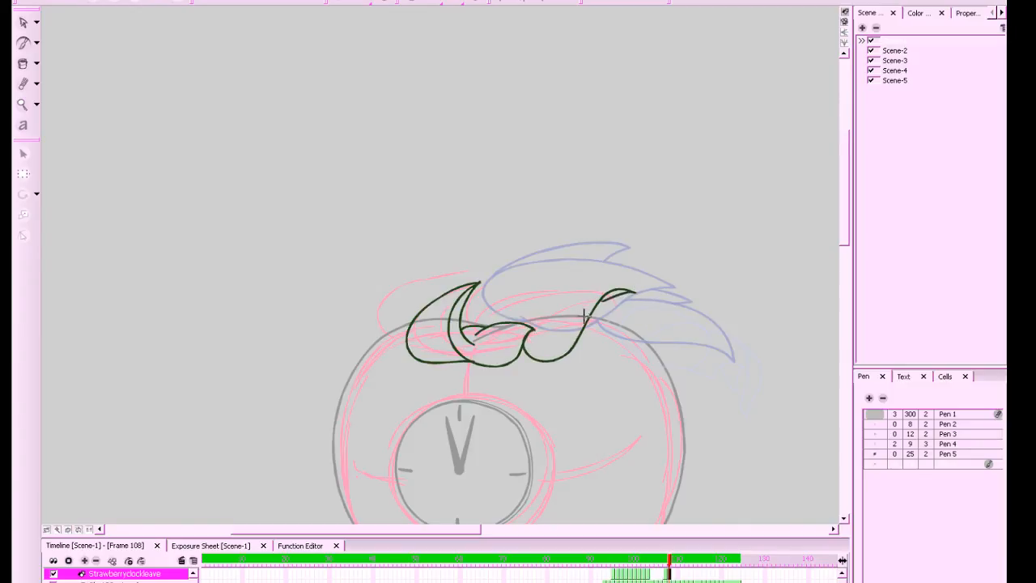
pyautogui.hotkey('ctrl', 'z')
pyautogui.moveTo(634, 293)
pyautogui.mouseDown()
pyautogui.moveTo(595, 307)
pyautogui.moveTo(582, 298)
pyautogui.moveTo(546, 351)
pyautogui.mouseUp()
pyautogui.hotkey('ctrl', 'z')
pyautogui.press(',')
pyautogui.press('.')
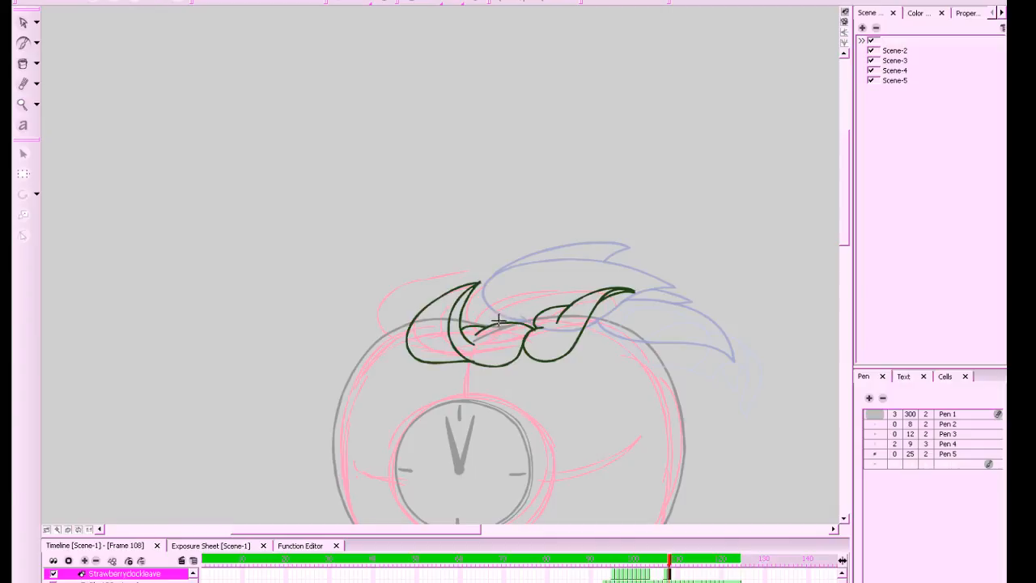
# Ink the rear centre leaf with its short vein and the rear left leaf behind the folded leaf in frame 108
pyautogui.moveTo(477, 322)
pyautogui.mouseDown()
pyautogui.moveTo(500, 283)
pyautogui.moveTo(566, 284)
pyautogui.mouseUp()
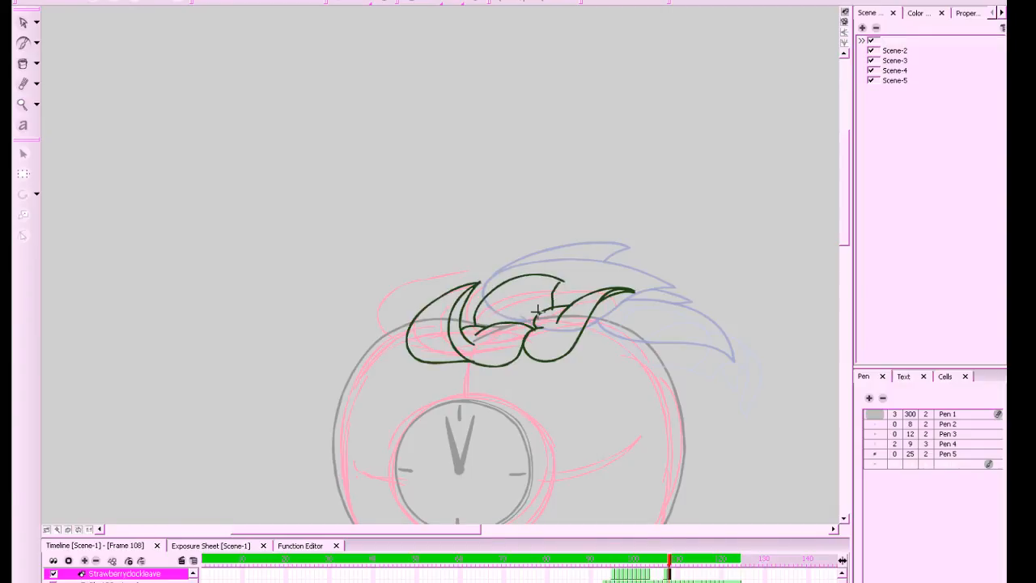
pyautogui.moveTo(564, 282)
pyautogui.mouseDown()
pyautogui.moveTo(547, 312)
pyautogui.moveTo(528, 317)
pyautogui.mouseUp()
pyautogui.moveTo(495, 267)
pyautogui.mouseDown()
pyautogui.moveTo(435, 290)
pyautogui.moveTo(421, 316)
pyautogui.moveTo(500, 264)
pyautogui.mouseUp()
pyautogui.hotkey('ctrl', 'z')
pyautogui.hotkey('ctrl', 'z')
pyautogui.moveTo(408, 331); pyautogui.dragTo(469, 269)
pyautogui.hotkey('ctrl', 'z')
pyautogui.moveTo(410, 331)
pyautogui.mouseDown()
pyautogui.moveTo(398, 307)
pyautogui.moveTo(469, 269)
pyautogui.moveTo(462, 283)
pyautogui.mouseUp()
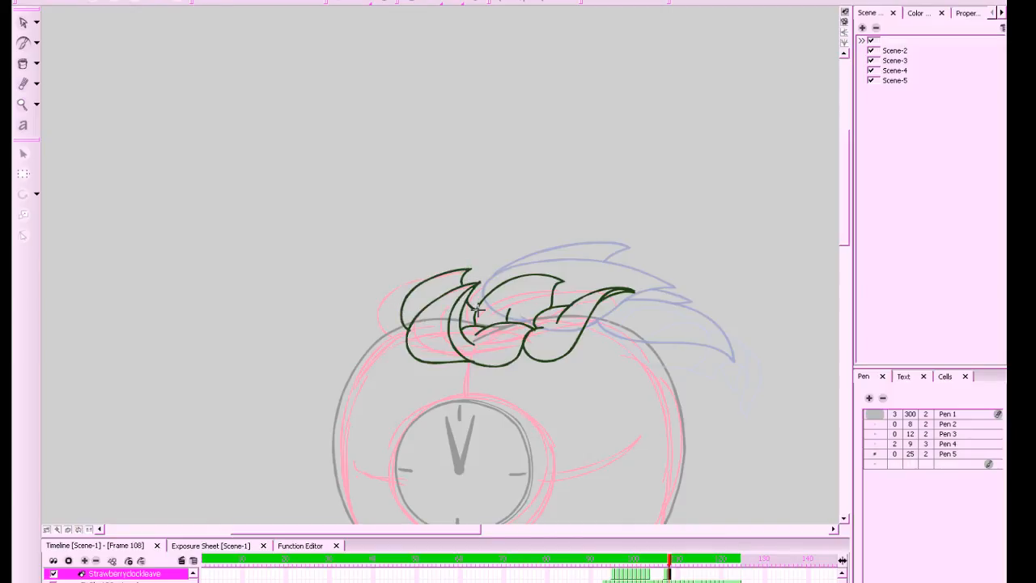
# Move to frame 109 and ink the broad front leaf above the clock with its pointed, folded left tip
pyautogui.click(671, 574)
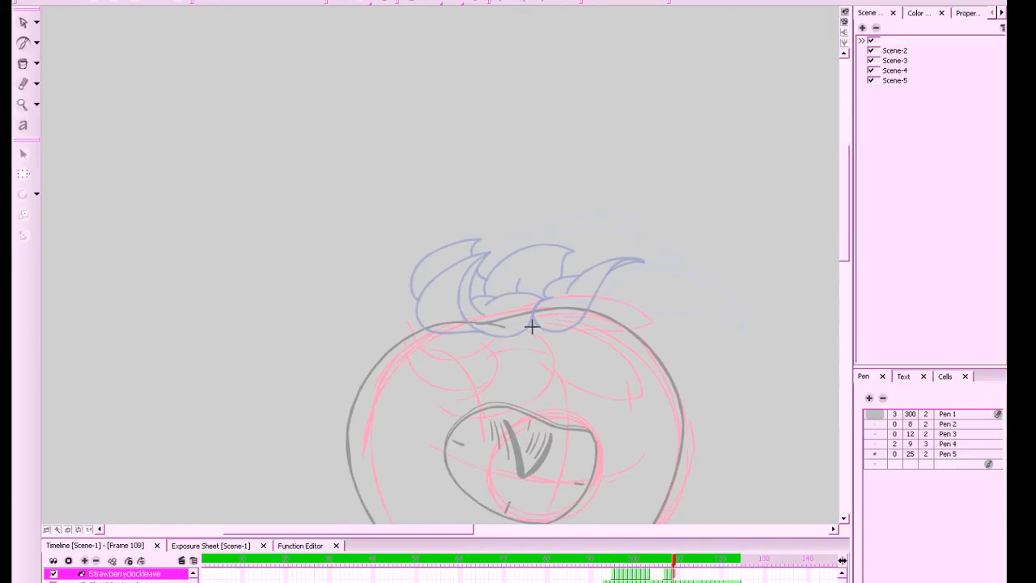
pyautogui.moveTo(509, 318)
pyautogui.mouseDown()
pyautogui.moveTo(550, 355)
pyautogui.moveTo(488, 391)
pyautogui.moveTo(455, 307)
pyautogui.moveTo(476, 308)
pyautogui.moveTo(449, 321)
pyautogui.moveTo(439, 378)
pyautogui.moveTo(518, 389)
pyautogui.mouseUp()
pyautogui.moveTo(520, 318)
pyautogui.mouseDown()
pyautogui.moveTo(498, 341)
pyautogui.moveTo(535, 329)
pyautogui.moveTo(498, 337)
pyautogui.moveTo(488, 359)
pyautogui.moveTo(505, 333)
pyautogui.moveTo(486, 340)
pyautogui.moveTo(582, 327)
pyautogui.mouseUp()
pyautogui.hotkey('ctrl', 'z')
pyautogui.hotkey('alt', 'e')
pyautogui.hotkey('alt', 'b')
pyautogui.press('a')
pyautogui.hotkey('alt', 'b')
pyautogui.moveTo(457, 319)
pyautogui.mouseDown()
pyautogui.moveTo(506, 366)
pyautogui.moveTo(489, 331)
pyautogui.moveTo(506, 345)
pyautogui.moveTo(459, 340)
pyautogui.moveTo(490, 342)
pyautogui.moveTo(528, 326)
pyautogui.moveTo(554, 348)
pyautogui.moveTo(538, 380)
pyautogui.mouseUp()
# Check the front leaf in frame 109 against frame 108 and save the project
pyautogui.scroll(-5, 630, 321)
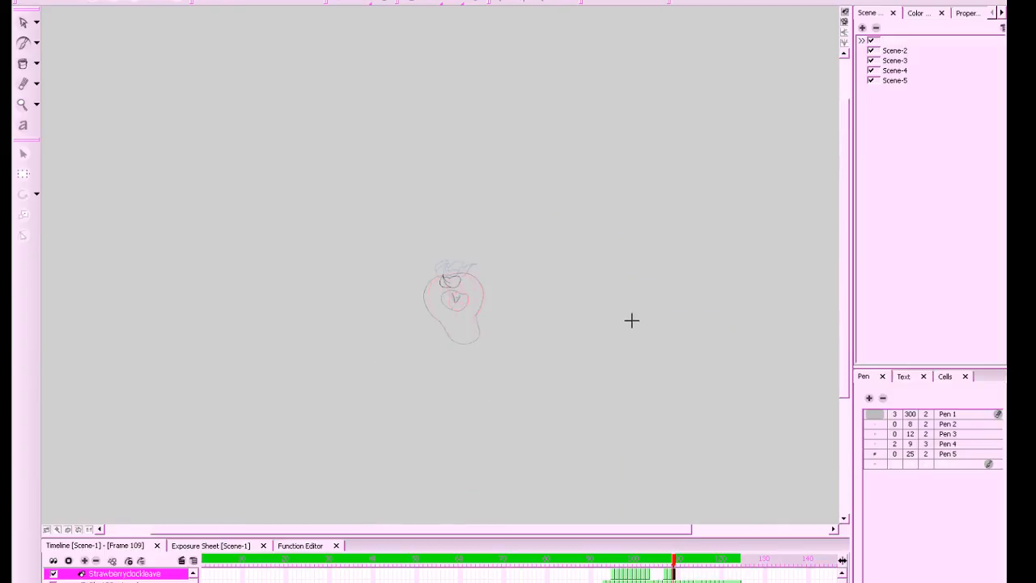
pyautogui.scroll(4, 786, 346)
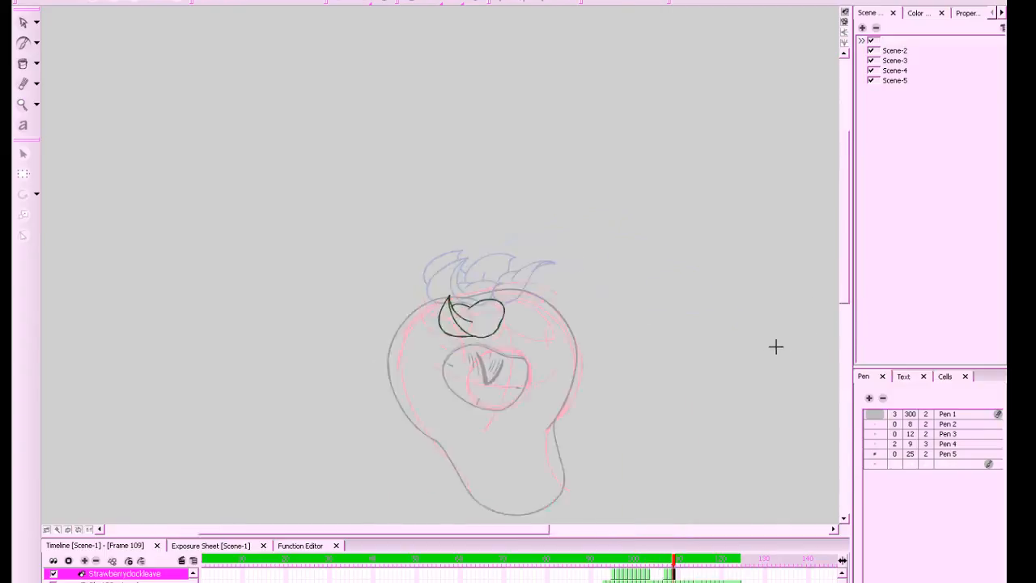
pyautogui.scroll(4, 786, 346)
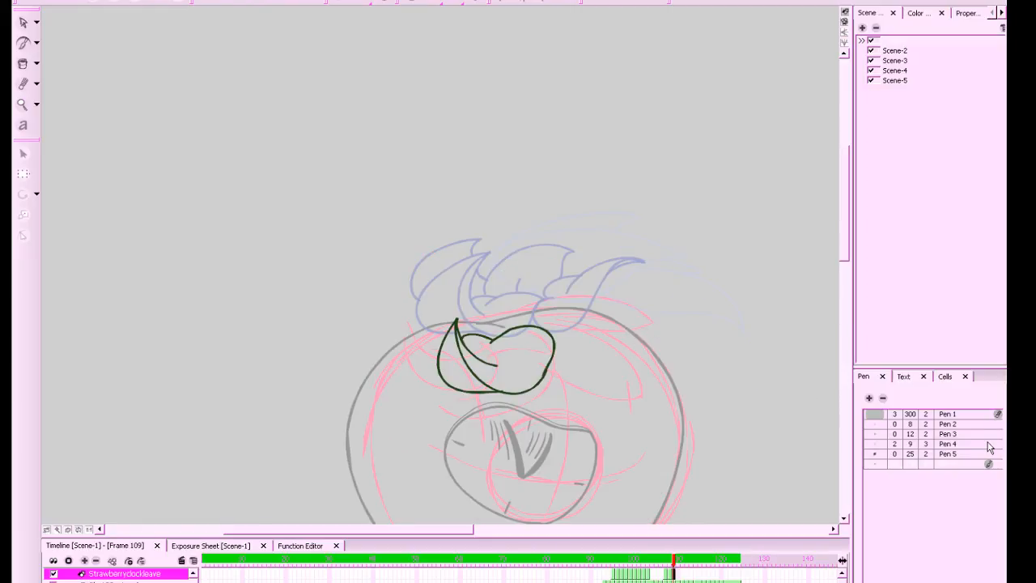
pyautogui.hotkey('ctrl', 's')
pyautogui.press(',')
pyautogui.press('.')
# Try inking the left side leaf in frame 109 with an upward-curved tip and a small arc behind the front leaf
pyautogui.moveTo(437, 365)
pyautogui.mouseDown()
pyautogui.moveTo(416, 352)
pyautogui.moveTo(419, 294)
pyautogui.mouseUp()
pyautogui.hotkey('ctrl', 'z')
pyautogui.moveTo(438, 361)
pyautogui.mouseDown()
pyautogui.moveTo(395, 338)
pyautogui.moveTo(397, 289)
pyautogui.mouseUp()
pyautogui.hotkey('ctrl', 'z')
pyautogui.moveTo(438, 357)
pyautogui.mouseDown()
pyautogui.moveTo(400, 319)
pyautogui.moveTo(415, 296)
pyautogui.moveTo(448, 313)
pyautogui.moveTo(497, 311)
pyautogui.mouseUp()
pyautogui.hotkey('ctrl', 'z')
pyautogui.moveTo(413, 296)
pyautogui.mouseDown()
pyautogui.moveTo(437, 355)
pyautogui.moveTo(494, 312)
pyautogui.moveTo(502, 330)
pyautogui.mouseUp()
pyautogui.hotkey('ctrl', 'z')
pyautogui.moveTo(577, 324); pyautogui.dragTo(567, 310)
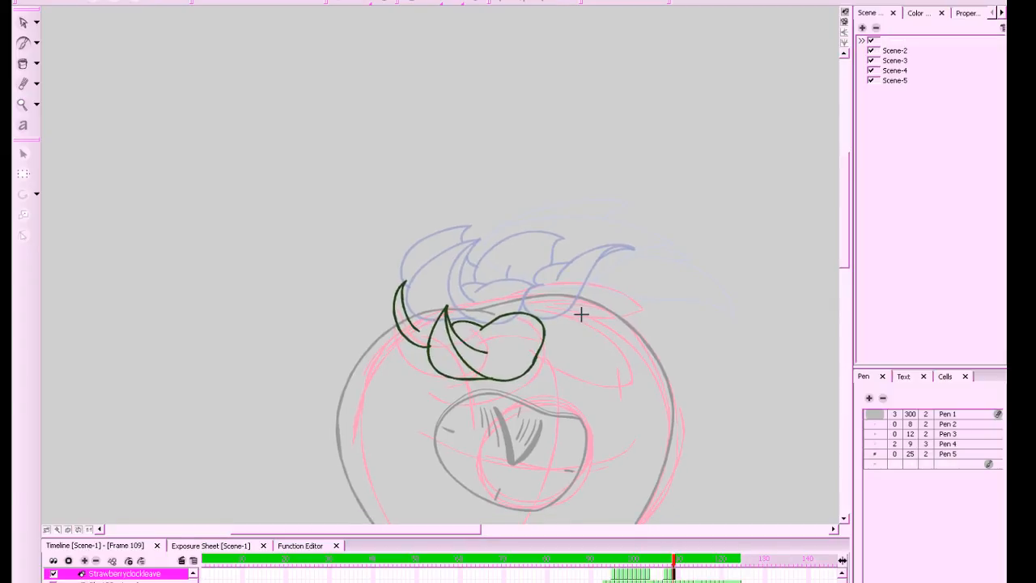
pyautogui.press('2')
pyautogui.press('2')
pyautogui.moveTo(556, 373)
pyautogui.mouseDown()
pyautogui.moveTo(566, 377)
pyautogui.moveTo(453, 342)
pyautogui.moveTo(396, 362)
pyautogui.moveTo(383, 328)
pyautogui.mouseUp()
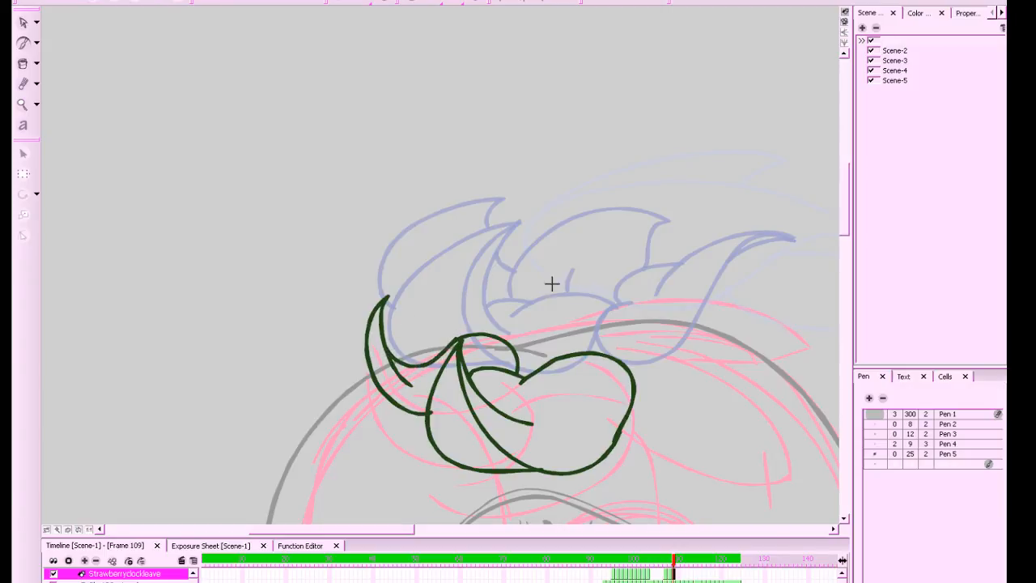
# Delete the left side leaf and the small arc behind the front leaf in frame 109
pyautogui.moveTo(631, 324); pyautogui.dragTo(583, 327)
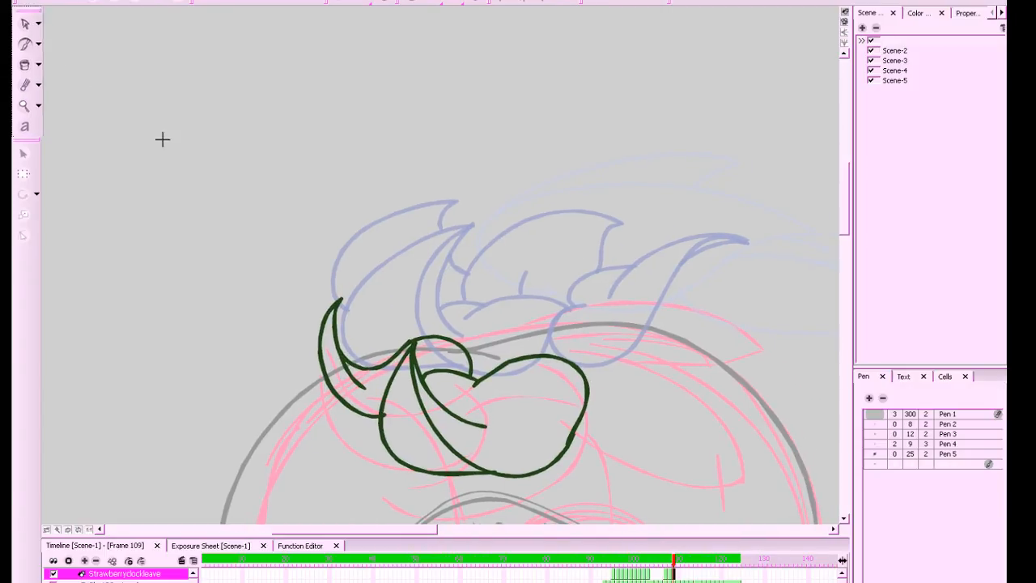
pyautogui.moveTo(225, 205); pyautogui.dragTo(356, 411)
pyautogui.hotkey('ctrl', 'z')
pyautogui.click(28, 24)
pyautogui.moveTo(236, 207); pyautogui.dragTo(347, 411)
pyautogui.press('Delete')
pyautogui.moveTo(467, 324); pyautogui.dragTo(442, 356)
pyautogui.hotkey('alt', 'b')
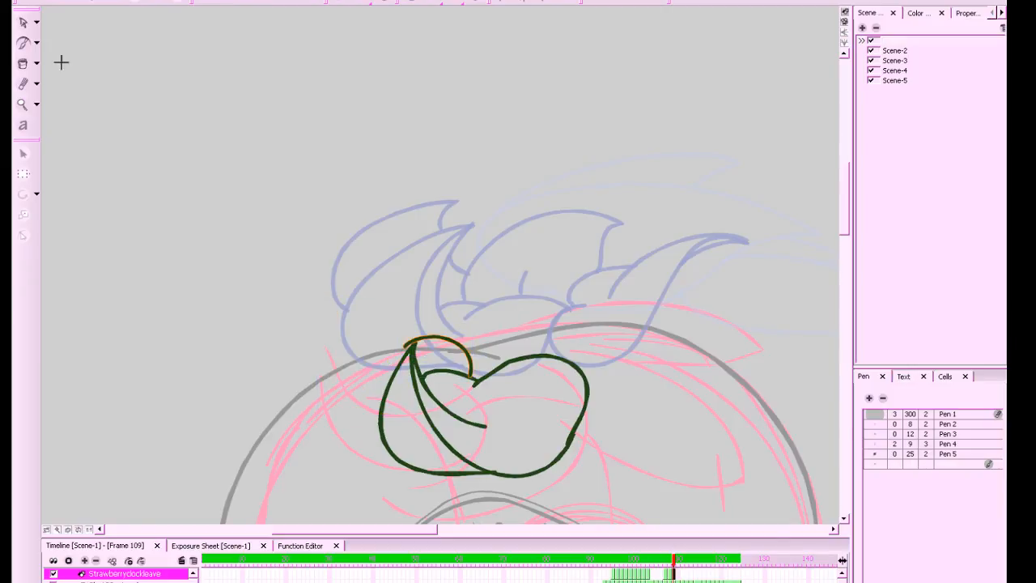
pyautogui.hotkey('alt', 's')
pyautogui.moveTo(520, 310)
pyautogui.mouseDown()
pyautogui.moveTo(459, 330)
pyautogui.moveTo(450, 360)
pyautogui.moveTo(487, 356)
pyautogui.moveTo(441, 347)
pyautogui.moveTo(487, 371)
pyautogui.moveTo(387, 345)
pyautogui.mouseUp()
pyautogui.press('Delete')
# Ink a larger left side leaf in frame 109 with an upturned tip, inner fold and curled base behind the front leaf
pyautogui.hotkey('alt', 'b')
pyautogui.hotkey('ctrl', 'z')
pyautogui.hotkey('ctrl', 'z')
pyautogui.moveTo(382, 404)
pyautogui.mouseDown()
pyautogui.moveTo(339, 375)
pyautogui.moveTo(400, 264)
pyautogui.mouseUp()
pyautogui.hotkey('ctrl', 'z')
pyautogui.moveTo(381, 405)
pyautogui.mouseDown()
pyautogui.moveTo(331, 293)
pyautogui.moveTo(369, 250)
pyautogui.moveTo(344, 299)
pyautogui.moveTo(348, 362)
pyautogui.moveTo(379, 284)
pyautogui.moveTo(347, 273)
pyautogui.moveTo(340, 323)
pyautogui.moveTo(372, 341)
pyautogui.moveTo(429, 325)
pyautogui.moveTo(464, 349)
pyautogui.mouseUp()
pyautogui.moveTo(617, 362); pyautogui.dragTo(562, 375)
# Compare the leaves in frame 109 with frames 108 and 107 at full view
pyautogui.press(',')
pyautogui.press('.')
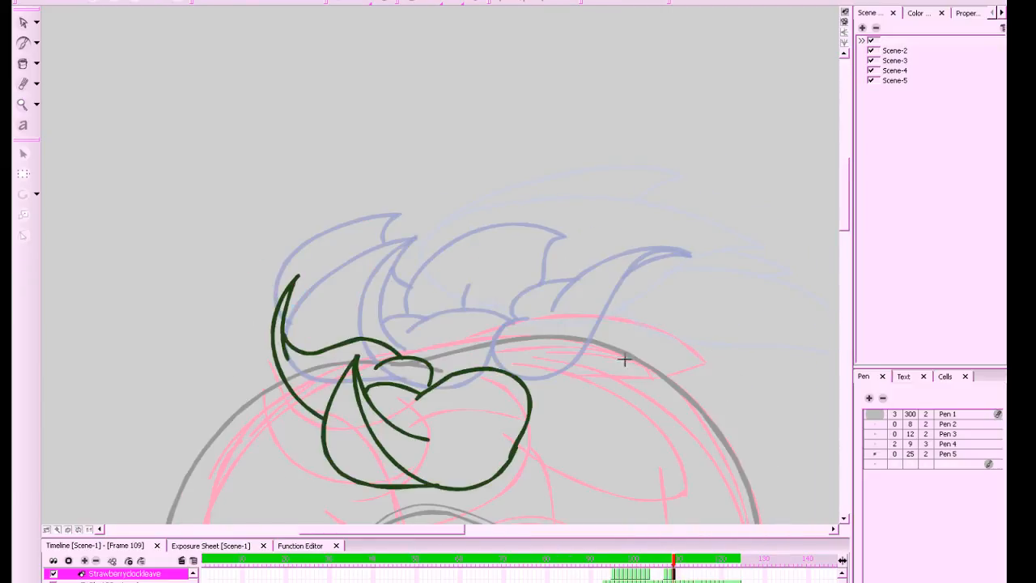
pyautogui.press('x')
pyautogui.press('x')
pyautogui.press('x')
pyautogui.press('x')
pyautogui.press('x')
pyautogui.press('x')
pyautogui.press(',')
pyautogui.press(',')
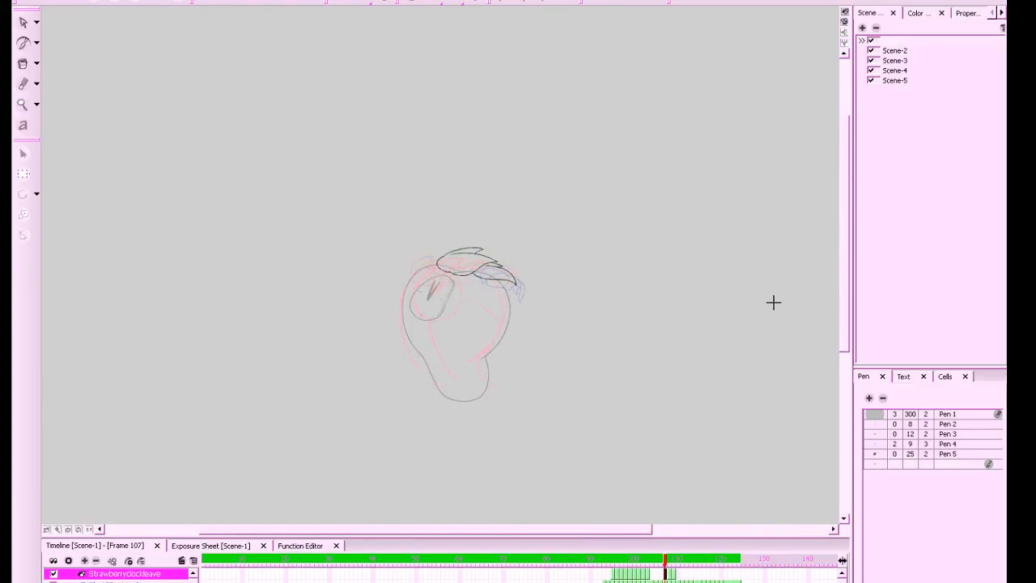
pyautogui.press('.')
pyautogui.press('.')
pyautogui.press('z')
pyautogui.press('z')
pyautogui.press('z')
pyautogui.press('z')
pyautogui.press('z')
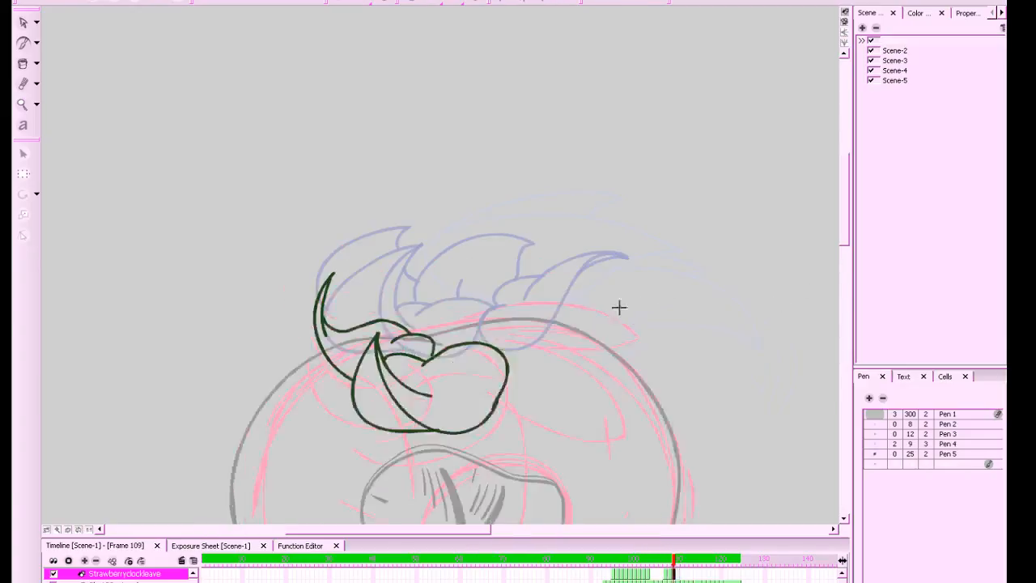
# Ink the upswept right leaf and the tall rear leaf with its midrib in frame 109, comparing them with the preceding frames
pyautogui.moveTo(500, 396)
pyautogui.mouseDown()
pyautogui.moveTo(571, 268)
pyautogui.moveTo(465, 326)
pyautogui.moveTo(459, 341)
pyautogui.moveTo(479, 334)
pyautogui.mouseUp()
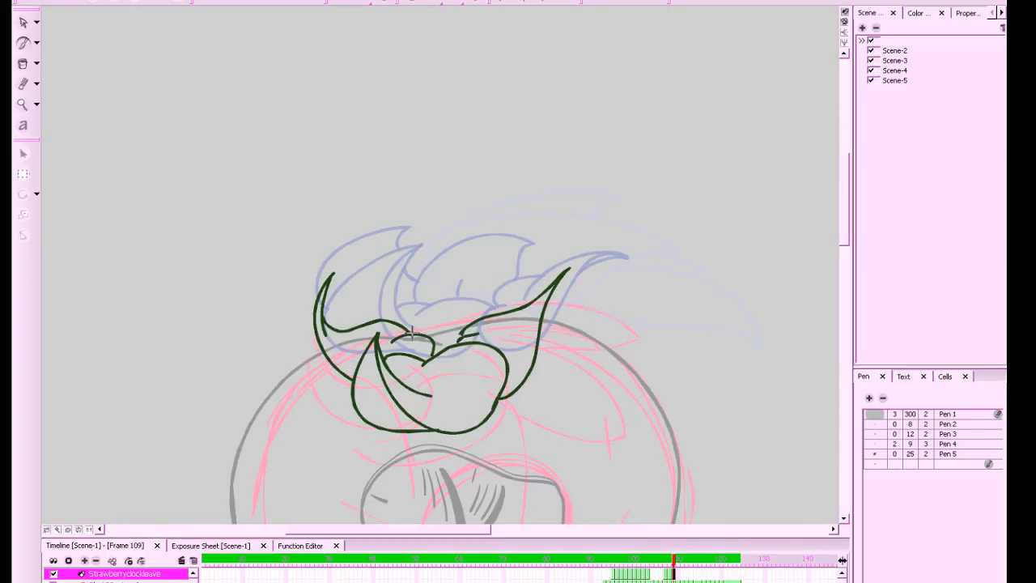
pyautogui.moveTo(412, 332)
pyautogui.mouseDown()
pyautogui.moveTo(430, 215)
pyautogui.moveTo(493, 298)
pyautogui.moveTo(442, 346)
pyautogui.mouseUp()
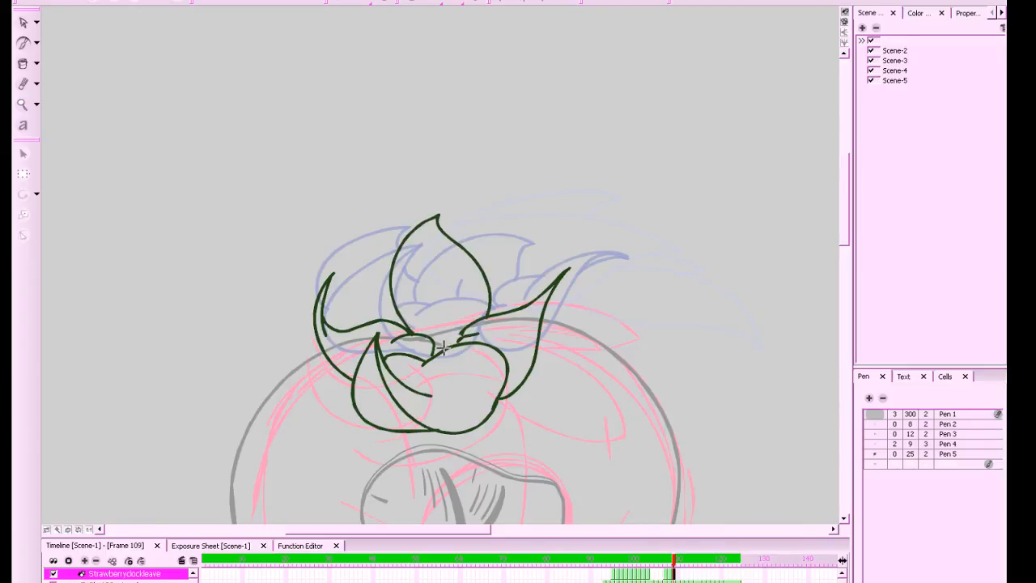
pyautogui.moveTo(433, 290); pyautogui.dragTo(440, 341)
pyautogui.hotkey('shift', 'm')
pyautogui.press(',')
pyautogui.press(',')
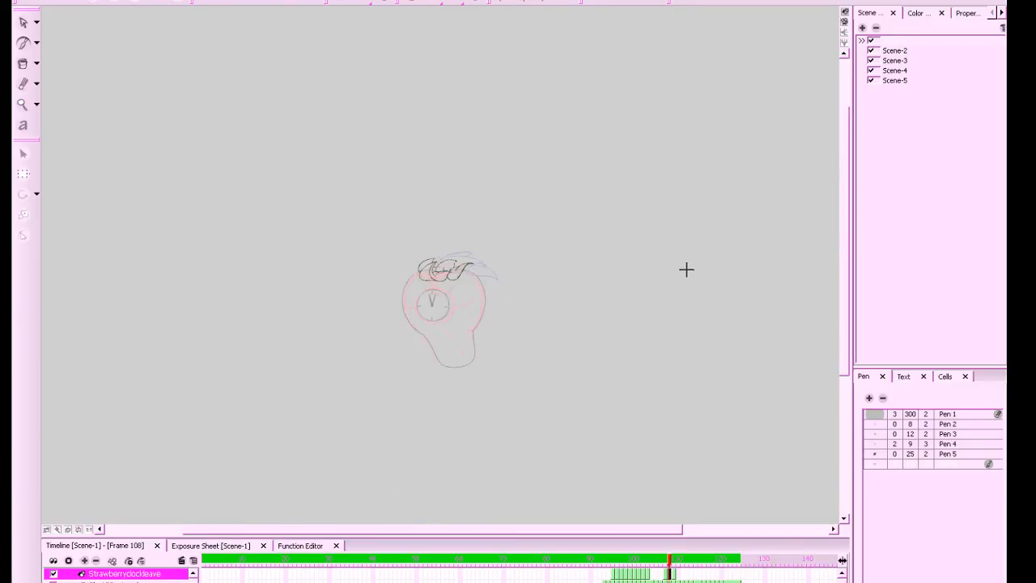
pyautogui.press('.')
pyautogui.press('.')
pyautogui.hotkey('shift', 'z')
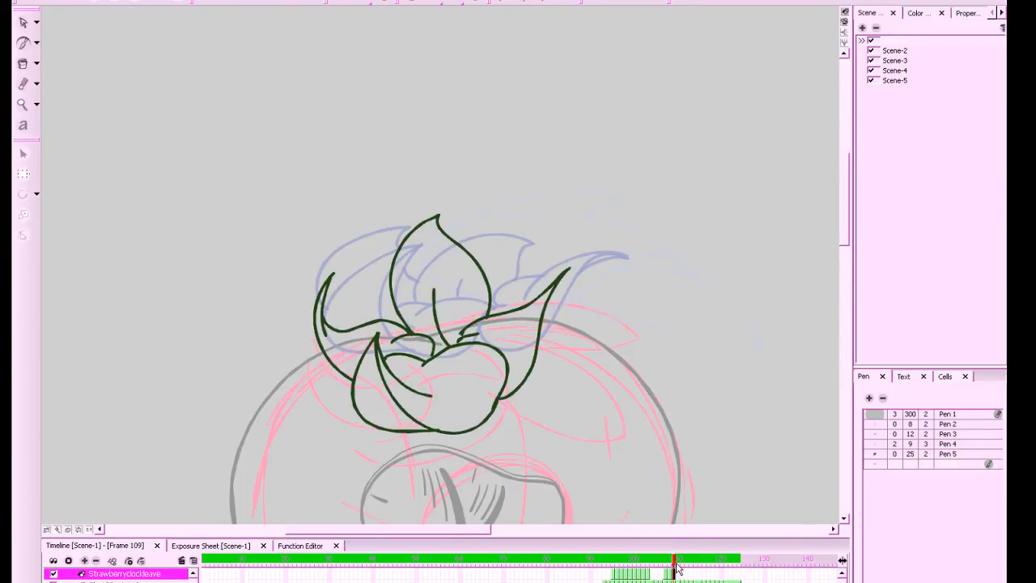
# Move to frame 110 and ink the large front leaf drooping over the clock, with its tip and short base fold
pyautogui.moveTo(677, 564); pyautogui.dragTo(678, 565)
pyautogui.moveTo(723, 406); pyautogui.dragTo(695, 341)
pyautogui.moveTo(394, 273)
pyautogui.mouseDown()
pyautogui.moveTo(537, 327)
pyautogui.moveTo(408, 391)
pyautogui.moveTo(441, 395)
pyautogui.moveTo(412, 369)
pyautogui.moveTo(380, 281)
pyautogui.mouseUp()
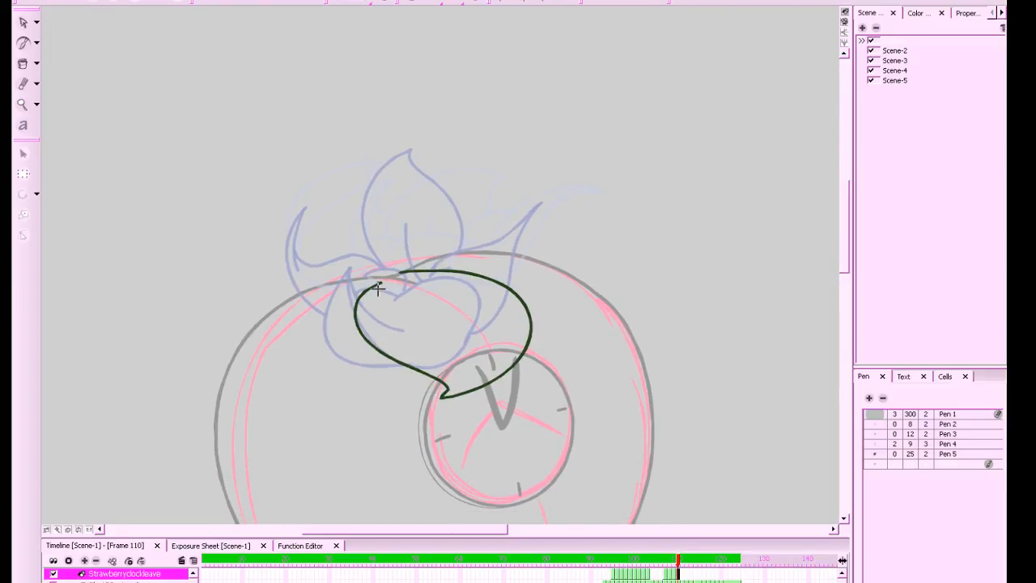
pyautogui.moveTo(514, 296); pyautogui.dragTo(523, 294)
pyautogui.moveTo(388, 281); pyautogui.dragTo(435, 292)
pyautogui.hotkey('ctrl', 'z')
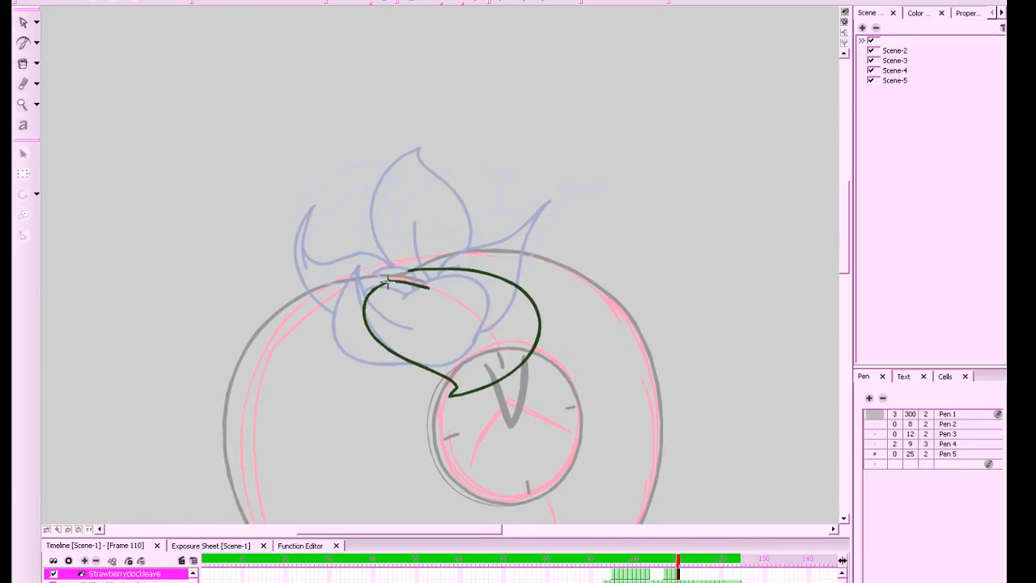
pyautogui.scroll(-3, 419, 269)
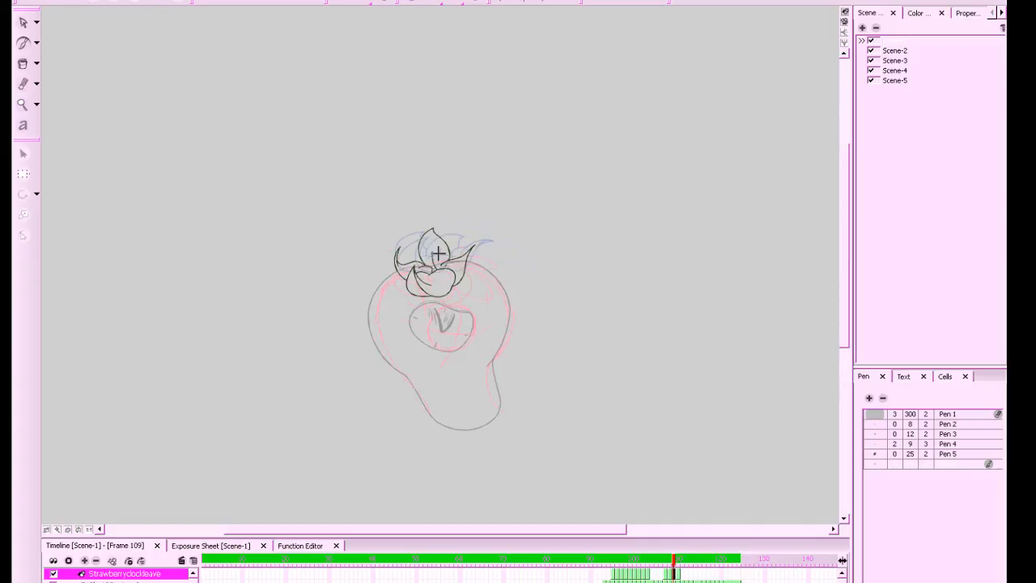
pyautogui.scroll(3, 639, 243)
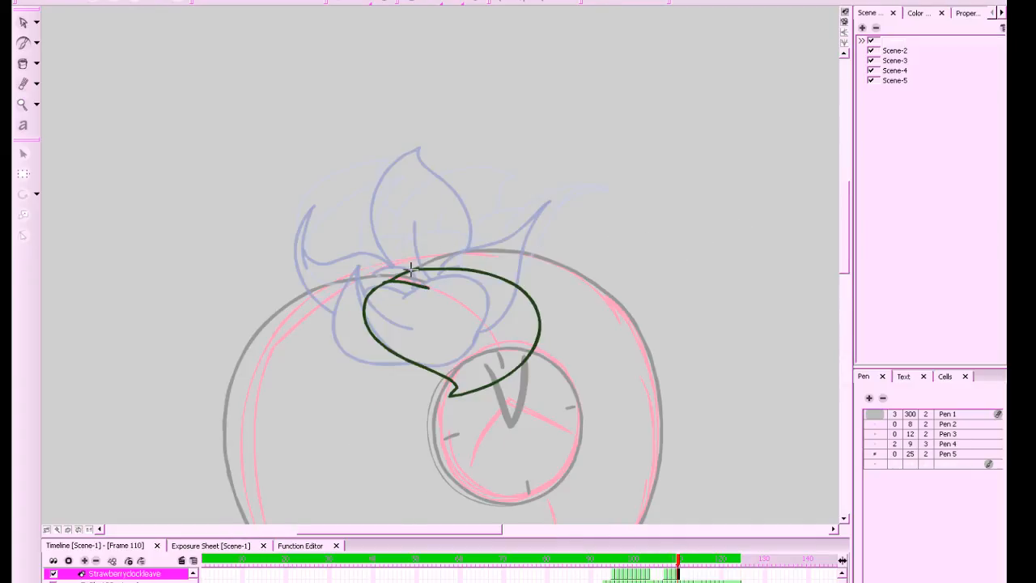
# Ink the right leaf behind the front leaf in frame 110 and compare it with frame 109
pyautogui.moveTo(515, 282)
pyautogui.mouseDown()
pyautogui.moveTo(568, 243)
pyautogui.moveTo(517, 233)
pyautogui.moveTo(400, 245)
pyautogui.moveTo(393, 277)
pyautogui.moveTo(463, 255)
pyautogui.moveTo(511, 284)
pyautogui.mouseUp()
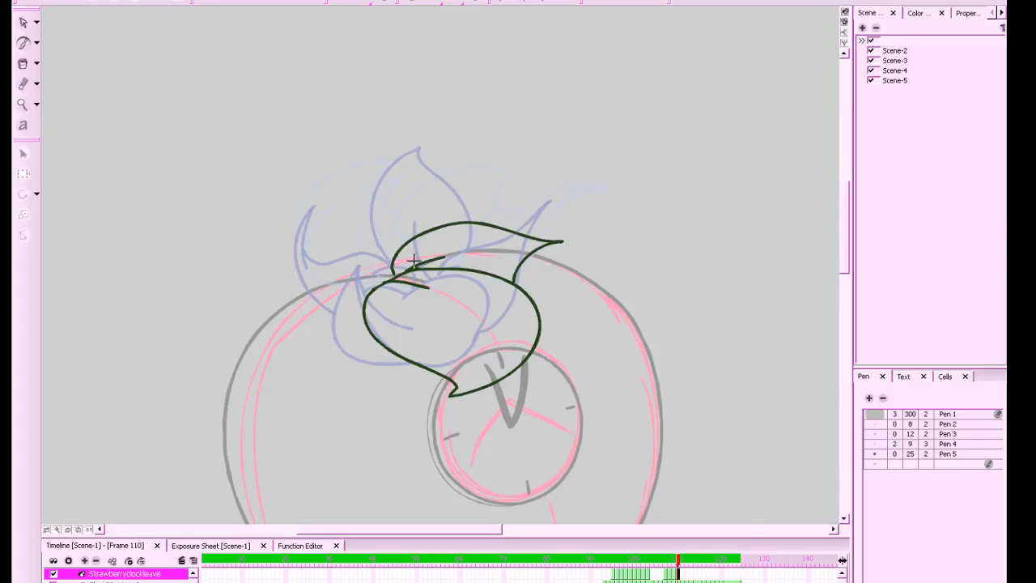
pyautogui.press(',')
pyautogui.press('.')
pyautogui.press(',')
pyautogui.press('.')
# Erase the outer part of the right leaf in frame 110 and redraw it with an upturned tip
pyautogui.hotkey('alt', 'e')
pyautogui.moveTo(538, 260)
pyautogui.mouseDown()
pyautogui.moveTo(553, 246)
pyautogui.moveTo(552, 223)
pyautogui.moveTo(533, 241)
pyautogui.moveTo(551, 221)
pyautogui.moveTo(522, 245)
pyautogui.moveTo(458, 221)
pyautogui.moveTo(437, 228)
pyautogui.mouseUp()
pyautogui.hotkey('alt', 'b')
pyautogui.hotkey('ctrl', 'z')
pyautogui.hotkey('alt', 'e')
pyautogui.hotkey('alt', 'b')
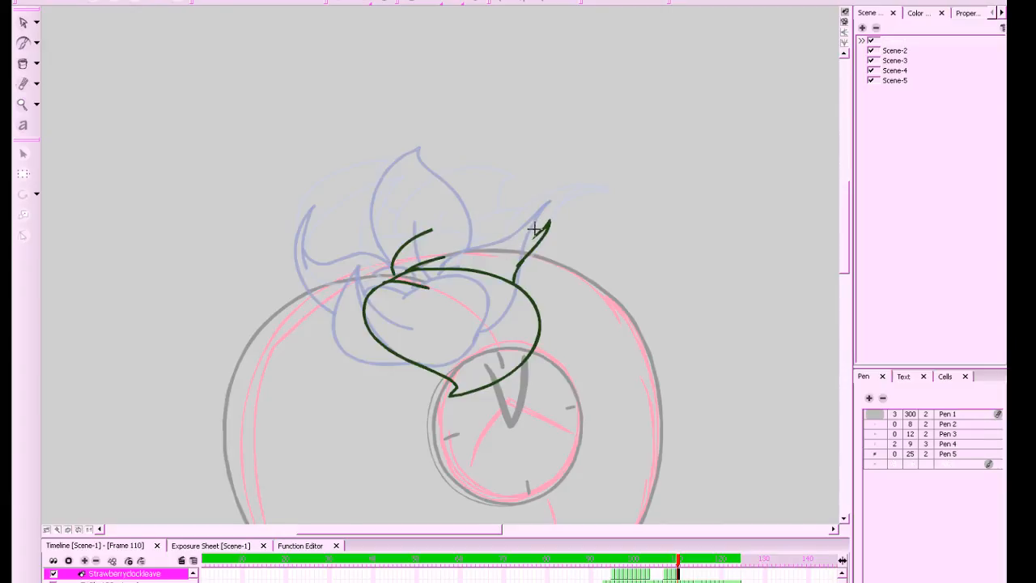
pyautogui.moveTo(550, 221)
pyautogui.mouseDown()
pyautogui.moveTo(530, 238)
pyautogui.moveTo(428, 231)
pyautogui.mouseUp()
pyautogui.press(',')
pyautogui.press('.')
# Adjust the contour of the right leaf's upper edge in frame 110 and compare it with frame 109
pyautogui.click(22, 23)
pyautogui.moveTo(668, 285); pyautogui.dragTo(722, 288)
pyautogui.click(518, 233)
pyautogui.moveTo(482, 238); pyautogui.dragTo(481, 234)
pyautogui.click(564, 190)
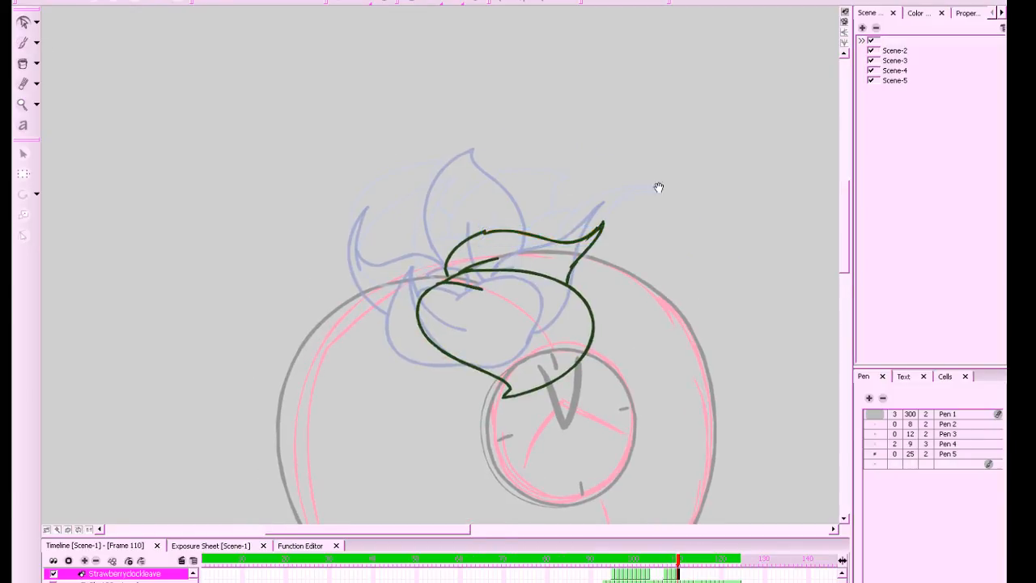
pyautogui.moveTo(634, 180); pyautogui.dragTo(669, 176)
pyautogui.press(',')
pyautogui.press('.')
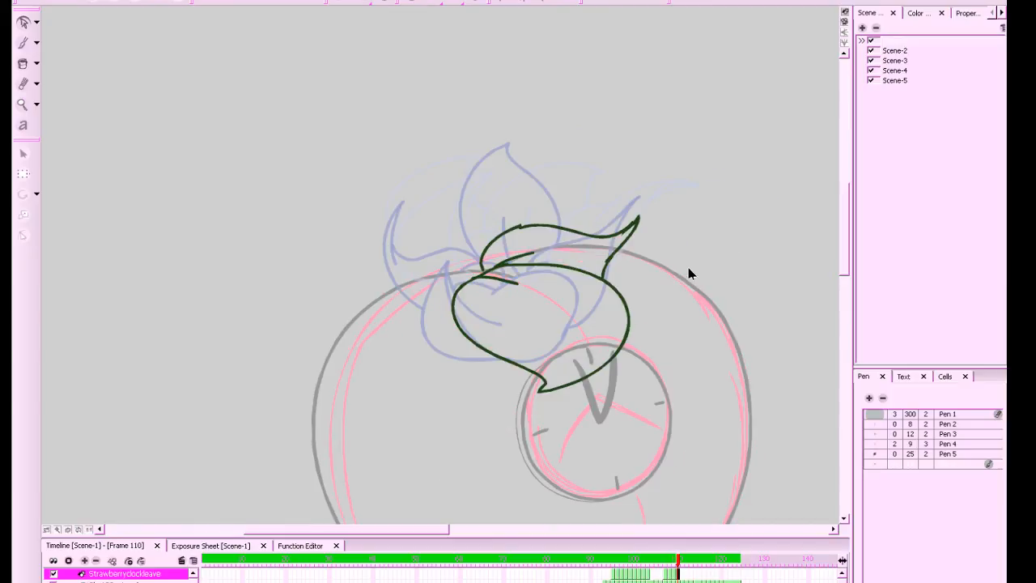
# Smooth the crest of the right leaf's upper edge in frame 110 with the Contour Editor and check it against frame 109
pyautogui.click(539, 225)
pyautogui.moveTo(519, 227); pyautogui.dragTo(516, 225)
pyautogui.click(582, 178)
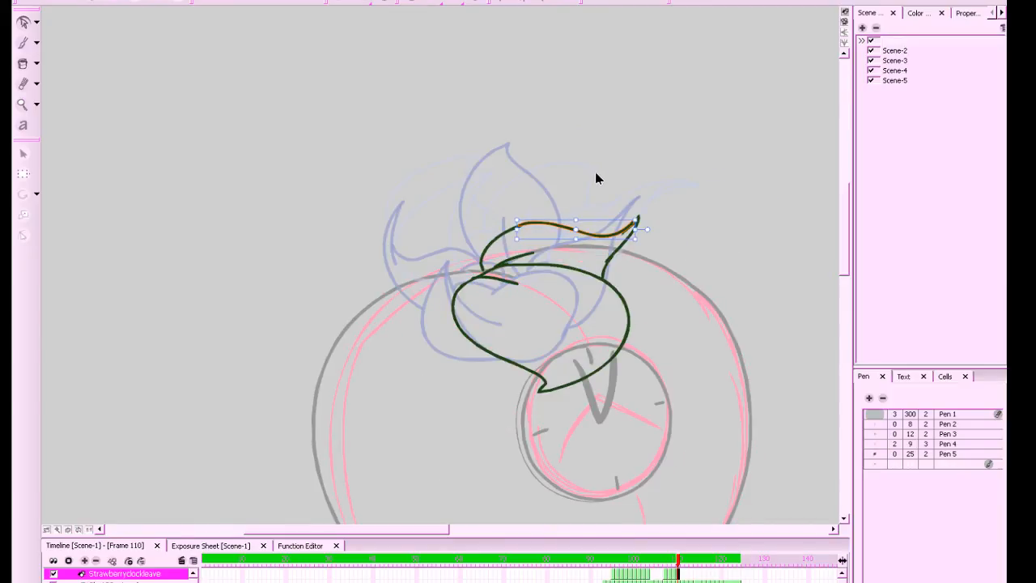
pyautogui.press(',')
pyautogui.press('.')
pyautogui.hotkey('alt', 'b')
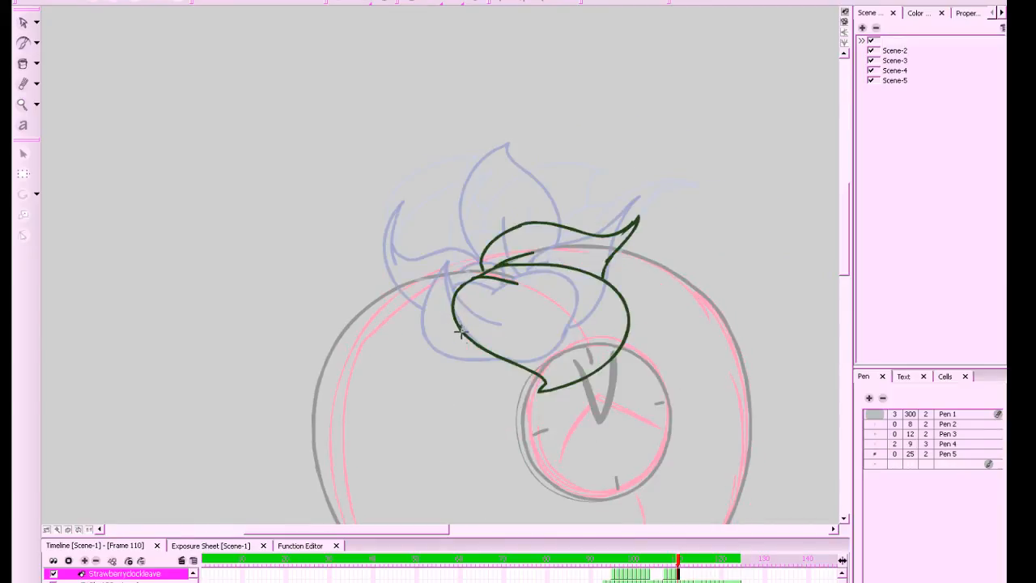
# Ink the lower-left leaf in frame 110 beside the front leaf, giving it an upturned folded tip at the strawberry's edge
pyautogui.press(',')
pyautogui.press('.')
pyautogui.moveTo(483, 274); pyautogui.dragTo(423, 287)
pyautogui.hotkey('ctrl', 'z')
pyautogui.moveTo(485, 274); pyautogui.dragTo(434, 289)
pyautogui.moveTo(458, 324)
pyautogui.mouseDown()
pyautogui.moveTo(410, 340)
pyautogui.moveTo(377, 261)
pyautogui.moveTo(398, 327)
pyautogui.mouseUp()
pyautogui.hotkey('ctrl', 'z')
pyautogui.moveTo(380, 262)
pyautogui.mouseDown()
pyautogui.moveTo(385, 313)
pyautogui.moveTo(405, 329)
pyautogui.mouseUp()
pyautogui.hotkey('ctrl', 'z')
pyautogui.moveTo(379, 262)
pyautogui.mouseDown()
pyautogui.moveTo(374, 307)
pyautogui.moveTo(396, 329)
pyautogui.mouseUp()
pyautogui.moveTo(384, 278)
pyautogui.mouseDown()
pyautogui.moveTo(434, 254)
pyautogui.moveTo(479, 273)
pyautogui.moveTo(446, 174)
pyautogui.moveTo(402, 215)
pyautogui.moveTo(405, 257)
pyautogui.mouseUp()
# Compare the left leaf with the previous frame and ink the upright back leaf with its center fold in frame 110
pyautogui.press(',')
pyautogui.press('.')
pyautogui.press(',')
pyautogui.press('.')
pyautogui.hotkey('ctrl', 'z')
pyautogui.hotkey('ctrl', 'z')
pyautogui.moveTo(482, 271)
pyautogui.mouseDown()
pyautogui.moveTo(435, 229)
pyautogui.moveTo(444, 165)
pyautogui.moveTo(432, 168)
pyautogui.moveTo(489, 244)
pyautogui.mouseUp()
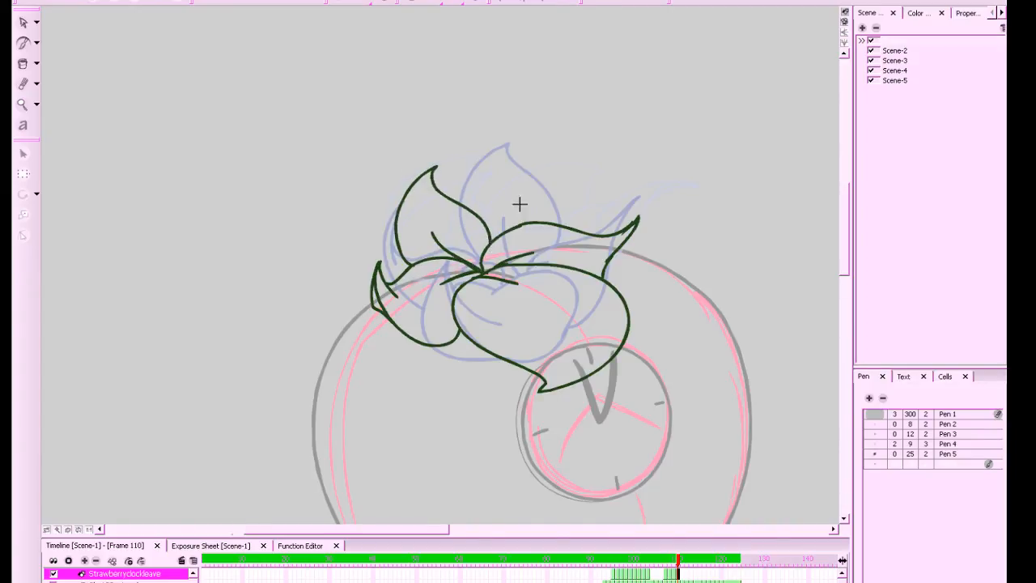
# Flip through the three frames before 110 with the whole strawberry in view to check the leaf motion
pyautogui.press('2')
pyautogui.press('2')
pyautogui.press('2')
pyautogui.press('2')
pyautogui.press(',')
pyautogui.press(',')
pyautogui.press(',')
pyautogui.press('.')
pyautogui.press('.')
pyautogui.press('.')
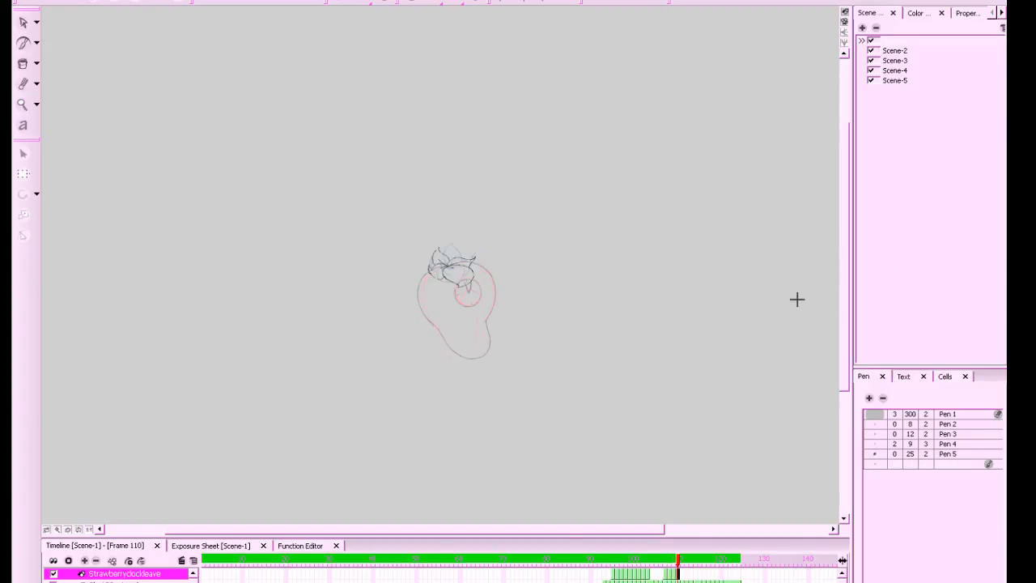
pyautogui.press('2')
pyautogui.press('2')
pyautogui.press('2')
pyautogui.press('2')
pyautogui.moveTo(724, 407); pyautogui.dragTo(683, 407)
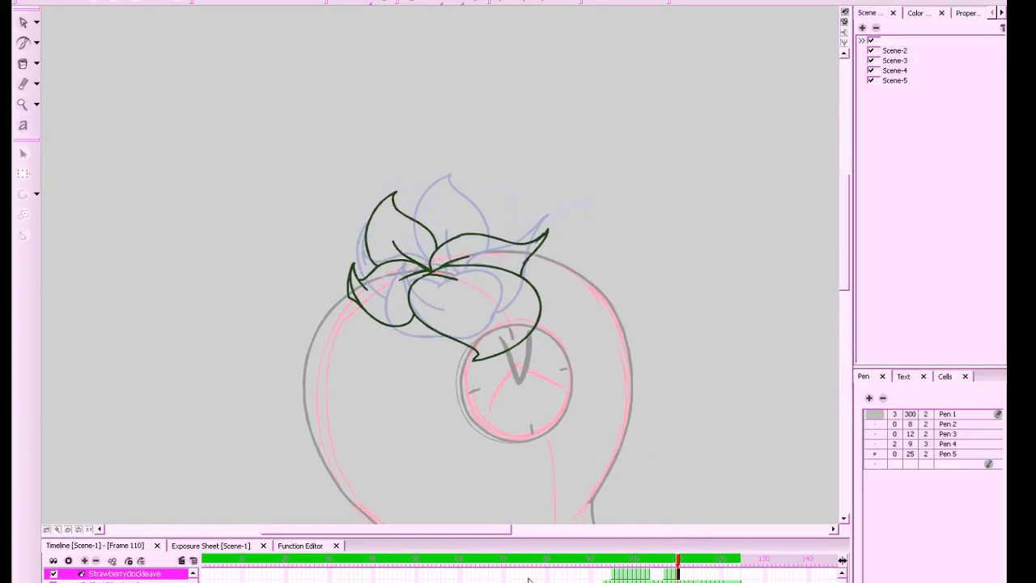
# Save the project and flip through the eight drawings leading up to frame 110 to check the leaf animation
pyautogui.hotkey('ctrl', 's')
pyautogui.press(',')
pyautogui.press(',')
pyautogui.press(',')
pyautogui.press(',')
pyautogui.press(',')
pyautogui.press(',')
pyautogui.press(',')
pyautogui.press(',')
pyautogui.press('.')
pyautogui.press('.')
pyautogui.press('.')
pyautogui.press('.')
pyautogui.press('.')
pyautogui.press('.')
pyautogui.press('.')
pyautogui.press('.')
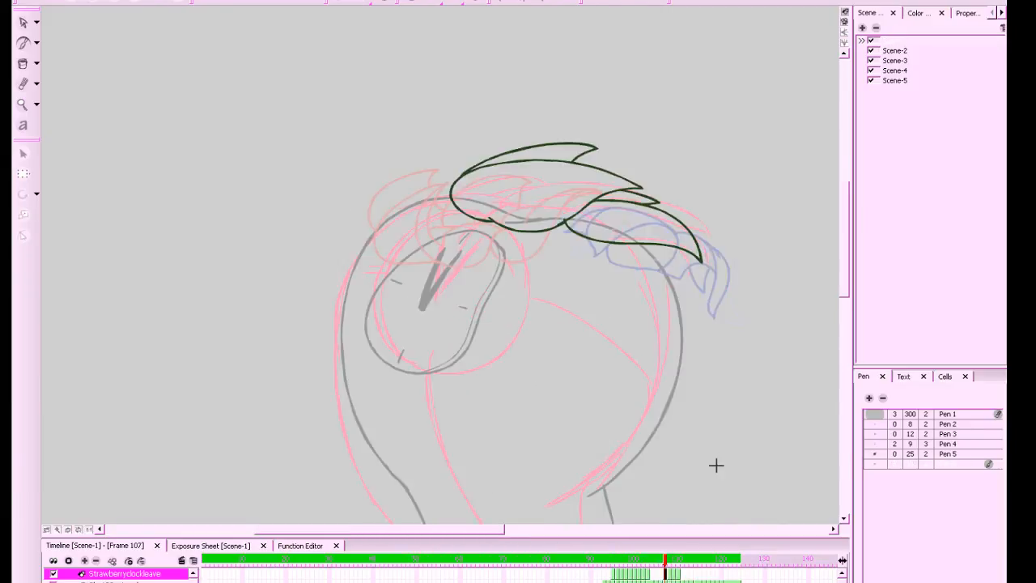
# Move to frame 114 and ink the front leaf draped over the strawberry's top, with its tip at the clock's upper rim
pyautogui.moveTo(678, 561); pyautogui.dragTo(697, 566)
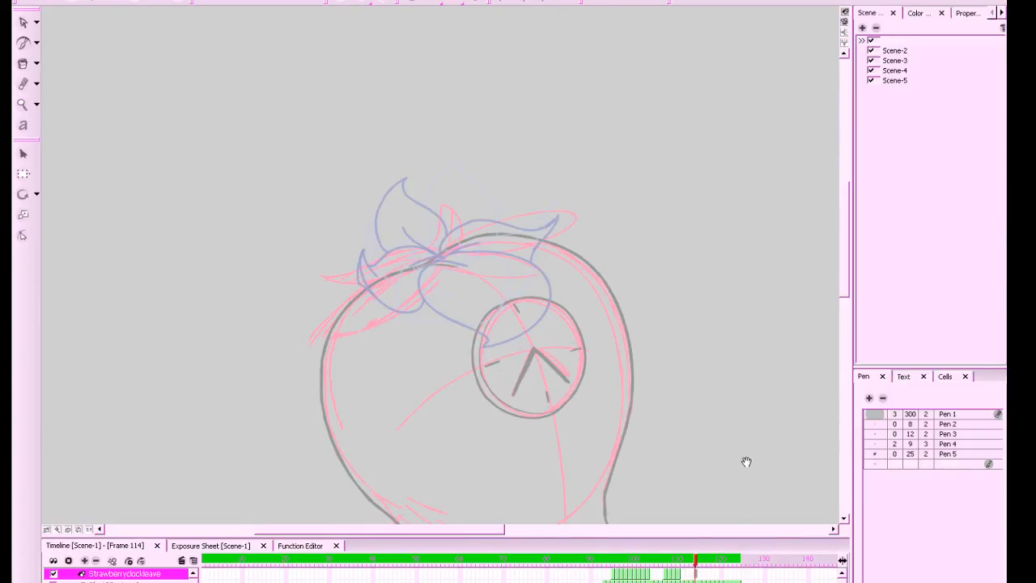
pyautogui.moveTo(745, 467); pyautogui.dragTo(753, 439)
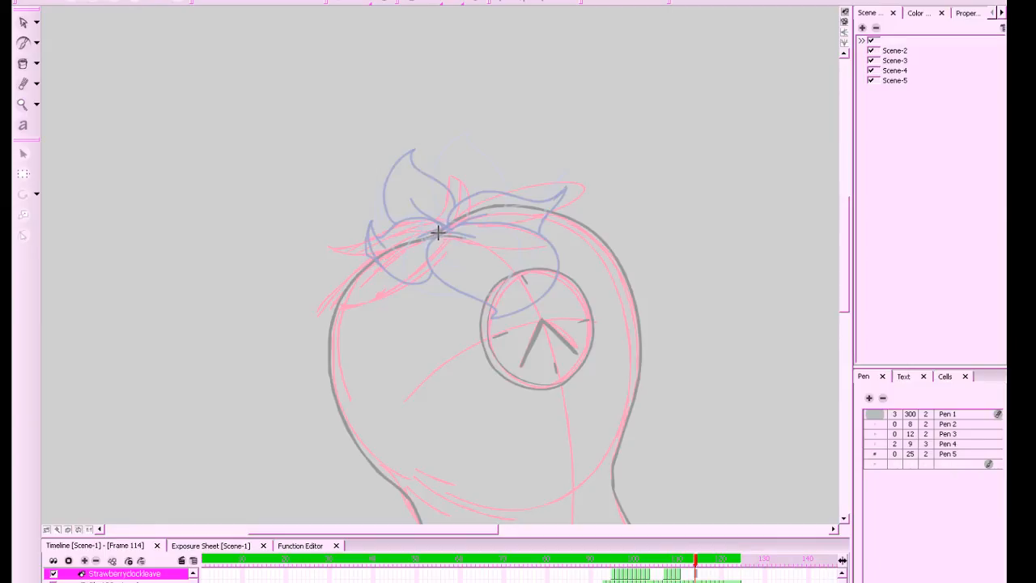
pyautogui.moveTo(439, 229)
pyautogui.mouseDown()
pyautogui.moveTo(471, 204)
pyautogui.moveTo(544, 219)
pyautogui.moveTo(557, 272)
pyautogui.moveTo(548, 289)
pyautogui.moveTo(557, 276)
pyautogui.moveTo(526, 258)
pyautogui.moveTo(447, 274)
pyautogui.moveTo(421, 245)
pyautogui.moveTo(451, 222)
pyautogui.mouseUp()
pyautogui.press('a')
pyautogui.press('g')
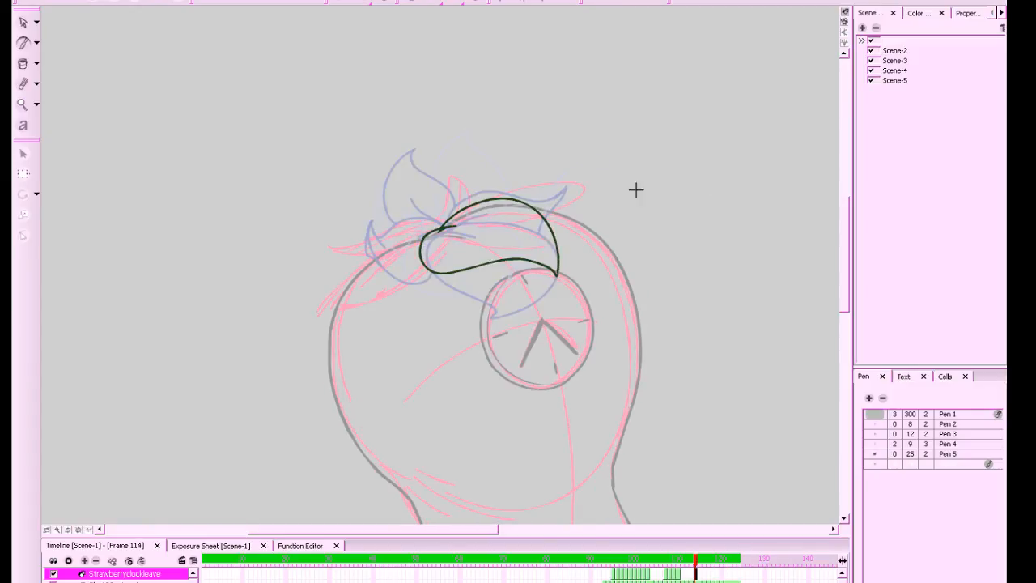
pyautogui.moveTo(604, 190); pyautogui.dragTo(694, 173)
pyautogui.press('f')
pyautogui.press('f')
pyautogui.press('.')
pyautogui.press('.')
pyautogui.press('.')
pyautogui.press('.')
pyautogui.press('.')
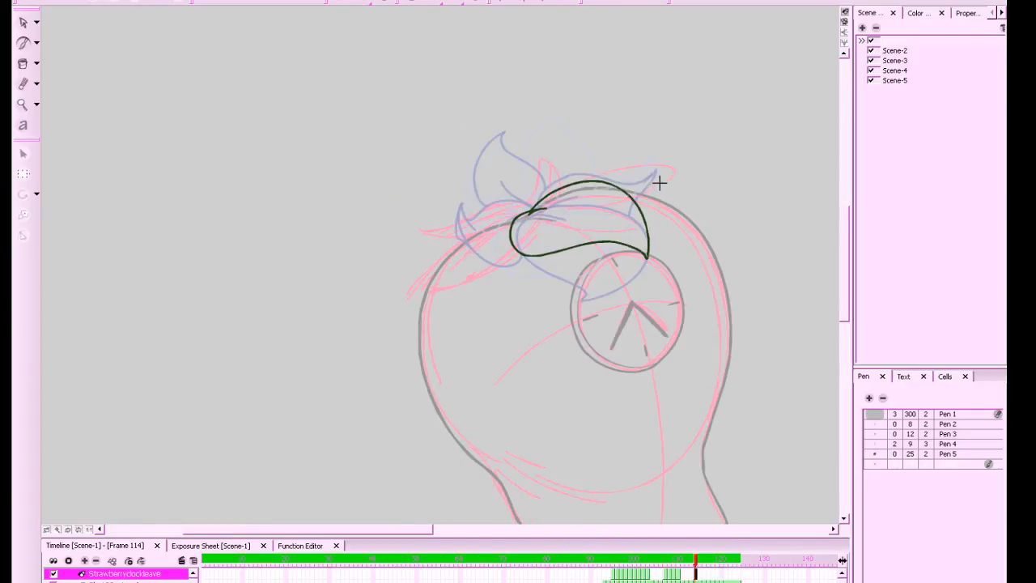
# Ink the left leaf in frame 114 curving down along the strawberry's edge to a pointed tip, redrawing unsatisfactory strokes
pyautogui.moveTo(516, 251)
pyautogui.mouseDown()
pyautogui.moveTo(448, 277)
pyautogui.moveTo(433, 306)
pyautogui.mouseUp()
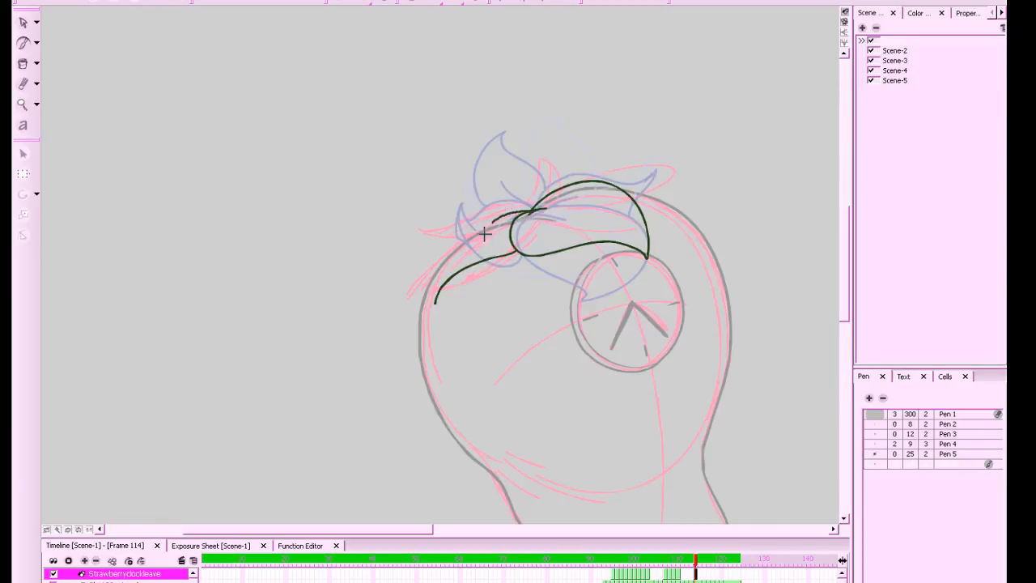
pyautogui.hotkey('ctrl', 'z')
pyautogui.moveTo(474, 212)
pyautogui.mouseDown()
pyautogui.moveTo(415, 254)
pyautogui.moveTo(425, 299)
pyautogui.mouseUp()
pyautogui.hotkey('ctrl', 'z')
pyautogui.moveTo(510, 215)
pyautogui.mouseDown()
pyautogui.moveTo(457, 225)
pyautogui.moveTo(415, 279)
pyautogui.moveTo(426, 304)
pyautogui.moveTo(463, 217)
pyautogui.moveTo(490, 217)
pyautogui.mouseUp()
pyautogui.hotkey('ctrl', 'z')
pyautogui.moveTo(625, 194); pyautogui.dragTo(605, 212)
pyautogui.press('f')
pyautogui.press('g')
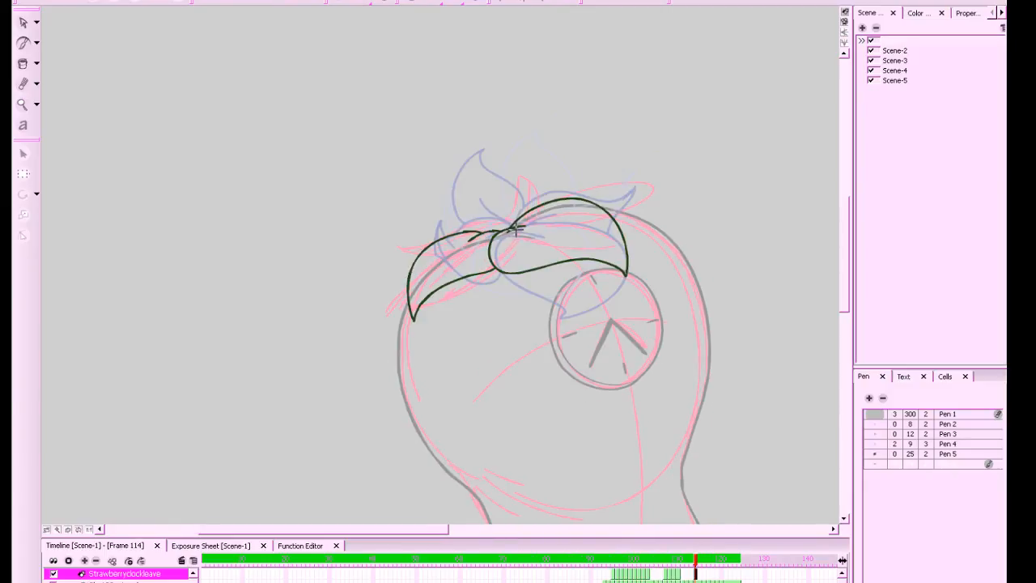
# Ink the narrow back leaf pointing left and the small upright leaf at the top center in frame 114
pyautogui.moveTo(481, 219)
pyautogui.mouseDown()
pyautogui.moveTo(506, 217)
pyautogui.moveTo(441, 225)
pyautogui.moveTo(431, 246)
pyautogui.moveTo(394, 246)
pyautogui.moveTo(479, 213)
pyautogui.moveTo(388, 250)
pyautogui.moveTo(408, 254)
pyautogui.moveTo(395, 246)
pyautogui.moveTo(494, 205)
pyautogui.mouseUp()
pyautogui.hotkey('ctrl', 'z')
pyautogui.hotkey('ctrl', 'z')
pyautogui.hotkey('ctrl', 'z')
pyautogui.press('f')
pyautogui.press('g')
pyautogui.hotkey('alt', 'e')
pyautogui.hotkey('alt', 'b')
pyautogui.moveTo(490, 214)
pyautogui.mouseDown()
pyautogui.moveTo(479, 217)
pyautogui.moveTo(504, 228)
pyautogui.moveTo(466, 227)
pyautogui.mouseUp()
pyautogui.press('f')
pyautogui.press('g')
pyautogui.moveTo(522, 175)
pyautogui.mouseDown()
pyautogui.moveTo(540, 202)
pyautogui.moveTo(516, 191)
pyautogui.moveTo(489, 213)
pyautogui.moveTo(519, 203)
pyautogui.mouseUp()
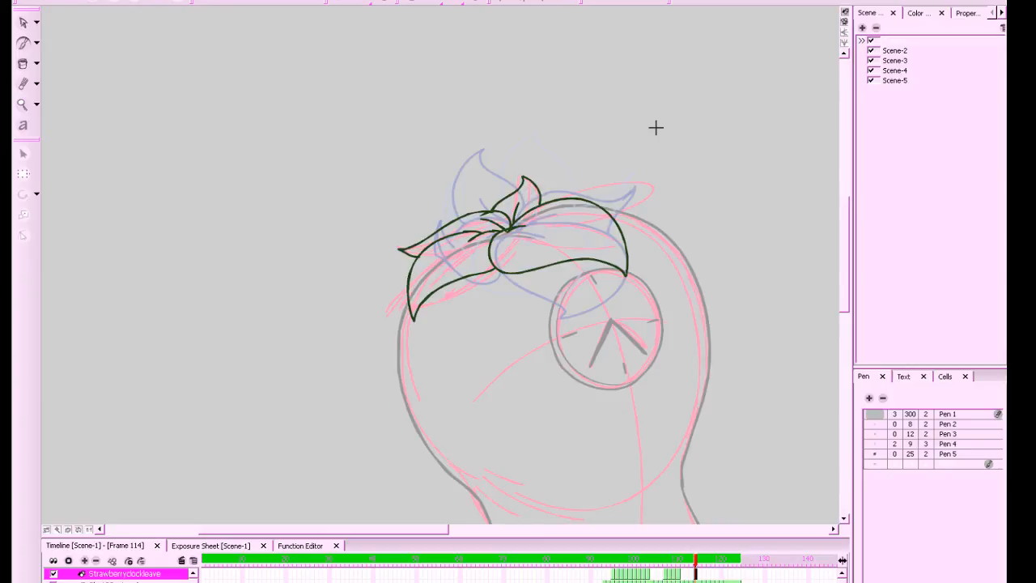
# Flip between frame 114 and its neighbors with the whole strawberry in view to check the new leaves
pyautogui.press('1')
pyautogui.press('1')
pyautogui.press('1')
pyautogui.press('1')
pyautogui.press('f')
pyautogui.press('f')
pyautogui.press('.')
pyautogui.press('.')
pyautogui.press('.')
pyautogui.press('.')
pyautogui.press('.')
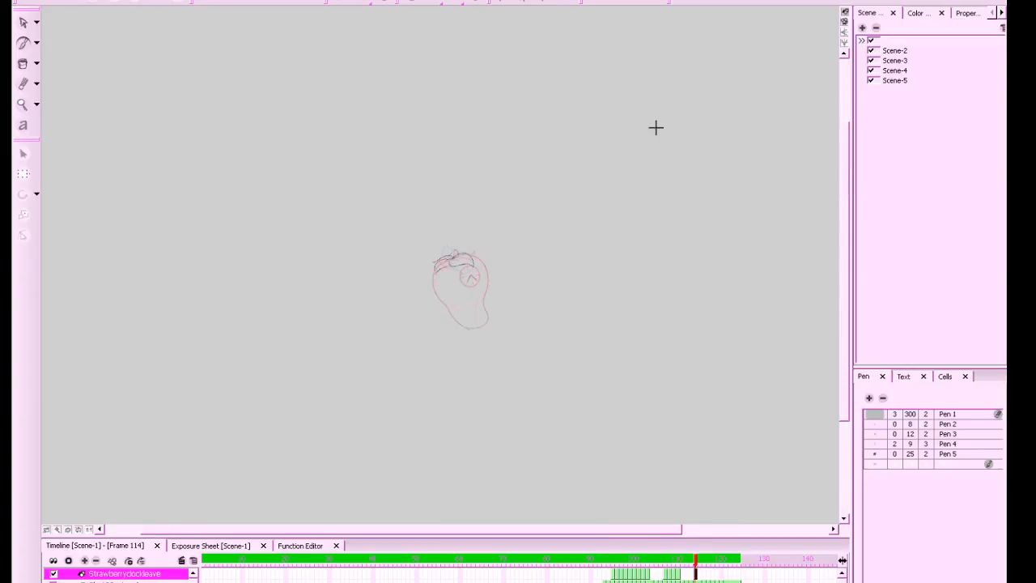
pyautogui.press('1')
pyautogui.press('1')
# Step back from frame 114 to the empty leaf drawing at frame 111 and save the project
pyautogui.click(690, 559)
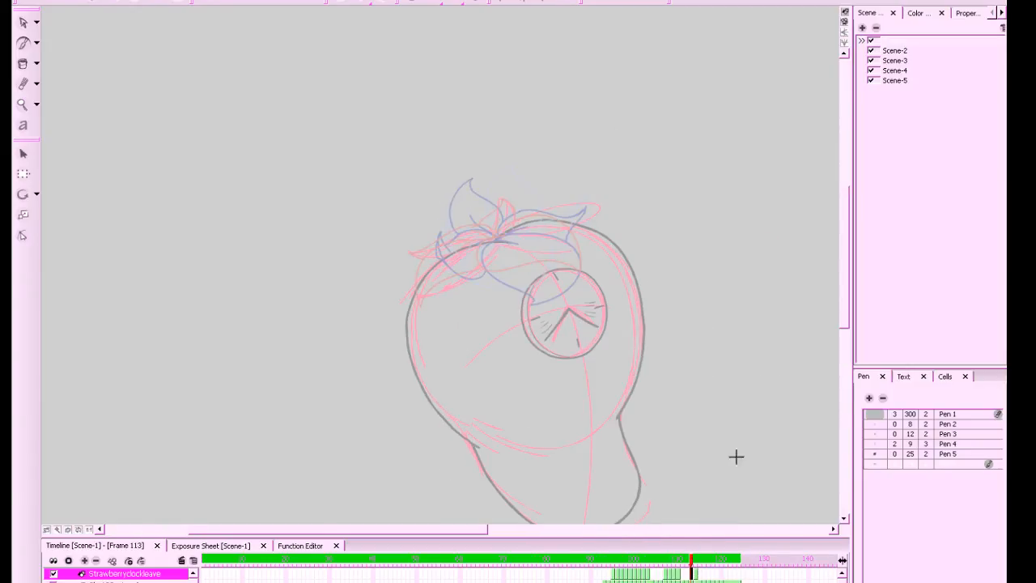
pyautogui.moveTo(712, 365); pyautogui.dragTo(664, 392)
pyautogui.press('2')
pyautogui.press(',')
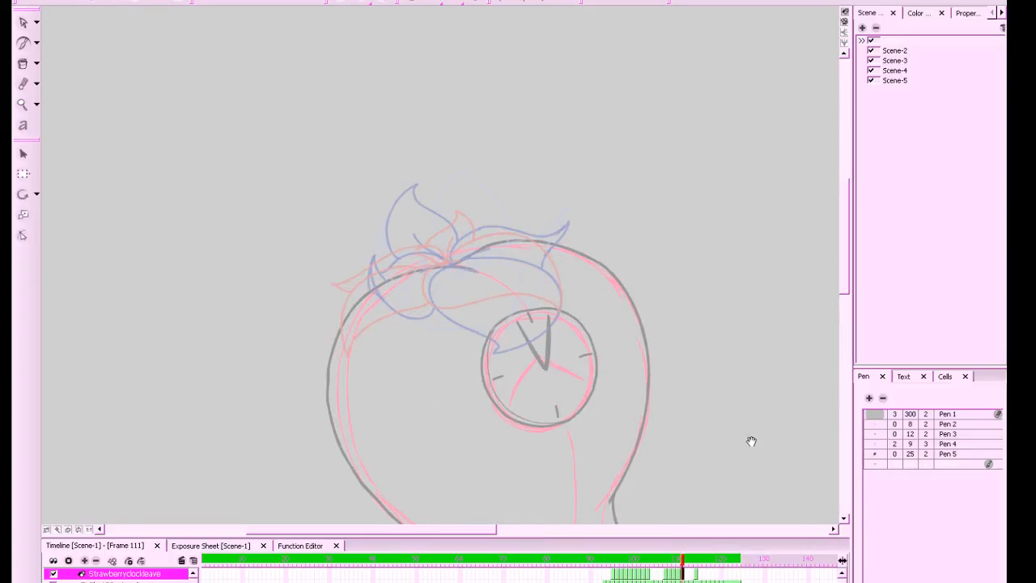
pyautogui.press(',')
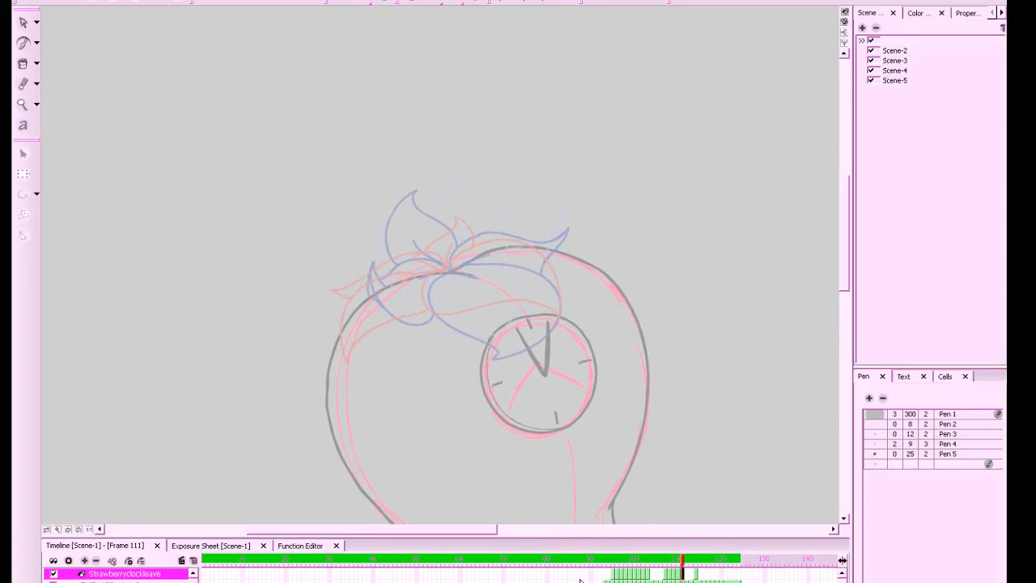
pyautogui.hotkey('ctrl', 's')
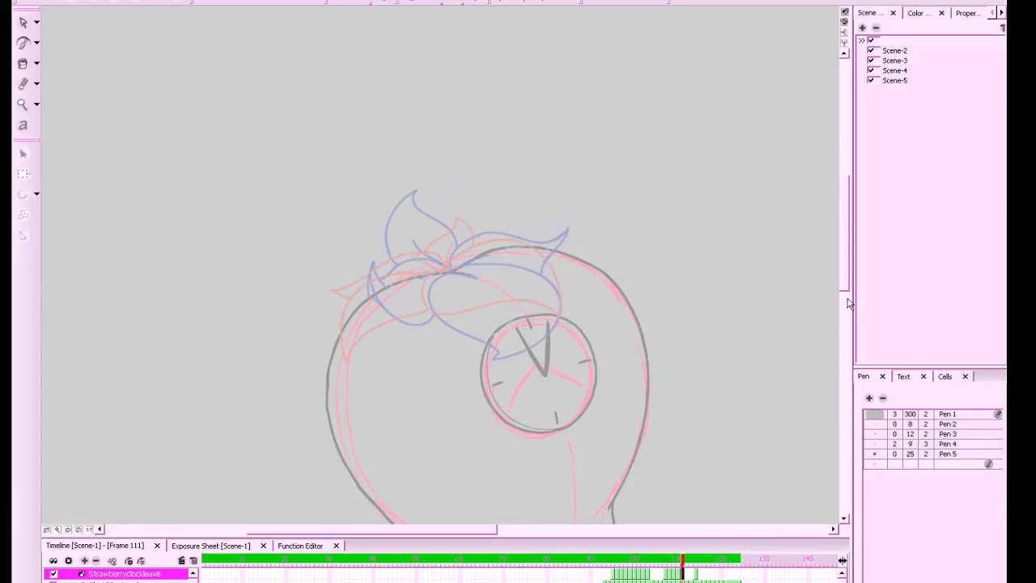
# Ink the front leaf in frame 111 between its two onion-skinned neighbors, with a hooked tip over the clock's upper part
pyautogui.scroll(-2, 740, 310)
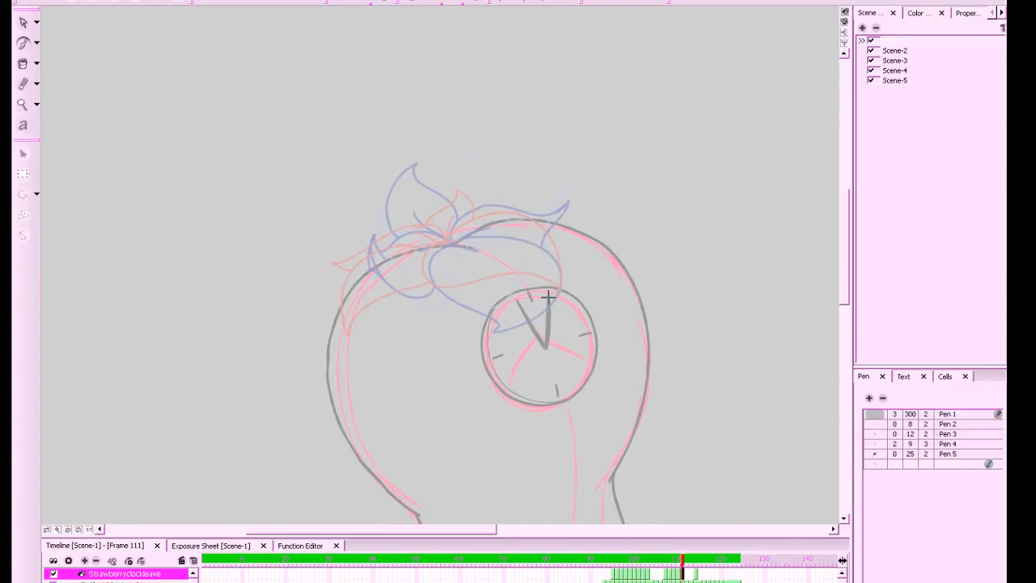
pyautogui.moveTo(536, 318)
pyautogui.mouseDown()
pyautogui.moveTo(443, 288)
pyautogui.moveTo(427, 272)
pyautogui.moveTo(467, 243)
pyautogui.mouseUp()
pyautogui.scroll(3, 601, 282)
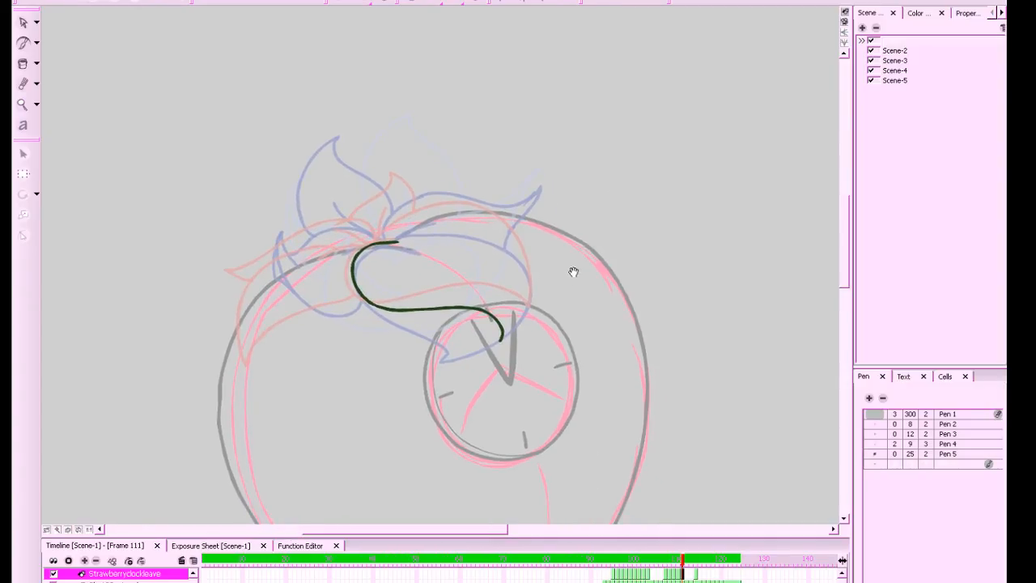
pyautogui.moveTo(377, 241)
pyautogui.mouseDown()
pyautogui.moveTo(415, 218)
pyautogui.moveTo(484, 220)
pyautogui.moveTo(529, 278)
pyautogui.moveTo(527, 313)
pyautogui.moveTo(500, 341)
pyautogui.mouseUp()
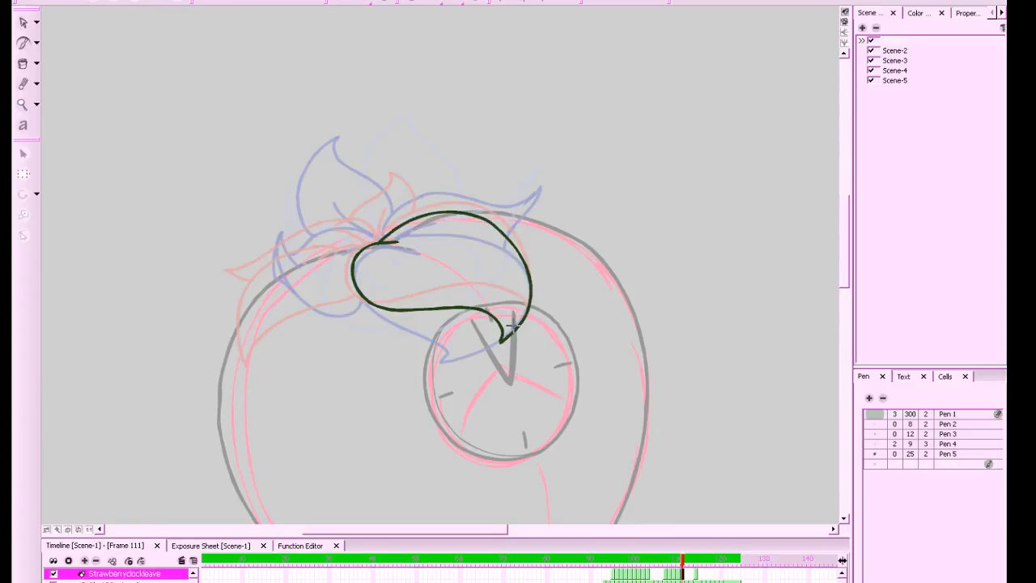
pyautogui.moveTo(634, 279); pyautogui.dragTo(745, 268)
pyautogui.press(',')
pyautogui.press('.')
pyautogui.press('.')
# Ink the left leaf in frame 111 with a curled tip at the strawberry's edge and a short fold at its base
pyautogui.moveTo(468, 280)
pyautogui.mouseDown()
pyautogui.moveTo(435, 306)
pyautogui.moveTo(374, 322)
pyautogui.moveTo(352, 293)
pyautogui.mouseUp()
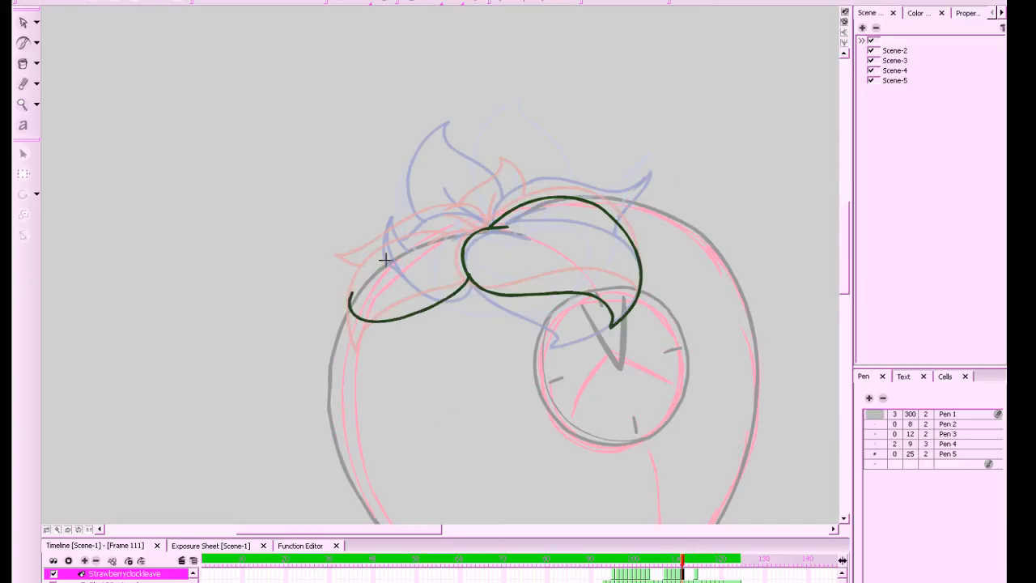
pyautogui.hotkey('ctrl', 'z')
pyautogui.moveTo(468, 279)
pyautogui.mouseDown()
pyautogui.moveTo(425, 322)
pyautogui.moveTo(355, 318)
pyautogui.moveTo(363, 278)
pyautogui.moveTo(344, 306)
pyautogui.moveTo(371, 332)
pyautogui.mouseUp()
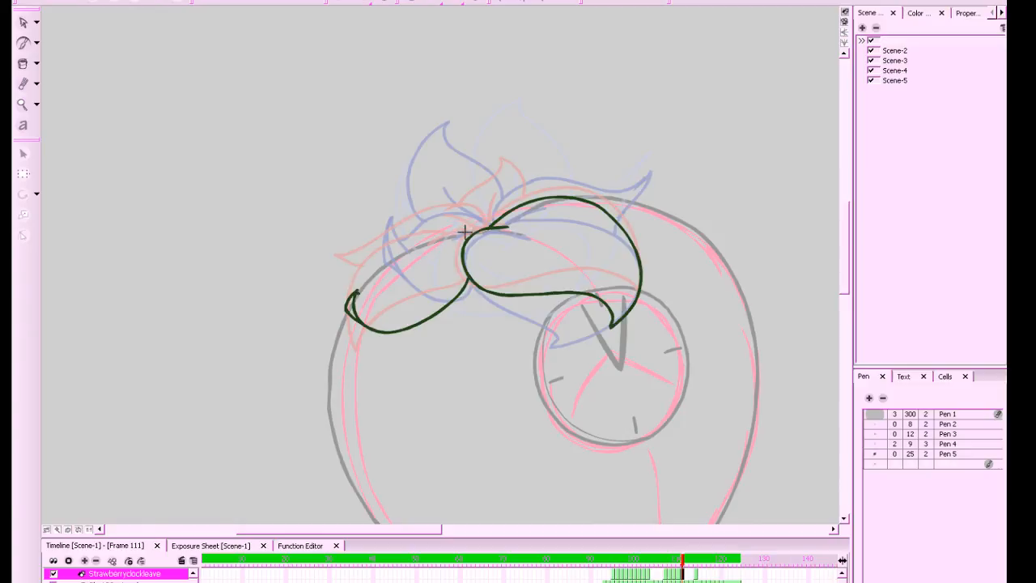
pyautogui.moveTo(468, 234)
pyautogui.mouseDown()
pyautogui.moveTo(394, 231)
pyautogui.moveTo(363, 301)
pyautogui.moveTo(374, 256)
pyautogui.mouseUp()
pyautogui.press(',')
pyautogui.press('.')
pyautogui.moveTo(469, 236); pyautogui.dragTo(429, 247)
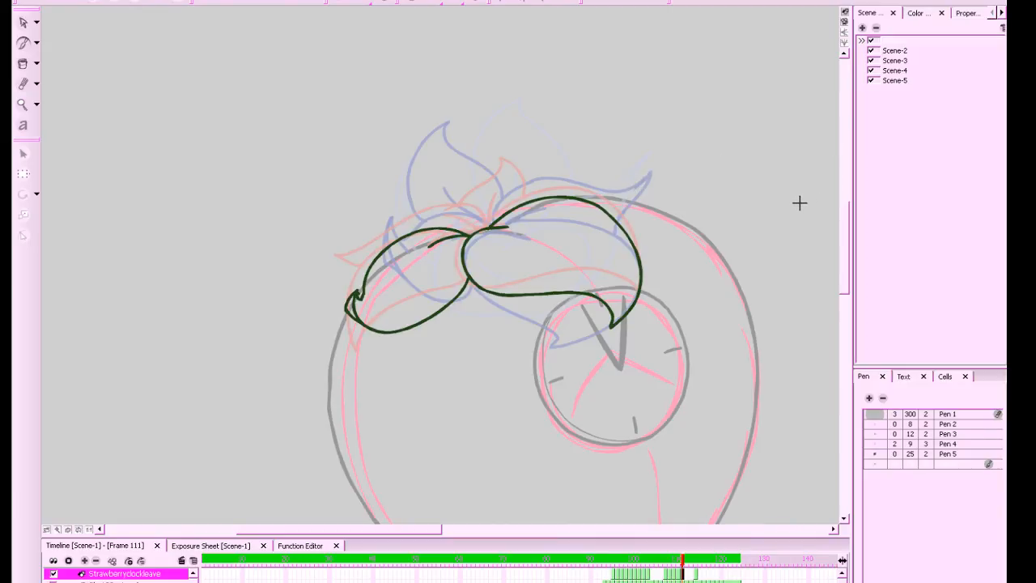
# Ink the two back leaves in frame 111, one curling up at the left and one sweeping right, checking against adjacent frames
pyautogui.press('.')
pyautogui.press(',')
pyautogui.press('.')
pyautogui.press(',')
pyautogui.press('.')
pyautogui.press(',')
pyautogui.moveTo(363, 217)
pyautogui.mouseDown()
pyautogui.moveTo(354, 234)
pyautogui.moveTo(369, 269)
pyautogui.mouseUp()
pyautogui.moveTo(362, 219); pyautogui.dragTo(375, 259)
pyautogui.moveTo(364, 217)
pyautogui.mouseDown()
pyautogui.moveTo(430, 198)
pyautogui.moveTo(479, 205)
pyautogui.moveTo(491, 225)
pyautogui.moveTo(485, 183)
pyautogui.moveTo(563, 167)
pyautogui.moveTo(510, 212)
pyautogui.moveTo(486, 208)
pyautogui.mouseUp()
pyautogui.press('f')
pyautogui.press('g')
pyautogui.press('g')
pyautogui.press('f')
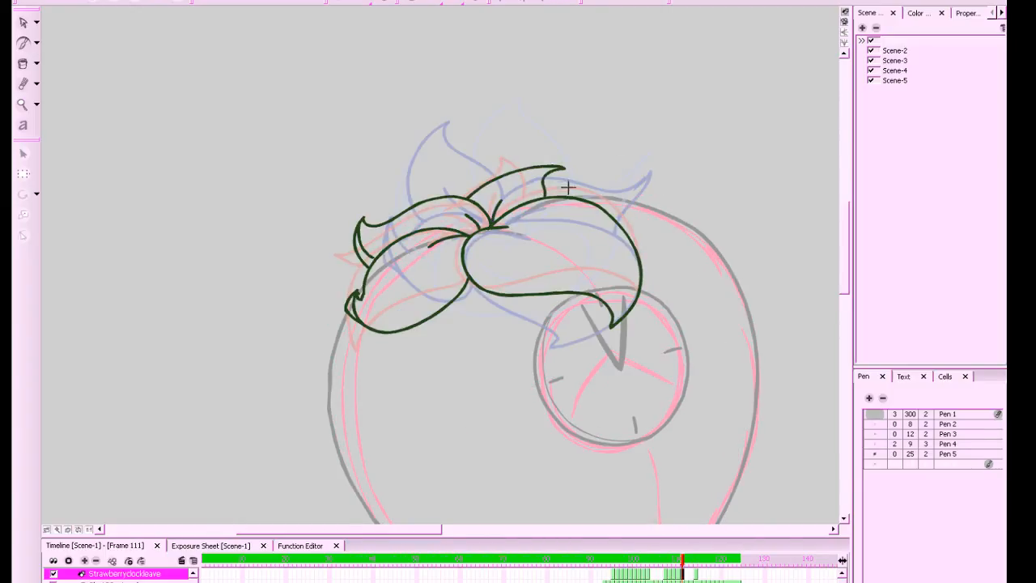
# Move to frame 112 and hide the other layers' artwork so only the onion-skinned leaf drawings show
pyautogui.click(685, 569)
pyautogui.moveTo(744, 383); pyautogui.dragTo(675, 416)
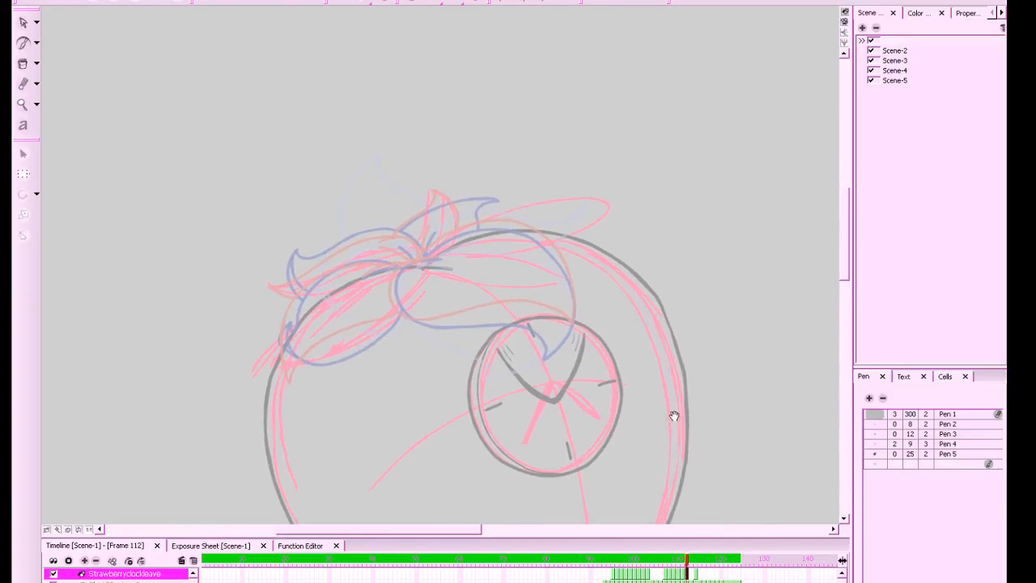
pyautogui.click(480, 1)
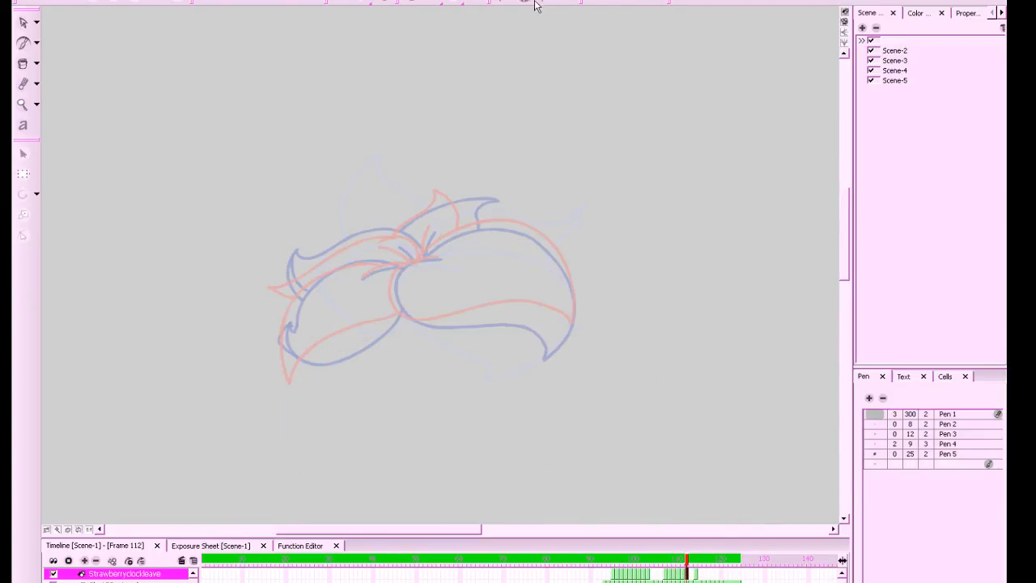
# Ink the large front leaf in frame 112 between its onion-skinned neighbors, arching over to a pointed tip at its lower right end
pyautogui.moveTo(412, 260)
pyautogui.mouseDown()
pyautogui.moveTo(442, 259)
pyautogui.moveTo(416, 259)
pyautogui.moveTo(475, 227)
pyautogui.moveTo(538, 234)
pyautogui.moveTo(571, 283)
pyautogui.moveTo(568, 334)
pyautogui.moveTo(516, 310)
pyautogui.moveTo(414, 321)
pyautogui.moveTo(392, 300)
pyautogui.moveTo(394, 277)
pyautogui.moveTo(421, 259)
pyautogui.mouseUp()
pyautogui.press(',')
pyautogui.press('.')
pyautogui.moveTo(660, 314)
pyautogui.mouseDown()
pyautogui.moveTo(720, 318)
pyautogui.moveTo(782, 296)
pyautogui.mouseUp()
pyautogui.press('.')
pyautogui.press(',')
pyautogui.press('.')
pyautogui.press(',')
# Ink the short fold line at the base of the left front leaf in frame 112, checking against adjacent drawings
pyautogui.moveTo(563, 261); pyautogui.dragTo(518, 273)
pyautogui.press('f')
pyautogui.press('g')
pyautogui.press('g')
pyautogui.press('f')
pyautogui.moveTo(555, 305); pyautogui.dragTo(506, 345)
pyautogui.hotkey('ctrl', 'z')
pyautogui.moveTo(553, 304)
pyautogui.mouseDown()
pyautogui.moveTo(519, 341)
pyautogui.moveTo(441, 358)
pyautogui.mouseUp()
pyautogui.press('f')
pyautogui.press('g')
pyautogui.press('g')
pyautogui.press('f')
pyautogui.hotkey('ctrl', 'z')
# Ink the left front leaf's upper and lower edges in frame 112, meeting in a downward-pointing tip, checking against adjacent frames
pyautogui.moveTo(542, 260)
pyautogui.mouseDown()
pyautogui.moveTo(497, 263)
pyautogui.moveTo(545, 256)
pyautogui.moveTo(478, 273)
pyautogui.moveTo(443, 312)
pyautogui.moveTo(442, 378)
pyautogui.mouseUp()
pyautogui.hotkey('ctrl', 'z')
pyautogui.press('.')
pyautogui.press('.')
pyautogui.press(',')
pyautogui.press(',')
pyautogui.moveTo(442, 379); pyautogui.dragTo(547, 316)
pyautogui.press('.')
pyautogui.press('.')
pyautogui.press(',')
pyautogui.press(',')
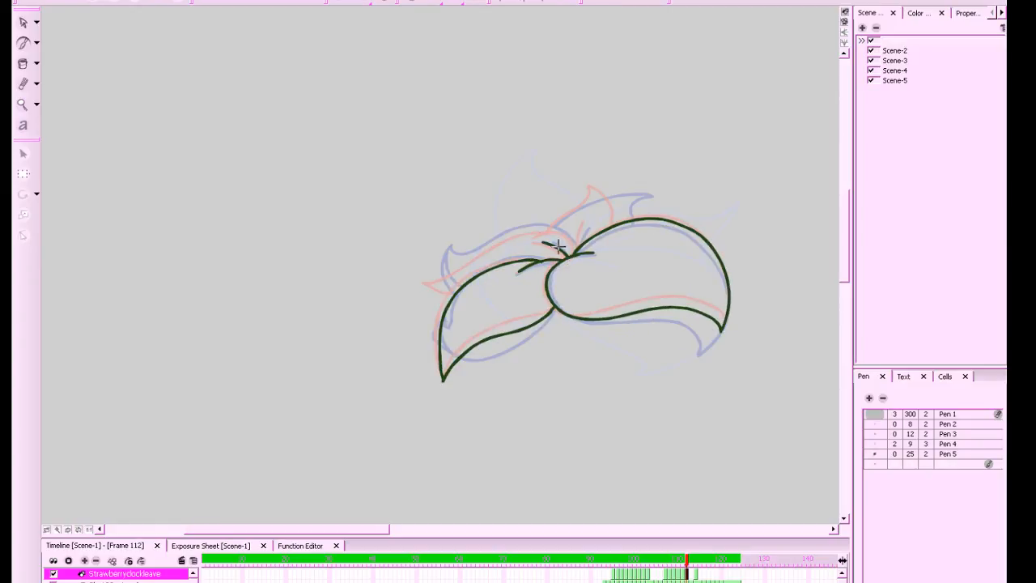
# Ink the left back leaf in frame 112, sweeping out from the leaf center to a small upturned tip behind the left front leaf
pyautogui.moveTo(577, 253)
pyautogui.mouseDown()
pyautogui.moveTo(535, 228)
pyautogui.moveTo(496, 241)
pyautogui.moveTo(462, 266)
pyautogui.moveTo(423, 273)
pyautogui.moveTo(453, 302)
pyautogui.mouseUp()
pyautogui.press('f')
pyautogui.press('g')
pyautogui.press('g')
pyautogui.press('f')
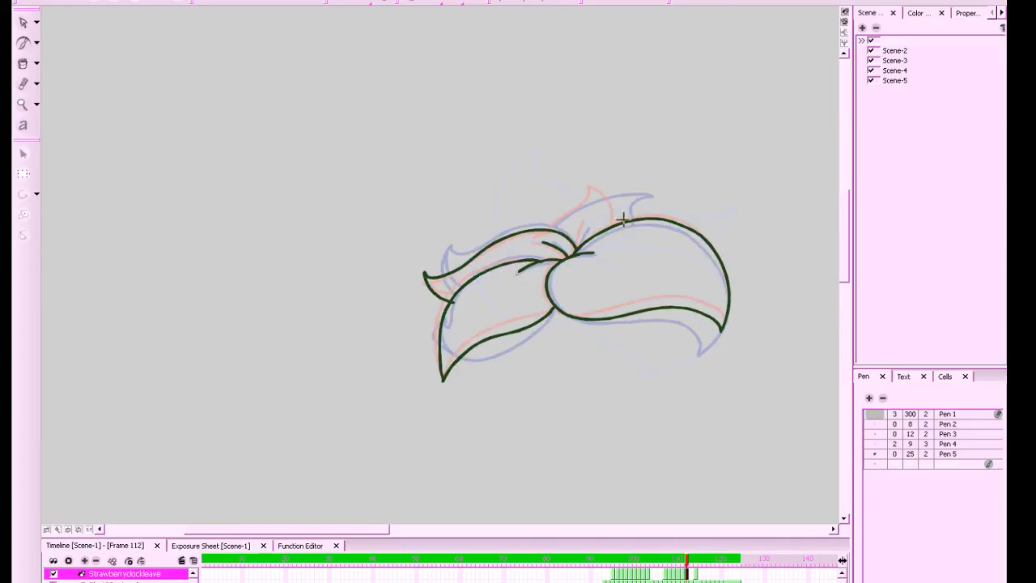
# Ink the upper back leaf in frame 112, rising right to a pointed tip behind the large front leaf, redoing unsatisfactory strokes
pyautogui.moveTo(553, 232)
pyautogui.mouseDown()
pyautogui.moveTo(615, 185)
pyautogui.moveTo(552, 230)
pyautogui.mouseUp()
pyautogui.hotkey('ctrl', 'z')
pyautogui.hotkey('ctrl', 'z')
pyautogui.moveTo(584, 198)
pyautogui.mouseDown()
pyautogui.moveTo(620, 185)
pyautogui.moveTo(620, 229)
pyautogui.moveTo(593, 213)
pyautogui.mouseUp()
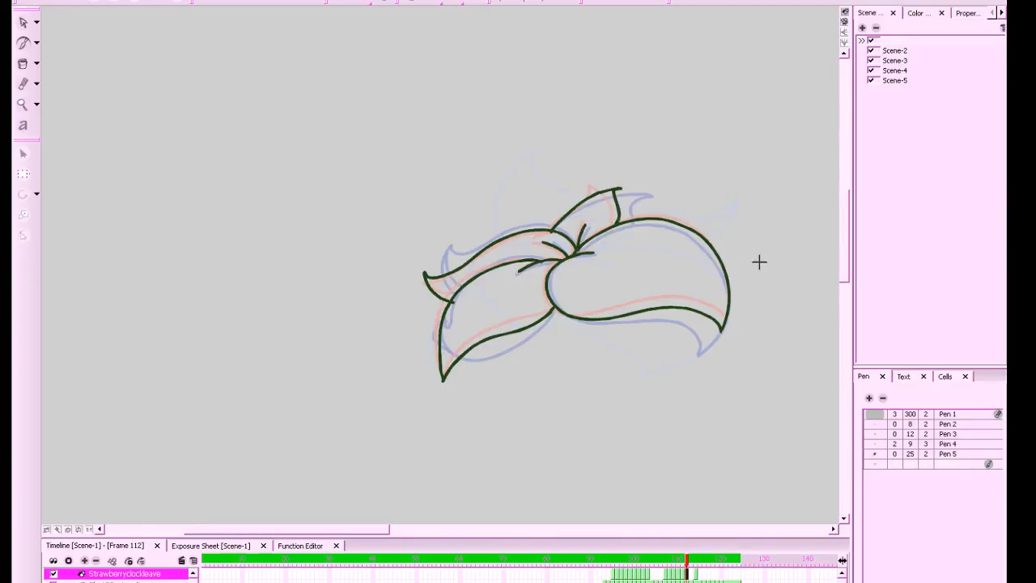
# On frame 113 of the Strawberryclockleave layer, ink the two large front leaves, using the onion-skinned neighbouring drawings as a guide
pyautogui.click(691, 564)
pyautogui.moveTo(673, 384); pyautogui.dragTo(490, 411)
pyautogui.press('2')
pyautogui.moveTo(592, 389)
pyautogui.mouseDown()
pyautogui.moveTo(626, 383)
pyautogui.moveTo(615, 360)
pyautogui.moveTo(575, 342)
pyautogui.moveTo(421, 363)
pyautogui.moveTo(377, 308)
pyautogui.moveTo(428, 276)
pyautogui.mouseUp()
pyautogui.hscroll(2, 677, 326)
pyautogui.press('.')
pyautogui.press(',')
pyautogui.moveTo(579, 364)
pyautogui.mouseDown()
pyautogui.moveTo(585, 331)
pyautogui.moveTo(570, 273)
pyautogui.moveTo(527, 230)
pyautogui.moveTo(458, 226)
pyautogui.moveTo(421, 236)
pyautogui.moveTo(370, 282)
pyautogui.mouseUp()
pyautogui.hscroll(-3, 745, 363)
pyautogui.moveTo(604, 264)
pyautogui.mouseDown()
pyautogui.moveTo(576, 268)
pyautogui.moveTo(548, 287)
pyautogui.mouseUp()
pyautogui.moveTo(600, 325)
pyautogui.mouseDown()
pyautogui.moveTo(471, 393)
pyautogui.moveTo(450, 434)
pyautogui.moveTo(440, 346)
pyautogui.moveTo(465, 300)
pyautogui.moveTo(516, 270)
pyautogui.moveTo(577, 261)
pyautogui.mouseUp()
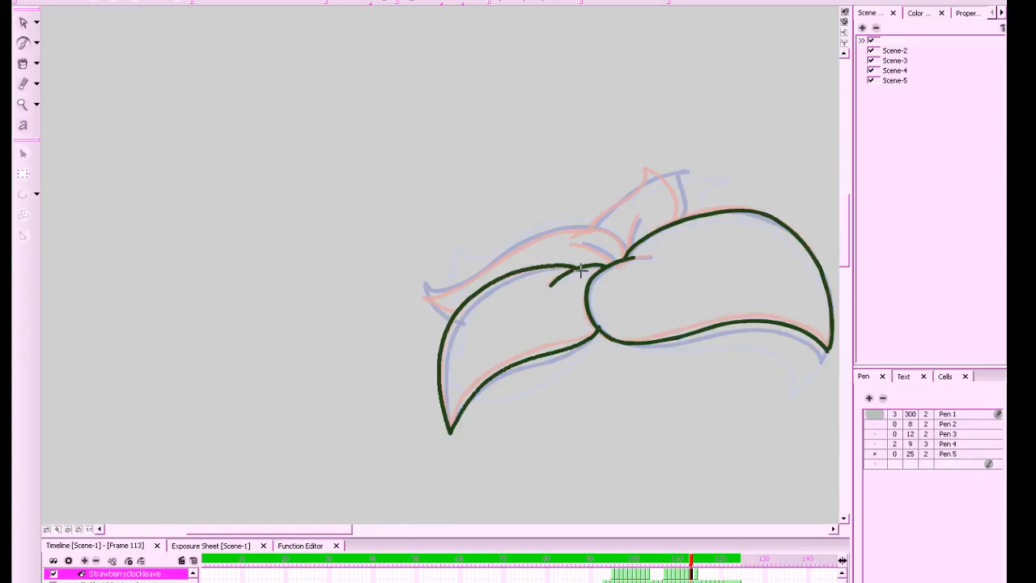
# Ink the left back leaf, the small upright leaf and their crease lines to complete the drawing on frame 113
pyautogui.hscroll(2, 648, 362)
pyautogui.scroll(2, 647, 361)
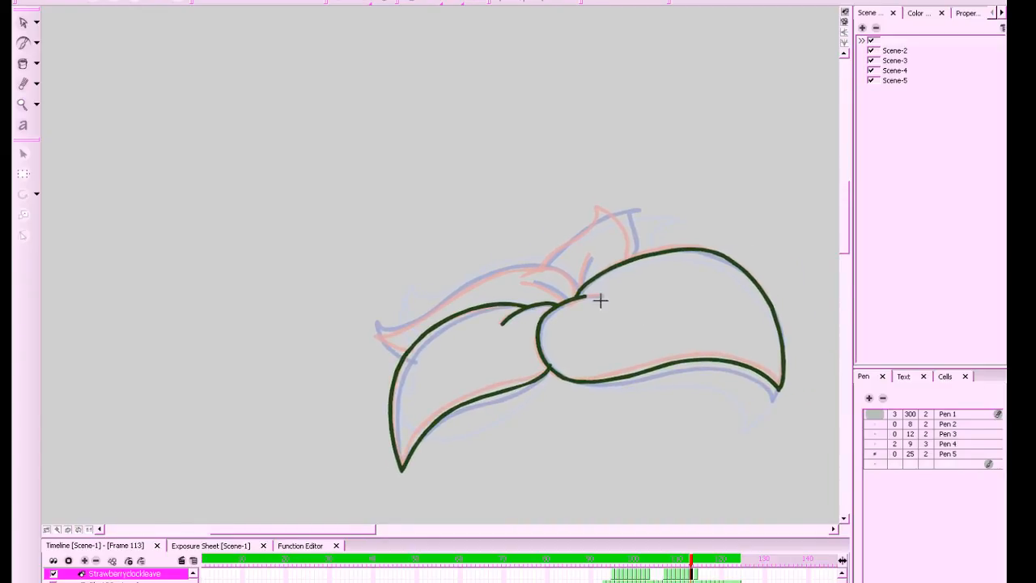
pyautogui.moveTo(569, 298)
pyautogui.mouseDown()
pyautogui.moveTo(522, 283)
pyautogui.moveTo(541, 268)
pyautogui.moveTo(492, 272)
pyautogui.moveTo(424, 316)
pyautogui.moveTo(376, 325)
pyautogui.moveTo(402, 361)
pyautogui.mouseUp()
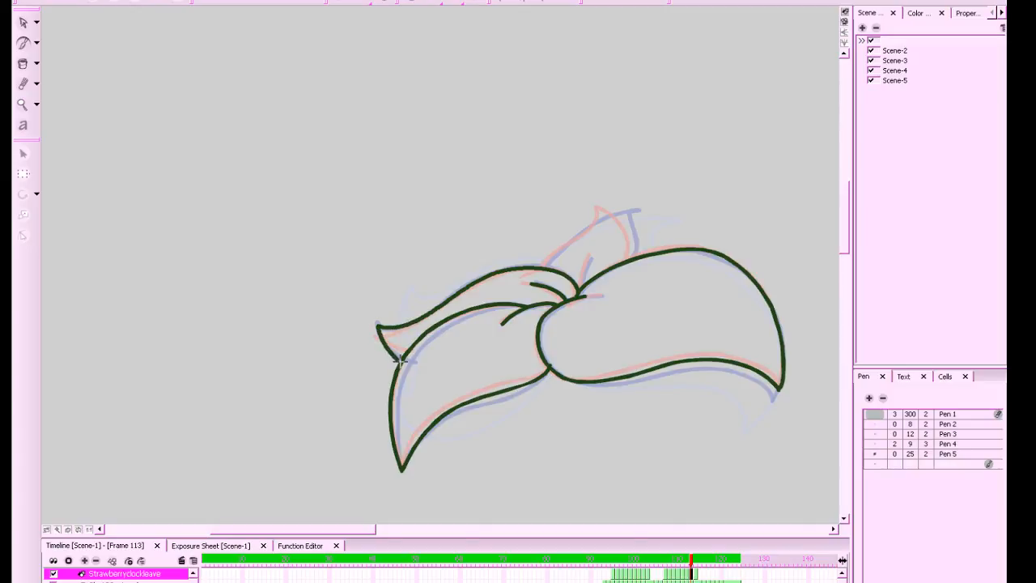
pyautogui.moveTo(543, 268)
pyautogui.mouseDown()
pyautogui.moveTo(611, 205)
pyautogui.moveTo(629, 256)
pyautogui.mouseUp()
pyautogui.moveTo(579, 287); pyautogui.dragTo(592, 255)
pyautogui.press('x')
pyautogui.press('x')
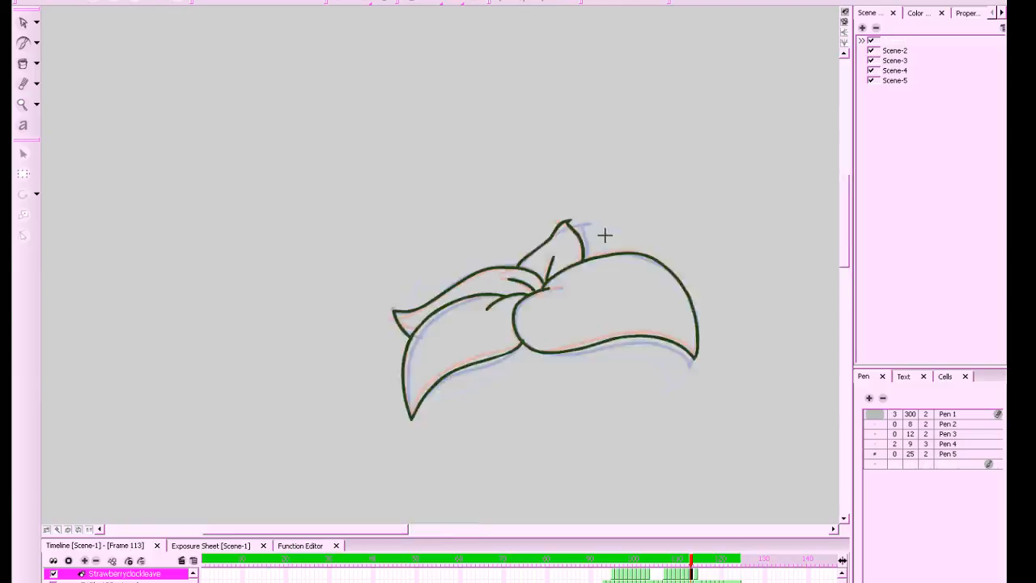
# Flip through the neighbouring leaf drawings to examine the motion across the frames
pyautogui.press('.')
pyautogui.press(',')
pyautogui.press(',')
pyautogui.press(',')
pyautogui.press('f')
pyautogui.press('f')
pyautogui.press('f')
pyautogui.press('f')
pyautogui.press('f')
pyautogui.press('f')
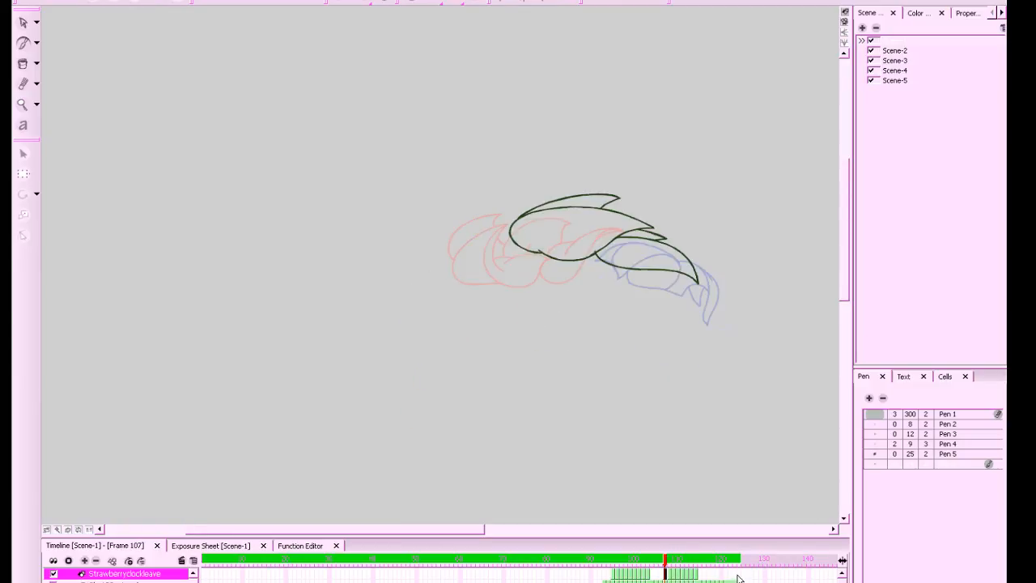
pyautogui.press('g')
pyautogui.press('g')
pyautogui.press('g')
# On frame 105, ink the left curled leaf and the rounded middle leaf on top of the strawberry clock
pyautogui.moveTo(657, 578)
pyautogui.mouseDown()
pyautogui.moveTo(646, 578)
pyautogui.moveTo(660, 576)
pyautogui.mouseUp()
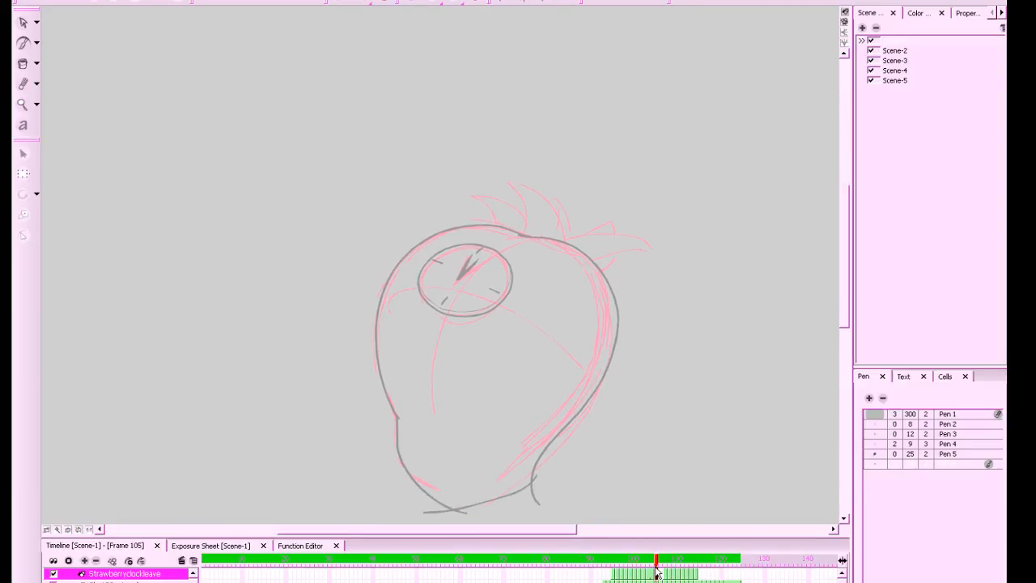
pyautogui.moveTo(657, 573); pyautogui.dragTo(657, 570)
pyautogui.moveTo(744, 447); pyautogui.dragTo(749, 468)
pyautogui.press('2')
pyautogui.moveTo(657, 553); pyautogui.dragTo(657, 567)
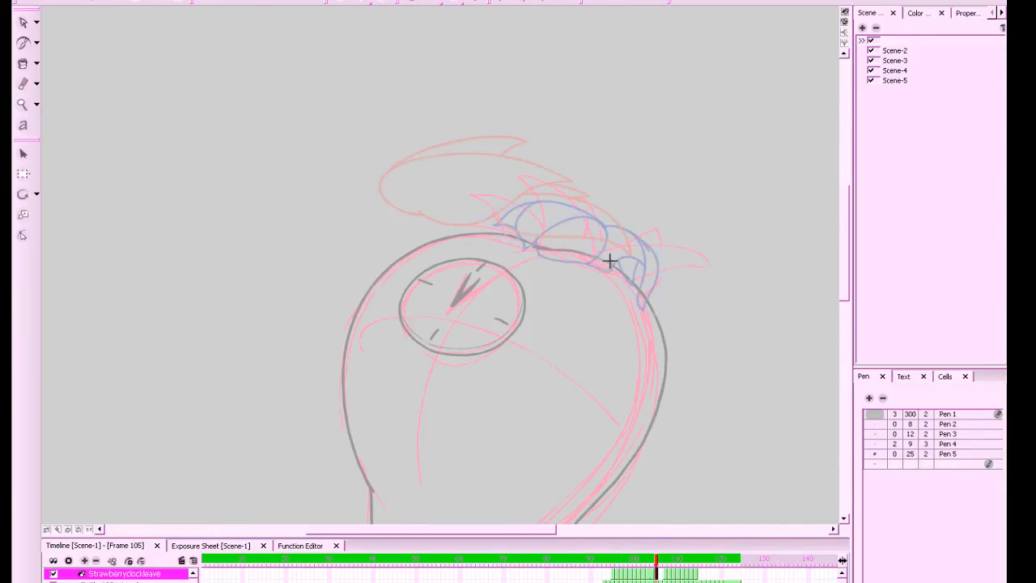
pyautogui.moveTo(522, 240); pyautogui.dragTo(516, 166)
pyautogui.hotkey('ctrl', 'z')
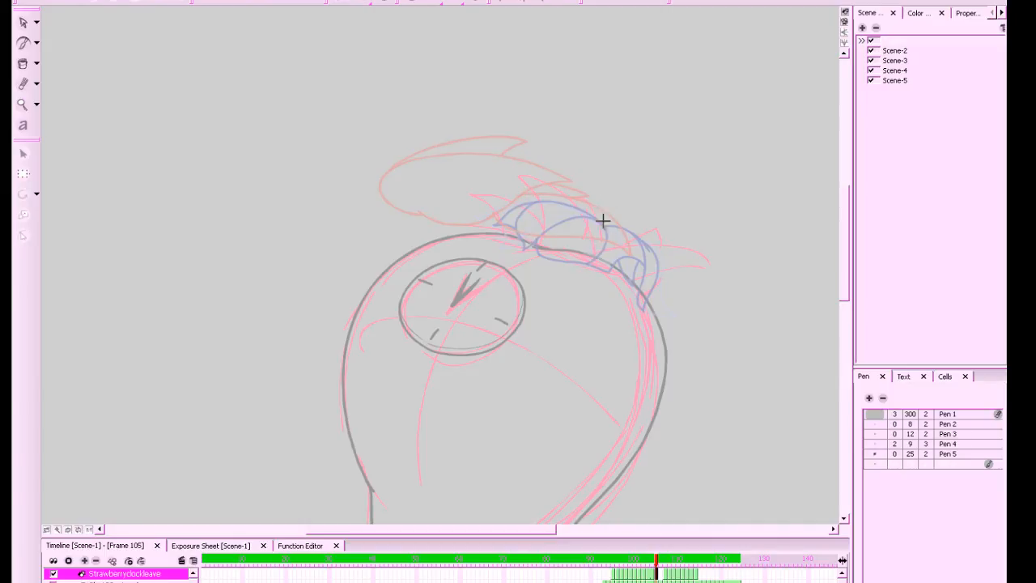
pyautogui.moveTo(527, 250)
pyautogui.mouseDown()
pyautogui.moveTo(550, 212)
pyautogui.moveTo(601, 209)
pyautogui.moveTo(591, 257)
pyautogui.mouseUp()
pyautogui.moveTo(600, 203)
pyautogui.mouseDown()
pyautogui.moveTo(565, 183)
pyautogui.moveTo(497, 216)
pyautogui.mouseUp()
pyautogui.hotkey('ctrl', 'z')
pyautogui.moveTo(601, 209)
pyautogui.mouseDown()
pyautogui.moveTo(546, 192)
pyautogui.moveTo(517, 207)
pyautogui.moveTo(526, 257)
pyautogui.moveTo(514, 222)
pyautogui.moveTo(533, 189)
pyautogui.moveTo(582, 192)
pyautogui.moveTo(604, 211)
pyautogui.moveTo(524, 195)
pyautogui.moveTo(513, 227)
pyautogui.moveTo(527, 253)
pyautogui.moveTo(541, 221)
pyautogui.moveTo(540, 250)
pyautogui.mouseUp()
pyautogui.hotkey('ctrl', 'z')
pyautogui.hotkey('ctrl', 'z')
pyautogui.press('f')
pyautogui.press('.')
pyautogui.press('.')
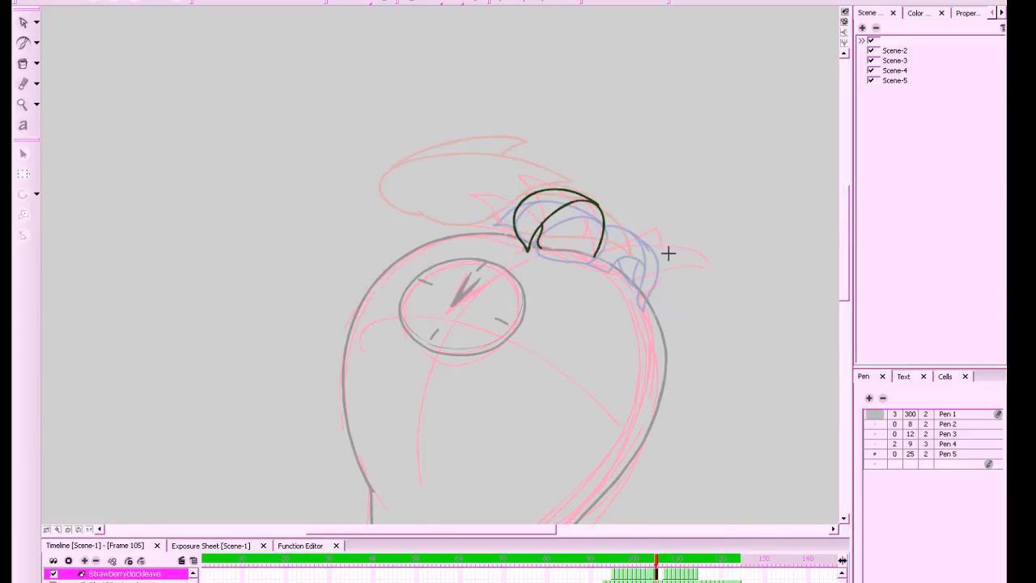
# Ink the pointed right leaf, the small leaf tucked beside it and the middle leaf's lower edge on frame 105
pyautogui.moveTo(592, 200)
pyautogui.mouseDown()
pyautogui.moveTo(626, 226)
pyautogui.moveTo(638, 296)
pyautogui.mouseUp()
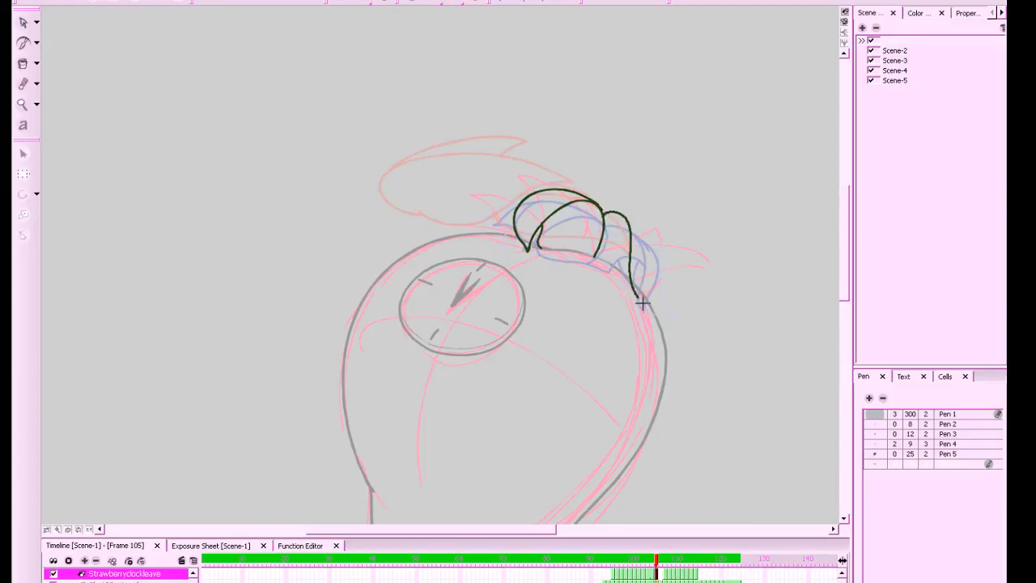
pyautogui.moveTo(619, 212)
pyautogui.mouseDown()
pyautogui.moveTo(643, 257)
pyautogui.moveTo(640, 298)
pyautogui.mouseUp()
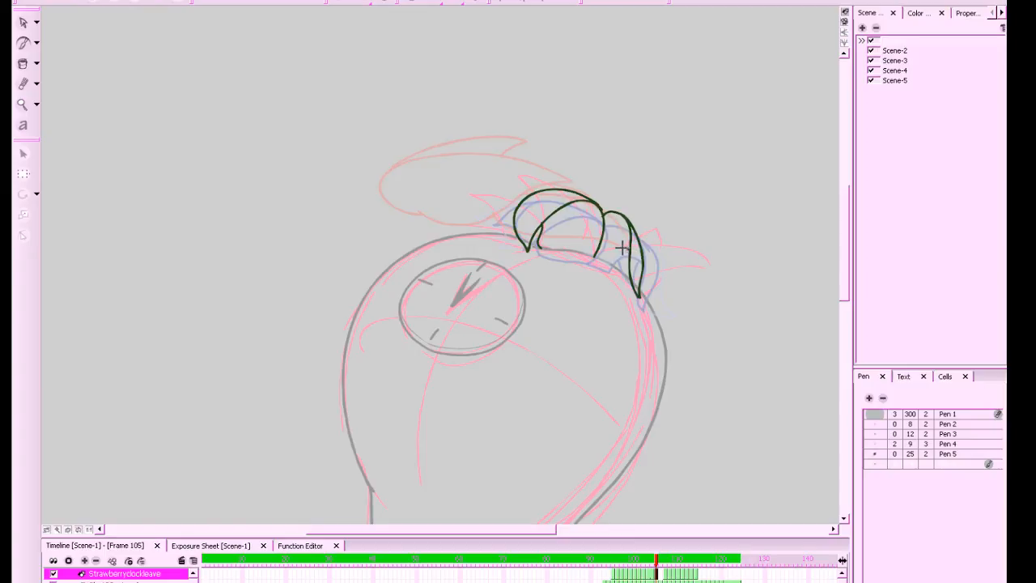
pyautogui.moveTo(622, 248)
pyautogui.mouseDown()
pyautogui.moveTo(609, 263)
pyautogui.moveTo(595, 258)
pyautogui.mouseUp()
pyautogui.moveTo(712, 299); pyautogui.dragTo(667, 327)
pyautogui.press('z')
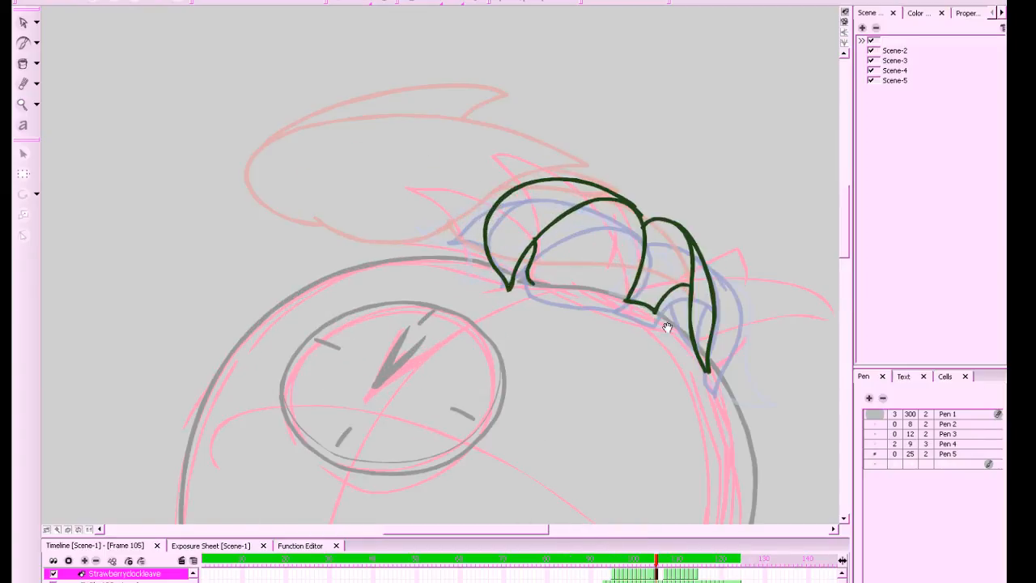
pyautogui.scroll(-3, 666, 327)
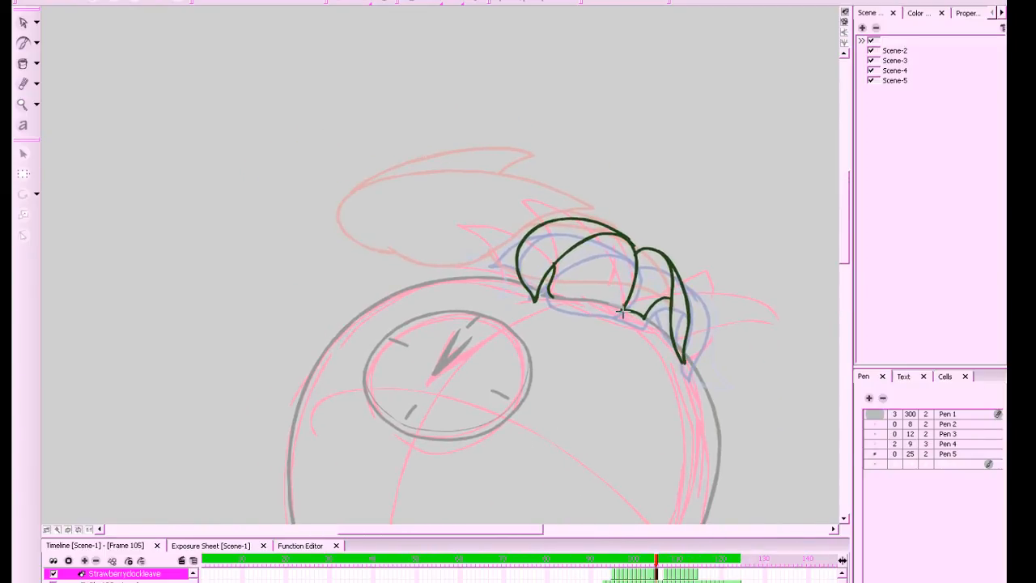
pyautogui.moveTo(621, 310); pyautogui.dragTo(625, 320)
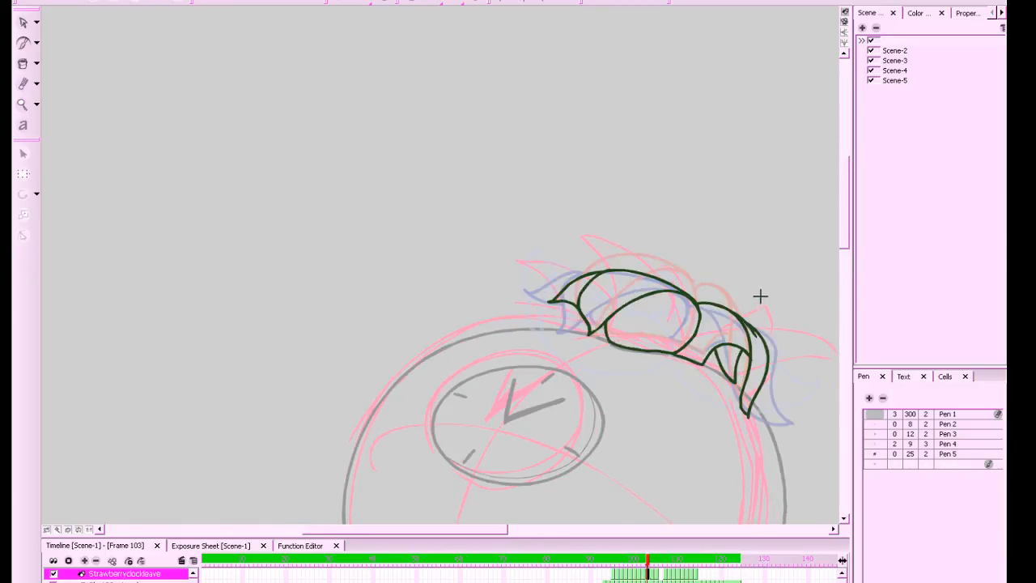
pyautogui.press('.')
pyautogui.press('.')
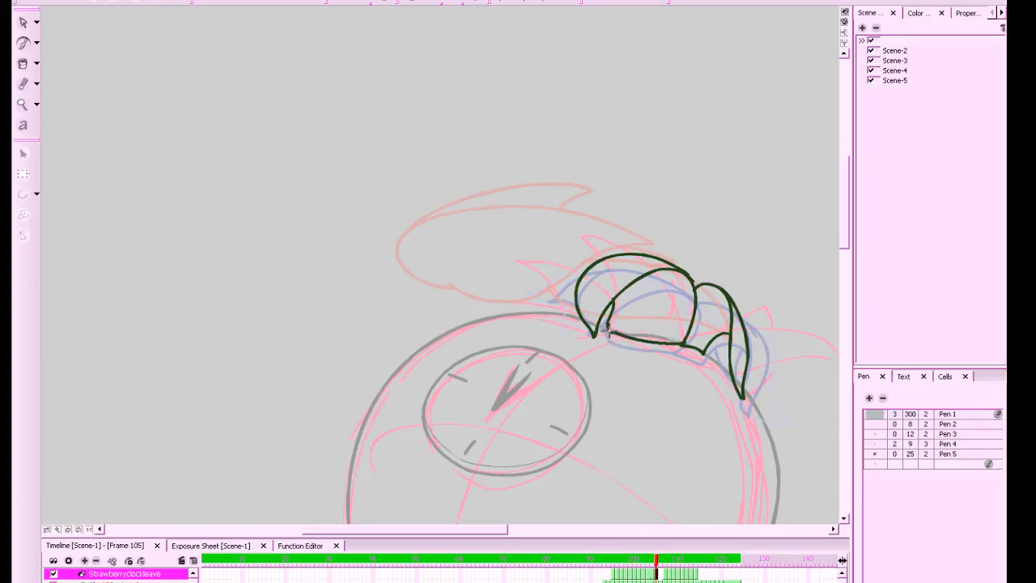
pyautogui.press('.')
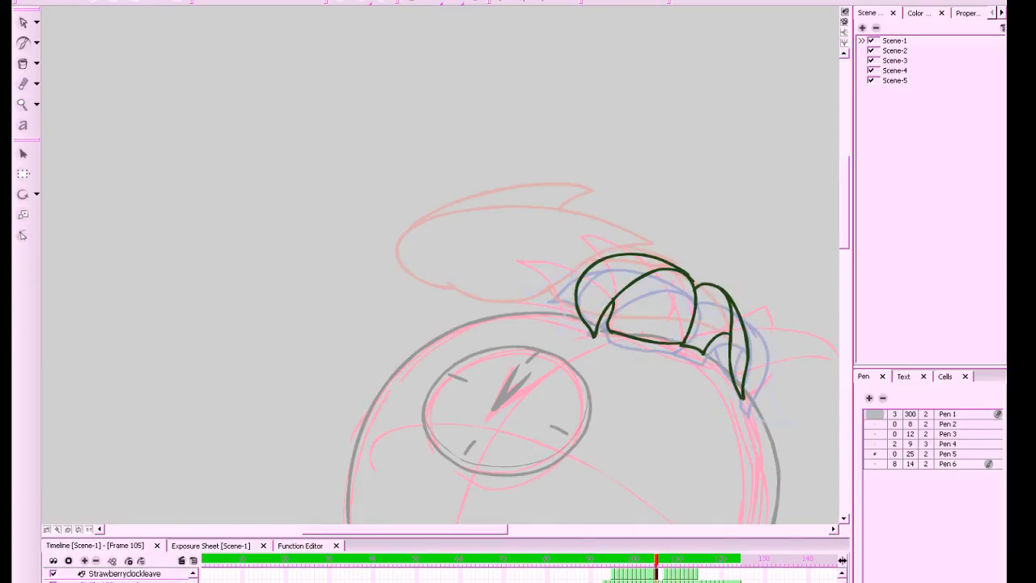
# Switch to the browser's YouTube live dashboard to check the stream, and minimise the browser
pyautogui.hotkey('alt', 'Tab')
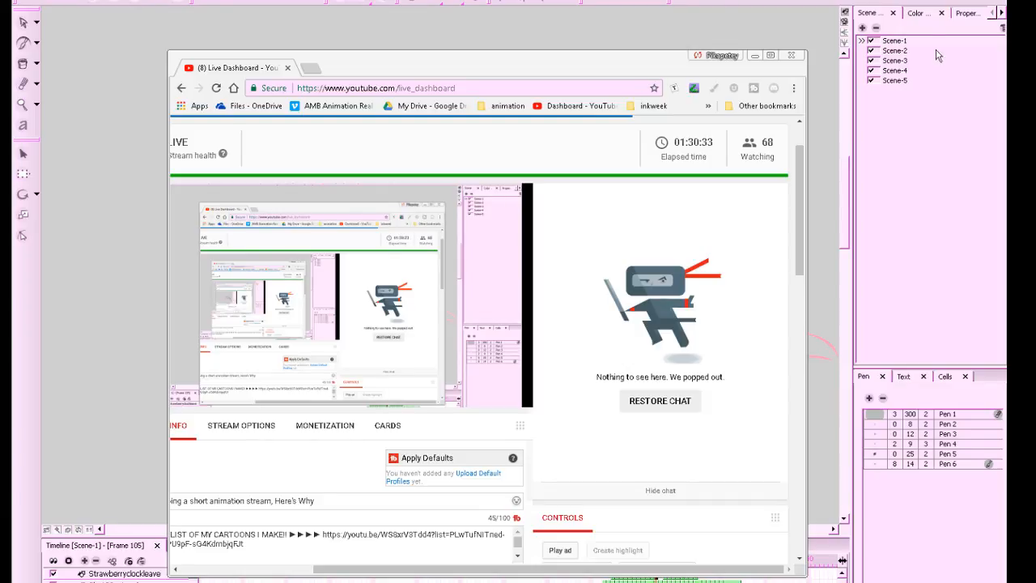
pyautogui.click(754, 55)
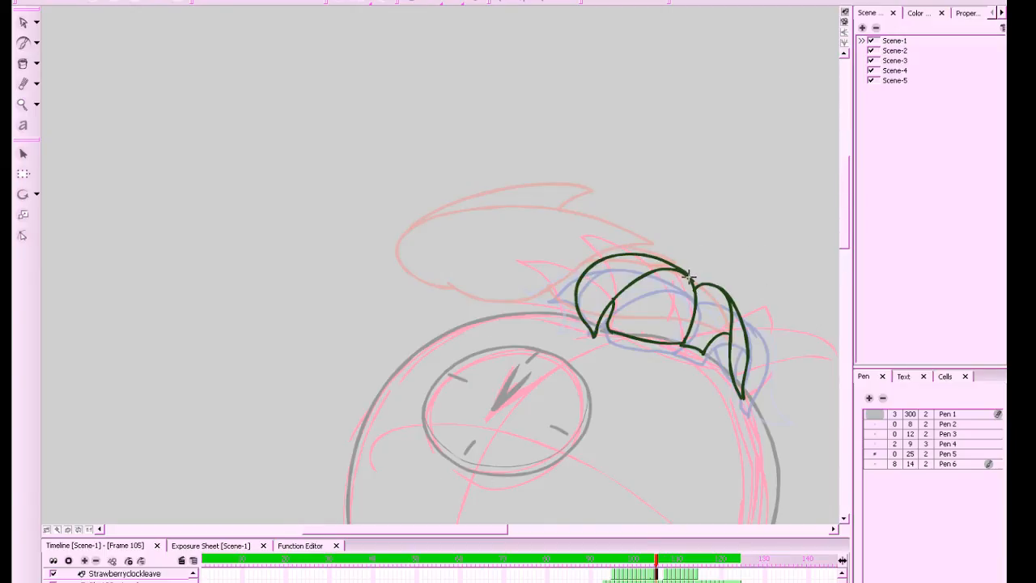
# Close the joint between the middle and right leaves on frame 105 and ink a small back leaf at the far left
pyautogui.moveTo(688, 276); pyautogui.dragTo(695, 294)
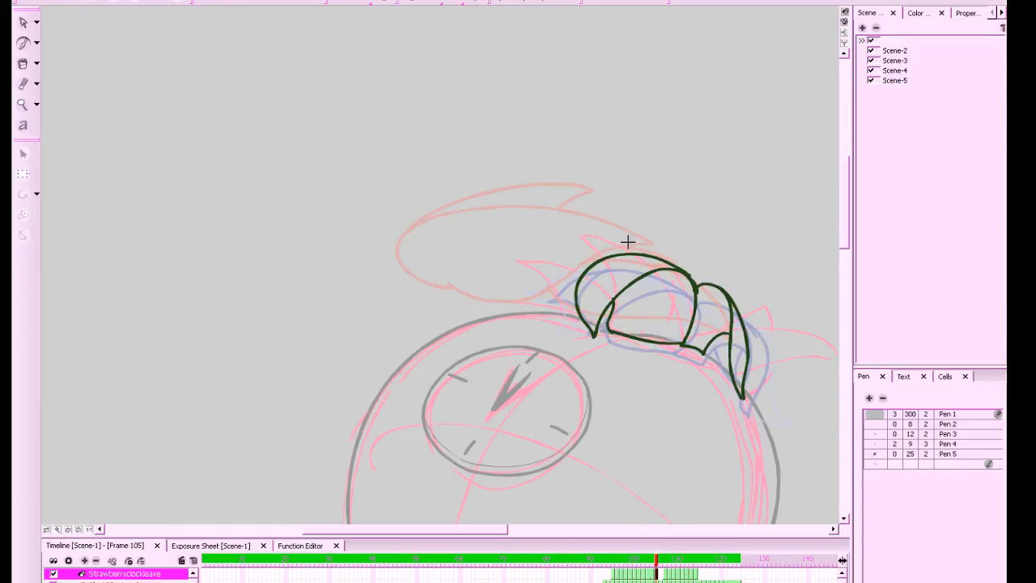
pyautogui.press('f')
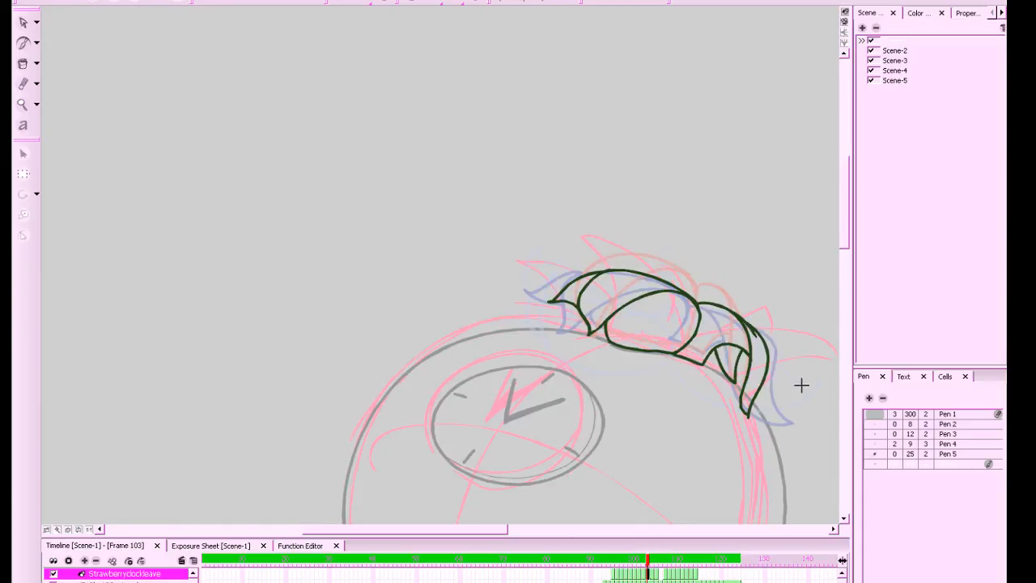
pyautogui.press('g')
pyautogui.press('g')
pyautogui.press('f')
pyautogui.moveTo(583, 275)
pyautogui.mouseDown()
pyautogui.moveTo(560, 296)
pyautogui.moveTo(578, 285)
pyautogui.mouseUp()
pyautogui.press('f')
pyautogui.press('g')
pyautogui.hotkey('ctrl', 'z')
pyautogui.hotkey('ctrl', 'z')
pyautogui.press('f')
pyautogui.press('g')
pyautogui.press('g')
pyautogui.press('f')
pyautogui.press('f')
pyautogui.press('g')
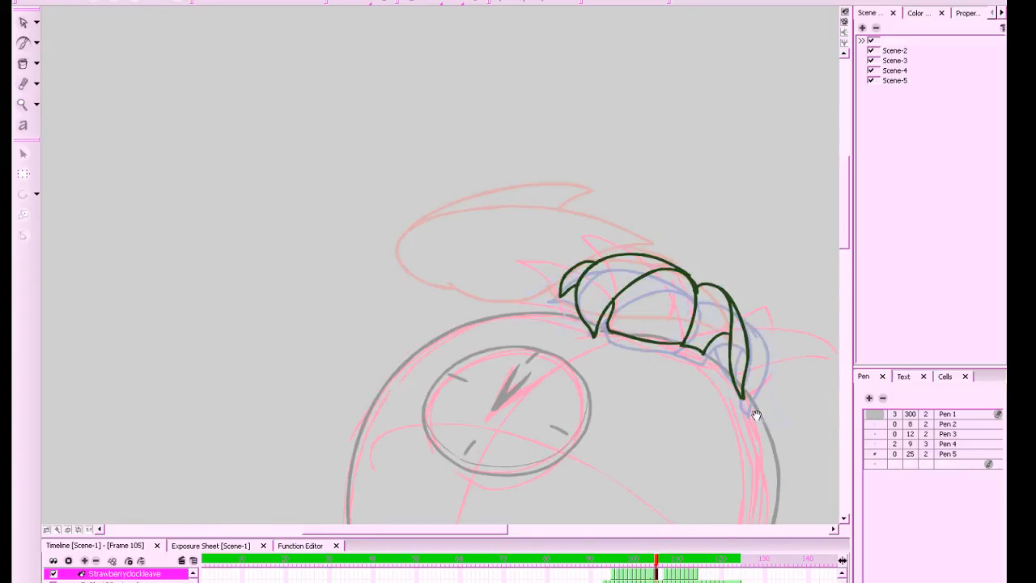
# Select the whole leaf drawing on frame 105, squash its height slightly and stretch it a little to the left
pyautogui.moveTo(759, 412); pyautogui.dragTo(648, 377)
pyautogui.click(22, 23)
pyautogui.hotkey('ctrl', 'a')
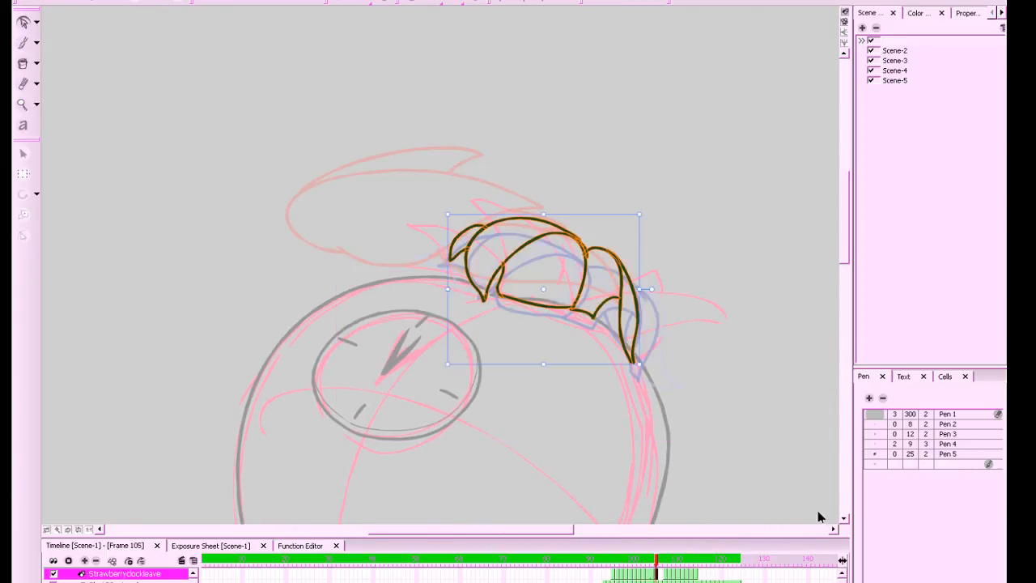
pyautogui.moveTo(542, 215); pyautogui.dragTo(543, 221)
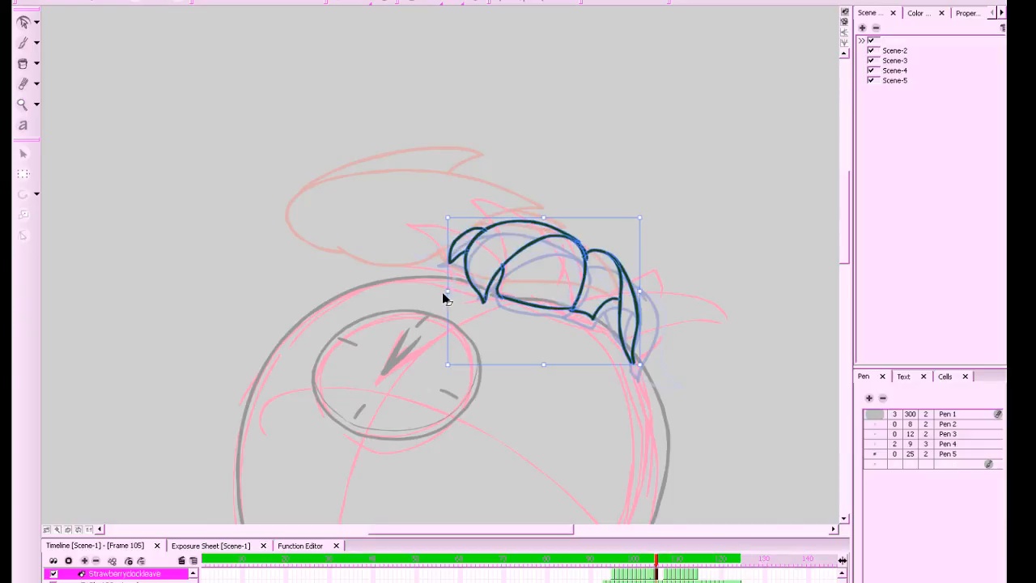
pyautogui.moveTo(444, 290); pyautogui.dragTo(435, 288)
pyautogui.click(730, 314)
pyautogui.press('f')
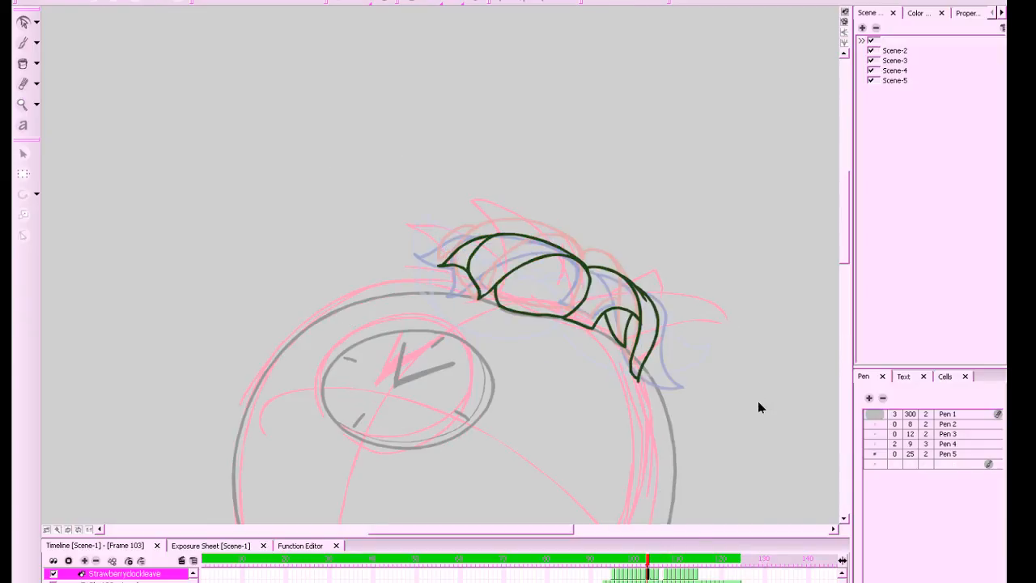
pyautogui.press('g')
# On frame 106, ink the large left leaf and the rounded middle leaf overlapping it
pyautogui.press('.')
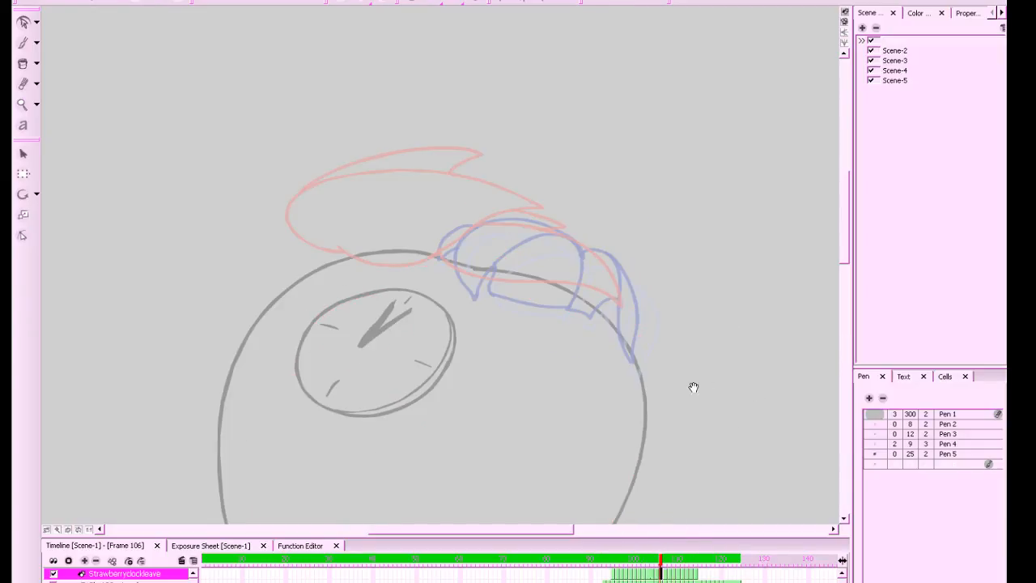
pyautogui.moveTo(714, 422); pyautogui.dragTo(729, 458)
pyautogui.press('b')
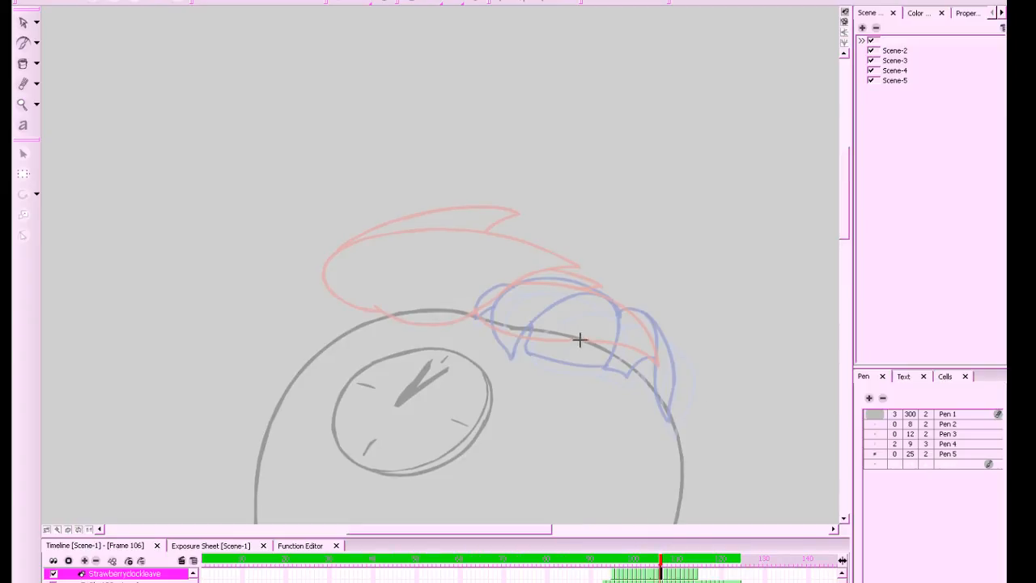
pyautogui.moveTo(587, 342)
pyautogui.mouseDown()
pyautogui.moveTo(616, 280)
pyautogui.moveTo(526, 320)
pyautogui.moveTo(579, 358)
pyautogui.moveTo(510, 341)
pyautogui.moveTo(450, 285)
pyautogui.moveTo(607, 275)
pyautogui.mouseUp()
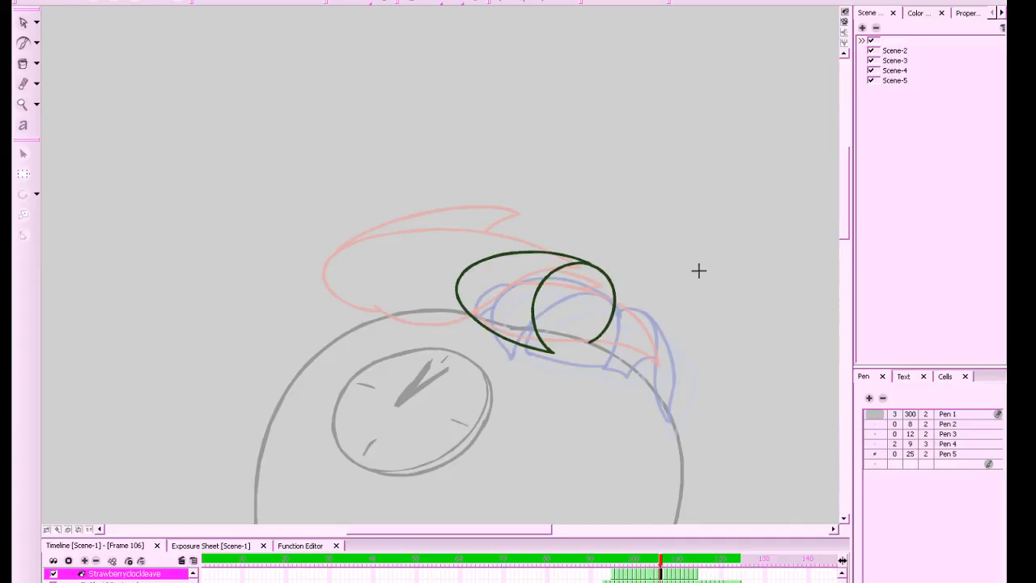
# Ink the pointed right leaf on frame 106, running from the middle leaf down the strawberry's right side
pyautogui.press('.')
pyautogui.press('.')
pyautogui.press(',')
pyautogui.press('.')
pyautogui.press(',')
pyautogui.moveTo(611, 283)
pyautogui.mouseDown()
pyautogui.moveTo(657, 400)
pyautogui.moveTo(590, 345)
pyautogui.moveTo(613, 340)
pyautogui.moveTo(671, 416)
pyautogui.moveTo(677, 332)
pyautogui.moveTo(605, 274)
pyautogui.moveTo(618, 277)
pyautogui.mouseUp()
pyautogui.hotkey('ctrl', 'z')
pyautogui.press(',')
pyautogui.press('.')
pyautogui.press('.')
pyautogui.press(',')
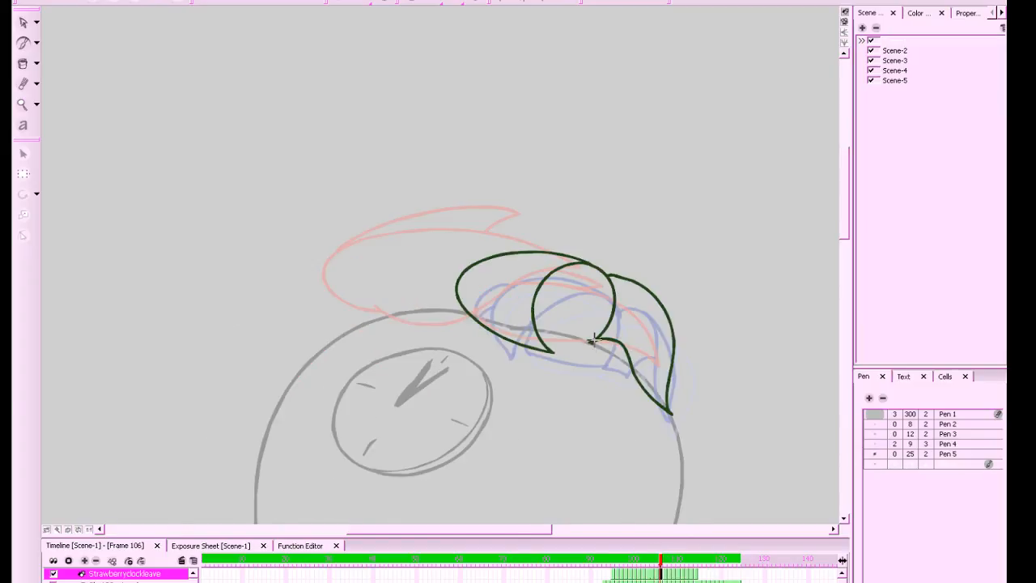
# Compare frame 106 with its neighbours and add a short stroke at the outer end of the left leaf
pyautogui.press(',')
pyautogui.press('.')
pyautogui.press('.')
pyautogui.press(',')
pyautogui.press(',')
pyautogui.press('.')
pyautogui.moveTo(457, 301)
pyautogui.mouseDown()
pyautogui.moveTo(494, 227)
pyautogui.moveTo(508, 243)
pyautogui.moveTo(453, 288)
pyautogui.mouseUp()
# Flip between frame 106 and its neighbours and step forward to frame 110 to review the leaf motion
pyautogui.press(',')
pyautogui.press('.')
pyautogui.press('.')
pyautogui.press(',')
pyautogui.press(',')
pyautogui.press('.')
pyautogui.press('.')
pyautogui.press('.')
pyautogui.press('.')
pyautogui.press('.')
pyautogui.press('.')
pyautogui.press('.')
pyautogui.press('.')
pyautogui.press('.')
pyautogui.press('.')
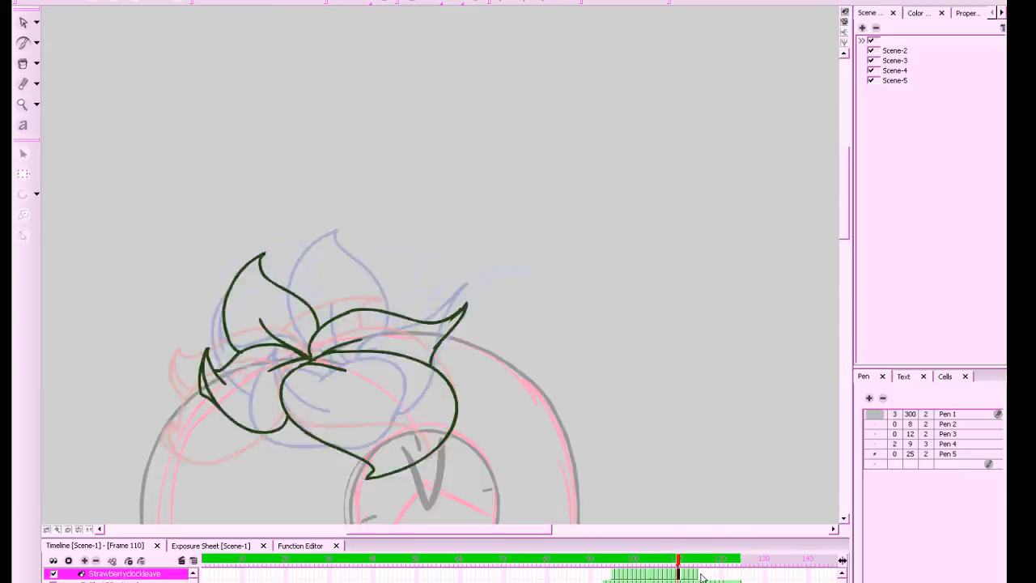
# Move to frame 121 and save the project
pyautogui.moveTo(710, 441); pyautogui.dragTo(786, 333)
pyautogui.moveTo(696, 560); pyautogui.dragTo(728, 561)
pyautogui.hotkey('ctrl', 's')
pyautogui.moveTo(700, 440); pyautogui.dragTo(756, 459)
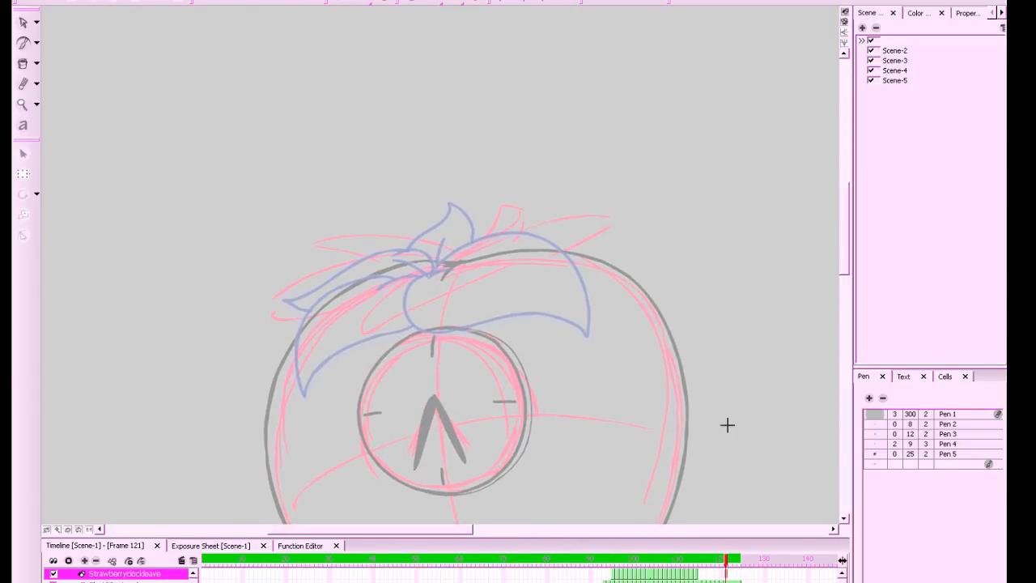
# On frame 121, ink the large front-left leaf with its curled tip and top crease above the clock face
pyautogui.press('1')
pyautogui.moveTo(709, 429)
pyautogui.mouseDown()
pyautogui.moveTo(718, 422)
pyautogui.moveTo(694, 438)
pyautogui.moveTo(710, 440)
pyautogui.mouseUp()
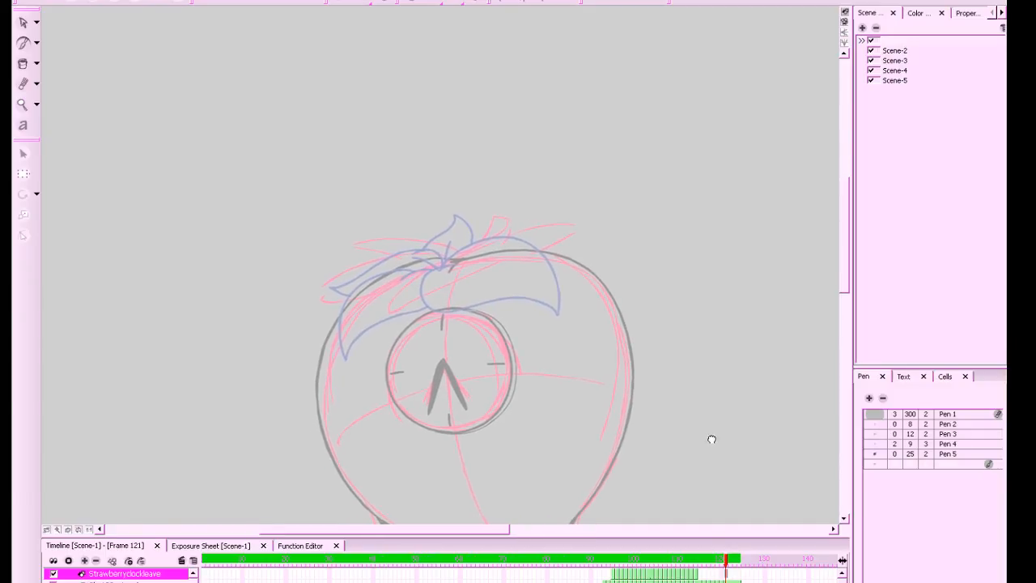
pyautogui.moveTo(568, 272); pyautogui.dragTo(600, 292)
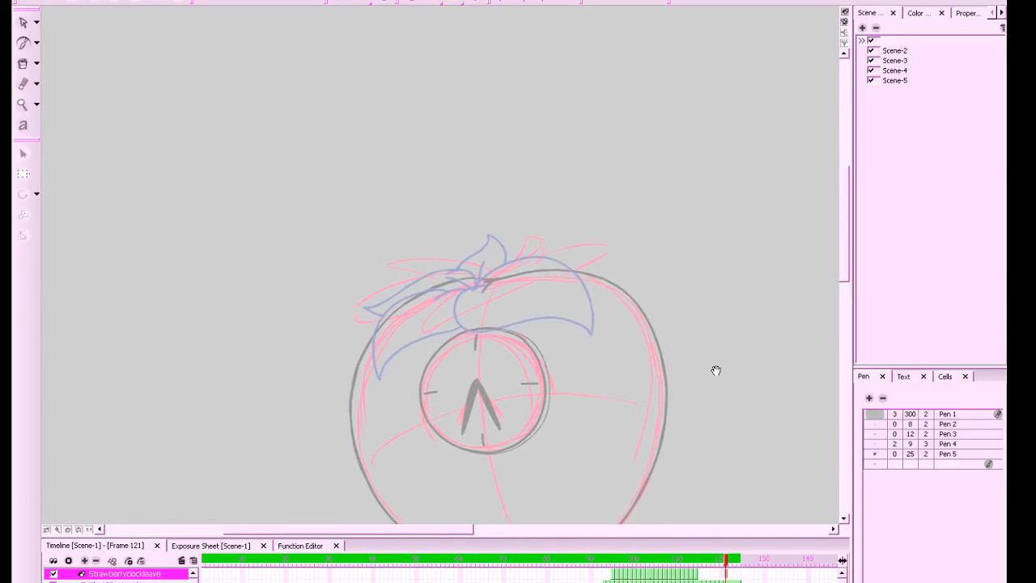
pyautogui.press('2')
pyautogui.moveTo(484, 274); pyautogui.dragTo(475, 293)
pyautogui.hotkey('ctrl', 'z')
pyautogui.moveTo(404, 382)
pyautogui.mouseDown()
pyautogui.moveTo(490, 333)
pyautogui.moveTo(523, 280)
pyautogui.moveTo(413, 284)
pyautogui.moveTo(381, 384)
pyautogui.moveTo(419, 391)
pyautogui.mouseUp()
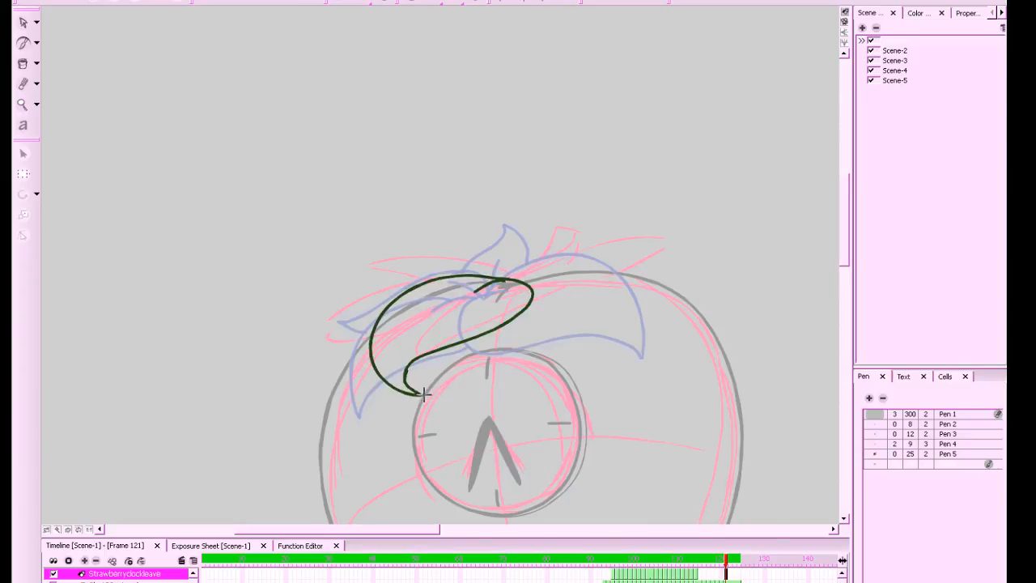
pyautogui.moveTo(405, 369); pyautogui.dragTo(422, 395)
pyautogui.hotkey('ctrl', 'z')
# Flip between frame 121 and the preceding leaf drawings to compare the new leaf's position
pyautogui.moveTo(630, 316); pyautogui.dragTo(606, 337)
pyautogui.press('f')
pyautogui.press('g')
pyautogui.press('f')
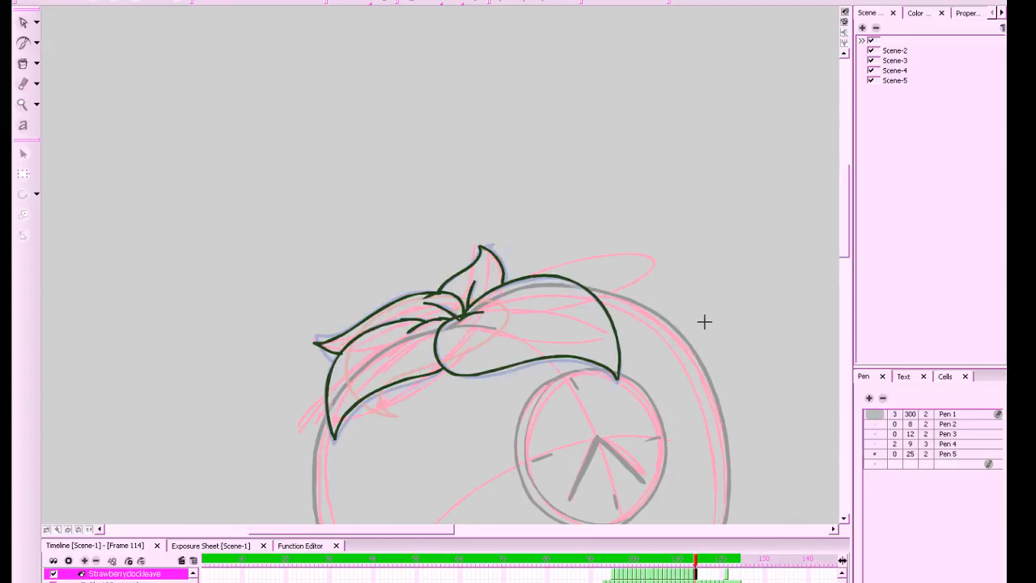
pyautogui.press('f')
pyautogui.press('f')
pyautogui.press('g')
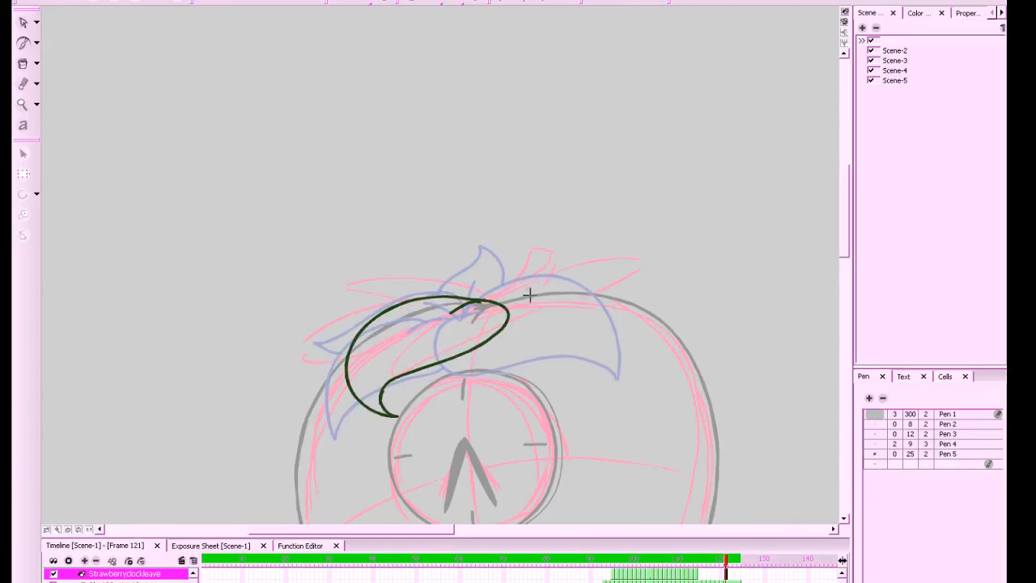
# Clean up and redraw the crease at the top of the front leaf on frame 121, checking it against frame 114
pyautogui.moveTo(580, 318); pyautogui.dragTo(609, 311)
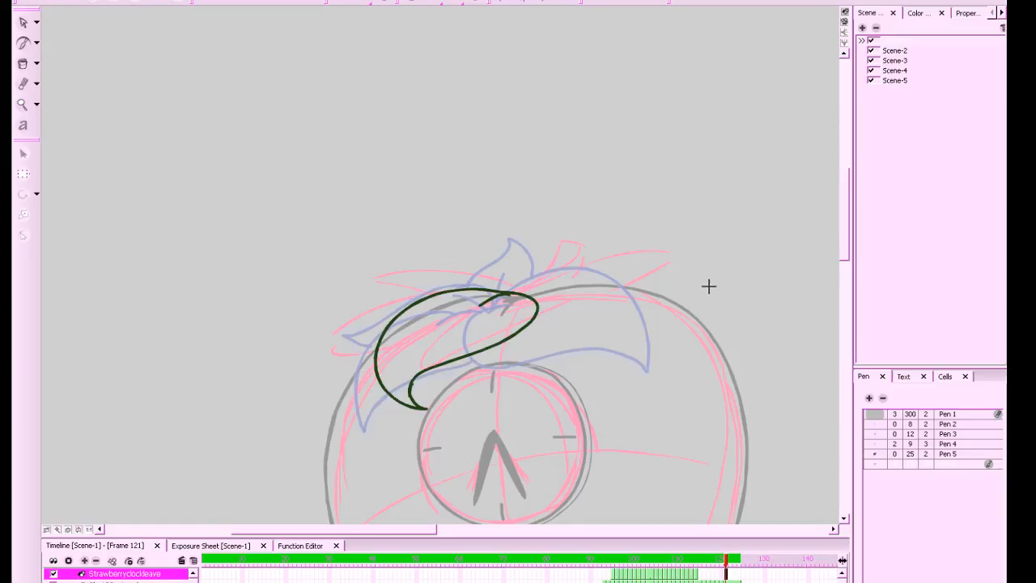
pyautogui.hotkey('alt', '/')
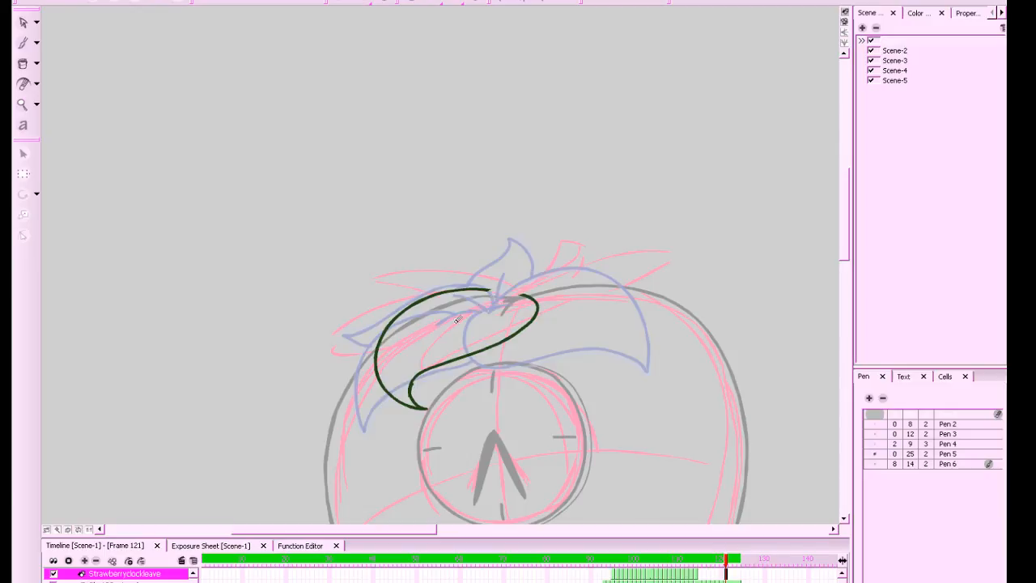
pyautogui.hotkey('alt', 'b')
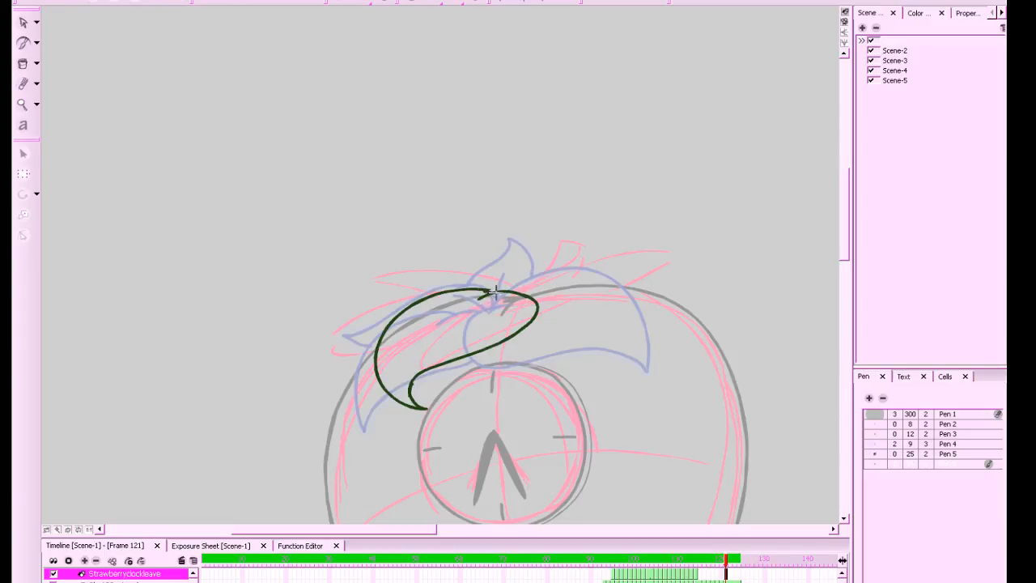
pyautogui.press('f')
pyautogui.press('g')
pyautogui.press('f')
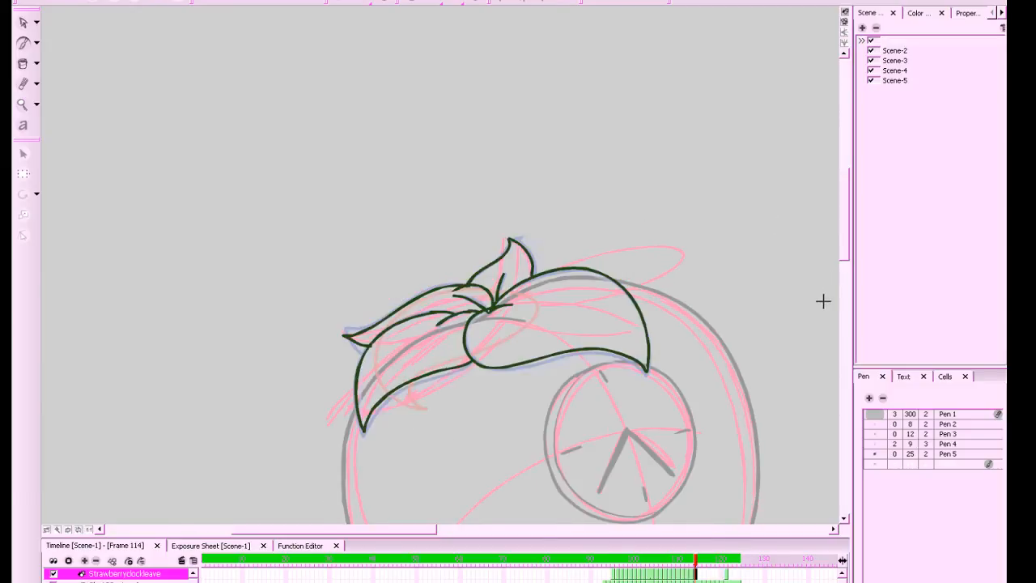
pyautogui.press('g')
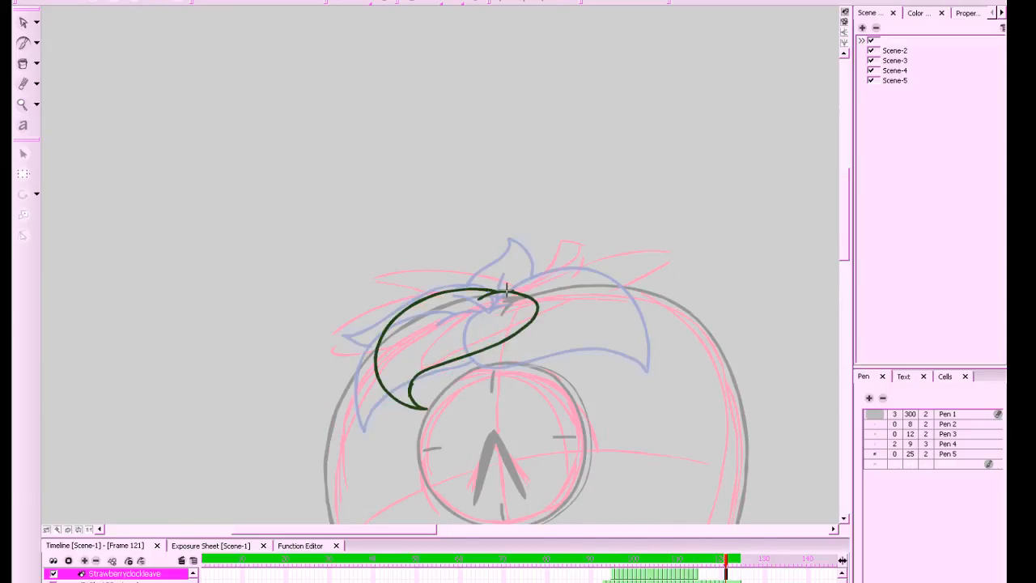
# On frame 121, ink the right-hand leaf with its crease and curled tip, plus the back-left leaf behind the front leaf
pyautogui.moveTo(503, 290)
pyautogui.mouseDown()
pyautogui.moveTo(523, 272)
pyautogui.moveTo(590, 273)
pyautogui.mouseUp()
pyautogui.hotkey('ctrl', 'z')
pyautogui.moveTo(494, 295)
pyautogui.mouseDown()
pyautogui.moveTo(568, 272)
pyautogui.moveTo(535, 256)
pyautogui.moveTo(615, 254)
pyautogui.moveTo(608, 347)
pyautogui.mouseUp()
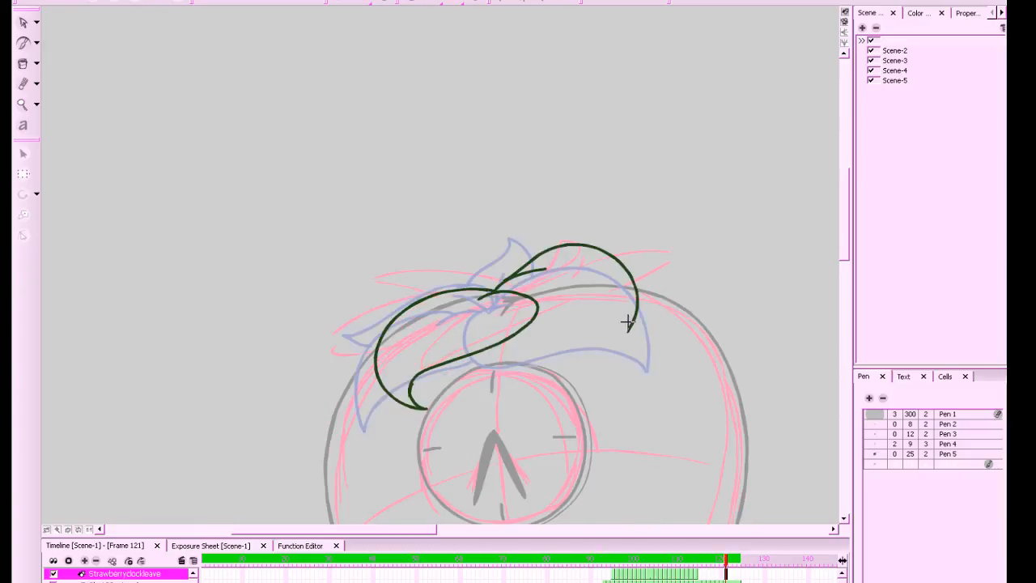
pyautogui.moveTo(636, 321)
pyautogui.mouseDown()
pyautogui.moveTo(624, 331)
pyautogui.moveTo(536, 315)
pyautogui.mouseUp()
pyautogui.moveTo(370, 331)
pyautogui.mouseDown()
pyautogui.moveTo(392, 285)
pyautogui.moveTo(441, 262)
pyautogui.moveTo(484, 263)
pyautogui.moveTo(495, 289)
pyautogui.mouseUp()
# Flip between frame 121 and the earlier leaf drawings, both close up and zoomed out, to examine the motion
pyautogui.press('f')
pyautogui.press('g')
pyautogui.press('2')
pyautogui.press('2')
pyautogui.press('2')
pyautogui.press('2')
pyautogui.press('2')
pyautogui.press('2')
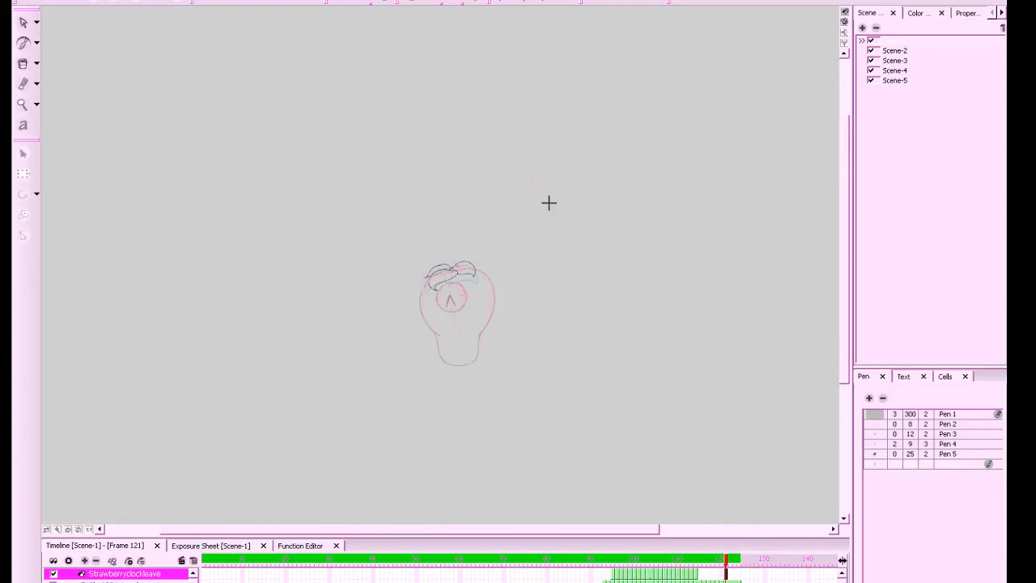
pyautogui.press('f')
pyautogui.press('f')
pyautogui.press('g')
pyautogui.press('g')
pyautogui.press('f')
pyautogui.press('g')
pyautogui.press('2')
pyautogui.press('2')
pyautogui.press('2')
pyautogui.press('2')
pyautogui.press('2')
pyautogui.press('2')
# Reshape the back-left leaf's outline on frame 121 with a lower top curve and a tip extended down and outward
pyautogui.hotkey('alt', 'q')
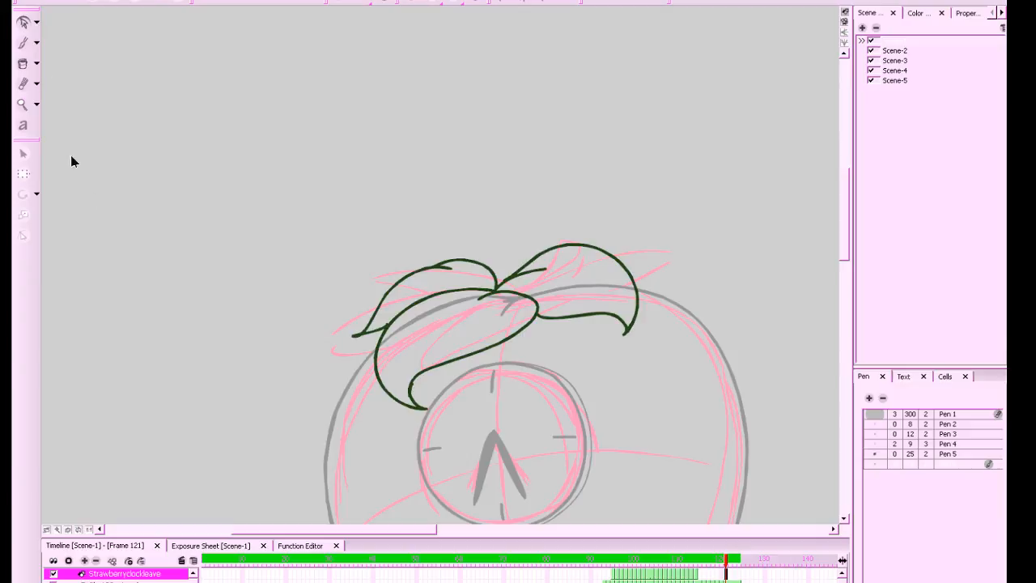
pyautogui.click(423, 314)
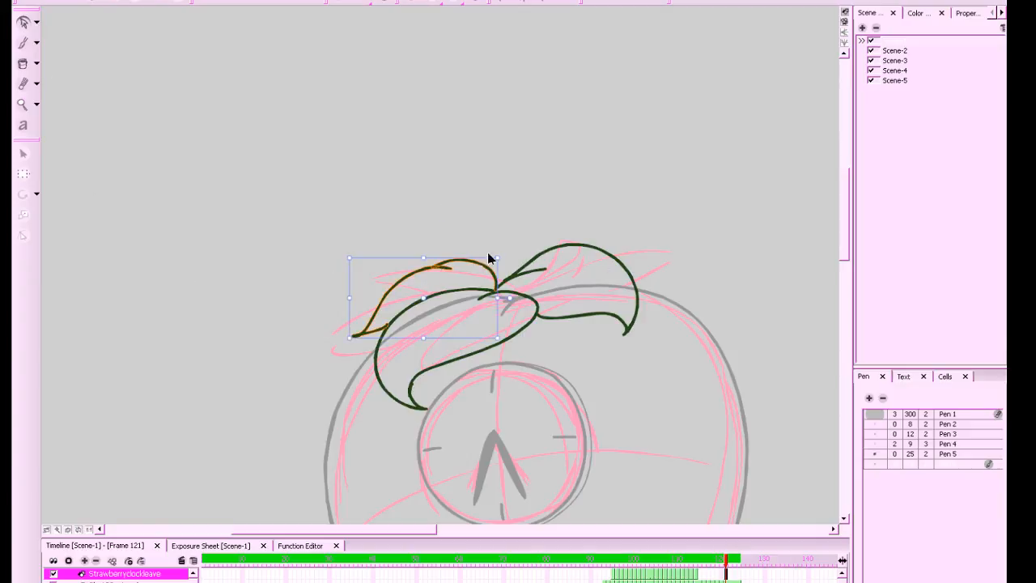
pyautogui.moveTo(422, 257); pyautogui.dragTo(416, 263)
pyautogui.moveTo(347, 338); pyautogui.dragTo(338, 355)
pyautogui.click(315, 392)
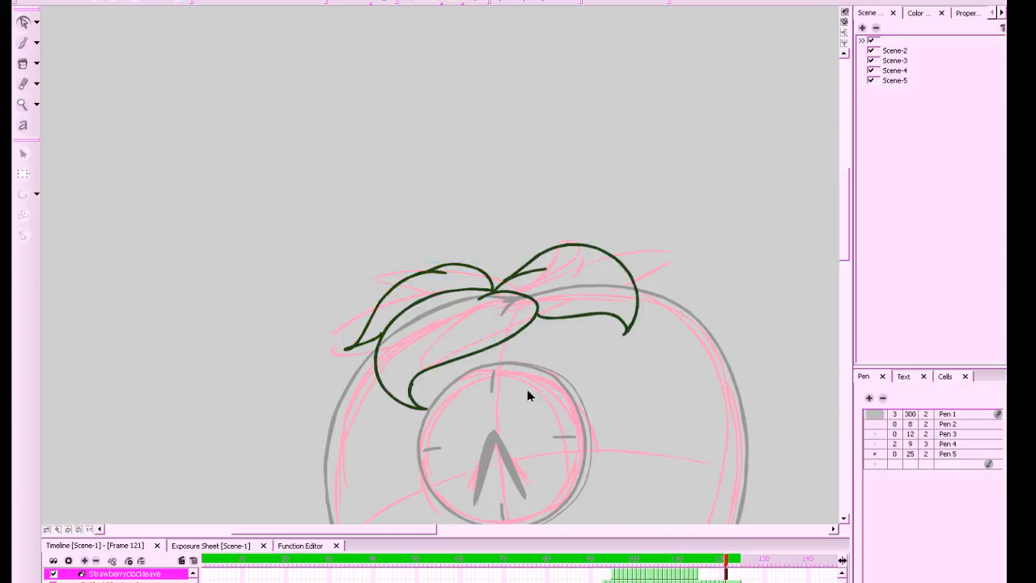
# Reshape the right-hand leaf's upper outline on frame 121 so its curve bulges slightly further up and outward
pyautogui.moveTo(666, 322); pyautogui.dragTo(657, 321)
pyautogui.click(569, 283)
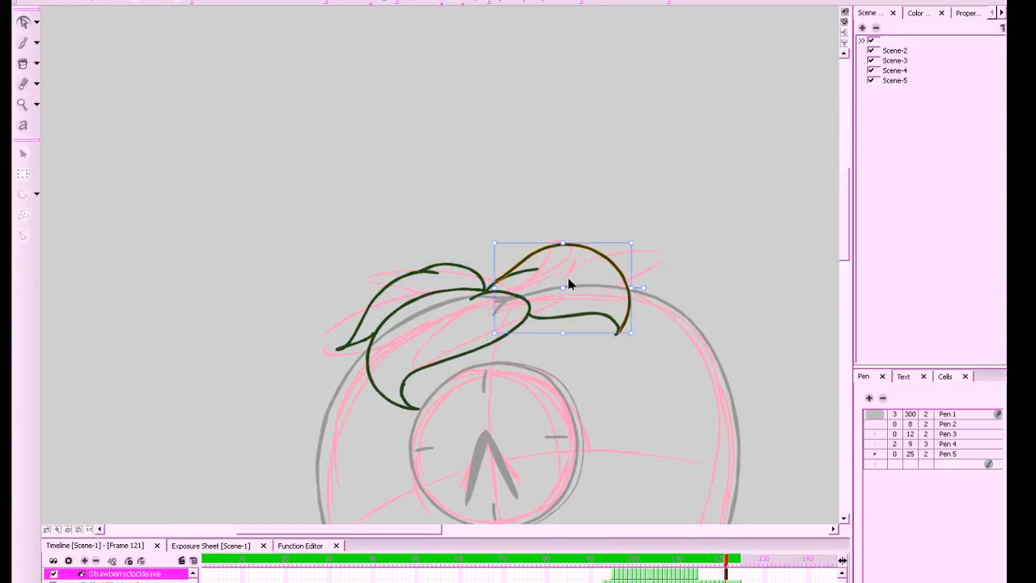
pyautogui.moveTo(586, 248); pyautogui.dragTo(574, 240)
pyautogui.click(642, 211)
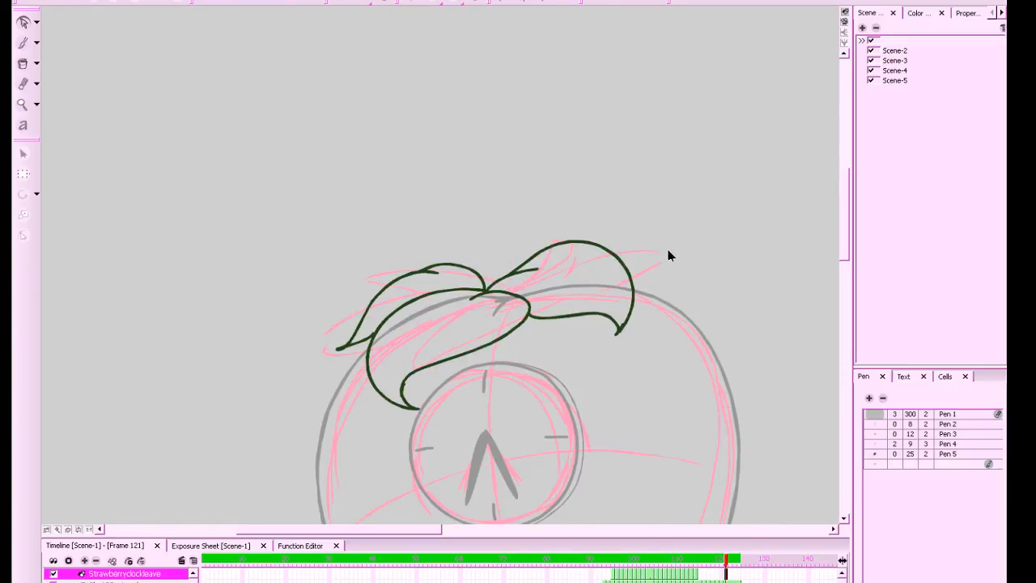
# Ink the small rear leaf between the left and right leaves on frame 121 and compare it with the preceding drawings
pyautogui.hotkey('alt', 'b')
pyautogui.moveTo(469, 269); pyautogui.dragTo(491, 224)
pyautogui.hotkey('ctrl', 'z')
pyautogui.moveTo(467, 267)
pyautogui.mouseDown()
pyautogui.moveTo(491, 248)
pyautogui.moveTo(555, 248)
pyautogui.moveTo(498, 257)
pyautogui.mouseUp()
pyautogui.hotkey('ctrl', 'z')
pyautogui.moveTo(696, 278); pyautogui.dragTo(648, 148)
pyautogui.press('f')
pyautogui.press('f')
pyautogui.press('f')
pyautogui.press('g')
pyautogui.press('g')
pyautogui.press('g')
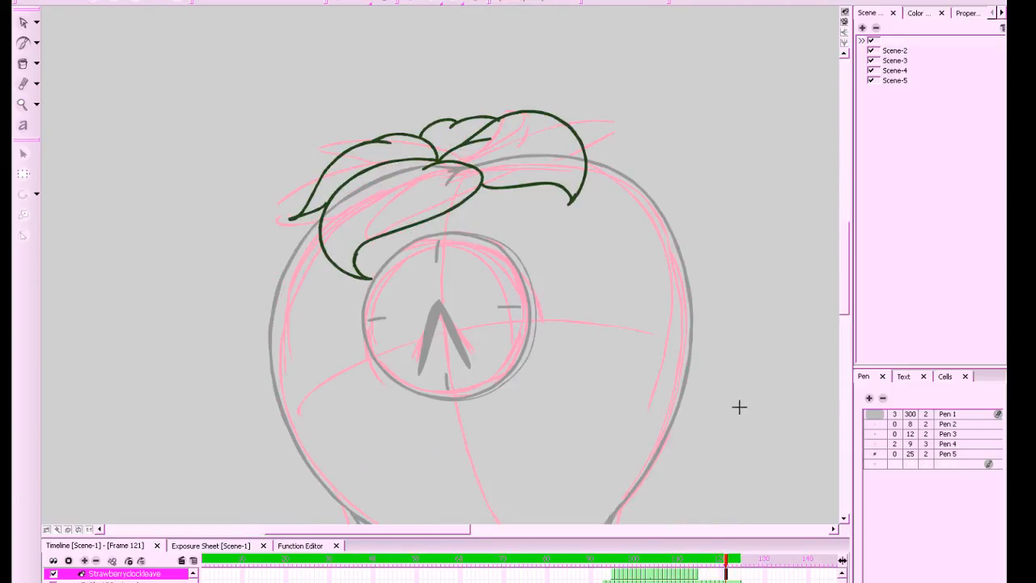
# Move back to the empty frames before 121, turn on onion skin and go to frame 117
pyautogui.click(703, 577)
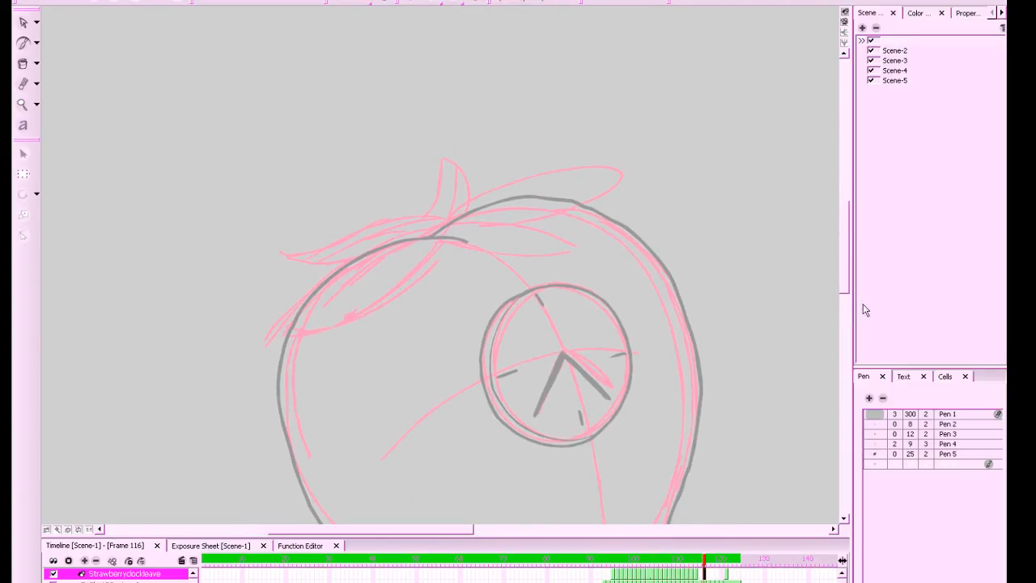
pyautogui.click(414, 2)
pyautogui.moveTo(721, 343)
pyautogui.mouseDown()
pyautogui.moveTo(737, 347)
pyautogui.moveTo(703, 356)
pyautogui.moveTo(713, 327)
pyautogui.mouseUp()
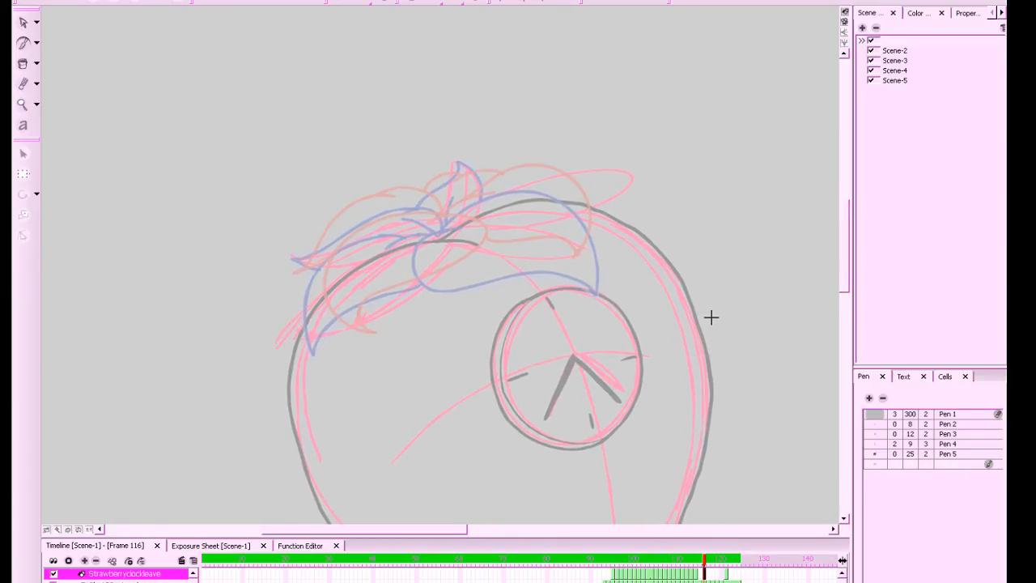
pyautogui.moveTo(707, 560); pyautogui.dragTo(711, 557)
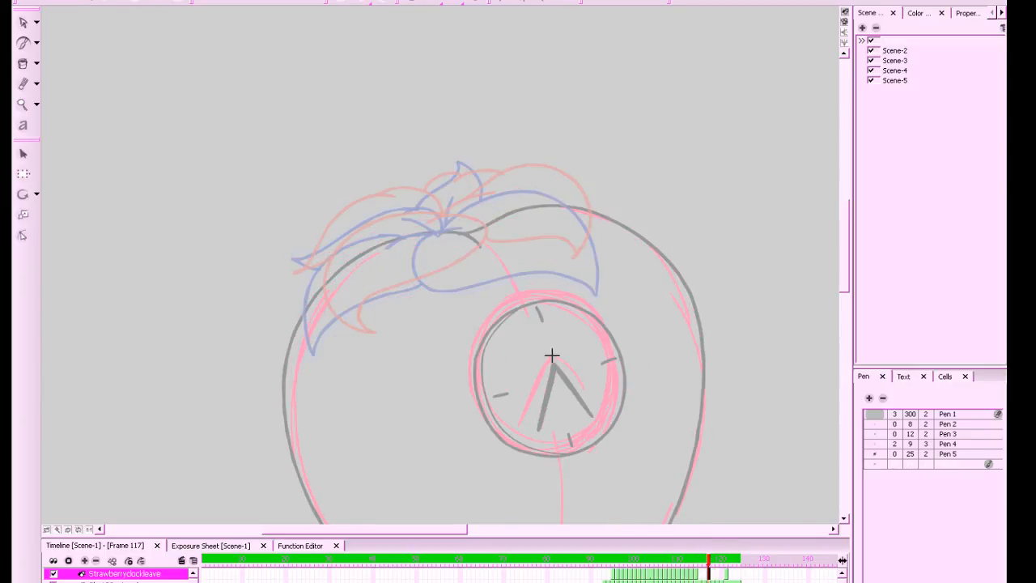
pyautogui.moveTo(440, 222)
pyautogui.mouseDown()
pyautogui.moveTo(415, 238)
pyautogui.moveTo(397, 328)
pyautogui.moveTo(479, 348)
pyautogui.mouseUp()
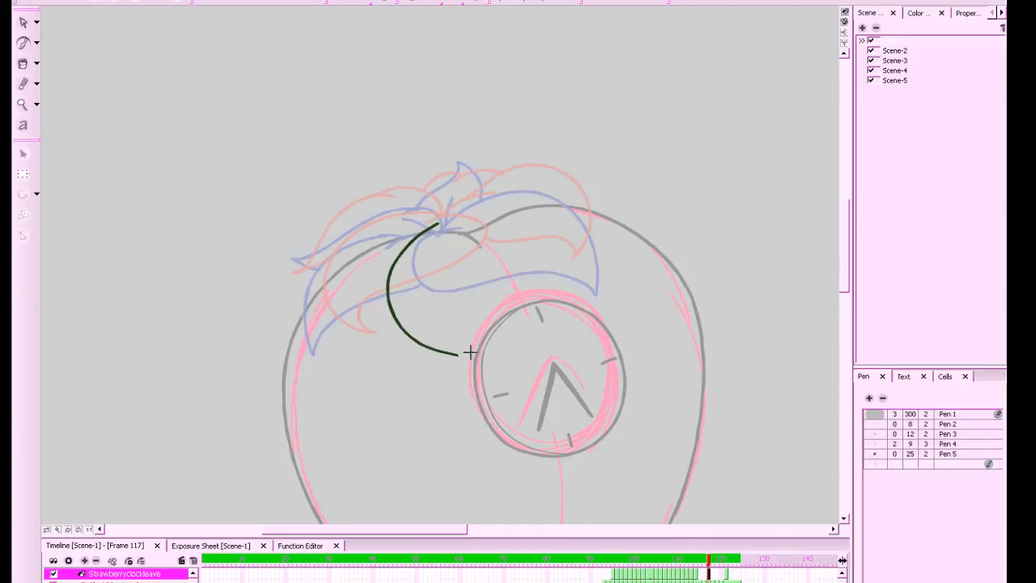
pyautogui.hotkey('ctrl', 'z')
pyautogui.moveTo(434, 222)
pyautogui.mouseDown()
pyautogui.moveTo(421, 288)
pyautogui.moveTo(556, 306)
pyautogui.mouseUp()
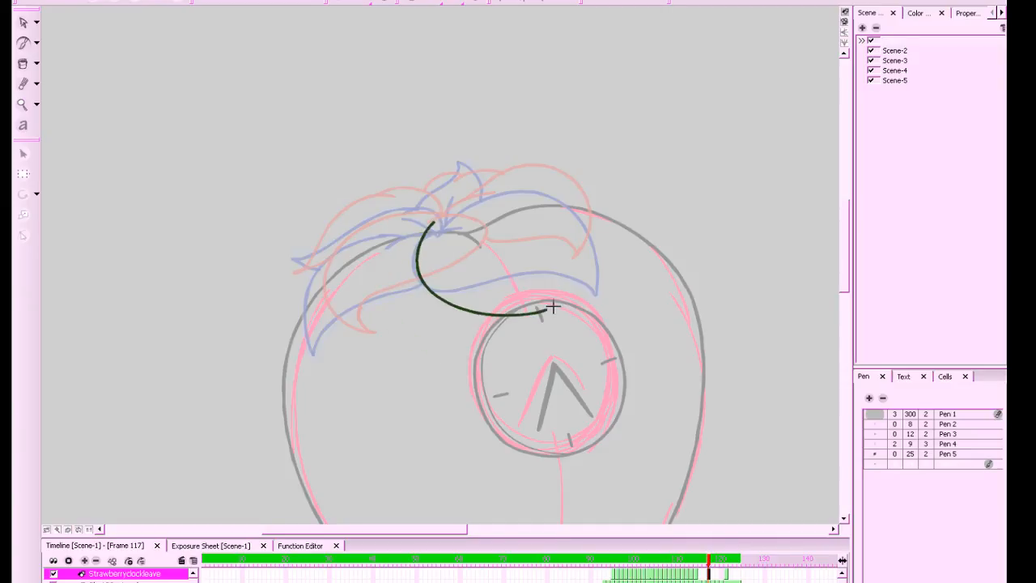
# On frame 118, ink the rounded front leaf with its curled tip over the clock face and a short crease at the stem
pyautogui.click(712, 562)
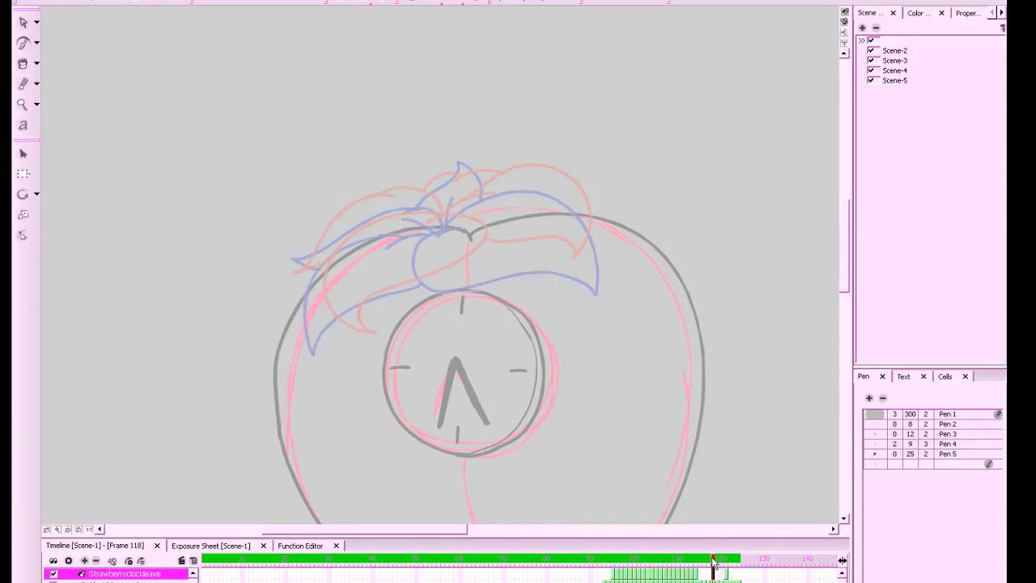
pyautogui.moveTo(469, 230)
pyautogui.mouseDown()
pyautogui.moveTo(448, 245)
pyautogui.moveTo(453, 224)
pyautogui.moveTo(458, 231)
pyautogui.moveTo(448, 223)
pyautogui.moveTo(361, 249)
pyautogui.moveTo(451, 349)
pyautogui.mouseUp()
pyautogui.hotkey('ctrl', 'z')
pyautogui.hotkey('ctrl', 'z')
pyautogui.moveTo(466, 231)
pyautogui.mouseDown()
pyautogui.moveTo(400, 242)
pyautogui.moveTo(426, 333)
pyautogui.moveTo(478, 345)
pyautogui.moveTo(459, 336)
pyautogui.moveTo(518, 300)
pyautogui.moveTo(547, 240)
pyautogui.moveTo(461, 238)
pyautogui.mouseUp()
pyautogui.moveTo(640, 280); pyautogui.dragTo(663, 307)
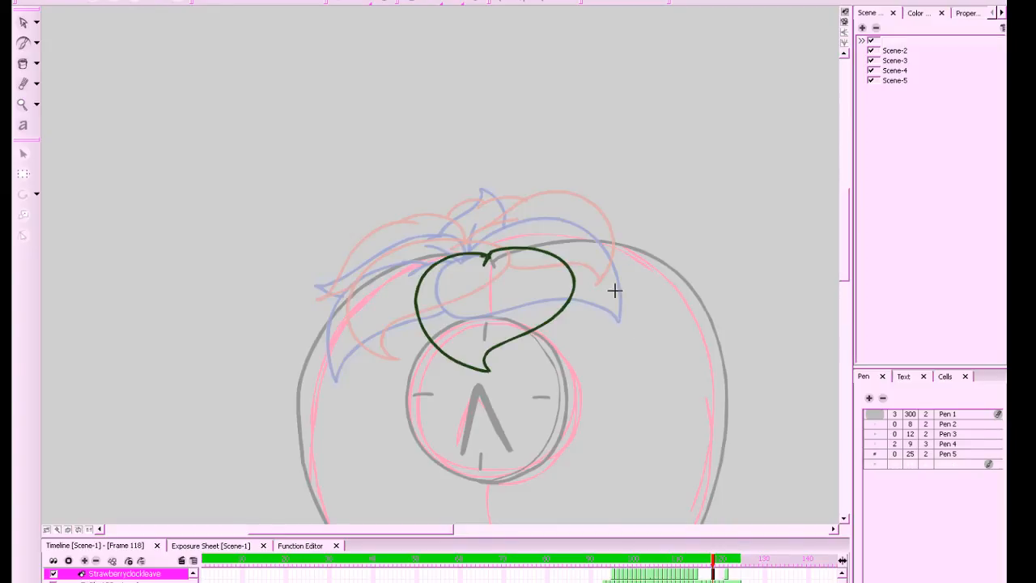
pyautogui.moveTo(480, 276); pyautogui.dragTo(490, 252)
pyautogui.hotkey('alt', 'e')
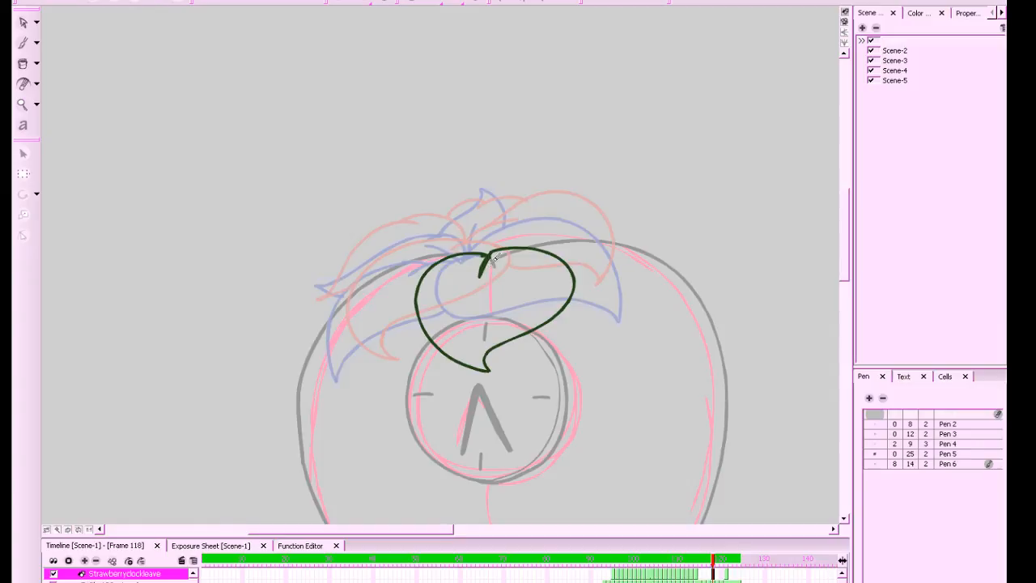
# Flip between frames 114, 118 and 121 to examine how the front leaf moves
pyautogui.press('f')
pyautogui.press('g')
pyautogui.press('g')
pyautogui.press('f')
pyautogui.press('f')
pyautogui.press('g')
pyautogui.press('f')
pyautogui.press('g')
pyautogui.press('f')
pyautogui.press('g')
pyautogui.press('f')
pyautogui.press('g')
pyautogui.press('g')
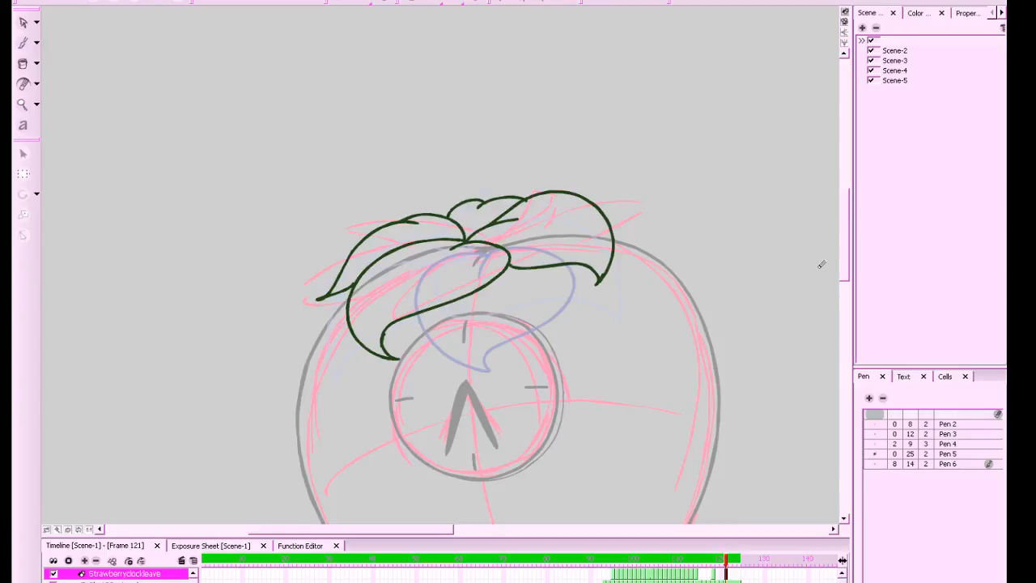
pyautogui.press('f')
# Ink the back-left leaf's short crease at the stem on frame 118 and check it by flipping with onion skin off
pyautogui.hotkey('alt', 'b')
pyautogui.moveTo(489, 255); pyautogui.dragTo(440, 239)
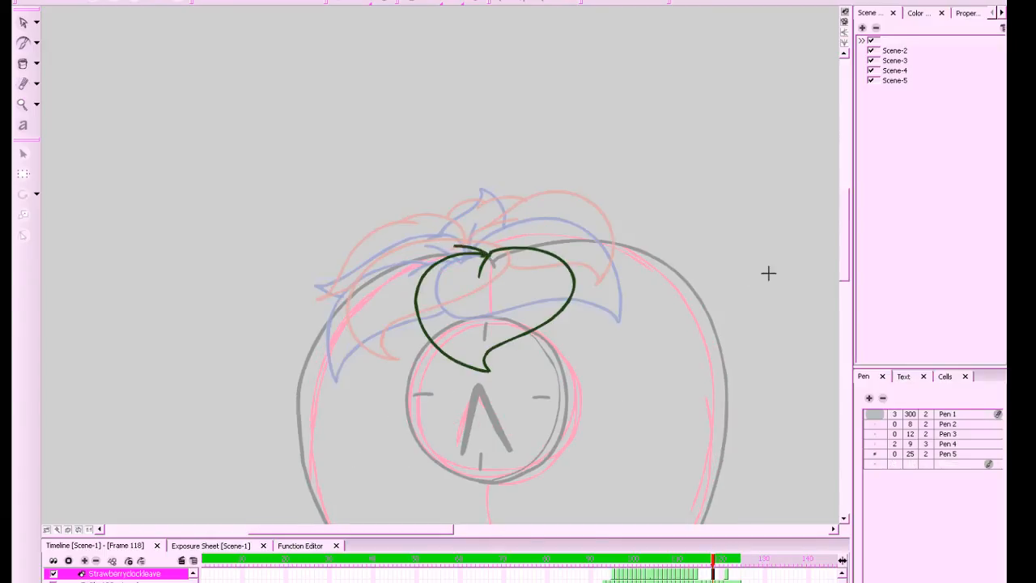
pyautogui.press('g')
pyautogui.press('f')
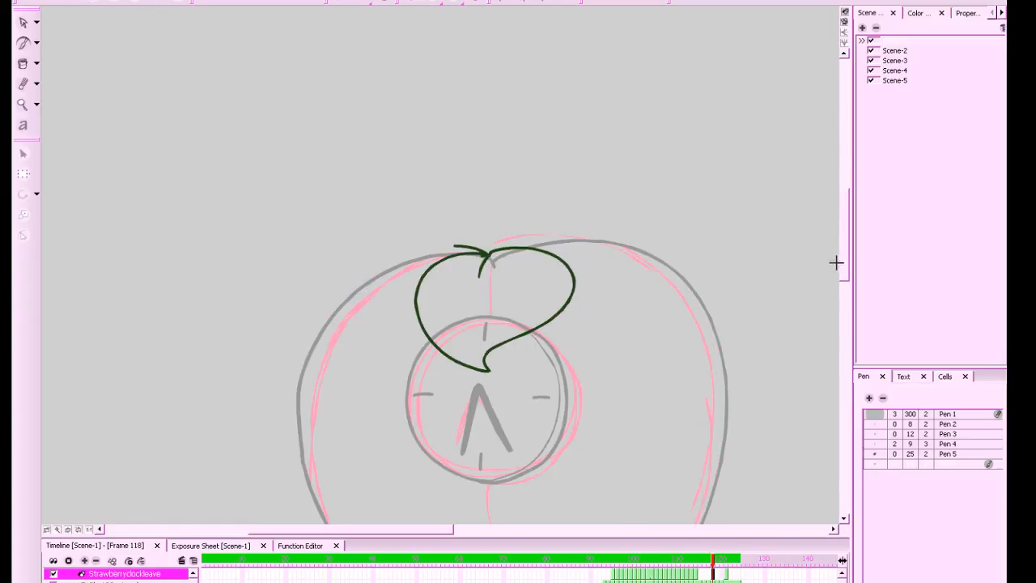
pyautogui.press('g')
pyautogui.press('f')
pyautogui.press('g')
pyautogui.press('f')
pyautogui.press('g')
pyautogui.press('f')
pyautogui.press('g')
pyautogui.press('f')
pyautogui.press('g')
pyautogui.press('f')
# Ink the back-left leaf's arched outline and its lower edge up to the front leaf on frame 118
pyautogui.moveTo(460, 228)
pyautogui.mouseDown()
pyautogui.moveTo(367, 233)
pyautogui.moveTo(356, 316)
pyautogui.mouseUp()
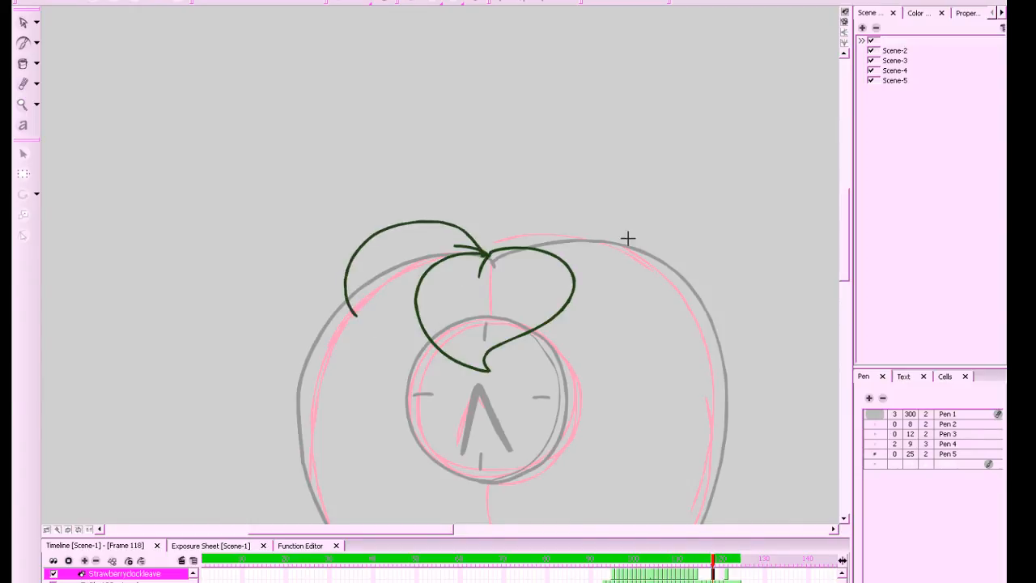
pyautogui.press('f')
pyautogui.press('f')
pyautogui.press('g')
pyautogui.press('f')
pyautogui.press('g')
pyautogui.moveTo(355, 315); pyautogui.dragTo(416, 303)
# Flatten the upper curve of the back-left leaf on frame 118 and compare it with the neighbouring drawings
pyautogui.hotkey('alt', 's')
pyautogui.click(386, 229)
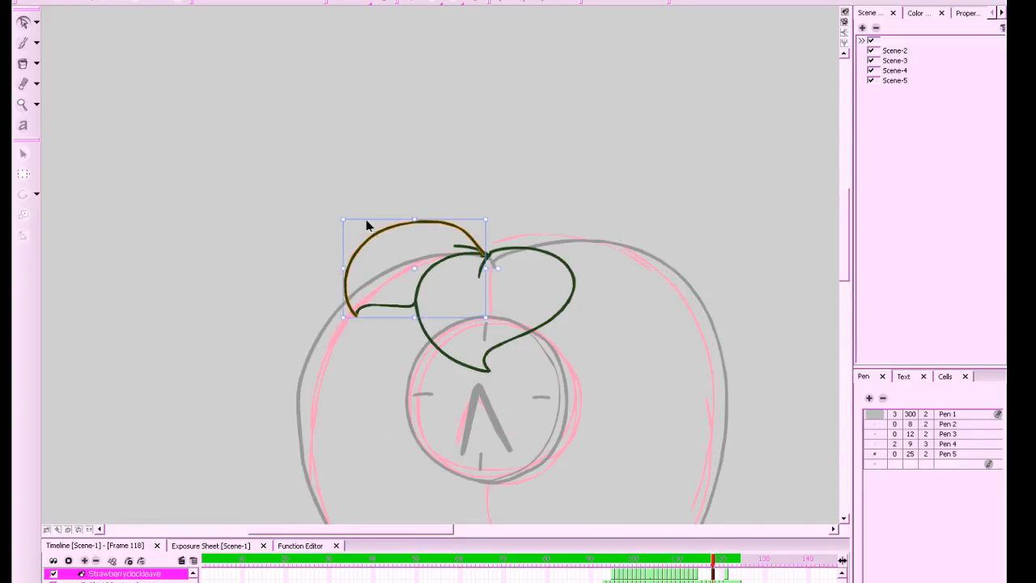
pyautogui.moveTo(342, 225); pyautogui.dragTo(348, 260)
pyautogui.click(763, 272)
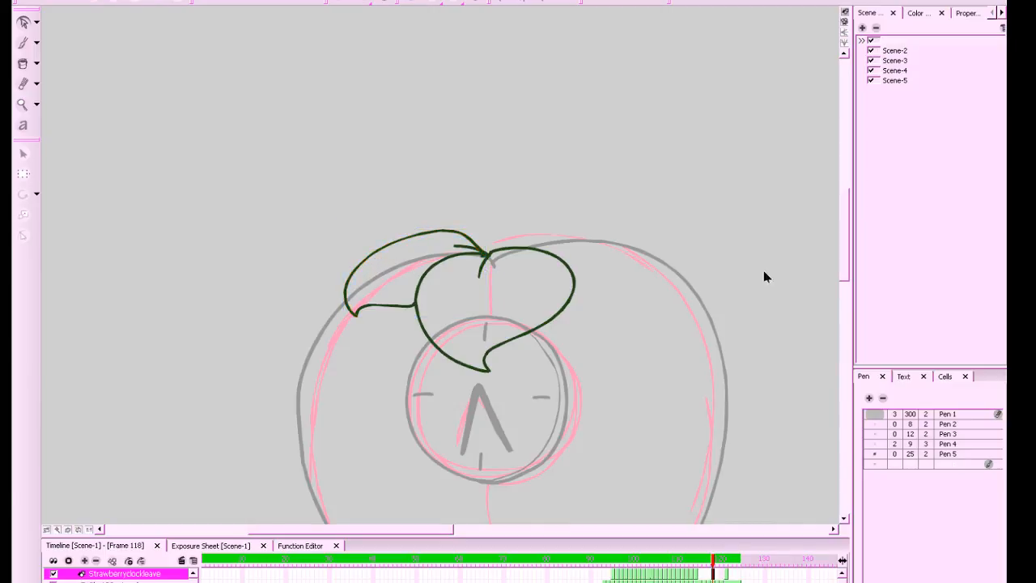
pyautogui.press('f')
pyautogui.press('g')
pyautogui.press('f')
pyautogui.press('g')
pyautogui.hotkey('alt', 'b')
pyautogui.press('f')
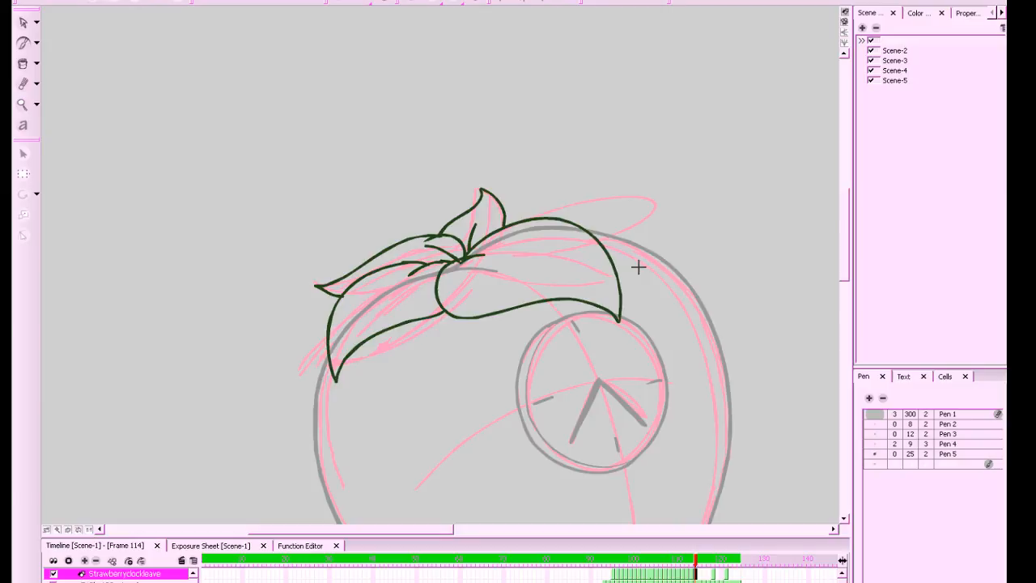
pyautogui.press('g')
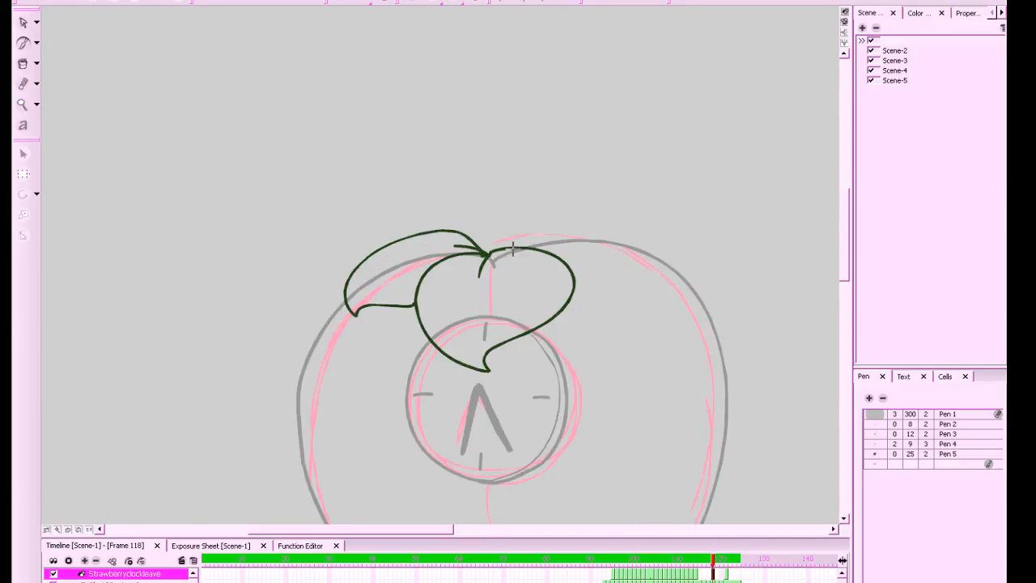
# Ink the right-hand leaf on frame 118 with its crease and small folded tip, checking it against the neighbouring drawings
pyautogui.moveTo(487, 253)
pyautogui.mouseDown()
pyautogui.moveTo(556, 242)
pyautogui.moveTo(509, 249)
pyautogui.moveTo(558, 255)
pyautogui.moveTo(608, 217)
pyautogui.moveTo(511, 232)
pyautogui.moveTo(566, 211)
pyautogui.moveTo(484, 253)
pyautogui.mouseUp()
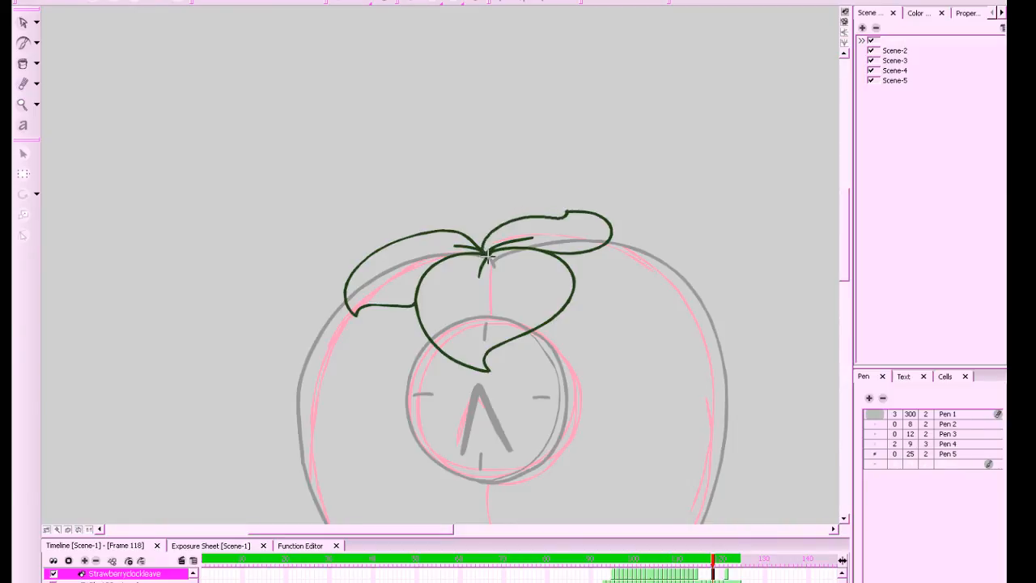
pyautogui.moveTo(568, 213); pyautogui.dragTo(550, 213)
pyautogui.hotkey('ctrl', 'z')
pyautogui.moveTo(550, 213); pyautogui.dragTo(562, 217)
pyautogui.press('f')
pyautogui.press('g')
pyautogui.press('g')
pyautogui.press(',')
pyautogui.press(',')
pyautogui.press(',')
# Ink the rear leaf and its short stem crease behind the other leaves on frame 118, comparing with adjacent drawings
pyautogui.moveTo(483, 252); pyautogui.dragTo(484, 246)
pyautogui.moveTo(427, 233)
pyautogui.mouseDown()
pyautogui.moveTo(488, 210)
pyautogui.moveTo(530, 214)
pyautogui.mouseUp()
pyautogui.press('f')
pyautogui.press('g')
pyautogui.press('g')
pyautogui.press('f')
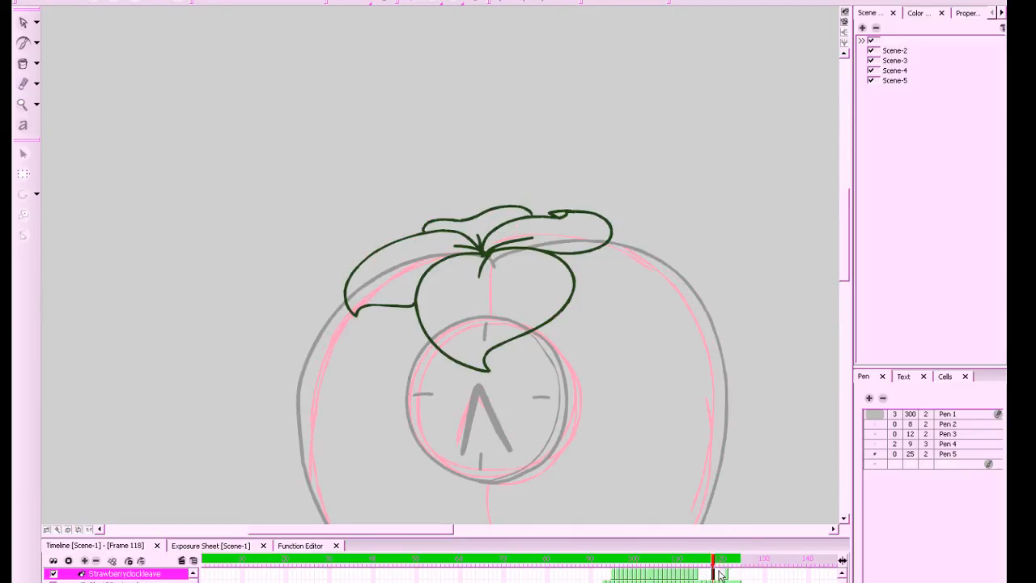
# On frame 119, ink the front leaf with its pointed tip over the clock face and clean up its top edge and crease
pyautogui.press('.')
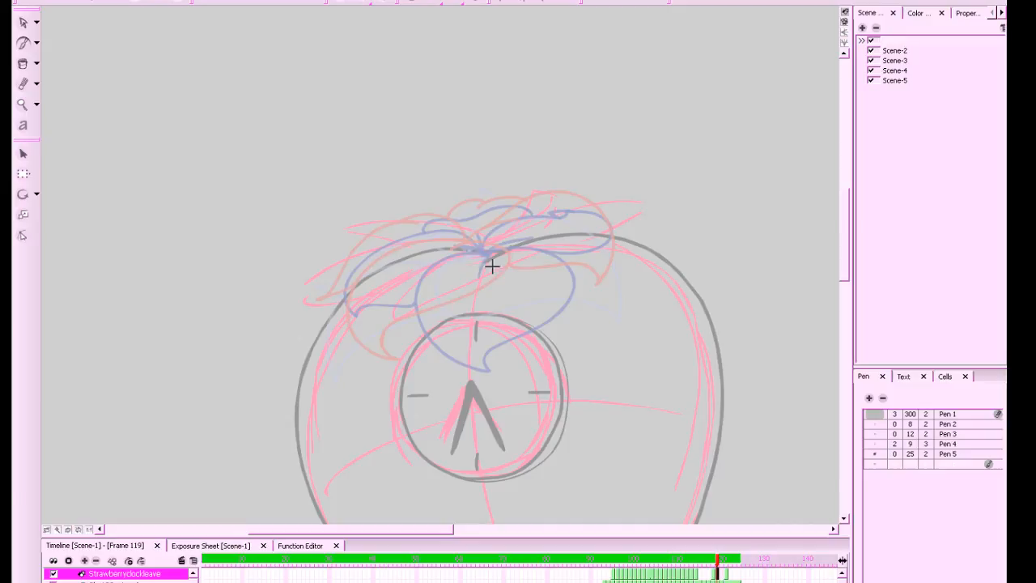
pyautogui.moveTo(484, 251)
pyautogui.mouseDown()
pyautogui.moveTo(413, 248)
pyautogui.moveTo(423, 370)
pyautogui.moveTo(394, 257)
pyautogui.moveTo(478, 251)
pyautogui.moveTo(470, 303)
pyautogui.moveTo(439, 365)
pyautogui.moveTo(412, 359)
pyautogui.mouseUp()
pyautogui.hotkey('ctrl', 'z')
pyautogui.press(',')
pyautogui.press('.')
pyautogui.hotkey('alt', 'e')
pyautogui.moveTo(485, 253); pyautogui.dragTo(444, 264)
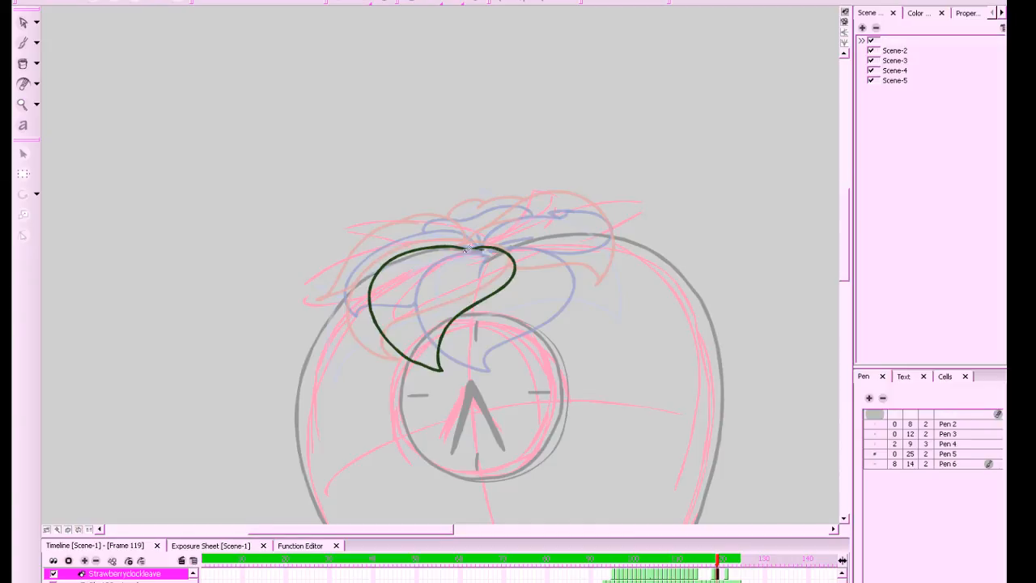
pyautogui.hotkey('alt', 'b')
pyautogui.moveTo(477, 248)
pyautogui.mouseDown()
pyautogui.moveTo(434, 261)
pyautogui.moveTo(441, 257)
pyautogui.mouseUp()
pyautogui.hotkey('ctrl', 'z')
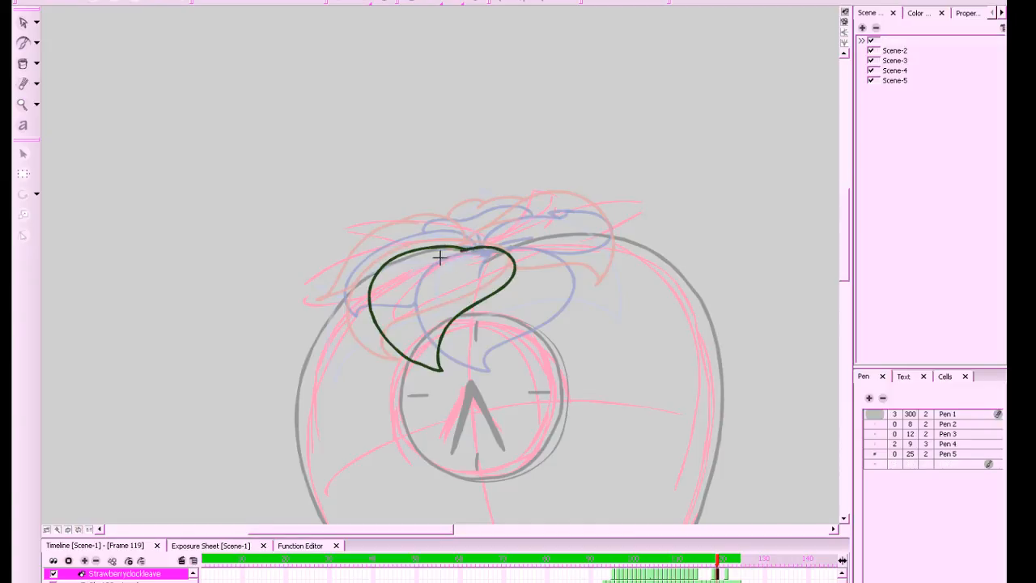
pyautogui.click(27, 26)
# Ink the back-left leaf with its pointed, folded tip on frame 119 and compare it with the adjacent frames
pyautogui.press('.')
pyautogui.press('.')
pyautogui.press(',')
pyautogui.press(',')
pyautogui.hotkey('alt', 'b')
pyautogui.moveTo(332, 302)
pyautogui.mouseDown()
pyautogui.moveTo(361, 267)
pyautogui.moveTo(468, 249)
pyautogui.moveTo(338, 284)
pyautogui.moveTo(365, 268)
pyautogui.mouseUp()
pyautogui.press(',')
pyautogui.press('.')
pyautogui.press('f')
pyautogui.press('g')
pyautogui.press('g')
pyautogui.press('f')
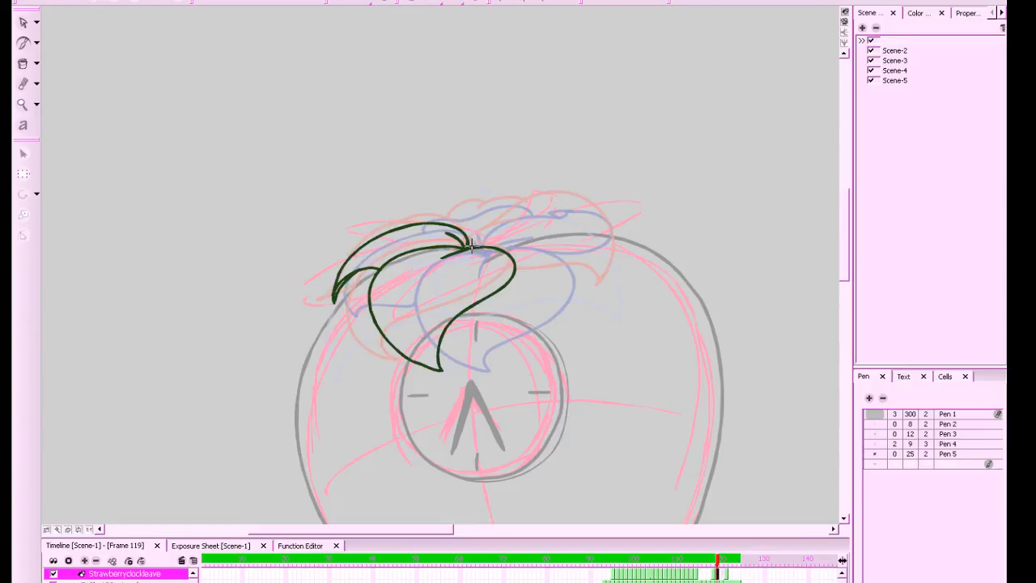
# Ink the right-hand leaf with its curled tip and stem crease on frame 119, checking it against the neighbouring drawings
pyautogui.moveTo(474, 238)
pyautogui.mouseDown()
pyautogui.moveTo(507, 211)
pyautogui.moveTo(582, 206)
pyautogui.moveTo(594, 276)
pyautogui.mouseUp()
pyautogui.hotkey('ctrl', 'z')
pyautogui.moveTo(474, 238)
pyautogui.mouseDown()
pyautogui.moveTo(521, 211)
pyautogui.moveTo(613, 262)
pyautogui.moveTo(602, 244)
pyautogui.moveTo(480, 231)
pyautogui.moveTo(470, 243)
pyautogui.moveTo(523, 266)
pyautogui.moveTo(615, 259)
pyautogui.moveTo(530, 266)
pyautogui.mouseUp()
pyautogui.hotkey('ctrl', 'z')
pyautogui.hotkey('ctrl', 'z')
pyautogui.press('.')
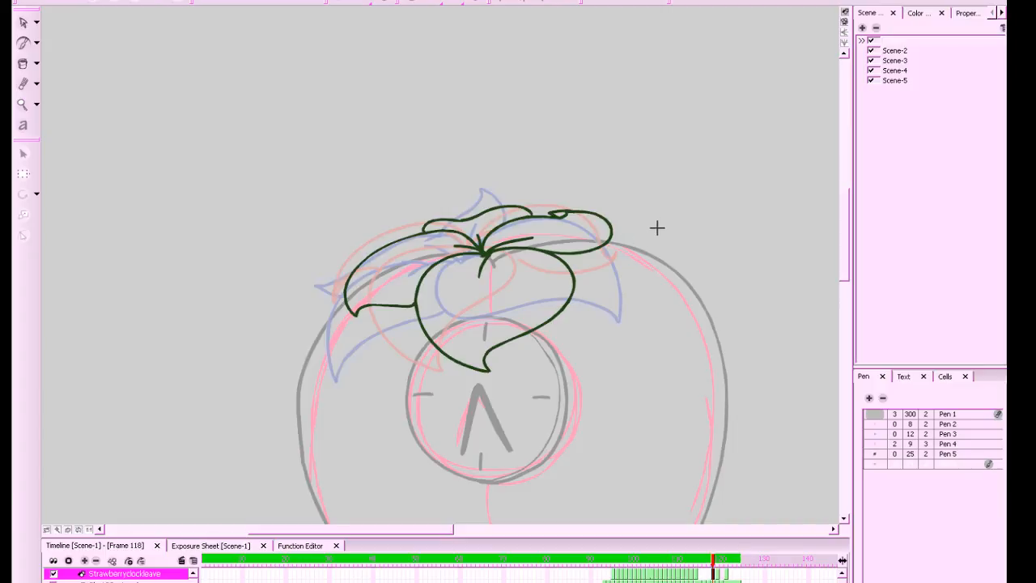
pyautogui.press('.')
pyautogui.press(',')
pyautogui.press(',')
pyautogui.hotkey('ctrl', 'z')
pyautogui.moveTo(616, 252)
pyautogui.mouseDown()
pyautogui.moveTo(551, 283)
pyautogui.moveTo(515, 267)
pyautogui.mouseUp()
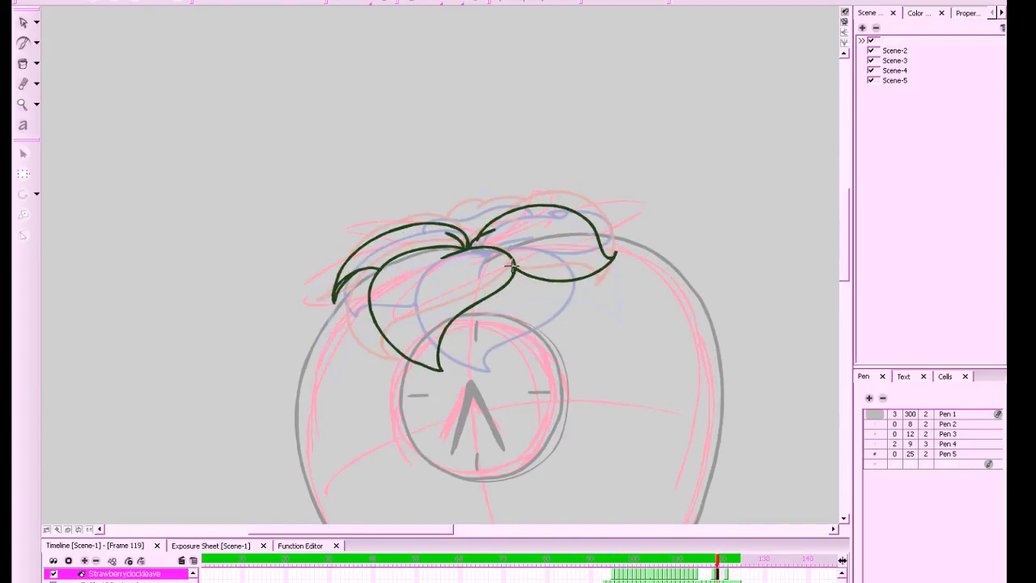
pyautogui.press('.')
pyautogui.press('.')
pyautogui.press(',')
pyautogui.press(',')
# Ink the rear leaf and a short stem crease behind the others on frame 119, and save at frame 120
pyautogui.moveTo(469, 239)
pyautogui.mouseDown()
pyautogui.moveTo(469, 219)
pyautogui.moveTo(430, 224)
pyautogui.moveTo(435, 208)
pyautogui.moveTo(527, 198)
pyautogui.mouseUp()
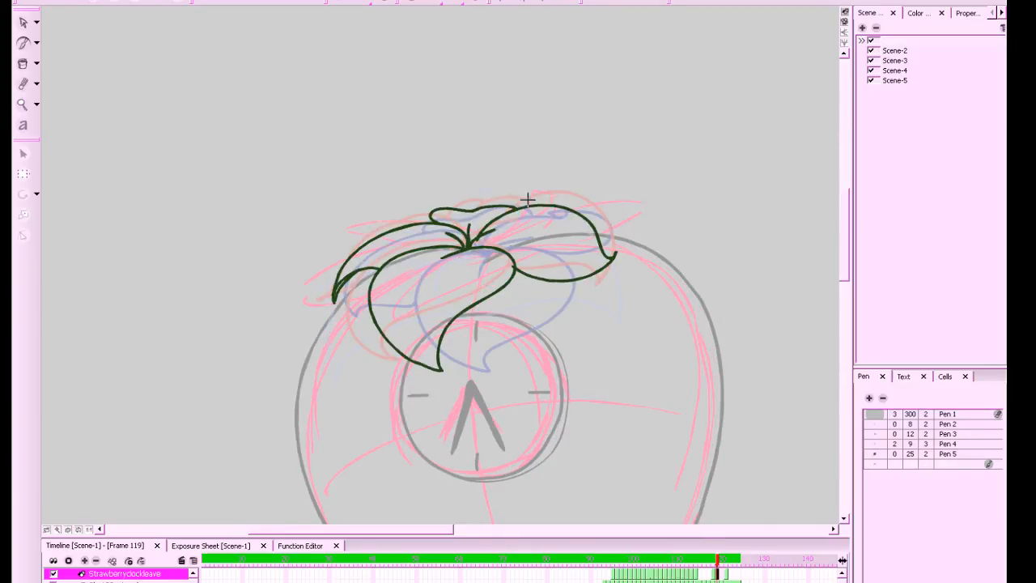
pyautogui.click(721, 572)
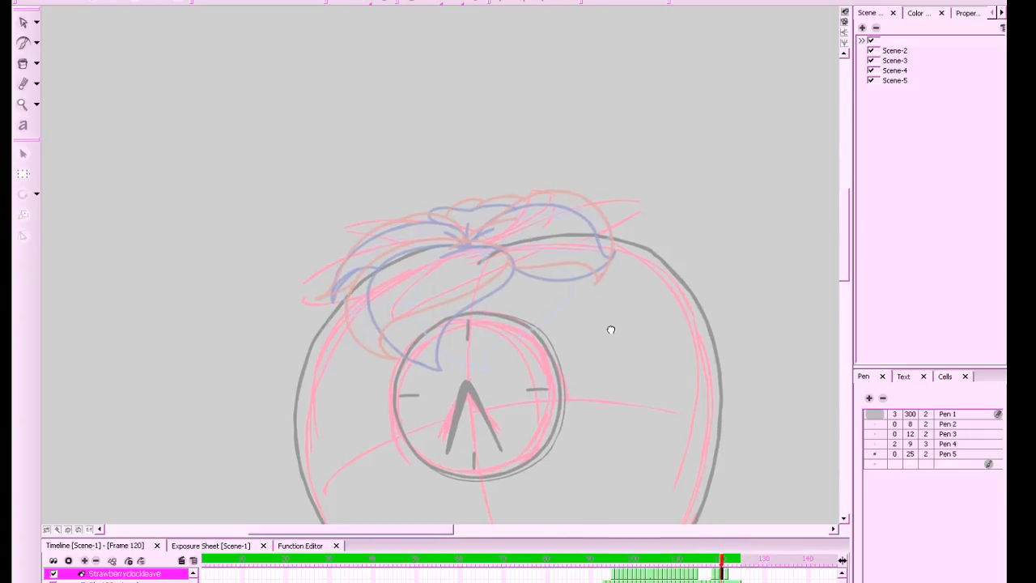
pyautogui.hotkey('ctrl', 's')
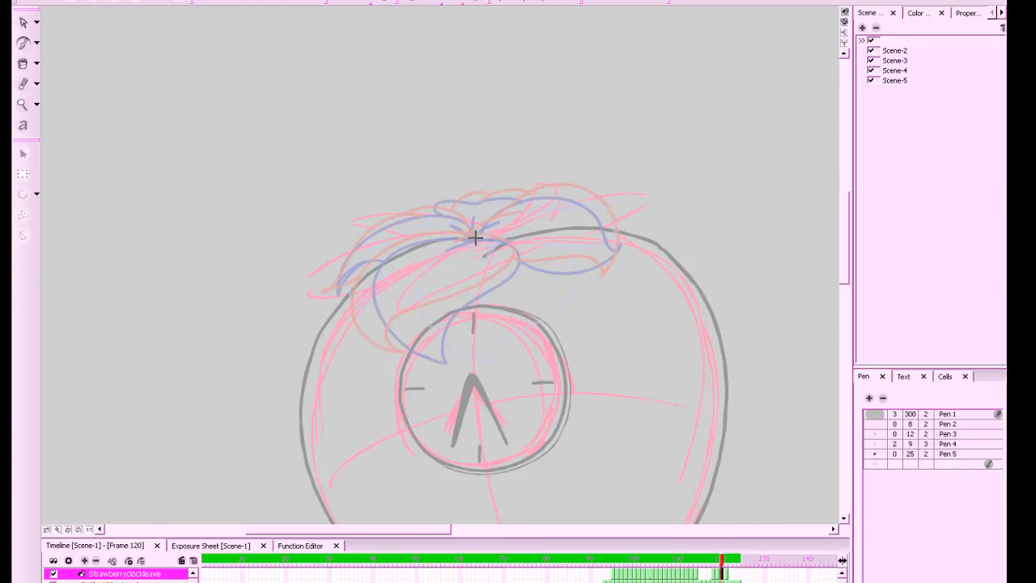
# On frame 120, ink the front leaf sweeping down to a pointed tip over the clock face's upper-left edge
pyautogui.moveTo(476, 236)
pyautogui.mouseDown()
pyautogui.moveTo(450, 248)
pyautogui.moveTo(489, 235)
pyautogui.moveTo(511, 245)
pyautogui.moveTo(509, 271)
pyautogui.moveTo(413, 320)
pyautogui.moveTo(424, 368)
pyautogui.mouseUp()
pyautogui.press(',')
pyautogui.press('.')
pyautogui.hotkey('ctrl', 'z')
pyautogui.moveTo(456, 240)
pyautogui.mouseDown()
pyautogui.moveTo(500, 240)
pyautogui.moveTo(516, 268)
pyautogui.moveTo(476, 311)
pyautogui.mouseUp()
pyautogui.moveTo(479, 235)
pyautogui.mouseDown()
pyautogui.moveTo(515, 252)
pyautogui.moveTo(502, 278)
pyautogui.moveTo(416, 356)
pyautogui.mouseUp()
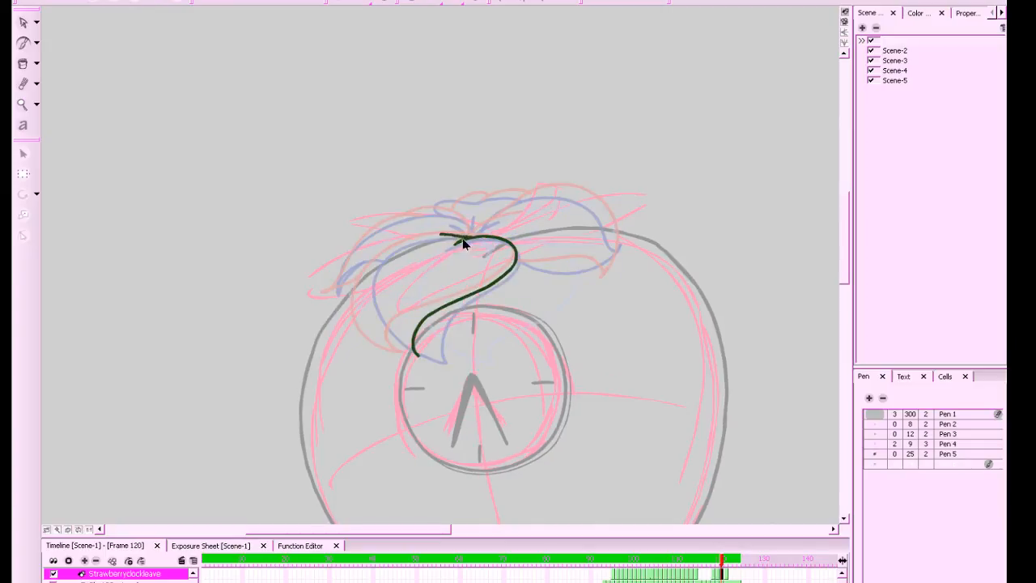
pyautogui.moveTo(469, 237)
pyautogui.mouseDown()
pyautogui.moveTo(373, 264)
pyautogui.moveTo(361, 305)
pyautogui.moveTo(378, 338)
pyautogui.moveTo(418, 355)
pyautogui.mouseUp()
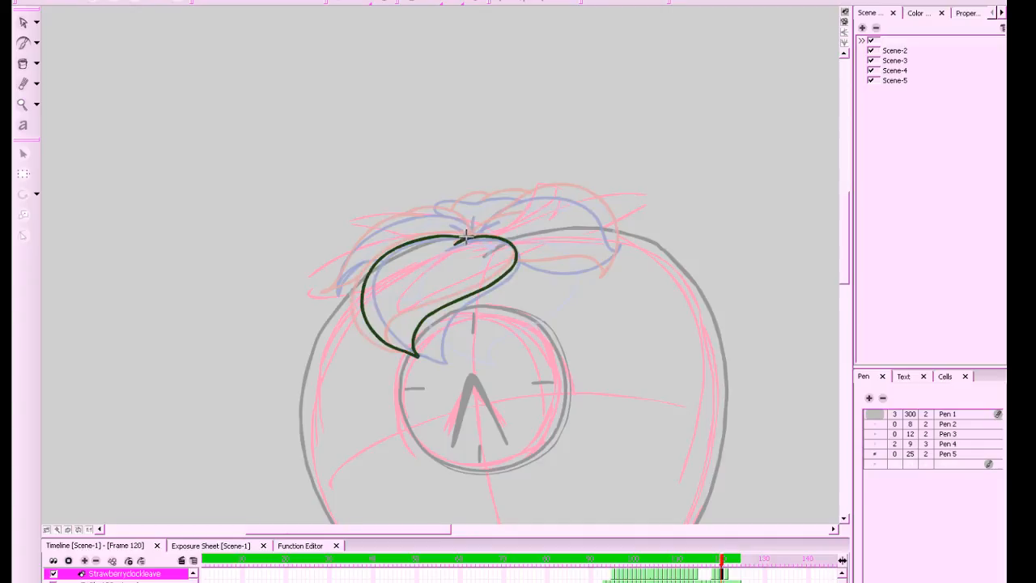
# Ink the back-left leaf with its pointed tip and stem crease on frame 120, comparing it with adjacent frames
pyautogui.moveTo(382, 258)
pyautogui.mouseDown()
pyautogui.moveTo(330, 294)
pyautogui.moveTo(363, 238)
pyautogui.moveTo(417, 215)
pyautogui.moveTo(462, 219)
pyautogui.moveTo(471, 236)
pyautogui.mouseUp()
pyautogui.press(',')
pyautogui.press('.')
pyautogui.press('.')
pyautogui.press(',')
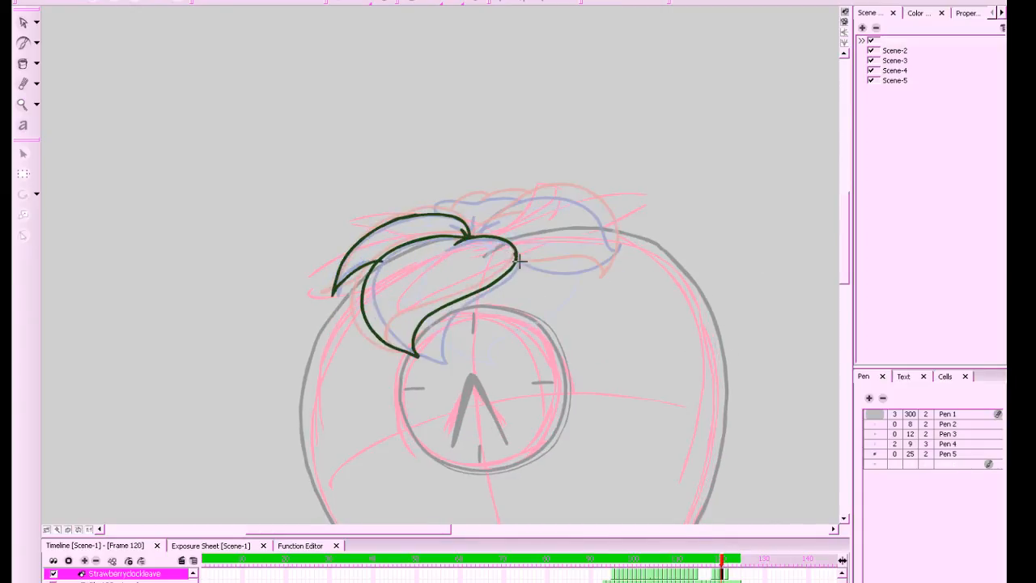
# Ink the right-hand leaf with its small pointed tip and crease on frame 120, flipping between frames to check its motion
pyautogui.moveTo(610, 268)
pyautogui.mouseDown()
pyautogui.moveTo(559, 276)
pyautogui.moveTo(516, 257)
pyautogui.mouseUp()
pyautogui.press(',')
pyautogui.press('.')
pyautogui.moveTo(617, 266)
pyautogui.mouseDown()
pyautogui.moveTo(602, 213)
pyautogui.moveTo(556, 187)
pyautogui.moveTo(497, 229)
pyautogui.mouseUp()
pyautogui.press(',')
pyautogui.press('.')
pyautogui.hotkey('ctrl', 'z')
pyautogui.moveTo(614, 265)
pyautogui.mouseDown()
pyautogui.moveTo(588, 201)
pyautogui.moveTo(481, 226)
pyautogui.moveTo(521, 215)
pyautogui.mouseUp()
pyautogui.press('.')
pyautogui.press(',')
pyautogui.press('.')
pyautogui.press(',')
pyautogui.press(',')
pyautogui.press('.')
pyautogui.press('.')
pyautogui.press(',')
pyautogui.press(',')
pyautogui.press('.')
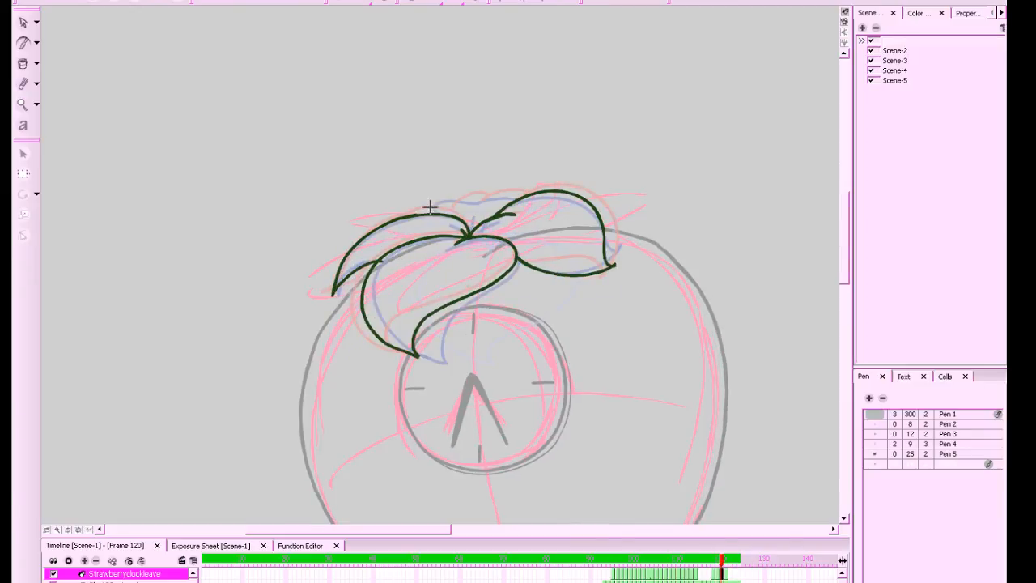
# Ink the rear leaf's two overlapping humps behind the others on frame 120 and compare them with nearby frames
pyautogui.moveTo(433, 210); pyautogui.dragTo(526, 196)
pyautogui.click(725, 564)
pyautogui.press(',')
pyautogui.press(',')
pyautogui.press(',')
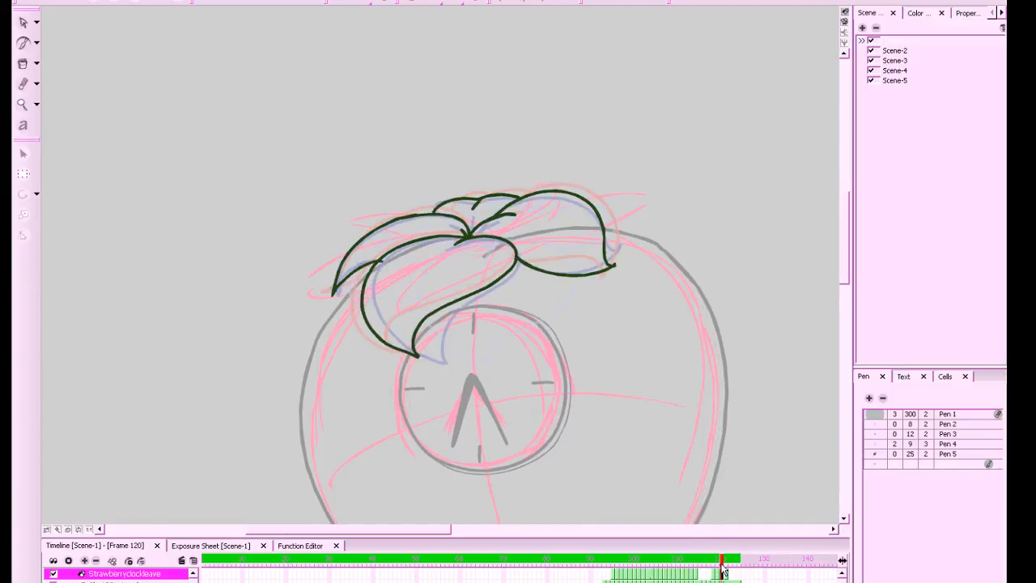
# On frame 116, ink the large front leaf with its tip pointing down at the clock face's upper edge
pyautogui.click(710, 575)
pyautogui.moveTo(709, 576); pyautogui.dragTo(704, 575)
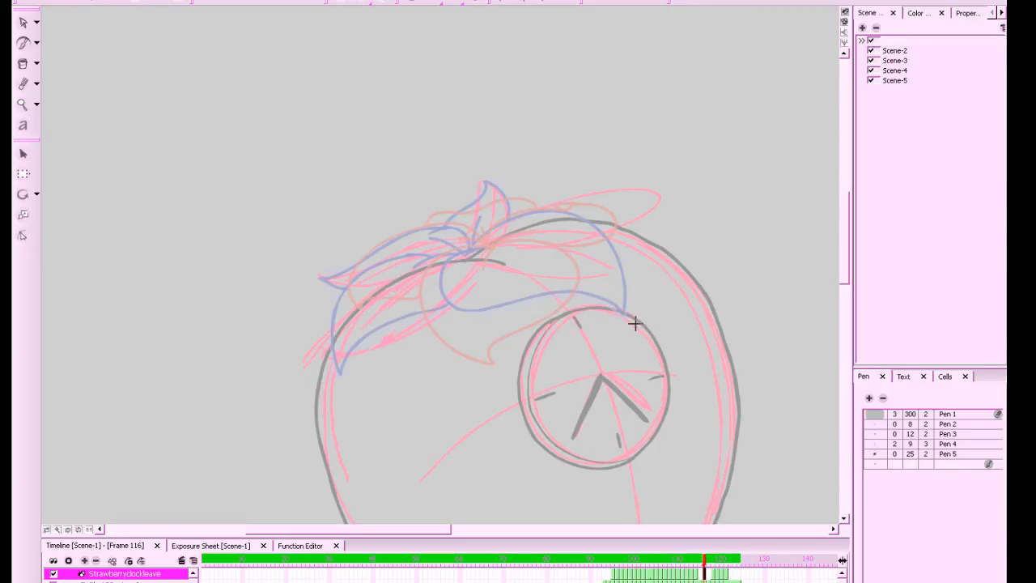
pyautogui.press('g')
pyautogui.moveTo(711, 564); pyautogui.dragTo(706, 564)
pyautogui.moveTo(619, 314)
pyautogui.mouseDown()
pyautogui.moveTo(464, 319)
pyautogui.moveTo(435, 292)
pyautogui.moveTo(438, 266)
pyautogui.moveTo(469, 248)
pyautogui.moveTo(493, 249)
pyautogui.moveTo(489, 232)
pyautogui.moveTo(520, 220)
pyautogui.moveTo(497, 232)
pyautogui.moveTo(569, 230)
pyautogui.moveTo(617, 320)
pyautogui.mouseUp()
pyautogui.hotkey('ctrl', 'z')
pyautogui.hotkey('ctrl', 'z')
pyautogui.press('g')
pyautogui.press('f')
pyautogui.press('.')
pyautogui.press('.')
pyautogui.press(',')
pyautogui.press(',')
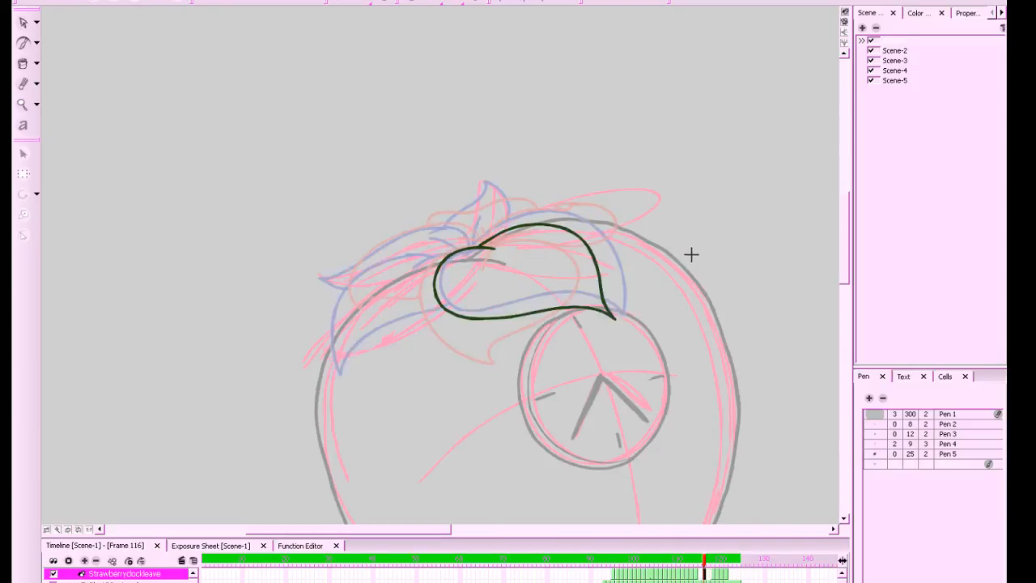
# Ink the left-hand leaf on frame 116 with its downward tip, folded top edge and crease, checking it against neighbouring drawings
pyautogui.press('.')
pyautogui.press('.')
pyautogui.press(',')
pyautogui.press(',')
pyautogui.moveTo(437, 299)
pyautogui.mouseDown()
pyautogui.moveTo(346, 338)
pyautogui.moveTo(343, 357)
pyautogui.moveTo(340, 287)
pyautogui.moveTo(397, 251)
pyautogui.moveTo(440, 264)
pyautogui.moveTo(399, 236)
pyautogui.moveTo(454, 226)
pyautogui.moveTo(480, 244)
pyautogui.moveTo(454, 241)
pyautogui.mouseUp()
pyautogui.press('.')
pyautogui.press('.')
pyautogui.press(',')
pyautogui.press(',')
pyautogui.press('g')
pyautogui.press('f')
pyautogui.press('f')
pyautogui.press('g')
pyautogui.press('.')
pyautogui.press(',')
pyautogui.press(',')
pyautogui.press(',')
pyautogui.press('.')
pyautogui.press('.')
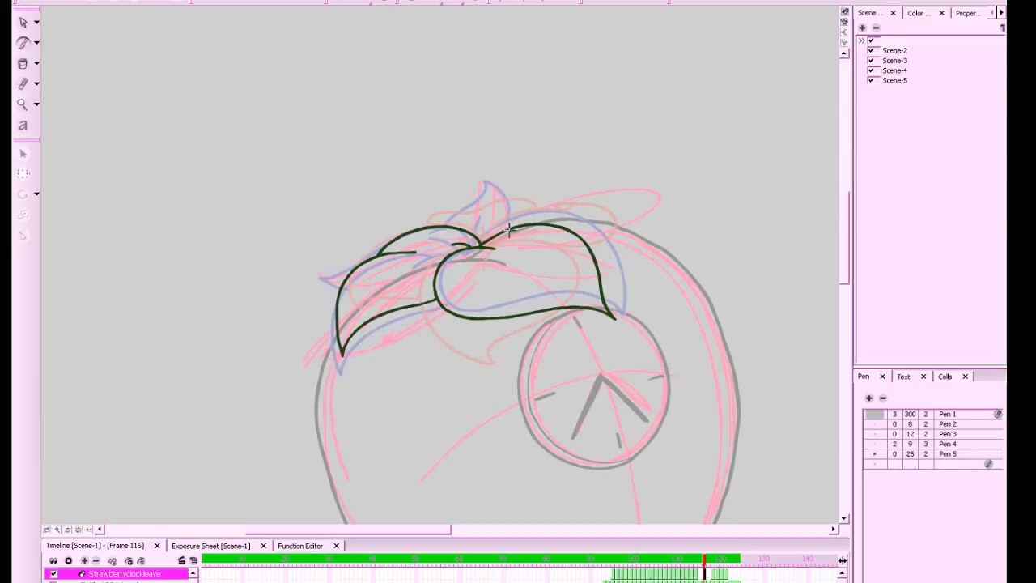
# Ink the rear leaf with its upward curled tip on frame 116 and compare it with the previous drawings
pyautogui.moveTo(547, 214)
pyautogui.mouseDown()
pyautogui.moveTo(509, 183)
pyautogui.moveTo(502, 201)
pyautogui.moveTo(451, 222)
pyautogui.mouseUp()
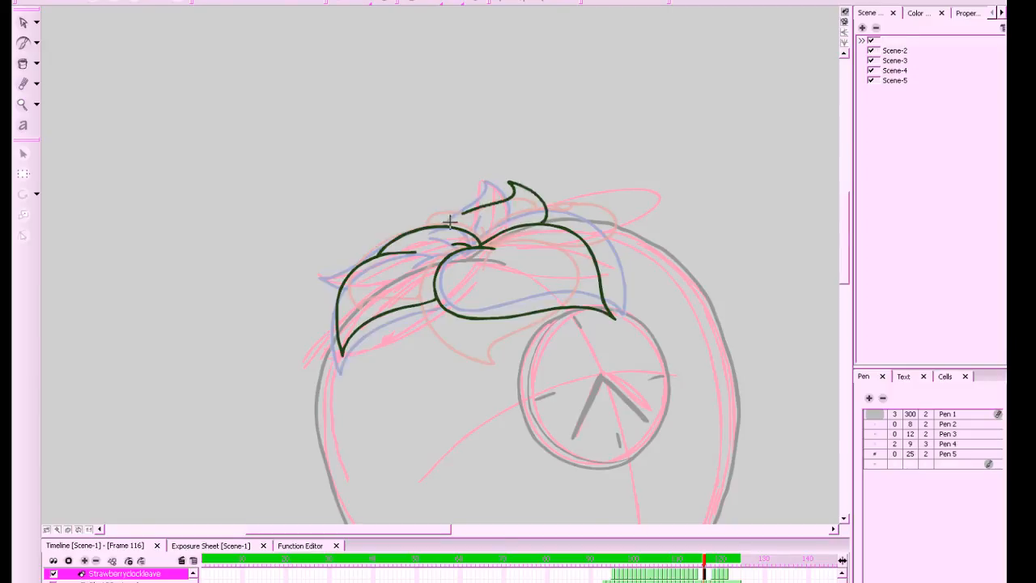
pyautogui.press('g')
pyautogui.press('f')
pyautogui.press('f')
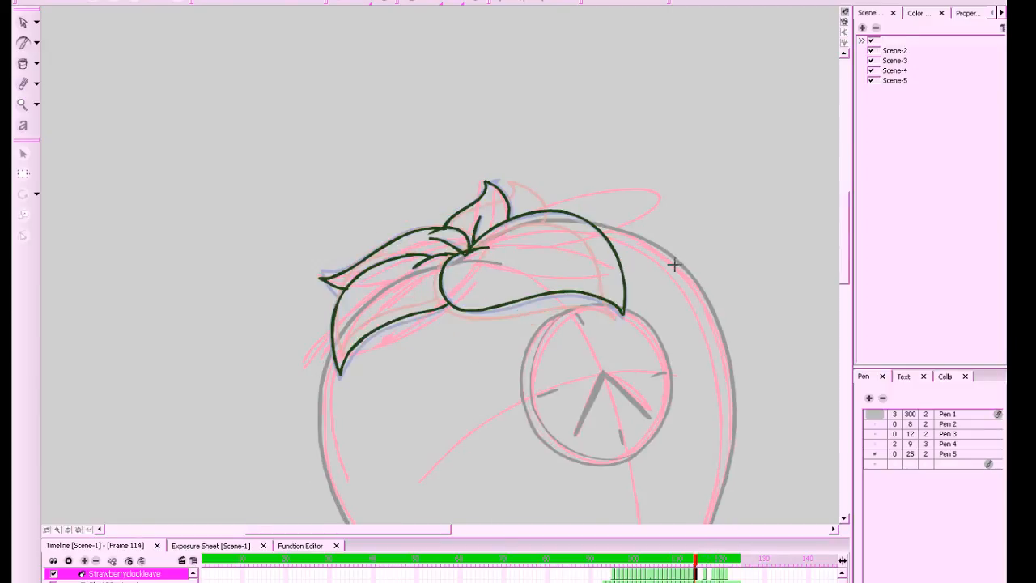
pyautogui.press('g')
pyautogui.press('f')
pyautogui.press('.')
pyautogui.press('.')
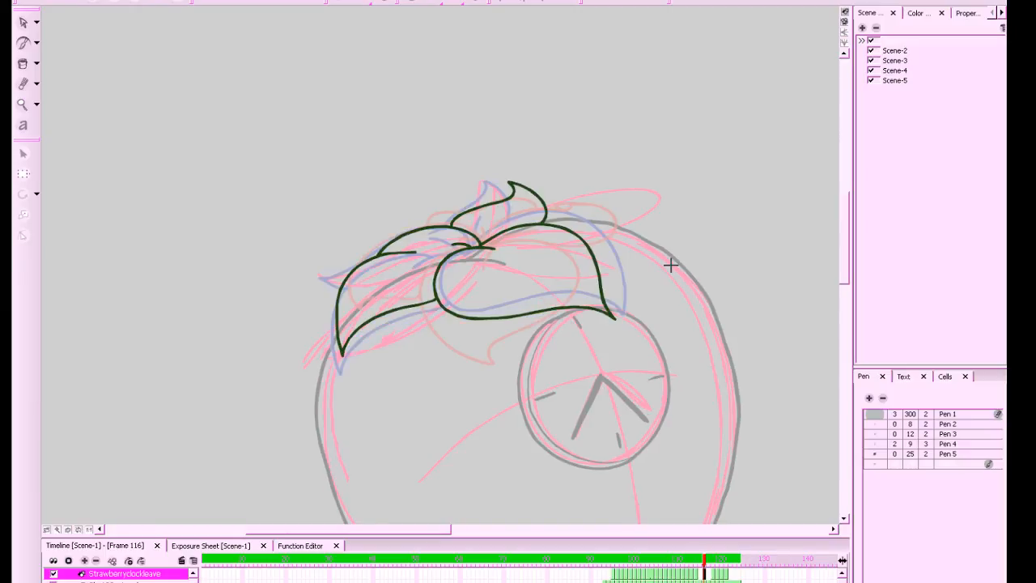
# Ink the stem crease and the back-left leaf behind the left-hand leaf on frame 116
pyautogui.moveTo(481, 244)
pyautogui.mouseDown()
pyautogui.moveTo(503, 219)
pyautogui.moveTo(410, 220)
pyautogui.moveTo(391, 236)
pyautogui.mouseUp()
pyautogui.press(',')
pyautogui.press(',')
pyautogui.press('.')
pyautogui.press('.')
pyautogui.moveTo(346, 253)
pyautogui.mouseDown()
pyautogui.moveTo(360, 266)
pyautogui.moveTo(335, 270)
pyautogui.moveTo(380, 224)
pyautogui.mouseUp()
pyautogui.hotkey('ctrl', 'z')
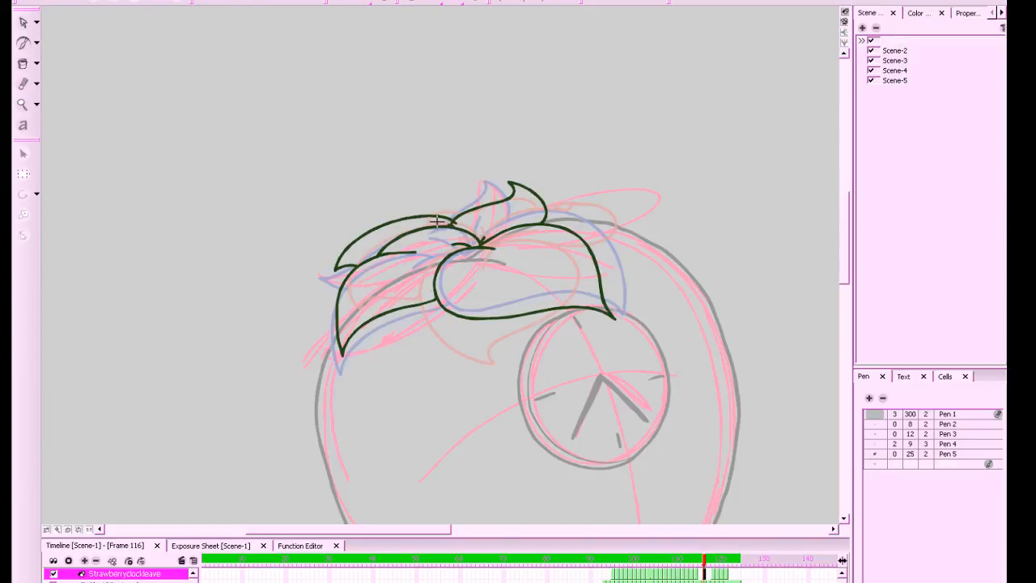
# Flip through the leaf drawings between frames 113 and 119 to examine the flow of the motion
pyautogui.press('.')
pyautogui.press('.')
pyautogui.press('.')
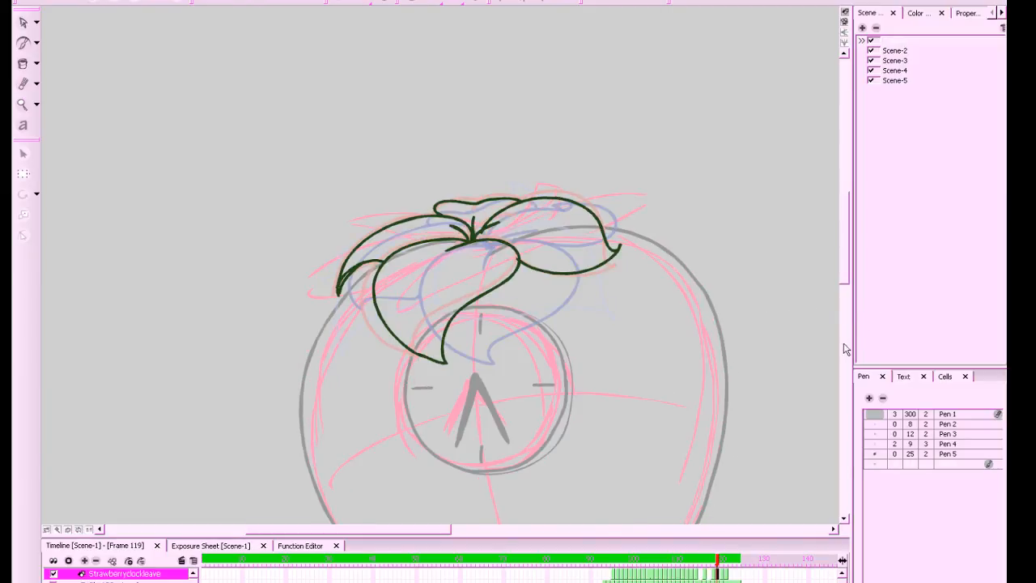
pyautogui.press(',')
pyautogui.press(',')
pyautogui.press(',')
pyautogui.press(',')
pyautogui.press(',')
pyautogui.press(',')
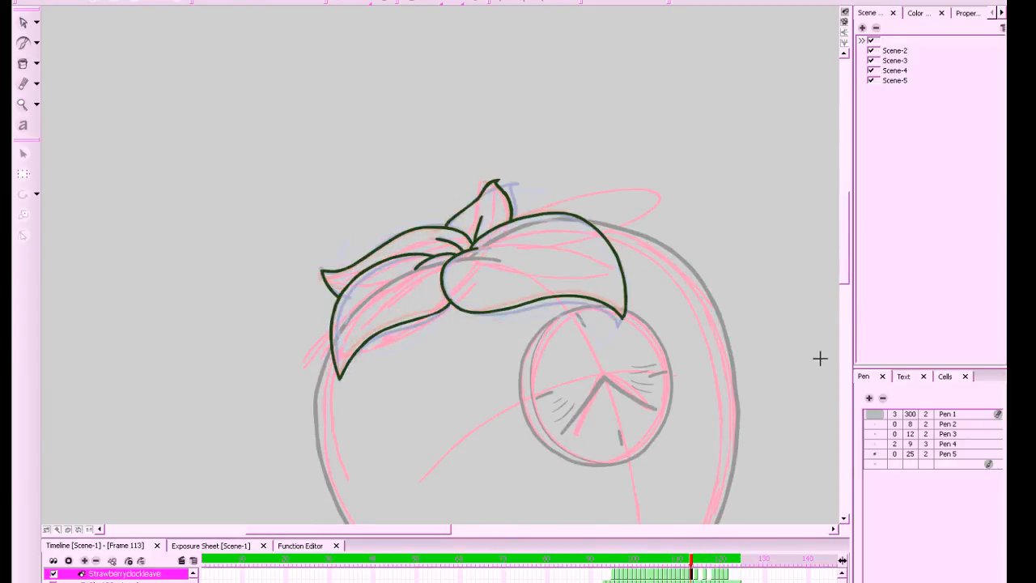
pyautogui.press('.')
pyautogui.press('.')
pyautogui.press('.')
pyautogui.press('.')
pyautogui.press('.')
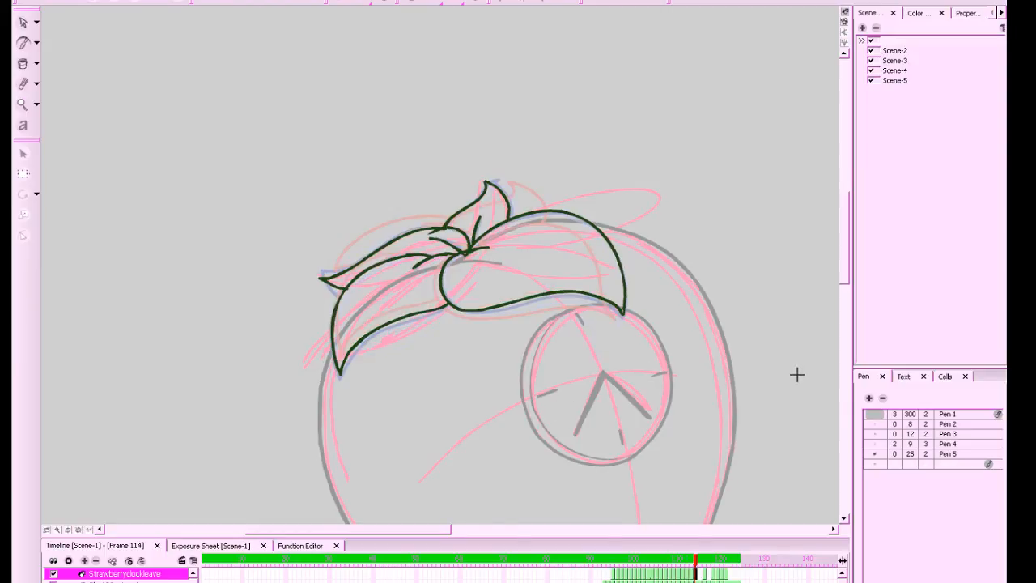
# On frame 117, ink the front leaf with its pointed tip over the top of the clock face
pyautogui.click(703, 572)
pyautogui.click(709, 574)
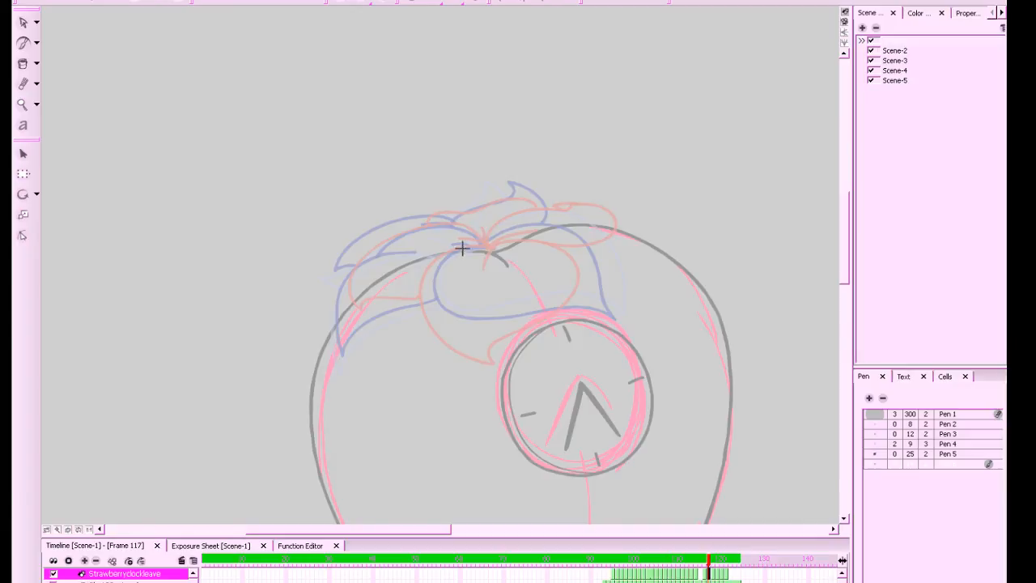
pyautogui.moveTo(491, 254)
pyautogui.mouseDown()
pyautogui.moveTo(455, 248)
pyautogui.moveTo(427, 281)
pyautogui.moveTo(450, 333)
pyautogui.moveTo(496, 347)
pyautogui.moveTo(575, 336)
pyautogui.moveTo(558, 318)
pyautogui.moveTo(586, 279)
pyautogui.moveTo(548, 236)
pyautogui.moveTo(485, 250)
pyautogui.moveTo(545, 231)
pyautogui.moveTo(577, 258)
pyautogui.moveTo(555, 336)
pyautogui.mouseUp()
pyautogui.press(',')
pyautogui.press('.')
pyautogui.hotkey('ctrl', 'z')
pyautogui.press(',')
pyautogui.press('.')
pyautogui.press(',')
pyautogui.press('.')
# Ink the left-hand leaf with its short pointed tip, top edge and crease on frame 117, comparing with adjacent frames
pyautogui.moveTo(423, 297)
pyautogui.mouseDown()
pyautogui.moveTo(367, 303)
pyautogui.moveTo(340, 326)
pyautogui.mouseUp()
pyautogui.hotkey('ctrl', 'z')
pyautogui.moveTo(411, 298)
pyautogui.mouseDown()
pyautogui.moveTo(335, 328)
pyautogui.moveTo(327, 297)
pyautogui.moveTo(349, 256)
pyautogui.moveTo(433, 226)
pyautogui.moveTo(484, 250)
pyautogui.mouseUp()
pyautogui.press(',')
pyautogui.press('.')
pyautogui.hotkey('ctrl', 'z')
pyautogui.moveTo(423, 298)
pyautogui.mouseDown()
pyautogui.moveTo(350, 326)
pyautogui.moveTo(338, 302)
pyautogui.moveTo(349, 259)
pyautogui.moveTo(398, 247)
pyautogui.moveTo(370, 249)
pyautogui.moveTo(384, 239)
pyautogui.moveTo(453, 225)
pyautogui.moveTo(486, 253)
pyautogui.mouseUp()
pyautogui.press('.')
pyautogui.press(',')
pyautogui.press(',')
pyautogui.press('.')
pyautogui.press('.')
pyautogui.press(',')
pyautogui.press('.')
pyautogui.press(',')
# Ink the rear leaf with its curled tip and the remaining back-left strokes on frame 117, and check the following frames
pyautogui.moveTo(464, 228)
pyautogui.mouseDown()
pyautogui.moveTo(483, 212)
pyautogui.moveTo(546, 196)
pyautogui.moveTo(538, 190)
pyautogui.moveTo(574, 208)
pyautogui.moveTo(570, 236)
pyautogui.mouseUp()
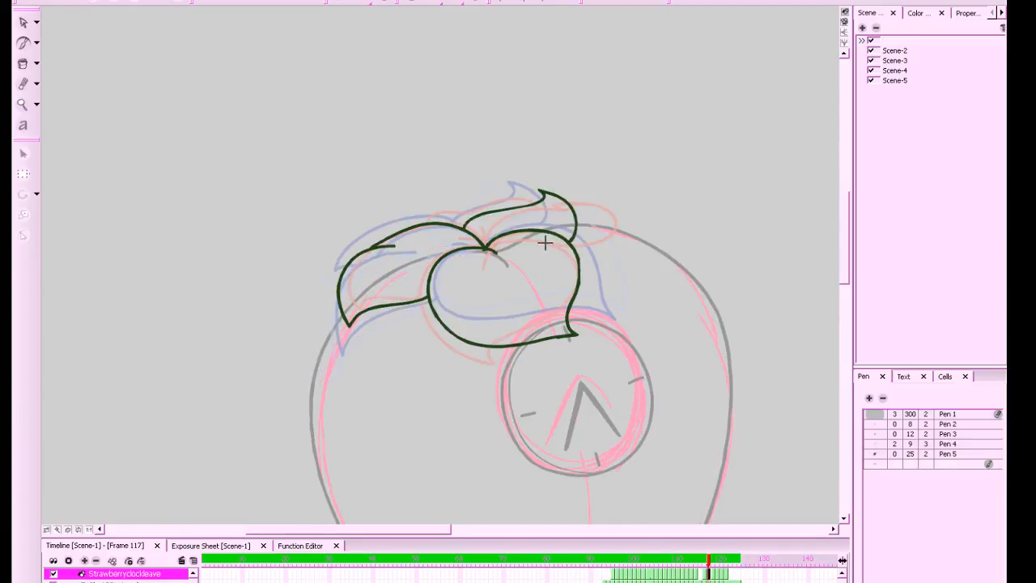
pyautogui.moveTo(484, 243)
pyautogui.mouseDown()
pyautogui.moveTo(461, 217)
pyautogui.moveTo(392, 219)
pyautogui.moveTo(368, 234)
pyautogui.moveTo(395, 245)
pyautogui.mouseUp()
pyautogui.press('.')
pyautogui.press(',')
pyautogui.press('.')
pyautogui.press(',')
pyautogui.press('.')
pyautogui.press('.')
pyautogui.press('.')
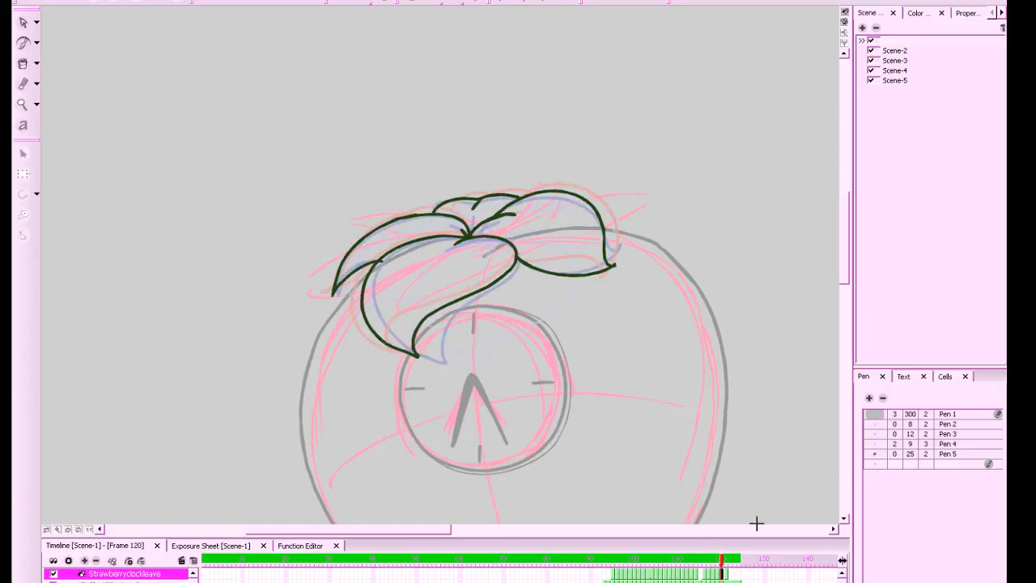
# Extend the leaf layer's exposures over the gap after frame 114 and from frame 121 to the scene's end, and save
pyautogui.click(712, 575)
pyautogui.click(698, 577)
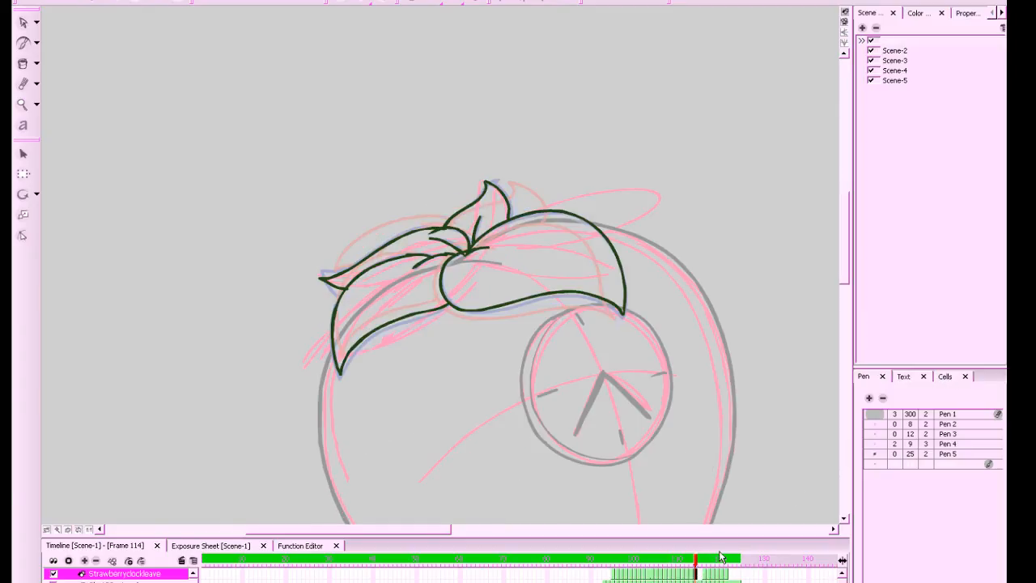
pyautogui.moveTo(703, 575); pyautogui.dragTo(728, 576)
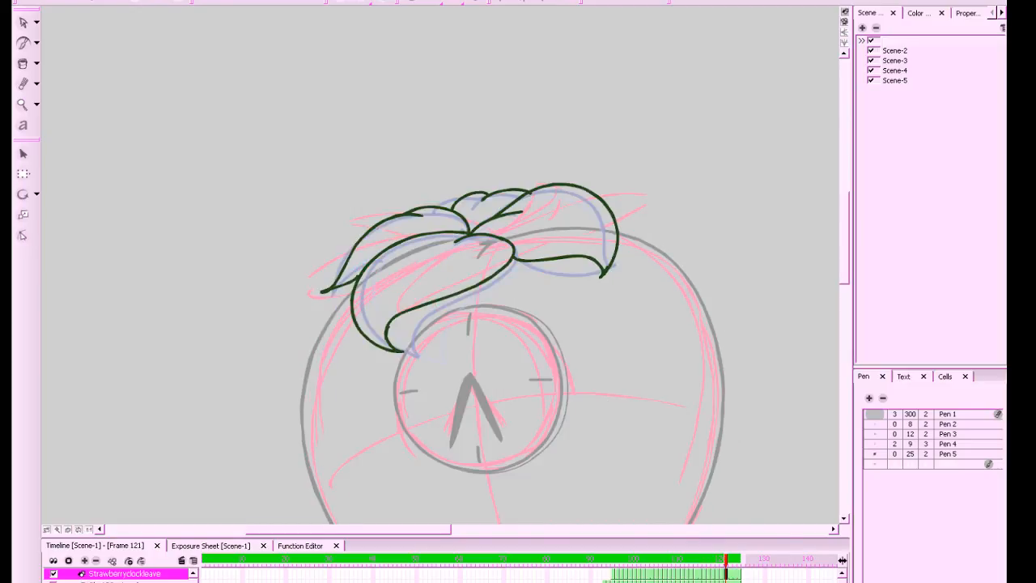
pyautogui.hotkey('ctrl', 's')
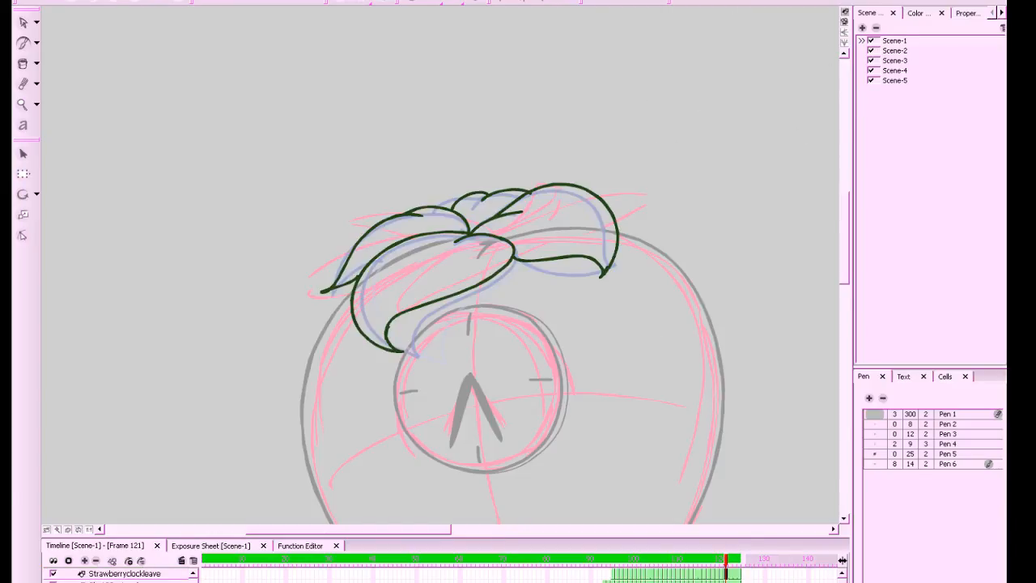
# Switch to the browser and watch the "story of wubbo" YouTube video in full screen at 720p quality
pyautogui.hotkey('alt', 'Tab')
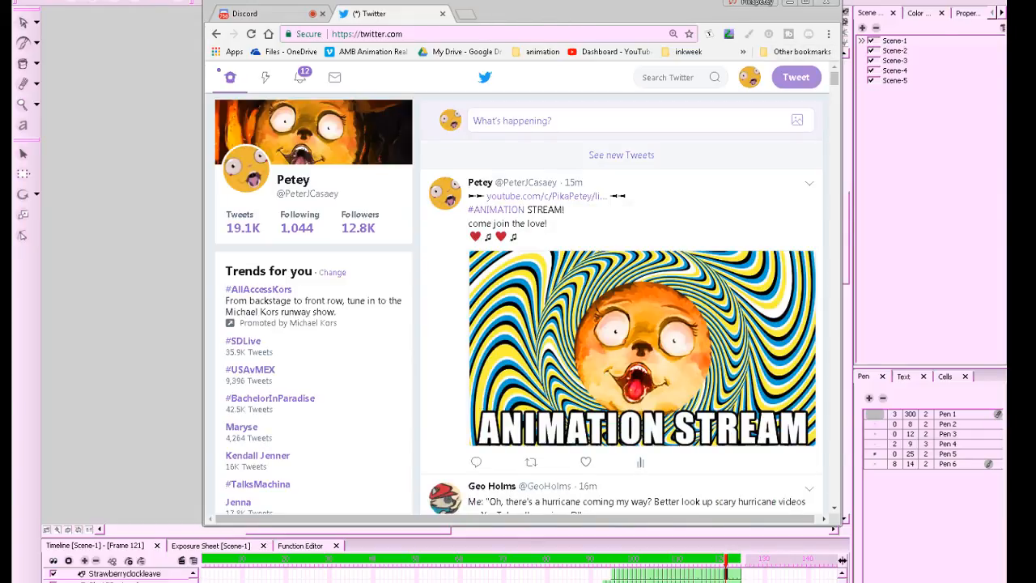
pyautogui.hotkey('alt', 'Tab')
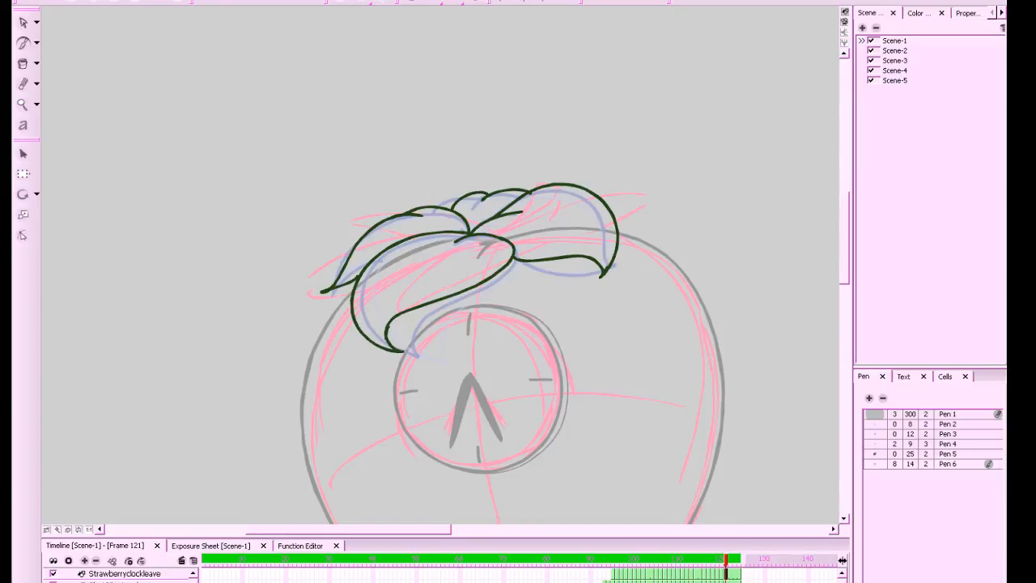
pyautogui.moveTo(747, 50); pyautogui.dragTo(451, 30)
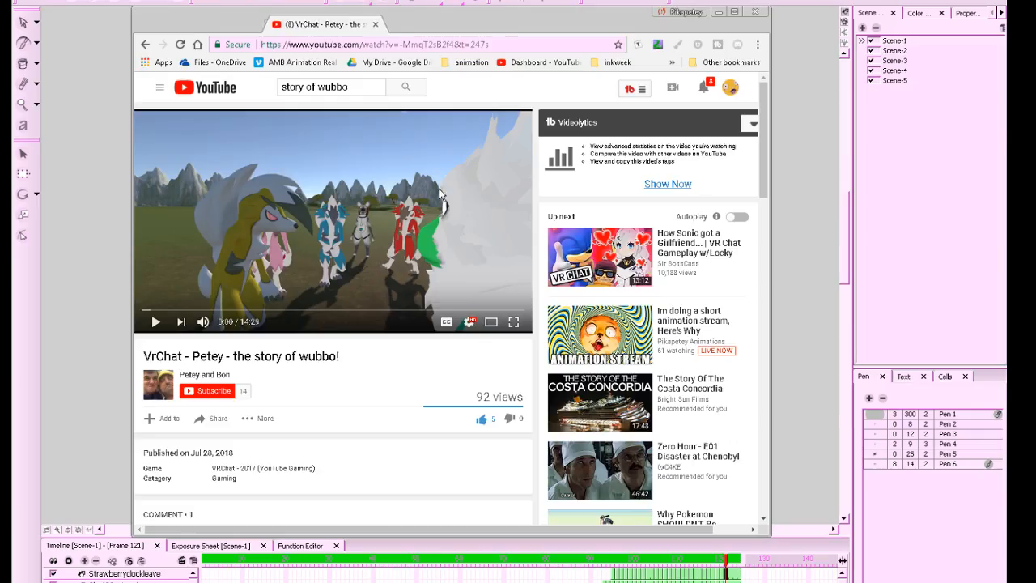
pyautogui.click(511, 323)
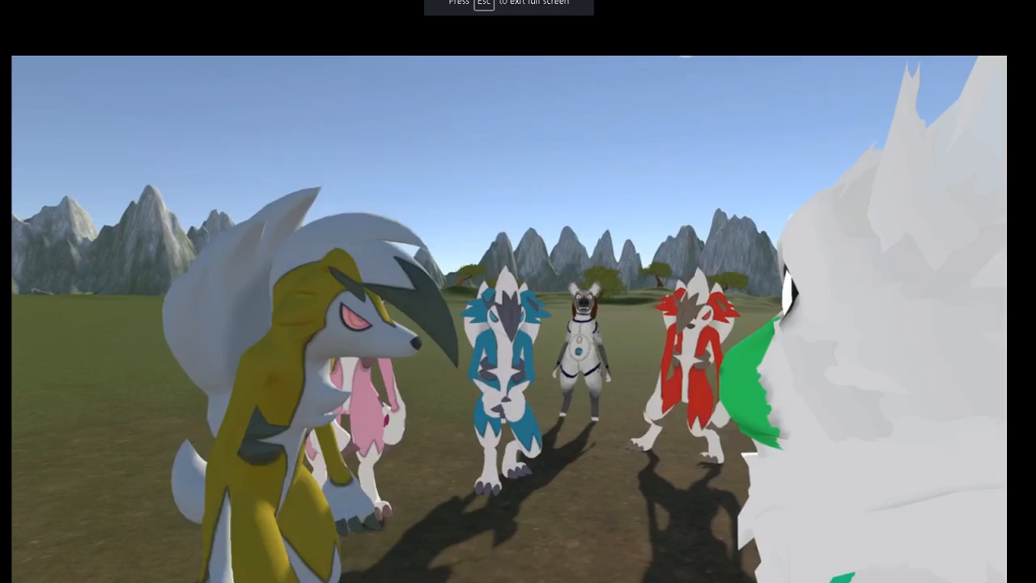
pyautogui.click(915, 582)
pyautogui.click(945, 582)
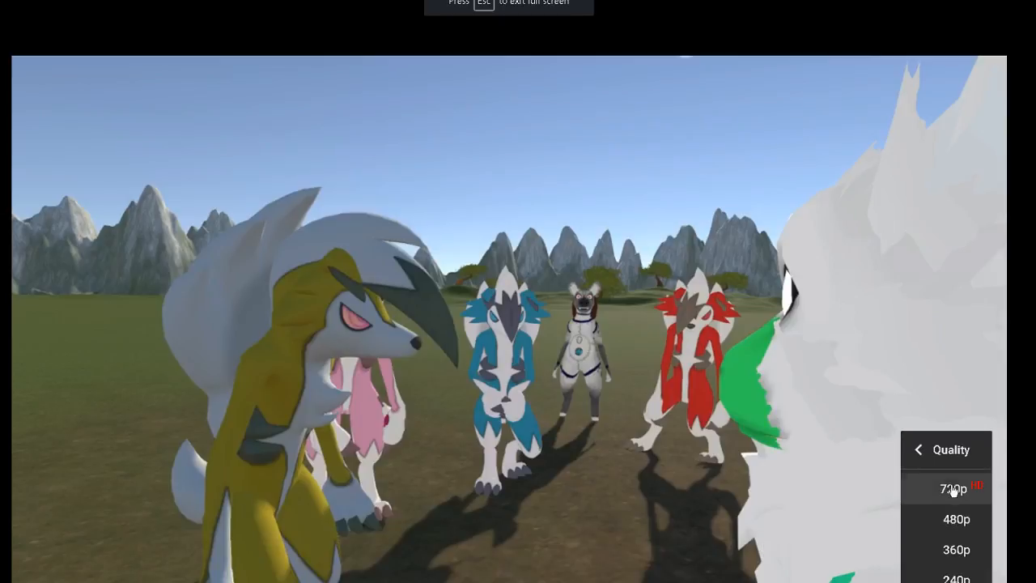
pyautogui.click(949, 490)
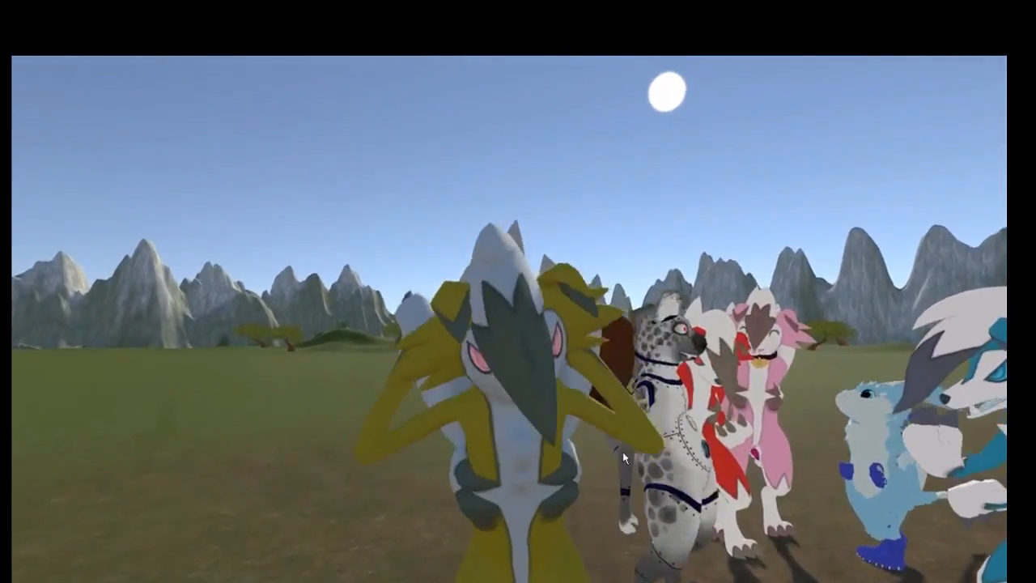
pyautogui.click(622, 452)
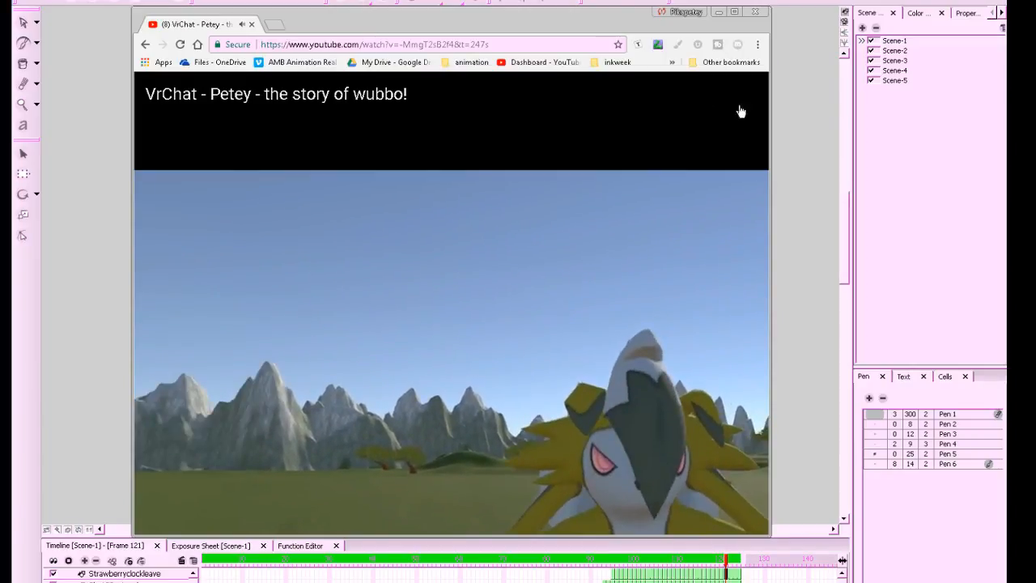
# Leave the full-screen video, close its browser window, and move the animation's playhead to frame 93
pyautogui.press('Escape')
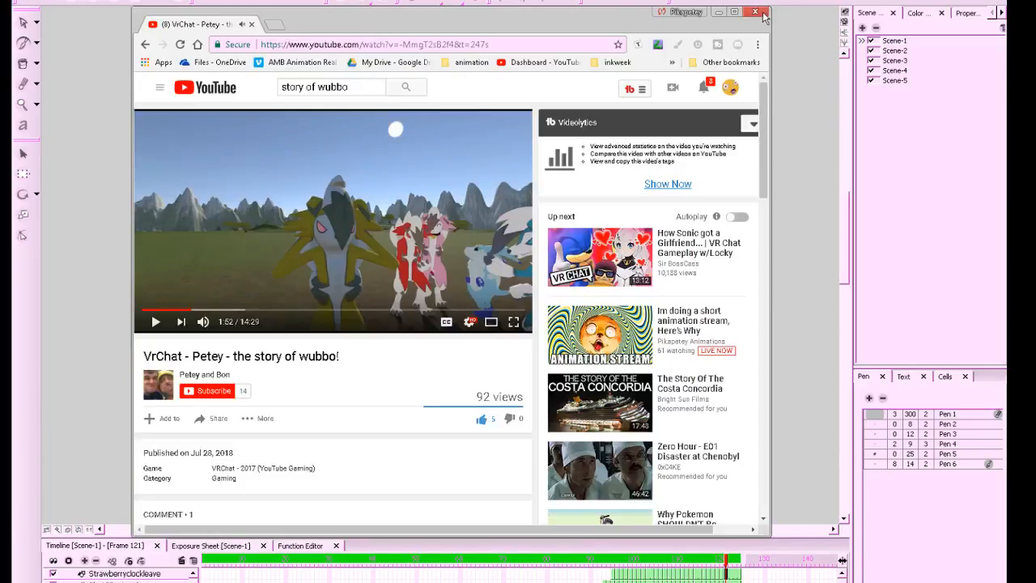
pyautogui.click(754, 12)
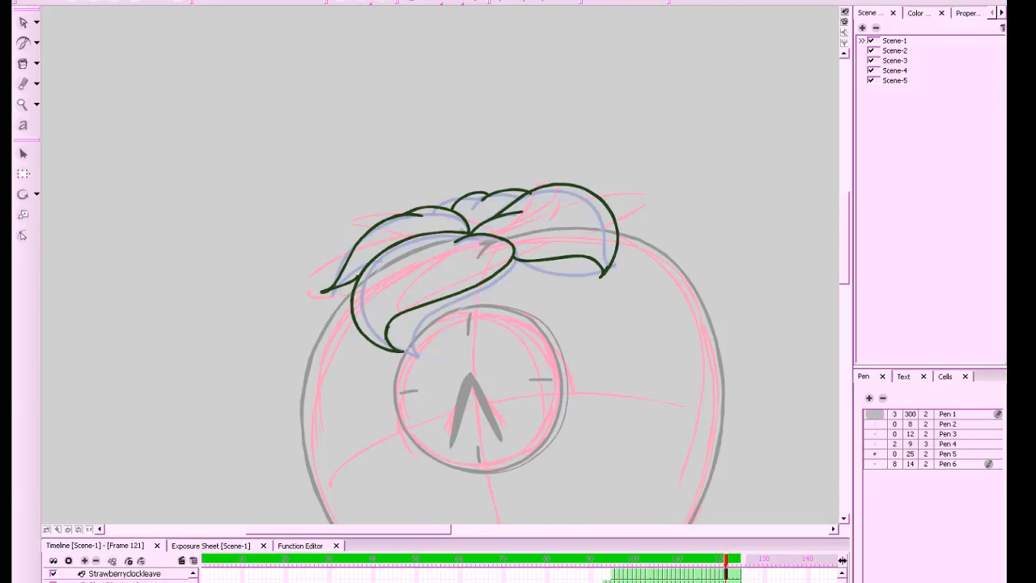
pyautogui.moveTo(843, 254); pyautogui.dragTo(843, 263)
pyautogui.moveTo(703, 562)
pyautogui.mouseDown()
pyautogui.moveTo(626, 561)
pyautogui.moveTo(731, 560)
pyautogui.moveTo(602, 561)
pyautogui.moveTo(612, 575)
pyautogui.moveTo(604, 575)
pyautogui.mouseUp()
pyautogui.click(844, 19)
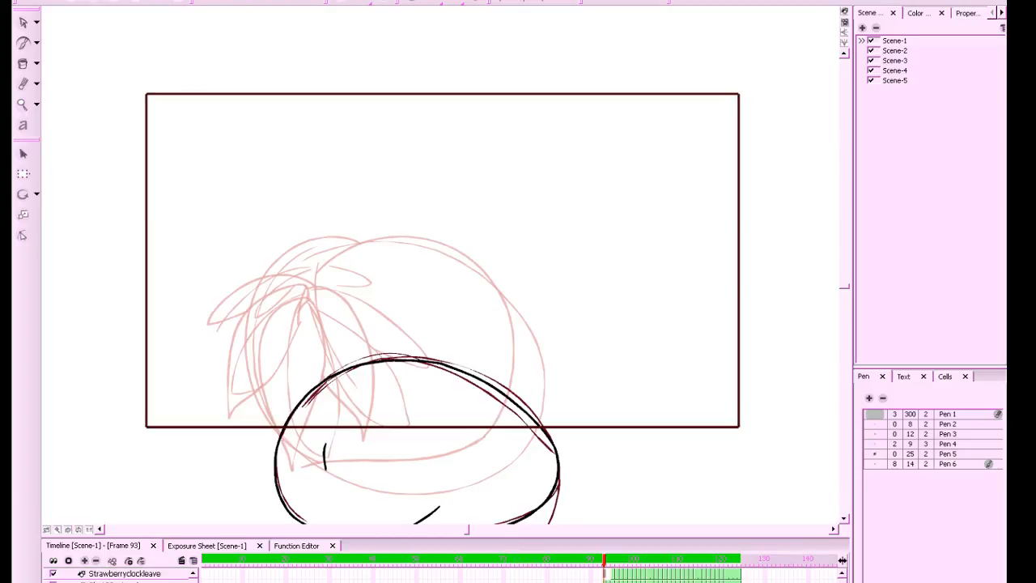
# Switch to the browser and check the YouTube live dashboard
pyautogui.hotkey('alt', 'Tab')
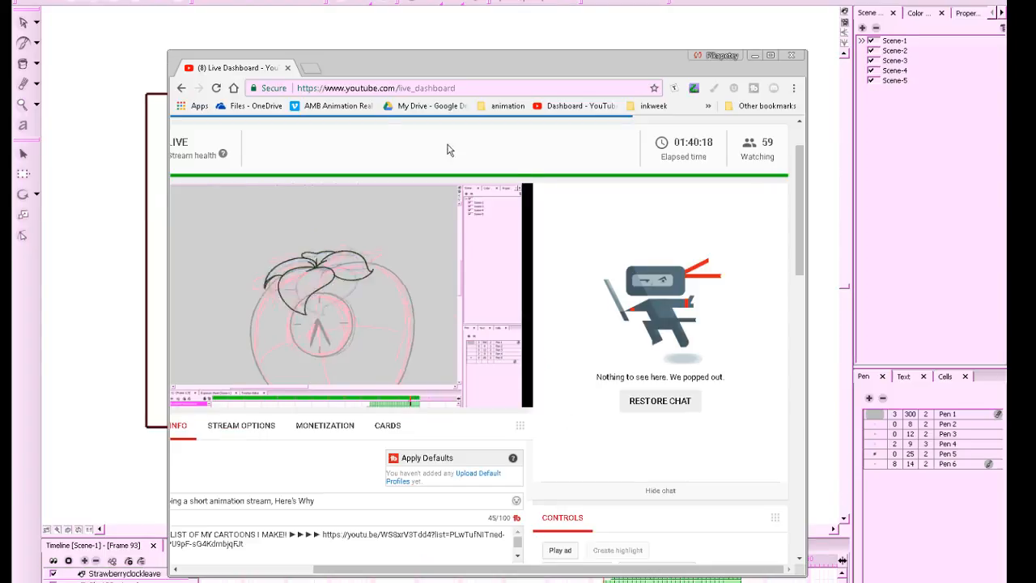
pyautogui.click(318, 64)
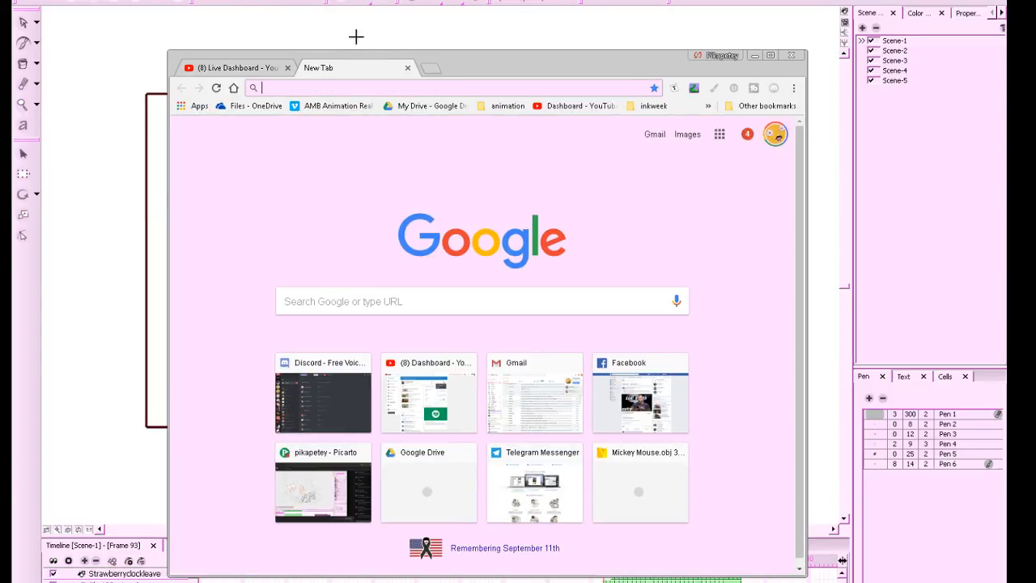
pyautogui.click(407, 67)
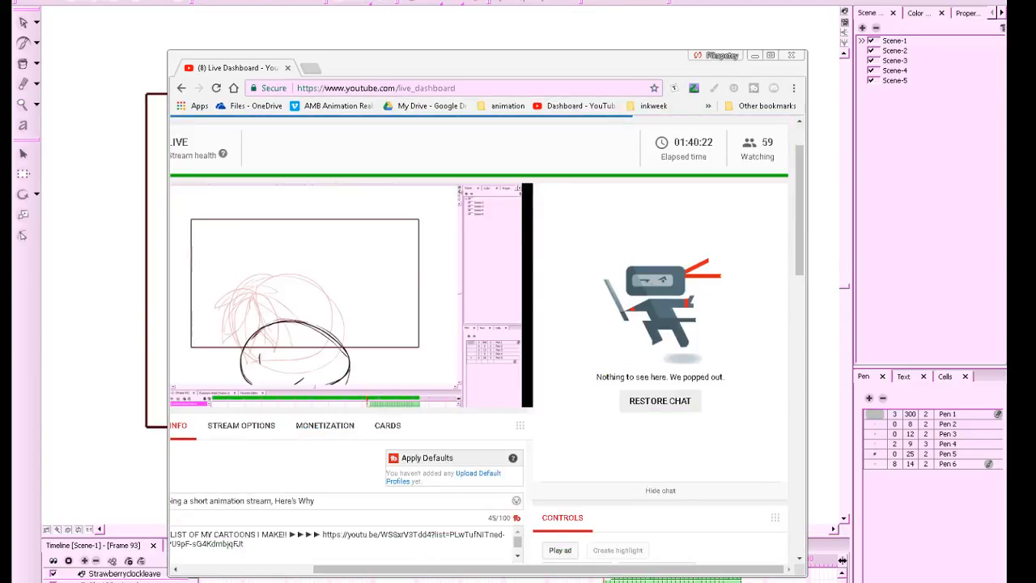
pyautogui.click(755, 57)
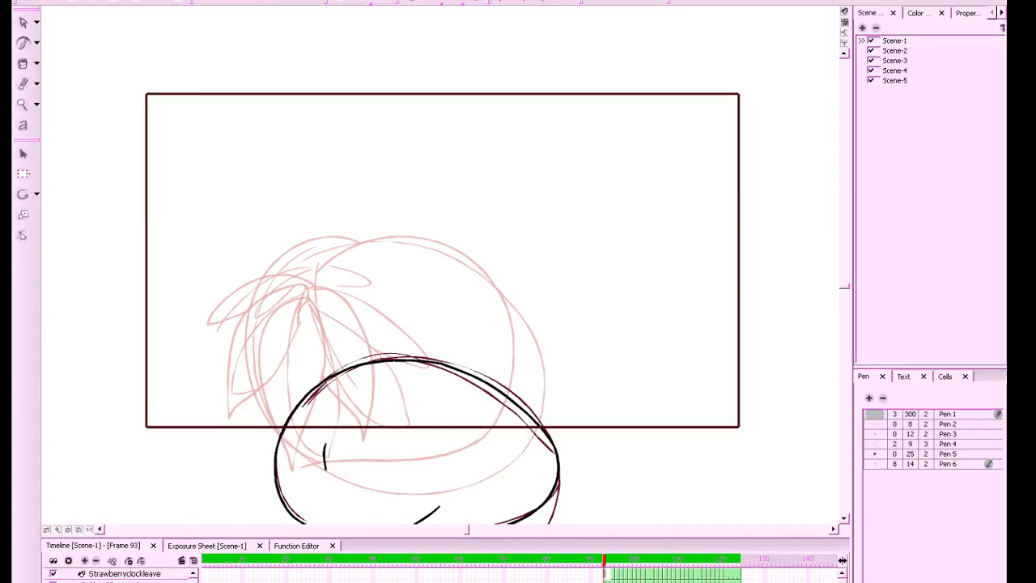
# Switch to the browser, watch the "Vrchat - Petey Nut Adventures! 7-12-2018" video in full screen, and close its window
pyautogui.hotkey('alt', 'Tab')
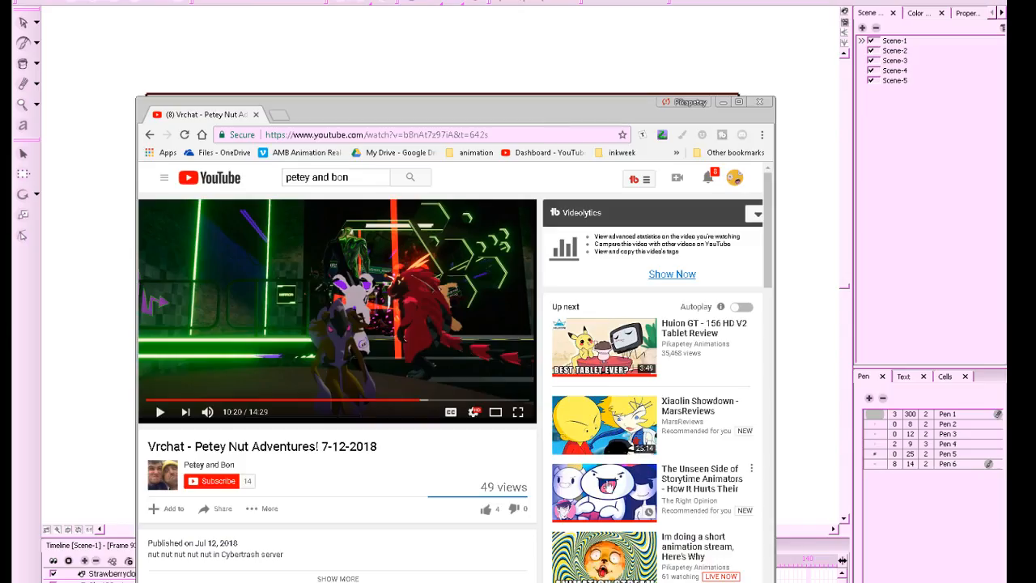
pyautogui.click(518, 412)
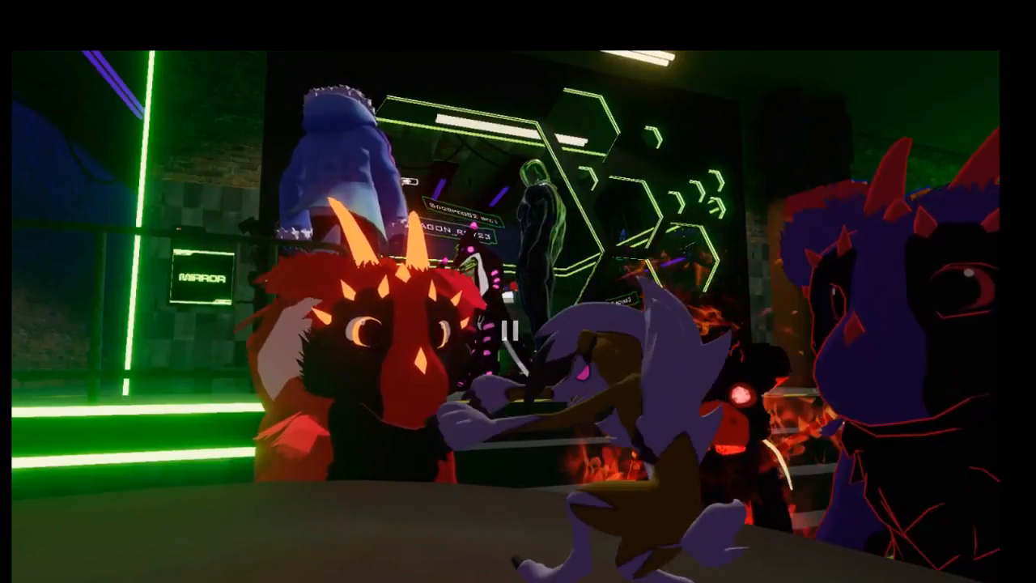
pyautogui.press('Escape')
pyautogui.click(763, 103)
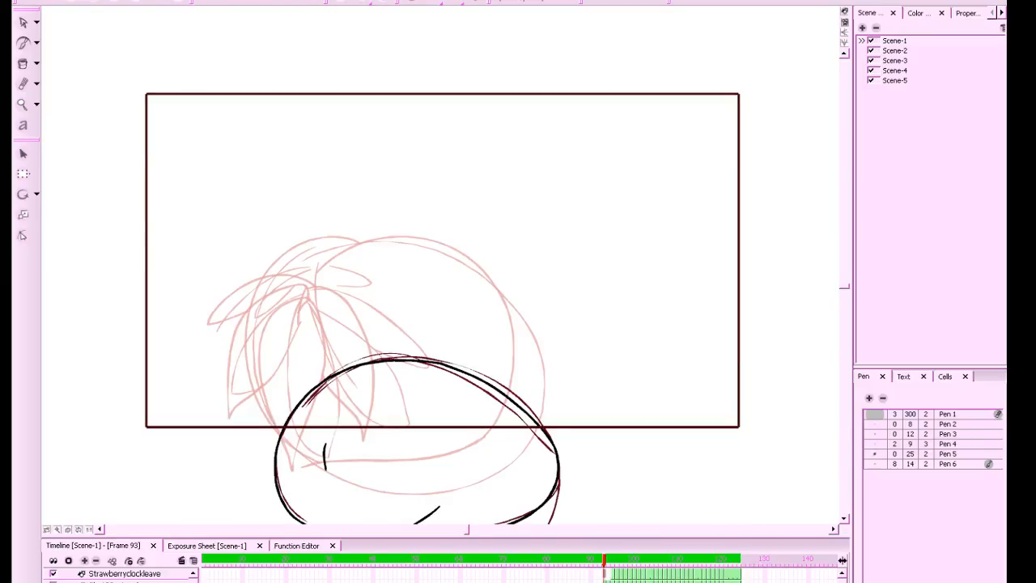
# Return to the drawing view and bring up the strawberry drawing on frame 94
pyautogui.click(22, 2)
pyautogui.click(305, 289)
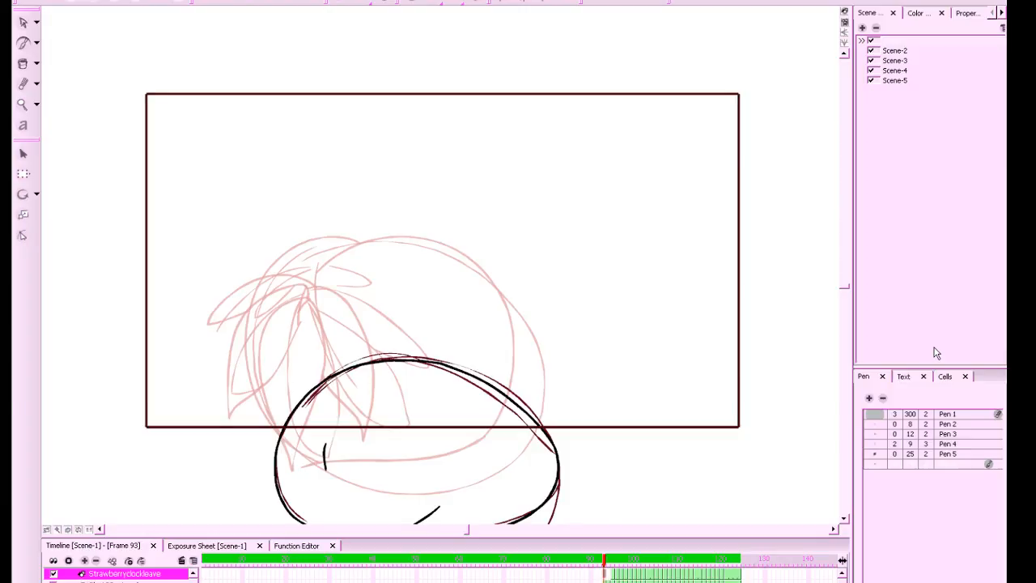
pyautogui.click(845, 15)
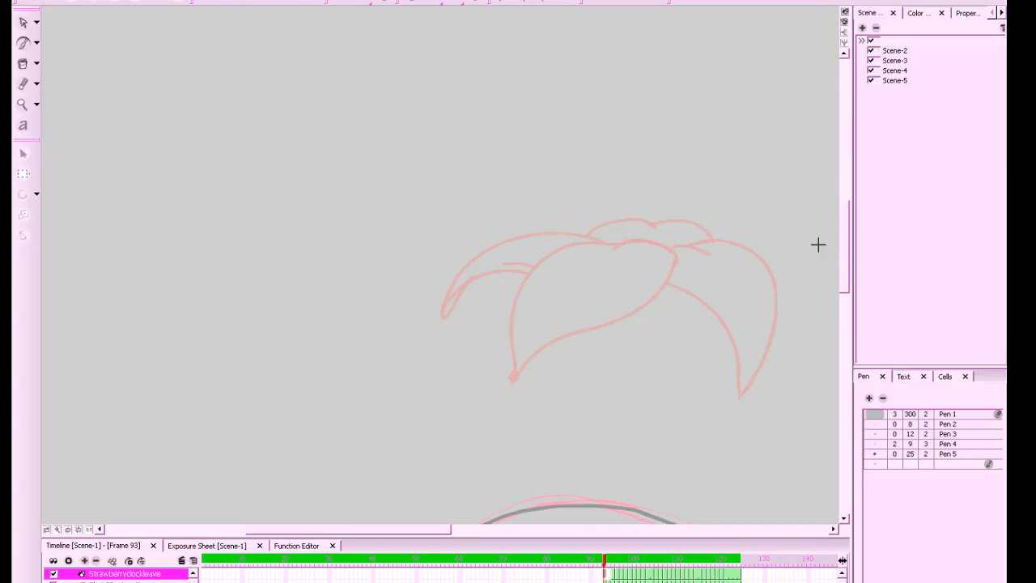
pyautogui.hotkey('alt', 'f')
pyautogui.moveTo(736, 181); pyautogui.dragTo(712, 146)
pyautogui.moveTo(716, 314); pyautogui.dragTo(645, 159)
pyautogui.press('1')
pyautogui.scroll(-2, 615, 315)
pyautogui.press('.')
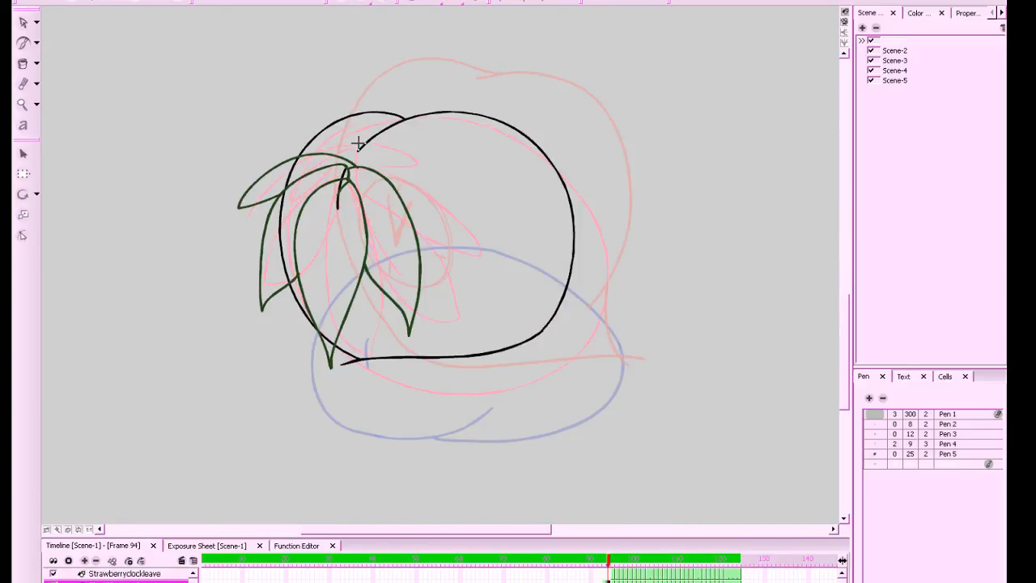
# Delete the stretch of black body outline that crosses the left-hand leaf on frame 94
pyautogui.click(23, 23)
pyautogui.press(',')
pyautogui.press('.')
pyautogui.moveTo(684, 85); pyautogui.dragTo(241, 390)
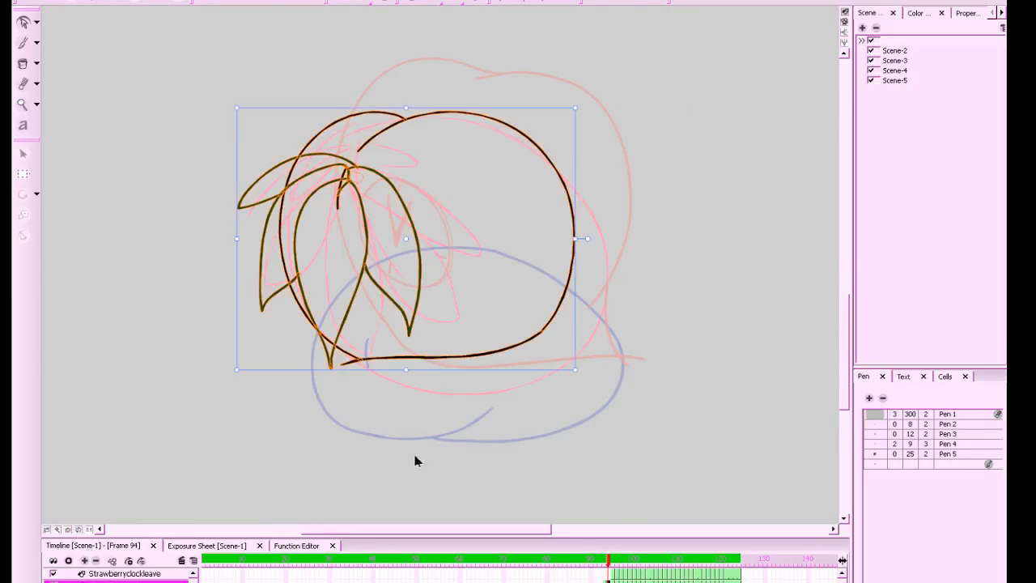
pyautogui.click(624, 394)
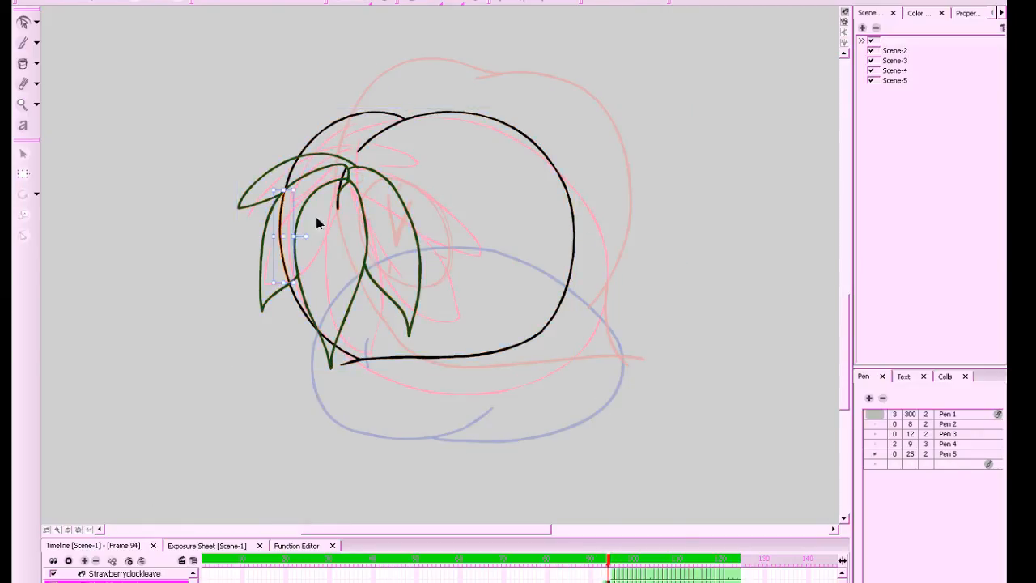
pyautogui.click(340, 186)
pyautogui.click(330, 276)
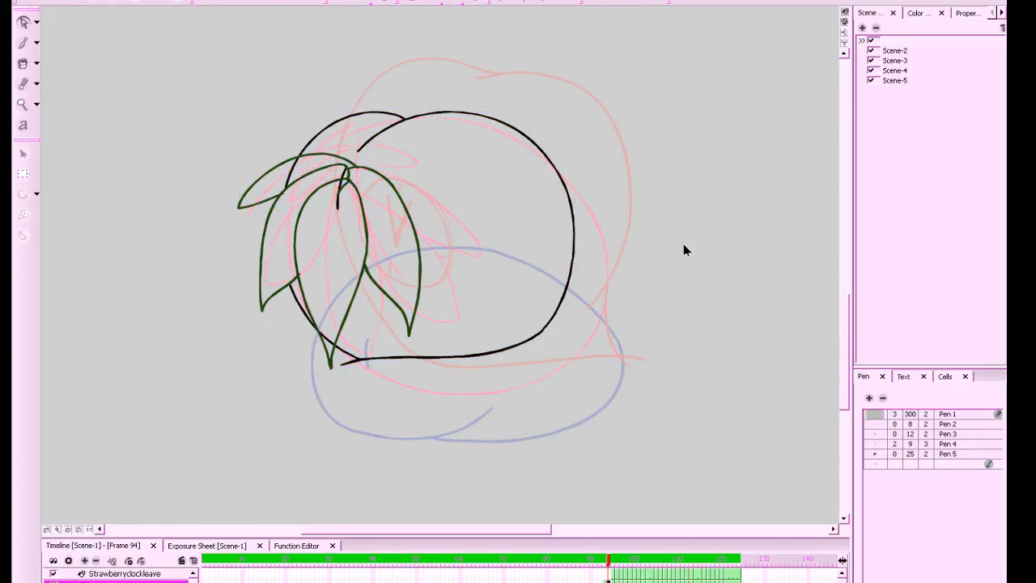
pyautogui.moveTo(667, 292); pyautogui.dragTo(701, 314)
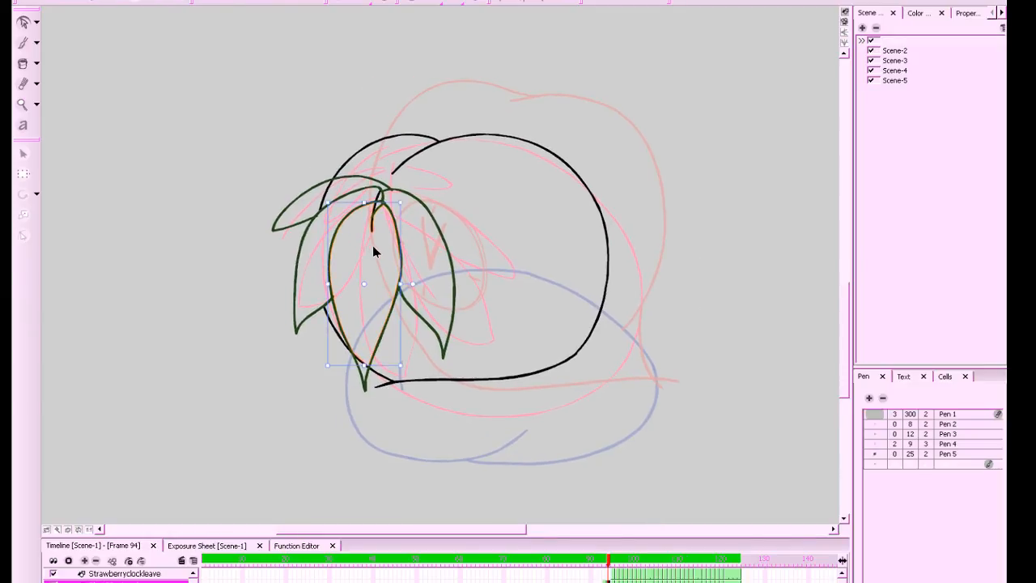
pyautogui.click(723, 205)
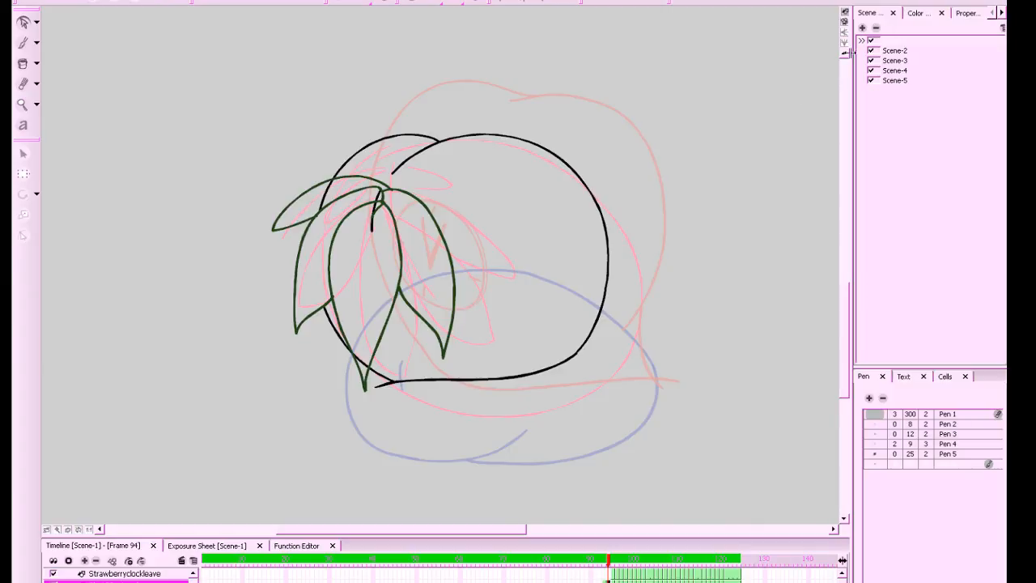
# Open the New 2 colour palette and make its strawberryred swatch fully opaque
pyautogui.click(920, 14)
pyautogui.click(923, 35)
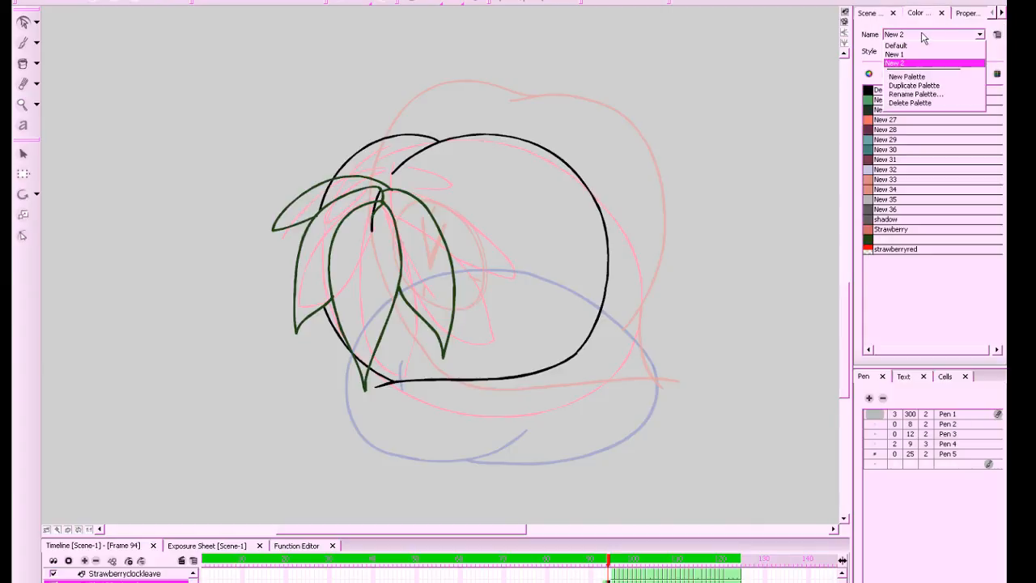
pyautogui.click(915, 47)
pyautogui.click(918, 37)
pyautogui.click(905, 63)
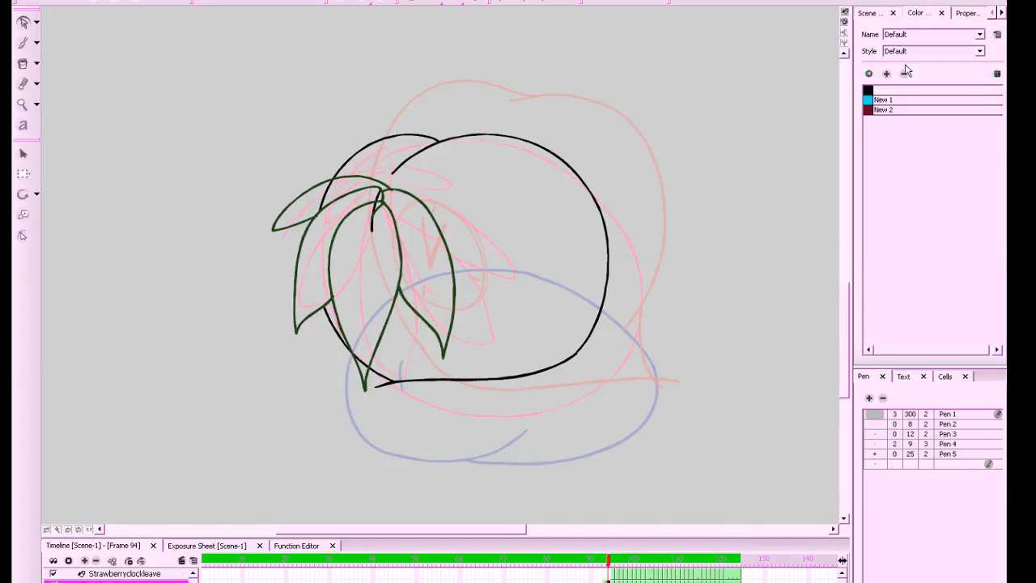
pyautogui.click(909, 53)
pyautogui.click(906, 64)
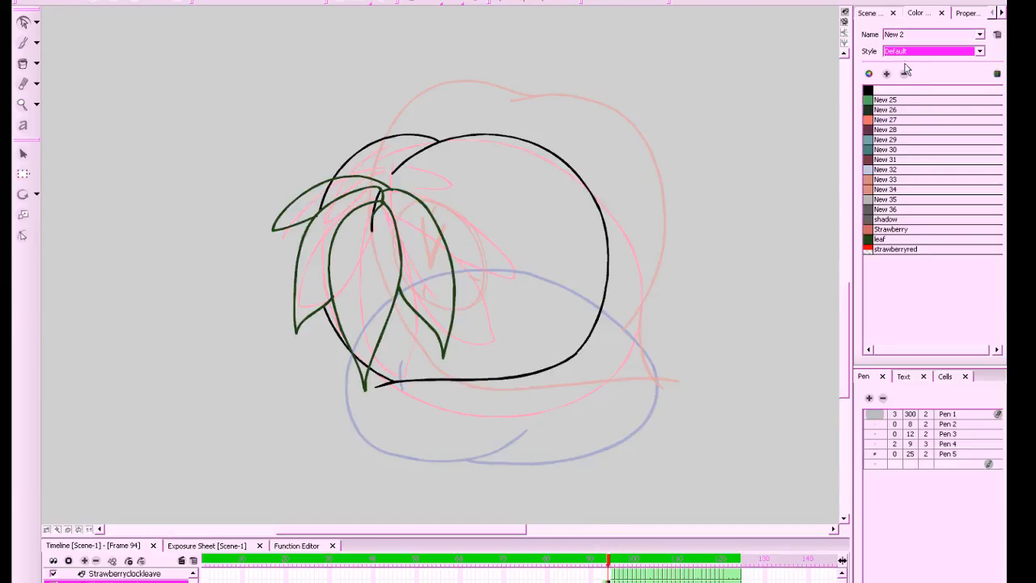
pyautogui.doubleClick(871, 250)
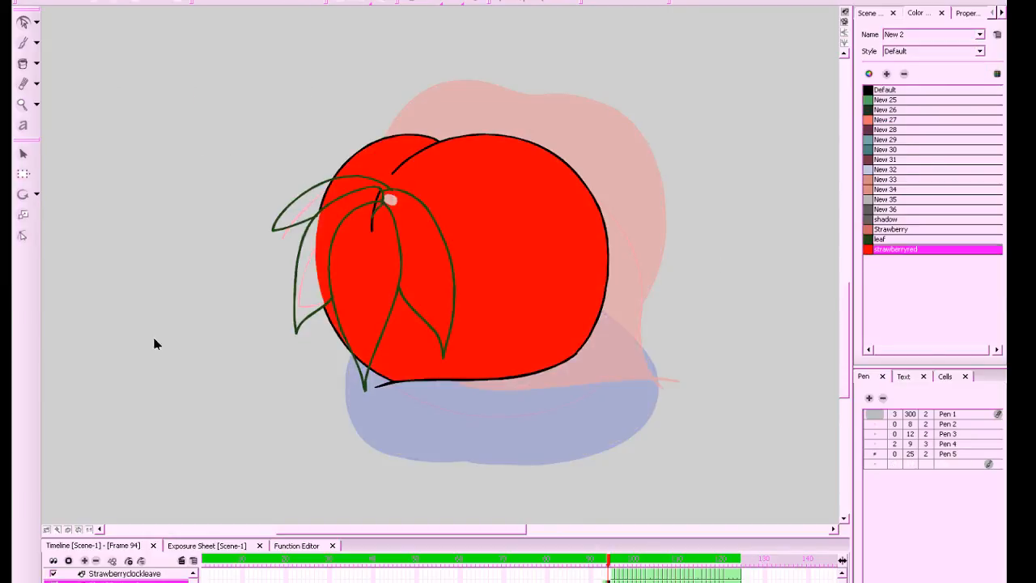
# Fill the small unpainted gaps around the stem and the overhanging leaves on frame 94 with strawberryred
pyautogui.press('space')
pyautogui.moveTo(733, 307); pyautogui.dragTo(720, 332)
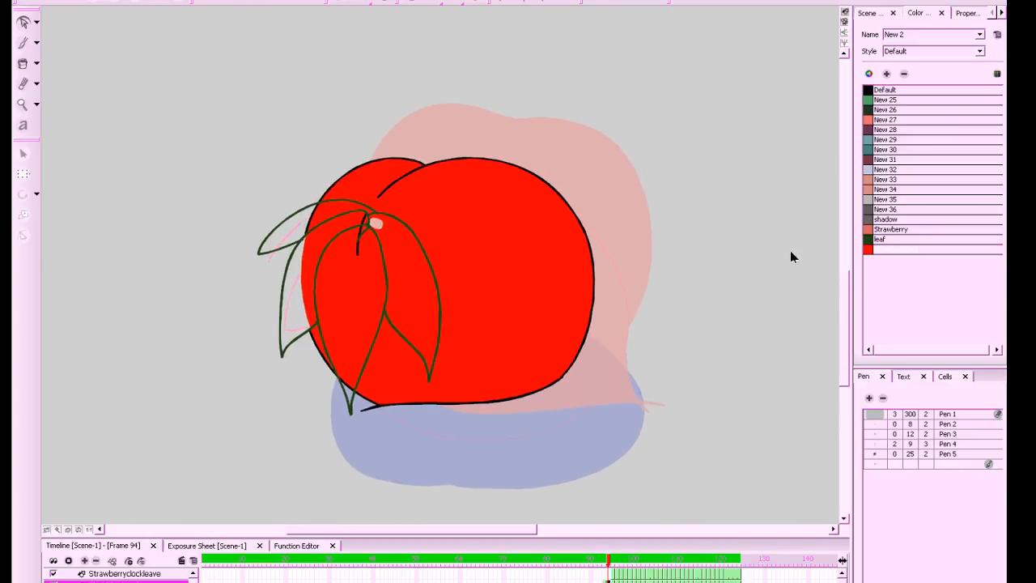
pyautogui.click(868, 251)
pyautogui.click(24, 64)
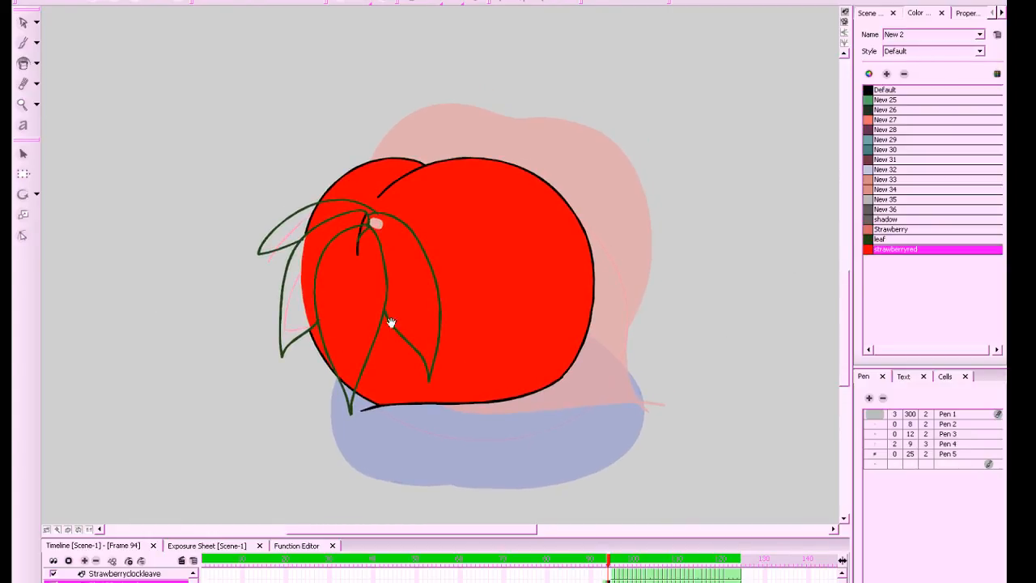
pyautogui.press('space')
pyautogui.moveTo(578, 316); pyautogui.dragTo(643, 328)
pyautogui.press('2')
pyautogui.click(442, 224)
pyautogui.click(418, 250)
pyautogui.click(421, 236)
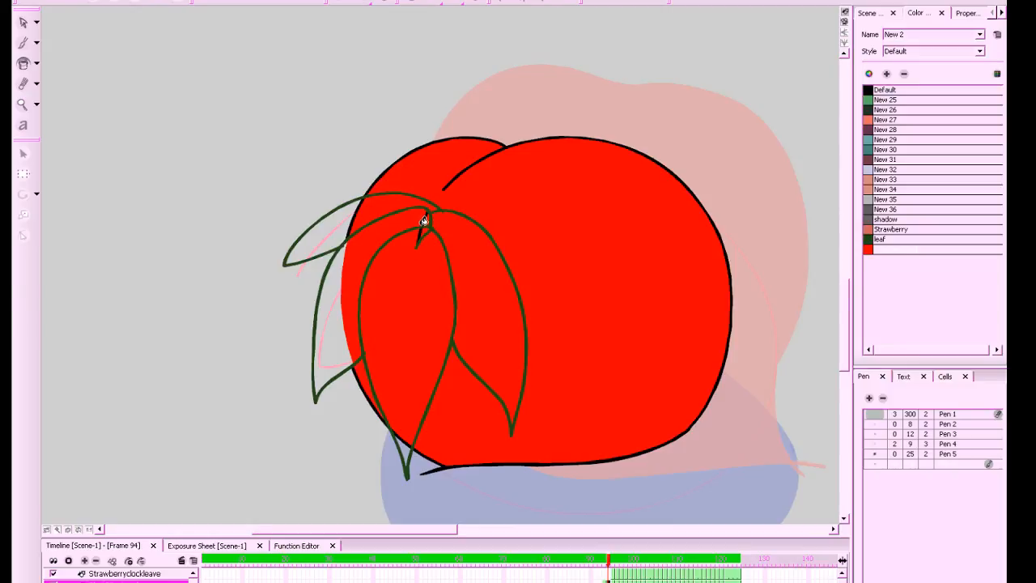
pyautogui.click(426, 220)
pyautogui.click(342, 282)
pyautogui.click(355, 213)
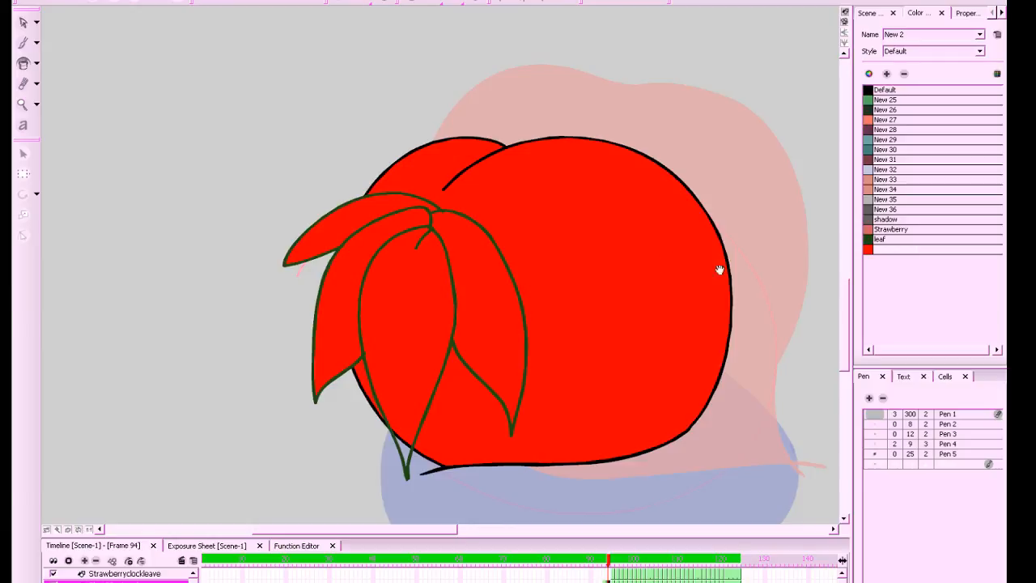
# Paint all the leaves on frame 94 with the green New 25 colour
pyautogui.scroll(-5, 713, 283)
pyautogui.scroll(3, 802, 279)
pyautogui.click(876, 101)
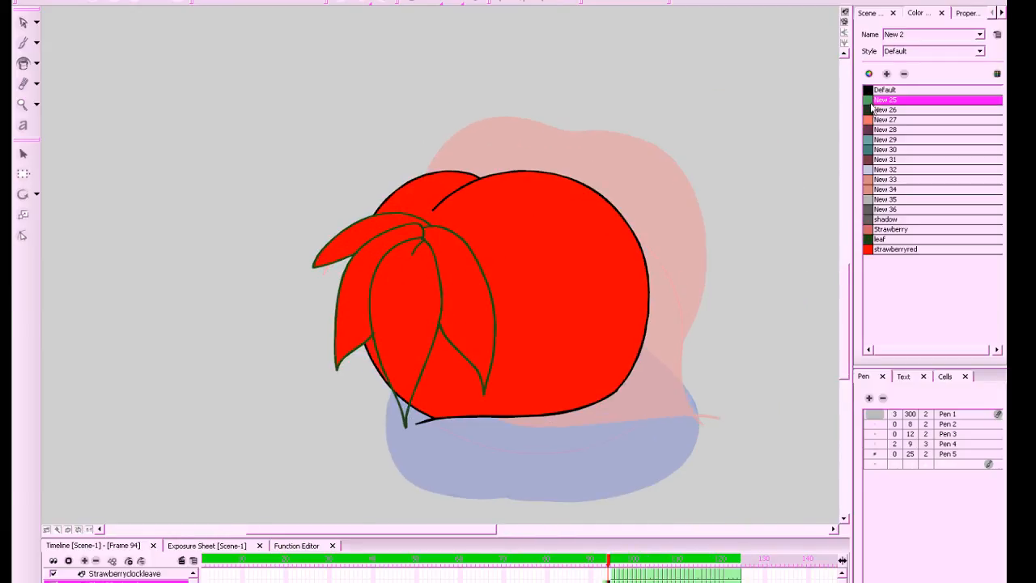
pyautogui.click(465, 316)
pyautogui.click(405, 340)
pyautogui.click(381, 284)
pyautogui.click(429, 232)
pyautogui.click(355, 300)
pyautogui.click(378, 229)
pyautogui.moveTo(794, 281); pyautogui.dragTo(765, 270)
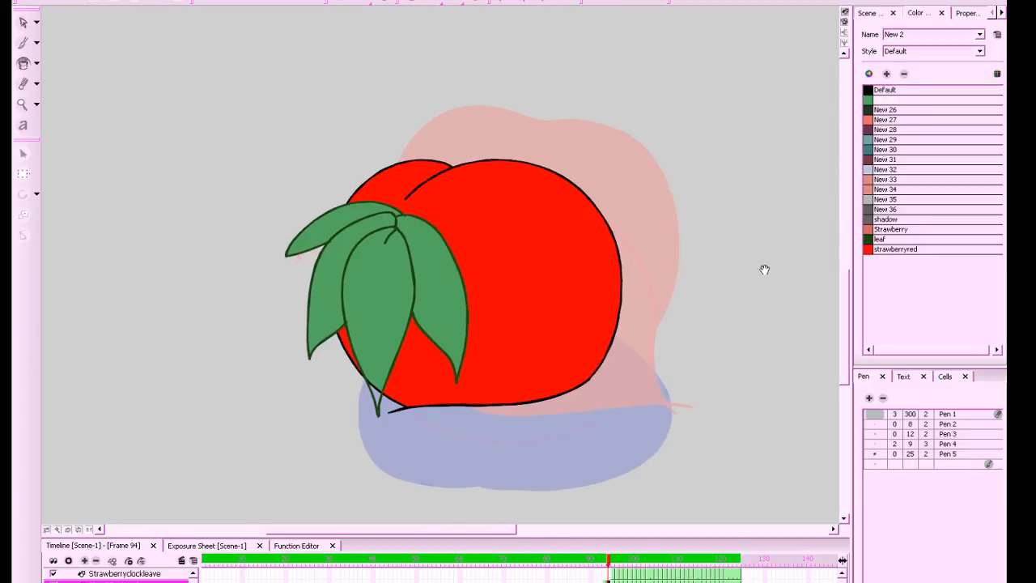
# On frame 95 of the Strawberryclockleave layer, fill the leaves with New 25 and the left leaf tip's underside with New 30
pyautogui.press('.')
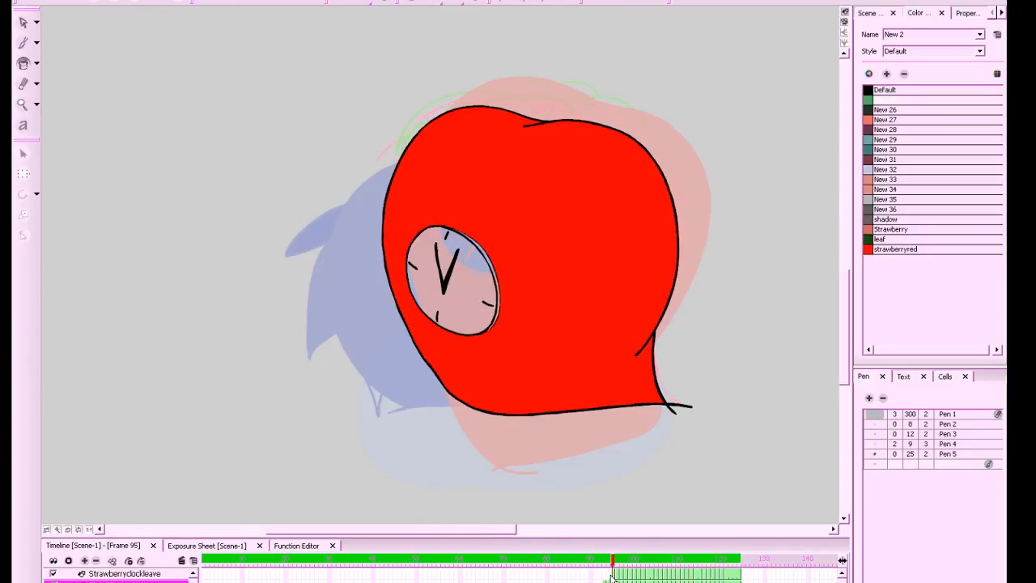
pyautogui.click(612, 575)
pyautogui.moveTo(764, 309); pyautogui.dragTo(755, 392)
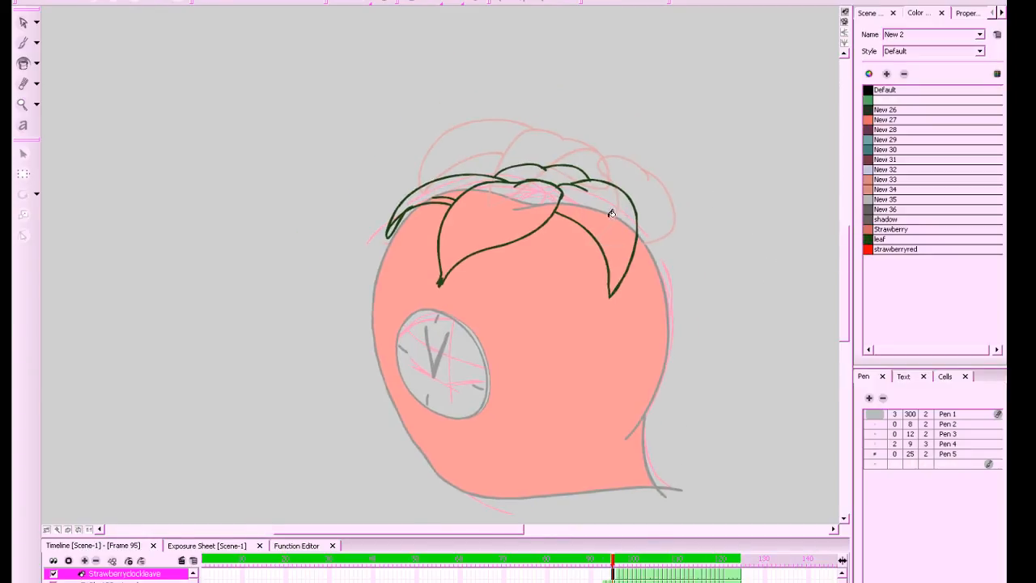
pyautogui.click(611, 215)
pyautogui.click(556, 176)
pyautogui.click(523, 193)
pyautogui.click(463, 189)
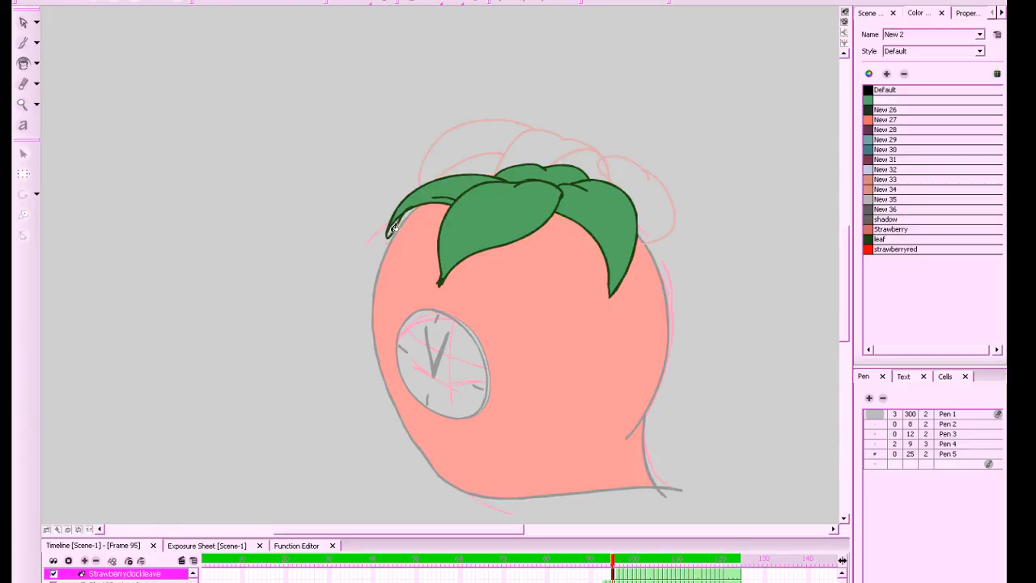
pyautogui.click(873, 150)
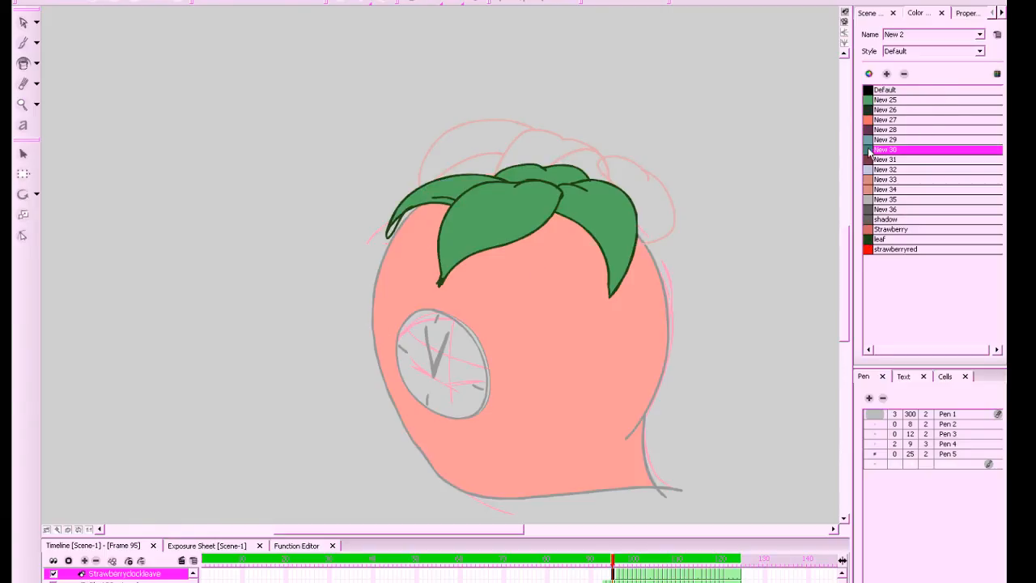
pyautogui.click(393, 227)
# Paint all the leaves on frame 96 of the Strawberryclockleave layer with New 25
pyautogui.press('.')
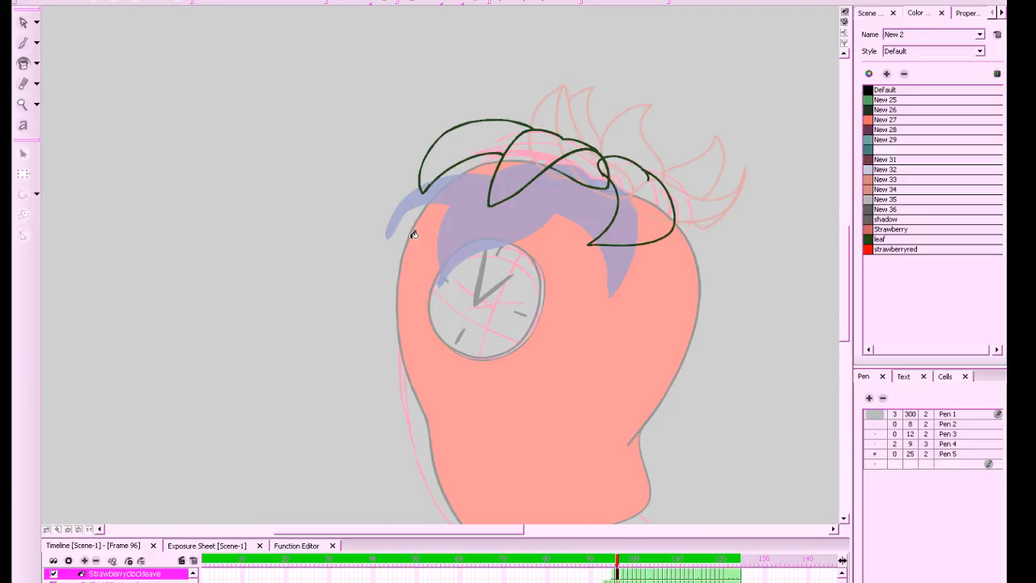
pyautogui.click(874, 102)
pyautogui.click(639, 192)
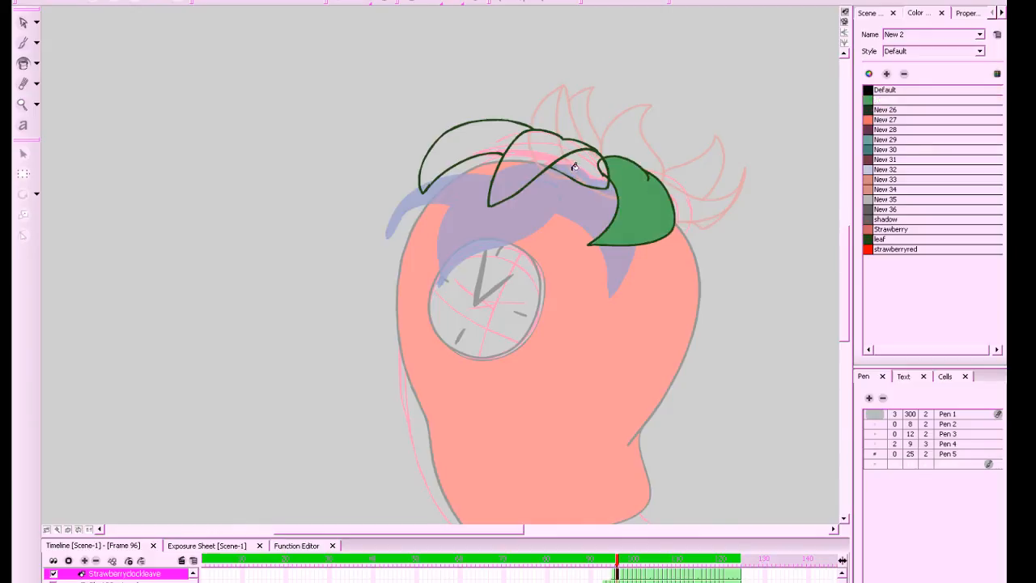
pyautogui.click(575, 167)
pyautogui.click(542, 147)
pyautogui.click(489, 151)
# Add a swatch named leafundder to the New 2 palette and darken its green to RGB 70, 138, 79
pyautogui.scroll(4, 647, 324)
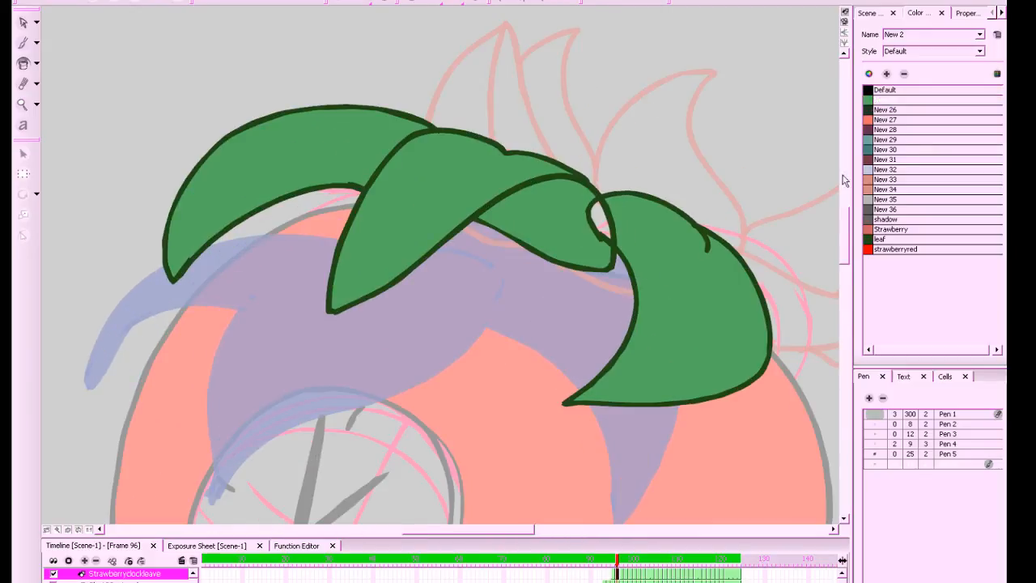
pyautogui.click(875, 111)
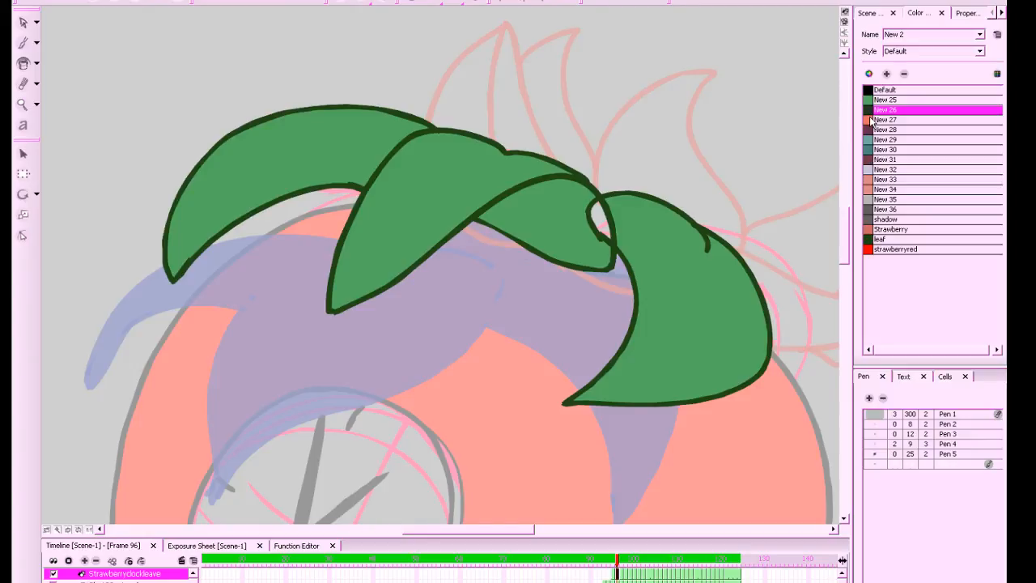
pyautogui.click(886, 74)
pyautogui.doubleClick(890, 260)
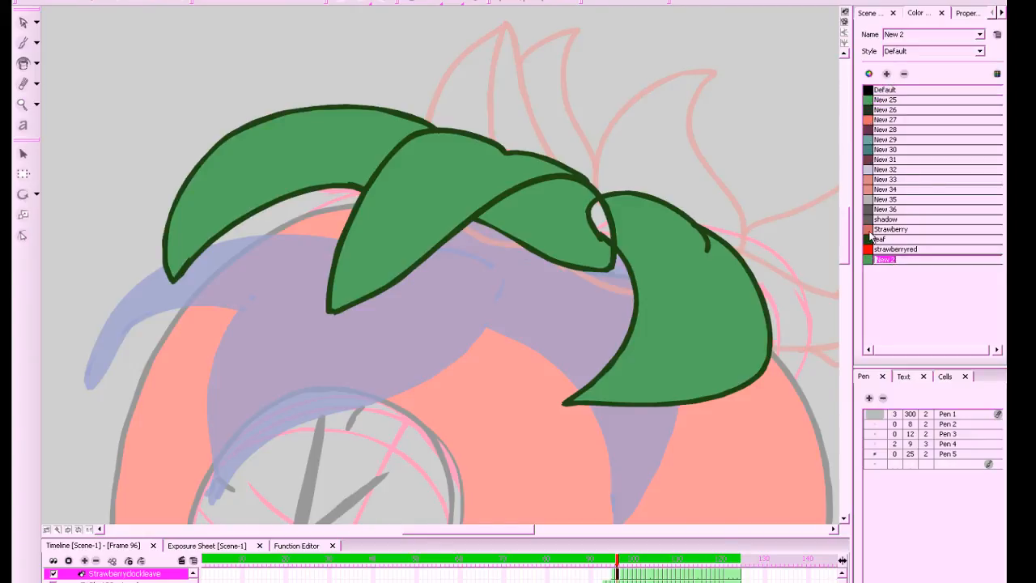
pyautogui.write('leafundder')
pyautogui.press('Return')
pyautogui.doubleClick(867, 260)
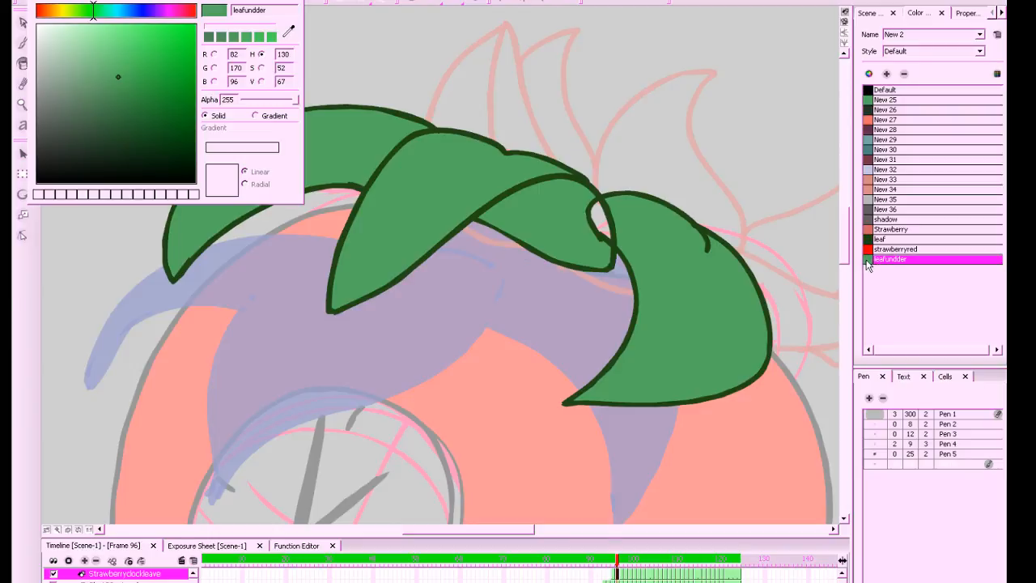
pyautogui.click(114, 95)
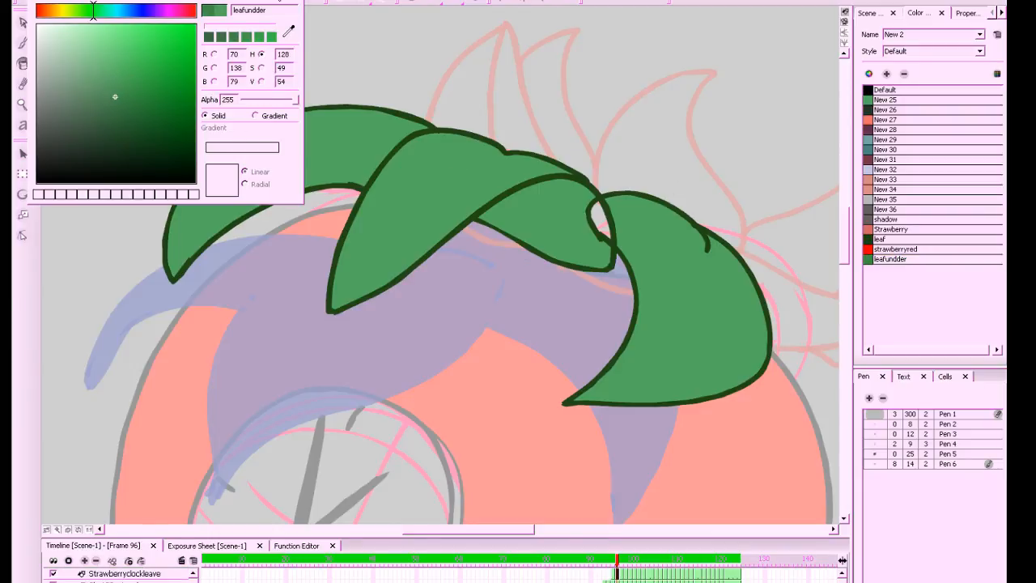
# Fill the underside of the curled middle leaf on frame 96 with leafundder, including the small enclosed loop
pyautogui.click(611, 215)
pyautogui.click(601, 215)
pyautogui.click(593, 220)
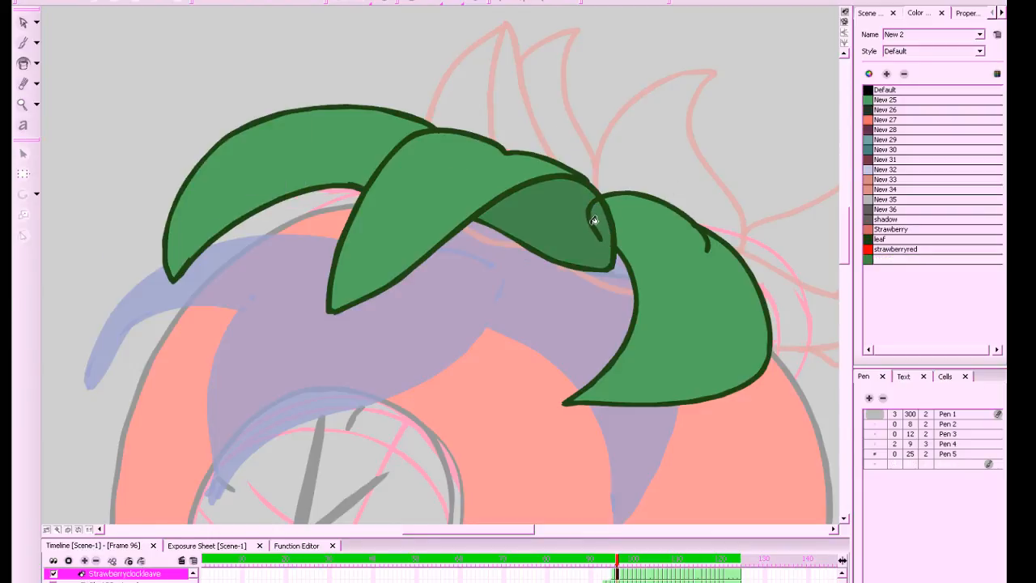
pyautogui.click(592, 219)
pyautogui.moveTo(667, 252)
pyautogui.mouseDown()
pyautogui.moveTo(656, 266)
pyautogui.moveTo(706, 240)
pyautogui.mouseUp()
pyautogui.press('1')
pyautogui.press('1')
# On frame 97, fill the leaves' upper faces with New 25 and the right leaf's underside with leafundder
pyautogui.press('.')
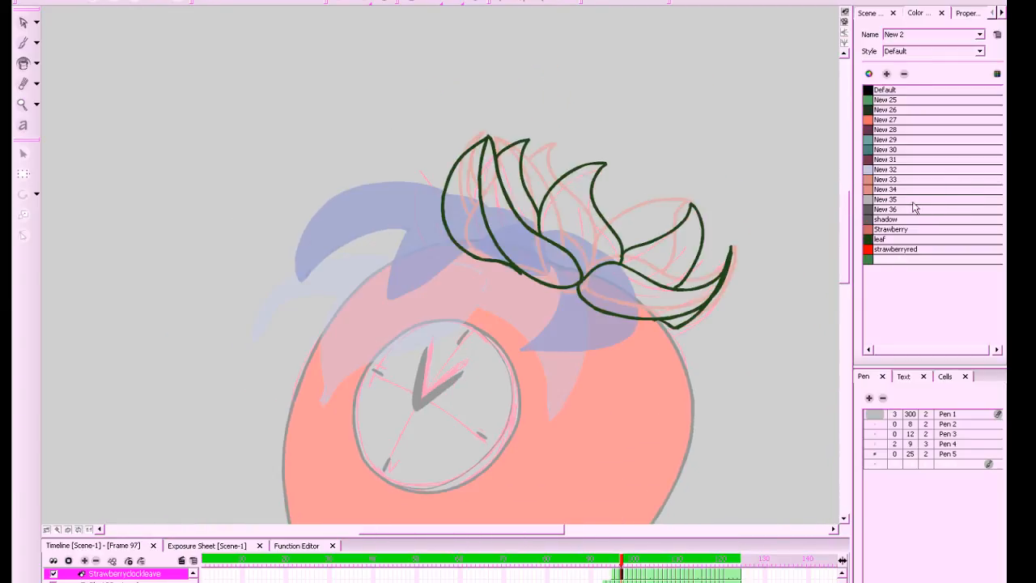
pyautogui.click(884, 99)
pyautogui.press(',')
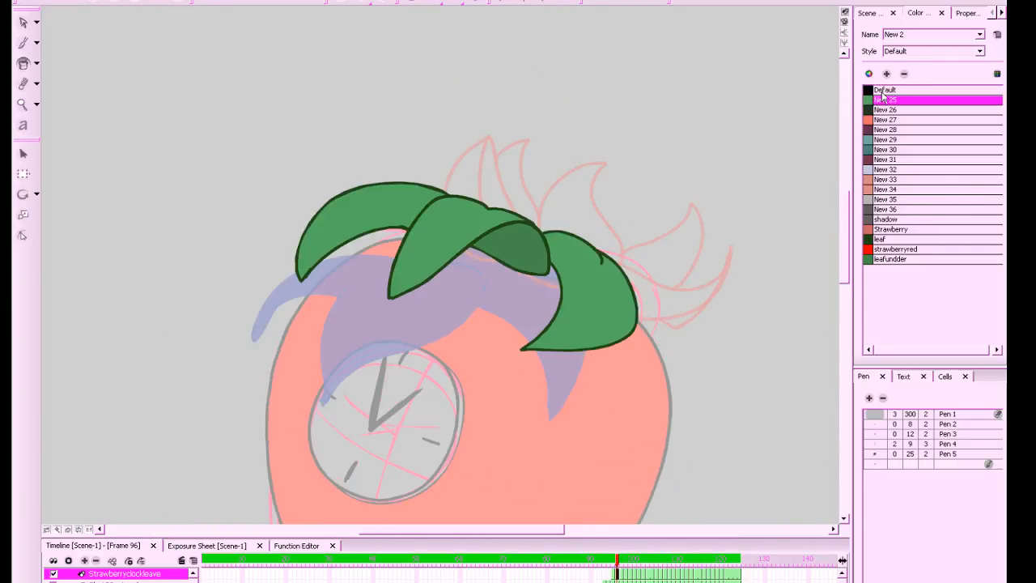
pyautogui.press('.')
pyautogui.click(514, 237)
pyautogui.click(583, 224)
pyautogui.click(676, 255)
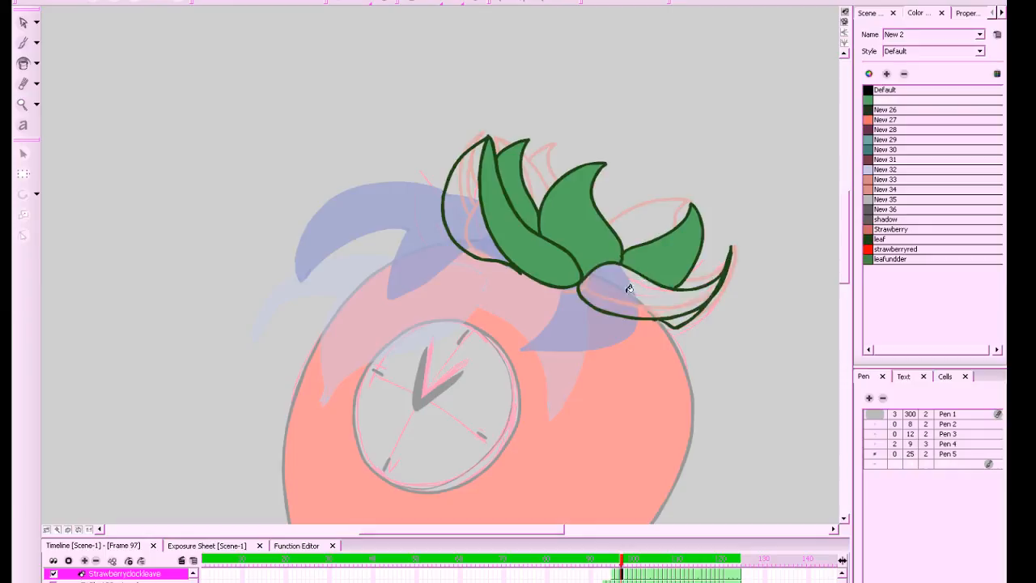
pyautogui.click(717, 274)
pyautogui.click(875, 260)
pyautogui.click(679, 317)
# On frame 98, fill the left and right leaf undersides with leafundder and the remaining leaf areas with New 25
pyautogui.press('.')
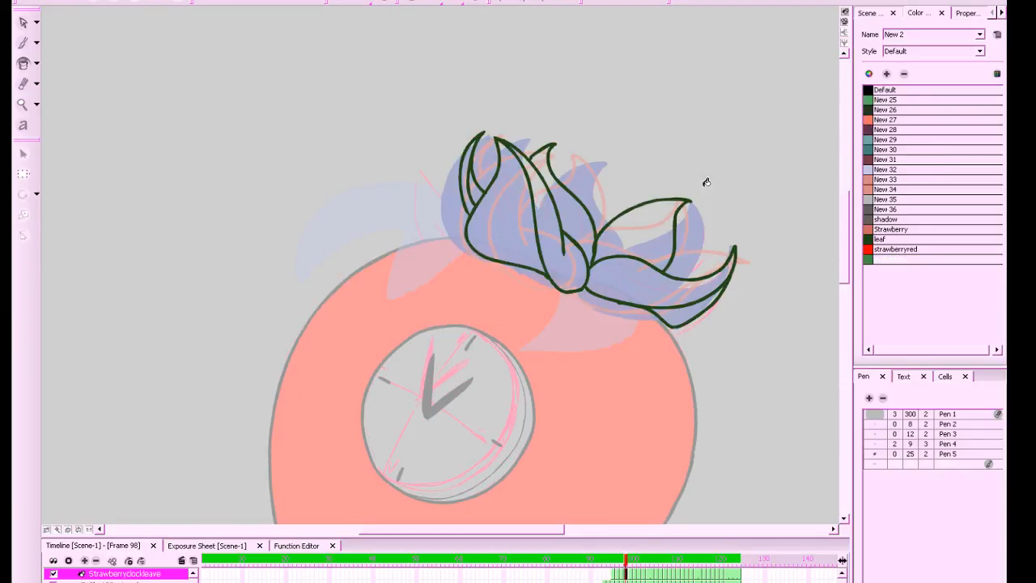
pyautogui.click(504, 226)
pyautogui.click(662, 299)
pyautogui.click(466, 186)
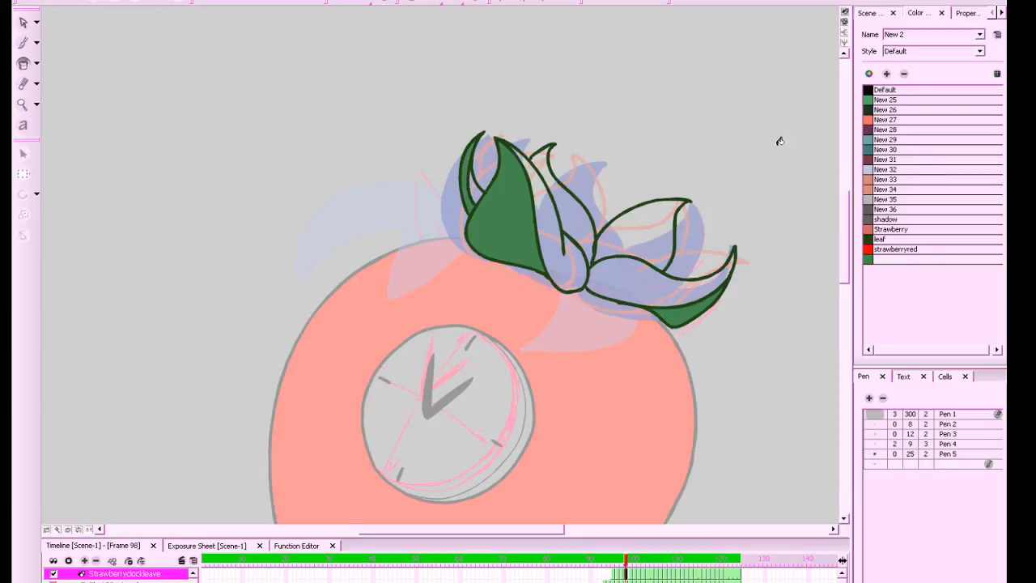
pyautogui.click(870, 100)
pyautogui.click(550, 207)
pyautogui.click(636, 232)
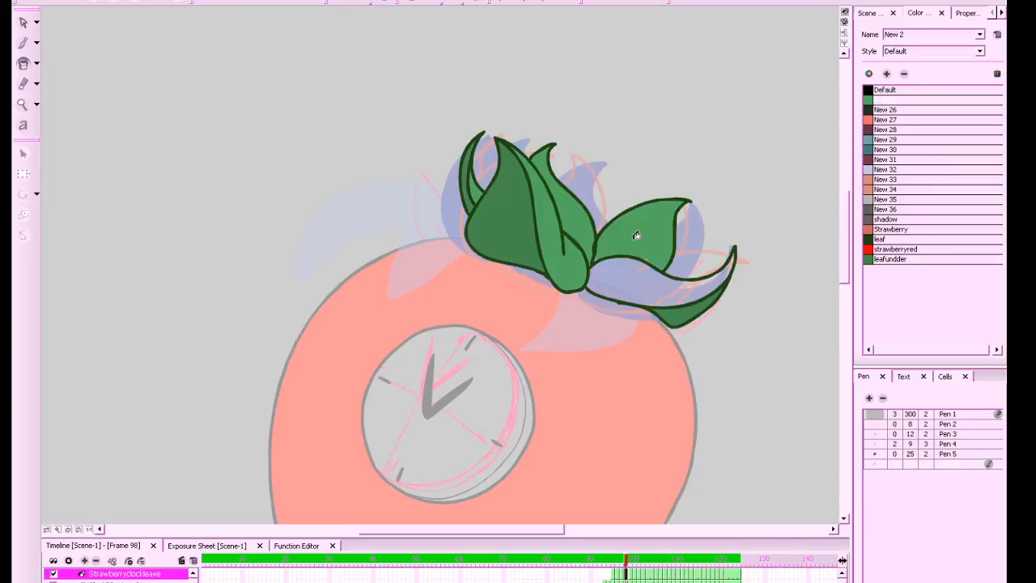
pyautogui.click(648, 279)
# Paint the upper faces of the leaves on frame 99 with New 25
pyautogui.press('.')
pyautogui.press(',')
pyautogui.press('.')
pyautogui.click(632, 275)
pyautogui.click(648, 239)
pyautogui.click(567, 201)
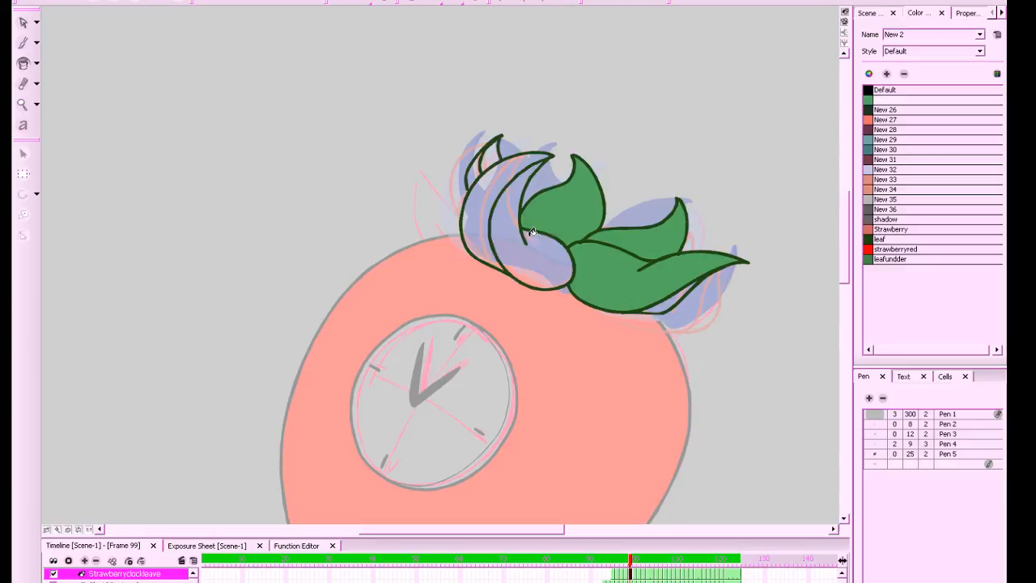
pyautogui.click(509, 241)
pyautogui.click(493, 155)
# Fill the leaf undersides at the left and right of the crown on frame 99 with leafundder
pyautogui.click(873, 259)
pyautogui.click(654, 301)
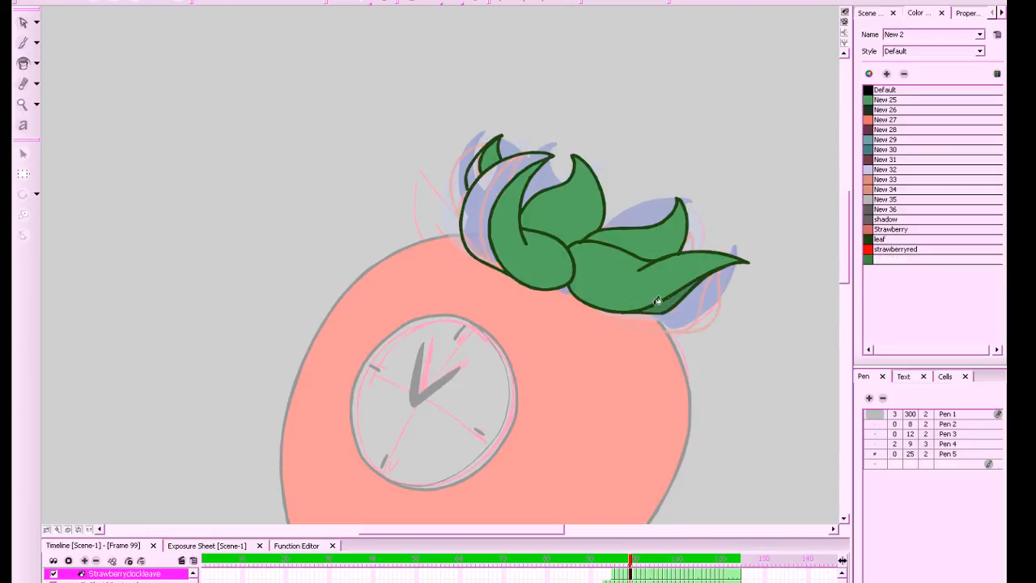
pyautogui.click(481, 237)
pyautogui.click(474, 166)
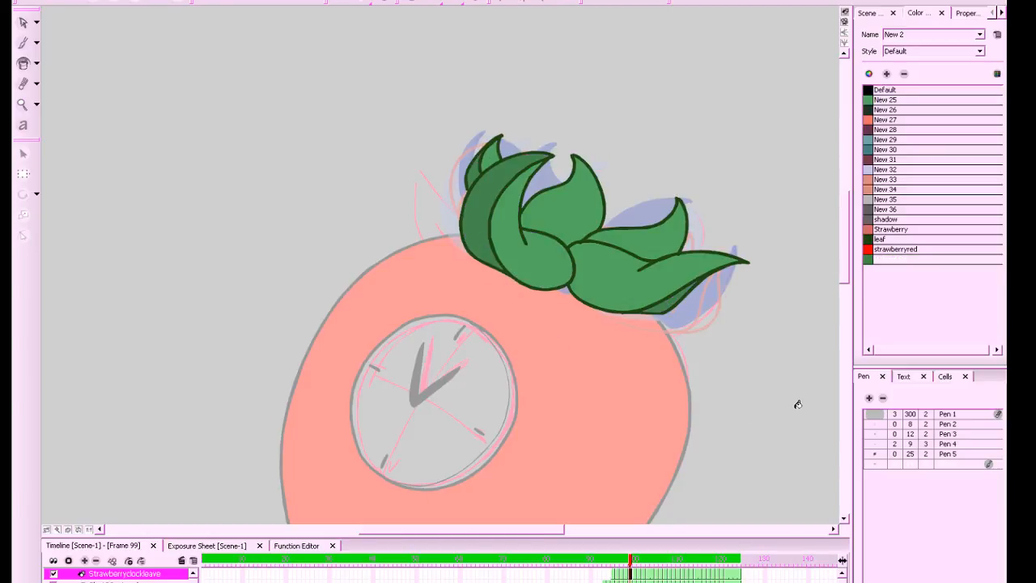
# On frame 100, fill the outer leaf undersides with leafundder and the other leaf areas with New 25
pyautogui.press('.')
pyautogui.click(709, 303)
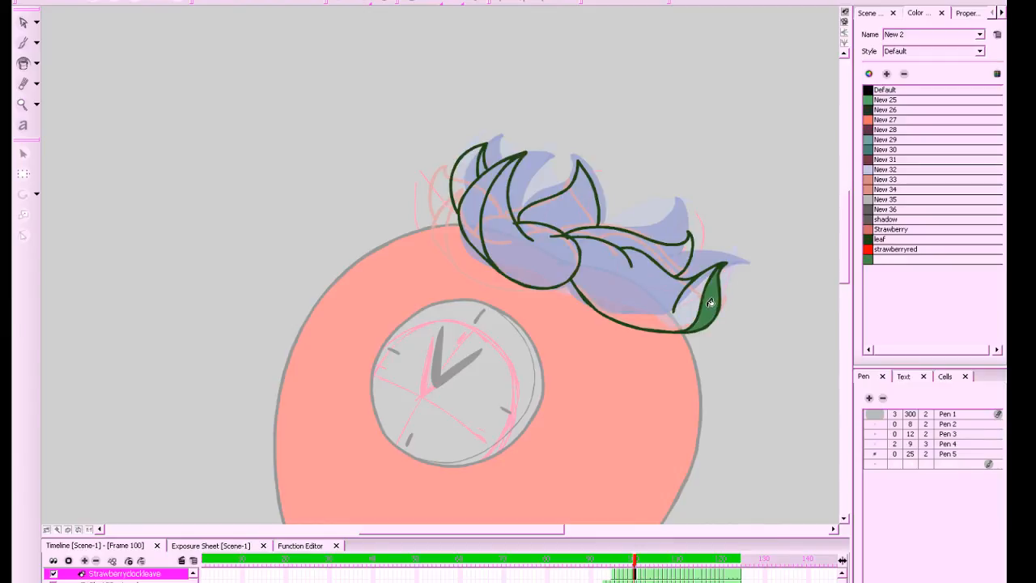
pyautogui.click(476, 223)
pyautogui.click(455, 194)
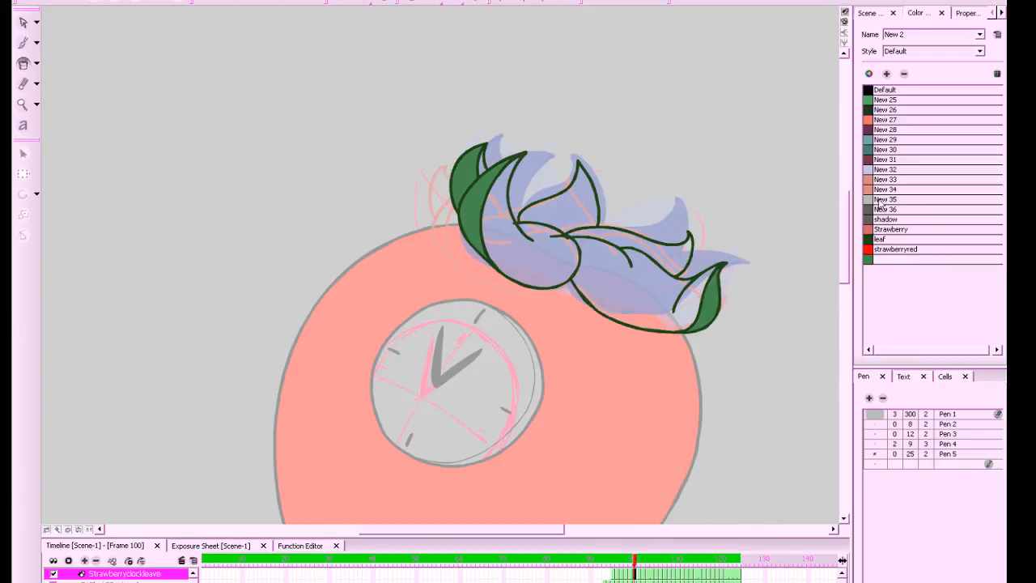
pyautogui.click(870, 100)
pyautogui.click(663, 260)
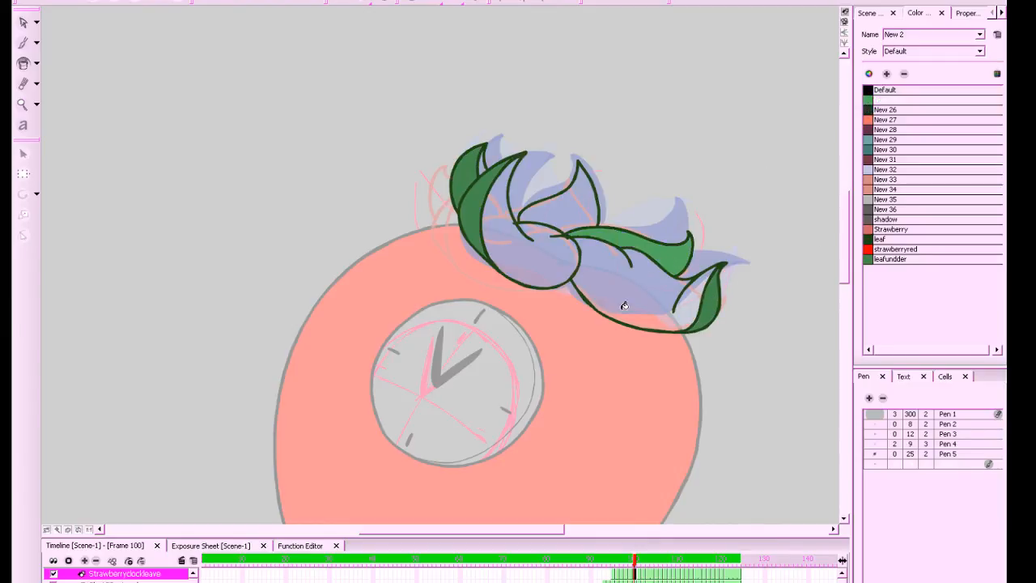
pyautogui.click(603, 287)
pyautogui.click(541, 262)
pyautogui.click(489, 211)
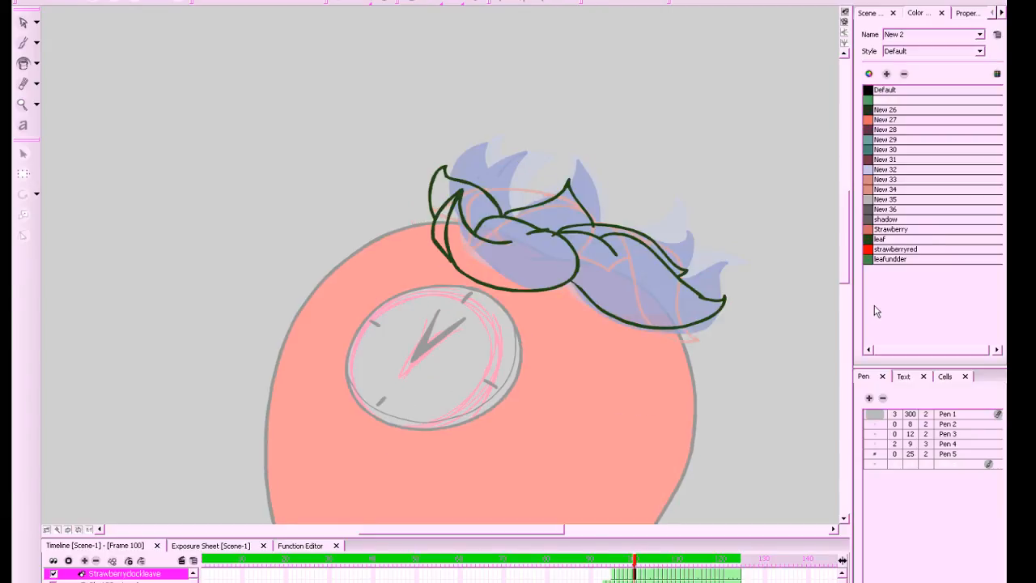
# On frame 101, fill the narrow left leaf underside with leafundder and all the other leaves with New 25
pyautogui.click(868, 259)
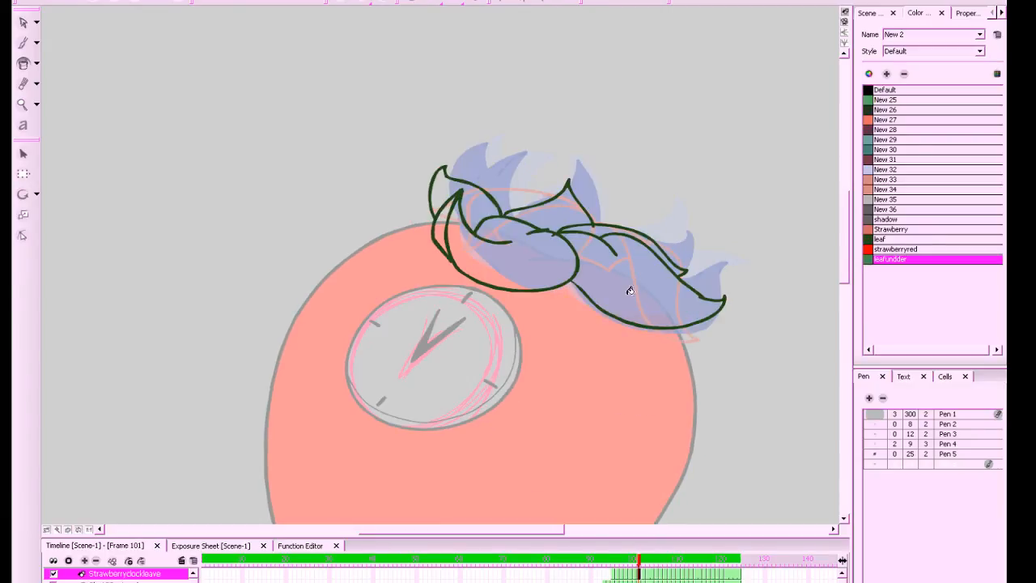
pyautogui.click(435, 221)
pyautogui.click(870, 100)
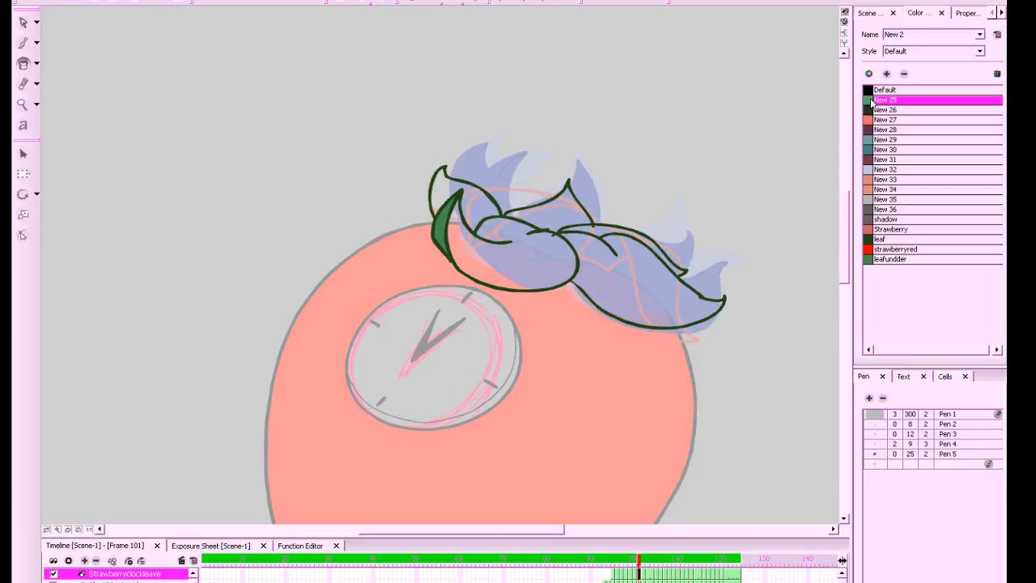
pyautogui.click(622, 261)
pyautogui.click(558, 261)
pyautogui.click(565, 214)
pyautogui.click(593, 227)
pyautogui.click(478, 204)
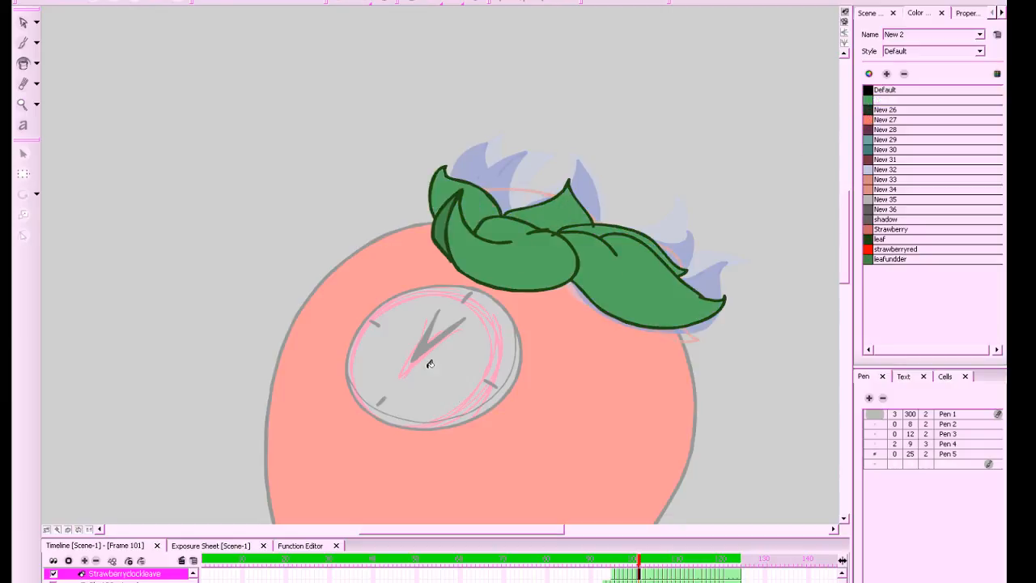
# Fill the two drooping leaves on frame 102 with New 25
pyautogui.press('.')
pyautogui.click(668, 273)
pyautogui.click(518, 214)
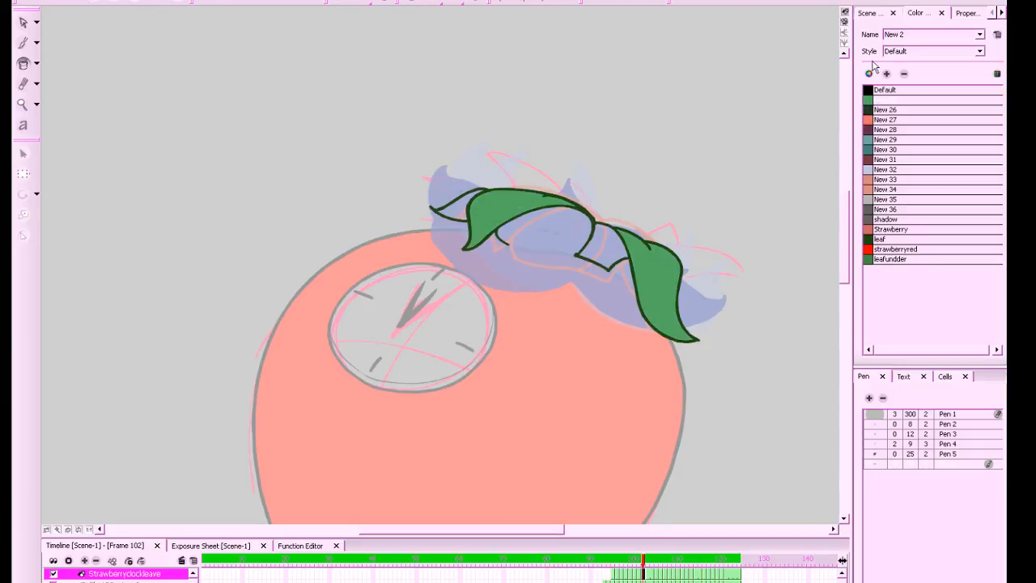
# Brush a line in the leaf colour along the open lower edge of the middle leaf underside on frame 102 to close its outline
pyautogui.click(844, 17)
pyautogui.scroll(6, 675, 266)
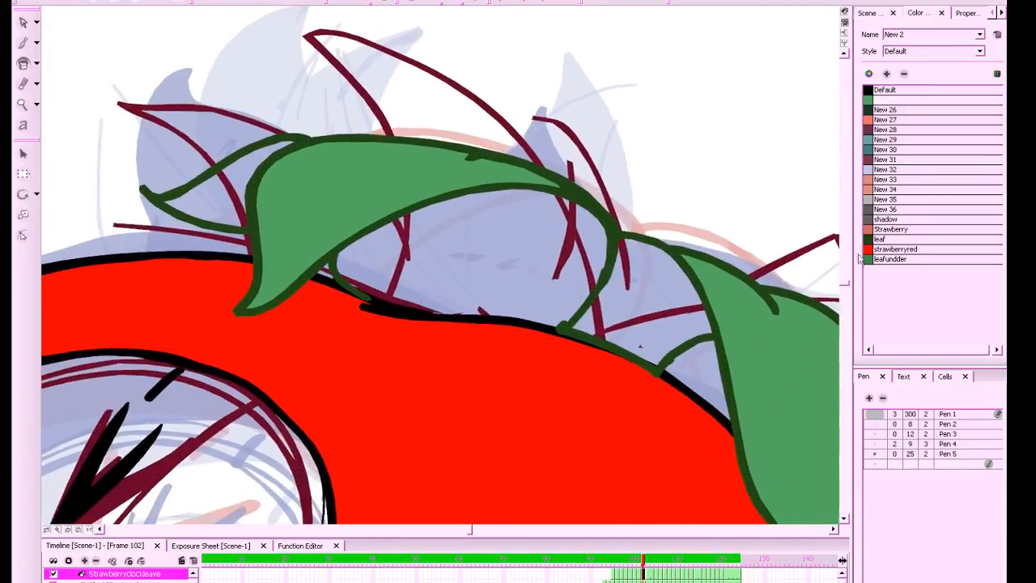
pyautogui.press('1')
pyautogui.click(870, 111)
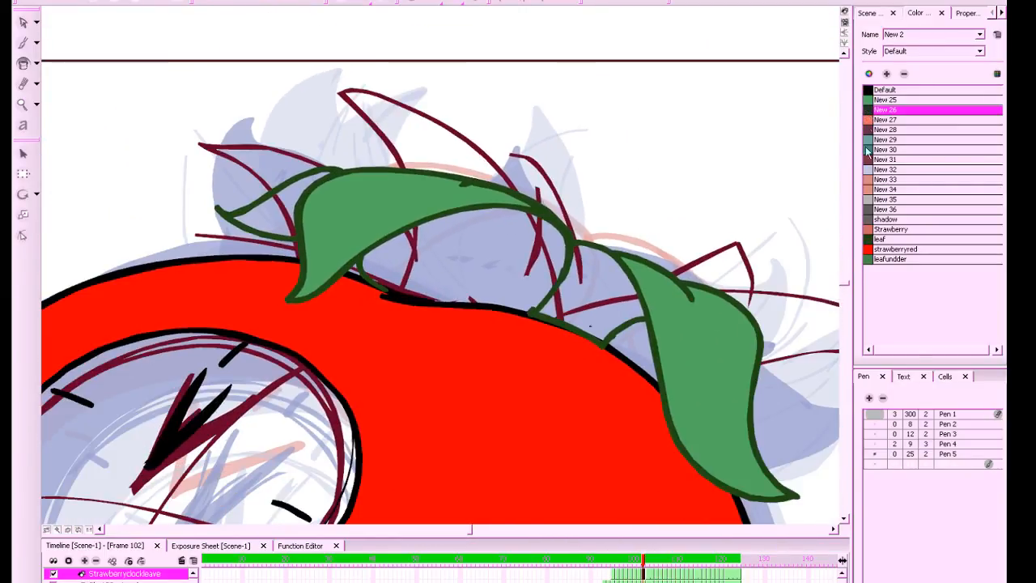
pyautogui.click(871, 241)
pyautogui.moveTo(658, 305); pyautogui.dragTo(716, 326)
pyautogui.hotkey('alt', 'b')
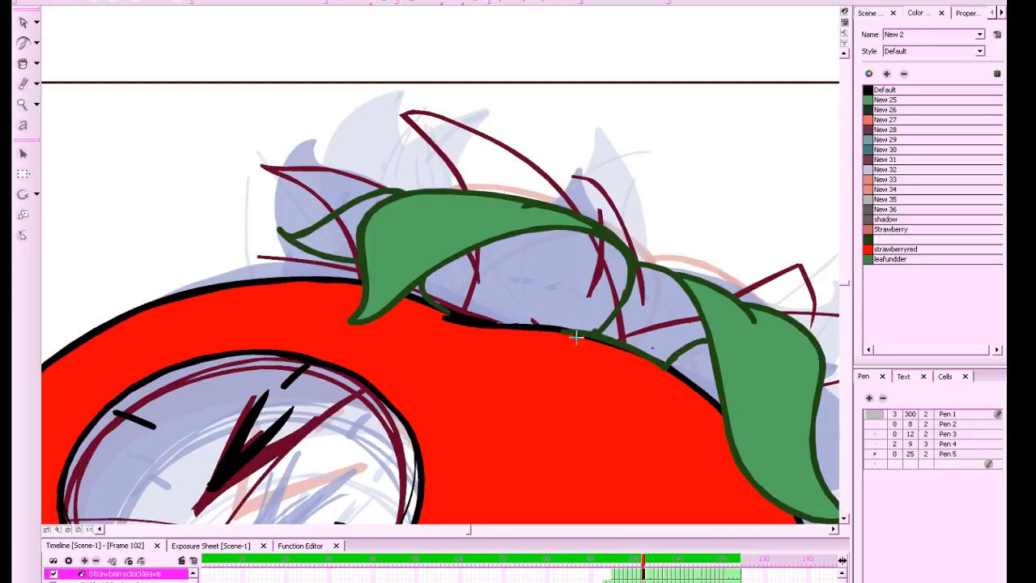
pyautogui.moveTo(589, 332)
pyautogui.mouseDown()
pyautogui.moveTo(497, 326)
pyautogui.moveTo(439, 308)
pyautogui.mouseUp()
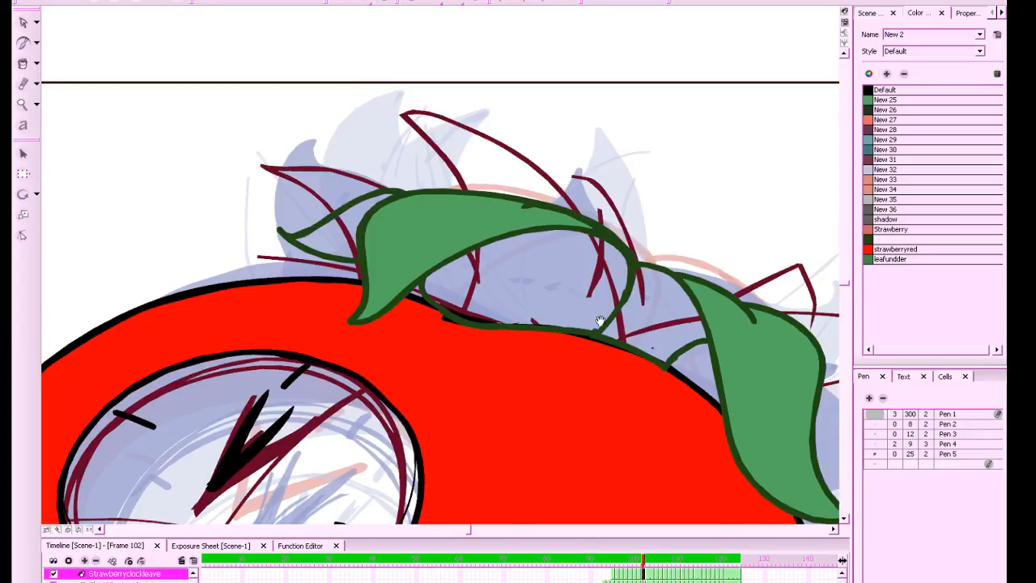
pyautogui.press('1')
pyautogui.press('1')
pyautogui.press('1')
pyautogui.click(845, 13)
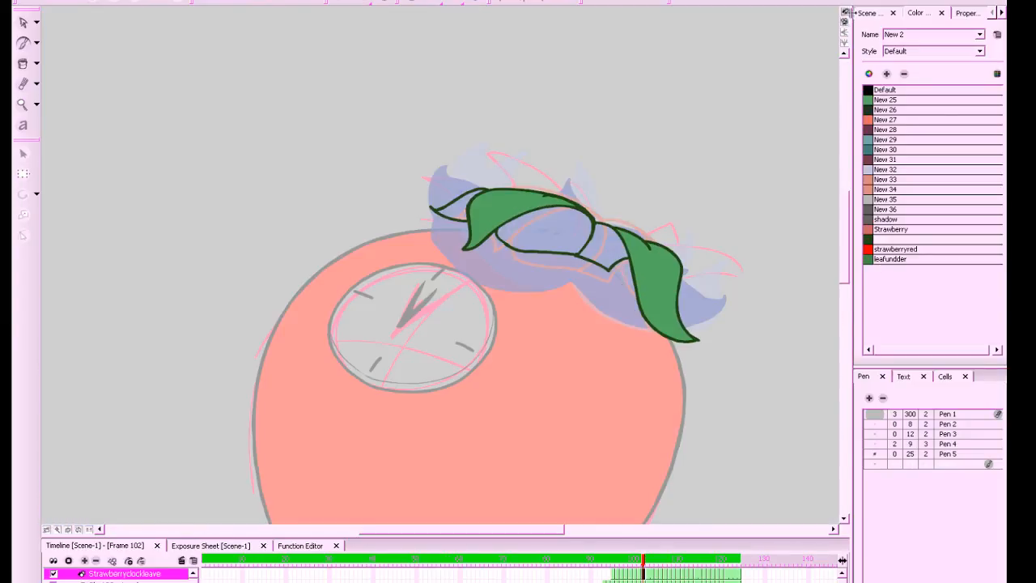
# Fill the left, middle and right leaf undersides on frame 102 with leafundder
pyautogui.scroll(4, 791, 274)
pyautogui.press('1')
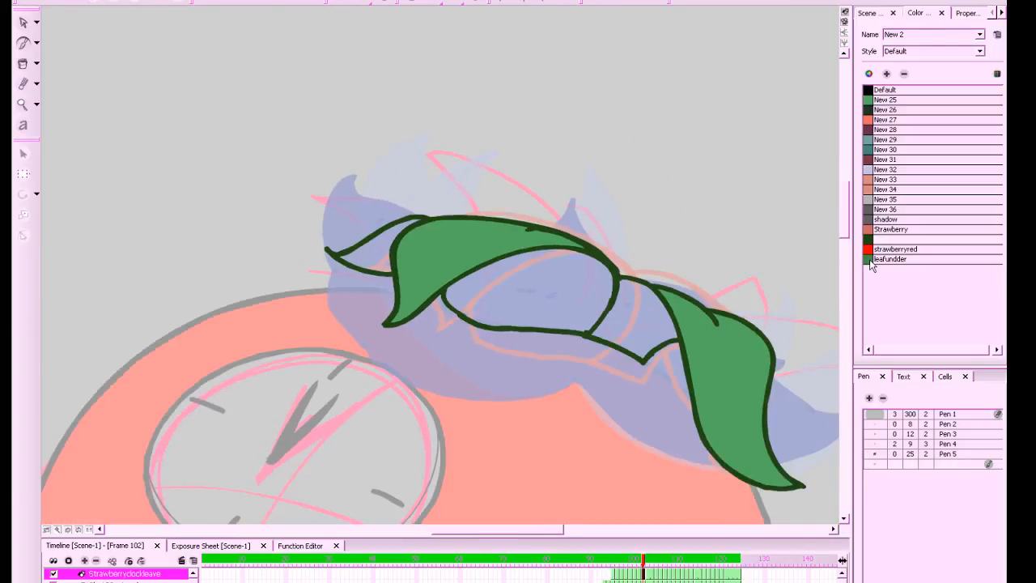
pyautogui.press(',')
pyautogui.press('.')
pyautogui.click(870, 261)
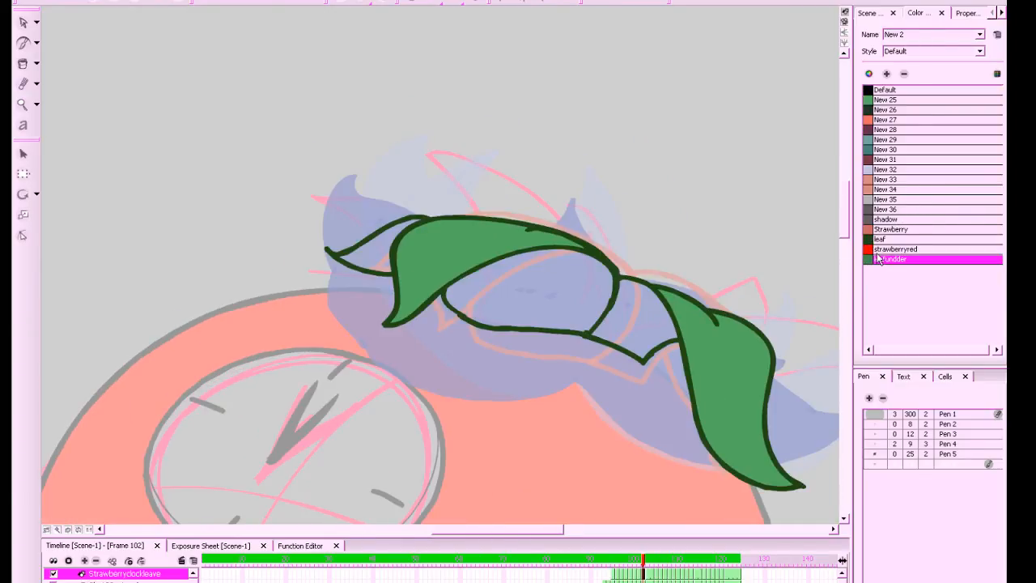
pyautogui.click(23, 63)
pyautogui.click(379, 242)
pyautogui.click(522, 291)
pyautogui.click(635, 317)
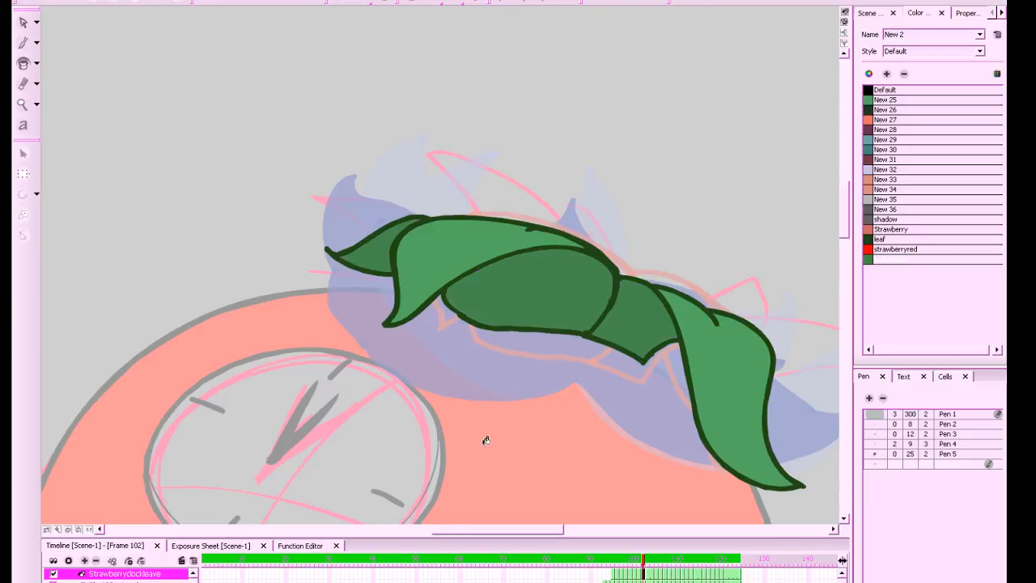
# Fill the leaf undersides on frame 103 with leafundder, including the small pointed tip beneath the right leaf
pyautogui.press('.')
pyautogui.click(700, 335)
pyautogui.click(579, 316)
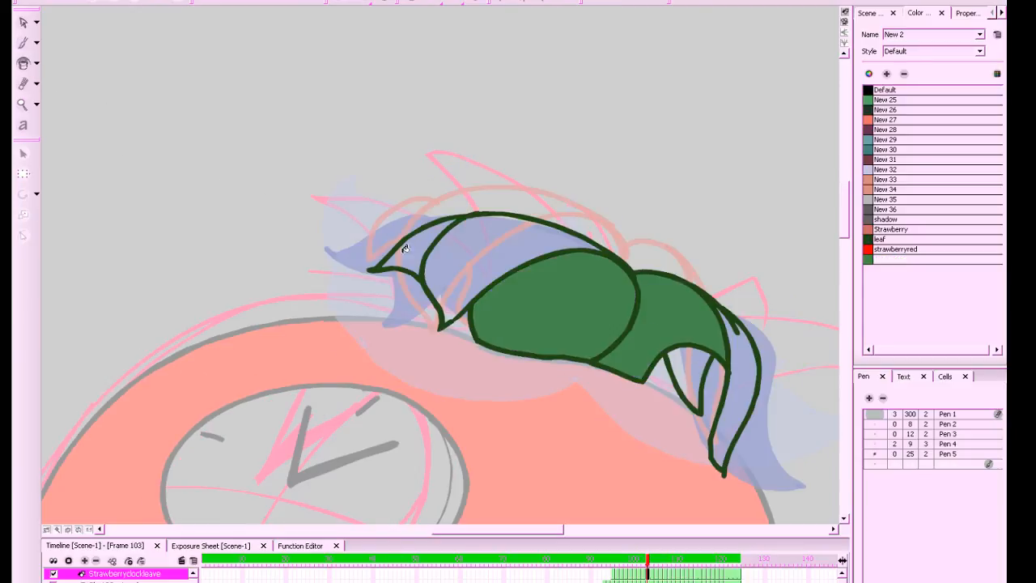
pyautogui.click(405, 247)
pyautogui.click(695, 365)
pyautogui.press(',')
pyautogui.press('.')
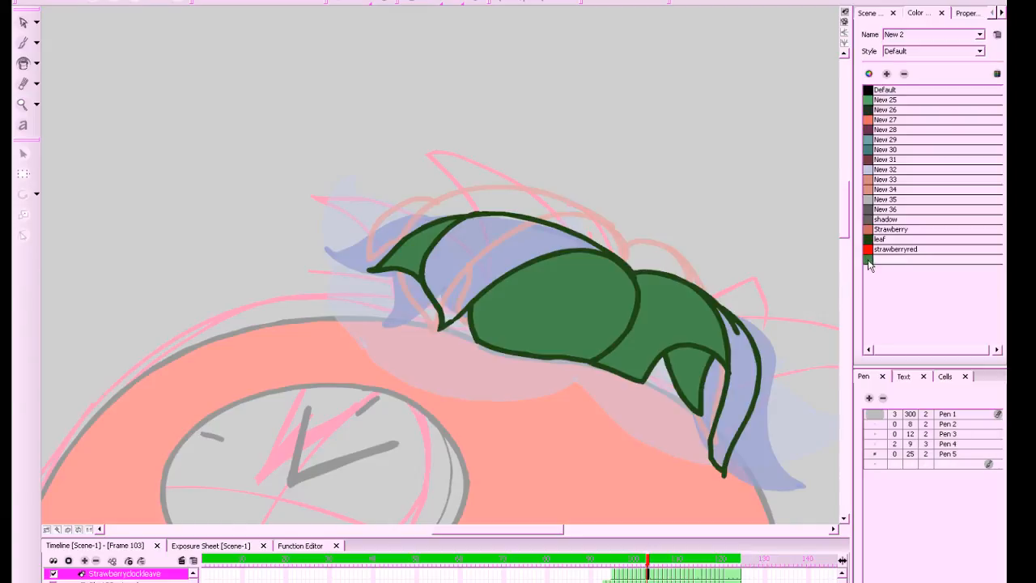
# Fill the drooping right leaf and the rear middle leaf on frame 103 with New 25
pyautogui.click(876, 101)
pyautogui.click(741, 374)
pyautogui.click(495, 257)
# Fill the right leaf, the large middle leaf and the small rear-left leaf on frame 105 with New 25
pyautogui.press('.')
pyautogui.press('.')
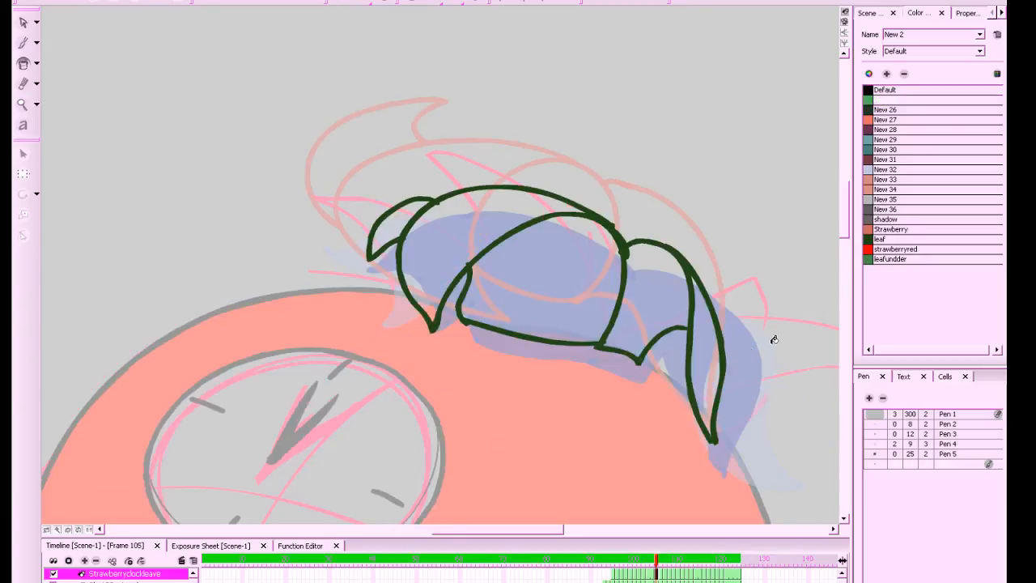
pyautogui.press(',')
pyautogui.press('.')
pyautogui.click(709, 355)
pyautogui.click(518, 206)
pyautogui.click(391, 217)
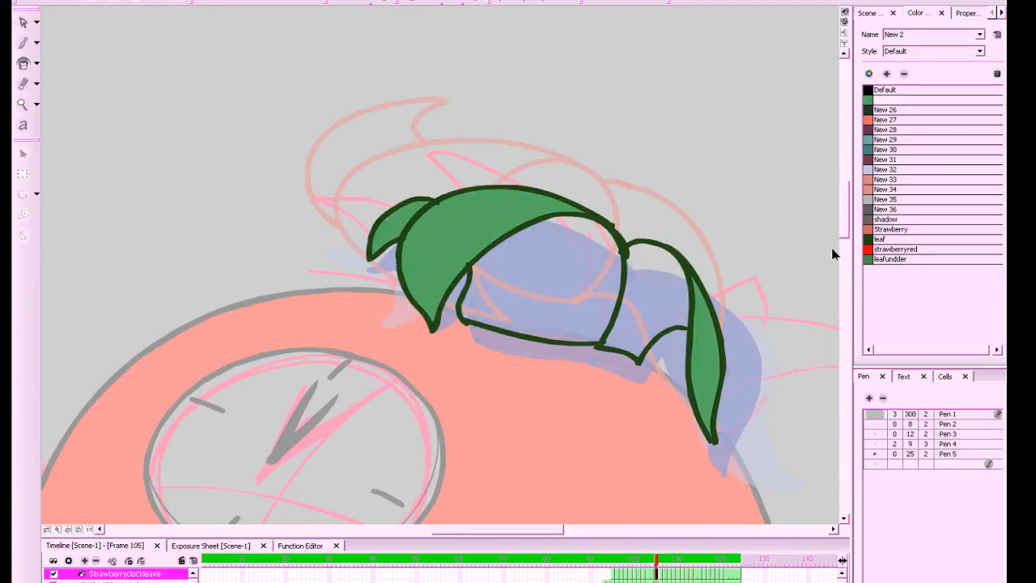
# Fill the middle and right leaf undersides on frame 105 with leafundder
pyautogui.click(890, 259)
pyautogui.click(652, 303)
pyautogui.click(601, 294)
pyautogui.click(397, 230)
# Fill the round middle, rear-left and right leaf undersides on frame 106 with leafundder, and the long front-left leaf with New 25
pyautogui.press('.')
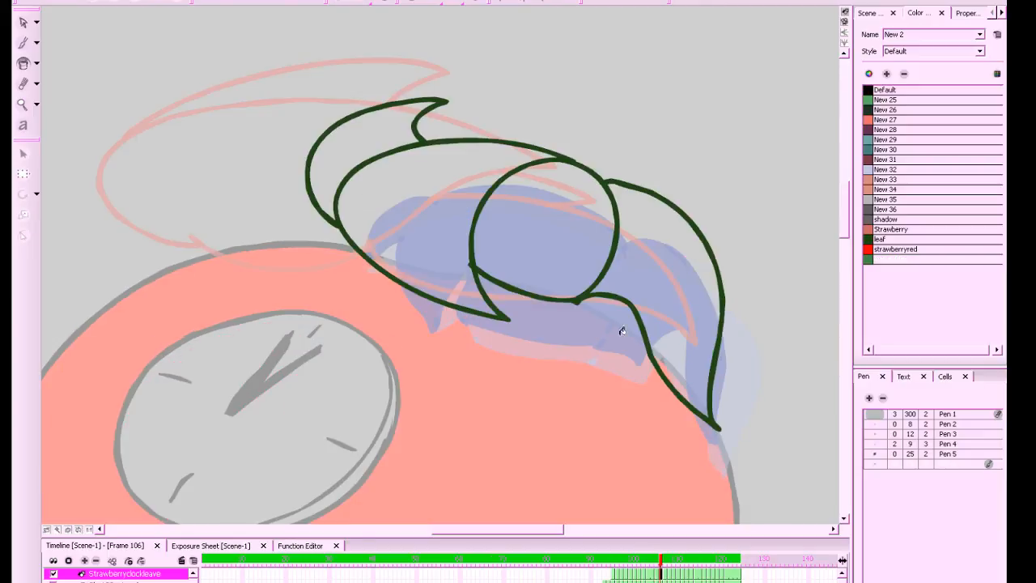
pyautogui.click(594, 234)
pyautogui.click(378, 153)
pyautogui.press('-')
pyautogui.press('-')
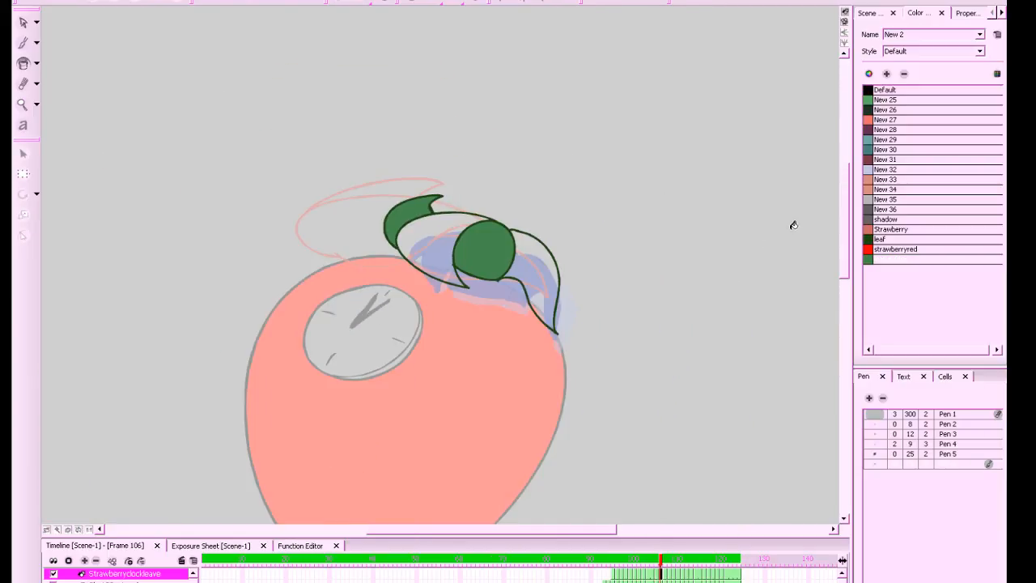
pyautogui.press(',')
pyautogui.press('.')
pyautogui.press(',')
pyautogui.press('.')
pyautogui.click(550, 267)
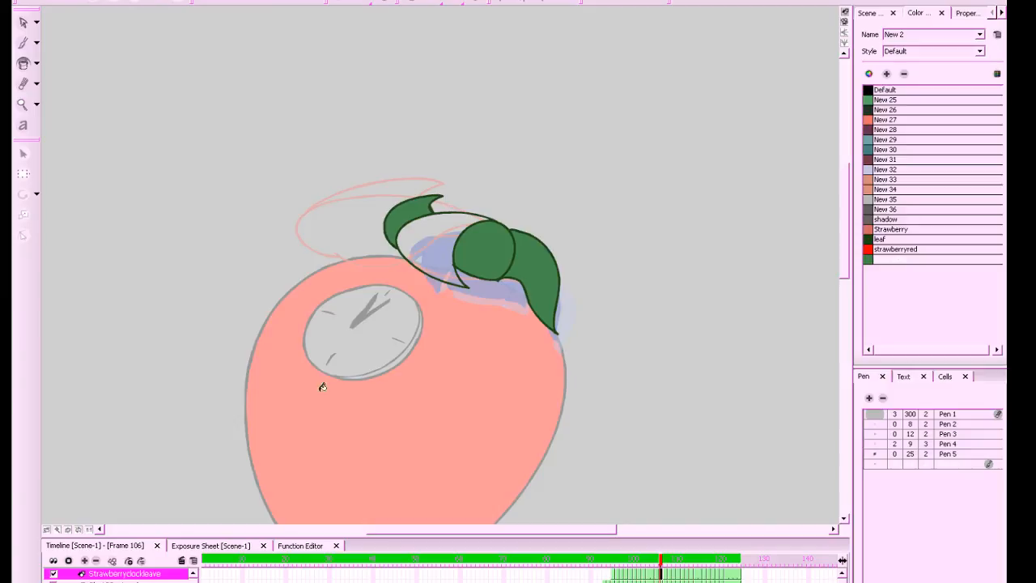
pyautogui.press(',')
pyautogui.press('.')
pyautogui.click(871, 101)
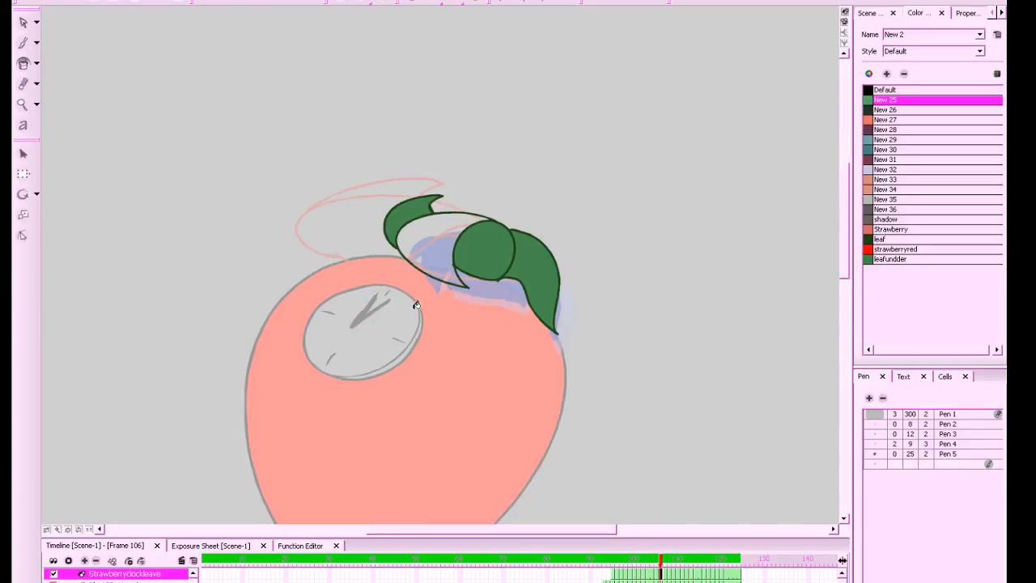
pyautogui.click(428, 279)
# Fill the large left leaf and the rear leaf on frame 107 with New 25, and the leaf underside beside them with leafundder
pyautogui.press('.')
pyautogui.click(369, 235)
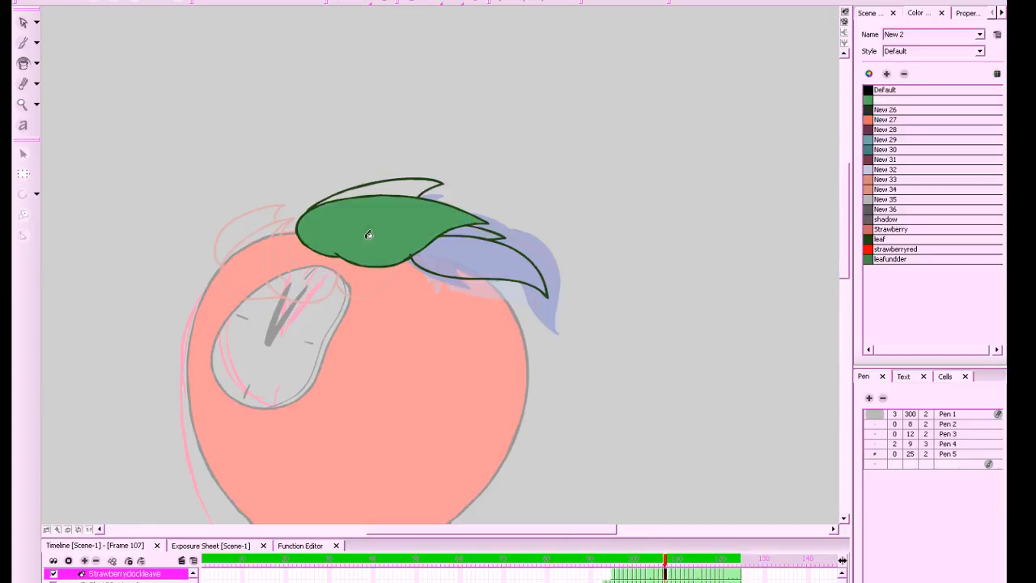
pyautogui.click(410, 182)
pyautogui.click(868, 260)
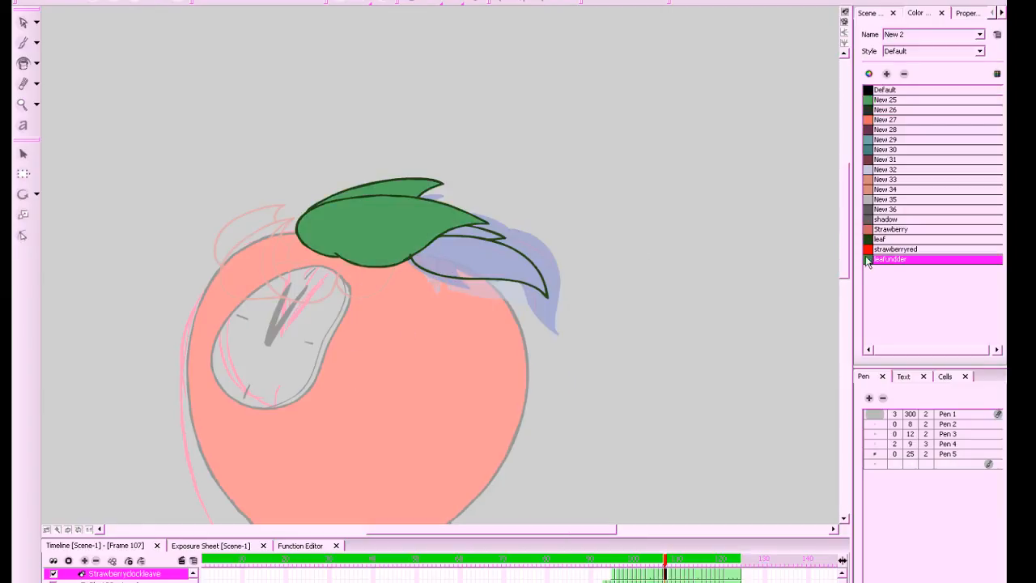
pyautogui.click(459, 231)
# Fill the front, right, rear middle and rear-left leaves on frame 108 with New 25
pyautogui.press('.')
pyautogui.moveTo(617, 281); pyautogui.dragTo(771, 315)
pyautogui.click(870, 101)
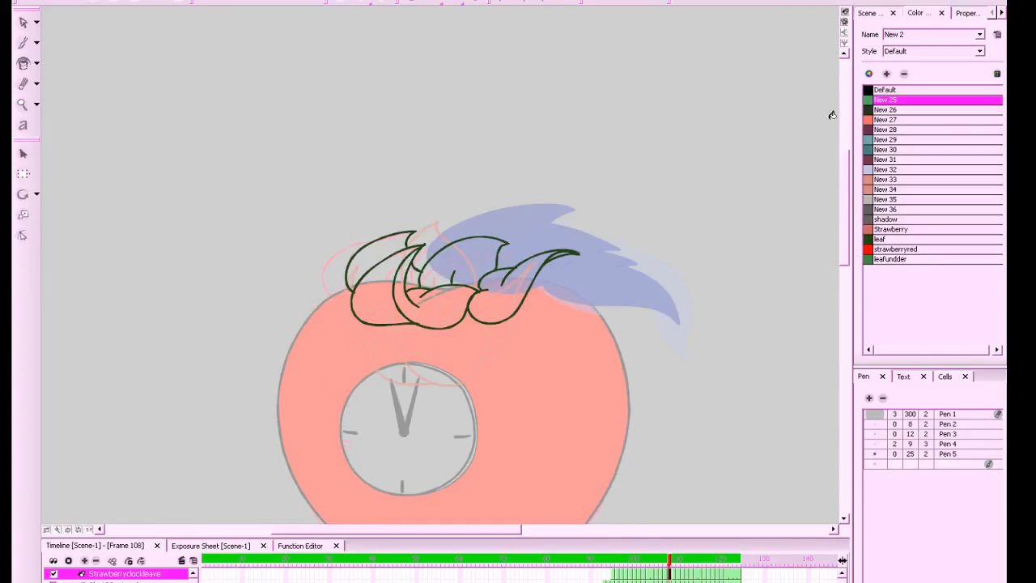
pyautogui.click(443, 304)
pyautogui.click(495, 295)
pyautogui.click(402, 275)
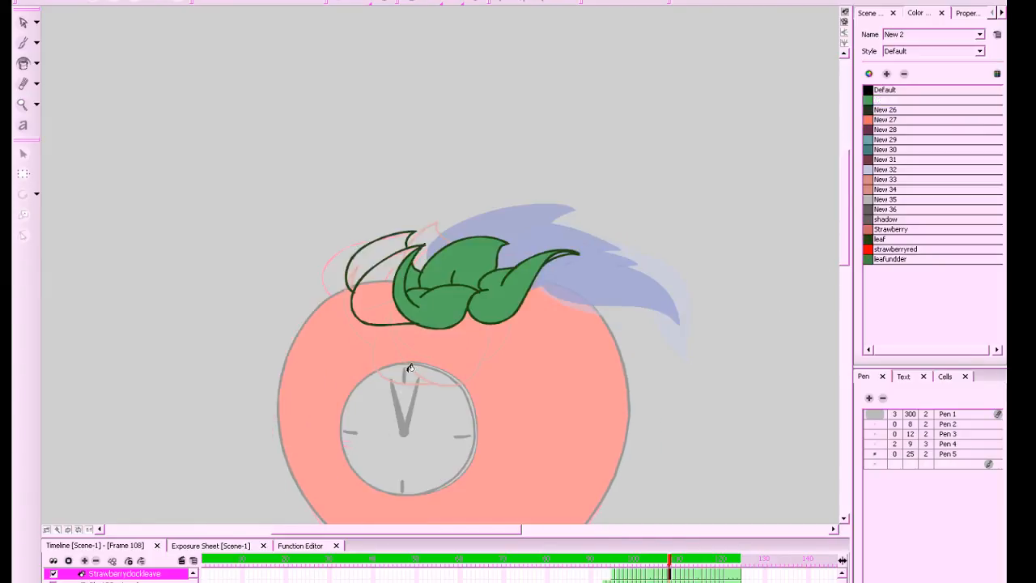
pyautogui.click(391, 239)
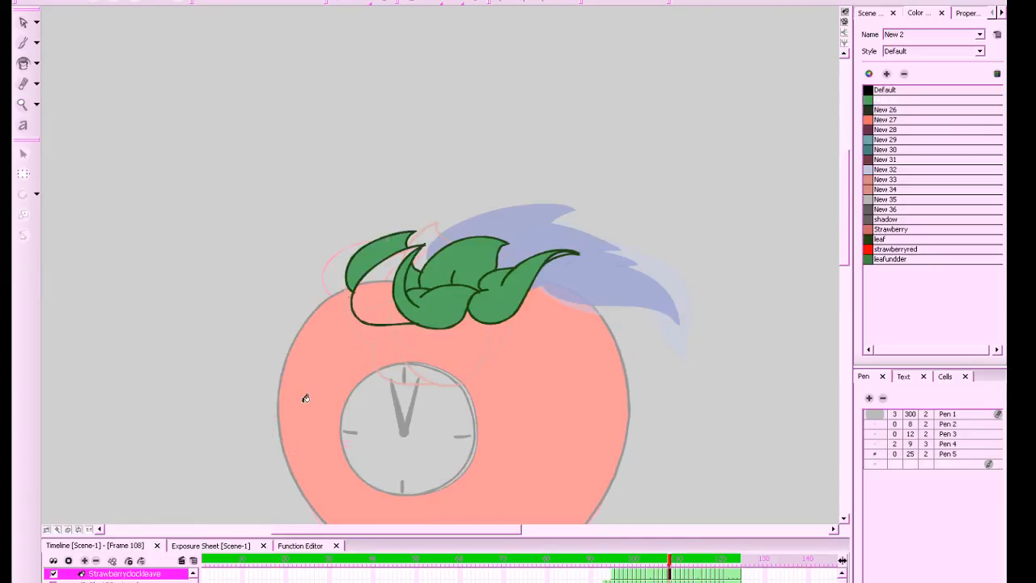
# Fill the left leaf underside on frame 108 and the front-left leaf underside on frame 109 with leafundder
pyautogui.click(869, 255)
pyautogui.press(',')
pyautogui.press('.')
pyautogui.click(379, 293)
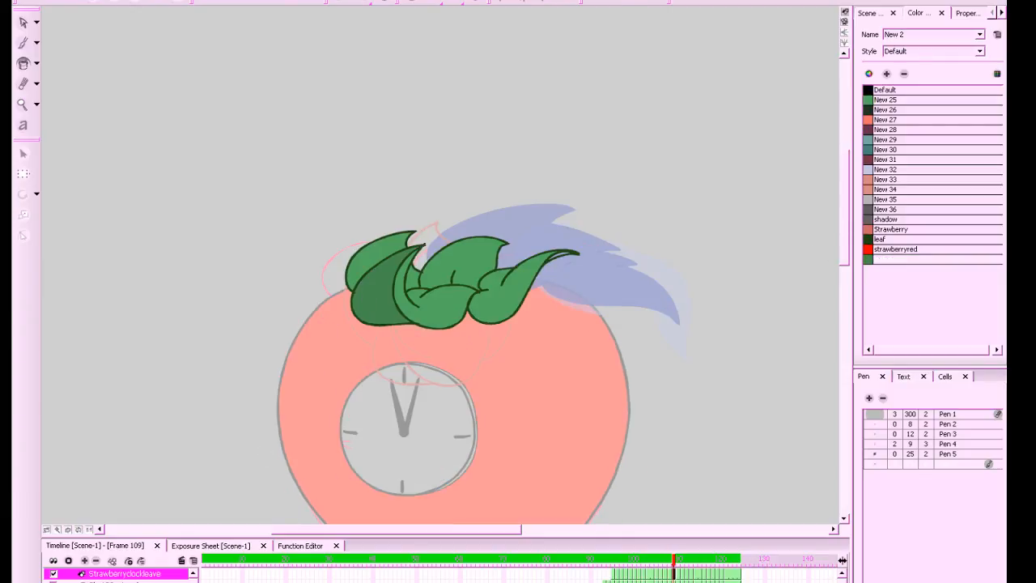
pyautogui.press('.')
pyautogui.click(396, 360)
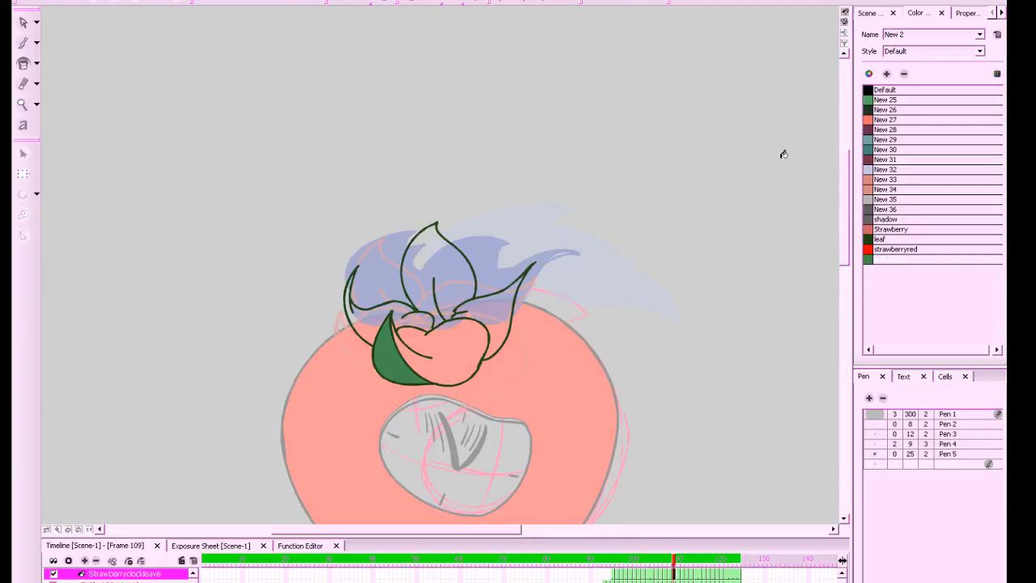
# Brush a line in the leaf colour along the outer edge of the right leaf's tip on frame 109 to close its underside
pyautogui.click(869, 242)
pyautogui.moveTo(656, 383); pyautogui.dragTo(655, 379)
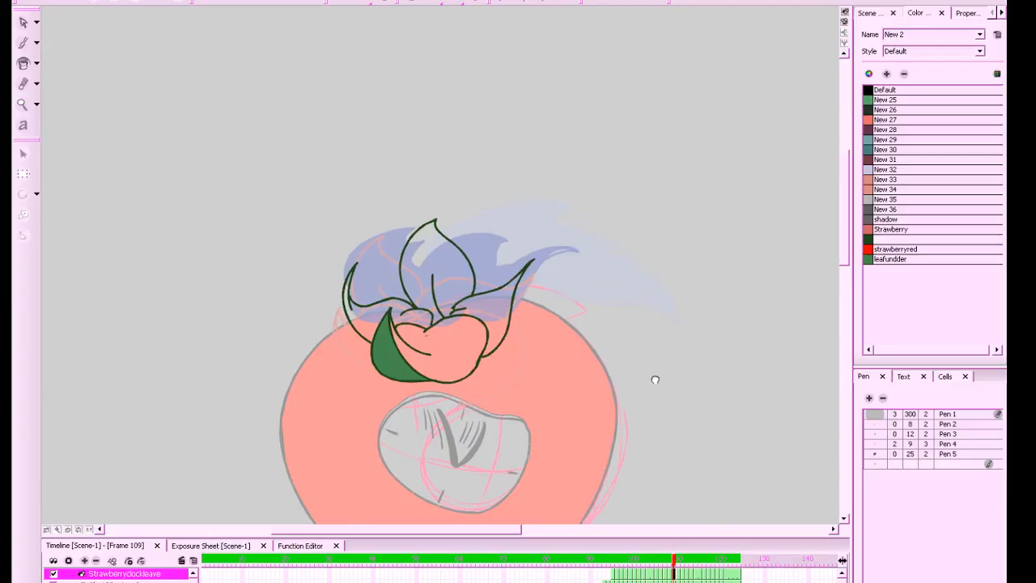
pyautogui.scroll(5, 655, 379)
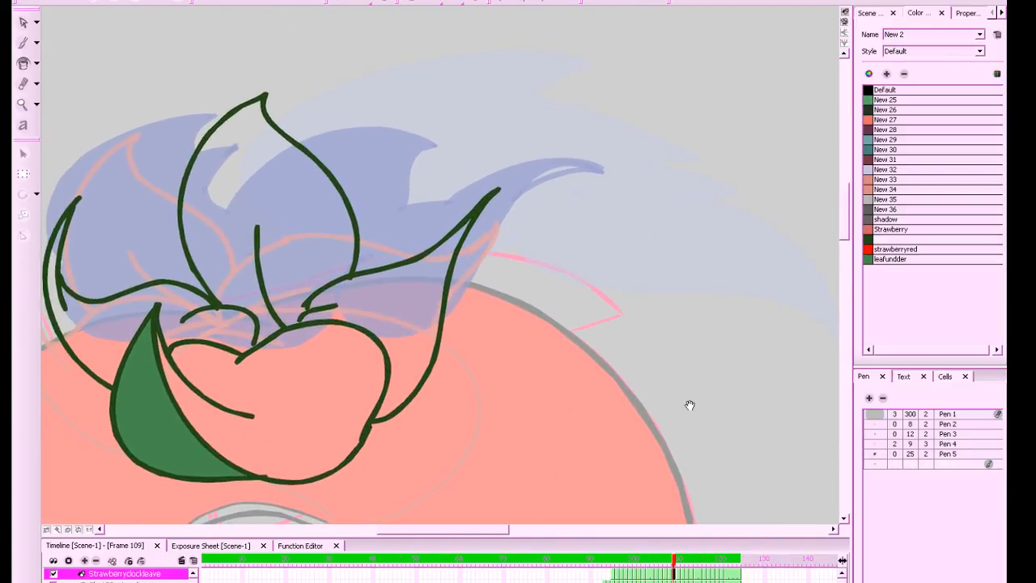
pyautogui.hotkey('alt', 'b')
pyautogui.moveTo(494, 193); pyautogui.dragTo(437, 338)
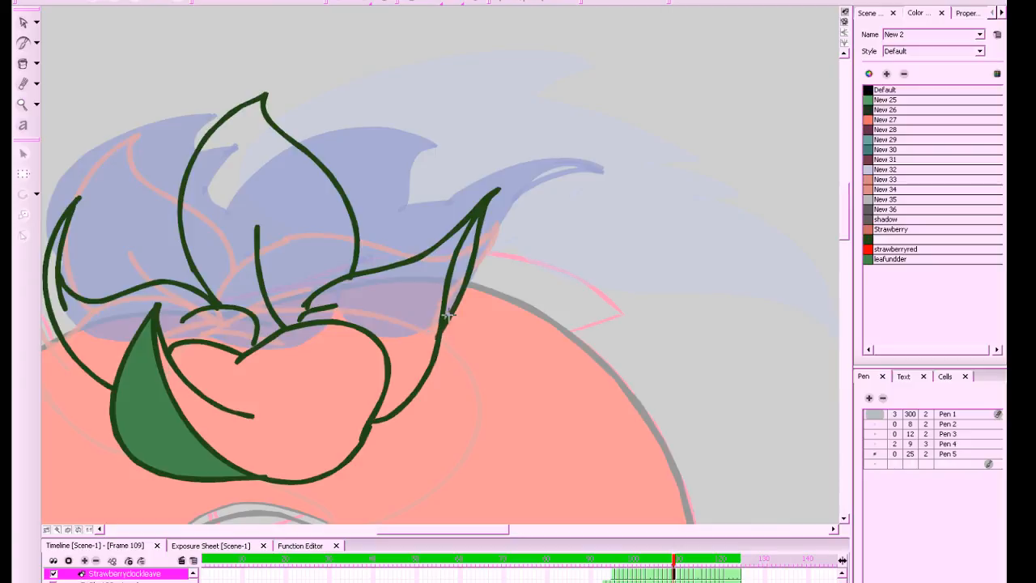
pyautogui.scroll(-5, 693, 342)
pyautogui.press('.')
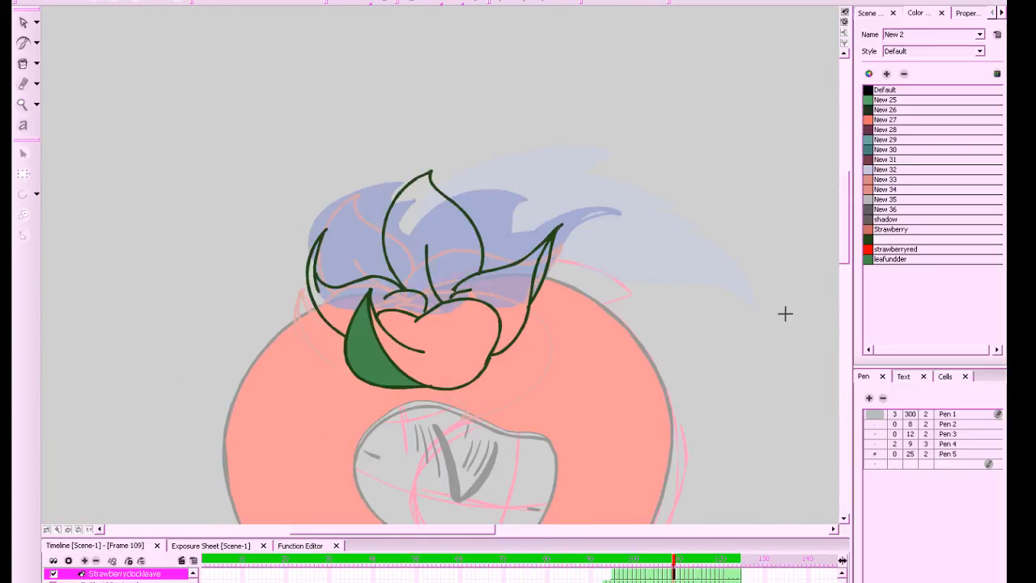
# Fill the right, front, upright and left leaves on frame 109 with New 25
pyautogui.click(876, 101)
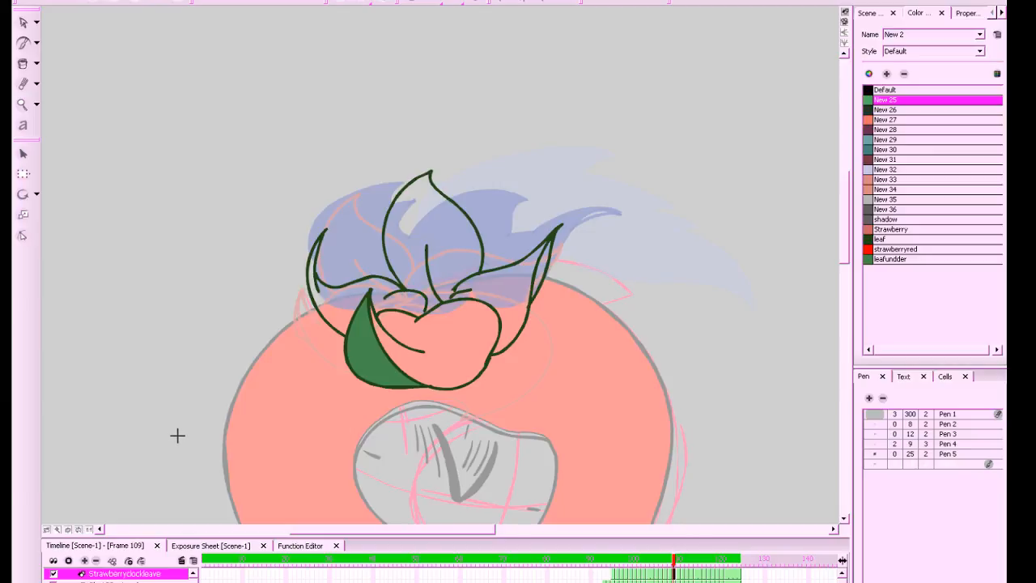
pyautogui.click(24, 64)
pyautogui.click(504, 293)
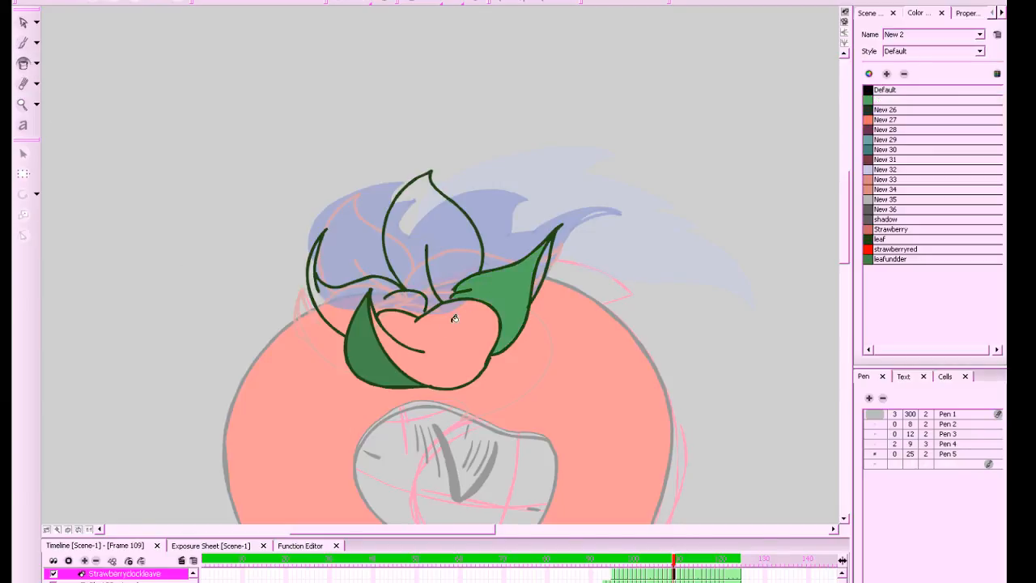
pyautogui.click(460, 336)
pyautogui.click(446, 253)
pyautogui.click(395, 297)
pyautogui.press('2')
pyautogui.press('2')
pyautogui.press('2')
pyautogui.press('1')
pyautogui.press('1')
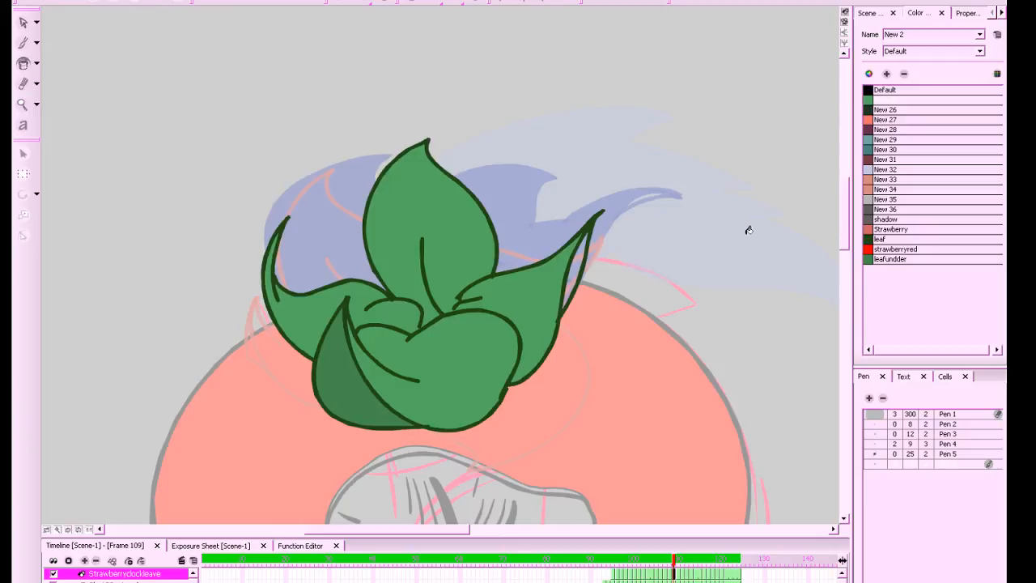
# Fill the narrow underside of the right leaf on frame 109 with leafundder and go on to frame 110
pyautogui.click(867, 259)
pyautogui.click(570, 282)
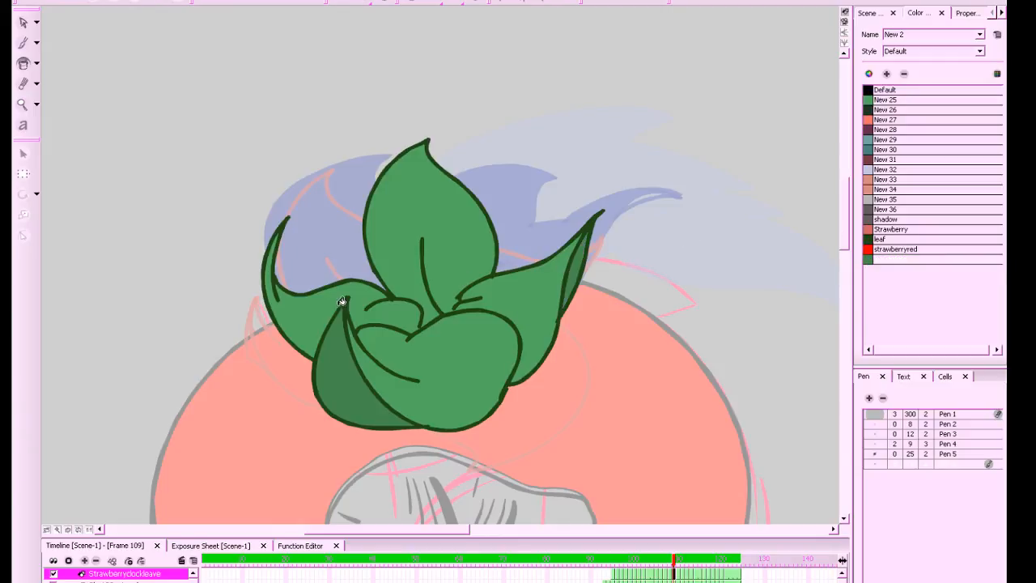
pyautogui.press('.')
pyautogui.press(',')
pyautogui.press('.')
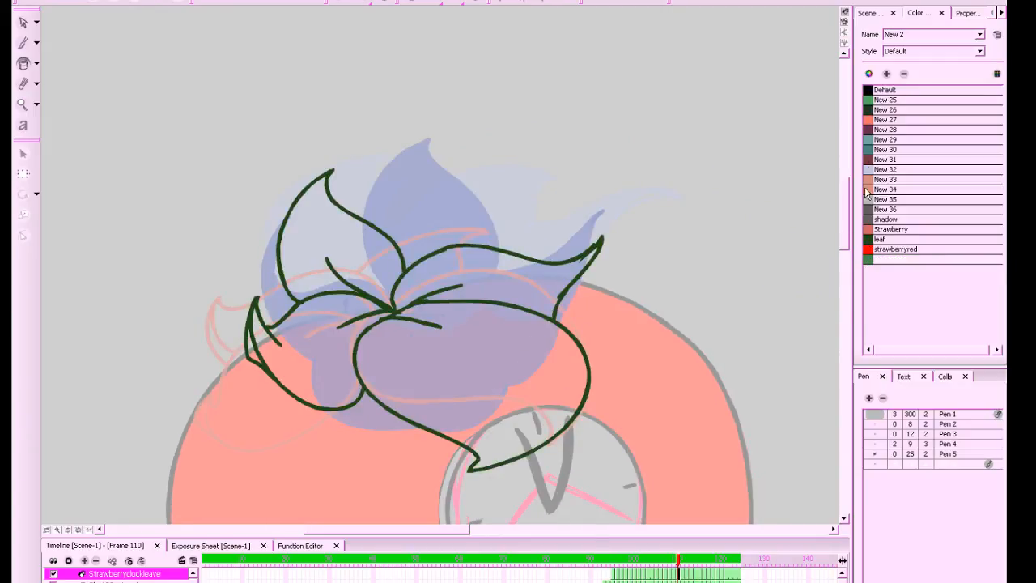
# Fill all four leaves on frame 110 with New 25
pyautogui.click(868, 101)
pyautogui.click(497, 348)
pyautogui.click(465, 266)
pyautogui.click(340, 235)
pyautogui.click(311, 360)
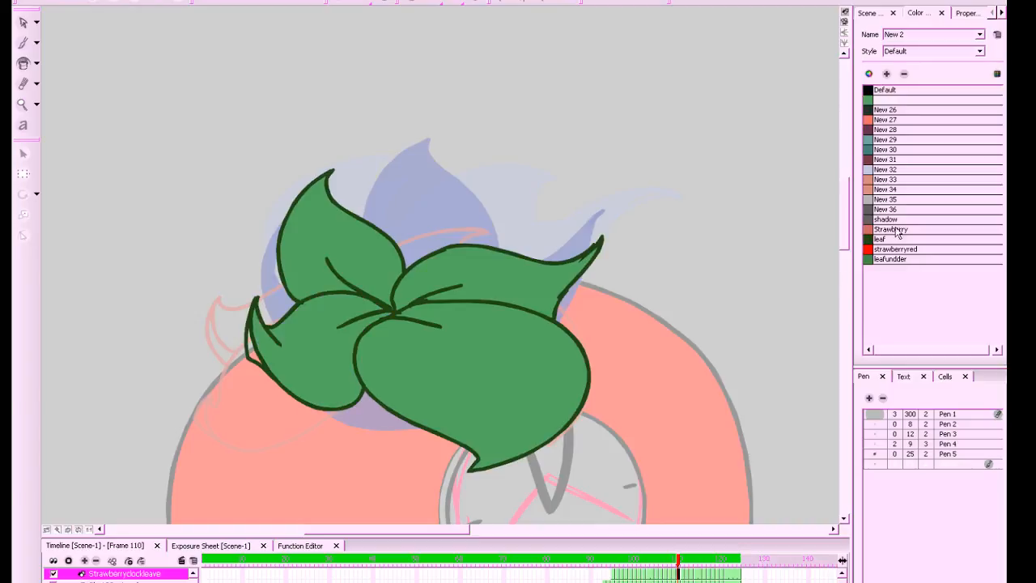
# Fill the left leaf's curled underside on frame 110 with leafundder and go on to frame 111
pyautogui.click(872, 261)
pyautogui.click(256, 348)
pyautogui.press('.')
pyautogui.press(',')
pyautogui.press('.')
# Fill the rear and large right leaves on frame 111 with New 25
pyautogui.click(868, 101)
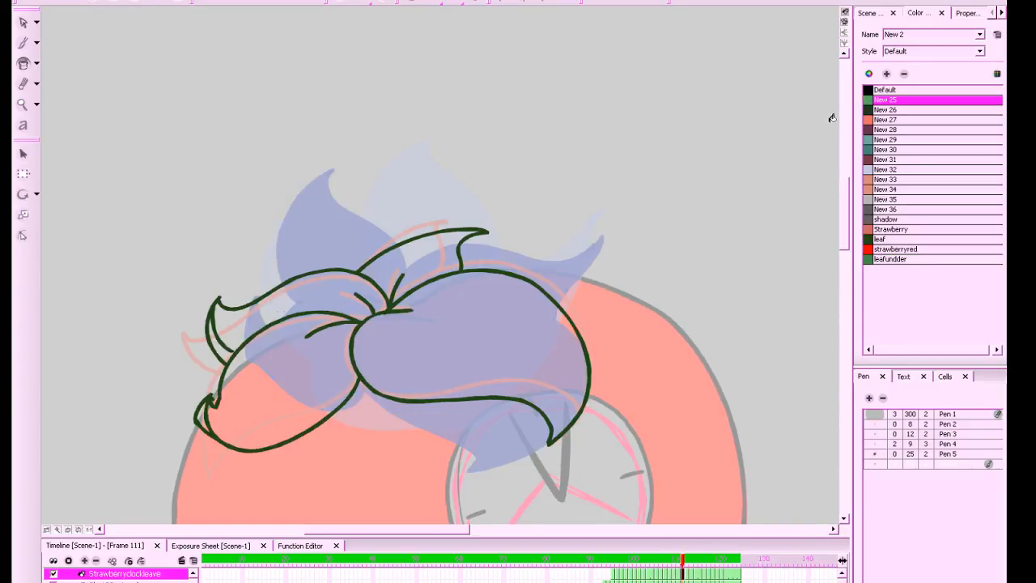
pyautogui.click(462, 263)
pyautogui.click(469, 309)
# Try to fill the upper-left leaf on frame 111 with New 25, then undo that fill
pyautogui.click(298, 290)
pyautogui.moveTo(636, 396); pyautogui.dragTo(842, 338)
pyautogui.press('2')
pyautogui.press('2')
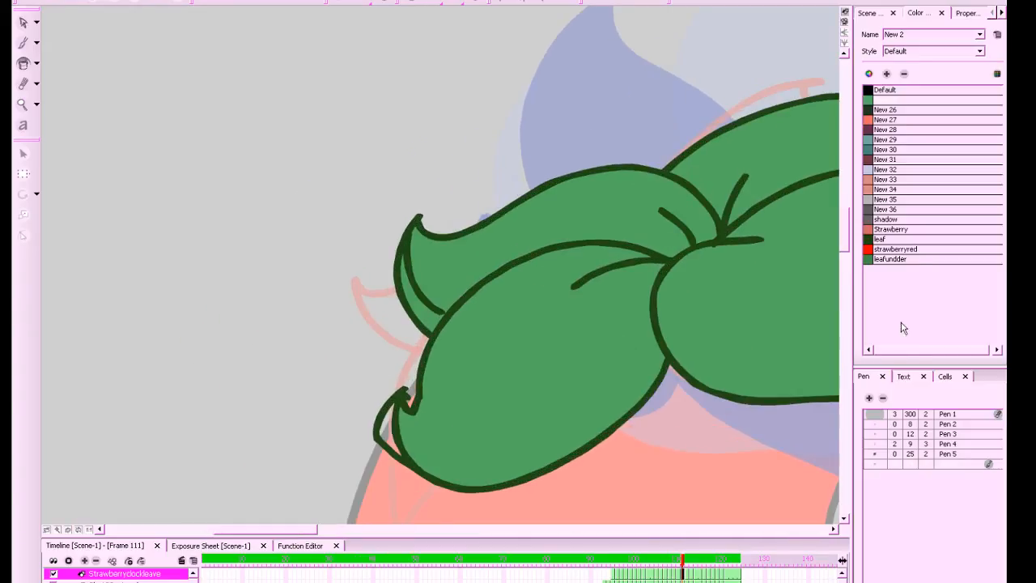
pyautogui.hotkey('ctrl', 'z')
# Brush a short line in the leaf colour at the base of the upper-left leaf's curled tip on frame 111 to close its outline
pyautogui.click(870, 241)
pyautogui.hotkey('alt', 'b')
pyautogui.moveTo(435, 307)
pyautogui.mouseDown()
pyautogui.moveTo(445, 314)
pyautogui.moveTo(430, 335)
pyautogui.mouseUp()
pyautogui.press('1')
pyautogui.press('1')
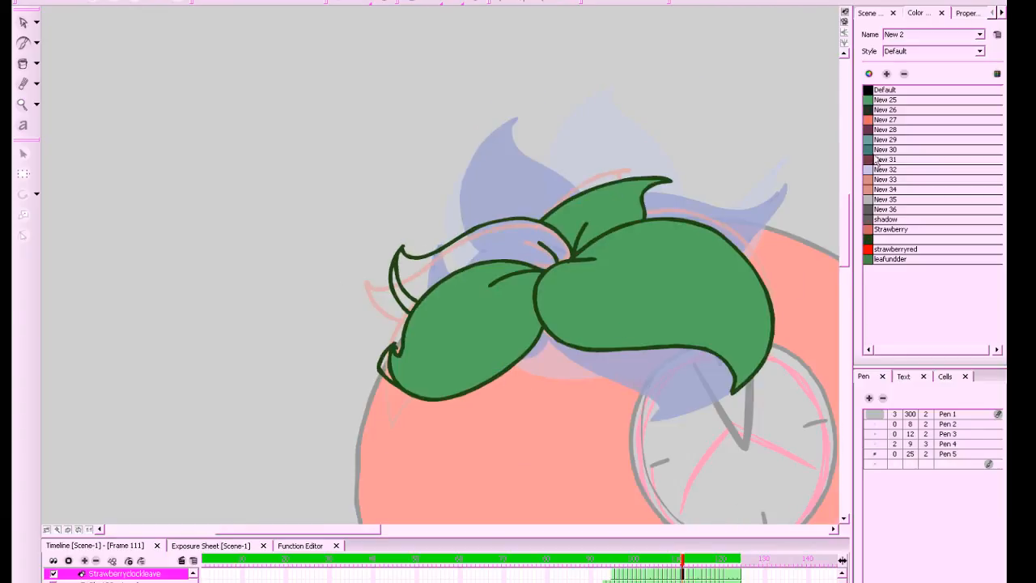
# Fill the curled undersides of the two left leaves on frame 111 with leafundder
pyautogui.click(870, 242)
pyautogui.click(24, 64)
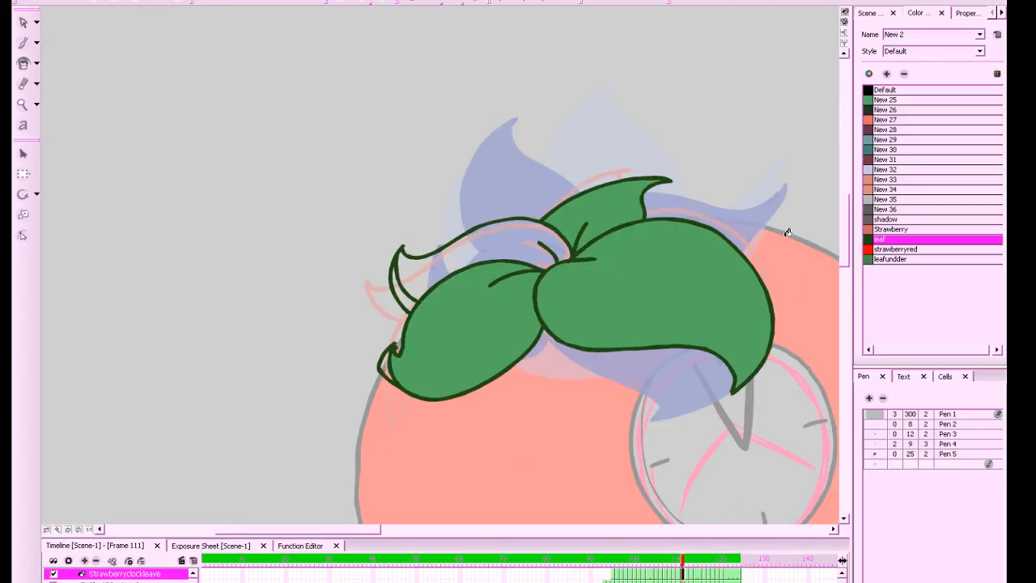
pyautogui.click(872, 261)
pyautogui.click(404, 298)
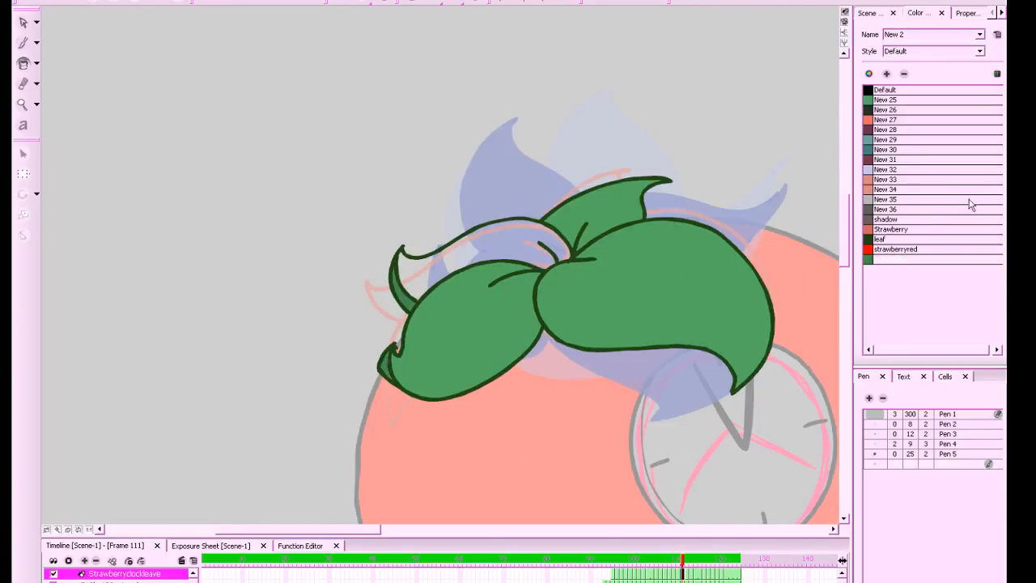
# Fill the upper-left leaf on frame 111 and all four leaves on frame 112 with New 25
pyautogui.click(891, 100)
pyautogui.click(496, 240)
pyautogui.press('.')
pyautogui.click(649, 269)
pyautogui.click(460, 319)
pyautogui.click(488, 250)
pyautogui.click(588, 205)
# Fill the leaves on frame 113 with New 25
pyautogui.press('.')
pyautogui.click(678, 287)
pyautogui.click(516, 306)
pyautogui.click(595, 203)
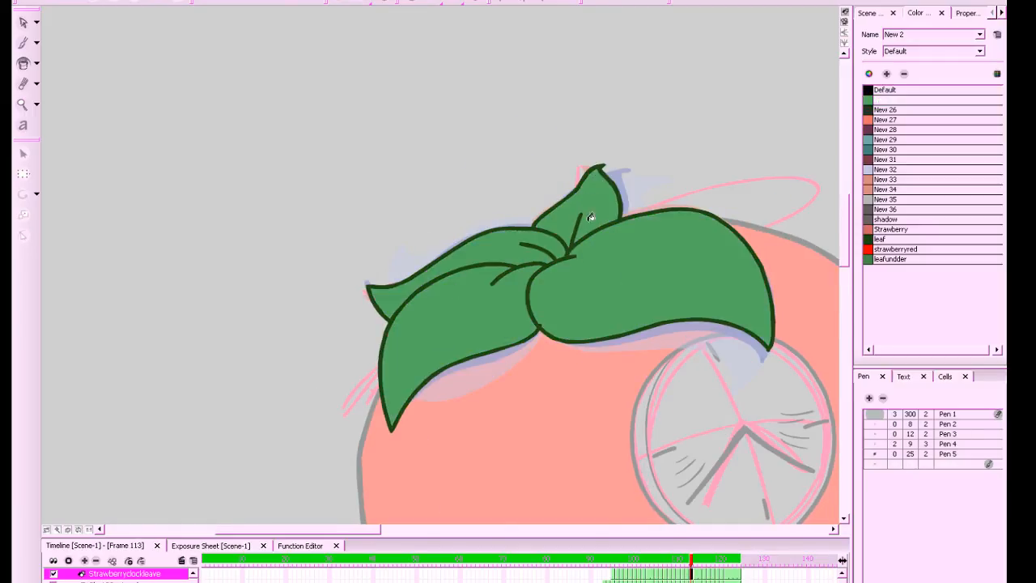
# Fill the leaves on frame 114 with New 25, undoing the stray fill on the rear leaf's outline
pyautogui.press('.')
pyautogui.click(632, 289)
pyautogui.click(468, 321)
pyautogui.click(616, 203)
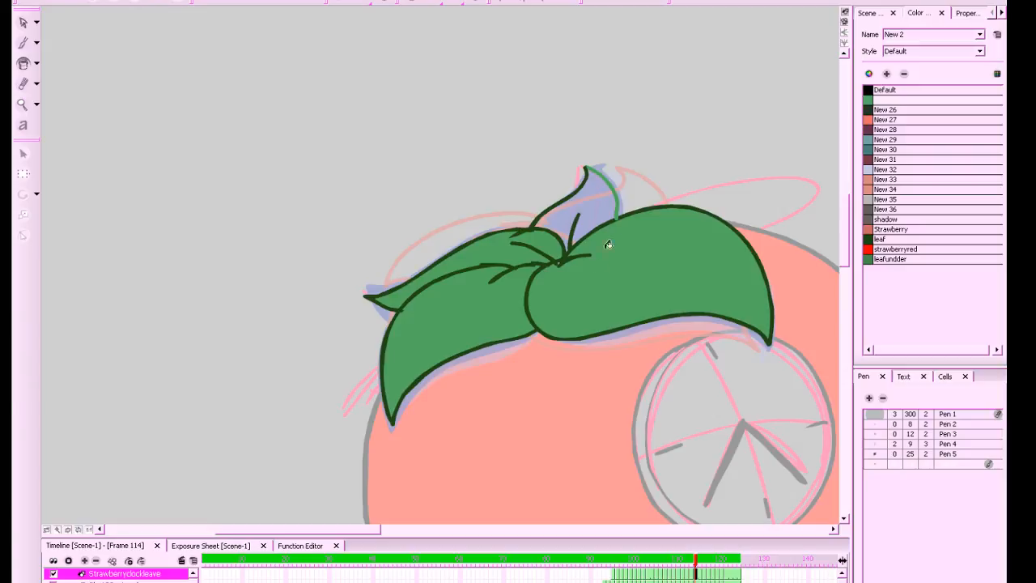
pyautogui.hotkey('ctrl', 'z')
pyautogui.click(592, 206)
# Fill all four leaves on frame 116 with New 25
pyautogui.press('.')
pyautogui.press('.')
pyautogui.click(661, 304)
pyautogui.click(474, 282)
pyautogui.click(477, 251)
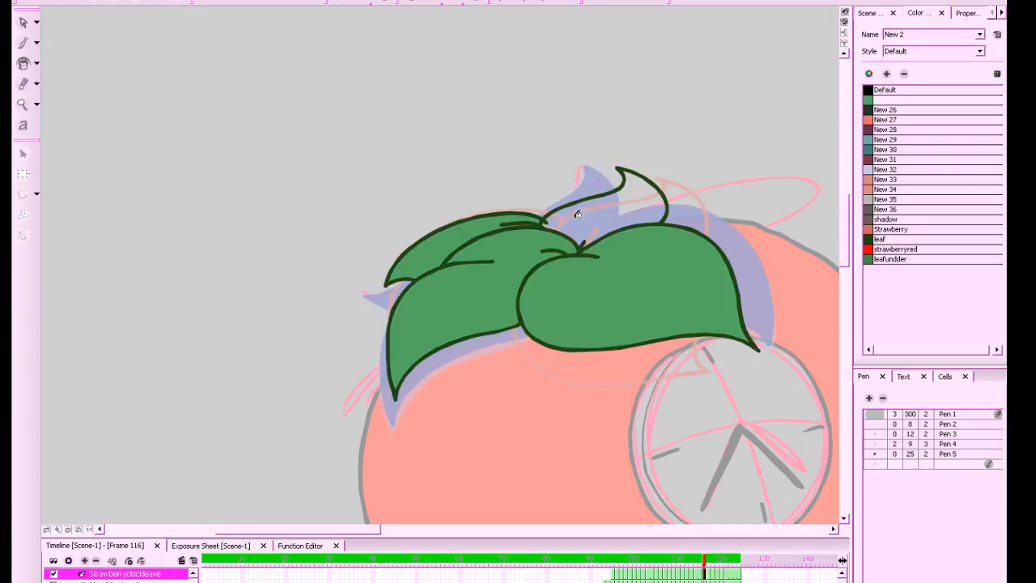
pyautogui.click(578, 212)
# Fill all four leaves on frame 117 with New 25
pyautogui.press('.')
pyautogui.click(629, 293)
pyautogui.click(457, 308)
pyautogui.click(498, 227)
pyautogui.click(632, 212)
# Fill the front, left, rear and right leaves on frame 118 with New 25
pyautogui.press('.')
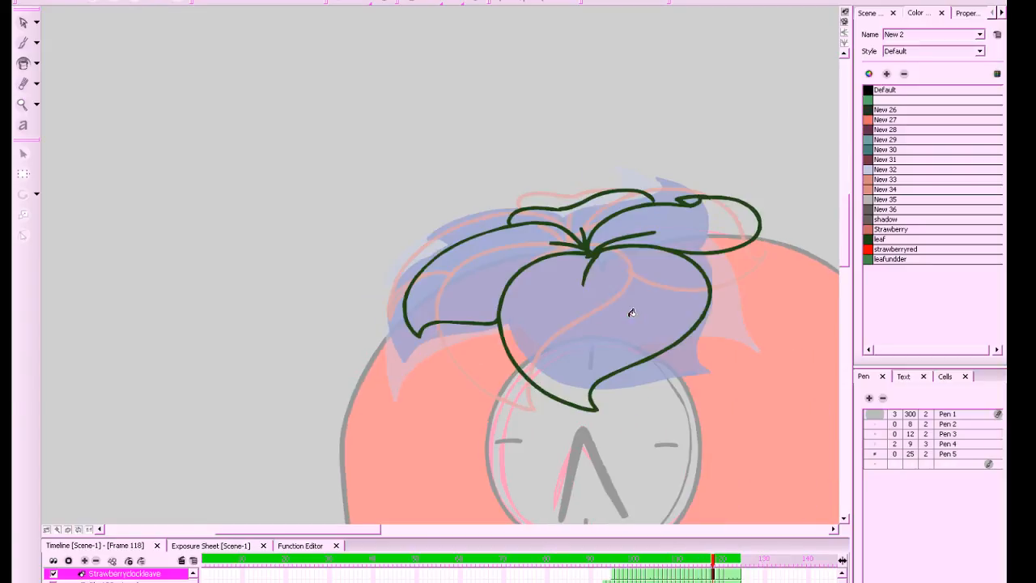
pyautogui.click(596, 309)
pyautogui.click(513, 262)
pyautogui.click(676, 238)
# Fill the small curled fold on the right leaf's upper edge on frame 118 with leafundder
pyautogui.press('.')
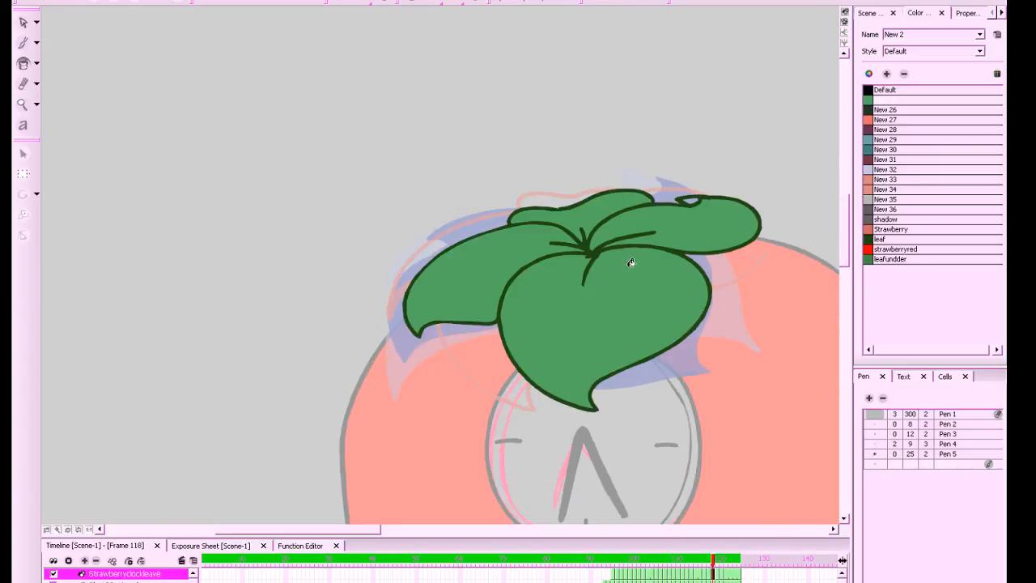
pyautogui.click(870, 260)
pyautogui.click(688, 201)
# Fill the right, front, rear and left leaves on frame 119 with New 25
pyautogui.click(870, 103)
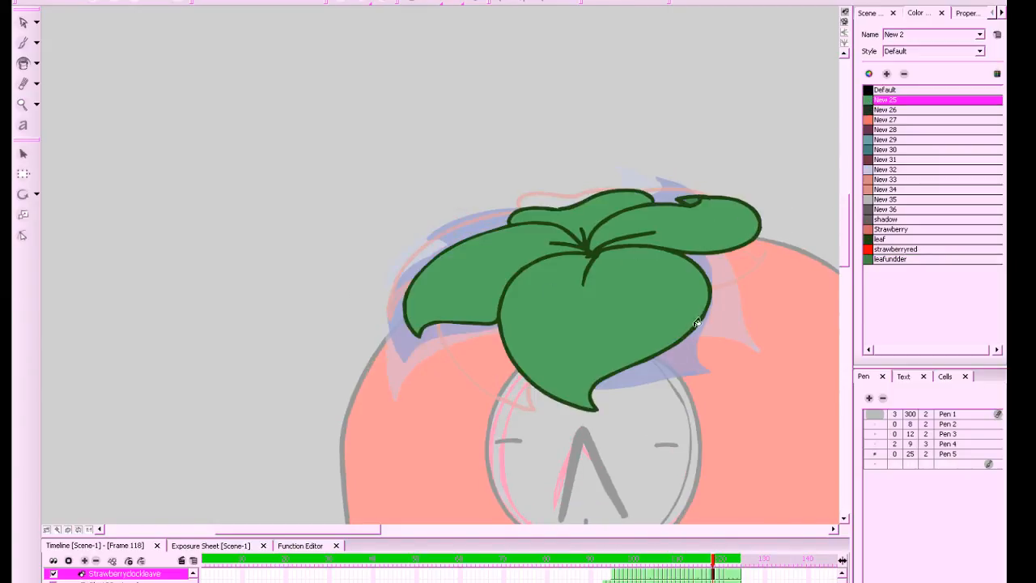
pyautogui.press('.')
pyautogui.click(663, 250)
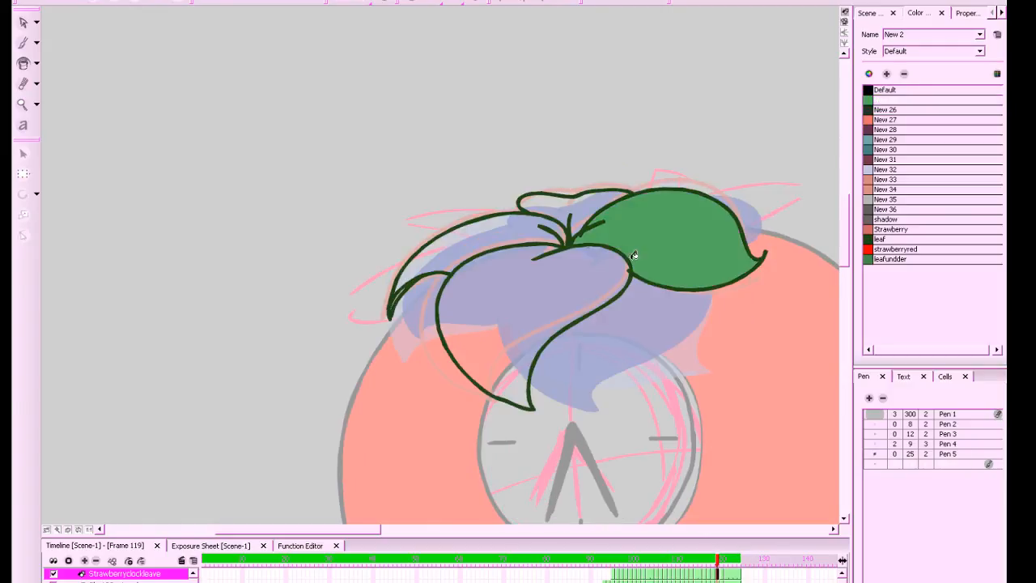
pyautogui.click(557, 267)
pyautogui.click(583, 207)
pyautogui.click(530, 227)
# Fill the right, front, left and rear leaves on frame 120 with New 25
pyautogui.press('.')
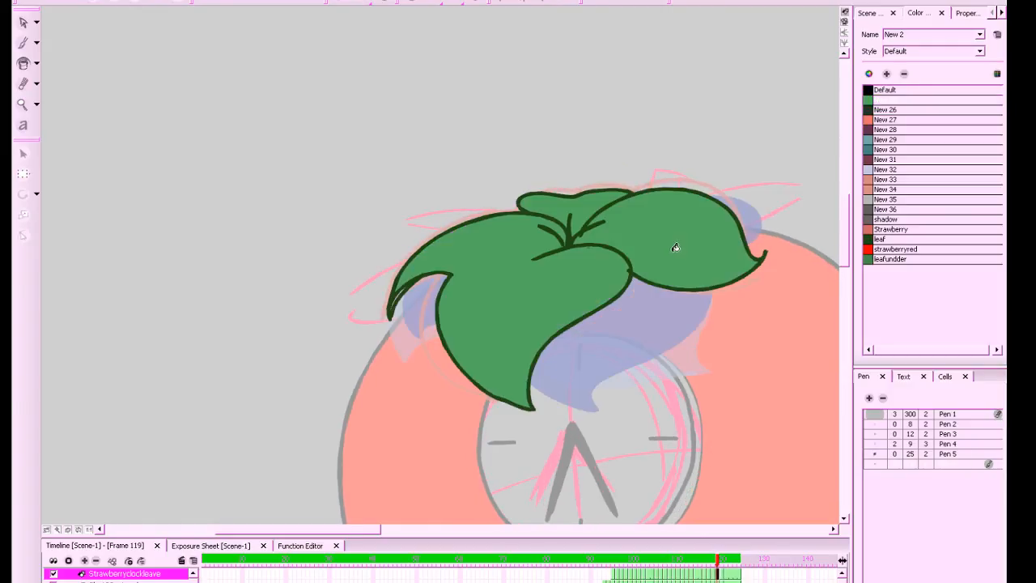
pyautogui.press('.')
pyautogui.click(677, 247)
pyautogui.click(524, 272)
pyautogui.click(518, 227)
pyautogui.click(586, 207)
# Fill all four leaves on frame 121 with New 25
pyautogui.press('.')
pyautogui.click(674, 215)
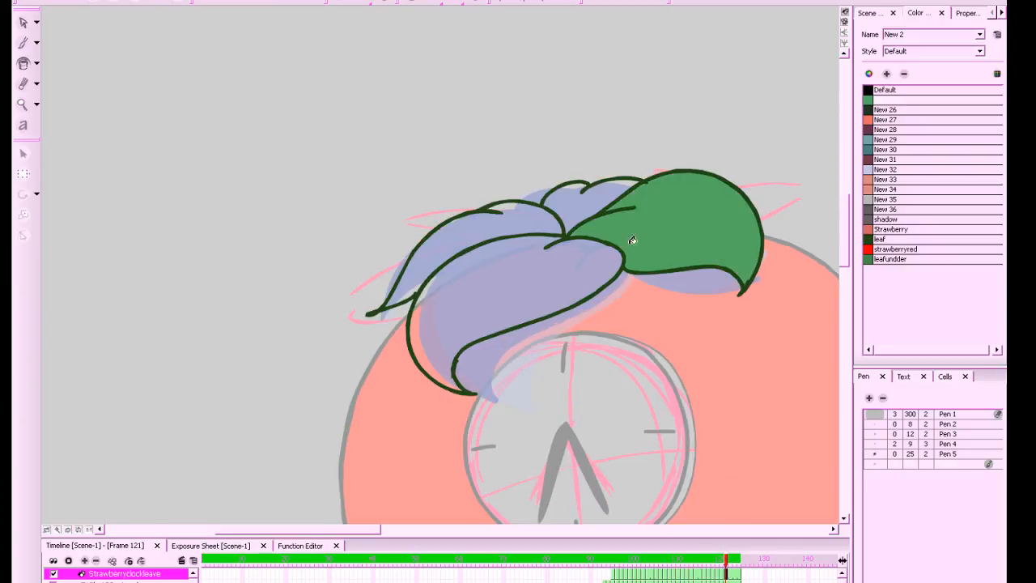
pyautogui.click(507, 253)
pyautogui.click(519, 221)
pyautogui.click(584, 204)
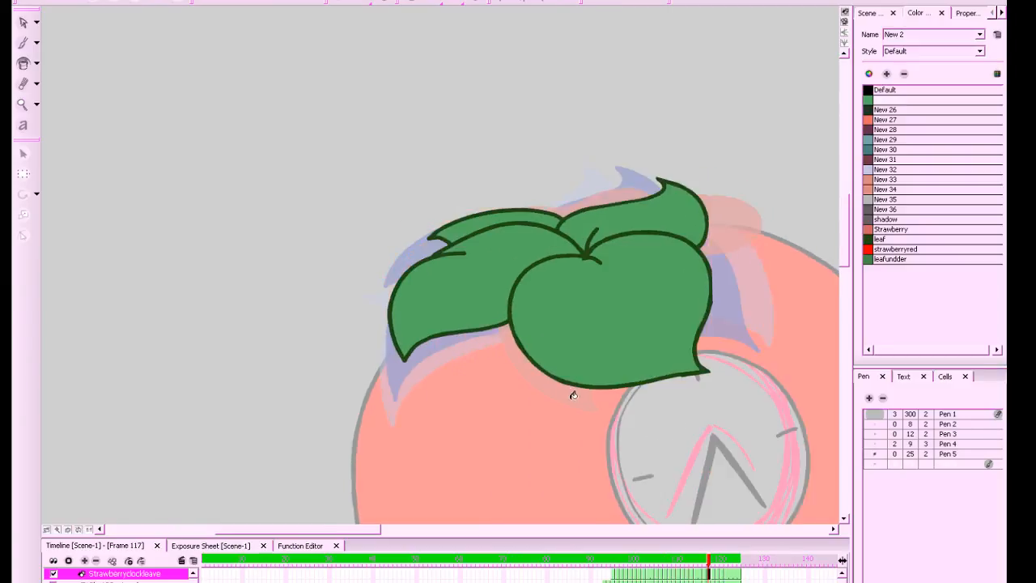
# Go back to frame 93, at the start of the strawberry's drawings, and save the project
pyautogui.press('x')
pyautogui.press('x')
pyautogui.press('x')
pyautogui.press('x')
pyautogui.press('x')
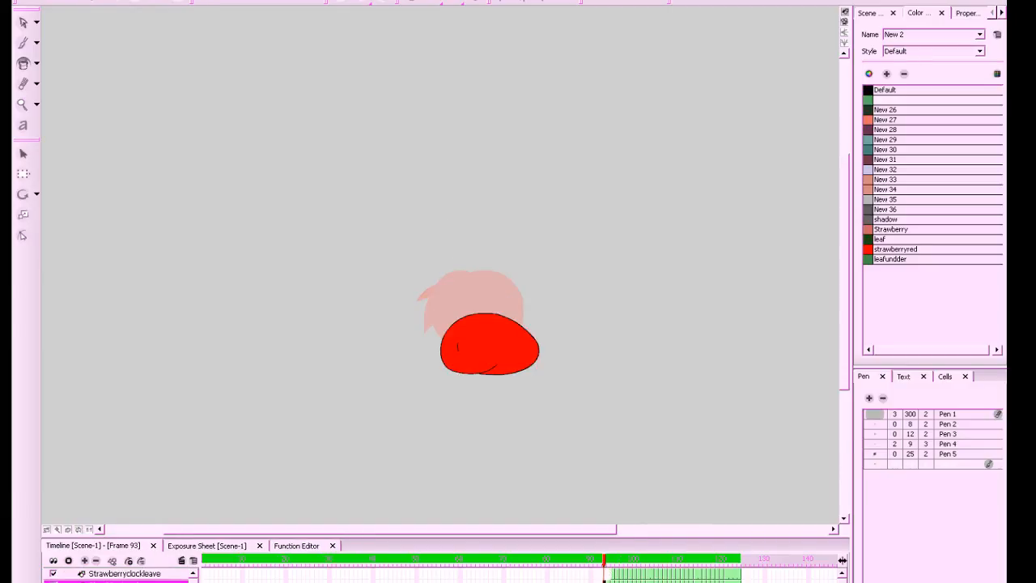
pyautogui.moveTo(692, 441); pyautogui.dragTo(686, 411)
pyautogui.press('z')
pyautogui.press('z')
pyautogui.hotkey('ctrl', 's')
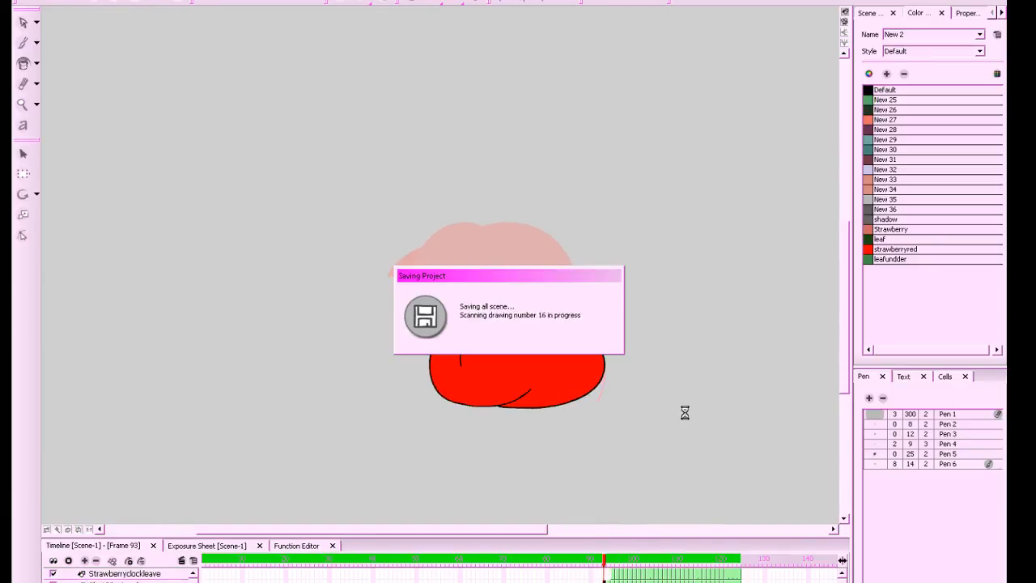
# Add a palette colour named Clockface and set it to a pale cream of RGB 245, 241, 231
pyautogui.click(887, 73)
pyautogui.click(897, 270)
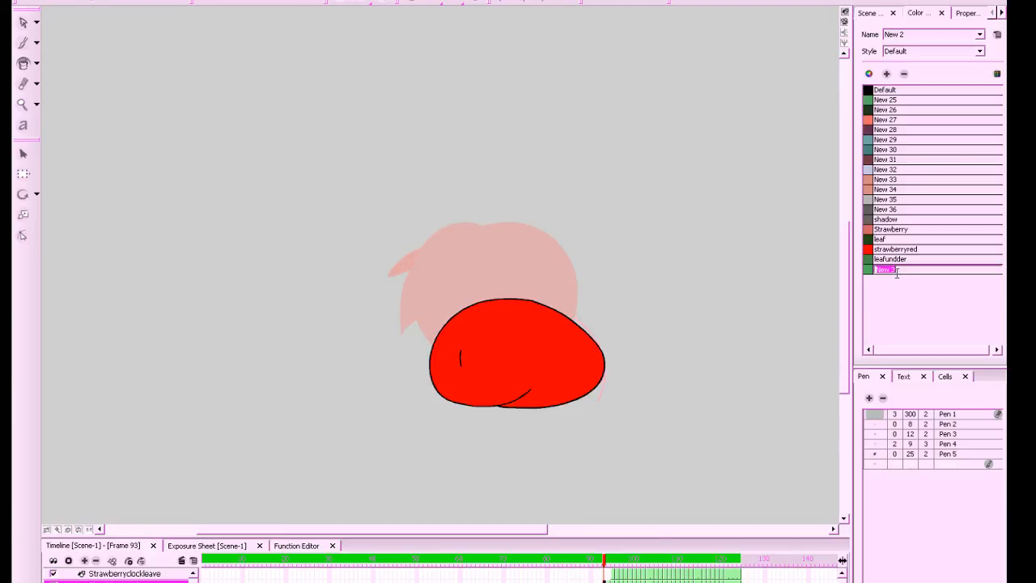
pyautogui.write('Clock')
pyautogui.press('Return')
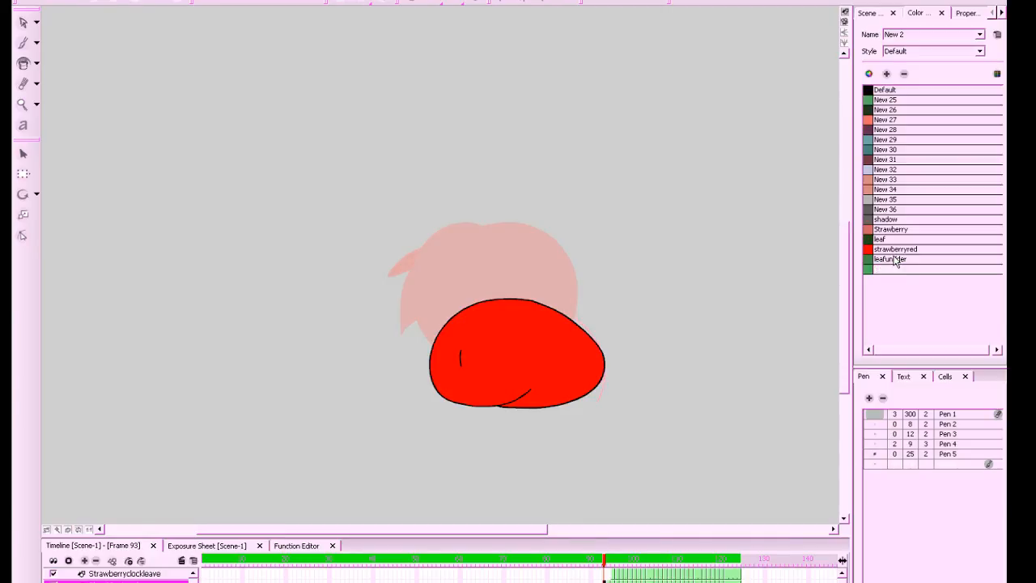
pyautogui.doubleClick(868, 271)
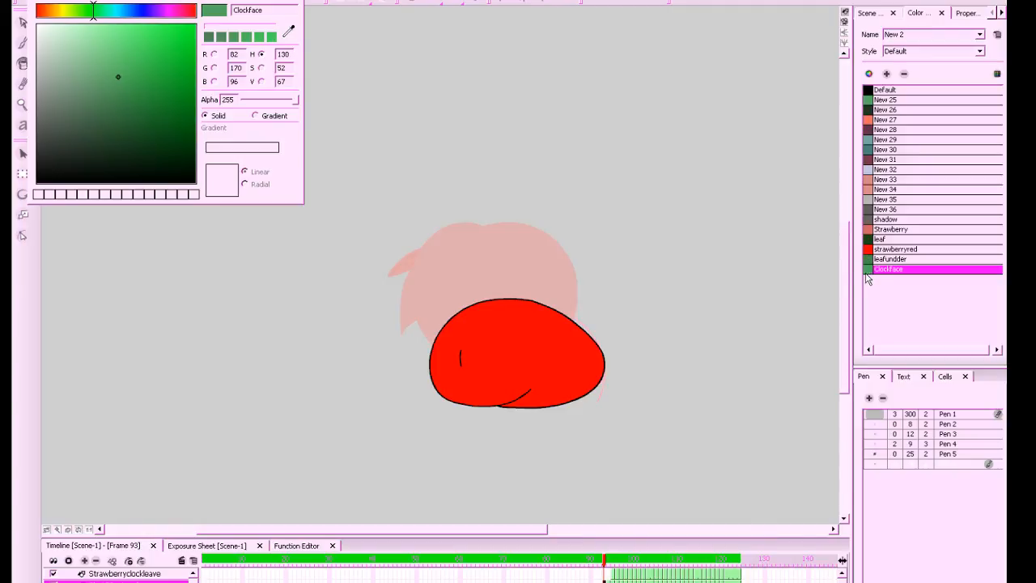
pyautogui.moveTo(65, 34)
pyautogui.mouseDown()
pyautogui.moveTo(51, 33)
pyautogui.moveTo(54, 10)
pyautogui.mouseUp()
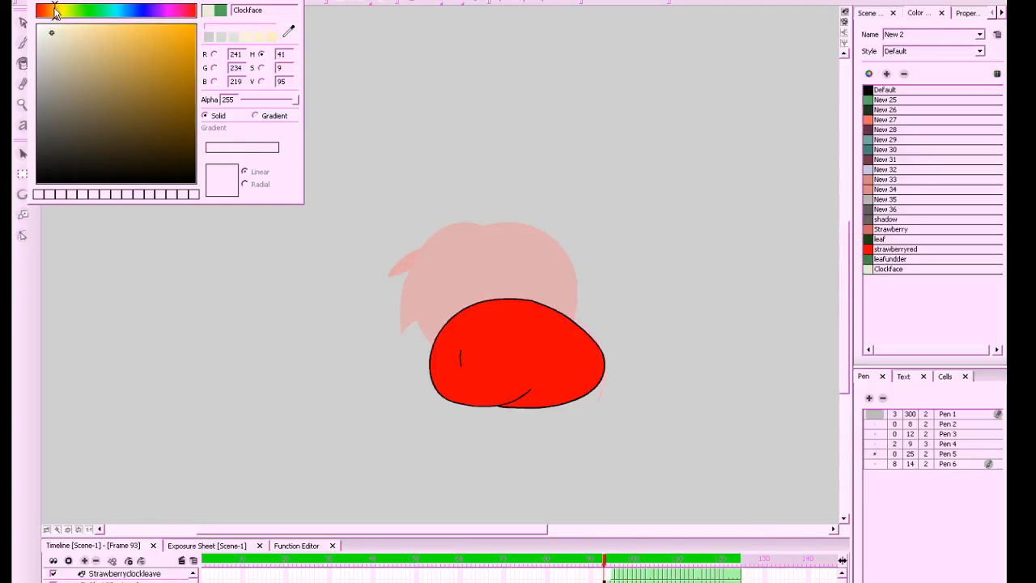
pyautogui.click(46, 29)
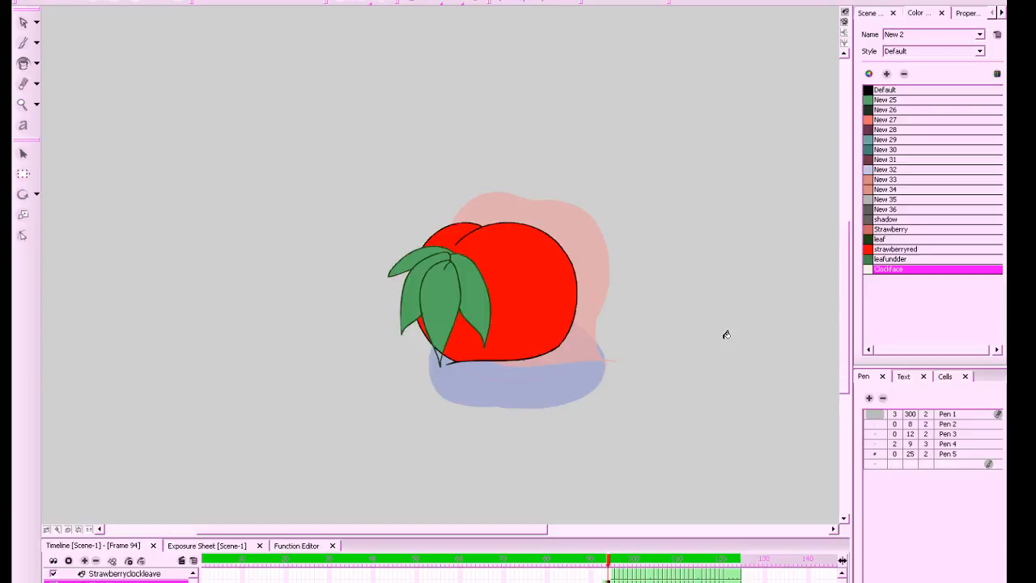
# Fill the clock face with Clockface on frames 95 through 98
pyautogui.press('.')
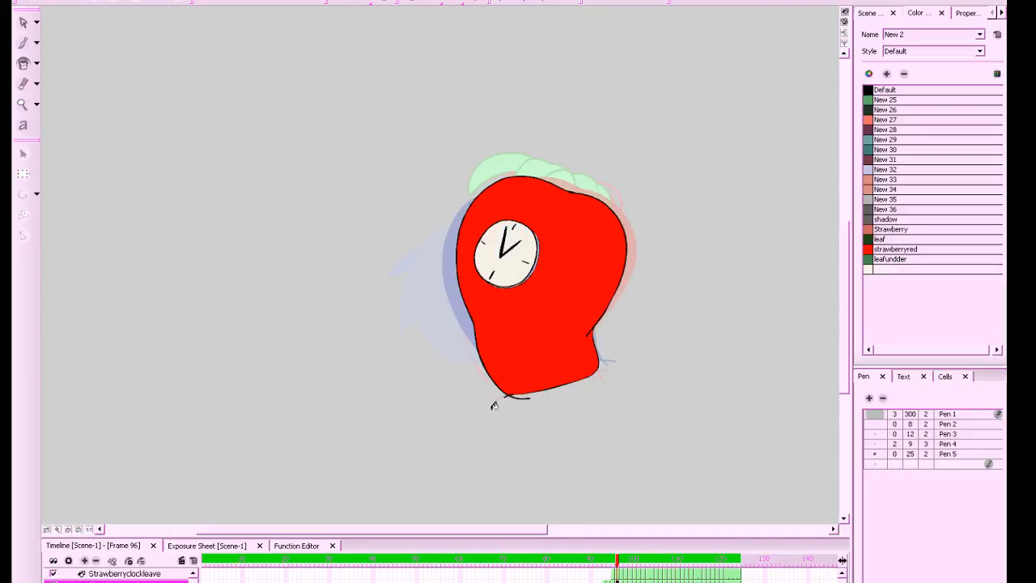
pyautogui.moveTo(730, 354)
pyautogui.mouseDown()
pyautogui.moveTo(697, 378)
pyautogui.moveTo(710, 354)
pyautogui.mouseUp()
pyautogui.press('z')
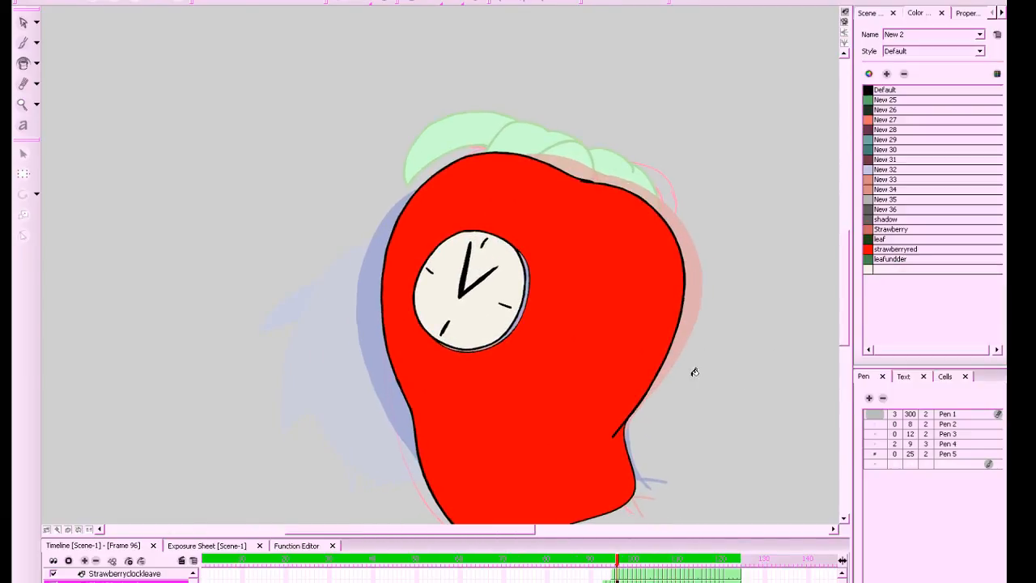
pyautogui.press('.')
pyautogui.press('.')
pyautogui.press('.')
pyautogui.press('.')
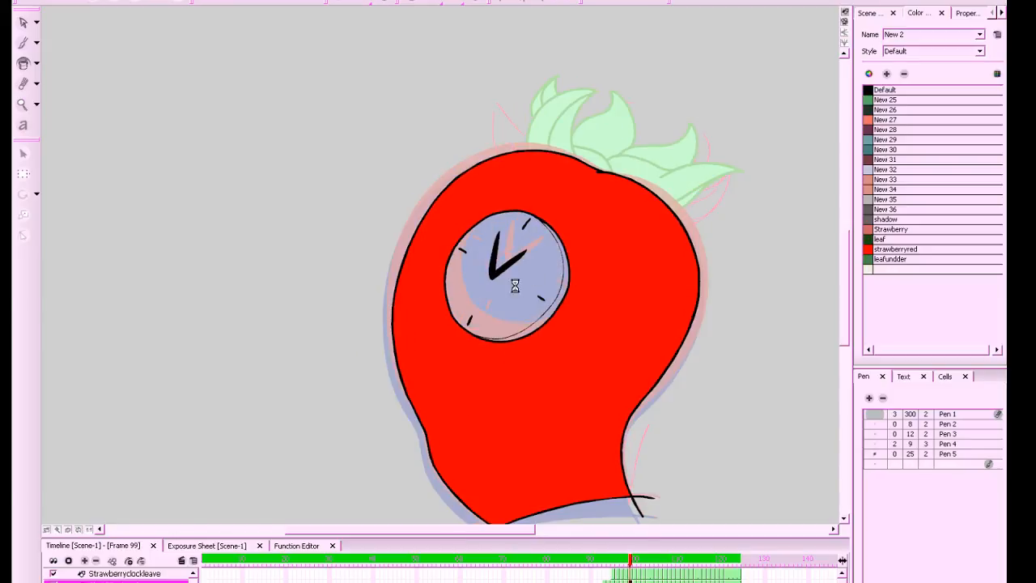
# Fill the clock face with Clockface on frames 99 through 102
pyautogui.press('.')
pyautogui.press('.')
pyautogui.press('.')
pyautogui.press('.')
pyautogui.press('.')
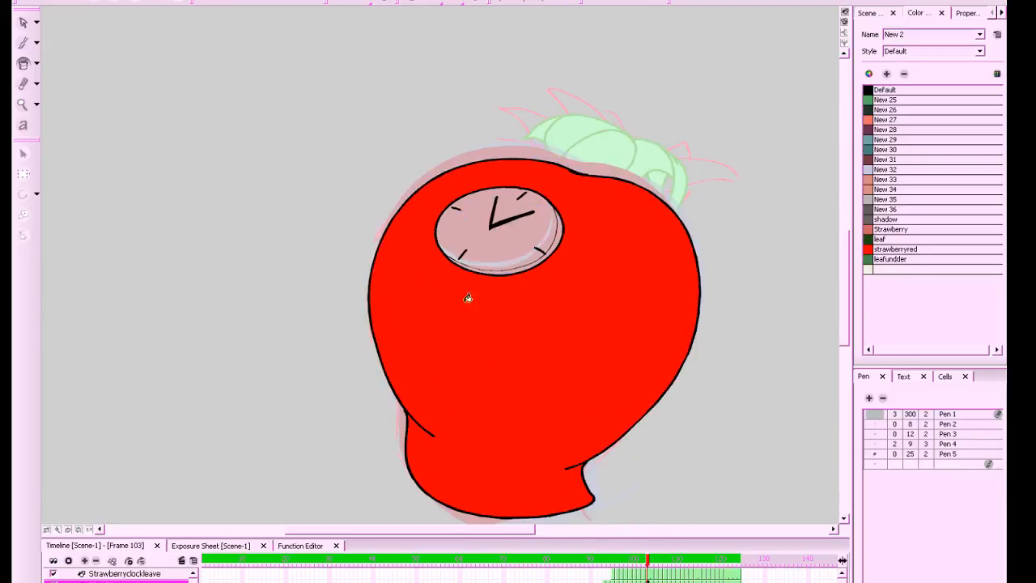
# Fill the clock face with Clockface on frames 103 through 108
pyautogui.press('.')
pyautogui.moveTo(771, 289); pyautogui.dragTo(812, 296)
pyautogui.press(',')
pyautogui.press('.')
pyautogui.click(497, 225)
pyautogui.press('.')
pyautogui.press('.')
pyautogui.press('.')
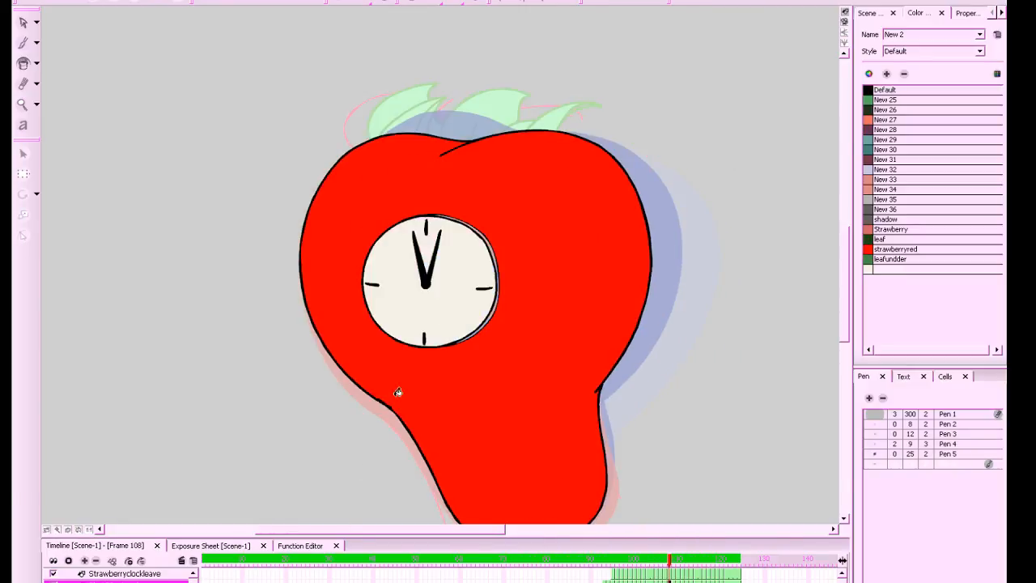
# Fill the clock face with Clockface on frames 109 through 112
pyautogui.press('.')
pyautogui.press('.')
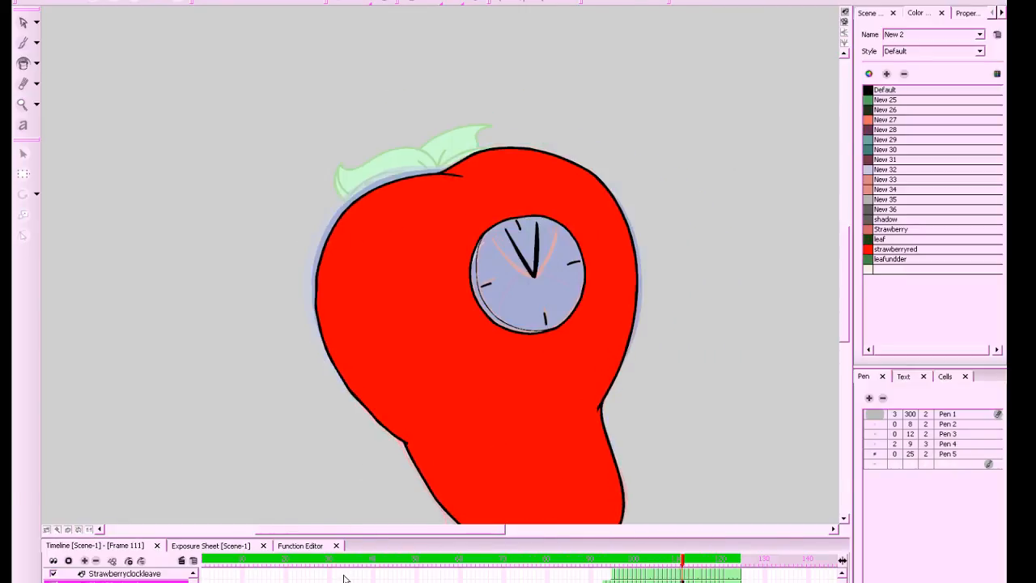
pyautogui.press('.')
pyautogui.press('.')
pyautogui.press('.')
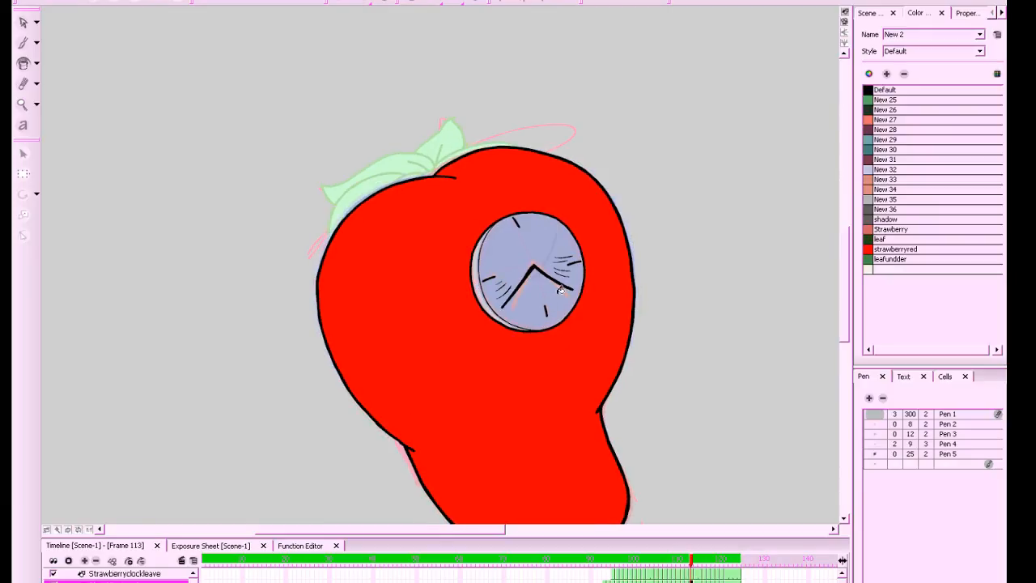
# Fill the clock face with Clockface on frames 113 through 121
pyautogui.press('.')
pyautogui.press('.')
pyautogui.press('.')
pyautogui.press('.')
pyautogui.press('.')
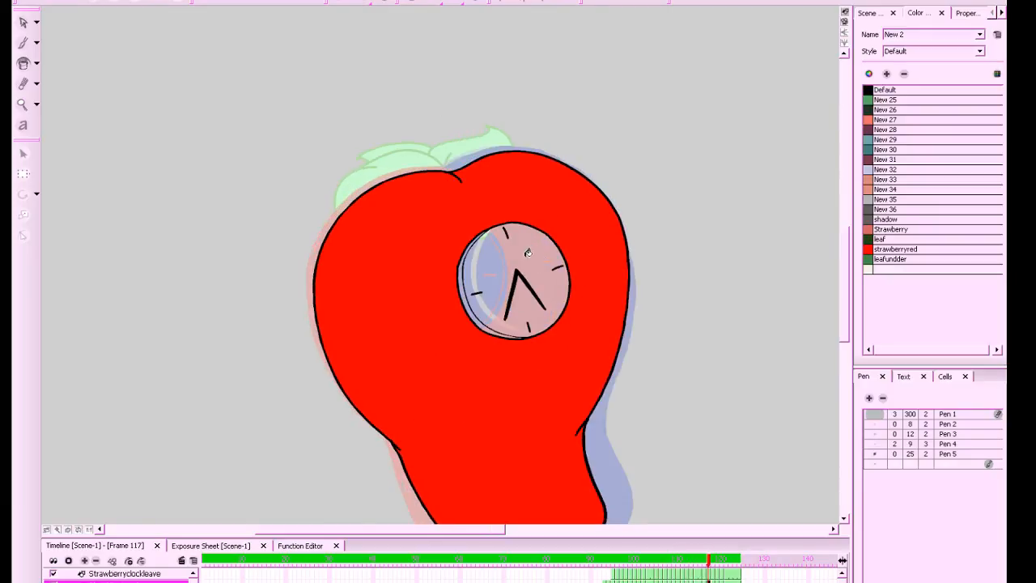
pyautogui.press('.')
pyautogui.press('.')
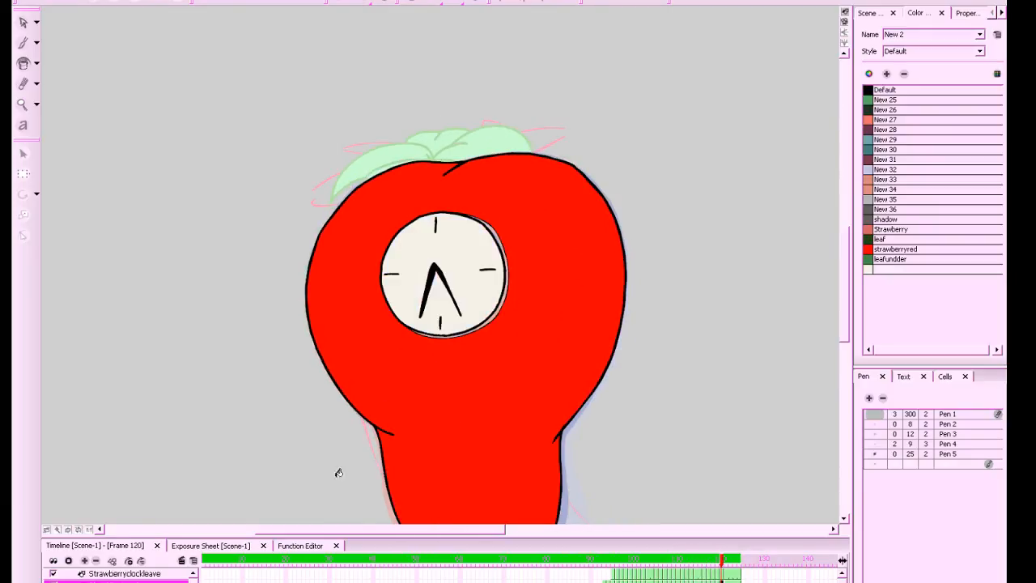
# Add a palette colour named Clockface_02 and make it a beige slightly darker than Clockface
pyautogui.click(887, 73)
pyautogui.doubleClick(890, 278)
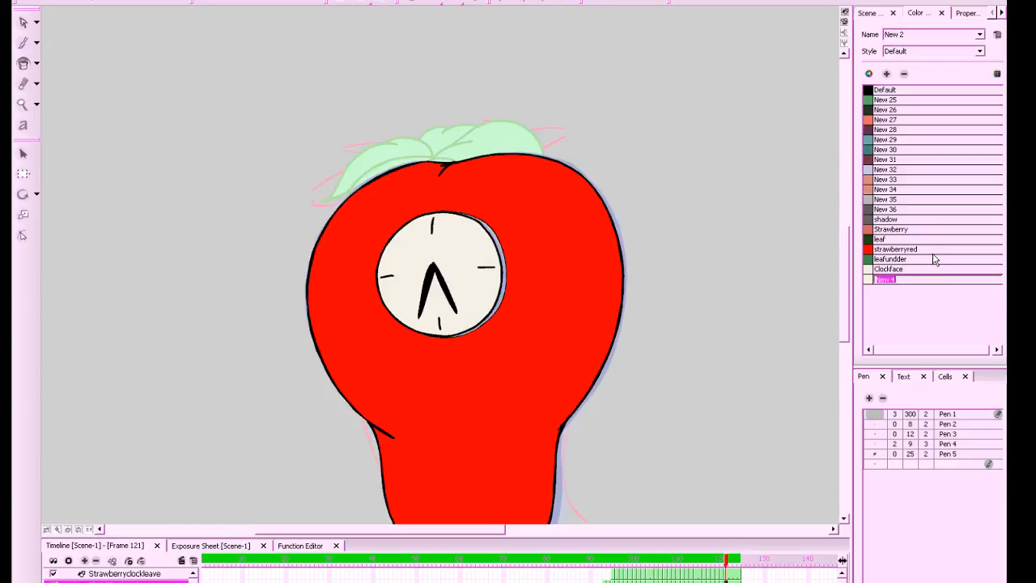
pyautogui.write('Clockface_02')
pyautogui.hotkey('ctrl', 'a')
pyautogui.press('BackSpace')
pyautogui.doubleClick(870, 280)
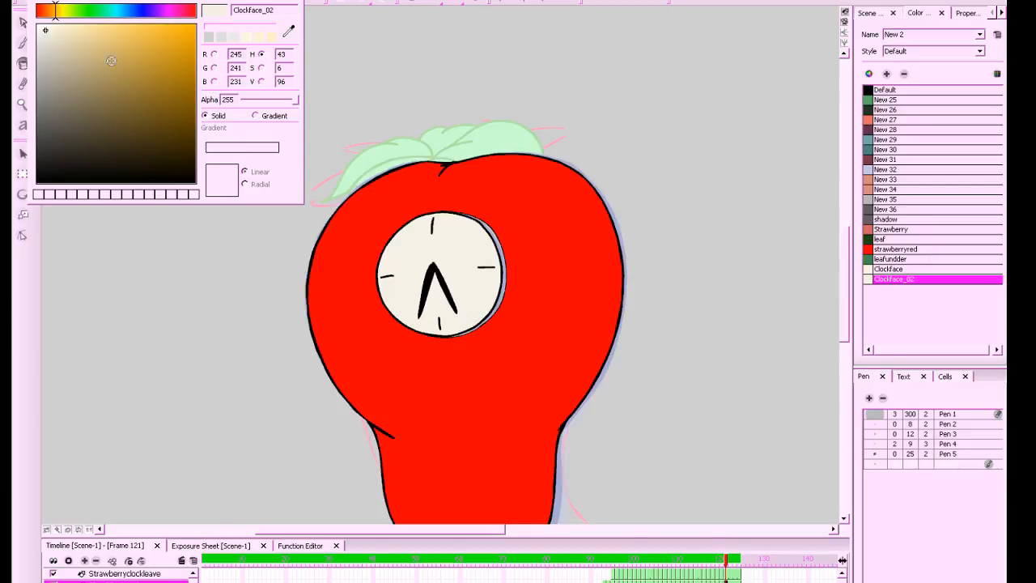
# Fill the unpainted rim slivers around the clock face with Clockface_02, using the Paint Unpainted tool
pyautogui.click(36, 64)
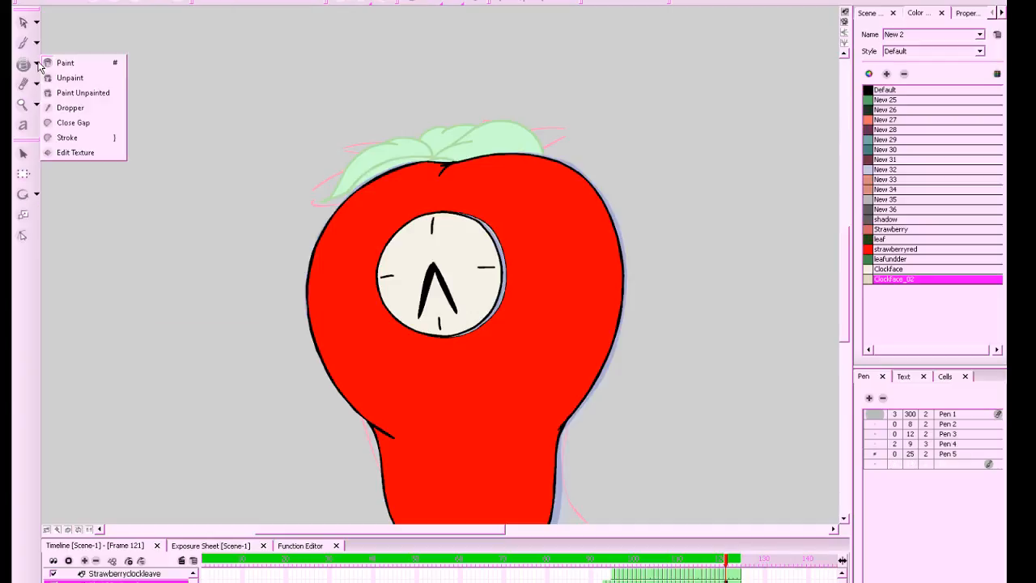
pyautogui.click(82, 93)
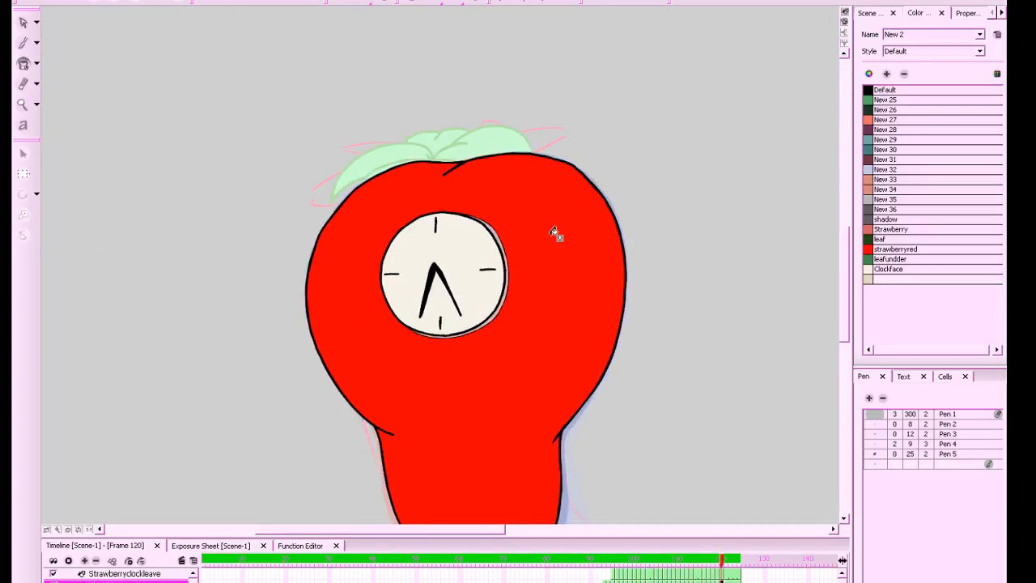
pyautogui.press('.')
pyautogui.moveTo(551, 240); pyautogui.dragTo(417, 361)
pyautogui.moveTo(574, 221); pyautogui.dragTo(446, 345)
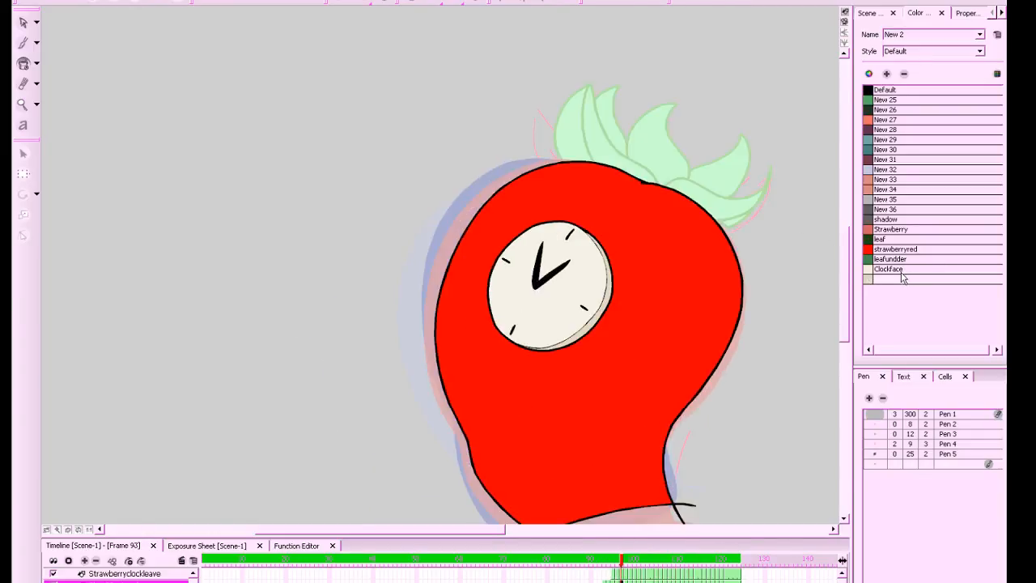
# Play back the coloured strawberry clock animation, stop on frame 95 and save the project
pyautogui.press('Return')
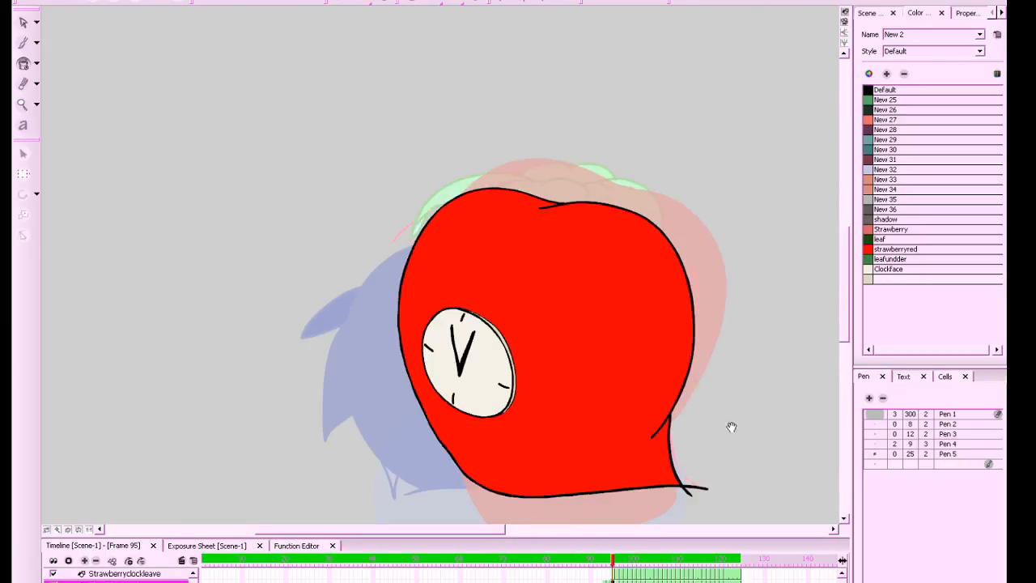
pyautogui.moveTo(739, 418); pyautogui.dragTo(652, 393)
pyautogui.hotkey('ctrl', 's')
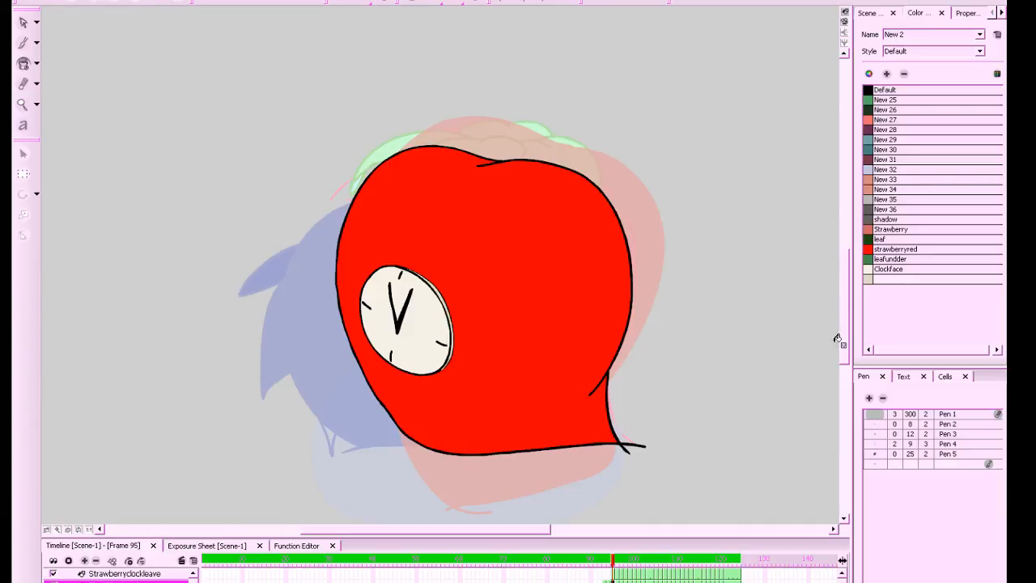
# Add a palette colour named seeds and set it to a dark green
pyautogui.click(887, 75)
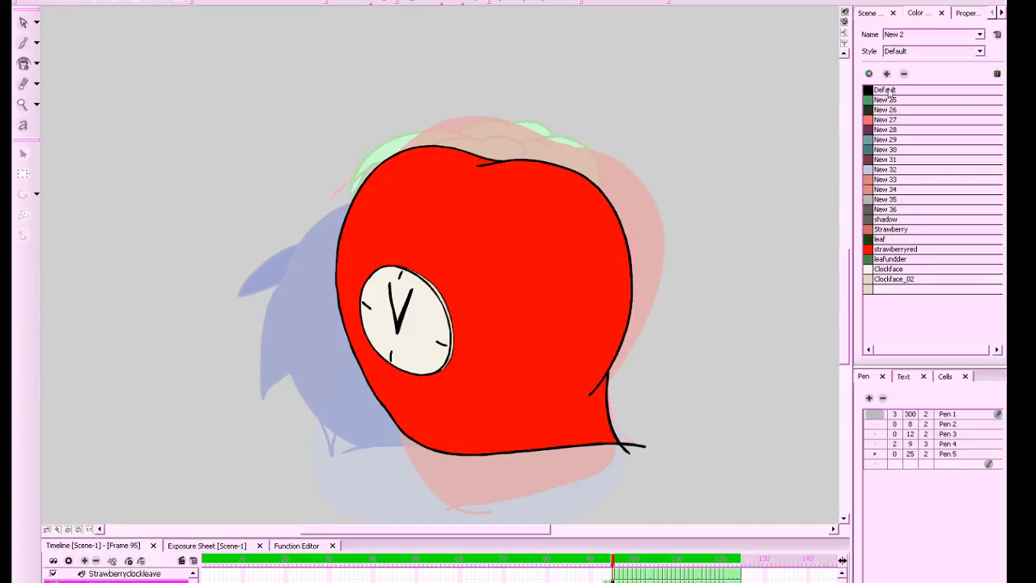
pyautogui.doubleClick(894, 289)
pyautogui.write('speek')
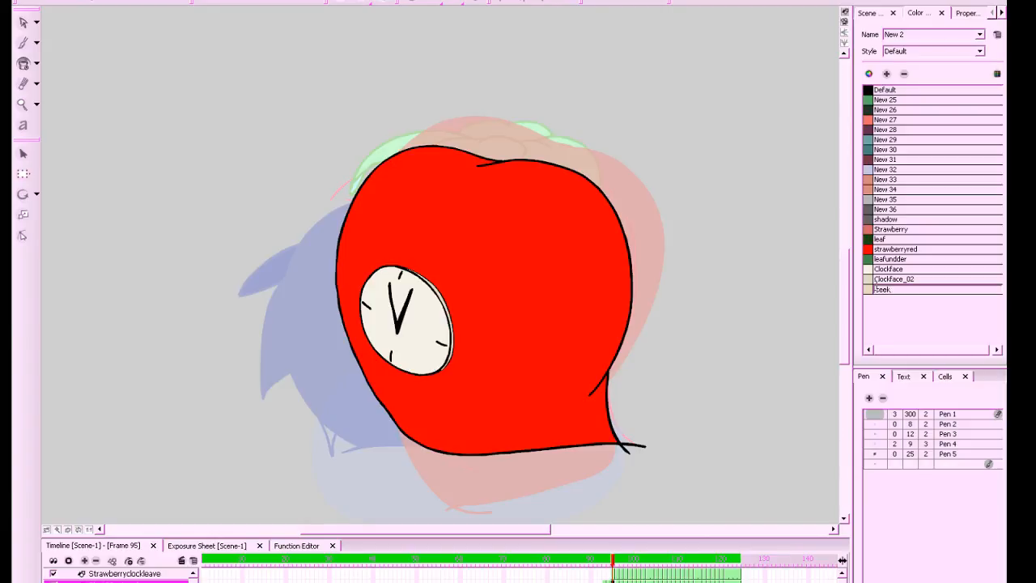
pyautogui.press('Return')
pyautogui.doubleClick(870, 289)
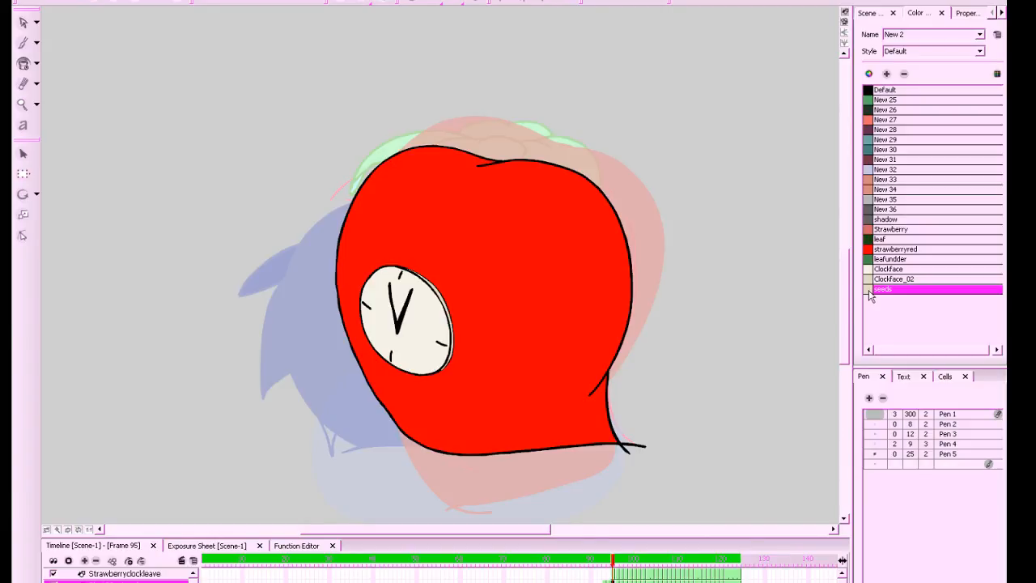
pyautogui.click(91, 12)
pyautogui.moveTo(91, 123); pyautogui.dragTo(139, 108)
pyautogui.click(295, 1)
# Show the pen list and widen the palette area beside the drawing view
pyautogui.click(904, 377)
pyautogui.click(949, 378)
pyautogui.click(864, 378)
pyautogui.moveTo(847, 528); pyautogui.dragTo(800, 528)
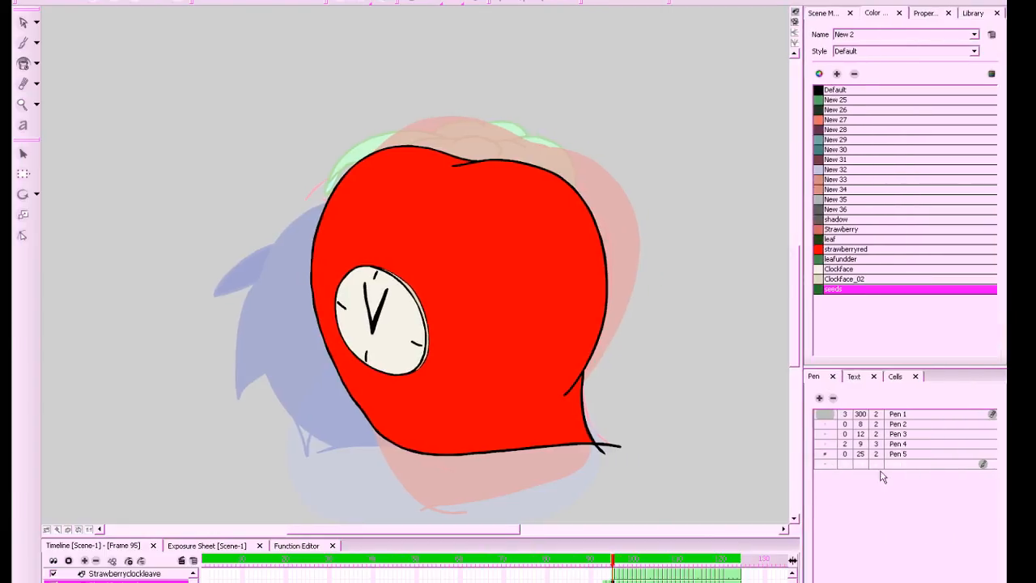
# Add a new pen preset at the end of the pen list and select it
pyautogui.click(820, 399)
pyautogui.click(828, 472)
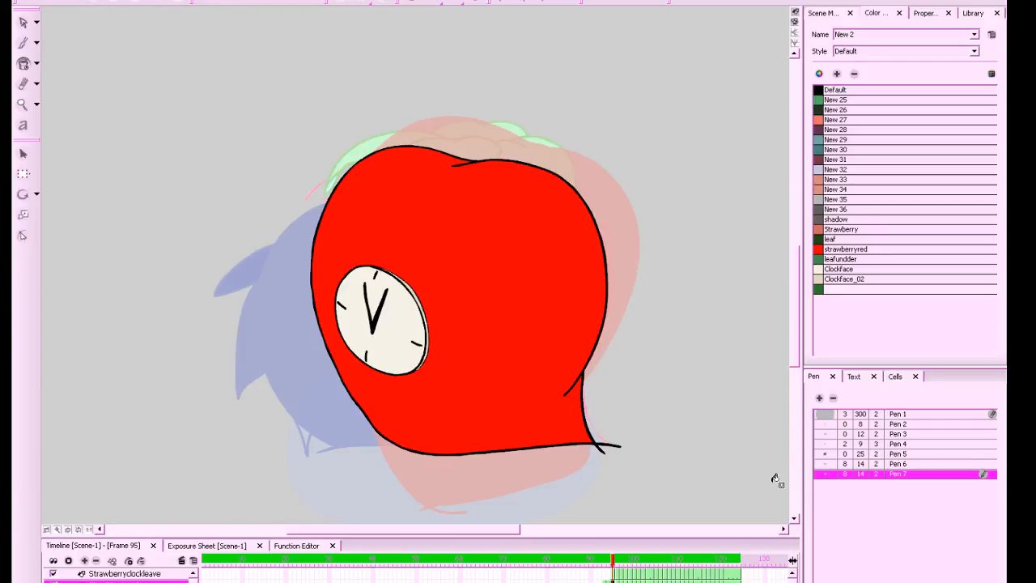
pyautogui.hotkey('ctrl', 'z')
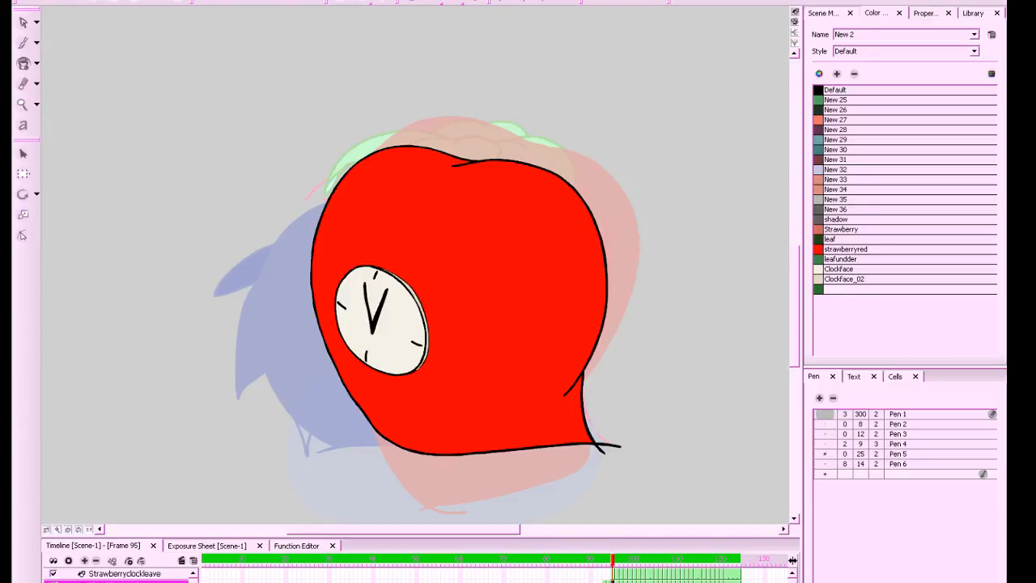
pyautogui.click(830, 476)
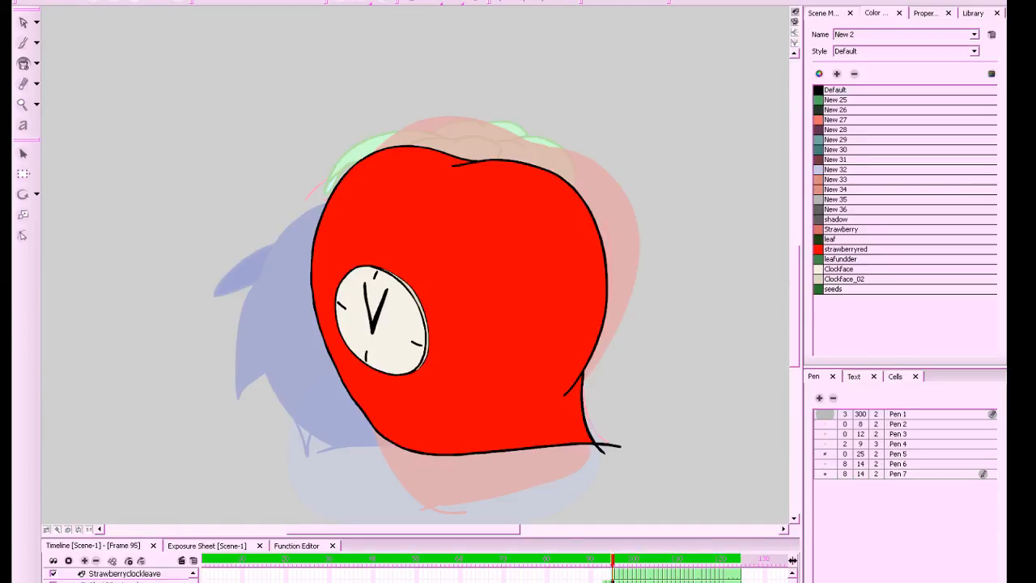
# Choose the Brush tool and test the seed pen on the strawberry in frame 95, undoing the test stroke
pyautogui.click(688, 343)
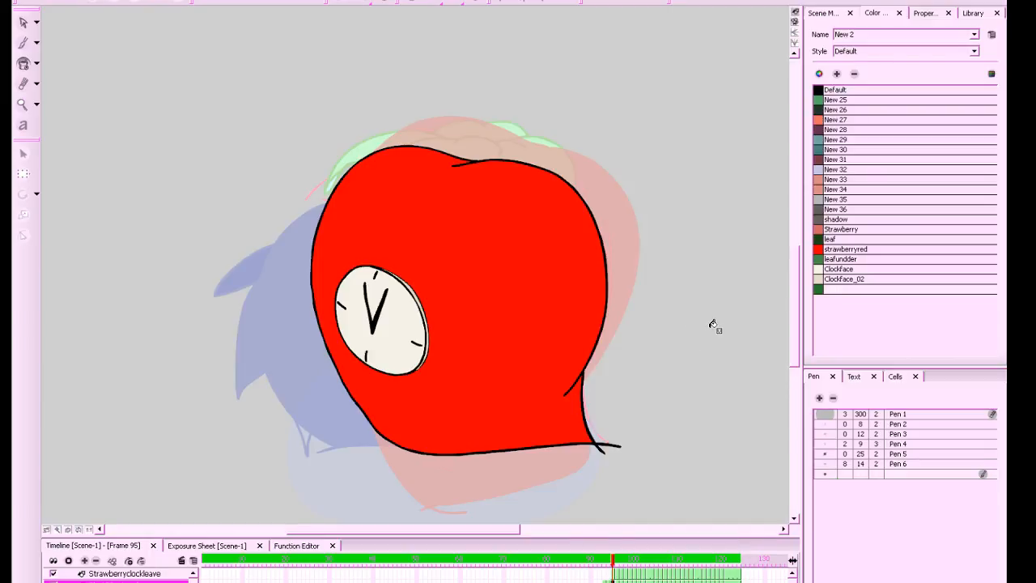
pyautogui.click(23, 43)
pyautogui.click(660, 398)
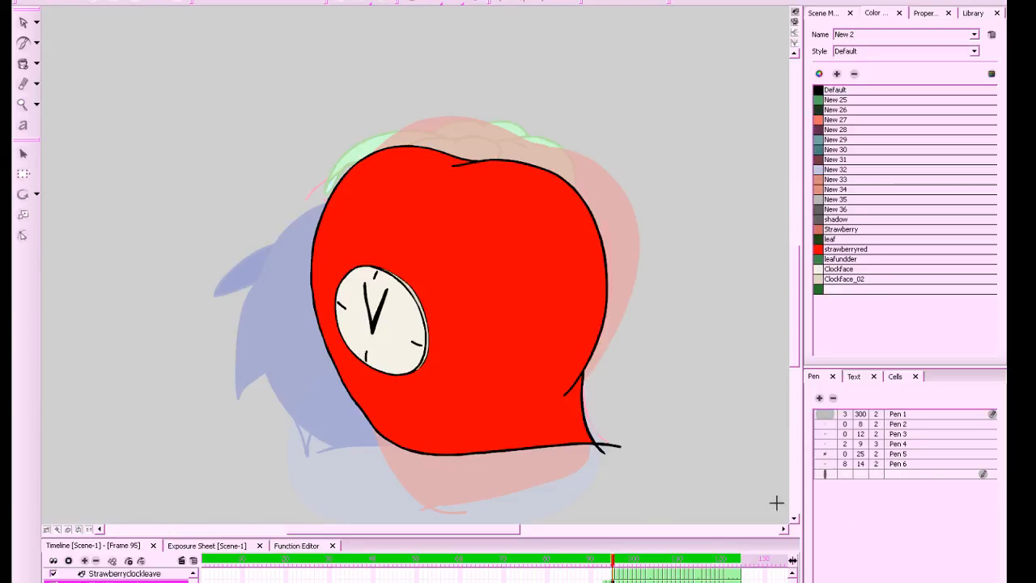
pyautogui.hotkey('ctrl', 'z')
pyautogui.click(450, 391)
# Toggle stroke smoothing in Lazy Nezumi Pro and minimize its window
pyautogui.click(619, 581)
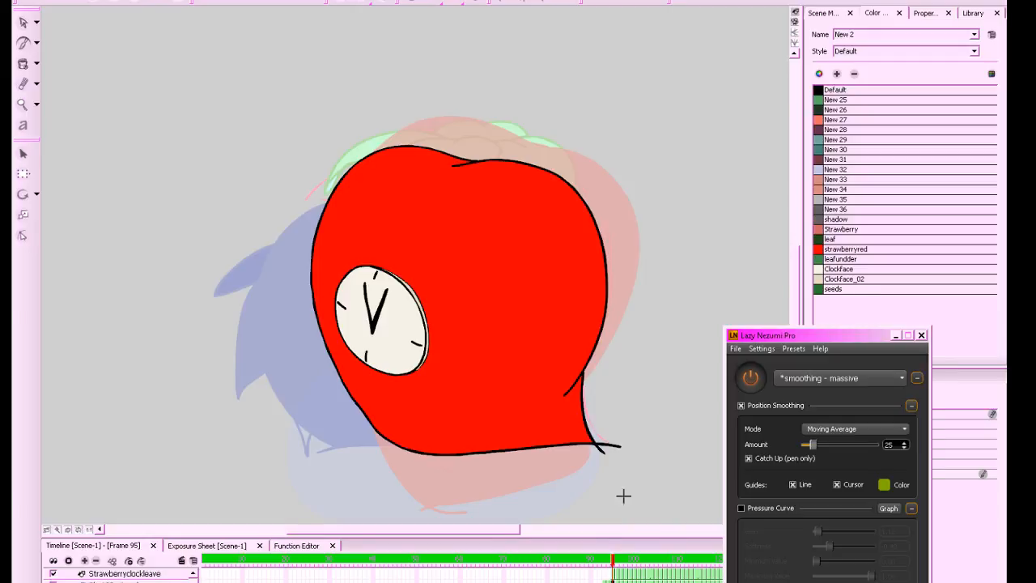
pyautogui.click(754, 373)
pyautogui.click(897, 336)
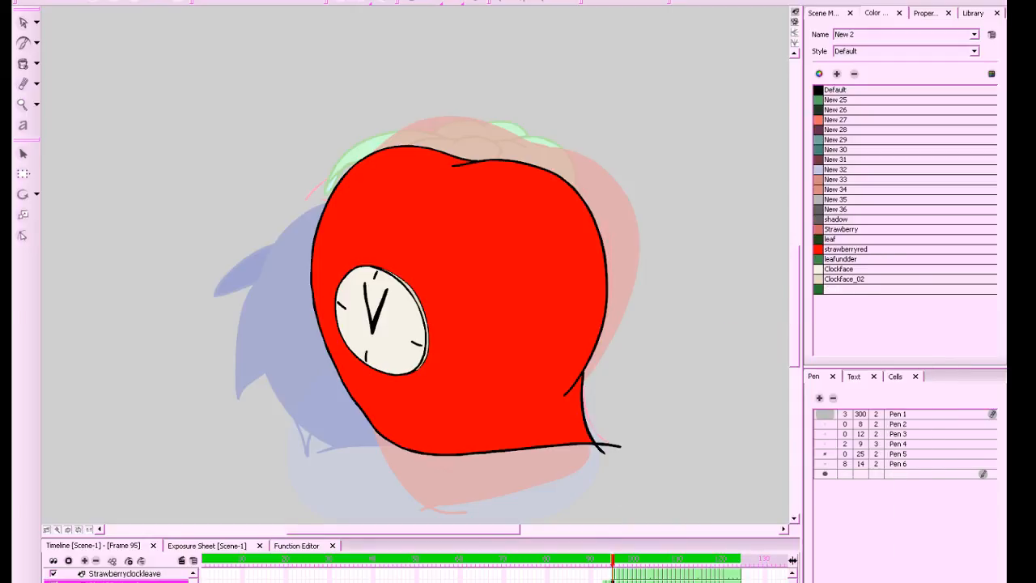
# Paint one dark green seed below and right of the clock on frames 95 and 96, redoing the first attempt
pyautogui.moveTo(464, 358); pyautogui.dragTo(459, 378)
pyautogui.hotkey('ctrl', 'z')
pyautogui.press('.')
pyautogui.press(',')
pyautogui.press(',')
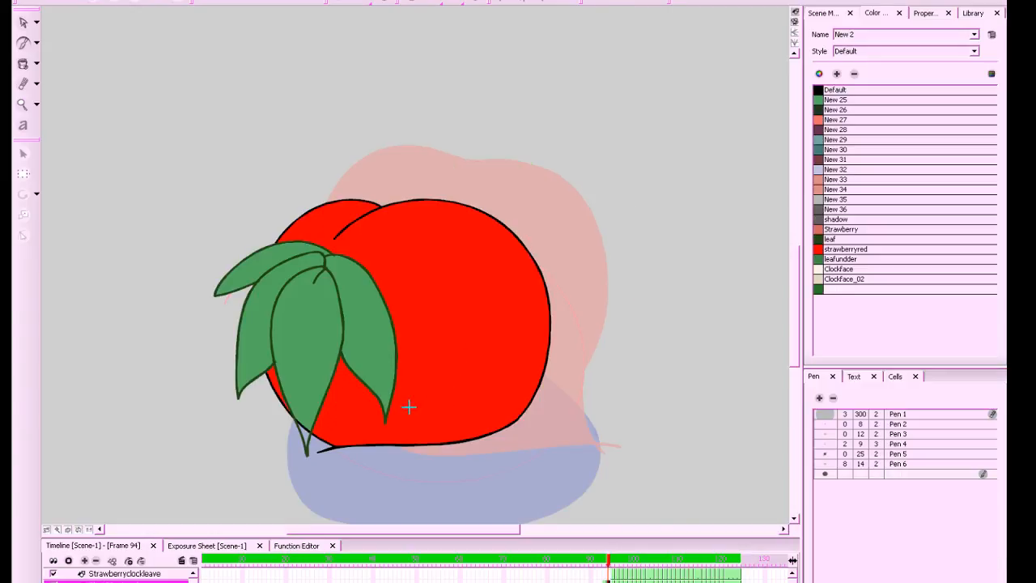
pyautogui.press('.')
pyautogui.press('.')
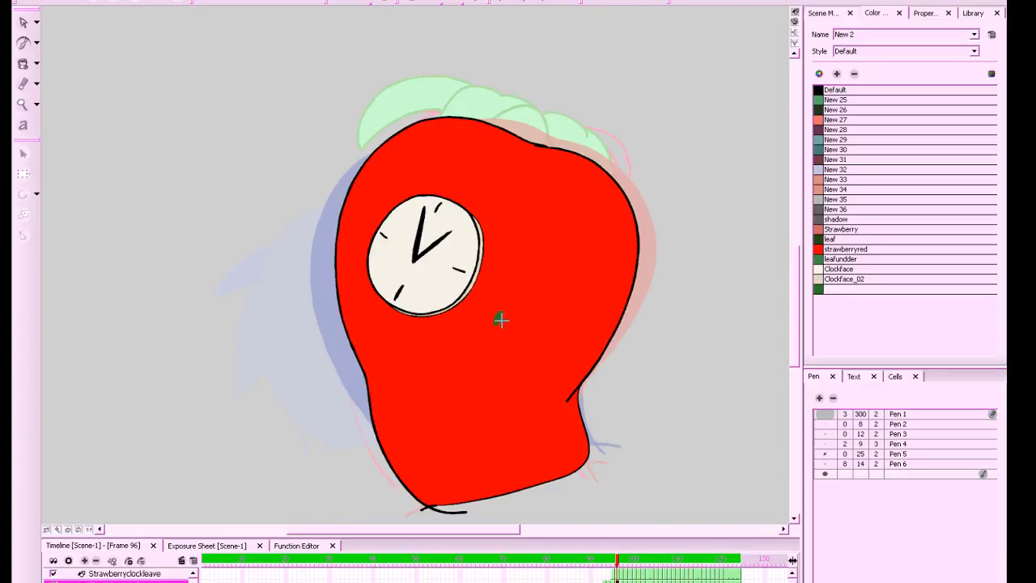
# Paint the same dark green seed beside the clock on each frame from 97 to 102
pyautogui.press('.')
pyautogui.press('.')
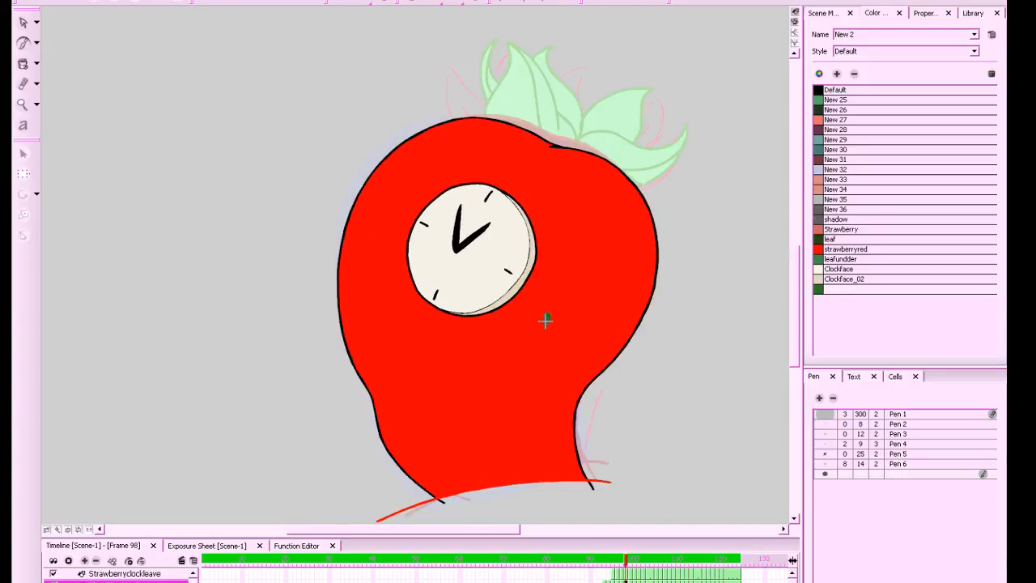
pyautogui.press('.')
pyautogui.press('.')
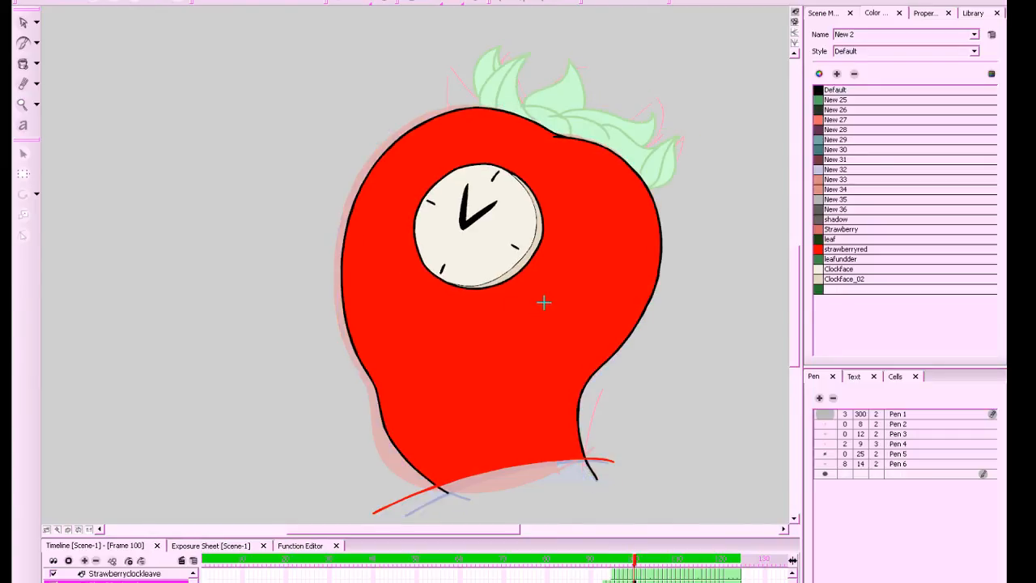
pyautogui.press('.')
pyautogui.press('.')
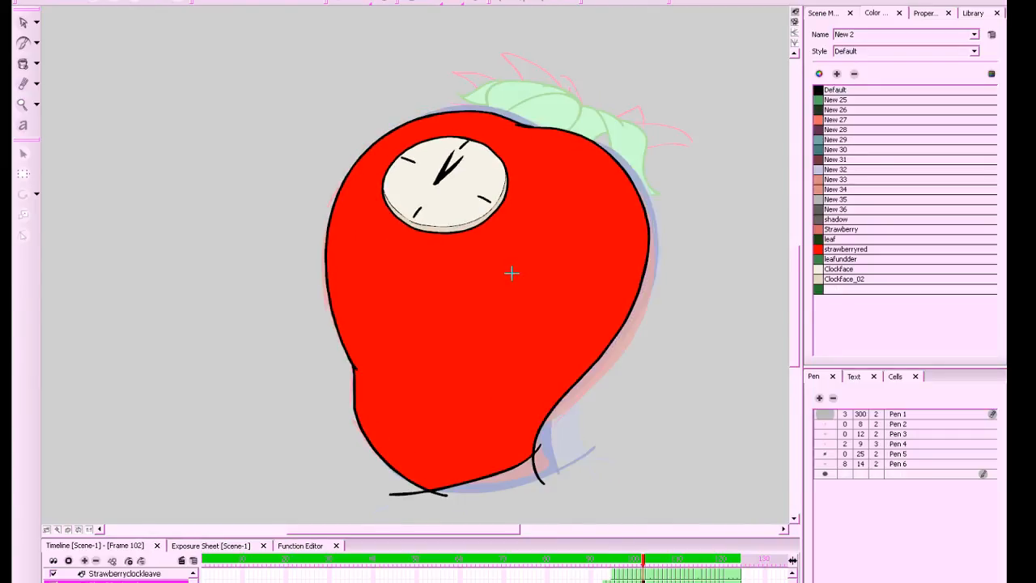
# Paint the seed beside the clock on frames 103 to 105, flipping between neighbouring frames to match its position
pyautogui.press('.')
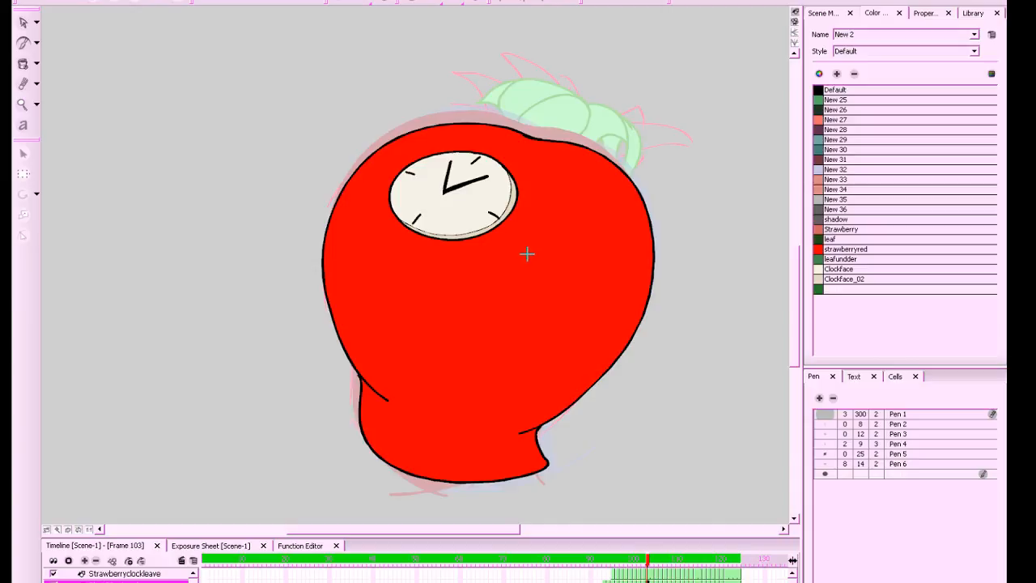
pyautogui.press(',')
pyautogui.press('.')
pyautogui.press(',')
pyautogui.press('.')
pyautogui.press('.')
pyautogui.press('.')
pyautogui.press(',')
pyautogui.press('.')
# Continue the seed beside the clock on frames 106 and 107, comparing against the preceding frames
pyautogui.press('.')
pyautogui.press(',')
pyautogui.press('.')
pyautogui.press('.')
pyautogui.press(',')
pyautogui.press(',')
pyautogui.press('.')
pyautogui.press('.')
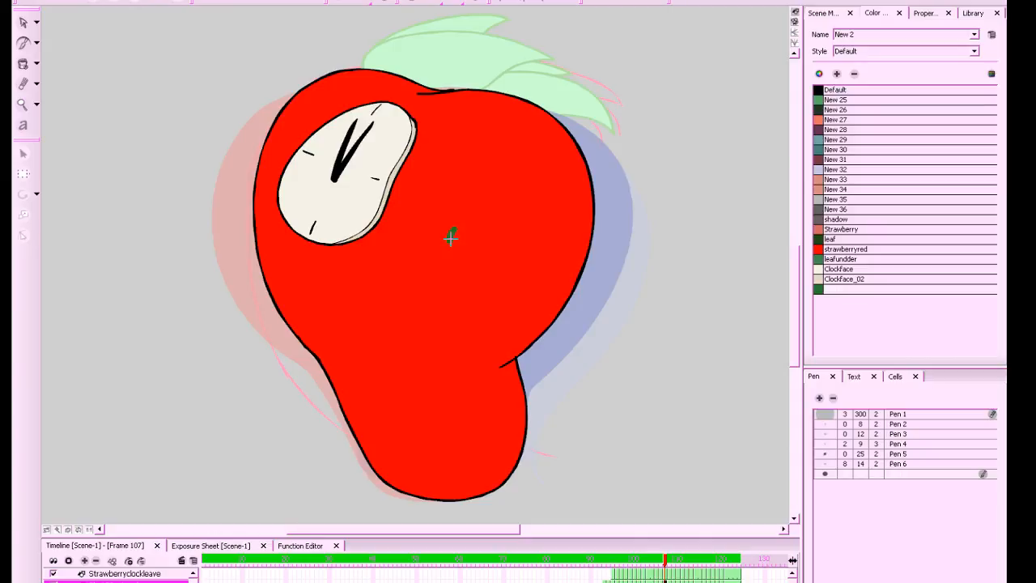
# Paint the seed to the right of the clock on frames 108 to 110, checking its movement between frames
pyautogui.press('.')
pyautogui.press(',')
pyautogui.press('.')
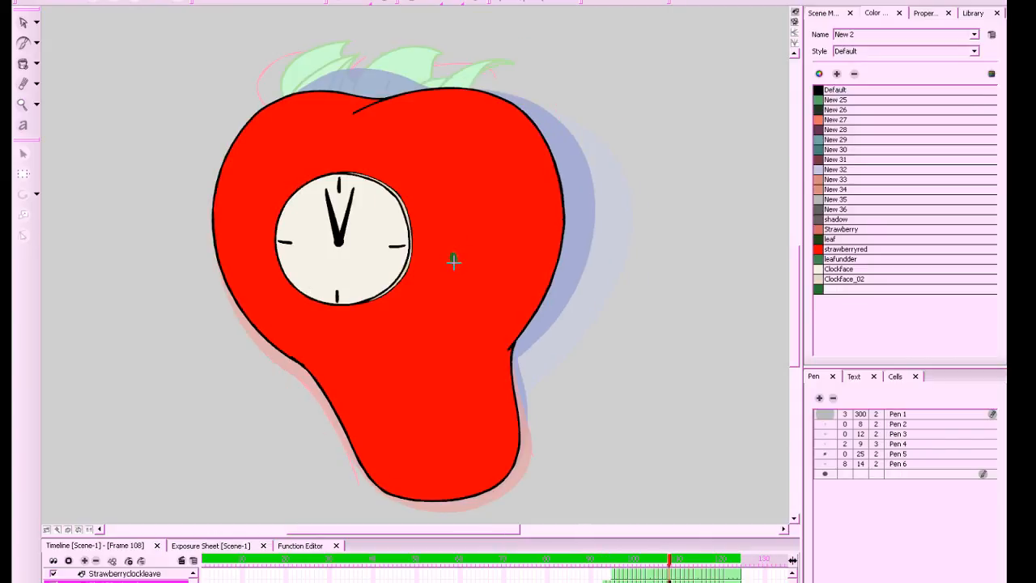
pyautogui.press('.')
pyautogui.press(',')
pyautogui.press('.')
pyautogui.press(',')
pyautogui.press('.')
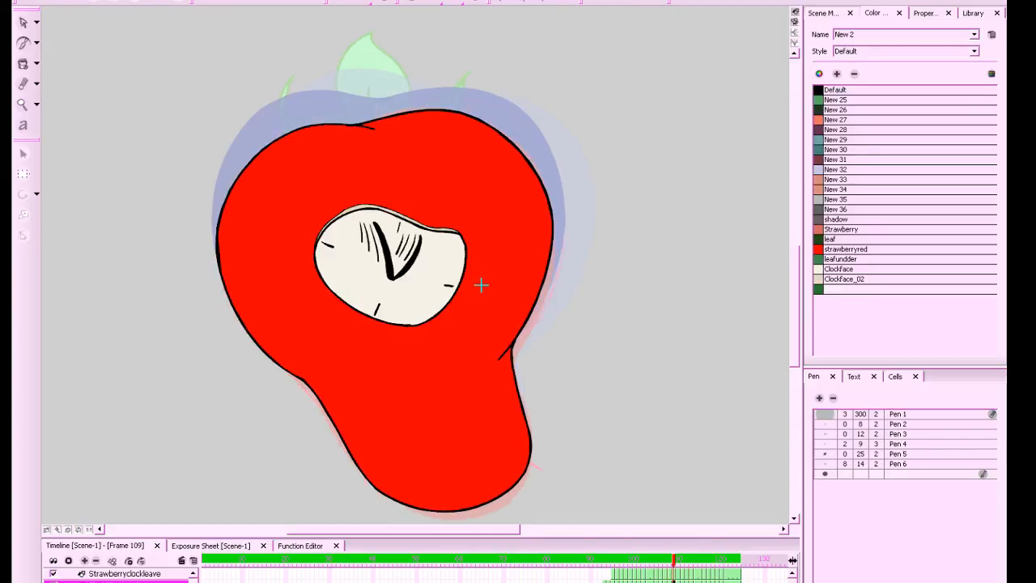
pyautogui.press('.')
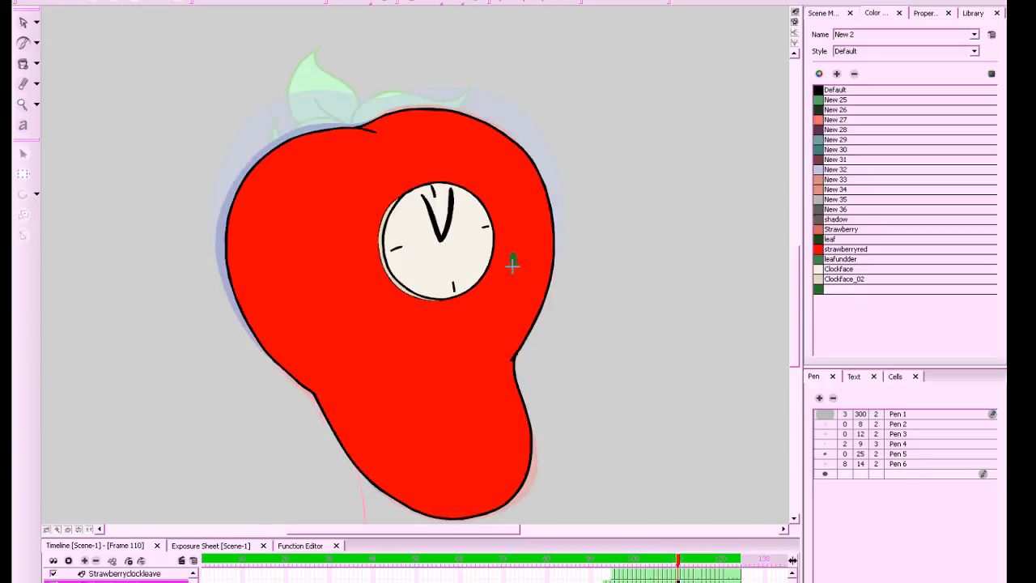
# Recheck the seed's motion from frame 107 and paint it right of the clock on frames 111 to 113
pyautogui.press(',')
pyautogui.press(',')
pyautogui.press(',')
pyautogui.press('.')
pyautogui.press('.')
pyautogui.press('.')
pyautogui.press('.')
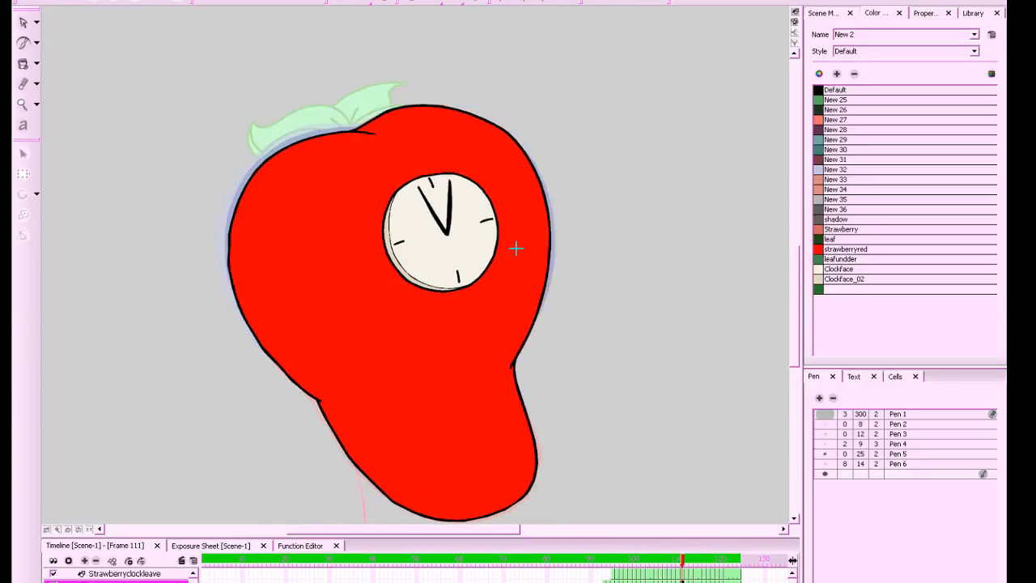
pyautogui.press('.')
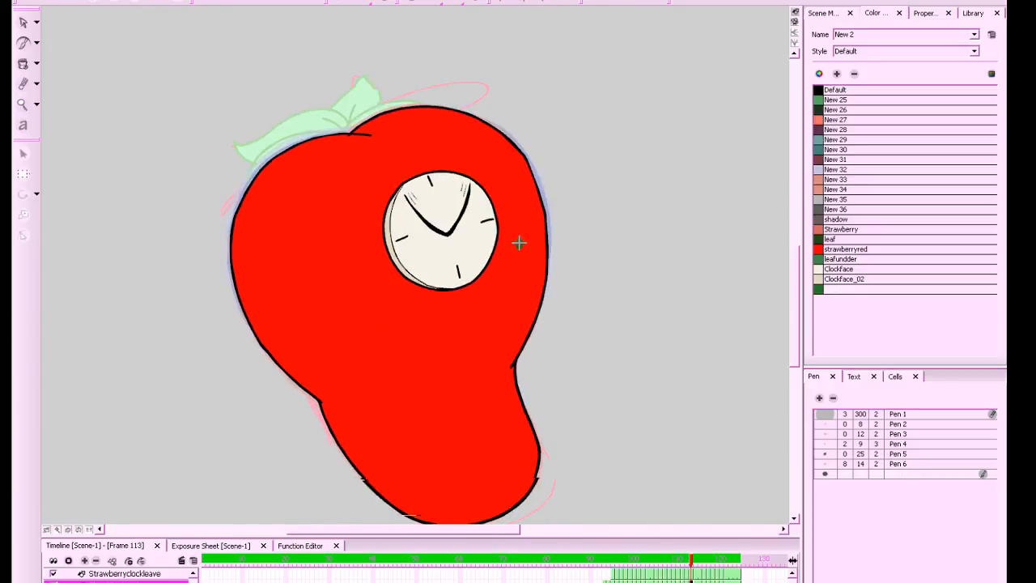
# Paint the seed right of the clock on frames 114 to 117 and compare the last two frames
pyautogui.press('.')
pyautogui.press('.')
pyautogui.press('.')
pyautogui.press('.')
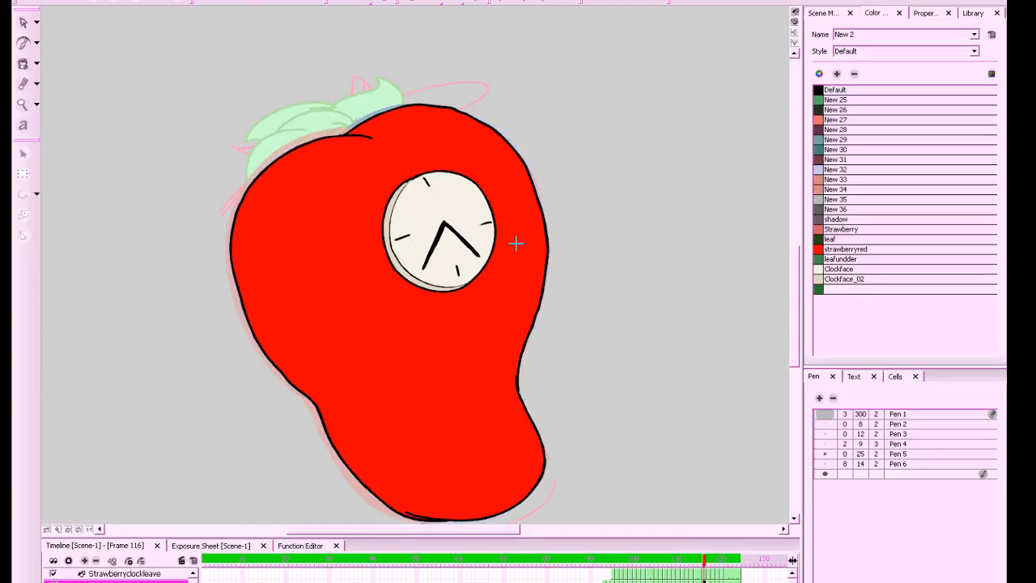
pyautogui.press('.')
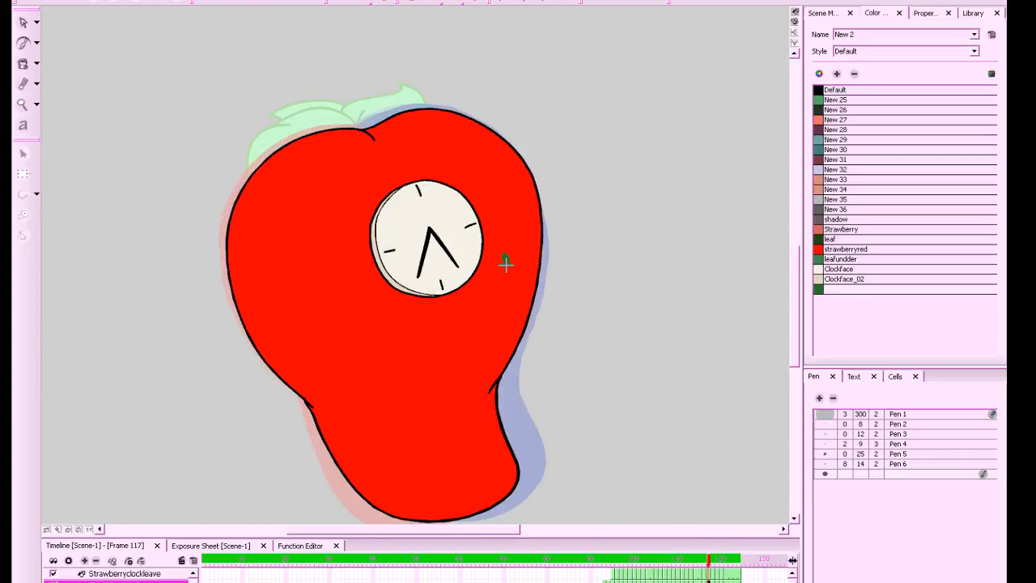
pyautogui.press('.')
pyautogui.press(',')
pyautogui.press(',')
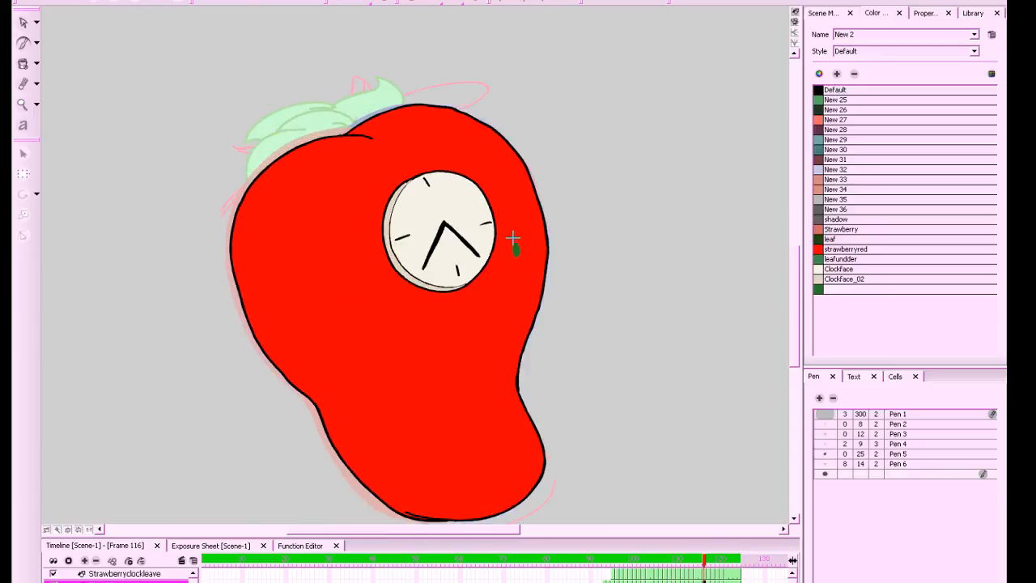
# Paint the seed below and right of the clock on frames 118 to 121
pyautogui.press('.')
pyautogui.press('.')
pyautogui.press('.')
pyautogui.press(',')
pyautogui.press('.')
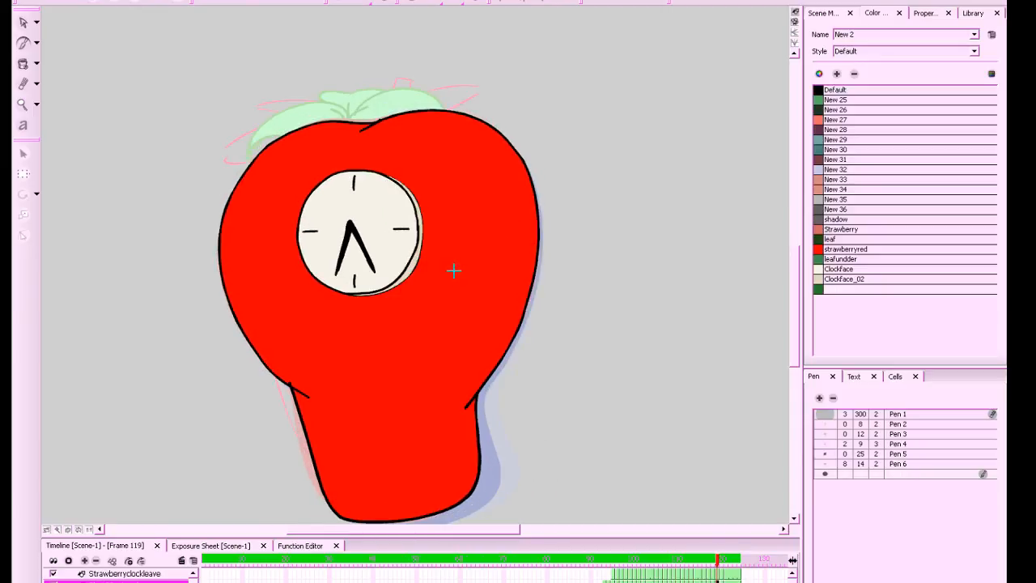
pyautogui.press('.')
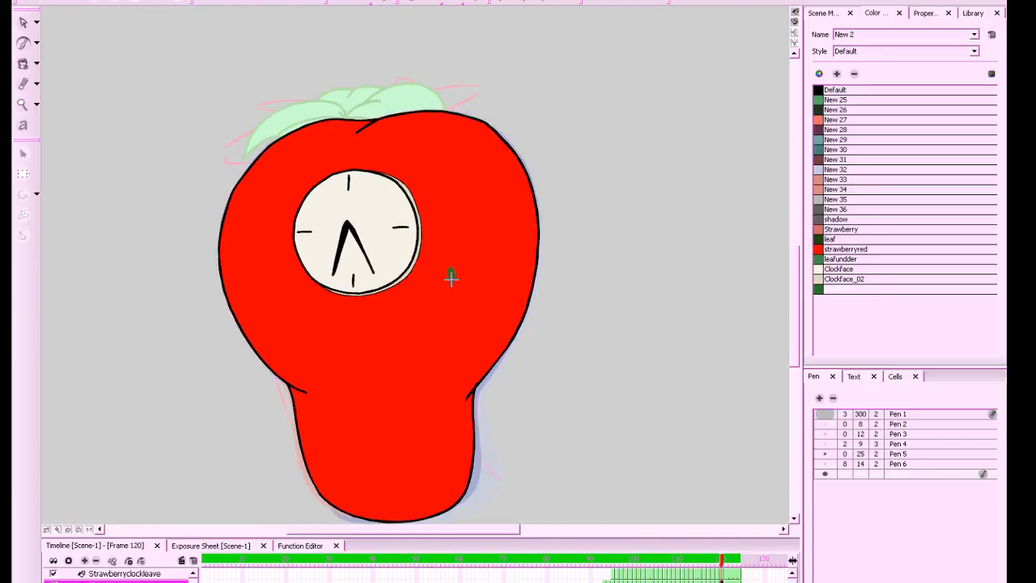
pyautogui.press('.')
pyautogui.press(',')
pyautogui.press('.')
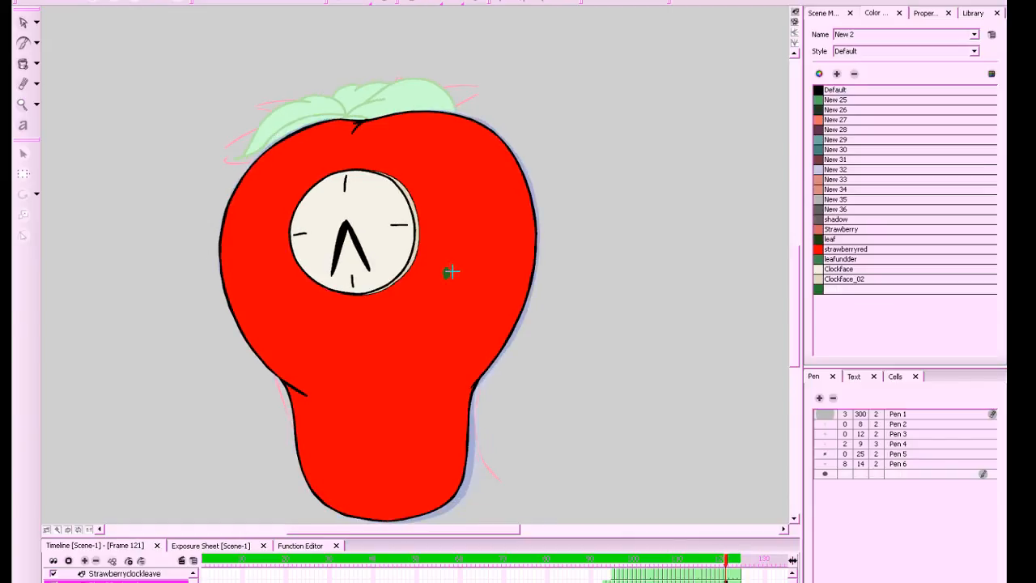
# Step back frame by frame from 121 to 94 to review the seed's movement across the strawberry
pyautogui.press(',')
pyautogui.press(',')
pyautogui.press(',')
pyautogui.press(',')
pyautogui.press(',')
pyautogui.press(',')
pyautogui.press(',')
pyautogui.press(',')
pyautogui.press(',')
pyautogui.press(',')
pyautogui.press(',')
pyautogui.press(',')
pyautogui.press(',')
pyautogui.press(',')
pyautogui.press(',')
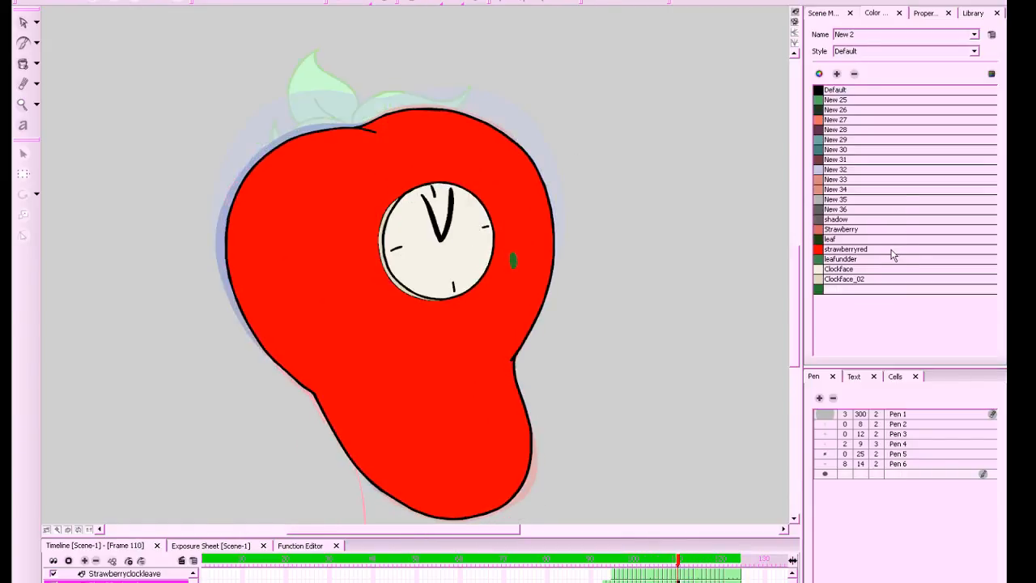
pyautogui.press(',')
pyautogui.press(',')
pyautogui.press(',')
pyautogui.press(',')
pyautogui.press(',')
pyautogui.press(',')
pyautogui.press(',')
pyautogui.press(',')
pyautogui.press(',')
pyautogui.press(',')
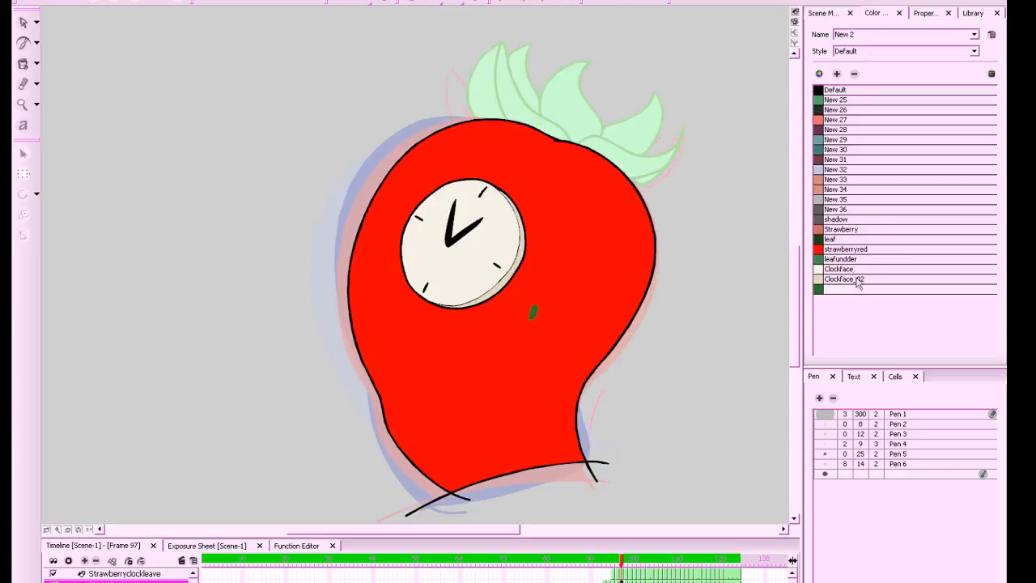
pyautogui.press(',')
pyautogui.press(',')
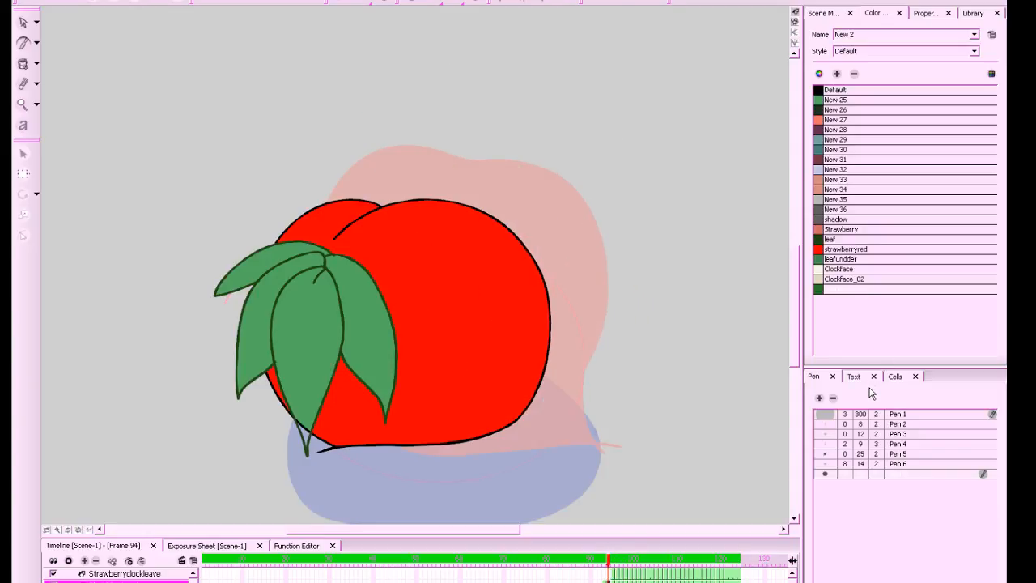
# Add more dark green seeds below the clock face near the strawberry's left edge on frame 95
pyautogui.press('.')
pyautogui.press('.')
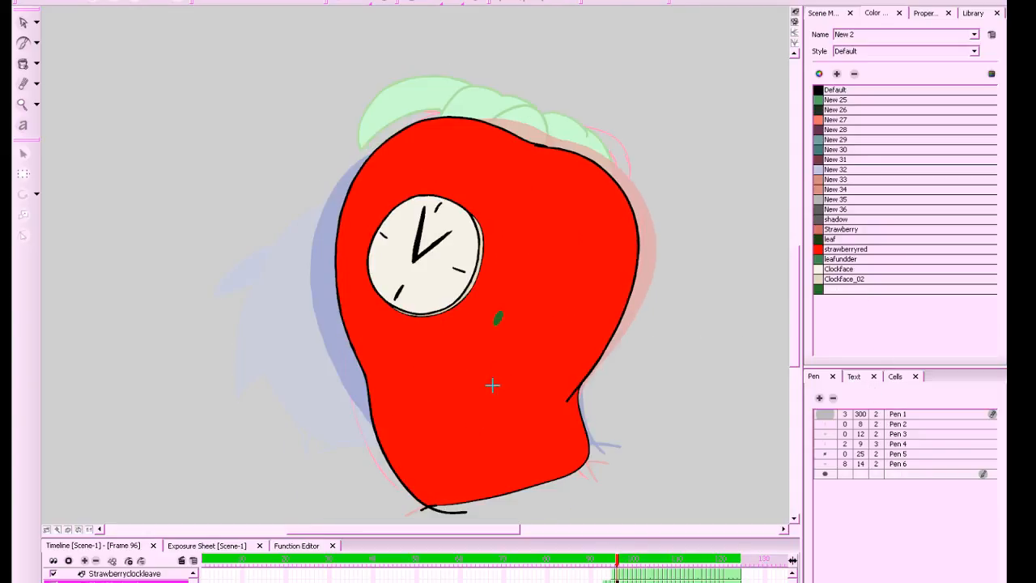
pyautogui.press(',')
pyautogui.press('.')
pyautogui.press(',')
pyautogui.moveTo(376, 385); pyautogui.dragTo(376, 390)
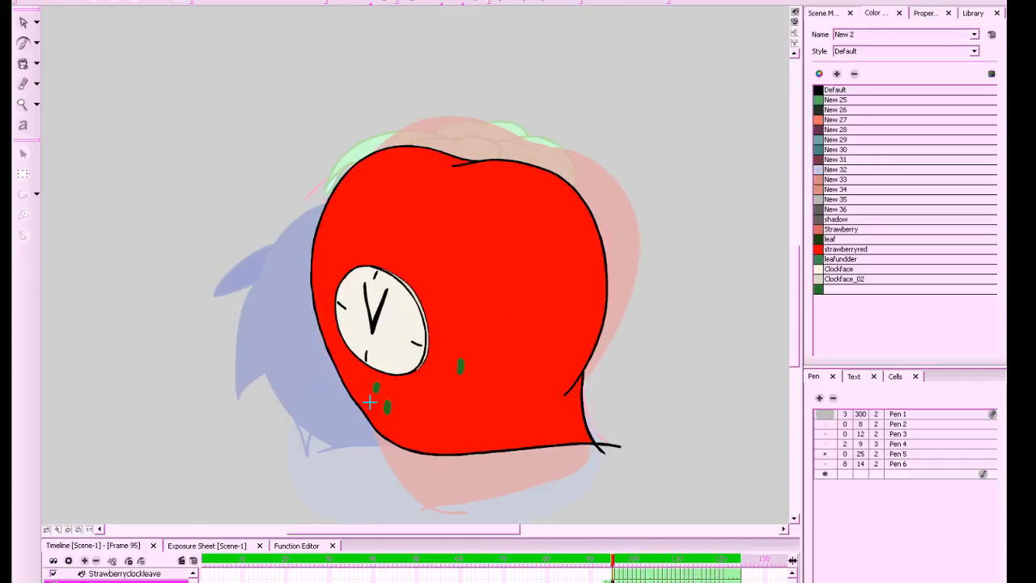
# Add the matching group of seeds below the clock's left side on frames 96 and 97
pyautogui.press('.')
pyautogui.moveTo(393, 334)
pyautogui.mouseDown()
pyautogui.moveTo(409, 379)
pyautogui.moveTo(374, 371)
pyautogui.mouseUp()
pyautogui.press('.')
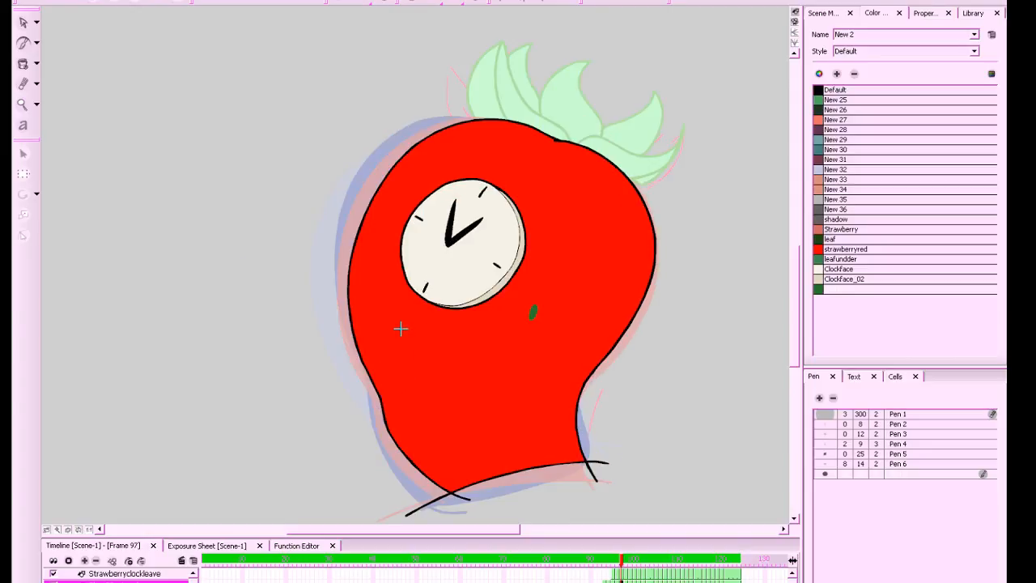
pyautogui.press(',')
pyautogui.press('.')
pyautogui.press(',')
pyautogui.press('.')
pyautogui.moveTo(421, 365)
pyautogui.mouseDown()
pyautogui.moveTo(388, 357)
pyautogui.moveTo(415, 336)
pyautogui.moveTo(416, 369)
pyautogui.moveTo(380, 356)
pyautogui.mouseUp()
pyautogui.press(',')
pyautogui.press('.')
# Paint three seeds below the clock's left side on frame 98, matching their placement to the previous frames
pyautogui.press('.')
pyautogui.press(',')
pyautogui.moveTo(420, 327); pyautogui.dragTo(386, 364)
pyautogui.press('.')
pyautogui.press(',')
pyautogui.press('.')
pyautogui.press(',')
pyautogui.press(',')
pyautogui.press('.')
pyautogui.press('.')
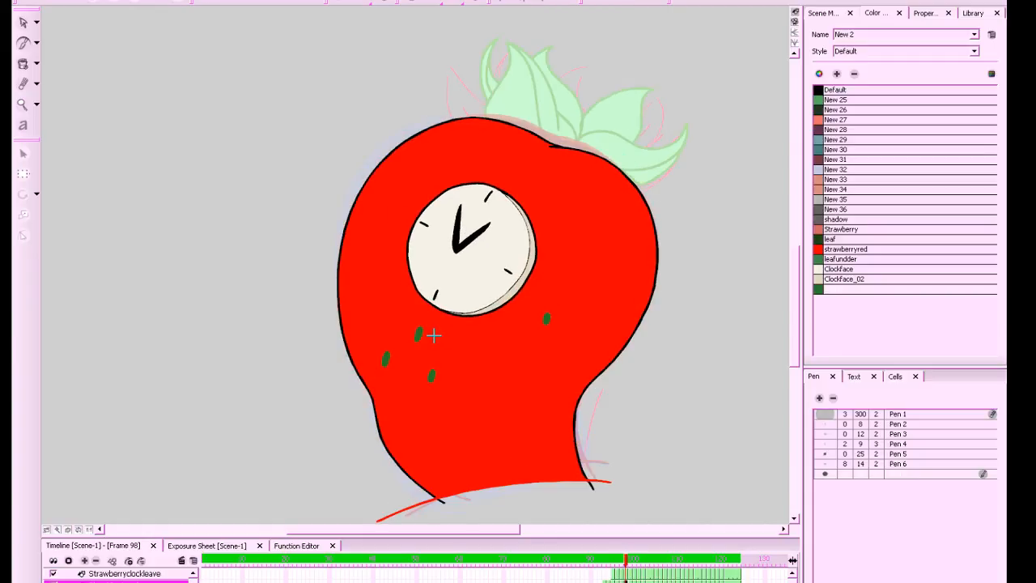
# Paint the group of three seeds below the clock's left side on frame 99, flipping against frame 98
pyautogui.press('.')
pyautogui.press(',')
pyautogui.press('.')
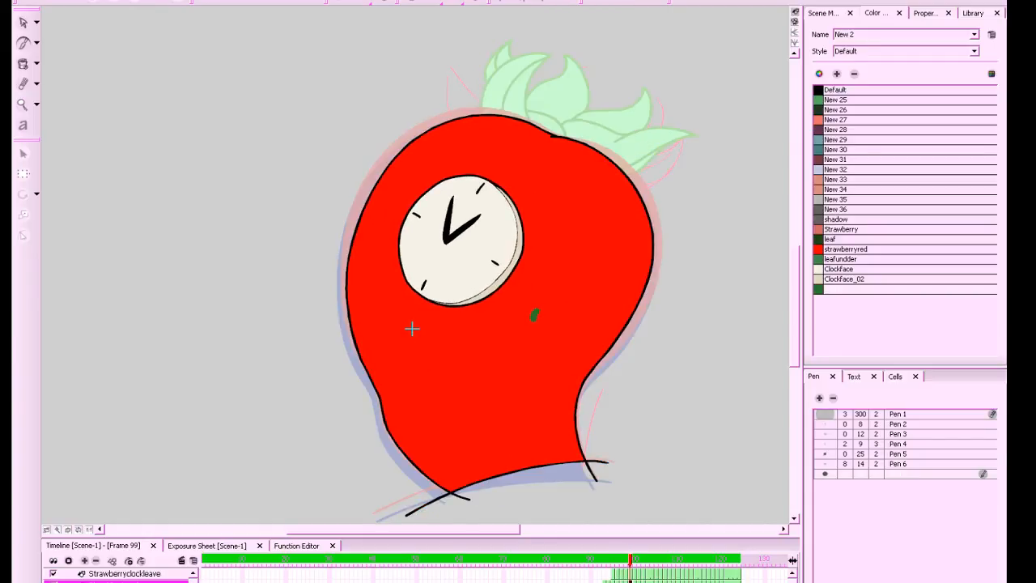
pyautogui.press(',')
pyautogui.press('.')
pyautogui.moveTo(381, 352); pyautogui.dragTo(380, 359)
pyautogui.press(',')
pyautogui.press('.')
pyautogui.press(',')
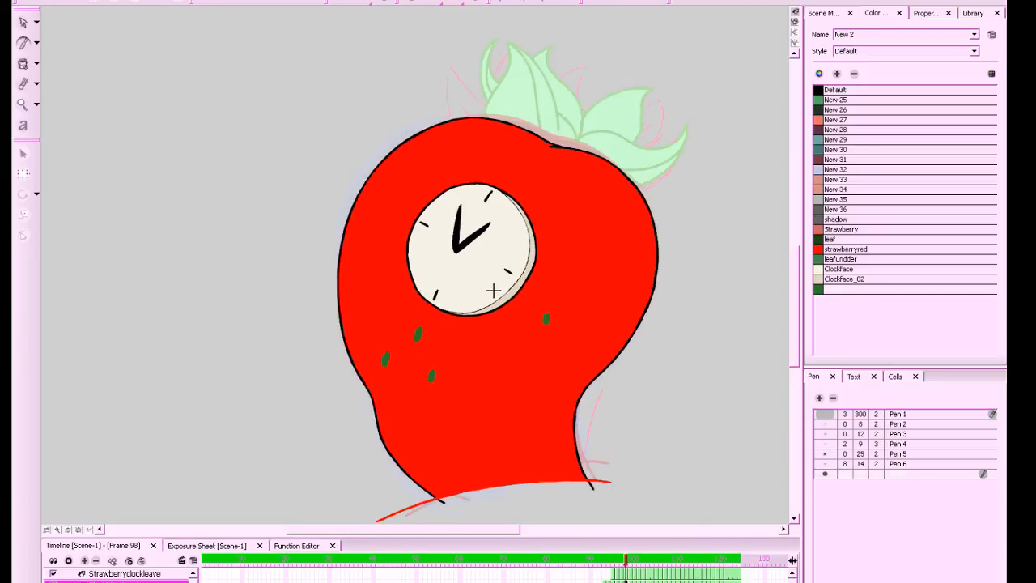
pyautogui.press('.')
# Paint the group of three seeds below the clock's left side on frame 100, flipping against frame 99
pyautogui.press('.')
pyautogui.press(',')
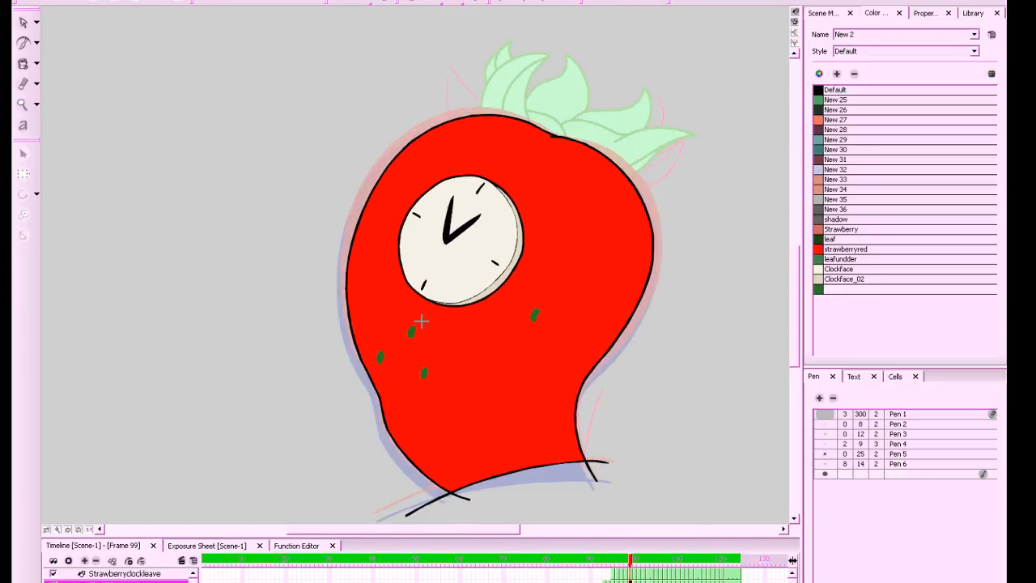
pyautogui.press('.')
pyautogui.press(',')
pyautogui.press('.')
pyautogui.press(',')
pyautogui.moveTo(418, 316); pyautogui.dragTo(430, 363)
pyautogui.press('.')
pyautogui.press(',')
pyautogui.press('.')
pyautogui.press(',')
pyautogui.press('.')
# Paint the group of three seeds below the clock's left side on frame 101, flipping against frame 100
pyautogui.press('.')
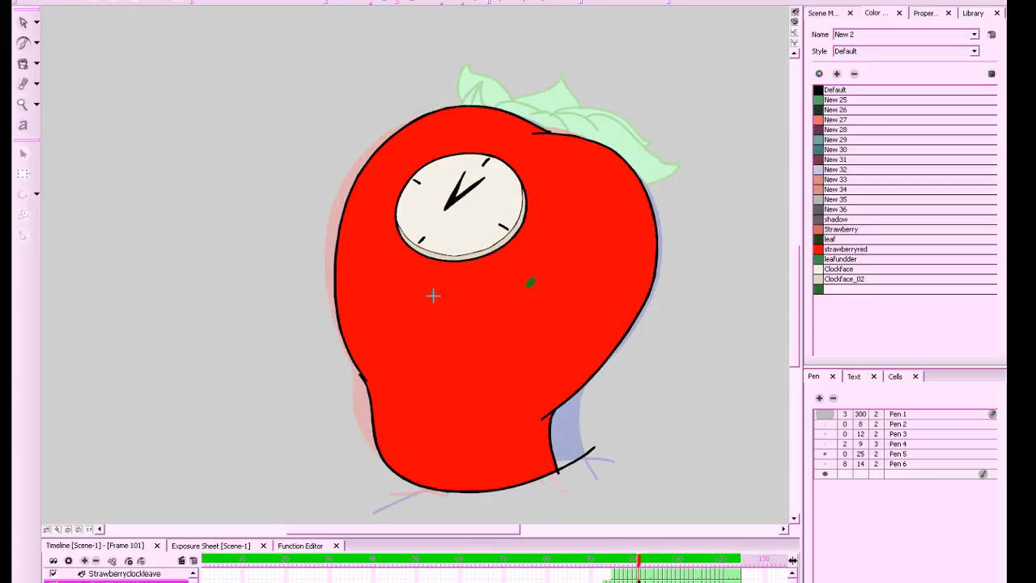
pyautogui.moveTo(402, 287); pyautogui.dragTo(397, 299)
pyautogui.press(',')
pyautogui.press('.')
pyautogui.moveTo(410, 336); pyautogui.dragTo(411, 330)
pyautogui.press(',')
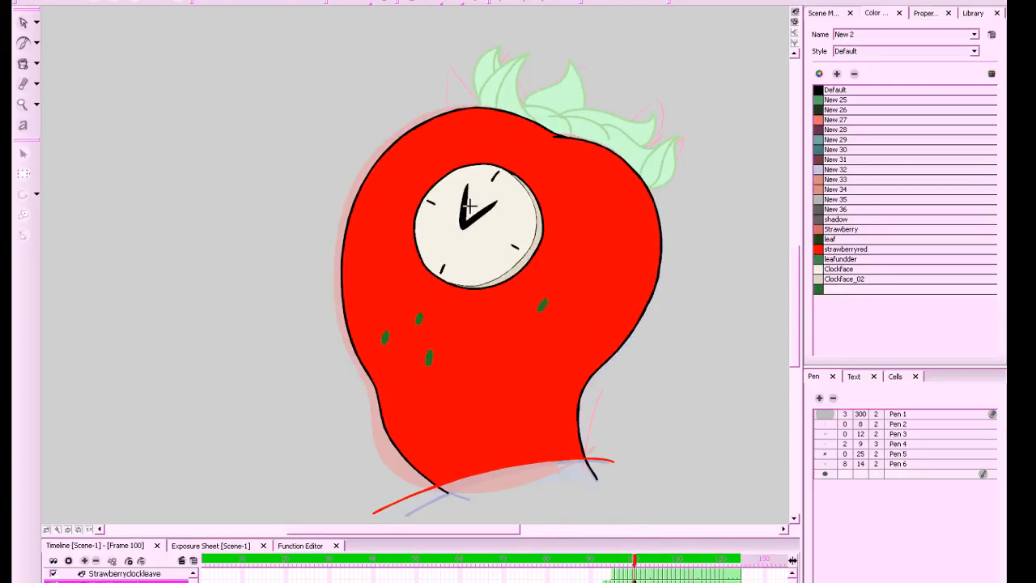
pyautogui.press(',')
pyautogui.press('.')
pyautogui.press('.')
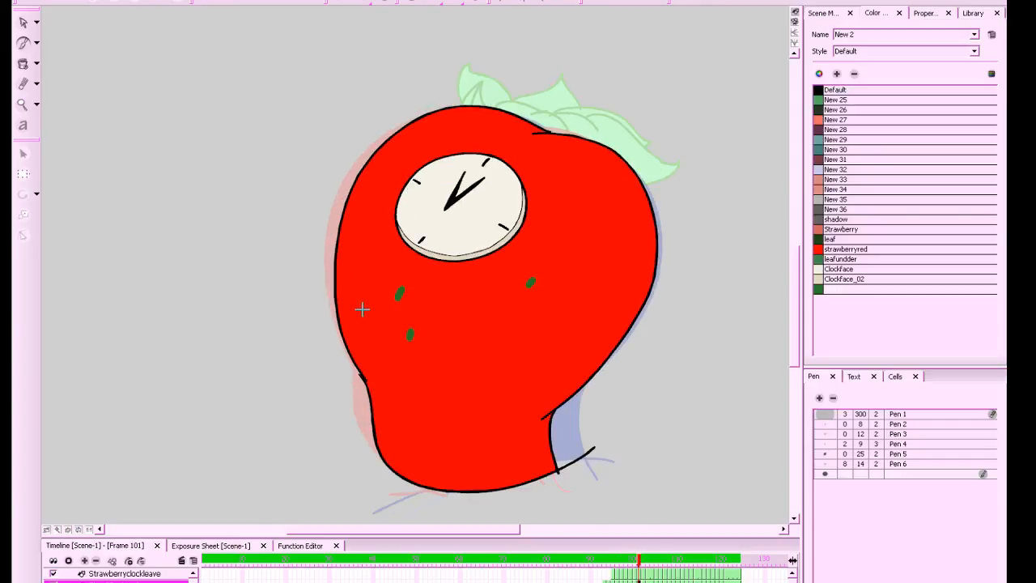
pyautogui.moveTo(368, 312); pyautogui.dragTo(364, 318)
pyautogui.press(',')
pyautogui.press('.')
# Paint the group of three seeds below the clock's left side on frame 102, flipping against frame 101
pyautogui.press('.')
pyautogui.press(',')
pyautogui.press('.')
pyautogui.moveTo(389, 268); pyautogui.dragTo(386, 275)
pyautogui.press(',')
pyautogui.press('.')
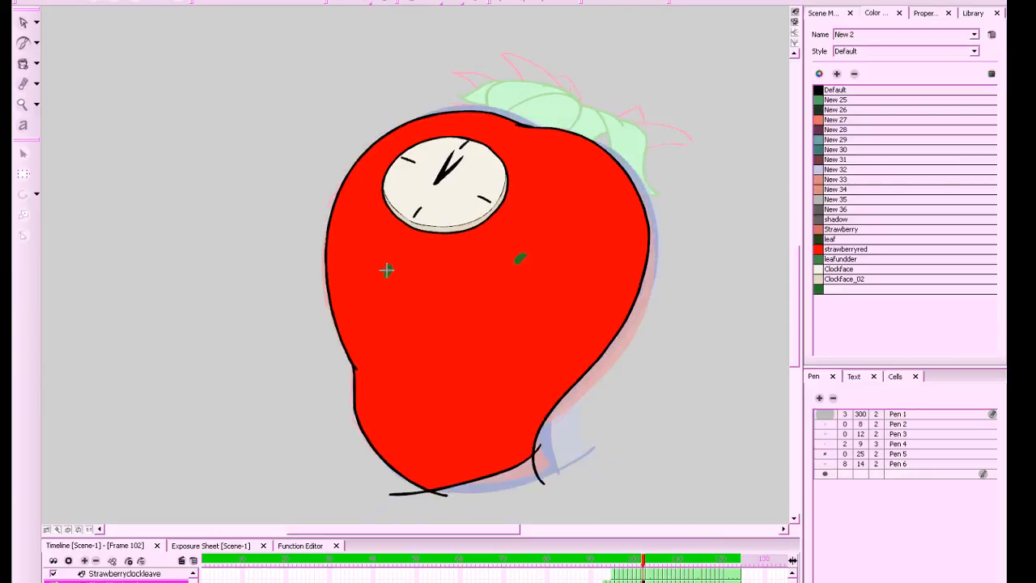
pyautogui.press(',')
pyautogui.press('.')
pyautogui.moveTo(399, 313); pyautogui.dragTo(400, 323)
pyautogui.press(',')
pyautogui.press('.')
pyautogui.press(',')
pyautogui.press('.')
pyautogui.moveTo(349, 287); pyautogui.dragTo(352, 280)
pyautogui.press(',')
pyautogui.press('.')
pyautogui.press(',')
pyautogui.press('.')
# Paint the group of three seeds below the clock's left side on frame 103, flipping against frame 102
pyautogui.press('.')
pyautogui.moveTo(396, 263); pyautogui.dragTo(394, 269)
pyautogui.press(',')
pyautogui.press('.')
pyautogui.press(',')
pyautogui.press('.')
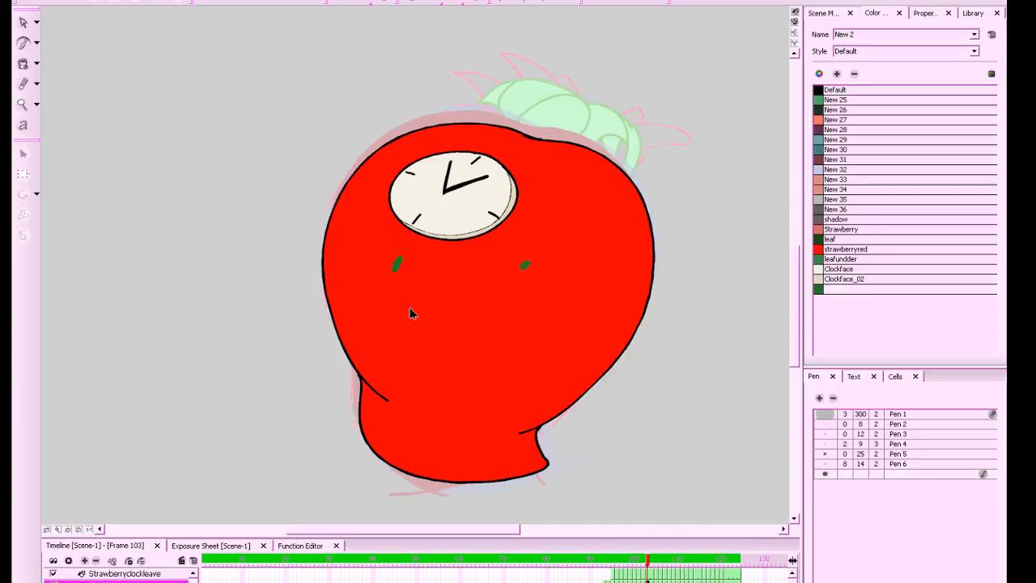
pyautogui.press(',')
pyautogui.press('.')
pyautogui.press(',')
pyautogui.press('.')
# Continue the group of seeds below the clock's left side on frames 104 and 105, comparing each with its previous frame
pyautogui.press('.')
pyautogui.press(',')
pyautogui.press('.')
pyautogui.press('.')
pyautogui.press(',')
pyautogui.press('.')
# Paint the group of three seeds below the clock's left side on frame 106, flipping against the neighbouring frames
pyautogui.press('.')
pyautogui.press(',')
pyautogui.press('.')
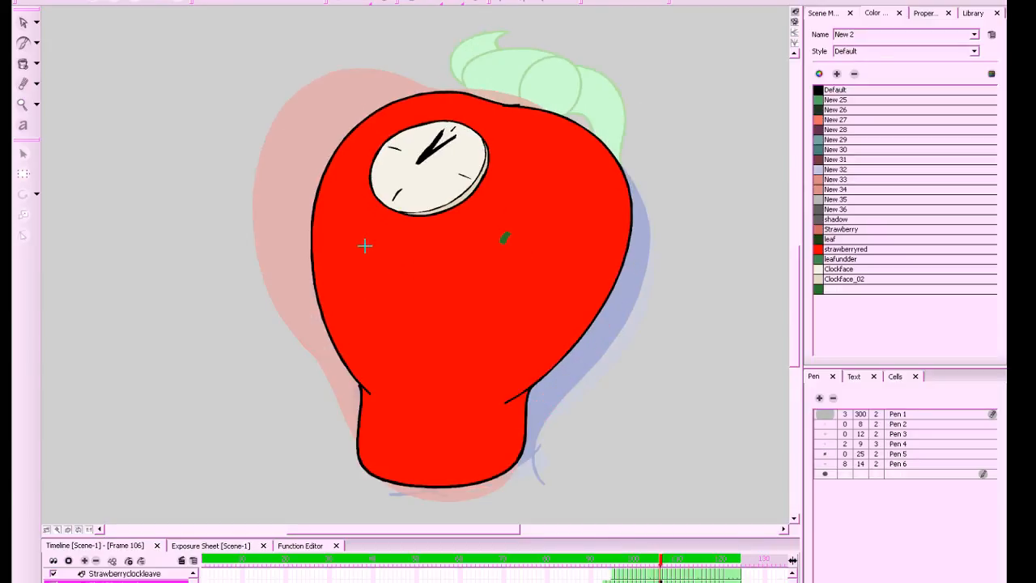
pyautogui.press('.')
pyautogui.press(',')
pyautogui.press(',')
pyautogui.press('.')
pyautogui.click(373, 244)
pyautogui.click(373, 245)
pyautogui.press('.')
pyautogui.press(',')
pyautogui.click(389, 298)
pyautogui.press('.')
pyautogui.press(',')
pyautogui.click(337, 280)
pyautogui.press('.')
pyautogui.press(',')
# Paint the group of three seeds below the distorted clock on frame 107, following the strawberry's swing
pyautogui.press('.')
pyautogui.click(317, 272)
pyautogui.press(',')
pyautogui.press('.')
pyautogui.click(351, 316)
pyautogui.click(301, 314)
# Paint the group of three seeds directly below the clock on frame 108, comparing with frame 107
pyautogui.press('.')
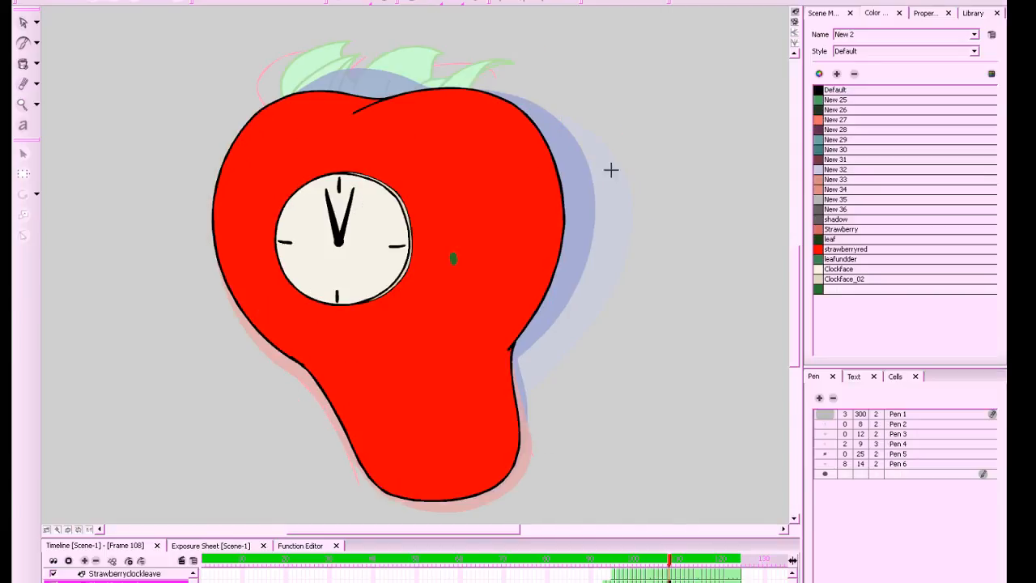
pyautogui.click(349, 330)
pyautogui.press(',')
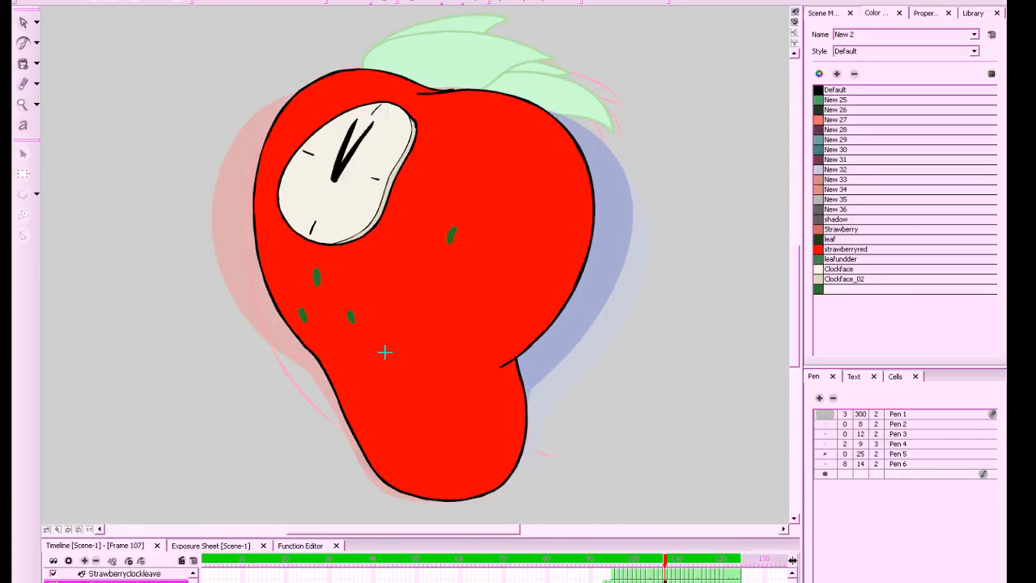
pyautogui.press('.')
pyautogui.press('.')
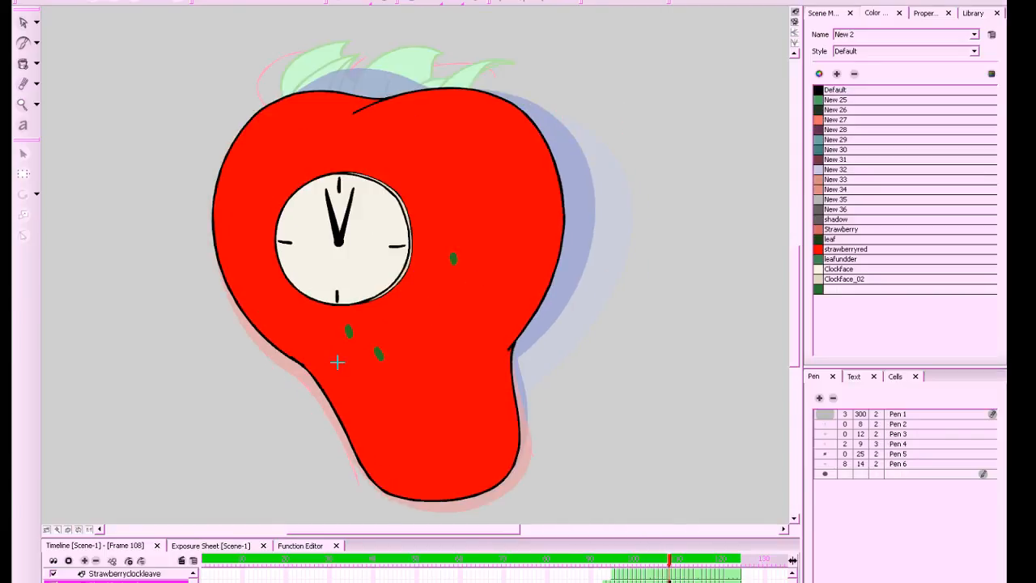
# Paint the group of three seeds below the clock on frame 109 and advance to frame 110
pyautogui.press('.')
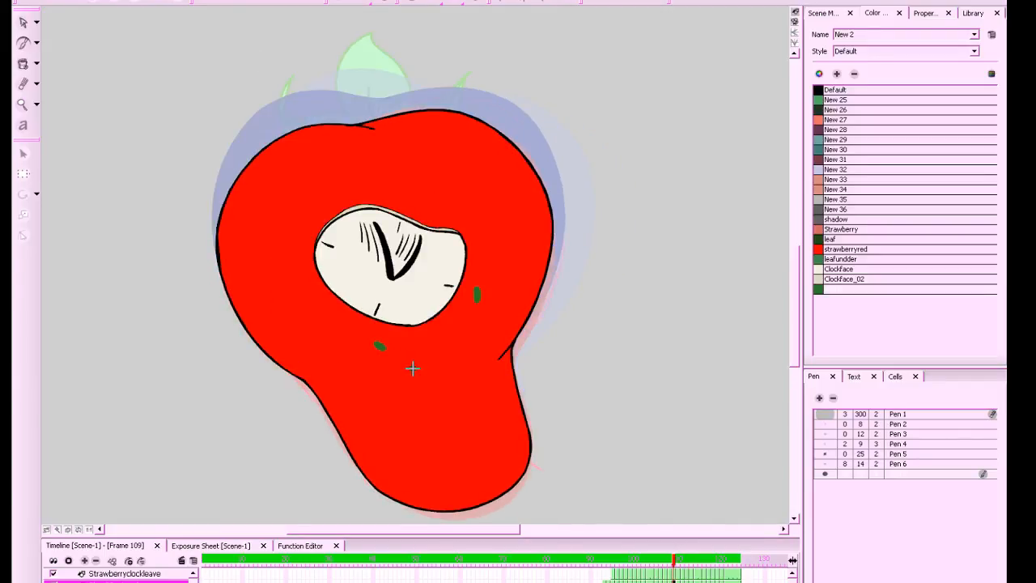
pyautogui.click(414, 370)
pyautogui.click(354, 374)
pyautogui.press('.')
pyautogui.press(',')
pyautogui.press('.')
pyautogui.click(463, 330)
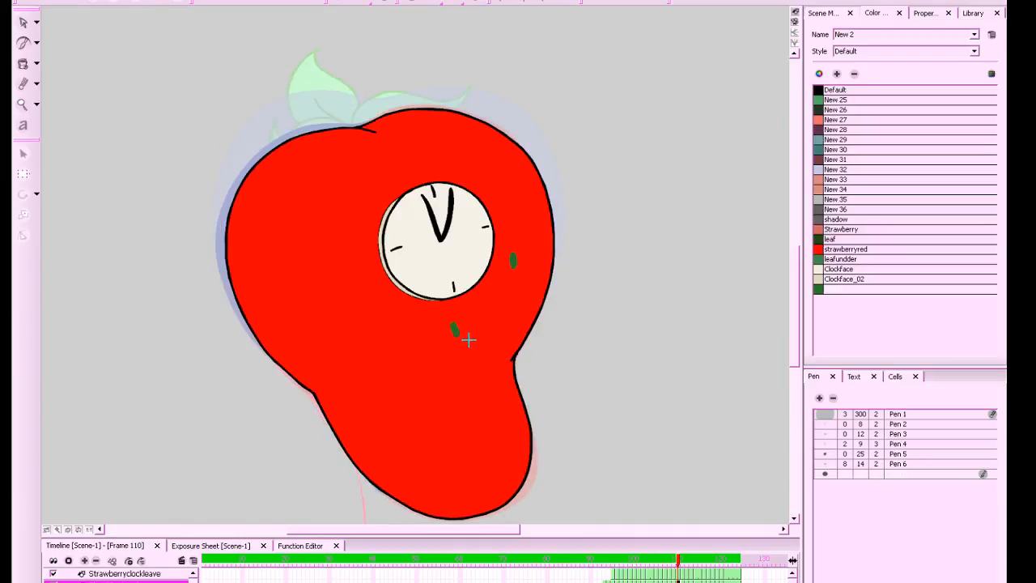
pyautogui.press(',')
pyautogui.press('.')
pyautogui.hotkey('ctrl', 'z')
# Paint the group of three seeds below the clock's right side on frame 110, flipping against frame 109
pyautogui.moveTo(462, 322); pyautogui.dragTo(463, 330)
pyautogui.press(',')
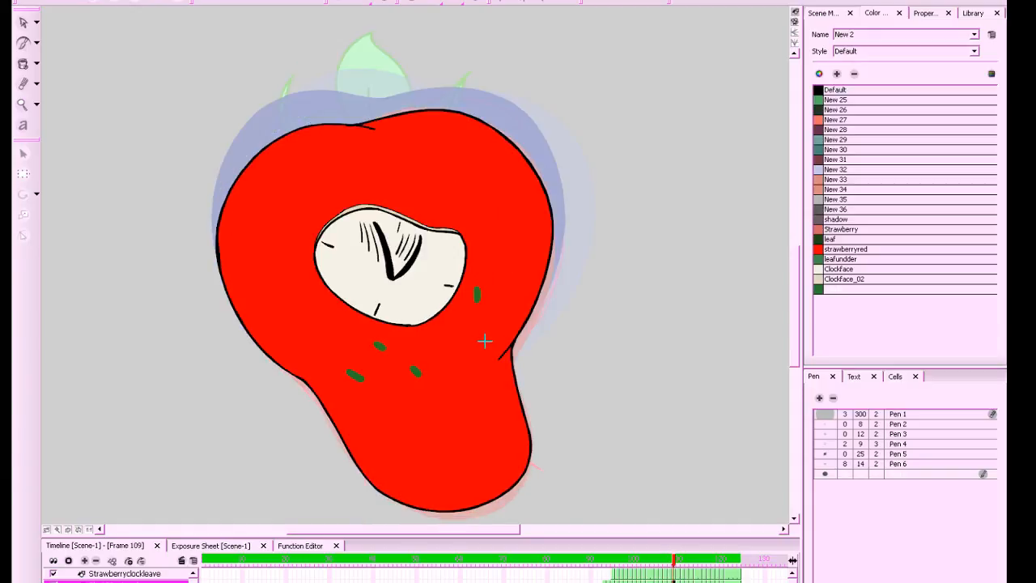
pyautogui.press('.')
pyautogui.click(489, 355)
pyautogui.press(',')
pyautogui.press('.')
pyautogui.click(435, 368)
pyautogui.press(',')
pyautogui.press('.')
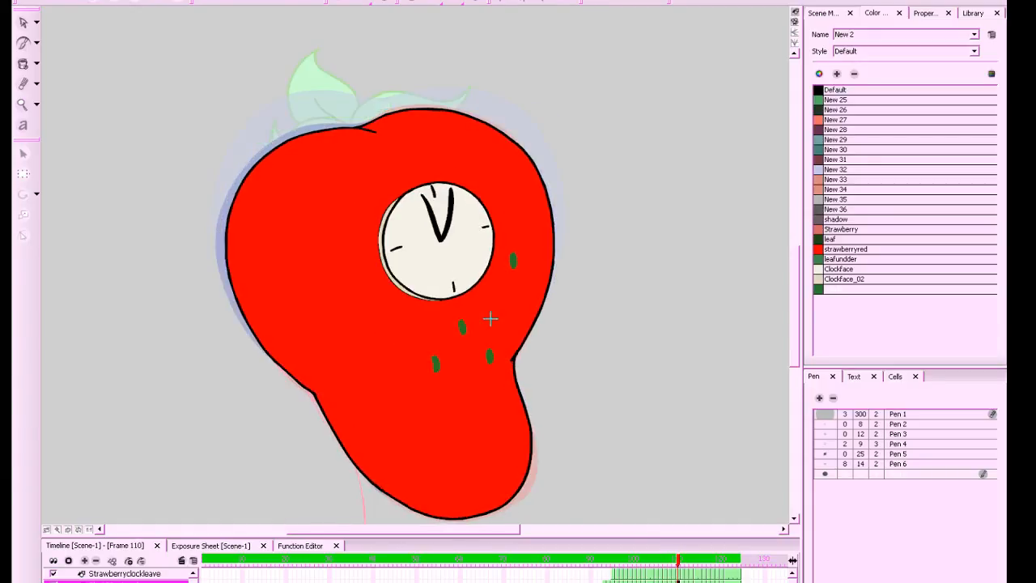
# Paint the group of three seeds below the clock's right side on frame 111, flipping against frame 110
pyautogui.press('.')
pyautogui.click(470, 322)
pyautogui.press(',')
pyautogui.press('.')
pyautogui.press(',')
pyautogui.press('.')
pyautogui.press(',')
pyautogui.press('.')
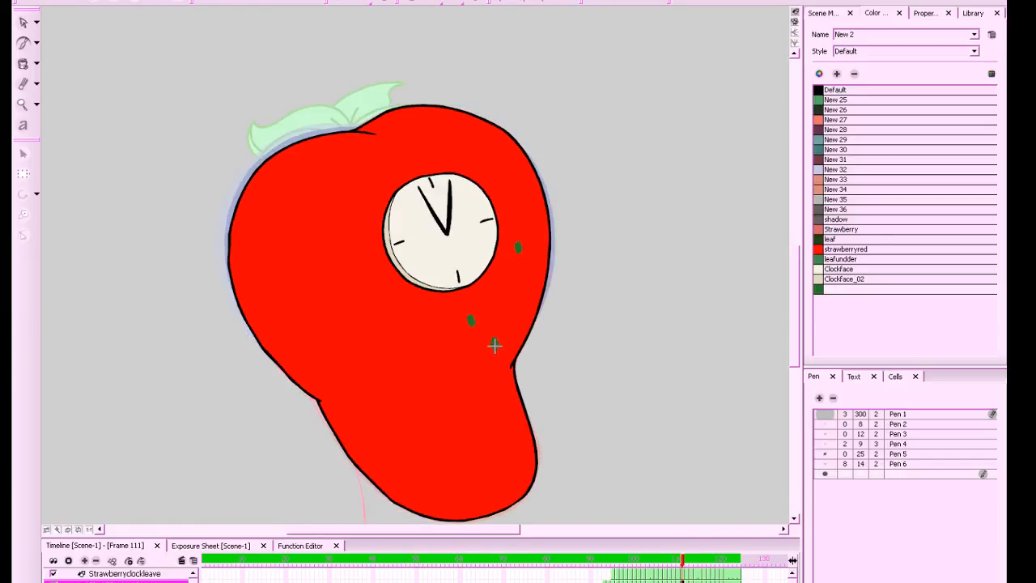
pyautogui.press(',')
pyautogui.press('.')
pyautogui.moveTo(451, 350); pyautogui.dragTo(454, 359)
# Paint the group of three seeds below the clock's right side on frame 112, flipping against frame 111
pyautogui.press('.')
pyautogui.press(',')
pyautogui.press('.')
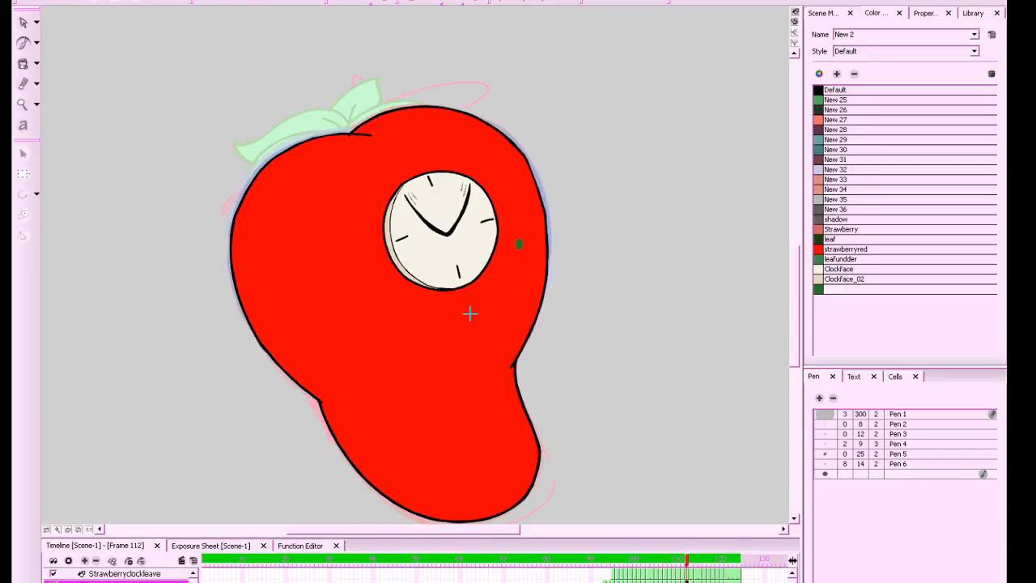
pyautogui.click(497, 345)
pyautogui.press(',')
pyautogui.press('.')
pyautogui.press(',')
pyautogui.press('.')
# Paint the group of three seeds below the clock's right side on frame 113, flipping against frame 112
pyautogui.press('.')
pyautogui.press(',')
pyautogui.press('.')
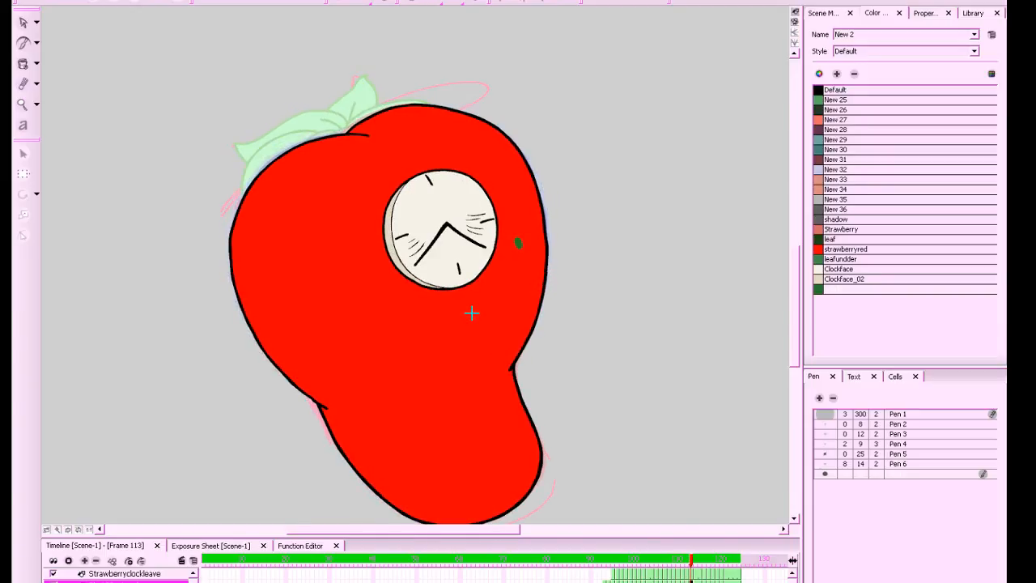
pyautogui.press(',')
pyautogui.press('.')
pyautogui.press(',')
pyautogui.press('.')
# Paint the group of three seeds below the clock's right side on frame 114, flipping against frame 113
pyautogui.press('.')
pyautogui.press(',')
pyautogui.press('.')
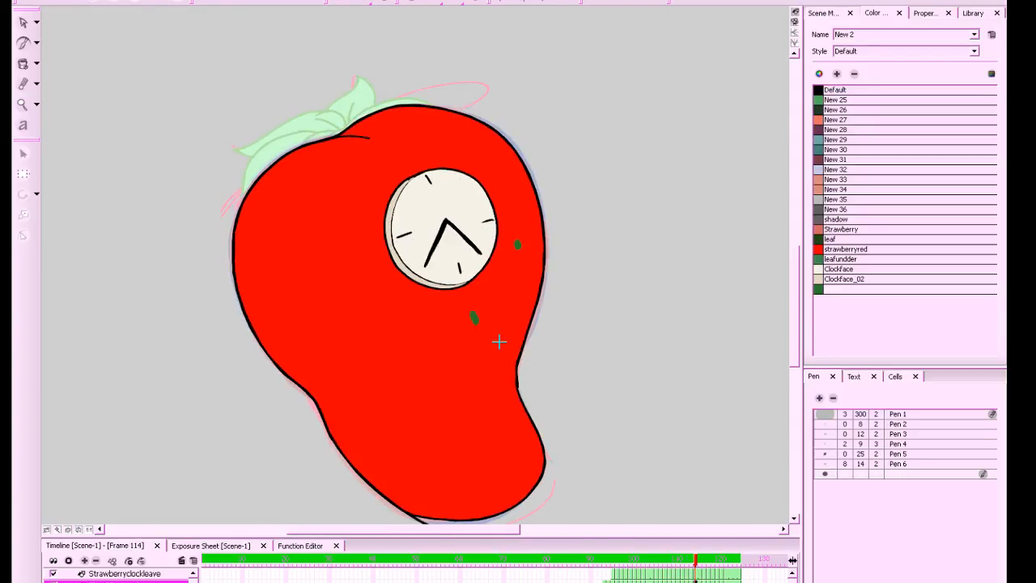
pyautogui.press(',')
pyautogui.press('.')
pyautogui.press(',')
pyautogui.press('.')
# Continue the group of seeds below the clock's right side through frames 115 and 116, comparing with the previous drawings
pyautogui.press('g')
pyautogui.press('f')
pyautogui.press('g')
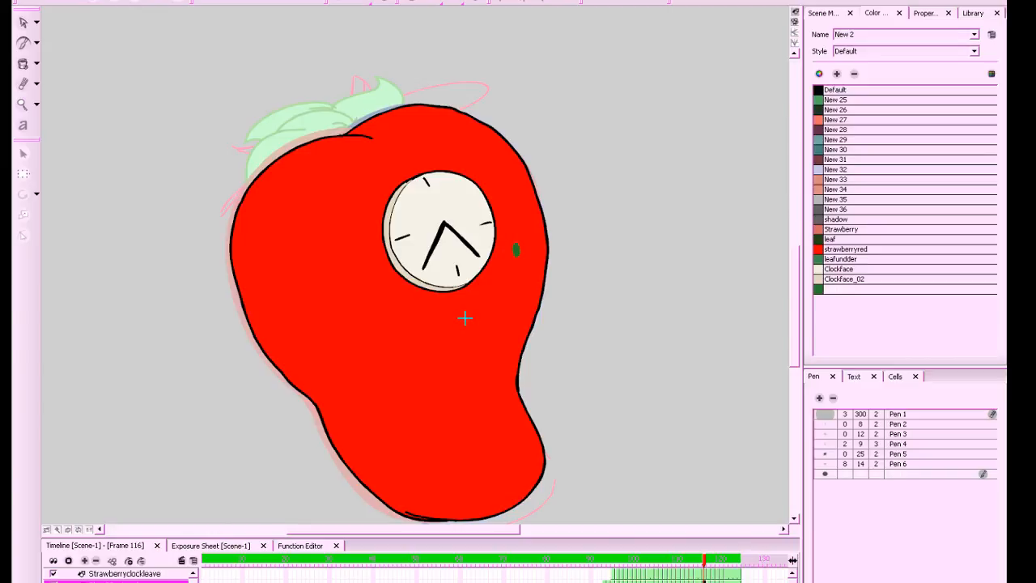
pyautogui.moveTo(467, 317)
pyautogui.mouseDown()
pyautogui.moveTo(450, 369)
pyautogui.moveTo(495, 356)
pyautogui.mouseUp()
pyautogui.press(',')
pyautogui.press('.')
pyautogui.press(',')
pyautogui.press('.')
# Paint the group of seeds below the clock on frame 117, flipping against frame 116, and advance to frame 118
pyautogui.press('.')
pyautogui.press(',')
pyautogui.press('.')
pyautogui.press(',')
pyautogui.press('.')
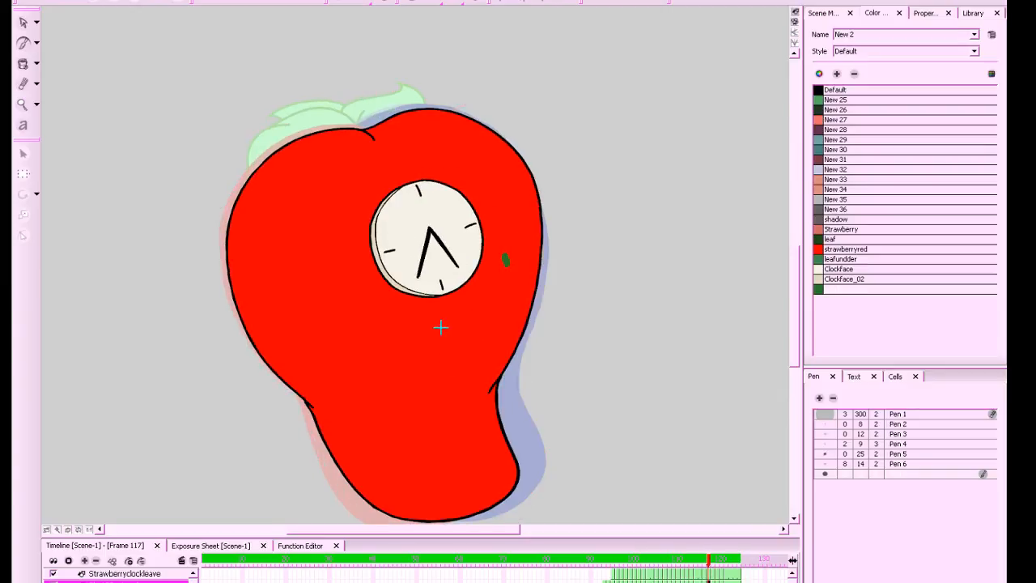
pyautogui.moveTo(445, 324)
pyautogui.mouseDown()
pyautogui.moveTo(423, 376)
pyautogui.moveTo(474, 371)
pyautogui.mouseUp()
pyautogui.press(',')
pyautogui.press('.')
pyautogui.press(',')
pyautogui.press('.')
pyautogui.press(',')
pyautogui.press('.')
pyautogui.press(',')
pyautogui.press('.')
pyautogui.press('.')
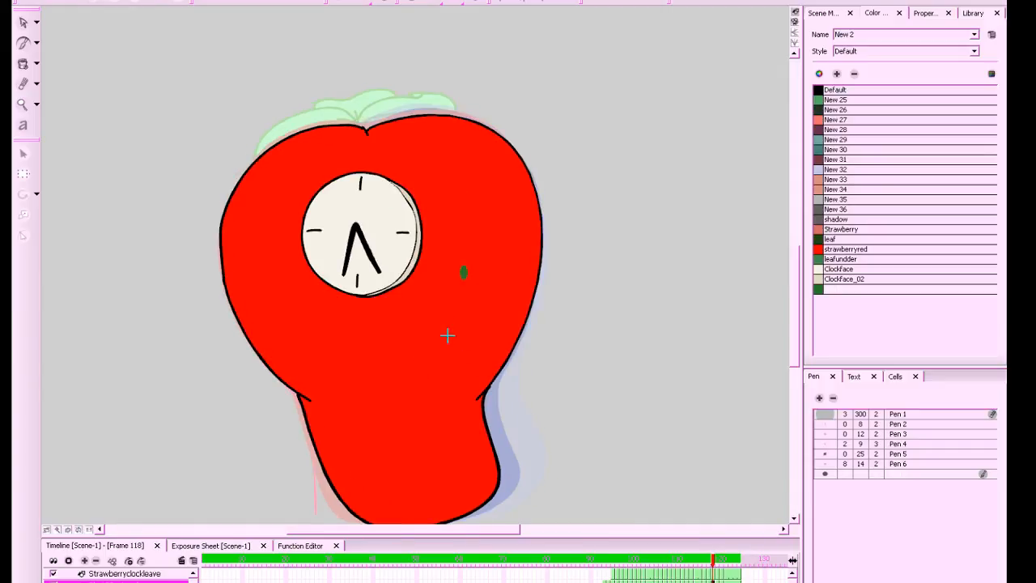
# Paint the group of three seeds below the clock on frame 118, flipping against frame 117, and advance to frame 119
pyautogui.press(',')
pyautogui.press('.')
pyautogui.press(',')
pyautogui.press('.')
pyautogui.moveTo(327, 364); pyautogui.dragTo(330, 379)
pyautogui.press(',')
pyautogui.press('.')
pyautogui.press('.')
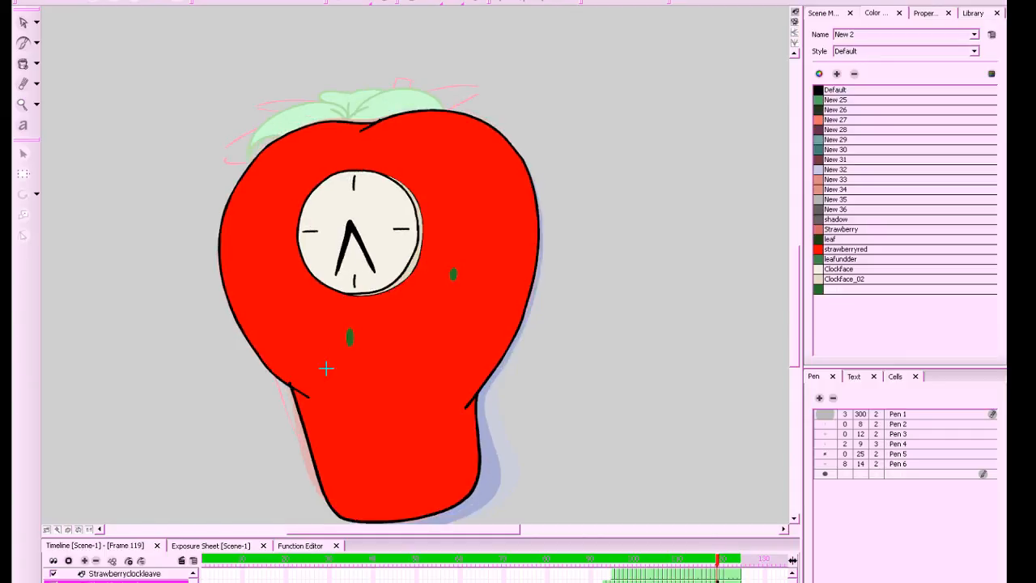
# Continue the group of three seeds below the clock on frames 119 and 120, undoing the misplaced stroke
pyautogui.moveTo(323, 365); pyautogui.dragTo(323, 374)
pyautogui.press('.')
pyautogui.moveTo(348, 327)
pyautogui.mouseDown()
pyautogui.moveTo(316, 378)
pyautogui.moveTo(388, 368)
pyautogui.moveTo(321, 376)
pyautogui.mouseUp()
pyautogui.hotkey('ctrl', 'z')
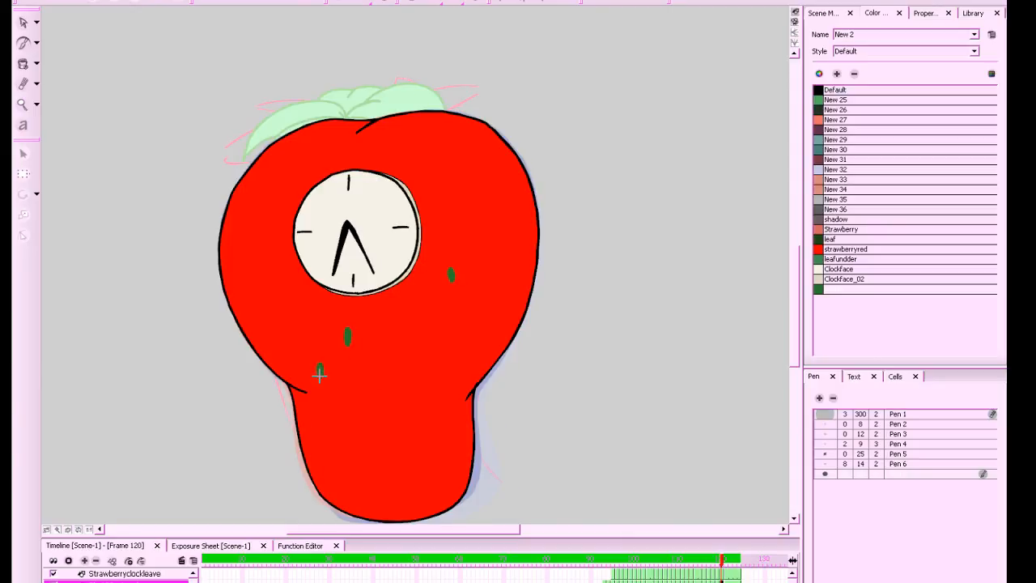
# Paint the seeds below the clock on frame 121, comparing with frame 120, and save the project
pyautogui.press('.')
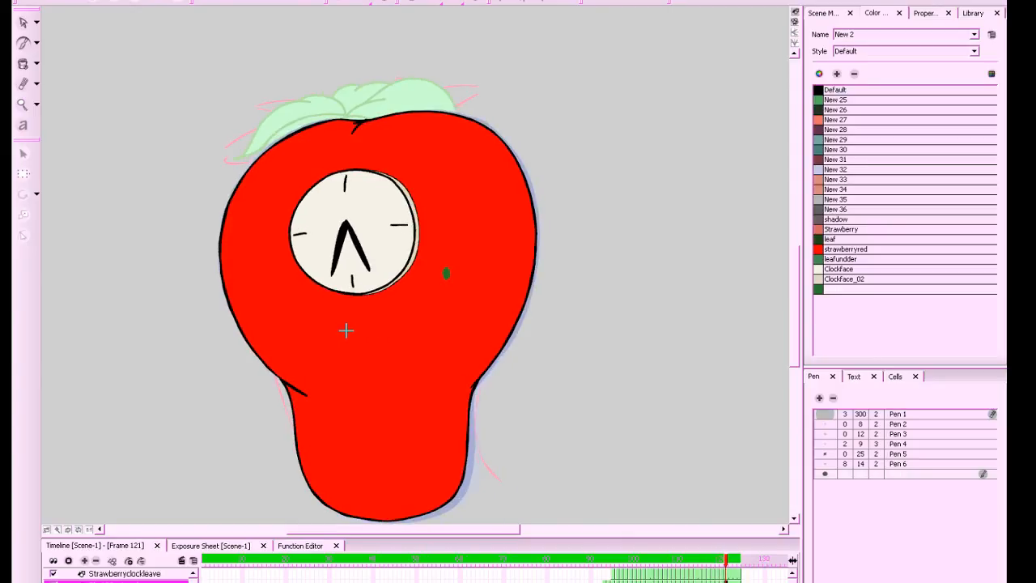
pyautogui.moveTo(344, 330); pyautogui.dragTo(344, 341)
pyautogui.hotkey('ctrl', 'z')
pyautogui.press(',')
pyautogui.press('.')
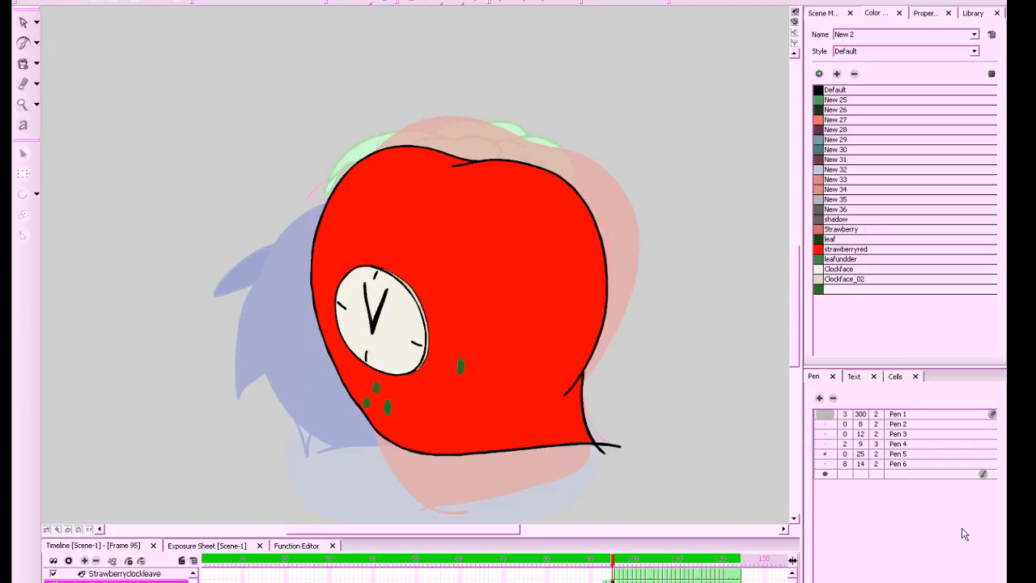
pyautogui.hotkey('ctrl', 's')
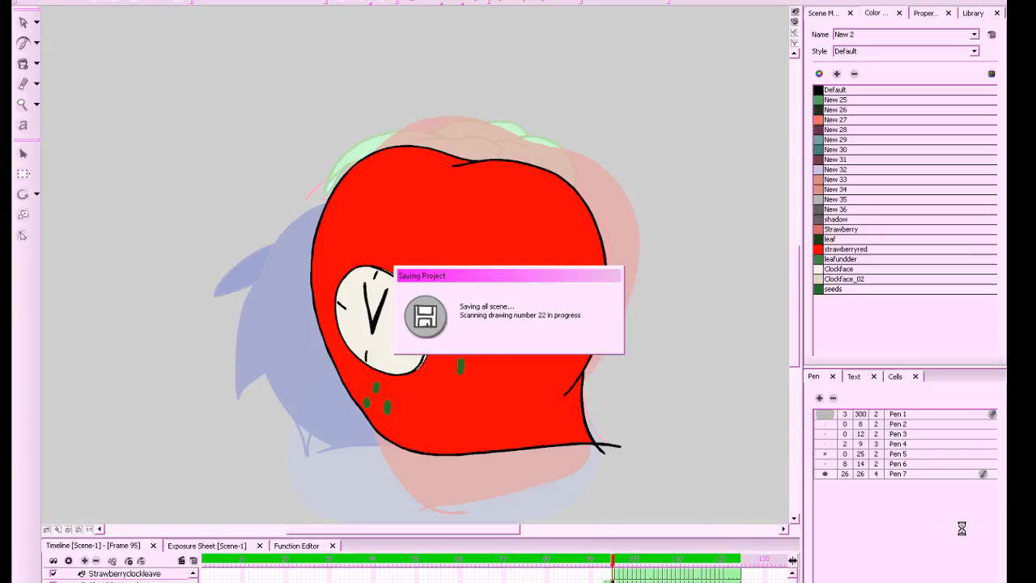
# Examine frames 93 to 96 to see where the strawberry's front and its seeds come into view
pyautogui.press('f')
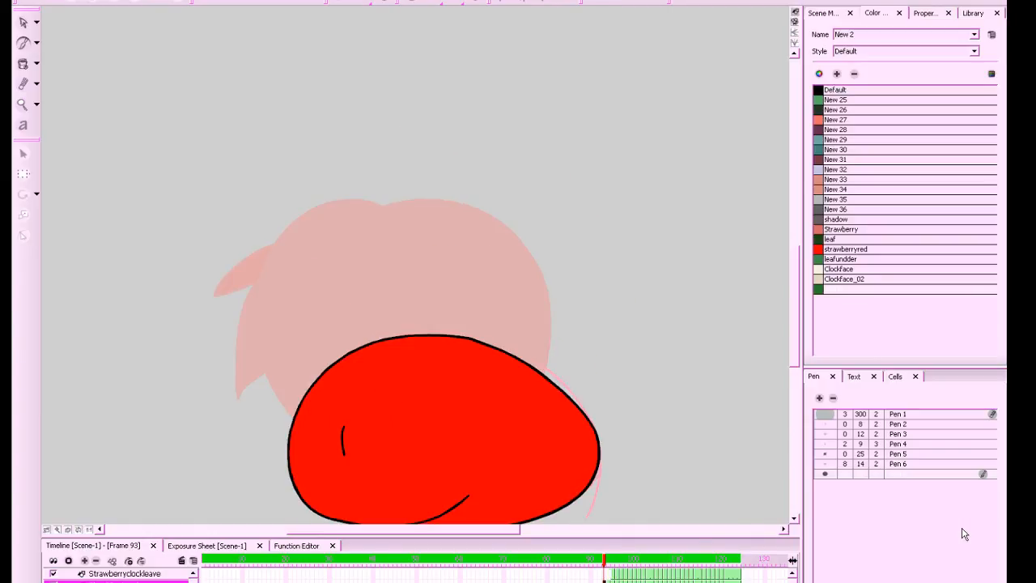
pyautogui.press('.')
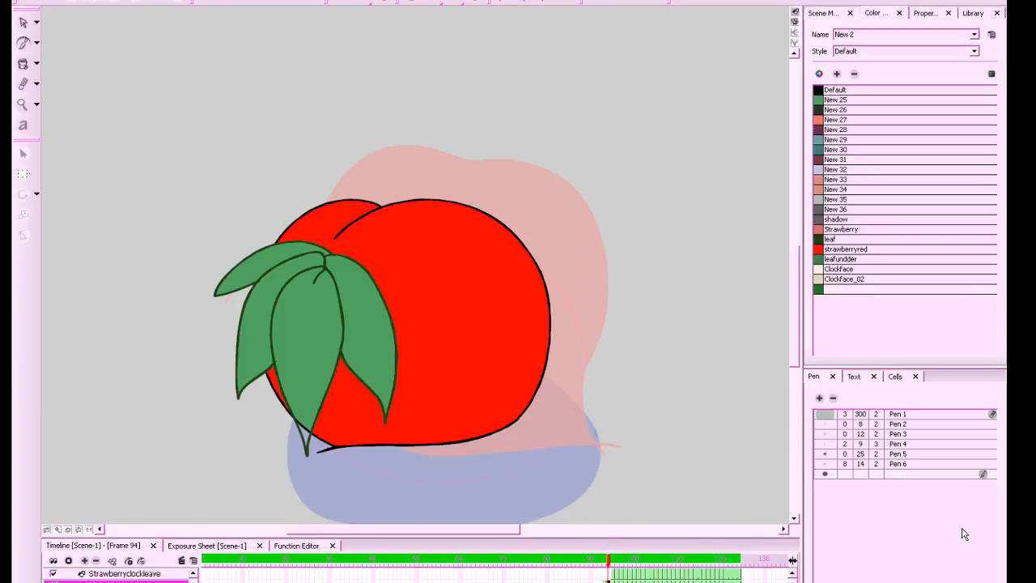
pyautogui.press('.')
pyautogui.press('.')
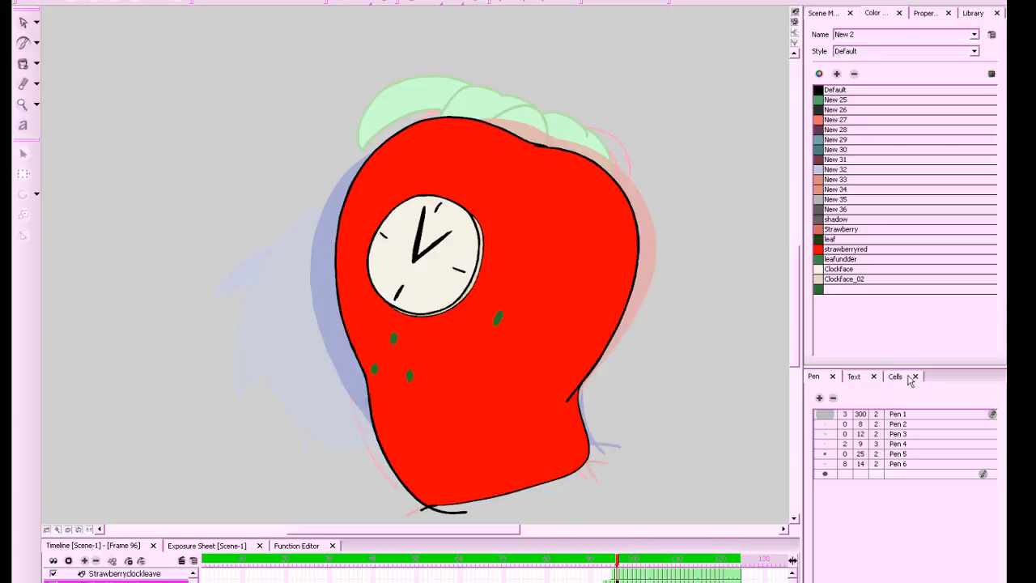
pyautogui.press(',')
pyautogui.press(',')
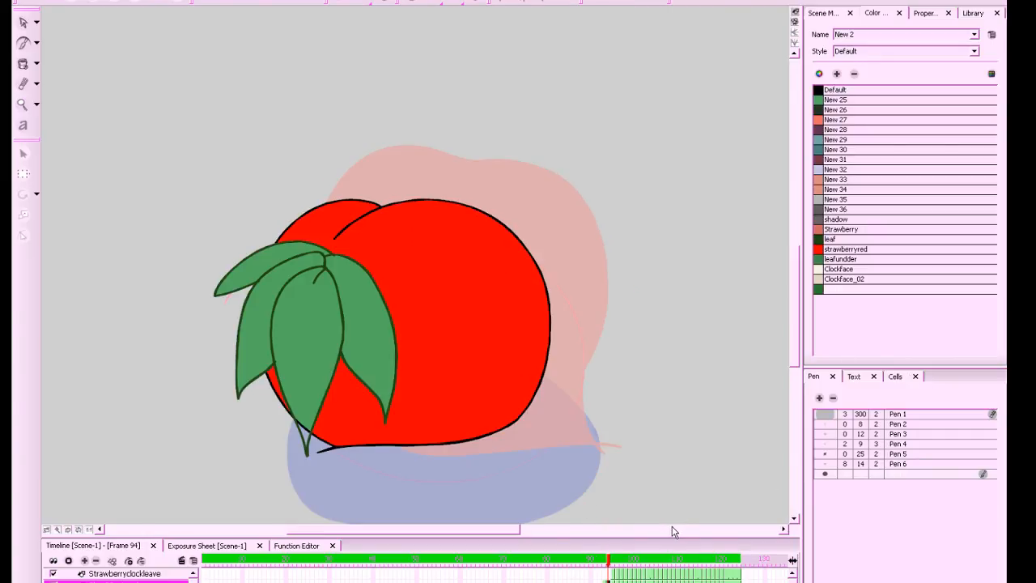
pyautogui.press('.')
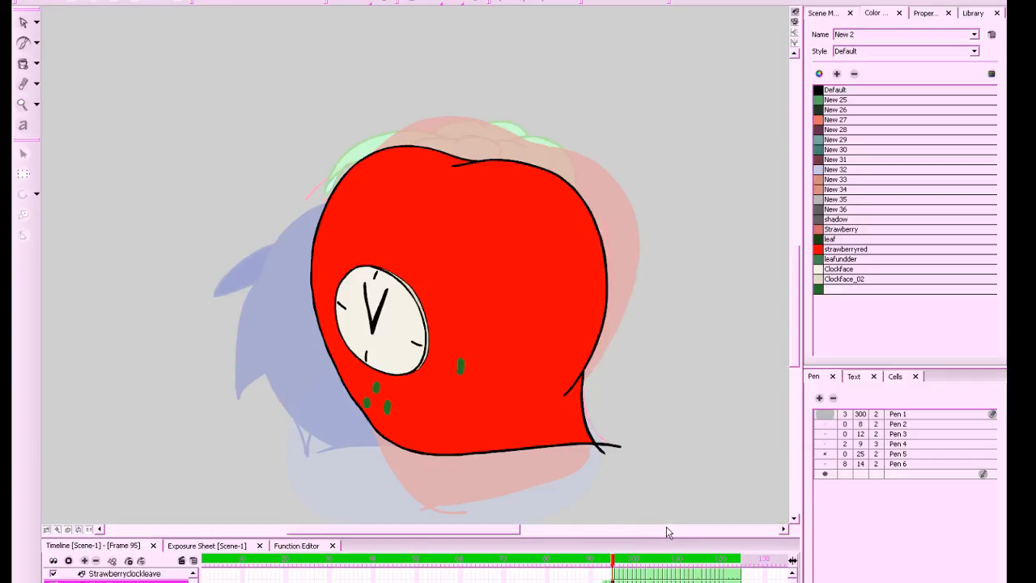
# Paint the upper seeds around the clock on frame 95, flipping against frame 94, and advance to frame 96
pyautogui.press(',')
pyautogui.press('.')
pyautogui.press(',')
pyautogui.press('.')
pyautogui.click(338, 229)
pyautogui.press('.')
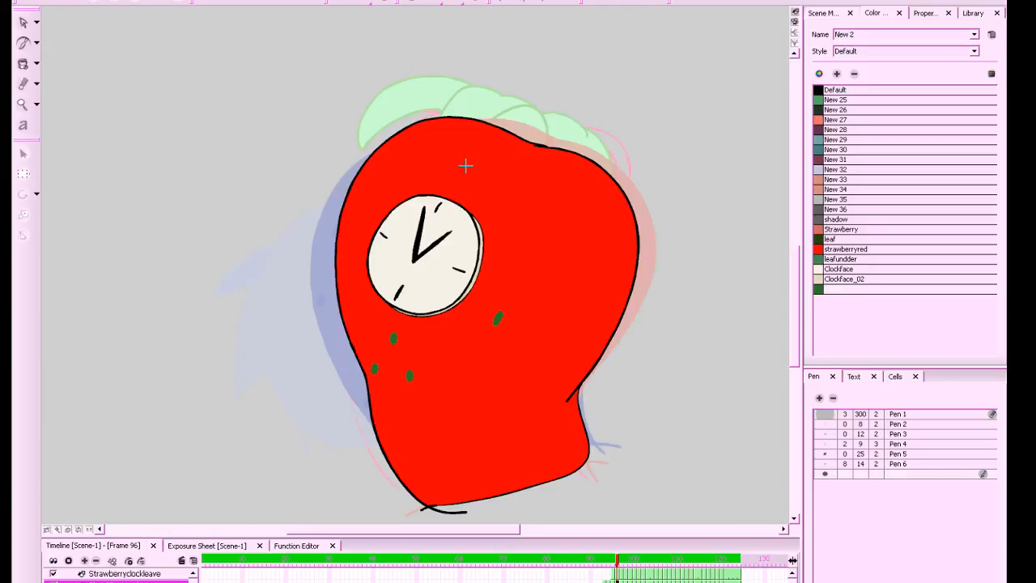
# Paint the seeds above the clock on frame 96, flipping against frame 95, and advance to frame 97
pyautogui.press(',')
pyautogui.press('.')
pyautogui.click(466, 168)
pyautogui.press(',')
pyautogui.press('.')
pyautogui.press(',')
pyautogui.press('.')
pyautogui.click(384, 161)
pyautogui.press(',')
pyautogui.press('.')
pyautogui.press('.')
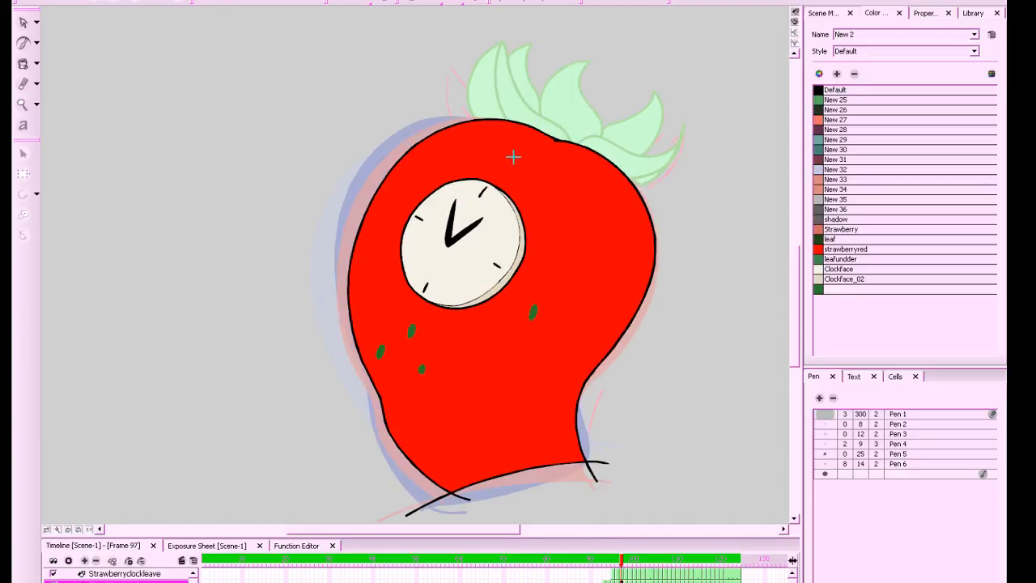
# Paint the seeds above the clock on frame 97, flipping against frame 96, and advance to frame 98
pyautogui.click(522, 157)
pyautogui.press(',')
pyautogui.press('.')
pyautogui.click(432, 145)
pyautogui.press(',')
pyautogui.press('.')
pyautogui.press(',')
pyautogui.press('.')
pyautogui.press('.')
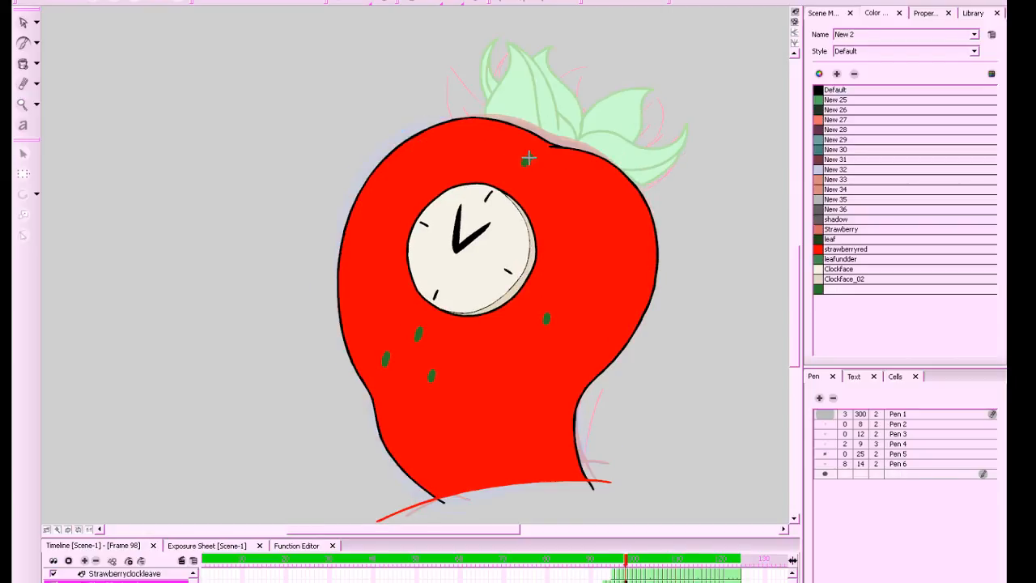
# Paint two seeds above the clock and one to its left on frame 98, comparing with frame 97
pyautogui.press(',')
pyautogui.press('.')
pyautogui.press('.')
# Paint two seeds above the clock and one to its left on frame 99, flipping against frame 98
pyautogui.press(',')
pyautogui.press('.')
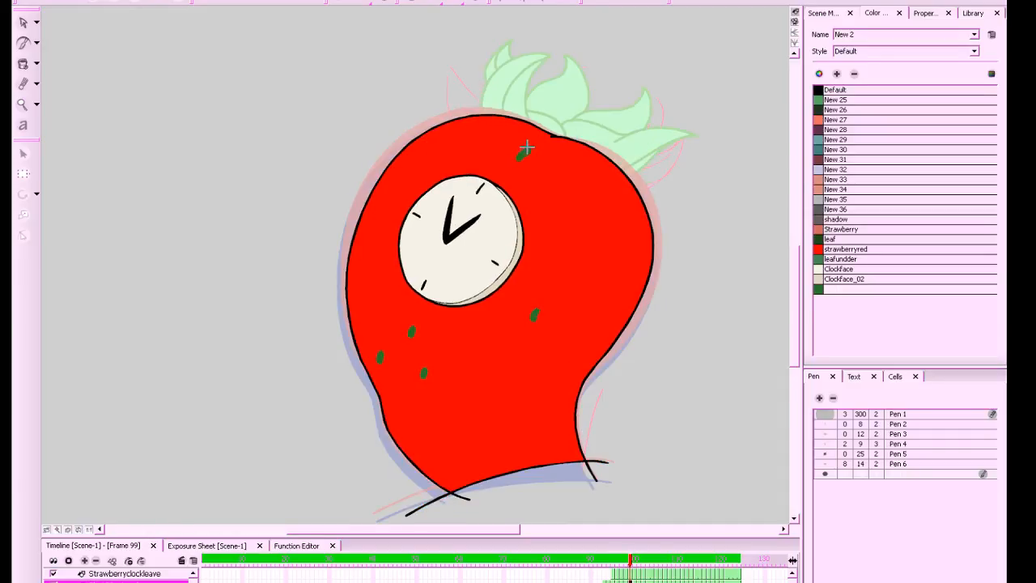
pyautogui.press(',')
pyautogui.press('.')
pyautogui.press(',')
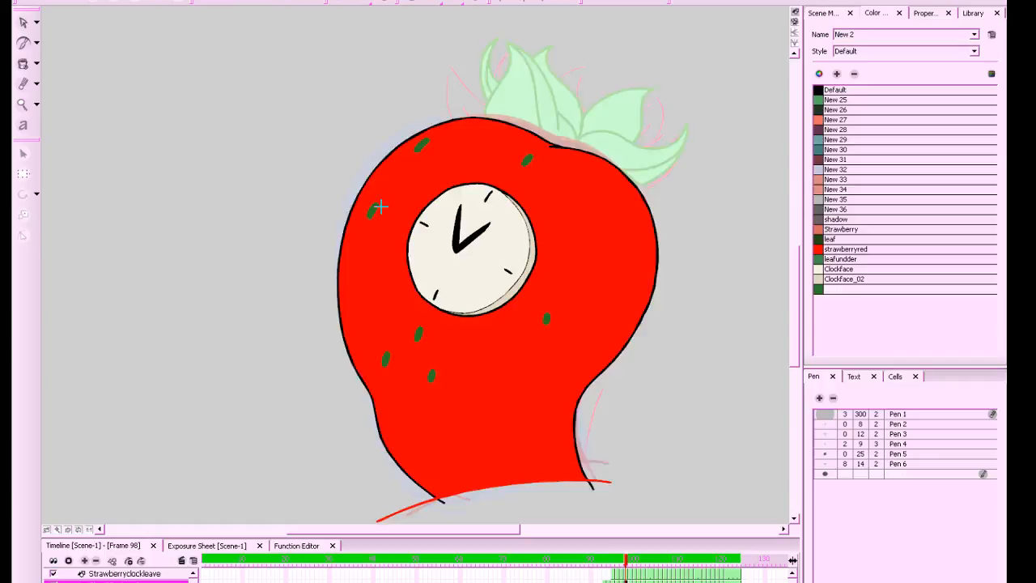
pyautogui.press('.')
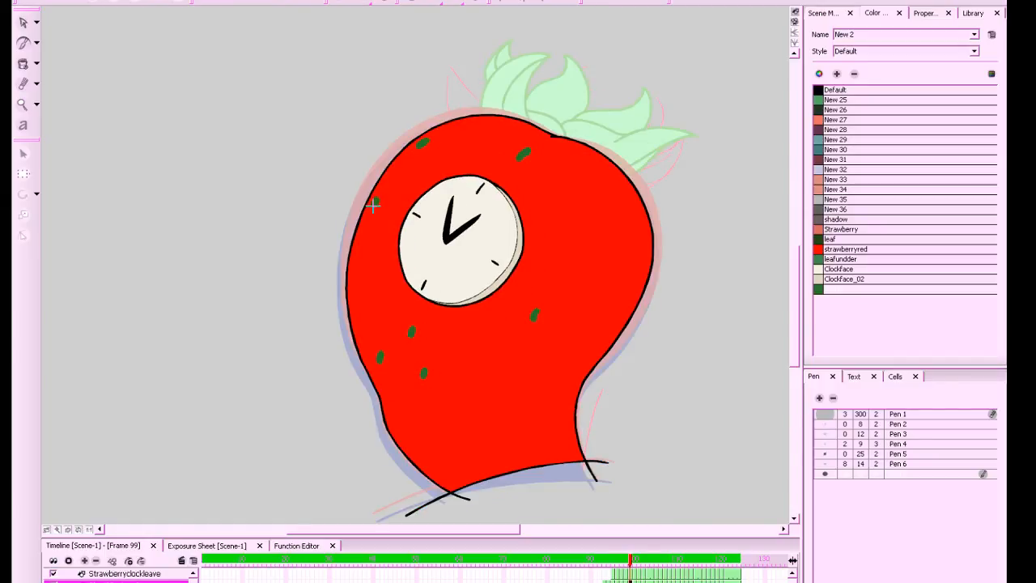
pyautogui.press('.')
# Paint the three seeds above and left of the clock on frame 100, flipping against frame 99, and advance to frame 101
pyautogui.press(',')
pyautogui.press('.')
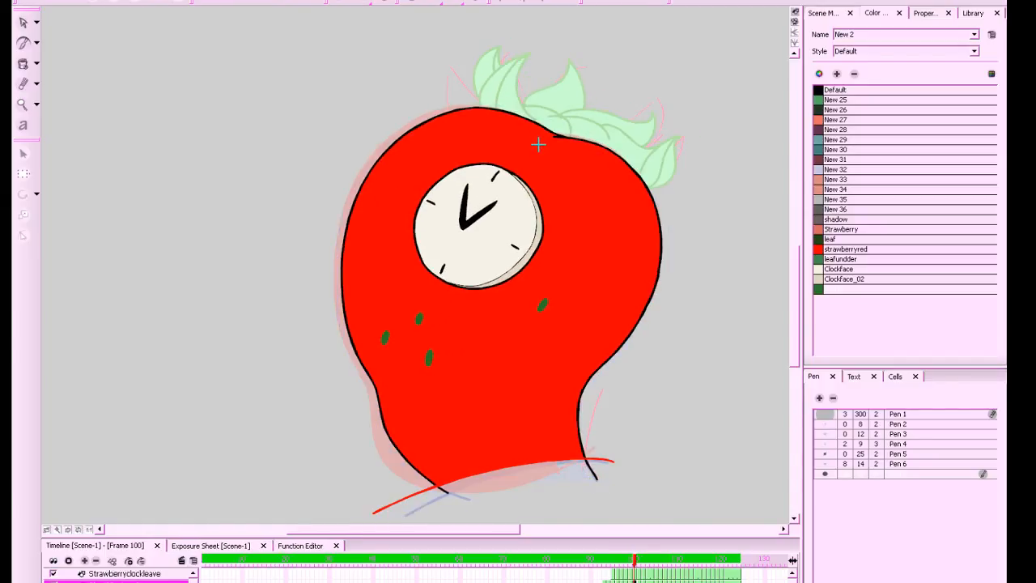
pyautogui.press(',')
pyautogui.press('.')
pyautogui.press(',')
pyautogui.press('.')
pyautogui.press(',')
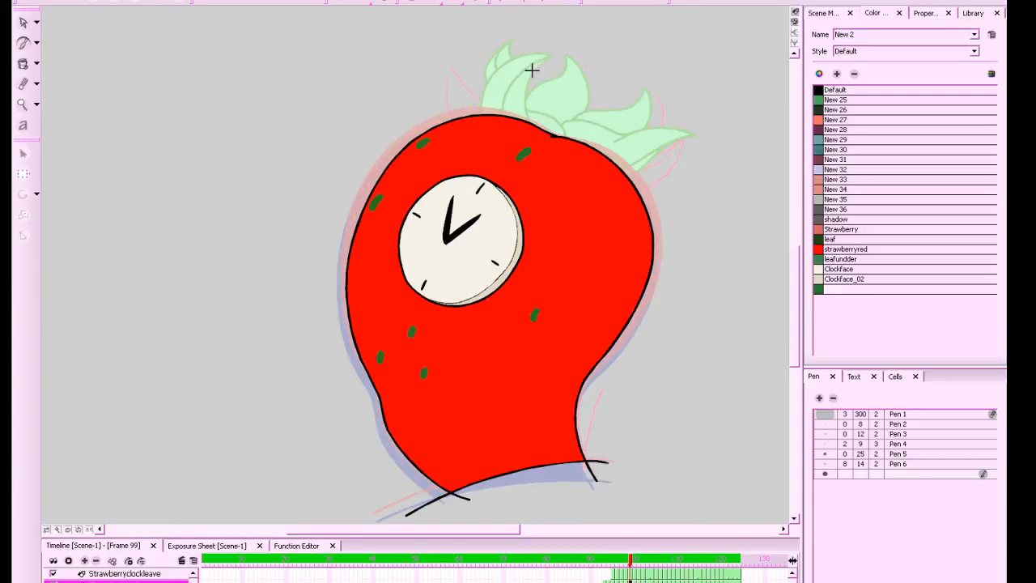
pyautogui.press('.')
pyautogui.press('.')
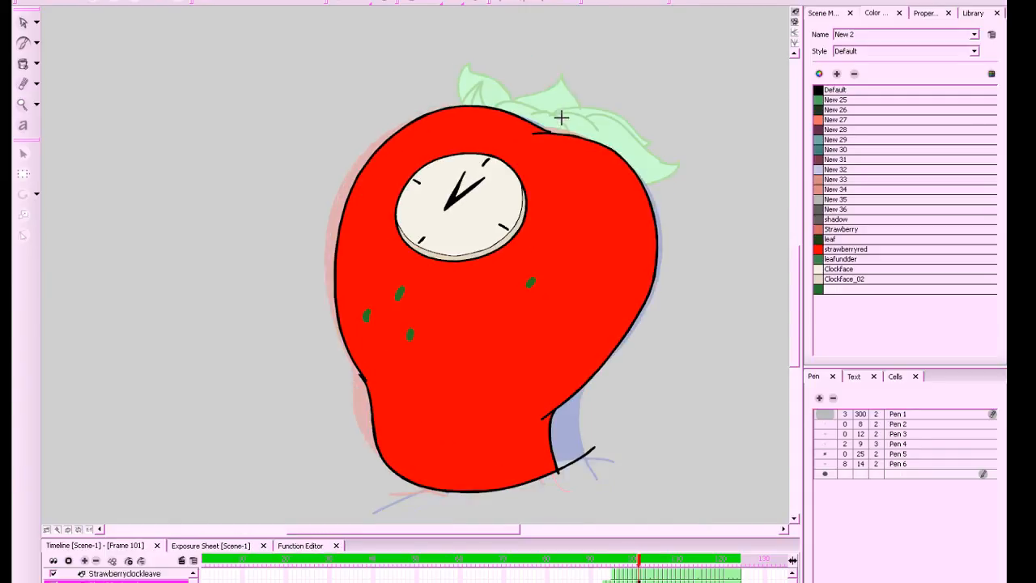
# Paint the three seeds above and left of the clock on frame 101, flipping against frame 100, and advance to frame 102
pyautogui.press(',')
pyautogui.press('.')
pyautogui.press(',')
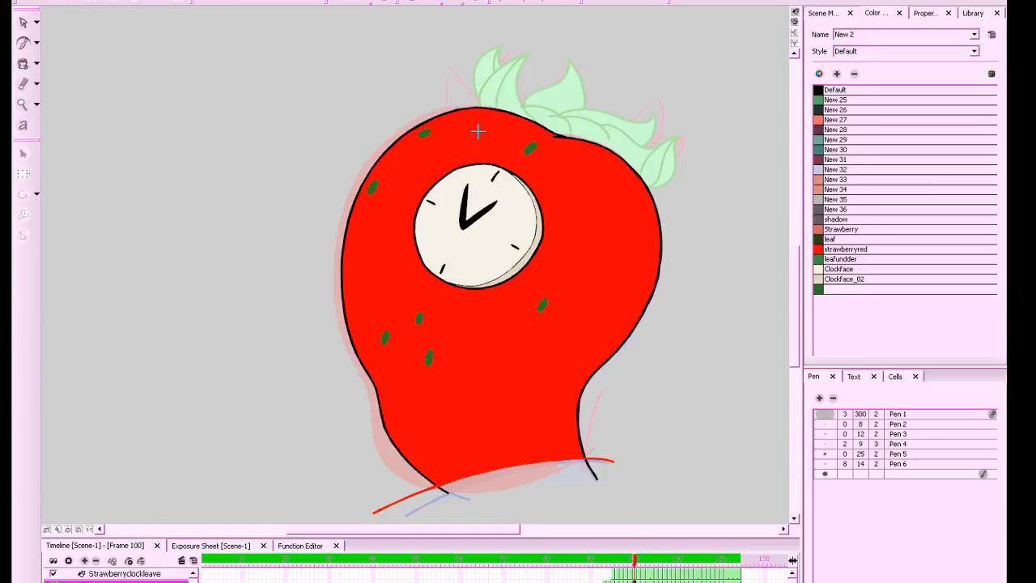
pyautogui.press('.')
pyautogui.press(',')
pyautogui.press('.')
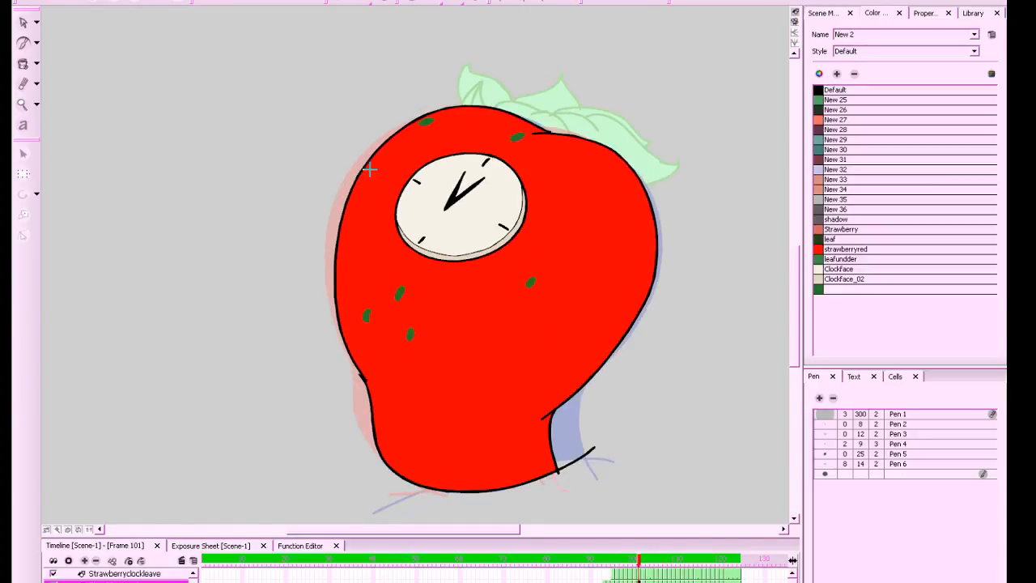
pyautogui.click(369, 170)
pyautogui.press('.')
# Paint the upper seeds around the clock on frame 102, flipping against frame 101, and advance to frame 103
pyautogui.press(',')
pyautogui.press('.')
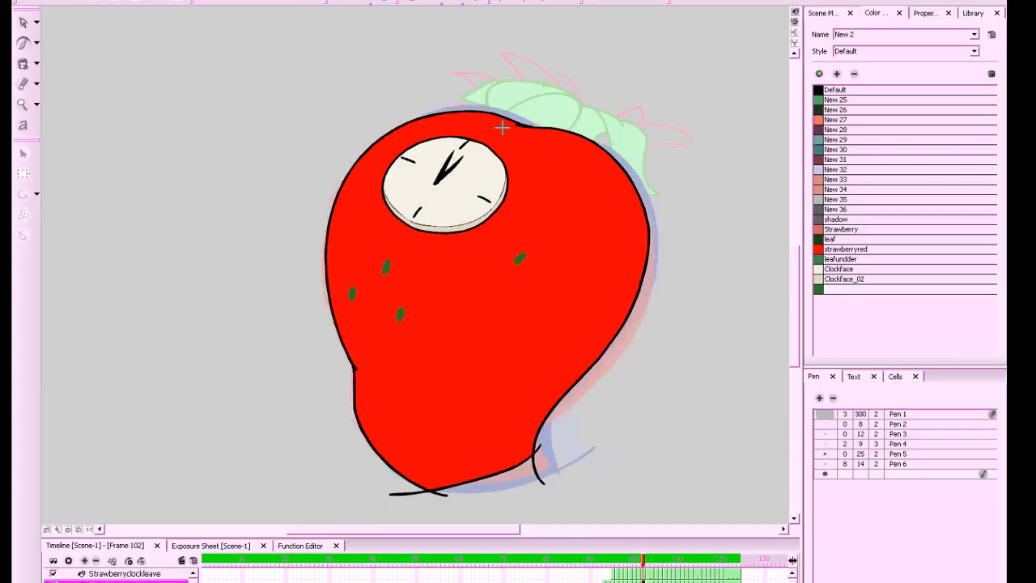
pyautogui.click(513, 126)
pyautogui.press(',')
pyautogui.press('.')
pyautogui.click(424, 119)
pyautogui.press('.')
# Paint the three seeds above and left of the clock on frame 103, flipping against frame 102, and advance to frame 105
pyautogui.press(',')
pyautogui.press('.')
pyautogui.moveTo(433, 126); pyautogui.dragTo(442, 126)
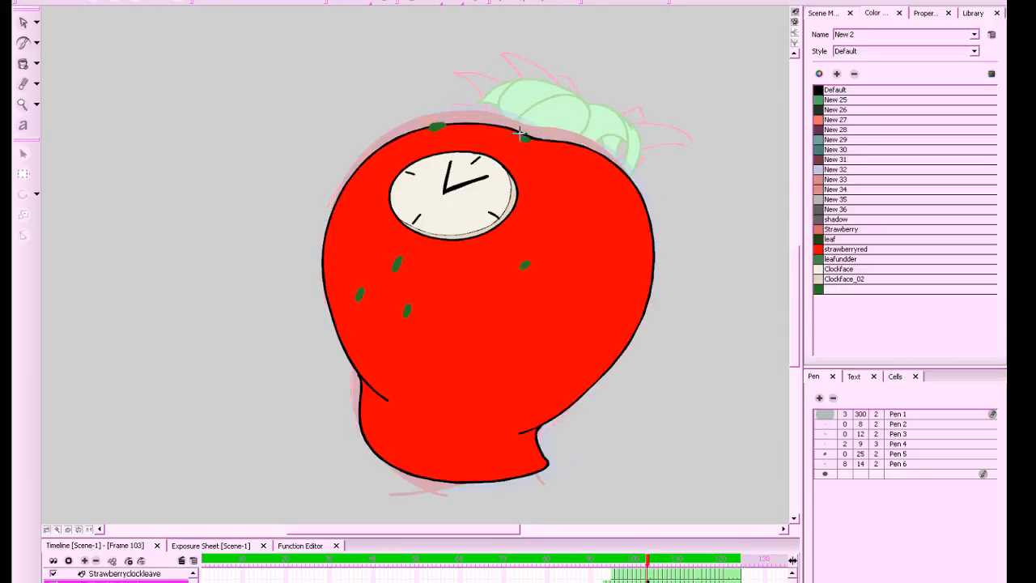
pyautogui.press(',')
pyautogui.press('.')
pyautogui.moveTo(377, 154); pyautogui.dragTo(373, 158)
pyautogui.press('.')
pyautogui.press('.')
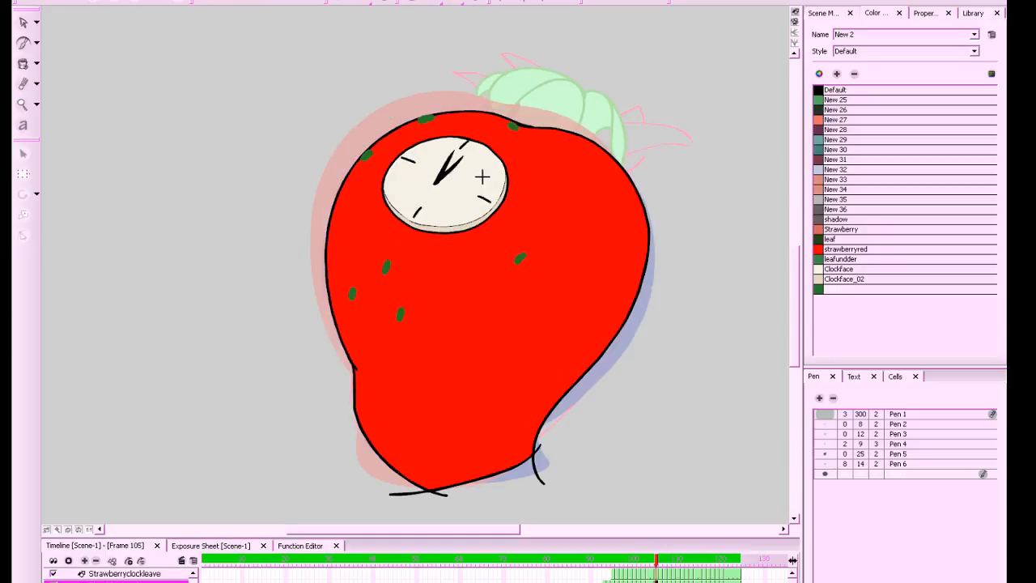
# Paint the seeds along the strawberry's upper edge on frame 106, flipping against frame 105, and advance to frame 107
pyautogui.press('.')
pyautogui.press(',')
pyautogui.press('.')
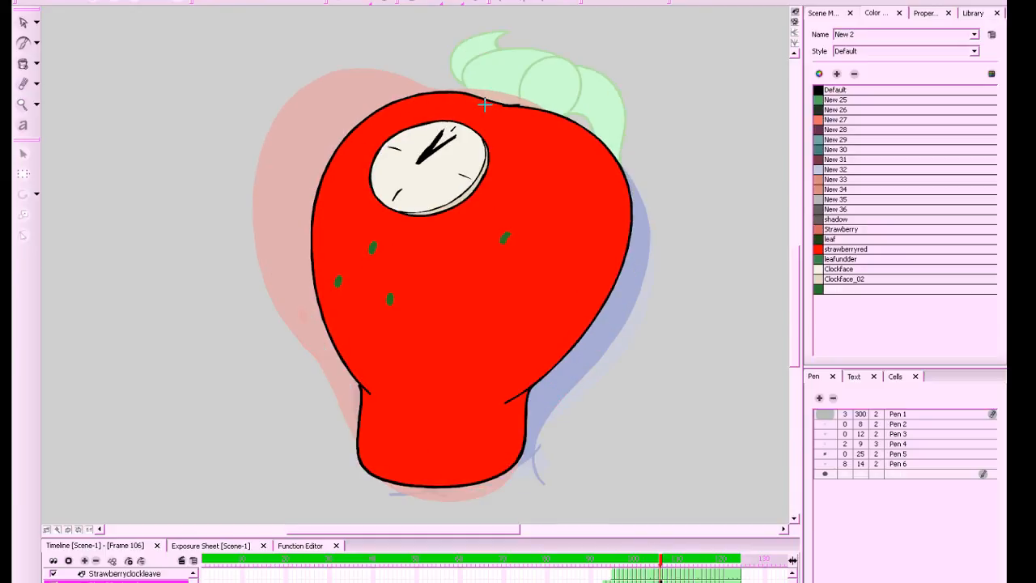
pyautogui.press(',')
pyautogui.press('.')
pyautogui.press(',')
pyautogui.press('.')
pyautogui.press('.')
# Paint the seeds along the strawberry's upper left edge on frame 107, flipping against frame 106, and advance to frame 108
pyautogui.press(',')
pyautogui.press('.')
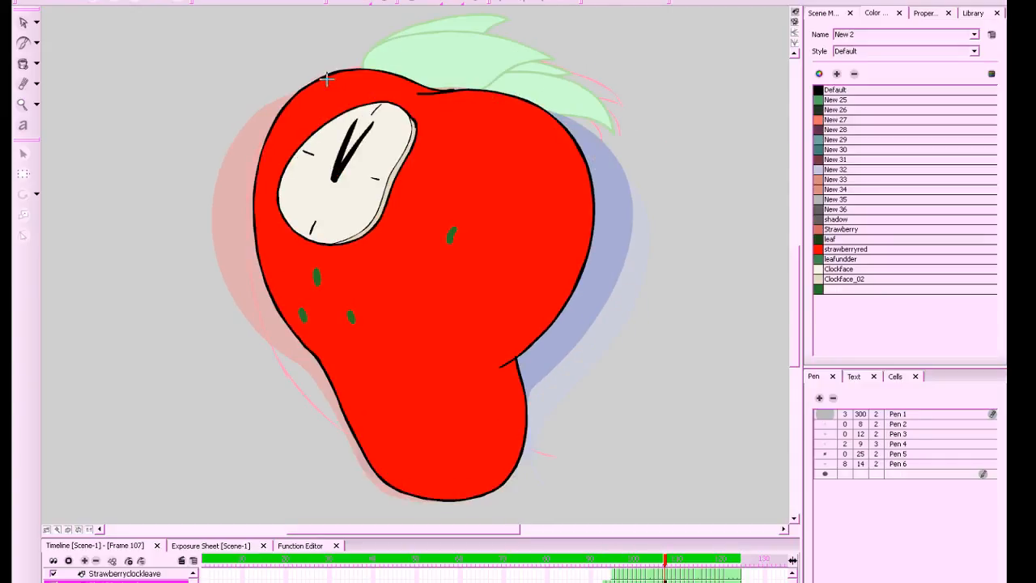
pyautogui.press(',')
pyautogui.press('.')
pyautogui.moveTo(270, 143); pyautogui.dragTo(266, 153)
pyautogui.press(',')
pyautogui.press('.')
pyautogui.press('.')
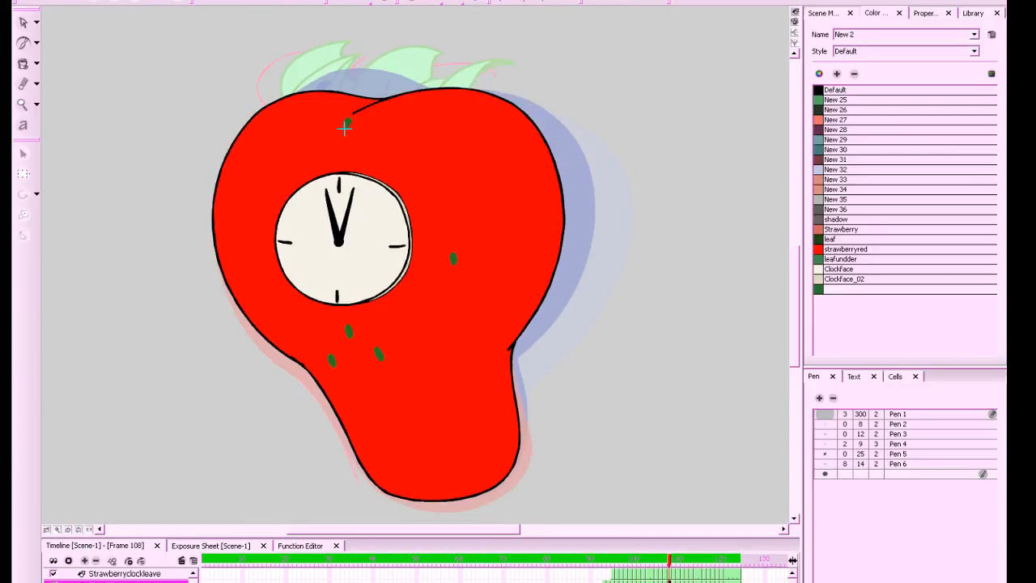
# Paint the seeds above and left of the clock on frame 108, flipping against frame 107, and advance to frame 109
pyautogui.press(',')
pyautogui.press('.')
pyautogui.press(',')
pyautogui.press('.')
pyautogui.press(',')
pyautogui.press('.')
pyautogui.press('.')
# Paint the seeds above and left of the clock on frame 109, flipping against frame 108, and advance to frame 110
pyautogui.press(',')
pyautogui.press('.')
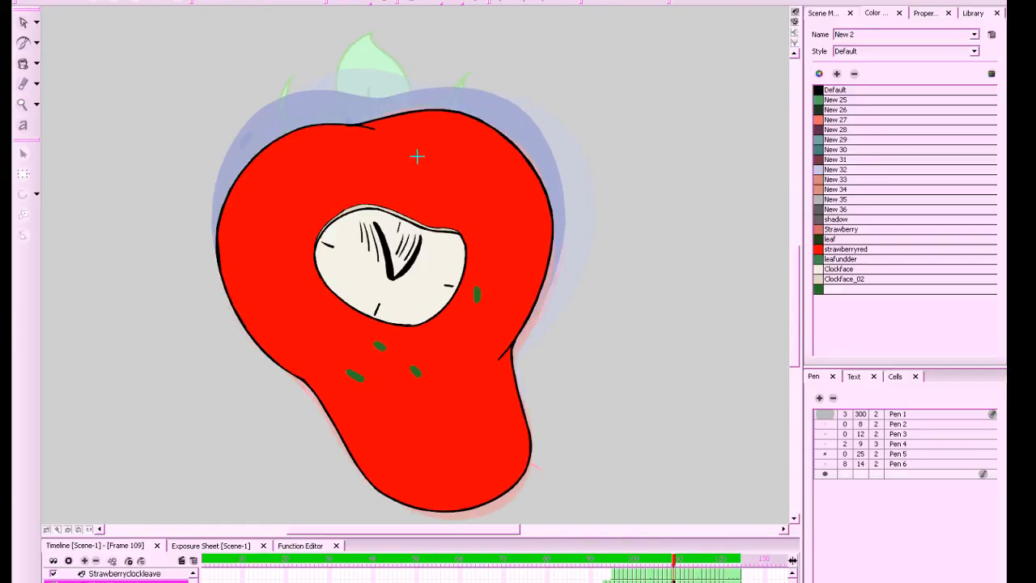
pyautogui.press(',')
pyautogui.press('.')
pyautogui.press(',')
pyautogui.press('.')
pyautogui.press(',')
pyautogui.press('.')
pyautogui.moveTo(229, 257); pyautogui.dragTo(254, 276)
pyautogui.press(',')
pyautogui.press('.')
pyautogui.press('.')
# Paint the seeds above and left of the clock on frame 110, flipping against frame 109 and redoing a misplaced stroke
pyautogui.press(',')
pyautogui.press('.')
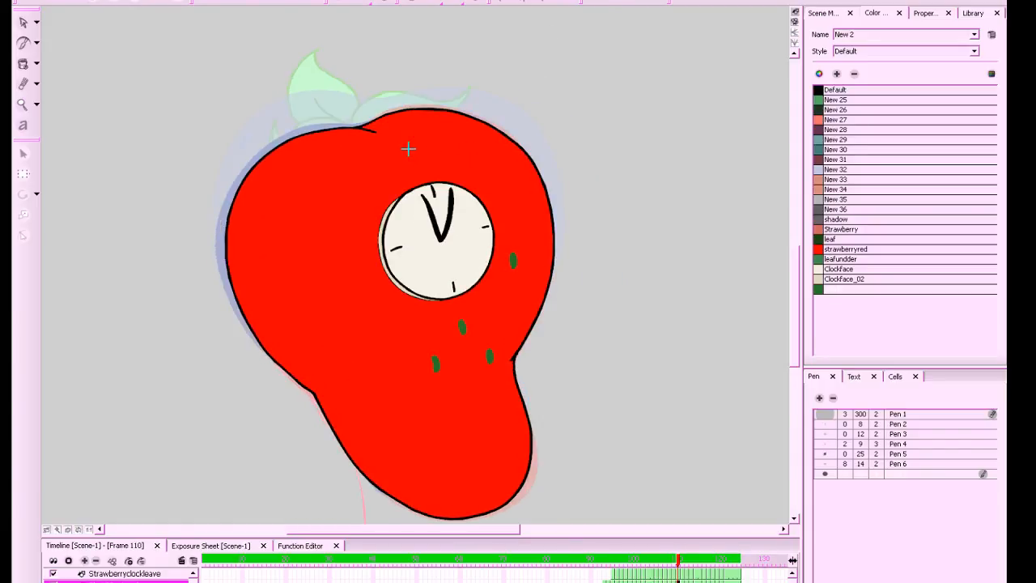
pyautogui.moveTo(407, 143); pyautogui.dragTo(411, 152)
pyautogui.press(',')
pyautogui.press('.')
pyautogui.moveTo(314, 191); pyautogui.dragTo(319, 201)
pyautogui.press('.')
pyautogui.hotkey('ctrl', 'z')
pyautogui.moveTo(303, 278); pyautogui.dragTo(314, 292)
# Paint the seed above the clock on frame 111, flipping repeatedly against frame 110 to match its position
pyautogui.press('.')
pyautogui.press(',')
pyautogui.press('.')
pyautogui.click(402, 143)
pyautogui.press(',')
pyautogui.press('.')
pyautogui.press(',')
pyautogui.press('.')
pyautogui.press(',')
pyautogui.press('.')
pyautogui.press(',')
pyautogui.press('.')
# Paint the seed at the lower left of the clock on frame 111 and compare it with frame 110
pyautogui.click(332, 289)
pyautogui.press(',')
pyautogui.press('.')
pyautogui.press(',')
pyautogui.press('.')
# Continue the upper seeds on frame 112, flipping against frame 111, and advance to frame 113
pyautogui.press('.')
pyautogui.press(',')
pyautogui.press('.')
pyautogui.press('.')
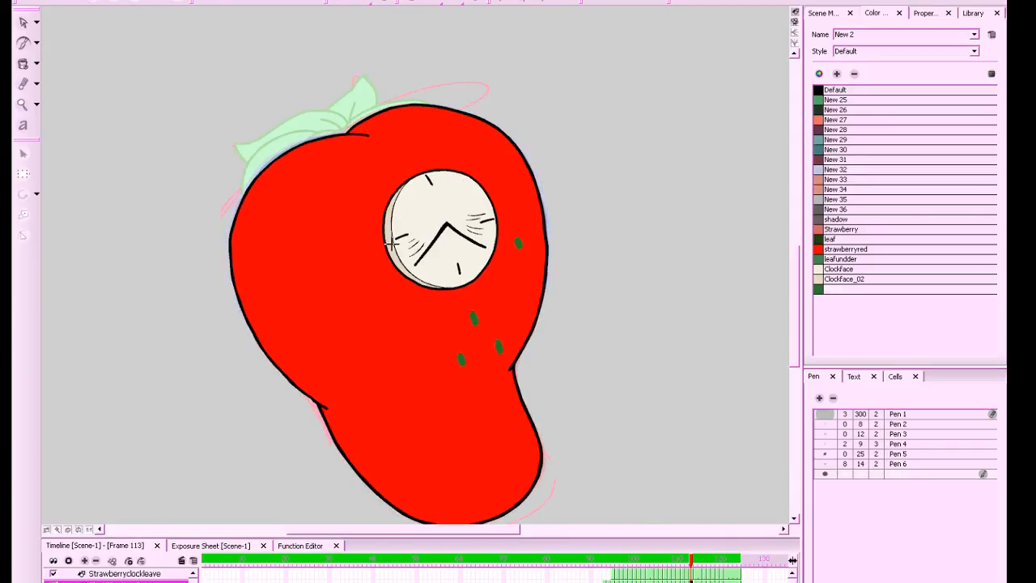
# Continue the seeds above and left of the clock on frame 113, flipping against frame 112
pyautogui.press(',')
pyautogui.press('.')
pyautogui.press(',')
pyautogui.press('.')
pyautogui.press(',')
pyautogui.press('.')
# Paint the seed at the lower left of the clock on frame 114, flipping against frame 113 to match its position
pyautogui.press('.')
pyautogui.press(',')
pyautogui.press('.')
pyautogui.press(',')
pyautogui.press('.')
pyautogui.moveTo(352, 289); pyautogui.dragTo(354, 295)
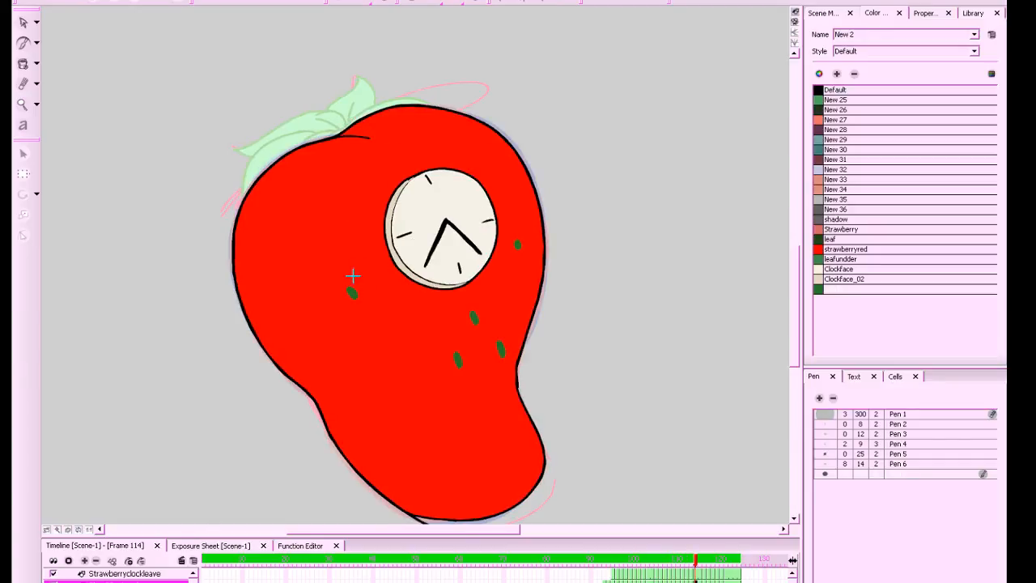
pyautogui.press(',')
pyautogui.press('.')
# Paint the seeds above and left of the clock on frame 116, flipping against the neighbouring drawings and redoing one stroke
pyautogui.press('g')
pyautogui.press('f')
pyautogui.press('g')
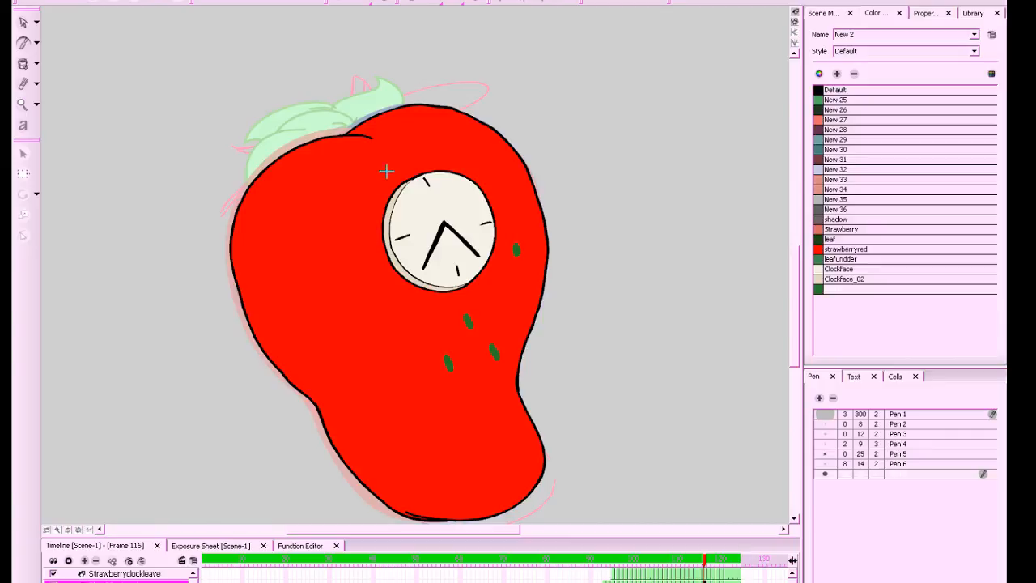
pyautogui.press('f')
pyautogui.press('g')
pyautogui.press('f')
pyautogui.press('g')
pyautogui.hotkey('ctrl', 'z')
pyautogui.press('f')
pyautogui.press('g')
pyautogui.press(',')
pyautogui.press('.')
pyautogui.press(',')
pyautogui.press('.')
# Paint the seeds above and left of the clock on frame 117, flipping against frame 116
pyautogui.press('.')
pyautogui.press(',')
pyautogui.press('.')
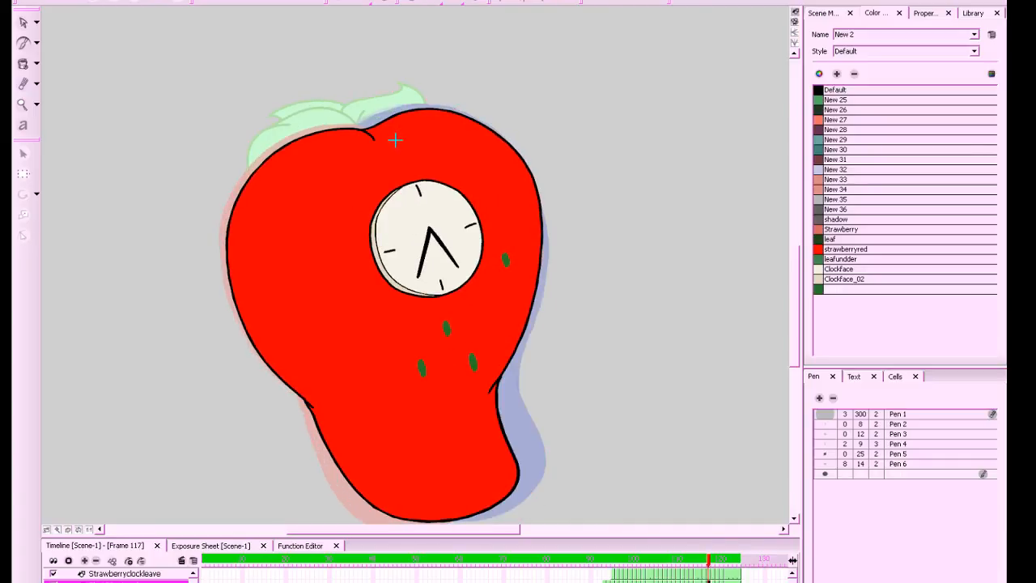
pyautogui.press(',')
pyautogui.press('.')
pyautogui.press(',')
pyautogui.press('.')
pyautogui.moveTo(333, 186); pyautogui.dragTo(335, 196)
pyautogui.press(',')
pyautogui.press('.')
pyautogui.press(',')
pyautogui.press('.')
pyautogui.press(',')
pyautogui.press('.')
# Flip through the drawings around frame 116 to compare the position of the seed at the clock's upper left
pyautogui.press('.')
pyautogui.press(',')
pyautogui.press('.')
pyautogui.press('f')
pyautogui.press('f')
pyautogui.press('f')
pyautogui.press('f')
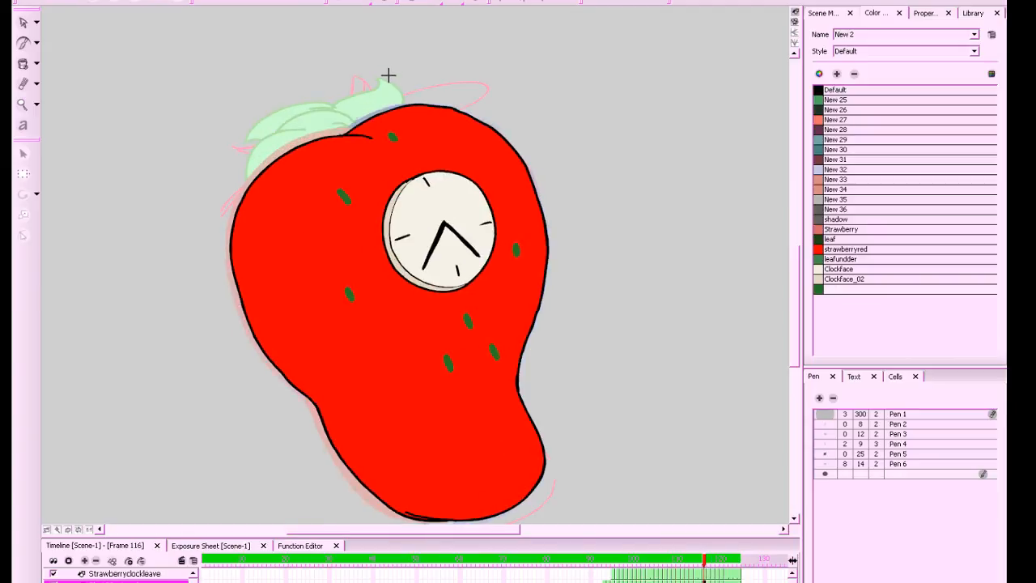
pyautogui.press('g')
pyautogui.press('g')
pyautogui.press('f')
pyautogui.press('g')
# Move the seed at the upper left of the clock on frame 116 slightly to the left and compare with the previous drawing
pyautogui.click(23, 23)
pyautogui.press('f')
pyautogui.press('g')
pyautogui.moveTo(345, 199); pyautogui.dragTo(338, 200)
pyautogui.press('f')
pyautogui.press('g')
# Shift the two seeds left of the clock on frame 117 slightly to the left and check them against frame 118
pyautogui.press('.')
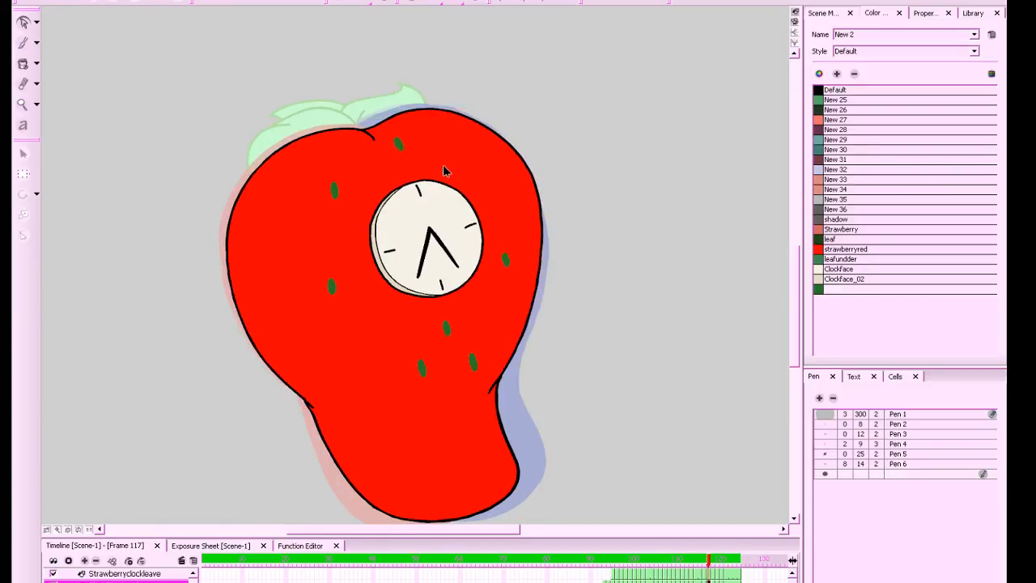
pyautogui.click(334, 189)
pyautogui.click(329, 289)
pyautogui.press('.')
pyautogui.press(',')
pyautogui.press('.')
pyautogui.press(',')
pyautogui.press('.')
# Paint the two seeds left of the clock on frame 118 with the brush, flipping against frame 117
pyautogui.hotkey('alt', 'b')
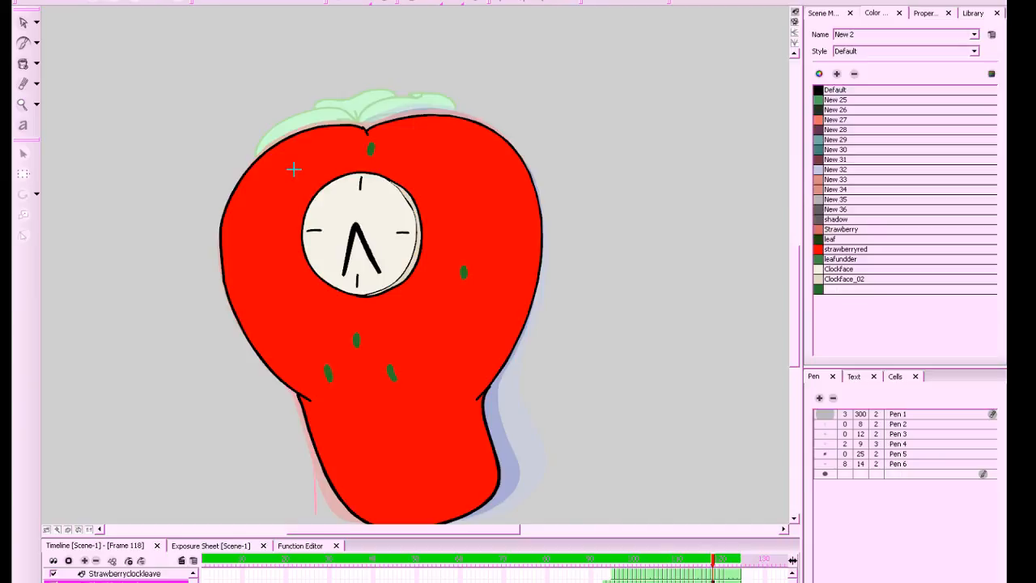
pyautogui.press(',')
pyautogui.press('.')
pyautogui.press(',')
pyautogui.press('.')
pyautogui.moveTo(266, 262); pyautogui.dragTo(264, 272)
pyautogui.press(',')
pyautogui.press(',')
pyautogui.press('.')
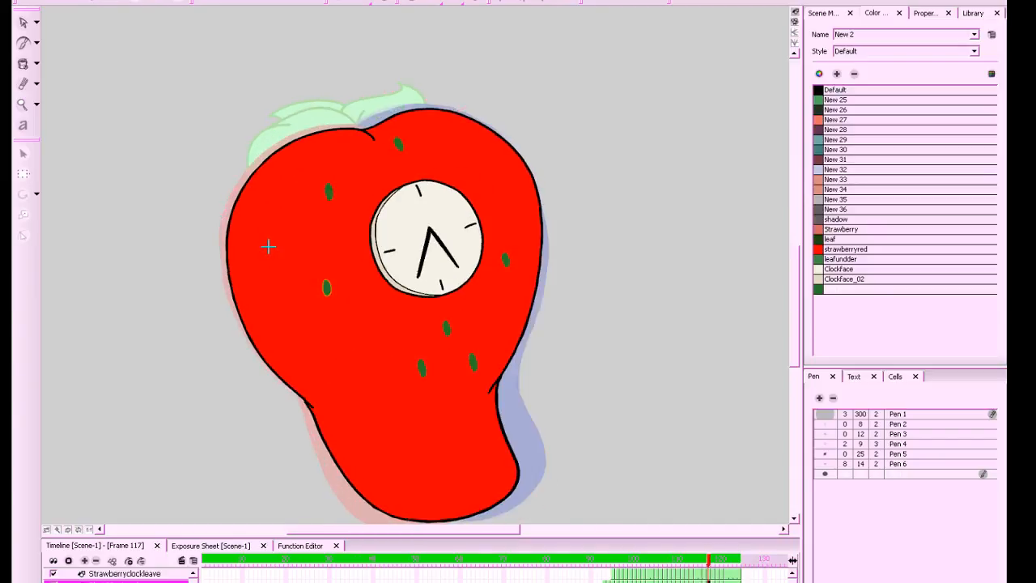
pyautogui.press('.')
# Paint the seeds above and left of the clock on frame 119, flipping against frame 118
pyautogui.press('.')
pyautogui.press(',')
pyautogui.press('.')
pyautogui.moveTo(365, 141); pyautogui.dragTo(361, 148)
pyautogui.press(',')
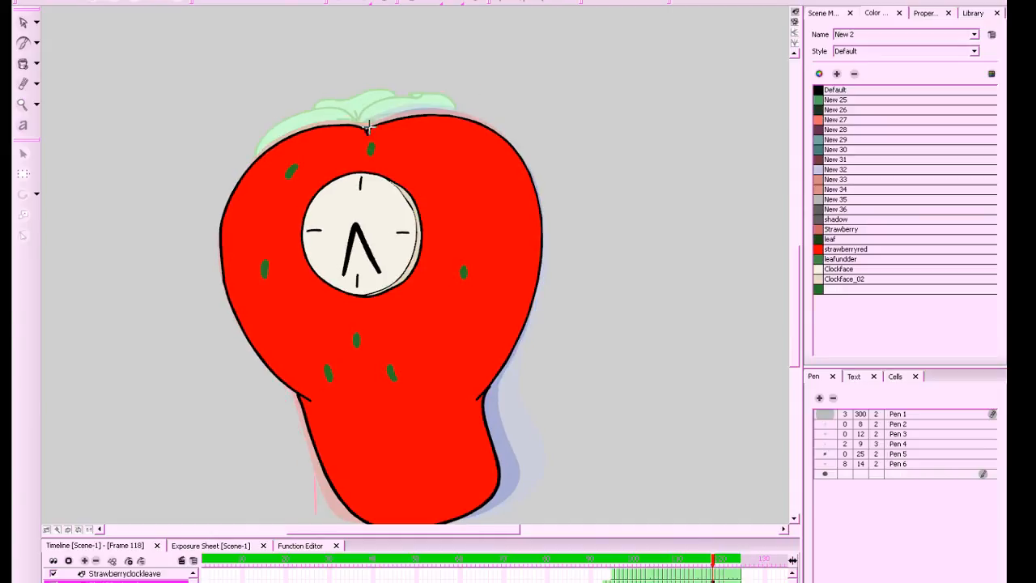
pyautogui.press('.')
pyautogui.press('.')
pyautogui.press(',')
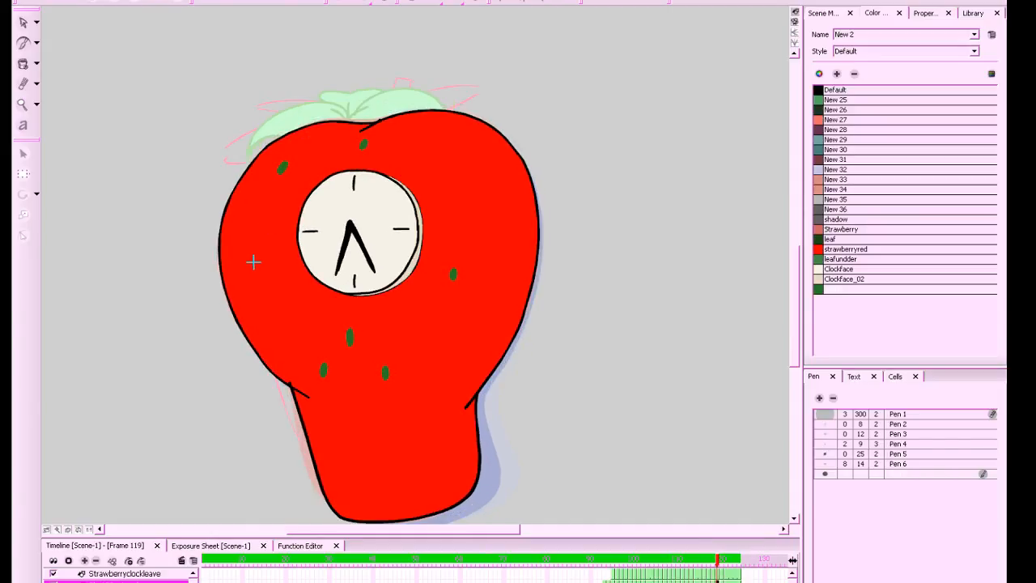
pyautogui.click(255, 267)
# Paint the seeds above and left of the clock on frame 120, flipping against frames 119 and 121
pyautogui.press('.')
pyautogui.press(',')
pyautogui.press('.')
pyautogui.press(',')
pyautogui.press('.')
pyautogui.moveTo(361, 141); pyautogui.dragTo(361, 148)
pyautogui.press('.')
pyautogui.press(',')
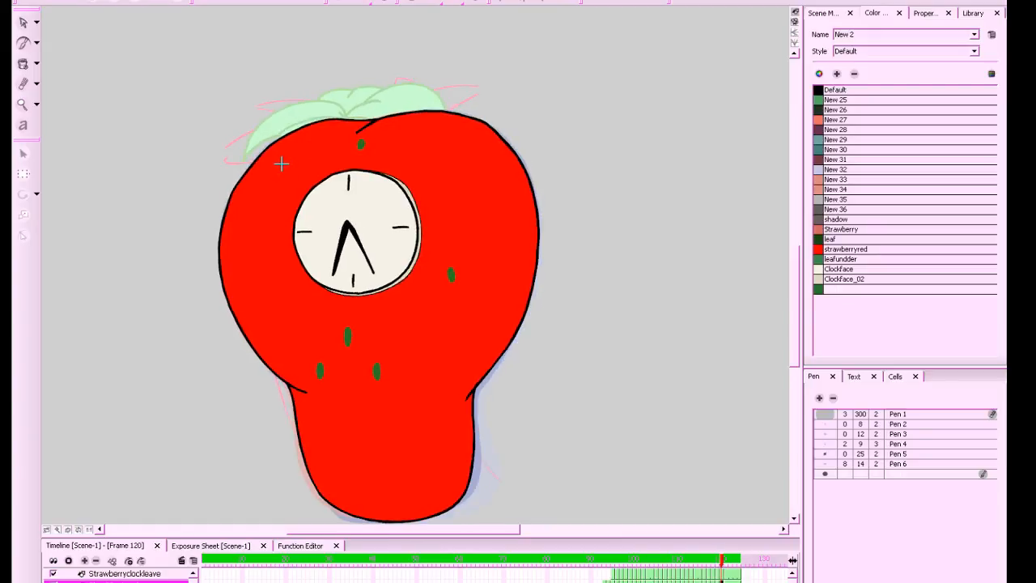
pyautogui.click(281, 165)
pyautogui.press('.')
pyautogui.press(',')
pyautogui.press('.')
pyautogui.press(',')
# Continue the seeds above and left of the clock on frame 121, flipping against frame 120
pyautogui.press('.')
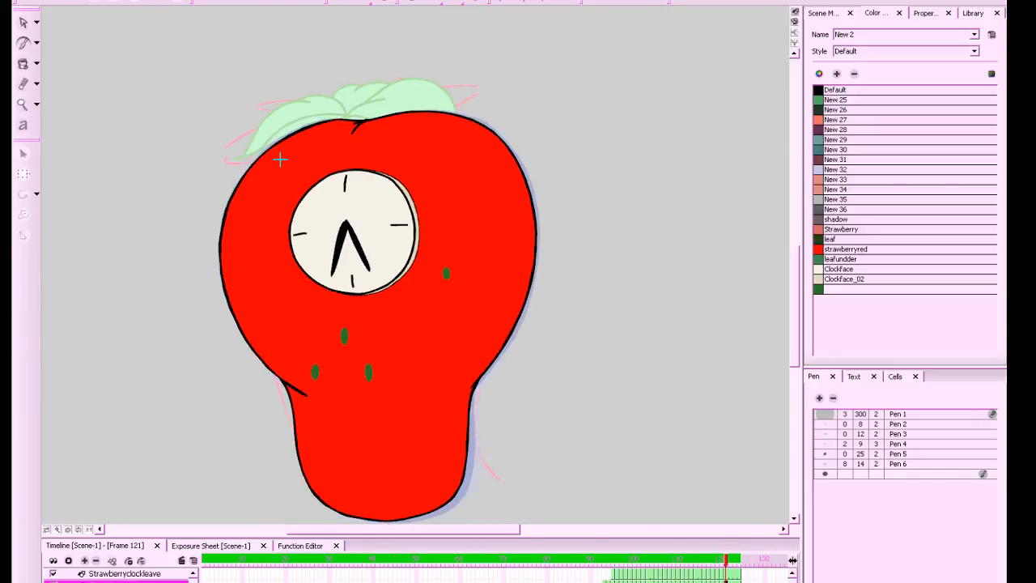
pyautogui.press(',')
pyautogui.press('.')
pyautogui.press(',')
pyautogui.press('.')
pyautogui.press(',')
pyautogui.press('.')
pyautogui.press(',')
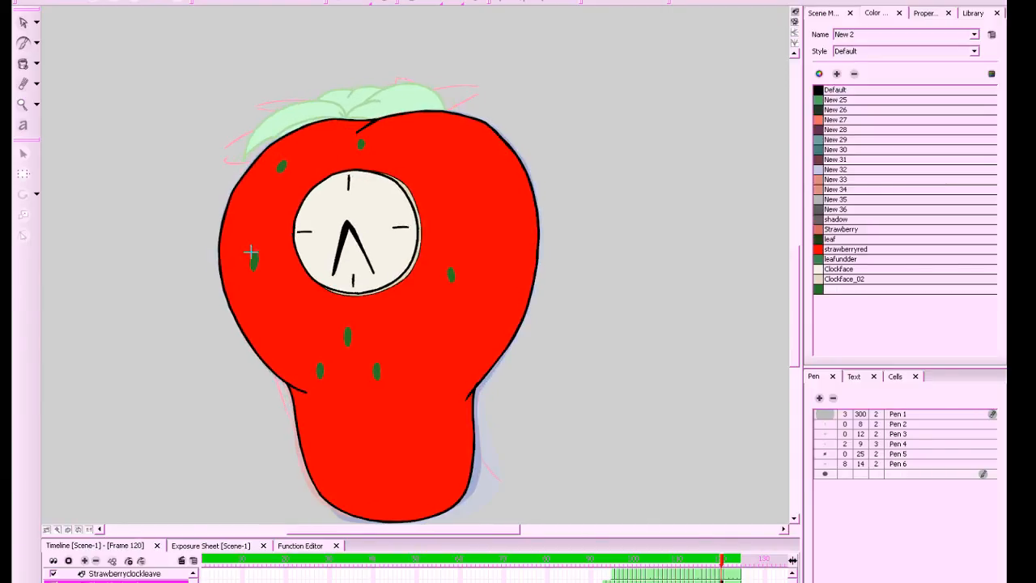
pyautogui.press('.')
# Step back through the animation from frame 121 to frame 94 to review the painted seeds
pyautogui.press(',')
pyautogui.press(',')
pyautogui.press(',')
pyautogui.press(',')
pyautogui.press(',')
pyautogui.press(',')
pyautogui.press(',')
pyautogui.press(',')
pyautogui.press(',')
pyautogui.press(',')
pyautogui.press(',')
pyautogui.press(',')
pyautogui.press(',')
pyautogui.press(',')
pyautogui.press(',')
pyautogui.press(',')
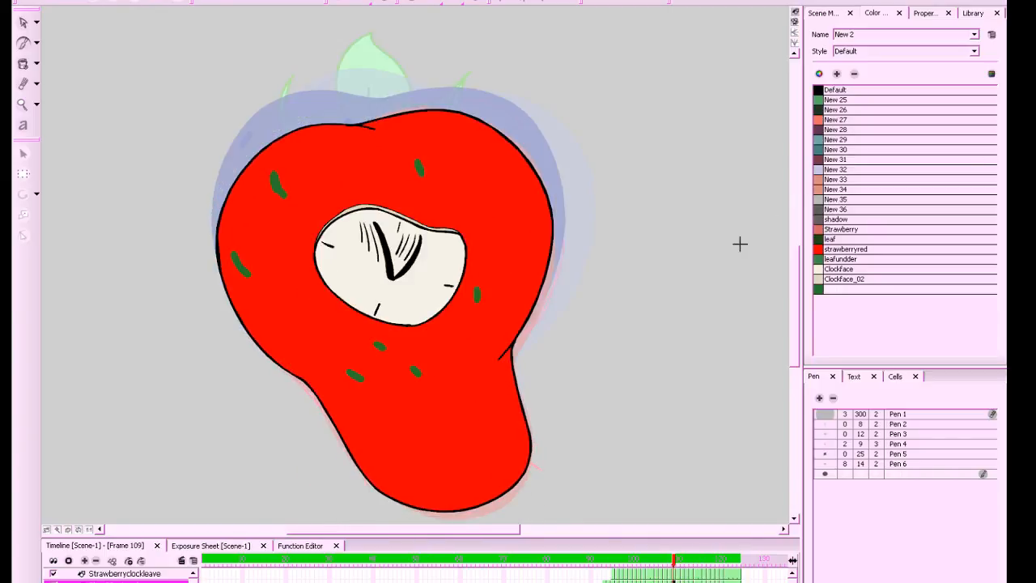
pyautogui.press(',')
pyautogui.press(',')
pyautogui.press(',')
pyautogui.press(',')
pyautogui.press(',')
pyautogui.press(',')
pyautogui.press(',')
pyautogui.press(',')
pyautogui.press(',')
pyautogui.press(',')
pyautogui.press(',')
pyautogui.press(',')
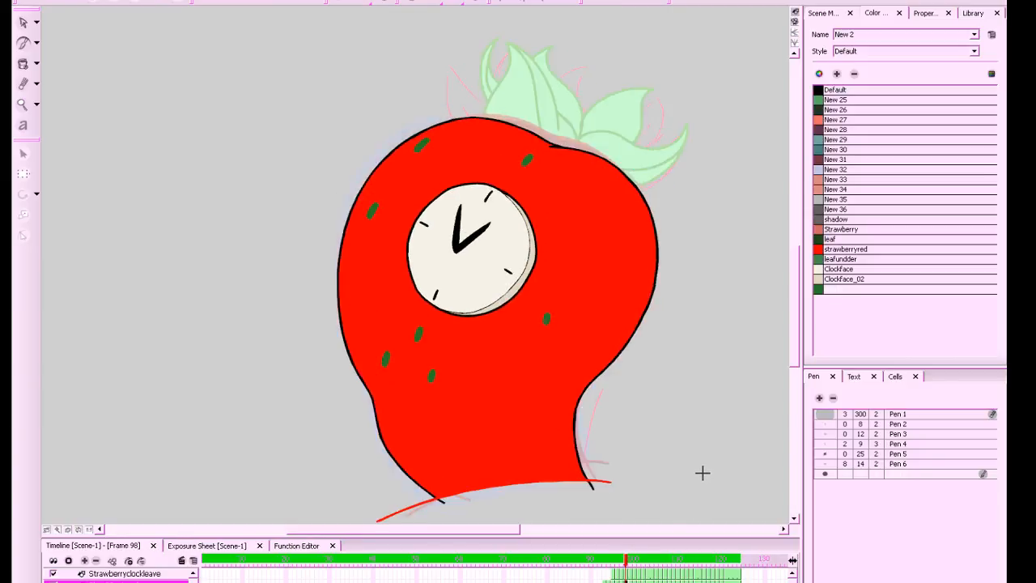
pyautogui.press('.')
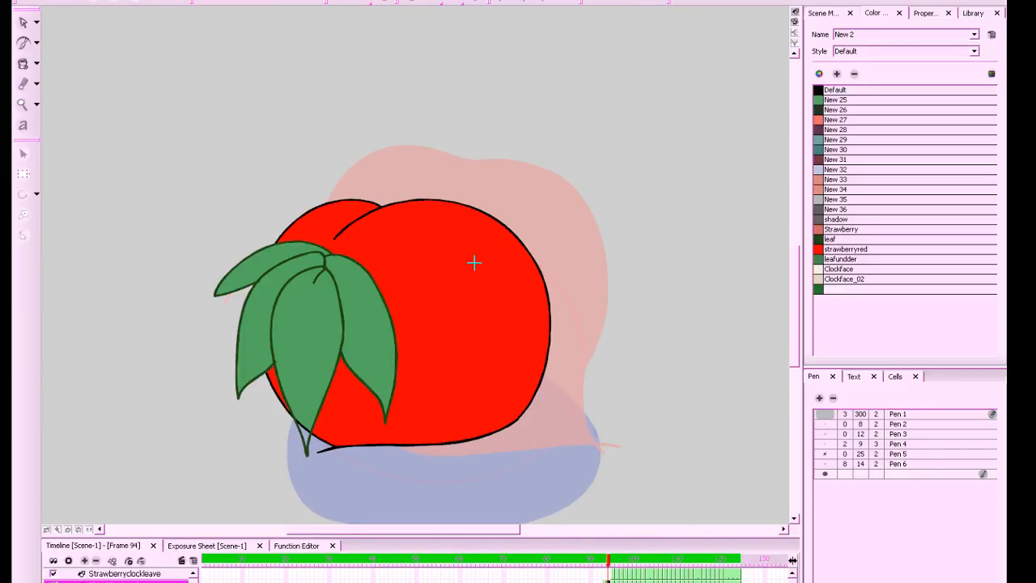
# Paint seeds on the bare red area beside the leaves on frame 94 and compare with frame 93
pyautogui.moveTo(462, 263); pyautogui.dragTo(473, 259)
pyautogui.moveTo(468, 321); pyautogui.dragTo(533, 298)
pyautogui.press(',')
pyautogui.press('.')
# Paint three seeds on the bare red area right of the clock on frame 95, flipping against frame 94
pyautogui.press('.')
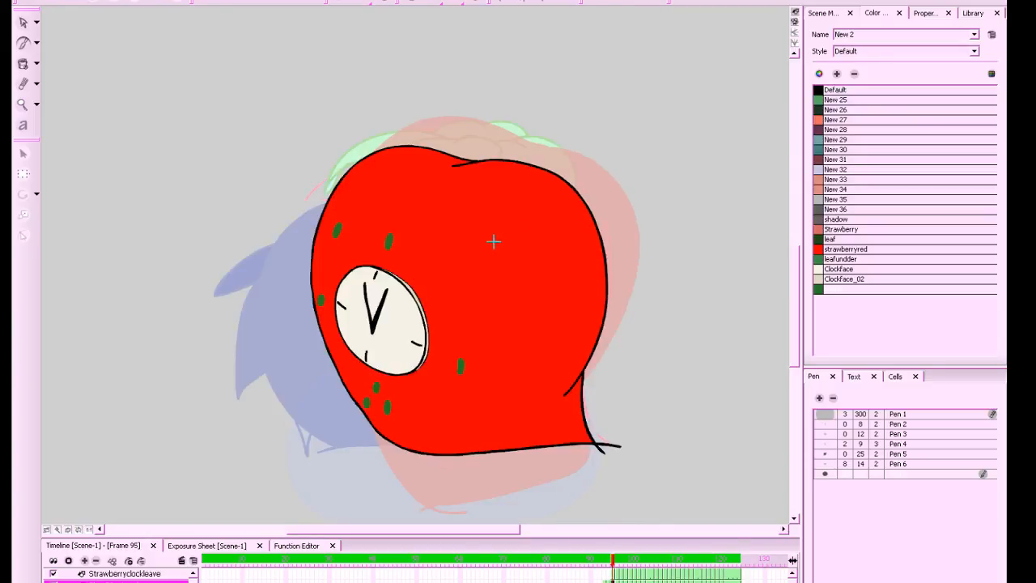
pyautogui.moveTo(496, 228); pyautogui.dragTo(510, 232)
pyautogui.press(',')
pyautogui.press('.')
pyautogui.moveTo(492, 279); pyautogui.dragTo(503, 284)
pyautogui.press(',')
pyautogui.press('.')
pyautogui.moveTo(566, 279); pyautogui.dragTo(575, 290)
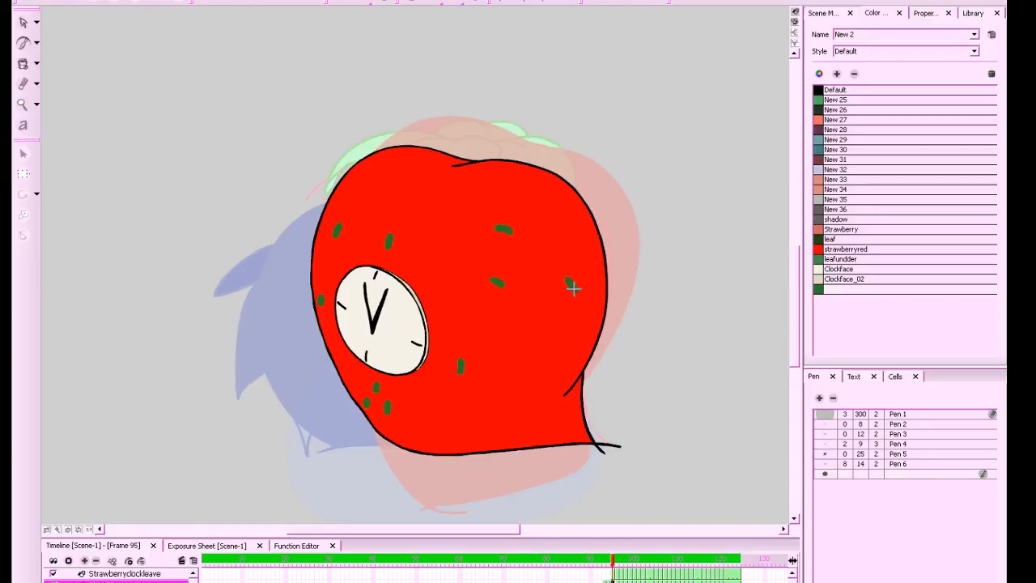
pyautogui.press(',')
pyautogui.press('.')
# Paint two seeds right of the clock on frame 96, redoing the upper stroke near the strawberry's edge
pyautogui.press('.')
pyautogui.moveTo(574, 187); pyautogui.dragTo(582, 199)
pyautogui.hotkey('ctrl', 'z')
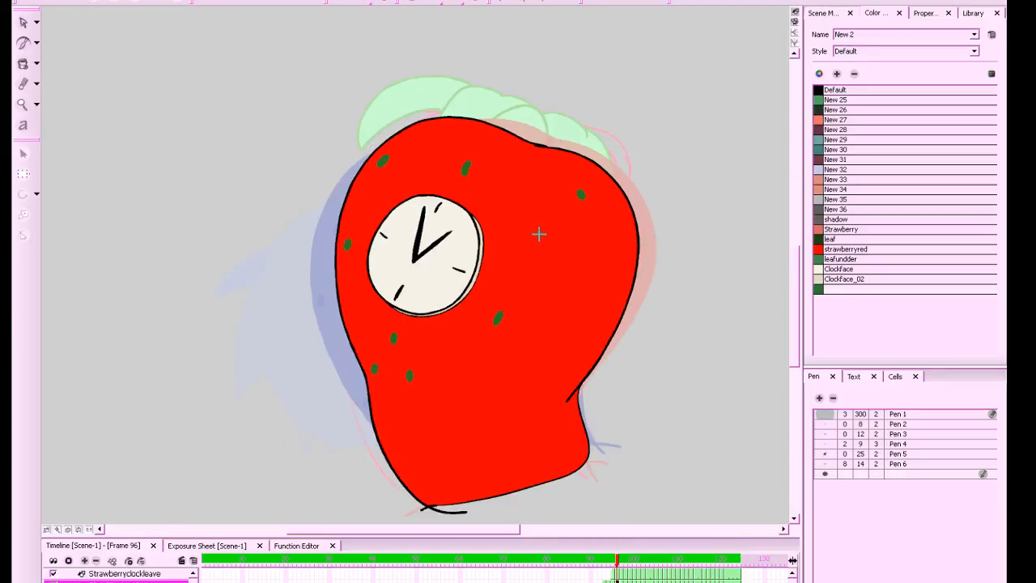
pyautogui.moveTo(539, 232); pyautogui.dragTo(539, 239)
# Paint the seeds right of the clock on frame 97 and advance to frame 98
pyautogui.press('.')
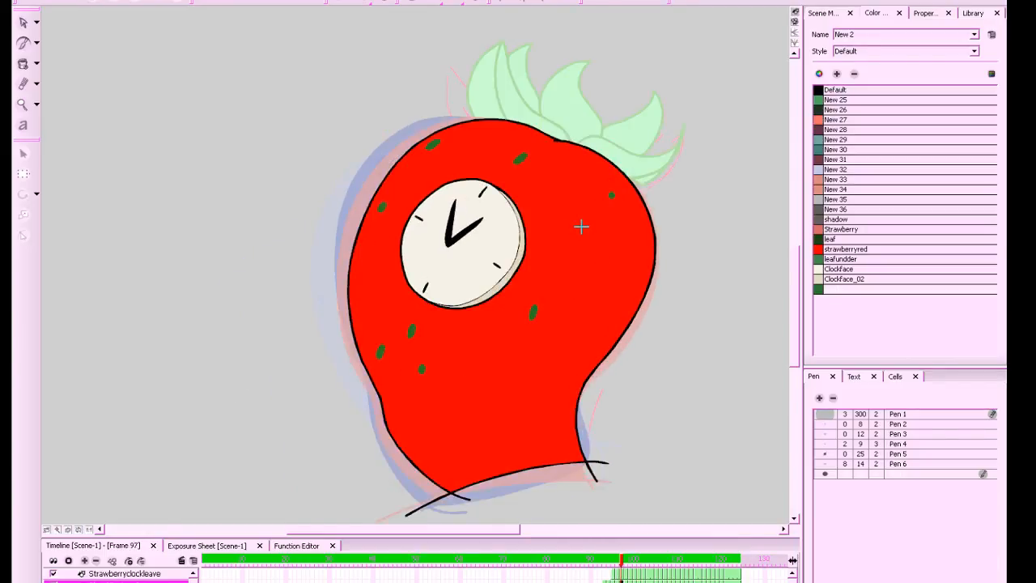
pyautogui.moveTo(581, 227); pyautogui.dragTo(578, 232)
pyautogui.press('.')
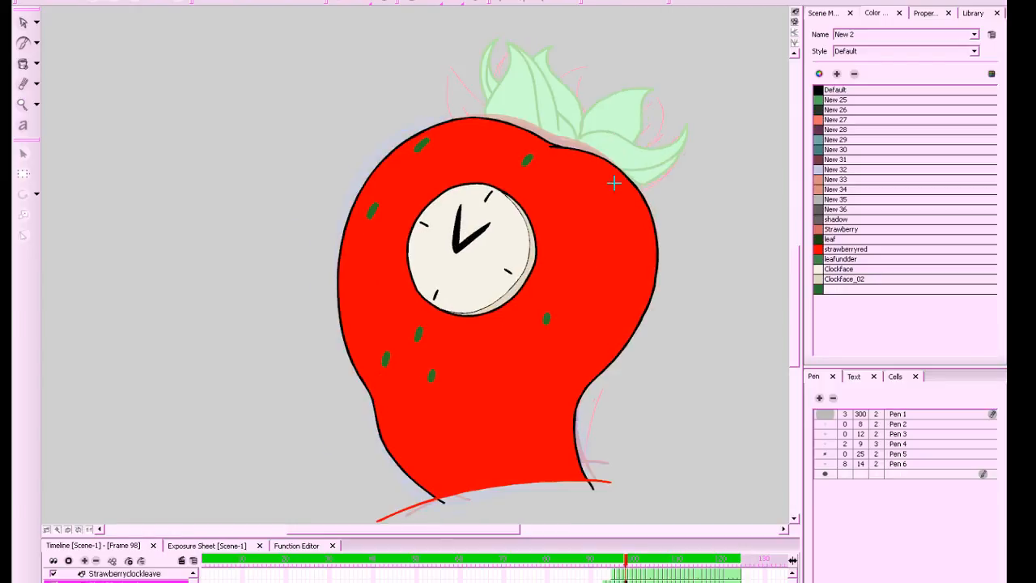
# Paint a seed beside the leaves on frame 98 and two seeds right of the clock on frame 99
pyautogui.moveTo(621, 196); pyautogui.dragTo(622, 199)
pyautogui.press('.')
pyautogui.moveTo(613, 192); pyautogui.dragTo(614, 195)
pyautogui.moveTo(576, 224); pyautogui.dragTo(578, 227)
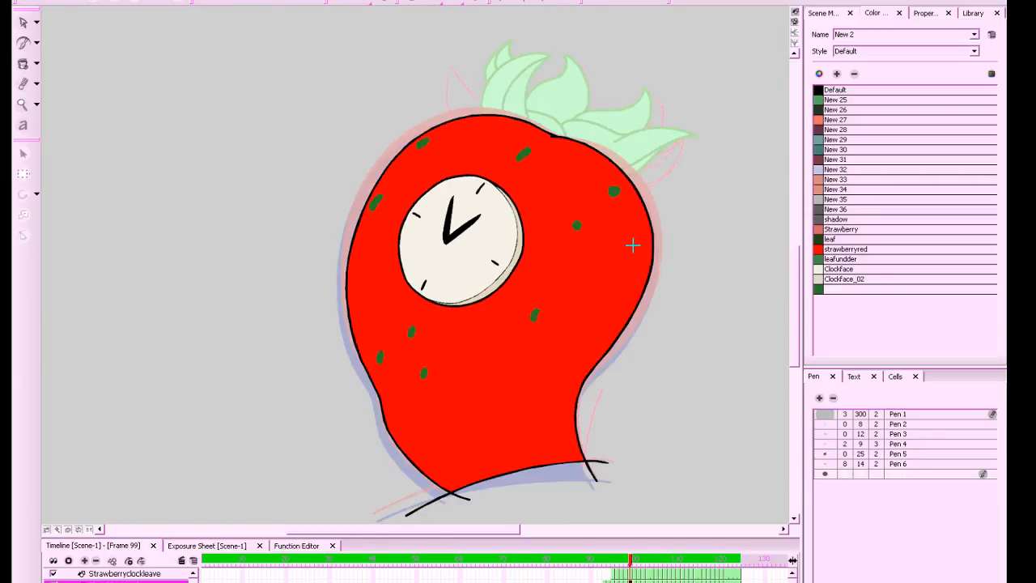
pyautogui.press('.')
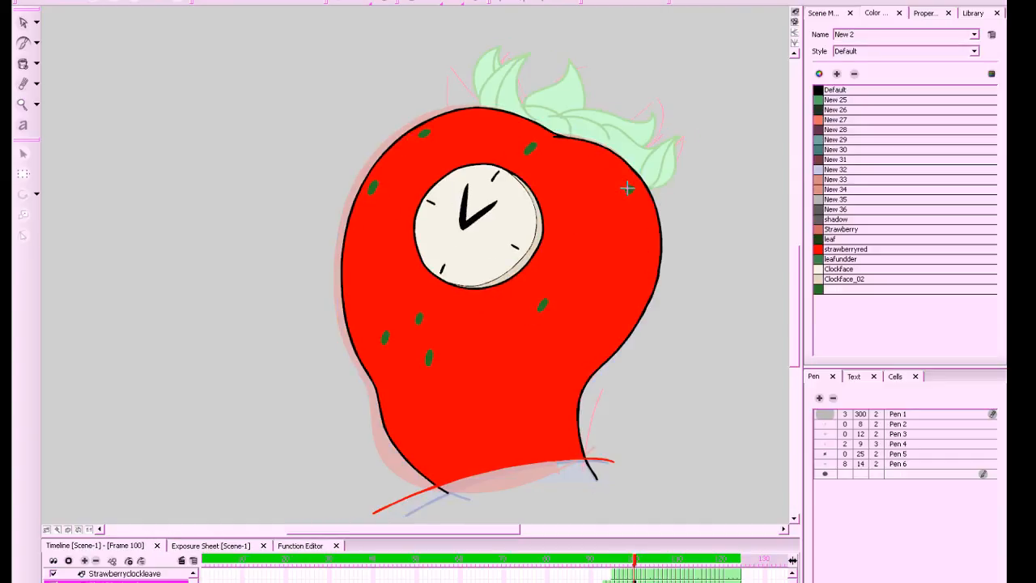
# Paint a seed right of the clock on frame 100, flip against frame 99, and advance to frame 101
pyautogui.moveTo(593, 223); pyautogui.dragTo(597, 221)
pyautogui.press(',')
pyautogui.press('.')
pyautogui.press('.')
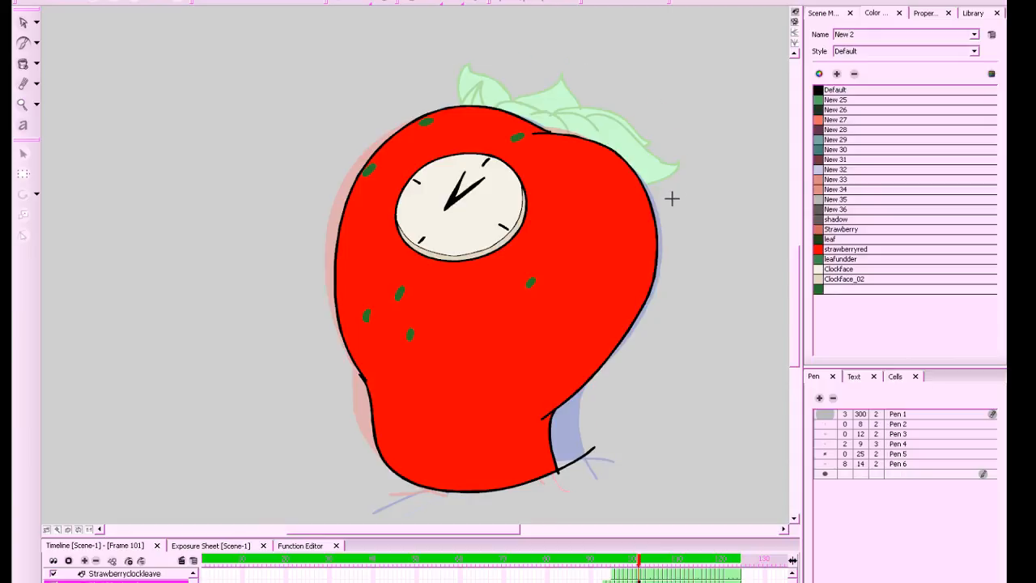
# Paint two seeds right of the clock on frame 101, comparing each with frame 100, and advance to frame 102
pyautogui.moveTo(621, 185); pyautogui.dragTo(622, 183)
pyautogui.press(',')
pyautogui.press('.')
pyautogui.moveTo(583, 217); pyautogui.dragTo(580, 216)
pyautogui.press(',')
pyautogui.press('.')
pyautogui.press('.')
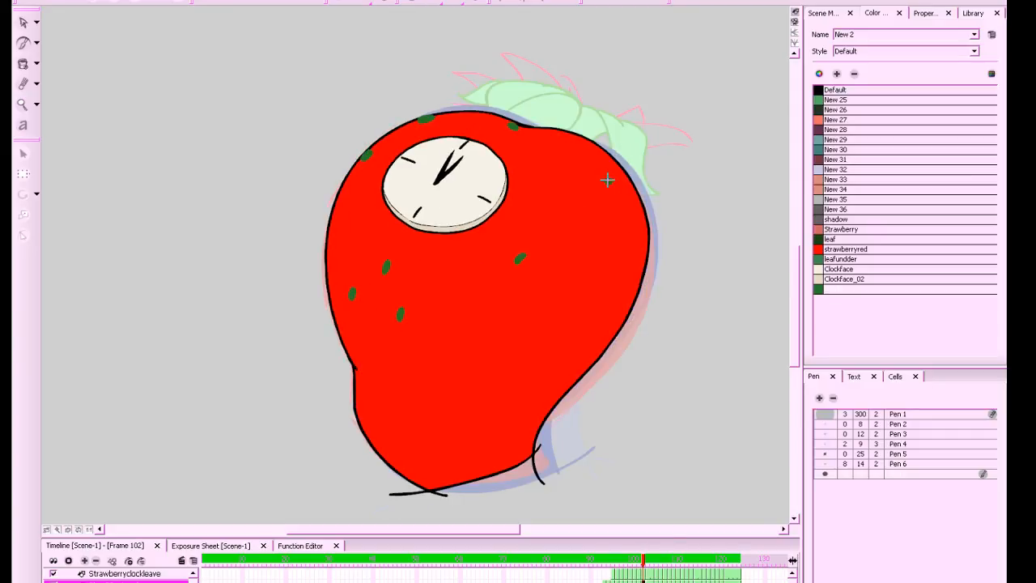
# Paint the seeds right of the clock on frame 102, checking against frame 101, and advance to frame 103
pyautogui.press(',')
pyautogui.press('.')
pyautogui.moveTo(570, 206); pyautogui.dragTo(618, 188)
pyautogui.press(',')
pyautogui.press('.')
pyautogui.press('.')
# Paint a seed right of the clock on frame 103, flipping against frame 102 to match its position
pyautogui.press(',')
pyautogui.press('.')
pyautogui.moveTo(582, 221); pyautogui.dragTo(581, 225)
pyautogui.press(',')
pyautogui.press('.')
# Step ahead to frame 106 and back through to frame 93 to examine how the new seeds move
pyautogui.press('.')
pyautogui.press('.')
pyautogui.press('.')
pyautogui.press(',')
pyautogui.press(',')
pyautogui.press(',')
pyautogui.press(',')
pyautogui.press(',')
pyautogui.press(',')
pyautogui.press(',')
pyautogui.press(',')
pyautogui.press(',')
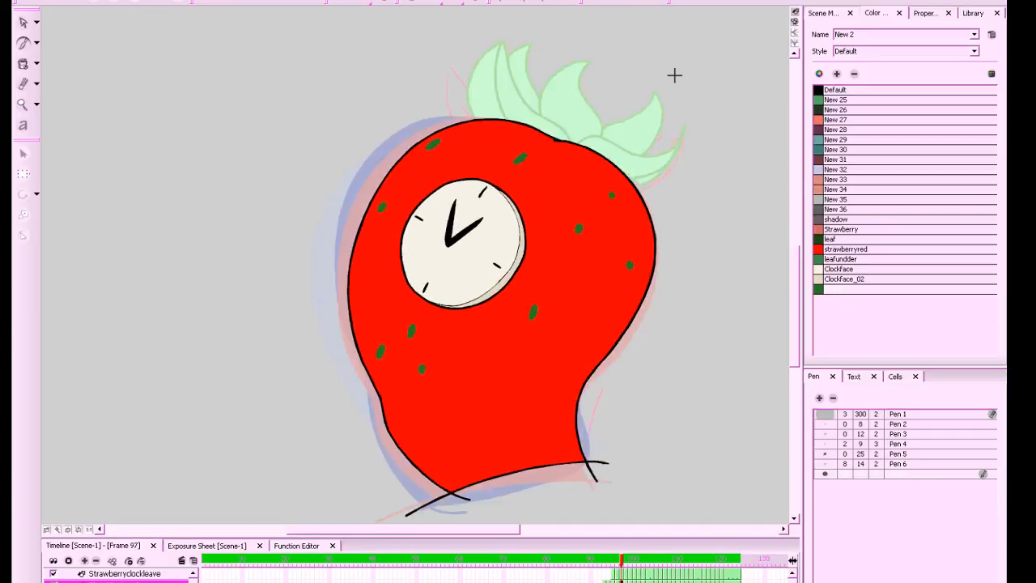
pyautogui.press(',')
pyautogui.press(',')
pyautogui.press(',')
pyautogui.press(',')
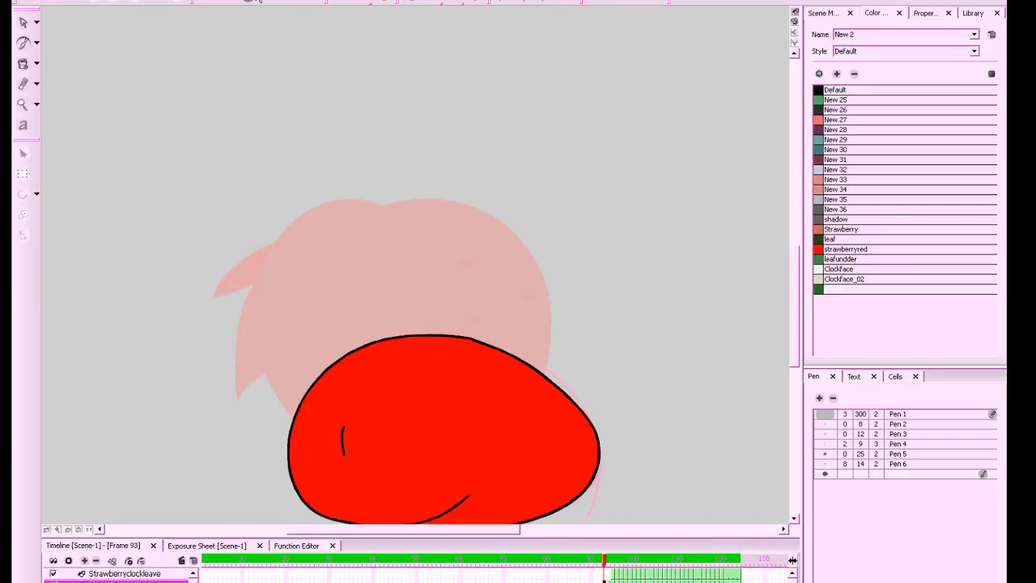
pyautogui.click(254, 1)
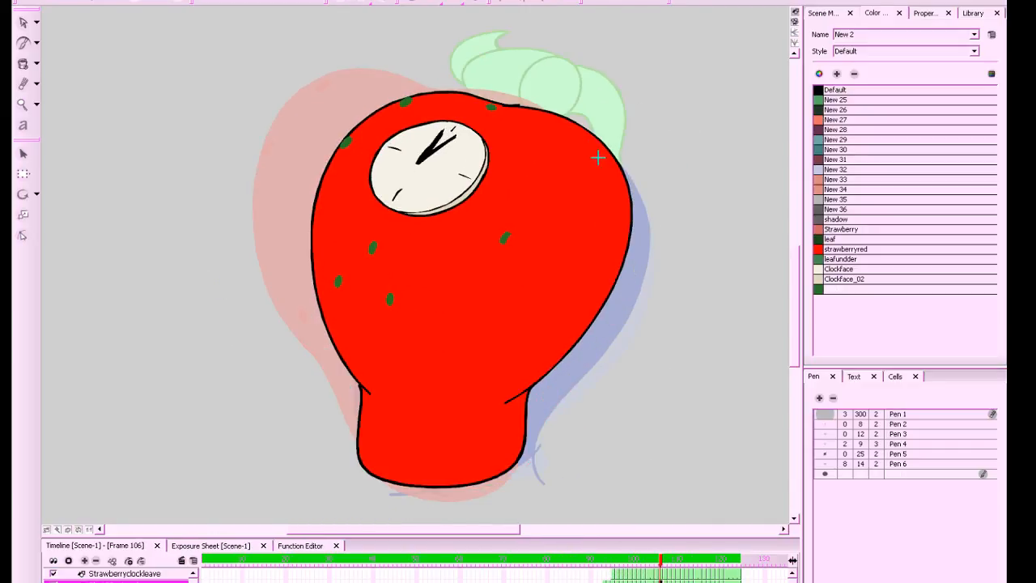
# Paint three seeds right of the clock on frame 106 and advance to frame 107
pyautogui.moveTo(596, 160); pyautogui.dragTo(597, 164)
pyautogui.press('.')
pyautogui.moveTo(556, 196); pyautogui.dragTo(555, 199)
pyautogui.click(556, 199)
pyautogui.click(607, 225)
pyautogui.press('.')
# Paint two seeds right of the clock on frame 107, comparing with frame 106, and advance to frame 108
pyautogui.press(',')
pyautogui.press('.')
pyautogui.click(531, 135)
pyautogui.press(',')
pyautogui.press('.')
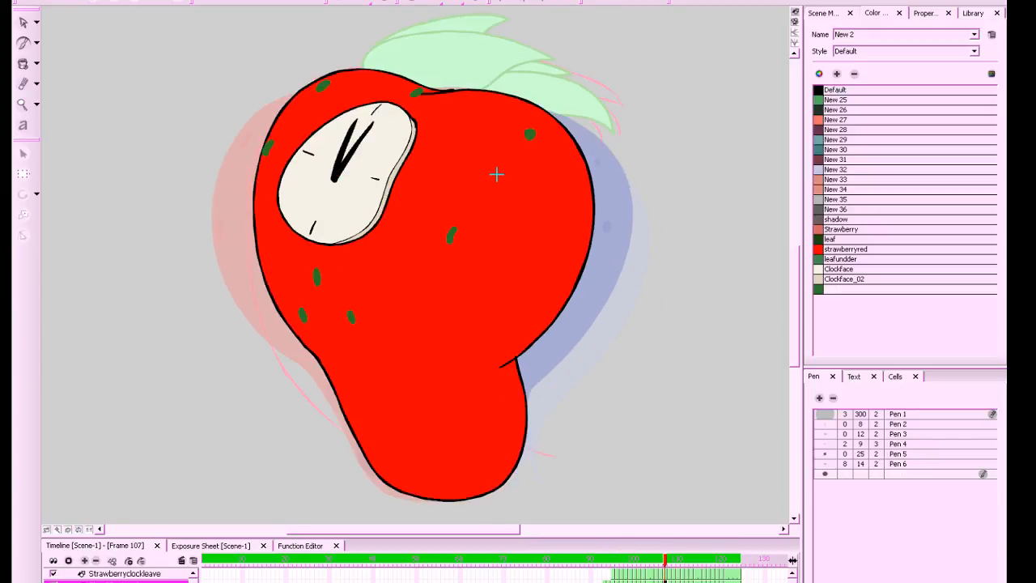
pyautogui.click(494, 184)
pyautogui.press(',')
pyautogui.press('.')
pyautogui.press('.')
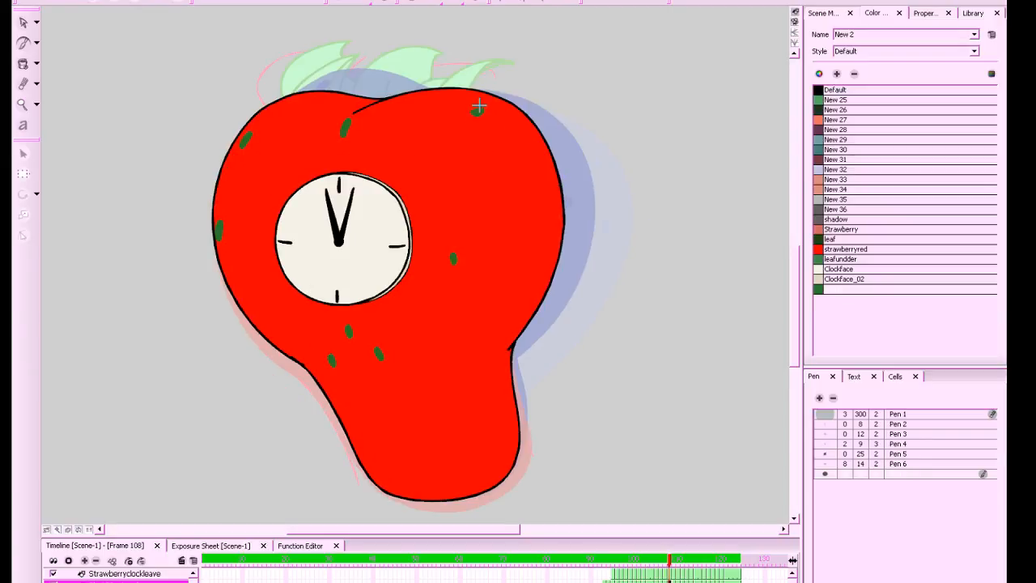
# Paint a seed between the clock and the strawberry's edge on frame 108 and flip between frames 108 and 109
pyautogui.press(',')
pyautogui.press('.')
pyautogui.click(467, 187)
pyautogui.press(',')
pyautogui.press('.')
pyautogui.press('.')
pyautogui.press(',')
pyautogui.press('.')
pyautogui.press(',')
pyautogui.press('.')
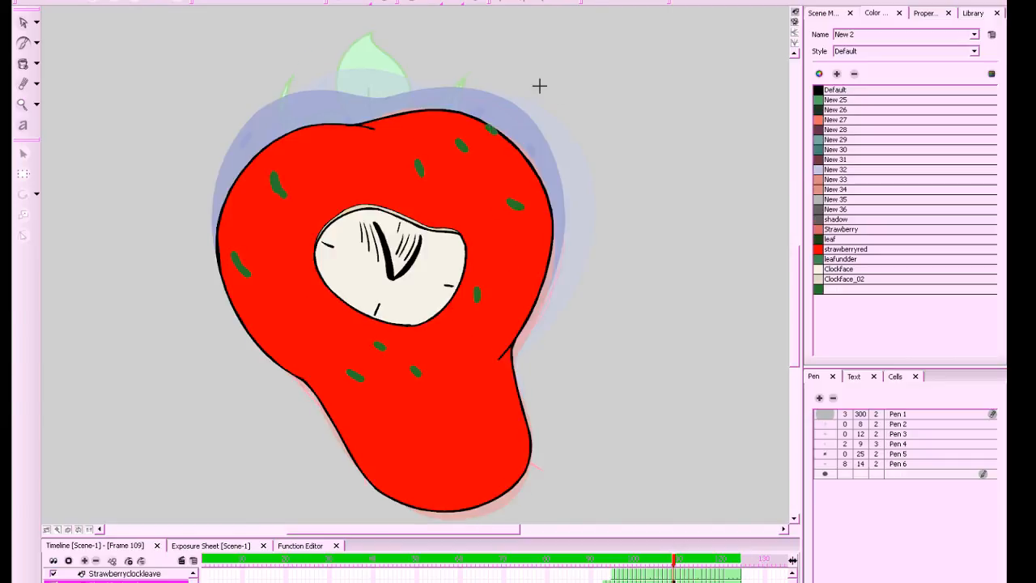
# Paint seeds right of the clock on frame 110, redoing the stroke at the strawberry's edge, and advance to frame 111
pyautogui.press('.')
pyautogui.press(',')
pyautogui.press('.')
pyautogui.moveTo(537, 190); pyautogui.dragTo(544, 192)
pyautogui.press(',')
pyautogui.press('.')
pyautogui.hotkey('ctrl', 'z')
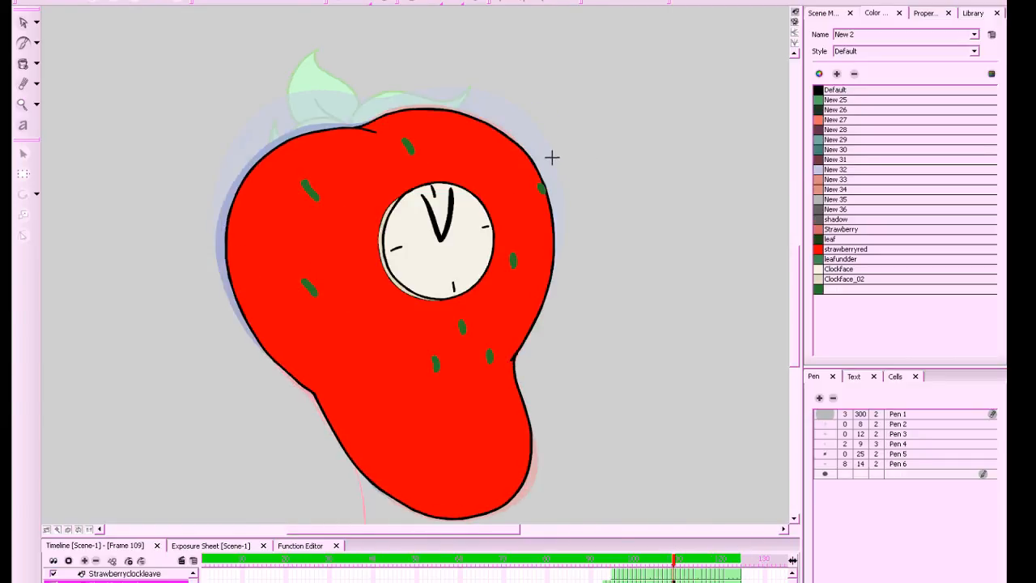
pyautogui.moveTo(475, 137); pyautogui.dragTo(486, 142)
pyautogui.press('.')
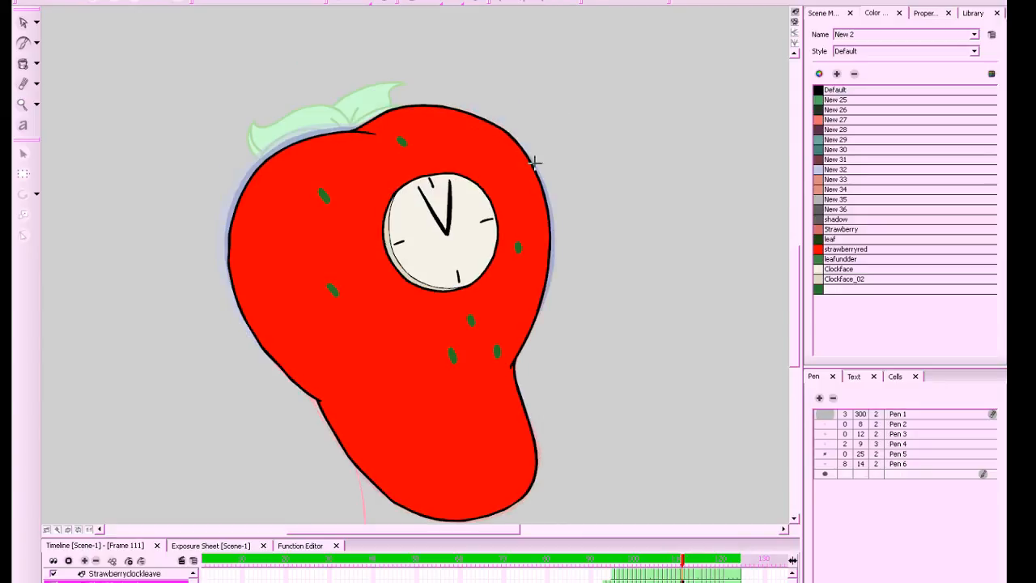
# Paint the seed near the strawberry's upper edge on frame 112 and compare it with the neighbouring frames
pyautogui.press(',')
pyautogui.press('.')
pyautogui.press('.')
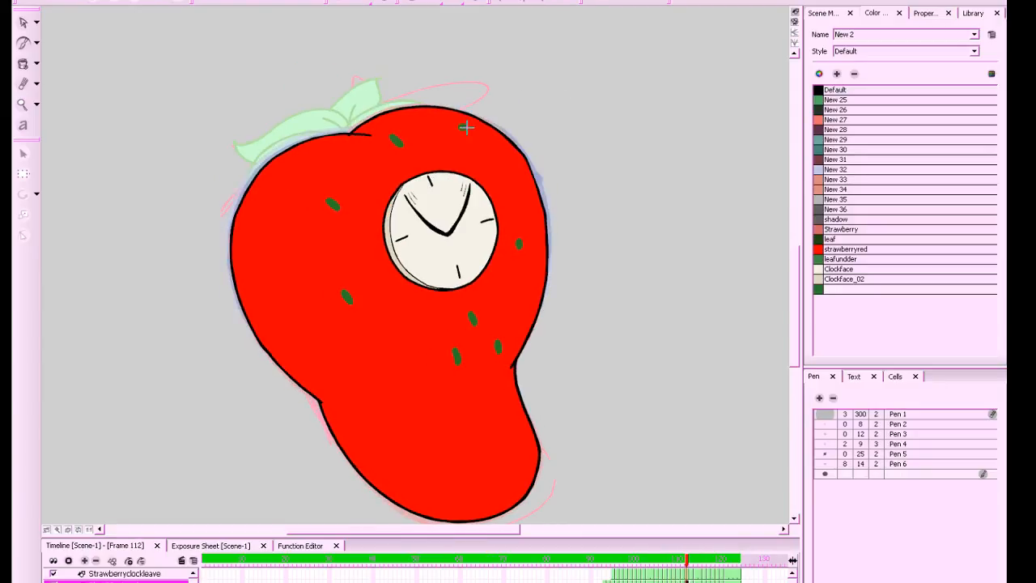
pyautogui.moveTo(466, 127); pyautogui.dragTo(469, 128)
pyautogui.press(',')
pyautogui.press('.')
pyautogui.press('.')
pyautogui.press(',')
pyautogui.press('.')
pyautogui.press('.')
pyautogui.press(',')
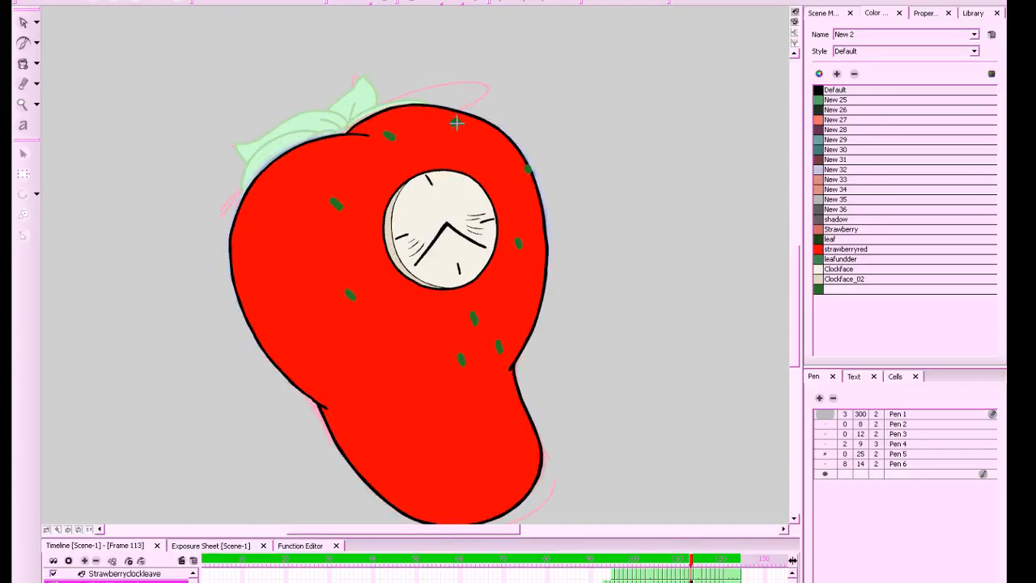
# Paint the seed near the strawberry's upper edge past frame 113, flipping repeatedly between neighbouring drawings to align it
pyautogui.press('.')
pyautogui.press(',')
pyautogui.press('.')
pyautogui.press('g')
pyautogui.press('g')
pyautogui.press('f')
pyautogui.press('f')
pyautogui.press('g')
pyautogui.moveTo(460, 127); pyautogui.dragTo(463, 128)
pyautogui.press('g')
pyautogui.press('f')
pyautogui.press('f')
pyautogui.press('g')
pyautogui.press('.')
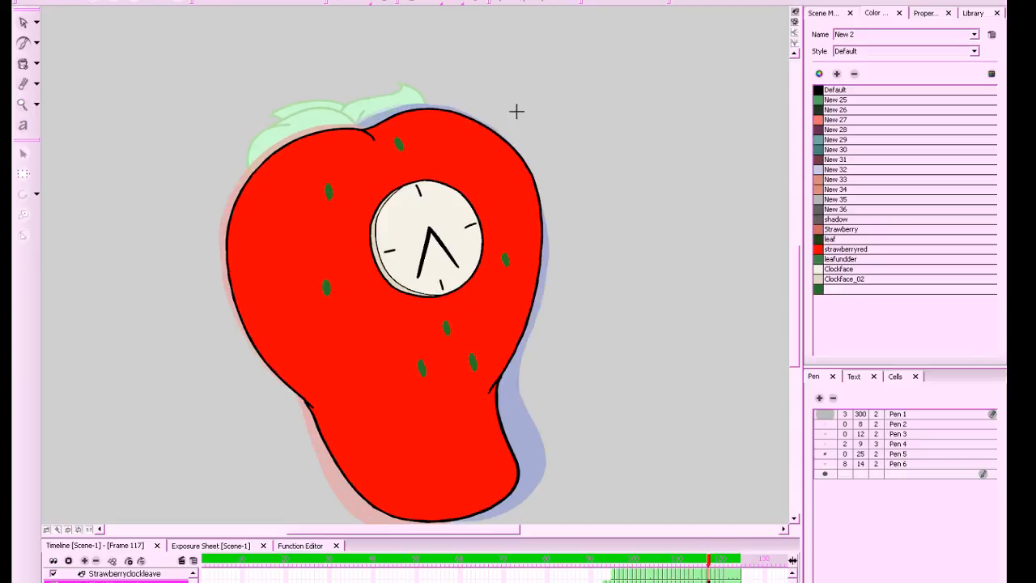
# Paint the seed above and right of the clock on frame 117 and advance to frame 118
pyautogui.moveTo(478, 139); pyautogui.dragTo(483, 147)
pyautogui.press('.')
pyautogui.press(',')
pyautogui.press('.')
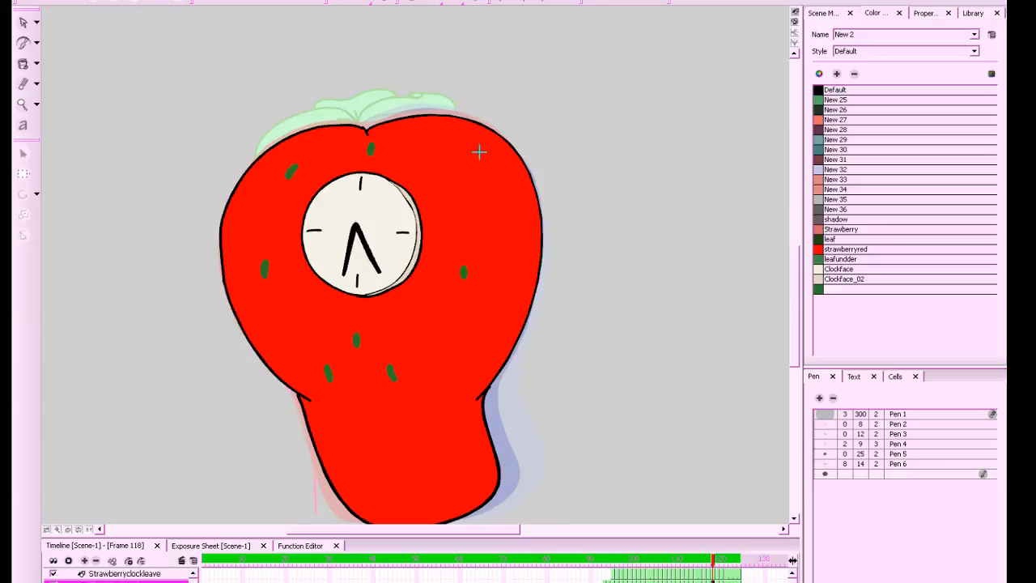
# Paint two seeds right of the clock on frame 118, checking their positions against frame 117
pyautogui.press(',')
pyautogui.press('.')
pyautogui.moveTo(474, 161); pyautogui.dragTo(479, 155)
pyautogui.press(',')
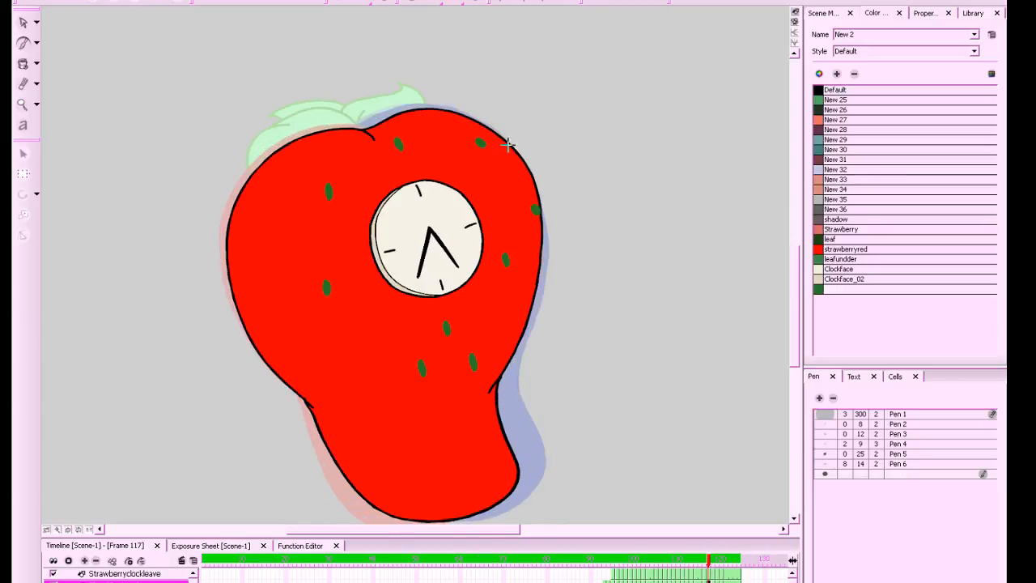
pyautogui.press('.')
pyautogui.moveTo(518, 234); pyautogui.dragTo(523, 235)
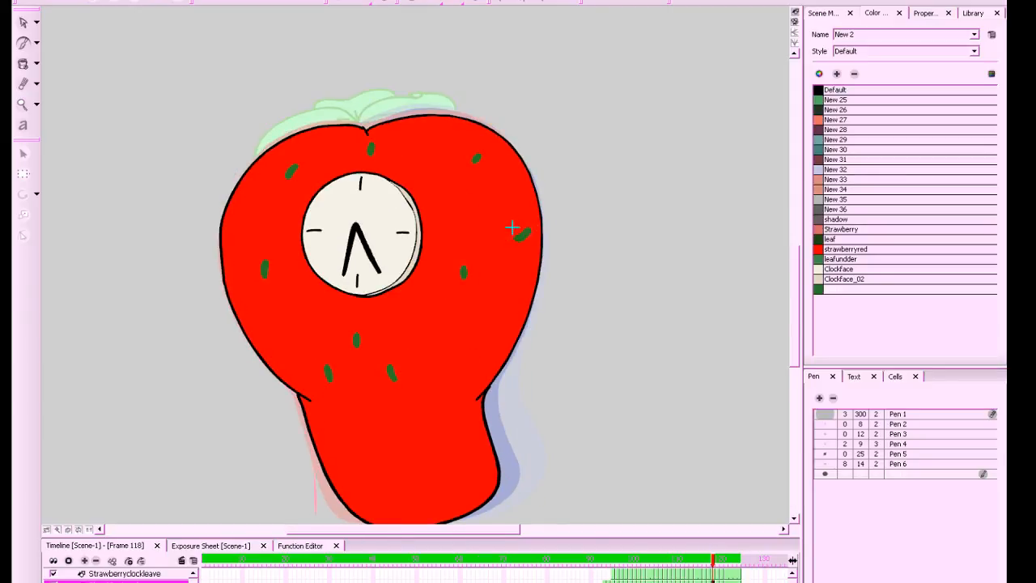
pyautogui.press('.')
# Paint a small seed near the strawberry's edge right of the clock on frame 119 and compare with neighbouring frames
pyautogui.press('.')
pyautogui.click(509, 240)
pyautogui.press(',')
pyautogui.press('.')
pyautogui.press(',')
pyautogui.press(',')
pyautogui.press('.')
pyautogui.press('.')
pyautogui.press(',')
pyautogui.press('.')
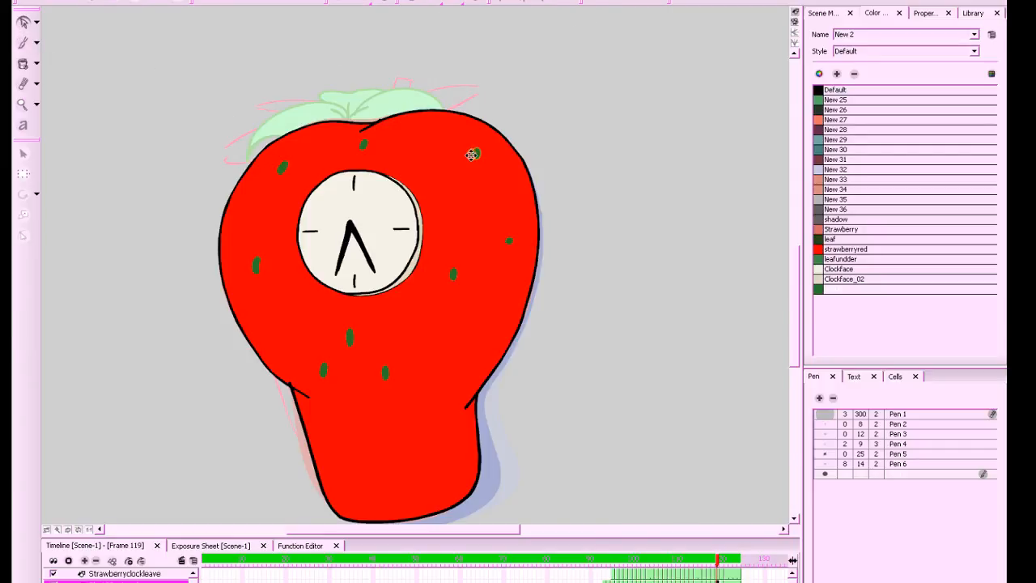
# Nudge the upper seed on frame 119 slightly toward the clock, compare frames, return to the brush, and advance to frame 121
pyautogui.moveTo(471, 155); pyautogui.dragTo(467, 157)
pyautogui.click(584, 86)
pyautogui.press(',')
pyautogui.press('.')
pyautogui.press('.')
pyautogui.press(',')
pyautogui.hotkey('alt', 'b')
pyautogui.press('.')
pyautogui.press(',')
pyautogui.press('.')
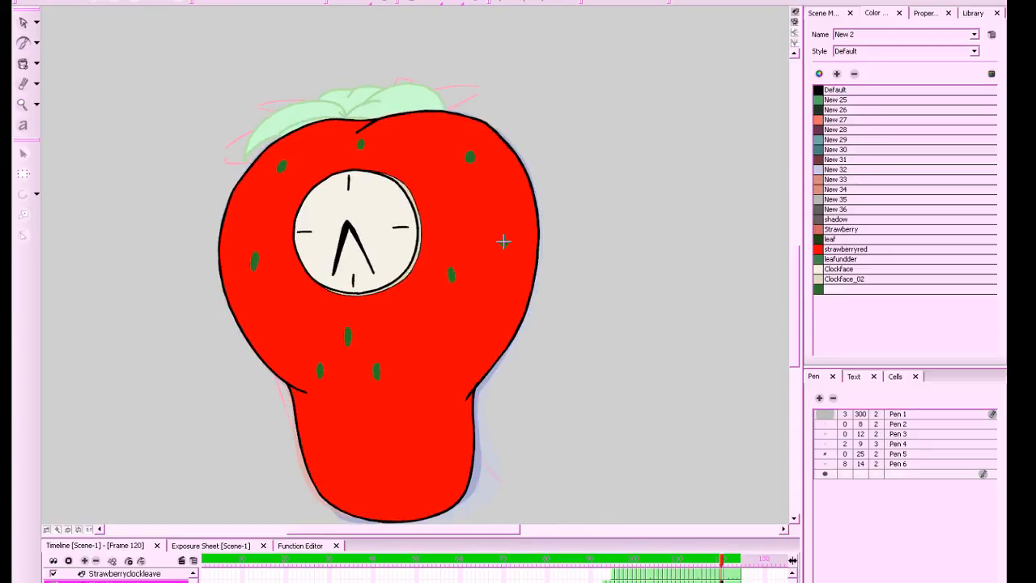
pyautogui.press('.')
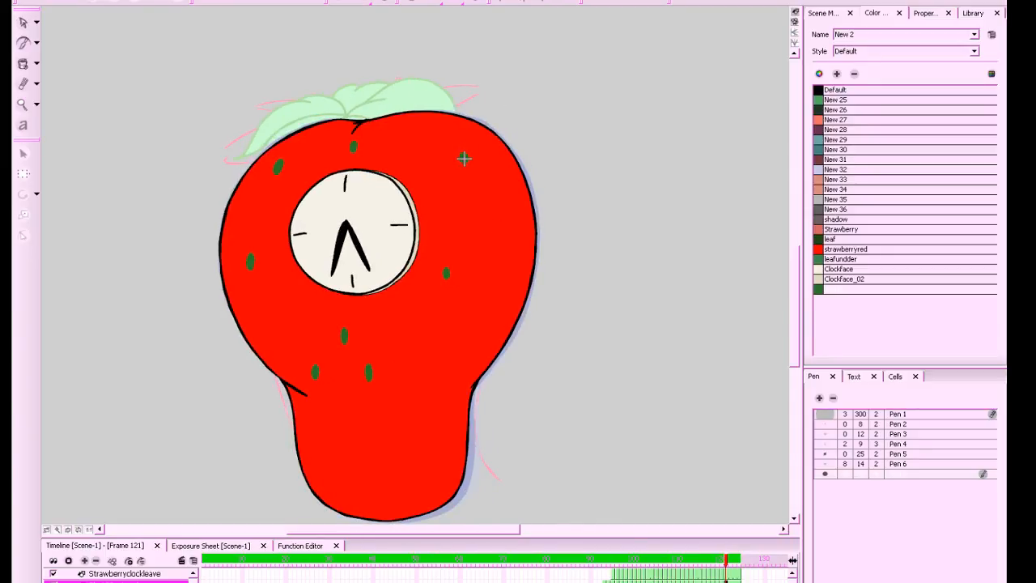
# Compare frame 121 with frame 120, and step back to frame 109 to examine the seeds' movement
pyautogui.press(',')
pyautogui.press('.')
pyautogui.press(',')
pyautogui.press(',')
pyautogui.press(',')
pyautogui.press(',')
pyautogui.press(',')
pyautogui.press(',')
pyautogui.press(',')
pyautogui.press(',')
pyautogui.press(',')
pyautogui.press(',')
pyautogui.press(',')
pyautogui.press(',')
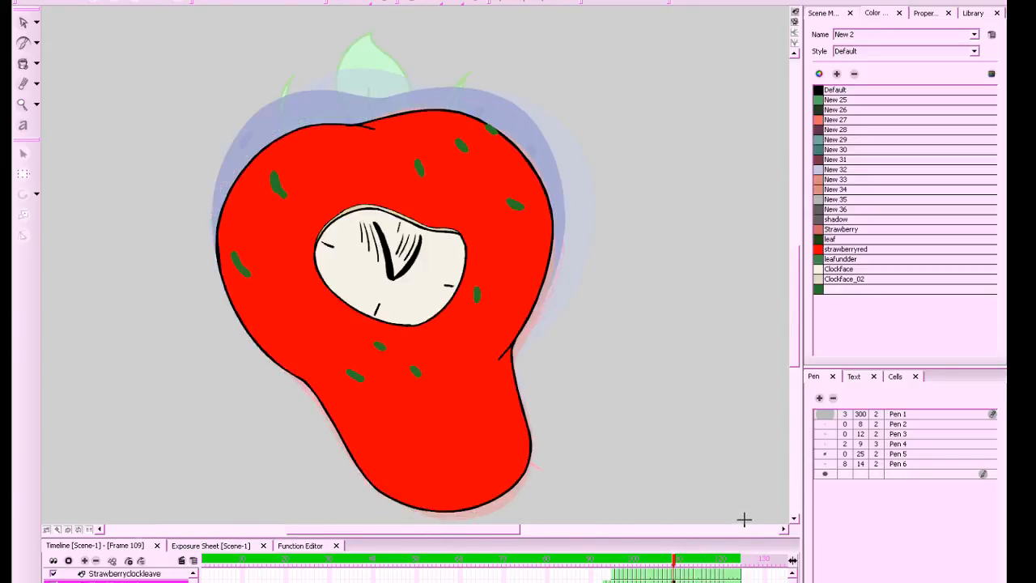
# Examine the seeds frame by frame from frame 109 back to frame 93, and save the project
pyautogui.press(',')
pyautogui.press(',')
pyautogui.press(',')
pyautogui.press(',')
pyautogui.press(',')
pyautogui.press(',')
pyautogui.press(',')
pyautogui.press(',')
pyautogui.press(',')
pyautogui.press(',')
pyautogui.press(',')
pyautogui.press(',')
pyautogui.press(',')
pyautogui.press(',')
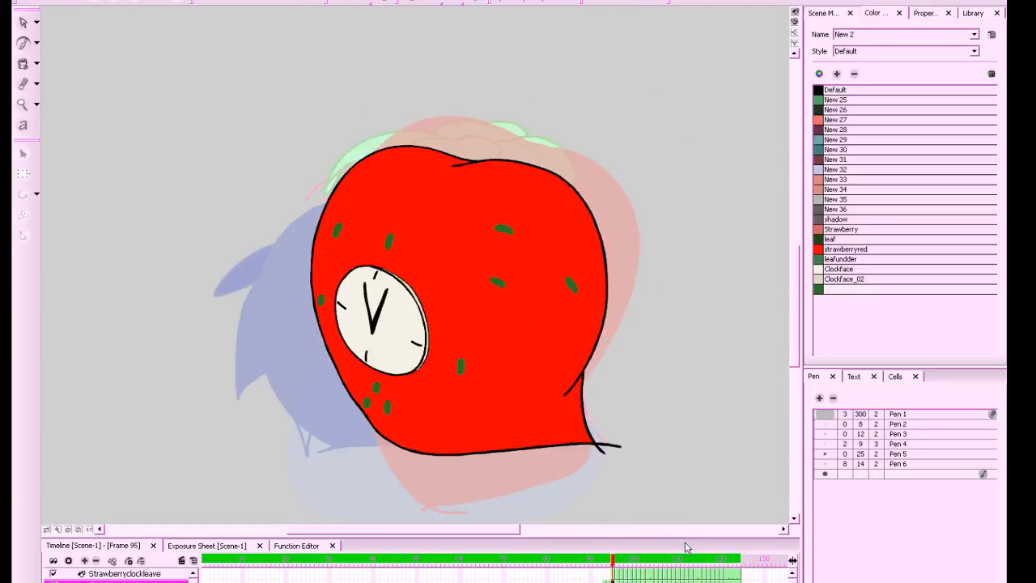
pyautogui.press(',')
pyautogui.press(',')
pyautogui.hotkey('ctrl', 's')
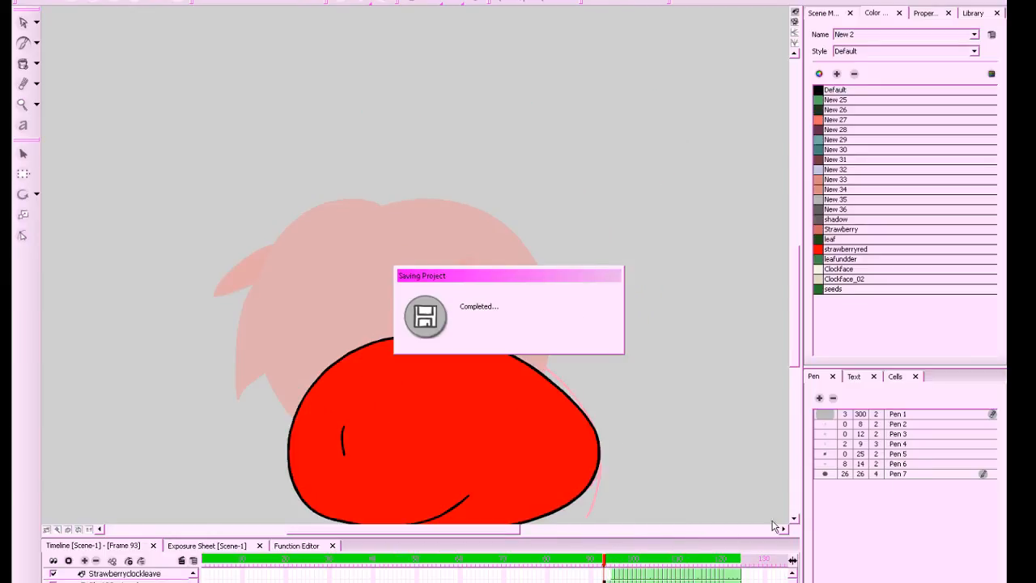
# Go forward frame by frame from frame 93 past frame 100 to examine how the seeds move with the strawberry
pyautogui.press('.')
pyautogui.press('.')
pyautogui.press('.')
pyautogui.press('.')
pyautogui.press('.')
pyautogui.press('.')
pyautogui.press('.')
pyautogui.press('.')
pyautogui.press('.')
pyautogui.press('.')
pyautogui.press('.')
pyautogui.press('.')
pyautogui.press('.')
pyautogui.press('.')
pyautogui.press('.')
pyautogui.press('.')
pyautogui.press('.')
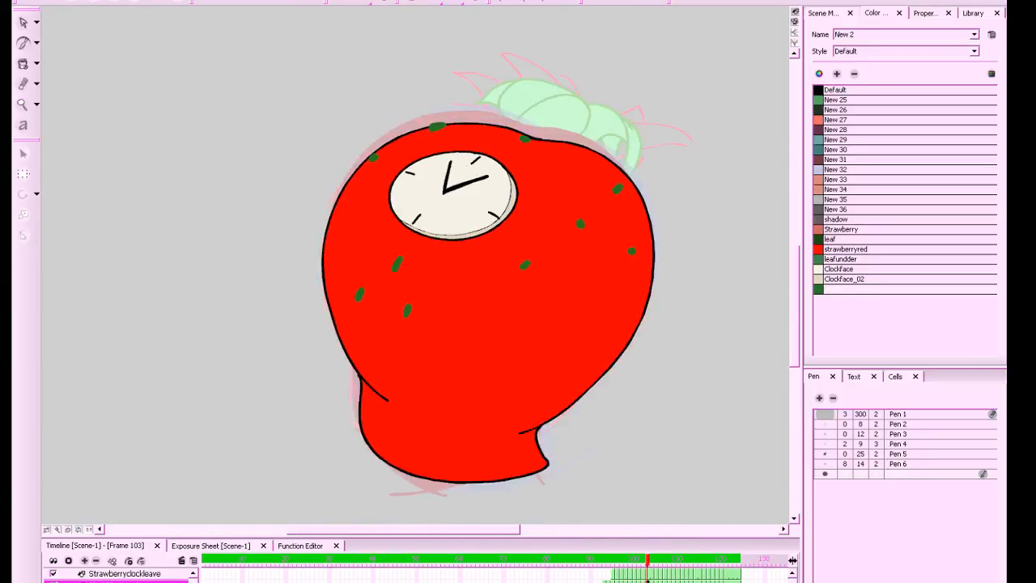
# Review the seed placement on the strawberry body forward from frame 103 to 117 and back again
pyautogui.press('.')
pyautogui.press('.')
pyautogui.press('.')
pyautogui.press('.')
pyautogui.press('.')
pyautogui.press('.')
pyautogui.press('.')
pyautogui.press('.')
pyautogui.press('.')
pyautogui.press('.')
pyautogui.press('.')
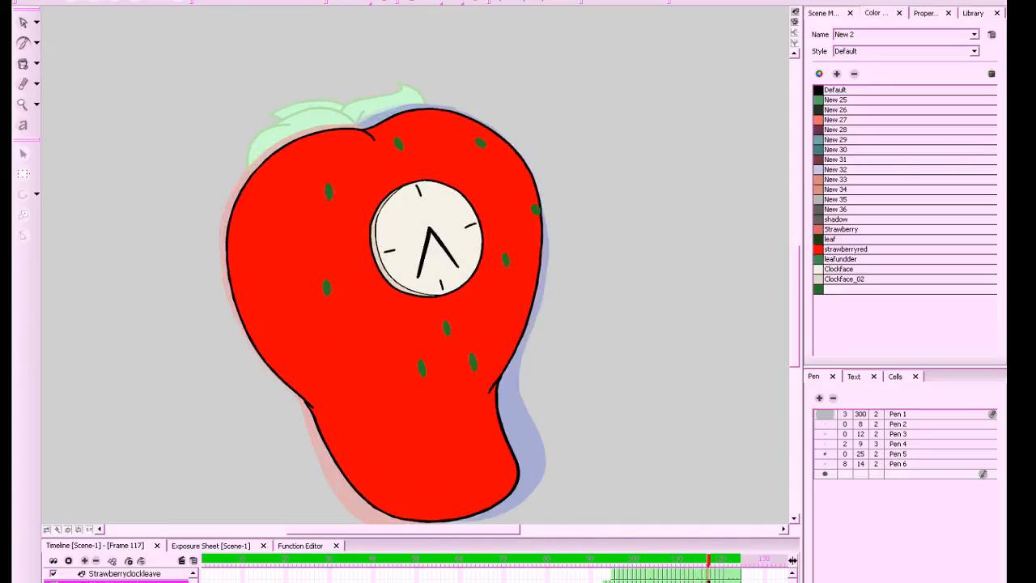
pyautogui.press(',')
pyautogui.press(',')
pyautogui.press(',')
pyautogui.press(',')
pyautogui.press(',')
pyautogui.press(',')
pyautogui.press(',')
pyautogui.press(',')
pyautogui.press(',')
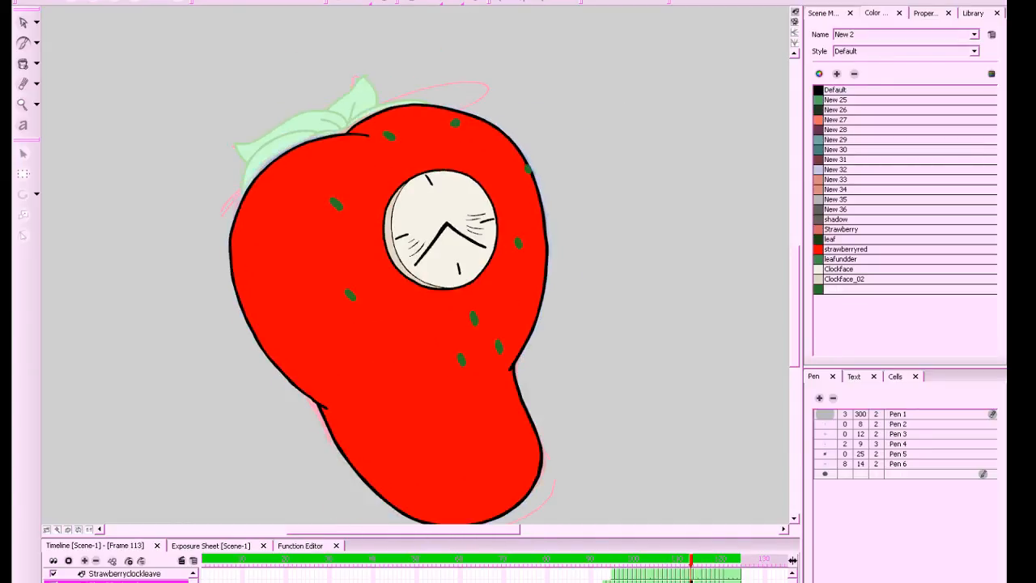
pyautogui.press(',')
pyautogui.press(',')
# Paint a dark green seed near the strawberry's upper-left edge on frames 116 and 114
pyautogui.press('.')
pyautogui.press('.')
pyautogui.press('.')
pyautogui.press('.')
pyautogui.press('.')
pyautogui.press('.')
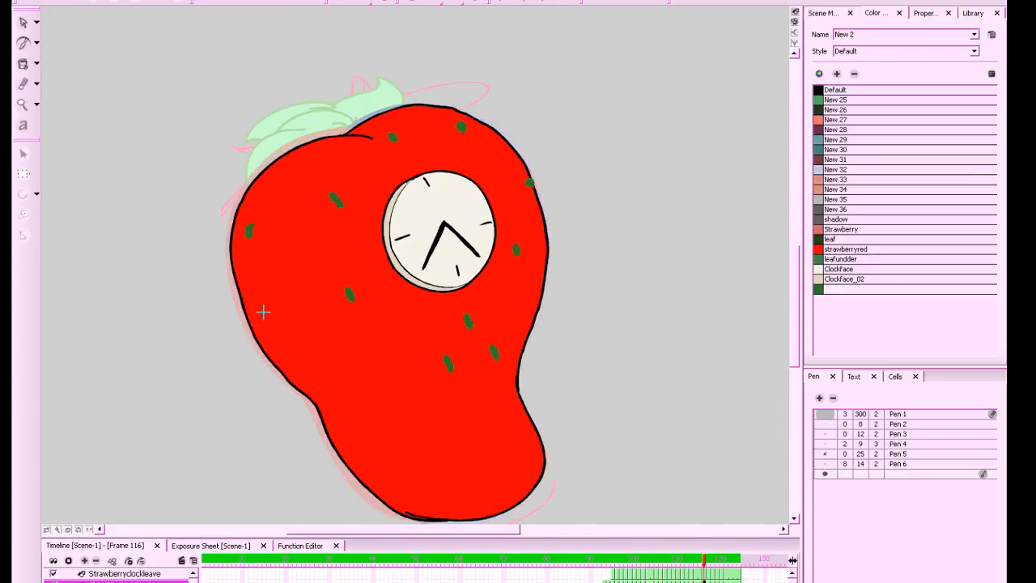
pyautogui.press(',')
pyautogui.press(',')
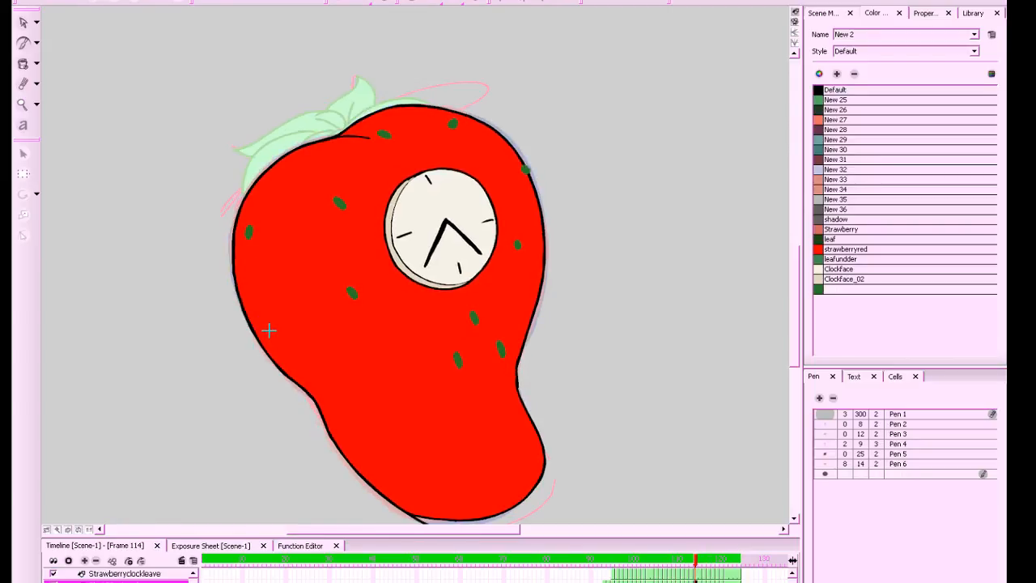
# Paint a matching green seed near the upper-left edge on frame 113, aligned with the neighbouring frames
pyautogui.press('.')
pyautogui.press('.')
pyautogui.press(',')
pyautogui.press(',')
pyautogui.press(',')
pyautogui.press('.')
pyautogui.press(',')
pyautogui.moveTo(248, 229); pyautogui.dragTo(248, 236)
pyautogui.press('.')
pyautogui.press(',')
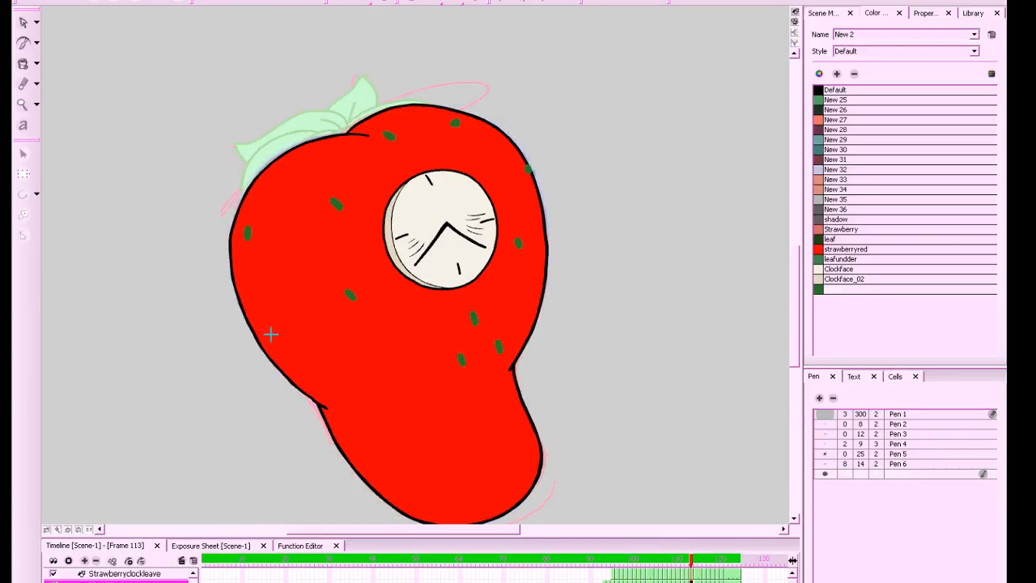
# Paint two green seeds on frame 112, one near the strawberry's upper-left edge and one at its lower-left edge
pyautogui.press(',')
pyautogui.press('.')
pyautogui.press(',')
pyautogui.press('.')
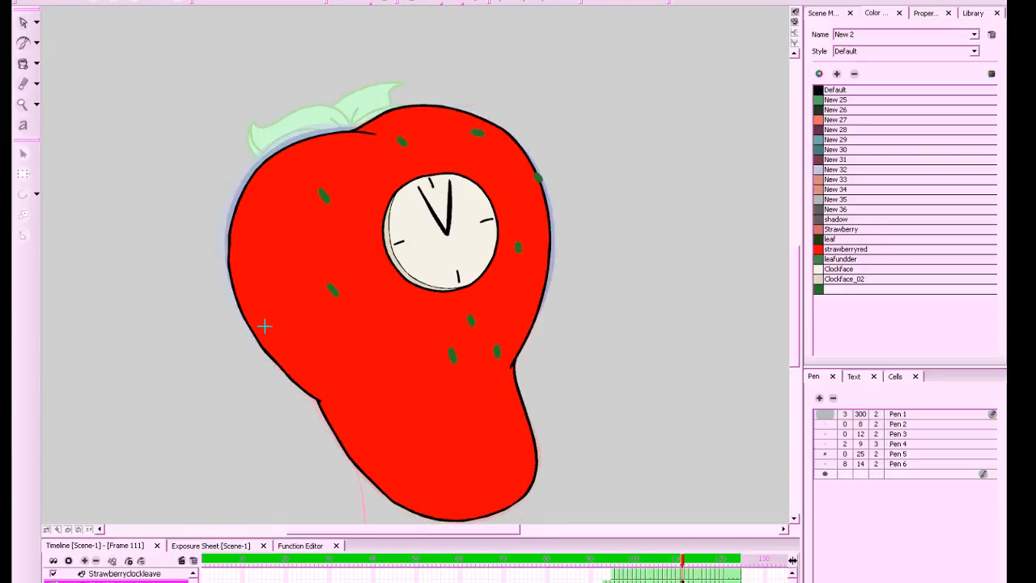
pyautogui.press('.')
pyautogui.press(',')
pyautogui.press(',')
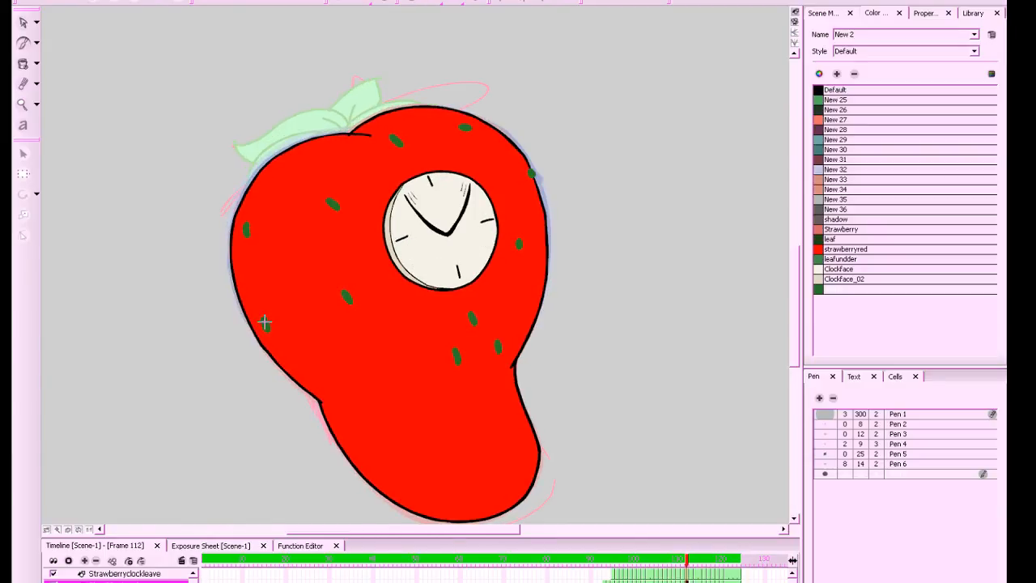
# Paint a green seed near the strawberry's upper-left edge on frame 111, comparing its position with the neighbouring frames
pyautogui.press('.')
pyautogui.press('.')
pyautogui.press('.')
pyautogui.press(',')
pyautogui.press(',')
pyautogui.press(',')
pyautogui.press(',')
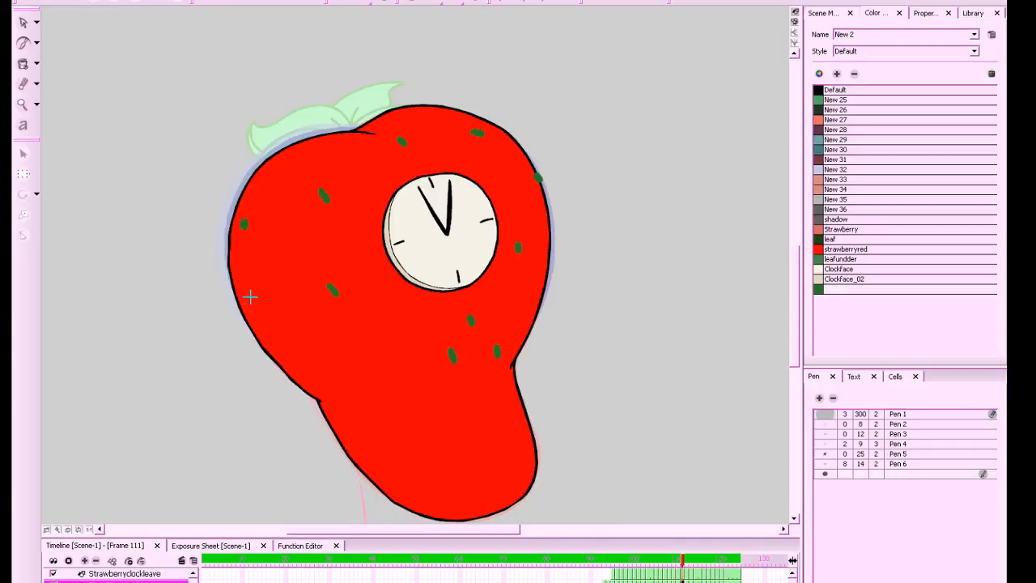
pyautogui.press('.')
pyautogui.press(',')
pyautogui.press('.')
pyautogui.press(',')
pyautogui.press('.')
pyautogui.press(',')
pyautogui.press(',')
pyautogui.press('.')
pyautogui.press('.')
pyautogui.press(',')
pyautogui.press(',')
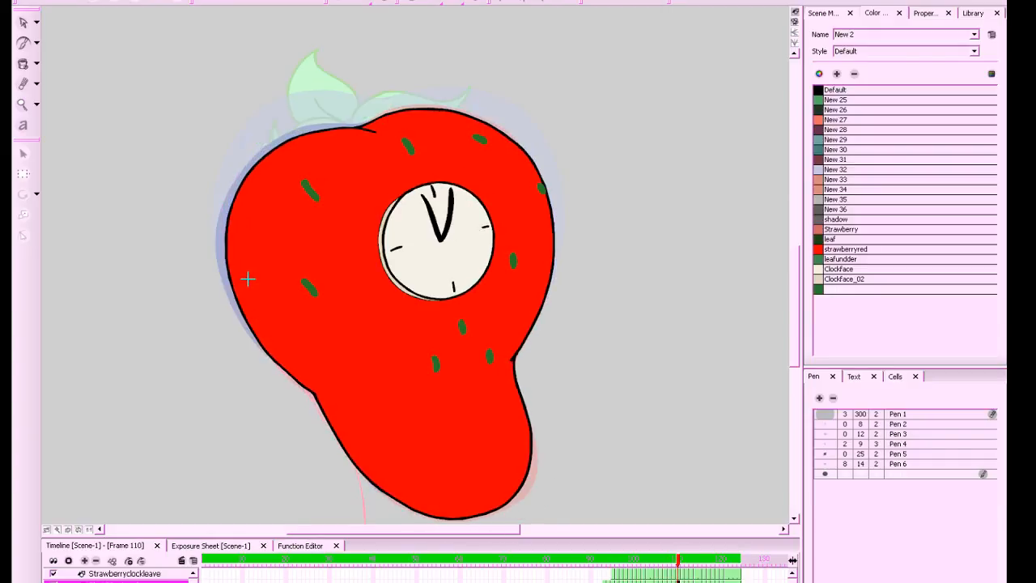
# Check the seeds on the strawberry frame by frame from frame 110 back to frame 94
pyautogui.press('.')
pyautogui.press(',')
pyautogui.press('.')
pyautogui.press(',')
pyautogui.press(',')
pyautogui.press(',')
pyautogui.press(',')
pyautogui.press(',')
pyautogui.press(',')
pyautogui.press(',')
pyautogui.press(',')
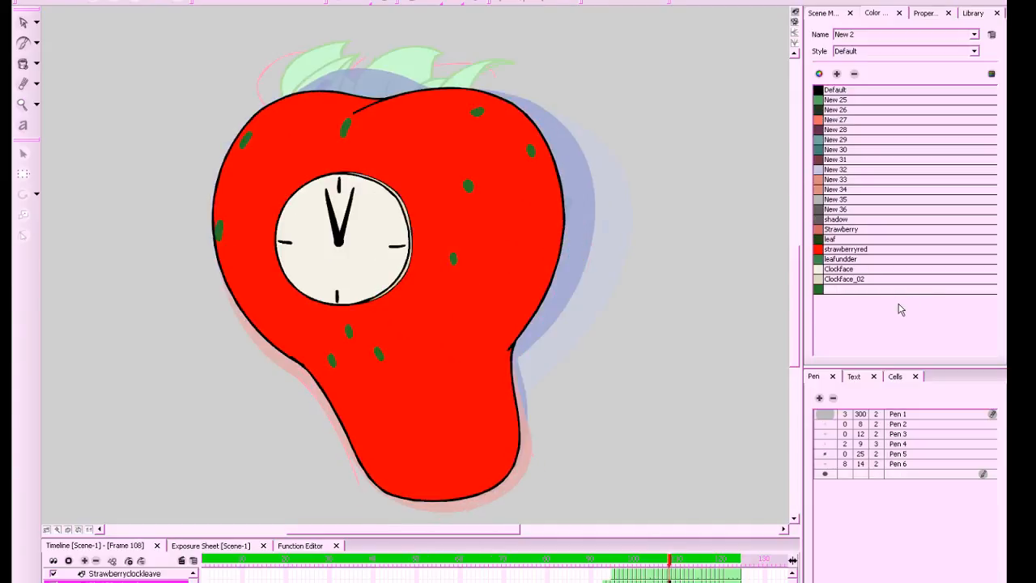
pyautogui.press(',')
pyautogui.press(',')
pyautogui.press(',')
pyautogui.press(',')
pyautogui.press(',')
pyautogui.press(',')
pyautogui.press(',')
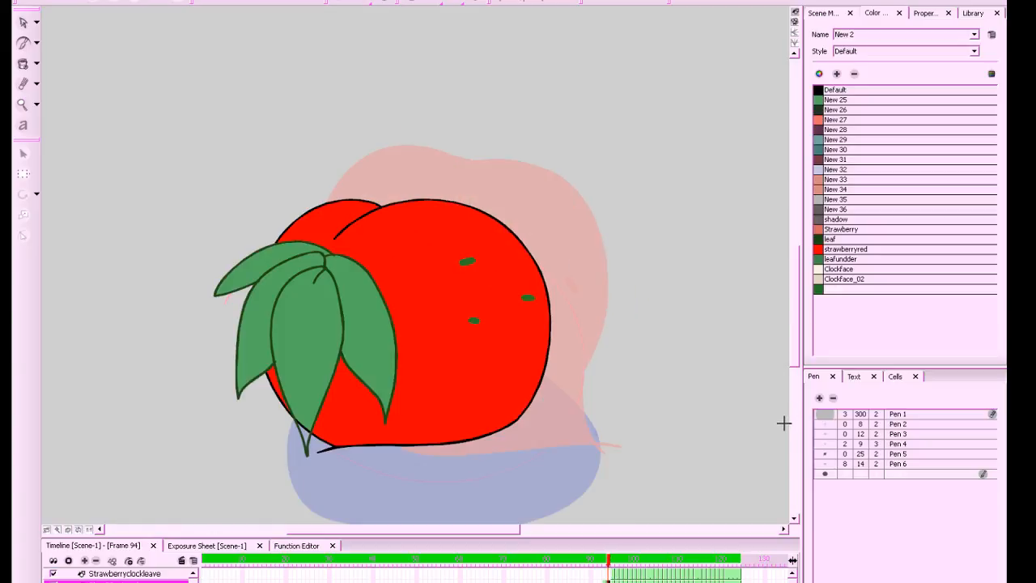
# Check how the seeds move across the strawberry from frame 94 forward to frame 120
pyautogui.press('.')
pyautogui.press('.')
pyautogui.press('.')
pyautogui.press('.')
pyautogui.press('.')
pyautogui.press('.')
pyautogui.press('.')
pyautogui.press('.')
pyautogui.press('.')
pyautogui.press('.')
pyautogui.press('.')
pyautogui.press('.')
pyautogui.press('.')
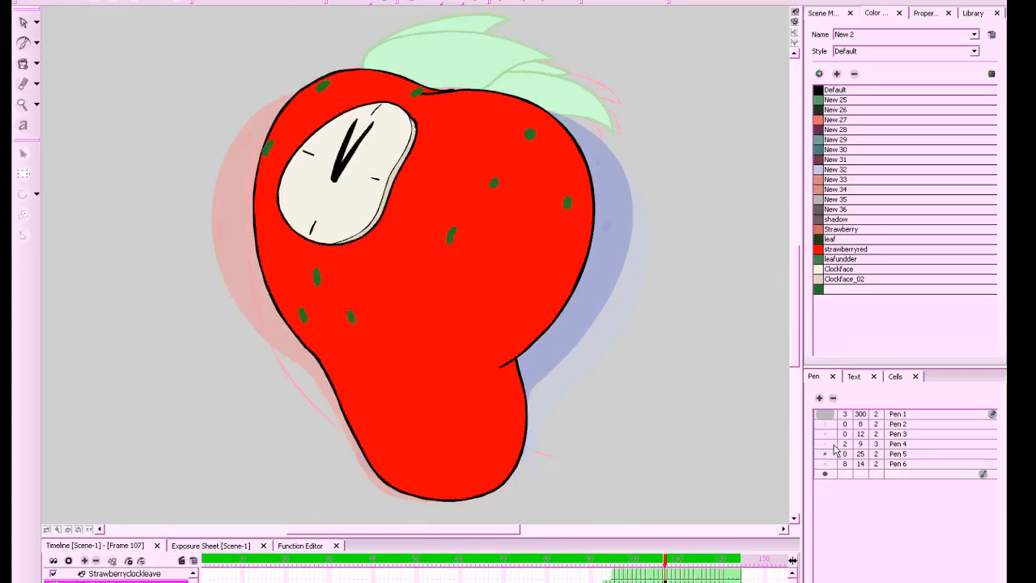
pyautogui.press('.')
pyautogui.press('.')
pyautogui.press('.')
pyautogui.press('.')
pyautogui.press('.')
pyautogui.press('.')
pyautogui.press('.')
pyautogui.press('.')
pyautogui.press('.')
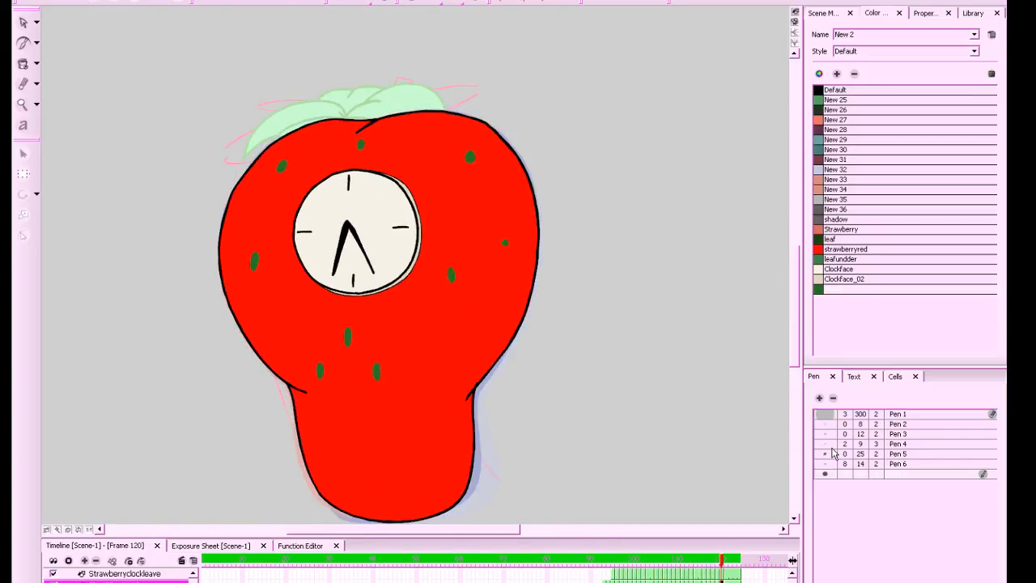
# Paint two green seeds along the strawberry's left edge on frames 117 and 118
pyautogui.press(',')
pyautogui.press(',')
pyautogui.press(',')
pyautogui.press(',')
pyautogui.press('.')
pyautogui.press('.')
pyautogui.press('.')
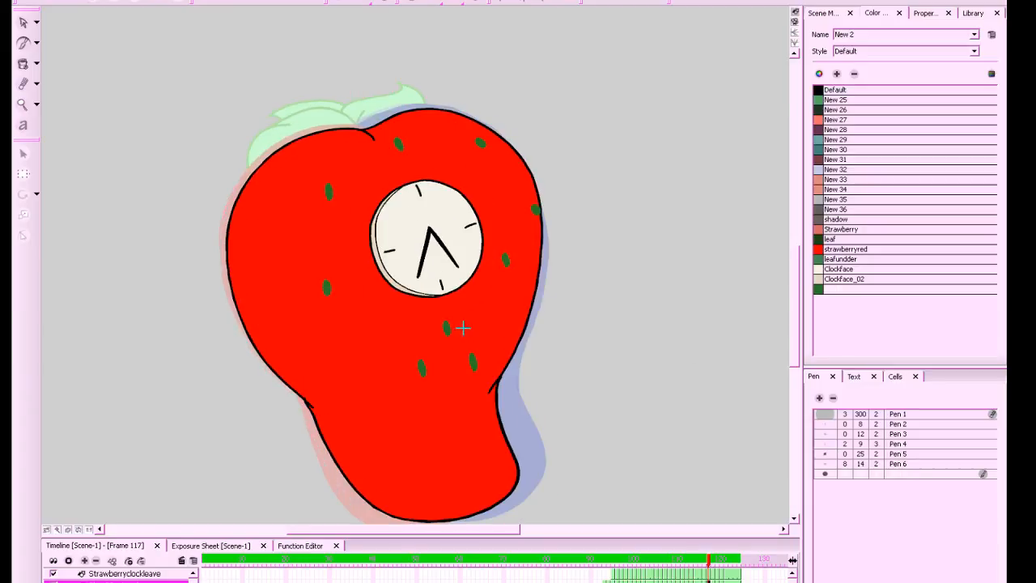
pyautogui.press('.')
pyautogui.press(',')
pyautogui.press('.')
pyautogui.press(',')
pyautogui.press('.')
pyautogui.press('.')
pyautogui.press(',')
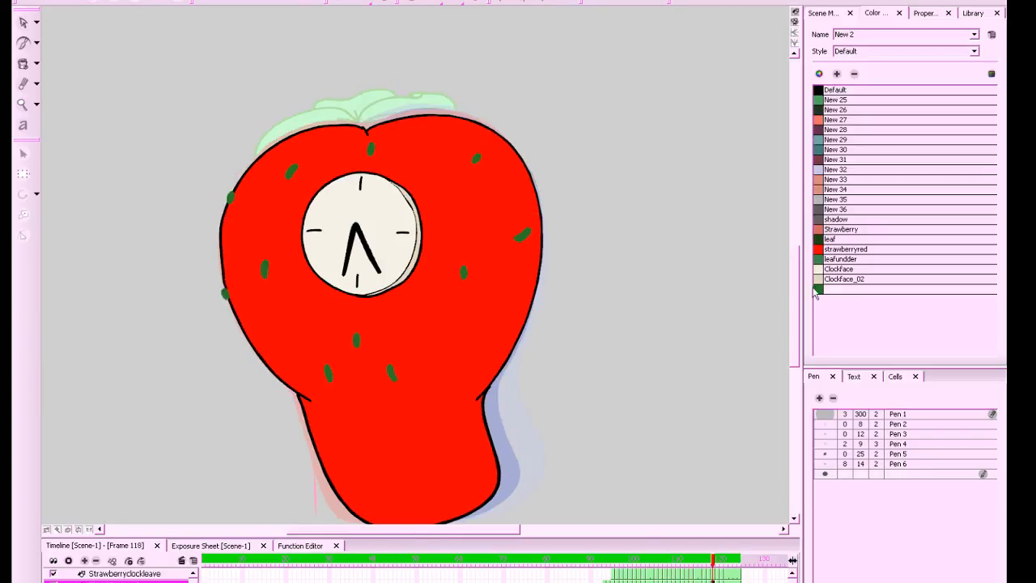
# Check the seeds on frames 119 through 121 and save the project
pyautogui.press('.')
pyautogui.press('.')
pyautogui.press('.')
pyautogui.press(',')
pyautogui.press(',')
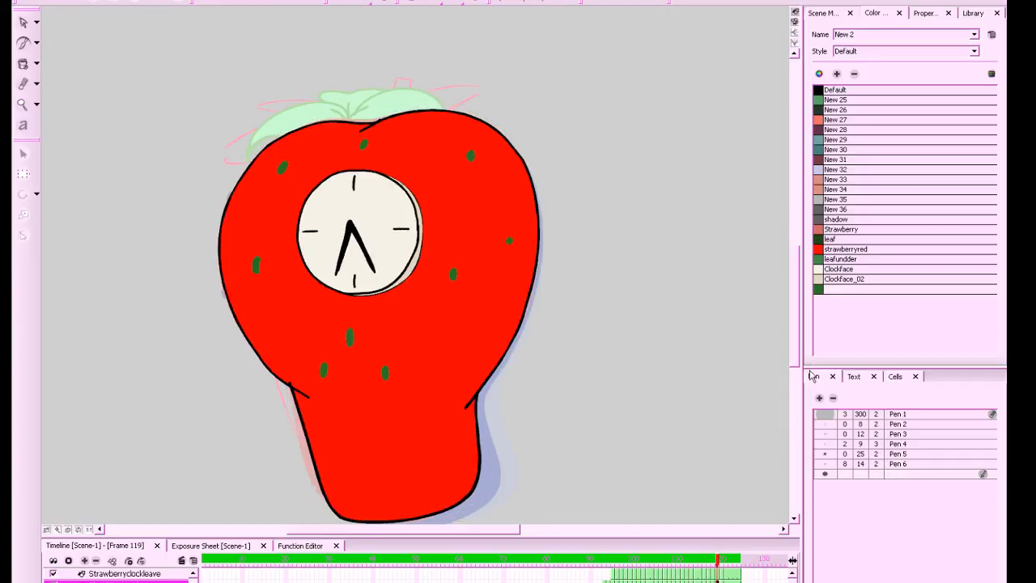
pyautogui.press('.')
pyautogui.press('.')
pyautogui.hotkey('ctrl', 's')
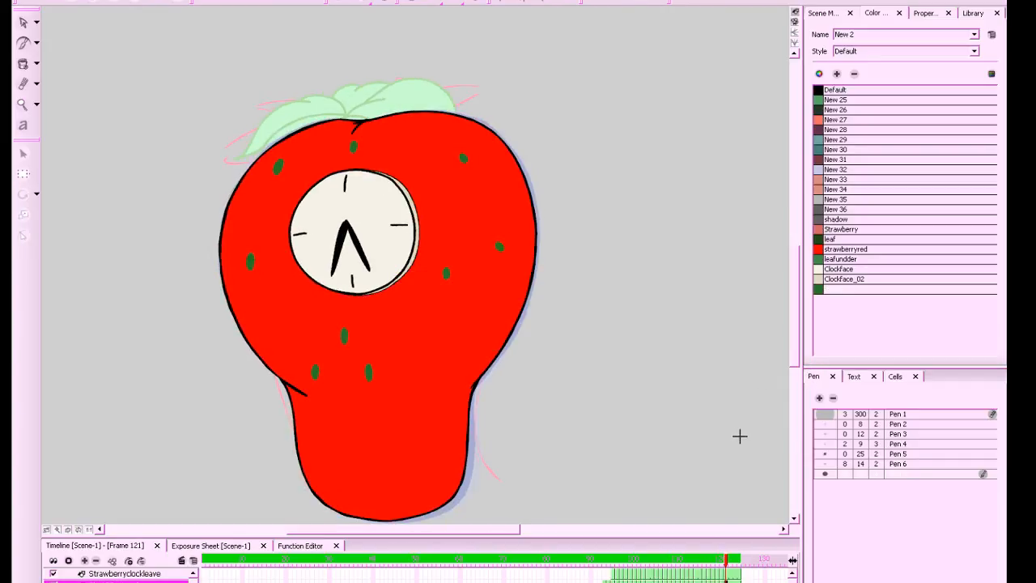
# Compare the seed positions between frames 115 and 121
pyautogui.press(',')
pyautogui.press(',')
pyautogui.press(',')
pyautogui.press(',')
pyautogui.press(',')
pyautogui.press(',')
pyautogui.press('.')
pyautogui.press('.')
pyautogui.press('.')
pyautogui.press('.')
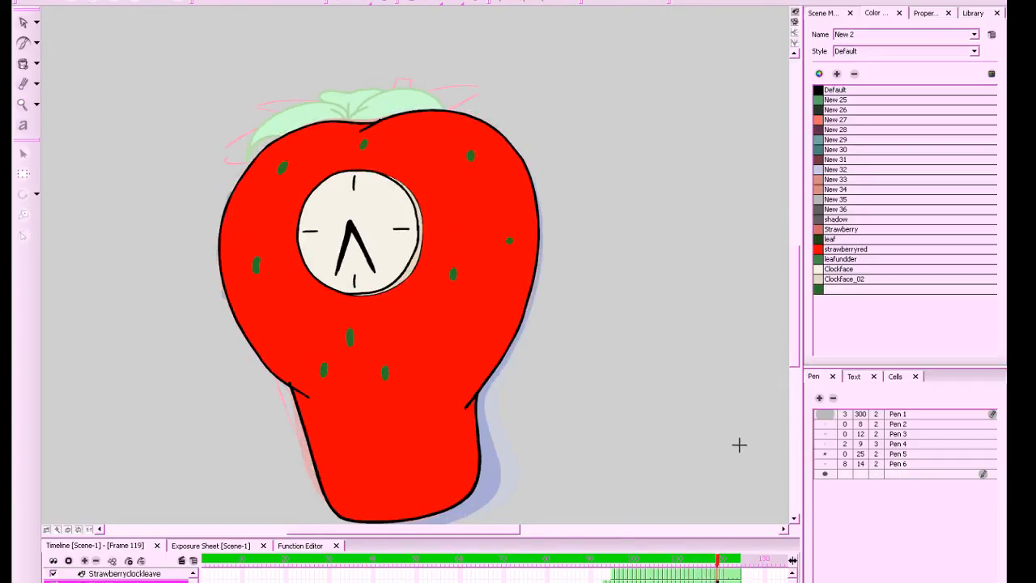
pyautogui.press('.')
pyautogui.press('.')
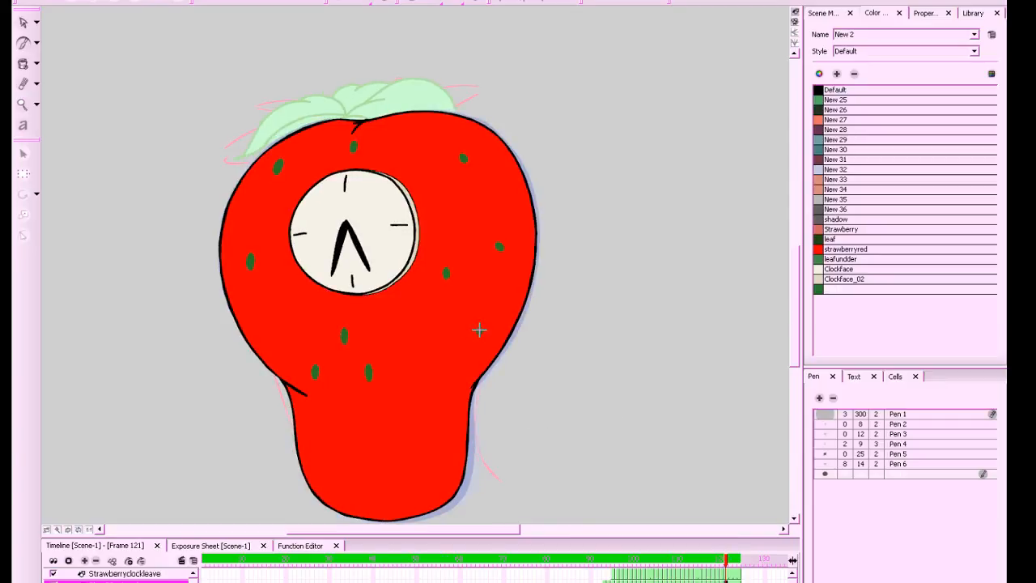
# Working back from frame 121, paint a green seed near the strawberry's lower-right edge on frame 119
pyautogui.press(',')
pyautogui.press('.')
pyautogui.press(',')
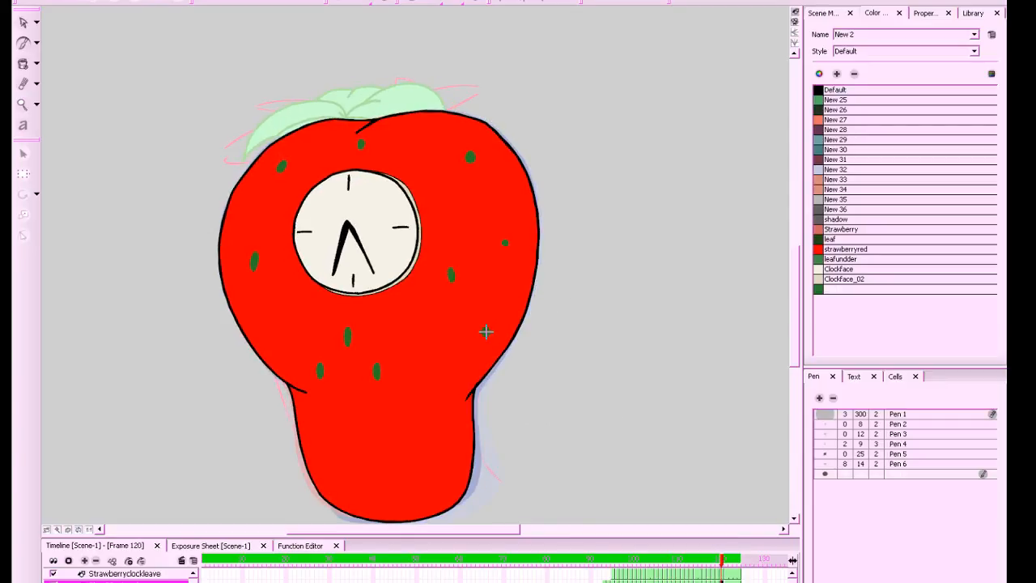
pyautogui.press(',')
pyautogui.press('.')
pyautogui.press(',')
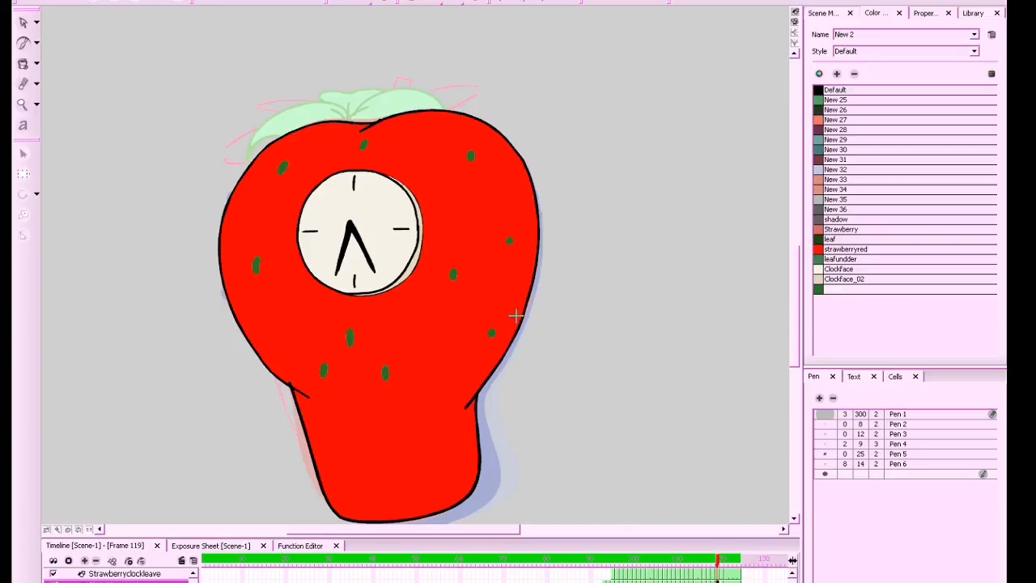
# Continue the lower-right seed back to frame 116, painting it at the strawberry's right edge
pyautogui.press(',')
pyautogui.press('.')
pyautogui.press(',')
pyautogui.press(',')
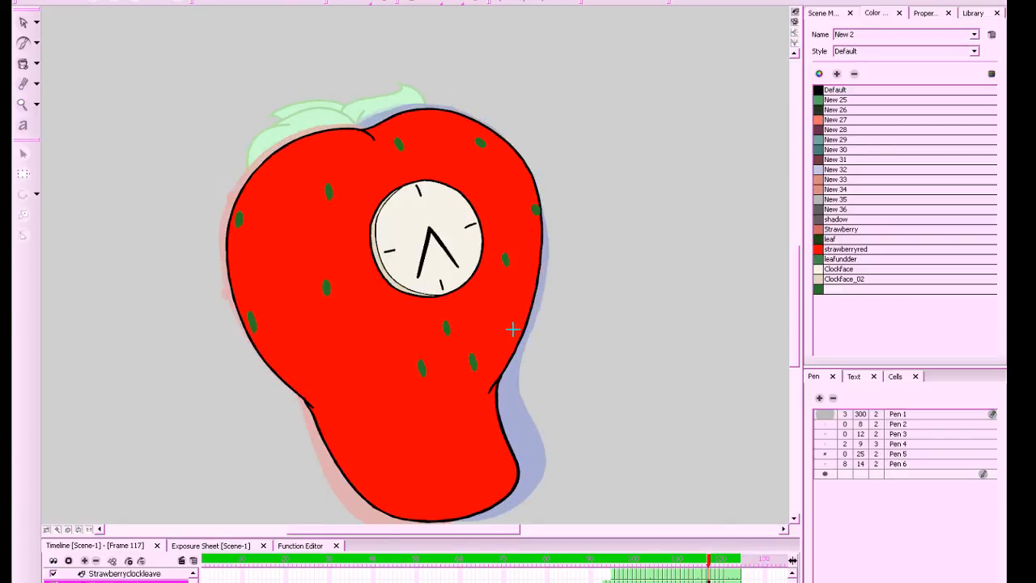
pyautogui.press(',')
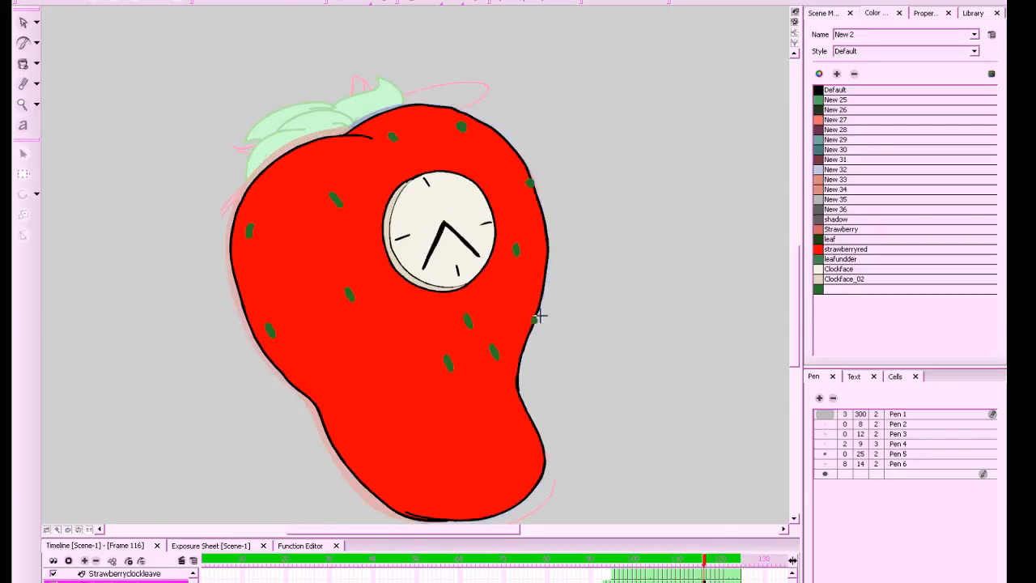
# Check the strawberry's right side for missing seeds from frame 116 back to frame 108
pyautogui.press(',')
pyautogui.press(',')
pyautogui.press(',')
pyautogui.press(',')
pyautogui.press(',')
pyautogui.press(',')
pyautogui.press(',')
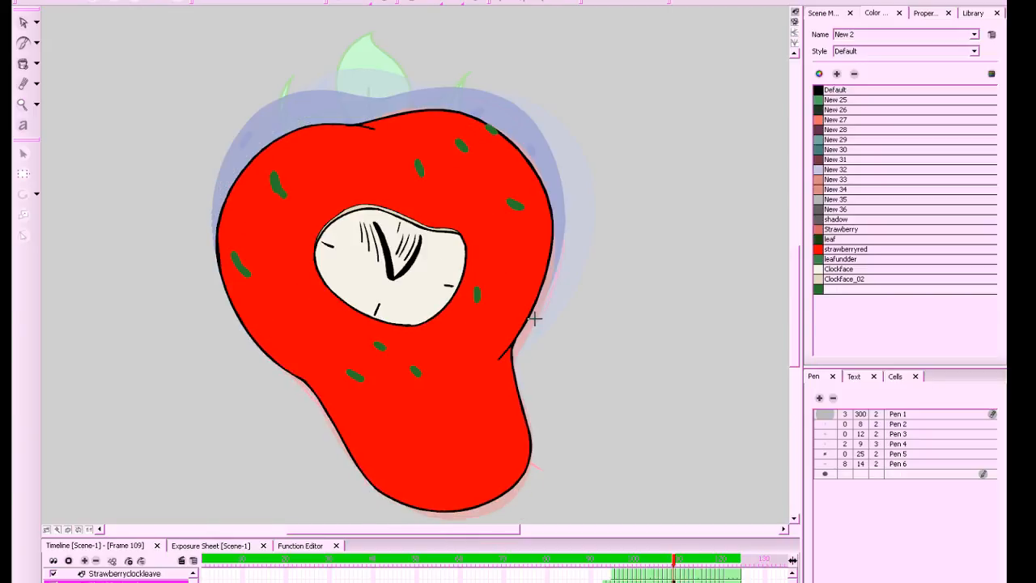
pyautogui.press(',')
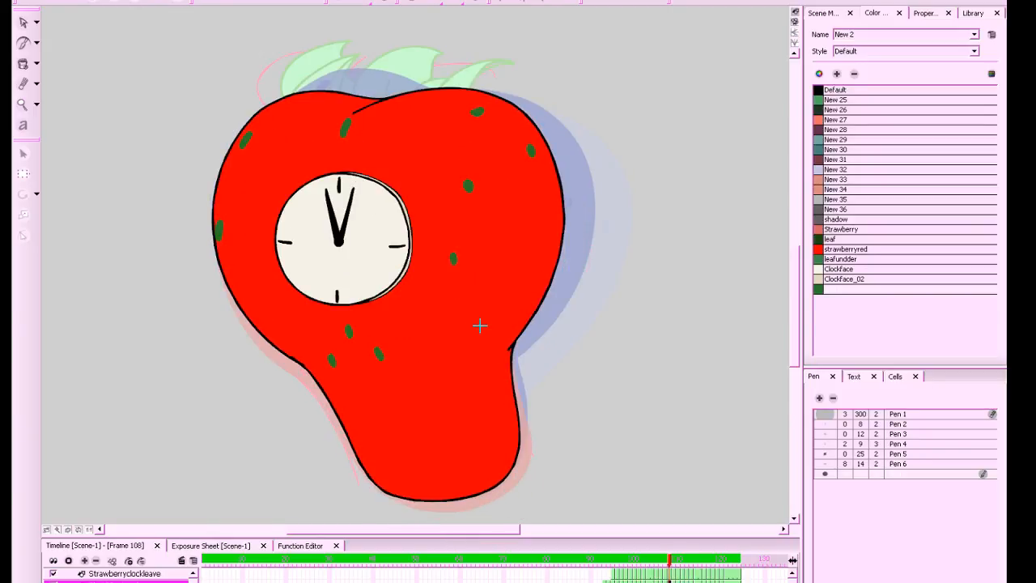
# Paint a green seed on the strawberry's lower middle in each frame, working back from frame 108 to frame 105
pyautogui.press('.')
pyautogui.press(',')
pyautogui.press(',')
pyautogui.press('.')
pyautogui.press(',')
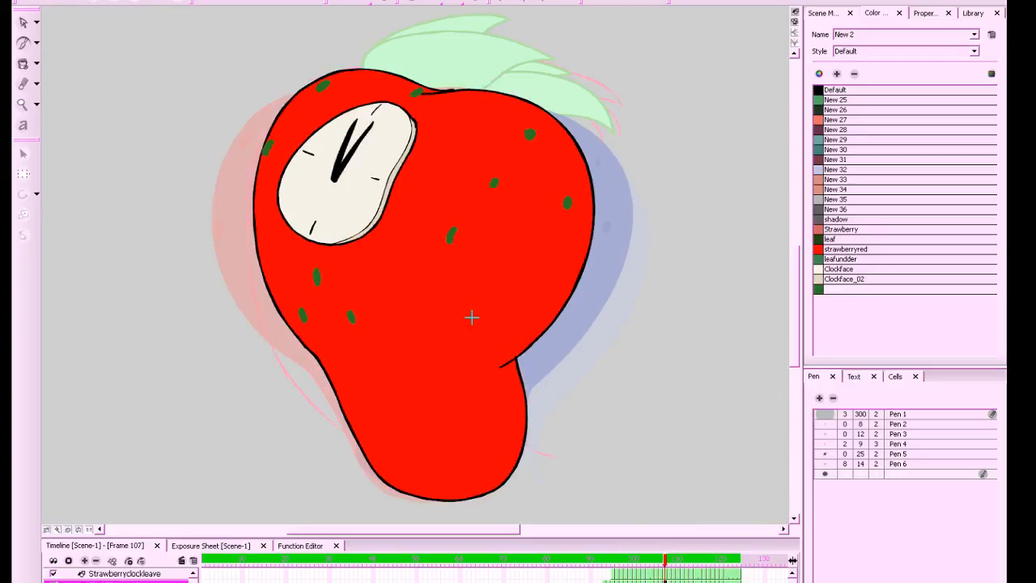
pyautogui.press('.')
pyautogui.press(',')
pyautogui.press(',')
pyautogui.press('.')
pyautogui.press(',')
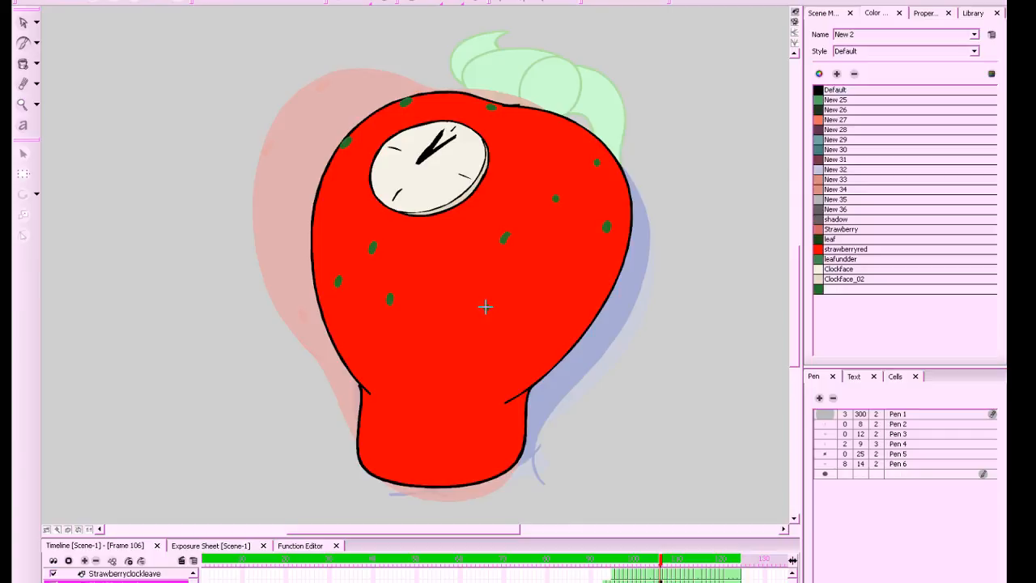
pyautogui.press('.')
pyautogui.press(',')
pyautogui.press(',')
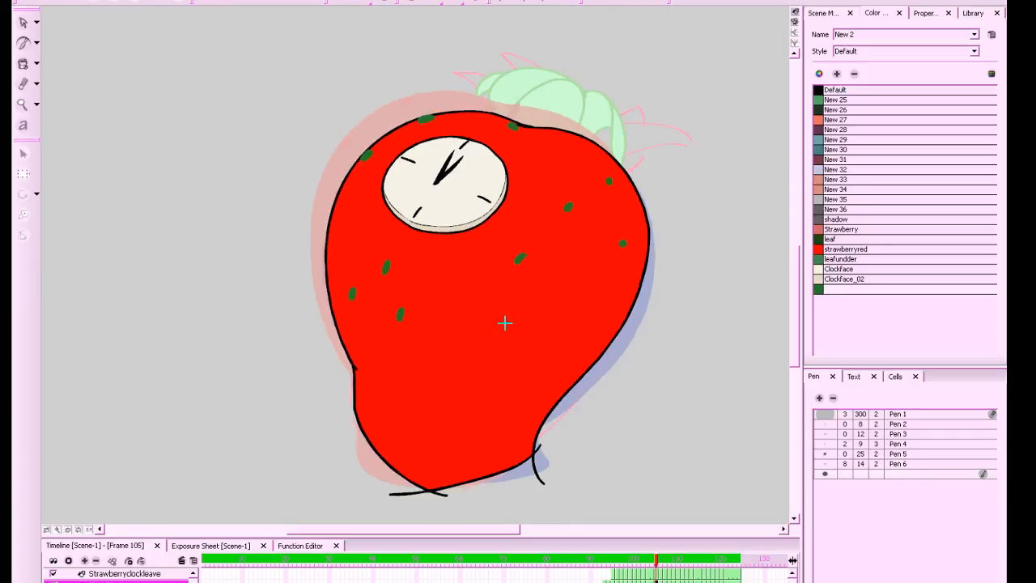
# Continue the lower-middle green seed back through frames 104 to 101, aligning it with the seeds in neighbouring frames
pyautogui.press('.')
pyautogui.press(',')
pyautogui.press(',')
pyautogui.press(',')
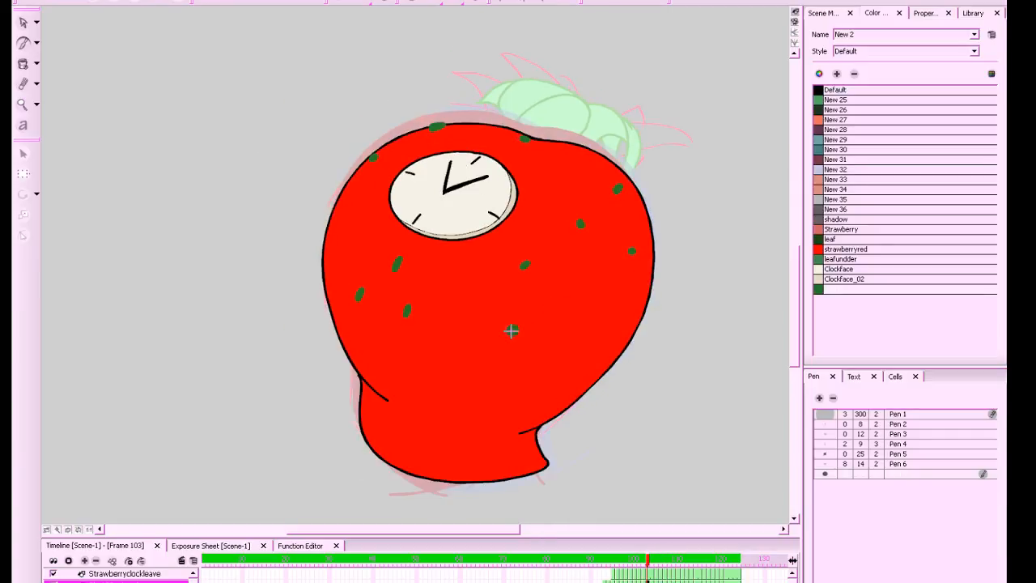
pyautogui.press('.')
pyautogui.press(',')
pyautogui.press('.')
pyautogui.press(',')
pyautogui.press(',')
pyautogui.press(',')
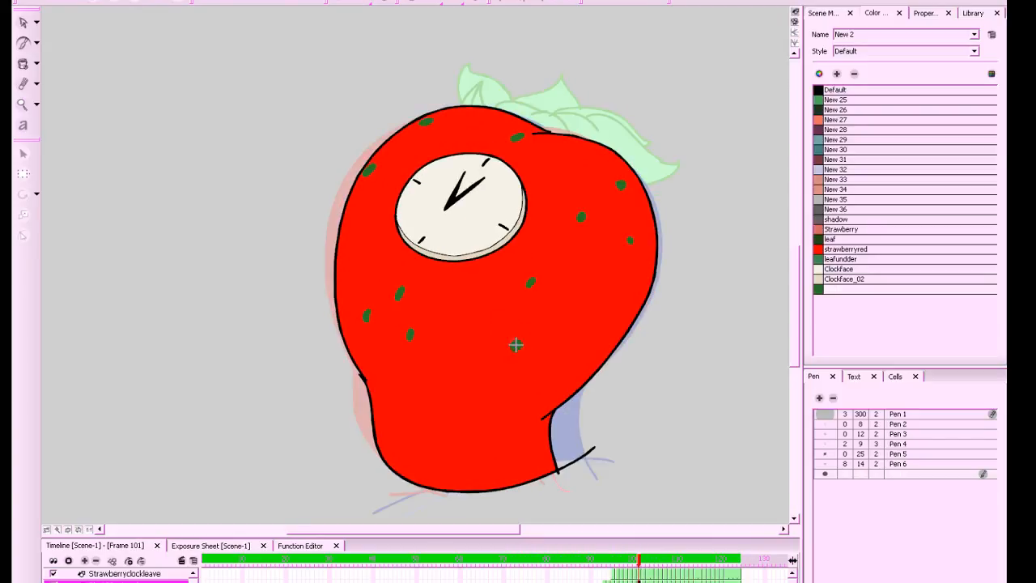
# Paint the same lower-middle seed on the strawberry in frames 100 back to 95
pyautogui.press(',')
pyautogui.press('.')
pyautogui.press(',')
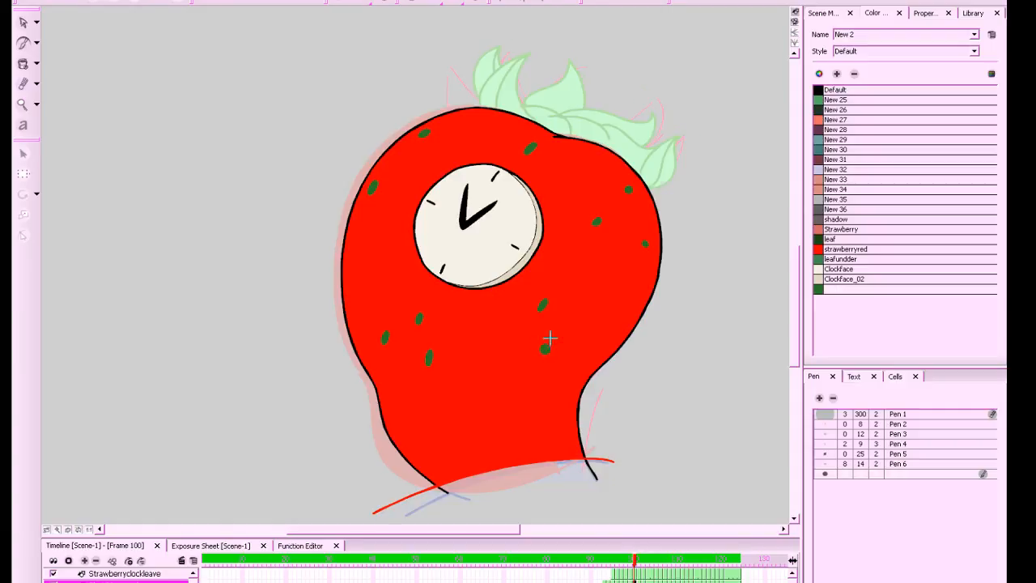
pyautogui.press(',')
pyautogui.press(',')
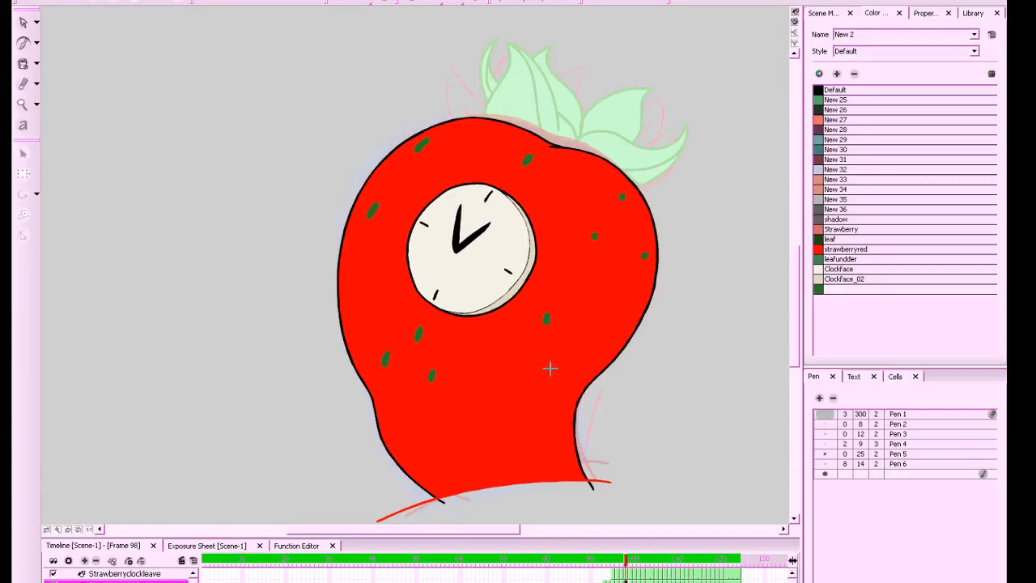
pyautogui.press(',')
pyautogui.press('.')
pyautogui.press(',')
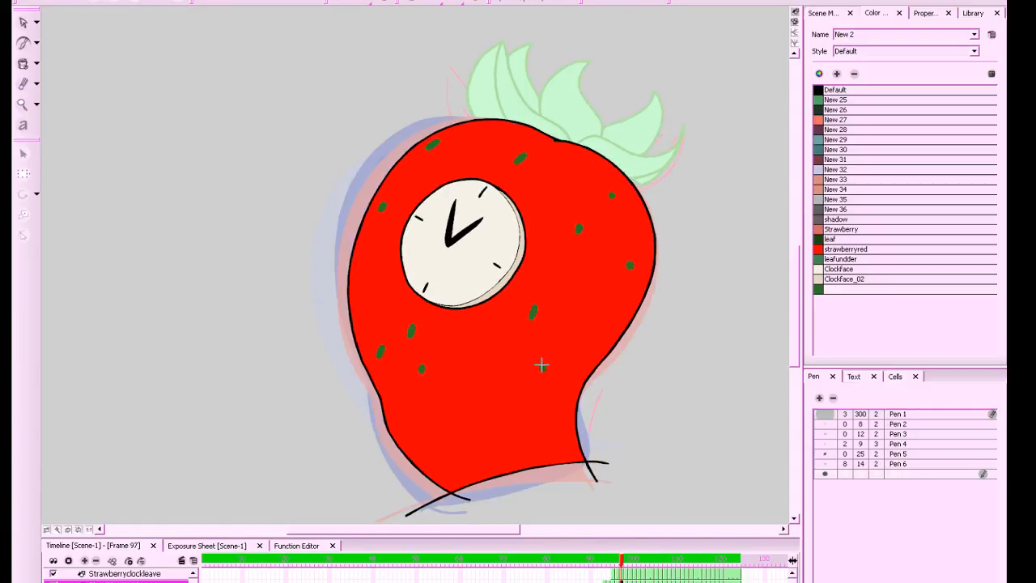
pyautogui.press(',')
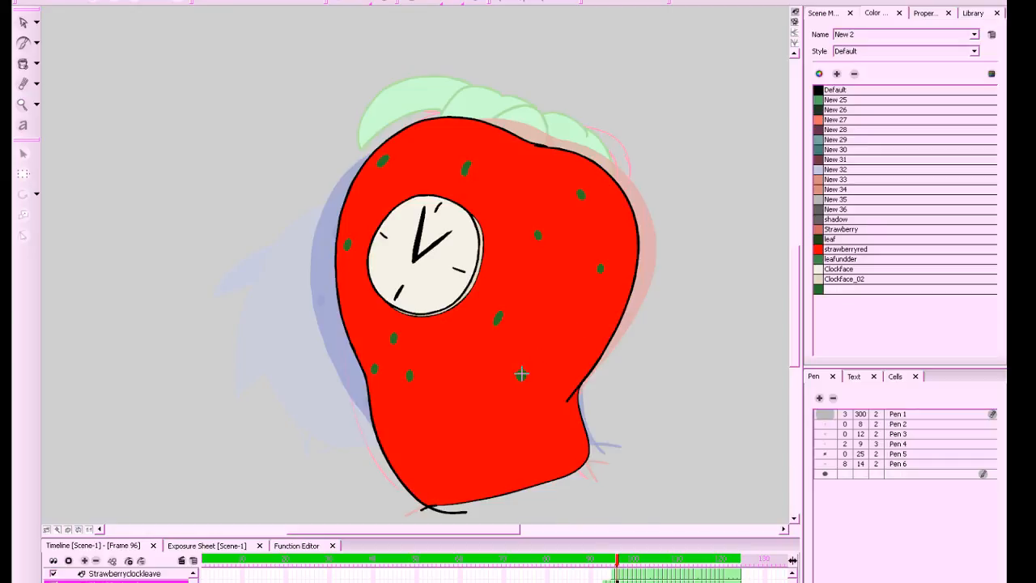
pyautogui.press(',')
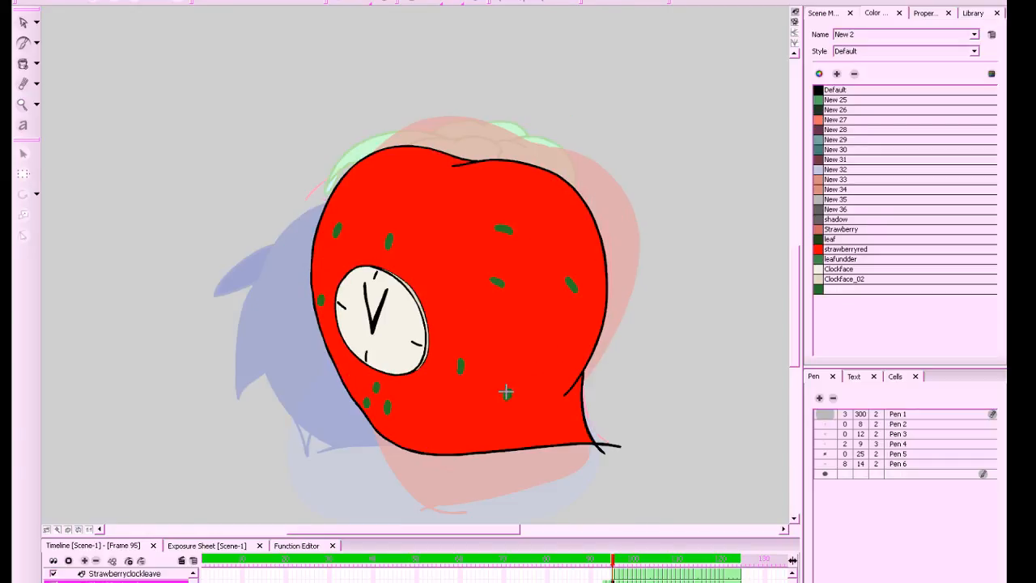
# Flip forward through the strawberry frames up to frame 121 to check the motion of the seeds
pyautogui.press(',')
pyautogui.press(',')
pyautogui.press('.')
pyautogui.press('.')
pyautogui.press('.')
pyautogui.press('.')
pyautogui.press('.')
pyautogui.press('.')
pyautogui.press('.')
pyautogui.press('.')
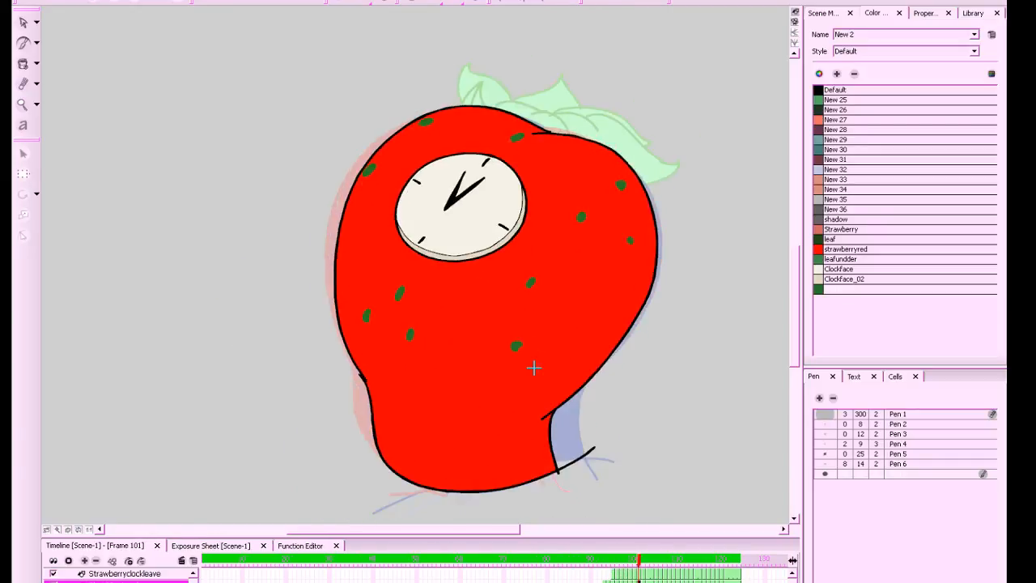
pyautogui.press('.')
pyautogui.press('.')
pyautogui.press('.')
pyautogui.press('.')
pyautogui.press('.')
pyautogui.press('.')
pyautogui.press('.')
pyautogui.press('.')
pyautogui.press('.')
pyautogui.press('.')
pyautogui.press('.')
pyautogui.press('.')
pyautogui.press('.')
pyautogui.press('.')
pyautogui.press('.')
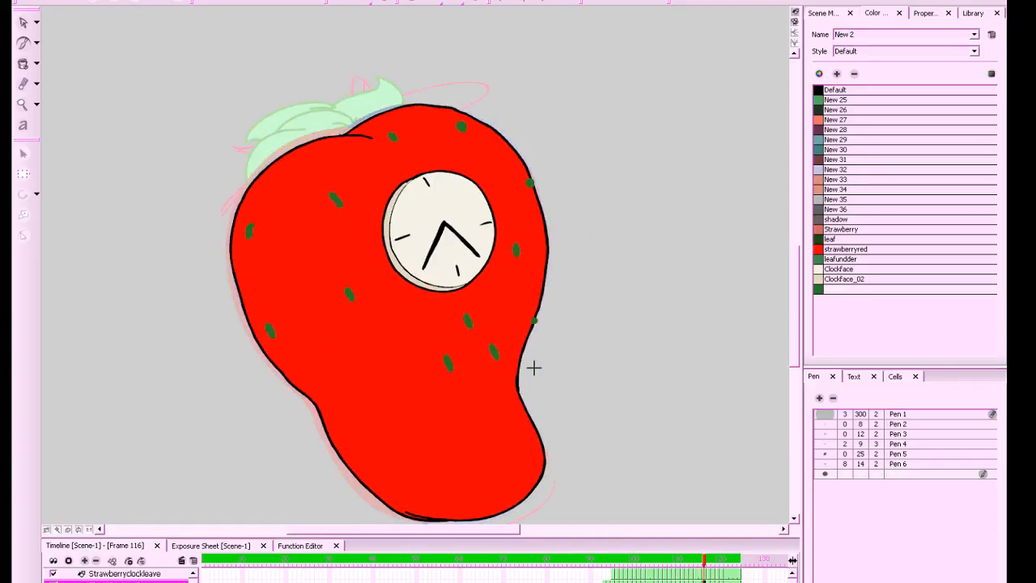
pyautogui.press('.')
pyautogui.press('.')
pyautogui.press('.')
pyautogui.press('.')
pyautogui.press('.')
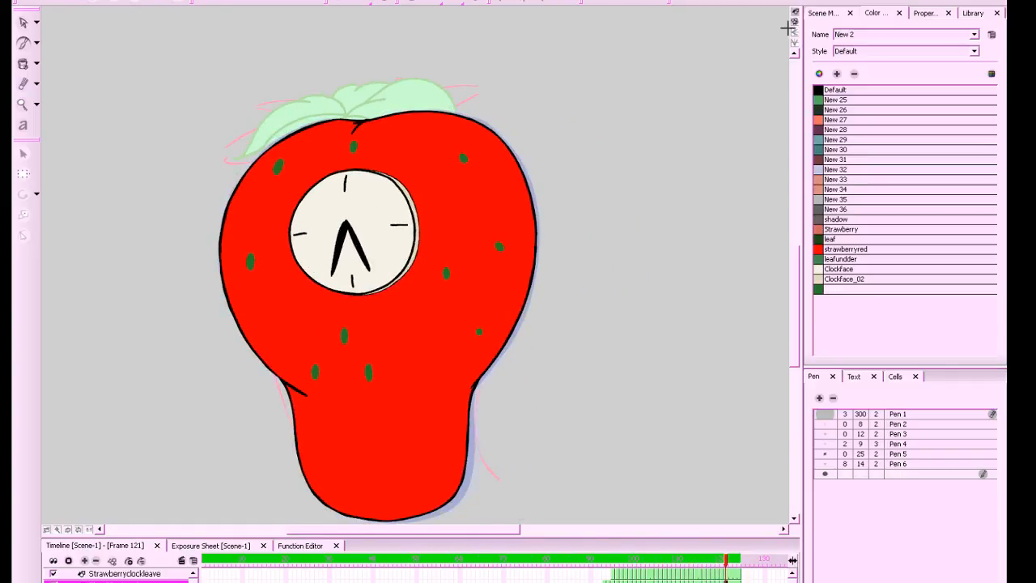
# Turn off onion skinning and the light table at frame 96 of the Strawberryclockleave layer and save the project
pyautogui.click(620, 577)
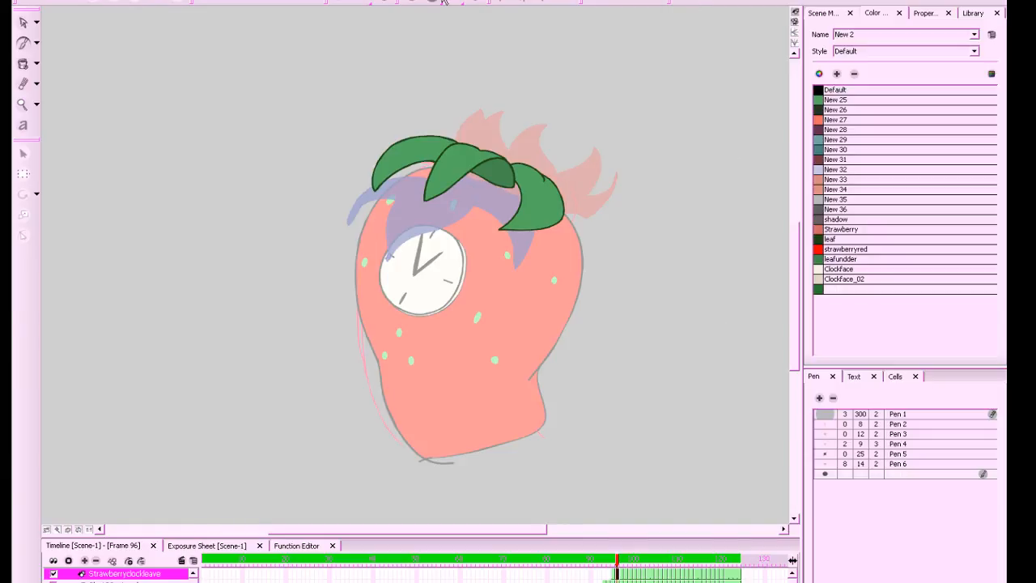
pyautogui.click(411, 1)
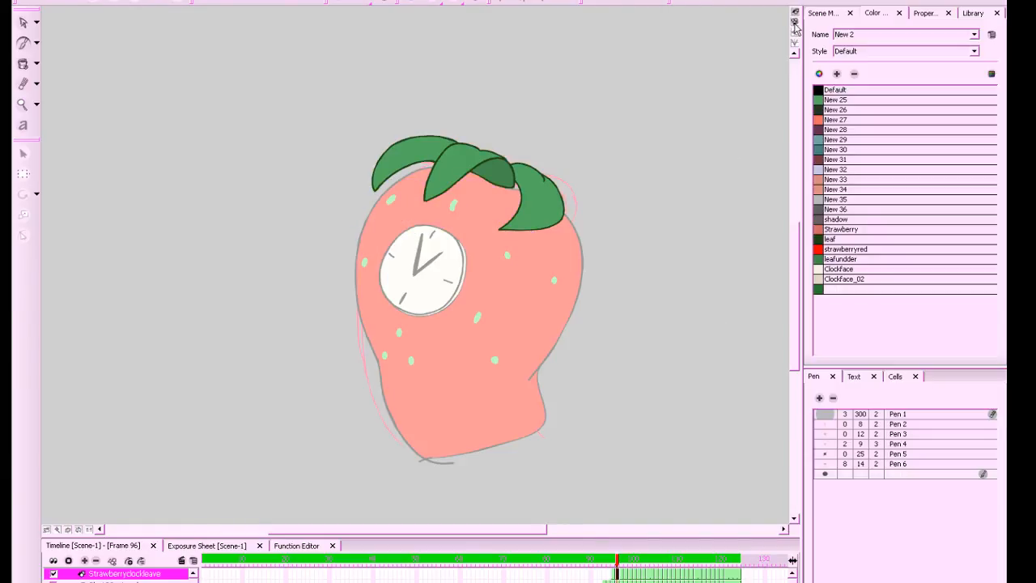
pyautogui.click(795, 22)
pyautogui.moveTo(738, 176); pyautogui.dragTo(853, 14)
pyautogui.press('2')
pyautogui.moveTo(698, 389); pyautogui.dragTo(703, 430)
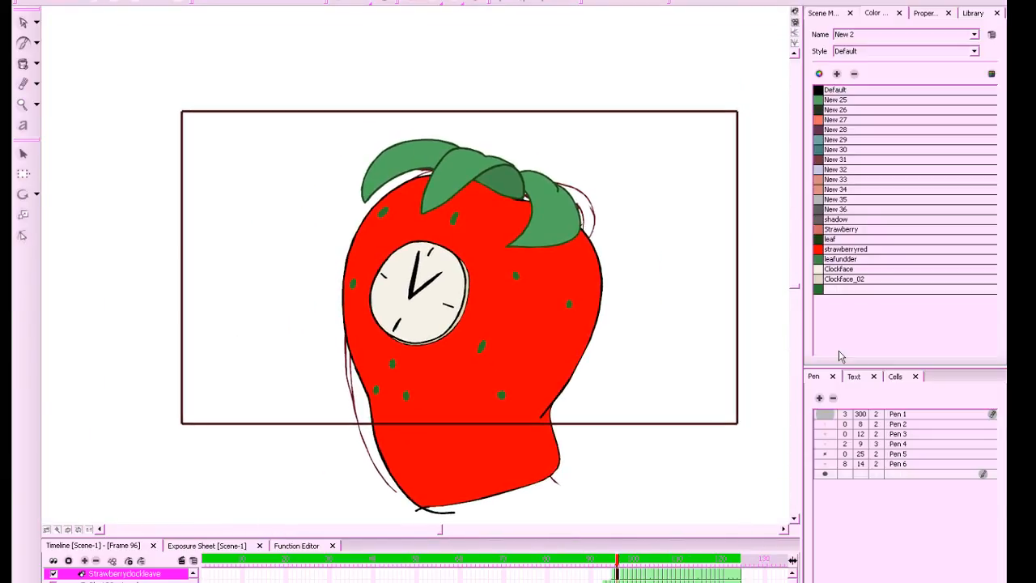
pyautogui.hotkey('ctrl', 's')
# On frame 98, recolour the seeds swatch to a lighter green with RGB 131, 191, 86
pyautogui.moveTo(617, 567); pyautogui.dragTo(421, 567)
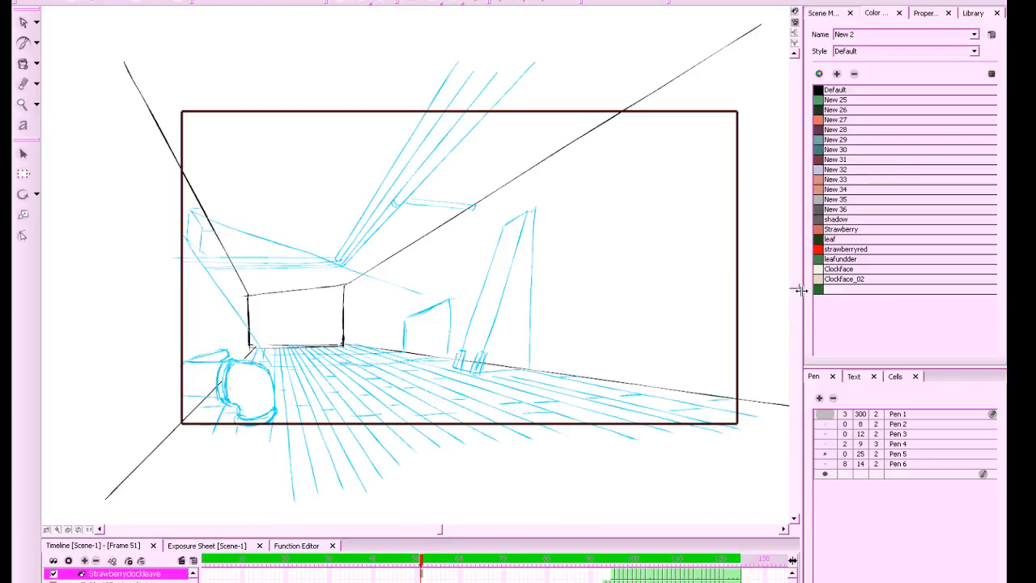
pyautogui.click(628, 560)
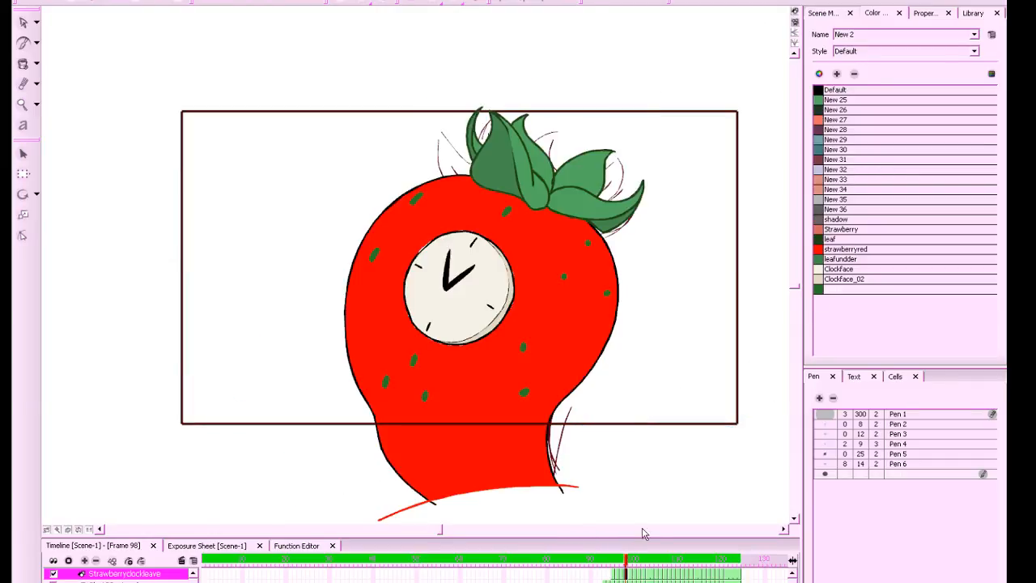
pyautogui.doubleClick(819, 292)
pyautogui.moveTo(107, 11)
pyautogui.mouseDown()
pyautogui.moveTo(23, 10)
pyautogui.moveTo(63, 10)
pyautogui.moveTo(16, 26)
pyautogui.mouseUp()
pyautogui.moveTo(180, 148)
pyautogui.mouseDown()
pyautogui.moveTo(43, 23)
pyautogui.moveTo(122, 71)
pyautogui.moveTo(96, 64)
pyautogui.mouseUp()
pyautogui.moveTo(49, 11)
pyautogui.mouseDown()
pyautogui.moveTo(97, 10)
pyautogui.moveTo(126, 29)
pyautogui.moveTo(86, 10)
pyautogui.mouseUp()
pyautogui.moveTo(84, 52)
pyautogui.mouseDown()
pyautogui.moveTo(77, 35)
pyautogui.moveTo(109, 58)
pyautogui.moveTo(149, 42)
pyautogui.moveTo(148, 81)
pyautogui.moveTo(102, 84)
pyautogui.moveTo(111, 82)
pyautogui.mouseUp()
pyautogui.moveTo(84, 14)
pyautogui.mouseDown()
pyautogui.moveTo(75, 19)
pyautogui.moveTo(97, 21)
pyautogui.moveTo(79, 17)
pyautogui.mouseUp()
pyautogui.moveTo(99, 71)
pyautogui.mouseDown()
pyautogui.moveTo(110, 56)
pyautogui.moveTo(127, 59)
pyautogui.moveTo(111, 51)
pyautogui.moveTo(123, 64)
pyautogui.mouseUp()
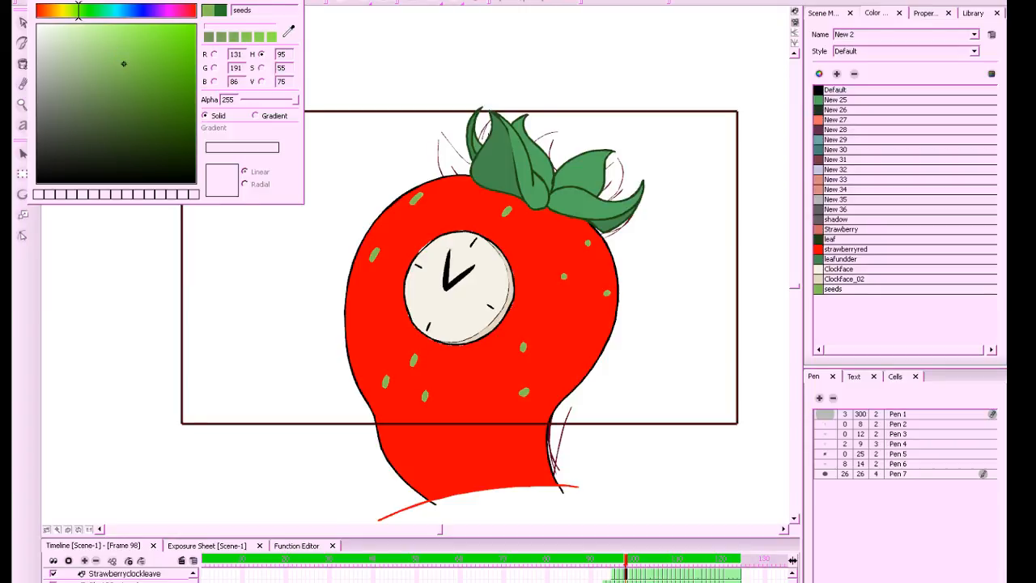
pyautogui.click(296, 2)
# Save the project at frame 1 and play back the animation to review it
pyautogui.moveTo(626, 561); pyautogui.dragTo(203, 560)
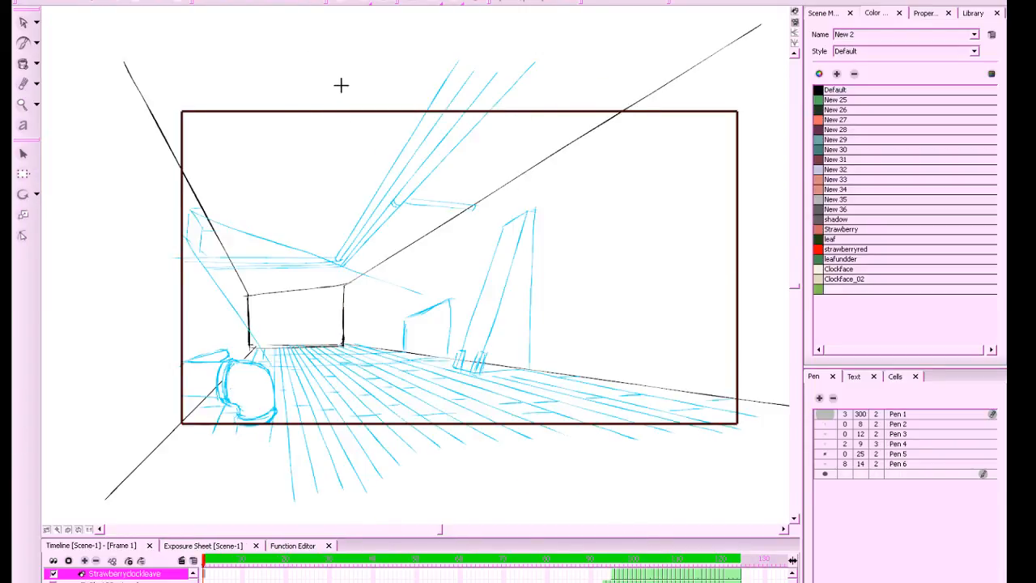
pyautogui.hotkey('ctrl', 's')
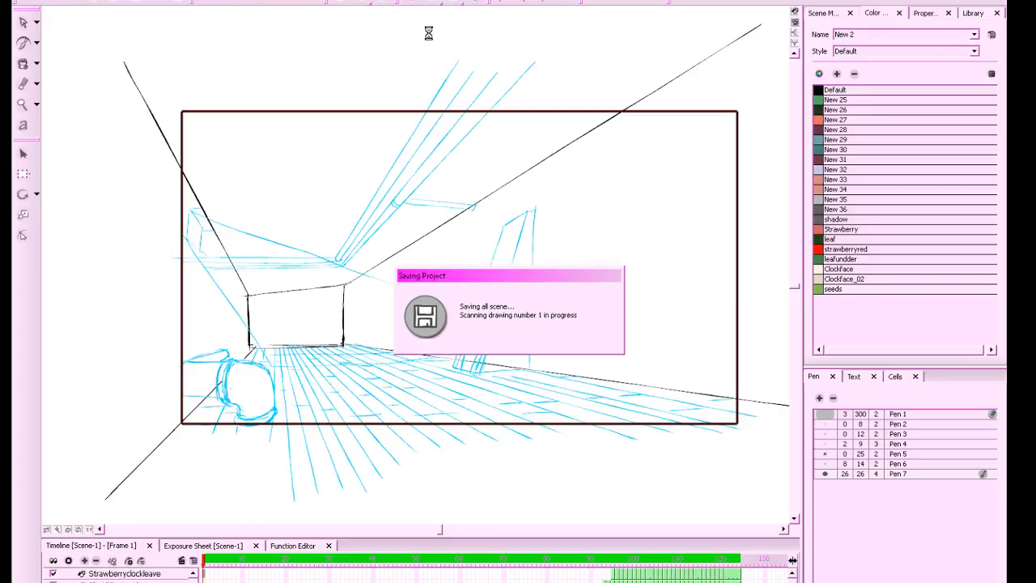
pyautogui.click(248, 1)
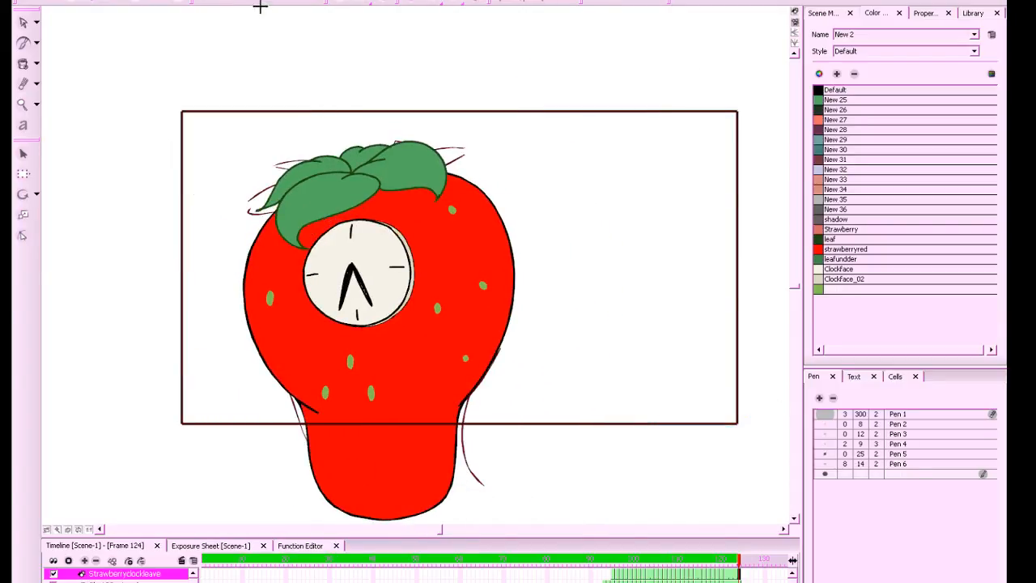
pyautogui.click(249, 2)
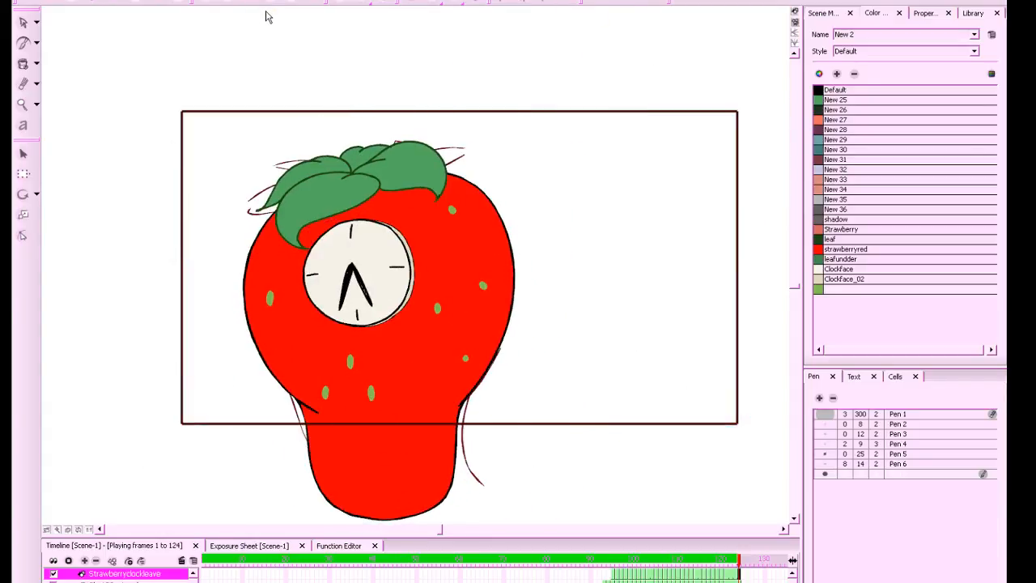
pyautogui.click(249, 2)
pyautogui.click(249, 1)
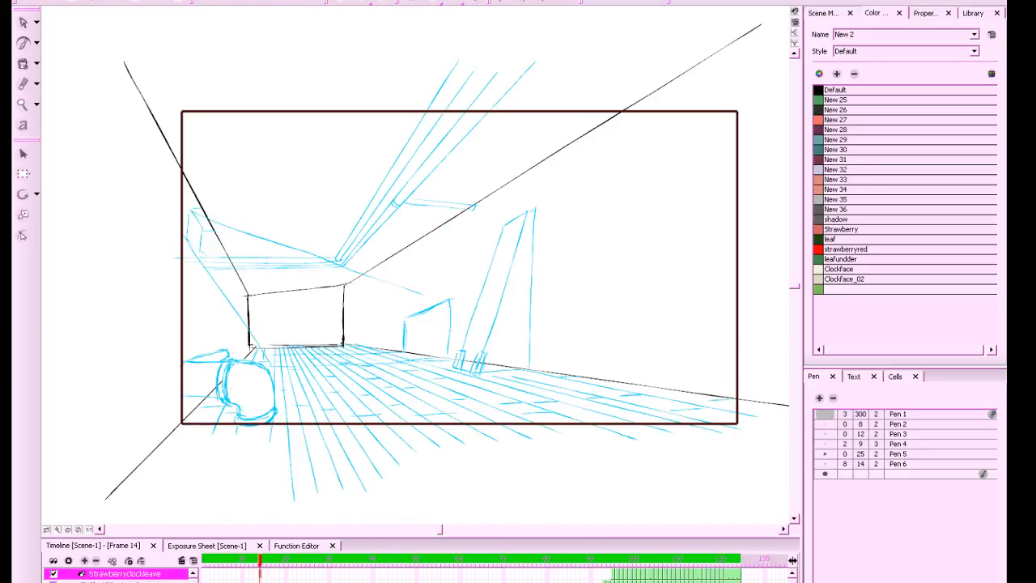
# Add a new drawing element named SpeakTriangle above the strawberry layers and save the project
pyautogui.click(617, 572)
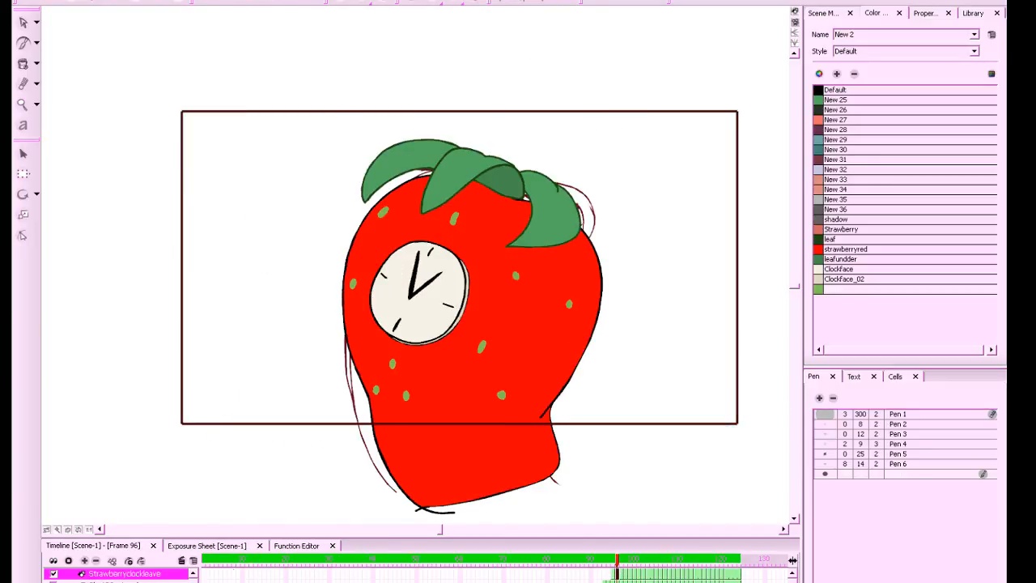
pyautogui.click(85, 561)
pyautogui.press('Tab')
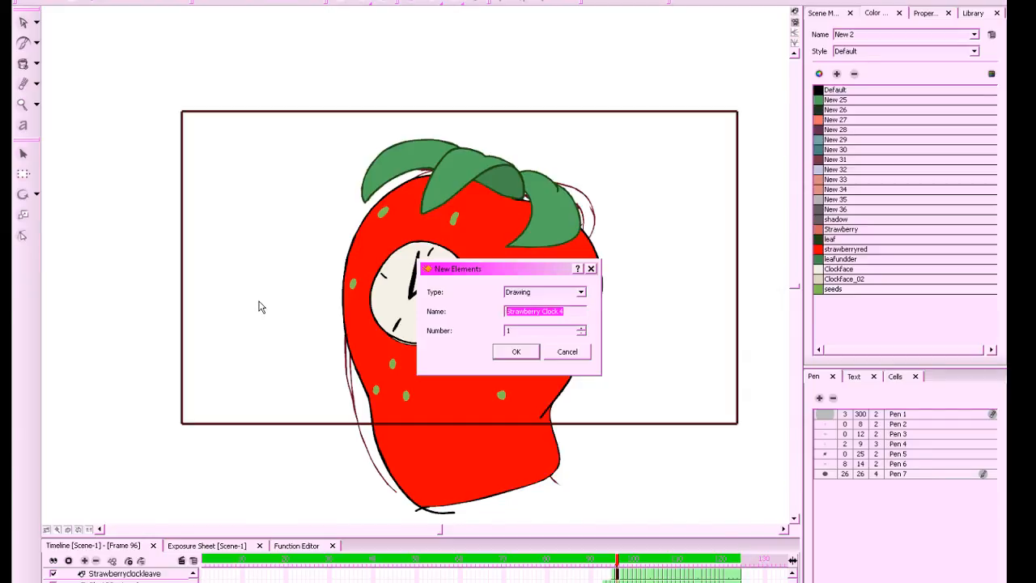
pyautogui.write('Spee')
pyautogui.write('k Triangle')
pyautogui.press('Return')
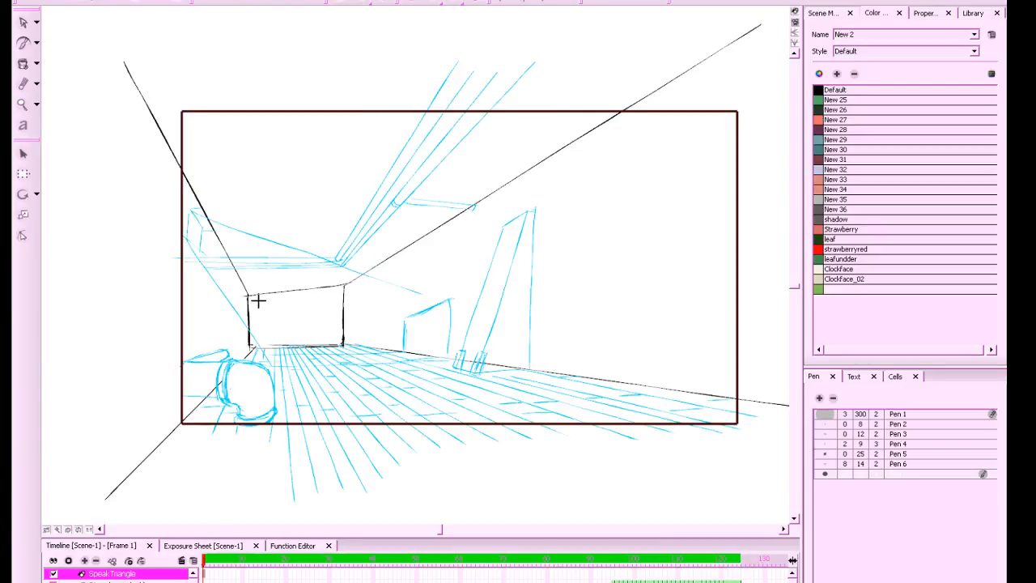
pyautogui.hotkey('ctrl', 's')
# On frame 97 of SpeakTriangle, draw a folded triangle outline in the Default black beside the strawberry, its tip pointing up and away
pyautogui.moveTo(614, 567); pyautogui.dragTo(623, 568)
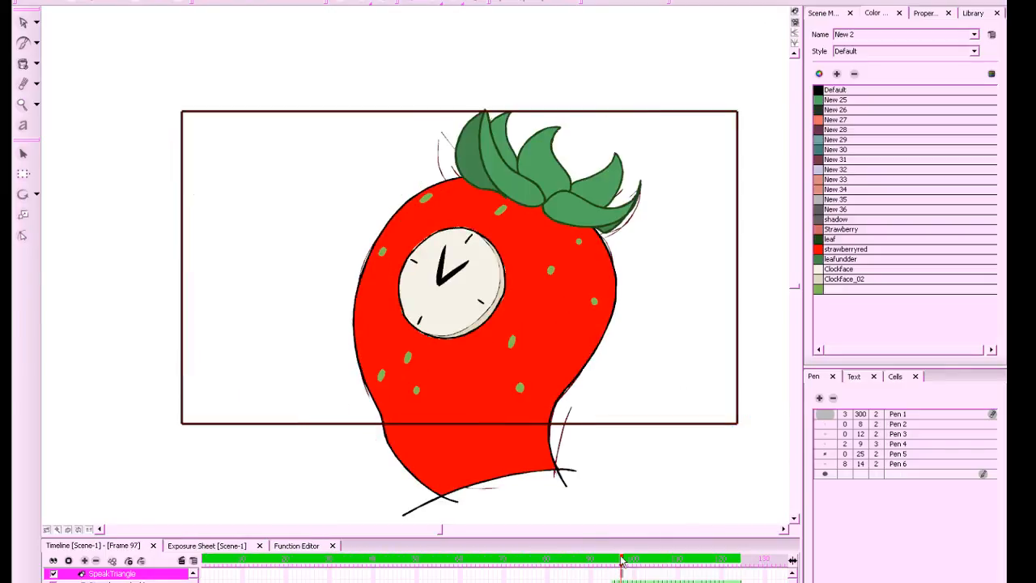
pyautogui.moveTo(692, 379); pyautogui.dragTo(720, 393)
pyautogui.click(822, 90)
pyautogui.moveTo(733, 251); pyautogui.dragTo(759, 265)
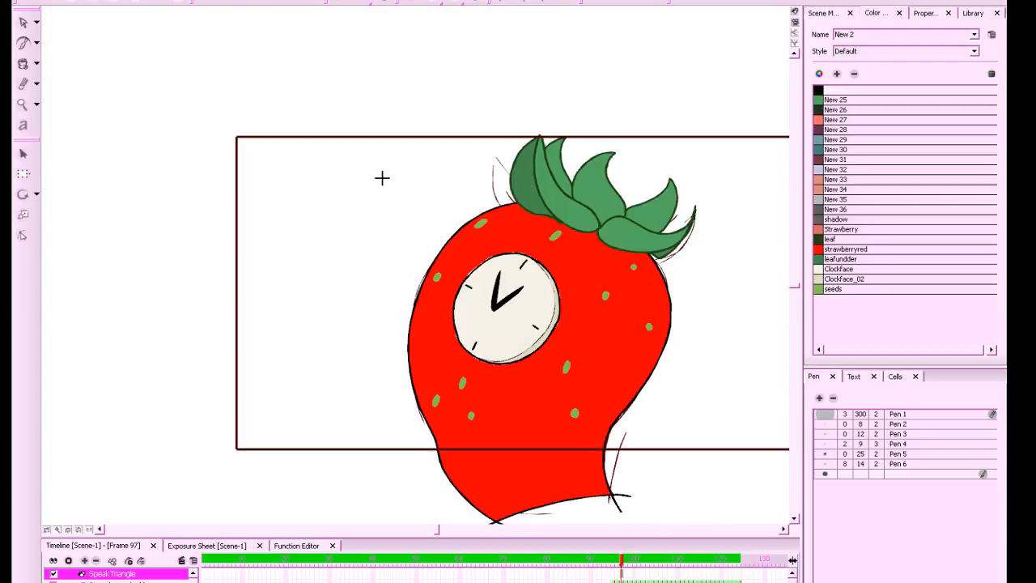
pyautogui.moveTo(387, 174); pyautogui.dragTo(419, 208)
pyautogui.hotkey('ctrl', 'z')
pyautogui.moveTo(376, 168)
pyautogui.mouseDown()
pyautogui.moveTo(414, 203)
pyautogui.moveTo(377, 170)
pyautogui.moveTo(435, 201)
pyautogui.moveTo(419, 210)
pyautogui.mouseUp()
pyautogui.moveTo(379, 170); pyautogui.dragTo(409, 218)
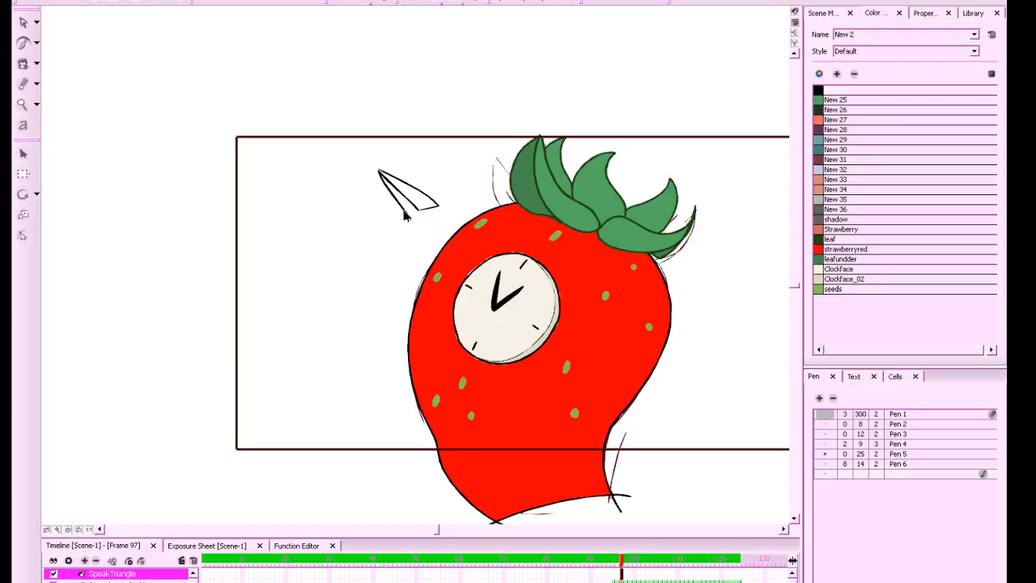
pyautogui.moveTo(377, 169)
pyautogui.mouseDown()
pyautogui.moveTo(400, 225)
pyautogui.moveTo(419, 212)
pyautogui.mouseUp()
# Try to fill the upper half of the folded triangle with the New 36 grey
pyautogui.click(819, 211)
pyautogui.click(23, 64)
pyautogui.moveTo(417, 177); pyautogui.dragTo(421, 195)
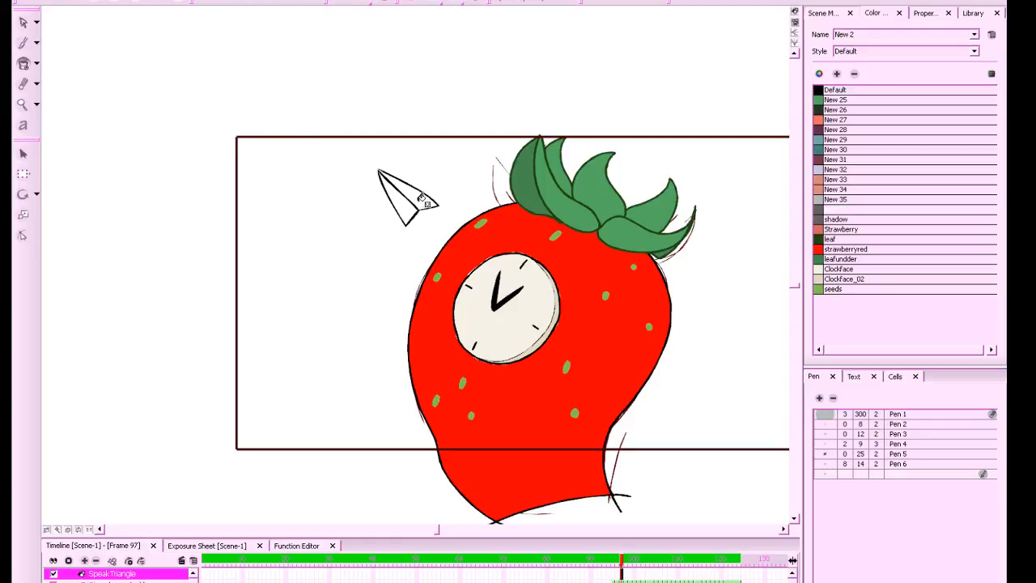
# Close the gap at the triangle's pointed tip with a short Default black brush stroke
pyautogui.scroll(4, 423, 196)
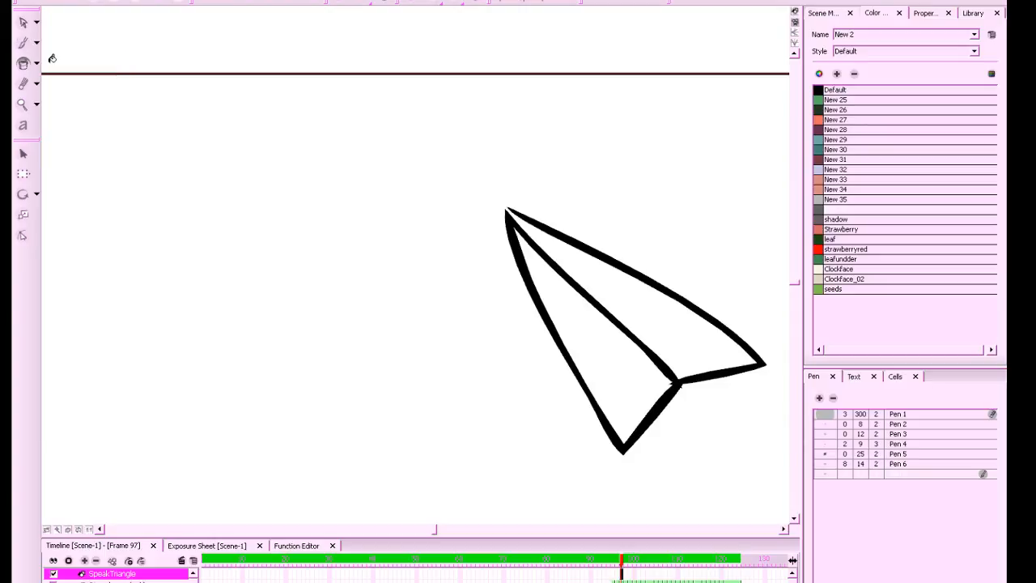
pyautogui.keyDown('alt'); pyautogui.click(510, 209); pyautogui.keyUp('alt')
pyautogui.hotkey('alt', 'b')
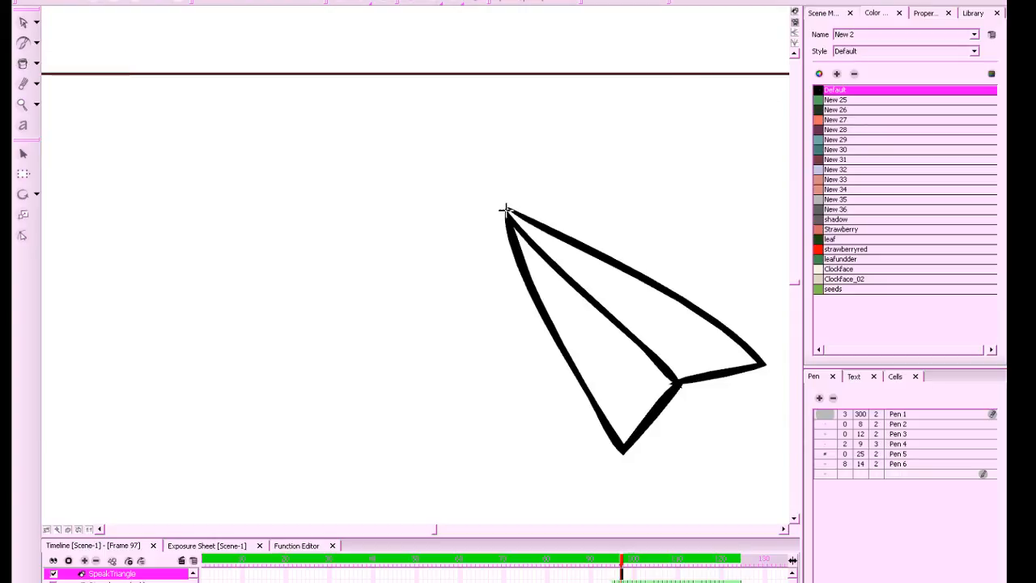
pyautogui.moveTo(507, 210); pyautogui.dragTo(534, 221)
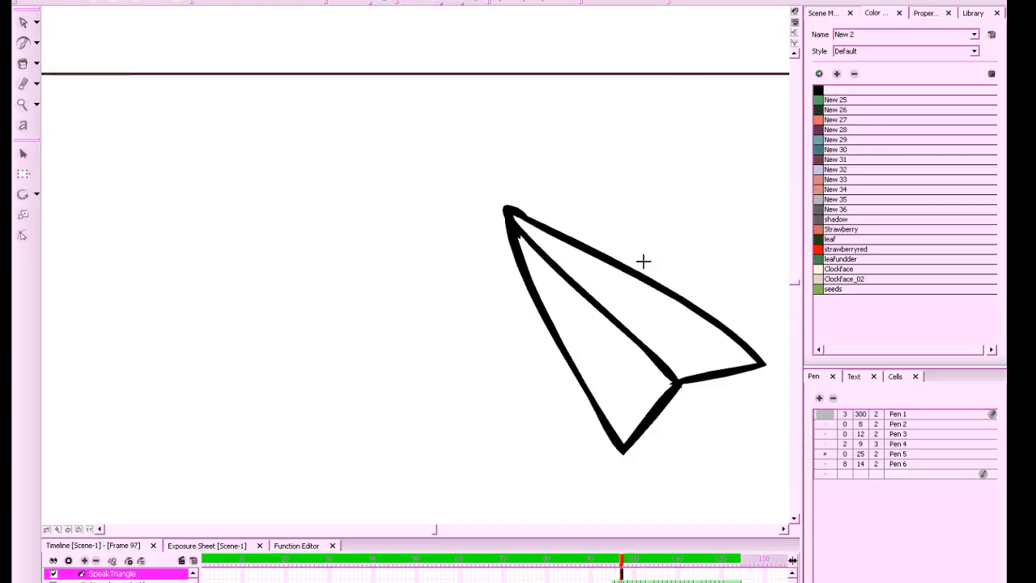
# Fill the upper half of the folded triangle on frame 97 with the New 36 grey
pyautogui.press('1')
pyautogui.press('1')
pyautogui.moveTo(648, 335); pyautogui.dragTo(460, 258)
pyautogui.click(828, 221)
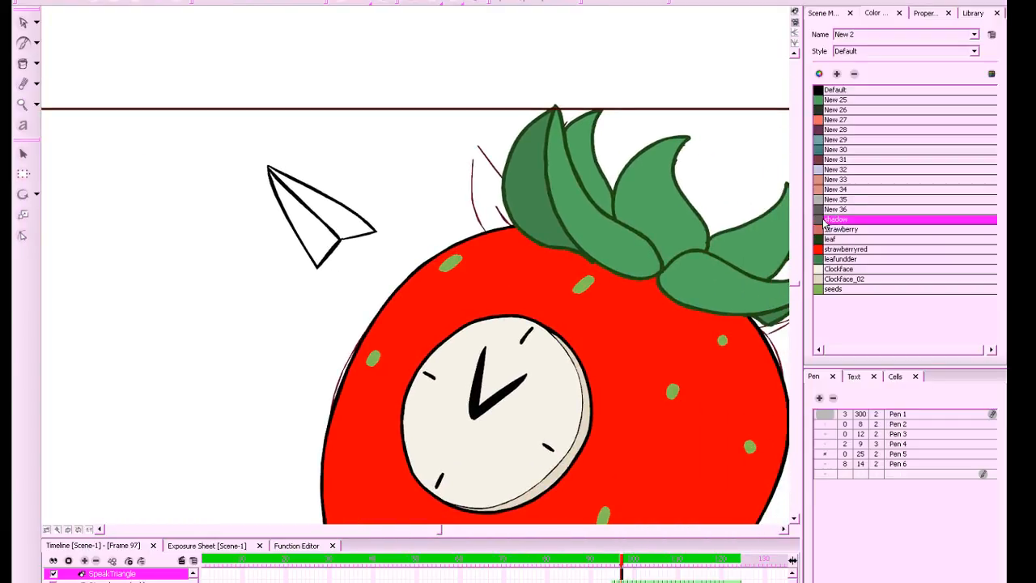
pyautogui.moveTo(420, 210); pyautogui.dragTo(489, 172)
pyautogui.click(24, 64)
pyautogui.click(417, 186)
pyautogui.click(822, 212)
pyautogui.click(383, 199)
pyautogui.moveTo(678, 312); pyautogui.dragTo(636, 307)
pyautogui.hotkey('ctrl', 'z')
# Add a new palette colour, darken it to a charcoal grey, and fill the lower half of the triangle with it
pyautogui.click(837, 74)
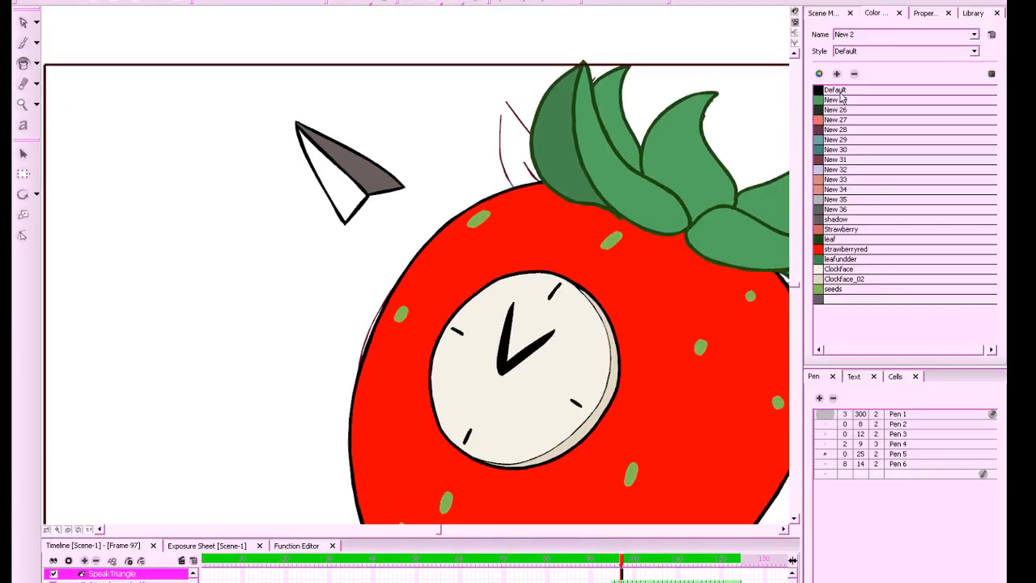
pyautogui.click(821, 299)
pyautogui.doubleClick(821, 300)
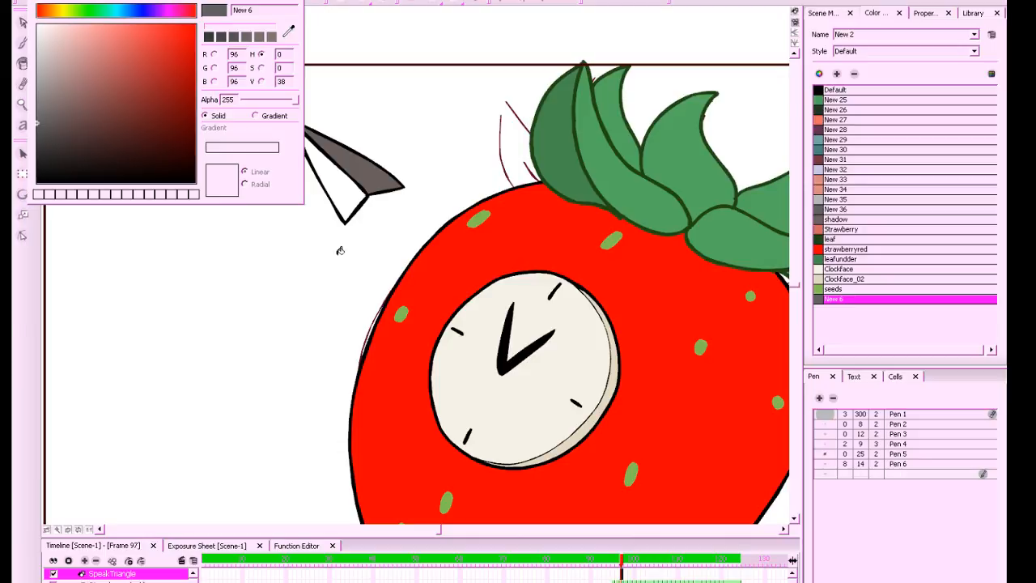
pyautogui.moveTo(41, 128); pyautogui.dragTo(40, 157)
pyautogui.click(339, 198)
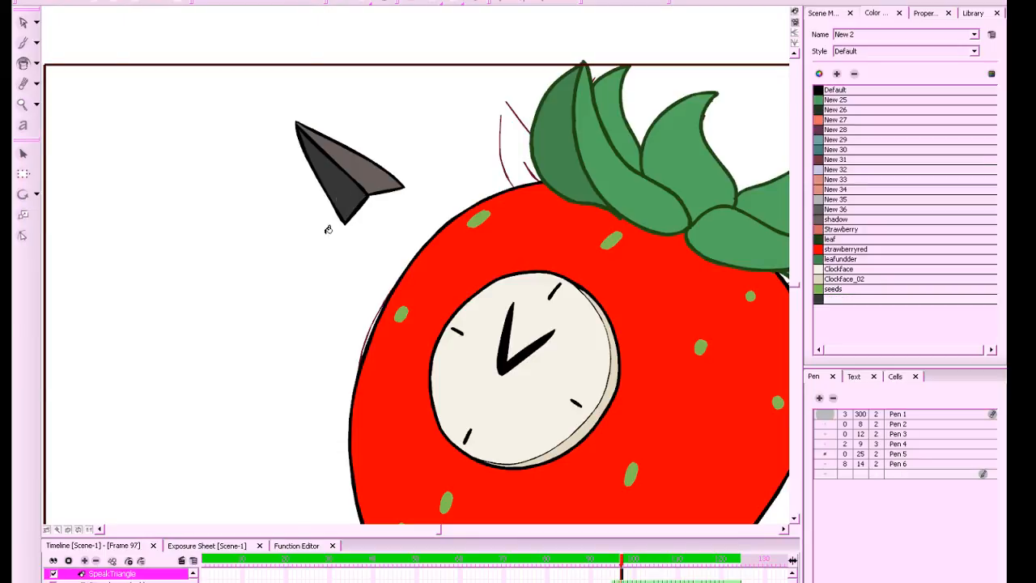
pyautogui.press('1')
pyautogui.press('1')
pyautogui.press('1')
pyautogui.moveTo(705, 305); pyautogui.dragTo(712, 313)
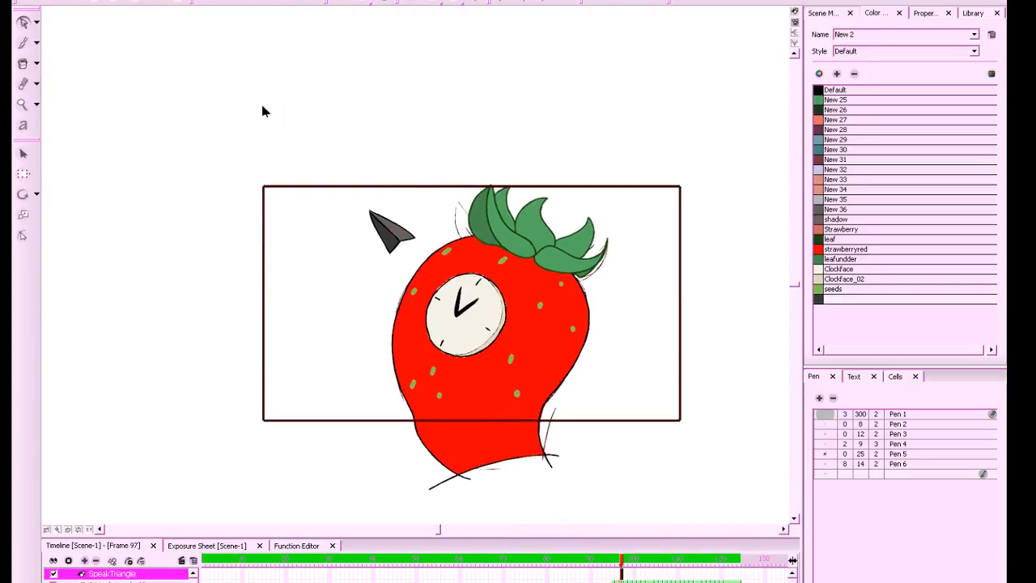
pyautogui.moveTo(259, 103); pyautogui.dragTo(432, 289)
pyautogui.scroll(1, 721, 419)
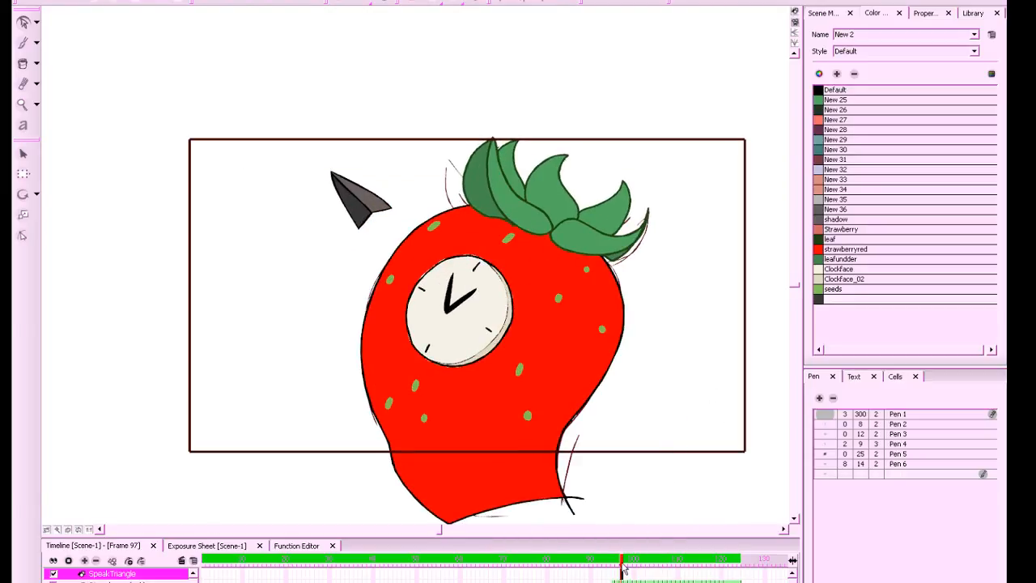
pyautogui.moveTo(624, 567); pyautogui.dragTo(627, 563)
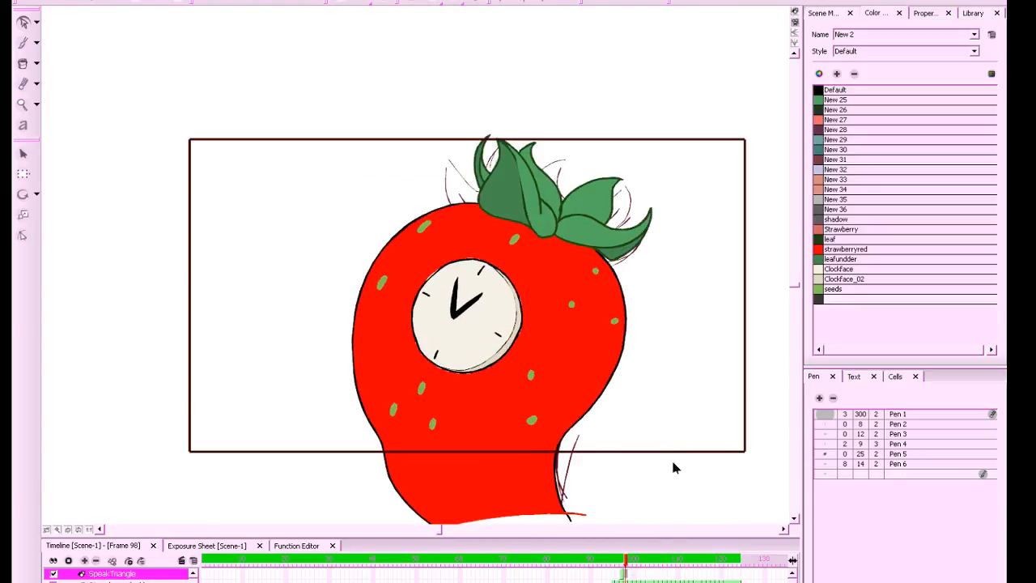
# Copy the triangle from frame 97 into frame 98 of SpeakTriangle and rotate and shift the copy slightly
pyautogui.click(621, 563)
pyautogui.click(23, 22)
pyautogui.moveTo(196, 72); pyautogui.dragTo(427, 280)
pyautogui.click(625, 564)
pyautogui.hotkey('ctrl', 'v')
pyautogui.moveTo(361, 200); pyautogui.dragTo(373, 213)
pyautogui.moveTo(397, 169); pyautogui.dragTo(380, 192)
pyautogui.click(426, 160)
pyautogui.press(',')
pyautogui.press('.')
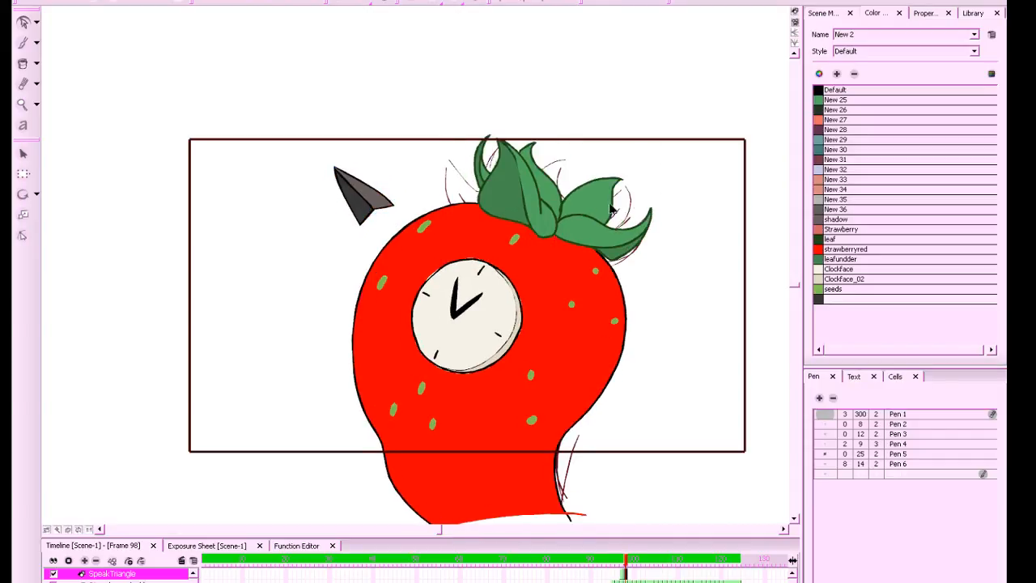
# Copy the SpeakTriangle drawings of frames 97 and 98 and paste them in from frame 99
pyautogui.click(631, 576)
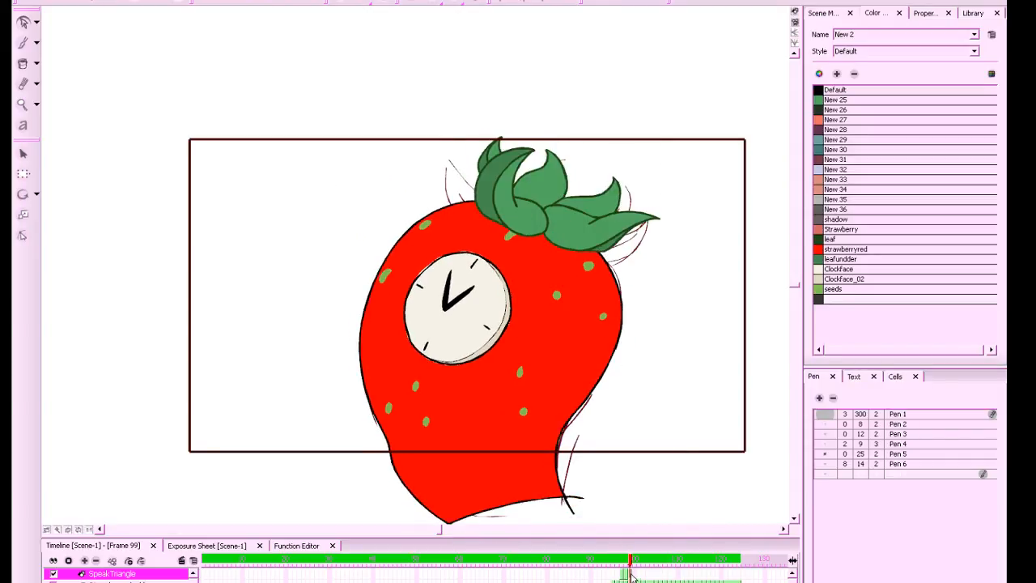
pyautogui.click(628, 572)
pyautogui.click(631, 572)
pyautogui.click(628, 573)
pyautogui.click(623, 573)
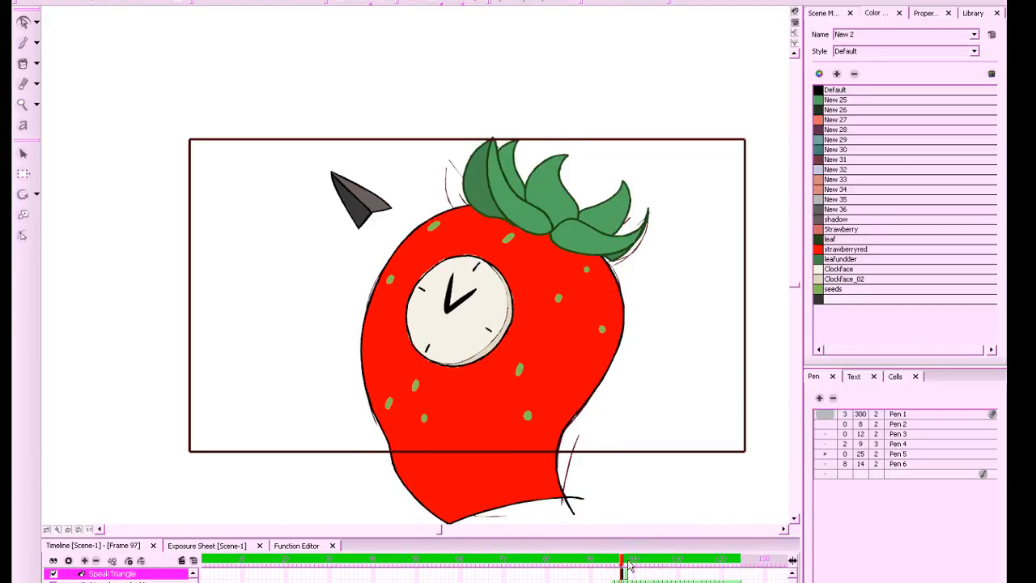
pyautogui.click(631, 574)
pyautogui.hotkey('ctrl', 'v')
pyautogui.moveTo(621, 573); pyautogui.dragTo(628, 573)
pyautogui.click(629, 572)
pyautogui.click(631, 572)
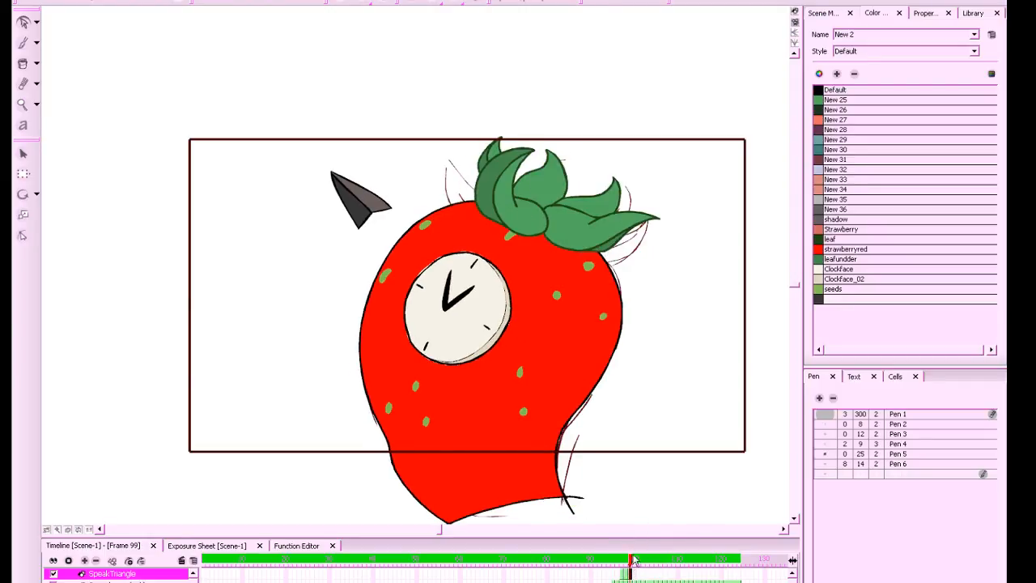
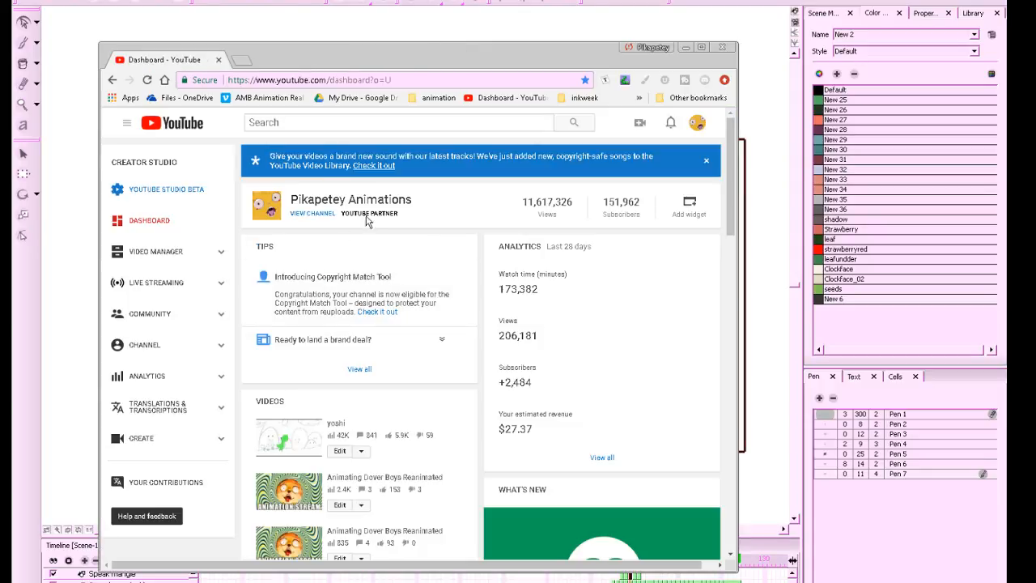
# Switch to YouTube in the browser and search for "life in the portal madness day"
pyautogui.click(360, 120)
pyautogui.write('l')
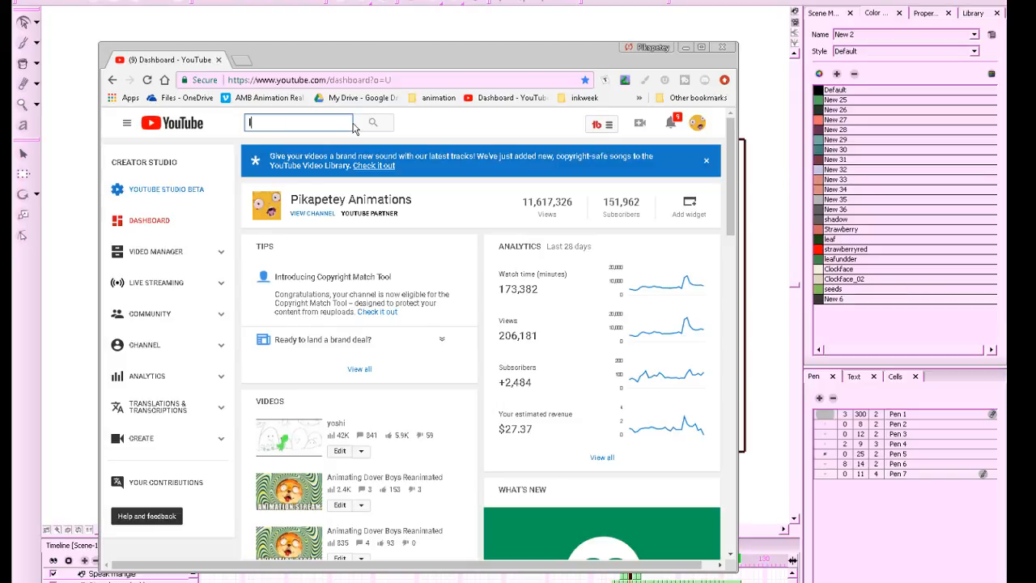
pyautogui.write('ife in the portal')
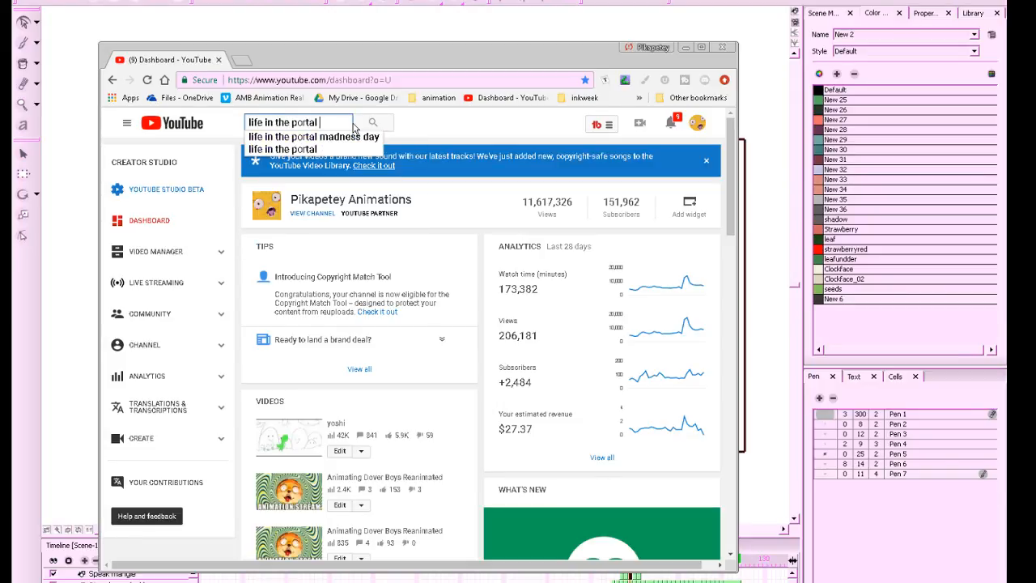
pyautogui.click(355, 135)
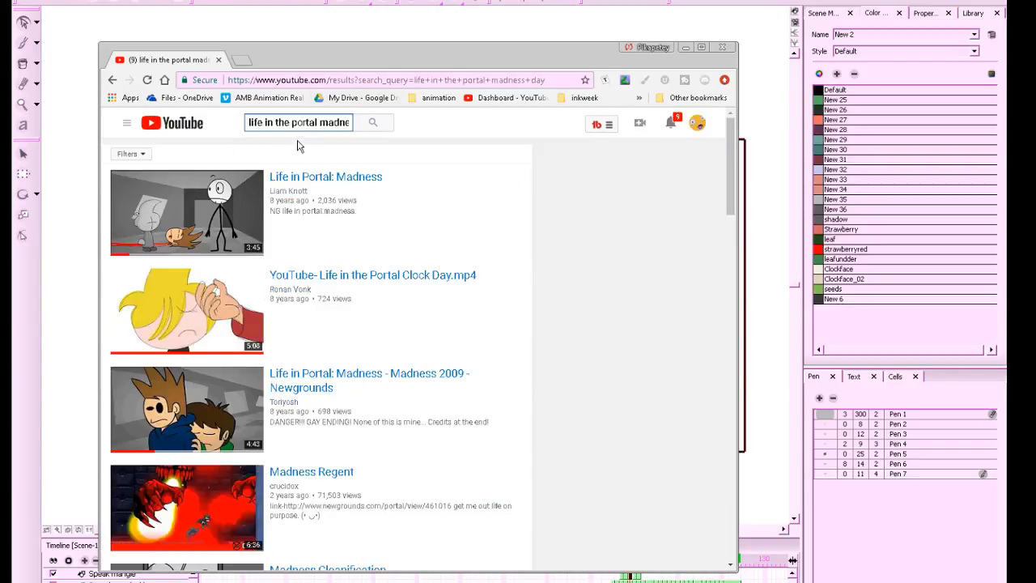
# Open the video "YouTube- Life in the Portal Clock Day.mp4" in full screen and show its quality options
pyautogui.scroll(-2, 405, 405)
pyautogui.scroll(2, 406, 390)
pyautogui.click(393, 277)
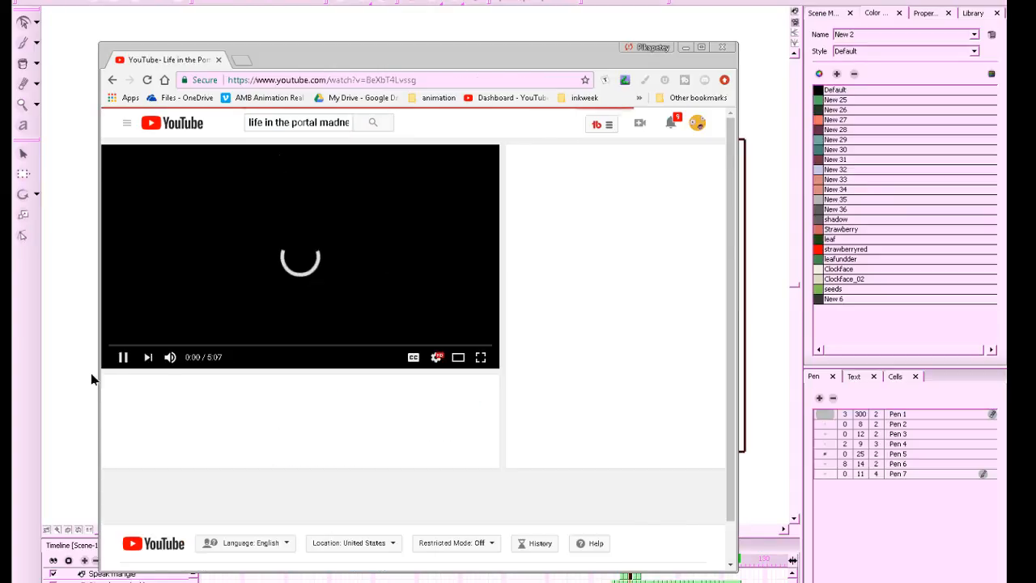
pyautogui.click(481, 357)
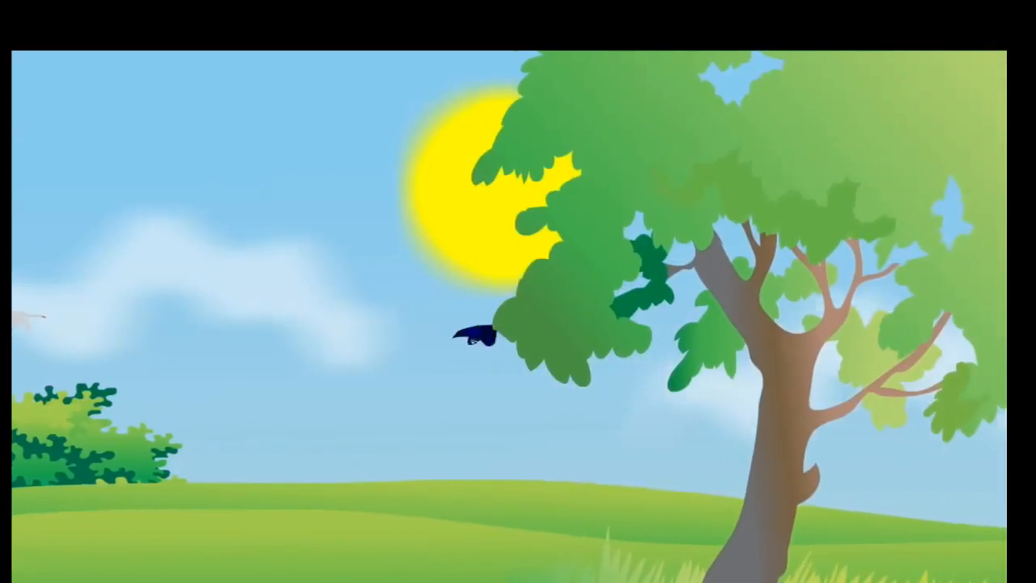
pyautogui.click(922, 582)
pyautogui.click(943, 582)
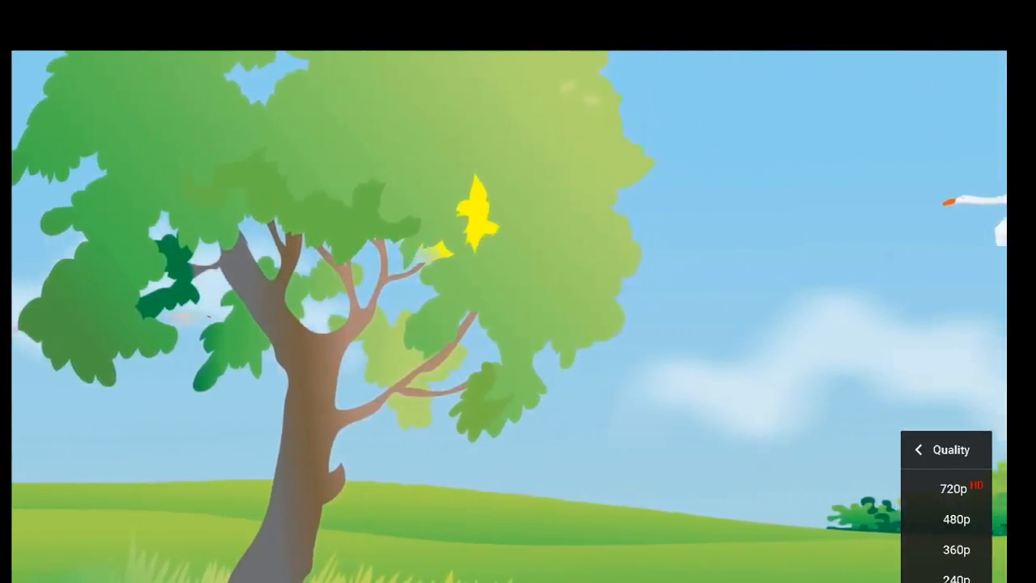
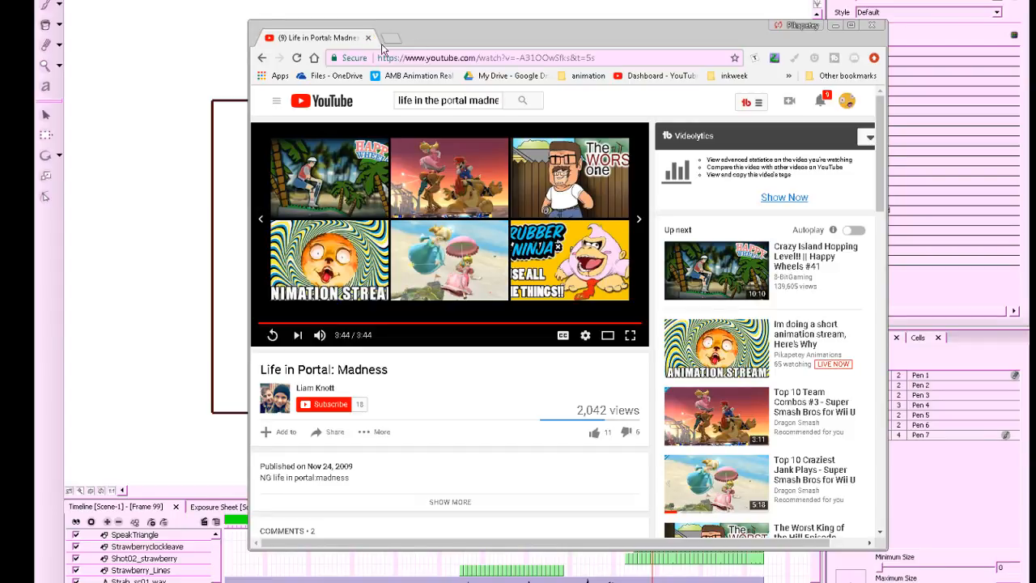
# Close the YouTube tab to return to the animation, and review the SpeakTriangle drawings from frame 97 to 101
pyautogui.click(369, 38)
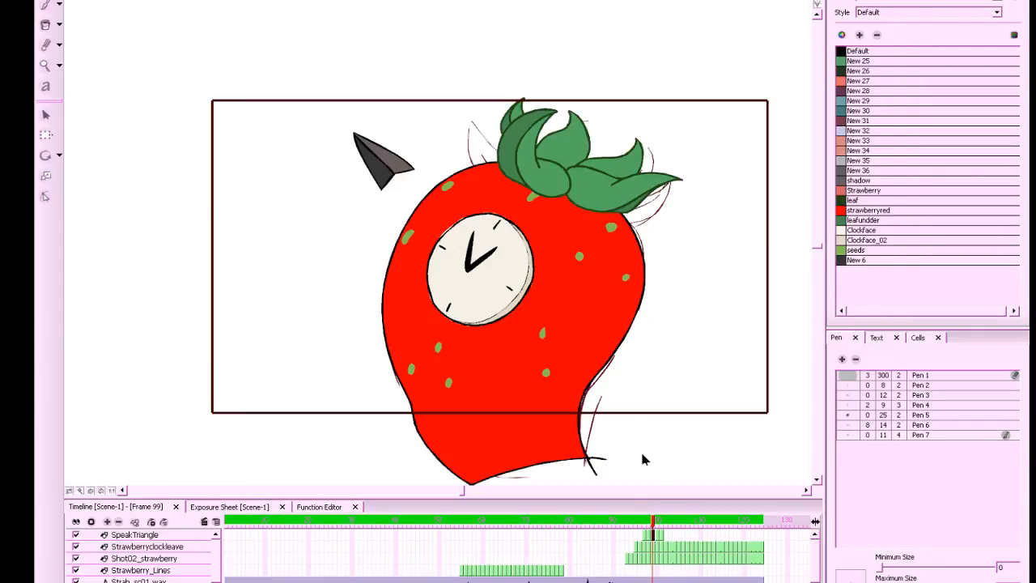
pyautogui.moveTo(652, 530); pyautogui.dragTo(645, 532)
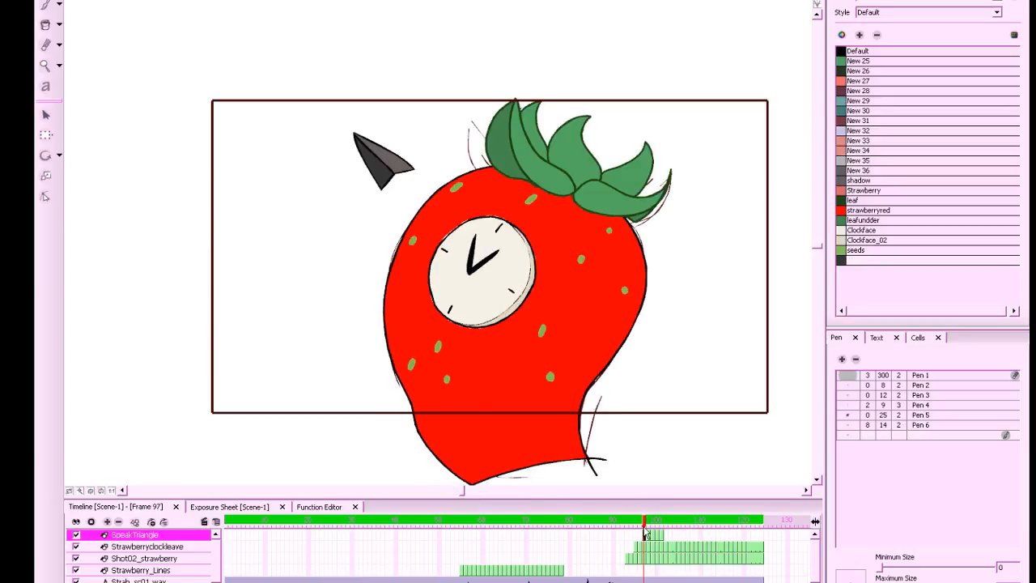
pyautogui.press('.')
pyautogui.press('.')
pyautogui.press('.')
pyautogui.press('.')
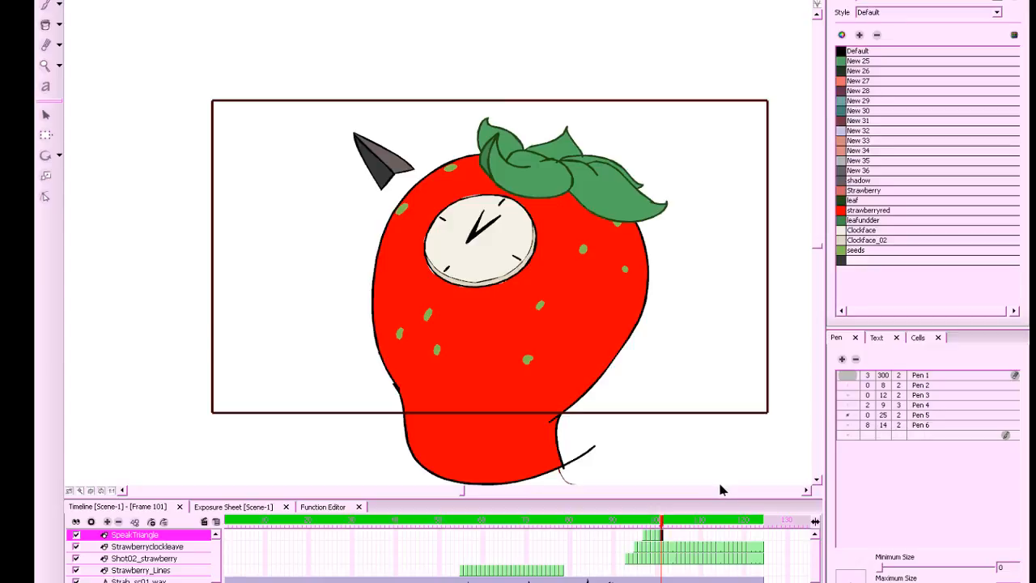
# Copy the SpeakTriangle cells starting at frame 97, paste them from frame 101, and clear the pasted cells at frames 104 and 105
pyautogui.moveTo(661, 526)
pyautogui.mouseDown()
pyautogui.moveTo(643, 530)
pyautogui.moveTo(673, 530)
pyautogui.moveTo(651, 541)
pyautogui.moveTo(662, 536)
pyautogui.mouseUp()
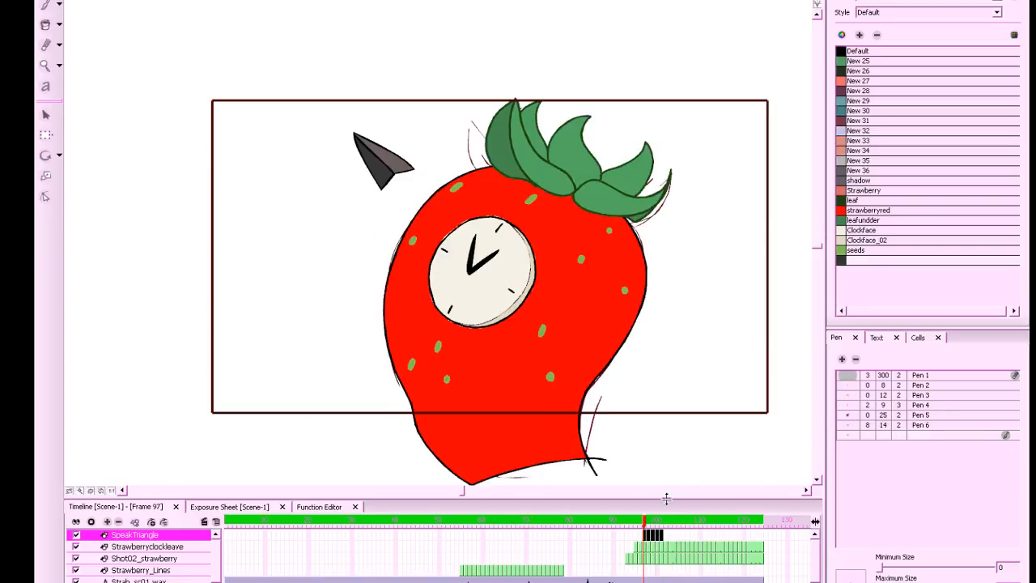
pyautogui.click(663, 548)
pyautogui.click(661, 535)
pyautogui.hotkey('ctrl', 'v')
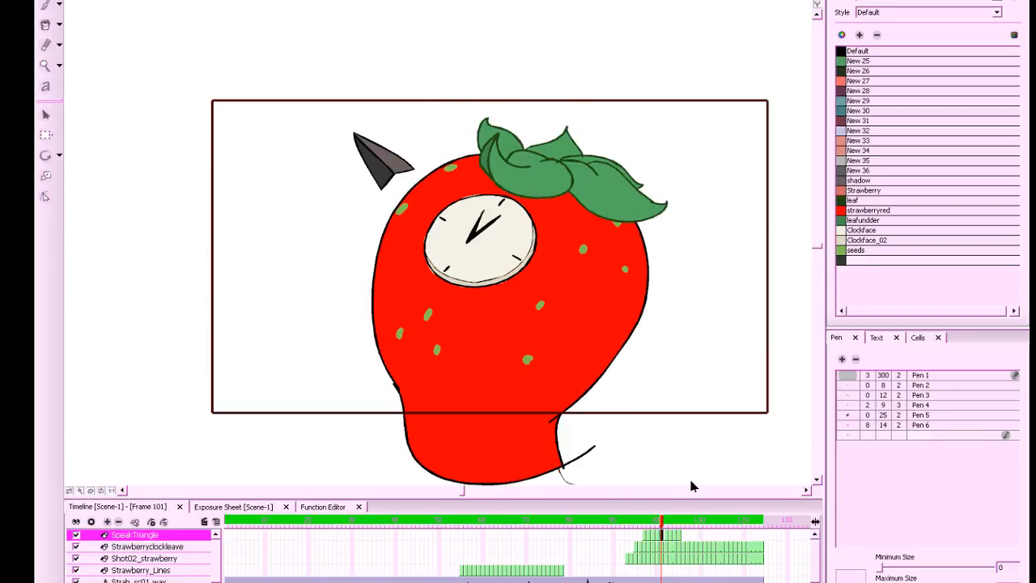
pyautogui.click(678, 535)
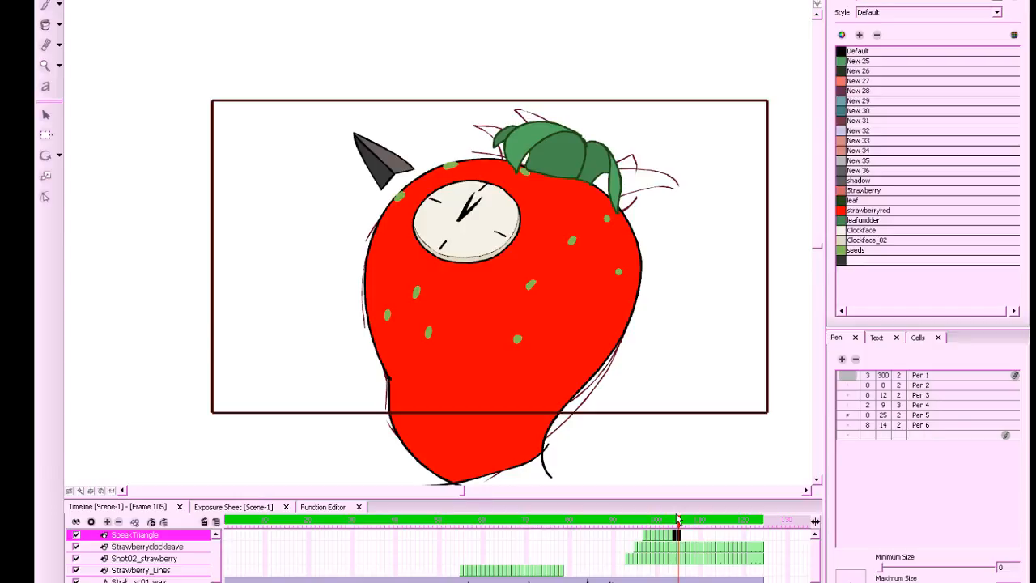
pyautogui.moveTo(677, 519)
pyautogui.mouseDown()
pyautogui.moveTo(653, 522)
pyautogui.moveTo(684, 536)
pyautogui.moveTo(656, 536)
pyautogui.moveTo(677, 533)
pyautogui.mouseUp()
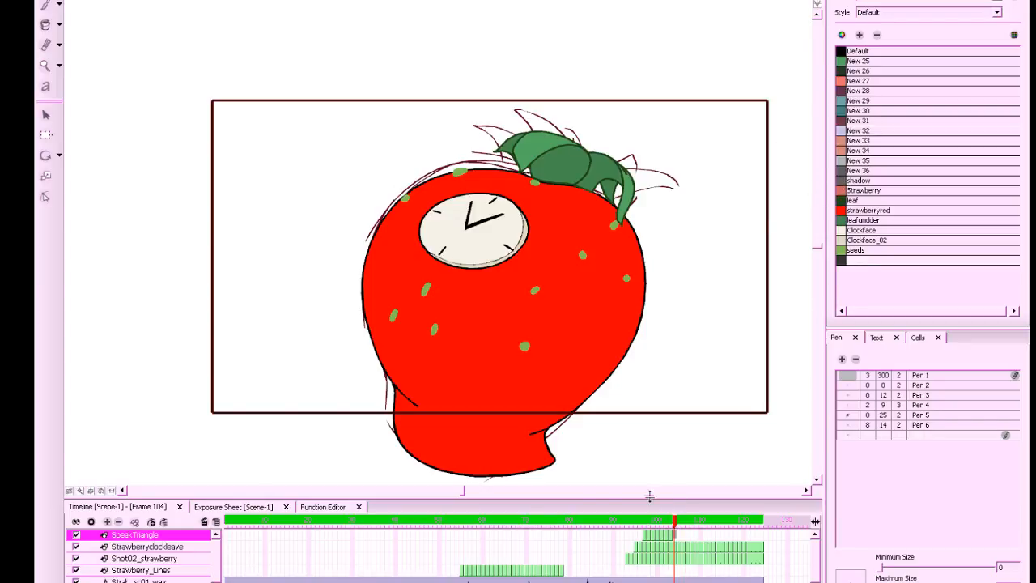
# Copy the triangle from frame 103 into frame 105, rotate it to point left, and place it beside the strawberry's middle
pyautogui.press(',')
pyautogui.moveTo(189, 28); pyautogui.dragTo(445, 222)
pyautogui.click(681, 535)
pyautogui.hotkey('ctrl', 'v')
pyautogui.moveTo(421, 196); pyautogui.dragTo(446, 134)
pyautogui.moveTo(399, 167); pyautogui.dragTo(344, 320)
pyautogui.click(332, 353)
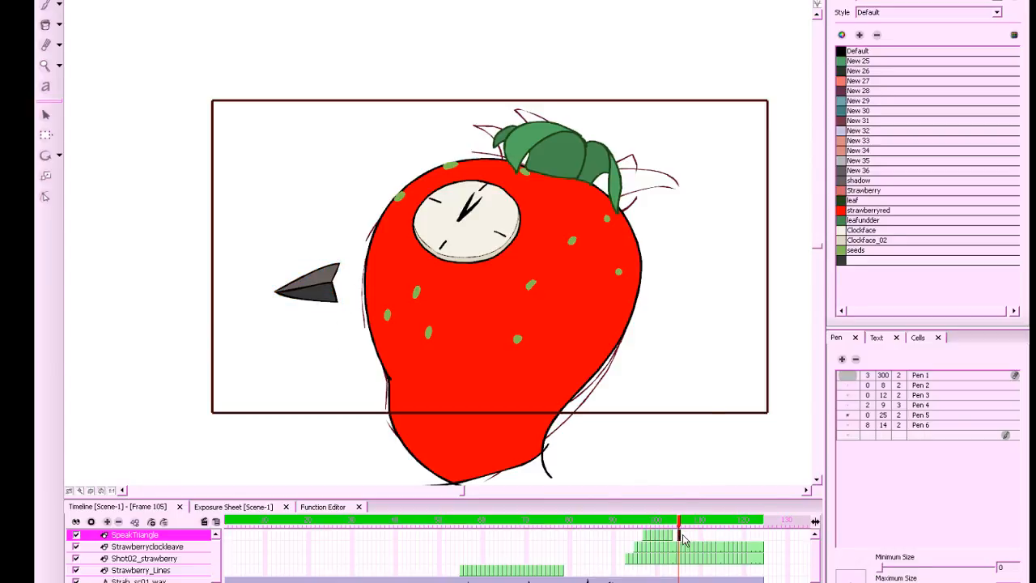
# Copy the left-pointing triangle from frame 105 into frame 106, then tilt it slightly and shift it down and left
pyautogui.click(345, 257)
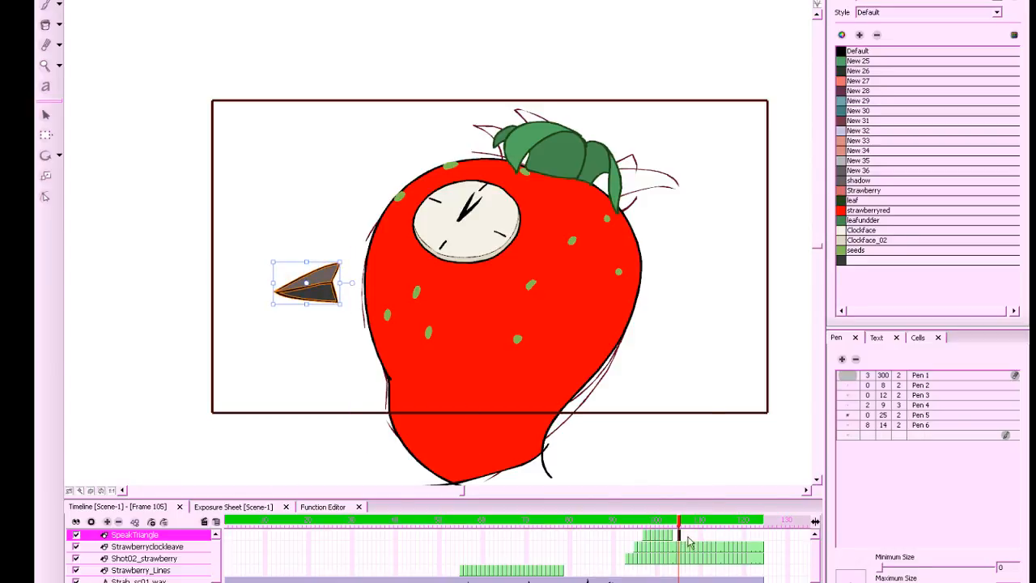
pyautogui.click(684, 539)
pyautogui.hotkey('ctrl', 'v')
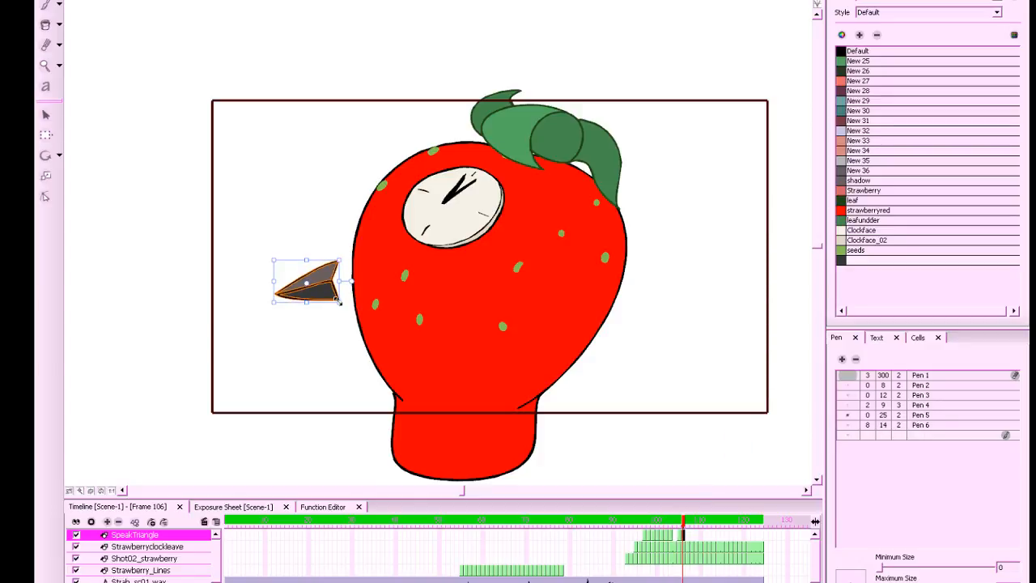
pyautogui.click(320, 344)
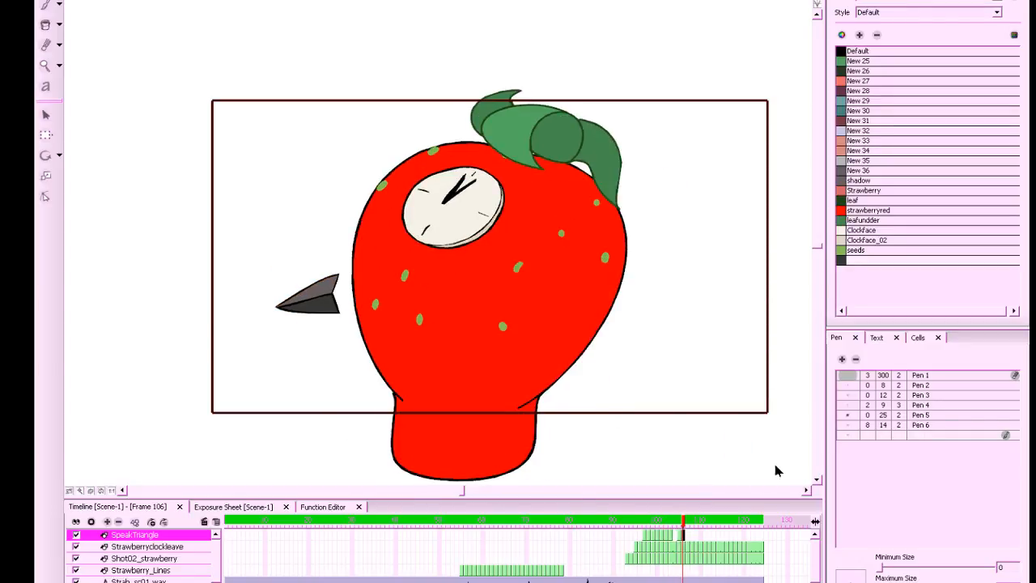
pyautogui.moveTo(363, 253); pyautogui.dragTo(226, 414)
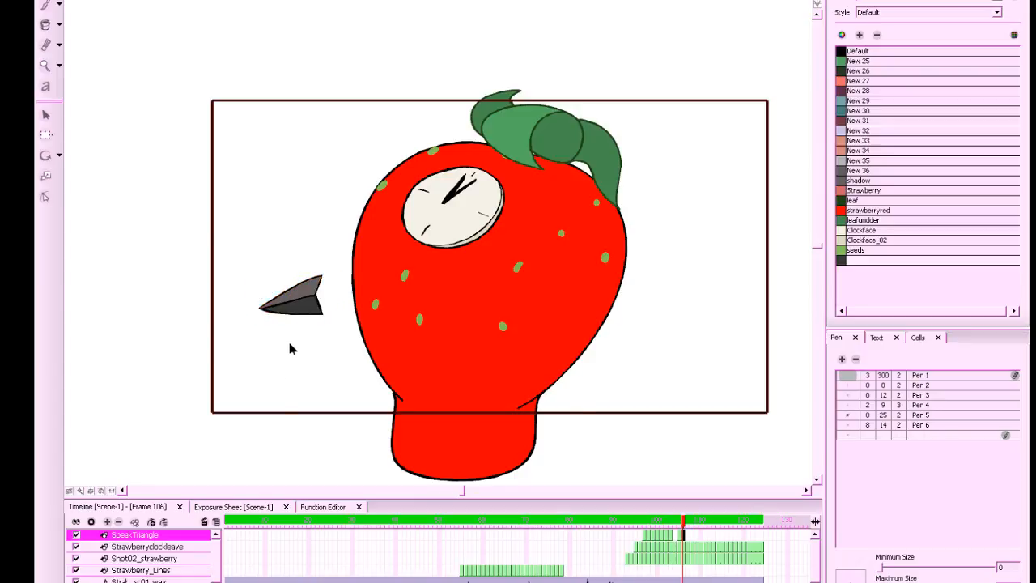
# Move the triangle on frame 105 farther left, away from the strawberry
pyautogui.press(',')
pyautogui.moveTo(362, 241); pyautogui.dragTo(244, 328)
pyautogui.moveTo(319, 301); pyautogui.dragTo(299, 293)
pyautogui.click(292, 323)
# Turn on onion skinning and move the triangle on frame 106 slightly up and left, comparing it with frame 105
pyautogui.press('.')
pyautogui.moveTo(351, 261); pyautogui.dragTo(208, 419)
pyautogui.hotkey('alt', 'o')
pyautogui.moveTo(312, 299); pyautogui.dragTo(304, 293)
pyautogui.press(',')
pyautogui.press('.')
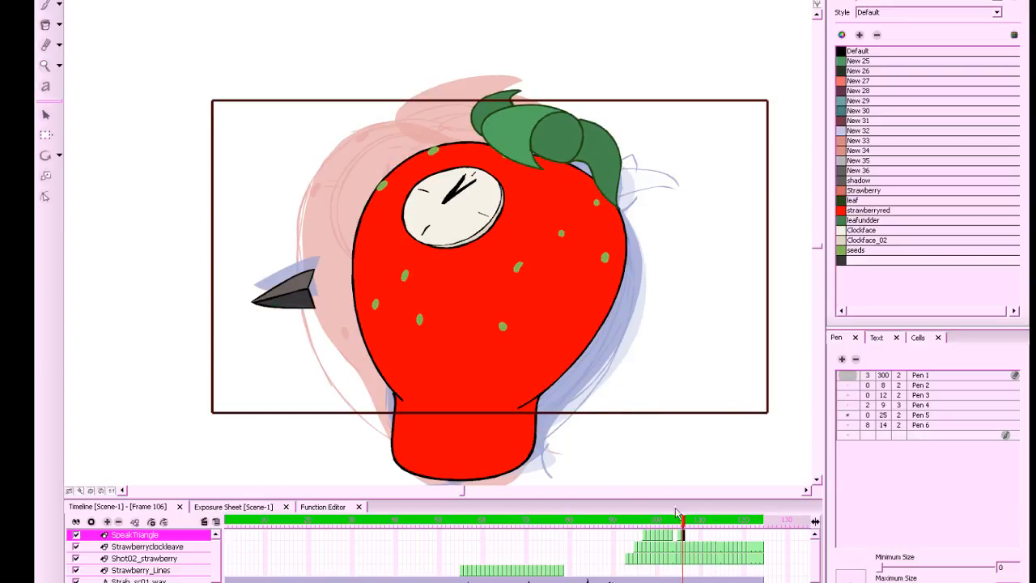
# Fine-tune the triangle's placement on frames 106 and 105 against the onion skin, flipping between the two frames
pyautogui.moveTo(325, 253); pyautogui.dragTo(208, 416)
pyautogui.moveTo(283, 289); pyautogui.dragTo(242, 348)
pyautogui.press(',')
pyautogui.press('.')
pyautogui.press(',')
pyautogui.moveTo(287, 275)
pyautogui.mouseDown()
pyautogui.moveTo(309, 279)
pyautogui.moveTo(277, 275)
pyautogui.moveTo(302, 277)
pyautogui.mouseUp()
pyautogui.press('.')
pyautogui.press(',')
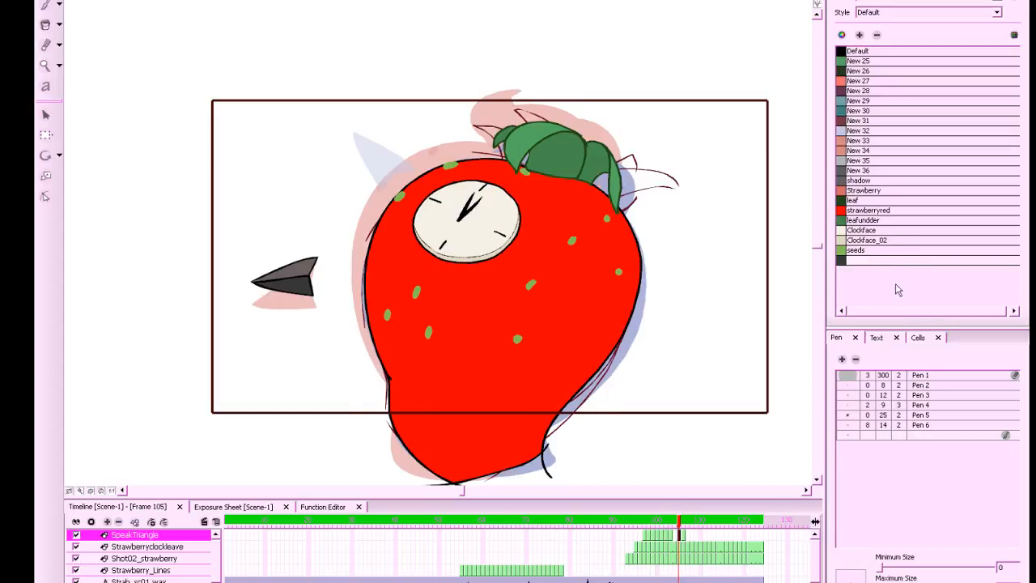
# Copy the triangle drawing from frame 105 into frame 107 of SpeakTriangle
pyautogui.press('.')
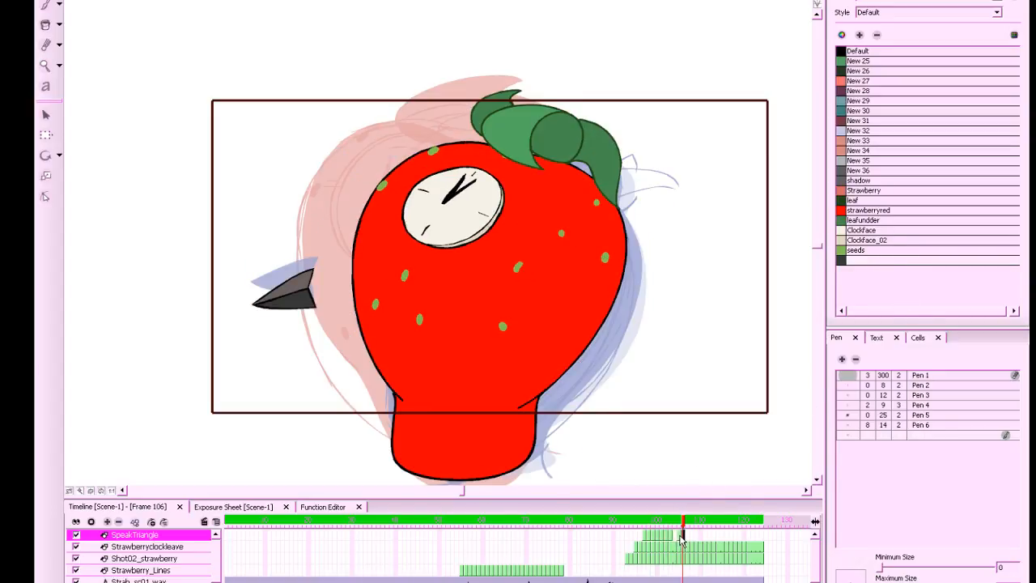
pyautogui.press(',')
pyautogui.press('.')
pyautogui.press('.')
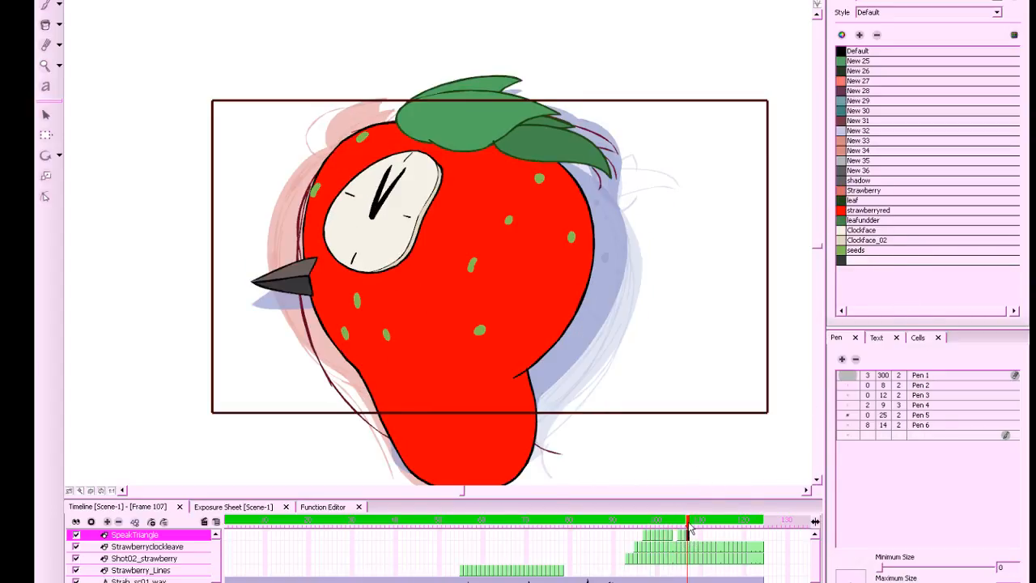
# Copy the triangle drawing from frame 106 into frame 108 of SpeakTriangle and compare it with the previous frame
pyautogui.moveTo(689, 524); pyautogui.dragTo(687, 527)
pyautogui.click(683, 533)
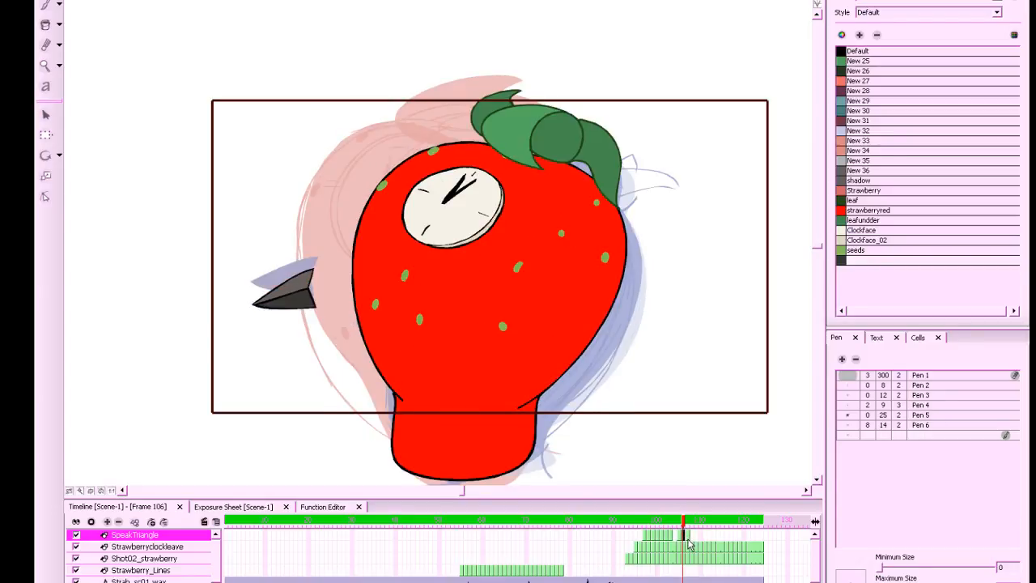
pyautogui.click(692, 548)
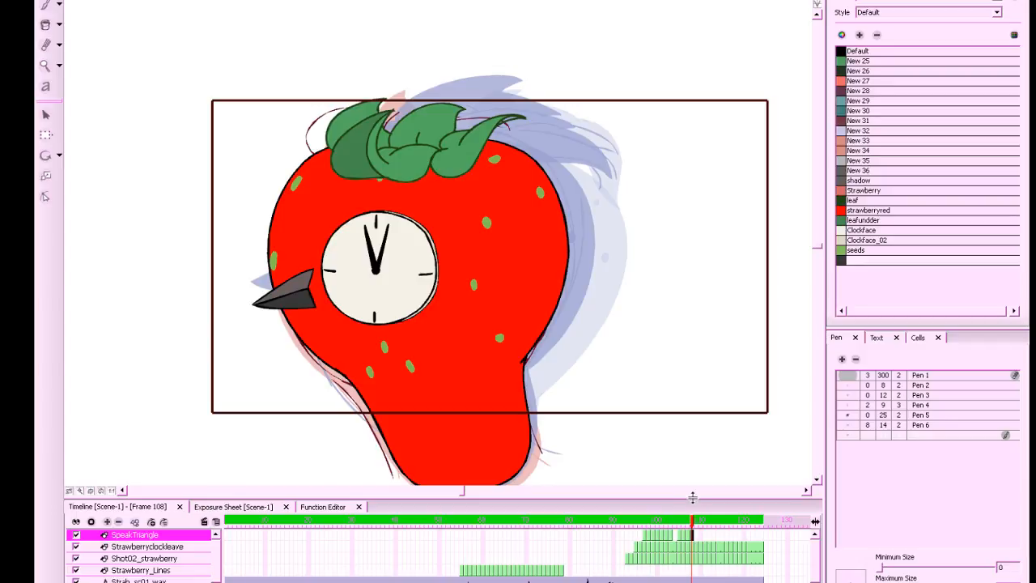
pyautogui.press(',')
pyautogui.press('.')
pyautogui.press(',')
pyautogui.press('.')
# Select frame 109 of SpeakTriangle and the Default colour for line drawing, checking the triangle's position on frame 108
pyautogui.click(695, 538)
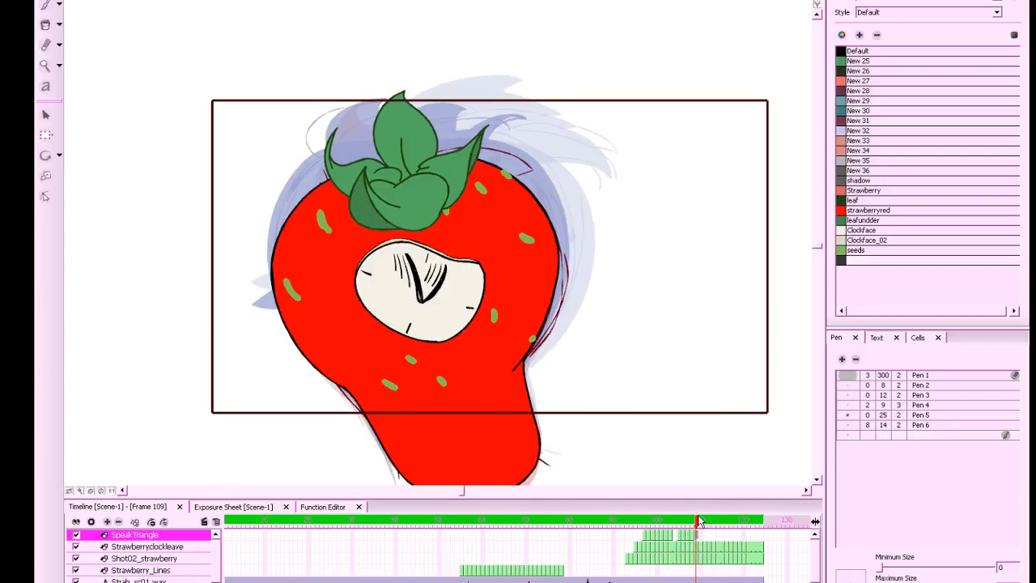
pyautogui.click(846, 53)
pyautogui.press(',')
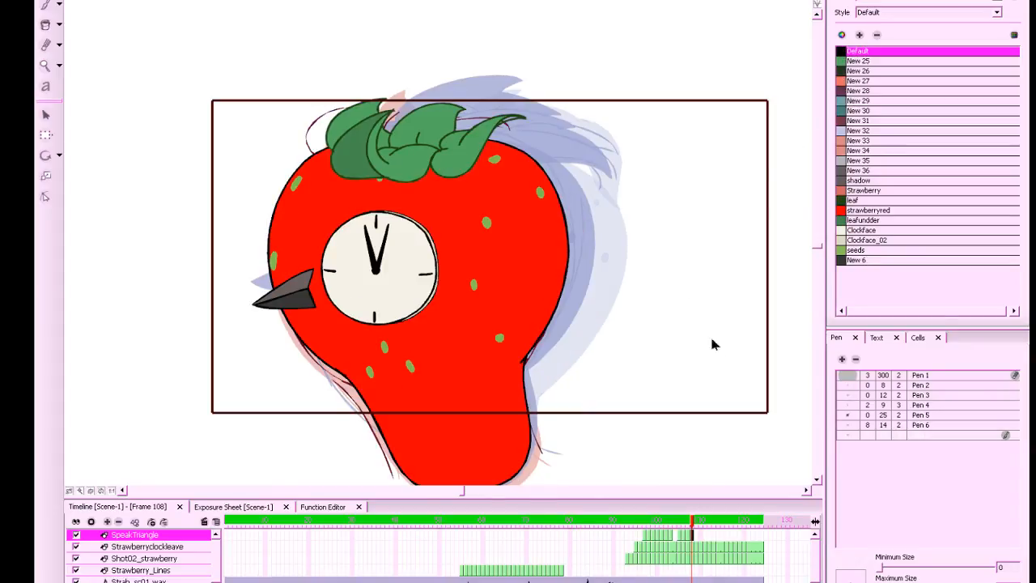
pyautogui.click(698, 540)
pyautogui.moveTo(459, 348)
pyautogui.mouseDown()
pyautogui.moveTo(439, 359)
pyautogui.moveTo(335, 352)
pyautogui.mouseUp()
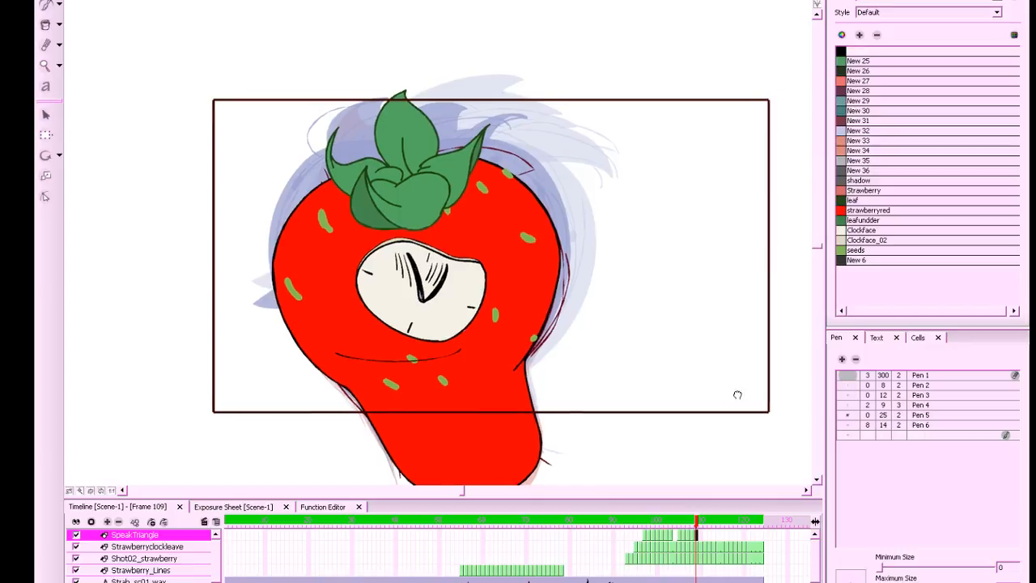
pyautogui.moveTo(733, 398); pyautogui.dragTo(805, 365)
pyautogui.hotkey('ctrl', 'z')
pyautogui.moveTo(474, 327); pyautogui.dragTo(364, 306)
pyautogui.press(',')
pyautogui.press('.')
pyautogui.press(',')
pyautogui.press('.')
pyautogui.press(',')
pyautogui.press('.')
pyautogui.hotkey('ctrl', 'z')
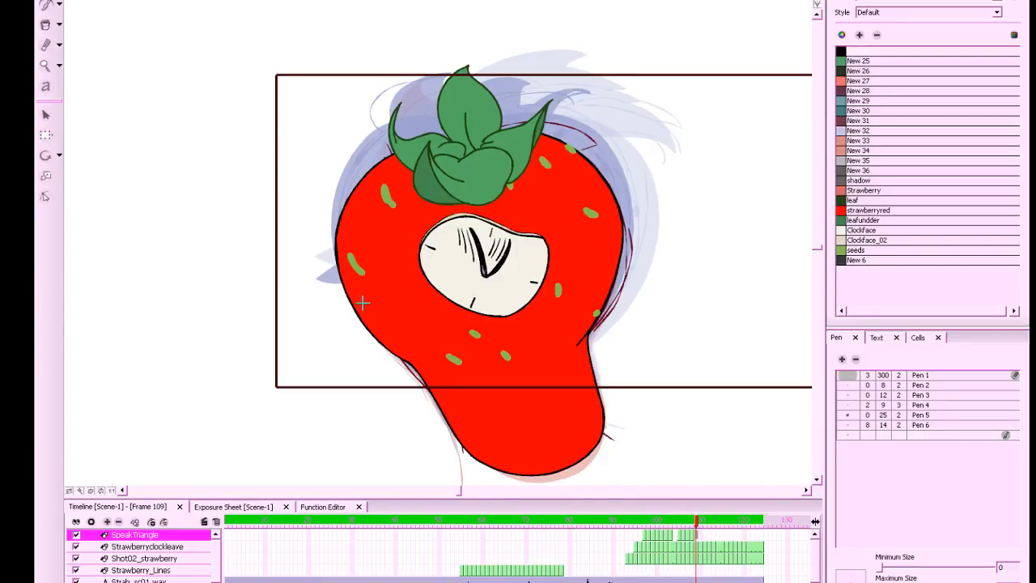
pyautogui.moveTo(366, 308)
pyautogui.mouseDown()
pyautogui.moveTo(476, 332)
pyautogui.moveTo(452, 333)
pyautogui.moveTo(476, 312)
pyautogui.mouseUp()
pyautogui.press('.')
pyautogui.press(',')
pyautogui.hotkey('ctrl', 'z')
# Draw the outline of a long curved triangle with a forked tail below the clock face on frame 109
pyautogui.press('2')
pyautogui.press('2')
pyautogui.moveTo(635, 406); pyautogui.dragTo(635, 346)
pyautogui.press(',')
pyautogui.press('.')
pyautogui.press(',')
pyautogui.press('.')
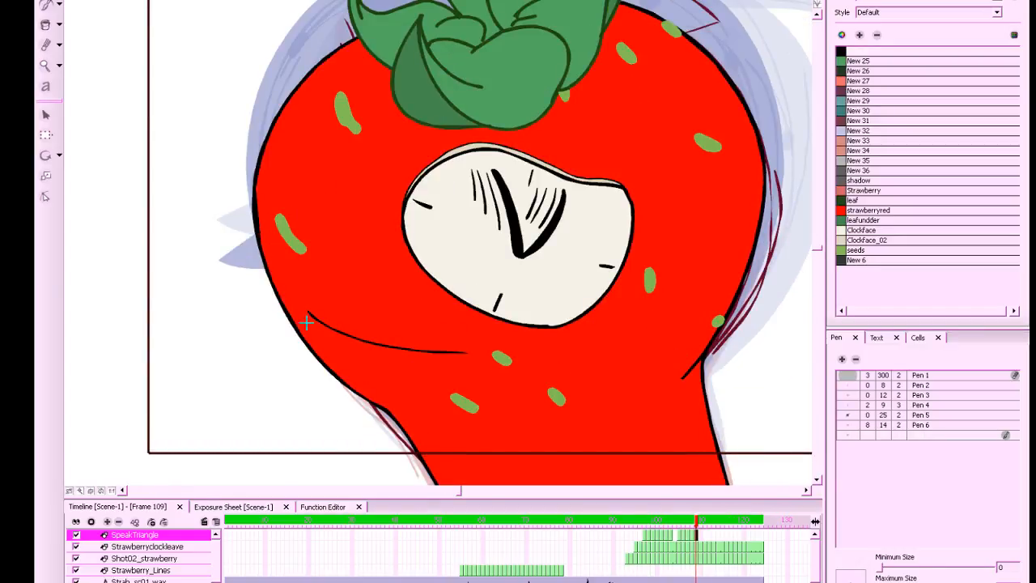
pyautogui.moveTo(308, 311)
pyautogui.mouseDown()
pyautogui.moveTo(512, 327)
pyautogui.moveTo(372, 335)
pyautogui.mouseUp()
pyautogui.press('.')
pyautogui.press(',')
pyautogui.moveTo(457, 350)
pyautogui.mouseDown()
pyautogui.moveTo(505, 384)
pyautogui.moveTo(420, 374)
pyautogui.moveTo(340, 344)
pyautogui.moveTo(307, 316)
pyautogui.moveTo(424, 373)
pyautogui.moveTo(506, 380)
pyautogui.moveTo(460, 351)
pyautogui.mouseUp()
pyautogui.hotkey('ctrl', 'z')
pyautogui.hotkey('ctrl', 'z')
pyautogui.press('.')
pyautogui.press(',')
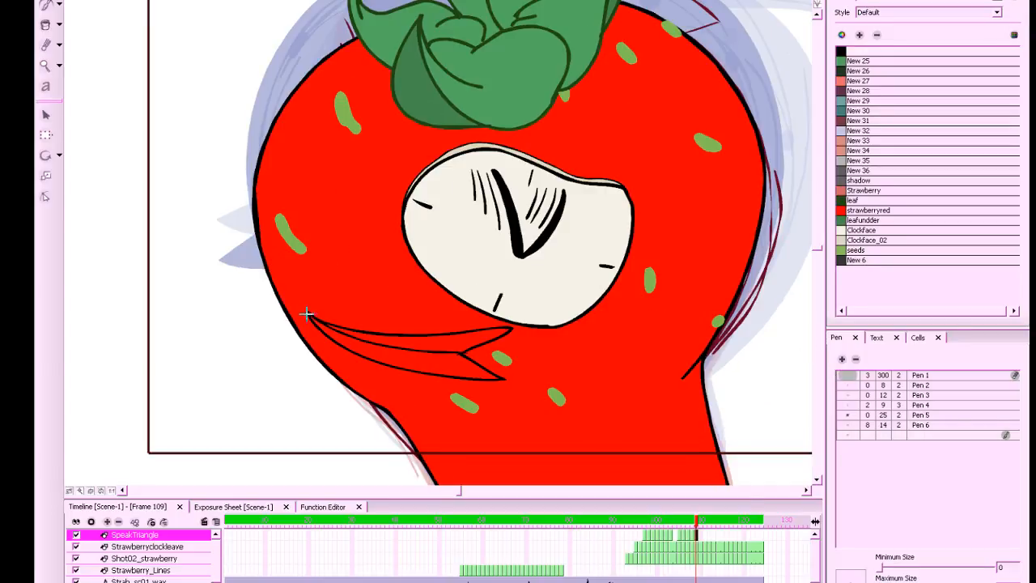
pyautogui.press(',')
pyautogui.press('.')
# Fill the upper half of the triangle on frame 109 with shadow and the lower half with New 6, sampling frame 108
pyautogui.press(',')
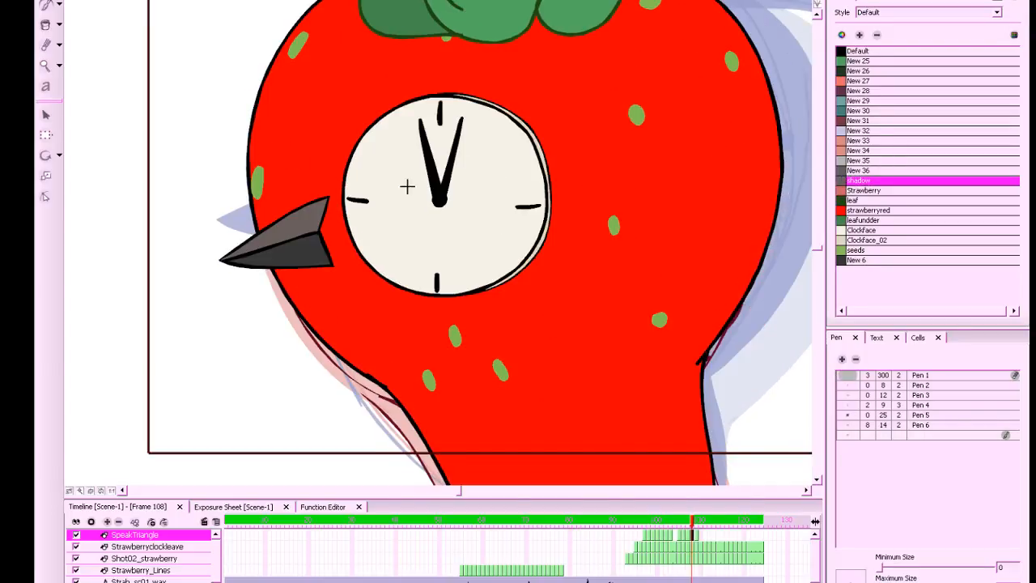
pyautogui.click(46, 26)
pyautogui.click(315, 217)
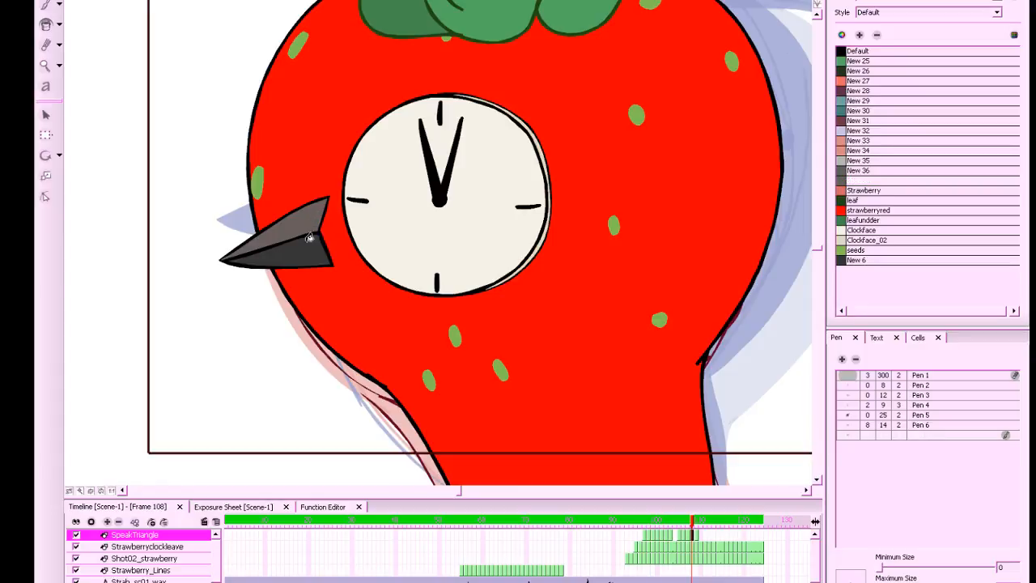
pyautogui.press('.')
pyautogui.press(',')
pyautogui.press('.')
pyautogui.press(',')
pyautogui.press('.')
pyautogui.press(',')
pyautogui.press('.')
# Save the project and prepare frame 110 of SpeakTriangle for drawing with the Default colour beside the strawberry
pyautogui.press('.')
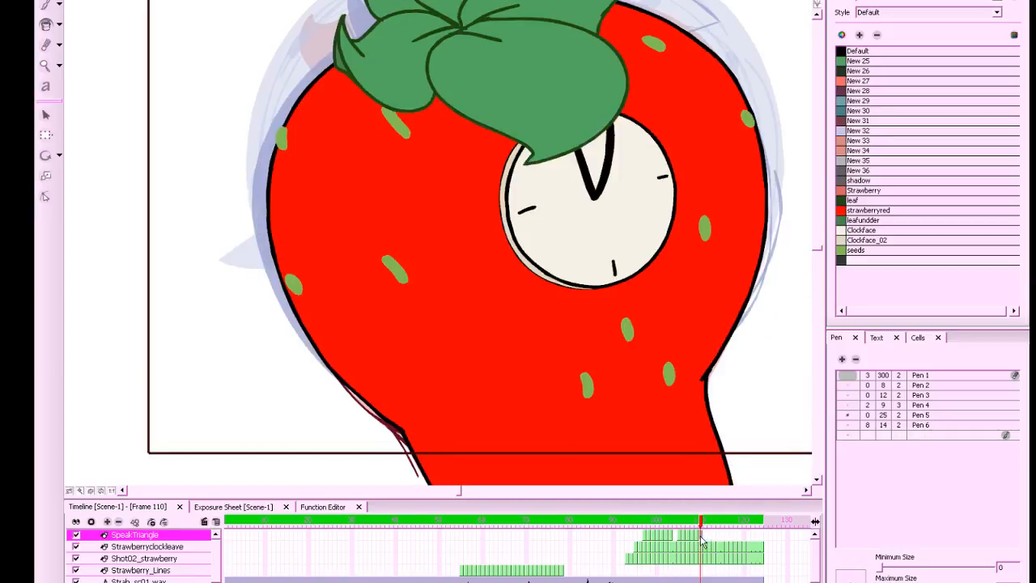
pyautogui.moveTo(767, 427); pyautogui.dragTo(503, 429)
pyautogui.click(849, 53)
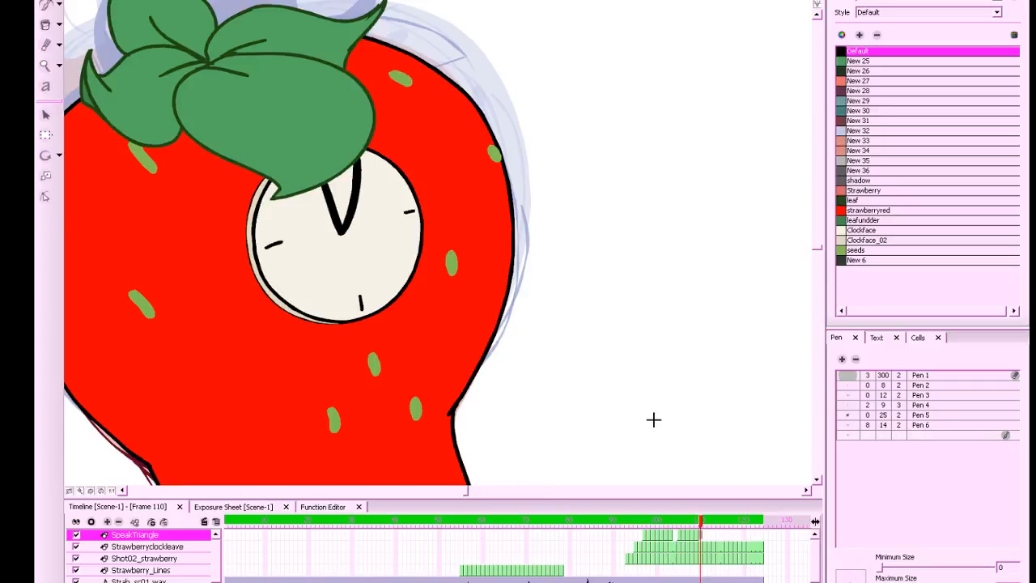
pyautogui.scroll(-2, 712, 379)
pyautogui.moveTo(709, 390); pyautogui.dragTo(689, 393)
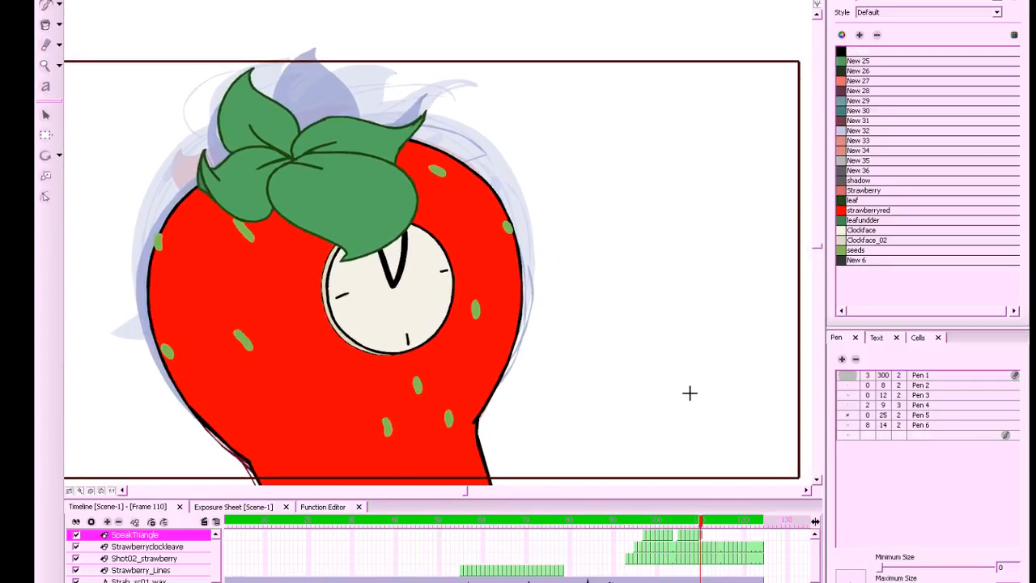
pyautogui.hotkey('ctrl', 's')
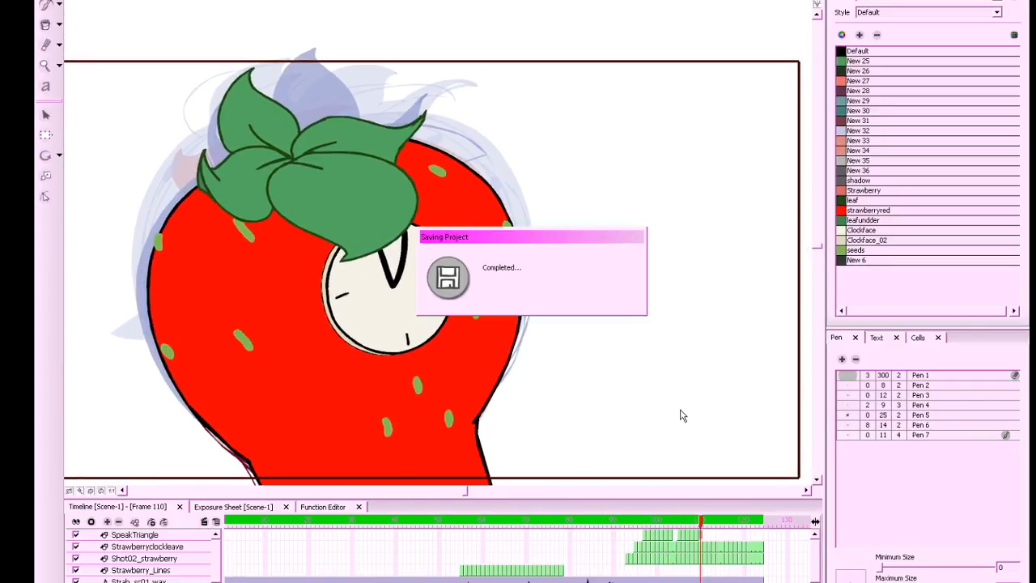
pyautogui.moveTo(712, 393); pyautogui.dragTo(690, 400)
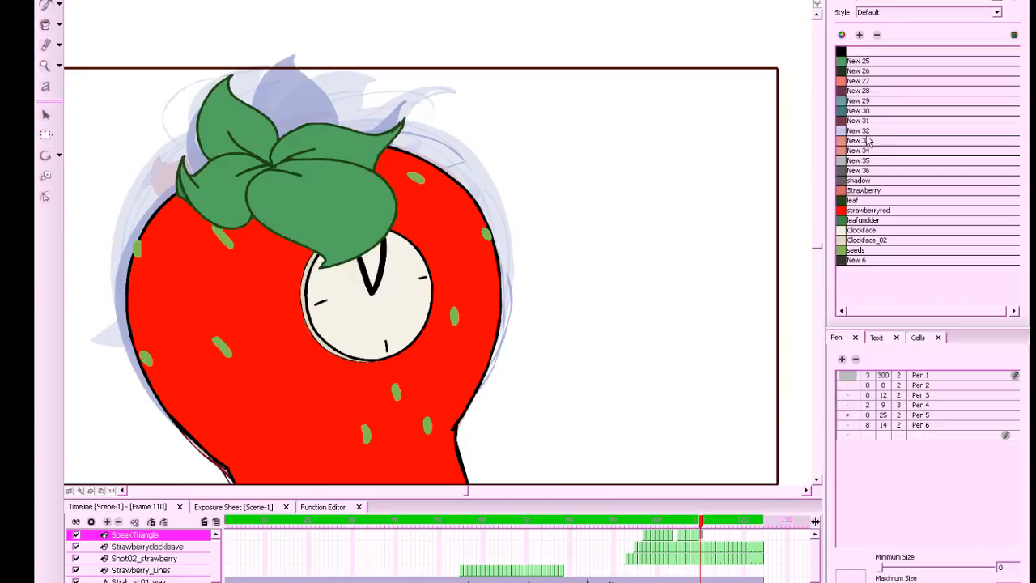
pyautogui.click(847, 53)
pyautogui.moveTo(701, 524); pyautogui.dragTo(702, 524)
pyautogui.moveTo(559, 261)
pyautogui.mouseDown()
pyautogui.moveTo(620, 232)
pyautogui.moveTo(575, 256)
pyautogui.moveTo(639, 264)
pyautogui.moveTo(558, 240)
pyautogui.moveTo(641, 266)
pyautogui.moveTo(546, 248)
pyautogui.moveTo(641, 266)
pyautogui.moveTo(556, 248)
pyautogui.moveTo(555, 276)
pyautogui.mouseUp()
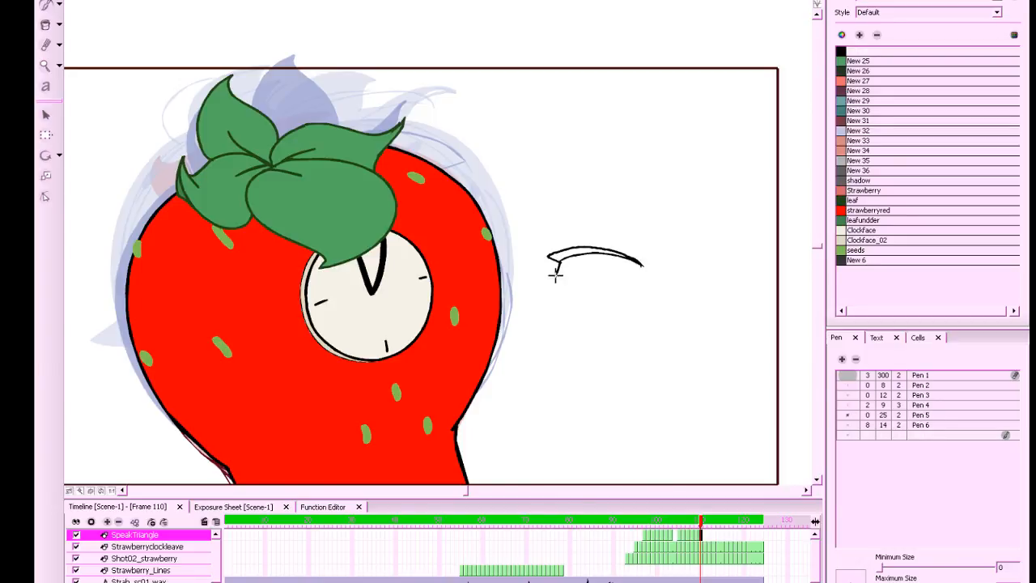
pyautogui.hotkey('ctrl', 'z')
pyautogui.press(',')
pyautogui.press('.')
pyautogui.hotkey('ctrl', 'z')
pyautogui.moveTo(644, 272)
pyautogui.mouseDown()
pyautogui.moveTo(615, 243)
pyautogui.moveTo(565, 246)
pyautogui.moveTo(574, 227)
pyautogui.mouseUp()
pyautogui.hotkey('ctrl', 'z')
pyautogui.hotkey('ctrl', 'z')
pyautogui.moveTo(641, 266)
pyautogui.mouseDown()
pyautogui.moveTo(622, 233)
pyautogui.moveTo(568, 209)
pyautogui.mouseUp()
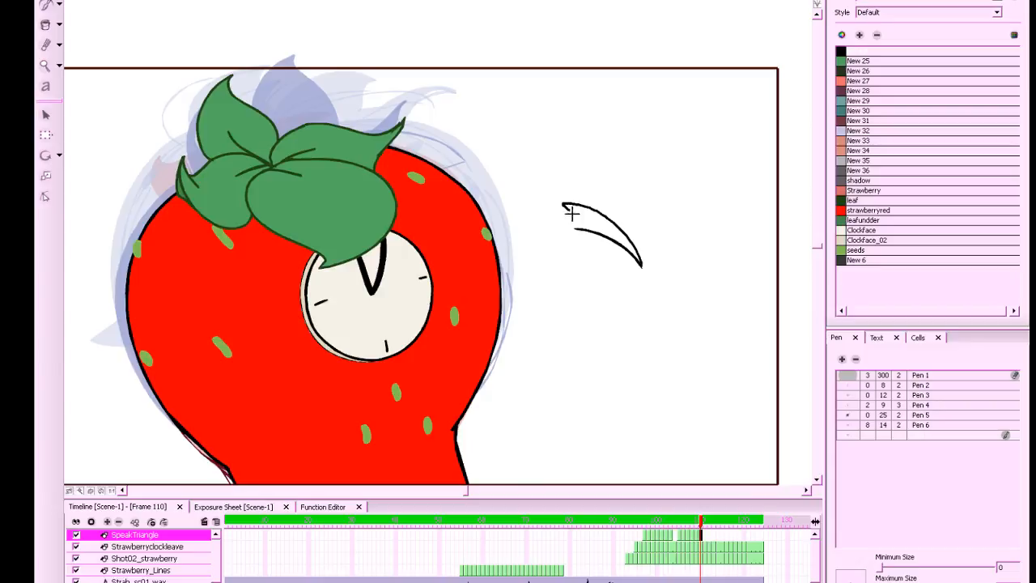
pyautogui.hotkey('ctrl', 'z')
# Draw a small curved triangle with a forked tail to the right of the strawberry on frame 110
pyautogui.moveTo(641, 268)
pyautogui.mouseDown()
pyautogui.moveTo(628, 237)
pyautogui.moveTo(561, 217)
pyautogui.moveTo(591, 226)
pyautogui.moveTo(641, 268)
pyautogui.moveTo(564, 247)
pyautogui.mouseUp()
pyautogui.hotkey('ctrl', 'z')
pyautogui.moveTo(640, 266)
pyautogui.mouseDown()
pyautogui.moveTo(559, 247)
pyautogui.moveTo(578, 229)
pyautogui.mouseUp()
pyautogui.press(',')
pyautogui.press('.')
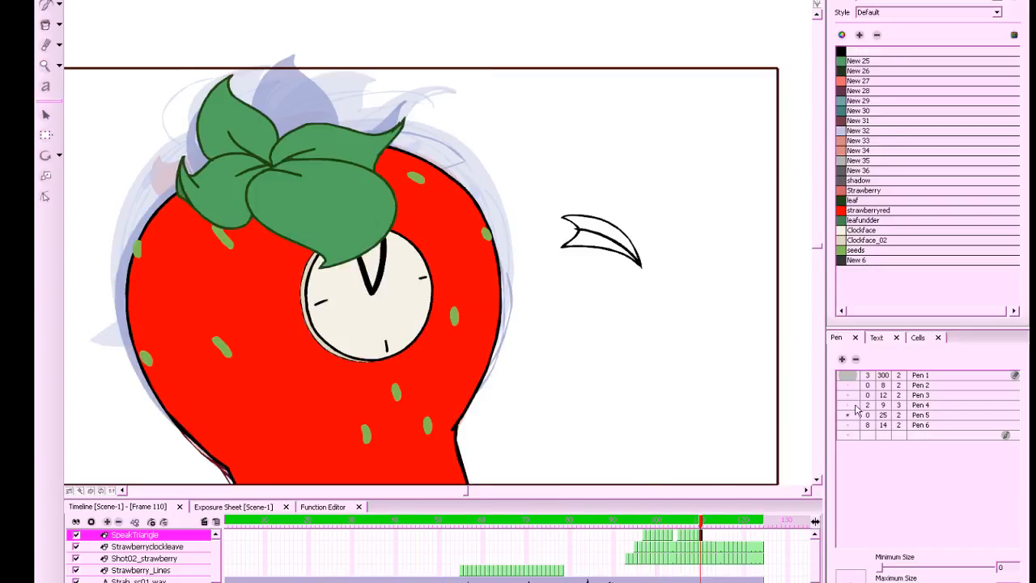
# Fill the upper half of frame 110's triangle with shadow and the lower half with New 6, sampling frame 109
pyautogui.press(',')
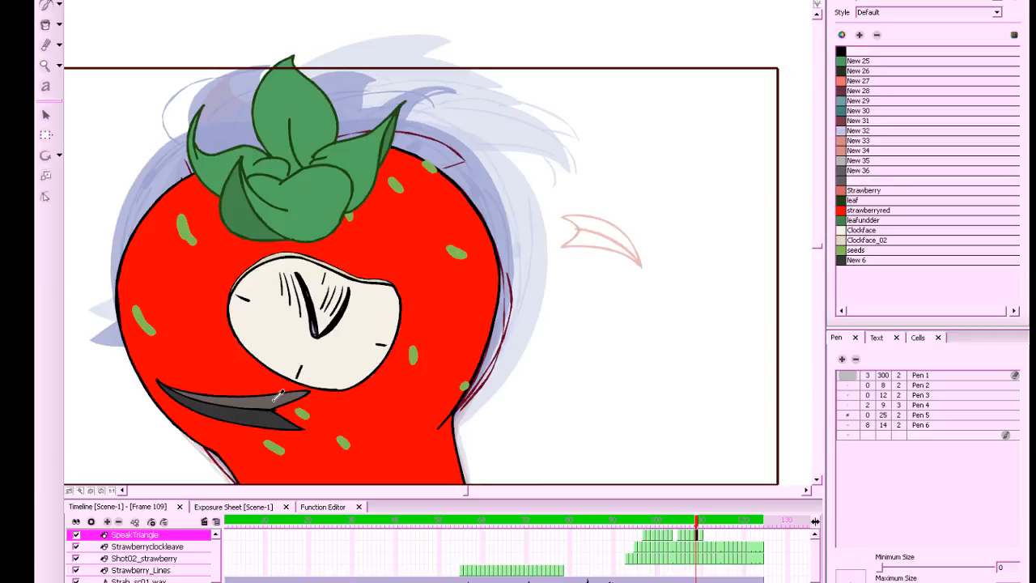
pyautogui.press('.')
pyautogui.click(46, 26)
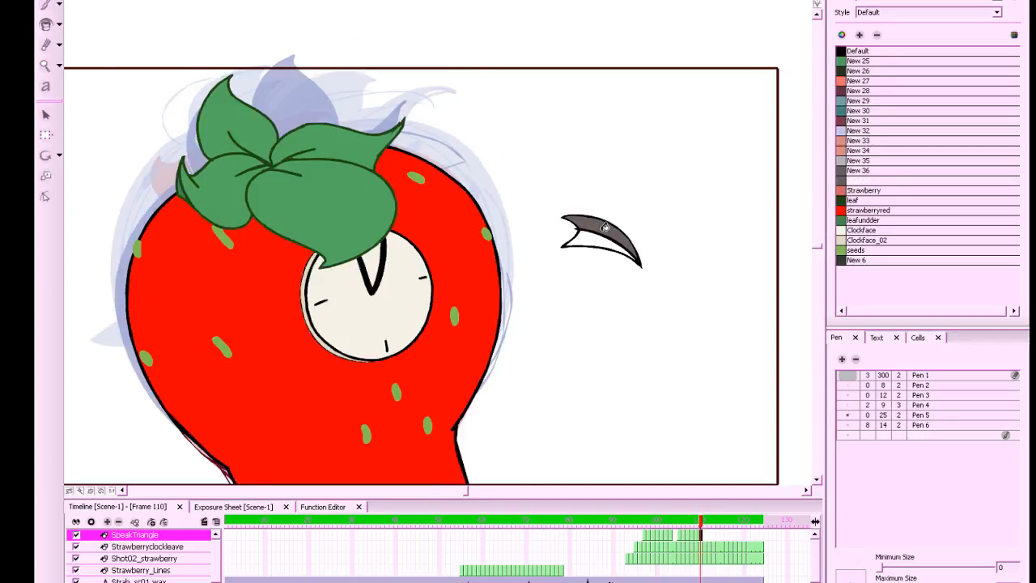
pyautogui.press(',')
pyautogui.press('.')
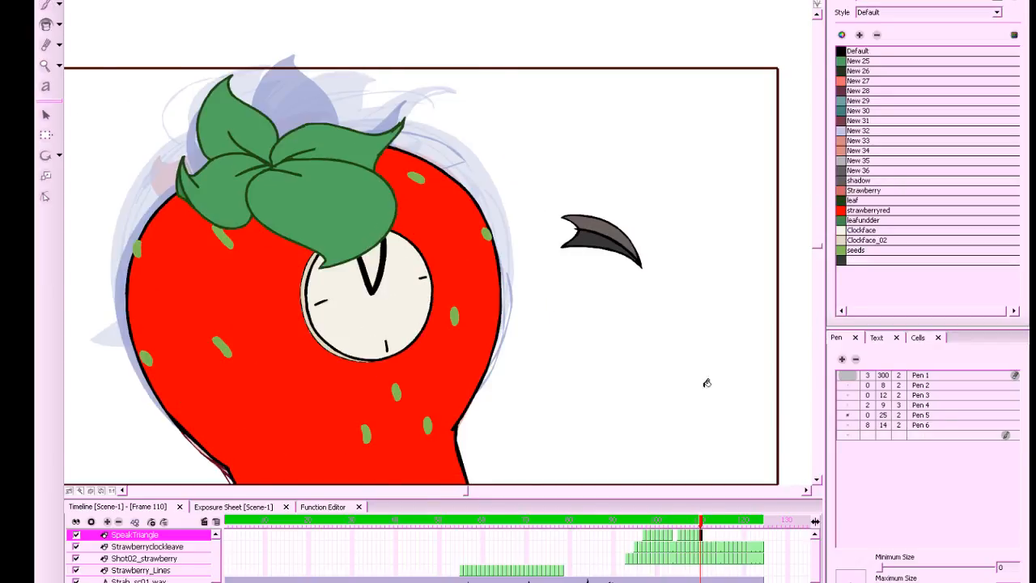
# Draw the upper half of a straight, up-pointing triangle on frame 111 in Default, above the previous frame's triangle, erasing the excess line end
pyautogui.click(705, 538)
pyautogui.click(845, 52)
pyautogui.hotkey('alt', 'b')
pyautogui.moveTo(553, 199)
pyautogui.mouseDown()
pyautogui.moveTo(642, 132)
pyautogui.moveTo(539, 174)
pyautogui.moveTo(567, 191)
pyautogui.moveTo(581, 166)
pyautogui.moveTo(530, 192)
pyautogui.mouseUp()
pyautogui.hotkey('ctrl', 'z')
pyautogui.hotkey('ctrl', 'z')
pyautogui.hotkey('ctrl', 'z')
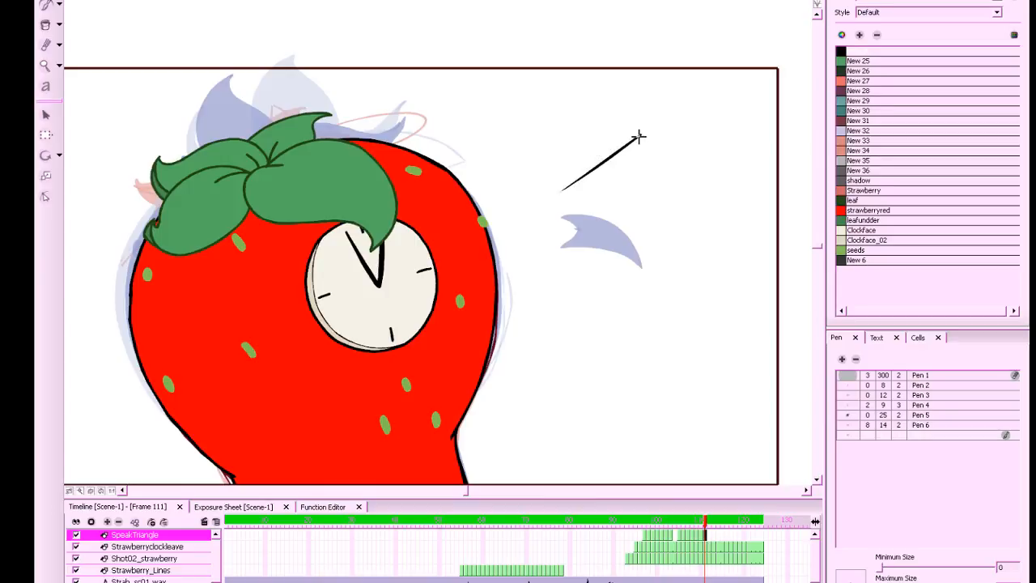
pyautogui.moveTo(638, 135)
pyautogui.mouseDown()
pyautogui.moveTo(562, 170)
pyautogui.moveTo(561, 186)
pyautogui.moveTo(594, 187)
pyautogui.mouseUp()
pyautogui.hotkey('alt', 'e')
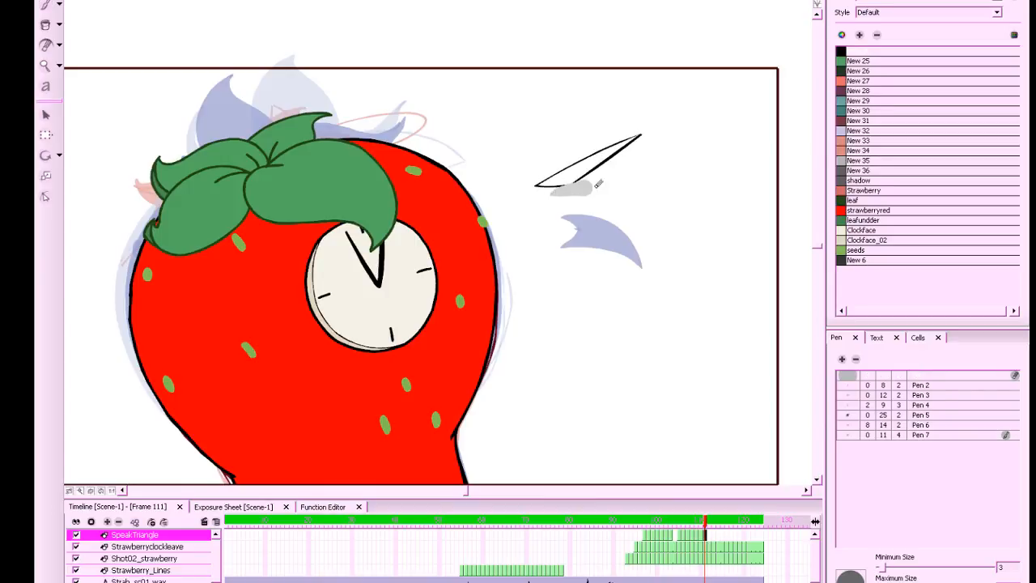
pyautogui.hotkey('ctrl', 'z')
pyautogui.hotkey('ctrl', 'z')
pyautogui.hotkey('alt', 'b')
pyautogui.moveTo(641, 135); pyautogui.dragTo(548, 167)
pyautogui.hotkey('ctrl', 'z')
pyautogui.moveTo(640, 136)
pyautogui.mouseDown()
pyautogui.moveTo(537, 177)
pyautogui.moveTo(575, 183)
pyautogui.moveTo(580, 173)
pyautogui.moveTo(551, 189)
pyautogui.moveTo(591, 190)
pyautogui.mouseUp()
pyautogui.hotkey('alt', 'e')
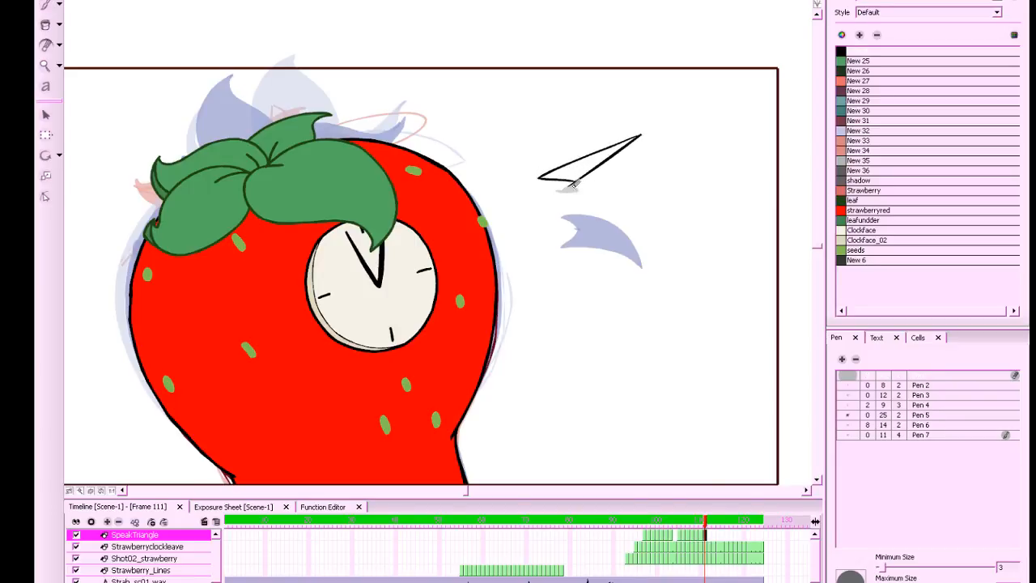
# Draw the lower half of the triangle on frame 111, running from the notch and the tip to a second tail point
pyautogui.hotkey('alt', '/')
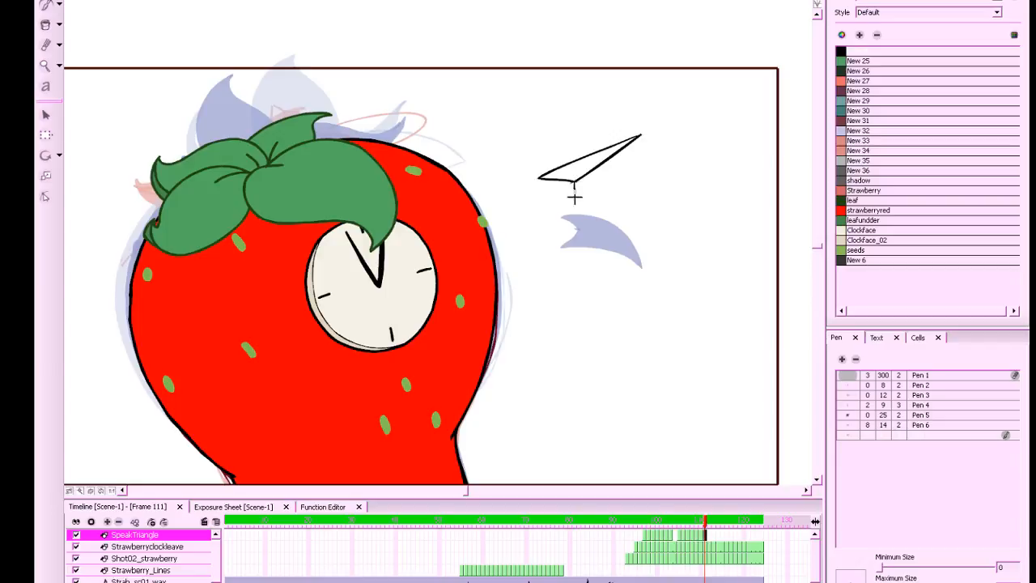
pyautogui.moveTo(638, 140); pyautogui.dragTo(574, 205)
pyautogui.hotkey('ctrl', 'z')
pyautogui.moveTo(641, 137); pyautogui.dragTo(575, 207)
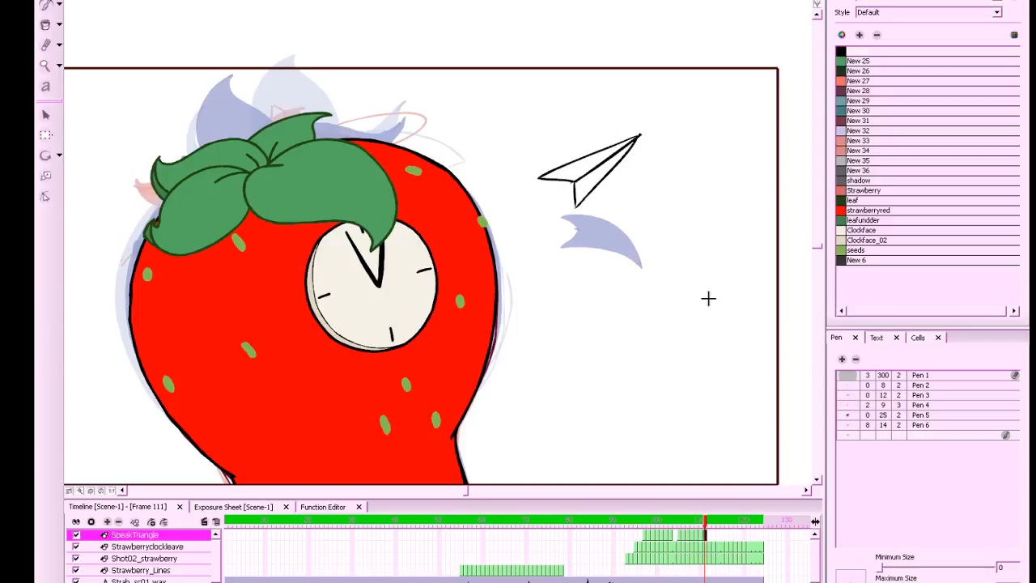
# Adjust the outline strokes of frame 111's triangle slightly so their ends meet at the tip and the lower tail point
pyautogui.moveTo(728, 342); pyautogui.dragTo(599, 403)
pyautogui.press('2')
pyautogui.press('2')
pyautogui.click(477, 238)
pyautogui.moveTo(566, 175); pyautogui.dragTo(560, 178)
pyautogui.click(566, 218)
pyautogui.click(468, 245)
pyautogui.click(465, 288)
pyautogui.moveTo(445, 309); pyautogui.dragTo(446, 305)
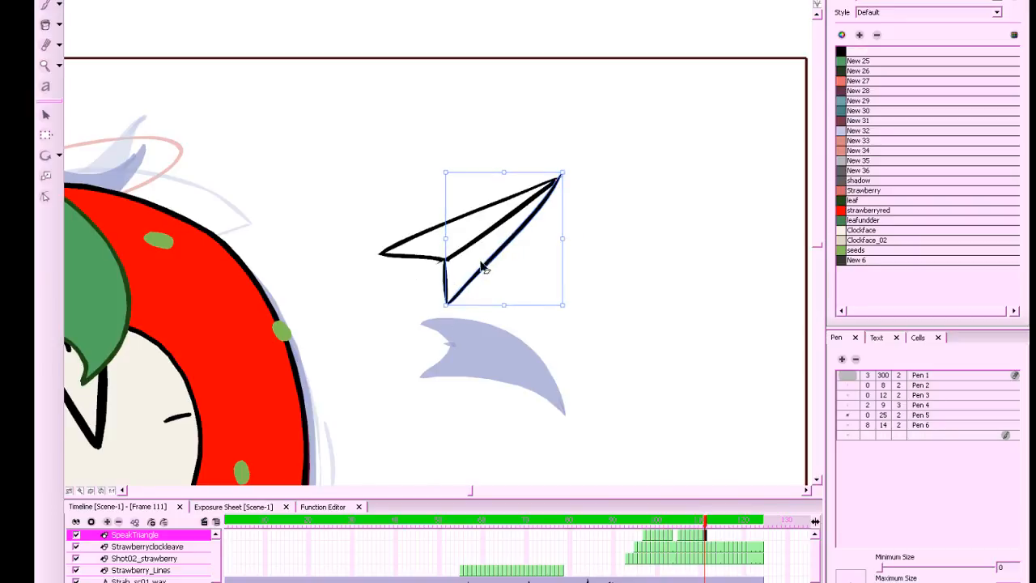
pyautogui.moveTo(563, 174); pyautogui.dragTo(560, 176)
pyautogui.click(616, 219)
pyautogui.moveTo(679, 225)
pyautogui.mouseDown()
pyautogui.moveTo(699, 236)
pyautogui.moveTo(699, 225)
pyautogui.mouseUp()
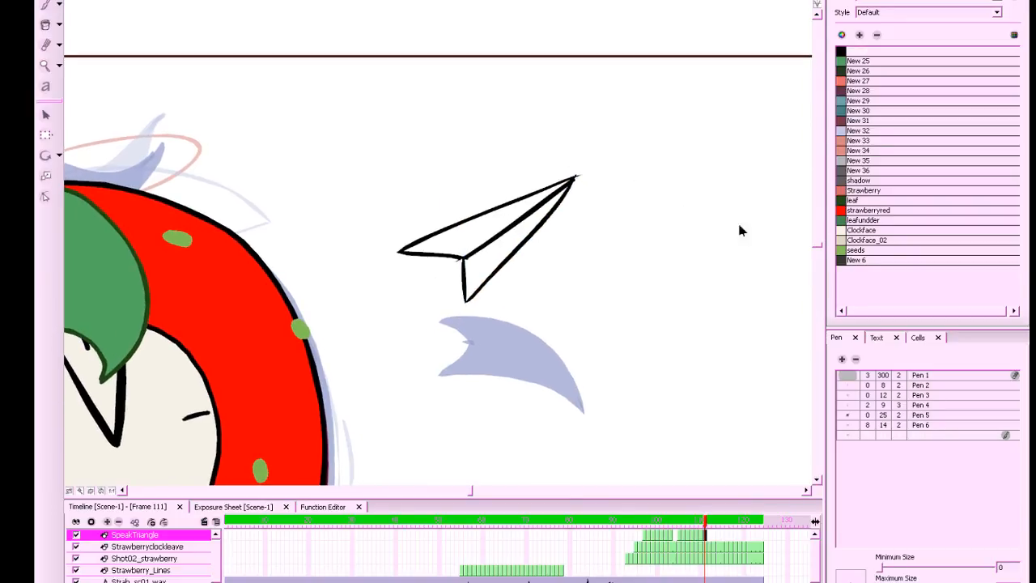
pyautogui.click(462, 300)
pyautogui.click(446, 350)
pyautogui.press(',')
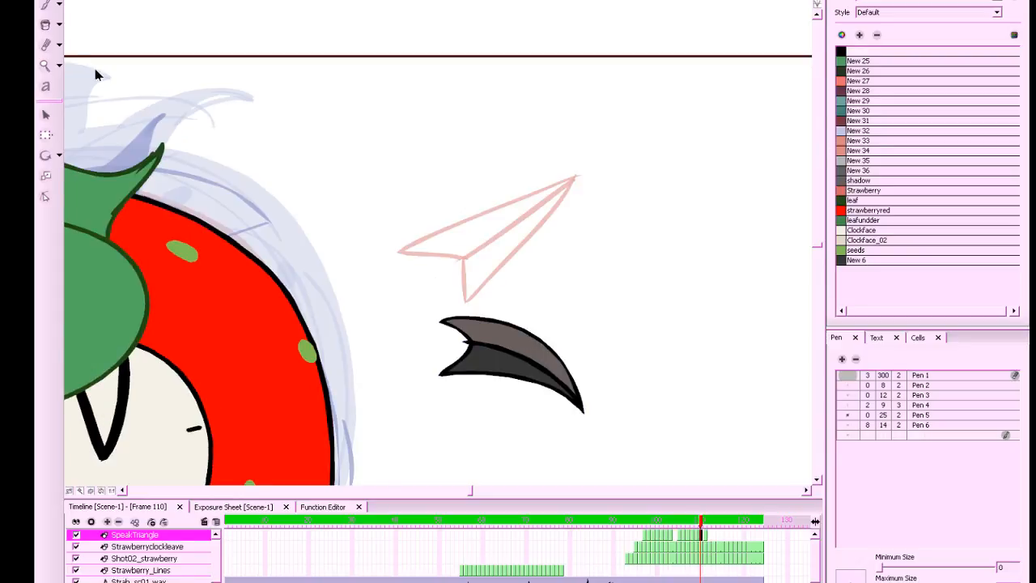
pyautogui.press('.')
pyautogui.click(846, 180)
pyautogui.moveTo(485, 225); pyautogui.dragTo(471, 231)
pyautogui.hotkey('ctrl', 'z')
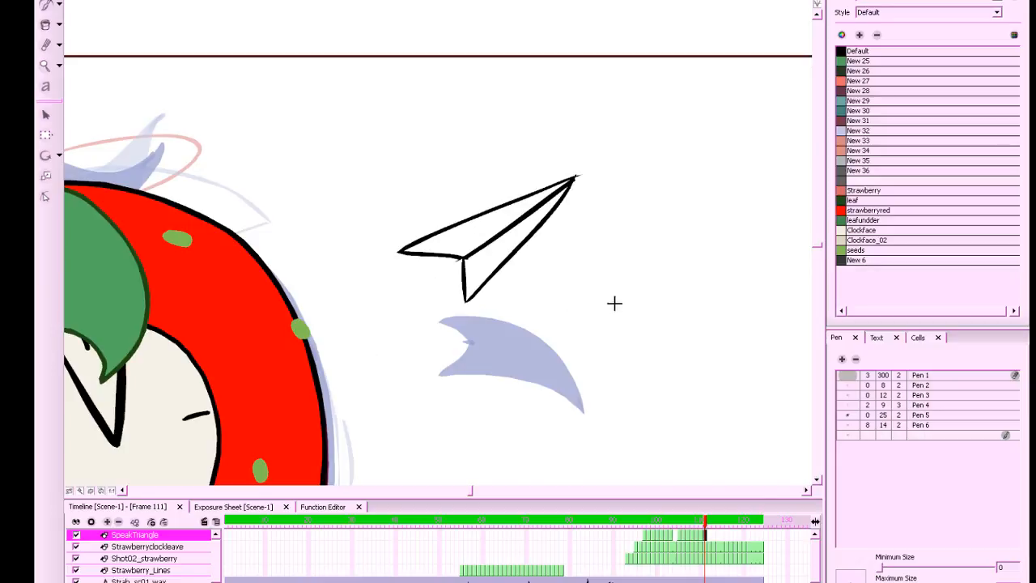
# Fill the upper half of frame 111's triangle with shadow and the lower half with New 6, sampling frame 110
pyautogui.press(',')
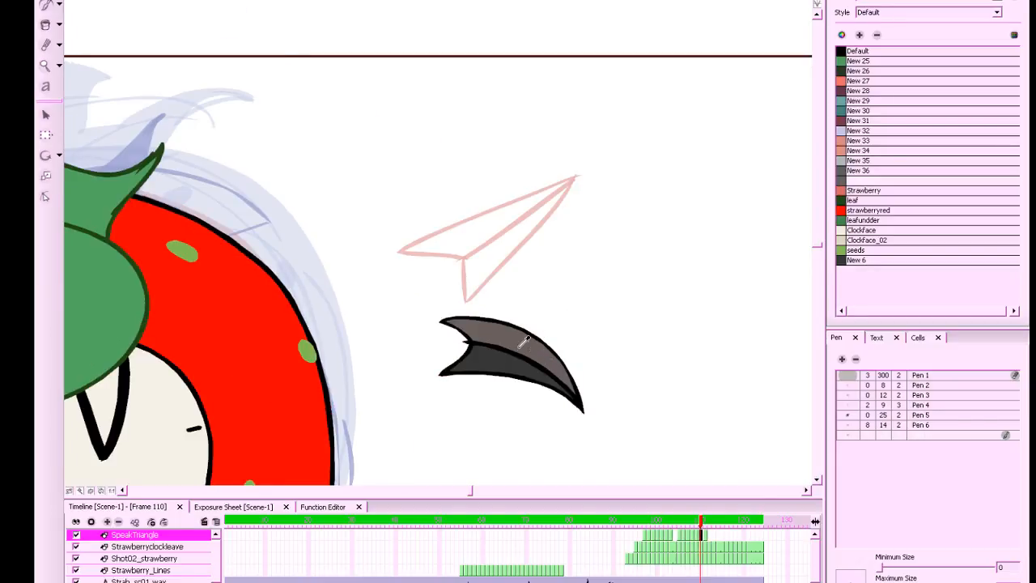
pyautogui.click(46, 26)
pyautogui.press('.')
pyautogui.click(484, 226)
pyautogui.press(',')
pyautogui.press('.')
pyautogui.click(480, 285)
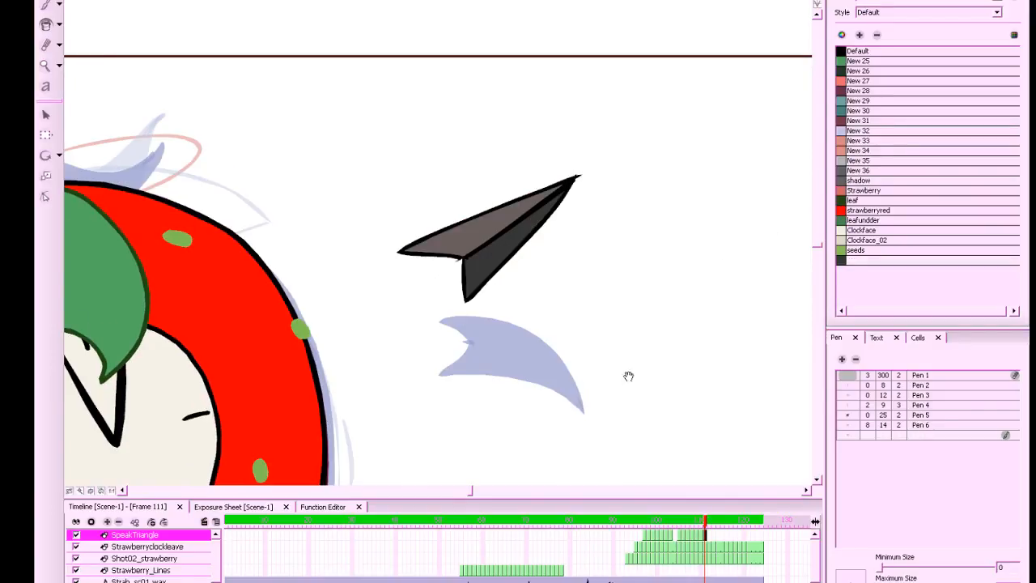
# Copy the triangle from frame 111 into frame 112 and tilt the copy slightly clockwise so its tip sits lower
pyautogui.scroll(-3, 532, 439)
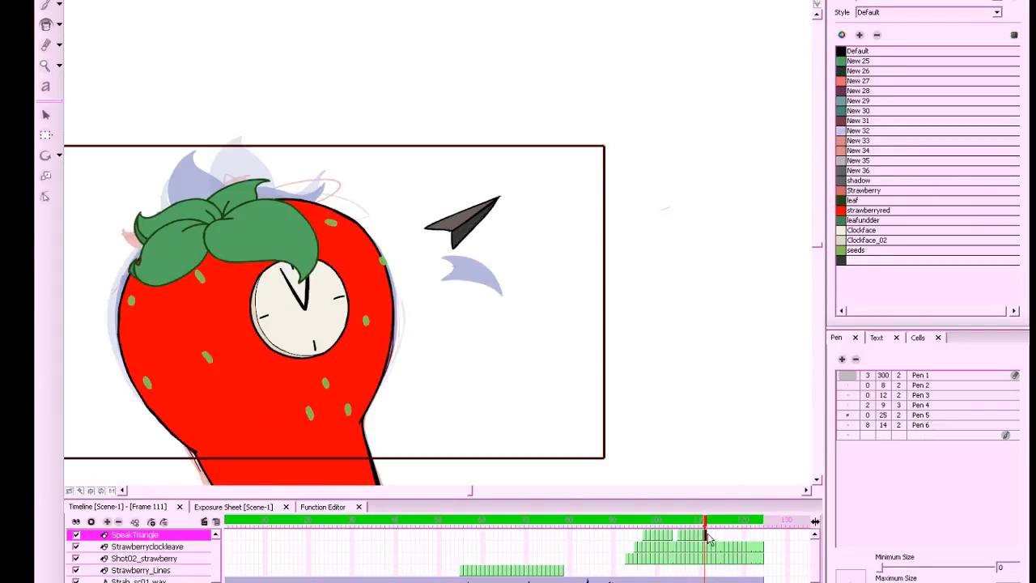
pyautogui.moveTo(305, 35); pyautogui.dragTo(557, 255)
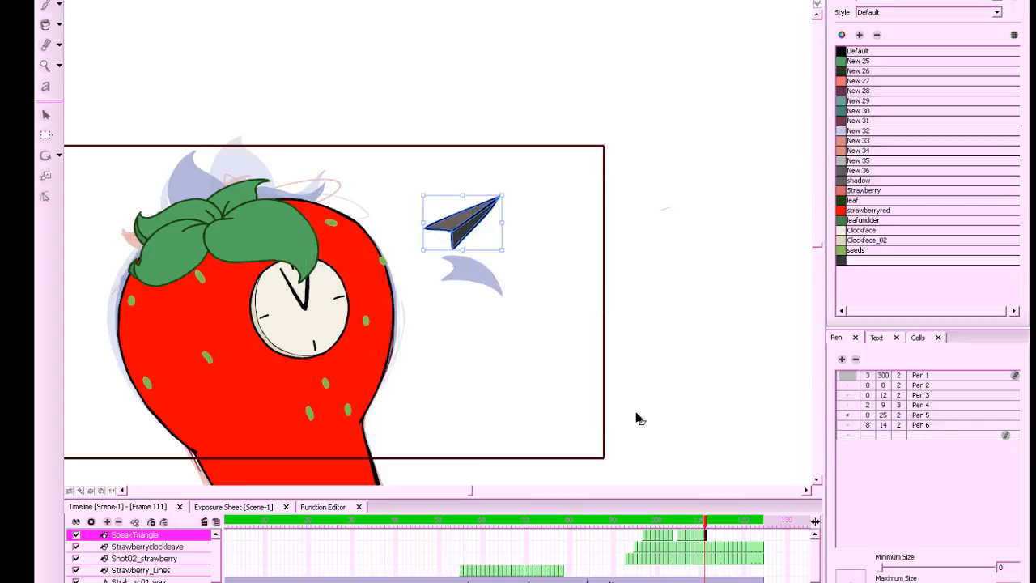
pyautogui.click(712, 522)
pyautogui.hotkey('ctrl', 'v')
pyautogui.moveTo(710, 523)
pyautogui.mouseDown()
pyautogui.moveTo(699, 526)
pyautogui.moveTo(711, 528)
pyautogui.mouseUp()
pyautogui.moveTo(462, 222); pyautogui.dragTo(452, 250)
pyautogui.moveTo(506, 193); pyautogui.dragTo(479, 223)
pyautogui.click(591, 166)
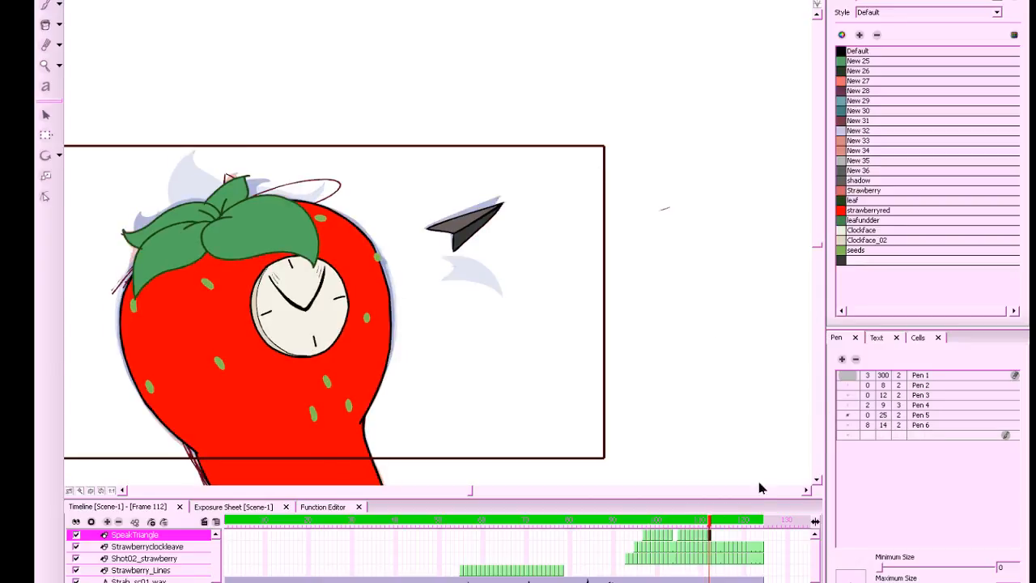
# Copy the triangle from frame 111 into frame 113 and from frame 112 into frame 114
pyautogui.click(499, 206)
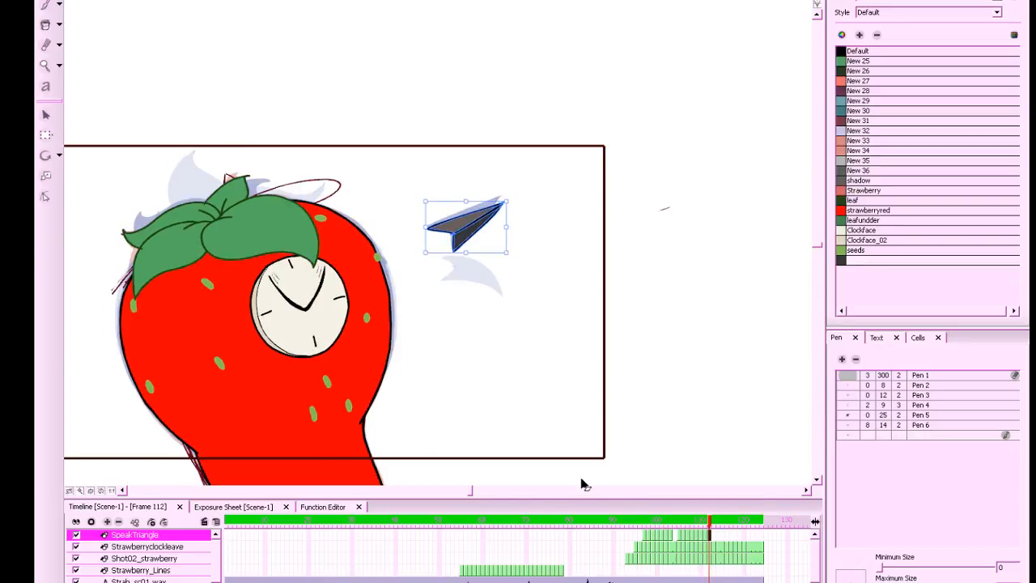
pyautogui.click(705, 538)
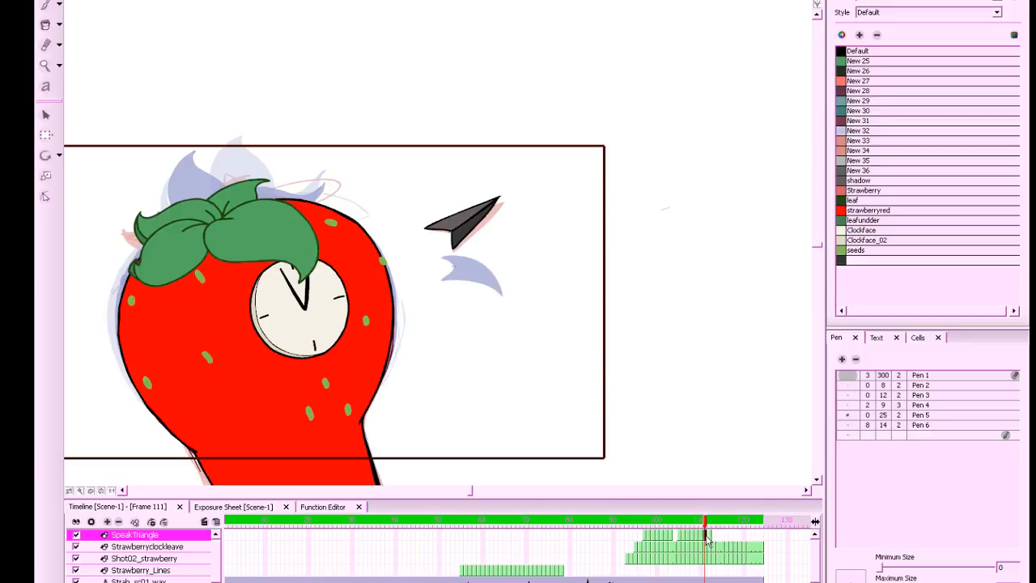
pyautogui.click(715, 536)
pyautogui.hotkey('ctrl', 'v')
pyautogui.click(710, 536)
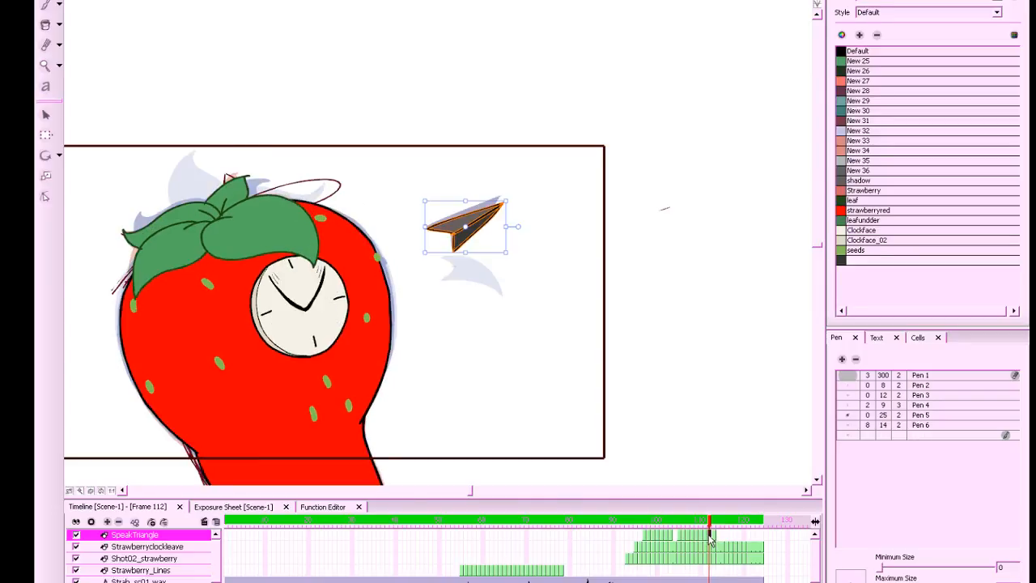
pyautogui.click(719, 541)
# Turn off onion skinning, save the scene and play the animation from frame 61 to its end
pyautogui.moveTo(721, 527); pyautogui.dragTo(640, 528)
pyautogui.press('1')
pyautogui.moveTo(702, 375); pyautogui.dragTo(723, 367)
pyautogui.moveTo(639, 523); pyautogui.dragTo(487, 527)
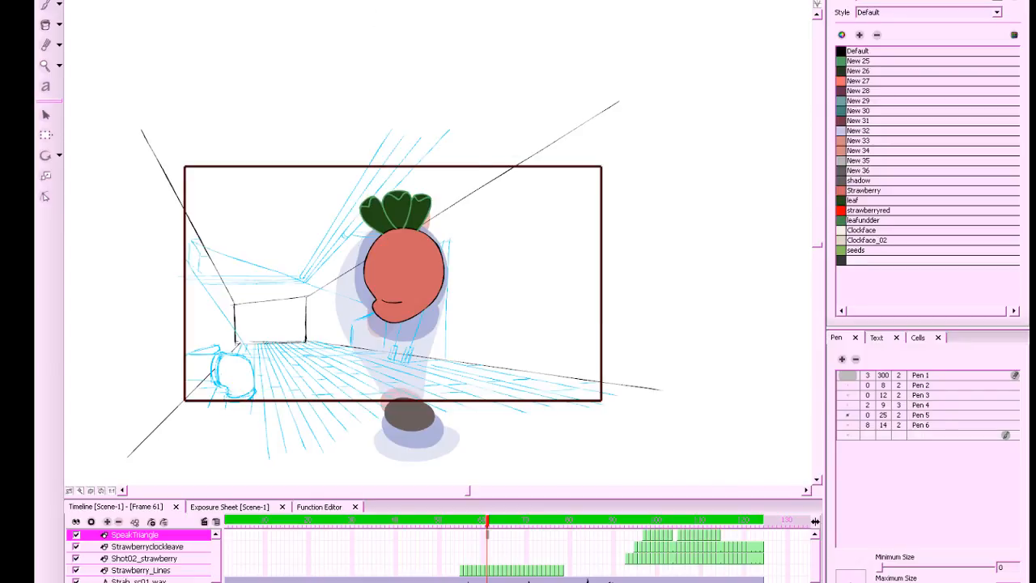
pyautogui.click(588, 1)
pyautogui.moveTo(712, 137); pyautogui.dragTo(731, 141)
pyautogui.hotkey('ctrl', 's')
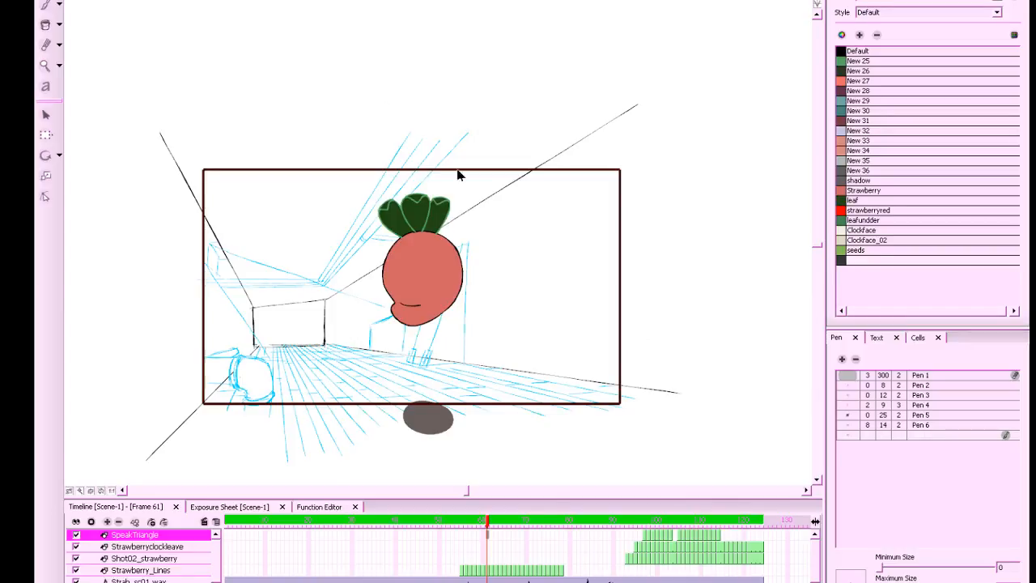
pyautogui.press('Return')
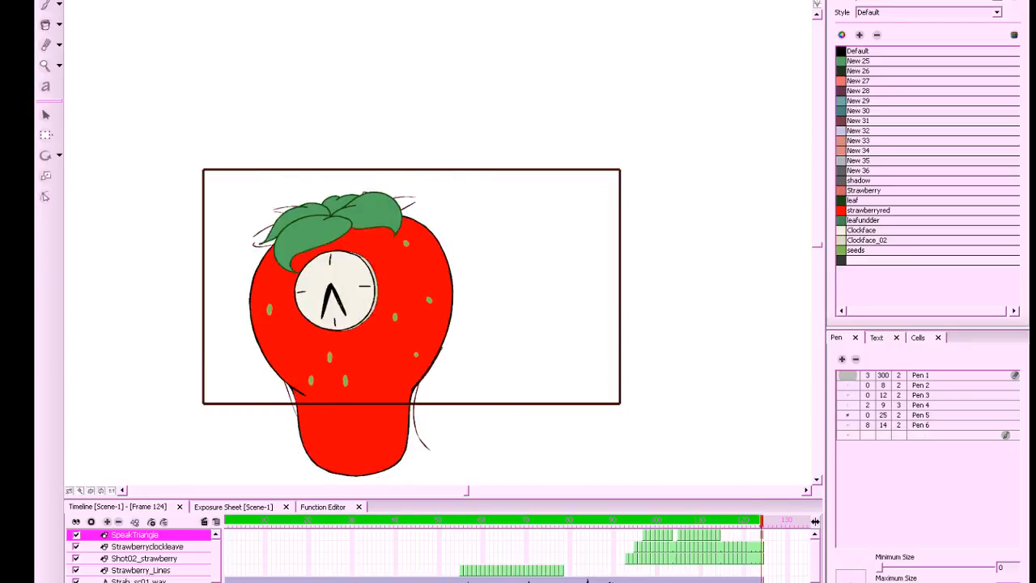
# Move the triangles on frames 110 and 111 down to the right of the strawberry, about level with the bottom of the clock
pyautogui.moveTo(670, 523); pyautogui.dragTo(703, 524)
pyautogui.moveTo(549, 242); pyautogui.dragTo(475, 331)
pyautogui.moveTo(535, 267); pyautogui.dragTo(555, 329)
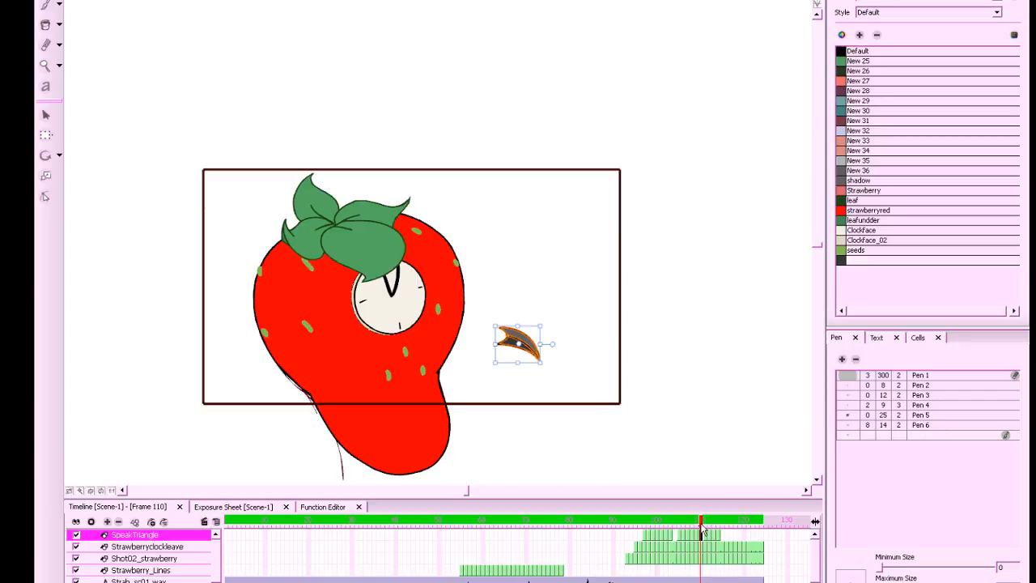
pyautogui.moveTo(702, 528); pyautogui.dragTo(709, 527)
pyautogui.moveTo(597, 162); pyautogui.dragTo(475, 275)
pyautogui.moveTo(548, 202); pyautogui.dragTo(530, 330)
pyautogui.click(704, 532)
# Rotate frame 112's triangle clockwise until it points right and move it down to align with frame 111's triangle
pyautogui.click(710, 531)
pyautogui.moveTo(575, 188); pyautogui.dragTo(476, 288)
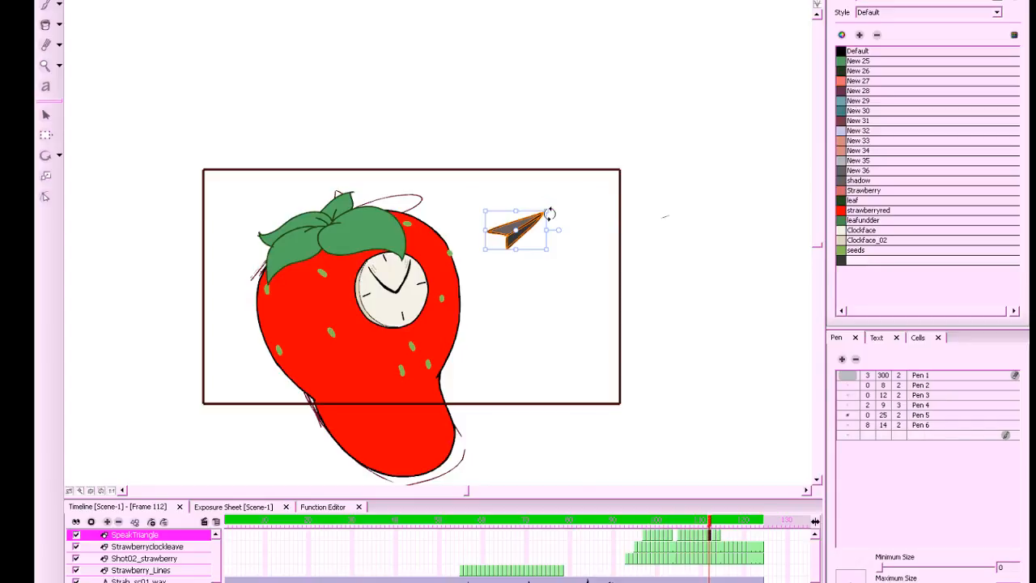
pyautogui.moveTo(564, 193); pyautogui.dragTo(478, 252)
pyautogui.click(474, 1)
pyautogui.moveTo(559, 220)
pyautogui.mouseDown()
pyautogui.moveTo(551, 208)
pyautogui.moveTo(559, 256)
pyautogui.moveTo(560, 231)
pyautogui.moveTo(544, 229)
pyautogui.mouseUp()
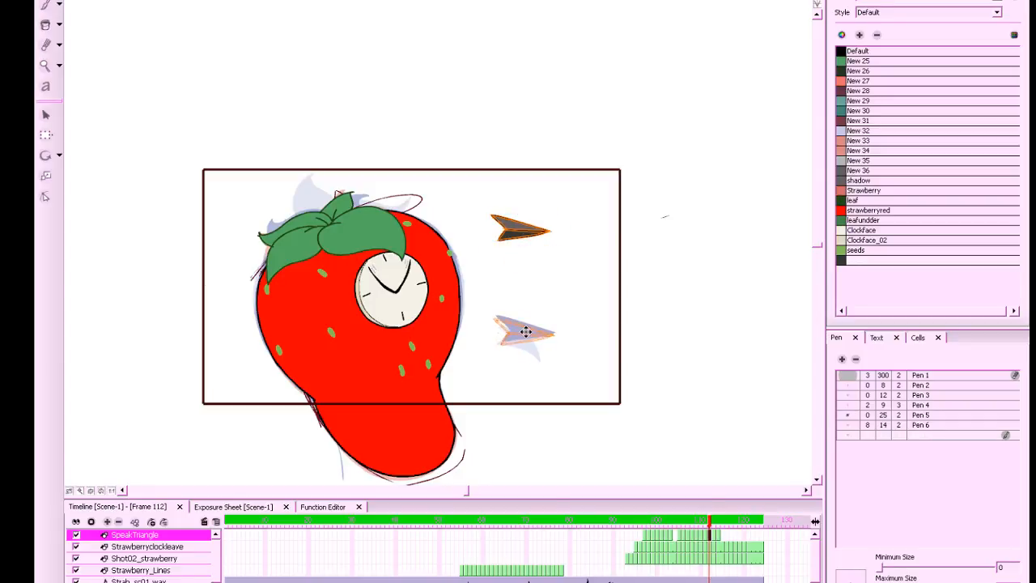
pyautogui.moveTo(526, 332)
pyautogui.mouseDown()
pyautogui.moveTo(559, 311)
pyautogui.moveTo(534, 342)
pyautogui.mouseUp()
# Play the animation through frame 124 to review the repositioned triangles
pyautogui.moveTo(711, 526); pyautogui.dragTo(475, 469)
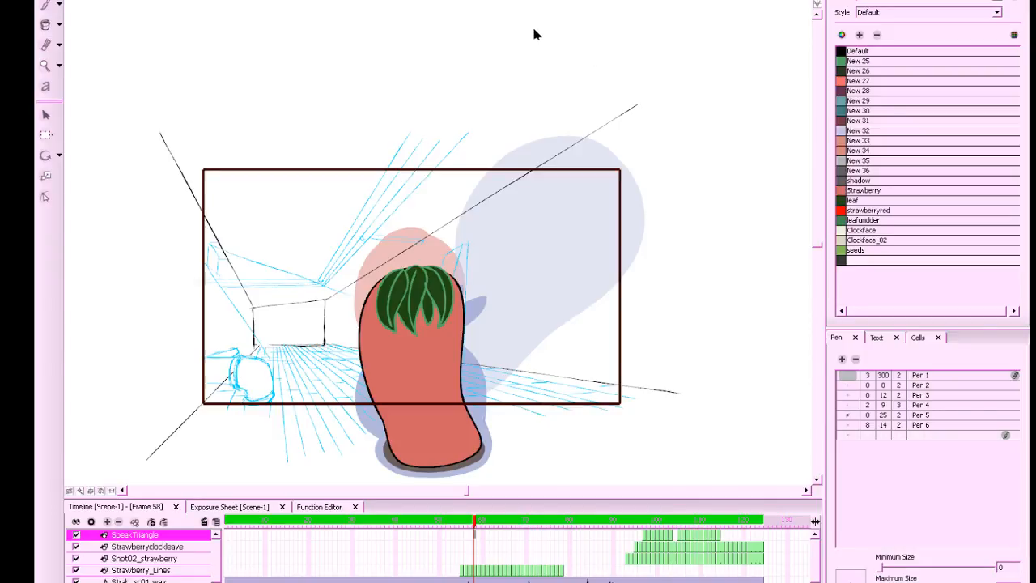
pyautogui.hotkey('shift', 'Return')
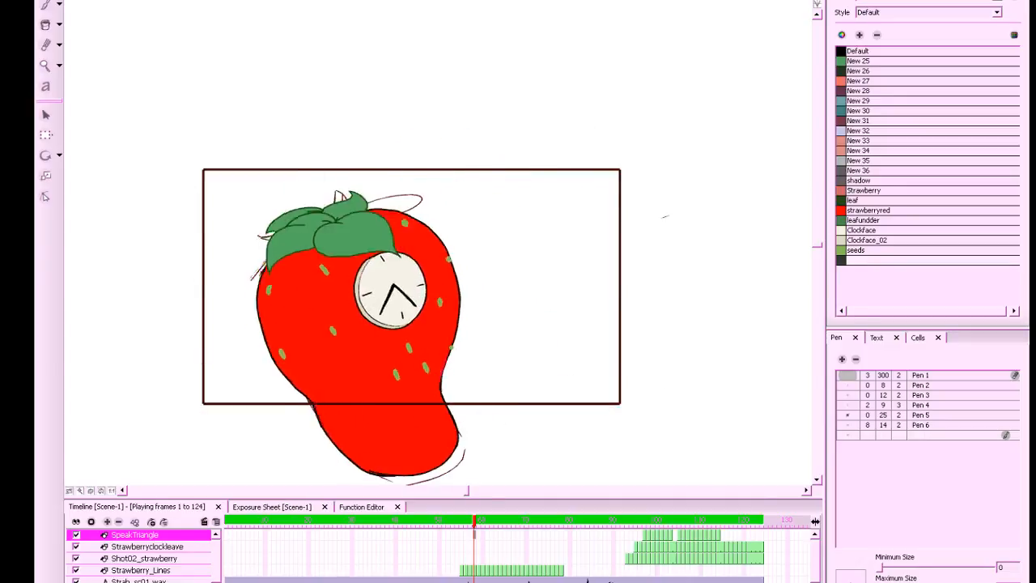
pyautogui.press('Return')
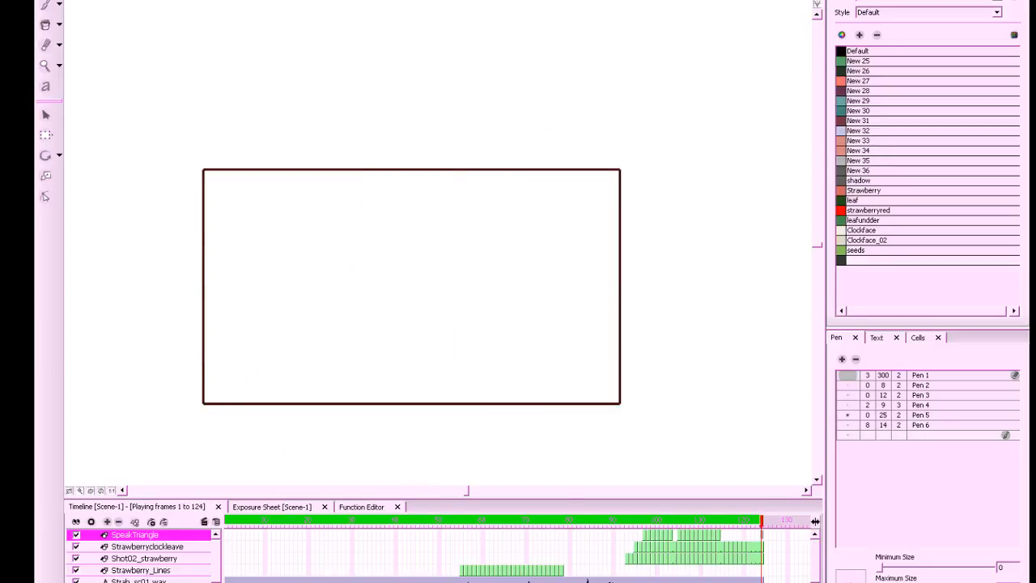
pyautogui.press('Return')
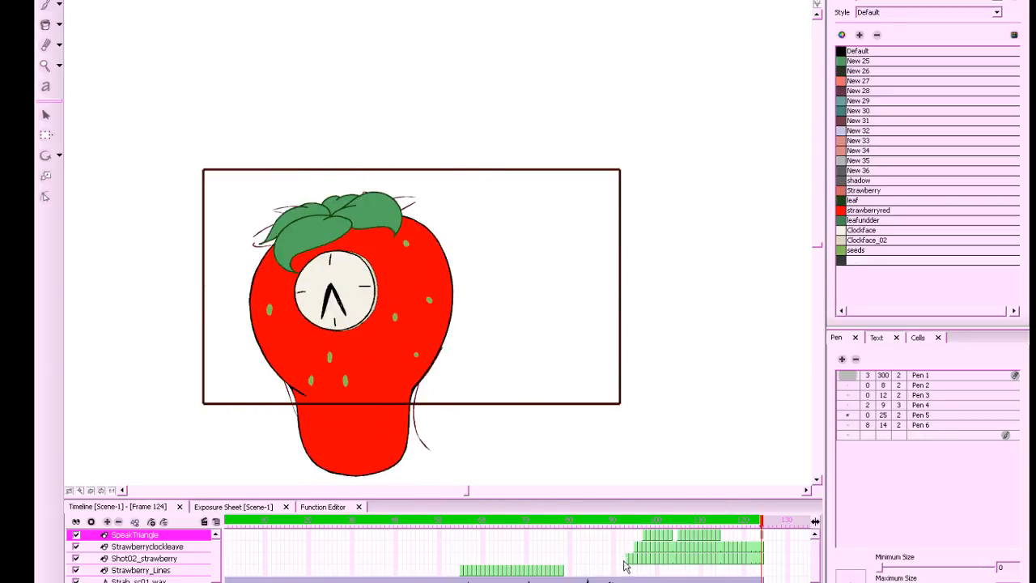
# Delete the rough sketch drawings on the Strawberry Clock 3 layer from frame 93 to frame 124
pyautogui.moveTo(627, 559); pyautogui.dragTo(762, 561)
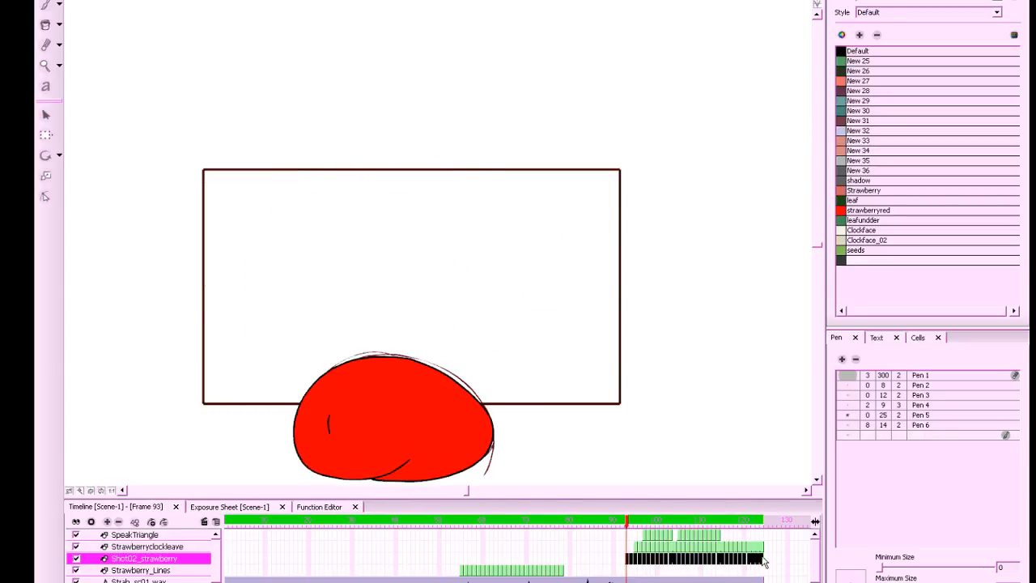
pyautogui.click(636, 571)
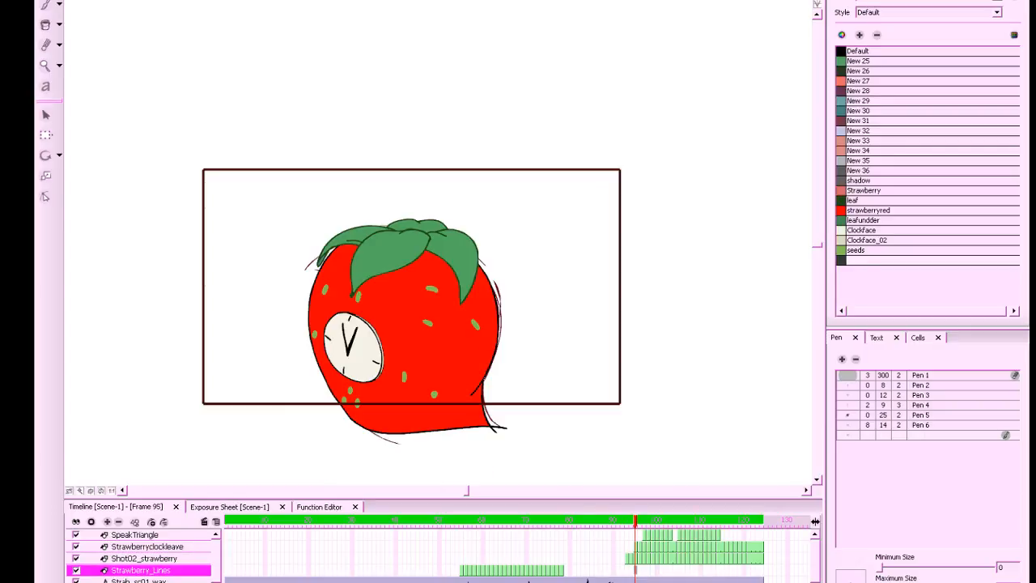
pyautogui.click(628, 582)
pyautogui.moveTo(628, 582); pyautogui.dragTo(762, 565)
pyautogui.press('Delete')
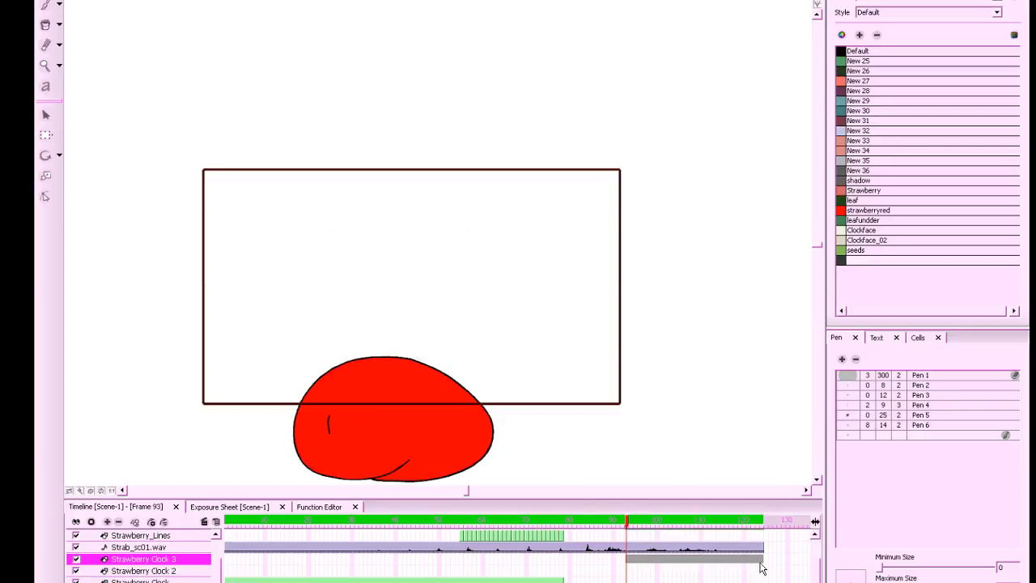
# Set up frame 104 of the SpeakTriangle layer for inking with the Default colour and onion skinning
pyautogui.scroll(1, 635, 555)
pyautogui.click(618, 538)
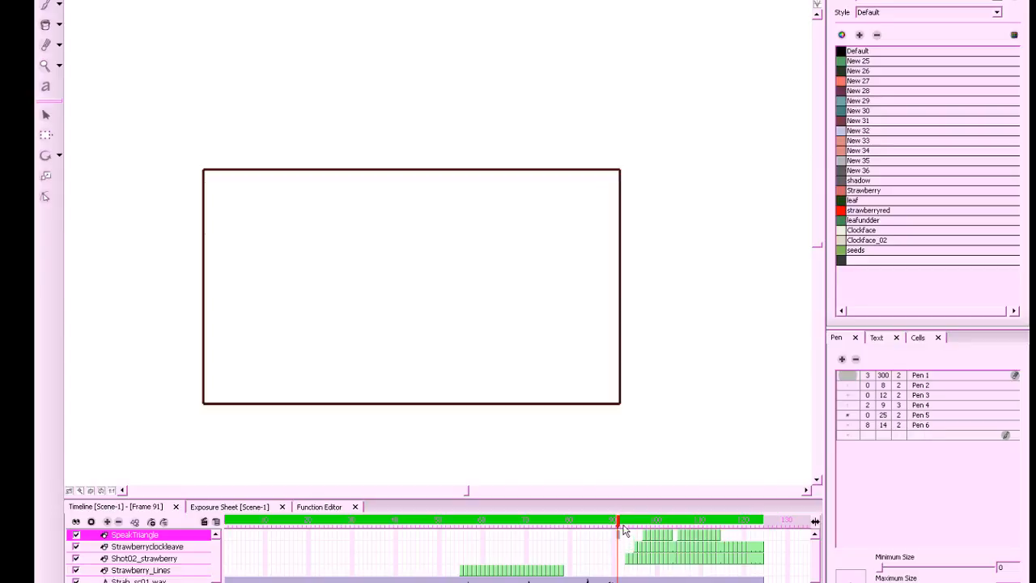
pyautogui.moveTo(623, 530)
pyautogui.mouseDown()
pyautogui.moveTo(701, 539)
pyautogui.moveTo(677, 546)
pyautogui.mouseUp()
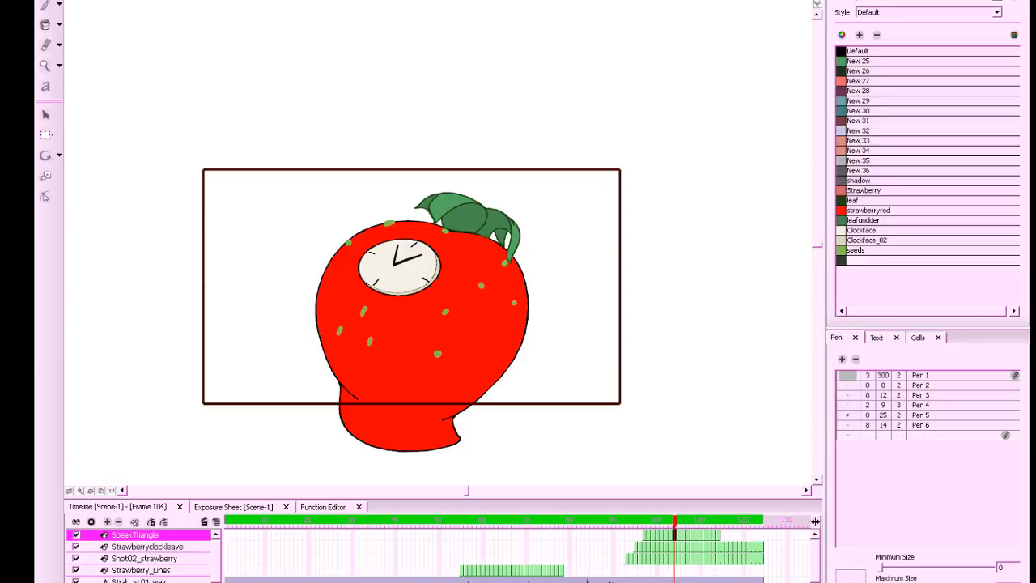
pyautogui.click(841, 53)
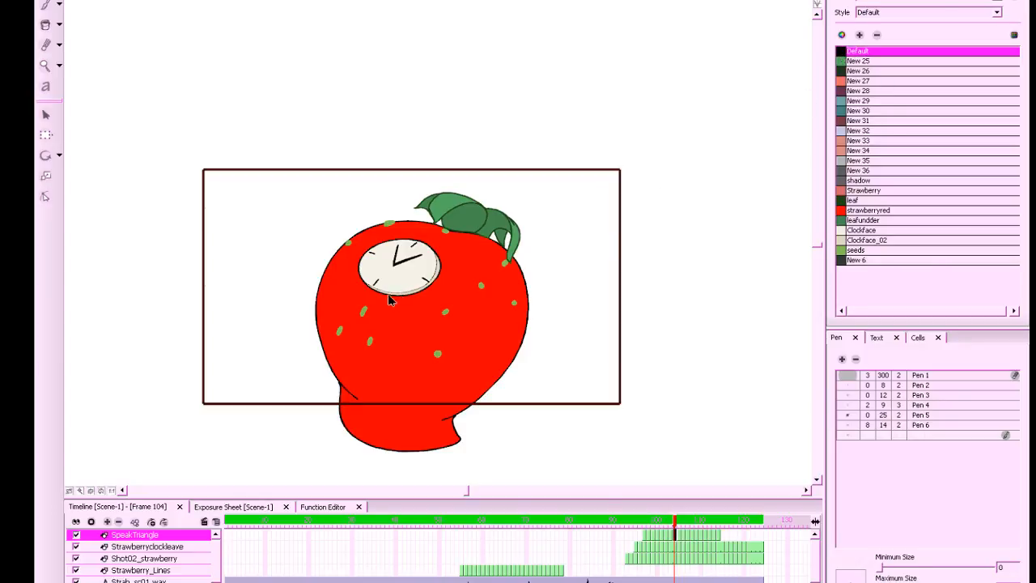
pyautogui.click(414, 2)
pyautogui.moveTo(522, 316)
pyautogui.mouseDown()
pyautogui.moveTo(696, 302)
pyautogui.moveTo(715, 319)
pyautogui.moveTo(642, 306)
pyautogui.mouseUp()
pyautogui.press('2')
pyautogui.press('2')
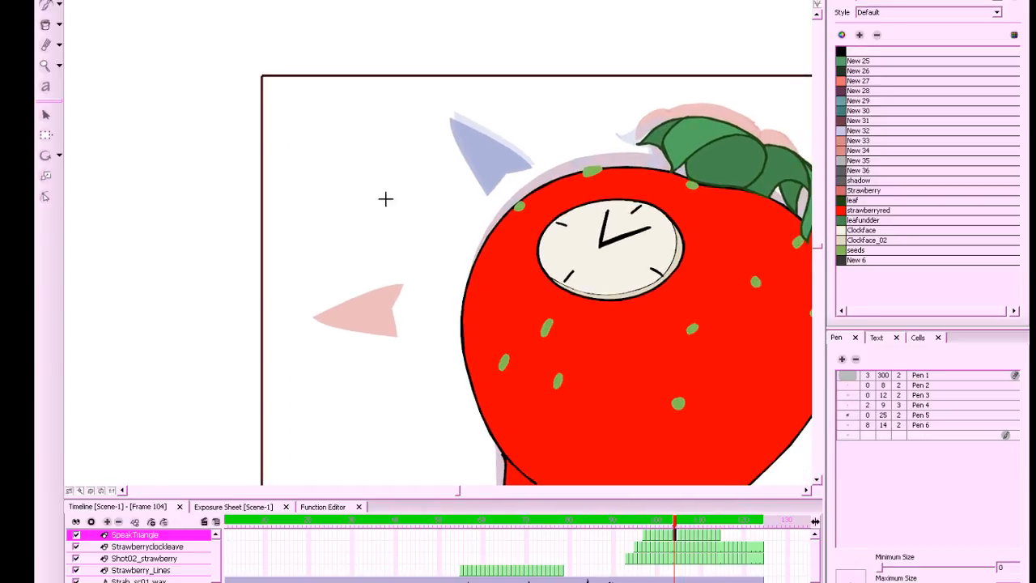
pyautogui.moveTo(373, 160); pyautogui.dragTo(438, 263)
pyautogui.hotkey('ctrl', 'z')
pyautogui.moveTo(383, 154); pyautogui.dragTo(415, 268)
pyautogui.hotkey('ctrl', 'z')
pyautogui.moveTo(423, 261)
pyautogui.mouseDown()
pyautogui.moveTo(386, 165)
pyautogui.moveTo(408, 146)
pyautogui.moveTo(432, 254)
pyautogui.mouseUp()
pyautogui.press(',')
pyautogui.press('.')
pyautogui.hotkey('ctrl', 'z')
pyautogui.hotkey('ctrl', 'z')
pyautogui.moveTo(415, 136); pyautogui.dragTo(412, 243)
pyautogui.hotkey('ctrl', 'z')
pyautogui.moveTo(400, 132); pyautogui.dragTo(397, 203)
pyautogui.hotkey('ctrl', 'z')
# Draw a long curved edge for a crescent-shaped triangle on frame 104, between the onion-skinned triangles left of the strawberry
pyautogui.moveTo(370, 127)
pyautogui.mouseDown()
pyautogui.moveTo(365, 180)
pyautogui.moveTo(423, 268)
pyautogui.moveTo(363, 249)
pyautogui.moveTo(340, 144)
pyautogui.moveTo(341, 214)
pyautogui.moveTo(399, 273)
pyautogui.mouseUp()
pyautogui.hotkey('ctrl', 'z')
pyautogui.hotkey('ctrl', 'z')
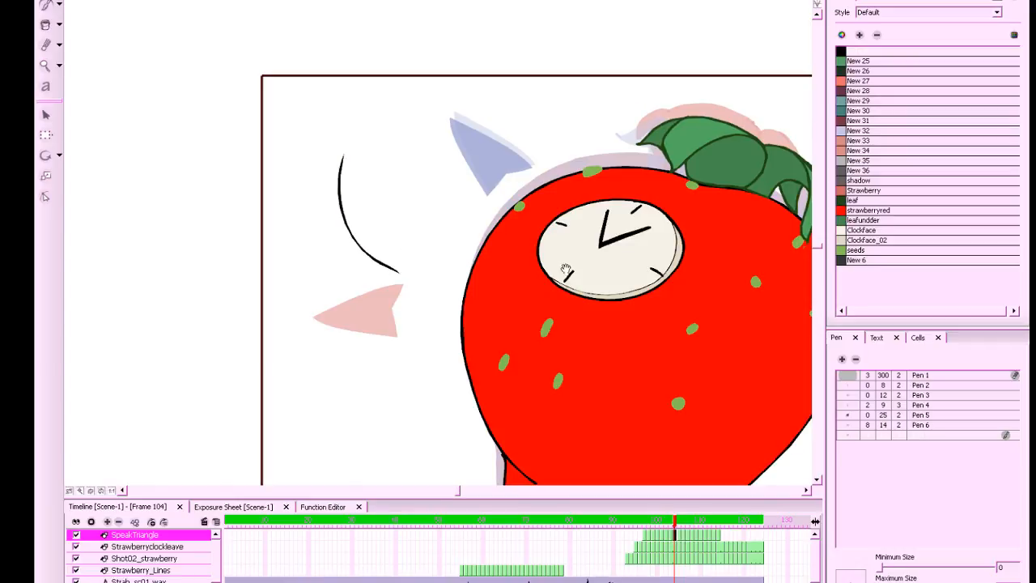
pyautogui.moveTo(551, 258); pyautogui.dragTo(618, 289)
pyautogui.press('2')
# Complete frame 104's crescent outline with more curves from its upper tip and a notched tail with two points
pyautogui.hotkey('alt', 'e')
pyautogui.moveTo(478, 330)
pyautogui.mouseDown()
pyautogui.moveTo(465, 301)
pyautogui.moveTo(510, 290)
pyautogui.mouseUp()
pyautogui.hotkey('alt', 'b')
pyautogui.hotkey('ctrl', 'z')
pyautogui.moveTo(453, 313)
pyautogui.mouseDown()
pyautogui.moveTo(506, 291)
pyautogui.moveTo(450, 315)
pyautogui.moveTo(494, 362)
pyautogui.moveTo(469, 338)
pyautogui.moveTo(479, 354)
pyautogui.moveTo(439, 338)
pyautogui.moveTo(397, 178)
pyautogui.moveTo(404, 167)
pyautogui.moveTo(419, 257)
pyautogui.moveTo(506, 291)
pyautogui.mouseUp()
pyautogui.hotkey('ctrl', 'z')
pyautogui.press('.')
pyautogui.press(',')
pyautogui.hotkey('ctrl', 'z')
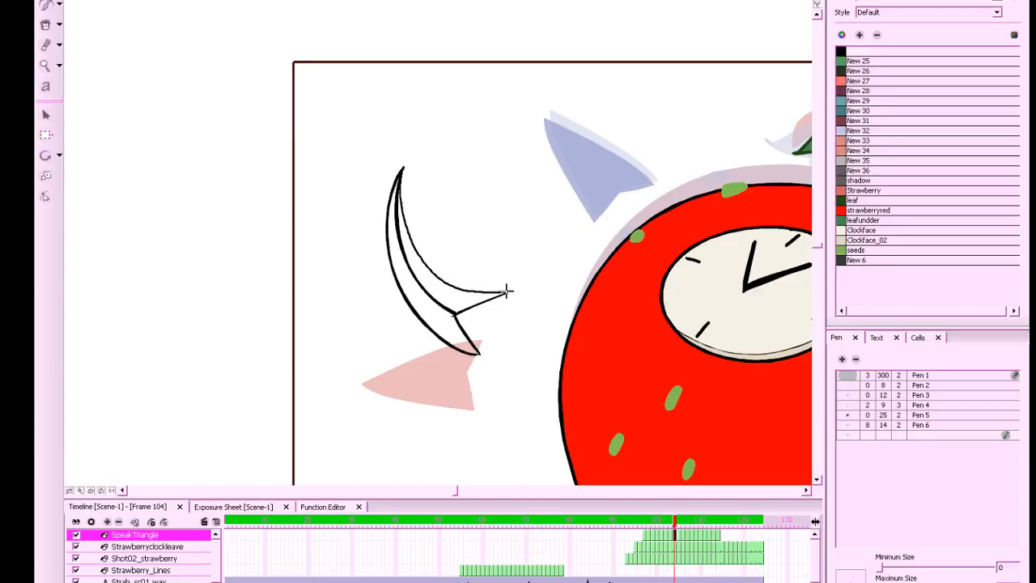
# Refine the outline strokes of frame 104's crescent so they meet at the upper tip, the notch and the tail points
pyautogui.press('2')
pyautogui.moveTo(476, 242); pyautogui.dragTo(455, 321)
pyautogui.moveTo(531, 315); pyautogui.dragTo(517, 304)
pyautogui.moveTo(533, 246); pyautogui.dragTo(536, 255)
pyautogui.hotkey('ctrl', 'z')
pyautogui.click(518, 387)
pyautogui.moveTo(394, 409); pyautogui.dragTo(430, 328)
pyautogui.moveTo(361, 400); pyautogui.dragTo(364, 402)
pyautogui.moveTo(553, 337); pyautogui.dragTo(527, 348)
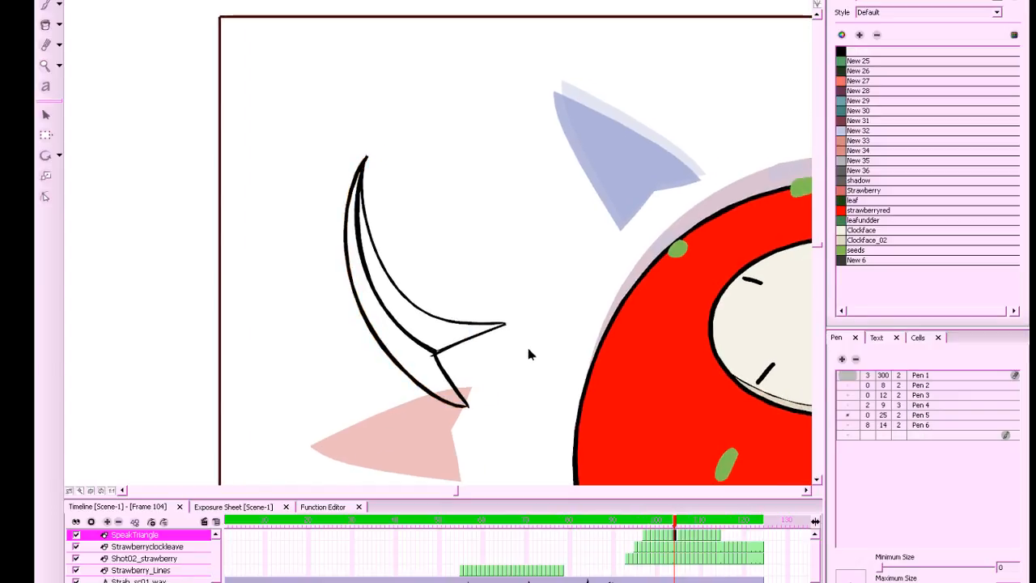
# Draw a thin curved motion streak on frame 104 between the crescent and frame 103's triangle
pyautogui.hotkey('alt', 'b')
pyautogui.moveTo(404, 172); pyautogui.dragTo(484, 285)
pyautogui.hotkey('ctrl', 'z')
pyautogui.moveTo(422, 151)
pyautogui.mouseDown()
pyautogui.moveTo(486, 303)
pyautogui.moveTo(479, 275)
pyautogui.moveTo(503, 283)
pyautogui.moveTo(425, 173)
pyautogui.moveTo(428, 147)
pyautogui.mouseUp()
pyautogui.moveTo(483, 285)
pyautogui.mouseDown()
pyautogui.moveTo(433, 181)
pyautogui.moveTo(443, 137)
pyautogui.moveTo(419, 186)
pyautogui.moveTo(461, 281)
pyautogui.mouseUp()
pyautogui.hotkey('ctrl', 'z')
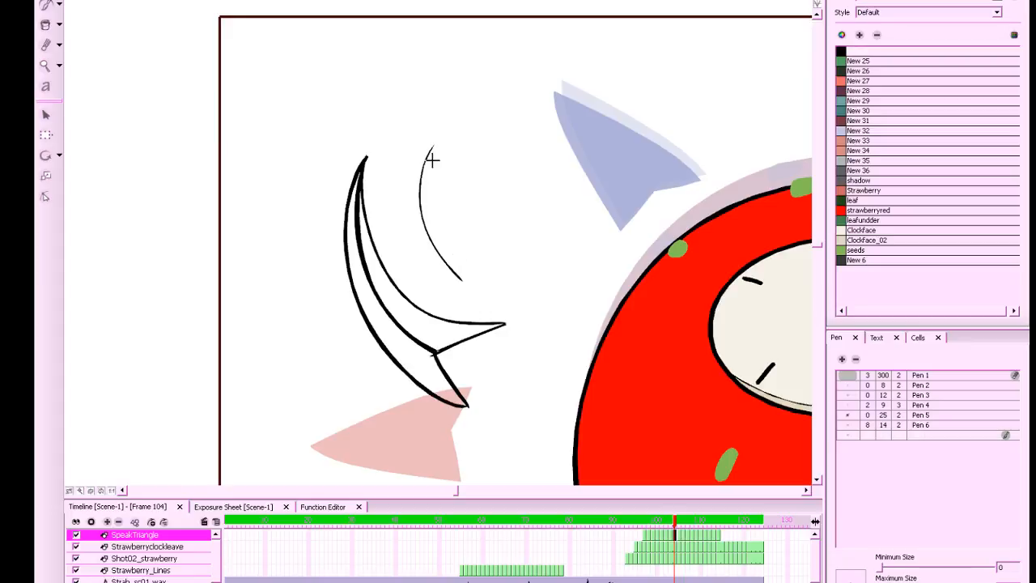
pyautogui.moveTo(429, 146)
pyautogui.mouseDown()
pyautogui.moveTo(418, 229)
pyautogui.moveTo(465, 300)
pyautogui.mouseUp()
pyautogui.hotkey('ctrl', 'z')
pyautogui.moveTo(428, 146)
pyautogui.mouseDown()
pyautogui.moveTo(412, 214)
pyautogui.moveTo(458, 290)
pyautogui.mouseUp()
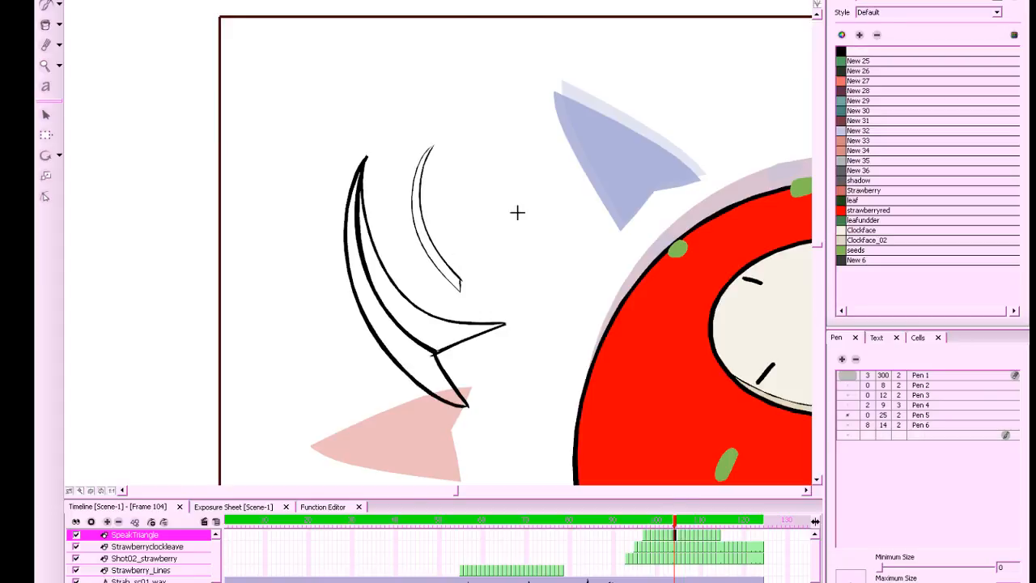
# Try a second, shorter motion streak beside the first and compare frame 104 with its neighbouring frames
pyautogui.moveTo(453, 151)
pyautogui.mouseDown()
pyautogui.moveTo(495, 247)
pyautogui.moveTo(453, 151)
pyautogui.moveTo(492, 229)
pyautogui.mouseUp()
pyautogui.hotkey('ctrl', 'z')
pyautogui.hotkey('ctrl', 'z')
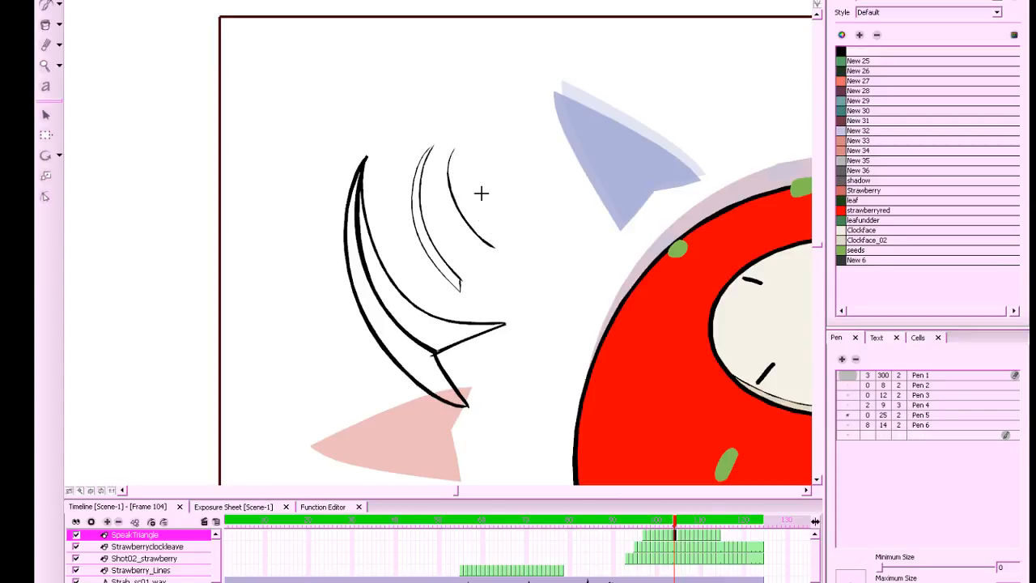
pyautogui.moveTo(453, 149)
pyautogui.mouseDown()
pyautogui.moveTo(468, 208)
pyautogui.moveTo(496, 246)
pyautogui.mouseUp()
pyautogui.press(',')
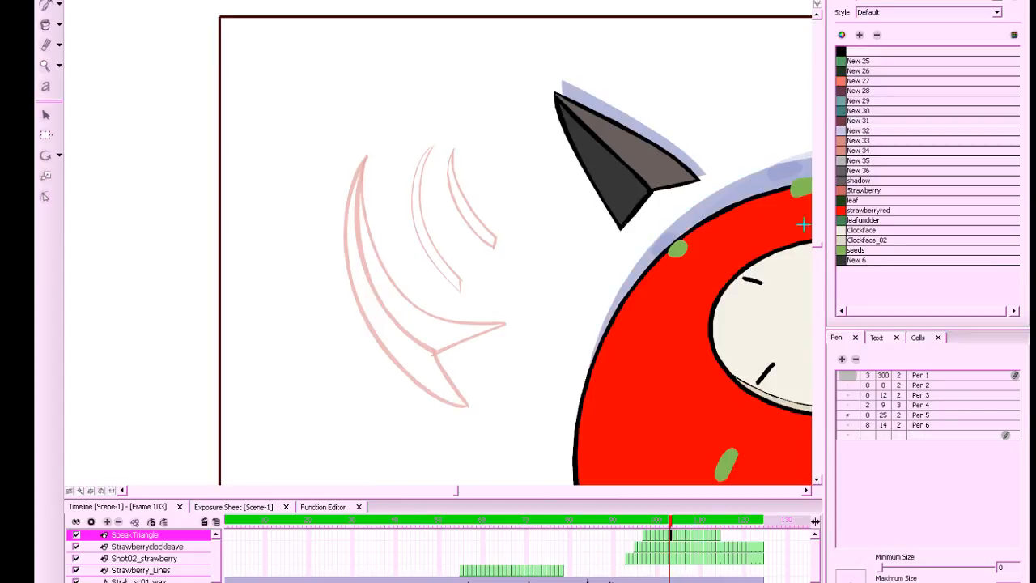
pyautogui.press('.')
pyautogui.press('.')
pyautogui.press(',')
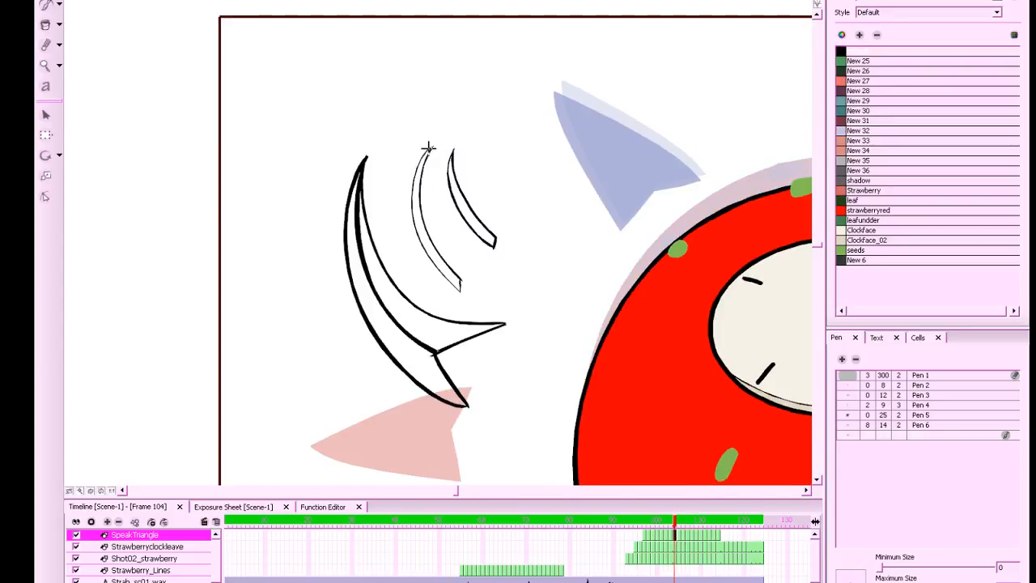
# Extend the first streak's upper tip and draw a shorter second streak beside it with a wider lower end
pyautogui.moveTo(435, 142)
pyautogui.mouseDown()
pyautogui.moveTo(429, 152)
pyautogui.moveTo(455, 164)
pyautogui.moveTo(492, 238)
pyautogui.mouseUp()
pyautogui.press(',')
pyautogui.press('.')
pyautogui.hotkey('alt', 'e')
pyautogui.hotkey('alt', 'b')
pyautogui.moveTo(455, 146); pyautogui.dragTo(476, 261)
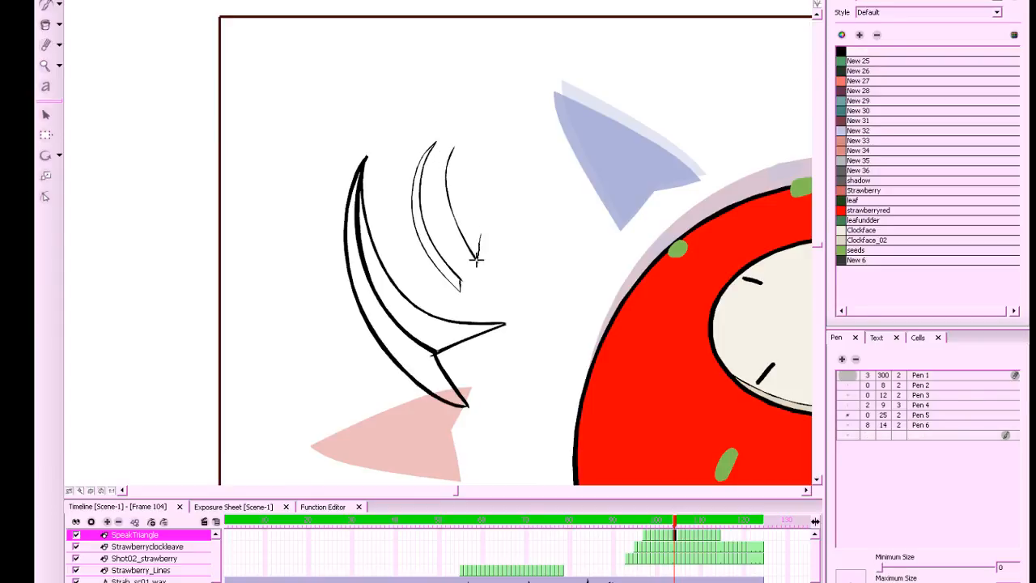
pyautogui.moveTo(453, 147)
pyautogui.mouseDown()
pyautogui.moveTo(453, 174)
pyautogui.moveTo(479, 239)
pyautogui.moveTo(464, 219)
pyautogui.moveTo(456, 143)
pyautogui.moveTo(464, 219)
pyautogui.moveTo(482, 246)
pyautogui.mouseUp()
pyautogui.hotkey('ctrl', 'z')
pyautogui.hotkey('ctrl', 'z')
pyautogui.press('2')
pyautogui.press('2')
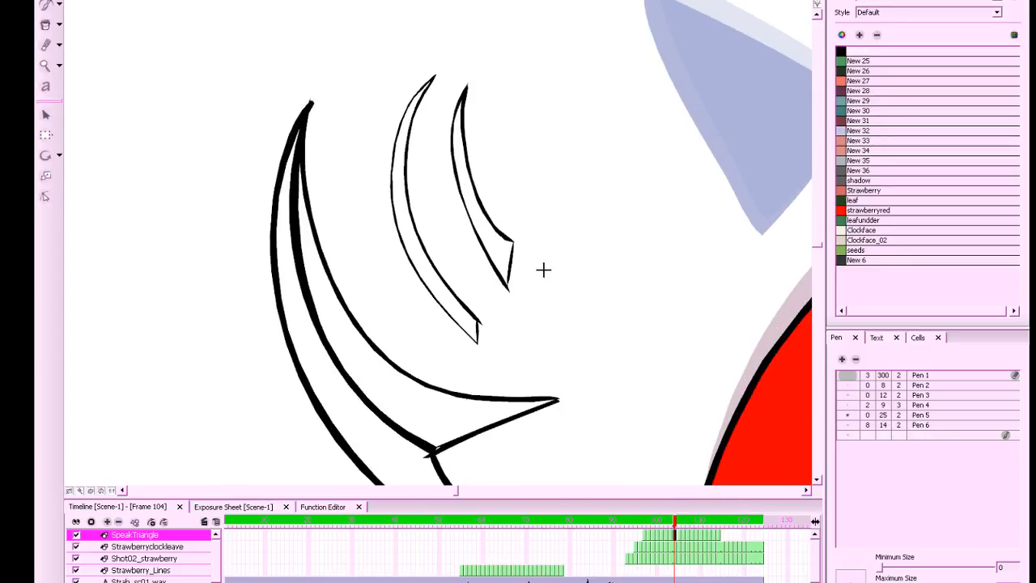
# Thicken and clean up the blunt lower end of frame 104's second streak
pyautogui.moveTo(510, 241); pyautogui.dragTo(507, 286)
pyautogui.hotkey('alt', 'e')
pyautogui.moveTo(517, 231); pyautogui.dragTo(510, 282)
pyautogui.hotkey('alt', '/')
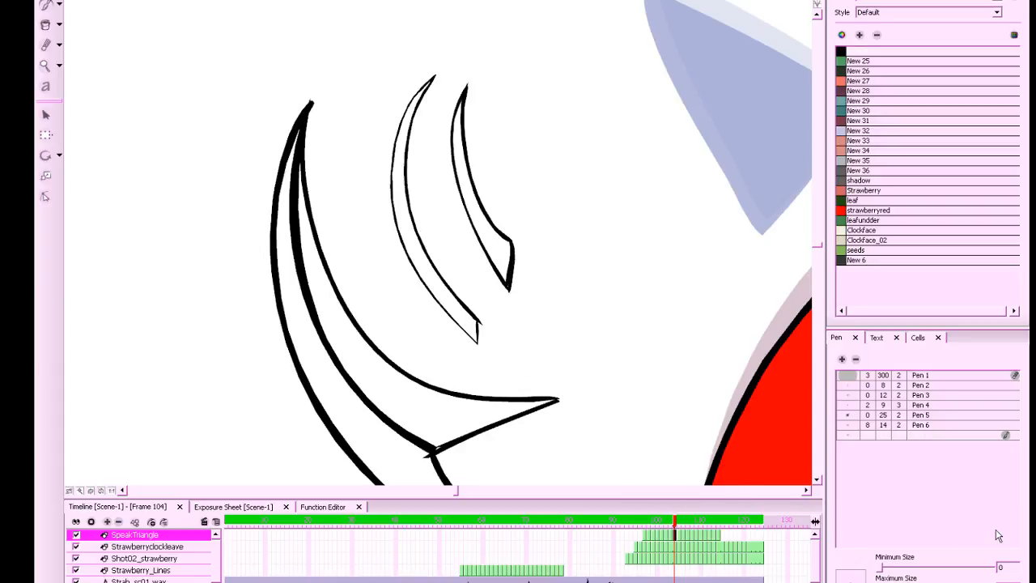
pyautogui.hotkey('alt', 'e')
pyautogui.moveTo(521, 217); pyautogui.dragTo(517, 305)
pyautogui.hotkey('alt', '/')
pyautogui.moveTo(511, 242); pyautogui.dragTo(504, 262)
# Fill the lower half of frame 104's crescent and both motion streaks with New 6, sampling frame 103
pyautogui.press('1')
pyautogui.press('1')
pyautogui.press('1')
pyautogui.press(',')
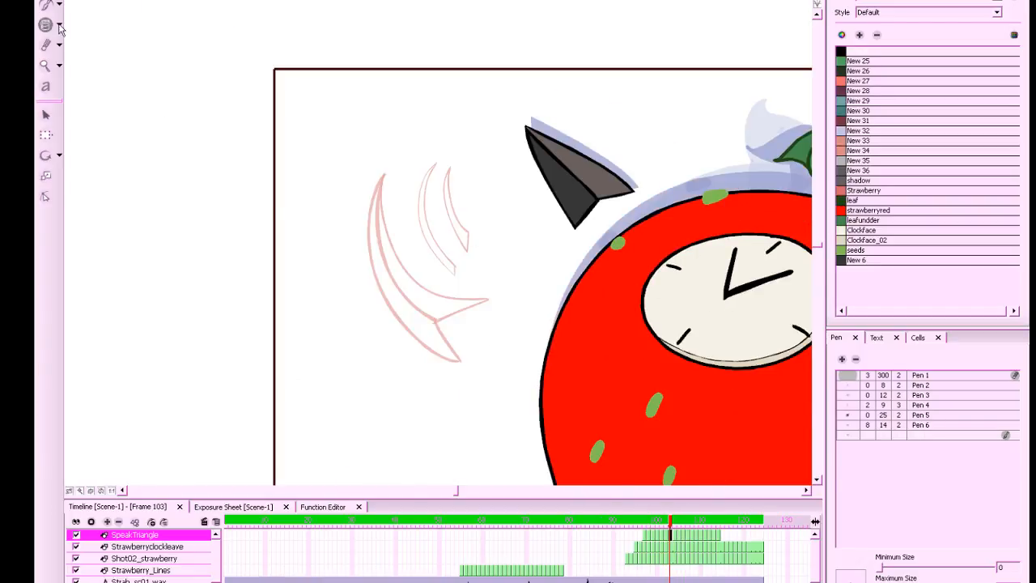
pyautogui.press('.')
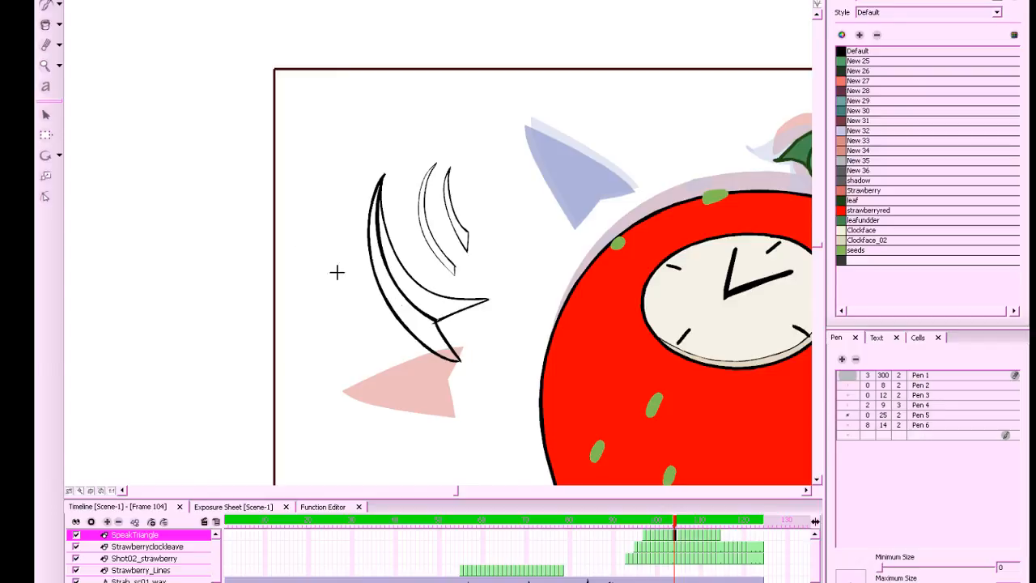
pyautogui.click(46, 25)
pyautogui.click(406, 302)
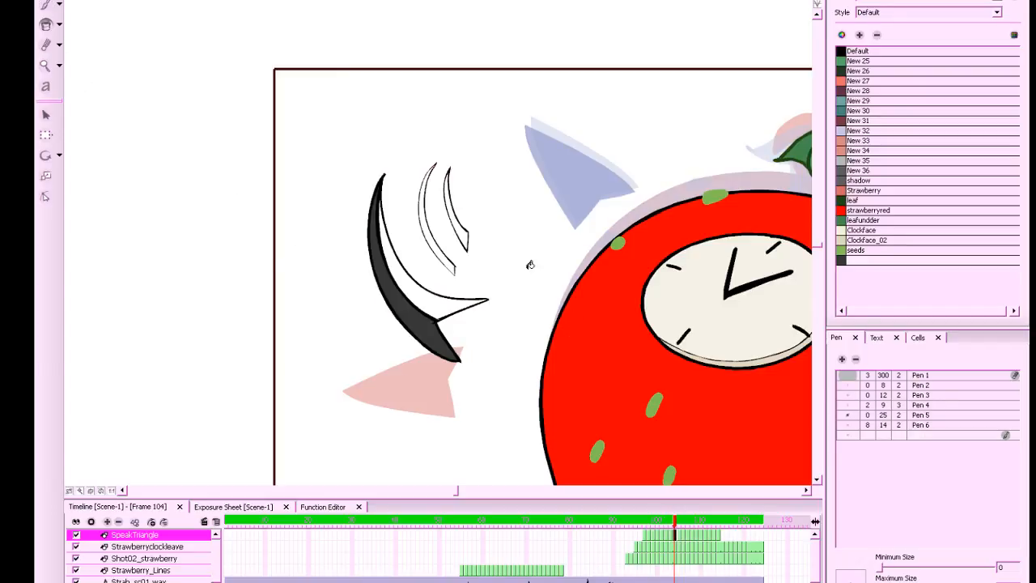
pyautogui.click(442, 246)
pyautogui.click(461, 231)
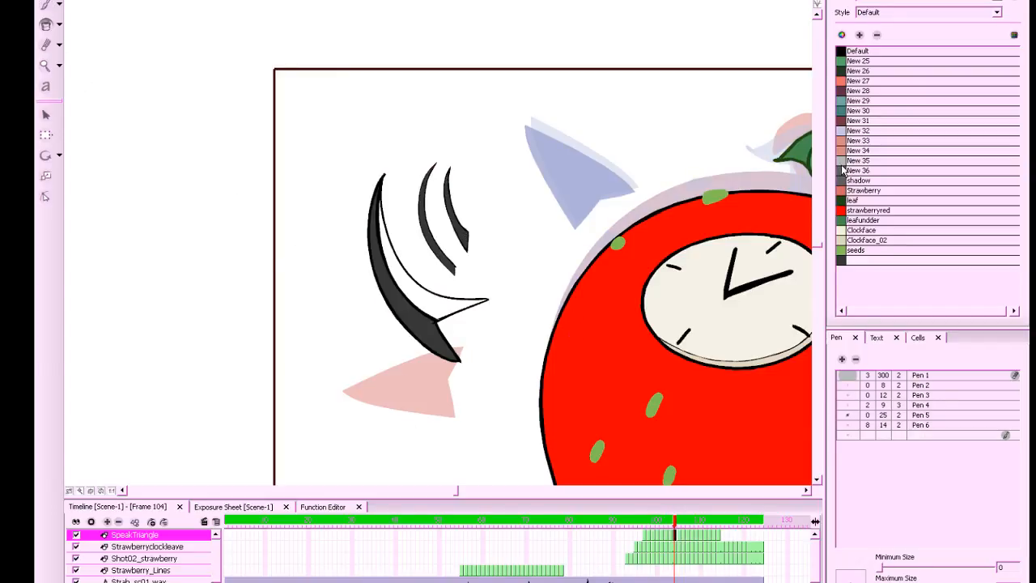
# Fill the upper half of frame 104's crescent with the shadow colour, sampling it from the triangle on frame 103
pyautogui.press(',')
pyautogui.press('d')
pyautogui.click(610, 177)
pyautogui.press('.')
pyautogui.click(425, 300)
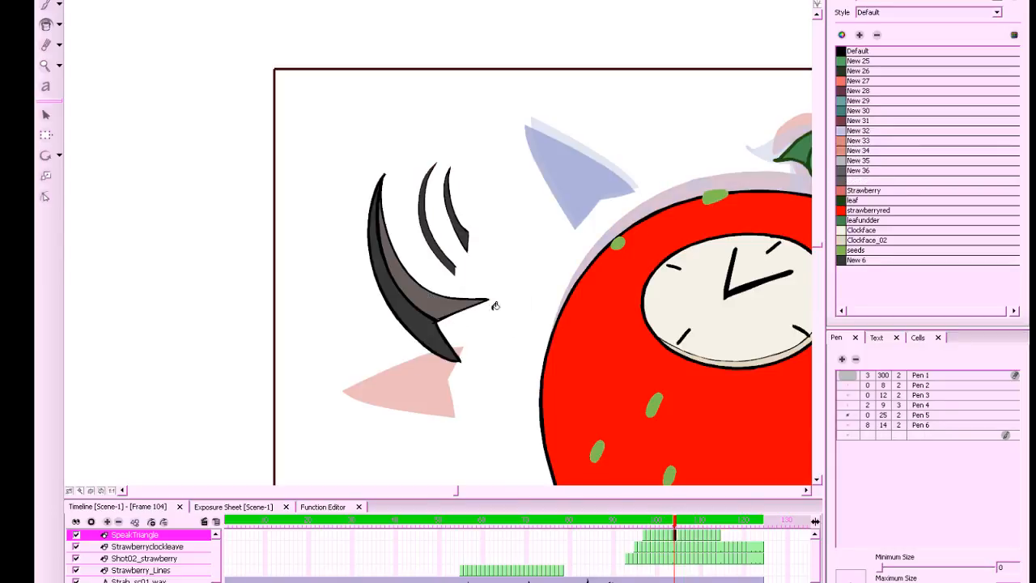
# Outline a lighter side area along the inner edge of each of frame 104's two motion streaks, ending in a point
pyautogui.scroll(4, 591, 292)
pyautogui.moveTo(433, 73)
pyautogui.mouseDown()
pyautogui.moveTo(419, 150)
pyautogui.moveTo(490, 290)
pyautogui.mouseUp()
pyautogui.hotkey('ctrl', 'z')
pyautogui.moveTo(430, 70)
pyautogui.mouseDown()
pyautogui.moveTo(417, 125)
pyautogui.moveTo(497, 308)
pyautogui.mouseUp()
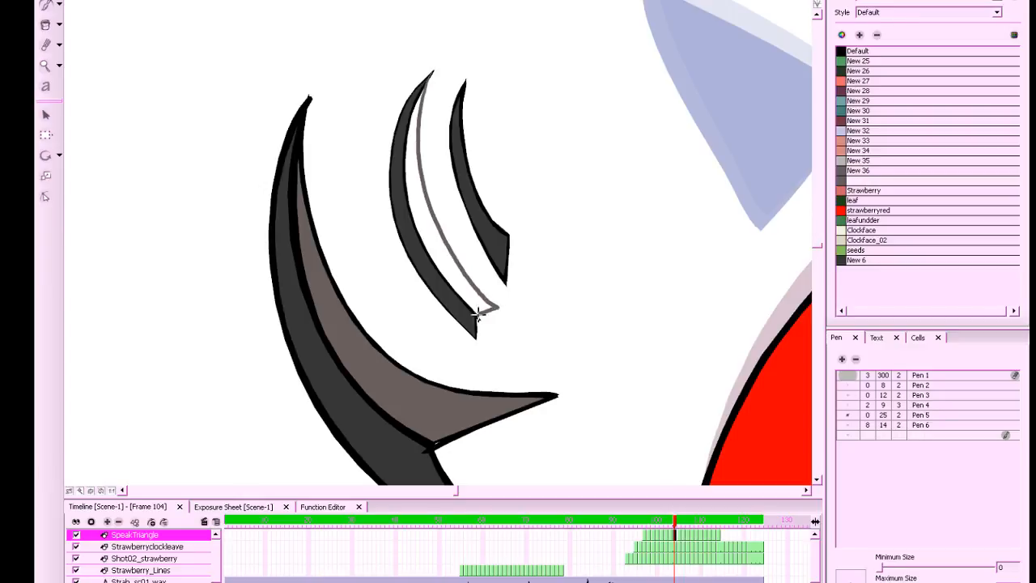
pyautogui.moveTo(463, 84)
pyautogui.mouseDown()
pyautogui.moveTo(519, 189)
pyautogui.moveTo(543, 201)
pyautogui.moveTo(510, 236)
pyautogui.mouseUp()
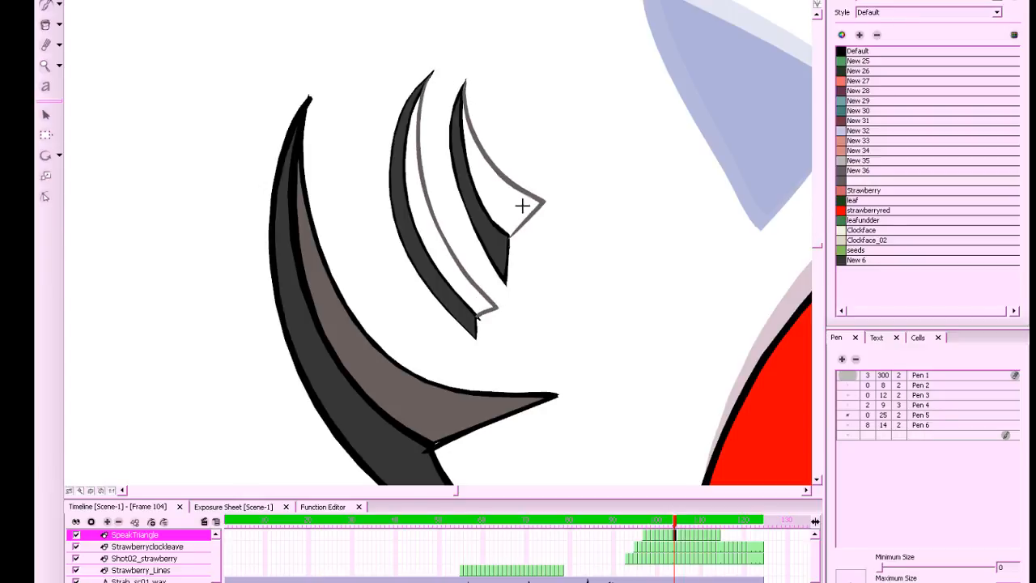
# Fill the two outlined side areas of frame 104's motion streaks with the shadow colour
pyautogui.click(46, 25)
pyautogui.click(416, 191)
pyautogui.click(483, 202)
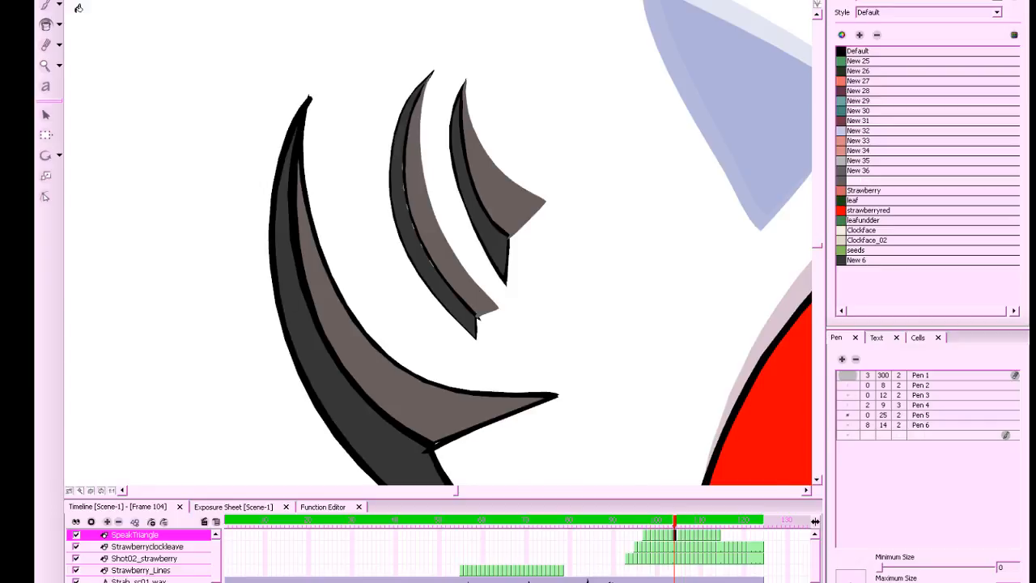
pyautogui.click(47, 2)
pyautogui.click(425, 219)
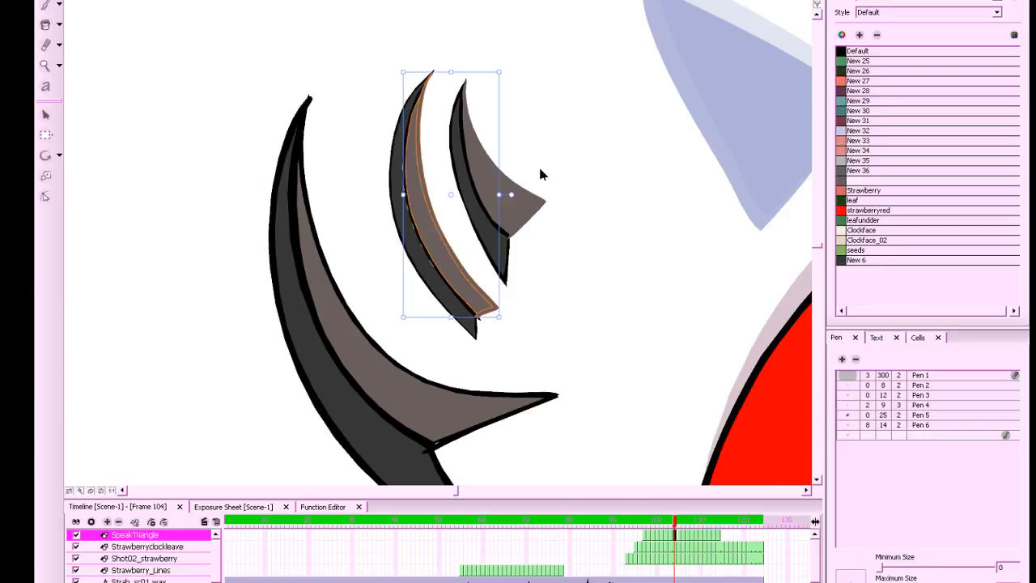
pyautogui.keyDown('shift'); pyautogui.click(518, 199); pyautogui.keyUp('shift')
pyautogui.click(616, 301)
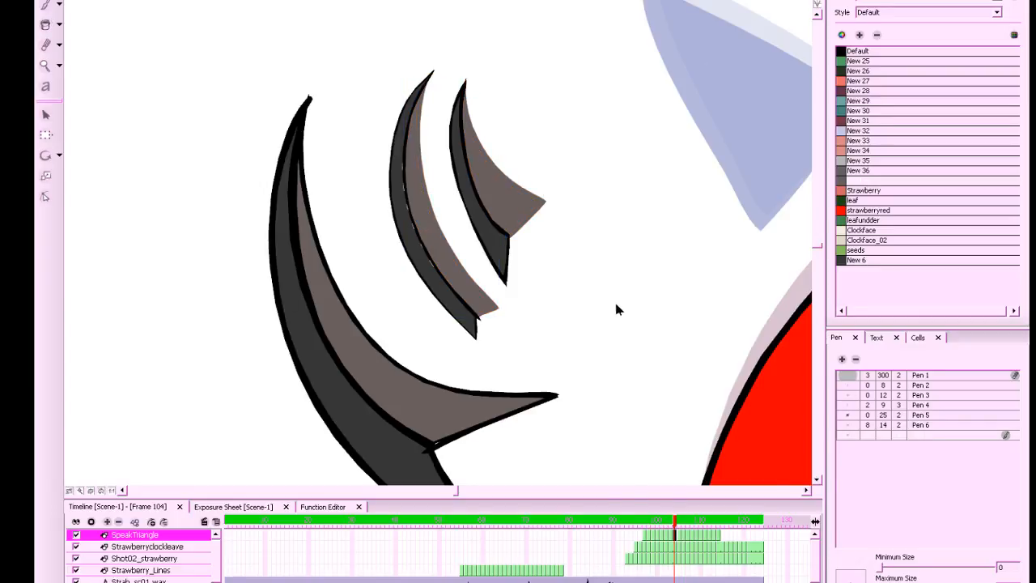
# Turn off the onion skin to view frame 104's drawing on its own
pyautogui.press('x')
pyautogui.press('x')
pyautogui.moveTo(628, 64); pyautogui.dragTo(290, 576)
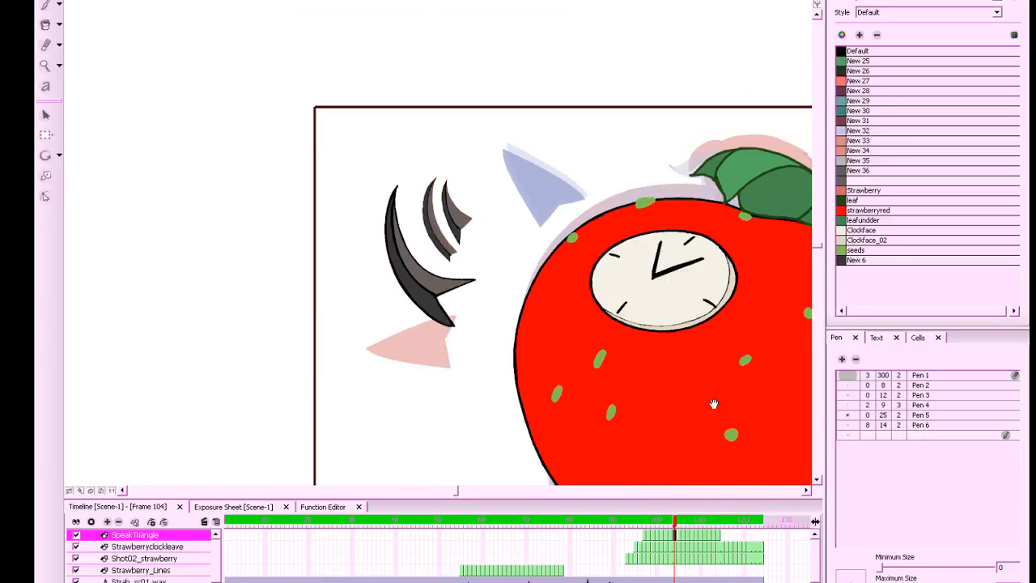
pyautogui.moveTo(730, 409); pyautogui.dragTo(522, 366)
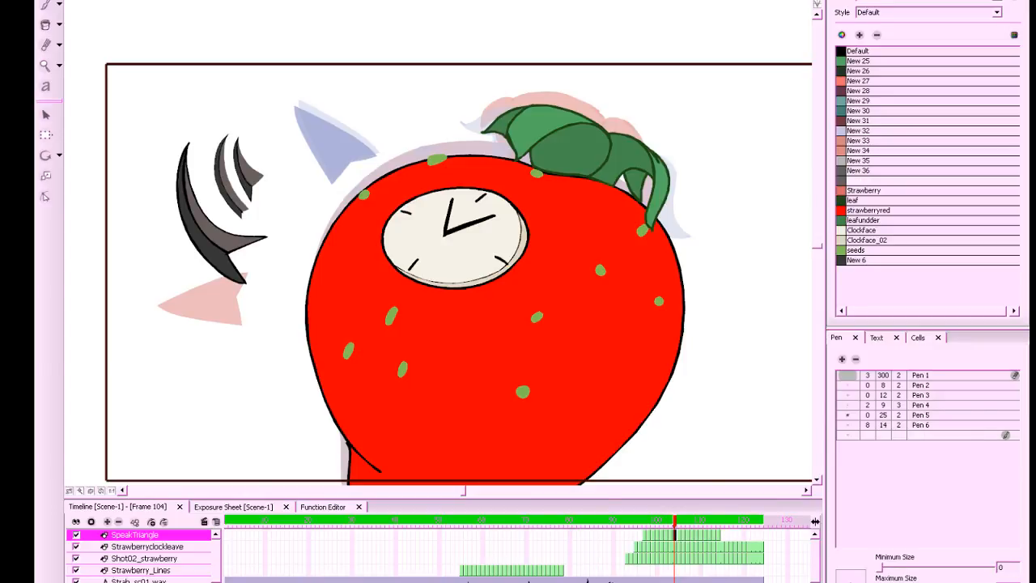
pyautogui.hotkey('alt', 'o')
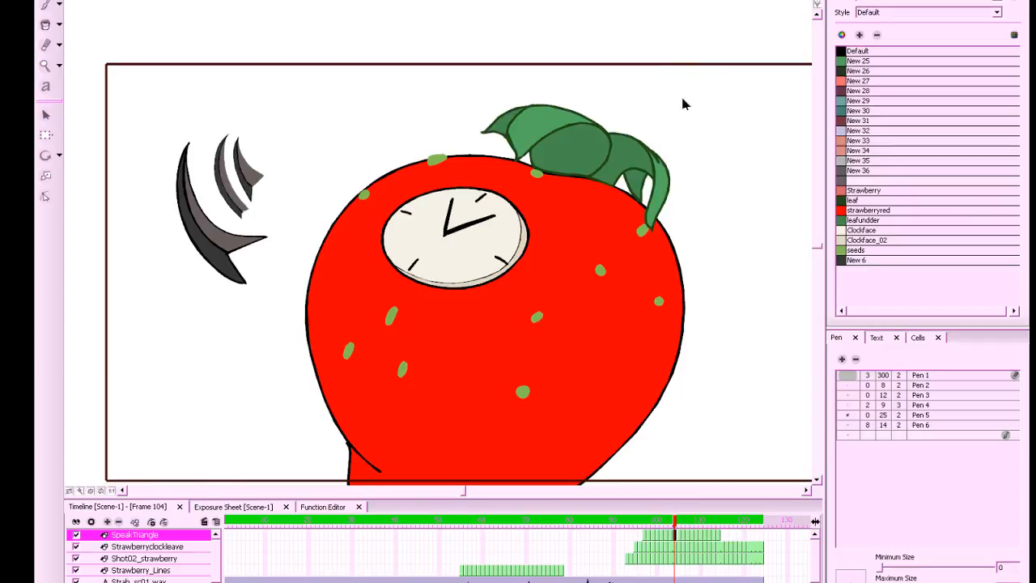
pyautogui.click(816, 257)
pyautogui.scroll(1, 696, 177)
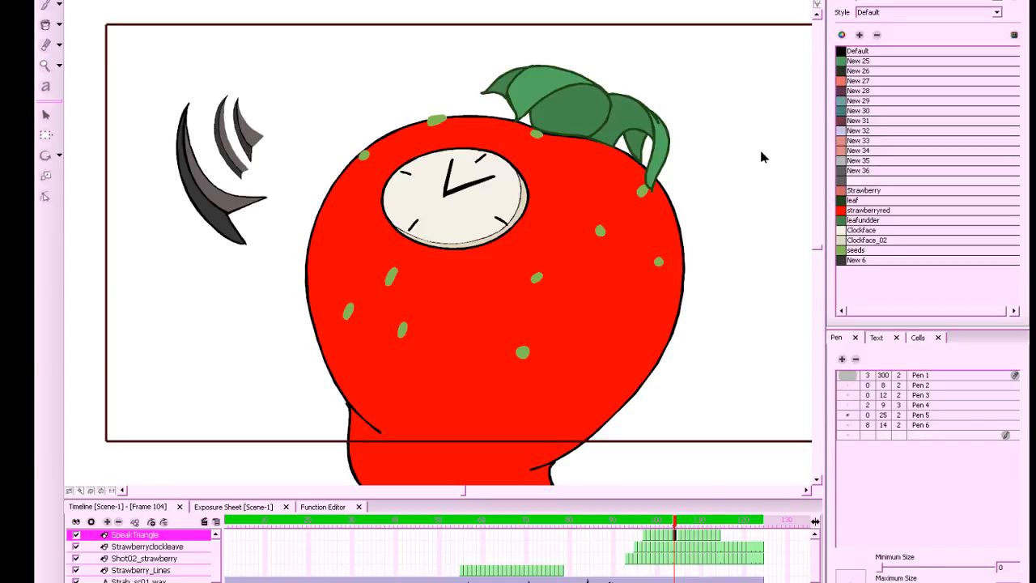
# Scrub through the timeline and play frames 1 to 124 to review the animation
pyautogui.click(654, 522)
pyautogui.moveTo(656, 528); pyautogui.dragTo(733, 528)
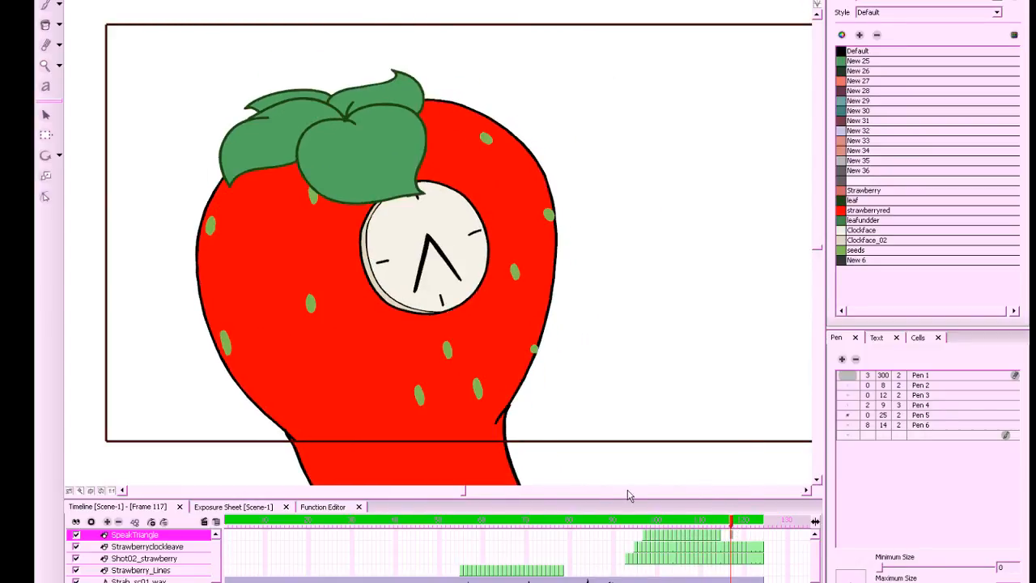
pyautogui.click(591, 522)
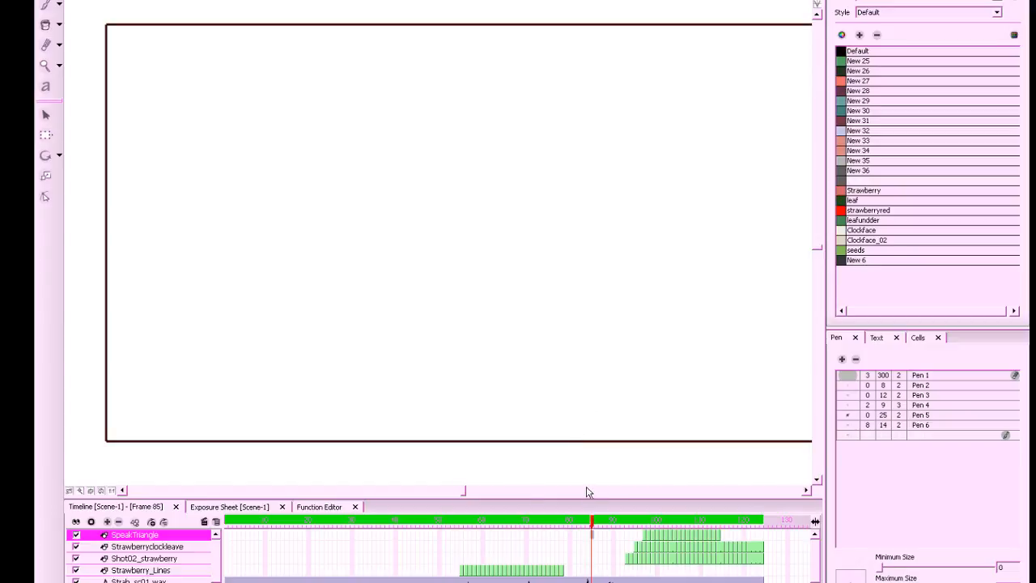
pyautogui.click(445, 522)
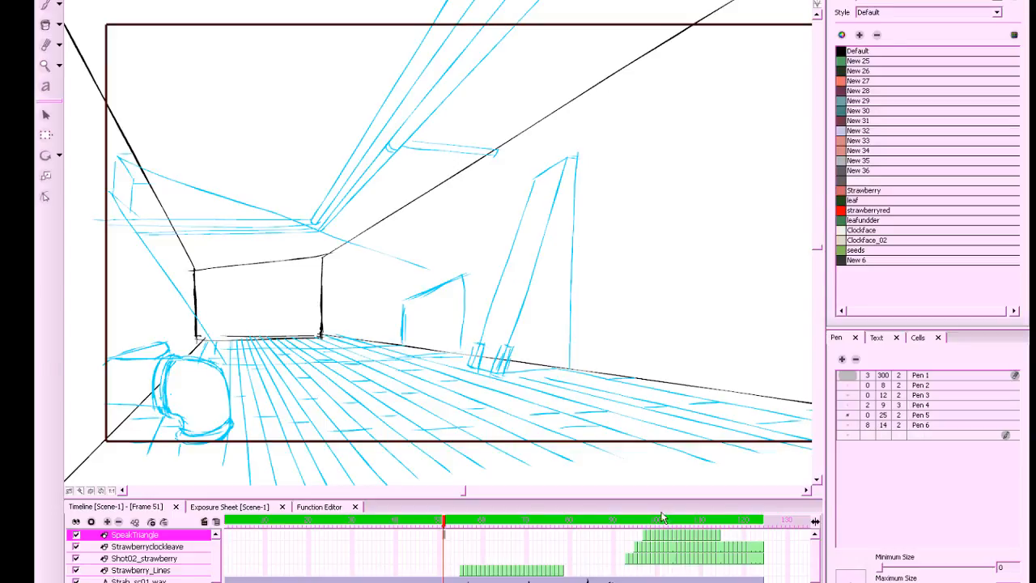
pyautogui.moveTo(664, 525)
pyautogui.mouseDown()
pyautogui.moveTo(761, 518)
pyautogui.moveTo(222, 512)
pyautogui.mouseUp()
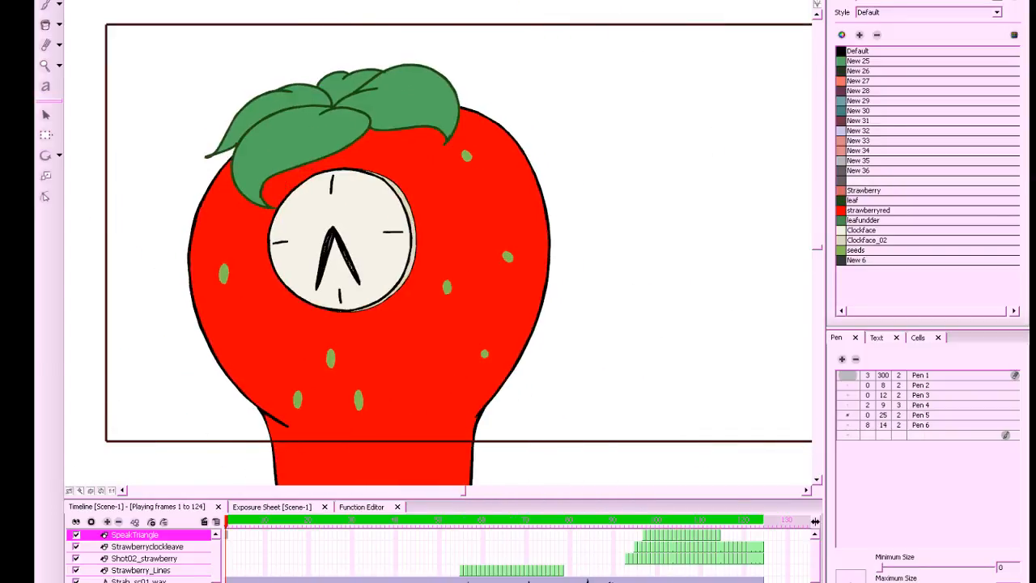
pyautogui.moveTo(664, 95)
pyautogui.mouseDown()
pyautogui.moveTo(617, 102)
pyautogui.moveTo(663, 86)
pyautogui.mouseUp()
pyautogui.press('2')
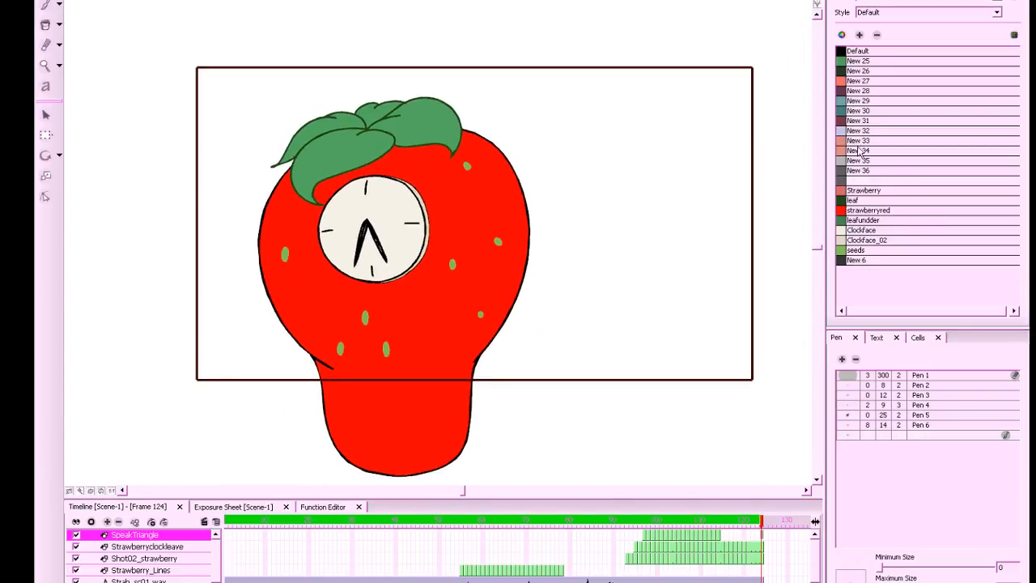
# Add a new swatch to the palette and change the strawberryred swatch to RGB 204, 20, 20
pyautogui.click(859, 35)
pyautogui.click(862, 211)
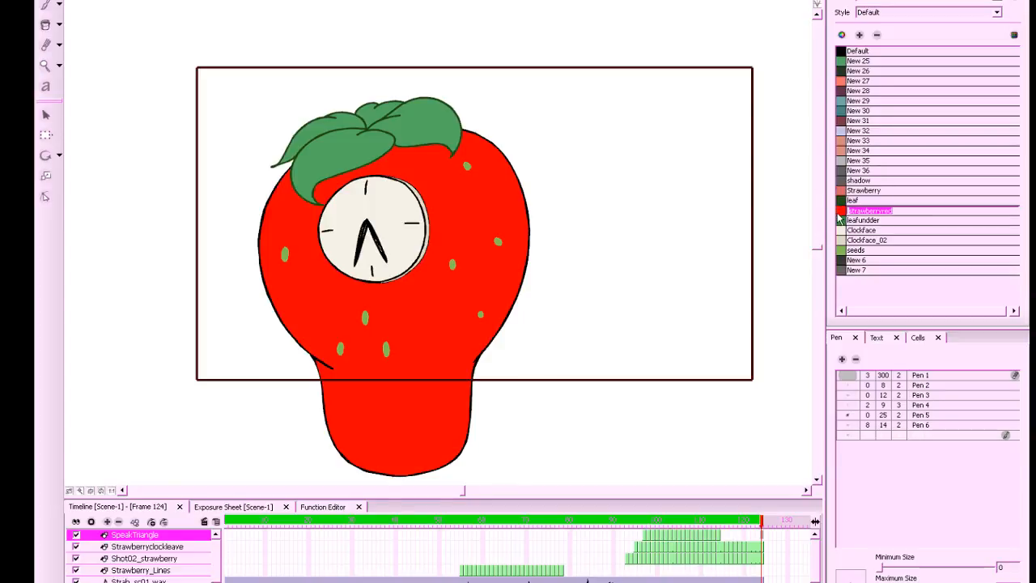
pyautogui.doubleClick(862, 210)
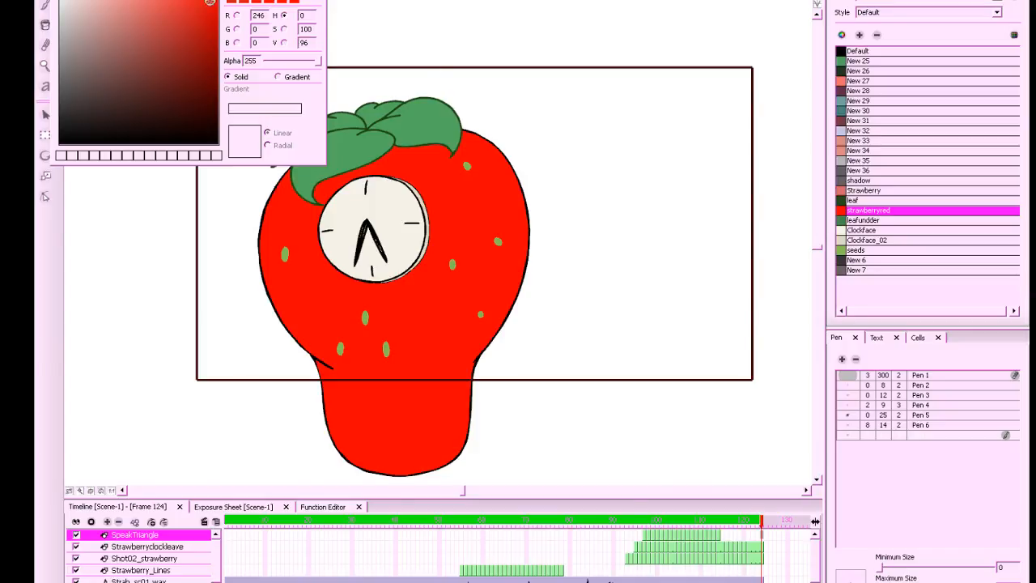
pyautogui.moveTo(211, 7)
pyautogui.mouseDown()
pyautogui.moveTo(177, 39)
pyautogui.moveTo(211, 19)
pyautogui.moveTo(202, 16)
pyautogui.mouseUp()
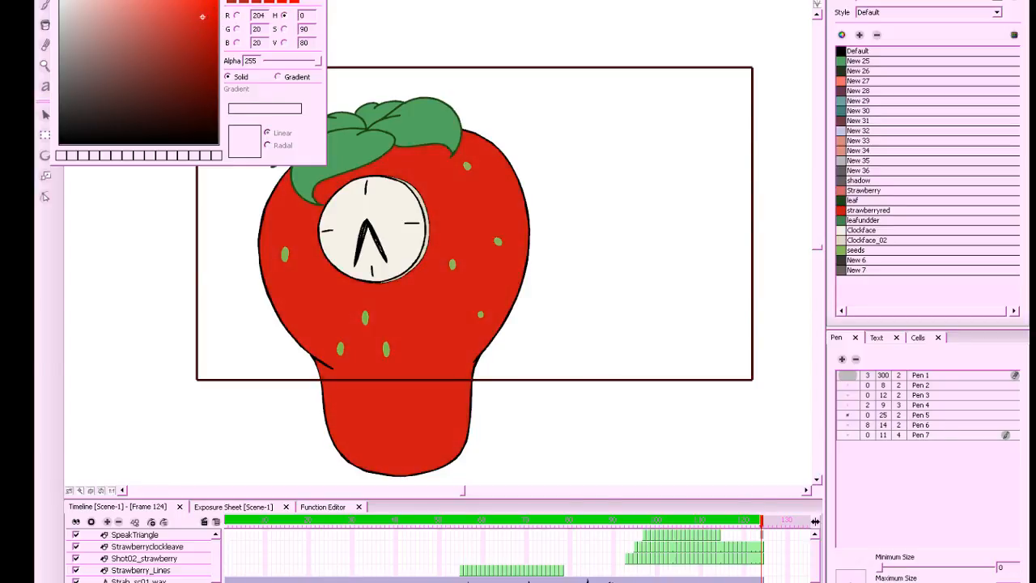
pyautogui.press('Escape')
# Save the animation and play the scene from frame 1
pyautogui.hotkey('ctrl', 's')
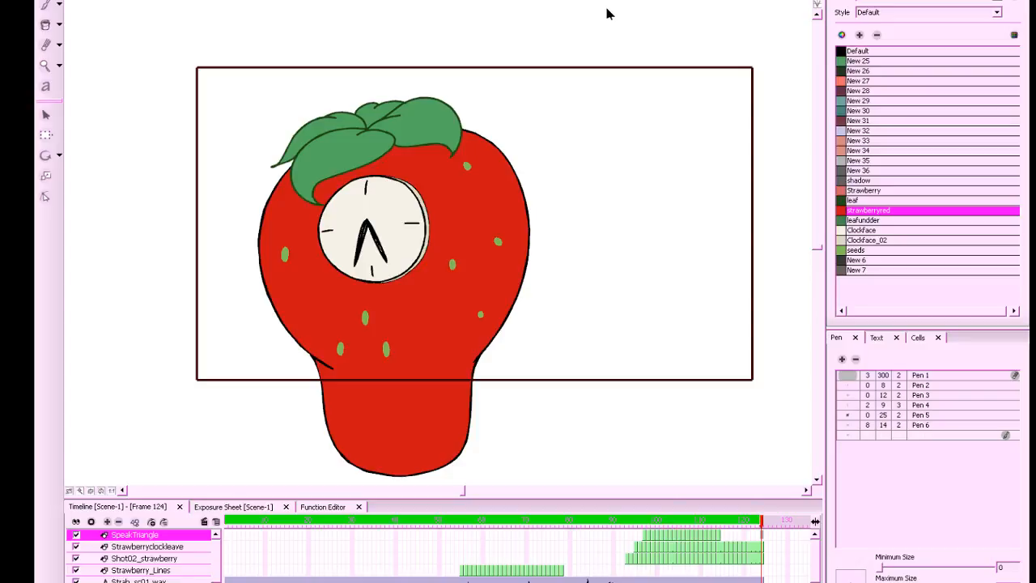
pyautogui.moveTo(757, 528); pyautogui.dragTo(228, 524)
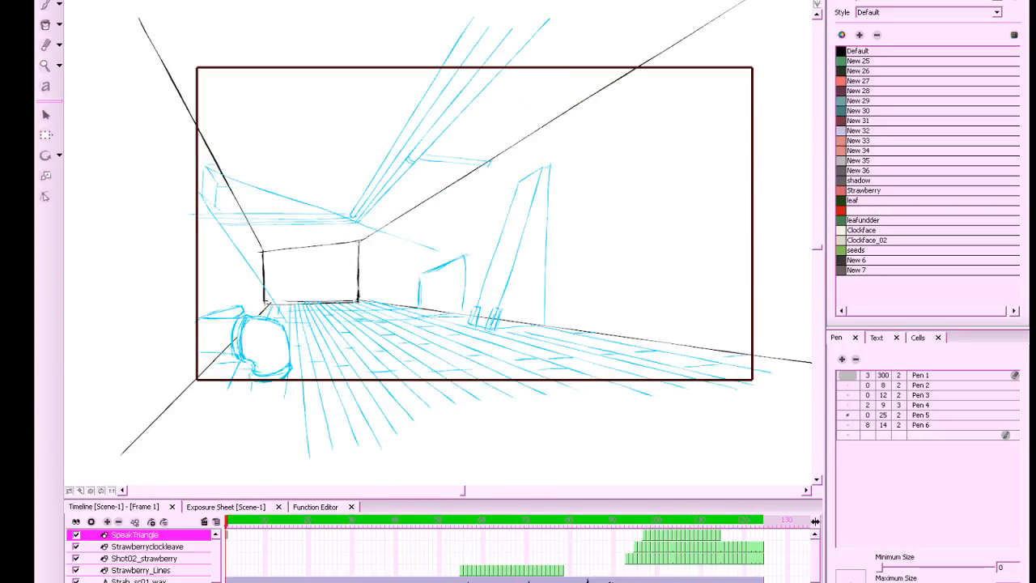
pyautogui.press('Return')
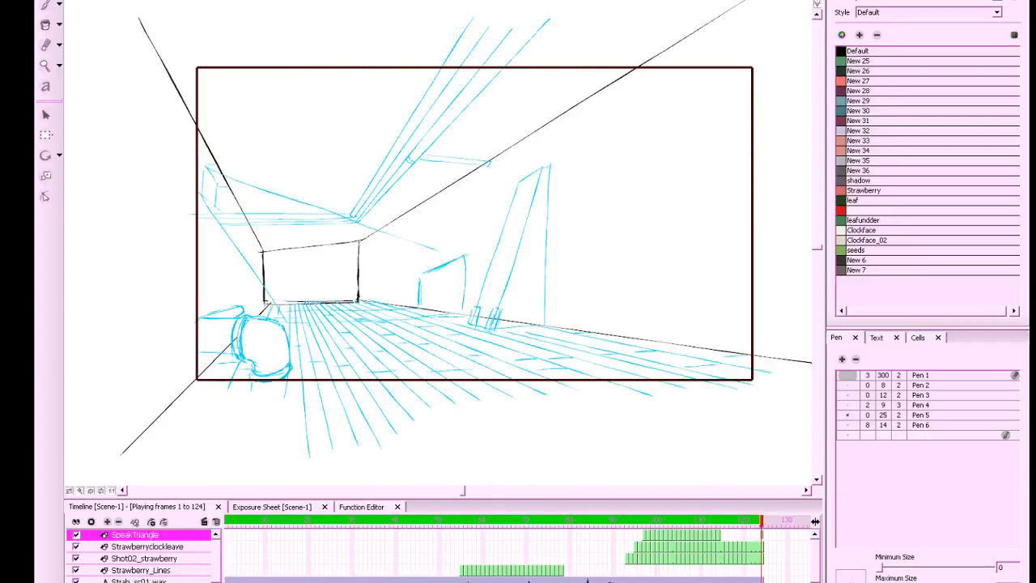
# Scrub to frame 122 and examine the recoloured strawberry at close and wide zoom levels
pyautogui.click(732, 524)
pyautogui.moveTo(732, 526); pyautogui.dragTo(754, 526)
pyautogui.moveTo(591, 159); pyautogui.dragTo(493, 286)
pyautogui.press('2')
pyautogui.press('2')
pyautogui.press('2')
pyautogui.press('2')
pyautogui.press('2')
pyautogui.press('1')
pyautogui.press('1')
pyautogui.press('1')
pyautogui.press('1')
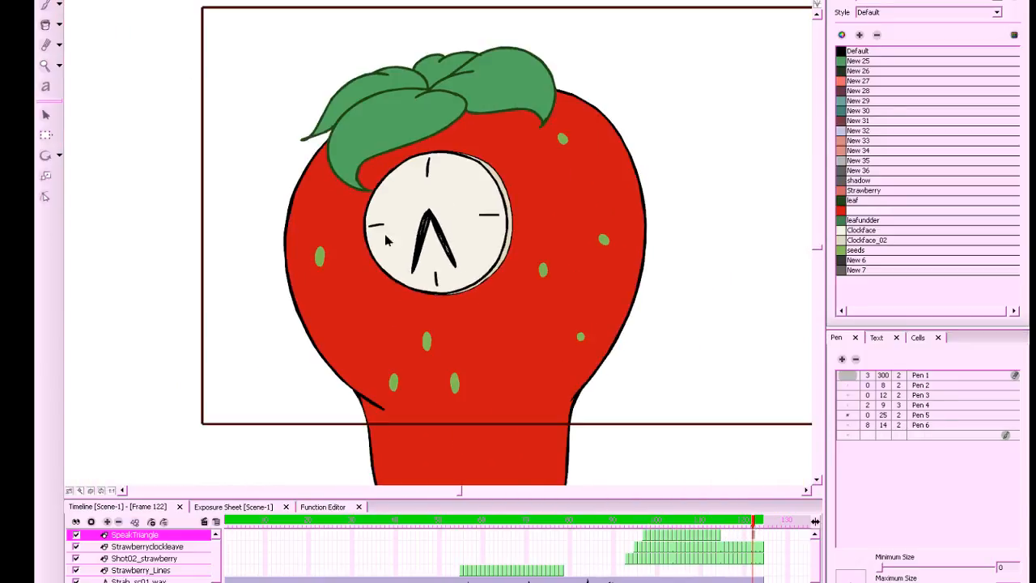
pyautogui.moveTo(749, 167); pyautogui.dragTo(652, 166)
pyautogui.moveTo(615, 213); pyautogui.dragTo(588, 240)
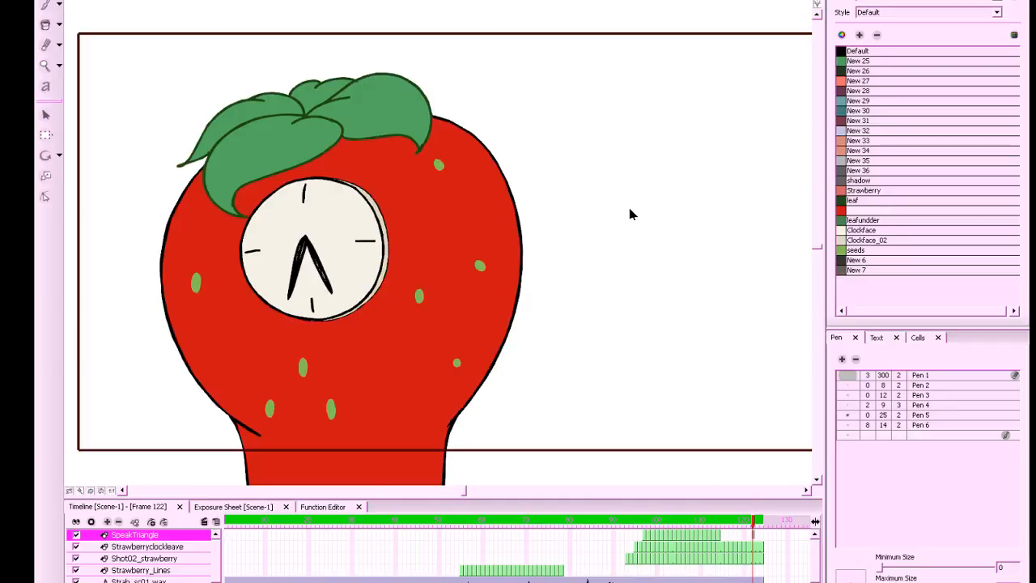
pyautogui.press('2')
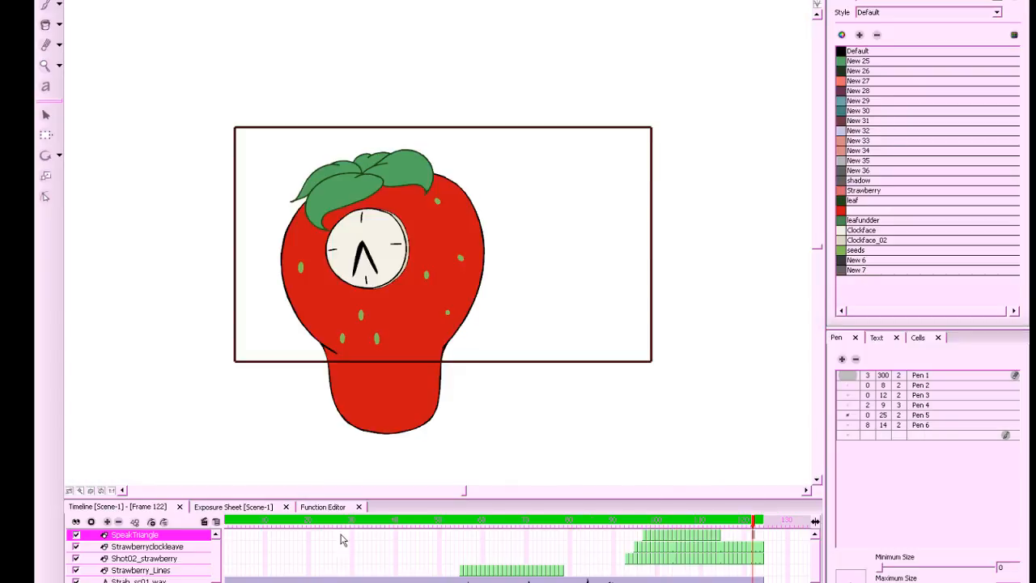
# Export all frames of the current scene's camera view as the QuickTime movie Strab_sc01_rough.mov
pyautogui.moveTo(650, 521); pyautogui.dragTo(35, 439)
pyautogui.click(44, 1)
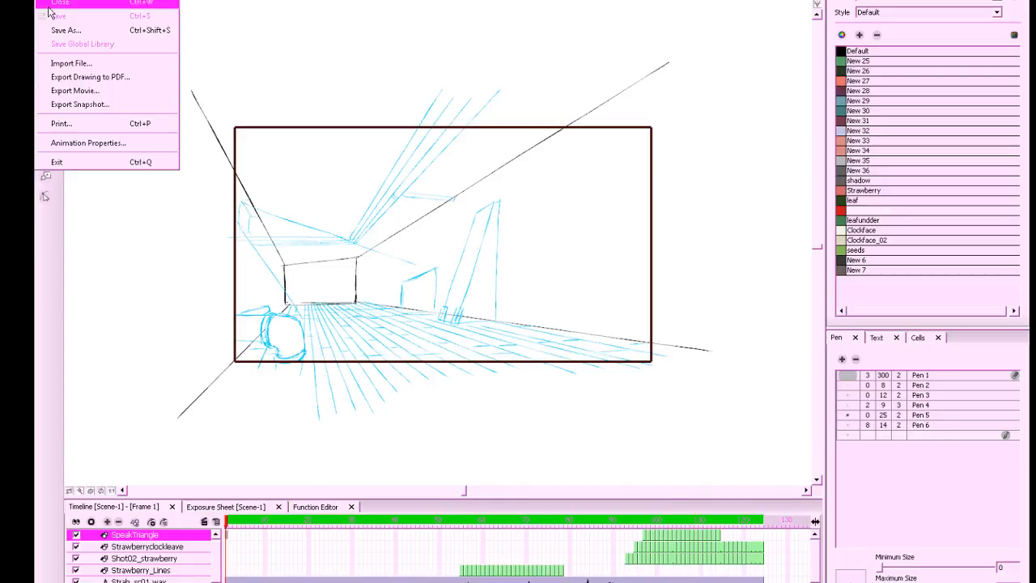
pyautogui.click(71, 92)
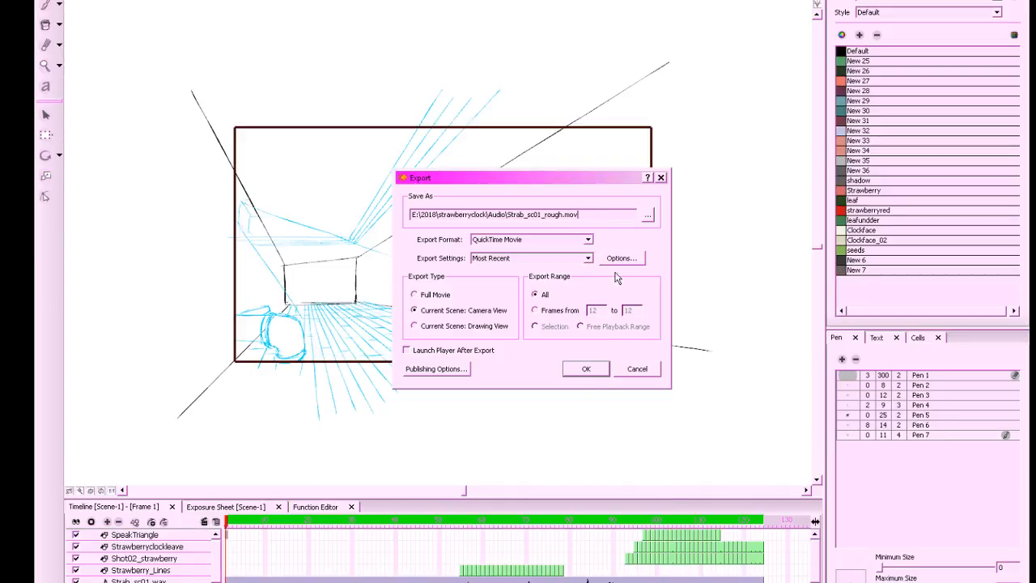
pyautogui.click(587, 370)
pyautogui.click(498, 297)
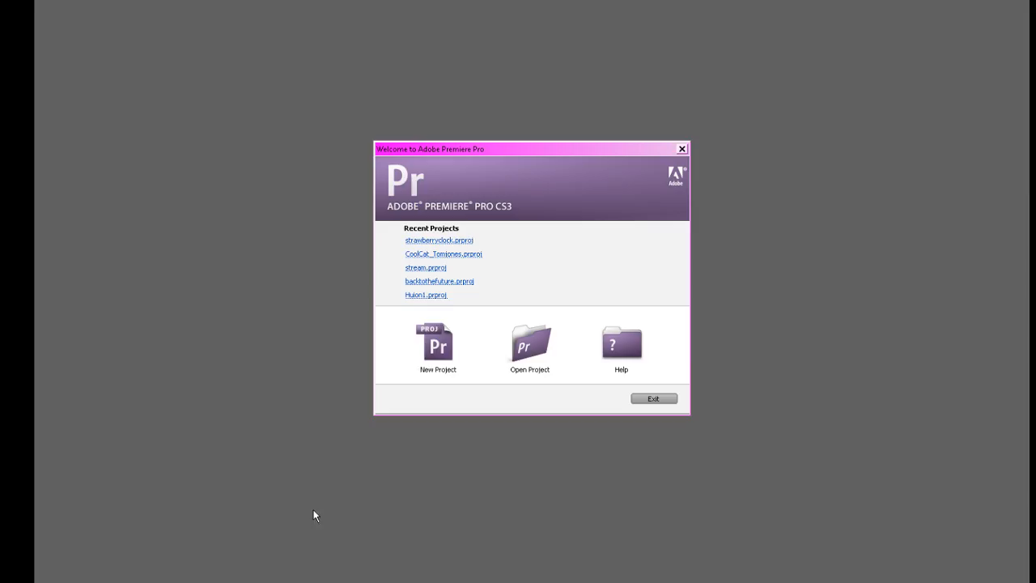
# Switch to Adobe Premiere Pro, open strawberryclock.prproj and play Sequence 01
pyautogui.click(447, 241)
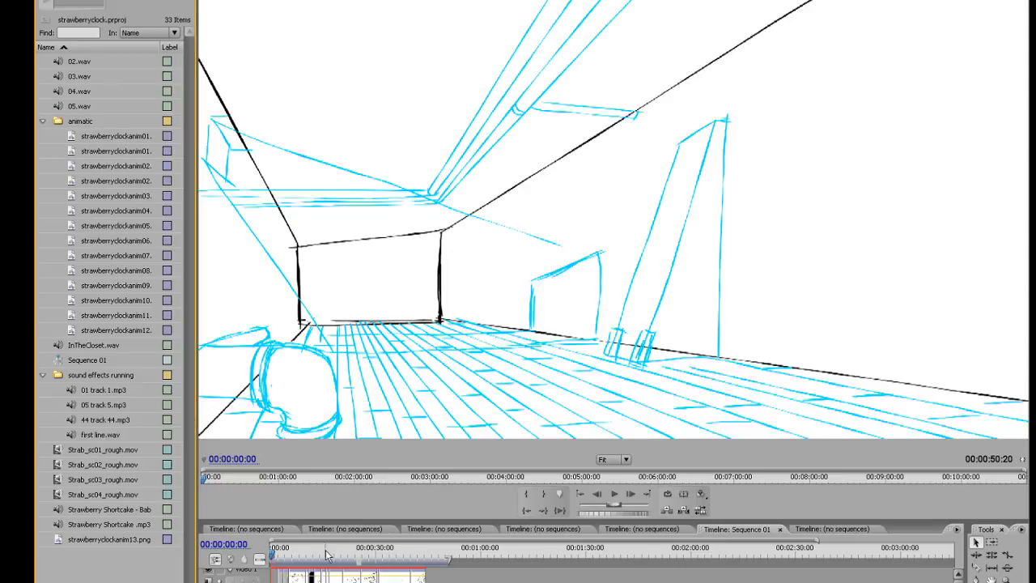
pyautogui.click(309, 551)
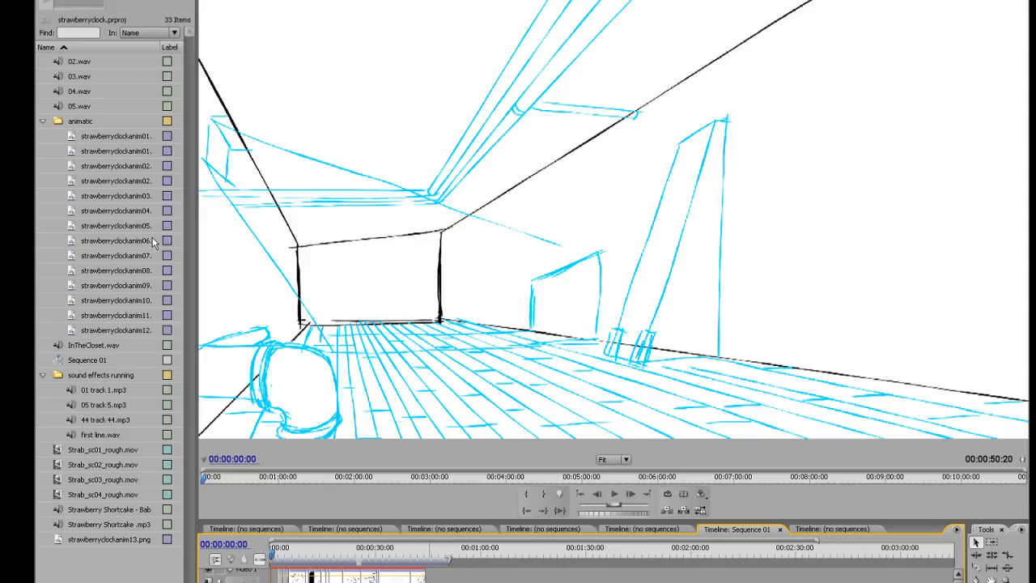
pyautogui.click(617, 495)
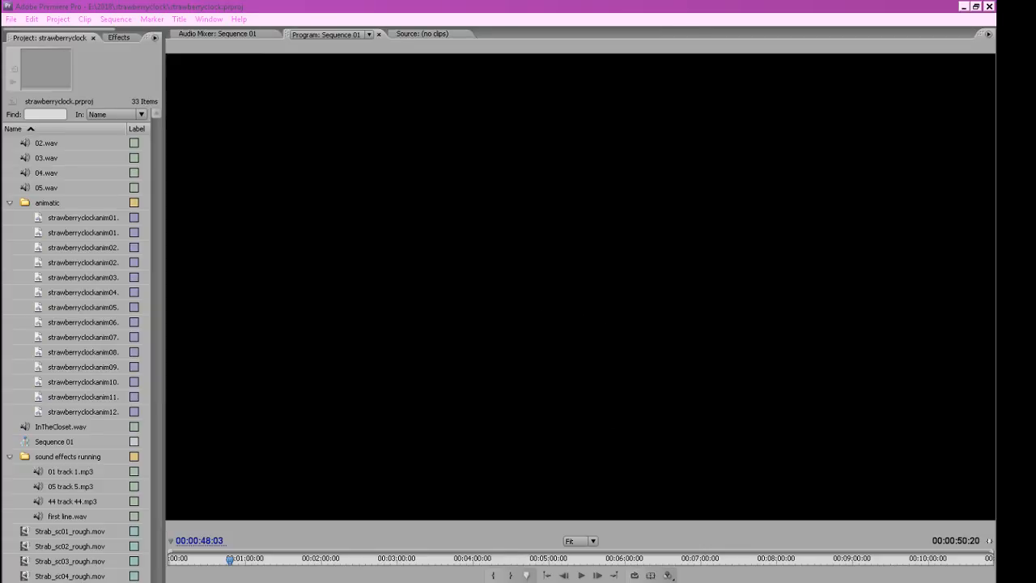
# Replay Sequence 01 from the start, stop it and save the Premiere project
pyautogui.press('Home')
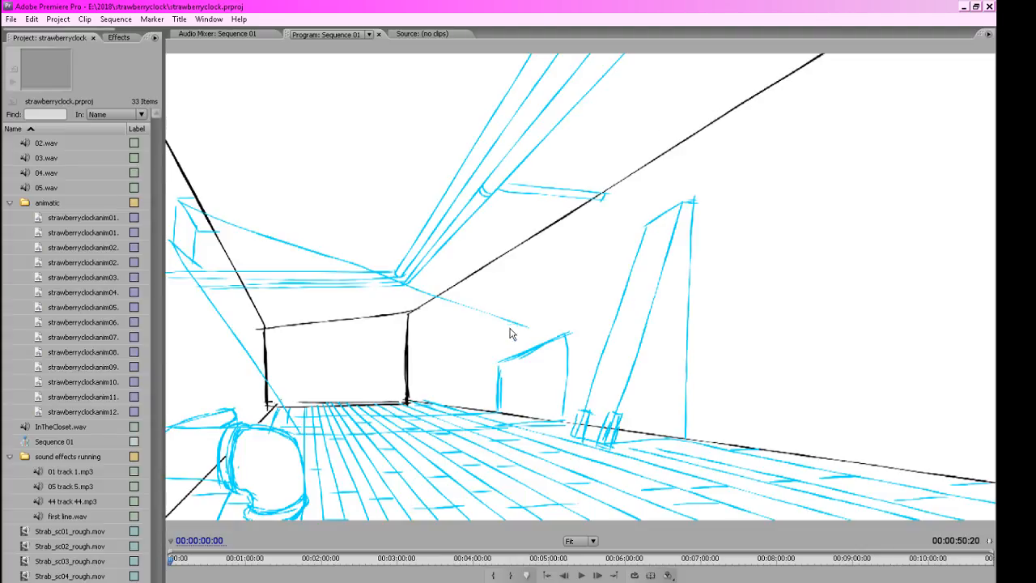
pyautogui.click(582, 575)
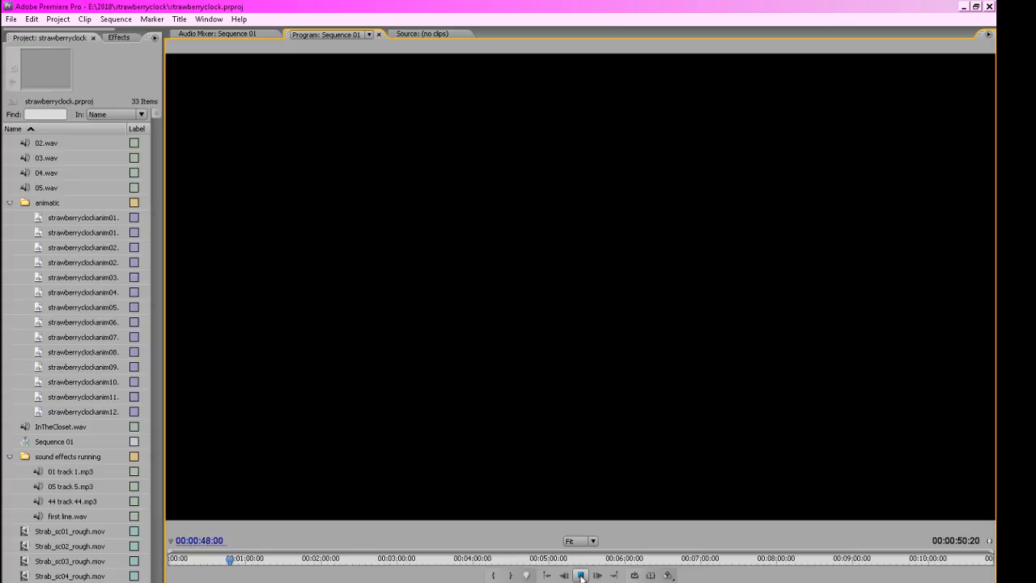
pyautogui.click(581, 576)
pyautogui.click(10, 20)
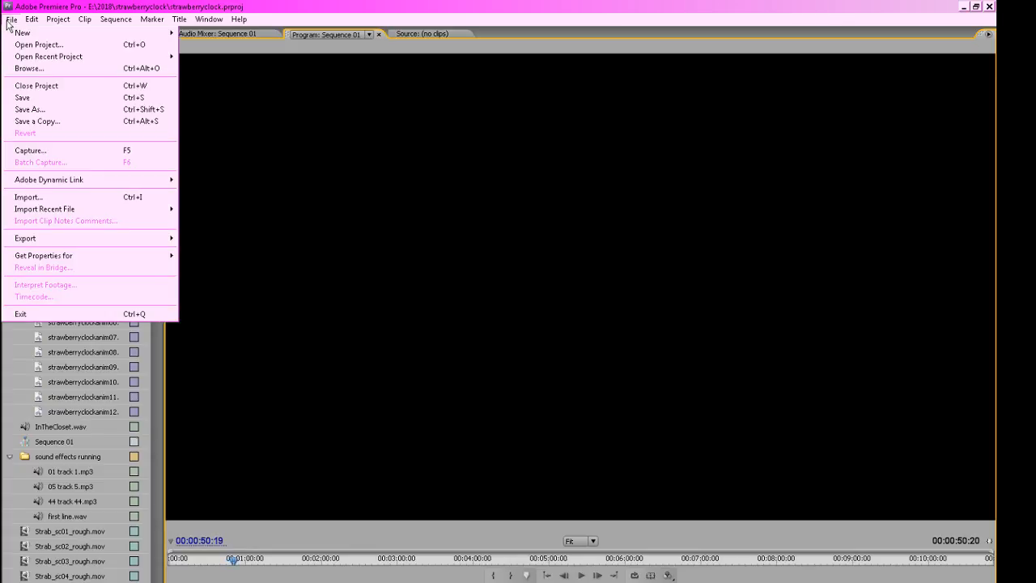
pyautogui.click(43, 97)
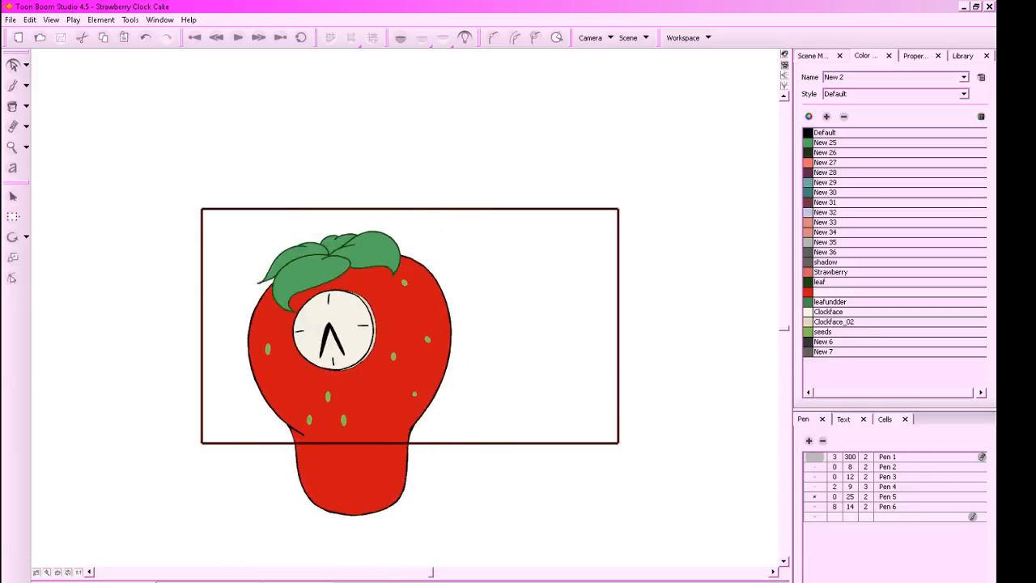
# Switch back to Toon Boom Studio and play and scrub the scene through the speech triangle frames
pyautogui.click(236, 36)
pyautogui.moveTo(668, 582); pyautogui.dragTo(688, 582)
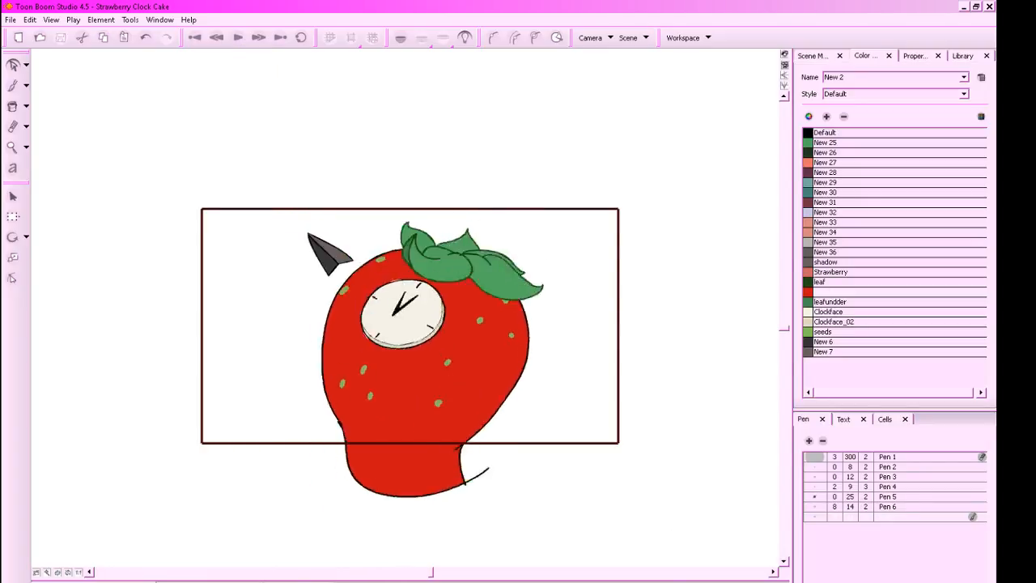
# Play the strawberry clock scene again and scrub through its frames to review the animation
pyautogui.click(238, 37)
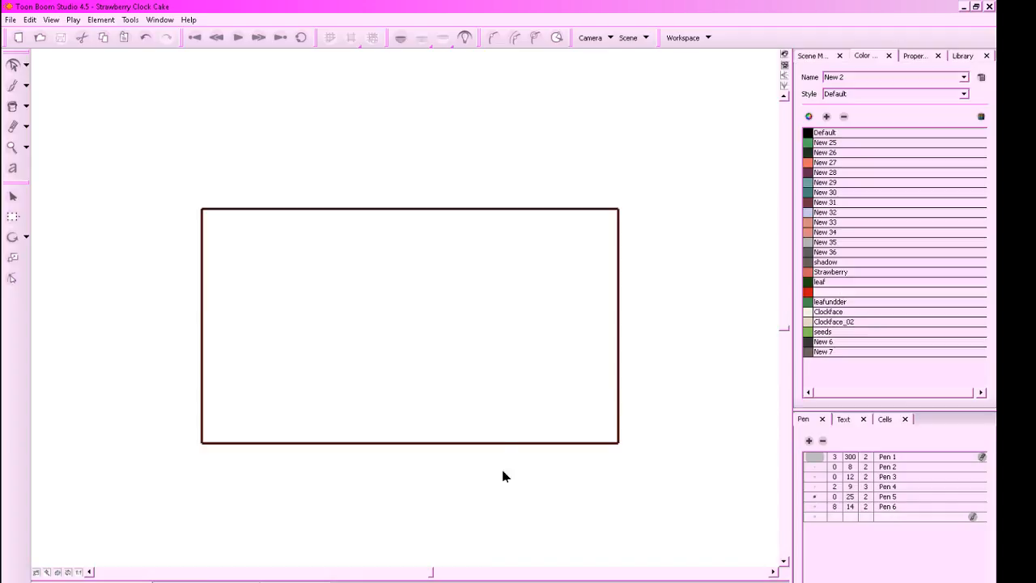
pyautogui.click(238, 37)
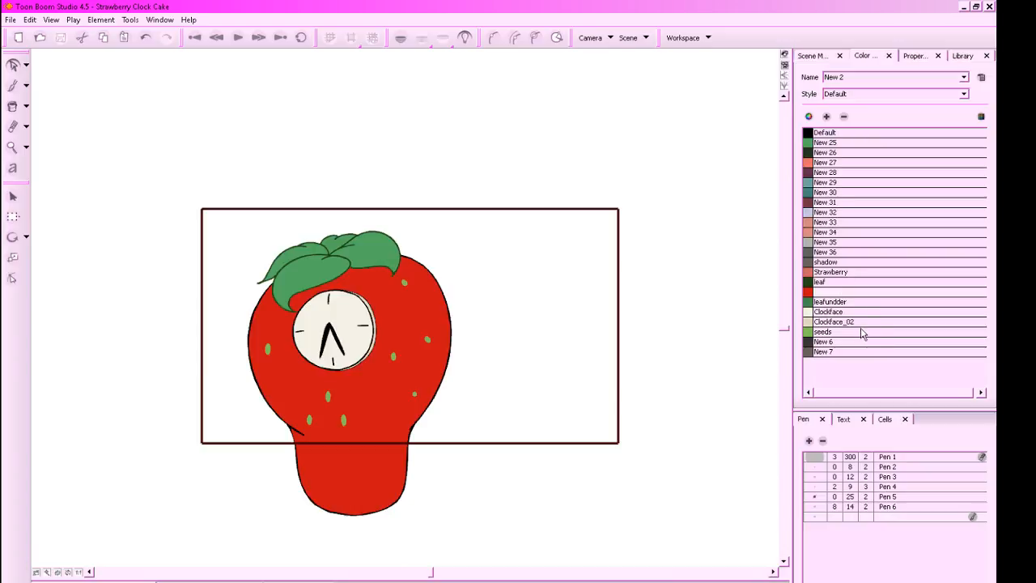
pyautogui.moveTo(664, 581); pyautogui.dragTo(534, 581)
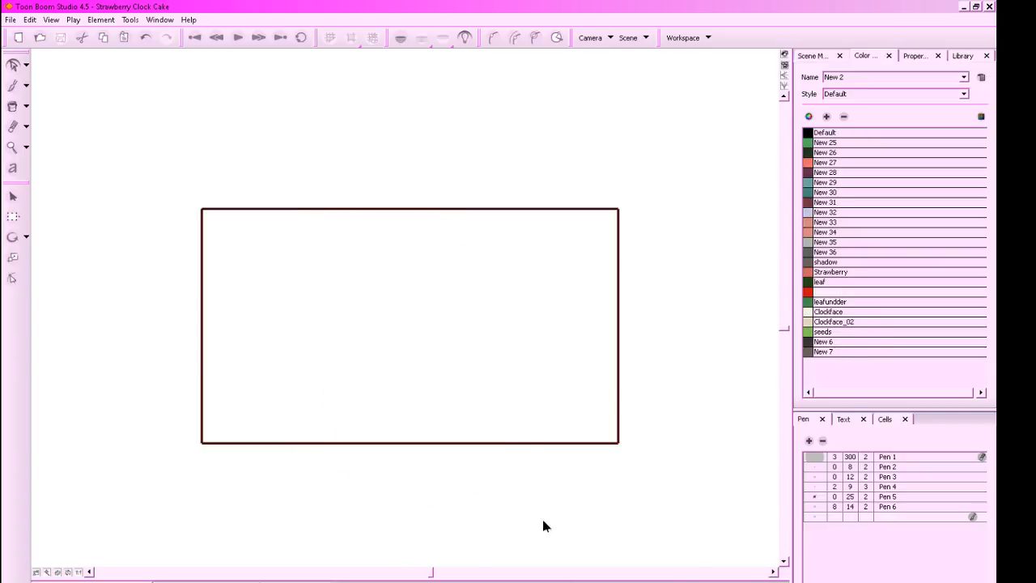
pyautogui.click(237, 36)
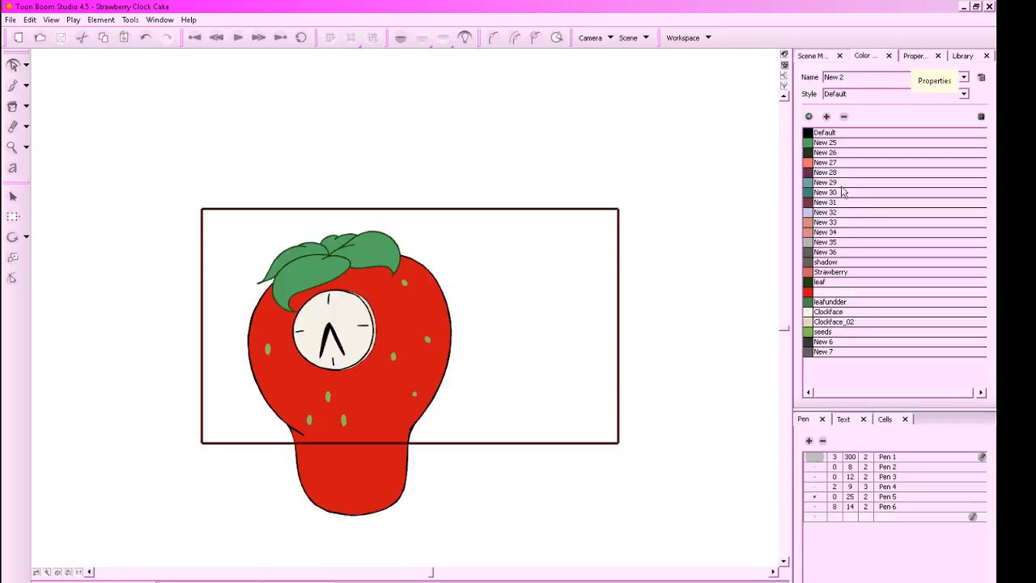
# Switch to the empty fifth scene listed below Scene-4
pyautogui.click(915, 55)
pyautogui.click(965, 57)
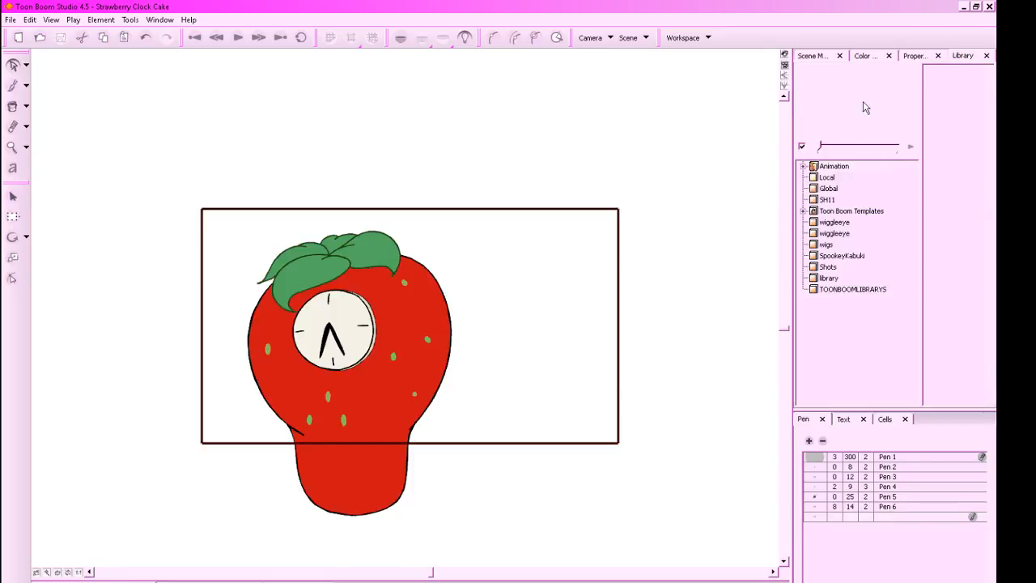
pyautogui.click(819, 56)
pyautogui.click(833, 123)
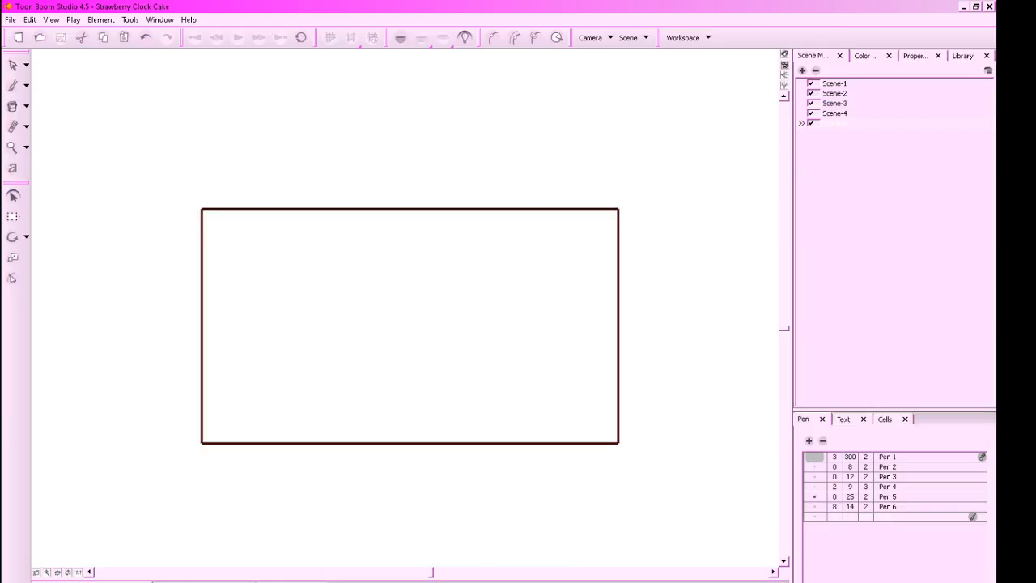
pyautogui.click(12, 85)
pyautogui.moveTo(553, 437)
pyautogui.mouseDown()
pyautogui.moveTo(564, 449)
pyautogui.moveTo(608, 452)
pyautogui.mouseUp()
pyautogui.hotkey('alt', 'e')
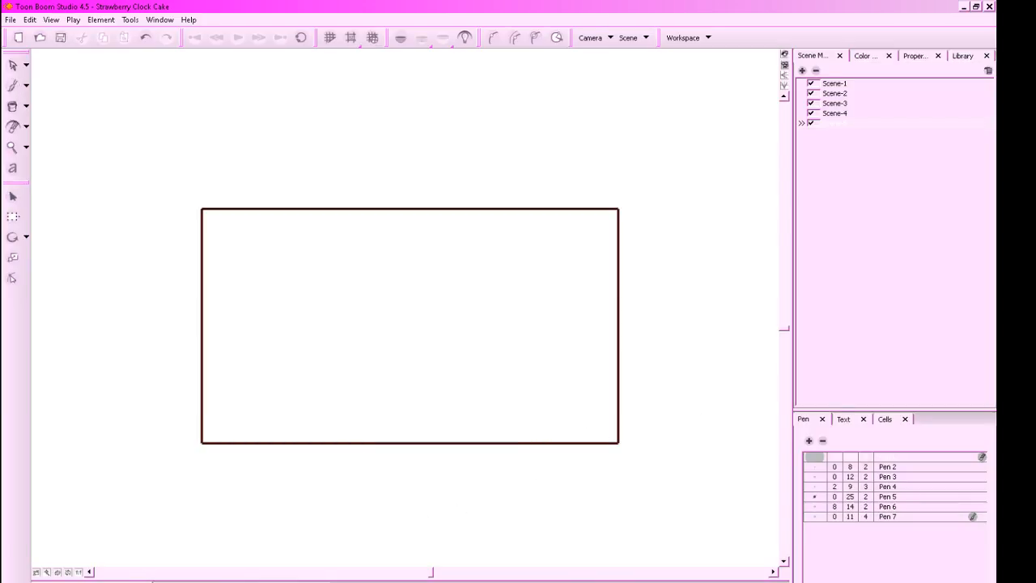
pyautogui.click(202, 581)
pyautogui.moveTo(476, 580); pyautogui.dragTo(476, 582)
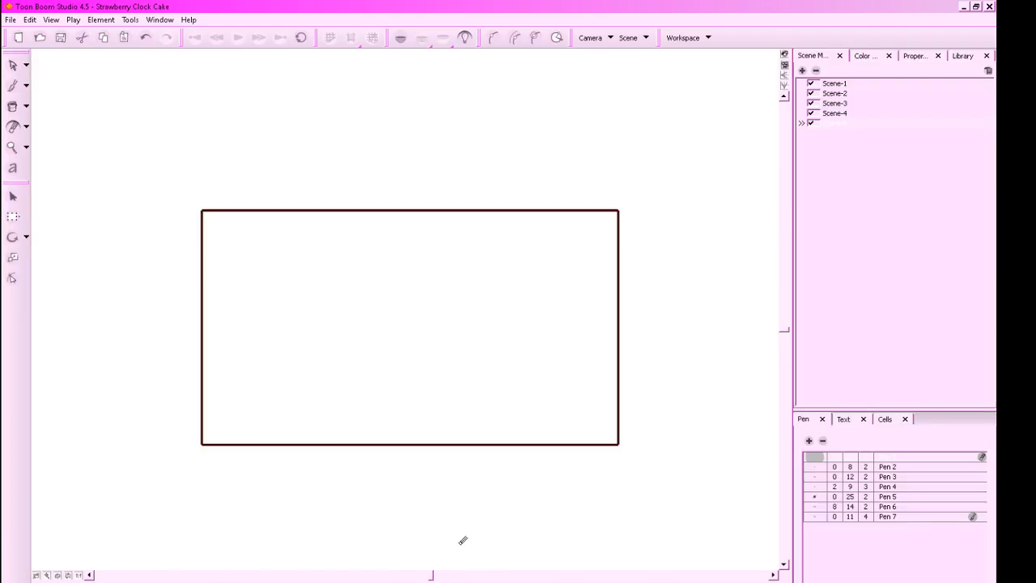
# Choose the black Default colour and activate the brush for drawing in the empty scene
pyautogui.click(873, 57)
pyautogui.click(814, 136)
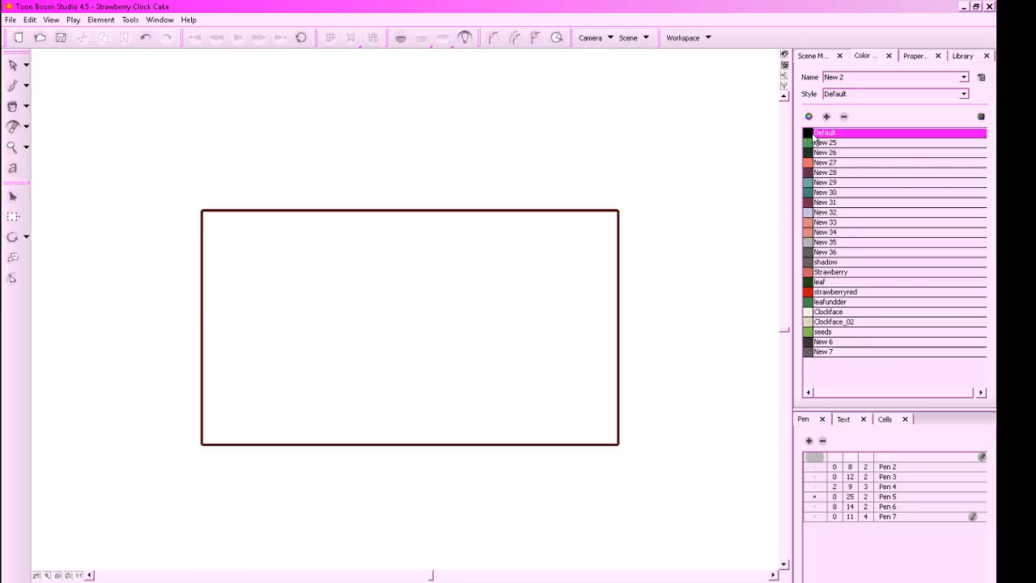
pyautogui.press('2')
pyautogui.press('2')
pyautogui.moveTo(658, 444)
pyautogui.mouseDown()
pyautogui.moveTo(645, 434)
pyautogui.moveTo(681, 431)
pyautogui.moveTo(715, 455)
pyautogui.mouseUp()
pyautogui.press('1')
pyautogui.hotkey('alt', 'b')
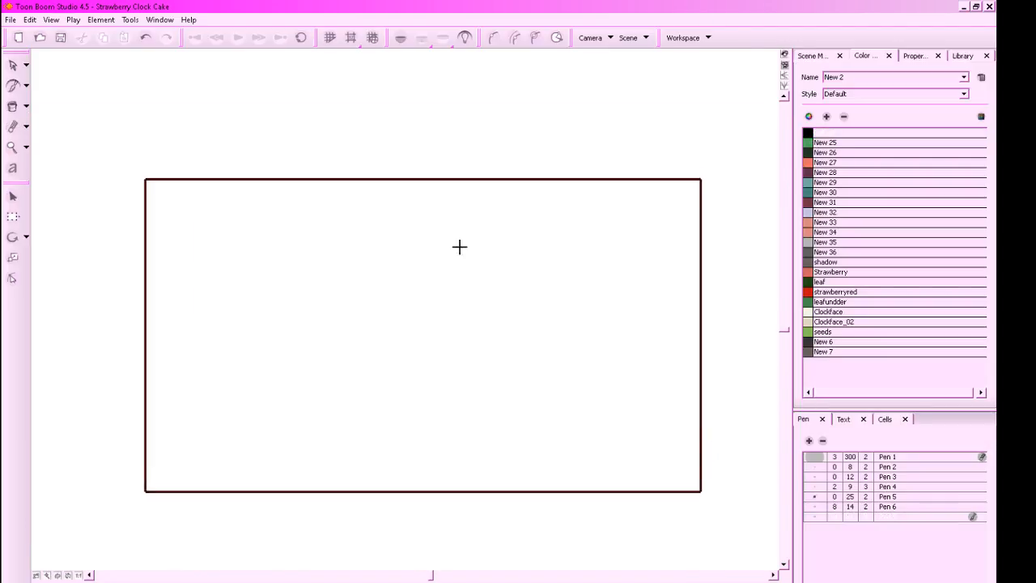
pyautogui.moveTo(380, 250); pyautogui.dragTo(417, 255)
pyautogui.hotkey('ctrl', 'z')
pyautogui.moveTo(648, 430); pyautogui.dragTo(621, 420)
pyautogui.press('2')
pyautogui.press('1')
pyautogui.moveTo(702, 422); pyautogui.dragTo(718, 431)
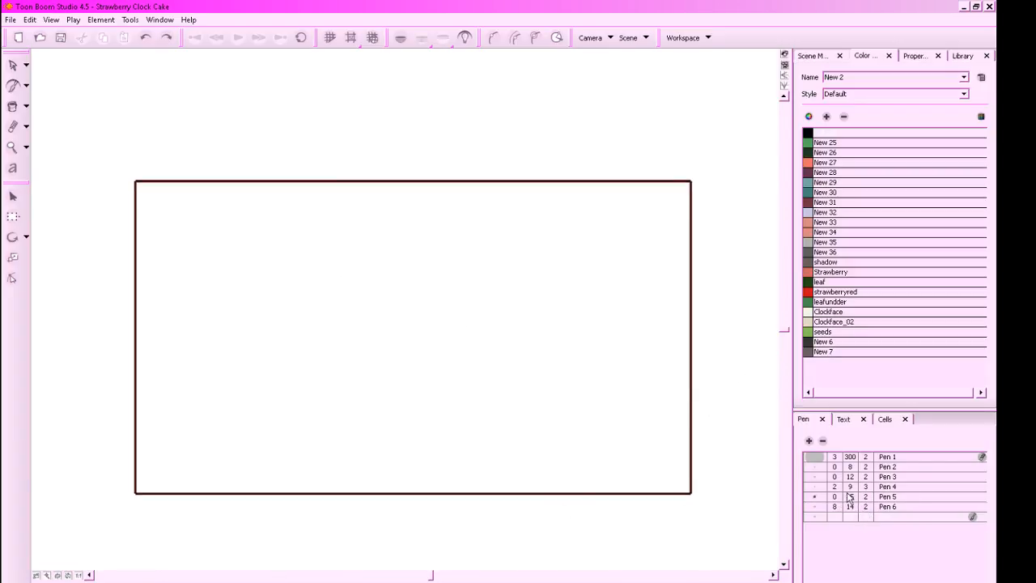
# Save the project and select the Pen 2 preset for the brush
pyautogui.hotkey('ctrl', 's')
pyautogui.click(860, 467)
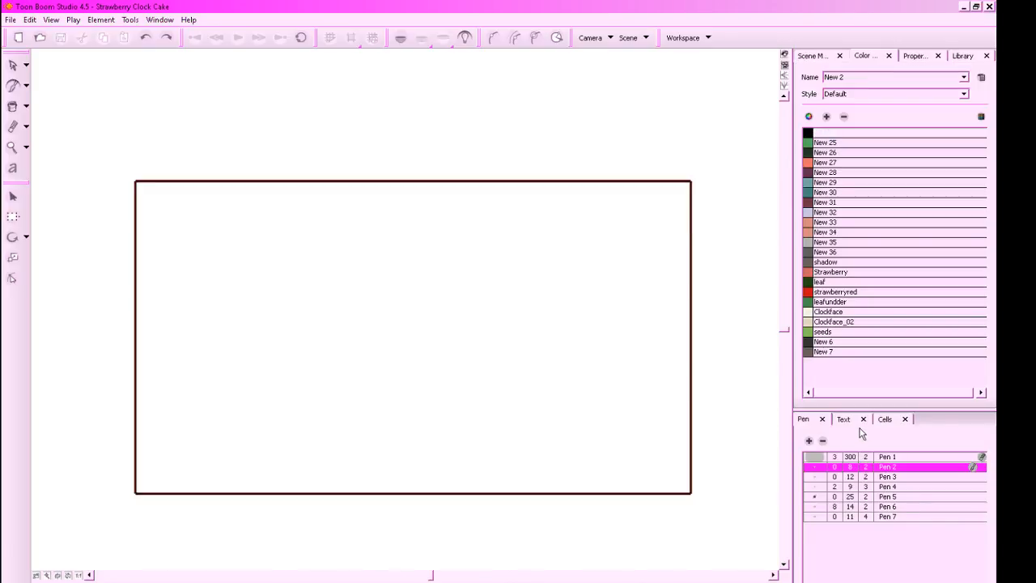
pyautogui.press('space')
pyautogui.moveTo(680, 487); pyautogui.dragTo(677, 485)
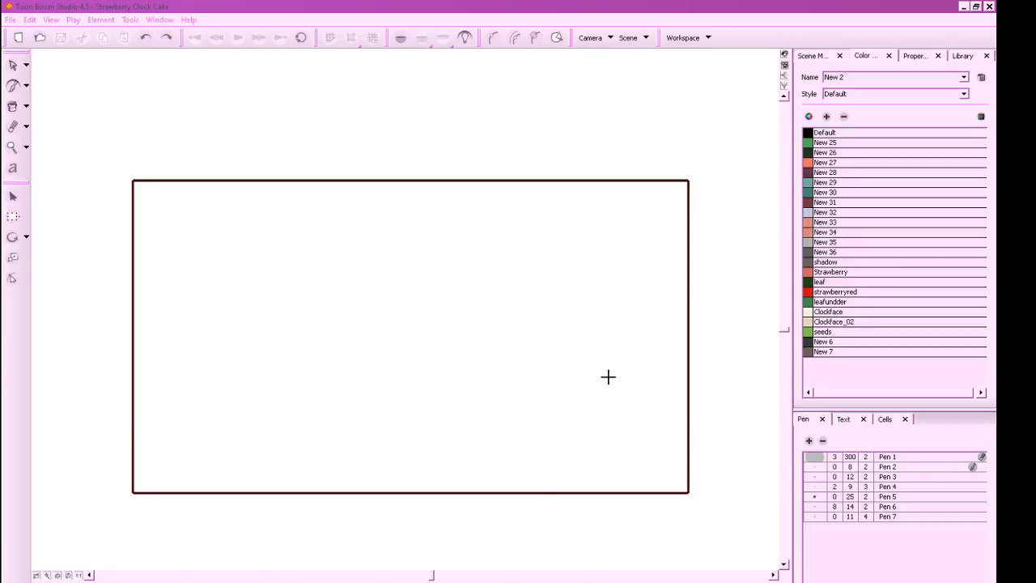
# Sketch a character's round head with a bulging cheek and jaw line in the empty area outside the camera frame
pyautogui.moveTo(639, 338); pyautogui.dragTo(268, 525)
pyautogui.moveTo(482, 178); pyautogui.dragTo(483, 180)
pyautogui.hotkey('ctrl', 'z')
pyautogui.moveTo(440, 257)
pyautogui.mouseDown()
pyautogui.moveTo(532, 202)
pyautogui.moveTo(477, 169)
pyautogui.moveTo(468, 168)
pyautogui.moveTo(438, 260)
pyautogui.moveTo(490, 278)
pyautogui.mouseUp()
pyautogui.hotkey('ctrl', 'z')
pyautogui.moveTo(439, 199); pyautogui.dragTo(428, 263)
pyautogui.hotkey('ctrl', 'z')
pyautogui.moveTo(434, 226)
pyautogui.mouseDown()
pyautogui.moveTo(436, 266)
pyautogui.moveTo(479, 278)
pyautogui.moveTo(513, 260)
pyautogui.moveTo(446, 305)
pyautogui.mouseUp()
pyautogui.press('2')
pyautogui.press('2')
pyautogui.moveTo(511, 347); pyautogui.dragTo(538, 343)
pyautogui.hotkey('ctrl', 'z')
pyautogui.moveTo(498, 301)
pyautogui.mouseDown()
pyautogui.moveTo(421, 351)
pyautogui.moveTo(493, 317)
pyautogui.mouseUp()
pyautogui.hotkey('ctrl', 'z')
pyautogui.moveTo(434, 353)
pyautogui.mouseDown()
pyautogui.moveTo(500, 316)
pyautogui.moveTo(512, 243)
pyautogui.moveTo(479, 336)
pyautogui.mouseUp()
pyautogui.hotkey('ctrl', 'z')
pyautogui.moveTo(513, 237); pyautogui.dragTo(500, 313)
pyautogui.moveTo(522, 301); pyautogui.dragTo(551, 337)
pyautogui.moveTo(588, 295); pyautogui.dragTo(606, 292)
pyautogui.hotkey('alt', 'e')
pyautogui.moveTo(411, 227)
pyautogui.mouseDown()
pyautogui.moveTo(389, 296)
pyautogui.moveTo(399, 356)
pyautogui.moveTo(391, 269)
pyautogui.moveTo(400, 327)
pyautogui.moveTo(401, 293)
pyautogui.mouseUp()
pyautogui.hotkey('ctrl', 'z')
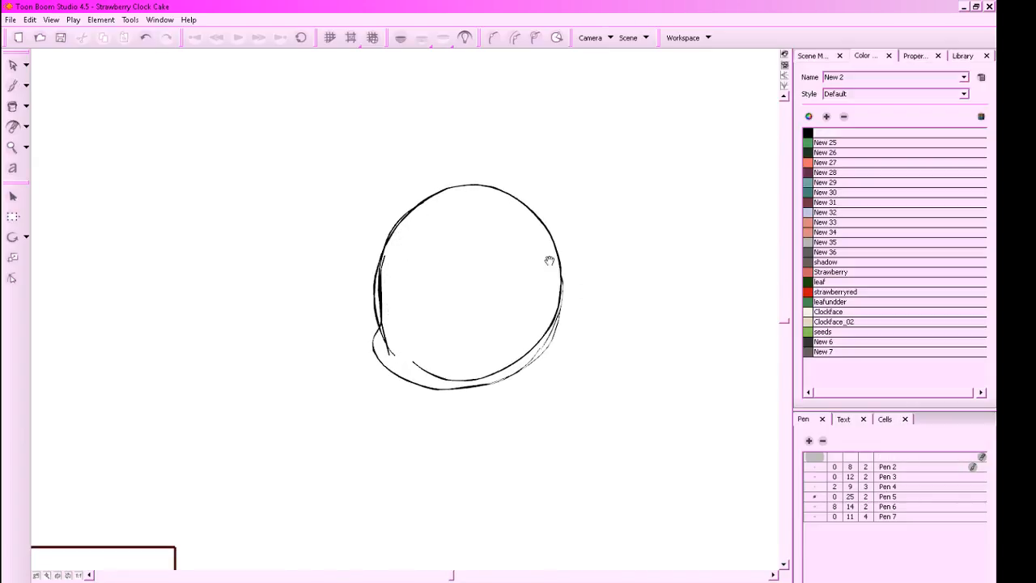
# Sketch a curved vertical centre line and a curved horizontal guideline across the head
pyautogui.hotkey('alt', '/')
pyautogui.moveTo(469, 175)
pyautogui.mouseDown()
pyautogui.moveTo(453, 227)
pyautogui.moveTo(479, 400)
pyautogui.mouseUp()
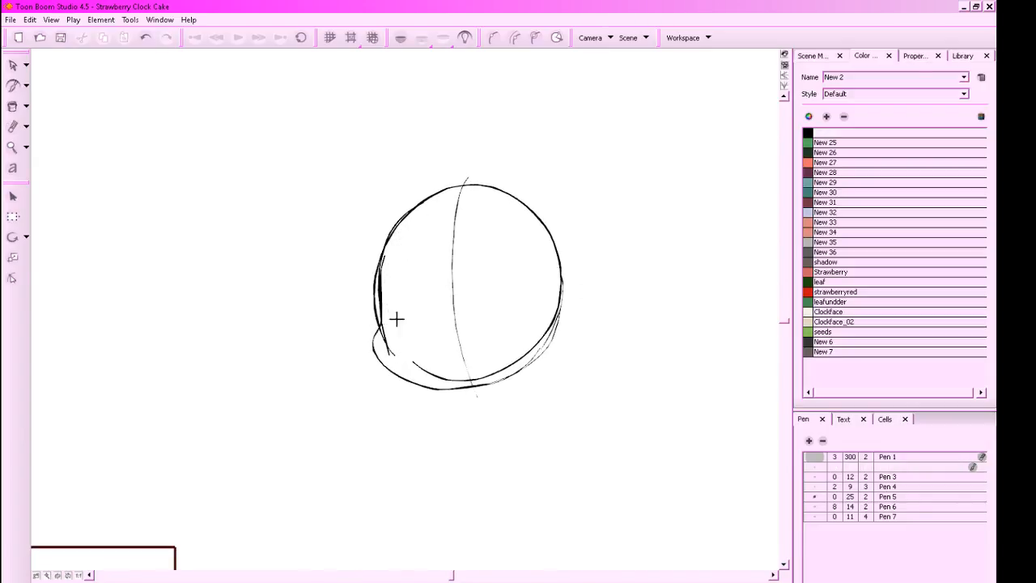
pyautogui.moveTo(381, 324); pyautogui.dragTo(557, 306)
# Sketch a small nose and a smiling mouth around the centre line below the horizontal guideline
pyautogui.moveTo(444, 319); pyautogui.dragTo(485, 322)
pyautogui.moveTo(480, 320); pyautogui.dragTo(505, 313)
pyautogui.hotkey('ctrl', 'z')
pyautogui.moveTo(459, 354); pyautogui.dragTo(479, 346)
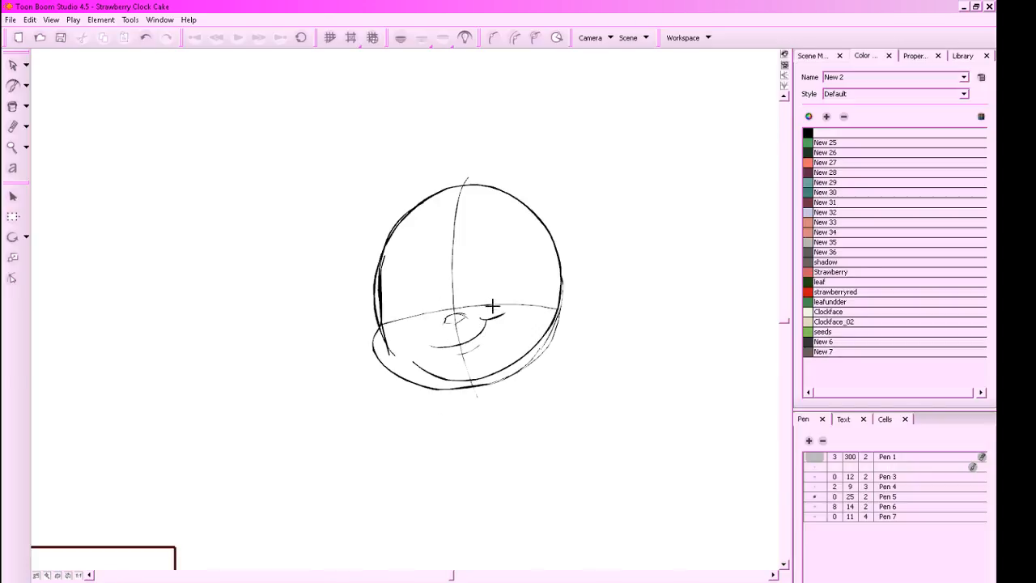
pyautogui.hotkey('ctrl', 'z')
# Sketch two tall oval eyes above the horizontal guideline, one on each side of the centre line
pyautogui.moveTo(488, 294)
pyautogui.mouseDown()
pyautogui.moveTo(492, 243)
pyautogui.moveTo(530, 259)
pyautogui.moveTo(523, 301)
pyautogui.moveTo(483, 296)
pyautogui.moveTo(435, 261)
pyautogui.moveTo(409, 308)
pyautogui.moveTo(434, 271)
pyautogui.moveTo(397, 284)
pyautogui.mouseUp()
pyautogui.hotkey('ctrl', 'z')
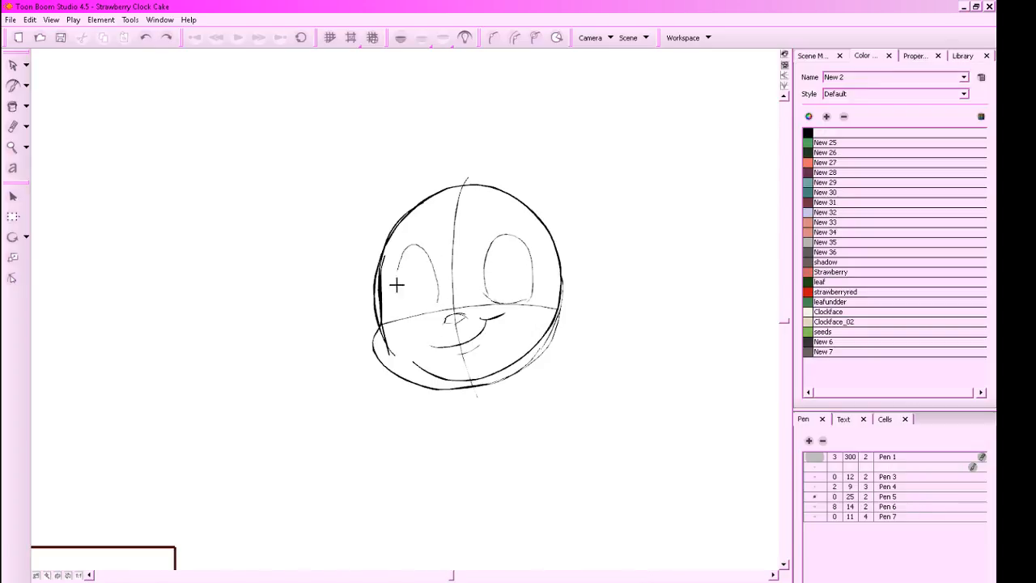
pyautogui.hotkey('ctrl', 'z')
pyautogui.moveTo(440, 308)
pyautogui.mouseDown()
pyautogui.moveTo(404, 317)
pyautogui.moveTo(401, 292)
pyautogui.moveTo(433, 273)
pyautogui.mouseUp()
pyautogui.hotkey('ctrl', 'z')
pyautogui.moveTo(405, 309)
pyautogui.mouseDown()
pyautogui.moveTo(425, 248)
pyautogui.moveTo(442, 278)
pyautogui.moveTo(430, 256)
pyautogui.moveTo(438, 311)
pyautogui.mouseUp()
pyautogui.moveTo(436, 259)
pyautogui.mouseDown()
pyautogui.moveTo(438, 312)
pyautogui.moveTo(441, 261)
pyautogui.moveTo(412, 250)
pyautogui.moveTo(437, 266)
pyautogui.moveTo(427, 311)
pyautogui.mouseUp()
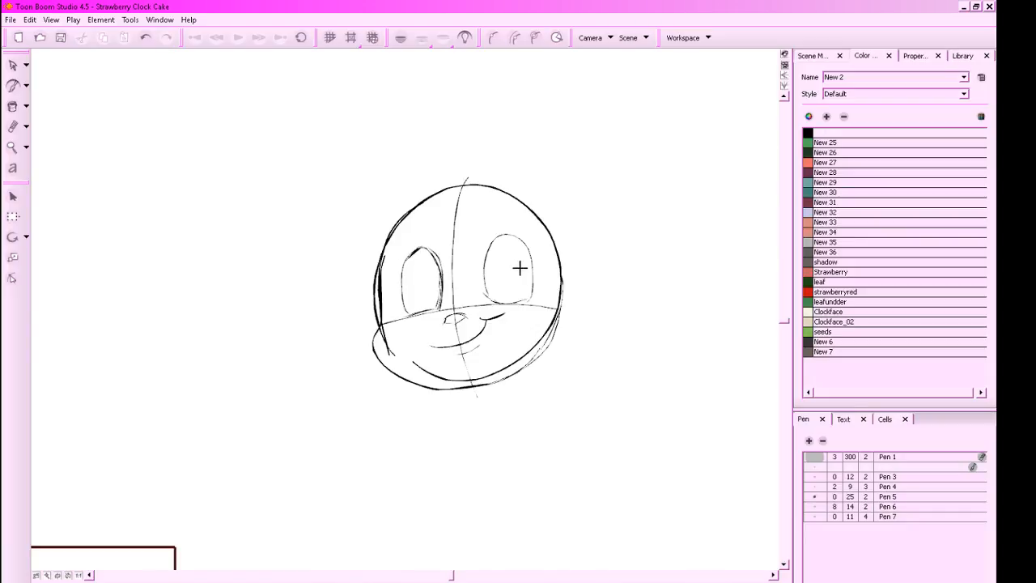
# Select the two eye outlines and shift each one slightly to the left on the face
pyautogui.click(13, 65)
pyautogui.click(484, 247)
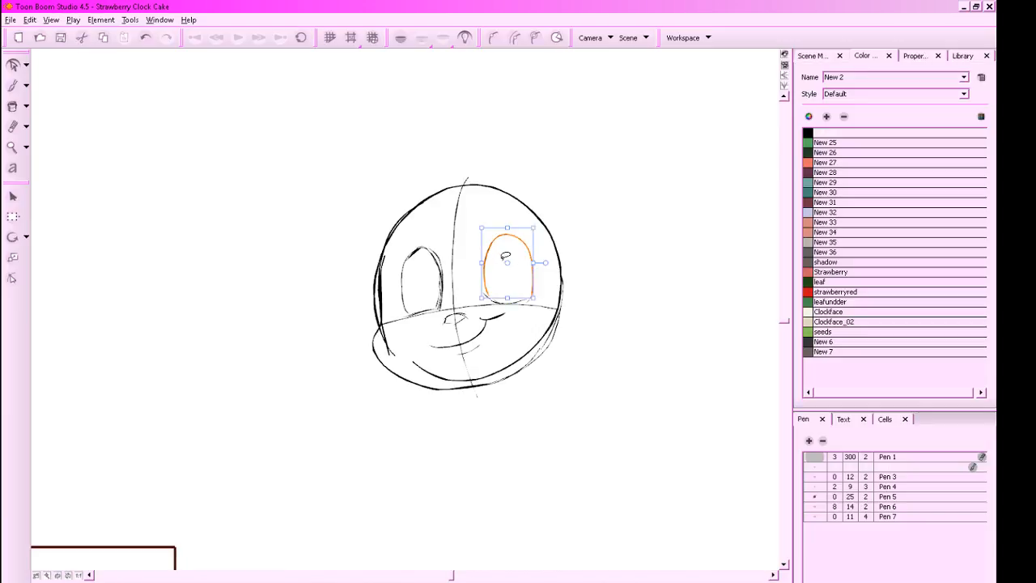
pyautogui.moveTo(512, 275); pyautogui.dragTo(525, 252)
pyautogui.click(538, 251)
pyautogui.moveTo(446, 284)
pyautogui.mouseDown()
pyautogui.moveTo(412, 238)
pyautogui.moveTo(438, 292)
pyautogui.mouseUp()
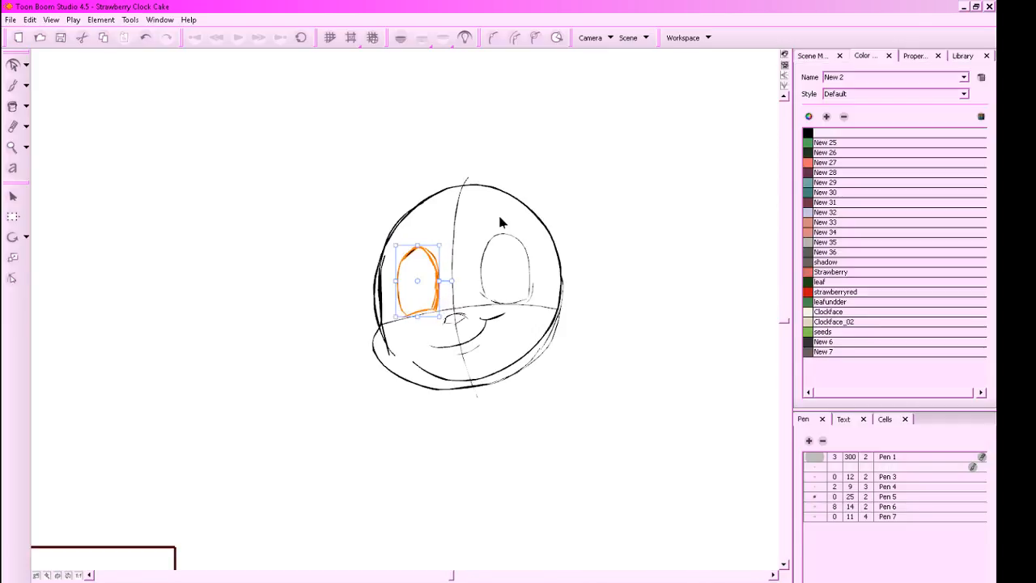
pyautogui.moveTo(501, 223)
pyautogui.mouseDown()
pyautogui.moveTo(501, 276)
pyautogui.moveTo(537, 285)
pyautogui.moveTo(543, 271)
pyautogui.moveTo(527, 269)
pyautogui.mouseUp()
pyautogui.click(535, 245)
pyautogui.moveTo(518, 230)
pyautogui.mouseDown()
pyautogui.moveTo(497, 261)
pyautogui.moveTo(501, 230)
pyautogui.mouseUp()
pyautogui.moveTo(429, 240); pyautogui.dragTo(413, 279)
pyautogui.moveTo(438, 246); pyautogui.dragTo(474, 229)
pyautogui.click(485, 246)
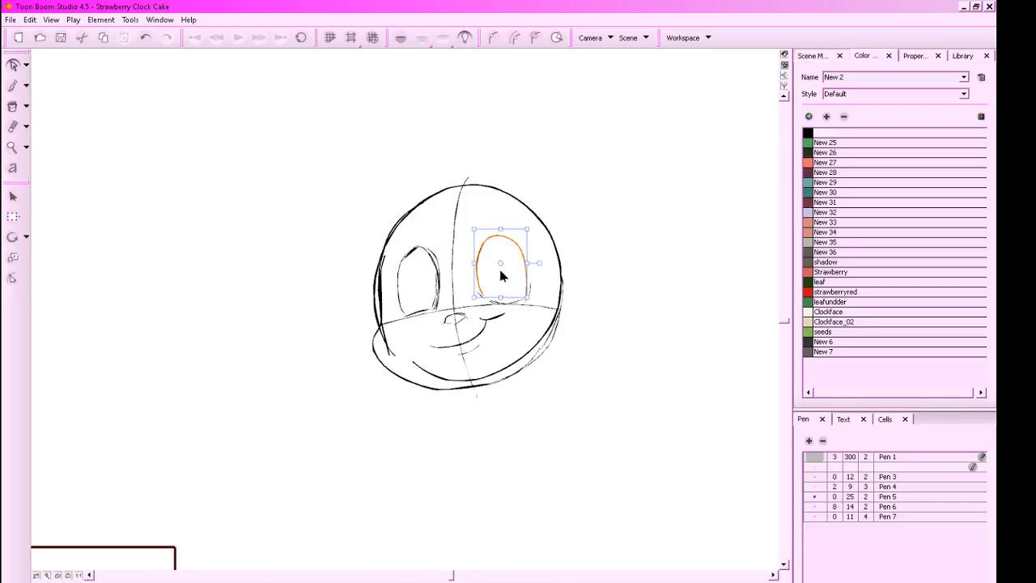
# Sketch a narrow oval pupil at the inner side of each eye
pyautogui.press('space')
pyautogui.moveTo(507, 296); pyautogui.dragTo(492, 297)
pyautogui.hotkey('alt', 'b')
pyautogui.hotkey('ctrl', 'z')
pyautogui.moveTo(422, 291)
pyautogui.mouseDown()
pyautogui.moveTo(421, 306)
pyautogui.moveTo(423, 275)
pyautogui.moveTo(484, 259)
pyautogui.moveTo(463, 275)
pyautogui.mouseUp()
pyautogui.hotkey('ctrl', 'z')
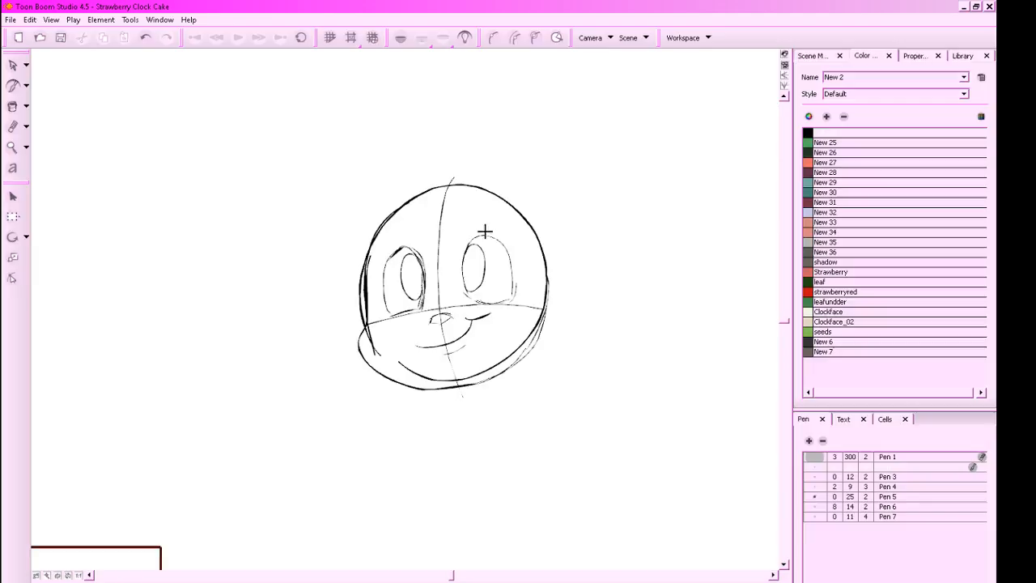
# Sketch the hairline across the forehead above the eyes
pyautogui.scroll(1, 586, 316)
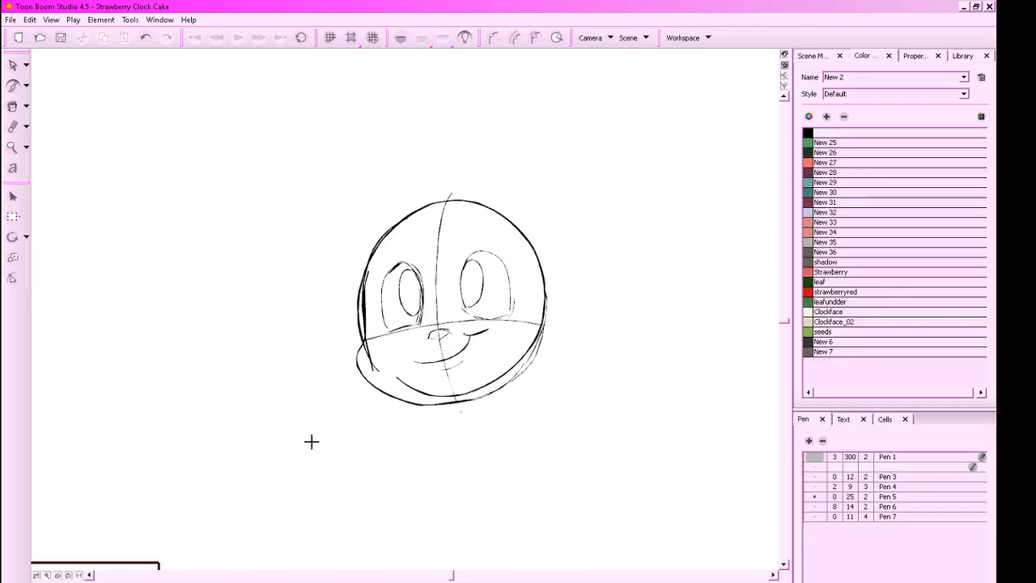
pyautogui.moveTo(397, 229)
pyautogui.mouseDown()
pyautogui.moveTo(484, 208)
pyautogui.moveTo(386, 240)
pyautogui.moveTo(427, 249)
pyautogui.moveTo(412, 233)
pyautogui.moveTo(457, 240)
pyautogui.mouseUp()
pyautogui.hotkey('ctrl', 'z')
pyautogui.moveTo(424, 236)
pyautogui.mouseDown()
pyautogui.moveTo(463, 242)
pyautogui.moveTo(459, 229)
pyautogui.moveTo(514, 233)
pyautogui.moveTo(484, 233)
pyautogui.moveTo(516, 243)
pyautogui.moveTo(495, 328)
pyautogui.moveTo(540, 318)
pyautogui.moveTo(532, 334)
pyautogui.moveTo(531, 300)
pyautogui.moveTo(571, 310)
pyautogui.mouseUp()
pyautogui.moveTo(559, 284)
pyautogui.mouseDown()
pyautogui.moveTo(566, 312)
pyautogui.moveTo(527, 346)
pyautogui.mouseUp()
pyautogui.hotkey('ctrl', 'z')
pyautogui.hotkey('ctrl', 'z')
pyautogui.hotkey('ctrl', 'z')
pyautogui.hotkey('ctrl', 'z')
# Sketch a rounded lock of hair hanging down the right side of the head
pyautogui.moveTo(523, 300)
pyautogui.mouseDown()
pyautogui.moveTo(539, 343)
pyautogui.moveTo(558, 338)
pyautogui.mouseUp()
pyautogui.moveTo(558, 337)
pyautogui.mouseDown()
pyautogui.moveTo(567, 286)
pyautogui.moveTo(507, 211)
pyautogui.moveTo(562, 334)
pyautogui.moveTo(521, 202)
pyautogui.mouseUp()
pyautogui.moveTo(563, 325); pyautogui.dragTo(533, 377)
pyautogui.hotkey('ctrl', 'z')
pyautogui.moveTo(555, 249); pyautogui.dragTo(503, 201)
pyautogui.moveTo(561, 274)
pyautogui.mouseDown()
pyautogui.moveTo(537, 219)
pyautogui.moveTo(565, 236)
pyautogui.mouseUp()
pyautogui.hotkey('ctrl', 'z')
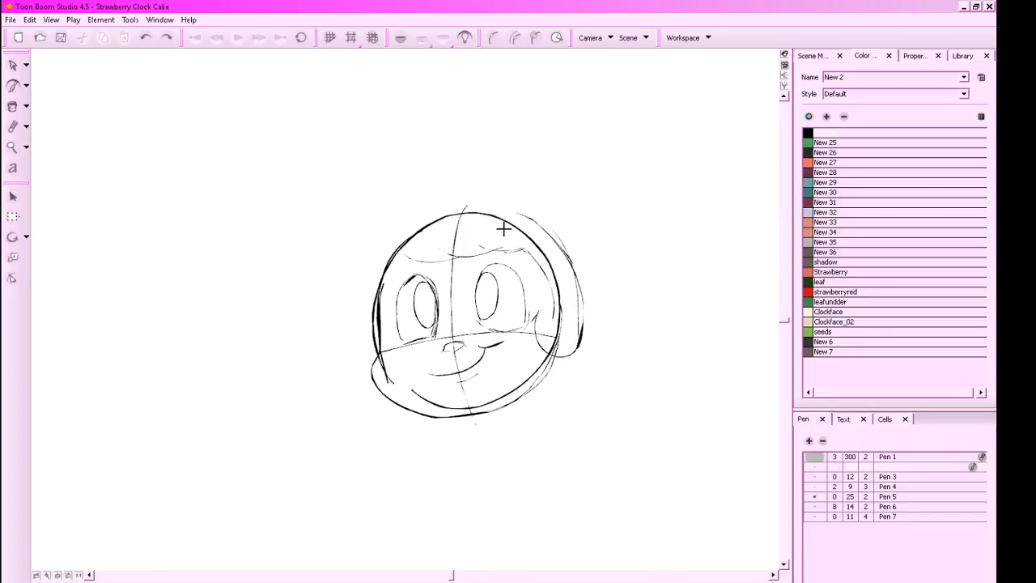
# Sketch a puffy cap with a flat brim on the head and a neckline below the chin
pyautogui.moveTo(409, 243); pyautogui.dragTo(512, 224)
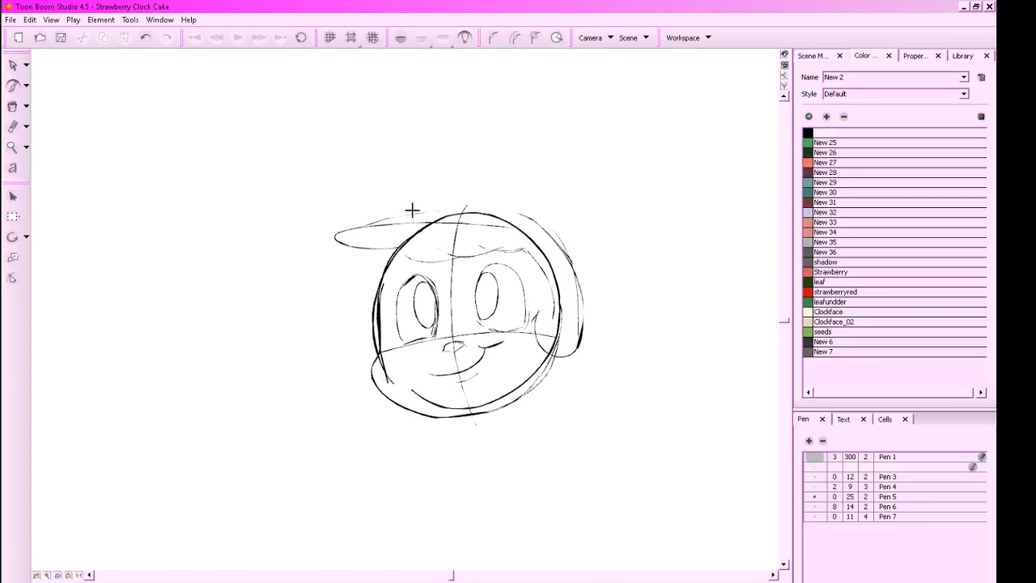
pyautogui.moveTo(398, 215)
pyautogui.mouseDown()
pyautogui.moveTo(382, 139)
pyautogui.moveTo(514, 179)
pyautogui.moveTo(512, 163)
pyautogui.moveTo(549, 232)
pyautogui.mouseUp()
pyautogui.moveTo(689, 386); pyautogui.dragTo(693, 381)
pyautogui.moveTo(450, 320); pyautogui.dragTo(427, 362)
pyautogui.moveTo(400, 331)
pyautogui.mouseDown()
pyautogui.moveTo(394, 343)
pyautogui.moveTo(428, 347)
pyautogui.mouseUp()
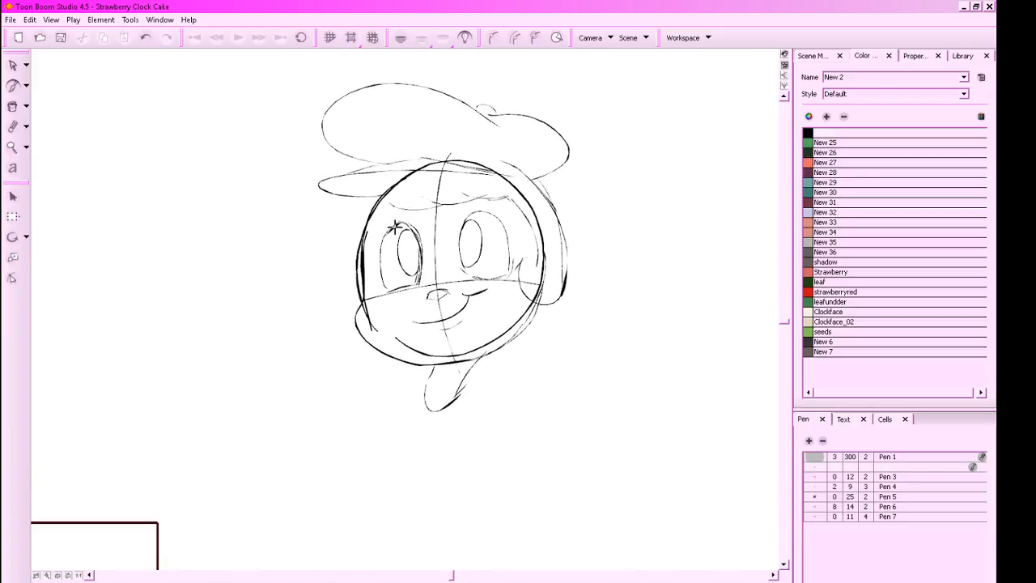
# Sketch long wavy hair falling from under the cap brim along the left side of the face
pyautogui.moveTo(357, 196)
pyautogui.mouseDown()
pyautogui.moveTo(316, 260)
pyautogui.moveTo(334, 219)
pyautogui.moveTo(328, 247)
pyautogui.mouseUp()
pyautogui.hotkey('ctrl', 'z')
pyautogui.hotkey('ctrl', 'z')
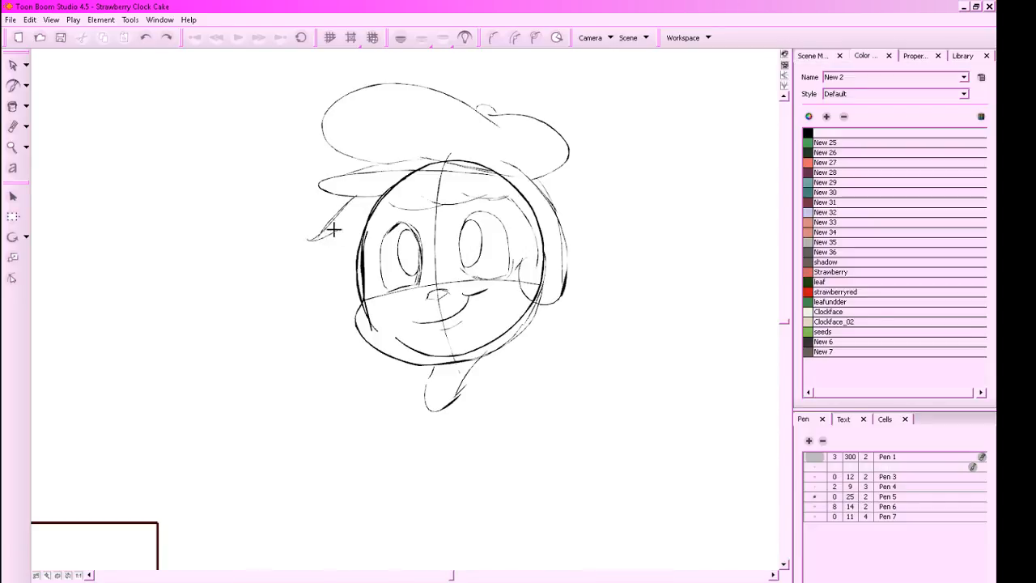
pyautogui.hotkey('ctrl', 'z')
pyautogui.hotkey('ctrl', 'z')
pyautogui.moveTo(355, 198)
pyautogui.mouseDown()
pyautogui.moveTo(310, 245)
pyautogui.moveTo(336, 235)
pyautogui.mouseUp()
pyautogui.moveTo(336, 235)
pyautogui.mouseDown()
pyautogui.moveTo(338, 319)
pyautogui.moveTo(314, 357)
pyautogui.moveTo(355, 435)
pyautogui.mouseUp()
# Sketch the right shoulder with a short puffed sleeve beside the neckline
pyautogui.moveTo(560, 423); pyautogui.dragTo(529, 335)
pyautogui.moveTo(433, 302)
pyautogui.mouseDown()
pyautogui.moveTo(472, 326)
pyautogui.moveTo(470, 298)
pyautogui.moveTo(486, 283)
pyautogui.moveTo(491, 333)
pyautogui.moveTo(463, 331)
pyautogui.mouseUp()
pyautogui.hotkey('ctrl', 'z')
pyautogui.hotkey('ctrl', 'z')
pyautogui.moveTo(462, 292)
pyautogui.mouseDown()
pyautogui.moveTo(464, 323)
pyautogui.moveTo(505, 321)
pyautogui.mouseUp()
pyautogui.moveTo(516, 314)
pyautogui.mouseDown()
pyautogui.moveTo(475, 344)
pyautogui.moveTo(485, 287)
pyautogui.moveTo(516, 313)
pyautogui.moveTo(496, 289)
pyautogui.mouseUp()
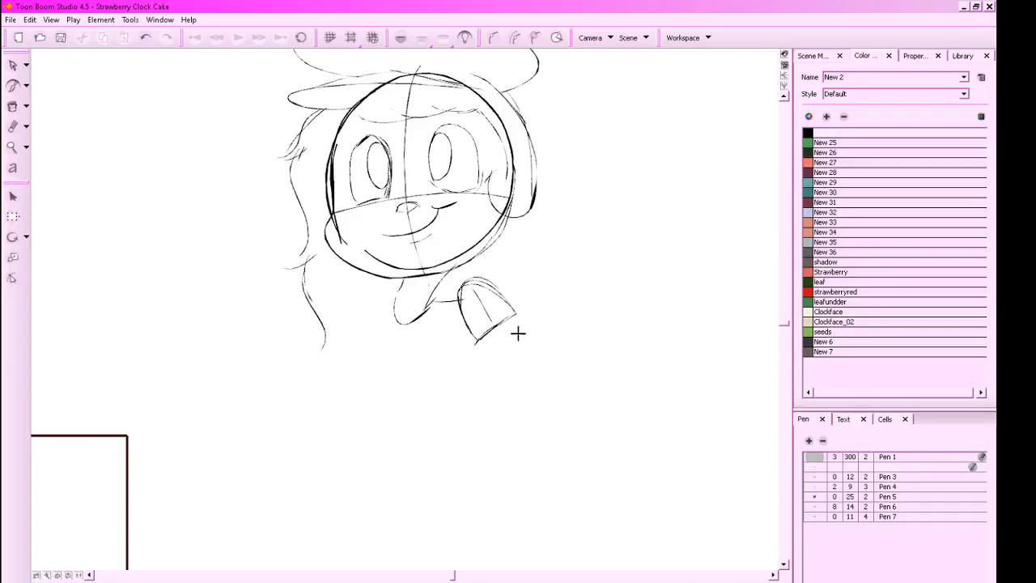
pyautogui.moveTo(455, 329); pyautogui.dragTo(476, 344)
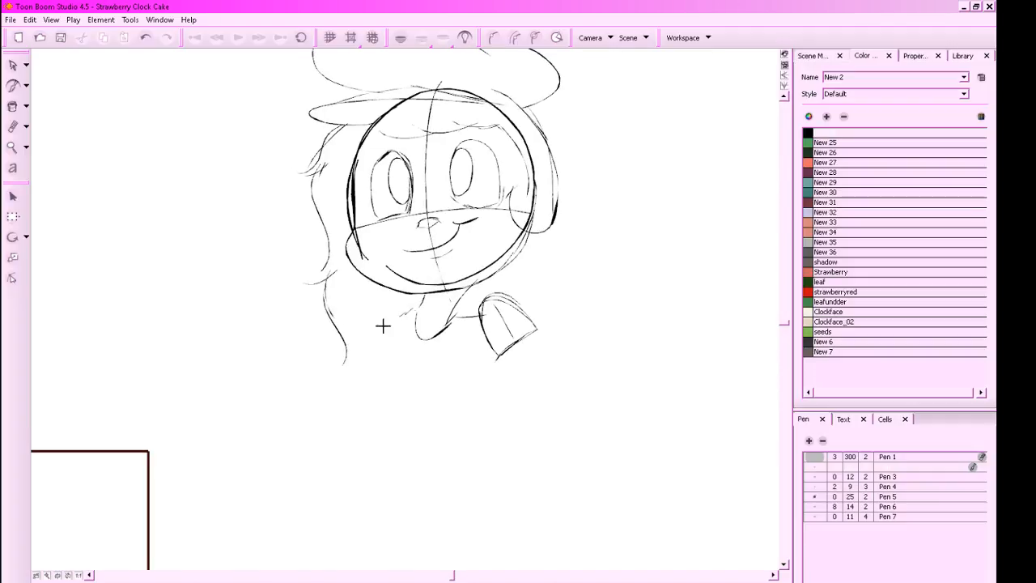
# Sketch the torso beneath the neckline, tapering down to a rounded waist
pyautogui.moveTo(386, 337); pyautogui.dragTo(428, 433)
pyautogui.moveTo(491, 356); pyautogui.dragTo(437, 439)
pyautogui.moveTo(385, 340); pyautogui.dragTo(442, 453)
pyautogui.hotkey('ctrl', 'z')
pyautogui.moveTo(385, 335); pyautogui.dragTo(436, 440)
pyautogui.moveTo(481, 395); pyautogui.dragTo(479, 437)
pyautogui.moveTo(485, 361); pyautogui.dragTo(475, 417)
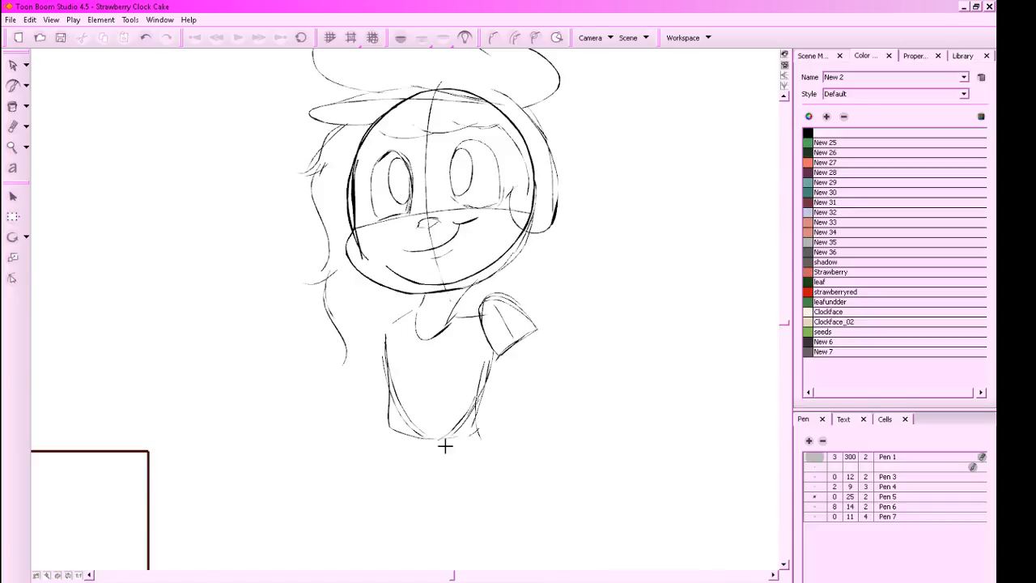
# Sketch a flared skirt with a wavy hem below the waist
pyautogui.press('1')
pyautogui.moveTo(557, 370)
pyautogui.mouseDown()
pyautogui.moveTo(533, 381)
pyautogui.moveTo(541, 362)
pyautogui.mouseUp()
pyautogui.hotkey('ctrl', 'z')
pyautogui.moveTo(391, 346)
pyautogui.mouseDown()
pyautogui.moveTo(381, 413)
pyautogui.moveTo(367, 421)
pyautogui.moveTo(412, 477)
pyautogui.moveTo(508, 448)
pyautogui.moveTo(472, 374)
pyautogui.mouseUp()
pyautogui.moveTo(466, 355)
pyautogui.mouseDown()
pyautogui.moveTo(499, 426)
pyautogui.moveTo(488, 440)
pyautogui.mouseUp()
pyautogui.press('1')
pyautogui.moveTo(536, 308); pyautogui.dragTo(541, 307)
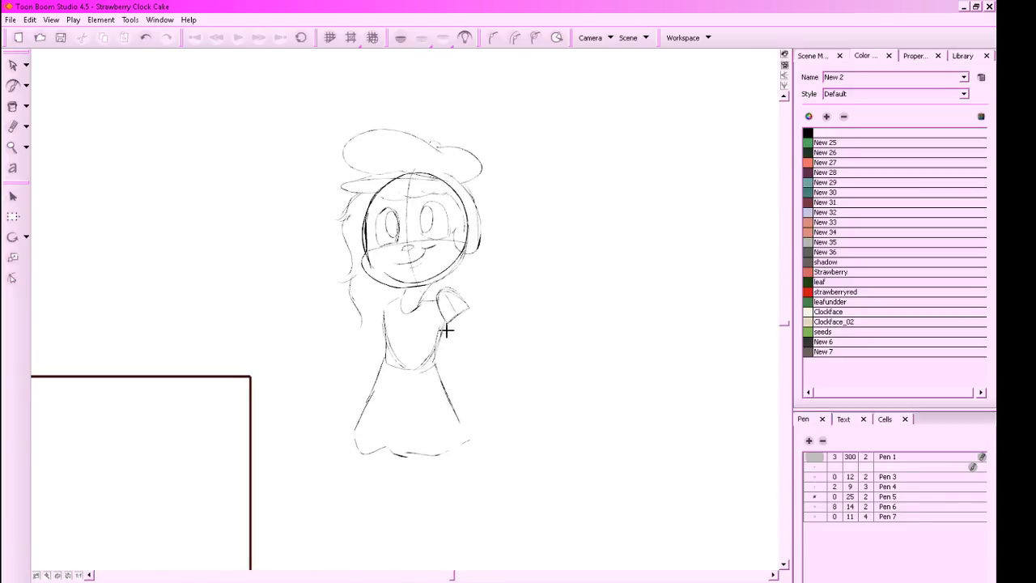
# Sketch the bent arm below the right sleeve with its hand resting on the hip
pyautogui.hotkey('ctrl', 'z')
pyautogui.moveTo(444, 361)
pyautogui.mouseDown()
pyautogui.moveTo(447, 384)
pyautogui.moveTo(459, 354)
pyautogui.moveTo(490, 358)
pyautogui.mouseUp()
pyautogui.hotkey('ctrl', 'z')
pyautogui.hotkey('ctrl', 'z')
pyautogui.moveTo(454, 319)
pyautogui.mouseDown()
pyautogui.moveTo(486, 347)
pyautogui.moveTo(459, 368)
pyautogui.moveTo(445, 357)
pyautogui.moveTo(459, 356)
pyautogui.moveTo(454, 362)
pyautogui.moveTo(472, 341)
pyautogui.mouseUp()
pyautogui.hotkey('ctrl', 'z')
pyautogui.hotkey('ctrl', 'z')
pyautogui.hotkey('ctrl', 'z')
pyautogui.hotkey('ctrl', 'z')
pyautogui.moveTo(462, 371); pyautogui.dragTo(460, 378)
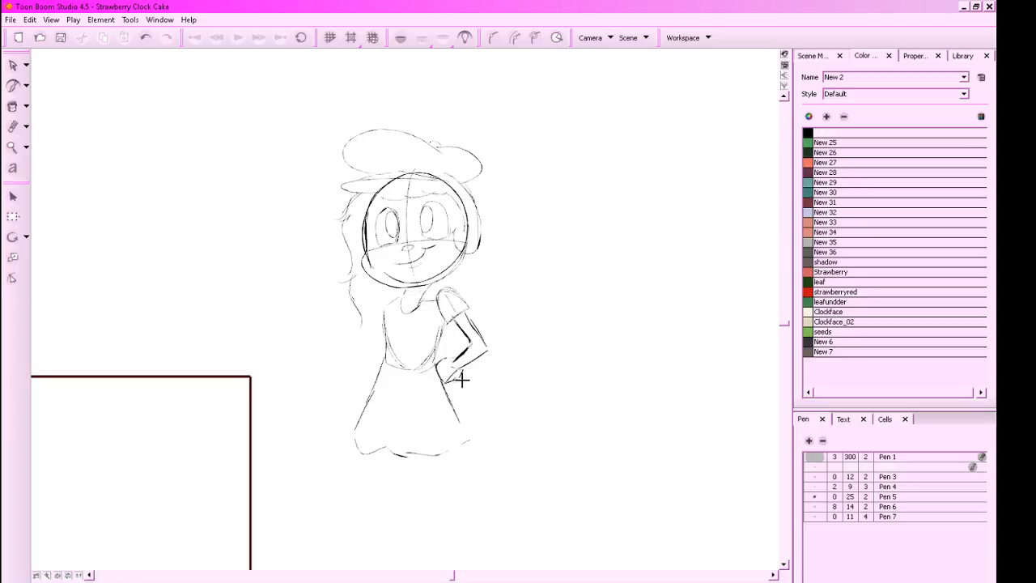
# Sketch the left shoulder with a short rounded sleeve beside the neckline
pyautogui.moveTo(593, 453); pyautogui.dragTo(620, 471)
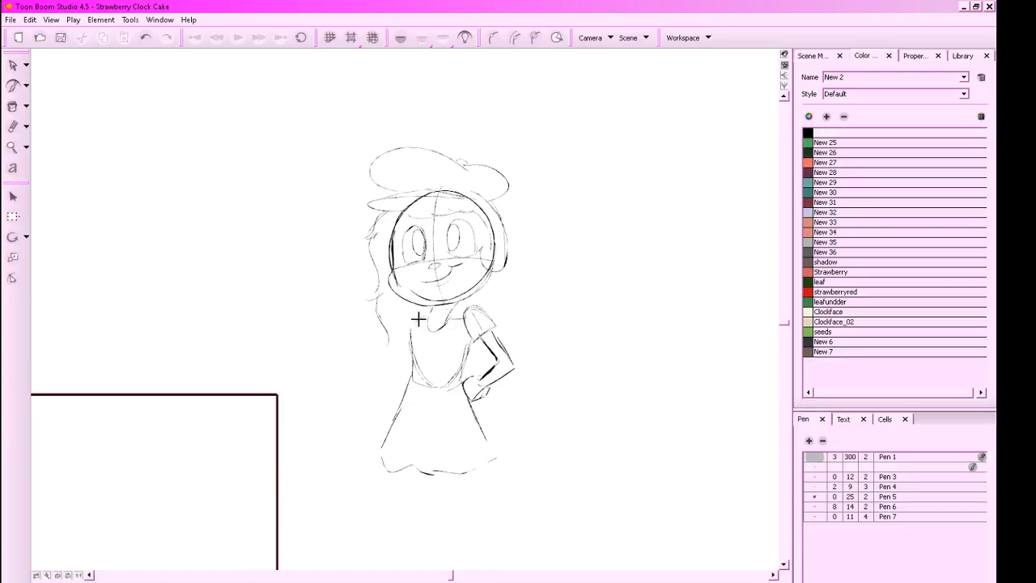
pyautogui.hotkey('ctrl', 'z')
pyautogui.moveTo(425, 314)
pyautogui.mouseDown()
pyautogui.moveTo(401, 327)
pyautogui.moveTo(407, 345)
pyautogui.moveTo(427, 313)
pyautogui.mouseUp()
pyautogui.hotkey('ctrl', 'z')
pyautogui.moveTo(542, 362); pyautogui.dragTo(558, 364)
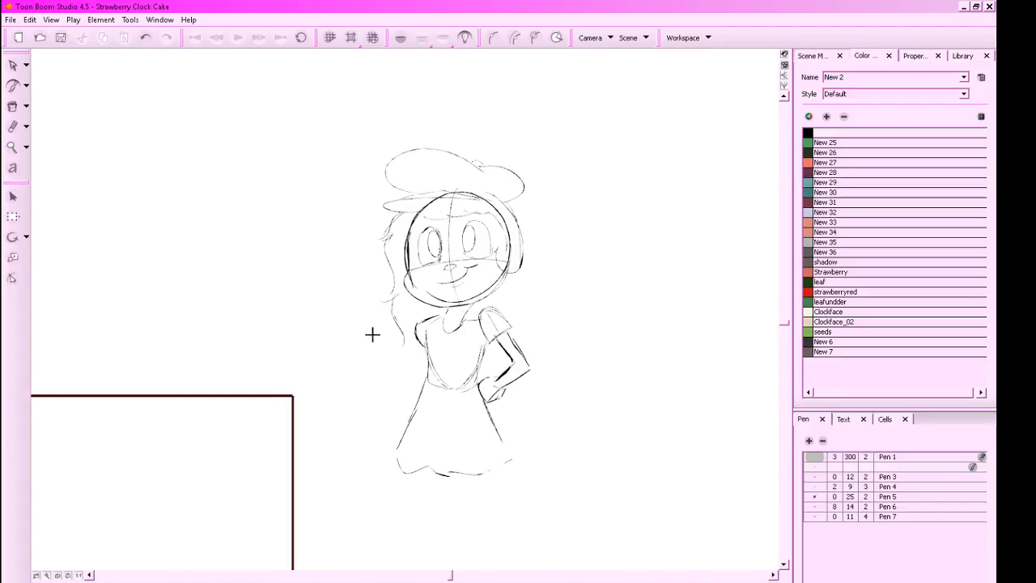
# Sketch the left arm bent outward from the sleeve, ending in an open, upturned hand
pyautogui.moveTo(382, 340)
pyautogui.mouseDown()
pyautogui.moveTo(344, 322)
pyautogui.moveTo(373, 341)
pyautogui.mouseUp()
pyautogui.hotkey('ctrl', 'z')
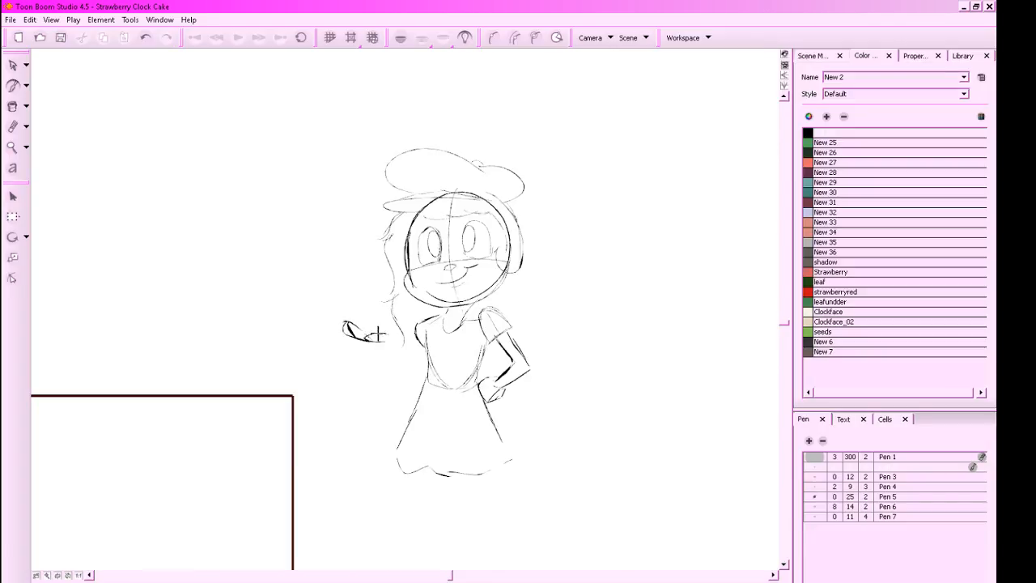
pyautogui.moveTo(372, 339); pyautogui.dragTo(391, 326)
pyautogui.hotkey('ctrl', 'z')
pyautogui.moveTo(583, 339); pyautogui.dragTo(598, 355)
pyautogui.moveTo(404, 354); pyautogui.dragTo(422, 376)
pyautogui.hotkey('ctrl', 'z')
pyautogui.moveTo(426, 376); pyautogui.dragTo(432, 366)
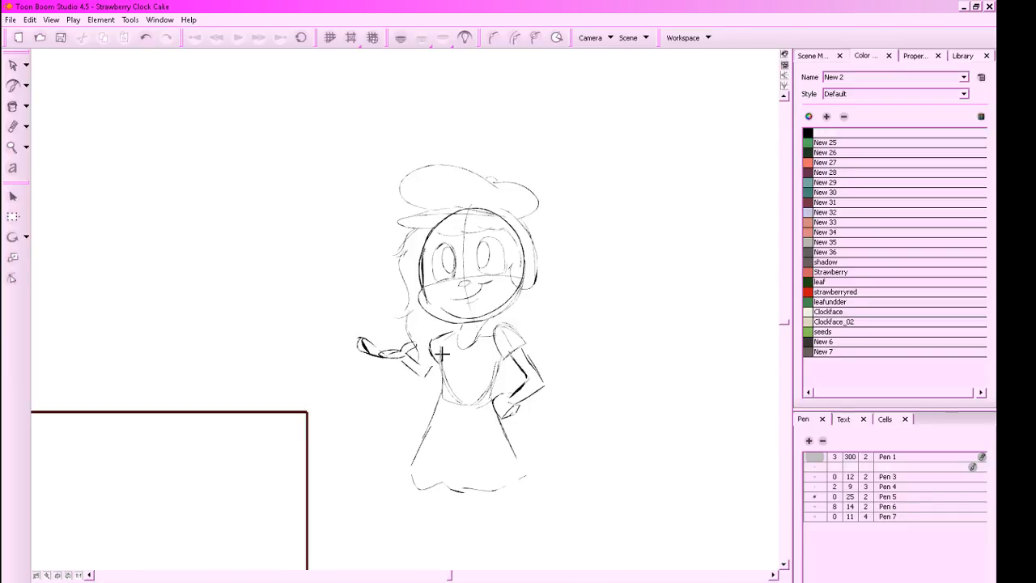
# Sketch the left leg below the skirt hem, tapering to the ankle, with a rounded shoe
pyautogui.moveTo(649, 440); pyautogui.dragTo(597, 387)
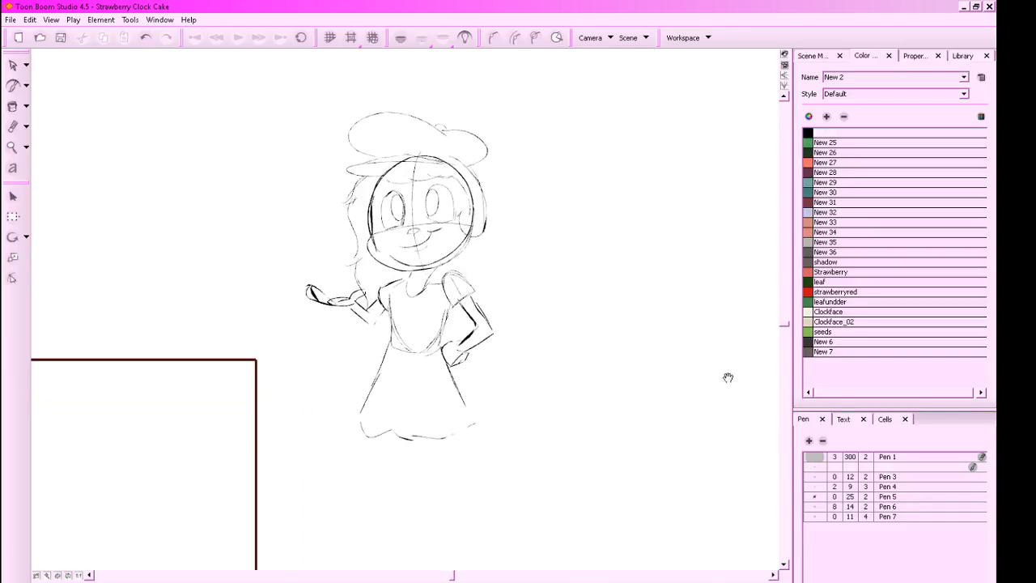
pyautogui.moveTo(723, 403)
pyautogui.mouseDown()
pyautogui.moveTo(659, 421)
pyautogui.moveTo(733, 349)
pyautogui.mouseUp()
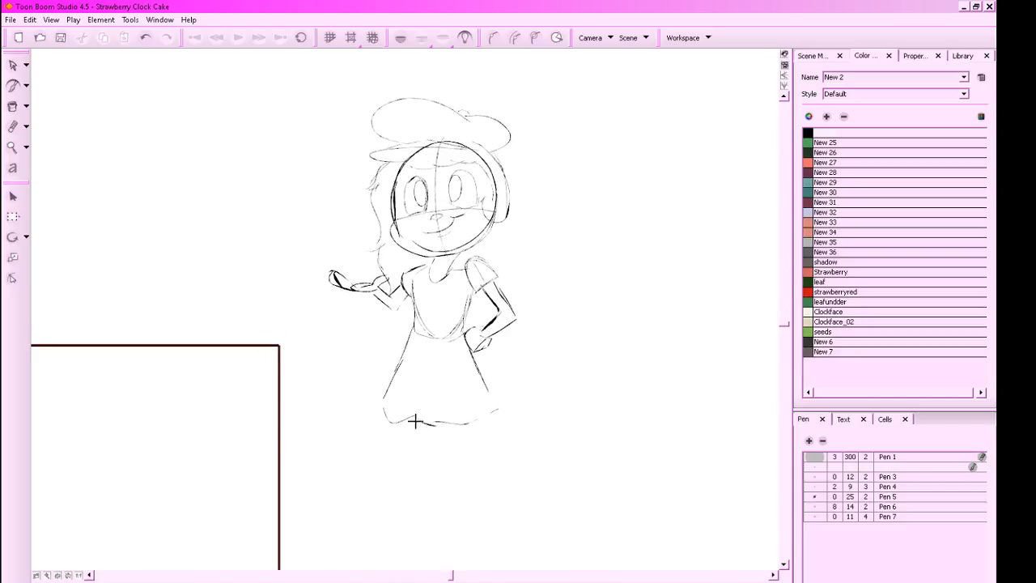
pyautogui.moveTo(391, 416); pyautogui.dragTo(374, 470)
pyautogui.moveTo(414, 424); pyautogui.dragTo(376, 479)
pyautogui.hotkey('ctrl', 'z')
pyautogui.moveTo(417, 419); pyautogui.dragTo(383, 476)
pyautogui.moveTo(458, 420); pyautogui.dragTo(471, 398)
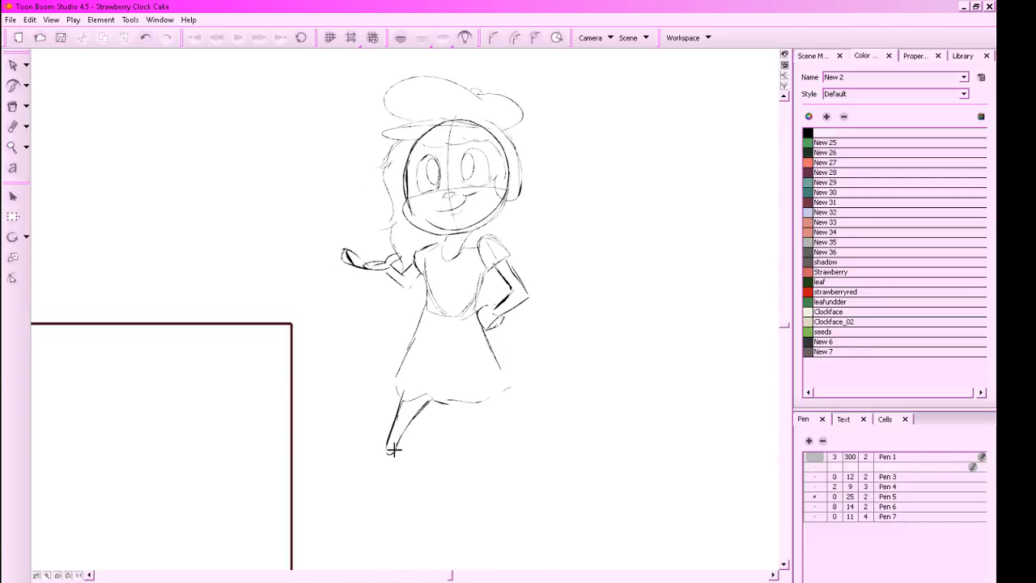
pyautogui.moveTo(380, 447)
pyautogui.mouseDown()
pyautogui.moveTo(351, 460)
pyautogui.moveTo(356, 479)
pyautogui.moveTo(374, 454)
pyautogui.mouseUp()
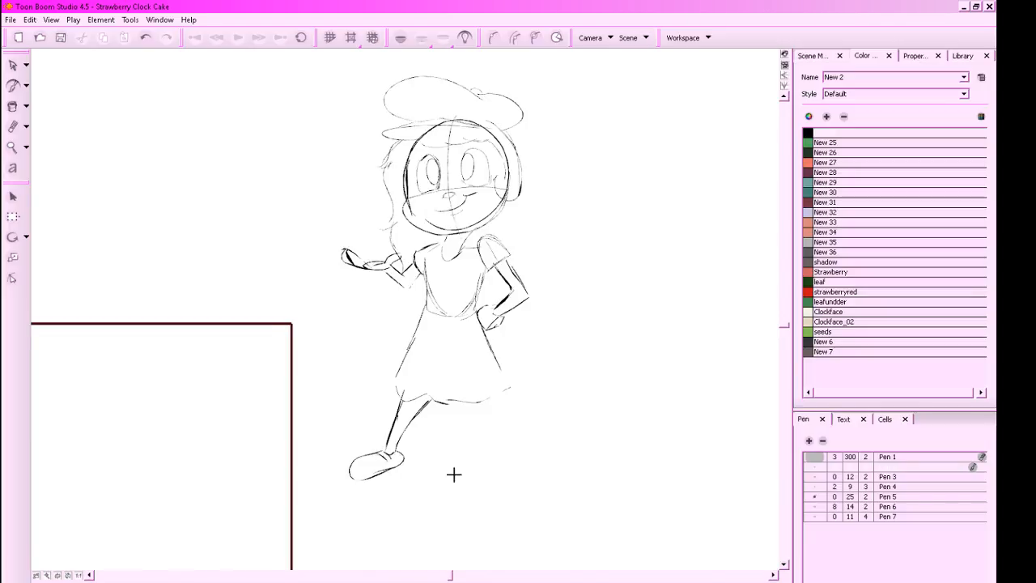
# Sketch the right leg with its shoe below the skirt and shift the leg slightly to the right
pyautogui.moveTo(539, 477); pyautogui.dragTo(546, 481)
pyautogui.moveTo(458, 405)
pyautogui.mouseDown()
pyautogui.moveTo(467, 453)
pyautogui.moveTo(446, 474)
pyautogui.moveTo(472, 479)
pyautogui.moveTo(459, 462)
pyautogui.mouseUp()
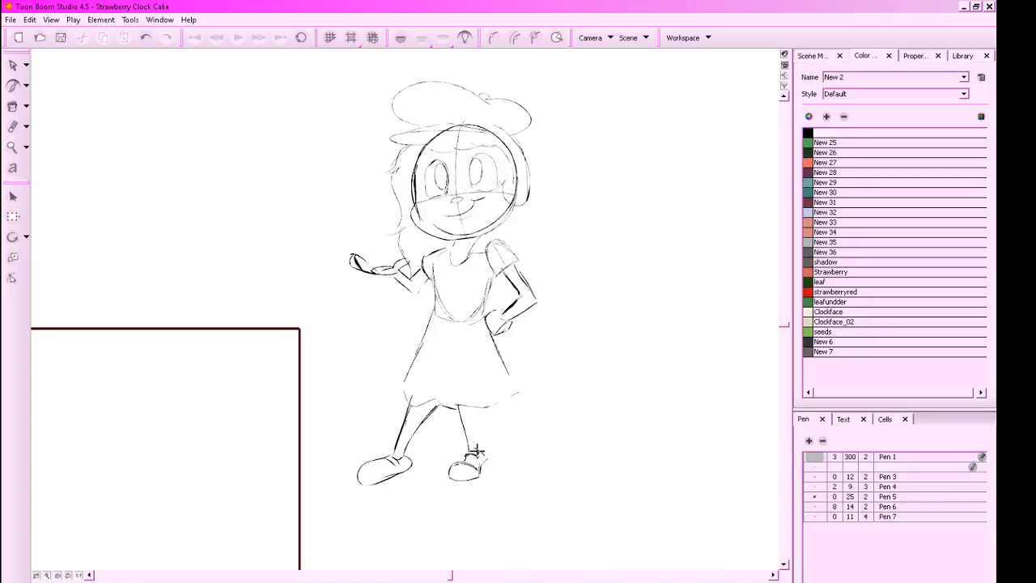
pyautogui.moveTo(478, 451); pyautogui.dragTo(481, 405)
pyautogui.hotkey('alt', 's')
pyautogui.moveTo(518, 442)
pyautogui.mouseDown()
pyautogui.moveTo(485, 500)
pyautogui.moveTo(486, 446)
pyautogui.mouseUp()
pyautogui.click(542, 440)
# Add horizontal stocking stripes across both legs
pyautogui.hotkey('alt', 'b')
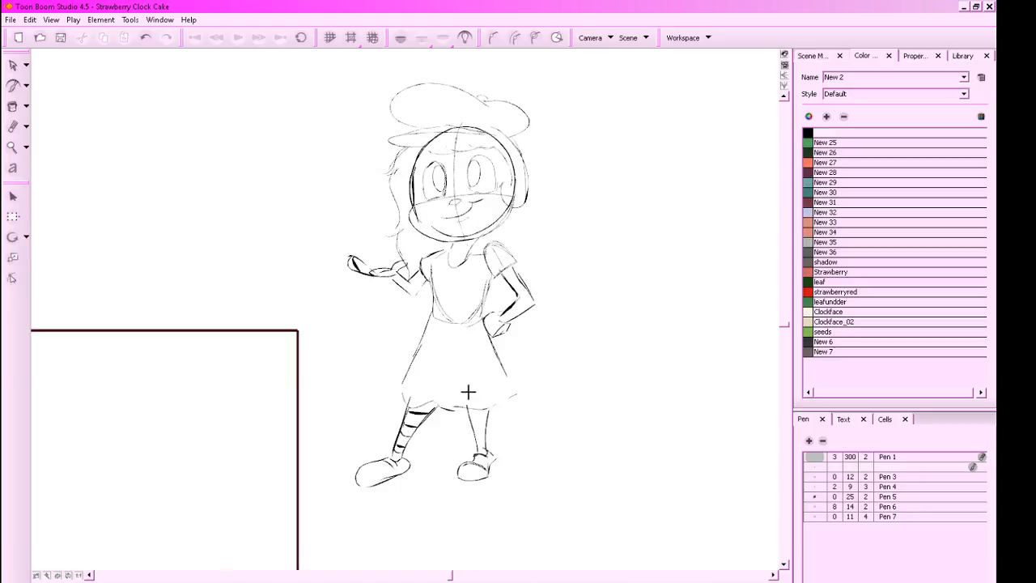
pyautogui.moveTo(488, 413)
pyautogui.mouseDown()
pyautogui.moveTo(470, 414)
pyautogui.moveTo(473, 435)
pyautogui.mouseUp()
pyautogui.moveTo(629, 434); pyautogui.dragTo(624, 458)
pyautogui.press('x')
pyautogui.moveTo(615, 417); pyautogui.dragTo(608, 448)
pyautogui.press('z')
# Draw a curved waistband across the dress and add fold lines to the skirt
pyautogui.moveTo(417, 380)
pyautogui.mouseDown()
pyautogui.moveTo(447, 392)
pyautogui.moveTo(470, 384)
pyautogui.moveTo(447, 392)
pyautogui.moveTo(468, 385)
pyautogui.mouseUp()
pyautogui.moveTo(478, 399)
pyautogui.mouseDown()
pyautogui.moveTo(502, 454)
pyautogui.moveTo(468, 416)
pyautogui.mouseUp()
pyautogui.hotkey('ctrl', 'z')
pyautogui.moveTo(438, 469); pyautogui.dragTo(440, 438)
pyautogui.moveTo(626, 405); pyautogui.dragTo(634, 396)
# Erase part of the left shoe's toe outline and reshape it
pyautogui.hotkey('alt', 'e')
pyautogui.moveTo(358, 537)
pyautogui.mouseDown()
pyautogui.moveTo(349, 522)
pyautogui.moveTo(366, 537)
pyautogui.moveTo(362, 514)
pyautogui.mouseUp()
pyautogui.hotkey('ctrl', 'z')
pyautogui.hotkey('alt', 'b')
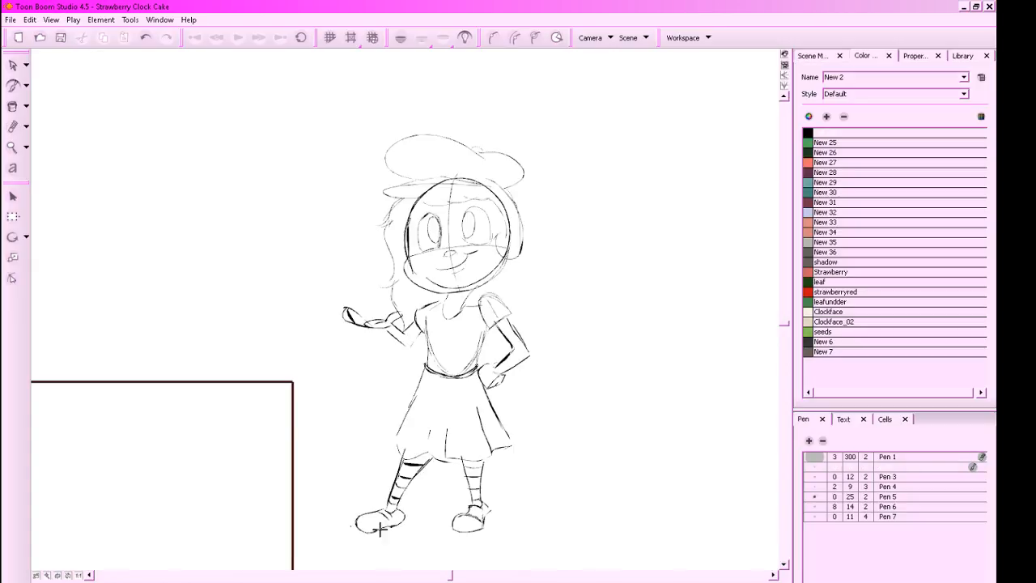
# Sketch long wavy hair with a flicked tip falling from the cap down the right side to the elbow
pyautogui.moveTo(696, 418); pyautogui.dragTo(683, 461)
pyautogui.moveTo(500, 243); pyautogui.dragTo(531, 275)
pyautogui.hotkey('ctrl', 'z')
pyautogui.moveTo(499, 229)
pyautogui.mouseDown()
pyautogui.moveTo(530, 273)
pyautogui.moveTo(510, 382)
pyautogui.mouseUp()
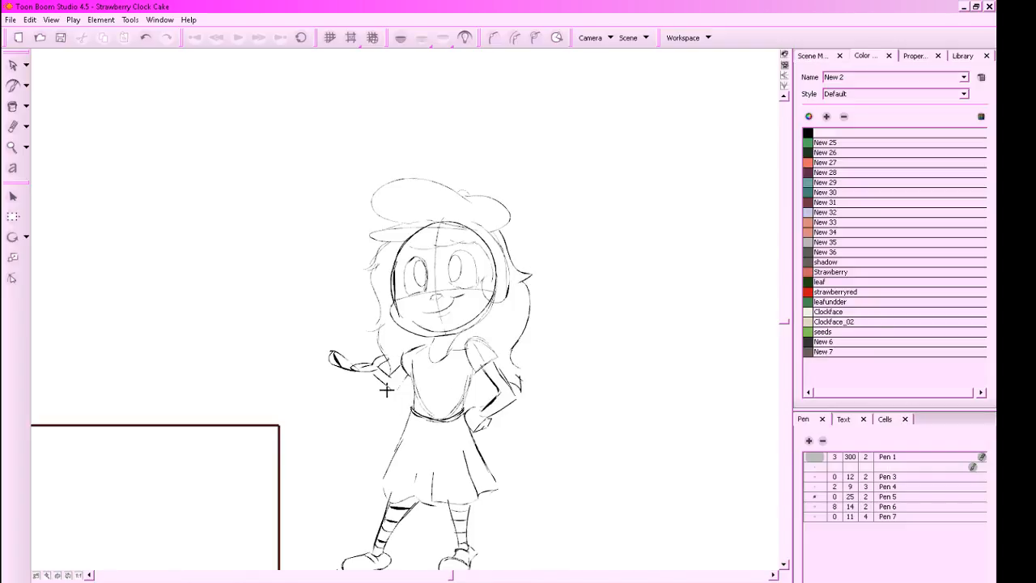
# Sketch the pointed ends of the hair hanging below the left arm
pyautogui.moveTo(390, 389)
pyautogui.mouseDown()
pyautogui.moveTo(367, 421)
pyautogui.moveTo(398, 422)
pyautogui.moveTo(369, 429)
pyautogui.mouseUp()
pyautogui.hotkey('ctrl', 'z')
pyautogui.hotkey('ctrl', 'z')
pyautogui.hotkey('ctrl', 'z')
pyautogui.moveTo(389, 396)
pyautogui.mouseDown()
pyautogui.moveTo(364, 424)
pyautogui.moveTo(404, 406)
pyautogui.moveTo(388, 426)
pyautogui.moveTo(362, 423)
pyautogui.moveTo(398, 423)
pyautogui.mouseUp()
pyautogui.hotkey('ctrl', 'z')
pyautogui.press('space')
pyautogui.moveTo(552, 388)
pyautogui.mouseDown()
pyautogui.moveTo(500, 373)
pyautogui.moveTo(465, 400)
pyautogui.mouseUp()
pyautogui.press('z')
# Clean up and redraw the lines of the bent right arm around the elbow
pyautogui.hotkey('alt', 'e')
pyautogui.hotkey('alt', 'b')
pyautogui.moveTo(444, 365)
pyautogui.mouseDown()
pyautogui.moveTo(465, 400)
pyautogui.moveTo(439, 425)
pyautogui.moveTo(457, 408)
pyautogui.moveTo(450, 430)
pyautogui.moveTo(496, 411)
pyautogui.moveTo(475, 415)
pyautogui.moveTo(469, 402)
pyautogui.moveTo(485, 398)
pyautogui.moveTo(441, 426)
pyautogui.mouseUp()
pyautogui.hotkey('alt', 'e')
pyautogui.hotkey('alt', 'b')
pyautogui.hotkey('alt', 'e')
pyautogui.hotkey('alt', 'b')
pyautogui.hotkey('ctrl', 'z')
pyautogui.hotkey('ctrl', 'z')
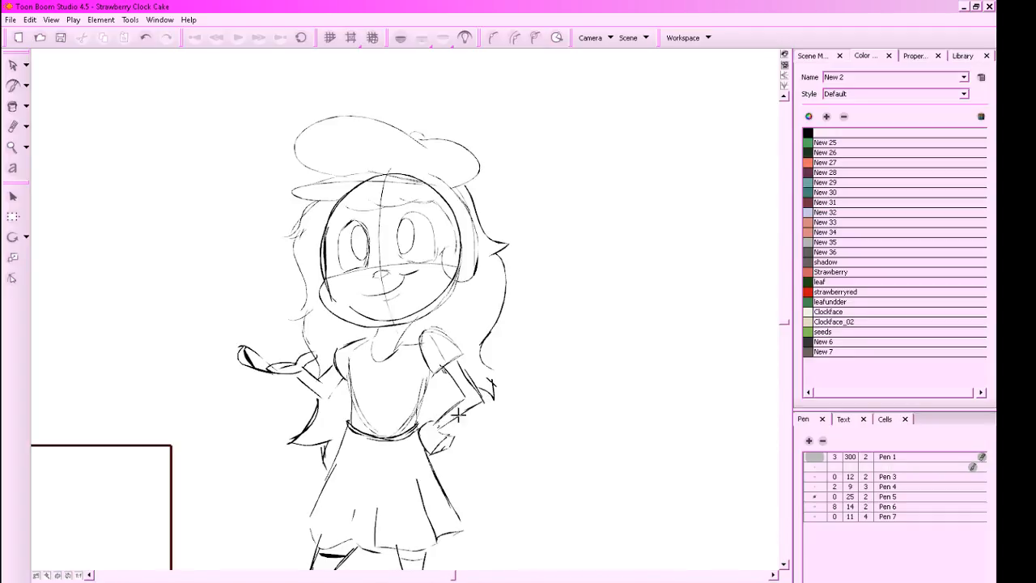
# Erase the head circle around the left cheek and redraw the face contour from the forehead to the cheek
pyautogui.moveTo(634, 454)
pyautogui.mouseDown()
pyautogui.moveTo(677, 481)
pyautogui.moveTo(636, 458)
pyautogui.mouseUp()
pyautogui.moveTo(673, 379); pyautogui.dragTo(699, 421)
pyautogui.press('2')
pyautogui.hotkey('alt', 'e')
pyautogui.moveTo(374, 348); pyautogui.dragTo(369, 338)
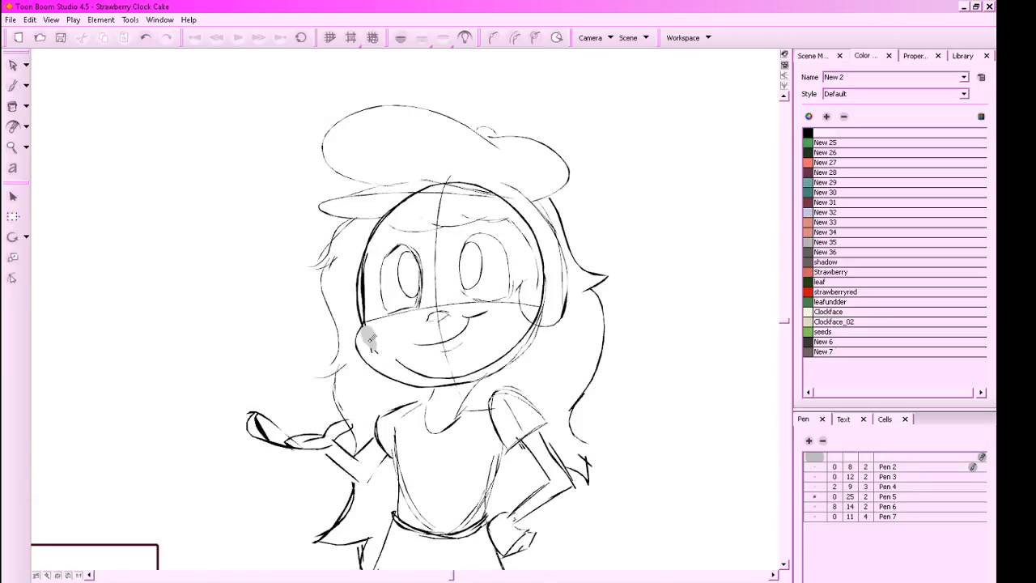
pyautogui.hotkey('alt', 'b')
pyautogui.moveTo(370, 241); pyautogui.dragTo(369, 305)
pyautogui.hotkey('ctrl', 'z')
pyautogui.moveTo(371, 239); pyautogui.dragTo(363, 322)
pyautogui.press('1')
pyautogui.moveTo(702, 399)
pyautogui.mouseDown()
pyautogui.moveTo(678, 397)
pyautogui.moveTo(663, 348)
pyautogui.mouseUp()
# Erase the rough lines under the chin and redraw the neck and the dress neckline
pyautogui.hotkey('alt', '/')
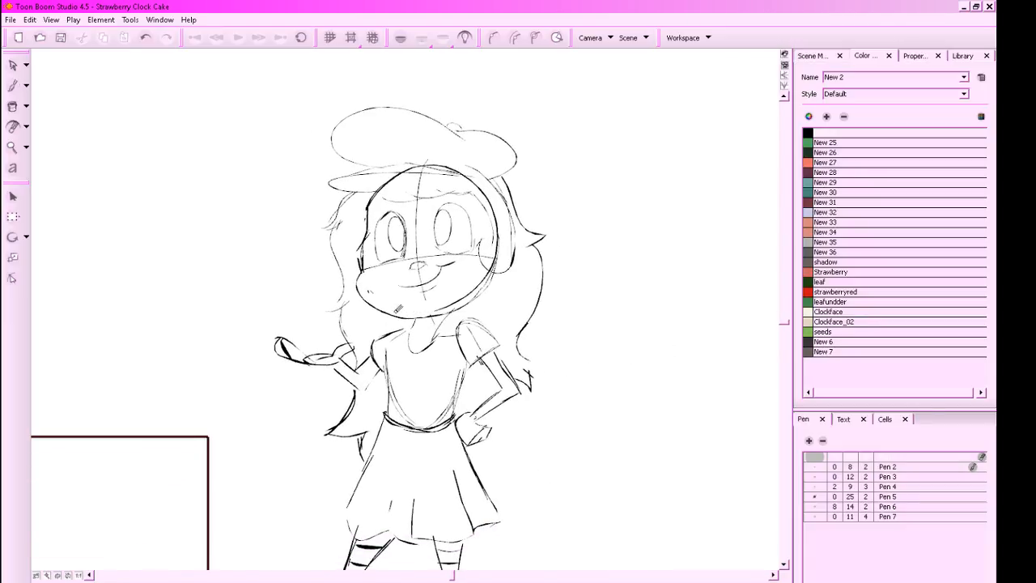
pyautogui.hotkey('alt', 'b')
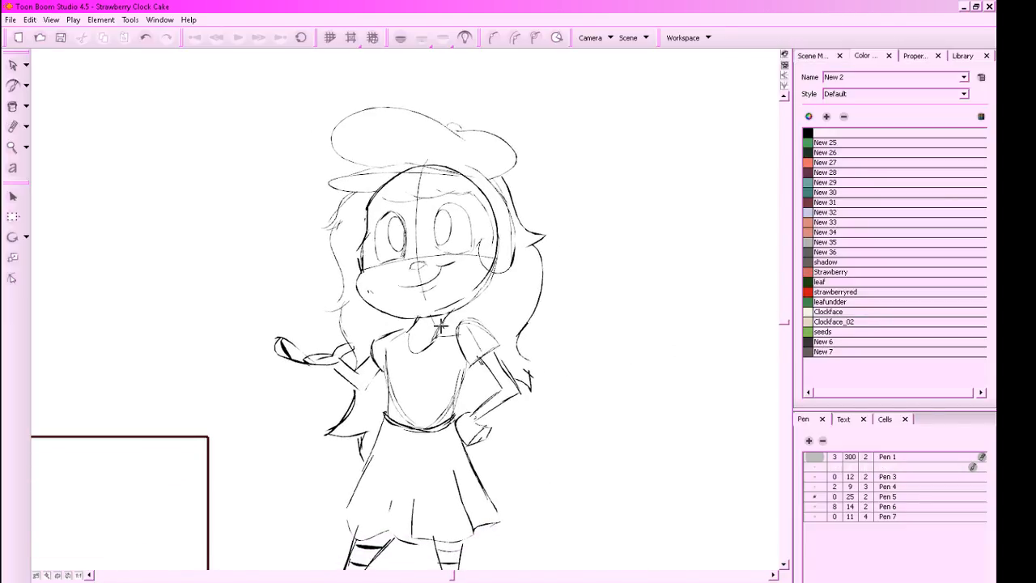
pyautogui.hotkey('ctrl', 'z')
pyautogui.moveTo(448, 314)
pyautogui.mouseDown()
pyautogui.moveTo(436, 343)
pyautogui.moveTo(418, 350)
pyautogui.mouseUp()
pyautogui.hotkey('ctrl', 'z')
pyautogui.hotkey('alt', 'e')
pyautogui.hotkey('alt', 'b')
pyautogui.moveTo(446, 325); pyautogui.dragTo(419, 349)
pyautogui.press('x')
pyautogui.press('x')
pyautogui.press('x')
pyautogui.press('x')
pyautogui.press('z')
pyautogui.press('z')
pyautogui.press('z')
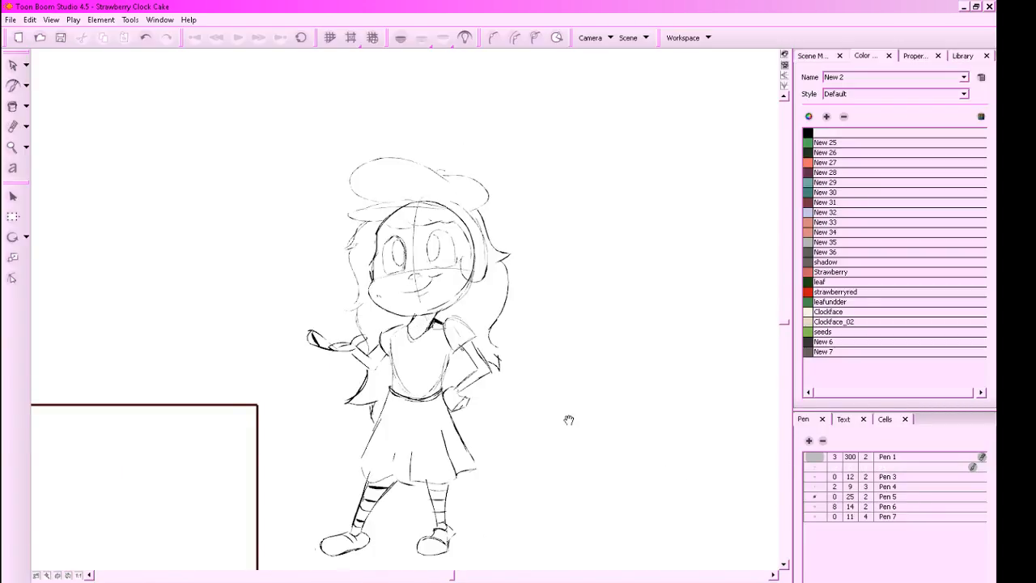
# Add finger lines to the open left hand
pyautogui.moveTo(654, 393); pyautogui.dragTo(670, 422)
pyautogui.scroll(2, 671, 422)
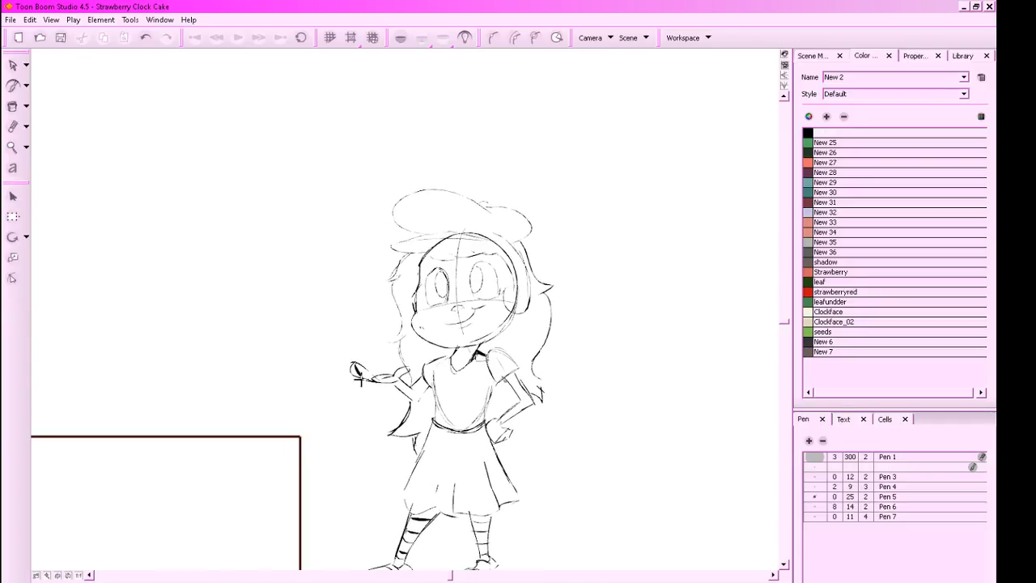
pyautogui.moveTo(703, 491)
pyautogui.mouseDown()
pyautogui.moveTo(672, 434)
pyautogui.moveTo(671, 446)
pyautogui.mouseUp()
# Sketch two overlapping rounded shapes beside the girl as the body of a second figure
pyautogui.moveTo(507, 489)
pyautogui.mouseDown()
pyautogui.moveTo(499, 502)
pyautogui.moveTo(406, 491)
pyautogui.mouseUp()
pyautogui.moveTo(562, 456)
pyautogui.mouseDown()
pyautogui.moveTo(435, 441)
pyautogui.moveTo(514, 413)
pyautogui.mouseUp()
pyautogui.moveTo(376, 378); pyautogui.dragTo(509, 381)
pyautogui.hotkey('ctrl', 'z')
pyautogui.moveTo(378, 381); pyautogui.dragTo(494, 379)
pyautogui.hotkey('ctrl', 'z')
pyautogui.moveTo(425, 339)
pyautogui.mouseDown()
pyautogui.moveTo(381, 438)
pyautogui.moveTo(382, 363)
pyautogui.mouseUp()
pyautogui.hotkey('ctrl', 'z')
pyautogui.hotkey('ctrl', 'z')
# Refine the second figure's rounded contour down to a wavy skirt hem
pyautogui.moveTo(478, 357)
pyautogui.mouseDown()
pyautogui.moveTo(402, 328)
pyautogui.moveTo(402, 443)
pyautogui.moveTo(390, 469)
pyautogui.moveTo(461, 476)
pyautogui.moveTo(501, 477)
pyautogui.mouseUp()
pyautogui.moveTo(462, 351); pyautogui.dragTo(567, 410)
pyautogui.hotkey('ctrl', 'z')
pyautogui.hotkey('alt', 'e')
pyautogui.moveTo(476, 351)
pyautogui.mouseDown()
pyautogui.moveTo(445, 419)
pyautogui.moveTo(507, 320)
pyautogui.moveTo(529, 324)
pyautogui.moveTo(500, 472)
pyautogui.moveTo(552, 431)
pyautogui.moveTo(519, 478)
pyautogui.mouseUp()
pyautogui.hotkey('alt', 'b')
pyautogui.hotkey('ctrl', 'z')
pyautogui.hotkey('ctrl', 'z')
# Sketch a round head above the second figure's body with a curved facial guide line
pyautogui.moveTo(490, 247)
pyautogui.mouseDown()
pyautogui.moveTo(590, 300)
pyautogui.moveTo(489, 243)
pyautogui.moveTo(581, 344)
pyautogui.mouseUp()
pyautogui.hotkey('ctrl', 'z')
pyautogui.moveTo(542, 228); pyautogui.dragTo(581, 334)
pyautogui.moveTo(584, 287); pyautogui.dragTo(596, 294)
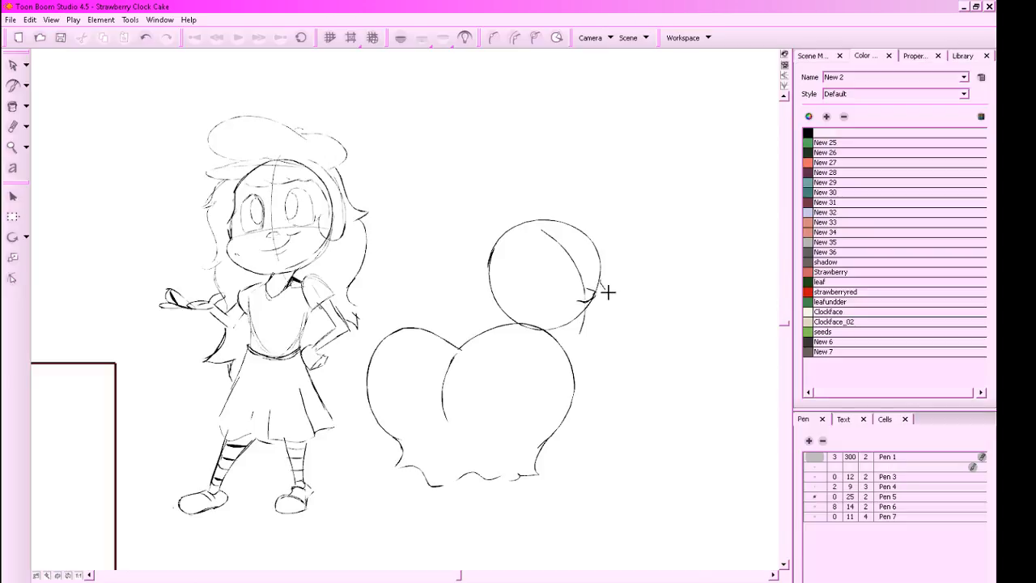
# Sketch the cheek and chin contour along the lower right of the second figure's head
pyautogui.moveTo(608, 293)
pyautogui.mouseDown()
pyautogui.moveTo(576, 311)
pyautogui.moveTo(568, 328)
pyautogui.moveTo(580, 329)
pyautogui.moveTo(539, 329)
pyautogui.mouseUp()
pyautogui.hotkey('ctrl', 'z')
pyautogui.hotkey('ctrl', 'z')
pyautogui.moveTo(603, 309); pyautogui.dragTo(542, 338)
pyautogui.hotkey('ctrl', 'z')
pyautogui.moveTo(605, 312); pyautogui.dragTo(555, 337)
# Sketch half-closed eyes with lashes, a small nose and a mouth on the second figure's face
pyautogui.moveTo(655, 280); pyautogui.dragTo(628, 312)
pyautogui.moveTo(537, 331)
pyautogui.mouseDown()
pyautogui.moveTo(516, 300)
pyautogui.moveTo(520, 335)
pyautogui.moveTo(544, 327)
pyautogui.moveTo(507, 304)
pyautogui.moveTo(543, 329)
pyautogui.moveTo(567, 292)
pyautogui.moveTo(524, 324)
pyautogui.moveTo(499, 325)
pyautogui.moveTo(573, 289)
pyautogui.mouseUp()
pyautogui.hotkey('ctrl', 'z')
pyautogui.hotkey('alt', 'e')
pyautogui.moveTo(563, 339); pyautogui.dragTo(557, 343)
pyautogui.hotkey('ctrl', 'z')
pyautogui.hotkey('alt', 'b')
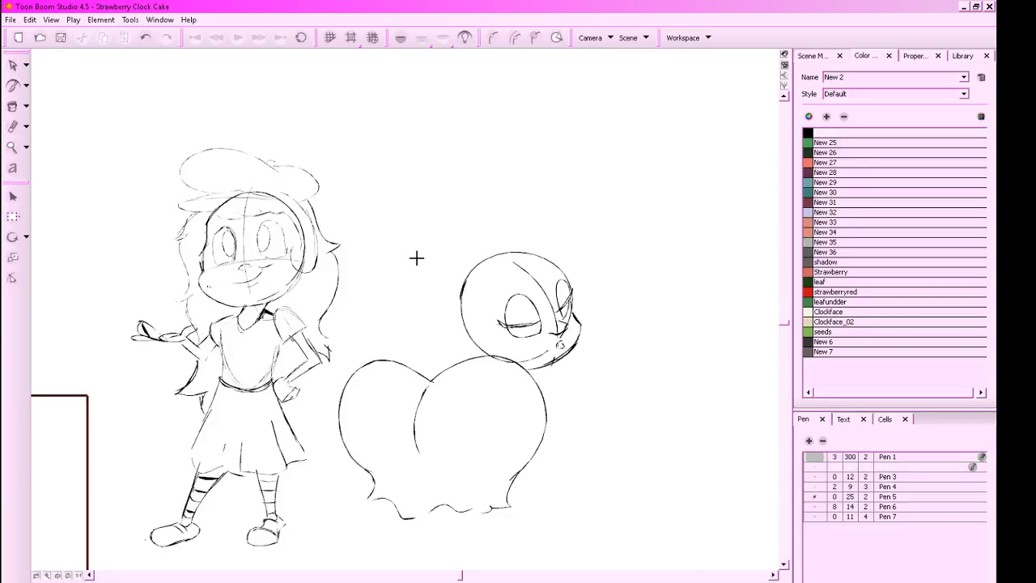
# Sketch a puffy cap with a slanted brim and wavy hair beside the face on the second figure
pyautogui.moveTo(459, 304)
pyautogui.mouseDown()
pyautogui.moveTo(504, 265)
pyautogui.moveTo(506, 291)
pyautogui.moveTo(584, 259)
pyautogui.moveTo(473, 267)
pyautogui.moveTo(434, 290)
pyautogui.moveTo(450, 302)
pyautogui.mouseUp()
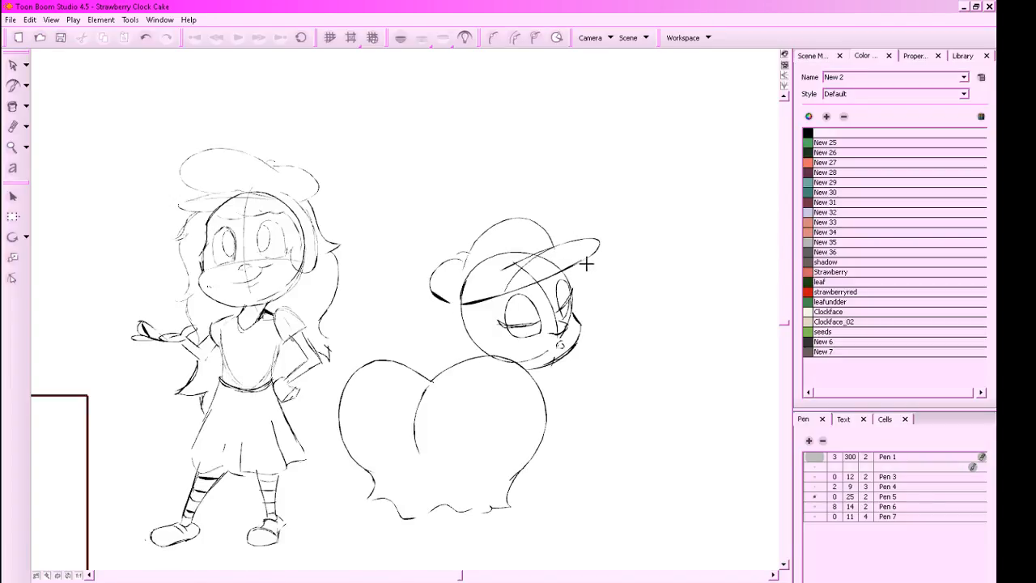
pyautogui.moveTo(575, 276)
pyautogui.mouseDown()
pyautogui.moveTo(606, 277)
pyautogui.moveTo(584, 299)
pyautogui.moveTo(575, 366)
pyautogui.moveTo(600, 387)
pyautogui.mouseUp()
# Sketch the second figure's rounded shoulder and the hair behind the head beneath the cap
pyautogui.moveTo(451, 349)
pyautogui.mouseDown()
pyautogui.moveTo(491, 325)
pyautogui.moveTo(479, 347)
pyautogui.moveTo(503, 329)
pyautogui.moveTo(495, 351)
pyautogui.moveTo(444, 357)
pyautogui.mouseUp()
pyautogui.hotkey('ctrl', 'z')
pyautogui.hotkey('ctrl', 'z')
pyautogui.hotkey('ctrl', 'z')
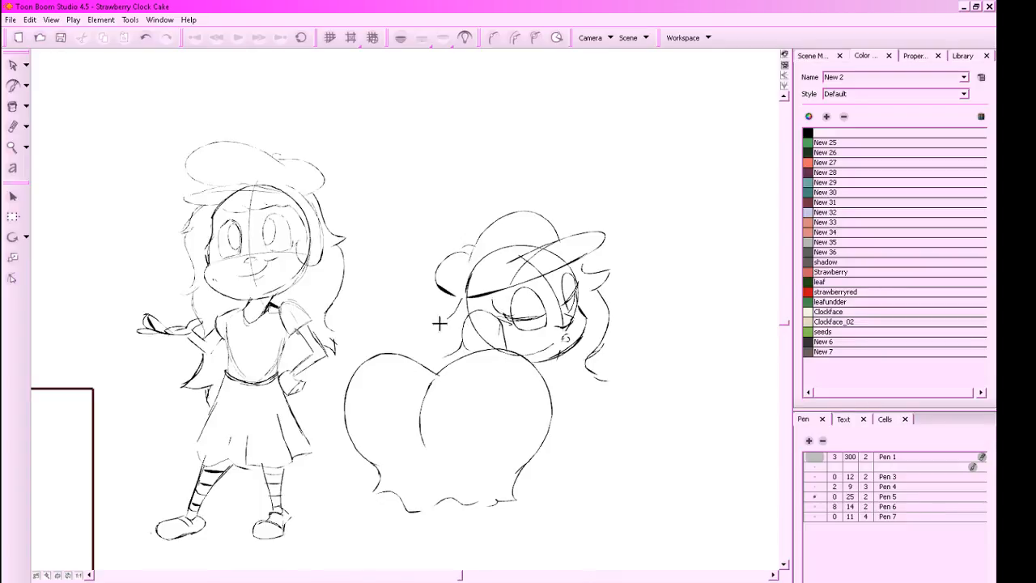
# Sketch the second figure's upper legs from the skirt hem down to the knees
pyautogui.scroll(-3, 526, 397)
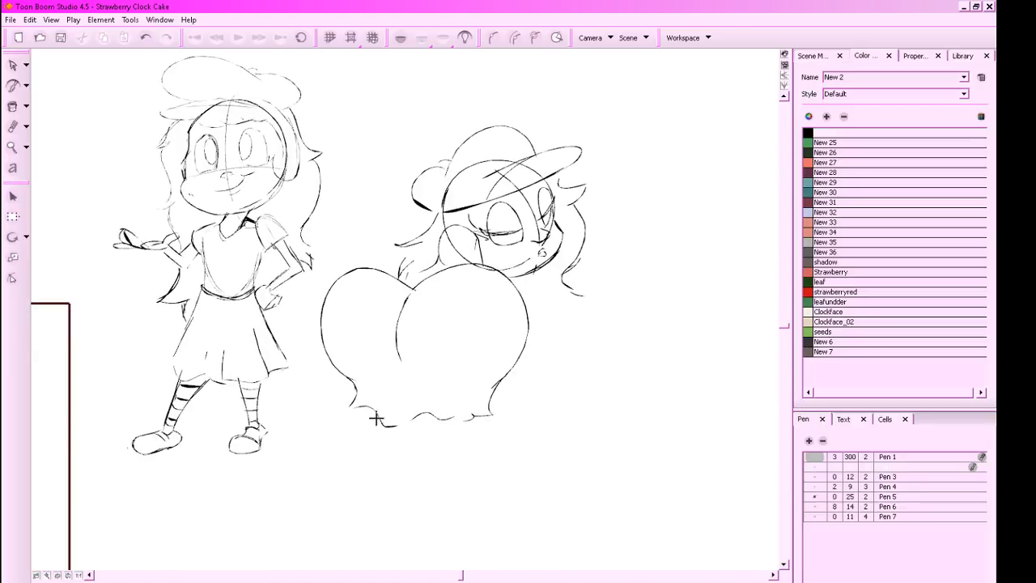
pyautogui.moveTo(370, 406)
pyautogui.mouseDown()
pyautogui.moveTo(400, 488)
pyautogui.moveTo(380, 463)
pyautogui.moveTo(403, 468)
pyautogui.mouseUp()
pyautogui.hotkey('ctrl', 'z')
pyautogui.hotkey('ctrl', 'z')
pyautogui.moveTo(425, 409); pyautogui.dragTo(412, 472)
pyautogui.hotkey('ctrl', 'z')
pyautogui.moveTo(418, 415)
pyautogui.mouseDown()
pyautogui.moveTo(413, 461)
pyautogui.moveTo(417, 454)
pyautogui.mouseUp()
pyautogui.moveTo(476, 415); pyautogui.dragTo(442, 465)
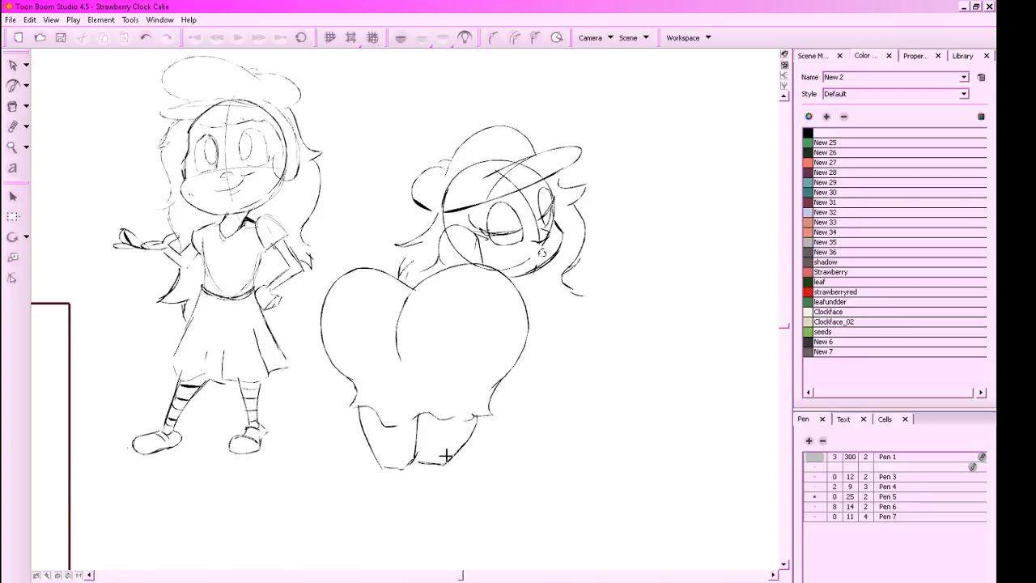
# Sketch the knee lines and the start of the lower legs on the second figure
pyautogui.moveTo(546, 404); pyautogui.dragTo(559, 396)
pyautogui.hotkey('ctrl', 'z')
pyautogui.moveTo(393, 465)
pyautogui.mouseDown()
pyautogui.moveTo(397, 482)
pyautogui.moveTo(385, 486)
pyautogui.moveTo(426, 475)
pyautogui.moveTo(422, 500)
pyautogui.mouseUp()
pyautogui.hotkey('ctrl', 'z')
pyautogui.hotkey('ctrl', 'z')
pyautogui.moveTo(427, 464); pyautogui.dragTo(423, 499)
pyautogui.hotkey('ctrl', 'z')
pyautogui.moveTo(426, 453); pyautogui.dragTo(422, 503)
pyautogui.moveTo(458, 455)
pyautogui.mouseDown()
pyautogui.moveTo(450, 518)
pyautogui.moveTo(441, 488)
pyautogui.mouseUp()
# Extend the second figure's lower legs downward, tapering toward the ankles
pyautogui.moveTo(427, 446); pyautogui.dragTo(428, 529)
pyautogui.hotkey('ctrl', 'z')
pyautogui.moveTo(394, 420); pyautogui.dragTo(409, 528)
pyautogui.moveTo(460, 464); pyautogui.dragTo(430, 538)
pyautogui.moveTo(582, 435); pyautogui.dragTo(571, 462)
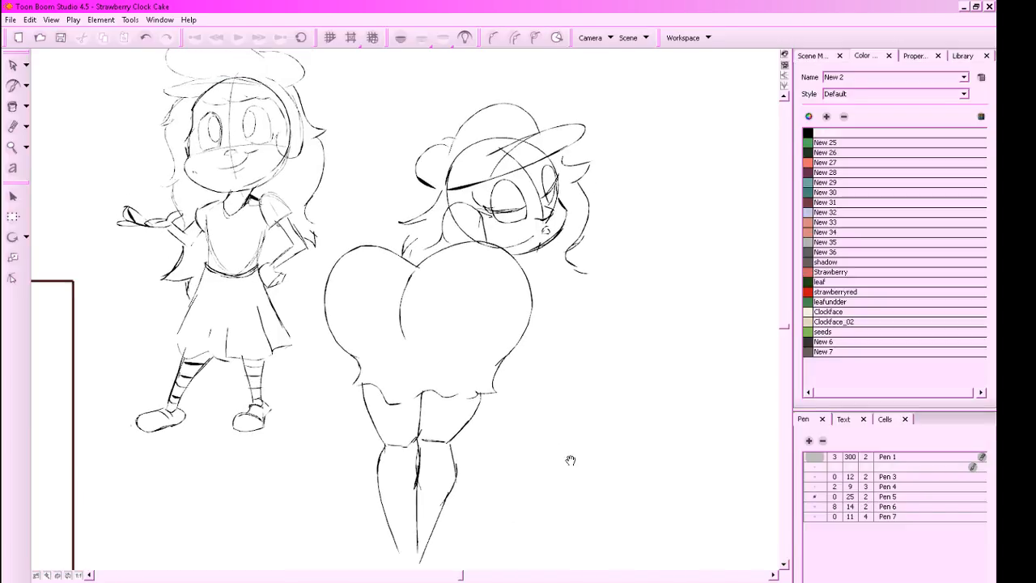
pyautogui.moveTo(569, 405); pyautogui.dragTo(584, 380)
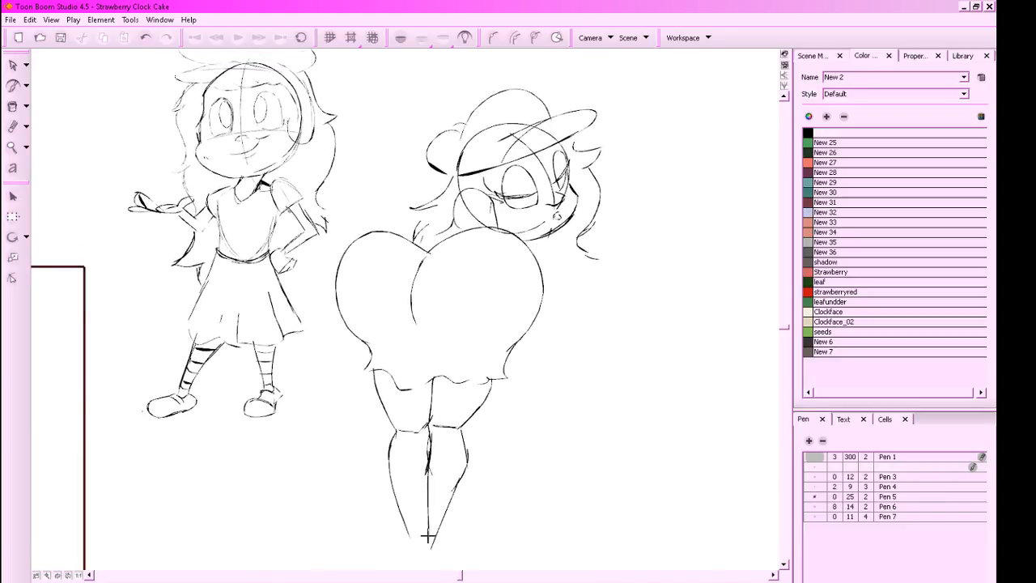
# Sketch the ankles and simple shoes at the base of the second figure's legs
pyautogui.moveTo(410, 534)
pyautogui.mouseDown()
pyautogui.moveTo(435, 531)
pyautogui.moveTo(411, 550)
pyautogui.moveTo(430, 530)
pyautogui.moveTo(403, 518)
pyautogui.moveTo(419, 560)
pyautogui.moveTo(436, 513)
pyautogui.moveTo(451, 544)
pyautogui.moveTo(420, 554)
pyautogui.mouseUp()
pyautogui.hotkey('ctrl', 'z')
pyautogui.hotkey('ctrl', 'z')
pyautogui.hotkey('ctrl', 'z')
pyautogui.moveTo(619, 420)
pyautogui.mouseDown()
pyautogui.moveTo(595, 444)
pyautogui.moveTo(625, 414)
pyautogui.mouseUp()
# Draw horizontal stripes across both of the second figure's stockings, from the thighs down to the ankles
pyautogui.moveTo(401, 395); pyautogui.dragTo(434, 400)
pyautogui.moveTo(403, 431); pyautogui.dragTo(437, 434)
pyautogui.moveTo(396, 468)
pyautogui.mouseDown()
pyautogui.moveTo(434, 473)
pyautogui.moveTo(436, 485)
pyautogui.mouseUp()
pyautogui.moveTo(438, 385)
pyautogui.mouseDown()
pyautogui.moveTo(492, 383)
pyautogui.moveTo(484, 399)
pyautogui.mouseUp()
pyautogui.moveTo(437, 441); pyautogui.dragTo(478, 443)
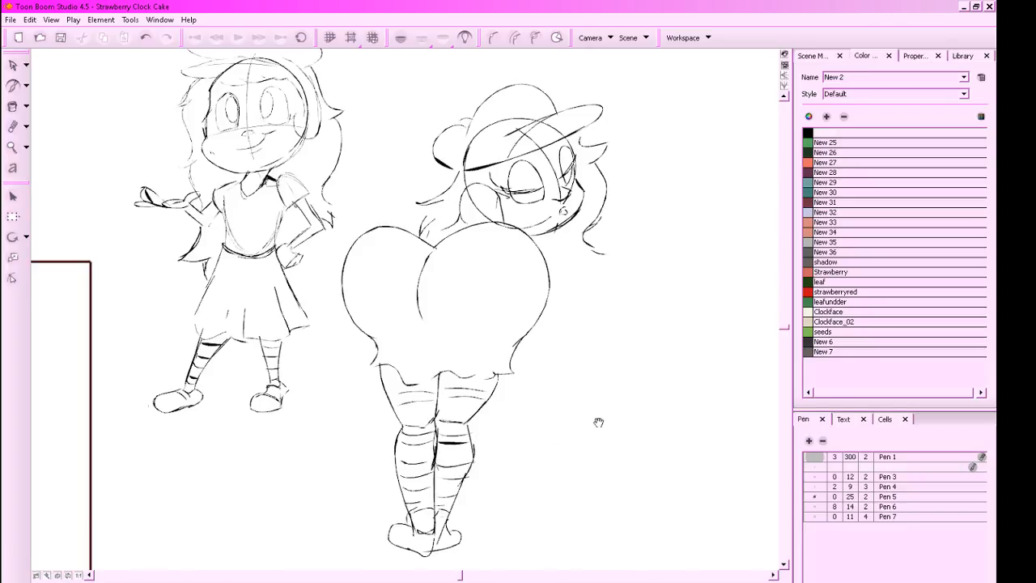
# Draw half-lidded pupils and eyelashes in the second figure's eyes
pyautogui.moveTo(599, 422); pyautogui.dragTo(548, 490)
pyautogui.press('z')
pyautogui.moveTo(610, 393); pyautogui.dragTo(604, 390)
pyautogui.moveTo(619, 316); pyautogui.dragTo(639, 323)
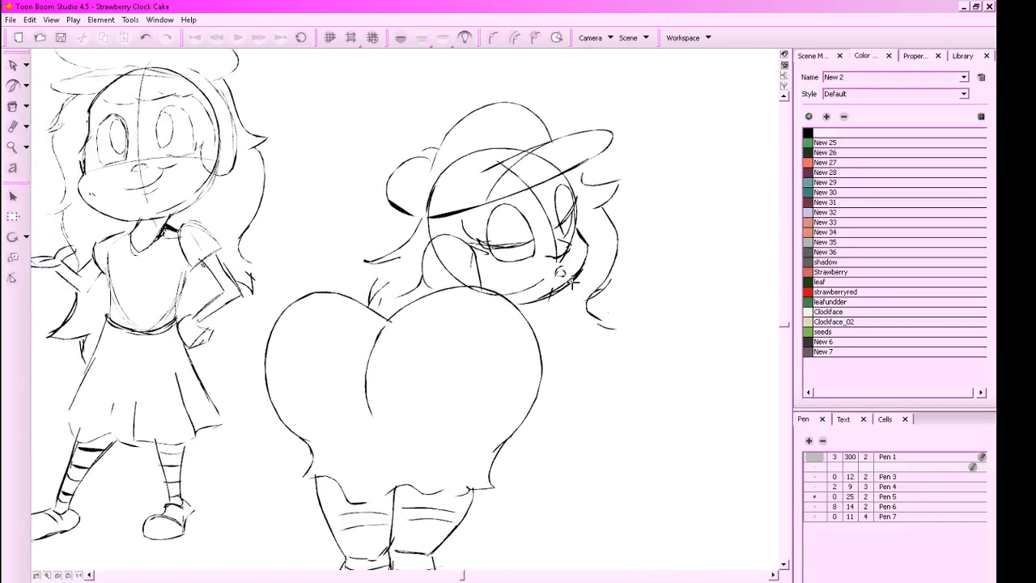
pyautogui.moveTo(497, 247)
pyautogui.mouseDown()
pyautogui.moveTo(527, 246)
pyautogui.moveTo(499, 250)
pyautogui.mouseUp()
pyautogui.moveTo(653, 362)
pyautogui.mouseDown()
pyautogui.moveTo(666, 362)
pyautogui.moveTo(645, 345)
pyautogui.moveTo(610, 360)
pyautogui.mouseUp()
# Sketch the second figure's bent forearm and raised hand beside the chin, erasing the hair lines it overlaps
pyautogui.moveTo(527, 274); pyautogui.dragTo(528, 300)
pyautogui.hotkey('ctrl', 'z')
pyautogui.hotkey('ctrl', 'z')
pyautogui.moveTo(650, 396); pyautogui.dragTo(624, 396)
pyautogui.hotkey('alt', 'e')
pyautogui.moveTo(628, 360)
pyautogui.mouseDown()
pyautogui.moveTo(606, 264)
pyautogui.moveTo(668, 342)
pyautogui.mouseUp()
pyautogui.moveTo(617, 289)
pyautogui.mouseDown()
pyautogui.moveTo(611, 251)
pyautogui.moveTo(637, 265)
pyautogui.moveTo(562, 255)
pyautogui.moveTo(584, 272)
pyautogui.moveTo(612, 265)
pyautogui.moveTo(579, 296)
pyautogui.mouseUp()
pyautogui.hotkey('alt', 'b')
pyautogui.hotkey('ctrl', 'z')
pyautogui.hotkey('ctrl', 'z')
pyautogui.moveTo(619, 254); pyautogui.dragTo(561, 337)
pyautogui.moveTo(605, 285)
pyautogui.mouseDown()
pyautogui.moveTo(547, 344)
pyautogui.moveTo(531, 319)
pyautogui.moveTo(622, 251)
pyautogui.moveTo(541, 314)
pyautogui.moveTo(551, 306)
pyautogui.mouseUp()
pyautogui.hotkey('ctrl', 'z')
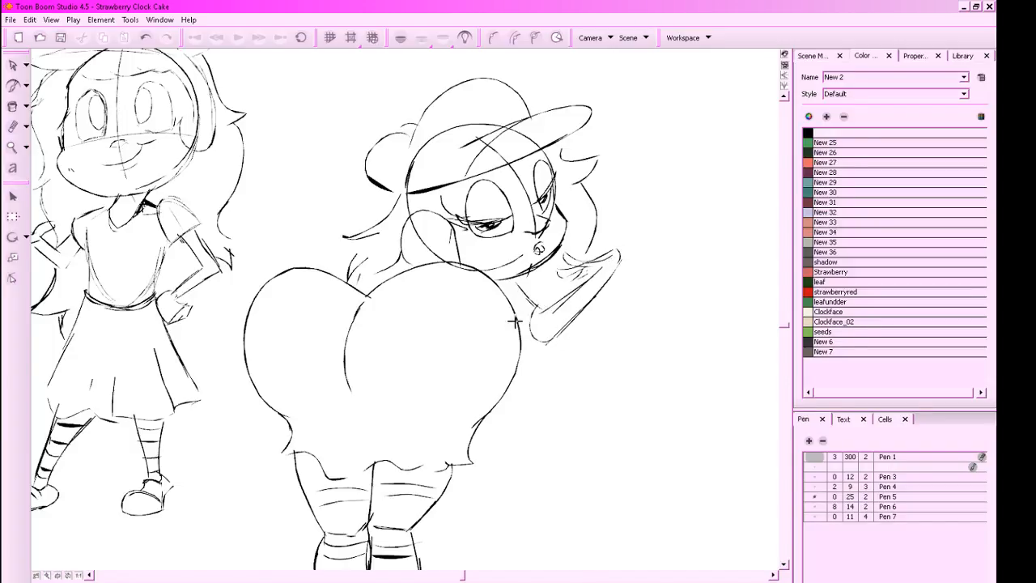
# Add small leaf shapes above the puff at the back of the second figure's cap, and save the project
pyautogui.moveTo(677, 345); pyautogui.dragTo(672, 422)
pyautogui.moveTo(413, 203)
pyautogui.mouseDown()
pyautogui.moveTo(387, 193)
pyautogui.moveTo(395, 201)
pyautogui.mouseUp()
pyautogui.moveTo(390, 198); pyautogui.dragTo(397, 204)
pyautogui.moveTo(692, 423); pyautogui.dragTo(689, 372)
pyautogui.scroll(-2, 638, 411)
pyautogui.scroll(1, 638, 411)
pyautogui.moveTo(613, 438); pyautogui.dragTo(630, 408)
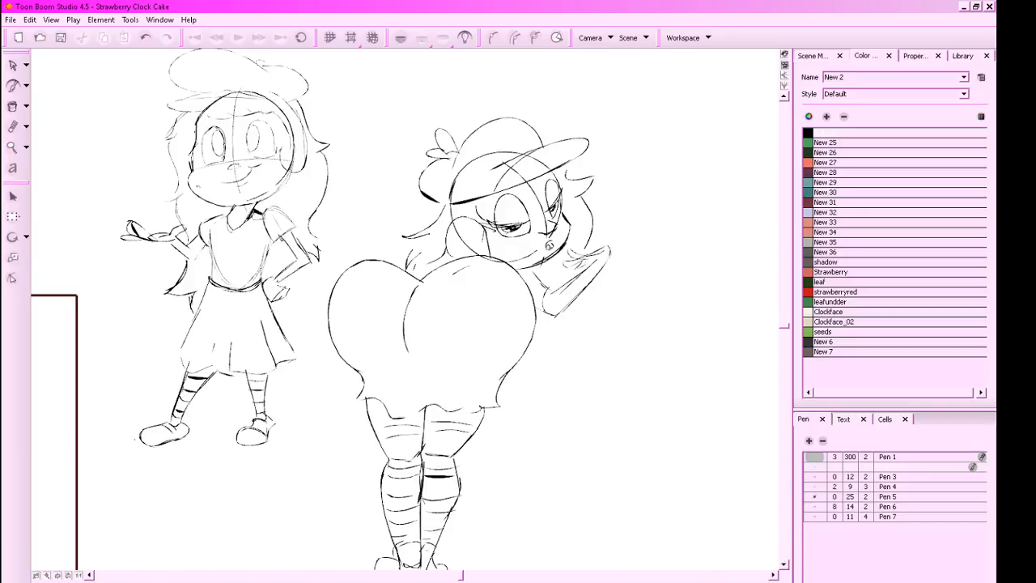
pyautogui.moveTo(575, 387); pyautogui.dragTo(541, 380)
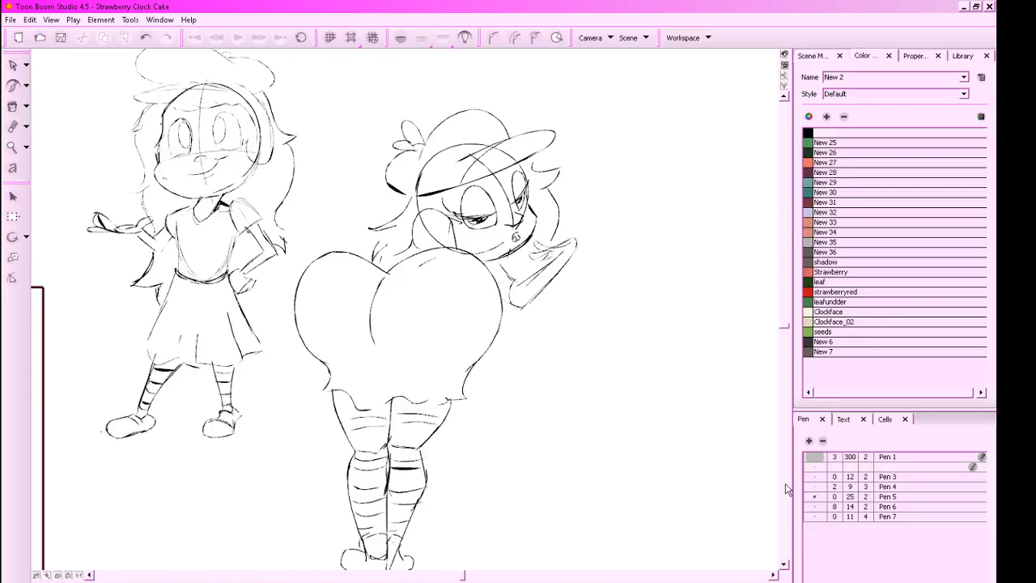
pyautogui.hotkey('ctrl', 's')
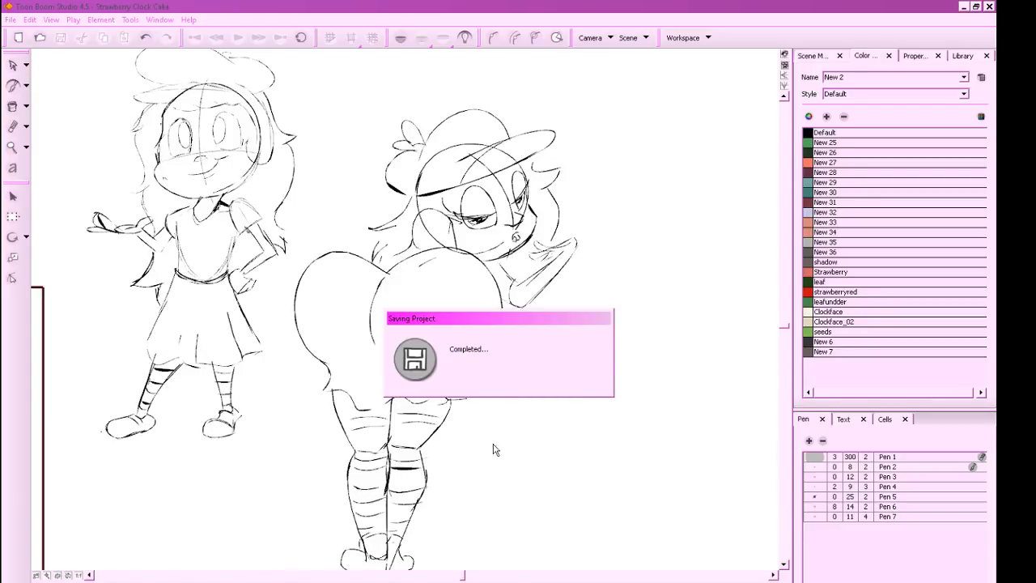
# Sketch a whipped-cream swirl on the upper left of the second figure's rounded skirt
pyautogui.moveTo(624, 343); pyautogui.dragTo(634, 341)
pyautogui.moveTo(625, 355); pyautogui.dragTo(642, 374)
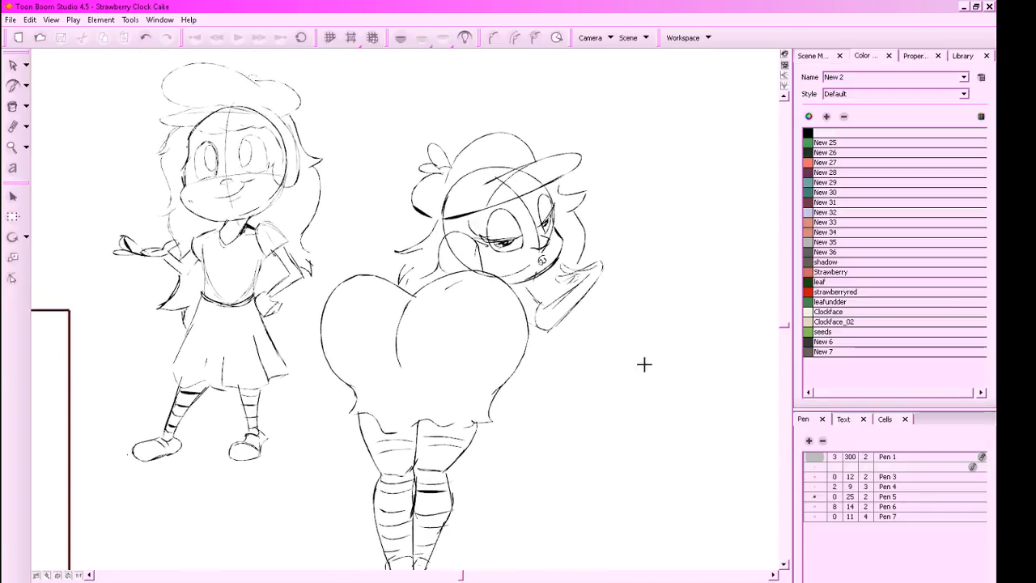
pyautogui.hotkey('alt', 'e')
pyautogui.moveTo(437, 270); pyautogui.dragTo(435, 258)
pyautogui.hotkey('alt', 'b')
pyautogui.moveTo(362, 179)
pyautogui.mouseDown()
pyautogui.moveTo(331, 161)
pyautogui.moveTo(384, 179)
pyautogui.moveTo(327, 163)
pyautogui.moveTo(353, 183)
pyautogui.moveTo(364, 177)
pyautogui.moveTo(340, 194)
pyautogui.mouseUp()
pyautogui.hotkey('ctrl', 'z')
pyautogui.moveTo(381, 250)
pyautogui.mouseDown()
pyautogui.moveTo(412, 280)
pyautogui.moveTo(378, 308)
pyautogui.moveTo(414, 311)
pyautogui.moveTo(389, 325)
pyautogui.moveTo(372, 319)
pyautogui.moveTo(414, 305)
pyautogui.moveTo(386, 304)
pyautogui.moveTo(389, 287)
pyautogui.moveTo(412, 294)
pyautogui.moveTo(400, 305)
pyautogui.mouseUp()
pyautogui.hotkey('alt', 'e')
pyautogui.hotkey('alt', 'b')
pyautogui.hotkey('ctrl', 'z')
# Sketch the second figure's other hand above the cream swirl, with a small strawberry hanging from its fingers
pyautogui.press('2')
pyautogui.moveTo(398, 190)
pyautogui.mouseDown()
pyautogui.moveTo(419, 193)
pyautogui.moveTo(426, 214)
pyautogui.moveTo(410, 200)
pyautogui.moveTo(414, 215)
pyautogui.mouseUp()
pyautogui.hotkey('ctrl', 'z')
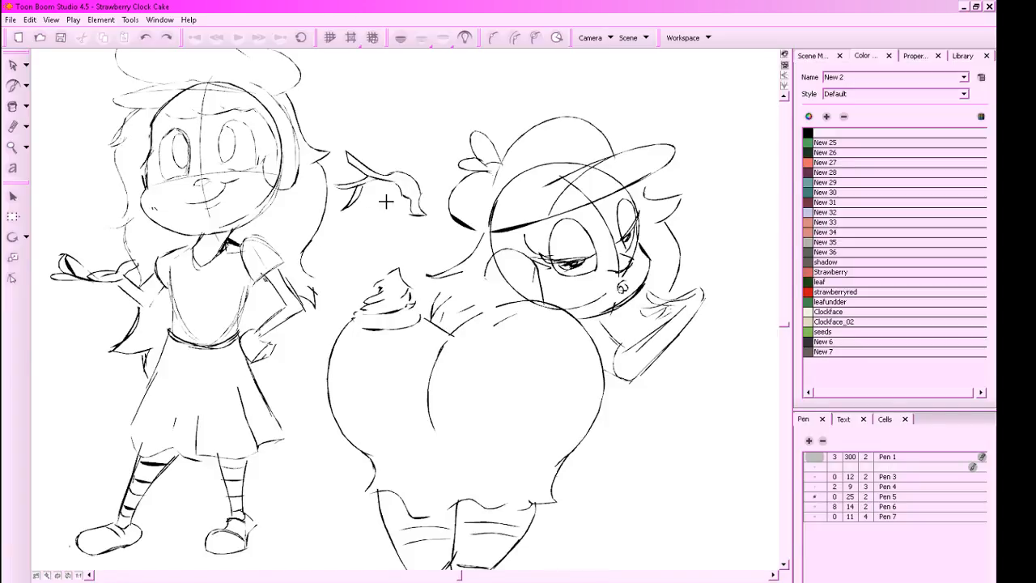
pyautogui.moveTo(356, 191)
pyautogui.mouseDown()
pyautogui.moveTo(420, 177)
pyautogui.moveTo(403, 171)
pyautogui.moveTo(446, 233)
pyautogui.mouseUp()
pyautogui.hotkey('ctrl', 'z')
pyautogui.hotkey('ctrl', 'z')
pyautogui.moveTo(409, 175)
pyautogui.mouseDown()
pyautogui.moveTo(423, 195)
pyautogui.moveTo(370, 216)
pyautogui.moveTo(380, 227)
pyautogui.moveTo(379, 212)
pyautogui.mouseUp()
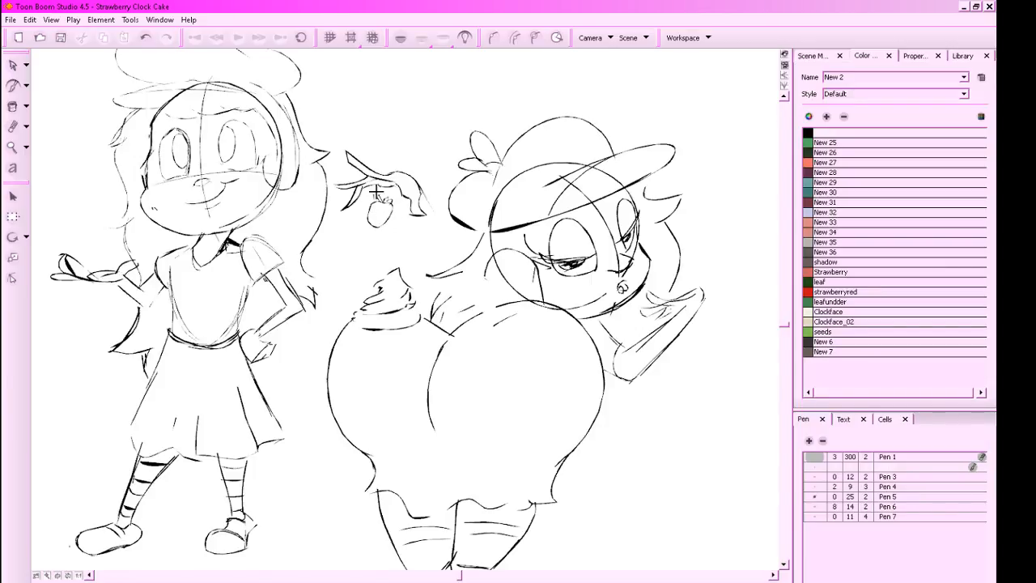
# Connect the strawberry-holding hand to the second figure's shoulder with a bent arm, erasing the hair lines it crosses
pyautogui.moveTo(490, 331); pyautogui.dragTo(480, 361)
pyautogui.moveTo(410, 219); pyautogui.dragTo(463, 298)
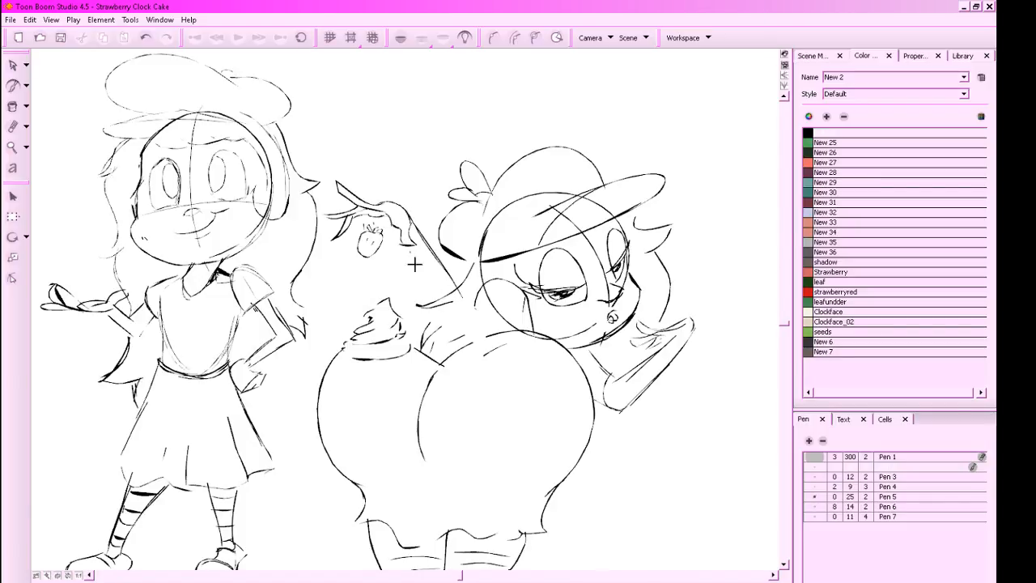
pyautogui.moveTo(414, 259)
pyautogui.mouseDown()
pyautogui.moveTo(448, 337)
pyautogui.moveTo(442, 328)
pyautogui.moveTo(505, 342)
pyautogui.moveTo(503, 324)
pyautogui.moveTo(456, 298)
pyautogui.moveTo(487, 303)
pyautogui.mouseUp()
pyautogui.press('x')
pyautogui.moveTo(698, 465); pyautogui.dragTo(707, 411)
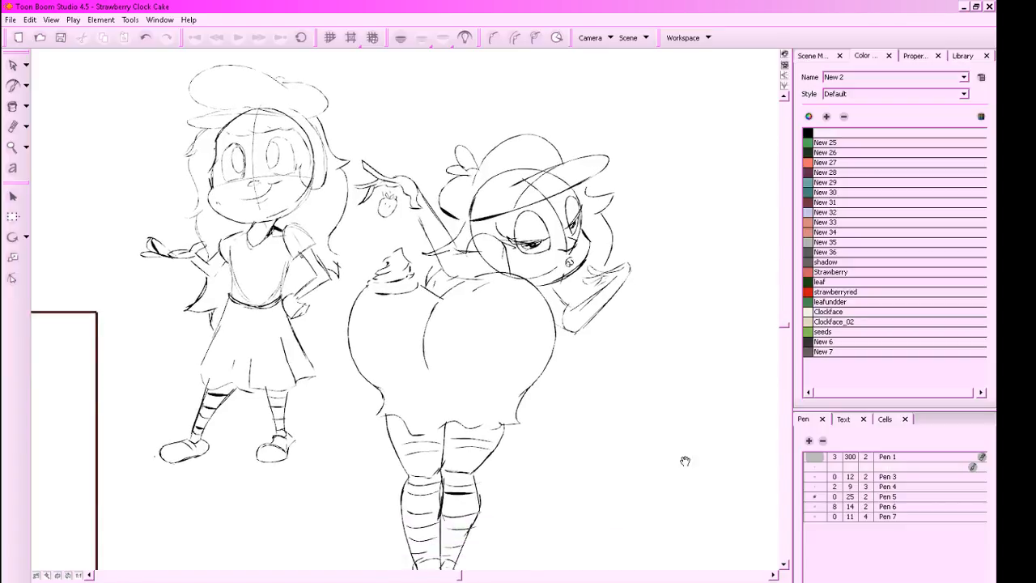
pyautogui.moveTo(680, 456); pyautogui.dragTo(685, 458)
pyautogui.hotkey('alt', 'e')
pyautogui.moveTo(447, 250); pyautogui.dragTo(459, 257)
pyautogui.hotkey('ctrl', 'z')
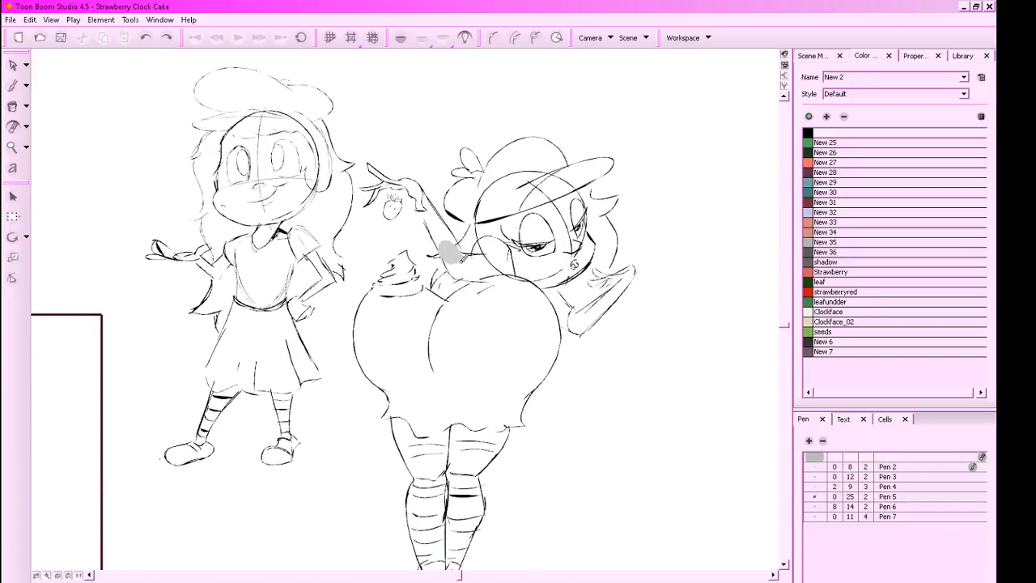
pyautogui.hotkey('alt', 'b')
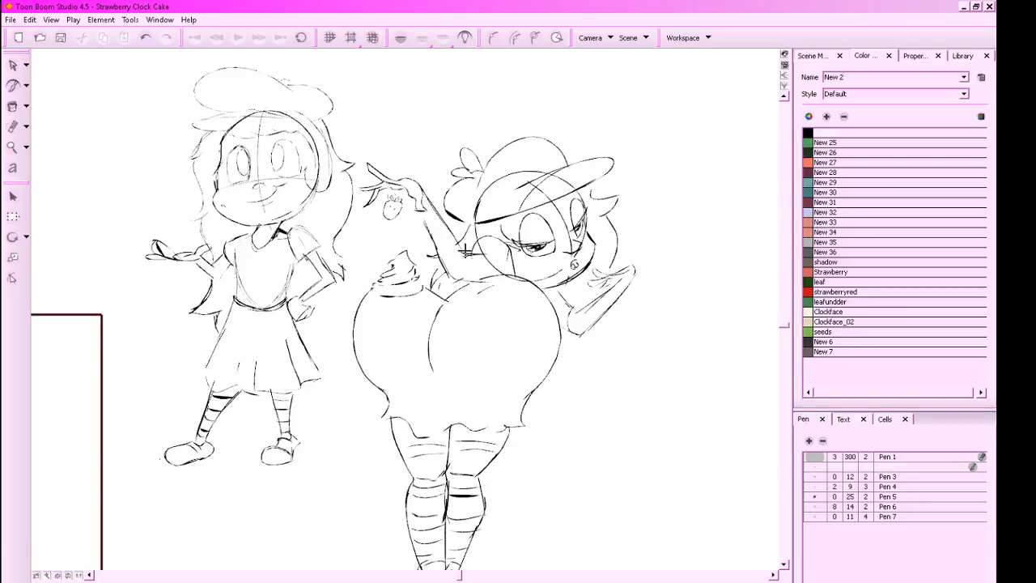
pyautogui.hotkey('ctrl', 'z')
pyautogui.moveTo(470, 254)
pyautogui.mouseDown()
pyautogui.moveTo(483, 277)
pyautogui.moveTo(475, 257)
pyautogui.moveTo(502, 276)
pyautogui.moveTo(474, 295)
pyautogui.mouseUp()
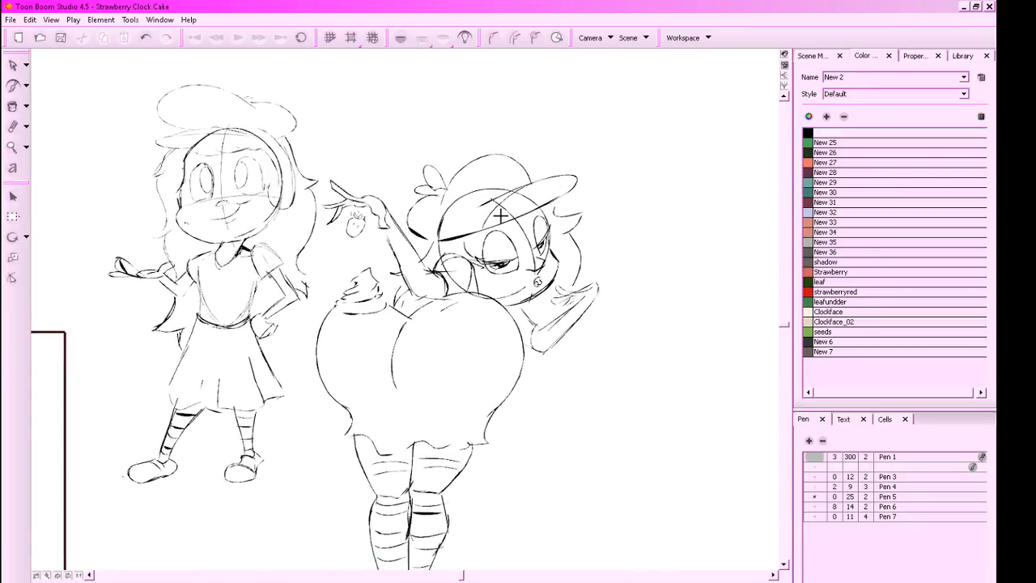
# Erase stray lines around the second figure's shoulder and upper arm
pyautogui.press('x')
pyautogui.moveTo(594, 451)
pyautogui.mouseDown()
pyautogui.moveTo(604, 439)
pyautogui.moveTo(593, 453)
pyautogui.mouseUp()
pyautogui.hotkey('alt', 'e')
pyautogui.moveTo(465, 289); pyautogui.dragTo(455, 294)
pyautogui.moveTo(648, 378)
pyautogui.mouseDown()
pyautogui.moveTo(649, 416)
pyautogui.moveTo(678, 402)
pyautogui.mouseUp()
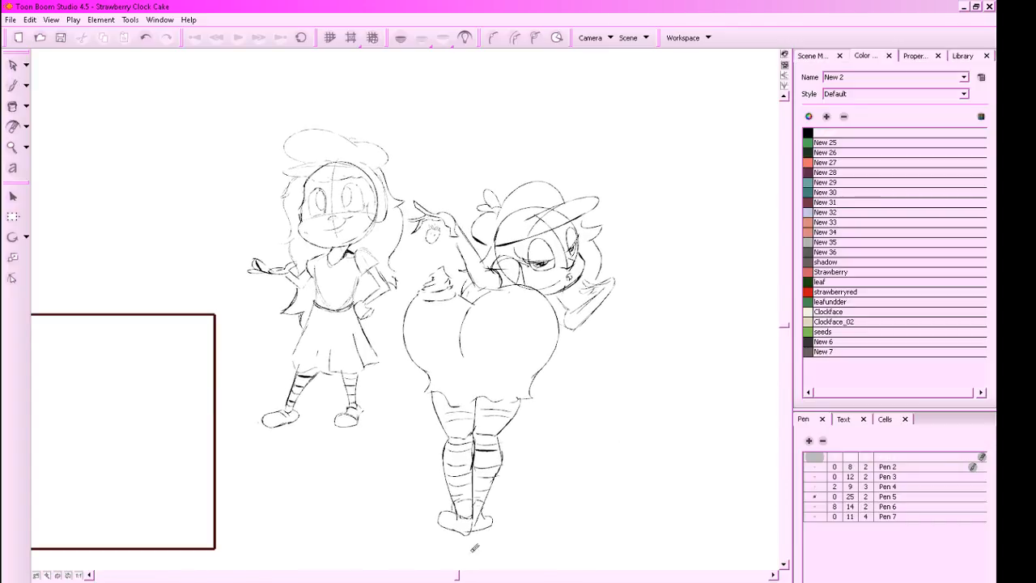
pyautogui.moveTo(470, 553); pyautogui.dragTo(640, 502)
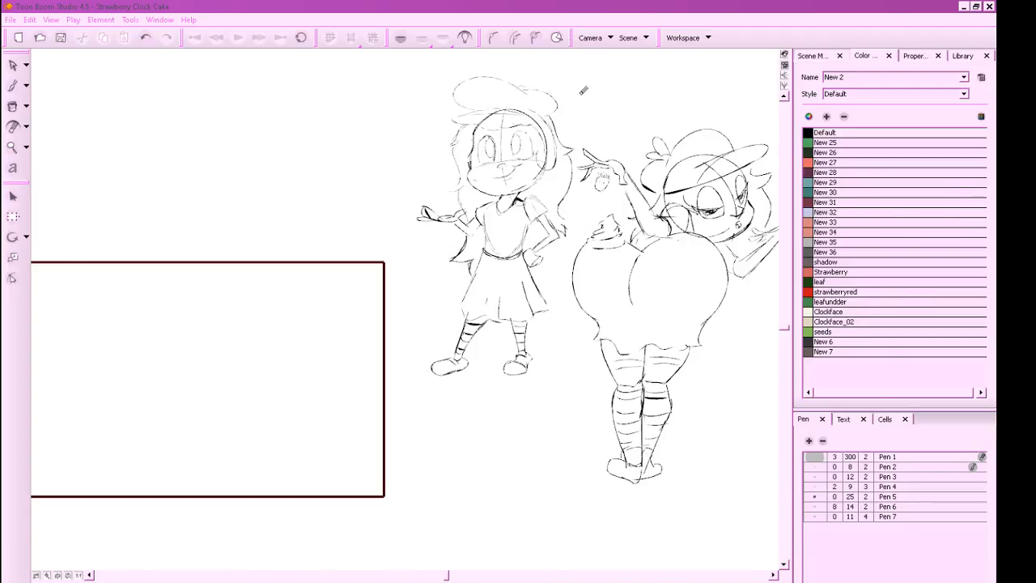
# Save the project with the two character sketches
pyautogui.moveTo(783, 328); pyautogui.dragTo(597, 416)
pyautogui.hotkey('alt', 'b')
pyautogui.moveTo(644, 448)
pyautogui.mouseDown()
pyautogui.moveTo(601, 458)
pyautogui.moveTo(583, 428)
pyautogui.mouseUp()
pyautogui.moveTo(684, 472); pyautogui.dragTo(557, 472)
pyautogui.moveTo(665, 489); pyautogui.dragTo(865, 481)
pyautogui.moveTo(548, 512); pyautogui.dragTo(762, 494)
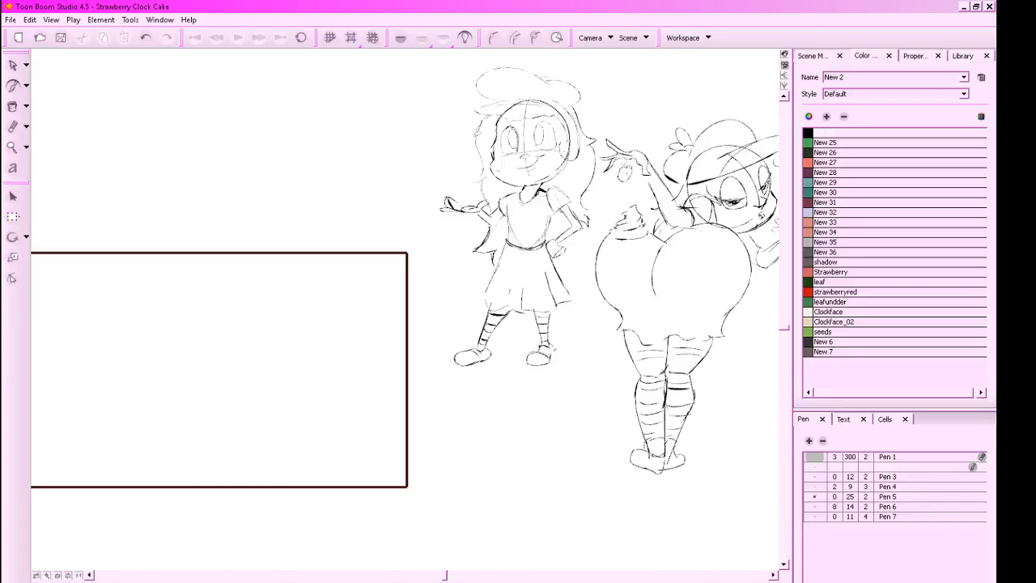
pyautogui.moveTo(676, 498)
pyautogui.mouseDown()
pyautogui.moveTo(608, 479)
pyautogui.moveTo(405, 489)
pyautogui.mouseUp()
pyautogui.click(862, 553)
pyautogui.moveTo(703, 434); pyautogui.dragTo(569, 497)
pyautogui.hotkey('ctrl', 's')
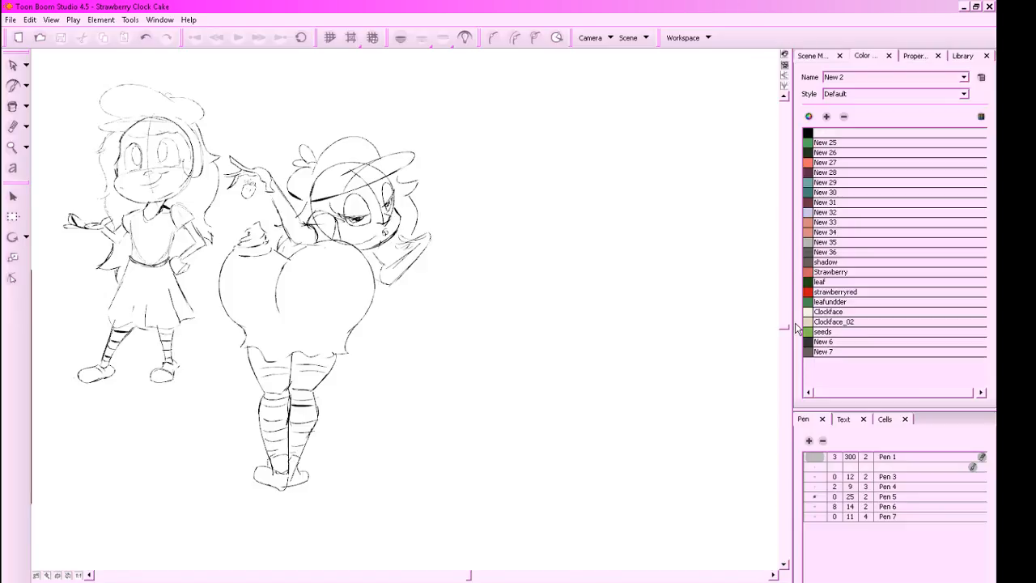
# Sketch a raised foot with rounded toes and a round sole pad in the blank area beside the second figure
pyautogui.moveTo(362, 481); pyautogui.dragTo(334, 473)
pyautogui.moveTo(662, 478); pyautogui.dragTo(623, 513)
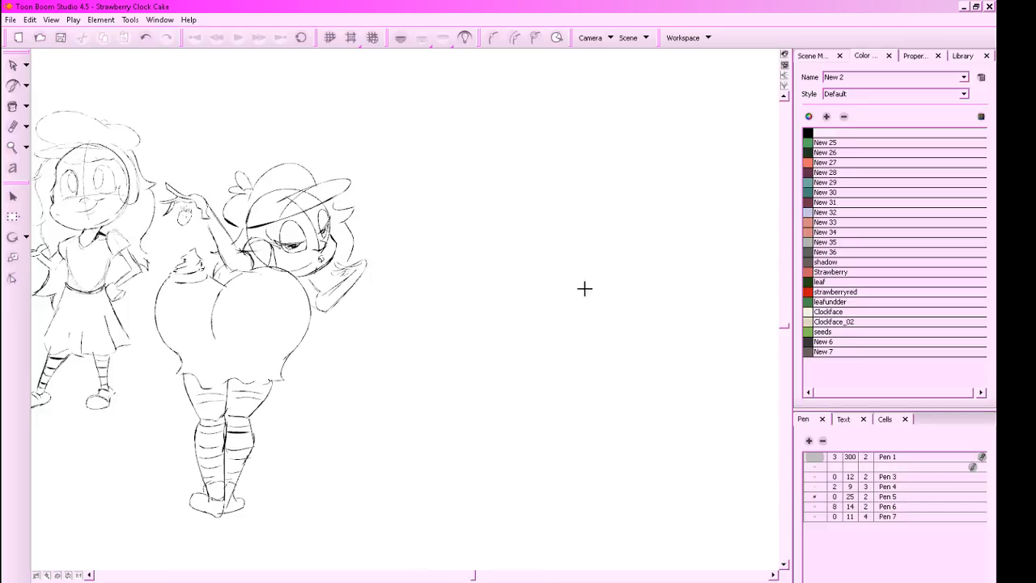
pyautogui.moveTo(538, 224)
pyautogui.mouseDown()
pyautogui.moveTo(460, 254)
pyautogui.moveTo(417, 224)
pyautogui.mouseUp()
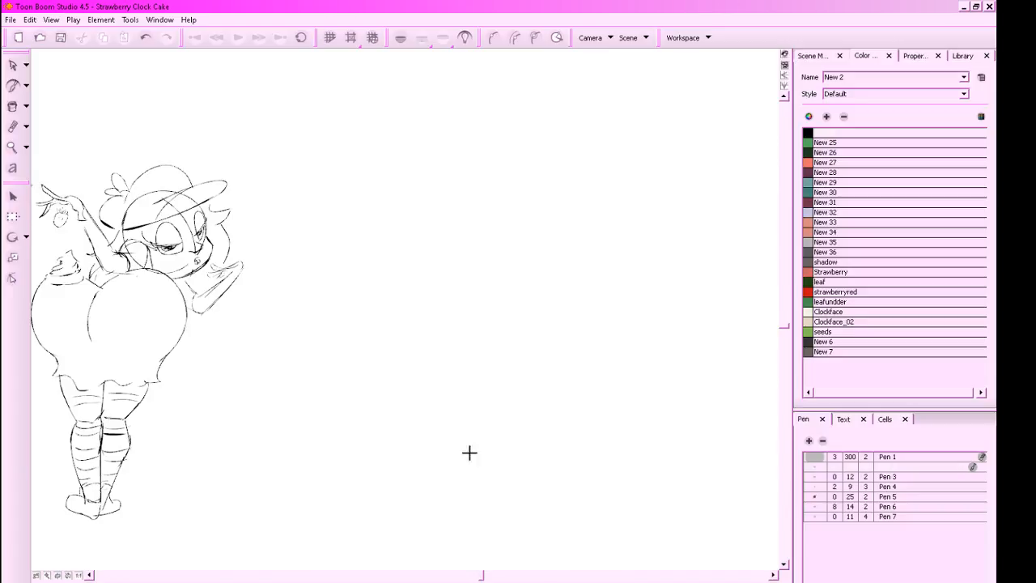
pyautogui.moveTo(464, 410)
pyautogui.mouseDown()
pyautogui.moveTo(440, 362)
pyautogui.moveTo(463, 388)
pyautogui.mouseUp()
pyautogui.moveTo(460, 353); pyautogui.dragTo(470, 402)
pyautogui.moveTo(445, 310)
pyautogui.mouseDown()
pyautogui.moveTo(426, 305)
pyautogui.moveTo(455, 310)
pyautogui.moveTo(424, 302)
pyautogui.moveTo(443, 317)
pyautogui.moveTo(442, 332)
pyautogui.moveTo(429, 317)
pyautogui.moveTo(447, 319)
pyautogui.moveTo(441, 303)
pyautogui.moveTo(429, 309)
pyautogui.mouseUp()
pyautogui.hotkey('ctrl', 'z')
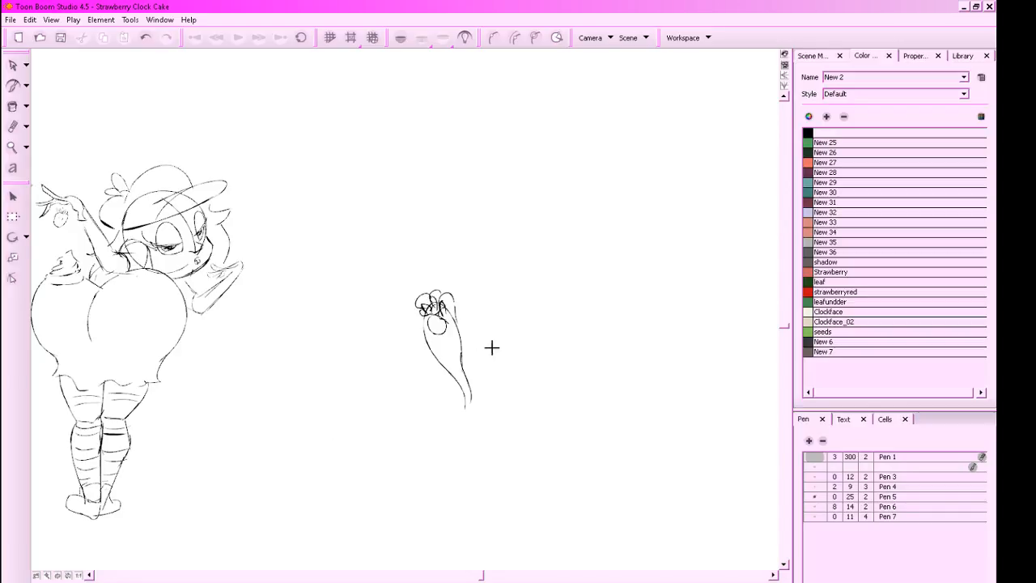
# Erase the new foot's side lines and redraw it longer, with a rounded heel
pyautogui.hotkey('alt', 'e')
pyautogui.moveTo(462, 361); pyautogui.dragTo(486, 406)
pyautogui.moveTo(421, 323)
pyautogui.mouseDown()
pyautogui.moveTo(465, 396)
pyautogui.moveTo(438, 335)
pyautogui.moveTo(444, 410)
pyautogui.moveTo(463, 414)
pyautogui.moveTo(452, 419)
pyautogui.mouseUp()
pyautogui.hotkey('alt', 'b')
pyautogui.hotkey('ctrl', 'z')
pyautogui.moveTo(453, 397)
pyautogui.mouseDown()
pyautogui.moveTo(451, 422)
pyautogui.moveTo(477, 408)
pyautogui.mouseUp()
pyautogui.moveTo(455, 307); pyautogui.dragTo(476, 363)
pyautogui.hotkey('ctrl', 'z')
pyautogui.moveTo(455, 314)
pyautogui.mouseDown()
pyautogui.moveTo(471, 384)
pyautogui.moveTo(486, 299)
pyautogui.mouseUp()
pyautogui.hotkey('ctrl', 'z')
# Sketch the third figure's bent leg behind the raised foot and the long curve of its back
pyautogui.moveTo(471, 381)
pyautogui.mouseDown()
pyautogui.moveTo(502, 238)
pyautogui.moveTo(548, 264)
pyautogui.mouseUp()
pyautogui.moveTo(474, 408); pyautogui.dragTo(551, 329)
pyautogui.moveTo(606, 225); pyautogui.dragTo(584, 243)
pyautogui.moveTo(572, 442); pyautogui.dragTo(543, 470)
pyautogui.moveTo(520, 413); pyautogui.dragTo(497, 479)
pyautogui.moveTo(483, 441)
pyautogui.mouseDown()
pyautogui.moveTo(549, 236)
pyautogui.moveTo(594, 254)
pyautogui.moveTo(540, 441)
pyautogui.mouseUp()
pyautogui.hotkey('ctrl', 'z')
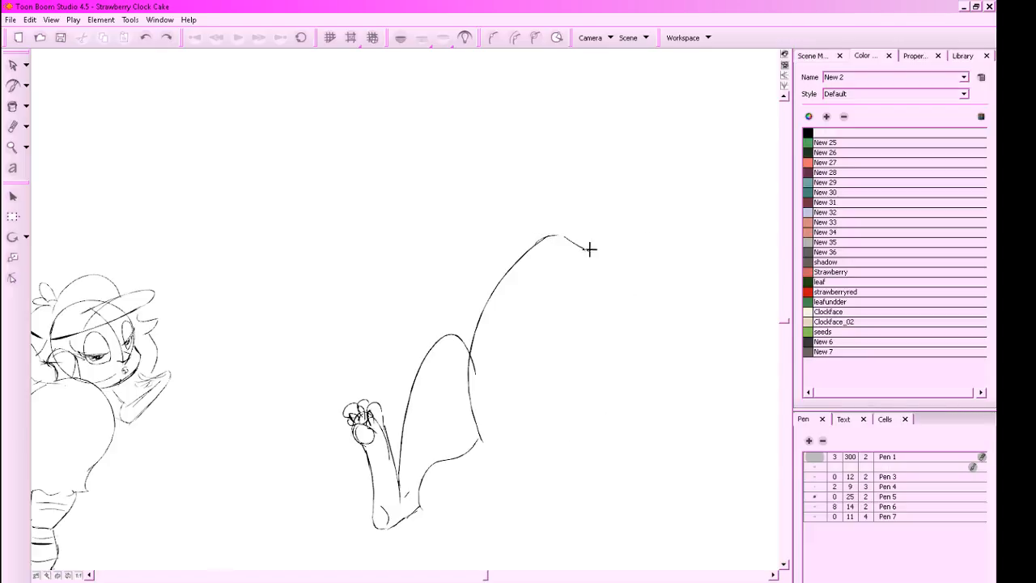
# Close the third figure's torso into a large egg shape by drawing its front and lower curve
pyautogui.moveTo(590, 253)
pyautogui.mouseDown()
pyautogui.moveTo(541, 435)
pyautogui.moveTo(496, 443)
pyautogui.moveTo(583, 419)
pyautogui.moveTo(591, 256)
pyautogui.moveTo(610, 345)
pyautogui.mouseUp()
pyautogui.hotkey('ctrl', 'z')
pyautogui.hotkey('alt', 'e')
pyautogui.hotkey('alt', 'b')
pyautogui.moveTo(599, 266)
pyautogui.mouseDown()
pyautogui.moveTo(601, 402)
pyautogui.moveTo(604, 349)
pyautogui.moveTo(554, 451)
pyautogui.mouseUp()
pyautogui.hotkey('ctrl', 'z')
# Sketch the third figure's other foot with toes below the torso, along with its rounded bent thigh
pyautogui.moveTo(658, 455); pyautogui.dragTo(639, 424)
pyautogui.moveTo(499, 519)
pyautogui.mouseDown()
pyautogui.moveTo(478, 478)
pyautogui.moveTo(487, 503)
pyautogui.moveTo(519, 519)
pyautogui.moveTo(541, 515)
pyautogui.moveTo(512, 520)
pyautogui.moveTo(527, 499)
pyautogui.moveTo(518, 518)
pyautogui.moveTo(488, 455)
pyautogui.mouseUp()
pyautogui.hotkey('ctrl', 'z')
pyautogui.hotkey('ctrl', 'z')
pyautogui.hotkey('ctrl', 'z')
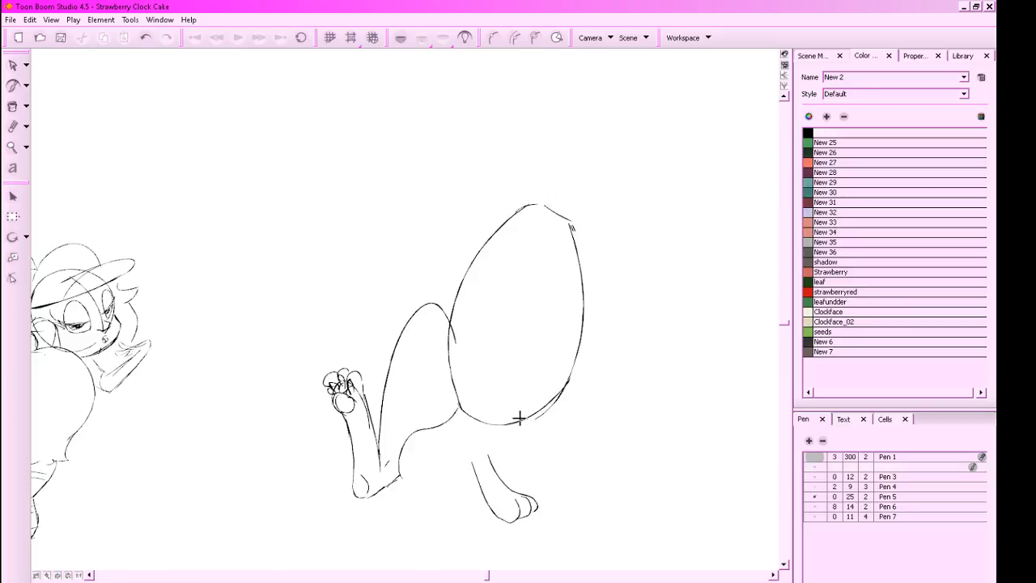
pyautogui.moveTo(607, 393)
pyautogui.mouseDown()
pyautogui.moveTo(483, 465)
pyautogui.moveTo(471, 461)
pyautogui.moveTo(502, 431)
pyautogui.mouseUp()
pyautogui.moveTo(659, 435); pyautogui.dragTo(638, 458)
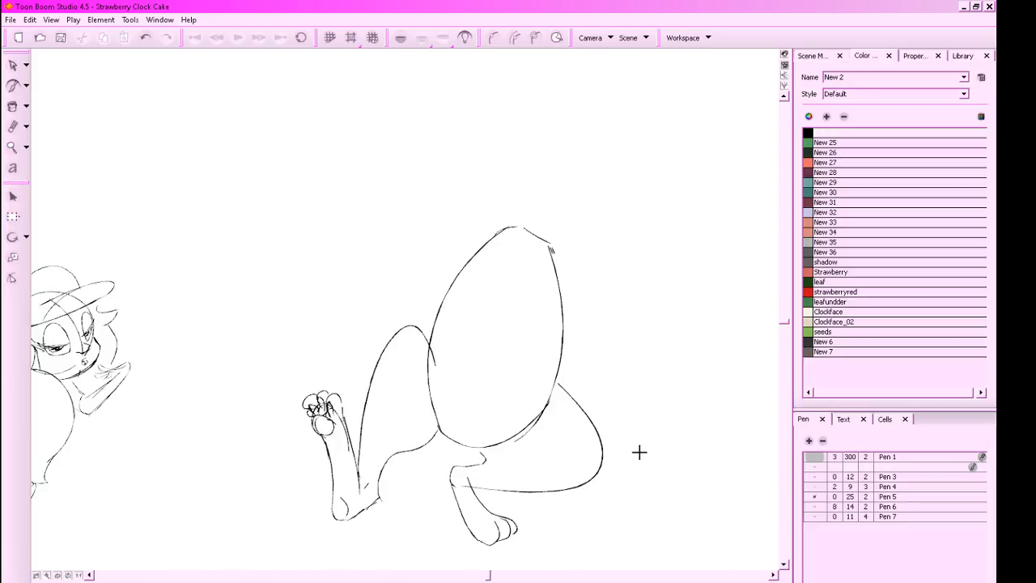
pyautogui.moveTo(569, 424)
pyautogui.mouseDown()
pyautogui.moveTo(604, 419)
pyautogui.moveTo(598, 441)
pyautogui.mouseUp()
# Draw a long curved, pointed tail rising from the third figure's back
pyautogui.moveTo(607, 243); pyautogui.dragTo(601, 247)
pyautogui.moveTo(582, 298); pyautogui.dragTo(592, 318)
pyautogui.moveTo(404, 403)
pyautogui.mouseDown()
pyautogui.moveTo(328, 196)
pyautogui.moveTo(472, 314)
pyautogui.mouseUp()
pyautogui.moveTo(670, 349); pyautogui.dragTo(640, 365)
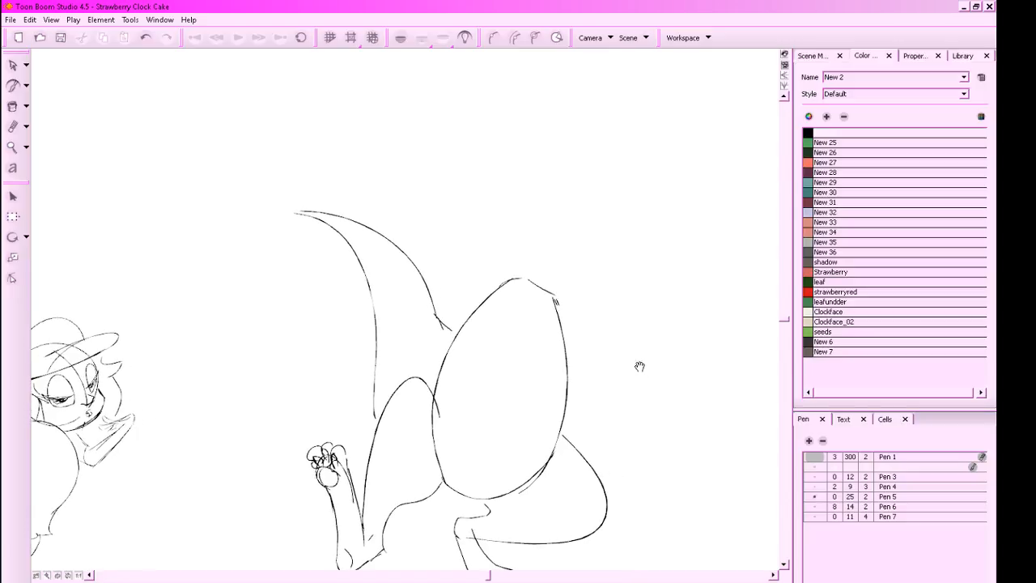
pyautogui.moveTo(437, 316); pyautogui.dragTo(454, 340)
# Sketch a short neck on top of the third figure's torso and the curve of the jaw above it
pyautogui.moveTo(571, 307)
pyautogui.mouseDown()
pyautogui.moveTo(566, 340)
pyautogui.moveTo(525, 288)
pyautogui.moveTo(580, 303)
pyautogui.mouseUp()
pyautogui.moveTo(508, 277)
pyautogui.mouseDown()
pyautogui.moveTo(531, 247)
pyautogui.moveTo(556, 250)
pyautogui.moveTo(557, 294)
pyautogui.mouseUp()
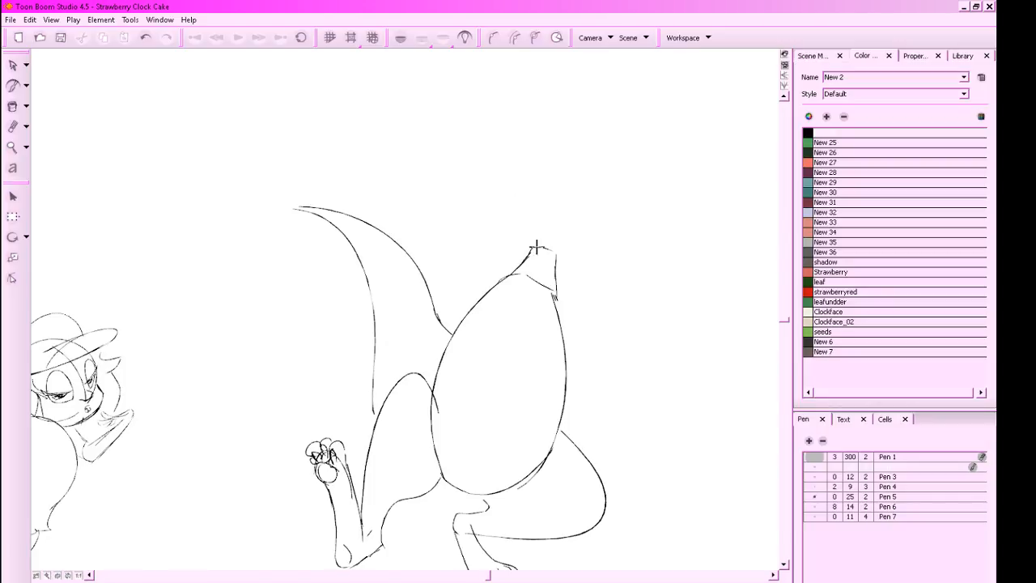
pyautogui.moveTo(525, 250)
pyautogui.mouseDown()
pyautogui.moveTo(506, 218)
pyautogui.moveTo(501, 169)
pyautogui.mouseUp()
pyautogui.hotkey('ctrl', 'z')
pyautogui.moveTo(510, 227); pyautogui.dragTo(498, 203)
pyautogui.moveTo(500, 195); pyautogui.dragTo(516, 203)
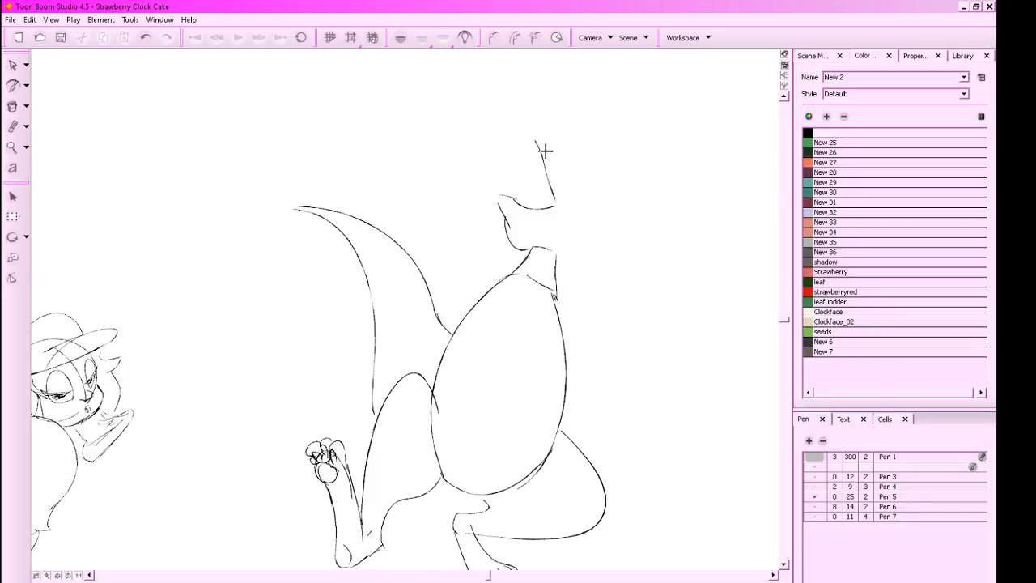
# Redraw the third figure's head as a long, narrow snout pointing upward above the jaw
pyautogui.hotkey('ctrl', 'z')
pyautogui.moveTo(502, 201)
pyautogui.mouseDown()
pyautogui.moveTo(548, 217)
pyautogui.moveTo(526, 141)
pyautogui.moveTo(517, 147)
pyautogui.moveTo(522, 210)
pyautogui.mouseUp()
pyautogui.hotkey('ctrl', 'z')
pyautogui.moveTo(518, 142)
pyautogui.mouseDown()
pyautogui.moveTo(541, 135)
pyautogui.moveTo(570, 179)
pyautogui.mouseUp()
pyautogui.hotkey('ctrl', 'z')
pyautogui.hotkey('ctrl', 'z')
pyautogui.hotkey('ctrl', 'z')
pyautogui.hotkey('ctrl', 'z')
pyautogui.moveTo(534, 135); pyautogui.dragTo(574, 195)
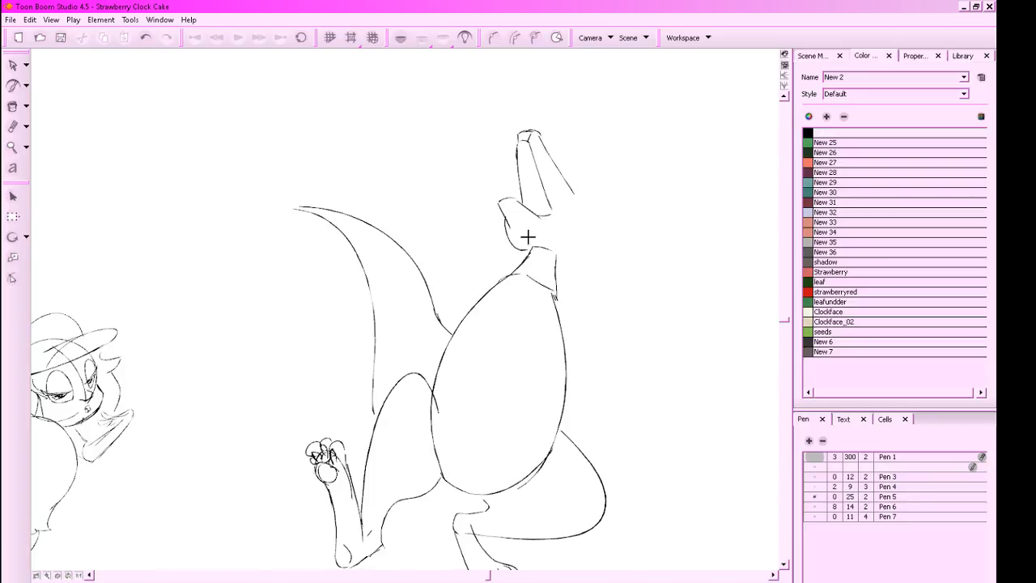
# Erase the rounded jaw curve under the third figure's snout and replace it with a straight angled line
pyautogui.hotkey('alt', 'e')
pyautogui.moveTo(513, 239)
pyautogui.mouseDown()
pyautogui.moveTo(506, 228)
pyautogui.moveTo(515, 247)
pyautogui.mouseUp()
pyautogui.hotkey('ctrl', 'z')
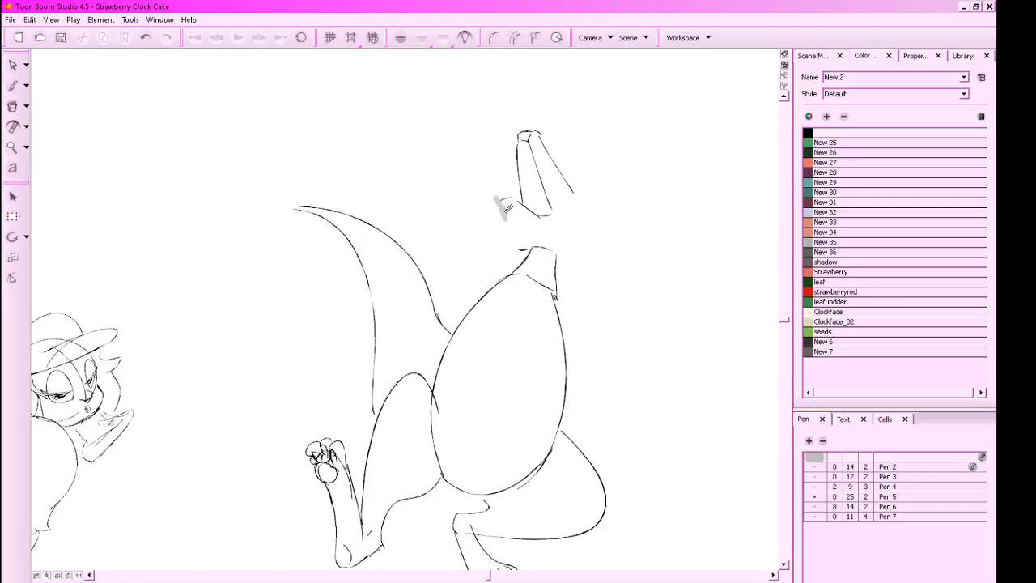
pyautogui.hotkey('alt', 'b')
pyautogui.moveTo(525, 220); pyautogui.dragTo(508, 208)
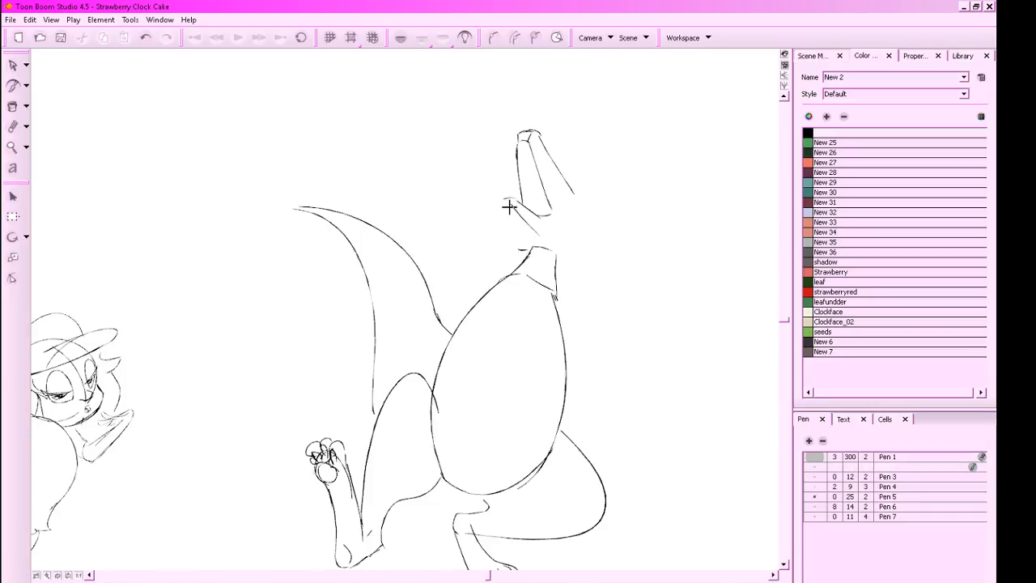
pyautogui.hotkey('alt', 'e')
pyautogui.hotkey('alt', 'b')
pyautogui.hotkey('alt', 'e')
pyautogui.moveTo(515, 235); pyautogui.dragTo(518, 236)
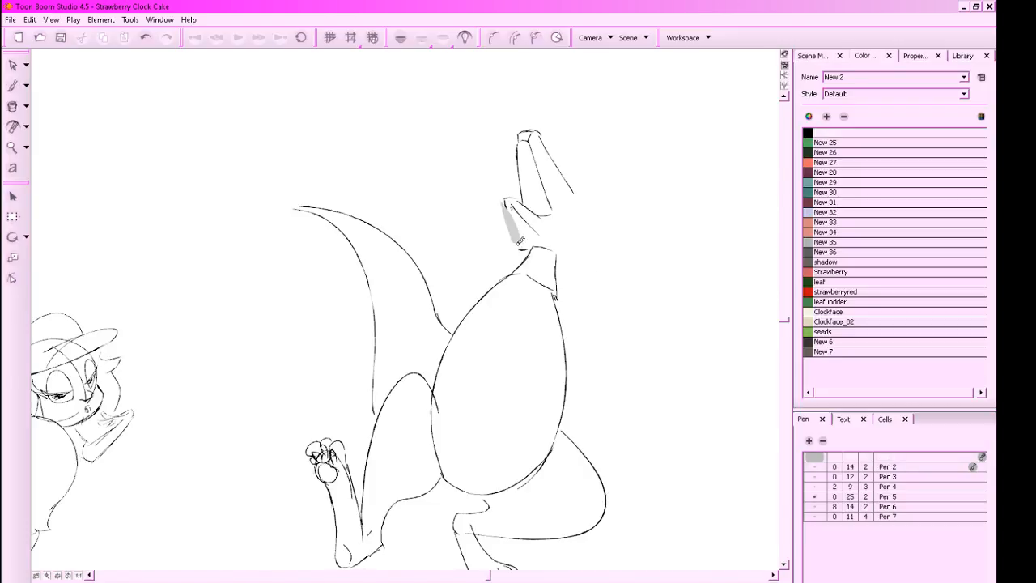
# Add small teeth along the third figure's open jaws and erase the straight line running down behind the snout
pyautogui.hotkey('alt', 'b')
pyautogui.moveTo(525, 139); pyautogui.dragTo(530, 158)
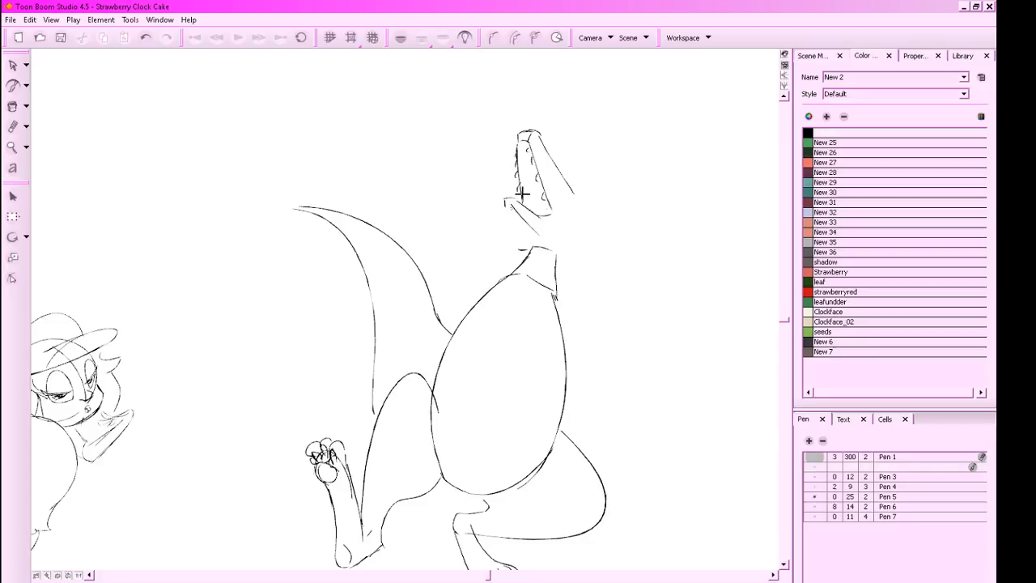
pyautogui.hotkey('alt', 'e')
pyautogui.moveTo(540, 136); pyautogui.dragTo(574, 194)
pyautogui.hotkey('alt', 'b')
pyautogui.hotkey('alt', 'e')
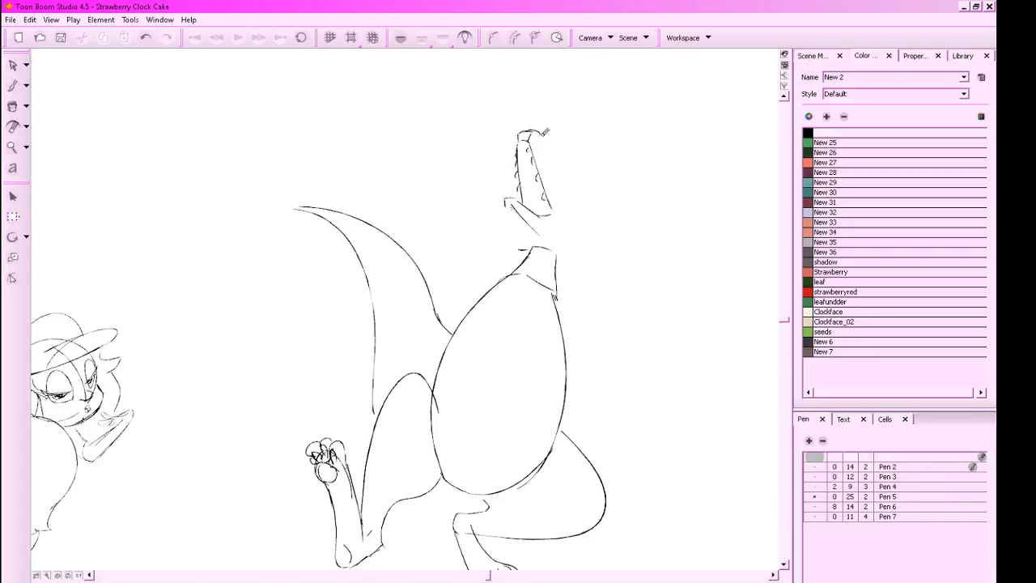
# Redraw the top of the third figure's snout with a brow, two upright ears and the curved back of the head
pyautogui.hotkey('alt', 'b')
pyautogui.moveTo(527, 132)
pyautogui.mouseDown()
pyautogui.moveTo(606, 227)
pyautogui.moveTo(561, 168)
pyautogui.moveTo(588, 166)
pyautogui.moveTo(563, 171)
pyautogui.moveTo(583, 166)
pyautogui.moveTo(590, 146)
pyautogui.moveTo(618, 198)
pyautogui.moveTo(614, 129)
pyautogui.moveTo(624, 193)
pyautogui.mouseUp()
pyautogui.moveTo(576, 161)
pyautogui.mouseDown()
pyautogui.moveTo(577, 151)
pyautogui.moveTo(591, 157)
pyautogui.mouseUp()
pyautogui.moveTo(623, 198); pyautogui.dragTo(574, 241)
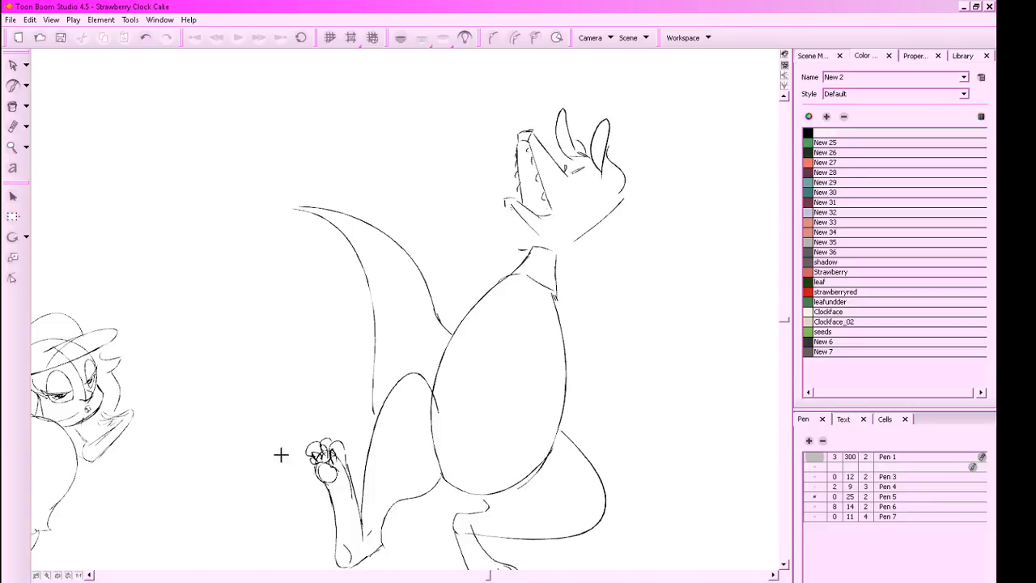
# Erase the line between the back of the third figure's head and its neck, and add throat lines under the lower jaw
pyautogui.moveTo(621, 193)
pyautogui.mouseDown()
pyautogui.moveTo(560, 250)
pyautogui.moveTo(632, 201)
pyautogui.moveTo(567, 240)
pyautogui.mouseUp()
pyautogui.hotkey('alt', 'e')
pyautogui.hotkey('alt', 'b')
pyautogui.hotkey('alt', 'e')
pyautogui.moveTo(620, 199)
pyautogui.mouseDown()
pyautogui.moveTo(596, 226)
pyautogui.moveTo(627, 202)
pyautogui.mouseUp()
pyautogui.hotkey('alt', 'b')
pyautogui.moveTo(506, 206)
pyautogui.mouseDown()
pyautogui.moveTo(551, 281)
pyautogui.moveTo(534, 246)
pyautogui.mouseUp()
# Draw a row of rounded spikes along the upper edge of the third figure's tail
pyautogui.moveTo(449, 336)
pyautogui.mouseDown()
pyautogui.moveTo(379, 329)
pyautogui.moveTo(410, 293)
pyautogui.moveTo(454, 357)
pyautogui.moveTo(422, 333)
pyautogui.moveTo(473, 330)
pyautogui.moveTo(409, 290)
pyautogui.moveTo(420, 268)
pyautogui.moveTo(398, 279)
pyautogui.moveTo(393, 264)
pyautogui.moveTo(421, 294)
pyautogui.moveTo(392, 267)
pyautogui.moveTo(392, 221)
pyautogui.moveTo(384, 246)
pyautogui.moveTo(395, 261)
pyautogui.moveTo(365, 222)
pyautogui.moveTo(388, 238)
pyautogui.moveTo(346, 213)
pyautogui.moveTo(367, 225)
pyautogui.moveTo(320, 196)
pyautogui.mouseUp()
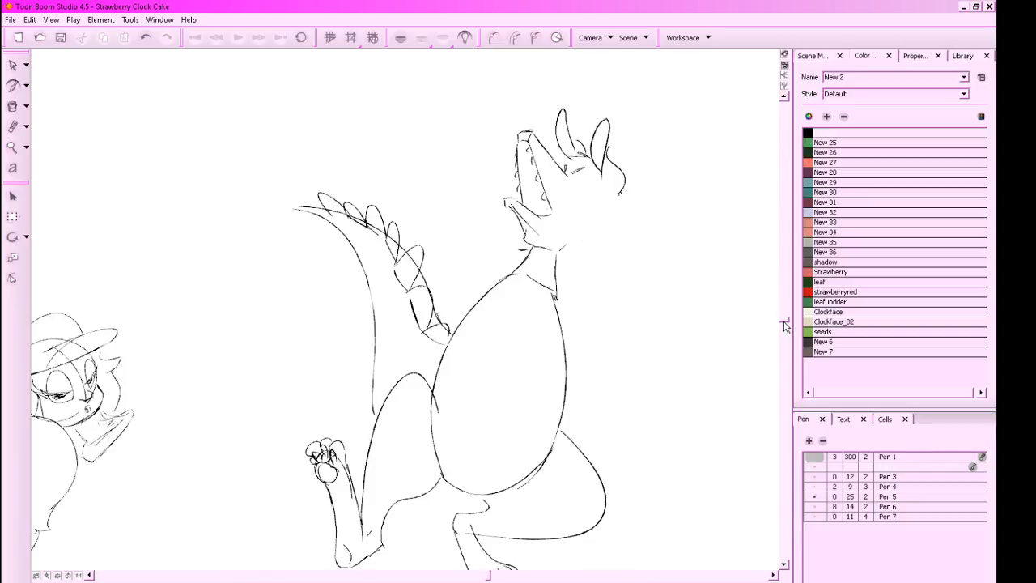
pyautogui.scroll(-3, 785, 326)
pyautogui.scroll(1, 785, 328)
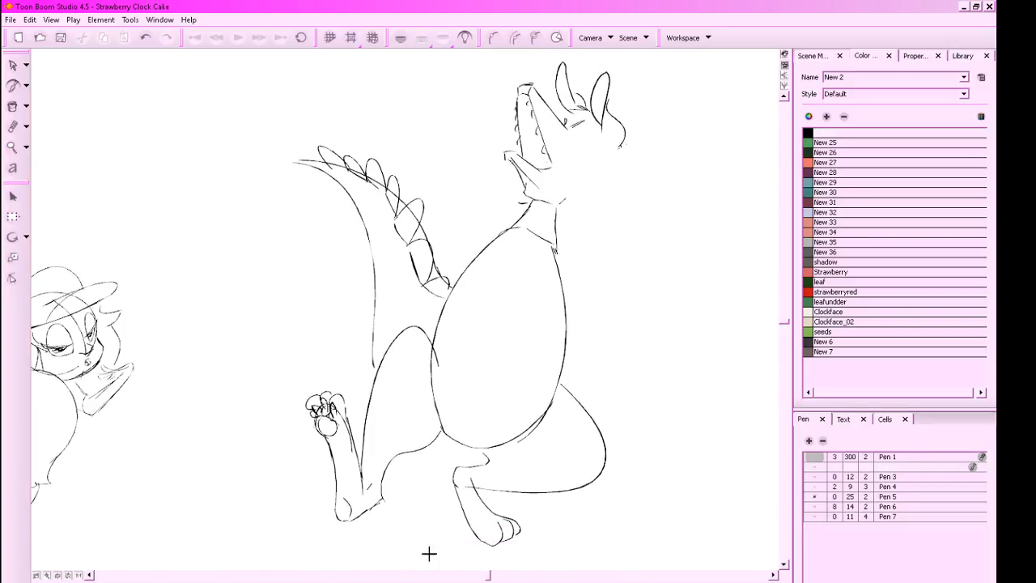
# Review the camera frame and the sketched character line-up, and find empty canvas beyond the third figure
pyautogui.moveTo(488, 575)
pyautogui.mouseDown()
pyautogui.moveTo(406, 576)
pyautogui.moveTo(439, 570)
pyautogui.moveTo(427, 577)
pyautogui.mouseUp()
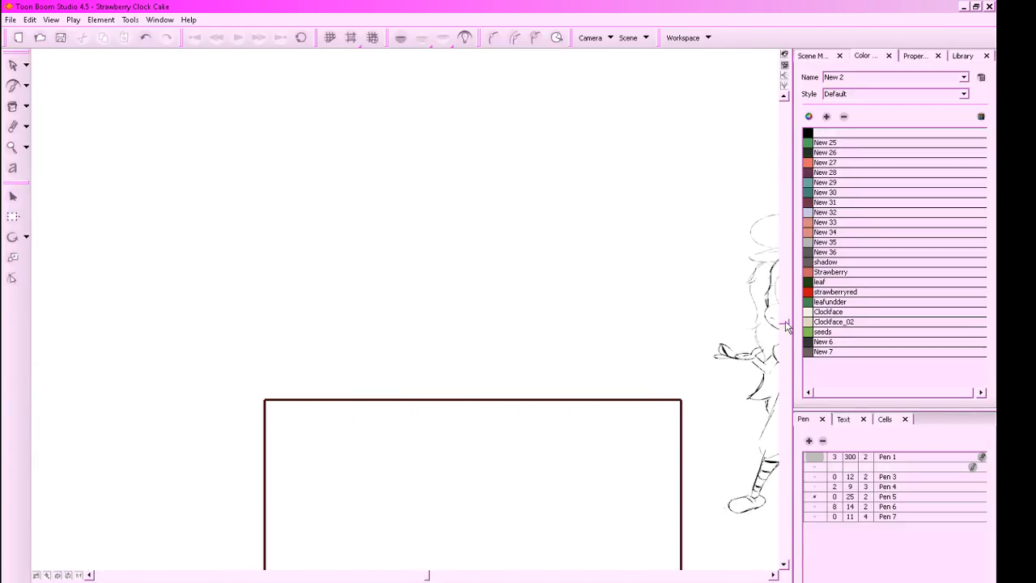
pyautogui.scroll(-5, 785, 326)
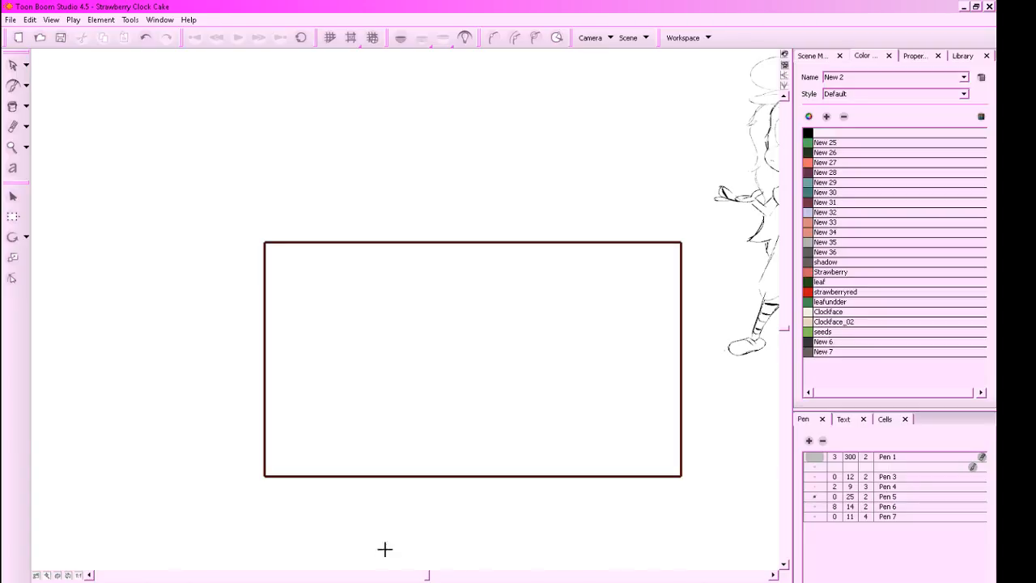
pyautogui.moveTo(429, 577)
pyautogui.mouseDown()
pyautogui.moveTo(476, 576)
pyautogui.moveTo(404, 575)
pyautogui.moveTo(430, 575)
pyautogui.mouseUp()
pyautogui.scroll(-3, 599, 454)
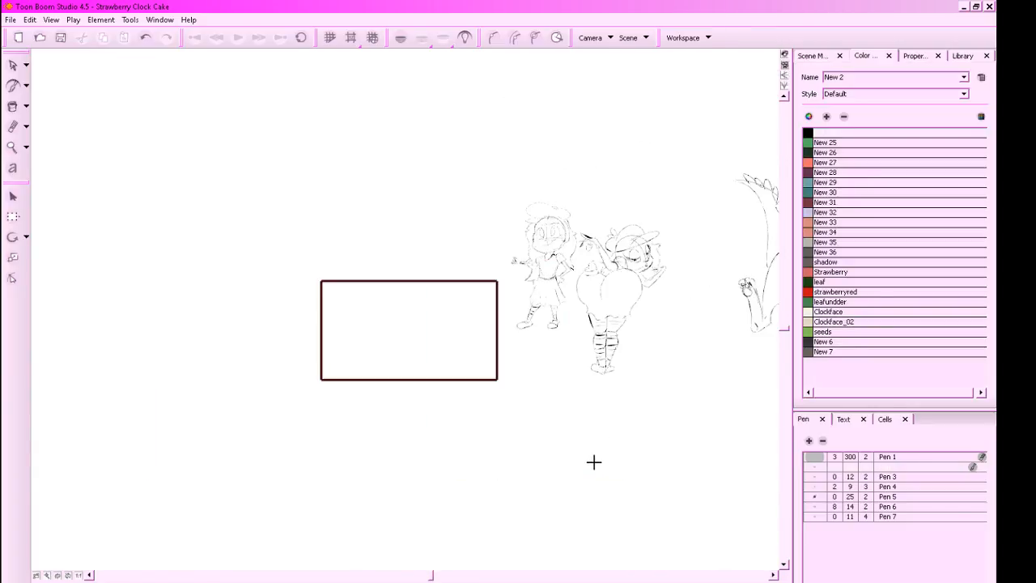
pyautogui.moveTo(695, 457); pyautogui.dragTo(318, 544)
pyautogui.scroll(1, 317, 544)
pyautogui.moveTo(567, 511); pyautogui.dragTo(753, 501)
pyautogui.scroll(-2, 647, 486)
pyautogui.moveTo(574, 480)
pyautogui.mouseDown()
pyautogui.moveTo(646, 498)
pyautogui.moveTo(518, 538)
pyautogui.mouseUp()
pyautogui.scroll(1, 594, 481)
pyautogui.moveTo(600, 489)
pyautogui.mouseDown()
pyautogui.moveTo(694, 488)
pyautogui.moveTo(705, 474)
pyautogui.moveTo(470, 477)
pyautogui.moveTo(635, 481)
pyautogui.moveTo(671, 449)
pyautogui.moveTo(653, 449)
pyautogui.mouseUp()
pyautogui.scroll(2, 461, 488)
pyautogui.moveTo(626, 494); pyautogui.dragTo(518, 473)
pyautogui.moveTo(673, 450)
pyautogui.mouseDown()
pyautogui.moveTo(523, 453)
pyautogui.moveTo(646, 443)
pyautogui.mouseUp()
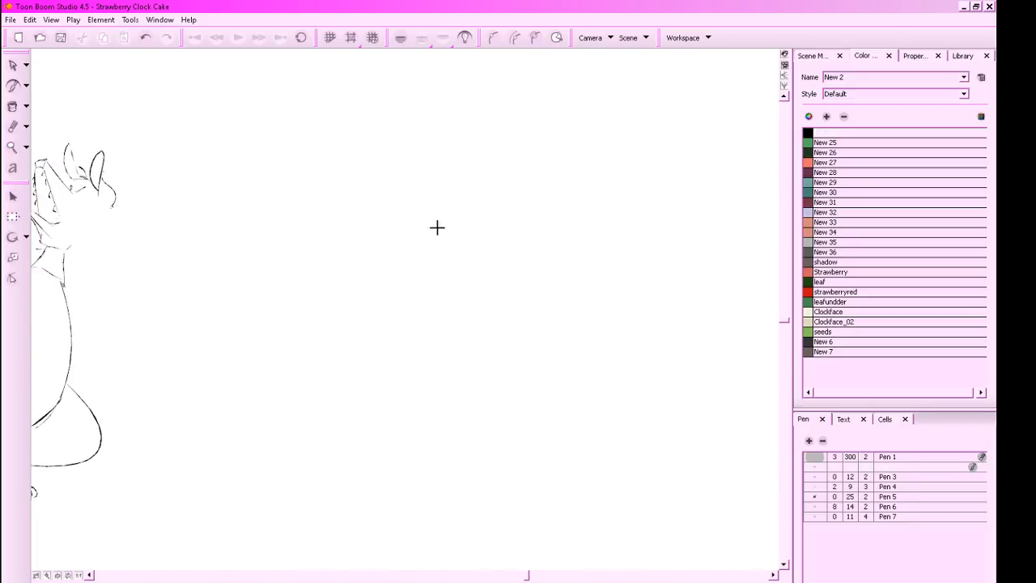
# Sketch a fourth figure's round head with a curved centre line and a short slanted neck beyond the third figure
pyautogui.moveTo(445, 312)
pyautogui.mouseDown()
pyautogui.moveTo(433, 189)
pyautogui.moveTo(460, 273)
pyautogui.mouseUp()
pyautogui.hotkey('ctrl', 'z')
pyautogui.moveTo(381, 307); pyautogui.dragTo(468, 281)
pyautogui.hotkey('ctrl', 'z')
pyautogui.moveTo(360, 222)
pyautogui.mouseDown()
pyautogui.moveTo(394, 187)
pyautogui.moveTo(372, 199)
pyautogui.moveTo(430, 341)
pyautogui.moveTo(355, 419)
pyautogui.mouseUp()
pyautogui.hotkey('ctrl', 'z')
pyautogui.moveTo(404, 336)
pyautogui.mouseDown()
pyautogui.moveTo(379, 361)
pyautogui.moveTo(433, 357)
pyautogui.moveTo(405, 379)
pyautogui.mouseUp()
pyautogui.hotkey('ctrl', 'z')
pyautogui.moveTo(466, 324); pyautogui.dragTo(423, 369)
pyautogui.moveTo(406, 333); pyautogui.dragTo(373, 366)
pyautogui.moveTo(488, 369); pyautogui.dragTo(550, 343)
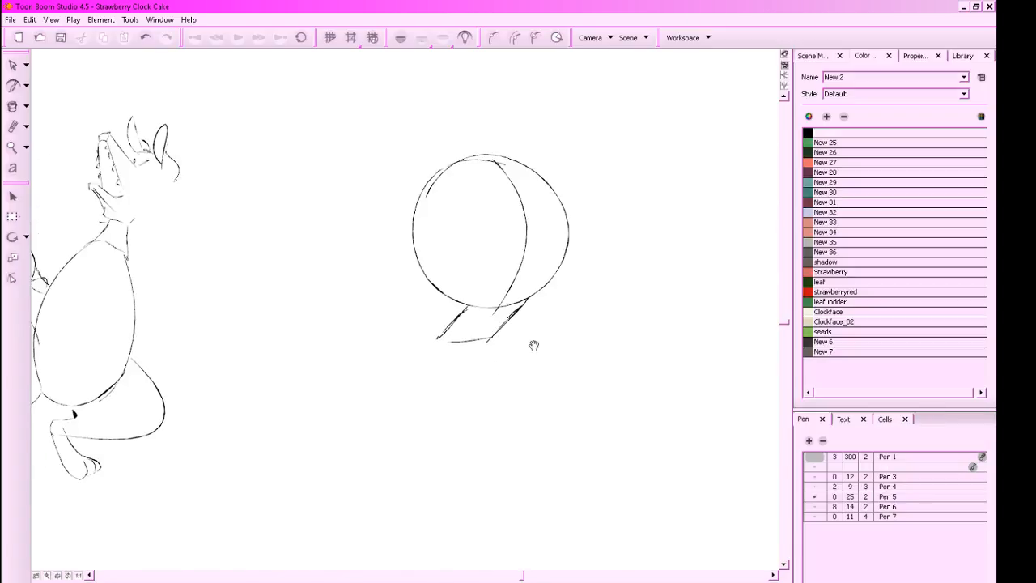
# Draw two long, pointed ears on top of the fourth figure's round head
pyautogui.moveTo(414, 196); pyautogui.dragTo(431, 184)
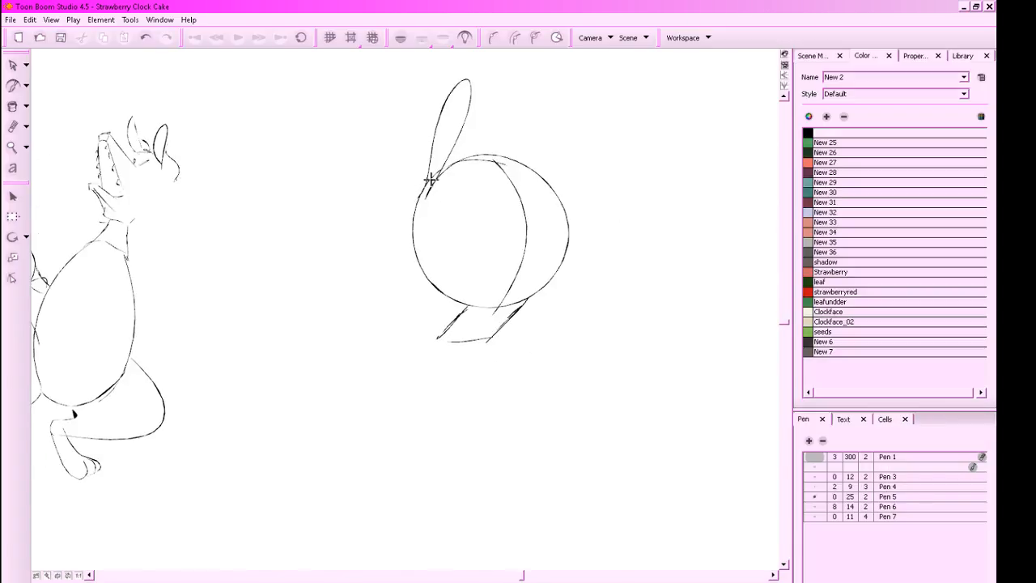
pyautogui.moveTo(442, 113)
pyautogui.mouseDown()
pyautogui.moveTo(397, 162)
pyautogui.moveTo(411, 207)
pyautogui.mouseUp()
pyautogui.moveTo(520, 154)
pyautogui.mouseDown()
pyautogui.moveTo(641, 84)
pyautogui.moveTo(569, 148)
pyautogui.moveTo(530, 162)
pyautogui.moveTo(493, 155)
pyautogui.mouseUp()
pyautogui.moveTo(624, 284); pyautogui.dragTo(598, 304)
pyautogui.moveTo(511, 246)
pyautogui.mouseDown()
pyautogui.moveTo(444, 264)
pyautogui.moveTo(506, 276)
pyautogui.moveTo(449, 270)
pyautogui.moveTo(497, 295)
pyautogui.moveTo(507, 269)
pyautogui.moveTo(486, 297)
pyautogui.mouseUp()
pyautogui.hotkey('ctrl', 'z')
# Erase the fourth figure's short slanted neck and rework it as a thick neck curving down from the head
pyautogui.moveTo(488, 398); pyautogui.dragTo(494, 407)
pyautogui.hotkey('alt', 'e')
pyautogui.moveTo(518, 332)
pyautogui.mouseDown()
pyautogui.moveTo(425, 357)
pyautogui.moveTo(494, 335)
pyautogui.mouseUp()
pyautogui.hotkey('alt', 'b')
pyautogui.moveTo(410, 215)
pyautogui.mouseDown()
pyautogui.moveTo(414, 365)
pyautogui.moveTo(582, 399)
pyautogui.moveTo(437, 369)
pyautogui.mouseUp()
pyautogui.hotkey('ctrl', 'z')
pyautogui.moveTo(524, 336); pyautogui.dragTo(492, 421)
pyautogui.moveTo(426, 369); pyautogui.dragTo(498, 422)
pyautogui.moveTo(445, 384); pyautogui.dragTo(481, 411)
pyautogui.hotkey('ctrl', 'z')
pyautogui.hotkey('ctrl', 'z')
pyautogui.hotkey('ctrl', 'z')
# Sketch the fourth figure's large rounded body and give its face oval eyes, a nose and an open smile
pyautogui.moveTo(519, 325)
pyautogui.mouseDown()
pyautogui.moveTo(503, 422)
pyautogui.moveTo(430, 366)
pyautogui.moveTo(481, 406)
pyautogui.mouseUp()
pyautogui.moveTo(623, 456); pyautogui.dragTo(631, 450)
pyautogui.hotkey('ctrl', 'z')
pyautogui.moveTo(449, 369)
pyautogui.mouseDown()
pyautogui.moveTo(517, 419)
pyautogui.moveTo(481, 440)
pyautogui.mouseUp()
pyautogui.hotkey('ctrl', 'z')
pyautogui.moveTo(539, 394)
pyautogui.mouseDown()
pyautogui.moveTo(438, 476)
pyautogui.moveTo(299, 366)
pyautogui.moveTo(312, 338)
pyautogui.moveTo(414, 342)
pyautogui.mouseUp()
pyautogui.moveTo(562, 321); pyautogui.dragTo(529, 407)
pyautogui.moveTo(418, 281)
pyautogui.mouseDown()
pyautogui.moveTo(450, 268)
pyautogui.moveTo(429, 281)
pyautogui.mouseUp()
pyautogui.moveTo(520, 283); pyautogui.dragTo(518, 275)
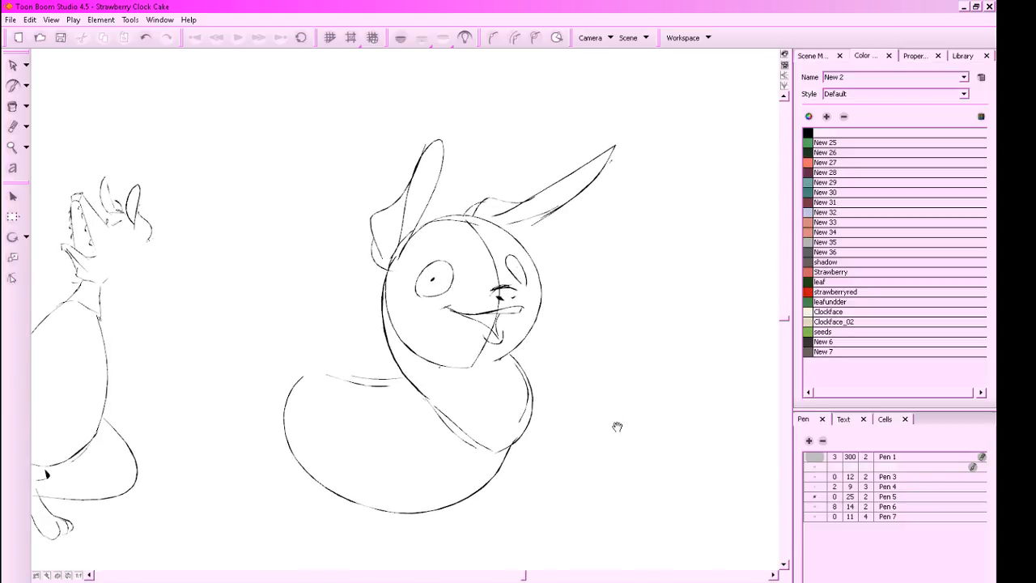
# Draw the fourth figure's rounded shoulder and a straight foreleg slanting down from the body
pyautogui.moveTo(609, 407); pyautogui.dragTo(610, 355)
pyautogui.moveTo(455, 416)
pyautogui.mouseDown()
pyautogui.moveTo(372, 545)
pyautogui.moveTo(480, 379)
pyautogui.moveTo(404, 310)
pyautogui.mouseUp()
pyautogui.hotkey('ctrl', 'z')
pyautogui.moveTo(441, 390)
pyautogui.mouseDown()
pyautogui.moveTo(438, 327)
pyautogui.moveTo(397, 421)
pyautogui.mouseUp()
pyautogui.hotkey('ctrl', 'z')
pyautogui.moveTo(447, 396); pyautogui.dragTo(374, 387)
pyautogui.moveTo(390, 336); pyautogui.dragTo(346, 509)
pyautogui.moveTo(445, 409); pyautogui.dragTo(355, 539)
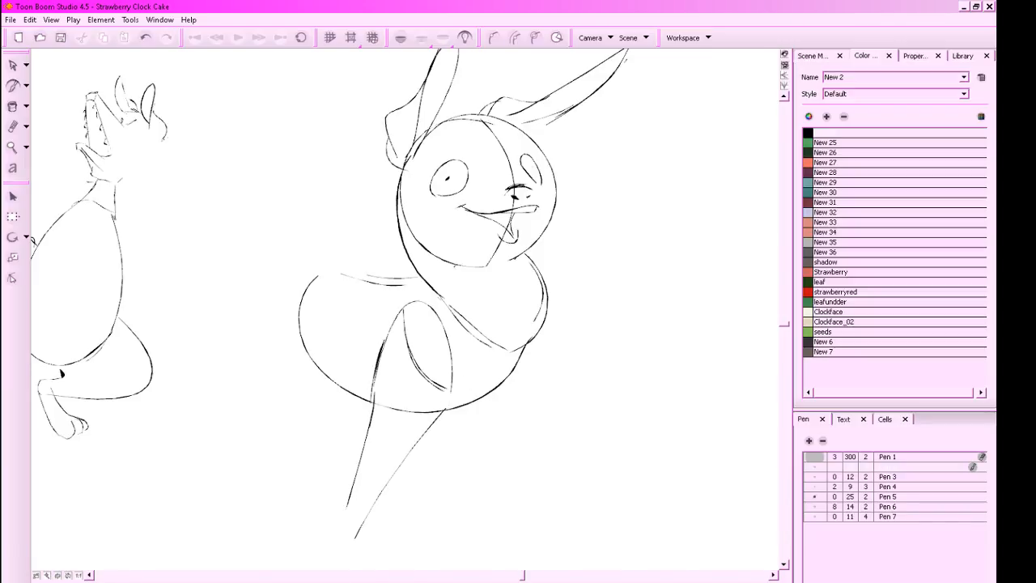
# Draw the fourth figure's other foreleg raised and bent in front of the chest, and close the end of the standing foreleg
pyautogui.moveTo(447, 401)
pyautogui.mouseDown()
pyautogui.moveTo(364, 537)
pyautogui.moveTo(363, 474)
pyautogui.mouseUp()
pyautogui.moveTo(538, 351)
pyautogui.mouseDown()
pyautogui.moveTo(604, 331)
pyautogui.moveTo(608, 316)
pyautogui.moveTo(553, 425)
pyautogui.moveTo(579, 371)
pyautogui.moveTo(500, 389)
pyautogui.mouseUp()
pyautogui.hotkey('ctrl', 'z')
pyautogui.moveTo(581, 361); pyautogui.dragTo(515, 390)
pyautogui.moveTo(354, 516); pyautogui.dragTo(387, 524)
# Sketch the fourth figure's hind leg with a curved thigh, a bent joint and a straight lower leg
pyautogui.moveTo(385, 314)
pyautogui.mouseDown()
pyautogui.moveTo(292, 395)
pyautogui.moveTo(326, 301)
pyautogui.mouseUp()
pyautogui.moveTo(296, 376); pyautogui.dragTo(279, 400)
pyautogui.moveTo(307, 393)
pyautogui.mouseDown()
pyautogui.moveTo(332, 484)
pyautogui.moveTo(290, 493)
pyautogui.mouseUp()
pyautogui.moveTo(295, 490); pyautogui.dragTo(277, 412)
pyautogui.moveTo(376, 414); pyautogui.dragTo(366, 450)
# Draw two upright tails with tufted tips rising from the fourth figure's rump
pyautogui.moveTo(360, 277)
pyautogui.mouseDown()
pyautogui.moveTo(349, 128)
pyautogui.moveTo(351, 157)
pyautogui.moveTo(321, 161)
pyautogui.moveTo(350, 237)
pyautogui.moveTo(304, 211)
pyautogui.mouseUp()
pyautogui.moveTo(304, 211)
pyautogui.mouseDown()
pyautogui.moveTo(321, 243)
pyautogui.moveTo(303, 258)
pyautogui.mouseUp()
pyautogui.moveTo(298, 259); pyautogui.dragTo(327, 284)
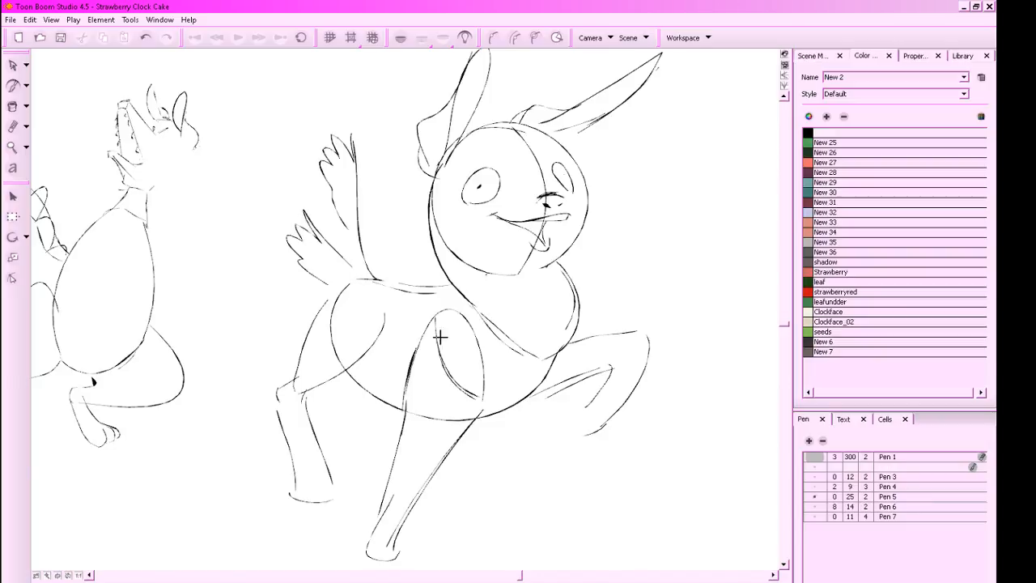
pyautogui.moveTo(679, 498); pyautogui.dragTo(673, 496)
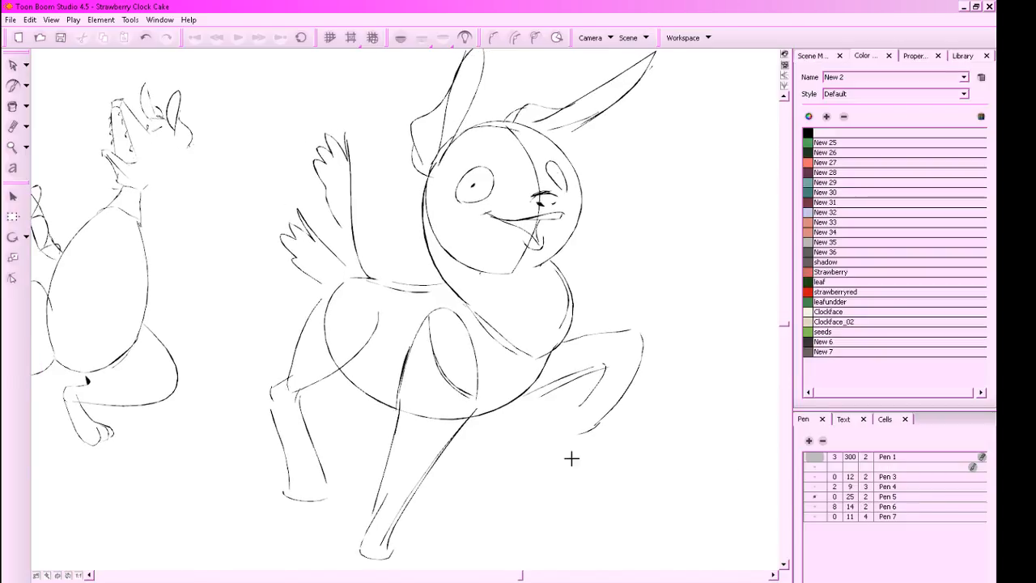
# Save the project with the four character sketches
pyautogui.moveTo(574, 440); pyautogui.dragTo(658, 437)
pyautogui.moveTo(460, 506); pyautogui.dragTo(898, 441)
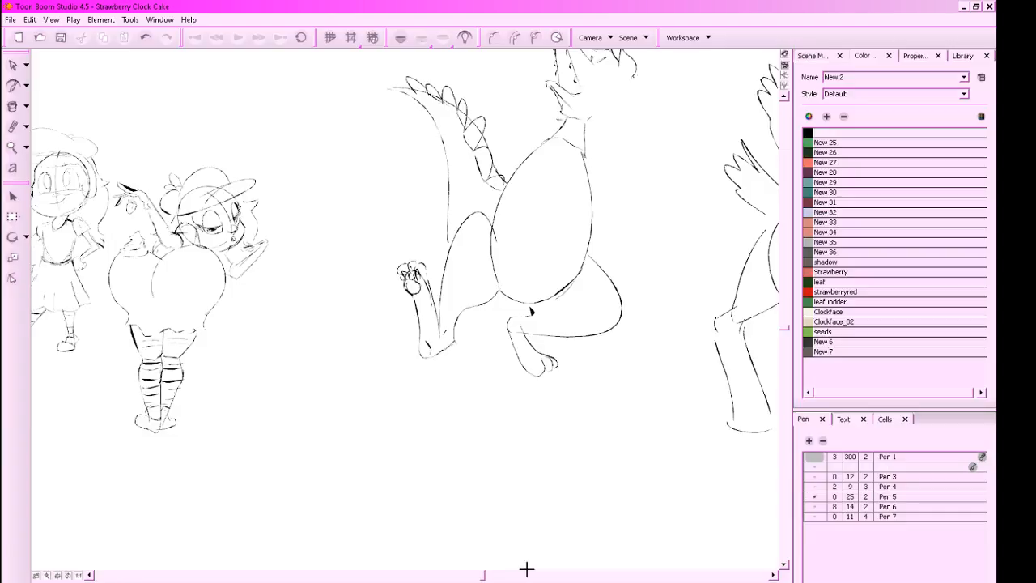
pyautogui.press('x')
pyautogui.press('x')
pyautogui.moveTo(617, 447); pyautogui.dragTo(662, 494)
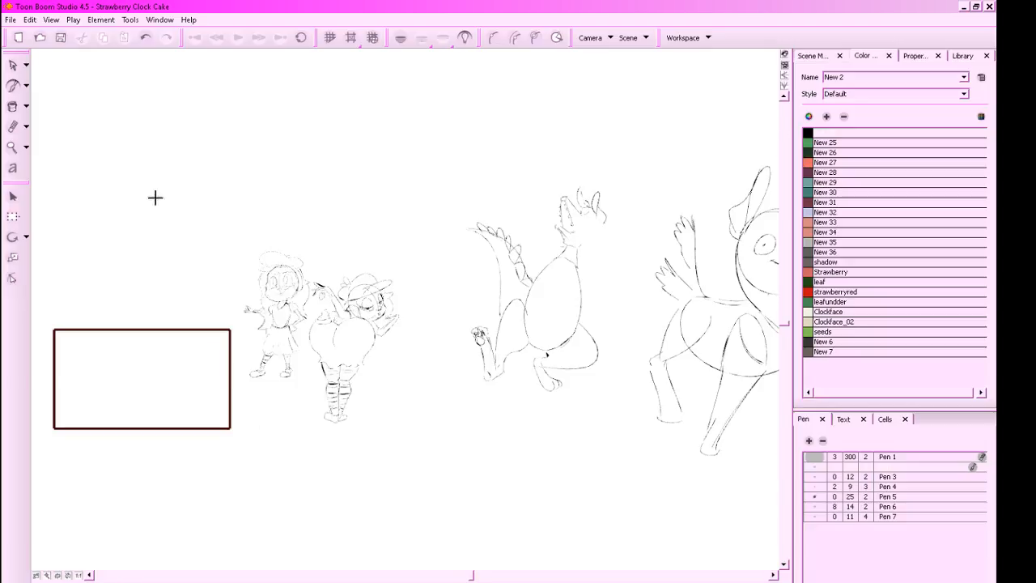
pyautogui.click(61, 37)
# Sketch a small oval head inside the camera frame for a new figure
pyautogui.moveTo(637, 165)
pyautogui.mouseDown()
pyautogui.moveTo(310, 181)
pyautogui.moveTo(729, 203)
pyautogui.moveTo(412, 221)
pyautogui.moveTo(264, 211)
pyautogui.moveTo(613, 169)
pyautogui.mouseUp()
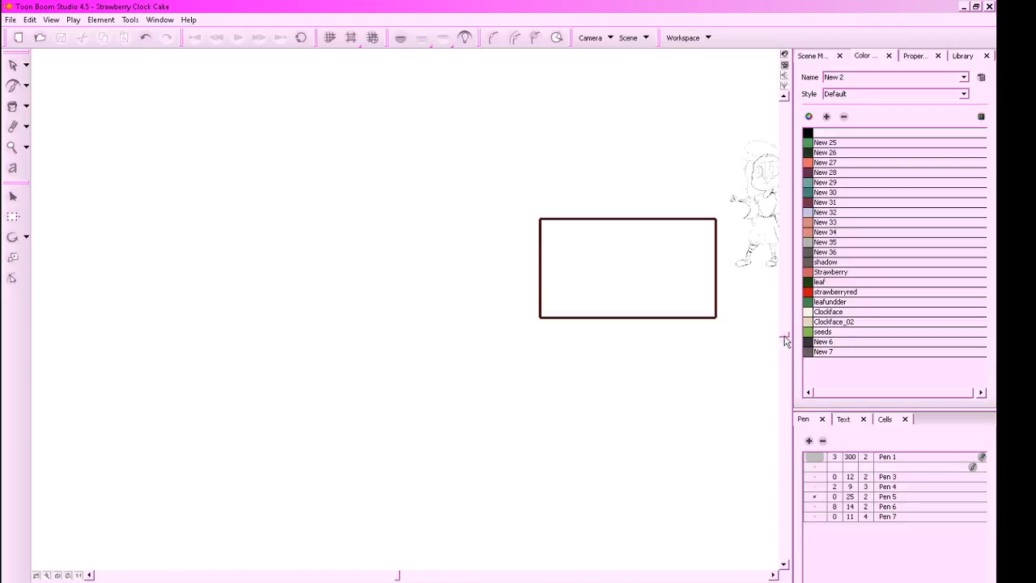
pyautogui.moveTo(675, 414); pyautogui.dragTo(393, 448)
pyautogui.press('z')
pyautogui.press('z')
pyautogui.press('z')
pyautogui.press('z')
pyautogui.press('z')
pyautogui.moveTo(567, 444); pyautogui.dragTo(712, 428)
pyautogui.moveTo(485, 440); pyautogui.dragTo(763, 411)
pyautogui.press('x')
pyautogui.moveTo(591, 410); pyautogui.dragTo(525, 464)
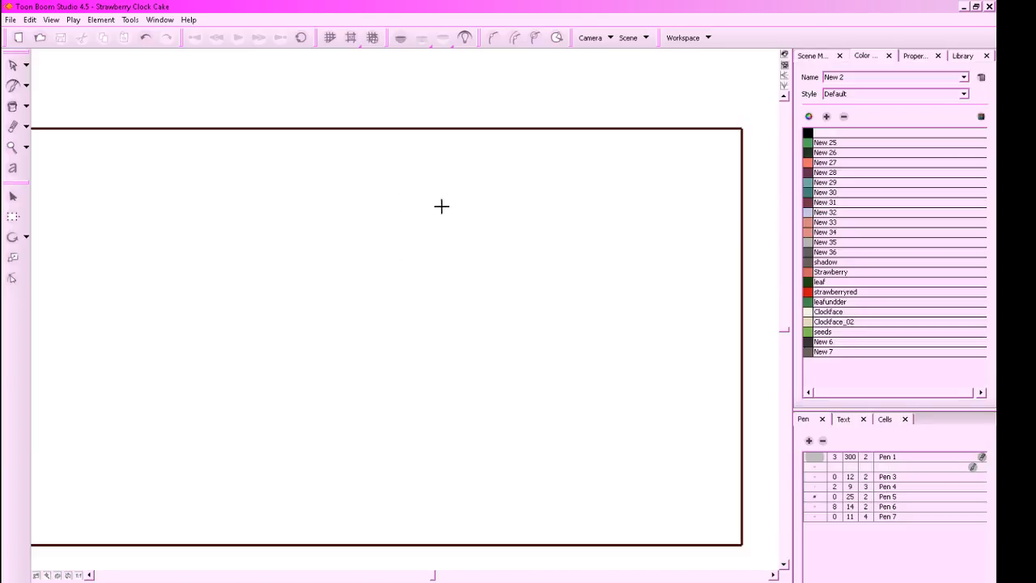
pyautogui.moveTo(397, 243)
pyautogui.mouseDown()
pyautogui.moveTo(456, 230)
pyautogui.moveTo(401, 241)
pyautogui.mouseUp()
pyautogui.hotkey('ctrl', 'z')
pyautogui.moveTo(444, 272)
pyautogui.mouseDown()
pyautogui.moveTo(536, 276)
pyautogui.moveTo(492, 254)
pyautogui.mouseUp()
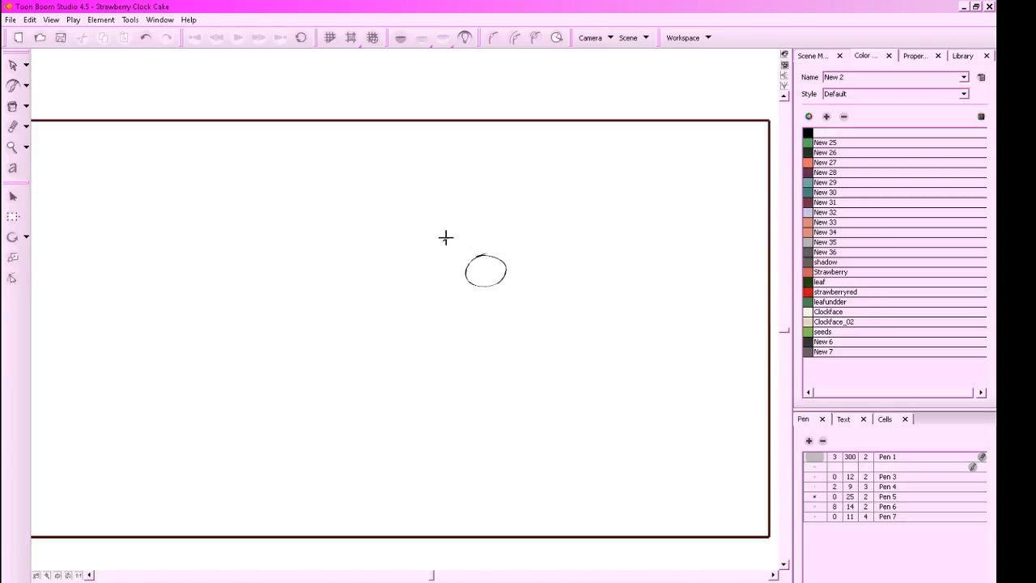
# Draw raised, bent arms on both sides of the new figure's oval head and curved chest lines below it
pyautogui.moveTo(445, 237)
pyautogui.mouseDown()
pyautogui.moveTo(434, 282)
pyautogui.moveTo(461, 281)
pyautogui.mouseUp()
pyautogui.hotkey('ctrl', 'z')
pyautogui.moveTo(452, 239)
pyautogui.mouseDown()
pyautogui.moveTo(479, 264)
pyautogui.moveTo(509, 224)
pyautogui.moveTo(523, 283)
pyautogui.mouseUp()
pyautogui.scroll(1, 525, 260)
pyautogui.hotkey('ctrl', 'z')
pyautogui.moveTo(531, 243)
pyautogui.mouseDown()
pyautogui.moveTo(516, 293)
pyautogui.moveTo(474, 350)
pyautogui.mouseUp()
pyautogui.hotkey('ctrl', 'z')
pyautogui.moveTo(430, 286); pyautogui.dragTo(458, 345)
pyautogui.moveTo(509, 279)
pyautogui.mouseDown()
pyautogui.moveTo(520, 316)
pyautogui.moveTo(486, 340)
pyautogui.mouseUp()
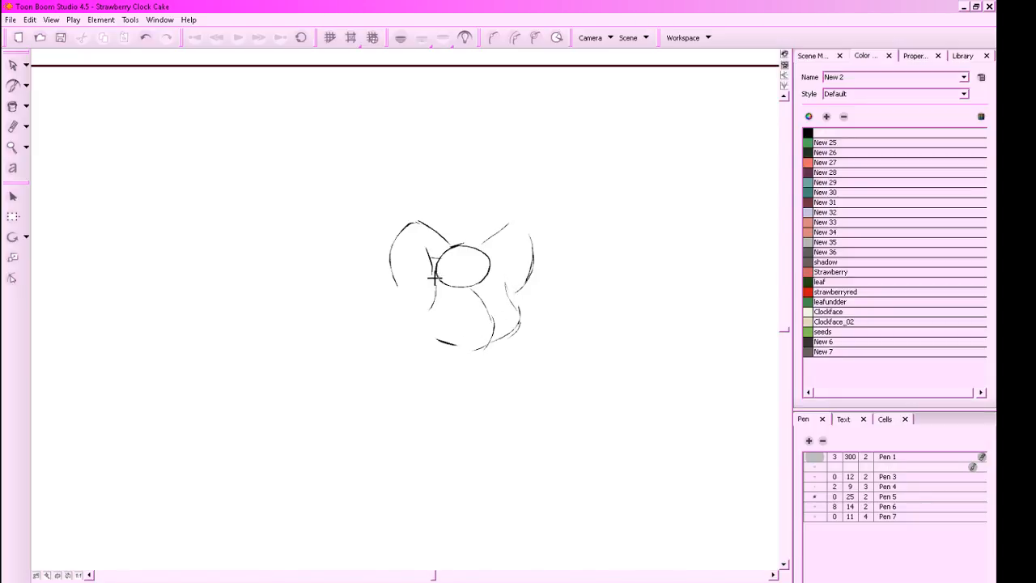
# Draw the new figure's torso side curving in from under the arm to a narrow waist
pyautogui.moveTo(397, 279); pyautogui.dragTo(425, 326)
pyautogui.hotkey('ctrl', 'z')
pyautogui.moveTo(404, 288); pyautogui.dragTo(443, 345)
pyautogui.moveTo(492, 344); pyautogui.dragTo(482, 363)
pyautogui.hotkey('ctrl', 'z')
pyautogui.moveTo(421, 334); pyautogui.dragTo(460, 378)
pyautogui.hotkey('ctrl', 'z')
pyautogui.moveTo(456, 361)
pyautogui.mouseDown()
pyautogui.moveTo(420, 415)
pyautogui.moveTo(457, 381)
pyautogui.moveTo(452, 361)
pyautogui.moveTo(463, 398)
pyautogui.mouseUp()
pyautogui.hotkey('ctrl', 'z')
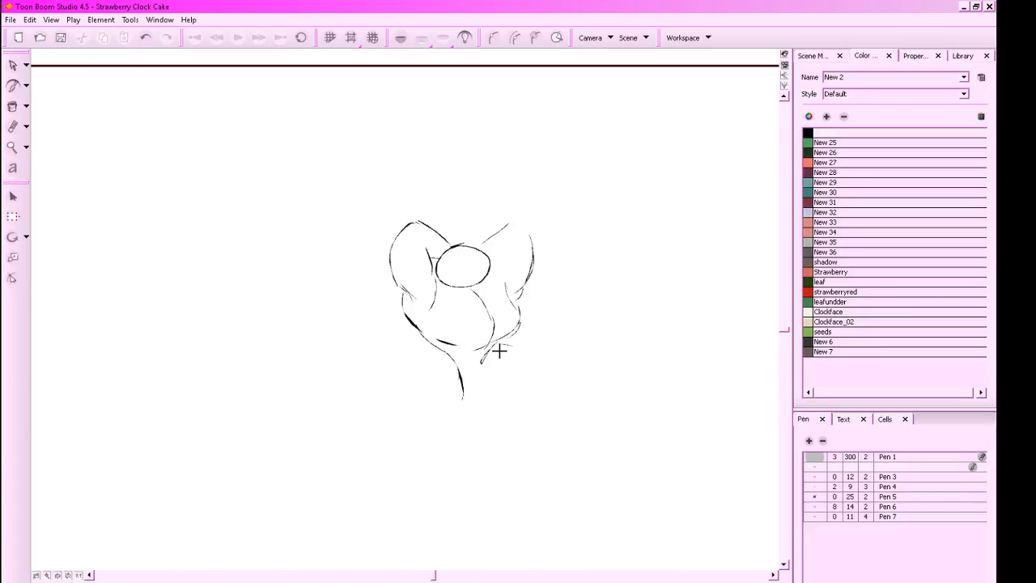
# Sketch the new figure's waist with a slanted lower edge and short muscle marks on the midriff
pyautogui.hotkey('ctrl', 'z')
pyautogui.moveTo(503, 361)
pyautogui.mouseDown()
pyautogui.moveTo(497, 370)
pyautogui.moveTo(446, 354)
pyautogui.mouseUp()
pyautogui.hotkey('ctrl', 'z')
pyautogui.moveTo(451, 356)
pyautogui.mouseDown()
pyautogui.moveTo(475, 362)
pyautogui.moveTo(467, 368)
pyautogui.mouseUp()
pyautogui.hotkey('ctrl', 'z')
pyautogui.hotkey('ctrl', 'z')
pyautogui.moveTo(468, 390)
pyautogui.mouseDown()
pyautogui.moveTo(511, 409)
pyautogui.moveTo(467, 396)
pyautogui.moveTo(504, 416)
pyautogui.moveTo(523, 383)
pyautogui.mouseUp()
pyautogui.hotkey('ctrl', 'z')
pyautogui.hotkey('ctrl', 'z')
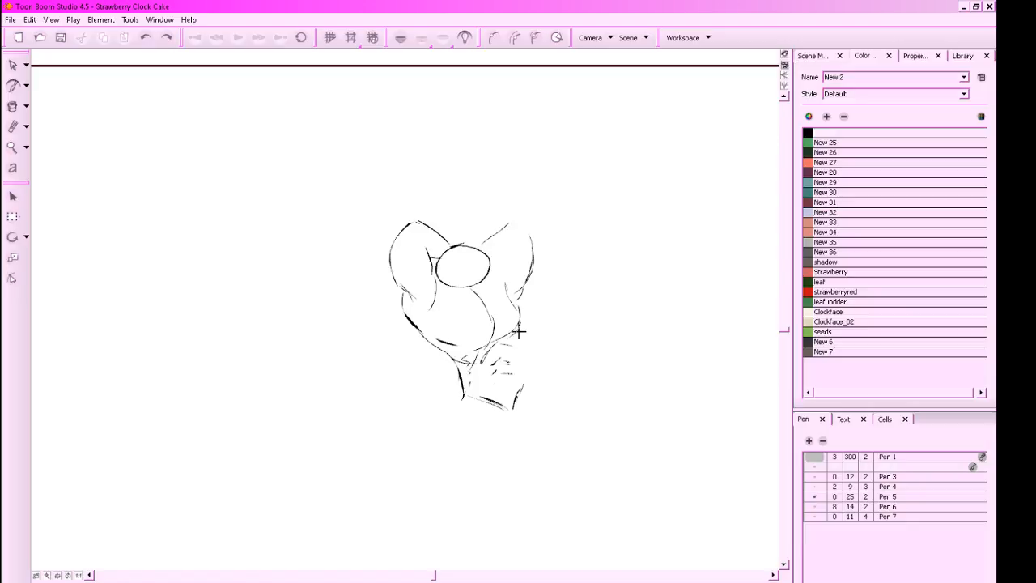
# Outline the figure's abdomen with an outer side line and a curved inner edge, and add a short hip curve below the waist
pyautogui.moveTo(519, 328)
pyautogui.mouseDown()
pyautogui.moveTo(531, 356)
pyautogui.moveTo(518, 386)
pyautogui.moveTo(516, 327)
pyautogui.moveTo(521, 398)
pyautogui.moveTo(551, 329)
pyautogui.mouseUp()
pyautogui.hotkey('ctrl', 'z')
pyautogui.hotkey('ctrl', 'z')
pyautogui.moveTo(554, 379)
pyautogui.mouseDown()
pyautogui.moveTo(523, 386)
pyautogui.moveTo(527, 368)
pyautogui.moveTo(452, 314)
pyautogui.moveTo(453, 346)
pyautogui.moveTo(483, 378)
pyautogui.mouseUp()
pyautogui.press('z')
pyautogui.hotkey('ctrl', 'z')
pyautogui.moveTo(422, 357)
pyautogui.mouseDown()
pyautogui.moveTo(406, 386)
pyautogui.moveTo(406, 367)
pyautogui.moveTo(401, 396)
pyautogui.mouseUp()
pyautogui.hotkey('ctrl', 'z')
pyautogui.hotkey('ctrl', 'z')
# Sketch the long inner edge of a single thigh, curving from the waist's lower point down to the knee
pyautogui.moveTo(523, 417); pyautogui.dragTo(486, 422)
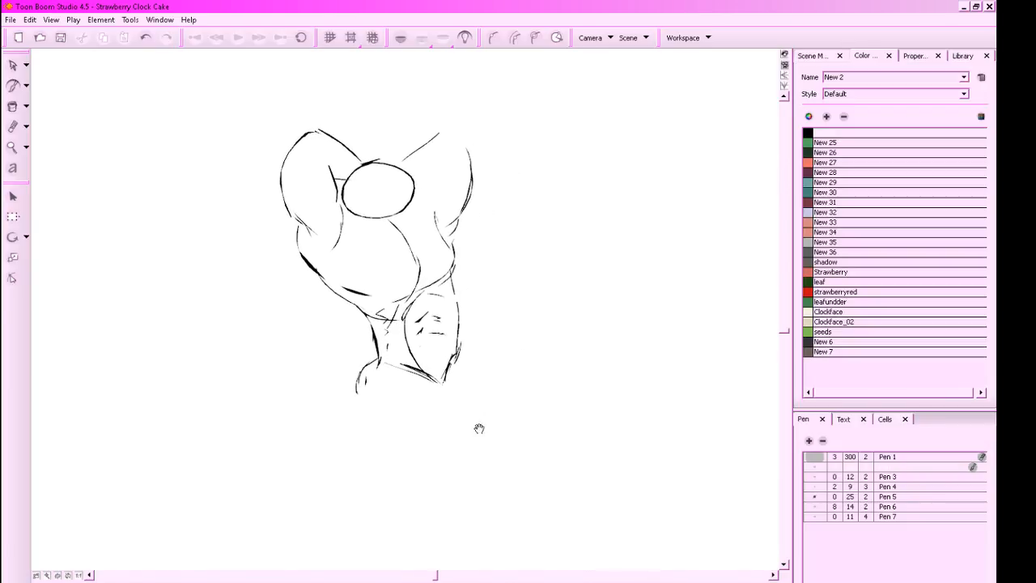
pyautogui.moveTo(634, 257); pyautogui.dragTo(618, 154)
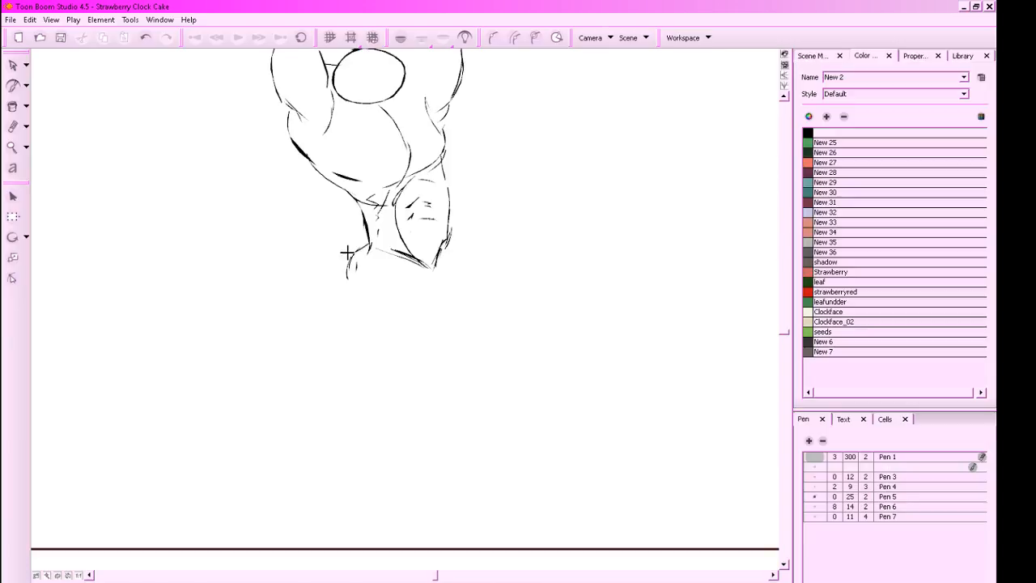
pyautogui.moveTo(425, 272)
pyautogui.mouseDown()
pyautogui.moveTo(422, 301)
pyautogui.moveTo(405, 371)
pyautogui.mouseUp()
pyautogui.hotkey('ctrl', 'z')
pyautogui.moveTo(432, 273)
pyautogui.mouseDown()
pyautogui.moveTo(431, 304)
pyautogui.moveTo(403, 387)
pyautogui.moveTo(423, 365)
pyautogui.moveTo(414, 381)
pyautogui.moveTo(385, 332)
pyautogui.mouseUp()
pyautogui.hotkey('ctrl', 'z')
pyautogui.hotkey('ctrl', 'z')
pyautogui.hotkey('ctrl', 'z')
pyautogui.moveTo(431, 276)
pyautogui.mouseDown()
pyautogui.moveTo(415, 357)
pyautogui.moveTo(426, 313)
pyautogui.moveTo(410, 368)
pyautogui.mouseUp()
# Sketch the hip and outer thigh edge tapering down toward the knee, with short lines closing the knee
pyautogui.moveTo(398, 350); pyautogui.dragTo(353, 285)
pyautogui.moveTo(350, 276)
pyautogui.mouseDown()
pyautogui.moveTo(387, 342)
pyautogui.moveTo(419, 346)
pyautogui.mouseUp()
pyautogui.moveTo(430, 297)
pyautogui.mouseDown()
pyautogui.moveTo(413, 364)
pyautogui.moveTo(411, 307)
pyautogui.moveTo(386, 344)
pyautogui.mouseUp()
pyautogui.moveTo(350, 271); pyautogui.dragTo(388, 337)
pyautogui.hotkey('ctrl', 'z')
pyautogui.hotkey('ctrl', 'z')
pyautogui.moveTo(348, 273); pyautogui.dragTo(384, 339)
# Draw the back of the knee and the first long line of the lower leg beneath the thigh
pyautogui.moveTo(364, 301)
pyautogui.mouseDown()
pyautogui.moveTo(386, 345)
pyautogui.moveTo(409, 360)
pyautogui.moveTo(405, 368)
pyautogui.moveTo(419, 351)
pyautogui.moveTo(386, 383)
pyautogui.mouseUp()
pyautogui.hotkey('ctrl', 'z')
pyautogui.moveTo(384, 333); pyautogui.dragTo(396, 400)
pyautogui.hotkey('ctrl', 'z')
pyautogui.hotkey('ctrl', 'z')
pyautogui.hotkey('ctrl', 'z')
pyautogui.hotkey('ctrl', 'y')
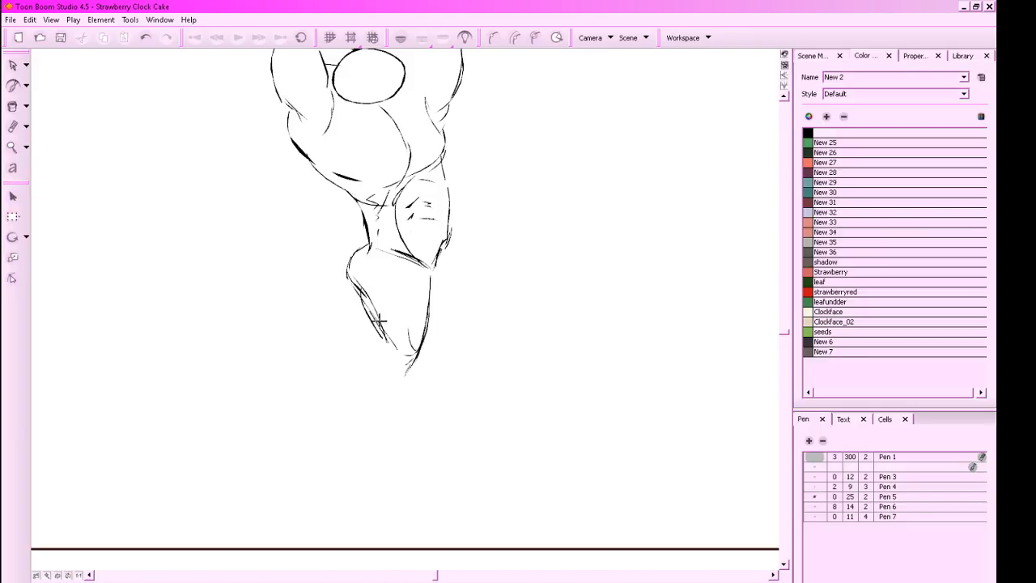
pyautogui.hotkey('ctrl', 'z')
pyautogui.moveTo(363, 374); pyautogui.dragTo(387, 455)
pyautogui.moveTo(413, 355)
pyautogui.mouseDown()
pyautogui.moveTo(399, 384)
pyautogui.moveTo(381, 372)
pyautogui.mouseUp()
pyautogui.hotkey('ctrl', 'z')
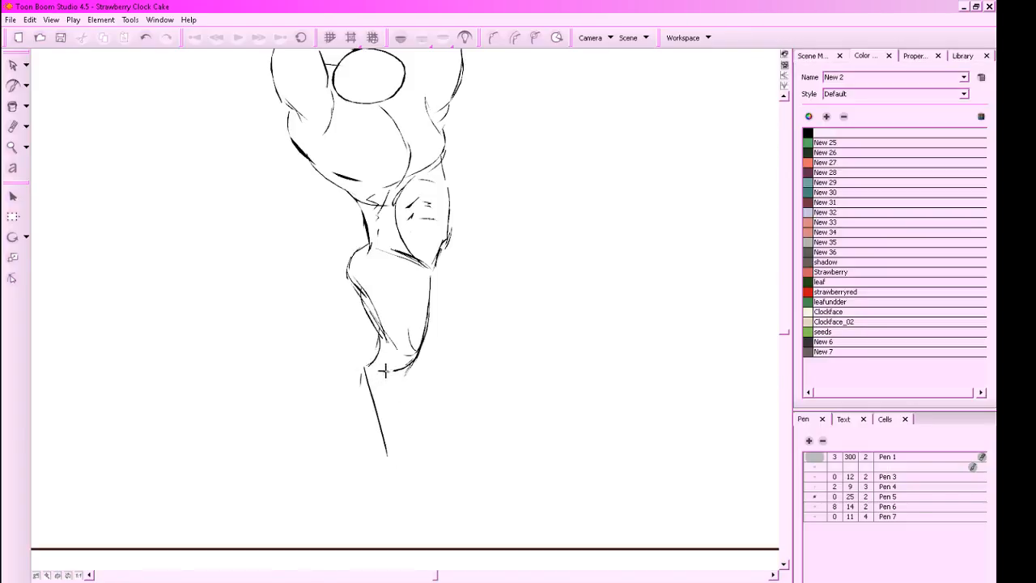
# Draw a second shin line parallel to the first and a small dark foot at its end
pyautogui.hotkey('ctrl', 'z')
pyautogui.hotkey('ctrl', 'y')
pyautogui.hotkey('ctrl', 'z')
pyautogui.hotkey('ctrl', 'y')
pyautogui.moveTo(386, 373); pyautogui.dragTo(408, 442)
pyautogui.hotkey('ctrl', 'z')
pyautogui.moveTo(386, 373); pyautogui.dragTo(405, 471)
pyautogui.moveTo(469, 368); pyautogui.dragTo(472, 387)
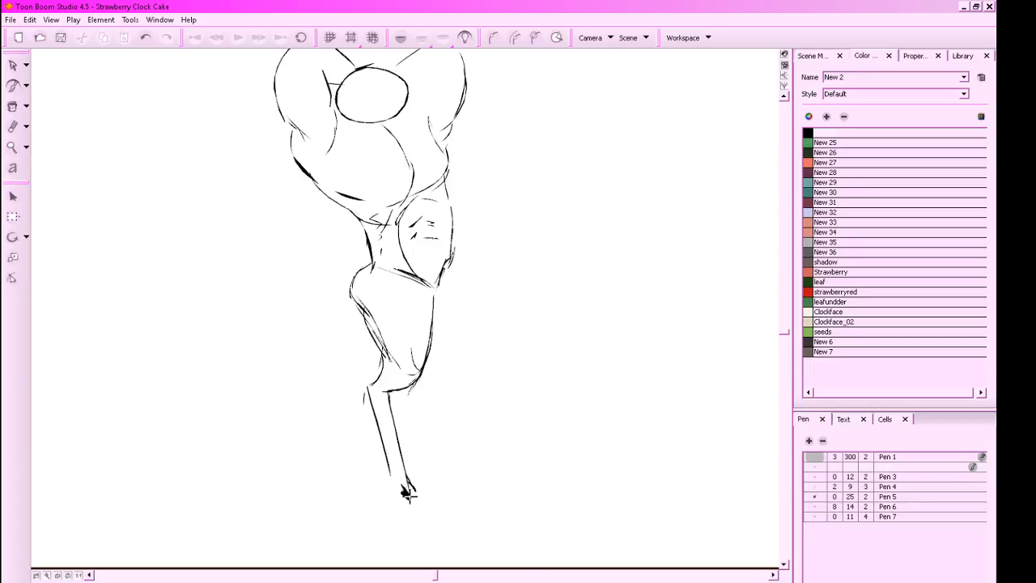
# Remove the single leg sketched below the figure's waist
pyautogui.moveTo(502, 424); pyautogui.dragTo(485, 458)
pyautogui.moveTo(443, 292)
pyautogui.mouseDown()
pyautogui.moveTo(464, 330)
pyautogui.moveTo(432, 397)
pyautogui.mouseUp()
pyautogui.hotkey('ctrl', 'z')
pyautogui.hotkey('ctrl', 'z')
pyautogui.hotkey('ctrl', 'z')
pyautogui.click(13, 66)
pyautogui.click(13, 127)
pyautogui.moveTo(347, 322)
pyautogui.mouseDown()
pyautogui.moveTo(345, 355)
pyautogui.moveTo(344, 288)
pyautogui.moveTo(330, 348)
pyautogui.moveTo(362, 293)
pyautogui.moveTo(388, 523)
pyautogui.moveTo(364, 563)
pyautogui.mouseUp()
pyautogui.hotkey('ctrl', 'z')
# Sketch the left leg spread outward, with a curved inner thigh, a knee mark and slanted shin lines
pyautogui.click(12, 86)
pyautogui.moveTo(379, 307)
pyautogui.mouseDown()
pyautogui.moveTo(382, 354)
pyautogui.moveTo(382, 337)
pyautogui.moveTo(360, 411)
pyautogui.mouseUp()
pyautogui.hotkey('ctrl', 'z')
pyautogui.moveTo(385, 349)
pyautogui.mouseDown()
pyautogui.moveTo(353, 423)
pyautogui.moveTo(361, 402)
pyautogui.moveTo(328, 422)
pyautogui.moveTo(348, 502)
pyautogui.mouseUp()
pyautogui.hotkey('ctrl', 'z')
pyautogui.moveTo(336, 422); pyautogui.dragTo(295, 518)
pyautogui.moveTo(328, 448); pyautogui.dragTo(300, 516)
# Sketch the right leg spread outward, with a curved inner thigh and a long slanted shin line
pyautogui.moveTo(426, 305)
pyautogui.mouseDown()
pyautogui.moveTo(430, 387)
pyautogui.moveTo(451, 398)
pyautogui.moveTo(496, 526)
pyautogui.mouseUp()
pyautogui.hotkey('ctrl', 'z')
pyautogui.hotkey('ctrl', 'z')
pyautogui.moveTo(463, 404); pyautogui.dragTo(529, 516)
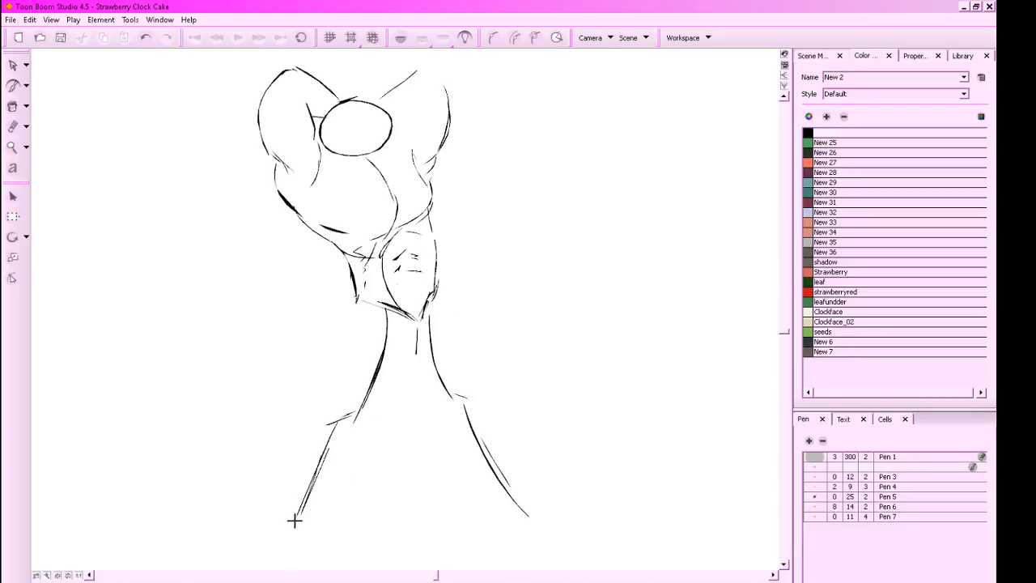
# Fill out the left shin with slanted strokes and add a left hip line and a short line between the thighs
pyautogui.moveTo(327, 427)
pyautogui.mouseDown()
pyautogui.moveTo(291, 506)
pyautogui.moveTo(316, 464)
pyautogui.moveTo(300, 511)
pyautogui.moveTo(352, 419)
pyautogui.mouseUp()
pyautogui.moveTo(354, 292); pyautogui.dragTo(342, 351)
pyautogui.hotkey('ctrl', 'z')
pyautogui.moveTo(412, 338); pyautogui.dragTo(401, 369)
# Erase the pointed lower edge of the abdomen and redraw it as a long rounded shape
pyautogui.hotkey('alt', 'e')
pyautogui.moveTo(406, 298)
pyautogui.mouseDown()
pyautogui.moveTo(411, 317)
pyautogui.moveTo(400, 297)
pyautogui.mouseUp()
pyautogui.moveTo(432, 234)
pyautogui.mouseDown()
pyautogui.moveTo(430, 324)
pyautogui.moveTo(392, 333)
pyautogui.mouseUp()
pyautogui.hotkey('alt', 'b')
pyautogui.moveTo(382, 257)
pyautogui.mouseDown()
pyautogui.moveTo(383, 324)
pyautogui.moveTo(416, 322)
pyautogui.moveTo(433, 291)
pyautogui.moveTo(417, 333)
pyautogui.mouseUp()
pyautogui.hotkey('ctrl', 'z')
pyautogui.hotkey('ctrl', 'z')
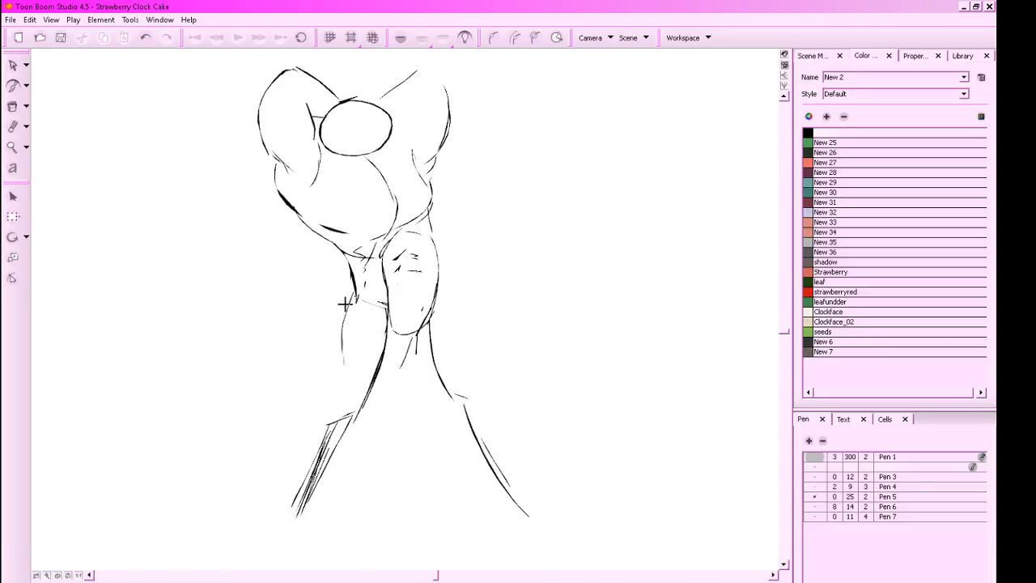
# Paint the figure's skimpy briefs in the New 27 colour and switch the drawing colour back to Default
pyautogui.moveTo(345, 306); pyautogui.dragTo(401, 336)
pyautogui.hotkey('ctrl', 'z')
pyautogui.click(809, 163)
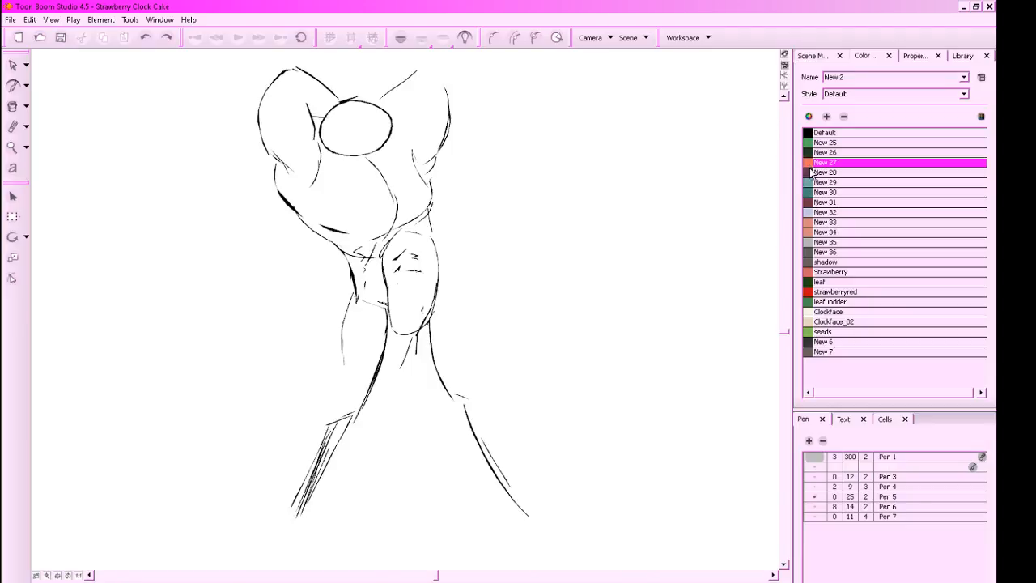
pyautogui.moveTo(431, 305)
pyautogui.mouseDown()
pyautogui.moveTo(411, 331)
pyautogui.moveTo(345, 299)
pyautogui.moveTo(423, 344)
pyautogui.moveTo(397, 360)
pyautogui.moveTo(402, 324)
pyautogui.moveTo(395, 346)
pyautogui.moveTo(407, 347)
pyautogui.mouseUp()
pyautogui.hotkey('ctrl', 'z')
pyautogui.hotkey('ctrl', 'z')
pyautogui.hotkey('ctrl', 'z')
pyautogui.click(807, 133)
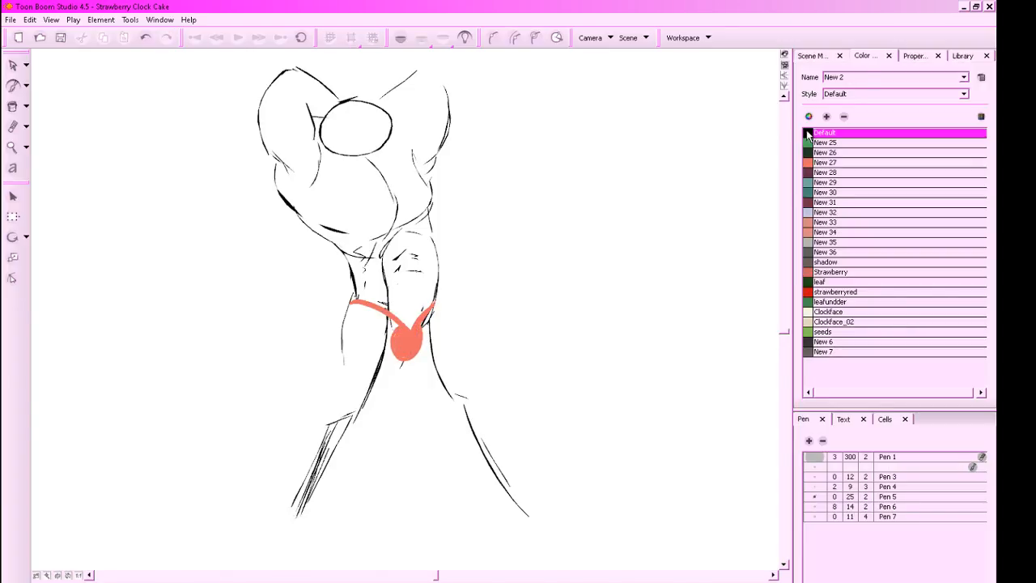
# Draw the right leg's outer thigh line and the lower thigh curve closing at the knee
pyautogui.moveTo(440, 283); pyautogui.dragTo(453, 330)
pyautogui.hotkey('ctrl', 'z')
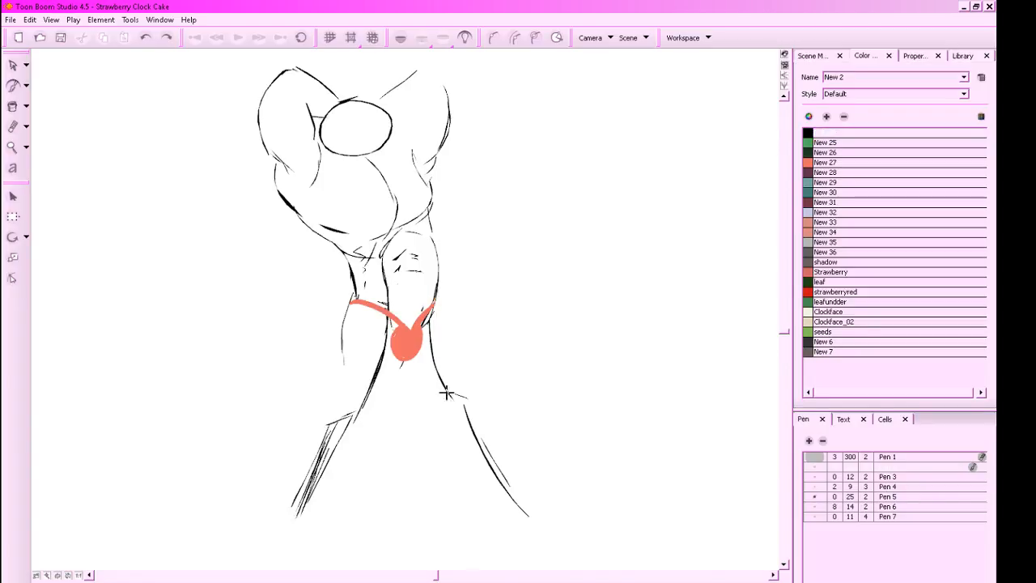
pyautogui.moveTo(452, 406)
pyautogui.mouseDown()
pyautogui.moveTo(463, 401)
pyautogui.moveTo(410, 362)
pyautogui.moveTo(444, 303)
pyautogui.moveTo(459, 378)
pyautogui.moveTo(501, 391)
pyautogui.mouseUp()
pyautogui.press('space')
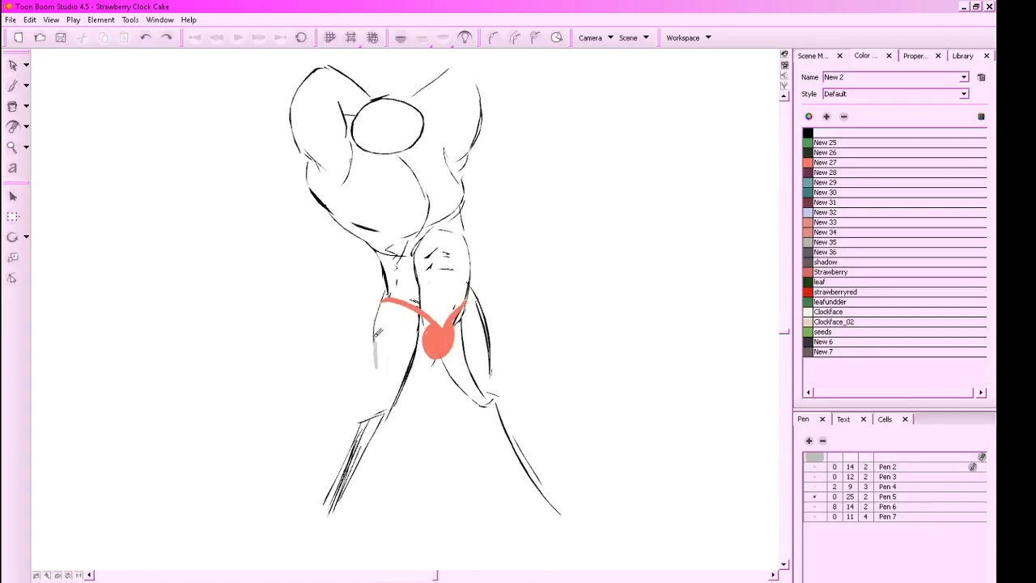
# Replace the left hip line with a full outer thigh contour running from the briefs down to the knee
pyautogui.moveTo(383, 295)
pyautogui.mouseDown()
pyautogui.moveTo(360, 344)
pyautogui.moveTo(370, 336)
pyautogui.mouseUp()
pyautogui.hotkey('ctrl', 'z')
pyautogui.moveTo(374, 306)
pyautogui.mouseDown()
pyautogui.moveTo(360, 376)
pyautogui.moveTo(373, 399)
pyautogui.mouseUp()
pyautogui.hotkey('ctrl', 'z')
pyautogui.hotkey('ctrl', 'z')
pyautogui.moveTo(364, 342)
pyautogui.mouseDown()
pyautogui.moveTo(367, 384)
pyautogui.moveTo(350, 406)
pyautogui.mouseUp()
pyautogui.hotkey('ctrl', 'z')
pyautogui.hotkey('ctrl', 'z')
# Rework the left lower leg into a slim tapering shin and finish it with a small split hoof
pyautogui.moveTo(341, 451)
pyautogui.mouseDown()
pyautogui.moveTo(345, 415)
pyautogui.moveTo(322, 491)
pyautogui.mouseUp()
pyautogui.hotkey('alt', 'e')
pyautogui.moveTo(348, 433)
pyautogui.mouseDown()
pyautogui.moveTo(320, 497)
pyautogui.moveTo(329, 536)
pyautogui.moveTo(351, 458)
pyautogui.moveTo(329, 517)
pyautogui.moveTo(351, 410)
pyautogui.moveTo(327, 497)
pyautogui.mouseUp()
pyautogui.hotkey('alt', 'b')
pyautogui.hotkey('ctrl', 'z')
pyautogui.hotkey('ctrl', 'z')
# Draw the right lower leg as a slim shin below the knee, ending in a small hoof
pyautogui.moveTo(460, 510); pyautogui.dragTo(449, 518)
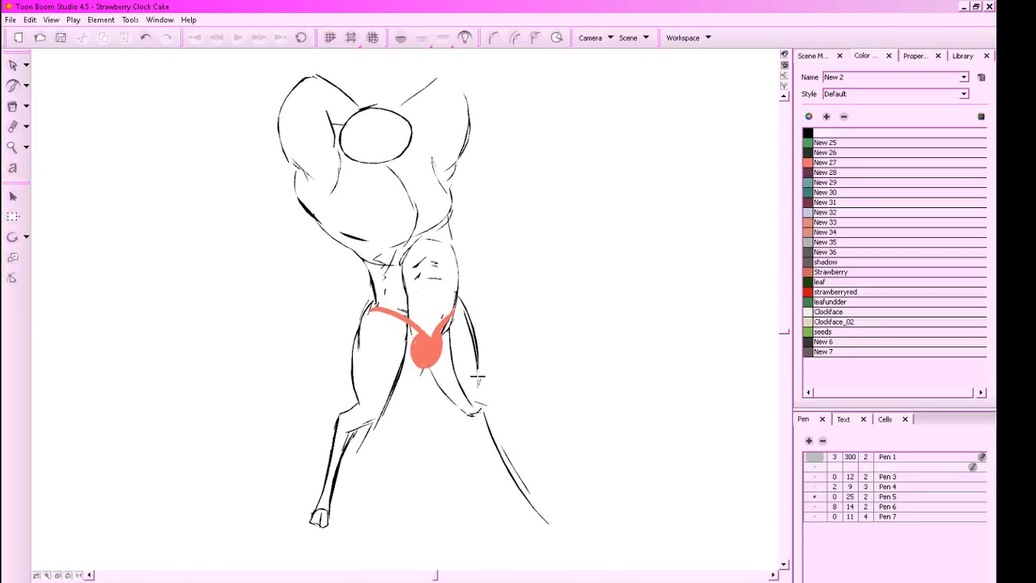
pyautogui.hotkey('ctrl', 'z')
pyautogui.moveTo(478, 417); pyautogui.dragTo(489, 493)
pyautogui.hotkey('ctrl', 'z')
pyautogui.moveTo(479, 414)
pyautogui.mouseDown()
pyautogui.moveTo(490, 501)
pyautogui.moveTo(489, 428)
pyautogui.moveTo(500, 491)
pyautogui.mouseUp()
pyautogui.hotkey('ctrl', 'z')
pyautogui.hotkey('ctrl', 'z')
pyautogui.hotkey('ctrl', 'z')
# Draw a curved band across the top of the oval head and a snout projecting from its lower right
pyautogui.moveTo(552, 386); pyautogui.dragTo(585, 507)
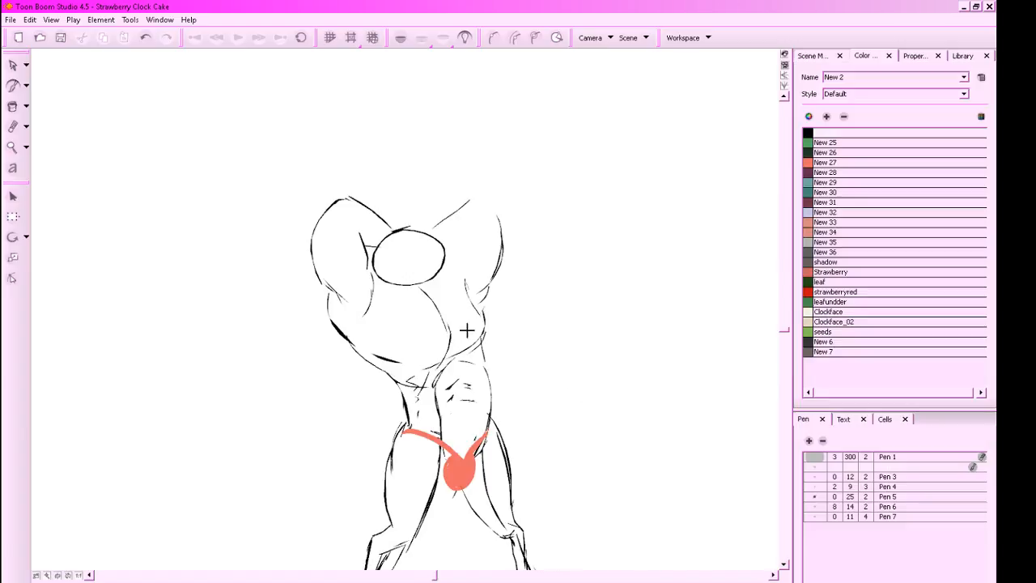
pyautogui.moveTo(422, 234)
pyautogui.mouseDown()
pyautogui.moveTo(378, 243)
pyautogui.moveTo(430, 236)
pyautogui.moveTo(426, 259)
pyautogui.moveTo(442, 269)
pyautogui.mouseUp()
pyautogui.hotkey('ctrl', 'z')
pyautogui.hotkey('ctrl', 'z')
pyautogui.hotkey('ctrl', 'z')
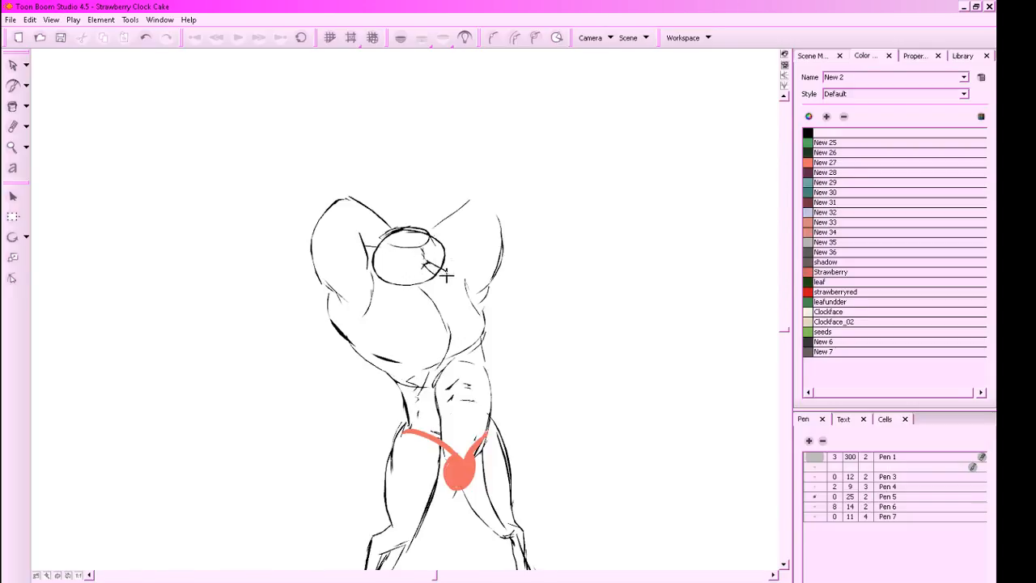
pyautogui.hotkey('ctrl', 'z')
pyautogui.moveTo(446, 273)
pyautogui.mouseDown()
pyautogui.moveTo(438, 287)
pyautogui.moveTo(395, 283)
pyautogui.mouseUp()
pyautogui.hotkey('ctrl', 'z')
# Define the snout's bridge and rounded nose tip, erasing the head outline that overlaps the snout
pyautogui.moveTo(576, 288); pyautogui.dragTo(559, 352)
pyautogui.press('z')
pyautogui.hotkey('ctrl', 'z')
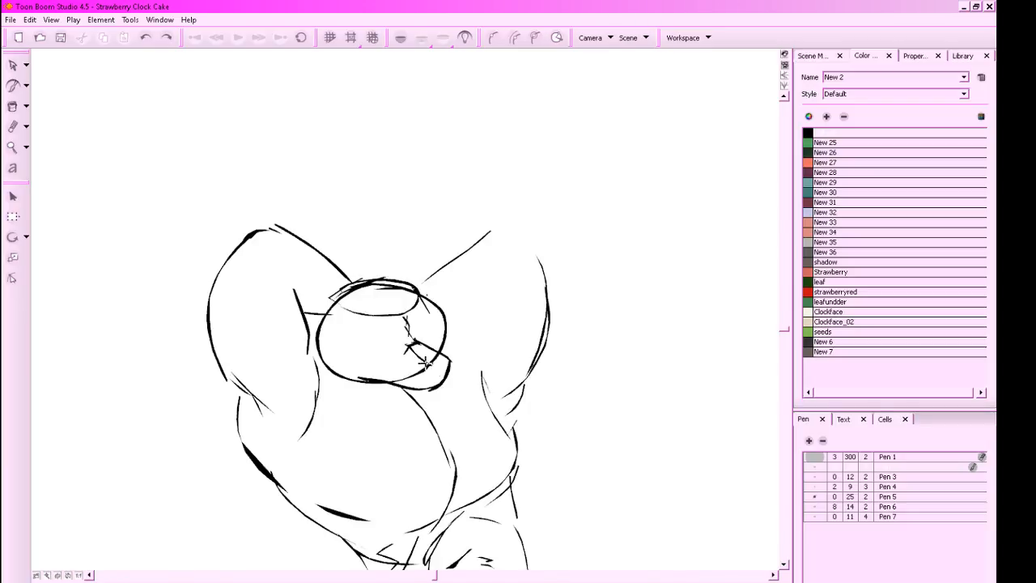
pyautogui.moveTo(434, 366); pyautogui.dragTo(430, 362)
pyautogui.moveTo(513, 359); pyautogui.dragTo(534, 379)
pyautogui.press('z')
pyautogui.hotkey('alt', 'e')
pyautogui.moveTo(434, 357); pyautogui.dragTo(445, 336)
pyautogui.hotkey('alt', 'b')
pyautogui.moveTo(443, 386); pyautogui.dragTo(451, 364)
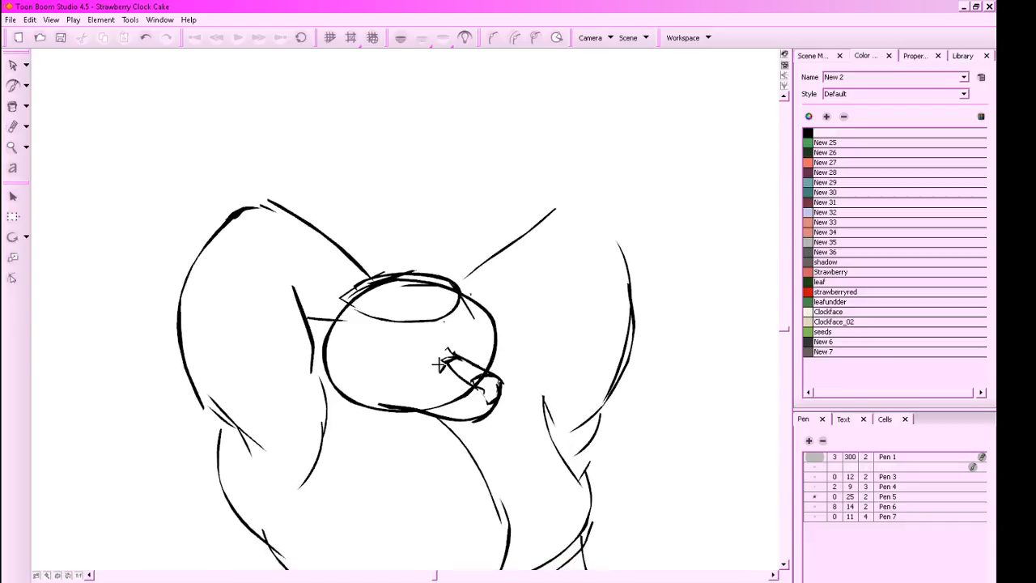
# Draw curved face contours around both eye areas and sketch closed eyes with brow lines inside them
pyautogui.hotkey('ctrl', 'z')
pyautogui.moveTo(446, 357)
pyautogui.mouseDown()
pyautogui.moveTo(416, 327)
pyautogui.moveTo(379, 327)
pyautogui.moveTo(364, 352)
pyautogui.moveTo(372, 408)
pyautogui.moveTo(464, 309)
pyautogui.moveTo(493, 342)
pyautogui.mouseUp()
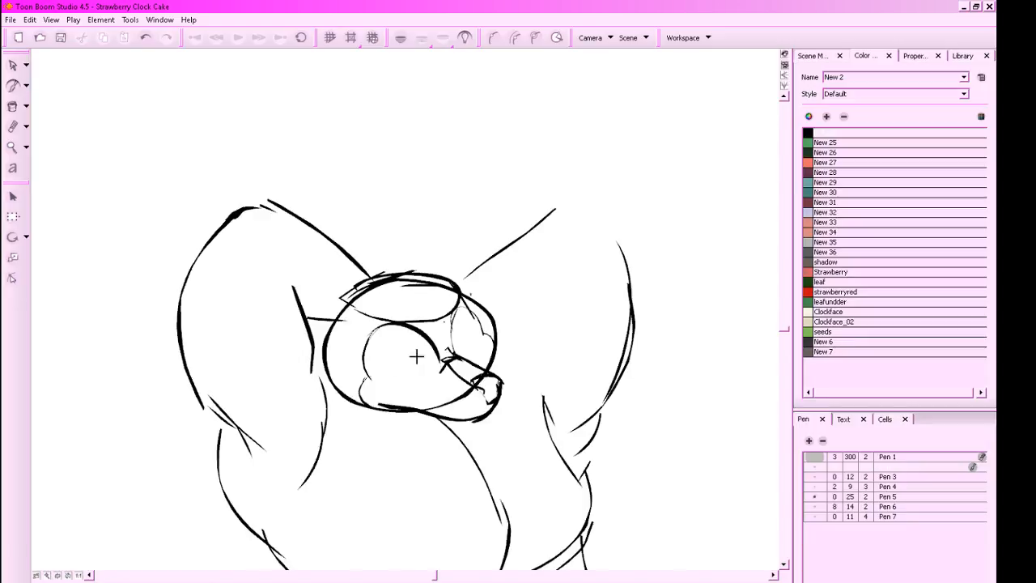
pyautogui.moveTo(386, 342); pyautogui.dragTo(471, 327)
pyautogui.hotkey('ctrl', 'z')
pyautogui.moveTo(412, 342)
pyautogui.mouseDown()
pyautogui.moveTo(419, 362)
pyautogui.moveTo(376, 369)
pyautogui.moveTo(418, 365)
pyautogui.mouseUp()
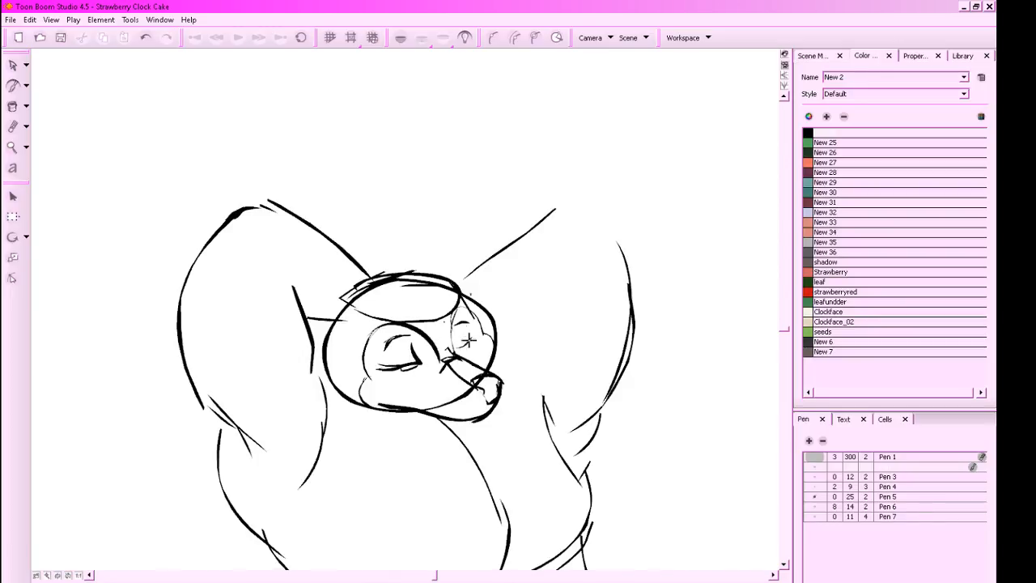
pyautogui.moveTo(472, 338); pyautogui.dragTo(459, 348)
# Erase the rounded lower edge of the snout and redraw it with small parted lips, and darken the far closed eye
pyautogui.hotkey('alt', 'e')
pyautogui.moveTo(470, 392); pyautogui.dragTo(434, 407)
pyautogui.moveTo(500, 408)
pyautogui.mouseDown()
pyautogui.moveTo(479, 417)
pyautogui.moveTo(496, 400)
pyautogui.moveTo(472, 424)
pyautogui.moveTo(481, 421)
pyautogui.moveTo(460, 423)
pyautogui.mouseUp()
pyautogui.hotkey('alt', 'b')
pyautogui.hotkey('ctrl', 'z')
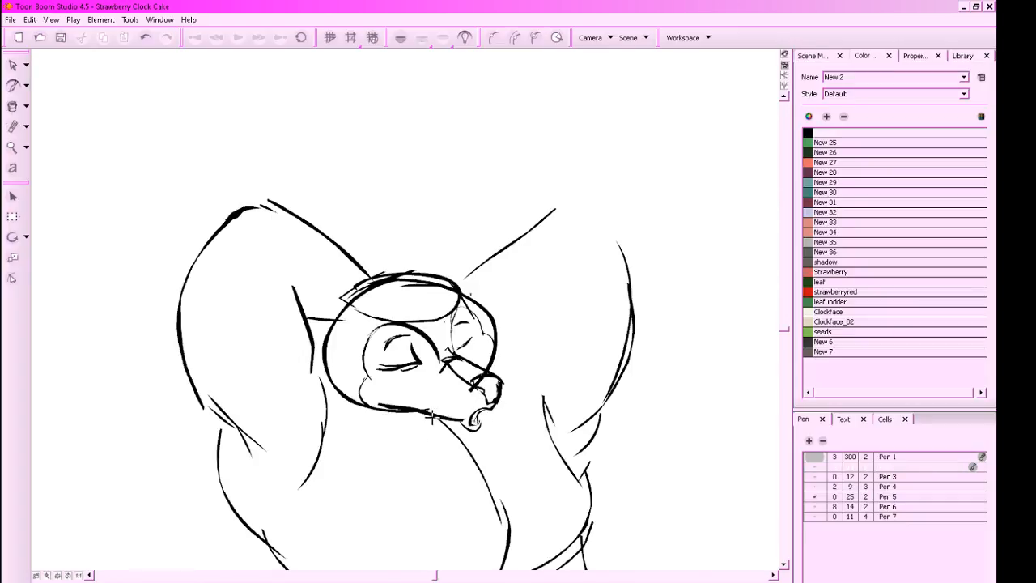
pyautogui.scroll(2, 567, 437)
pyautogui.moveTo(470, 365); pyautogui.dragTo(456, 379)
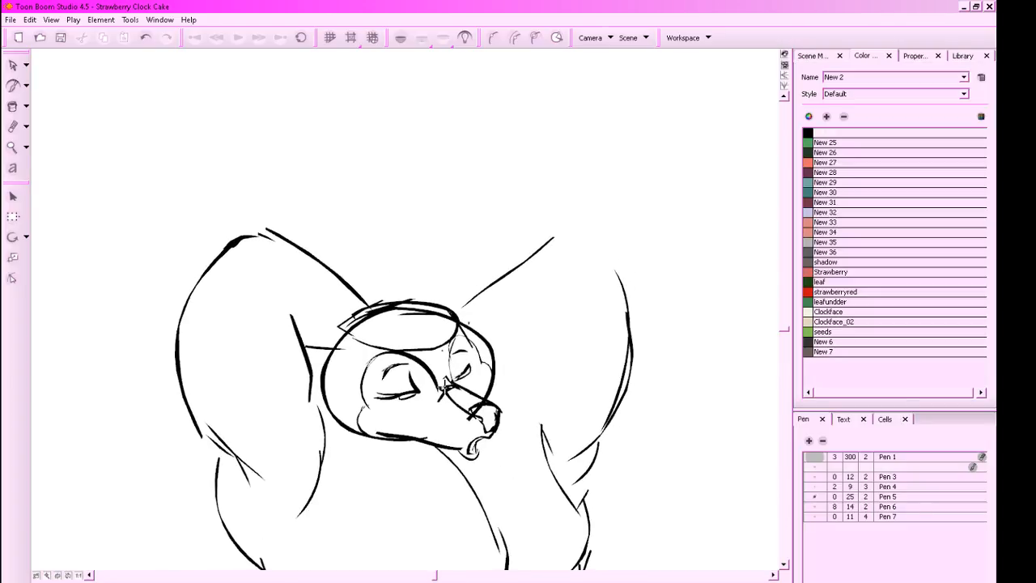
# Draw the inner contour of the right raised arm and a short line joining it to the head
pyautogui.moveTo(496, 349); pyautogui.dragTo(541, 340)
pyautogui.hotkey('ctrl', 'z')
pyautogui.moveTo(537, 295); pyautogui.dragTo(510, 386)
pyautogui.hotkey('ctrl', 'z')
pyautogui.moveTo(492, 343); pyautogui.dragTo(501, 353)
# Draw the inner contour of the raised arm on the snout's side, with a short line joining it to the head
pyautogui.press('1')
pyautogui.press('1')
pyautogui.press('1')
pyautogui.press('1')
pyautogui.press('1')
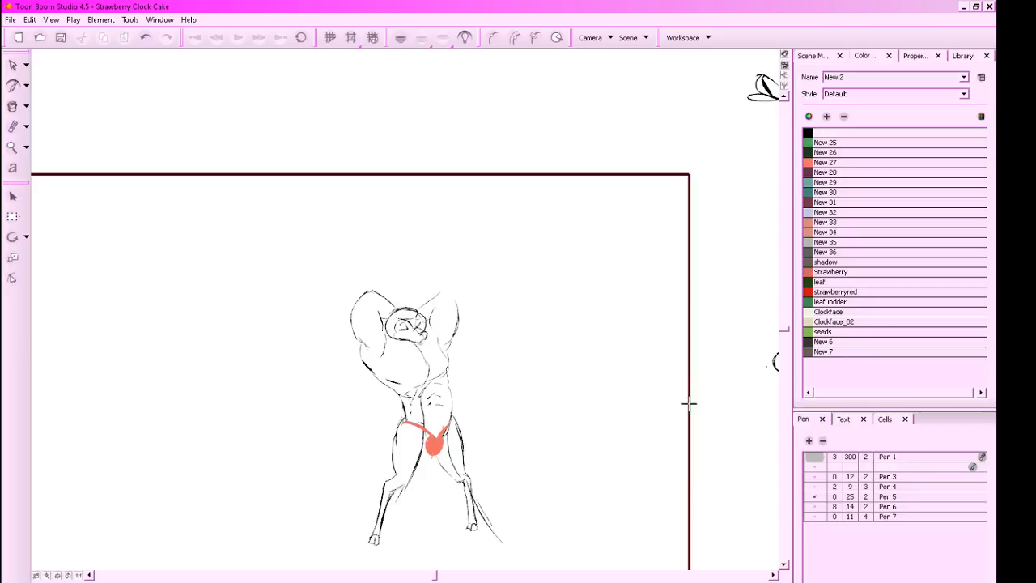
pyautogui.press('1')
pyautogui.press('1')
pyautogui.press('1')
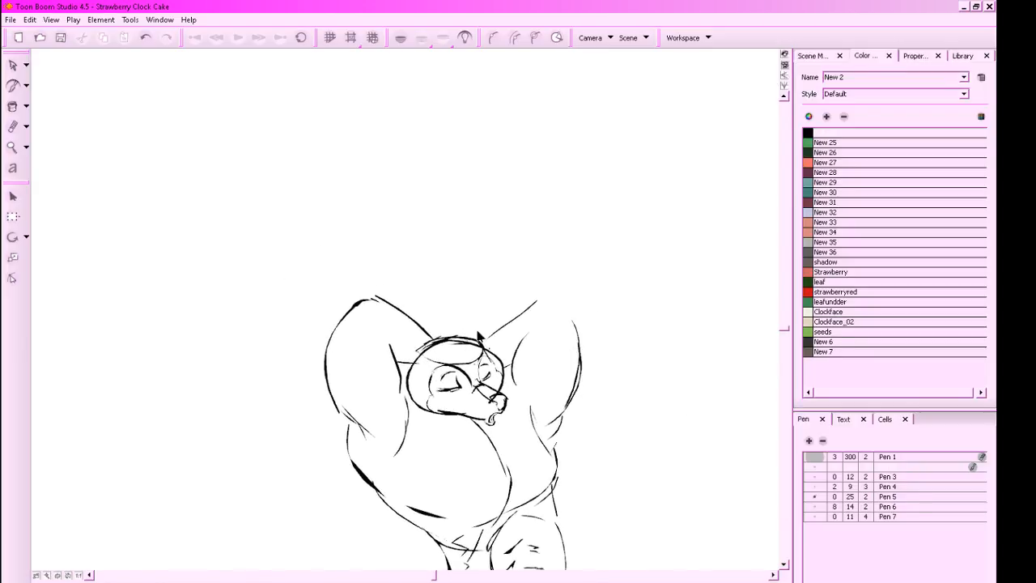
pyautogui.hotkey('ctrl', 'z')
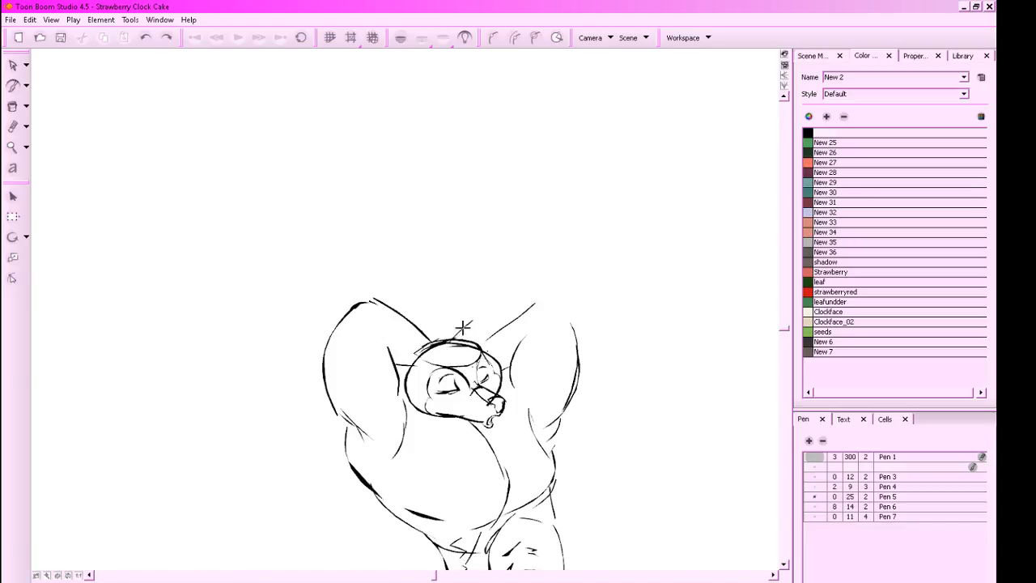
pyautogui.moveTo(462, 327)
pyautogui.mouseDown()
pyautogui.moveTo(475, 320)
pyautogui.moveTo(499, 366)
pyautogui.moveTo(493, 395)
pyautogui.mouseUp()
pyautogui.hotkey('ctrl', 'z')
pyautogui.hotkey('alt', 'e')
pyautogui.hotkey('alt', 'b')
pyautogui.moveTo(553, 322); pyautogui.dragTo(526, 351)
pyautogui.hotkey('ctrl', 'z')
pyautogui.moveTo(445, 349); pyautogui.dragTo(448, 347)
pyautogui.moveTo(430, 370)
pyautogui.mouseDown()
pyautogui.moveTo(480, 317)
pyautogui.moveTo(469, 274)
pyautogui.moveTo(473, 319)
pyautogui.mouseUp()
pyautogui.hotkey('ctrl', 'z')
pyautogui.hotkey('ctrl', 'z')
pyautogui.hotkey('ctrl', 'z')
pyautogui.hotkey('ctrl', 'z')
# Draw branching antlers and a long pointed ear on top of the muscular figure's head
pyautogui.moveTo(470, 281)
pyautogui.mouseDown()
pyautogui.moveTo(470, 322)
pyautogui.moveTo(443, 289)
pyautogui.moveTo(479, 302)
pyautogui.moveTo(467, 316)
pyautogui.moveTo(440, 285)
pyautogui.moveTo(460, 317)
pyautogui.moveTo(448, 330)
pyautogui.moveTo(427, 292)
pyautogui.mouseUp()
pyautogui.hotkey('ctrl', 'z')
pyautogui.moveTo(427, 292)
pyautogui.mouseDown()
pyautogui.moveTo(447, 334)
pyautogui.moveTo(438, 338)
pyautogui.mouseUp()
pyautogui.moveTo(427, 292)
pyautogui.mouseDown()
pyautogui.moveTo(446, 329)
pyautogui.moveTo(419, 305)
pyautogui.mouseUp()
pyautogui.moveTo(418, 304)
pyautogui.mouseDown()
pyautogui.moveTo(438, 338)
pyautogui.moveTo(430, 365)
pyautogui.mouseUp()
pyautogui.moveTo(582, 401); pyautogui.dragTo(651, 399)
pyautogui.moveTo(471, 376); pyautogui.dragTo(415, 334)
pyautogui.hotkey('ctrl', 'z')
pyautogui.moveTo(471, 374)
pyautogui.mouseDown()
pyautogui.moveTo(417, 355)
pyautogui.moveTo(408, 337)
pyautogui.moveTo(418, 297)
pyautogui.moveTo(417, 340)
pyautogui.moveTo(439, 305)
pyautogui.mouseUp()
pyautogui.moveTo(439, 305)
pyautogui.mouseDown()
pyautogui.moveTo(427, 341)
pyautogui.moveTo(440, 352)
pyautogui.moveTo(454, 319)
pyautogui.moveTo(444, 354)
pyautogui.moveTo(465, 369)
pyautogui.mouseUp()
pyautogui.hotkey('shift', 'z')
pyautogui.hotkey('shift', 'z')
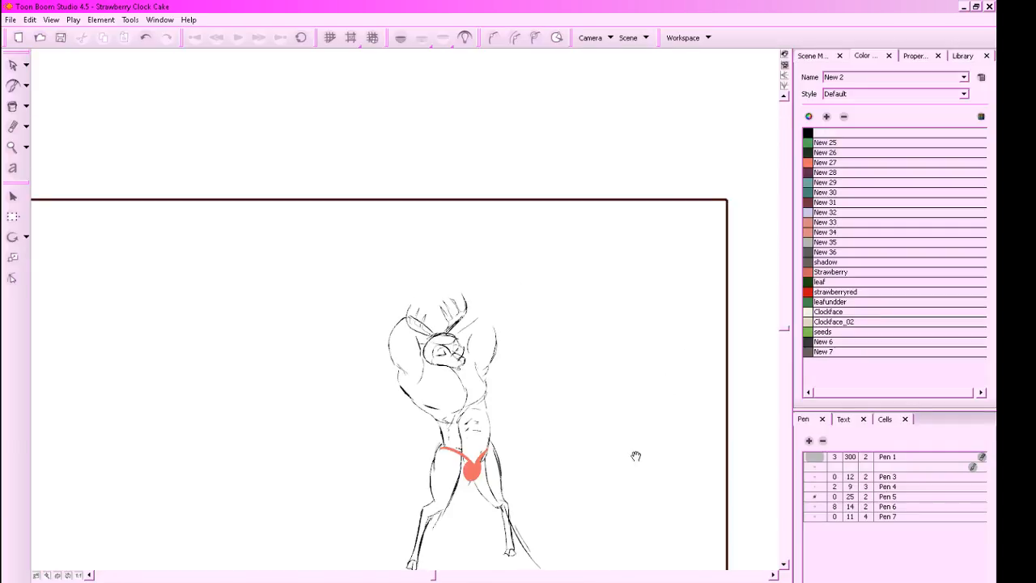
# Sketch a short fluffy tail behind the deer figure's hips and close the outline of the raised arm at the elbow
pyautogui.moveTo(641, 454); pyautogui.dragTo(622, 401)
pyautogui.press('z')
pyautogui.moveTo(432, 408)
pyautogui.mouseDown()
pyautogui.moveTo(411, 400)
pyautogui.moveTo(426, 426)
pyautogui.mouseUp()
pyautogui.moveTo(700, 414); pyautogui.dragTo(678, 406)
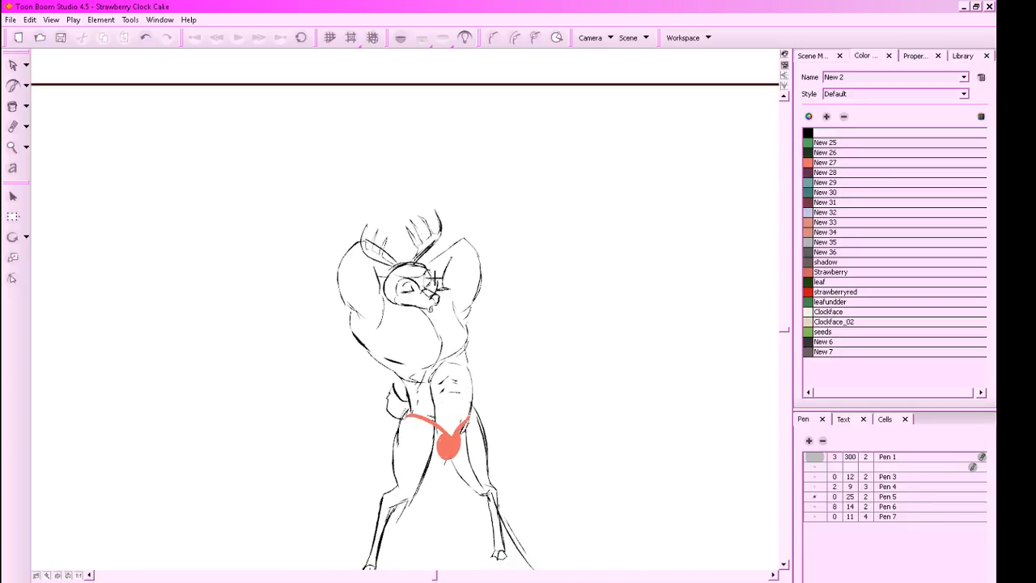
pyautogui.moveTo(583, 448); pyautogui.dragTo(552, 409)
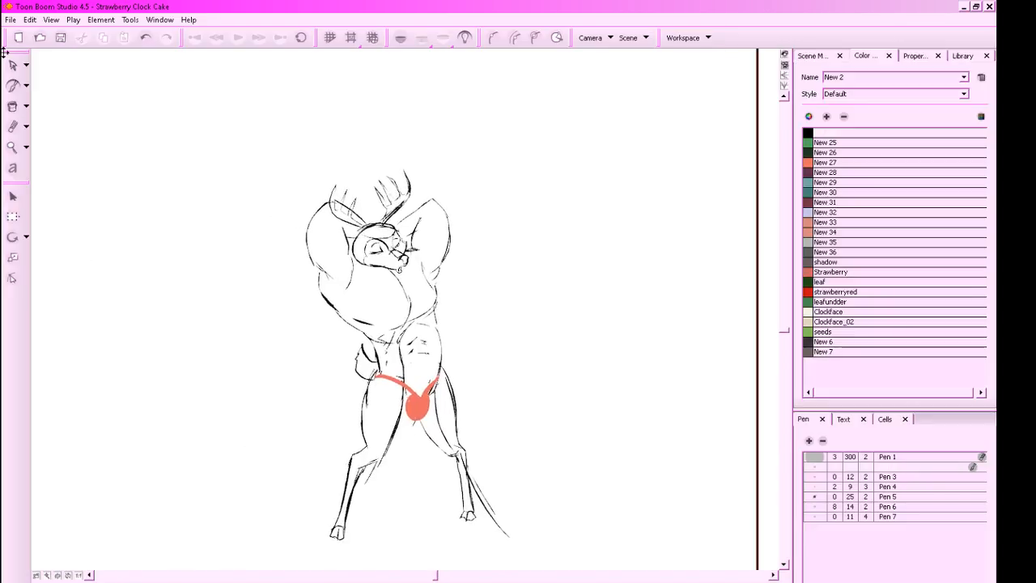
# Erase the stray line beside the far hoof and stretch the far leg downward and inward beneath the hips
pyautogui.hotkey('alt', 'e')
pyautogui.moveTo(482, 487); pyautogui.dragTo(528, 562)
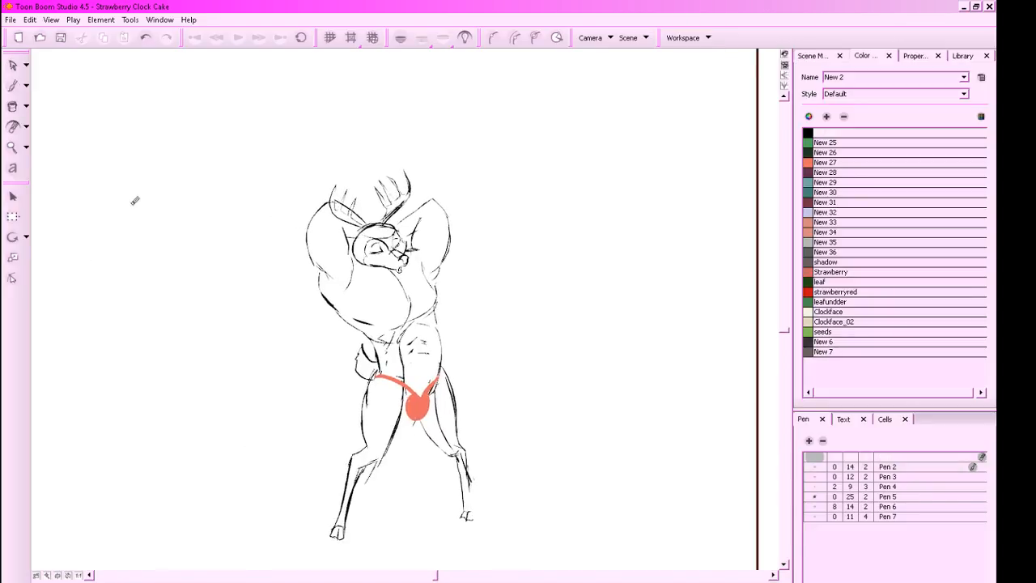
pyautogui.moveTo(415, 536)
pyautogui.mouseDown()
pyautogui.moveTo(484, 506)
pyautogui.moveTo(443, 415)
pyautogui.mouseUp()
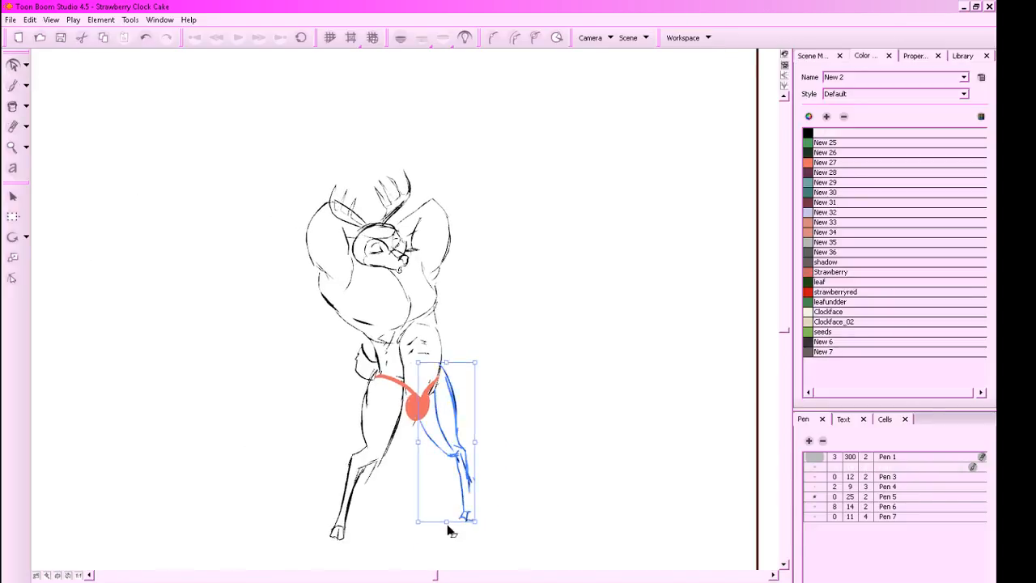
pyautogui.moveTo(446, 523); pyautogui.dragTo(424, 536)
pyautogui.click(592, 479)
pyautogui.moveTo(584, 481); pyautogui.dragTo(581, 481)
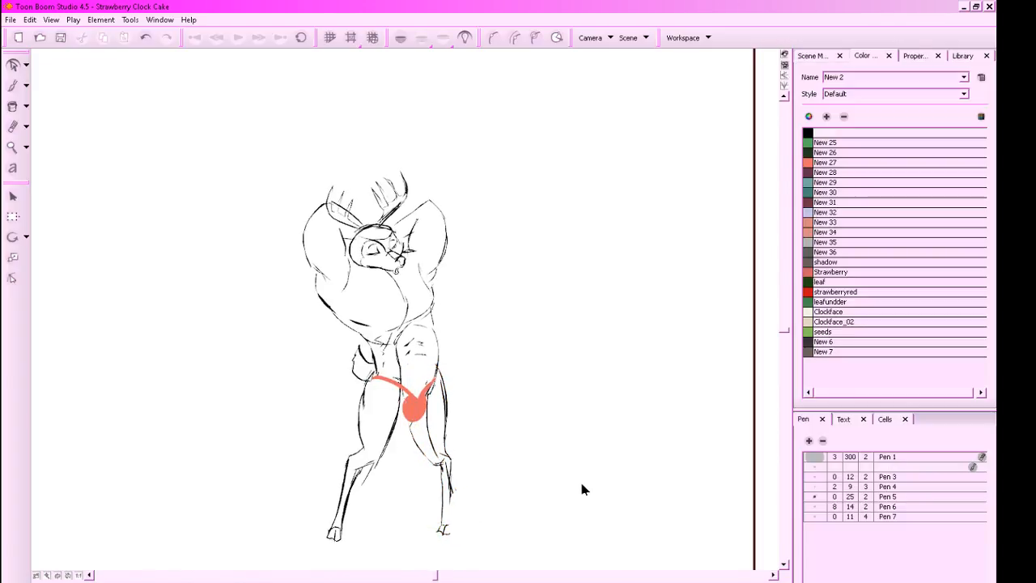
pyautogui.moveTo(480, 491); pyautogui.dragTo(488, 488)
pyautogui.moveTo(607, 443); pyautogui.dragTo(561, 459)
# Draw an oval head for a smaller second character beside the deer figure, with a zigzag scar on its forehead
pyautogui.hotkey('alt', 'b')
pyautogui.moveTo(593, 364)
pyautogui.mouseDown()
pyautogui.moveTo(575, 240)
pyautogui.moveTo(636, 321)
pyautogui.moveTo(594, 400)
pyautogui.mouseUp()
pyautogui.moveTo(483, 275)
pyautogui.mouseDown()
pyautogui.moveTo(512, 327)
pyautogui.moveTo(526, 261)
pyautogui.mouseUp()
pyautogui.hotkey('ctrl', 'z')
pyautogui.moveTo(465, 289)
pyautogui.mouseDown()
pyautogui.moveTo(509, 278)
pyautogui.moveTo(466, 286)
pyautogui.mouseUp()
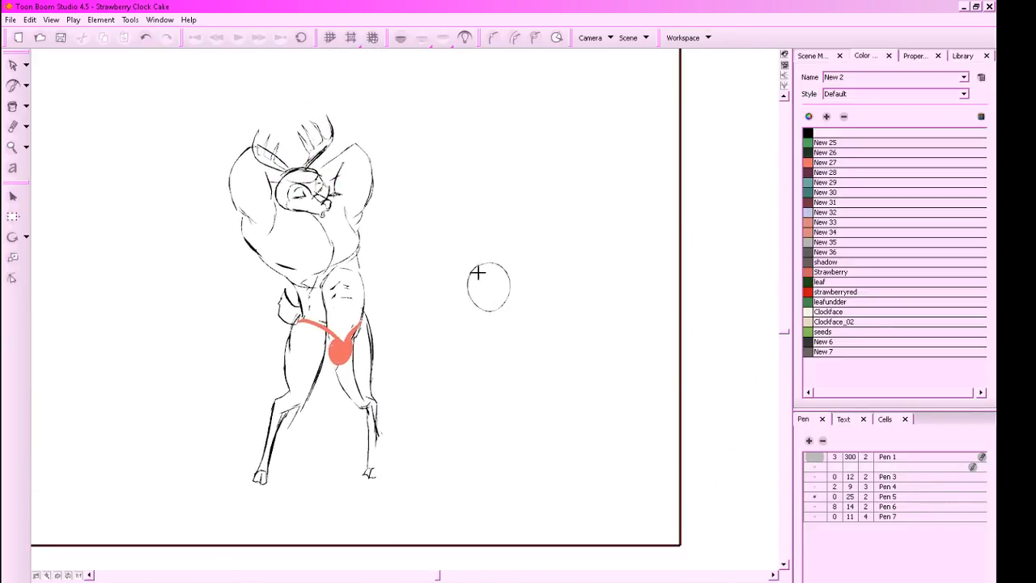
pyautogui.scroll(1, 478, 276)
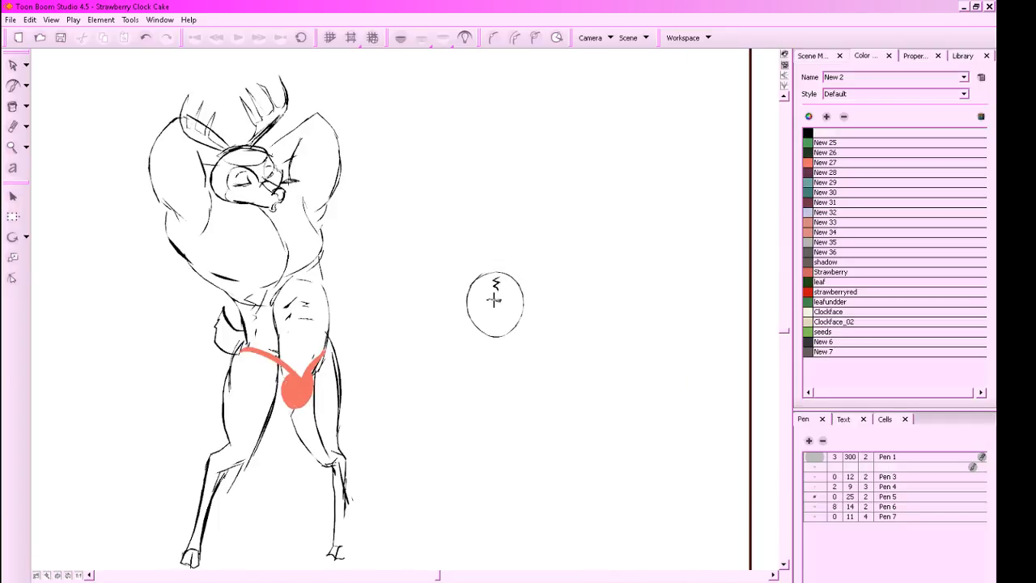
# Draw round glasses with dot pupils, a small nose and a short mouth on the second character's face
pyautogui.moveTo(477, 299); pyautogui.dragTo(502, 300)
pyautogui.hotkey('ctrl', 'z')
pyautogui.hotkey('ctrl', 'z')
pyautogui.moveTo(491, 311); pyautogui.dragTo(496, 315)
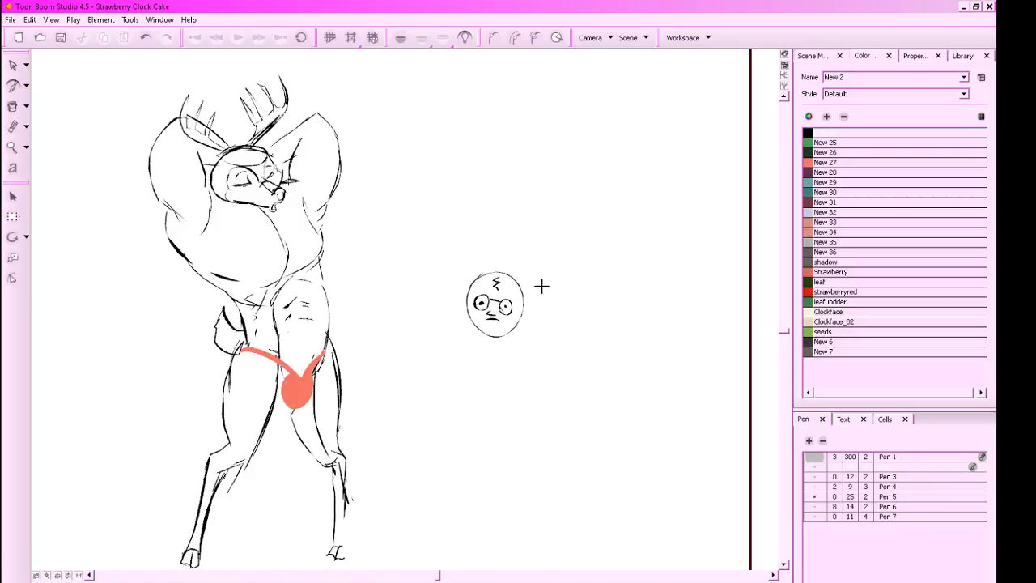
# Sketch tousled, spiky hair over the second character's head and add the lower lip and ears
pyautogui.moveTo(516, 269)
pyautogui.mouseDown()
pyautogui.moveTo(491, 261)
pyautogui.moveTo(472, 270)
pyautogui.moveTo(523, 271)
pyautogui.moveTo(526, 281)
pyautogui.moveTo(495, 323)
pyautogui.moveTo(464, 328)
pyautogui.mouseUp()
pyautogui.hotkey('ctrl', 'z')
pyautogui.press('z')
pyautogui.press('z')
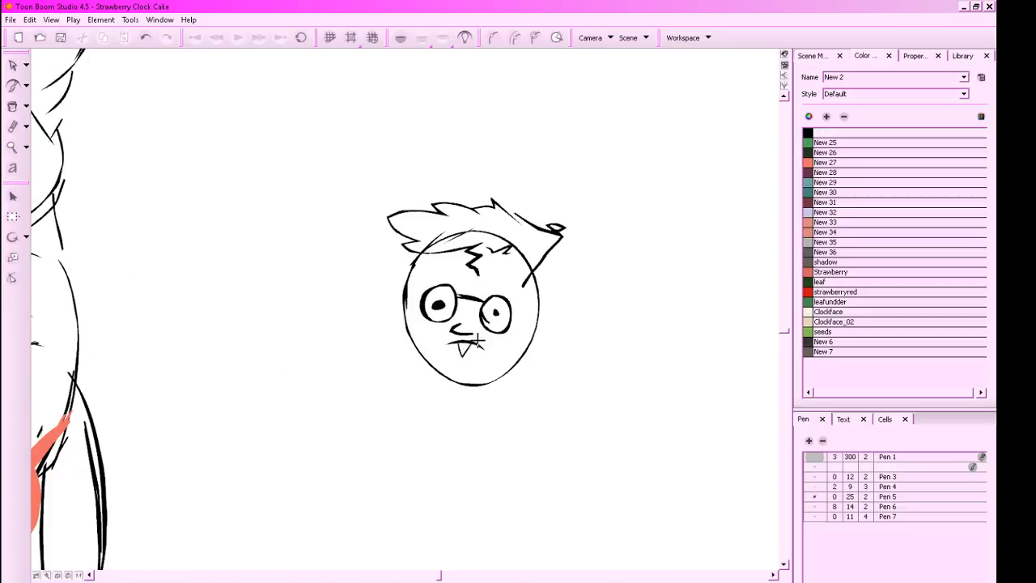
pyautogui.scroll(-2, 515, 393)
pyautogui.moveTo(402, 303); pyautogui.dragTo(405, 324)
# Draw a V-shaped neckline beneath the second character's chin
pyautogui.moveTo(486, 273)
pyautogui.mouseDown()
pyautogui.moveTo(492, 310)
pyautogui.moveTo(464, 349)
pyautogui.moveTo(435, 364)
pyautogui.moveTo(427, 411)
pyautogui.mouseUp()
pyautogui.hotkey('ctrl', 'z')
pyautogui.moveTo(428, 356); pyautogui.dragTo(458, 340)
# Sketch the second character's outstretched hand holding a wand toward the deer figure, with a wide hanging sleeve
pyautogui.moveTo(387, 442); pyautogui.dragTo(409, 372)
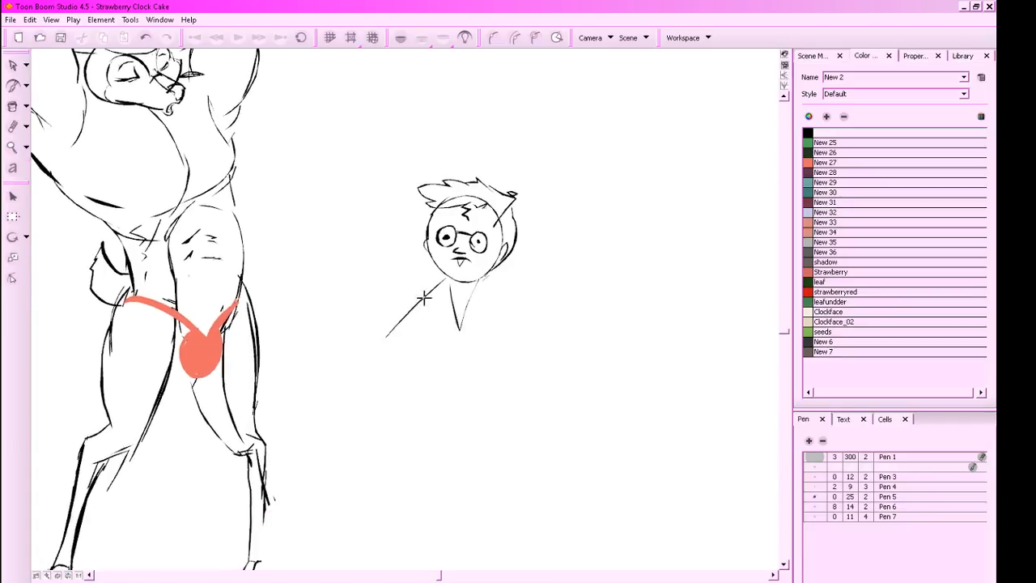
pyautogui.moveTo(378, 324)
pyautogui.mouseDown()
pyautogui.moveTo(390, 399)
pyautogui.moveTo(375, 350)
pyautogui.moveTo(384, 328)
pyautogui.moveTo(315, 282)
pyautogui.moveTo(359, 313)
pyautogui.moveTo(358, 331)
pyautogui.moveTo(370, 324)
pyautogui.moveTo(385, 400)
pyautogui.mouseUp()
pyautogui.hotkey('ctrl', 'z')
pyautogui.moveTo(389, 354)
pyautogui.mouseDown()
pyautogui.moveTo(378, 391)
pyautogui.moveTo(412, 387)
pyautogui.mouseUp()
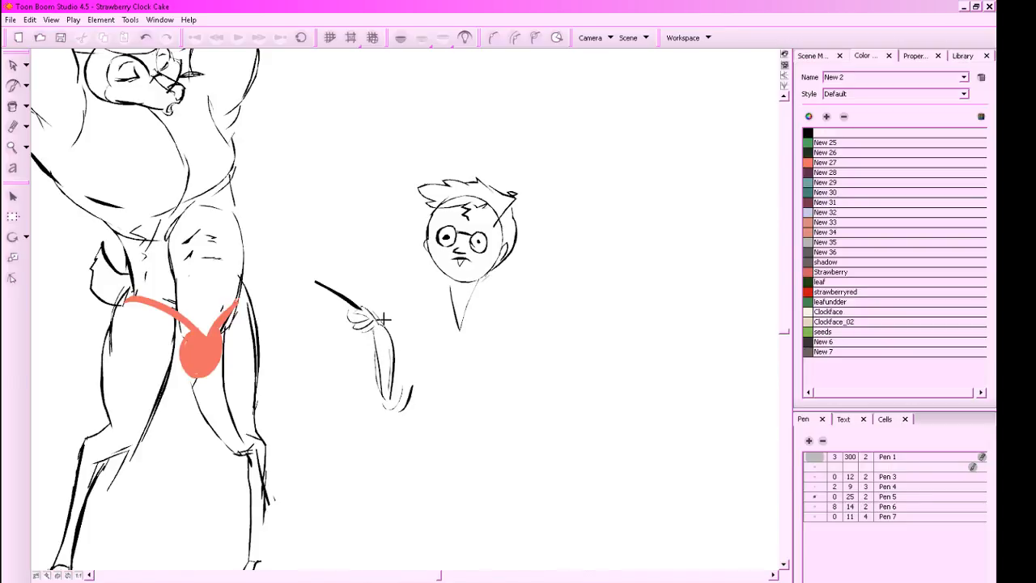
pyautogui.moveTo(383, 319)
pyautogui.mouseDown()
pyautogui.moveTo(405, 335)
pyautogui.moveTo(432, 310)
pyautogui.moveTo(422, 322)
pyautogui.mouseUp()
# Draw the robe's long front line down from the neckline and start the far shoulder
pyautogui.moveTo(624, 381); pyautogui.dragTo(584, 378)
pyautogui.moveTo(419, 333)
pyautogui.mouseDown()
pyautogui.moveTo(417, 395)
pyautogui.moveTo(448, 537)
pyautogui.moveTo(416, 520)
pyautogui.mouseUp()
pyautogui.hotkey('ctrl', 'z')
pyautogui.hotkey('shift', 'z')
pyautogui.moveTo(521, 405)
pyautogui.mouseDown()
pyautogui.moveTo(604, 428)
pyautogui.moveTo(611, 406)
pyautogui.mouseUp()
pyautogui.hotkey('shift', 'z')
pyautogui.scroll(3, 610, 407)
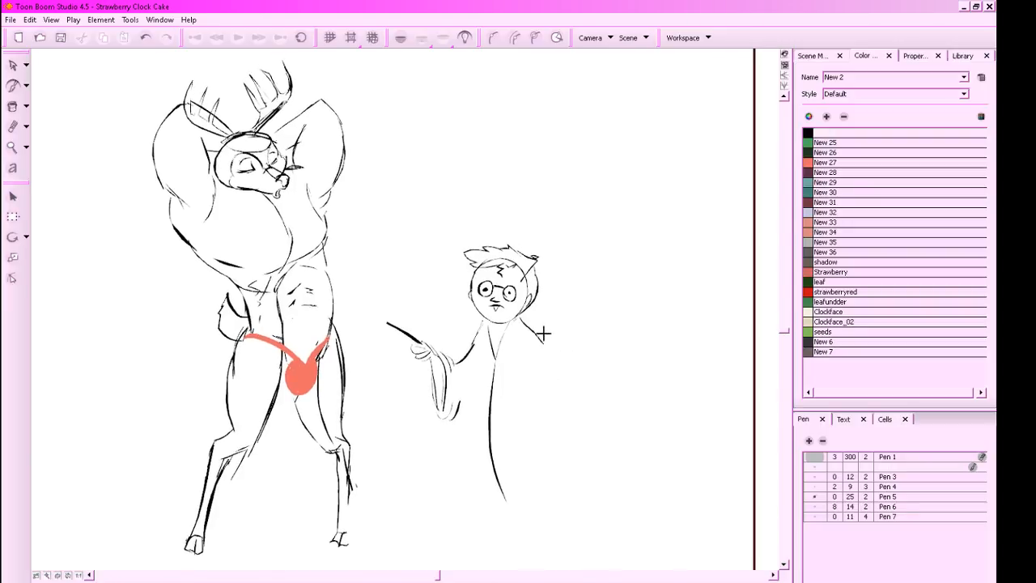
# Draw the second character's other hand raised beside the head with a wide sleeve, and complete the robe down to its hem
pyautogui.moveTo(535, 291)
pyautogui.mouseDown()
pyautogui.moveTo(550, 297)
pyautogui.moveTo(555, 341)
pyautogui.moveTo(543, 342)
pyautogui.moveTo(550, 321)
pyautogui.moveTo(545, 335)
pyautogui.moveTo(556, 348)
pyautogui.moveTo(555, 507)
pyautogui.moveTo(472, 504)
pyautogui.moveTo(472, 388)
pyautogui.mouseUp()
pyautogui.hotkey('ctrl', 'z')
pyautogui.moveTo(652, 407)
pyautogui.mouseDown()
pyautogui.moveTo(698, 412)
pyautogui.moveTo(691, 404)
pyautogui.mouseUp()
pyautogui.moveTo(603, 361); pyautogui.dragTo(593, 367)
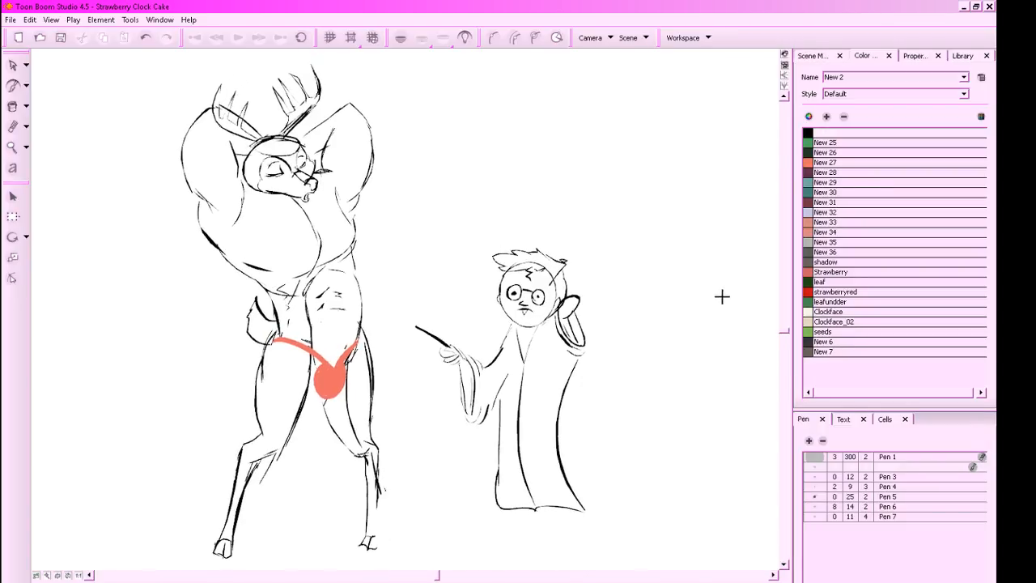
# Draw jagged magic lines spreading from the wand tip to the deer figure's side, and save the project
pyautogui.moveTo(603, 370); pyautogui.dragTo(601, 377)
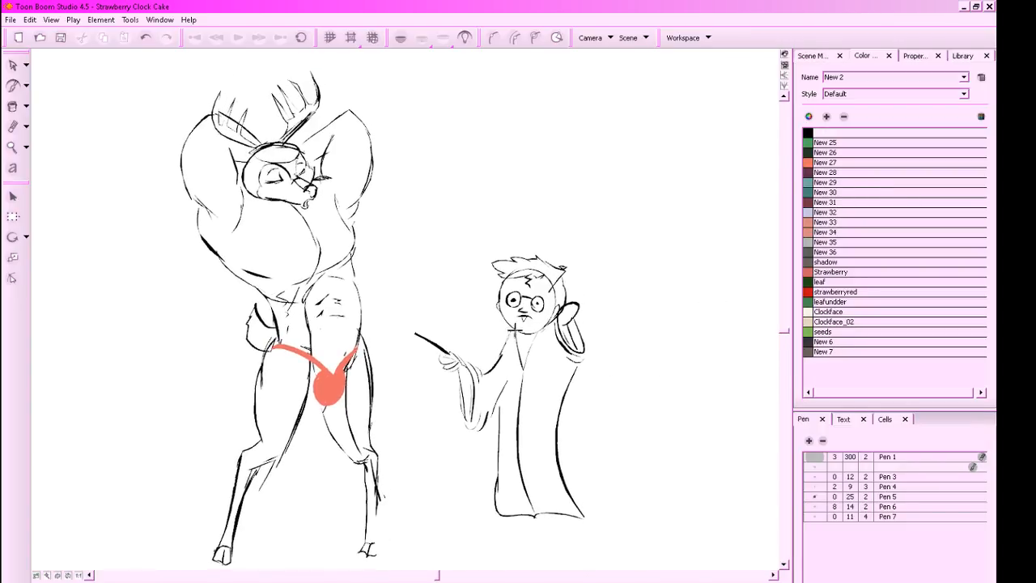
pyautogui.moveTo(436, 343)
pyautogui.mouseDown()
pyautogui.moveTo(383, 271)
pyautogui.moveTo(369, 326)
pyautogui.mouseUp()
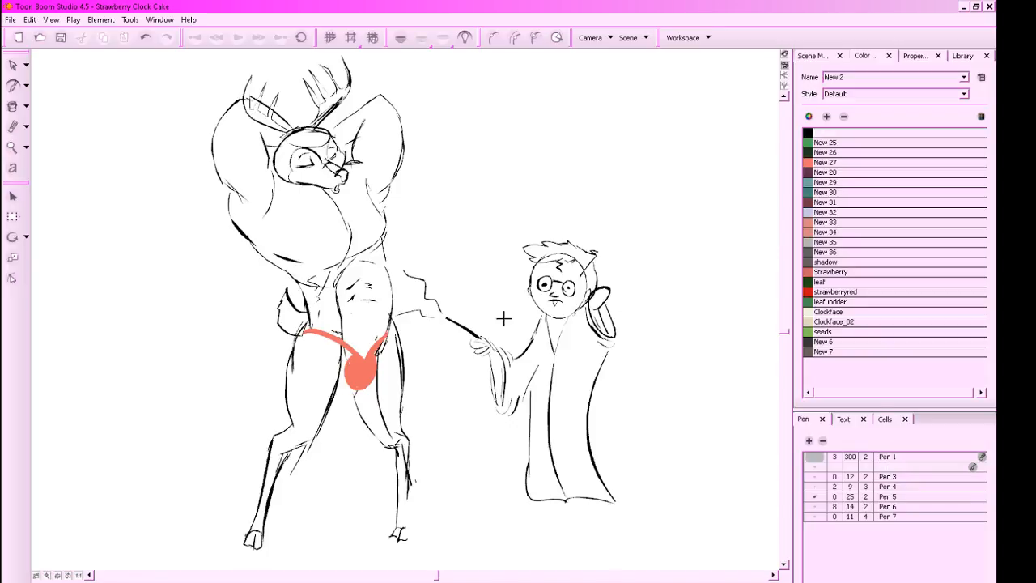
pyautogui.click(60, 37)
# Add small chest details to the deer figure and complete its far lower leg and hoof
pyautogui.moveTo(368, 180); pyautogui.dragTo(384, 217)
pyautogui.moveTo(316, 247); pyautogui.dragTo(310, 250)
pyautogui.moveTo(372, 233); pyautogui.dragTo(374, 228)
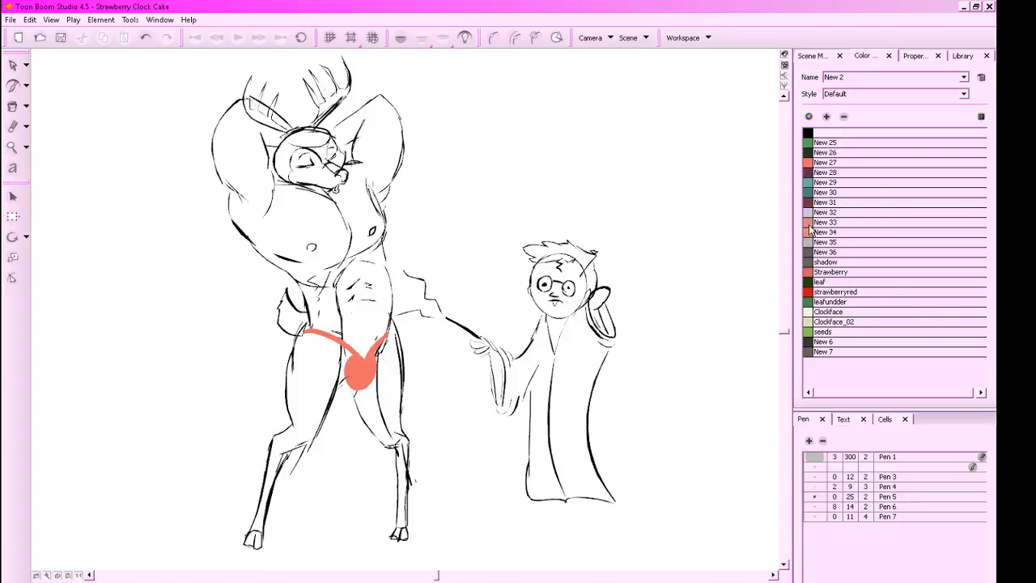
# Shade the orange briefs with strawberryred contour strokes and extend the side strap upward in the New 27 colour
pyautogui.click(807, 292)
pyautogui.click(366, 368)
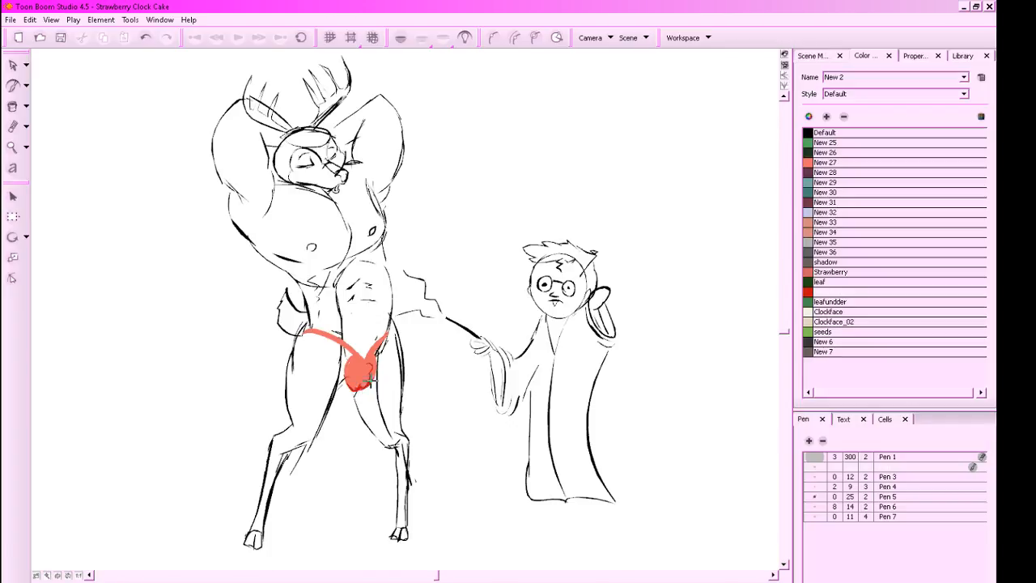
pyautogui.moveTo(370, 388); pyautogui.dragTo(375, 360)
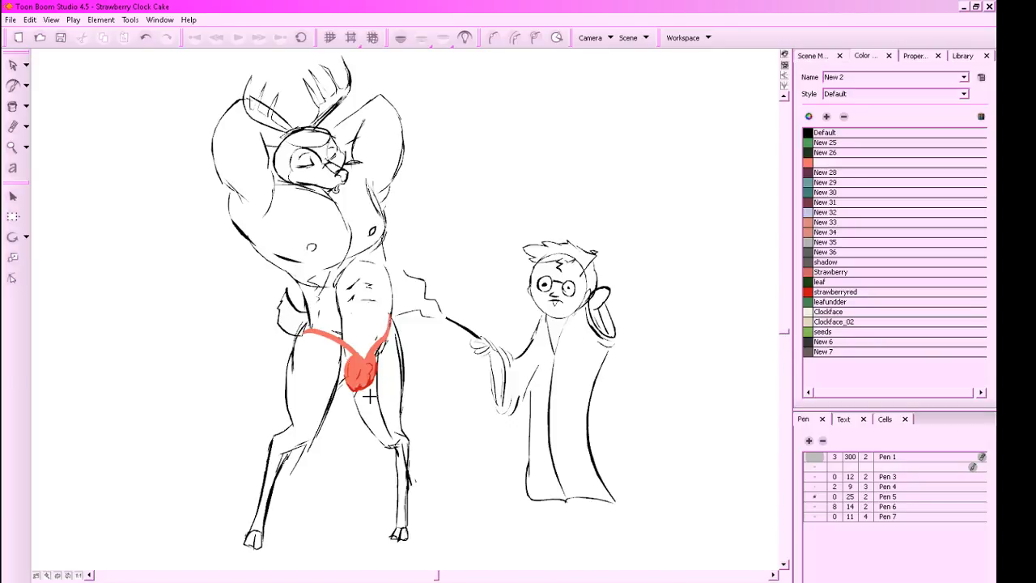
pyautogui.click(807, 134)
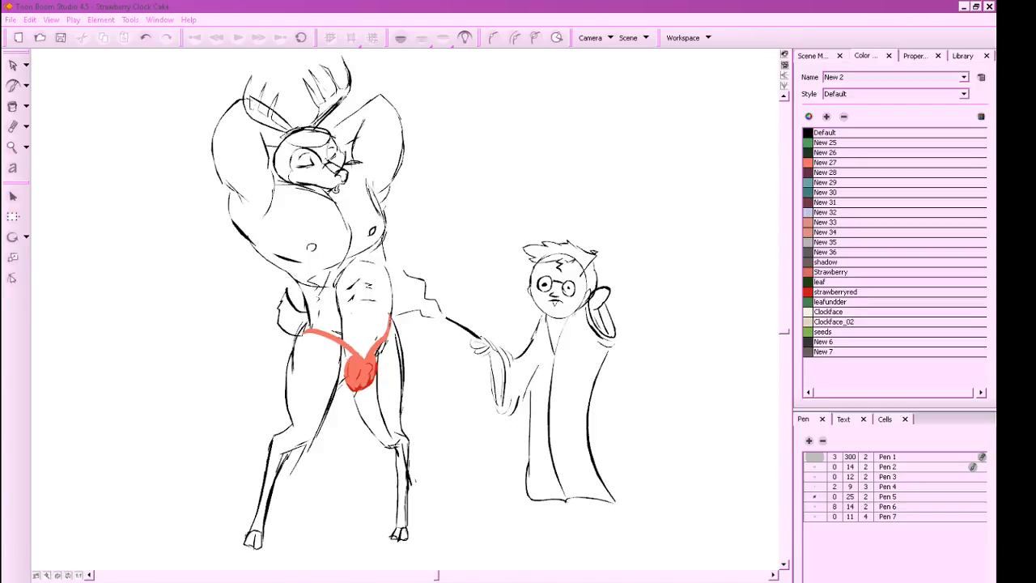
# Capture the canvas area containing both characters with the Snipping Tool and save the snip
pyautogui.moveTo(121, 55)
pyautogui.mouseDown()
pyautogui.moveTo(433, 323)
pyautogui.moveTo(757, 568)
pyautogui.mouseUp()
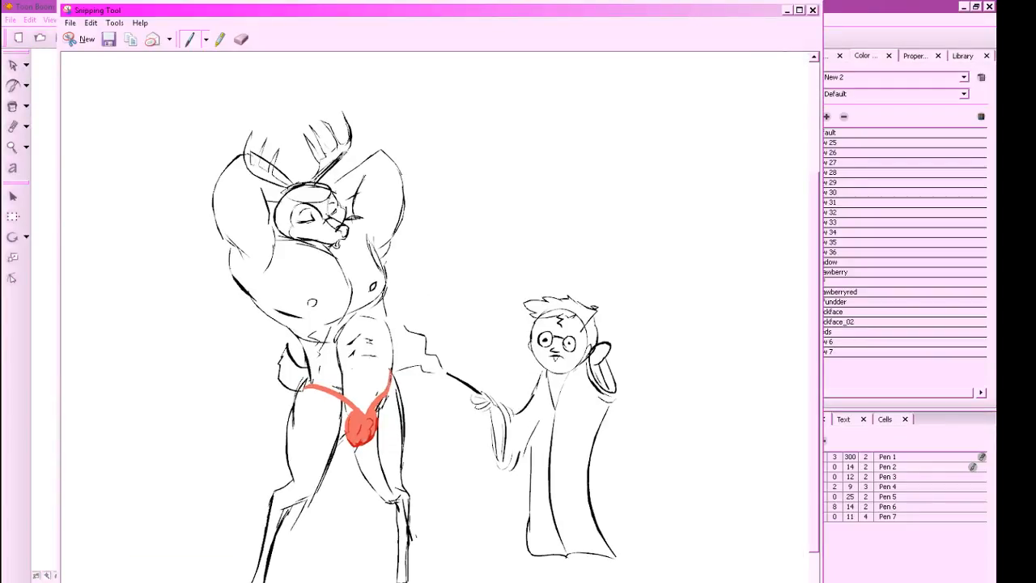
pyautogui.hotkey('ctrl', 's')
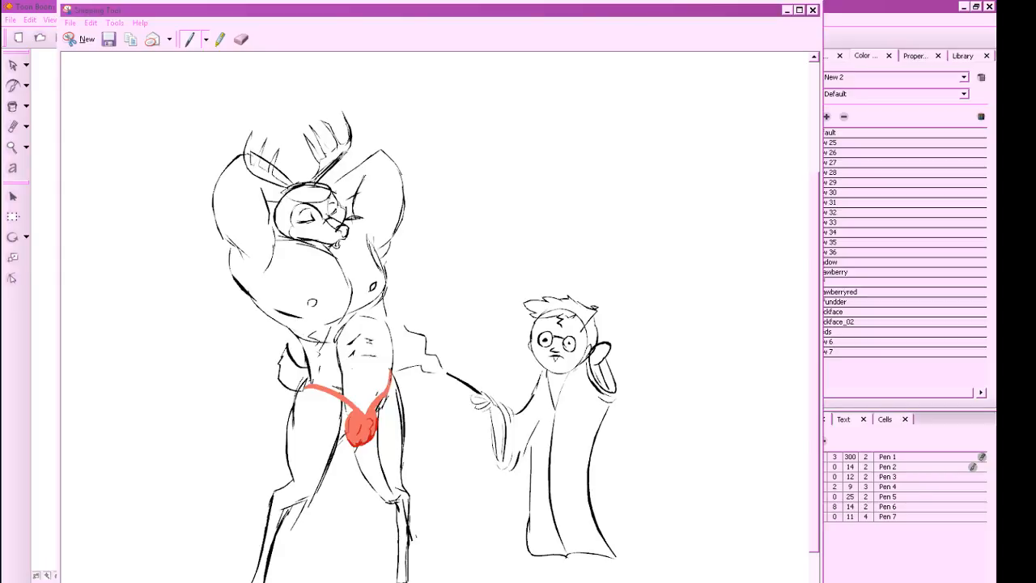
# Switch to Twitter, attach the snip to a tweet beginning "Animation Skit idea:" about Harry Potter's deer-man Patronus, and post it
pyautogui.hotkey('alt', 'Tab')
pyautogui.hotkey('ctrl', 'v')
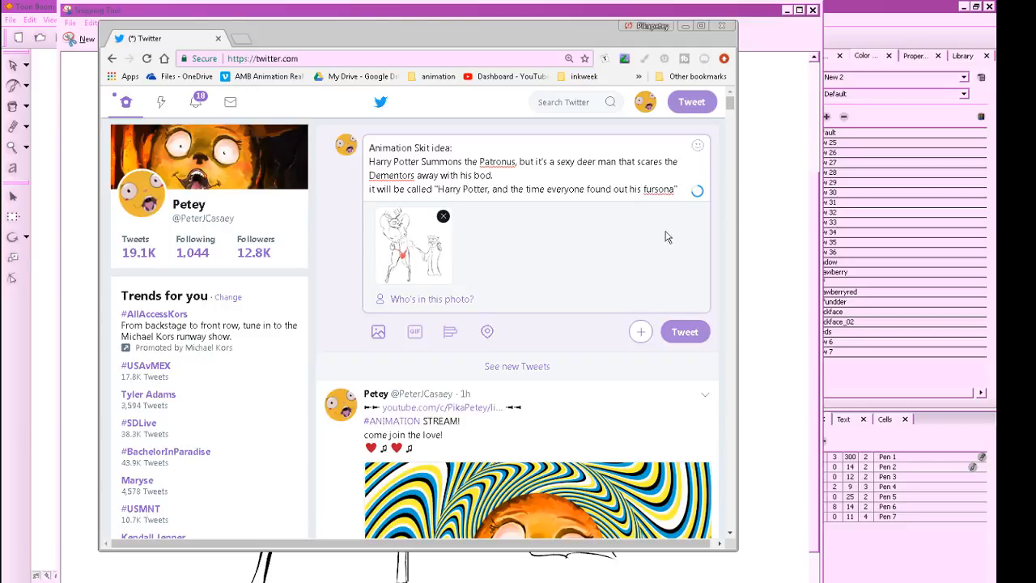
pyautogui.click(685, 332)
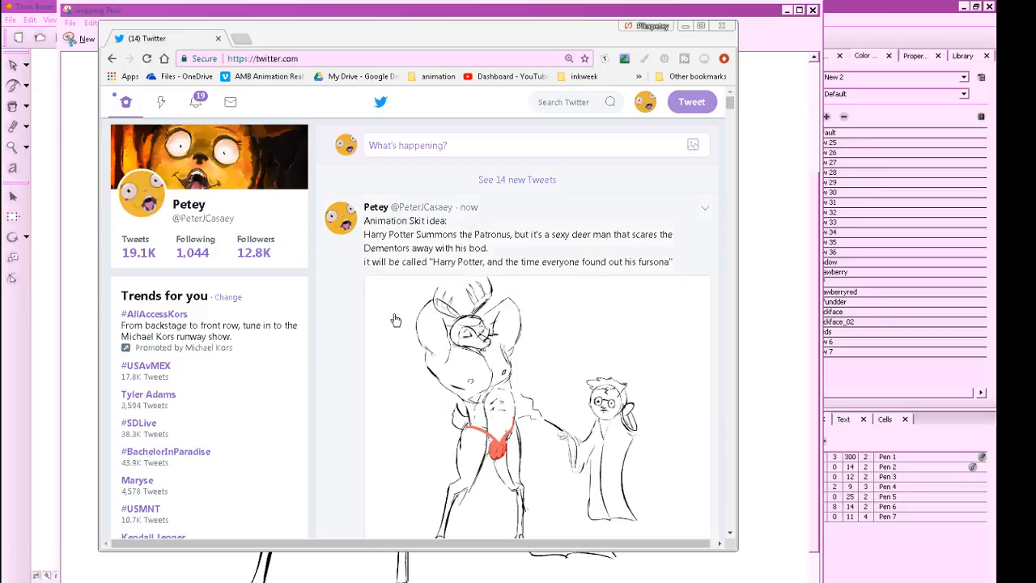
# Delete the older "#ANIMATION STREAM!" tweet from the timeline
pyautogui.moveTo(470, 60); pyautogui.dragTo(475, 81)
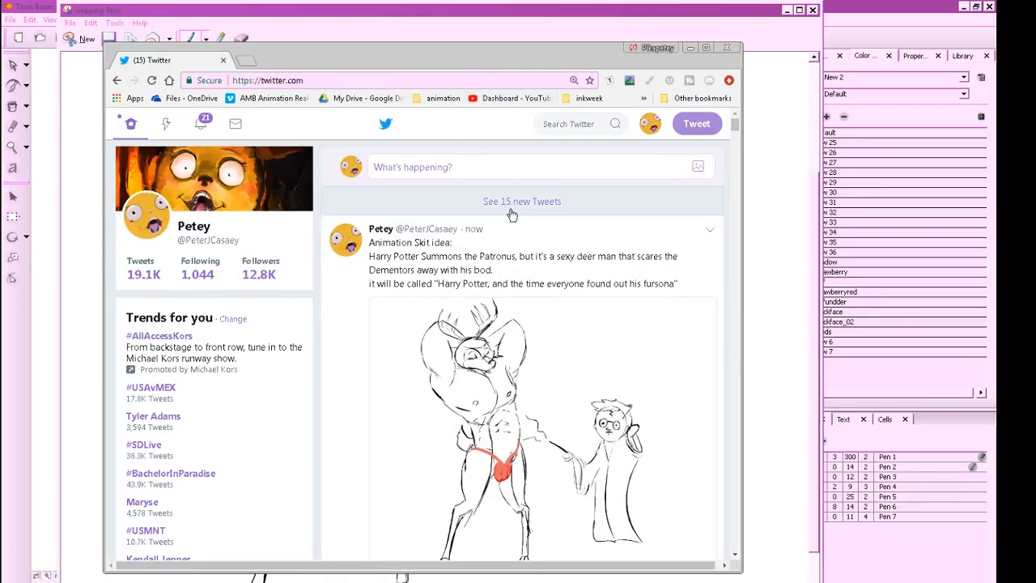
pyautogui.scroll(-3, 580, 357)
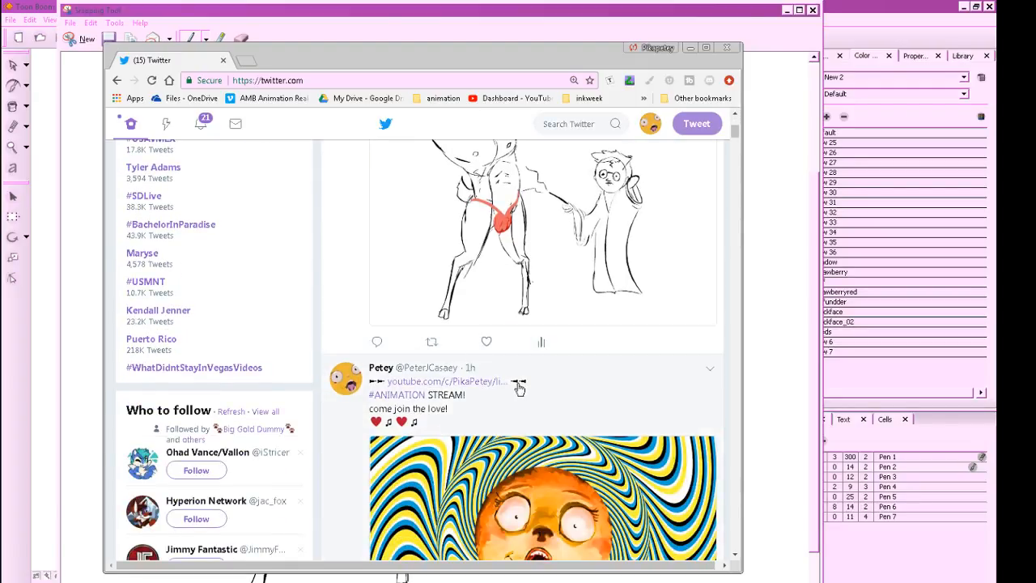
pyautogui.click(711, 369)
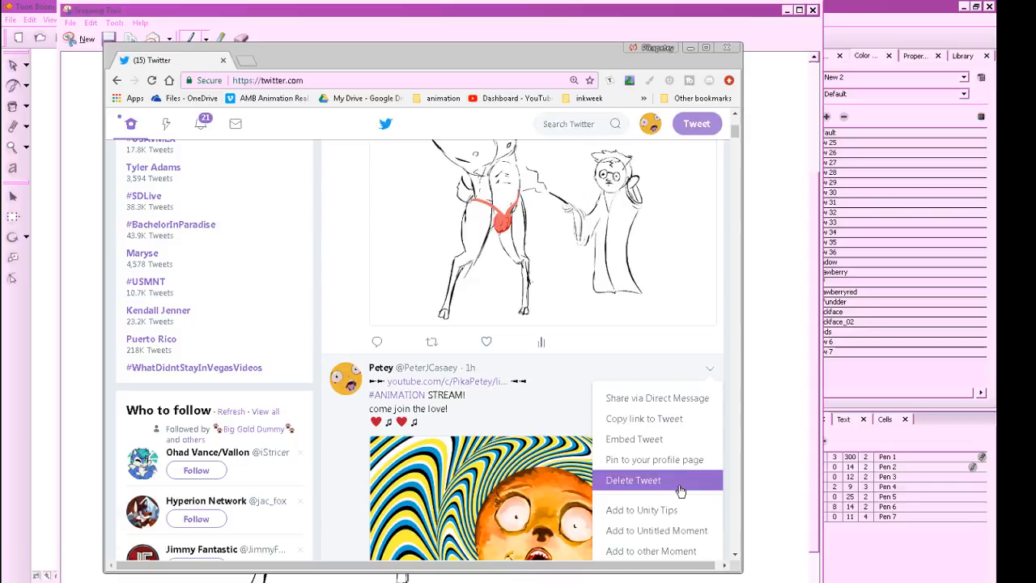
pyautogui.click(640, 480)
pyautogui.click(559, 425)
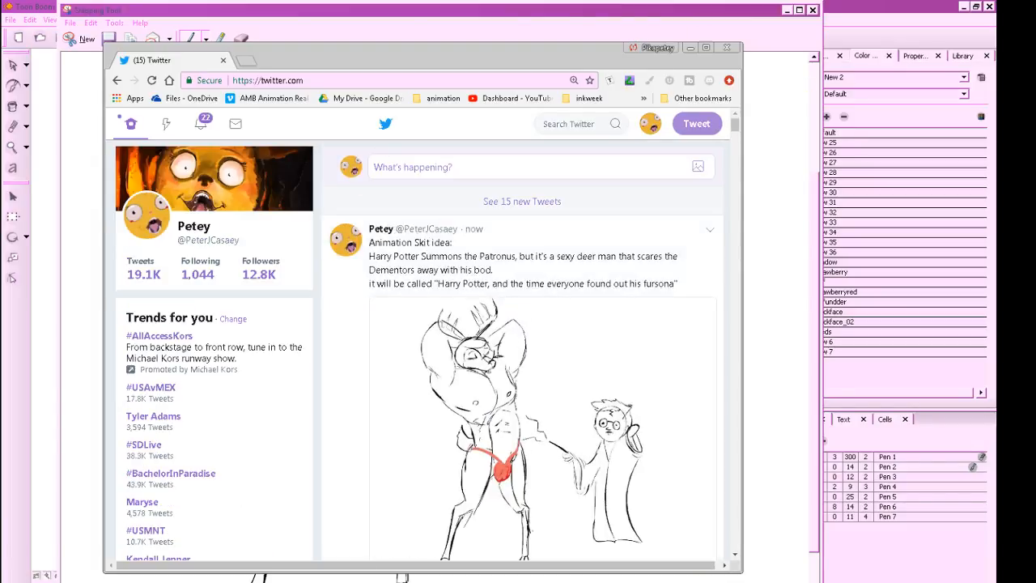
# Minimize the browser, close the Snipping Tool and save the project in Toon Boom Studio
pyautogui.click(690, 48)
pyautogui.click(813, 10)
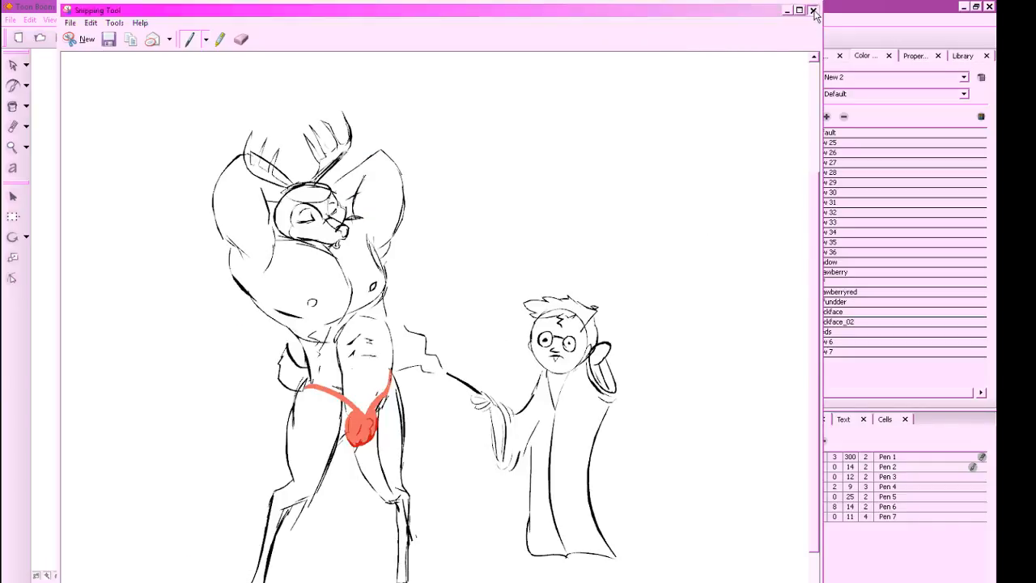
pyautogui.click(493, 358)
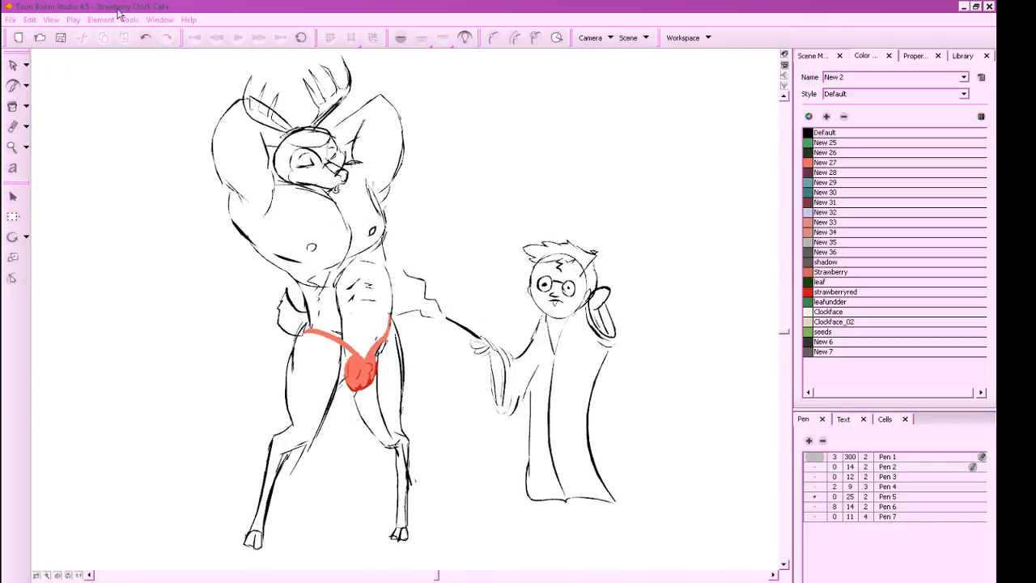
pyautogui.click(61, 39)
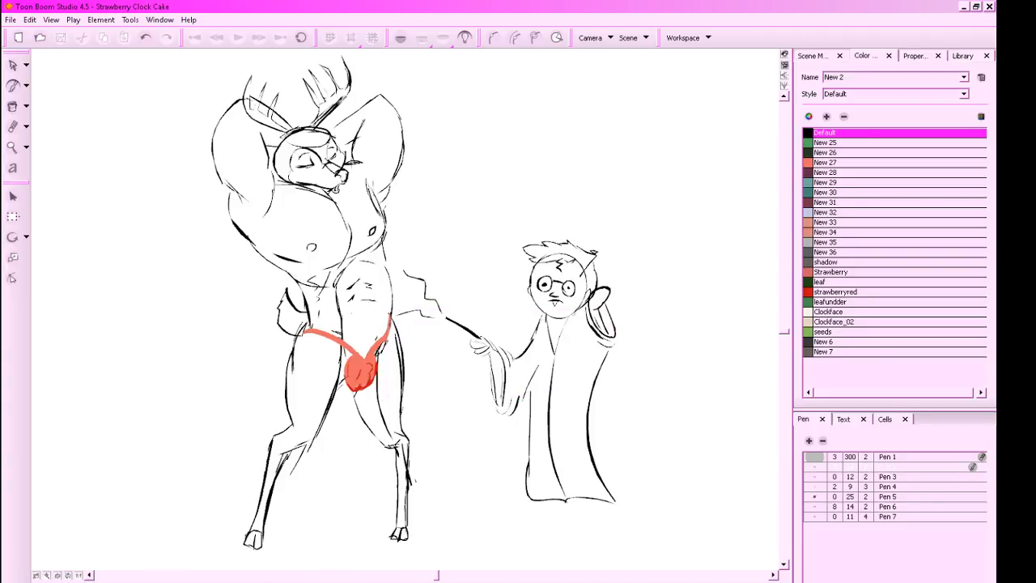